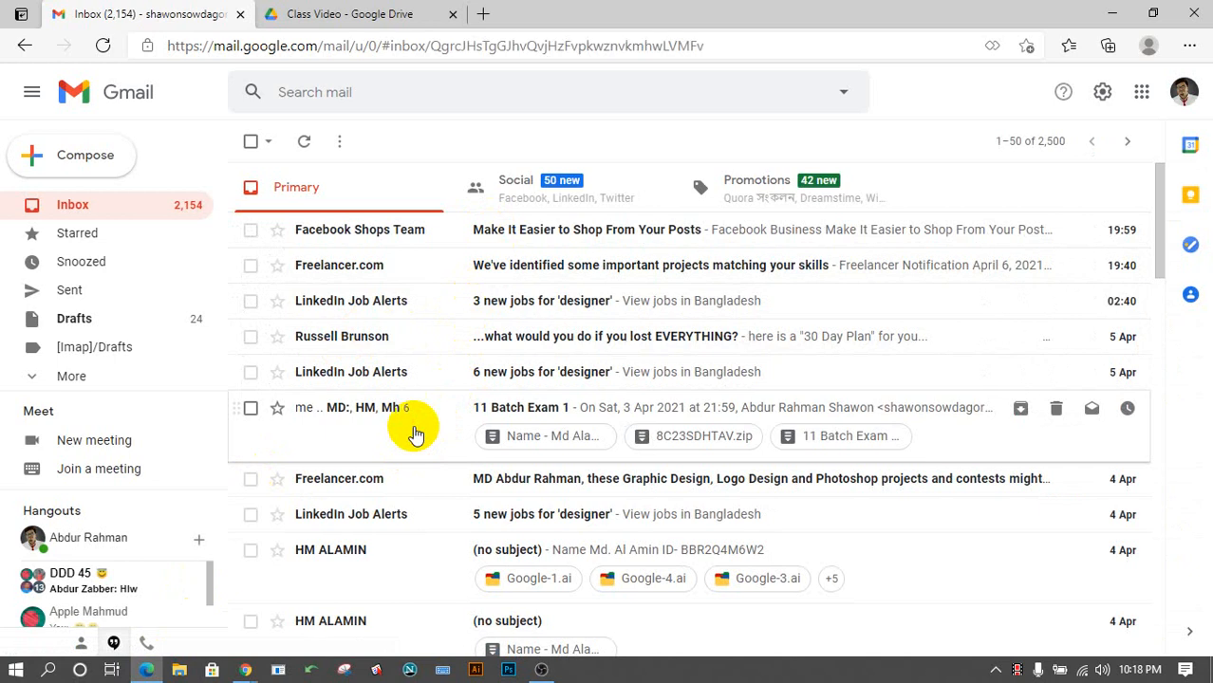
# Open the 11 Batch Exam 1 conversation in the sent mail and download the 11 Batch Exam 1.zip attachment from its first message.
pyautogui.click(70, 290)
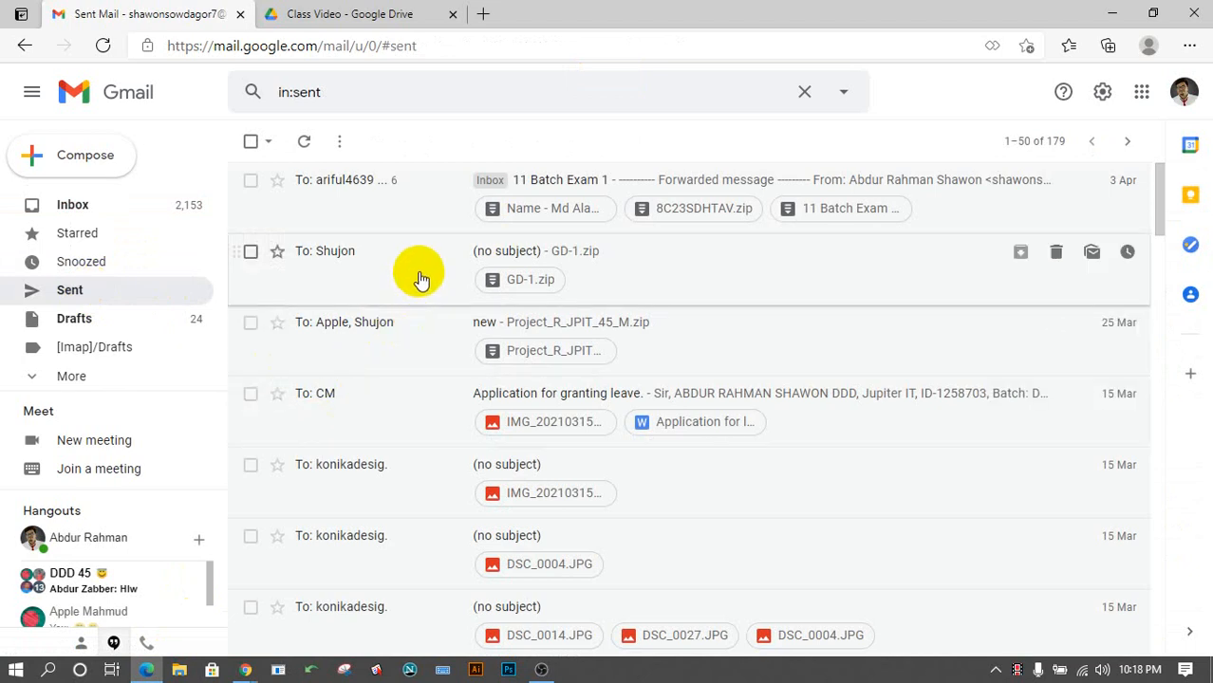
pyautogui.click(148, 292)
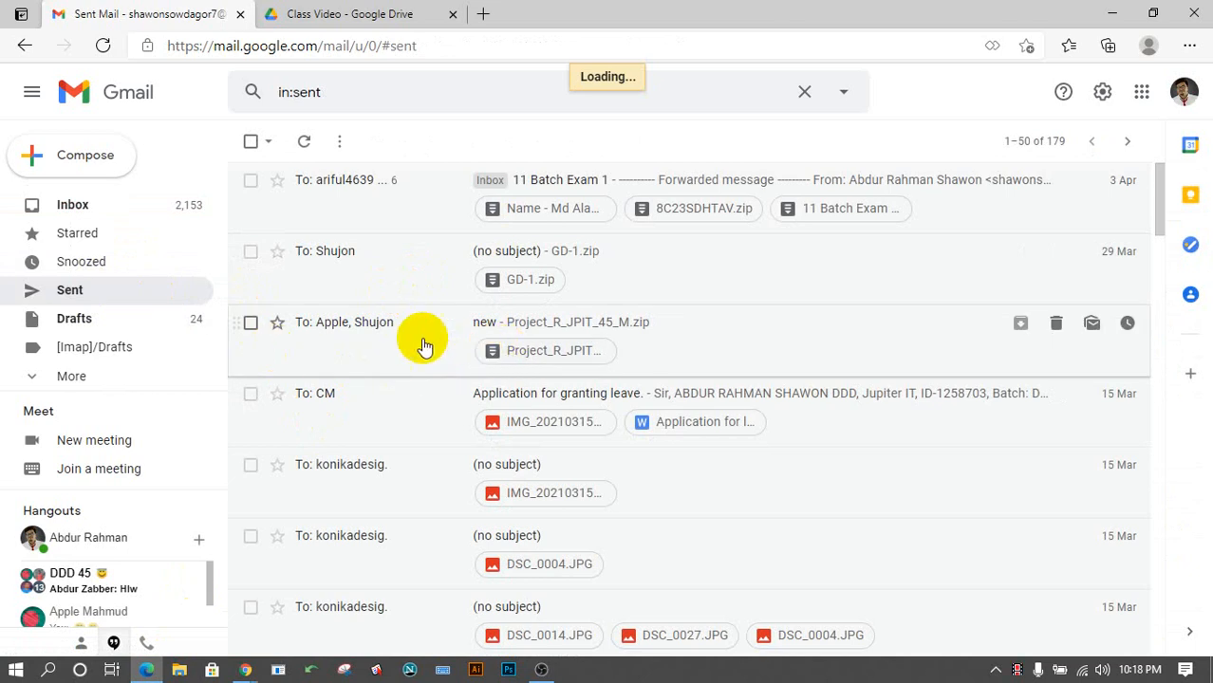
pyautogui.click(412, 211)
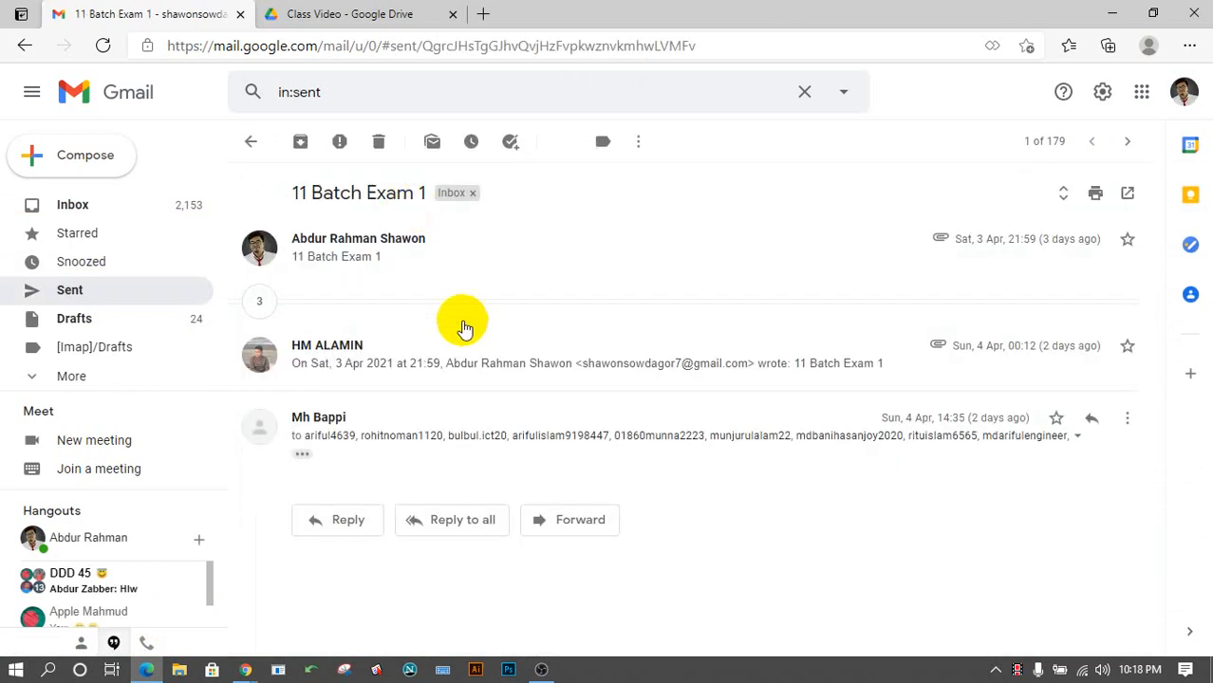
pyautogui.click(483, 265)
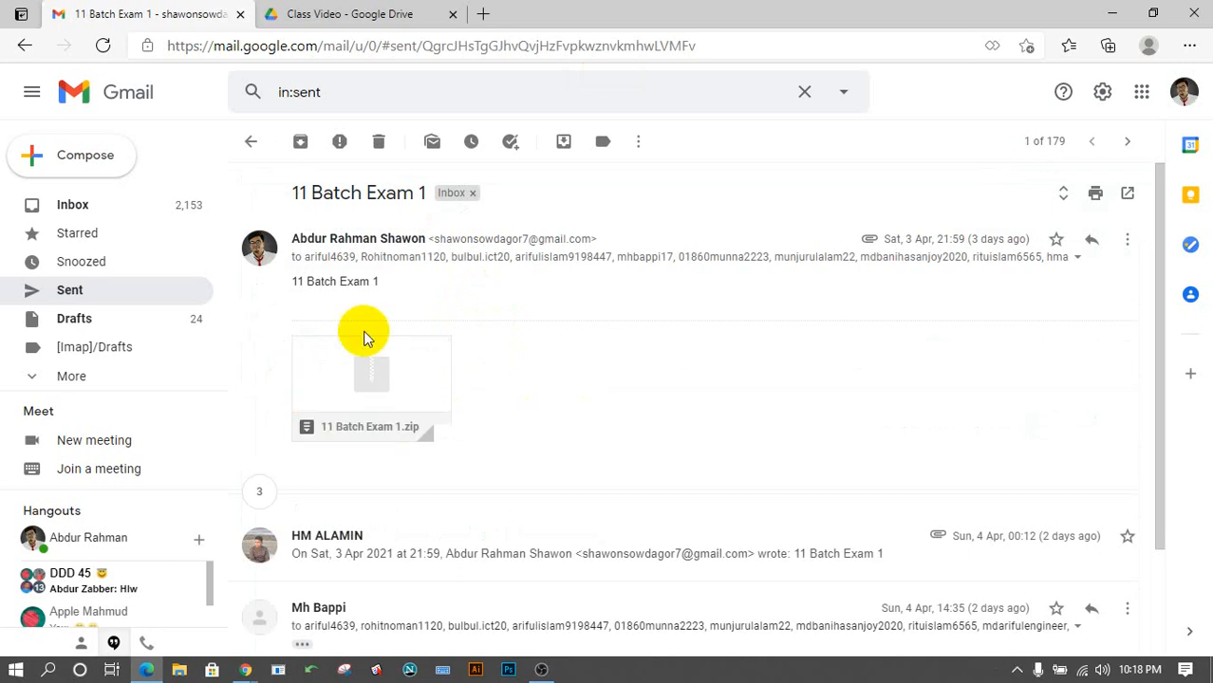
pyautogui.click(334, 421)
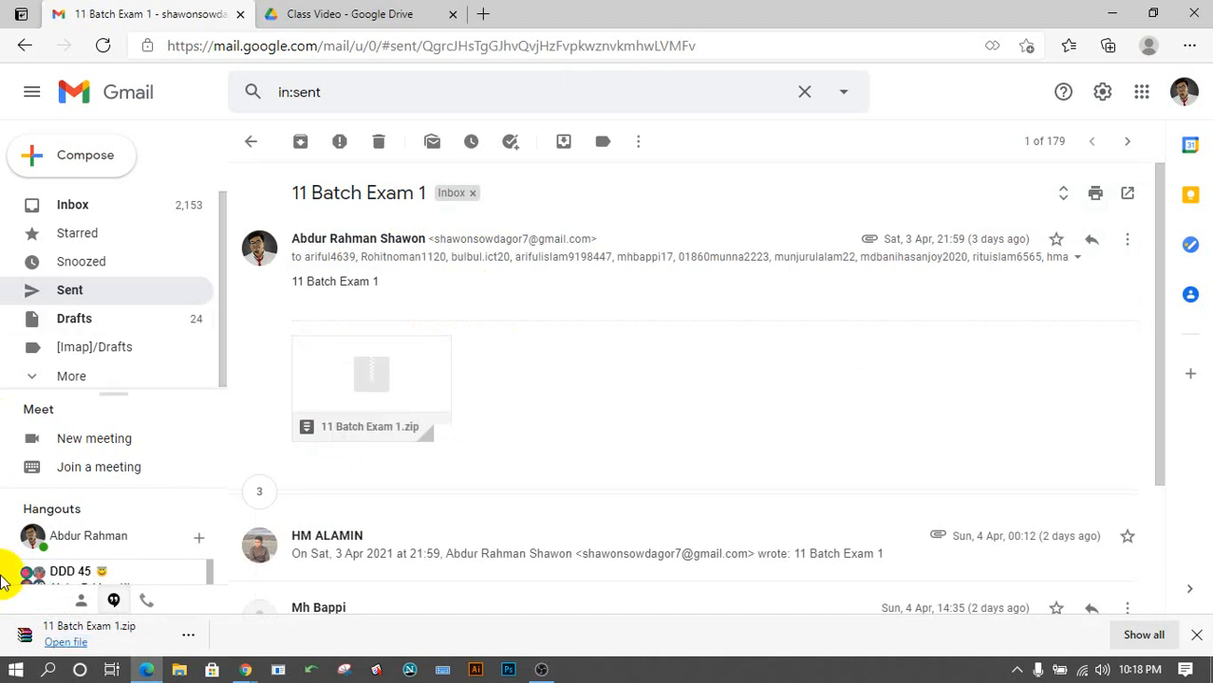
# Open the downloaded 11 Batch Exam 1.zip to view its contents, and close the archive window.
pyautogui.click(66, 645)
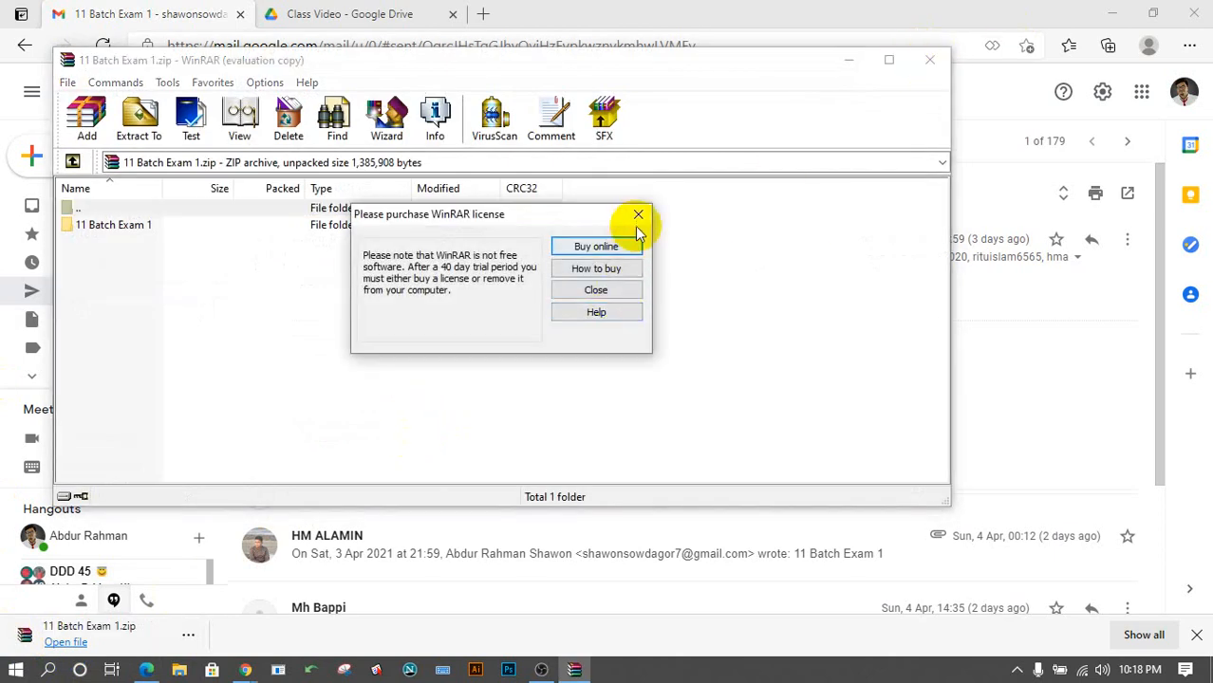
pyautogui.click(638, 215)
pyautogui.click(929, 59)
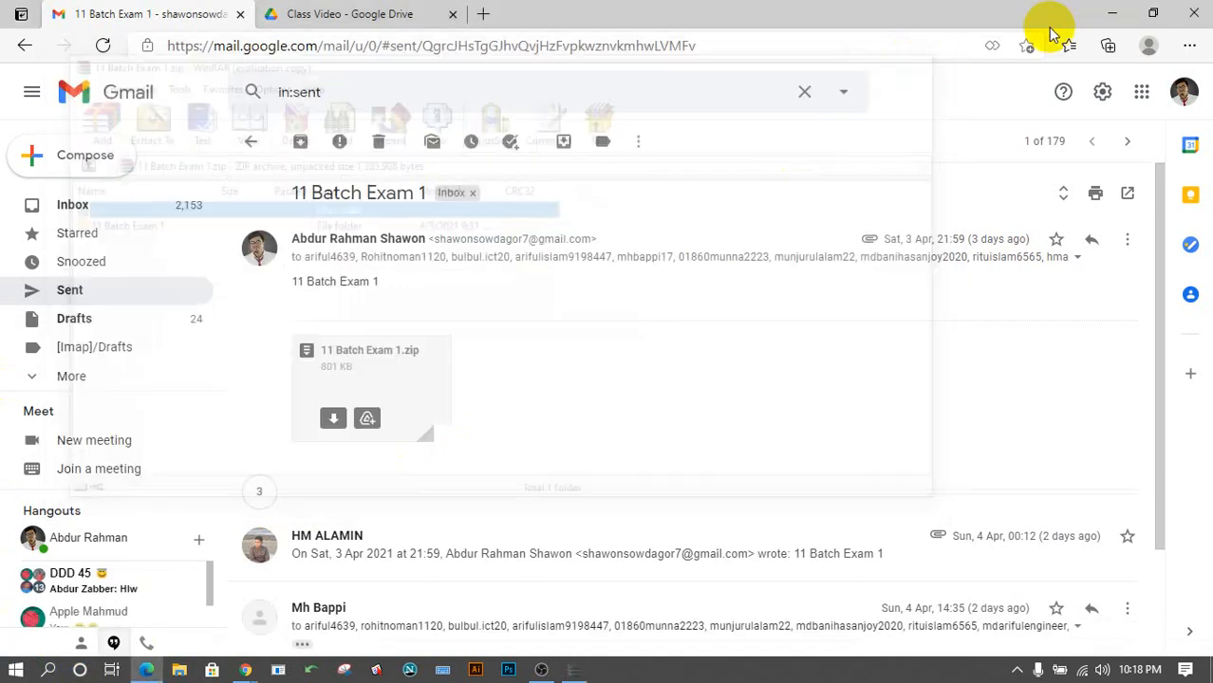
# Move 11 Batch Exam 1.zip from the Downloads folder to the desktop.
pyautogui.click(1114, 13)
pyautogui.click(1114, 13)
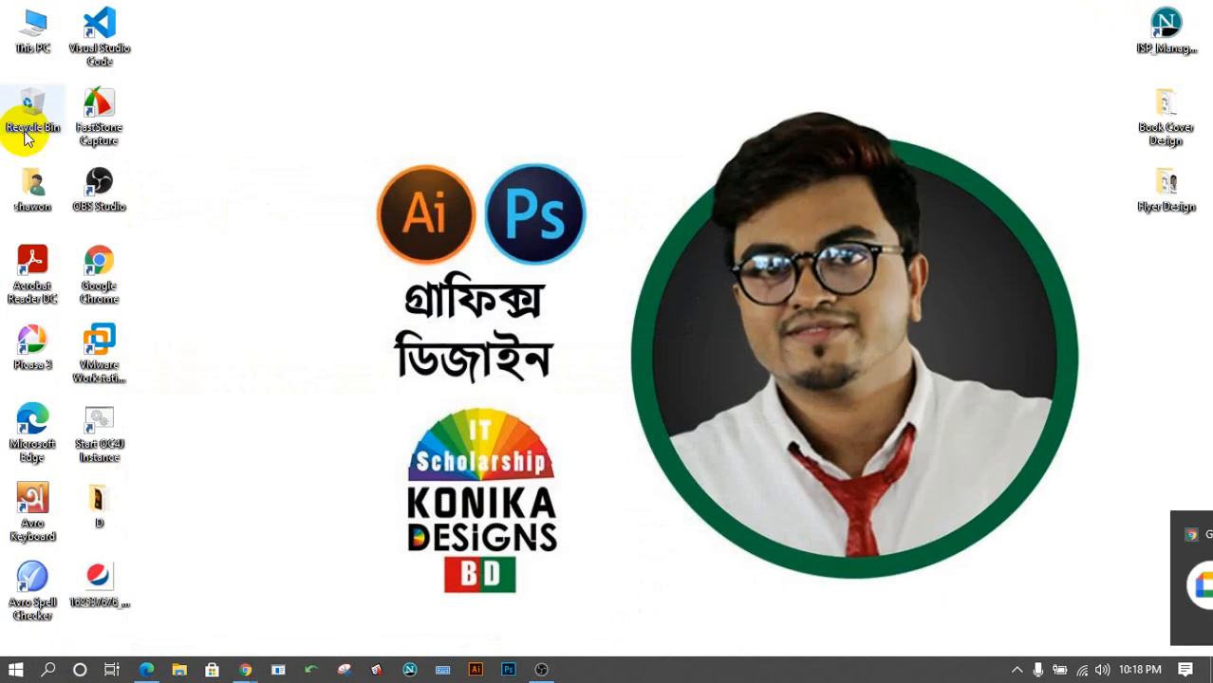
pyautogui.doubleClick(32, 40)
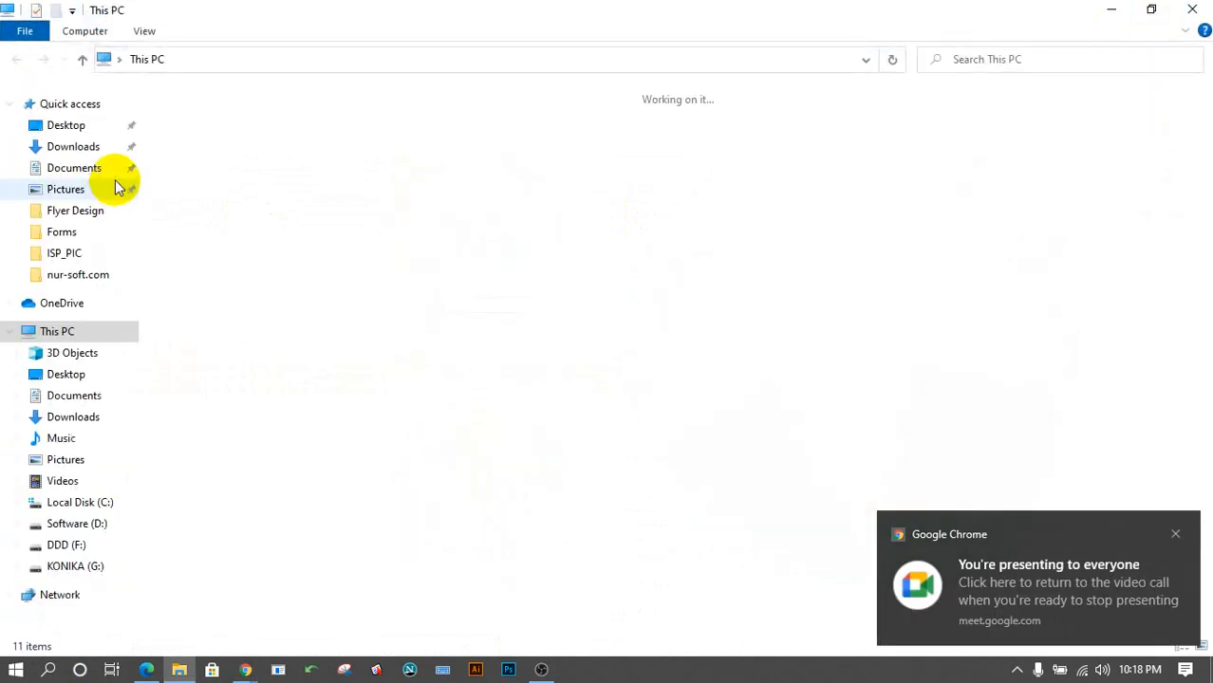
pyautogui.click(90, 146)
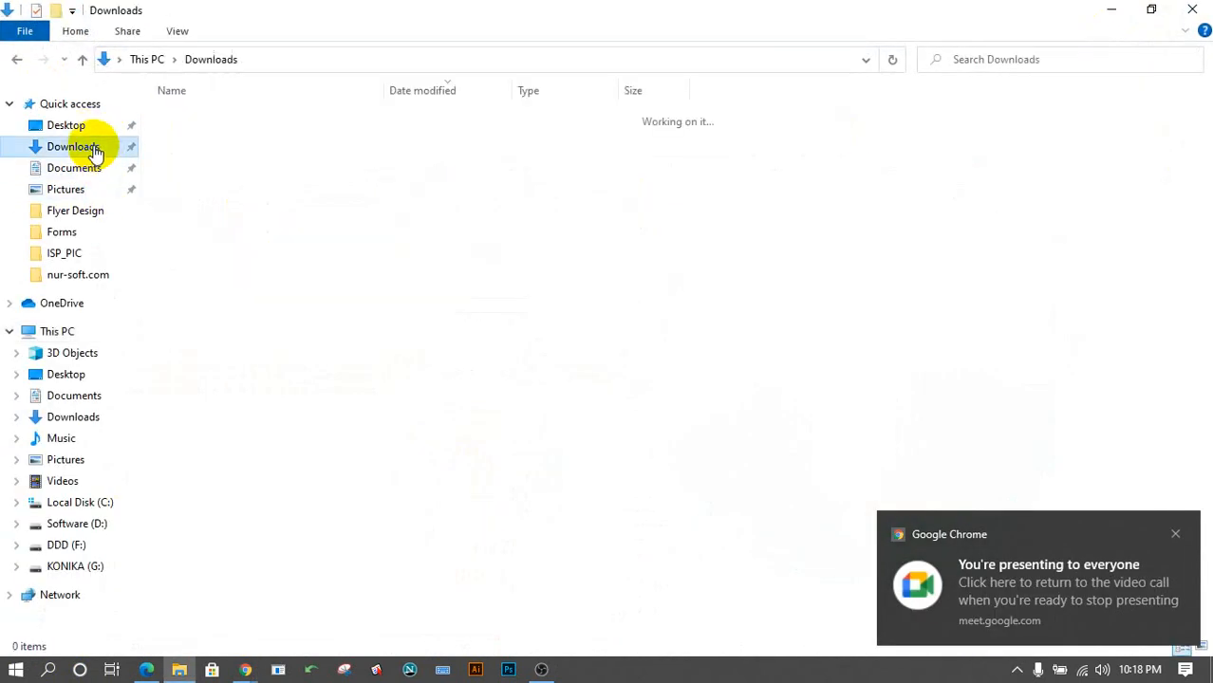
pyautogui.click(221, 150)
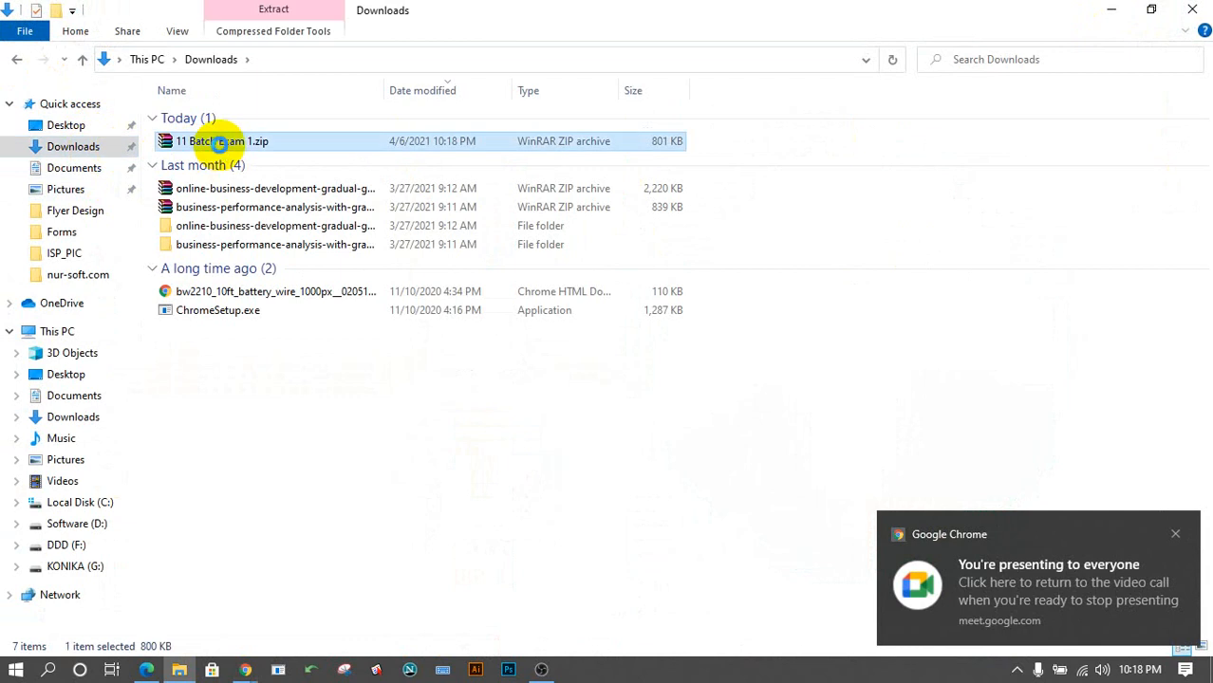
pyautogui.rightClick(220, 150)
pyautogui.click(259, 453)
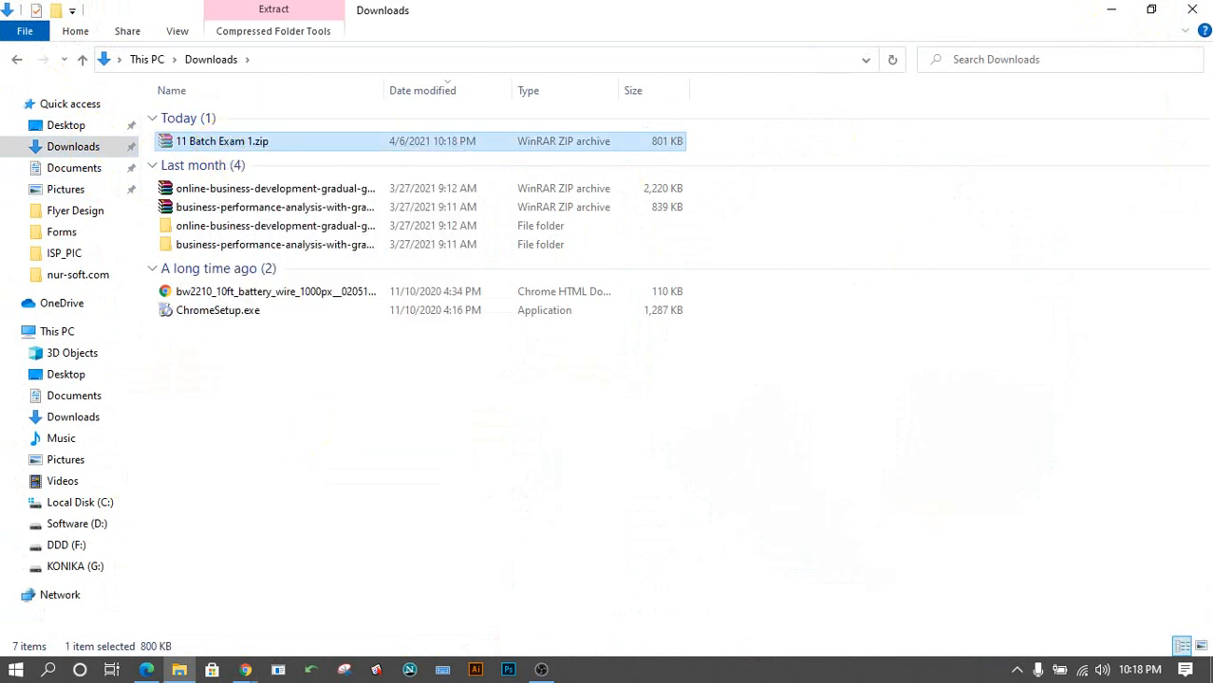
pyautogui.click(1192, 8)
pyautogui.rightClick(680, 152)
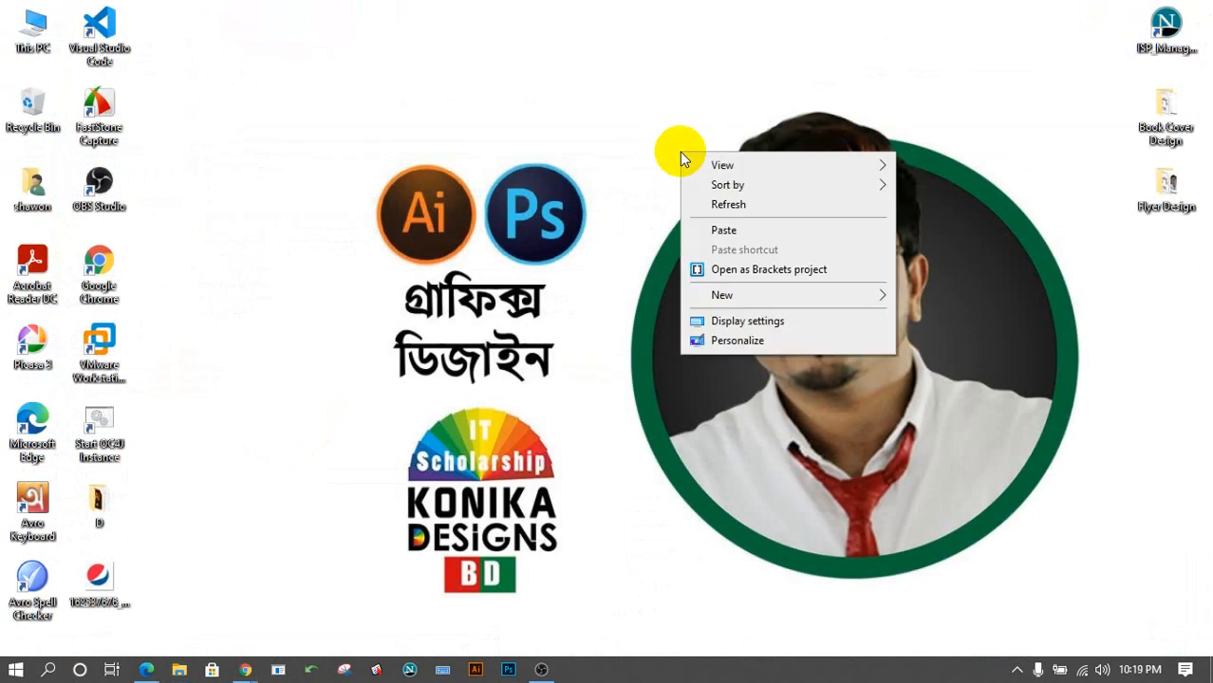
pyautogui.click(725, 231)
pyautogui.moveTo(699, 112); pyautogui.dragTo(190, 37)
# Extract 11 Batch Exam 1.zip into an 11 Batch Exam 1 folder on the desktop and open the inner folder of the same name.
pyautogui.rightClick(190, 37)
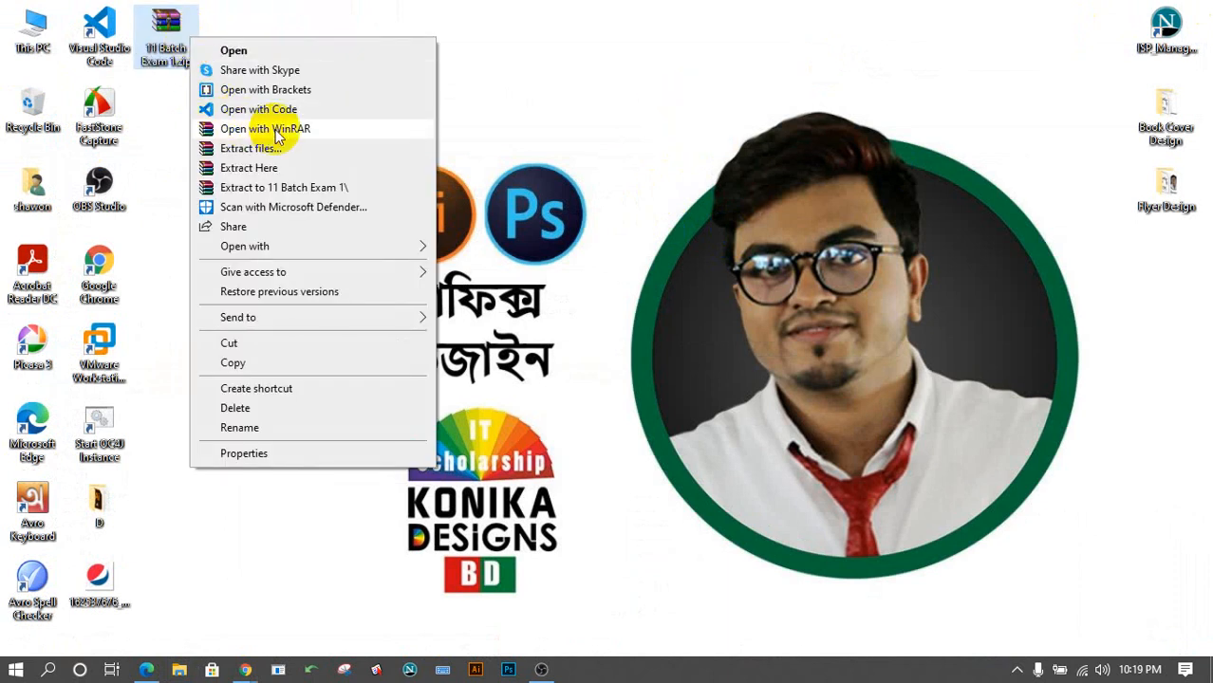
pyautogui.click(248, 148)
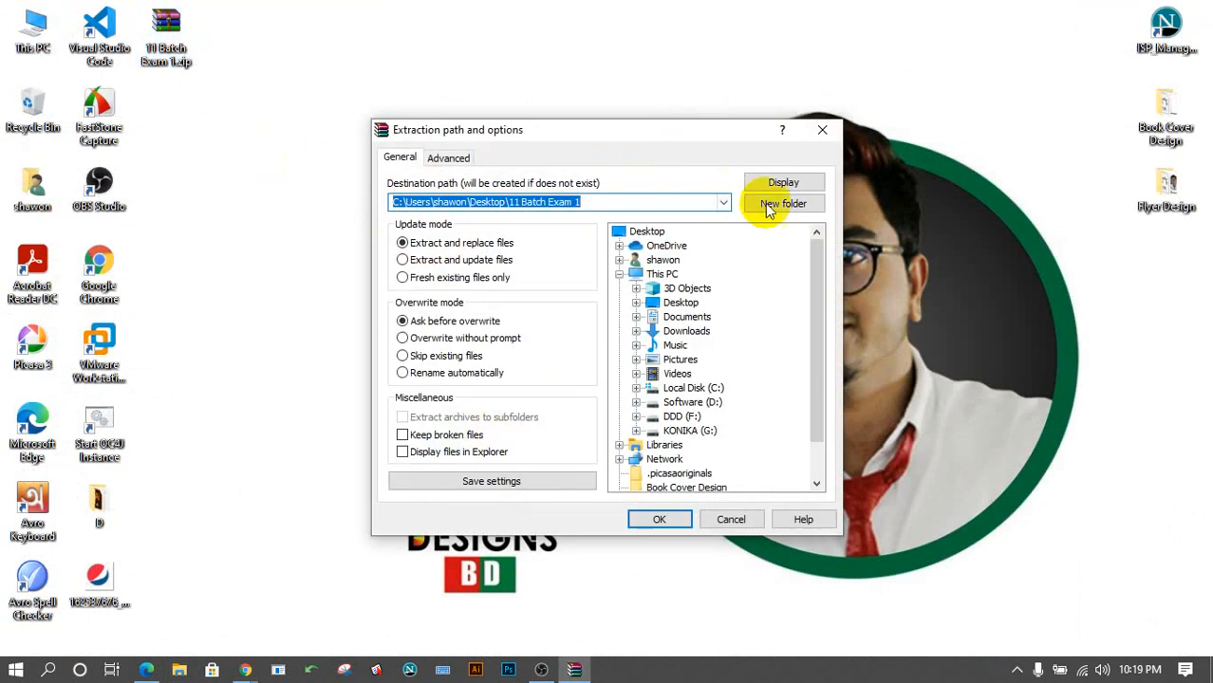
pyautogui.click(658, 521)
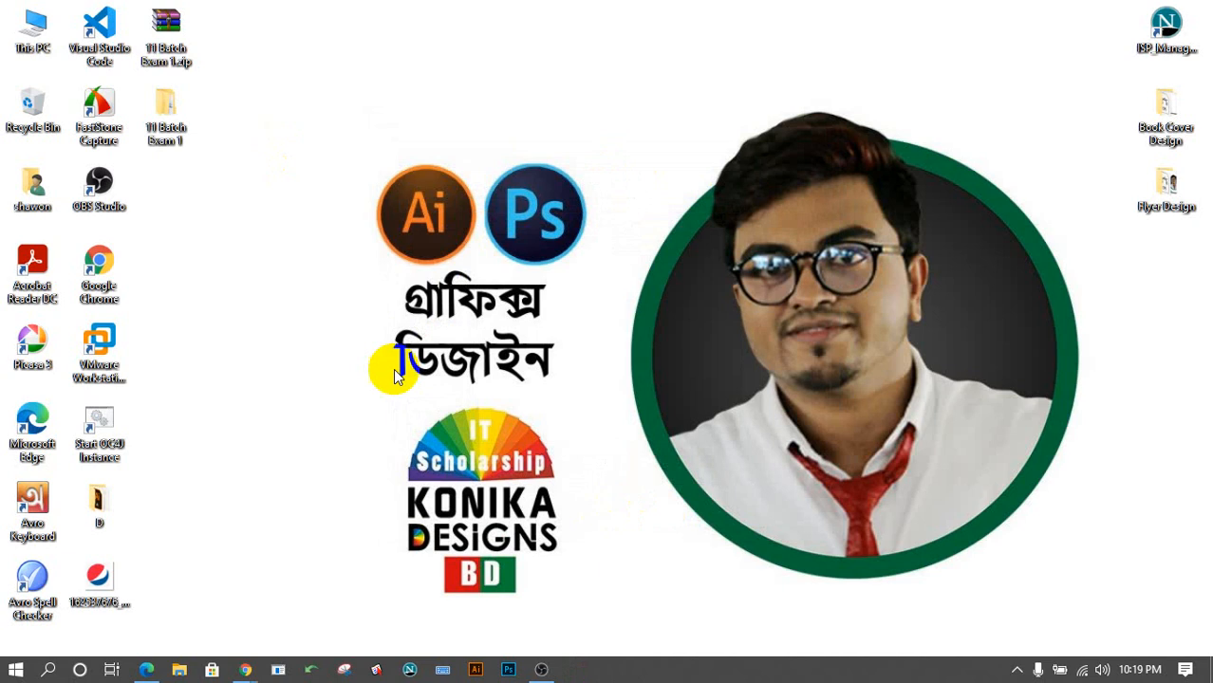
pyautogui.doubleClick(173, 114)
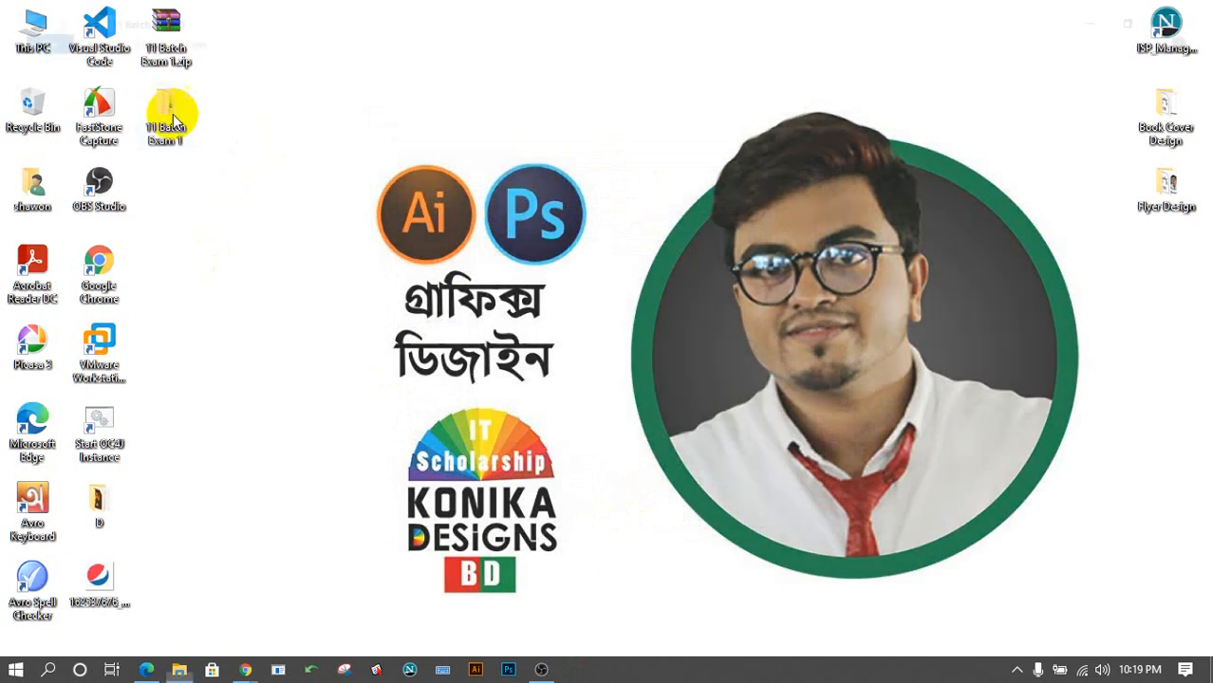
pyautogui.doubleClick(216, 114)
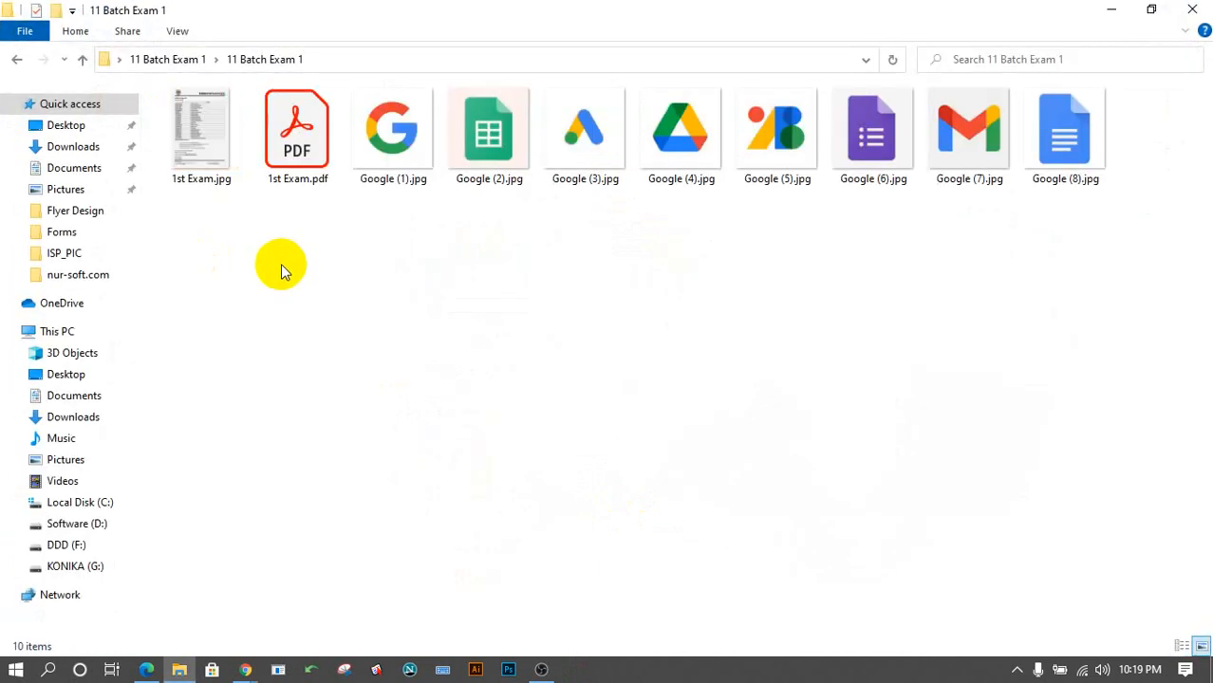
# Open 1st Exam.jpg and enlarge it to examine the heading, date and start of the student table.
pyautogui.doubleClick(221, 152)
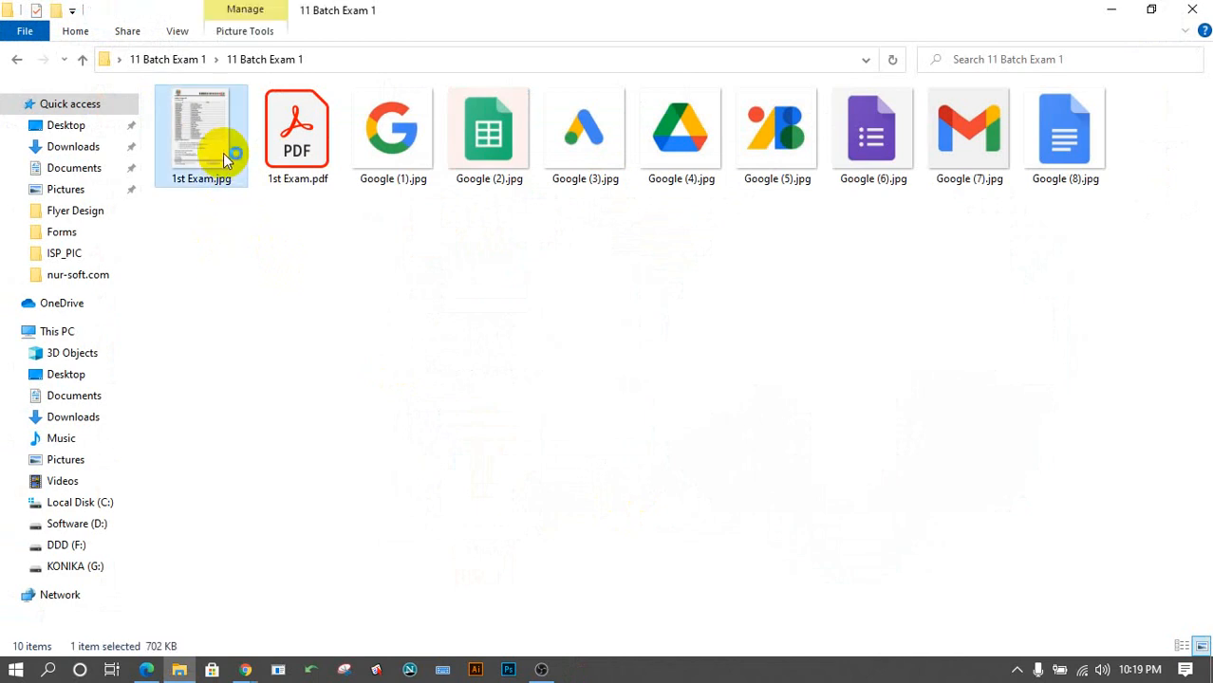
pyautogui.scroll(5, 701, 325)
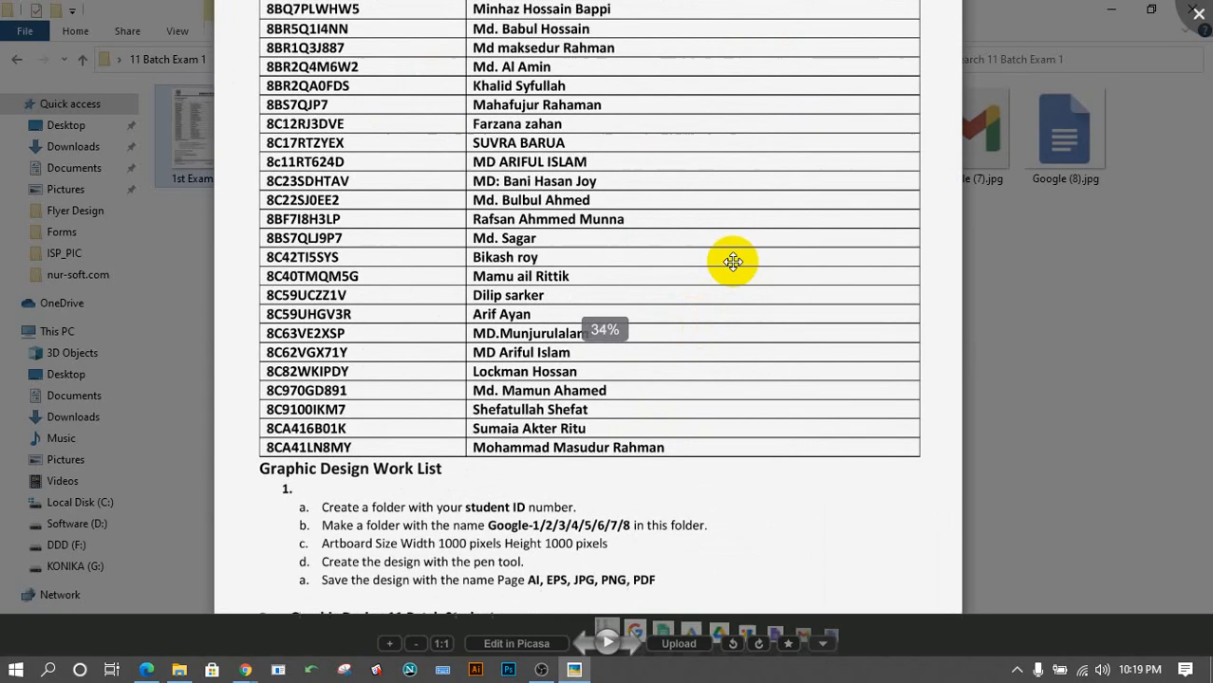
pyautogui.moveTo(734, 180); pyautogui.dragTo(739, 429)
pyautogui.scroll(3, 730, 415)
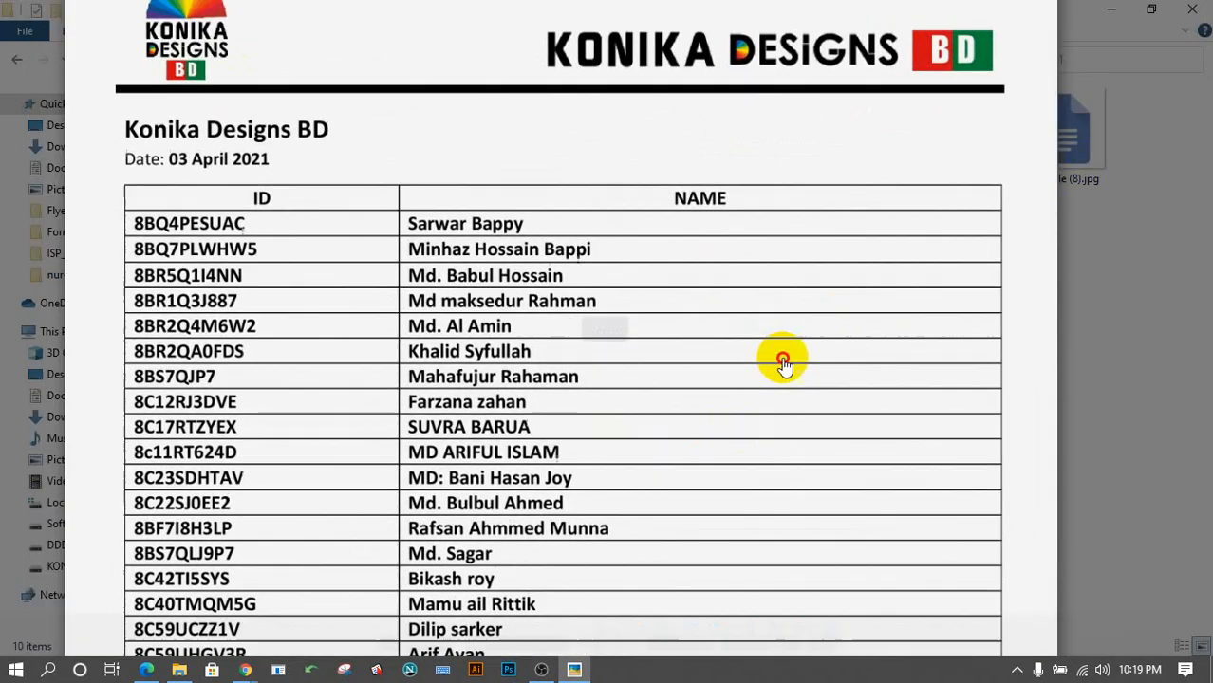
pyautogui.moveTo(783, 363); pyautogui.dragTo(820, 409)
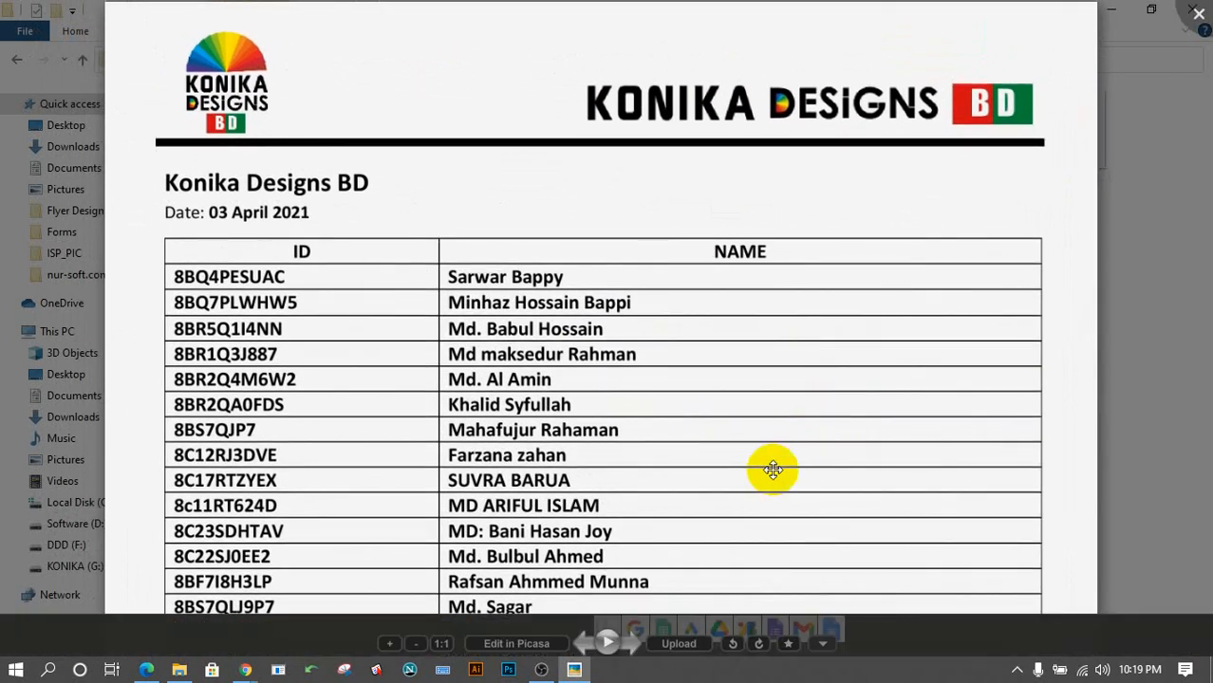
# Read the Graphic Design Work List and the submission instructions at the end of the exam sheet, and close the image.
pyautogui.moveTo(774, 469); pyautogui.dragTo(755, 241)
pyautogui.moveTo(719, 432); pyautogui.dragTo(726, 331)
pyautogui.moveTo(745, 205)
pyautogui.mouseDown()
pyautogui.moveTo(723, 442)
pyautogui.moveTo(726, 182)
pyautogui.moveTo(731, 379)
pyautogui.moveTo(764, 216)
pyautogui.mouseUp()
pyautogui.moveTo(784, 472); pyautogui.dragTo(794, 433)
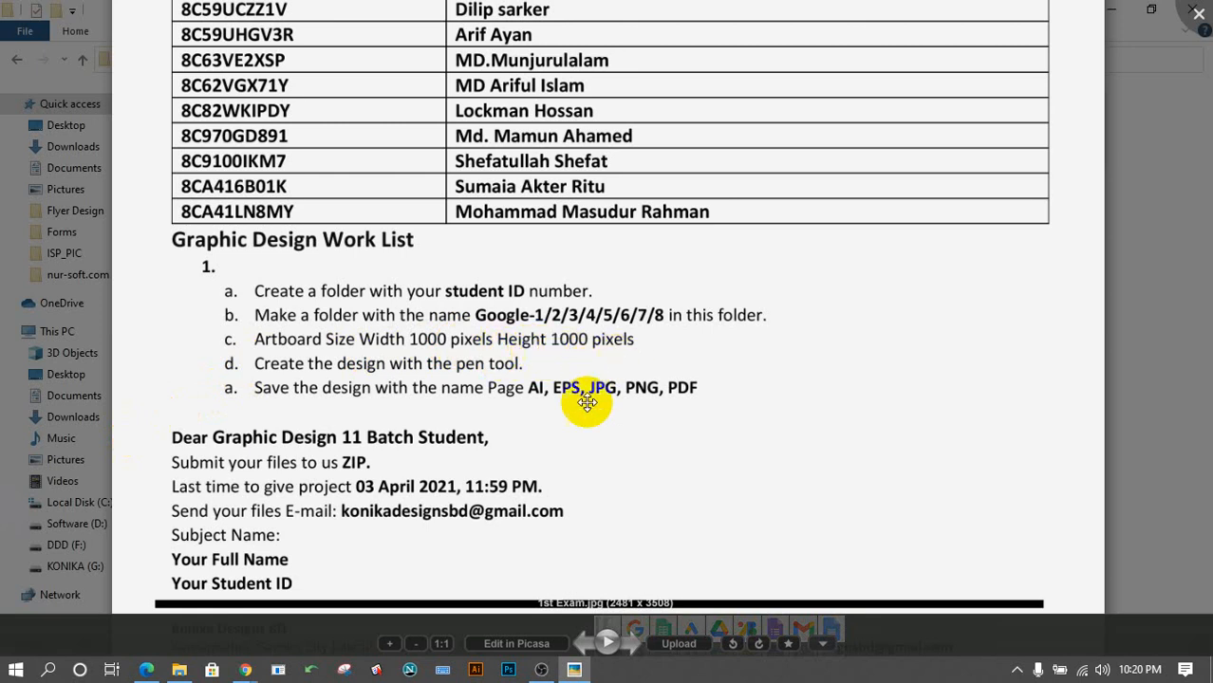
pyautogui.moveTo(598, 463); pyautogui.dragTo(590, 426)
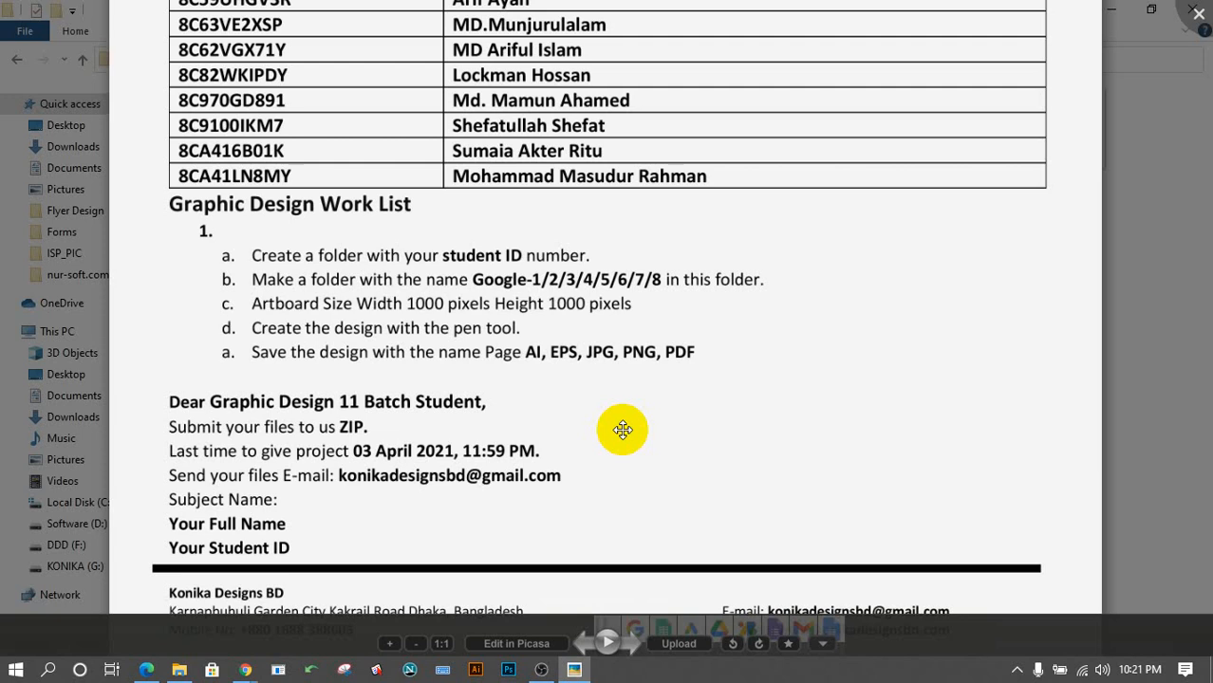
pyautogui.moveTo(785, 442); pyautogui.dragTo(798, 391)
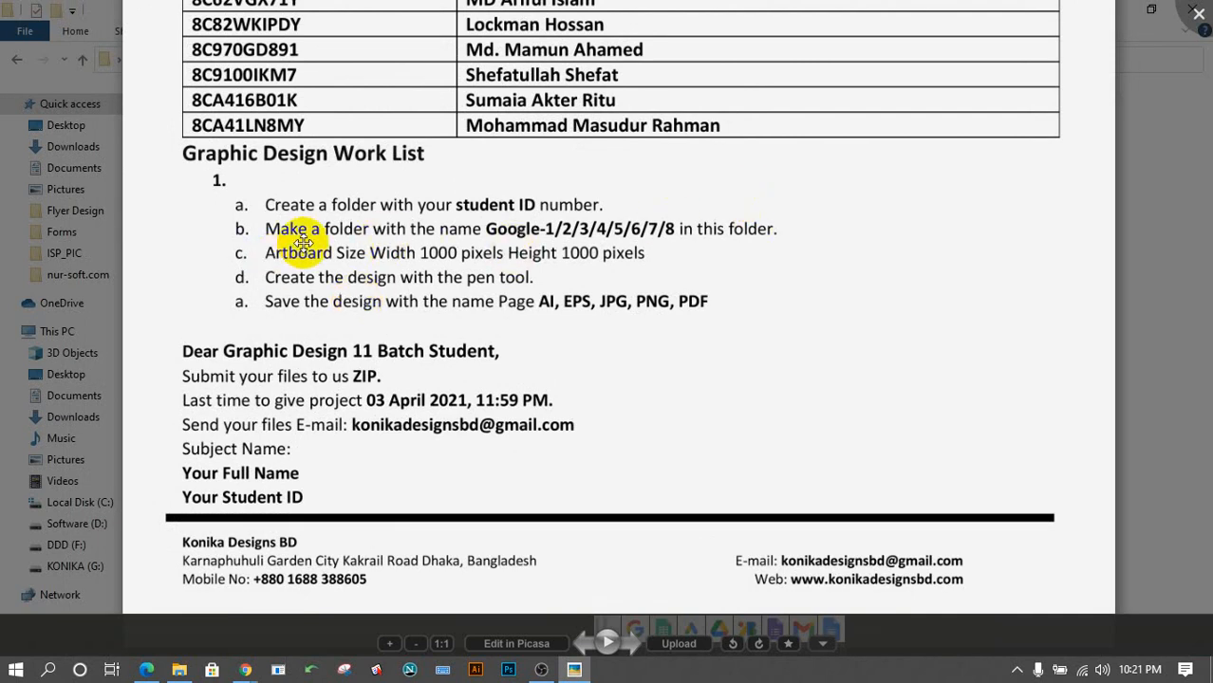
pyautogui.moveTo(740, 233); pyautogui.dragTo(734, 311)
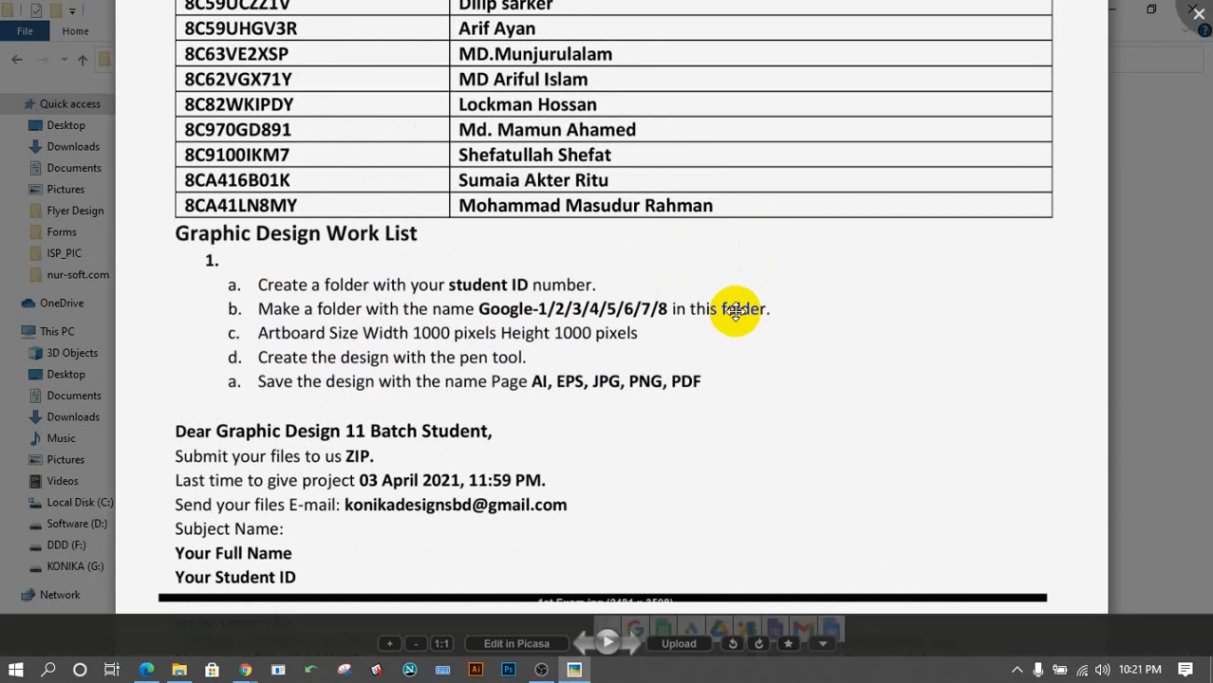
pyautogui.moveTo(799, 339); pyautogui.dragTo(803, 313)
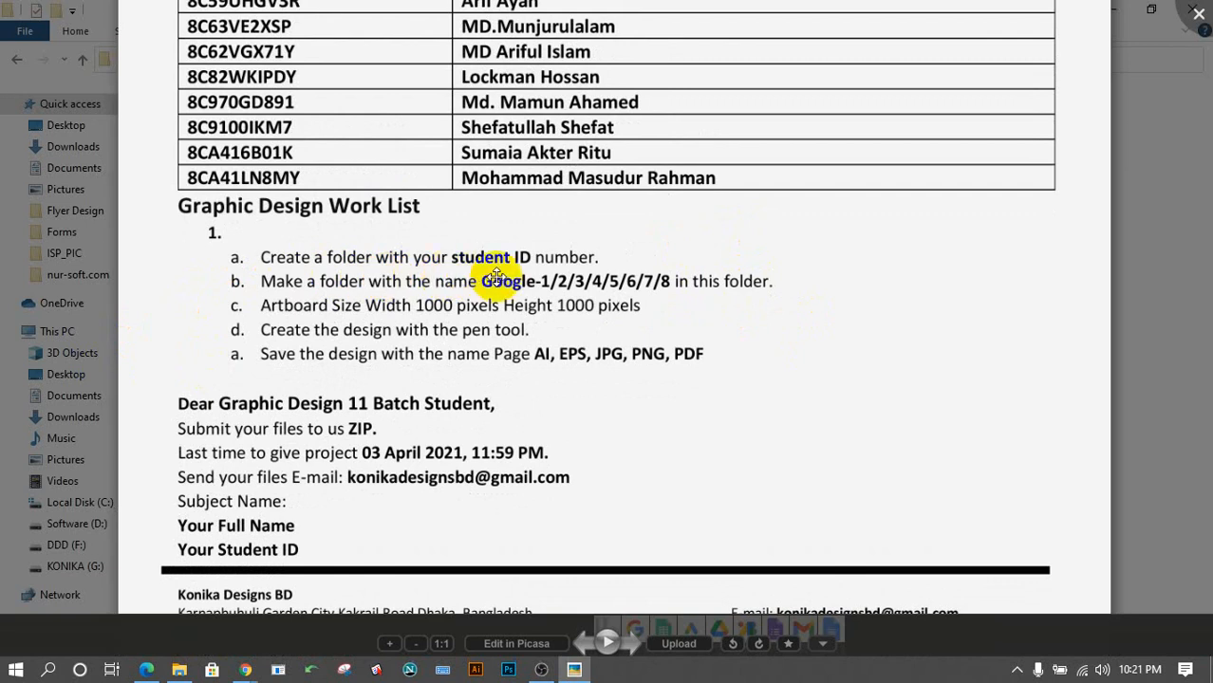
pyautogui.scroll(2, 532, 302)
pyautogui.scroll(-3, 531, 309)
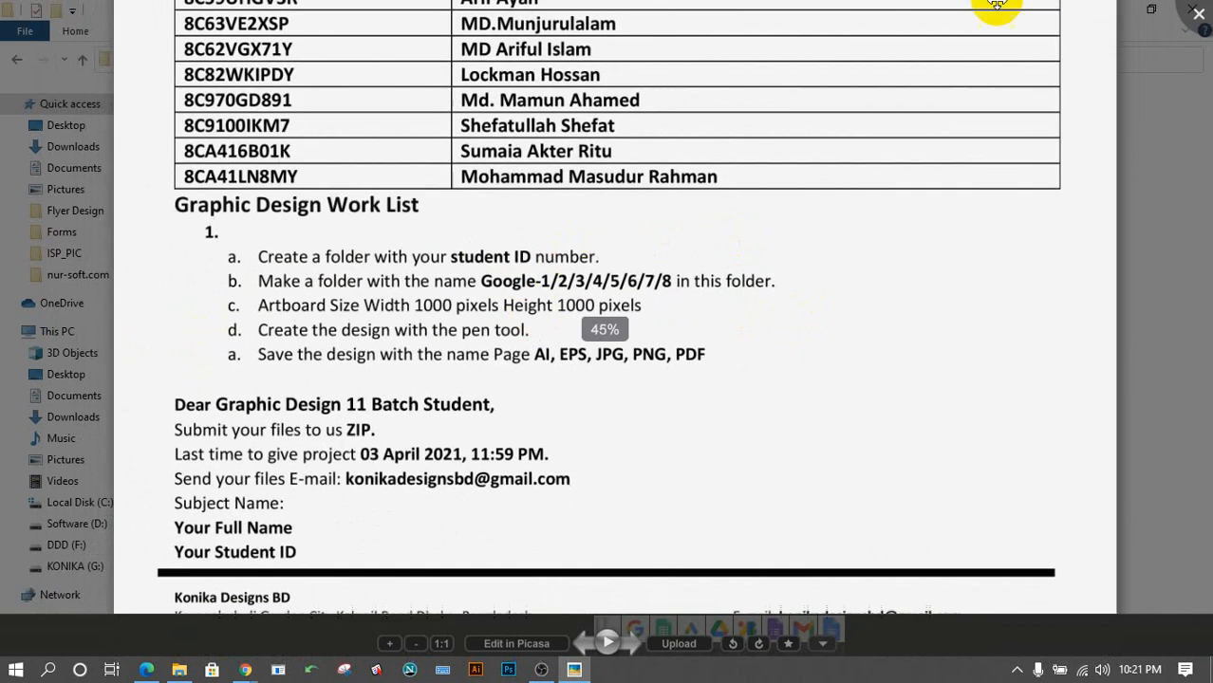
pyautogui.click(1198, 12)
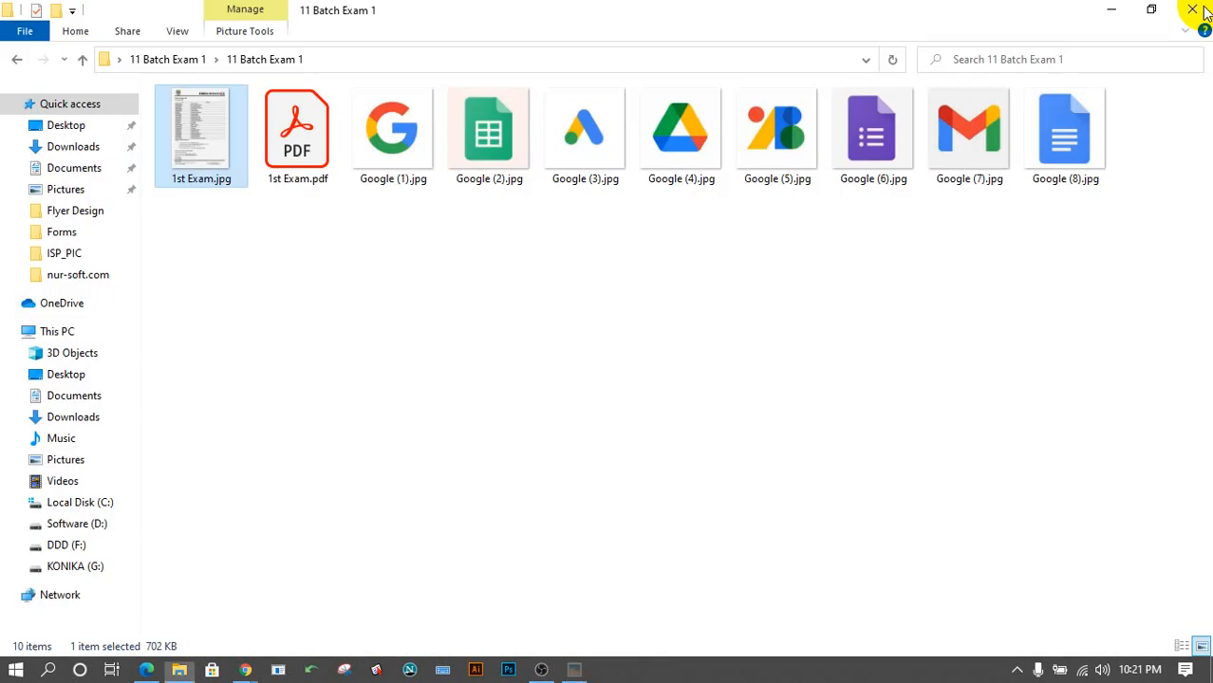
# Open 1st Exam.pdf and copy the first student ID from the table.
pyautogui.click(296, 163)
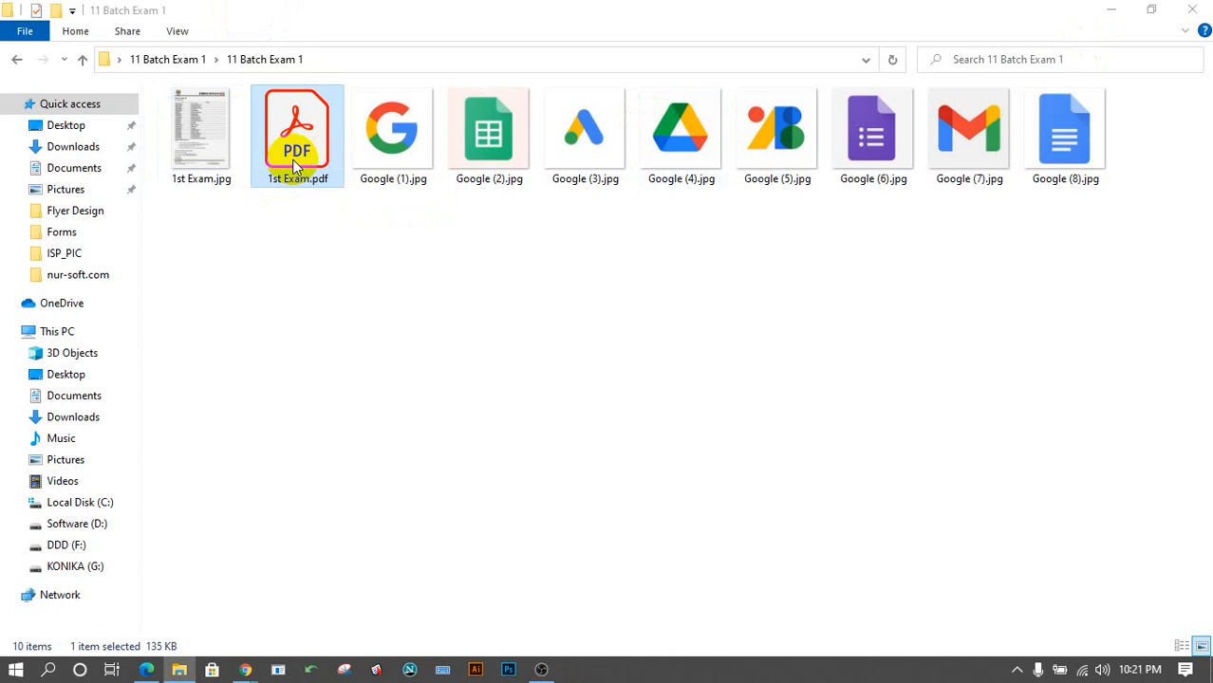
pyautogui.doubleClick(296, 163)
pyautogui.scroll(-3, 352, 374)
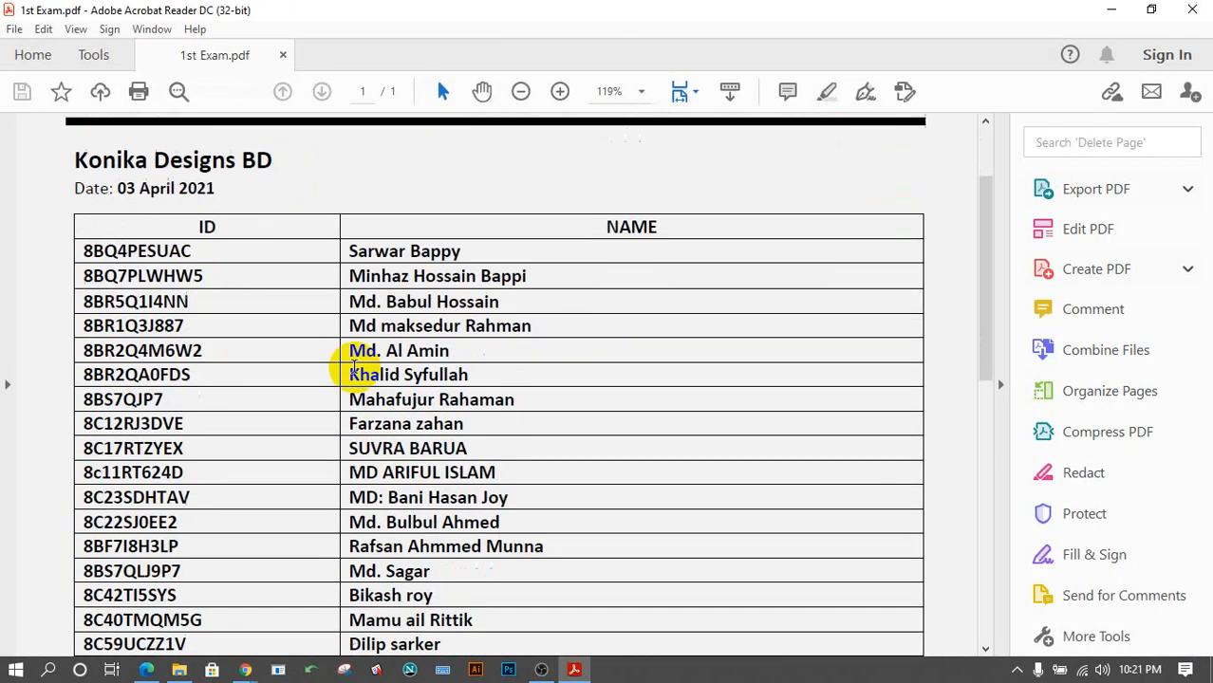
pyautogui.scroll(-2, 168, 426)
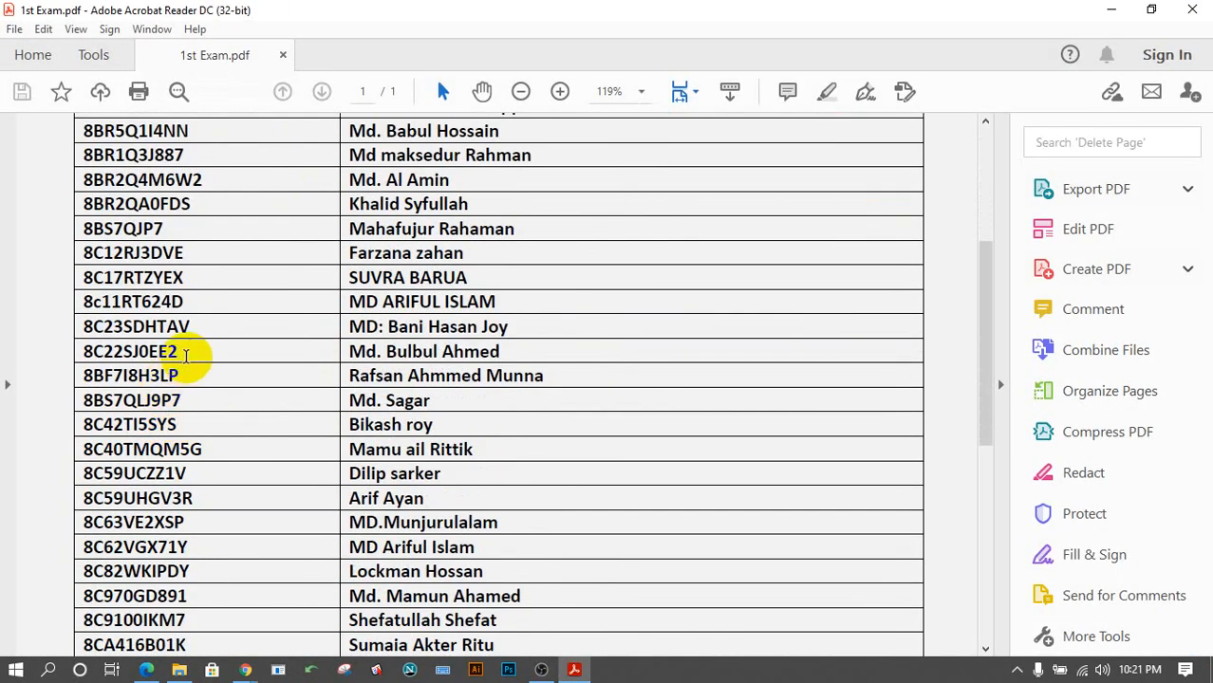
pyautogui.moveTo(182, 351); pyautogui.dragTo(59, 347)
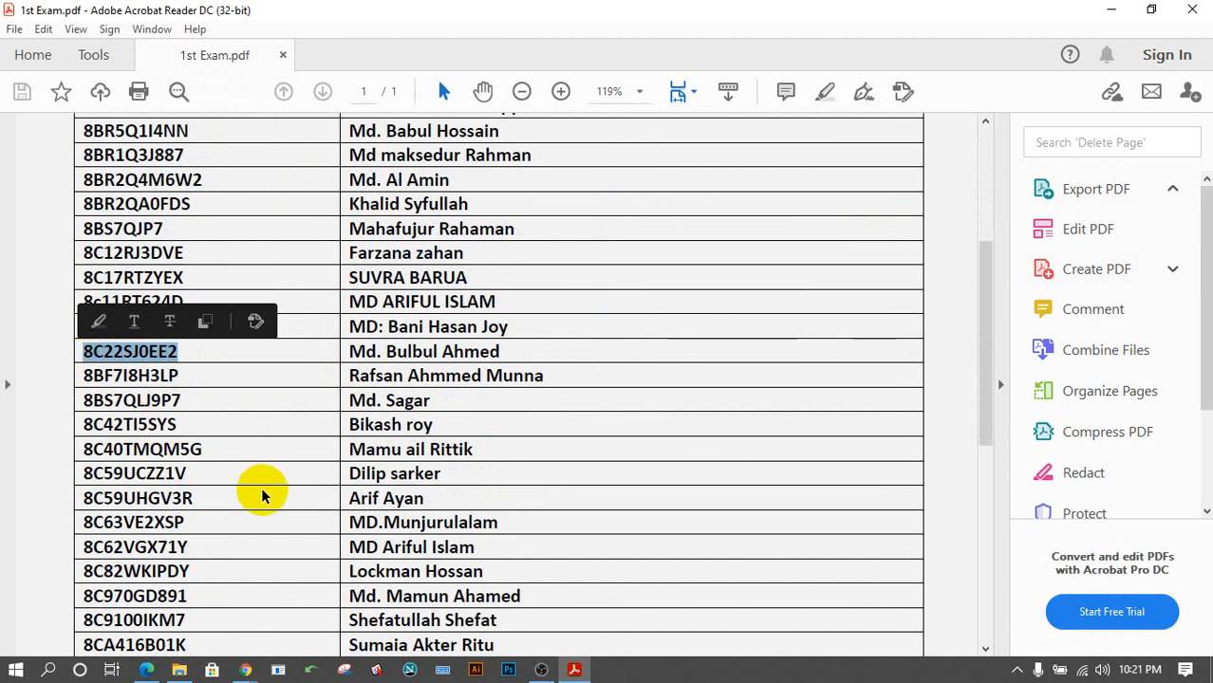
pyautogui.scroll(2, 263, 489)
pyautogui.click(202, 208)
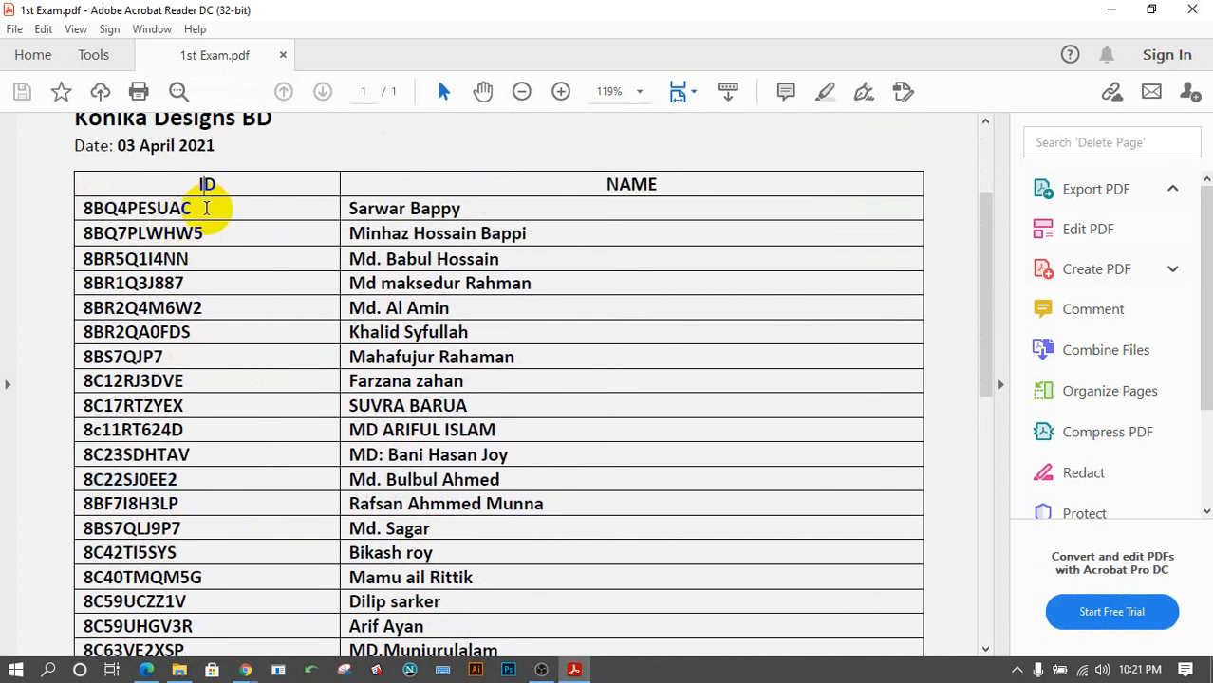
pyautogui.moveTo(202, 209); pyautogui.dragTo(86, 217)
pyautogui.rightClick(85, 215)
pyautogui.click(140, 227)
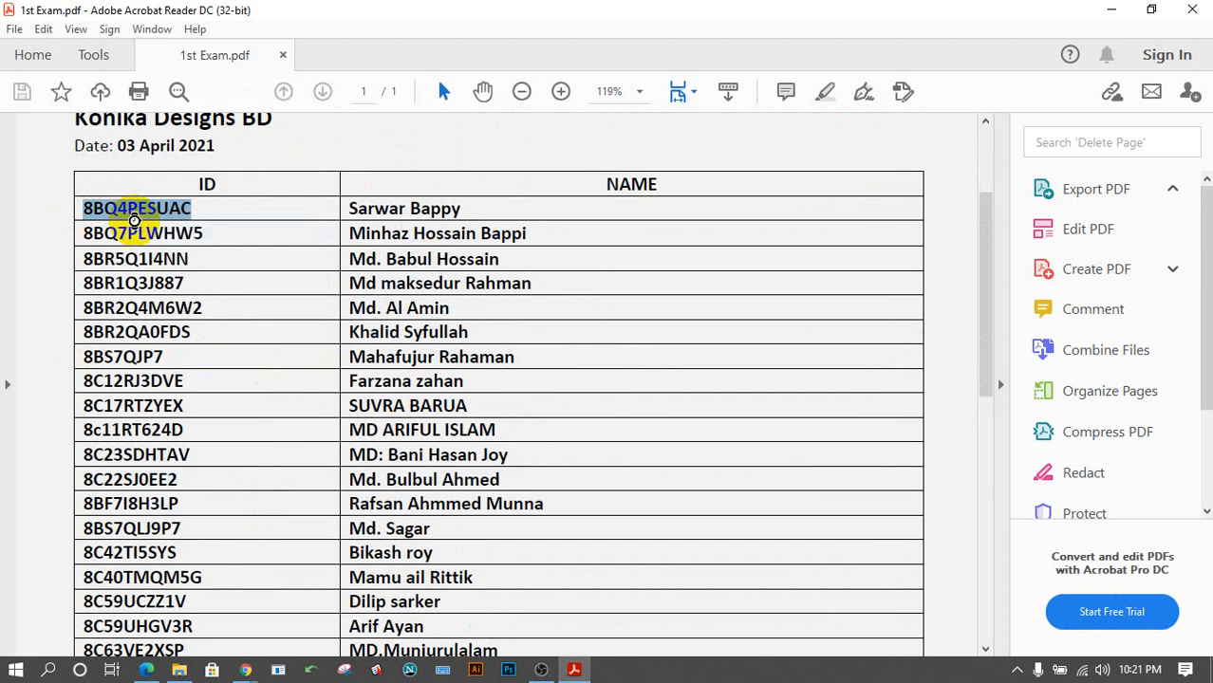
# Create a new folder beside the exam files in File Explorer and name it with the copied student ID.
pyautogui.click(1119, 15)
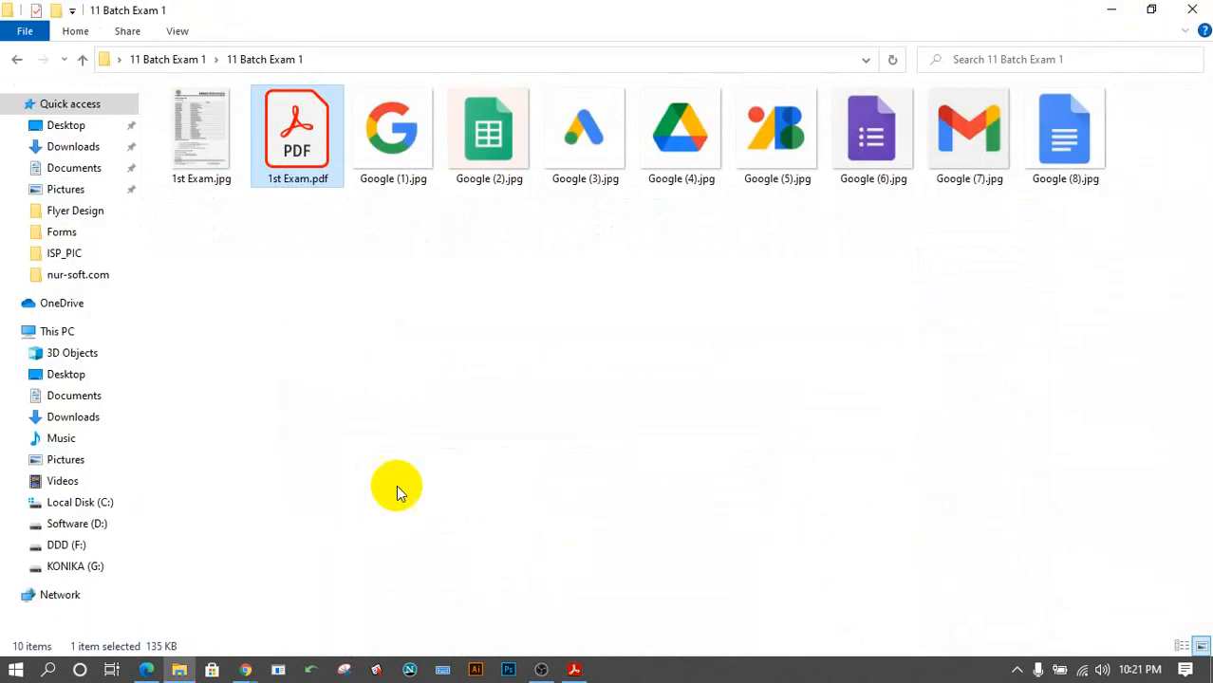
pyautogui.rightClick(352, 458)
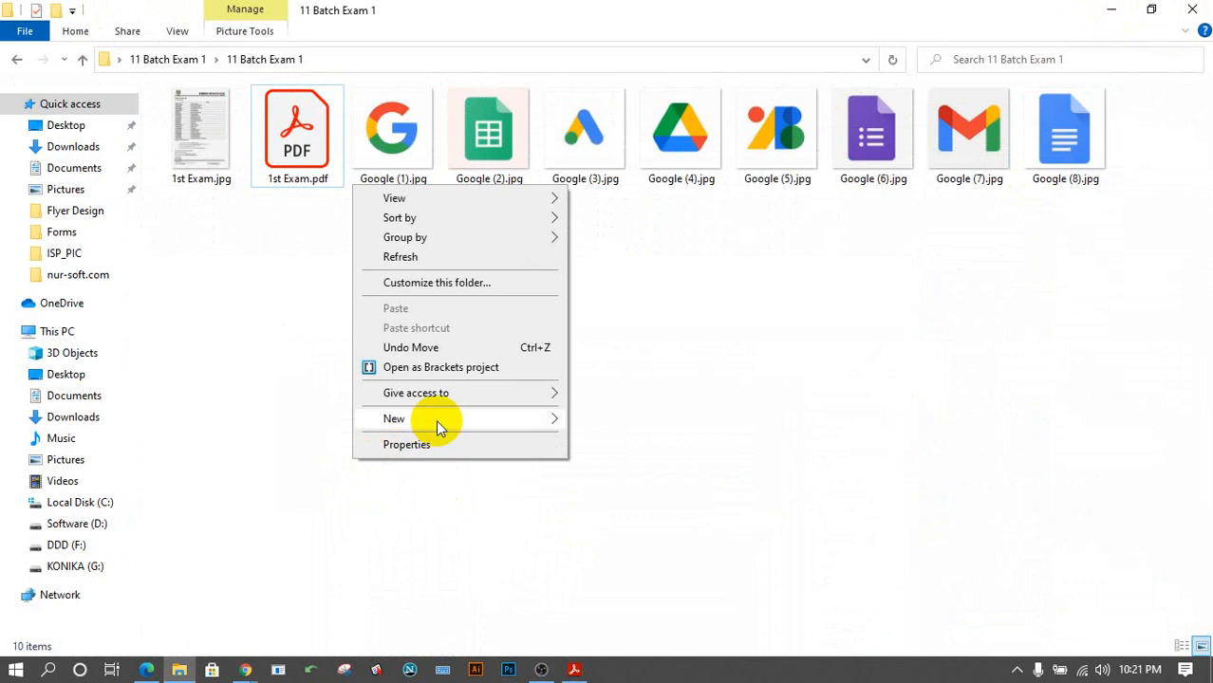
pyautogui.moveTo(478, 429)
pyautogui.click(609, 422)
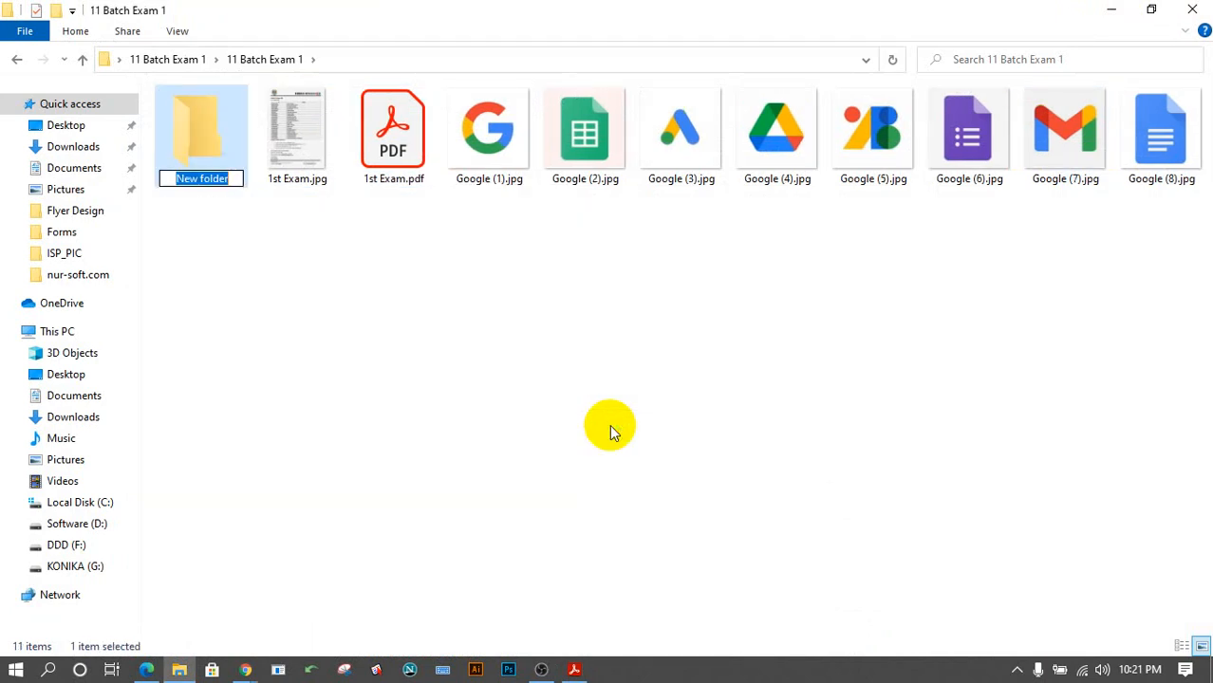
pyautogui.hotkey('ctrl', 'v')
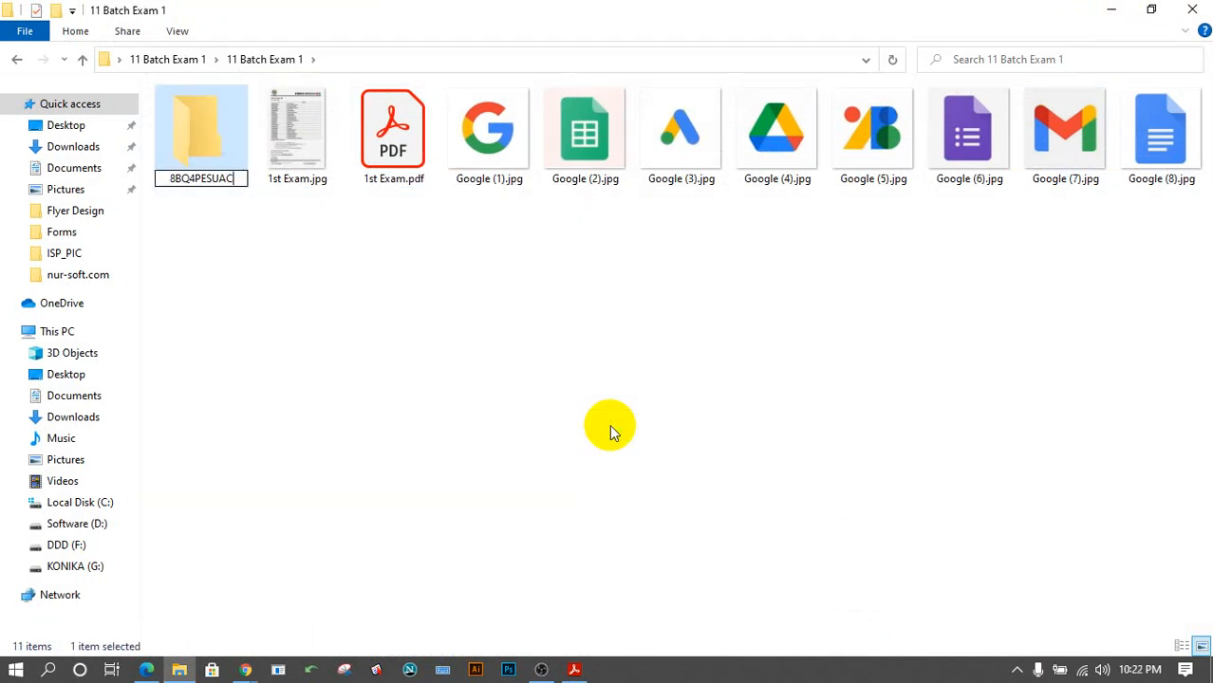
pyautogui.write('-')
pyautogui.press('BackSpace')
pyautogui.press('Return')
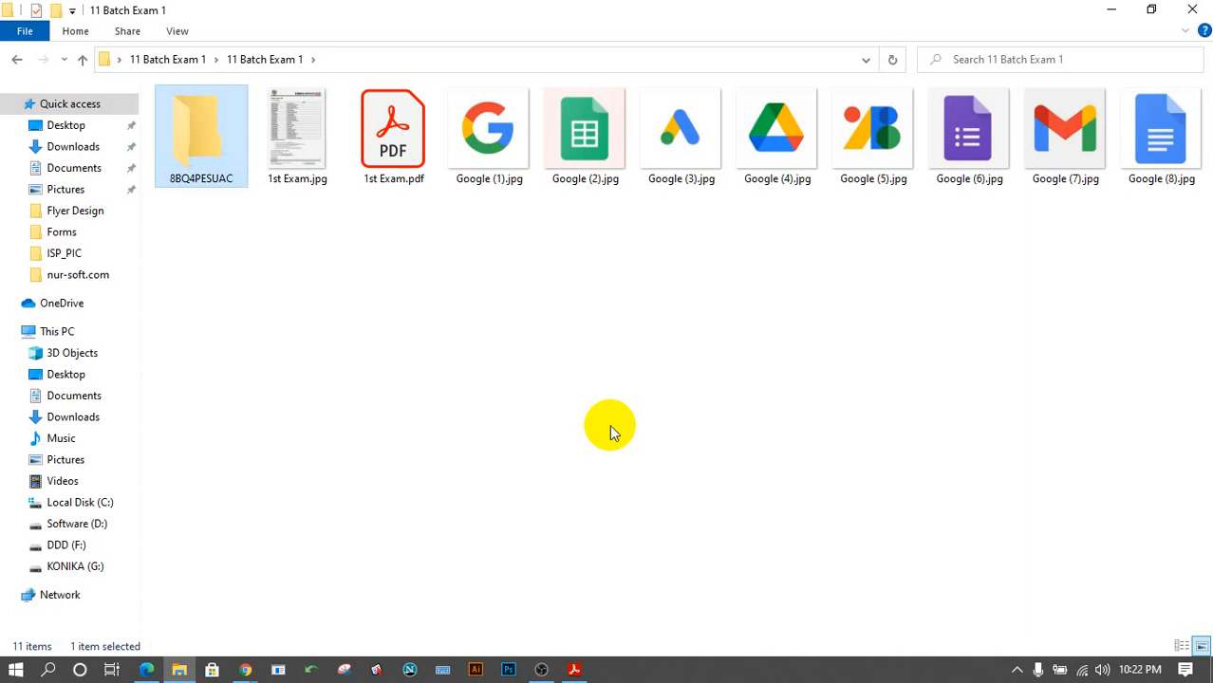
# Create a folder named Google-1 inside the student ID folder and open it.
pyautogui.doubleClick(210, 145)
pyautogui.rightClick(286, 386)
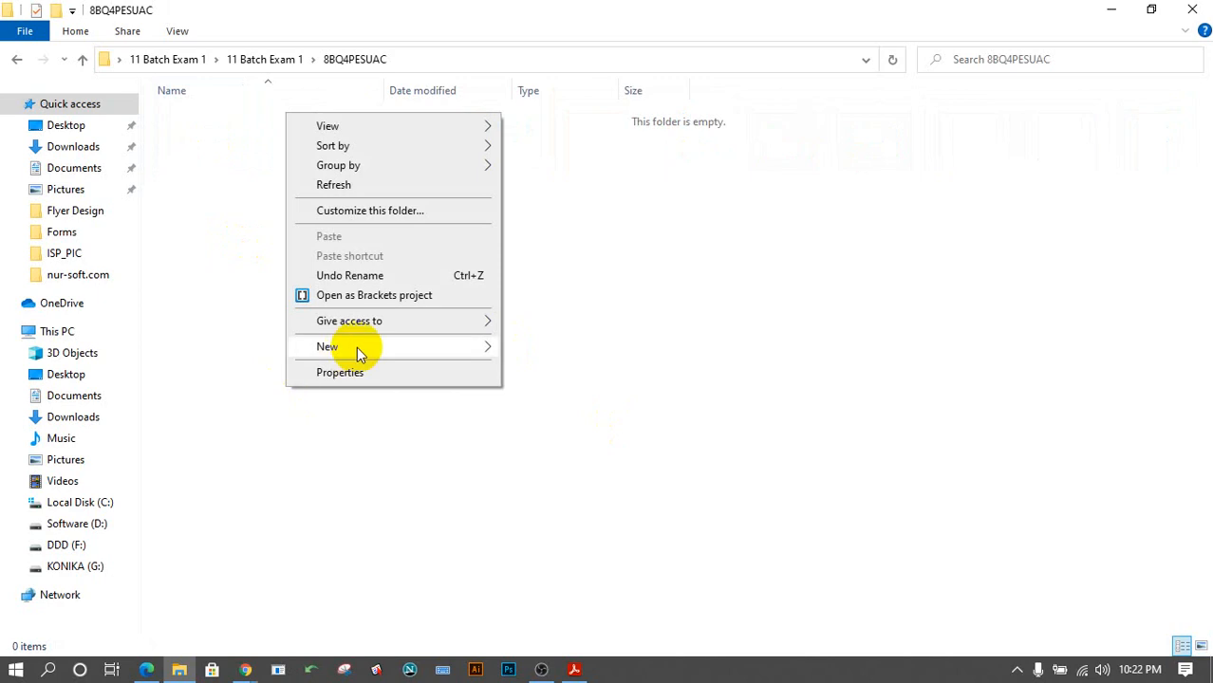
pyautogui.moveTo(356, 347)
pyautogui.click(569, 350)
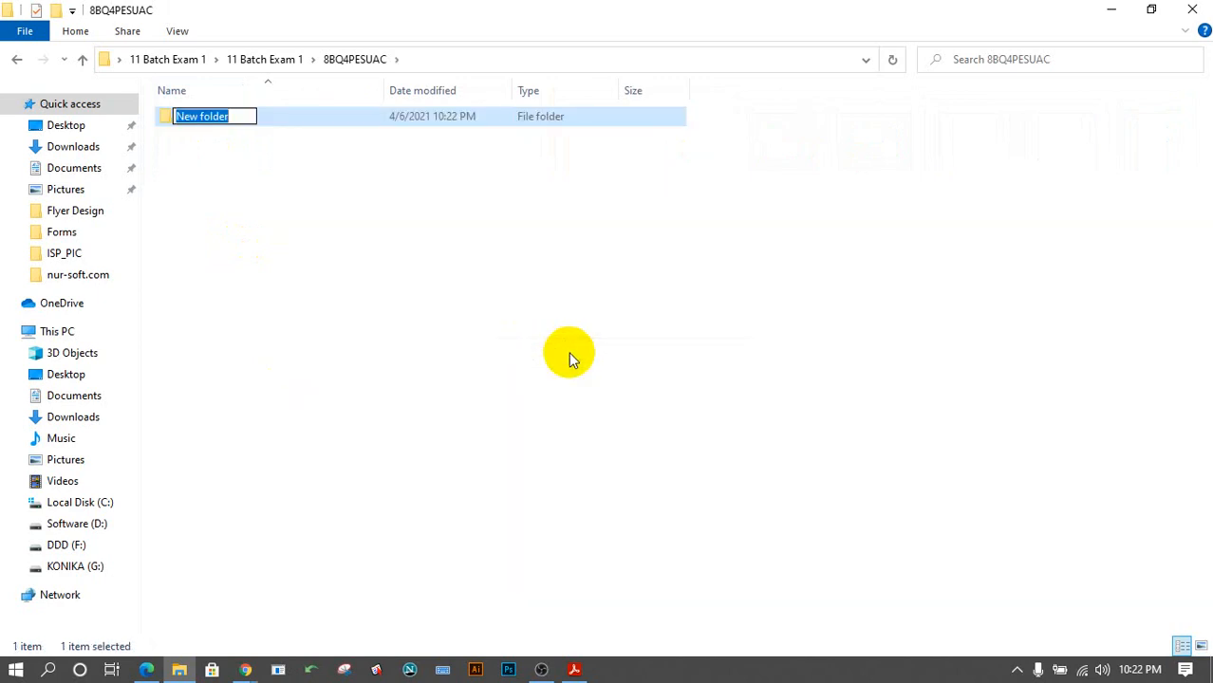
pyautogui.write('Goo')
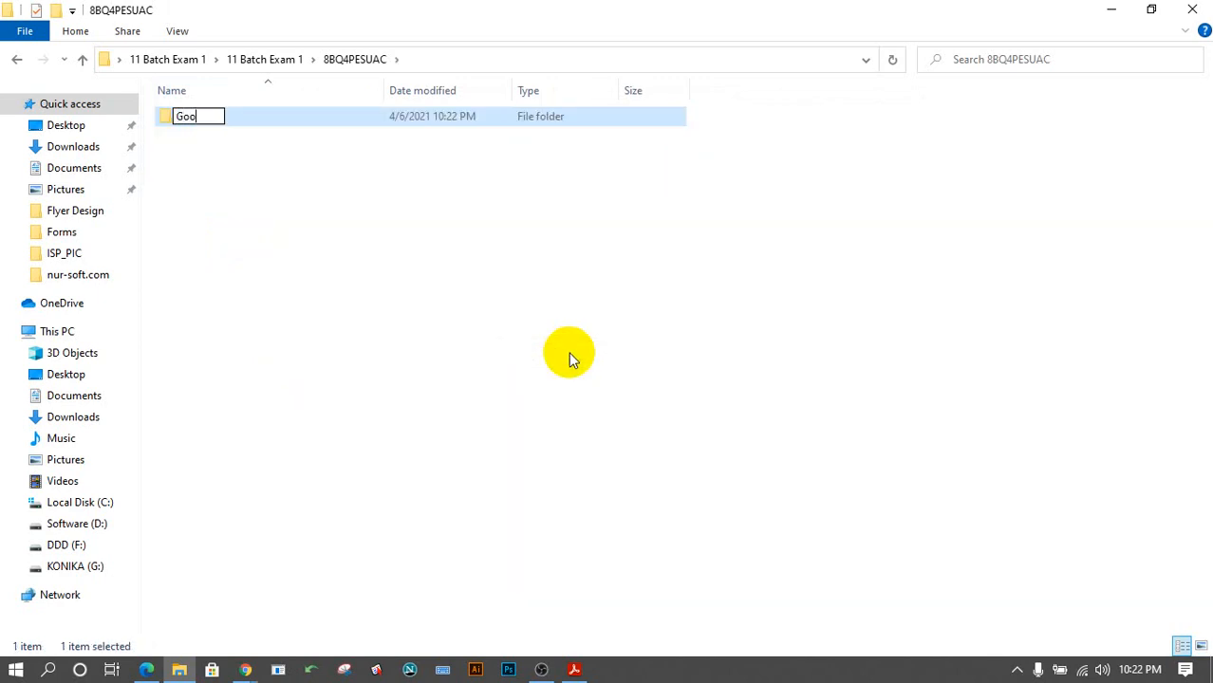
pyautogui.write('gle-1')
pyautogui.press('Return')
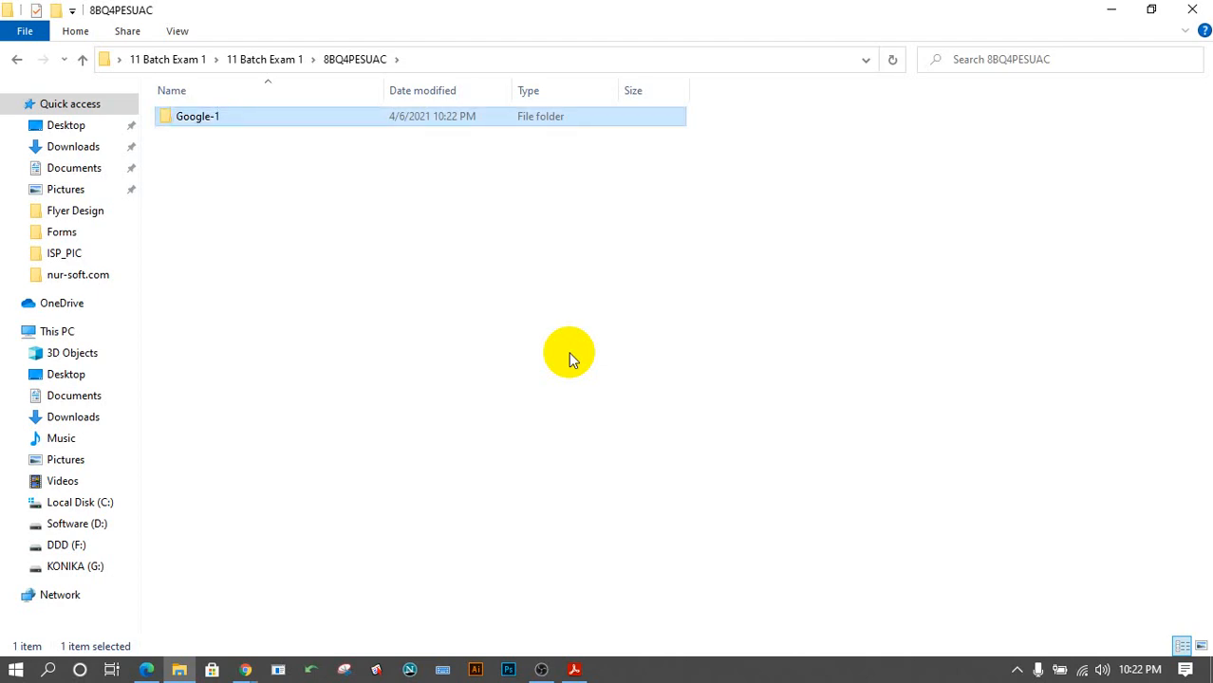
pyautogui.doubleClick(282, 124)
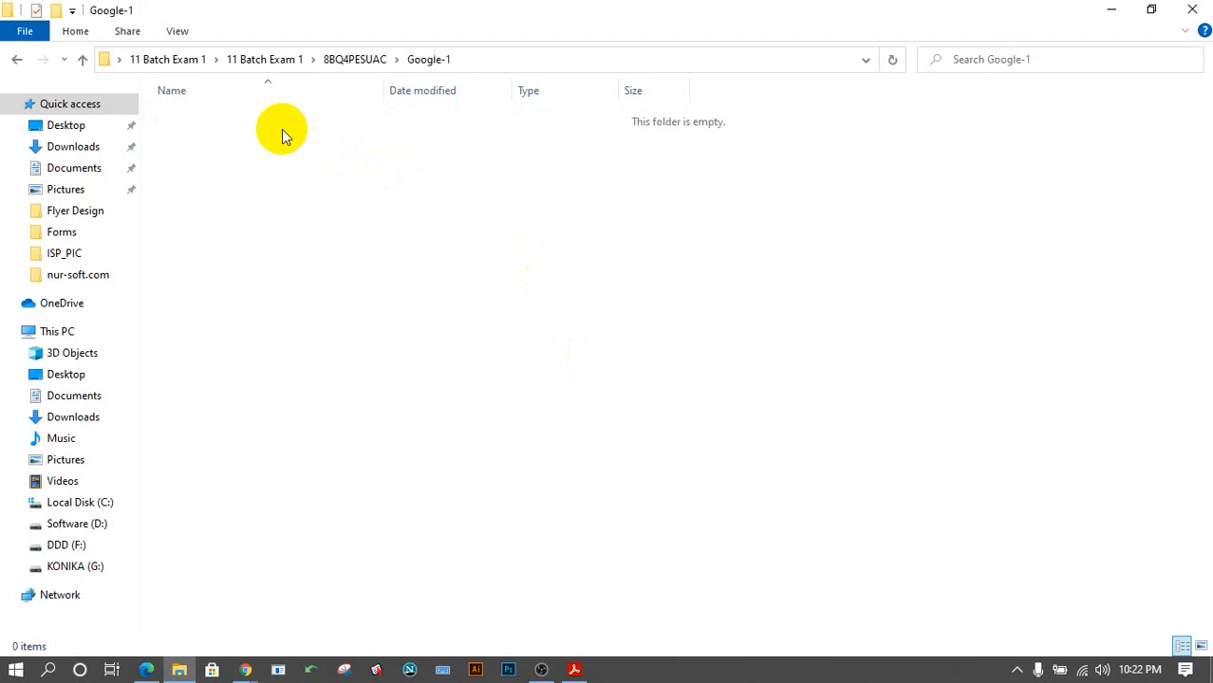
# Return to the inner 11 Batch Exam 1 folder, examine the logo in Google (1).jpg at a larger size, and close the image.
pyautogui.click(16, 59)
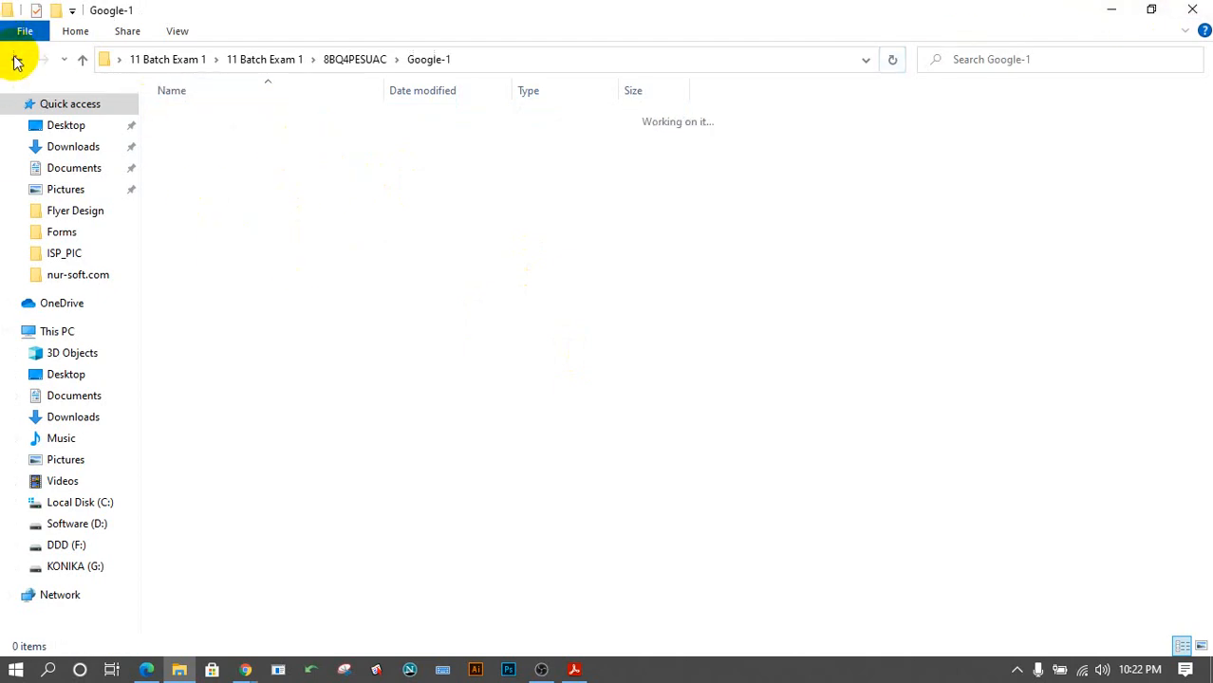
pyautogui.click(16, 59)
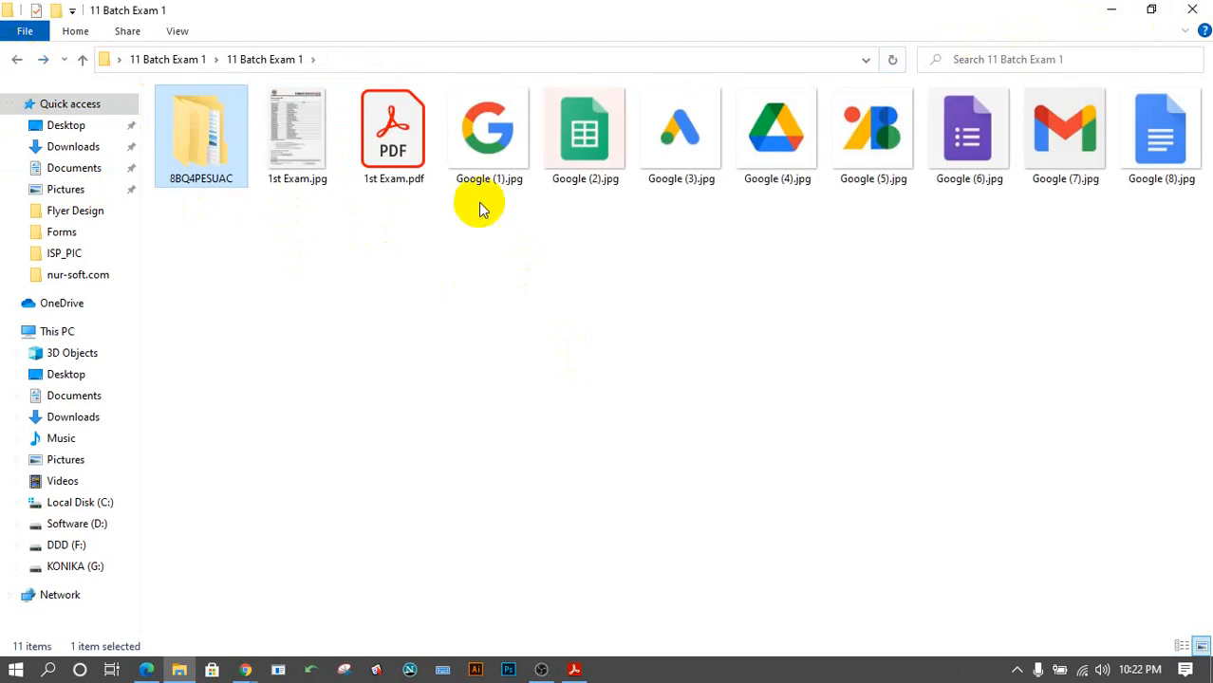
pyautogui.doubleClick(503, 140)
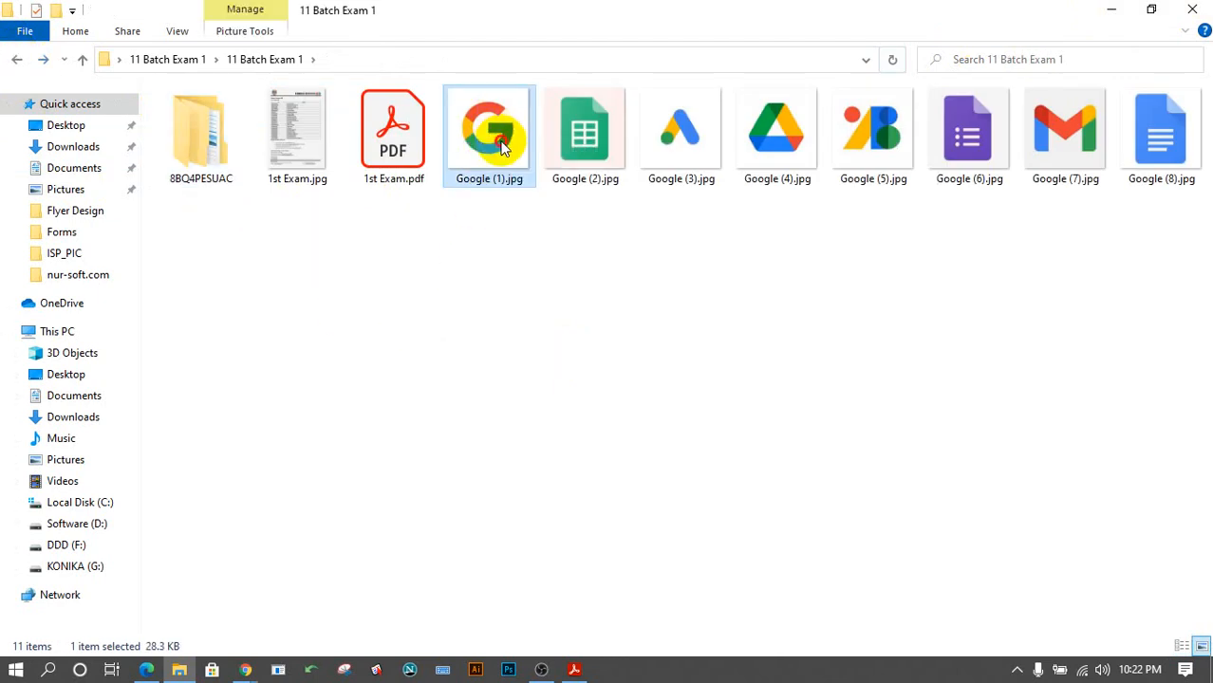
pyautogui.scroll(4, 810, 357)
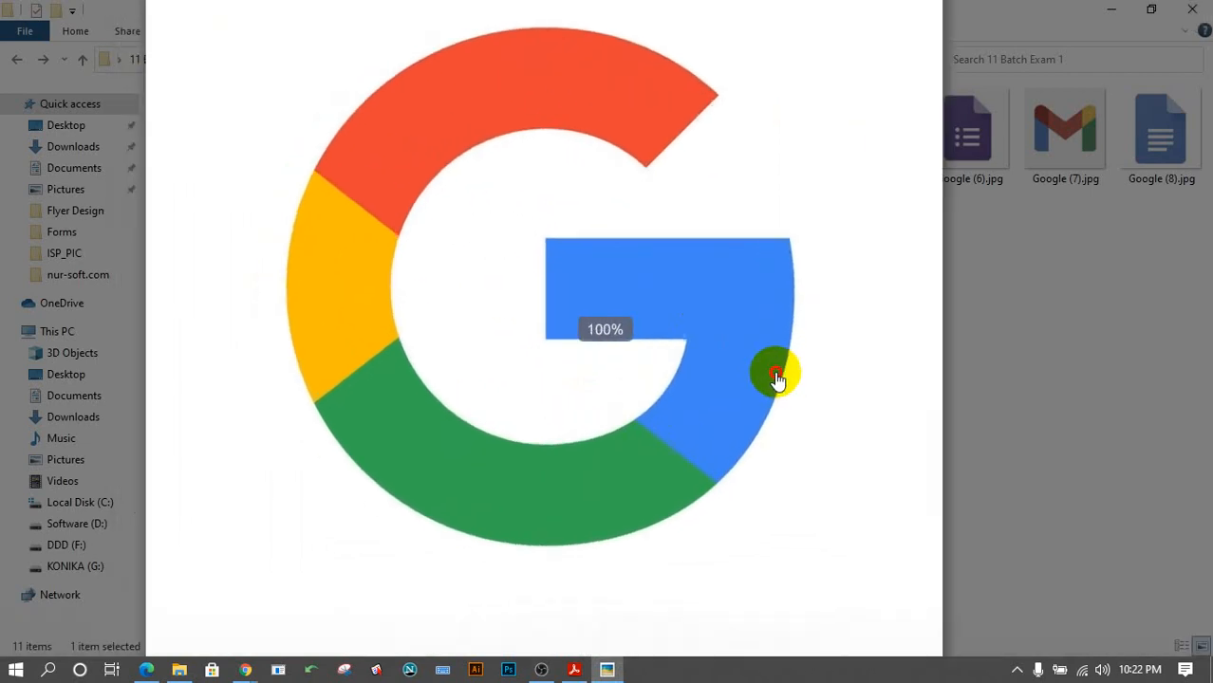
pyautogui.scroll(-3, 829, 380)
pyautogui.scroll(1, 832, 380)
pyautogui.moveTo(831, 380); pyautogui.dragTo(768, 358)
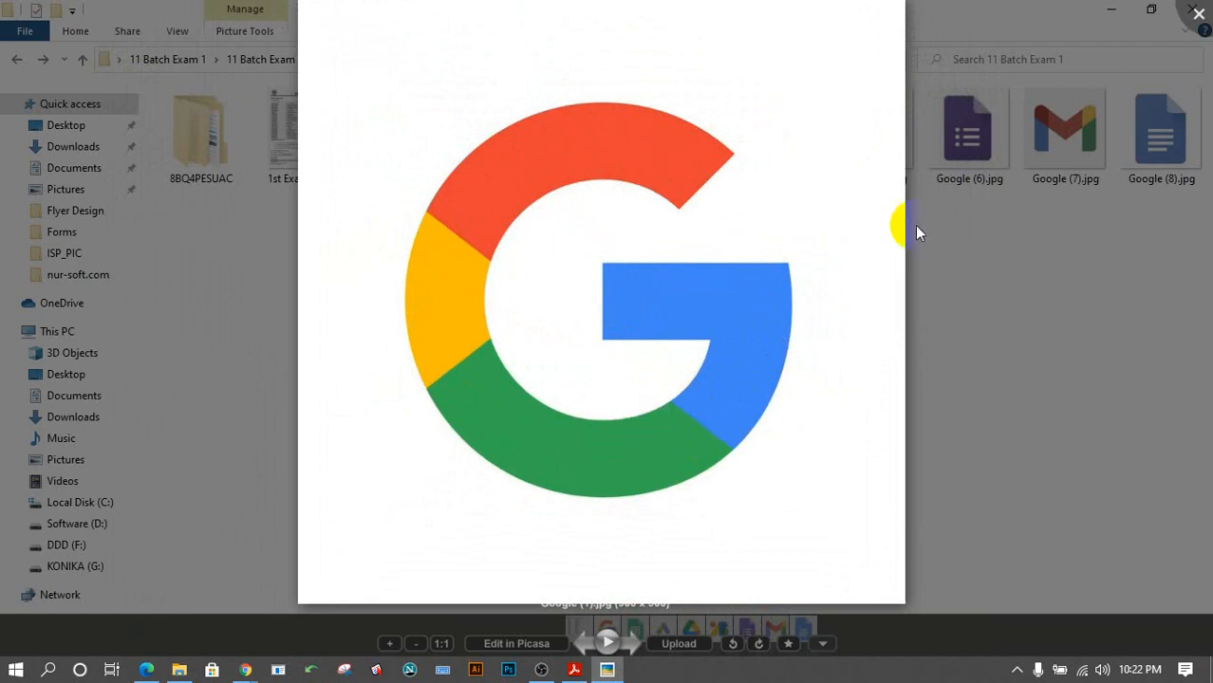
pyautogui.click(1198, 13)
pyautogui.click(412, 392)
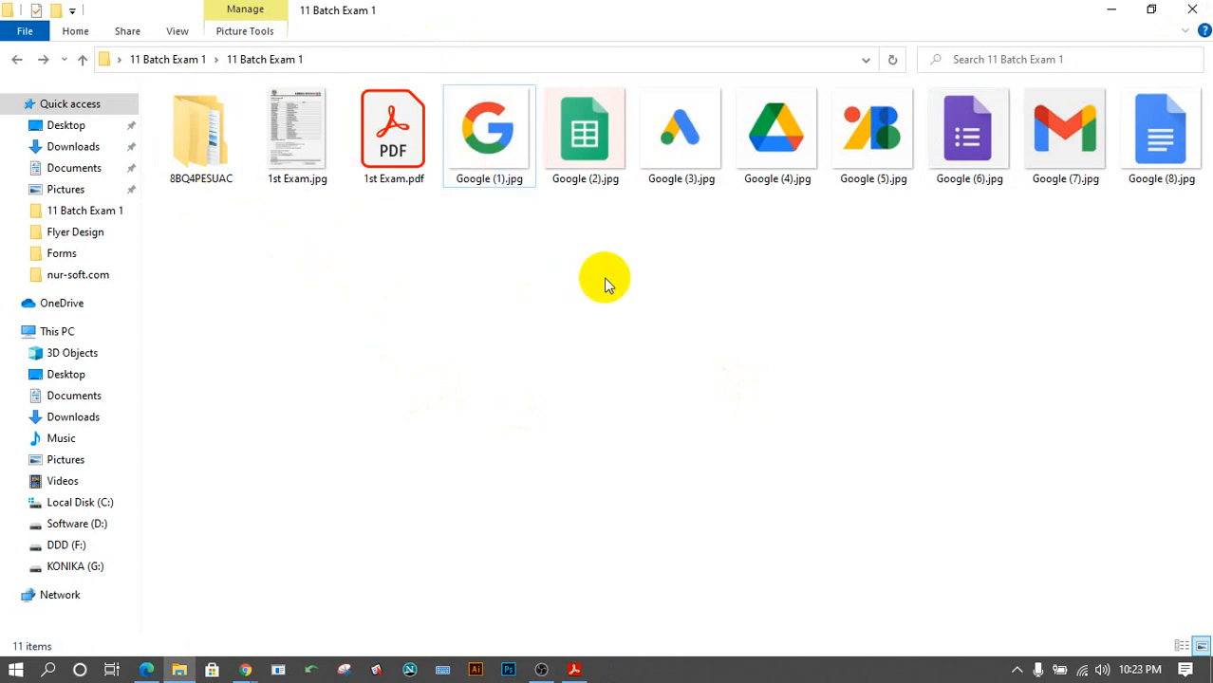
# Switch to Adobe Illustrator and maximize its window.
pyautogui.click(477, 670)
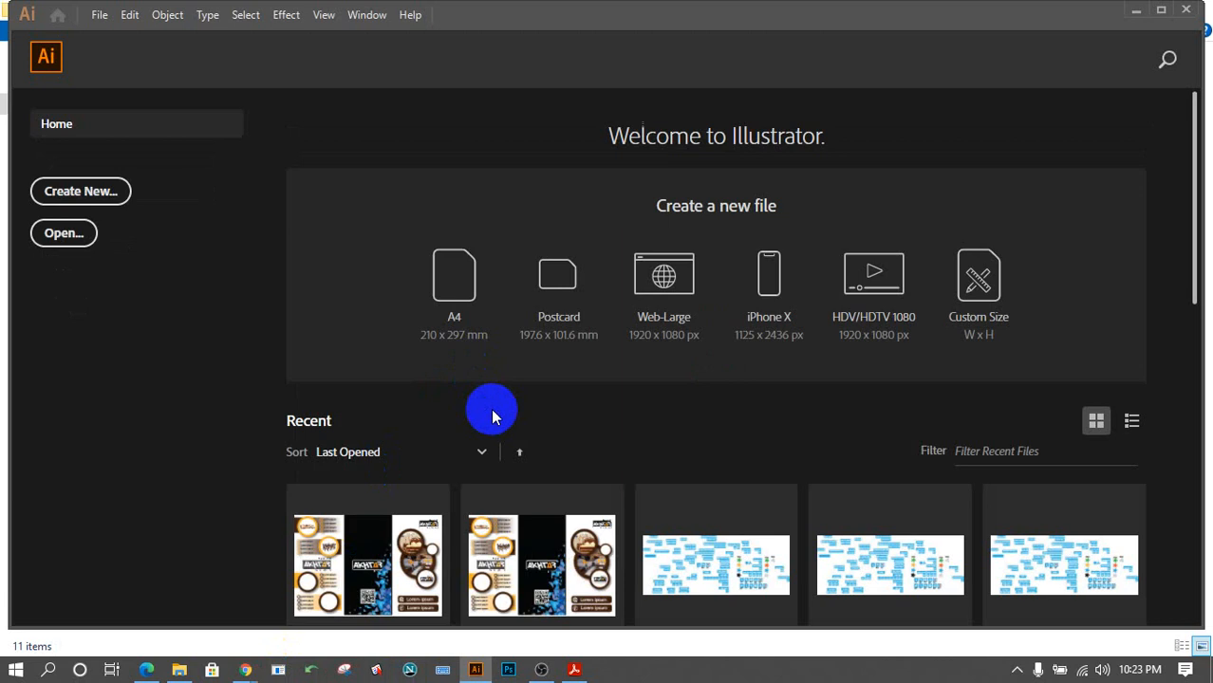
pyautogui.click(98, 193)
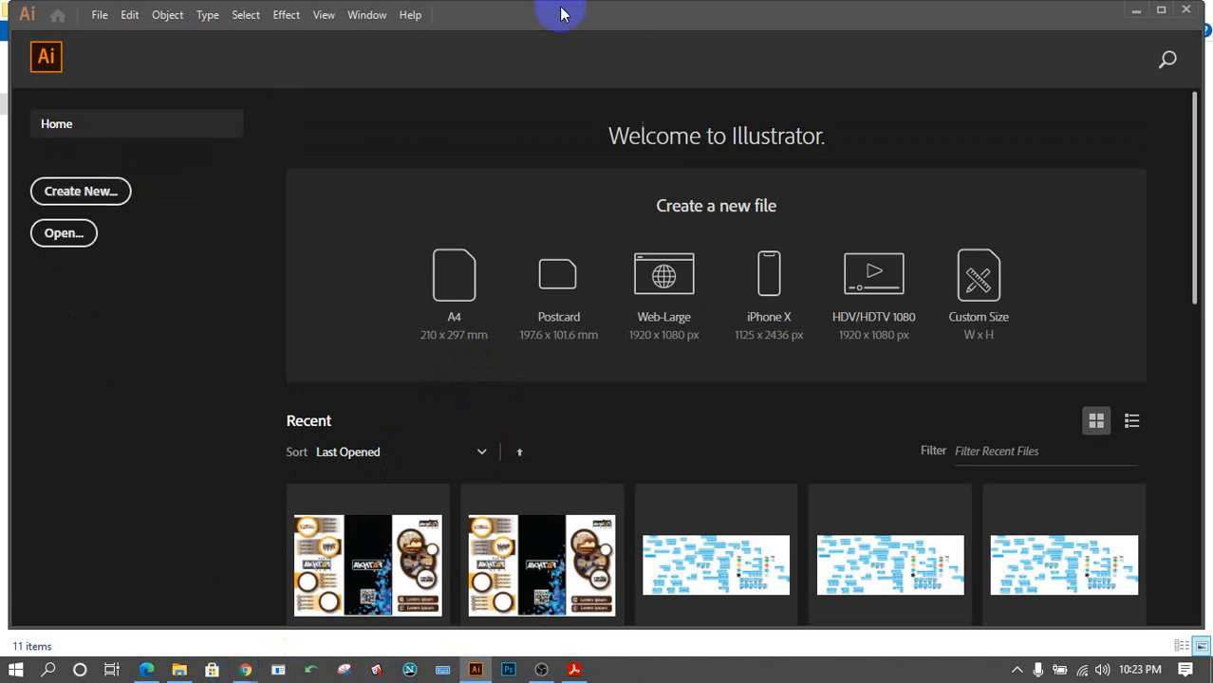
pyautogui.moveTo(563, 9)
pyautogui.mouseDown()
pyautogui.moveTo(561, 26)
pyautogui.moveTo(569, 2)
pyautogui.mouseUp()
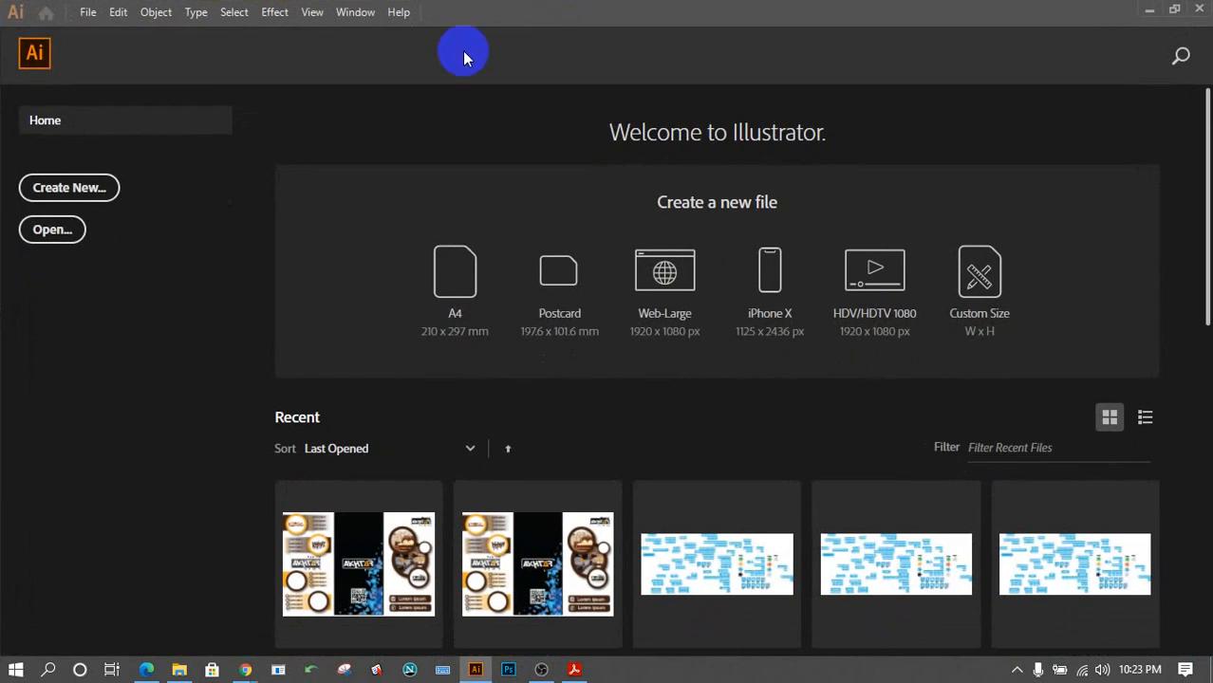
# Start a new document measured in points, with a width of 1000 pt and a height of 1000 pt.
pyautogui.click(102, 192)
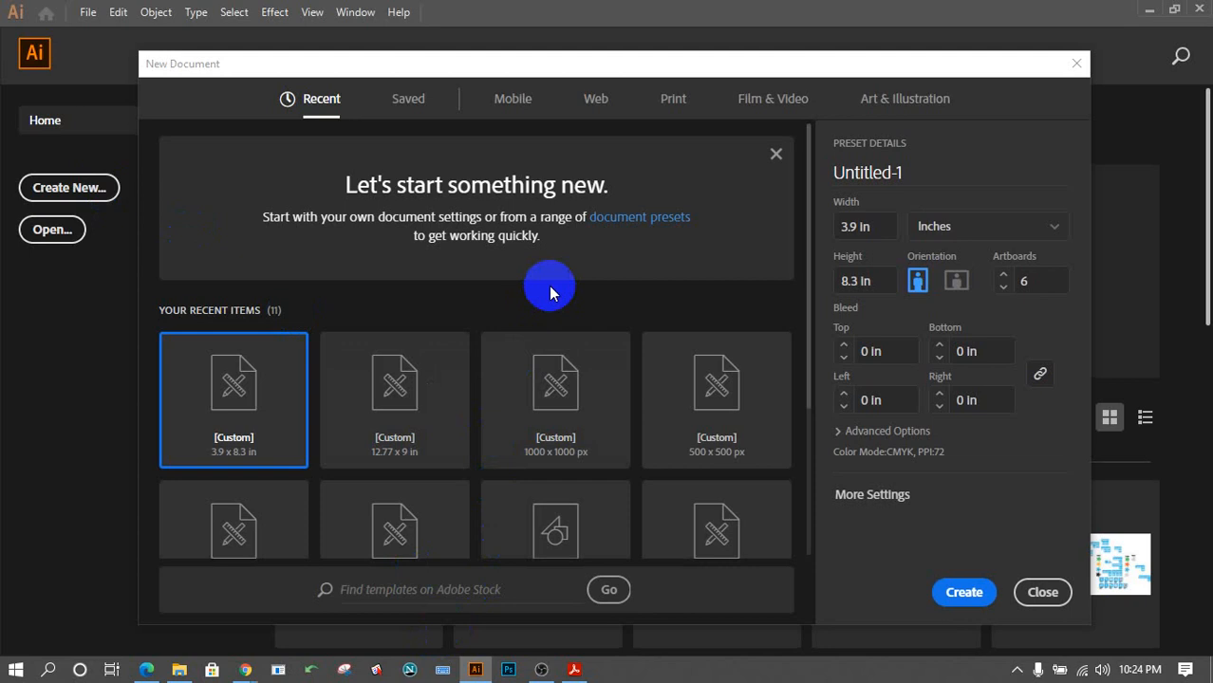
pyautogui.click(975, 235)
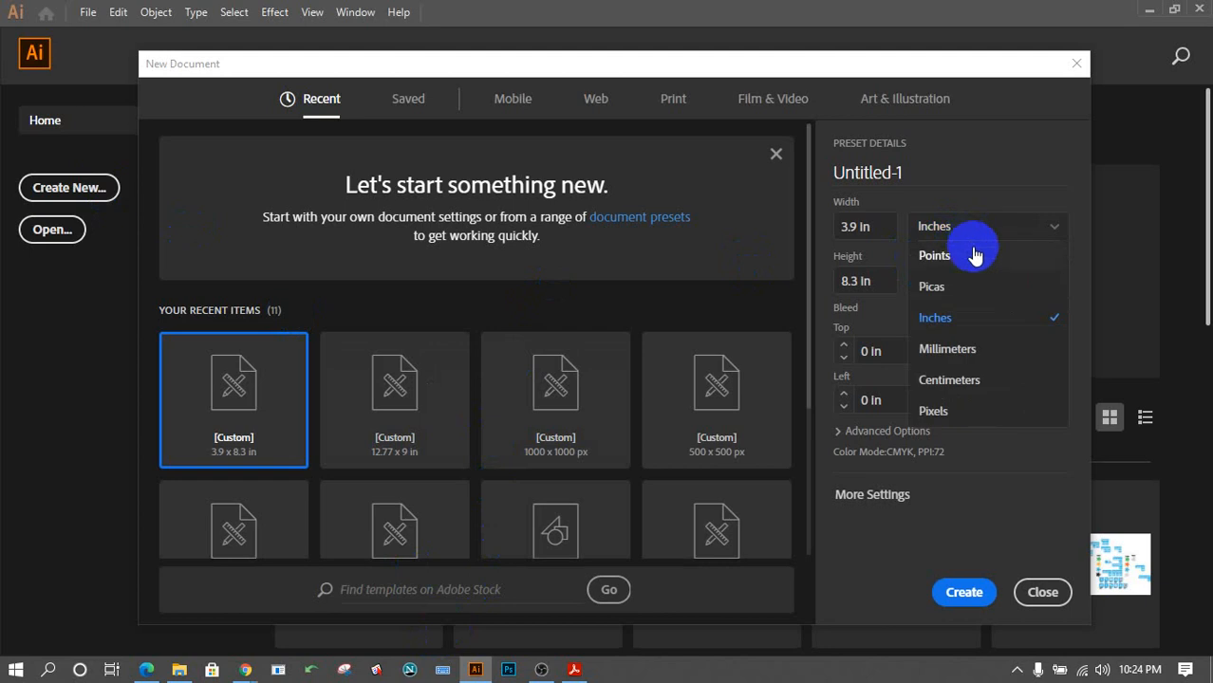
pyautogui.click(972, 256)
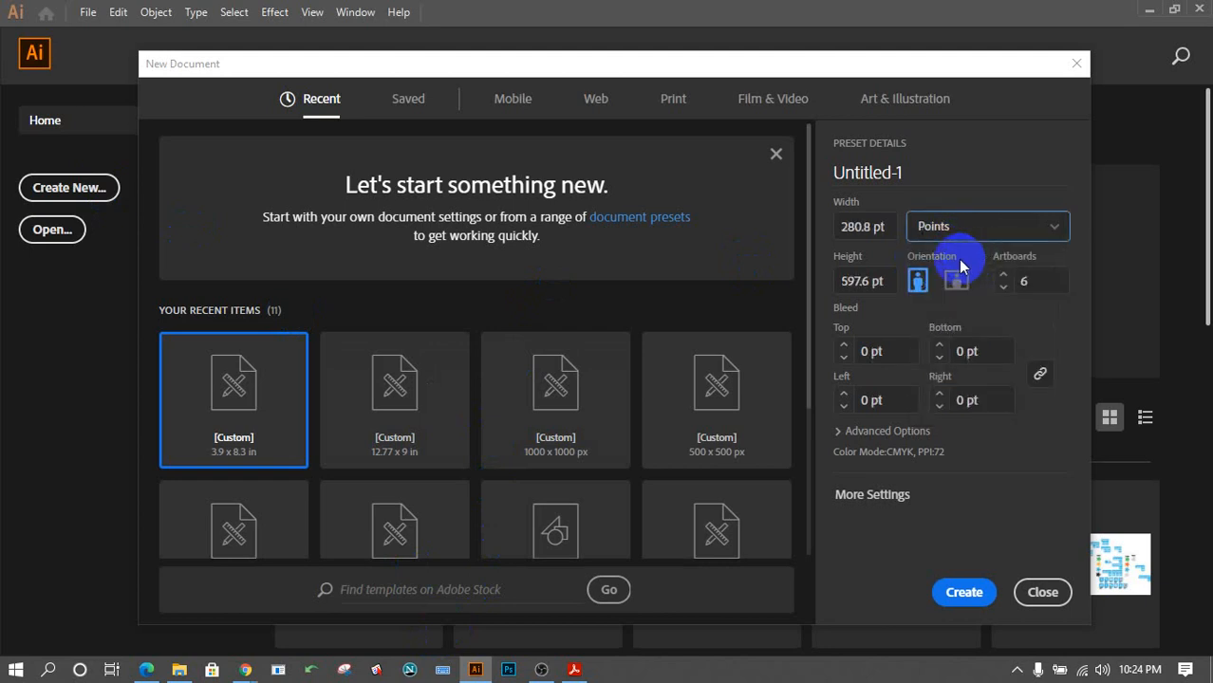
pyautogui.click(874, 236)
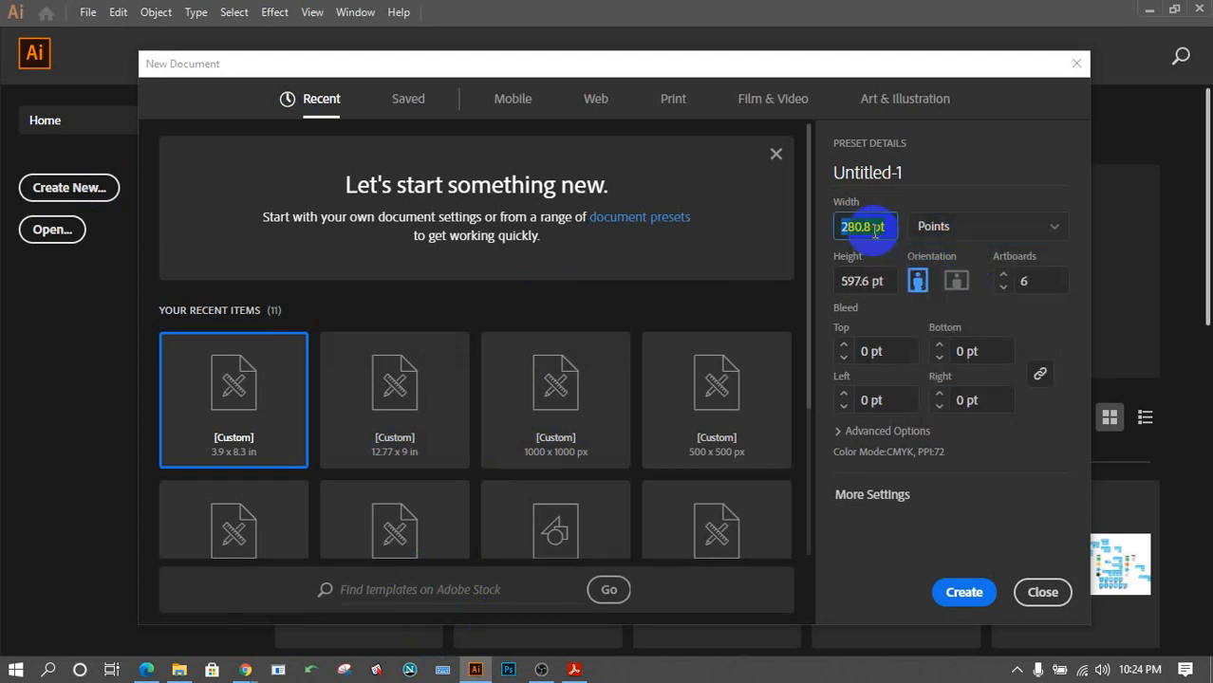
pyautogui.write('1000')
pyautogui.click(867, 281)
pyautogui.write('1')
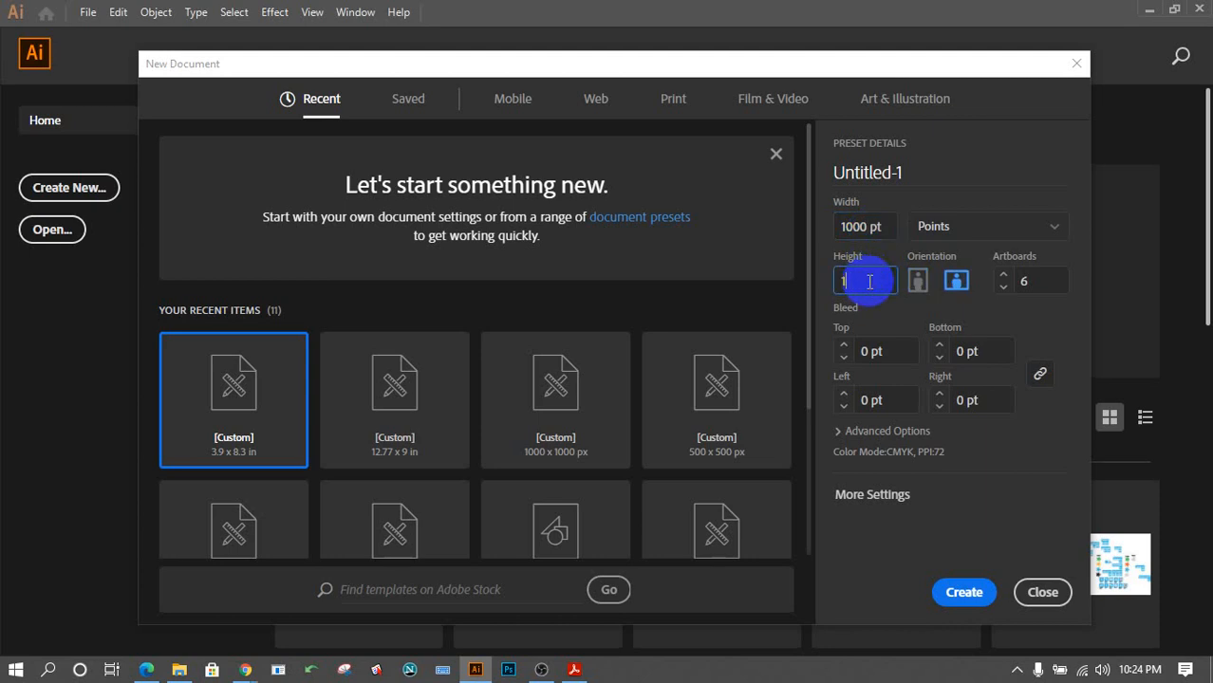
pyautogui.write('000')
# Set the new document's color mode to RGB Color, name it Google - 1, and create it.
pyautogui.click(914, 431)
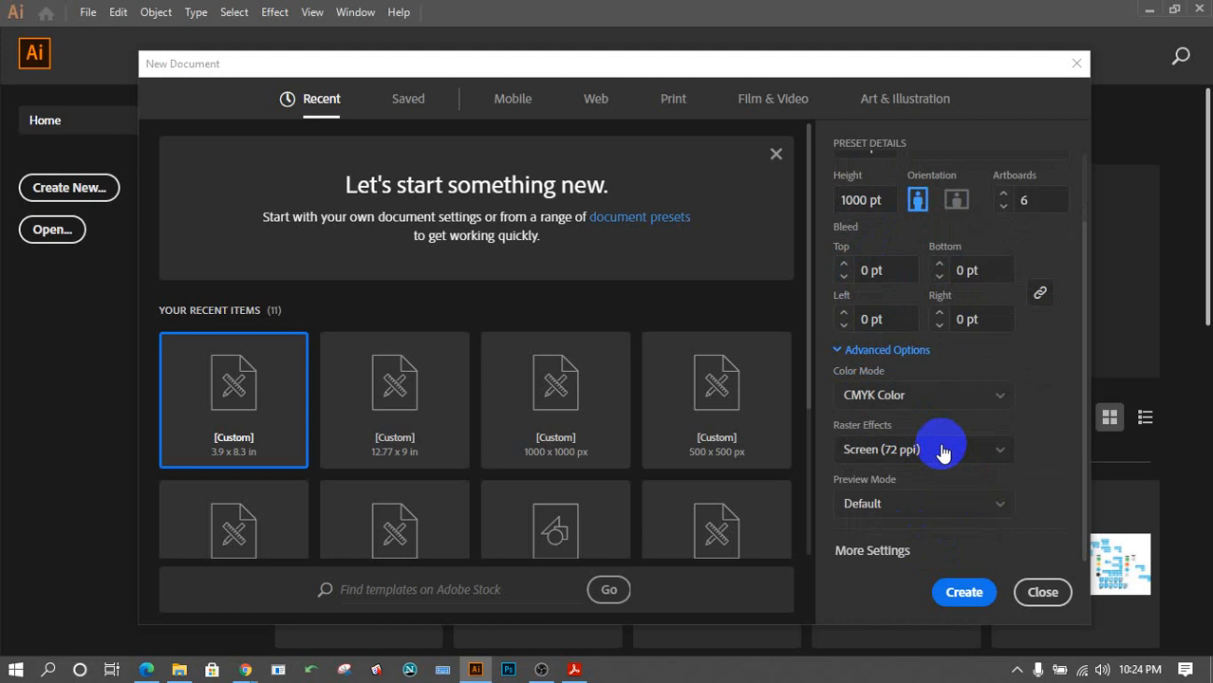
pyautogui.click(919, 397)
pyautogui.click(918, 427)
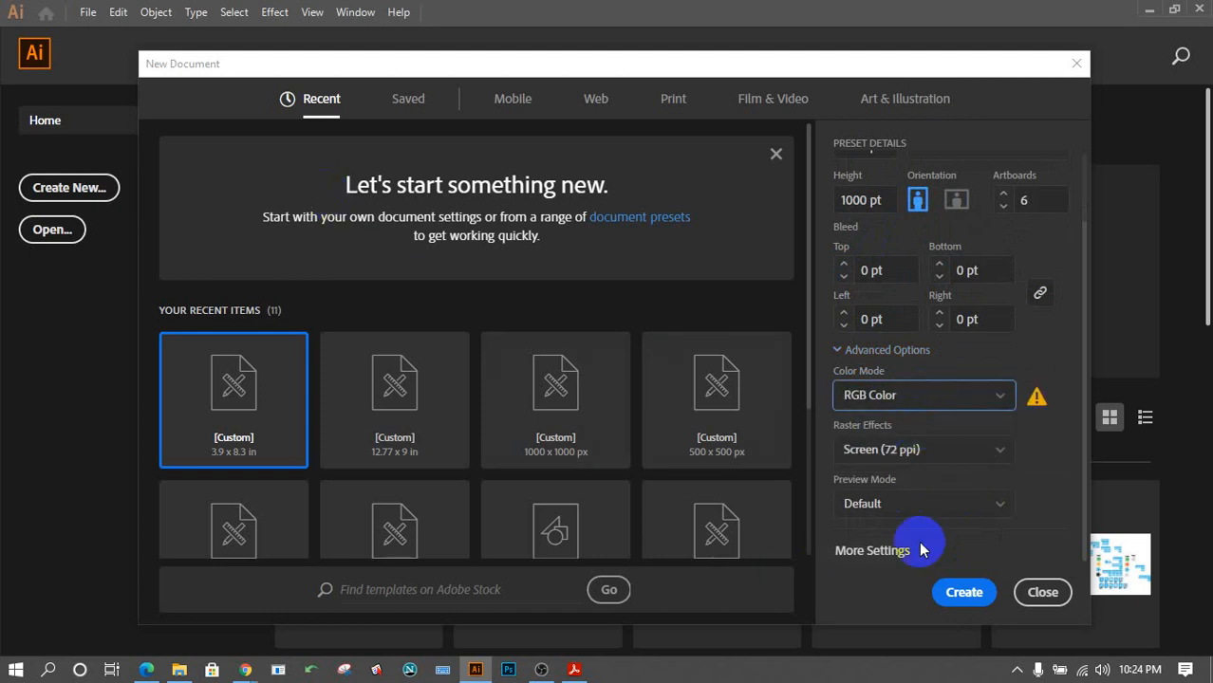
pyautogui.scroll(2, 975, 339)
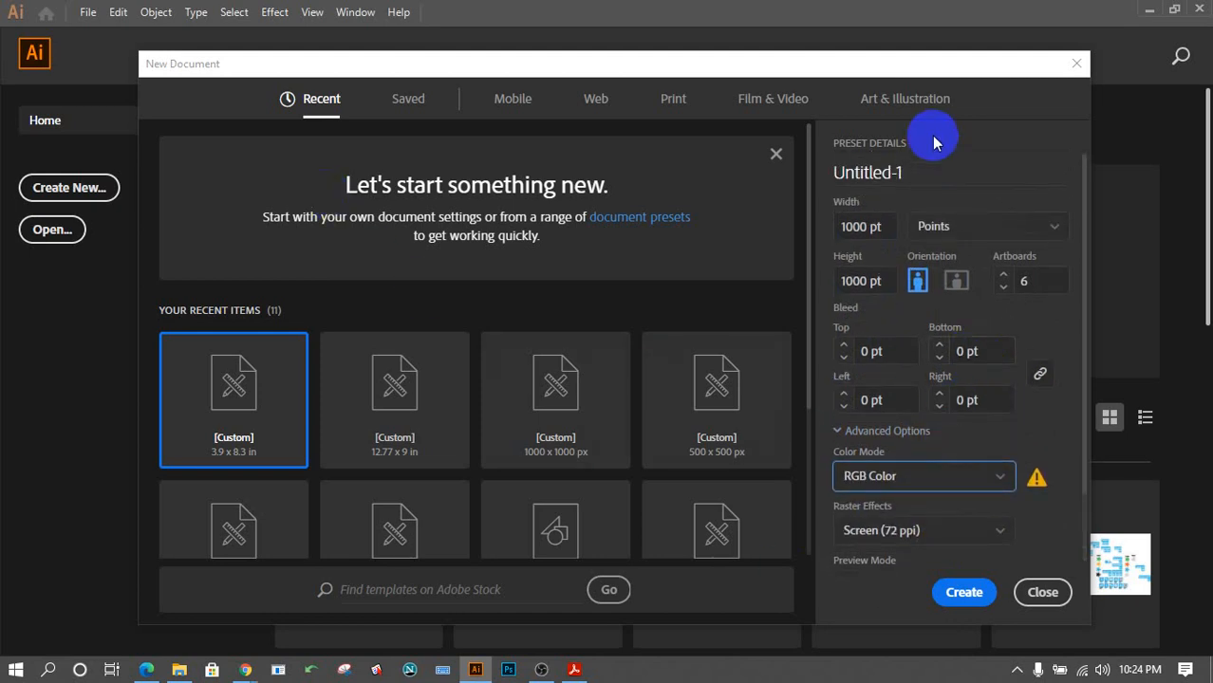
pyautogui.click(919, 175)
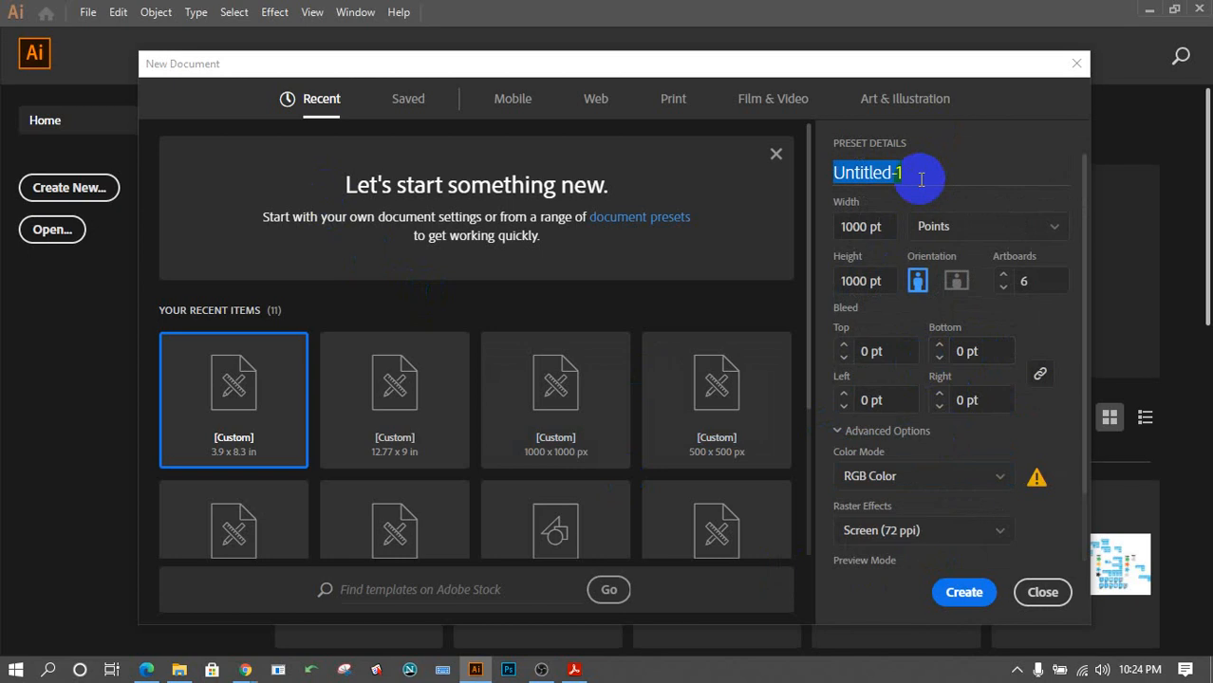
pyautogui.write('o')
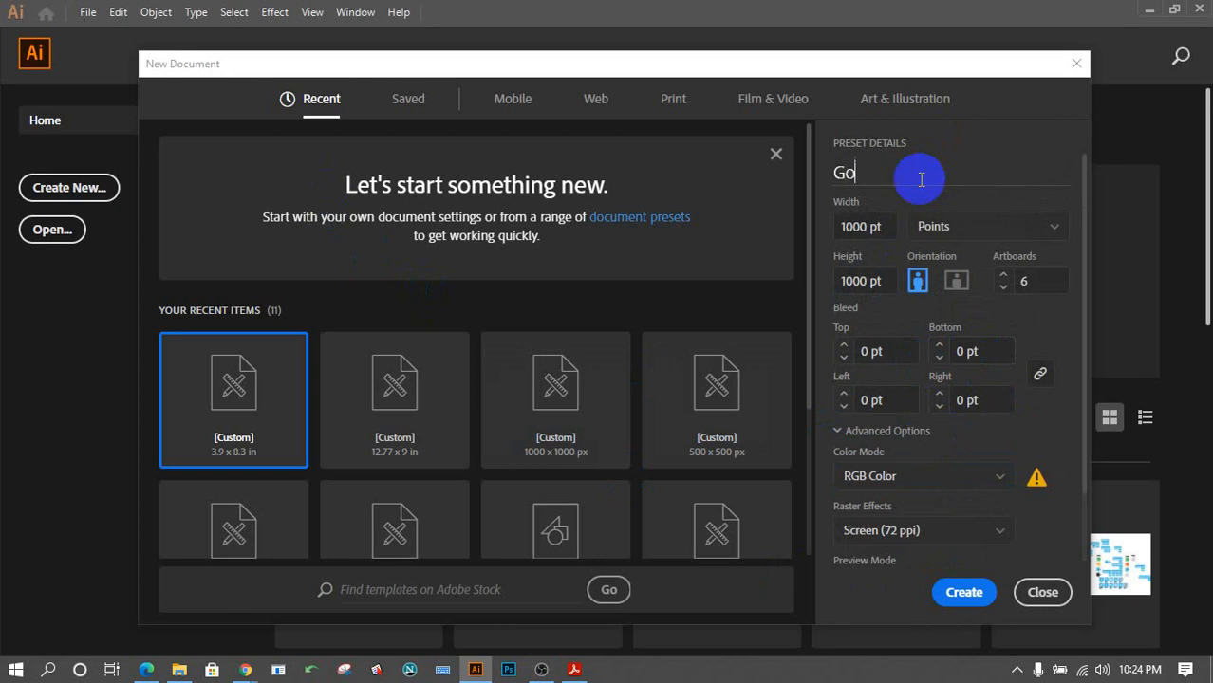
pyautogui.write('ogle - 1')
pyautogui.press('Escape')
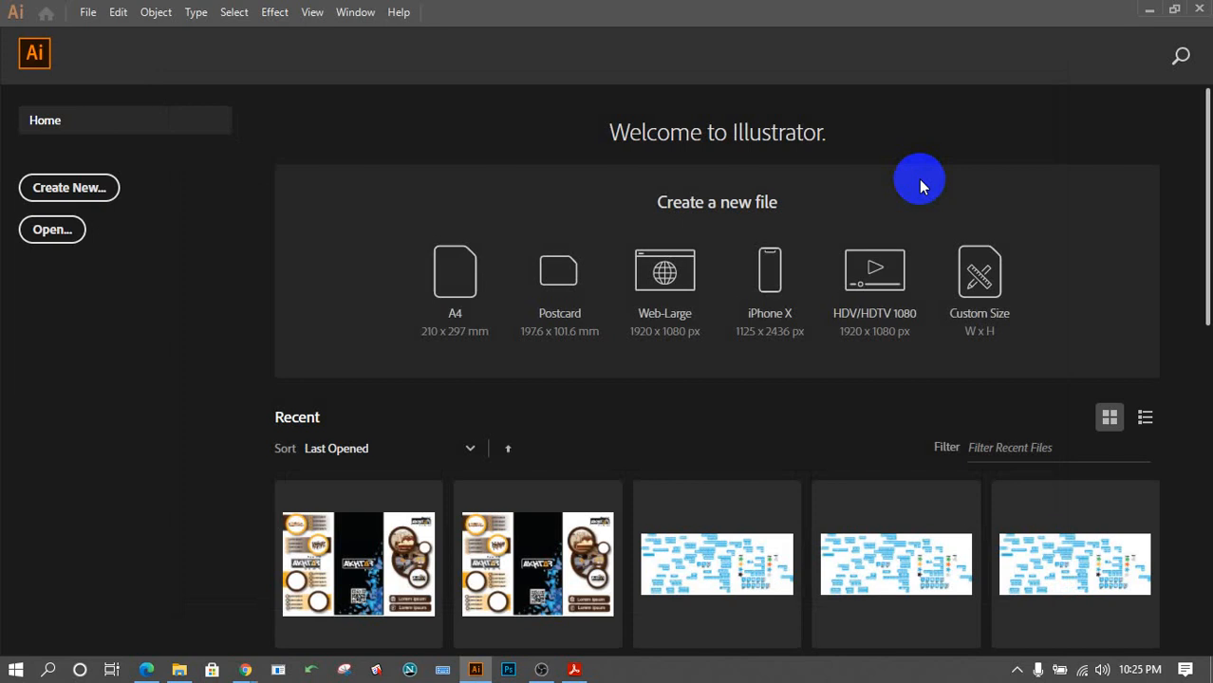
# Check the Google Meet presentation in Chrome and return to Illustrator.
pyautogui.click(245, 669)
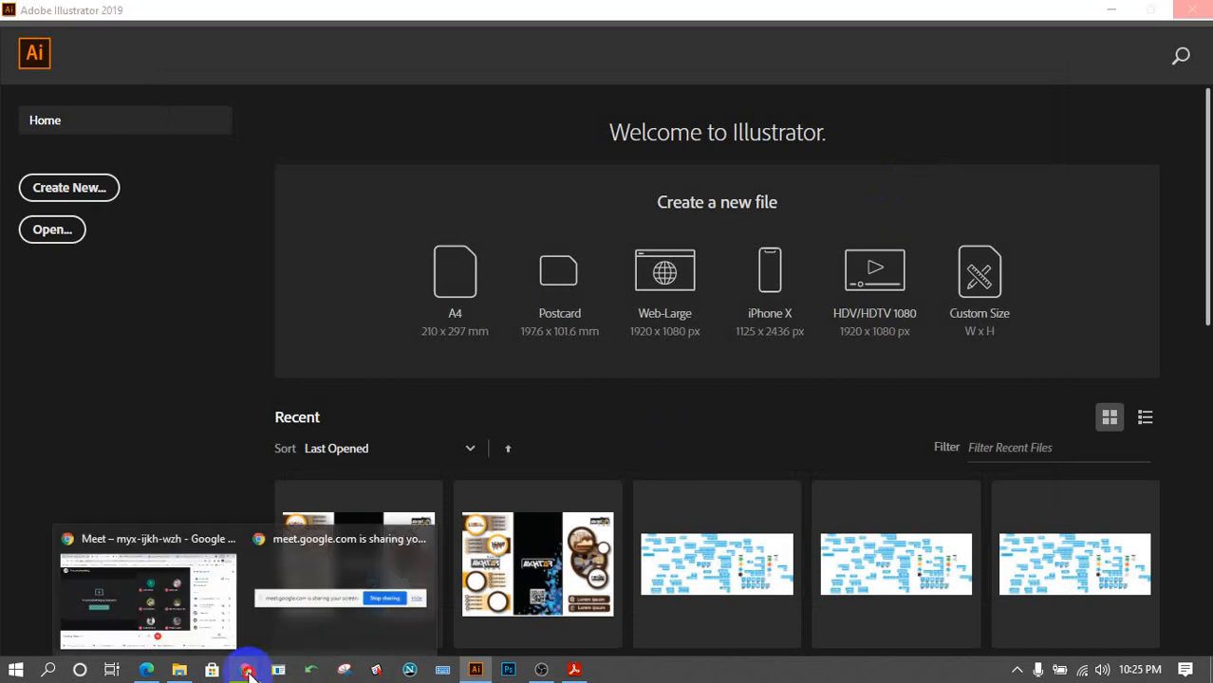
pyautogui.click(184, 596)
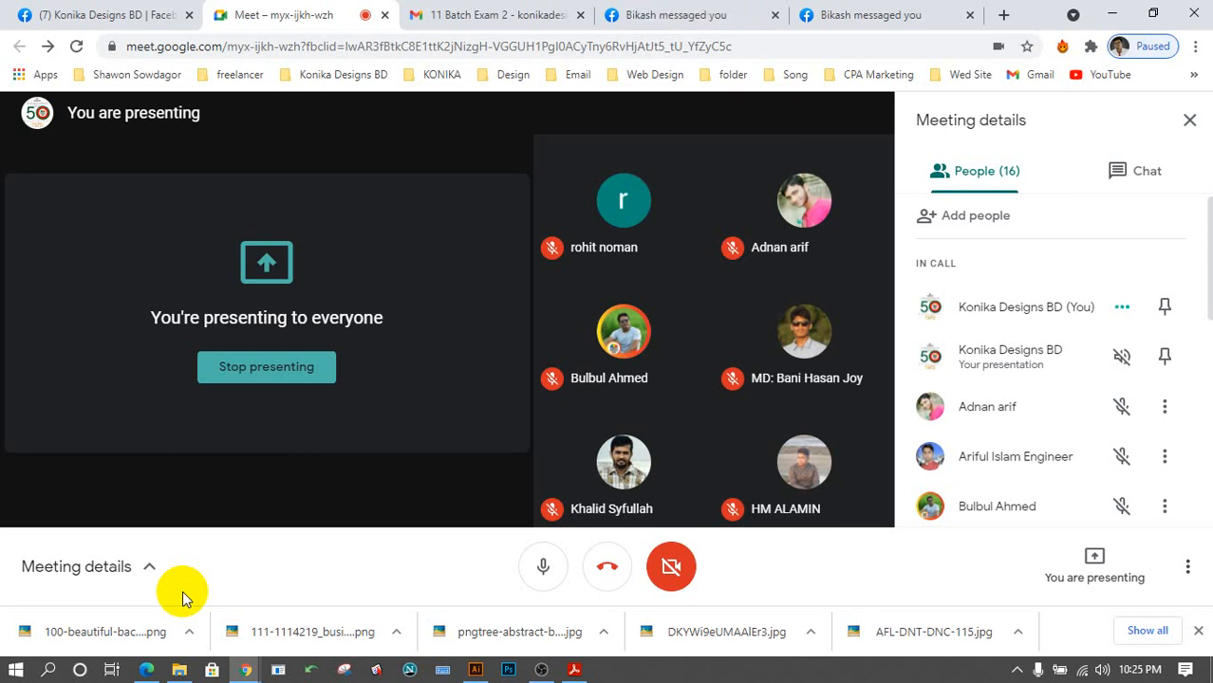
pyautogui.click(1113, 11)
# Look over the artboards of the Google - 1 document and close it.
pyautogui.scroll(3, 723, 347)
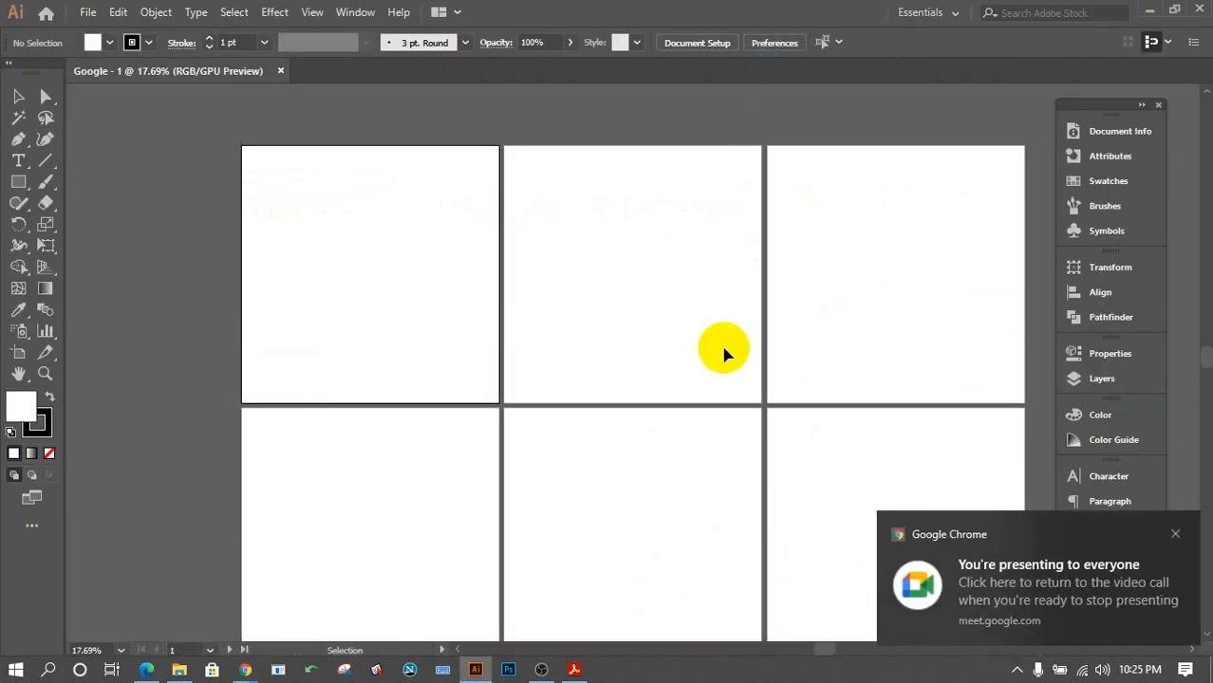
pyautogui.scroll(-2, 723, 347)
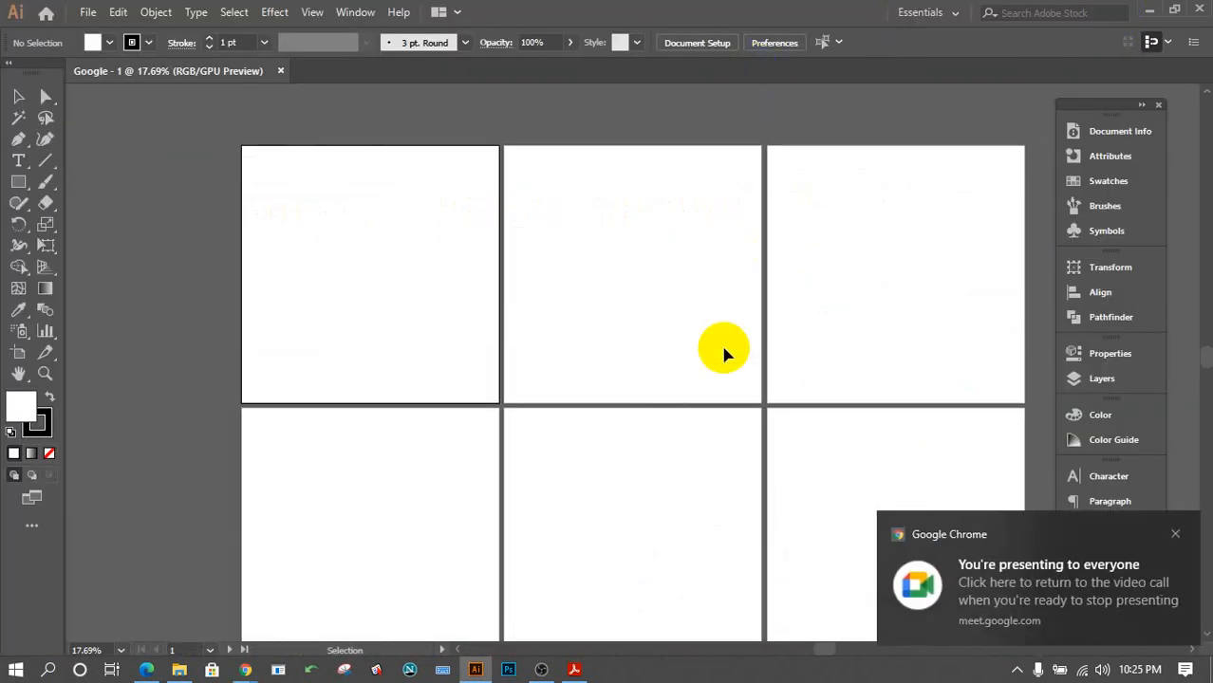
pyautogui.click(280, 71)
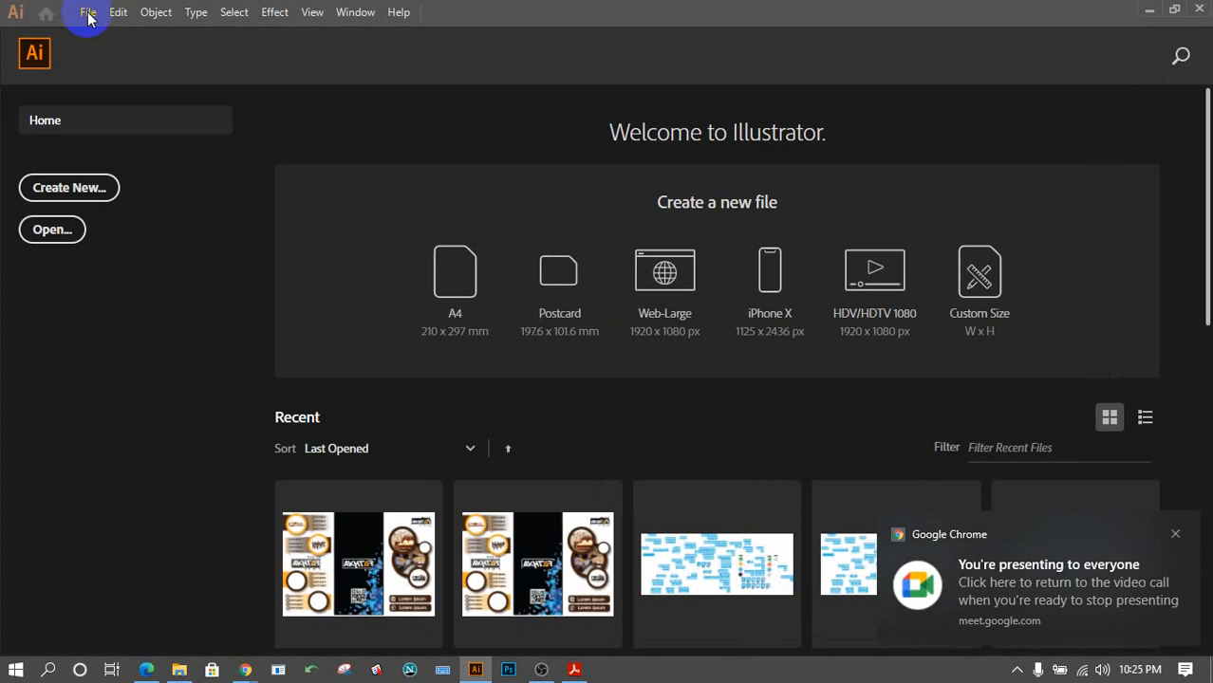
# Create a new 1000 x 1000 pt document with a single artboard.
pyautogui.click(88, 13)
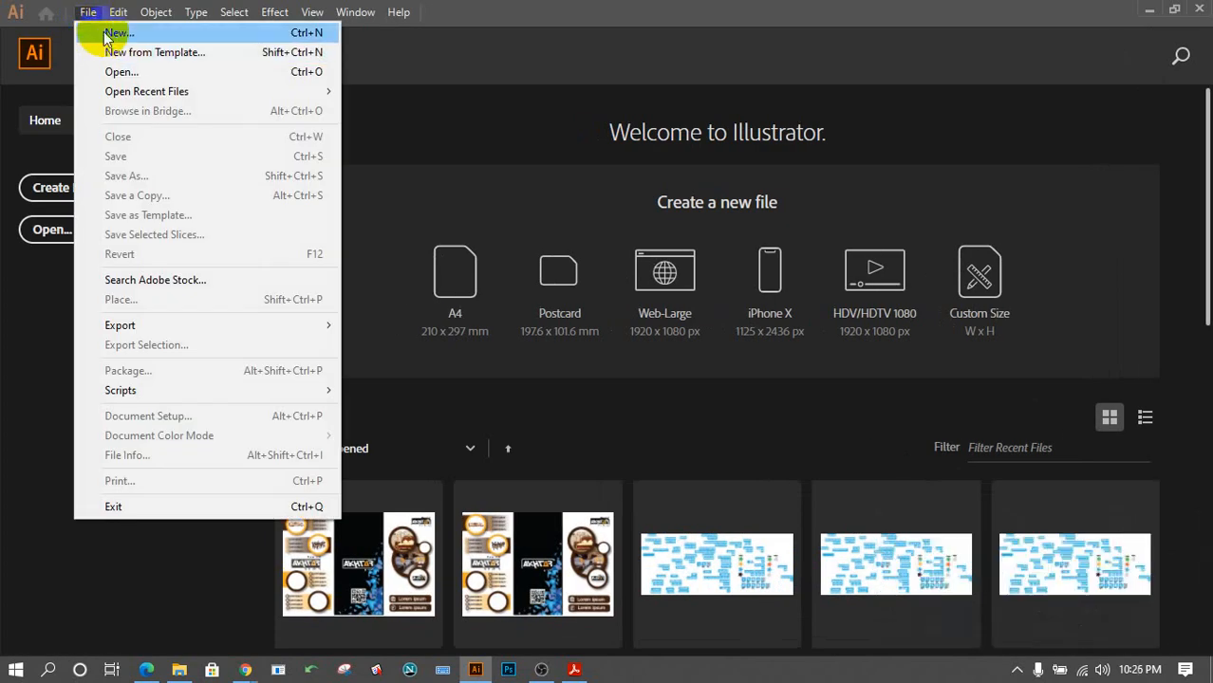
pyautogui.click(42, 186)
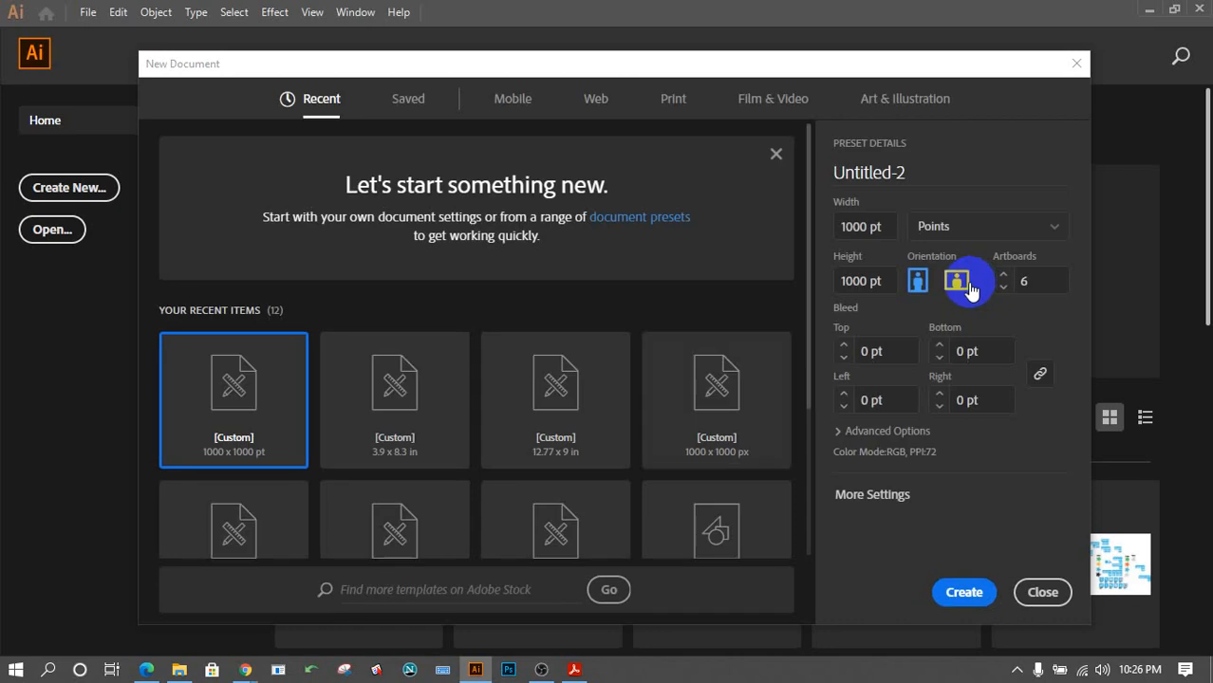
pyautogui.click(1001, 276)
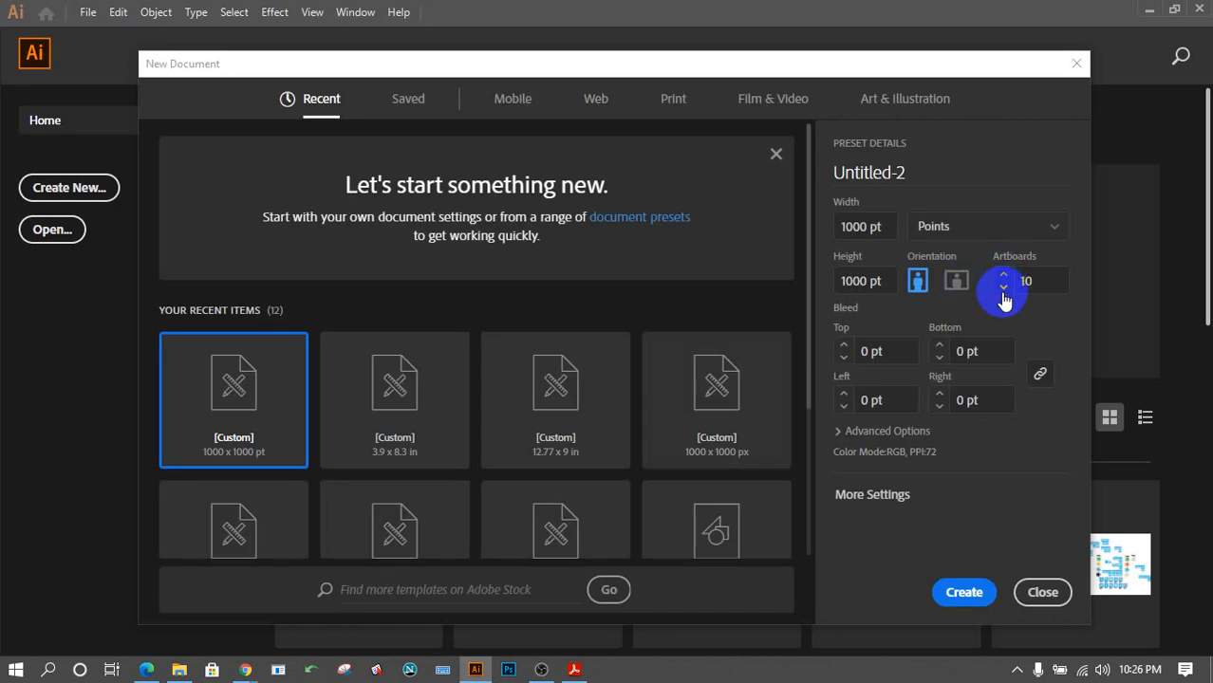
pyautogui.click(1003, 290)
pyautogui.click(890, 432)
pyautogui.click(964, 592)
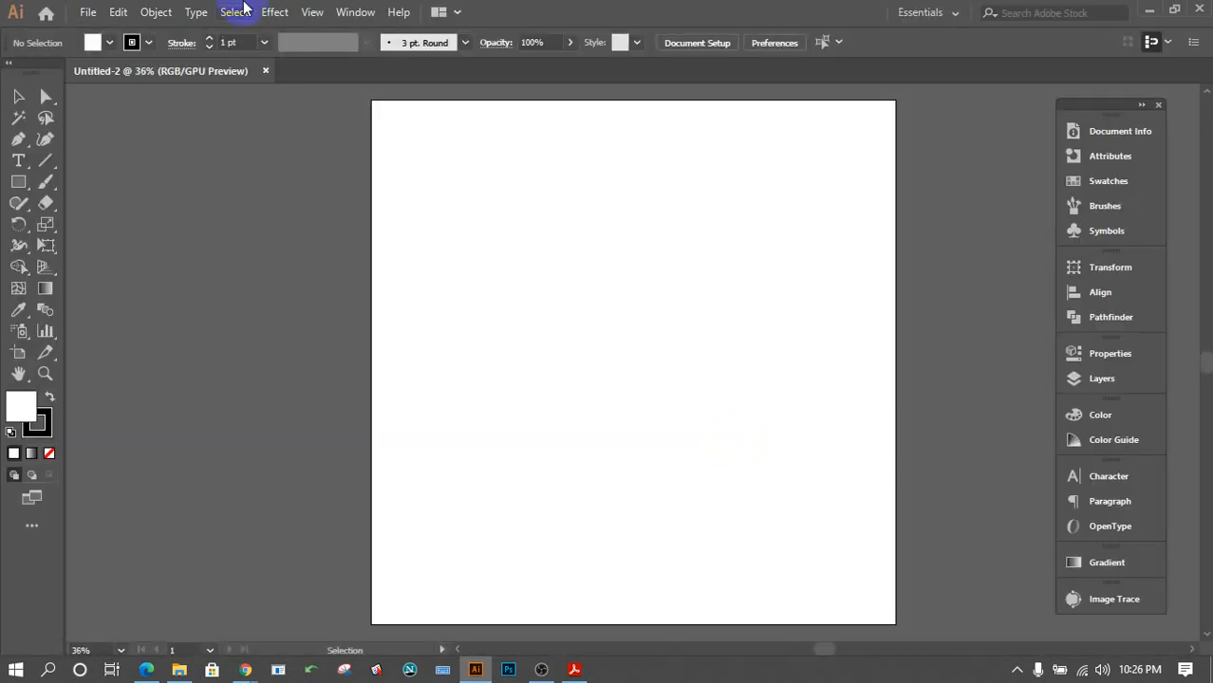
# Start saving the document and browse through both 11 Batch Exam 1 folders and the student ID folder to Google-1.
pyautogui.click(88, 12)
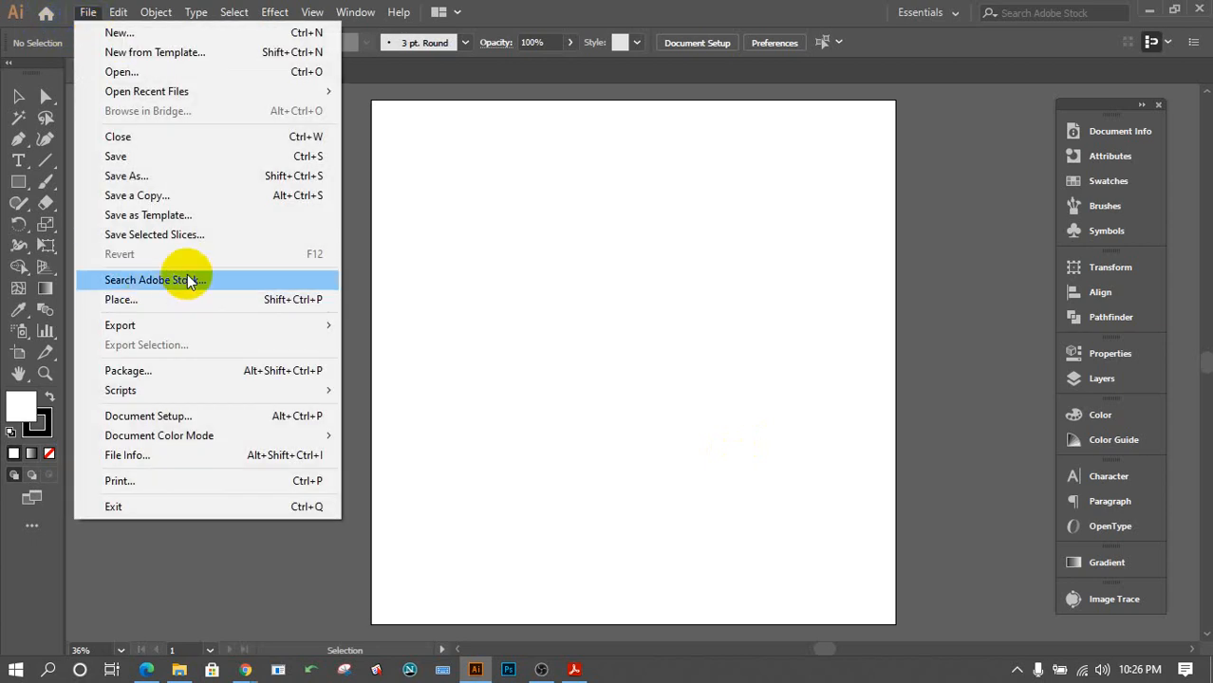
pyautogui.click(179, 160)
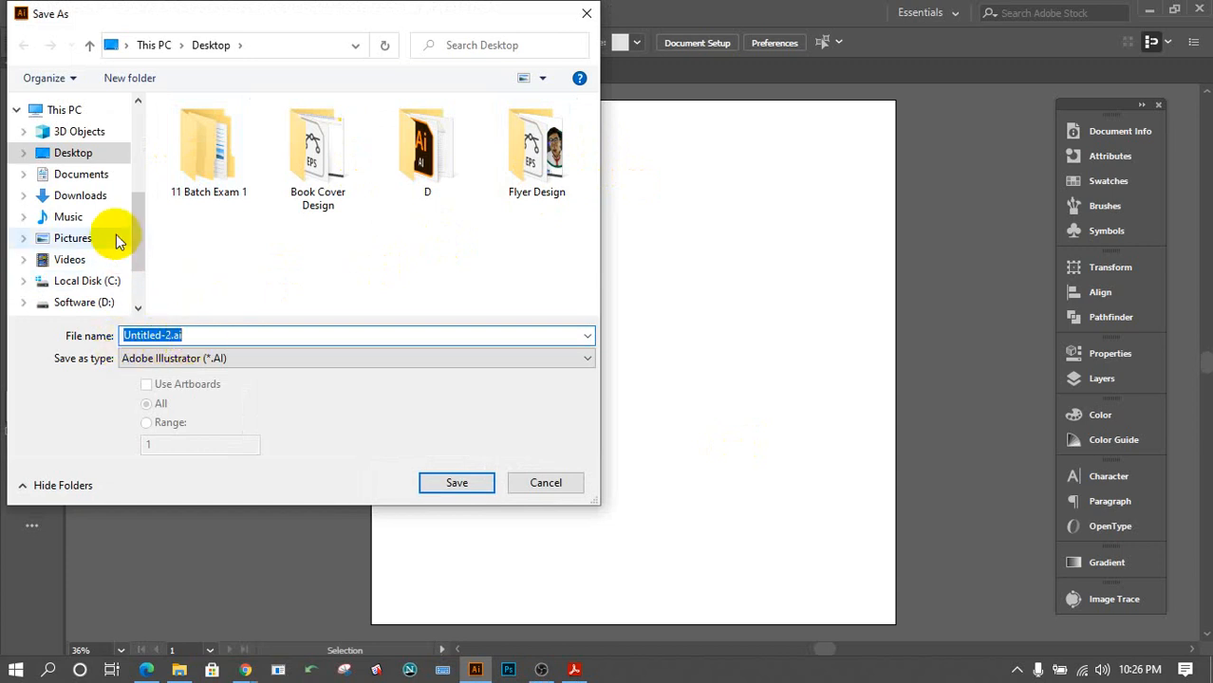
pyautogui.doubleClick(215, 190)
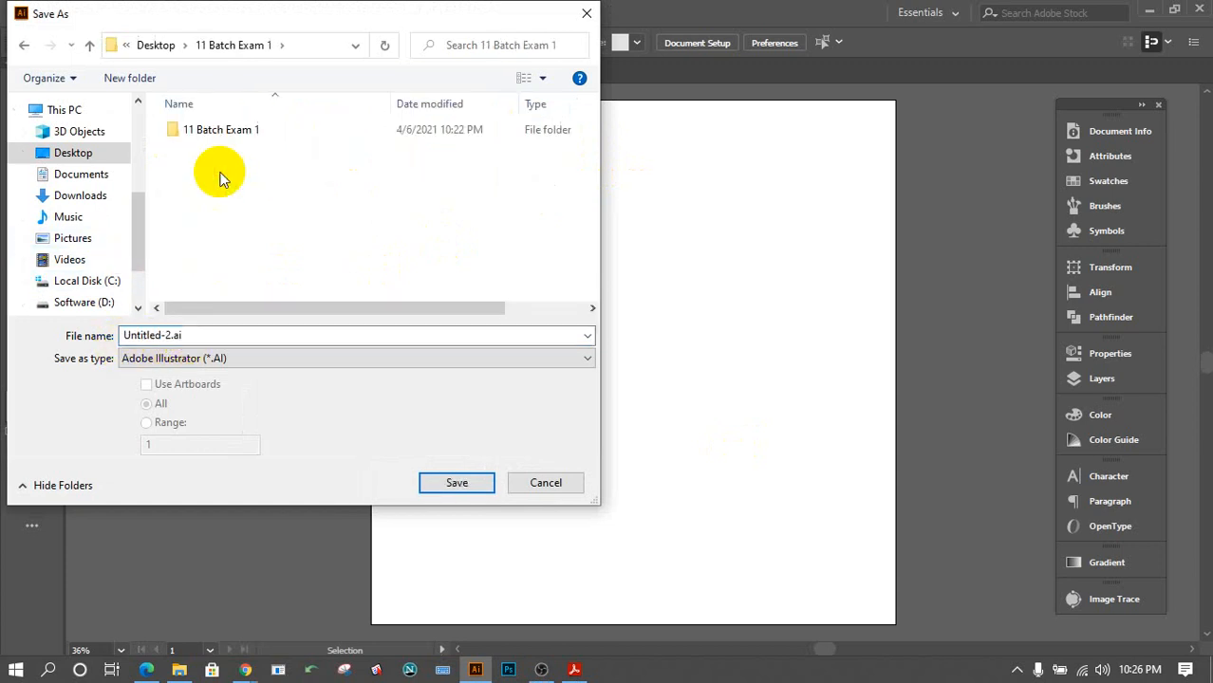
pyautogui.click(243, 133)
pyautogui.doubleClick(243, 133)
pyautogui.click(243, 130)
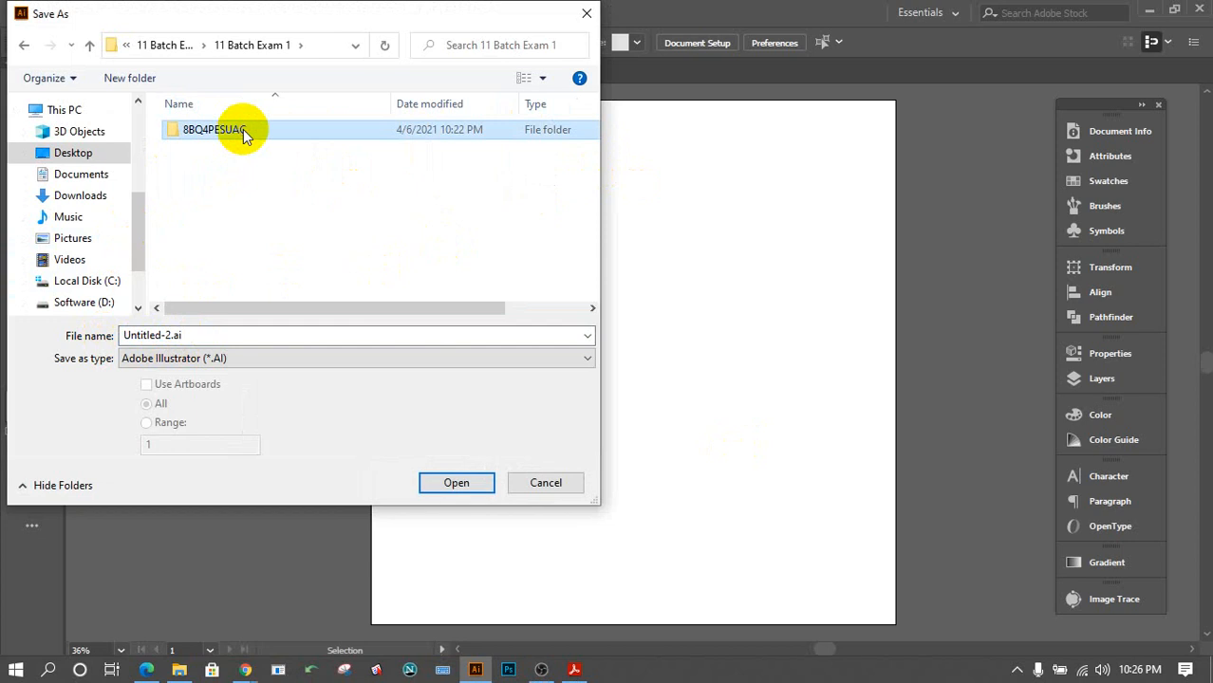
pyautogui.doubleClick(243, 130)
pyautogui.doubleClick(243, 130)
# Name the file Google-1 and save it in Adobe Illustrator format with the default Illustrator options.
pyautogui.click(205, 335)
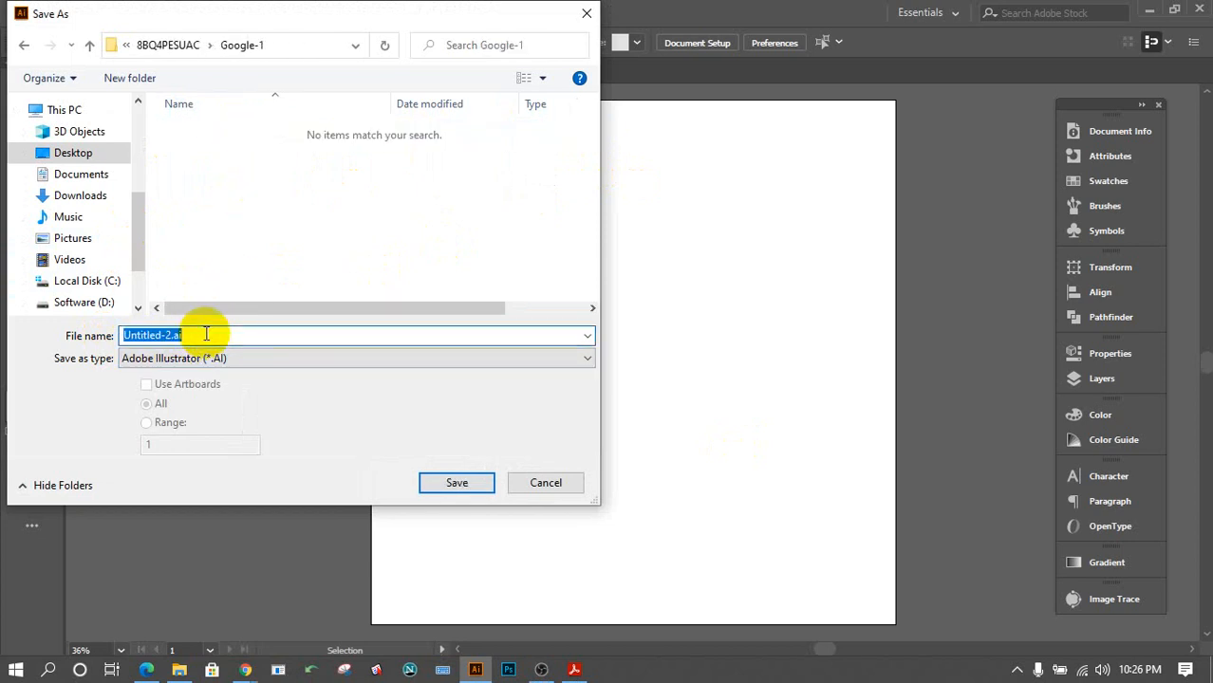
pyautogui.write('Goo')
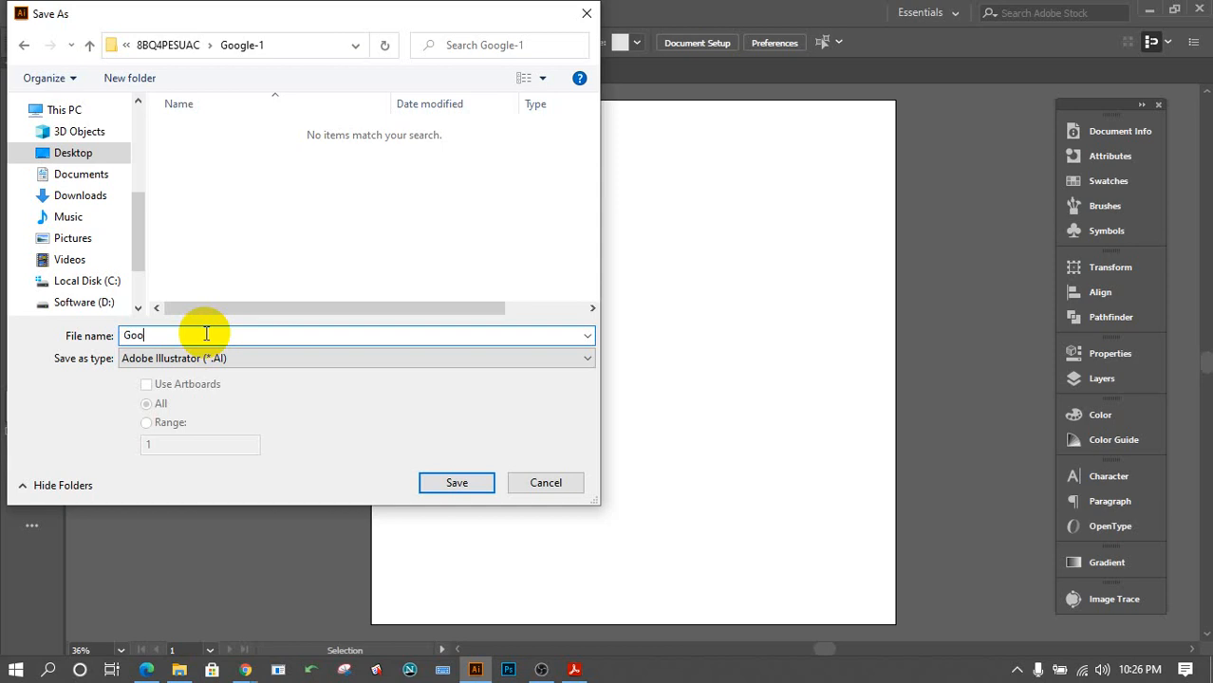
pyautogui.write('gle-1')
pyautogui.press('Return')
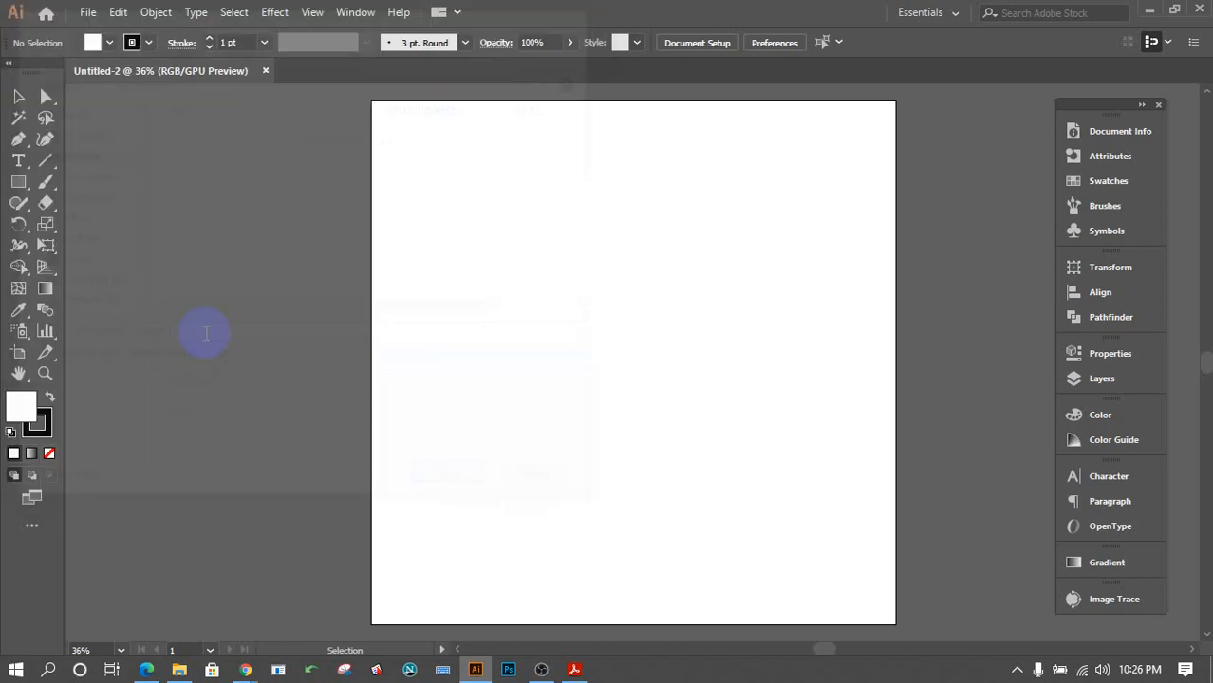
pyautogui.press('Return')
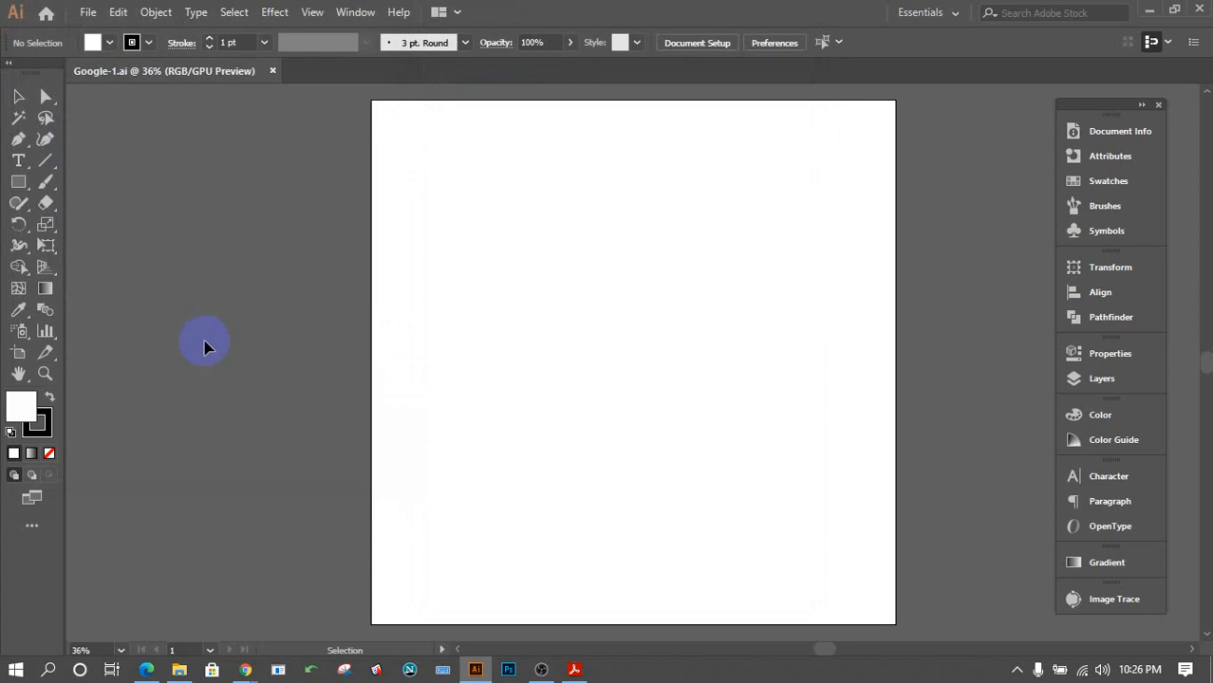
# Bring the Google (1).jpg logo image from the desktop onto the artboard and lock it.
pyautogui.click(1147, 9)
pyautogui.moveTo(488, 133); pyautogui.dragTo(624, 383)
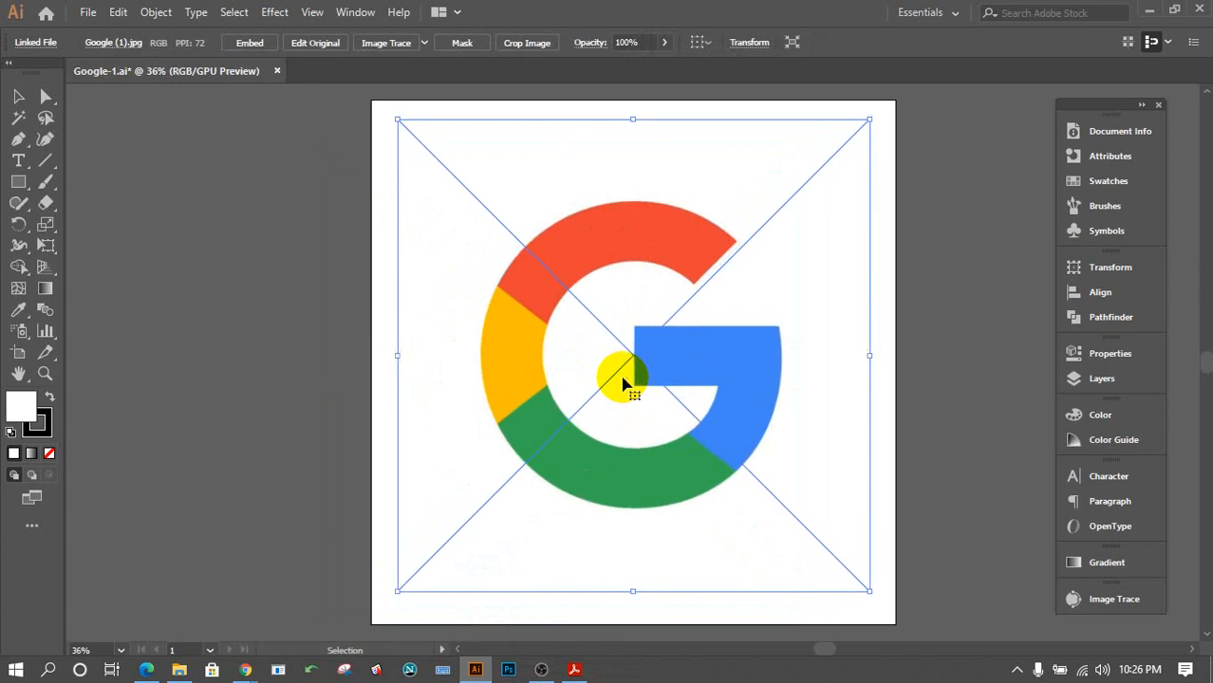
pyautogui.press('a')
pyautogui.hotkey('ctrl', '2')
pyautogui.click(623, 378)
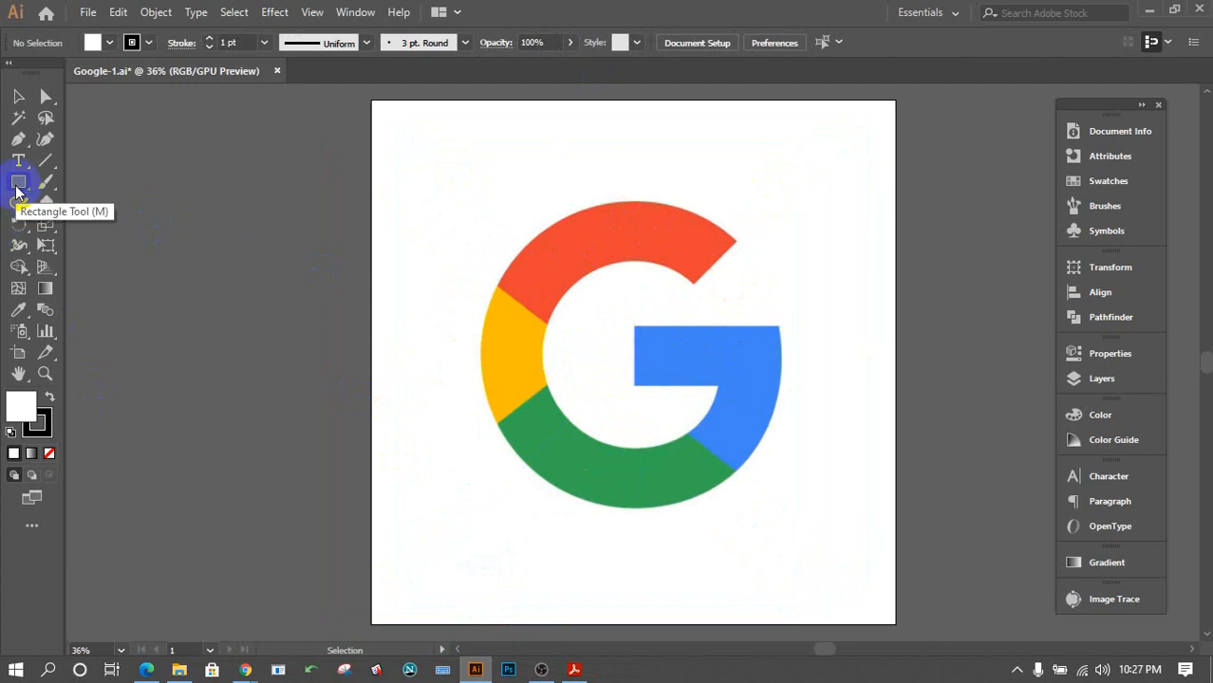
# Draw a circle from the logo's center with the Ellipse tool, then align and enlarge it to cover the whole G.
pyautogui.moveTo(16, 192); pyautogui.dragTo(83, 225)
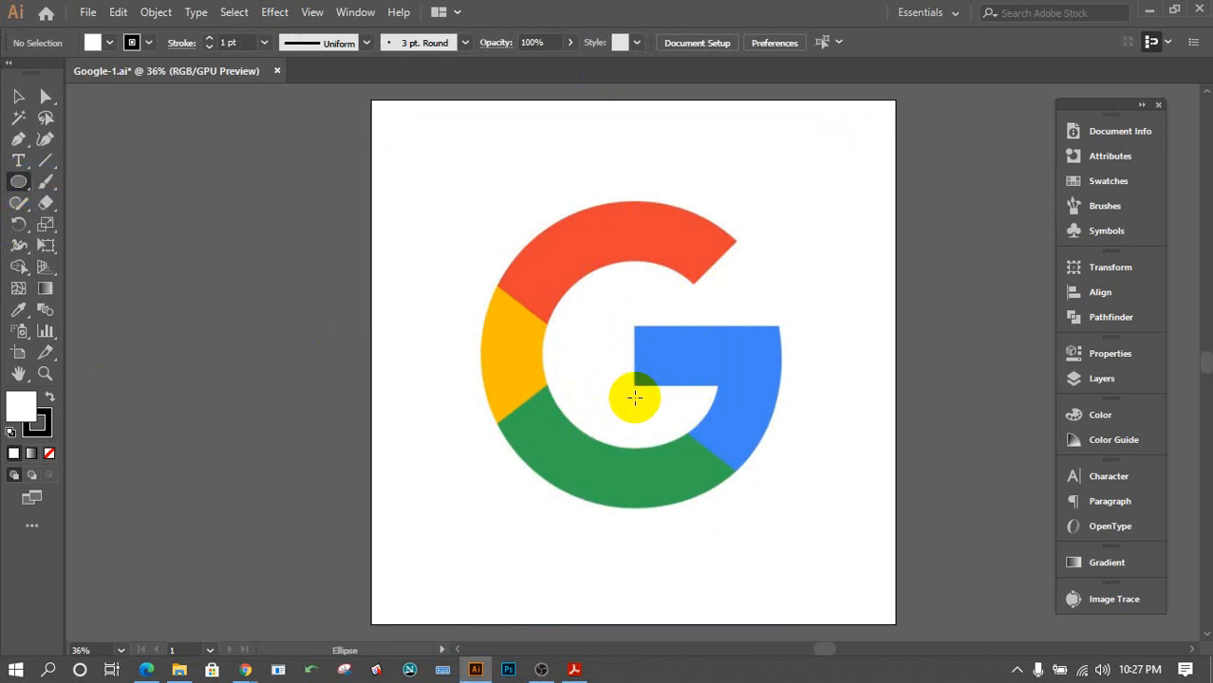
pyautogui.moveTo(634, 397); pyautogui.dragTo(786, 315)
pyautogui.click(18, 96)
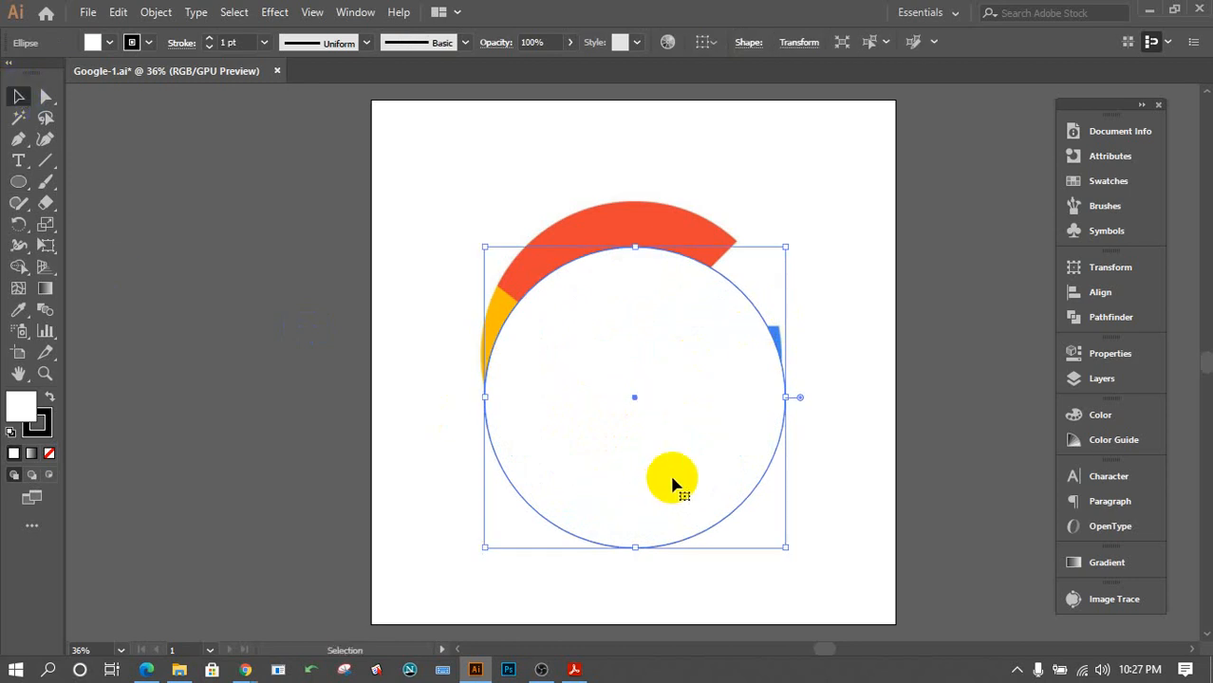
pyautogui.moveTo(672, 486); pyautogui.dragTo(674, 433)
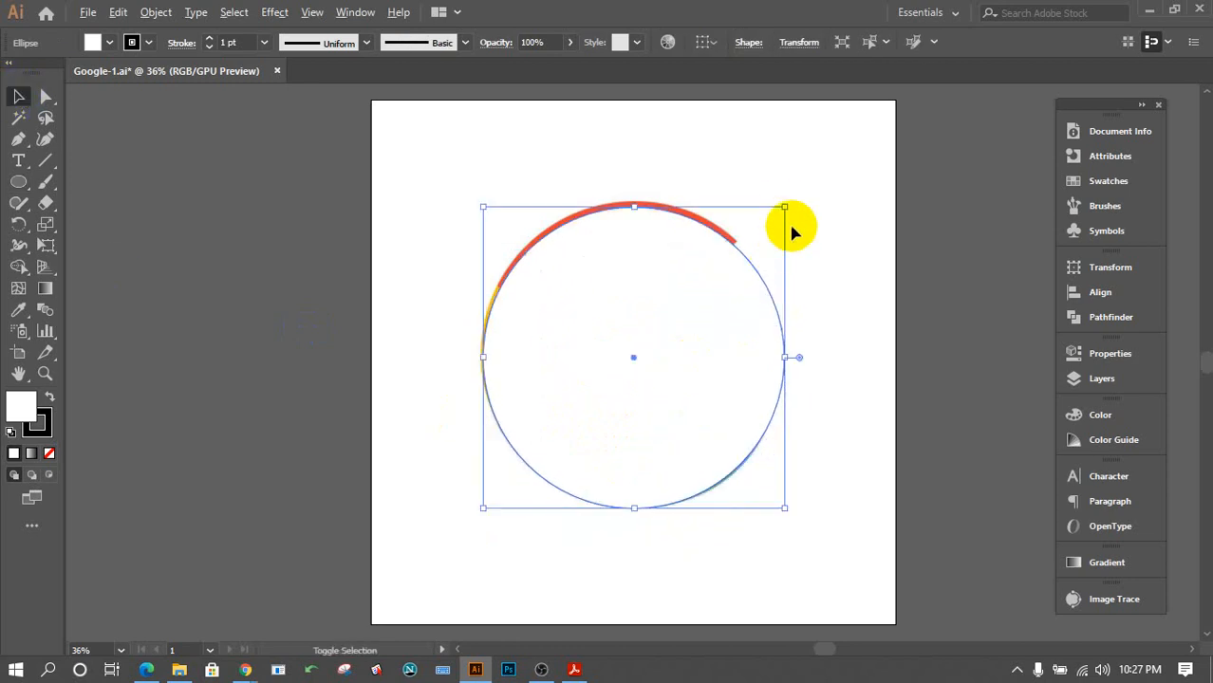
pyautogui.moveTo(783, 204); pyautogui.dragTo(790, 202)
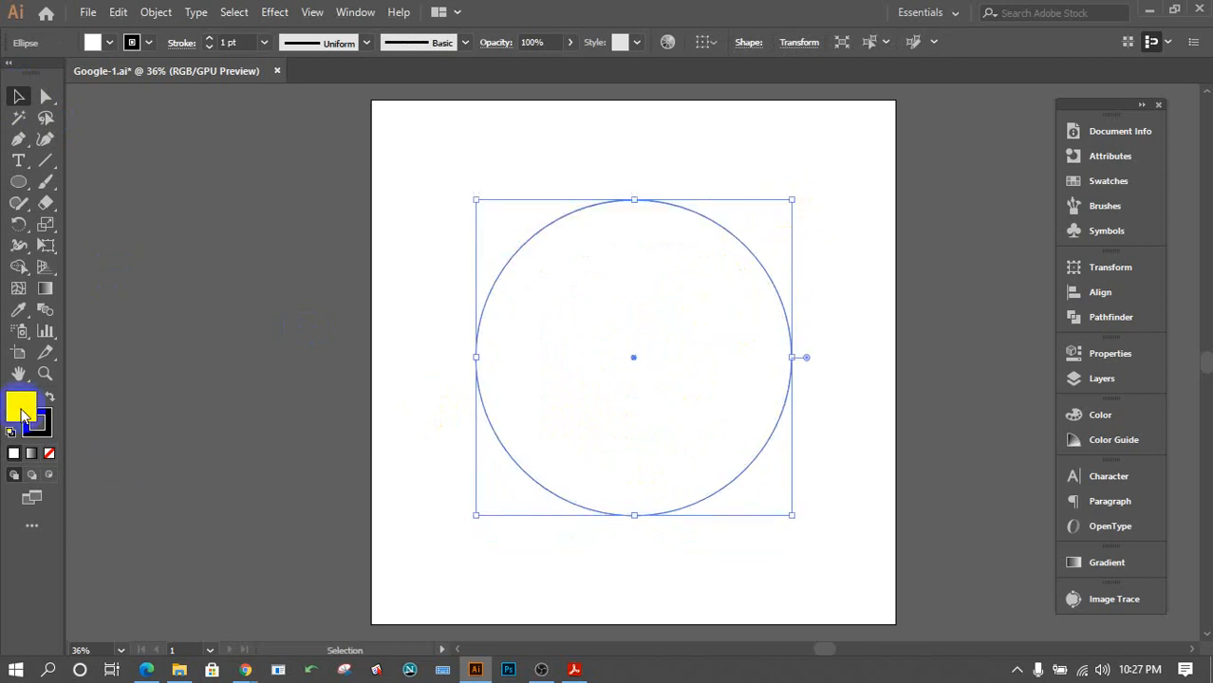
# Remove the circle's fill and nudge it slightly upward over the logo.
pyautogui.click(49, 454)
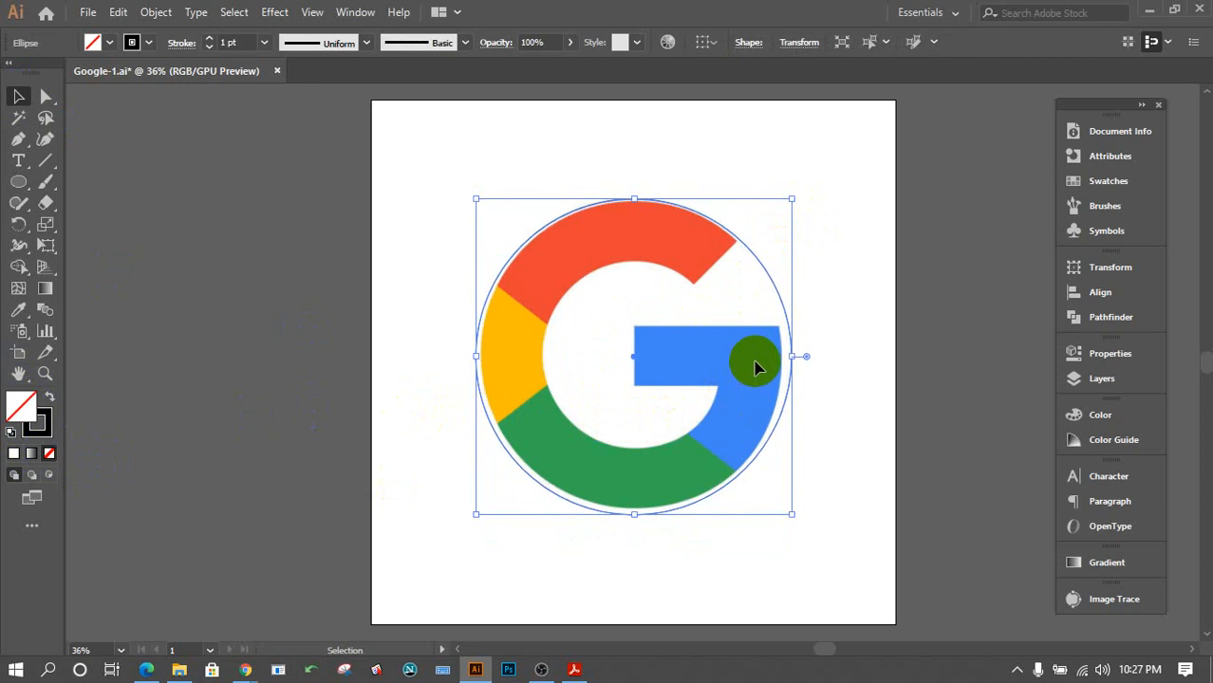
pyautogui.press('Up')
pyautogui.press('Up')
pyautogui.press('Up')
pyautogui.press('Up')
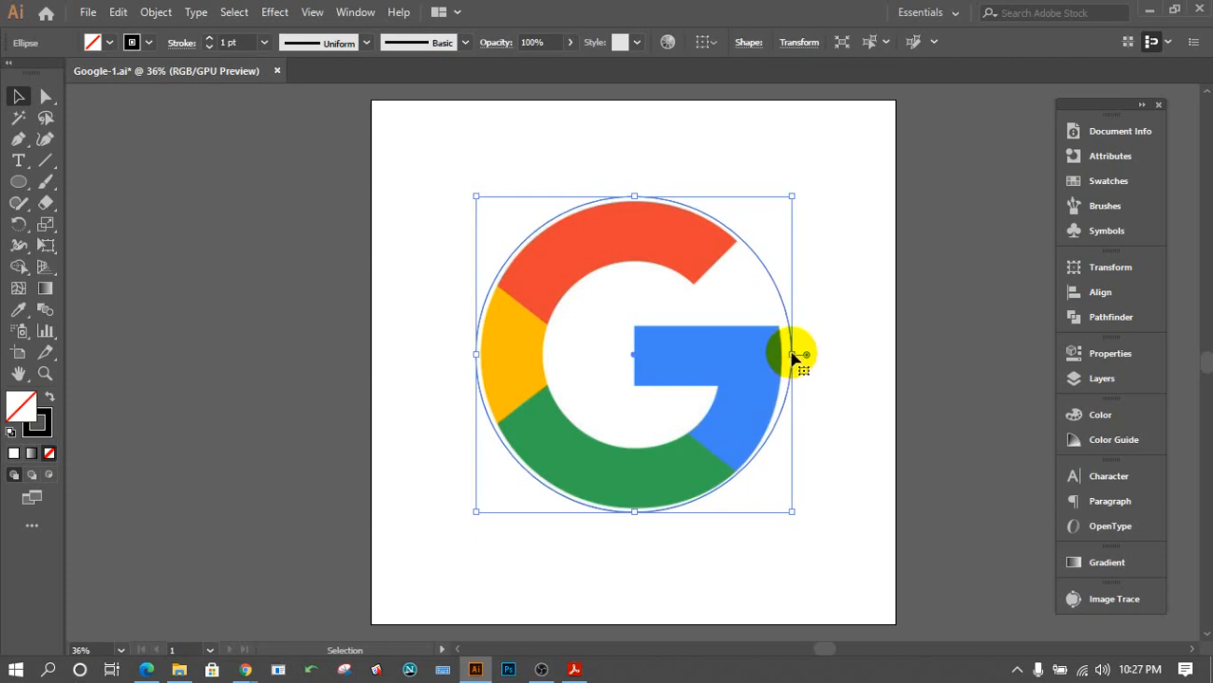
# Adjust all four sides of the circle to fit the outer edge of the G.
pyautogui.moveTo(791, 354); pyautogui.dragTo(783, 356)
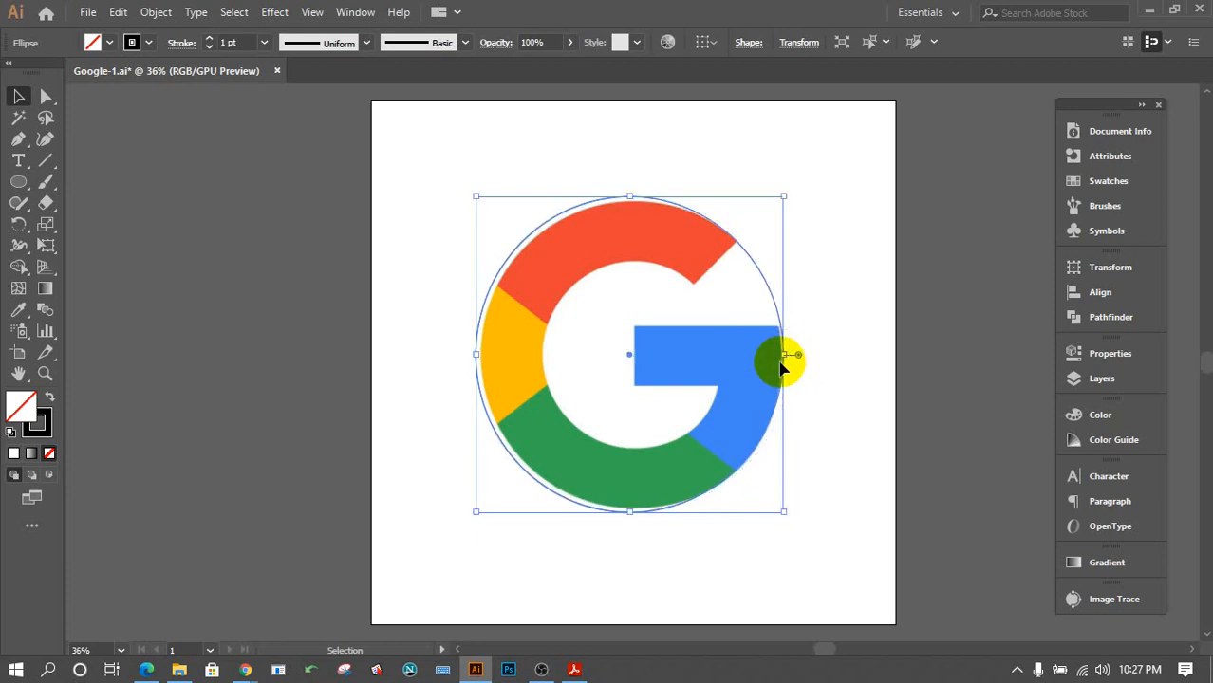
pyautogui.moveTo(478, 354); pyautogui.dragTo(479, 355)
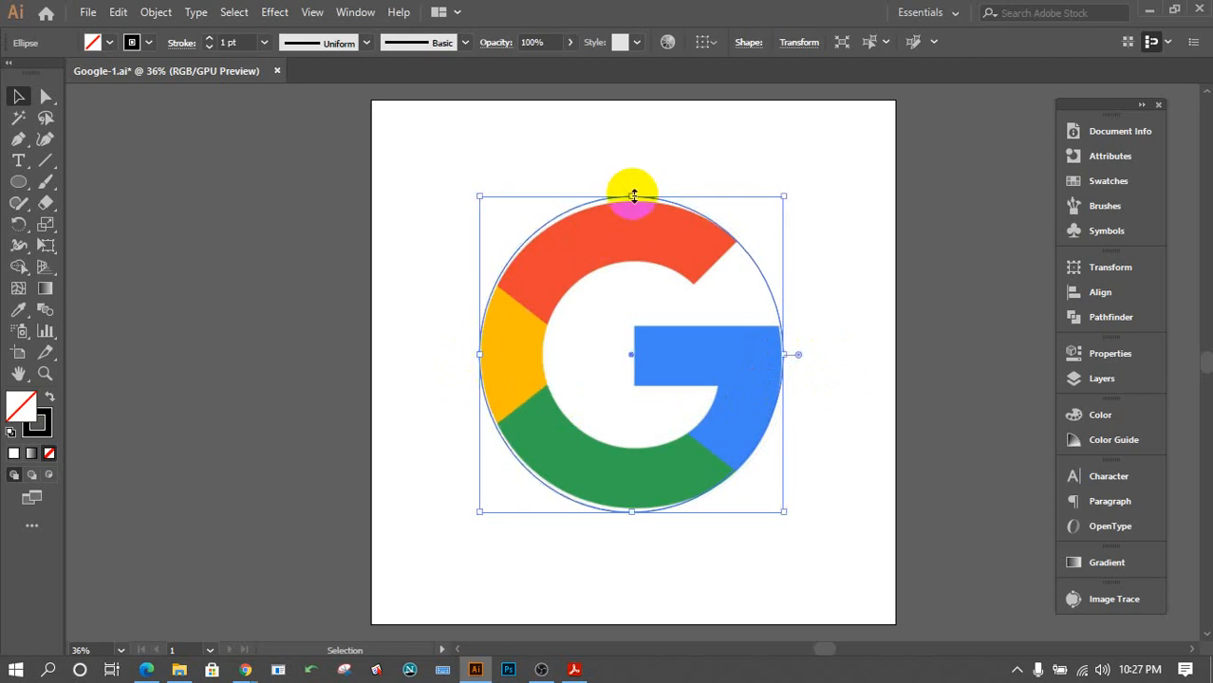
pyautogui.moveTo(634, 196); pyautogui.dragTo(629, 200)
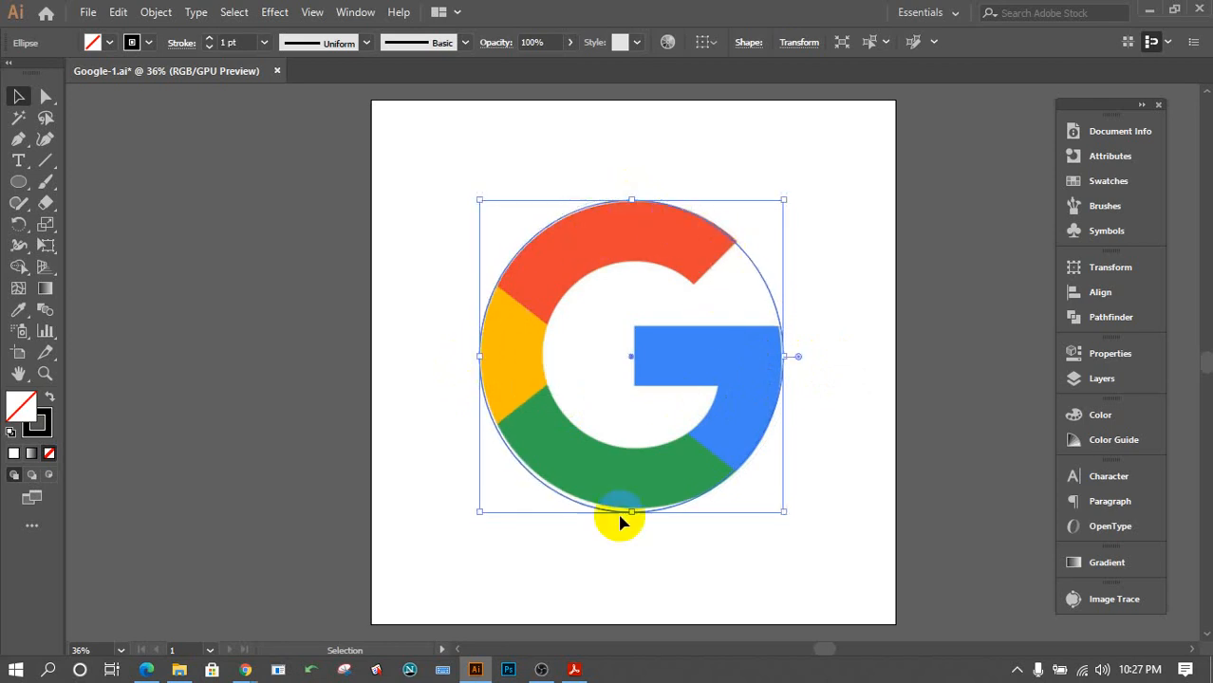
pyautogui.moveTo(632, 512); pyautogui.dragTo(628, 505)
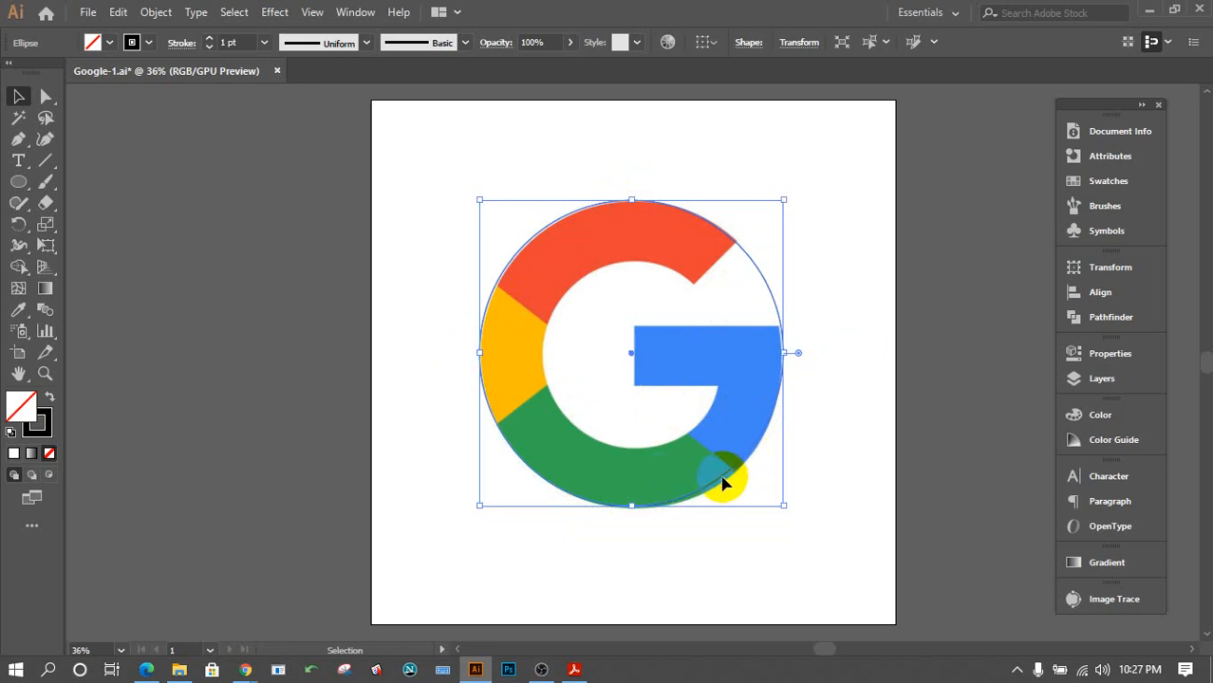
# Check the Google Meet call in Chrome and return to Illustrator.
pyautogui.moveTo(254, 676)
pyautogui.click(174, 607)
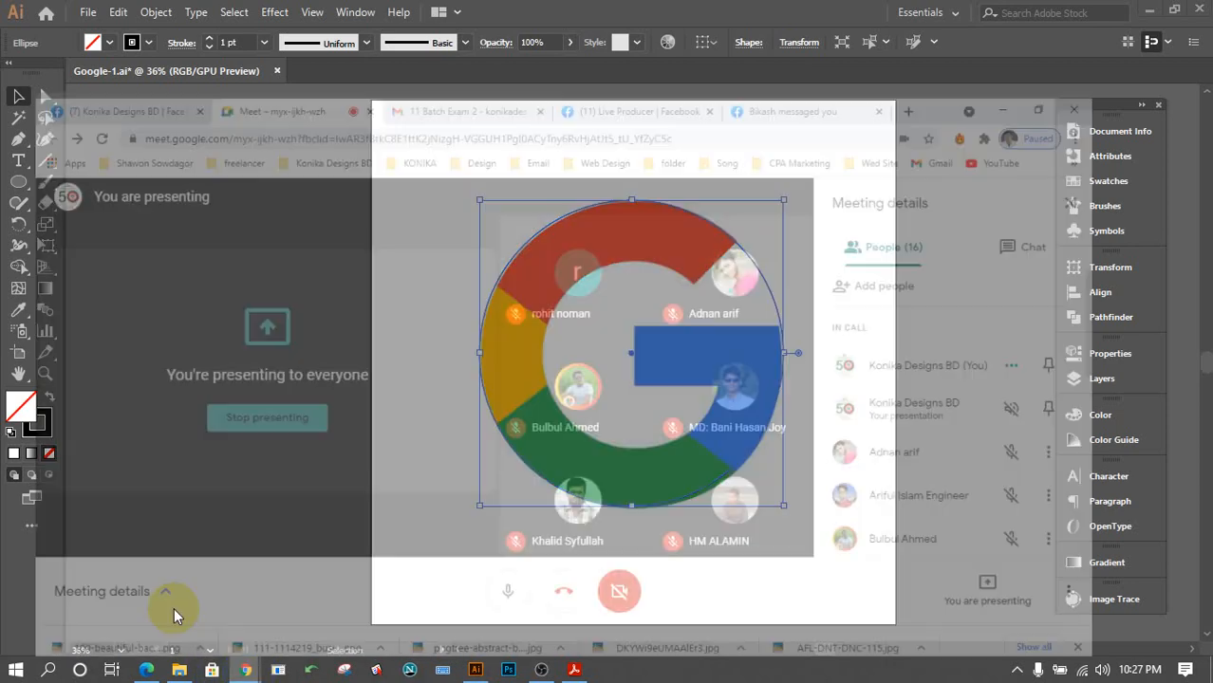
pyautogui.click(792, 201)
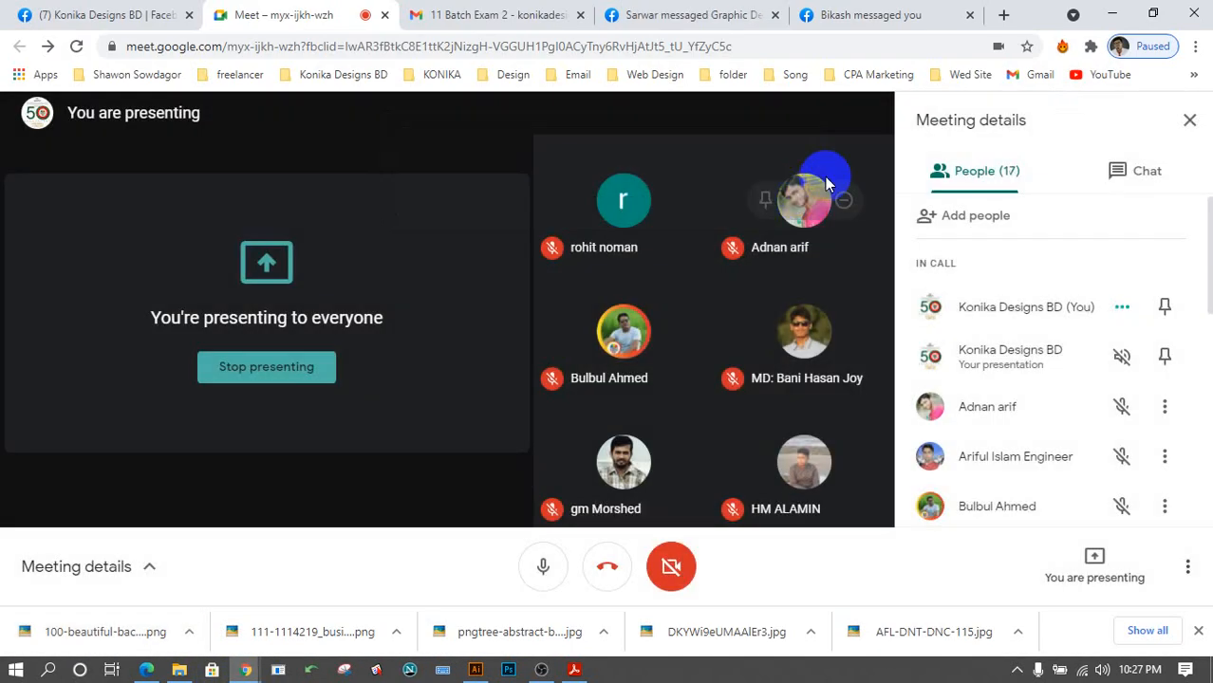
pyautogui.click(1114, 15)
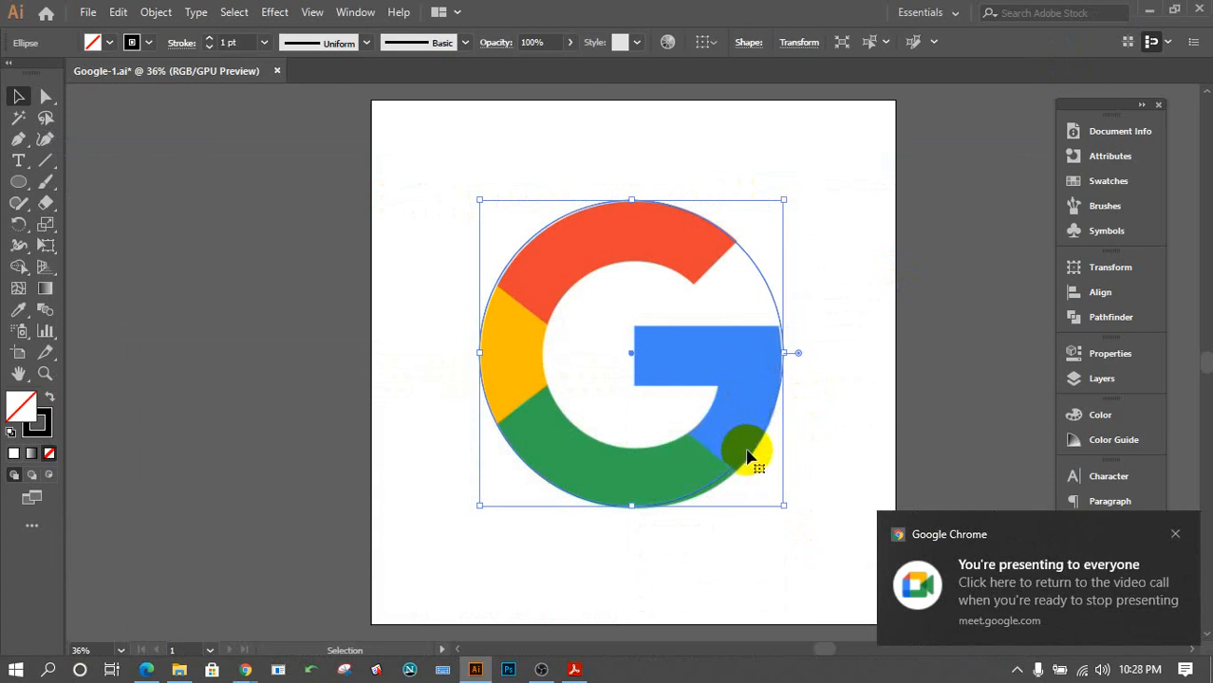
# Duplicate the outer circle beside the logo and scale the copy down to about the G's inner opening.
pyautogui.moveTo(750, 460); pyautogui.dragTo(464, 469)
pyautogui.moveTo(500, 213); pyautogui.dragTo(441, 232)
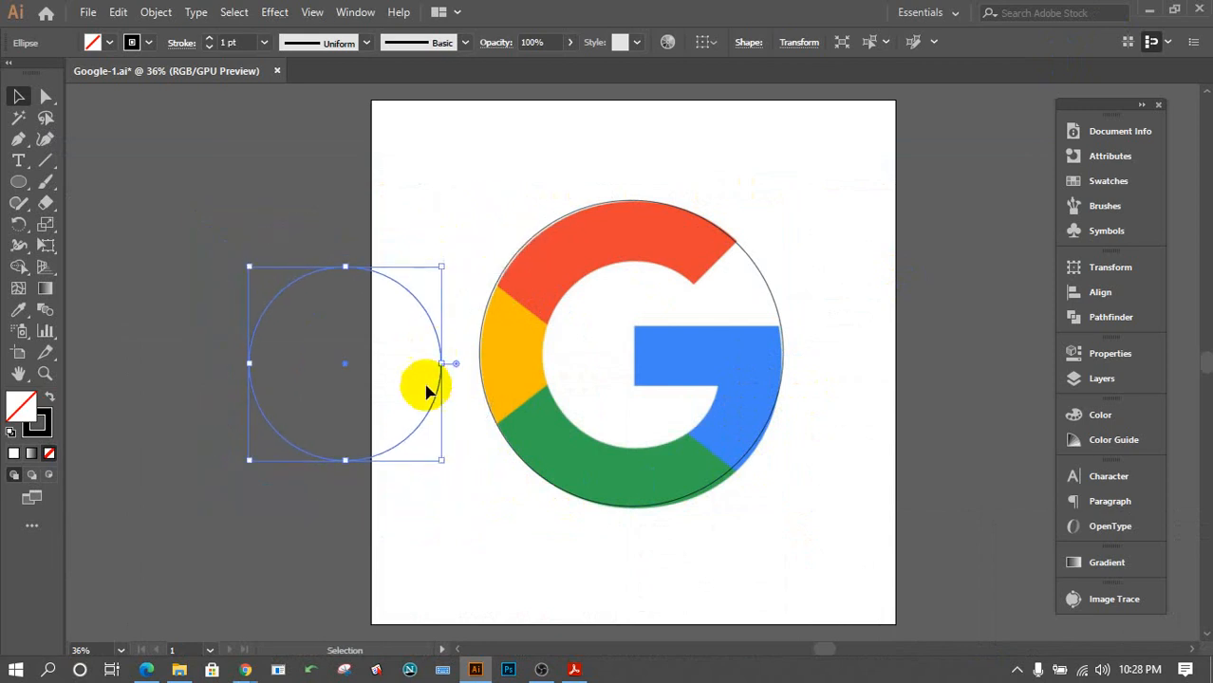
pyautogui.keyDown('shift'); pyautogui.click(644, 406); pyautogui.keyUp('shift')
pyautogui.click(343, 502)
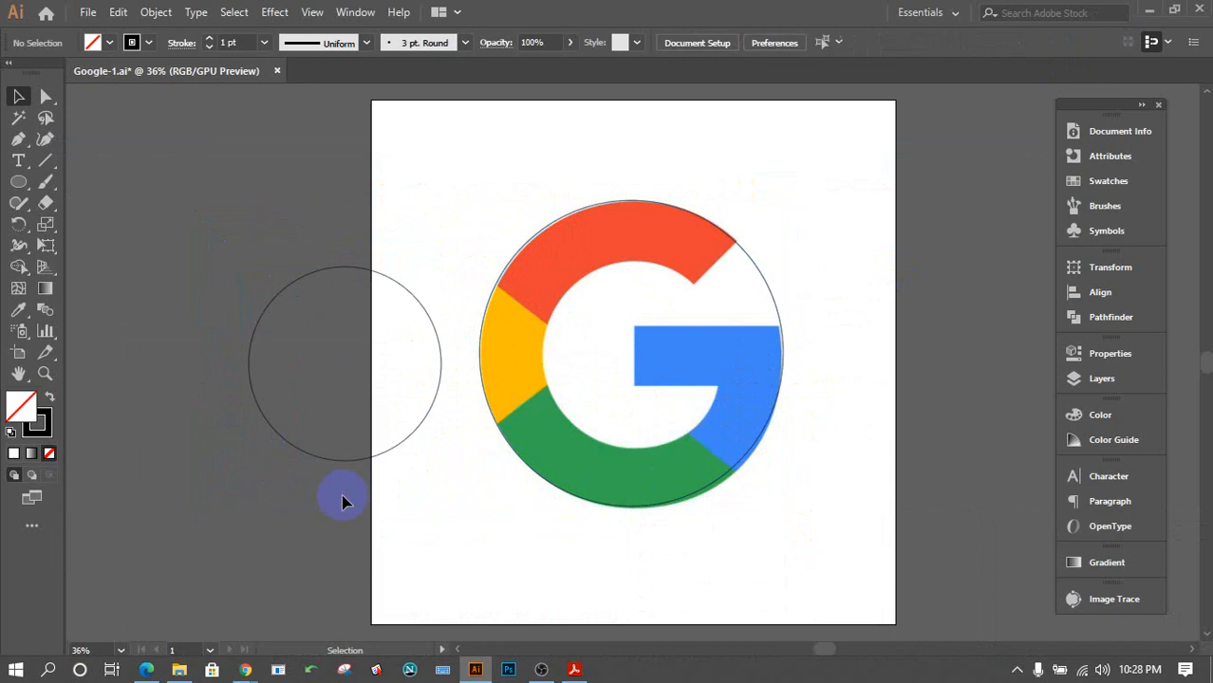
# Set the stroke weight of the outer circle around the logo to 5 pt.
pyautogui.click(515, 461)
pyautogui.click(263, 42)
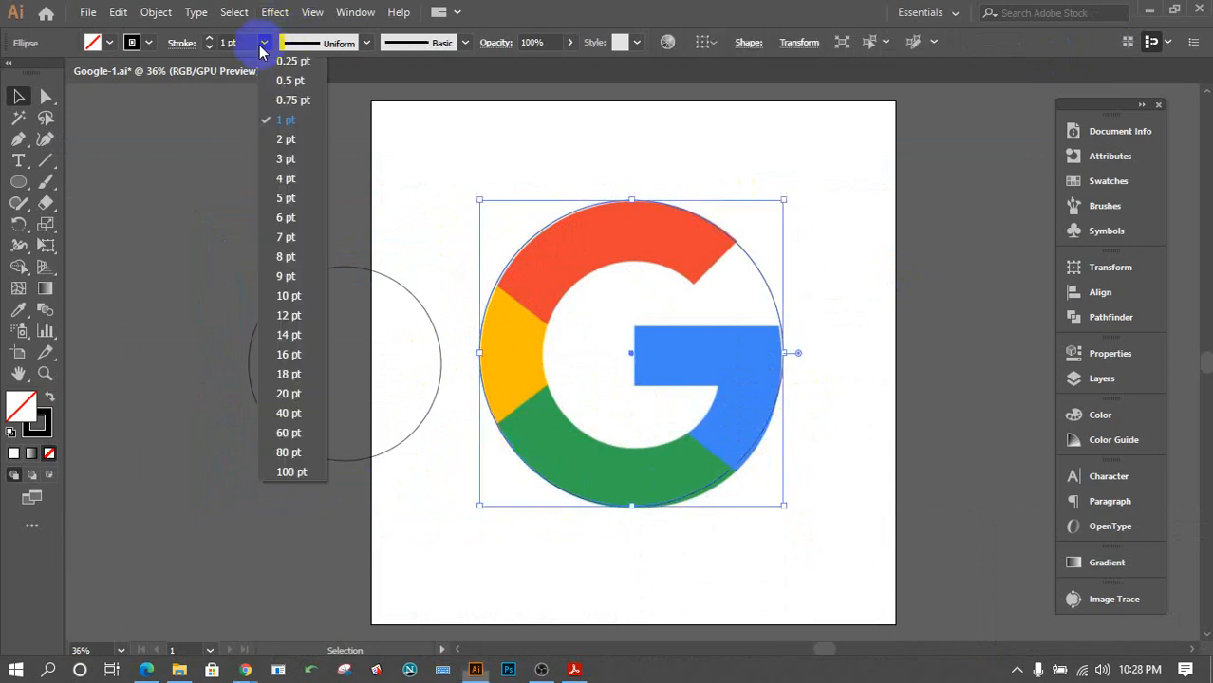
pyautogui.click(286, 139)
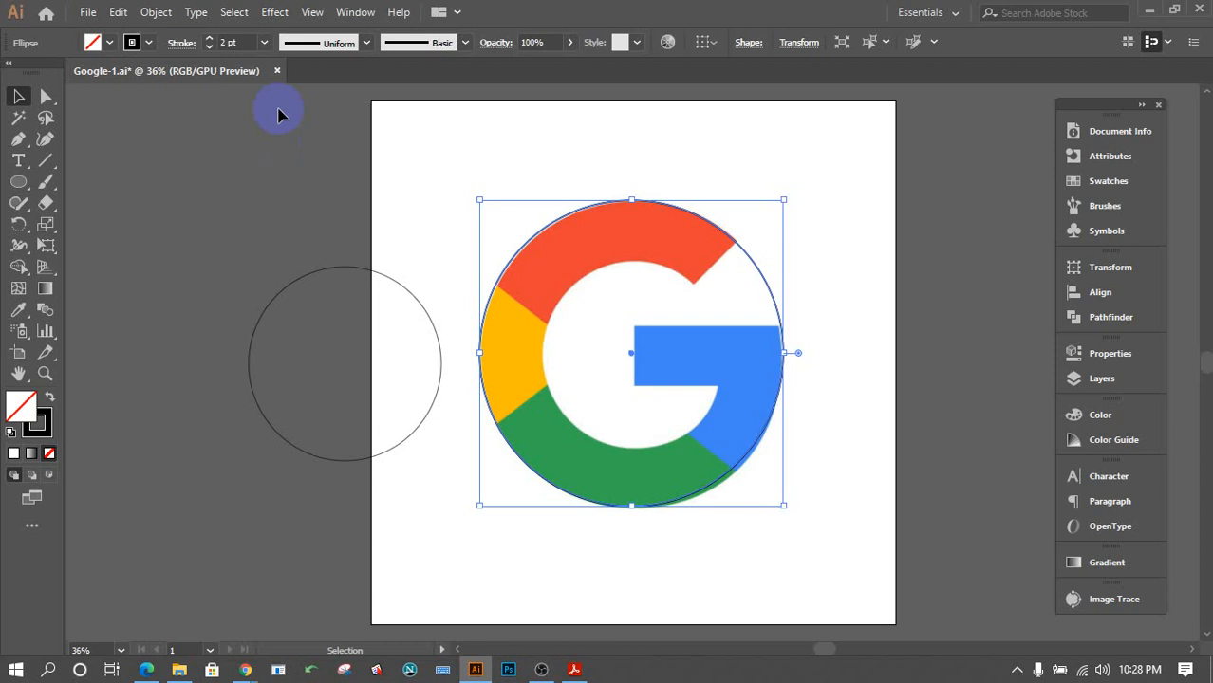
pyautogui.click(263, 43)
pyautogui.click(292, 198)
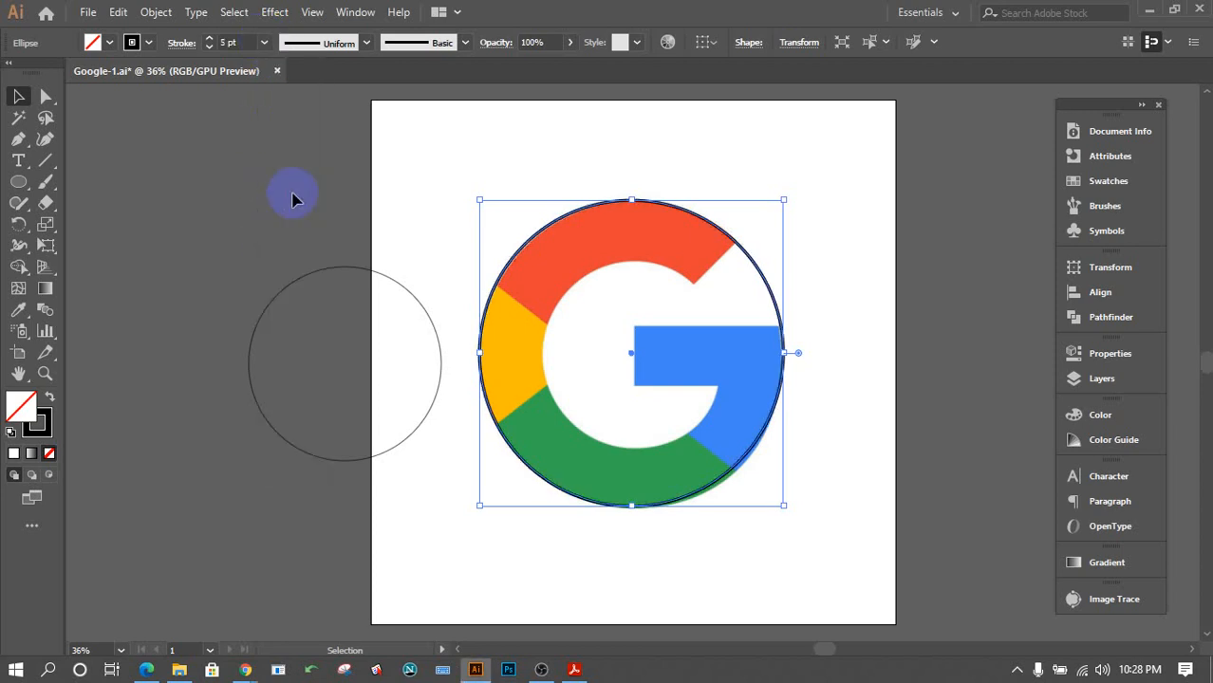
pyautogui.click(398, 196)
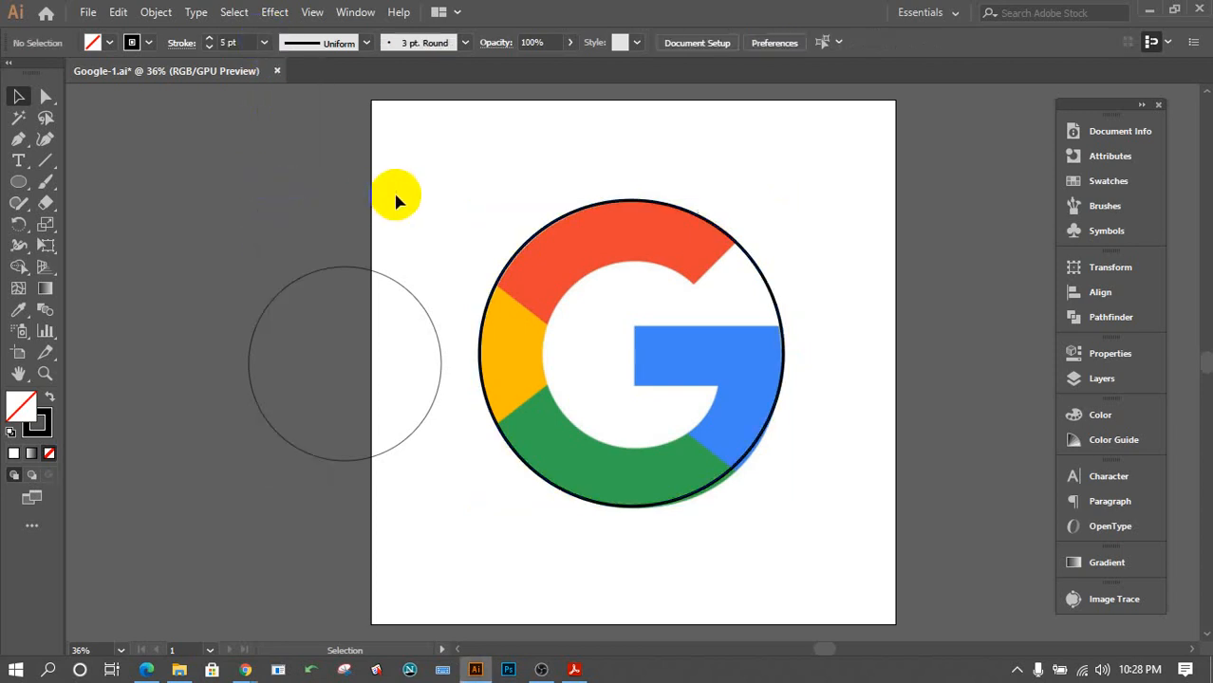
# Set the stroke weight of the smaller circle beside the logo to 5 pt.
pyautogui.click(442, 364)
pyautogui.click(263, 43)
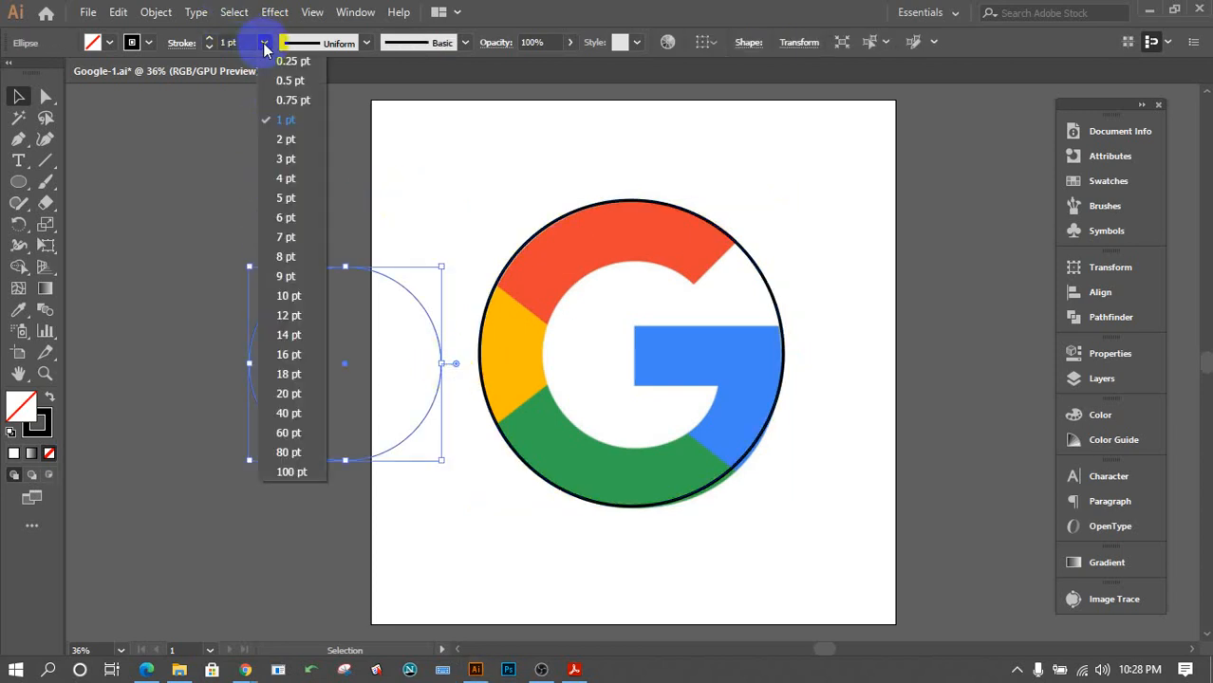
pyautogui.click(294, 196)
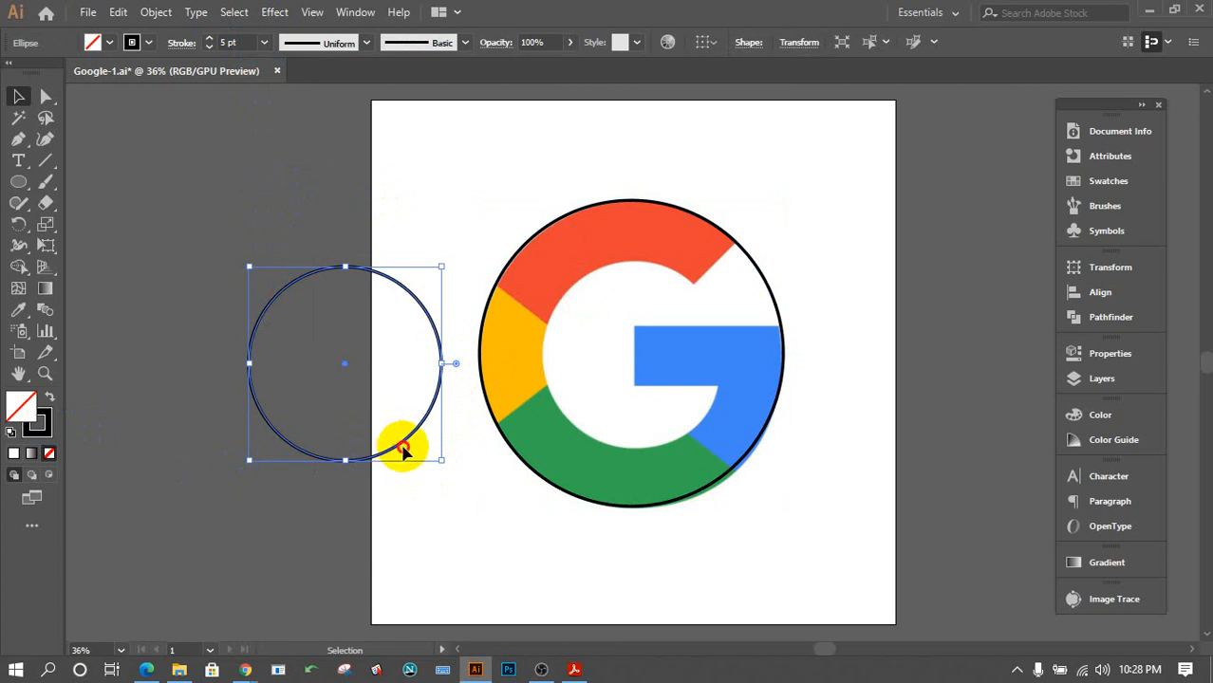
# Move the smaller circle onto the G's inner opening and adjust its right, bottom and top edges to fit the opening.
pyautogui.moveTo(378, 460); pyautogui.dragTo(665, 447)
pyautogui.moveTo(732, 356); pyautogui.dragTo(726, 353)
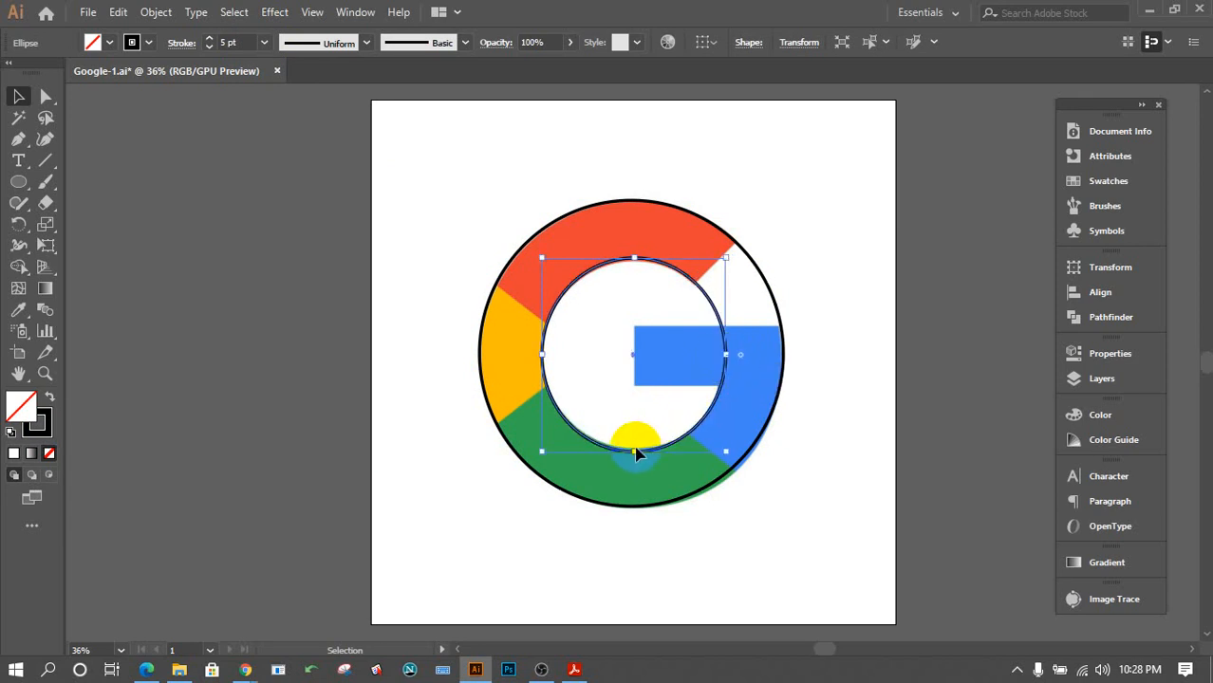
pyautogui.moveTo(633, 454); pyautogui.dragTo(633, 451)
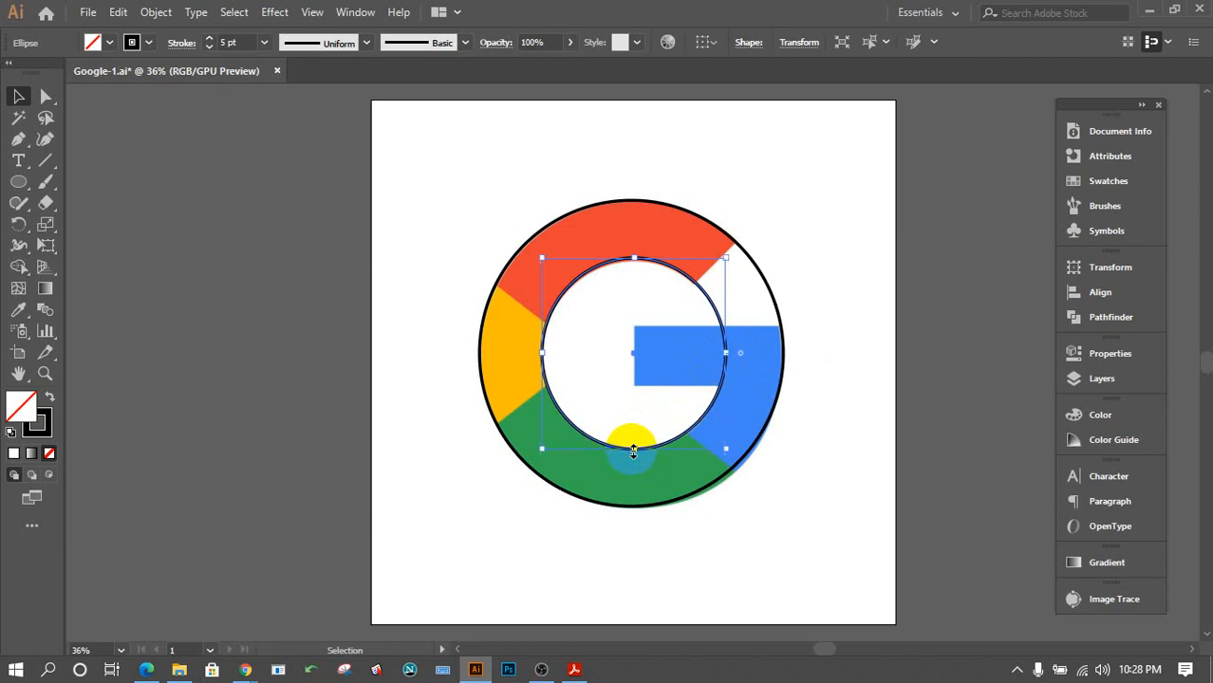
pyautogui.moveTo(634, 258); pyautogui.dragTo(633, 260)
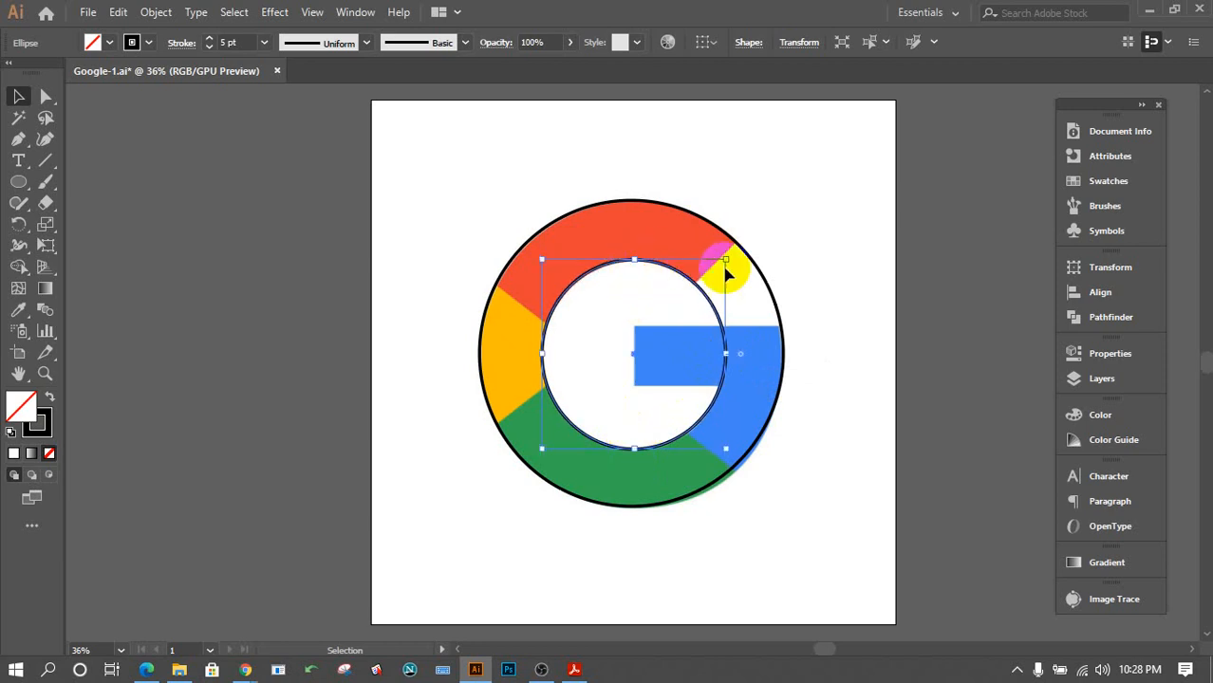
pyautogui.click(823, 275)
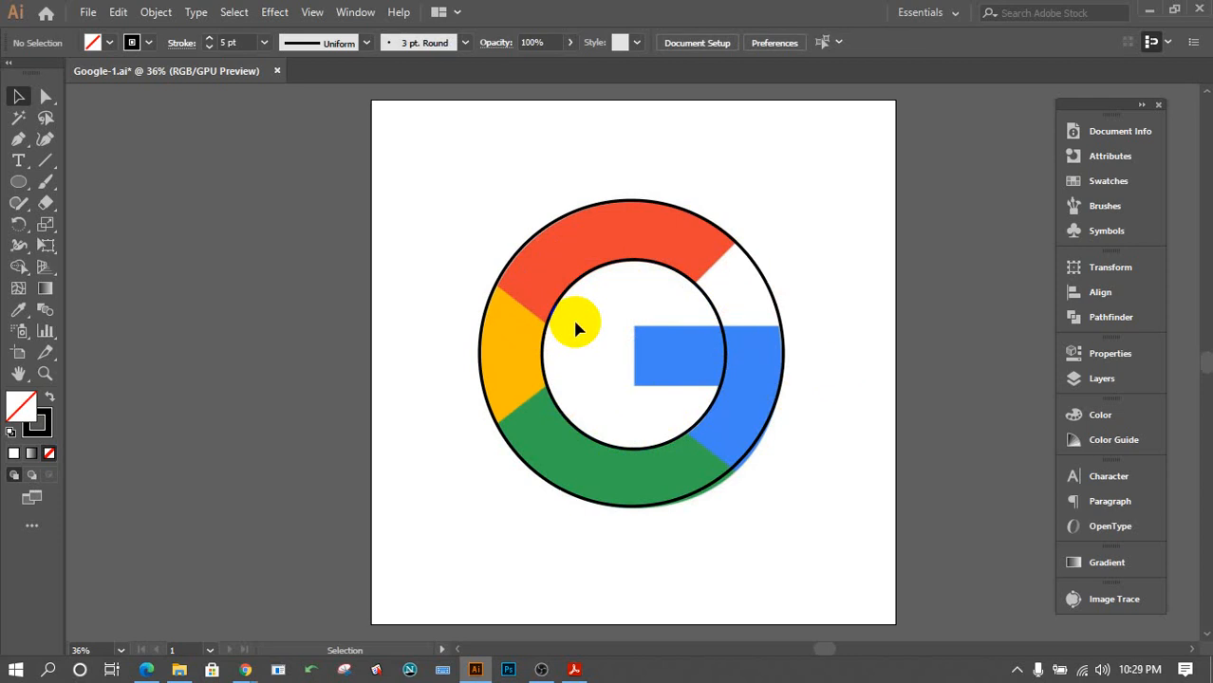
# Check the sent 11 Batch Exam 2 email in Gmail in Chrome, reload the page, and return to Illustrator.
pyautogui.moveTo(245, 670)
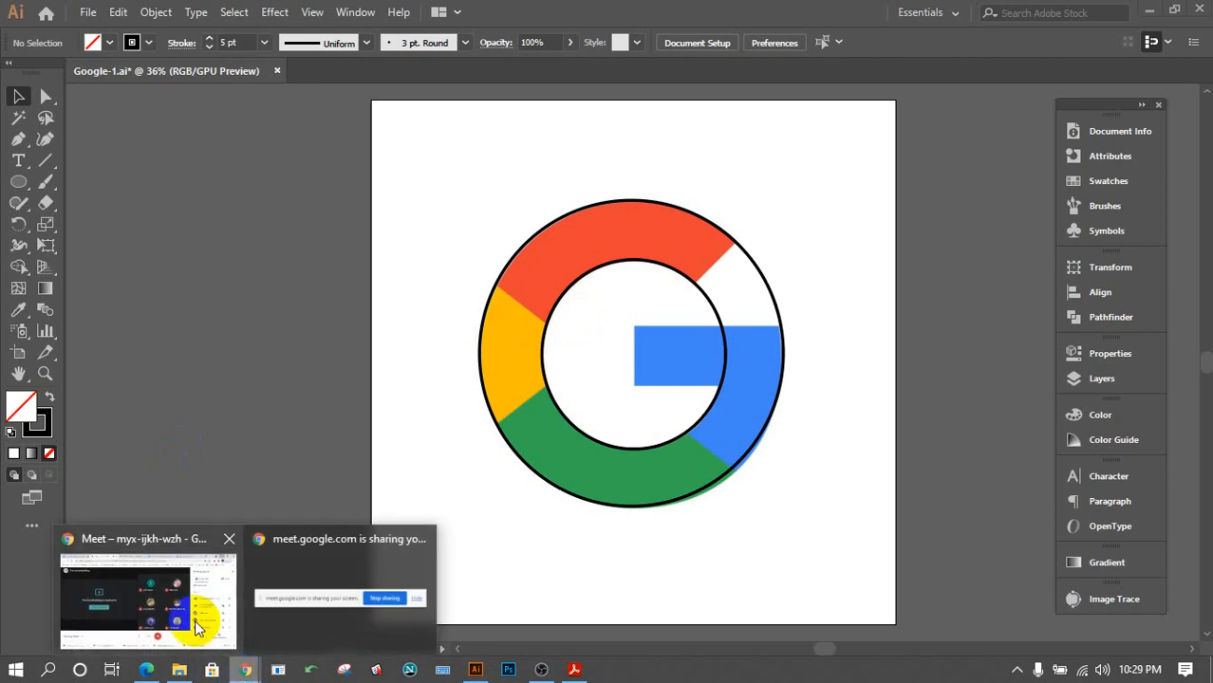
pyautogui.click(190, 612)
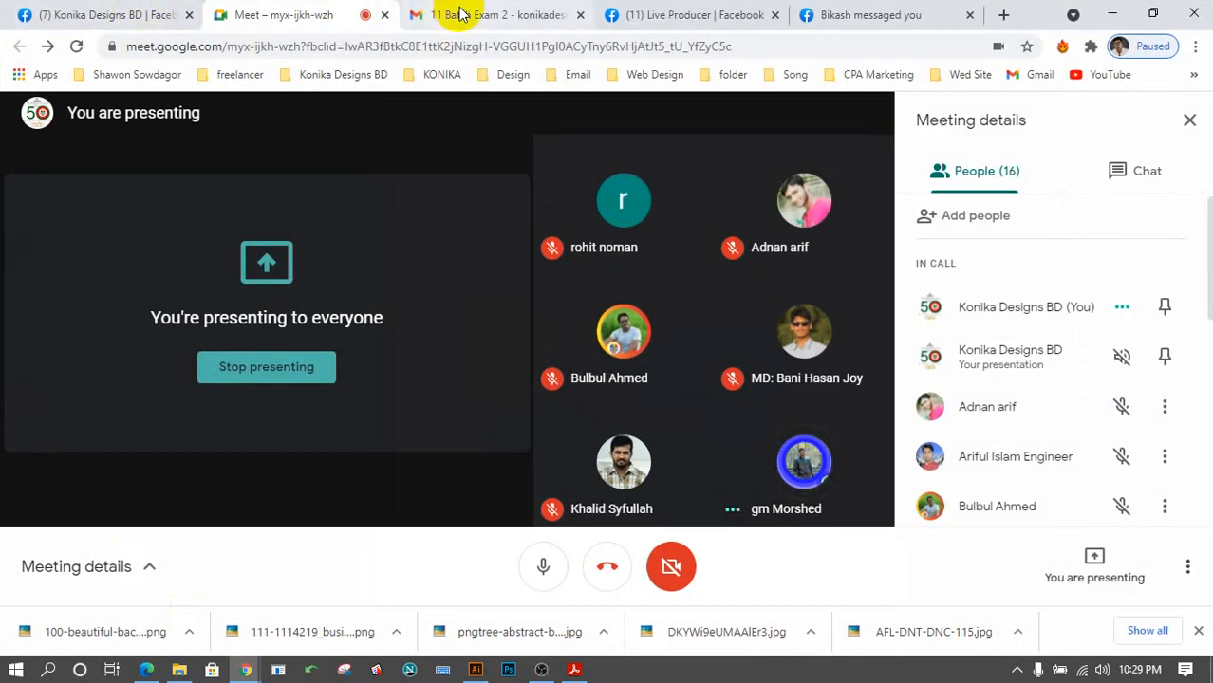
pyautogui.click(470, 14)
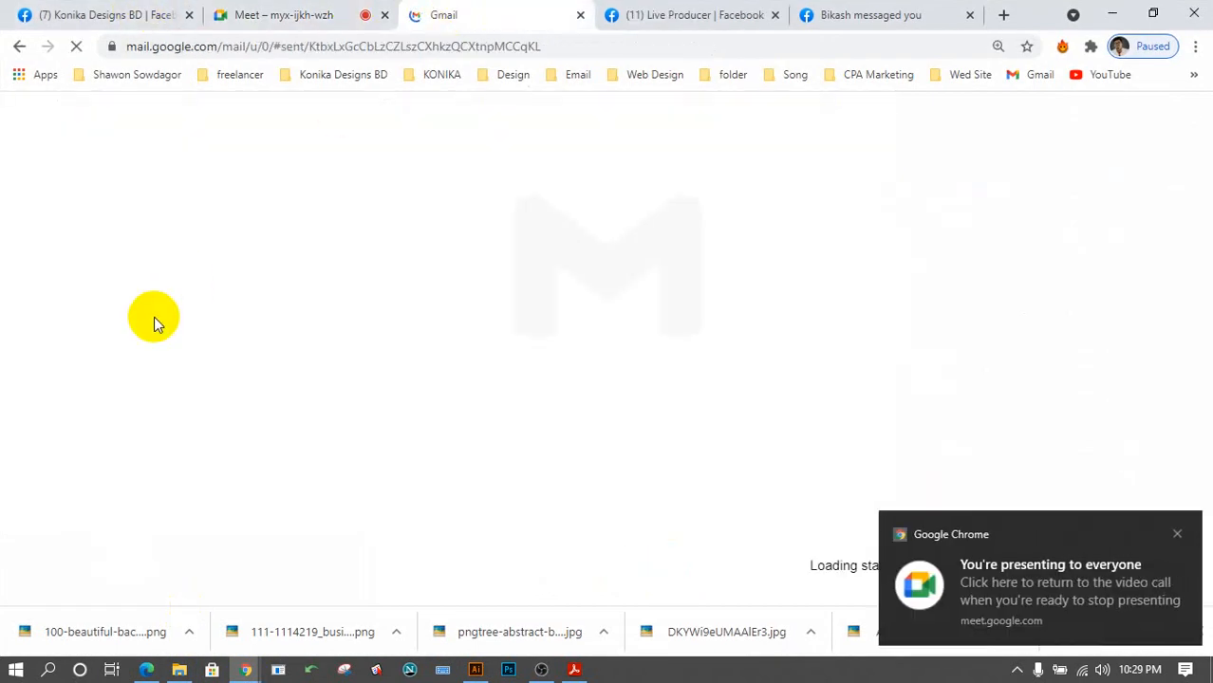
pyautogui.click(1175, 534)
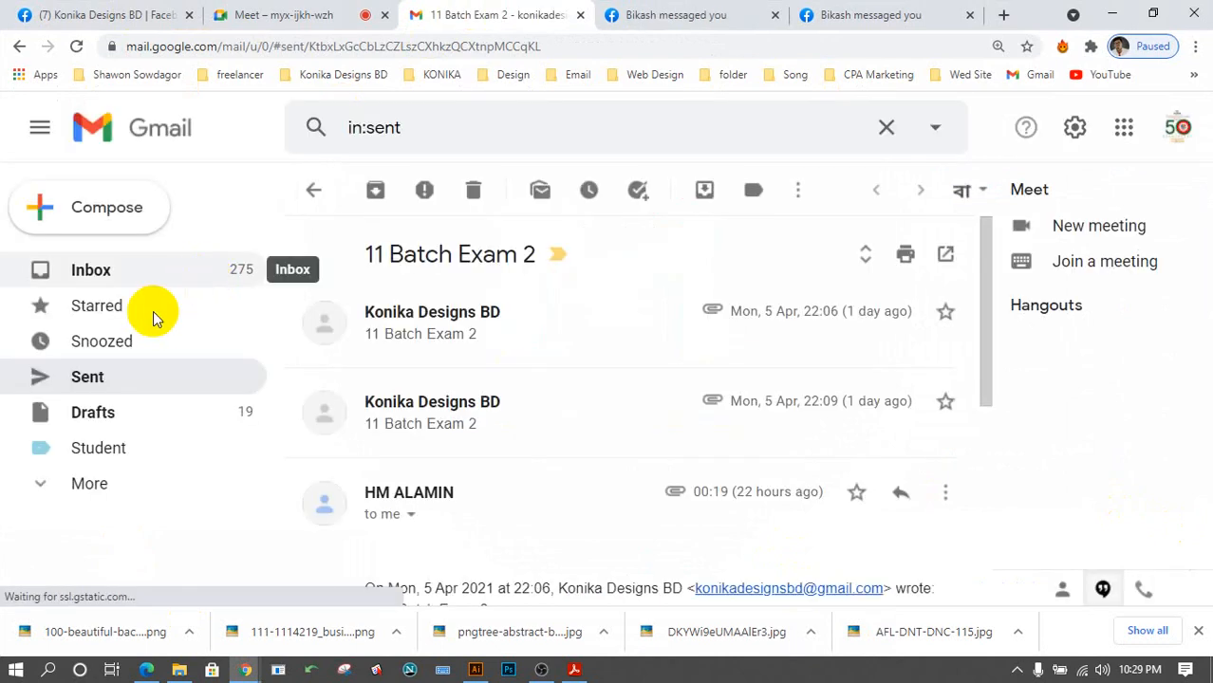
pyautogui.click(119, 380)
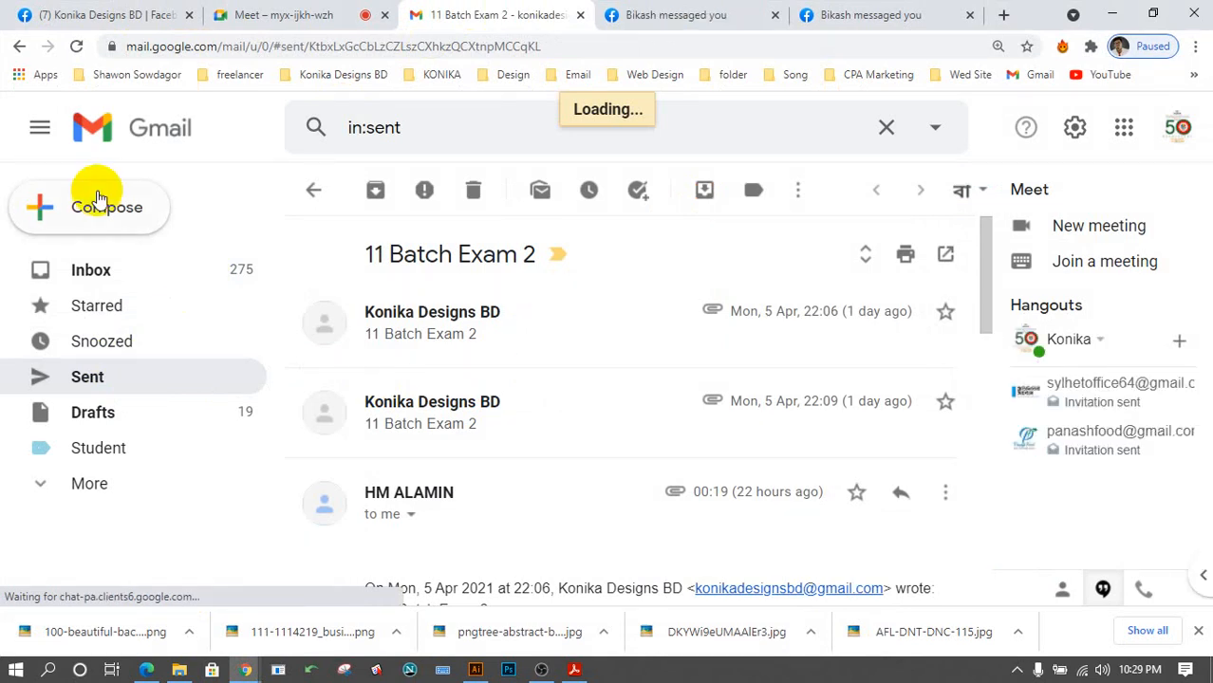
pyautogui.click(79, 47)
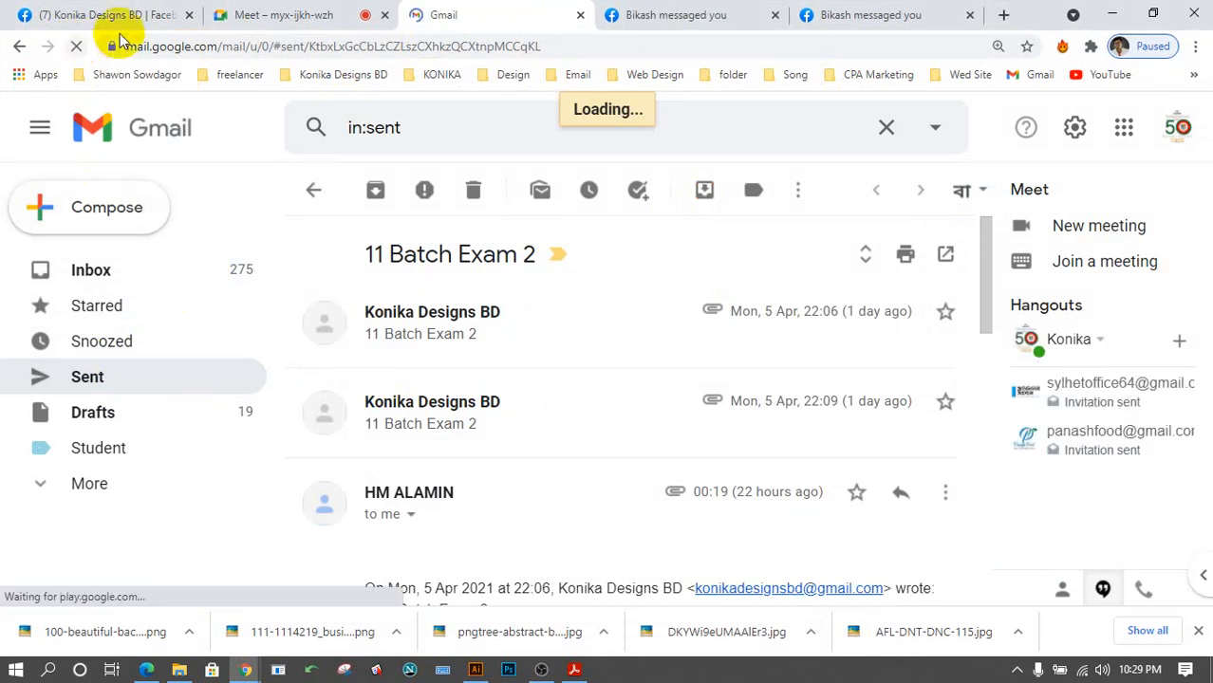
pyautogui.click(292, 15)
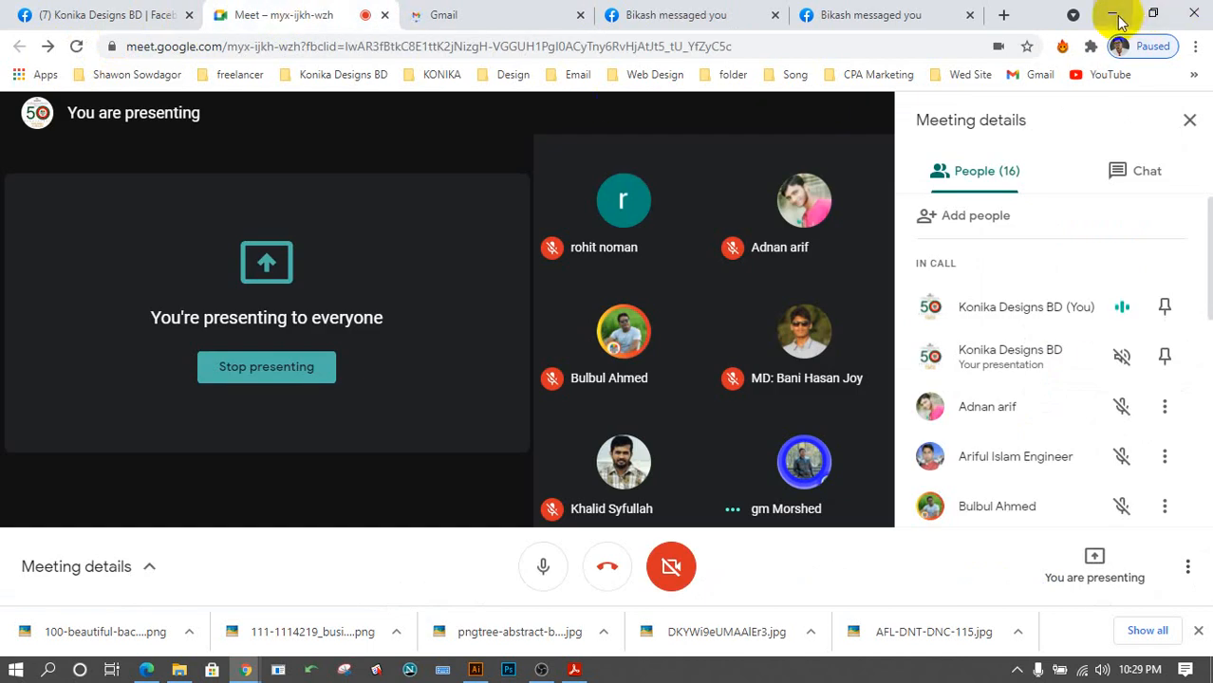
pyautogui.click(1113, 15)
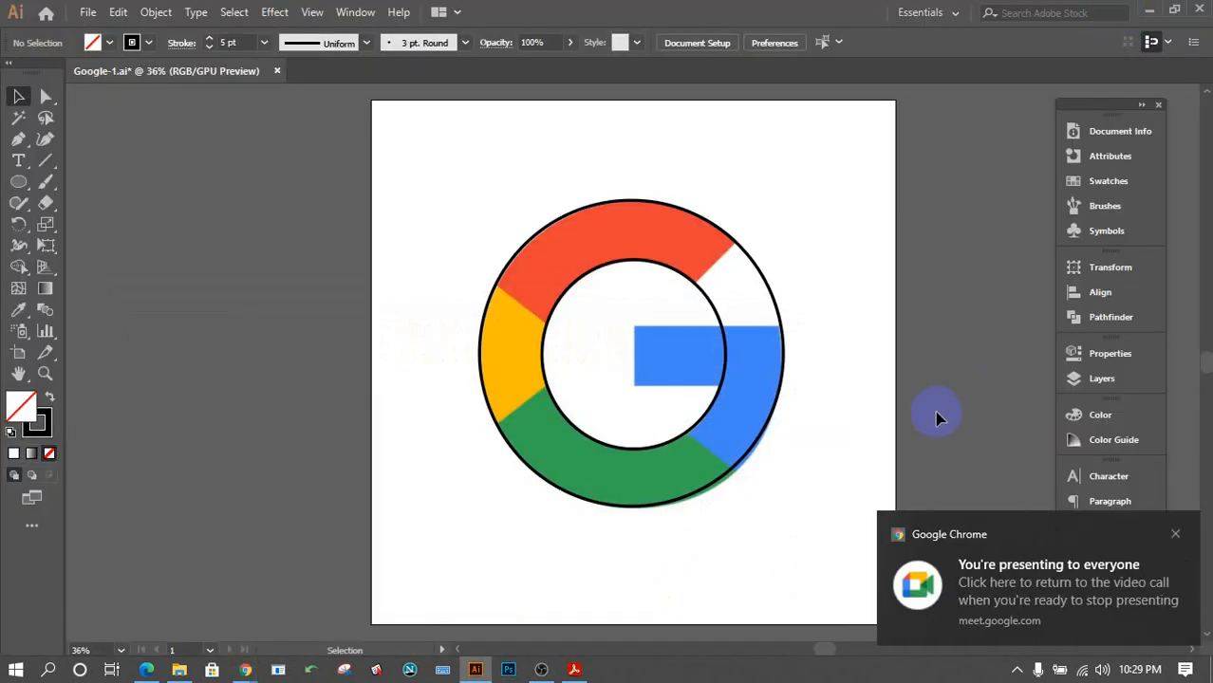
pyautogui.click(1176, 535)
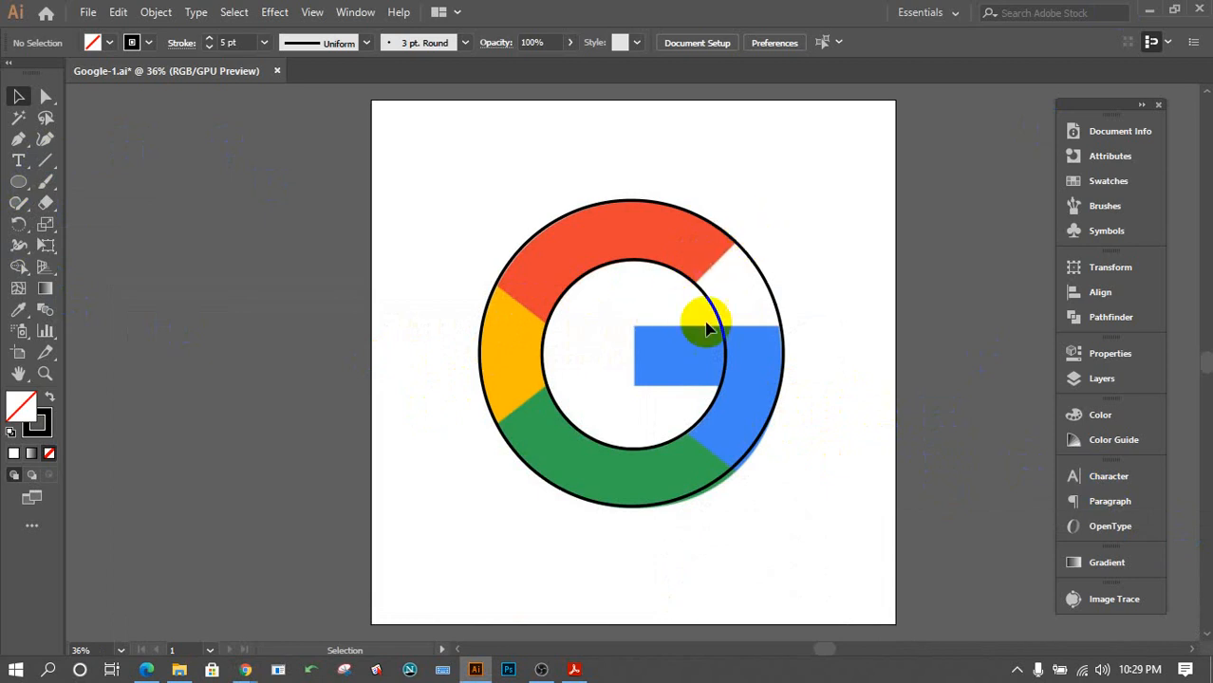
pyautogui.click(641, 231)
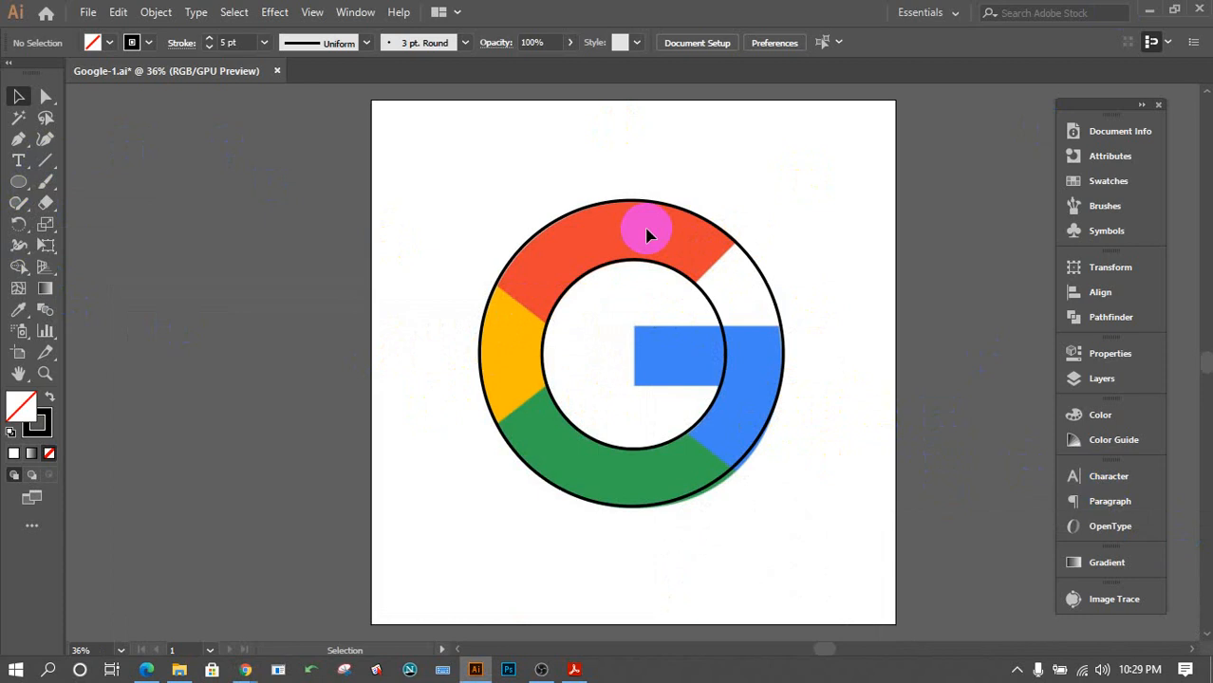
pyautogui.click(47, 164)
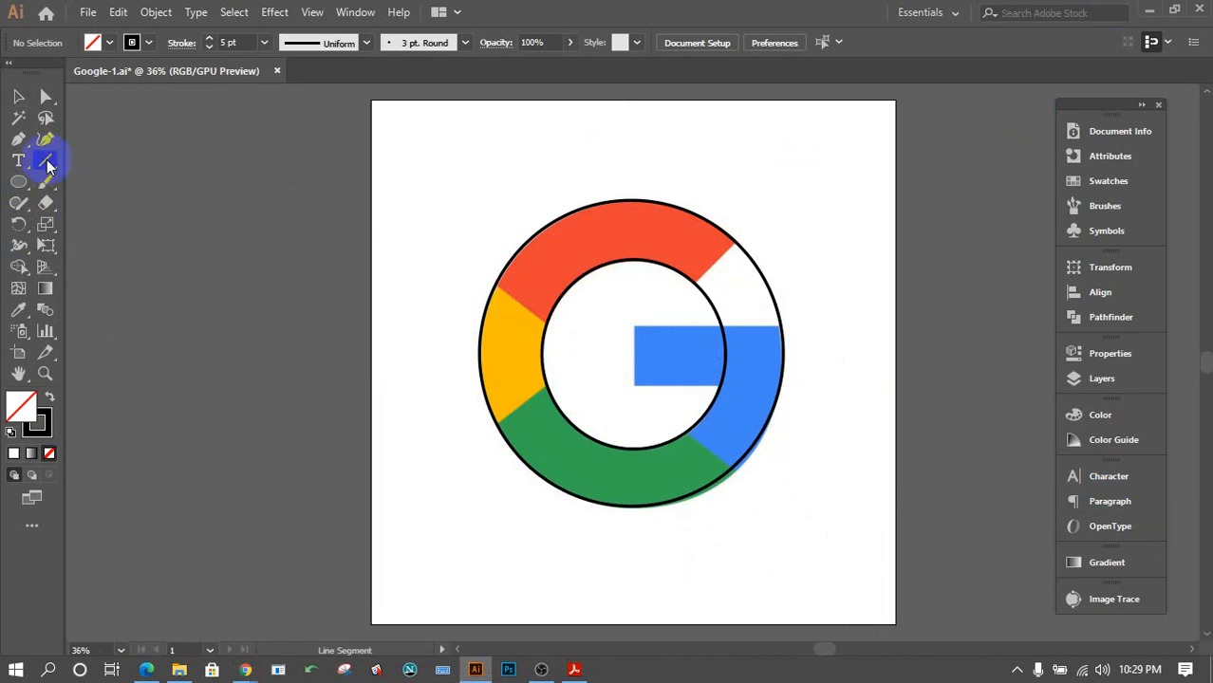
pyautogui.click(48, 164)
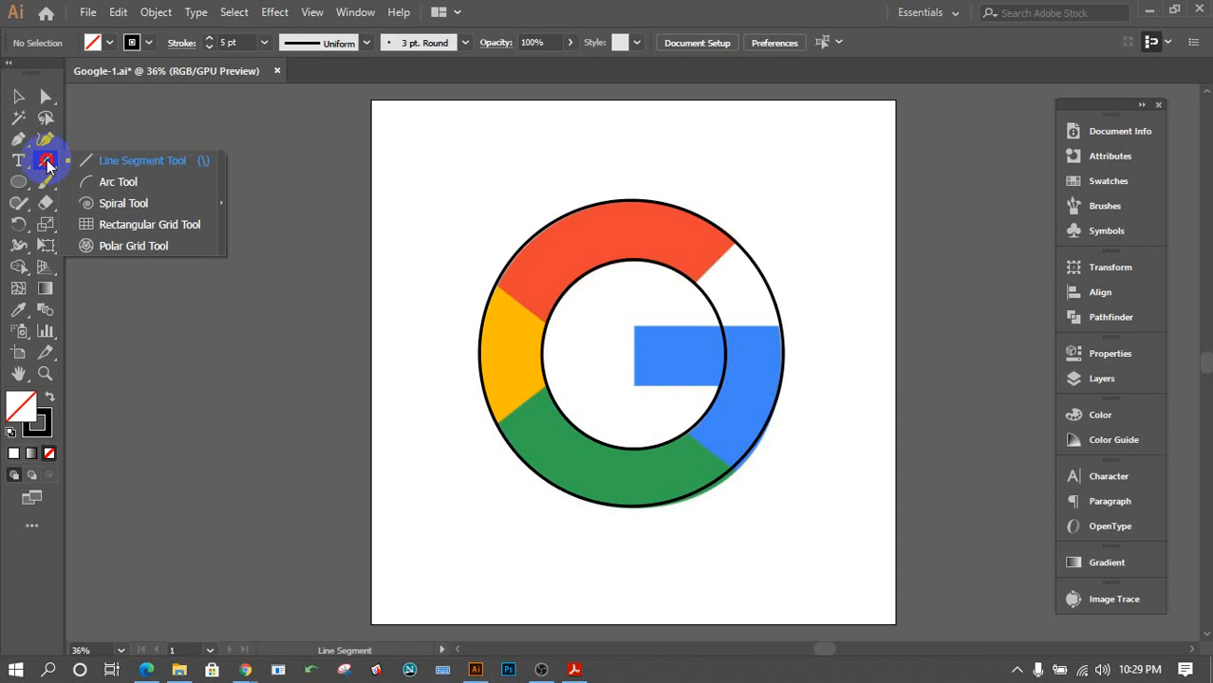
pyautogui.moveTo(47, 163); pyautogui.dragTo(176, 164)
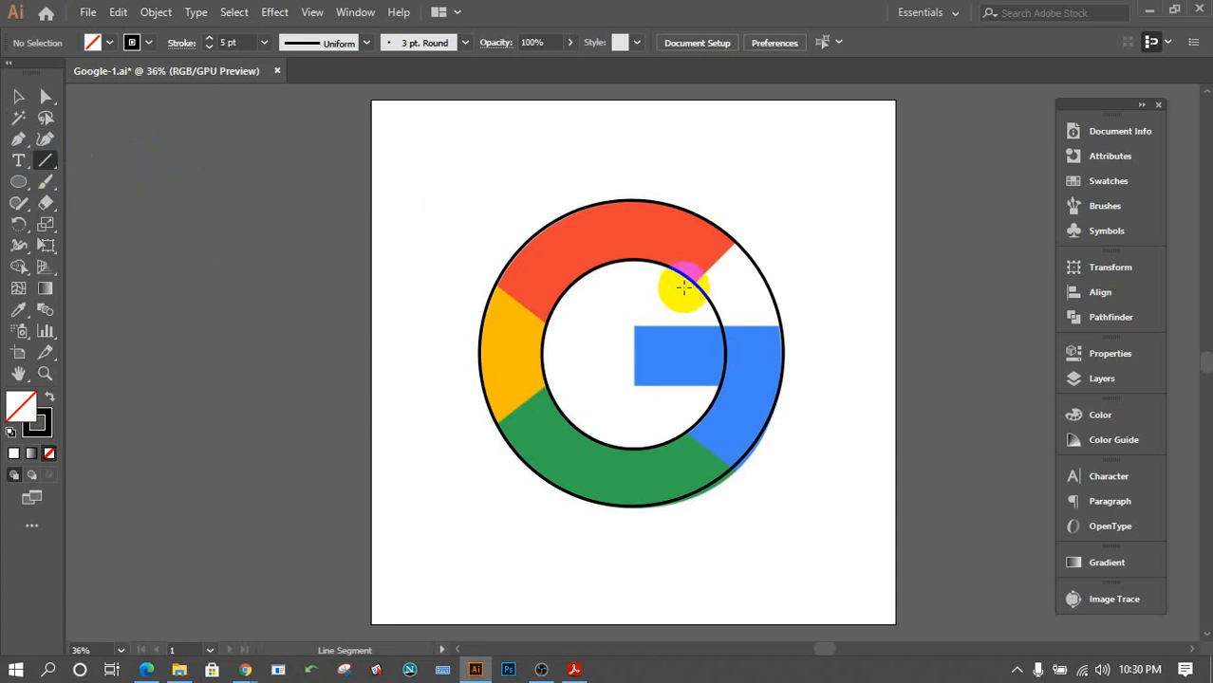
pyautogui.moveTo(18, 186); pyautogui.dragTo(18, 190)
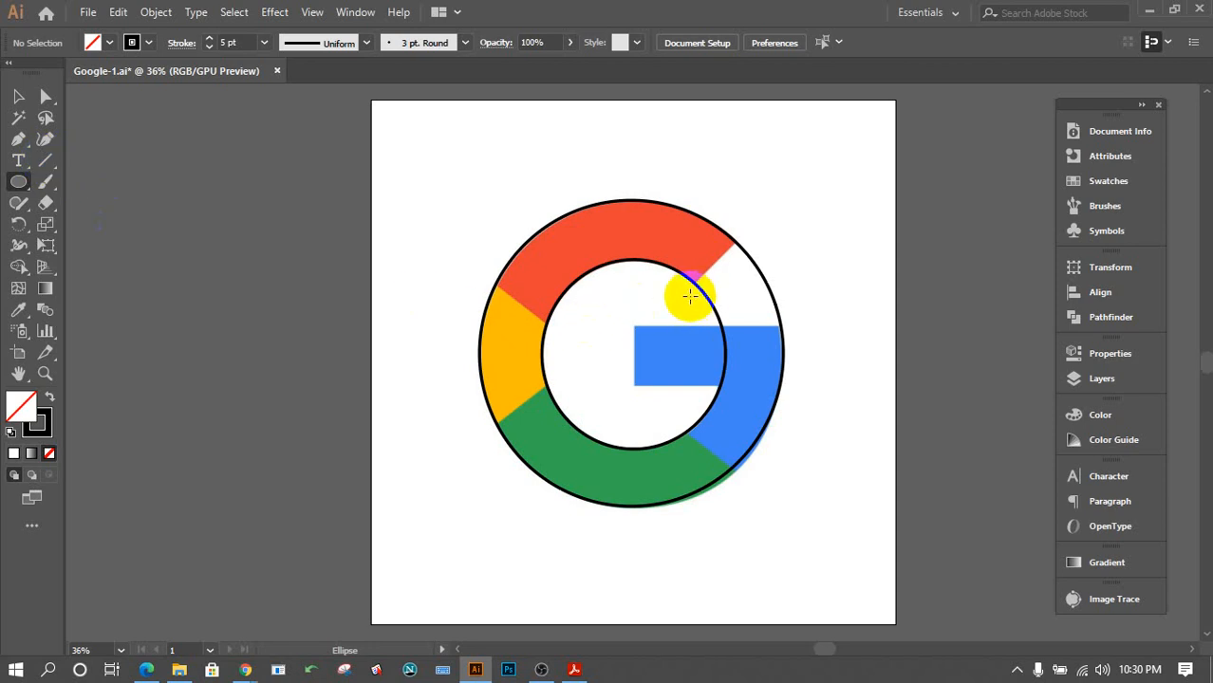
pyautogui.moveTo(686, 293); pyautogui.dragTo(744, 238)
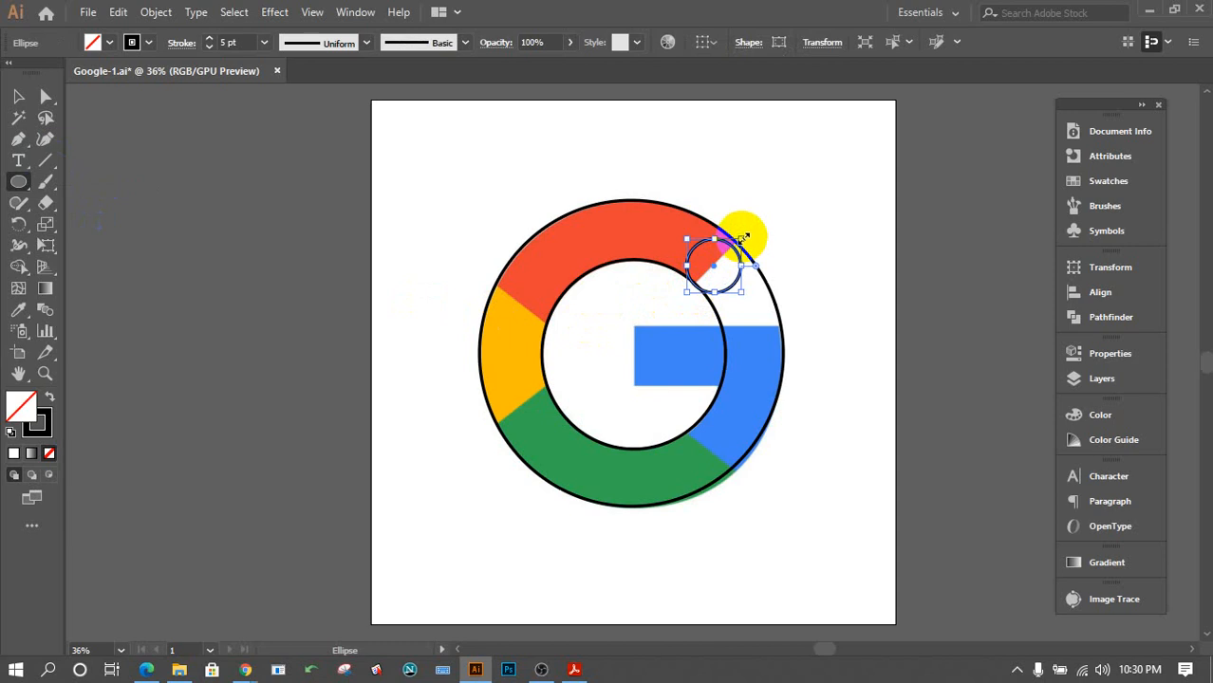
pyautogui.hotkey('ctrl', 'z')
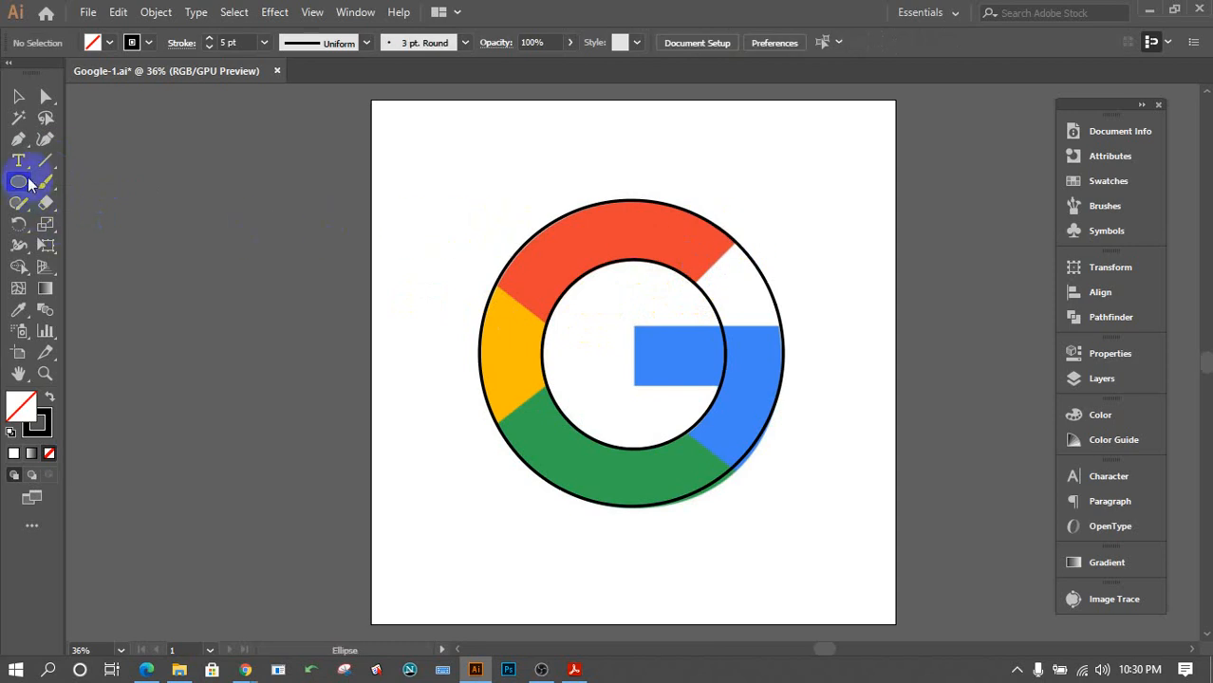
# Draw short line segments across the ring at the red arc's open end, the red-yellow boundary and the yellow-green boundary.
pyautogui.click(46, 160)
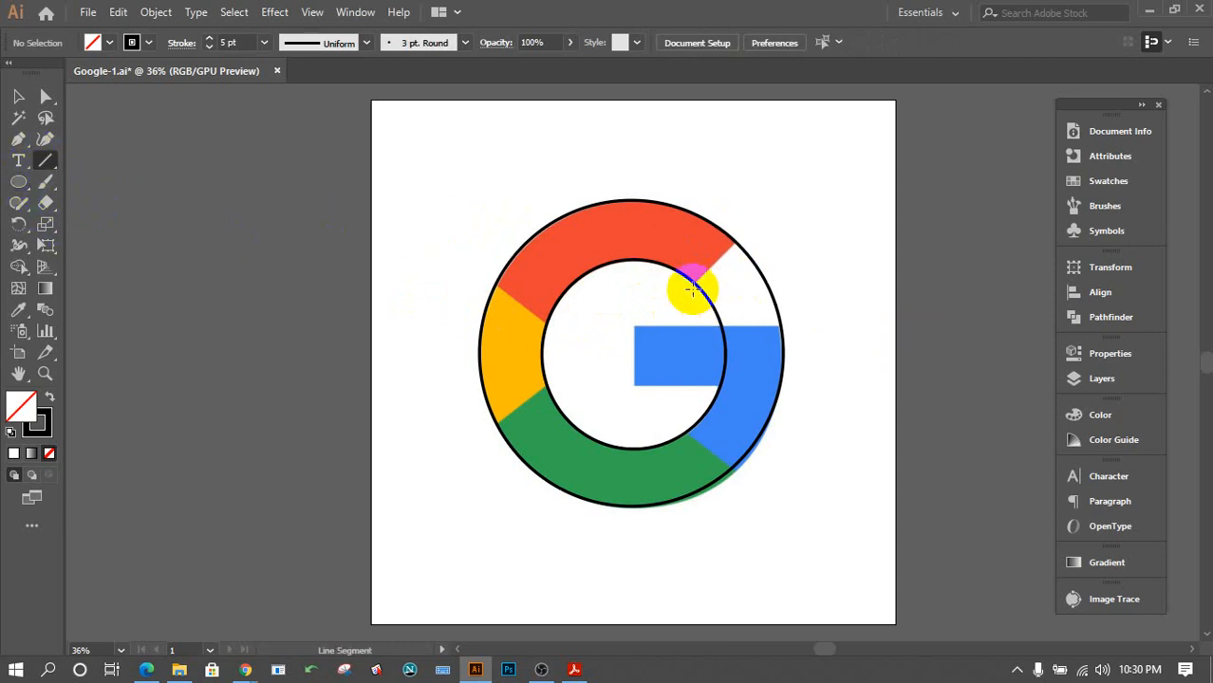
pyautogui.moveTo(686, 290); pyautogui.dragTo(741, 239)
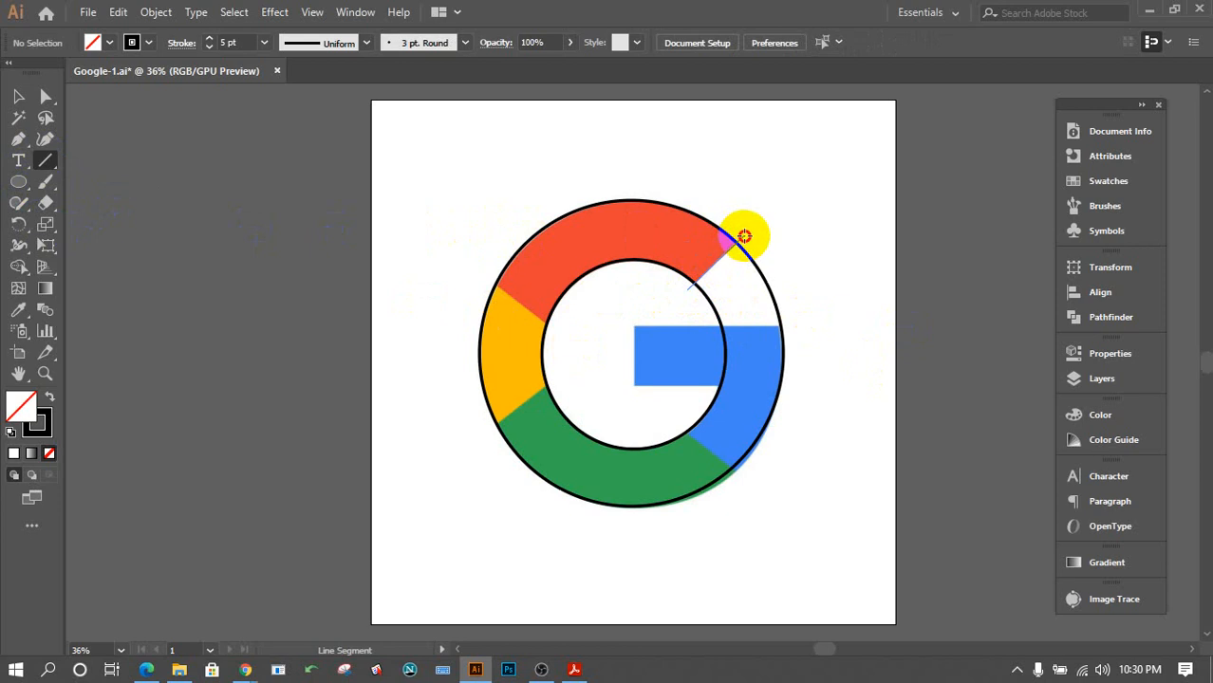
pyautogui.moveTo(744, 236); pyautogui.dragTo(744, 237)
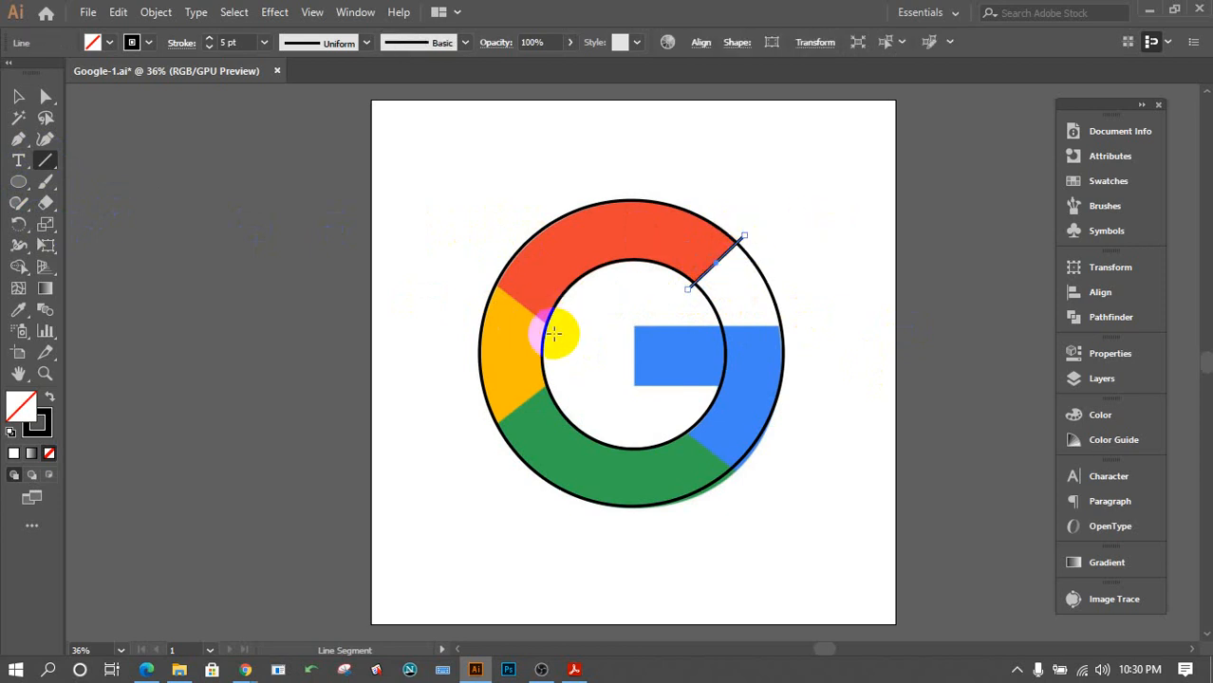
pyautogui.moveTo(550, 328); pyautogui.dragTo(485, 277)
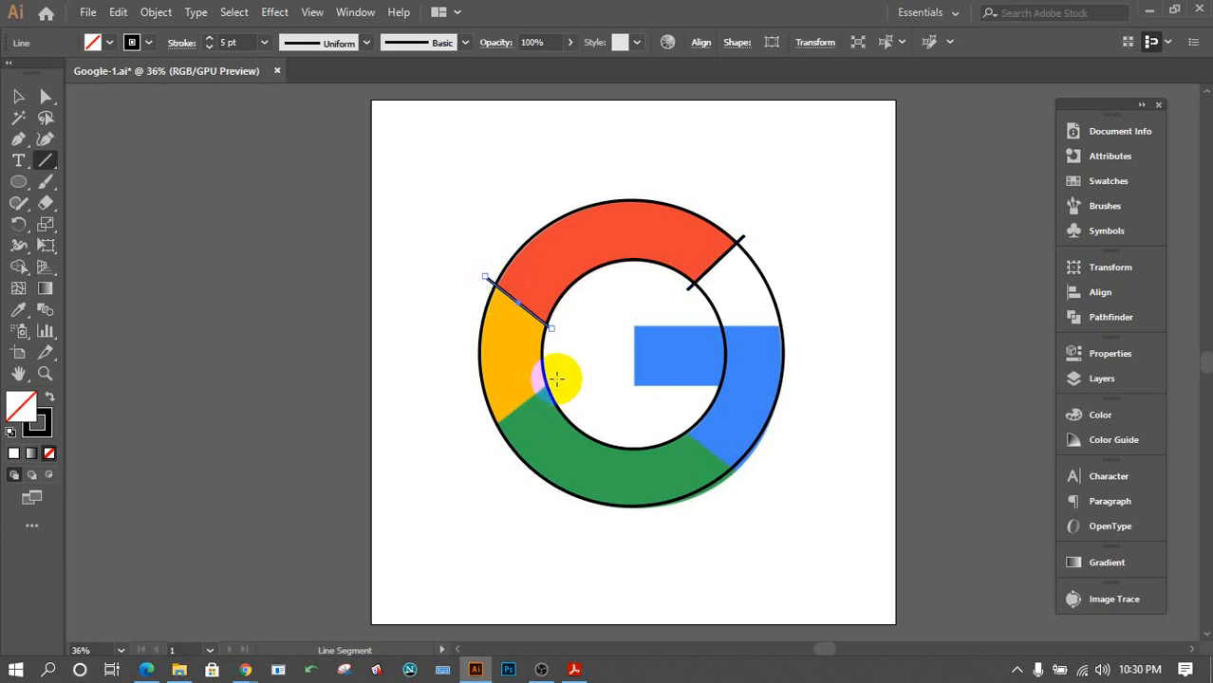
pyautogui.moveTo(556, 379); pyautogui.dragTo(484, 435)
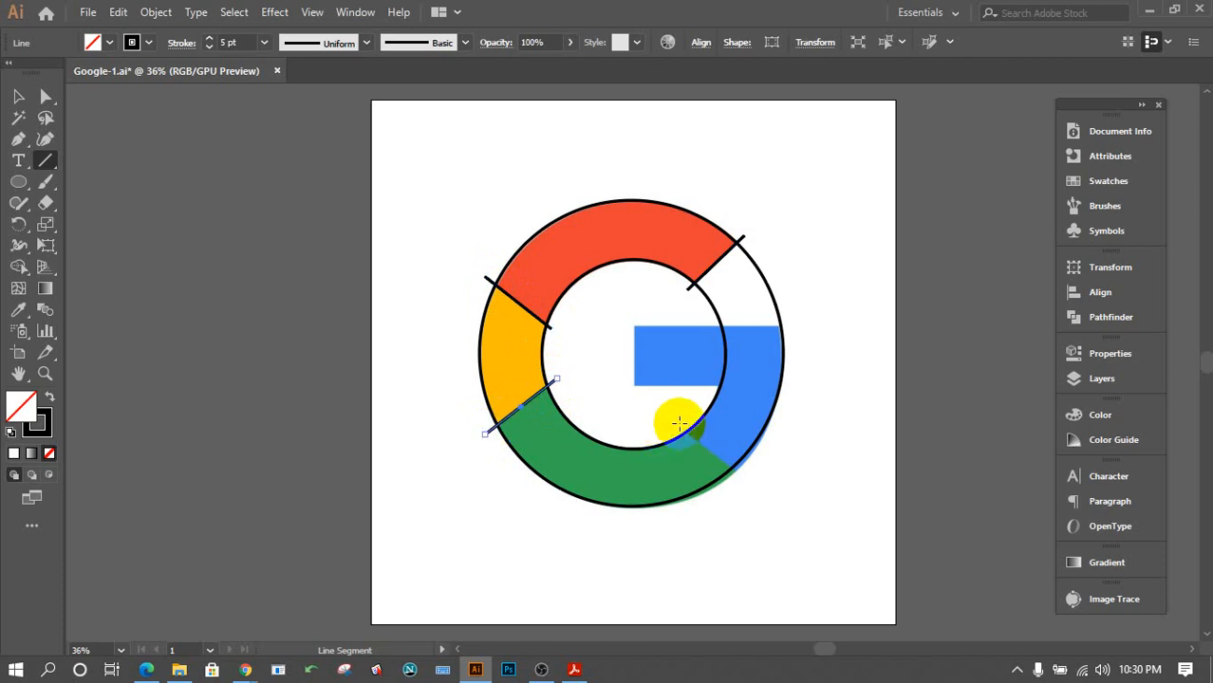
pyautogui.moveTo(522, 287); pyautogui.dragTo(522, 287)
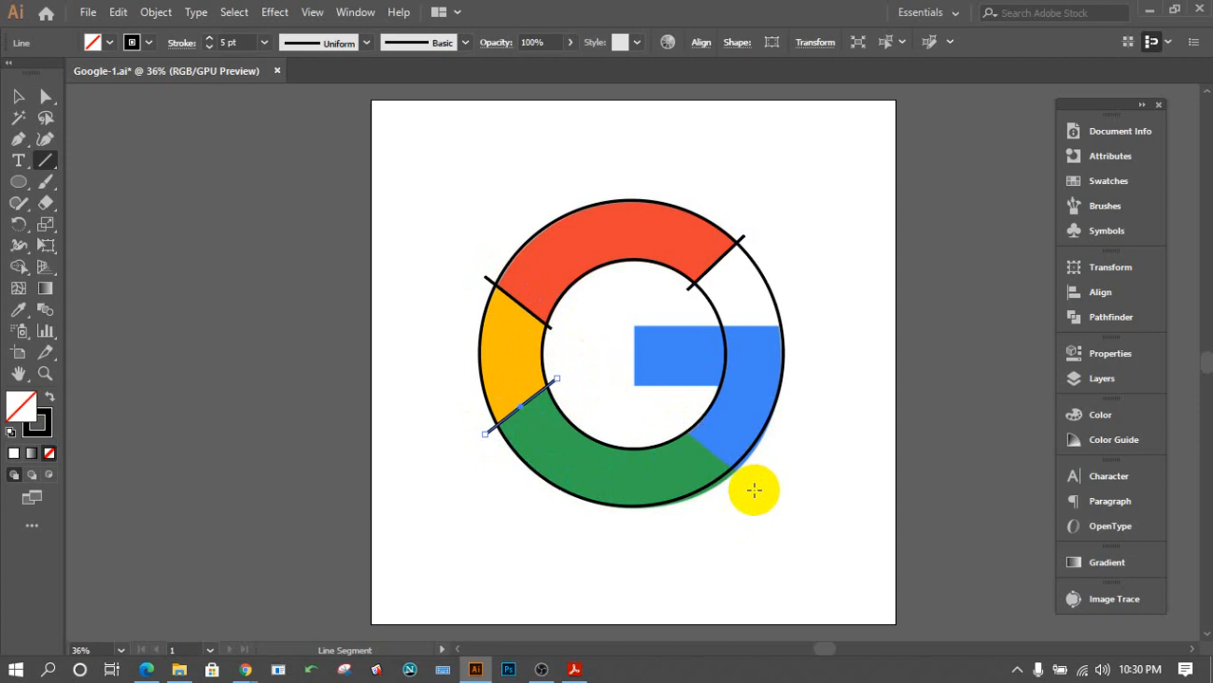
# Draw two long crossing diagonals, one through the blue-green and red-yellow boundaries, the other through the yellow-green boundary and red arc's open end.
pyautogui.moveTo(754, 490); pyautogui.dragTo(472, 270)
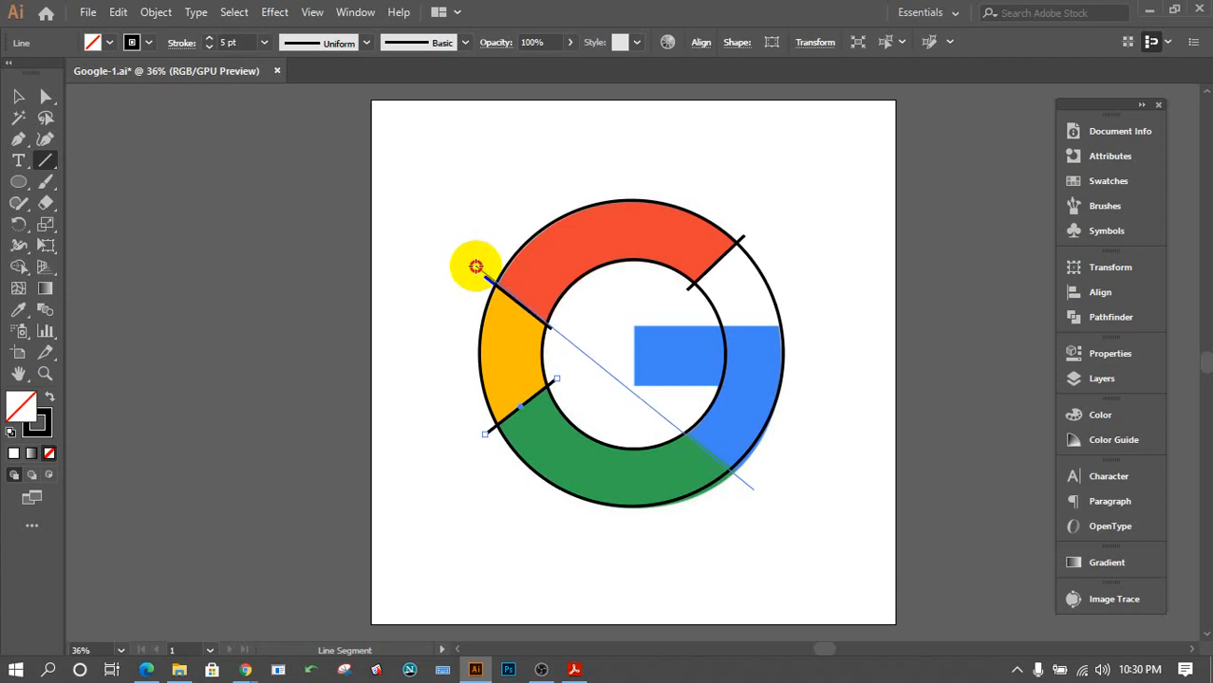
pyautogui.moveTo(476, 267); pyautogui.dragTo(475, 265)
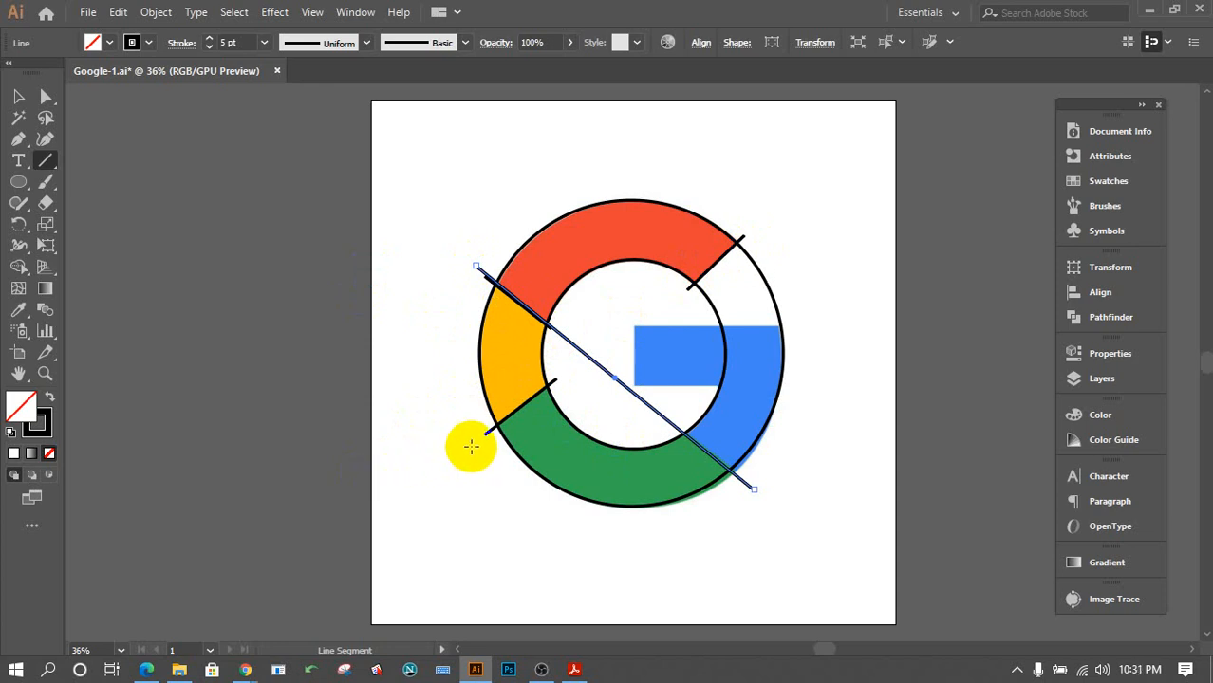
pyautogui.moveTo(472, 446); pyautogui.dragTo(765, 223)
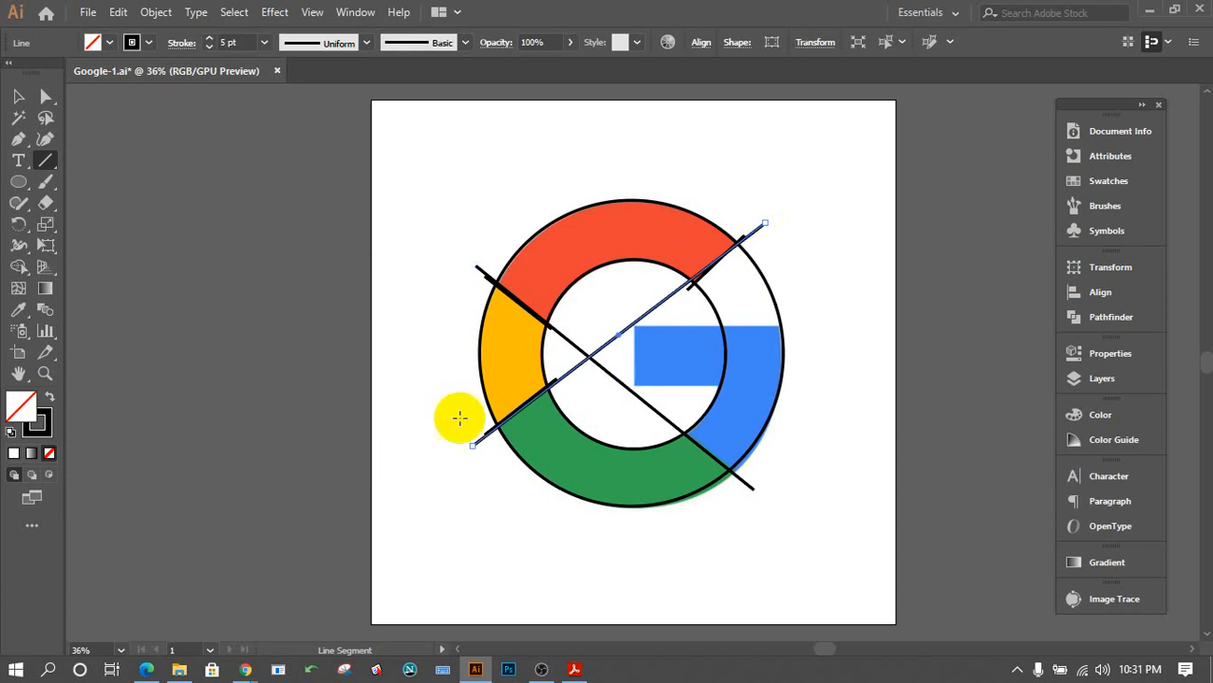
# Nudge the lower-left endpoint of the diagonal through the yellow-green boundary to X 191.5 pt, Y 658.5 pt, and deselect it.
pyautogui.click(21, 99)
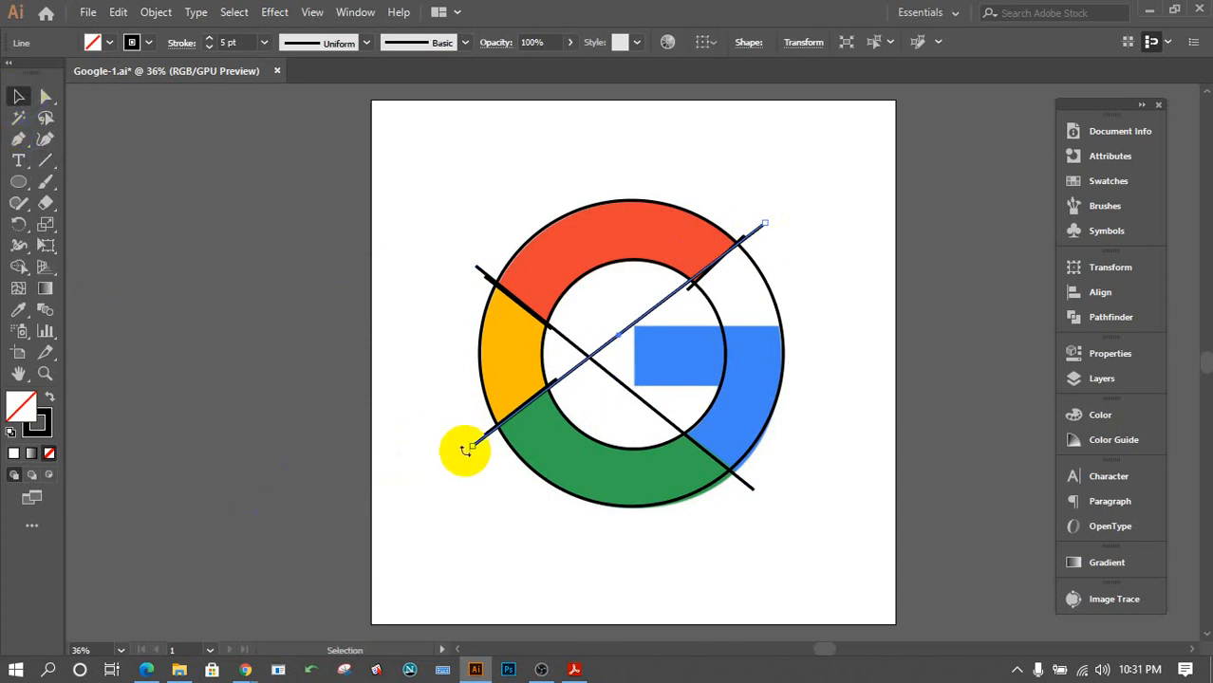
pyautogui.click(46, 98)
pyautogui.click(265, 415)
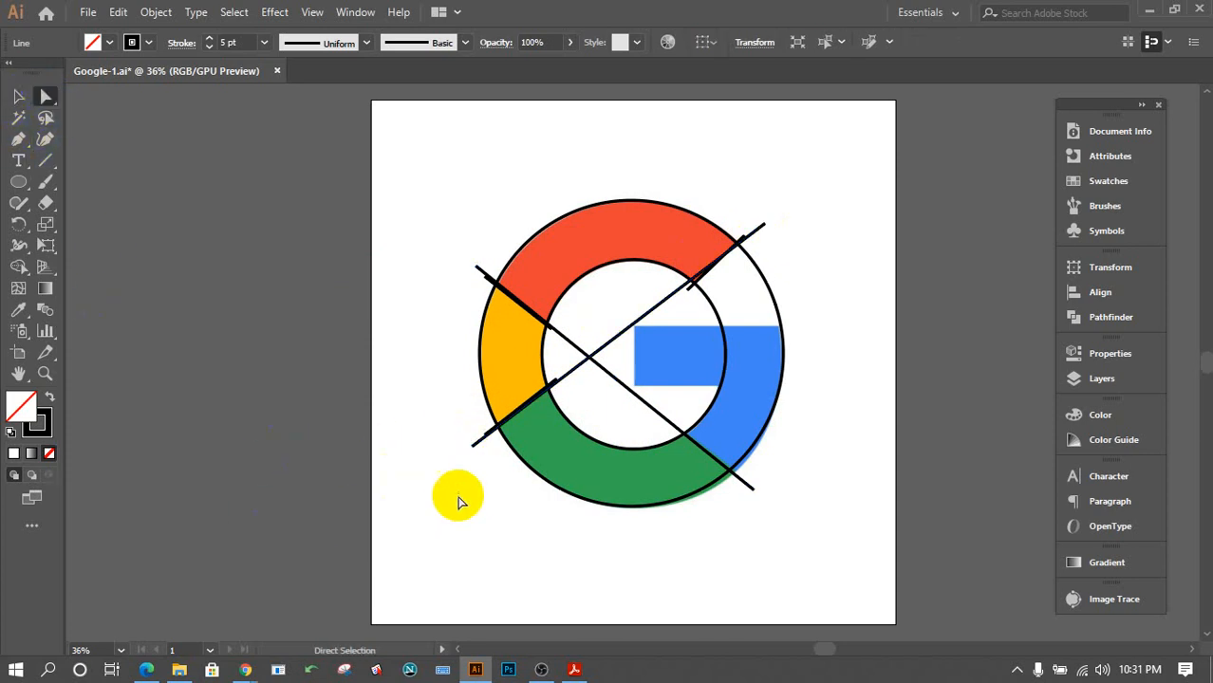
pyautogui.click(472, 447)
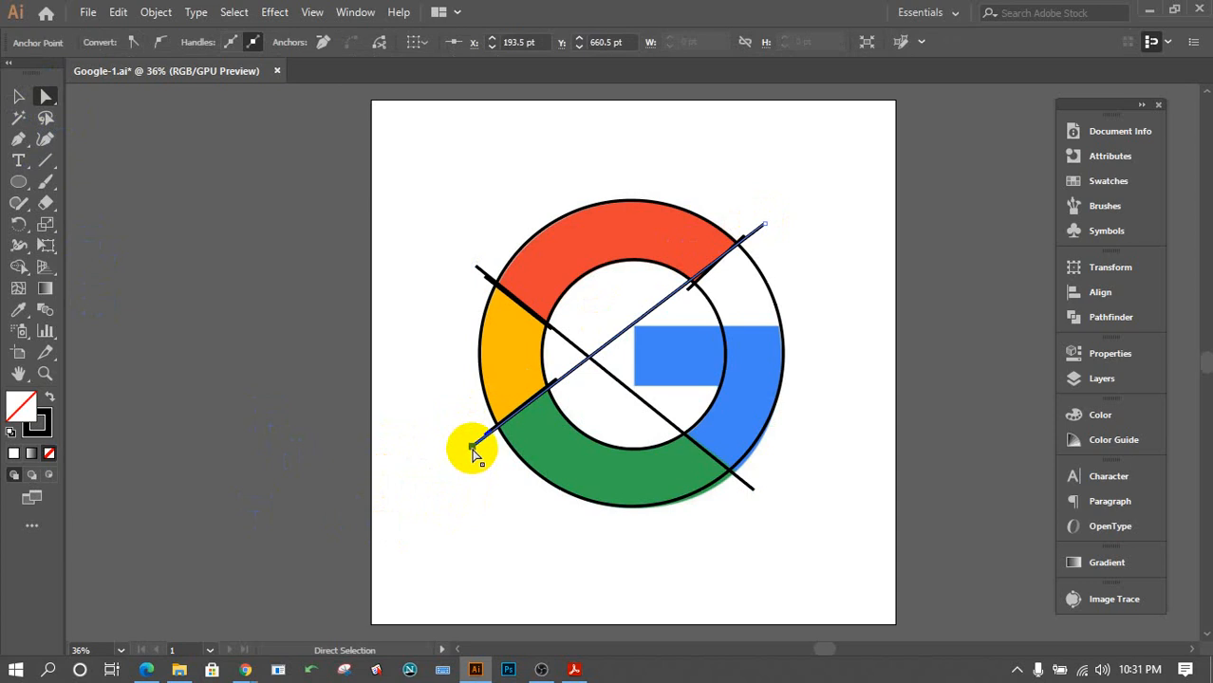
pyautogui.press('Left')
pyautogui.press('Left')
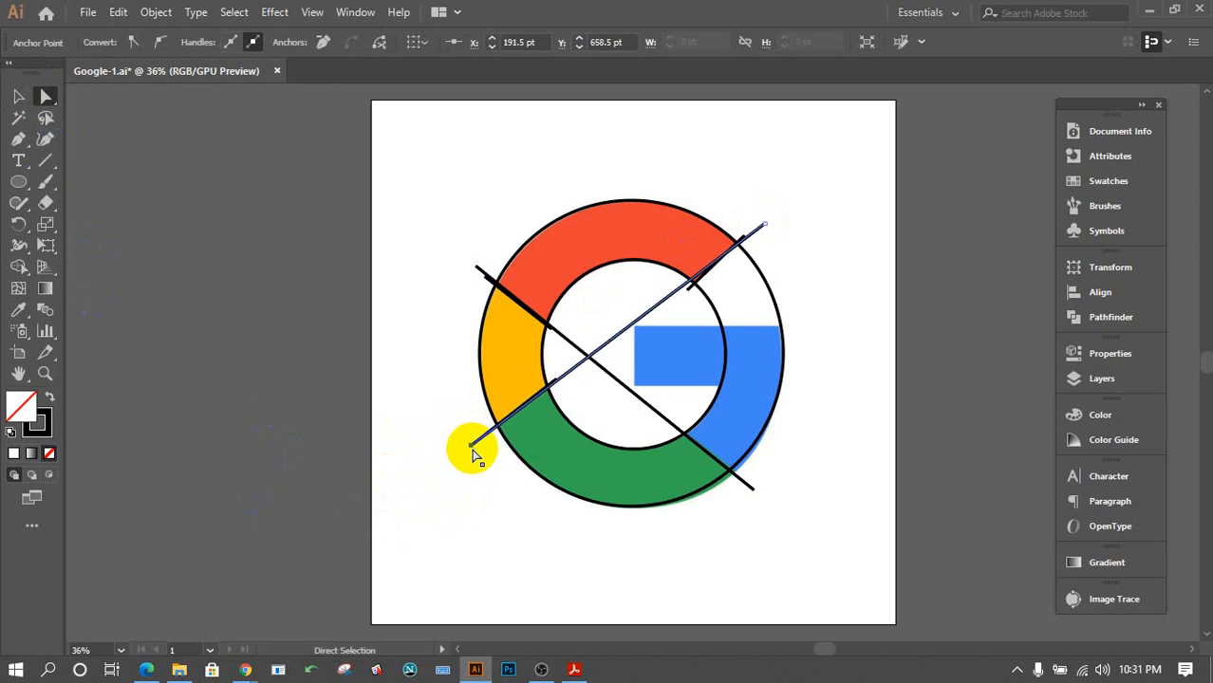
pyautogui.click(447, 306)
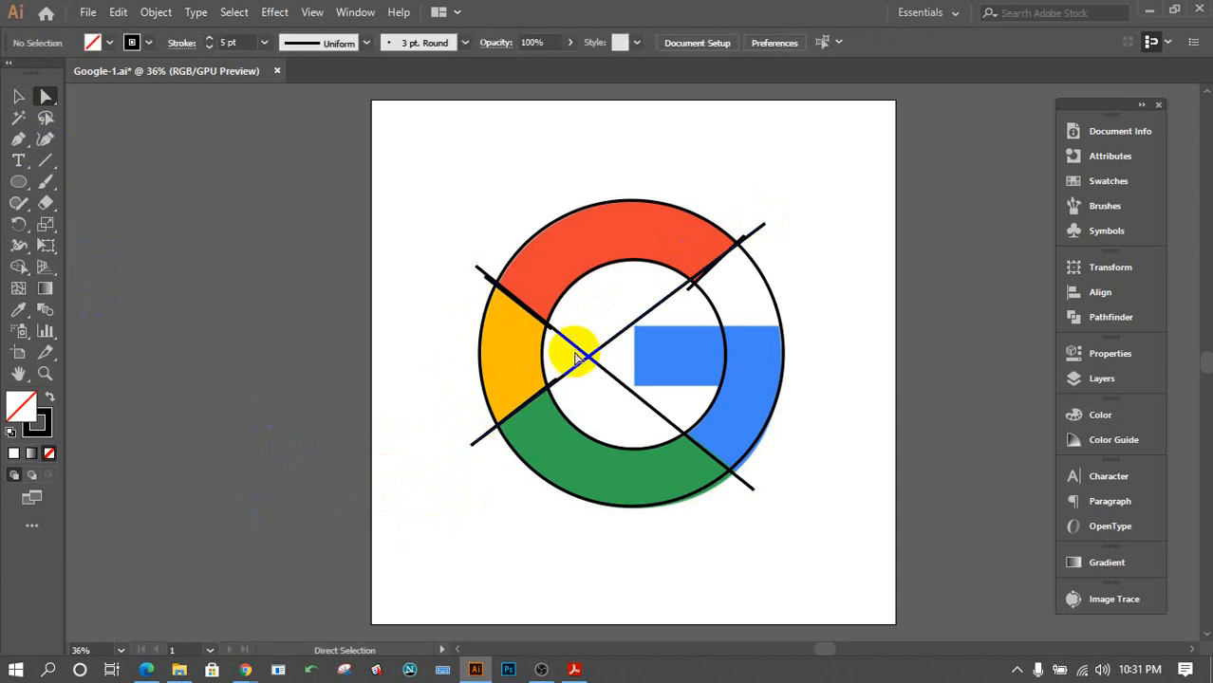
pyautogui.click(18, 95)
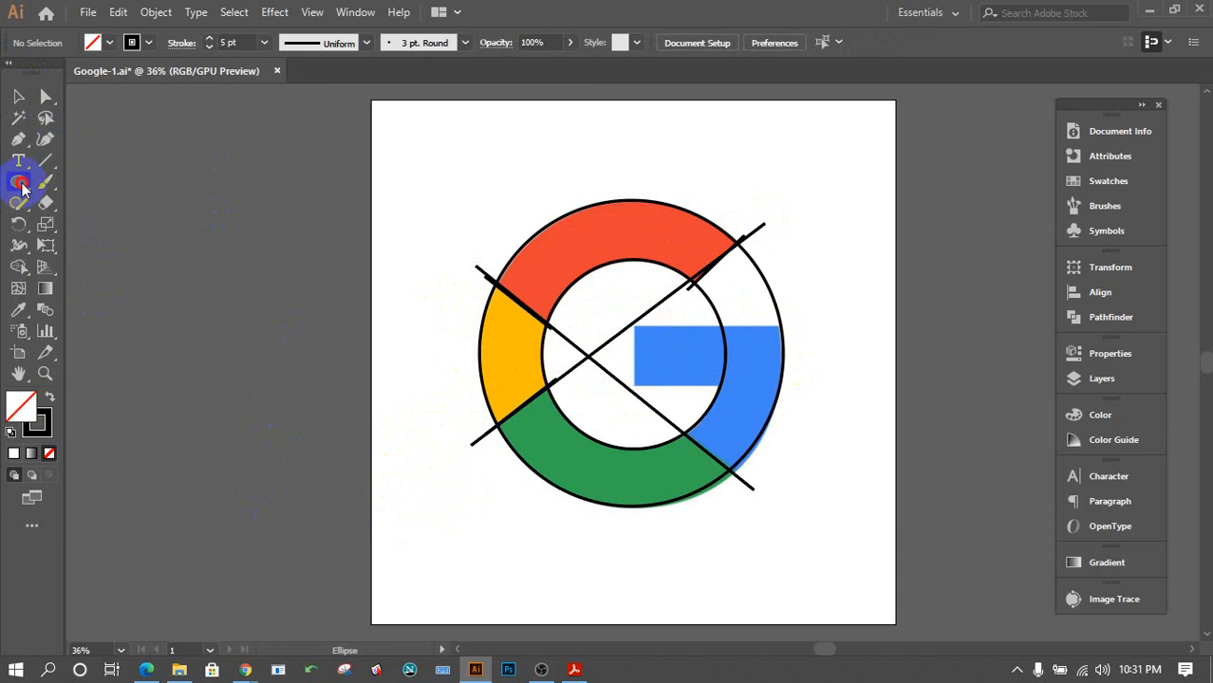
# Draw a rectangle over the blue horizontal bar of the G, ending just inside the ring's outer edge, and deselect it.
pyautogui.moveTo(23, 187); pyautogui.dragTo(65, 182)
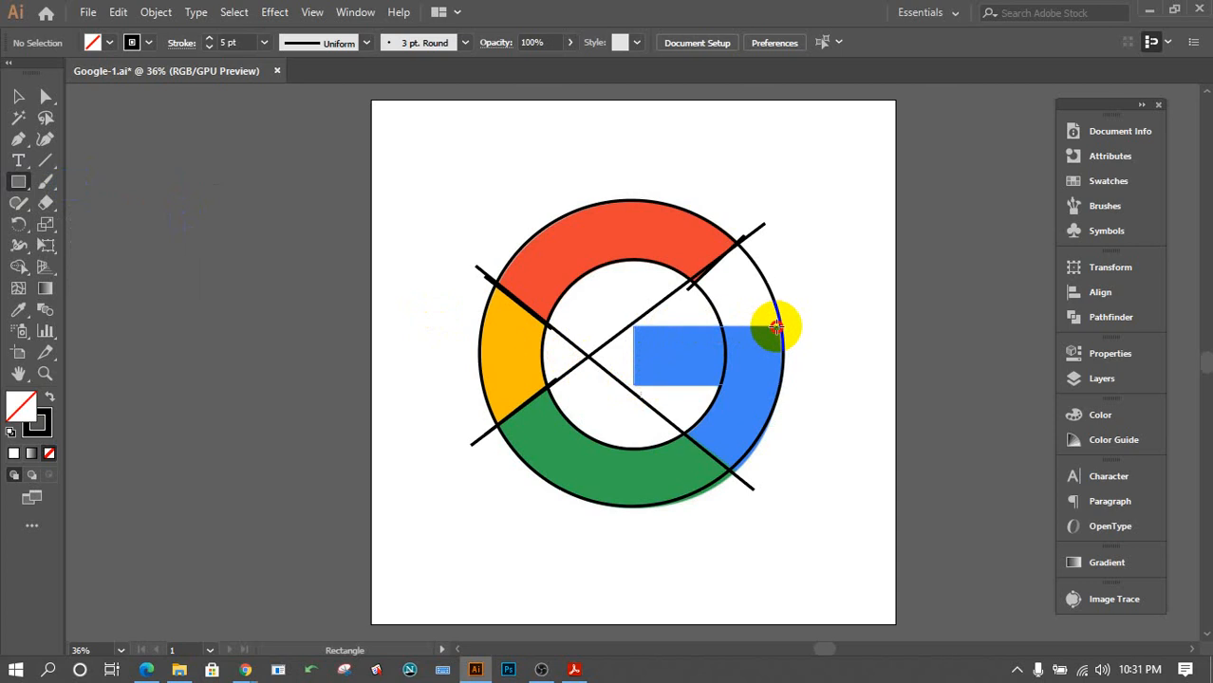
pyautogui.moveTo(774, 327); pyautogui.dragTo(775, 326)
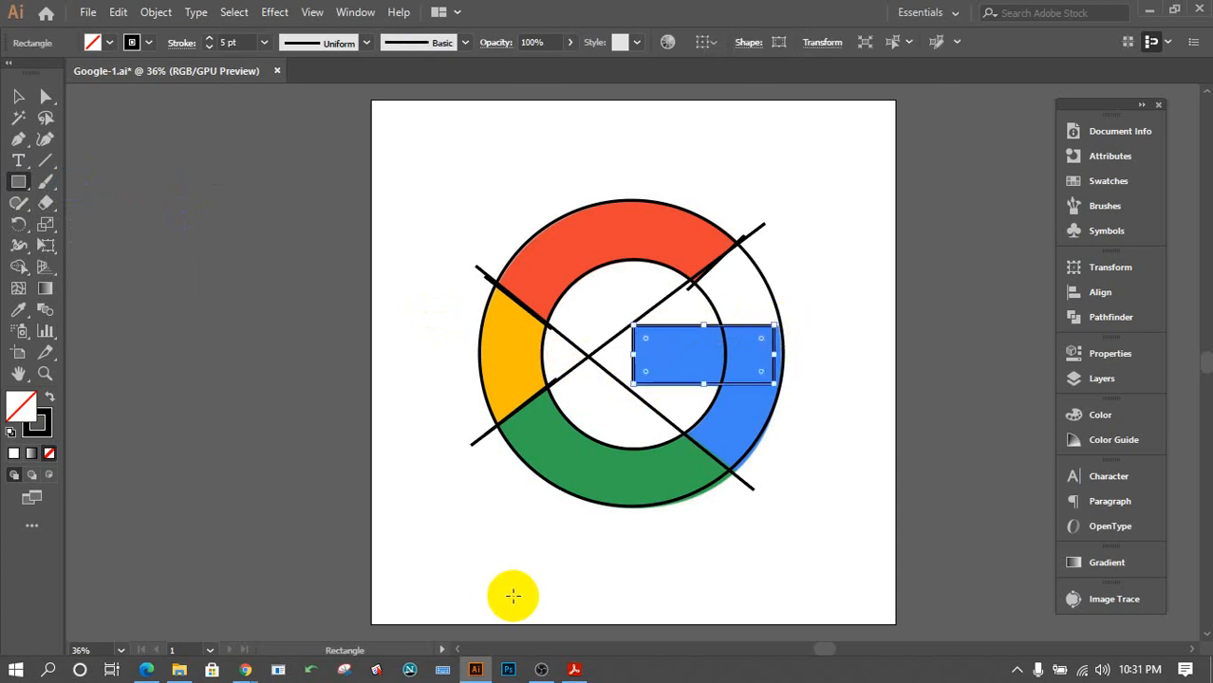
pyautogui.click(18, 96)
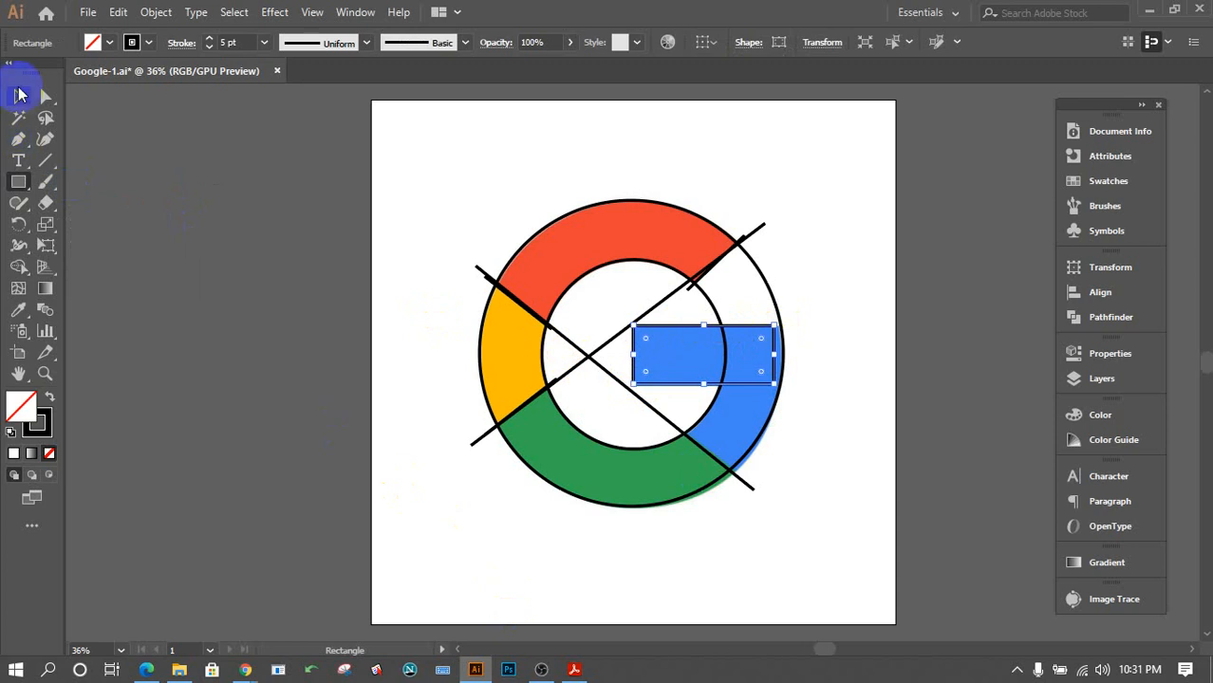
pyautogui.click(229, 303)
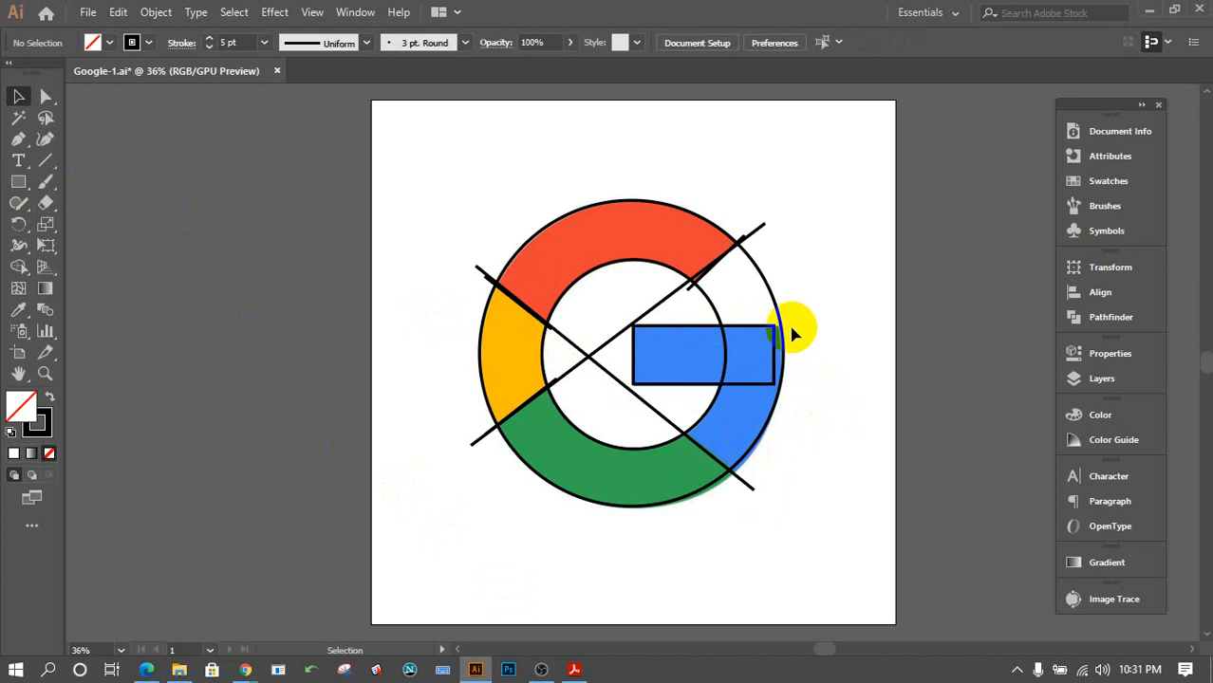
# Delete the three short leftover line segments at the red arc's open end, the red-yellow boundary and the yellow-green boundary.
pyautogui.click(696, 291)
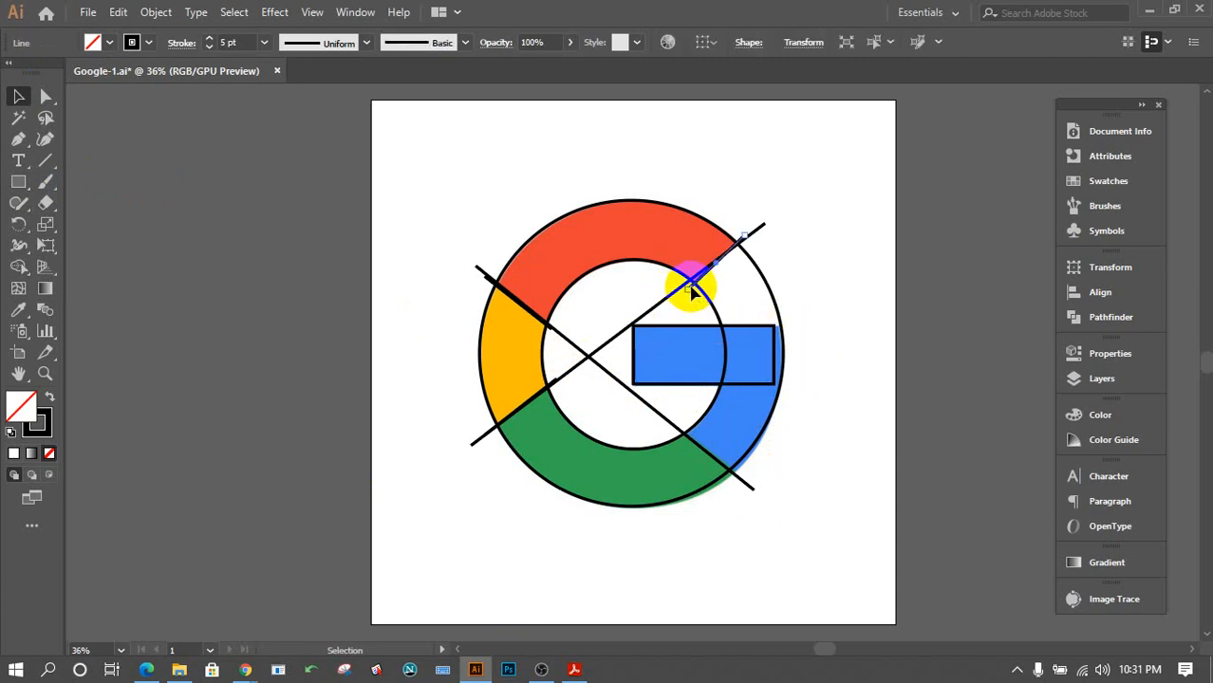
pyautogui.press('Delete')
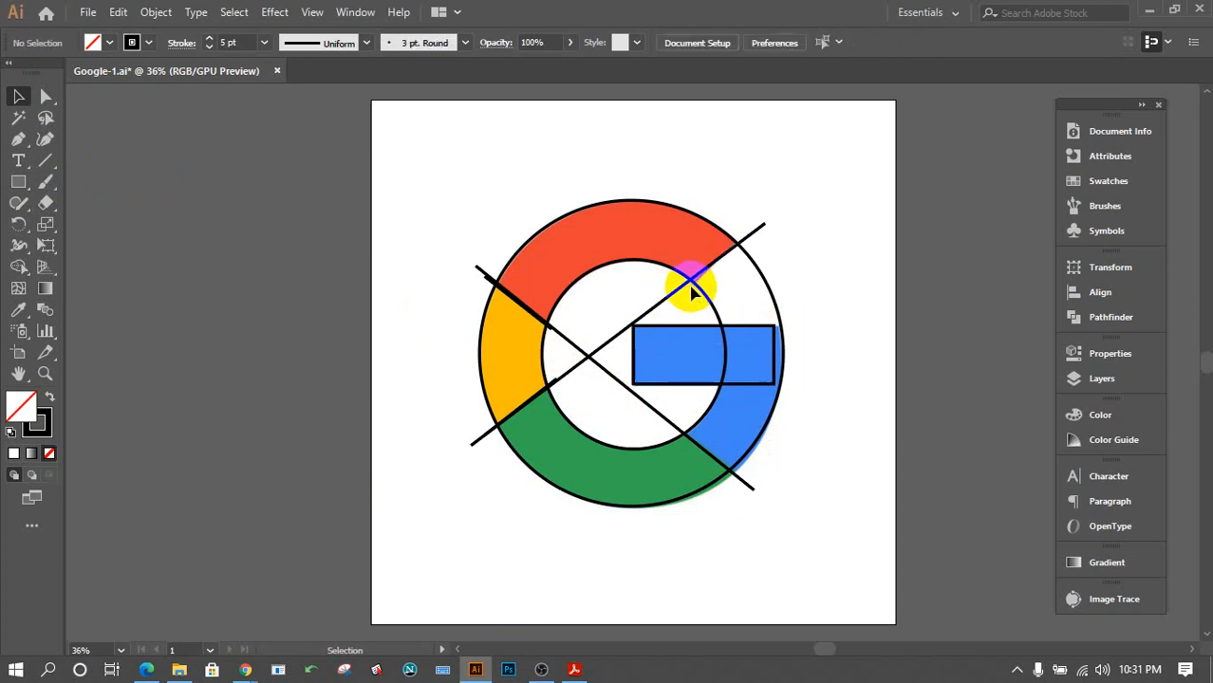
pyautogui.click(486, 282)
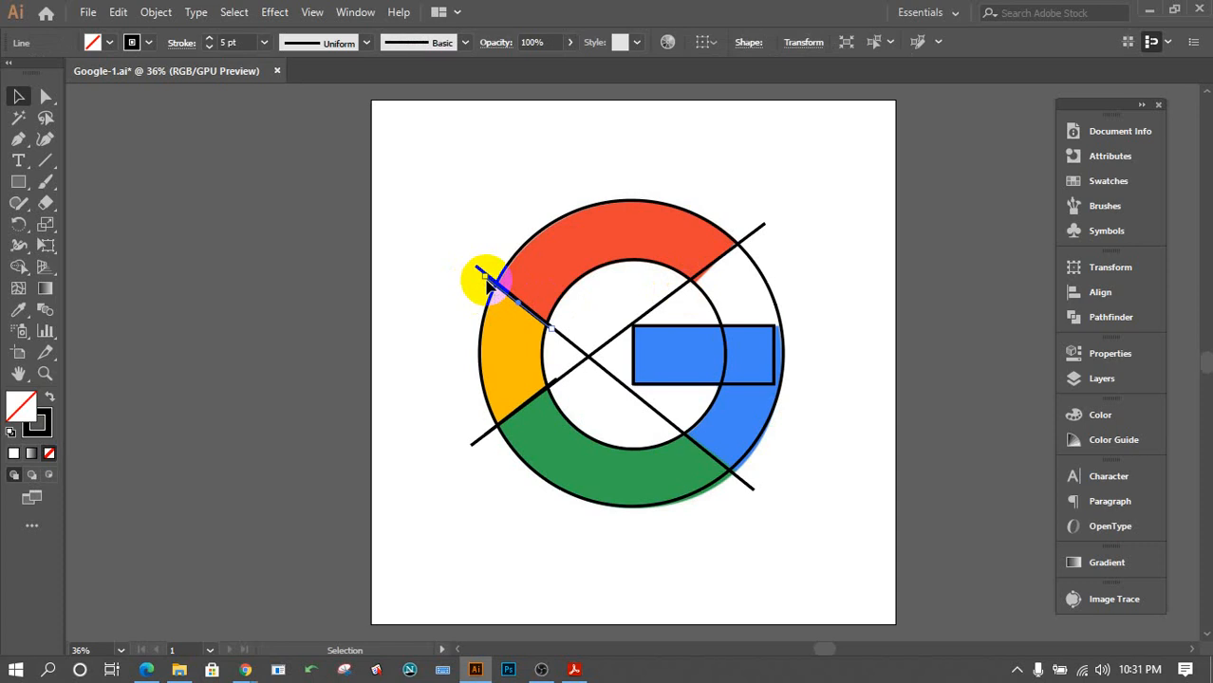
pyautogui.click(486, 282)
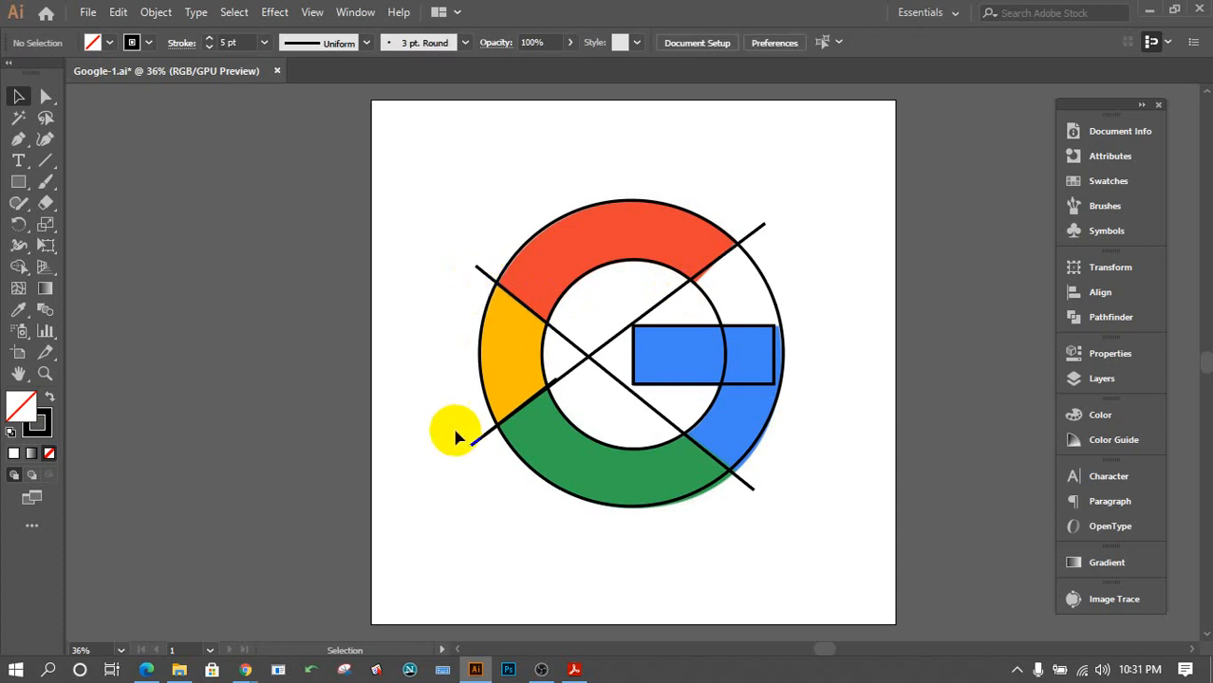
pyautogui.click(557, 381)
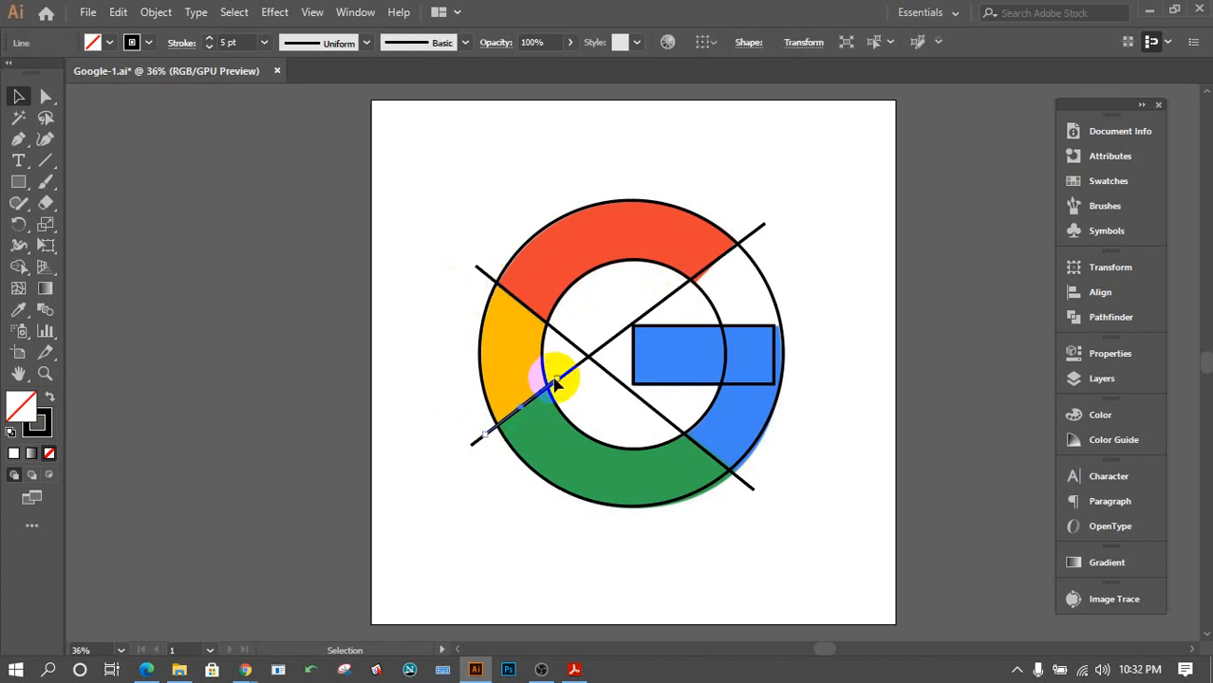
pyautogui.click(617, 414)
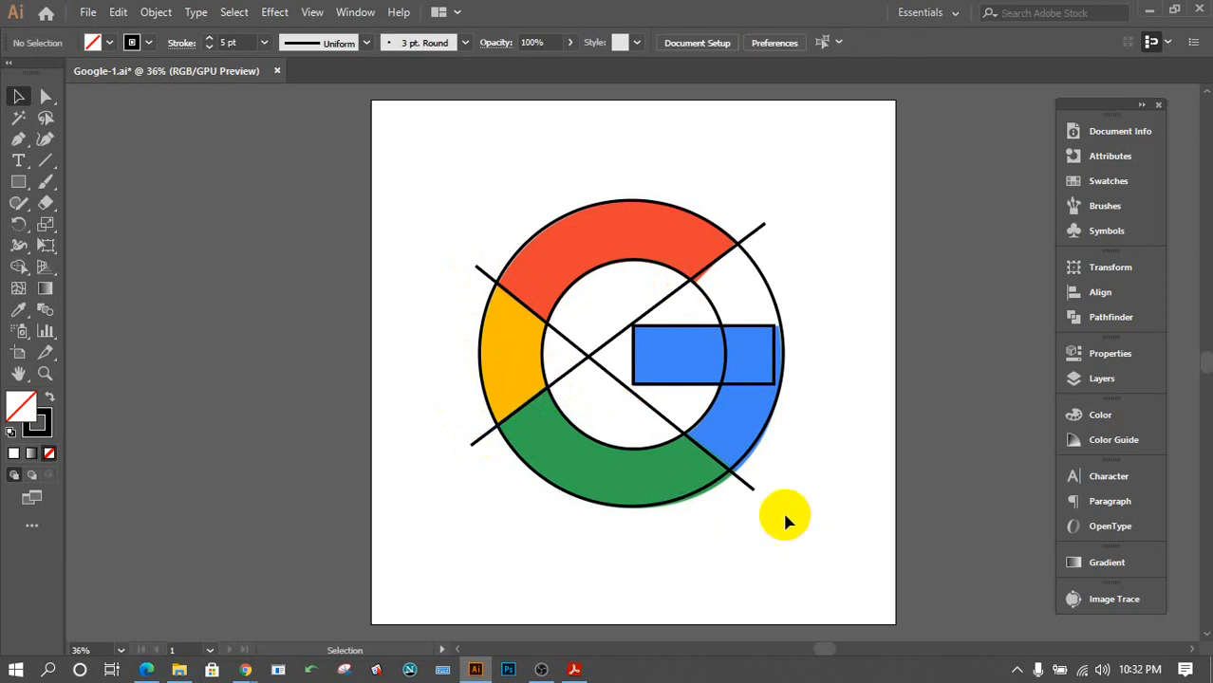
# Widen the bar rectangle to the ring's outer edge and round its lower-right corner to about 50.55 pt.
pyautogui.click(754, 383)
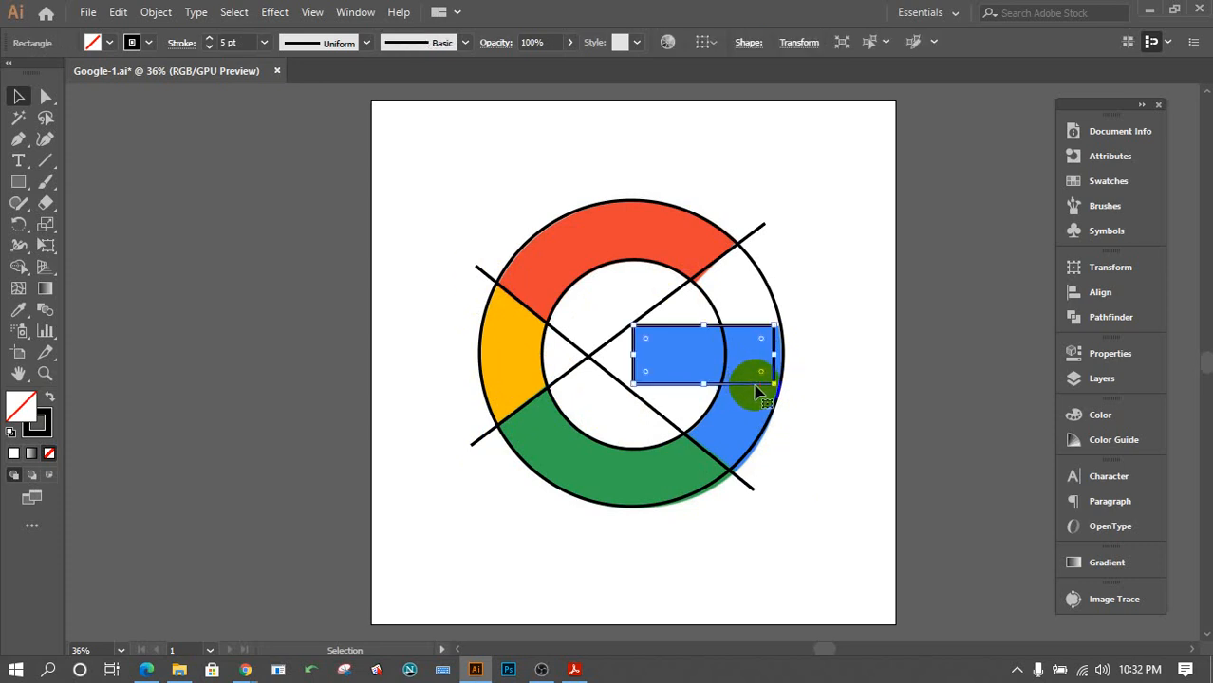
pyautogui.moveTo(776, 354); pyautogui.dragTo(782, 353)
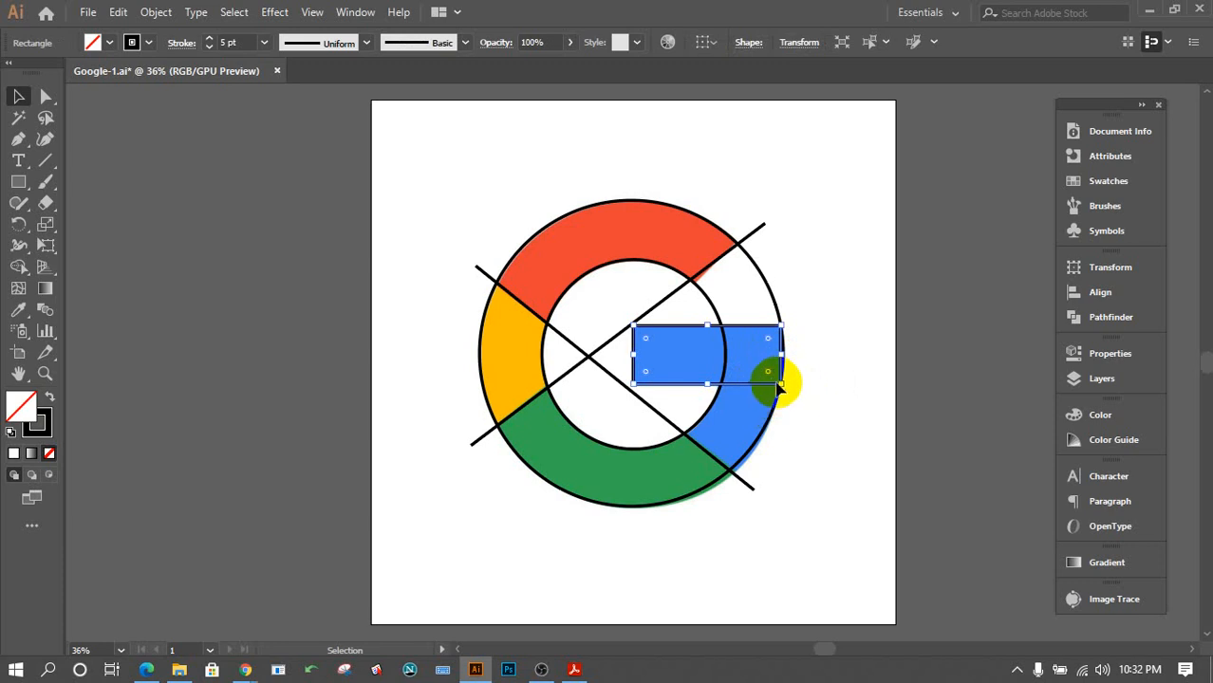
pyautogui.click(44, 96)
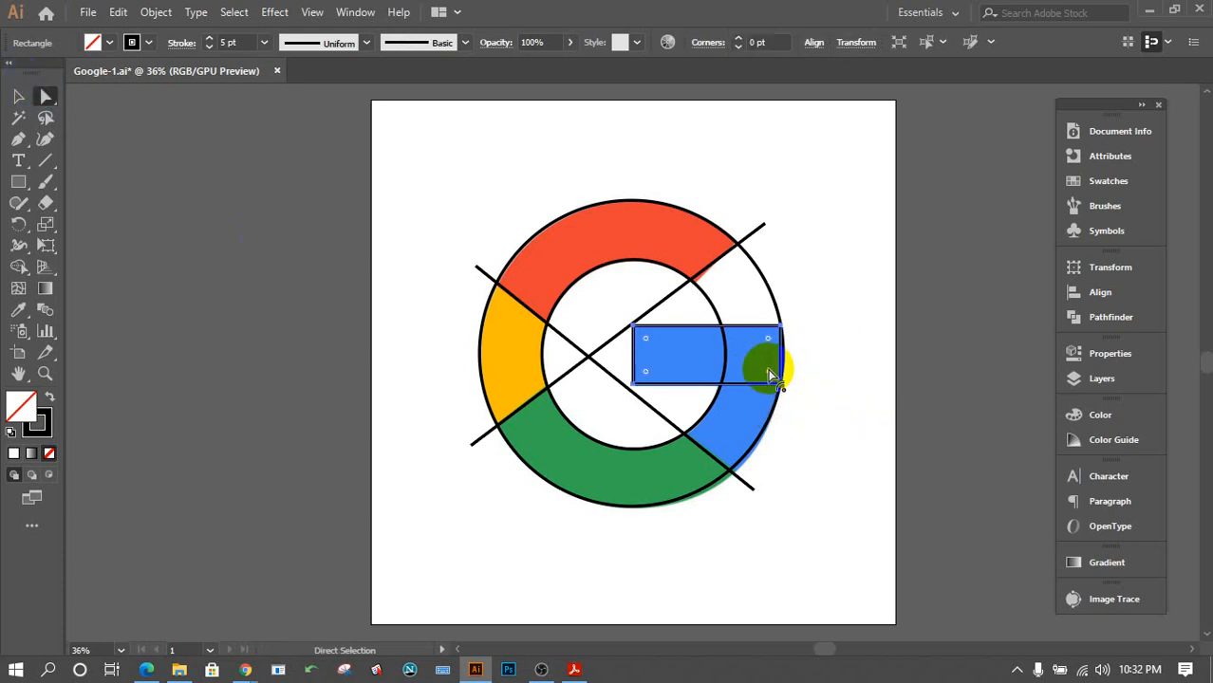
pyautogui.moveTo(768, 369); pyautogui.dragTo(754, 357)
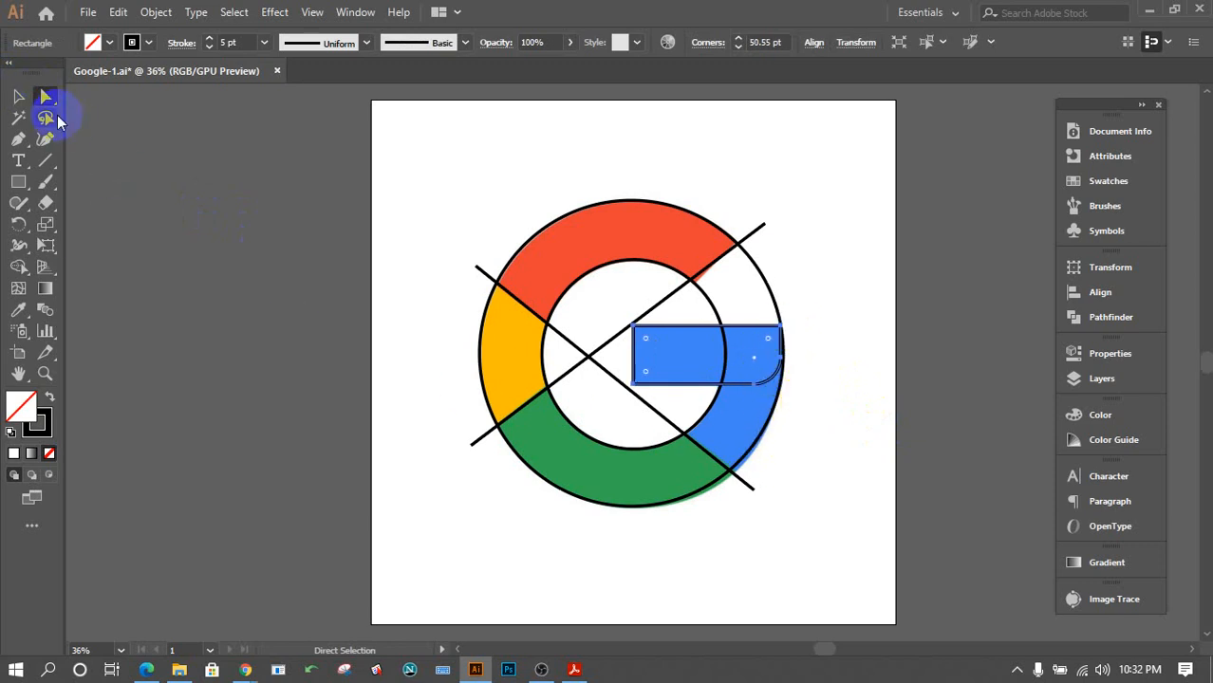
# Nudge the rounded bar rectangle slightly right and down to line it up with the blue bar, and deselect it.
pyautogui.click(19, 96)
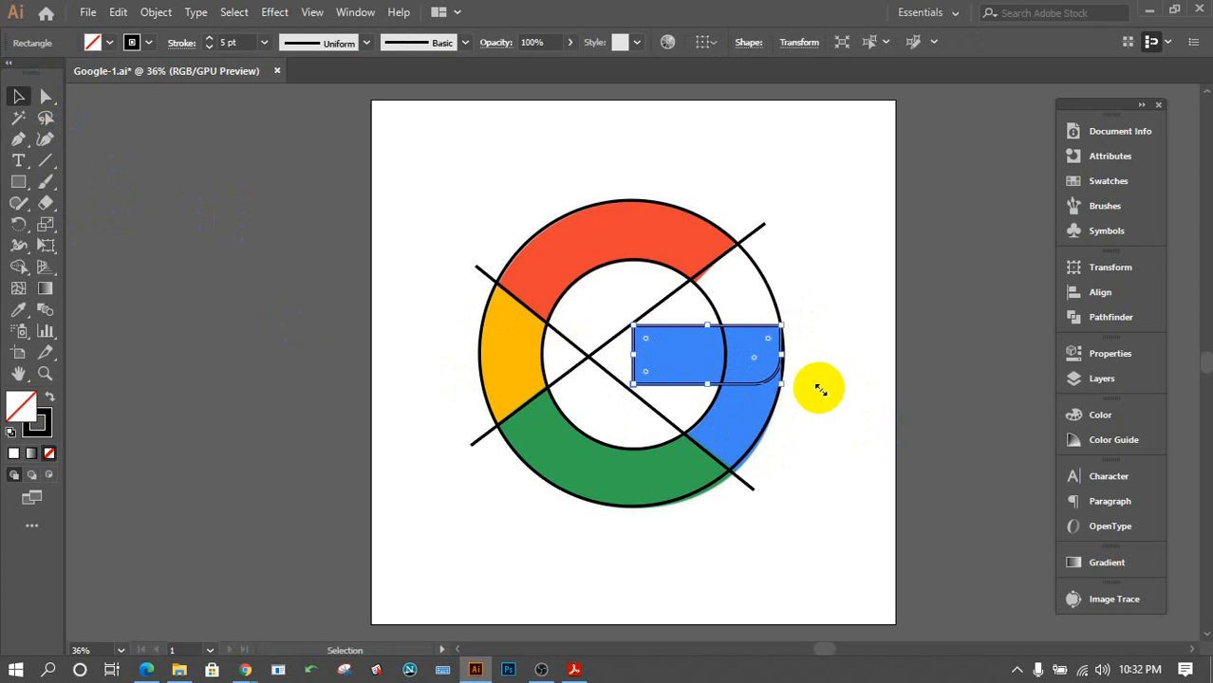
pyautogui.press('Right')
pyautogui.press('Right')
pyautogui.press('Down')
pyautogui.press('Down')
pyautogui.press('Right')
pyautogui.click(832, 394)
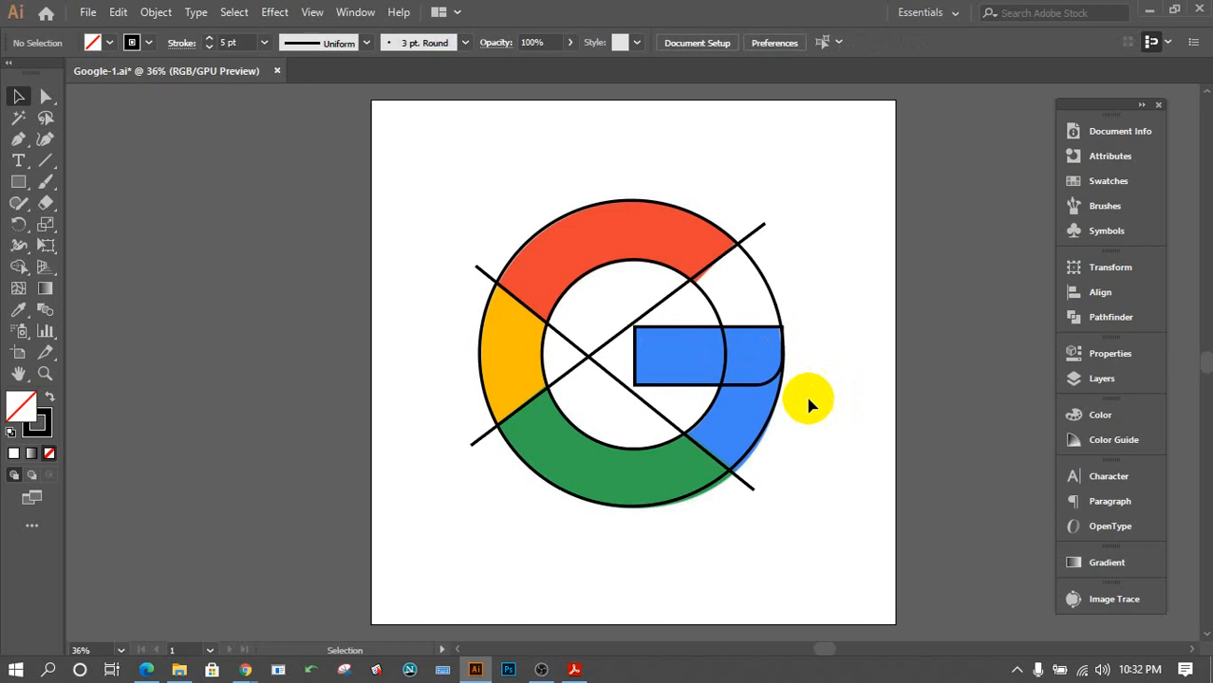
pyautogui.click(775, 385)
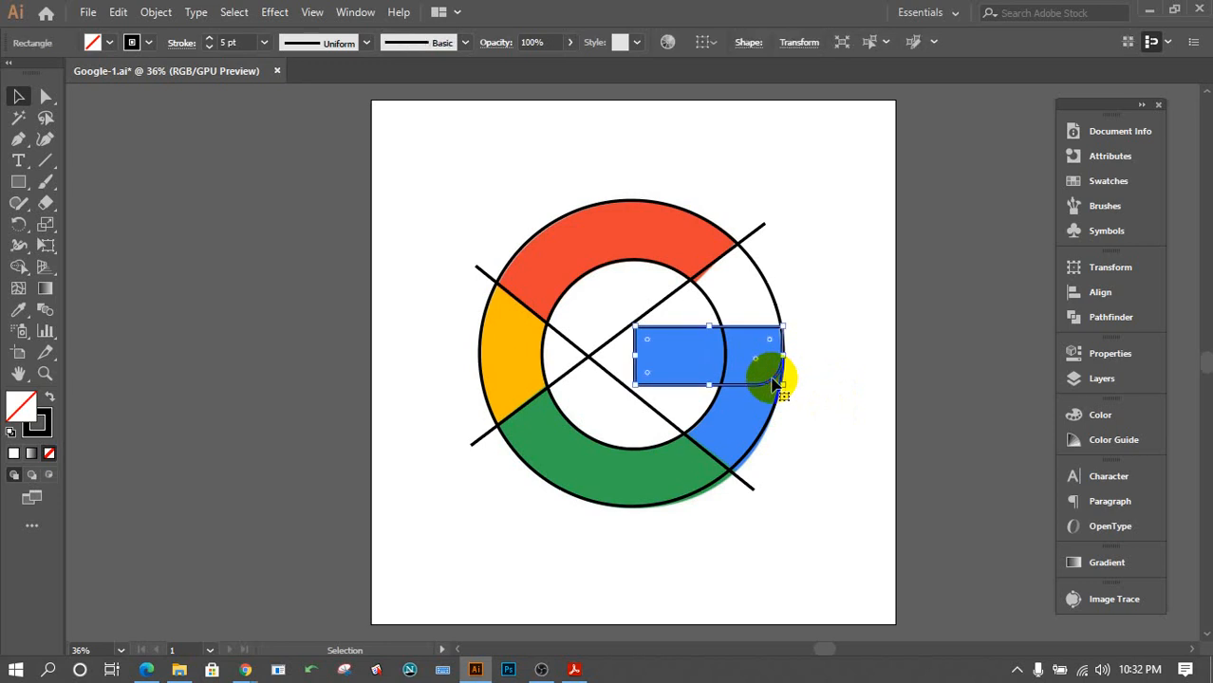
pyautogui.click(822, 369)
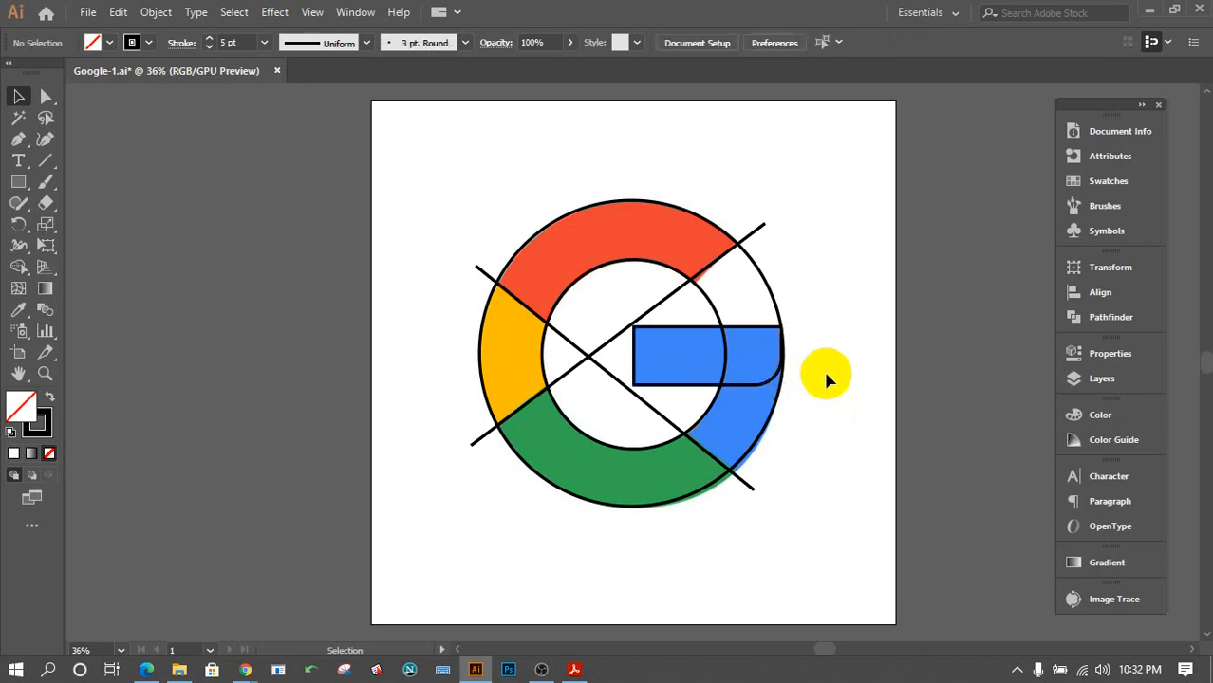
pyautogui.click(746, 389)
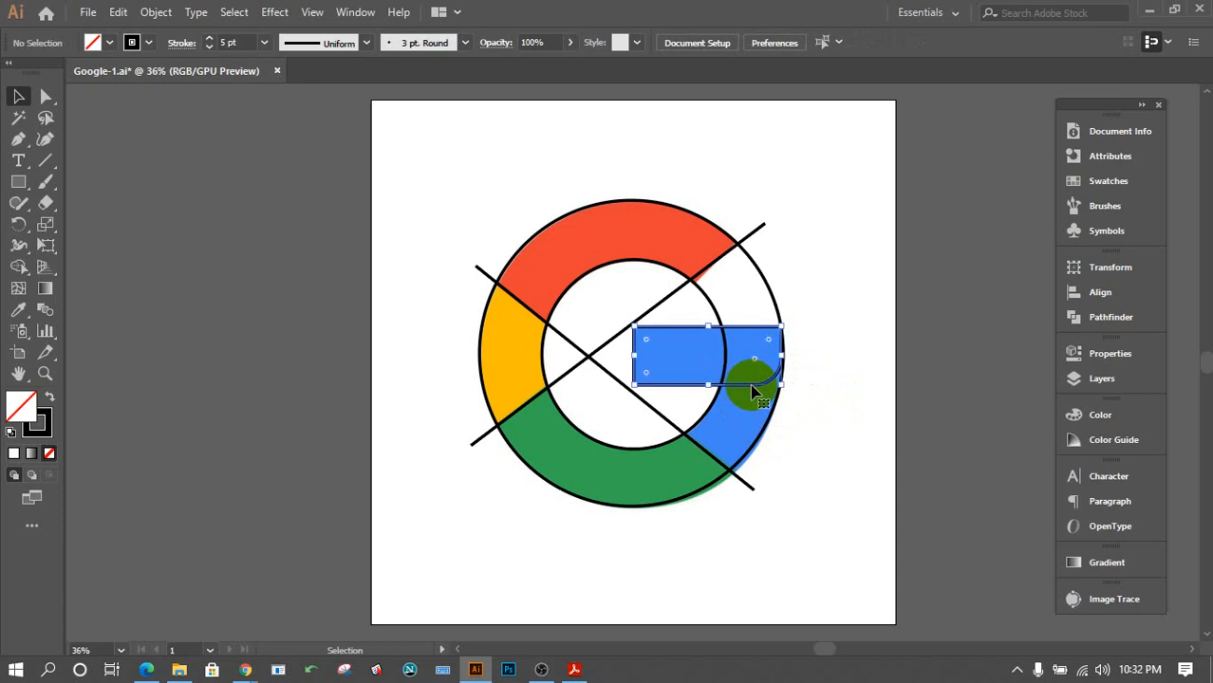
pyautogui.click(805, 413)
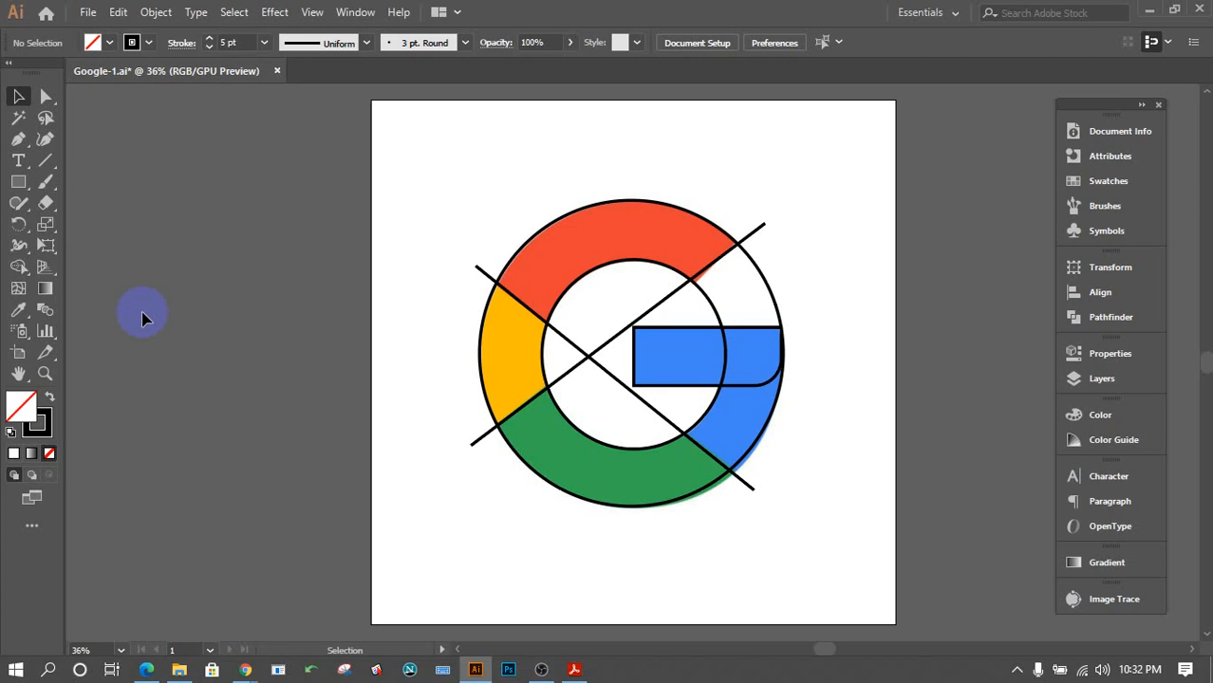
# Group all the tracing circles, lines and the bar rectangle, and place a copy of the group left of the artboard.
pyautogui.click(610, 446)
pyautogui.moveTo(825, 530); pyautogui.dragTo(387, 141)
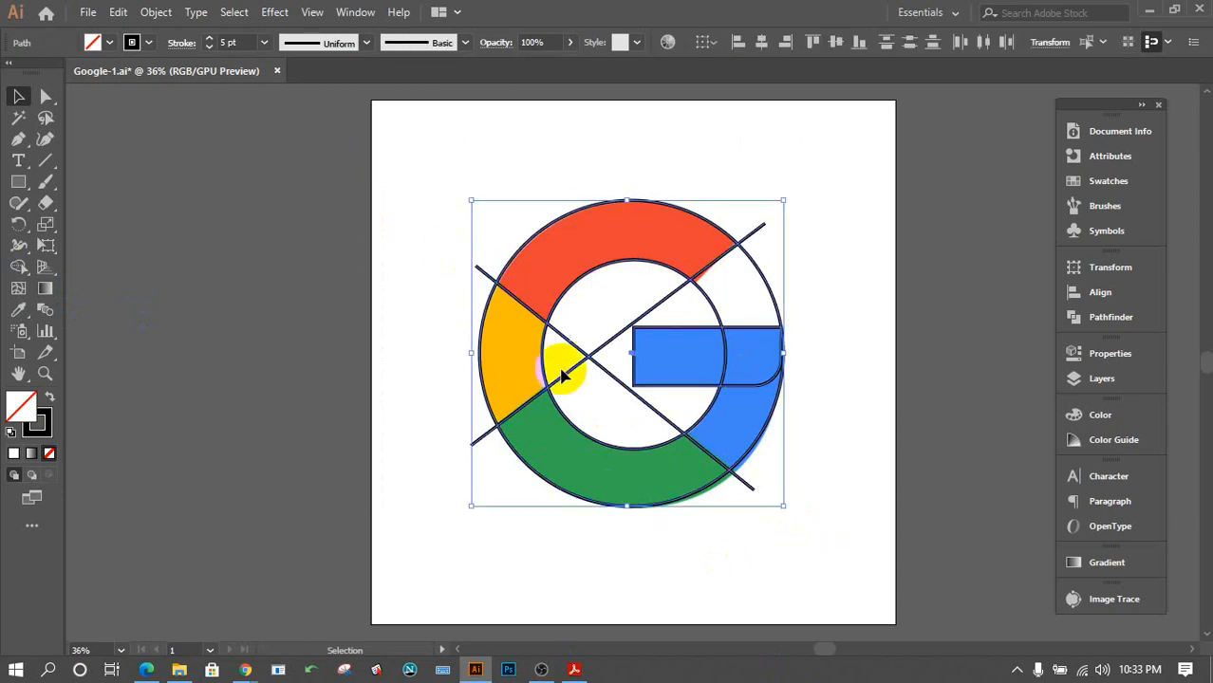
pyautogui.rightClick(593, 363)
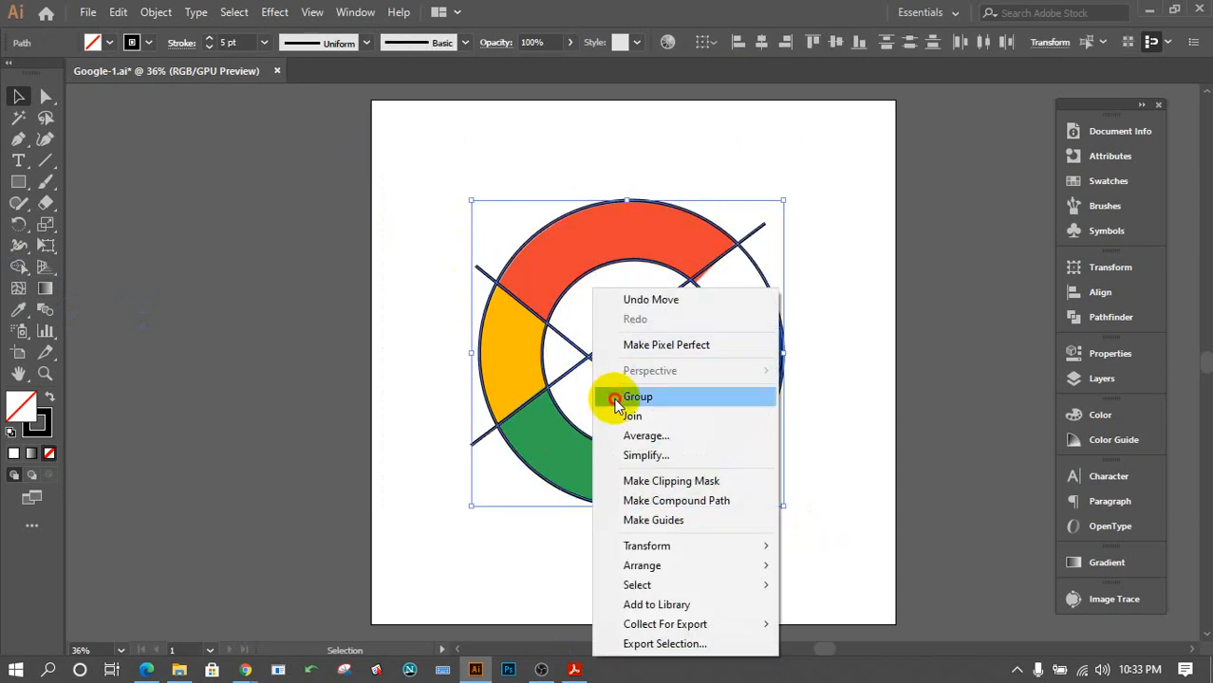
pyautogui.click(618, 397)
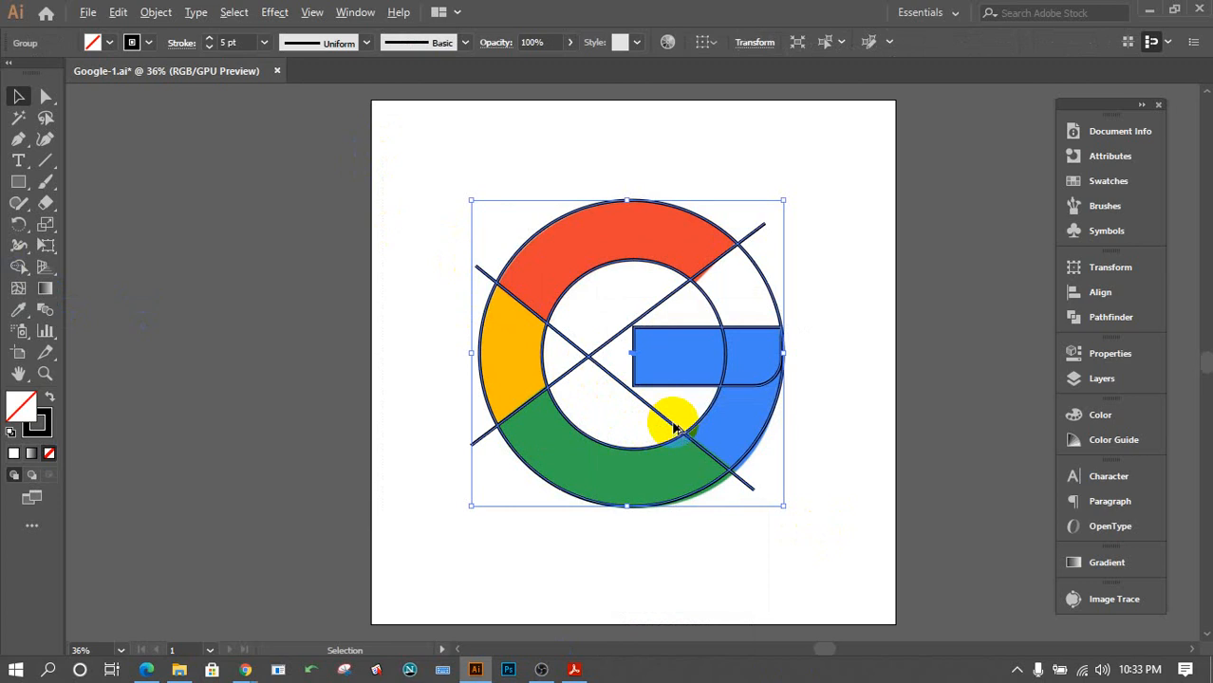
pyautogui.moveTo(674, 429); pyautogui.dragTo(252, 332)
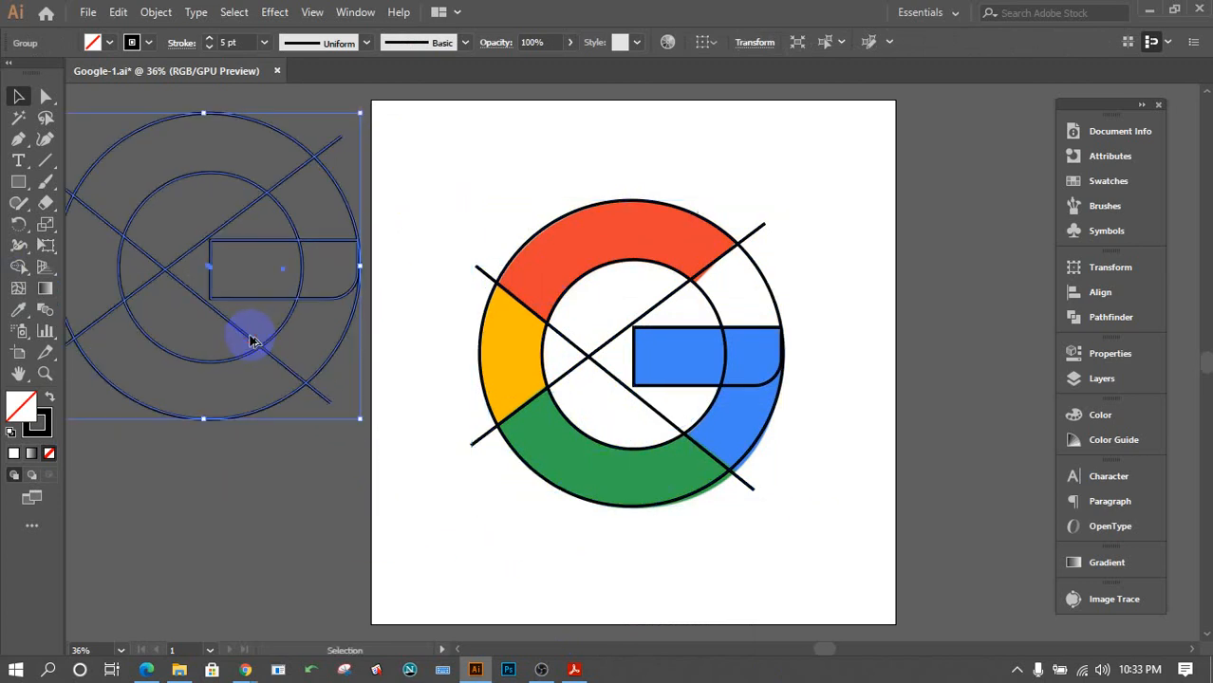
pyautogui.click(267, 569)
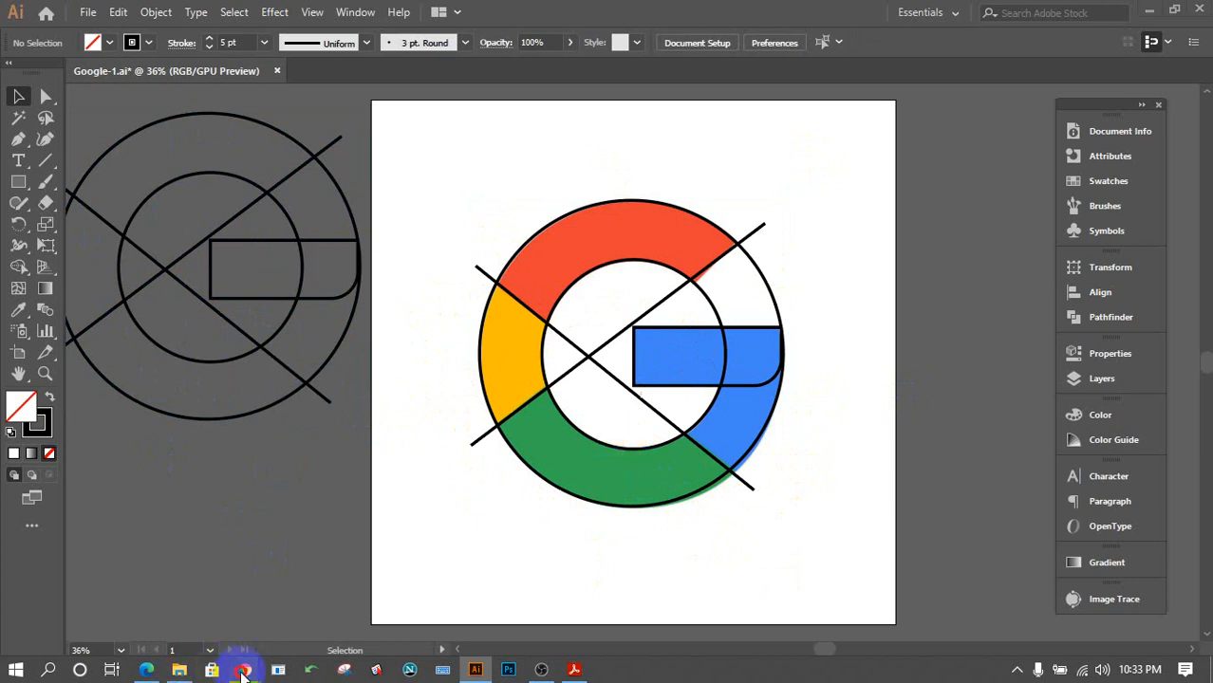
# Switch to the Google Meet call in Chrome, admit the waiting participant, and return to Illustrator.
pyautogui.moveTo(242, 667)
pyautogui.click(214, 622)
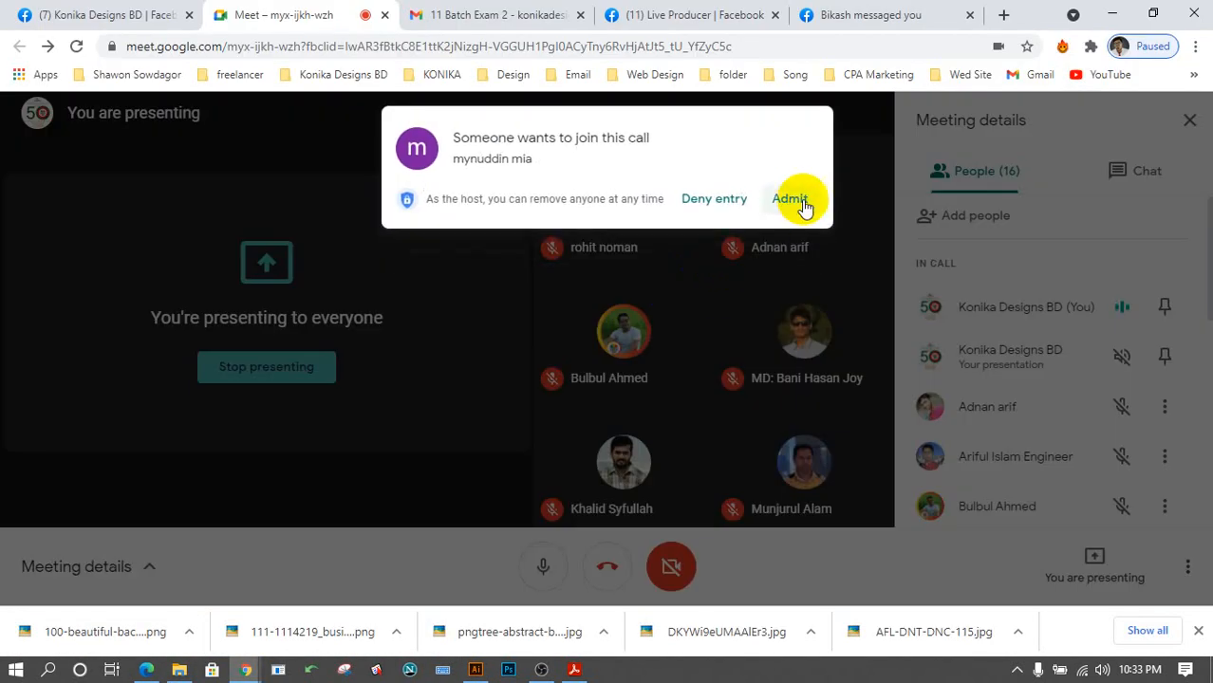
pyautogui.click(791, 201)
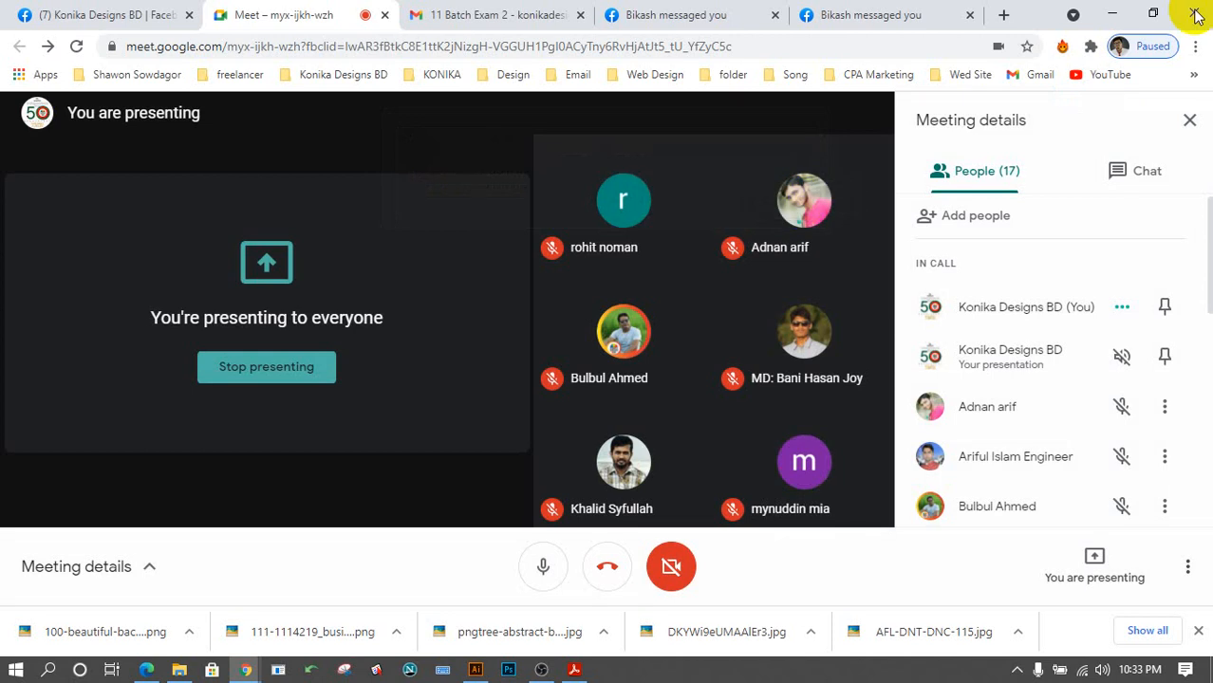
pyautogui.click(1113, 14)
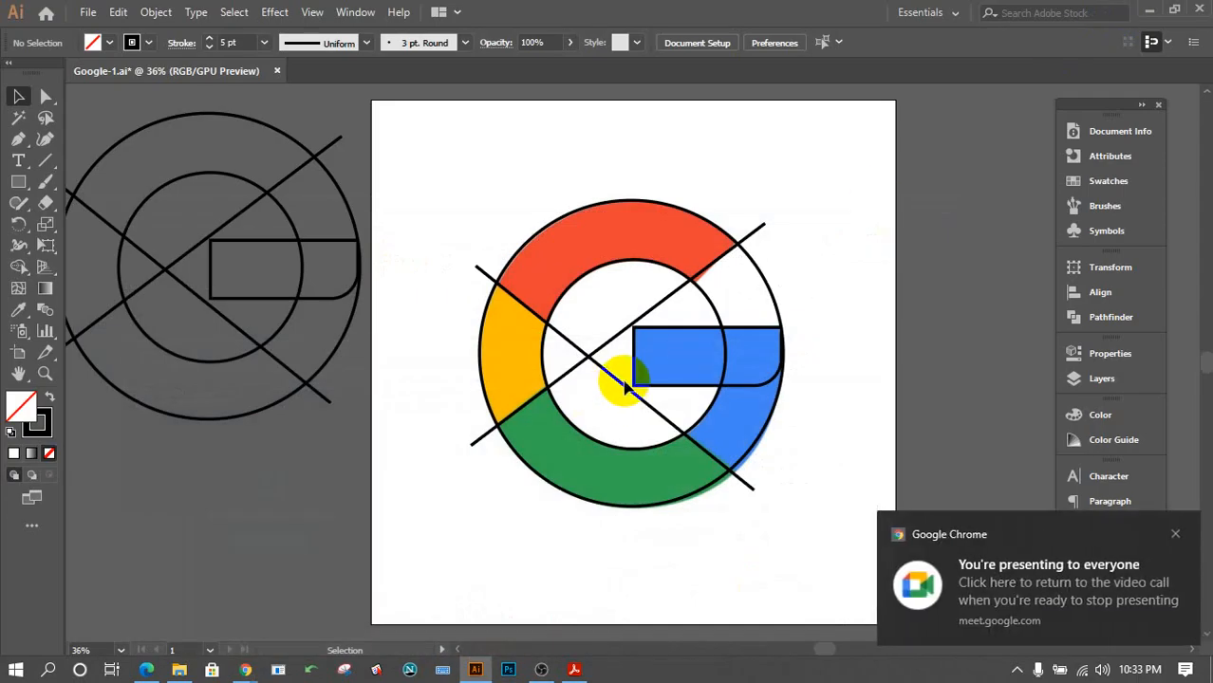
# Fill the tracing group on the artboard with the dark green swatch, then try a blue fill and undo it.
pyautogui.click(617, 452)
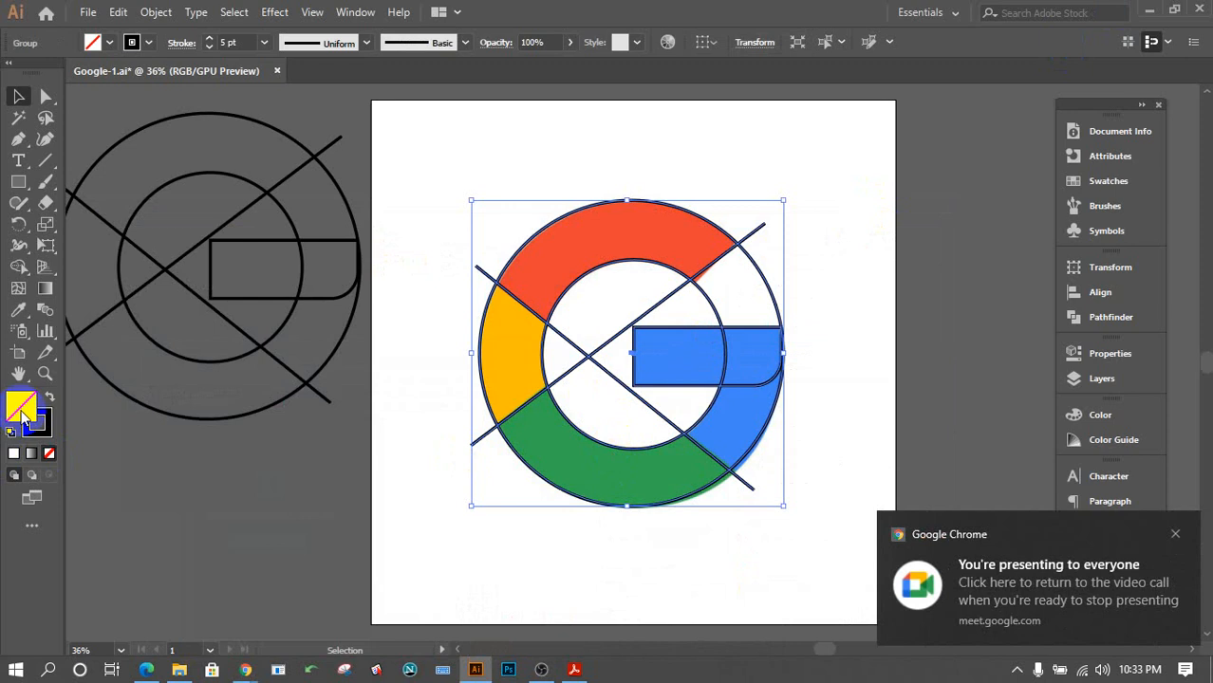
pyautogui.click(1106, 181)
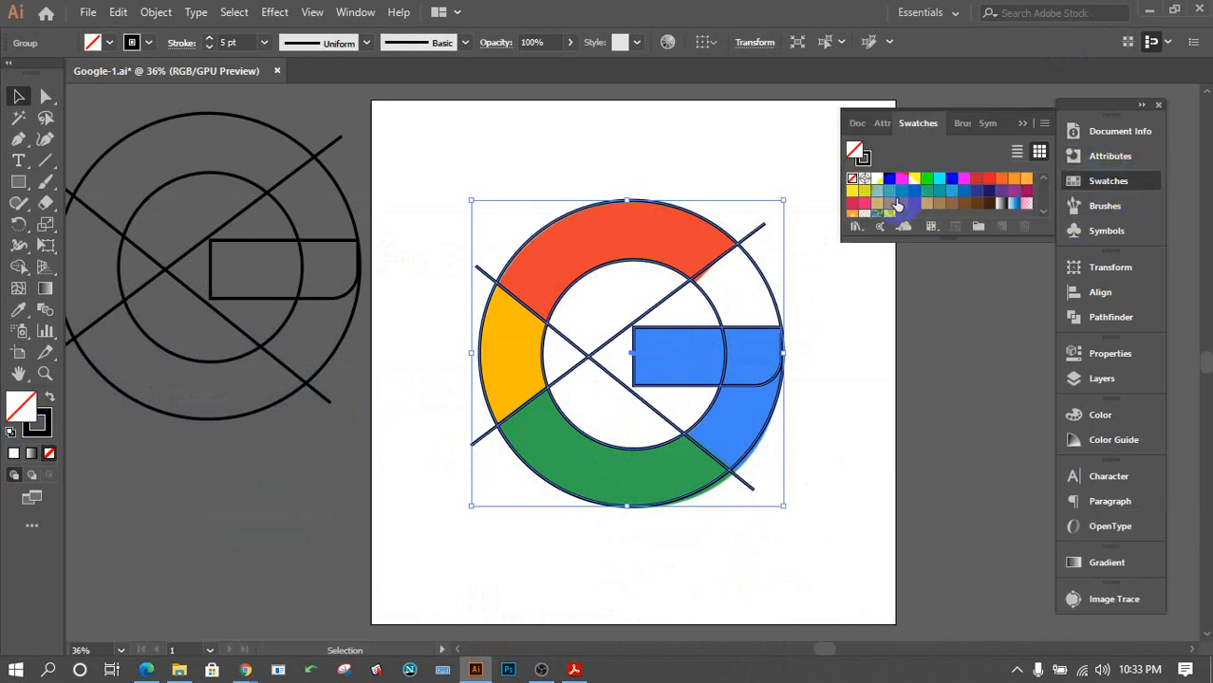
pyautogui.click(902, 192)
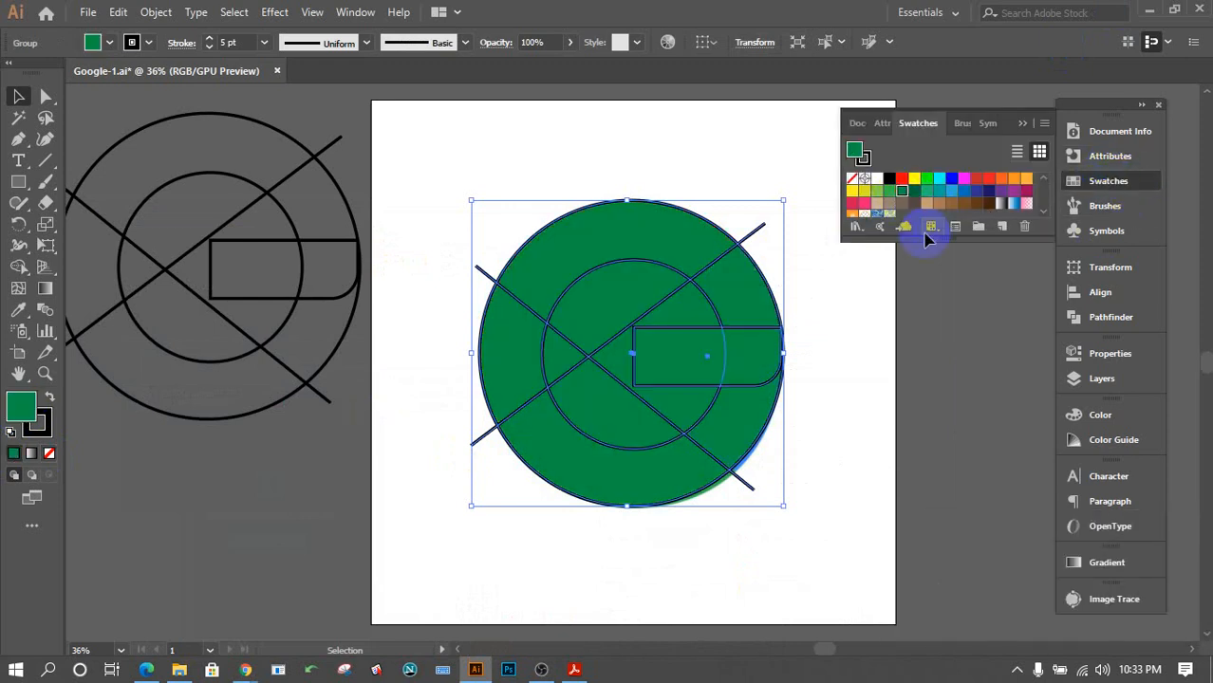
pyautogui.click(912, 407)
pyautogui.click(600, 447)
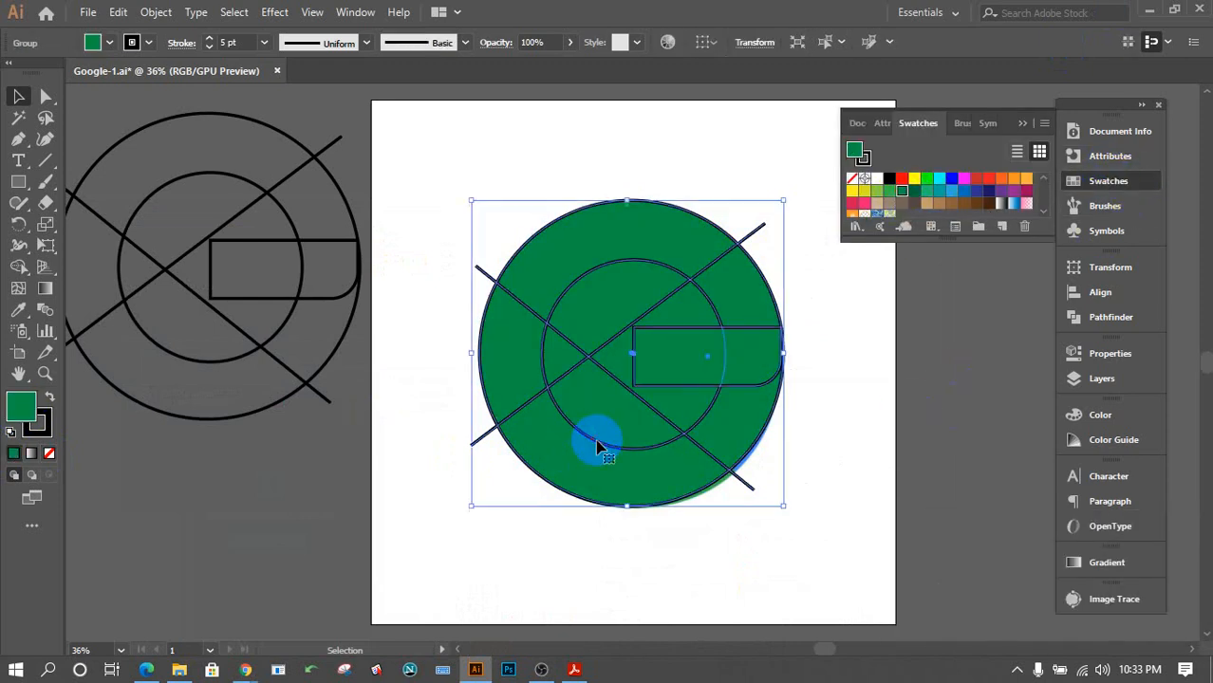
pyautogui.click(952, 180)
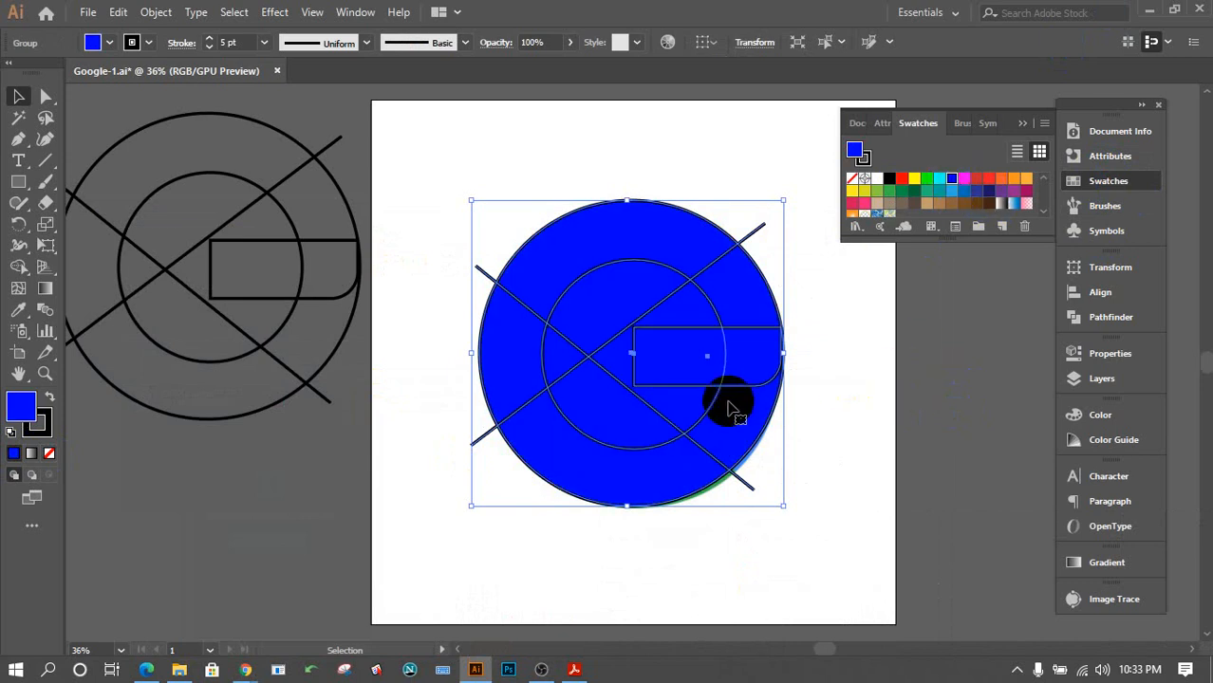
pyautogui.hotkey('ctrl', 'z')
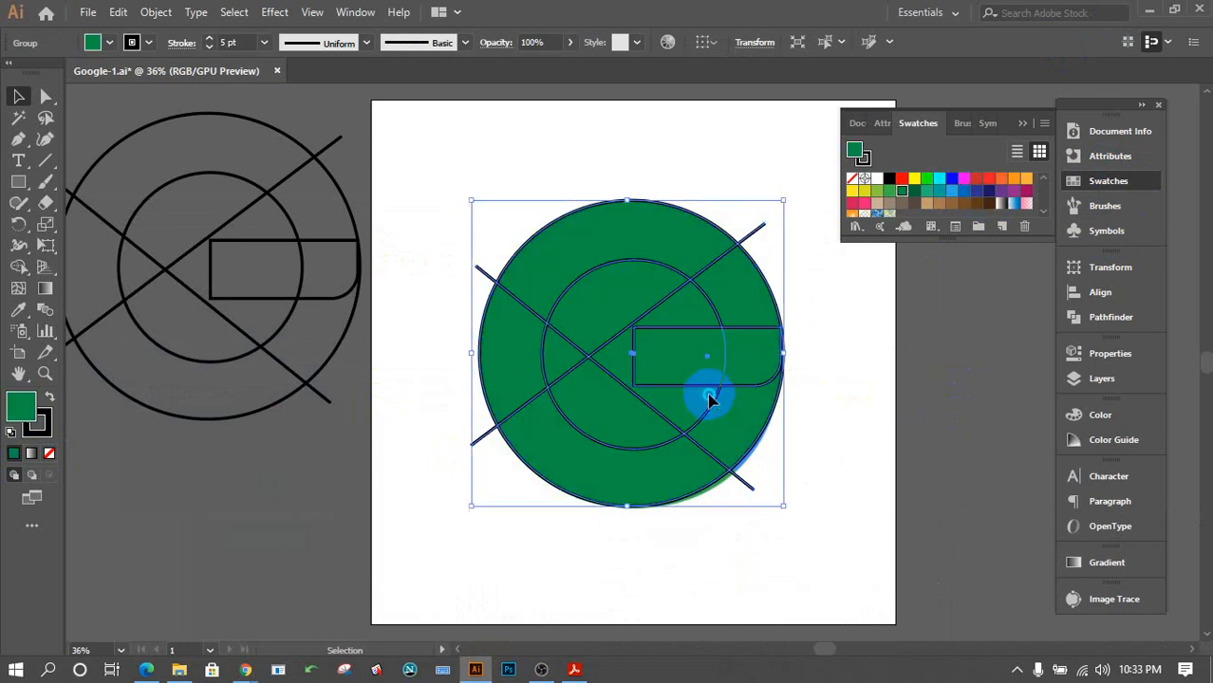
# Ungroup the tracing shapes on the artboard and fill the inner circle with a light blue swatch.
pyautogui.rightClick(710, 399)
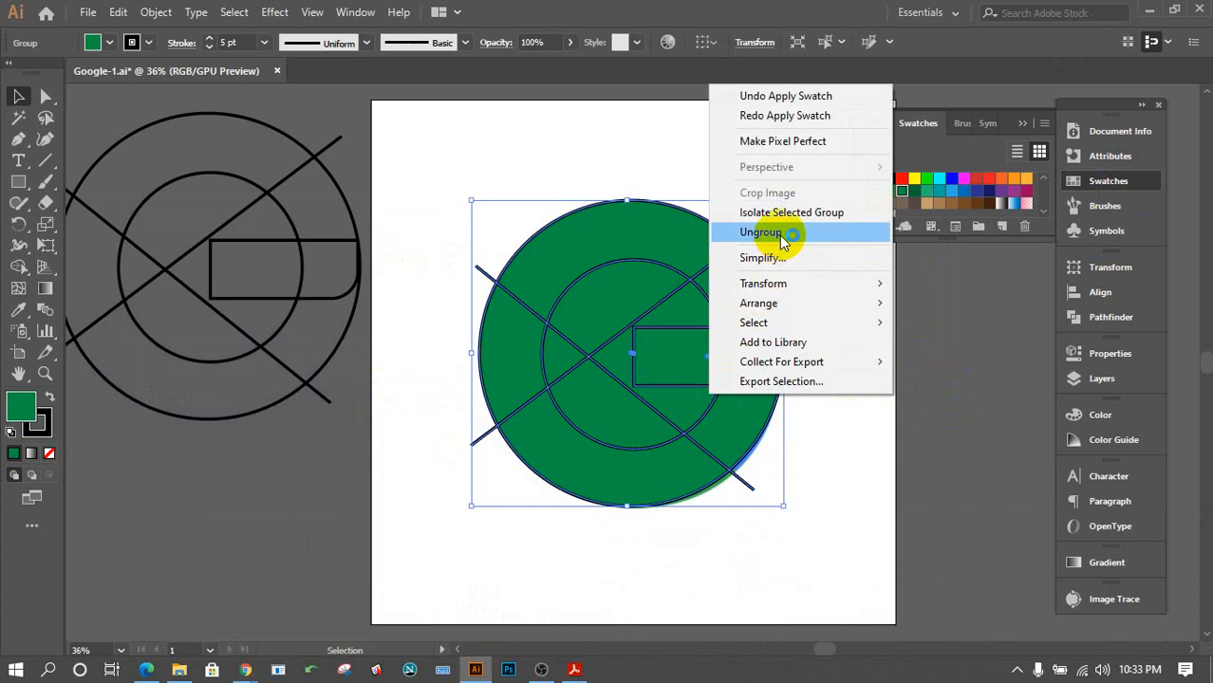
pyautogui.click(779, 235)
pyautogui.click(908, 374)
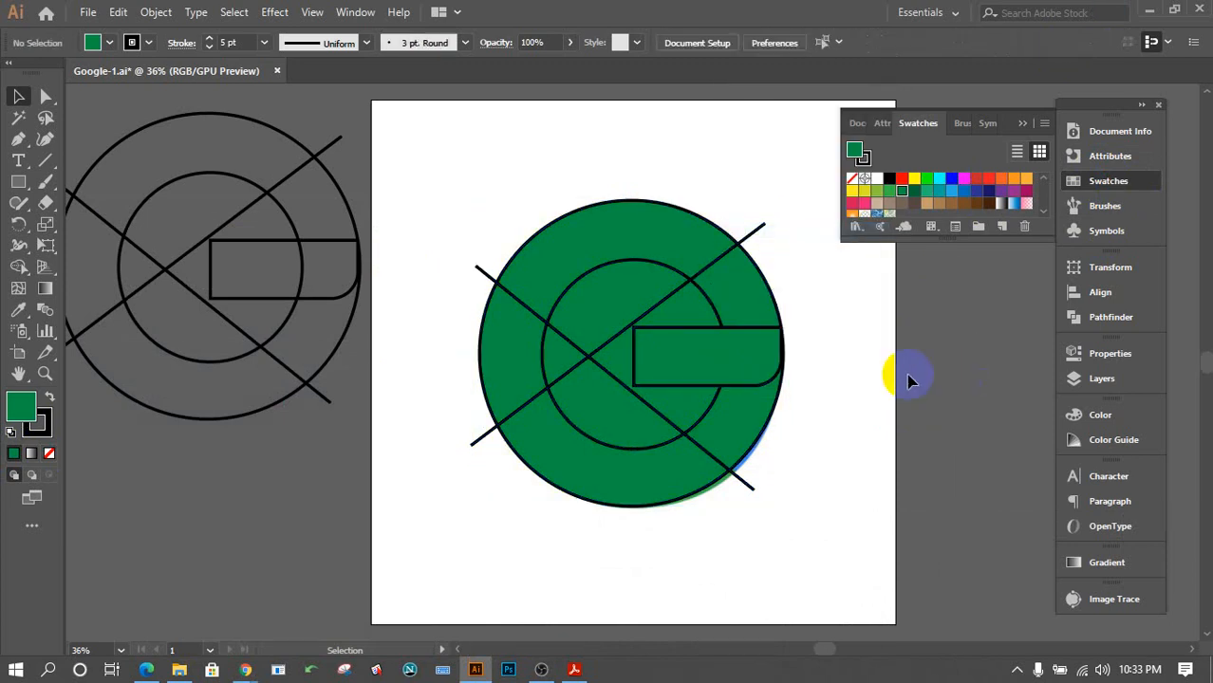
pyautogui.click(702, 425)
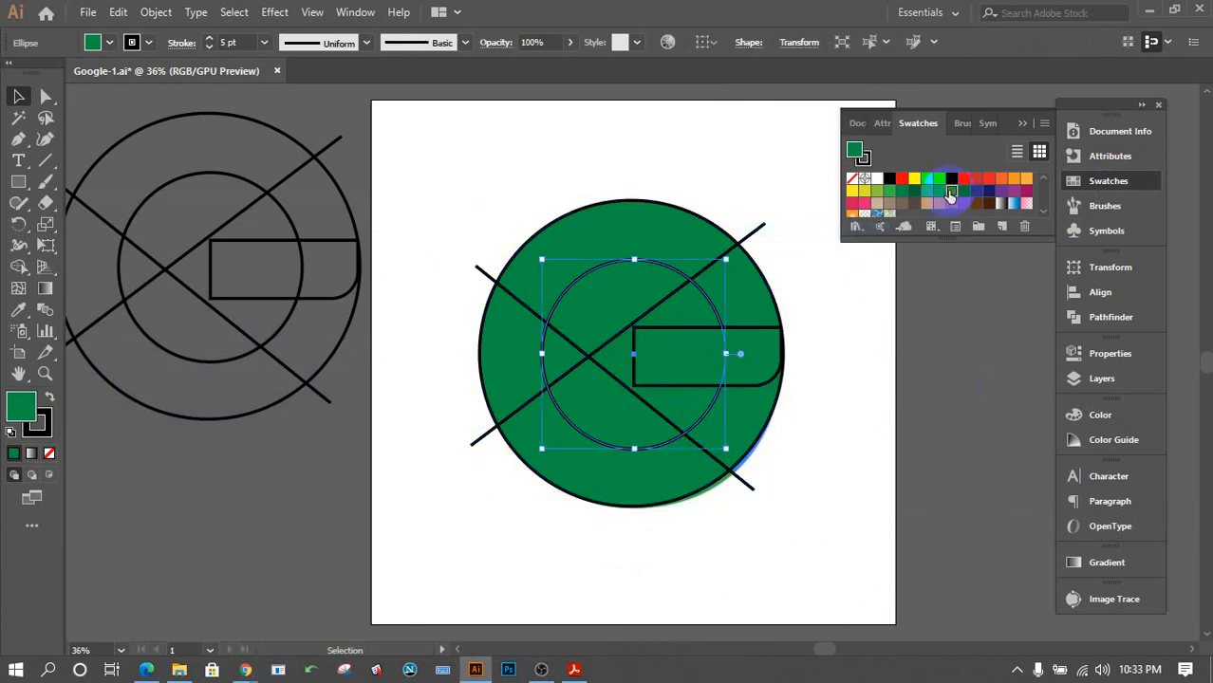
pyautogui.click(950, 193)
pyautogui.click(968, 408)
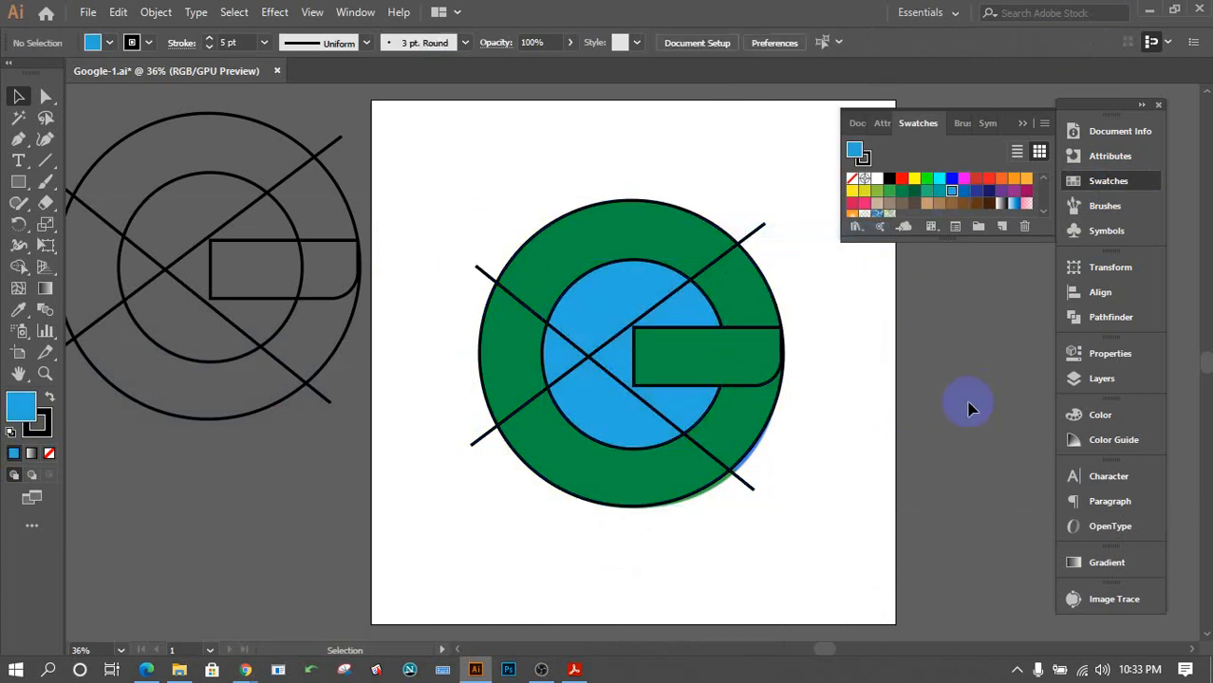
# Divide the outer and inner circles with Pathfinder, ungroup the result, and delete the blue inner disc to leave a ring.
pyautogui.click(600, 427)
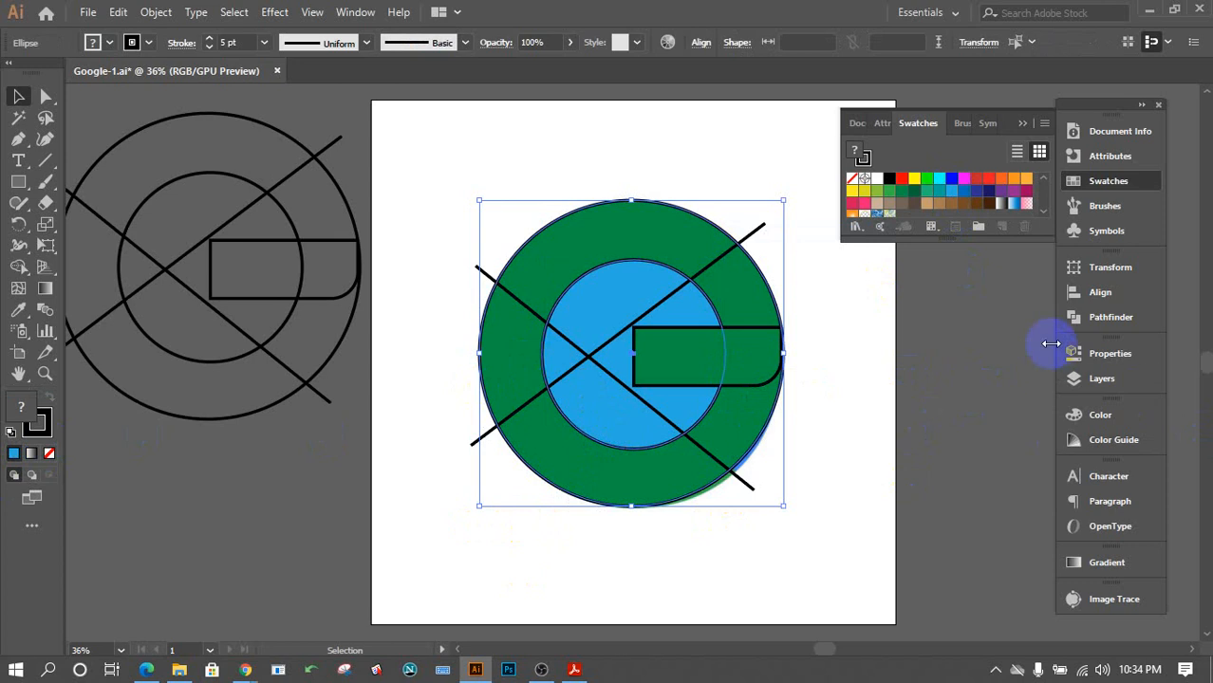
pyautogui.click(1065, 317)
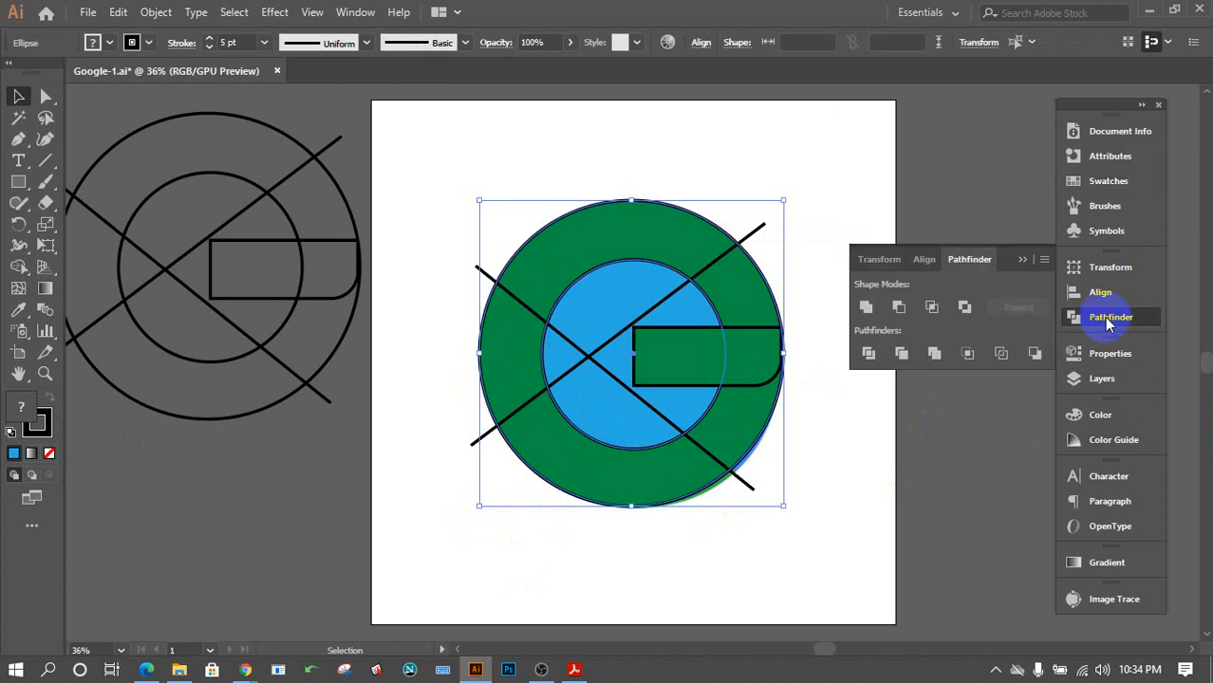
pyautogui.click(868, 353)
pyautogui.rightClick(612, 433)
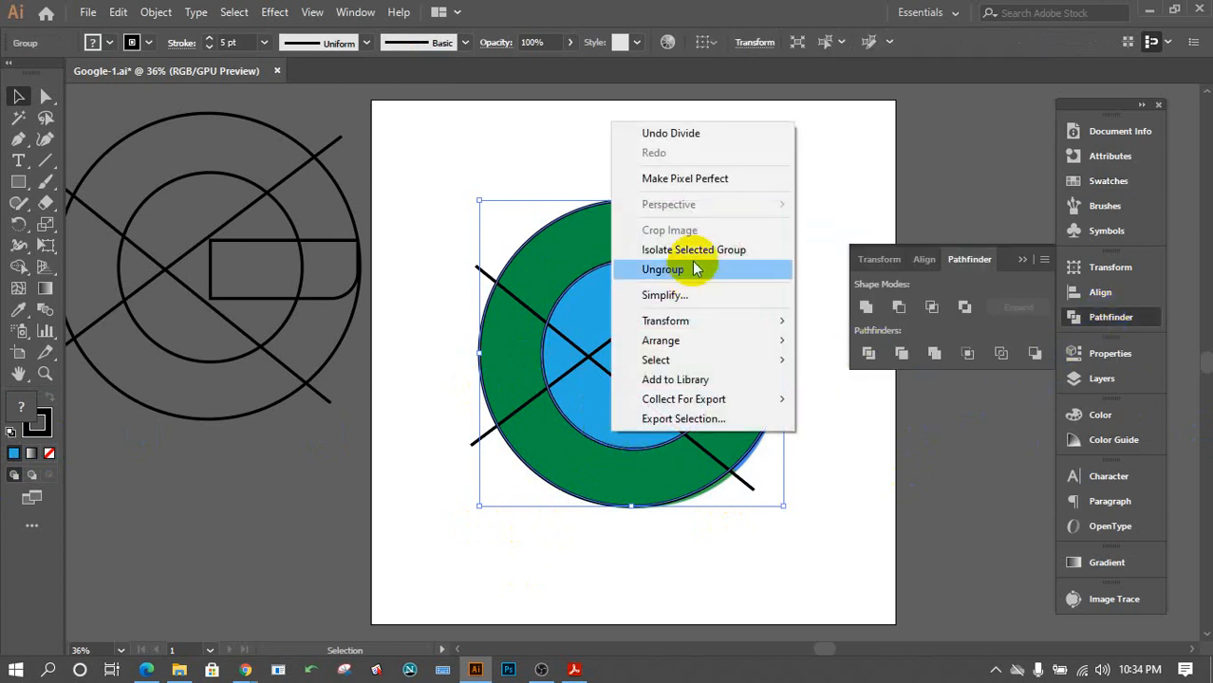
pyautogui.click(693, 269)
pyautogui.click(940, 555)
pyautogui.click(637, 424)
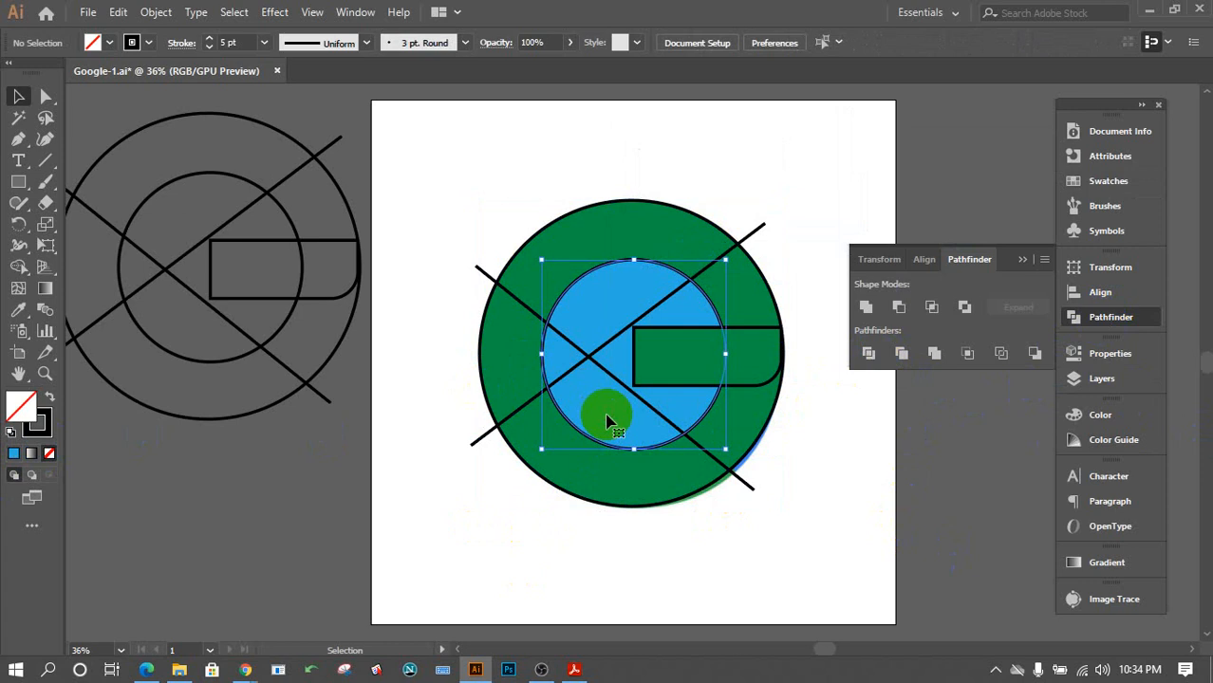
pyautogui.press('Delete')
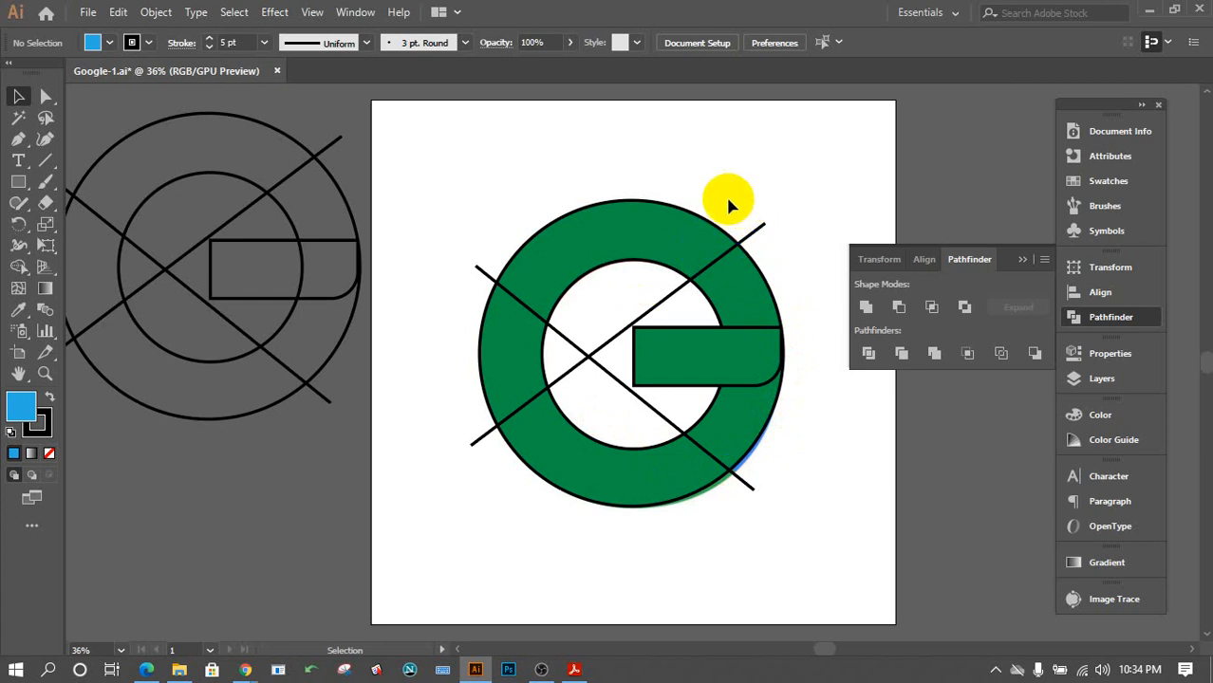
# Divide the green ring along both diagonal lines with Pathfinder, and ungroup the resulting pieces.
pyautogui.moveTo(722, 192); pyautogui.dragTo(746, 300)
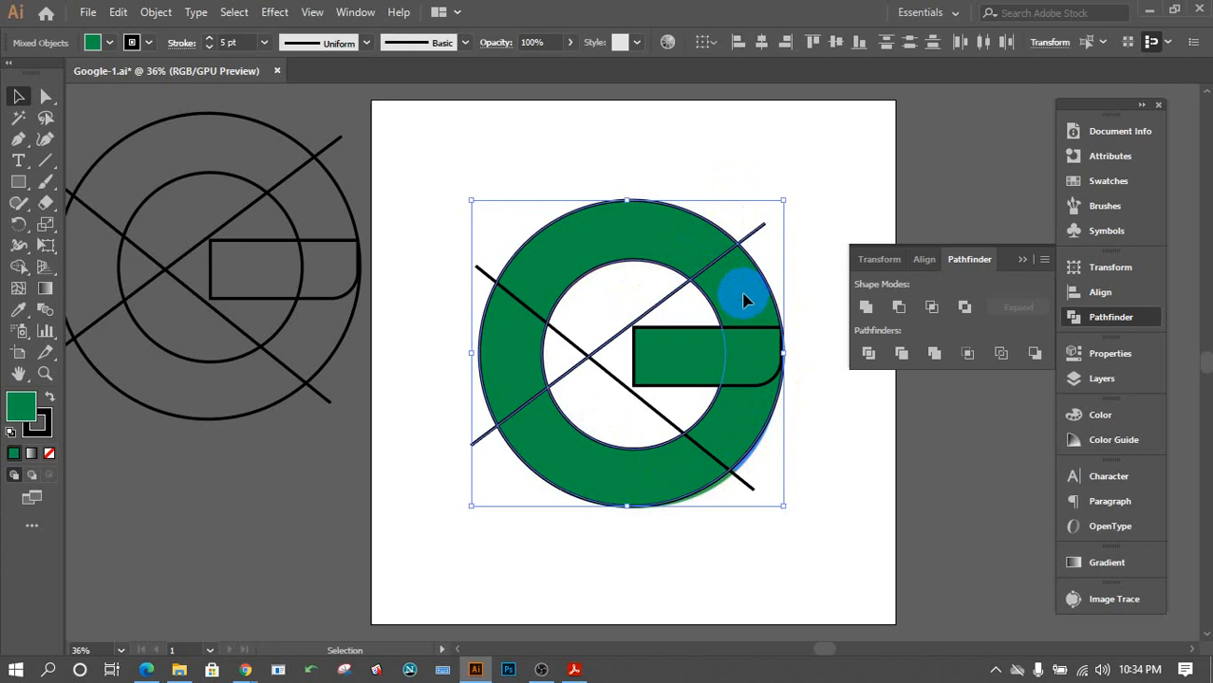
pyautogui.keyDown('shift'); pyautogui.click(529, 312); pyautogui.keyUp('shift')
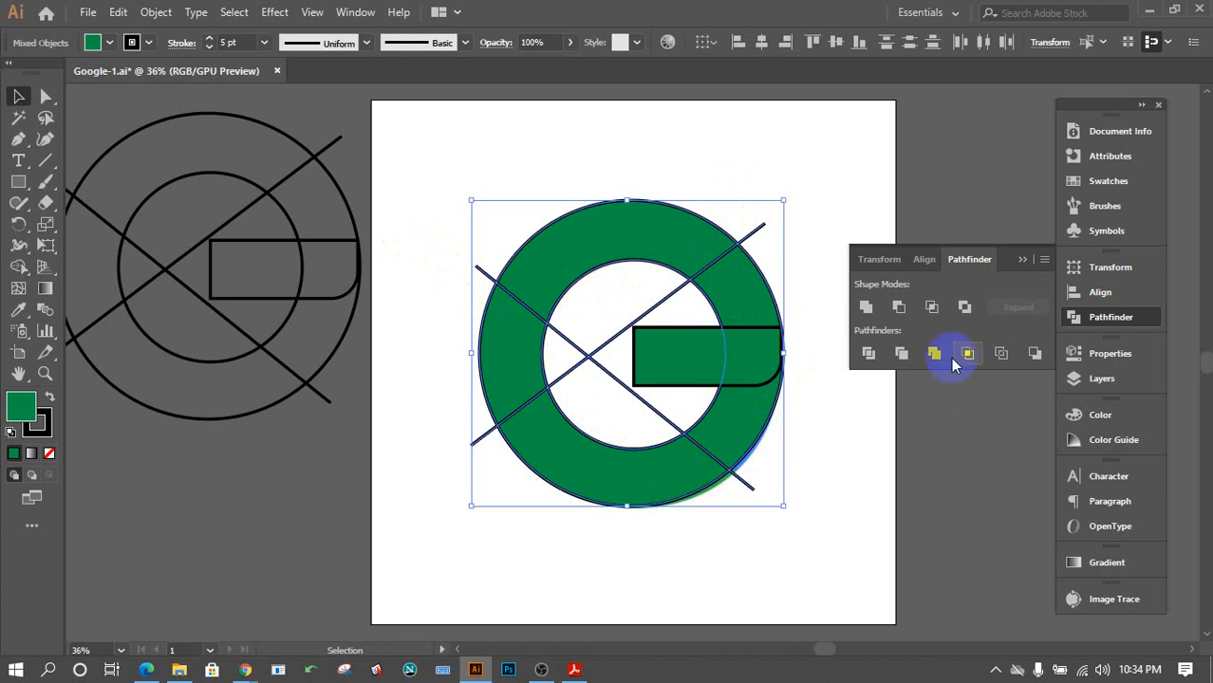
pyautogui.click(872, 353)
pyautogui.rightClick(718, 437)
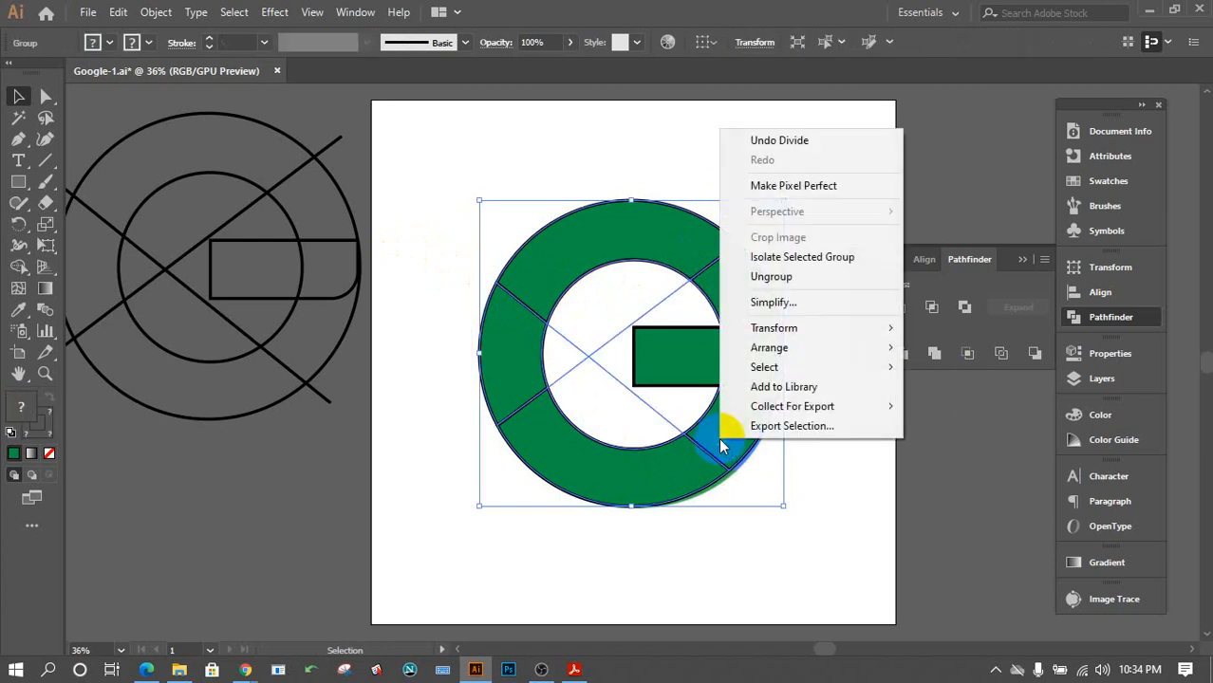
pyautogui.click(787, 278)
pyautogui.click(847, 441)
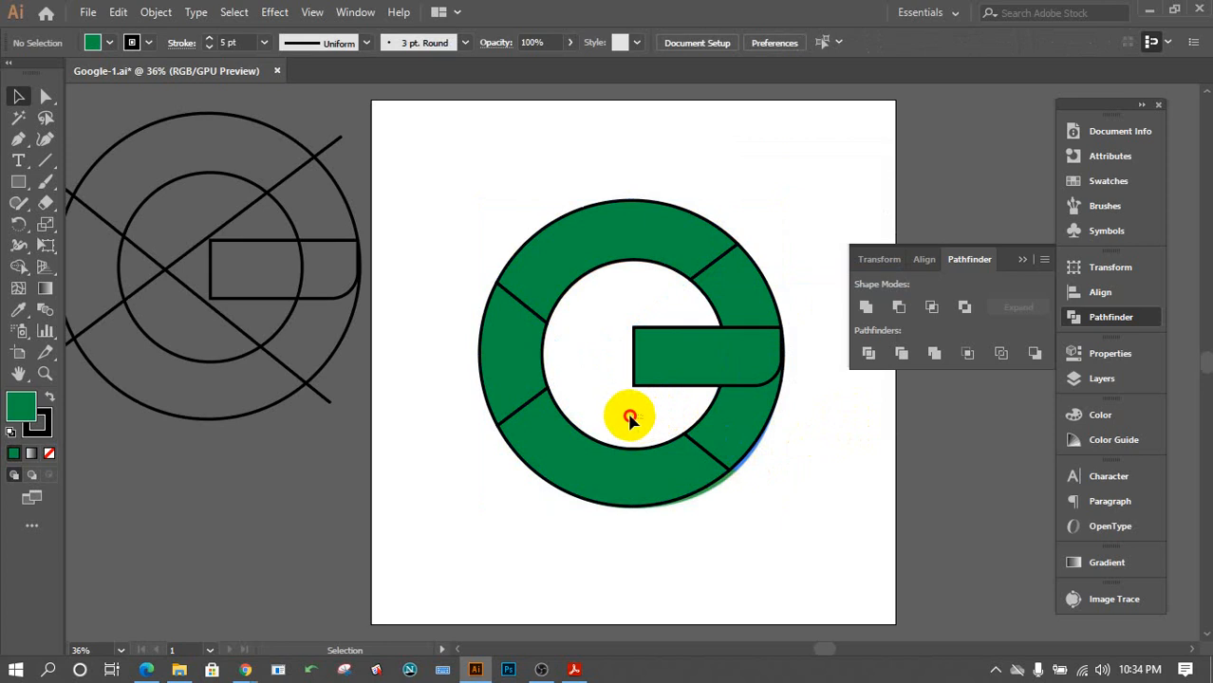
# Try to delete the invisible leftover pieces inside the ring.
pyautogui.moveTo(629, 416); pyautogui.dragTo(582, 378)
pyautogui.click(849, 523)
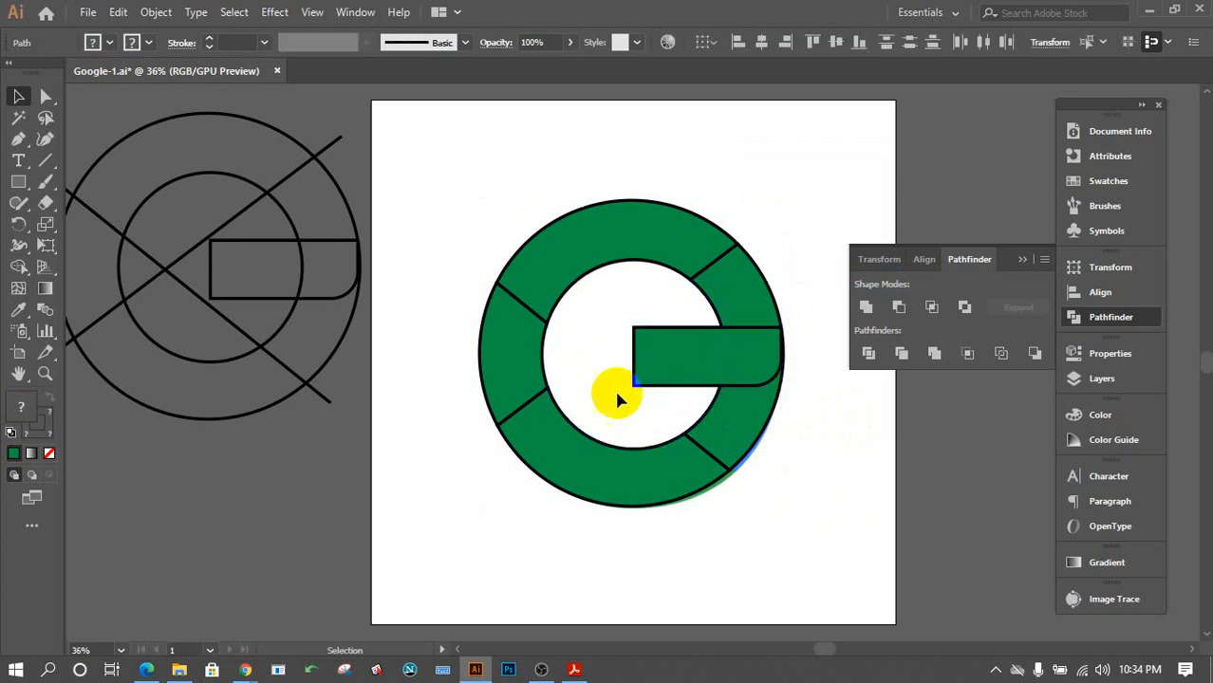
pyautogui.moveTo(582, 320); pyautogui.dragTo(612, 408)
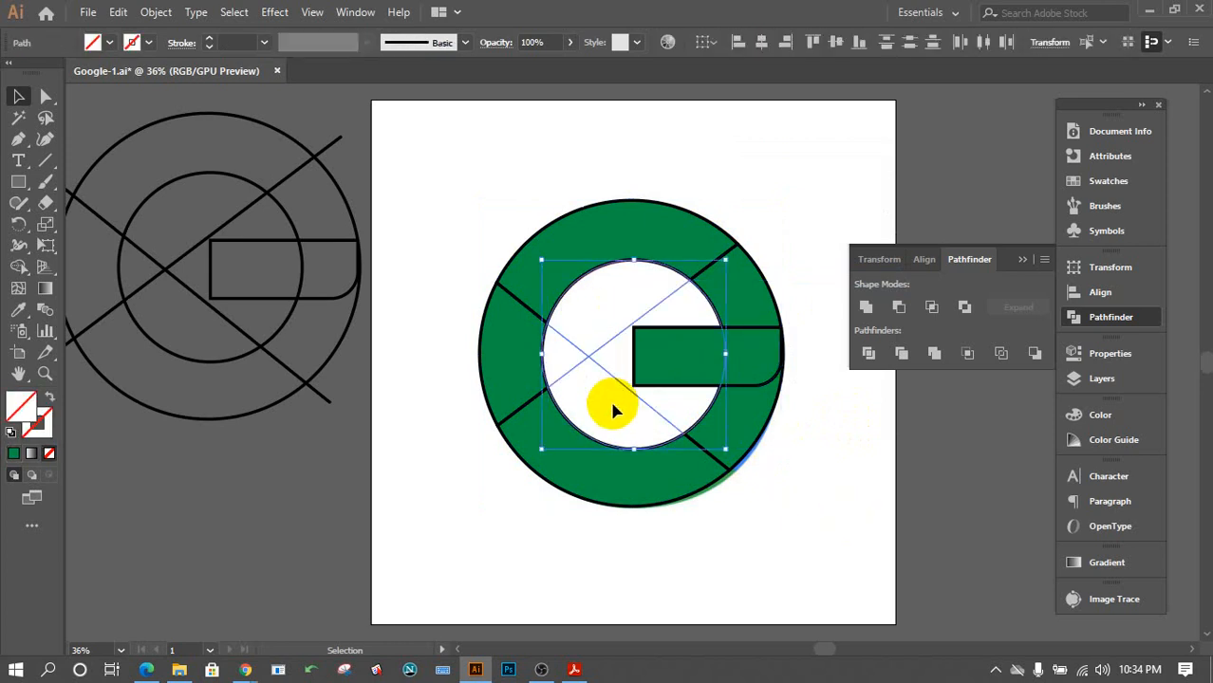
pyautogui.press('Delete')
# Select the ring segments and the bar one after another to check that they are separate pieces.
pyautogui.moveTo(398, 353); pyautogui.dragTo(452, 462)
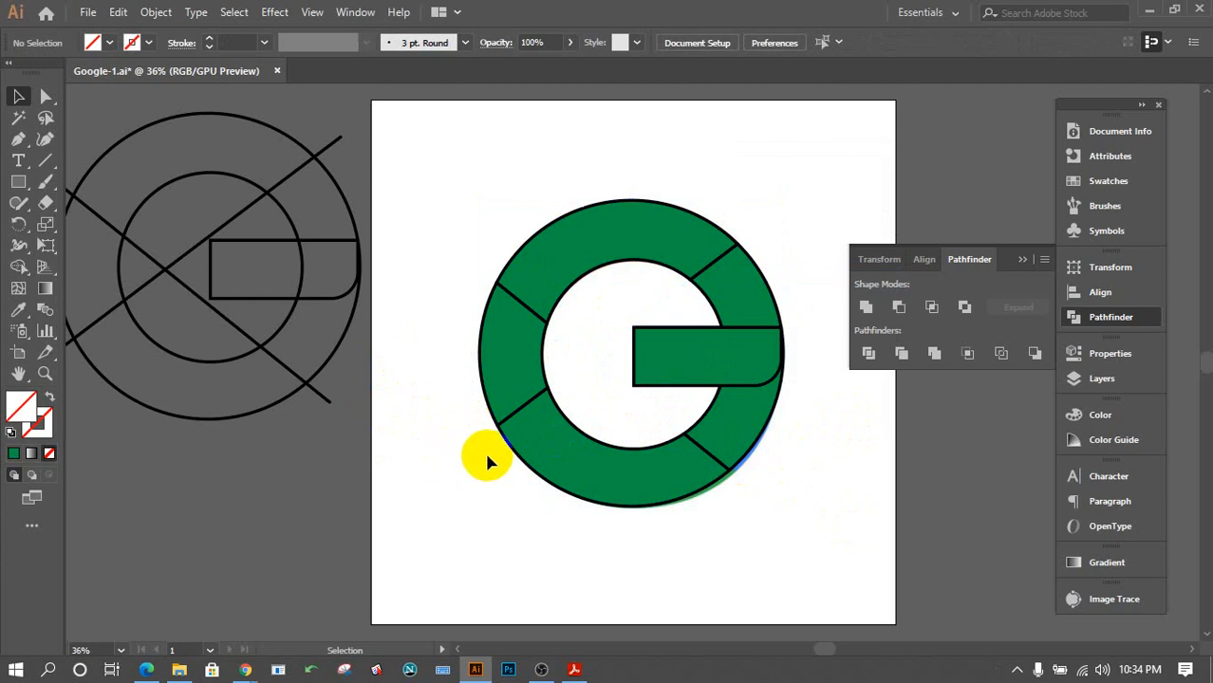
pyautogui.click(514, 424)
pyautogui.click(496, 327)
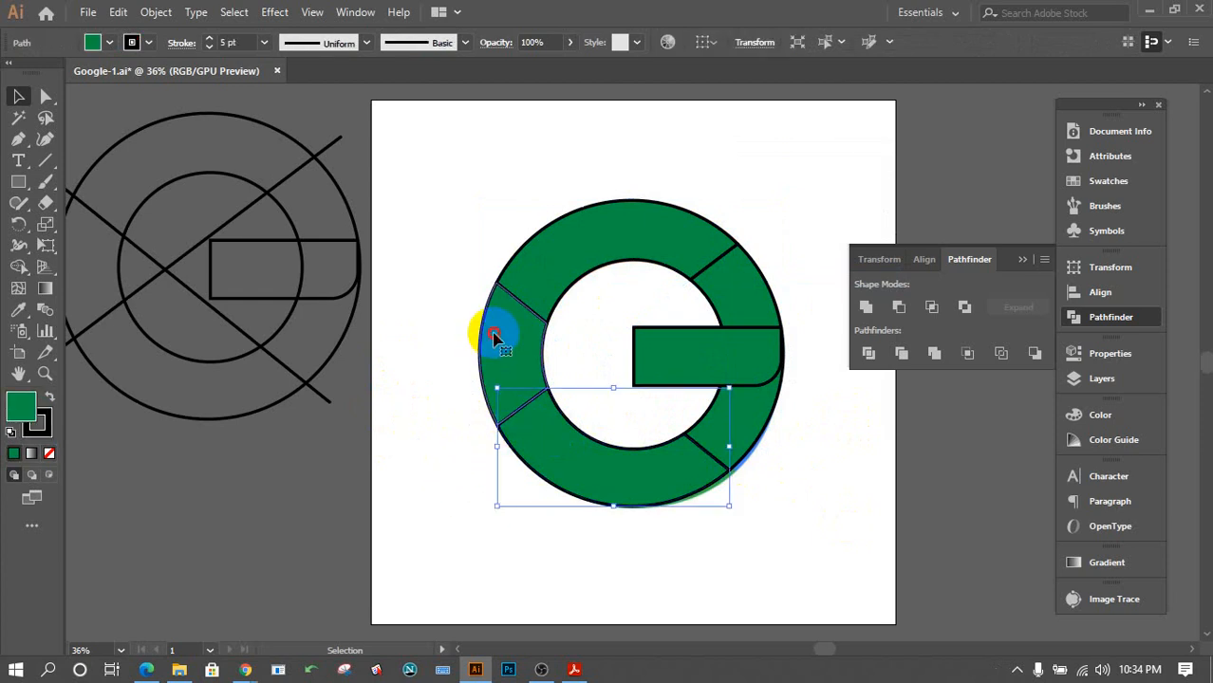
pyautogui.click(562, 273)
pyautogui.click(752, 300)
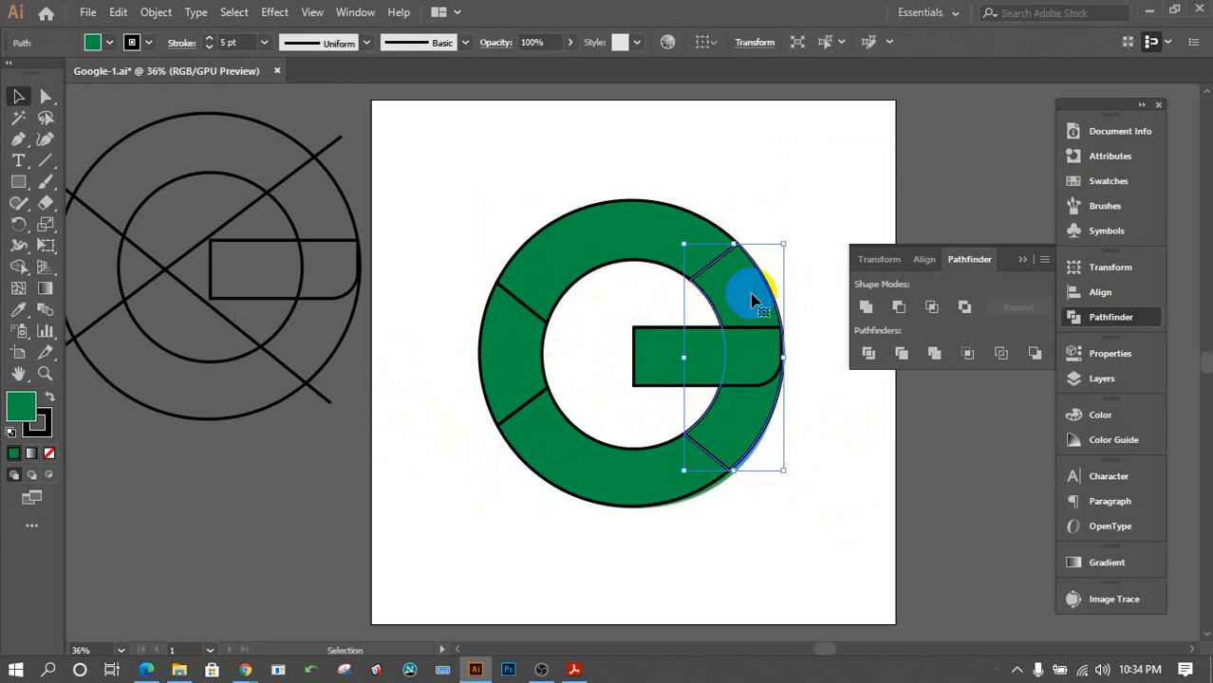
pyautogui.click(776, 407)
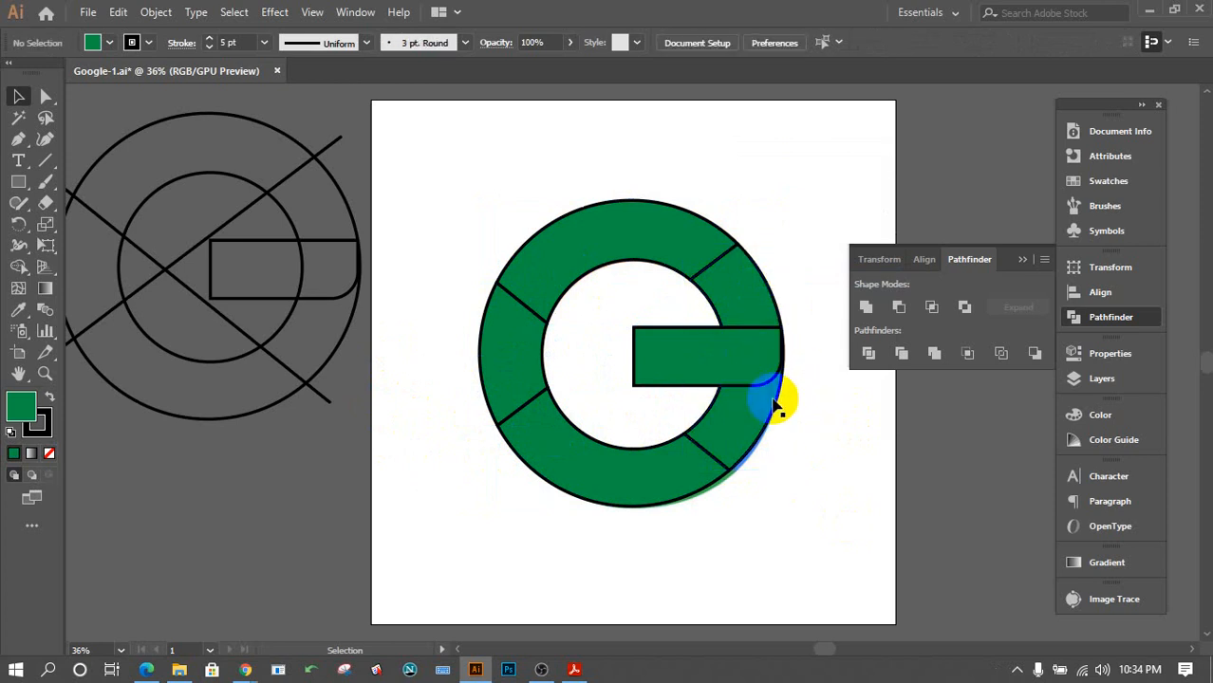
pyautogui.click(681, 378)
pyautogui.click(818, 399)
# Select the unfilled line remnants in the ring's hollow centre and remove them.
pyautogui.moveTo(619, 416)
pyautogui.mouseDown()
pyautogui.moveTo(572, 308)
pyautogui.moveTo(617, 409)
pyautogui.mouseUp()
pyautogui.click(615, 405)
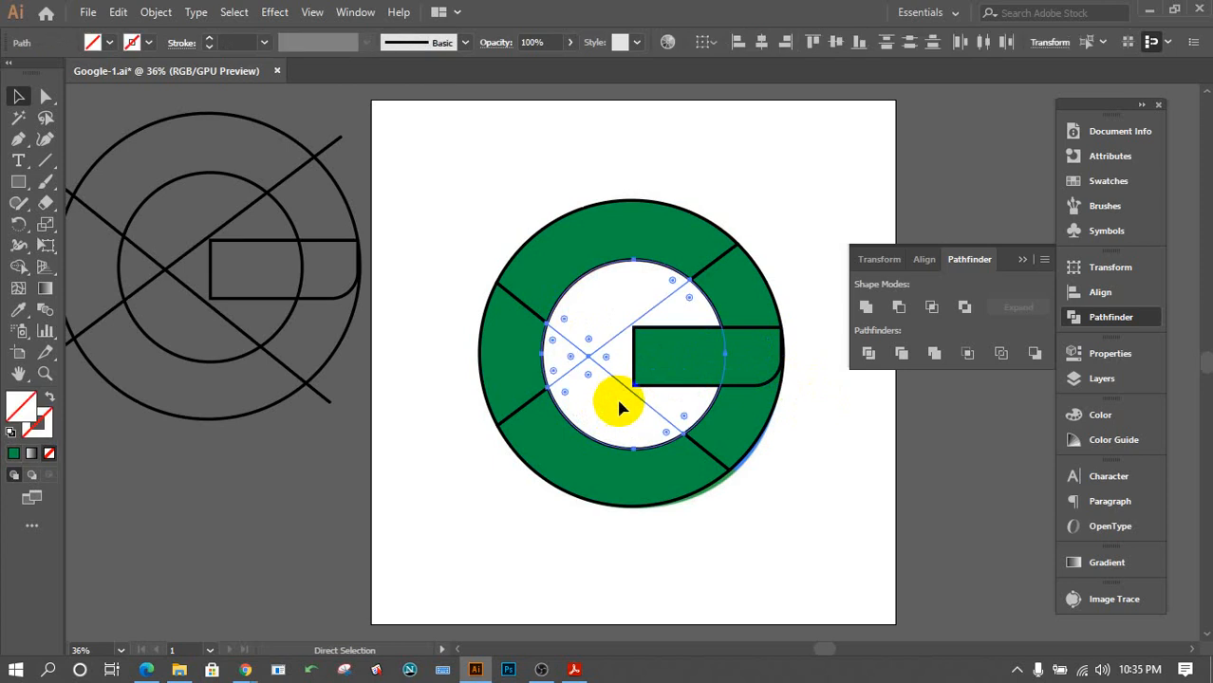
pyautogui.click(857, 546)
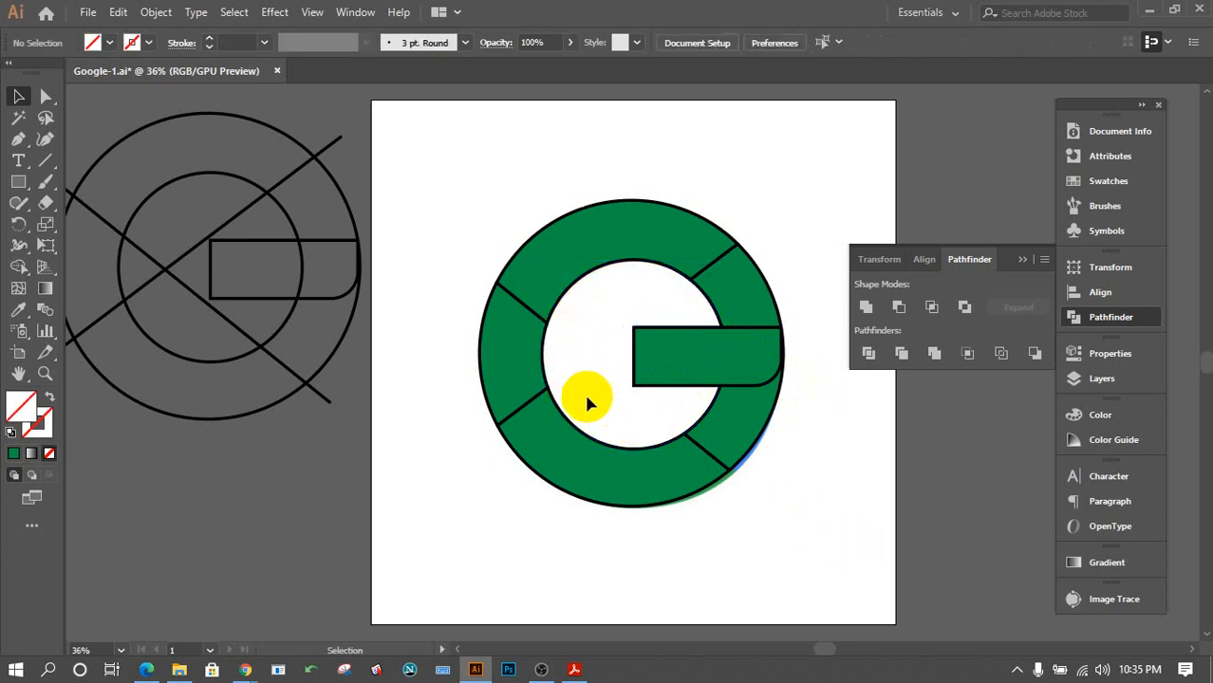
pyautogui.moveTo(583, 391); pyautogui.dragTo(617, 319)
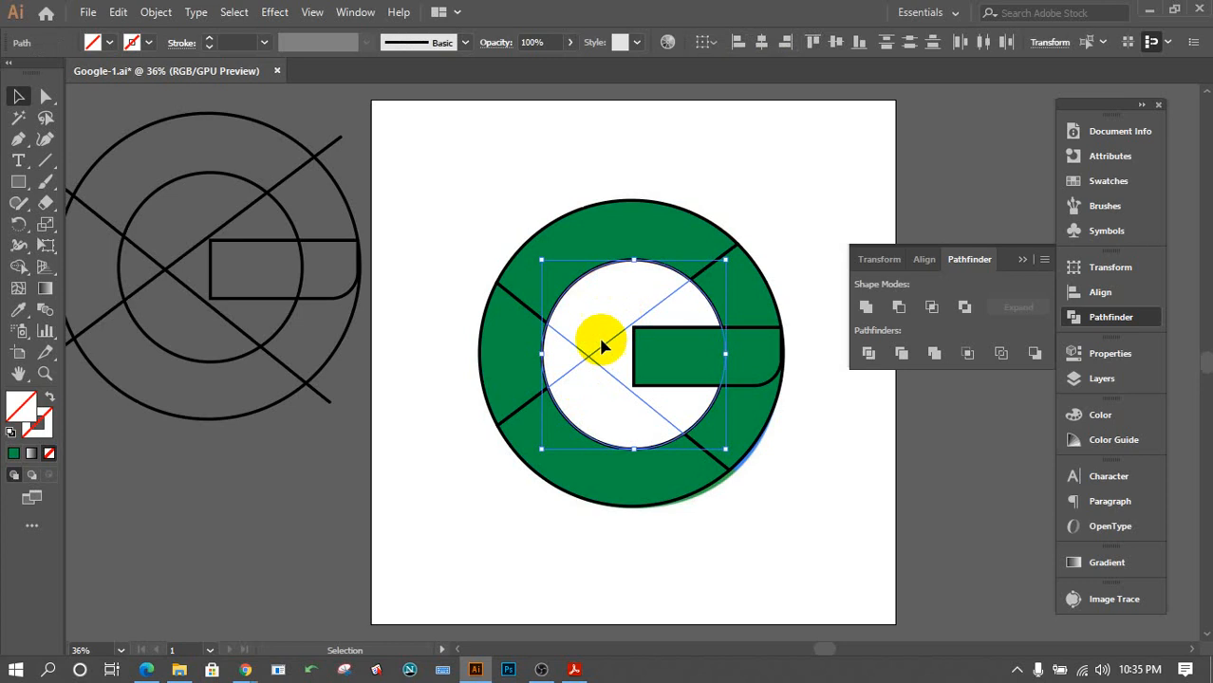
pyautogui.hotkey('ctrl', 'shift', 'a')
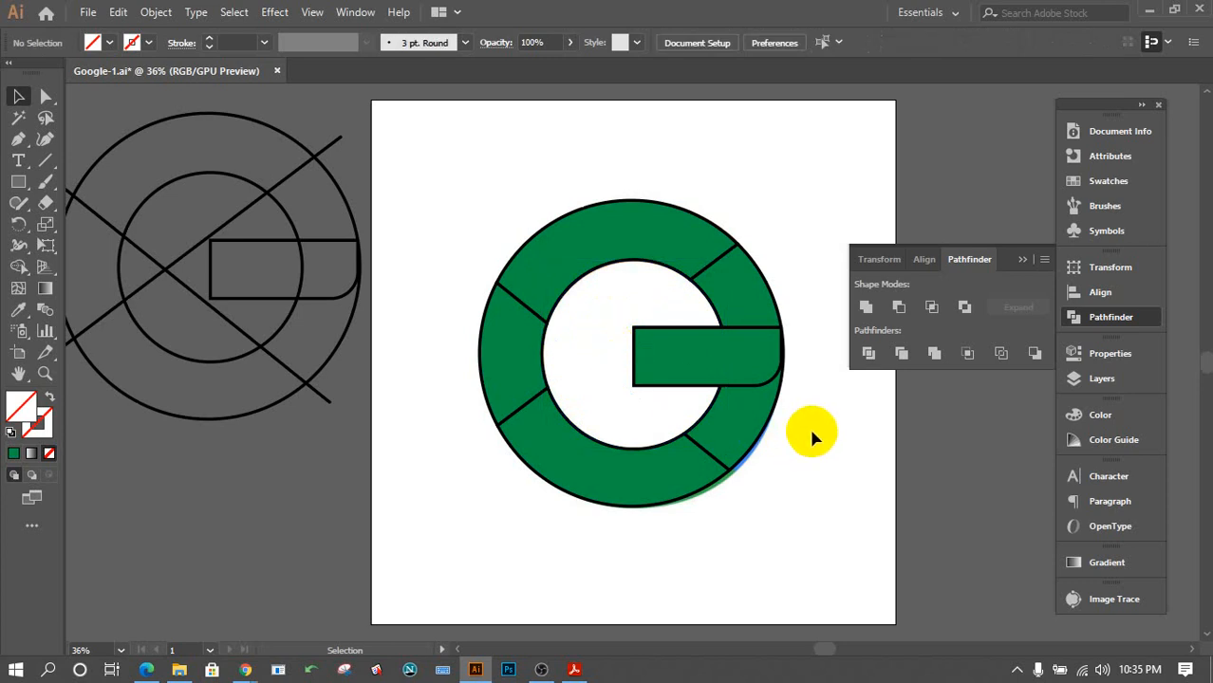
# Divide the ring's right-hand segment and the rounded bar where they overlap, using Pathfinder.
pyautogui.moveTo(822, 426); pyautogui.dragTo(705, 313)
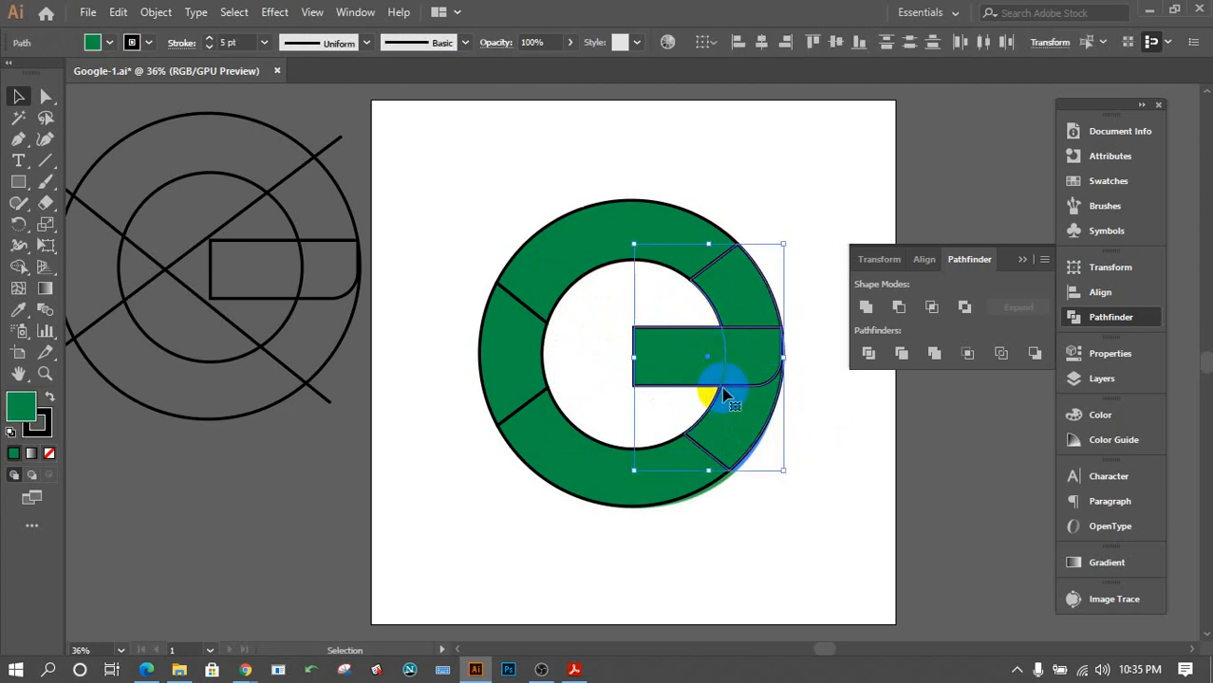
pyautogui.click(868, 354)
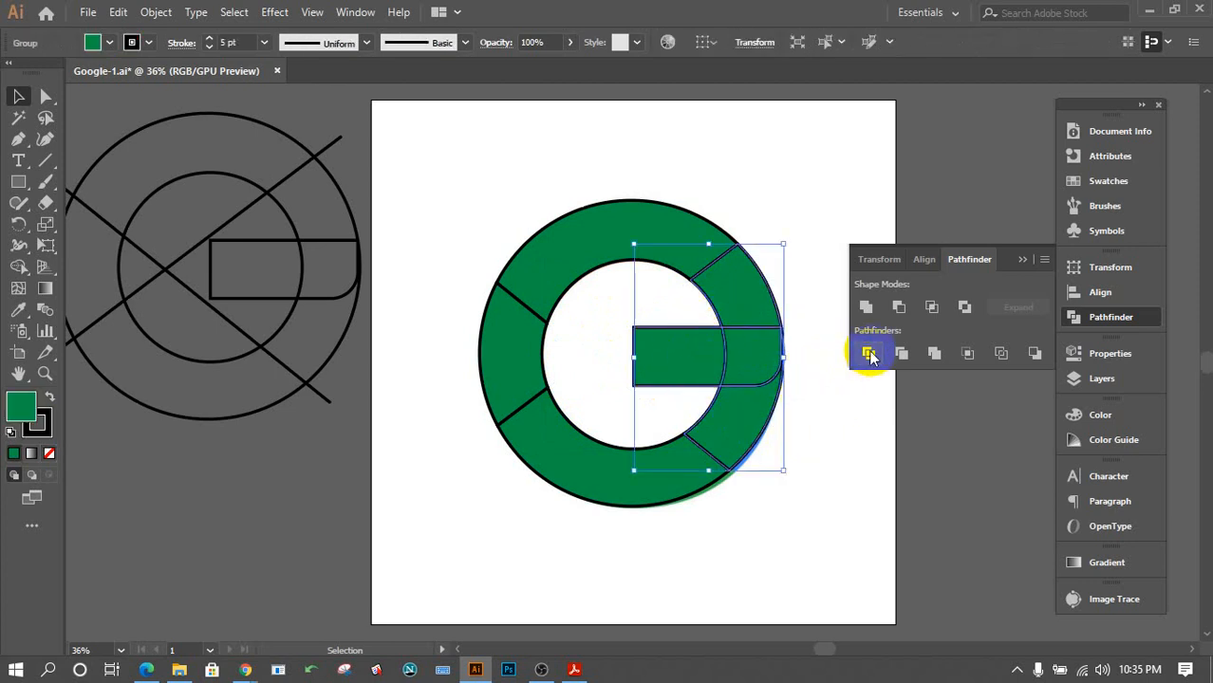
pyautogui.click(836, 435)
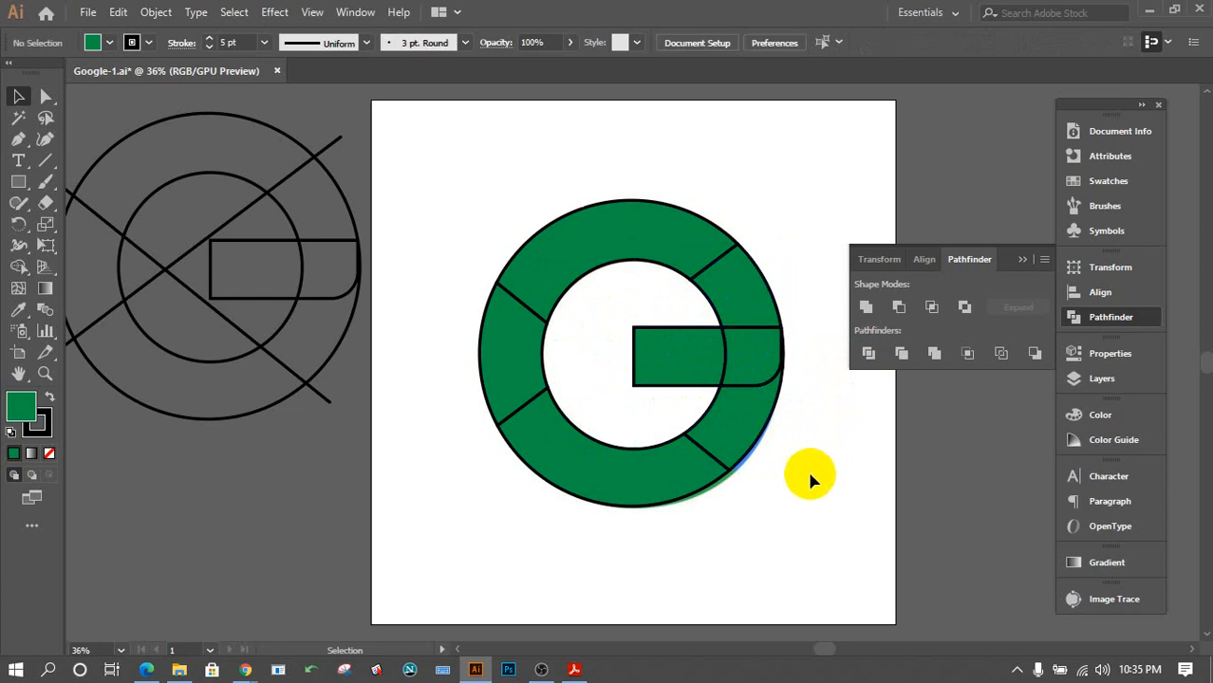
# Remove the black stroke from all the green G pieces, setting it to None.
pyautogui.moveTo(827, 548); pyautogui.dragTo(468, 195)
pyautogui.click(36, 427)
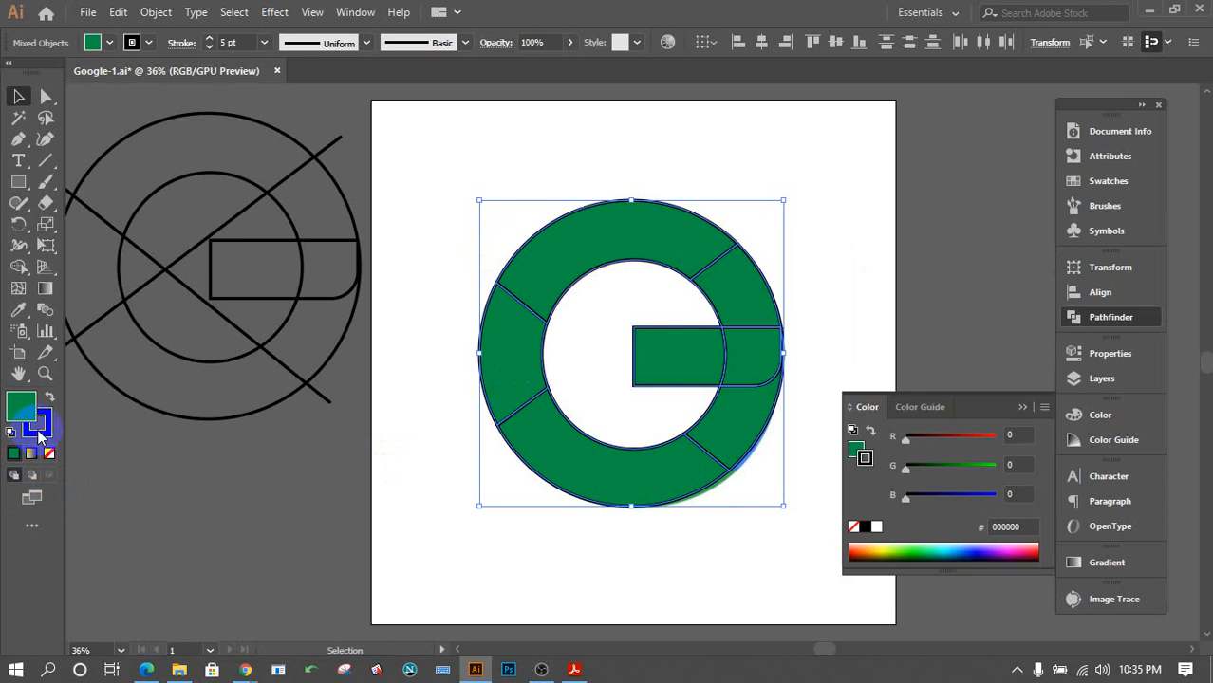
pyautogui.click(48, 453)
pyautogui.click(389, 562)
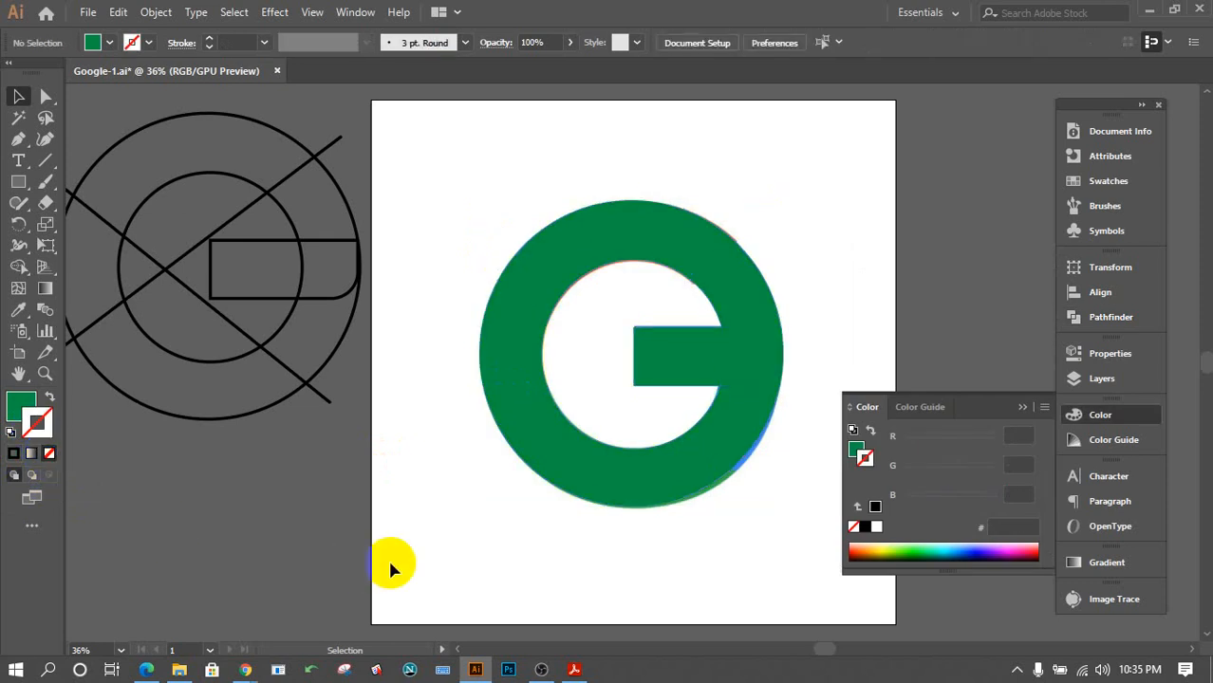
pyautogui.click(1025, 408)
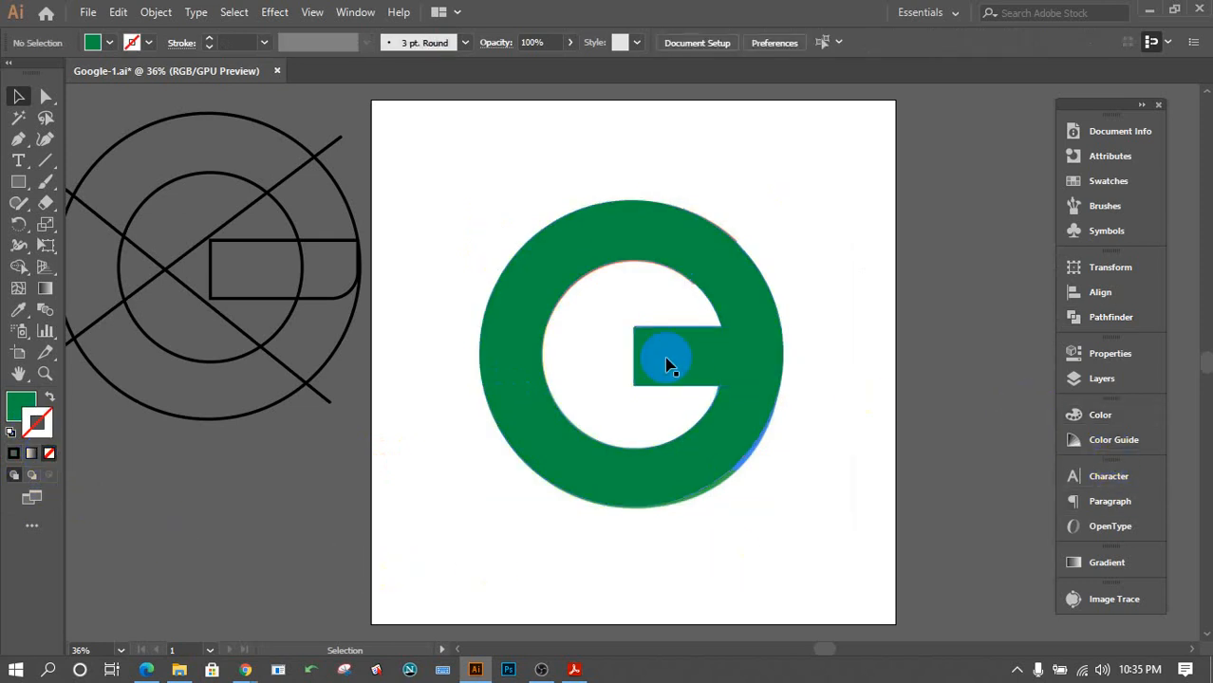
# Ungroup the divided right-hand pieces and delete the ring segment above the bar to open the G.
pyautogui.click(745, 281)
pyautogui.rightClick(746, 288)
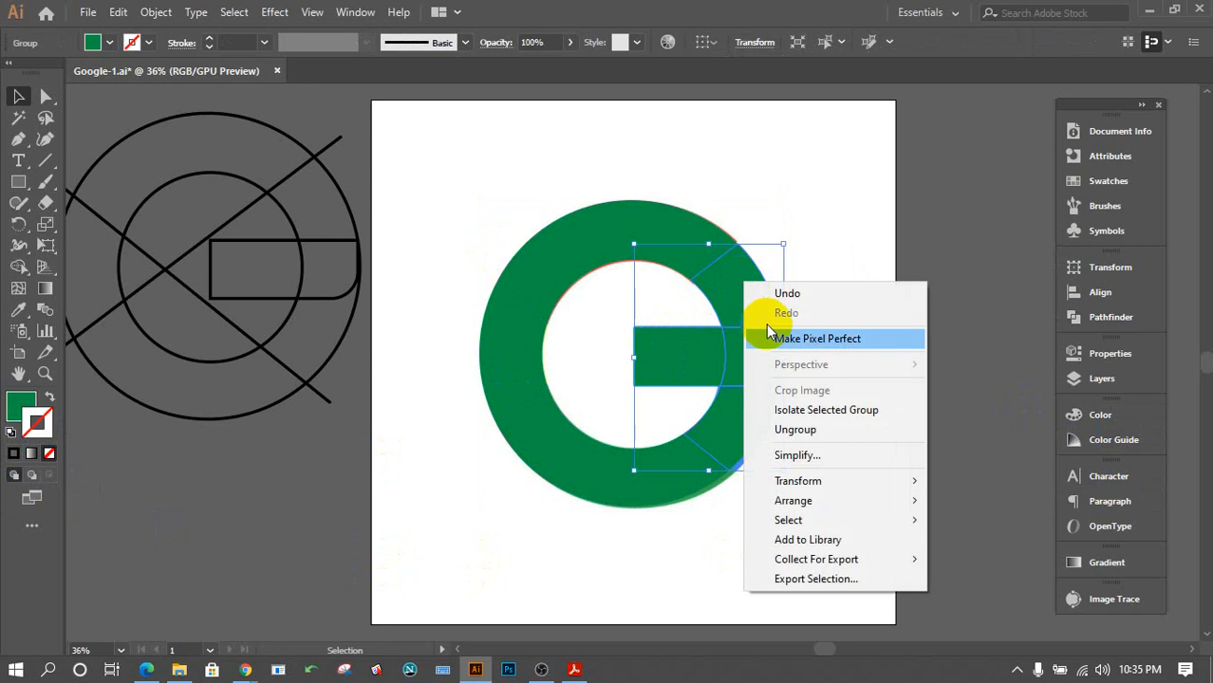
pyautogui.click(824, 425)
pyautogui.click(859, 413)
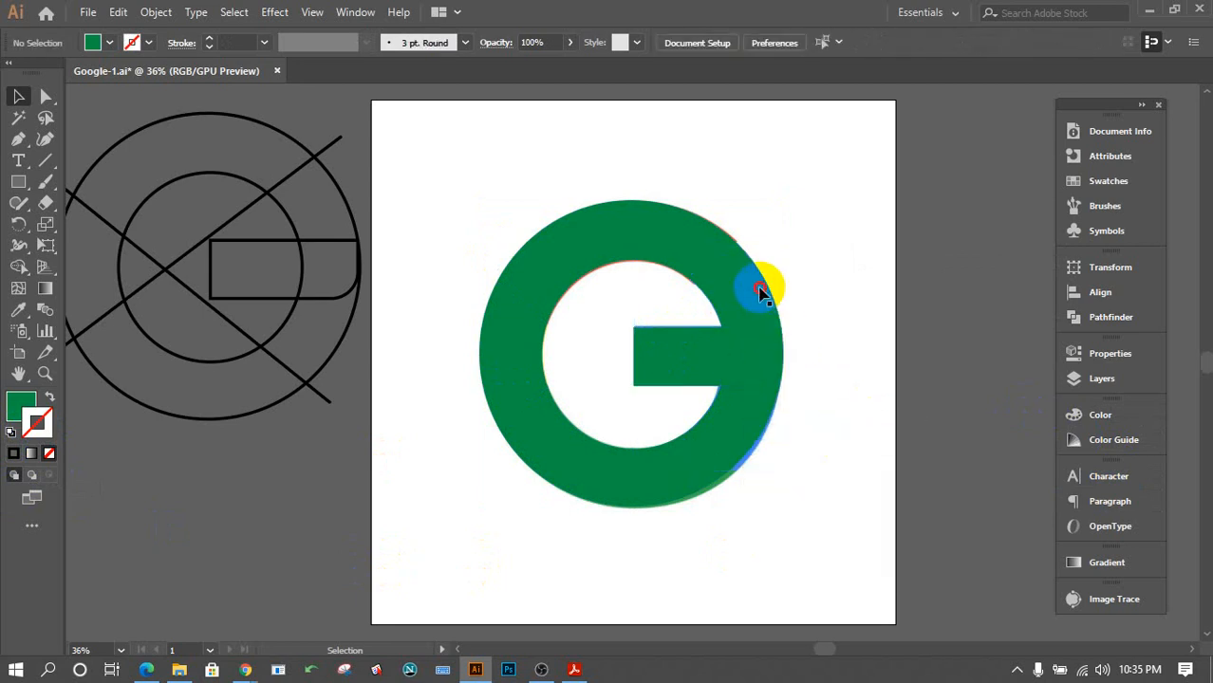
pyautogui.click(759, 294)
pyautogui.press('Delete')
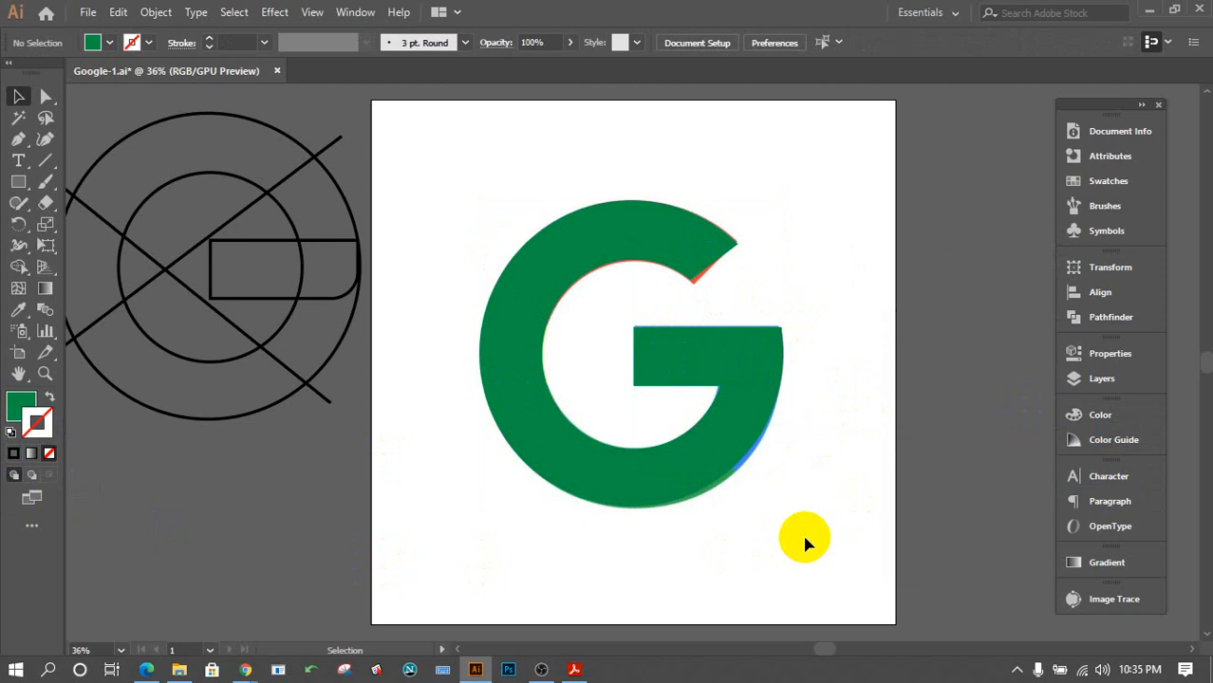
# Move all the green G pieces together to the right of the coloured reference logo.
pyautogui.moveTo(804, 543); pyautogui.dragTo(474, 195)
pyautogui.click(569, 482)
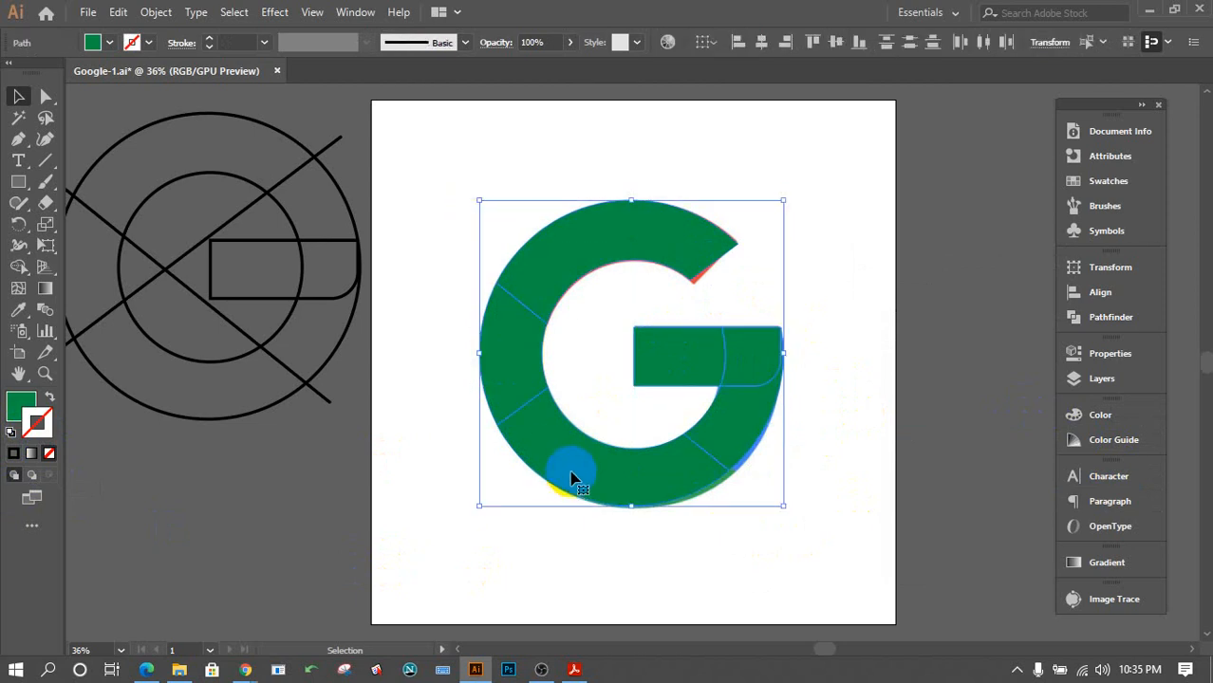
pyautogui.moveTo(569, 482); pyautogui.dragTo(885, 472)
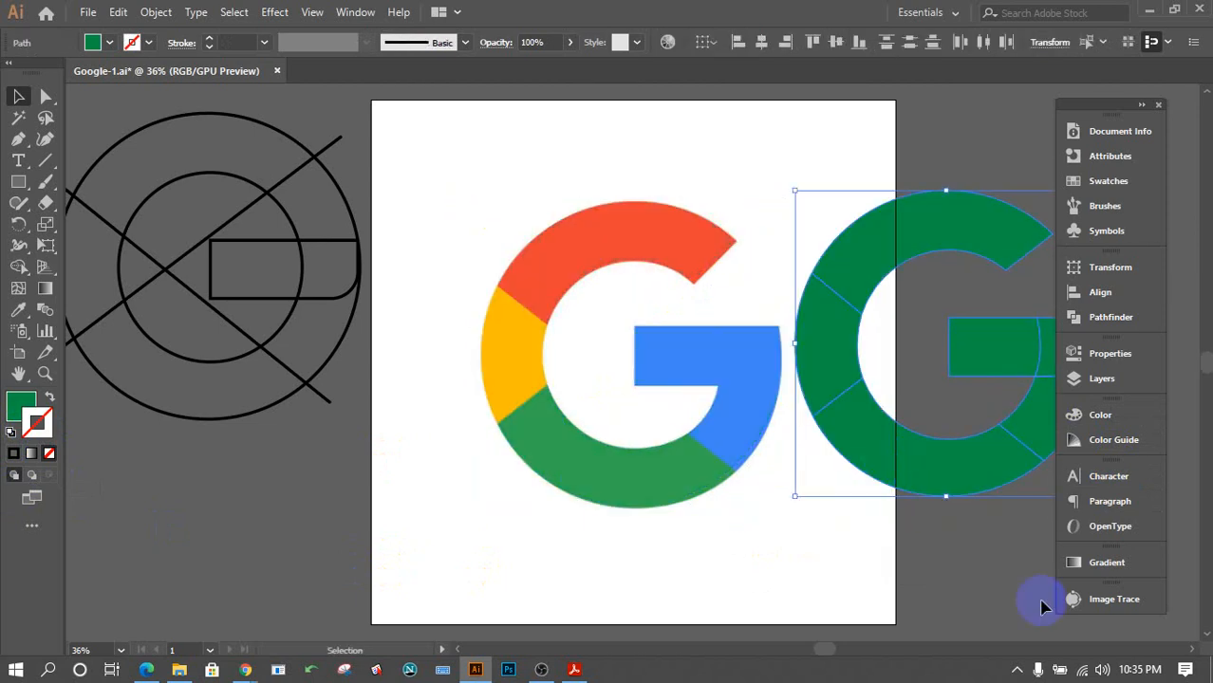
pyautogui.click(1193, 650)
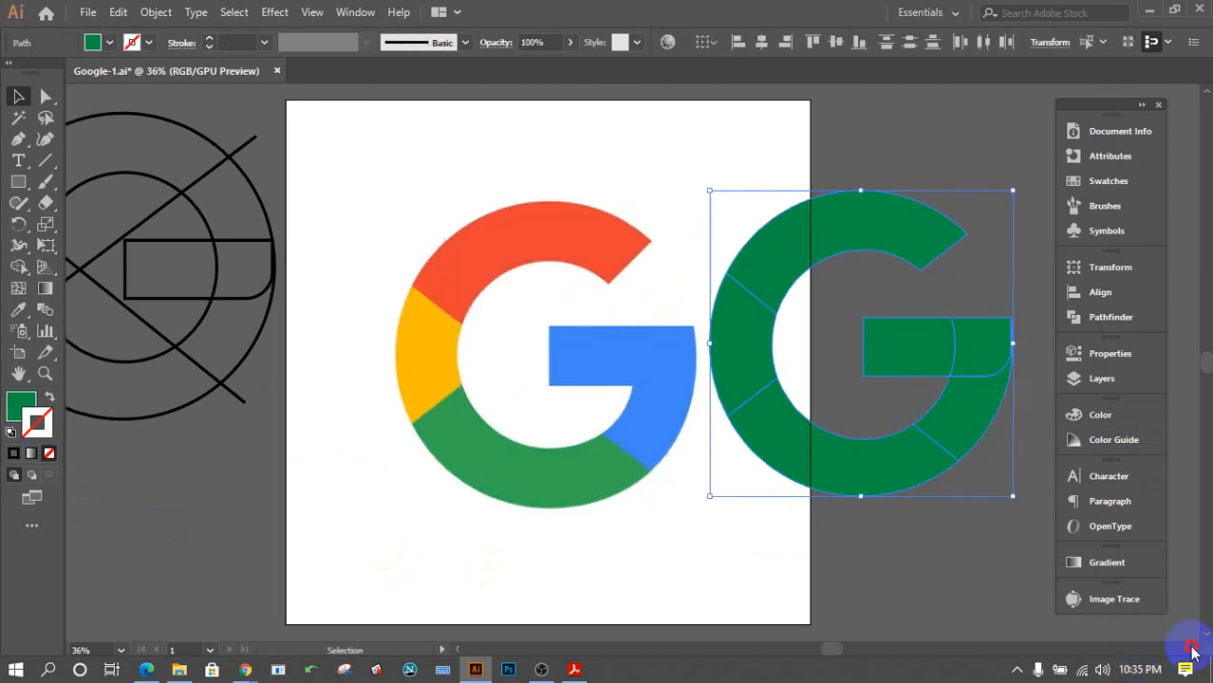
# Unite the bar pieces and the lower-right ring segment of the green G into one shape using Pathfinder.
pyautogui.click(1193, 650)
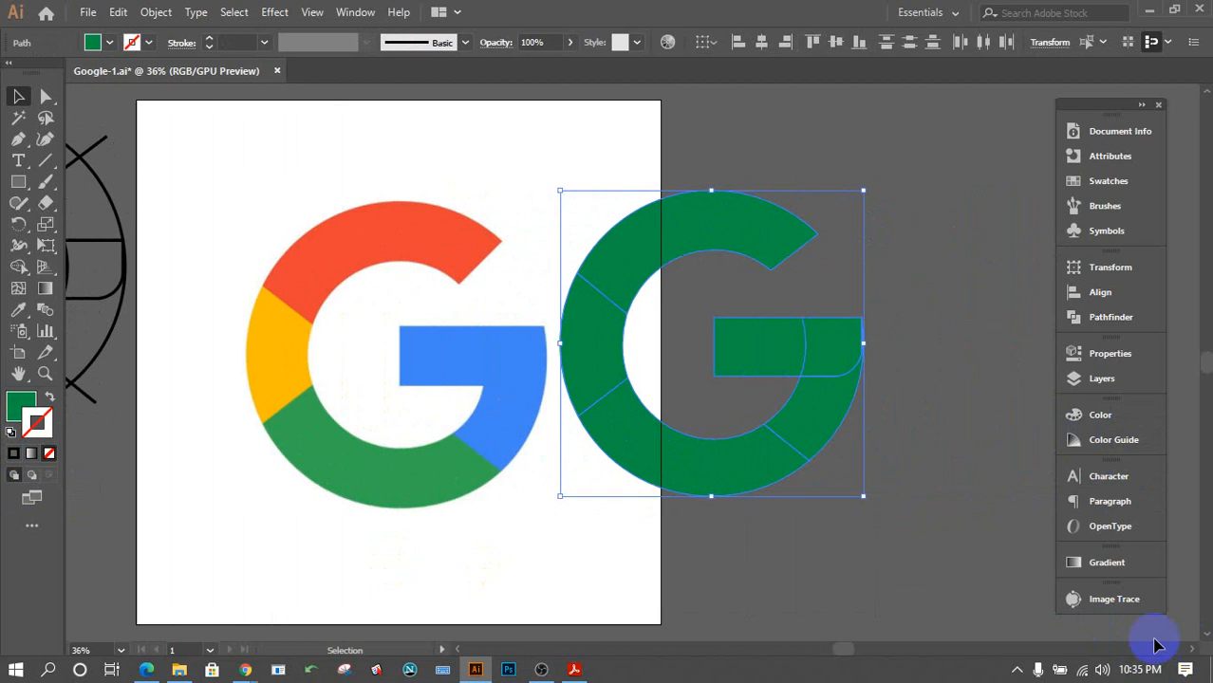
pyautogui.click(936, 408)
pyautogui.click(779, 350)
pyautogui.click(839, 350)
pyautogui.click(819, 412)
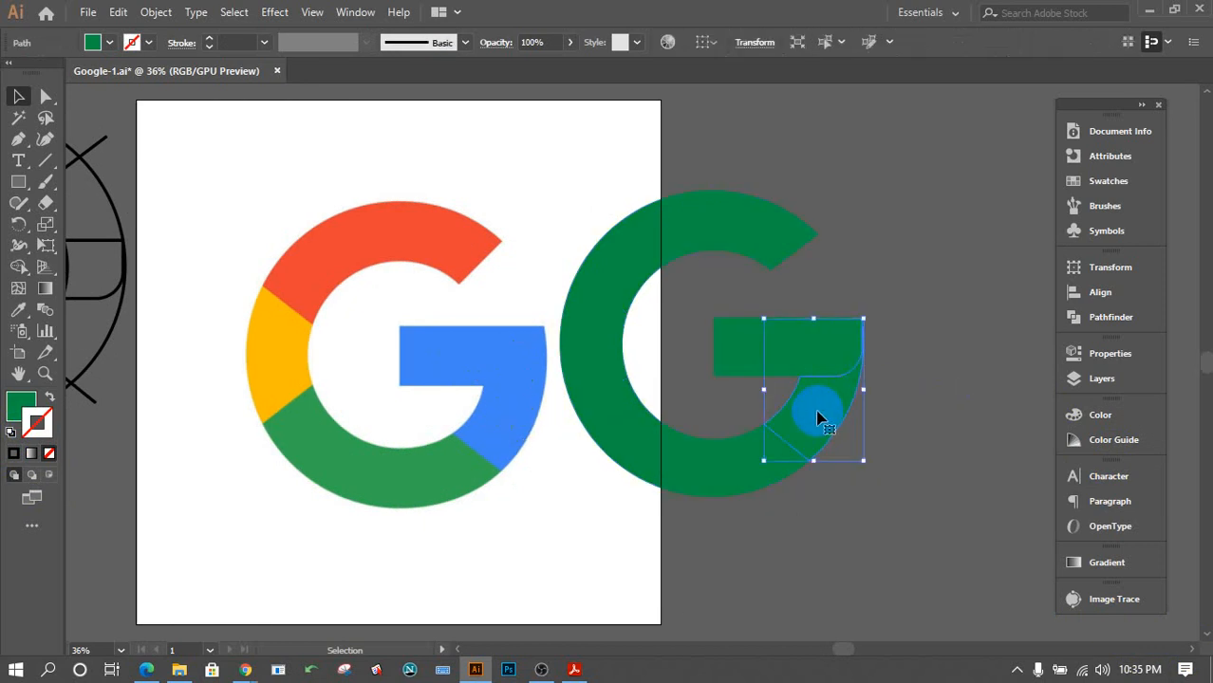
pyautogui.keyDown('shift'); pyautogui.click(785, 352); pyautogui.keyUp('shift')
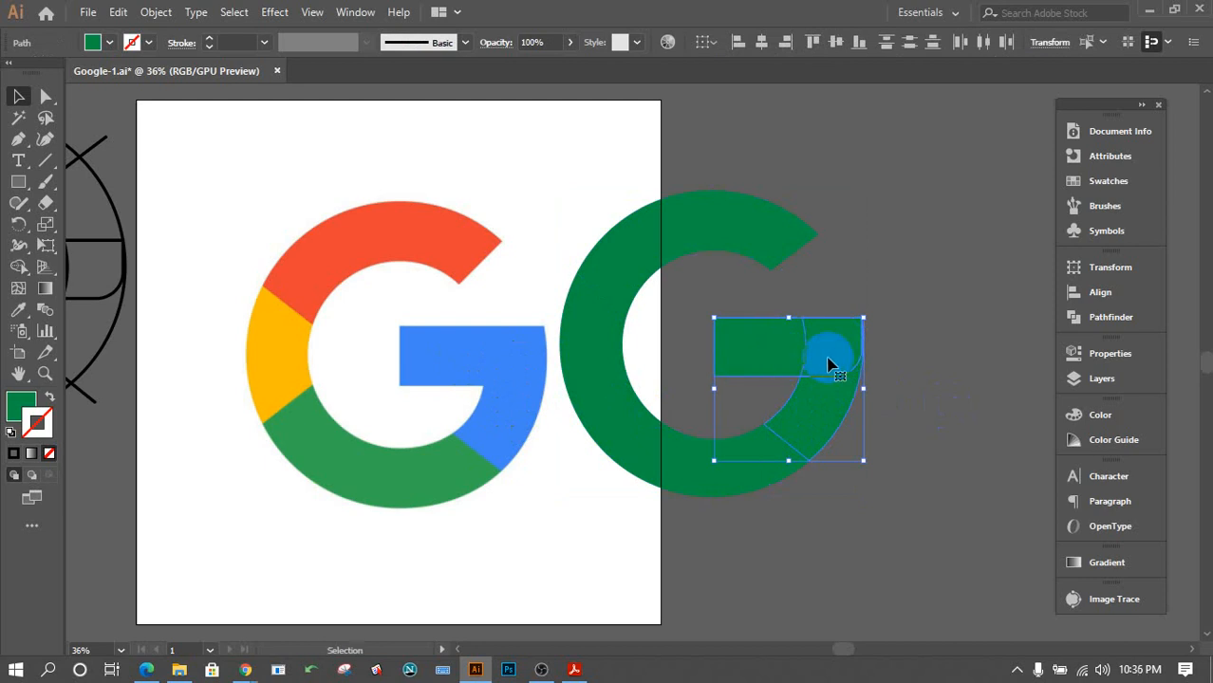
pyautogui.click(1076, 315)
pyautogui.click(865, 307)
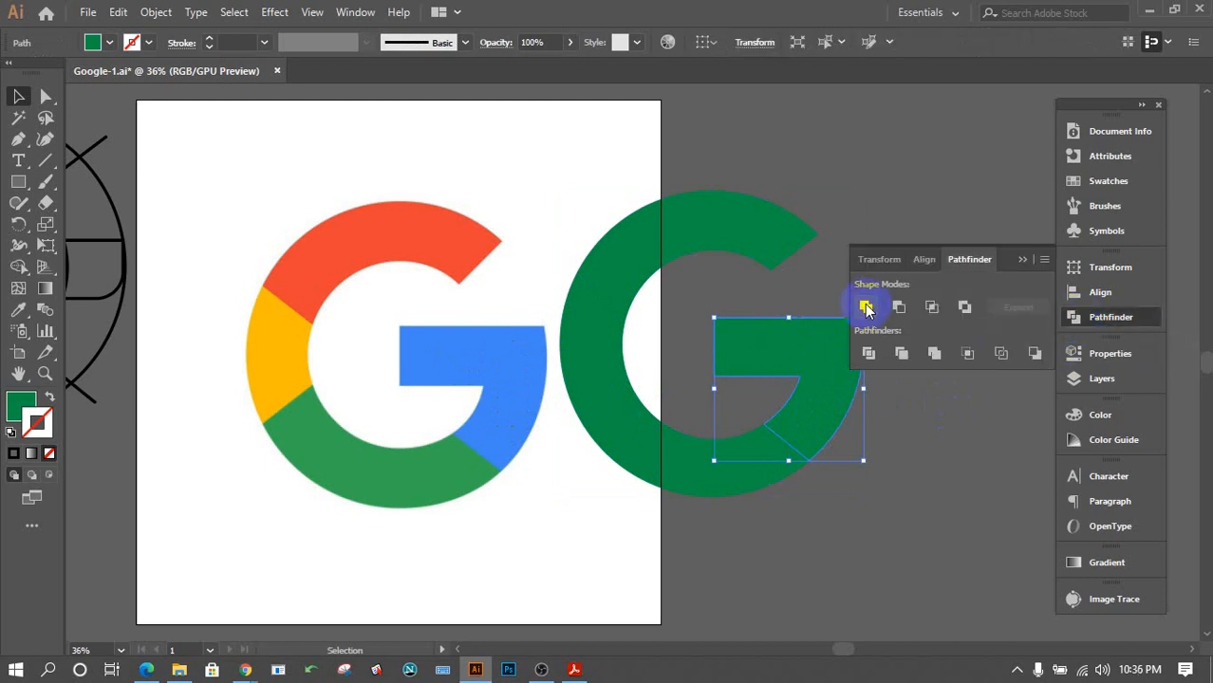
pyautogui.click(1022, 259)
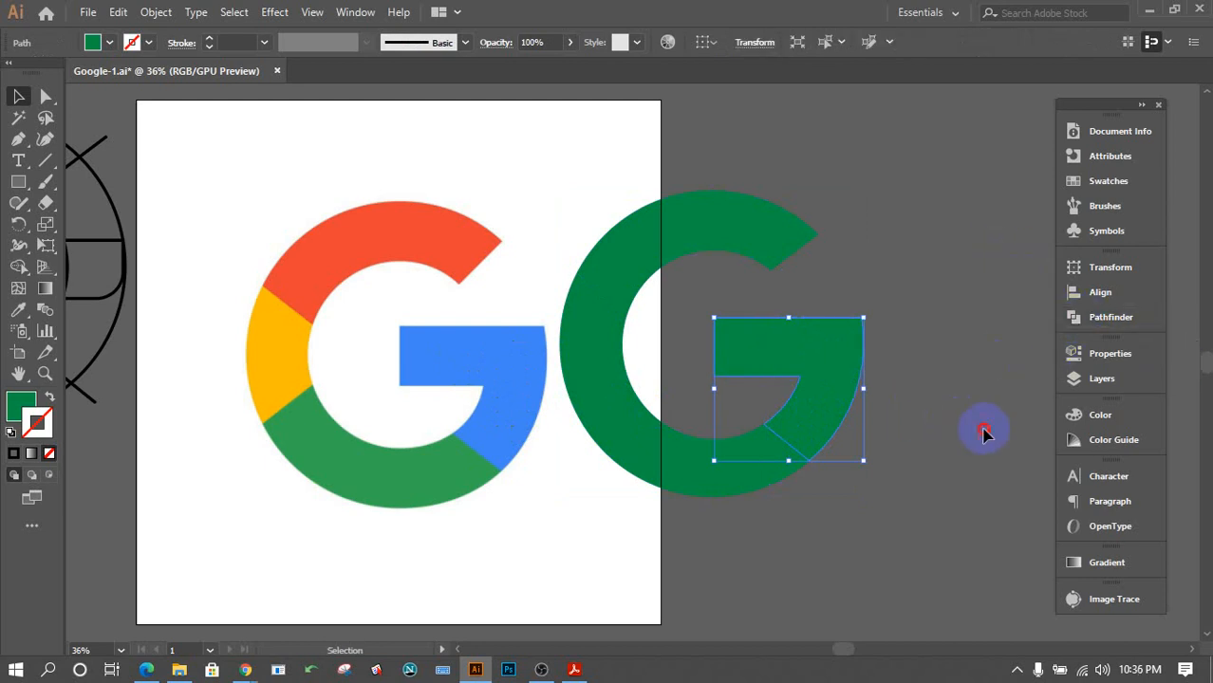
pyautogui.click(984, 433)
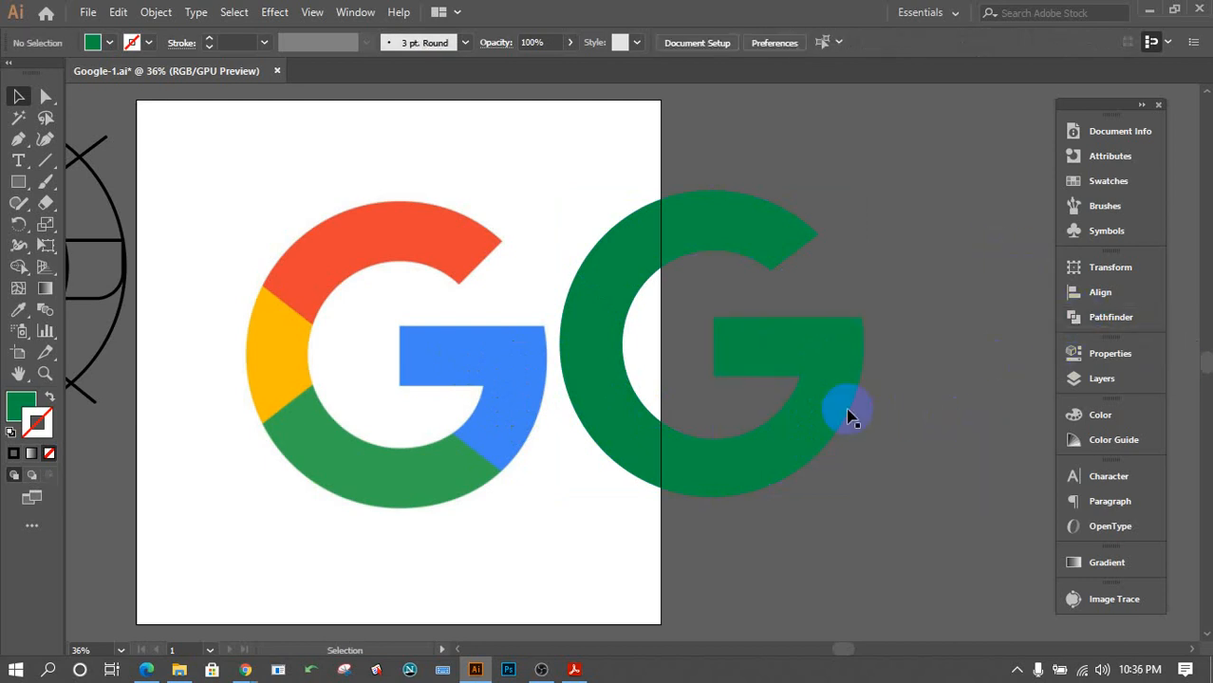
# Sample the reference logo's red and yellow with the Eyedropper and apply them to the new G's upper arc and left segment.
pyautogui.click(16, 315)
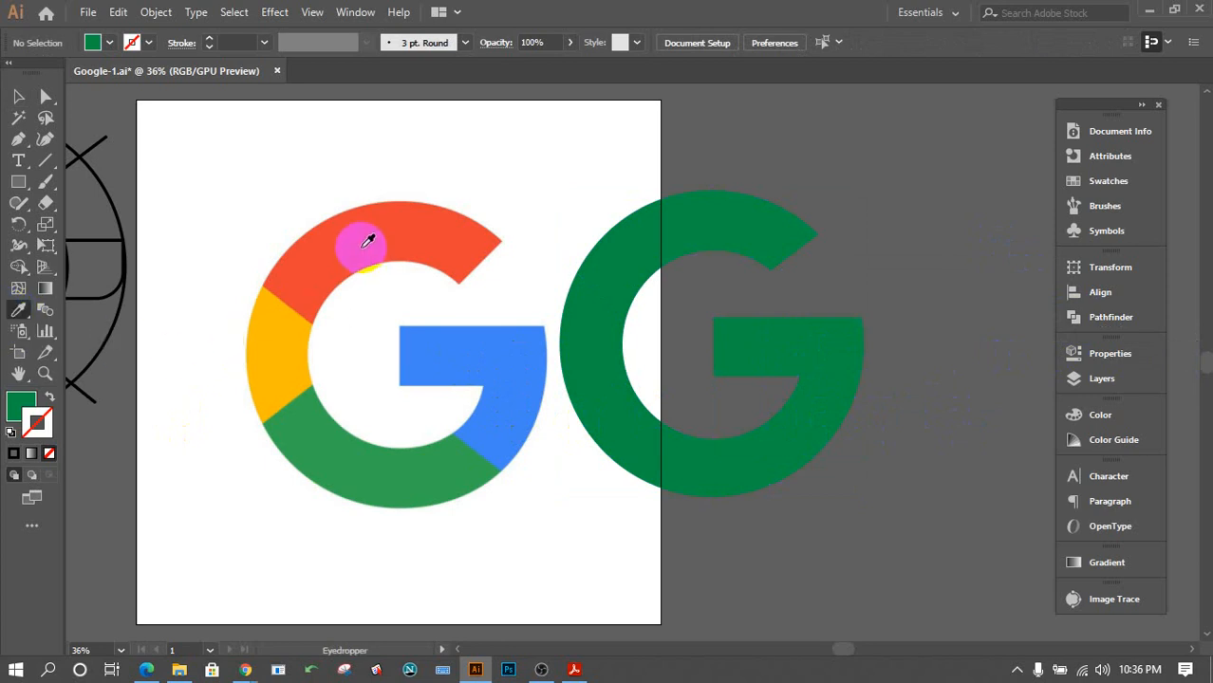
pyautogui.click(366, 244)
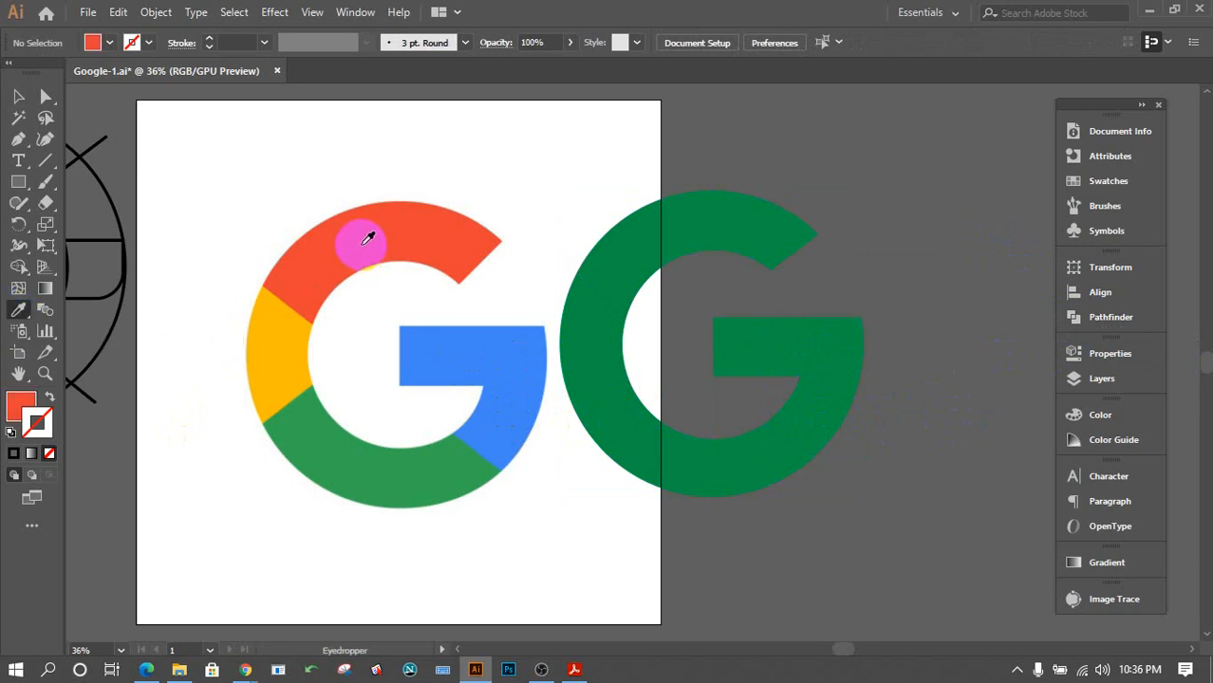
pyautogui.keyDown('alt'); pyautogui.click(722, 216); pyautogui.keyUp('alt')
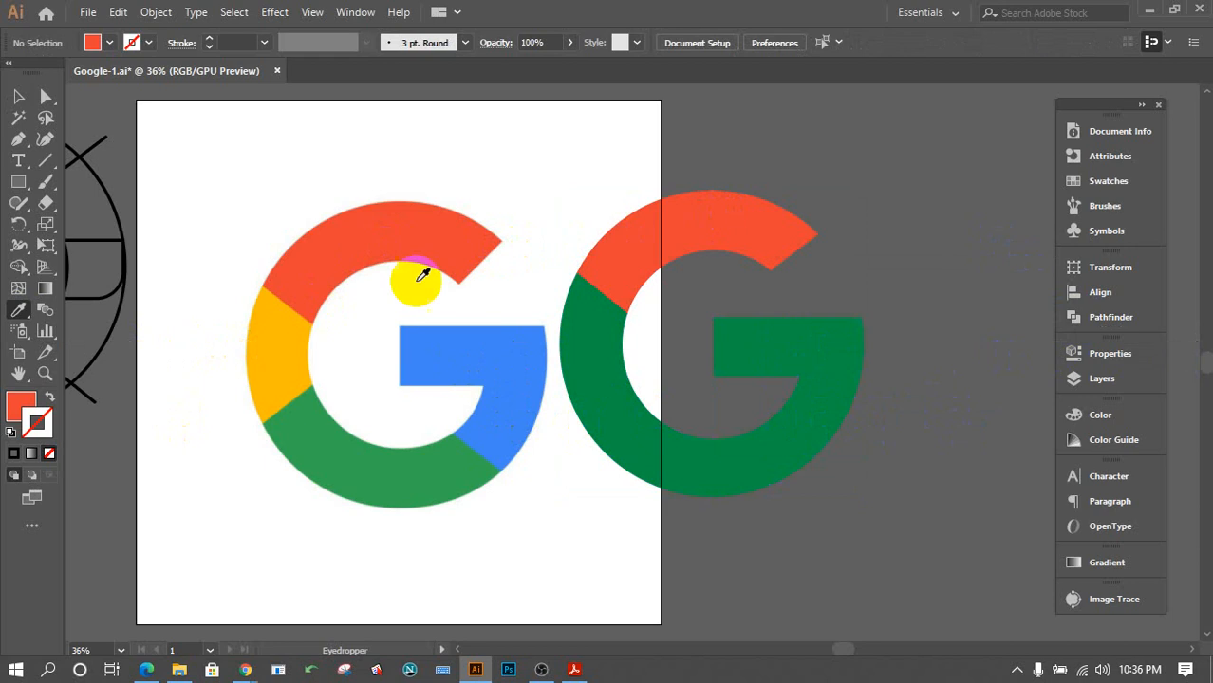
pyautogui.click(279, 343)
pyautogui.keyDown('alt'); pyautogui.click(580, 351); pyautogui.keyUp('alt')
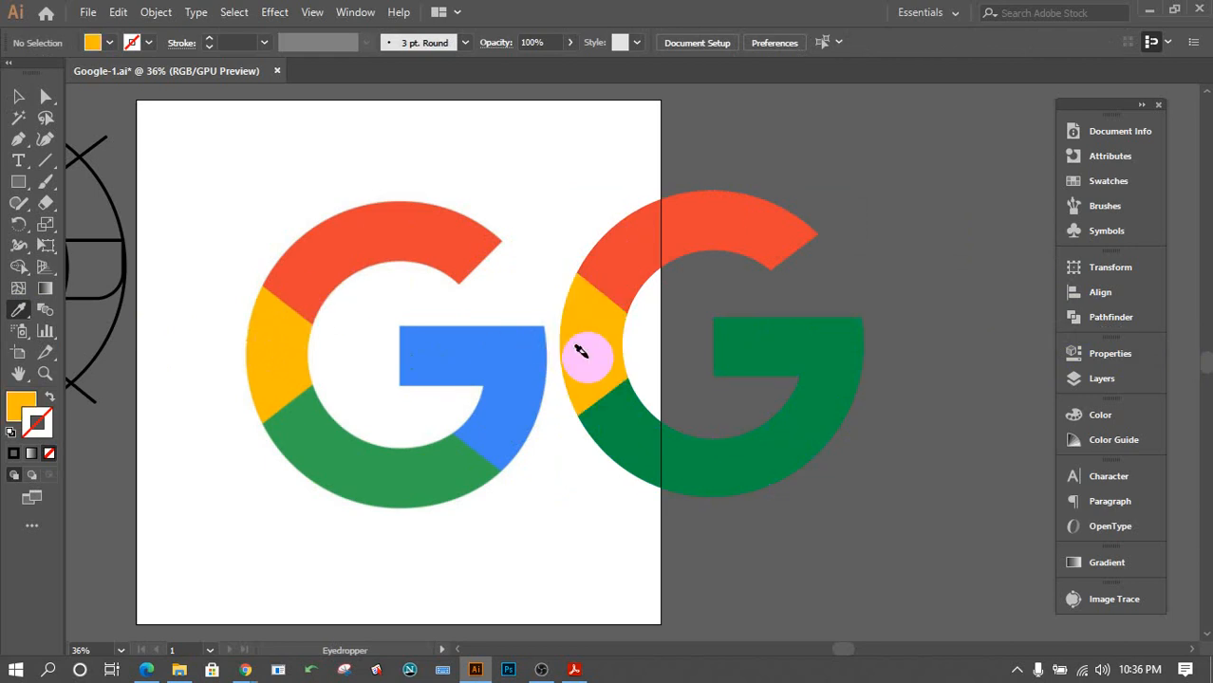
# Sample the reference logo's green and blue with the Eyedropper and apply them to the new G's lower arc and united bar shape.
pyautogui.click(346, 432)
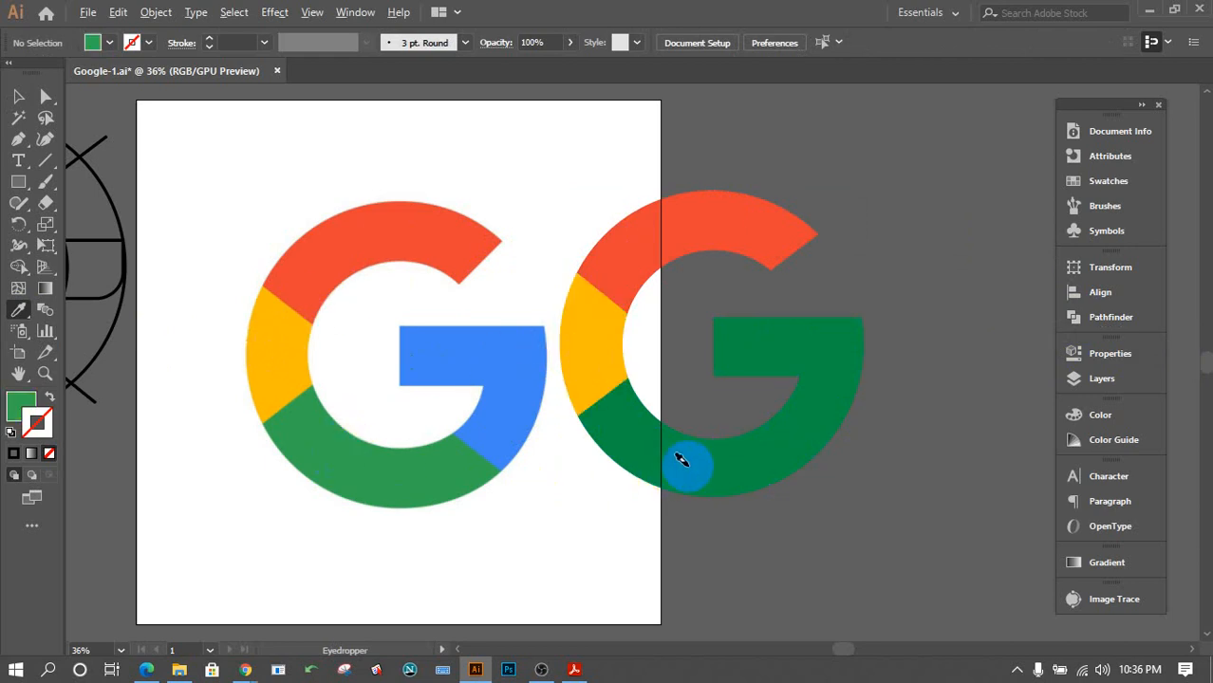
pyautogui.keyDown('alt'); pyautogui.click(681, 458); pyautogui.keyUp('alt')
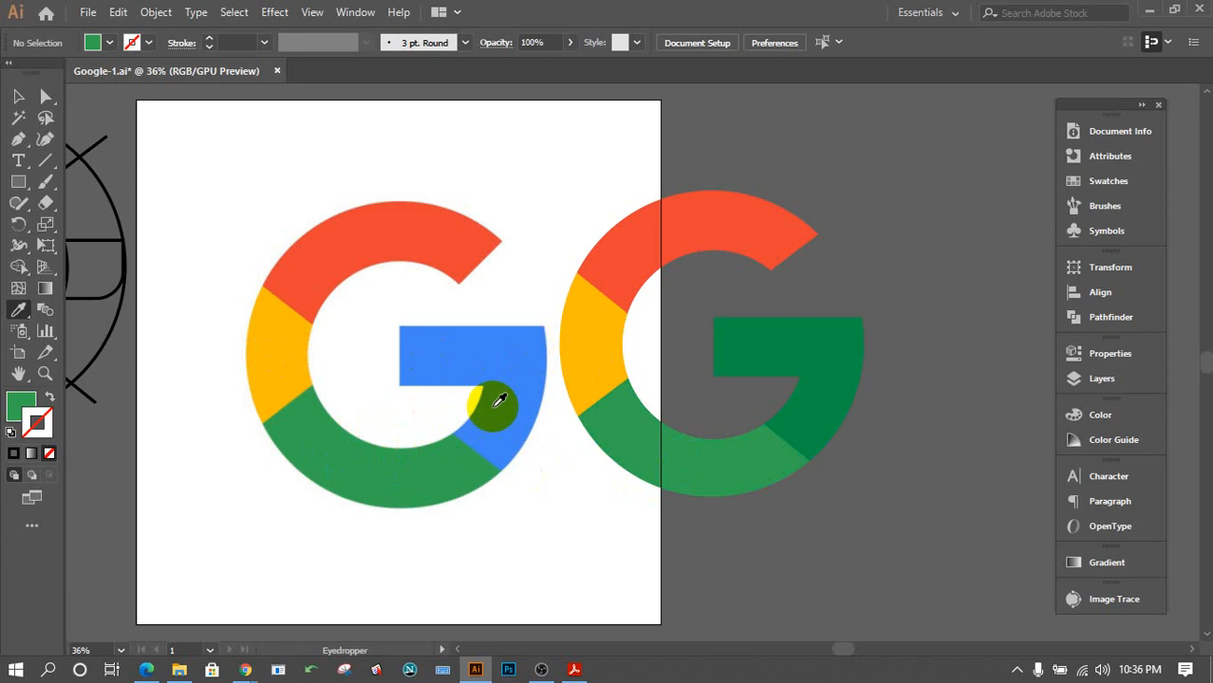
pyautogui.click(500, 400)
pyautogui.keyDown('alt'); pyautogui.click(826, 360); pyautogui.keyUp('alt')
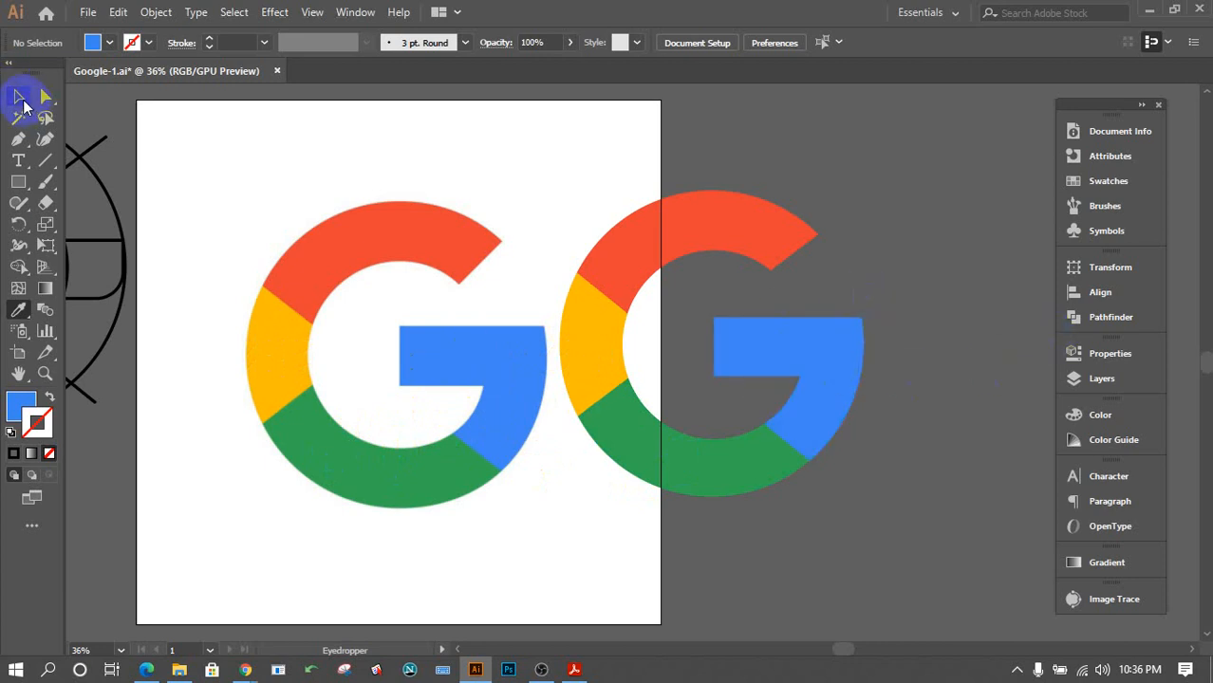
# Move all the pieces of the newly coloured G together off the artboard, to the right of the reference logo.
pyautogui.click(19, 97)
pyautogui.moveTo(896, 531); pyautogui.dragTo(575, 161)
pyautogui.moveTo(626, 422); pyautogui.dragTo(759, 446)
pyautogui.click(806, 606)
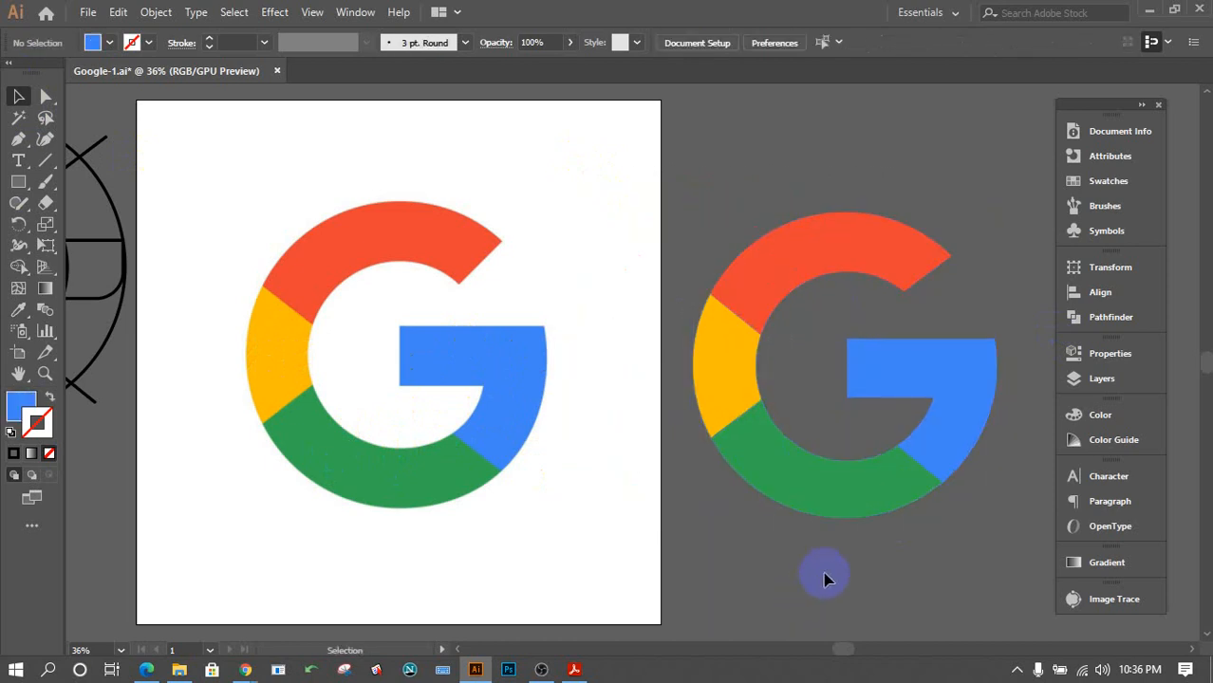
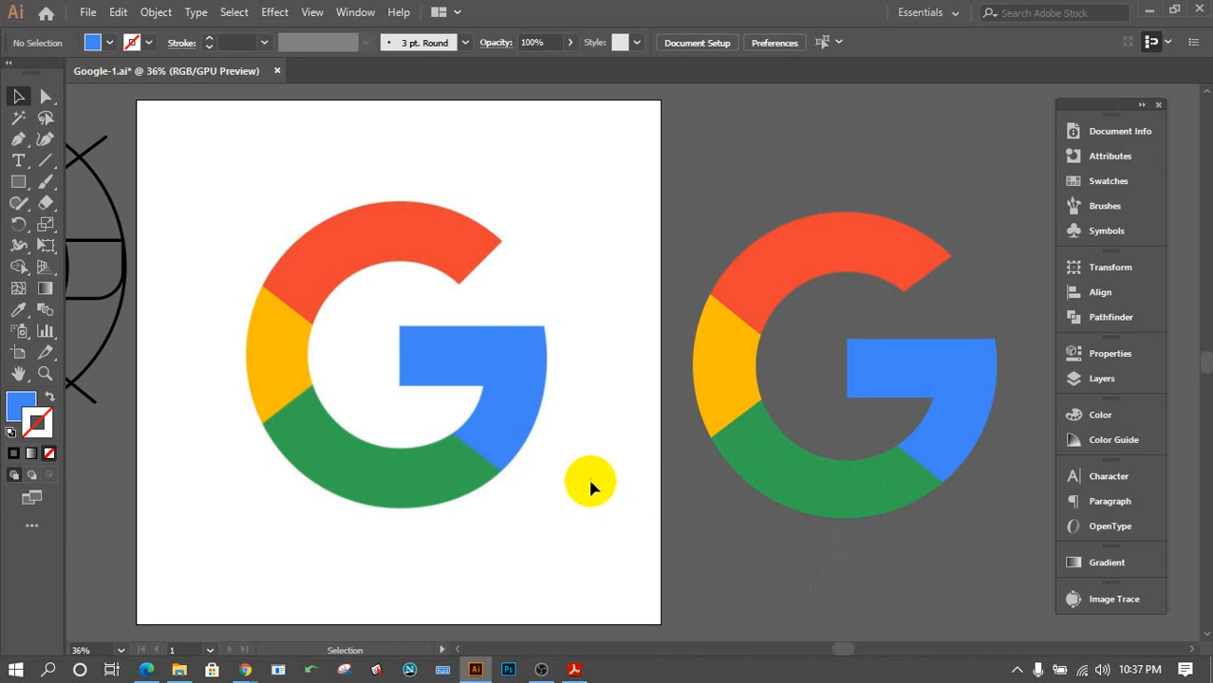
# Delete the linked reference image from the artboard and shift the black construction outlines slightly down and further left of the artboard.
pyautogui.click(459, 649)
pyautogui.click(459, 650)
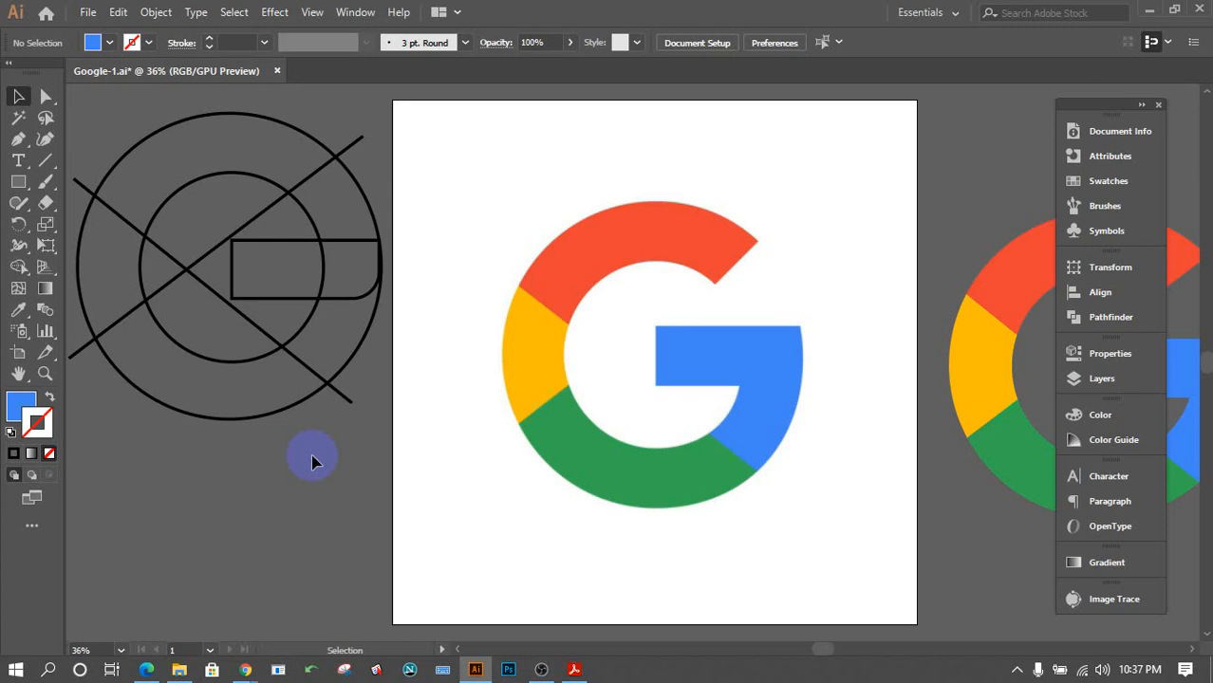
pyautogui.hotkey('ctrl', '-')
pyautogui.hotkey('ctrl', '-')
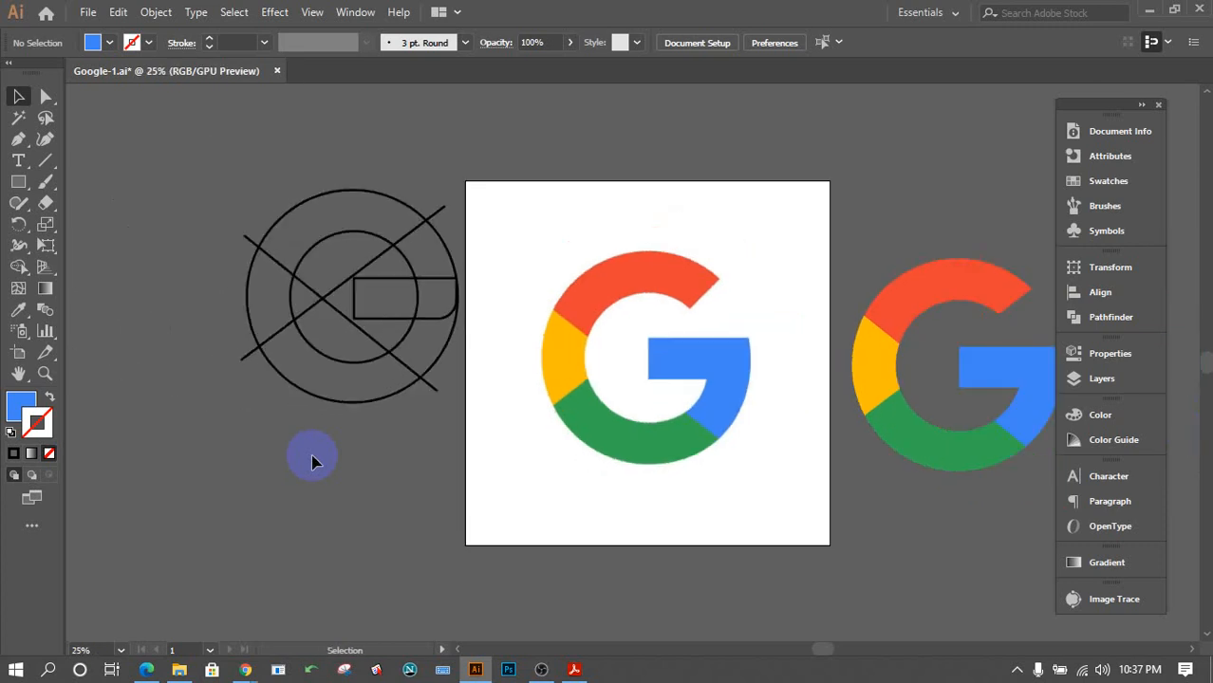
pyautogui.click(590, 384)
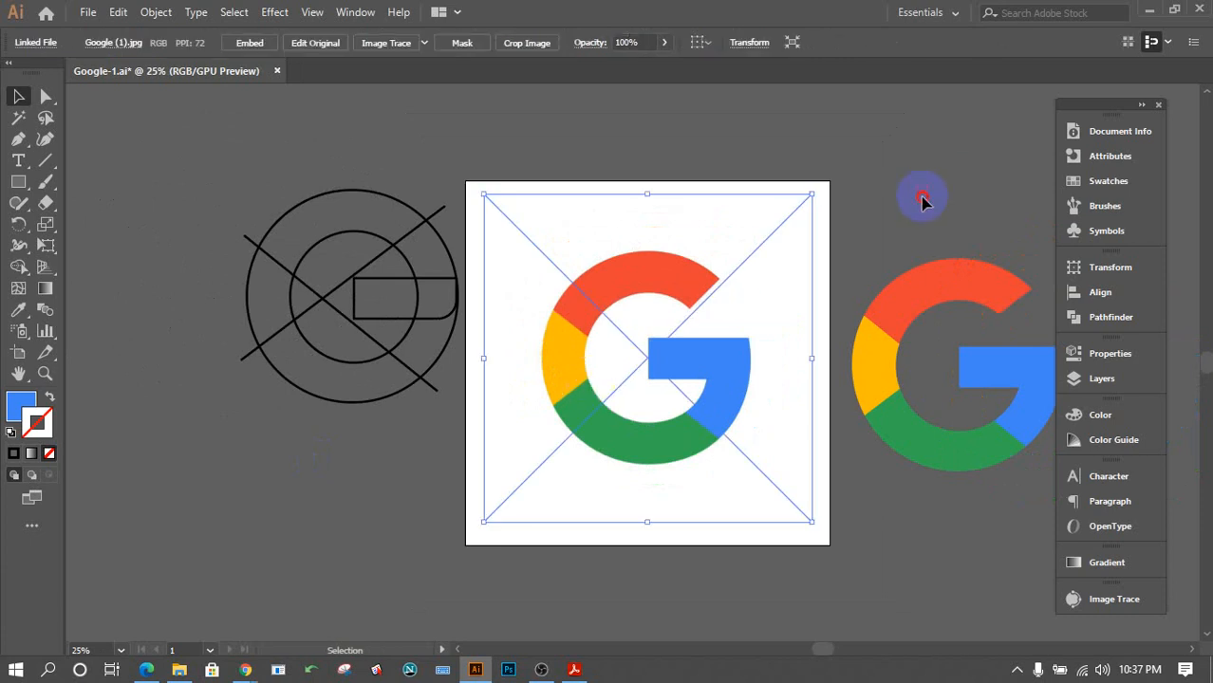
pyautogui.click(676, 278)
pyautogui.press('Delete')
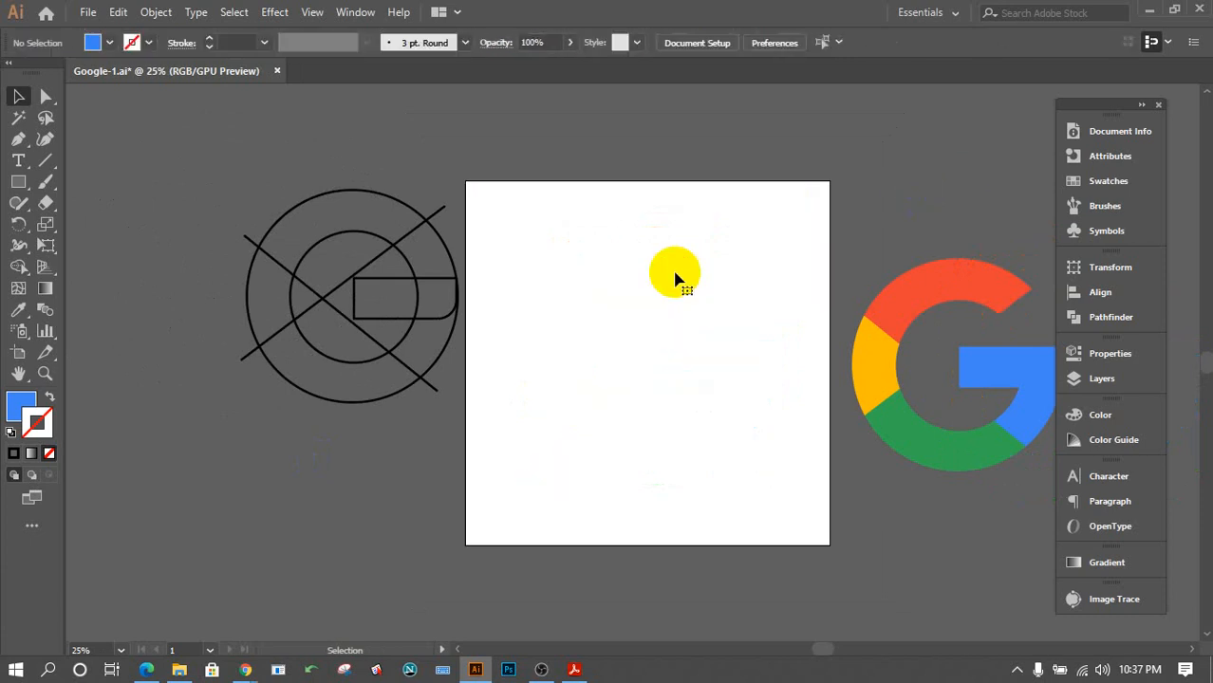
pyautogui.moveTo(320, 290); pyautogui.dragTo(292, 351)
pyautogui.moveTo(499, 411); pyautogui.dragTo(655, 425)
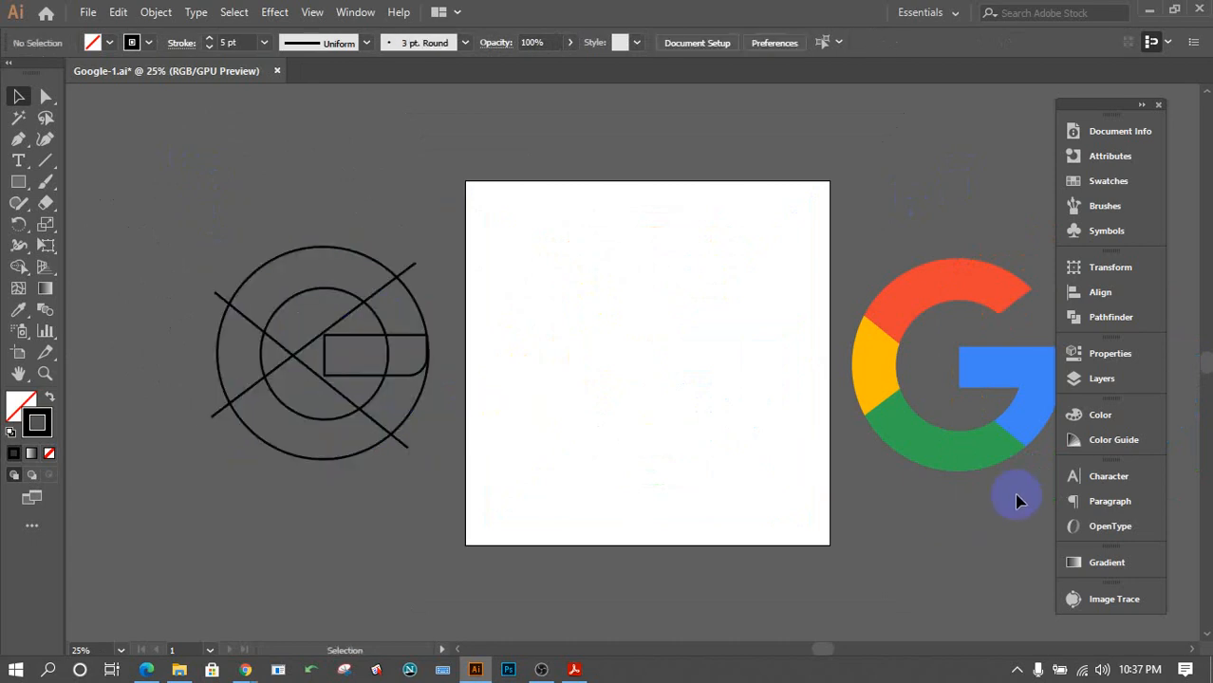
# Group all the coloured G pieces and move the group onto the middle of the artboard.
pyautogui.click(1191, 650)
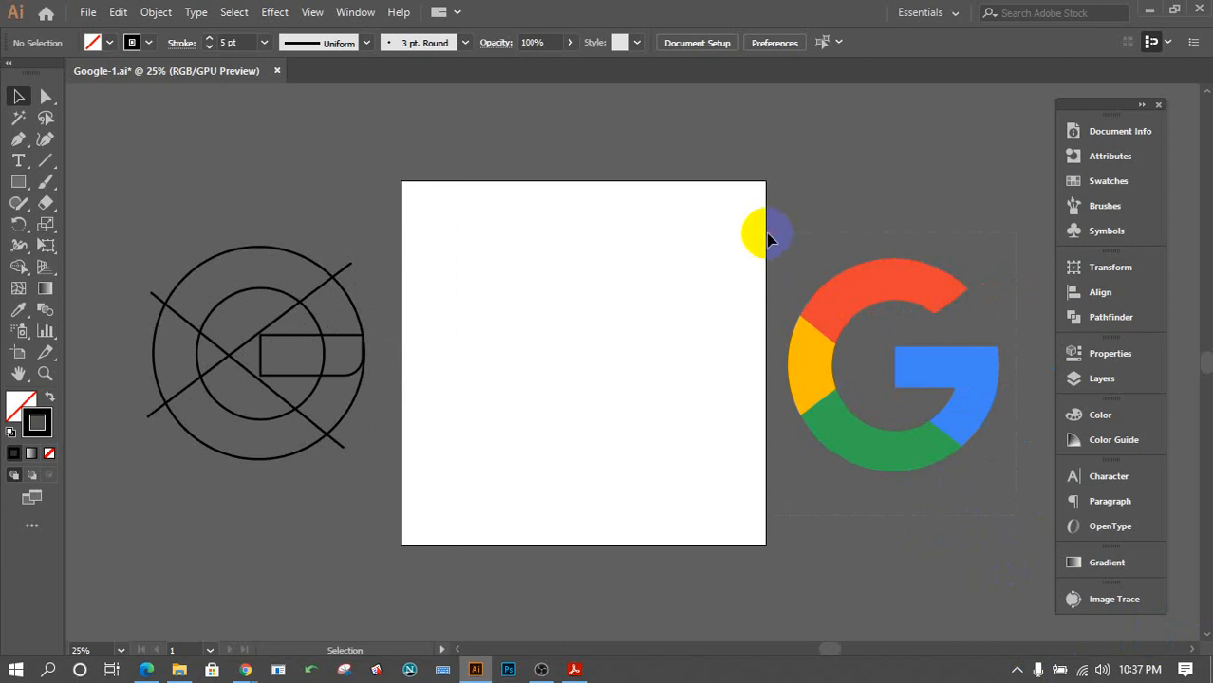
pyautogui.moveTo(766, 231); pyautogui.dragTo(820, 275)
pyautogui.rightClick(833, 300)
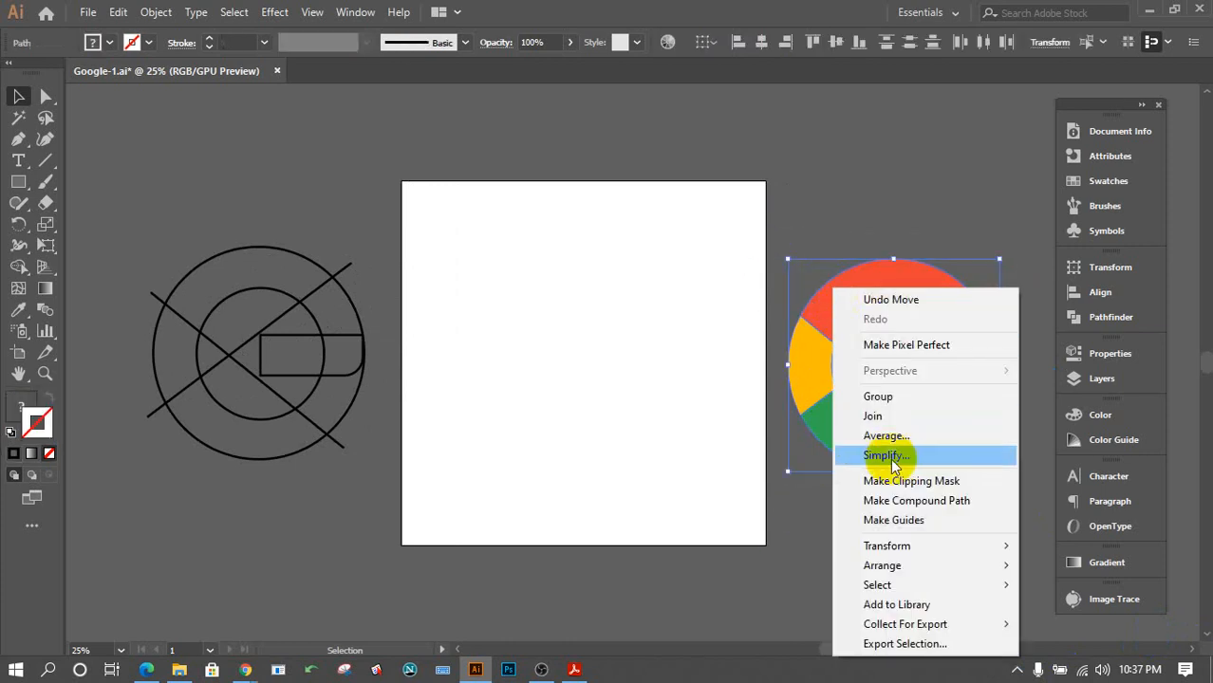
pyautogui.click(913, 397)
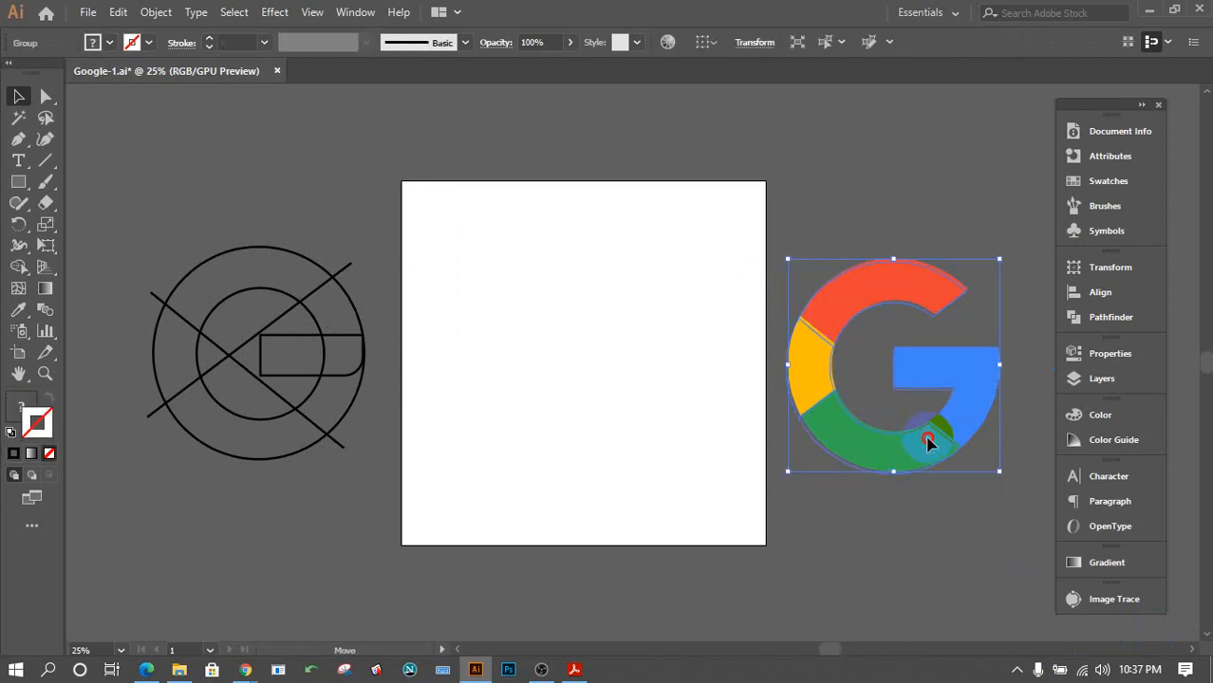
pyautogui.moveTo(929, 437); pyautogui.dragTo(621, 446)
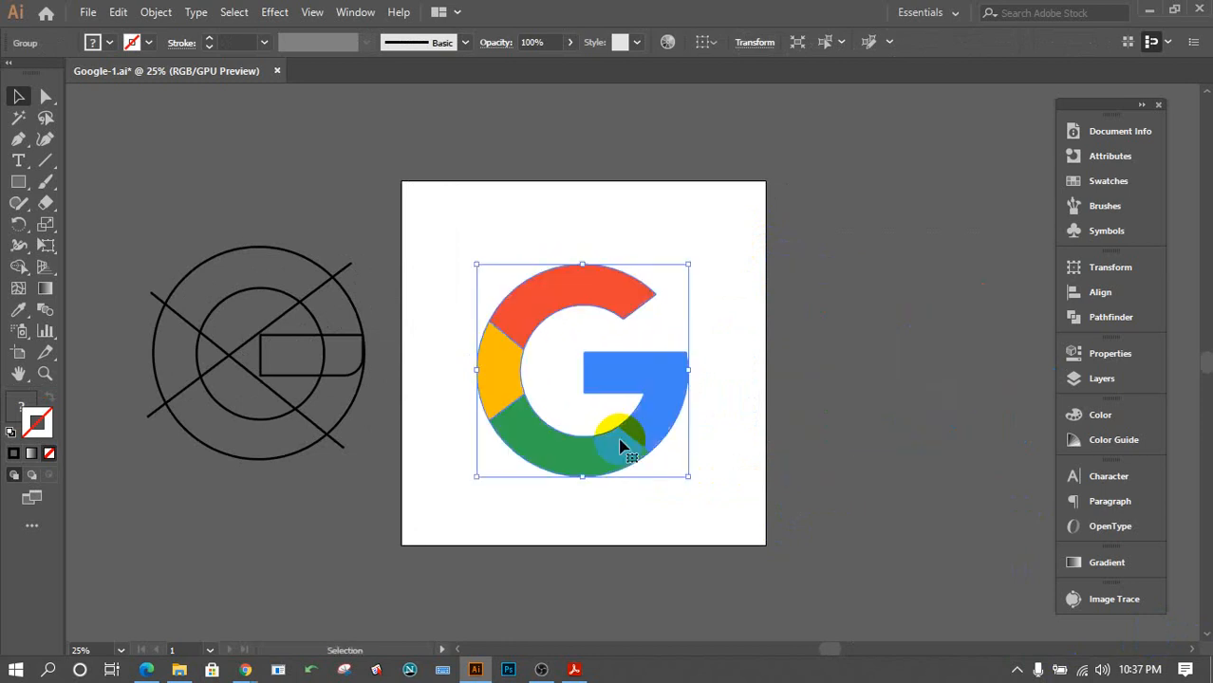
pyautogui.click(989, 433)
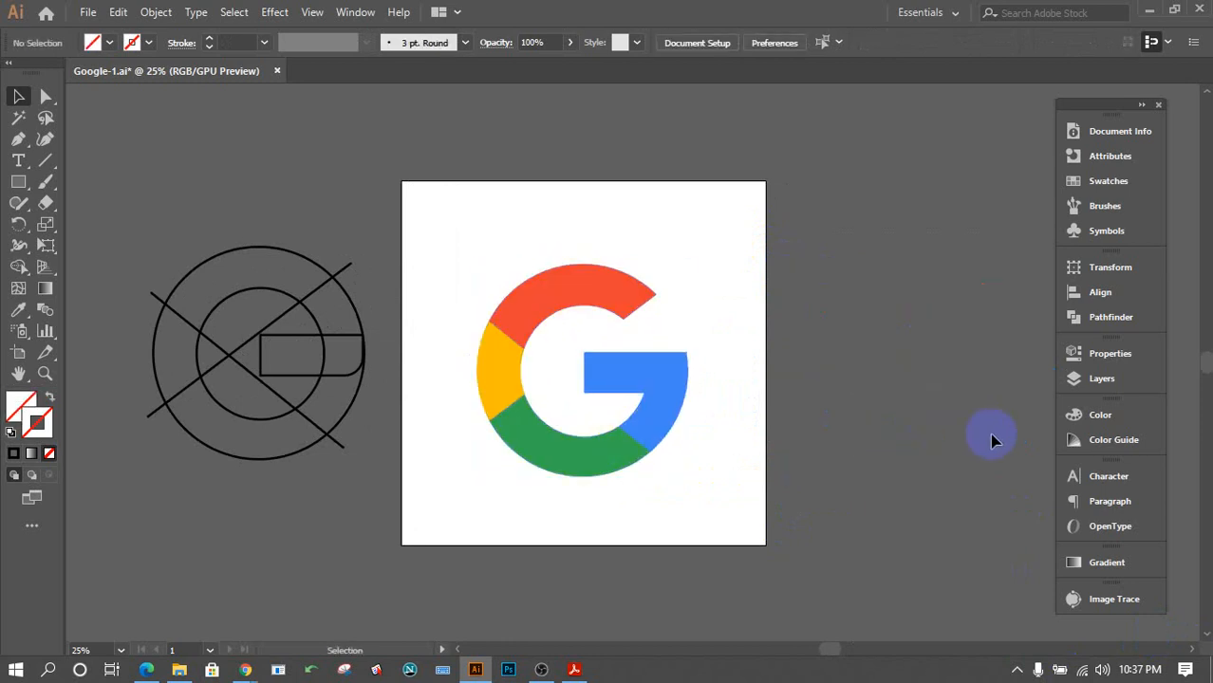
# Save the changes to the current Illustrator document.
pyautogui.click(87, 11)
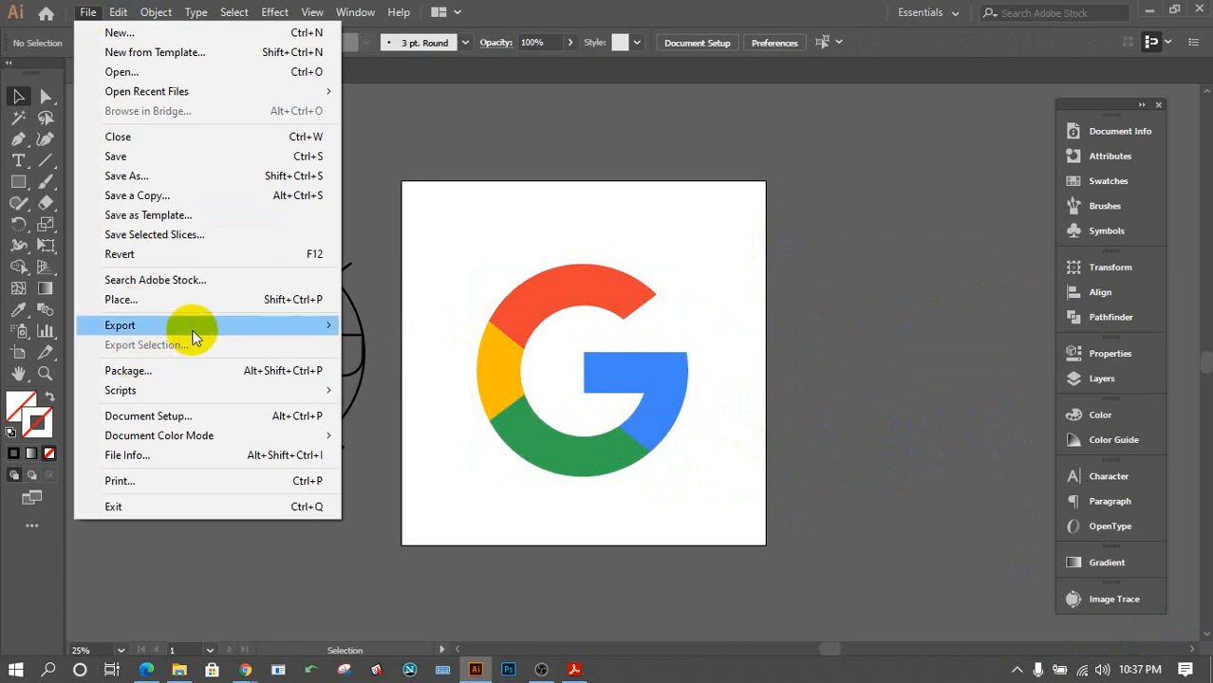
pyautogui.moveTo(230, 327)
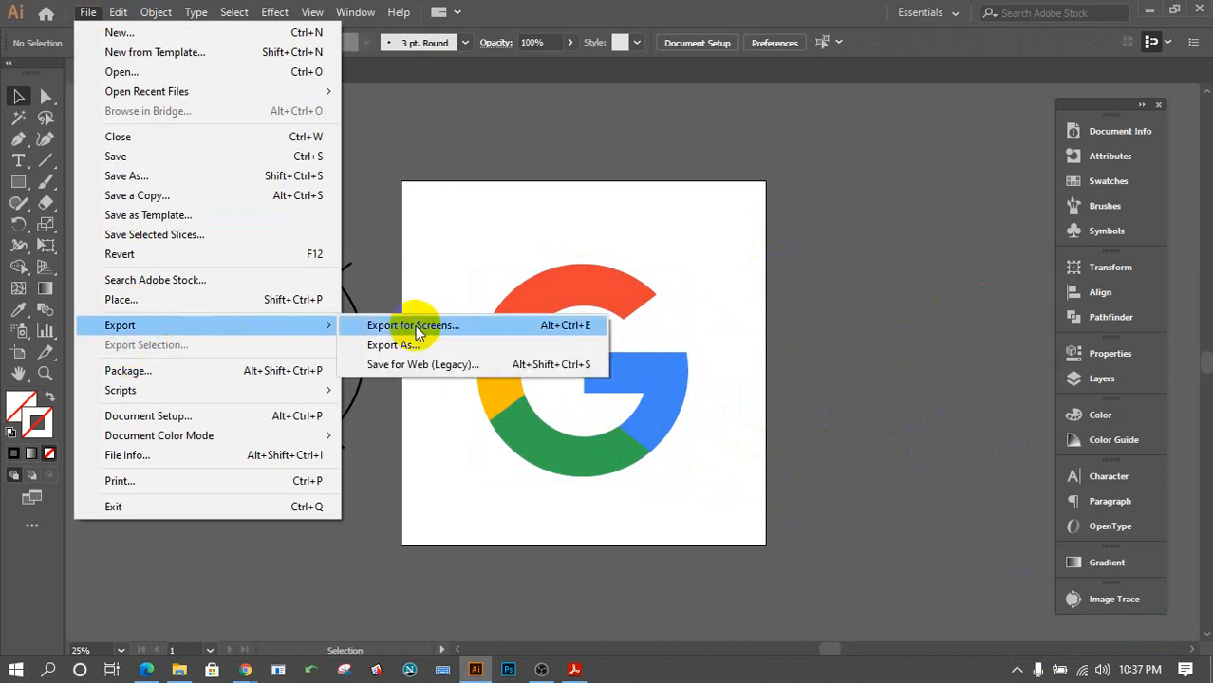
pyautogui.click(202, 156)
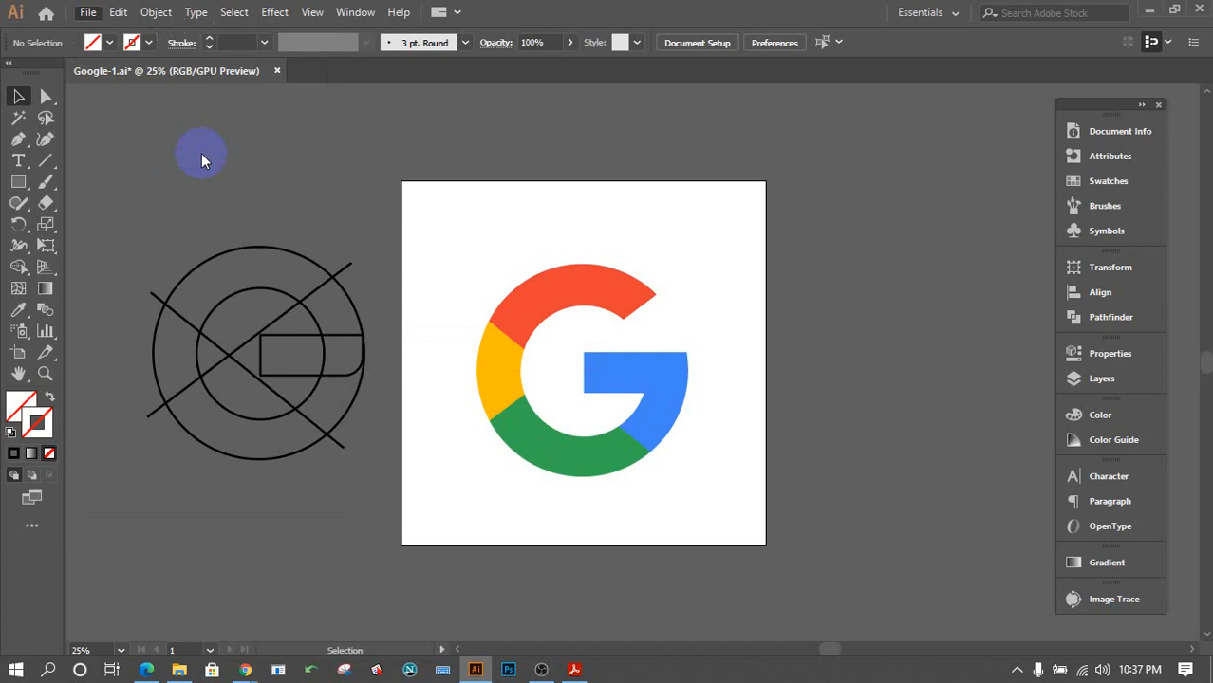
# Save the logo as Google-1.eps in Illustrator EPS format in the Google-1 folder, accepting the default Illustrator CC EPS options.
pyautogui.click(87, 13)
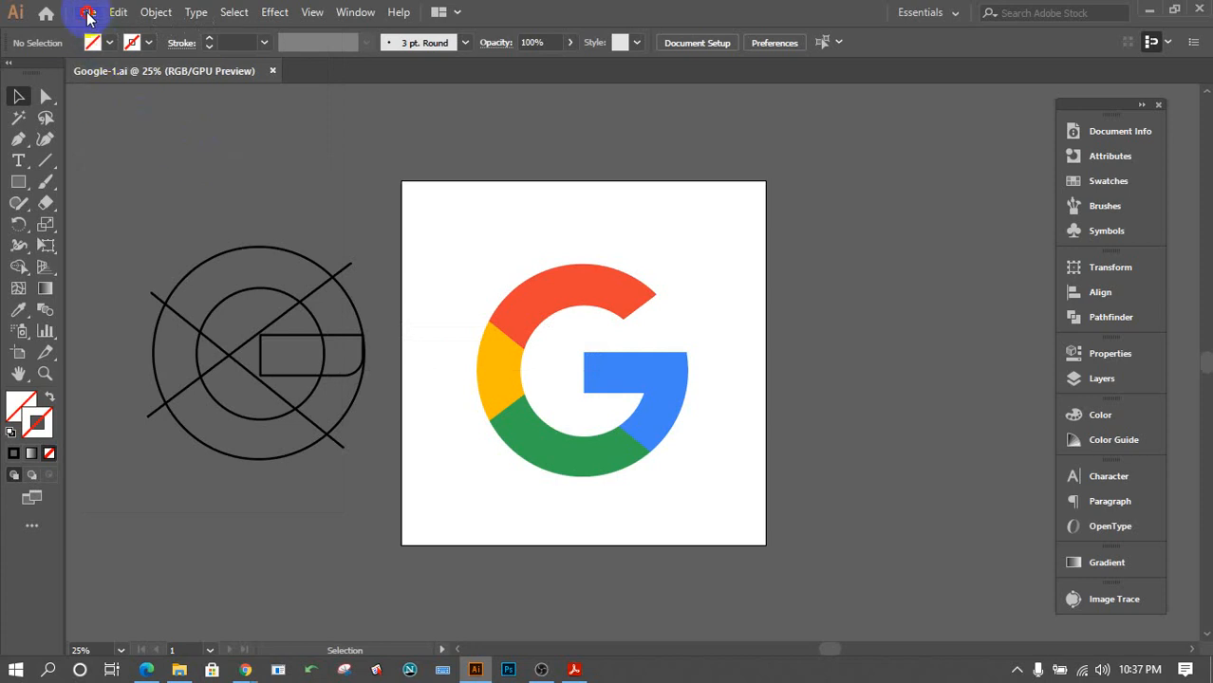
pyautogui.click(171, 180)
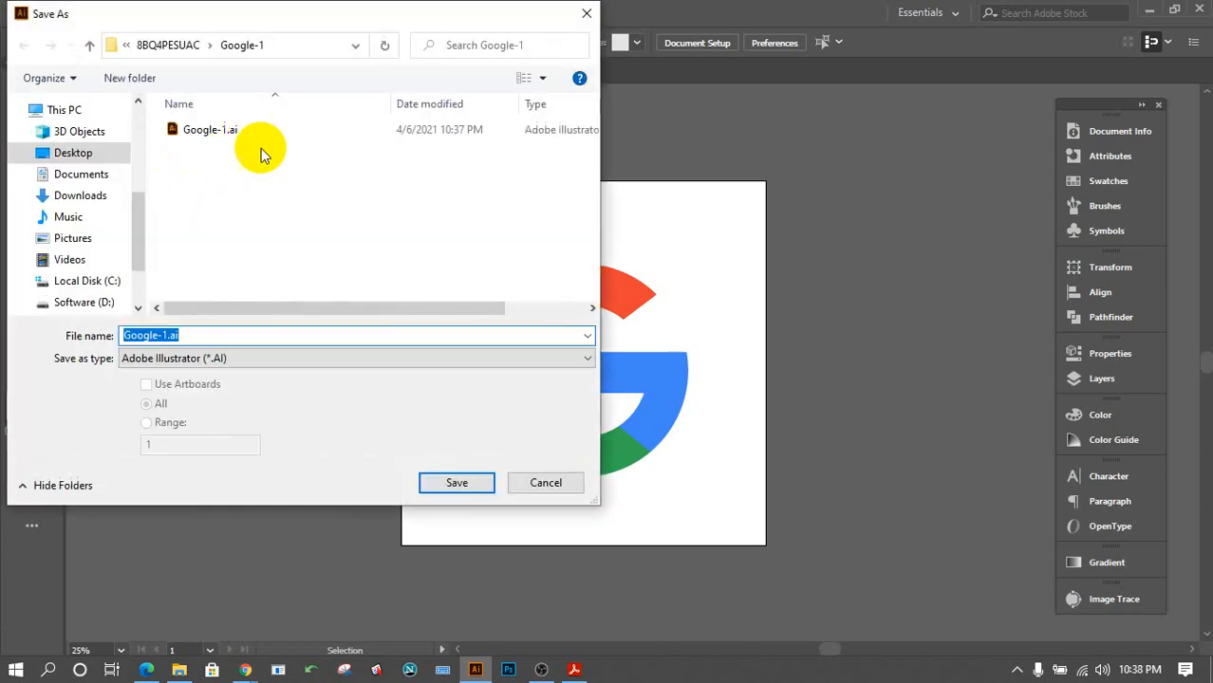
pyautogui.click(203, 358)
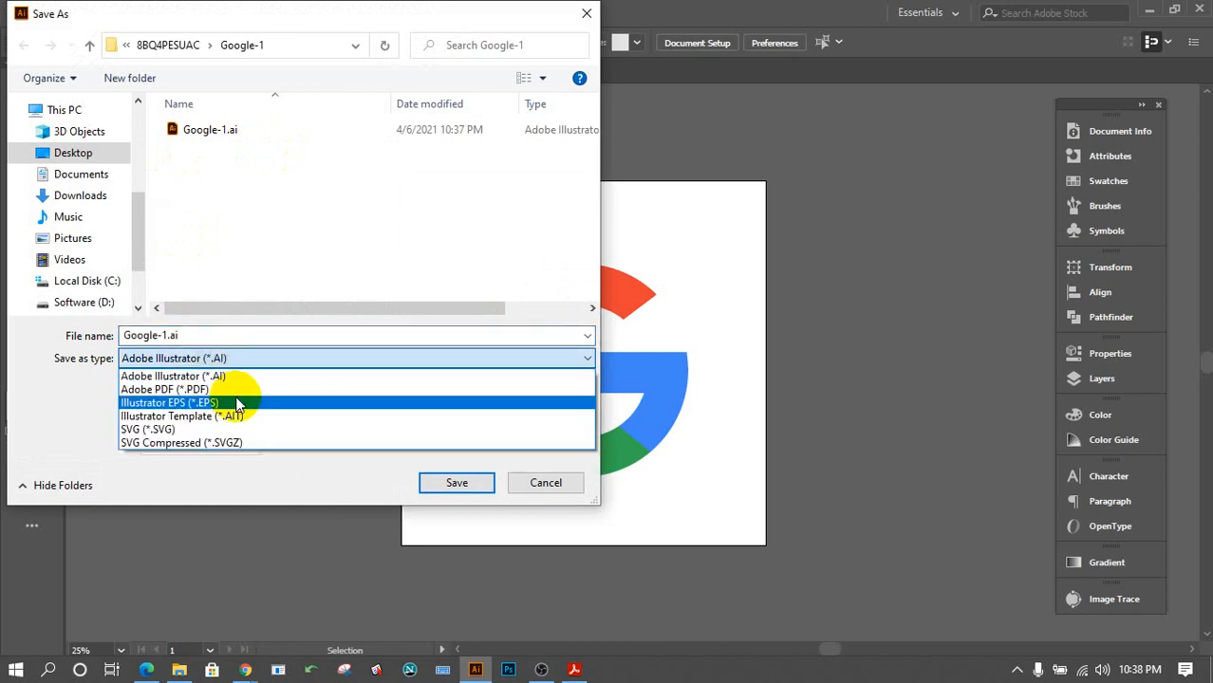
pyautogui.click(236, 400)
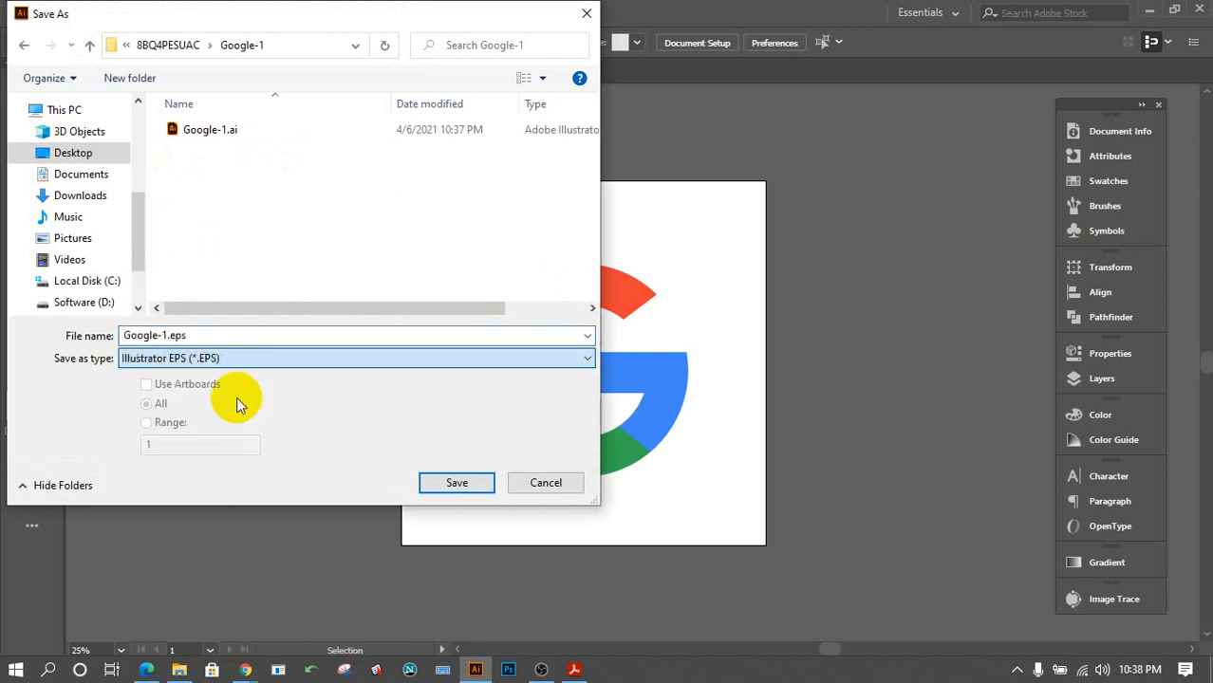
pyautogui.click(458, 484)
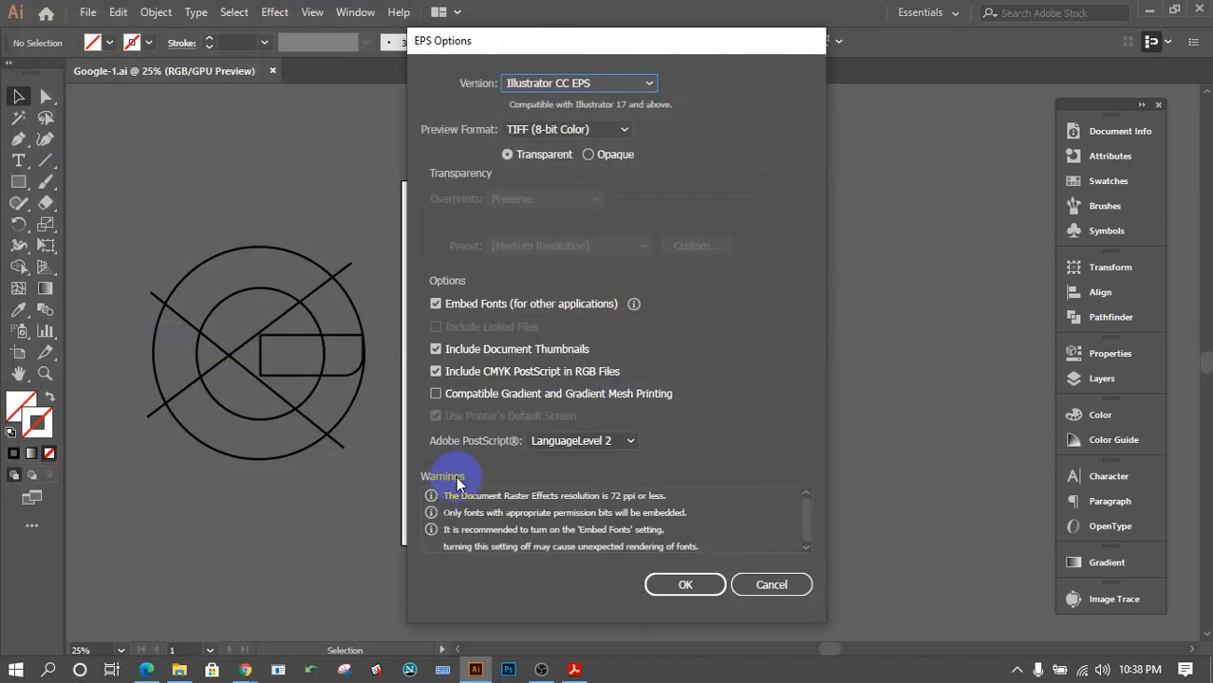
pyautogui.click(692, 585)
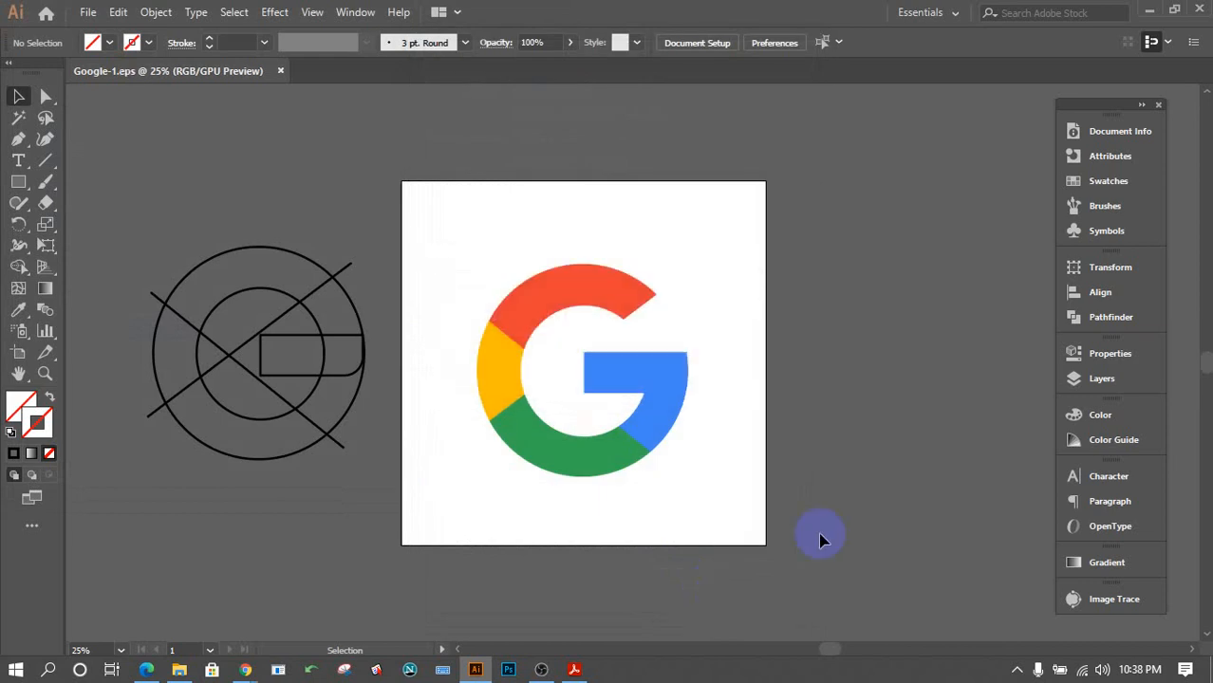
# Save the logo as Google-1.pdf in Adobe PDF format in the Google-1 folder, using the Illustrator Default preset.
pyautogui.click(88, 13)
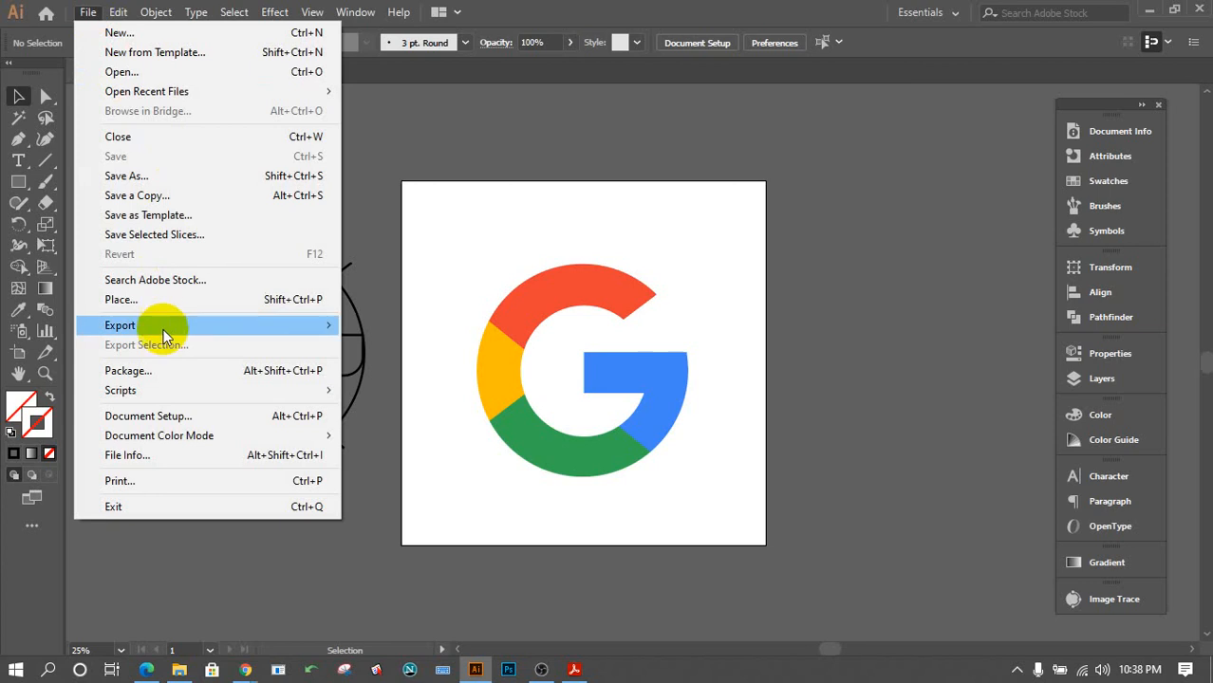
pyautogui.moveTo(164, 330)
pyautogui.click(235, 176)
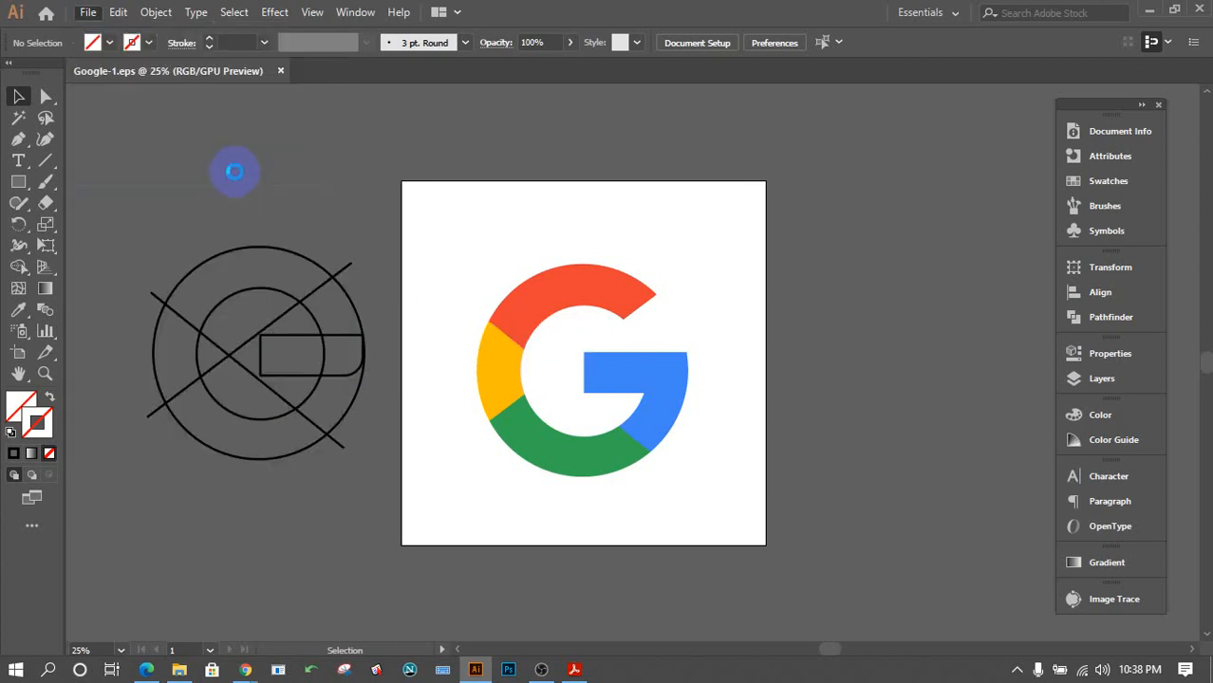
pyautogui.click(216, 360)
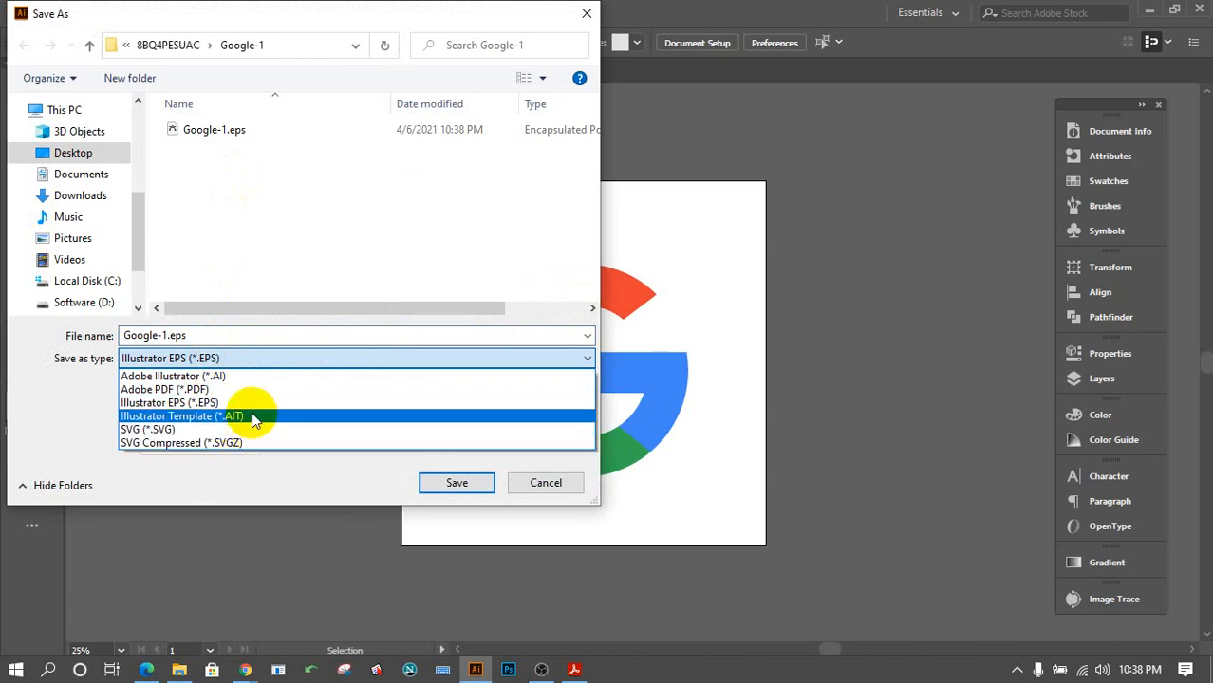
pyautogui.click(244, 390)
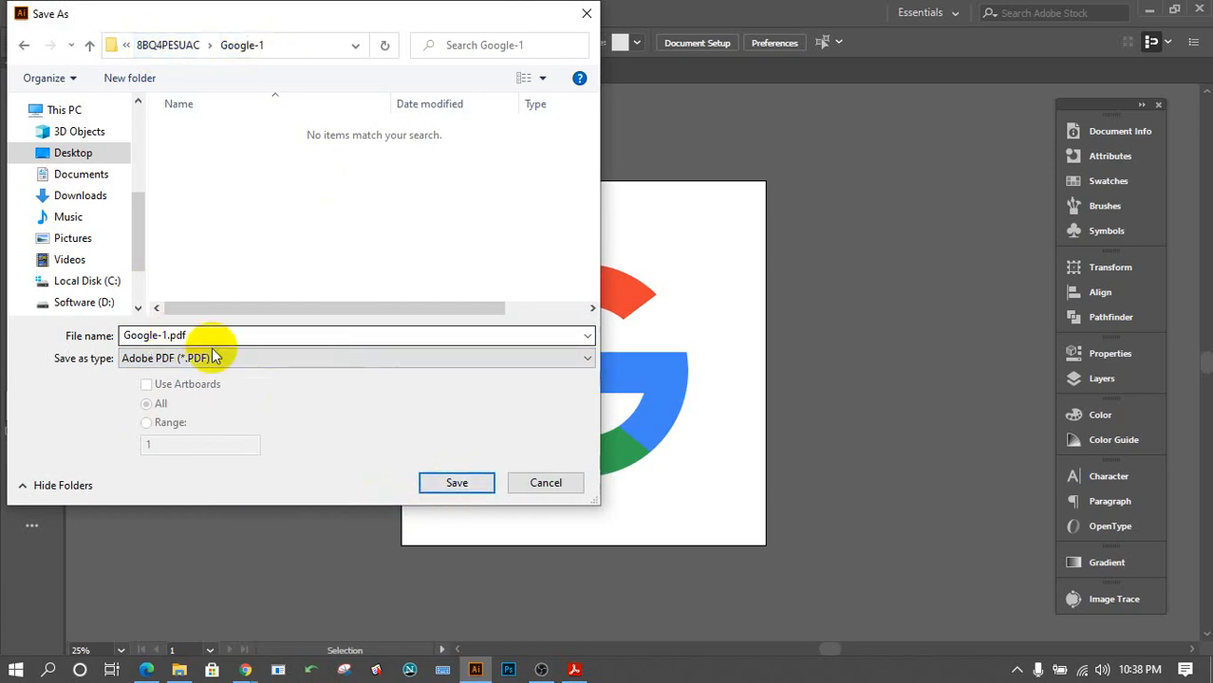
pyautogui.click(469, 484)
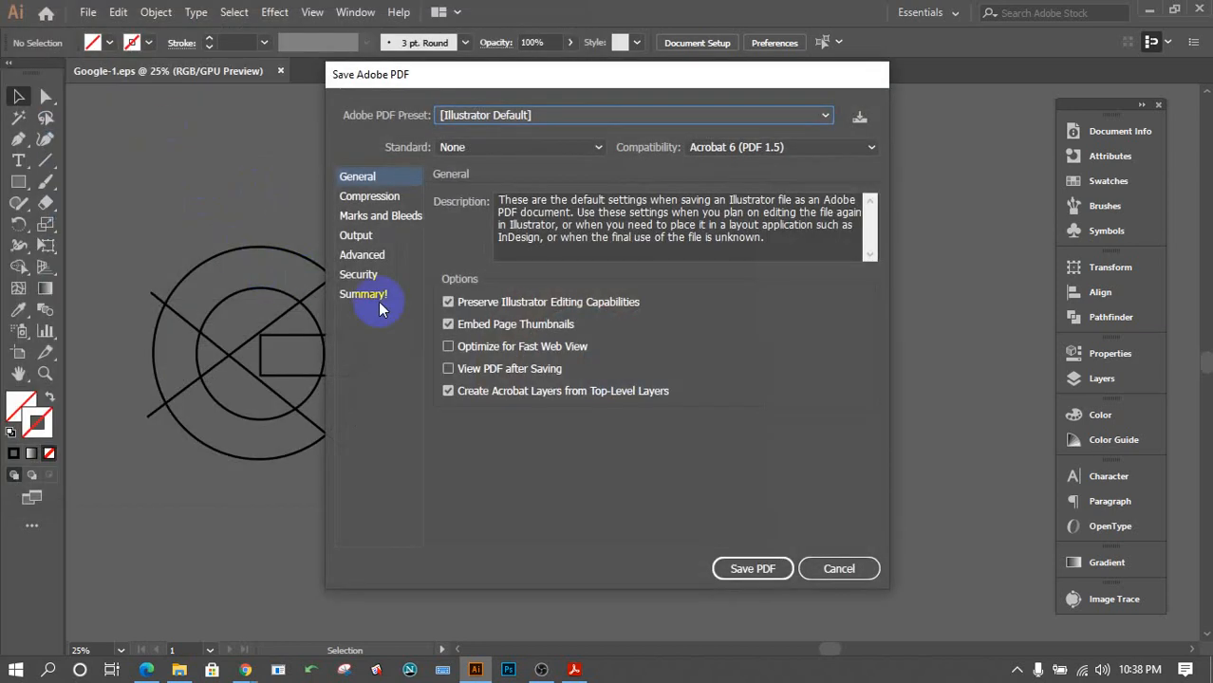
pyautogui.click(748, 571)
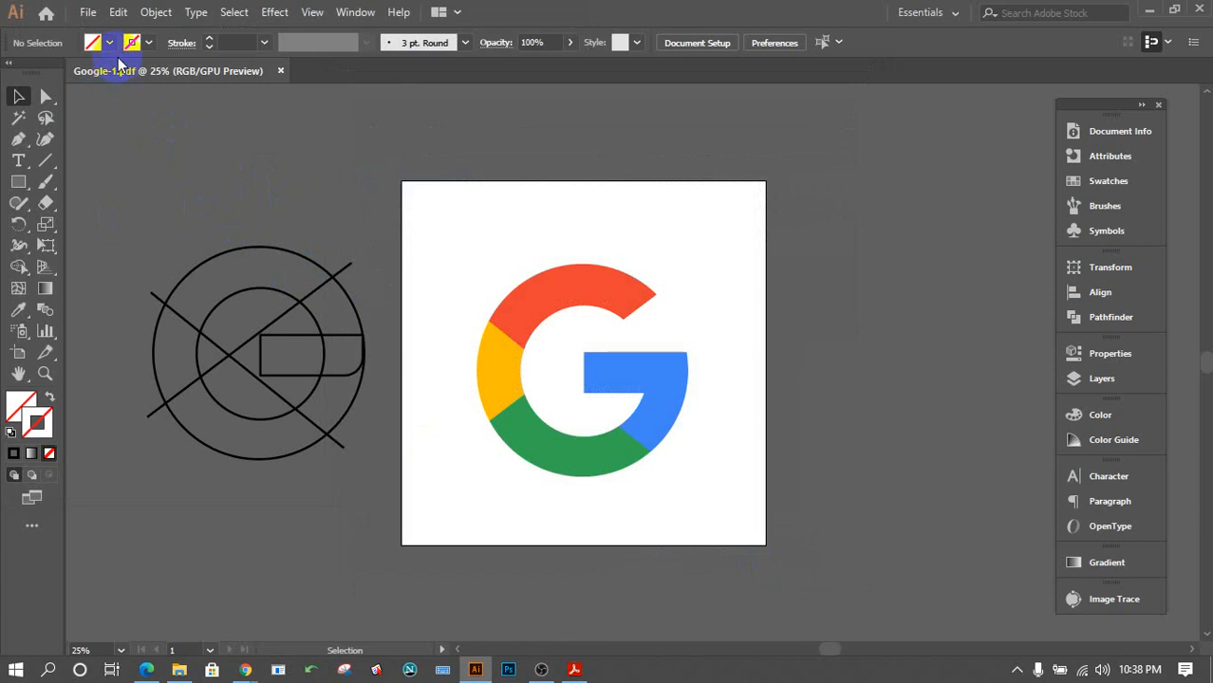
# Set up a Save for Web (Legacy) export of the logo as JPEG at 100% quality and check the preview.
pyautogui.click(91, 12)
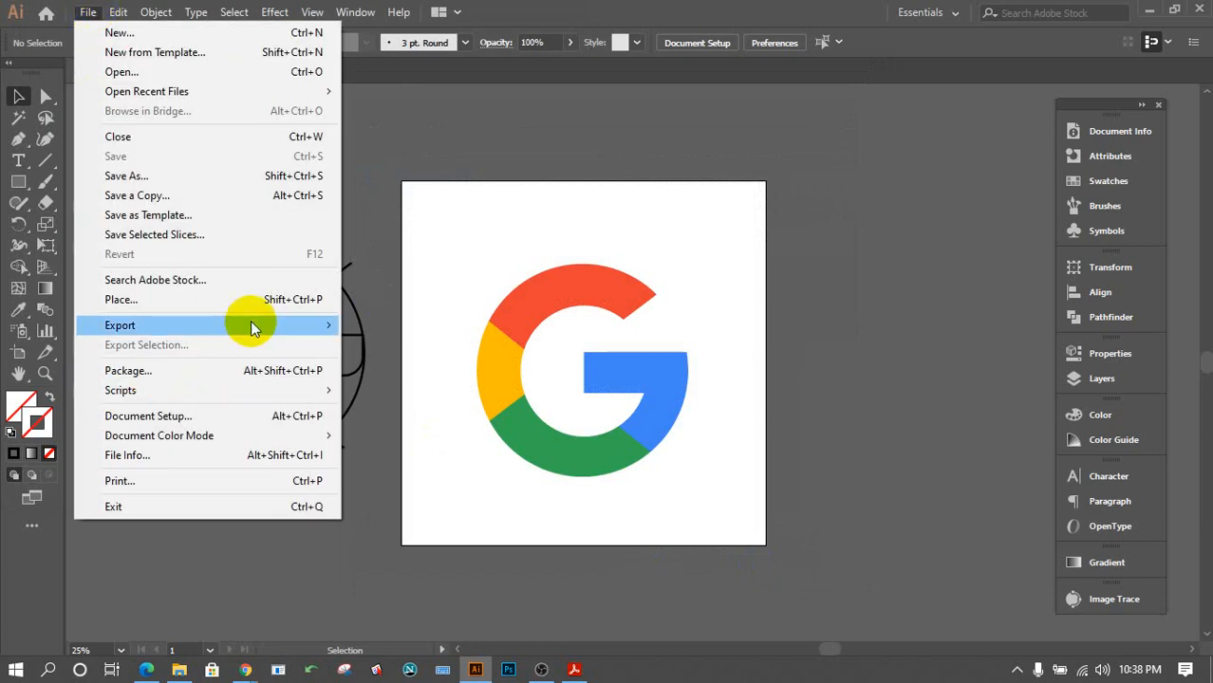
pyautogui.moveTo(302, 333)
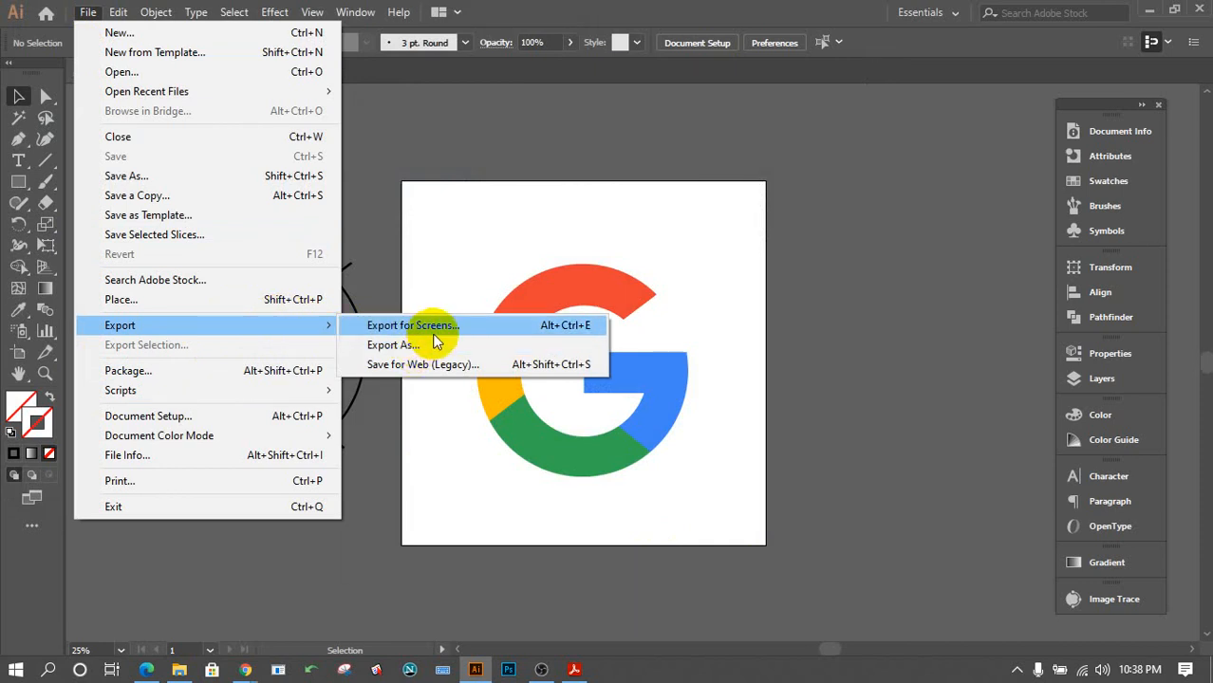
pyautogui.click(455, 366)
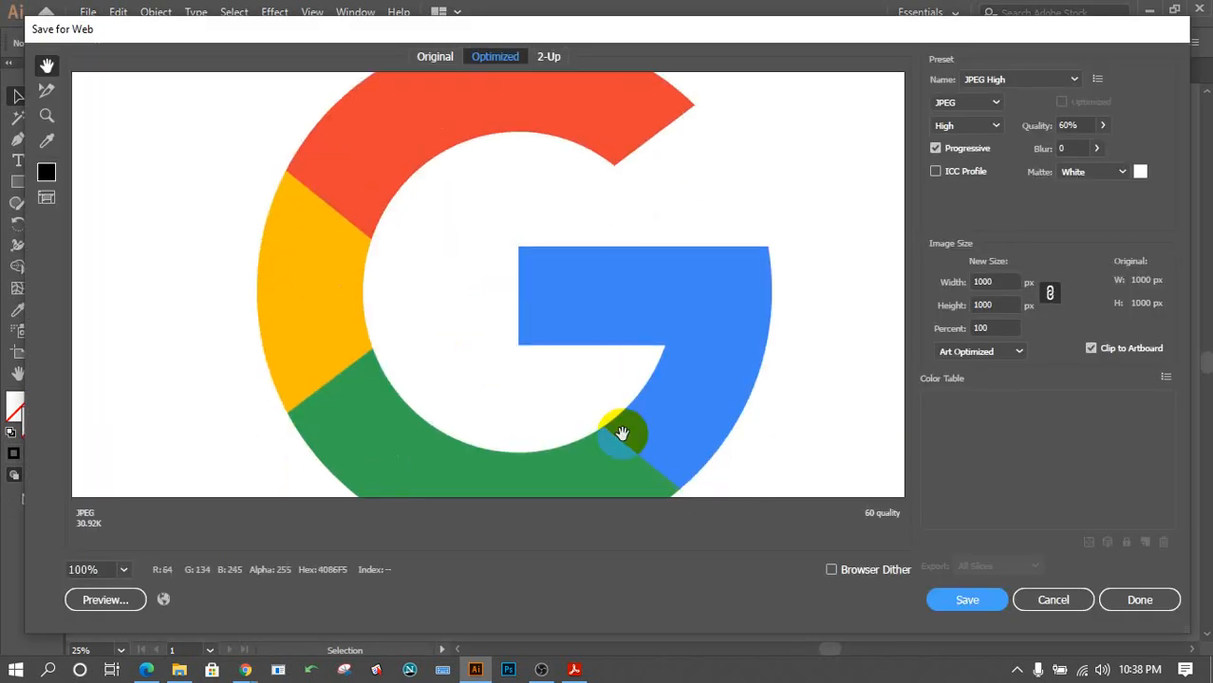
pyautogui.moveTo(622, 434); pyautogui.dragTo(460, 206)
pyautogui.click(1008, 82)
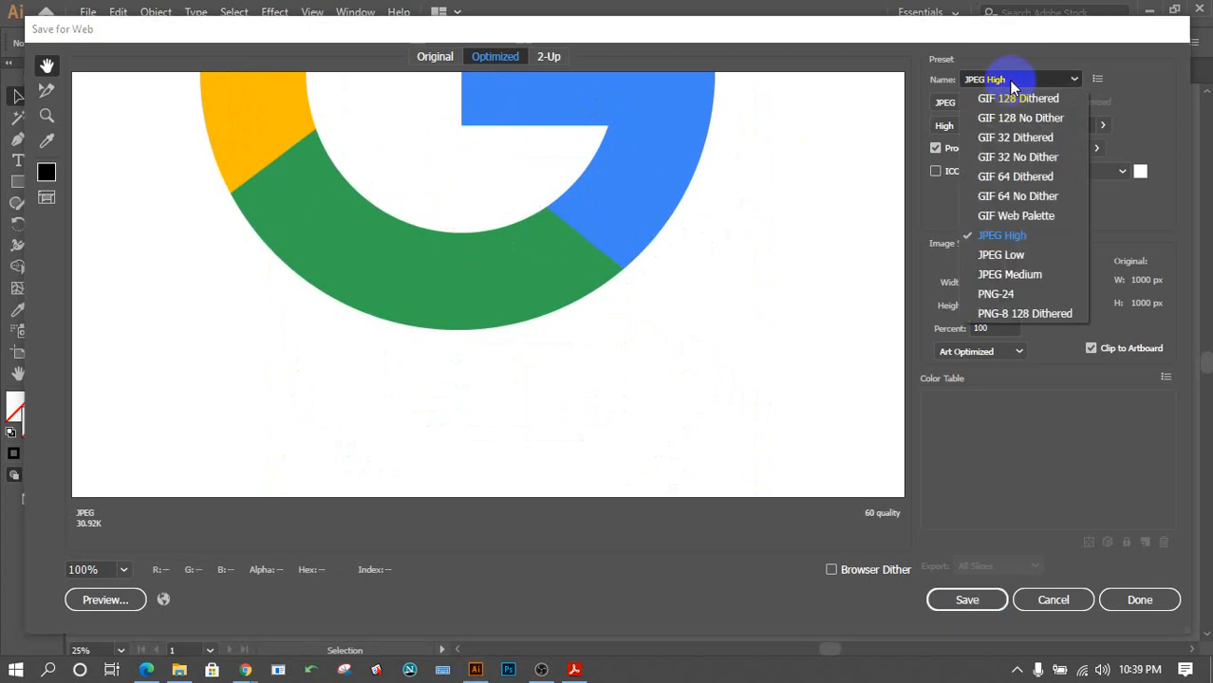
pyautogui.click(1007, 81)
pyautogui.click(975, 102)
pyautogui.click(976, 103)
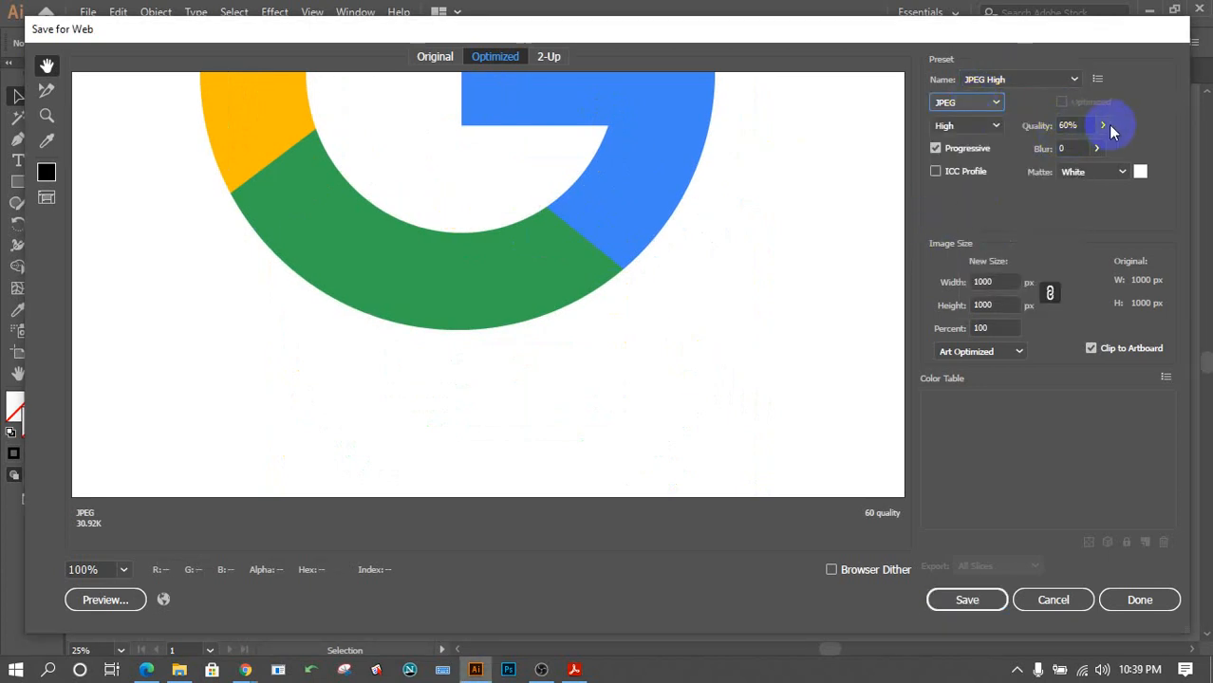
pyautogui.moveTo(1113, 131); pyautogui.dragTo(1159, 157)
pyautogui.click(967, 600)
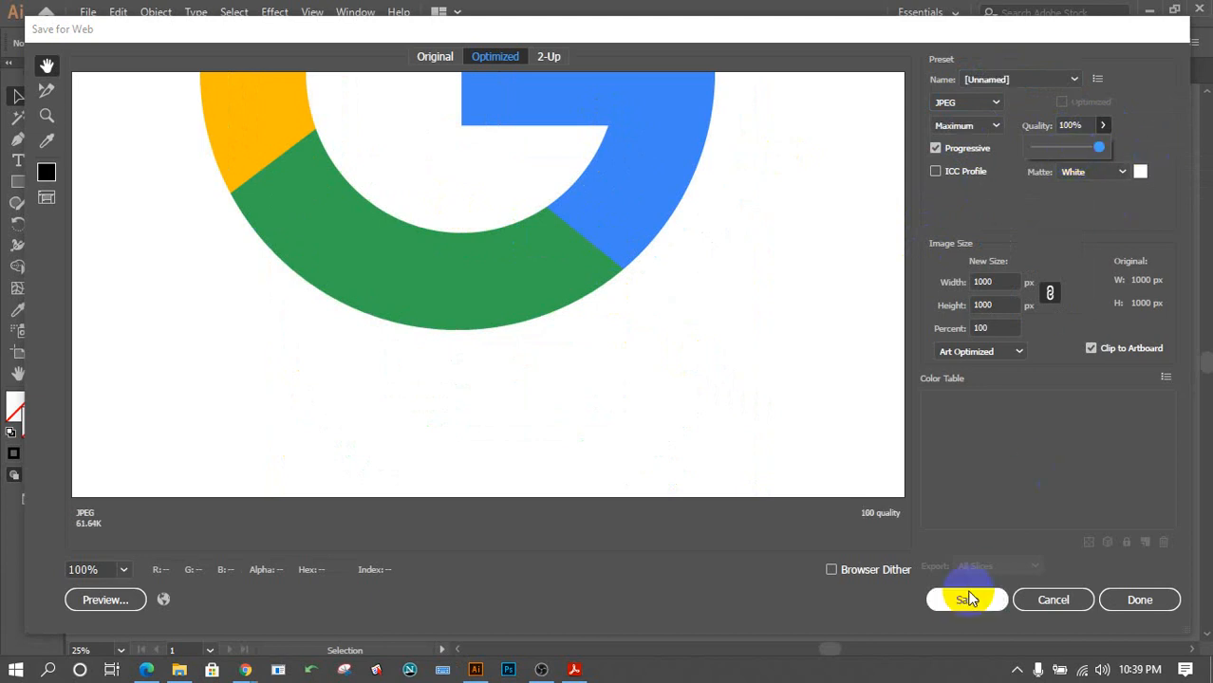
pyautogui.scroll(6, 653, 149)
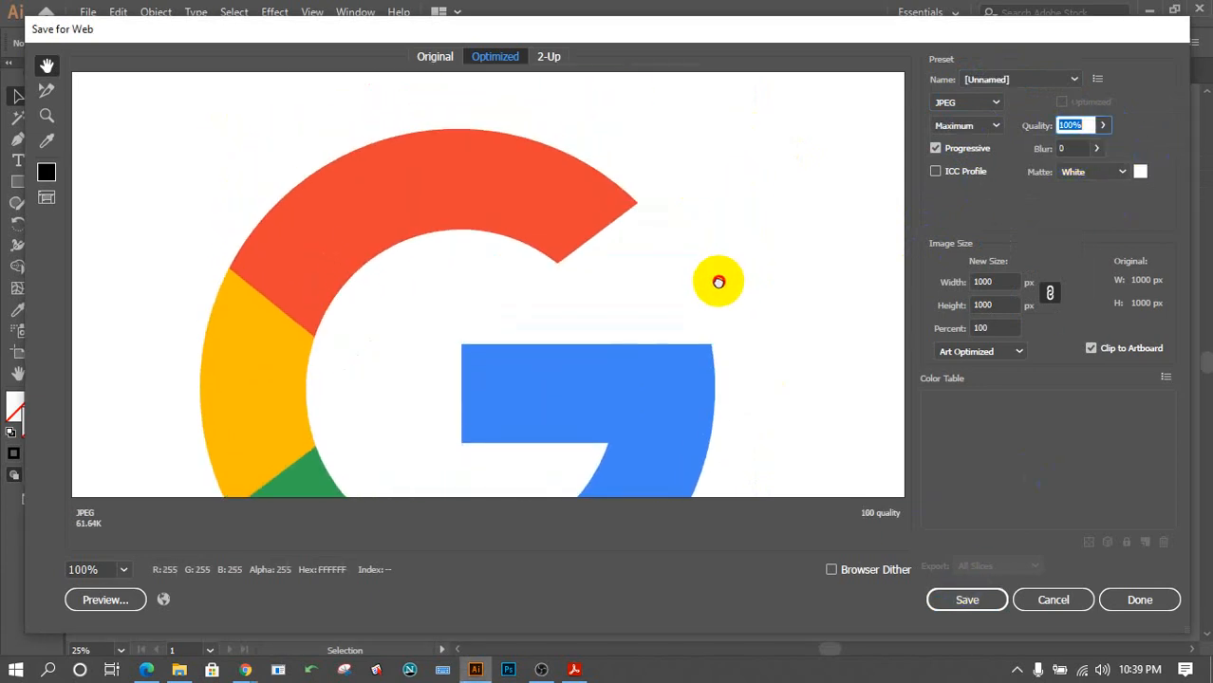
pyautogui.moveTo(725, 366); pyautogui.dragTo(743, 276)
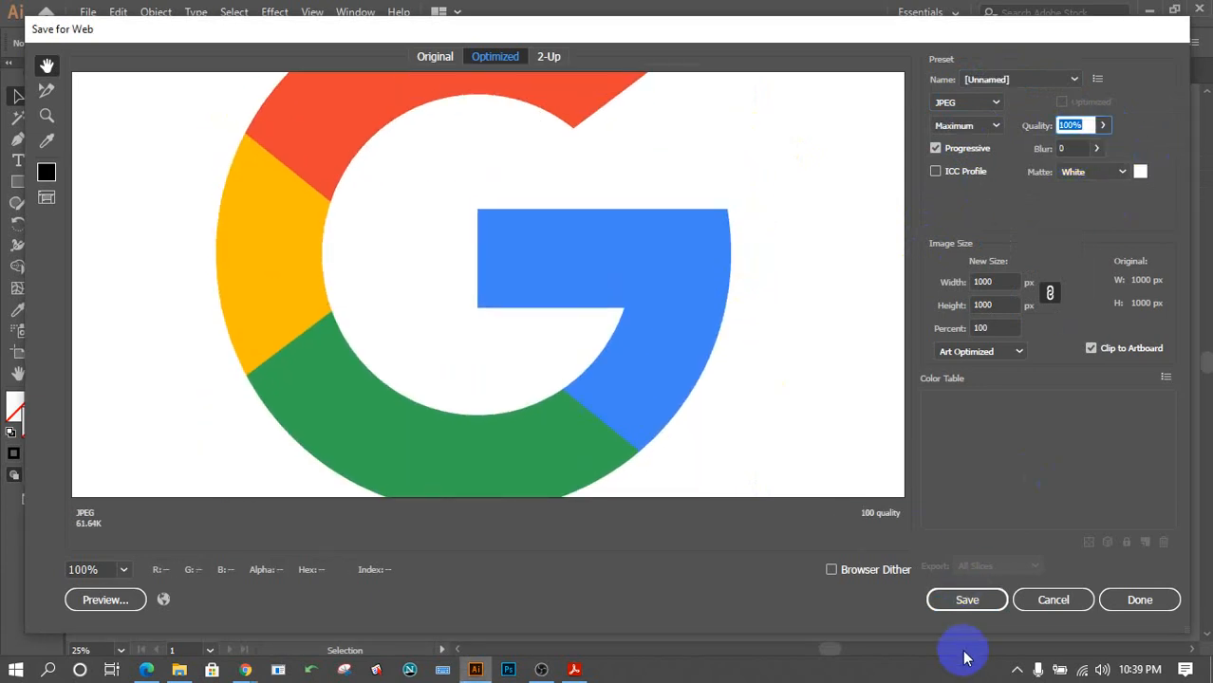
# Save the optimized image as Google-1.jpg in the Google-1 folder, inside 11 Batch Exam 1 on the Desktop.
pyautogui.click(972, 602)
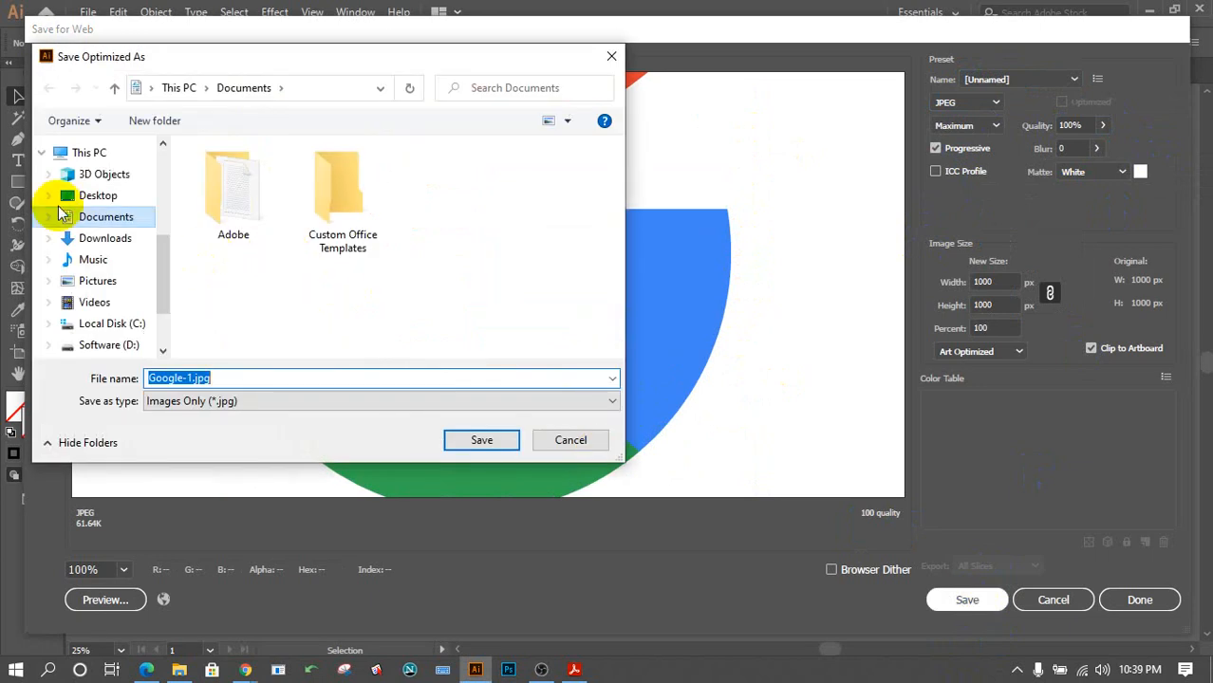
pyautogui.click(105, 197)
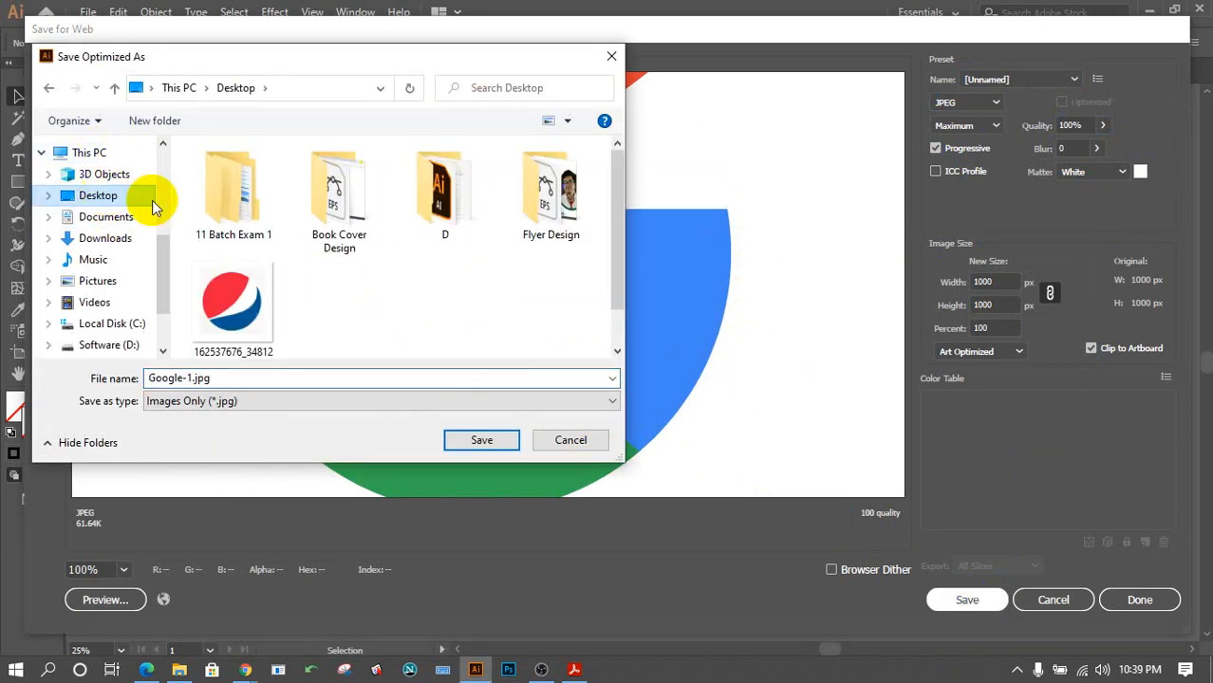
pyautogui.doubleClick(245, 210)
pyautogui.click(243, 174)
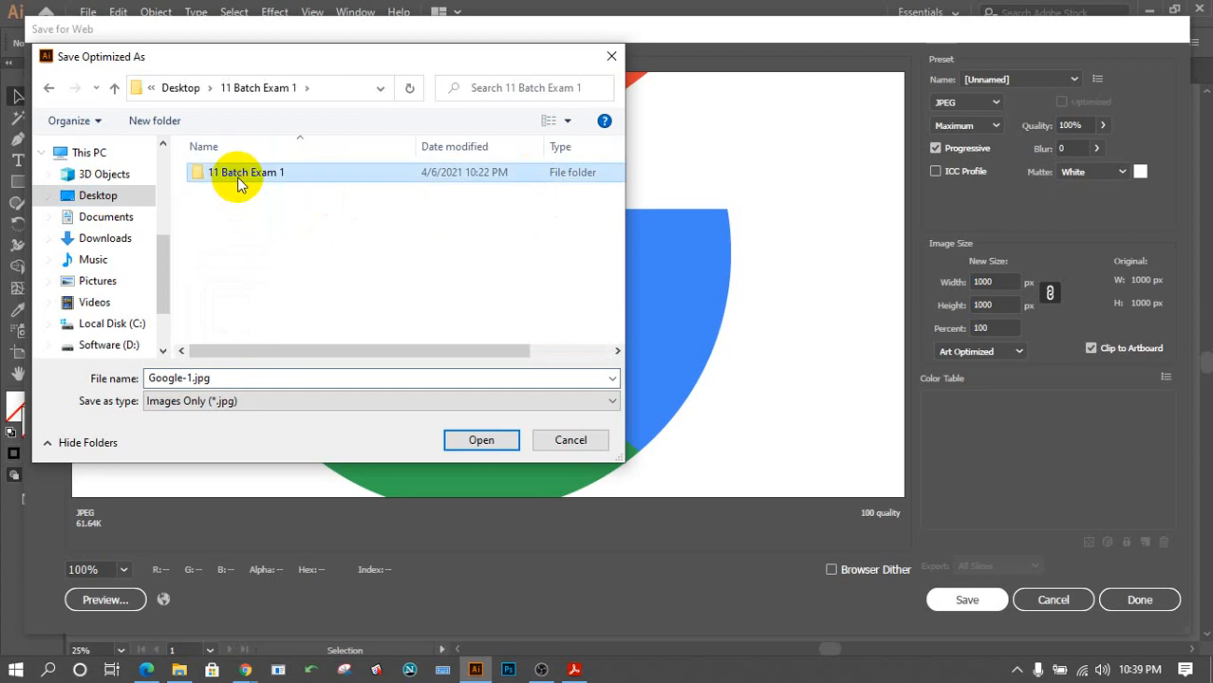
pyautogui.doubleClick(239, 176)
pyautogui.doubleClick(237, 176)
pyautogui.click(237, 177)
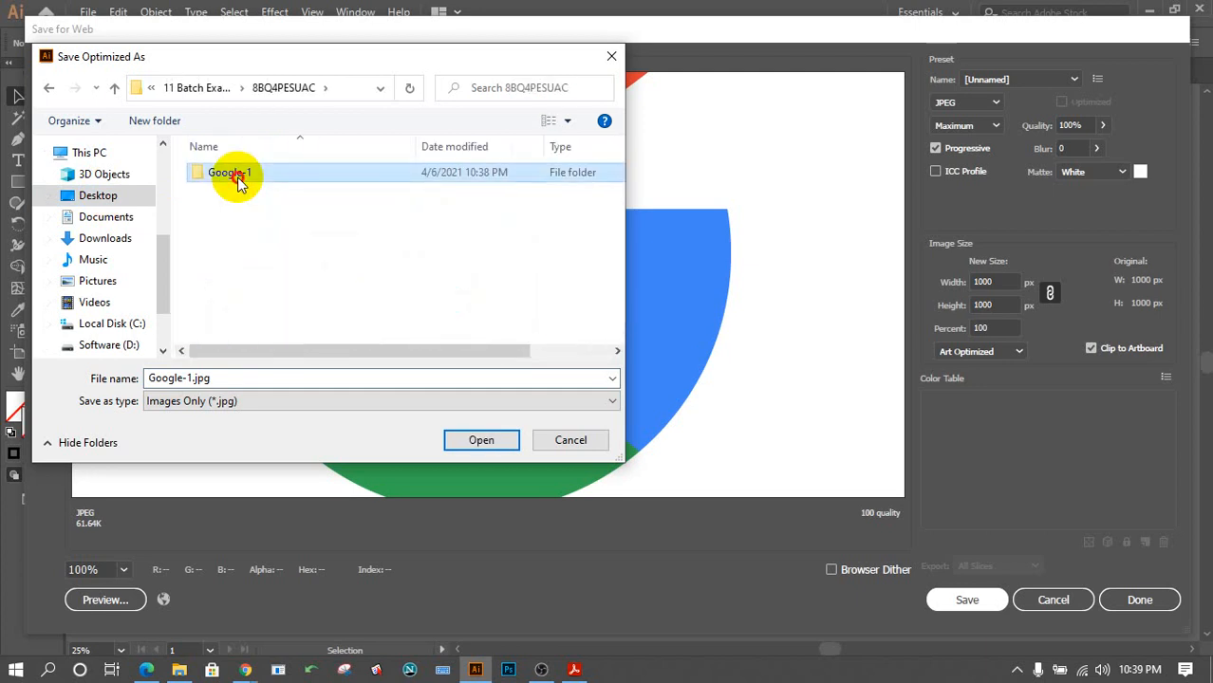
pyautogui.doubleClick(238, 177)
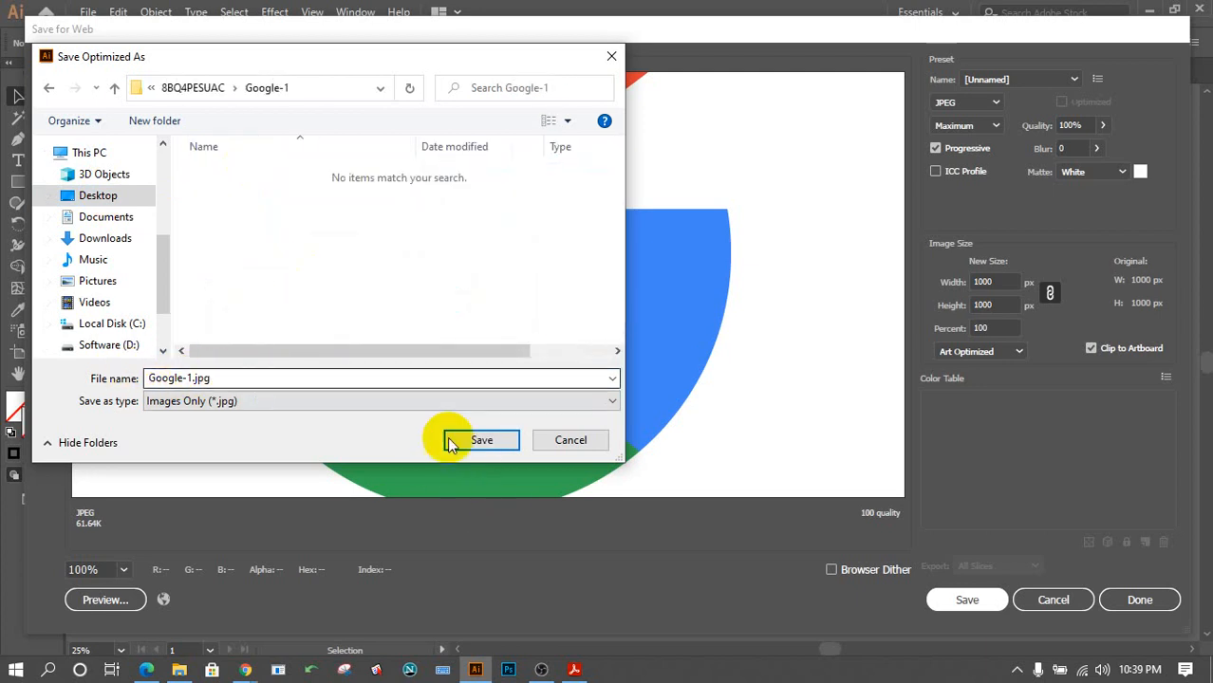
pyautogui.click(495, 443)
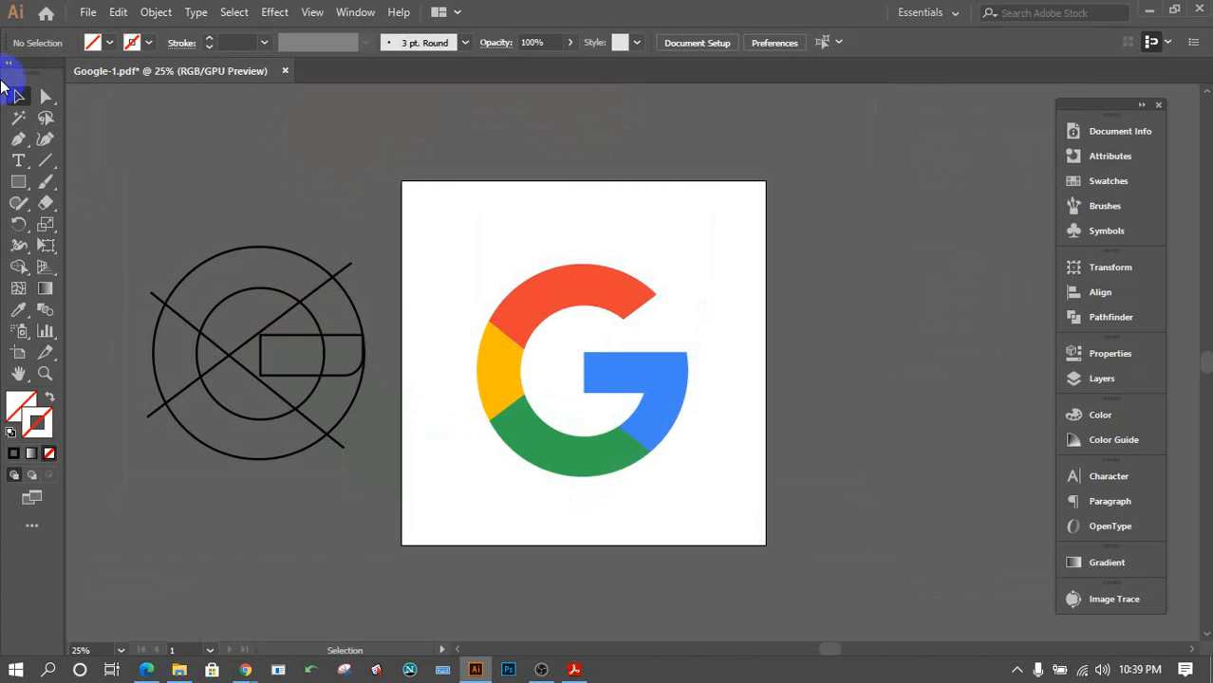
# Export the logo through Save for Web (Legacy) as a transparent PNG-24 named Google-1.png in the Google-1 folder.
pyautogui.click(88, 13)
pyautogui.moveTo(185, 326)
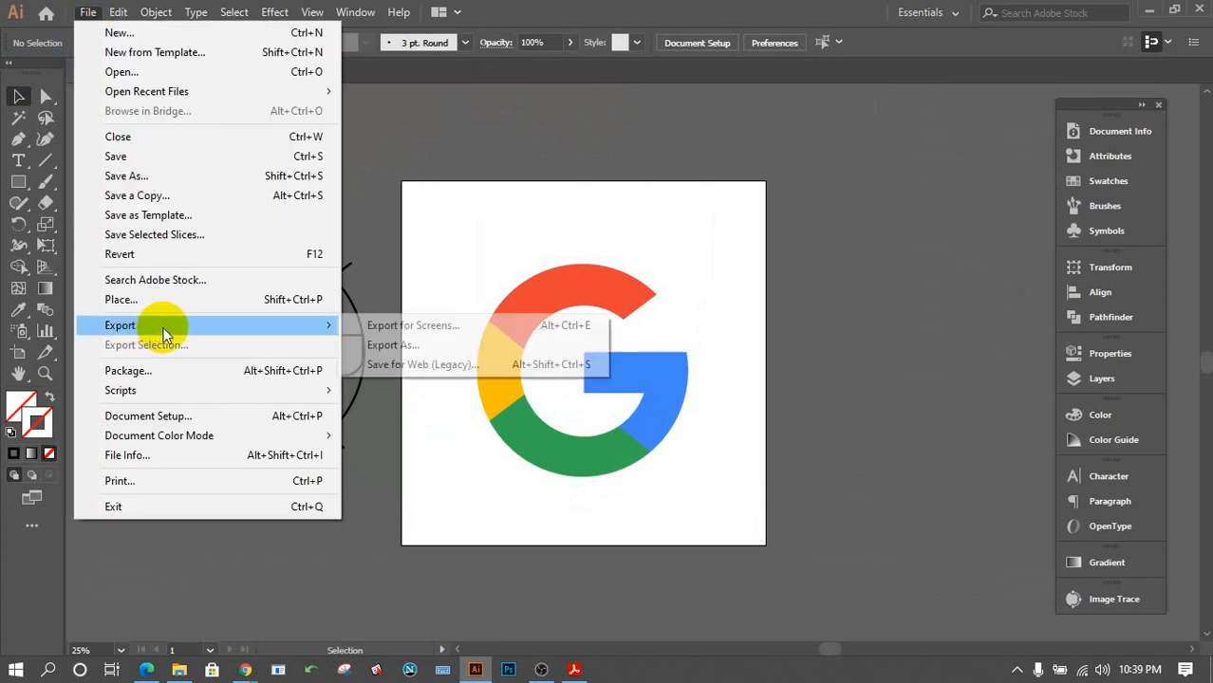
pyautogui.click(420, 364)
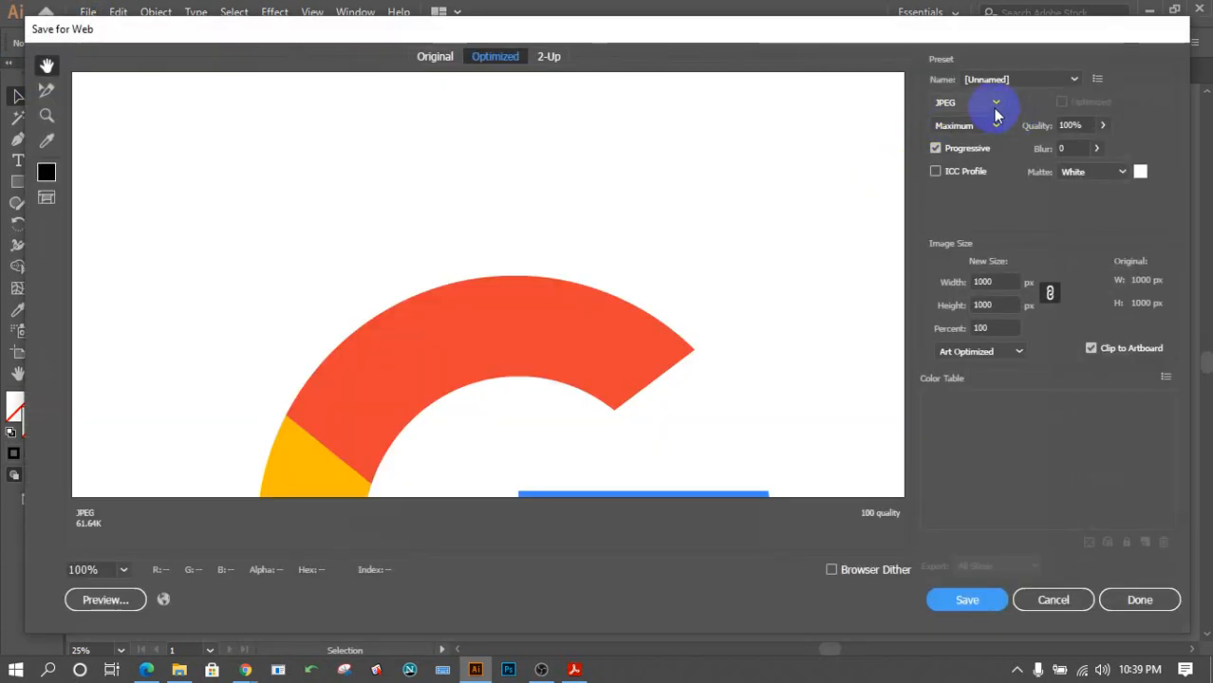
pyautogui.click(996, 105)
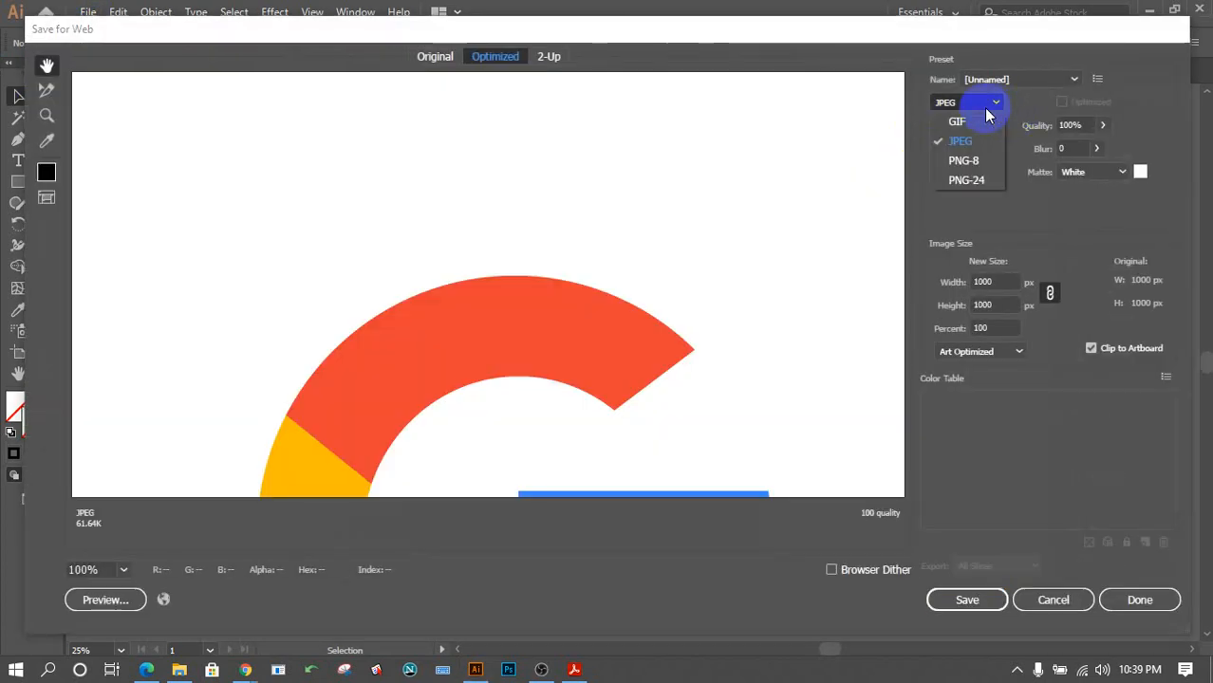
pyautogui.click(973, 176)
pyautogui.moveTo(697, 383); pyautogui.dragTo(677, 89)
pyautogui.moveTo(707, 301); pyautogui.dragTo(504, 184)
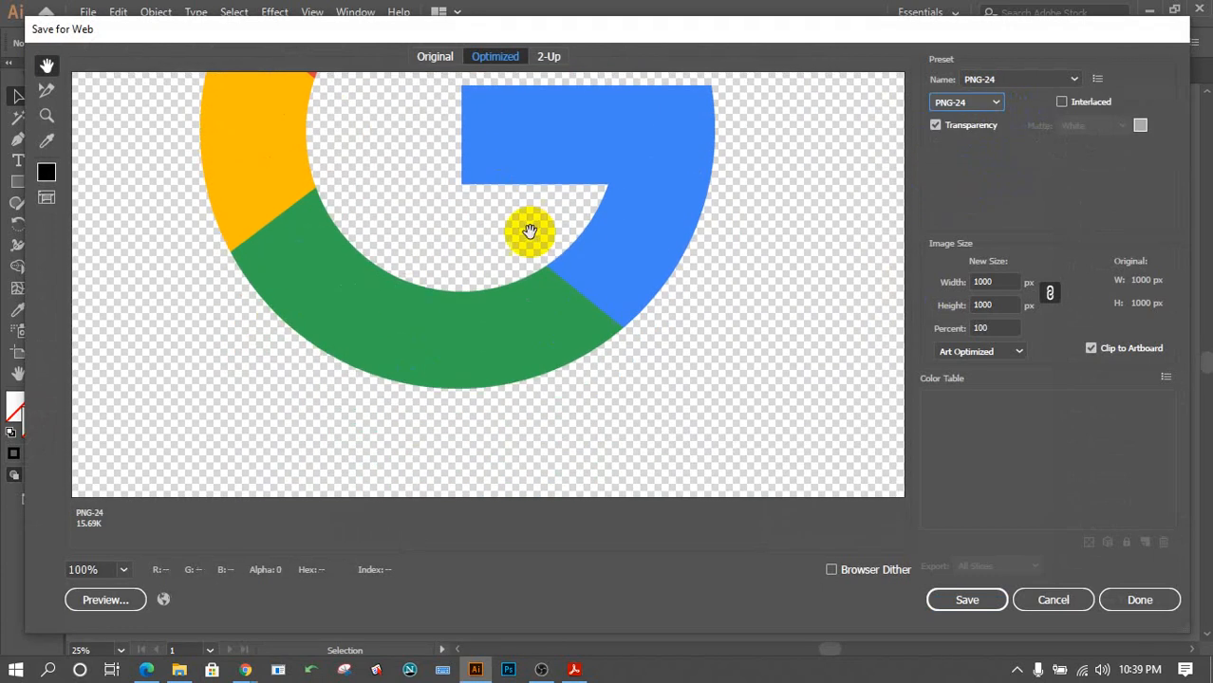
pyautogui.moveTo(657, 236); pyautogui.dragTo(661, 372)
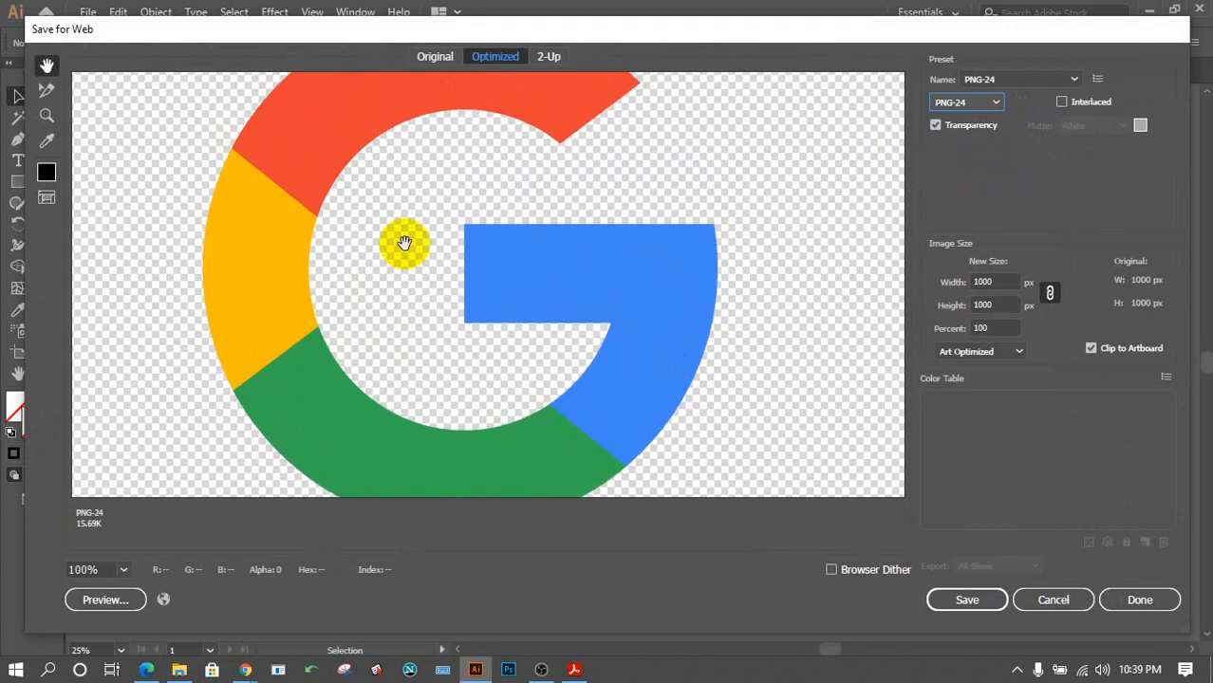
pyautogui.moveTo(587, 245); pyautogui.dragTo(604, 218)
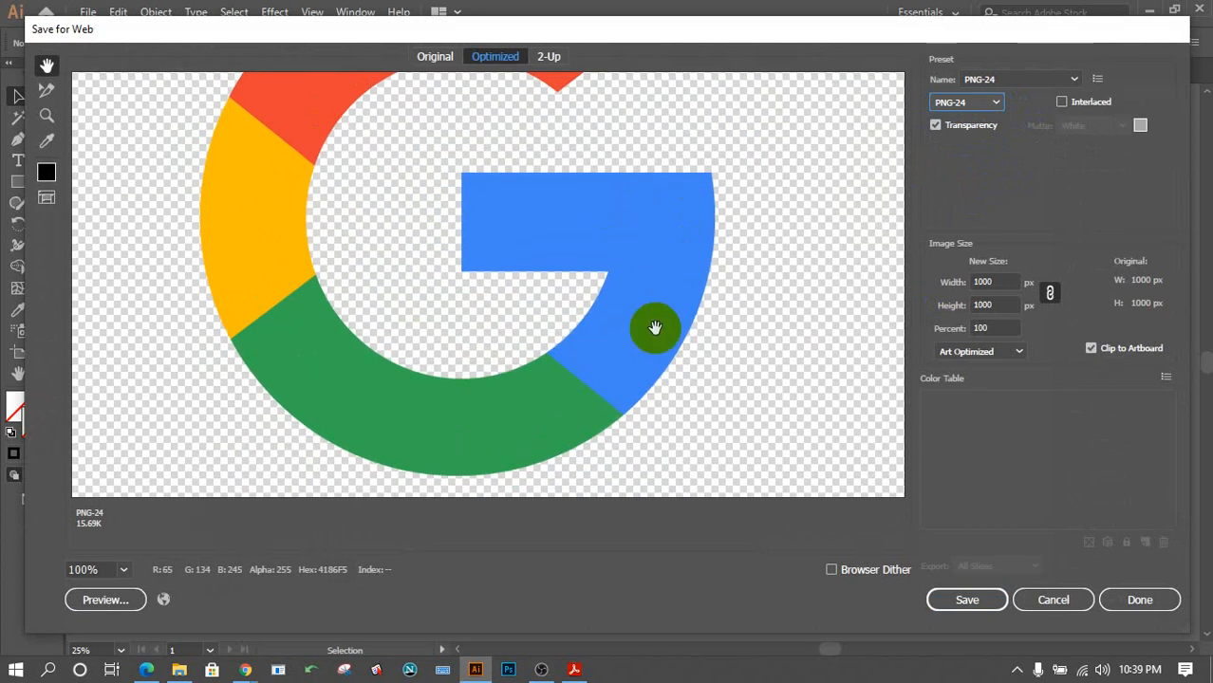
pyautogui.moveTo(866, 176); pyautogui.dragTo(783, 211)
pyautogui.click(978, 604)
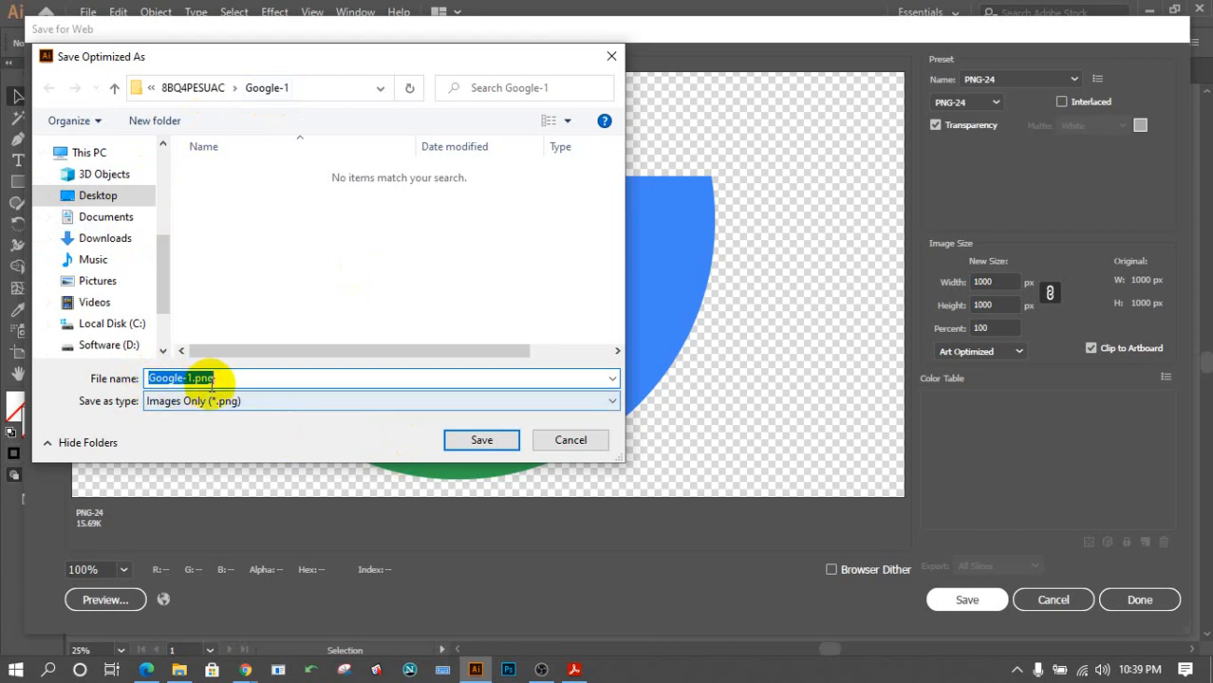
pyautogui.click(481, 441)
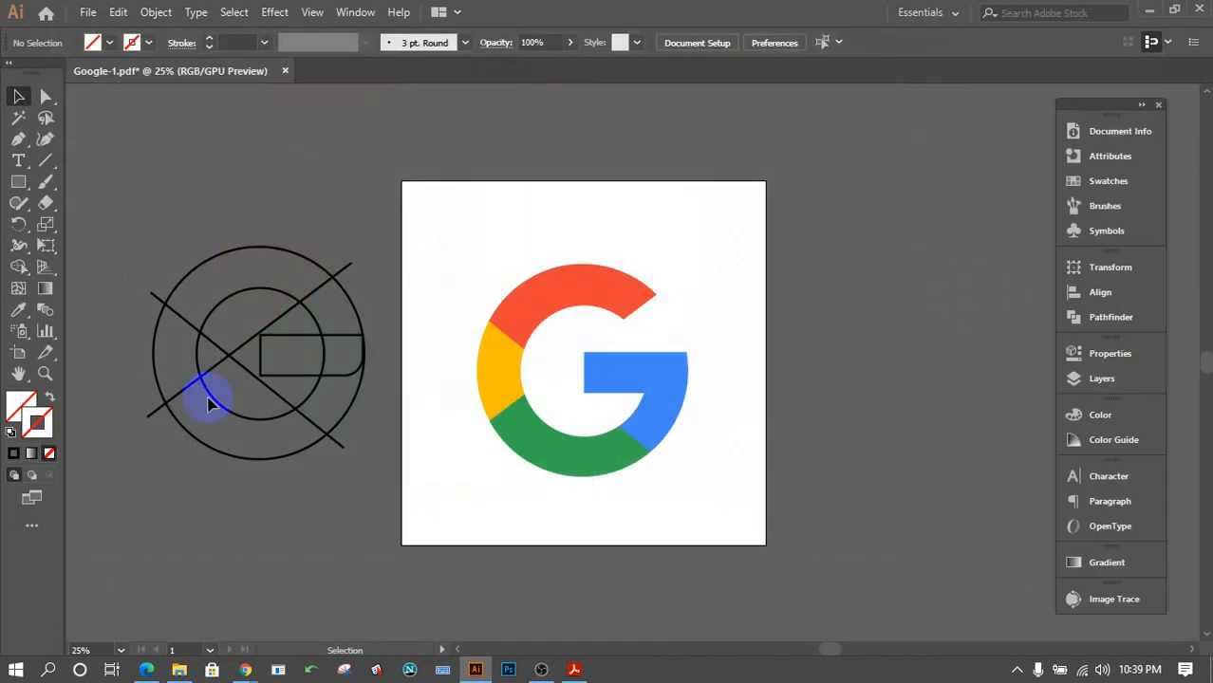
# Save the changes to the Google-1.pdf document and leave the G logo deselected.
pyautogui.click(87, 12)
pyautogui.click(119, 157)
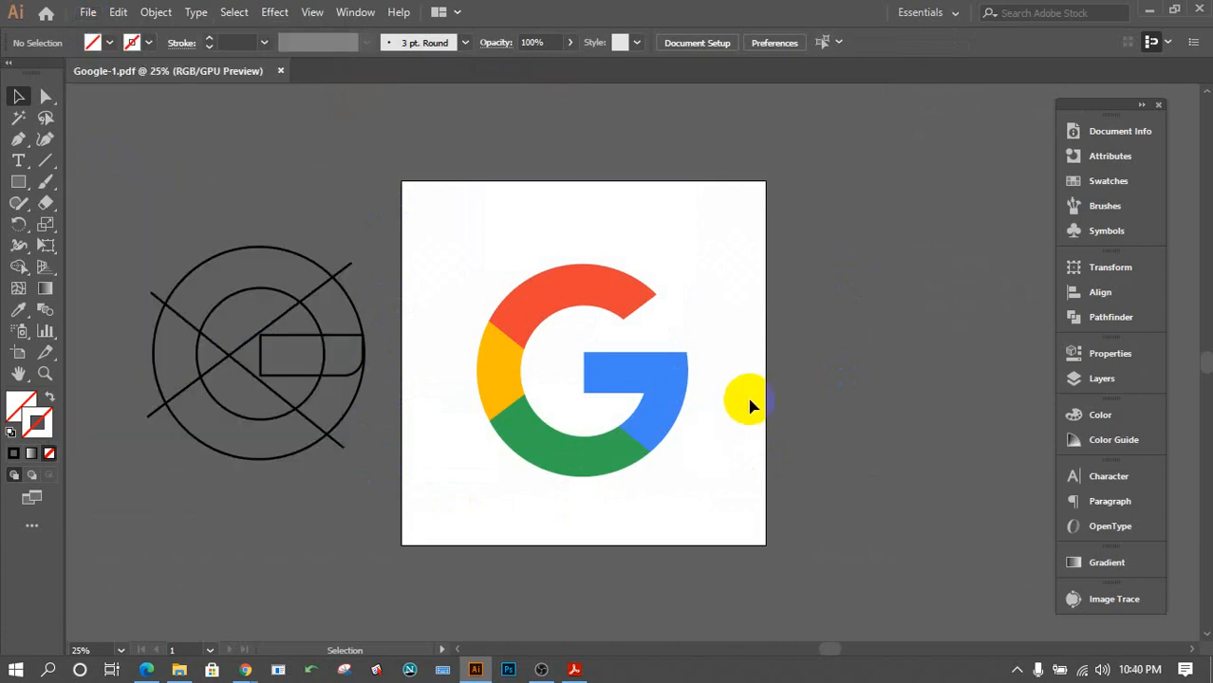
pyautogui.moveTo(726, 507); pyautogui.dragTo(468, 216)
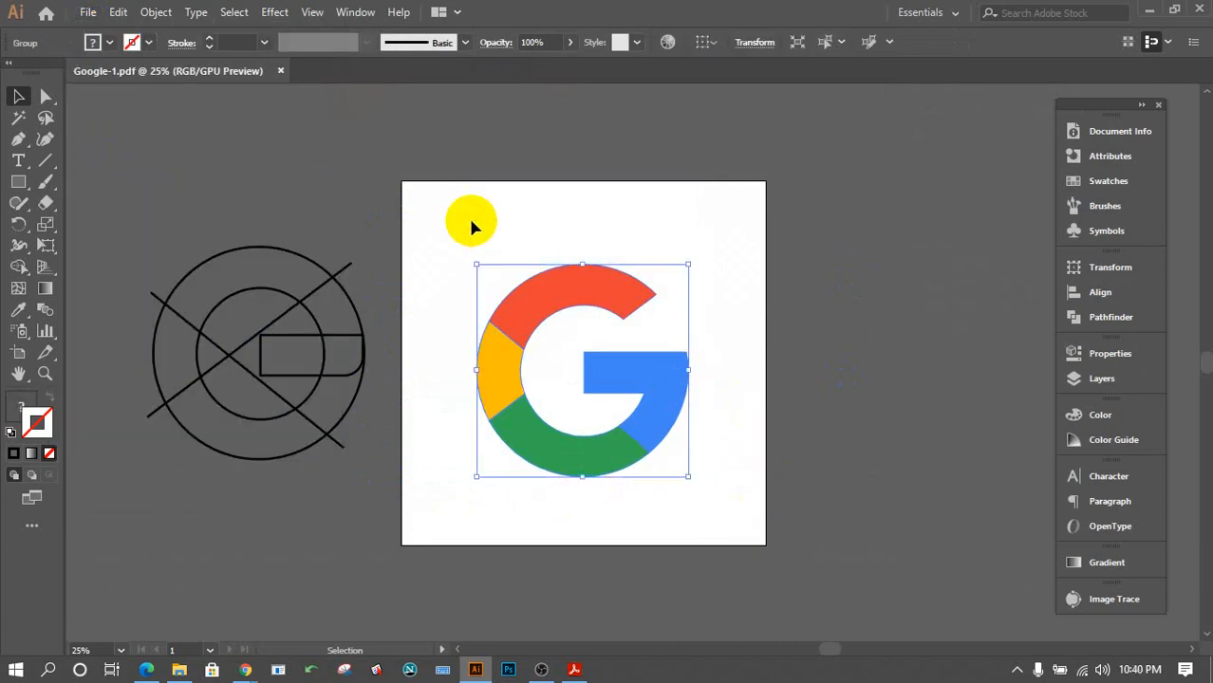
pyautogui.click(770, 304)
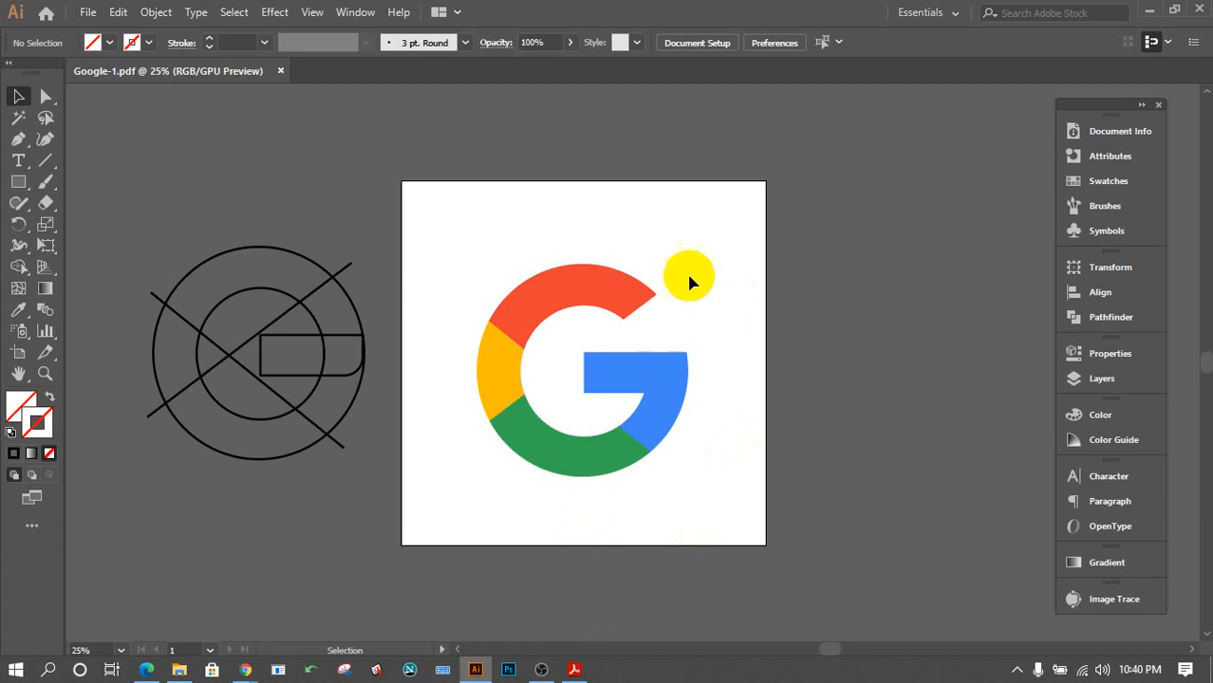
# Create a new 1000 x 1000 pt document named Google-2 with one artboard.
pyautogui.click(88, 12)
pyautogui.click(85, 31)
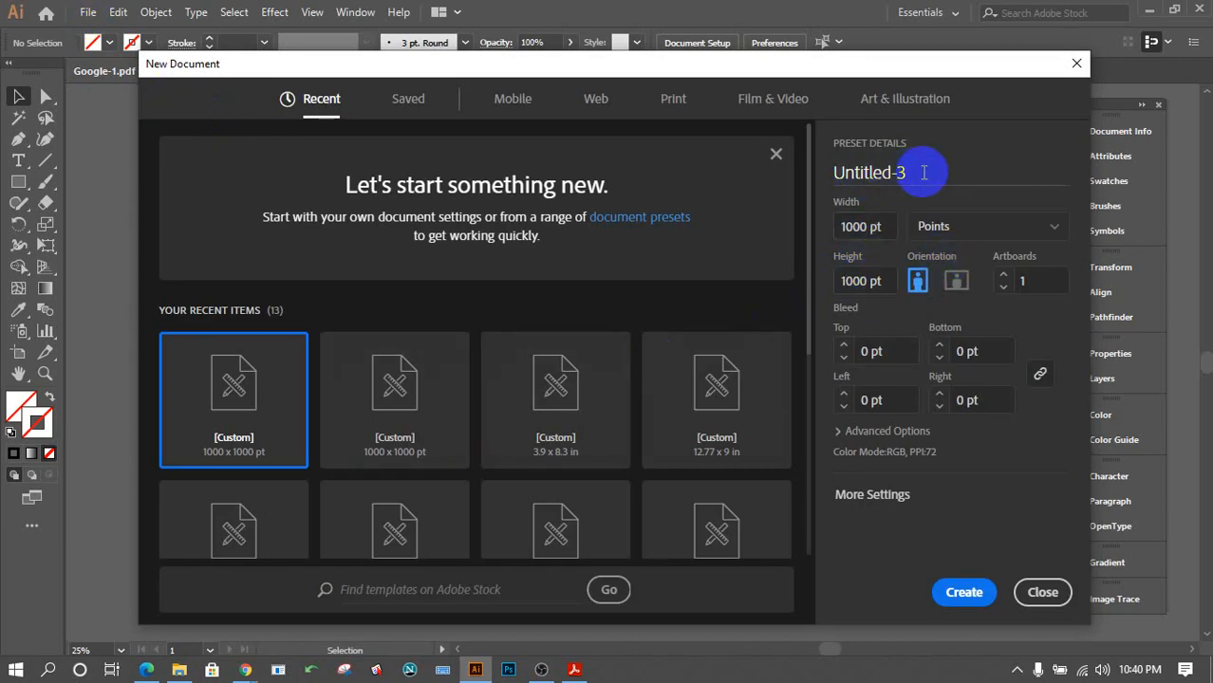
pyautogui.moveTo(919, 172); pyautogui.dragTo(796, 178)
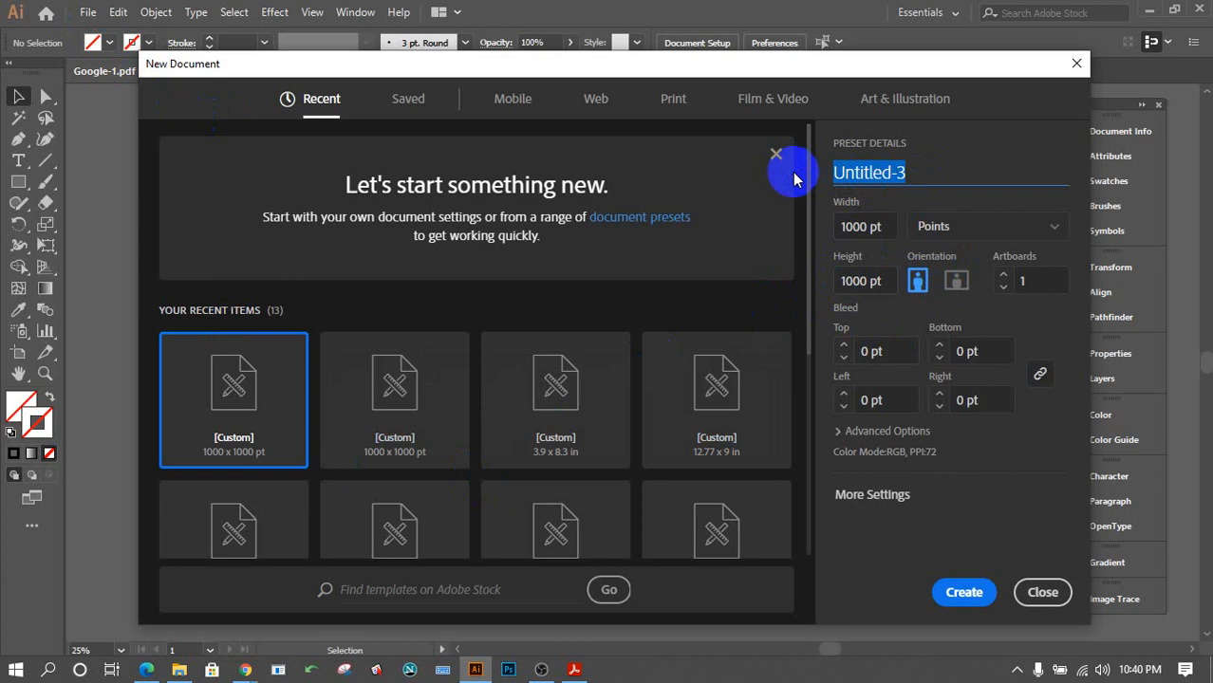
pyautogui.write('Google-2')
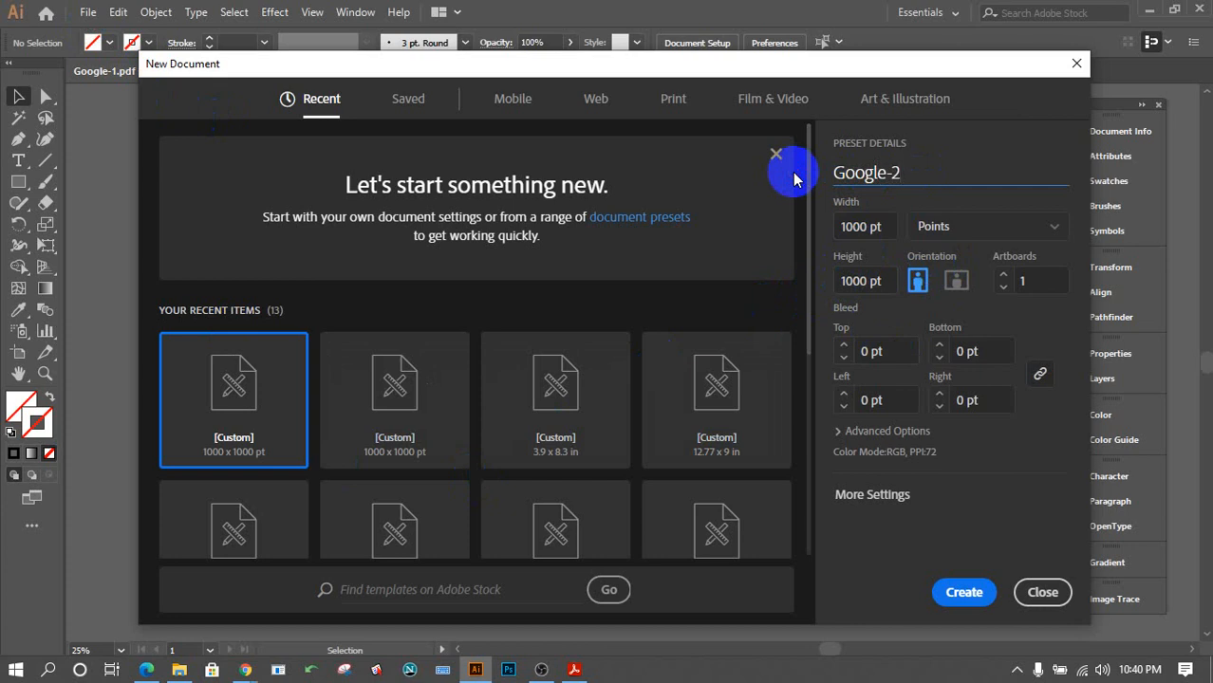
pyautogui.press('Return')
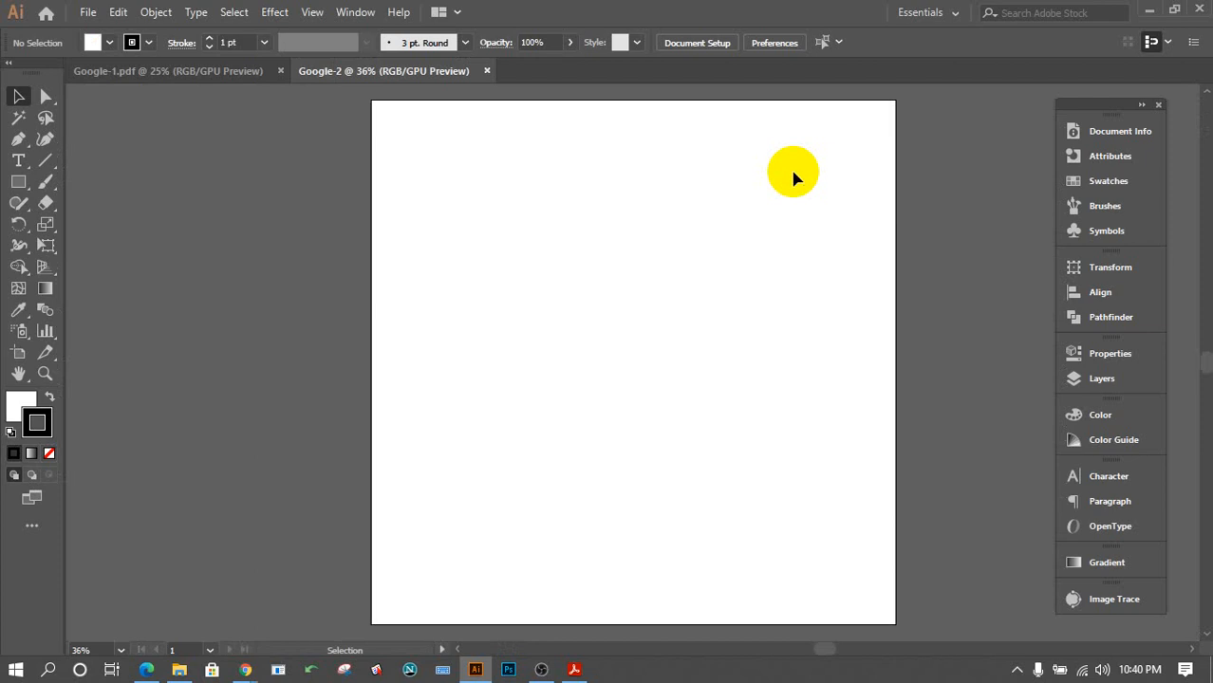
# Place the reference image Google (2).jpg from the 11 Batch Exam 1 folder onto the Google-2 artboard.
pyautogui.click(1150, 10)
pyautogui.click(553, 248)
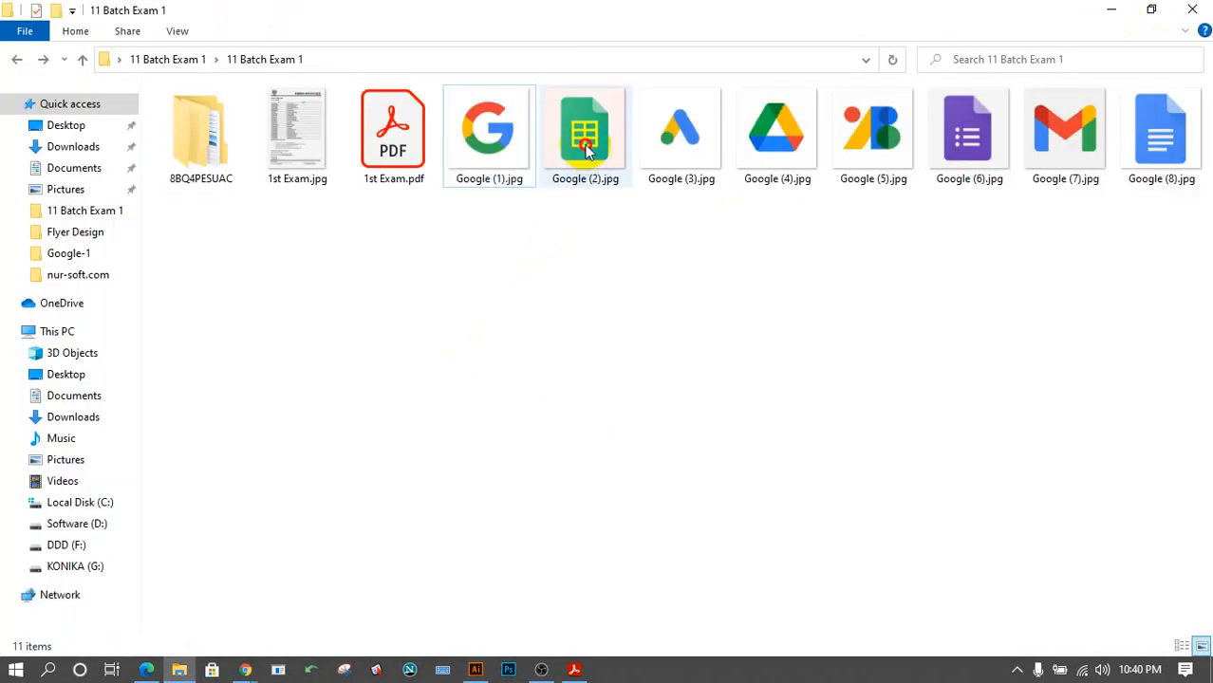
pyautogui.click(586, 150)
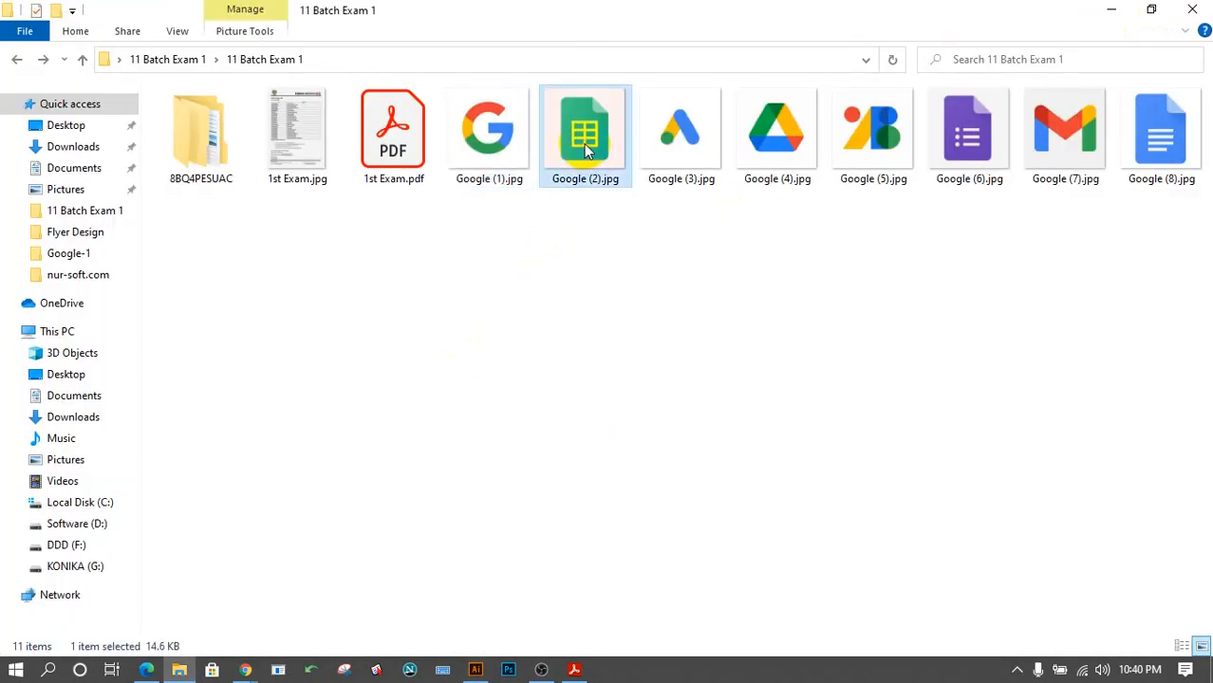
pyautogui.moveTo(583, 147); pyautogui.dragTo(605, 359)
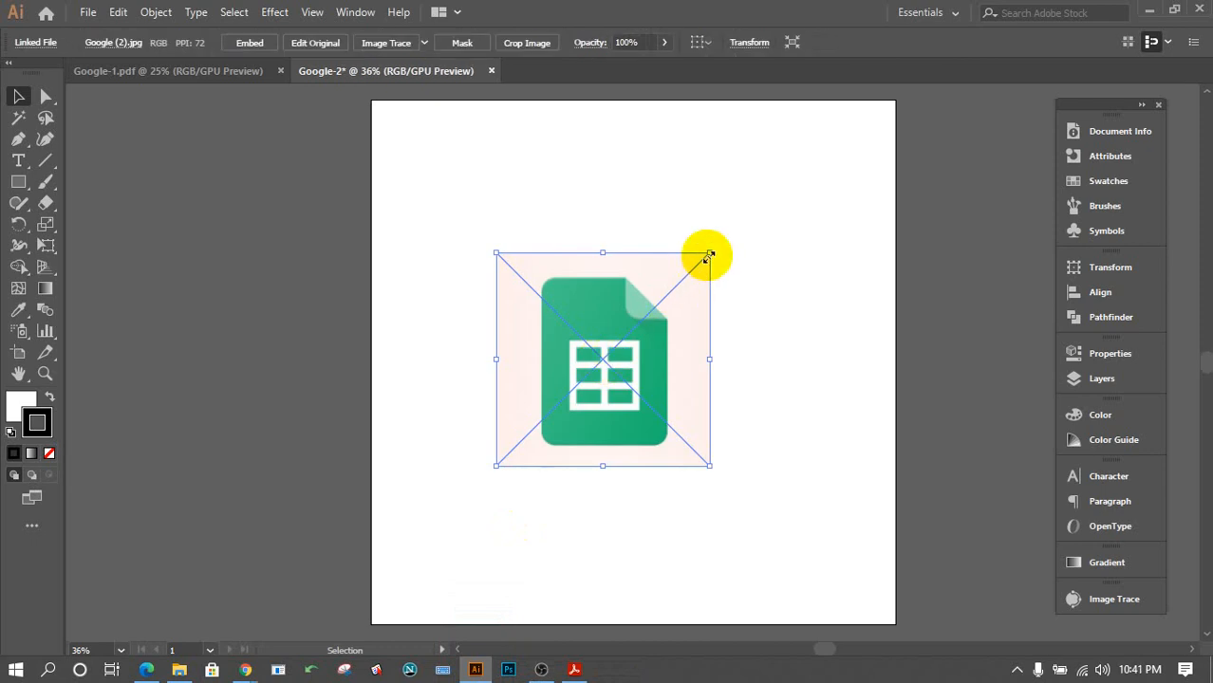
# Enlarge the placed Google Sheets image proportionally to nearly fill the artboard and leave it deselected.
pyautogui.moveTo(710, 255); pyautogui.dragTo(843, 120)
pyautogui.moveTo(710, 363); pyautogui.dragTo(734, 357)
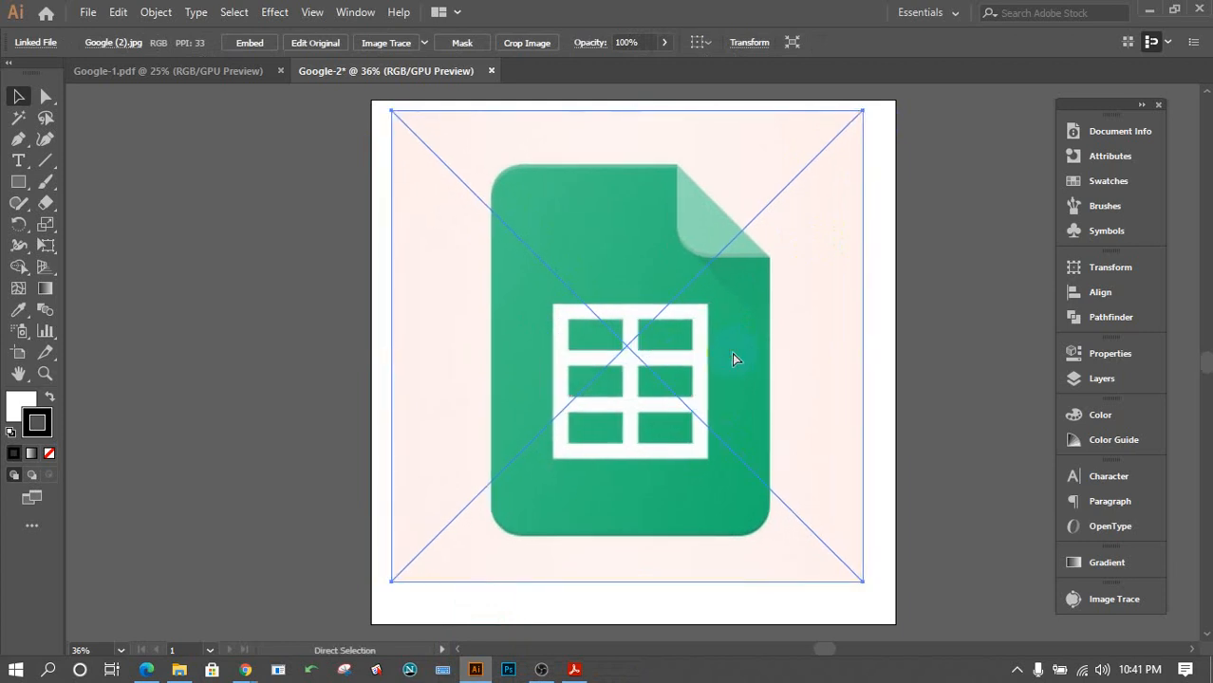
pyautogui.hotkey('ctrl', 'shift', 'a')
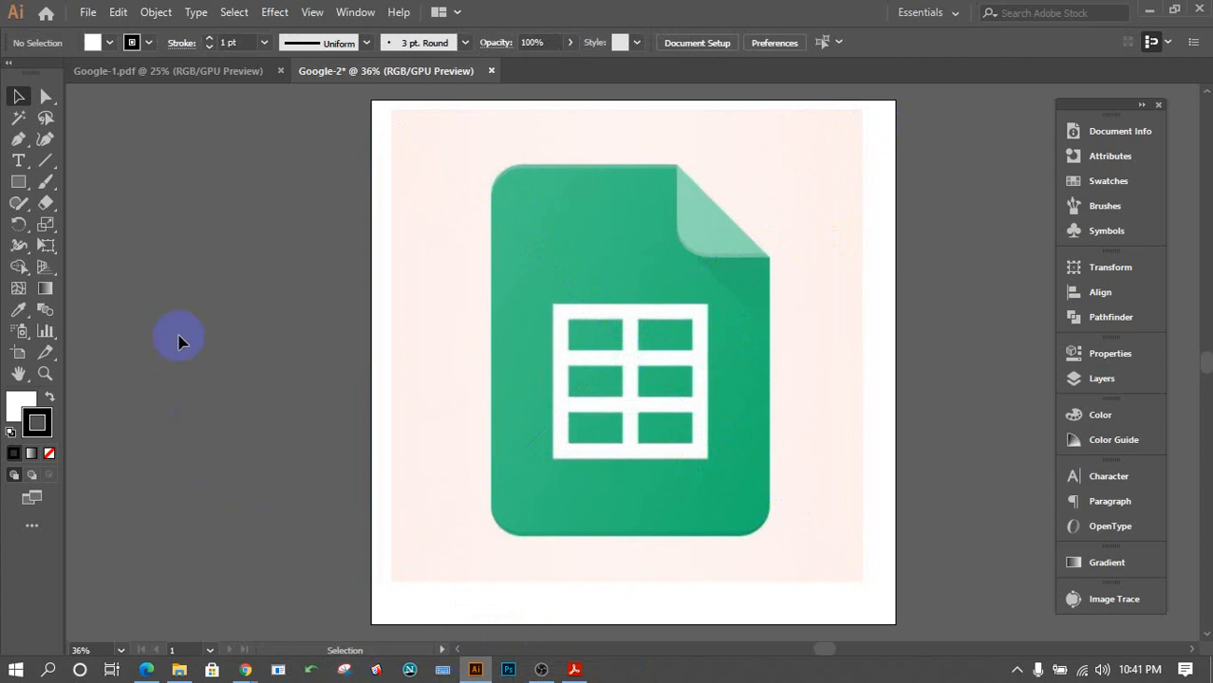
# Draw a rectangle covering the green sheet icon and round all four of its corners.
pyautogui.click(19, 184)
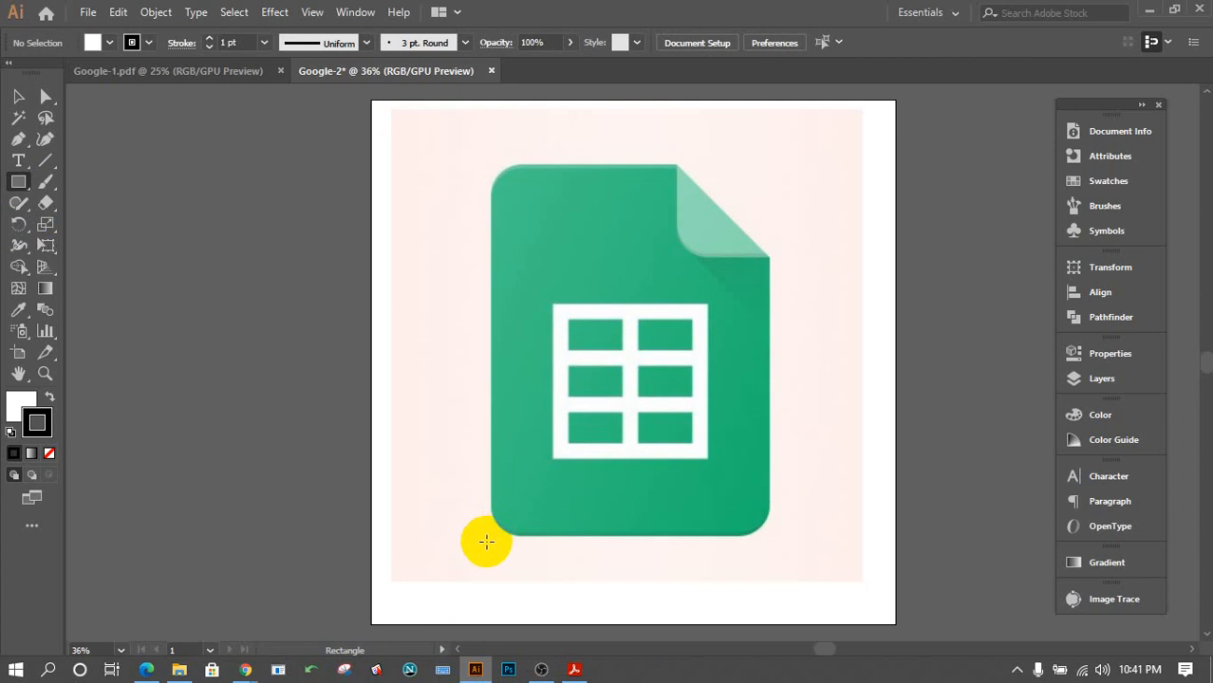
pyautogui.moveTo(486, 542); pyautogui.dragTo(767, 148)
pyautogui.moveTo(773, 155); pyautogui.dragTo(773, 160)
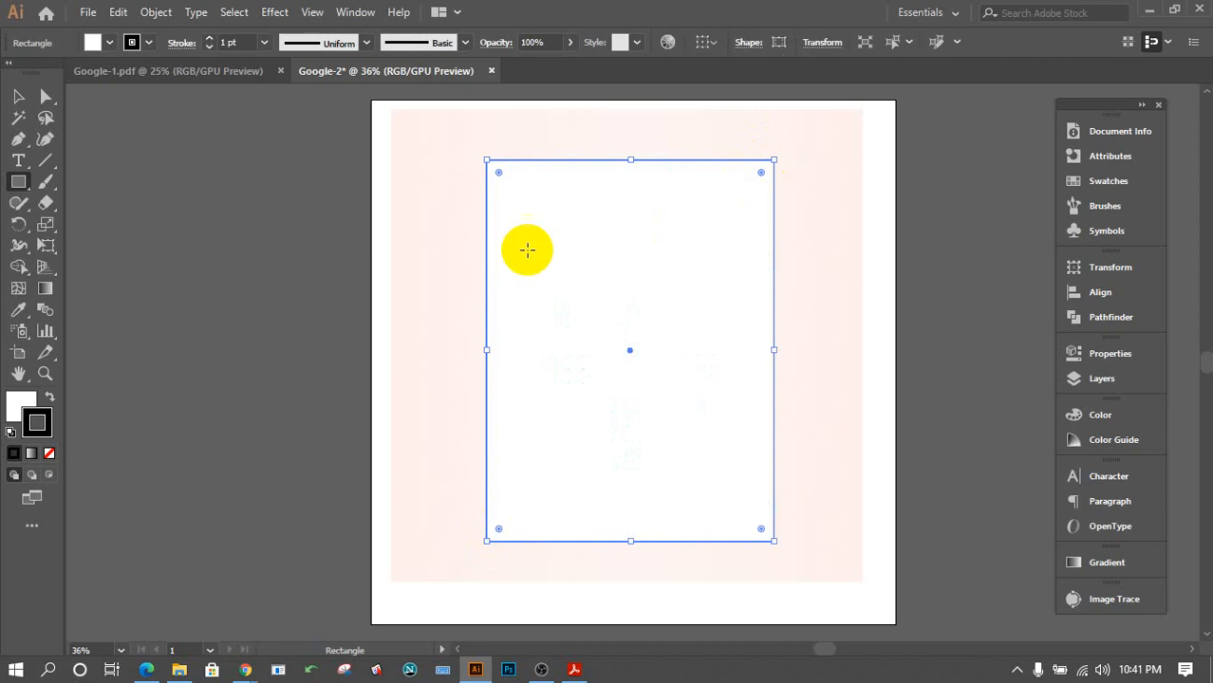
pyautogui.click(16, 97)
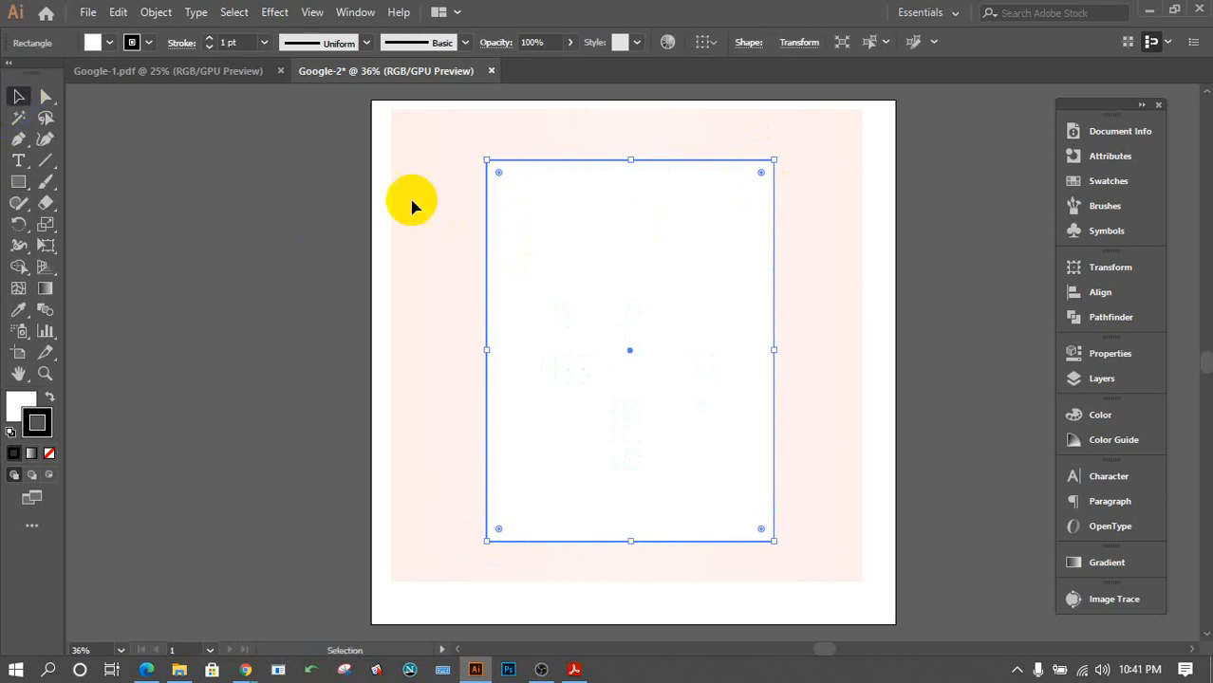
pyautogui.moveTo(499, 175); pyautogui.dragTo(538, 214)
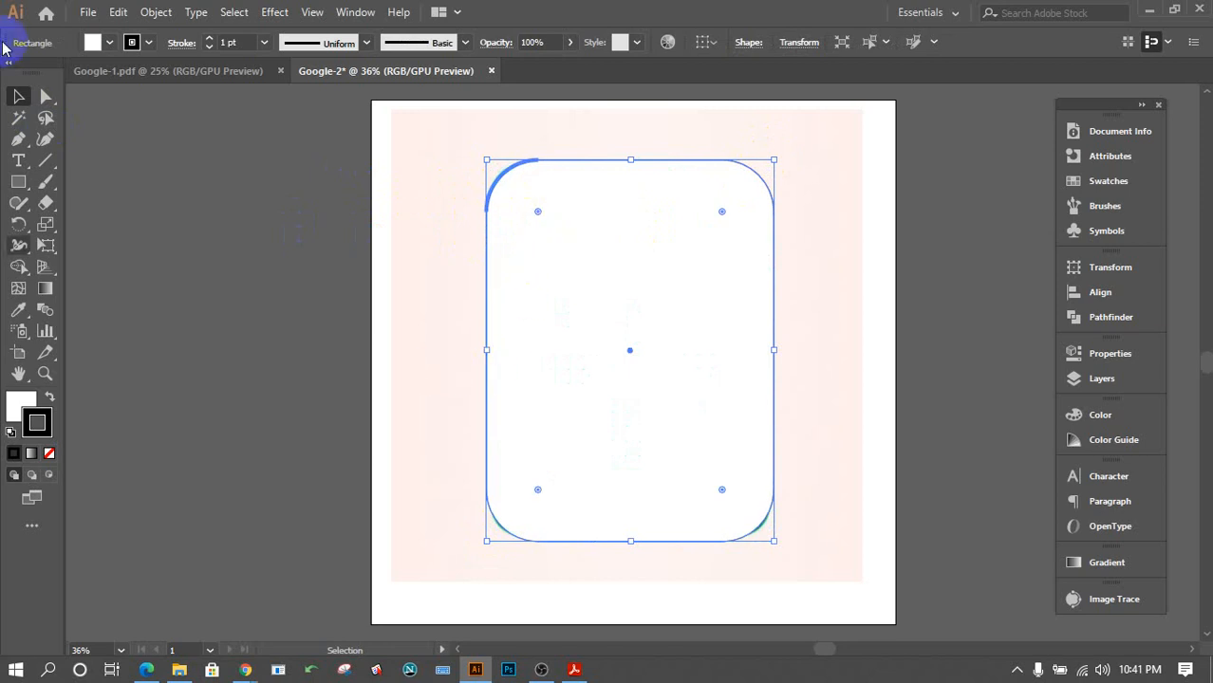
# Move the rounded rectangle beside the reference icon and trim its width and height slightly to match the icon.
pyautogui.moveTo(666, 352); pyautogui.dragTo(316, 345)
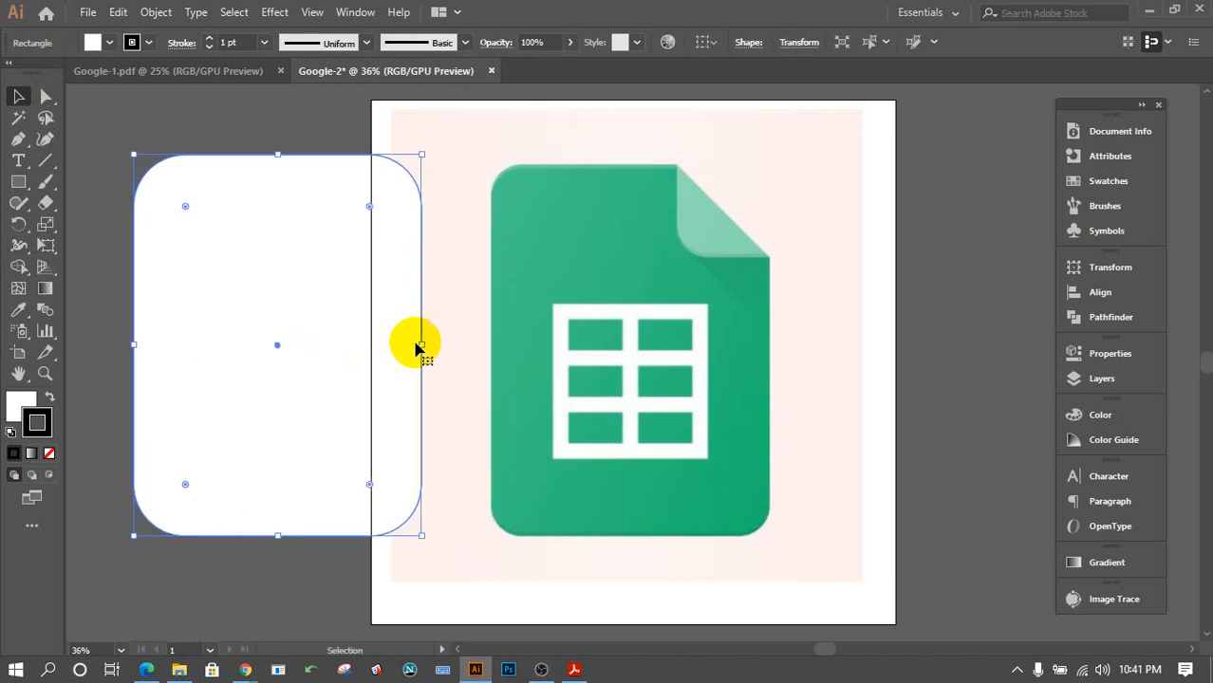
pyautogui.moveTo(424, 341); pyautogui.dragTo(416, 342)
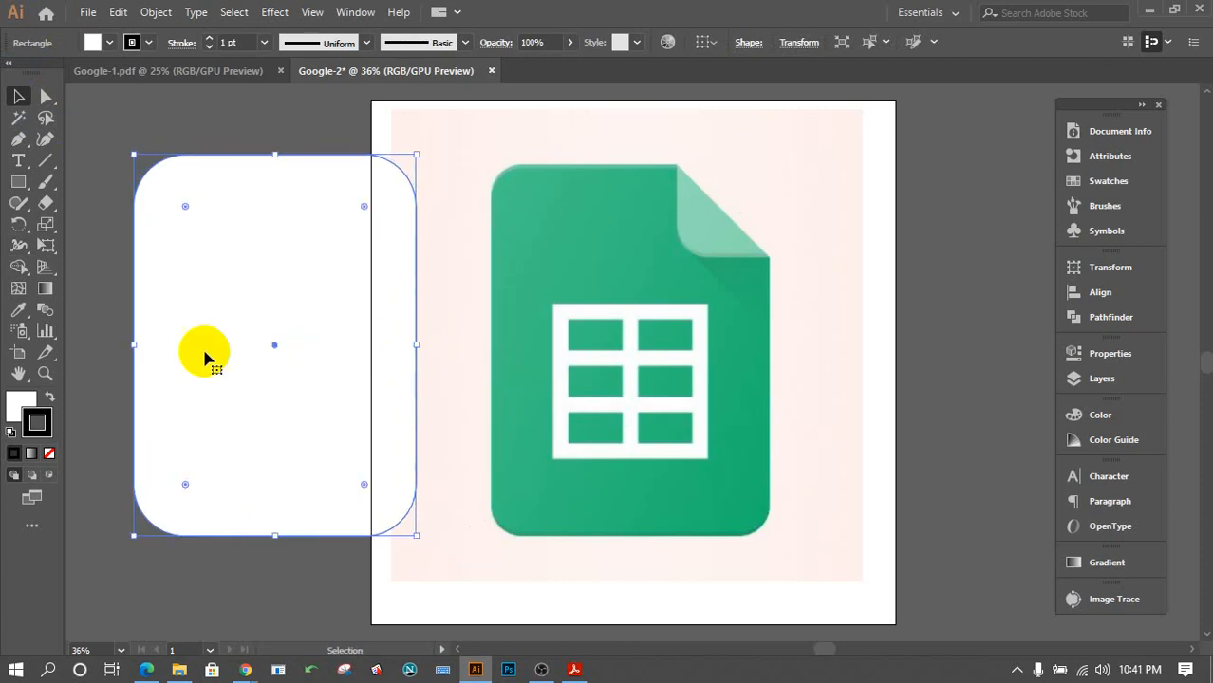
pyautogui.moveTo(134, 347); pyautogui.dragTo(133, 346)
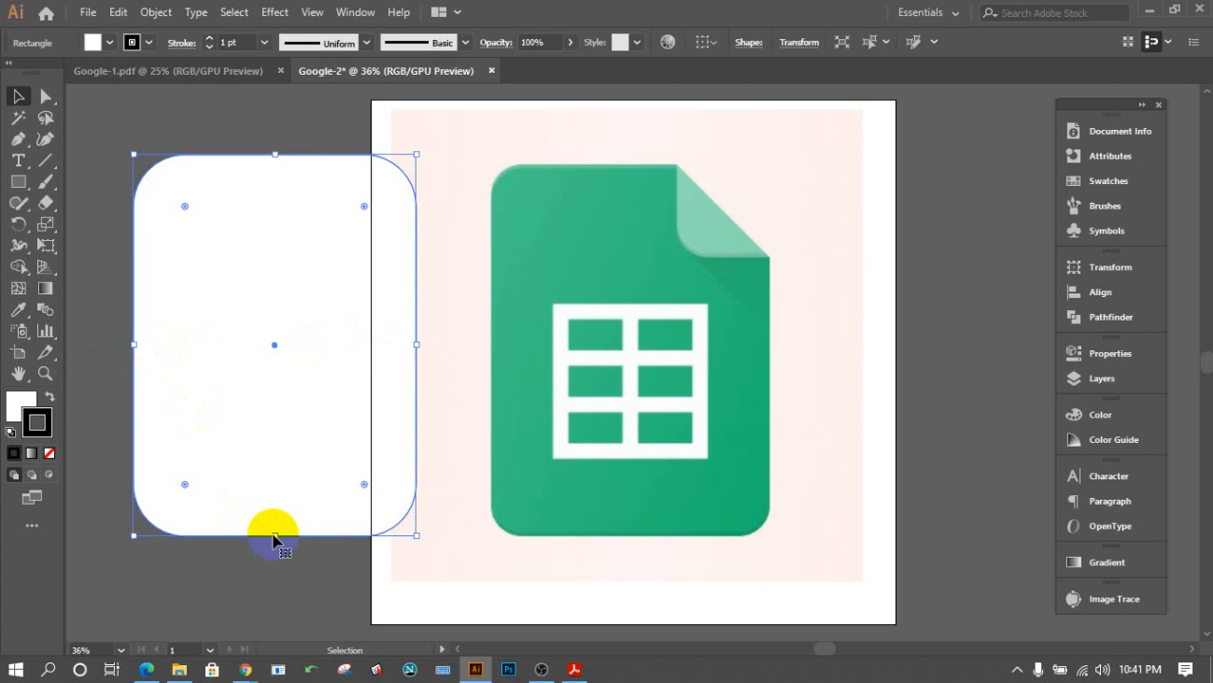
pyautogui.moveTo(274, 538); pyautogui.dragTo(272, 534)
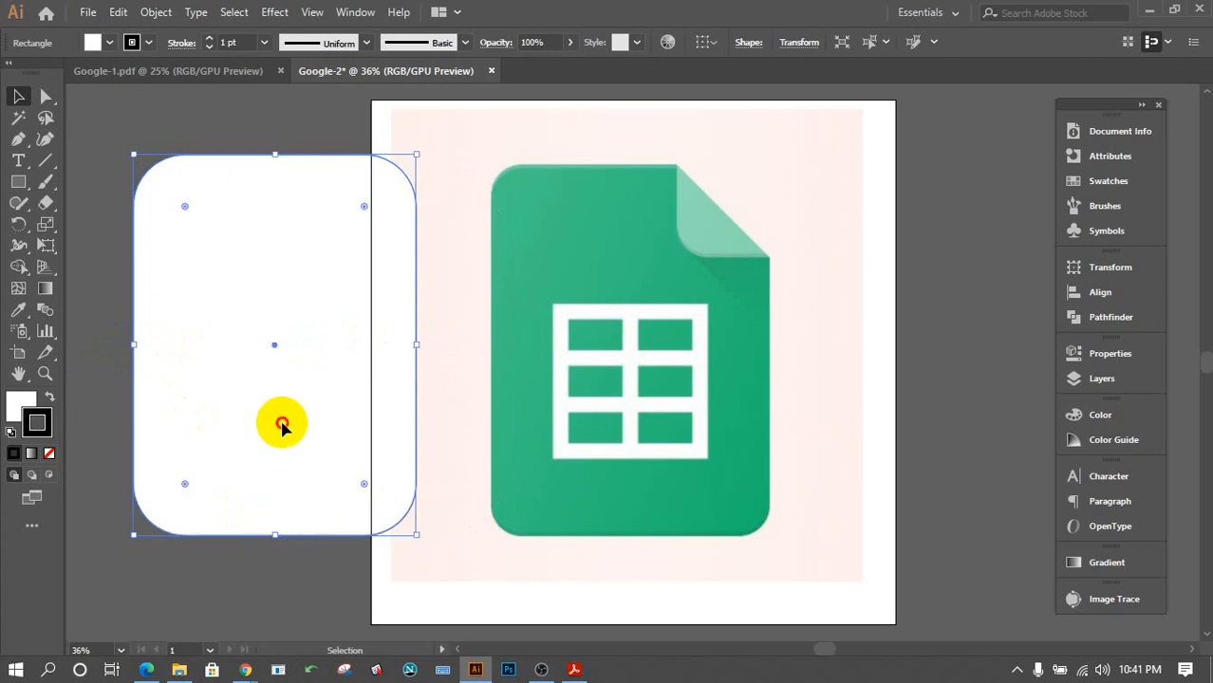
pyautogui.moveTo(285, 419); pyautogui.dragTo(349, 437)
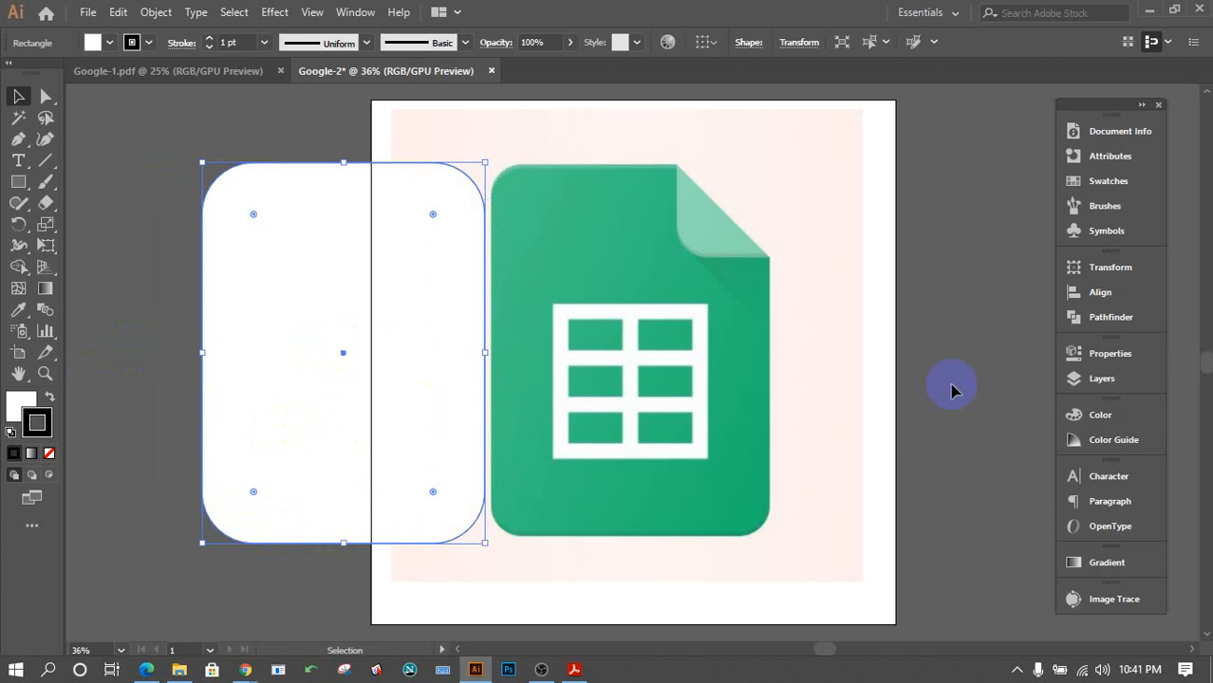
# Apply Pathfinder Unite to the rounded rectangle to make it a plain path and shift it away from the icon.
pyautogui.click(1091, 319)
pyautogui.click(863, 309)
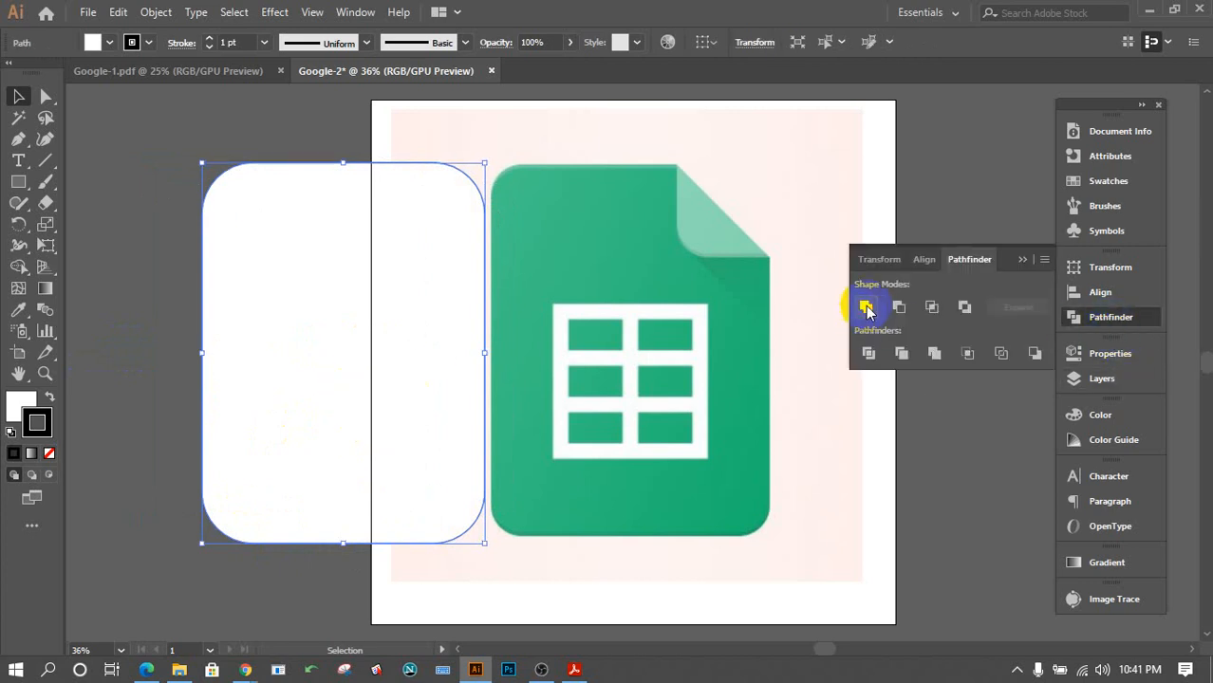
pyautogui.moveTo(419, 352); pyautogui.dragTo(389, 328)
pyautogui.moveTo(369, 410); pyautogui.dragTo(371, 456)
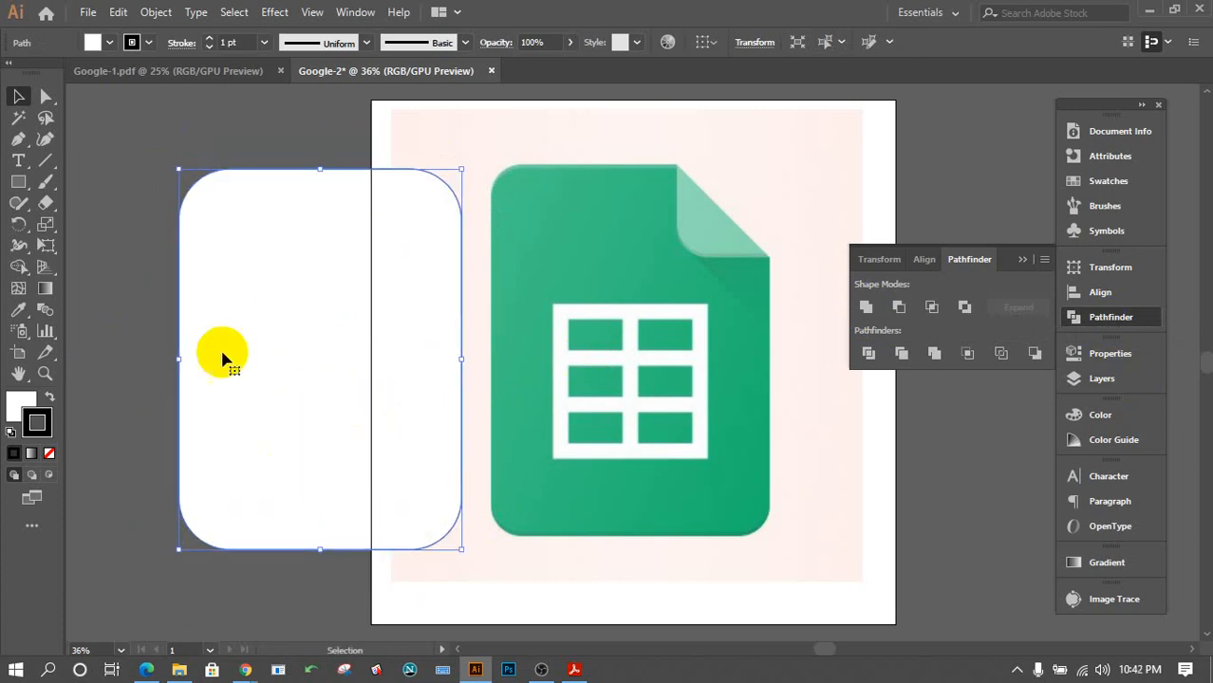
# Scale the rounded shape down slightly about its center, line it up beside the green icon and deselect it.
pyautogui.click(99, 293)
pyautogui.click(319, 266)
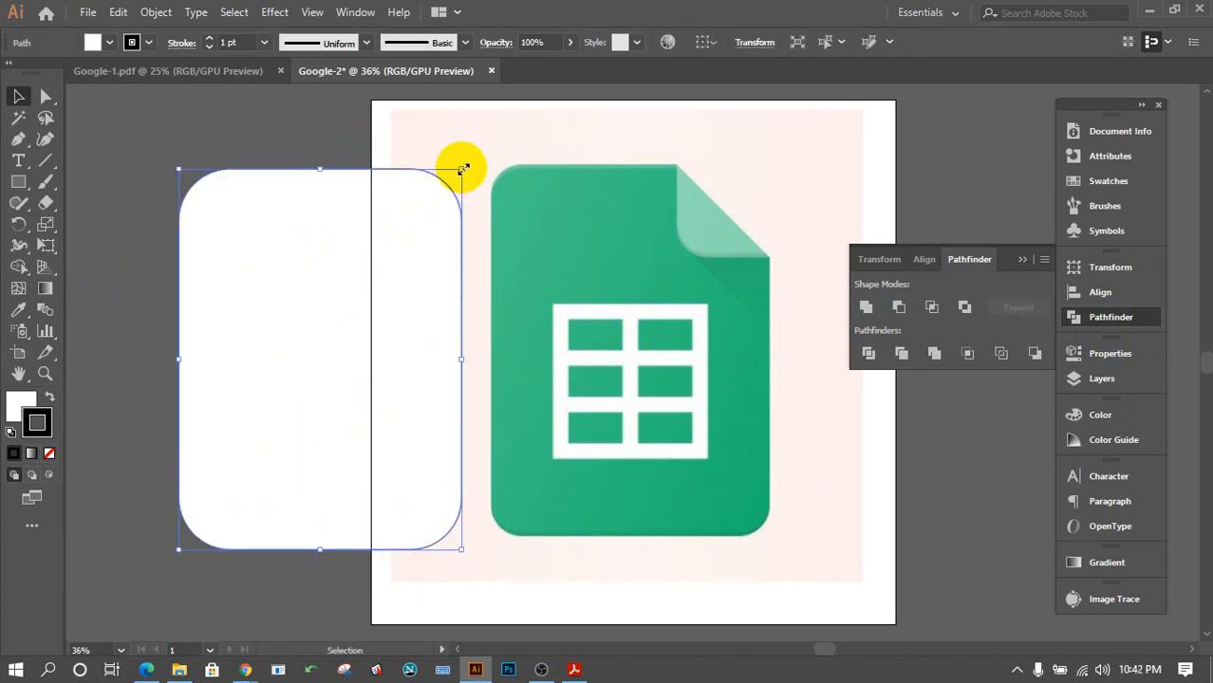
pyautogui.moveTo(465, 168)
pyautogui.mouseDown()
pyautogui.moveTo(371, 294)
pyautogui.moveTo(460, 176)
pyautogui.mouseUp()
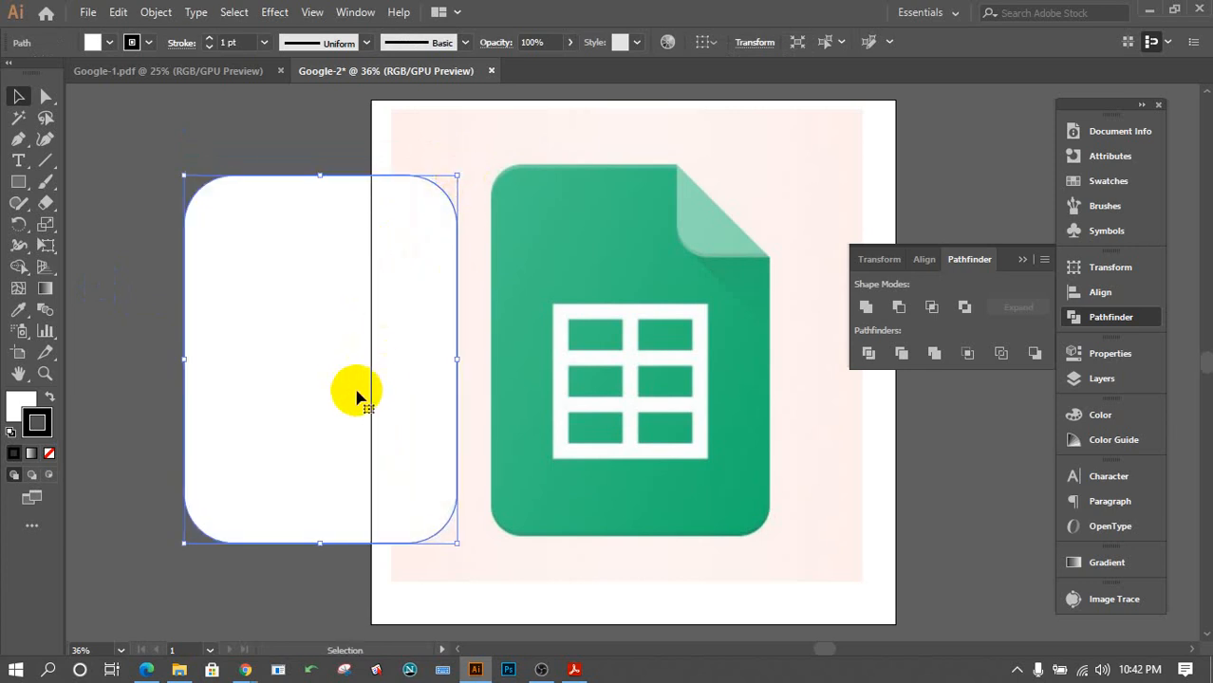
pyautogui.moveTo(357, 392)
pyautogui.mouseDown()
pyautogui.moveTo(360, 380)
pyautogui.moveTo(377, 385)
pyautogui.mouseUp()
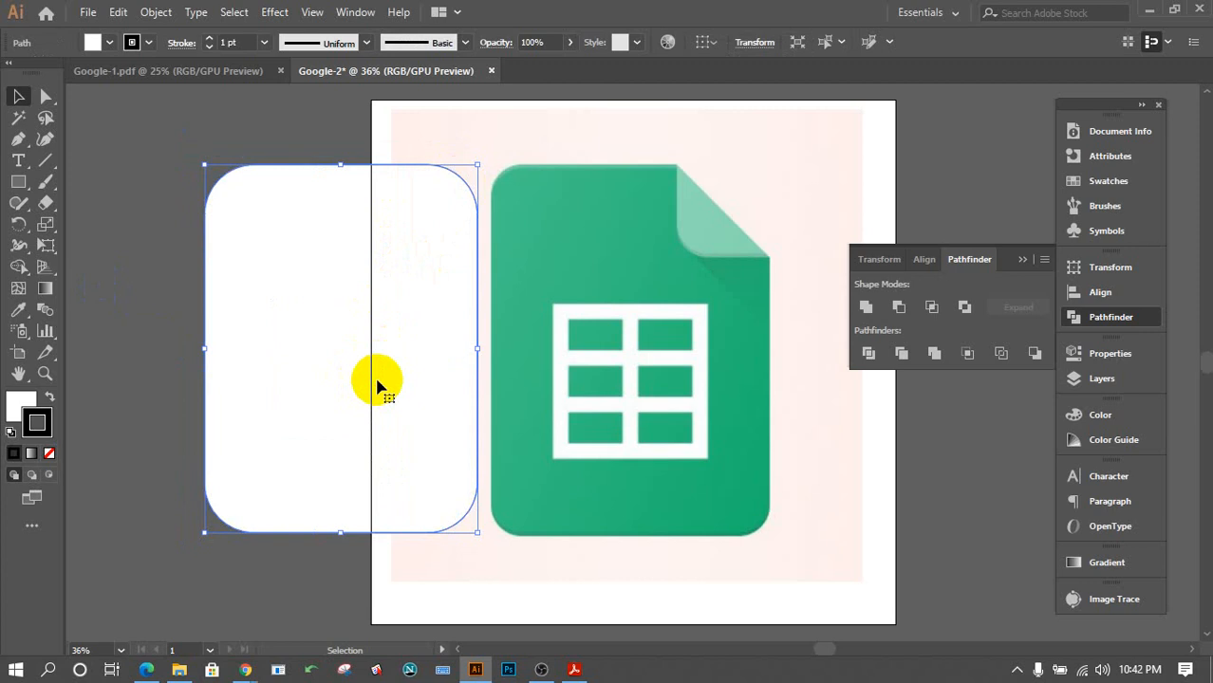
pyautogui.click(598, 373)
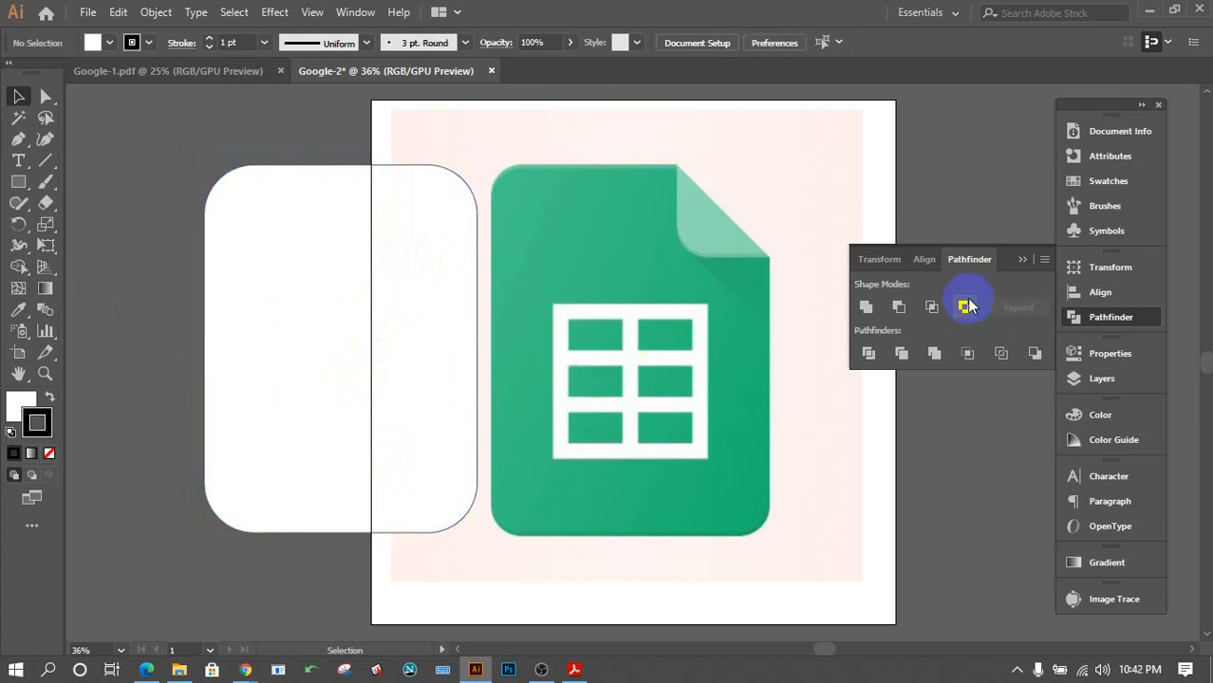
# Move the rounded shape onto the green icon and fit all four of its edges to the icon's outline.
pyautogui.moveTo(414, 331); pyautogui.dragTo(691, 344)
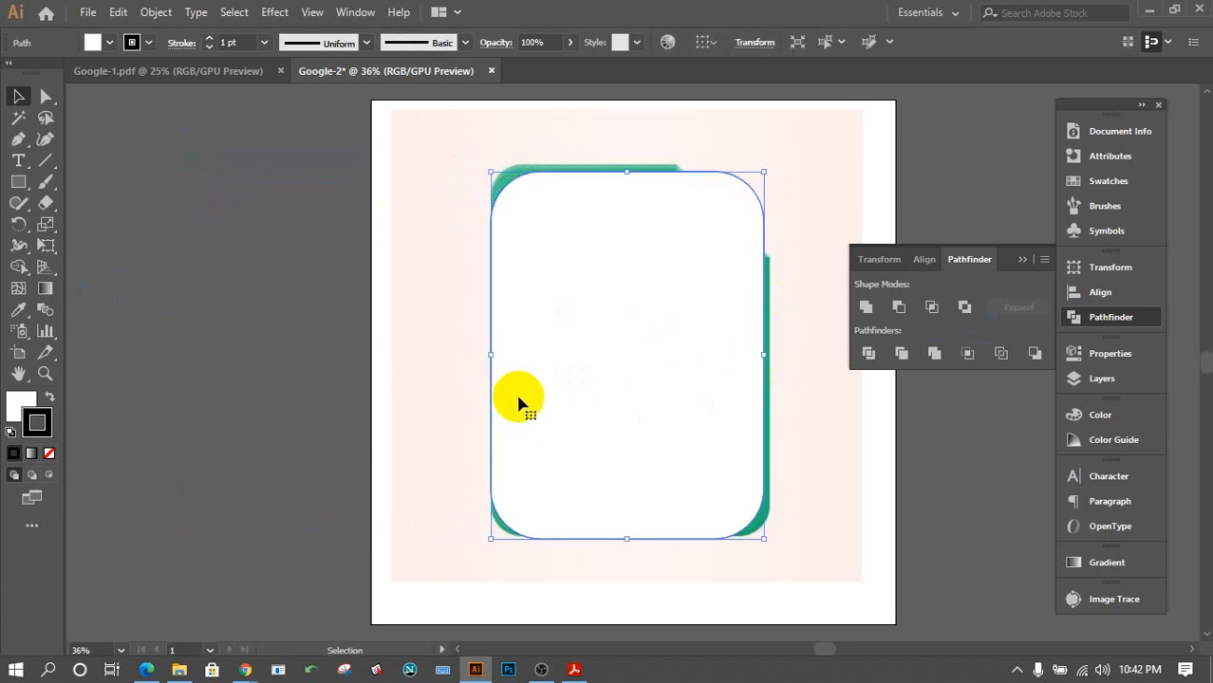
pyautogui.moveTo(488, 358); pyautogui.dragTo(491, 358)
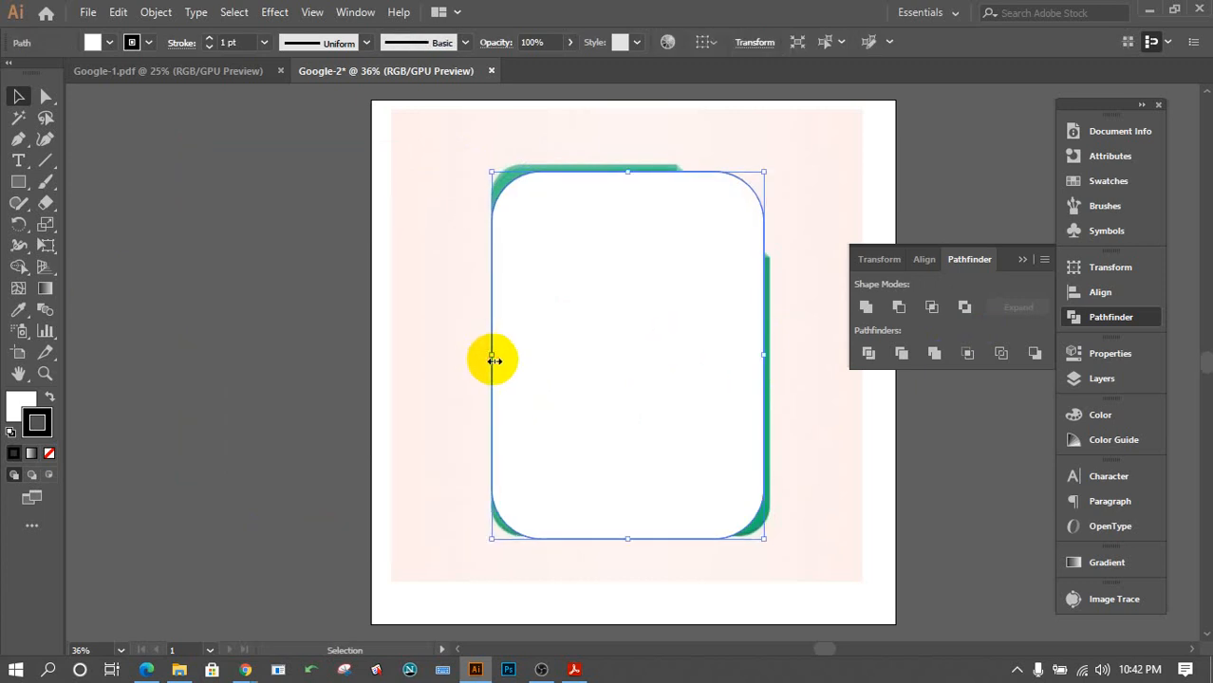
pyautogui.moveTo(766, 354); pyautogui.dragTo(770, 353)
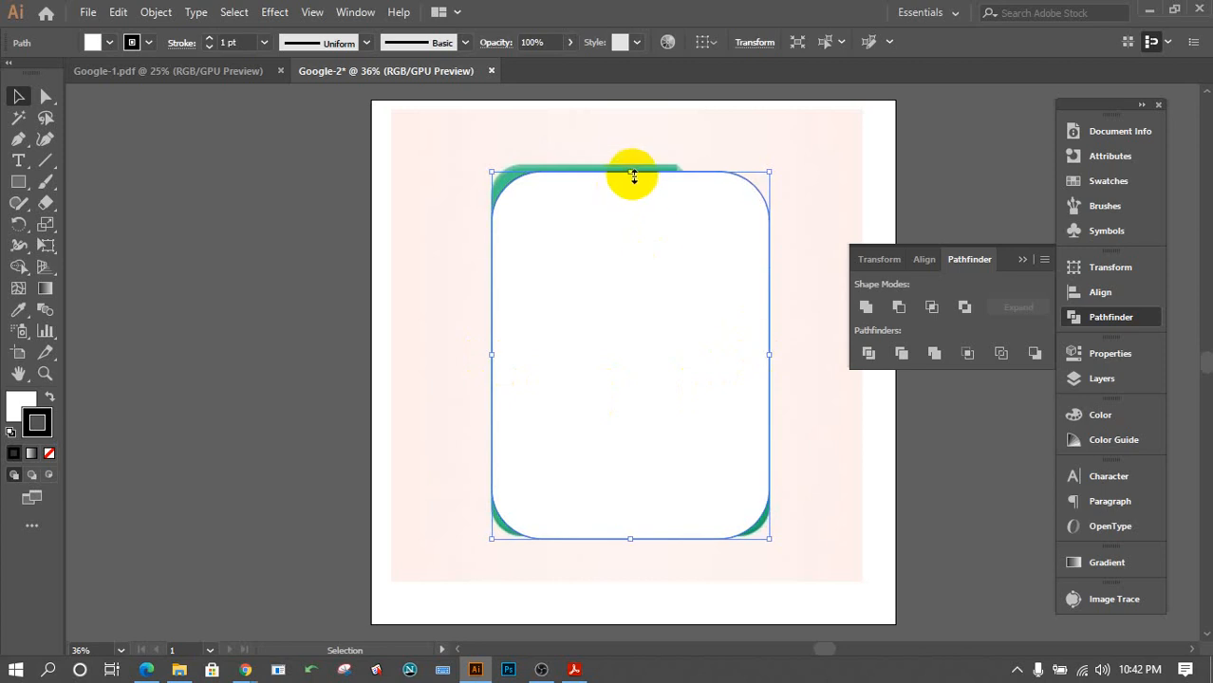
pyautogui.moveTo(631, 173); pyautogui.dragTo(628, 165)
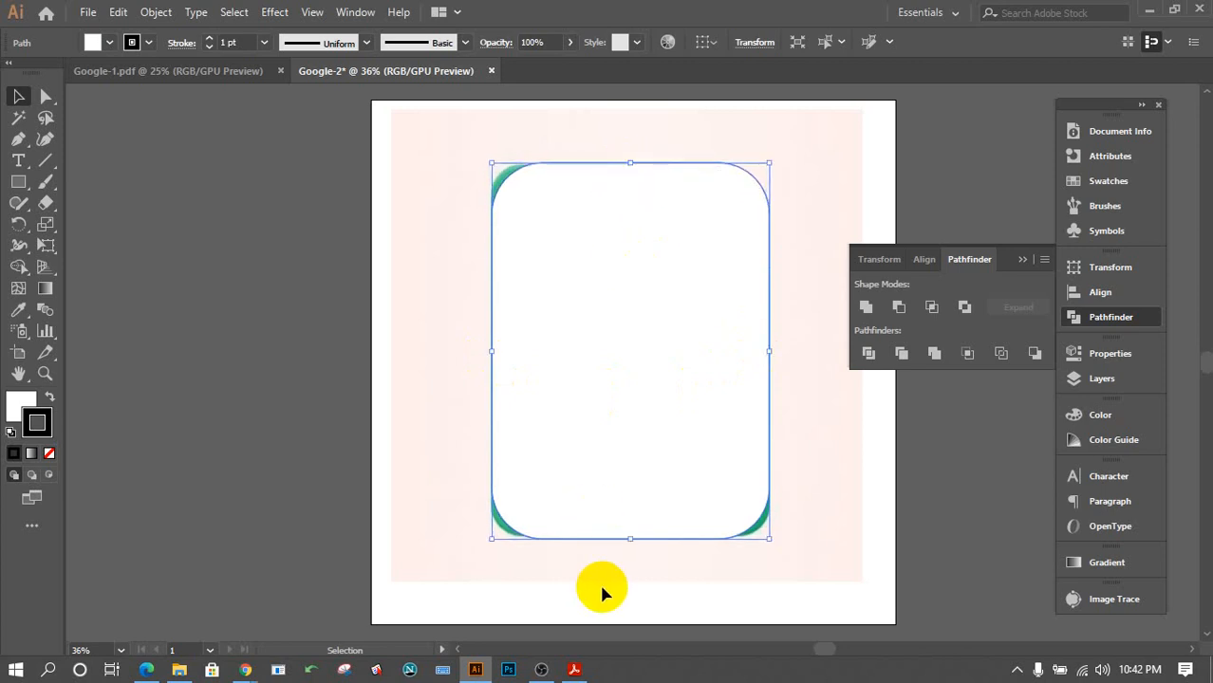
pyautogui.moveTo(630, 539); pyautogui.dragTo(631, 539)
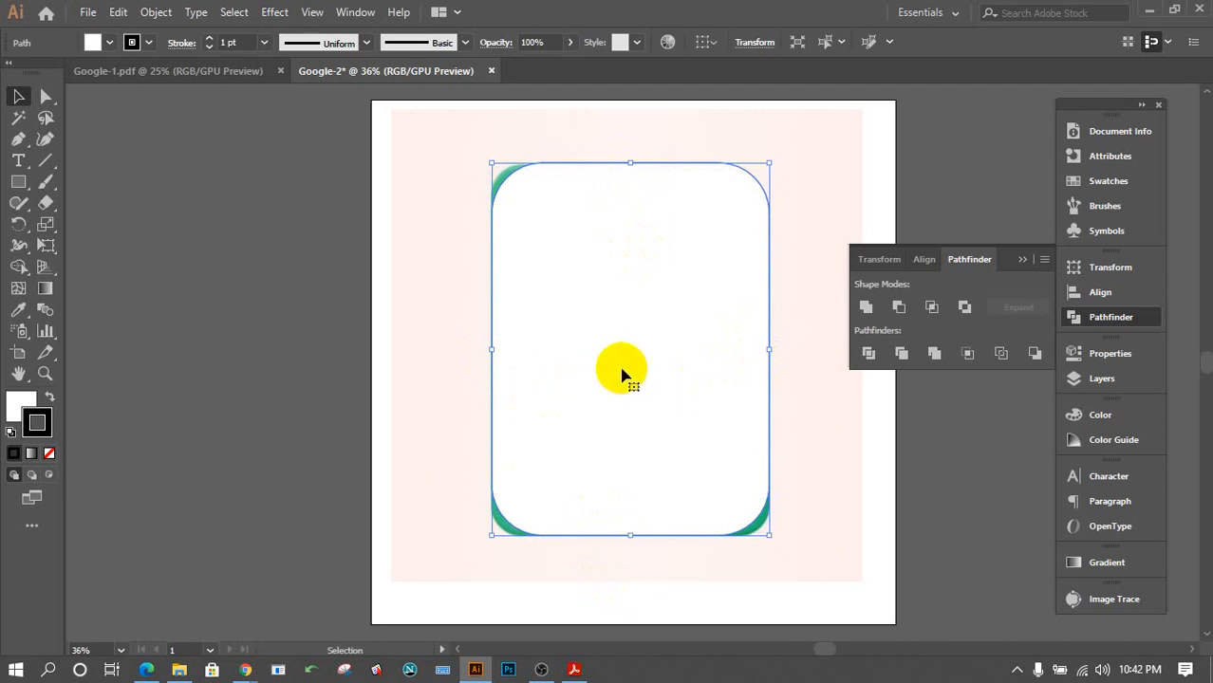
# Set the rounded shape's fill to None, keeping its black outline, and deselect it.
pyautogui.click(21, 410)
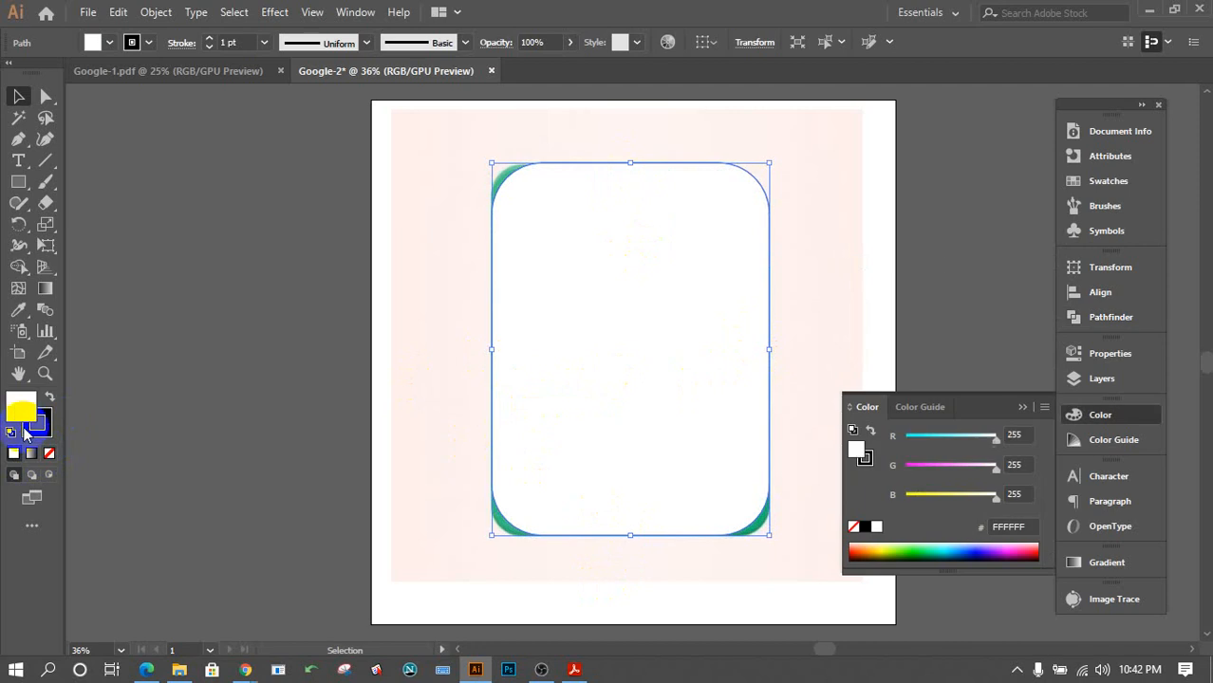
pyautogui.click(49, 454)
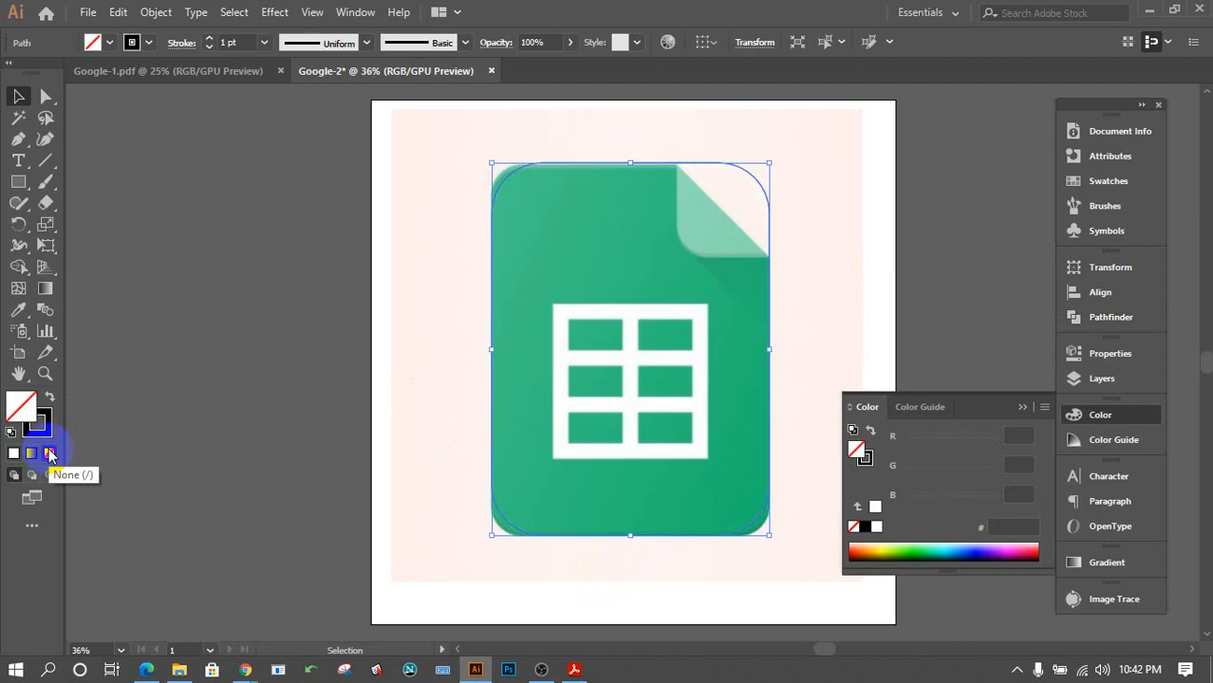
pyautogui.click(844, 258)
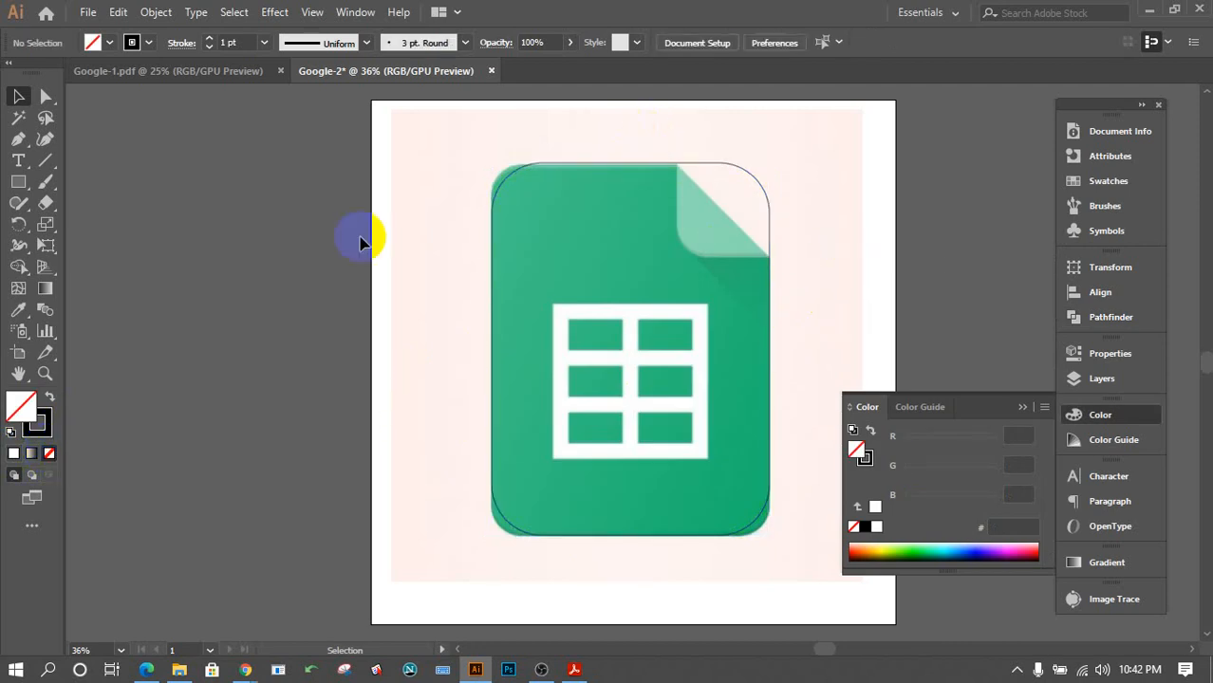
# Draw a diagonal line across the outline along the icon's folded corner and nudge it down onto the fold edge.
pyautogui.click(46, 161)
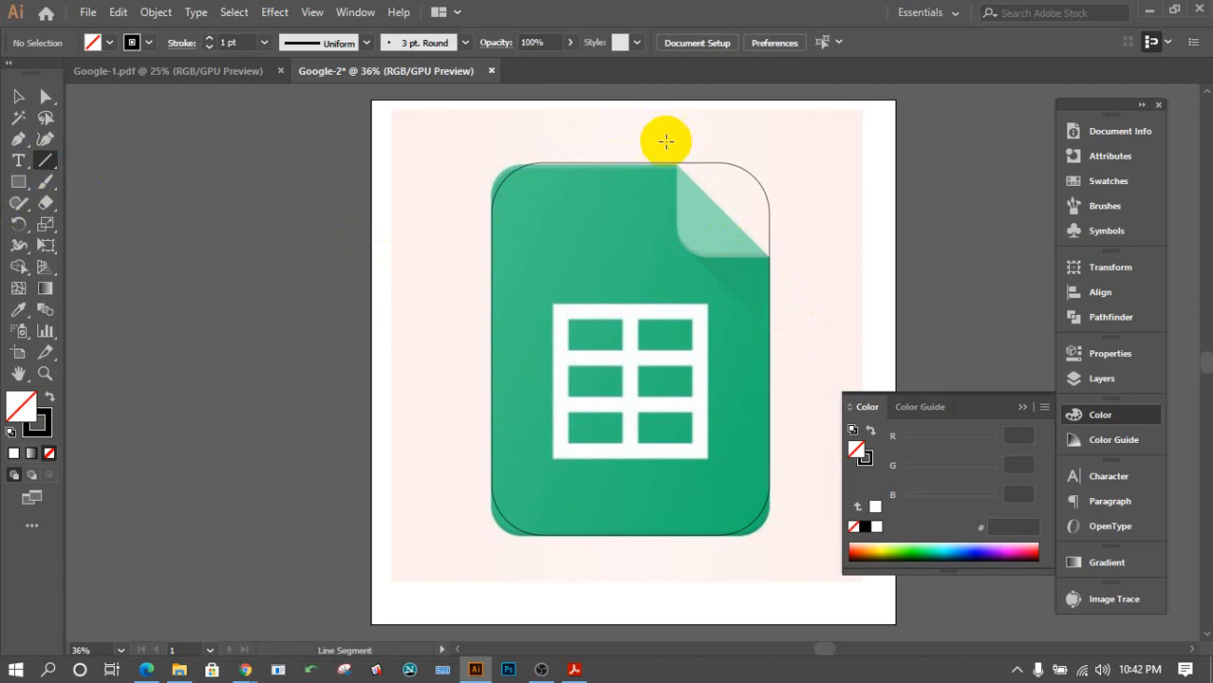
pyautogui.moveTo(669, 147); pyautogui.dragTo(788, 267)
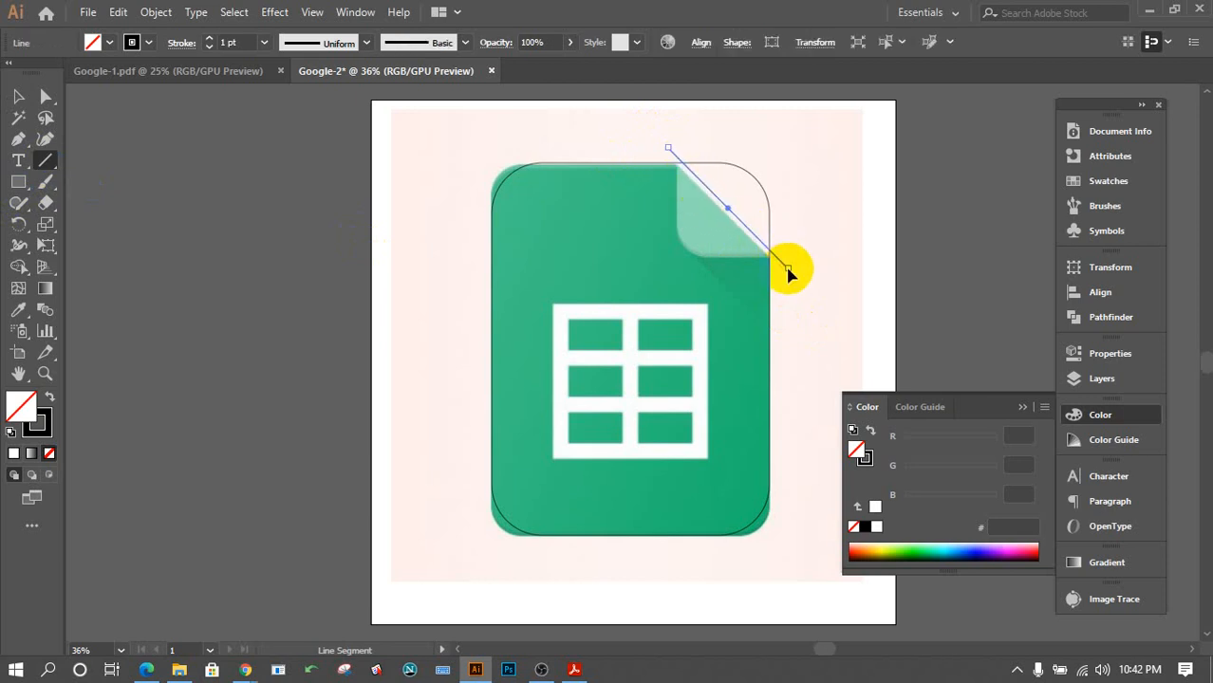
pyautogui.click(20, 98)
pyautogui.click(20, 98)
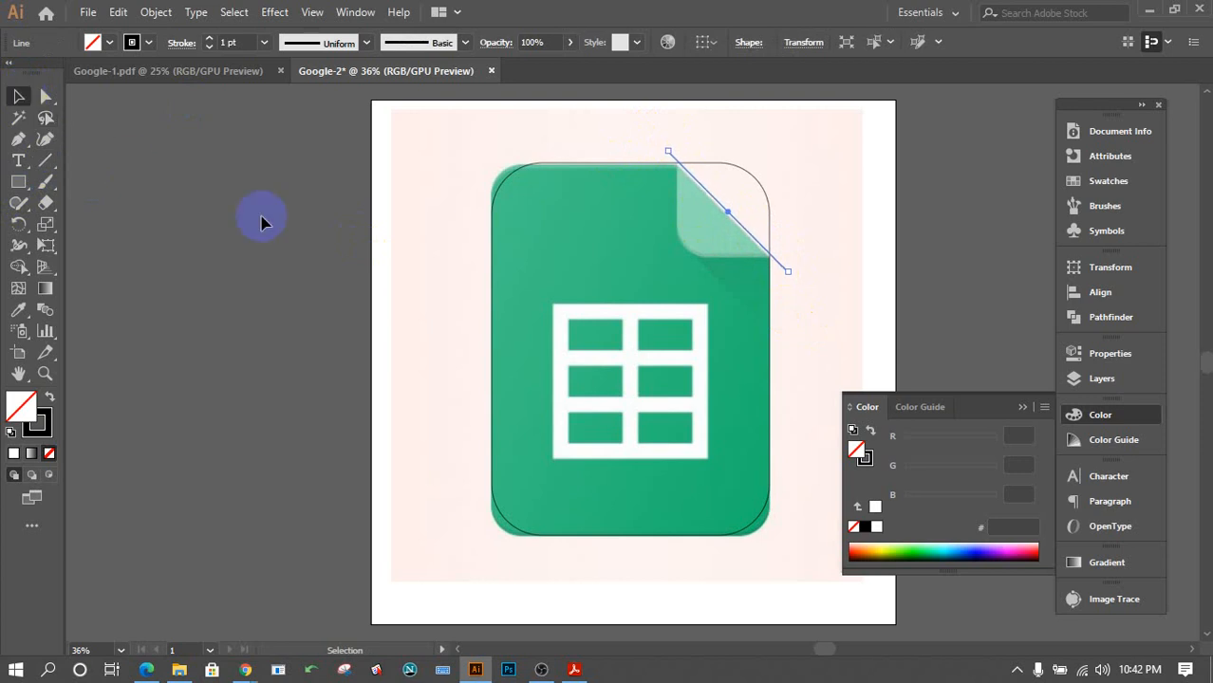
pyautogui.press('Down')
pyautogui.press('Down')
pyautogui.press('Down')
pyautogui.press('Down')
pyautogui.press('Down')
pyautogui.press('Down')
pyautogui.press('Down')
pyautogui.press('Down')
pyautogui.press('Down')
pyautogui.press('Down')
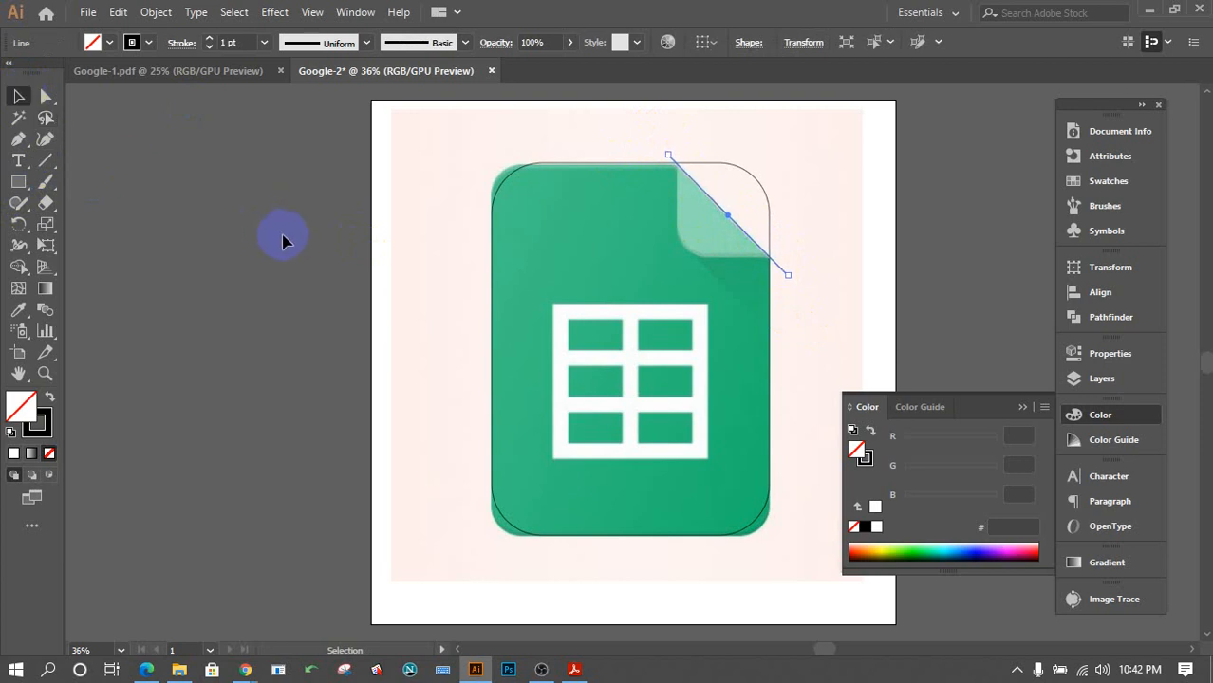
pyautogui.click(277, 290)
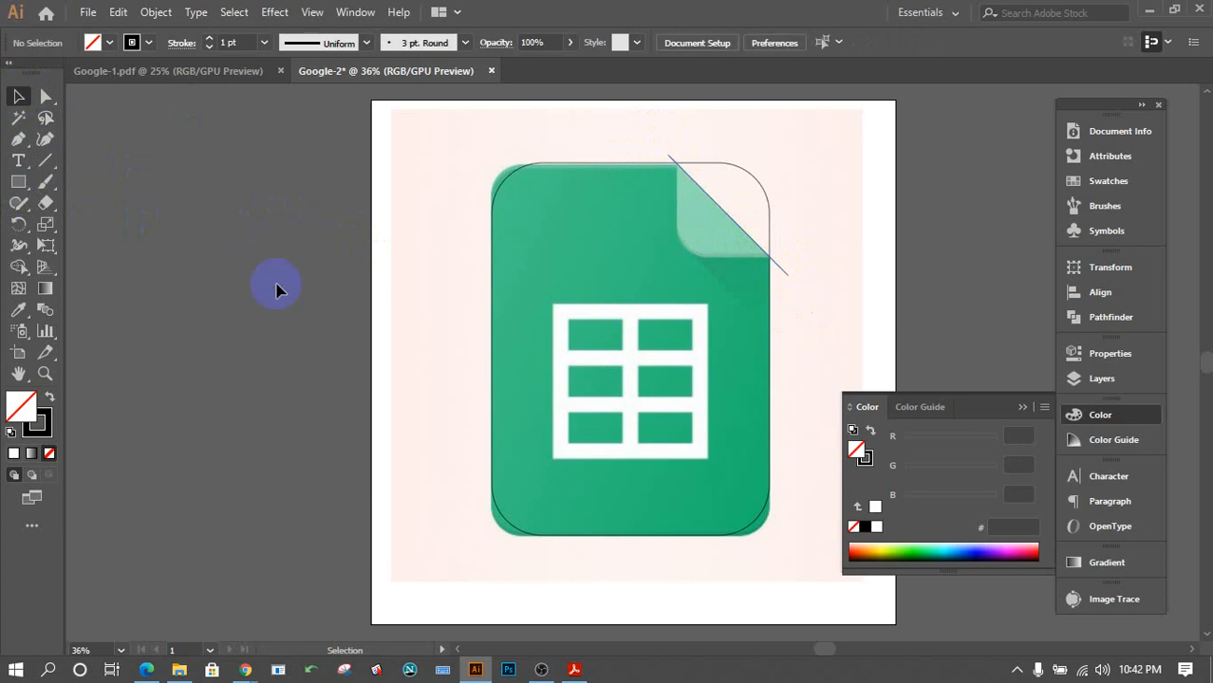
# Divide the rounded outline along the diagonal line with Pathfinder, ungroup the resulting pieces and deselect them.
pyautogui.moveTo(462, 134); pyautogui.dragTo(796, 587)
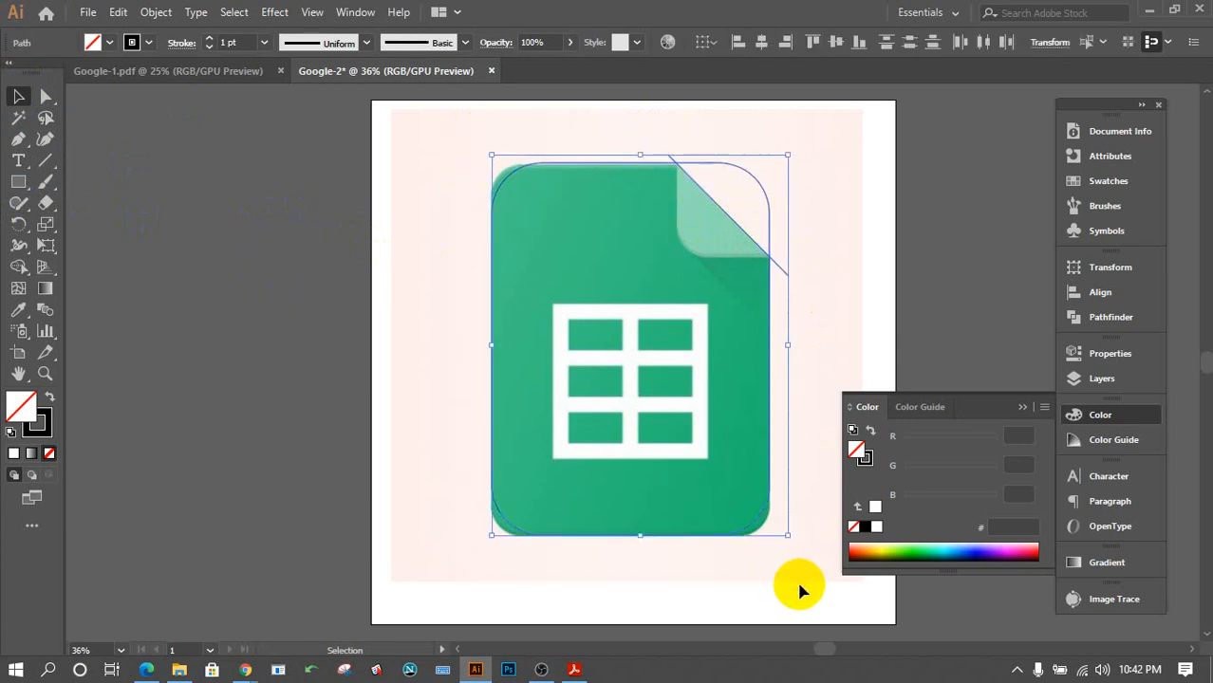
pyautogui.click(1092, 320)
pyautogui.click(869, 353)
pyautogui.rightClick(691, 332)
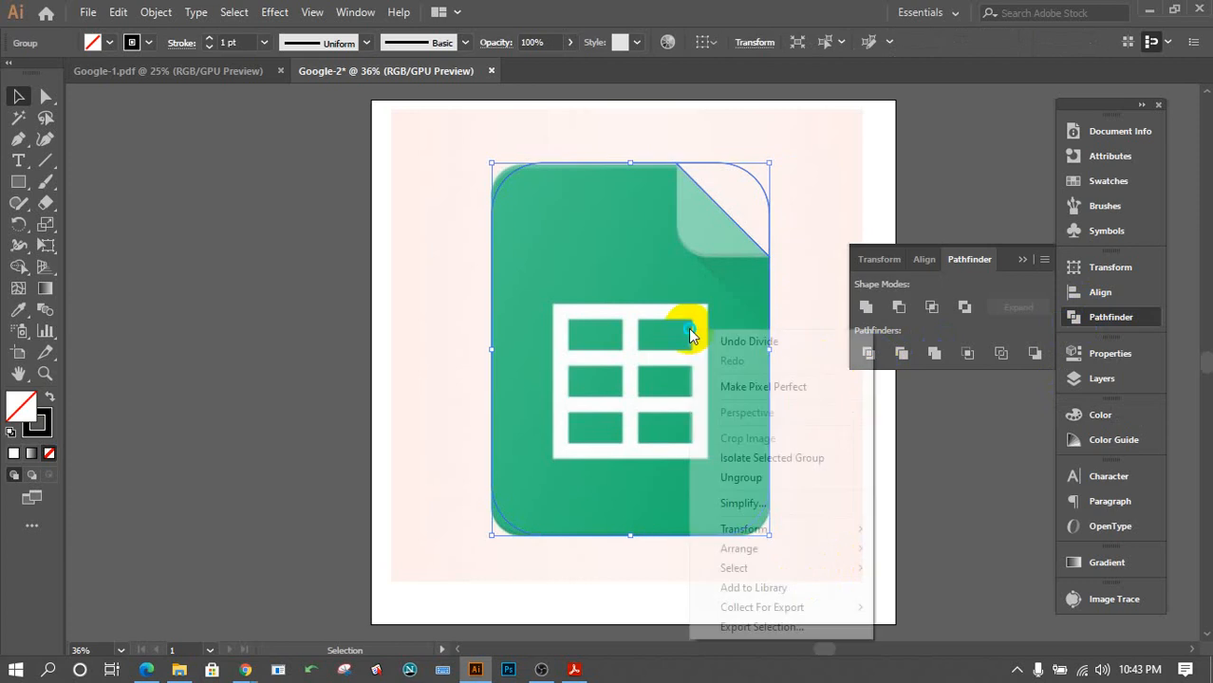
pyautogui.click(745, 477)
pyautogui.click(825, 393)
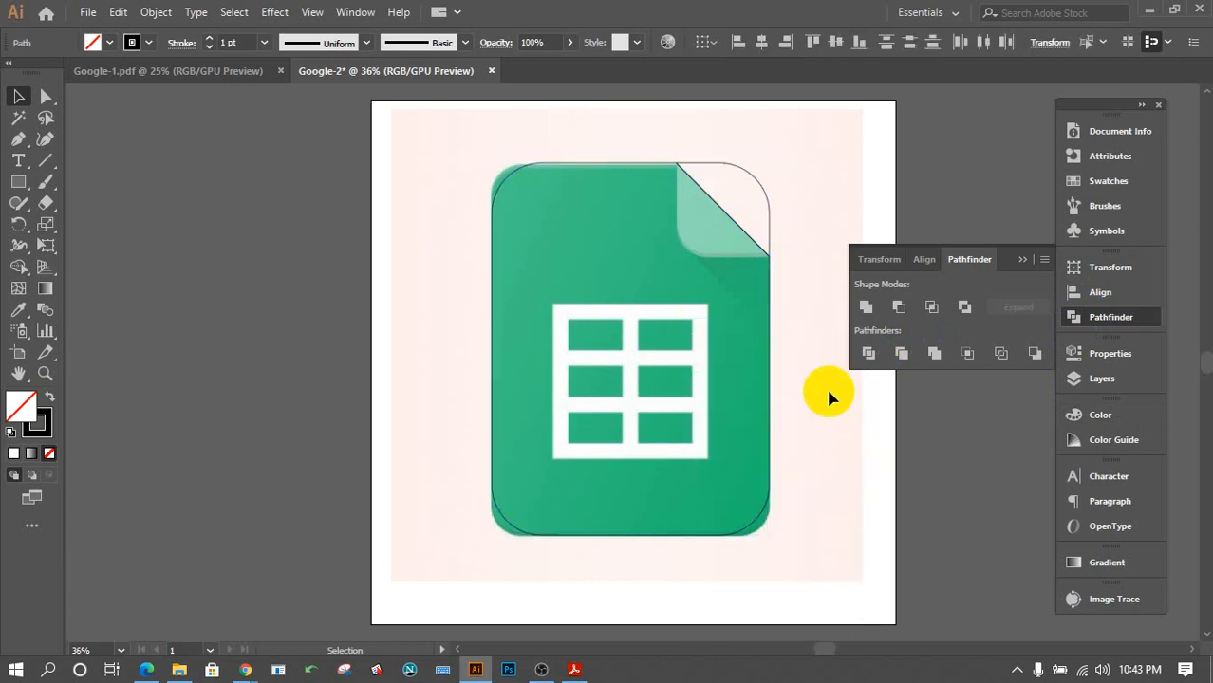
# Rotate the cut-off corner piece 180 degrees, fit it over the icon's light green fold and deselect it.
pyautogui.click(764, 191)
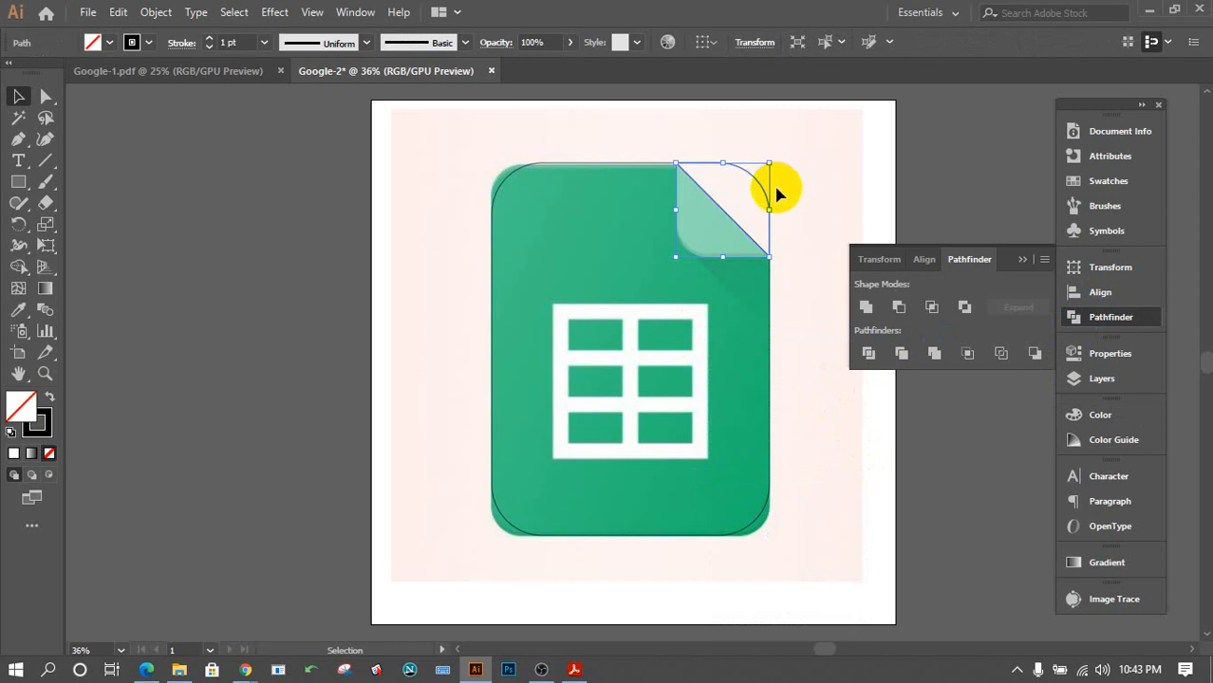
pyautogui.moveTo(759, 187); pyautogui.dragTo(800, 175)
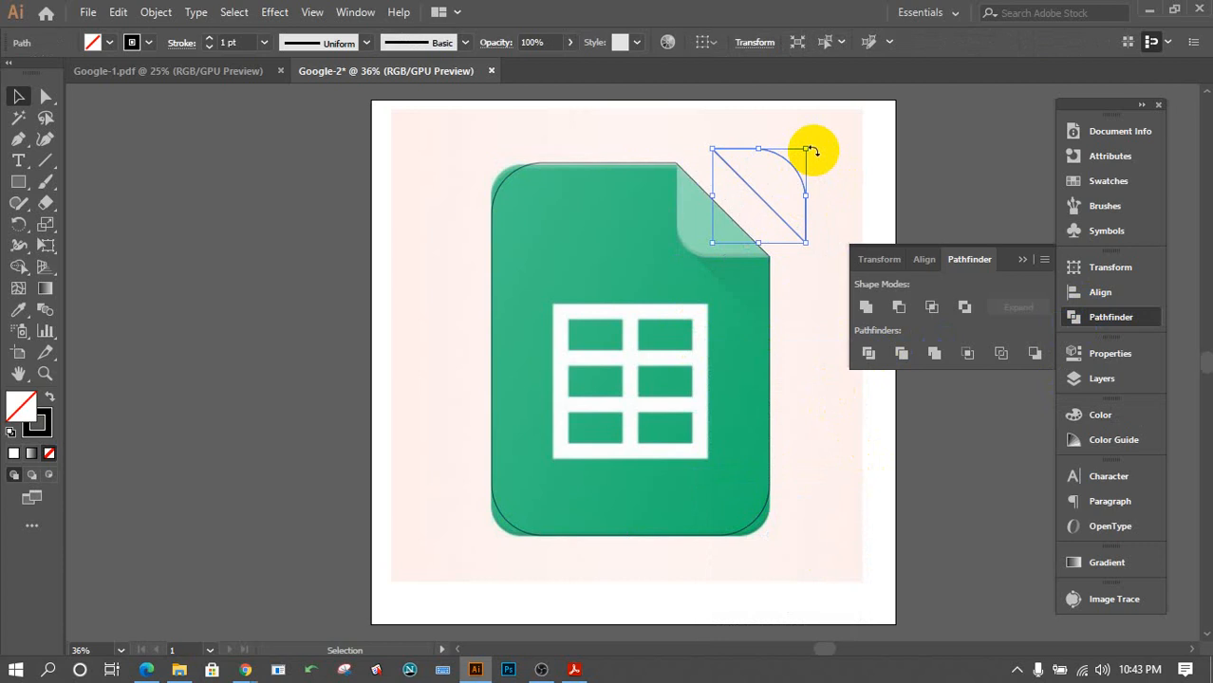
pyautogui.moveTo(812, 150); pyautogui.dragTo(703, 227)
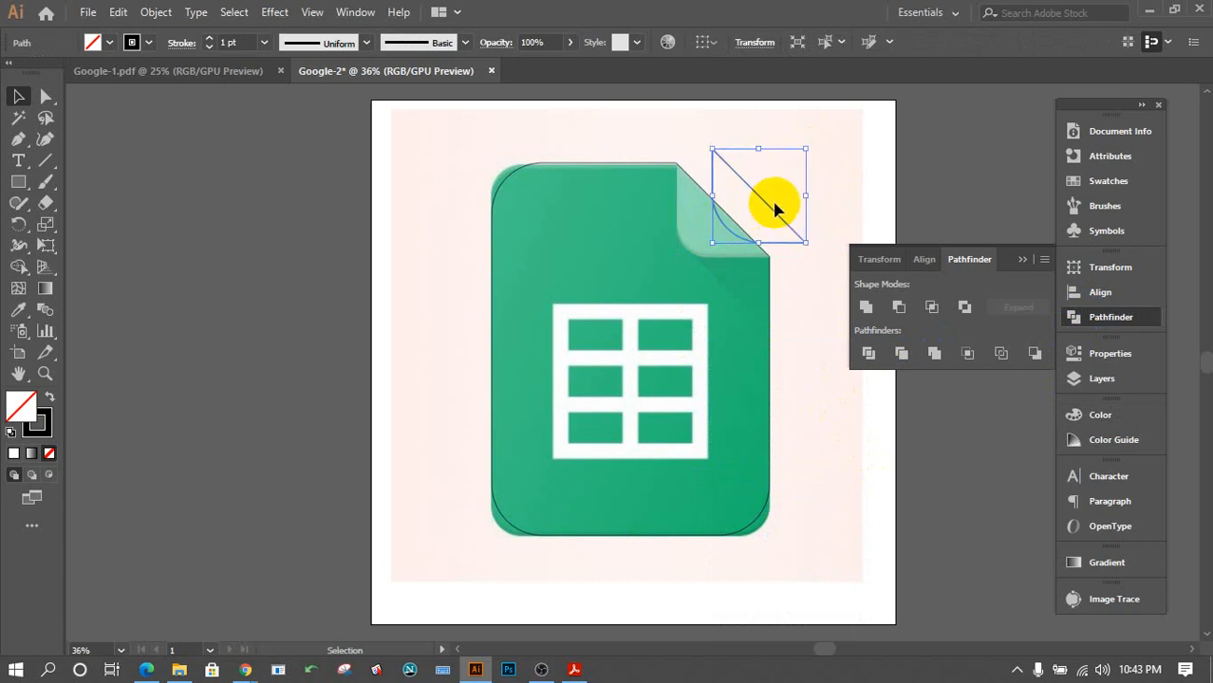
pyautogui.moveTo(769, 209); pyautogui.dragTo(702, 242)
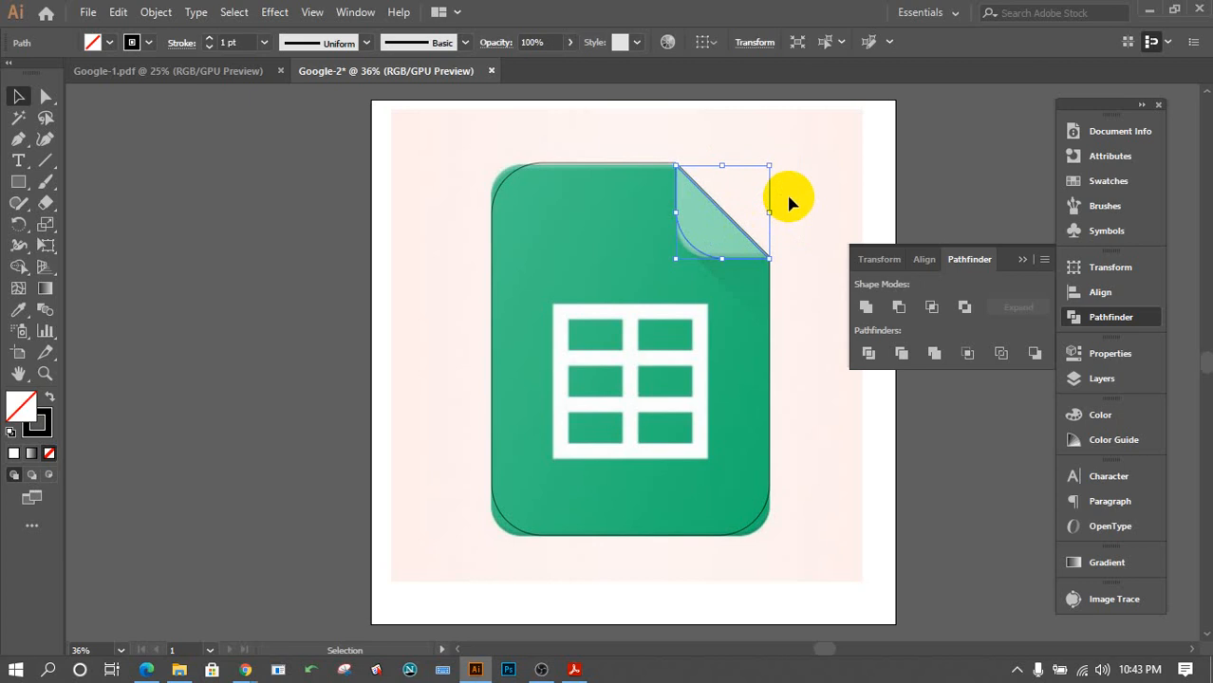
pyautogui.press('Right')
pyautogui.press('Right')
pyautogui.press('Up')
pyautogui.click(785, 192)
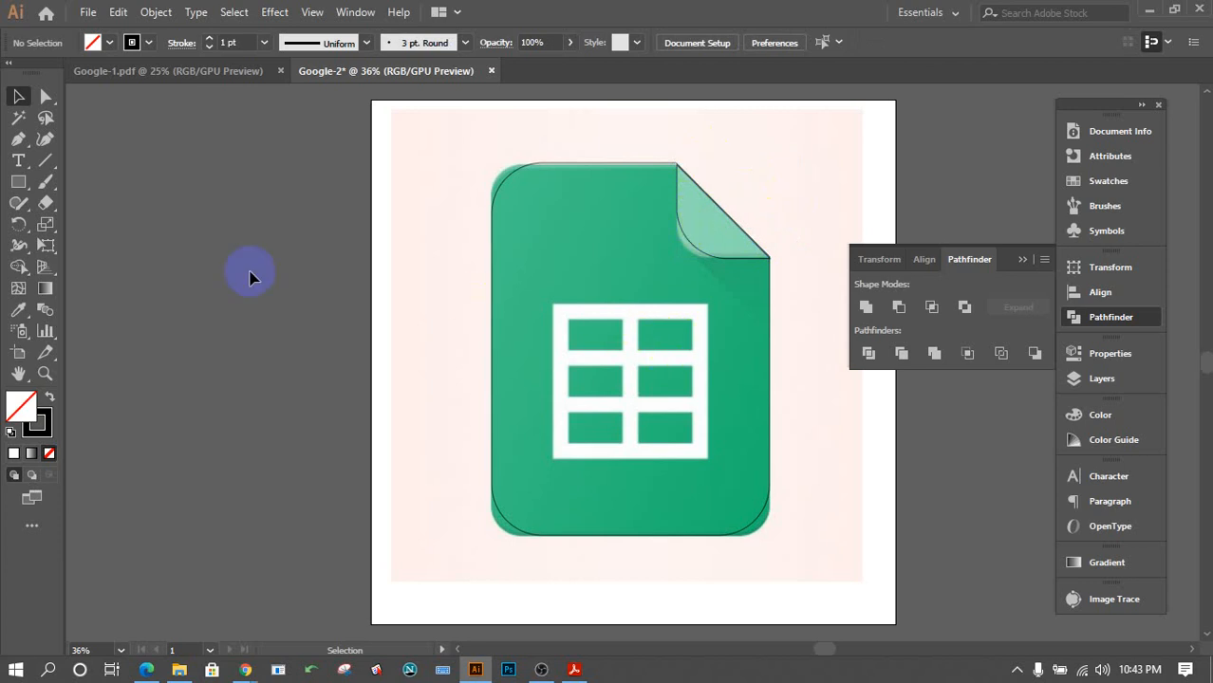
# Draw a closed triangle with the Pen tool over the shadow below the folded corner and deselect it.
pyautogui.click(20, 140)
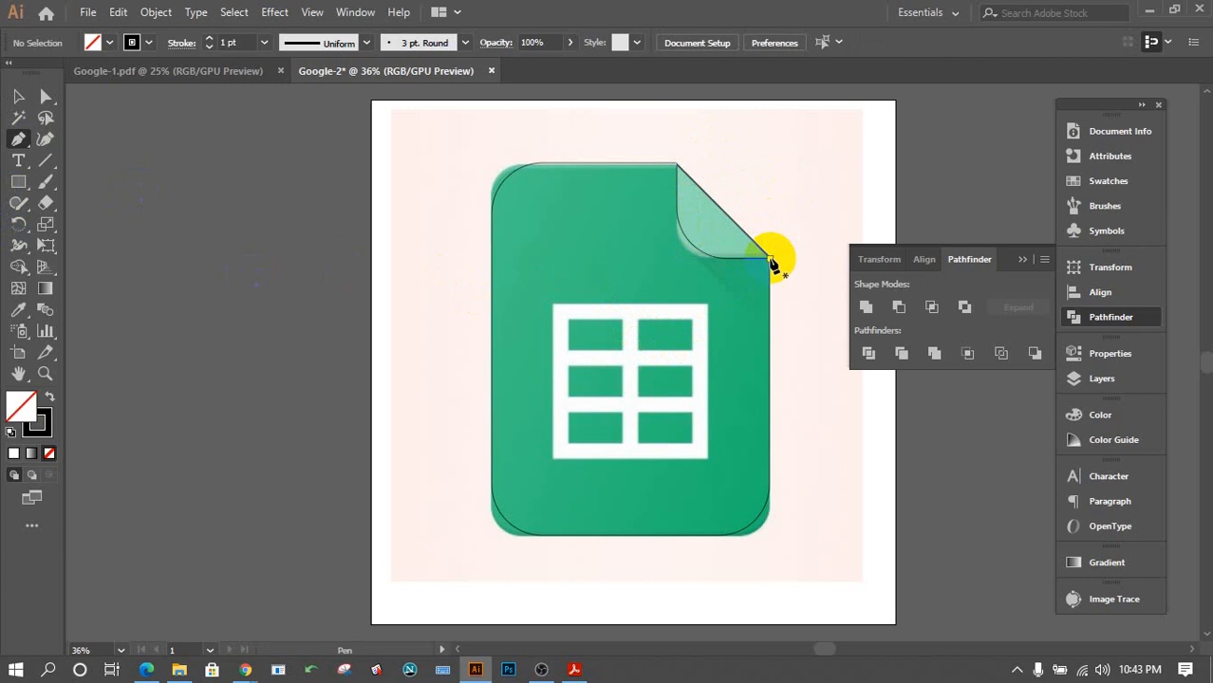
pyautogui.click(770, 256)
pyautogui.click(710, 255)
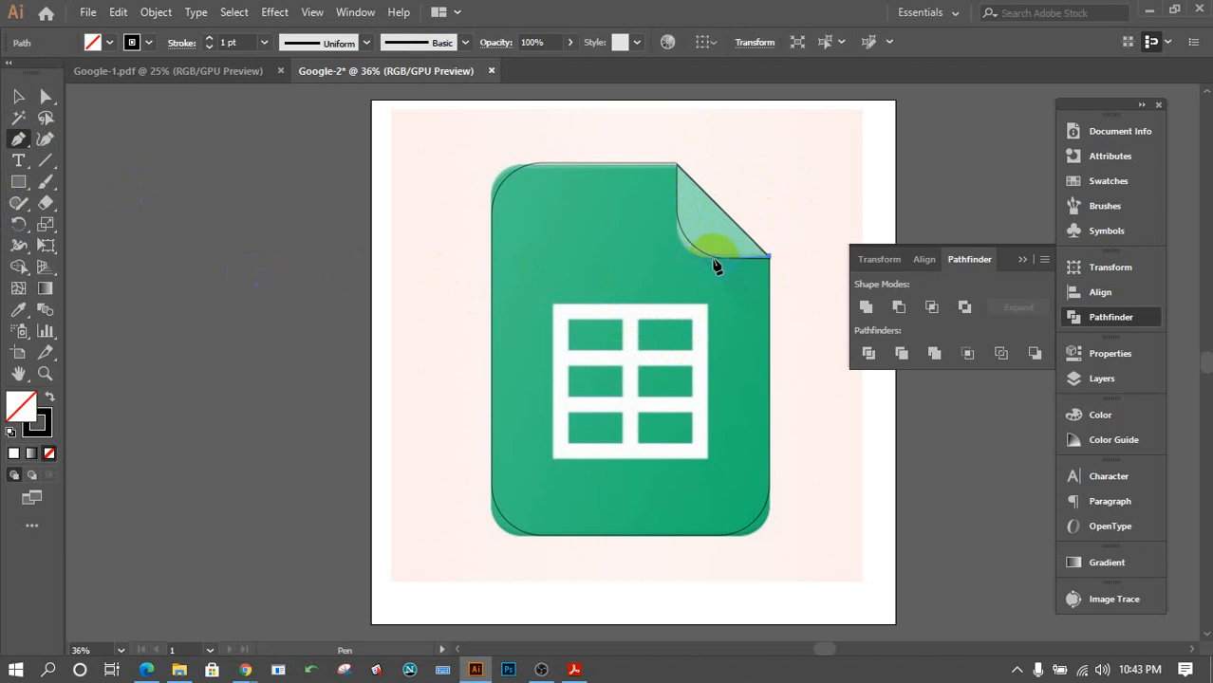
pyautogui.click(713, 259)
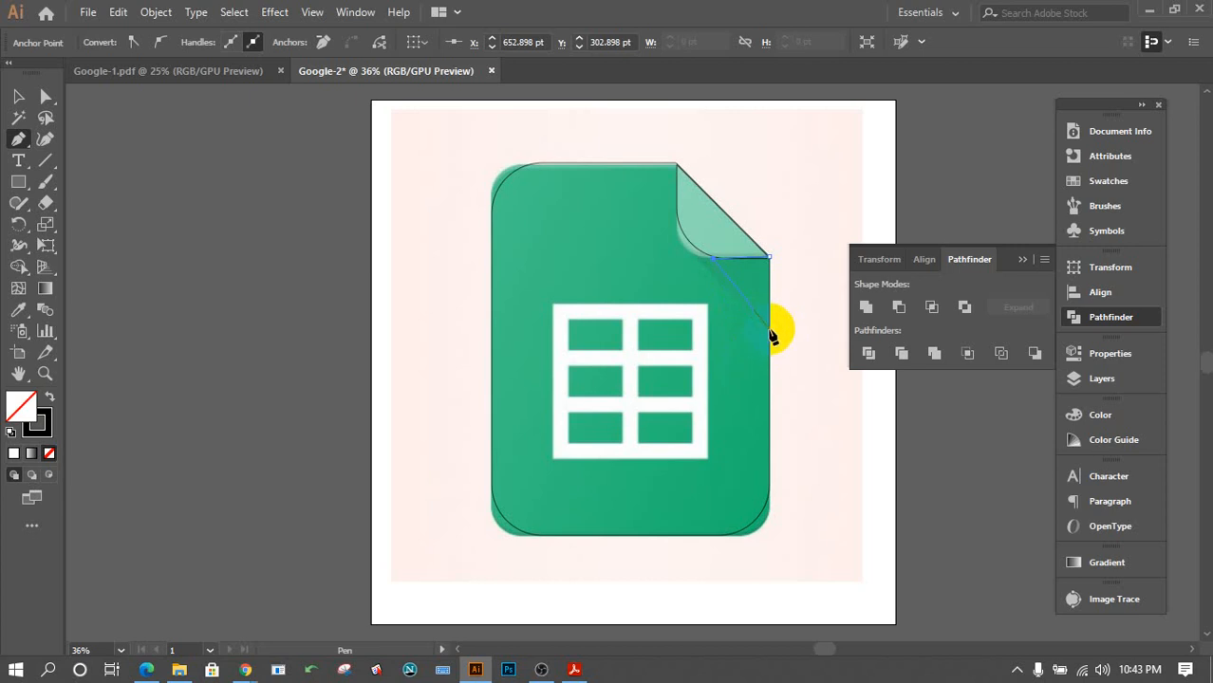
pyautogui.click(770, 328)
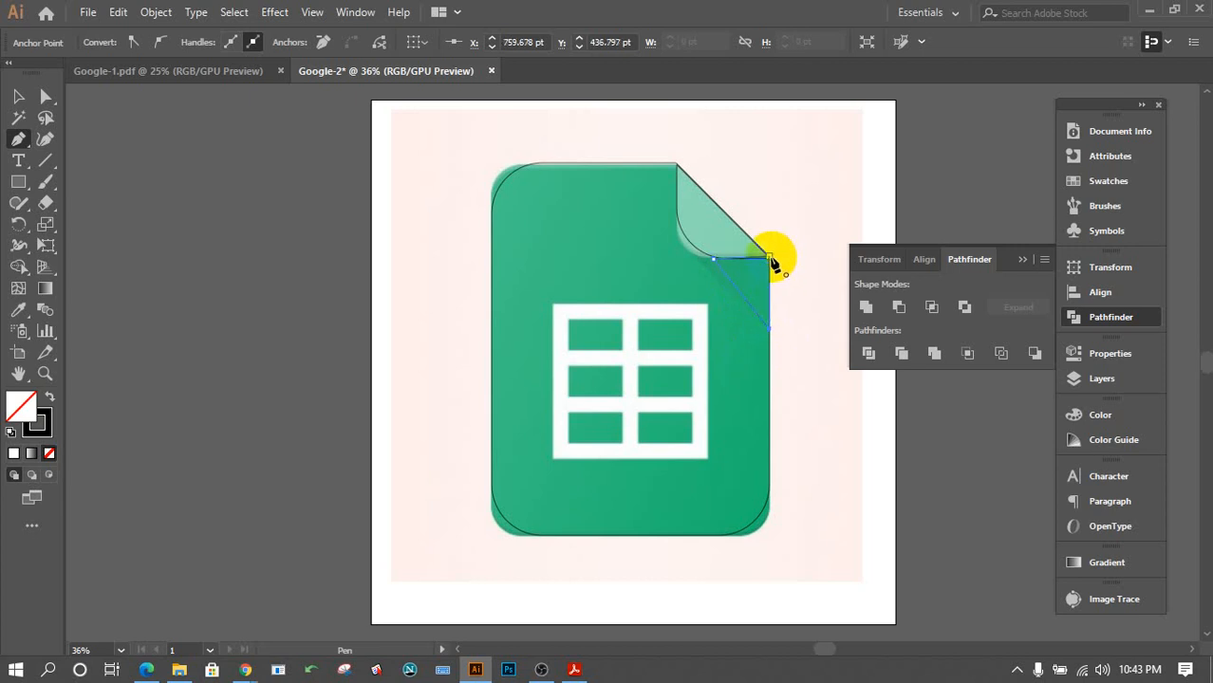
pyautogui.click(770, 257)
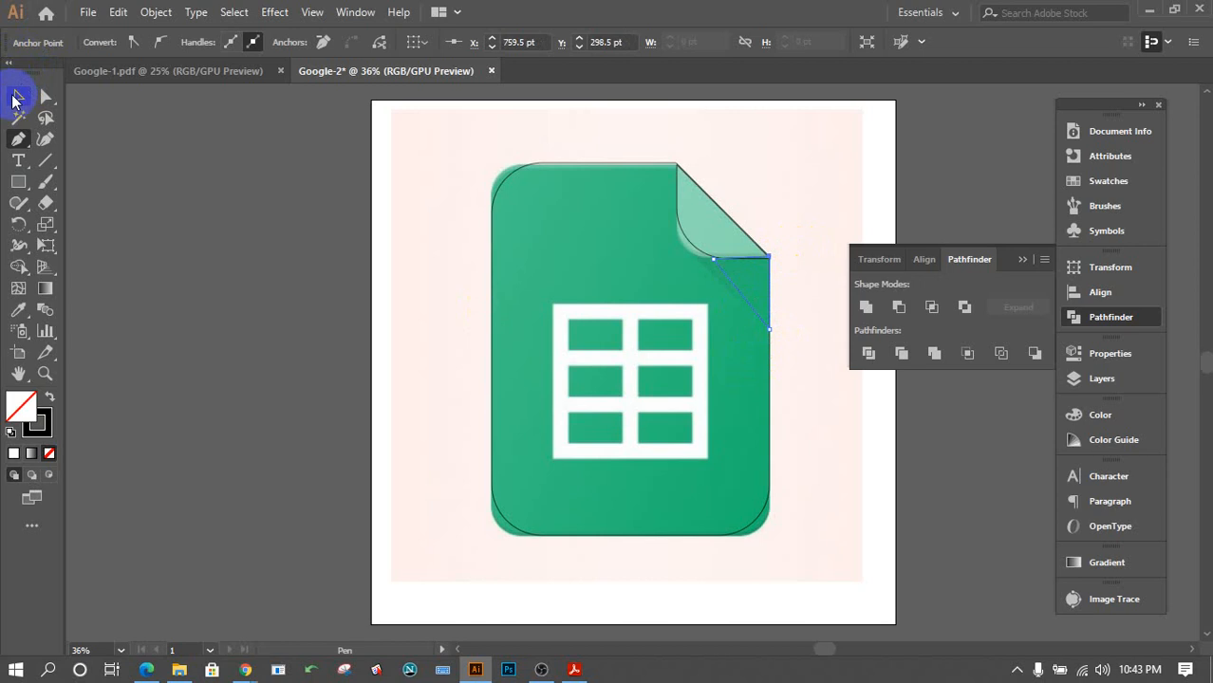
pyautogui.click(17, 97)
pyautogui.click(211, 321)
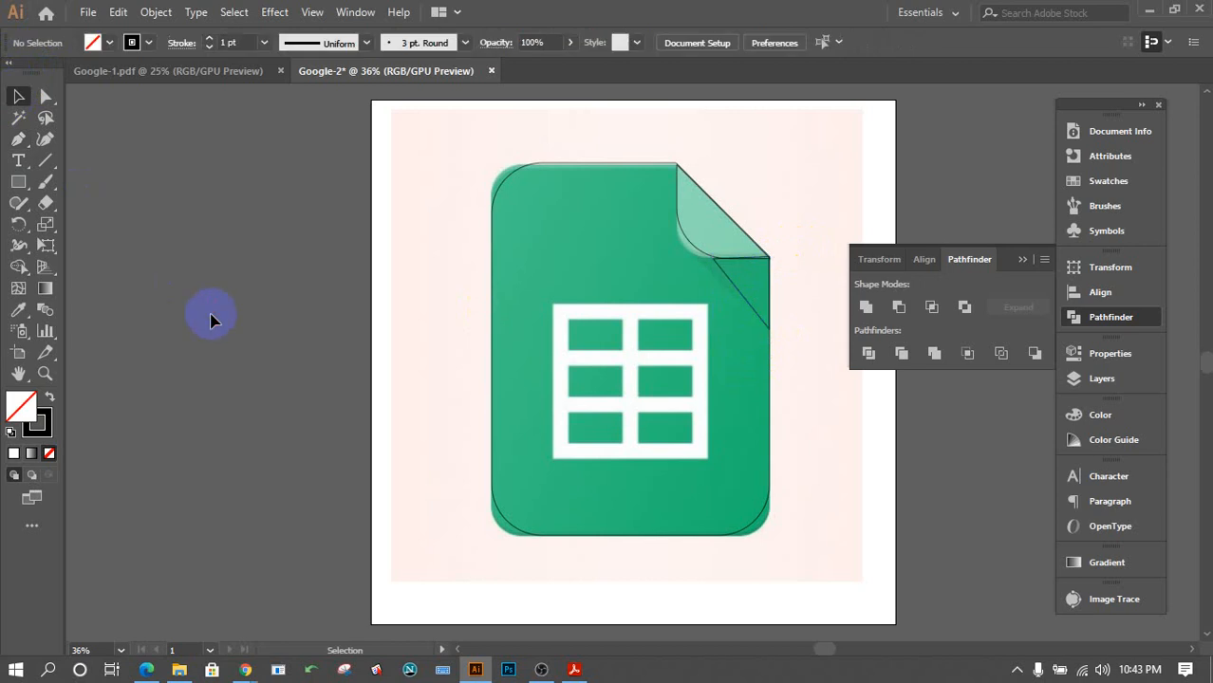
# Draw a rectangle around the outer edge of the white table grid.
pyautogui.click(19, 183)
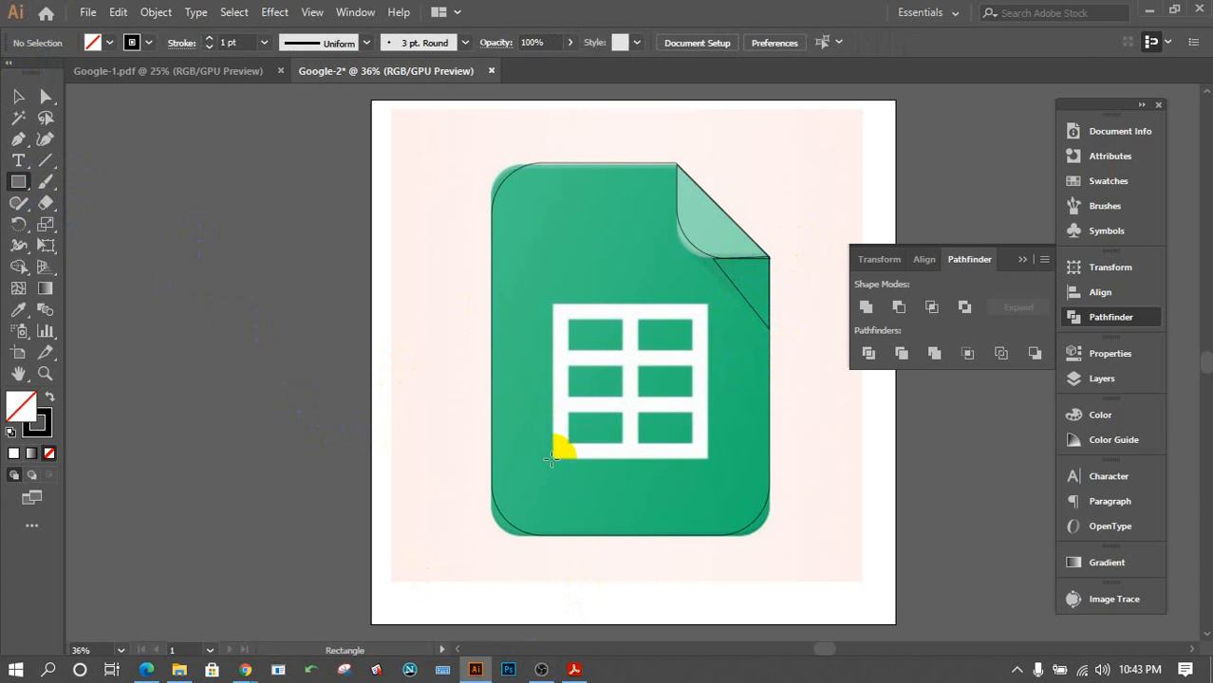
pyautogui.moveTo(552, 460); pyautogui.dragTo(707, 305)
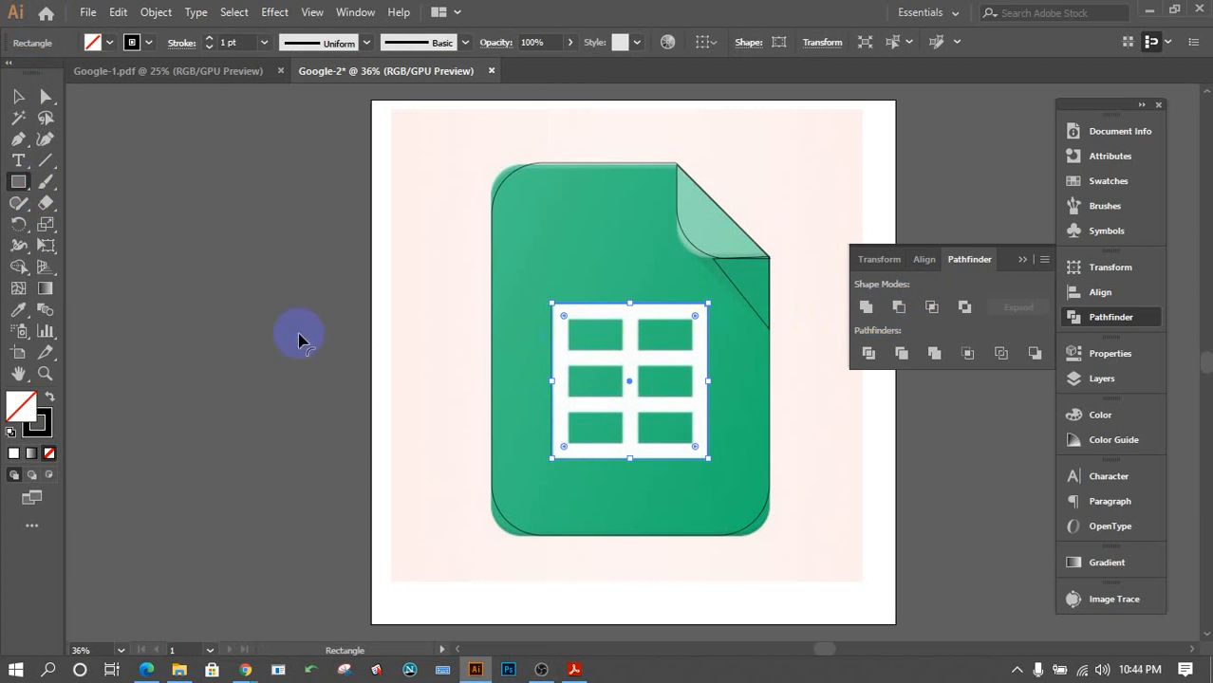
pyautogui.click(18, 96)
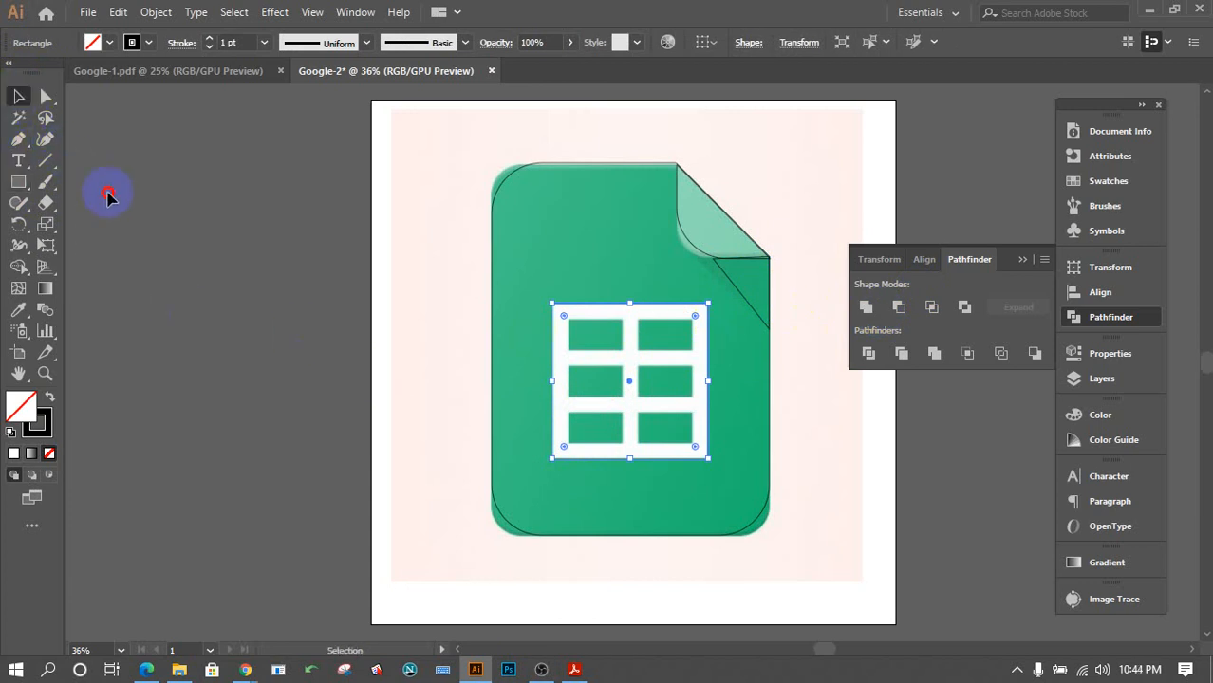
# Draw a rectangle over the upper-left cell of the icon's table and fill it with light pink.
pyautogui.click(108, 190)
pyautogui.click(18, 181)
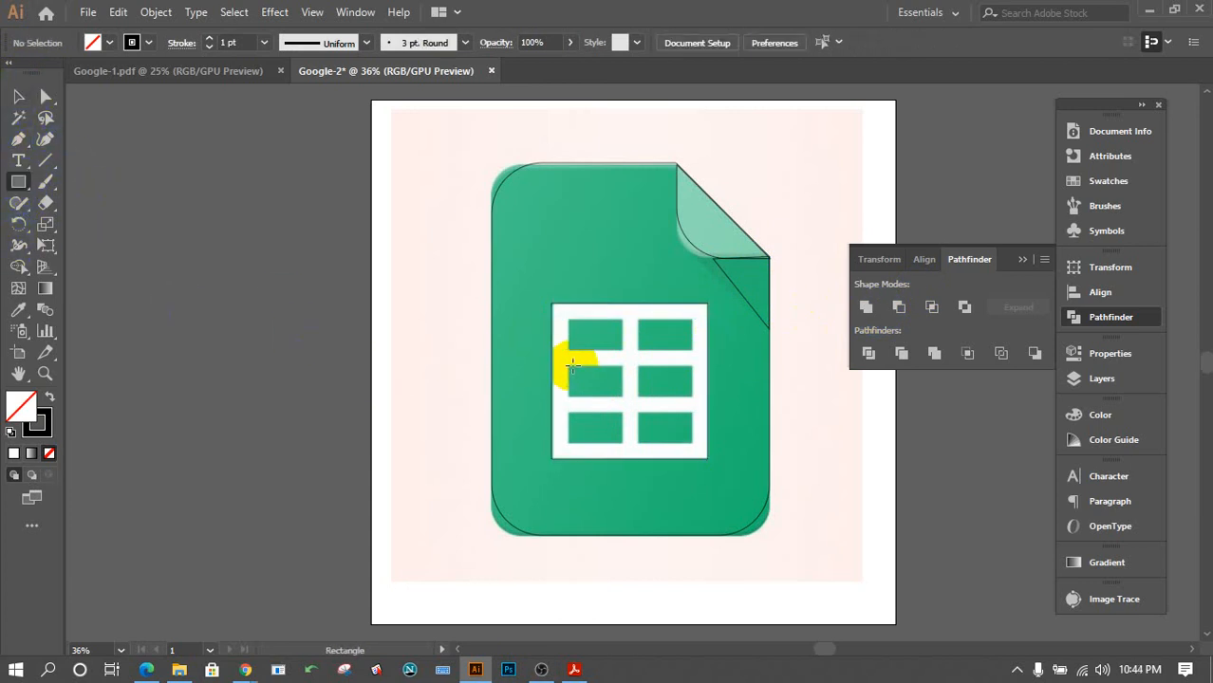
pyautogui.moveTo(567, 350); pyautogui.dragTo(624, 321)
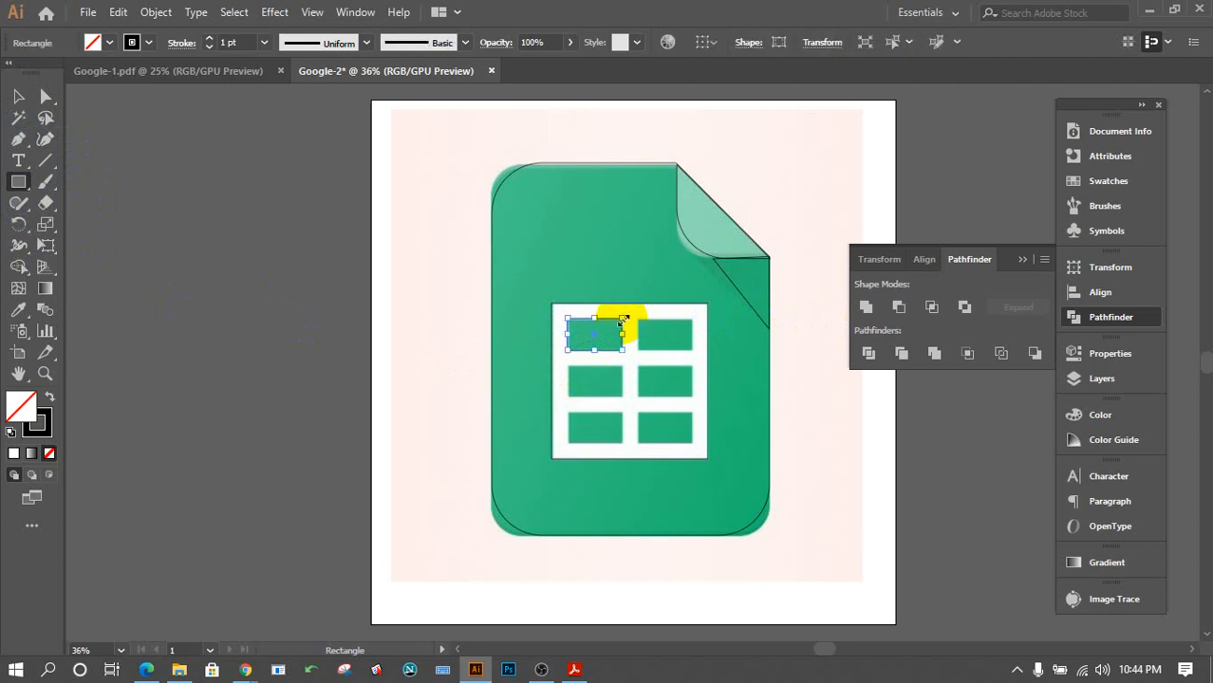
pyautogui.click(867, 307)
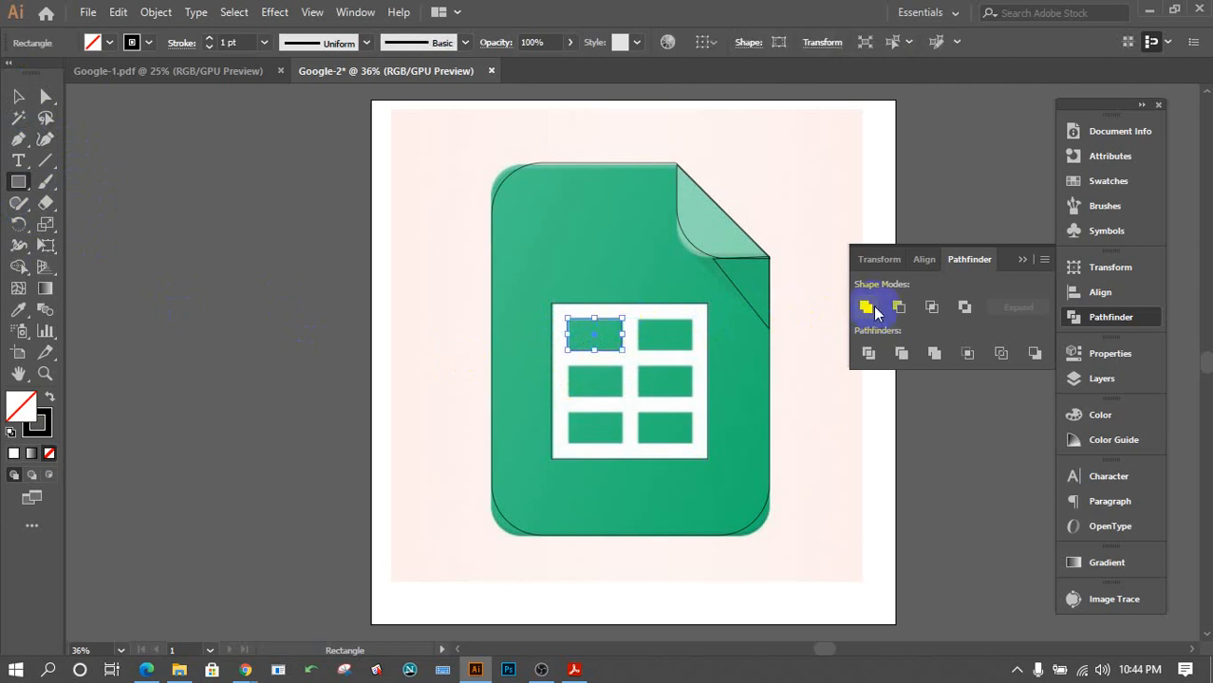
pyautogui.doubleClick(21, 406)
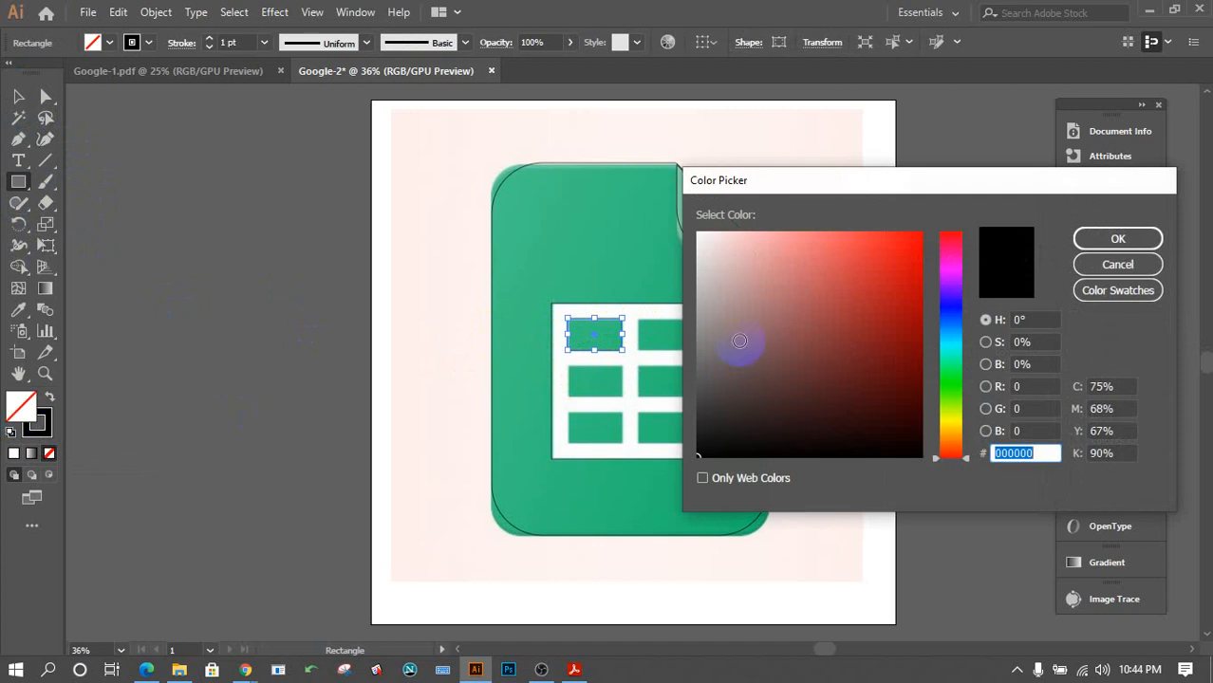
pyautogui.click(766, 274)
pyautogui.click(1118, 240)
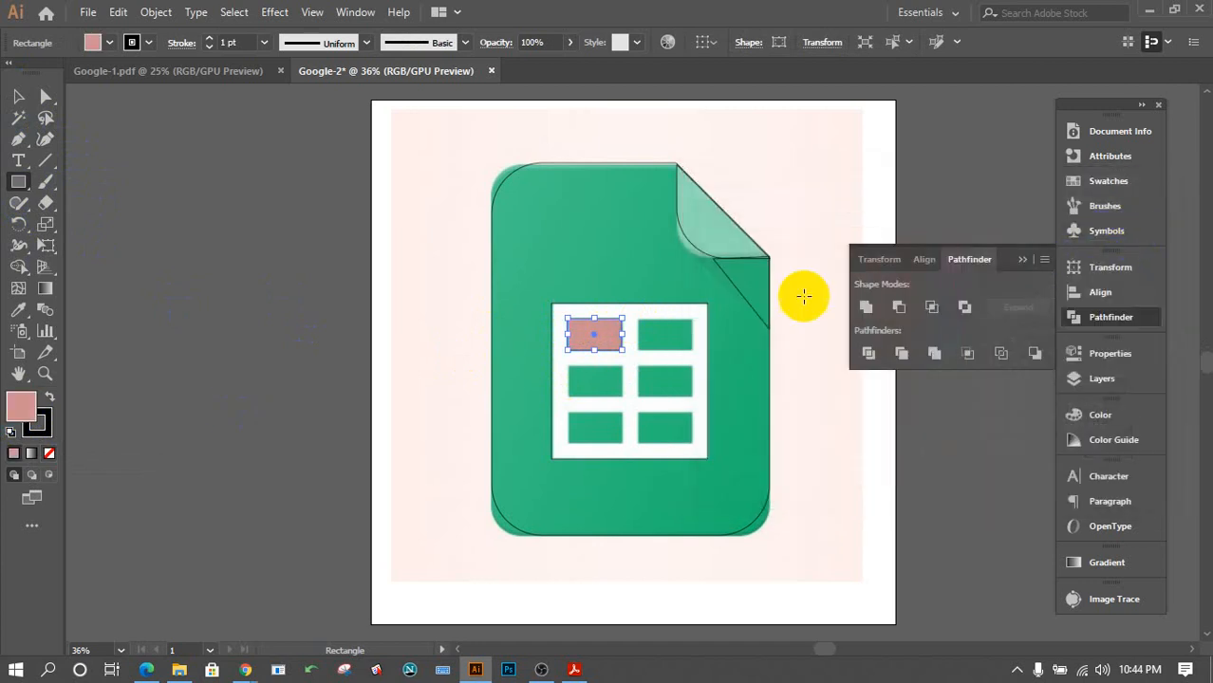
# Copy the pink rectangle onto the table's other five cells, duplicating it across and then the whole row down twice.
pyautogui.click(18, 96)
pyautogui.click(584, 339)
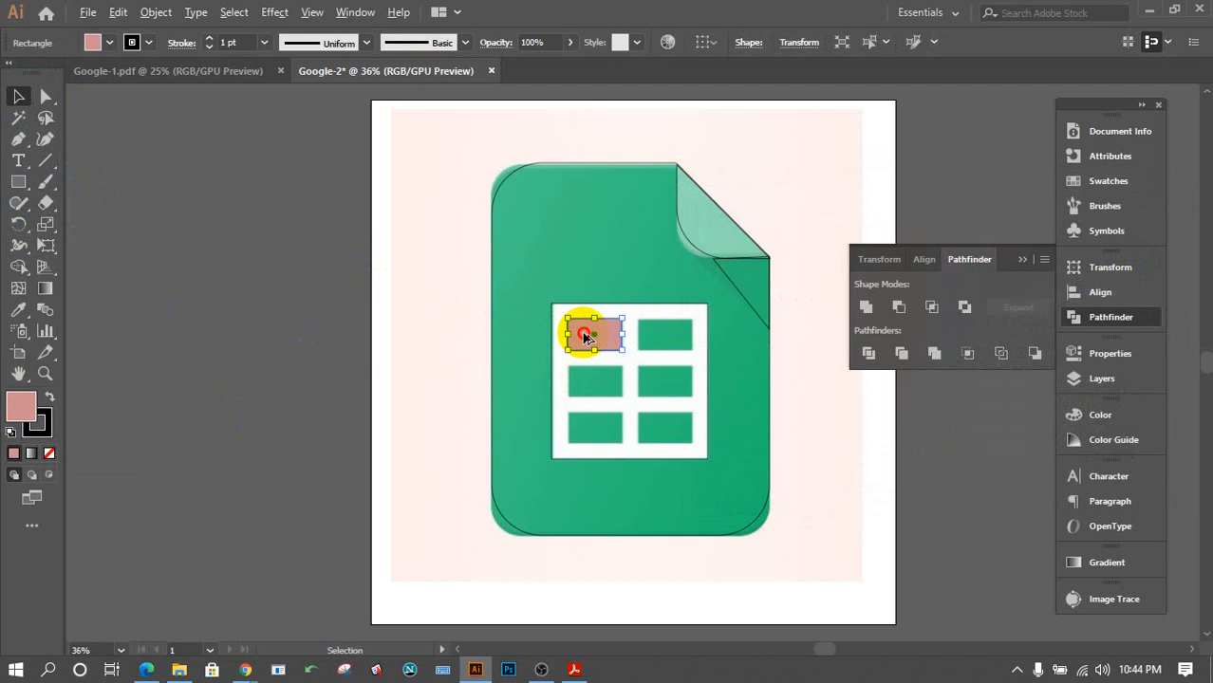
pyautogui.moveTo(586, 337); pyautogui.dragTo(657, 335)
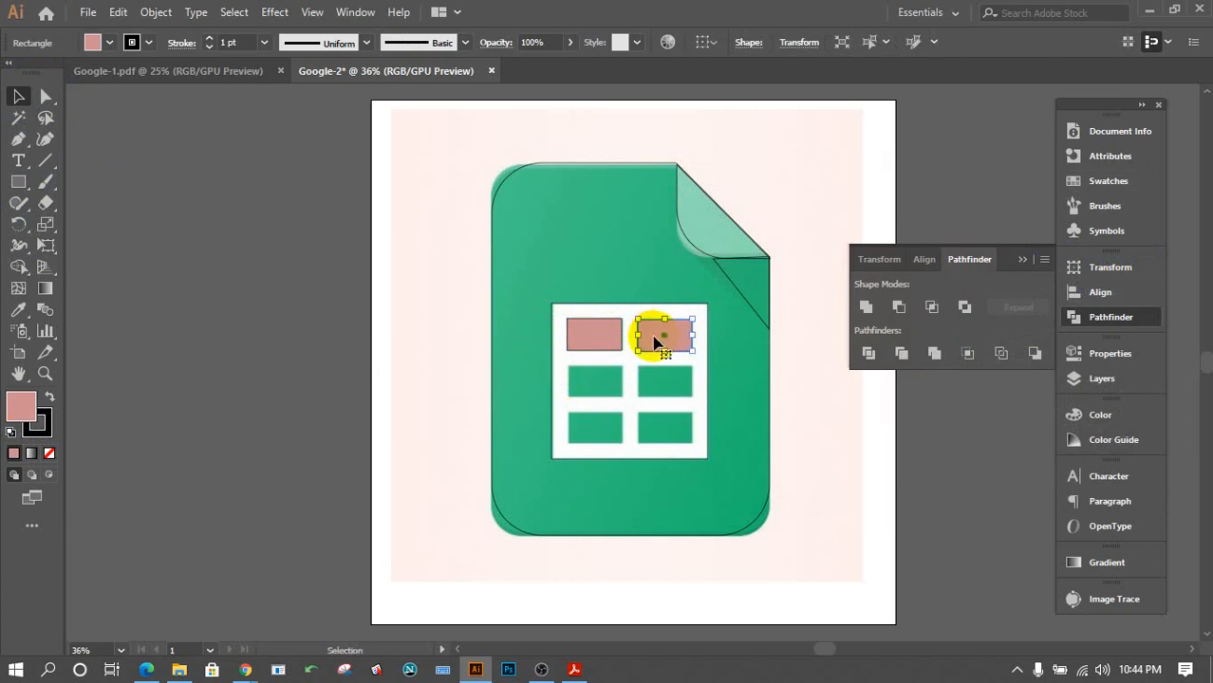
pyautogui.keyDown('shift'); pyautogui.click(585, 340); pyautogui.keyUp('shift')
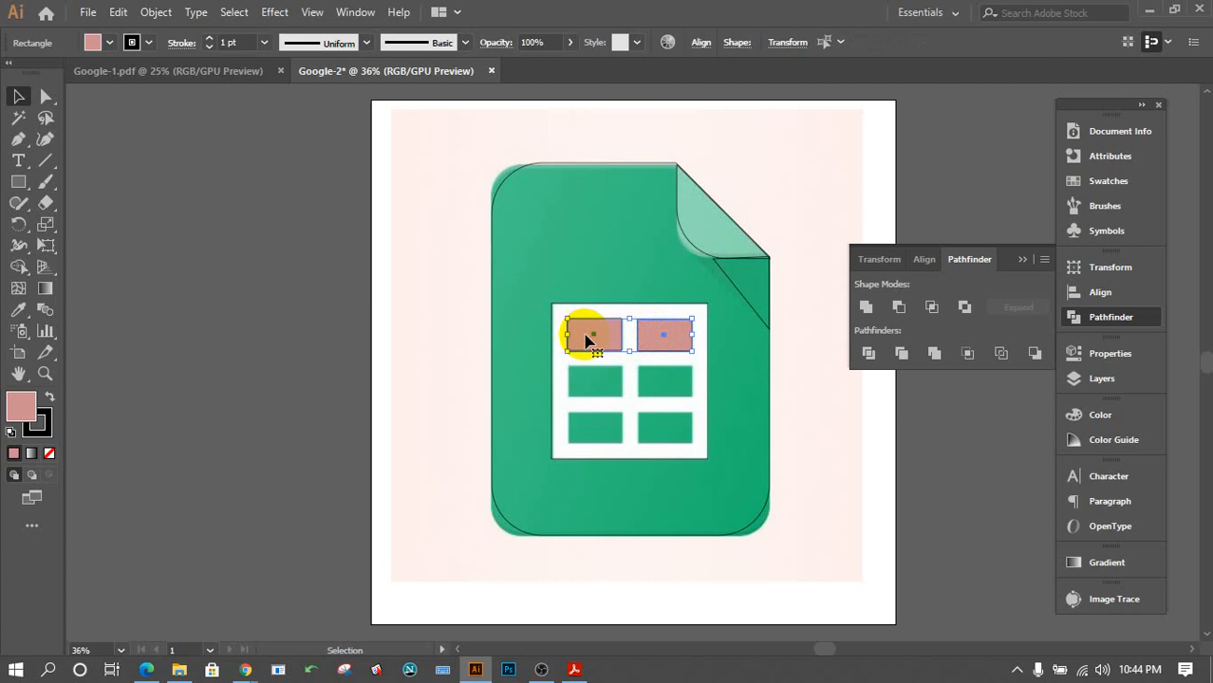
pyautogui.moveTo(586, 340); pyautogui.dragTo(588, 386)
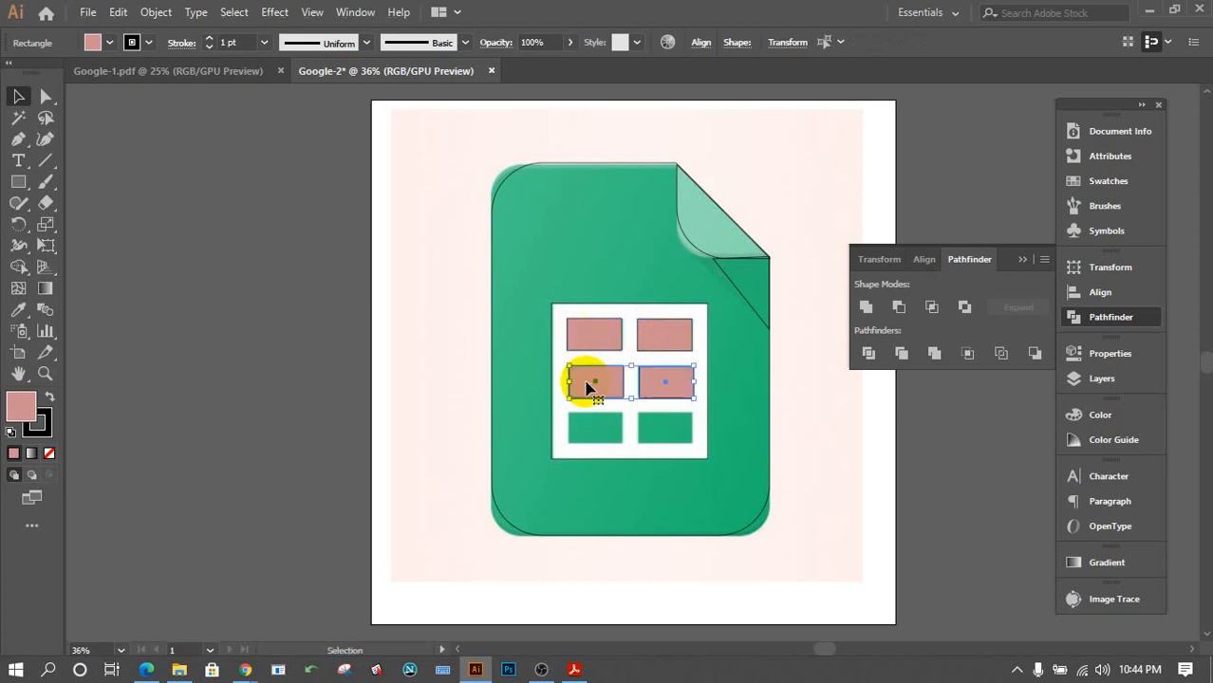
pyautogui.hotkey('ctrl', 'd')
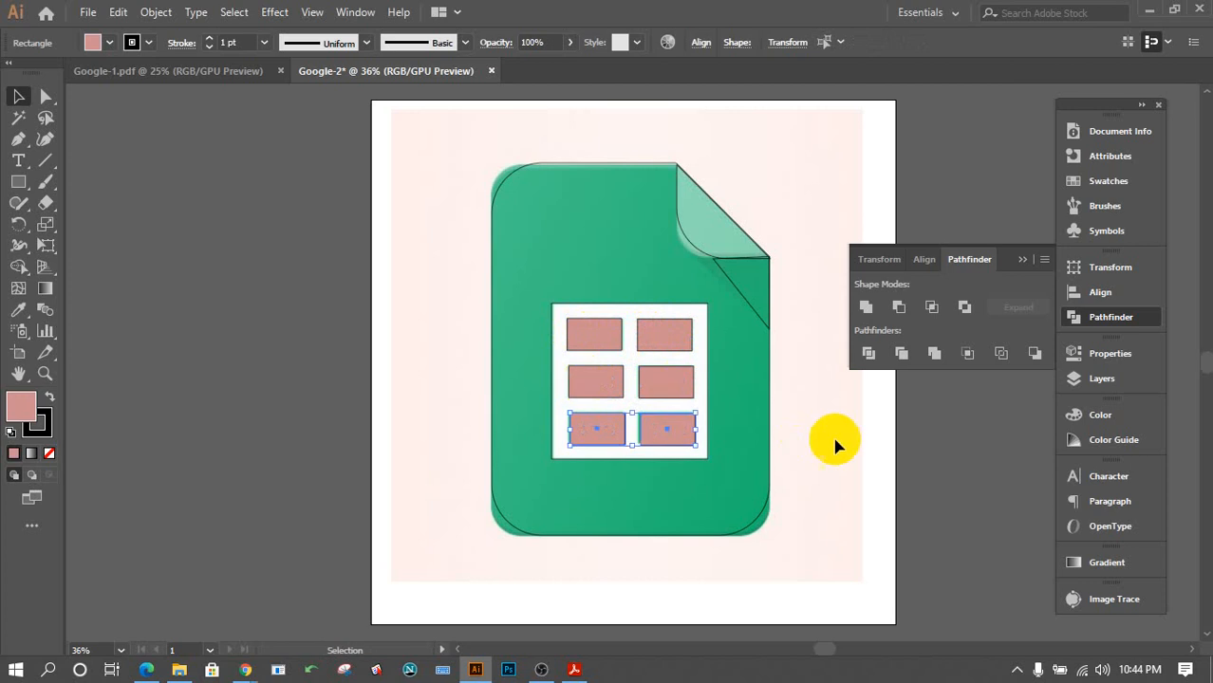
pyautogui.click(834, 445)
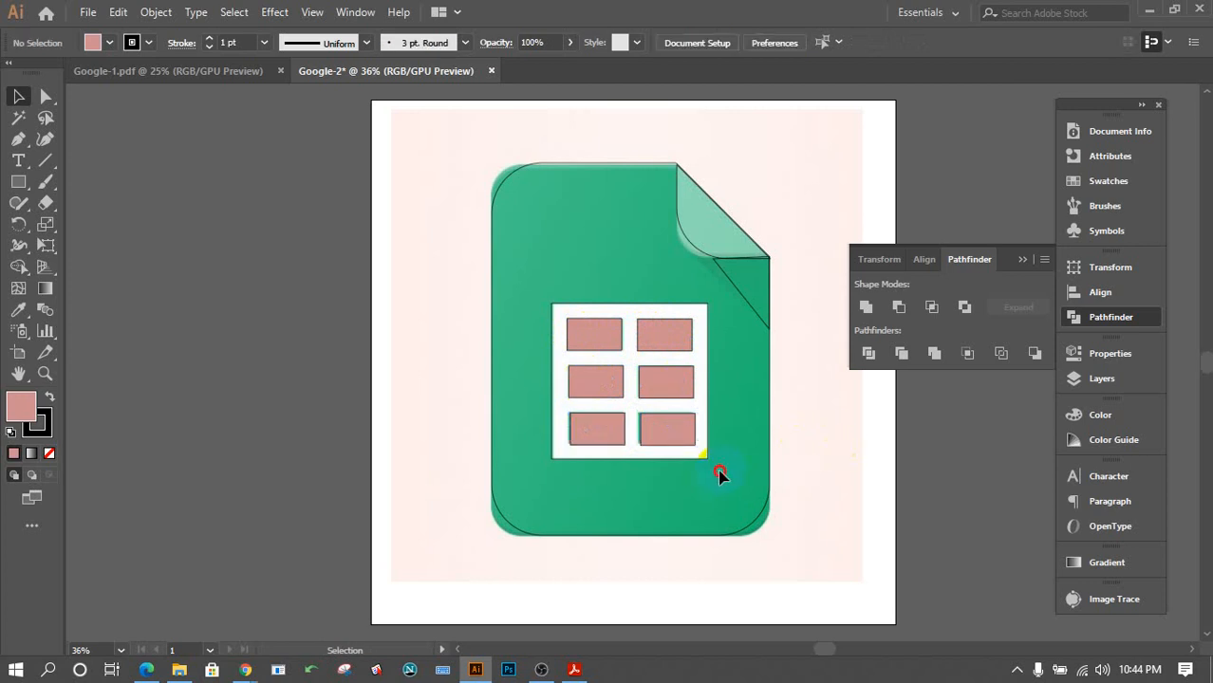
# Divide the table square with the six cell rectangles using Pathfinder and ungroup the resulting pieces.
pyautogui.moveTo(720, 474); pyautogui.dragTo(544, 298)
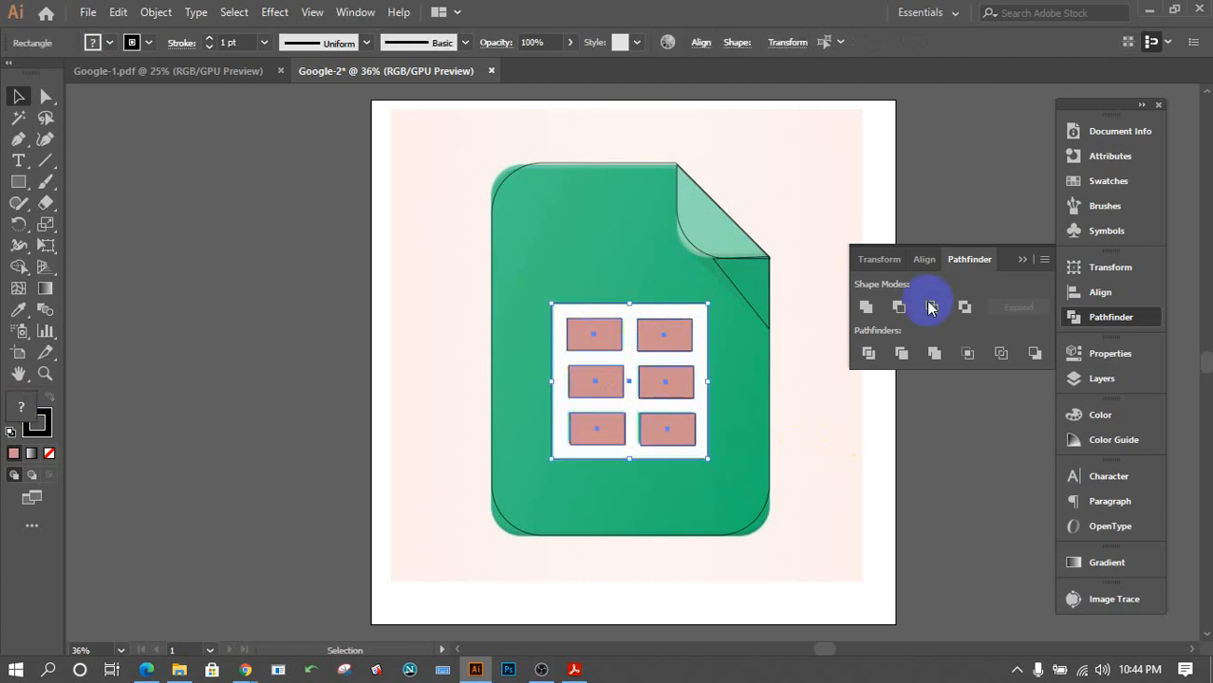
pyautogui.click(867, 352)
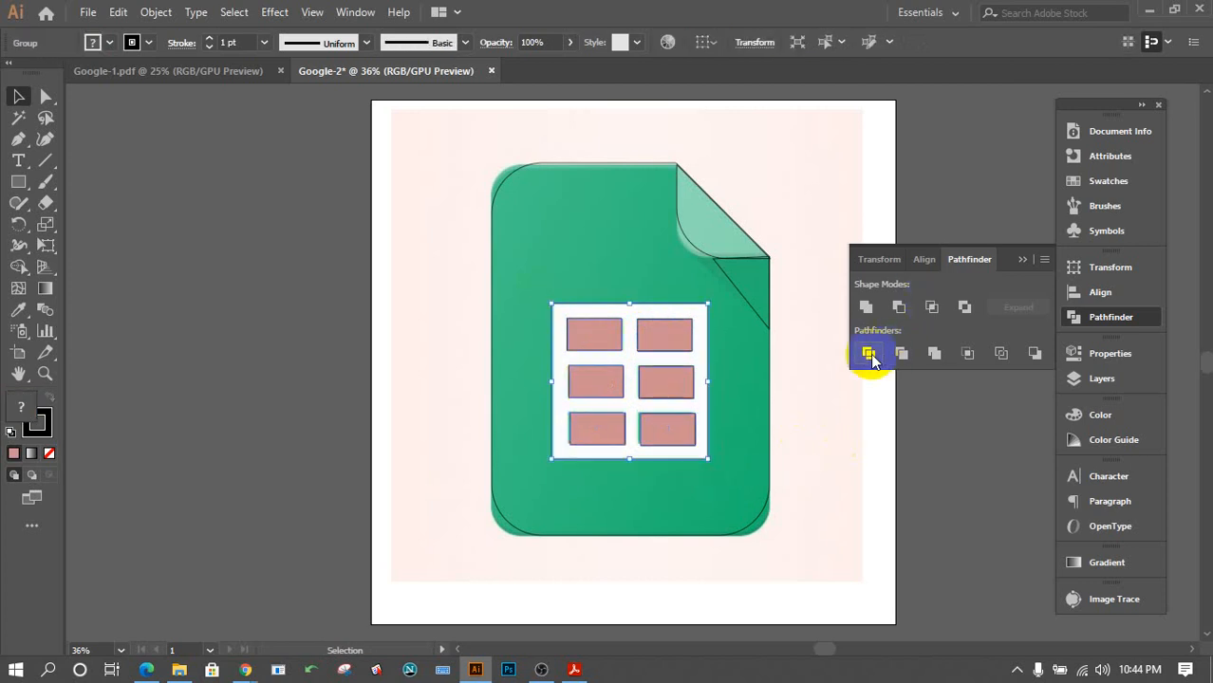
pyautogui.rightClick(630, 392)
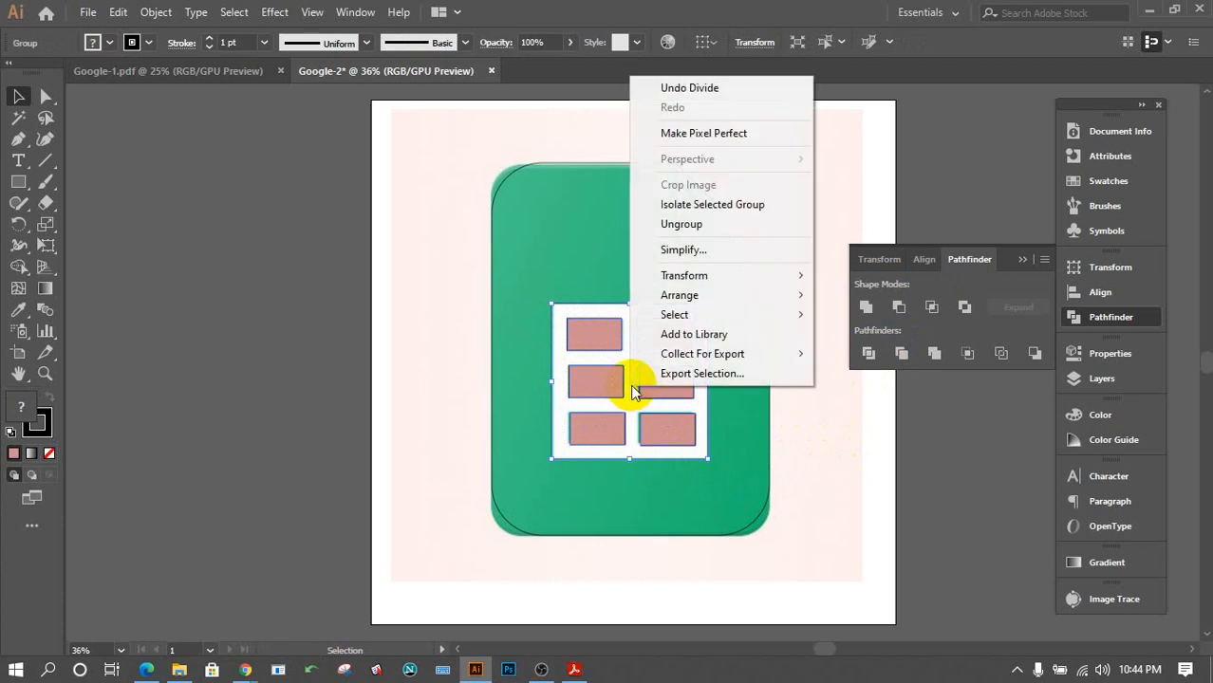
pyautogui.click(698, 229)
# Delete the six pink cell pieces from the divided table so that only the grid frame is left.
pyautogui.click(595, 339)
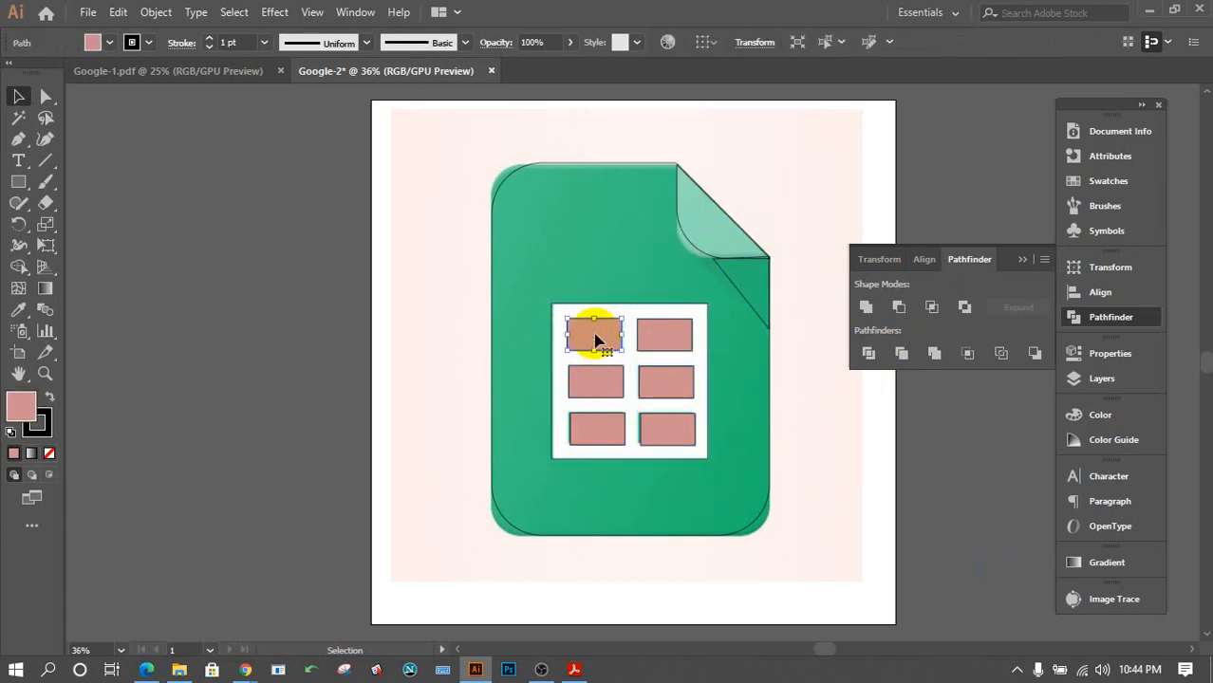
pyautogui.click(653, 339)
pyautogui.click(647, 380)
pyautogui.click(598, 380)
pyautogui.click(595, 434)
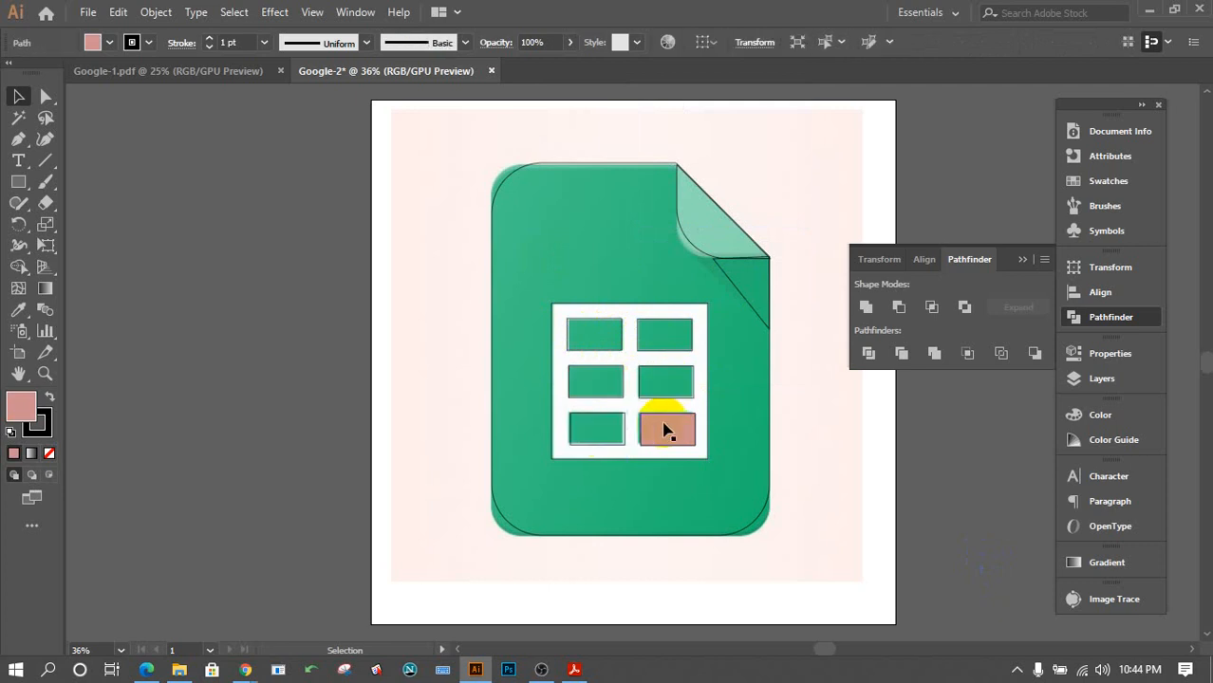
pyautogui.click(667, 429)
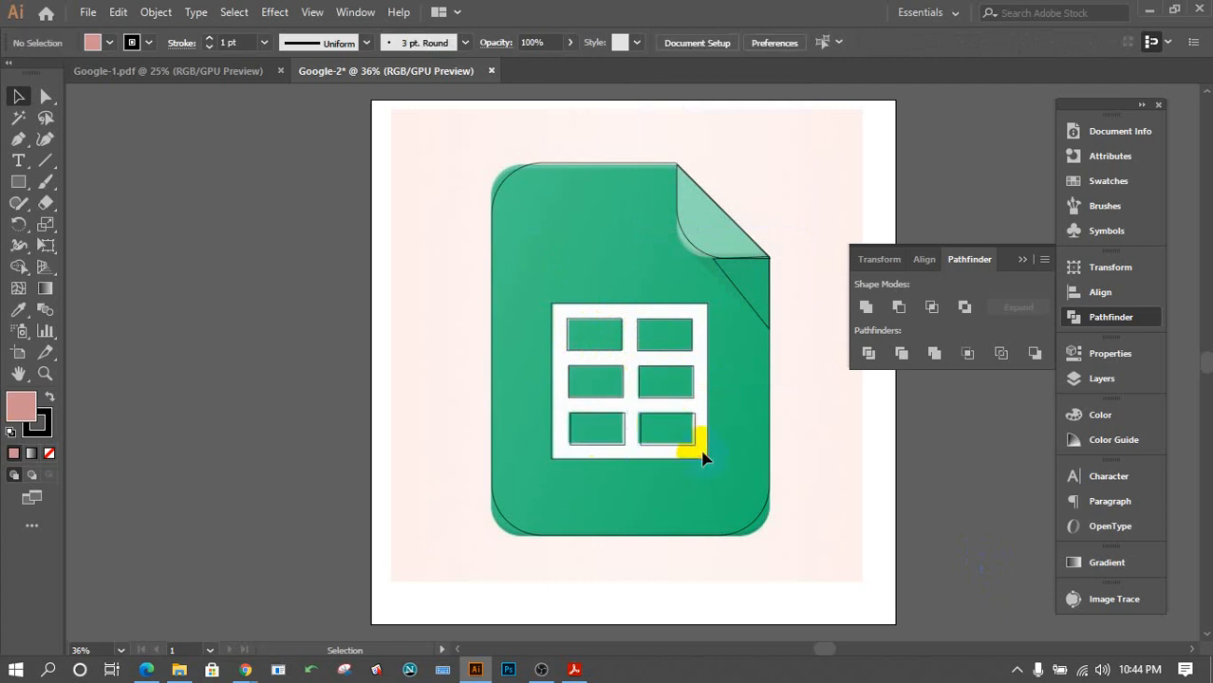
# Remove the stroke from the table grid and fill the grid with white.
pyautogui.moveTo(719, 468); pyautogui.dragTo(559, 293)
pyautogui.rightClick(628, 313)
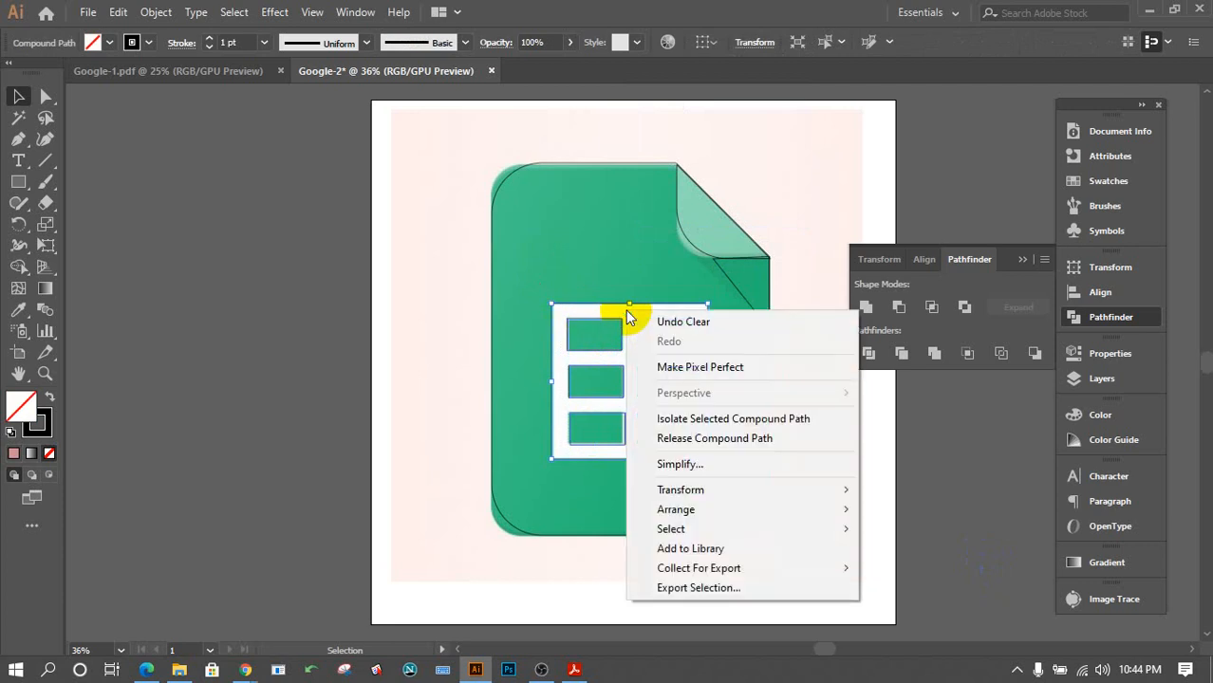
pyautogui.click(624, 316)
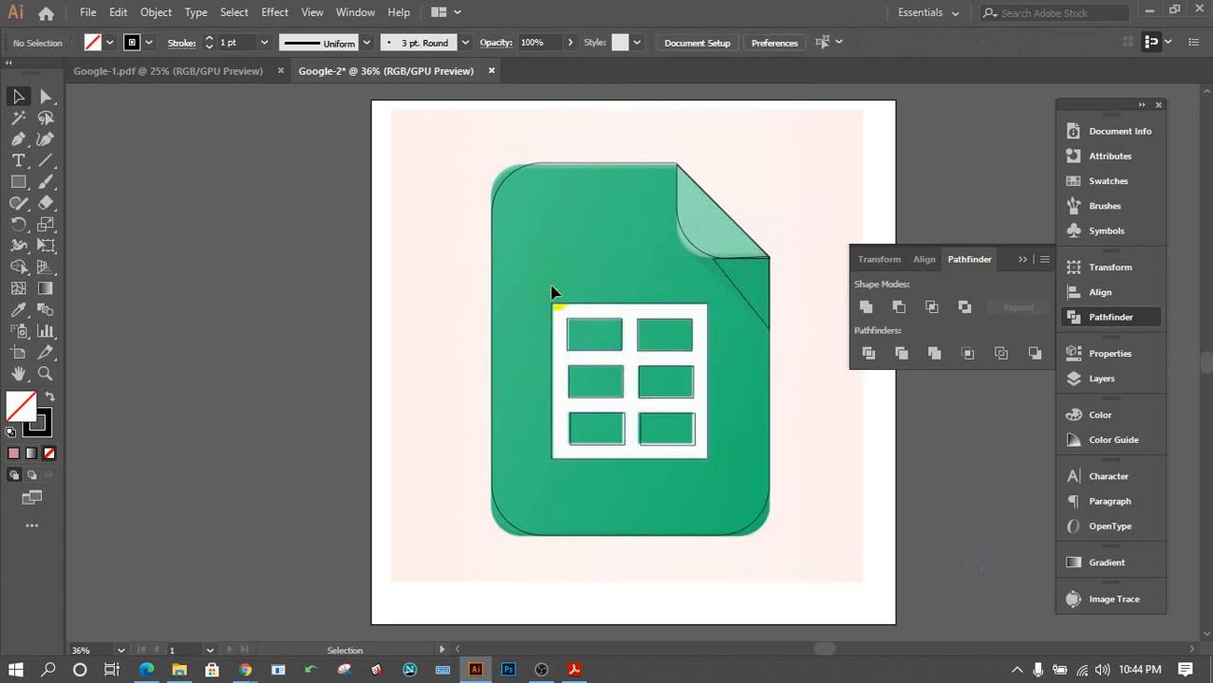
pyautogui.click(722, 463)
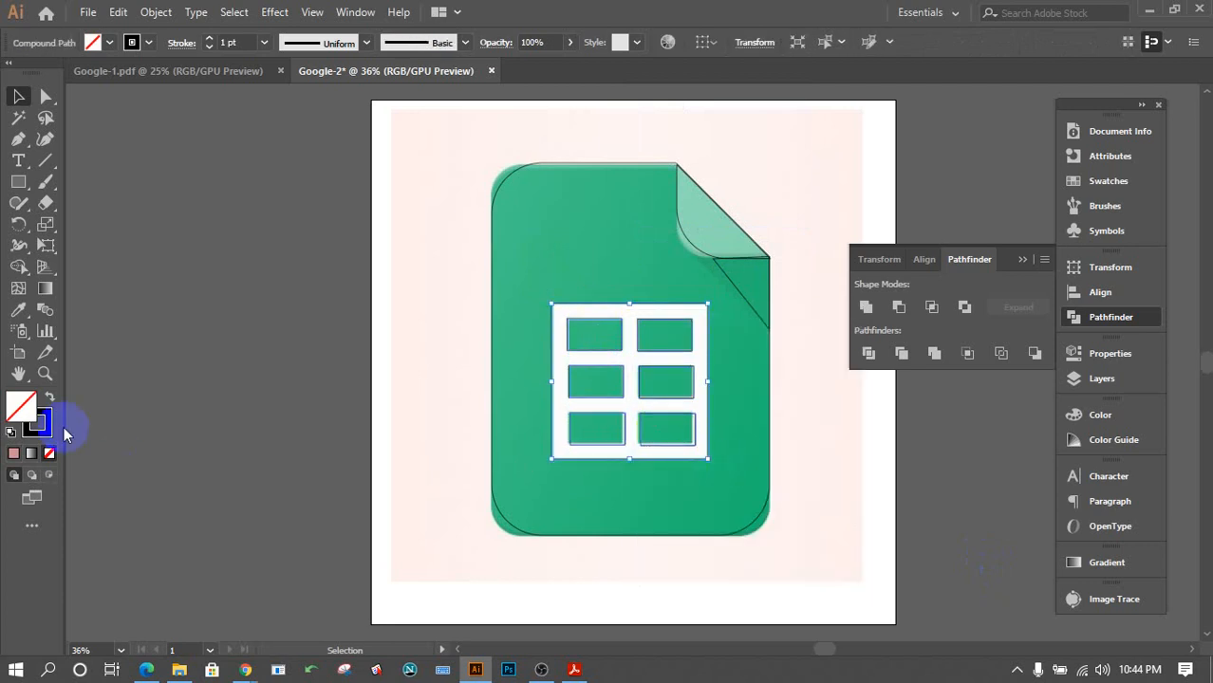
pyautogui.click(50, 452)
pyautogui.click(21, 408)
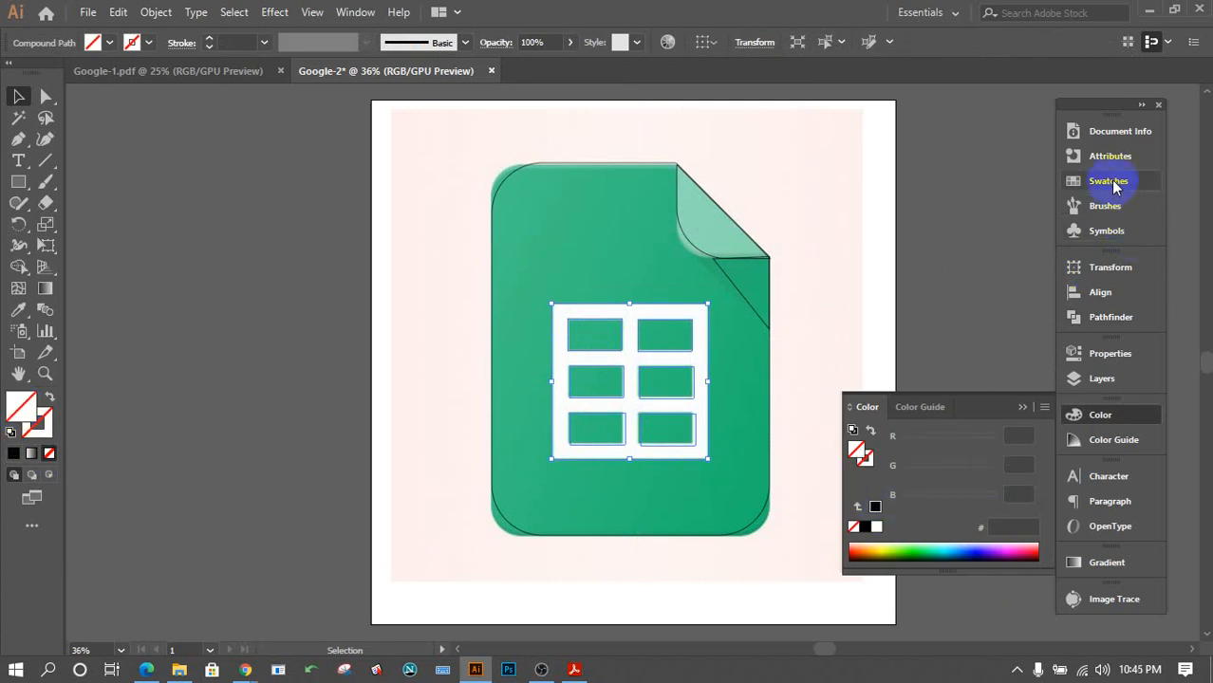
pyautogui.click(1110, 182)
pyautogui.click(876, 179)
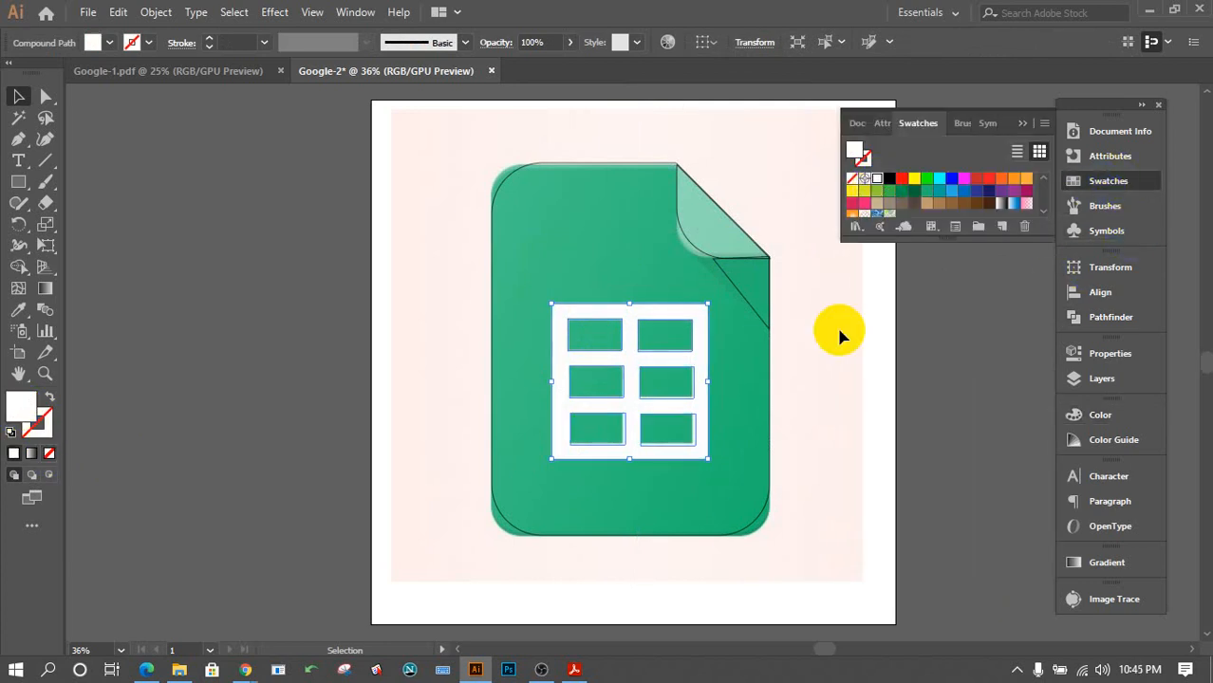
pyautogui.click(807, 419)
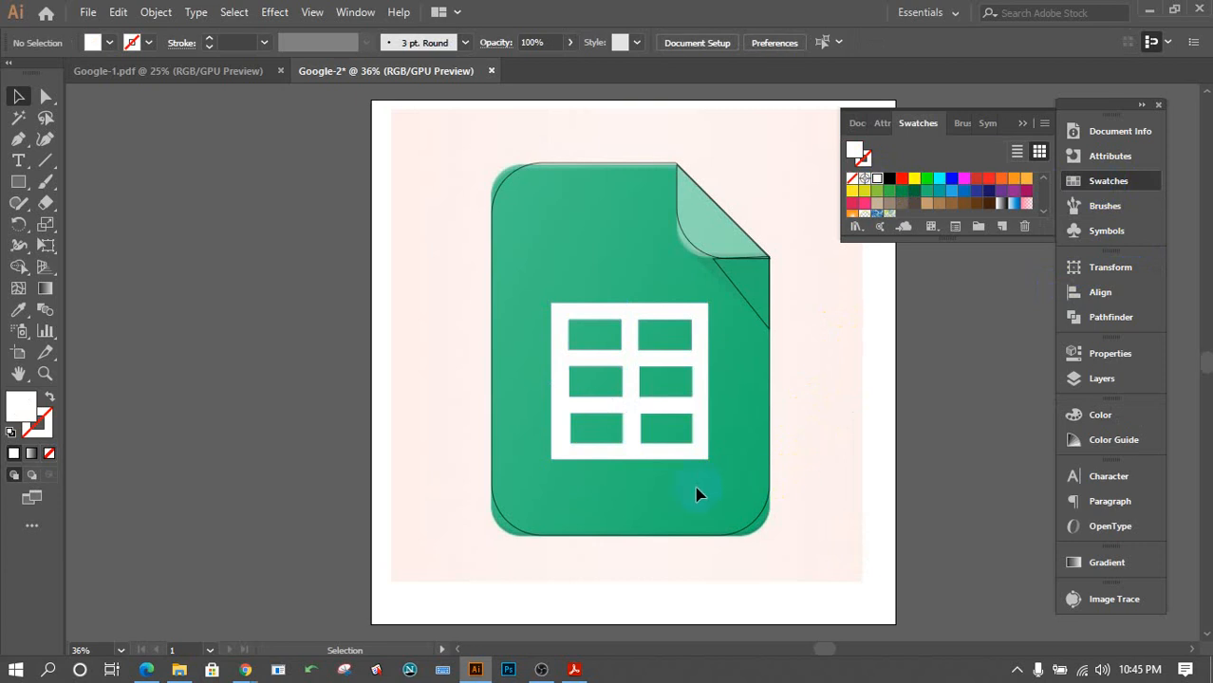
# Move all of the traced icon shapes off the reference image into the empty area left of the artboard.
pyautogui.click(744, 536)
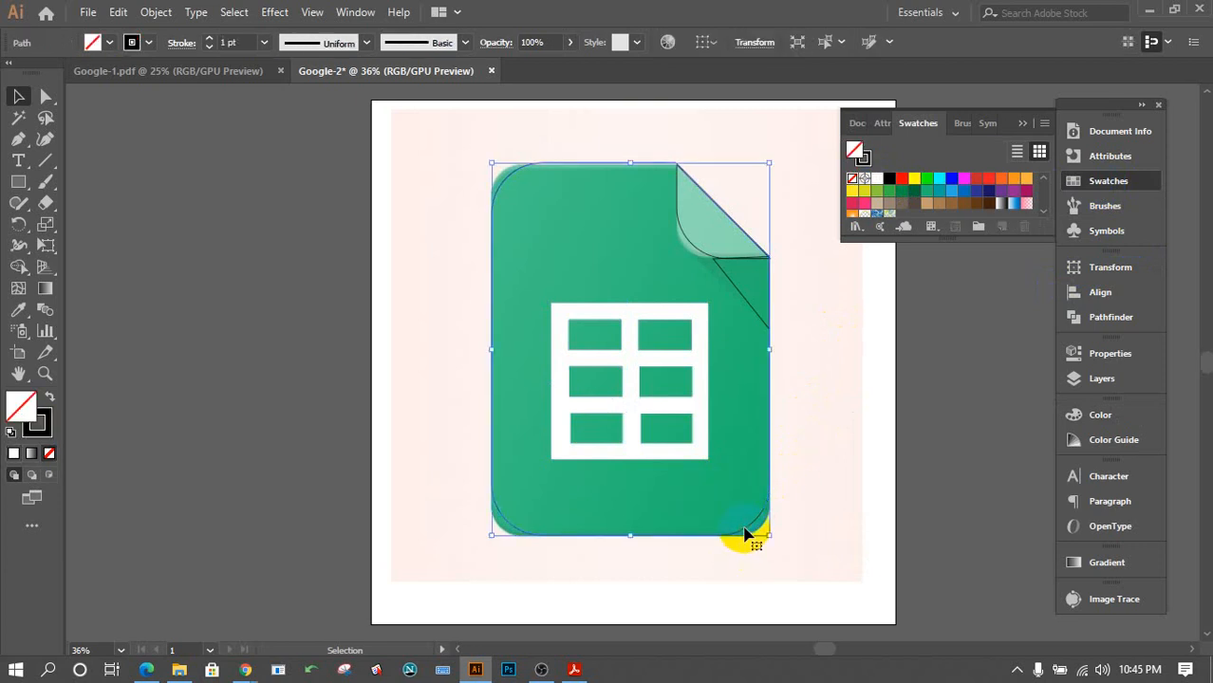
pyautogui.click(869, 510)
pyautogui.moveTo(835, 561); pyautogui.dragTo(453, 238)
pyautogui.moveTo(631, 441); pyautogui.dragTo(225, 433)
pyautogui.click(316, 139)
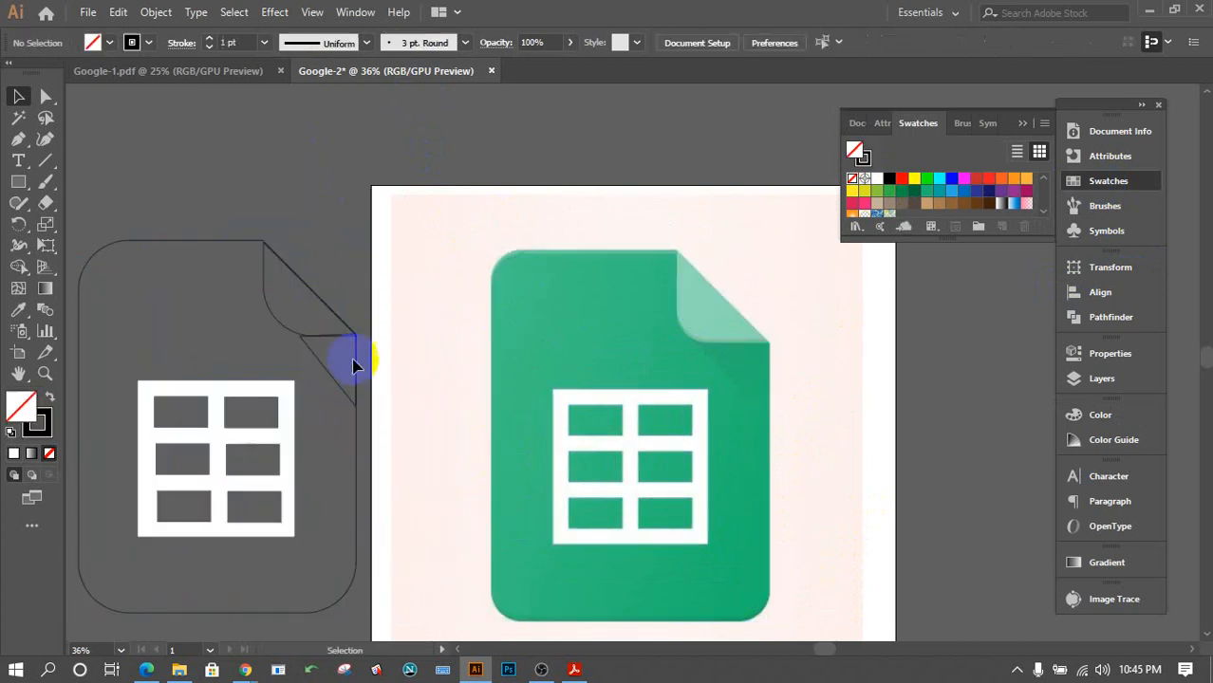
# Fill the traced folded corner with the light green sampled from the reference icon's fold.
pyautogui.click(456, 651)
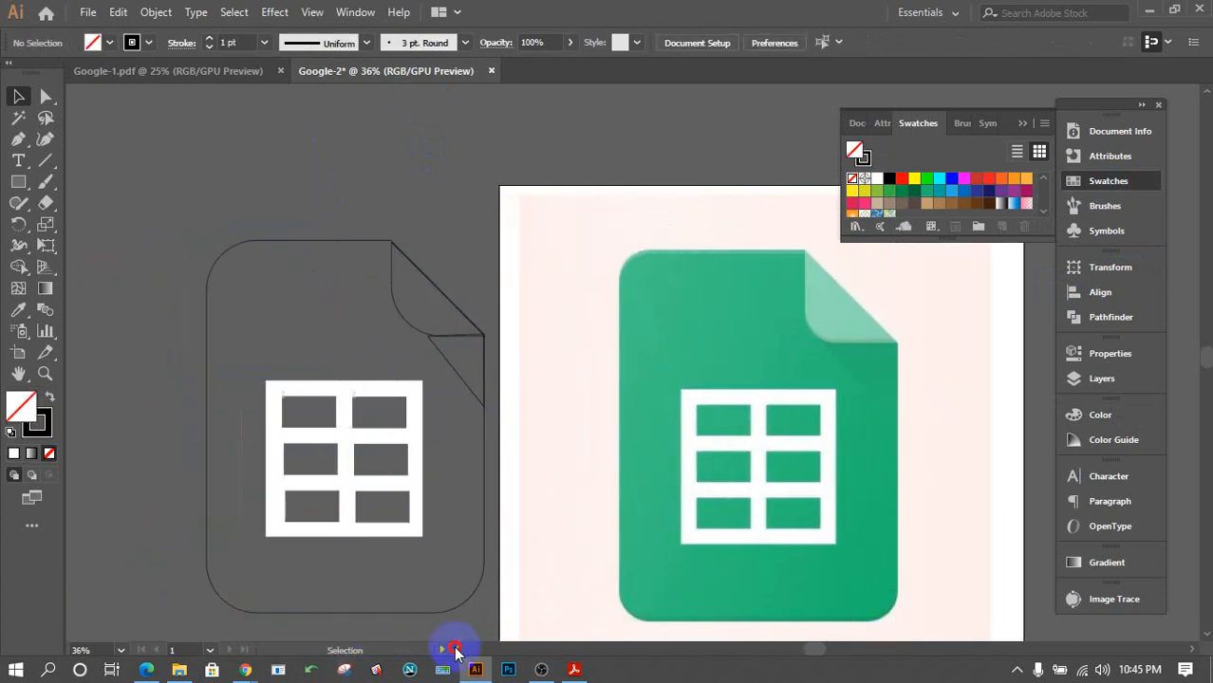
pyautogui.click(424, 324)
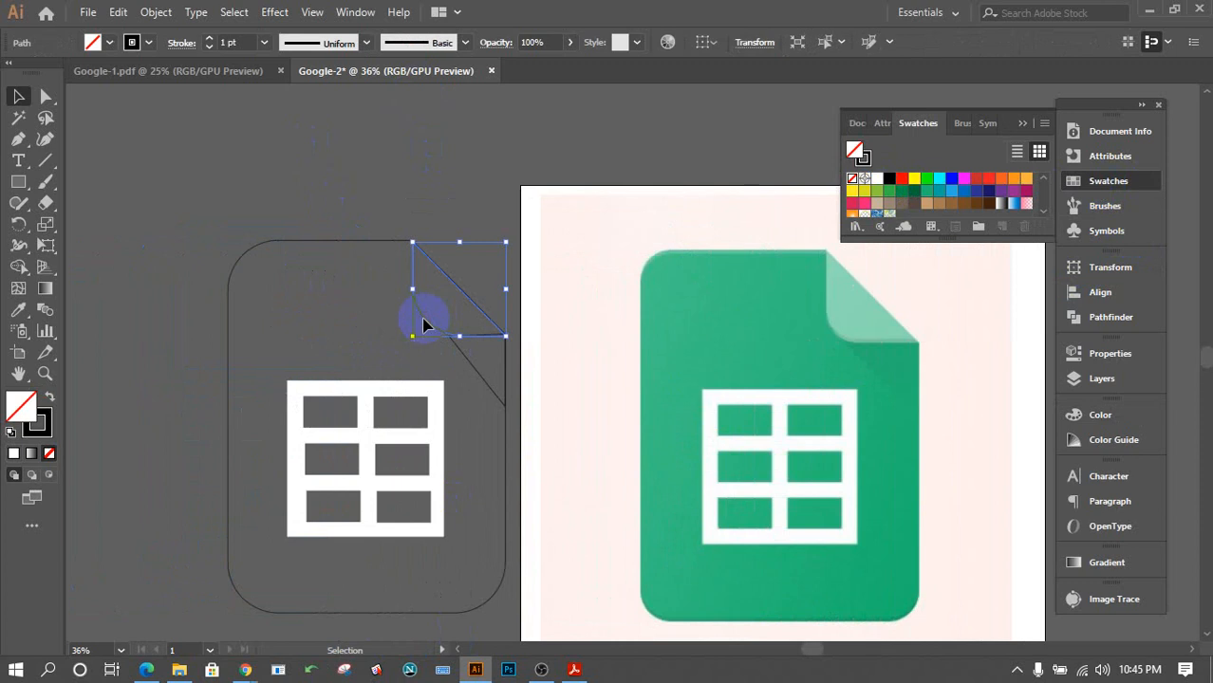
pyautogui.click(19, 311)
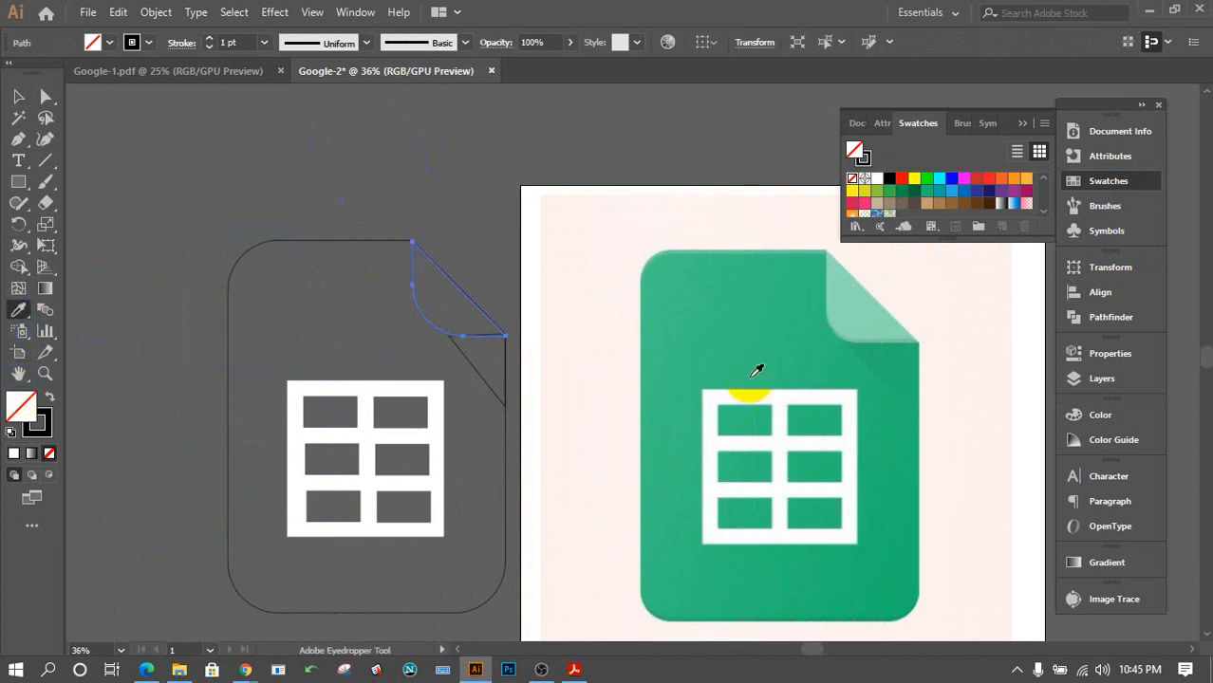
pyautogui.click(865, 314)
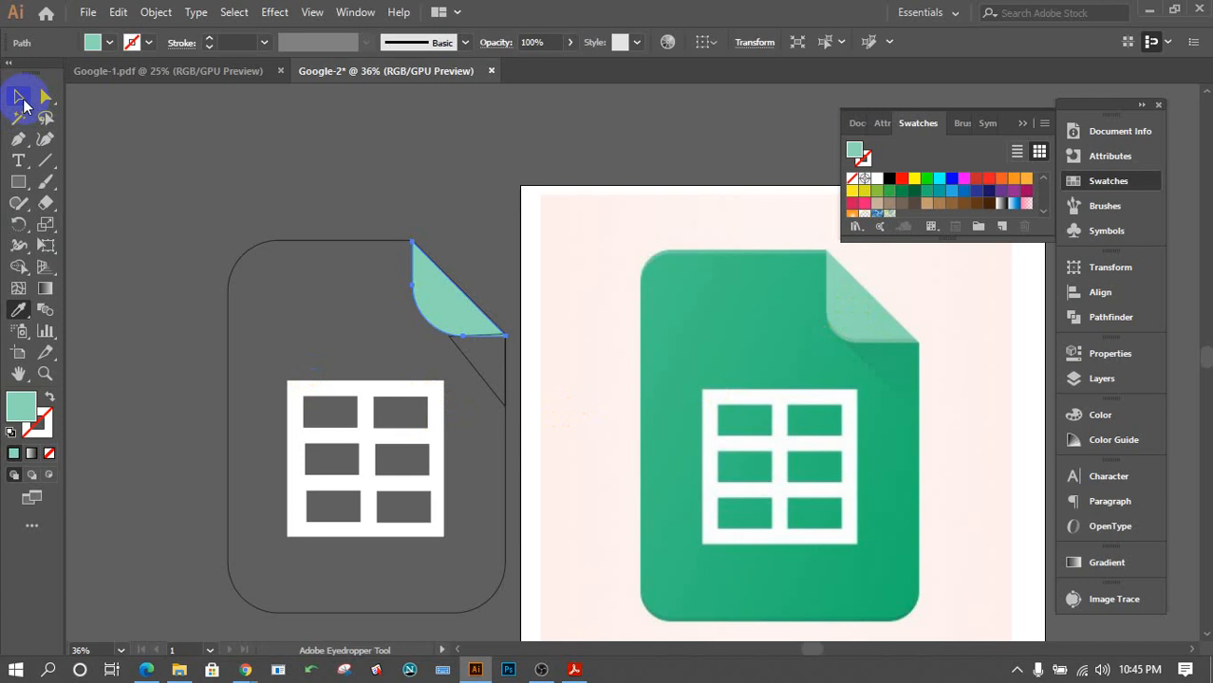
pyautogui.click(18, 96)
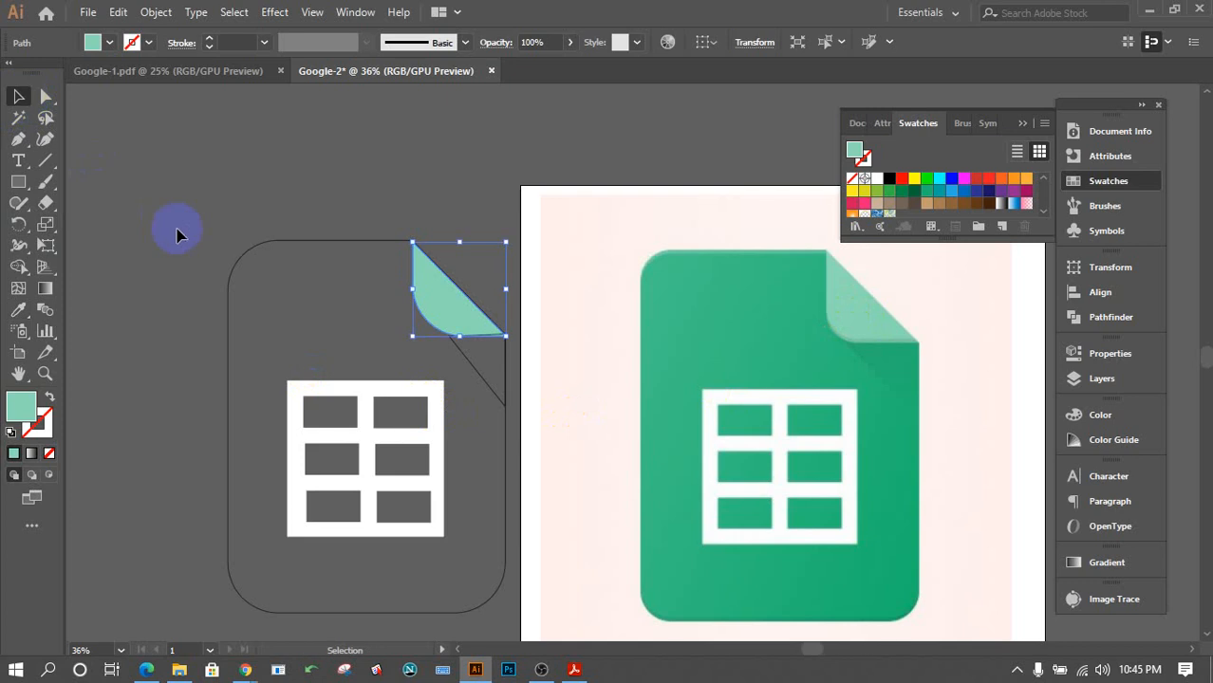
# Remove the stroke from the traced page body and fill it with the green sampled from the reference icon's body.
pyautogui.click(238, 275)
pyautogui.click(238, 270)
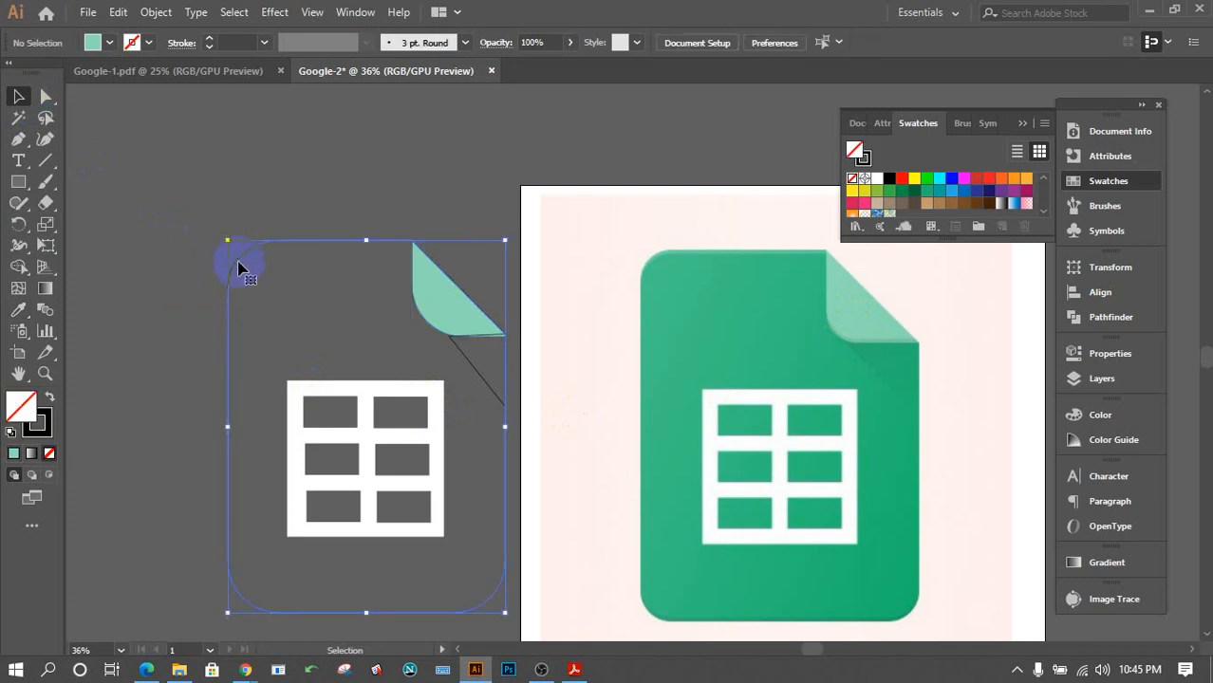
pyautogui.click(44, 416)
pyautogui.click(48, 456)
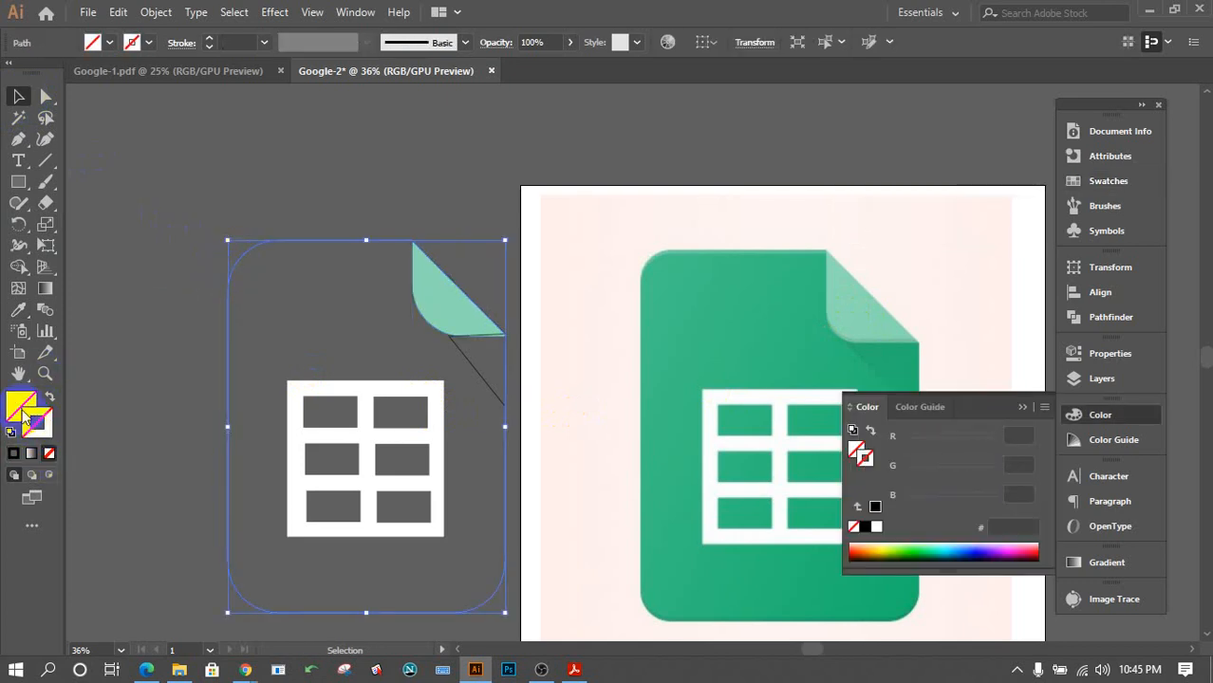
pyautogui.click(21, 408)
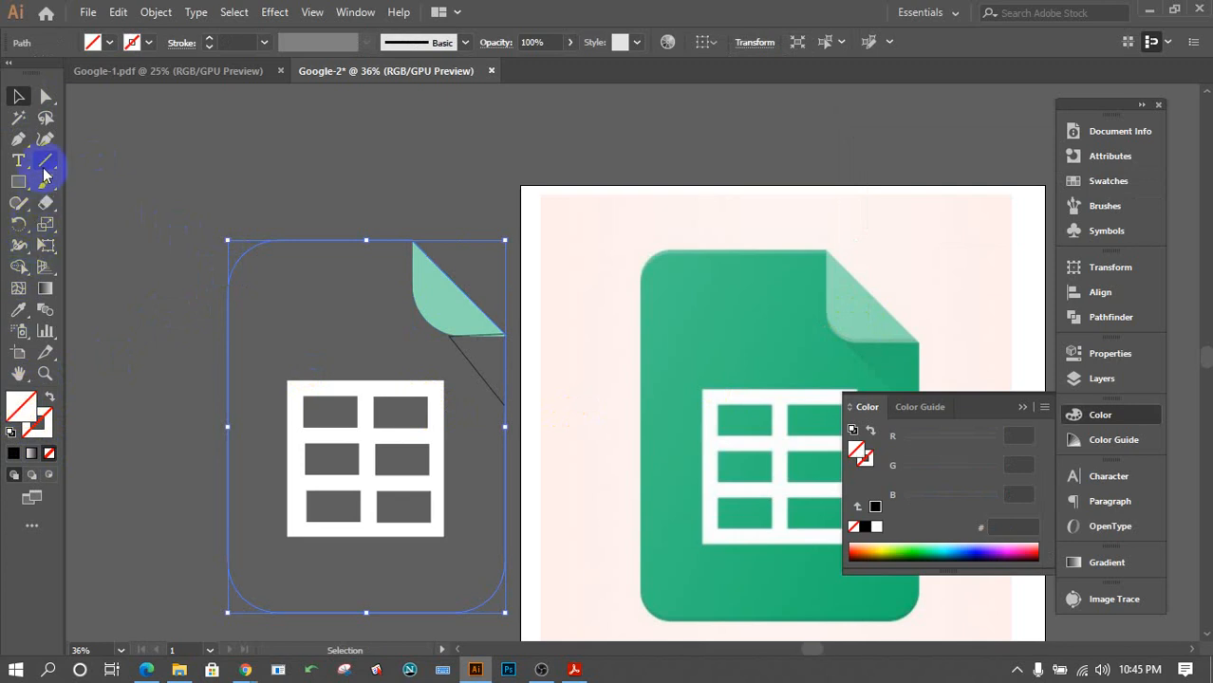
pyautogui.click(18, 310)
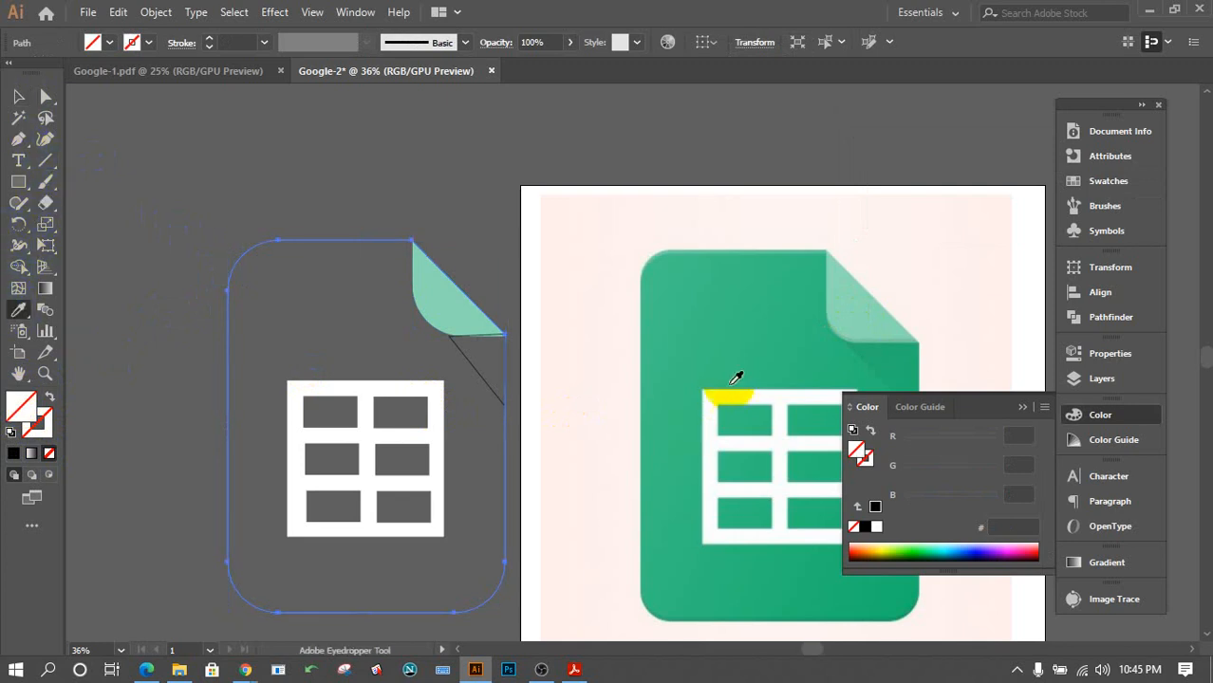
pyautogui.click(707, 338)
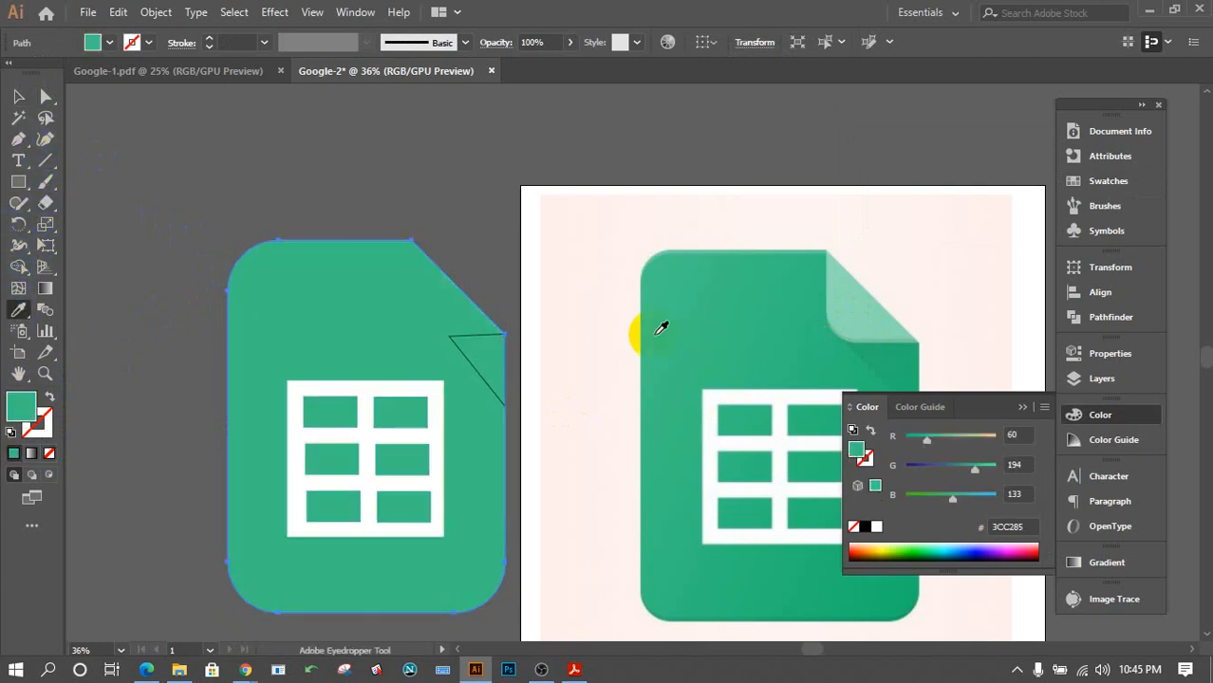
# Send the green page body to the back, behind the folded corner and the other icon shapes.
pyautogui.click(18, 96)
pyautogui.rightClick(371, 271)
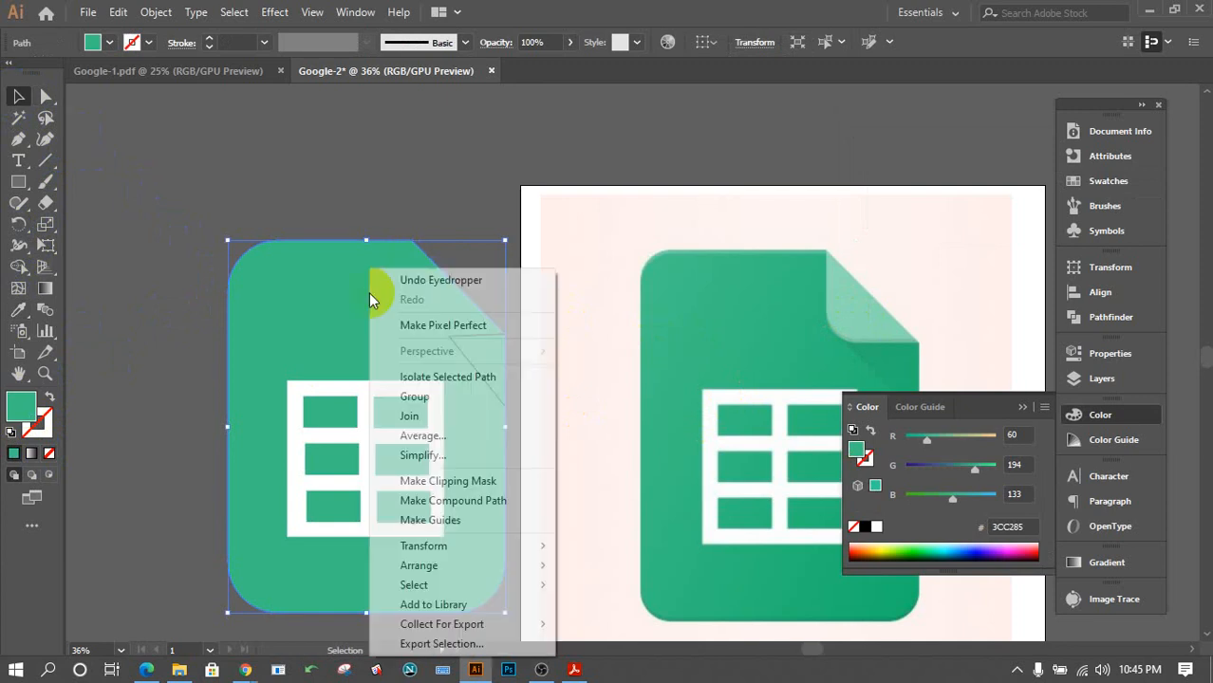
pyautogui.moveTo(458, 573)
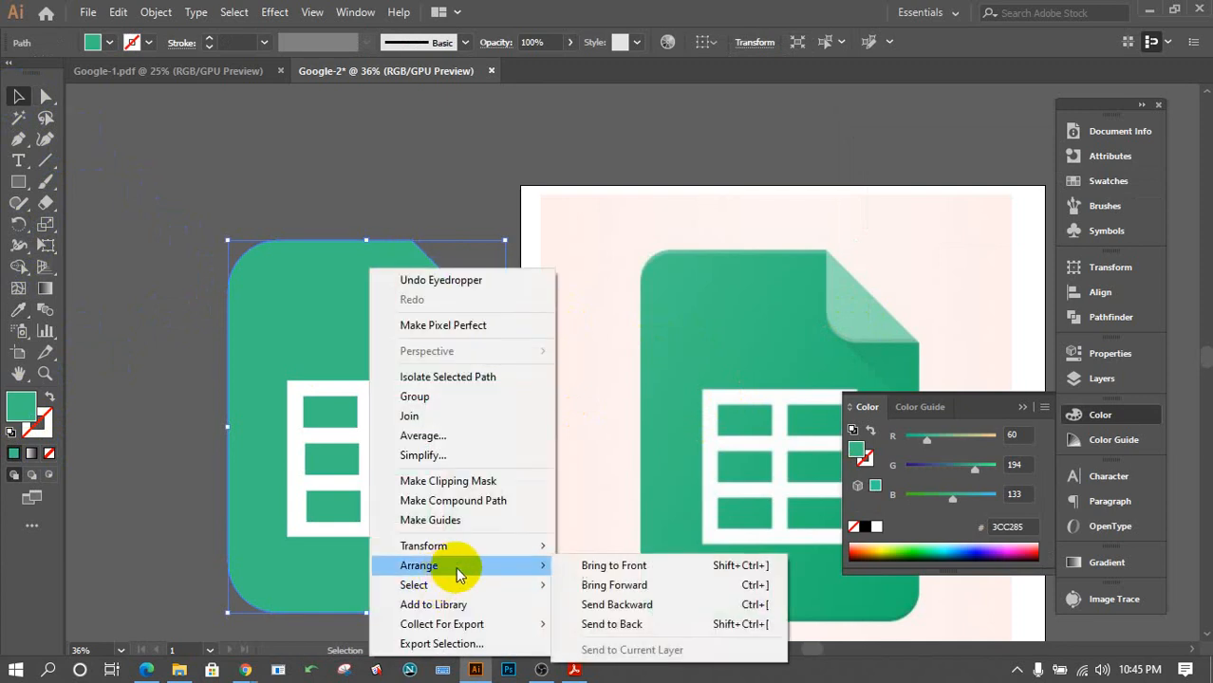
pyautogui.click(617, 625)
pyautogui.click(405, 196)
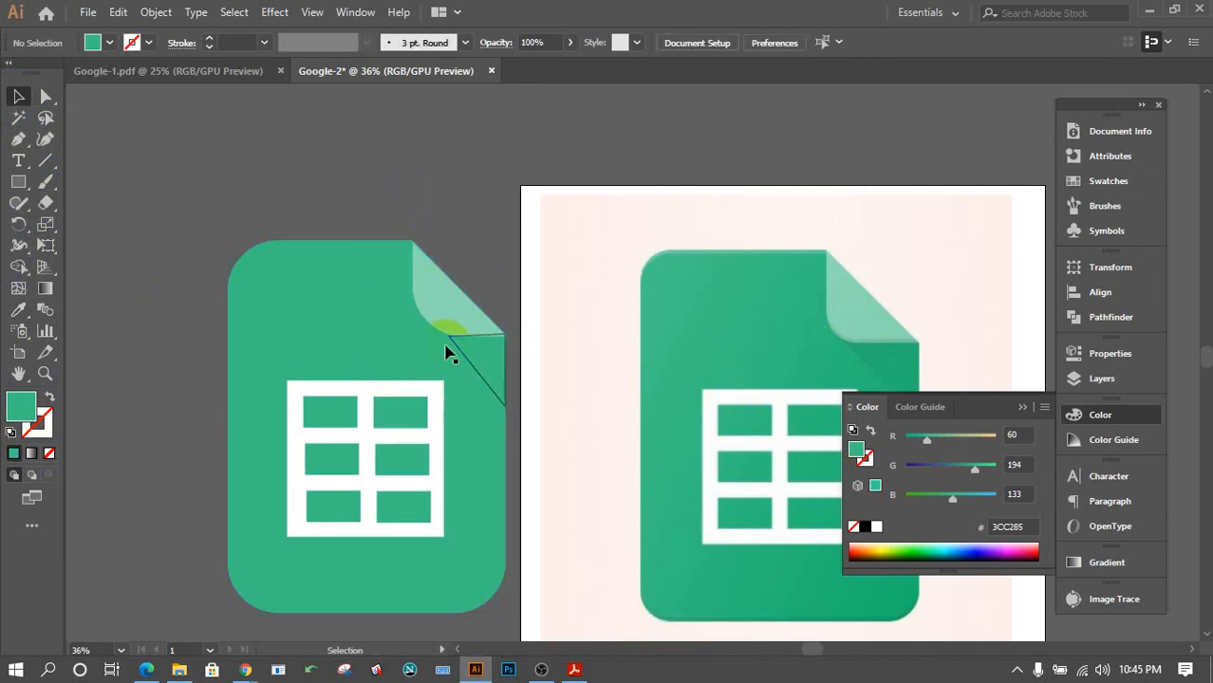
# Remove the stroke from the triangular shadow below the folded corner and fill it with the darker green sampled from the reference's shadow.
pyautogui.click(480, 375)
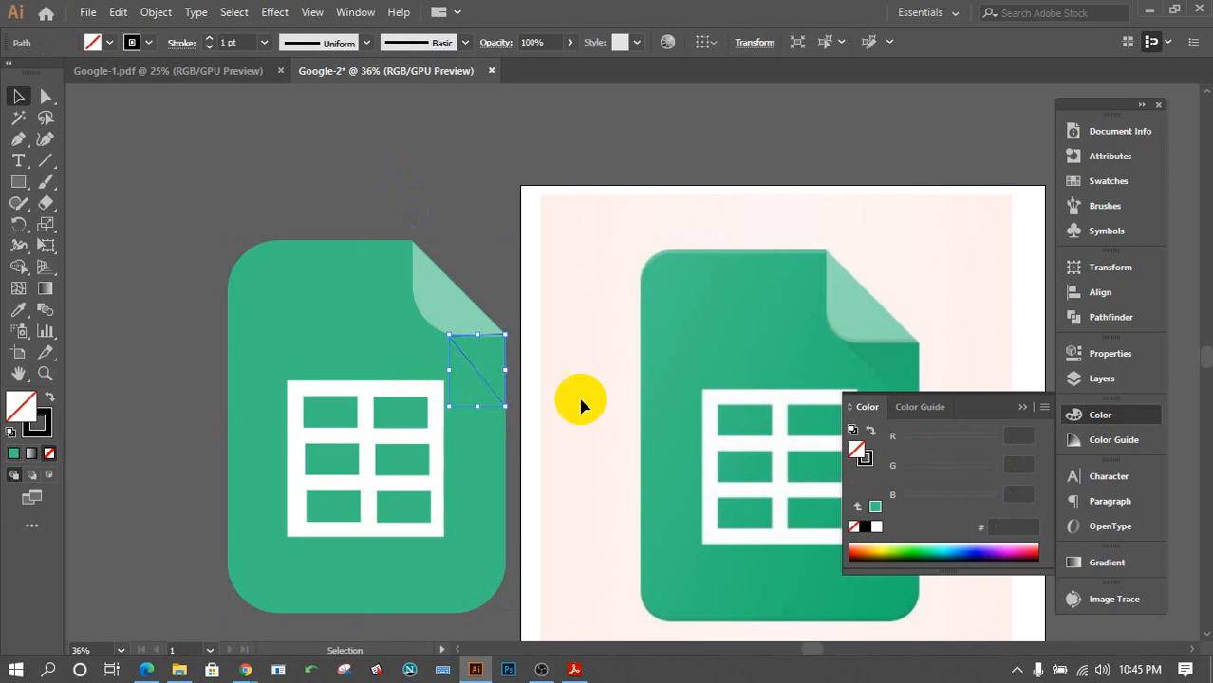
pyautogui.click(1021, 408)
pyautogui.click(47, 428)
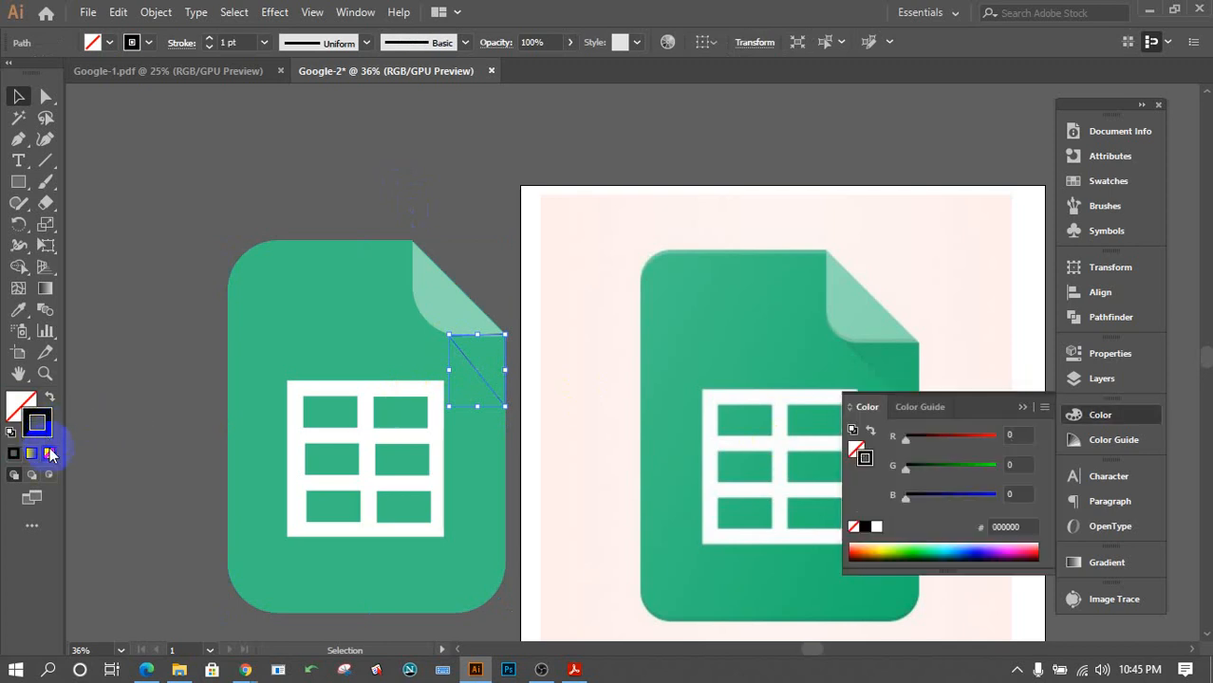
pyautogui.click(49, 453)
pyautogui.click(23, 406)
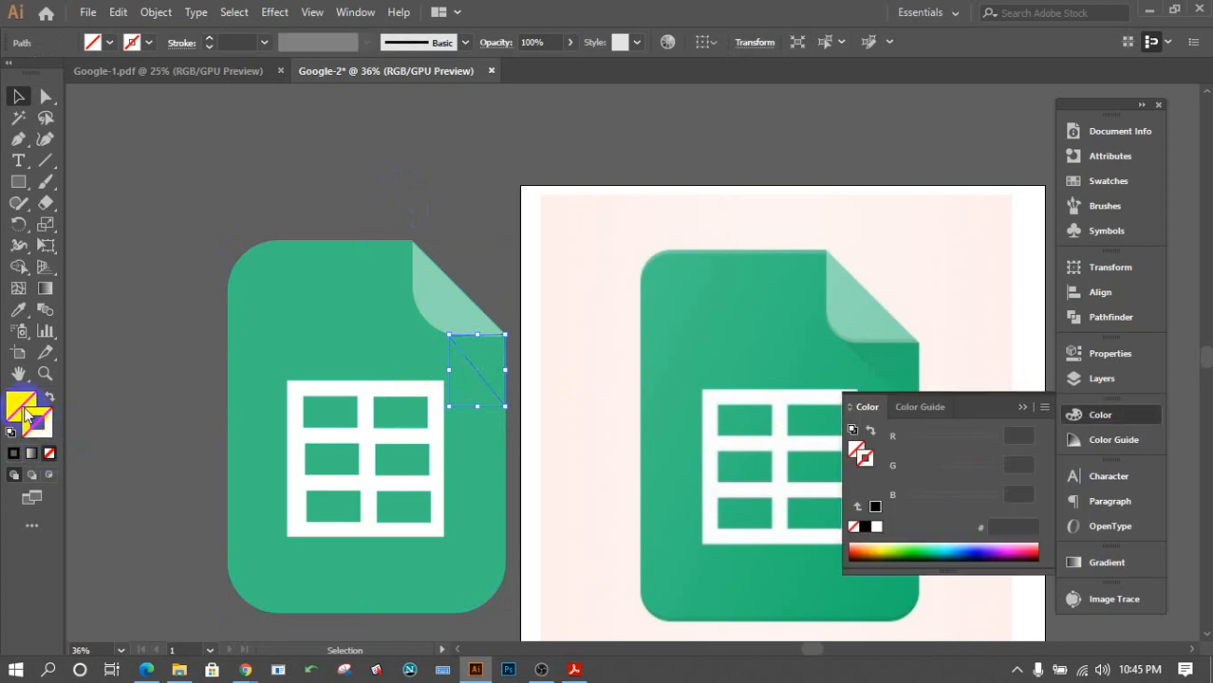
pyautogui.click(18, 309)
pyautogui.click(890, 349)
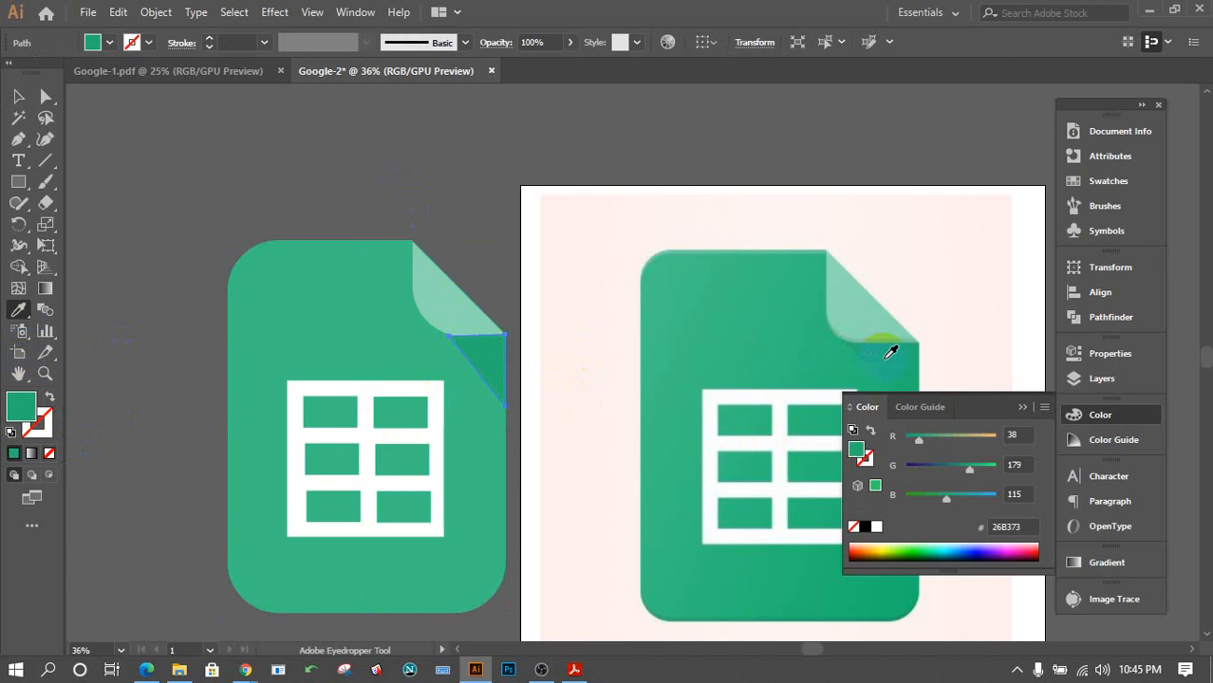
pyautogui.click(18, 96)
pyautogui.click(228, 151)
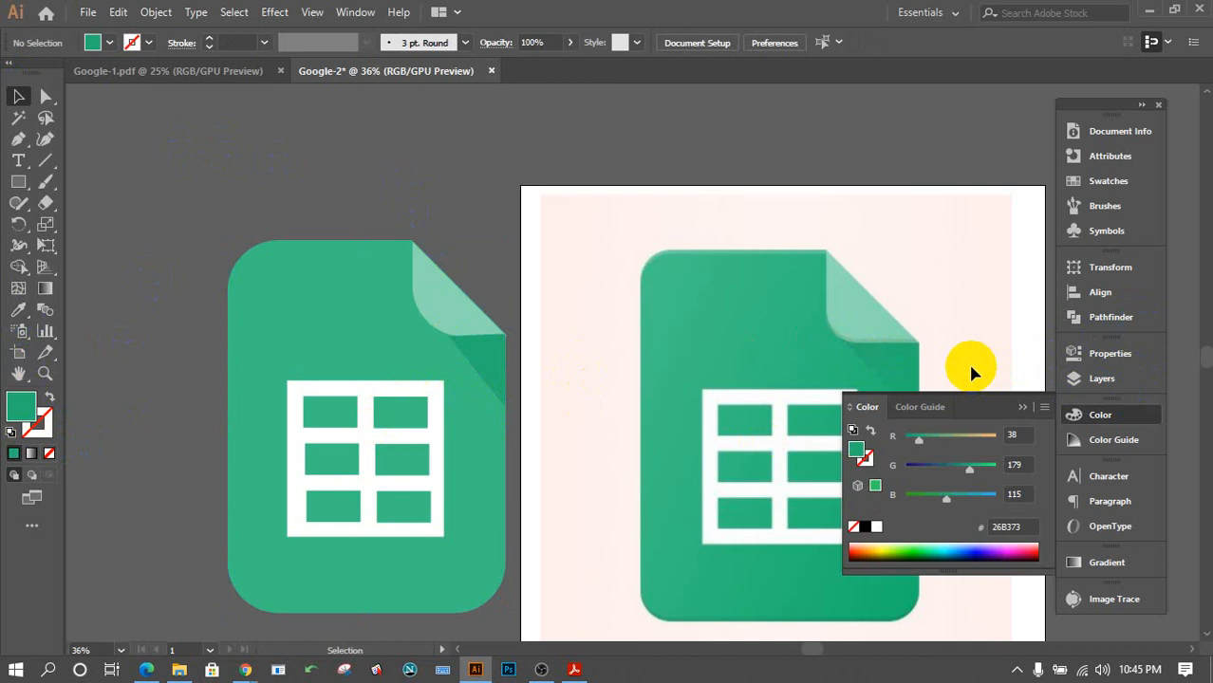
pyautogui.click(1014, 407)
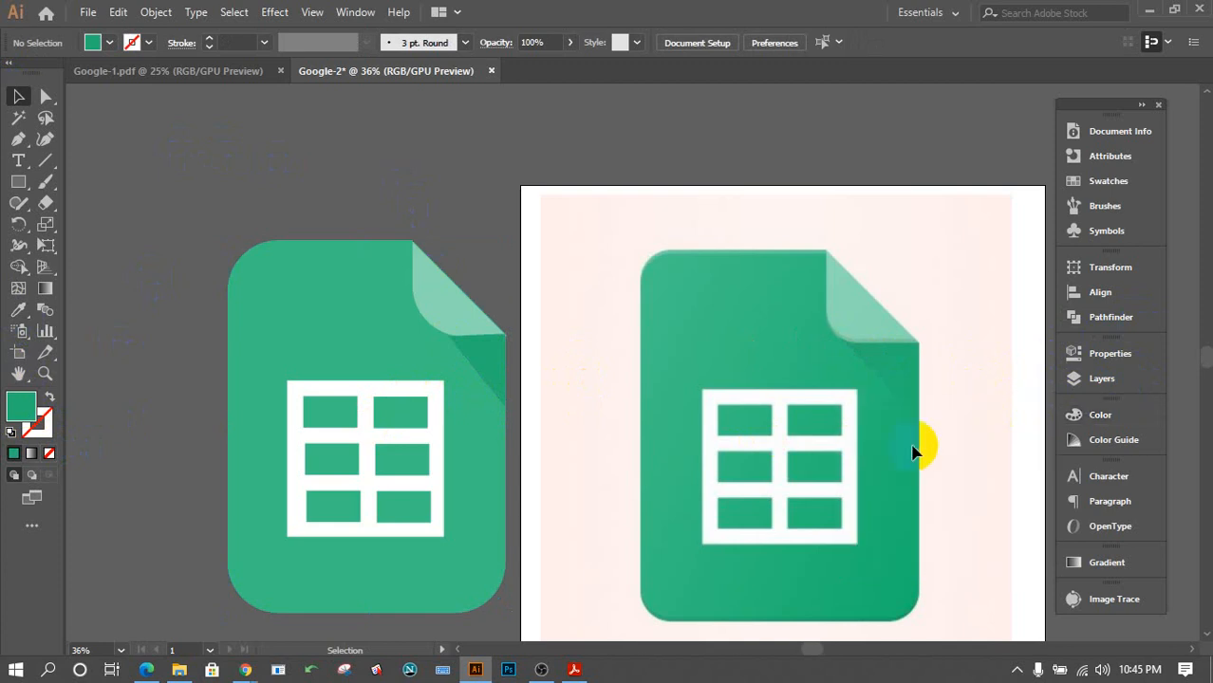
# Delete the linked reference image Google (2).jpg from the artboard.
pyautogui.hotkey('ctrl', '-')
pyautogui.hotkey('ctrl', '-')
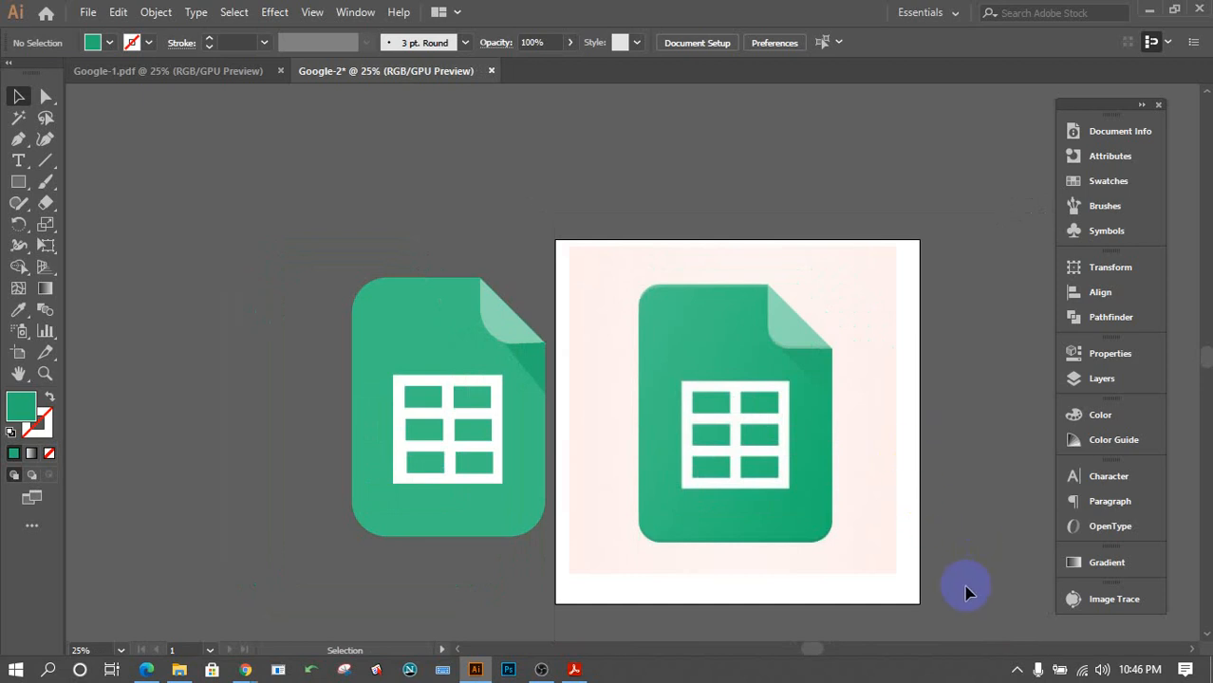
pyautogui.click(669, 233)
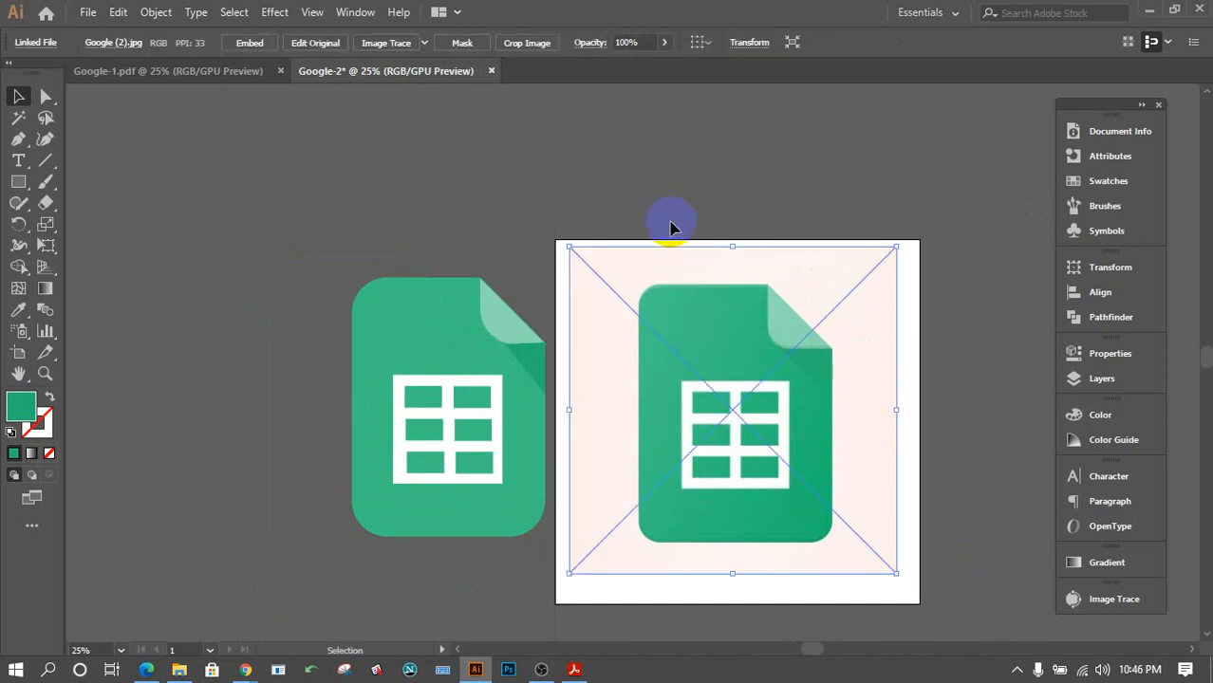
pyautogui.click(936, 409)
pyautogui.click(798, 391)
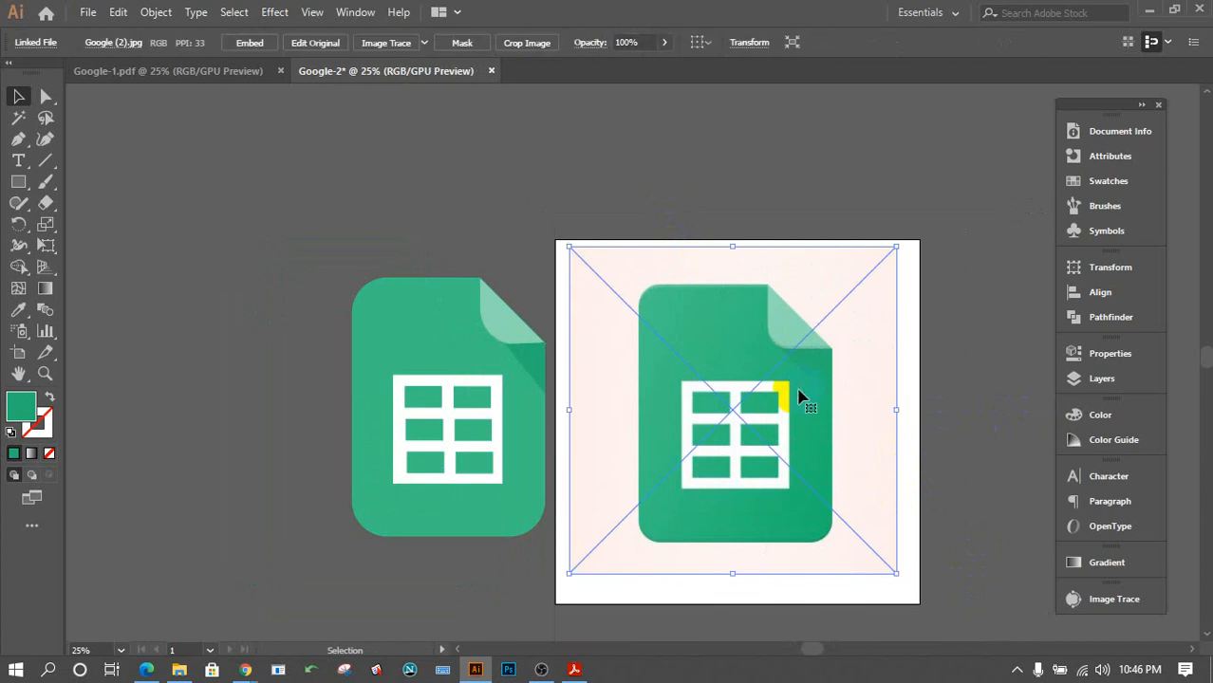
pyautogui.press('Delete')
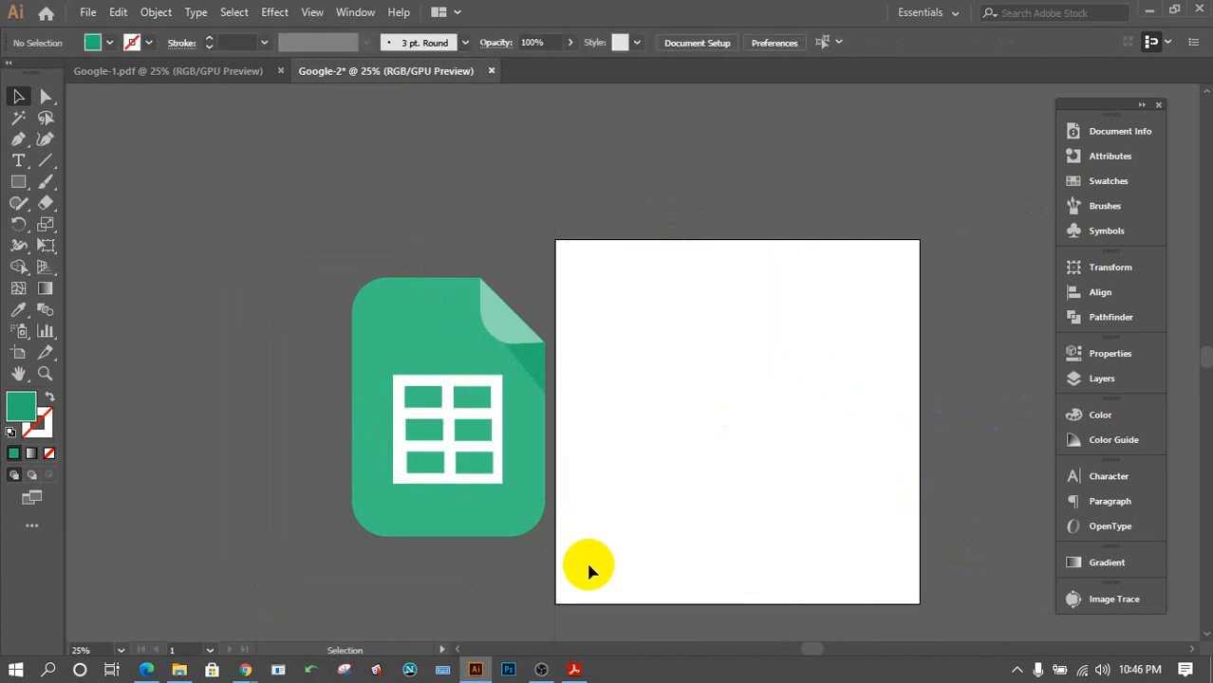
# Move all the shapes of the finished icon together onto the middle of the empty artboard.
pyautogui.click(425, 400)
pyautogui.moveTo(425, 400); pyautogui.dragTo(746, 462)
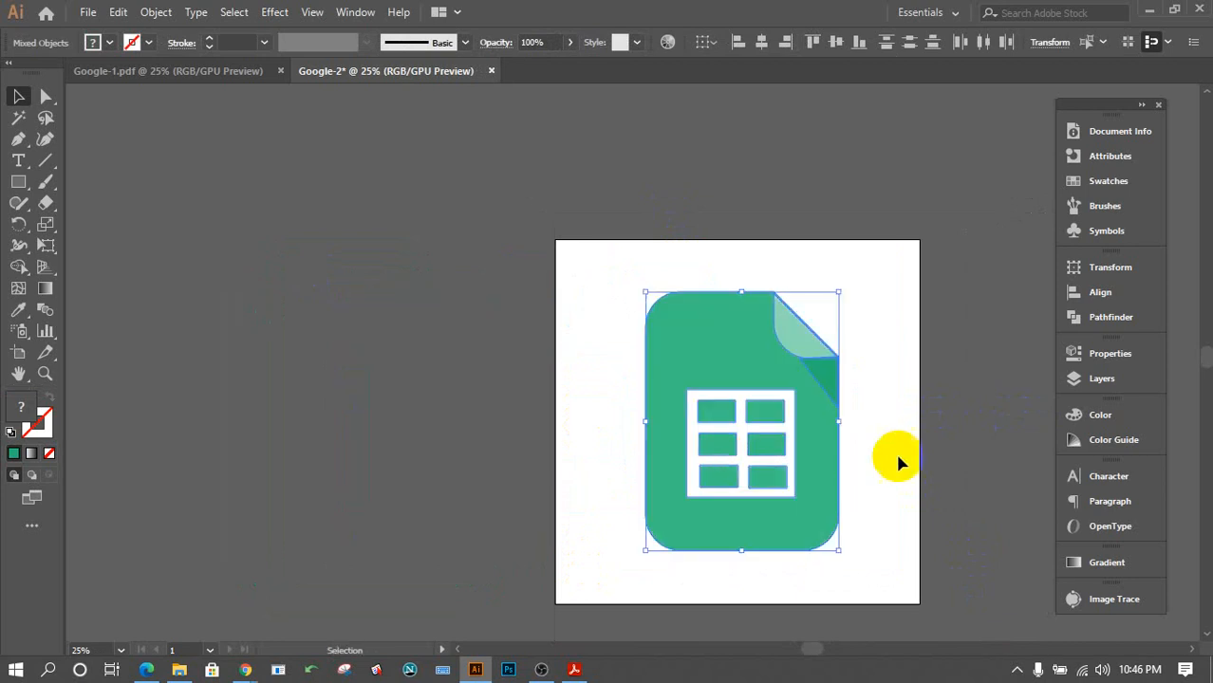
pyautogui.click(931, 458)
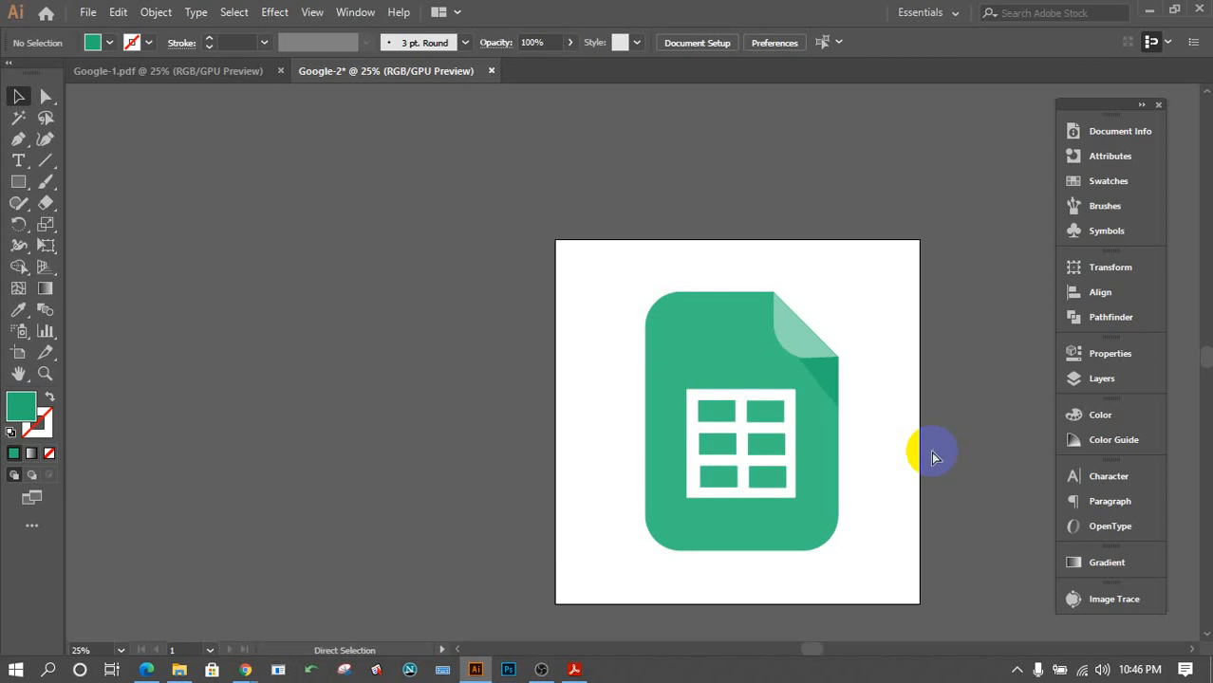
# Start saving the document and browse to the 8BQ4PESUAC folder inside the desktop's 11 Batch Exam 1 folders.
pyautogui.hotkey('ctrl', 's')
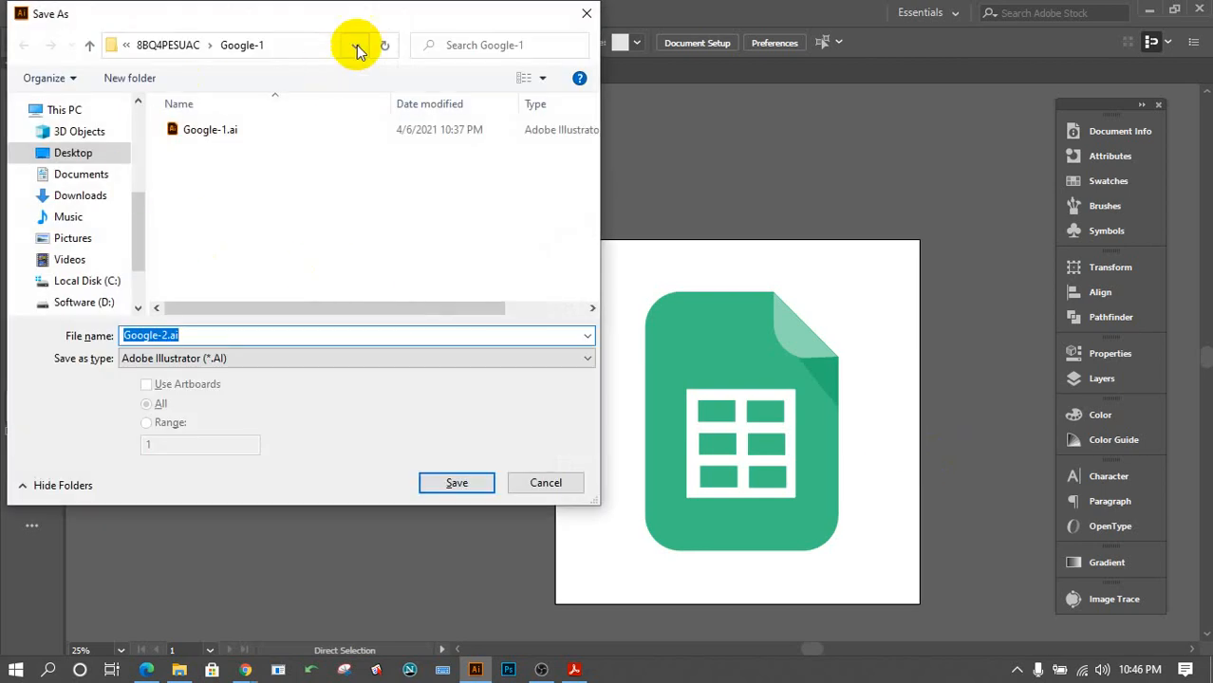
pyautogui.click(55, 153)
pyautogui.doubleClick(190, 159)
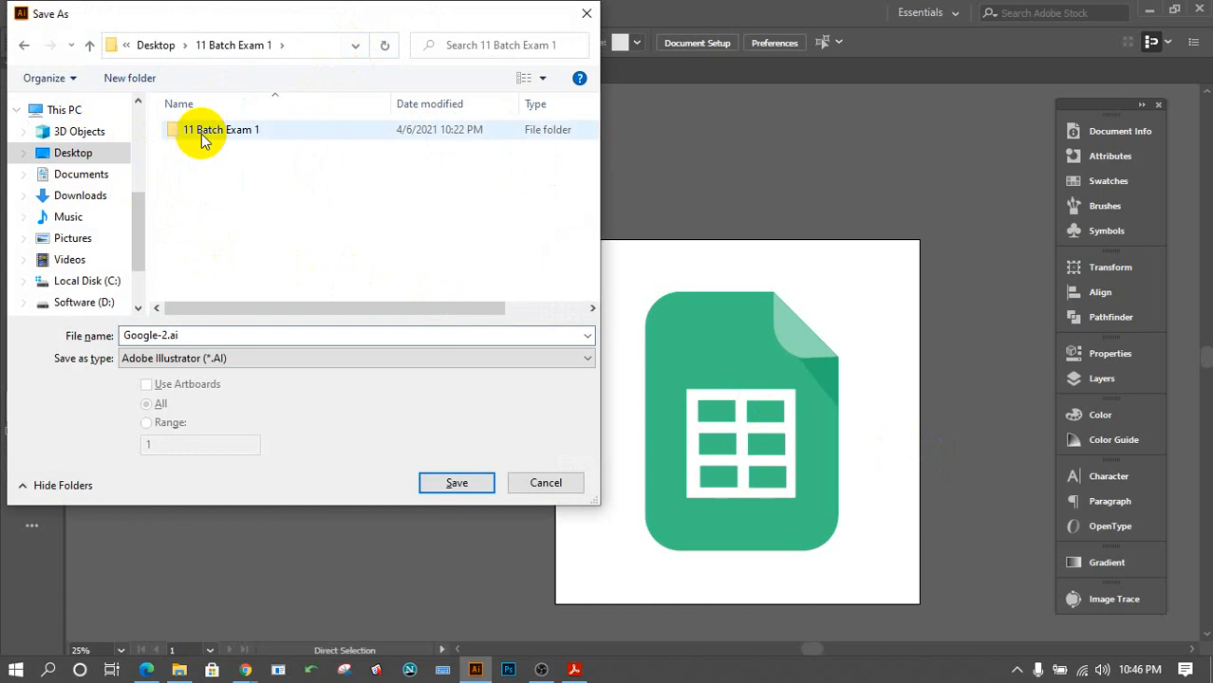
pyautogui.doubleClick(197, 134)
pyautogui.doubleClick(220, 178)
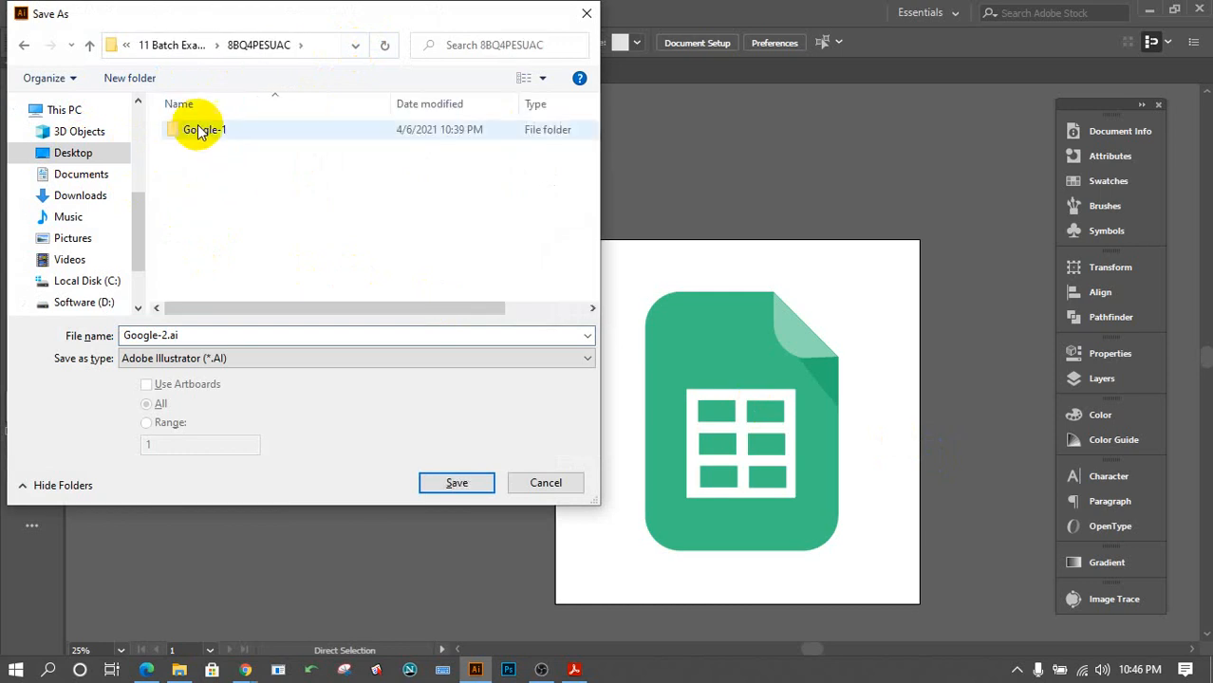
# Create a folder named Google-2 and save the document in it as Google-2.ai in Adobe Illustrator format with the default options.
pyautogui.rightClick(225, 196)
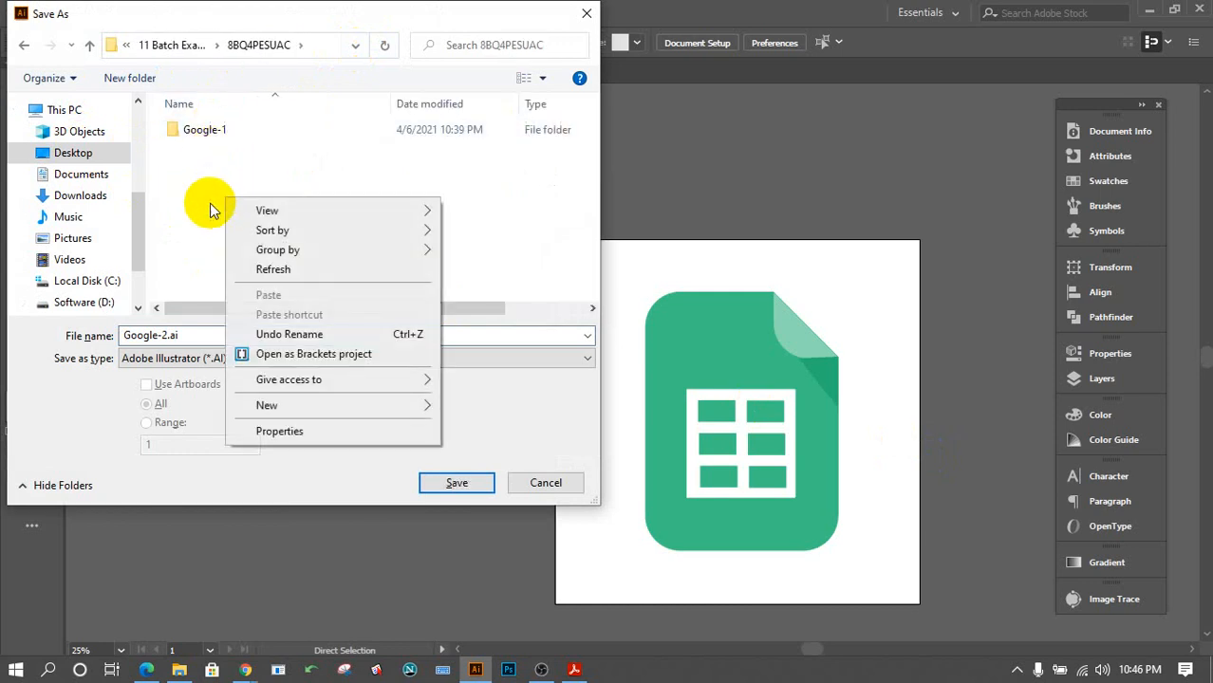
pyautogui.moveTo(350, 406)
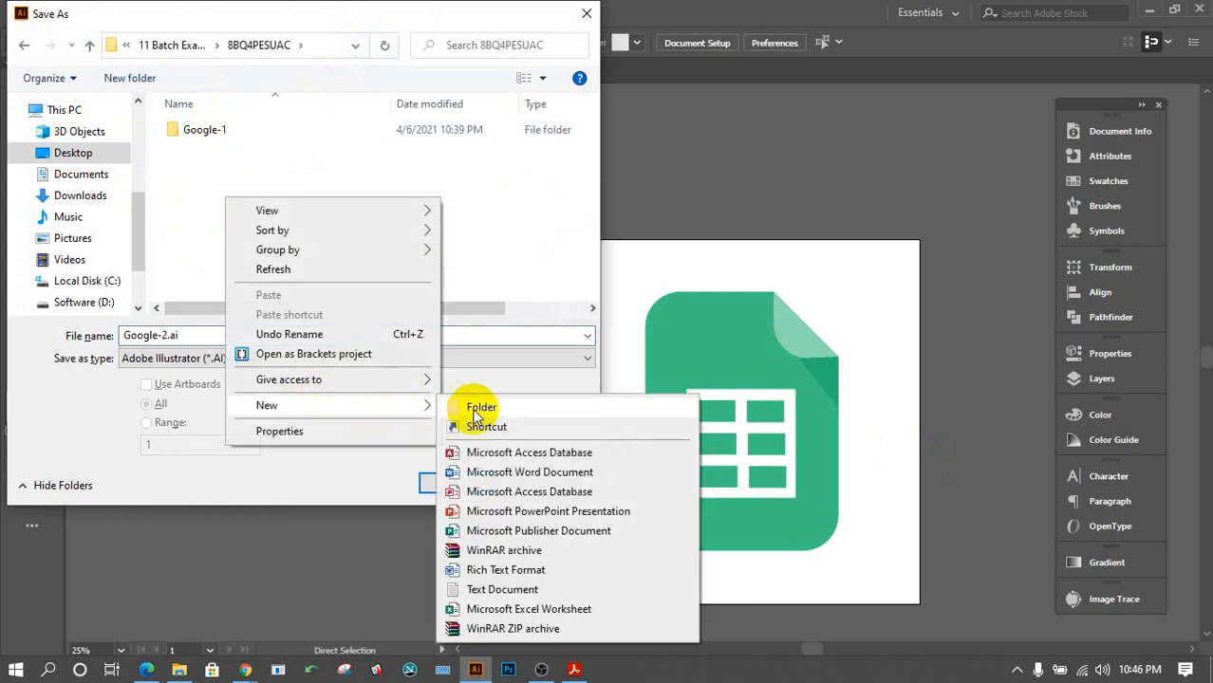
pyautogui.click(479, 403)
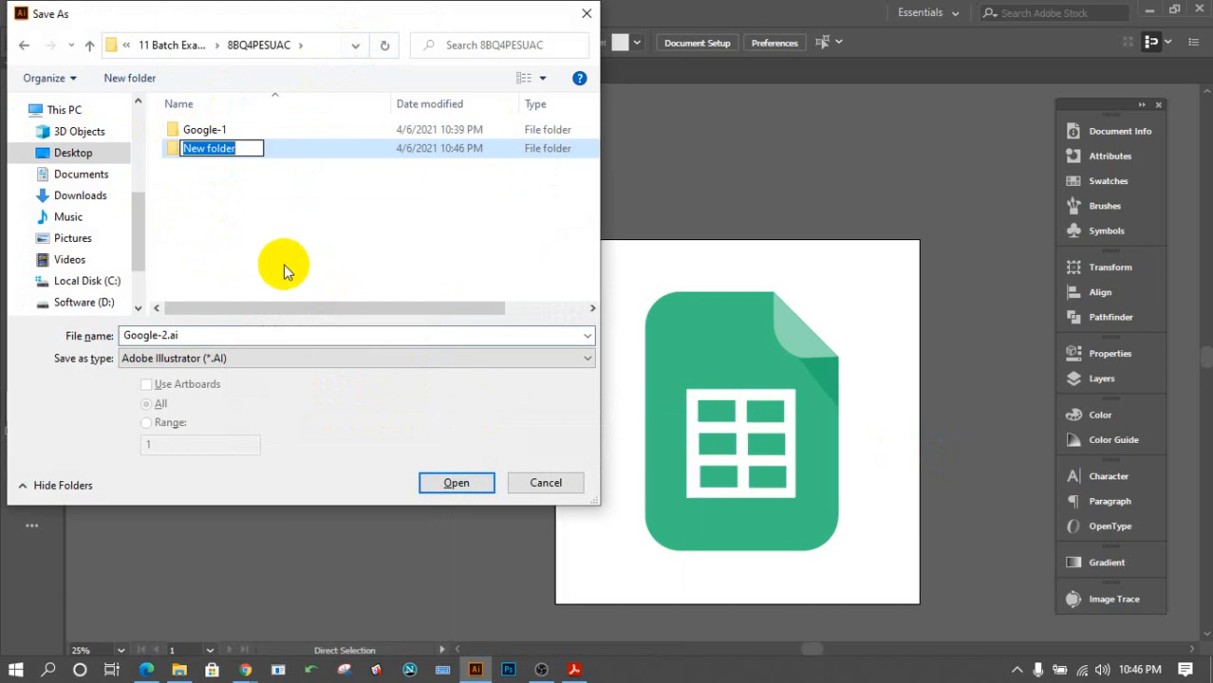
pyautogui.write('Goo')
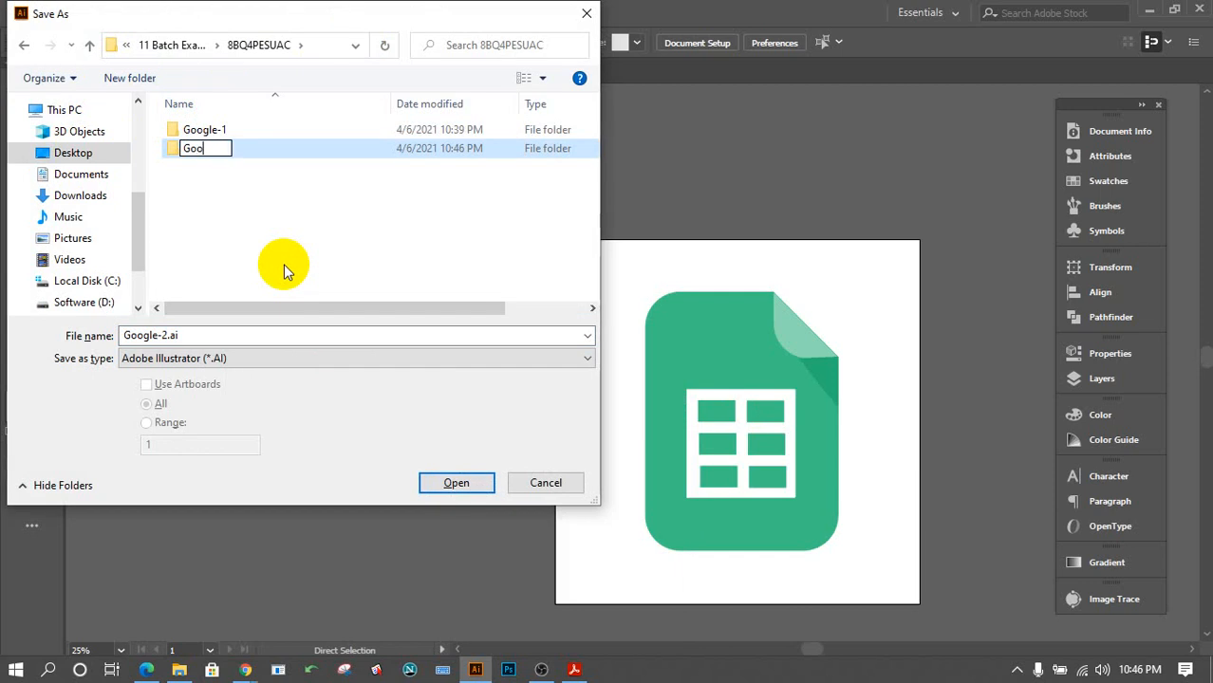
pyautogui.write('gle-2')
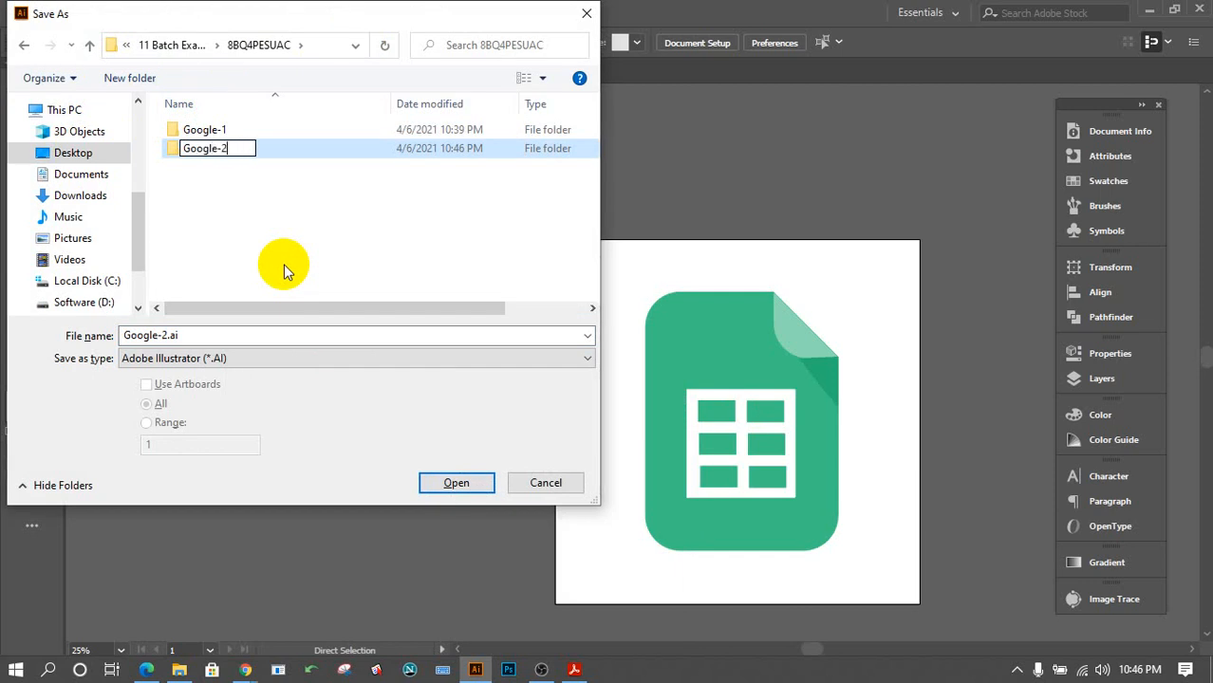
pyautogui.press('Return')
pyautogui.press('Return')
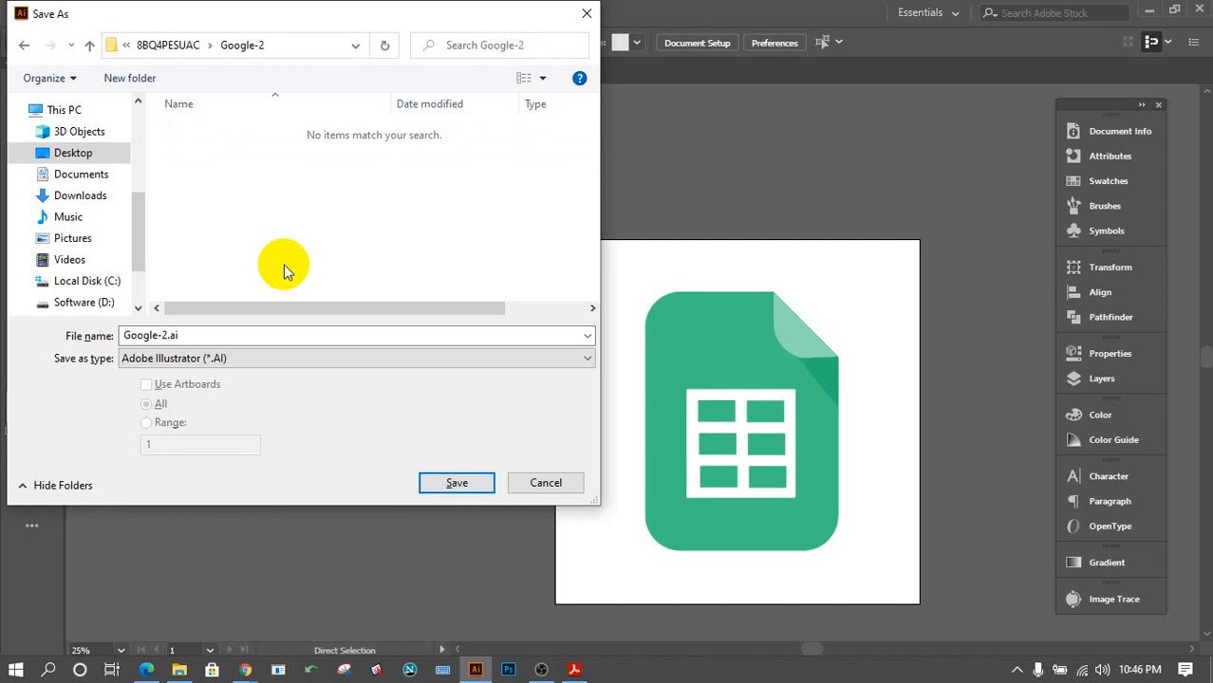
pyautogui.click(455, 483)
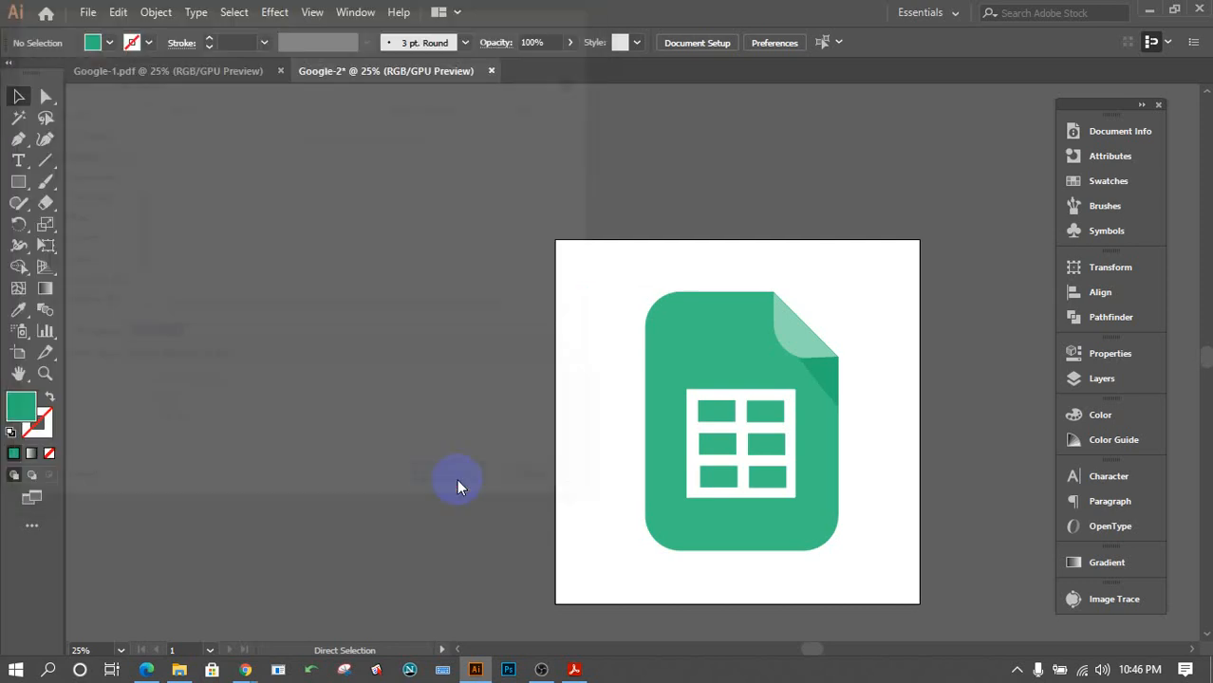
pyautogui.click(676, 577)
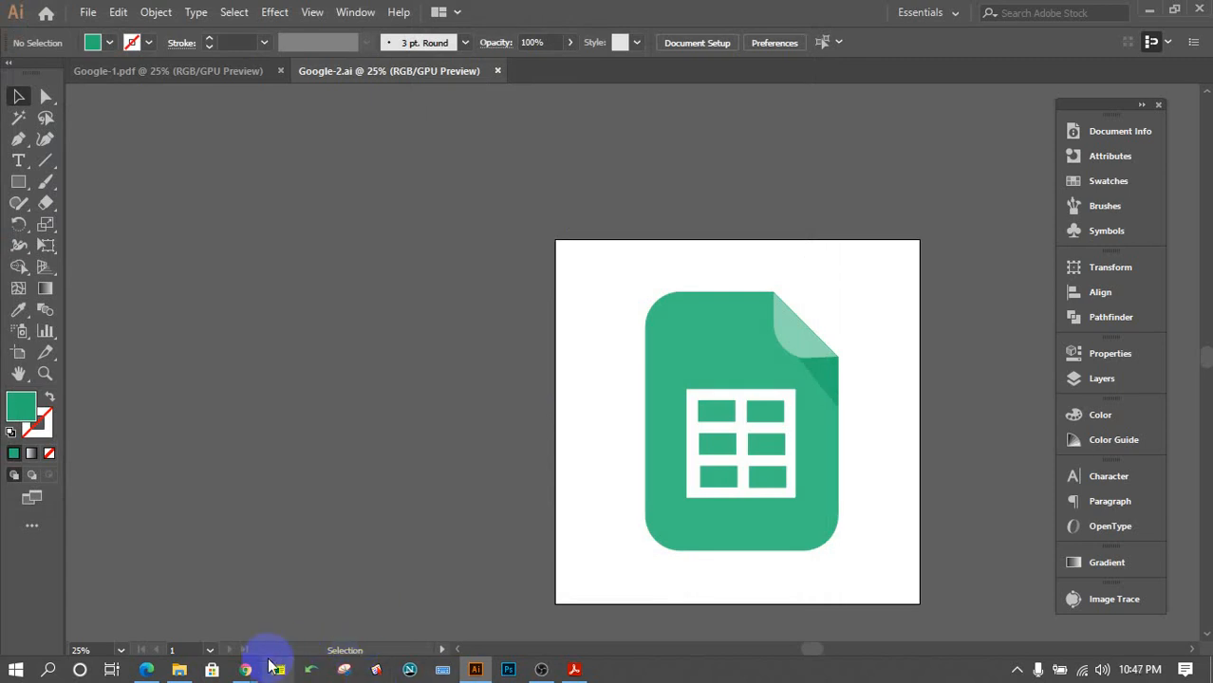
# Check the next reference, Google (3).jpg, in File Explorer, and create a 1000 x 1000 pt Illustrator document named Google=3.
pyautogui.click(172, 673)
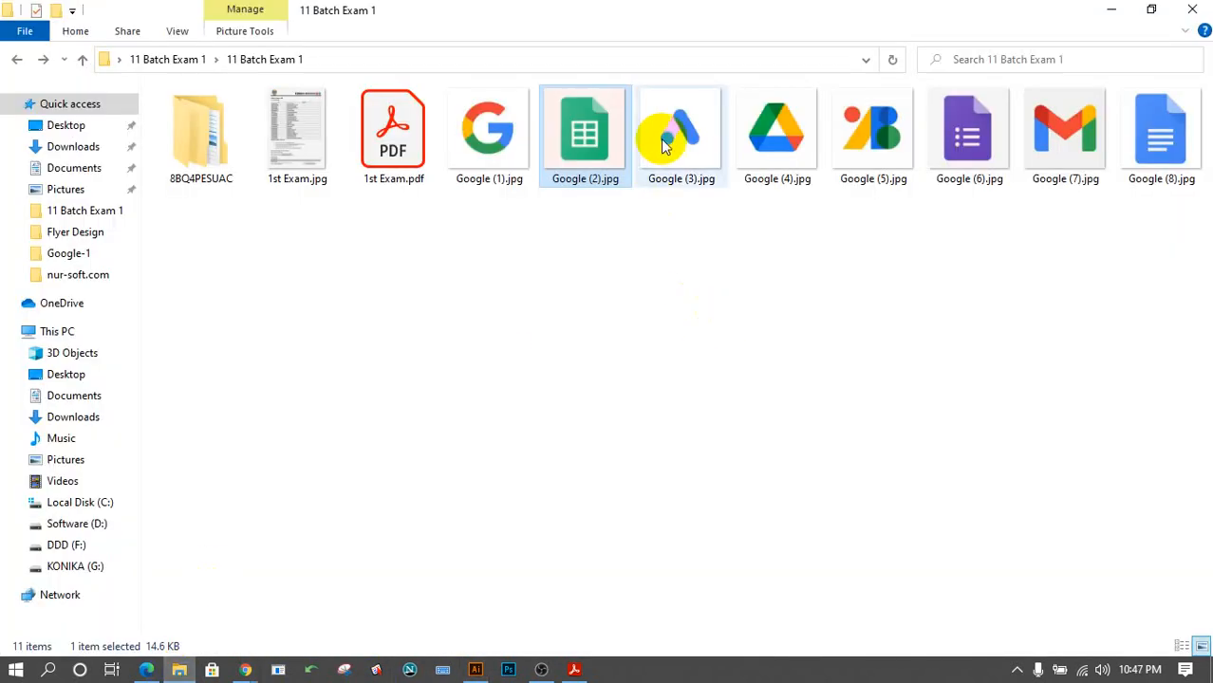
pyautogui.click(677, 144)
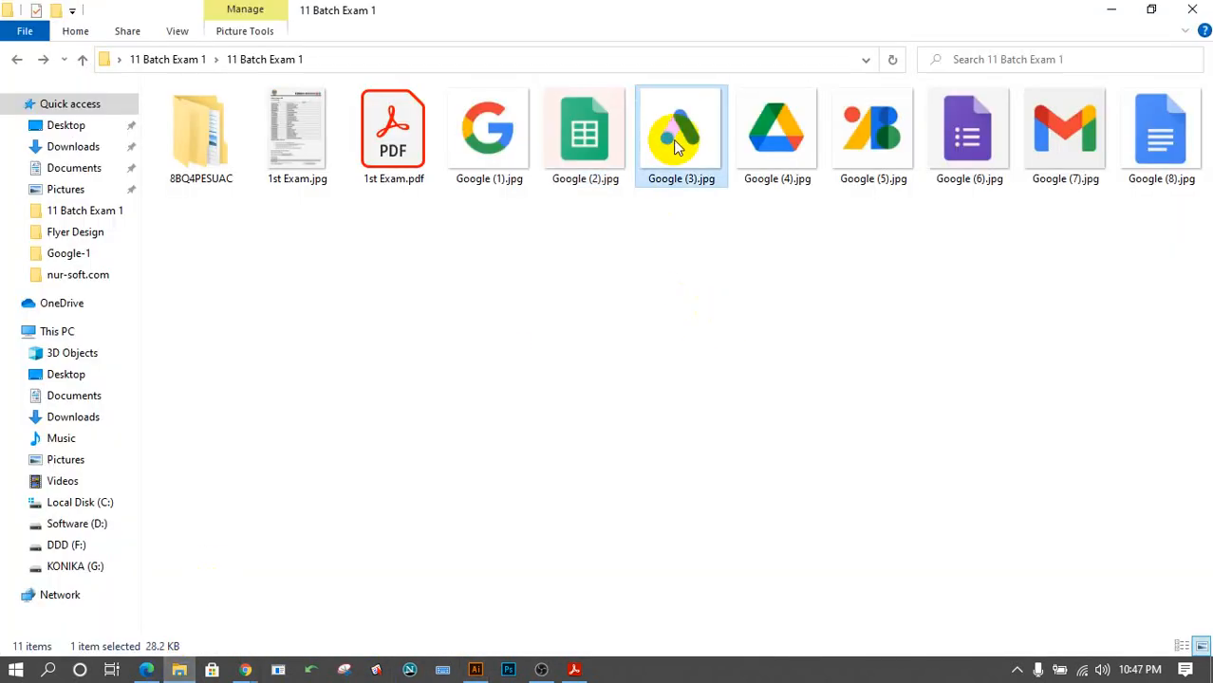
pyautogui.click(477, 670)
pyautogui.click(87, 11)
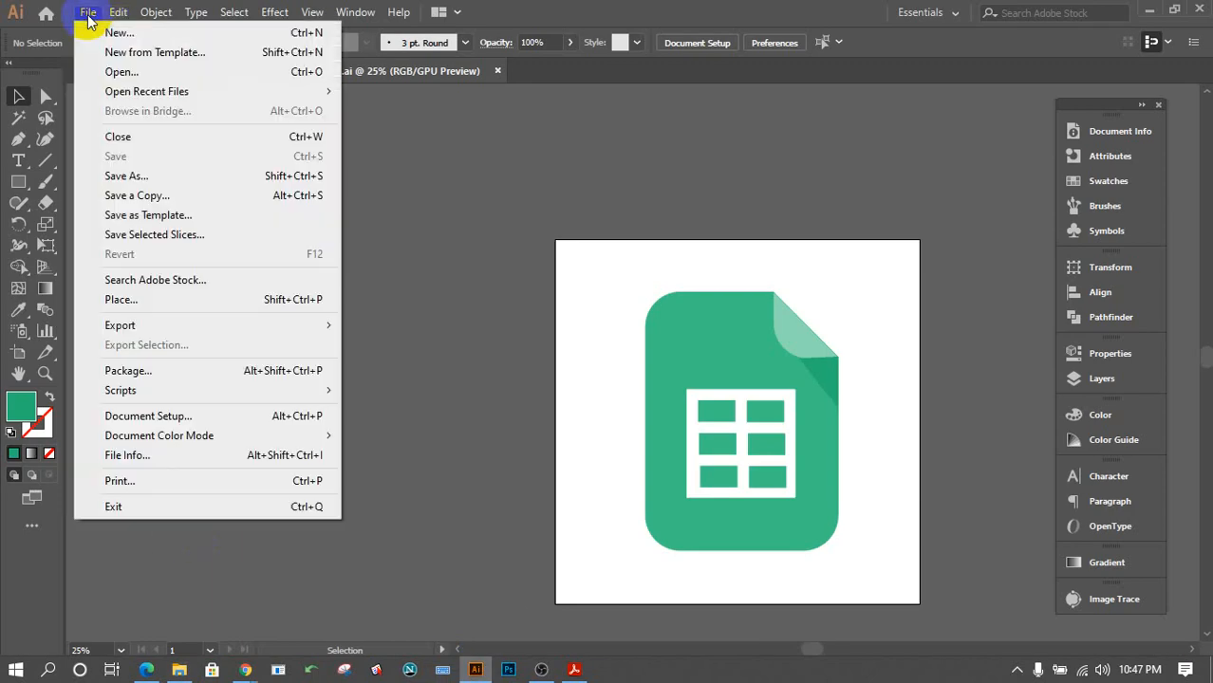
pyautogui.click(112, 33)
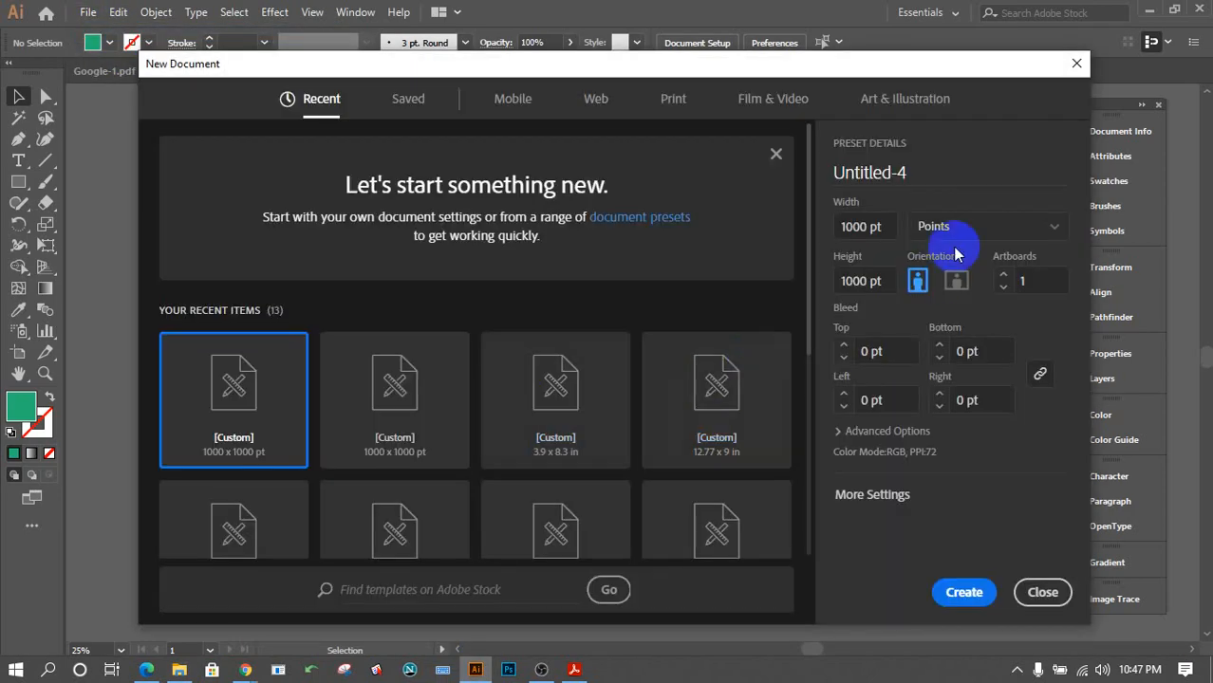
pyautogui.click(932, 180)
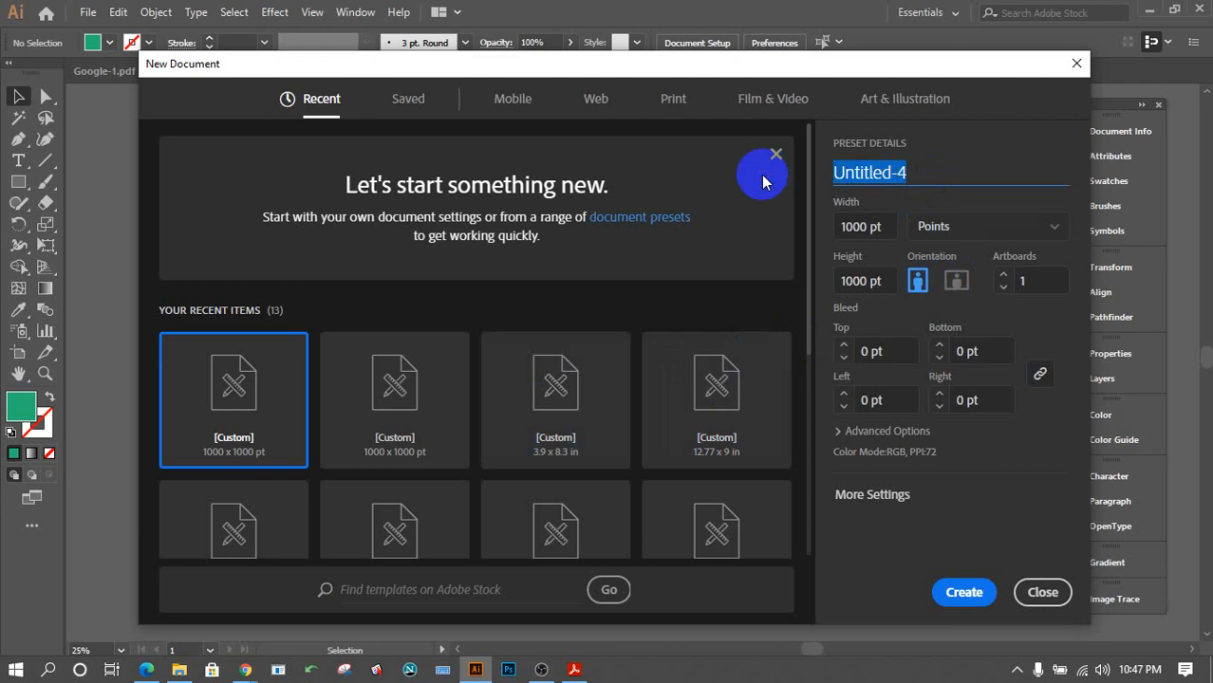
pyautogui.write('Google=3')
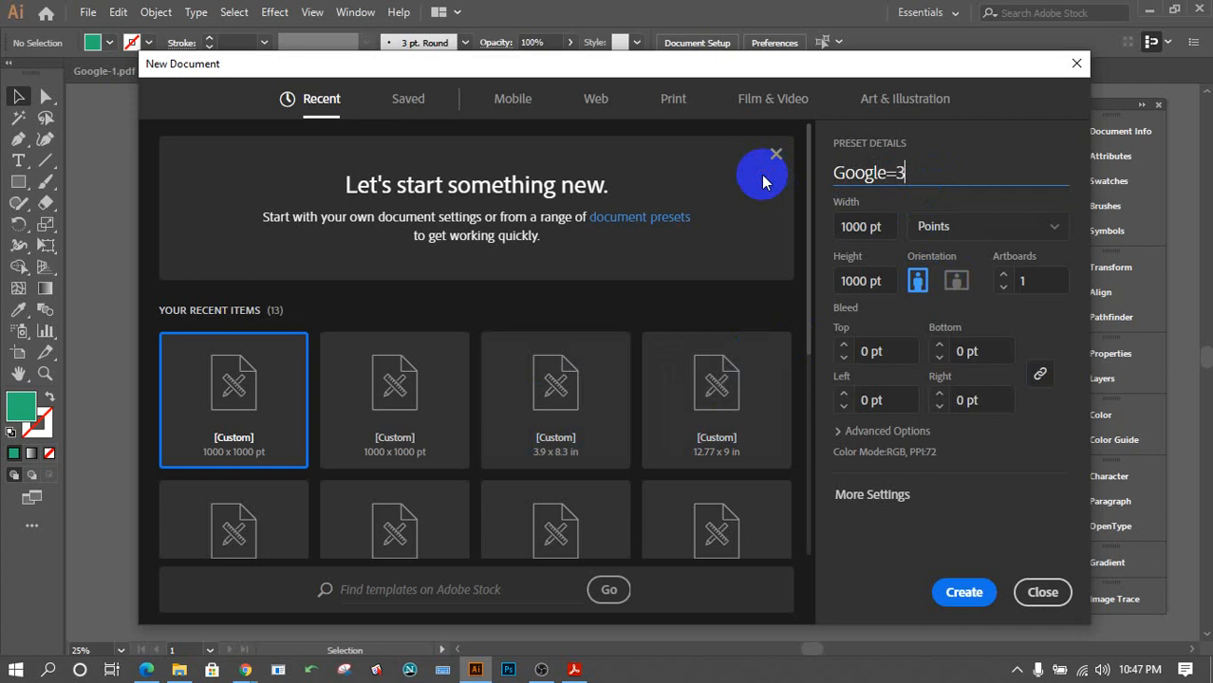
pyautogui.press('Return')
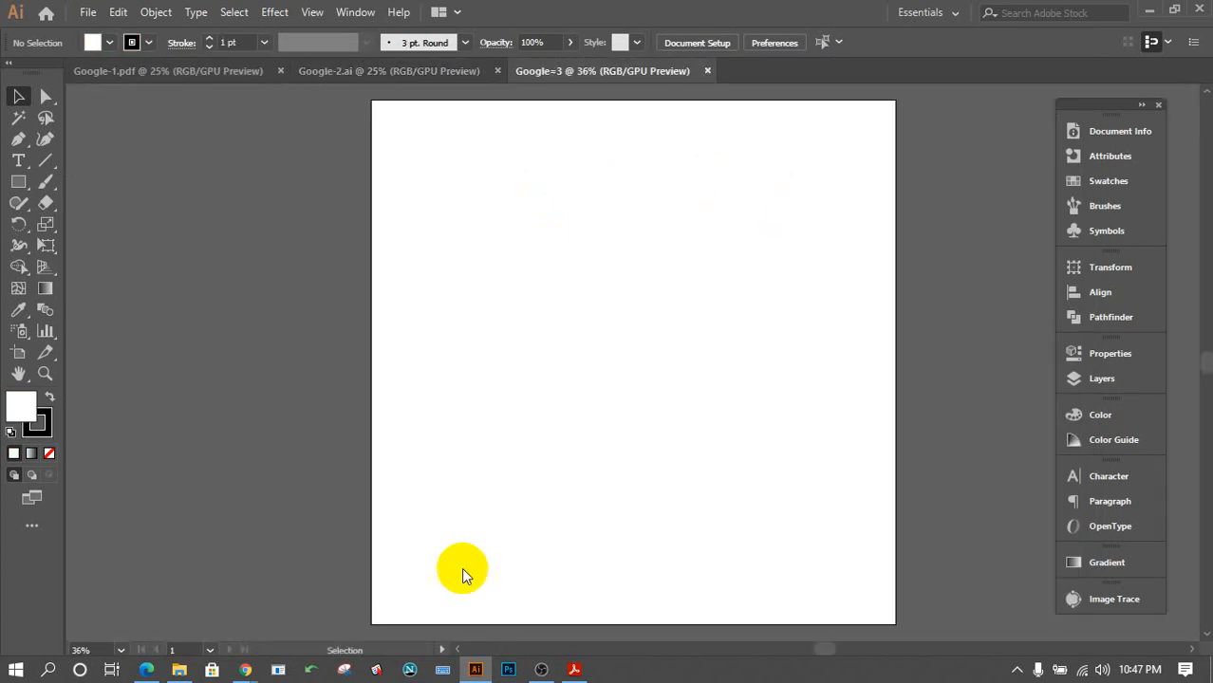
# Place Google (3).jpg from File Explorer in the new document and scale it proportionally to fit inside the artboard.
pyautogui.click(179, 671)
pyautogui.moveTo(664, 140); pyautogui.dragTo(619, 348)
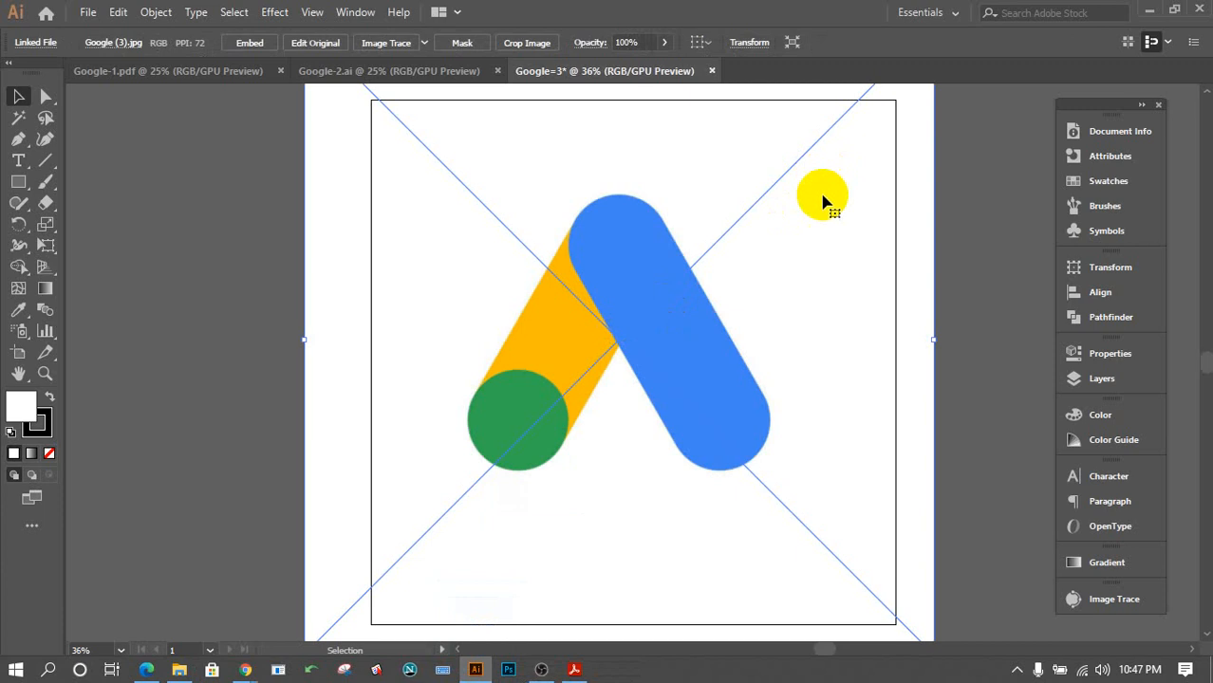
pyautogui.moveTo(814, 193); pyautogui.dragTo(719, 306)
pyautogui.moveTo(842, 144); pyautogui.dragTo(744, 239)
pyautogui.moveTo(631, 432); pyautogui.dragTo(732, 330)
pyautogui.moveTo(854, 130); pyautogui.dragTo(872, 113)
pyautogui.click(997, 299)
pyautogui.click(811, 350)
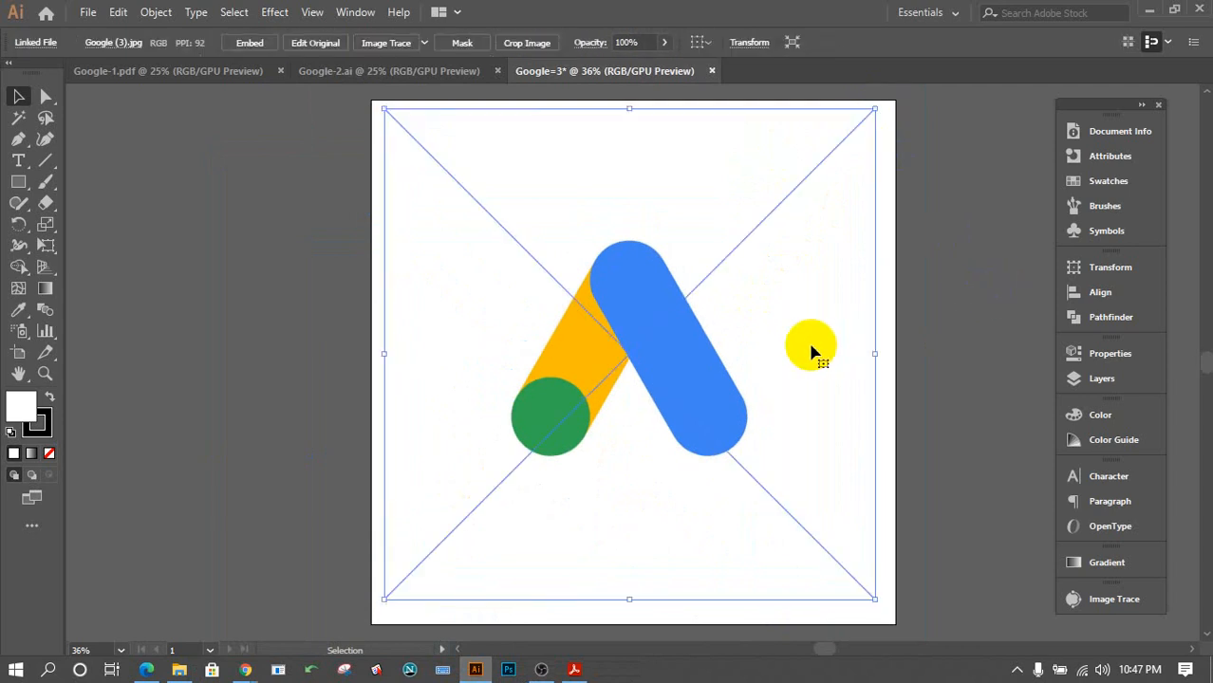
# Draw an upright white rectangle with a black outline over the lower end of the blue bar and fully round its ends.
pyautogui.hotkey('ctrl', 'shift', 'a')
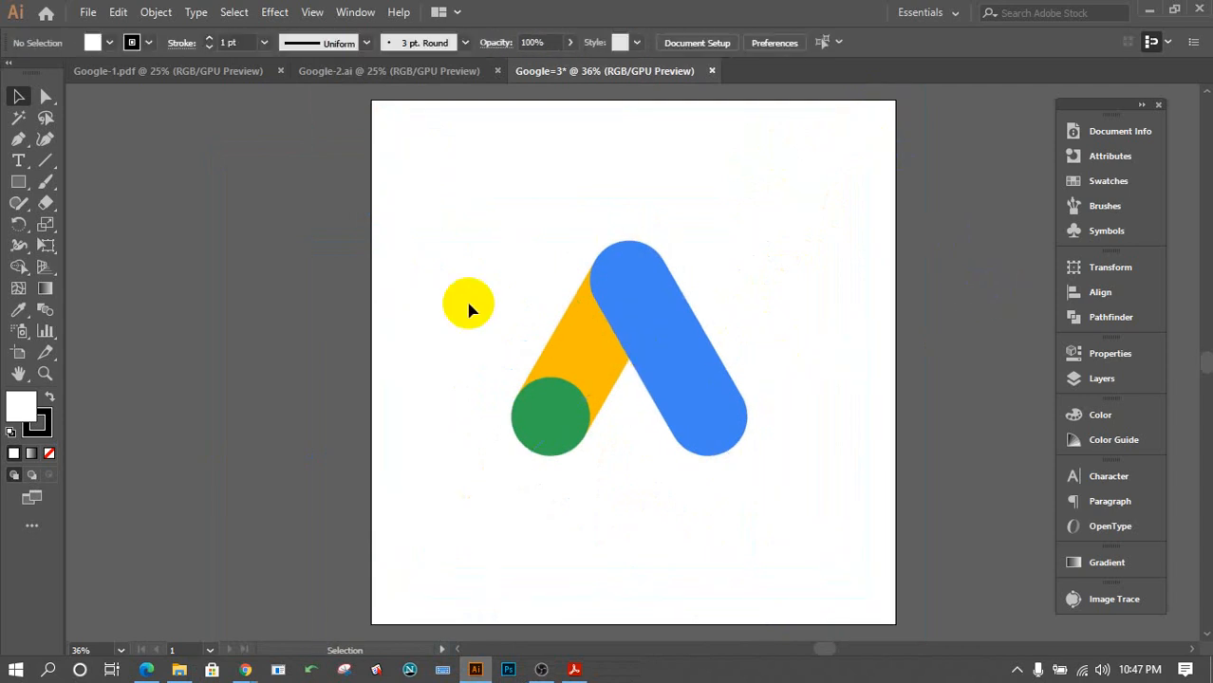
pyautogui.click(18, 181)
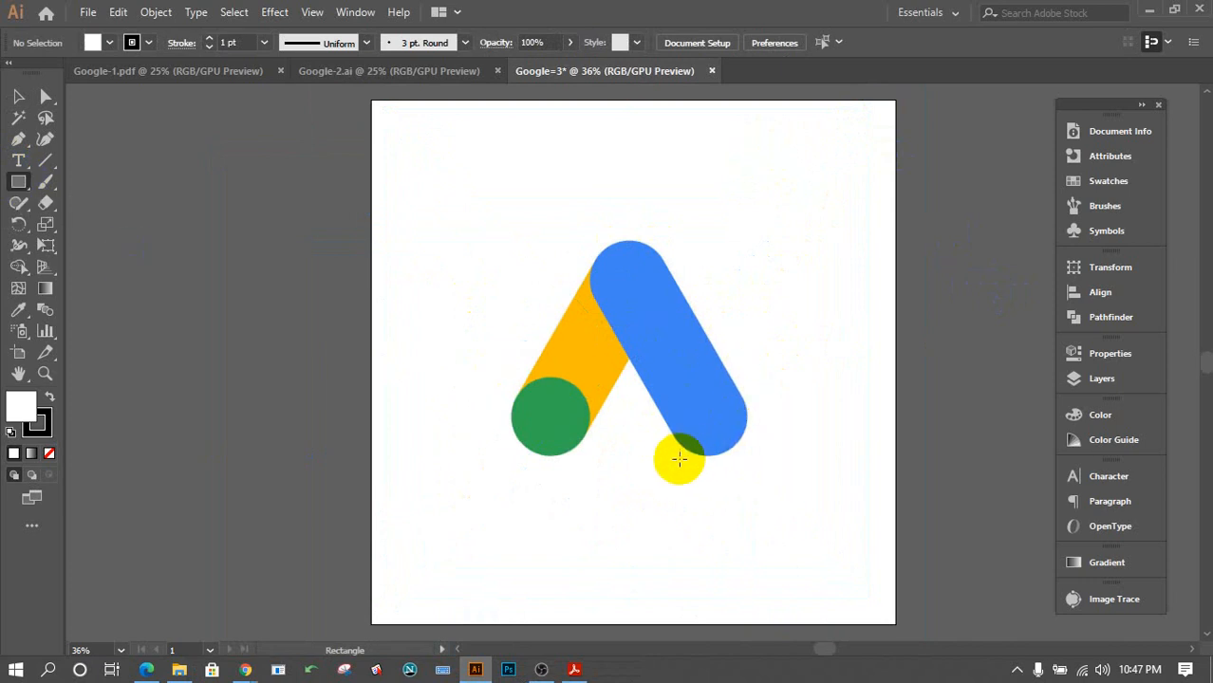
pyautogui.moveTo(677, 463); pyautogui.dragTo(715, 328)
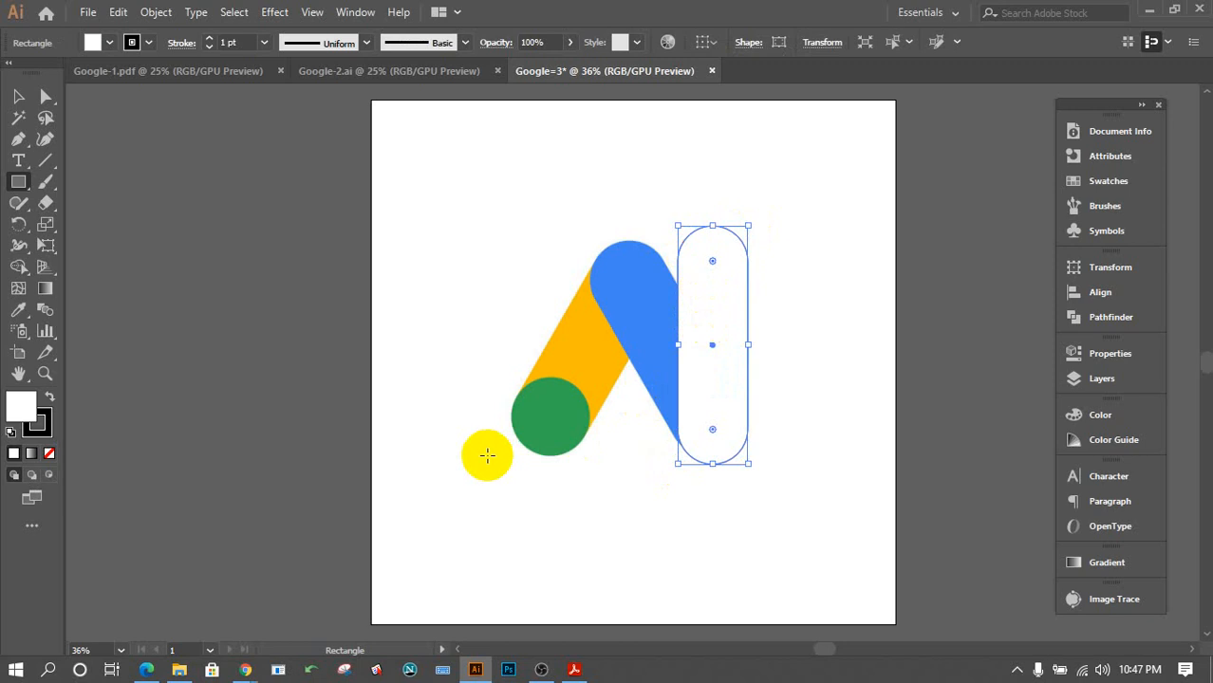
# Rotate, move and widen the rounded bar so that it matches the slanted blue bar, with fully rounded ends.
pyautogui.click(18, 96)
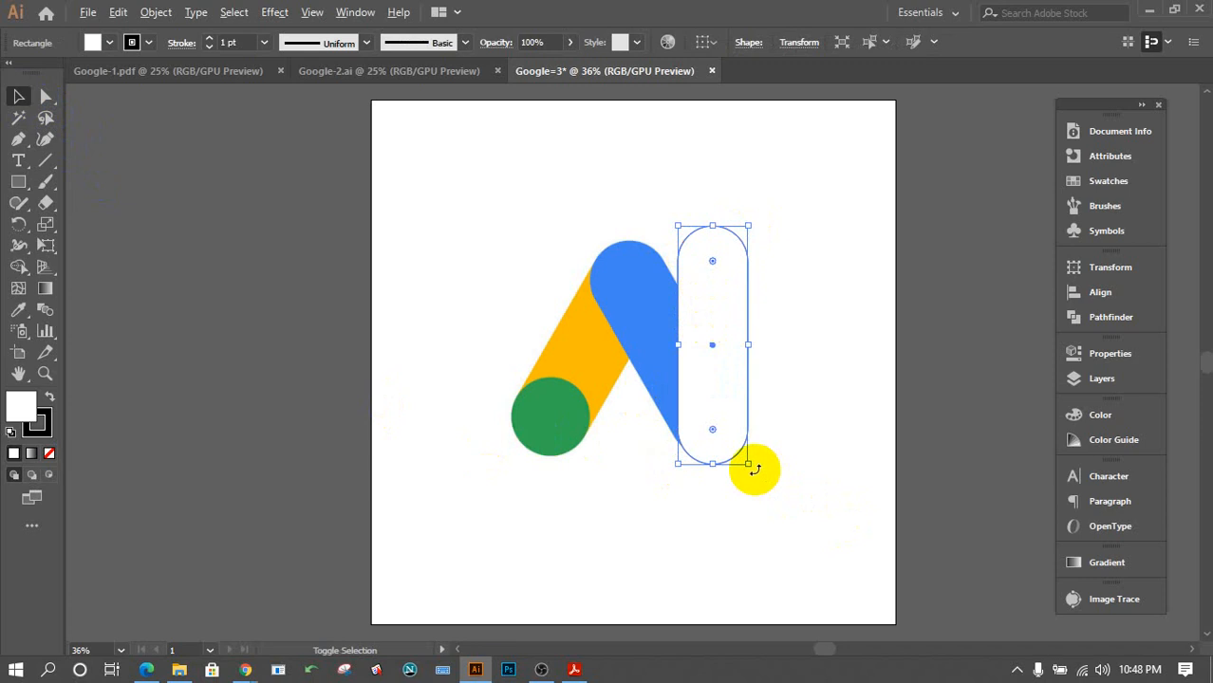
pyautogui.moveTo(755, 469); pyautogui.dragTo(816, 444)
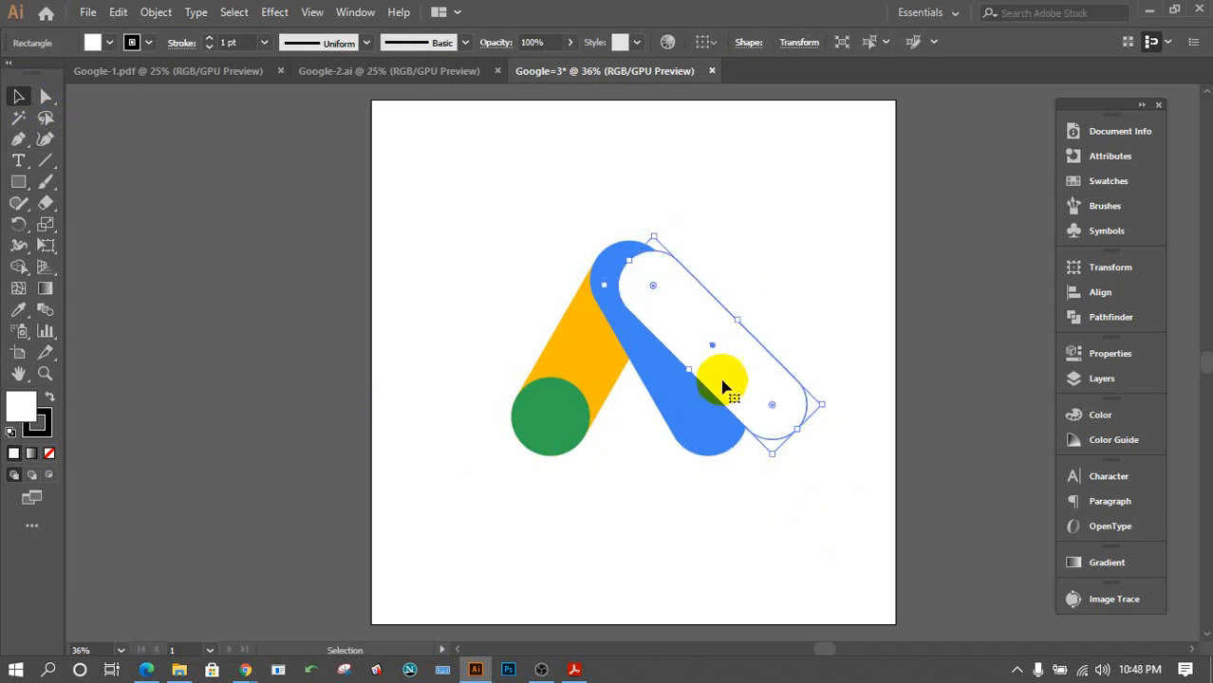
pyautogui.moveTo(723, 374); pyautogui.dragTo(687, 374)
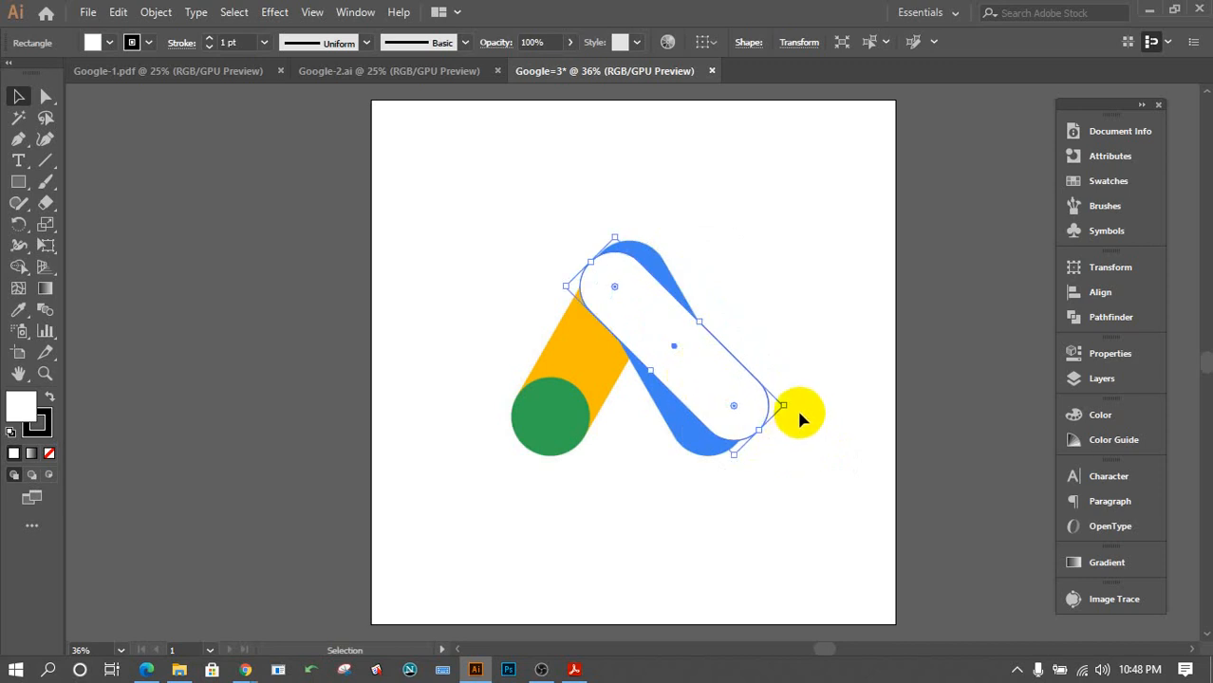
pyautogui.moveTo(787, 408); pyautogui.dragTo(780, 451)
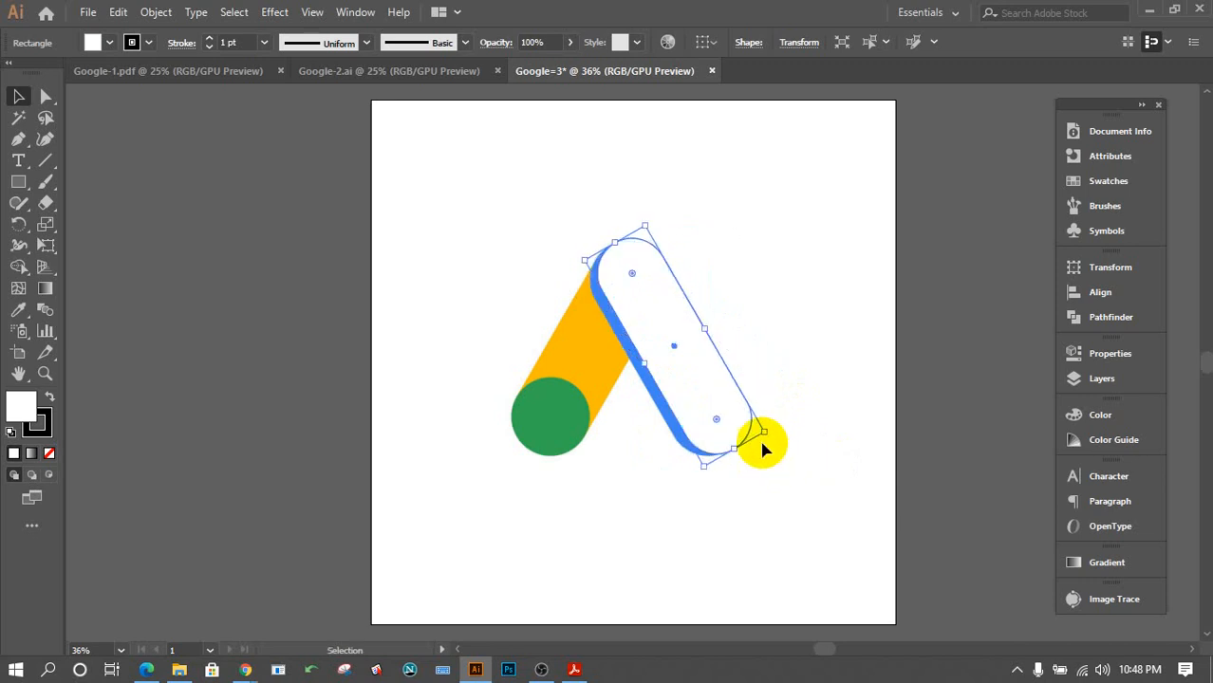
pyautogui.moveTo(697, 397); pyautogui.dragTo(696, 400)
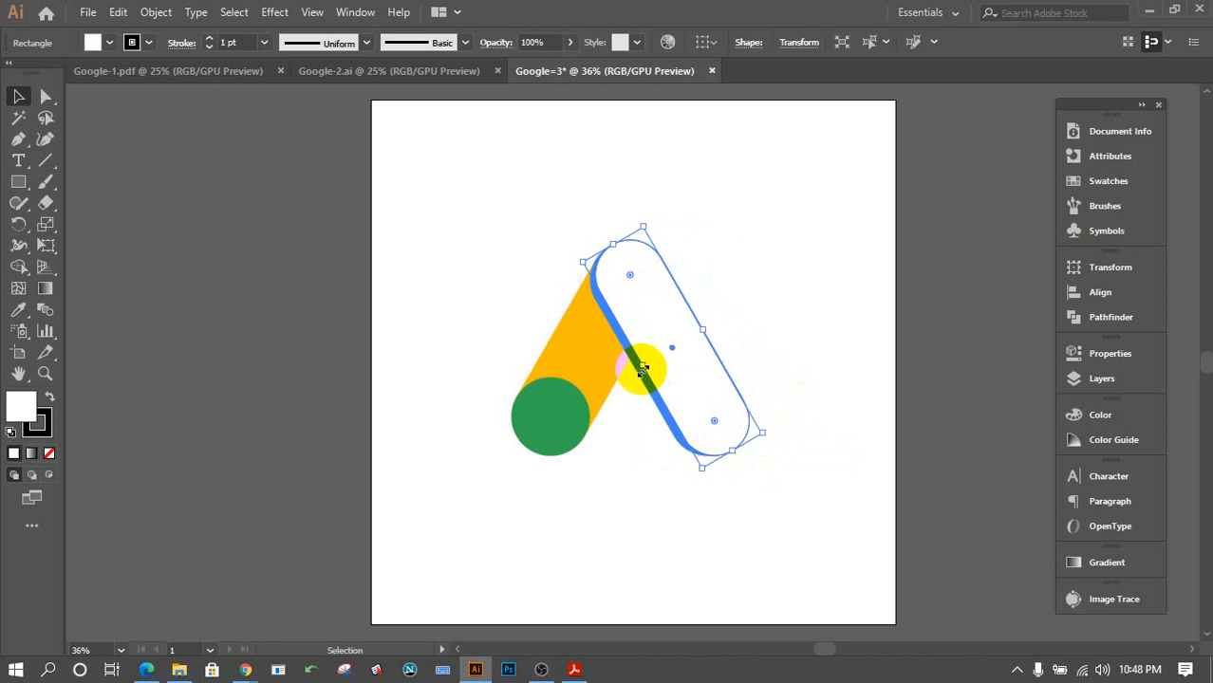
pyautogui.moveTo(643, 370); pyautogui.dragTo(639, 372)
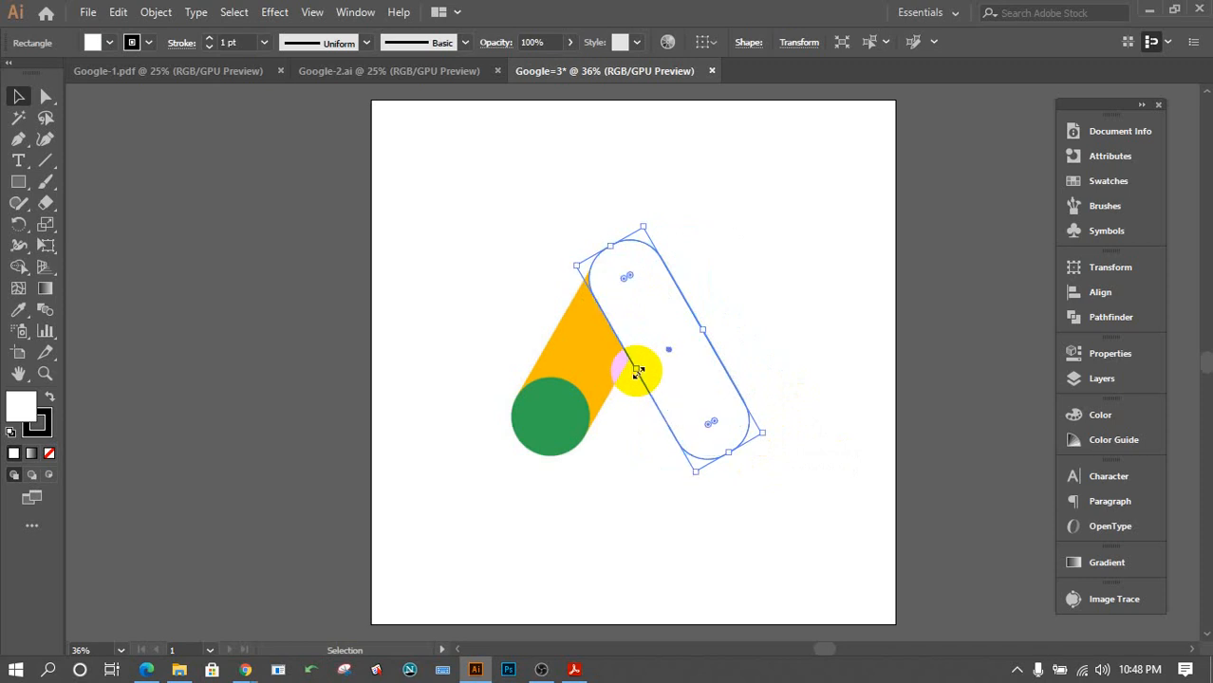
pyautogui.click(780, 333)
pyautogui.click(699, 348)
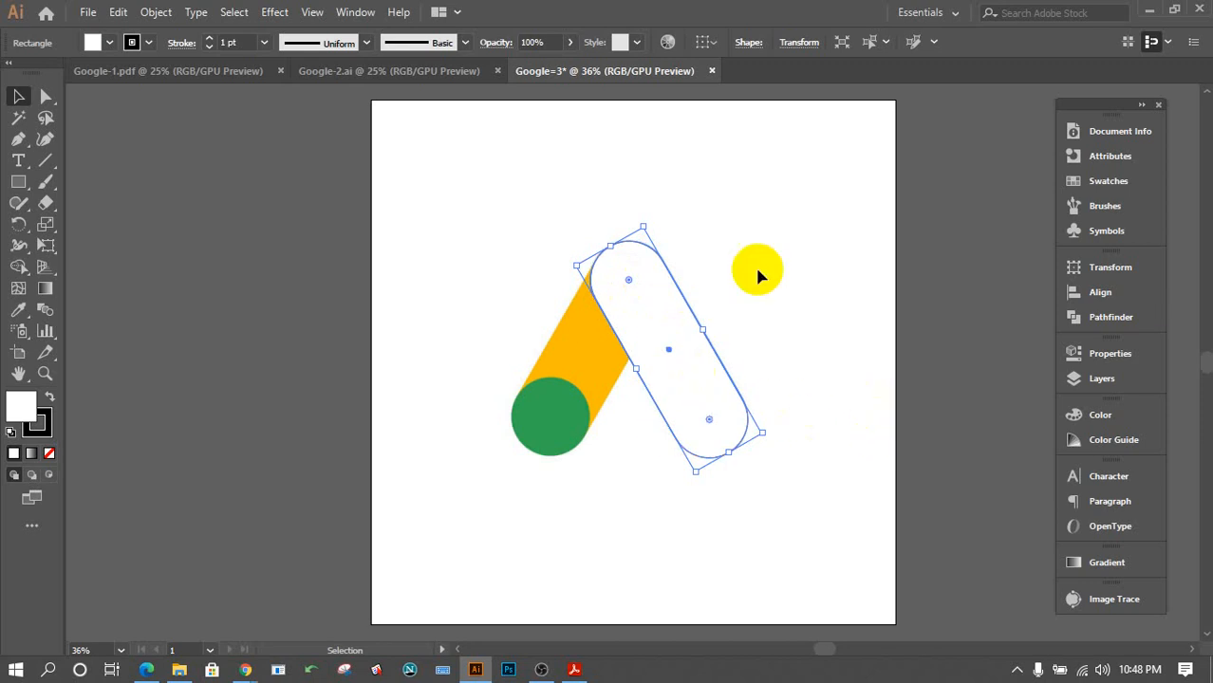
# Apply Pathfinder Unite to the slanted bar to turn it into a plain path.
pyautogui.click(1107, 320)
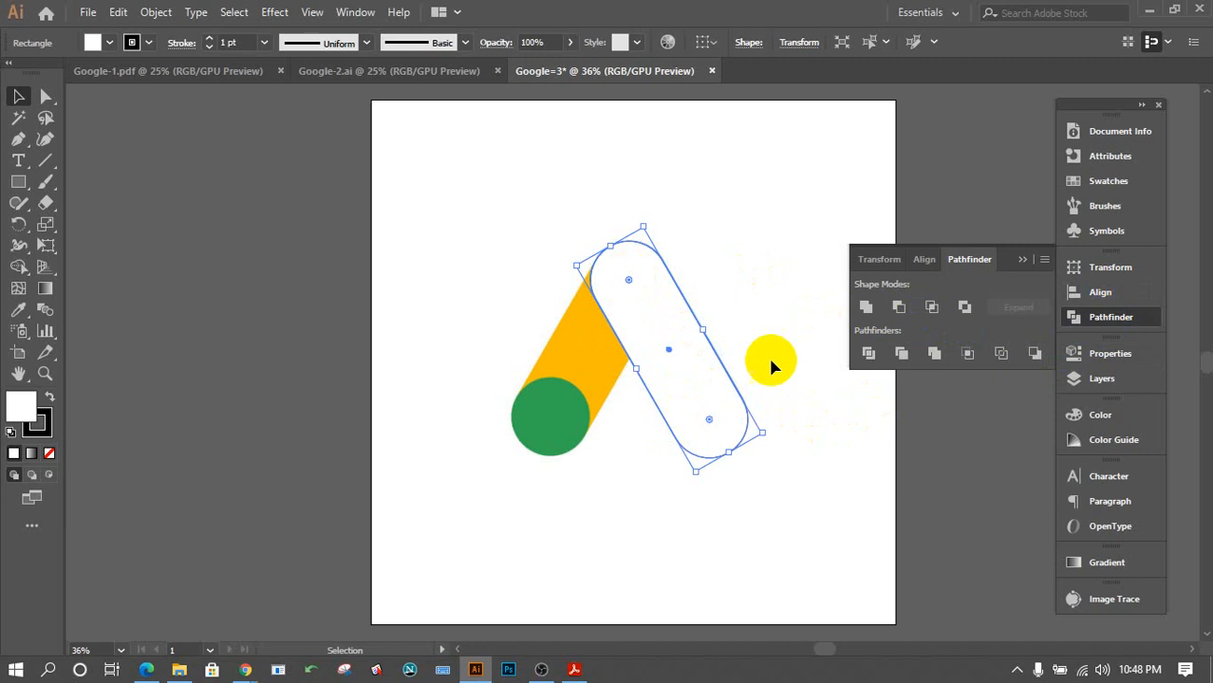
pyautogui.click(866, 307)
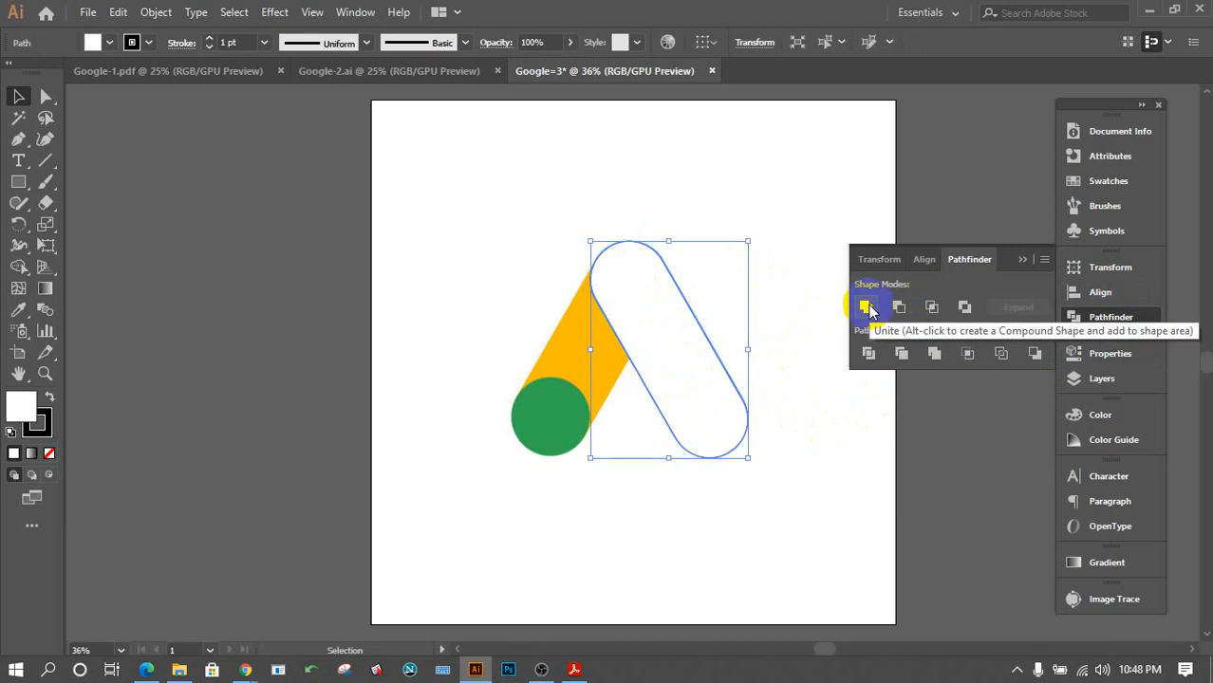
pyautogui.click(1022, 259)
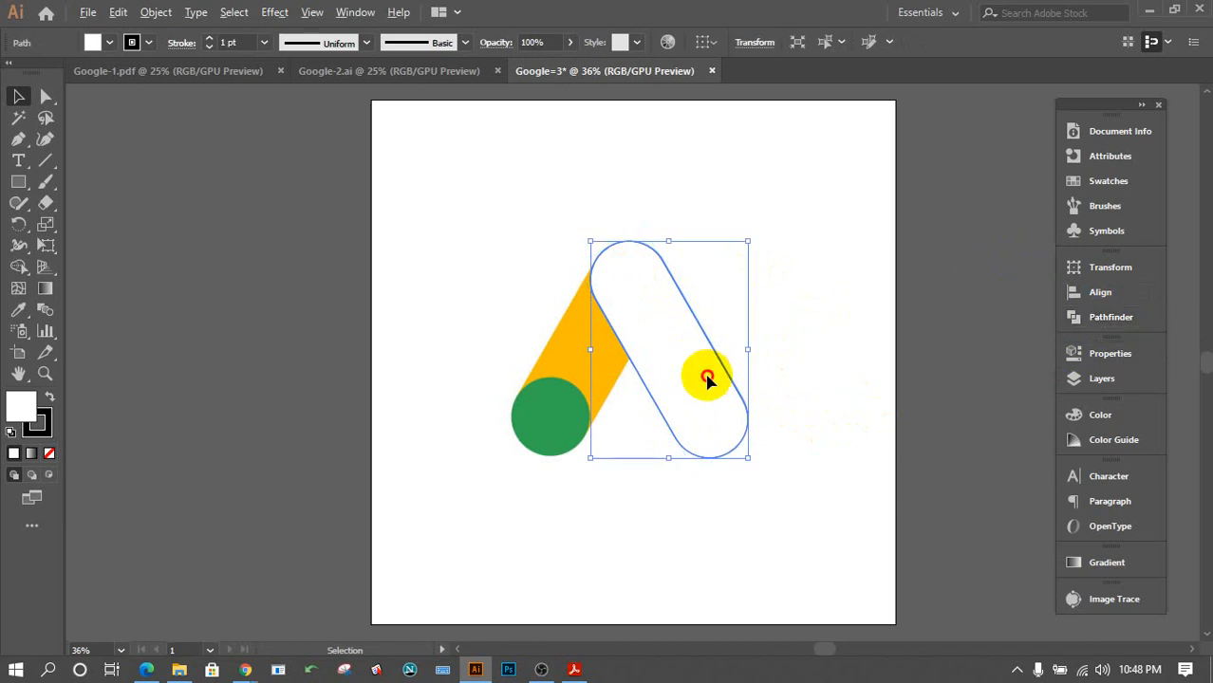
pyautogui.moveTo(707, 378); pyautogui.dragTo(499, 424)
pyautogui.click(548, 512)
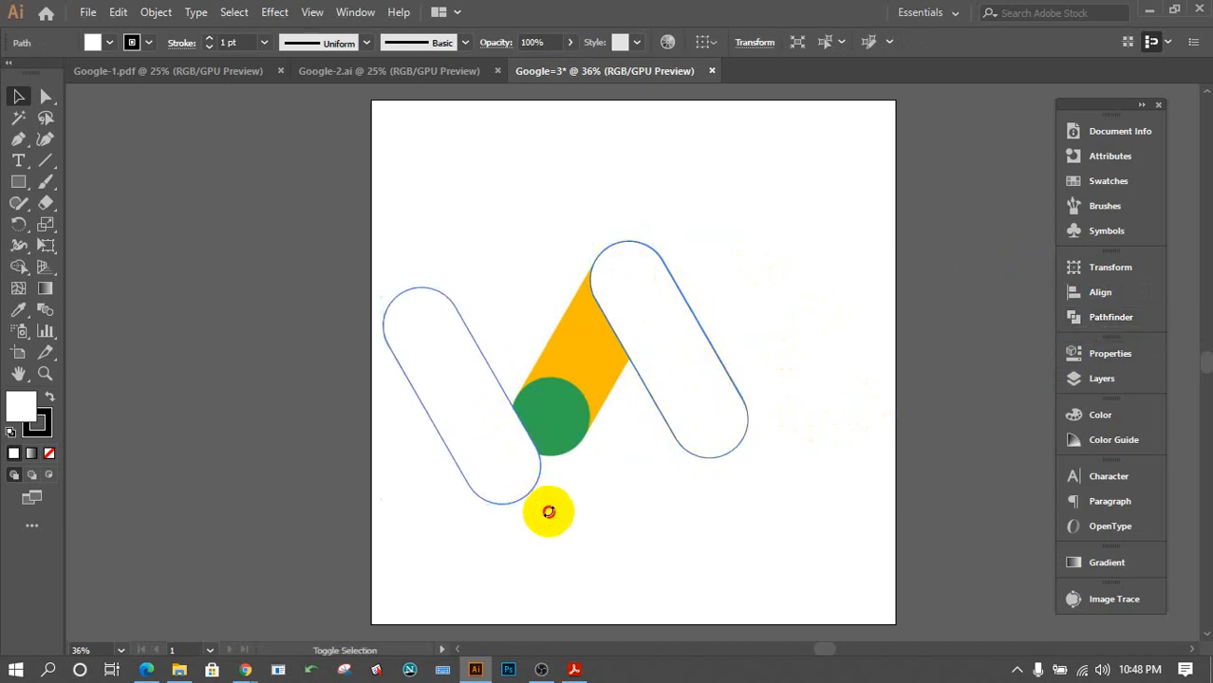
pyautogui.moveTo(549, 512); pyautogui.dragTo(387, 495)
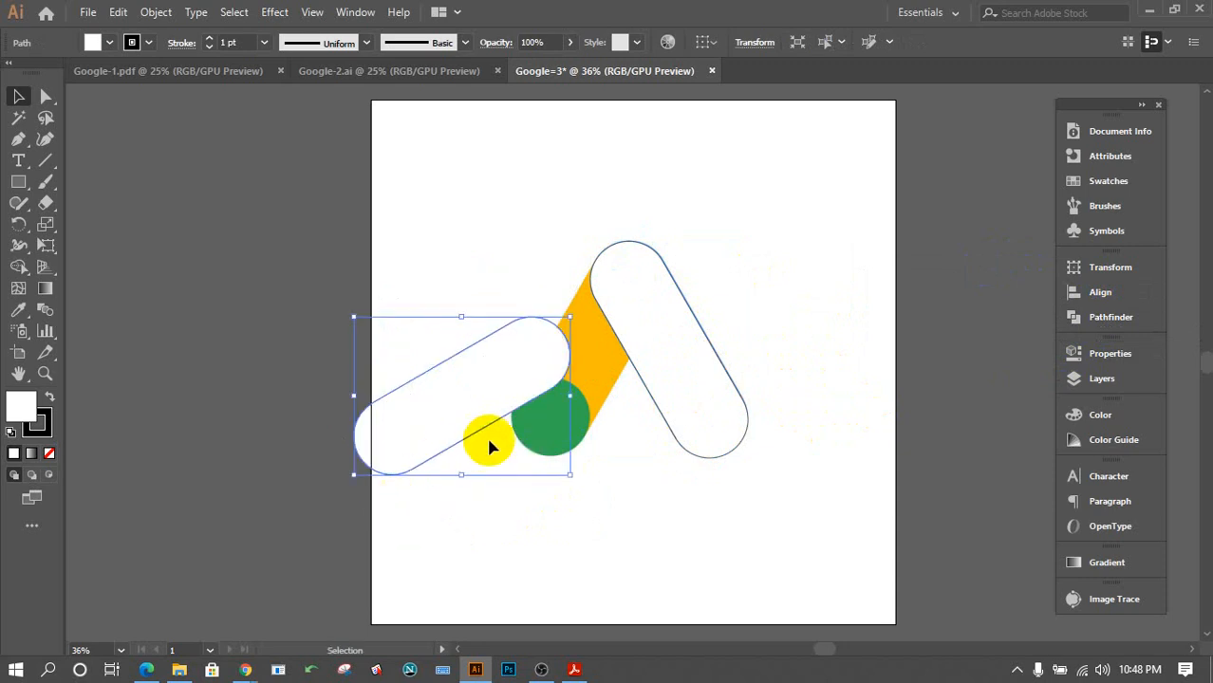
pyautogui.press('Delete')
# Move the slanted bar off the artboard and reflect it across the vertical axis.
pyautogui.click(675, 403)
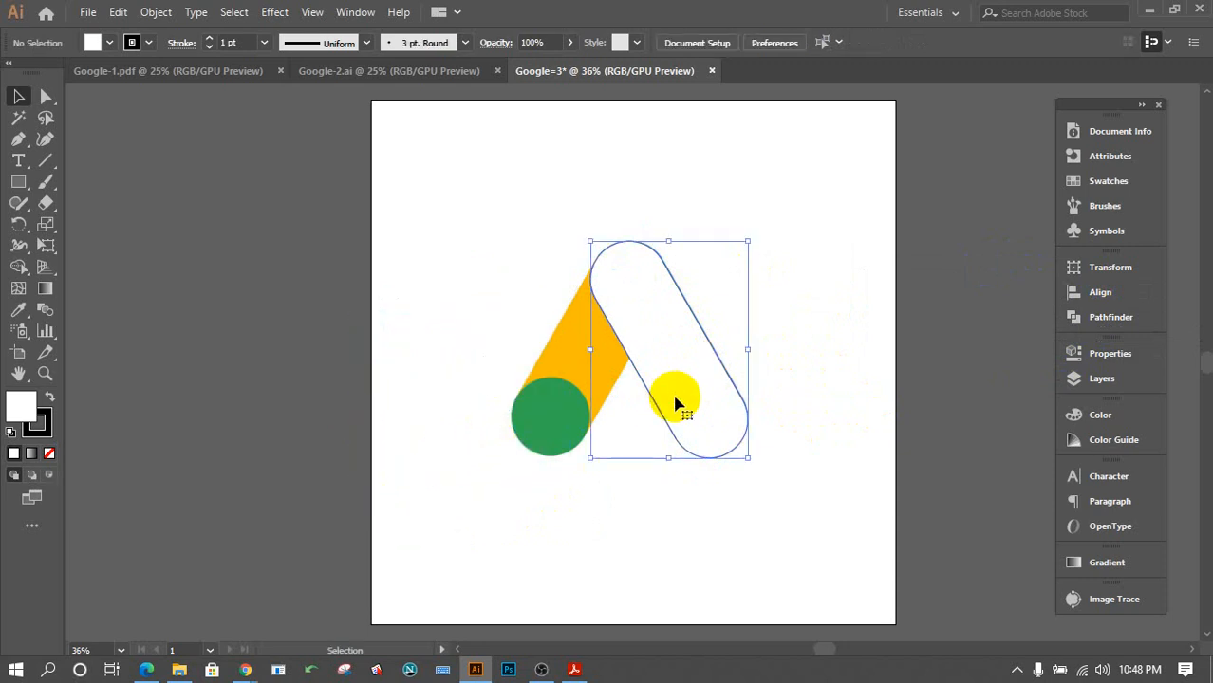
pyautogui.moveTo(676, 403); pyautogui.dragTo(239, 421)
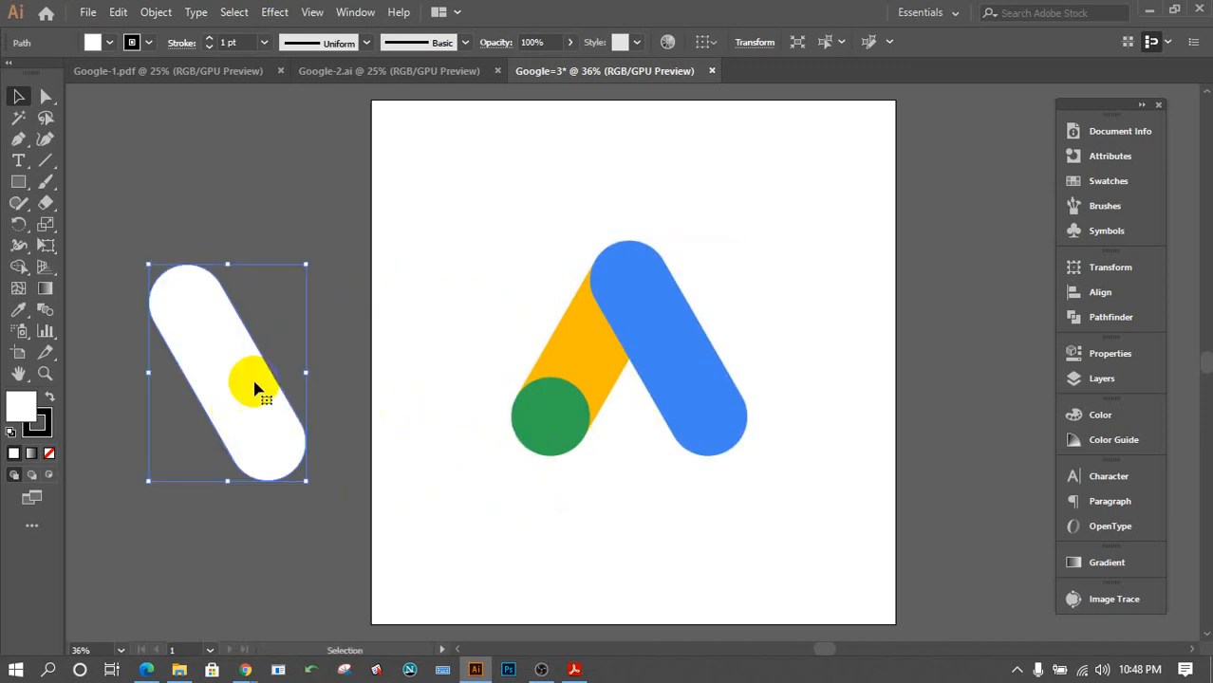
pyautogui.rightClick(220, 382)
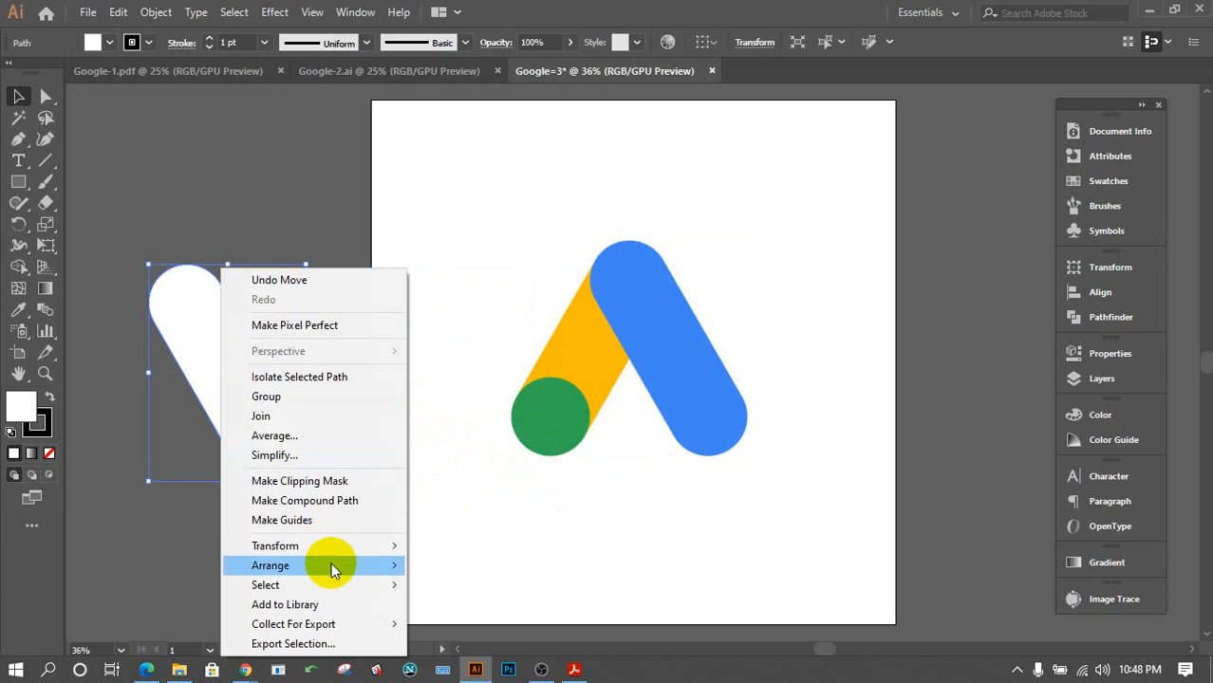
pyautogui.moveTo(332, 568)
pyautogui.moveTo(343, 544)
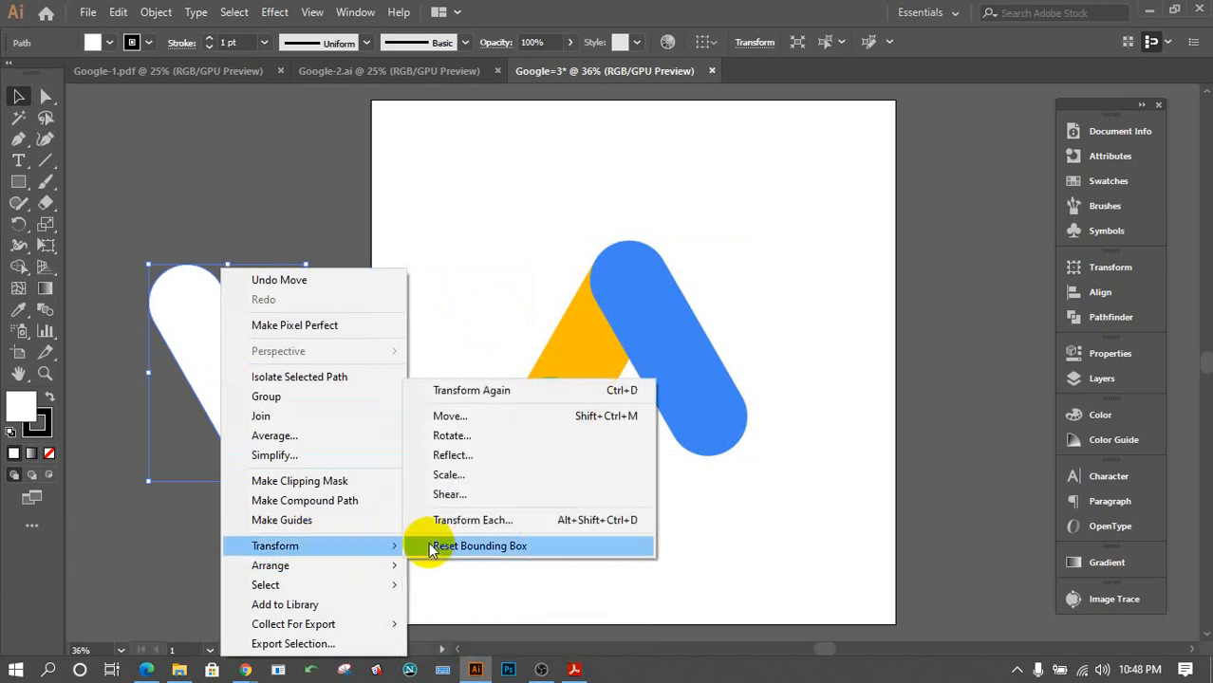
pyautogui.click(518, 459)
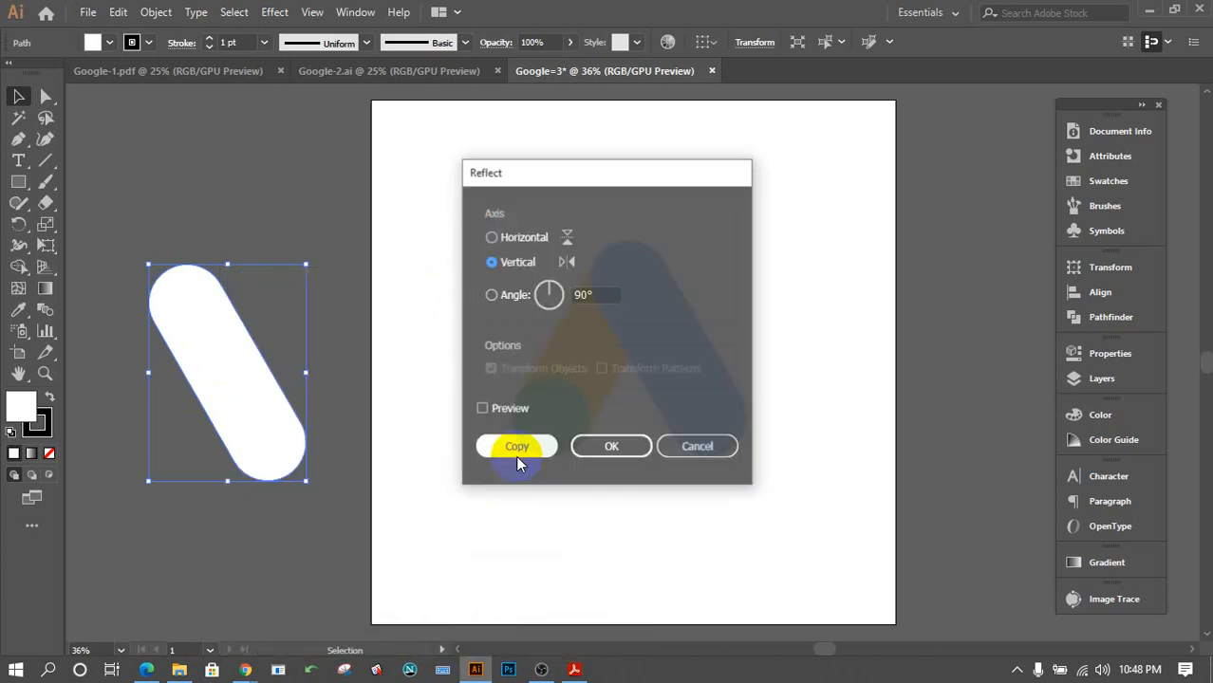
pyautogui.click(506, 410)
pyautogui.click(607, 446)
# Position the reflected bar over the yellow bar and nudge it into line with the reference.
pyautogui.moveTo(232, 394); pyautogui.dragTo(585, 364)
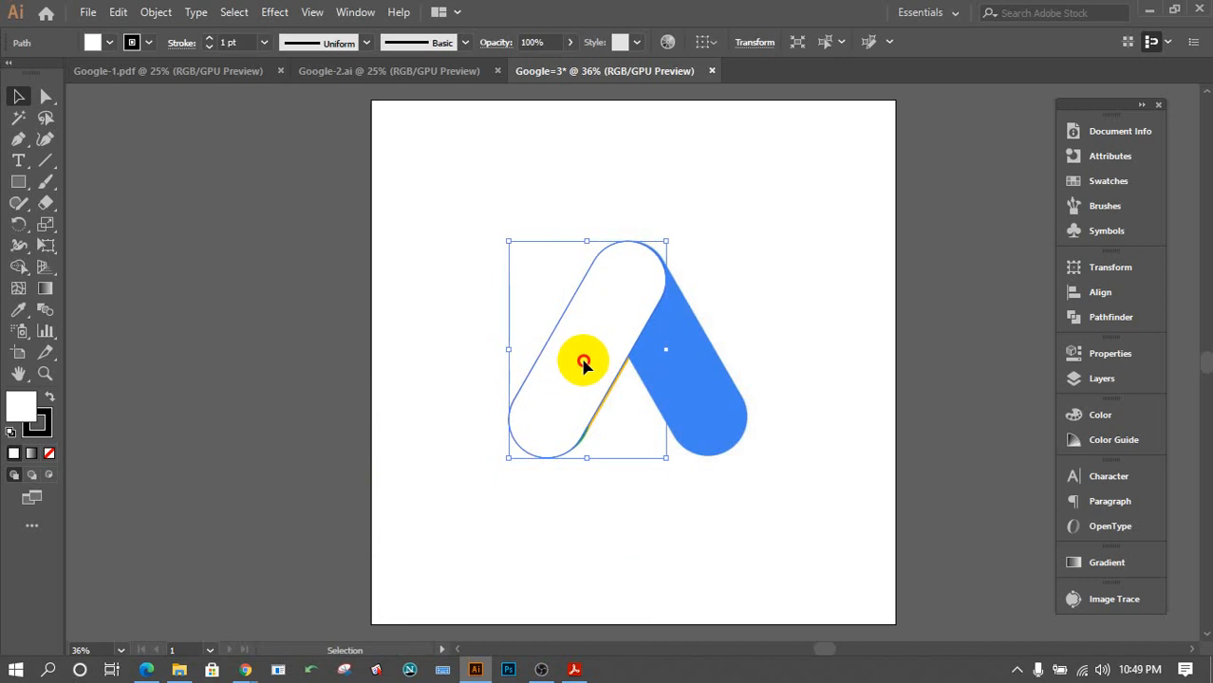
pyautogui.moveTo(585, 365); pyautogui.dragTo(588, 366)
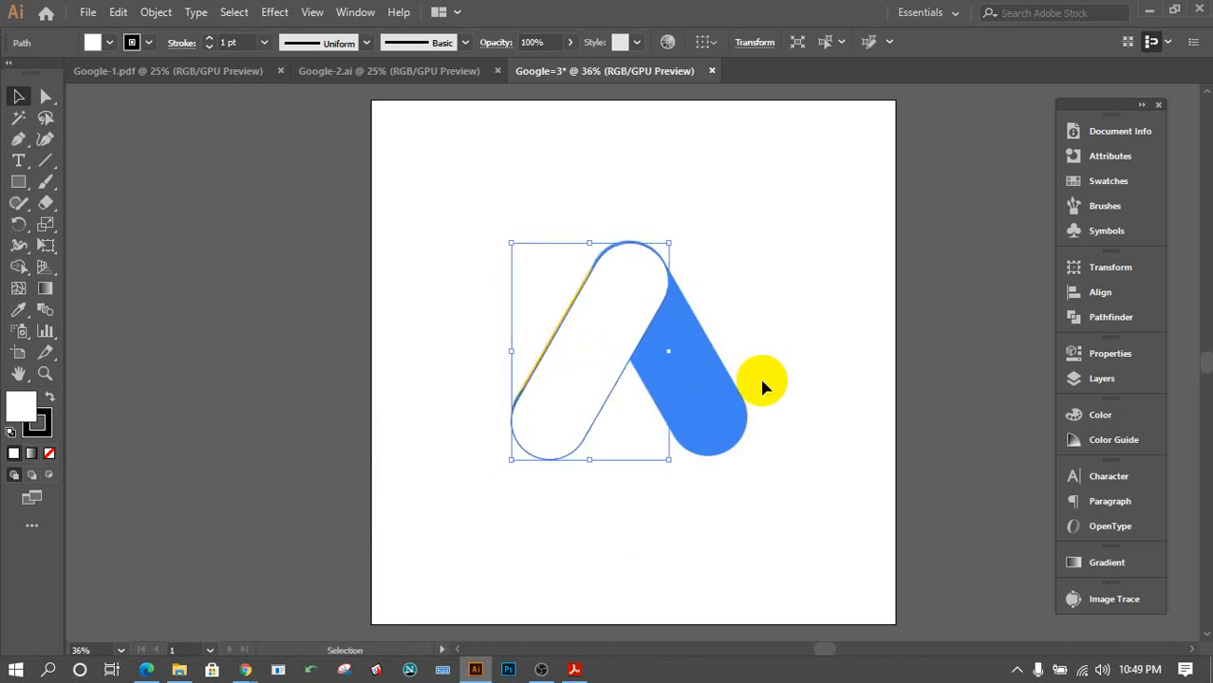
pyautogui.press('Up')
pyautogui.press('Up')
pyautogui.press('Up')
pyautogui.press('Up')
pyautogui.press('Up')
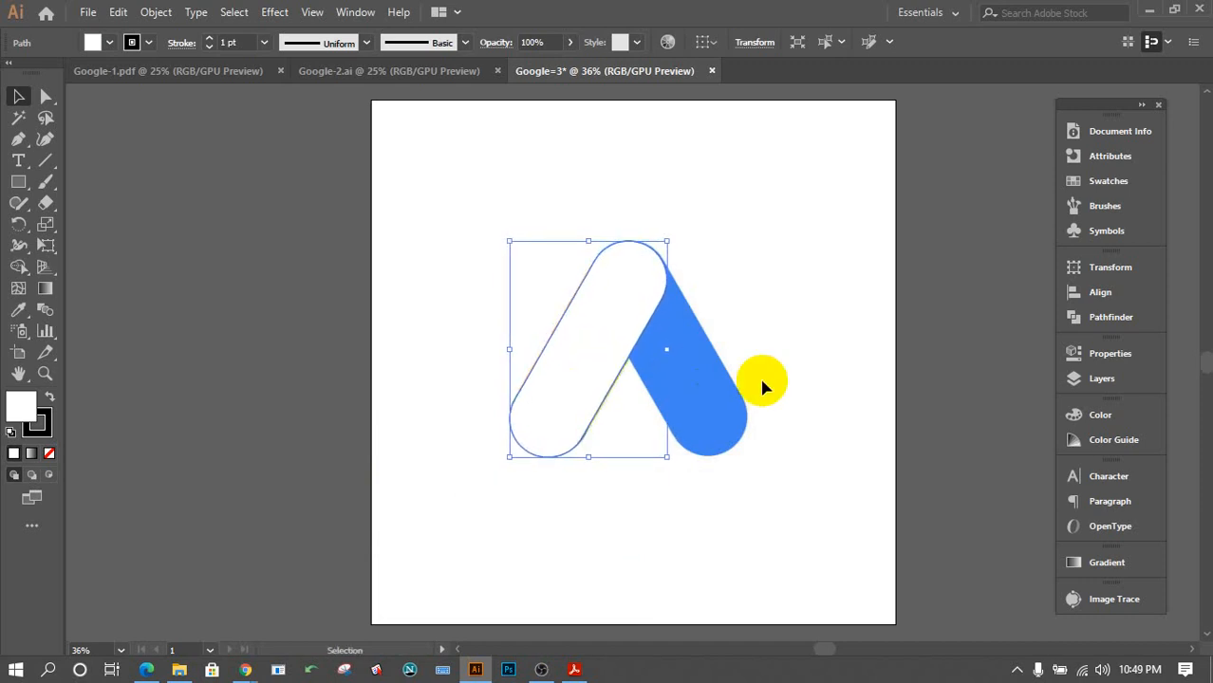
pyautogui.click(760, 379)
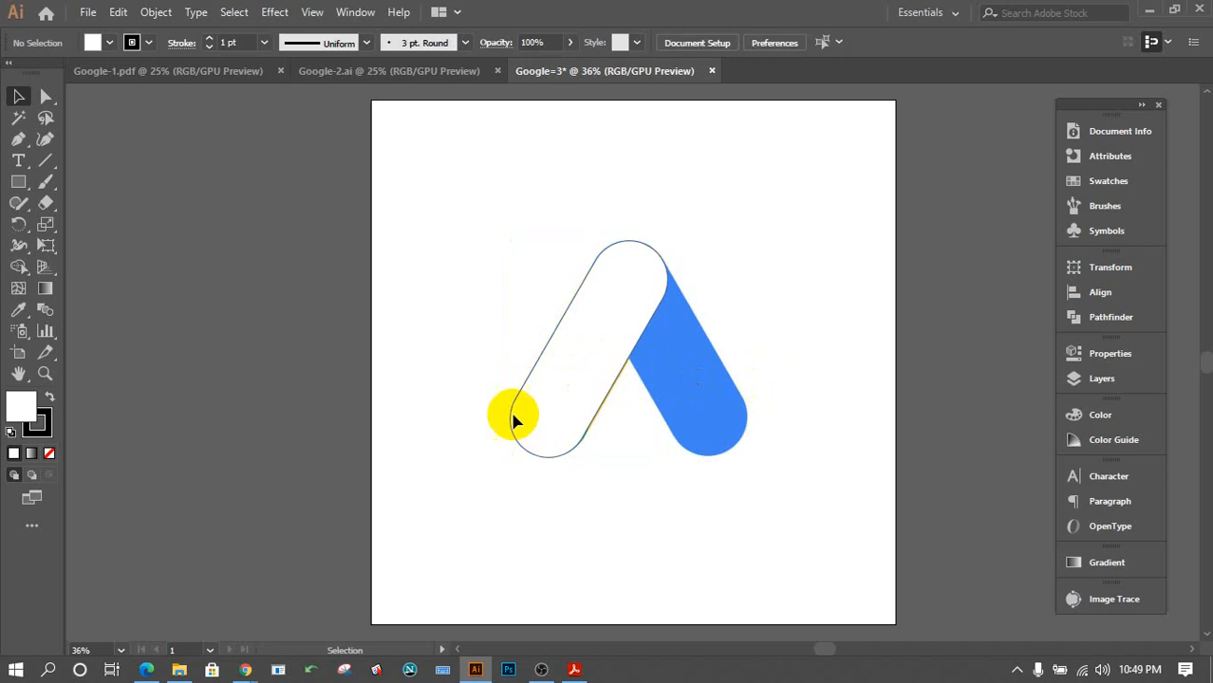
# Draw a circle over the lower rounded end of the bar, where the green circle is in the reference.
pyautogui.moveTo(15, 188); pyautogui.dragTo(81, 222)
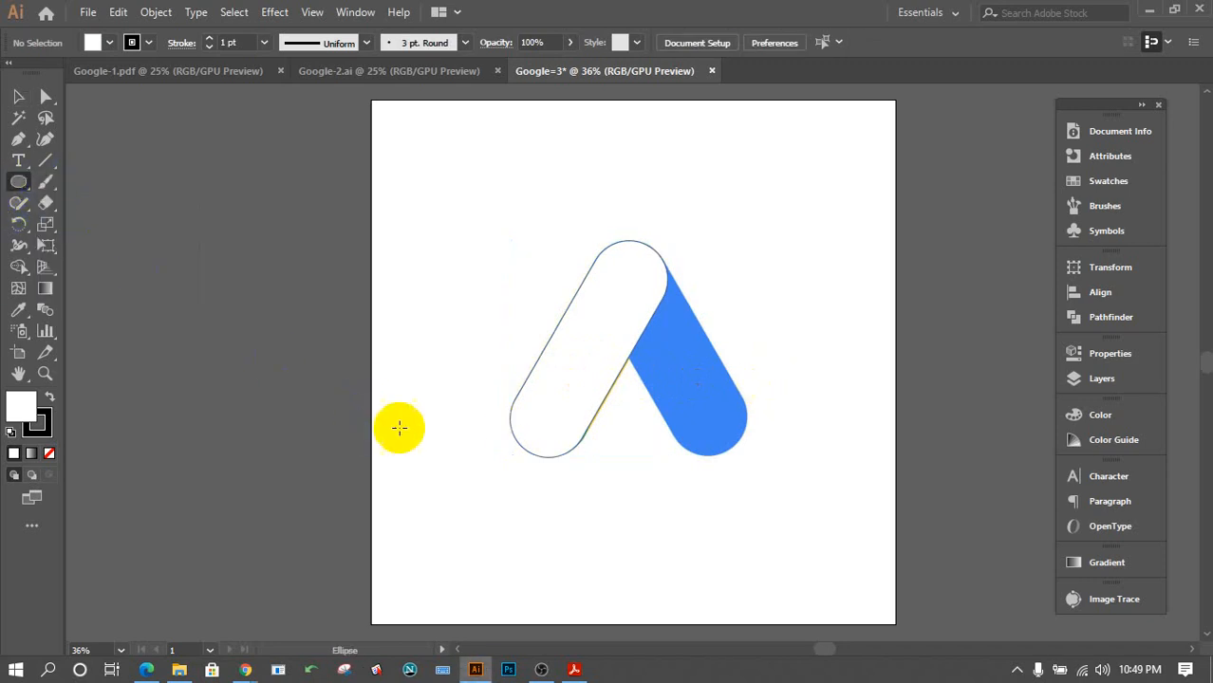
pyautogui.moveTo(543, 423)
pyautogui.mouseDown()
pyautogui.moveTo(580, 401)
pyautogui.moveTo(532, 422)
pyautogui.mouseUp()
pyautogui.click(17, 95)
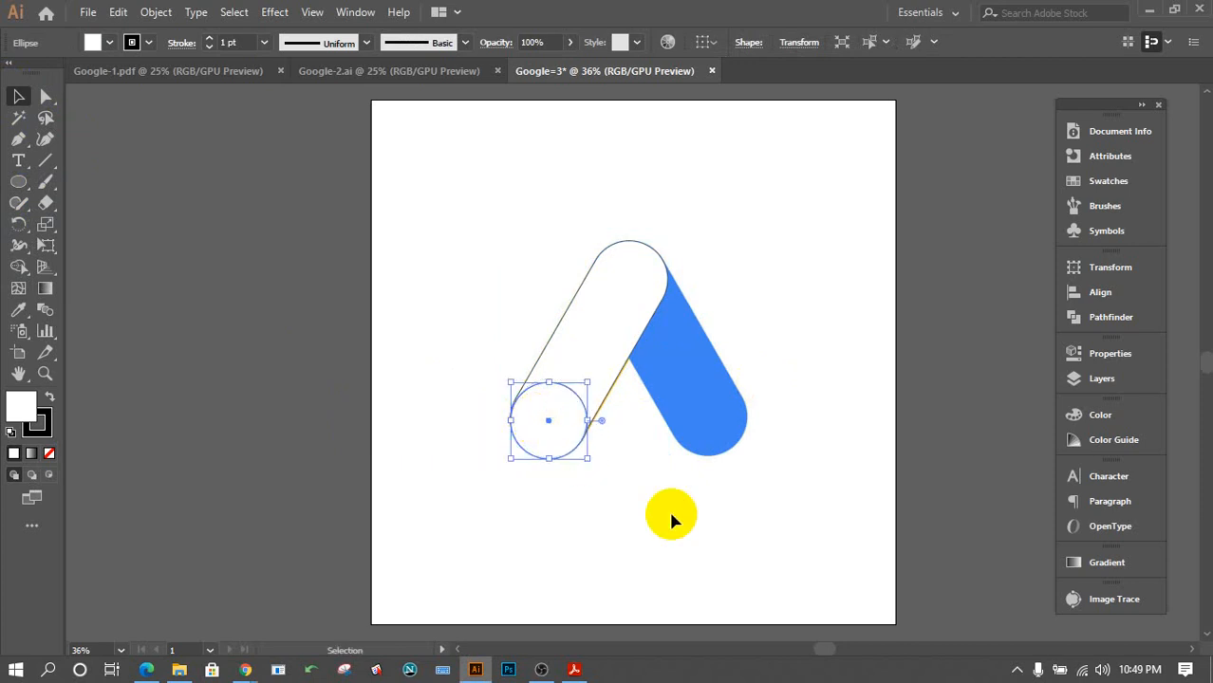
# Nudge the circle until it lines up with the rounded lower end of the bar.
pyautogui.press('Up')
pyautogui.press('Up')
pyautogui.press('Up')
pyautogui.press('Up')
pyautogui.press('Right')
pyautogui.press('Right')
pyautogui.press('Left')
pyautogui.press('Left')
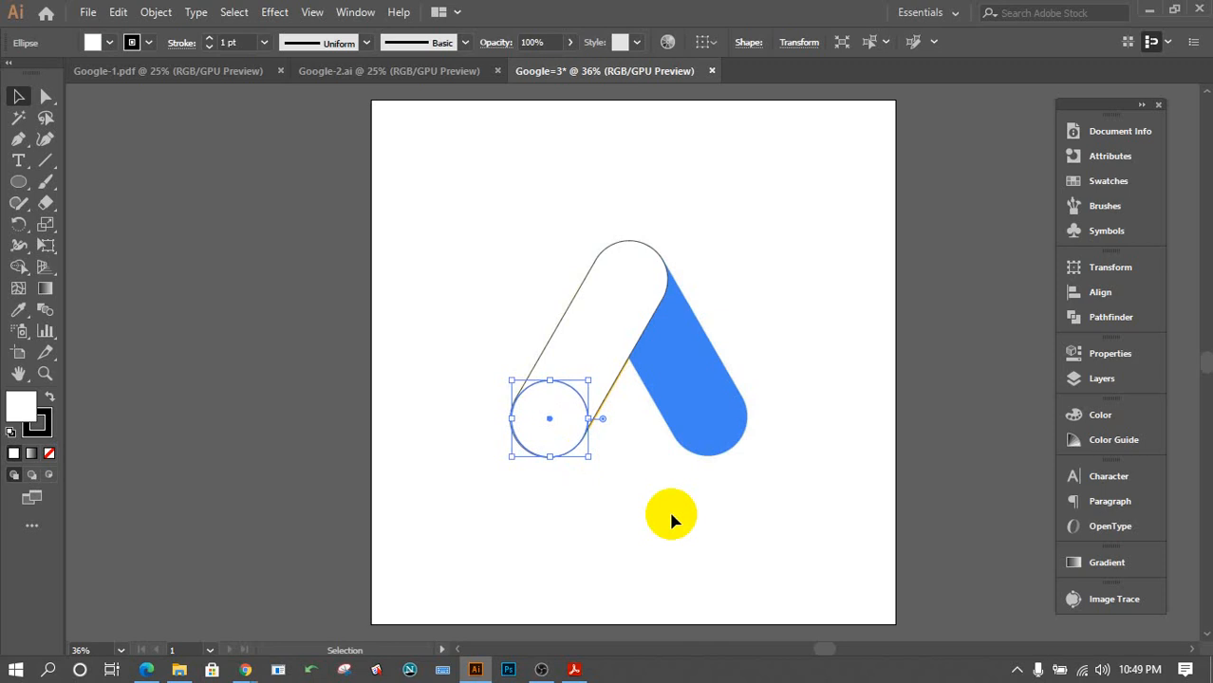
pyautogui.press('Down')
pyautogui.press('Left')
pyautogui.press('Down')
pyautogui.press('Right')
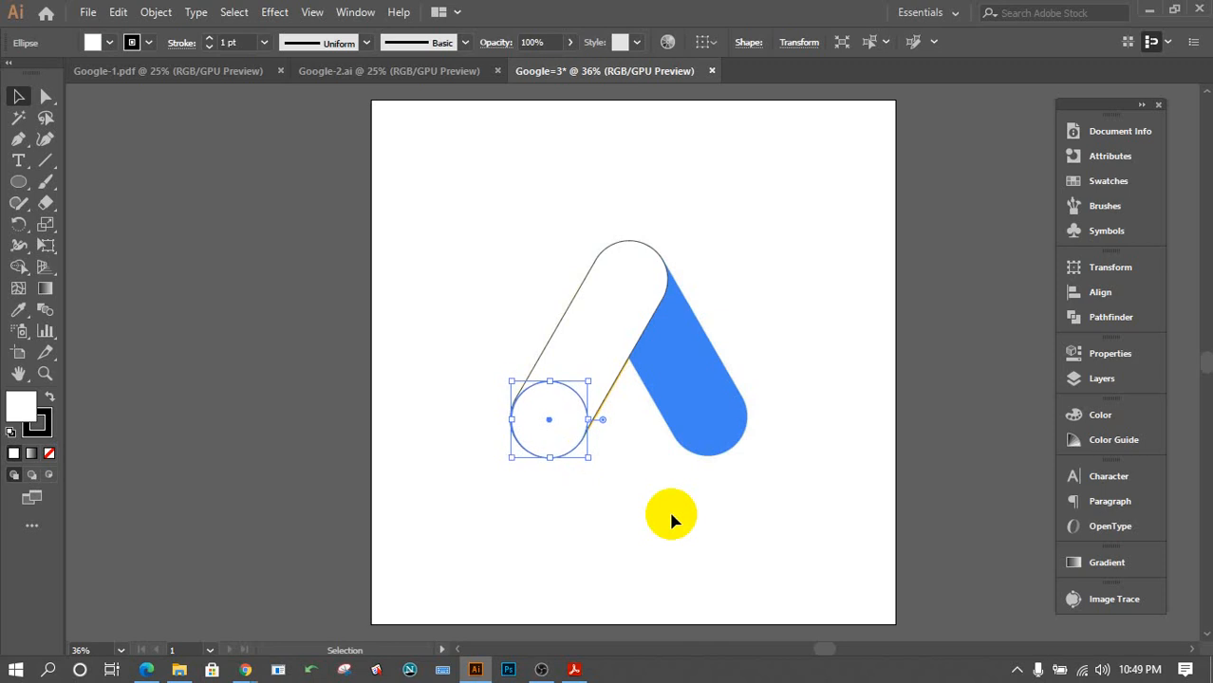
pyautogui.press('Left')
pyautogui.click(677, 509)
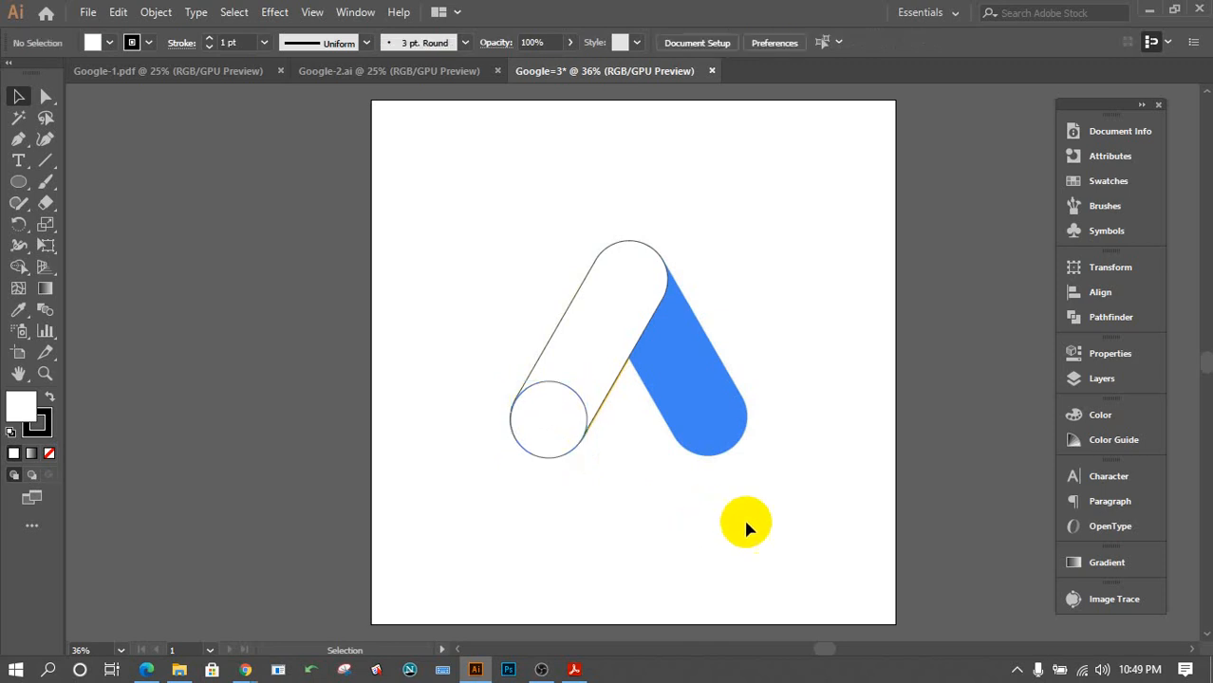
# Duplicate the slanted bar and place the copy beside it, over the lower end of the blue bar.
pyautogui.moveTo(792, 522); pyautogui.dragTo(436, 185)
pyautogui.click(709, 395)
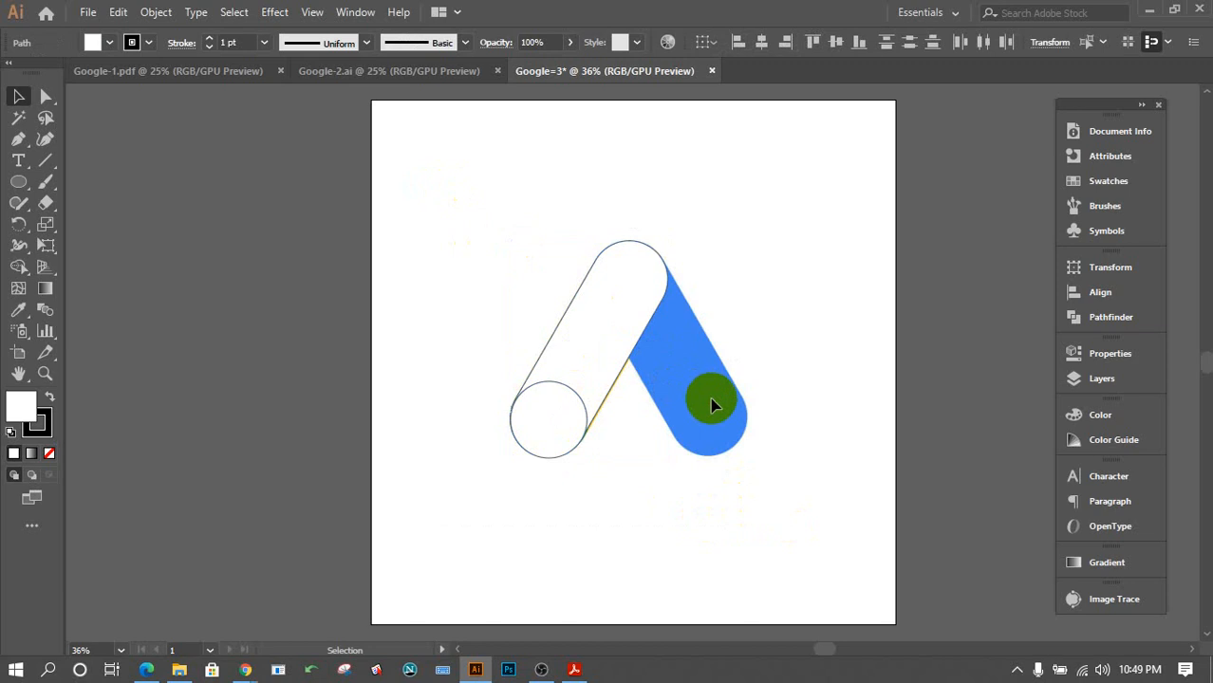
pyautogui.click(631, 360)
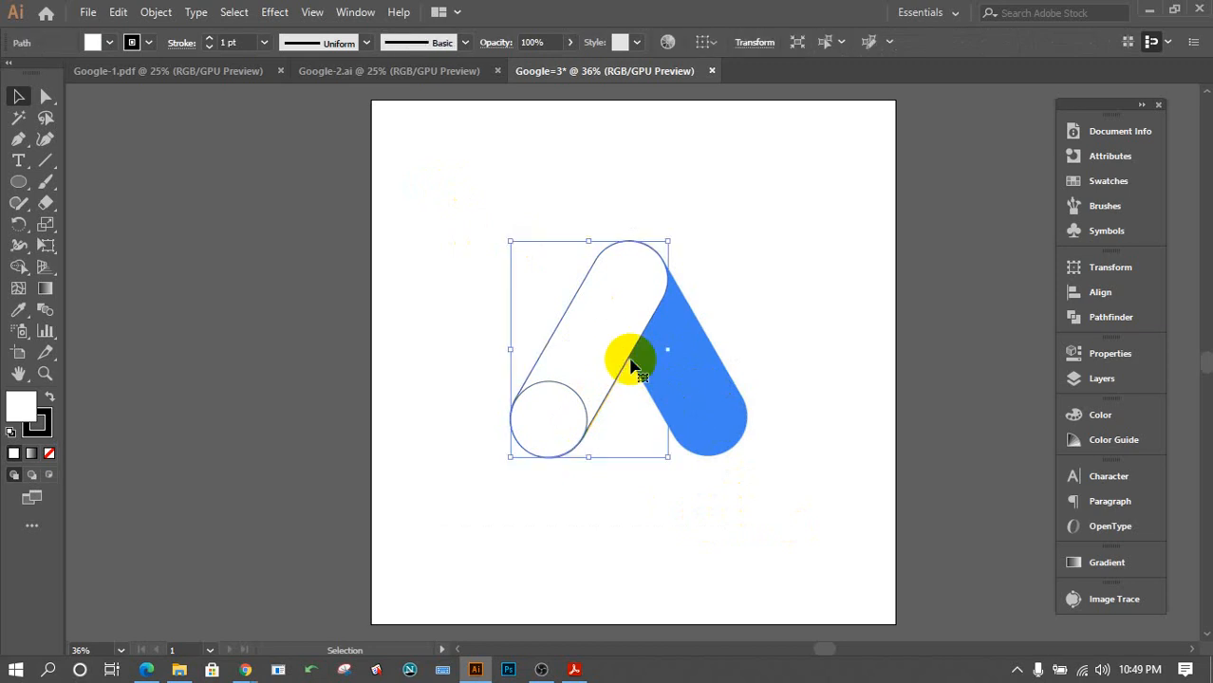
pyautogui.moveTo(634, 364); pyautogui.dragTo(800, 354)
pyautogui.click(669, 361)
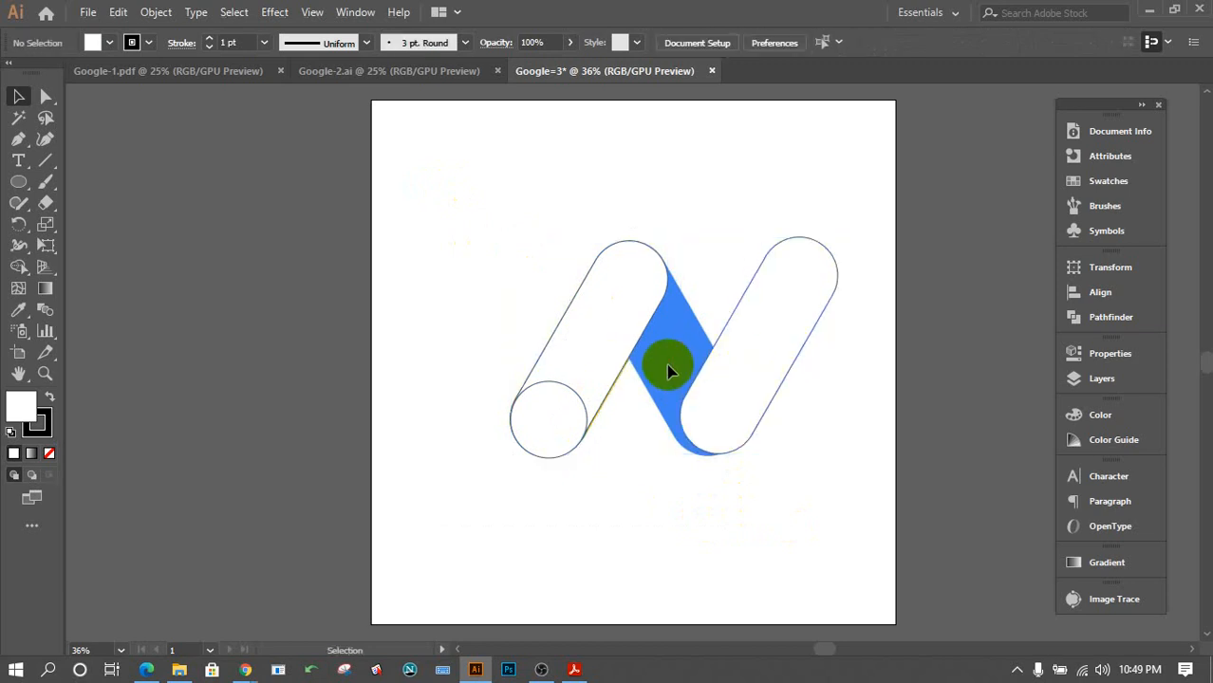
pyautogui.click(666, 390)
pyautogui.click(645, 428)
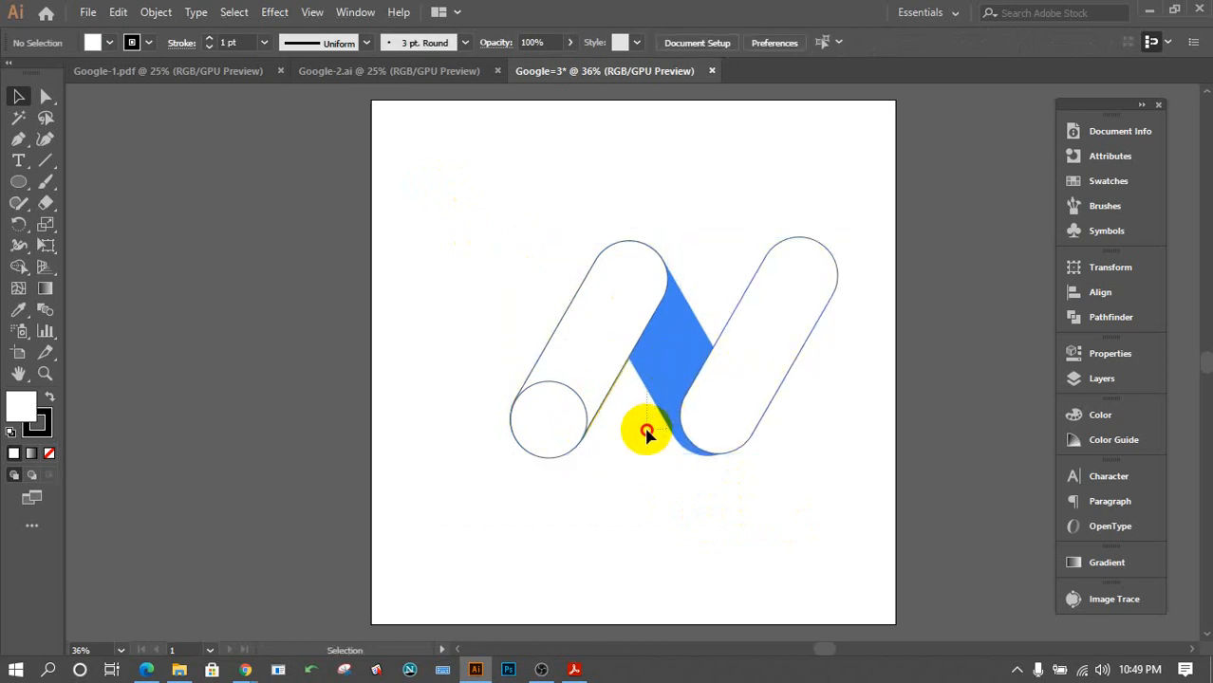
# Reflect the duplicated bar across the vertical axis.
pyautogui.rightClick(714, 369)
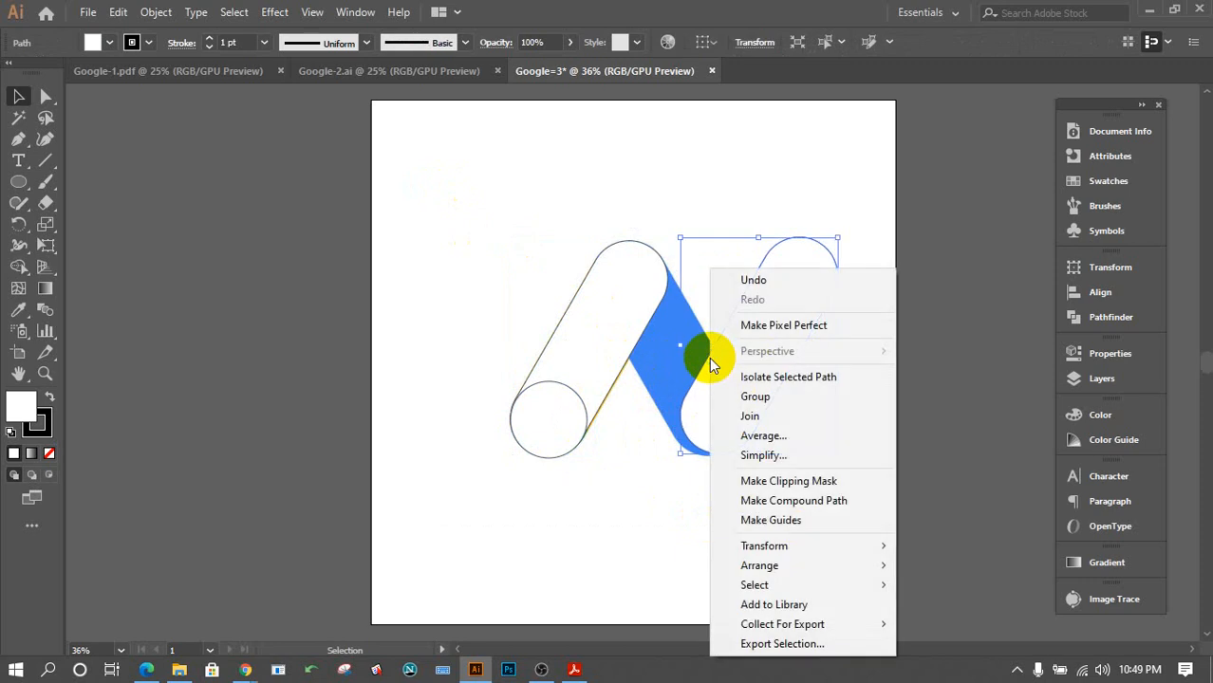
pyautogui.moveTo(814, 558)
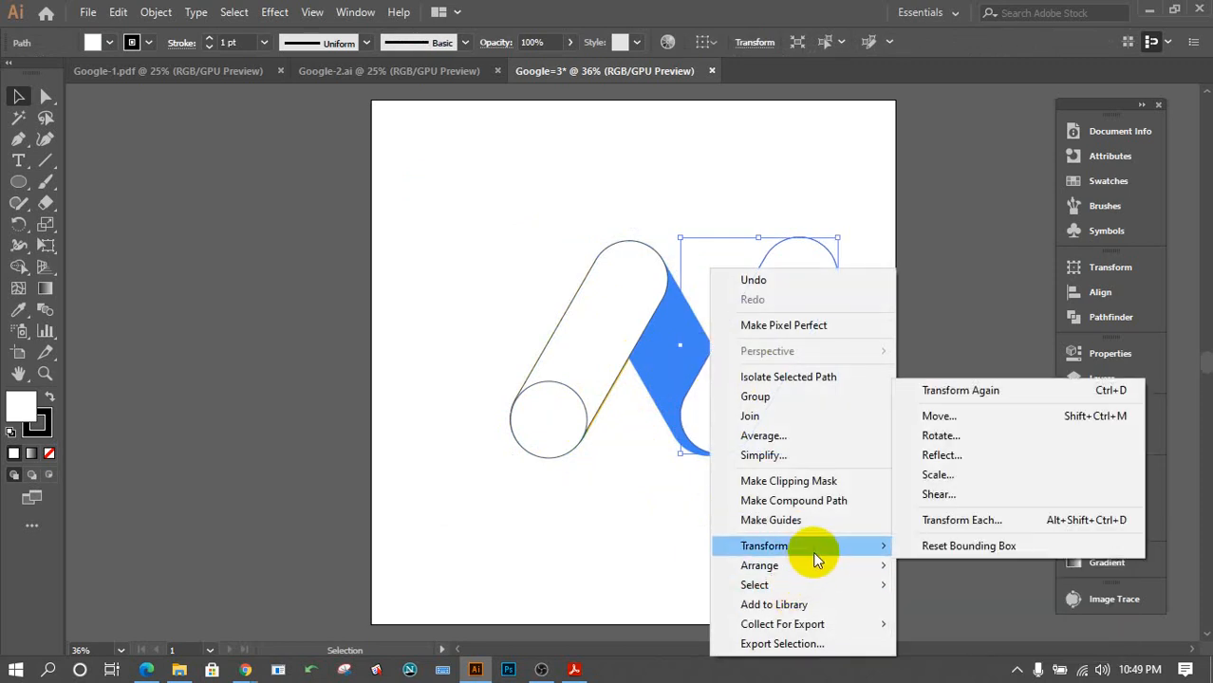
pyautogui.click(963, 456)
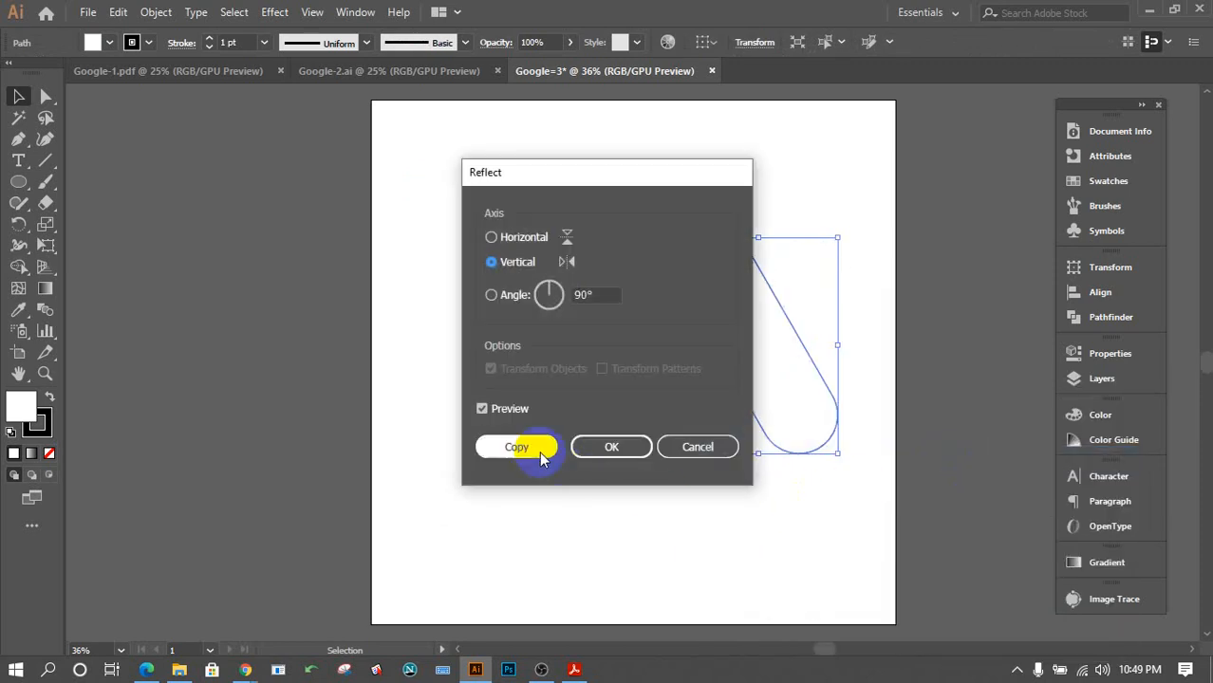
pyautogui.click(602, 449)
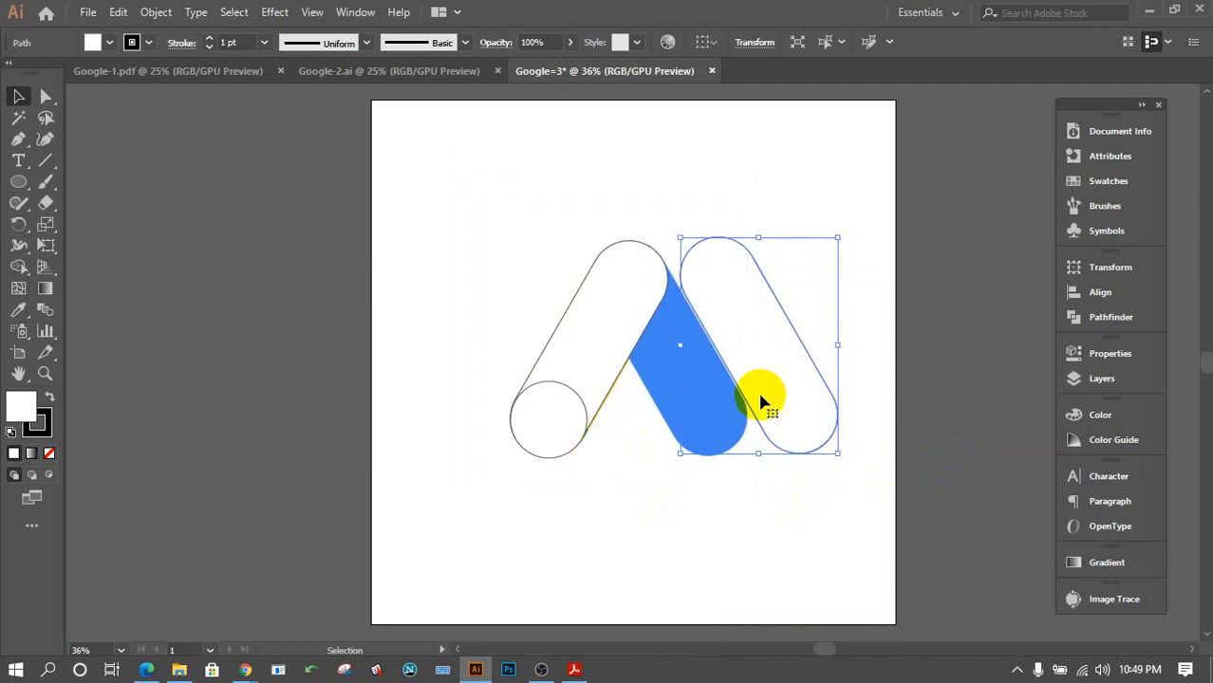
# Move the reflected bar over the blue bar and nudge it down and right until it matches the reference.
pyautogui.moveTo(761, 403); pyautogui.dragTo(655, 405)
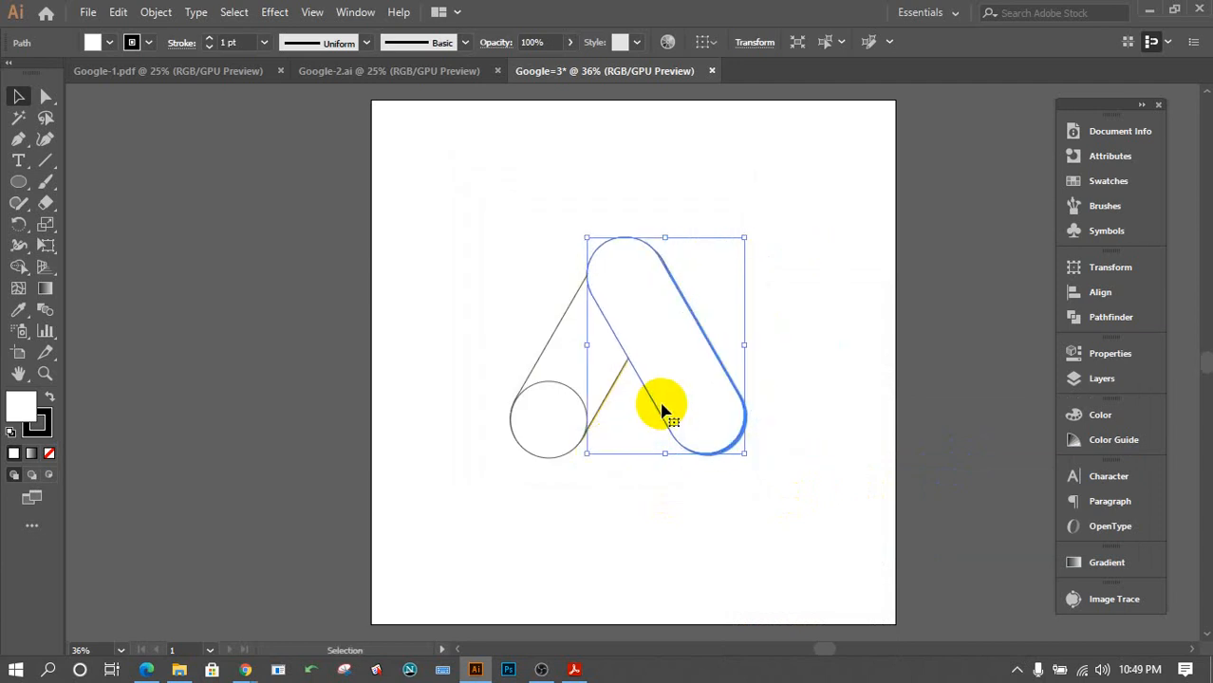
pyautogui.press('Right')
pyautogui.press('Down')
pyautogui.press('Down')
pyautogui.press('Down')
pyautogui.press('Right')
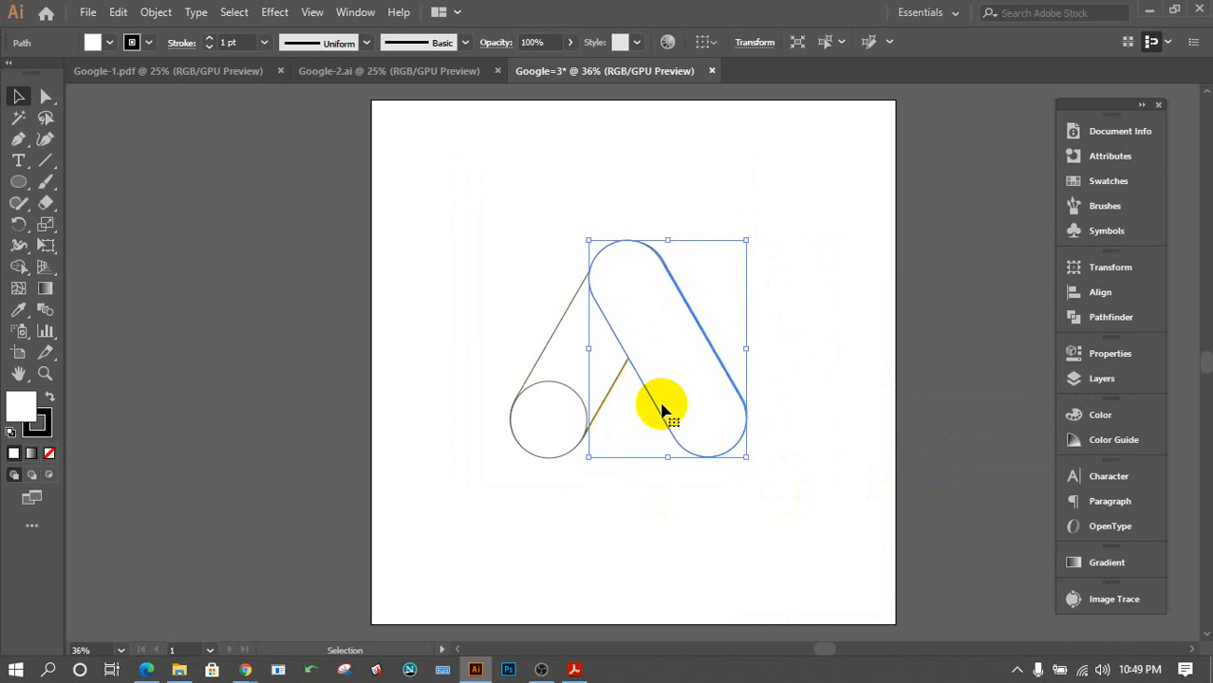
pyautogui.press('Right')
pyautogui.press('Right')
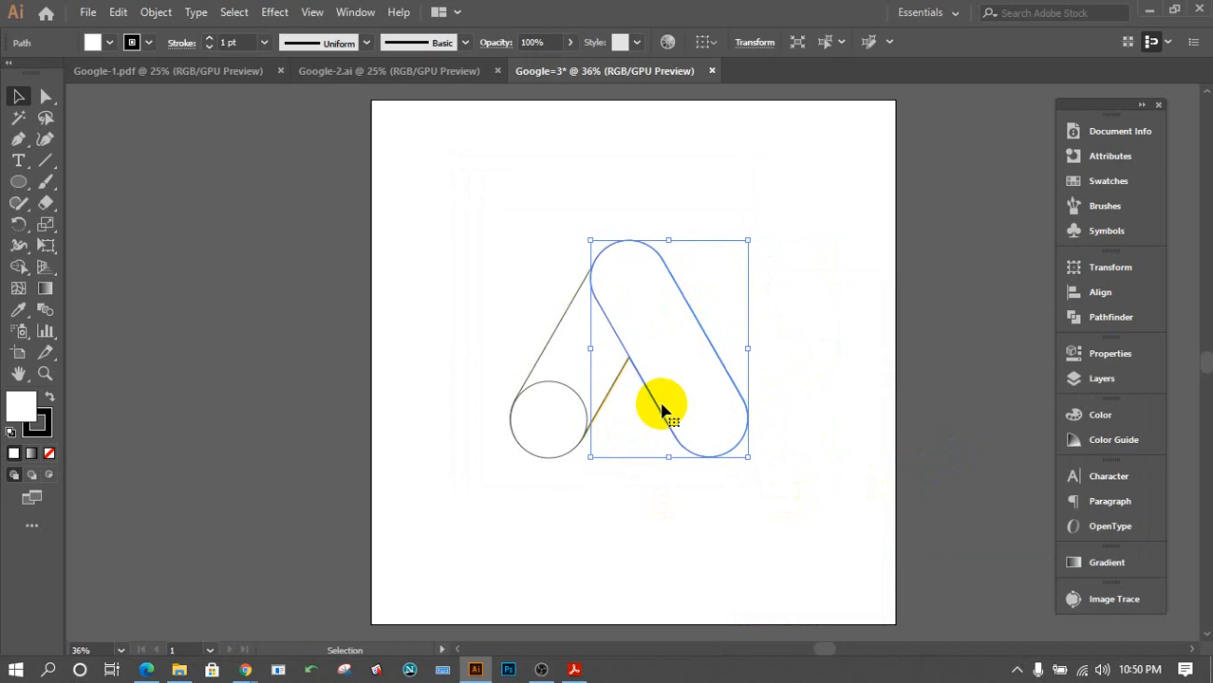
pyautogui.click(810, 436)
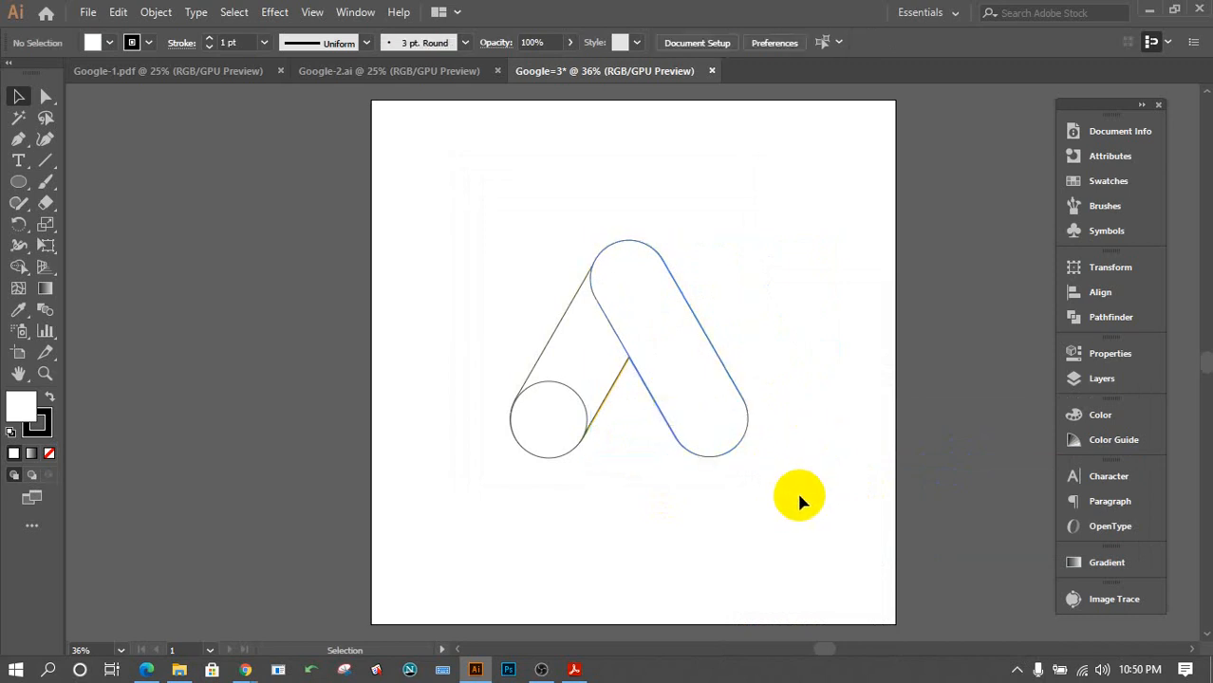
# Move both bars and the circle off the artboard beside the reference and remove their stroke.
pyautogui.moveTo(801, 495); pyautogui.dragTo(453, 236)
pyautogui.moveTo(633, 366); pyautogui.dragTo(226, 344)
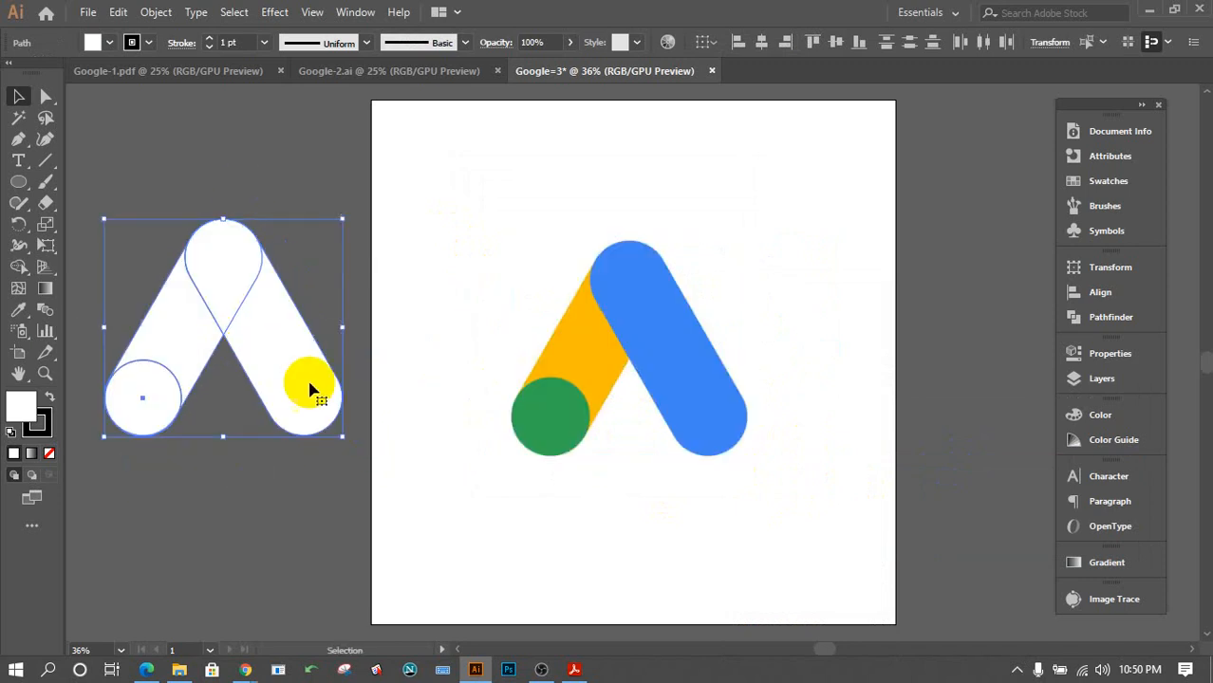
pyautogui.click(47, 429)
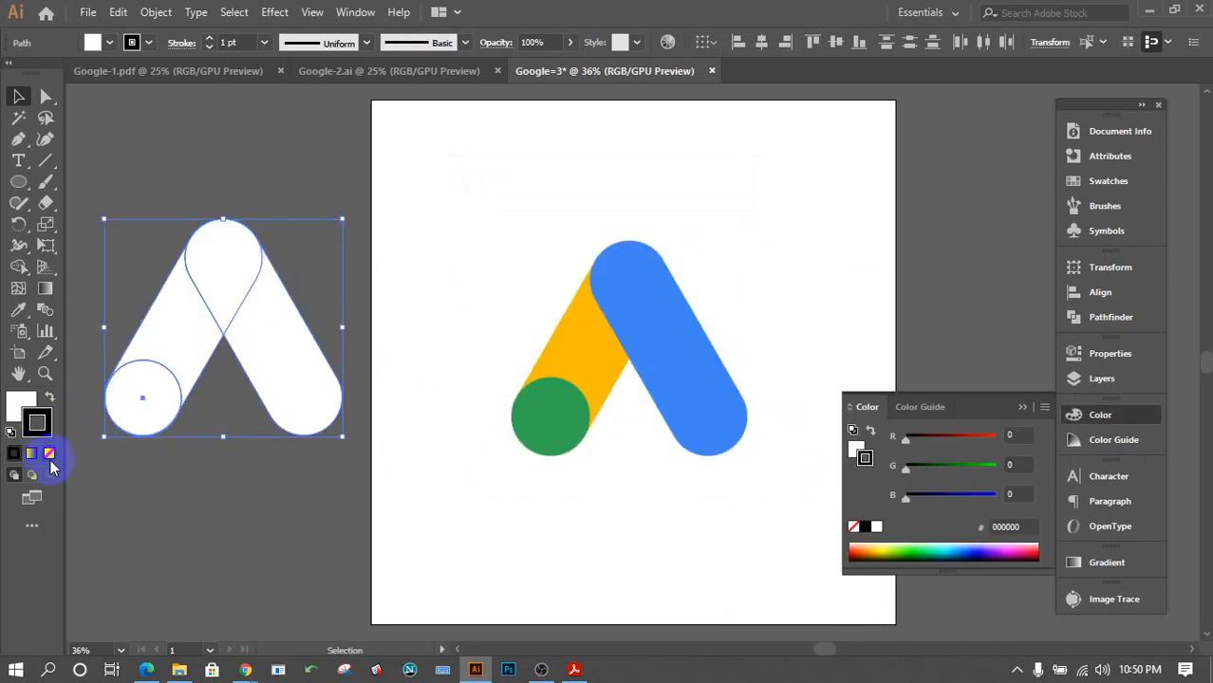
pyautogui.click(50, 454)
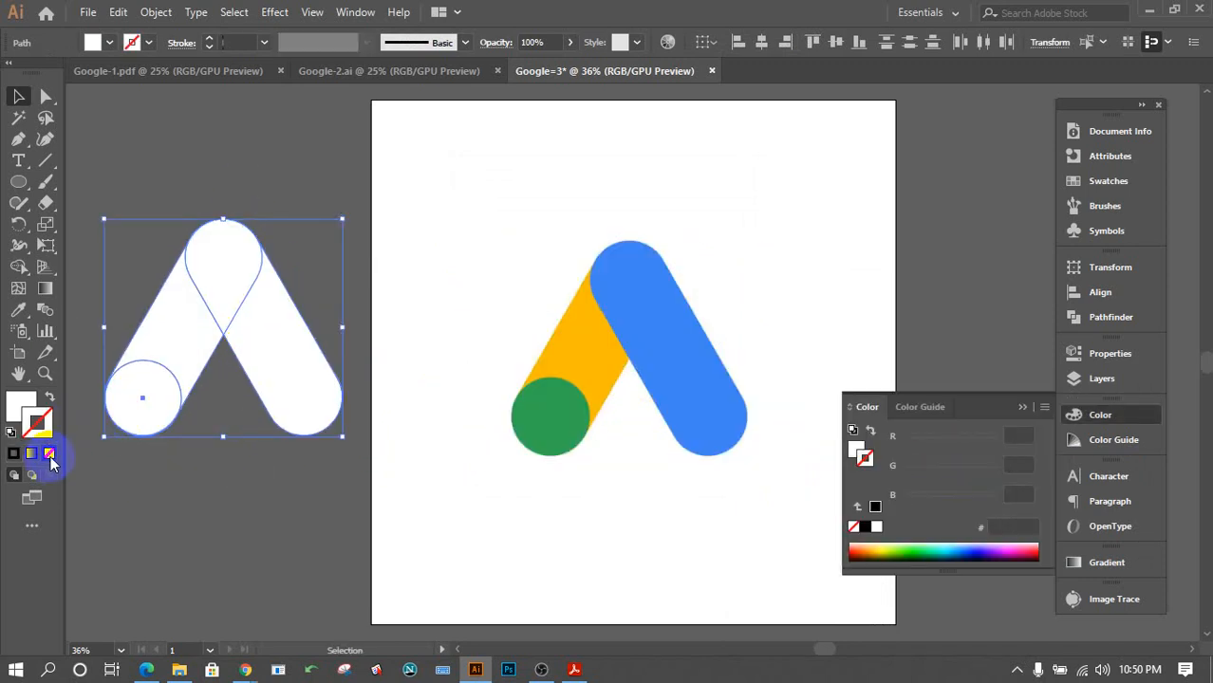
pyautogui.click(21, 405)
pyautogui.click(147, 510)
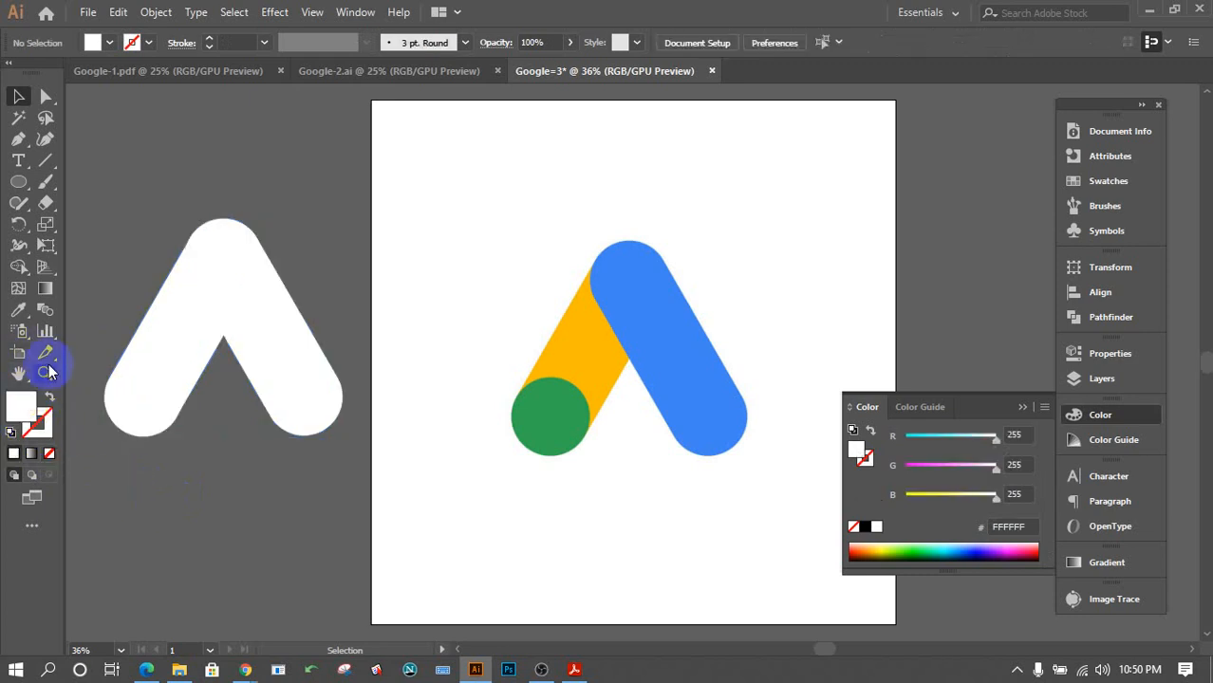
# Sample the reference's blue, yellow and green with the Eyedropper and apply them to the front bar, back bar and circle.
pyautogui.click(18, 309)
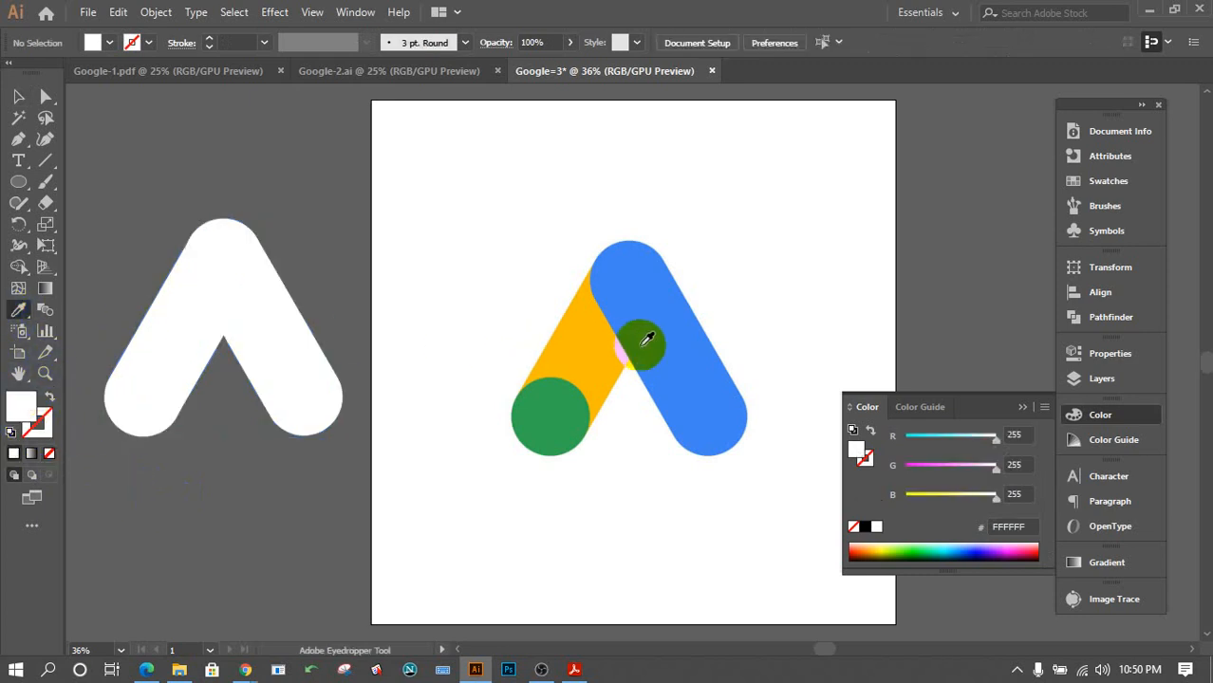
pyautogui.click(655, 332)
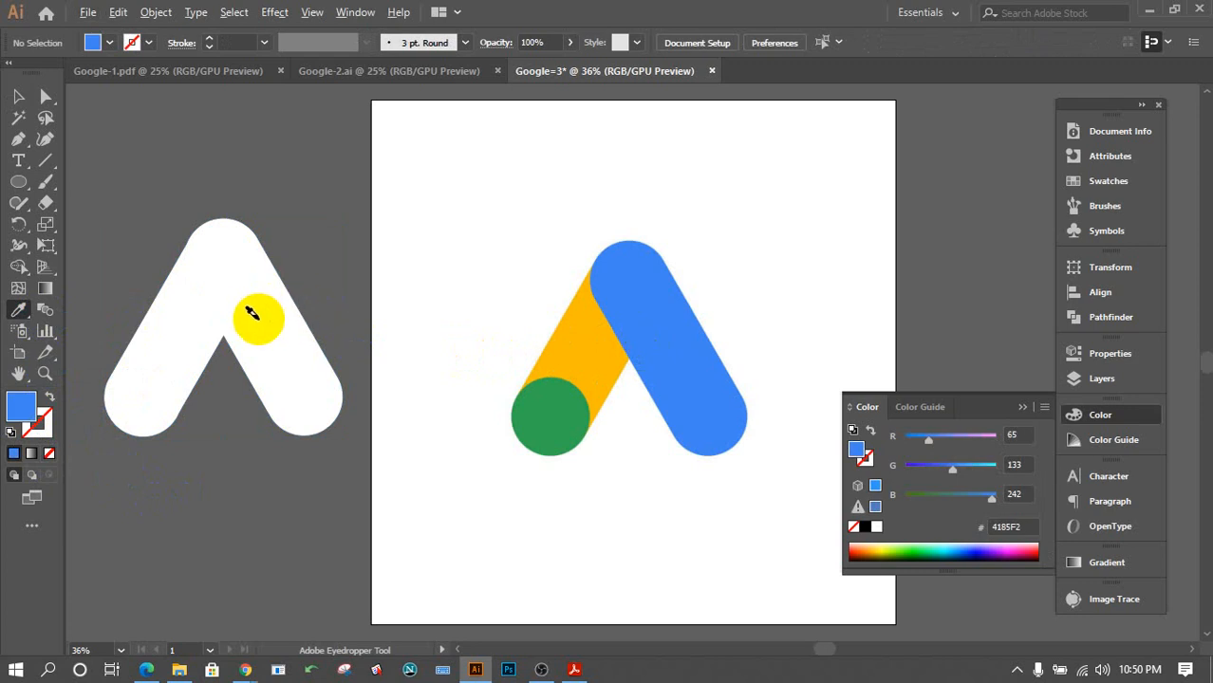
pyautogui.keyDown('alt'); pyautogui.click(252, 313); pyautogui.keyUp('alt')
pyautogui.click(574, 343)
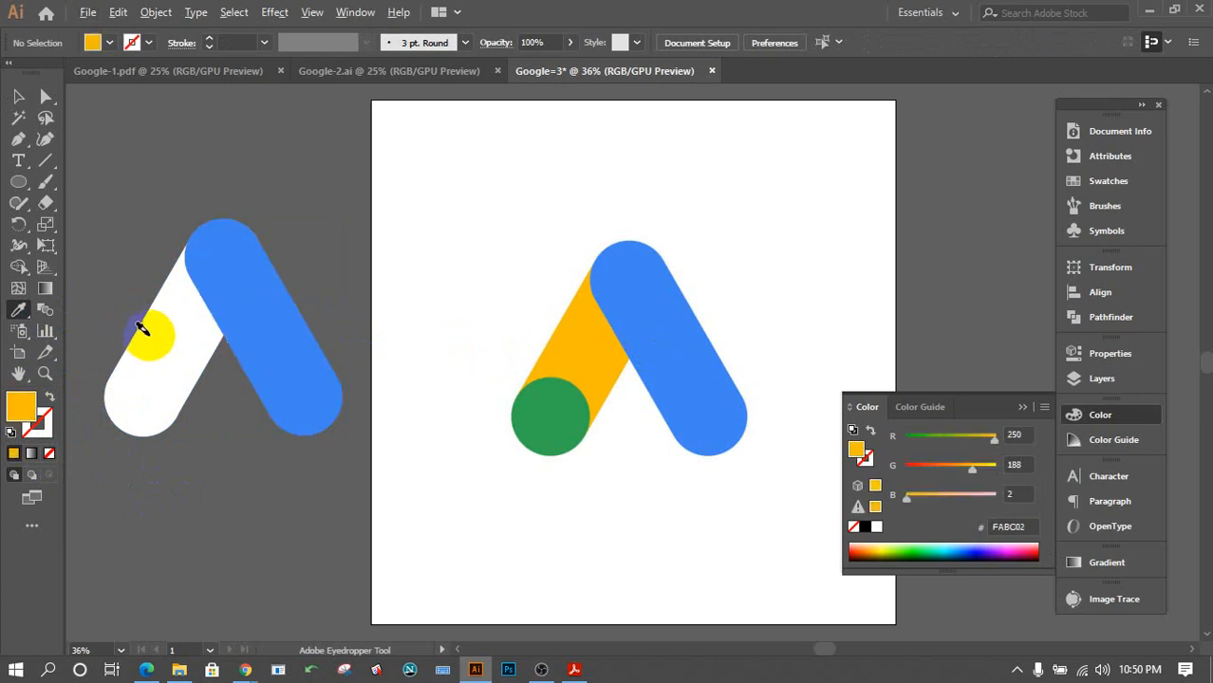
pyautogui.keyDown('alt'); pyautogui.click(140, 328); pyautogui.keyUp('alt')
pyautogui.click(558, 408)
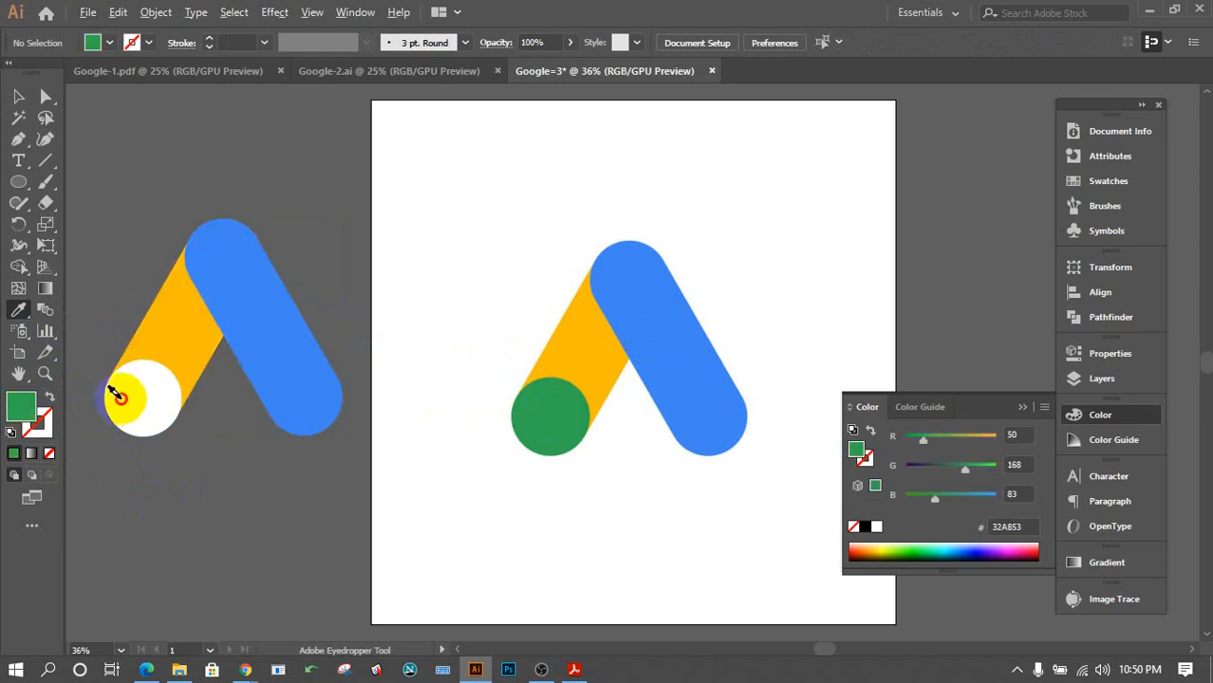
pyautogui.keyDown('alt'); pyautogui.click(116, 394); pyautogui.keyUp('alt')
# Delete the reference image Google (3).jpg from the artboard.
pyautogui.click(18, 96)
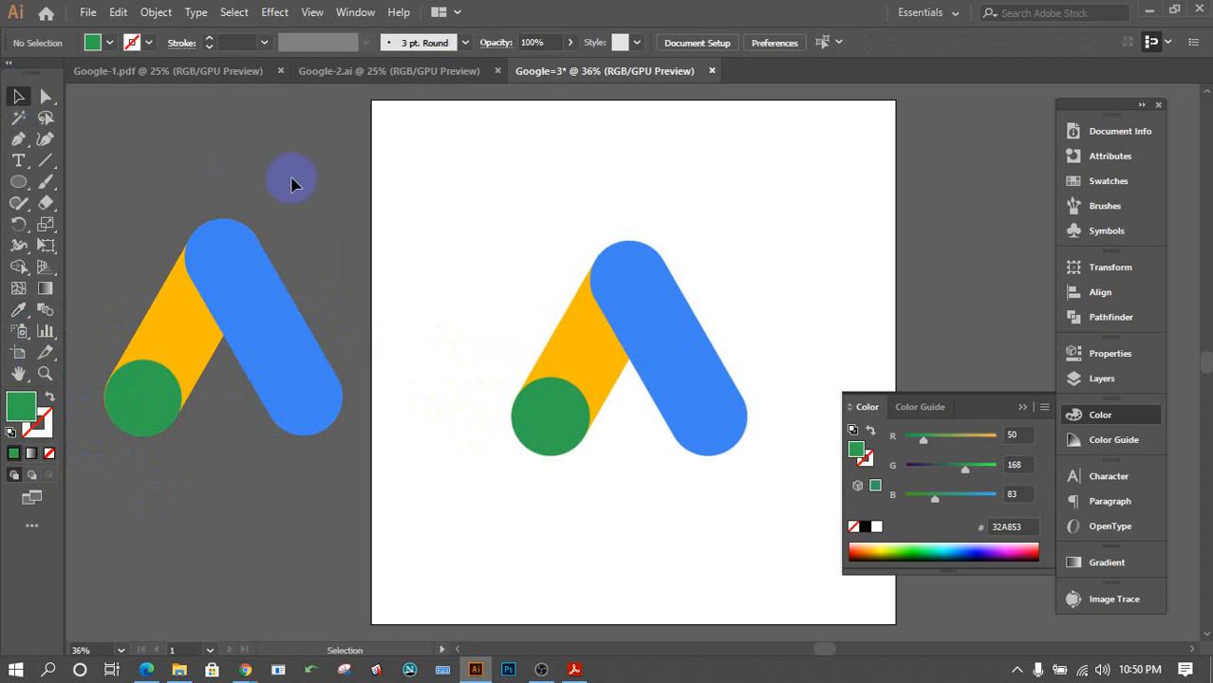
pyautogui.click(598, 344)
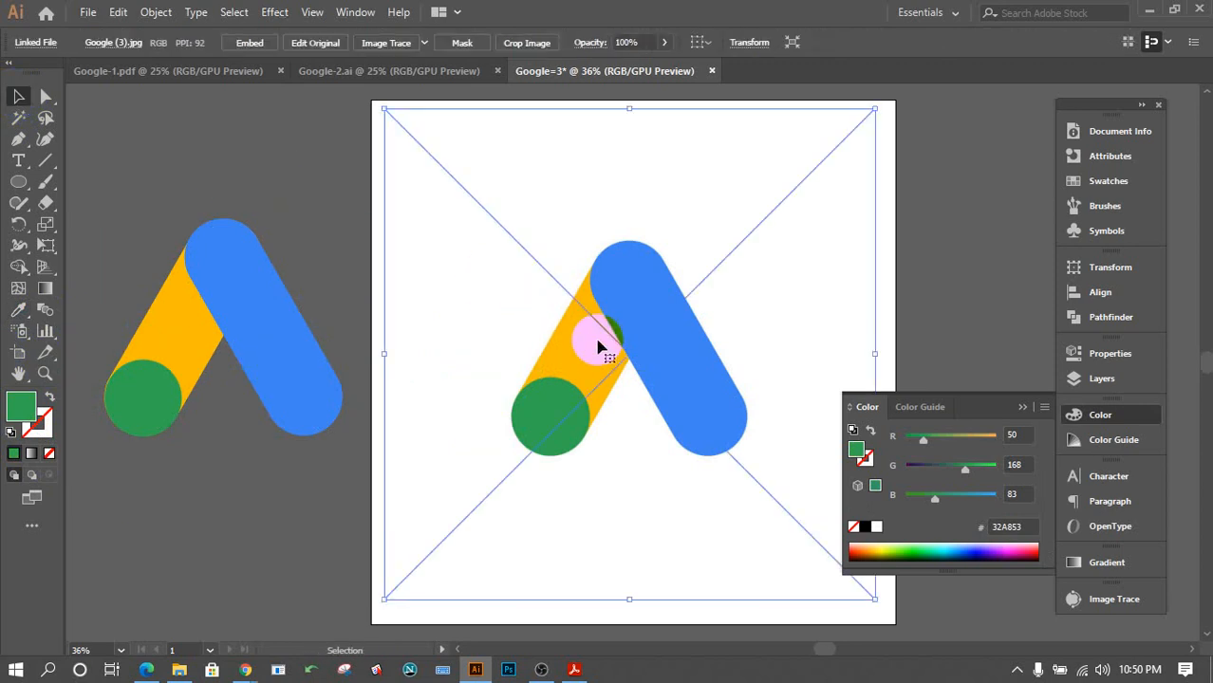
pyautogui.press('Delete')
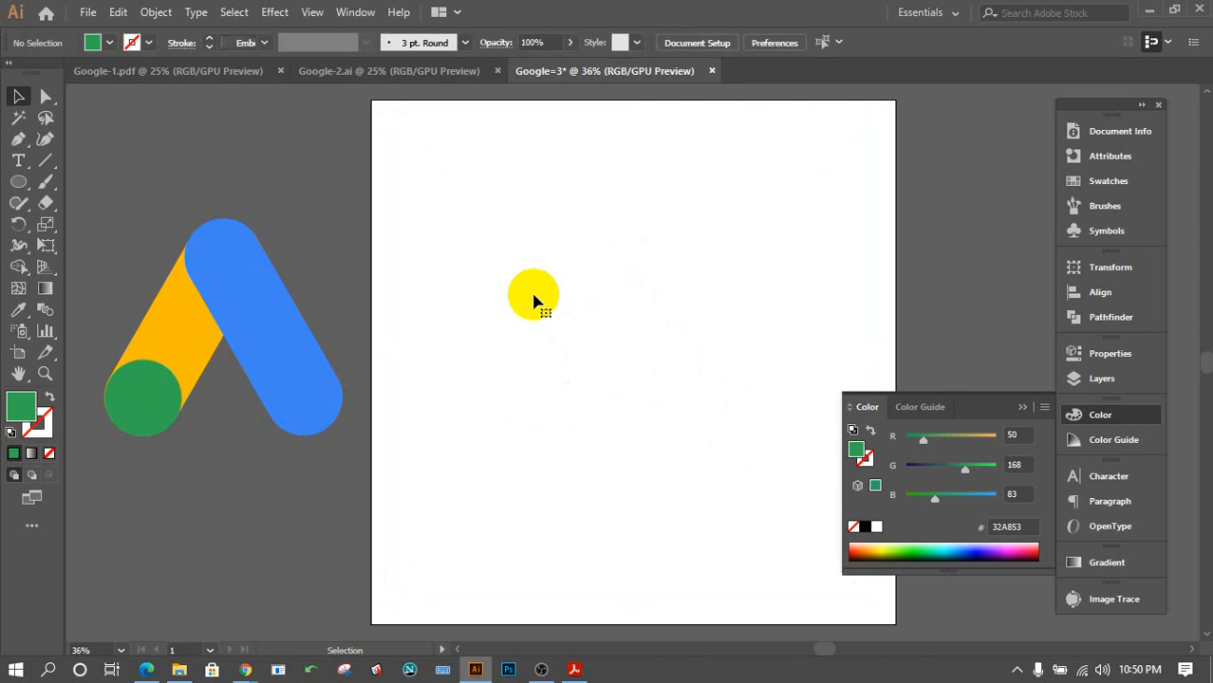
# Move the coloured bars and circle together onto the middle of the artboard.
pyautogui.moveTo(370, 468); pyautogui.dragTo(86, 213)
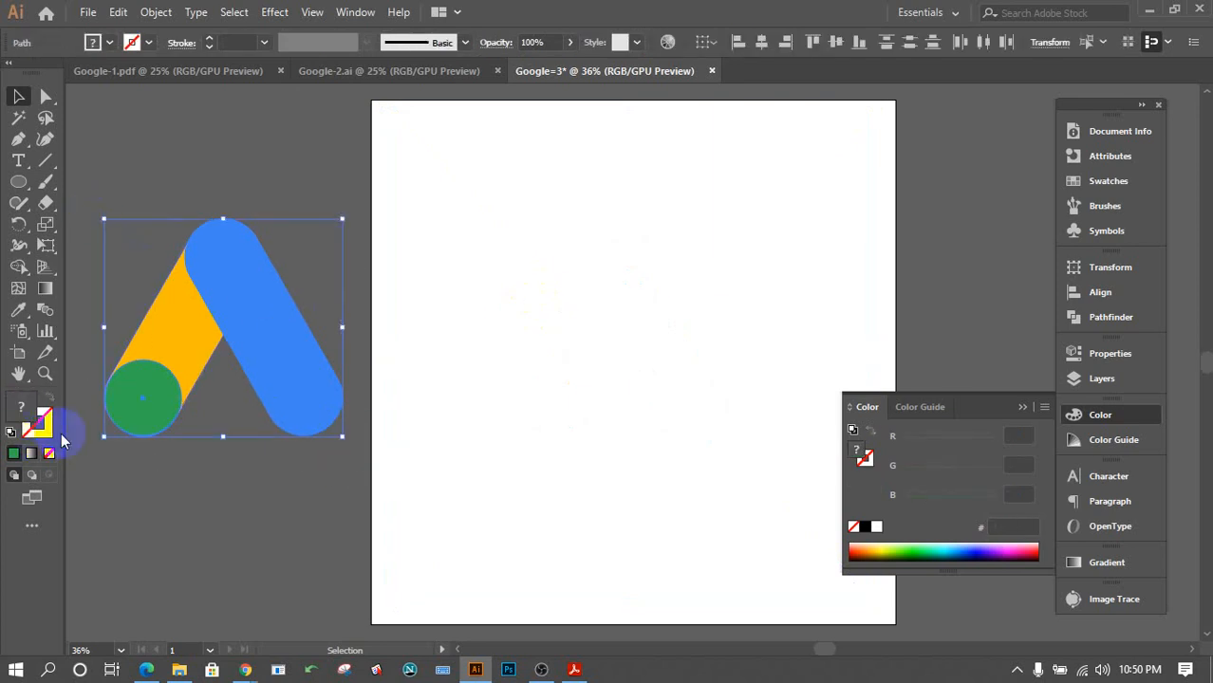
pyautogui.click(411, 430)
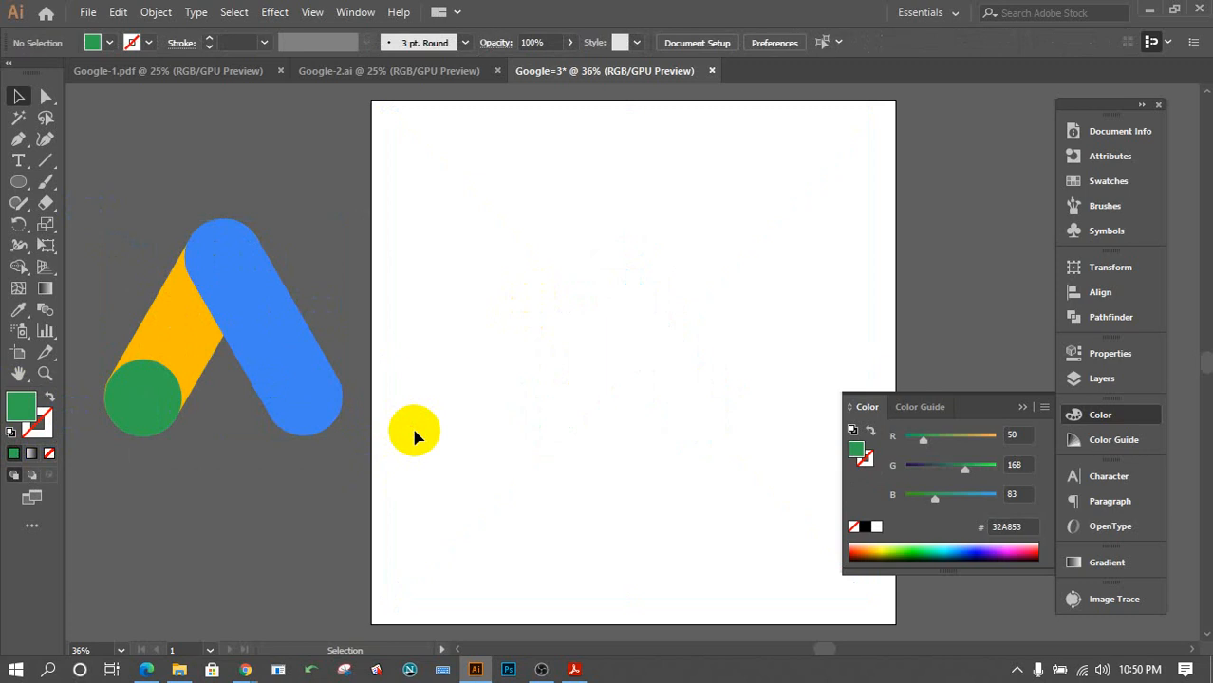
pyautogui.moveTo(184, 289); pyautogui.dragTo(109, 182)
pyautogui.moveTo(264, 365); pyautogui.dragTo(670, 388)
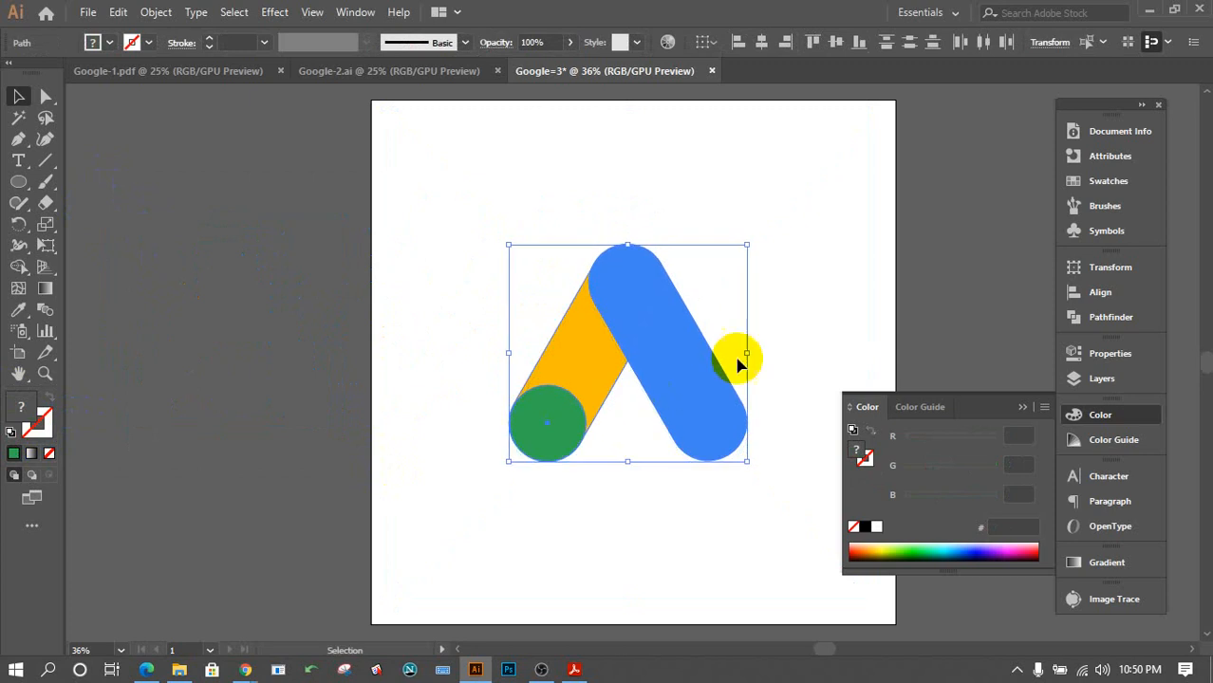
pyautogui.click(816, 258)
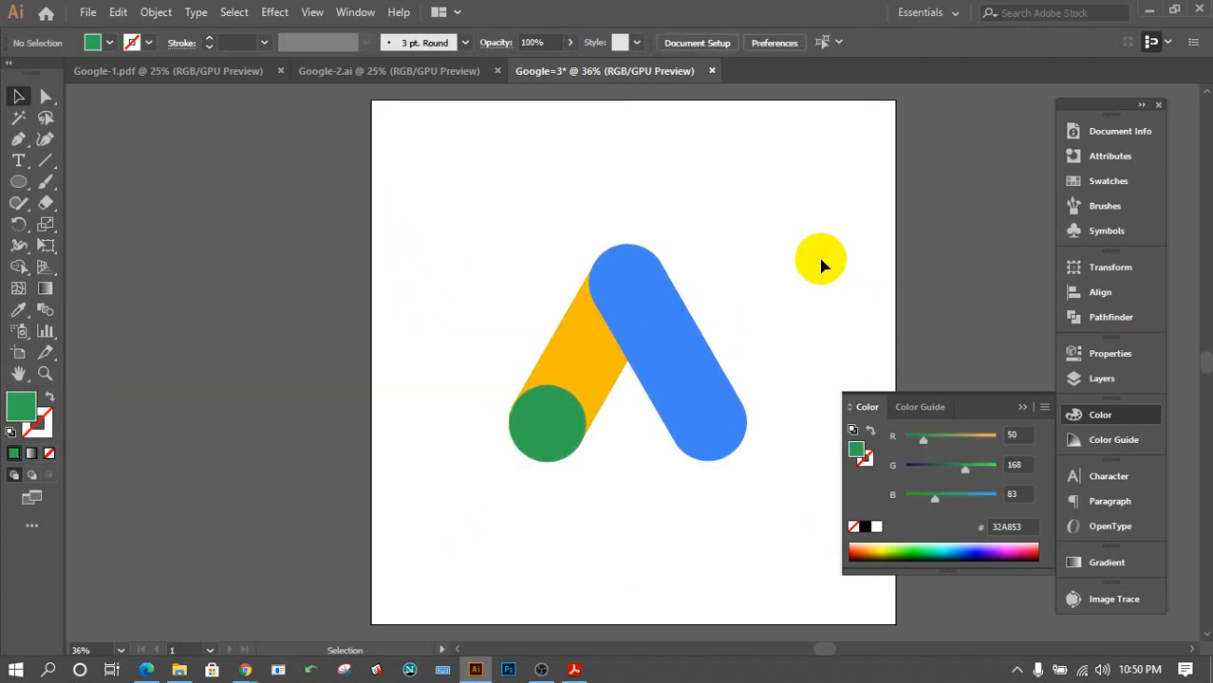
# Start saving the document under a new location and create and open a folder named Google-3 in 8BQ4PESUAC.
pyautogui.click(87, 13)
pyautogui.click(163, 160)
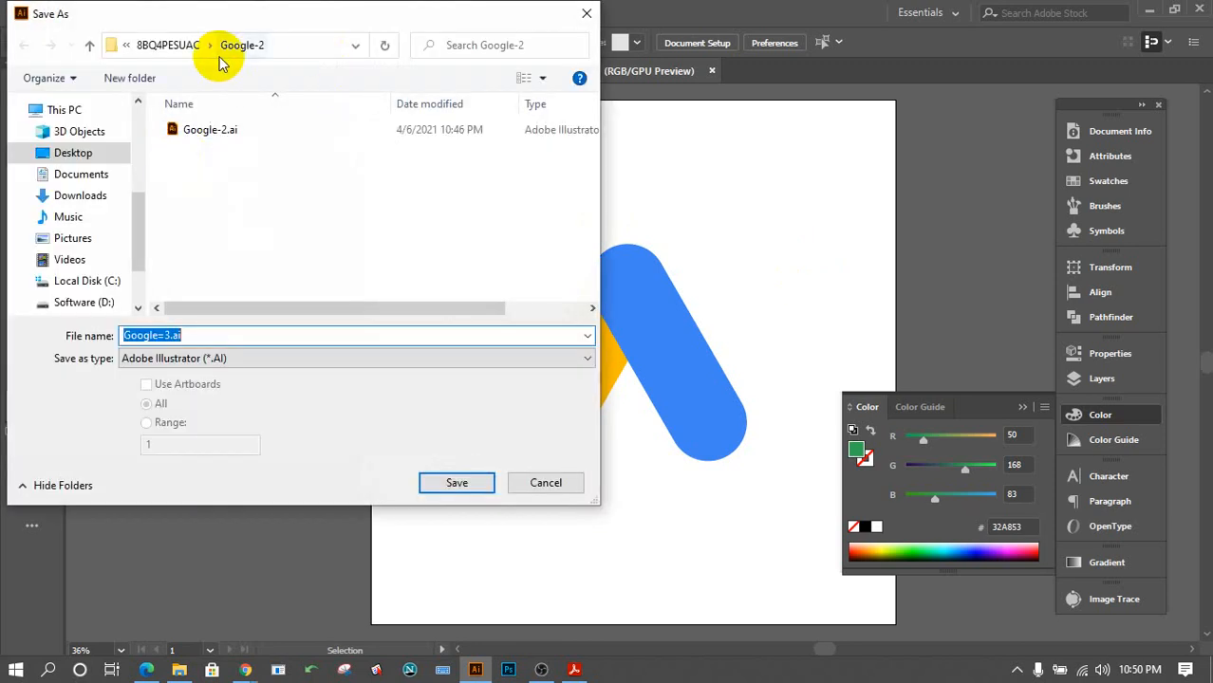
pyautogui.click(168, 43)
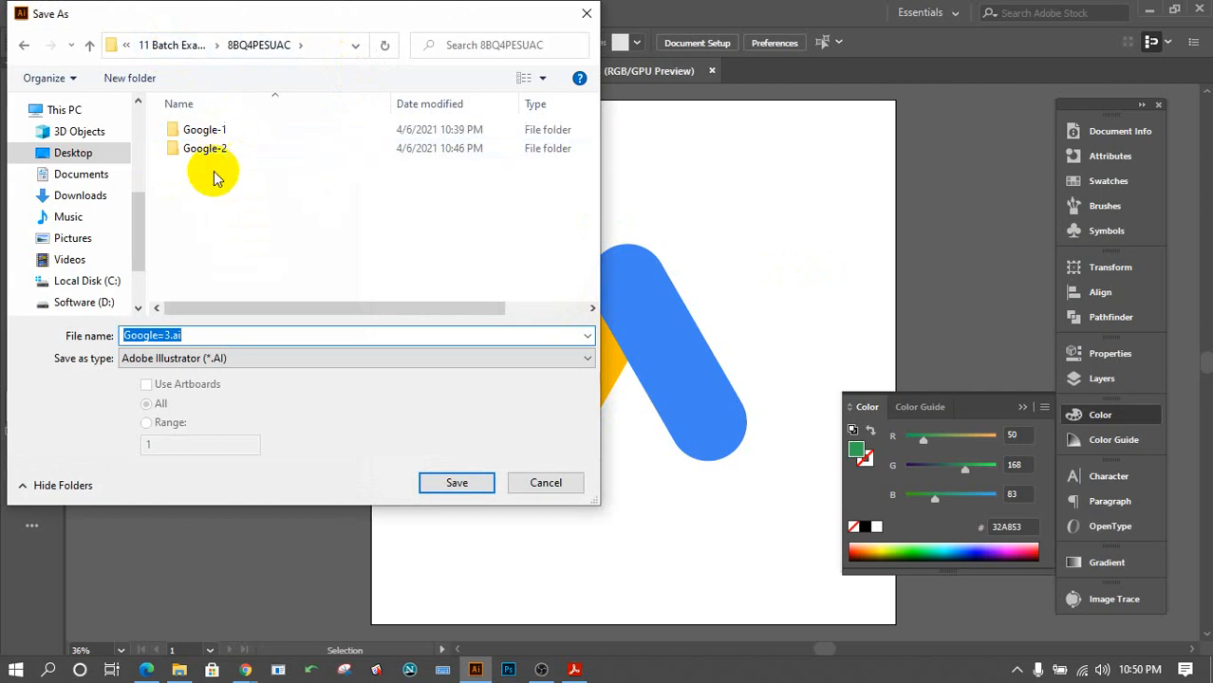
pyautogui.rightClick(277, 211)
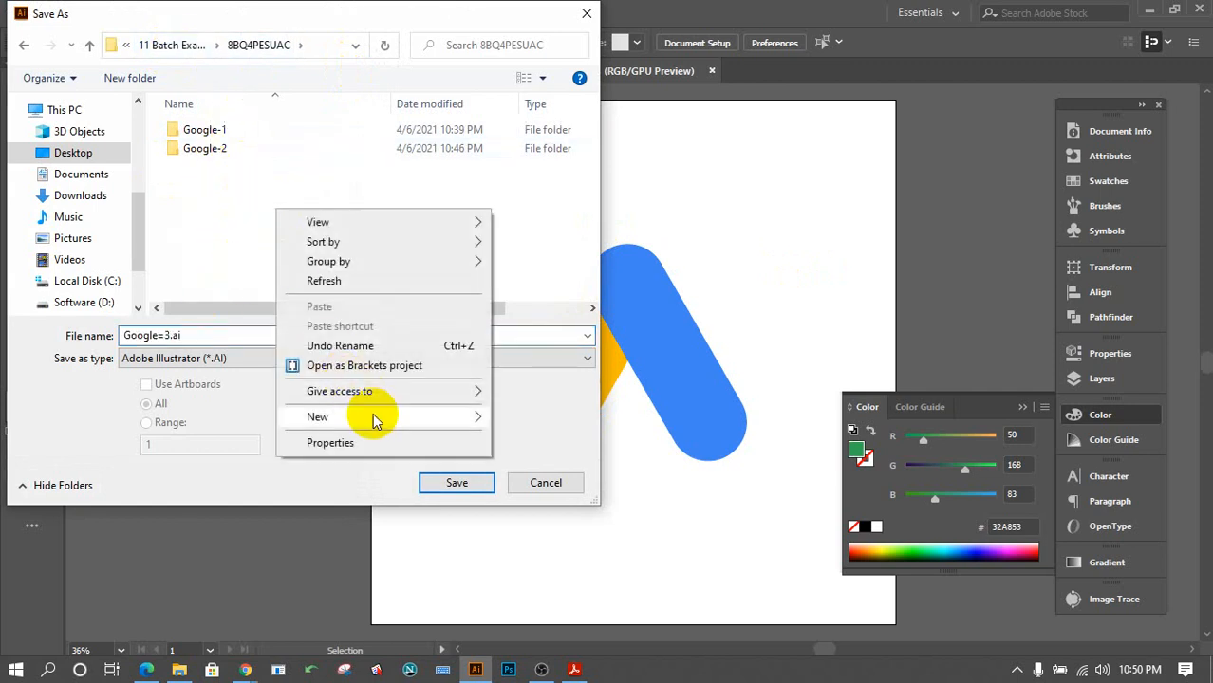
pyautogui.moveTo(375, 418)
pyautogui.click(536, 416)
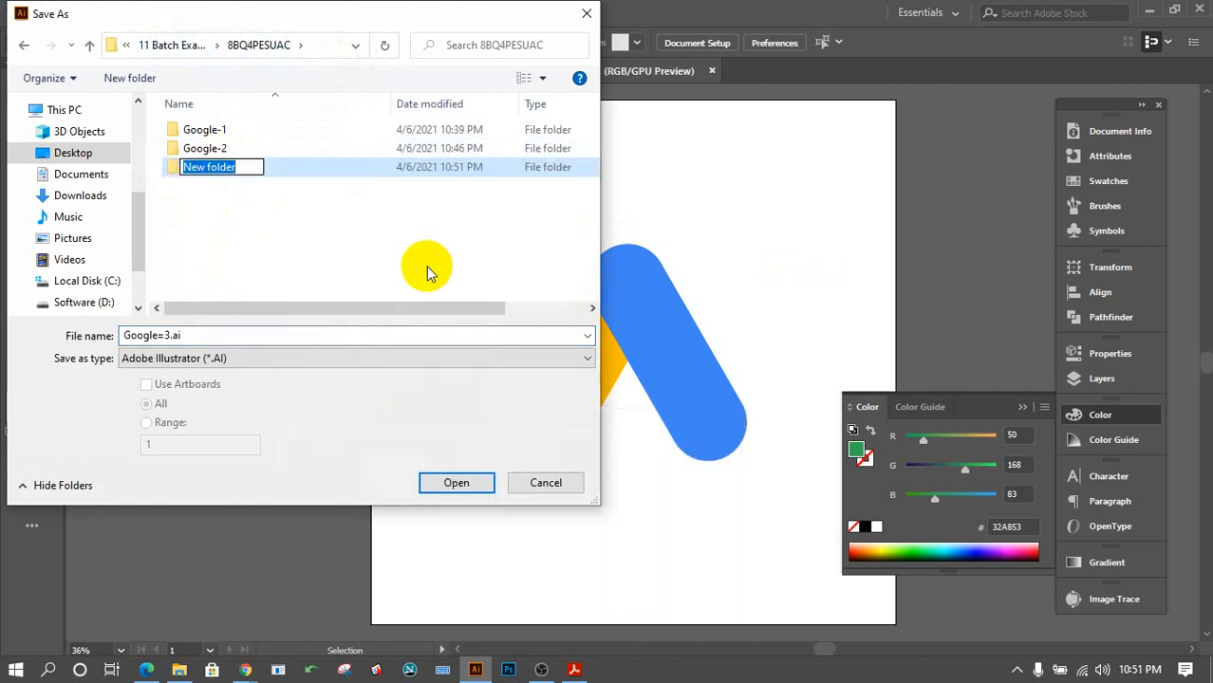
pyautogui.write('Google-')
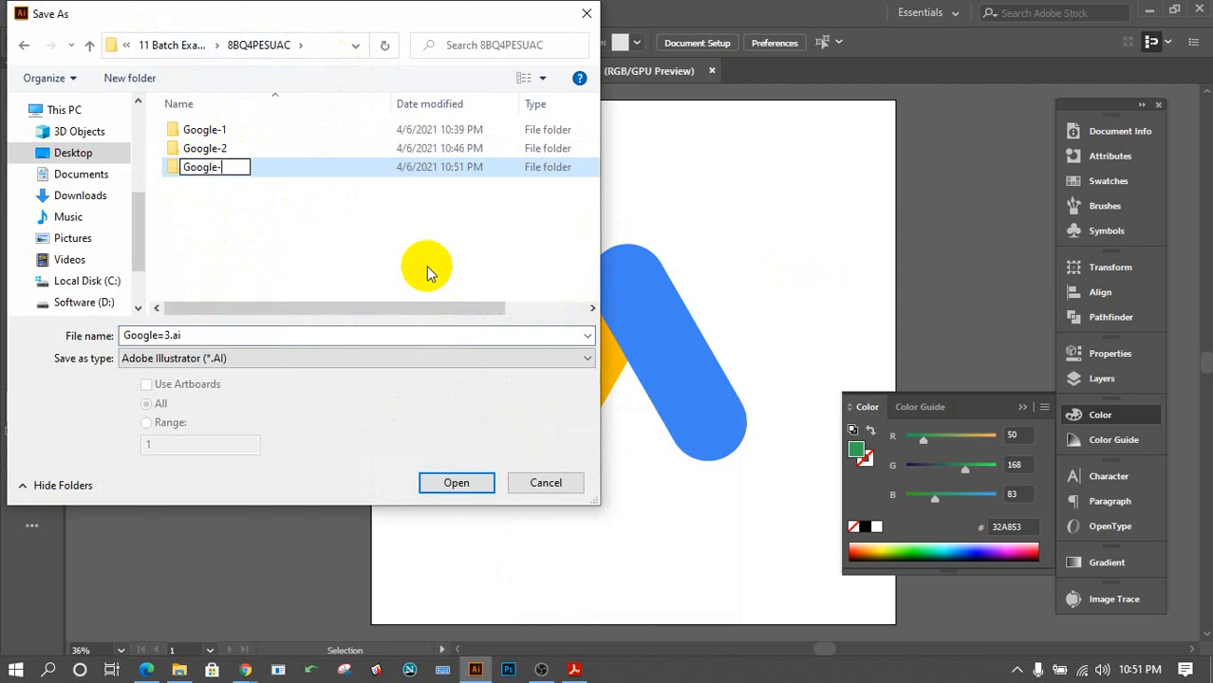
pyautogui.press('Return')
pyautogui.press('Return')
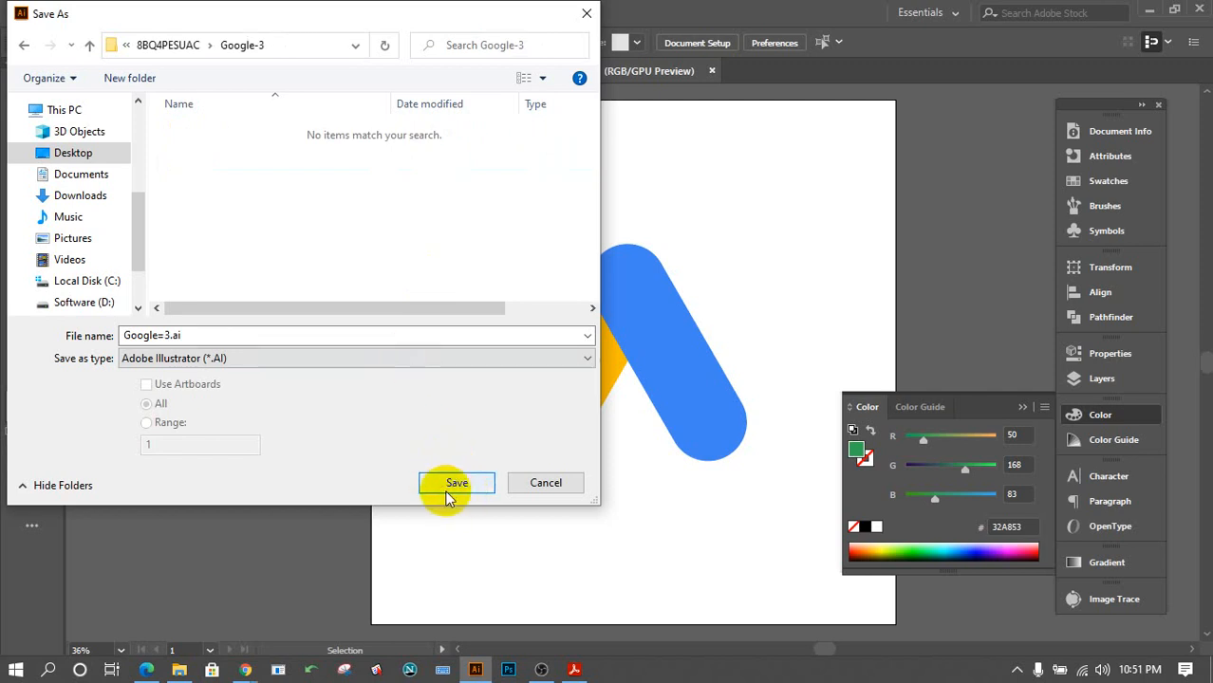
# Correct the file name to Google-3.ai and save the document in the Google-3 folder with the default Illustrator options.
pyautogui.doubleClick(165, 335)
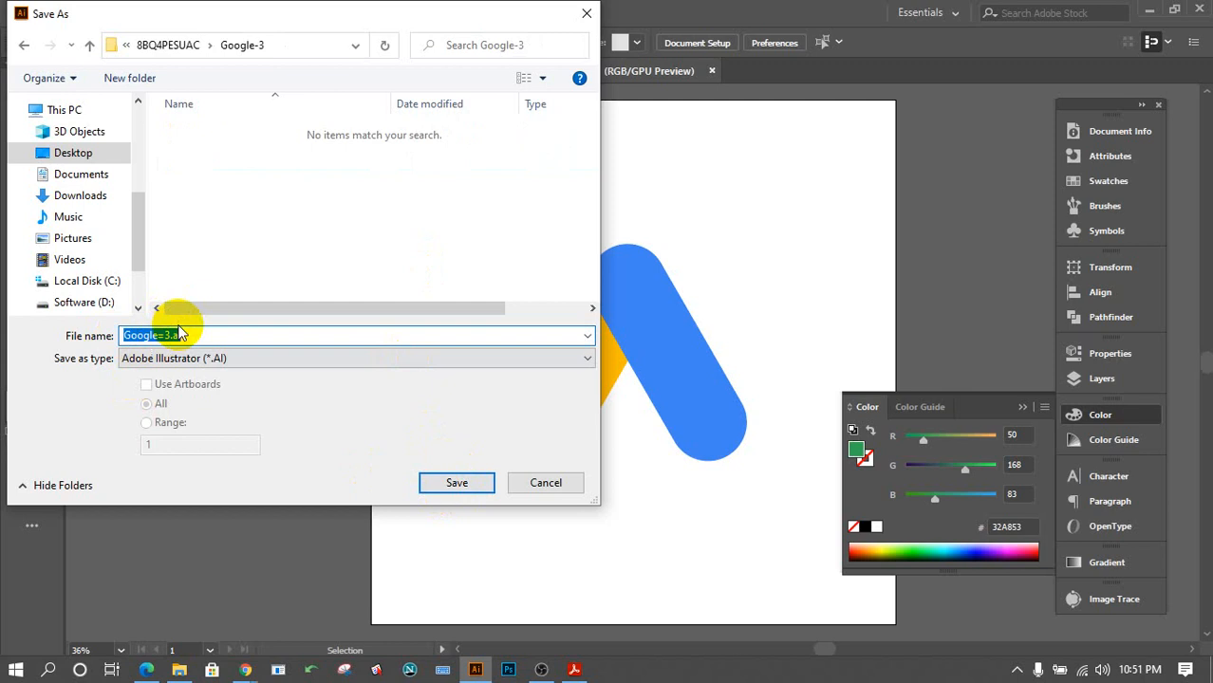
pyautogui.click(166, 335)
pyautogui.press('Return')
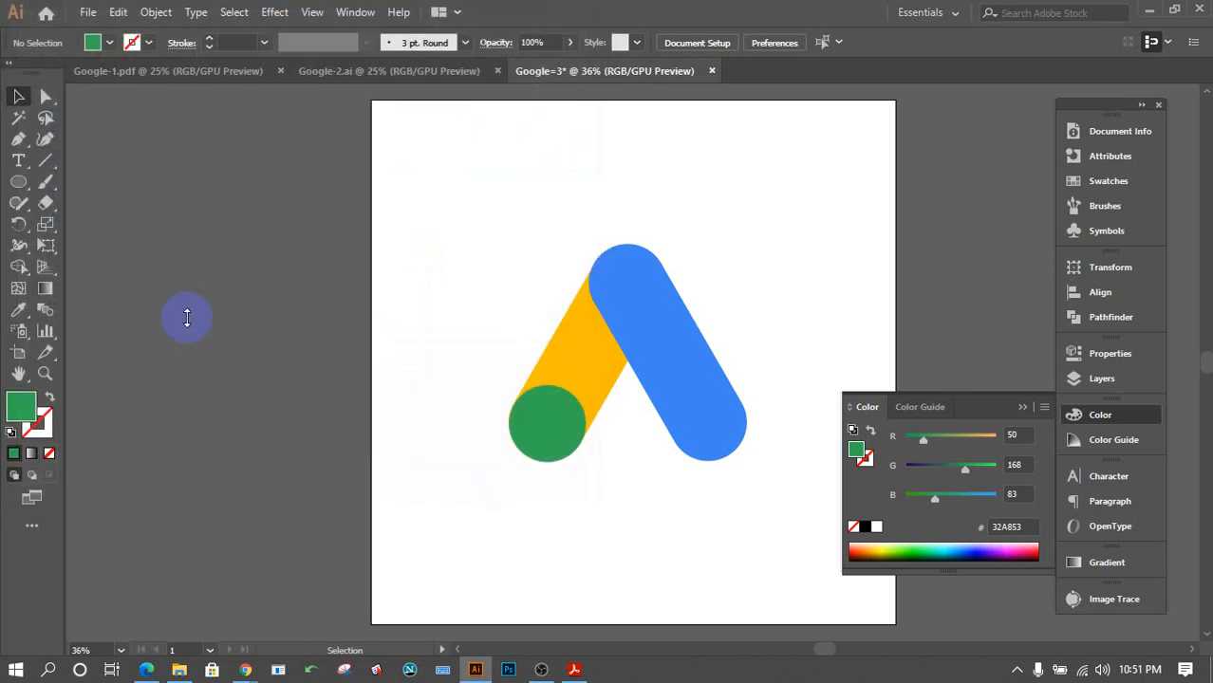
pyautogui.press('Return')
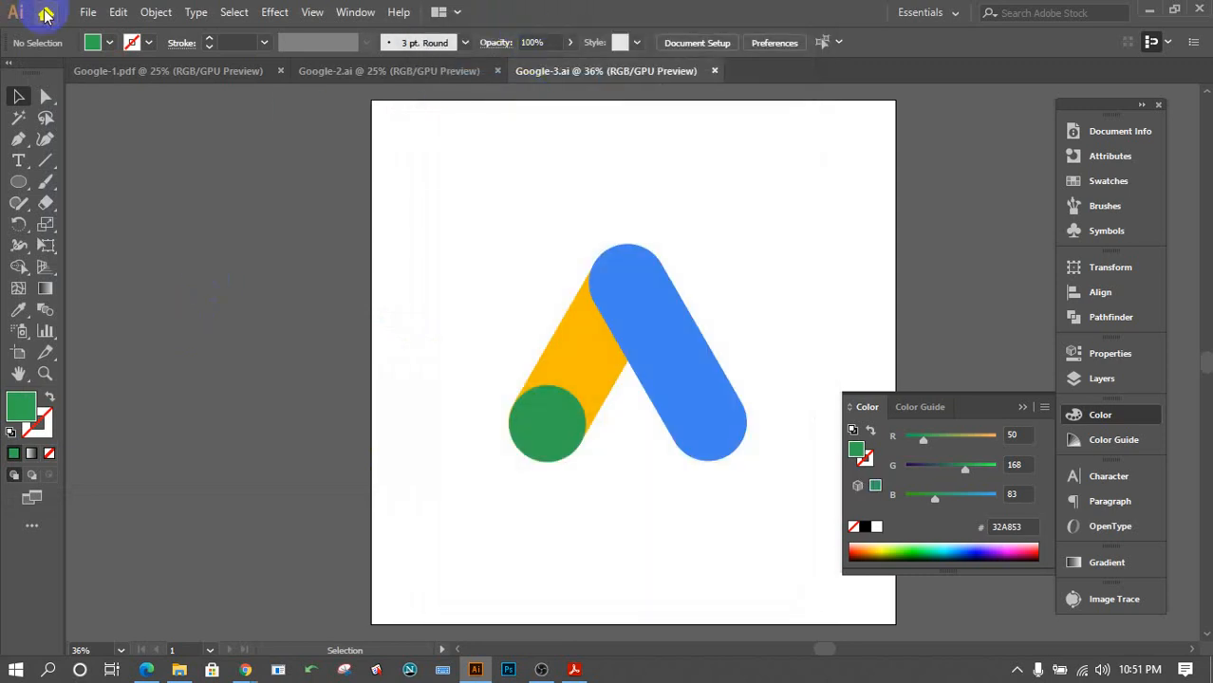
# Create a new 1000 x 1000 pt document named Google-4.
pyautogui.click(87, 12)
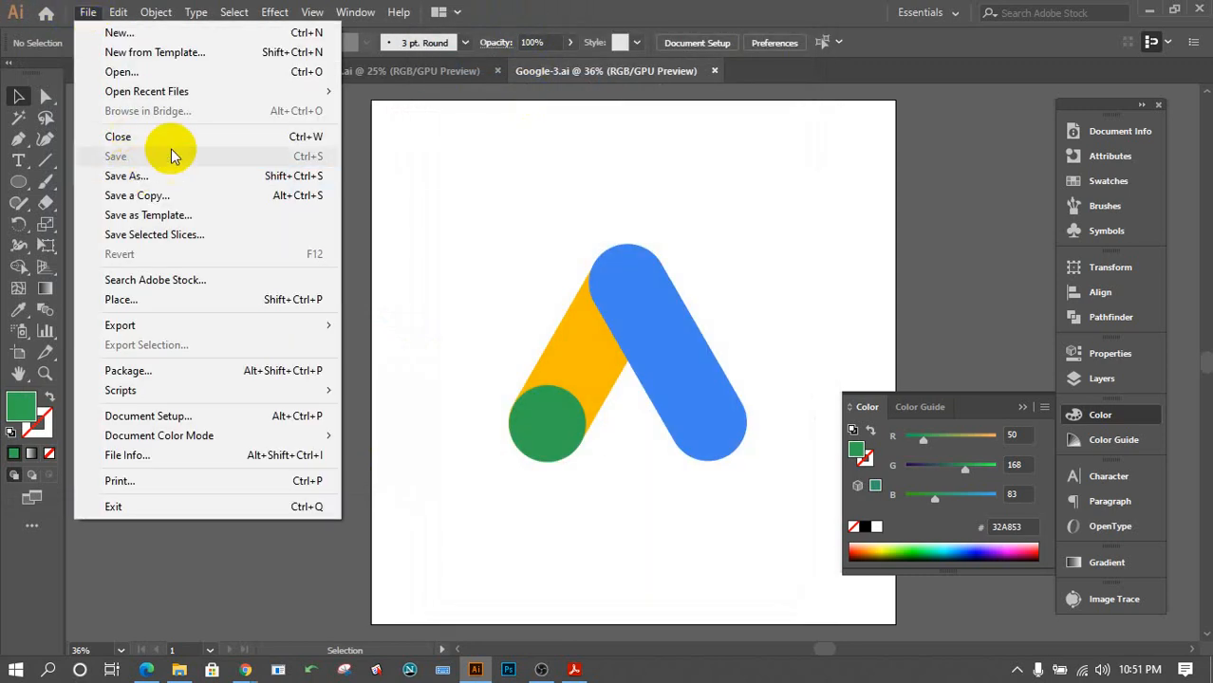
pyautogui.click(149, 34)
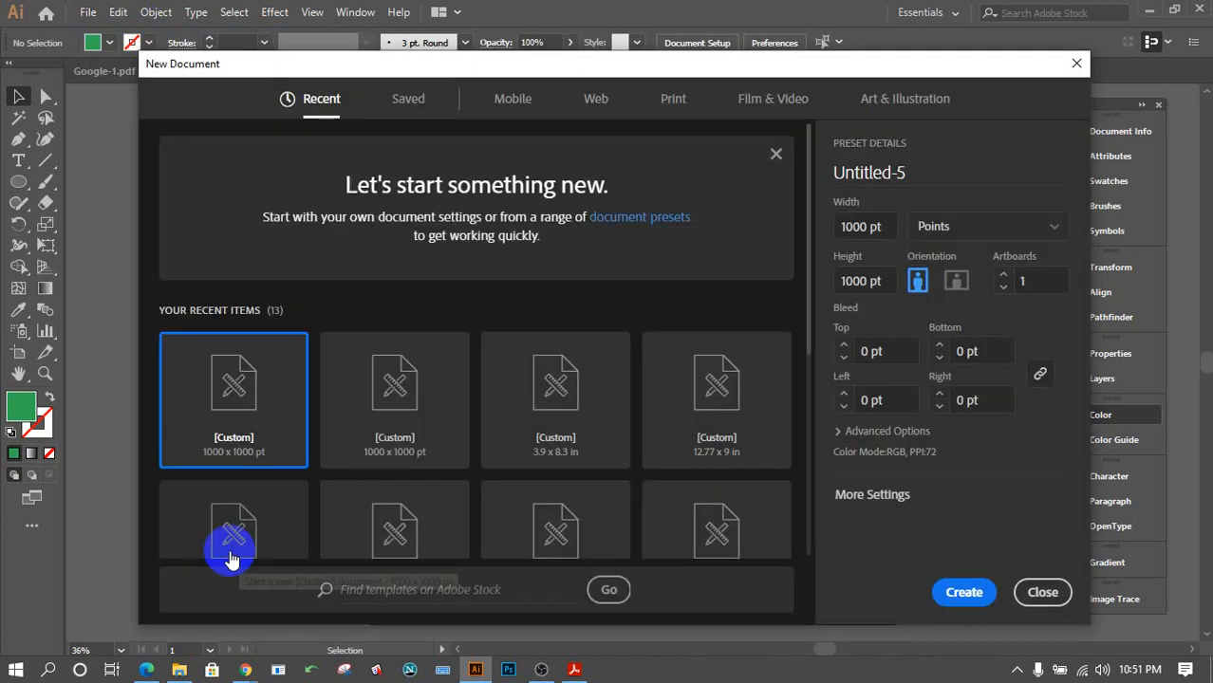
pyautogui.click(919, 171)
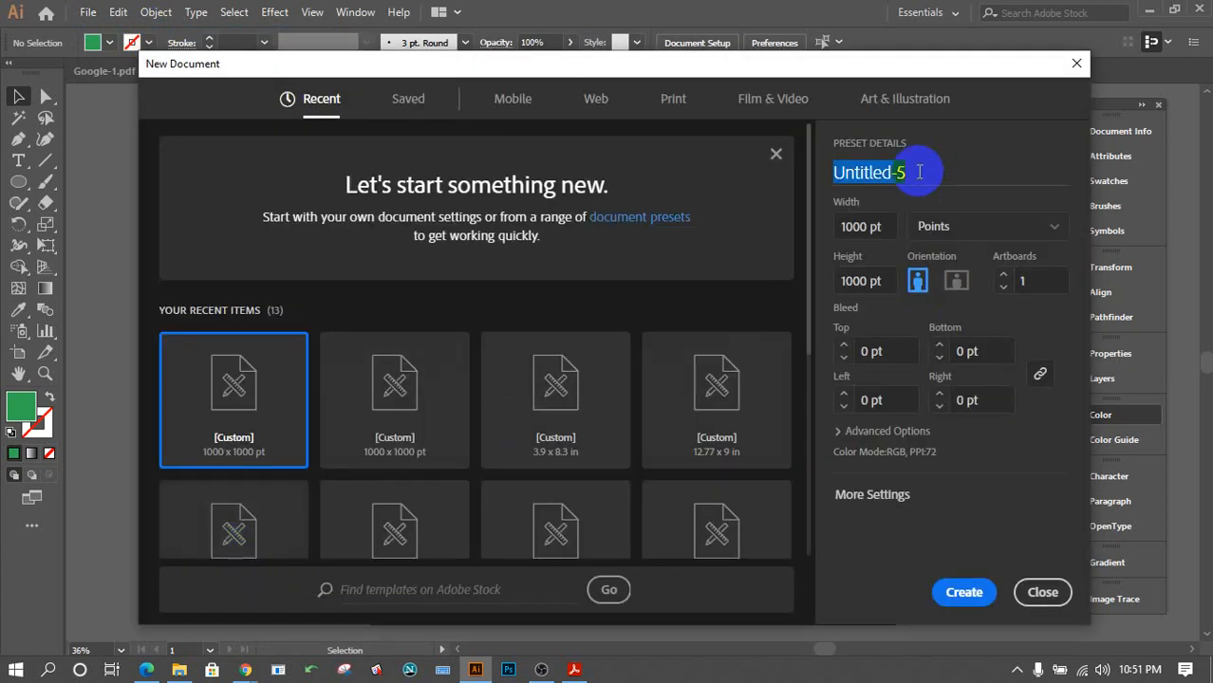
pyautogui.write('Goog')
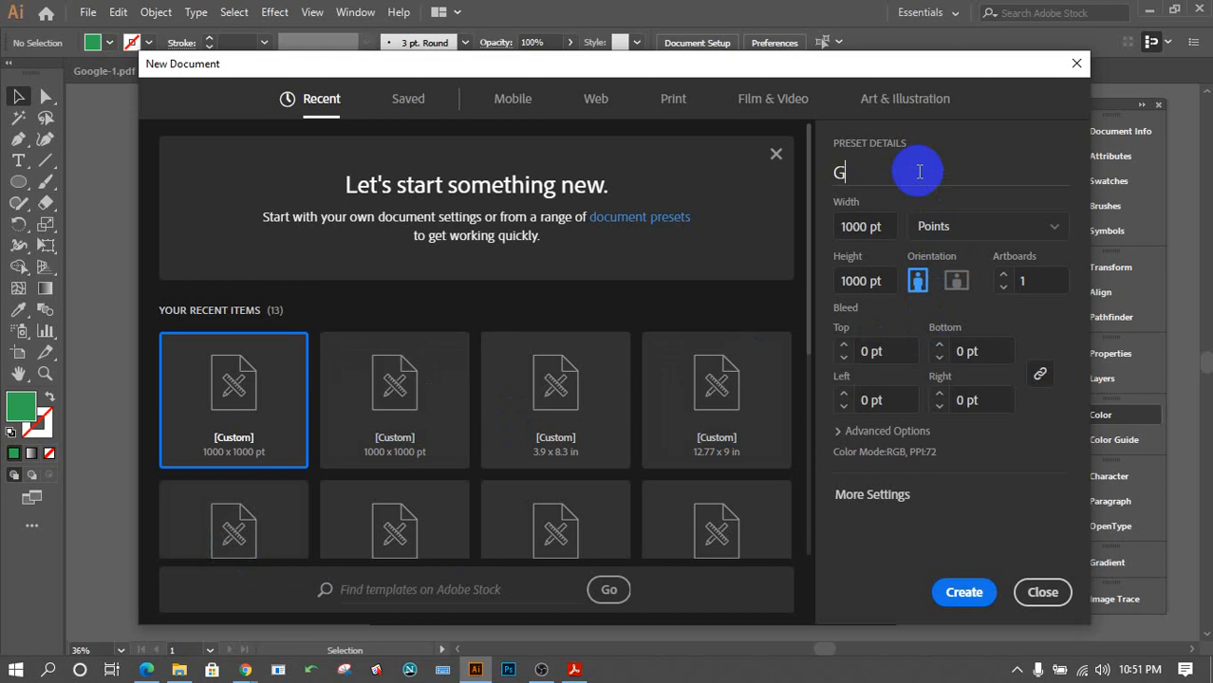
pyautogui.write('le-4')
pyautogui.press('Return')
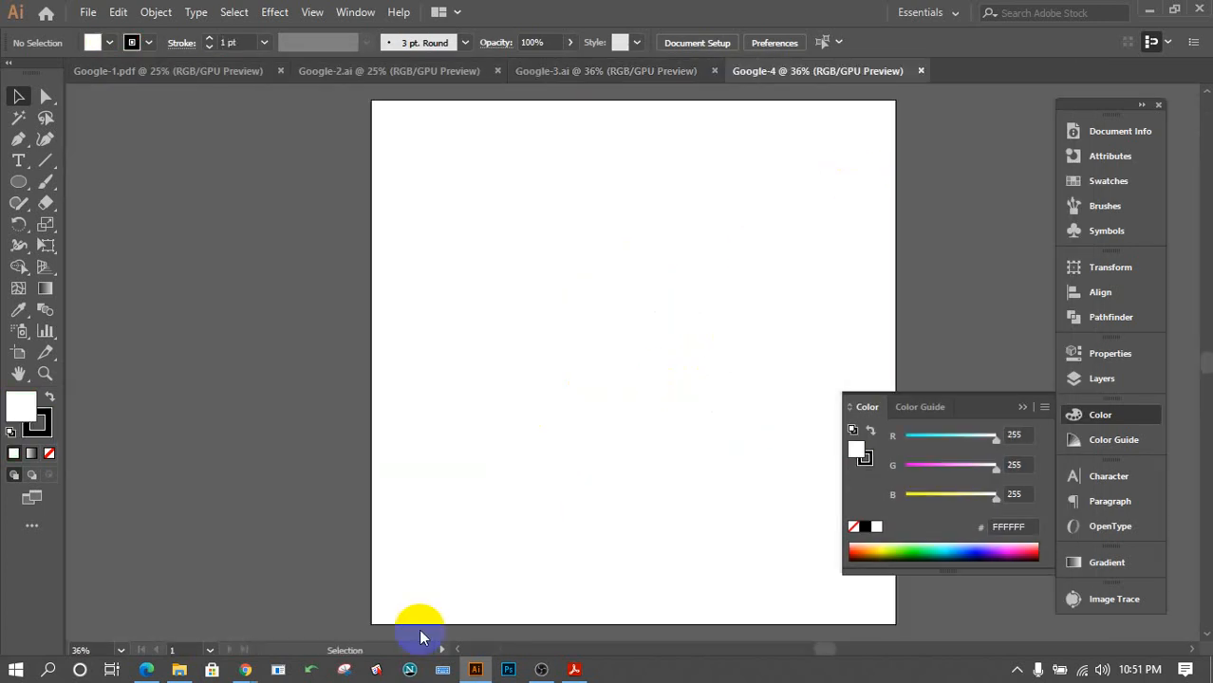
# Place the reference image Google (4).jpg from the 11 Batch Exam 1 folder onto the Google-4 artboard.
pyautogui.moveTo(180, 674)
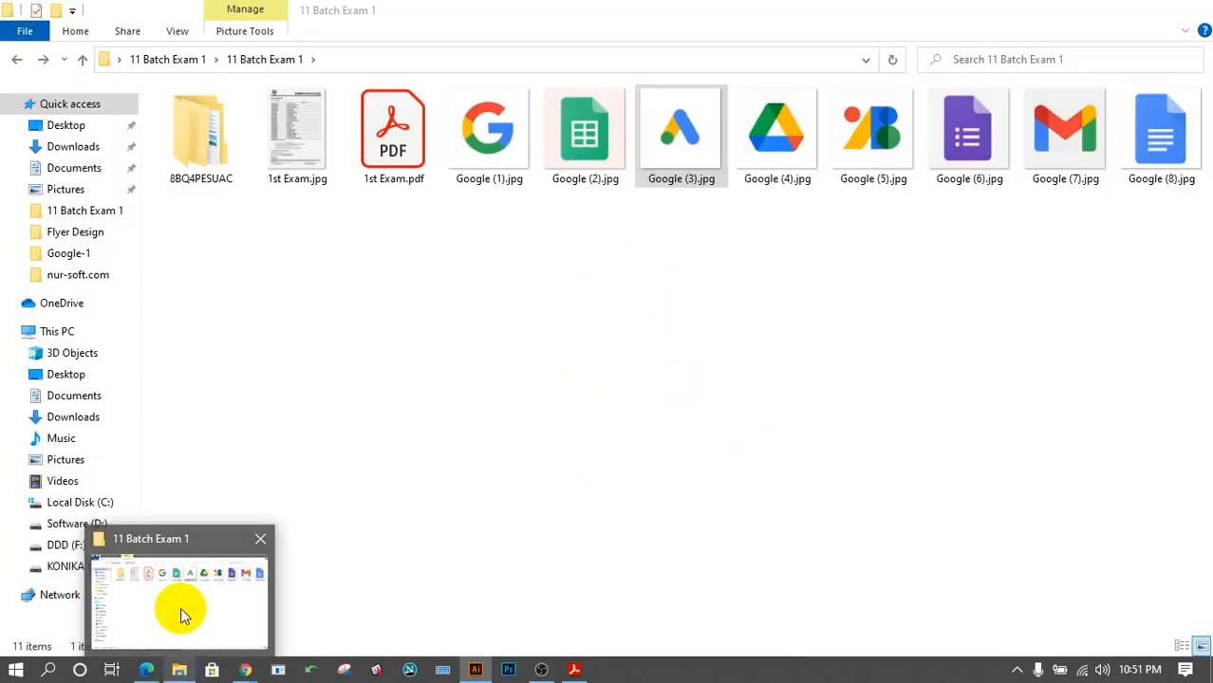
pyautogui.click(180, 608)
pyautogui.click(767, 149)
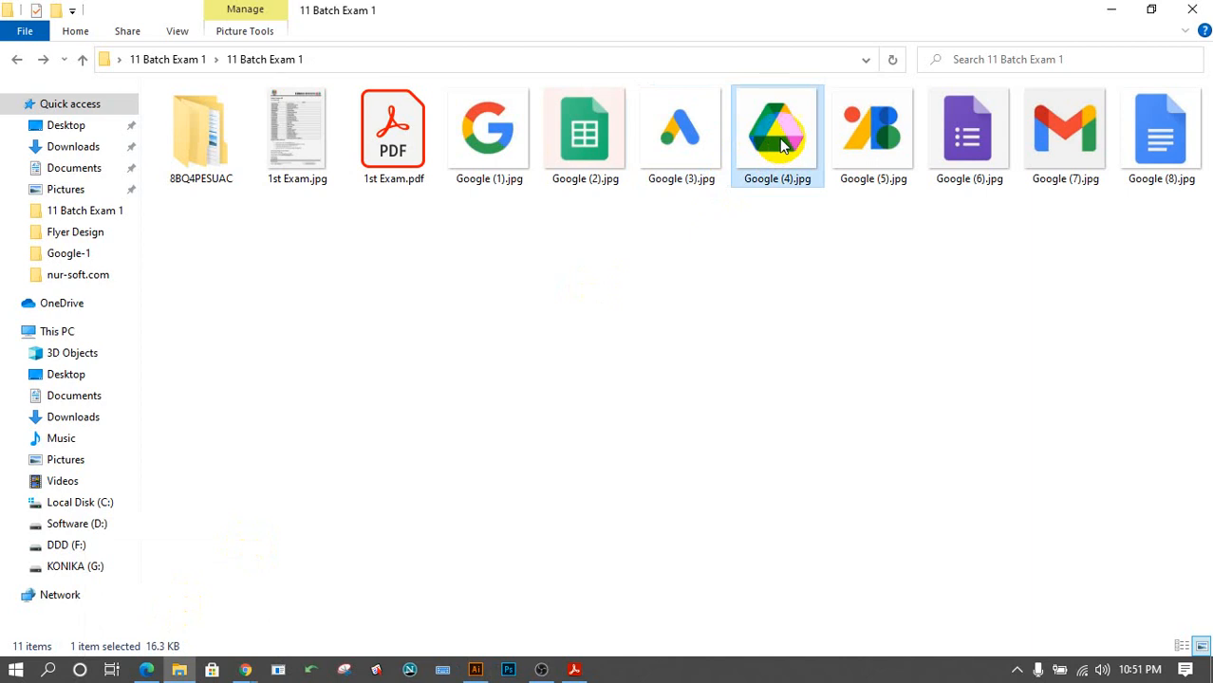
pyautogui.moveTo(767, 149); pyautogui.dragTo(617, 390)
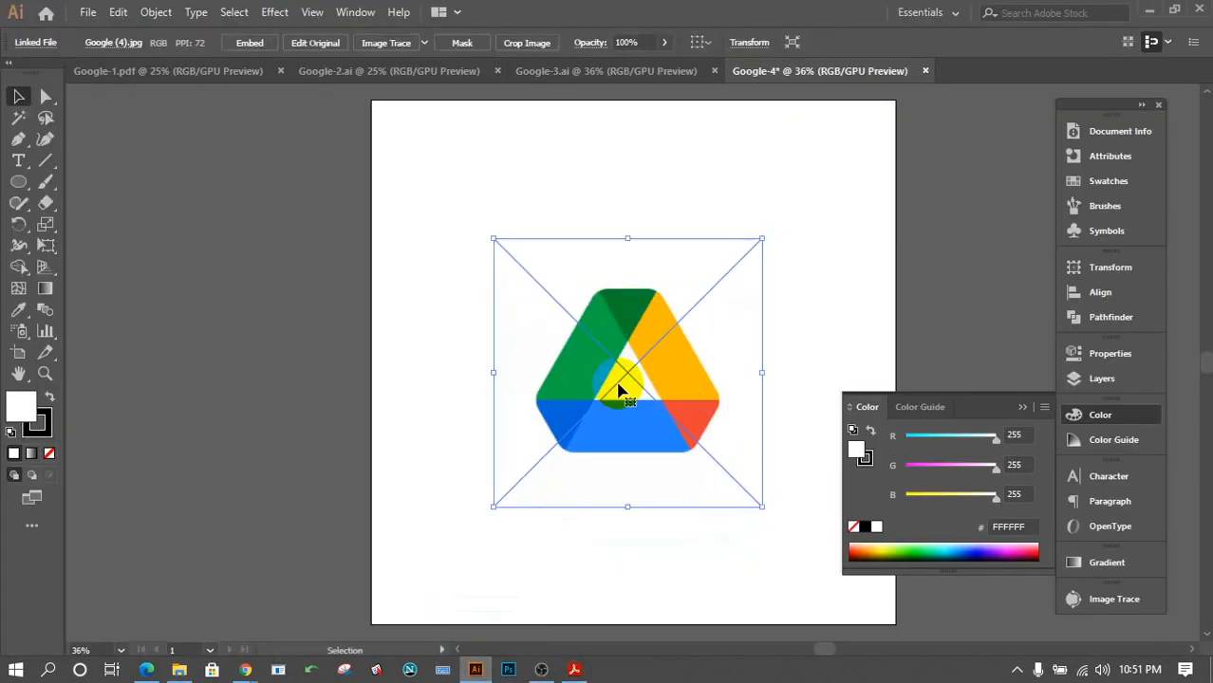
# Enlarge the Google (4).jpg reference until it nearly fills the artboard, and deselect it.
pyautogui.moveTo(762, 239); pyautogui.dragTo(887, 106)
pyautogui.click(742, 339)
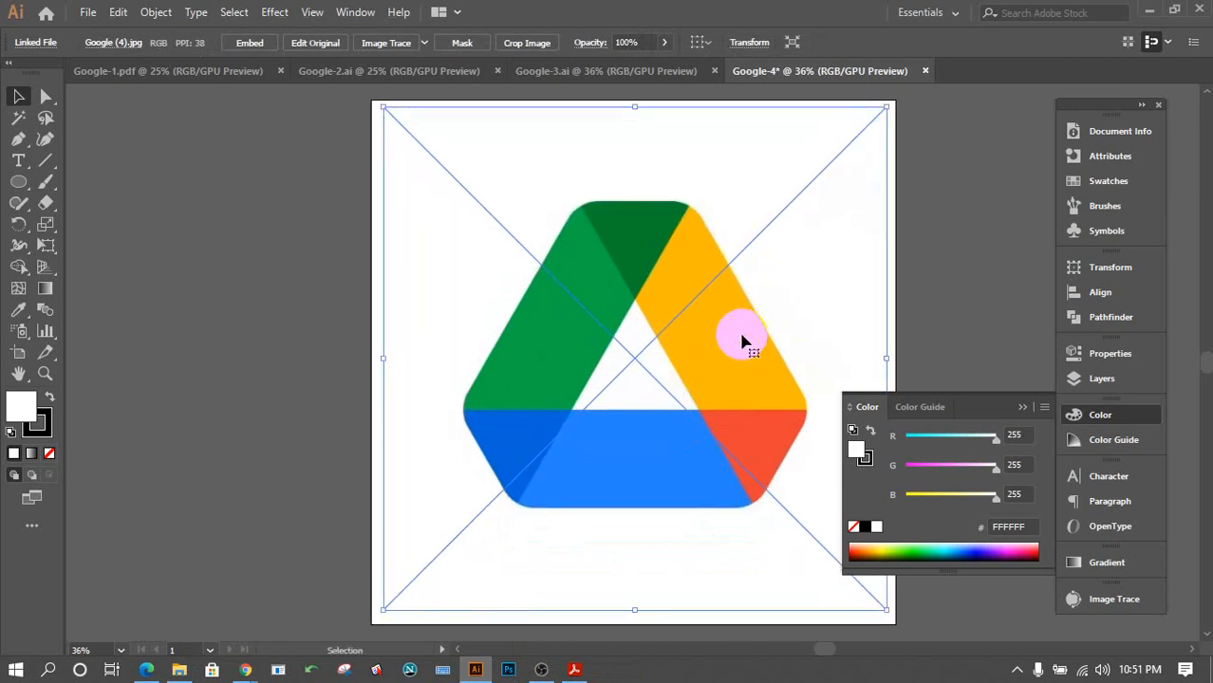
pyautogui.click(1192, 649)
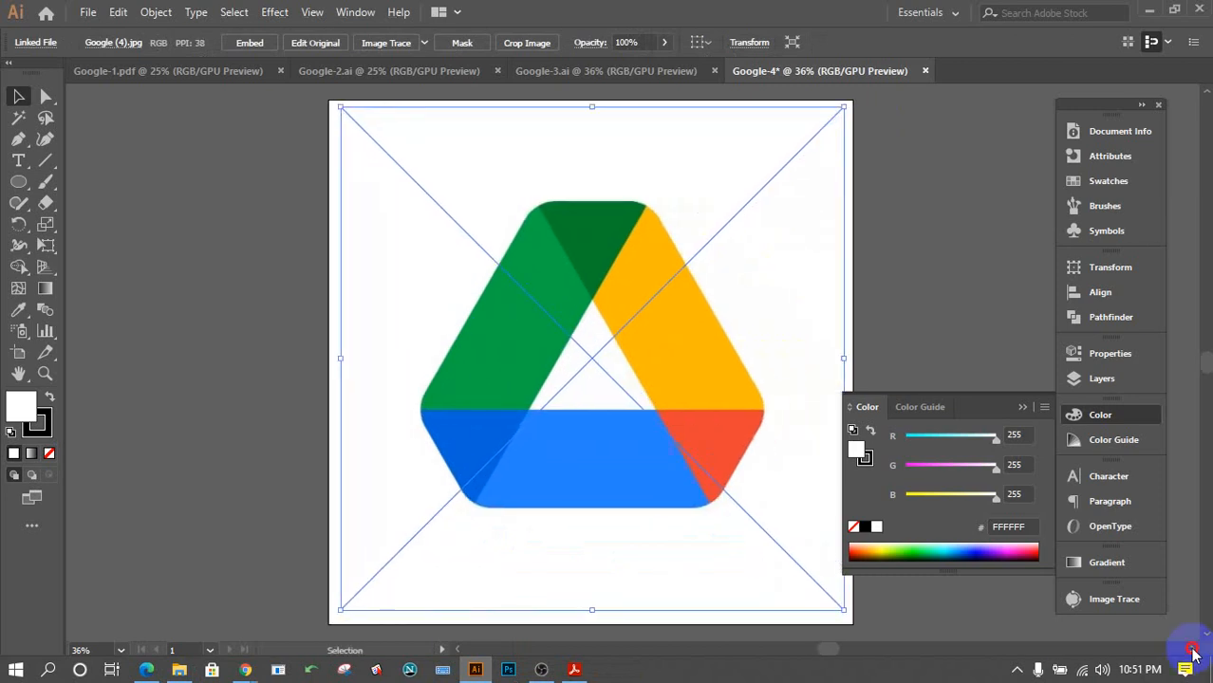
pyautogui.click(1192, 652)
pyautogui.click(908, 325)
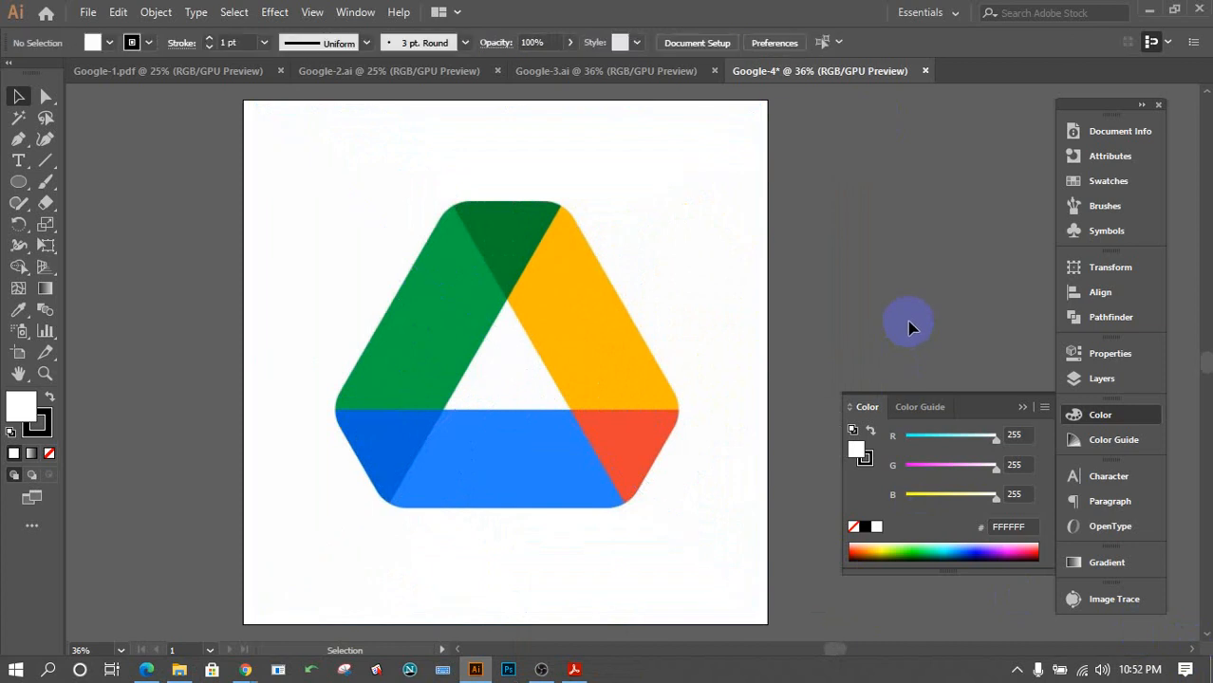
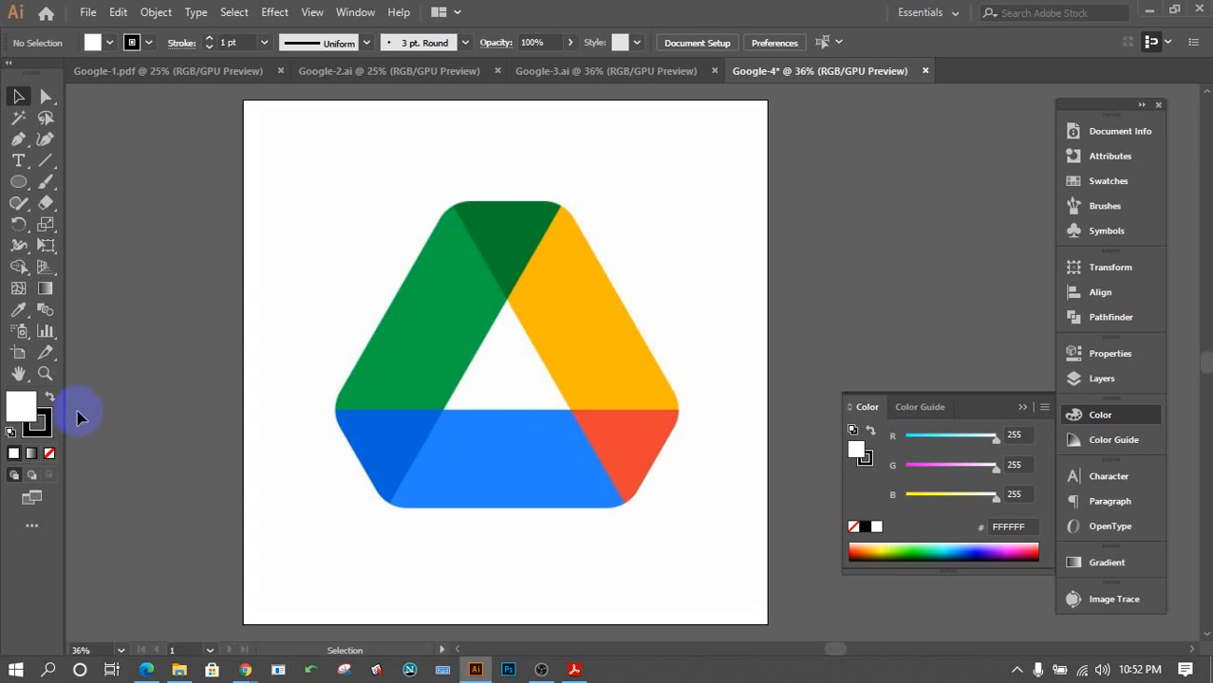
# Trace the reference's light green bar with the Pen tool as a closed path with rounded outer corners, and deselect it.
pyautogui.click(19, 140)
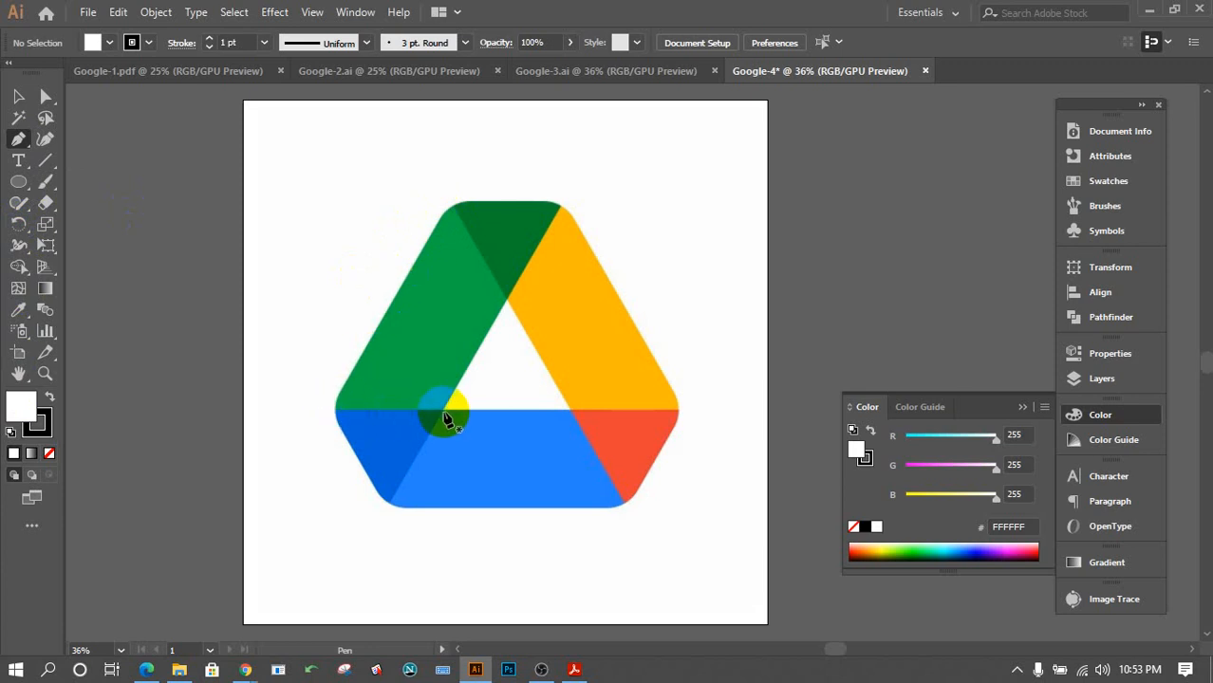
pyautogui.click(445, 417)
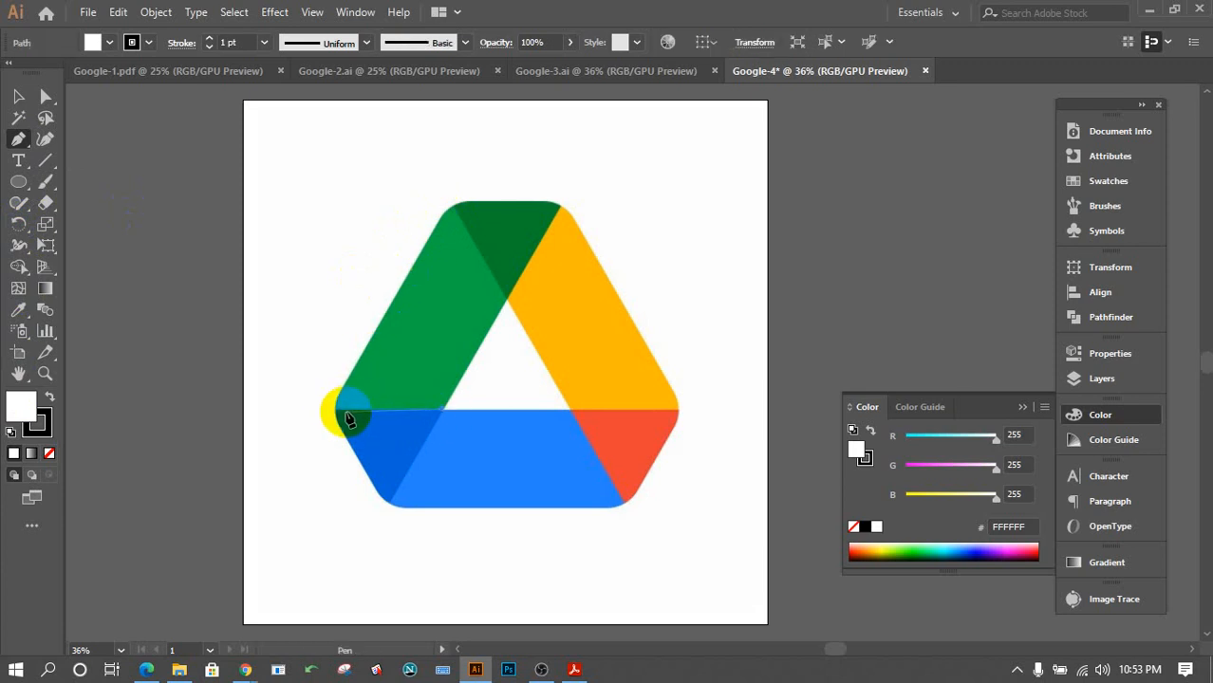
pyautogui.click(338, 410)
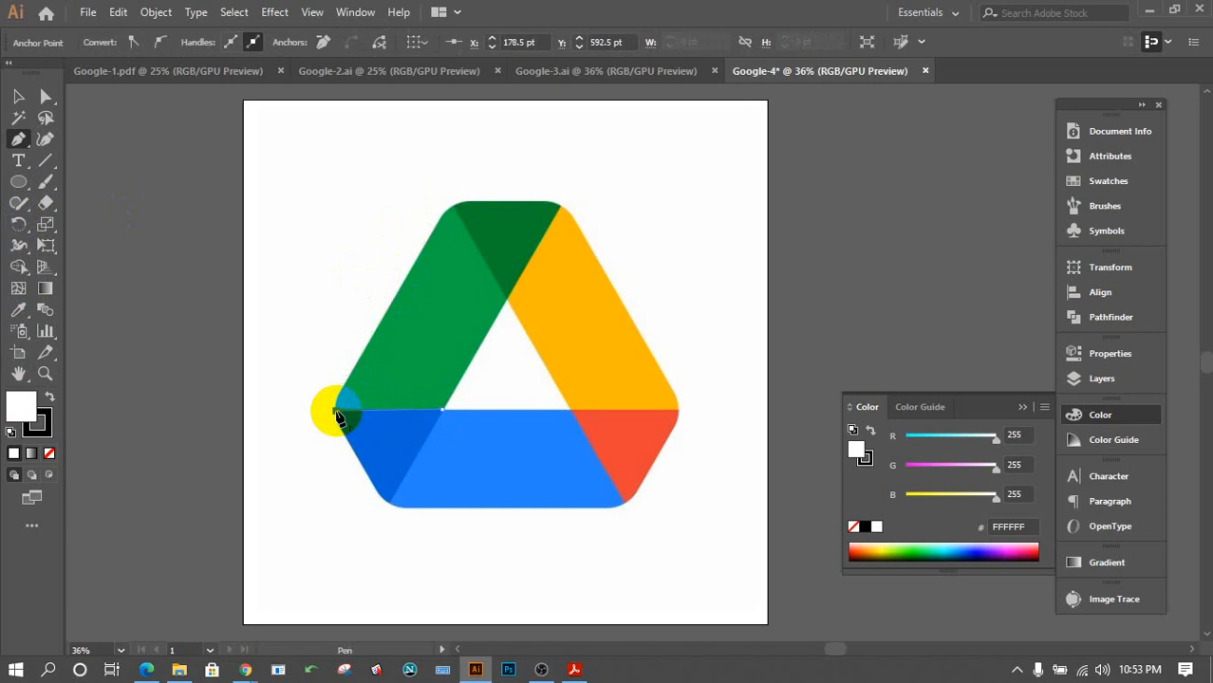
pyautogui.moveTo(339, 393); pyautogui.dragTo(347, 382)
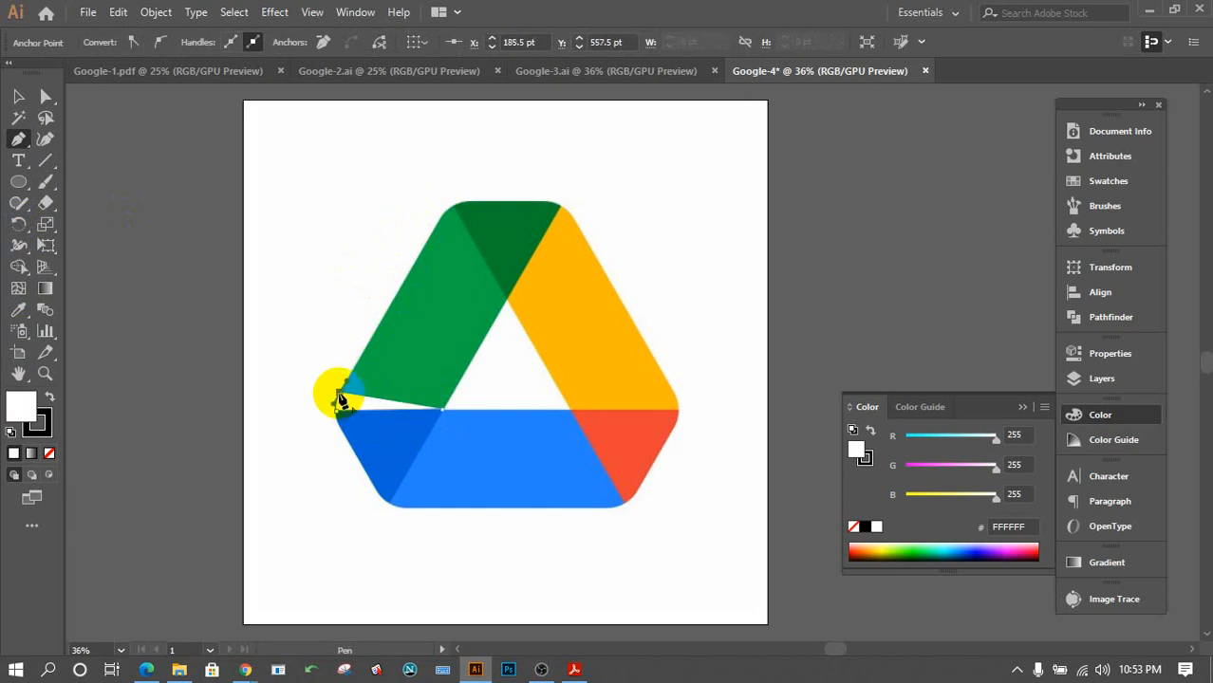
pyautogui.click(339, 392)
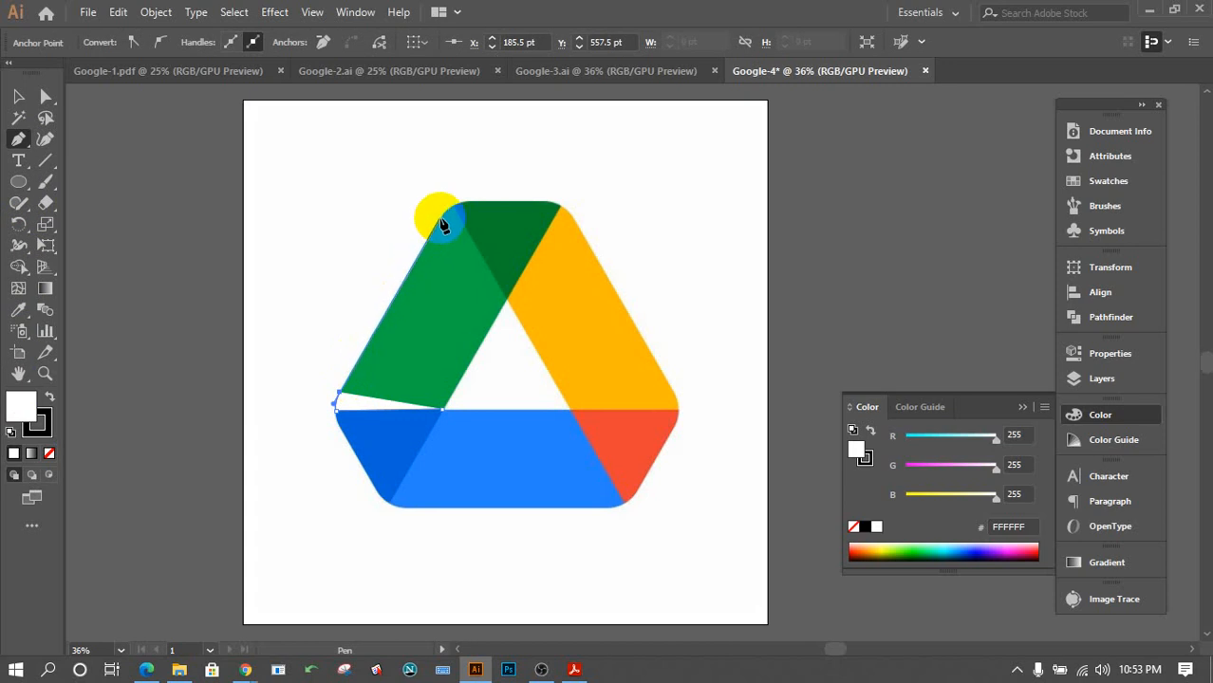
pyautogui.click(440, 221)
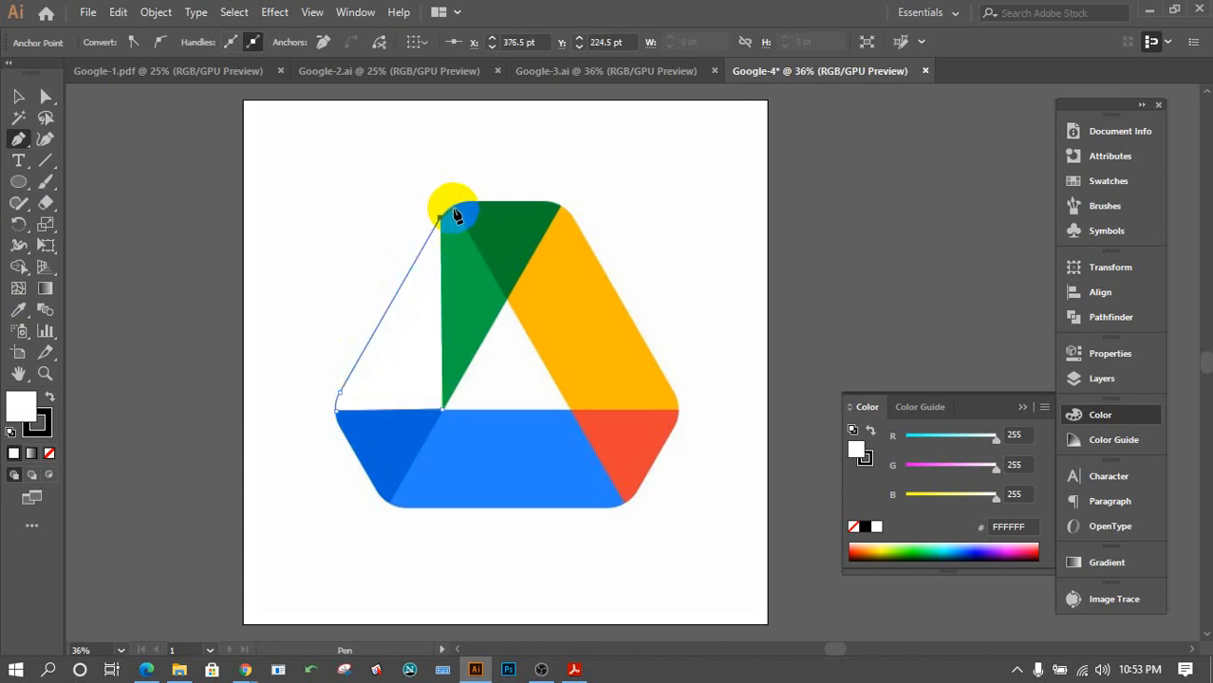
pyautogui.click(454, 208)
pyautogui.moveTo(454, 207); pyautogui.dragTo(459, 206)
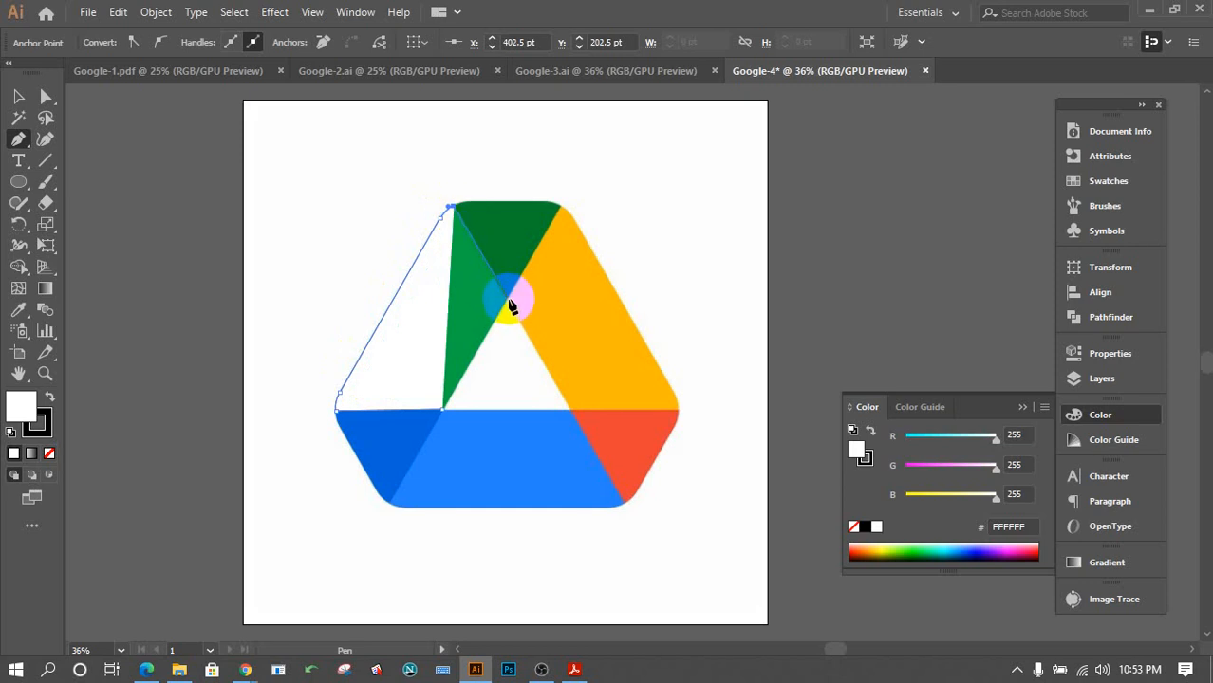
pyautogui.click(508, 306)
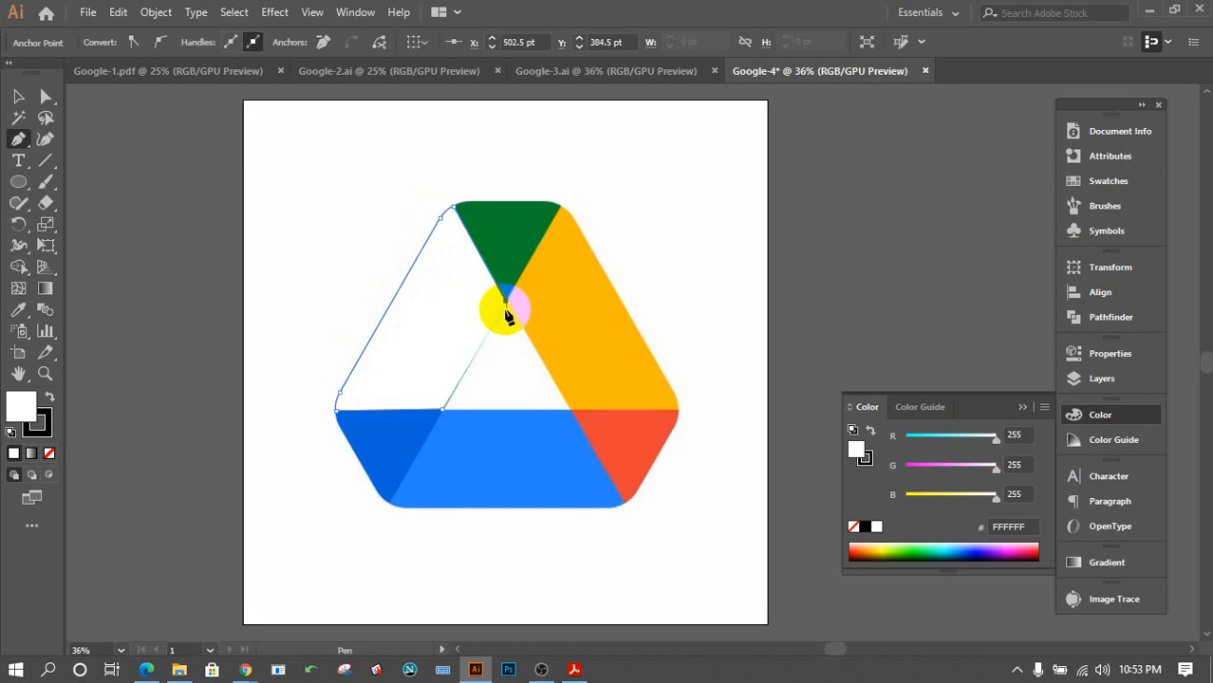
pyautogui.click(442, 411)
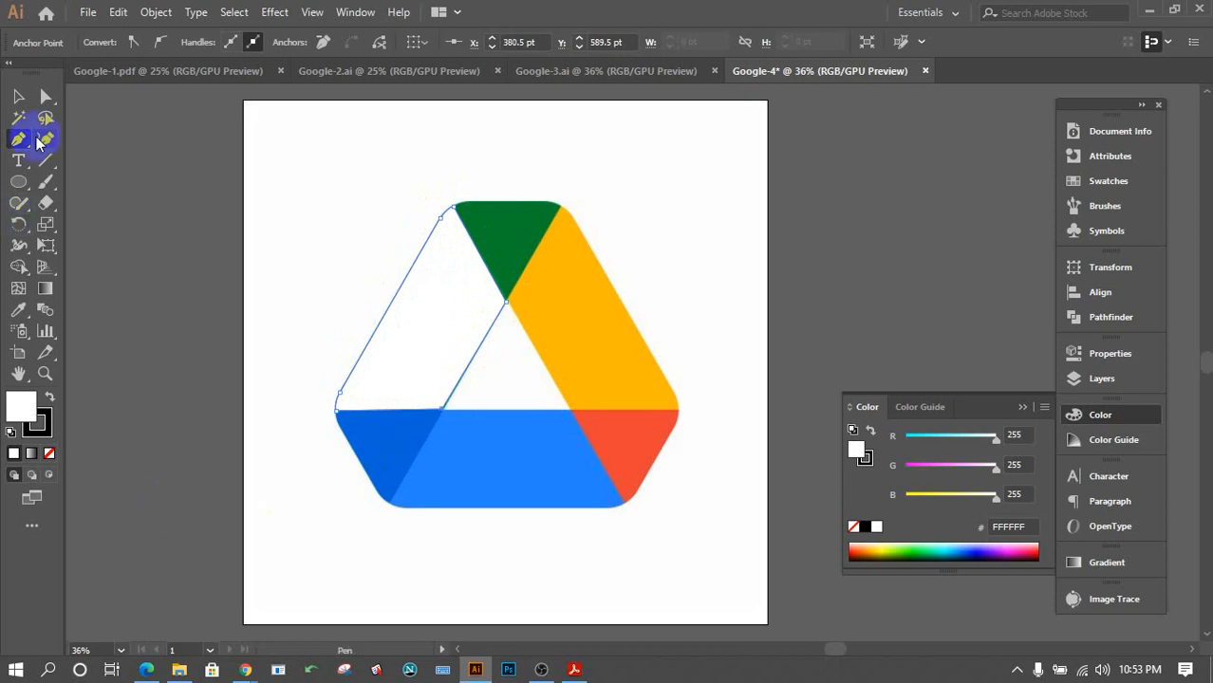
pyautogui.click(18, 96)
pyautogui.click(330, 287)
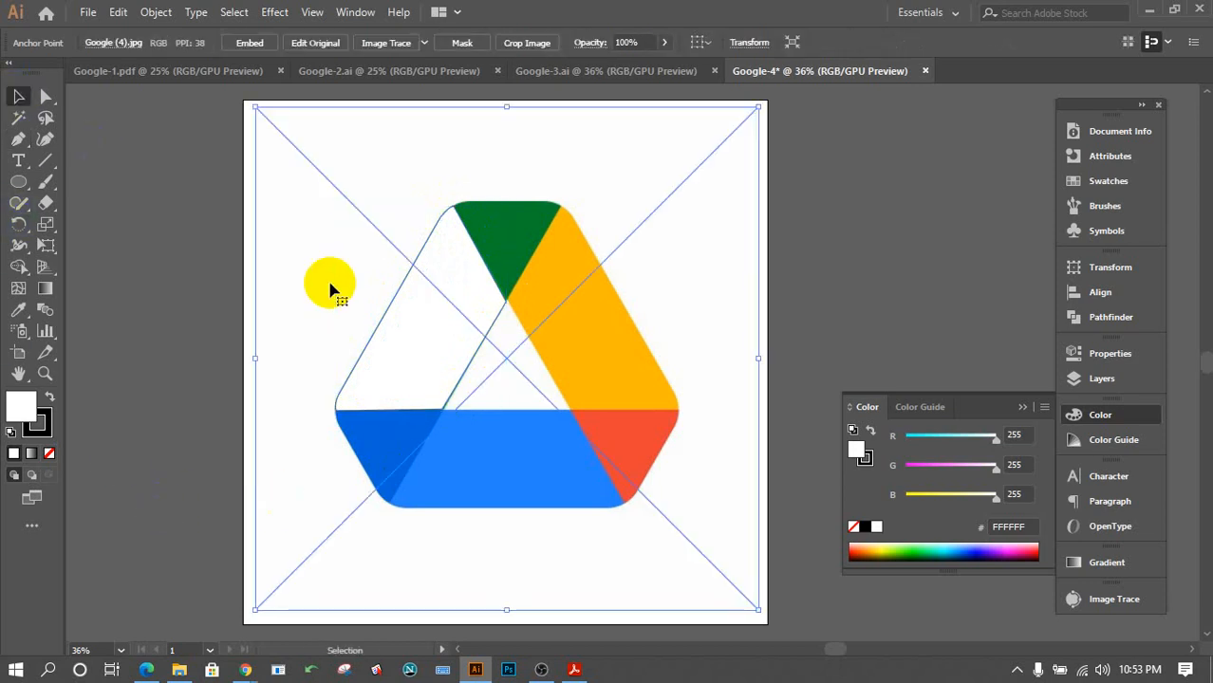
pyautogui.click(286, 257)
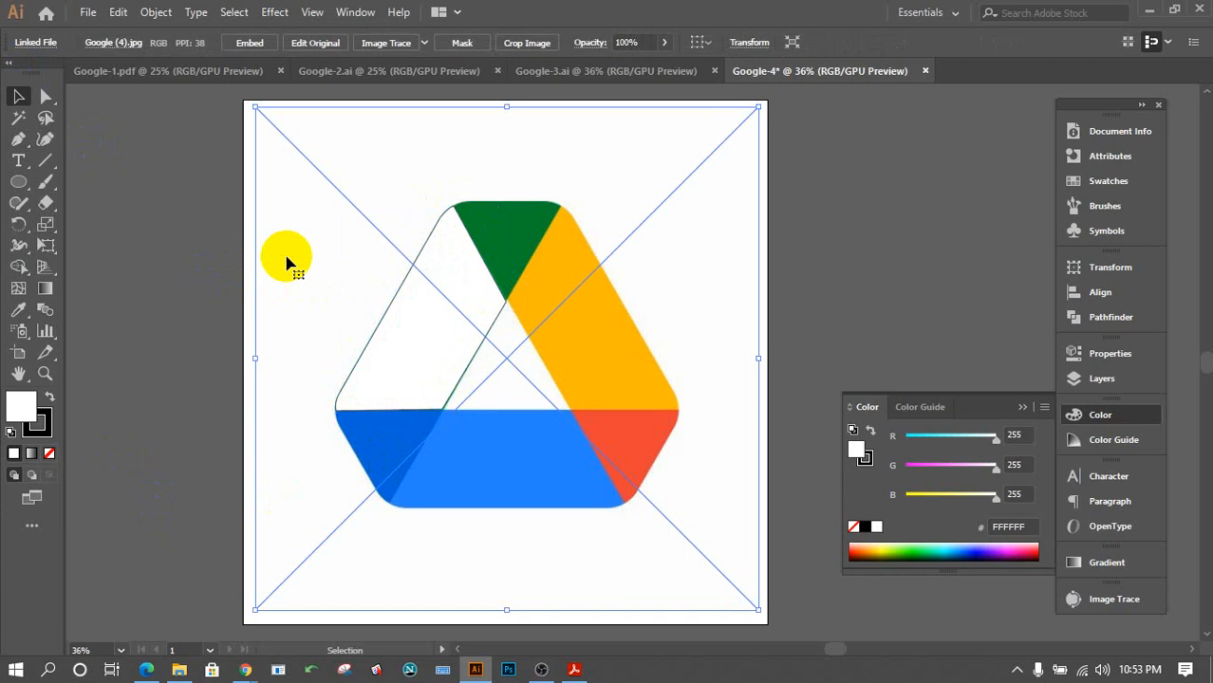
pyautogui.hotkey('ctrl', 'shift', 'a')
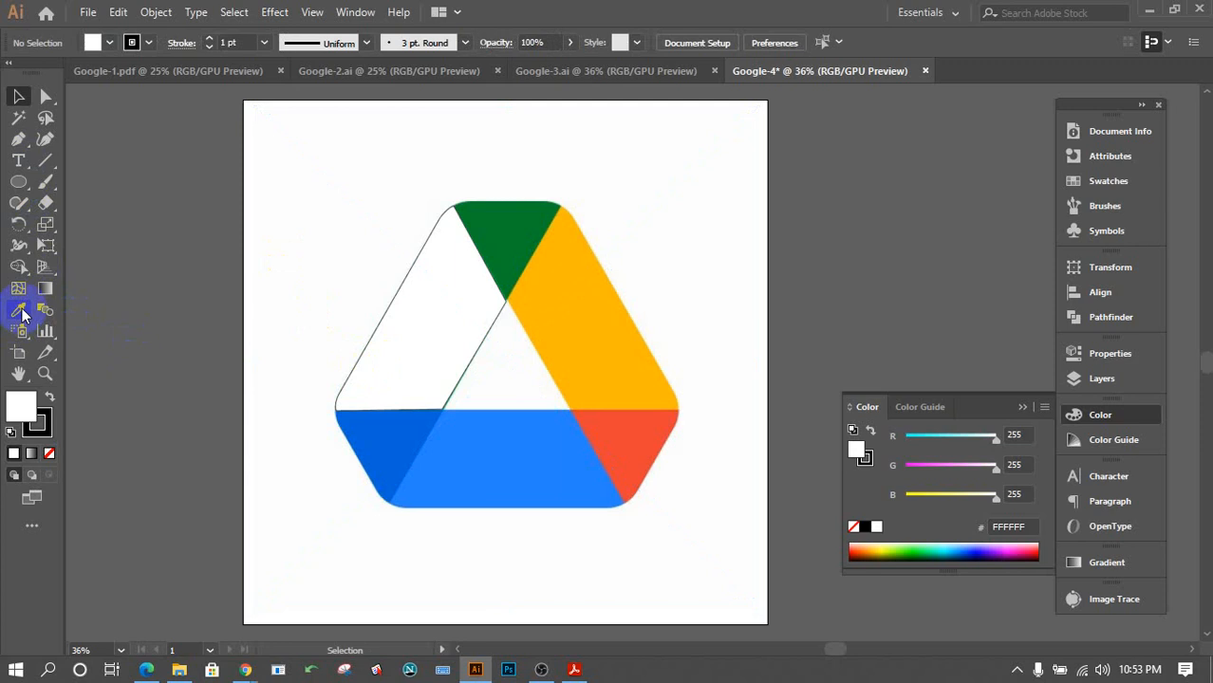
# Trace the dark green top section with the Pen tool, following its rounded upper corners down to the inner triangle's apex.
pyautogui.click(19, 139)
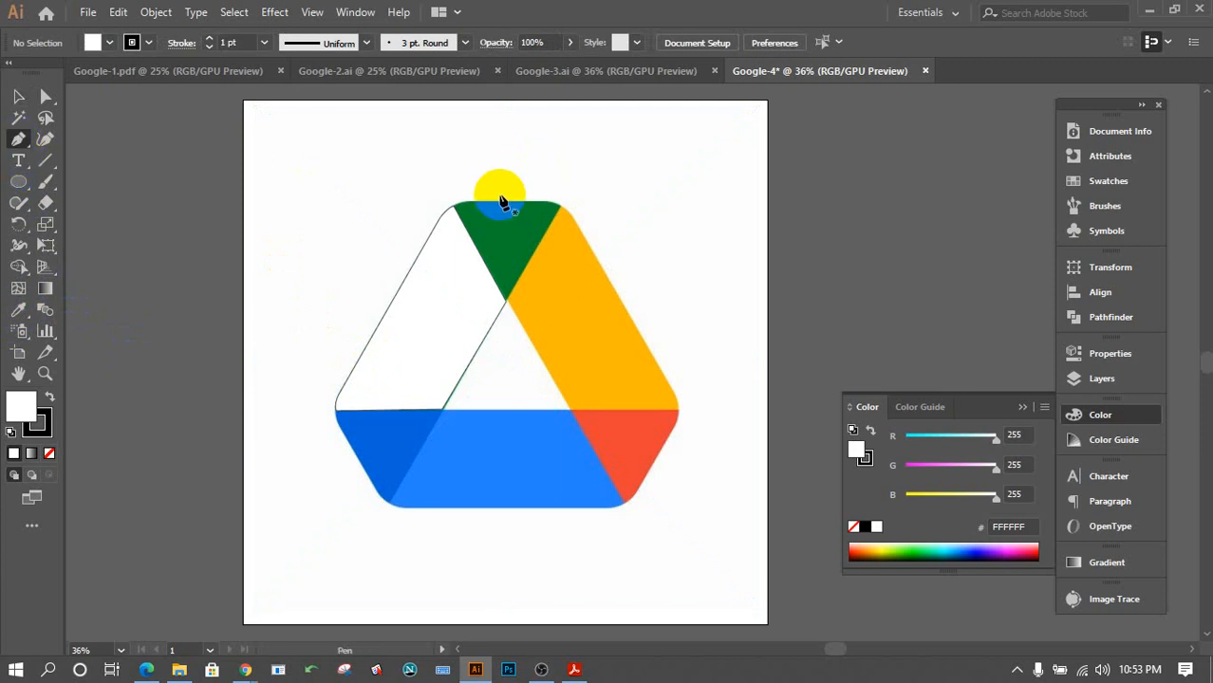
pyautogui.click(454, 207)
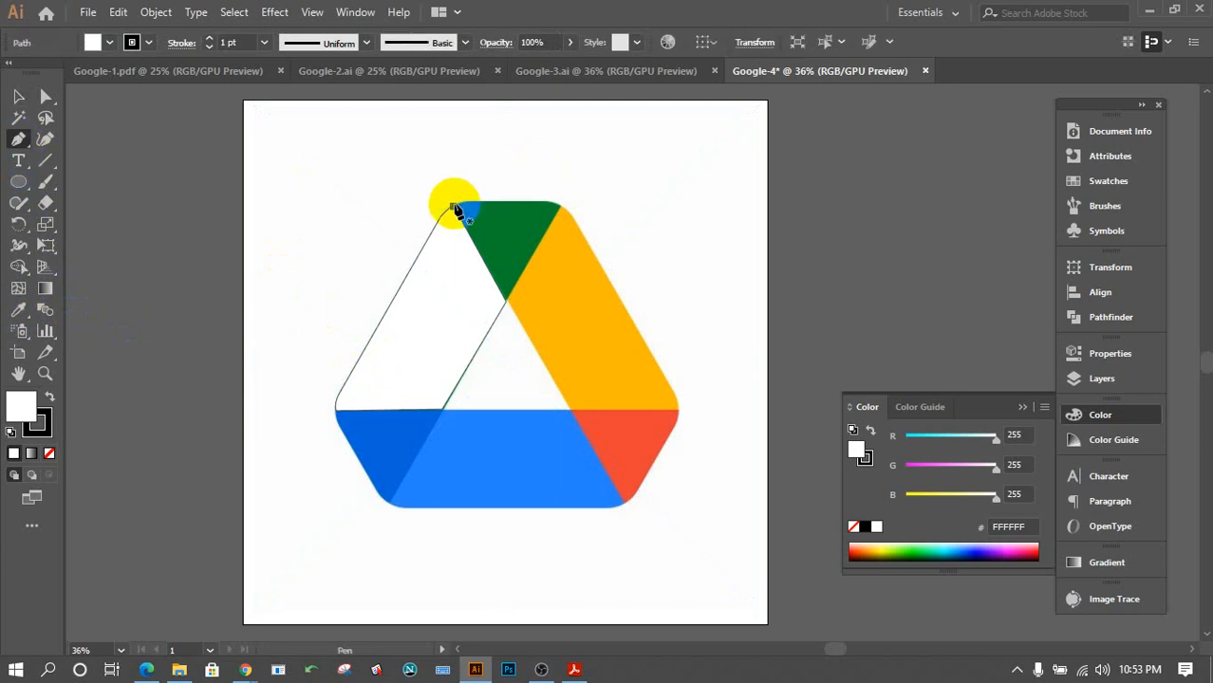
pyautogui.click(465, 205)
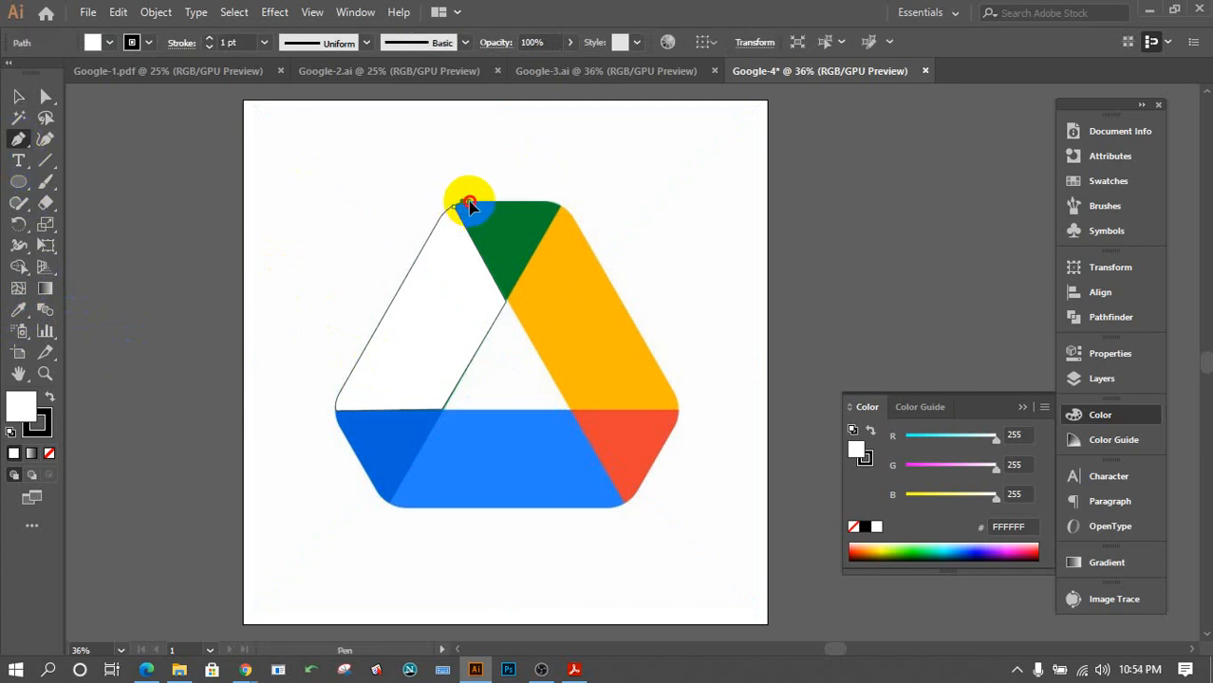
pyautogui.click(471, 204)
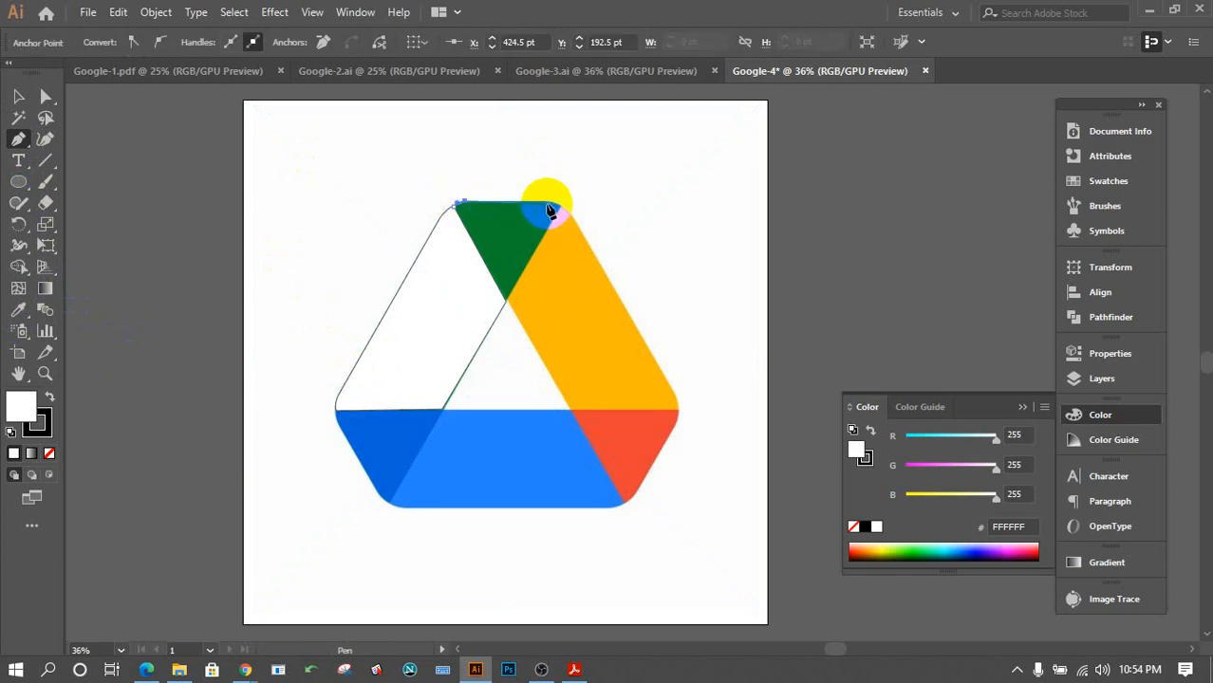
pyautogui.click(547, 205)
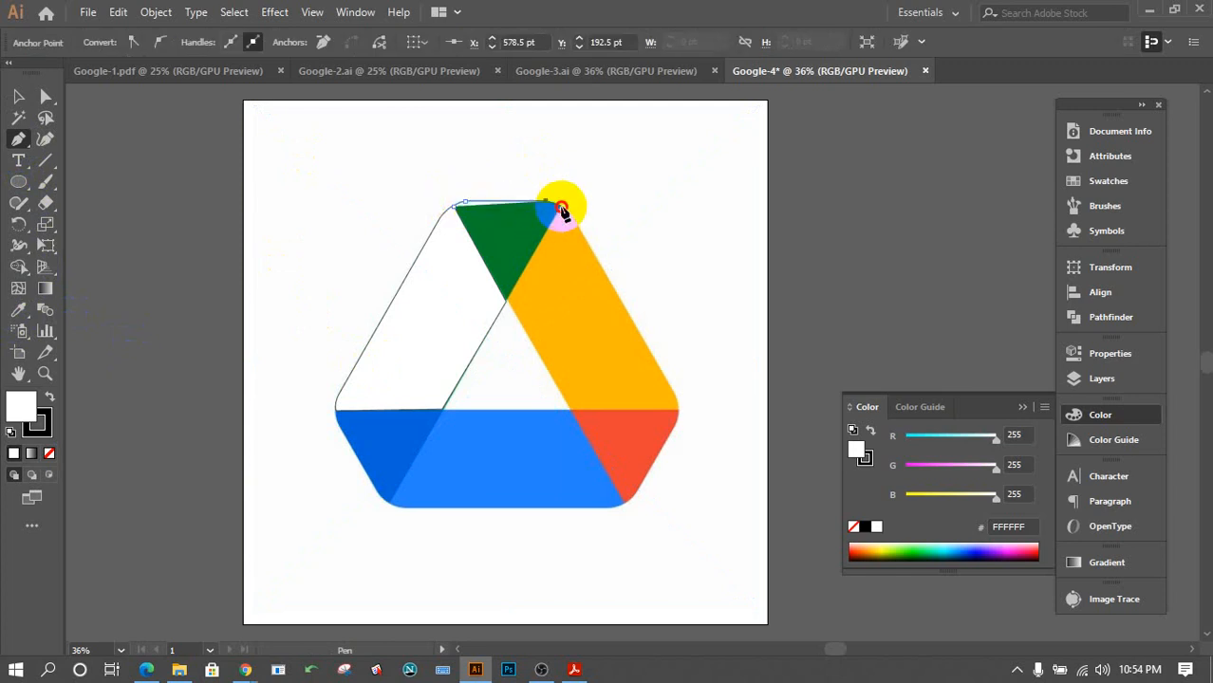
pyautogui.click(561, 210)
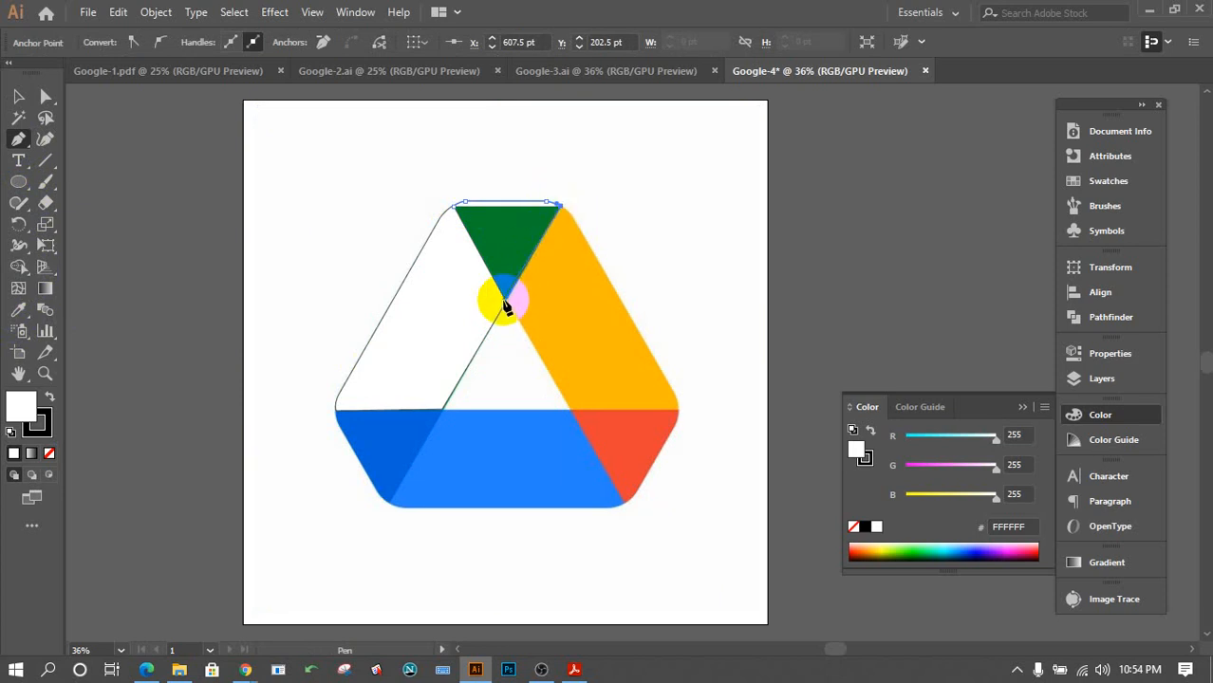
pyautogui.click(506, 302)
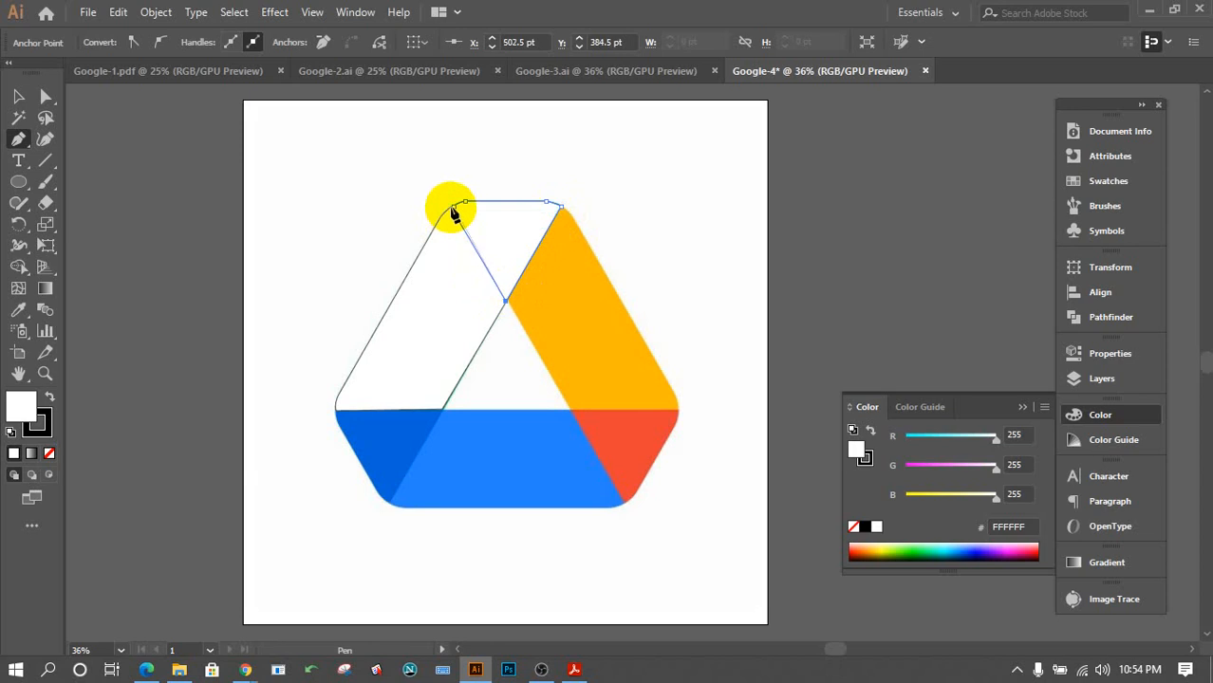
pyautogui.click(452, 207)
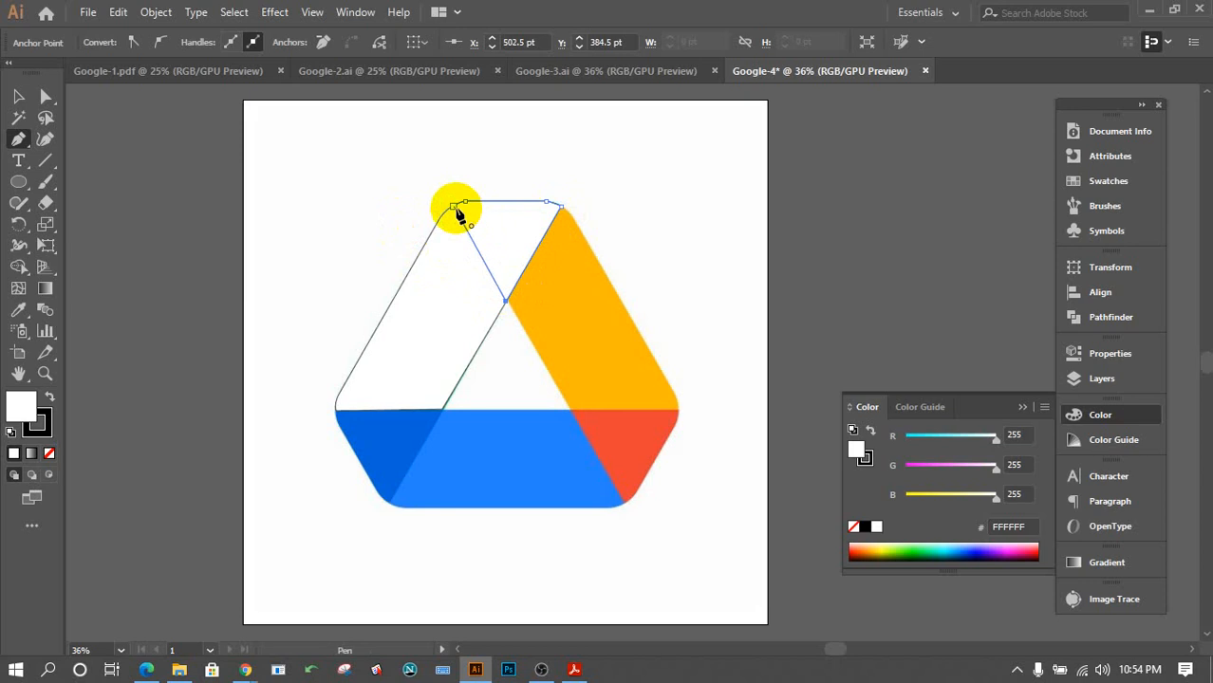
# Close the path of the dark green top section at its upper-left starting anchor, and deselect it.
pyautogui.click(454, 205)
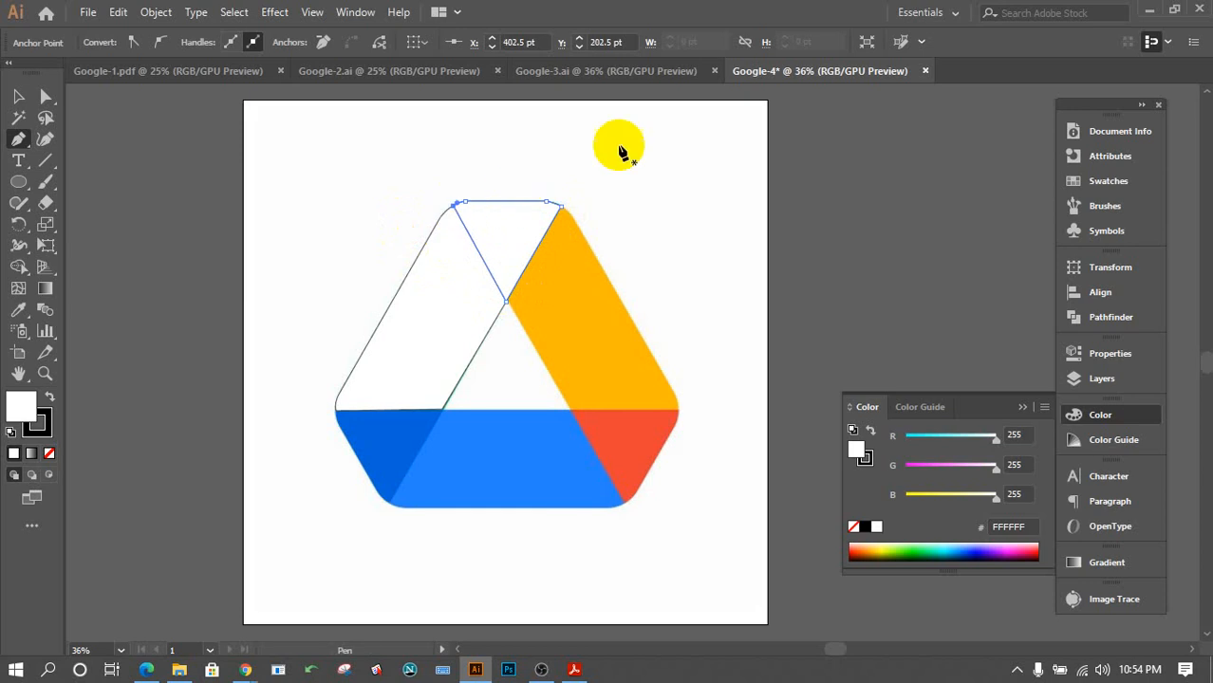
pyautogui.click(18, 96)
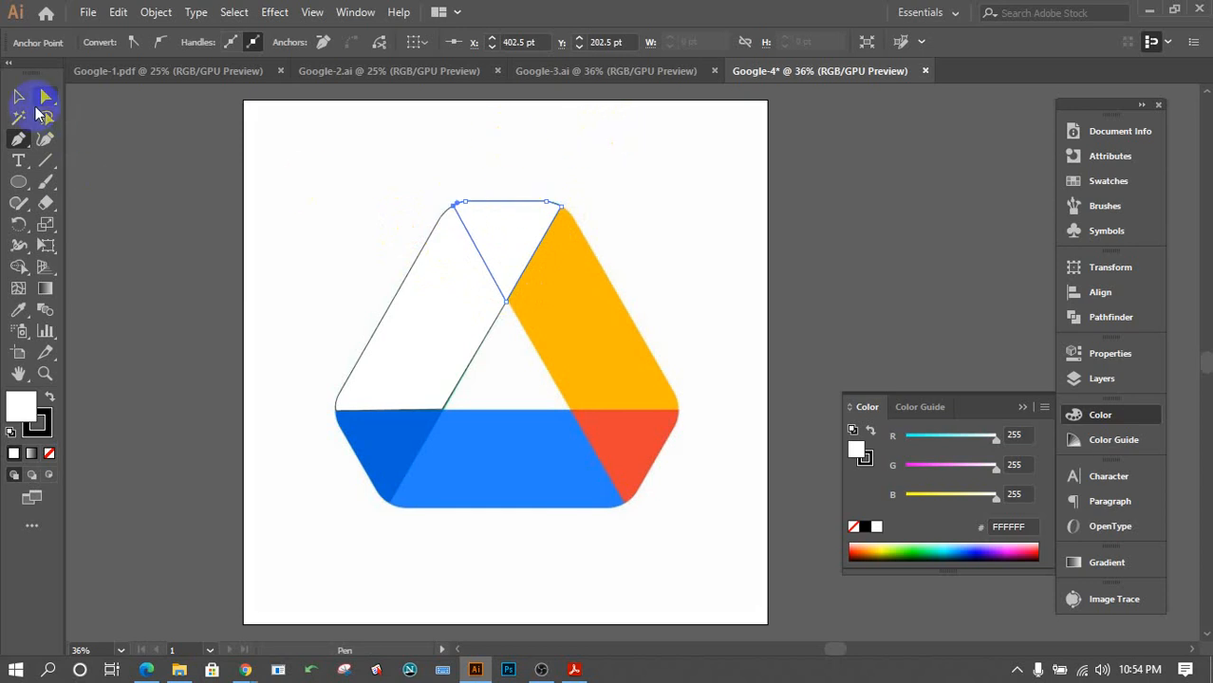
pyautogui.click(171, 226)
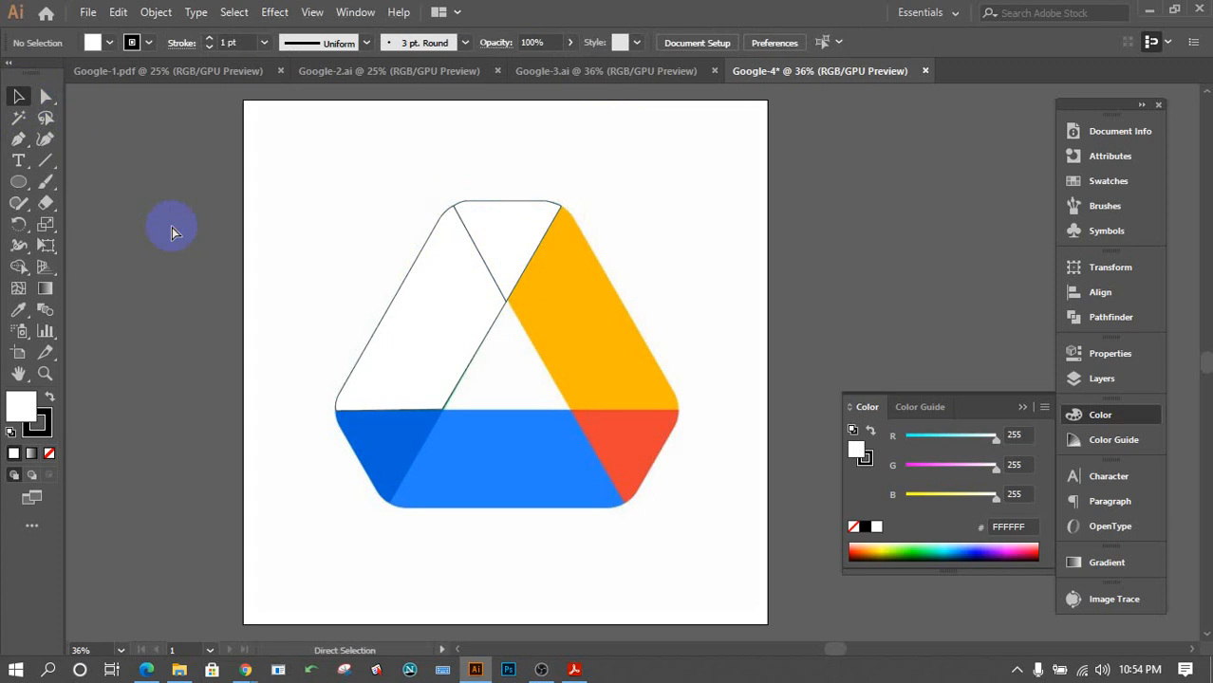
# Reshape the curve at the top section's upper-right corner with its direction handle to follow the reference, and deselect the path.
pyautogui.hotkey('ctrl', '1')
pyautogui.scroll(8, 176, 233)
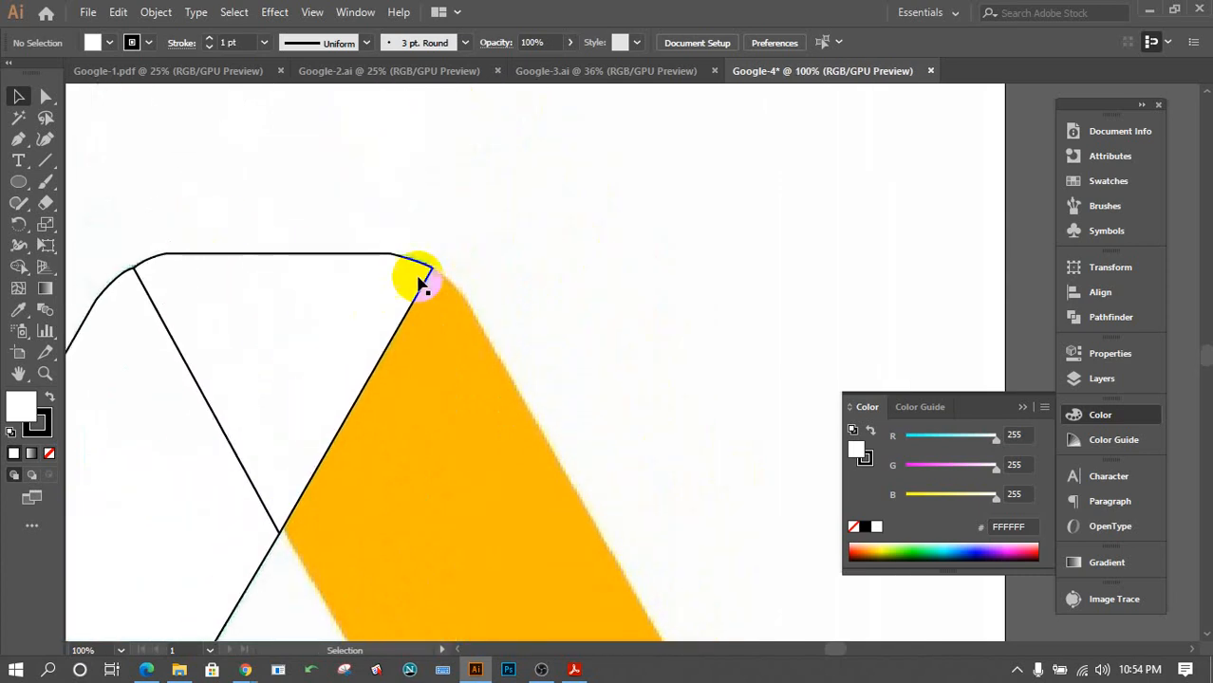
pyautogui.click(47, 97)
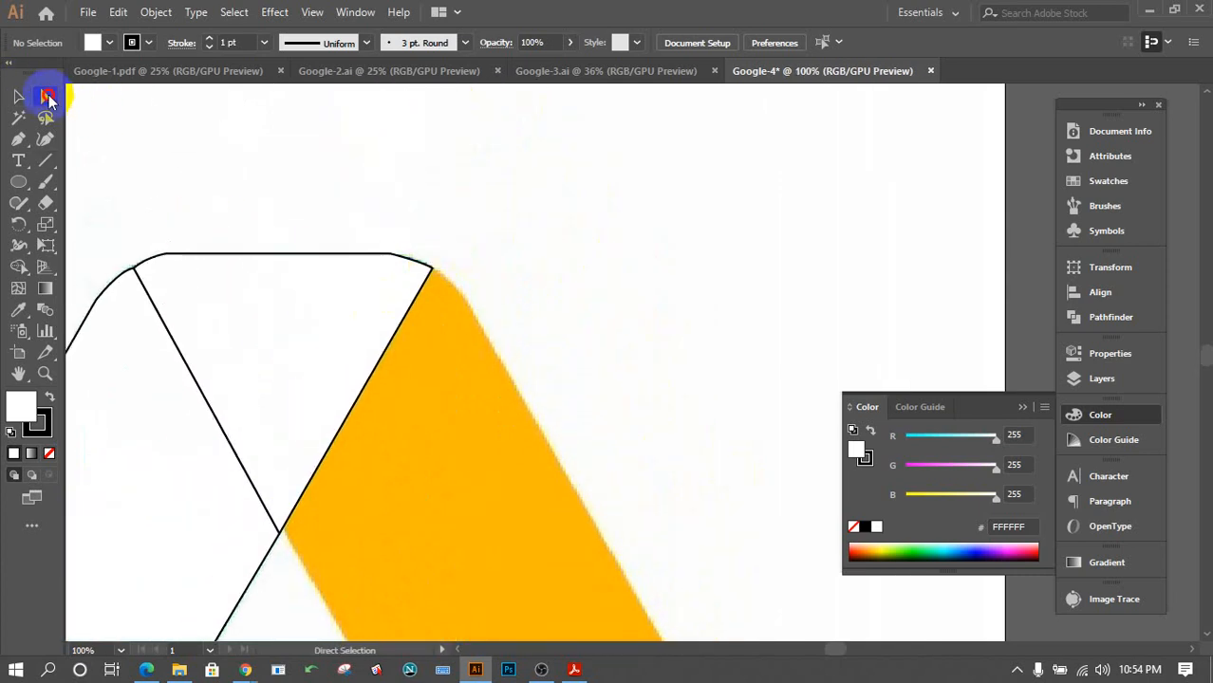
pyautogui.click(433, 269)
pyautogui.moveTo(428, 287); pyautogui.dragTo(425, 262)
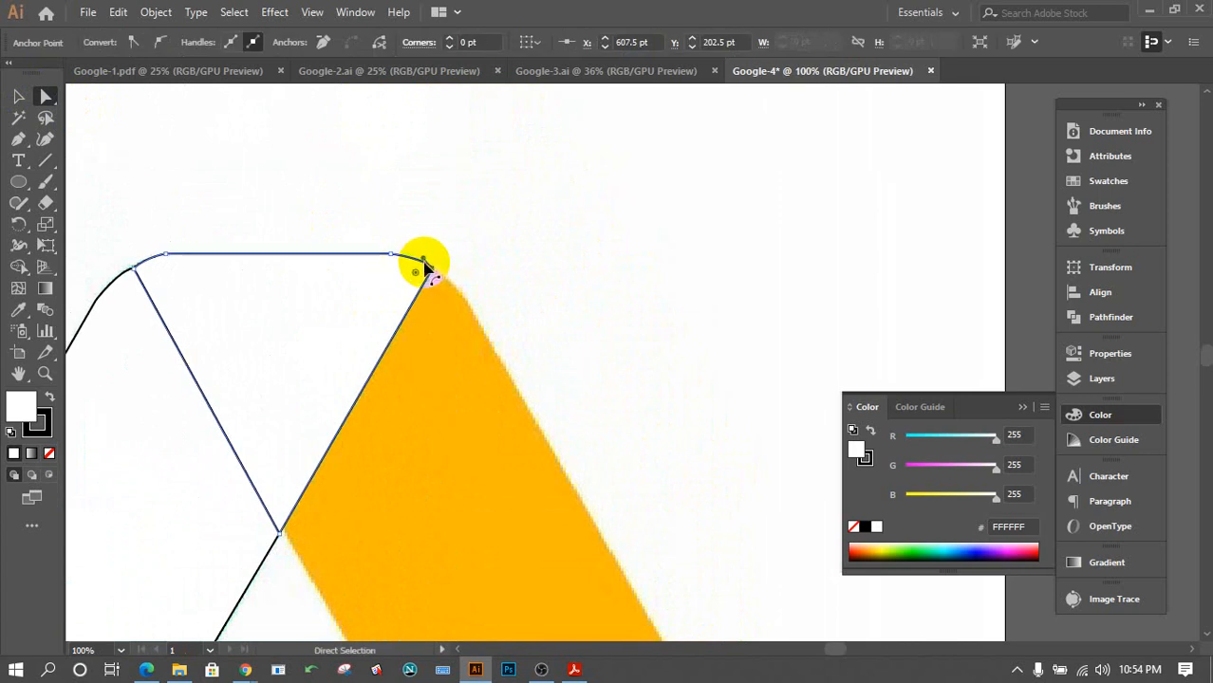
pyautogui.click(474, 271)
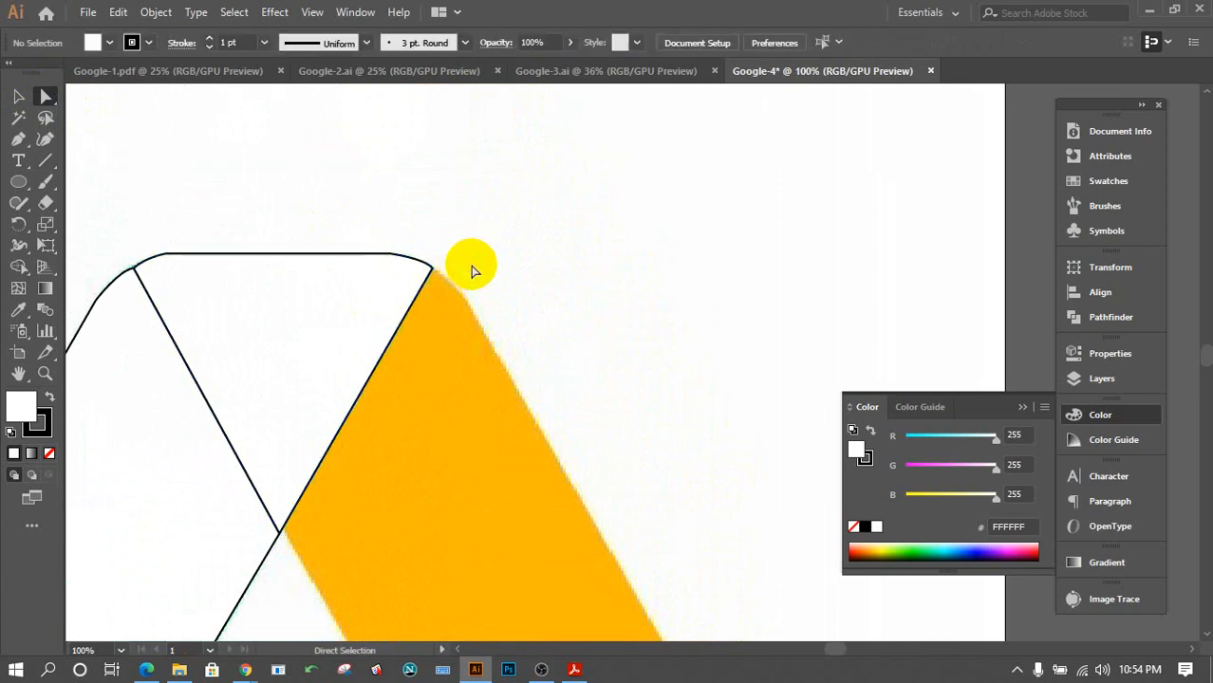
# Reshape the top section's upper-left curve with its handle and round the corner to about 22.8 pt.
pyautogui.click(163, 262)
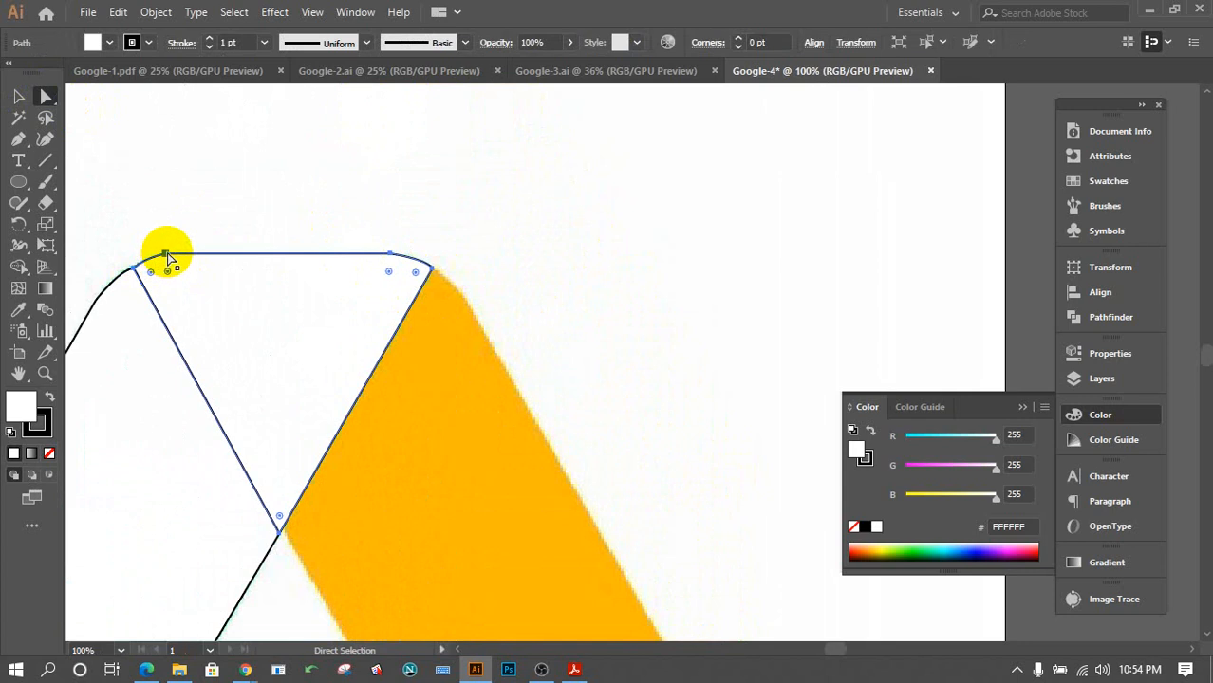
pyautogui.click(167, 256)
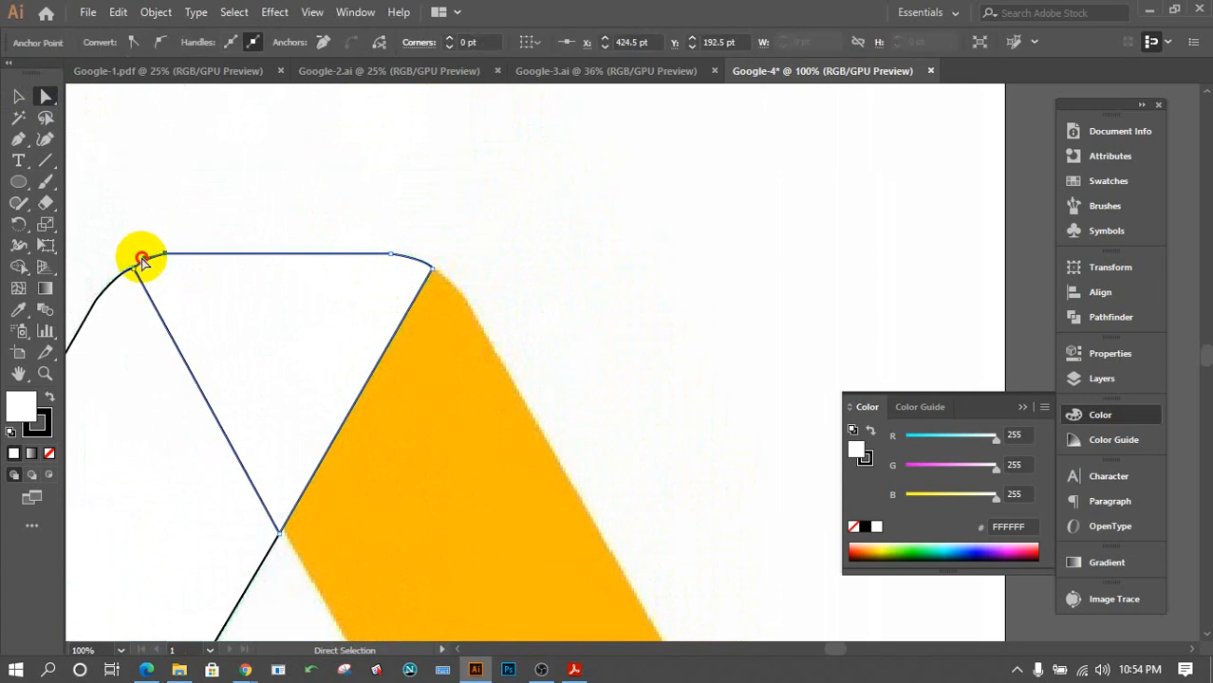
pyautogui.click(163, 263)
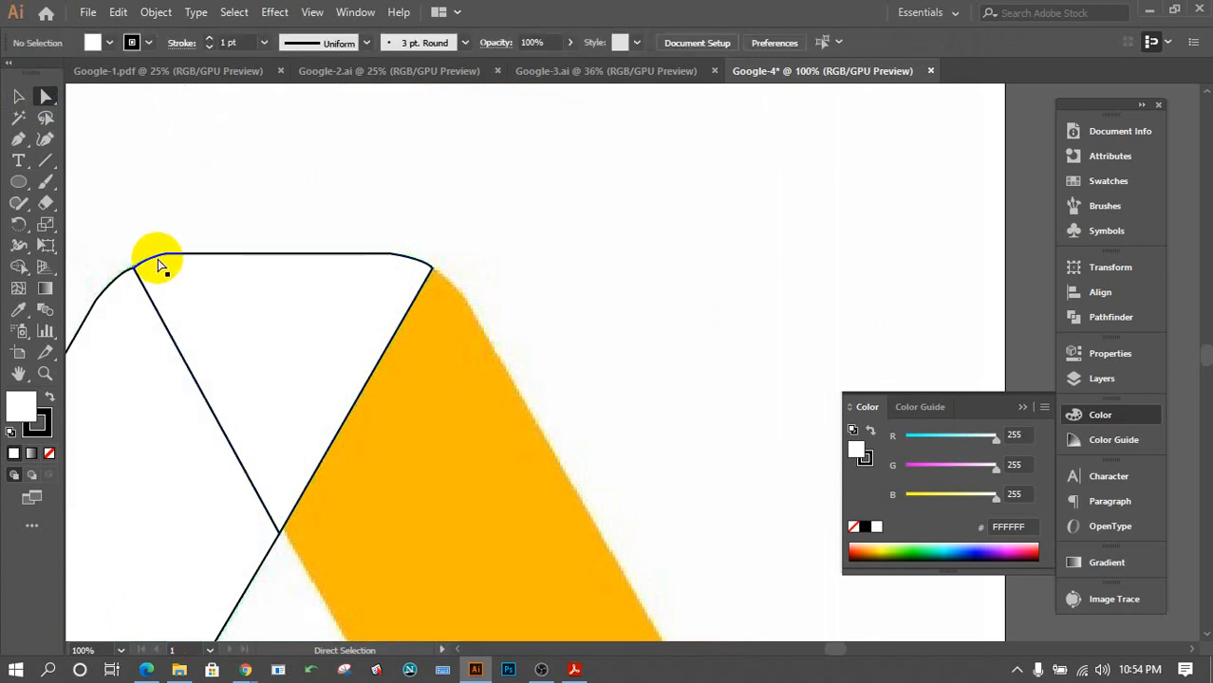
pyautogui.click(163, 258)
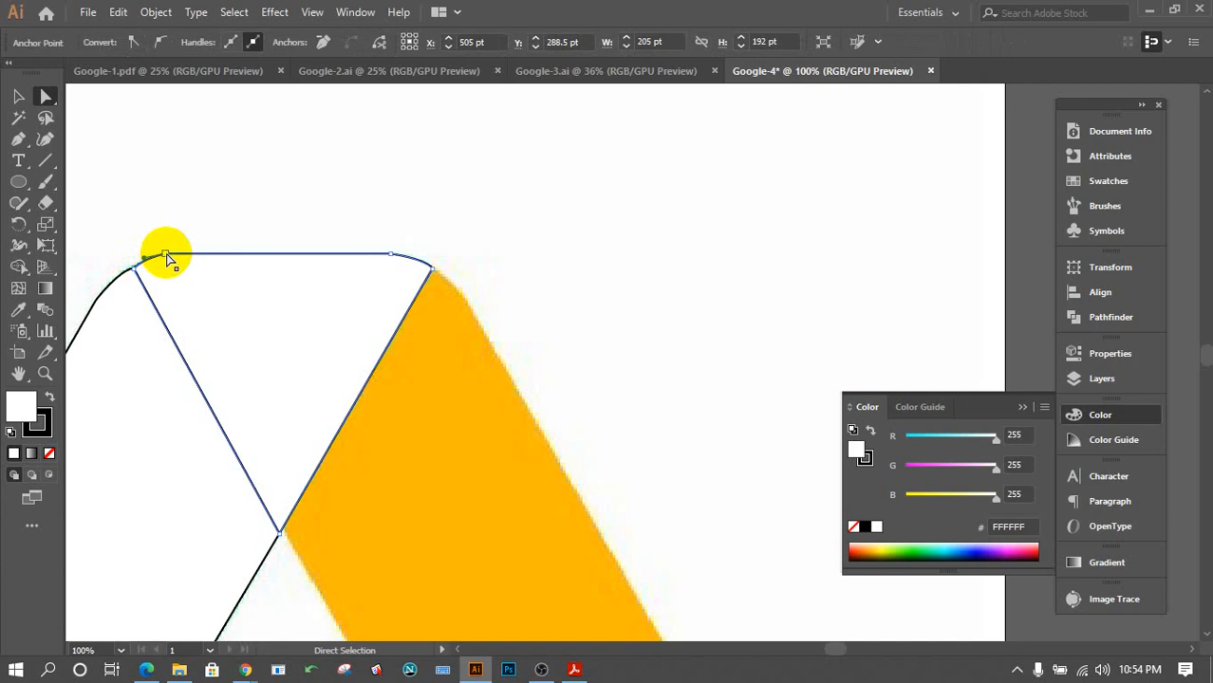
pyautogui.click(146, 260)
pyautogui.moveTo(142, 257); pyautogui.dragTo(185, 293)
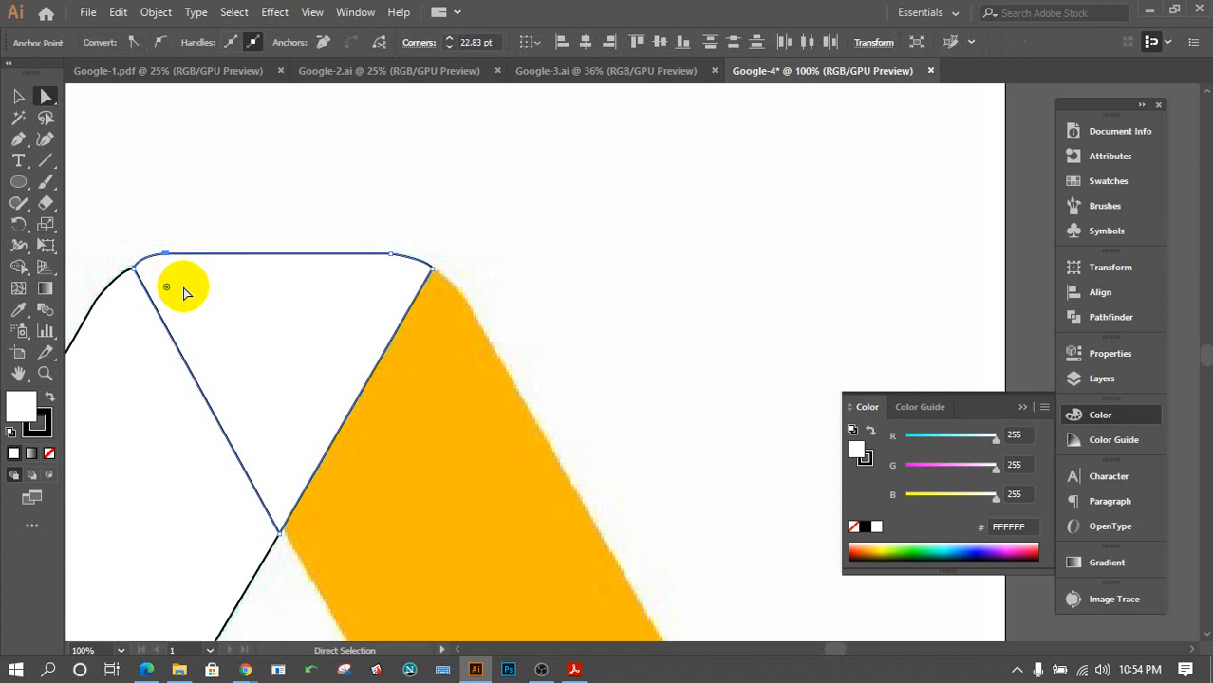
# Round the top section's upper-right corner to about 3.1 pt, and deselect the path.
pyautogui.click(391, 257)
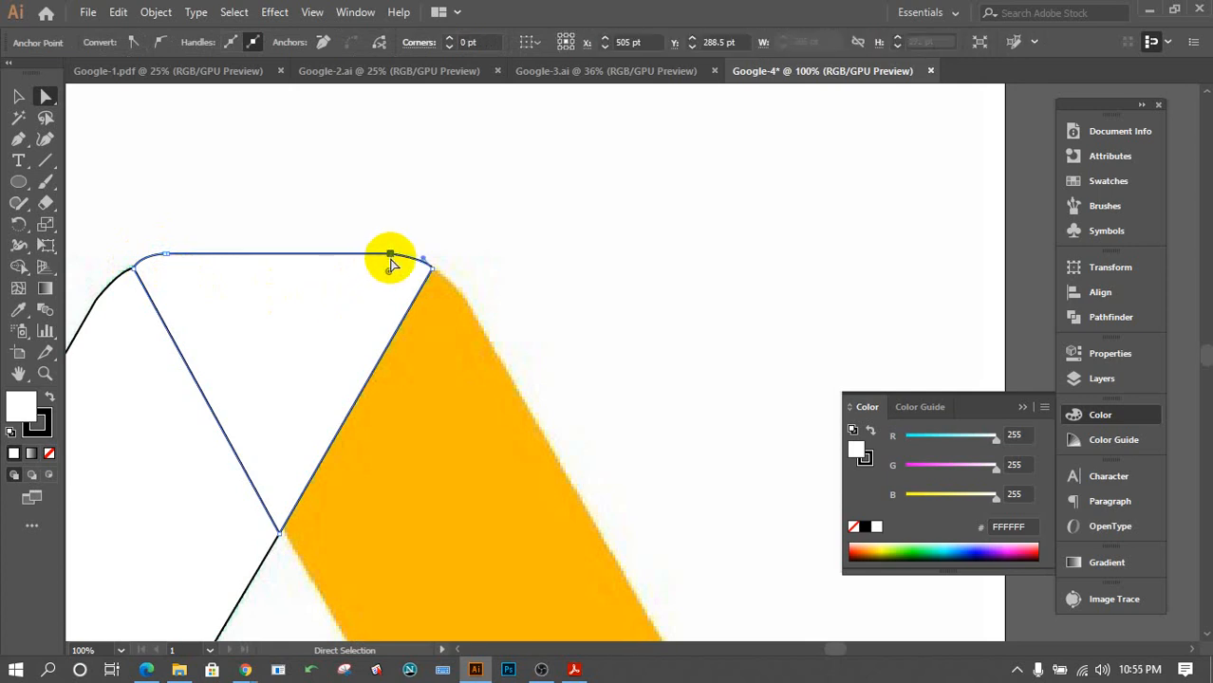
pyautogui.moveTo(387, 270); pyautogui.dragTo(426, 274)
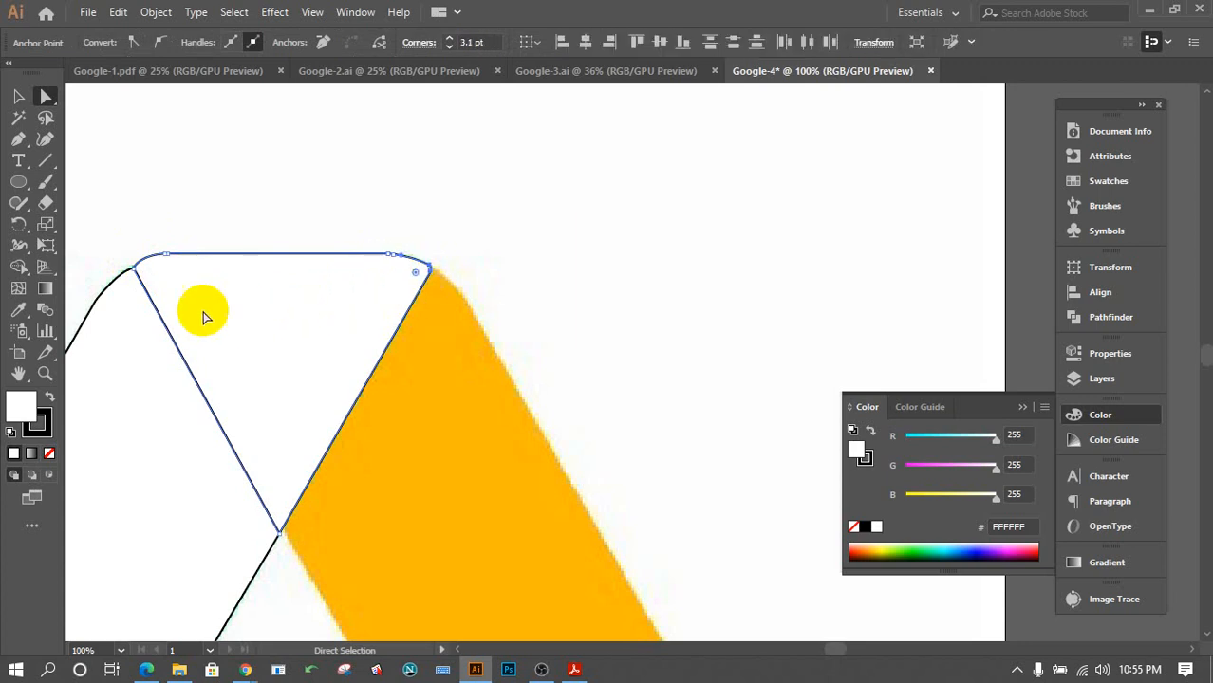
pyautogui.click(110, 230)
# Round the light green bar's top corner slightly and smooth the outer bend beside it to about 48.3 pt.
pyautogui.click(124, 311)
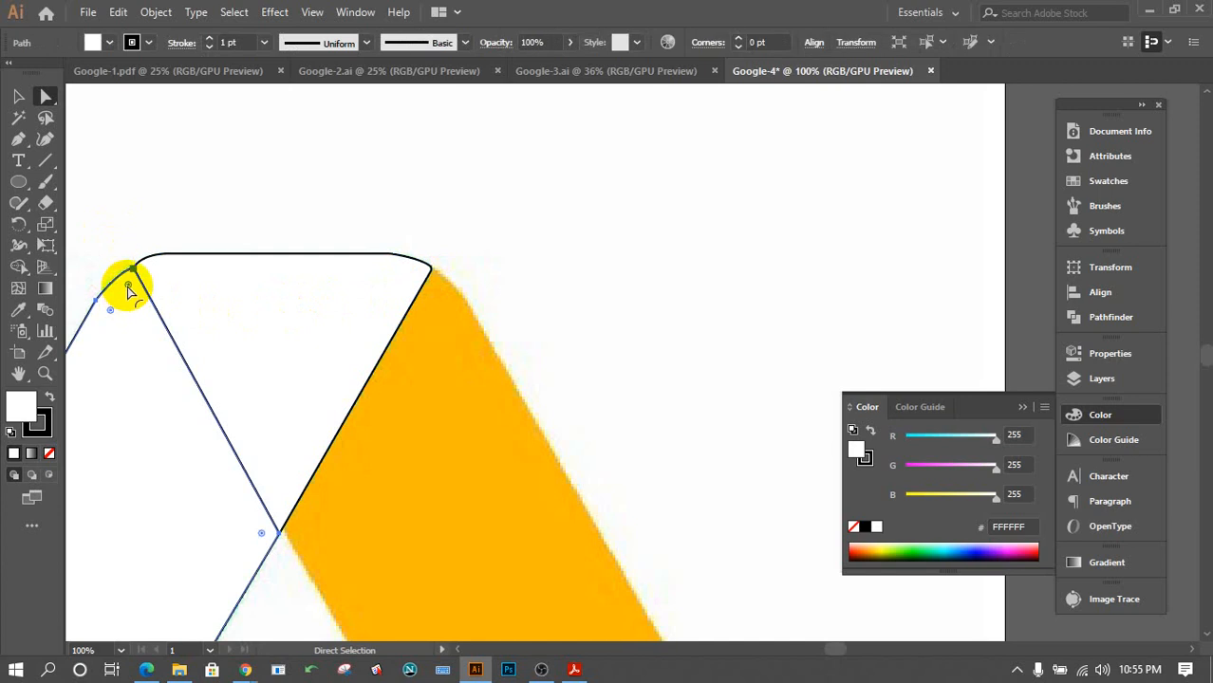
pyautogui.moveTo(128, 286)
pyautogui.mouseDown()
pyautogui.moveTo(128, 297)
pyautogui.moveTo(135, 271)
pyautogui.mouseUp()
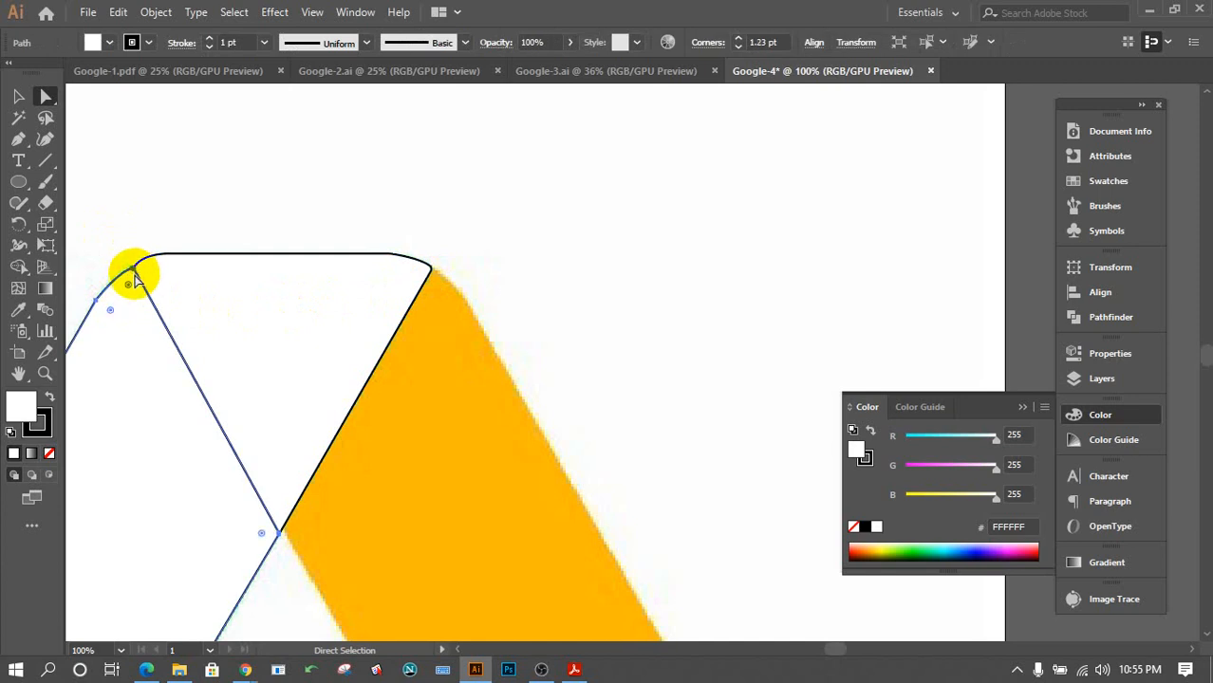
pyautogui.moveTo(110, 311); pyautogui.dragTo(118, 304)
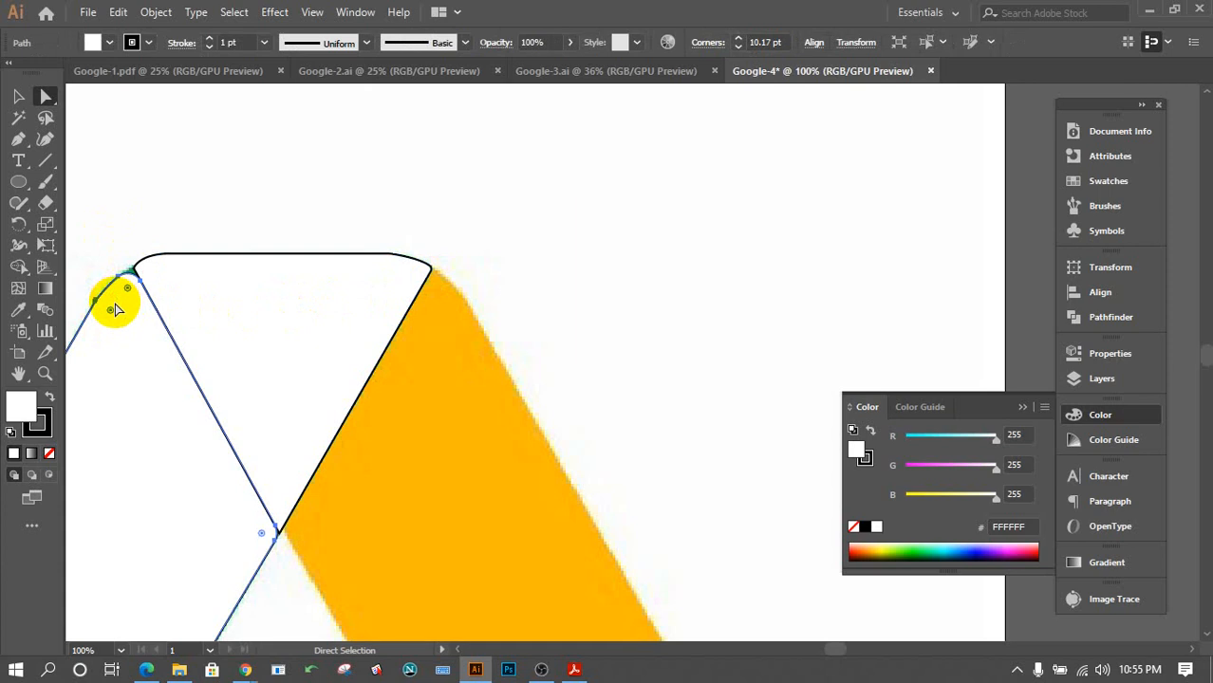
pyautogui.click(122, 194)
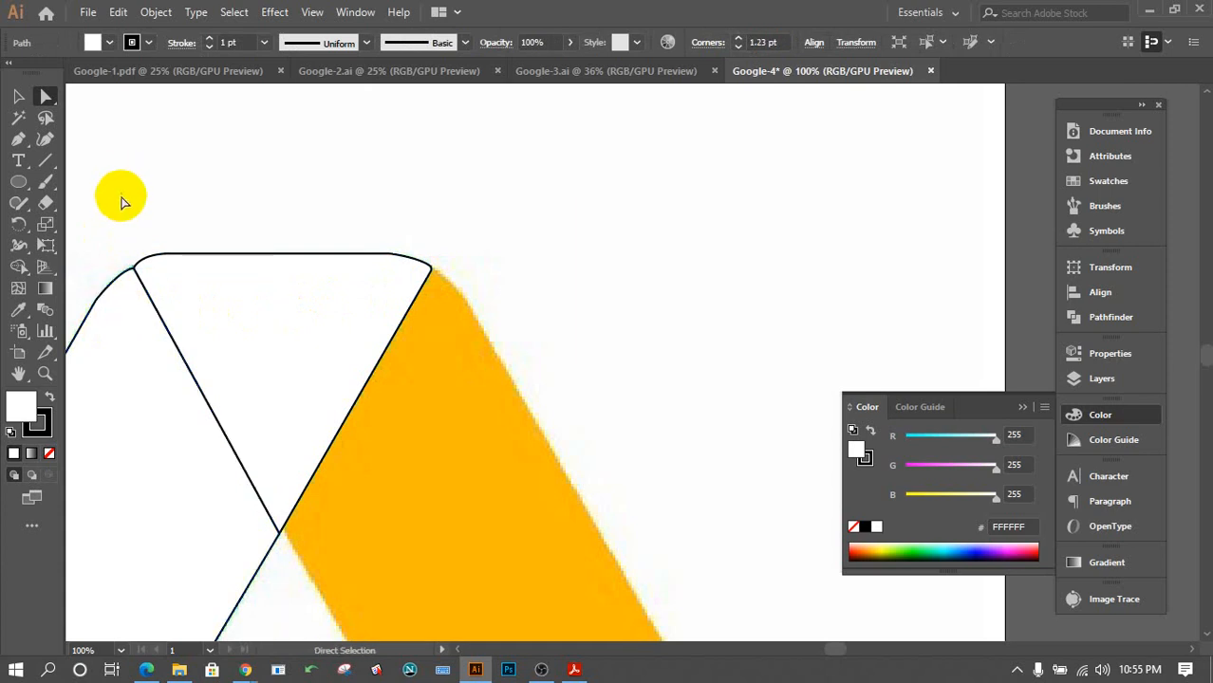
pyautogui.click(98, 302)
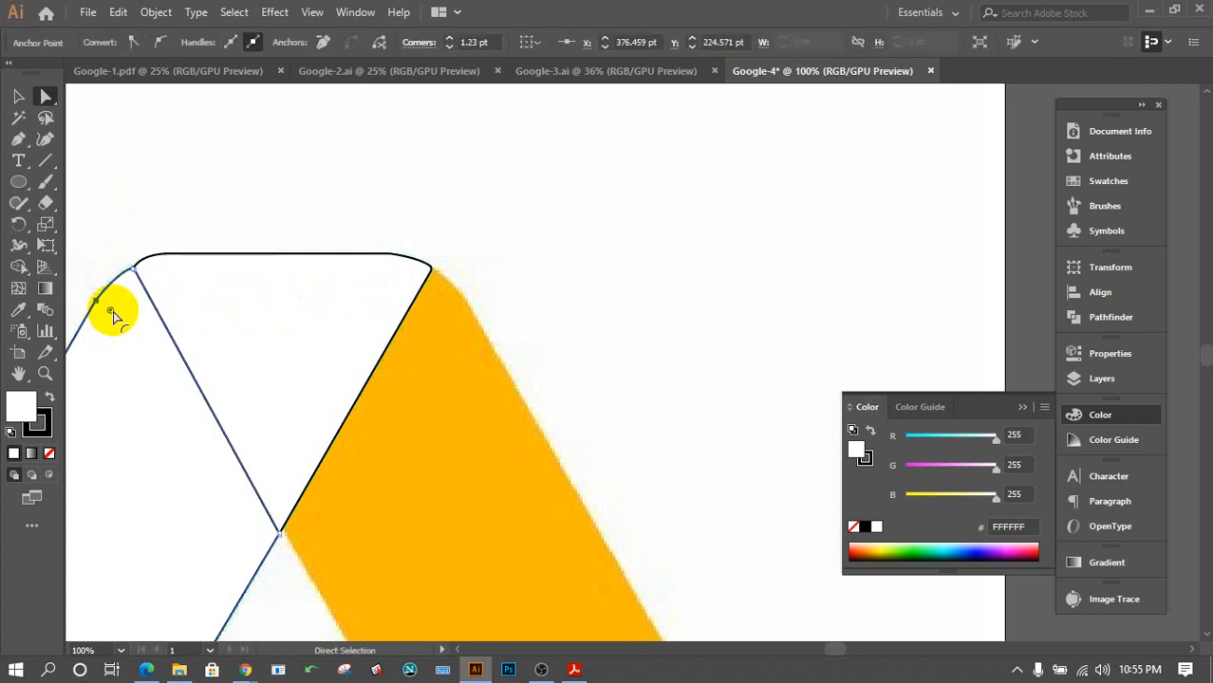
pyautogui.moveTo(120, 315); pyautogui.dragTo(155, 340)
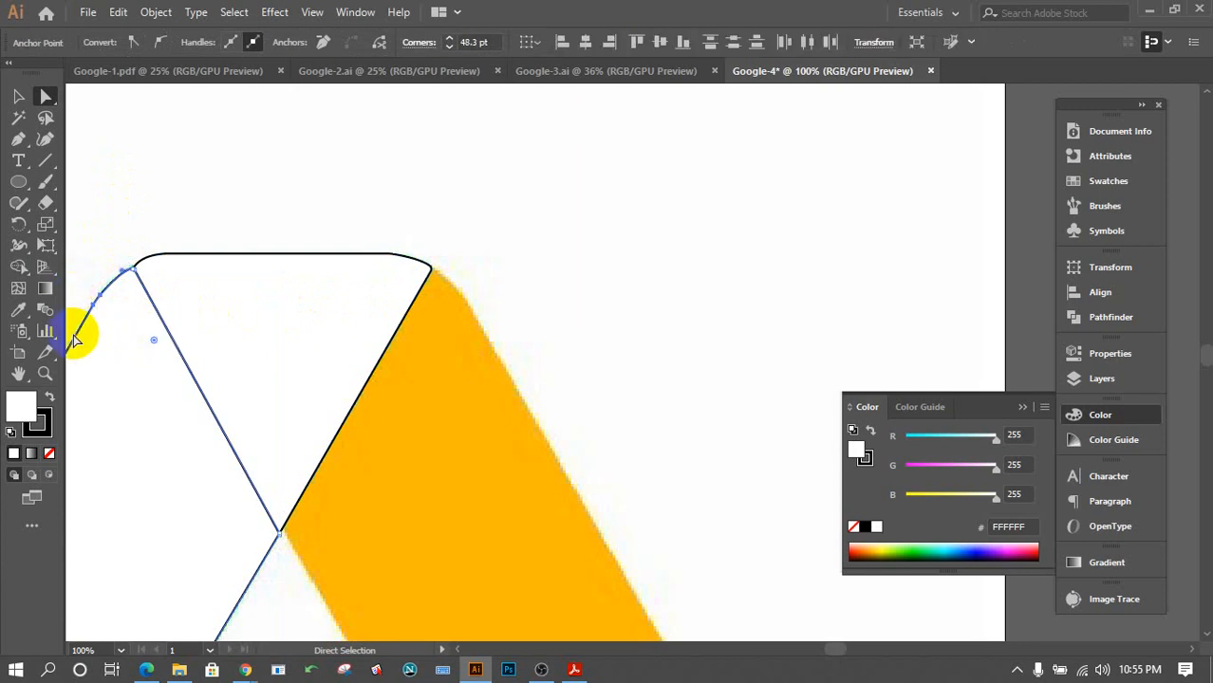
# Adjust the handles of the curve at the light green bar's lower-left corner to match the reference, and deselect the bar.
pyautogui.click(462, 651)
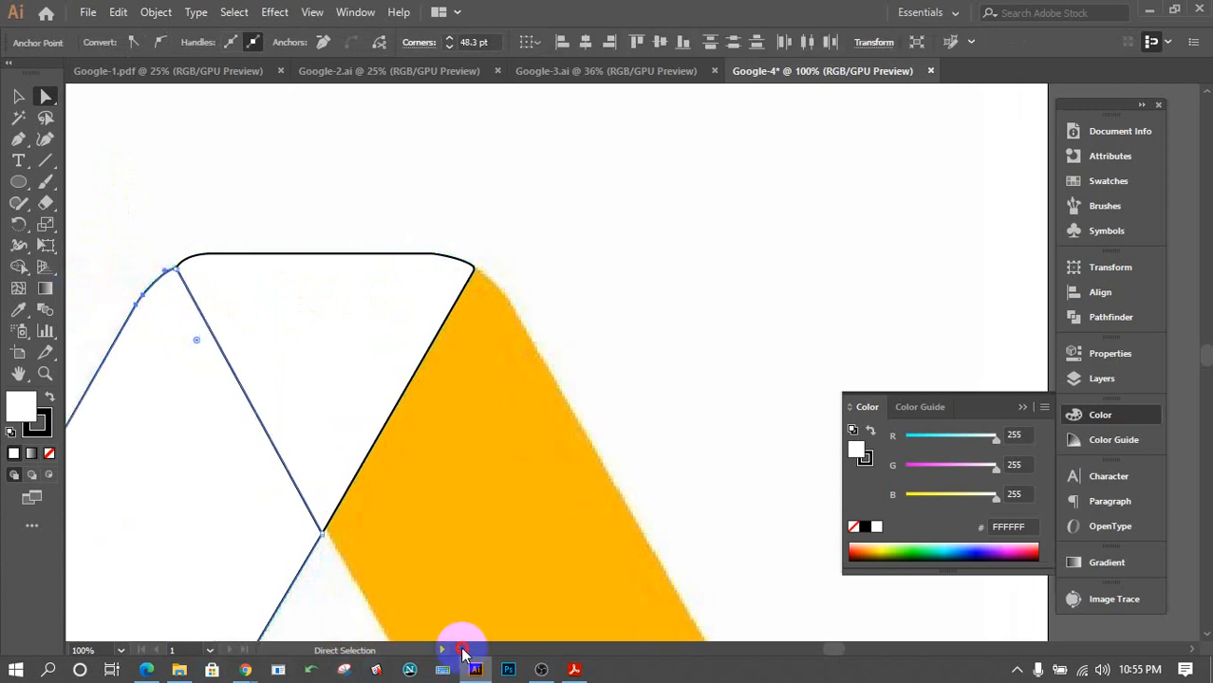
pyautogui.scroll(-6, 439, 434)
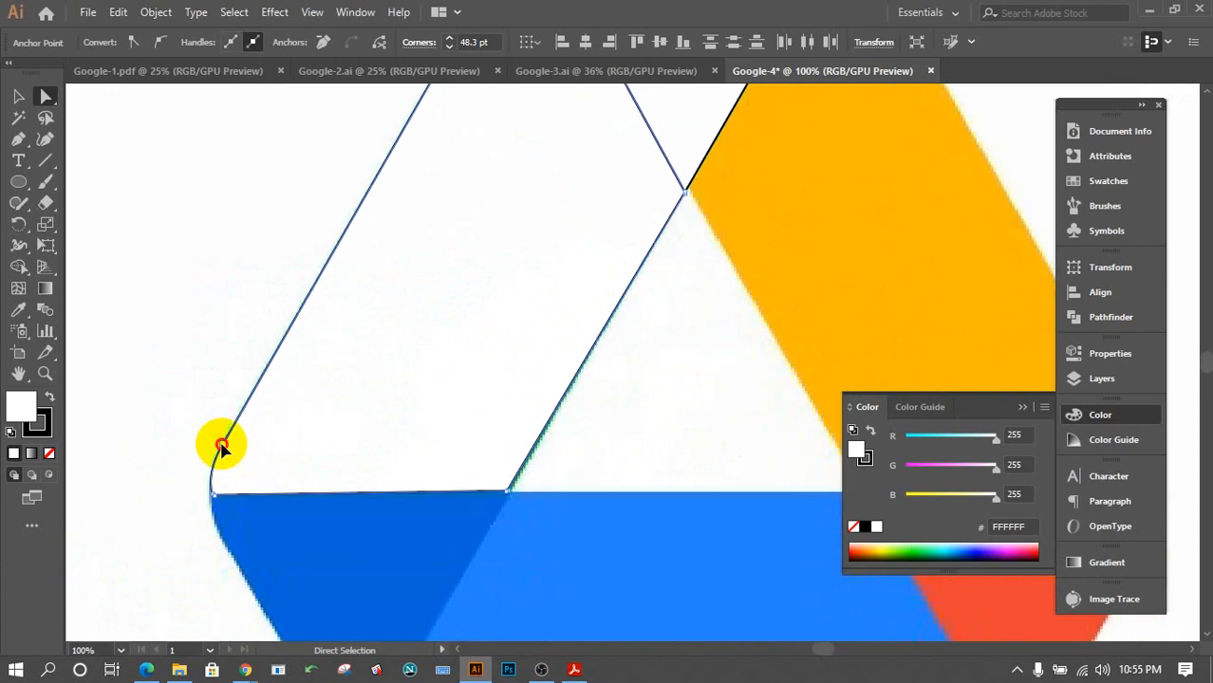
pyautogui.click(211, 472)
pyautogui.moveTo(223, 446); pyautogui.dragTo(217, 500)
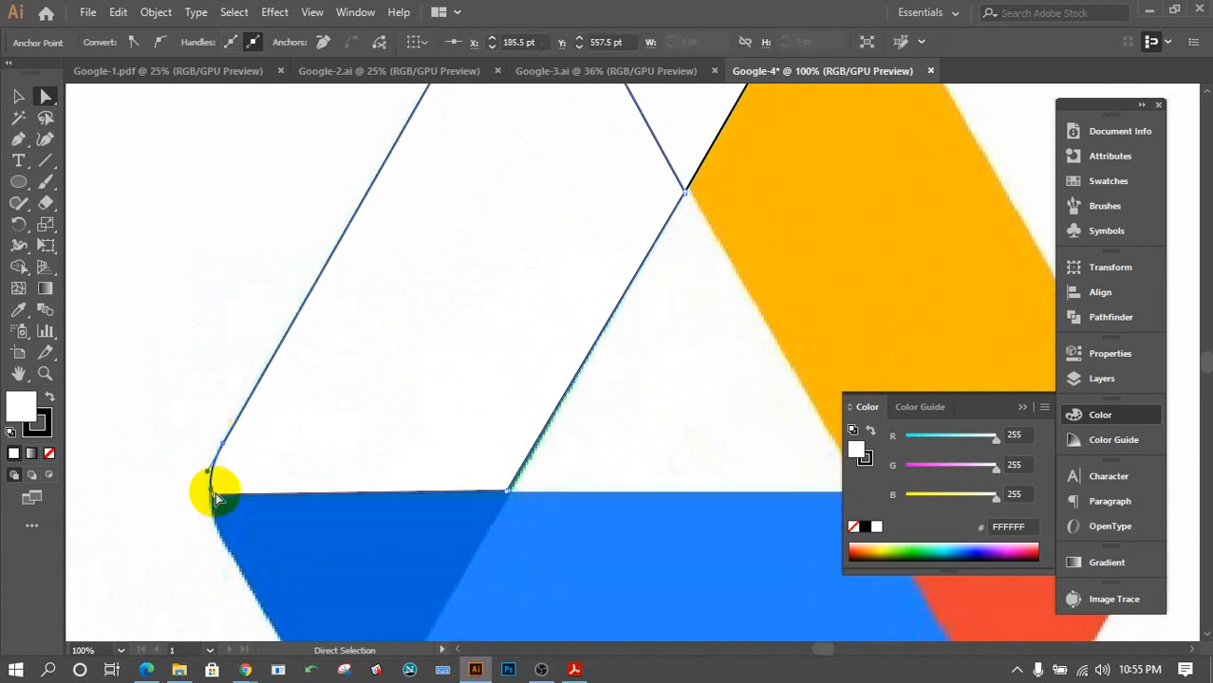
pyautogui.click(166, 503)
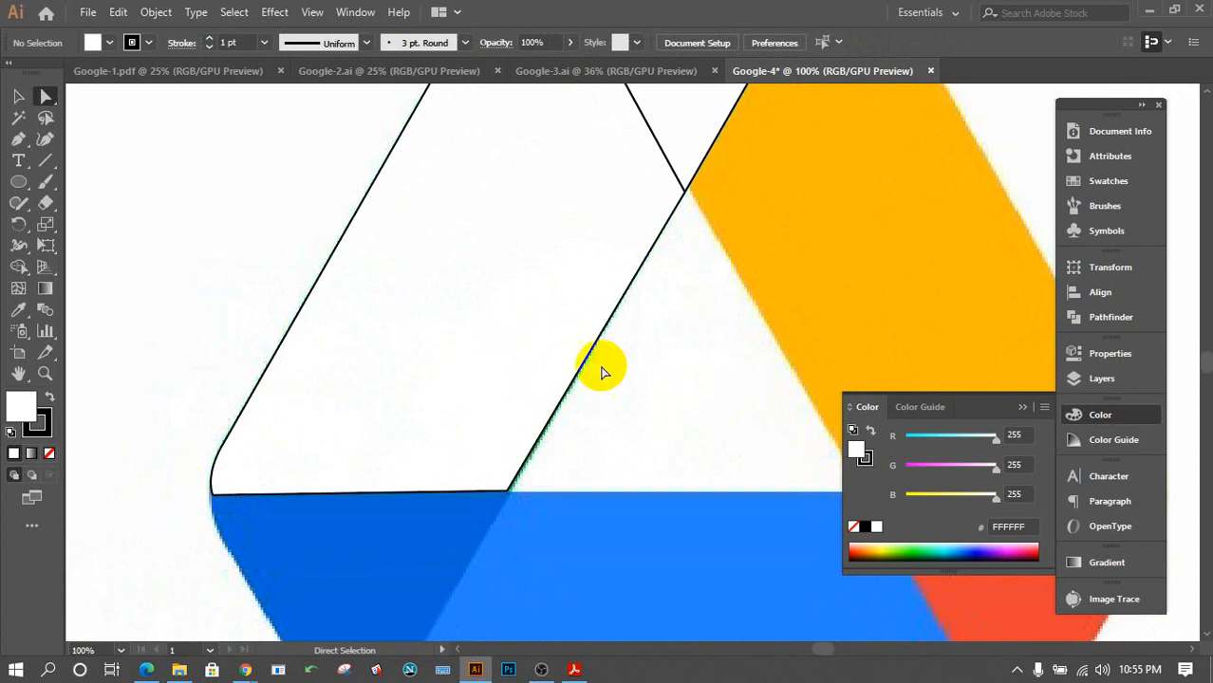
# Fine-tune the rounding of the light green bar's top corner, beside the top section, to about 1.6 pt.
pyautogui.scroll(5, 608, 368)
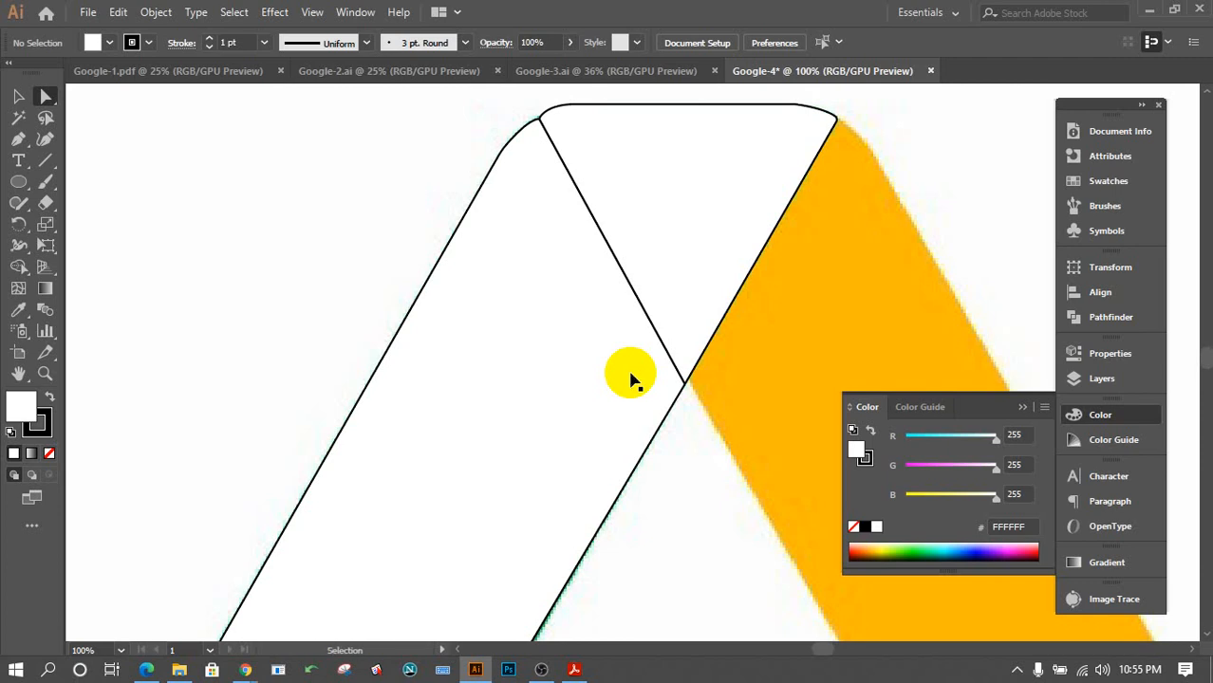
pyautogui.hotkey('ctrl', '=')
pyautogui.hotkey('ctrl', '=')
pyautogui.scroll(3, 685, 346)
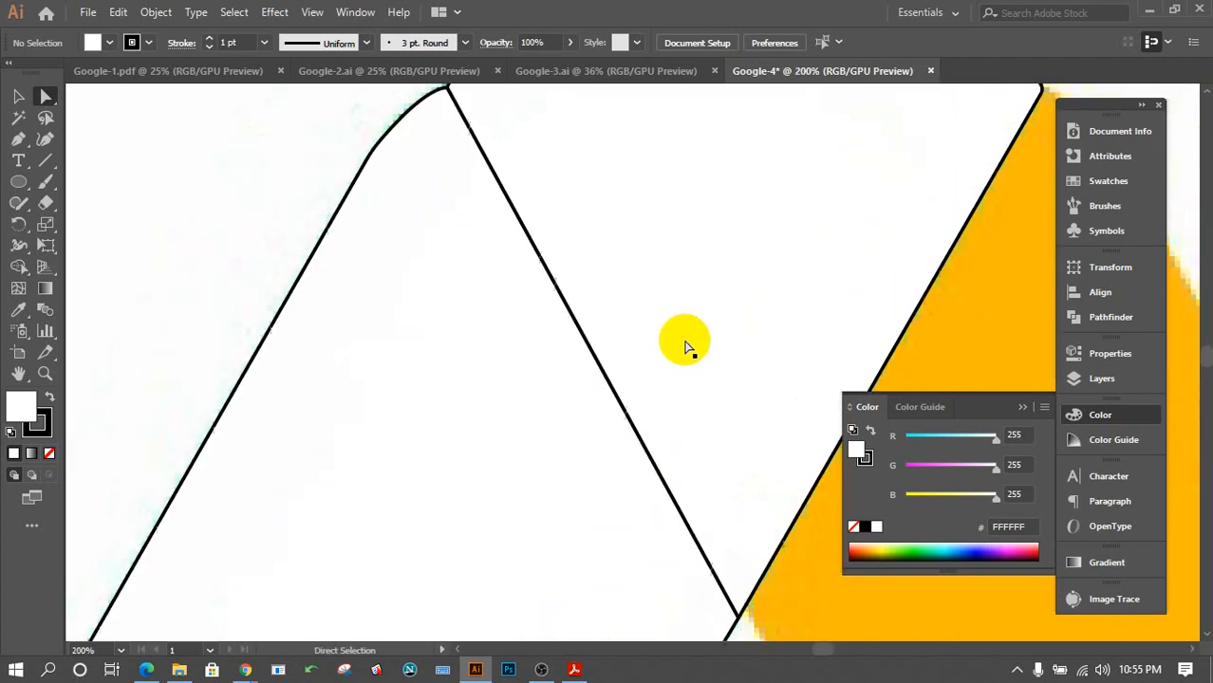
pyautogui.scroll(2, 685, 346)
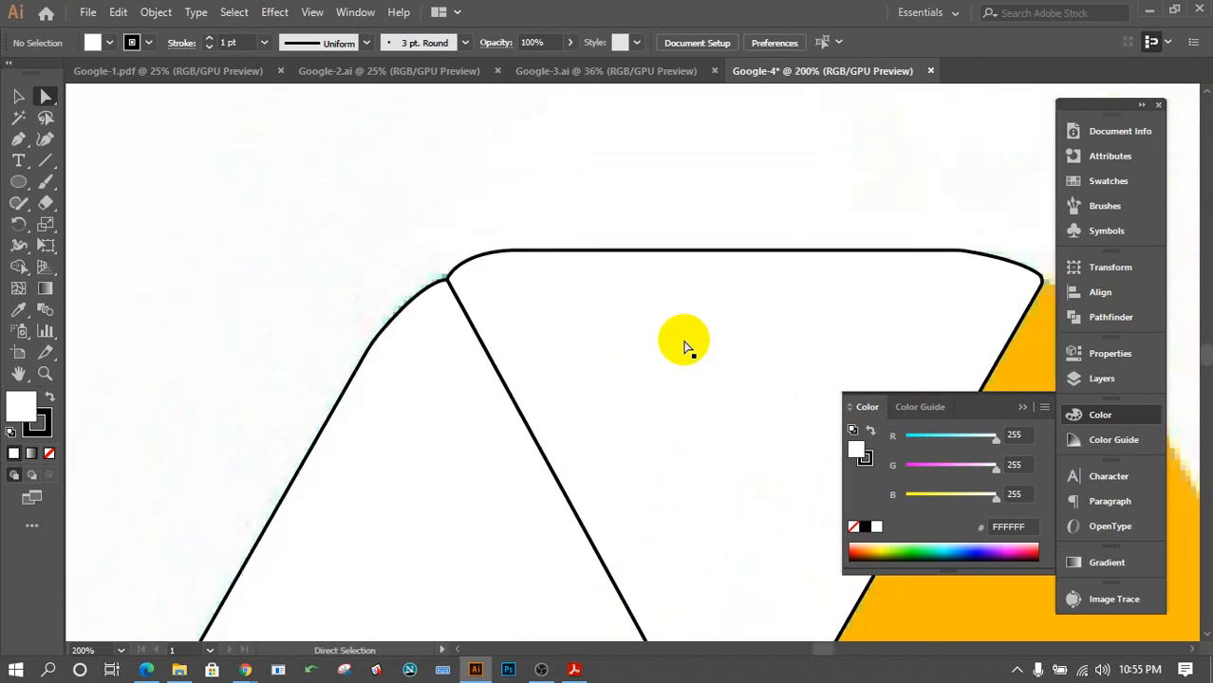
pyautogui.click(415, 302)
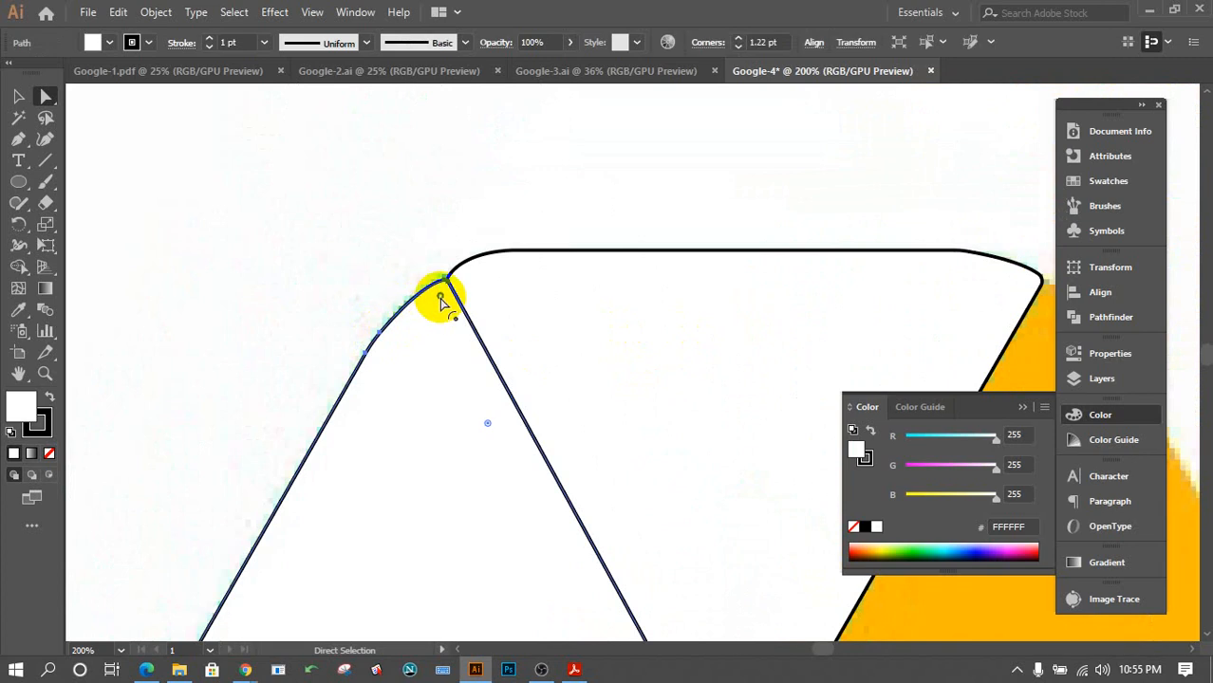
pyautogui.moveTo(440, 302); pyautogui.dragTo(426, 323)
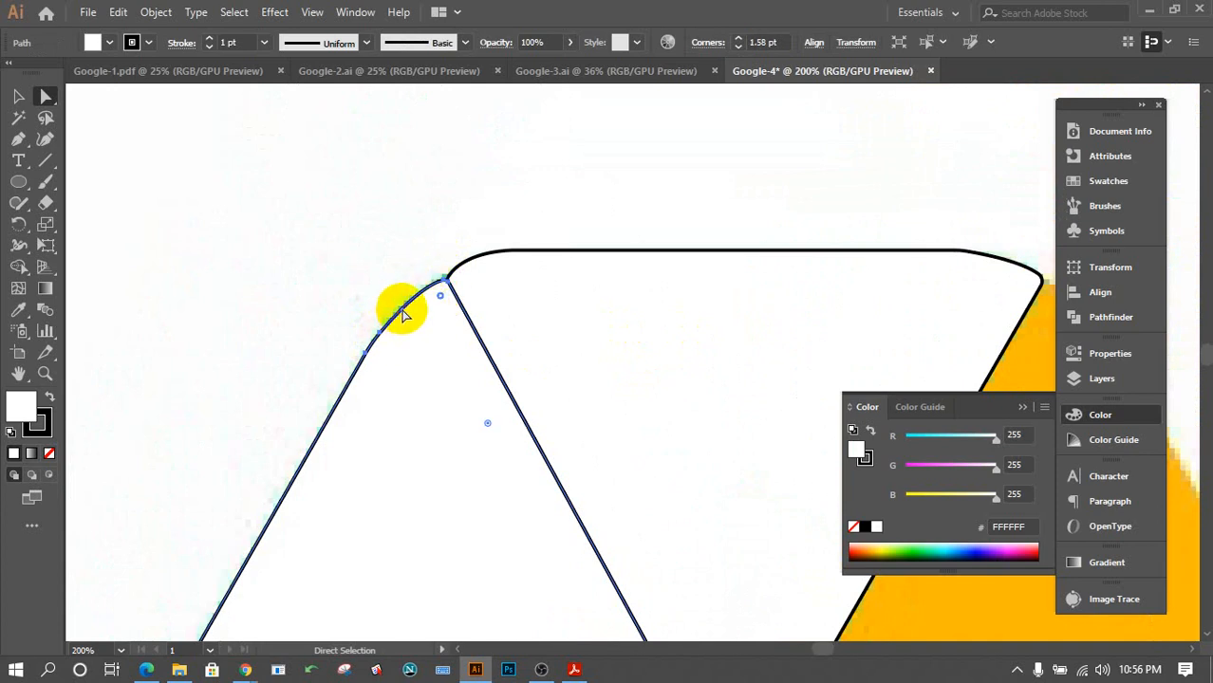
# Pull the direction handle of the light green bar's top anchor outward to smooth its upper curve, and deselect the bar.
pyautogui.click(419, 254)
pyautogui.click(444, 279)
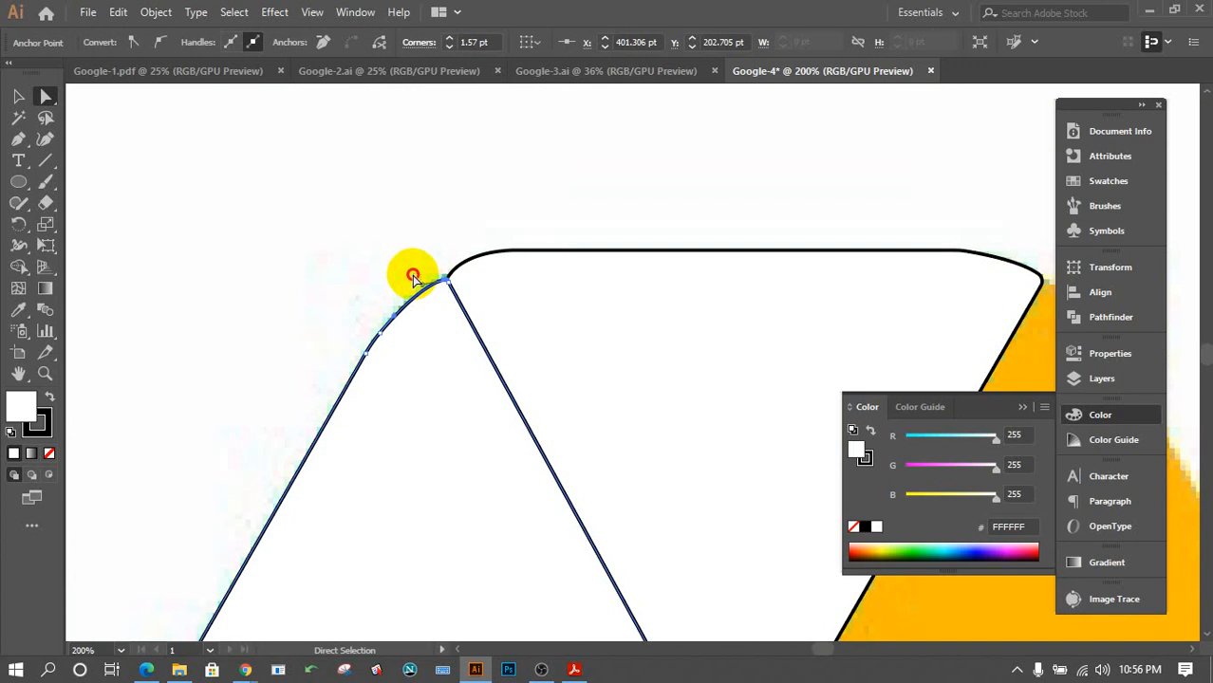
pyautogui.click(402, 273)
pyautogui.click(436, 284)
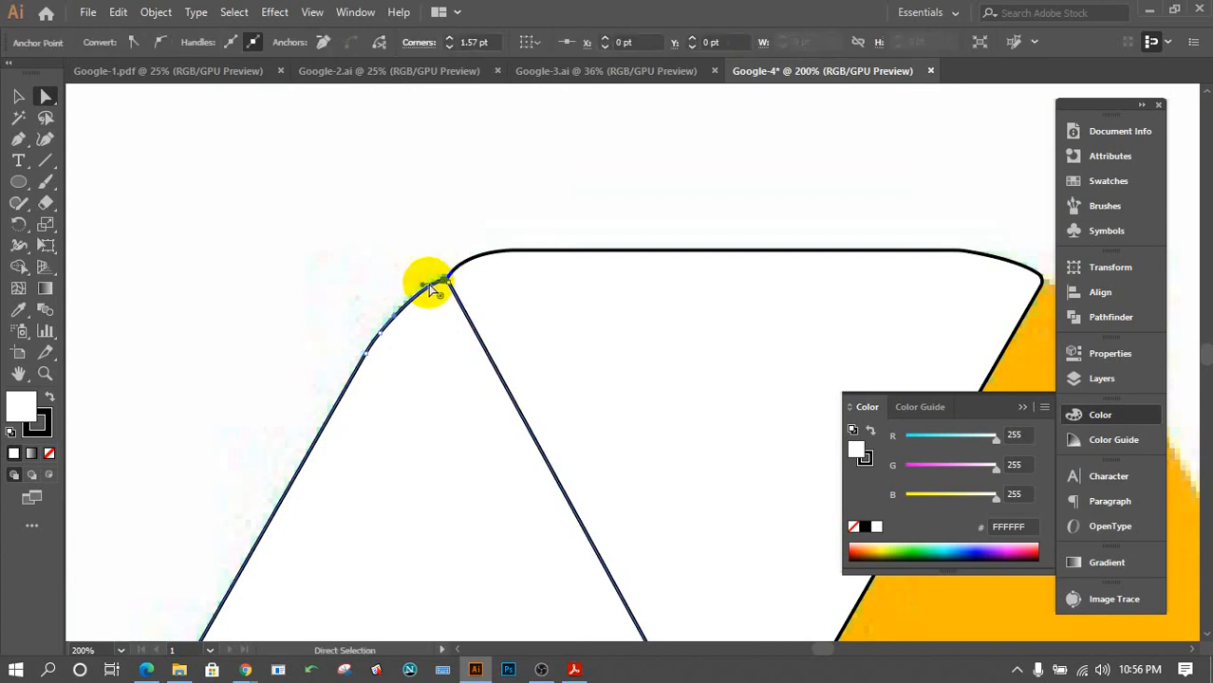
pyautogui.moveTo(422, 284); pyautogui.dragTo(414, 282)
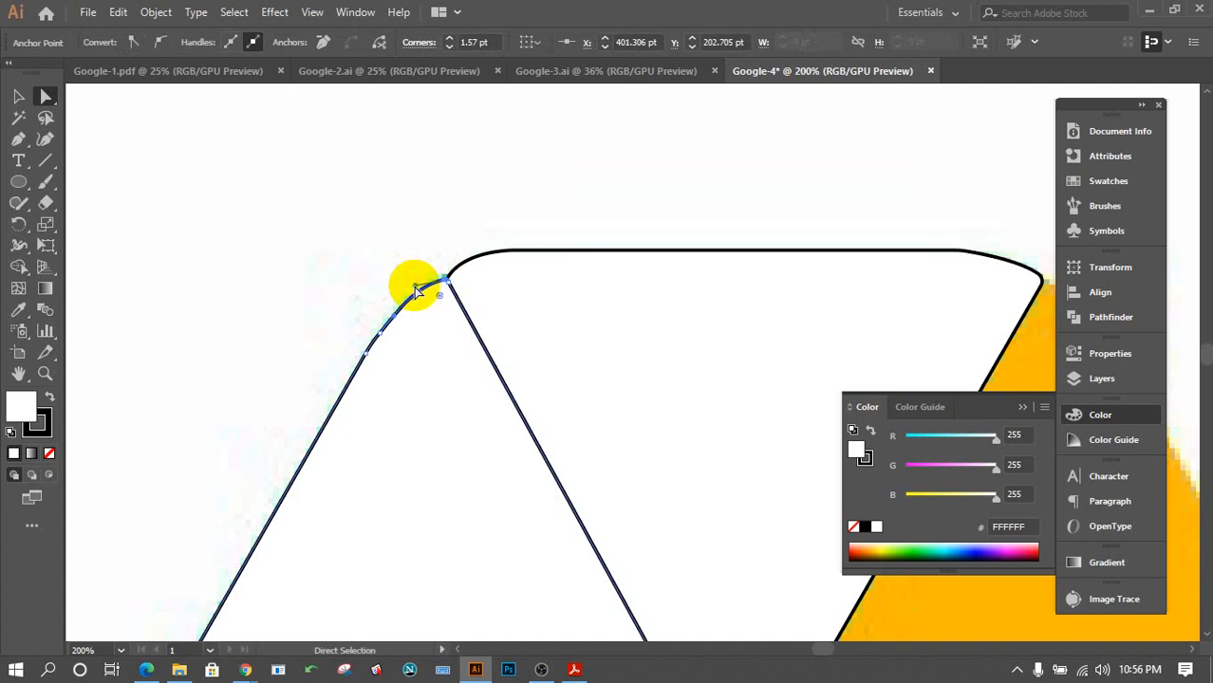
pyautogui.click(419, 238)
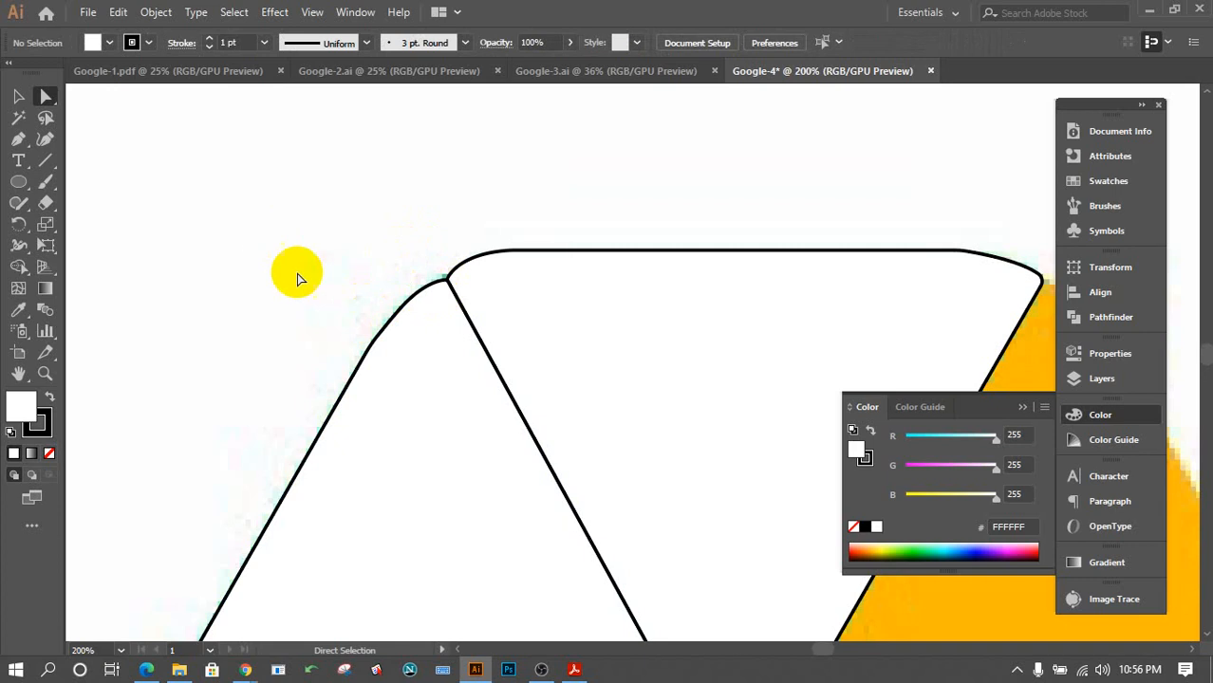
# Nudge the light green bar's top anchor point up by 2 pt.
pyautogui.click(466, 299)
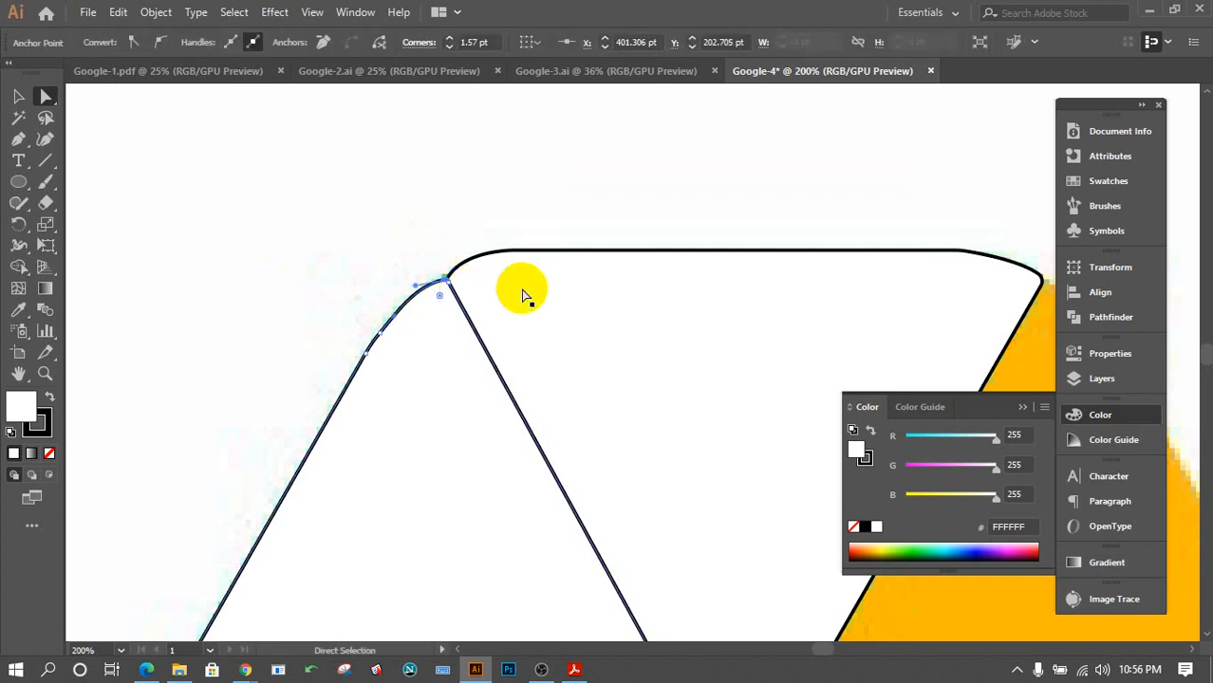
pyautogui.press('Up')
pyautogui.press('Up')
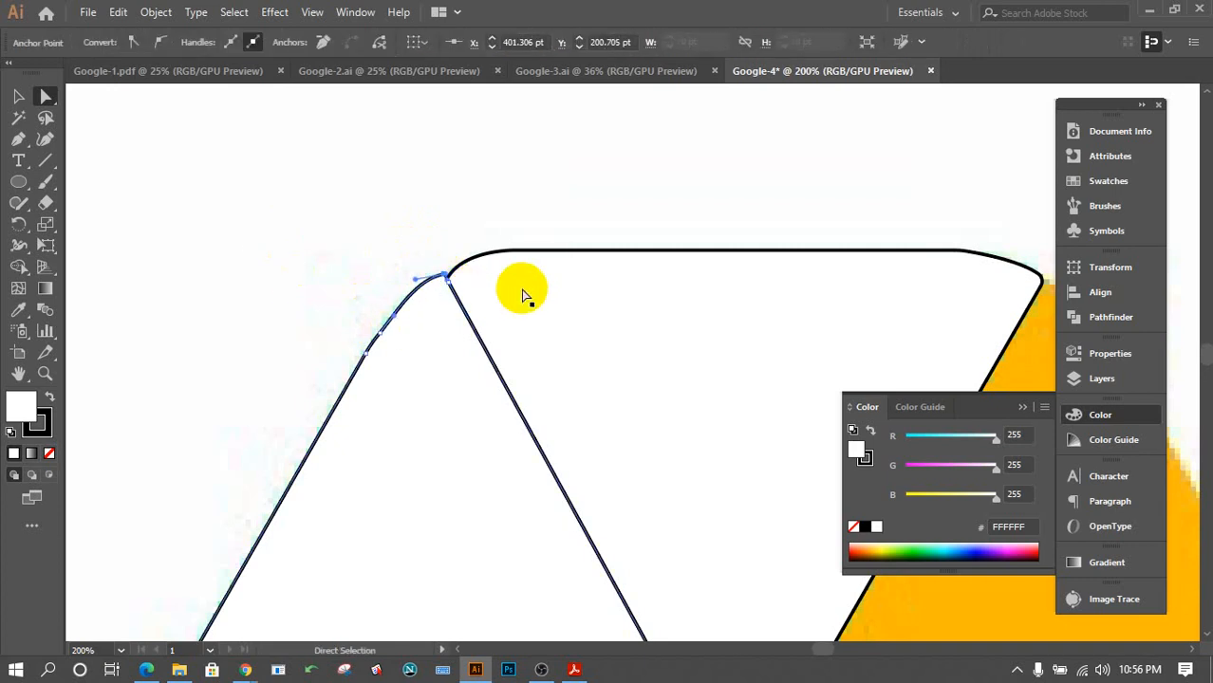
# Nudge the top section's left corner anchor up 2 pt and left 1 pt to meet the light green bar, and deselect.
pyautogui.click(456, 283)
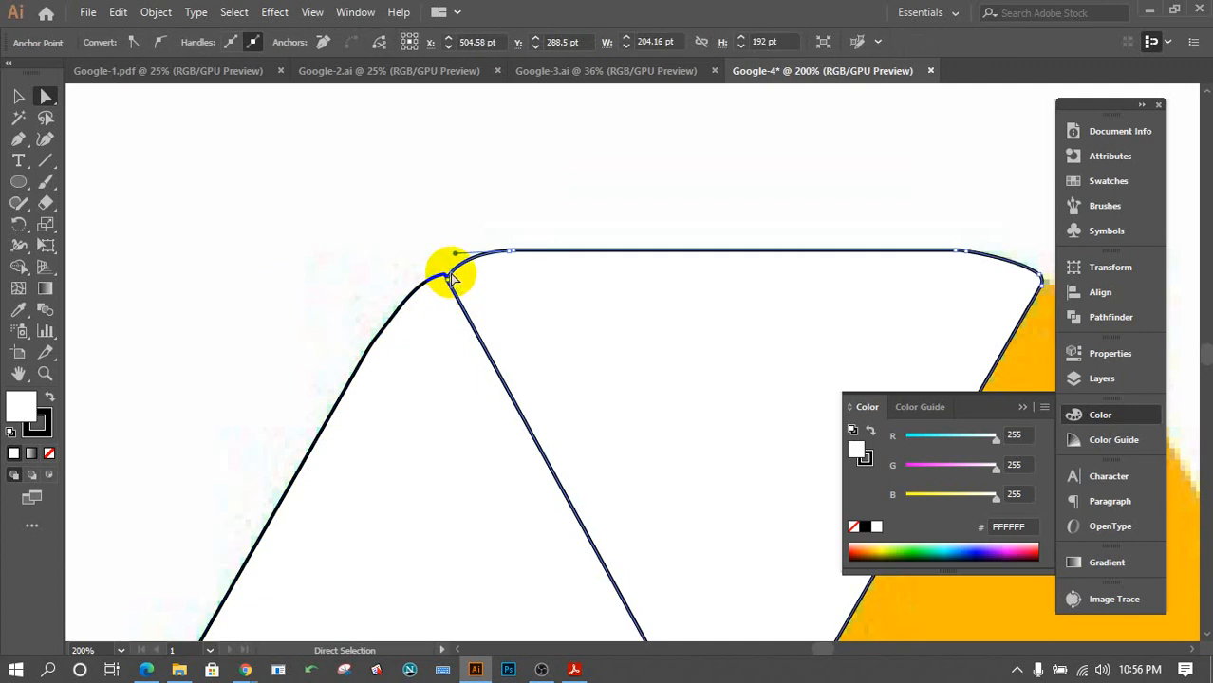
pyautogui.click(450, 285)
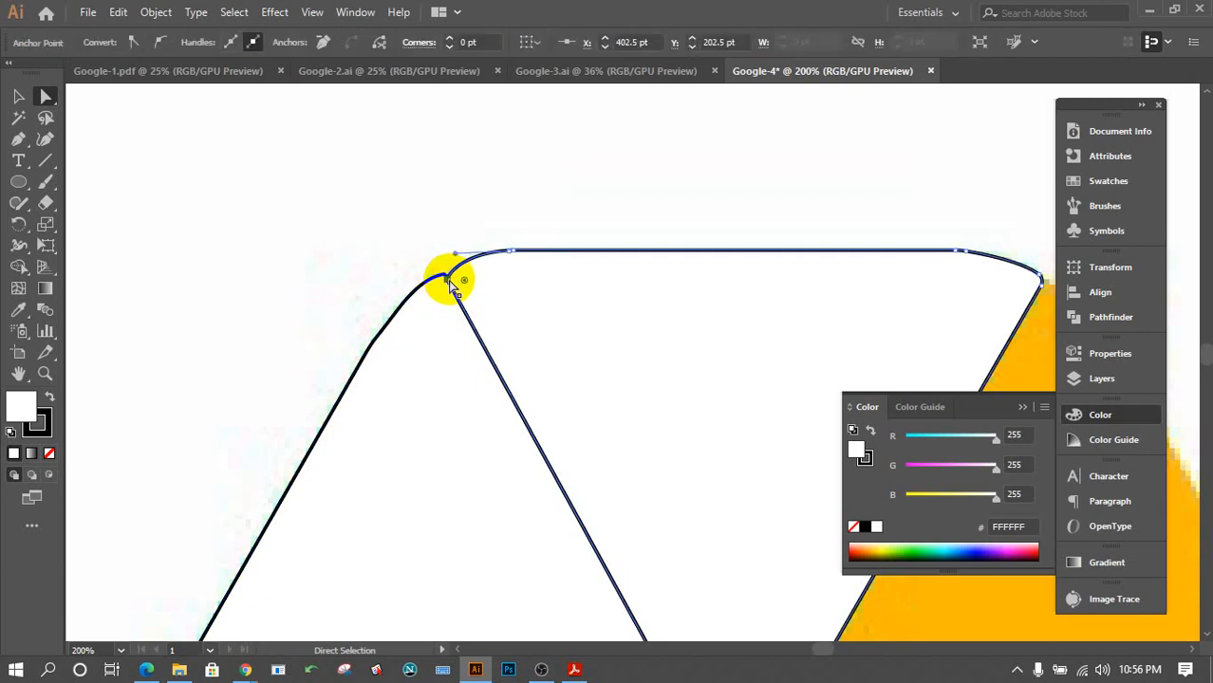
pyautogui.press('Up')
pyautogui.press('Up')
pyautogui.press('Left')
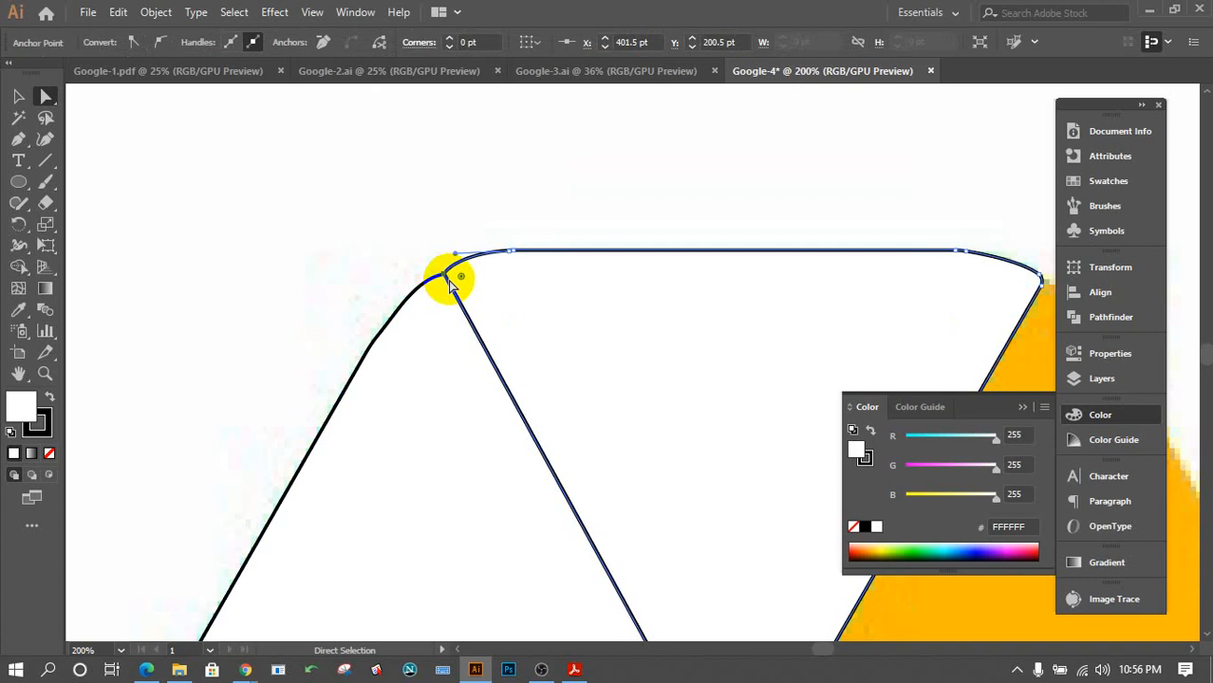
pyautogui.click(424, 221)
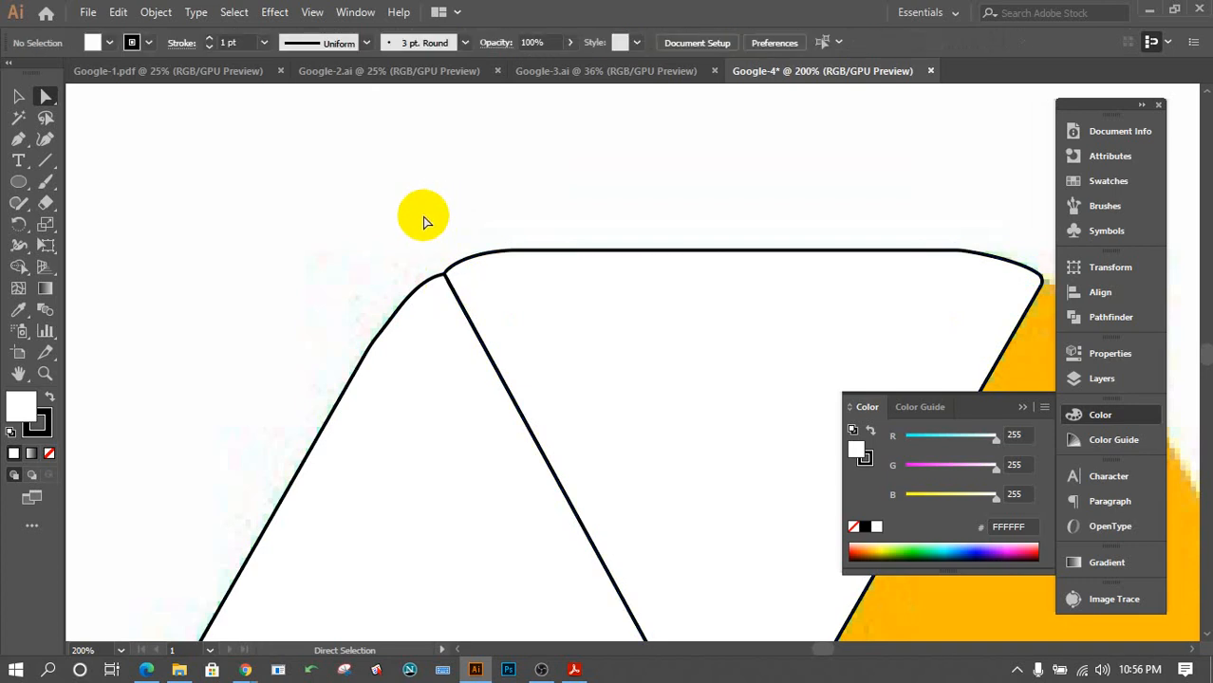
# Duplicate the light green bar and the top section together to the empty area beside the artboard.
pyautogui.hotkey('ctrl', '-')
pyautogui.hotkey('ctrl', '-')
pyautogui.hotkey('ctrl', '-')
pyautogui.hotkey('ctrl', '-')
pyautogui.hotkey('ctrl', '-')
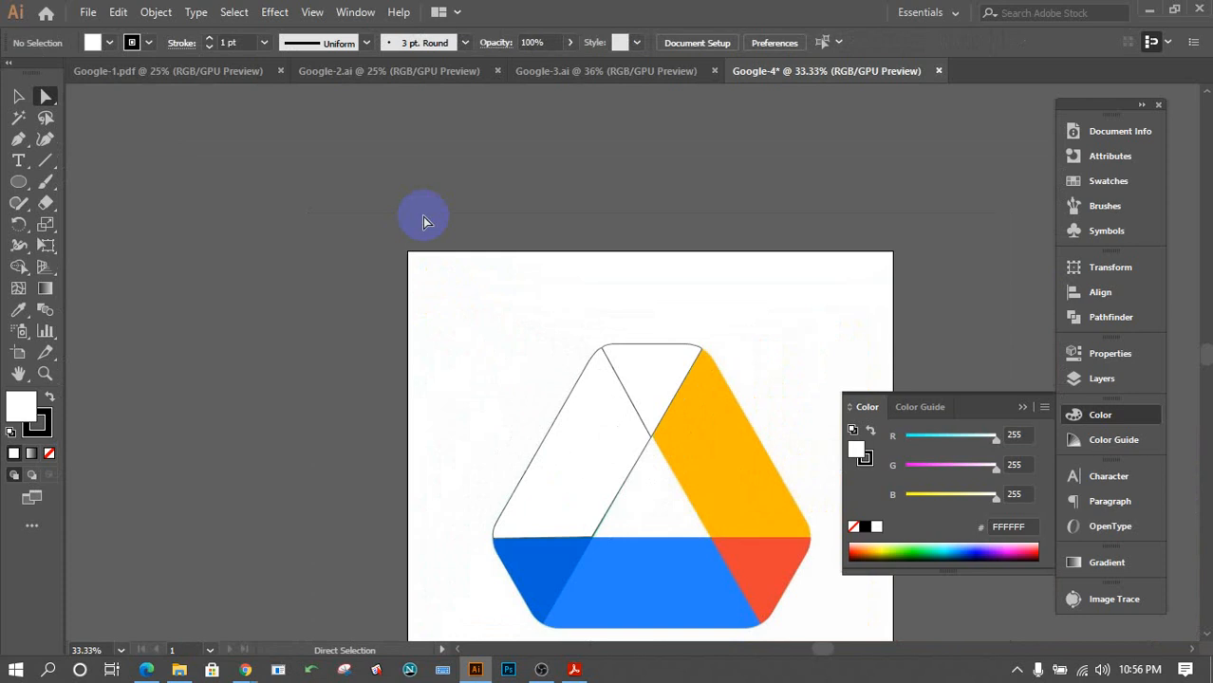
pyautogui.scroll(-4, 469, 381)
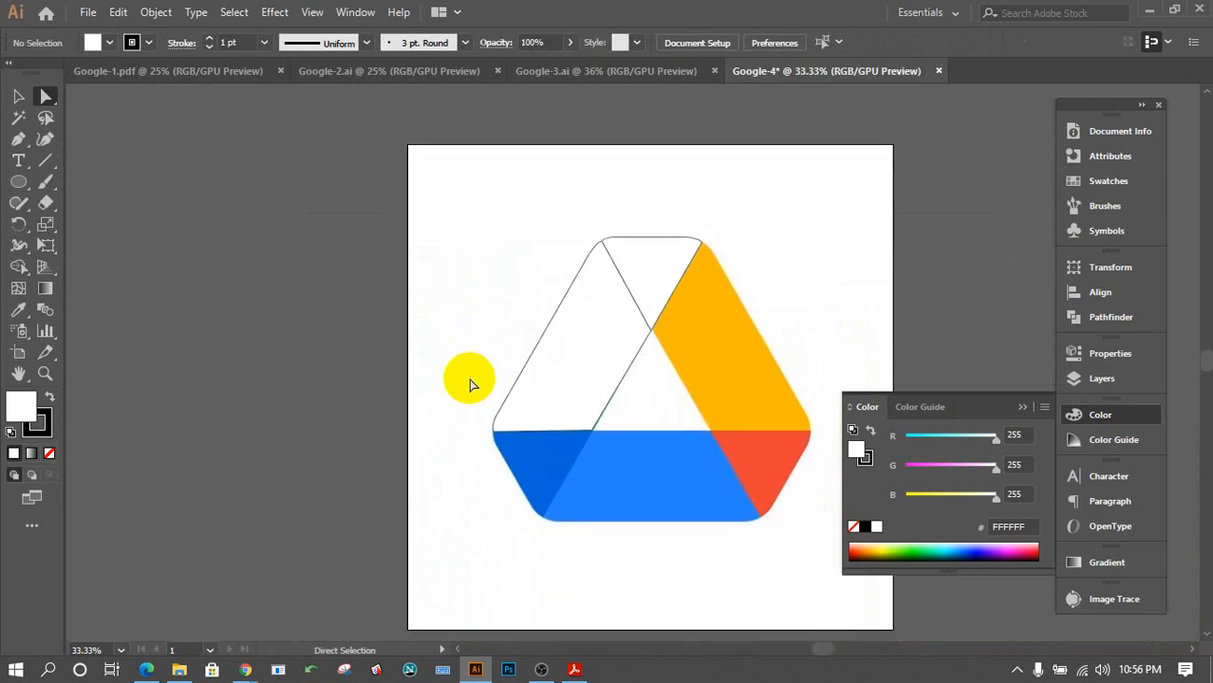
pyautogui.moveTo(523, 161); pyautogui.dragTo(636, 274)
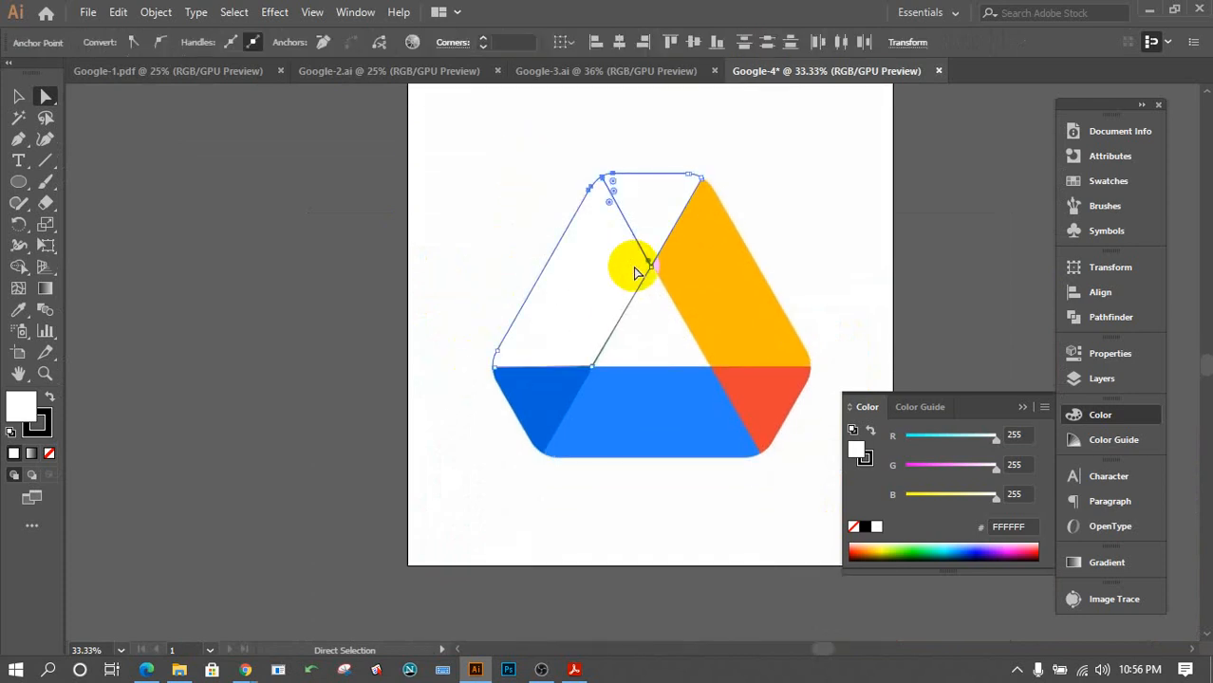
pyautogui.click(18, 95)
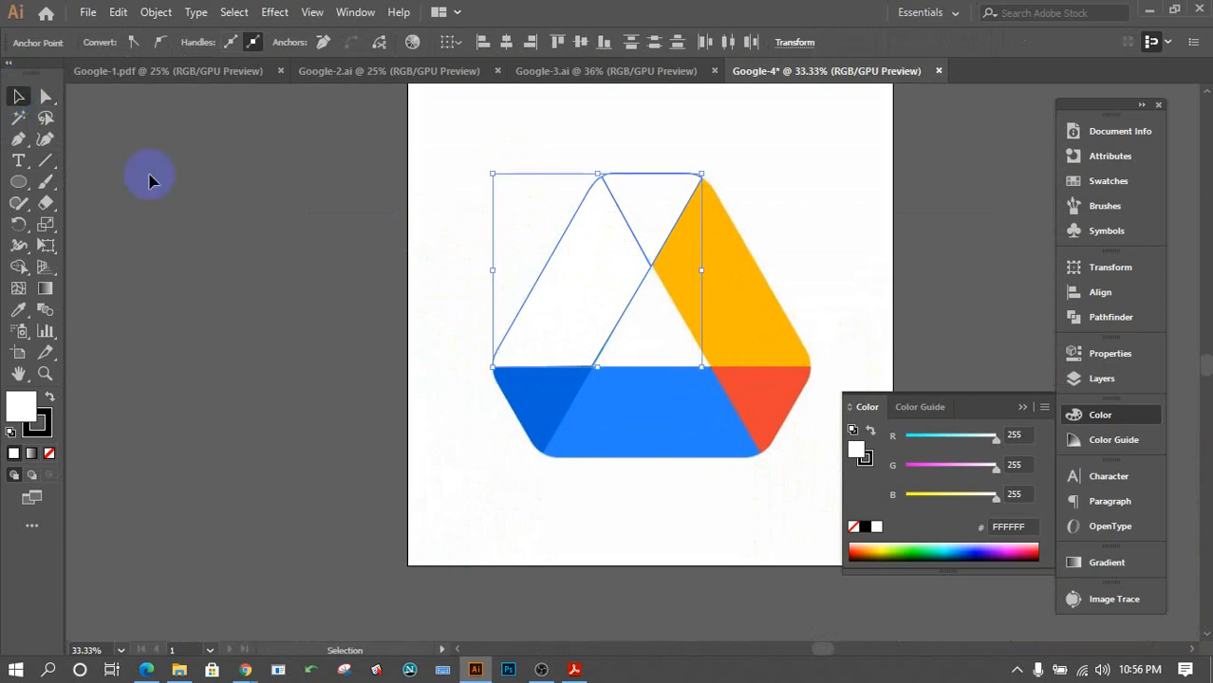
pyautogui.click(313, 169)
pyautogui.moveTo(465, 128); pyautogui.dragTo(633, 275)
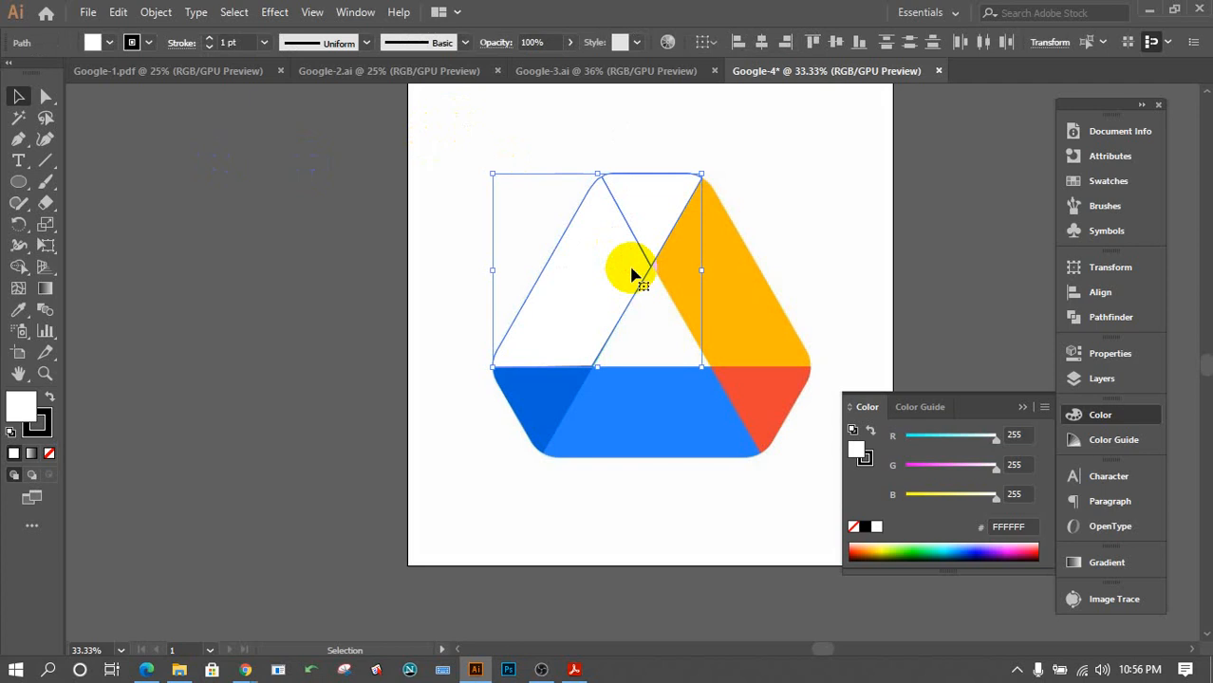
pyautogui.moveTo(633, 275); pyautogui.dragTo(364, 313)
pyautogui.click(447, 408)
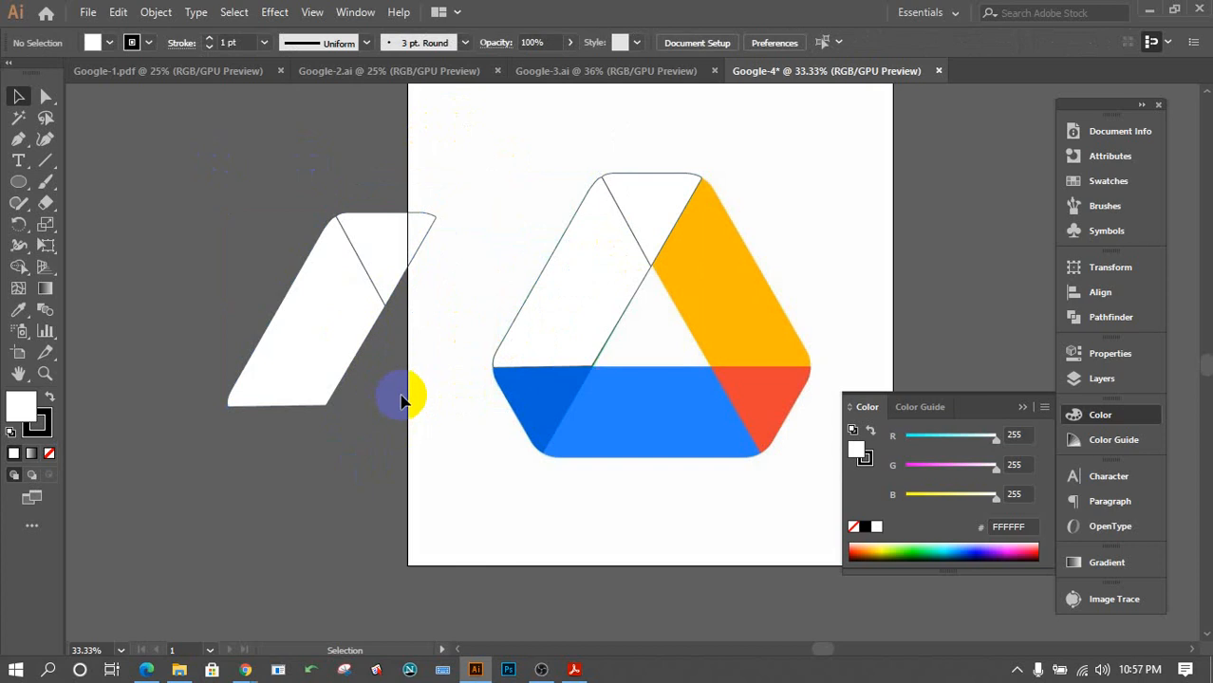
# Try rotating the duplicated pair of shapes and moving it toward the yellow bar, and delete it.
pyautogui.moveTo(401, 398); pyautogui.dragTo(246, 179)
pyautogui.moveTo(433, 408); pyautogui.dragTo(313, 275)
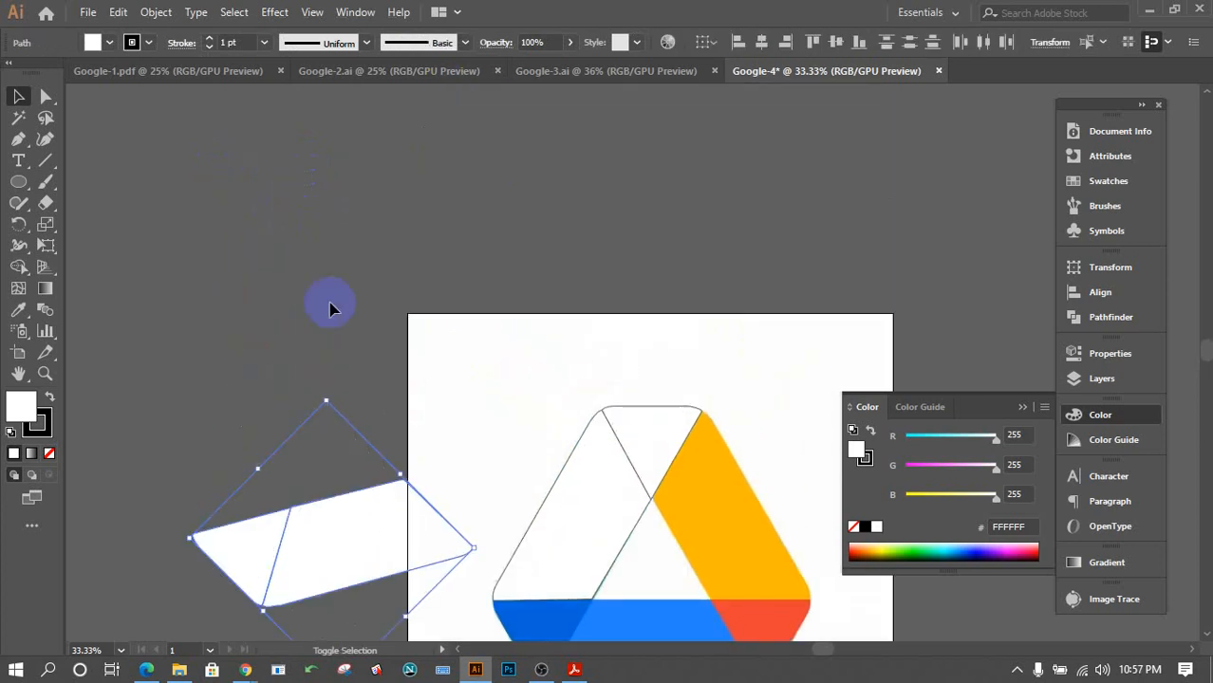
pyautogui.scroll(-3, 379, 388)
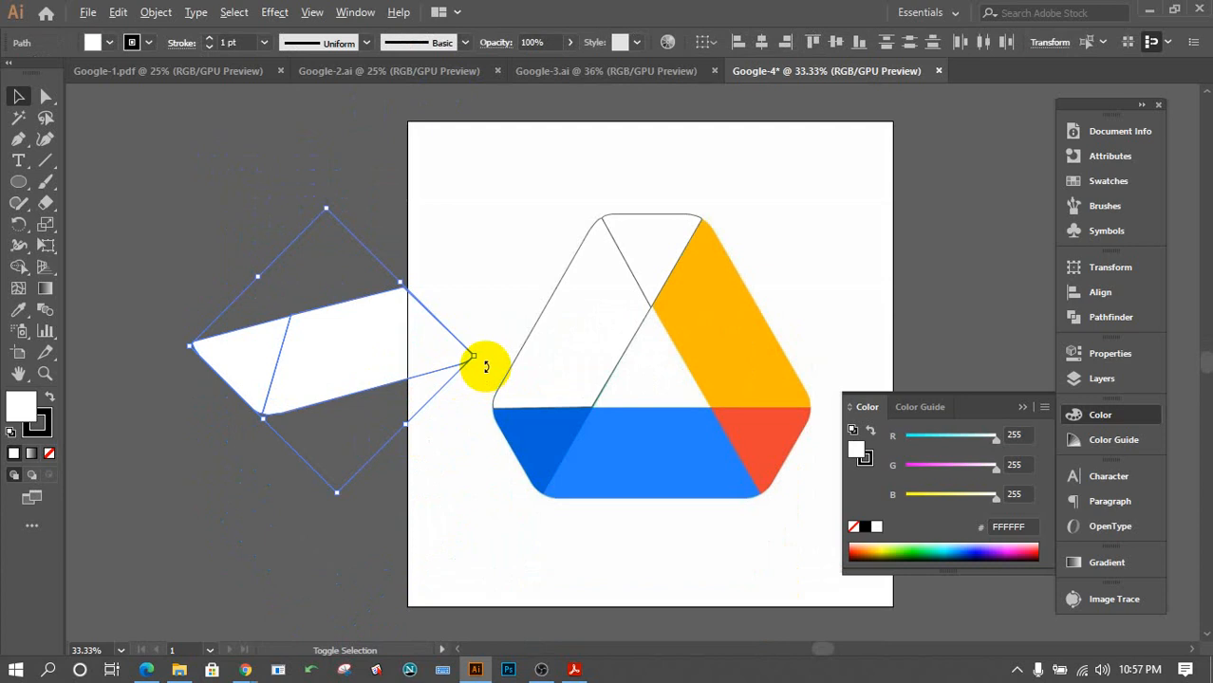
pyautogui.hotkey('ctrl', 'shift', 'b')
pyautogui.moveTo(468, 416); pyautogui.dragTo(444, 438)
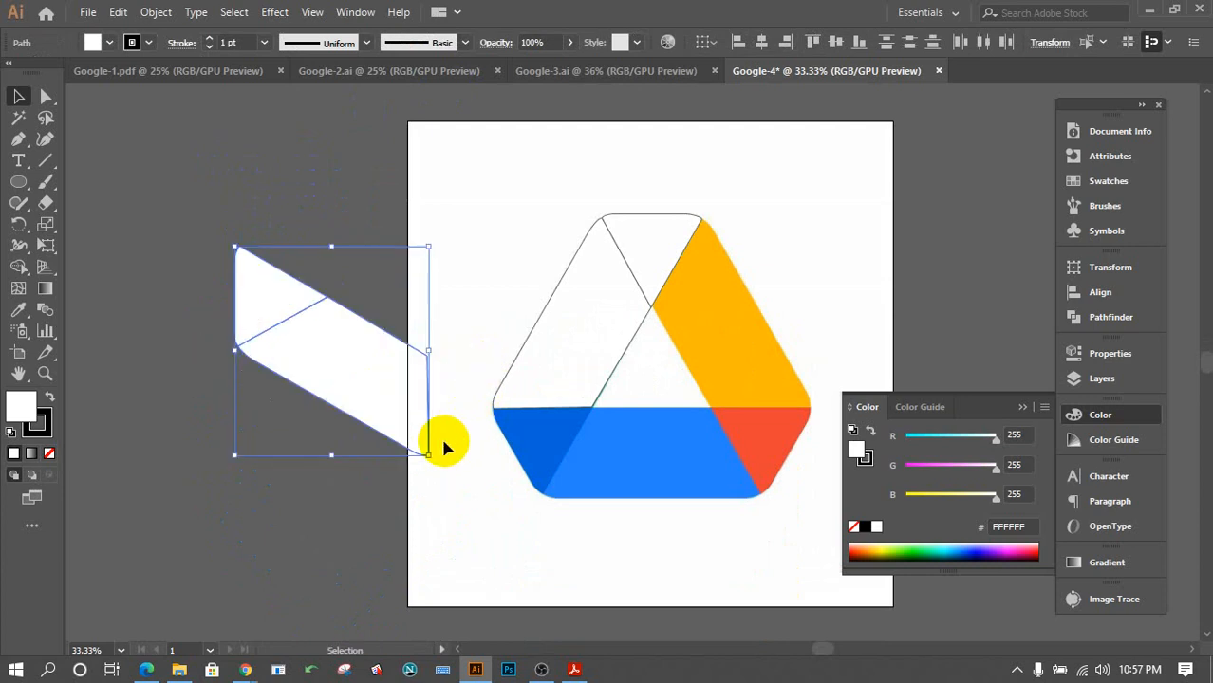
pyautogui.moveTo(371, 400); pyautogui.dragTo(881, 256)
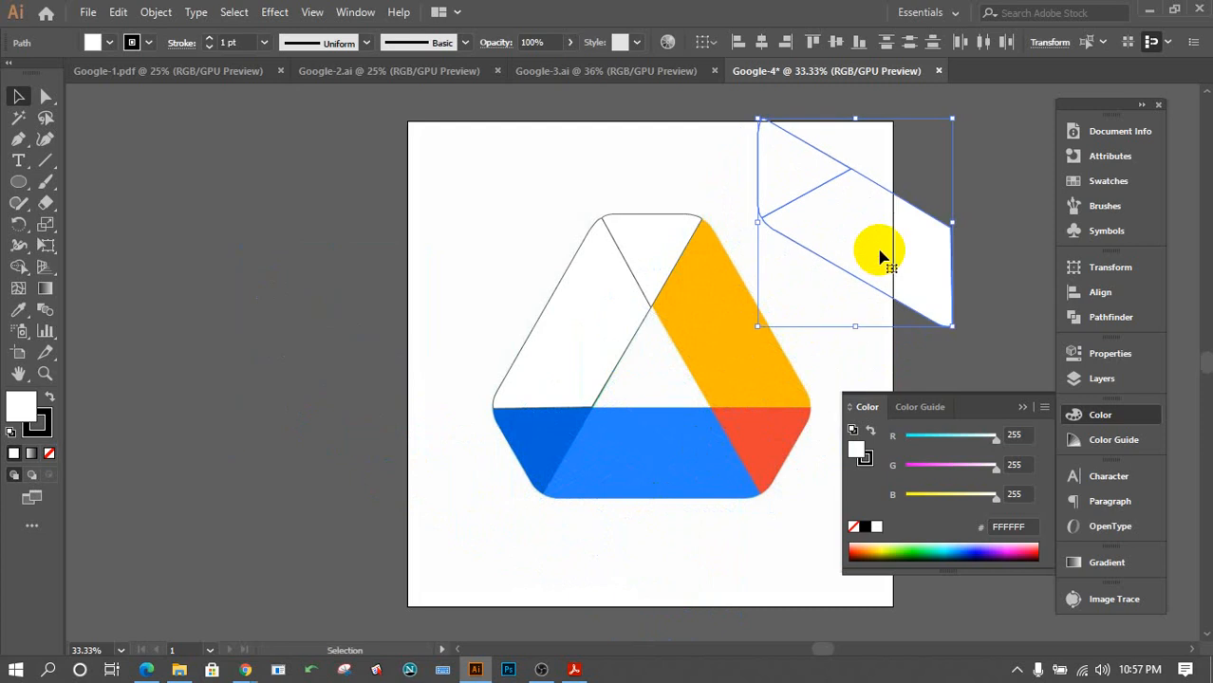
pyautogui.press('Delete')
# Duplicate the light green bar, reflect the copy across the vertical axis, and align it over the yellow bar.
pyautogui.click(612, 342)
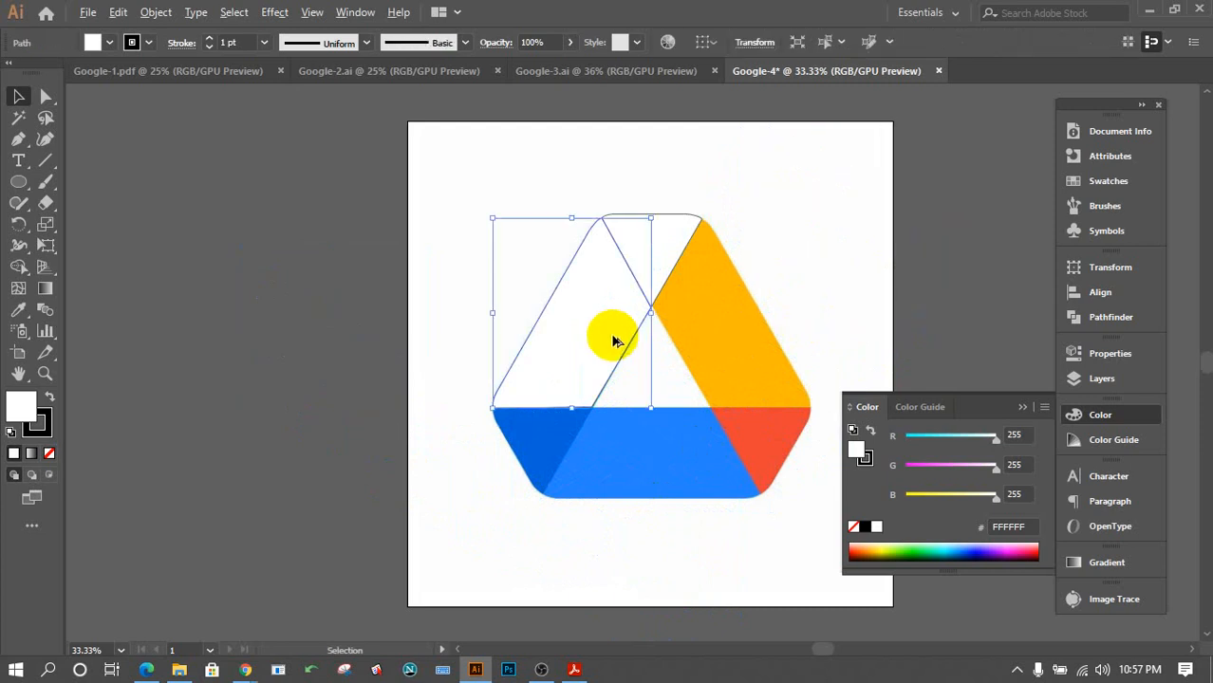
pyautogui.moveTo(612, 341); pyautogui.dragTo(777, 350)
pyautogui.rightClick(777, 350)
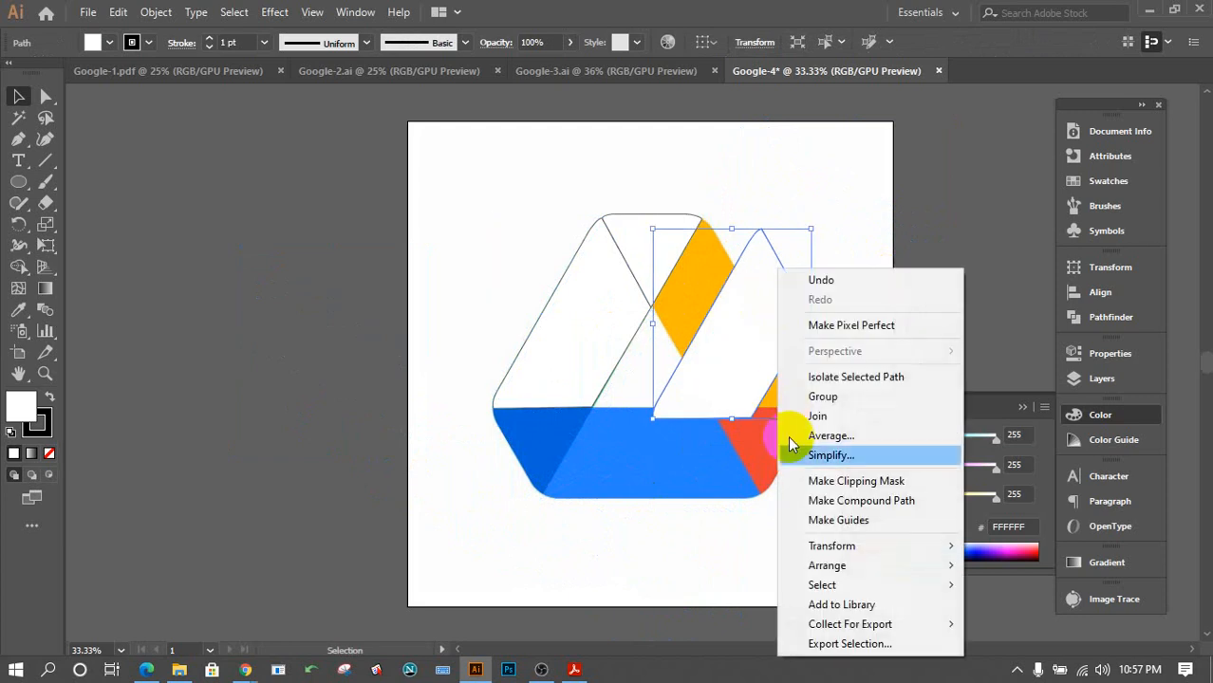
pyautogui.moveTo(881, 548)
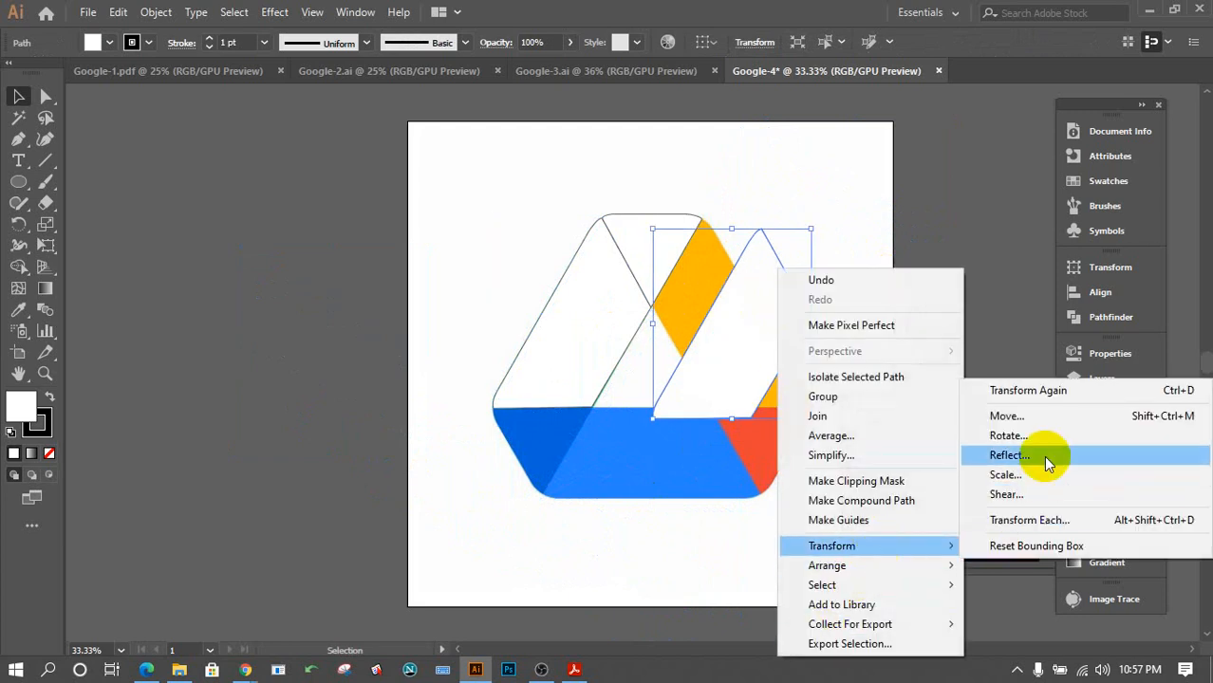
pyautogui.click(1008, 456)
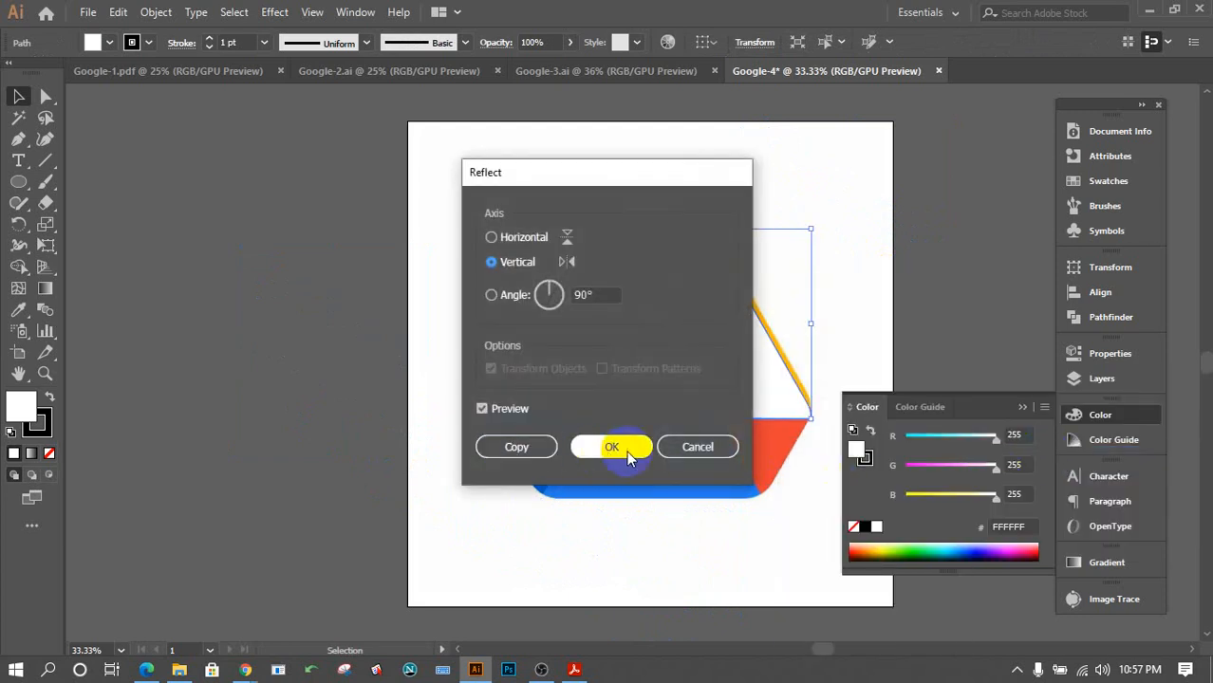
pyautogui.click(626, 450)
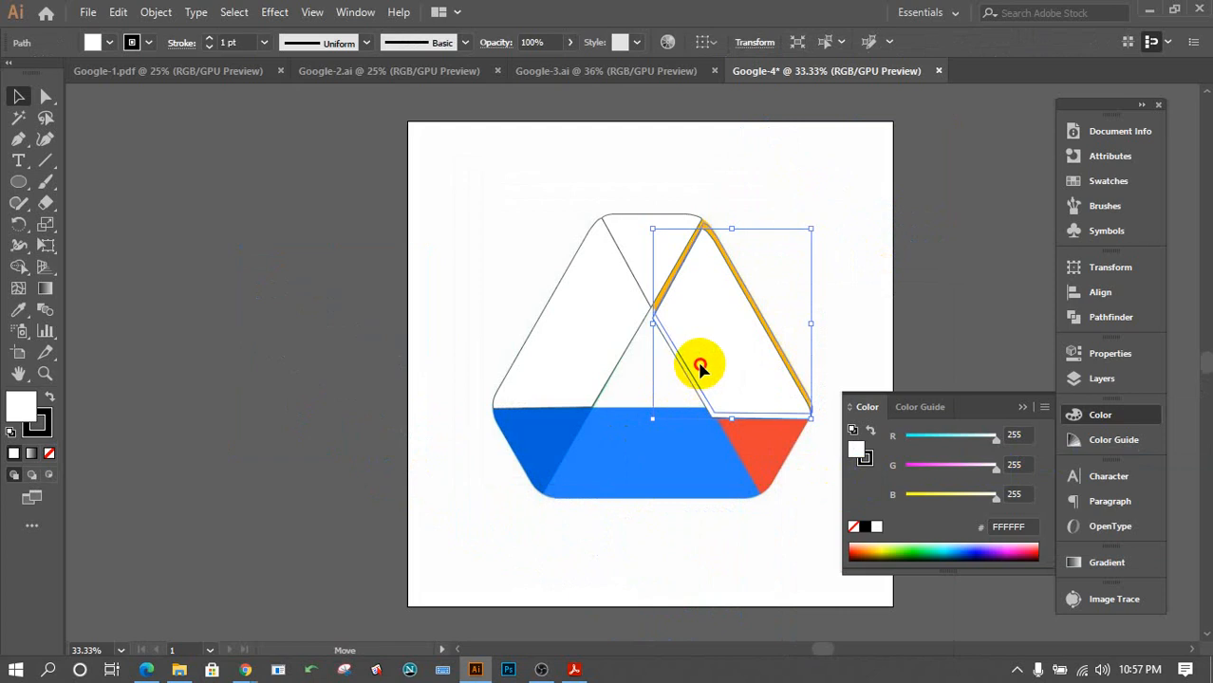
pyautogui.moveTo(699, 366); pyautogui.dragTo(699, 361)
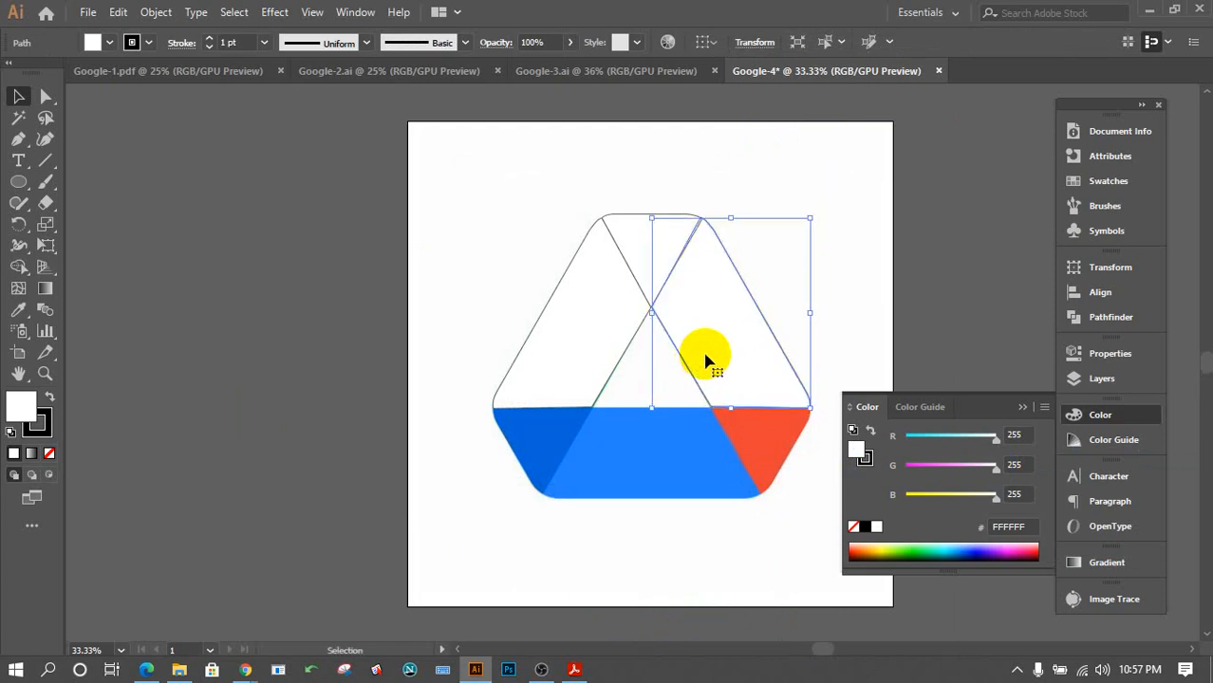
pyautogui.click(821, 322)
# Duplicate the mirrored bar, rotate the copy to lie along the icon's base, and fit it over the blue bar.
pyautogui.click(754, 365)
pyautogui.moveTo(756, 363); pyautogui.dragTo(662, 487)
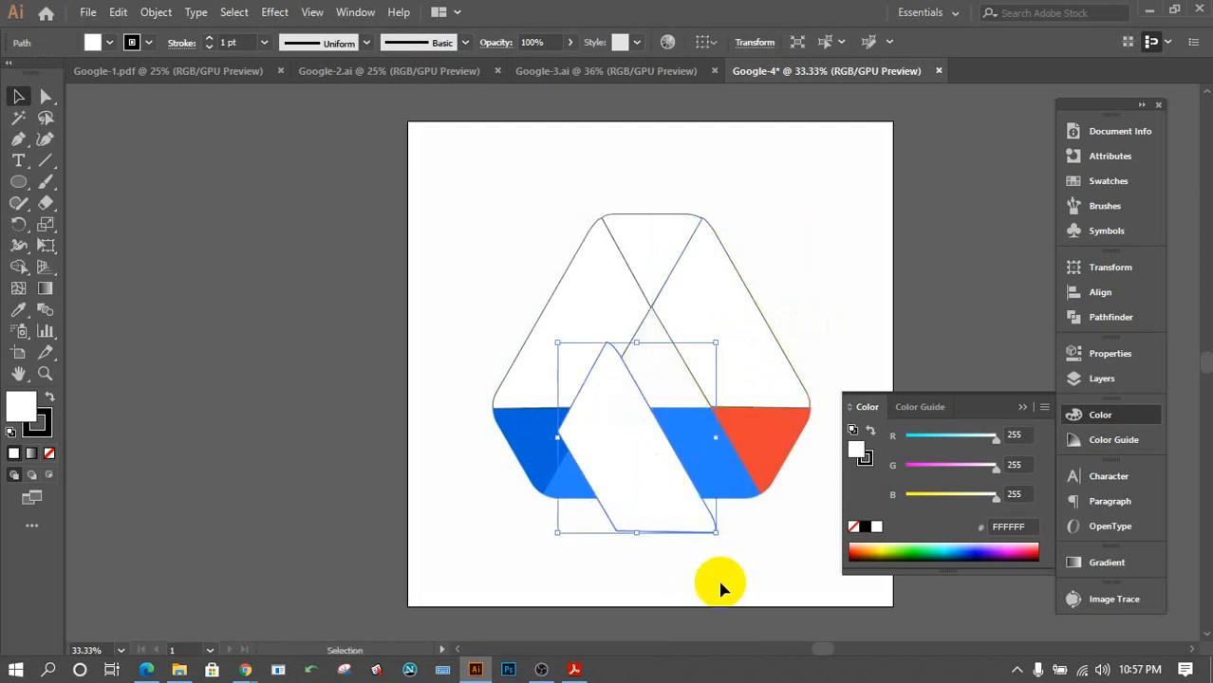
pyautogui.moveTo(722, 540); pyautogui.dragTo(631, 480)
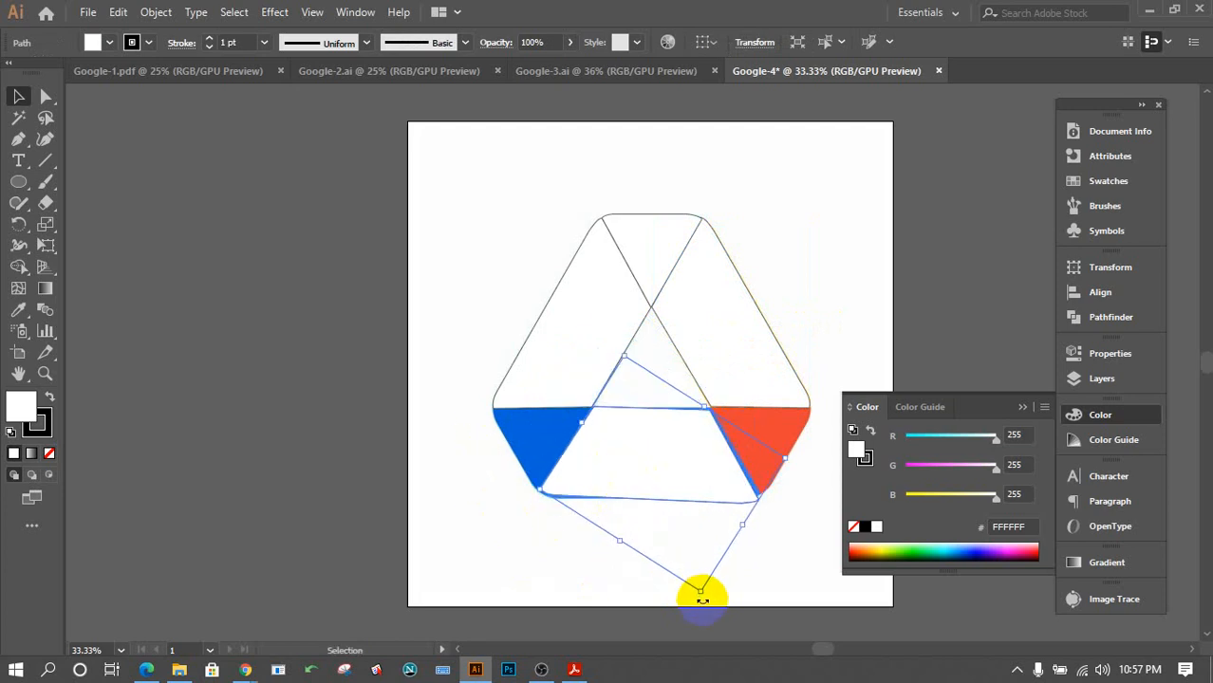
pyautogui.moveTo(702, 601); pyautogui.dragTo(709, 600)
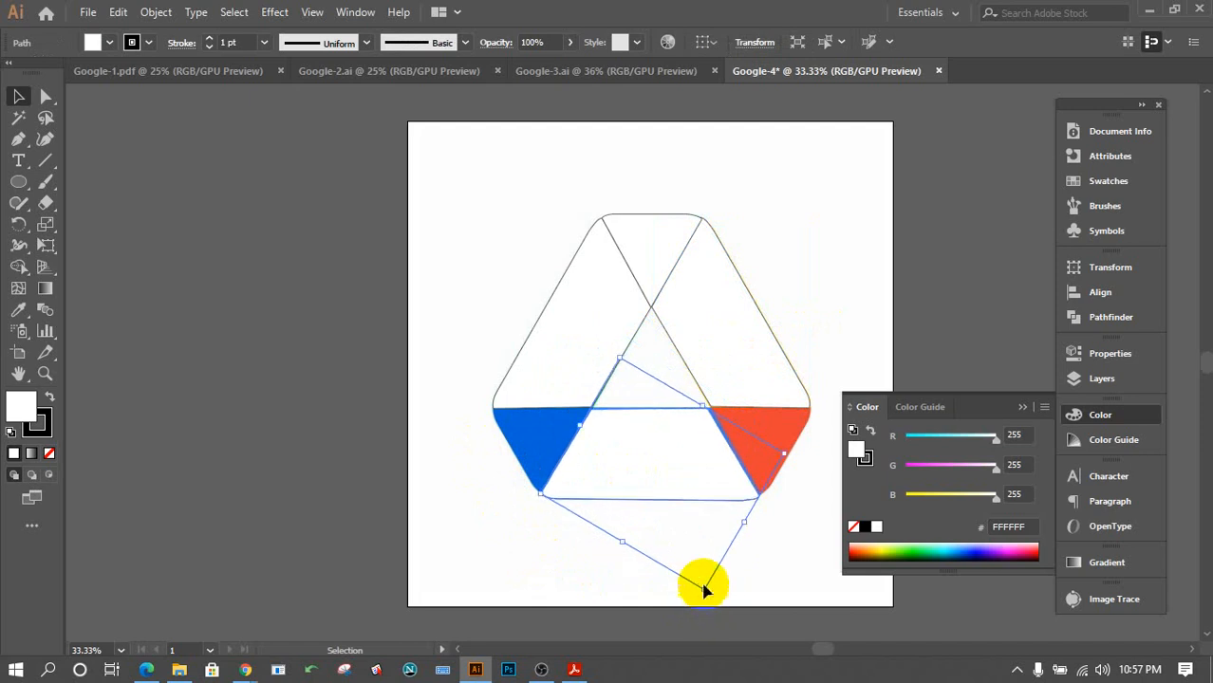
pyautogui.moveTo(672, 498); pyautogui.dragTo(671, 497)
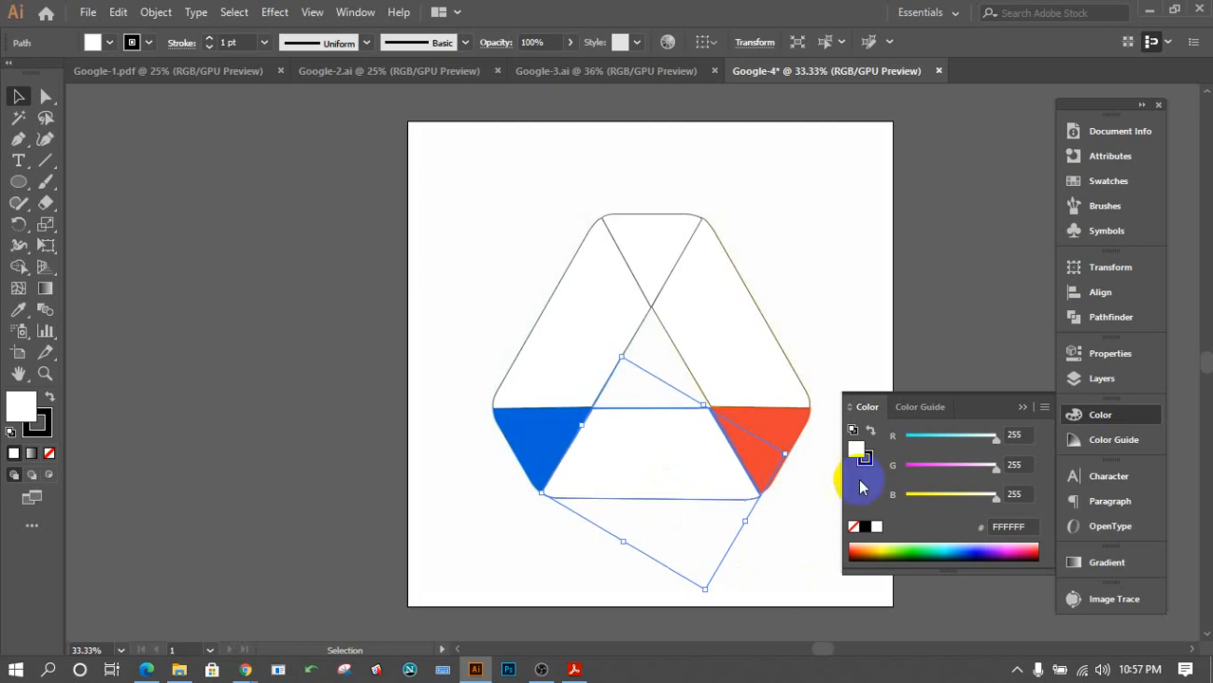
pyautogui.click(835, 318)
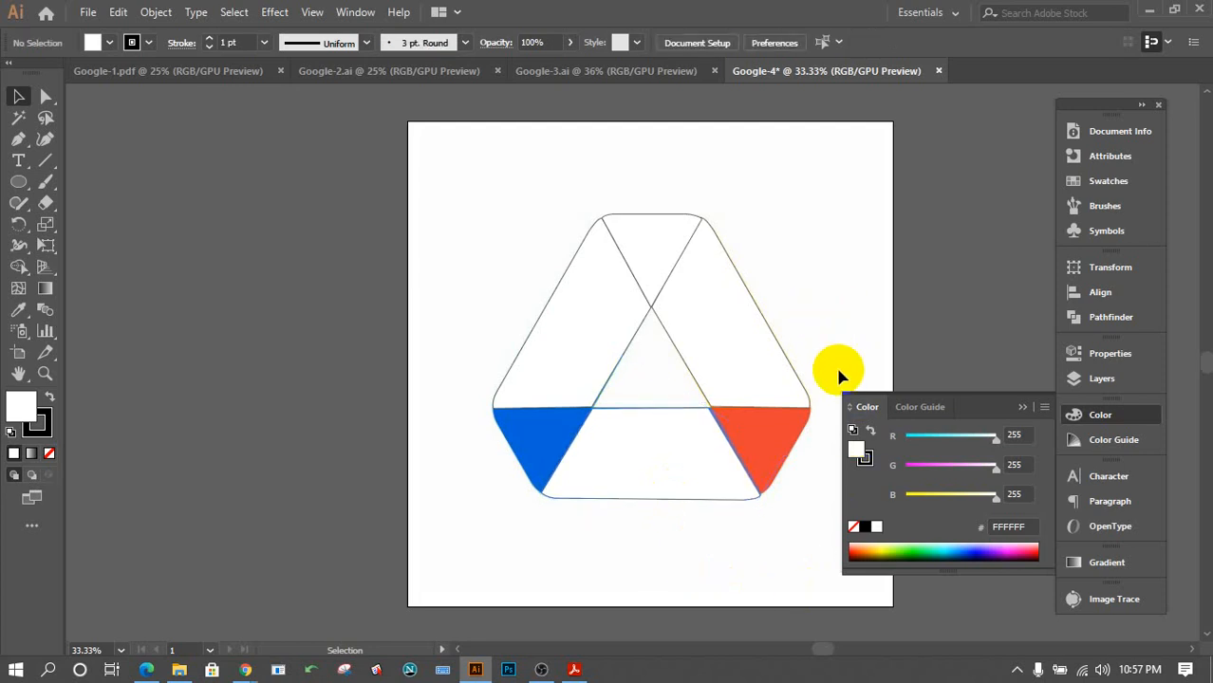
# Duplicate the top section, rotate the copy, and fit it over the dark blue corner of the reference.
pyautogui.click(641, 226)
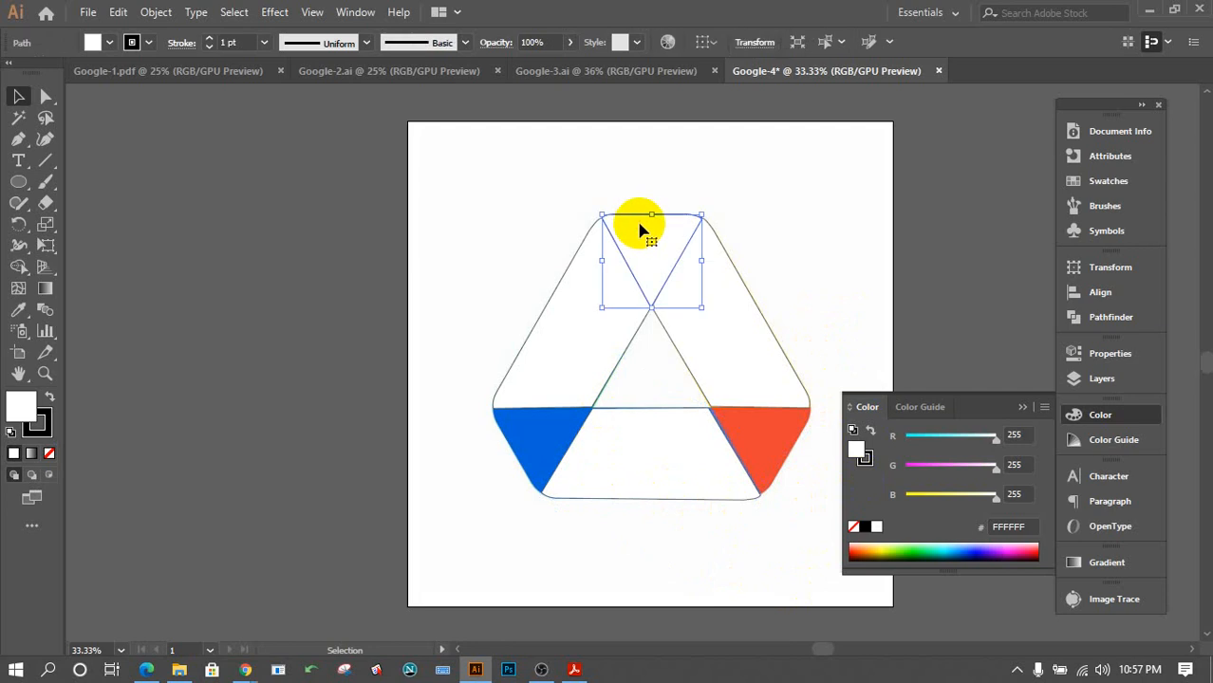
pyautogui.moveTo(641, 226); pyautogui.dragTo(383, 410)
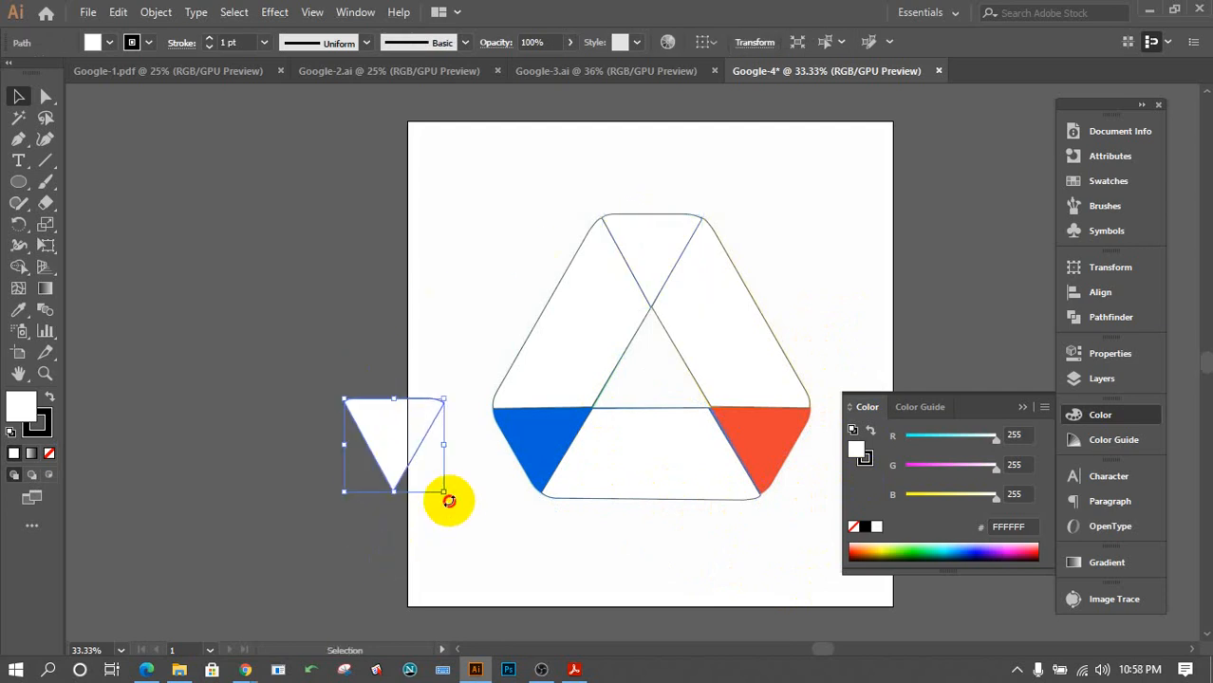
pyautogui.moveTo(447, 496); pyautogui.dragTo(396, 324)
pyautogui.moveTo(378, 462); pyautogui.dragTo(528, 456)
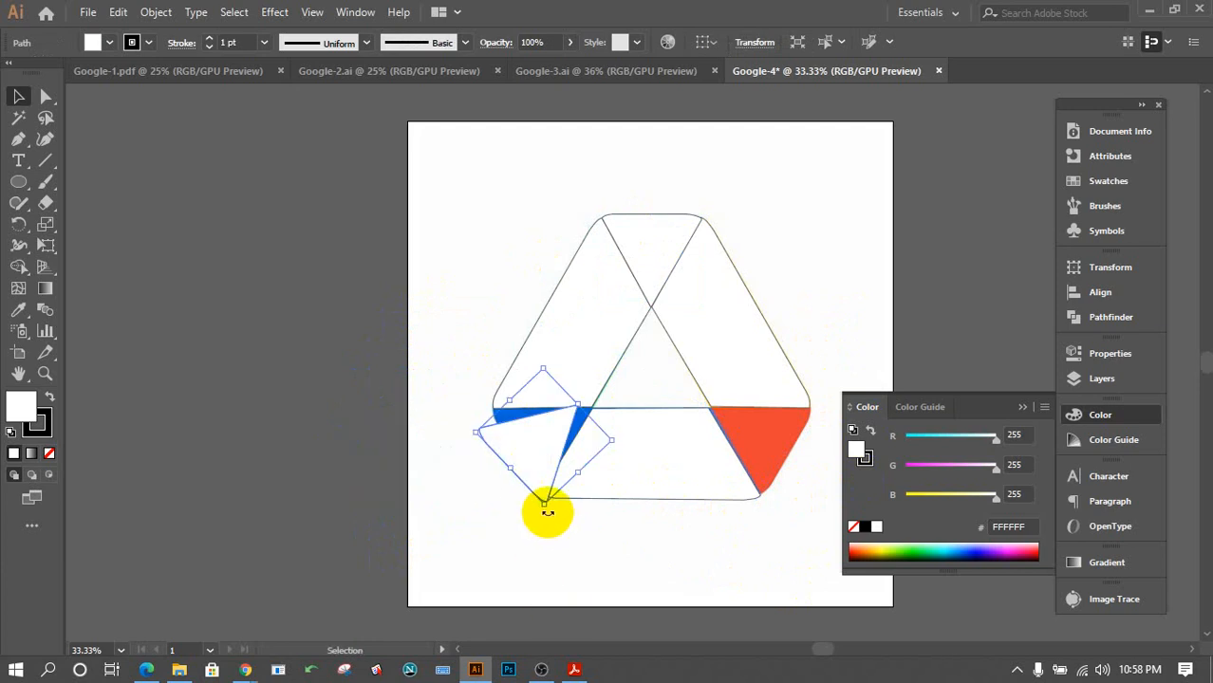
pyautogui.moveTo(548, 513); pyautogui.dragTo(529, 463)
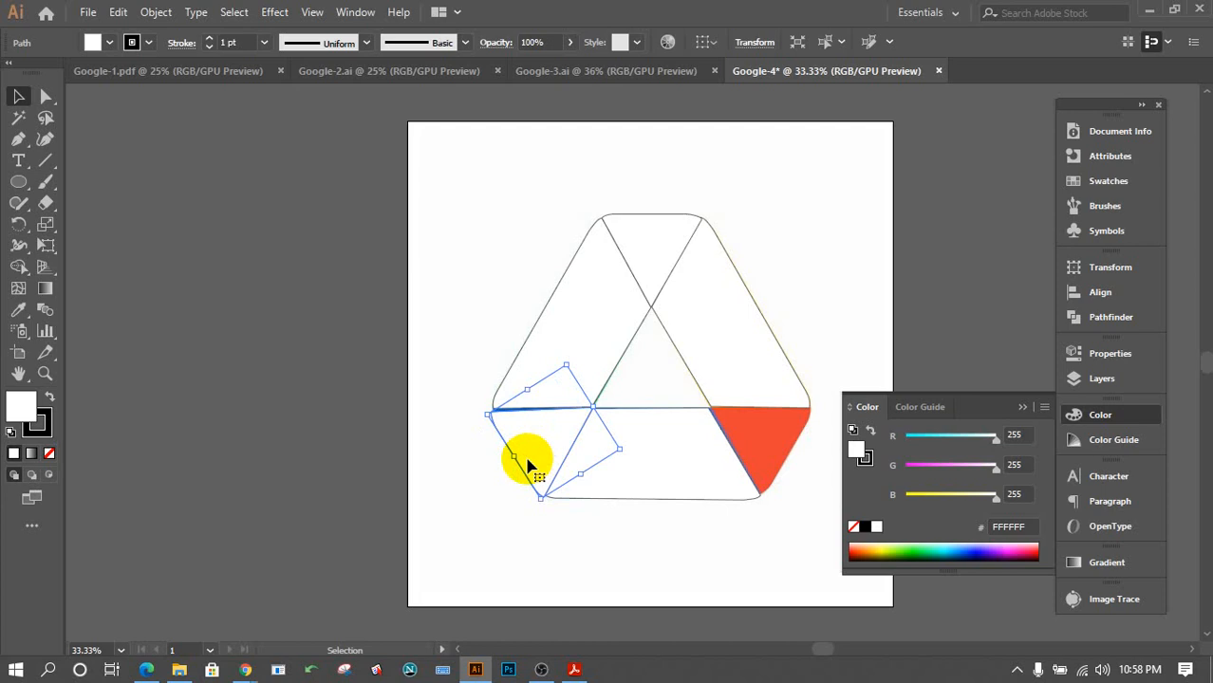
pyautogui.moveTo(536, 508); pyautogui.dragTo(532, 506)
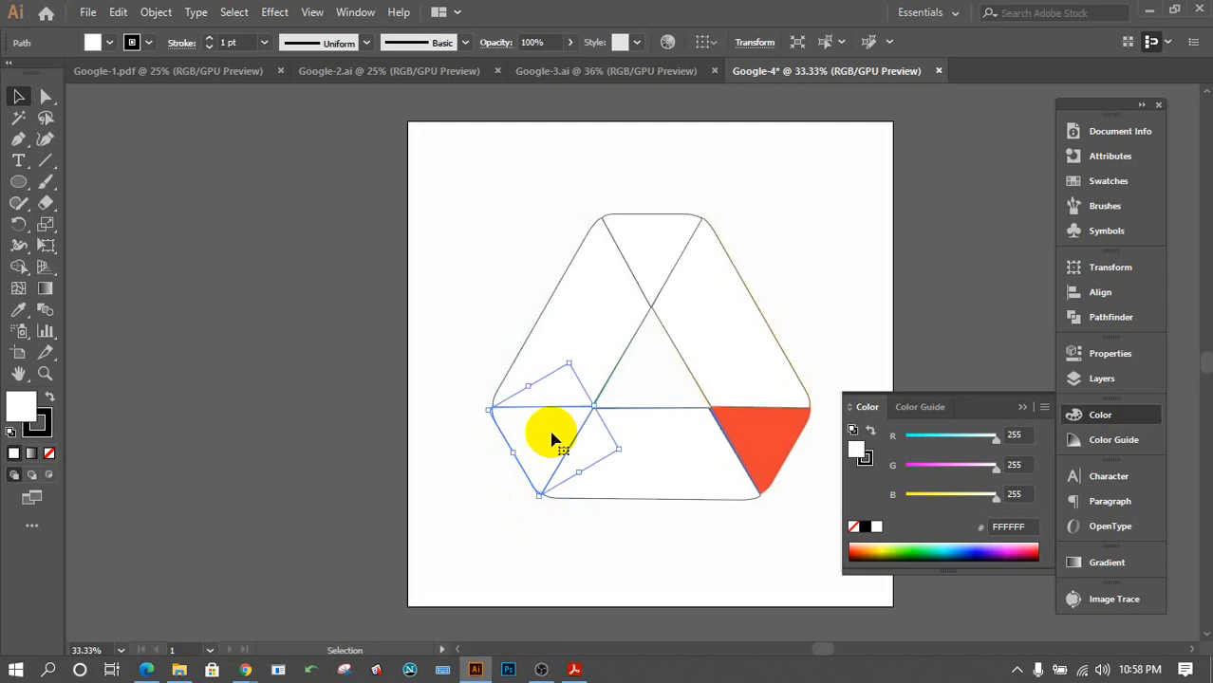
# Duplicate the dark blue corner shape, reflect the copy across the vertical axis, and place it over the red corner.
pyautogui.moveTo(556, 438); pyautogui.dragTo(754, 453)
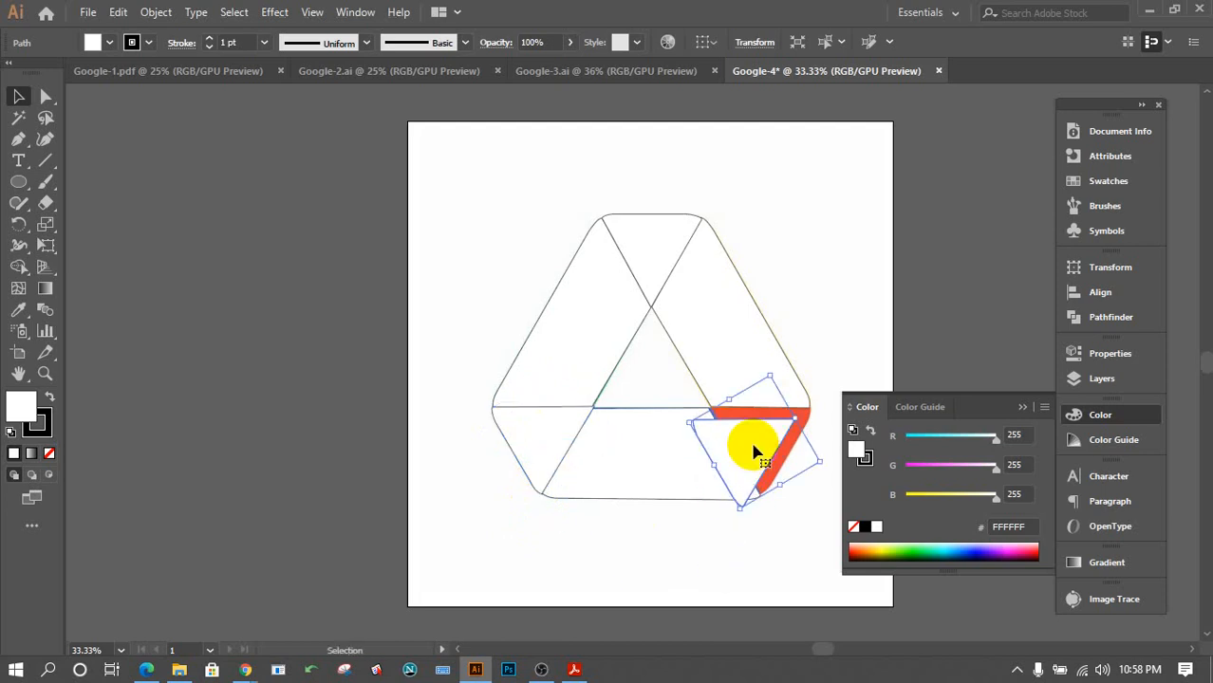
pyautogui.rightClick(755, 453)
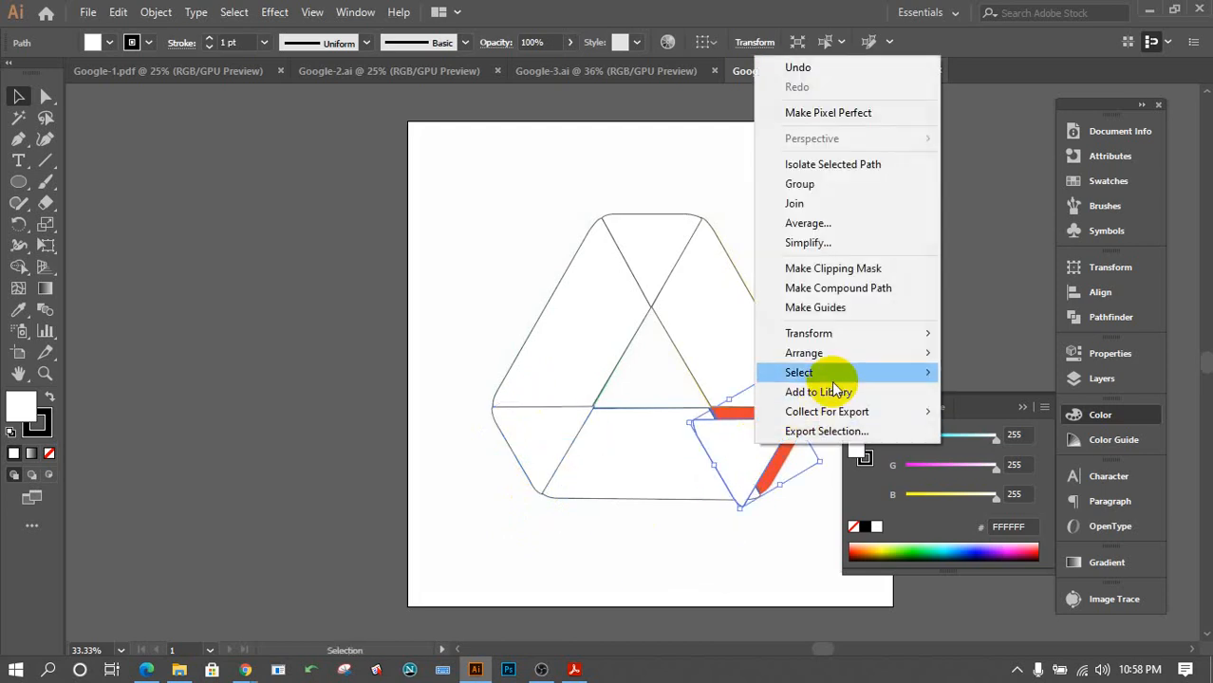
pyautogui.moveTo(863, 355)
pyautogui.moveTo(865, 333)
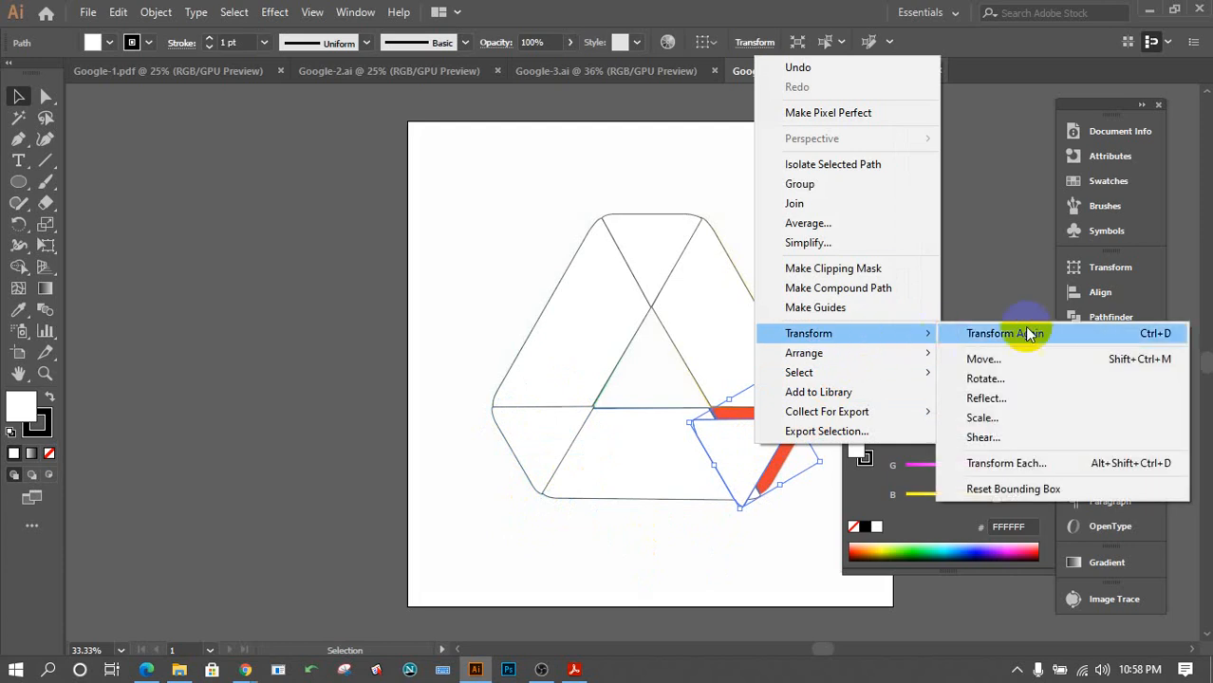
pyautogui.click(954, 396)
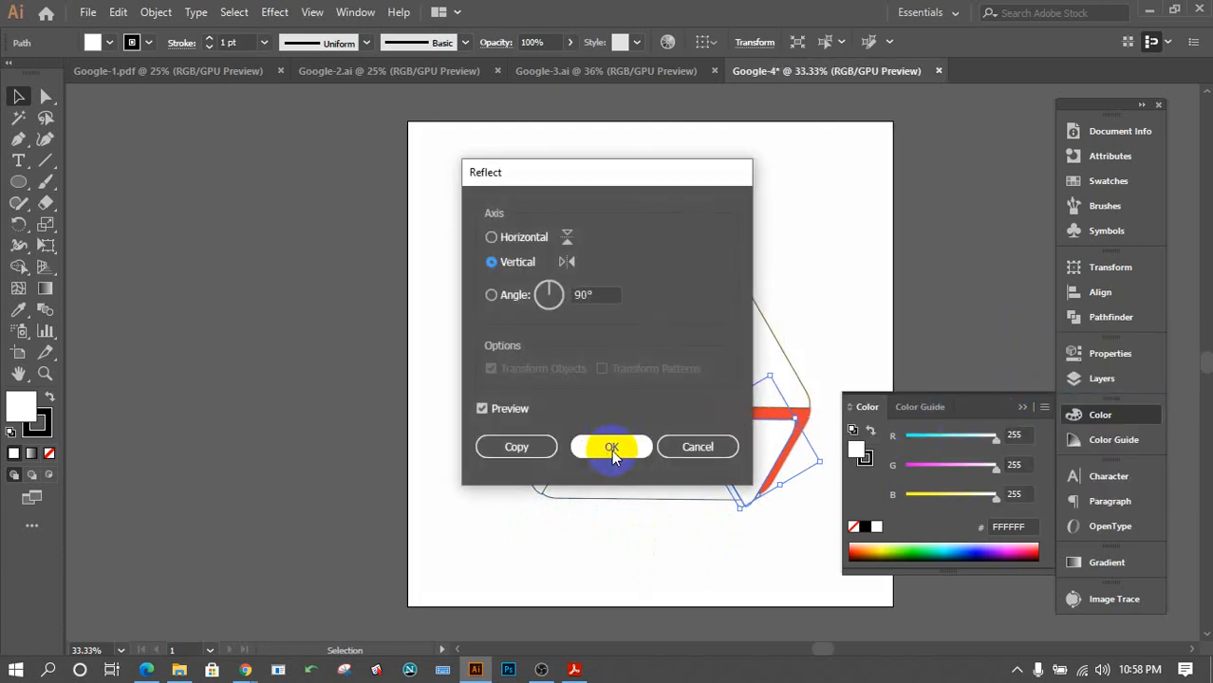
pyautogui.click(612, 450)
pyautogui.moveTo(734, 467); pyautogui.dragTo(746, 444)
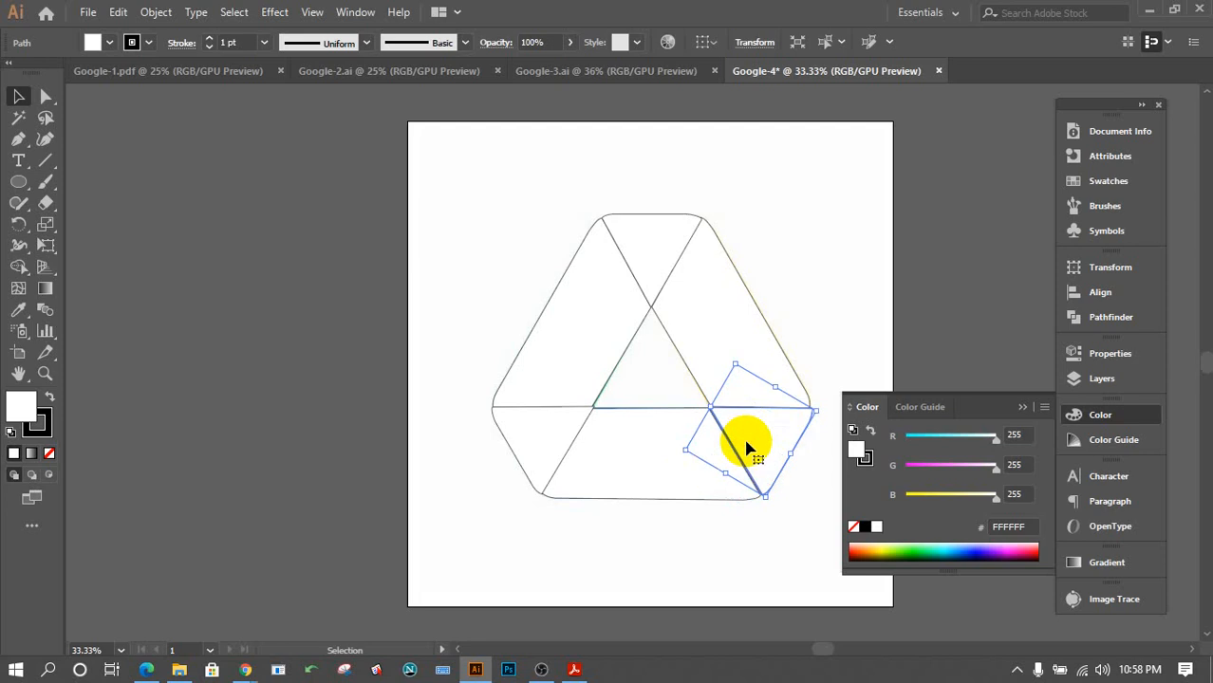
# Nudge the mirrored corner shape left until it lines up with the reference's red corner.
pyautogui.press('Left')
pyautogui.press('Left')
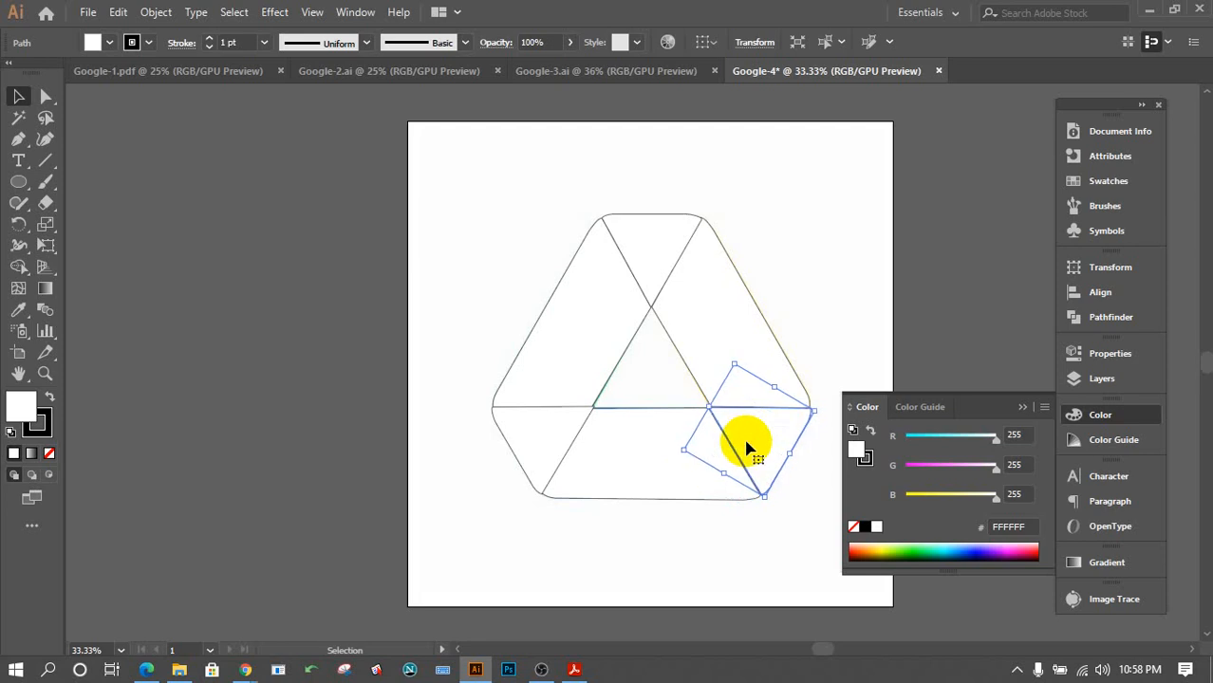
pyautogui.press('Left')
pyautogui.click(873, 296)
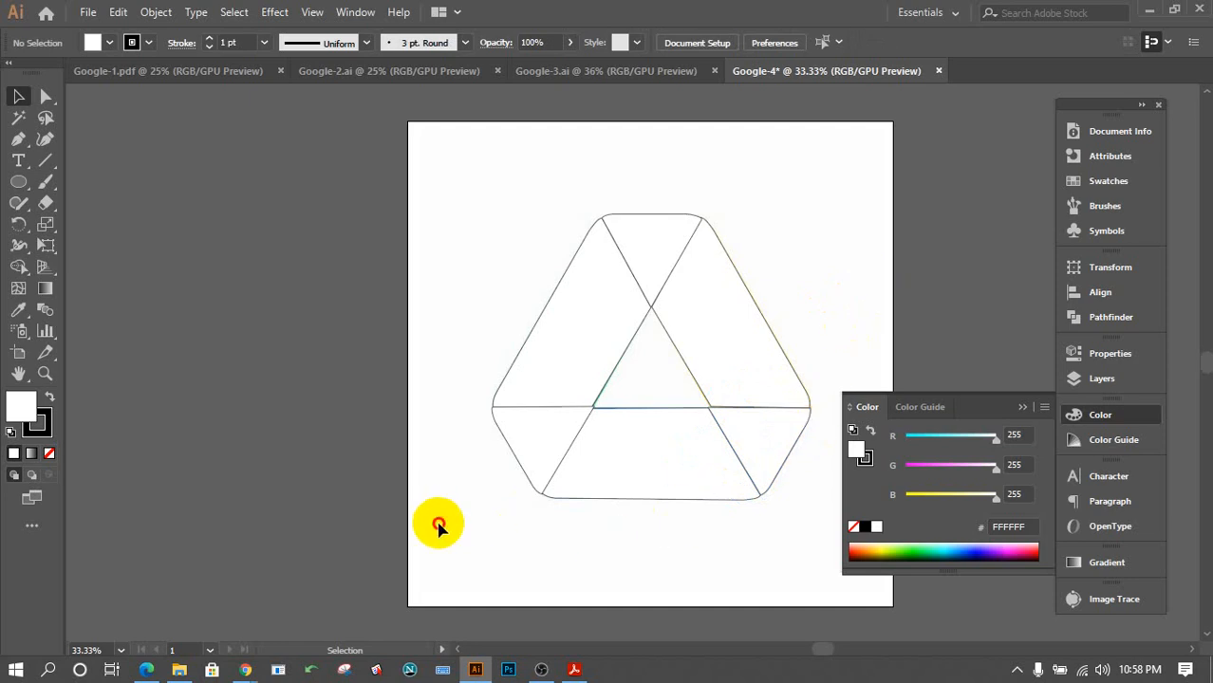
# Select all the traced sections together and move them off the artboard, to the left of the reference icon.
pyautogui.moveTo(437, 522); pyautogui.dragTo(811, 180)
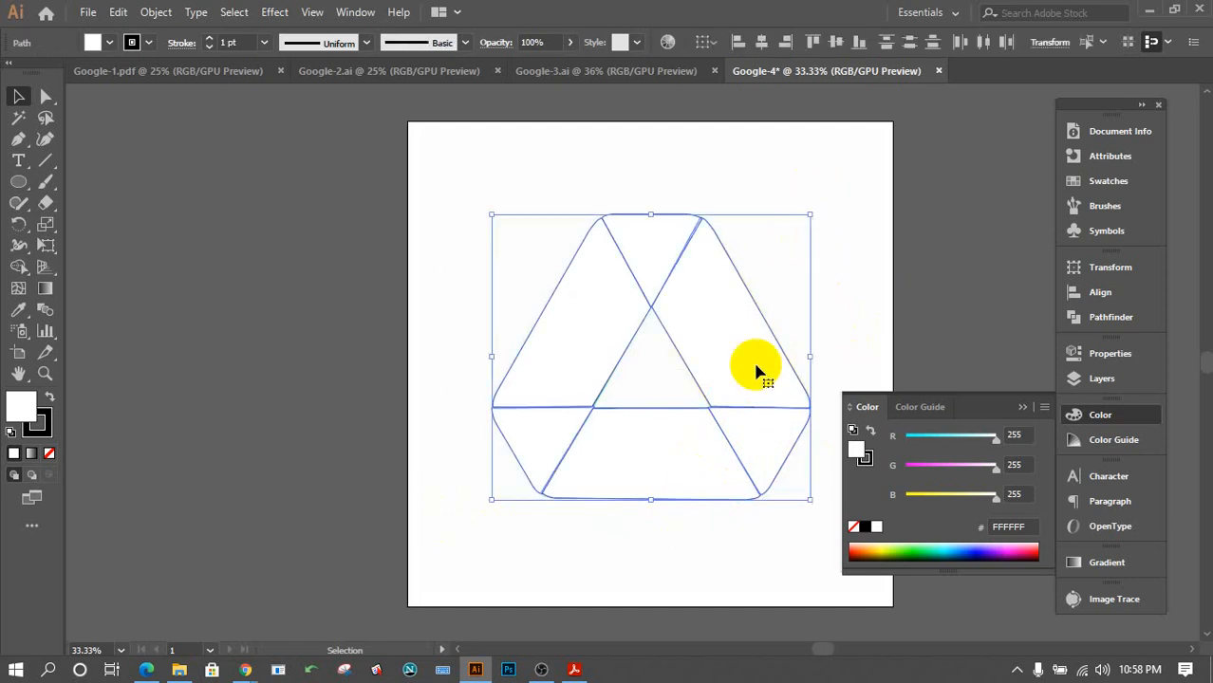
pyautogui.keyDown('shift'); pyautogui.click(703, 405); pyautogui.keyUp('shift')
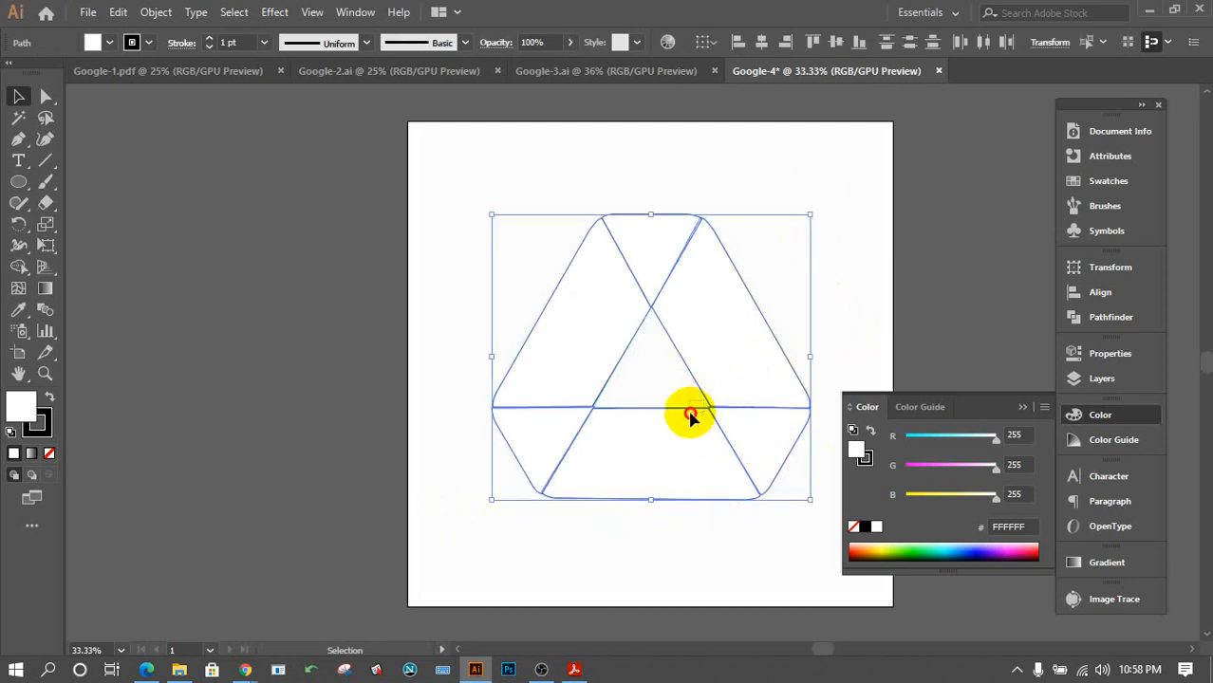
pyautogui.click(340, 430)
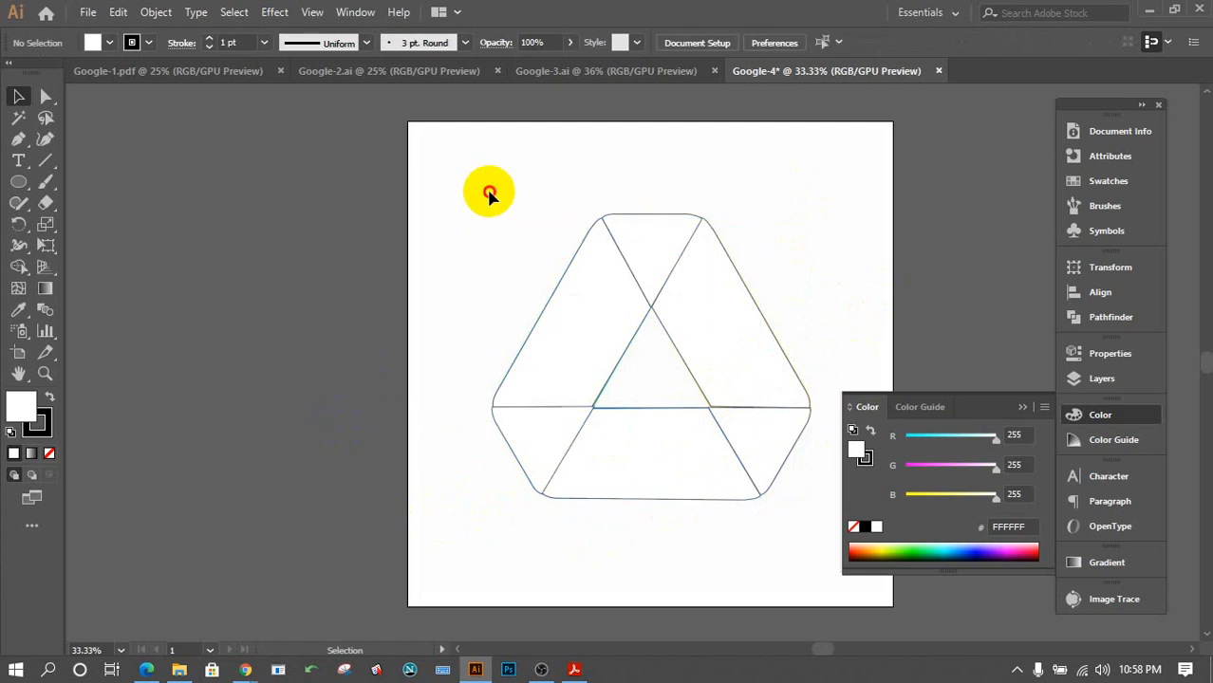
pyautogui.moveTo(488, 190); pyautogui.dragTo(807, 523)
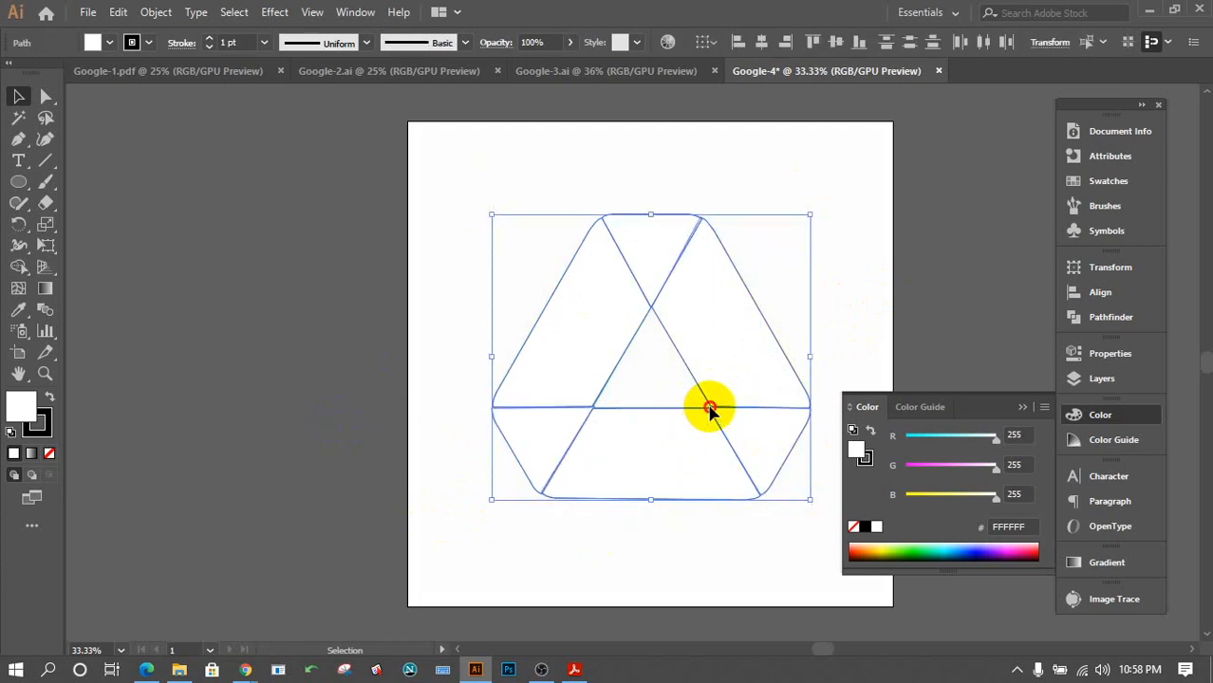
pyautogui.moveTo(710, 406); pyautogui.dragTo(301, 410)
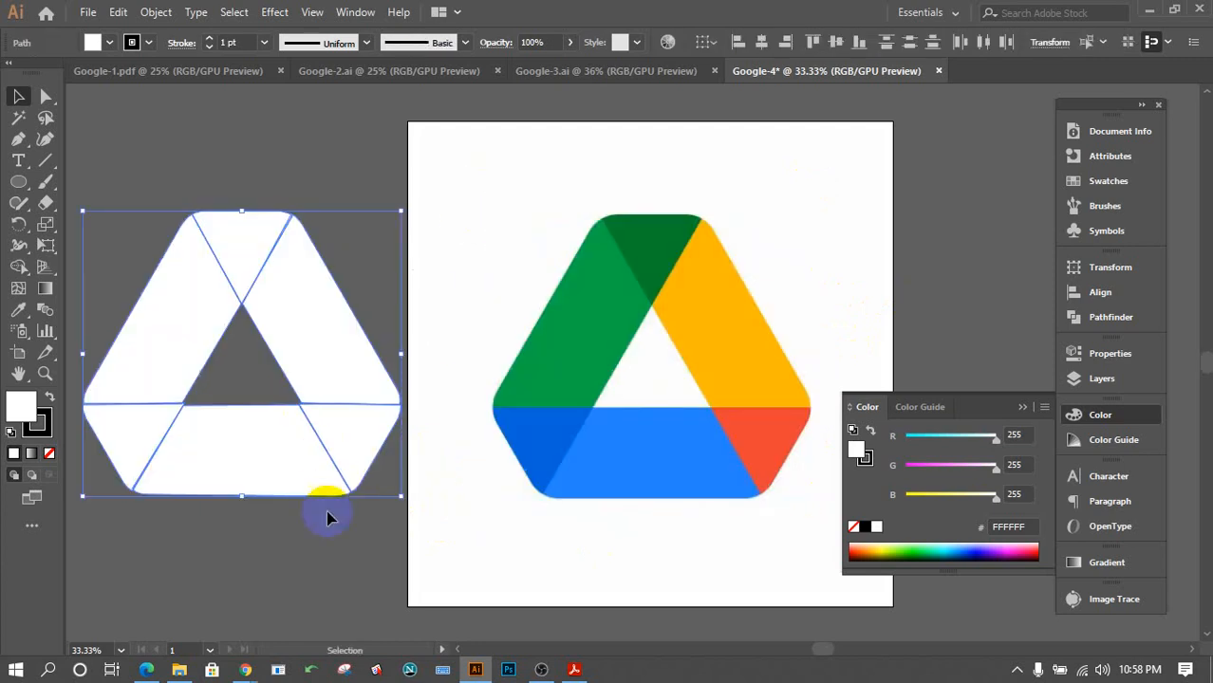
# Remove the fill from all traced sections and set their stroke weight to 4 pt.
pyautogui.click(21, 406)
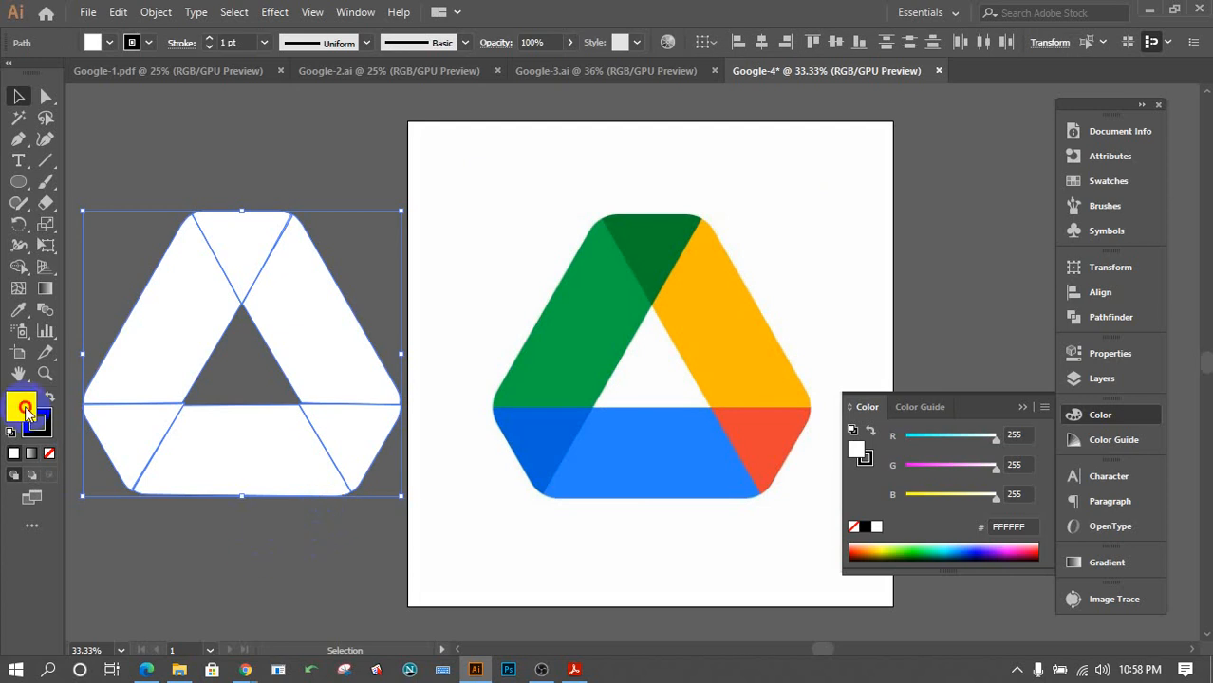
pyautogui.click(51, 456)
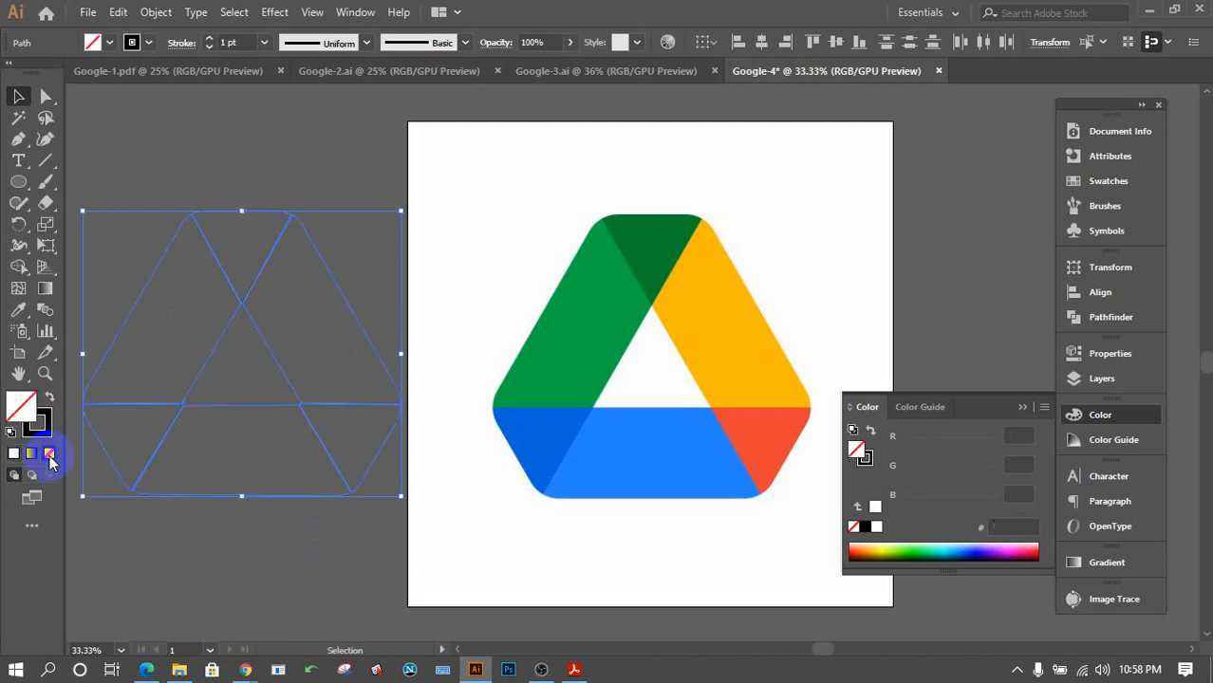
pyautogui.click(264, 42)
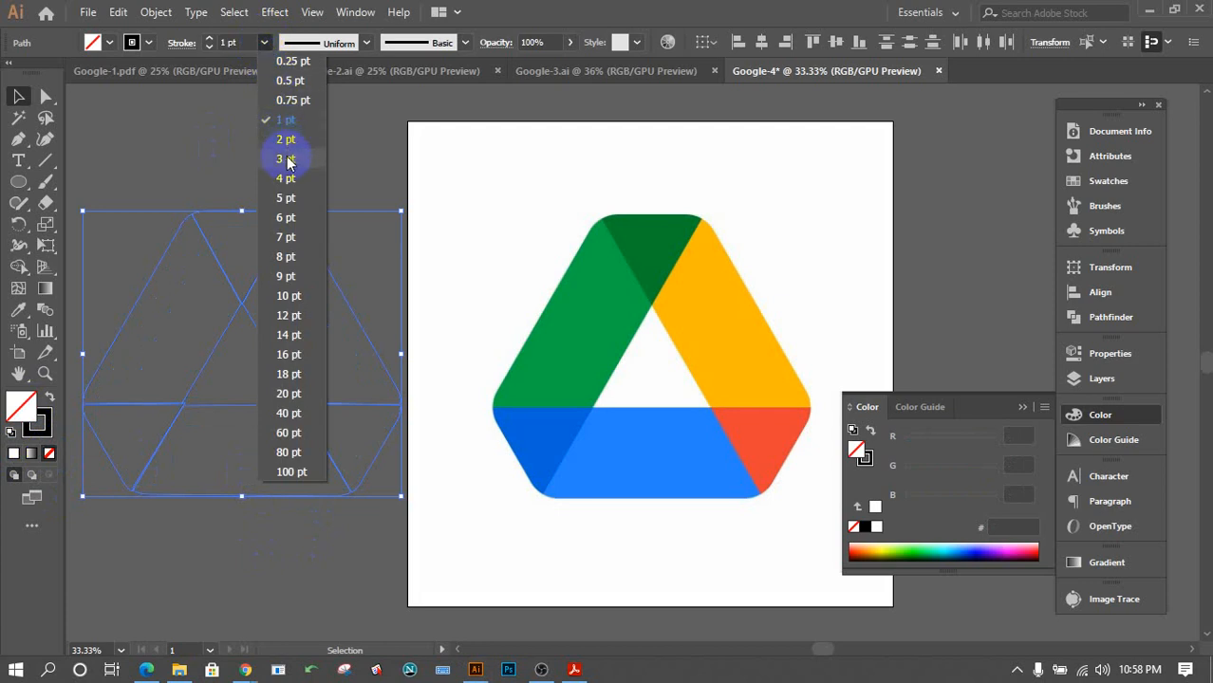
pyautogui.click(286, 186)
pyautogui.click(433, 258)
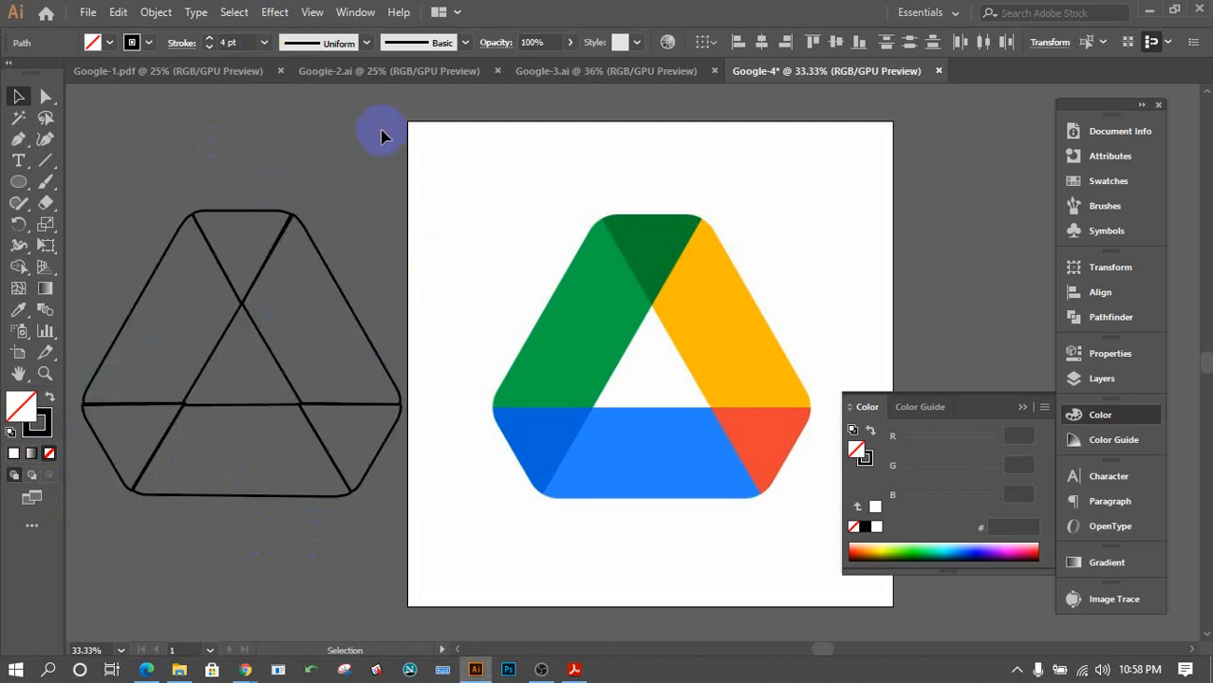
# Fine-tune the right corner section against its neighbouring bars and check how the left corner section fits.
pyautogui.click(325, 460)
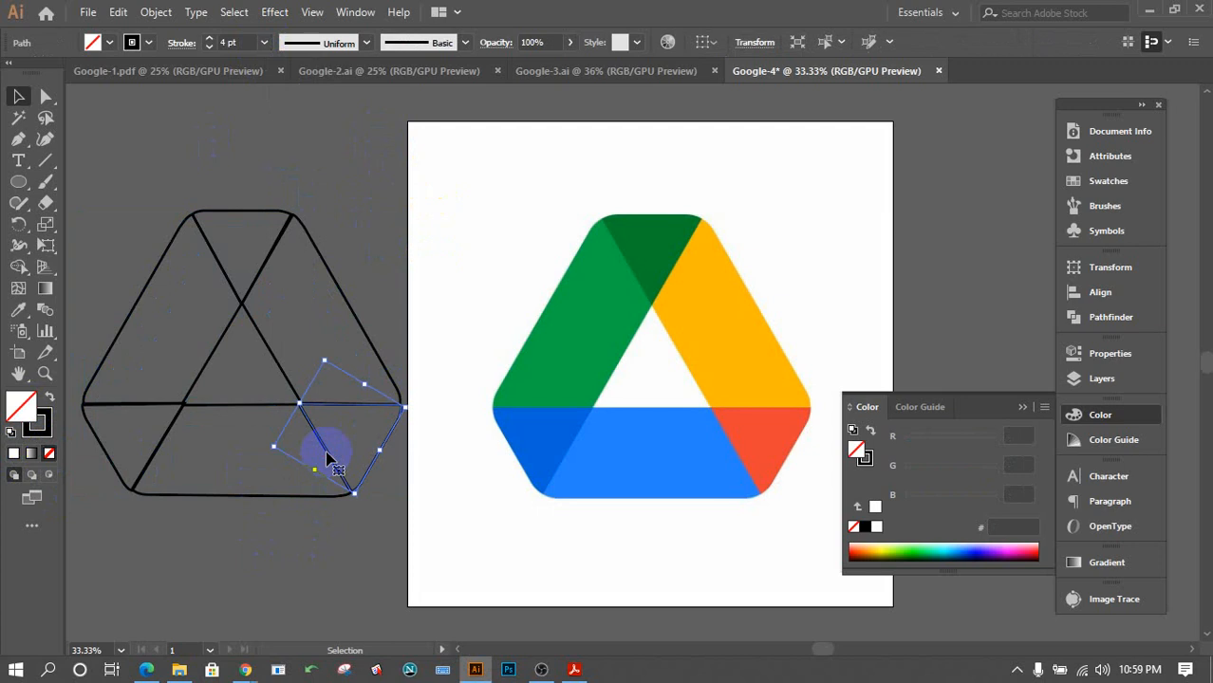
pyautogui.click(386, 529)
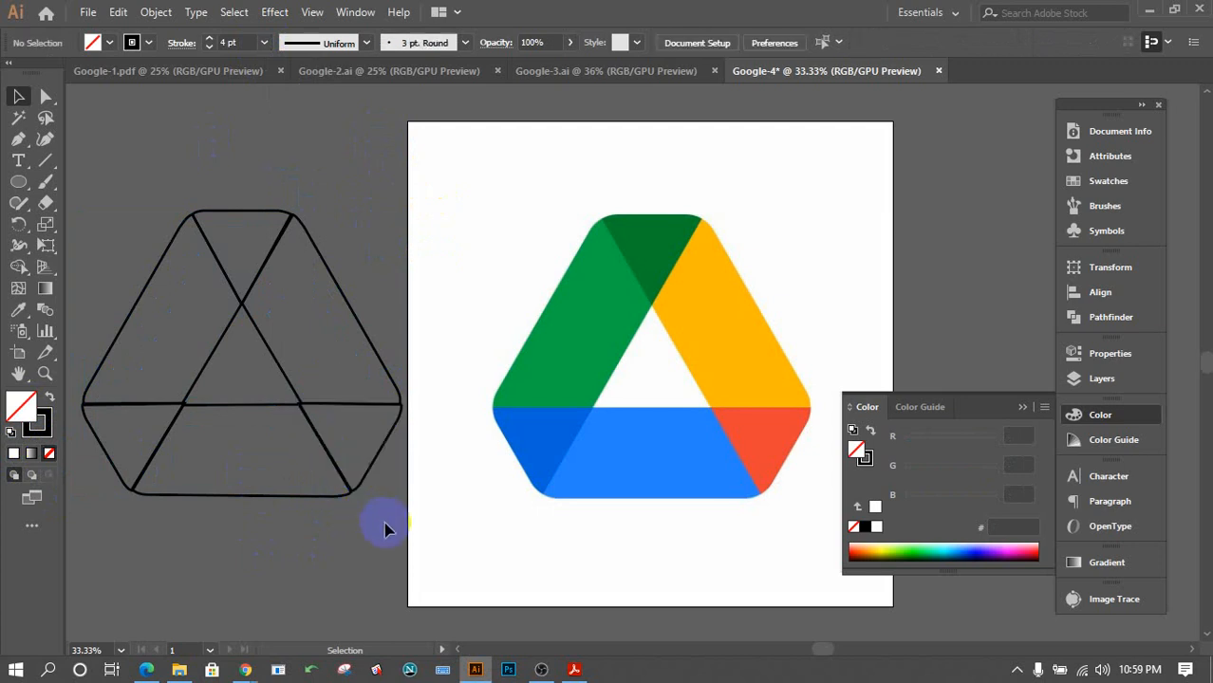
pyautogui.click(379, 466)
pyautogui.click(428, 478)
pyautogui.click(384, 456)
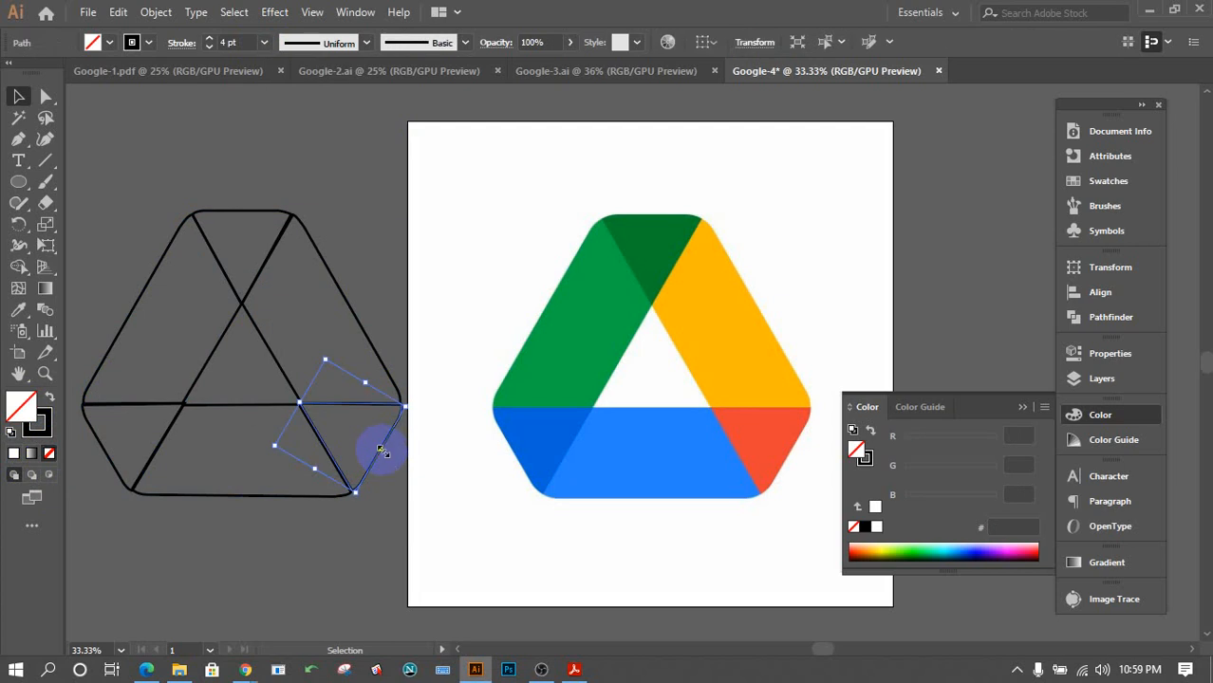
pyautogui.click(410, 465)
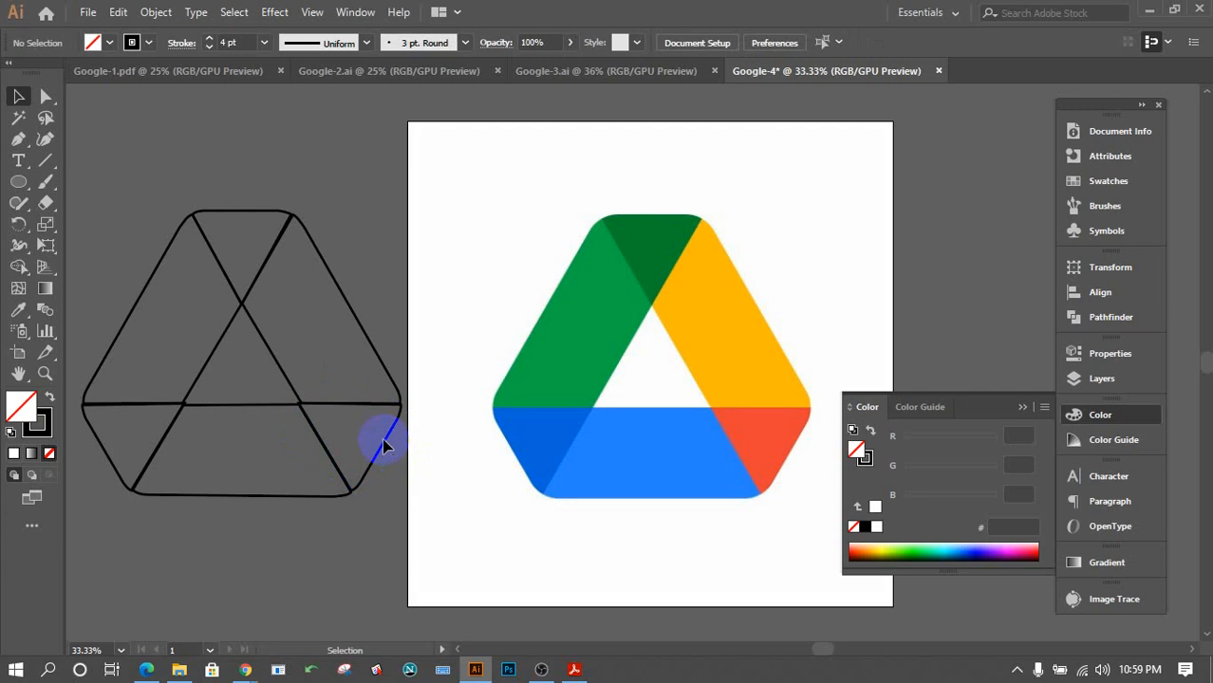
pyautogui.click(384, 454)
pyautogui.click(427, 457)
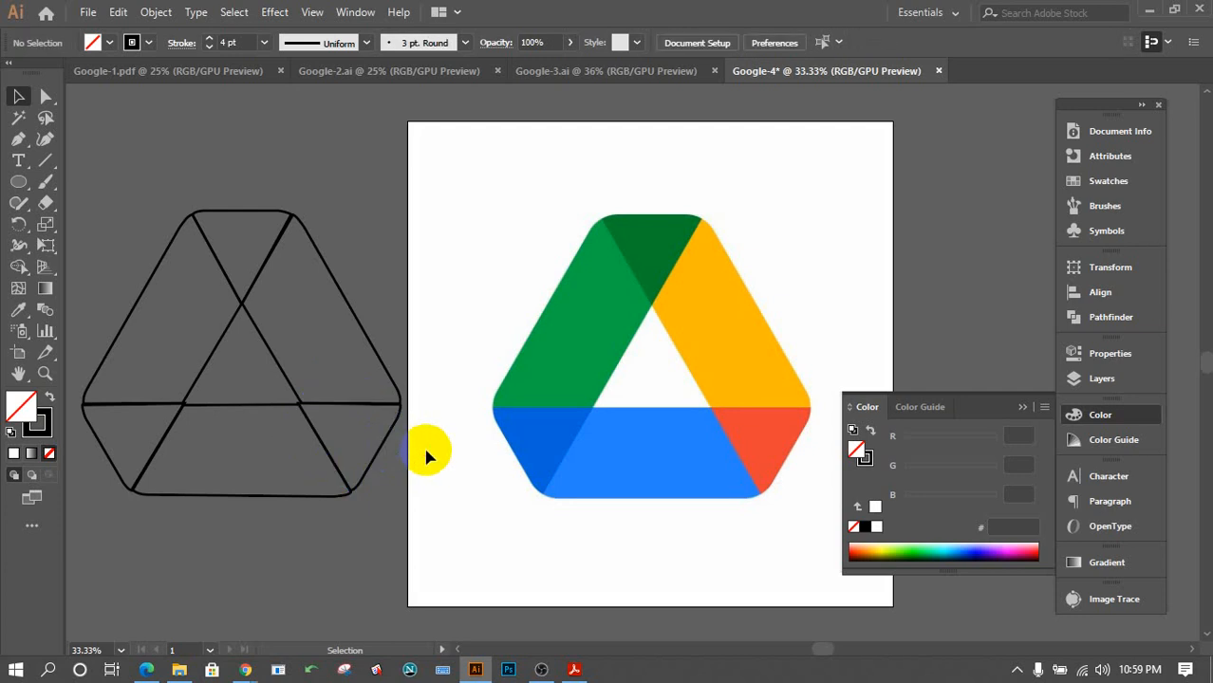
pyautogui.click(95, 426)
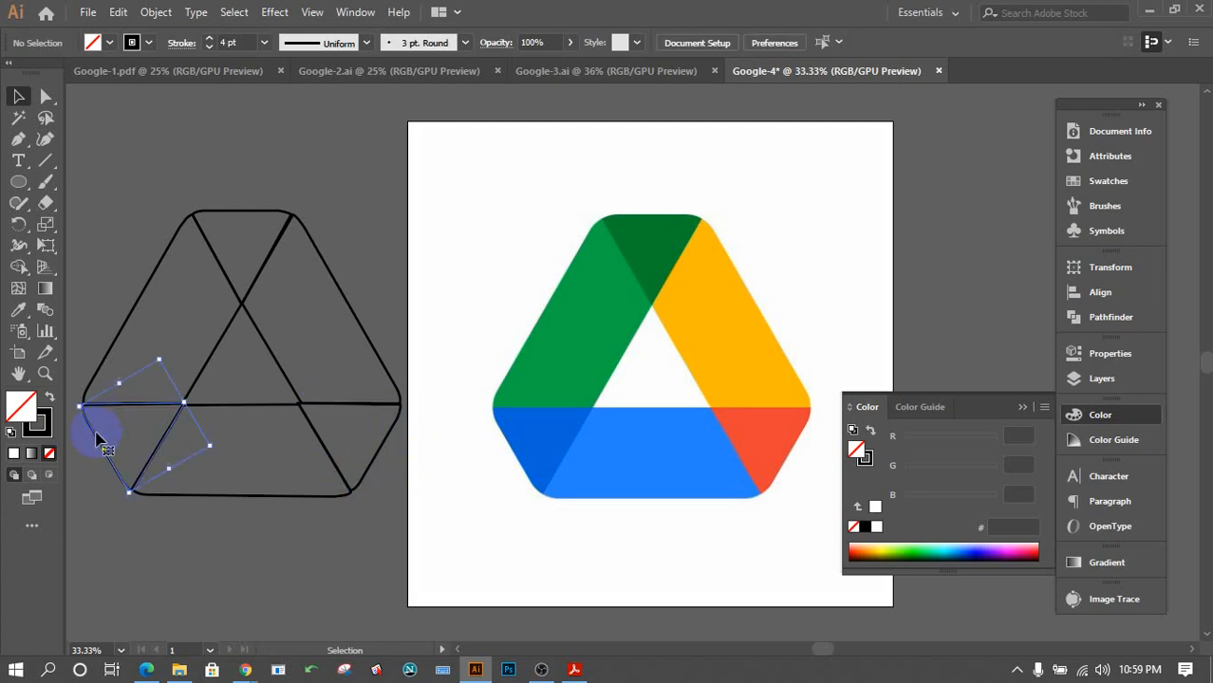
pyautogui.click(216, 555)
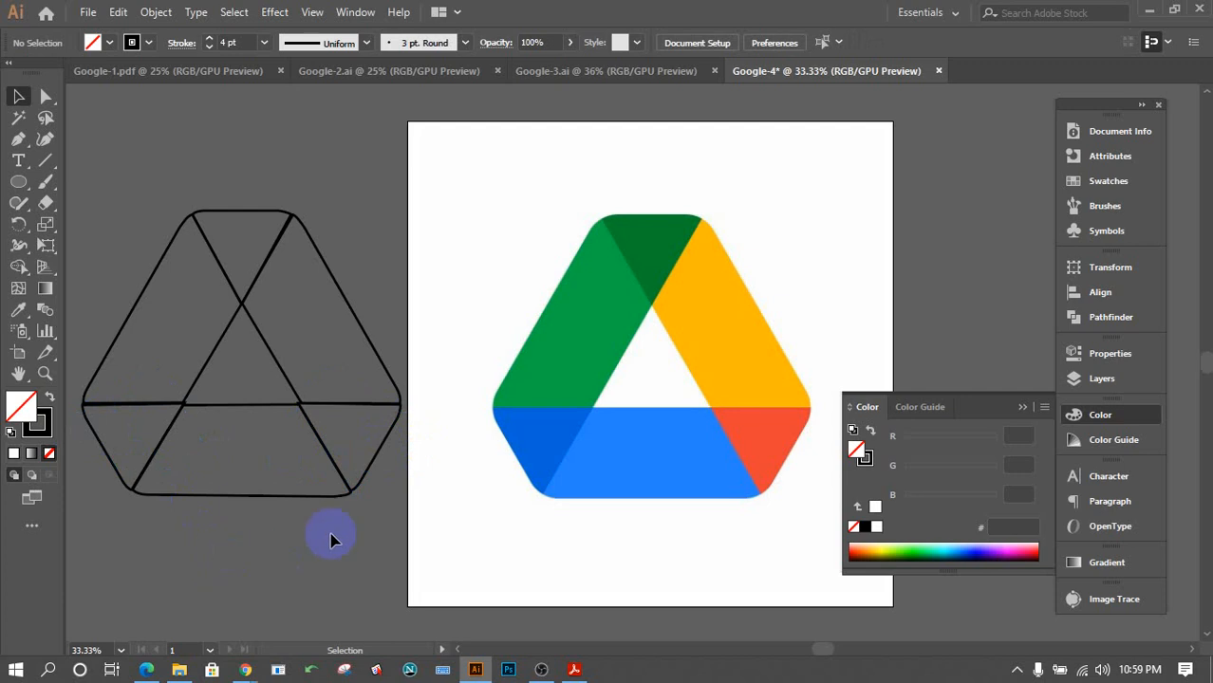
# Remove the stroke from all traced sections and give them a white FFFFFF fill.
pyautogui.moveTo(406, 528); pyautogui.dragTo(105, 174)
pyautogui.click(37, 424)
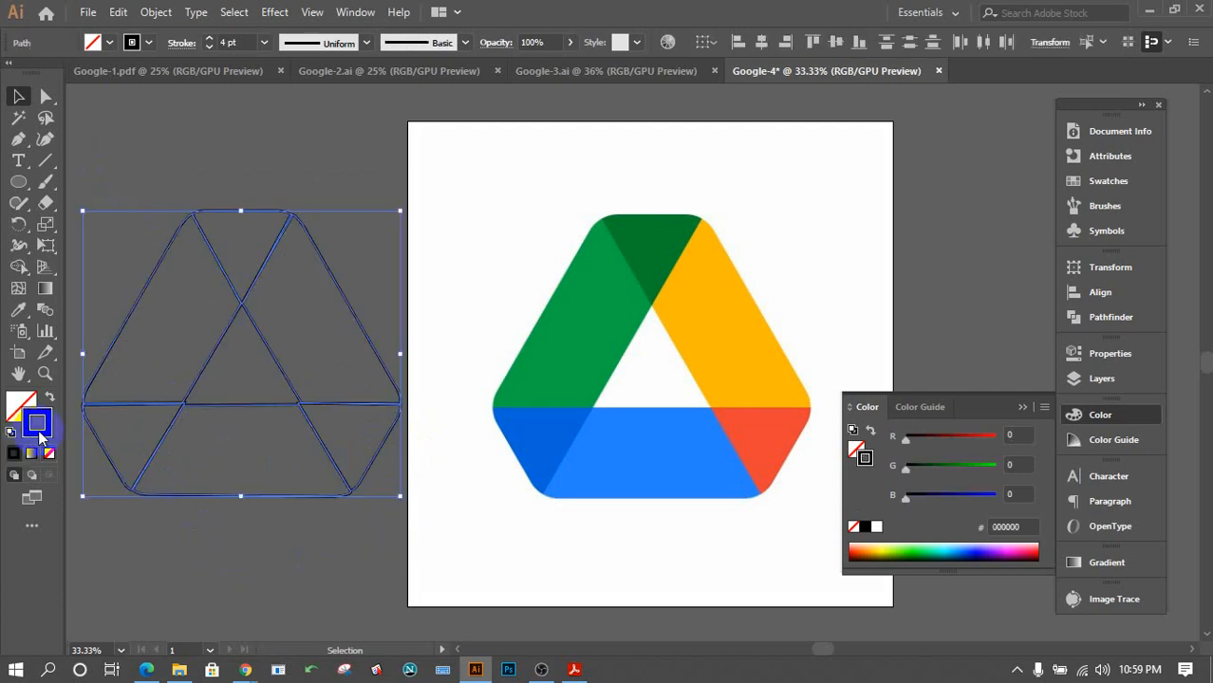
pyautogui.click(51, 454)
pyautogui.click(19, 406)
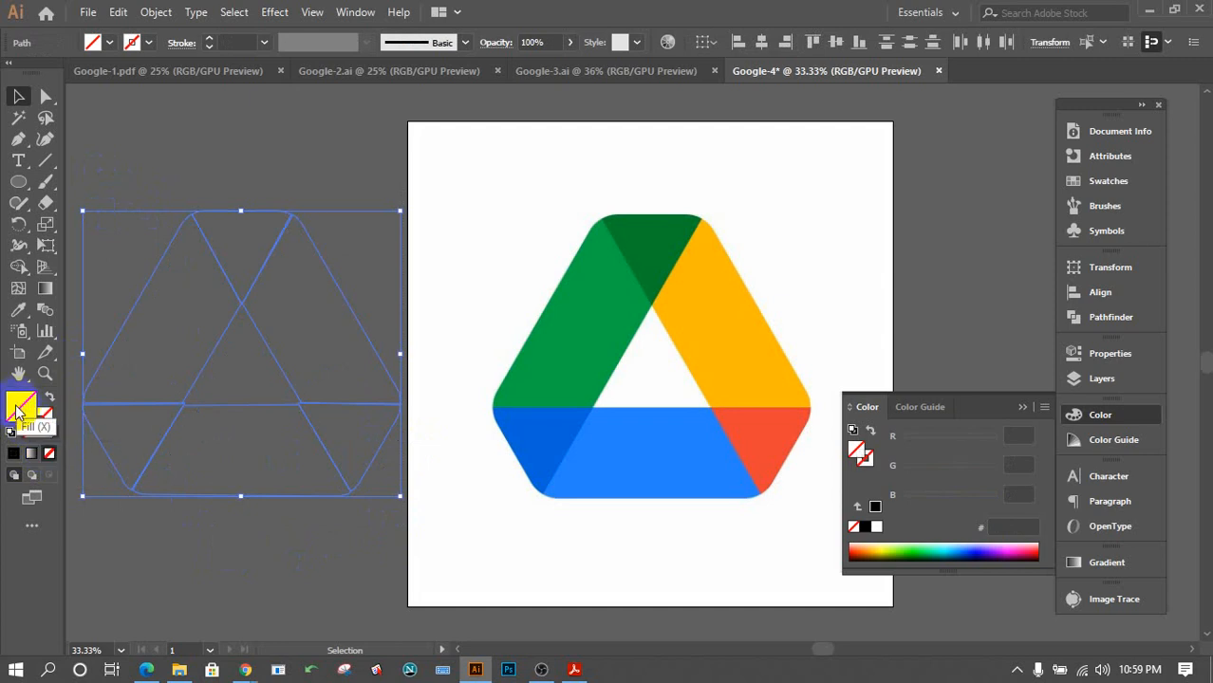
pyautogui.doubleClick(19, 410)
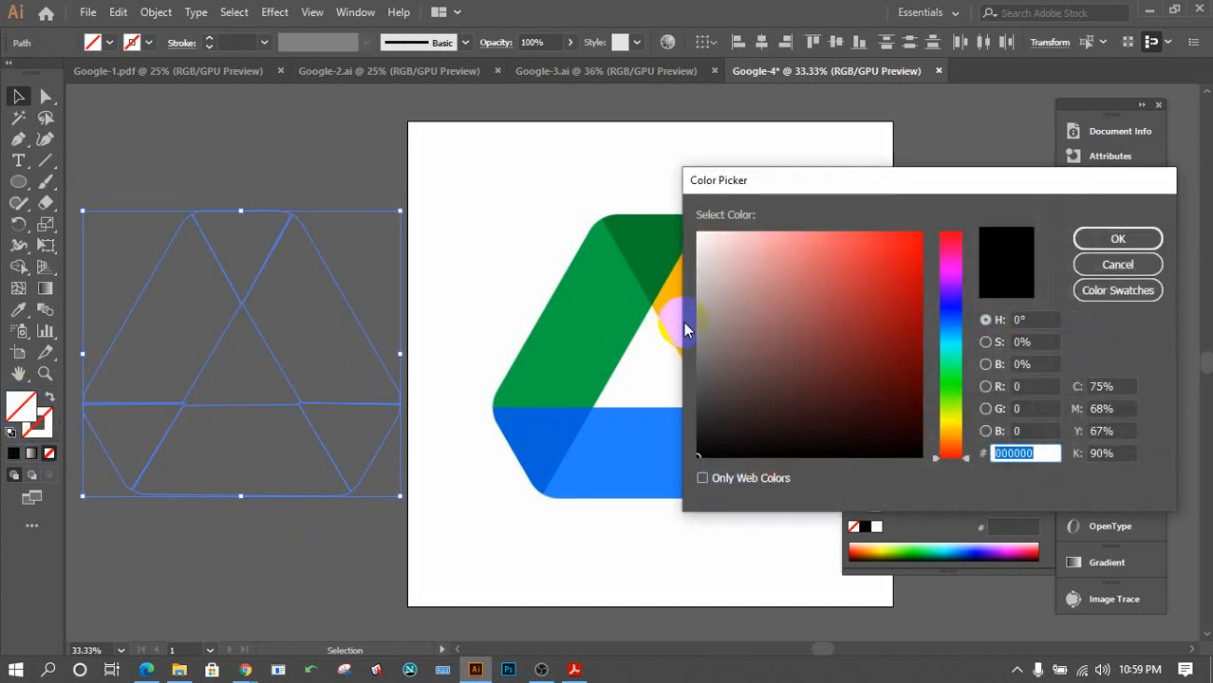
pyautogui.moveTo(731, 265); pyautogui.dragTo(673, 214)
pyautogui.click(1118, 238)
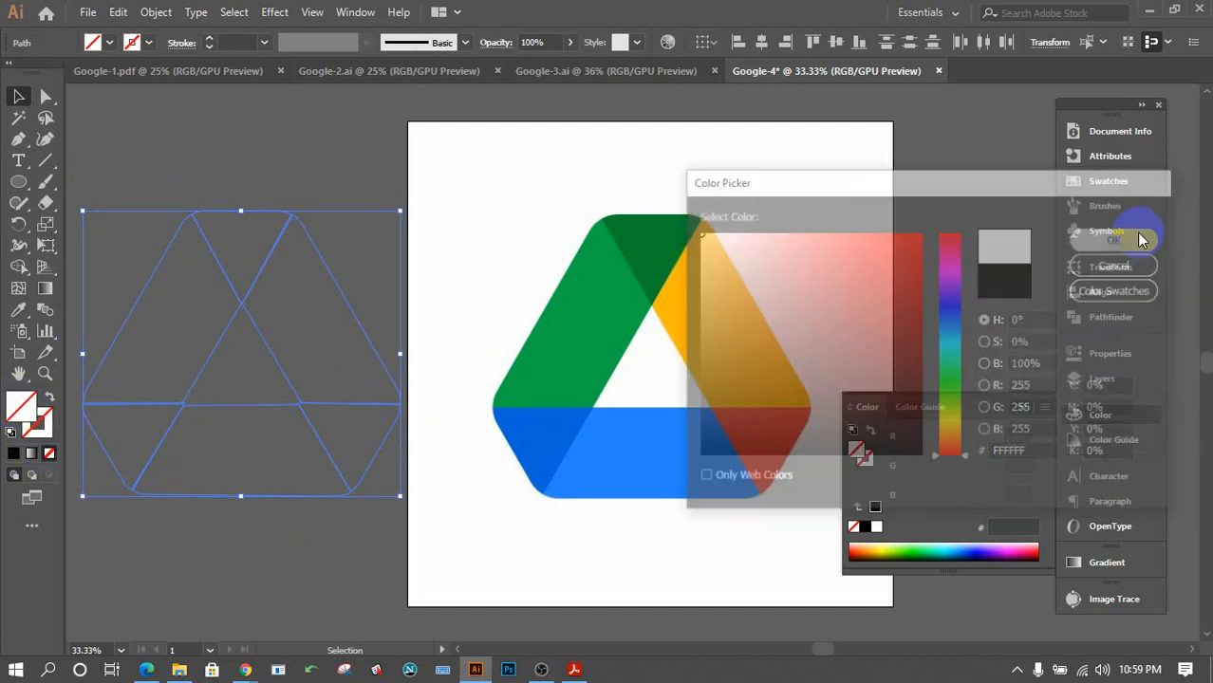
# Fill the traced icon's left bar with the light green 00AB45 sampled from the reference using the Eyedropper tool.
pyautogui.click(18, 309)
pyautogui.click(574, 330)
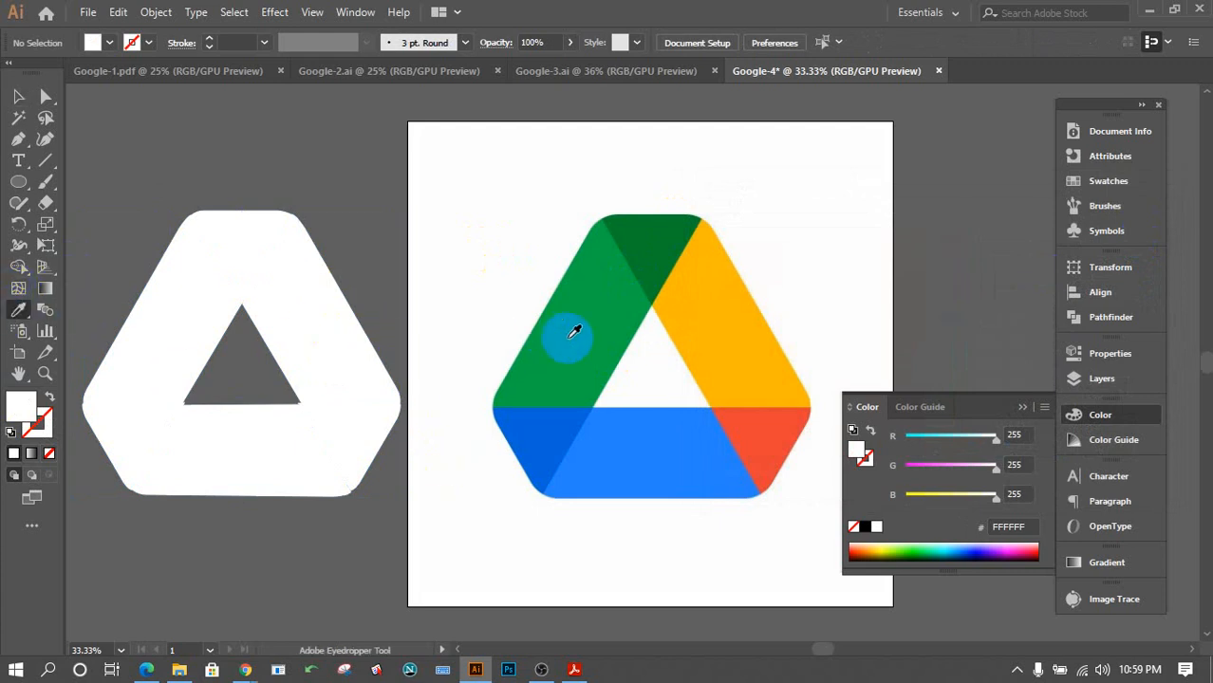
pyautogui.keyDown('alt'); pyautogui.click(323, 328); pyautogui.keyUp('alt')
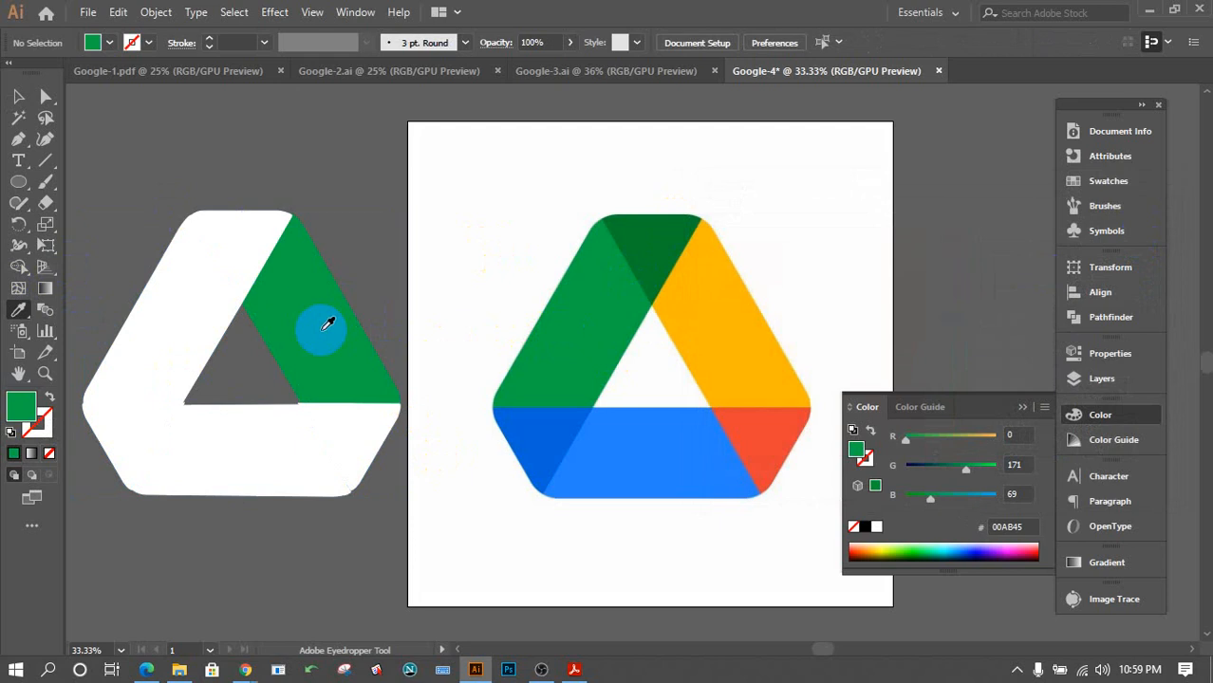
pyautogui.click(172, 293)
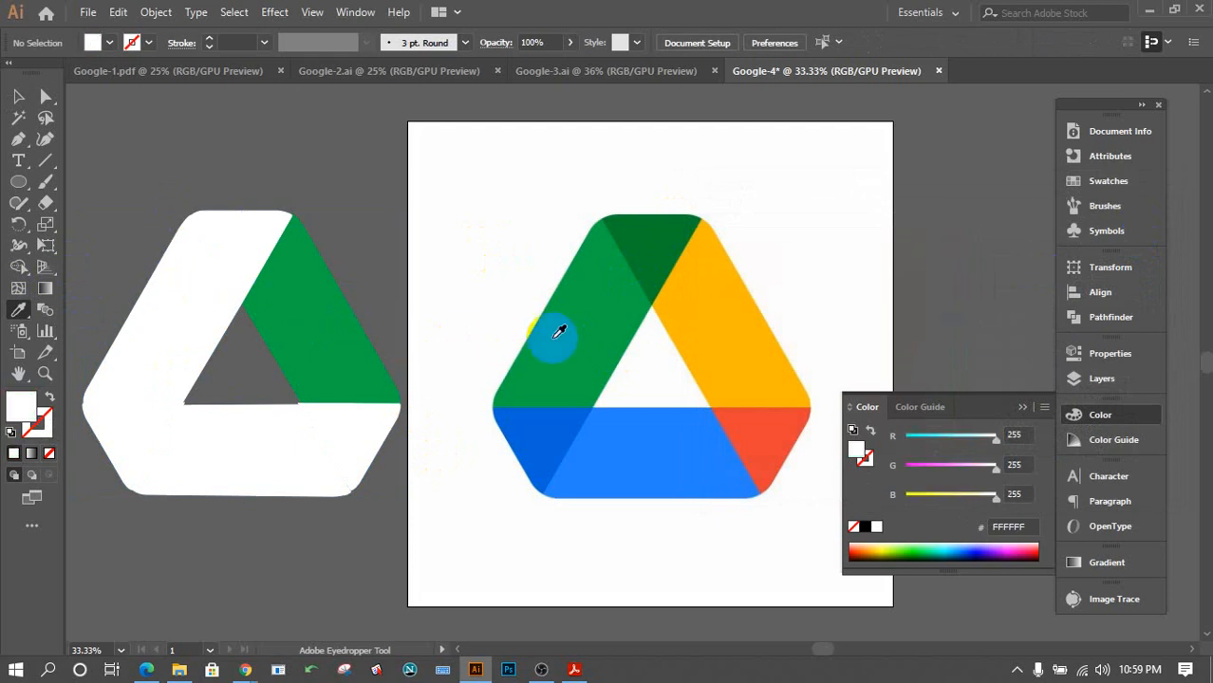
pyautogui.click(559, 331)
pyautogui.keyDown('alt'); pyautogui.click(152, 314); pyautogui.keyUp('alt')
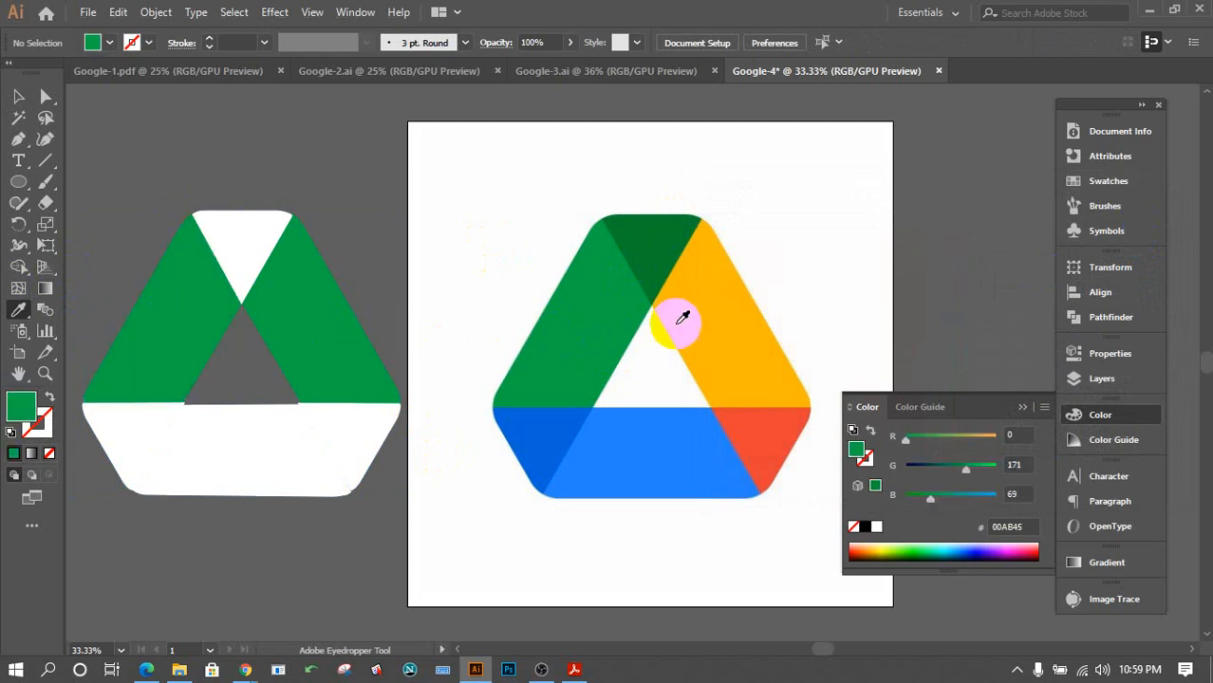
# Fill the right bar with the reference's yellow FFB901 and the top section with its dark green 00822C.
pyautogui.click(682, 318)
pyautogui.keyDown('alt'); pyautogui.click(330, 320); pyautogui.keyUp('alt')
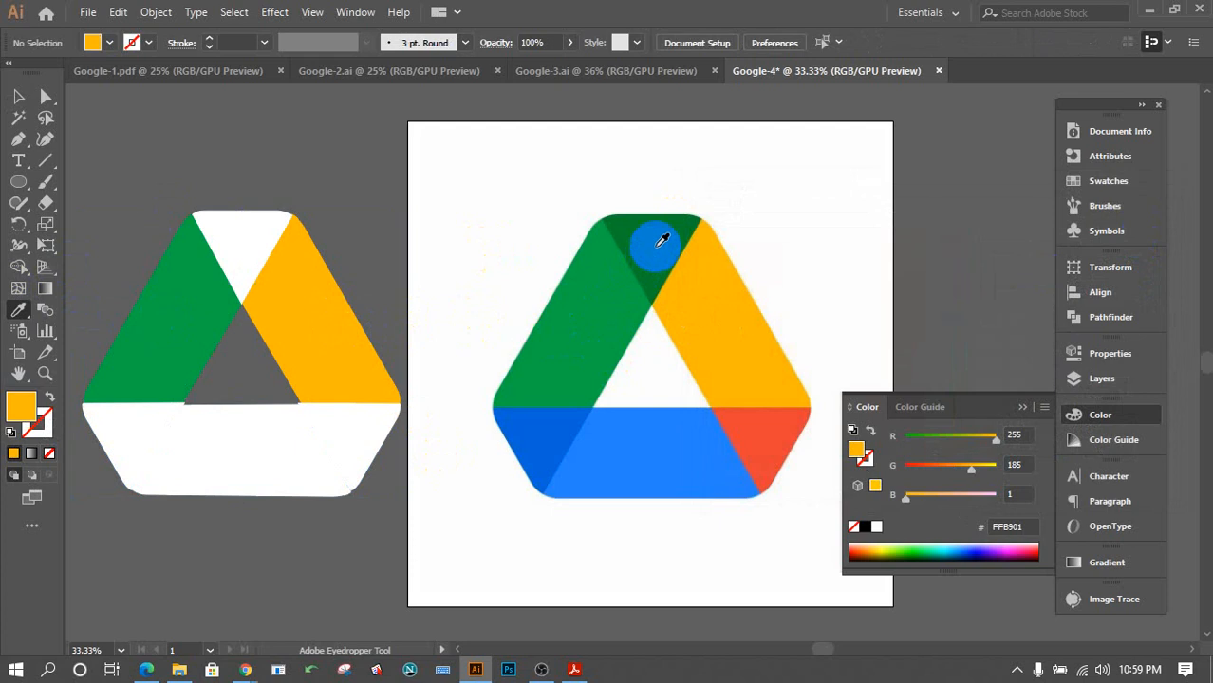
pyautogui.click(661, 241)
pyautogui.keyDown('alt'); pyautogui.click(230, 240); pyautogui.keyUp('alt')
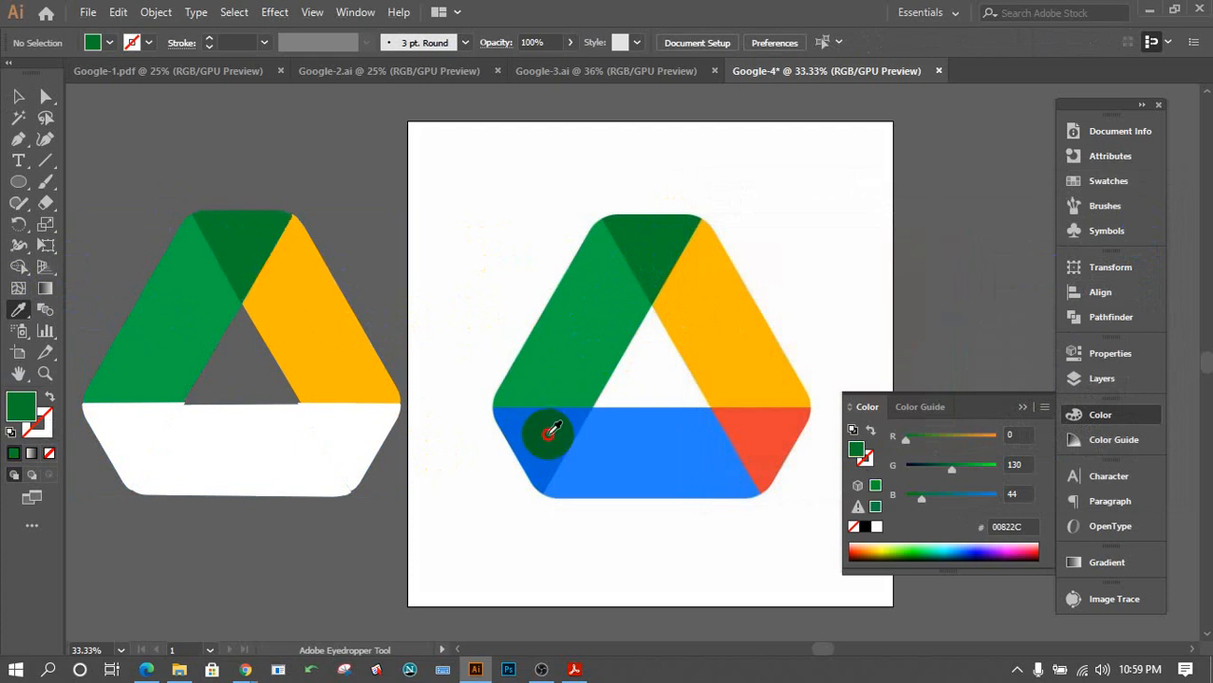
# Fill the left corner, base bar and right corner with the reference's dark blue, blue 2584FC and red EA4134.
pyautogui.click(551, 432)
pyautogui.keyDown('alt'); pyautogui.click(122, 428); pyautogui.keyUp('alt')
pyautogui.click(672, 452)
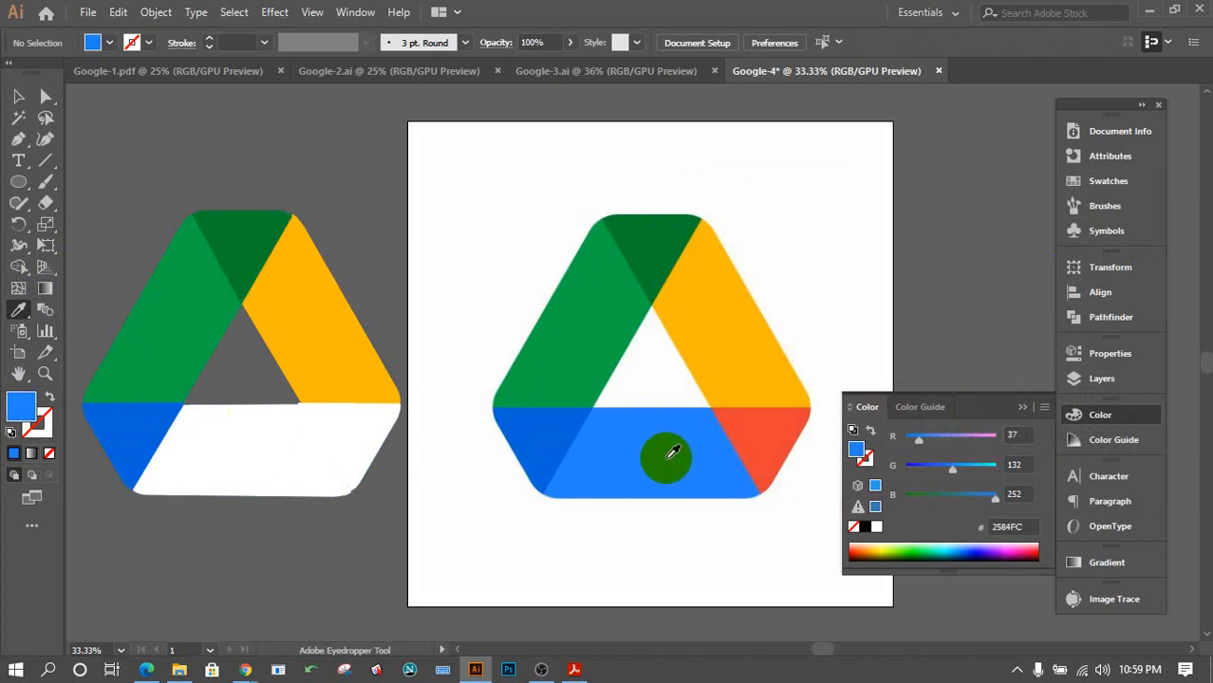
pyautogui.keyDown('alt'); pyautogui.click(229, 447); pyautogui.keyUp('alt')
pyautogui.click(777, 433)
pyautogui.keyDown('alt'); pyautogui.click(359, 439); pyautogui.keyUp('alt')
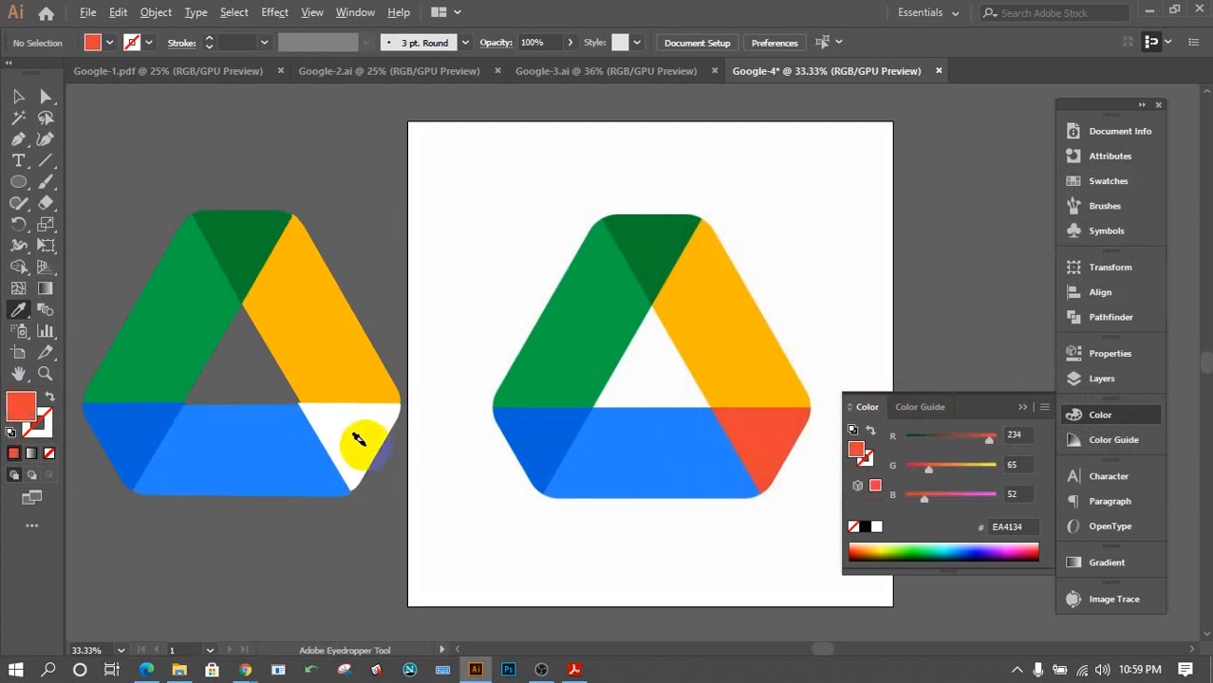
pyautogui.keyDown('alt'); pyautogui.click(359, 439); pyautogui.keyUp('alt')
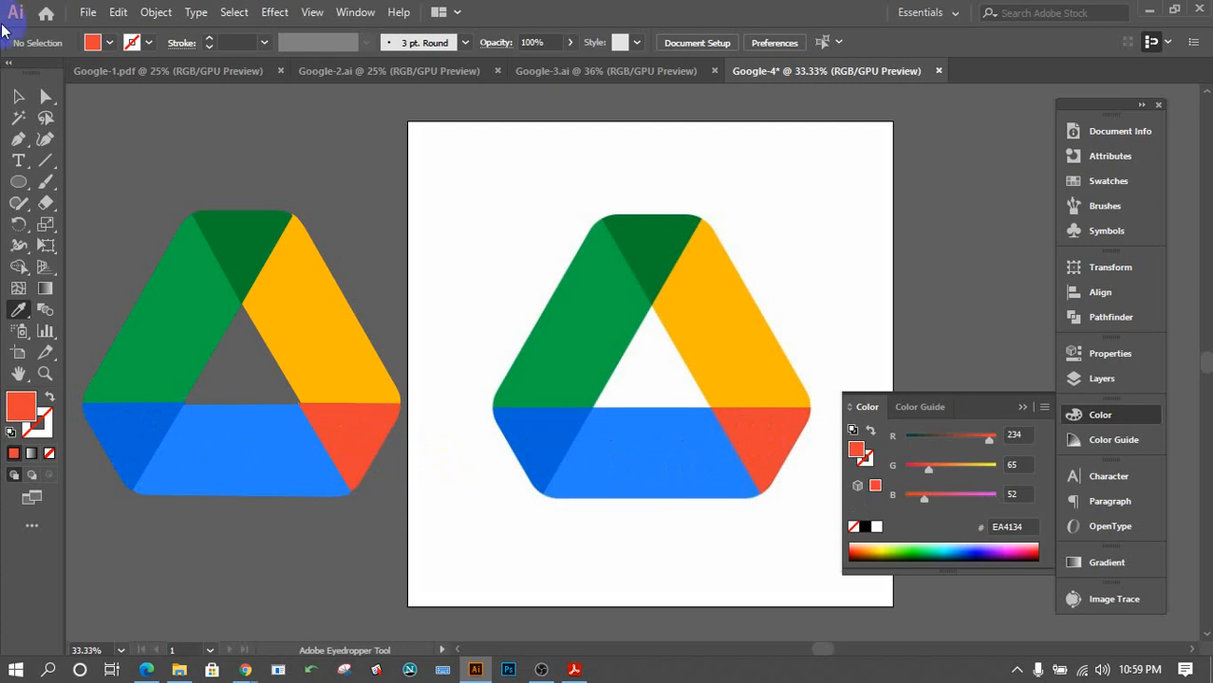
# Fine-tune the red corner section's position so it meets the yellow and blue bars cleanly.
pyautogui.click(18, 96)
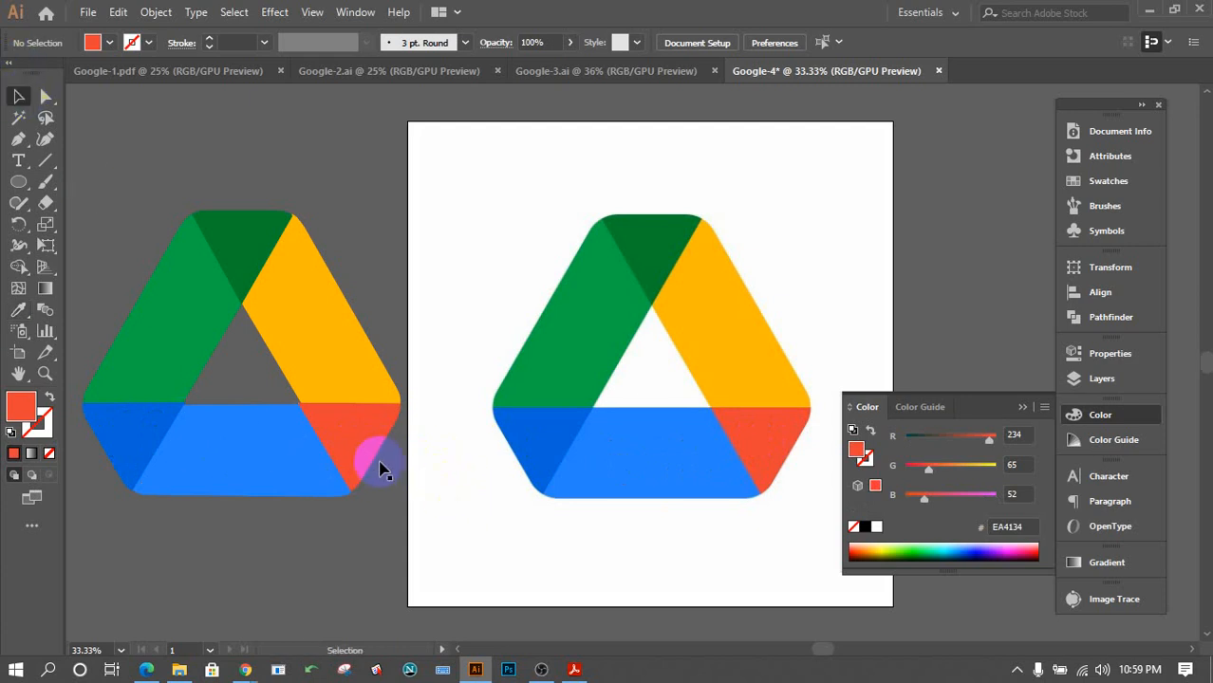
pyautogui.click(366, 437)
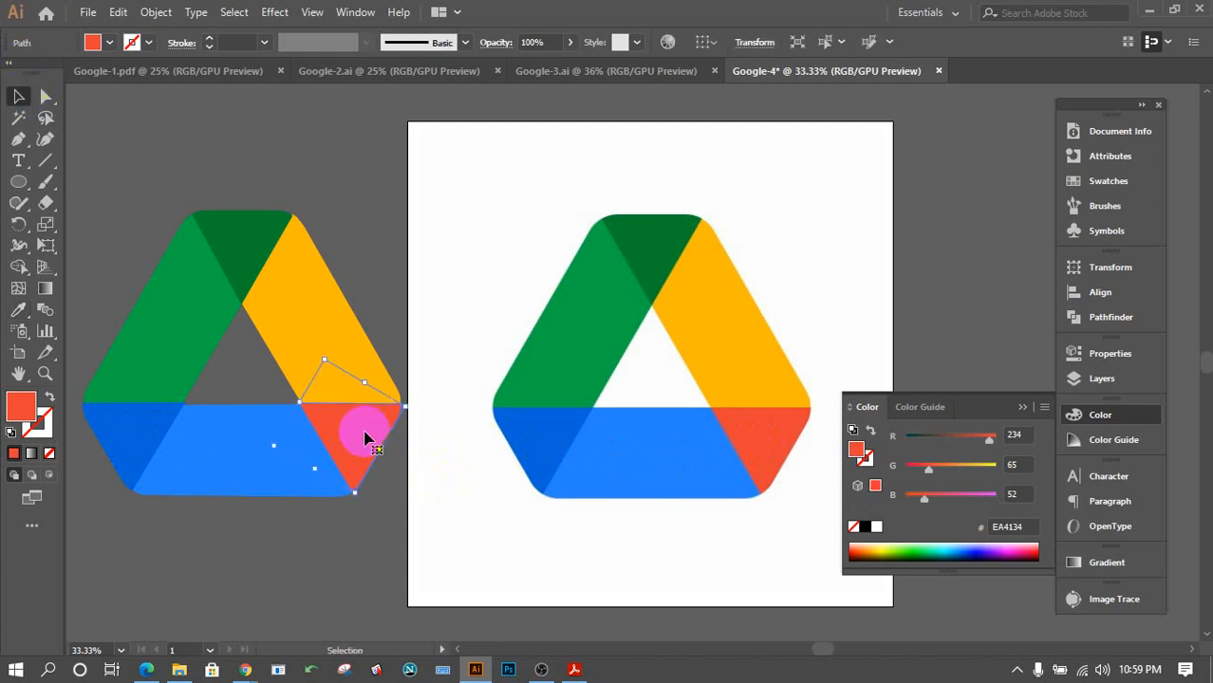
pyautogui.click(410, 466)
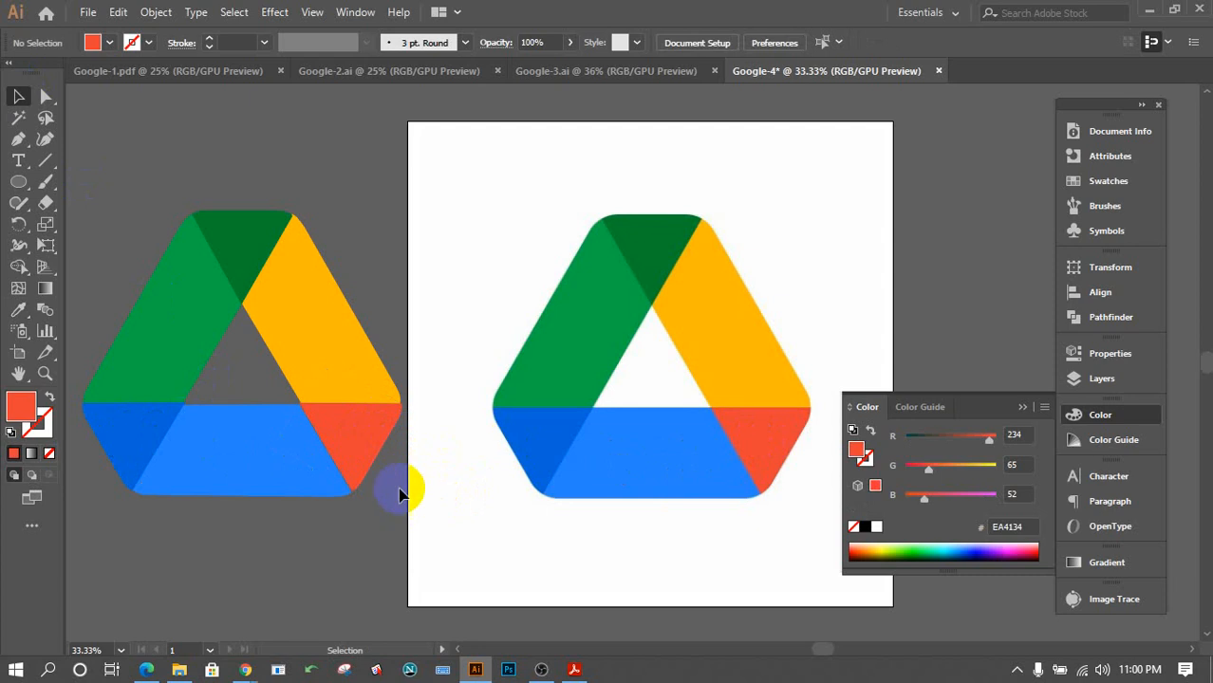
pyautogui.click(379, 441)
pyautogui.click(427, 470)
# Delete the linked Google Drive reference image from the artboard.
pyautogui.click(710, 410)
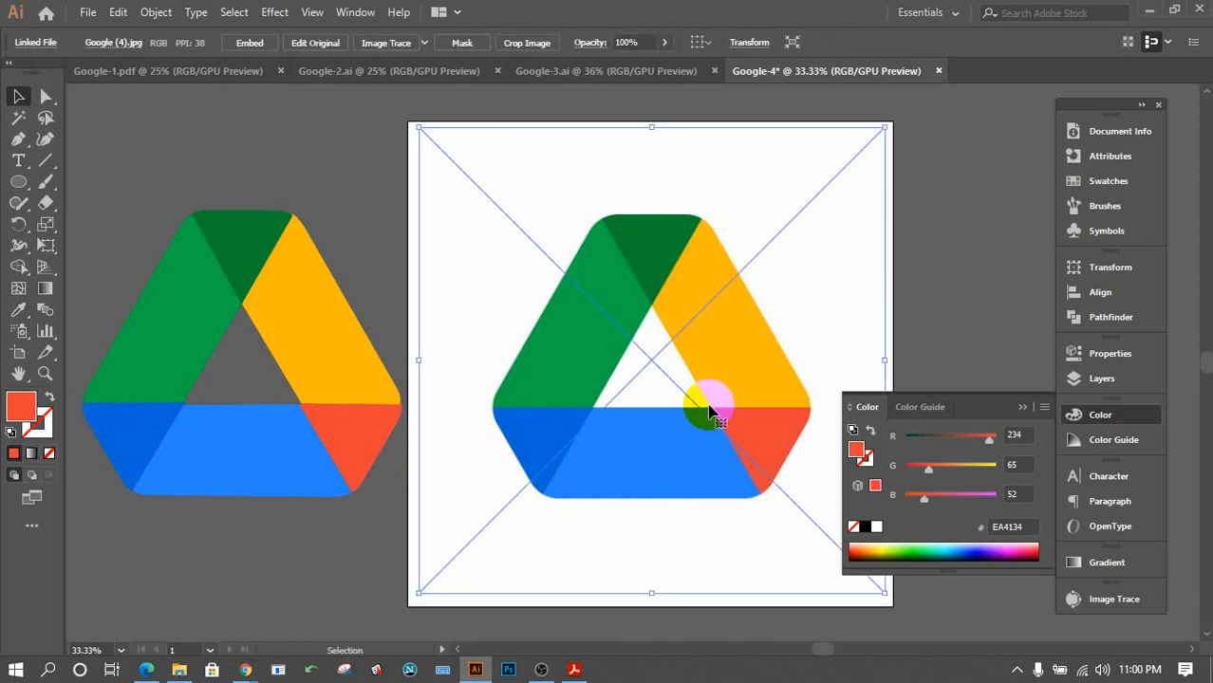
pyautogui.click(919, 287)
pyautogui.click(770, 284)
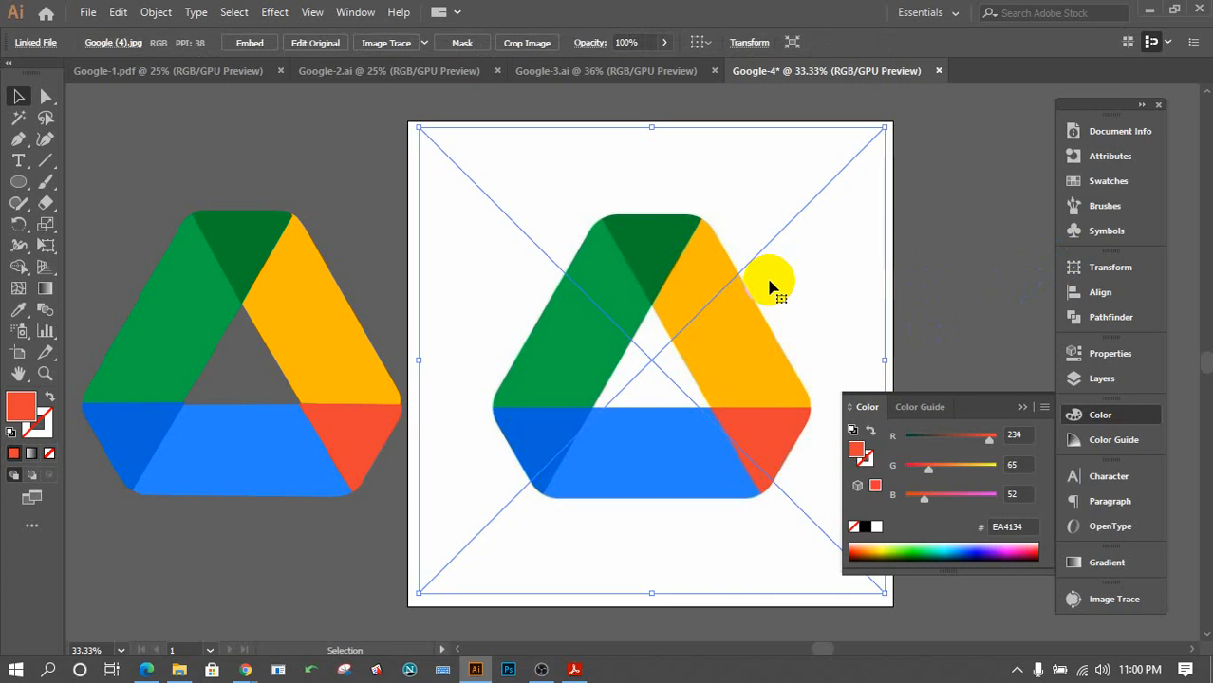
pyautogui.press('Delete')
# Move all sections of the traced Drive icon together onto the middle of the artboard.
pyautogui.moveTo(453, 515); pyautogui.dragTo(121, 199)
pyautogui.moveTo(347, 384); pyautogui.dragTo(753, 366)
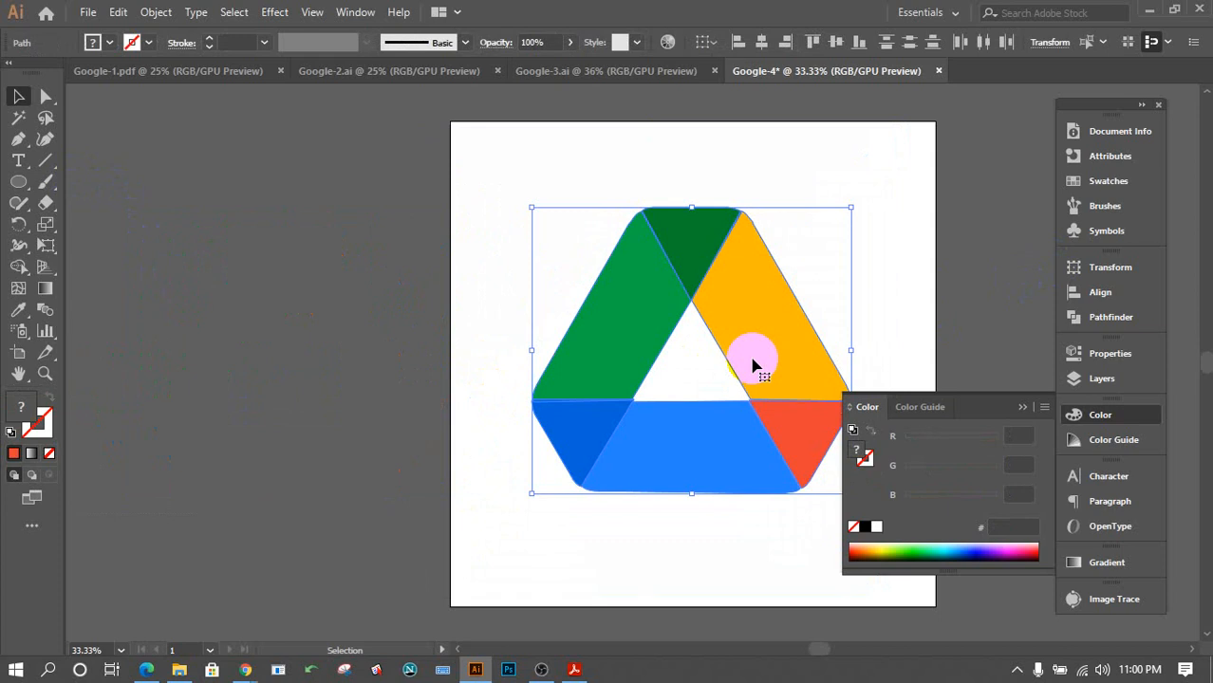
pyautogui.hscroll(5, 1194, 655)
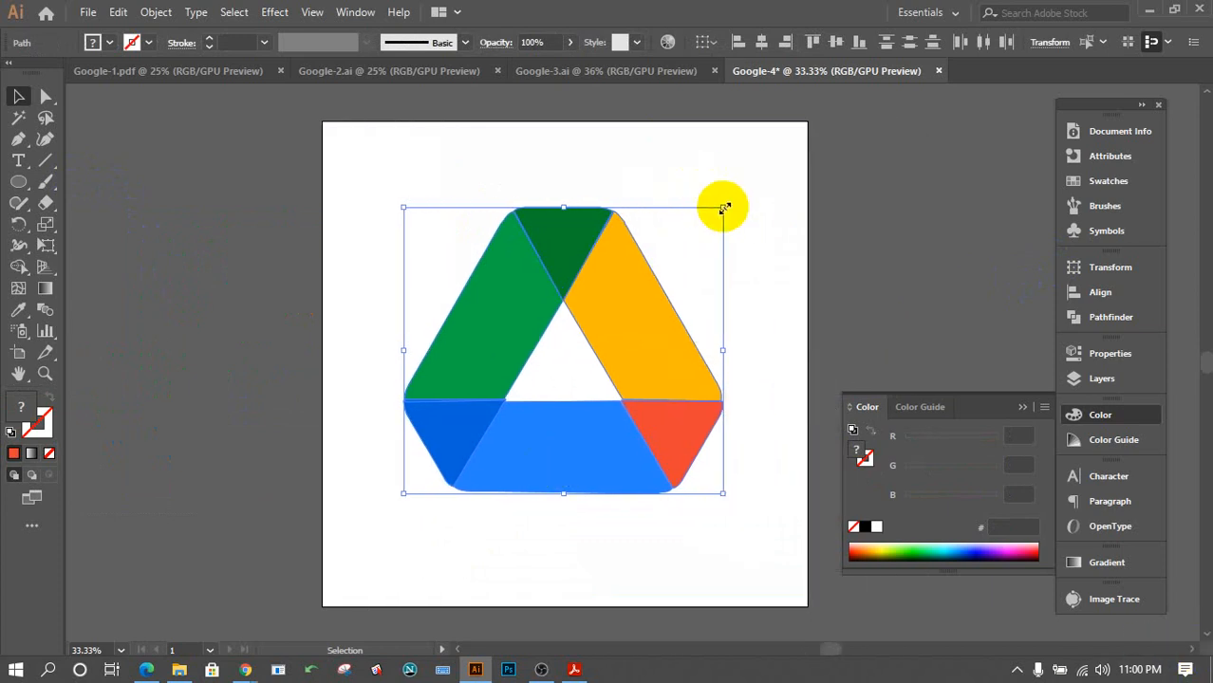
pyautogui.click(806, 299)
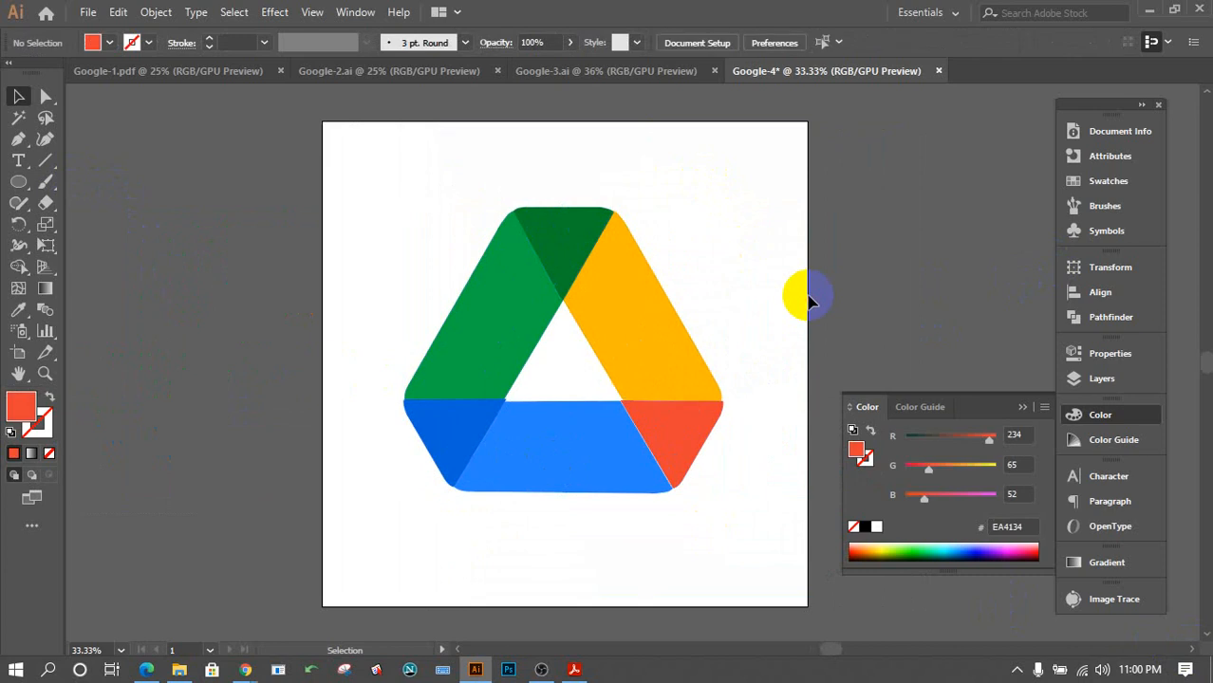
pyautogui.click(699, 426)
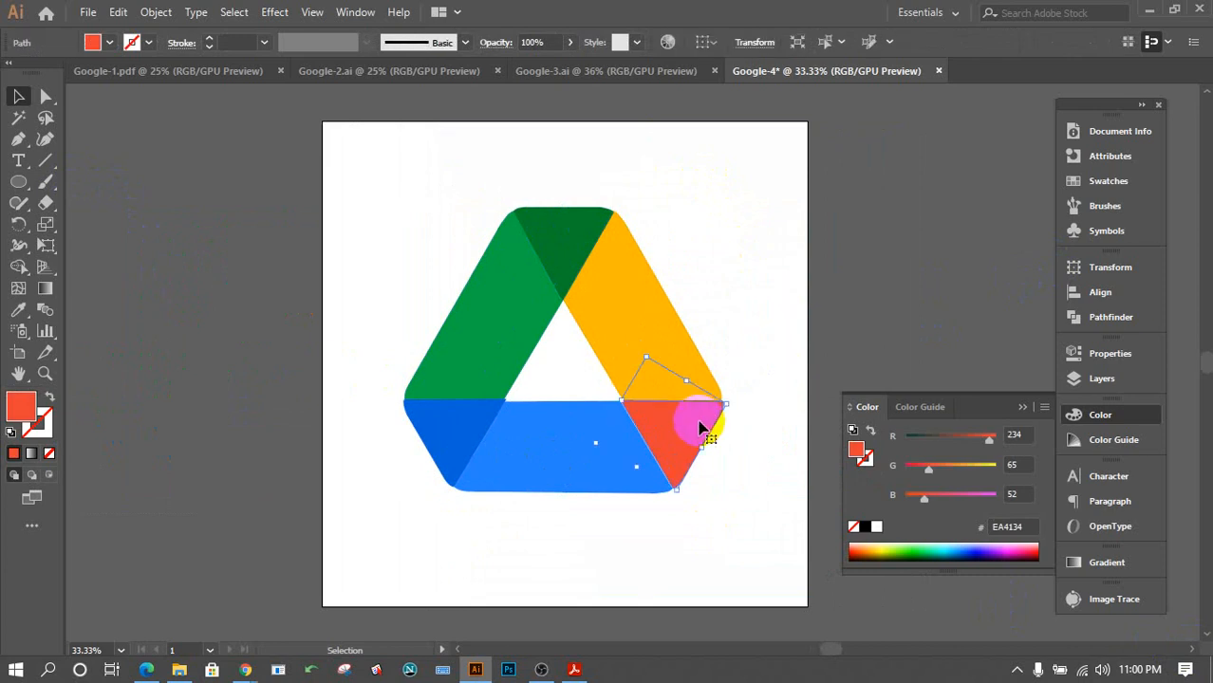
pyautogui.click(778, 354)
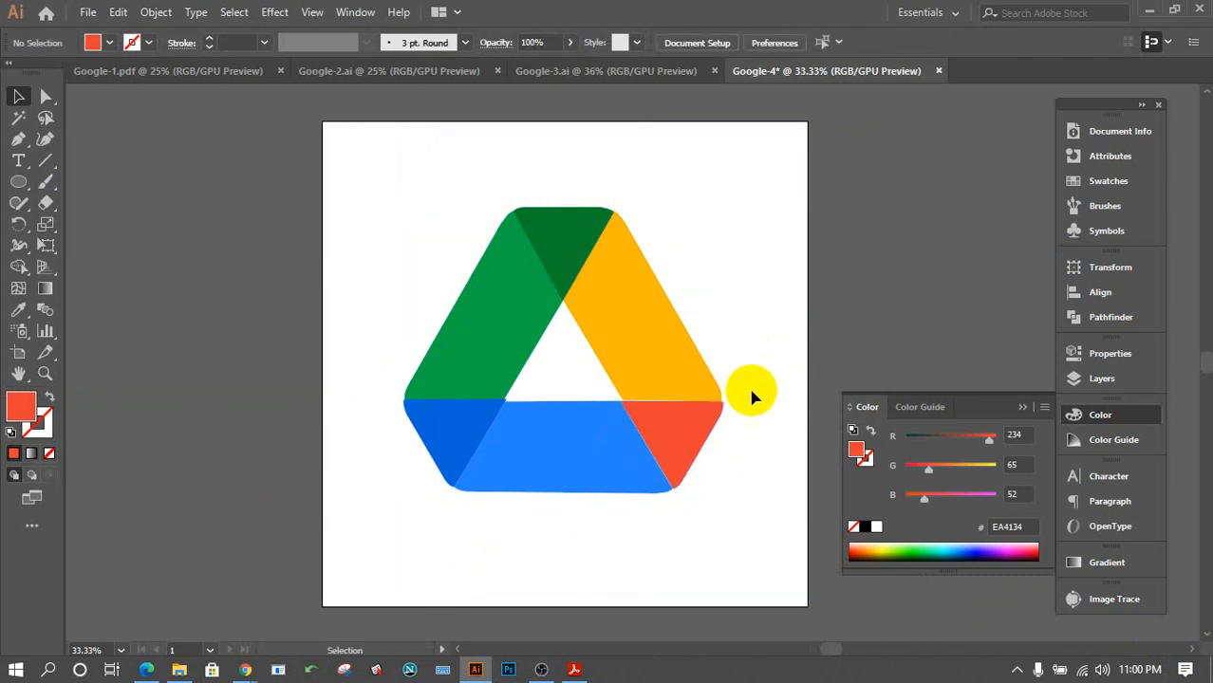
pyautogui.click(693, 433)
pyautogui.click(780, 432)
# Save the document as Google-4.ai in a new Google-4 folder inside 8BQ4PESUAC, using the Illustrator CC version and default options.
pyautogui.click(87, 12)
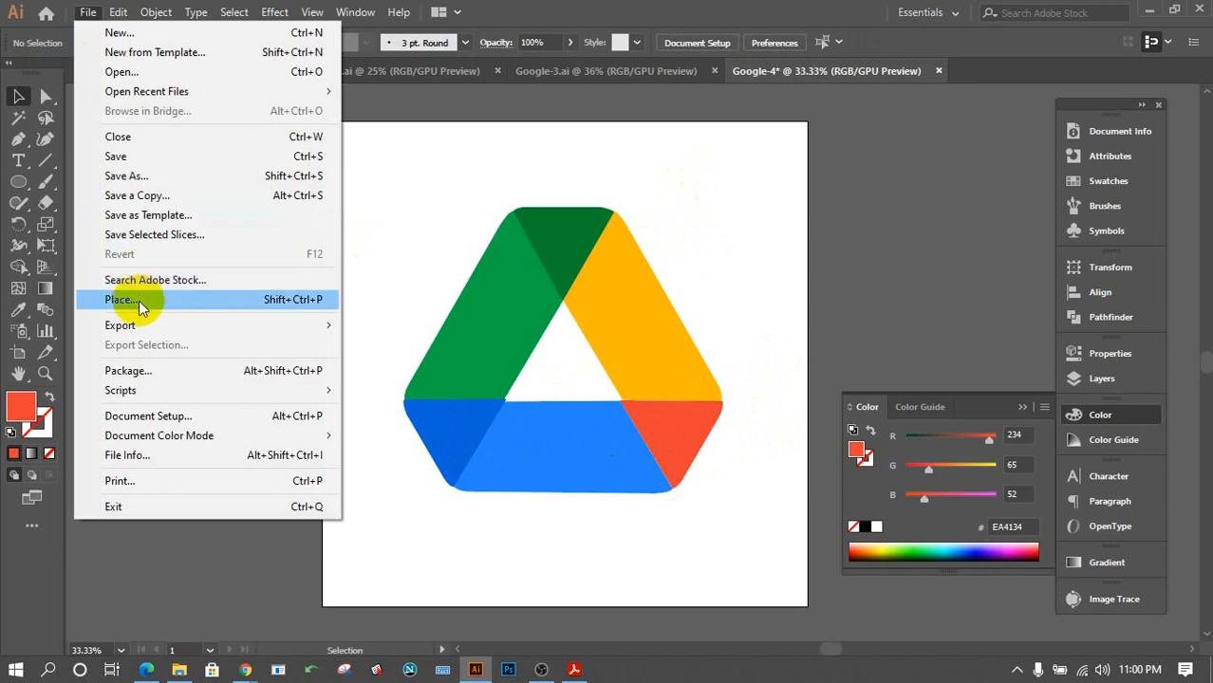
pyautogui.click(158, 156)
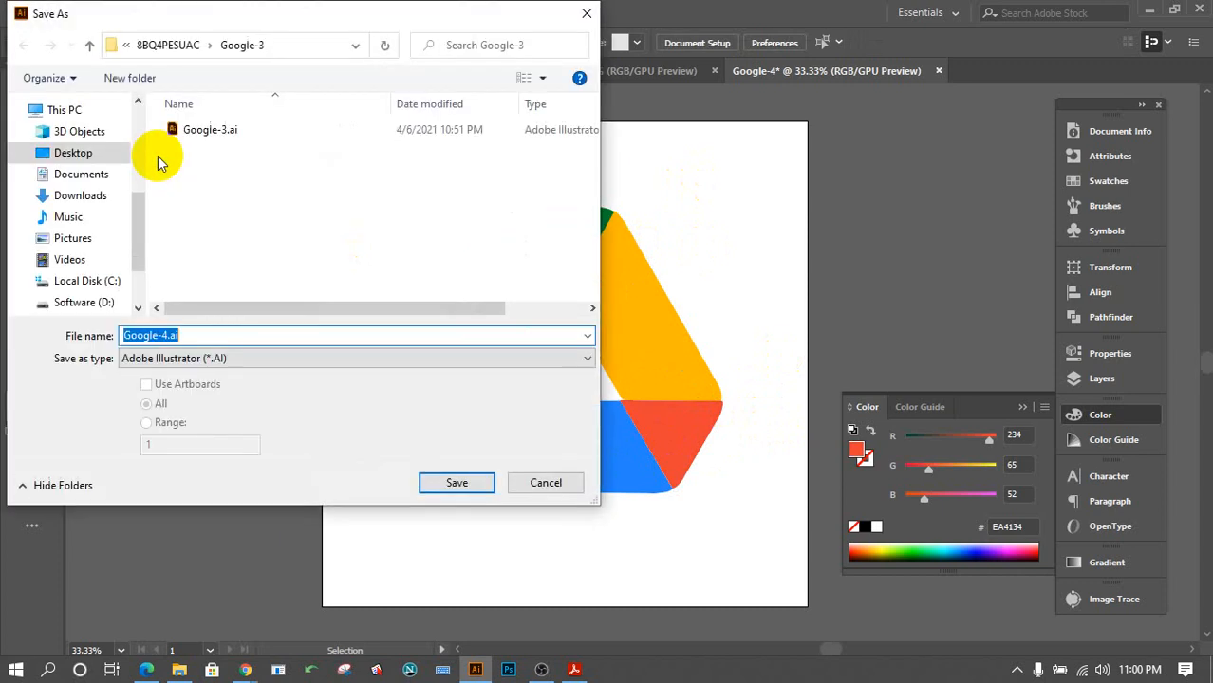
pyautogui.click(169, 46)
pyautogui.rightClick(231, 211)
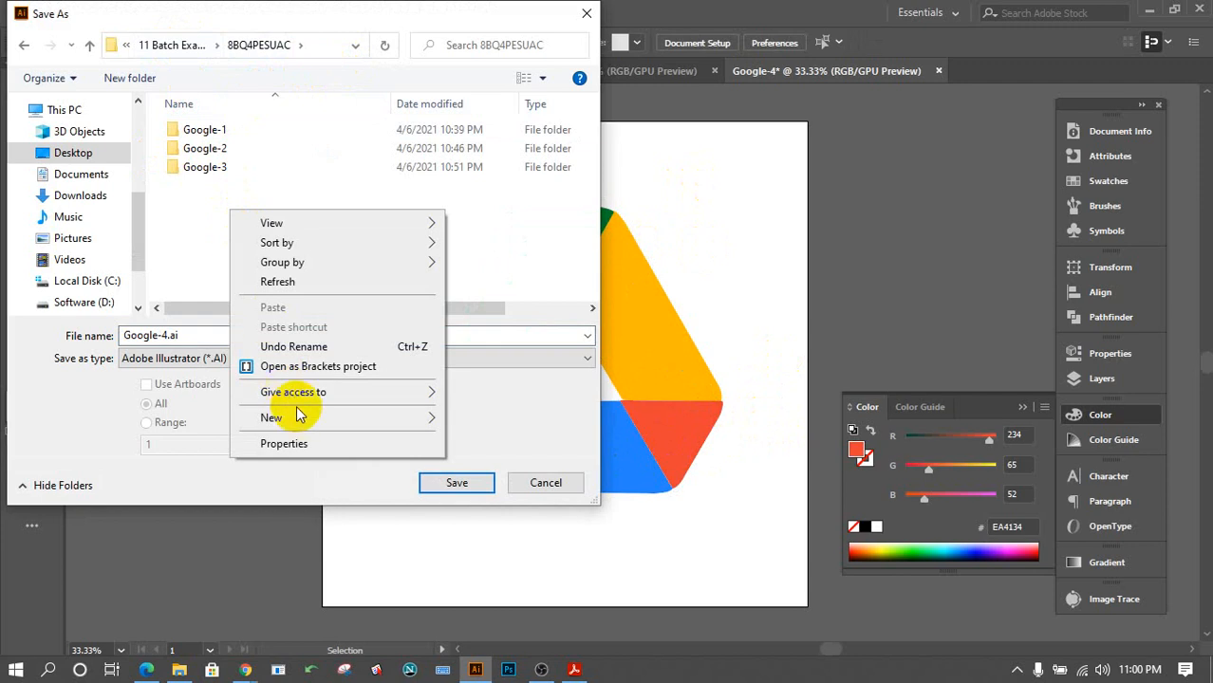
pyautogui.moveTo(302, 419)
pyautogui.click(490, 421)
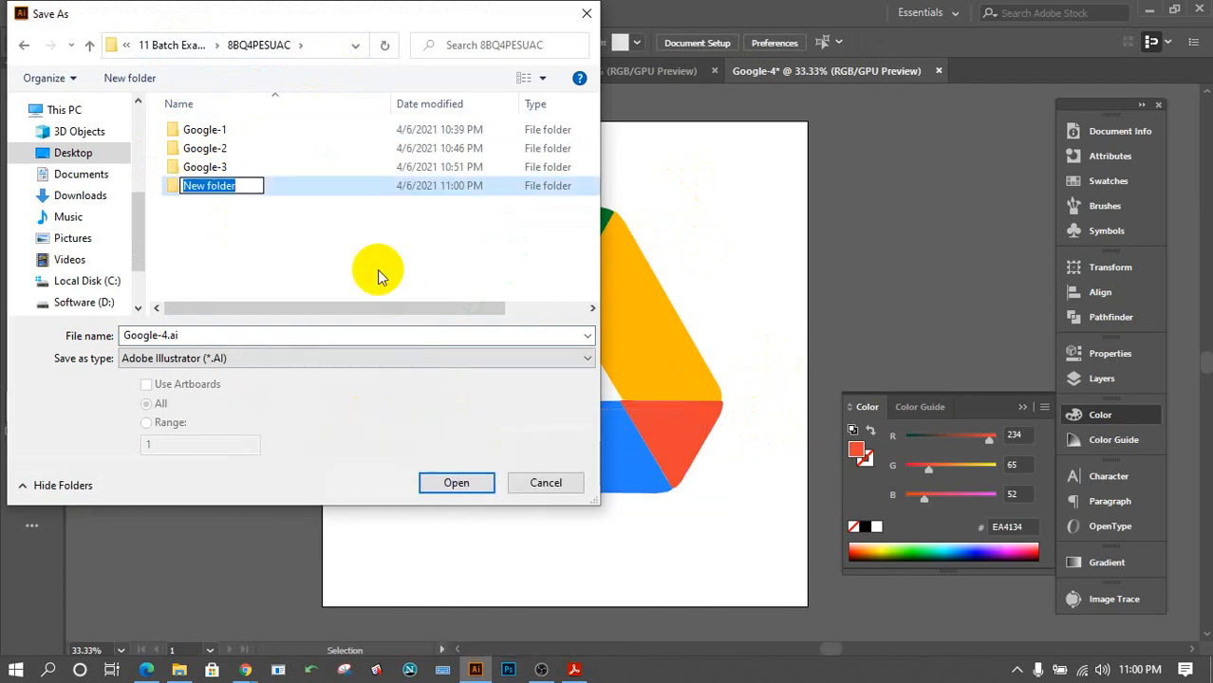
pyautogui.write('Goog')
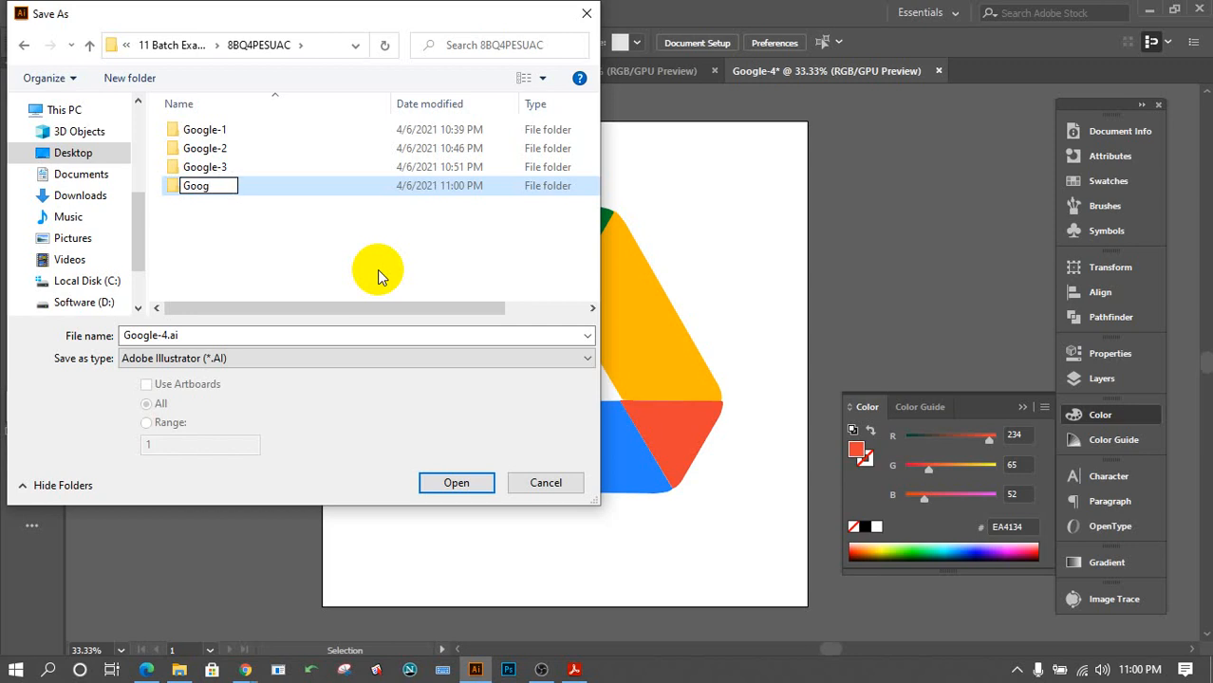
pyautogui.write('le-4')
pyautogui.press('Return')
pyautogui.press('Return')
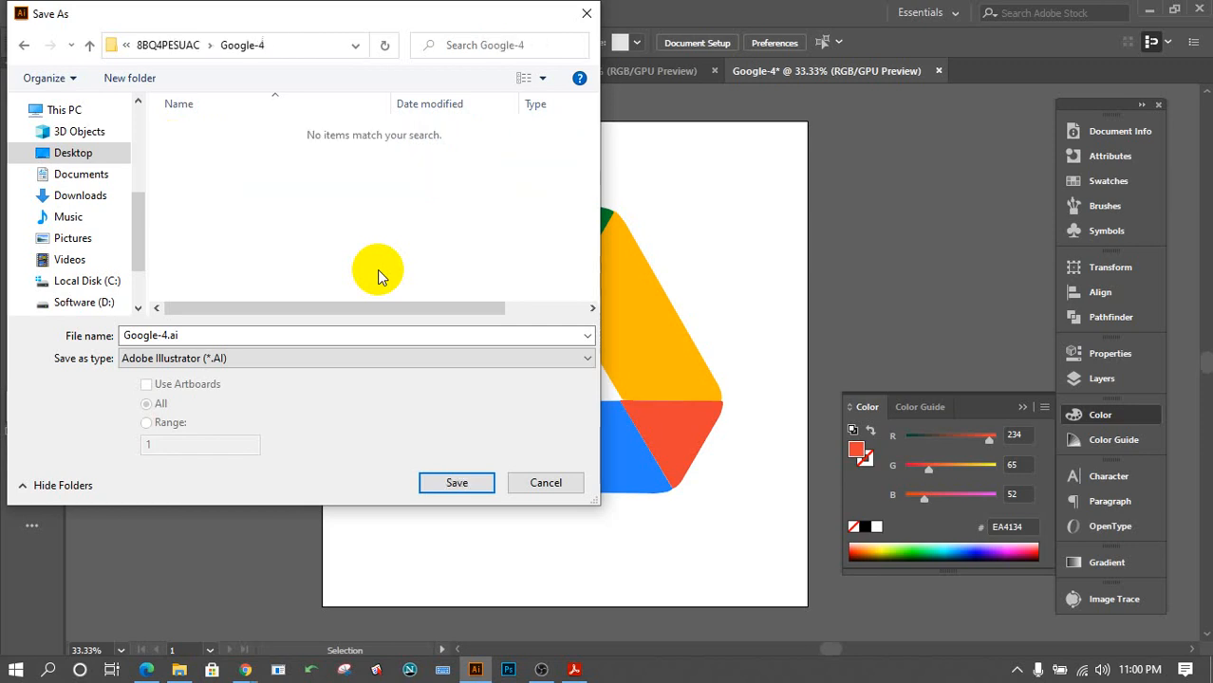
pyautogui.click(456, 484)
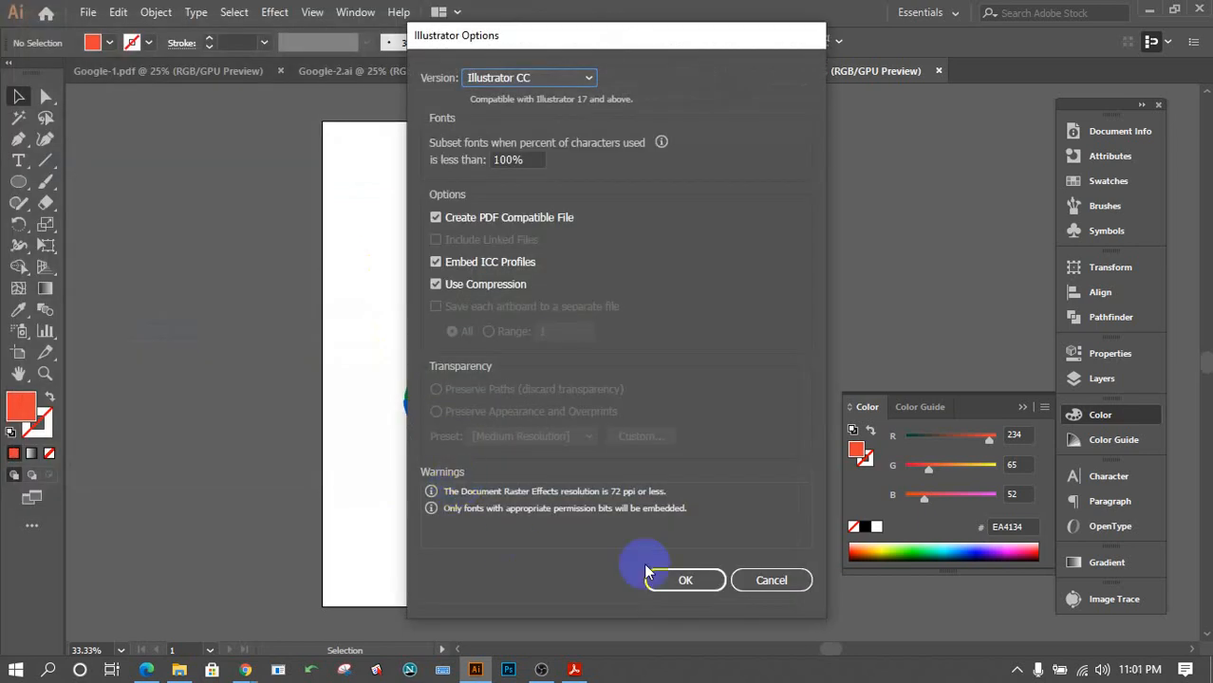
pyautogui.click(693, 579)
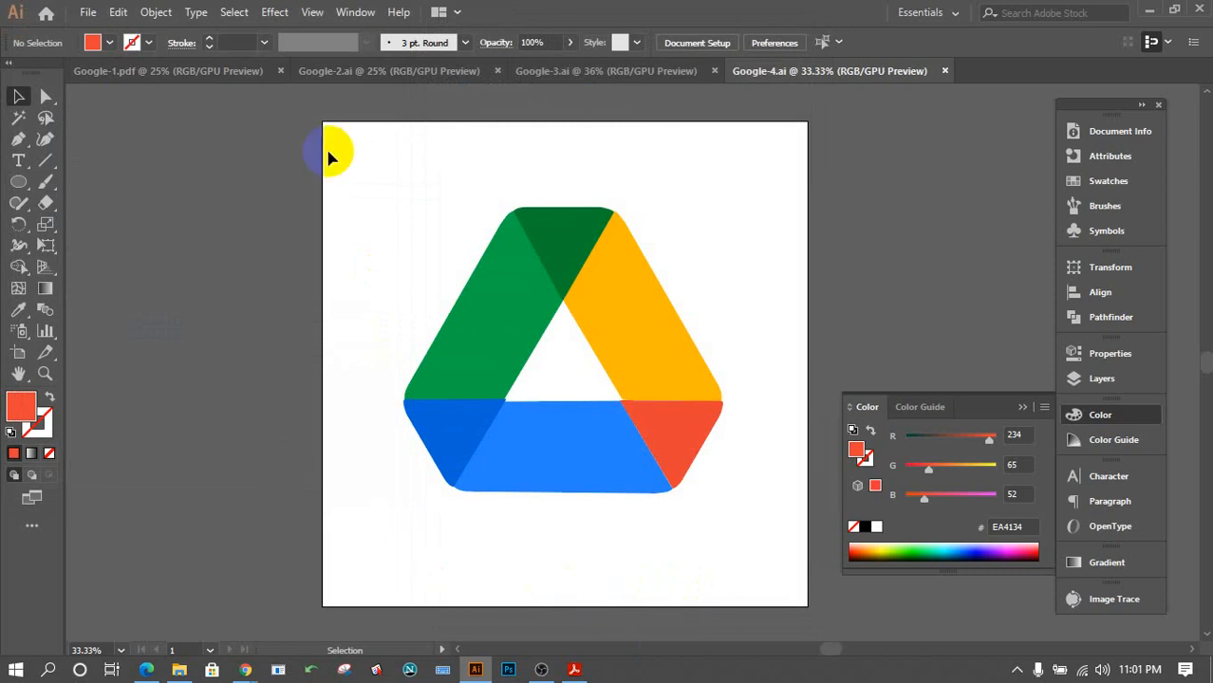
# Create a new 1000 x 1000 pt RGB document named Google-5 with one artboard and 72 ppi raster effects.
pyautogui.click(87, 13)
pyautogui.click(119, 33)
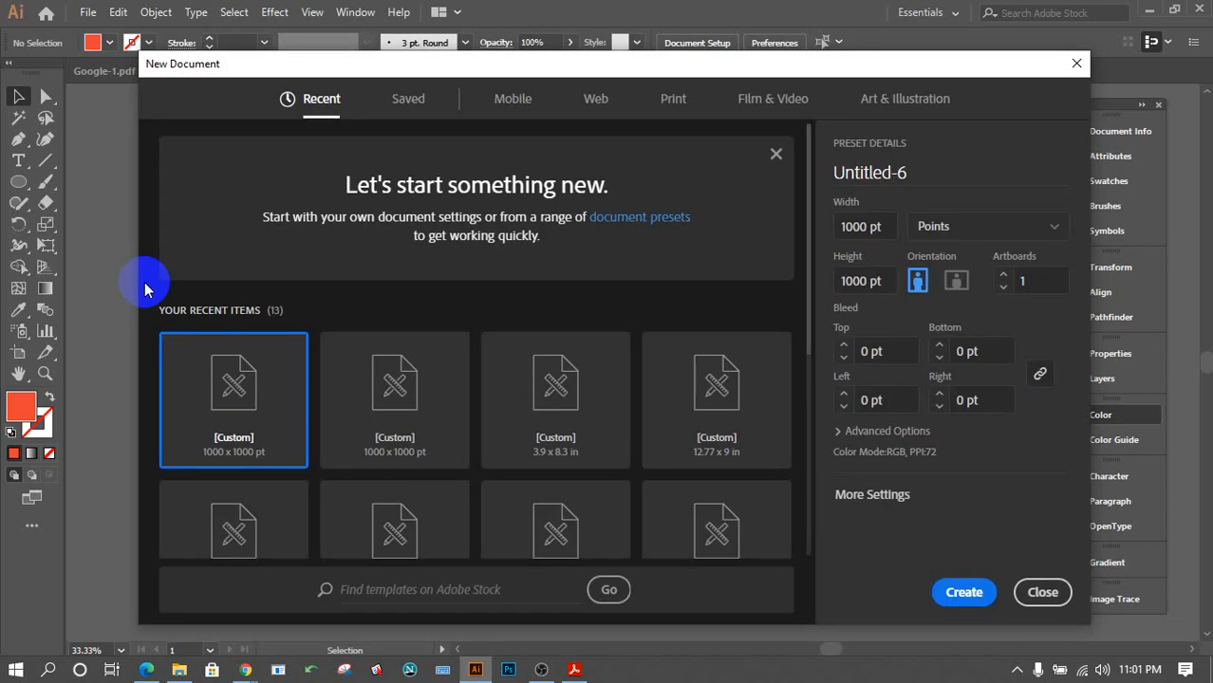
pyautogui.click(178, 670)
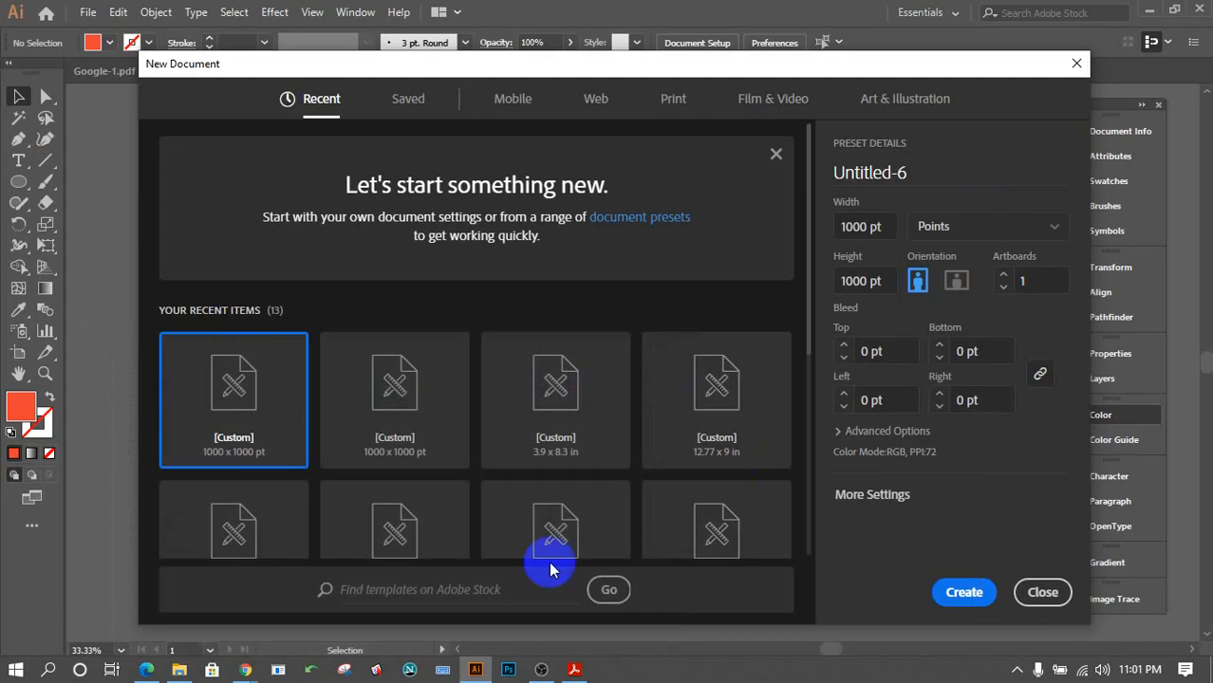
pyautogui.click(924, 174)
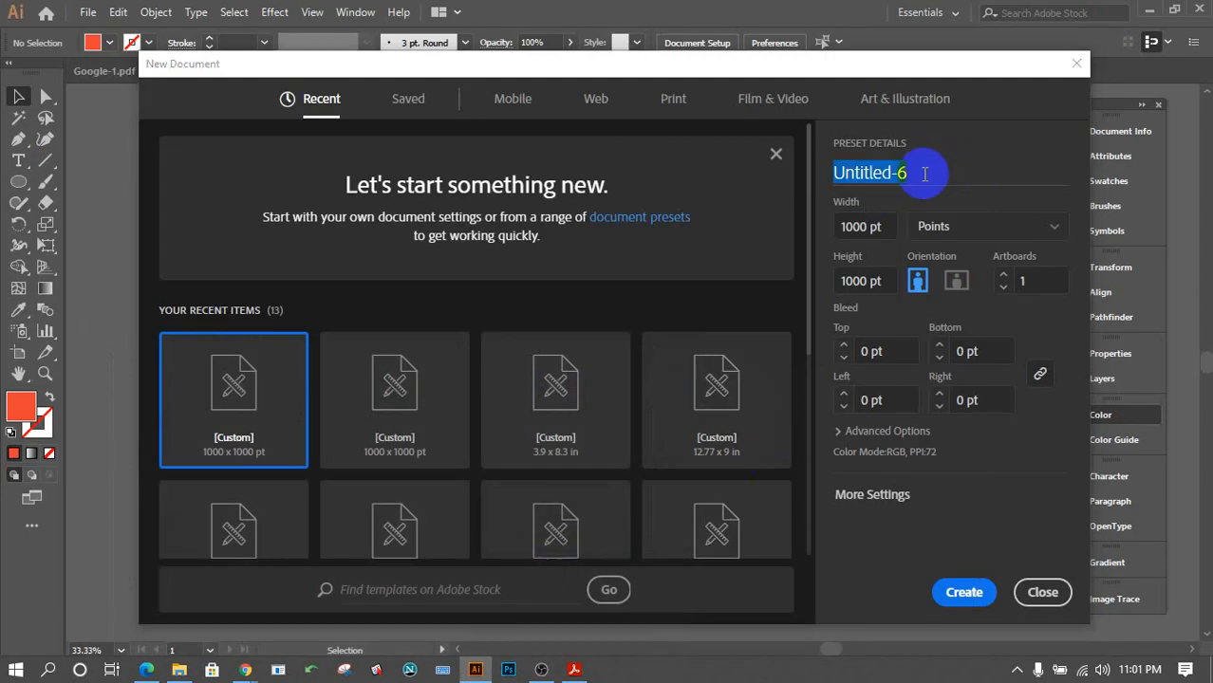
pyautogui.write('Google-5')
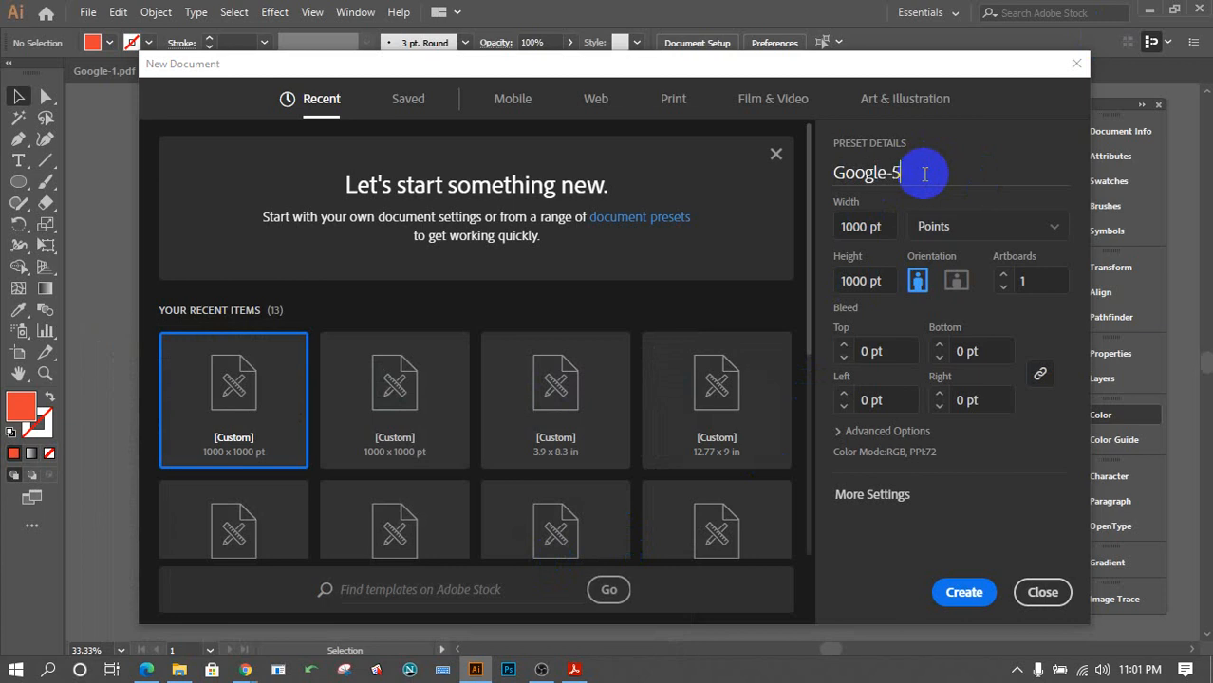
pyautogui.click(883, 432)
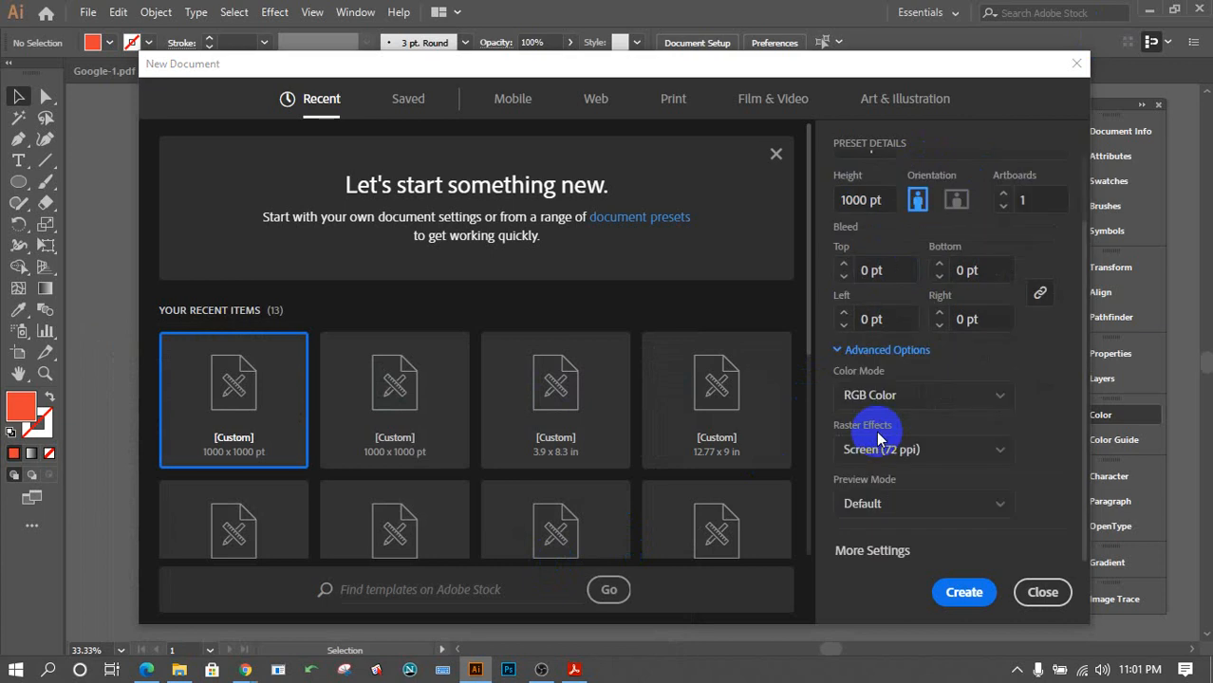
pyautogui.scroll(2, 929, 355)
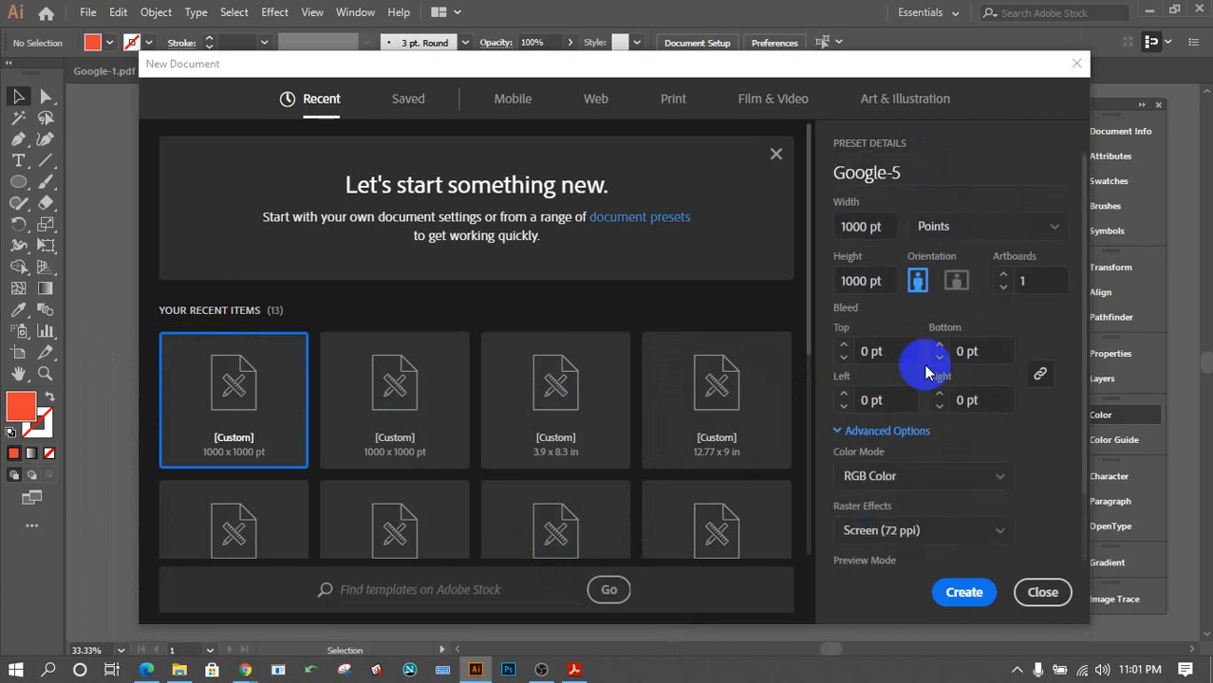
pyautogui.click(965, 594)
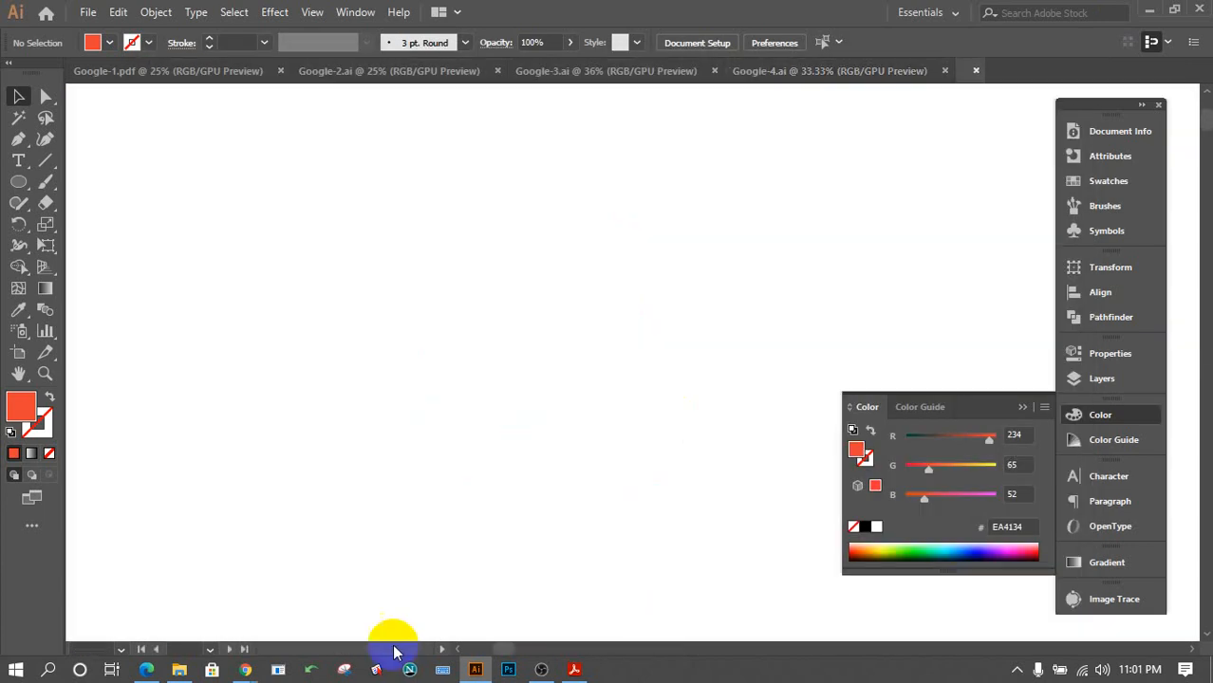
# Switch to the Google Meet call in Chrome and look through its list of participants.
pyautogui.moveTo(240, 666)
pyautogui.click(163, 591)
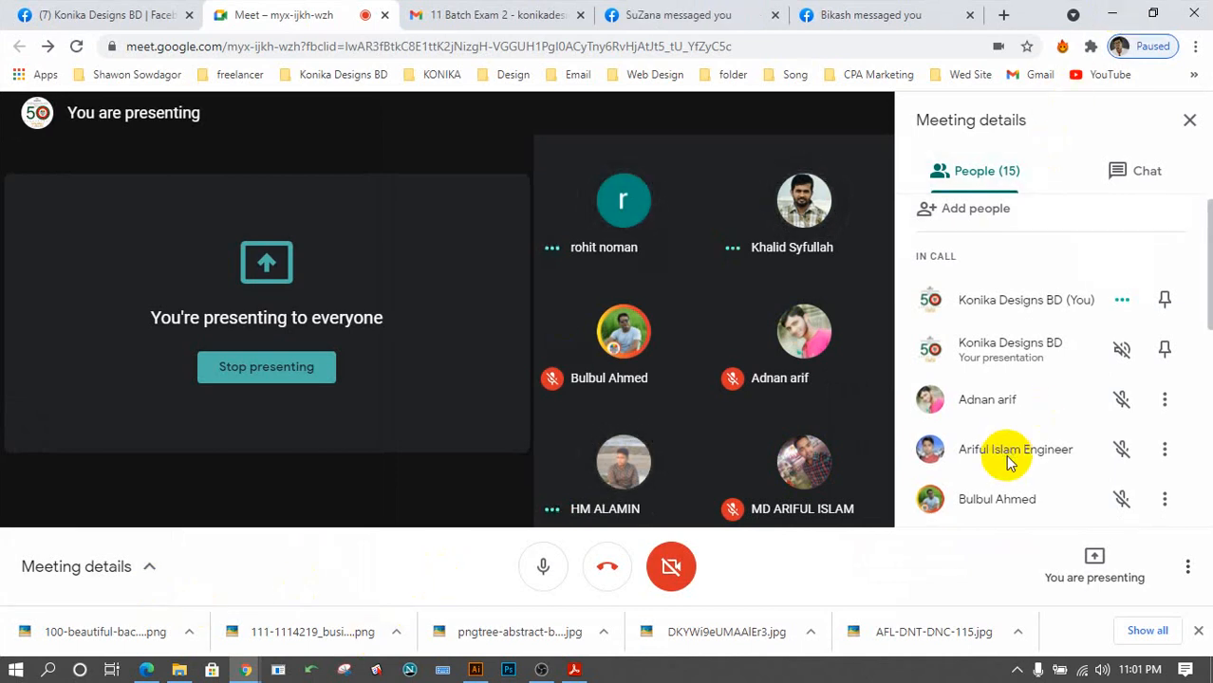
pyautogui.scroll(-6, 1006, 461)
pyautogui.scroll(8, 1006, 462)
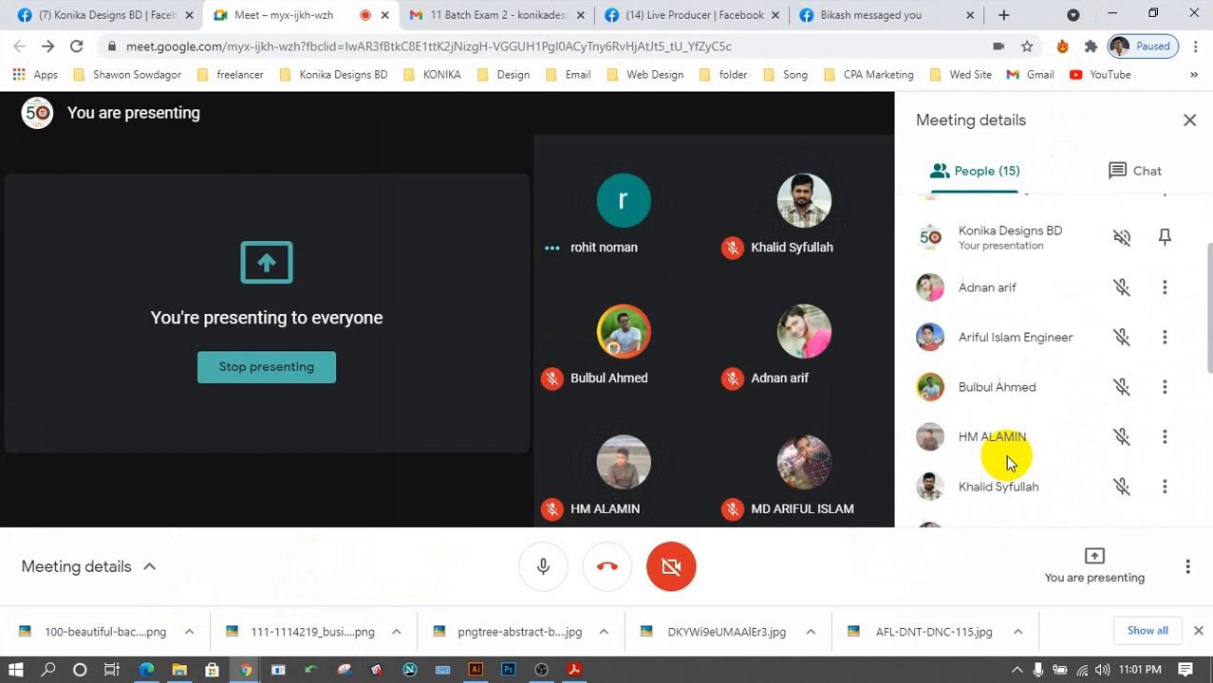
pyautogui.click(1113, 13)
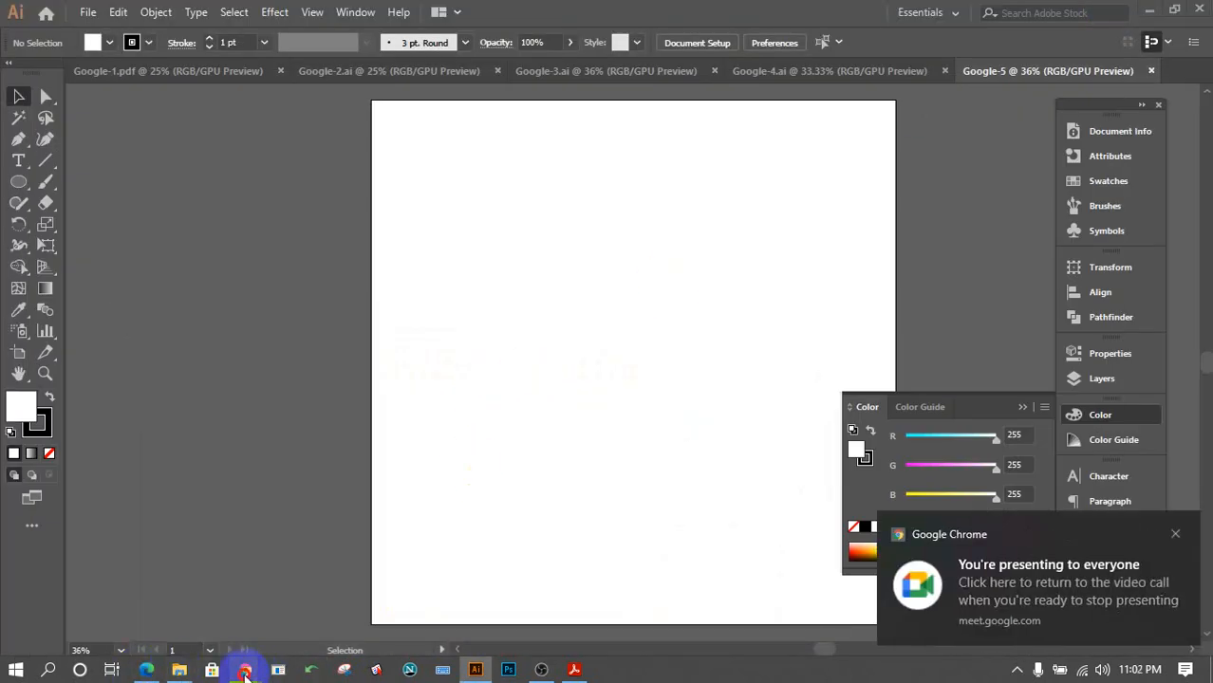
# Check the live stream's insights on the Facebook Live Producer dashboard in Chrome, dismissing the notification and the insights banner.
pyautogui.moveTo(249, 670)
pyautogui.click(141, 581)
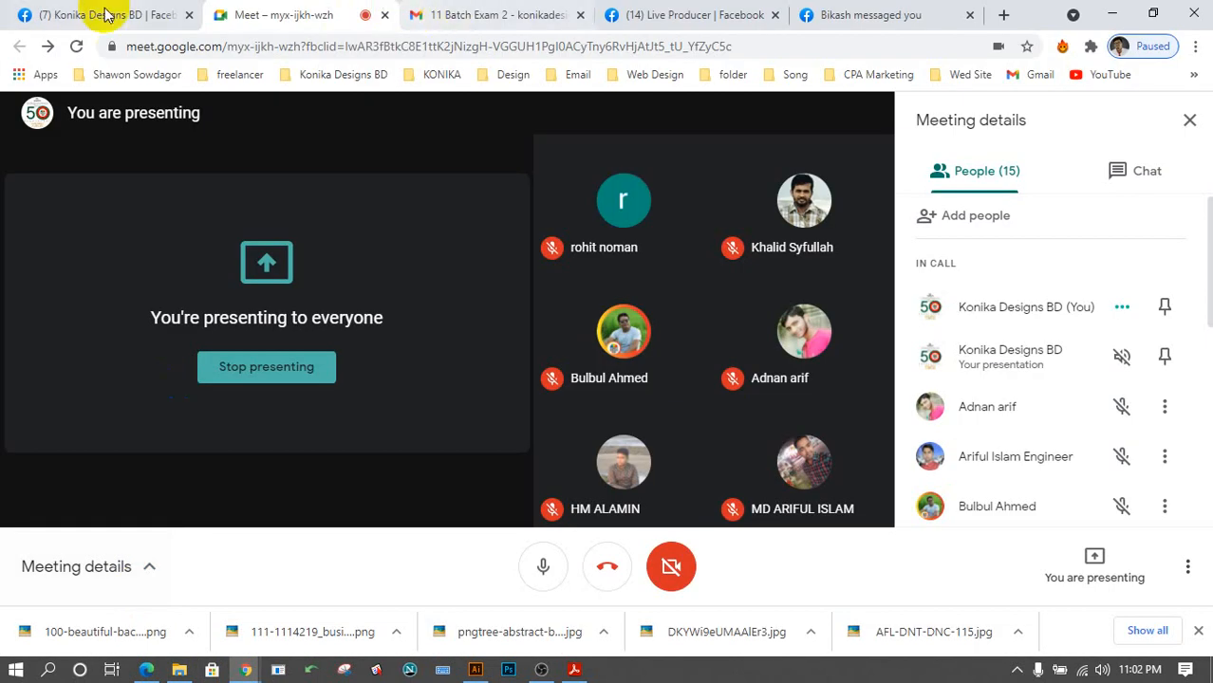
pyautogui.click(677, 15)
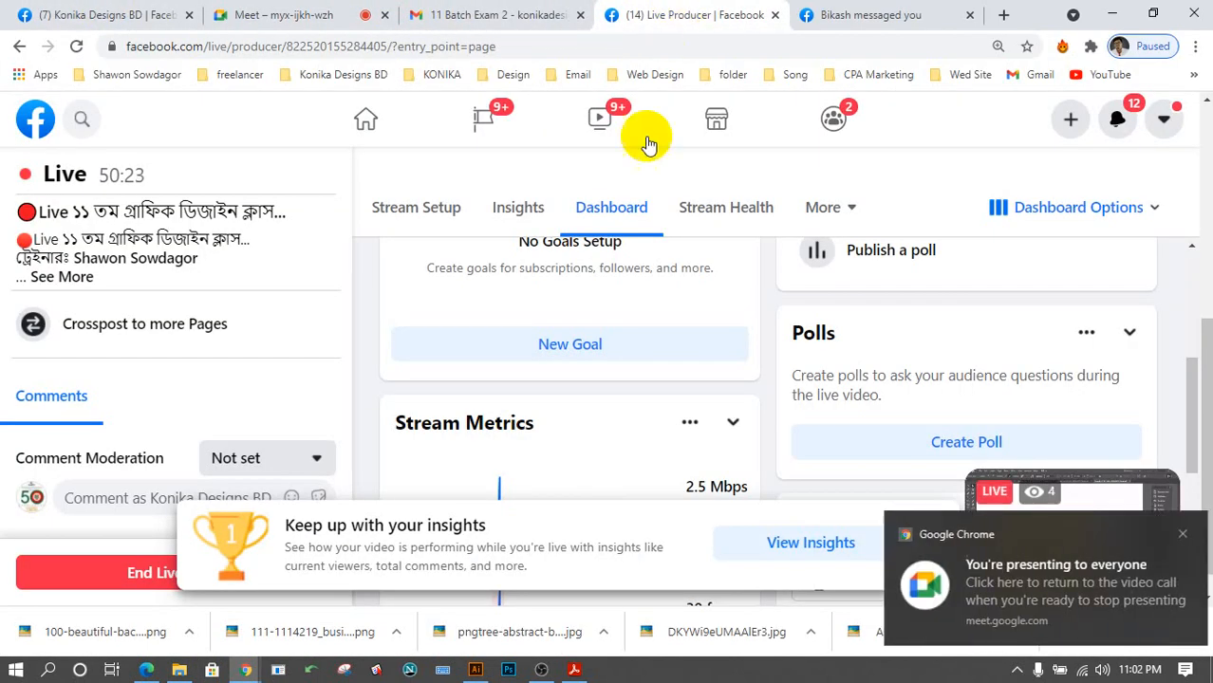
pyautogui.click(1176, 537)
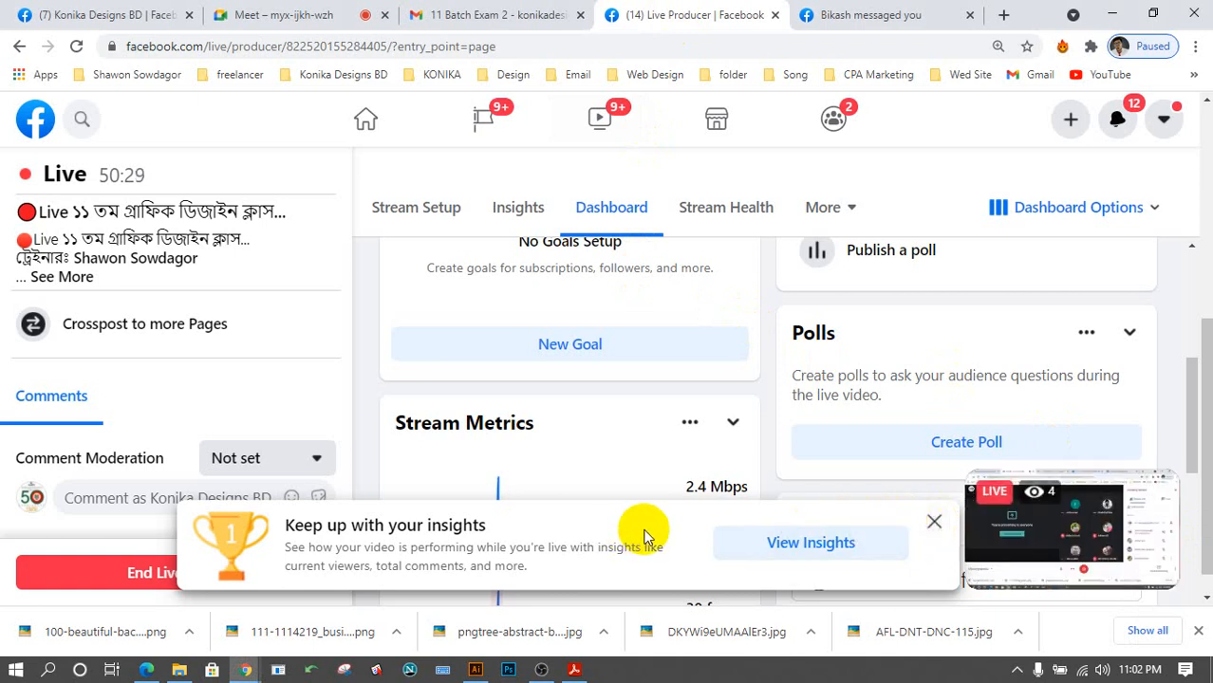
pyautogui.click(935, 526)
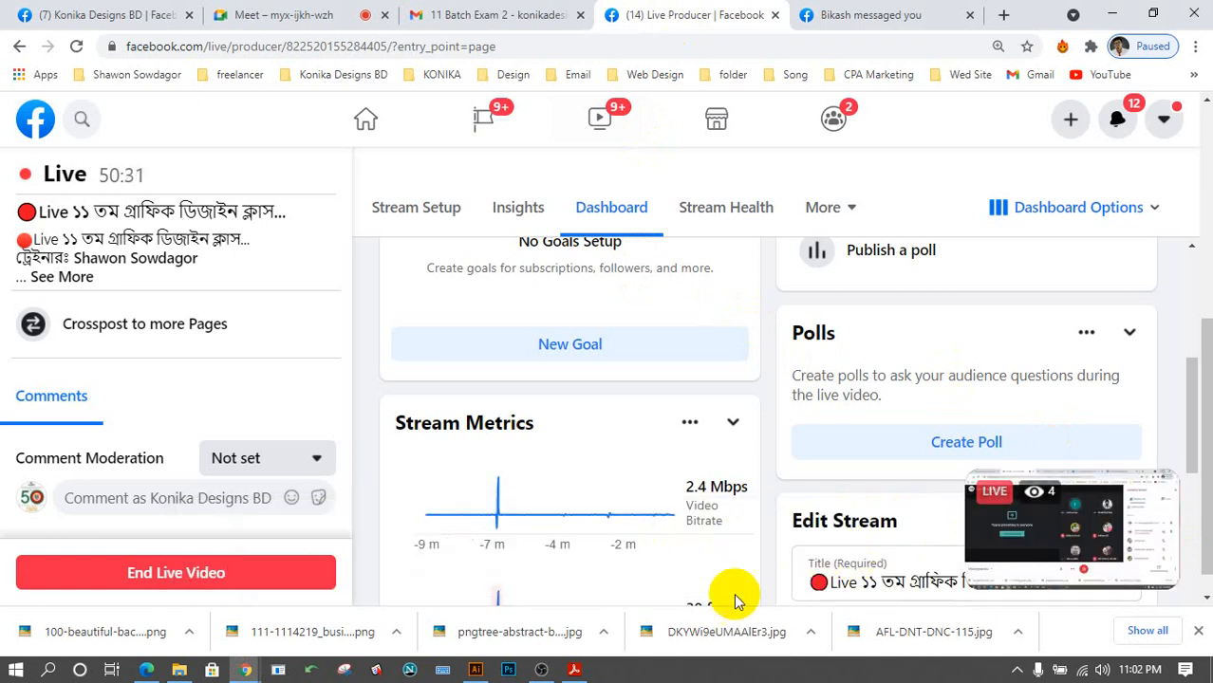
pyautogui.scroll(3, 581, 327)
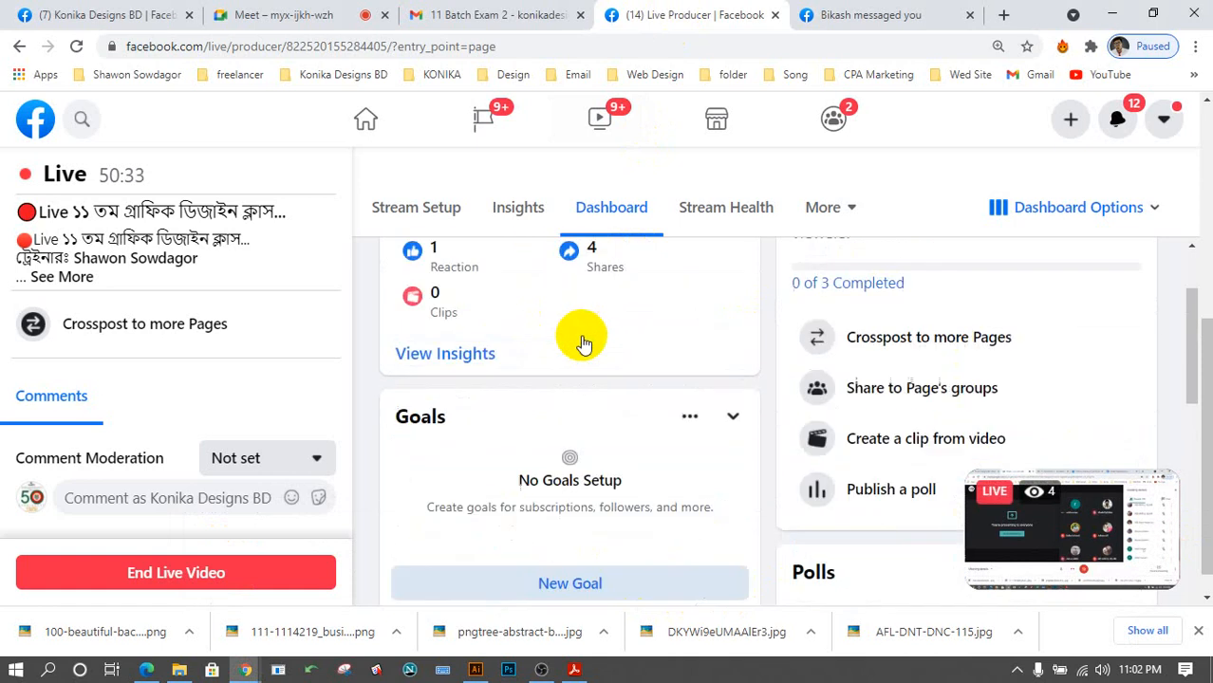
pyautogui.scroll(1, 244, 331)
pyautogui.scroll(1, 519, 325)
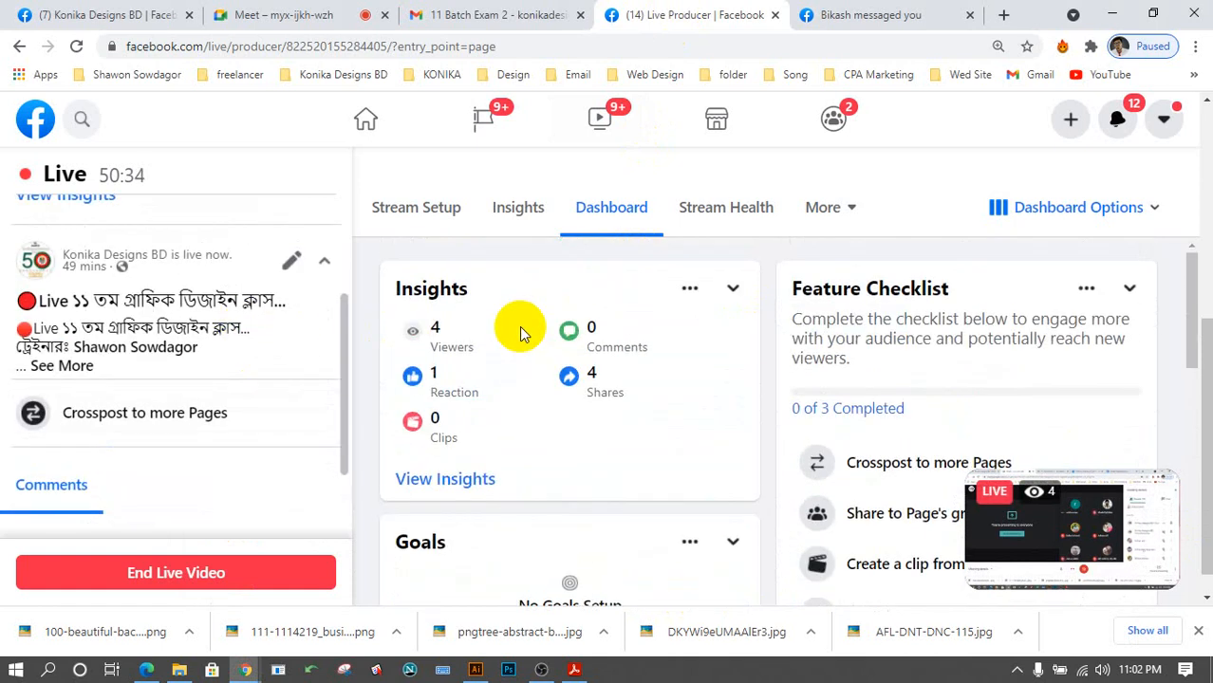
pyautogui.click(275, 14)
pyautogui.click(1114, 14)
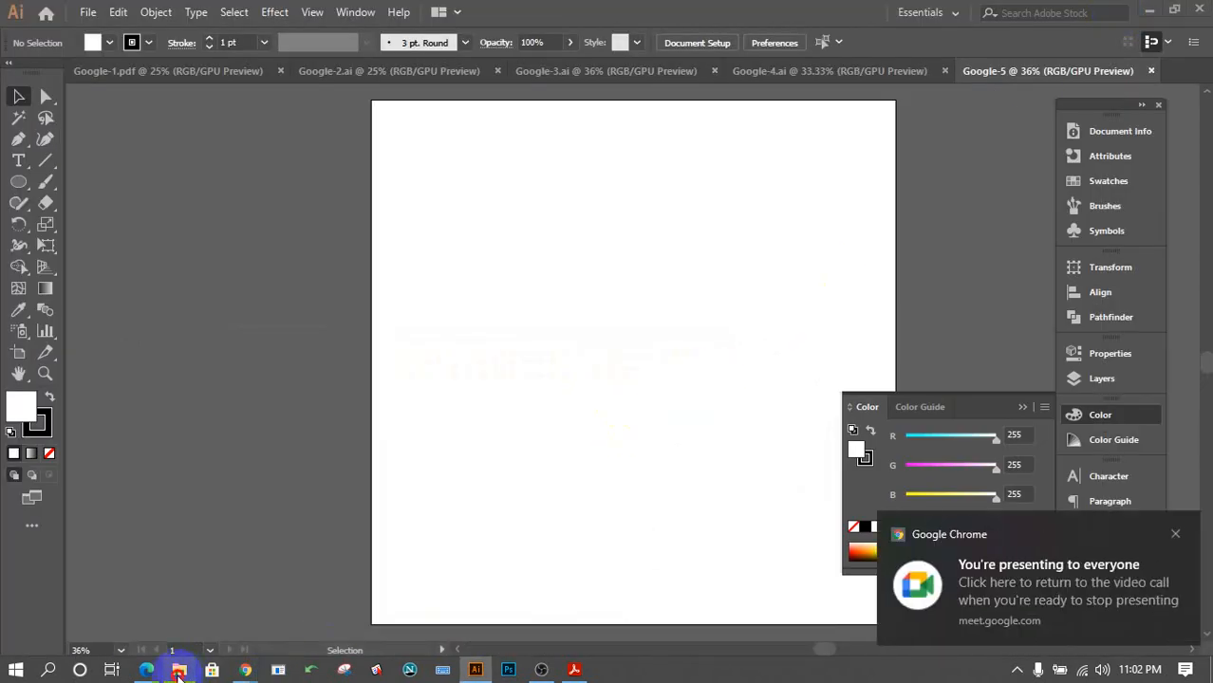
# Place Google (5).jpg from File Explorer onto the Google-5 artboard, scale it proportionally to about double size and centre it.
pyautogui.click(179, 670)
pyautogui.moveTo(901, 143); pyautogui.dragTo(613, 467)
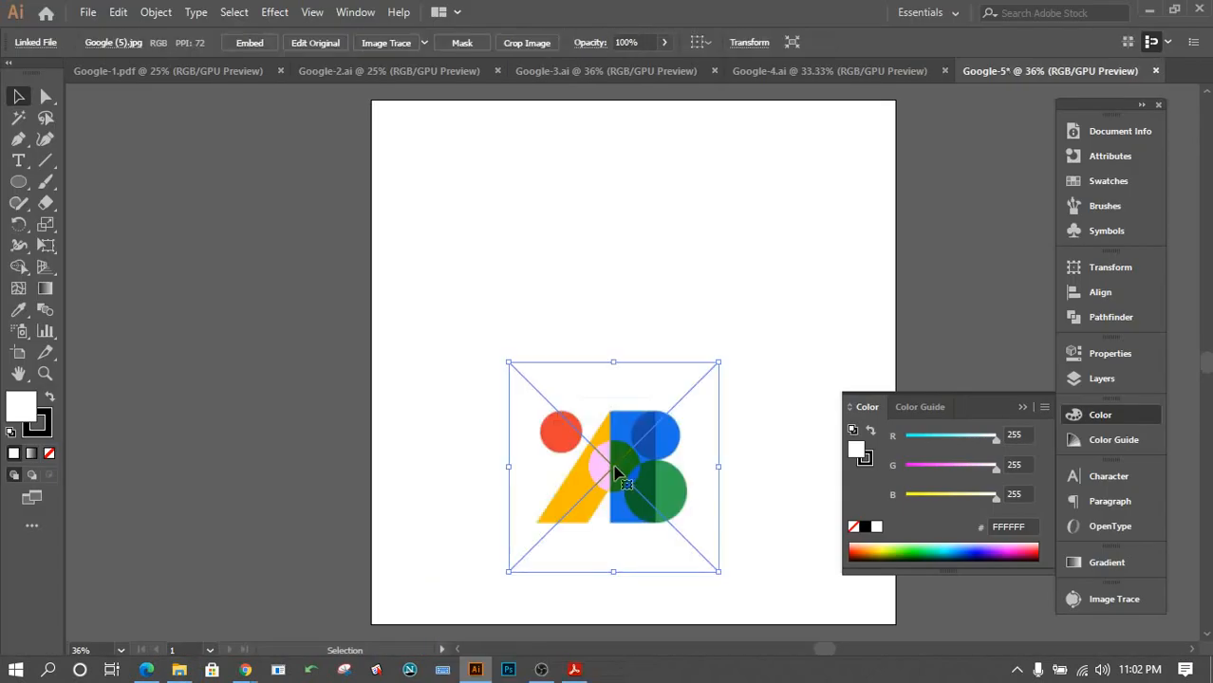
pyautogui.moveTo(719, 361); pyautogui.dragTo(825, 233)
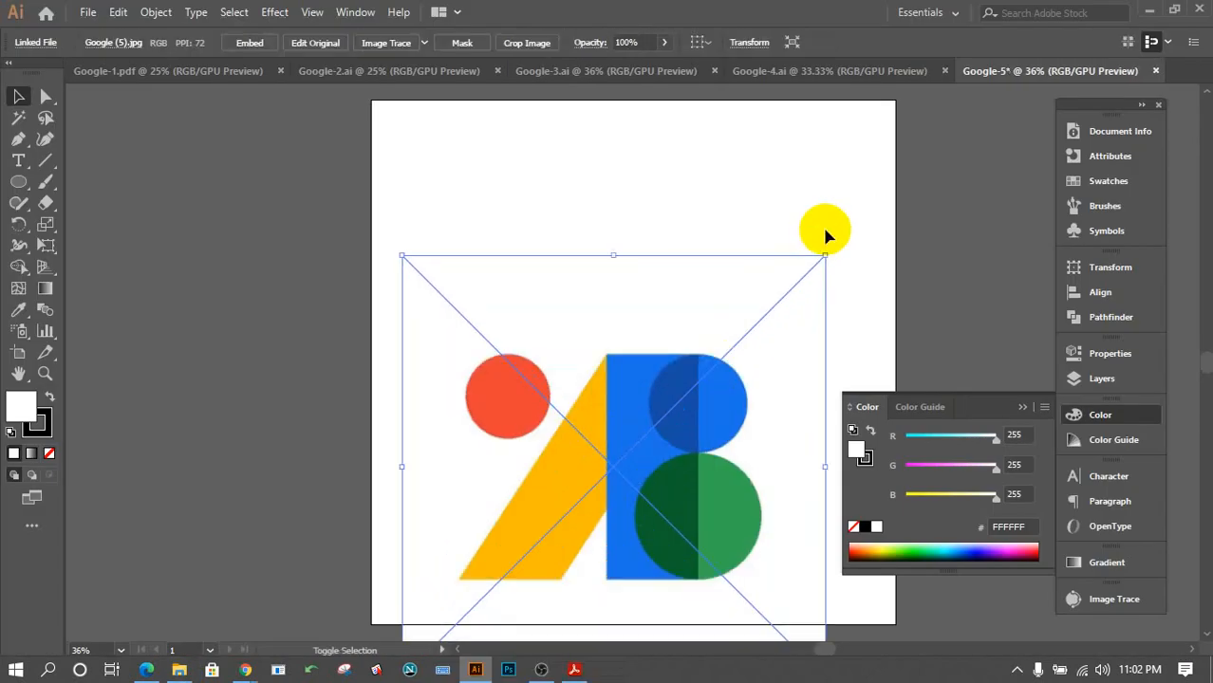
pyautogui.moveTo(688, 486); pyautogui.dragTo(712, 386)
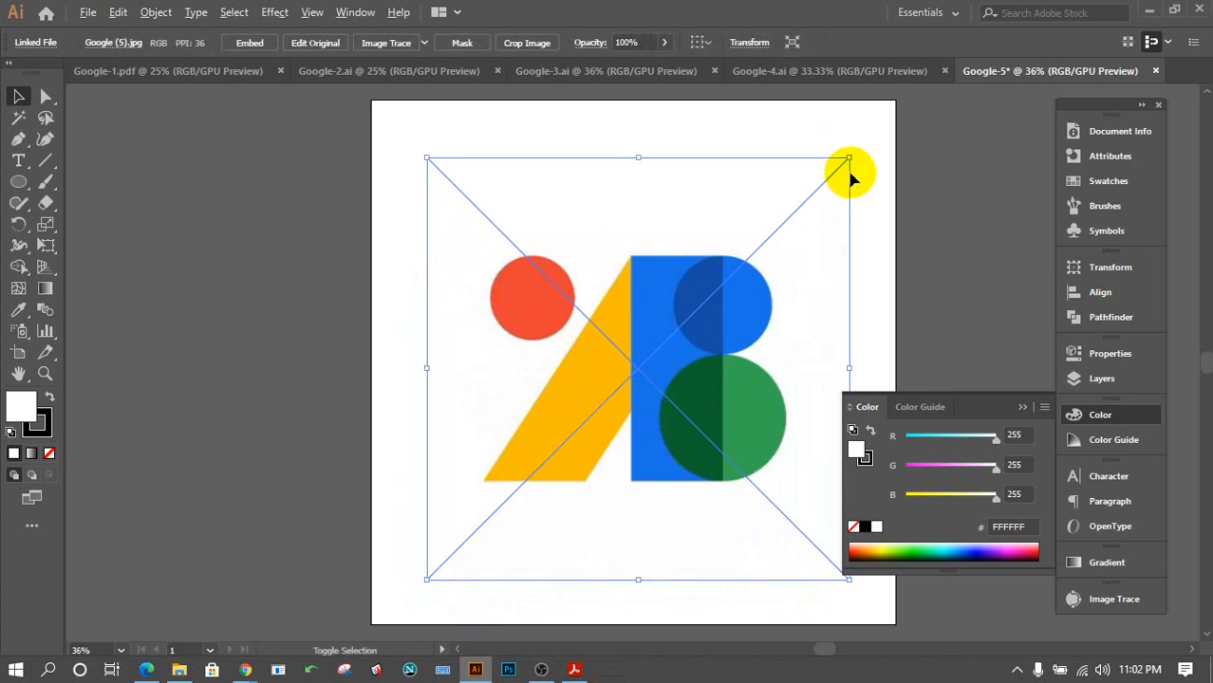
# Enlarge the placed reference image proportionally from its centre until it nearly fills the artboard, and lock it.
pyautogui.moveTo(848, 158); pyautogui.dragTo(909, 106)
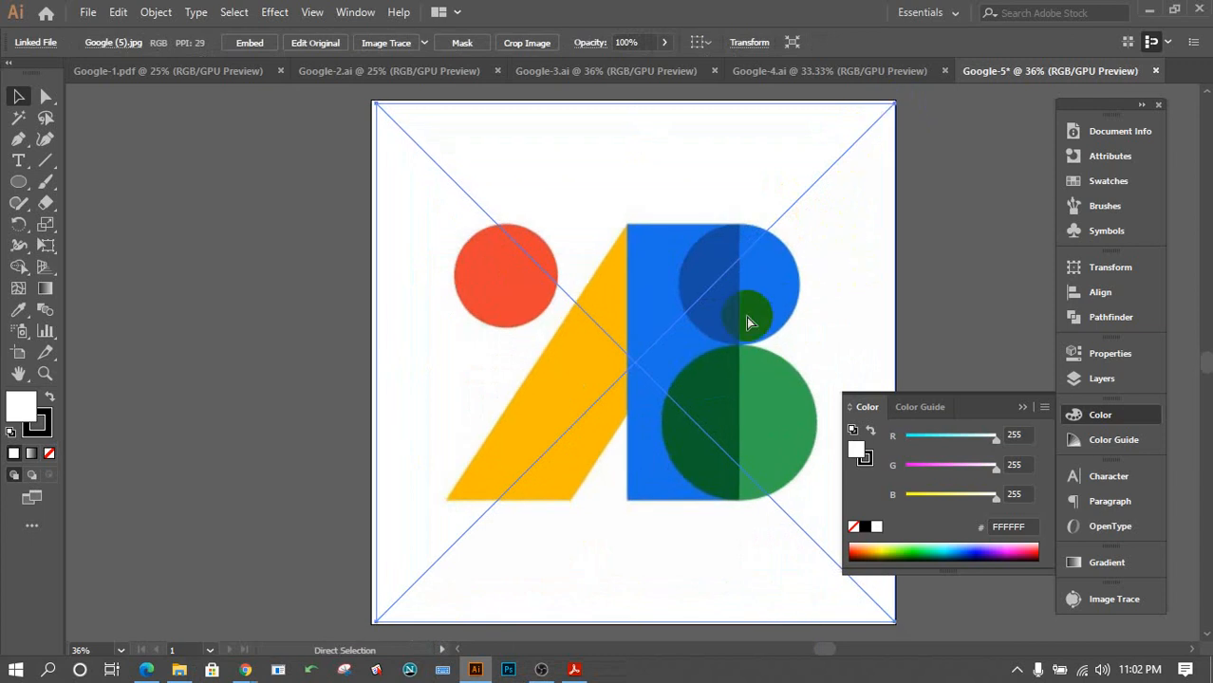
pyautogui.hotkey('ctrl', '2')
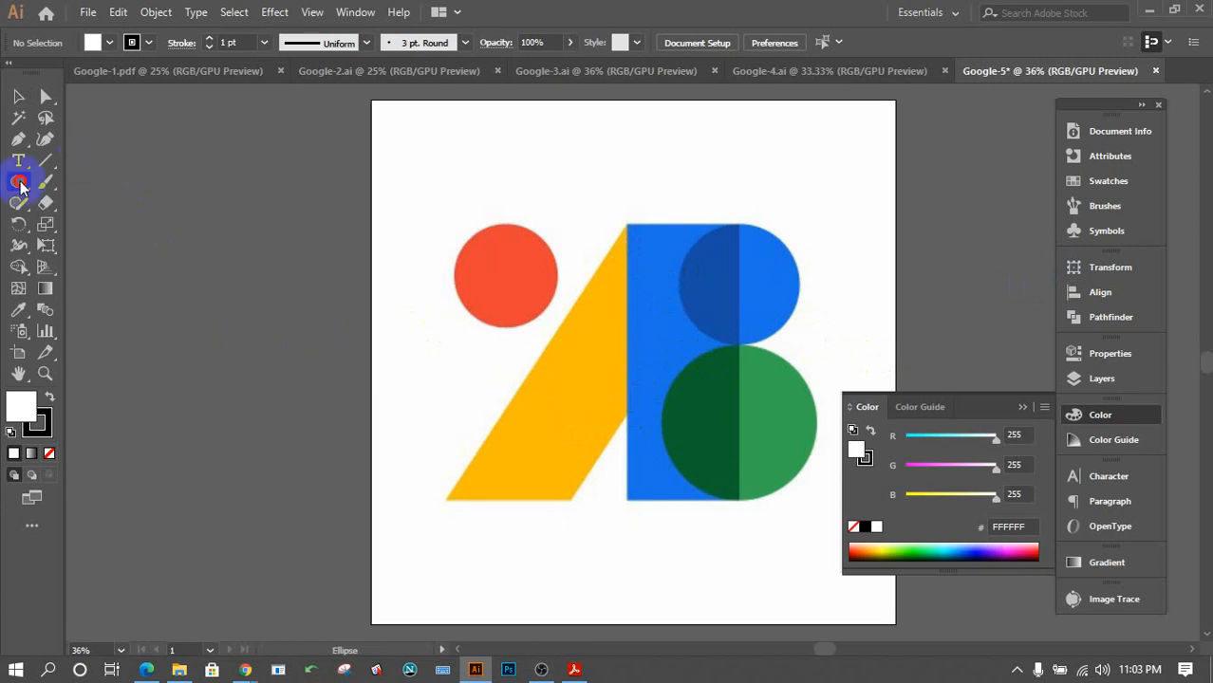
# Draw a tall rectangle over the blue vertical bar of the reference and align it with the bar's edges.
pyautogui.moveTo(19, 181); pyautogui.dragTo(81, 181)
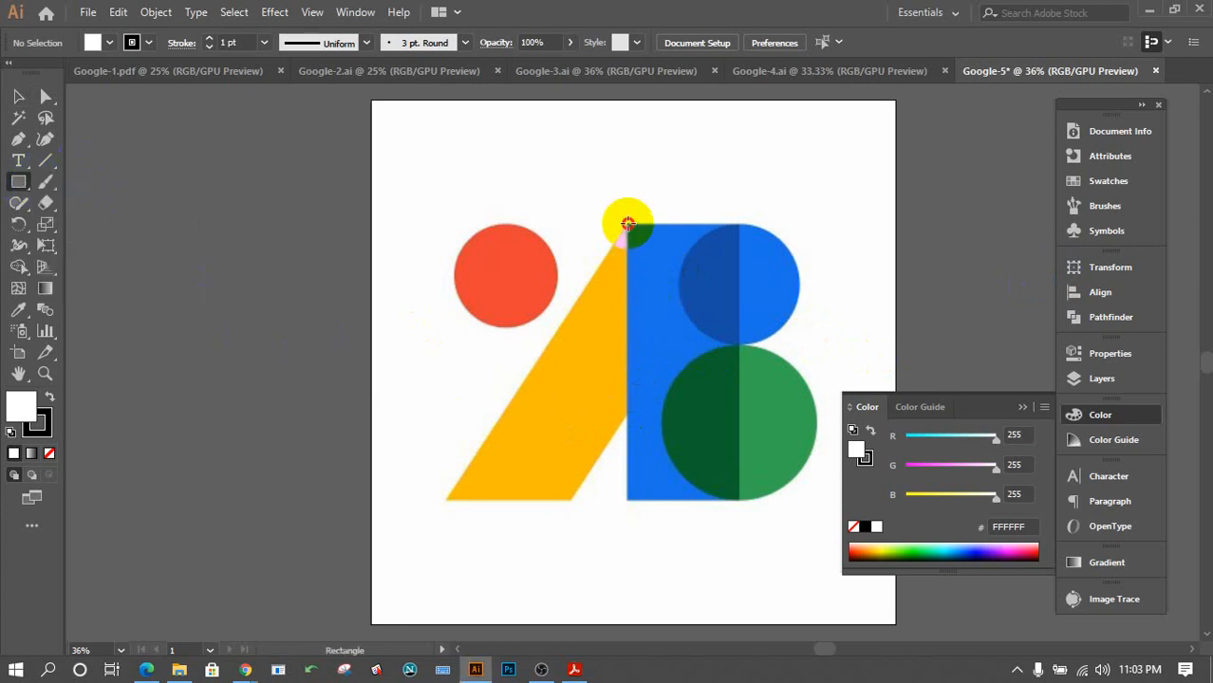
pyautogui.moveTo(627, 224); pyautogui.dragTo(739, 498)
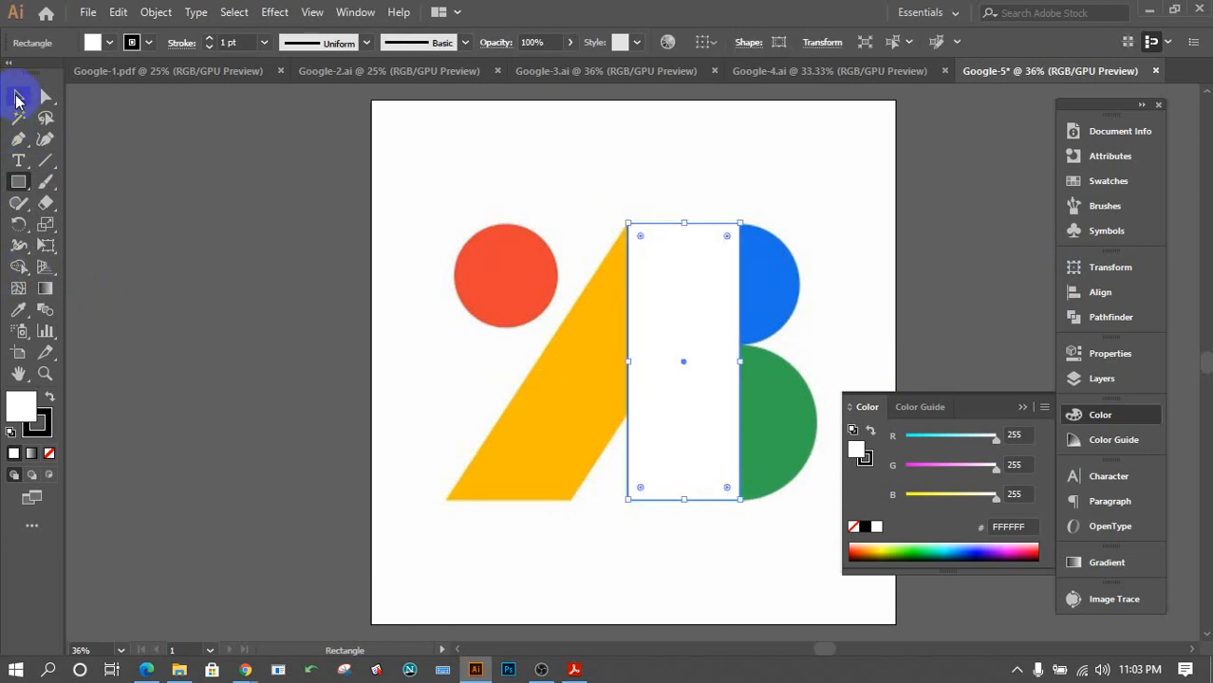
pyautogui.click(16, 97)
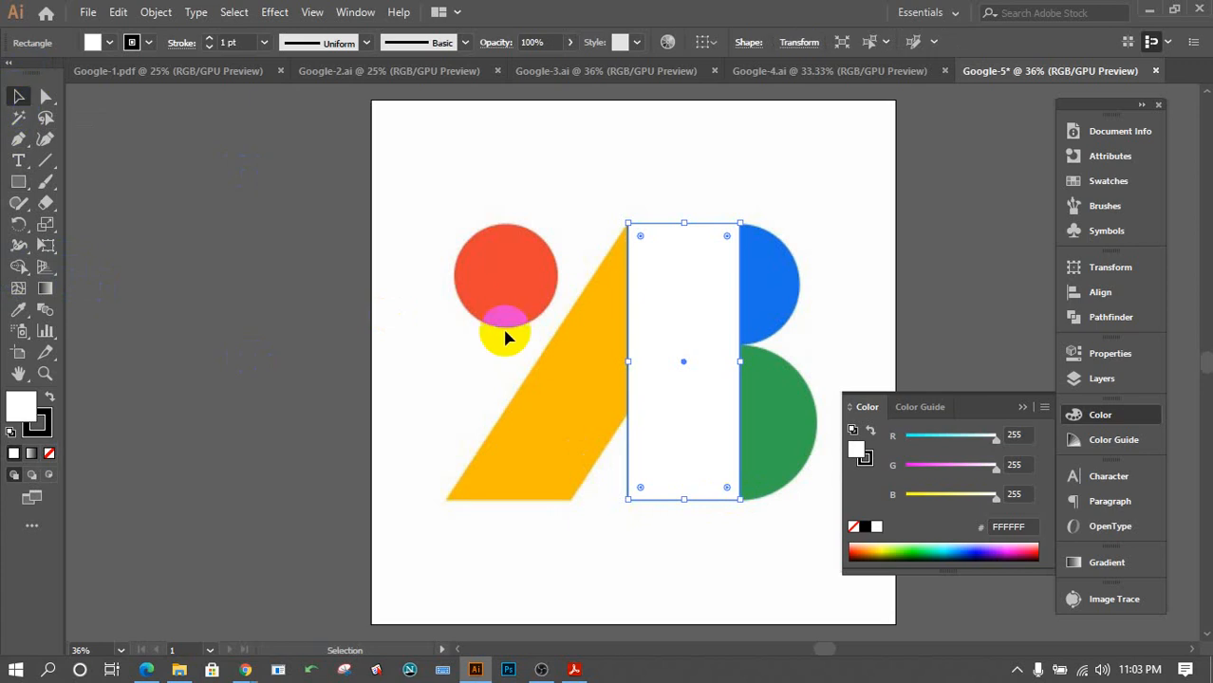
pyautogui.moveTo(690, 352)
pyautogui.mouseDown()
pyautogui.moveTo(685, 466)
pyautogui.moveTo(690, 359)
pyautogui.mouseUp()
# Trace the slanted yellow shape with the Pen tool as a closed four-corner path adjoining the rectangle.
pyautogui.click(18, 139)
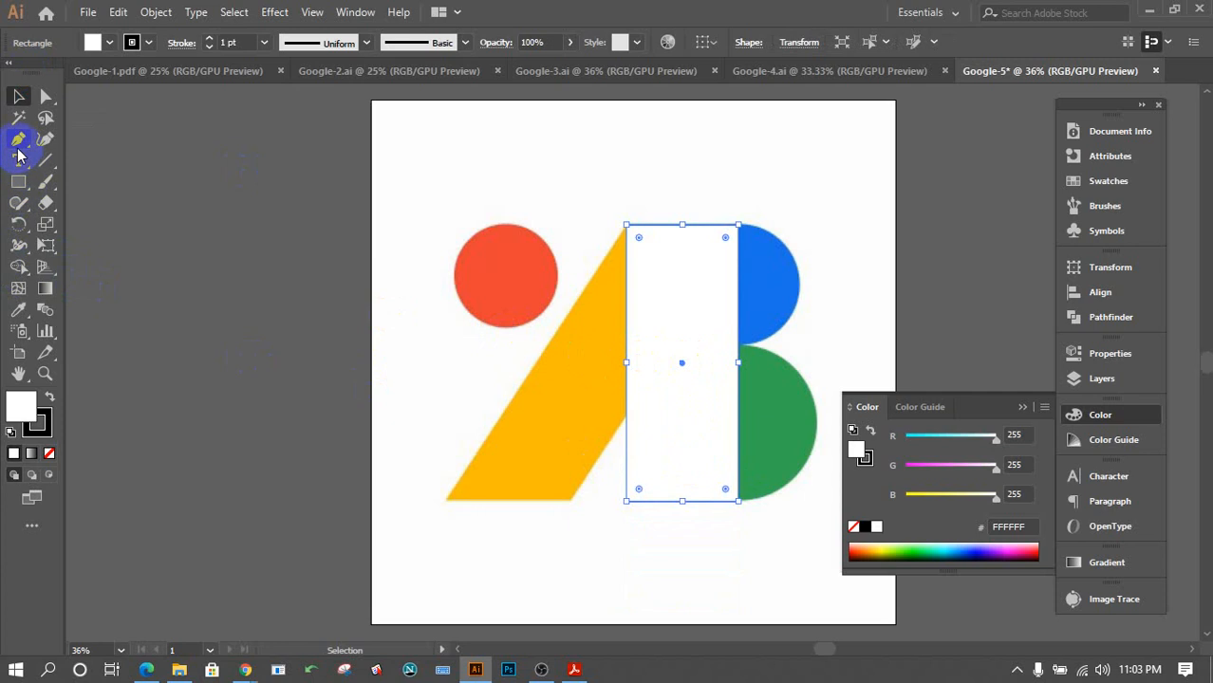
pyautogui.click(624, 229)
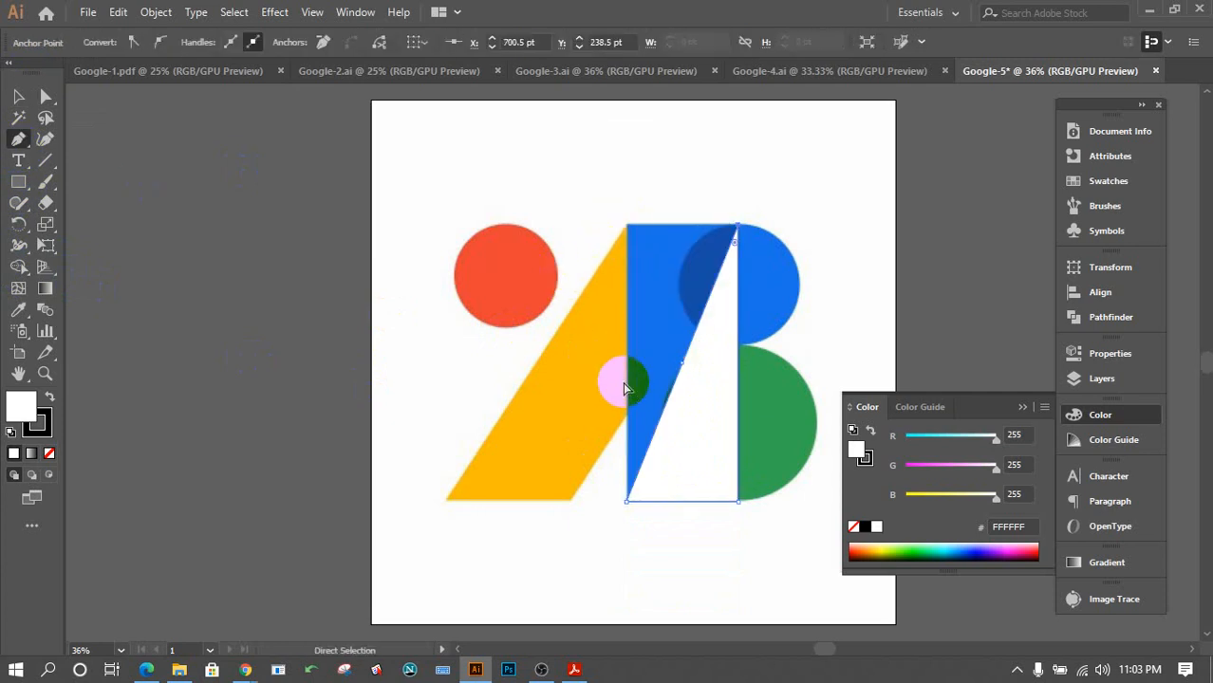
pyautogui.hotkey('ctrl', 'z')
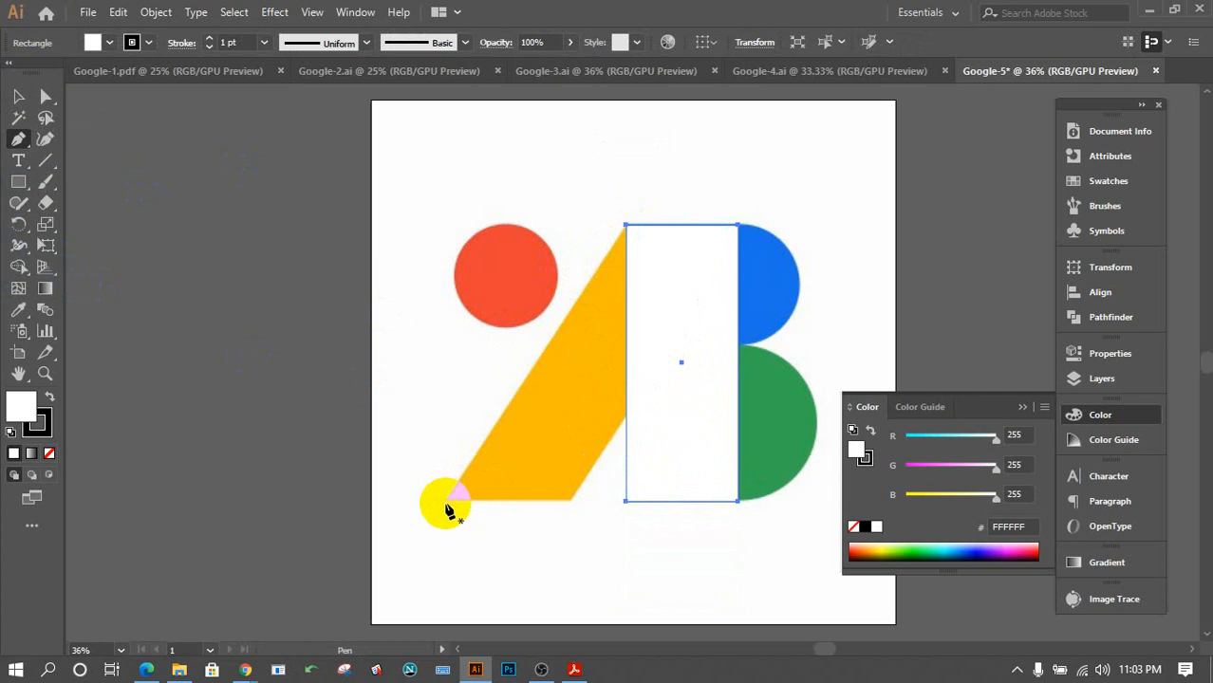
pyautogui.click(446, 498)
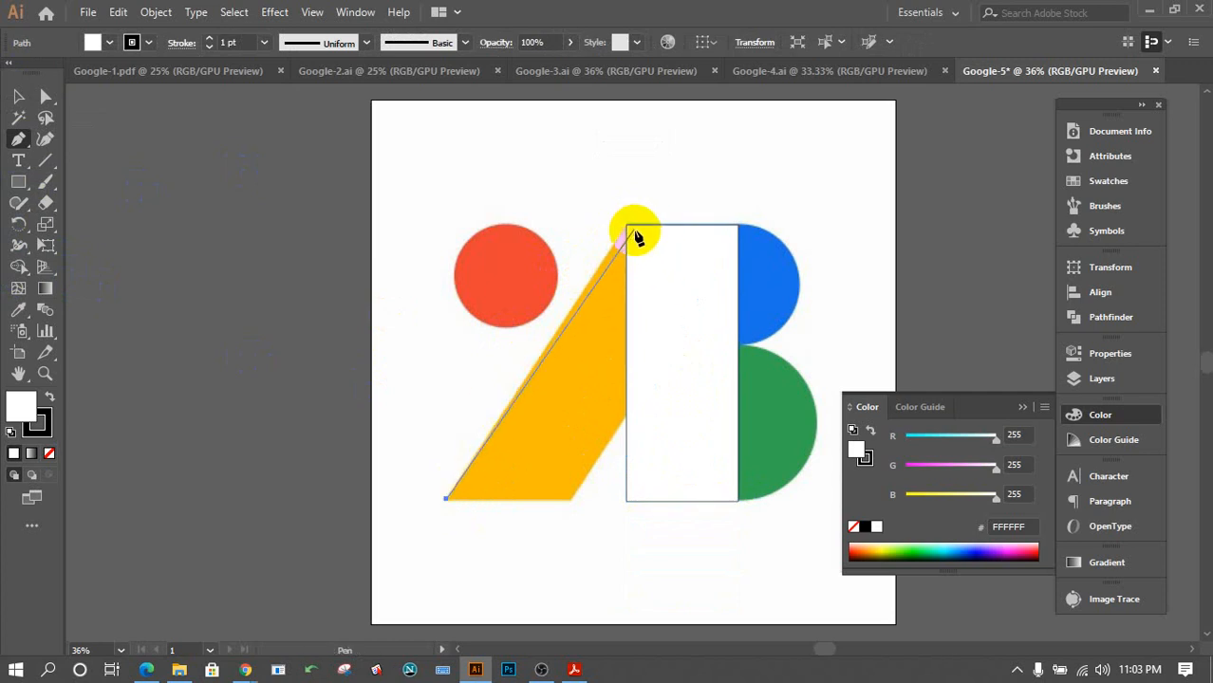
pyautogui.click(627, 225)
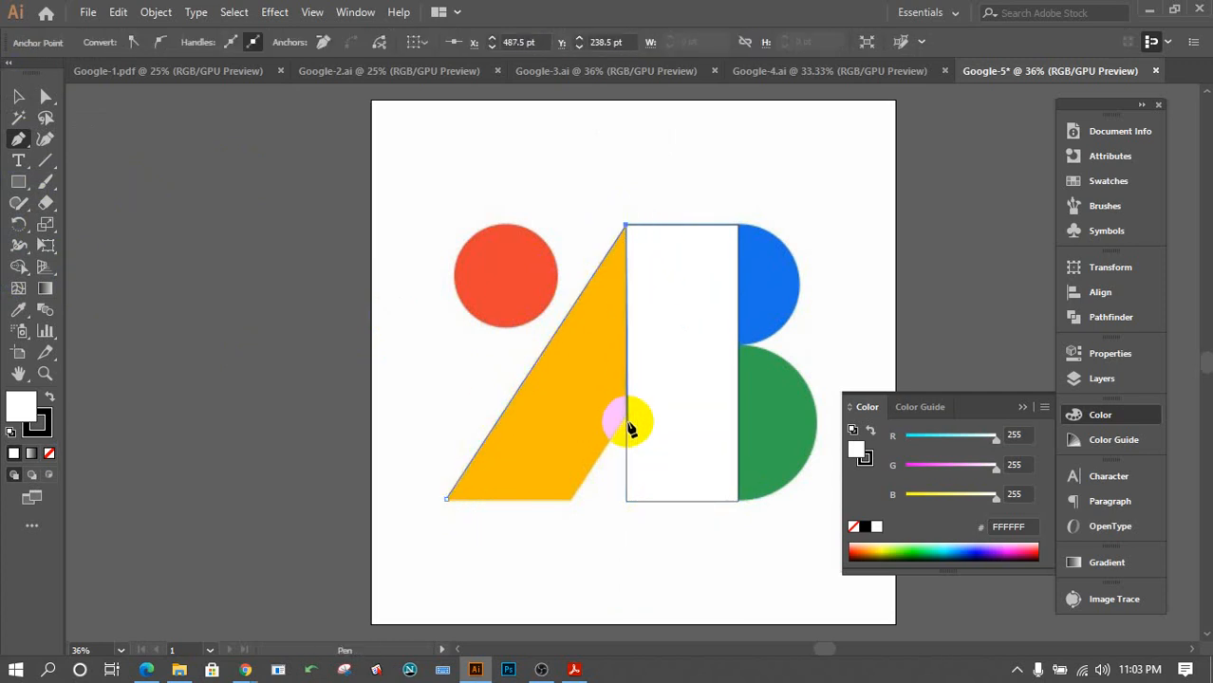
pyautogui.click(625, 416)
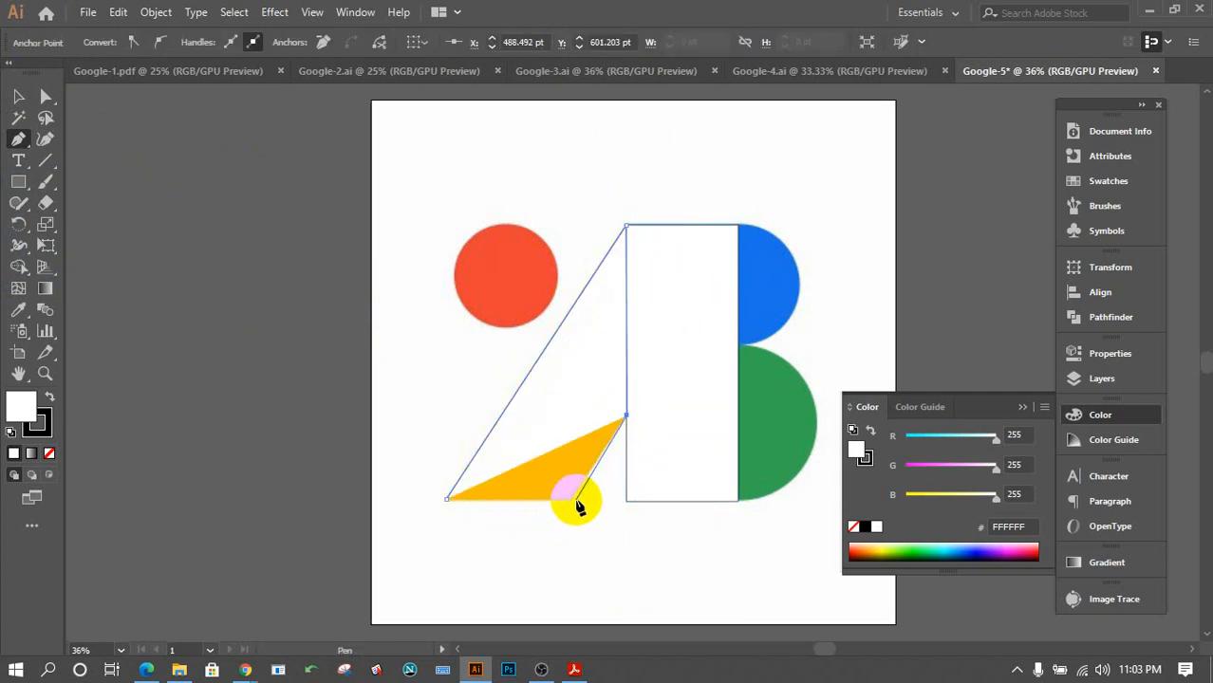
pyautogui.click(571, 501)
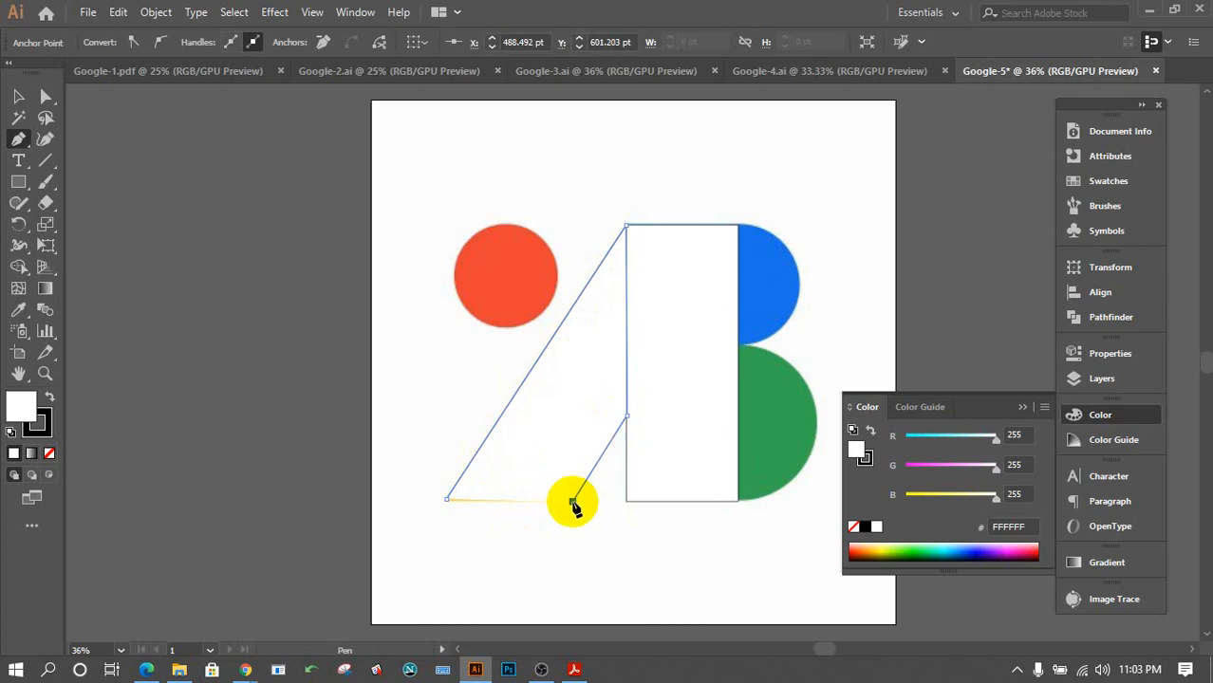
pyautogui.click(447, 500)
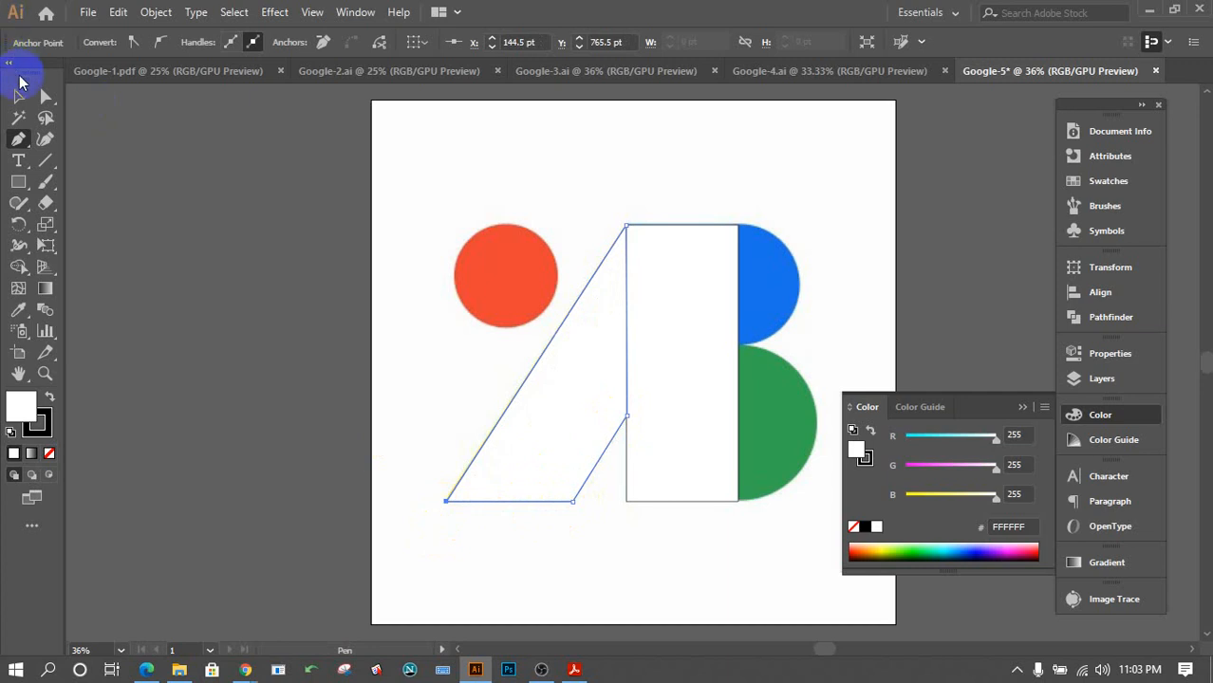
pyautogui.click(16, 96)
pyautogui.click(221, 221)
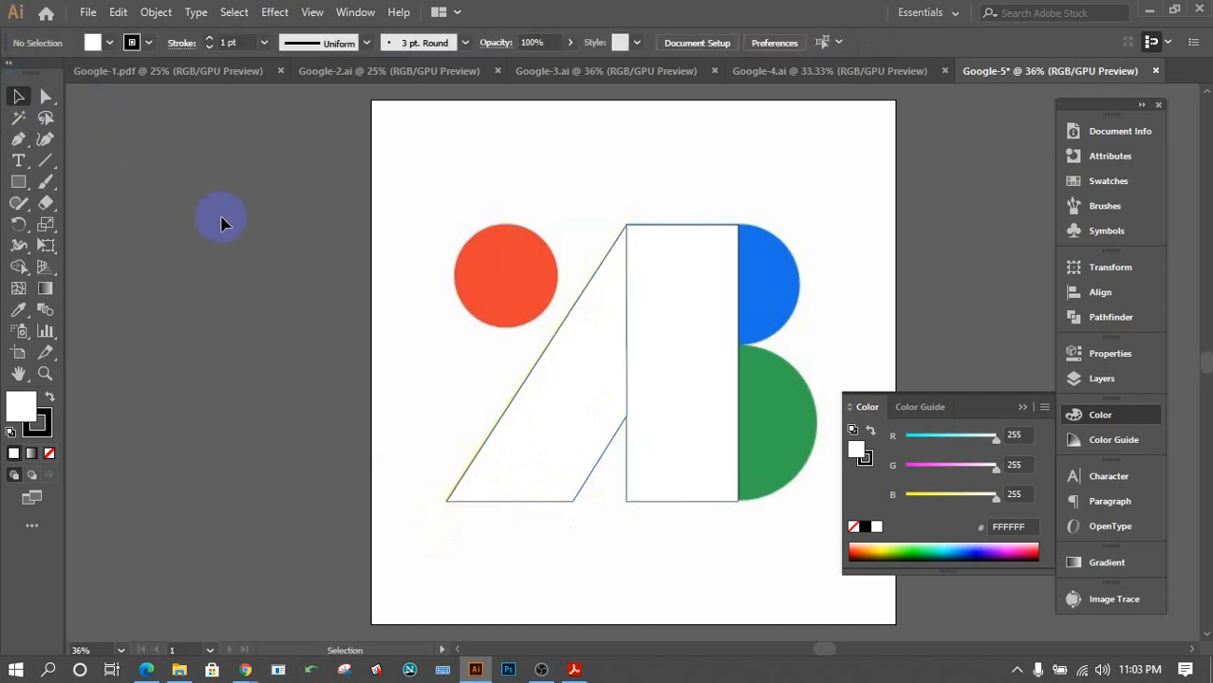
# Draw a circle matching the red circle, align it over it, and duplicate it onto the upper blue circle.
pyautogui.moveTo(15, 194); pyautogui.dragTo(95, 224)
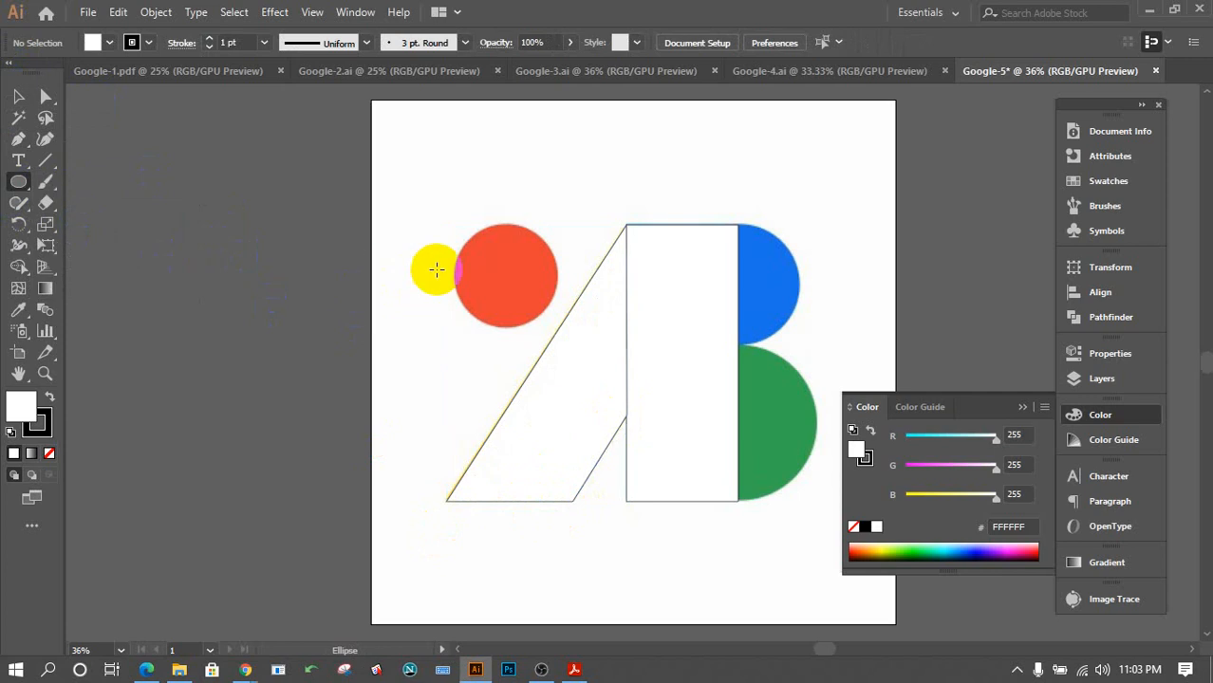
pyautogui.moveTo(461, 266); pyautogui.dragTo(545, 244)
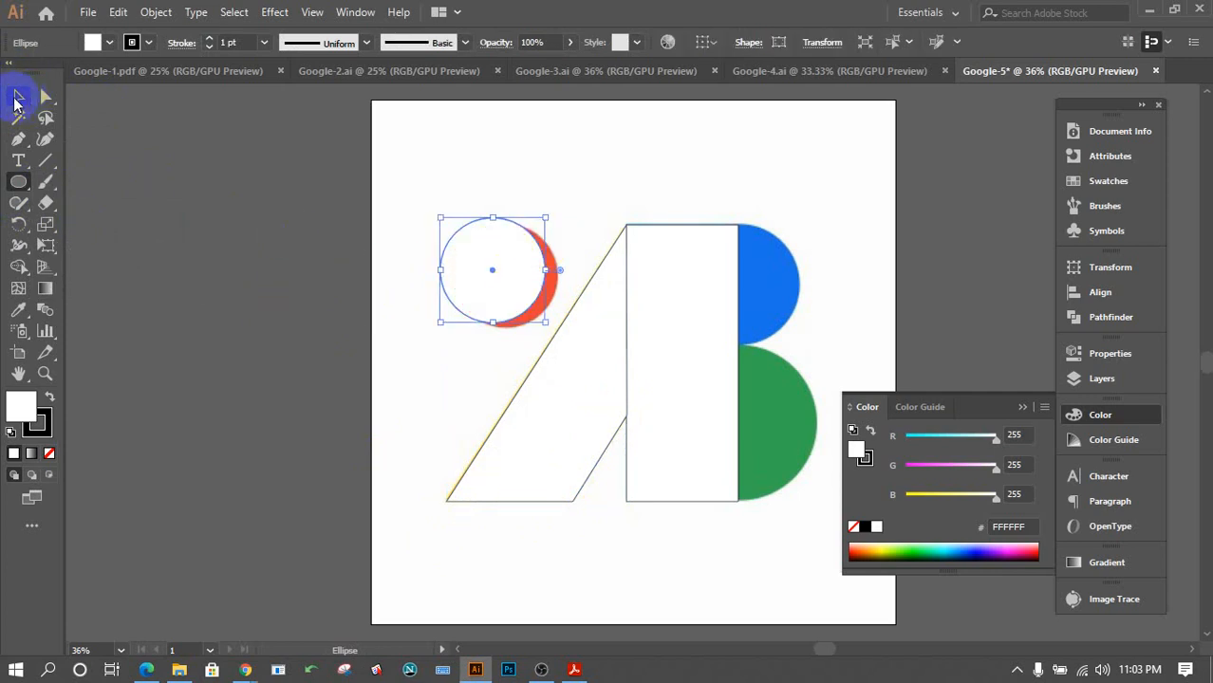
pyautogui.click(18, 96)
pyautogui.moveTo(452, 282); pyautogui.dragTo(752, 288)
# Remove the tall rectangle's fill, then enlarge and shift the circle copy to match the upper blue circle.
pyautogui.click(651, 372)
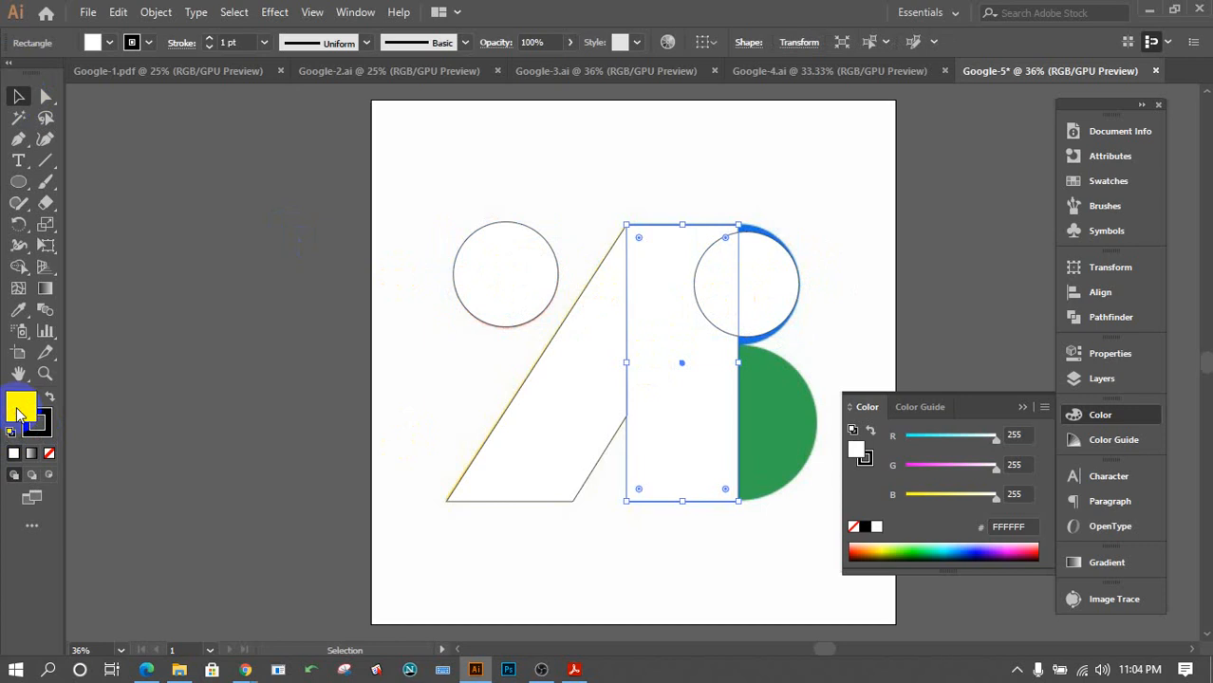
pyautogui.click(49, 454)
pyautogui.click(777, 276)
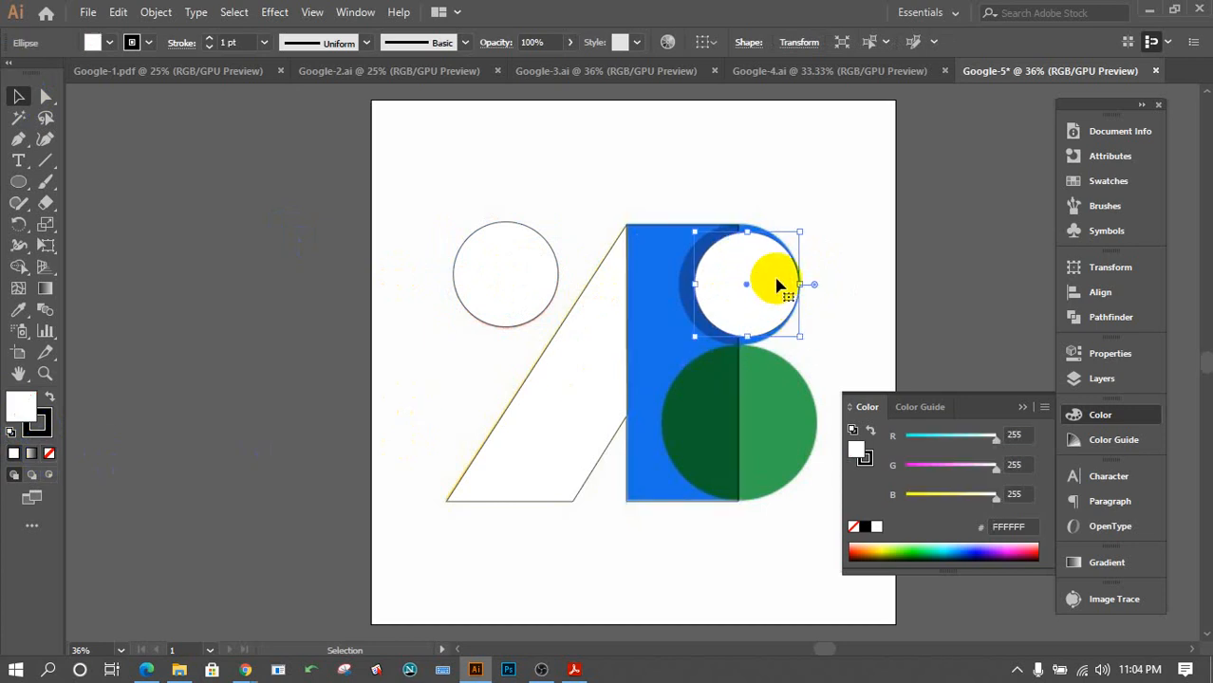
pyautogui.moveTo(800, 227); pyautogui.dragTo(802, 219)
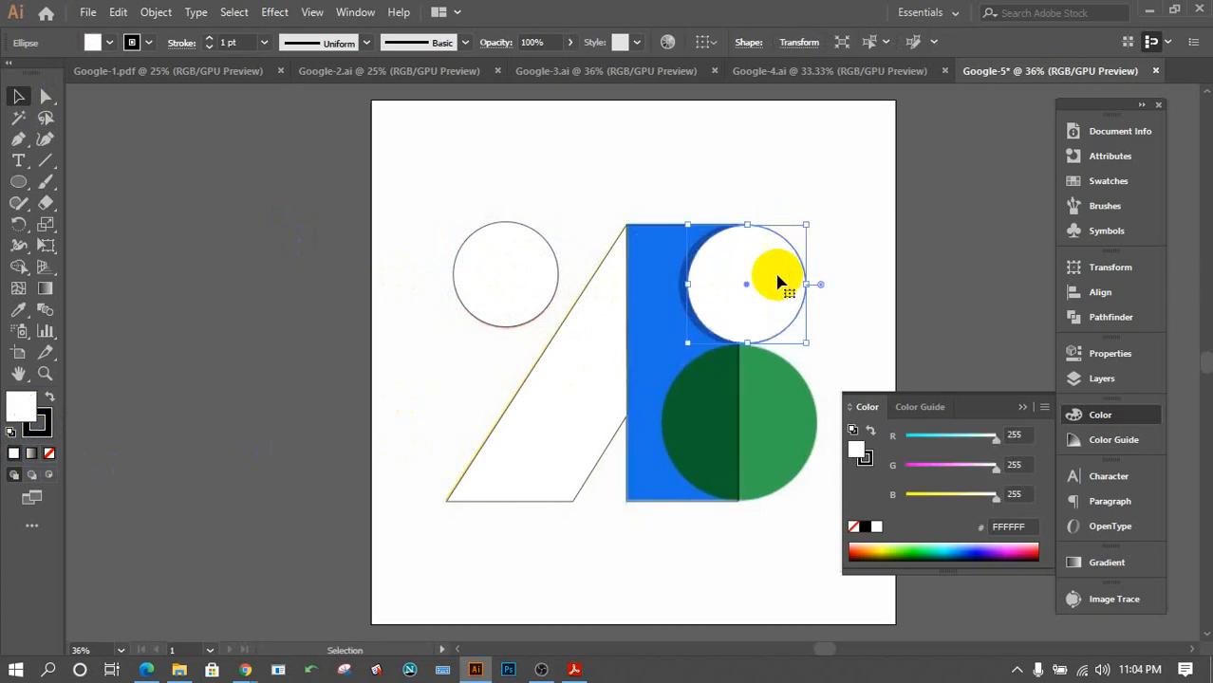
pyautogui.moveTo(777, 274); pyautogui.dragTo(764, 287)
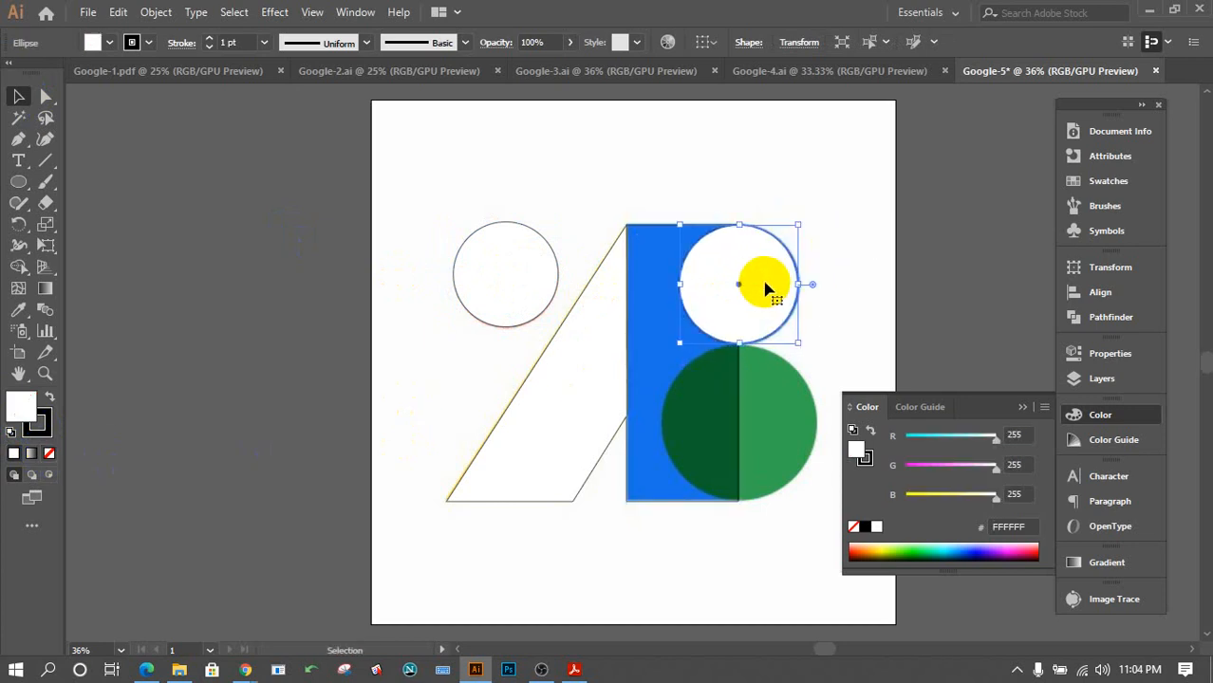
pyautogui.moveTo(798, 226); pyautogui.dragTo(801, 222)
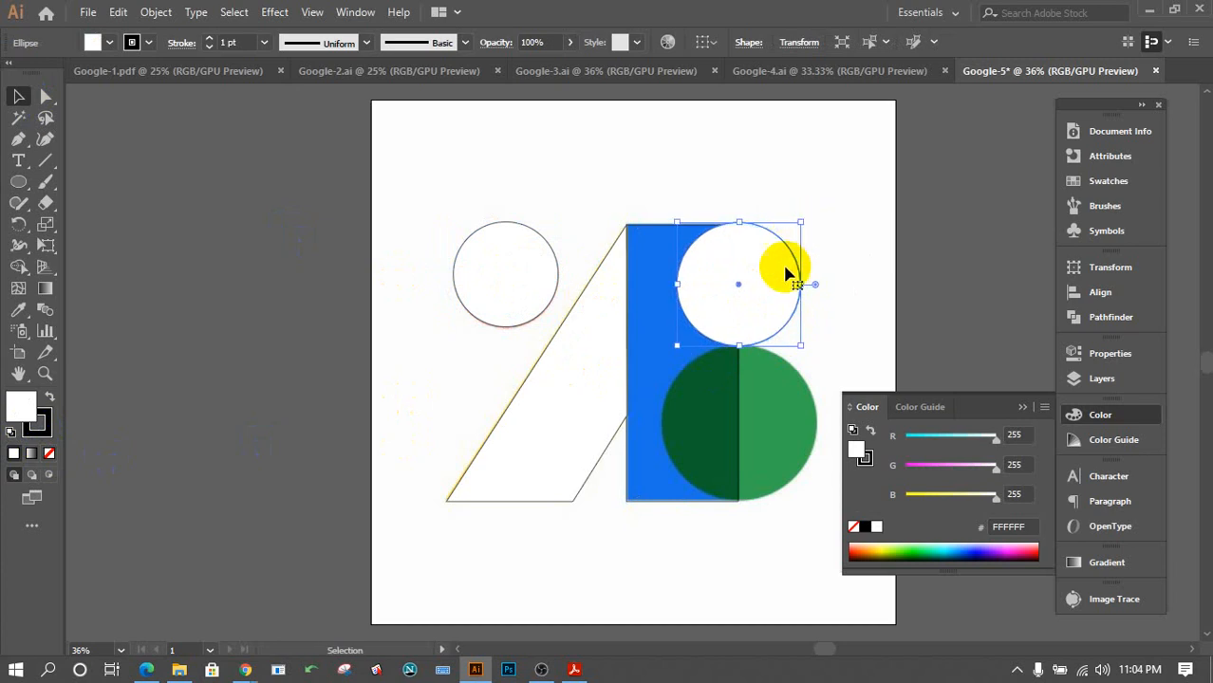
# Duplicate the upper circle straight down onto the green circle and enlarge the copy proportionally to match it.
pyautogui.moveTo(766, 293); pyautogui.dragTo(767, 435)
pyautogui.moveTo(802, 351); pyautogui.dragTo(814, 343)
pyautogui.click(848, 290)
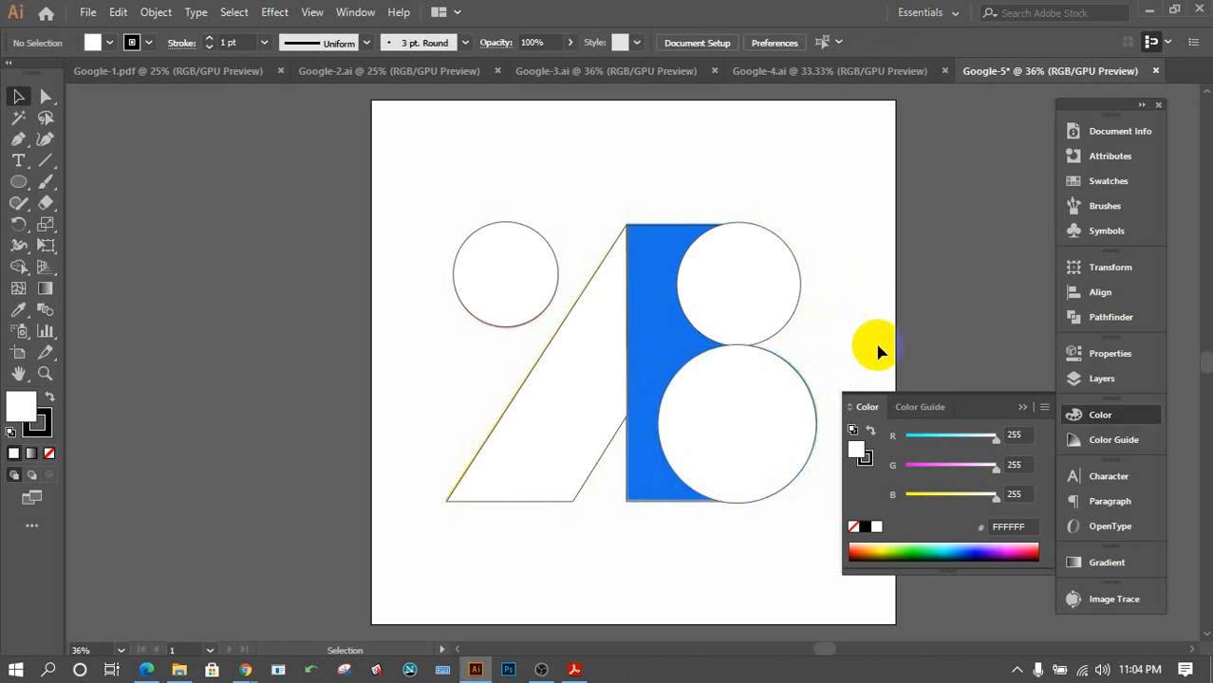
# Shrink the large lower circle slightly and nudge it right so it matches the green circle in the reference logo.
pyautogui.click(1022, 407)
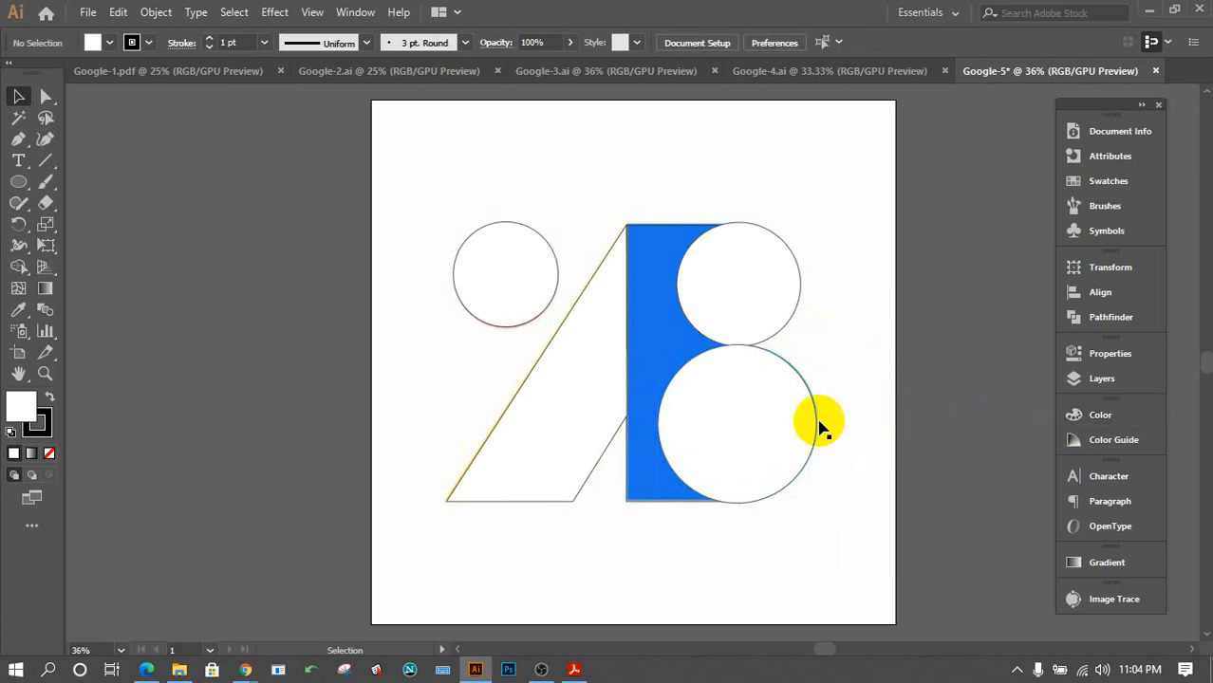
pyautogui.click(770, 396)
pyautogui.moveTo(815, 345); pyautogui.dragTo(813, 347)
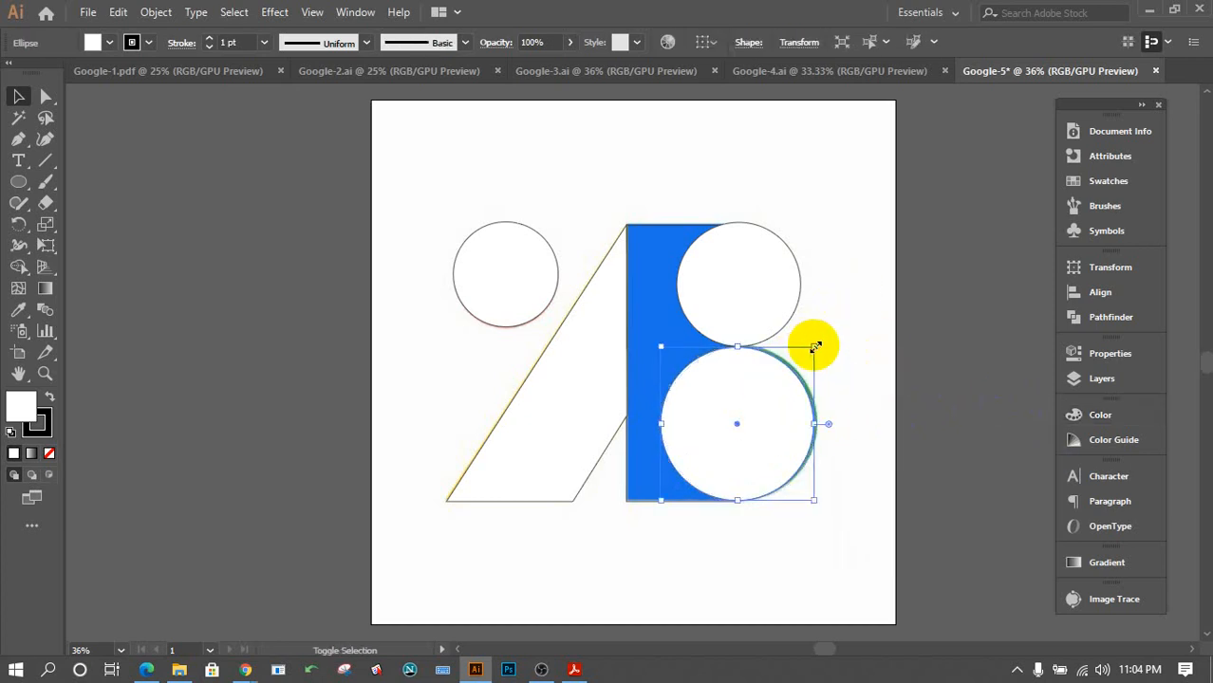
pyautogui.press('Right')
pyautogui.press('Right')
pyautogui.press('Right')
pyautogui.press('Right')
pyautogui.press('Right')
pyautogui.press('Right')
pyautogui.press('Right')
pyautogui.press('Right')
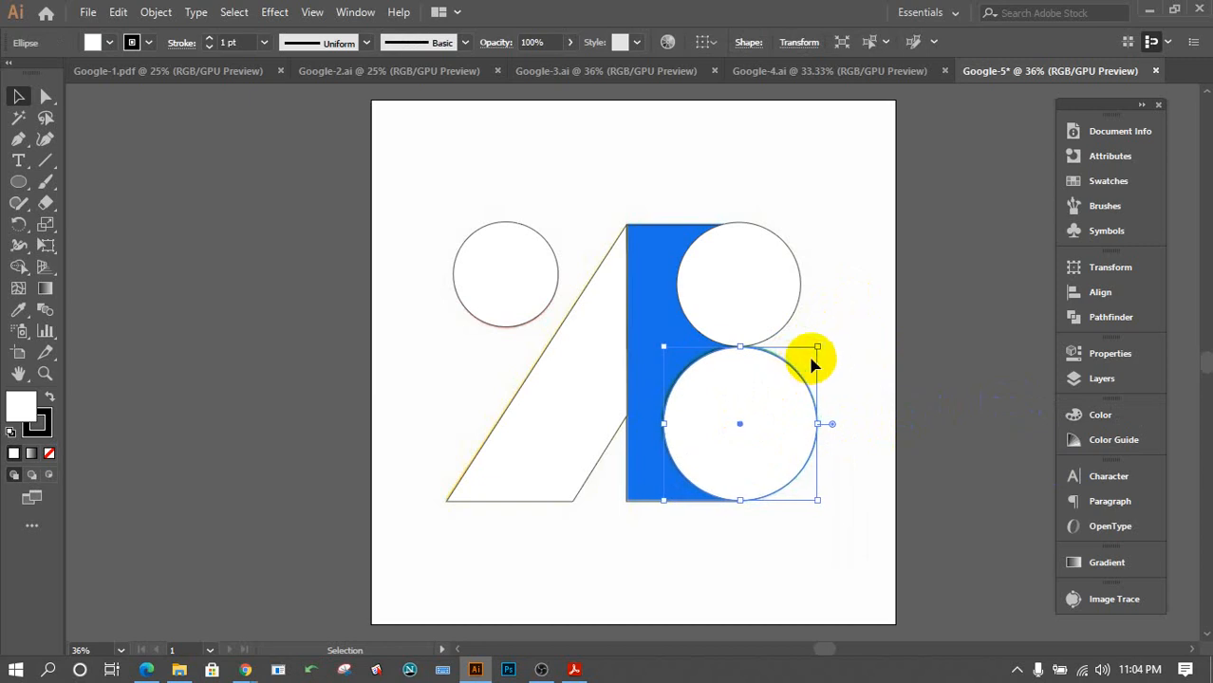
# Shrink the upper circle slightly and fine-tune the lower circle's size so both fit the rectangle's height and touch each other.
pyautogui.click(835, 323)
pyautogui.click(778, 312)
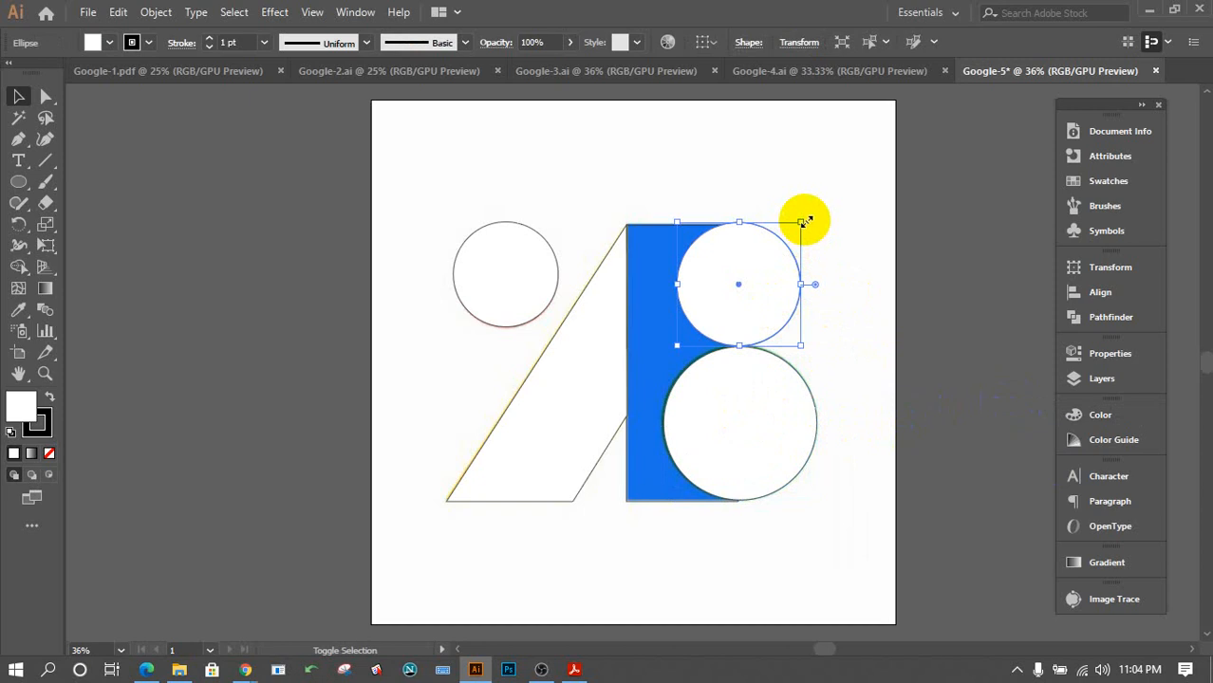
pyautogui.moveTo(804, 221); pyautogui.dragTo(801, 223)
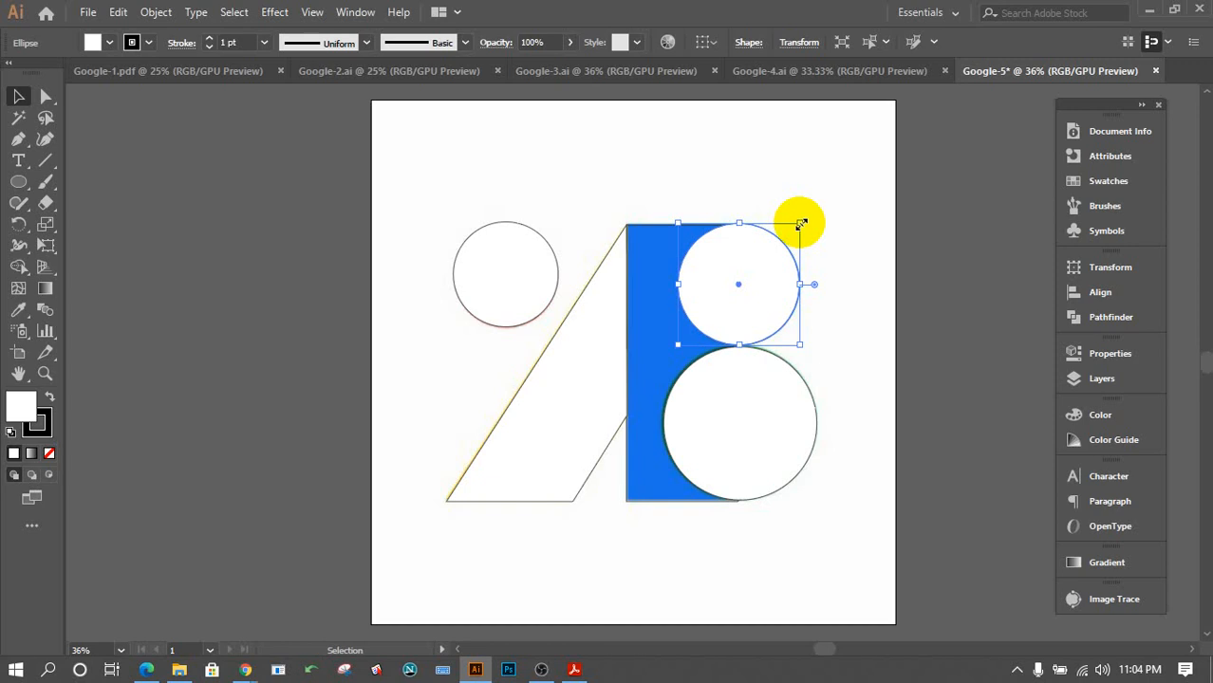
pyautogui.click(820, 338)
pyautogui.click(778, 412)
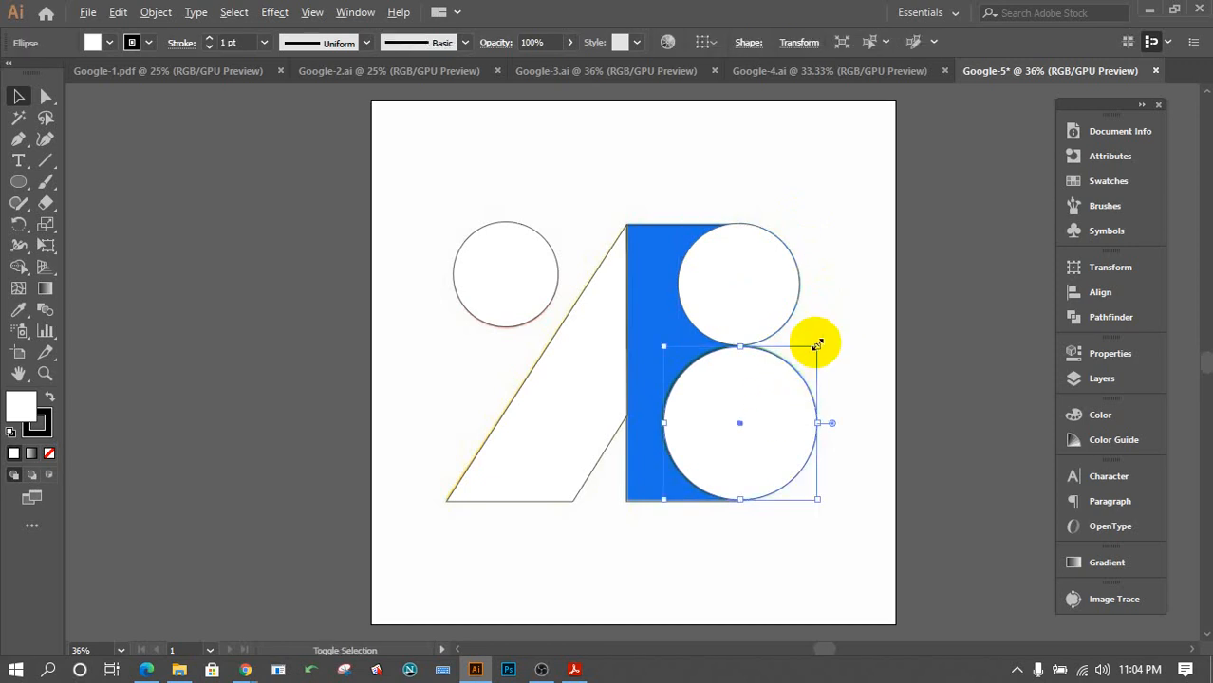
pyautogui.moveTo(818, 345); pyautogui.dragTo(816, 346)
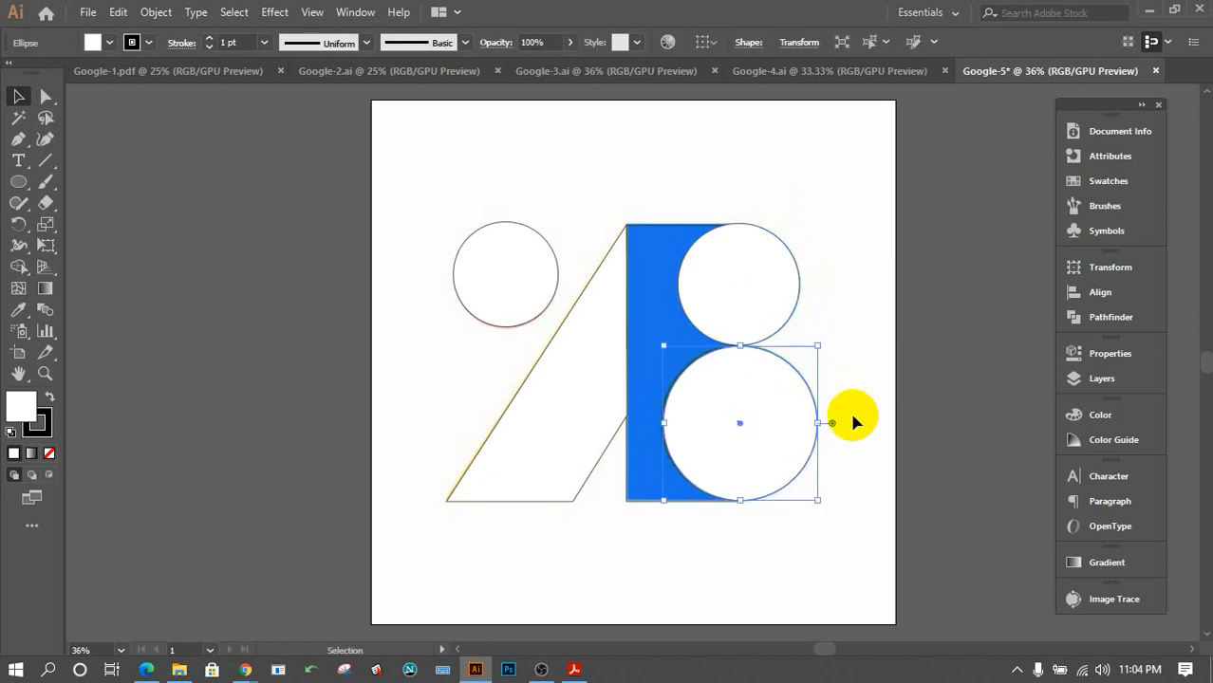
pyautogui.click(854, 421)
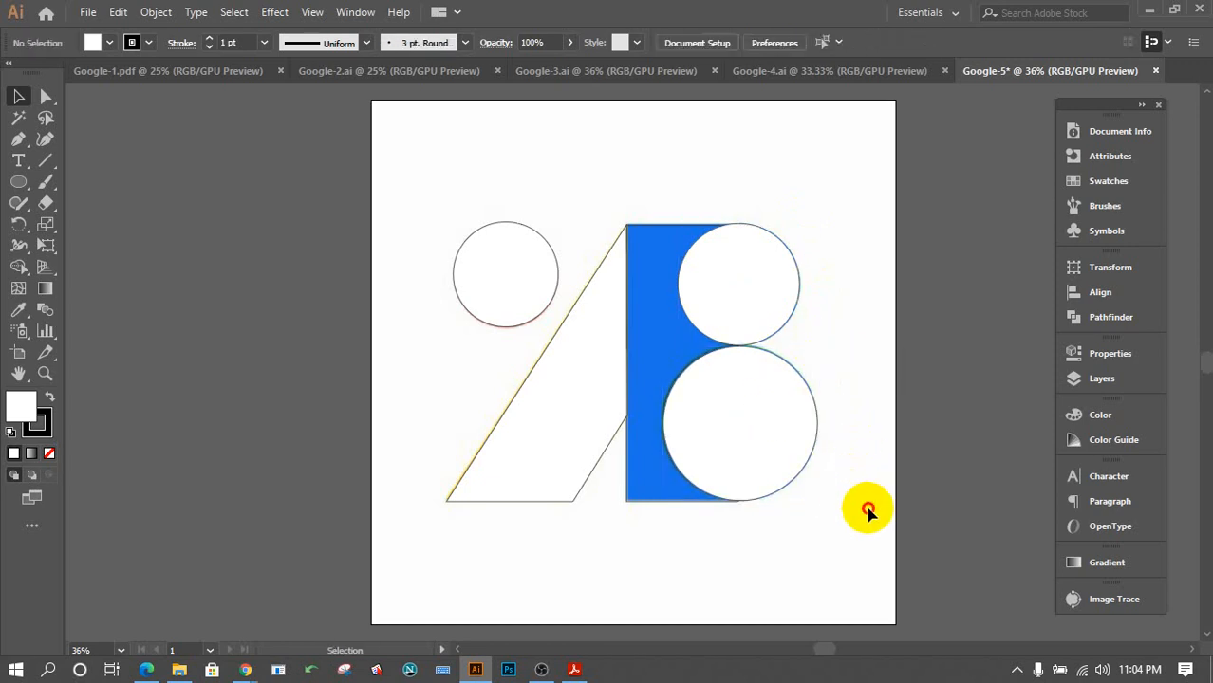
# Fill the rectangle behind the two stacked circles with white (FFFFFF).
pyautogui.moveTo(848, 551); pyautogui.dragTo(672, 173)
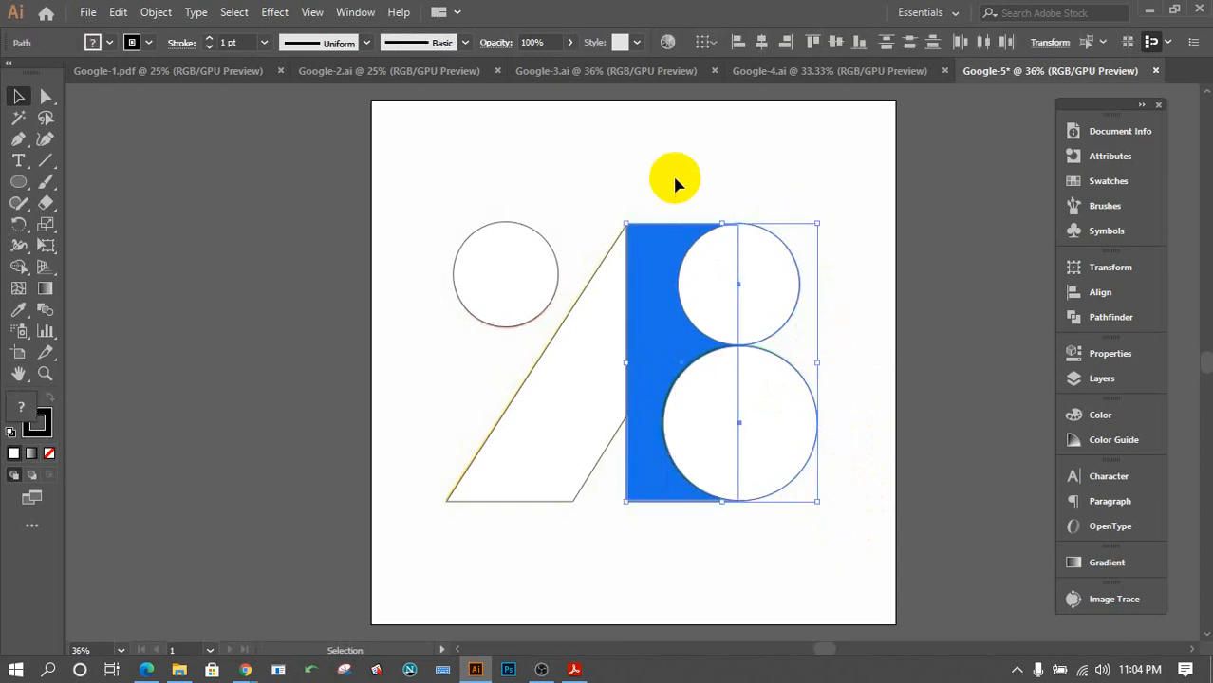
pyautogui.click(870, 306)
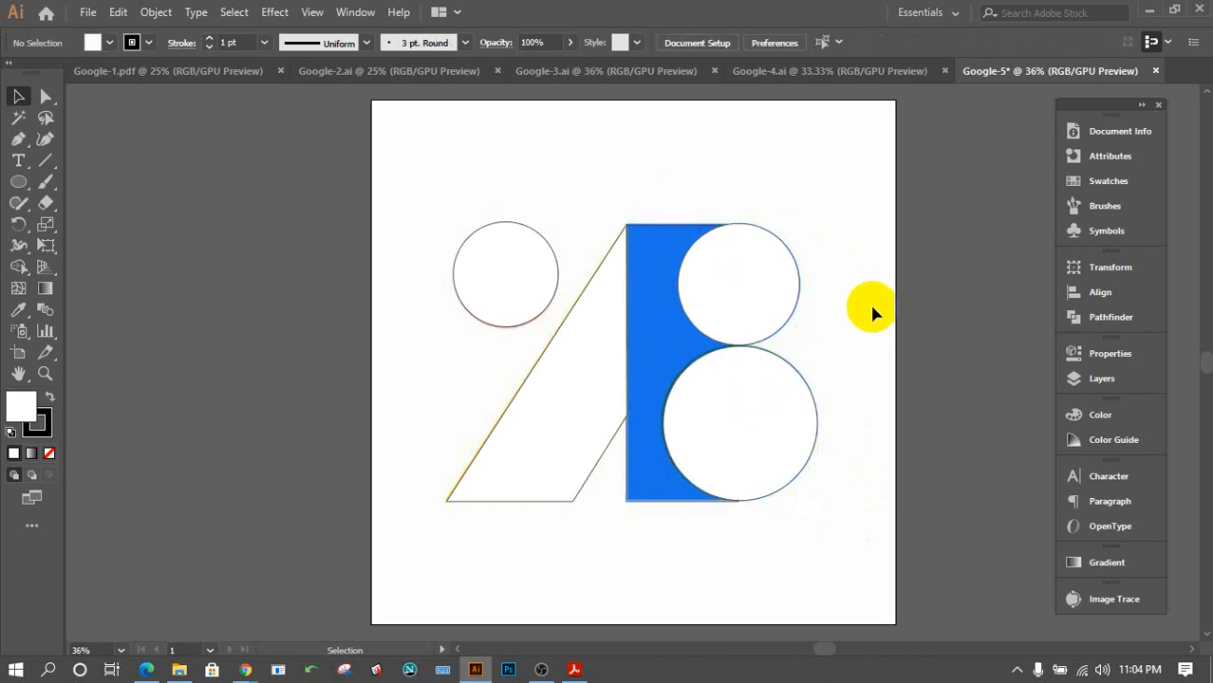
pyautogui.click(656, 508)
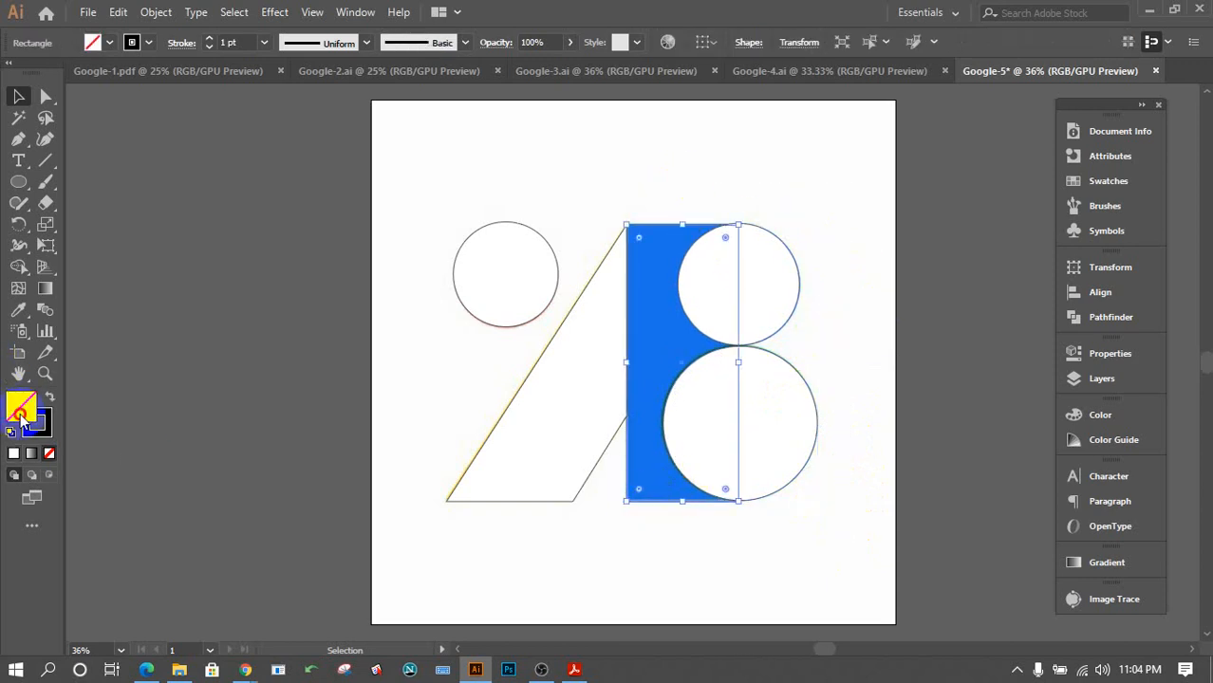
pyautogui.doubleClick(21, 402)
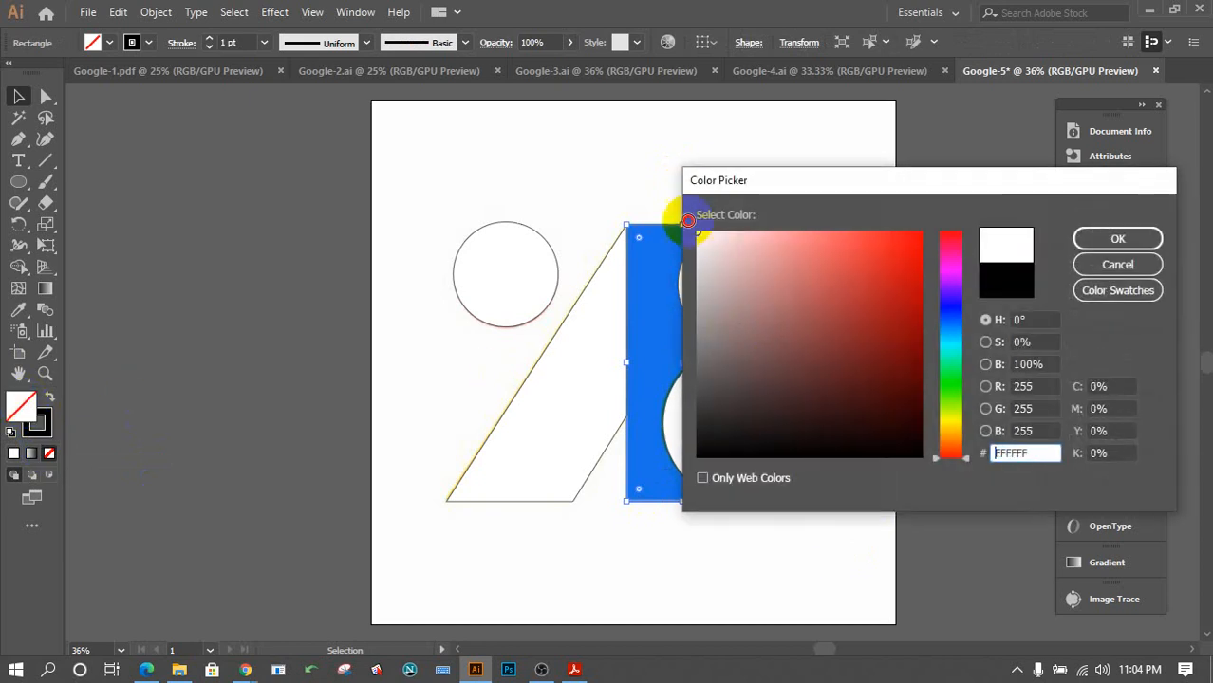
pyautogui.click(1111, 239)
pyautogui.click(880, 484)
# Divide the rectangle and the two stacked circles into separate pieces with the Pathfinder Divide operation.
pyautogui.moveTo(854, 505); pyautogui.dragTo(661, 197)
pyautogui.click(1105, 302)
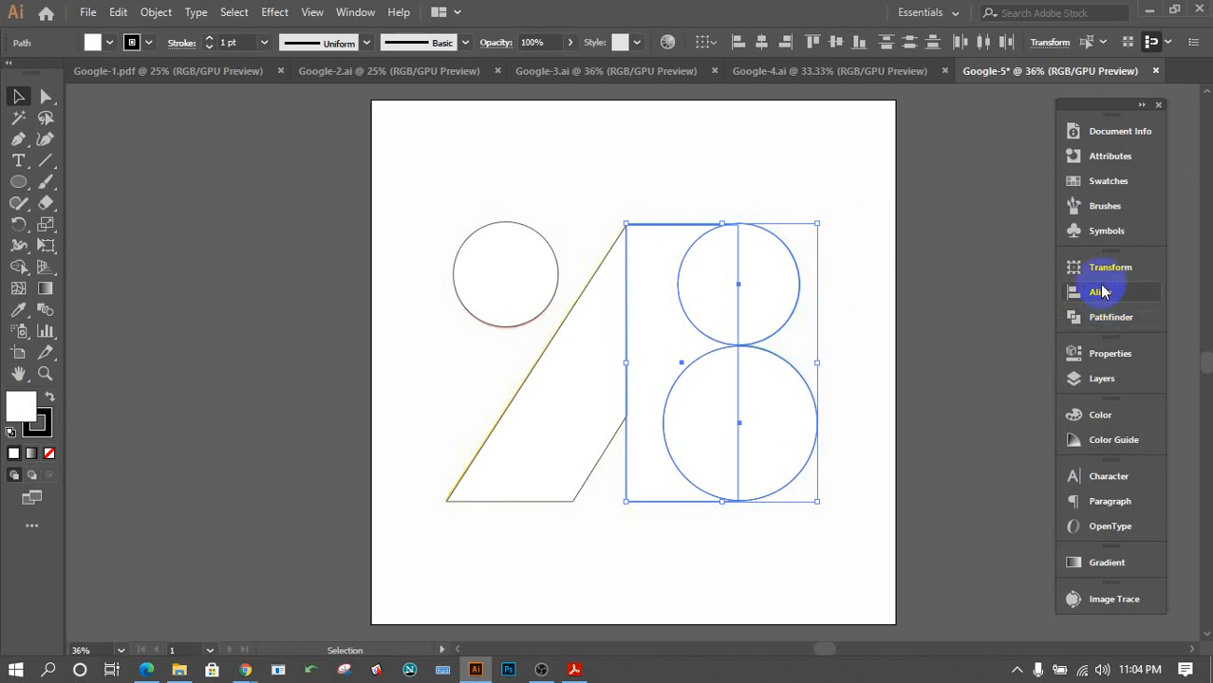
pyautogui.click(1105, 332)
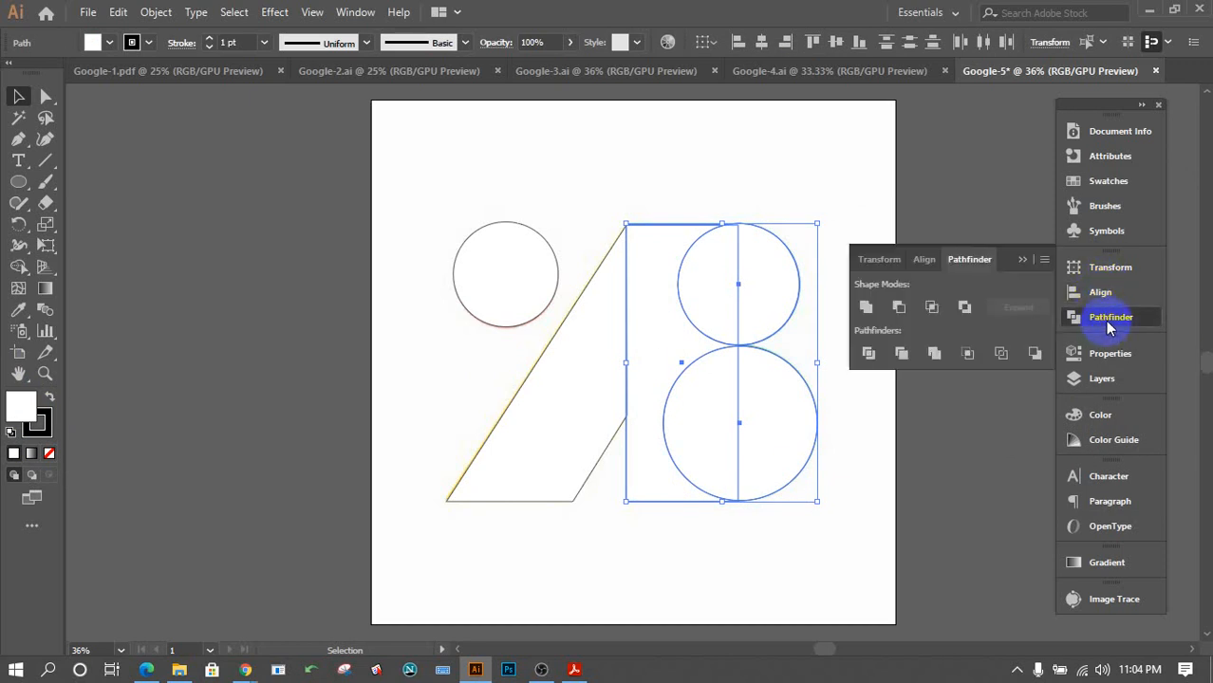
pyautogui.click(868, 353)
pyautogui.click(1021, 259)
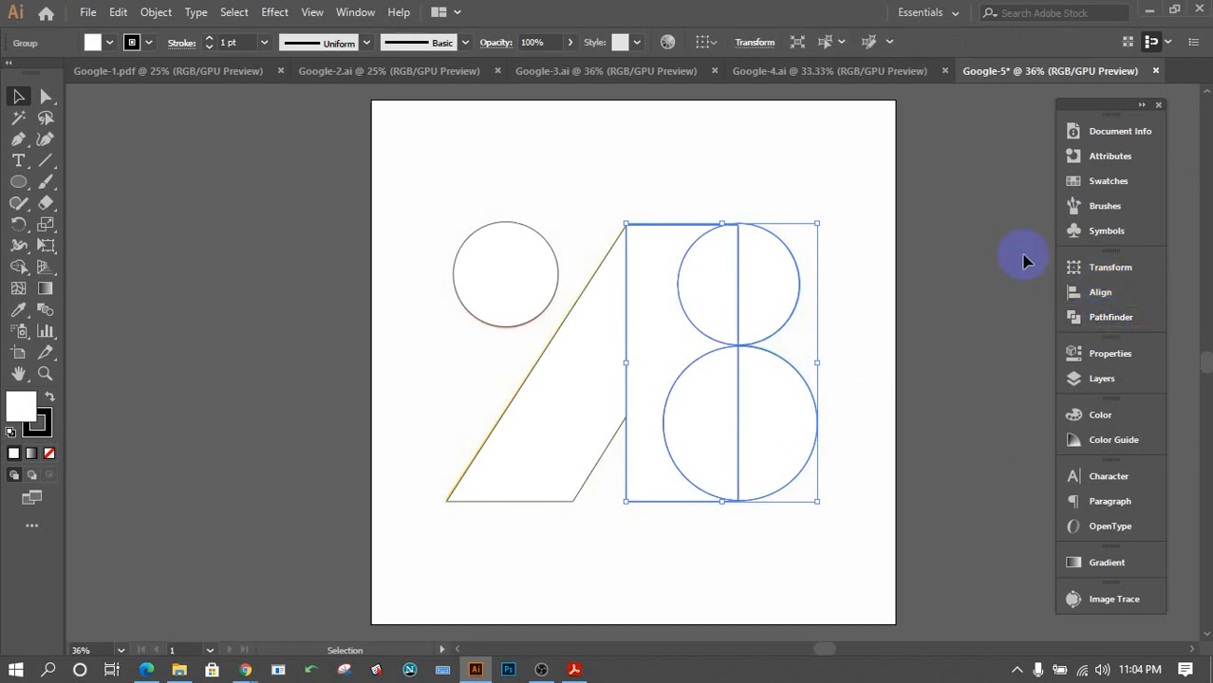
pyautogui.click(949, 311)
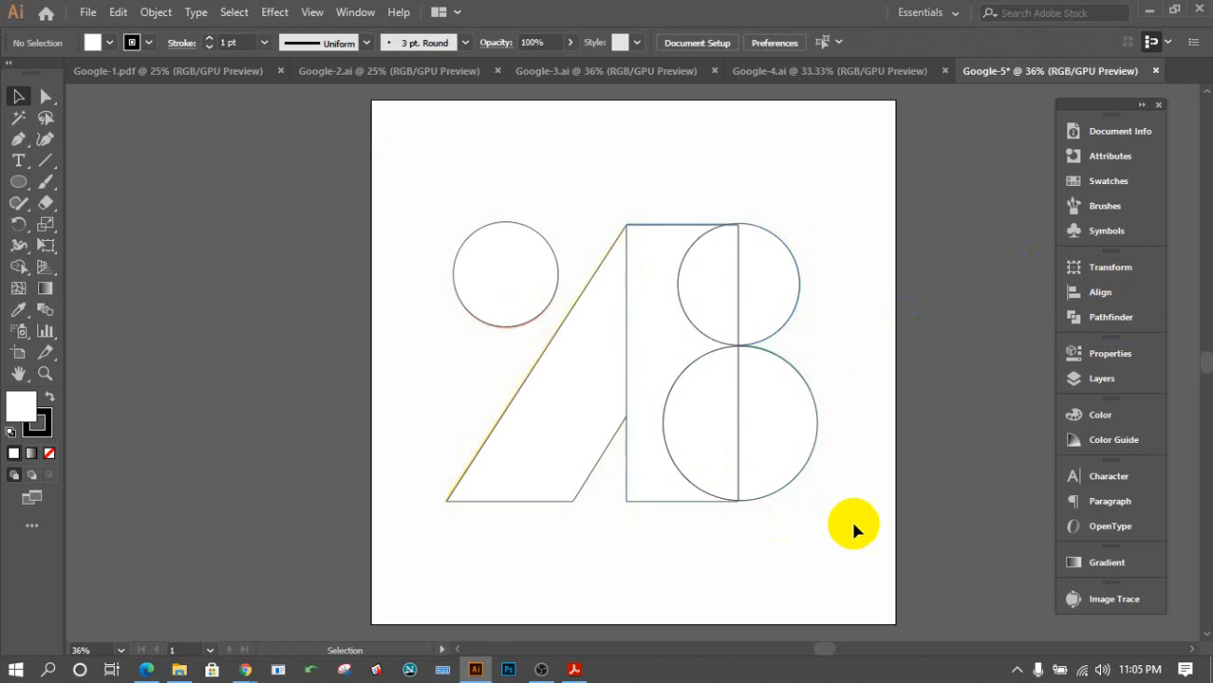
# Move all the traced shapes off the artboard so they sit beside the reference logo.
pyautogui.moveTo(855, 528); pyautogui.dragTo(452, 249)
pyautogui.moveTo(532, 241); pyautogui.dragTo(133, 267)
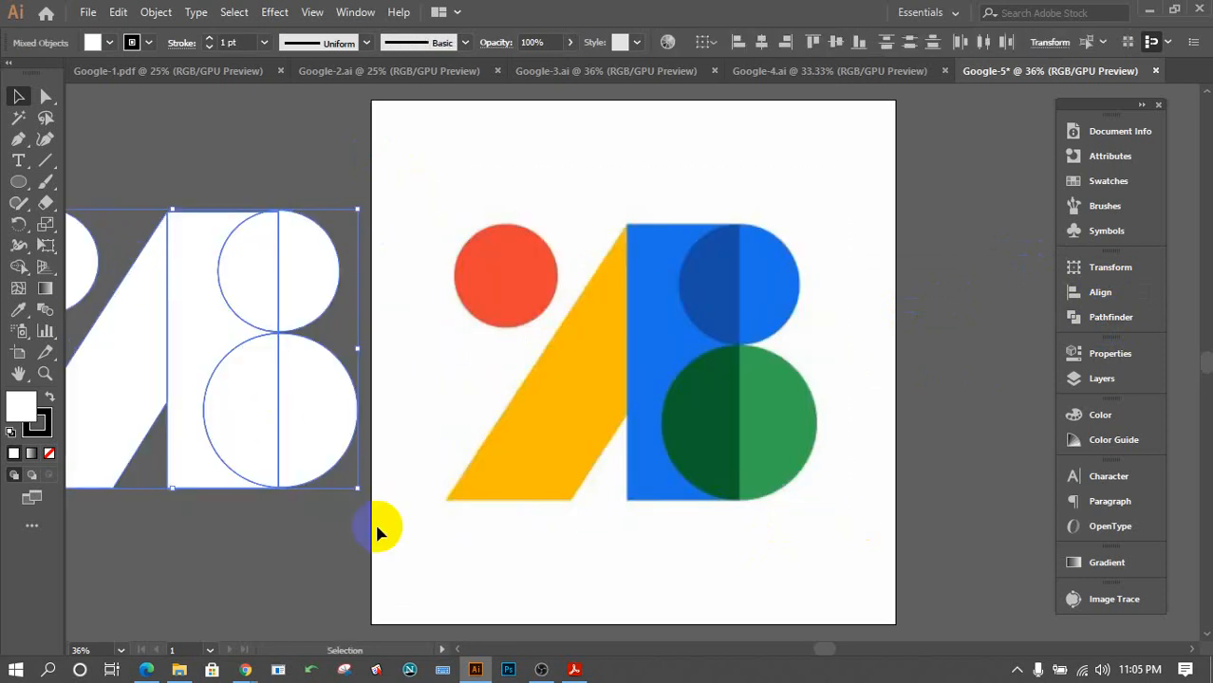
pyautogui.click(459, 650)
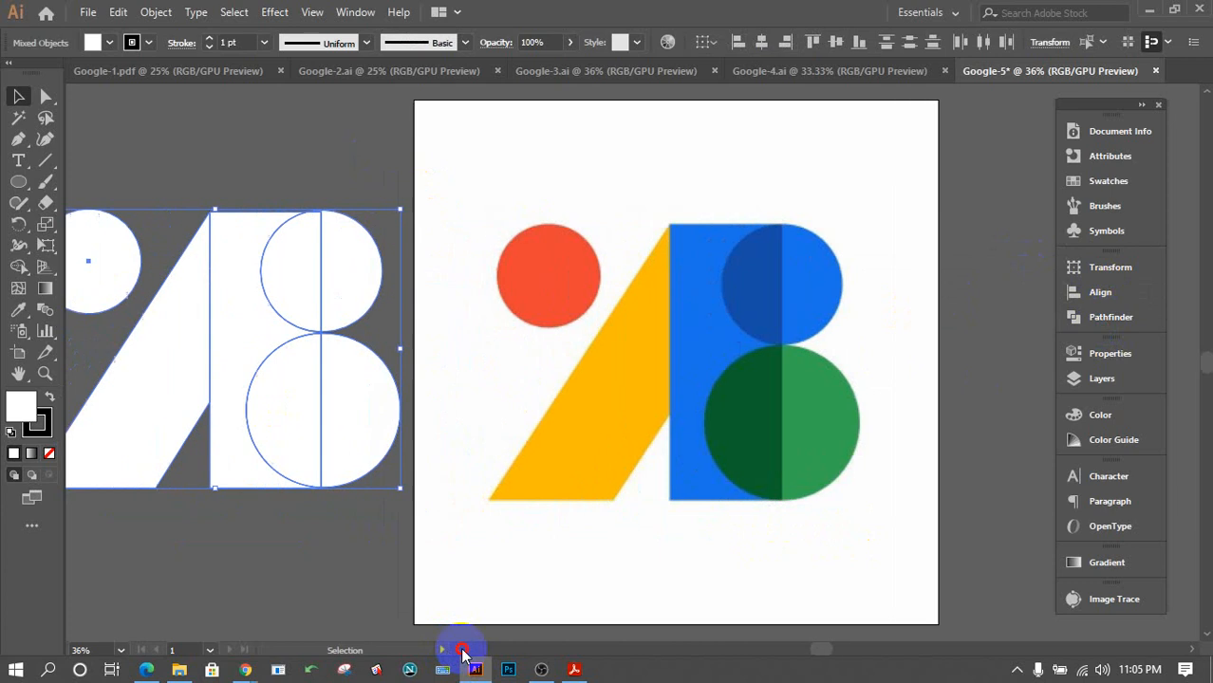
# Remove the stroke from all the traced logo shapes.
pyautogui.click(51, 433)
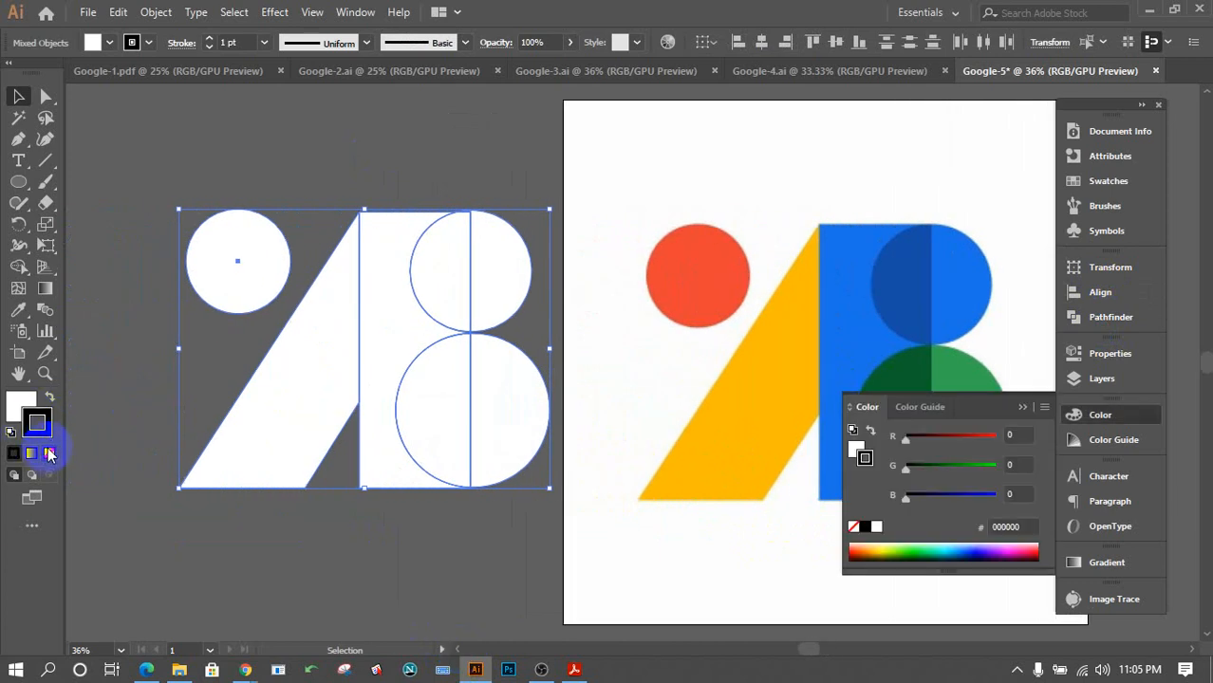
pyautogui.click(49, 454)
pyautogui.click(356, 574)
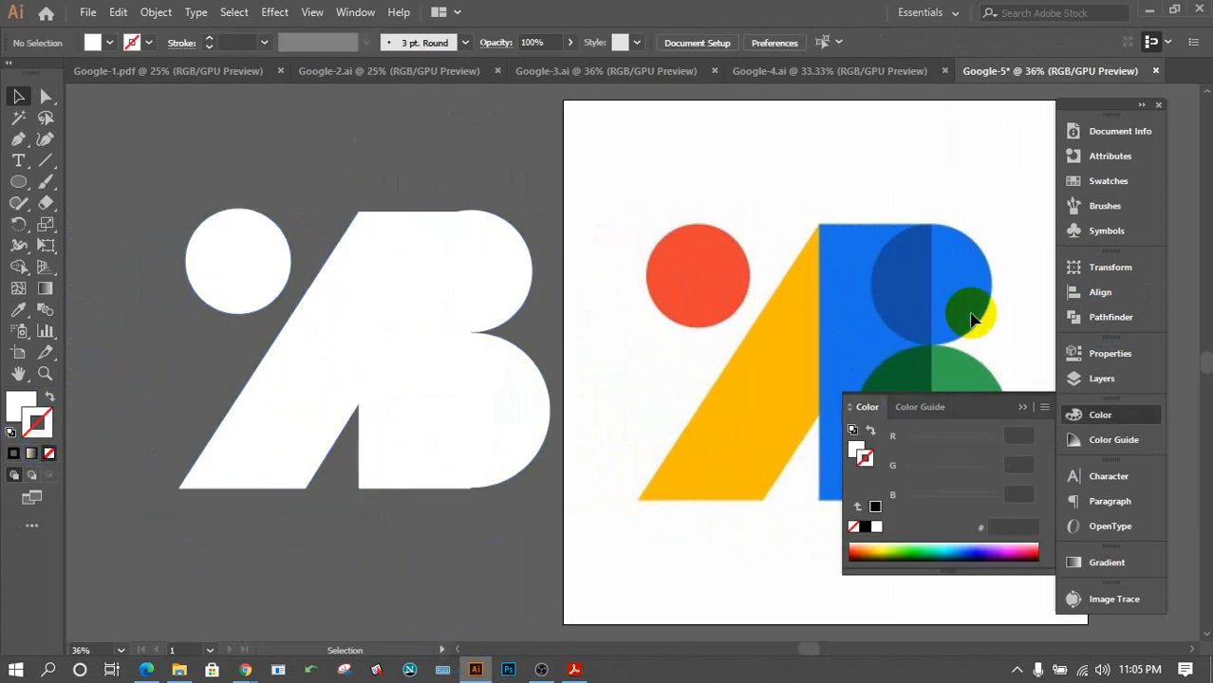
pyautogui.click(1024, 409)
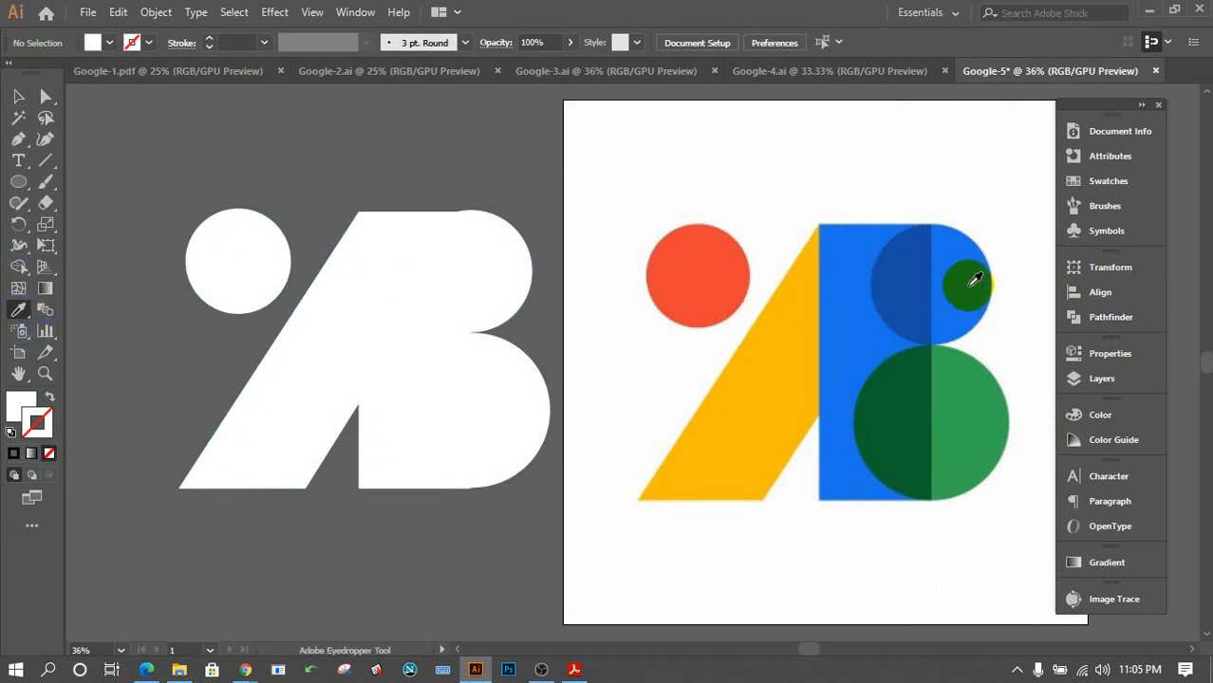
# Use the Eyedropper to copy the reference's blue to the upper circle's outer half and the rectangle, and dark blue to the inner half.
pyautogui.click(968, 280)
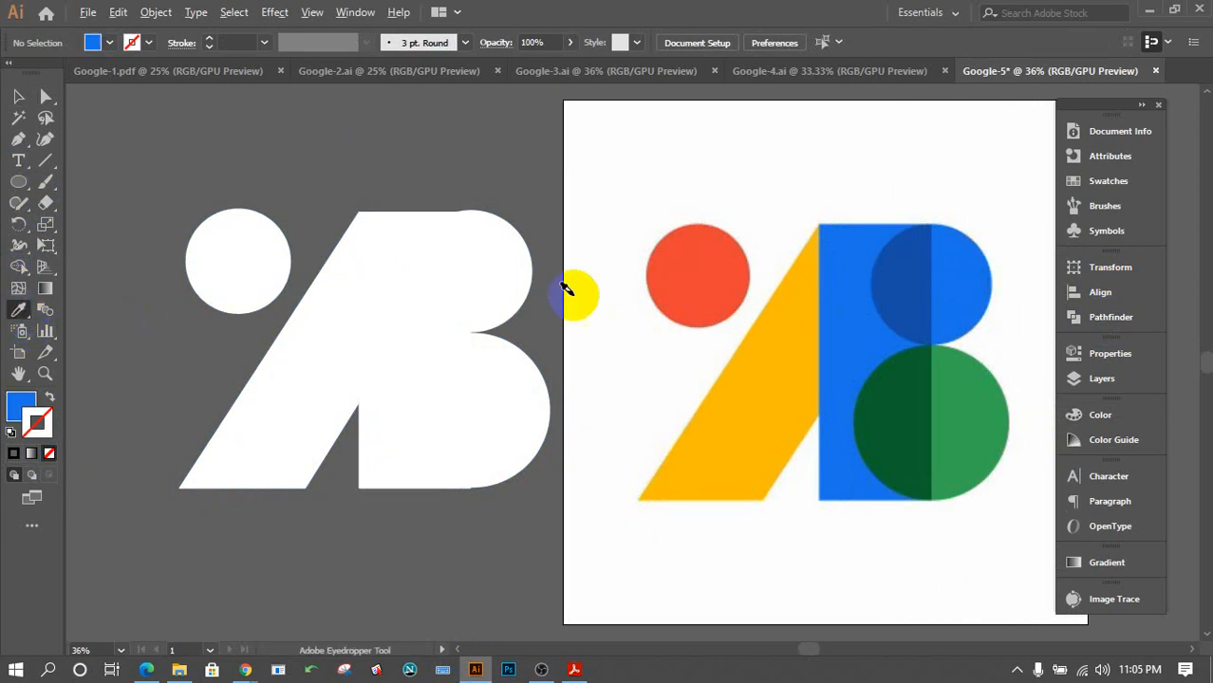
pyautogui.keyDown('alt'); pyautogui.click(507, 274); pyautogui.keyUp('alt')
pyautogui.click(922, 262)
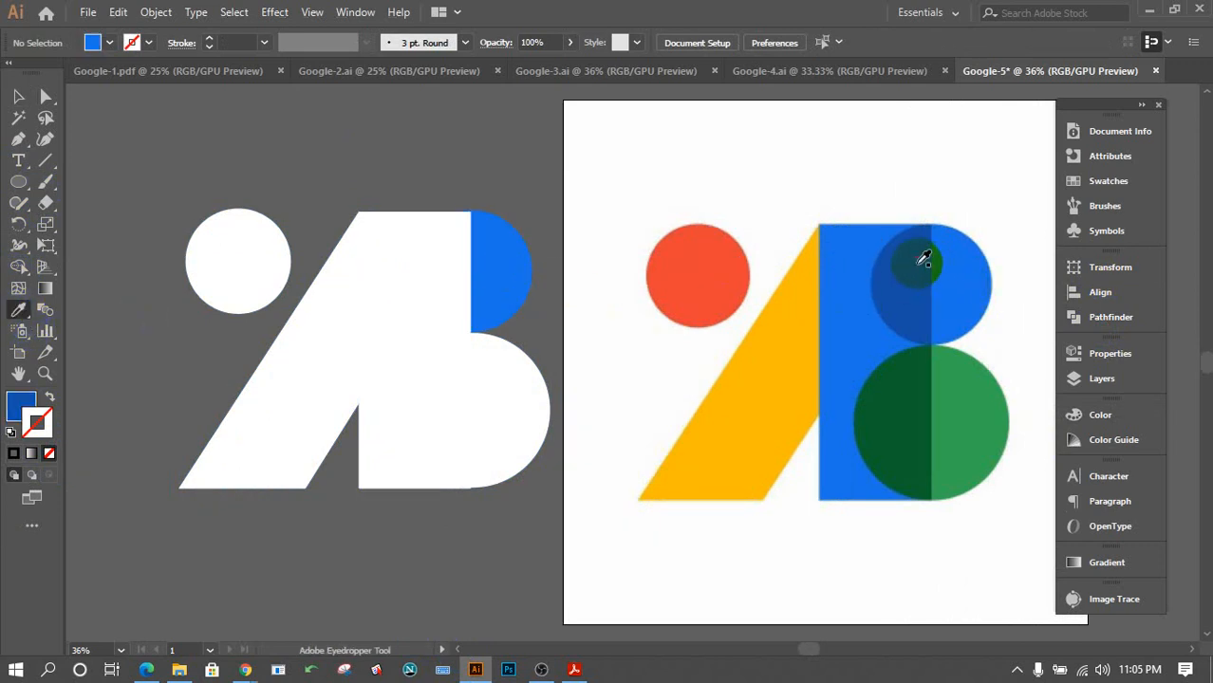
pyautogui.keyDown('alt'); pyautogui.click(431, 247); pyautogui.keyUp('alt')
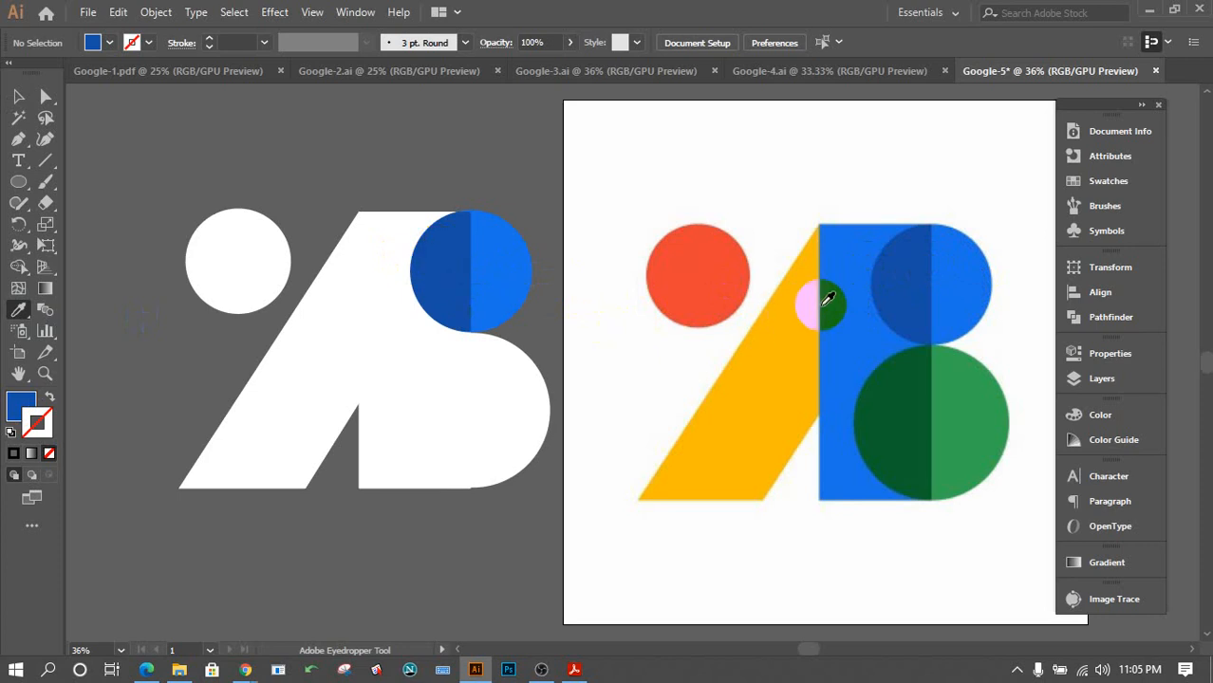
pyautogui.click(853, 287)
pyautogui.keyDown('alt'); pyautogui.click(385, 242); pyautogui.keyUp('alt')
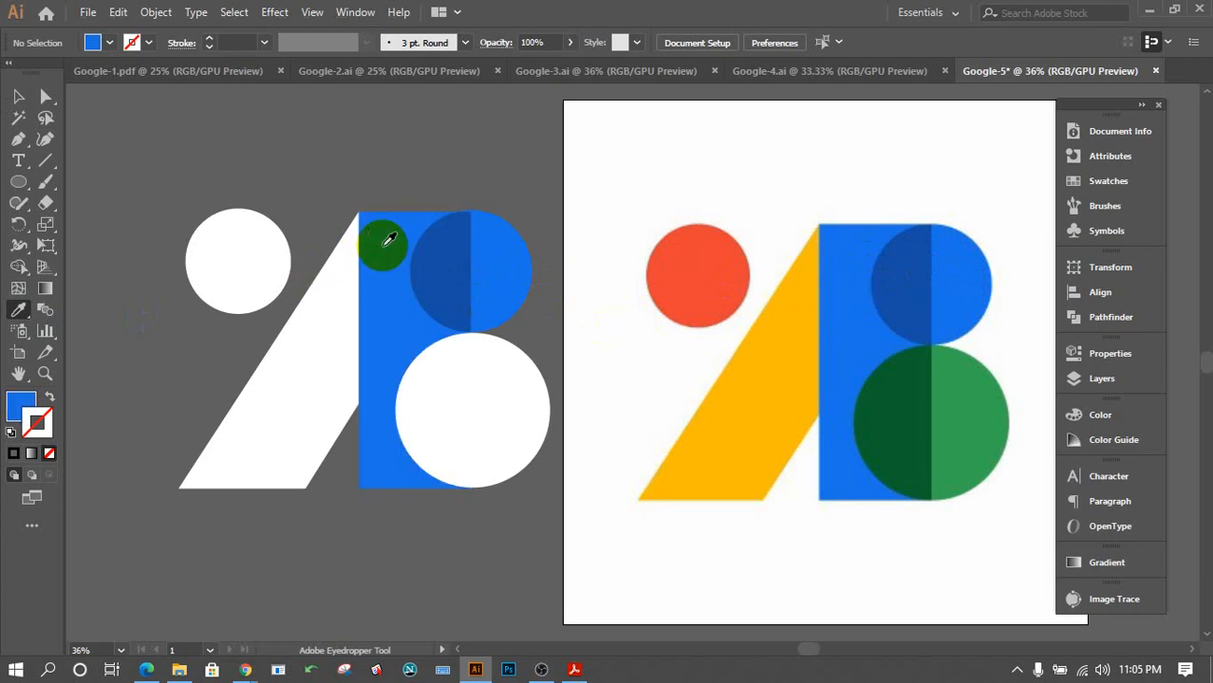
# Use the Eyedropper to copy the reference's green to the lower circle's outer half and dark green to its inner half.
pyautogui.click(968, 389)
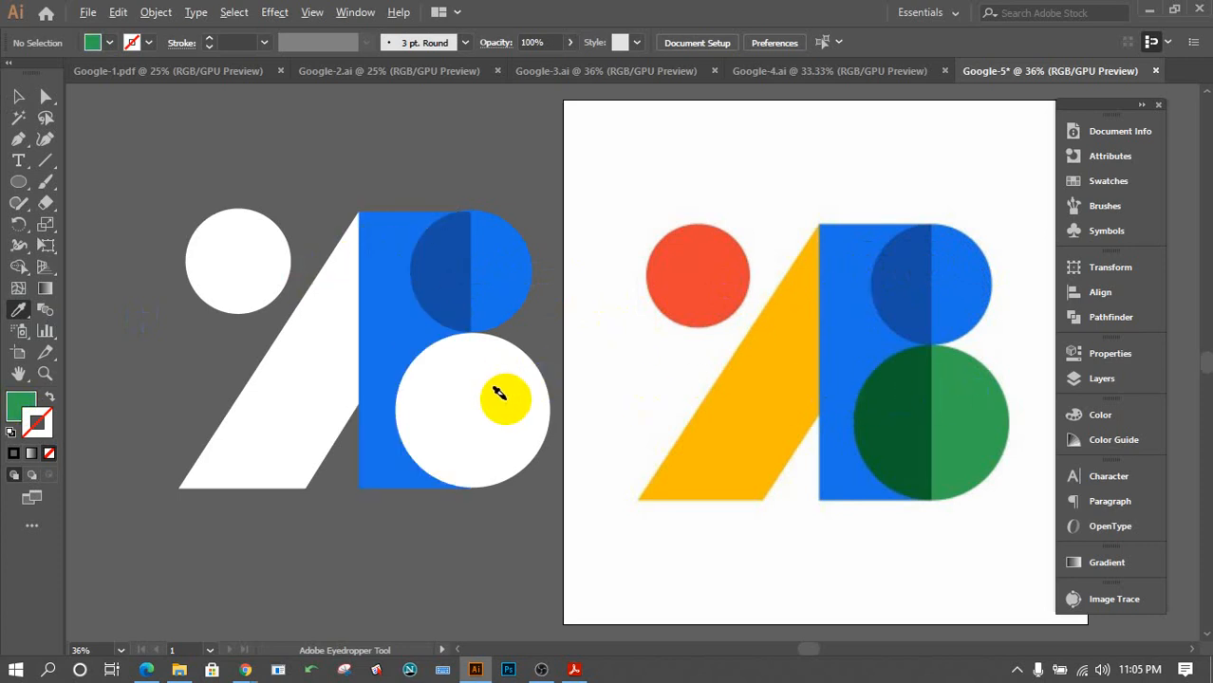
pyautogui.keyDown('alt'); pyautogui.click(511, 389); pyautogui.keyUp('alt')
pyautogui.click(874, 416)
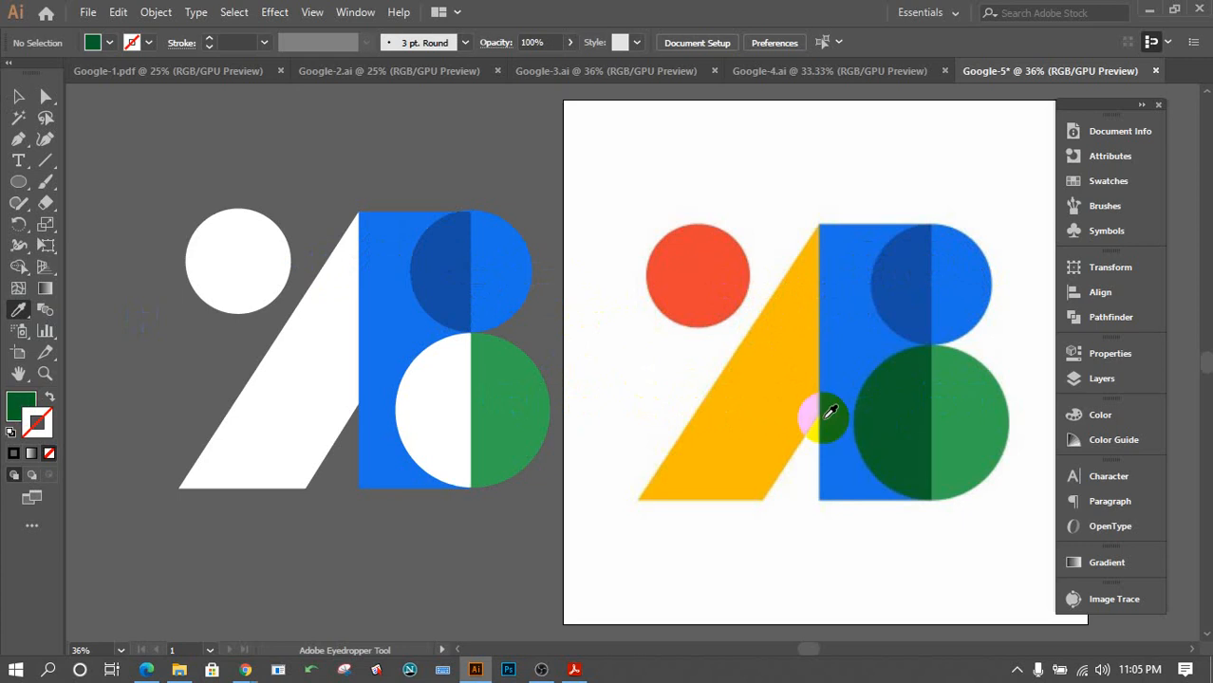
pyautogui.keyDown('alt'); pyautogui.click(423, 385); pyautogui.keyUp('alt')
# Use the Eyedropper to copy the reference's yellow to the slanted bar and its red to the small separate circle.
pyautogui.click(759, 374)
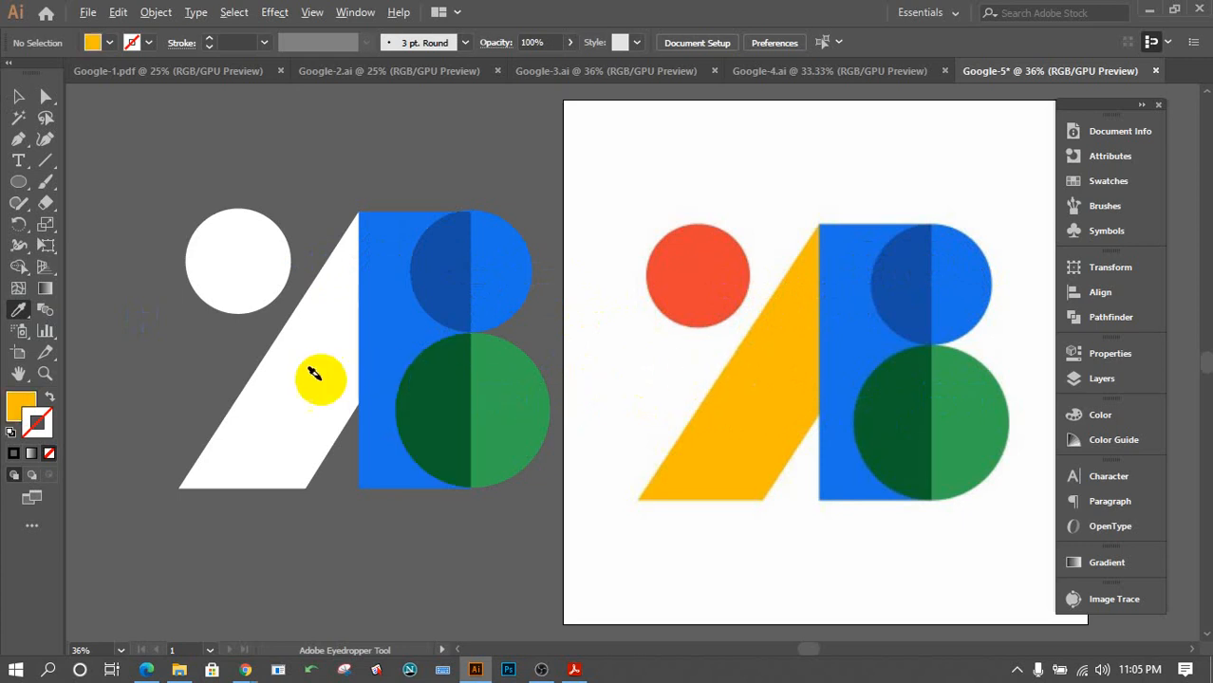
pyautogui.keyDown('alt'); pyautogui.click(343, 375); pyautogui.keyUp('alt')
pyautogui.click(699, 268)
pyautogui.keyDown('alt'); pyautogui.click(220, 257); pyautogui.keyUp('alt')
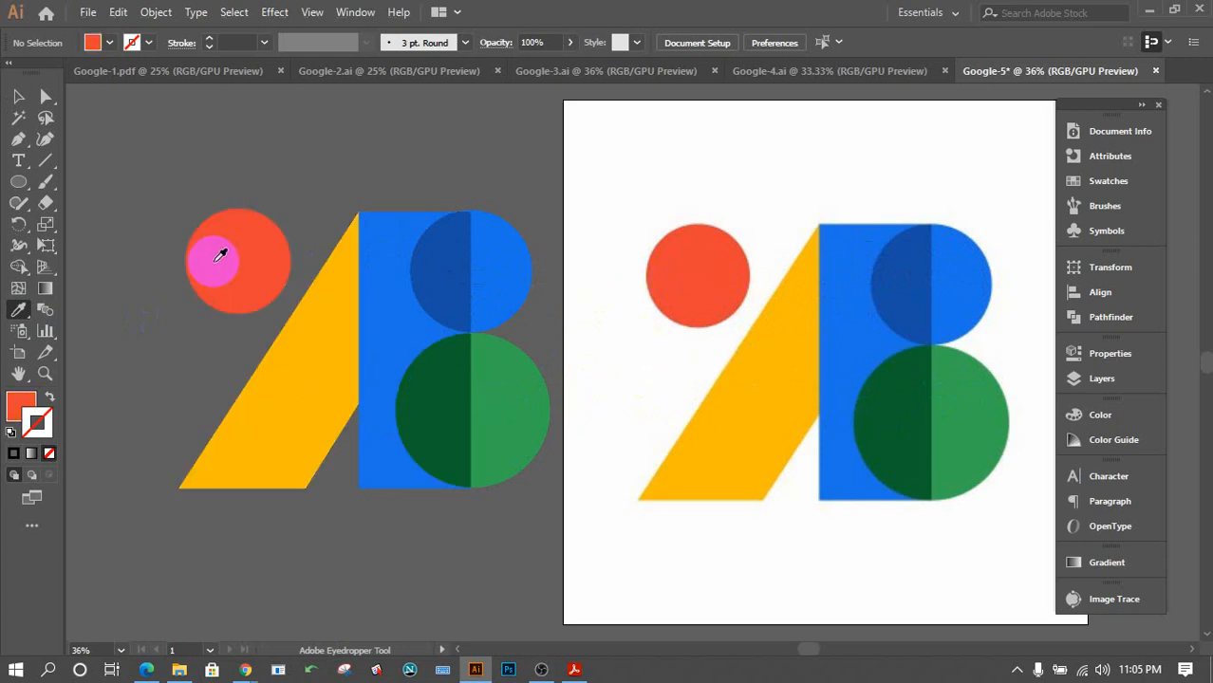
# Delete the linked reference image Google (5).jpg from the artboard.
pyautogui.click(20, 98)
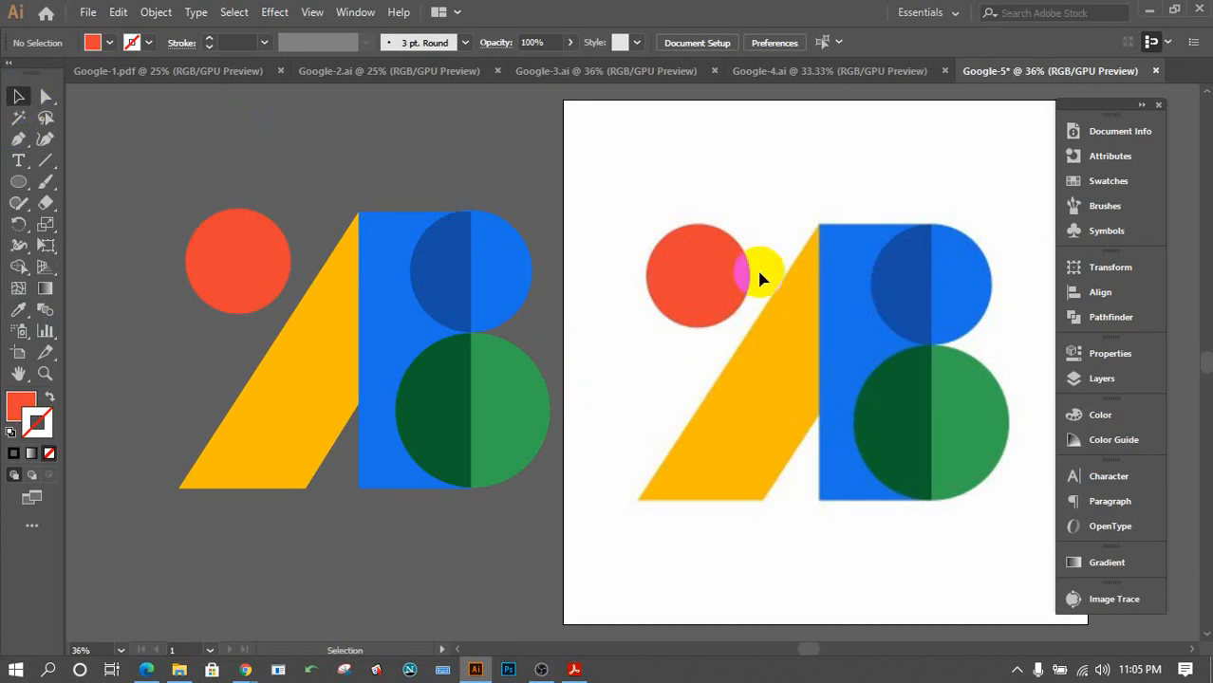
pyautogui.click(784, 343)
pyautogui.click(784, 345)
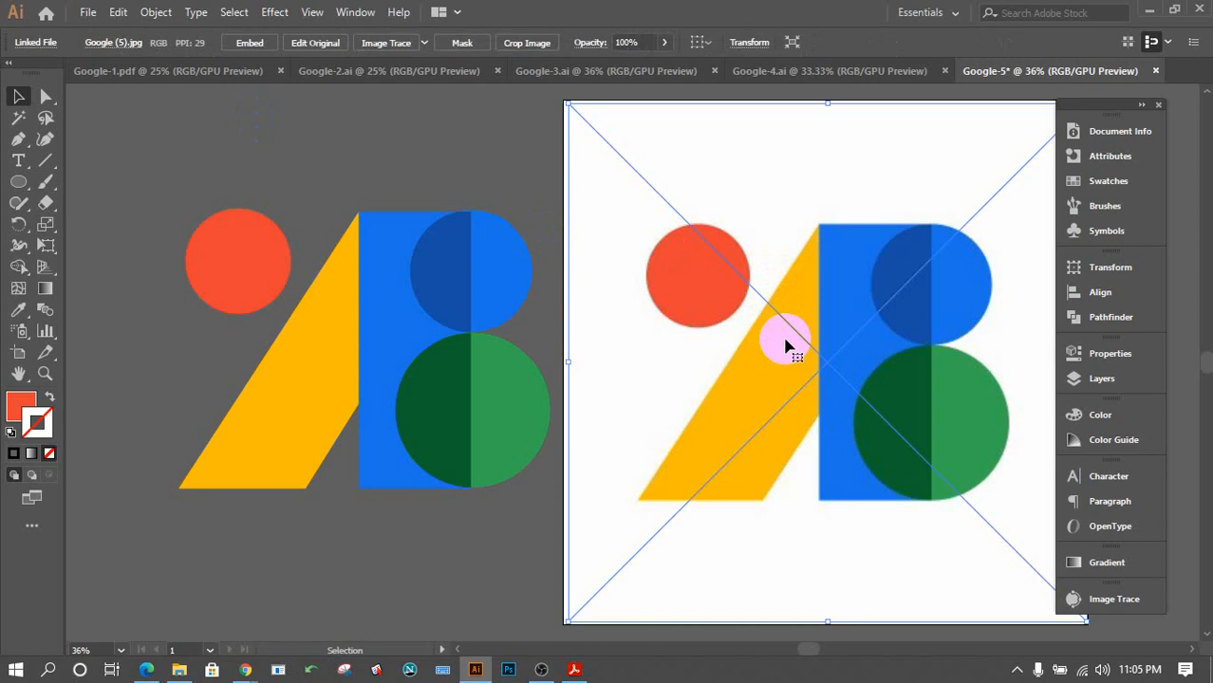
pyautogui.press('Delete')
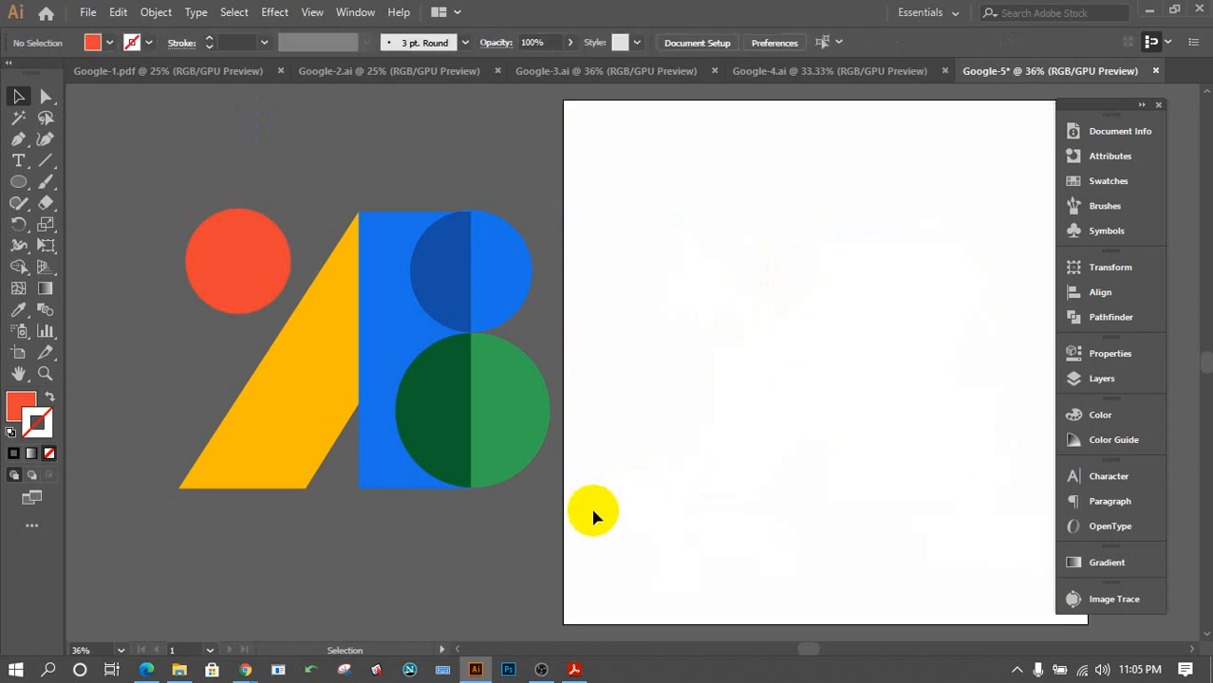
# Move the whole coloured logo onto the artboard and place it roughly at the centre.
pyautogui.click(234, 255)
pyautogui.moveTo(320, 357); pyautogui.dragTo(776, 384)
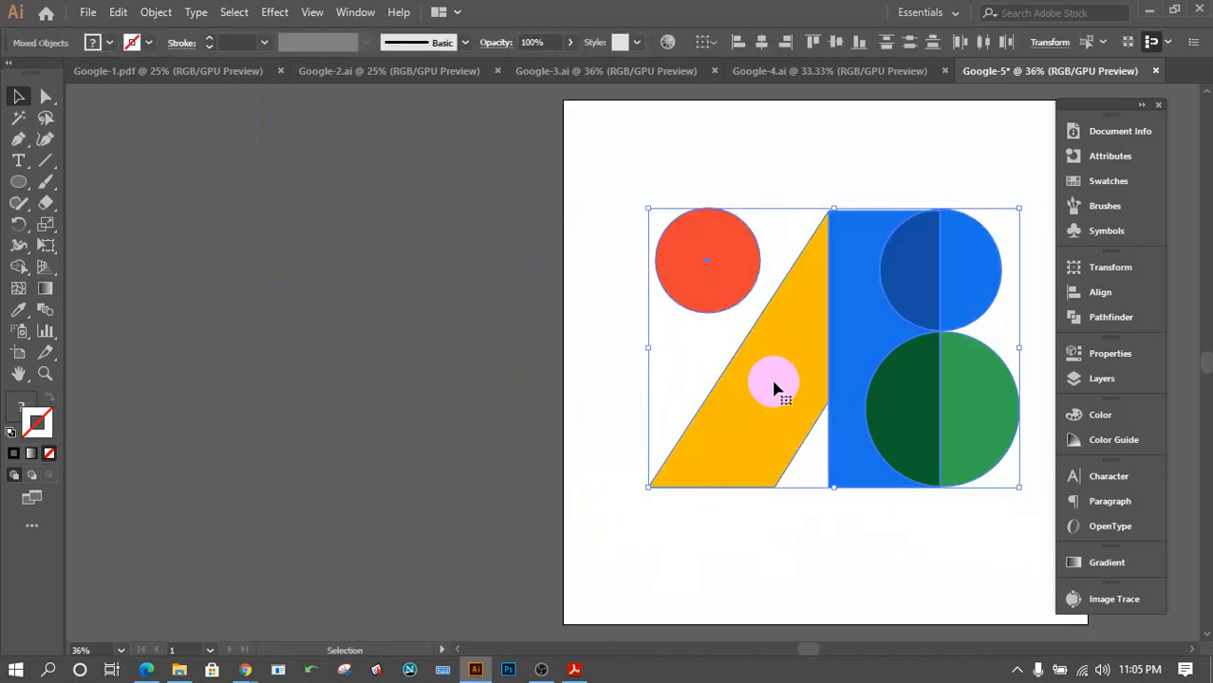
pyautogui.click(1193, 650)
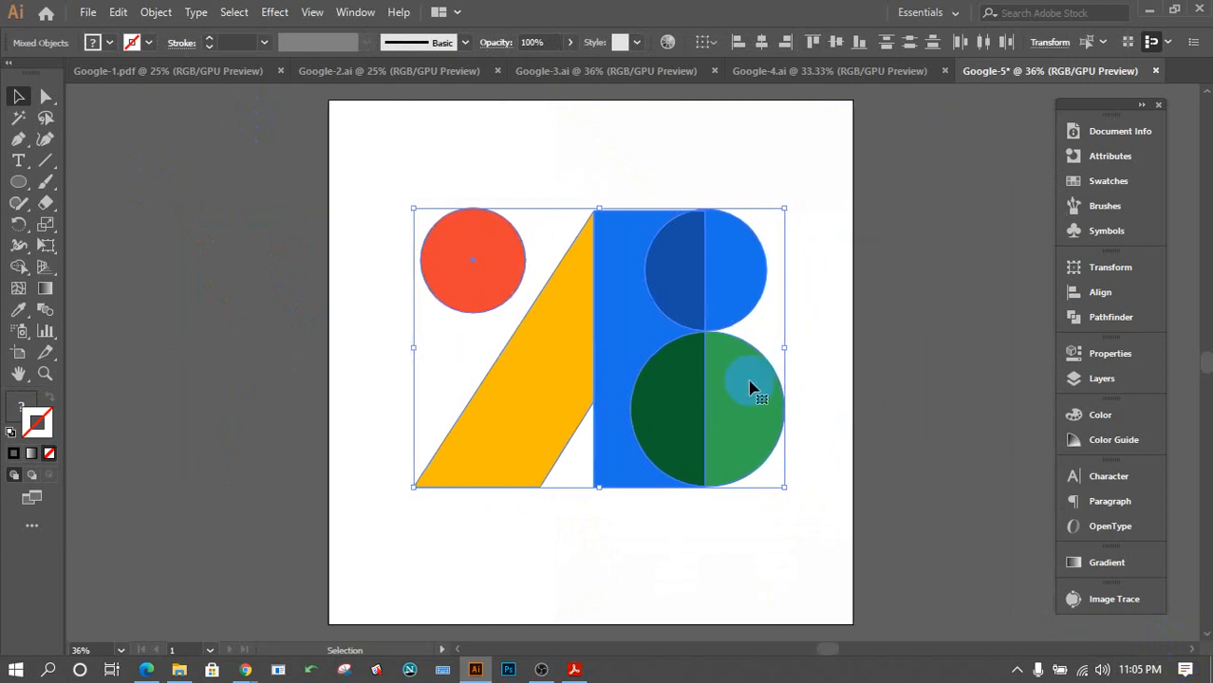
pyautogui.moveTo(628, 415); pyautogui.dragTo(628, 425)
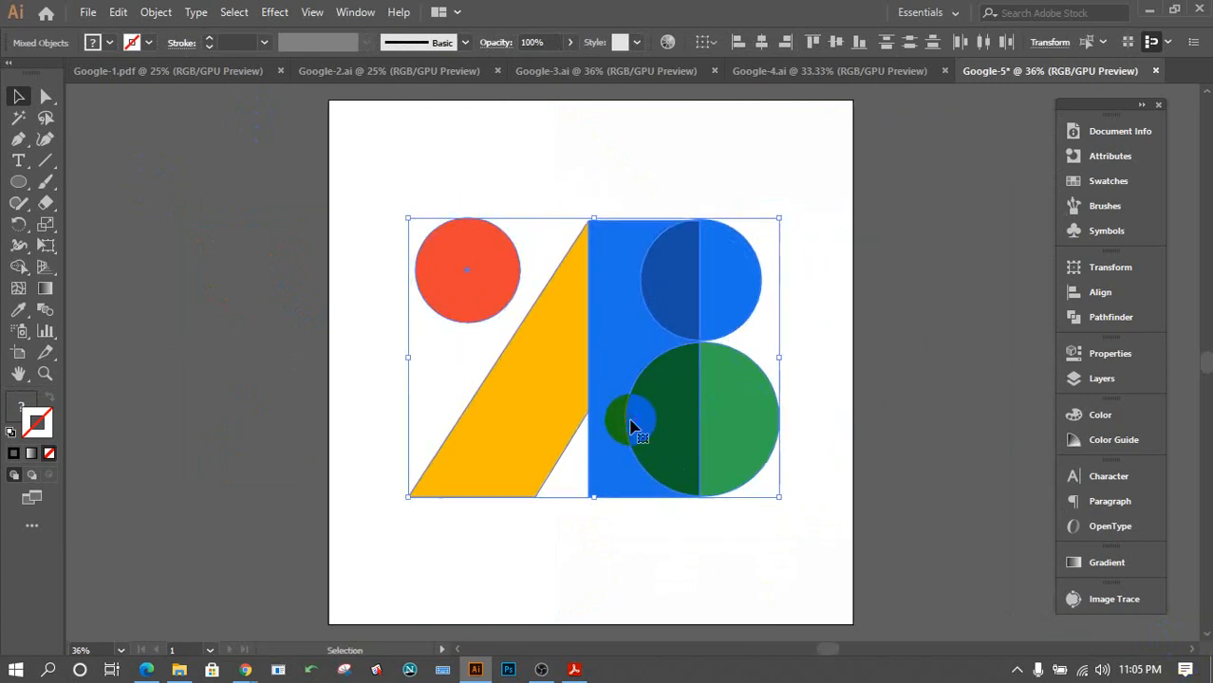
# Start saving the finished logo document and go up to the folder that contains the Google-1 to Google-4 folders.
pyautogui.click(857, 366)
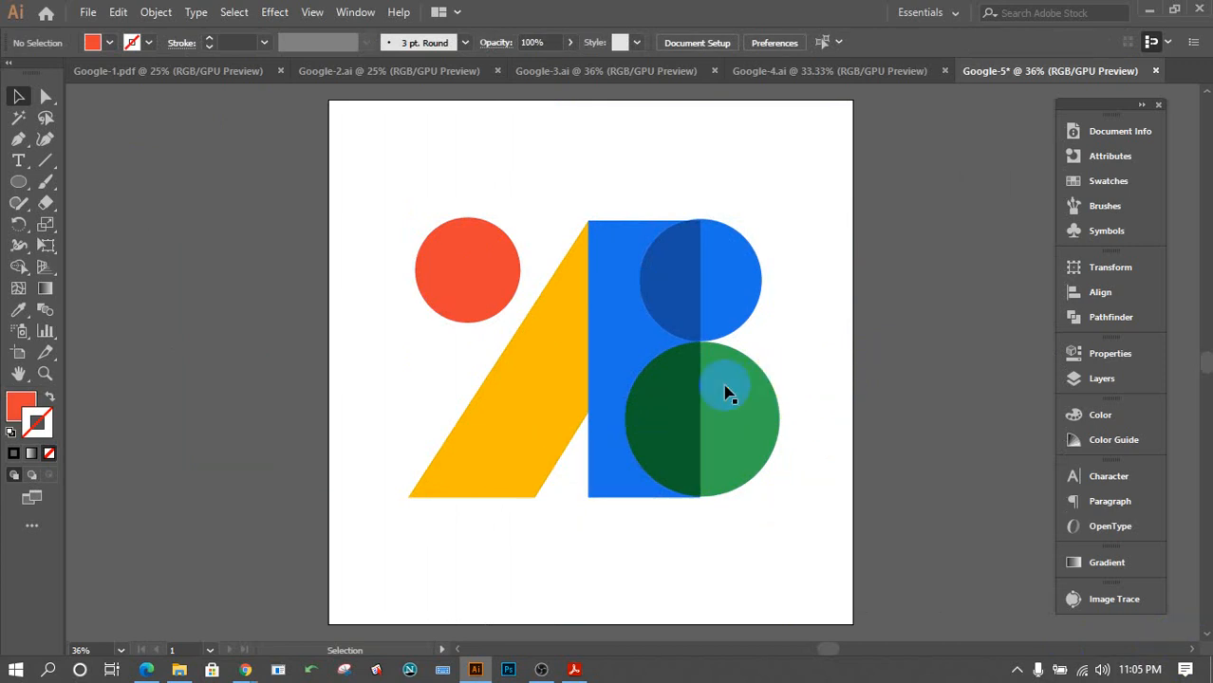
pyautogui.click(88, 13)
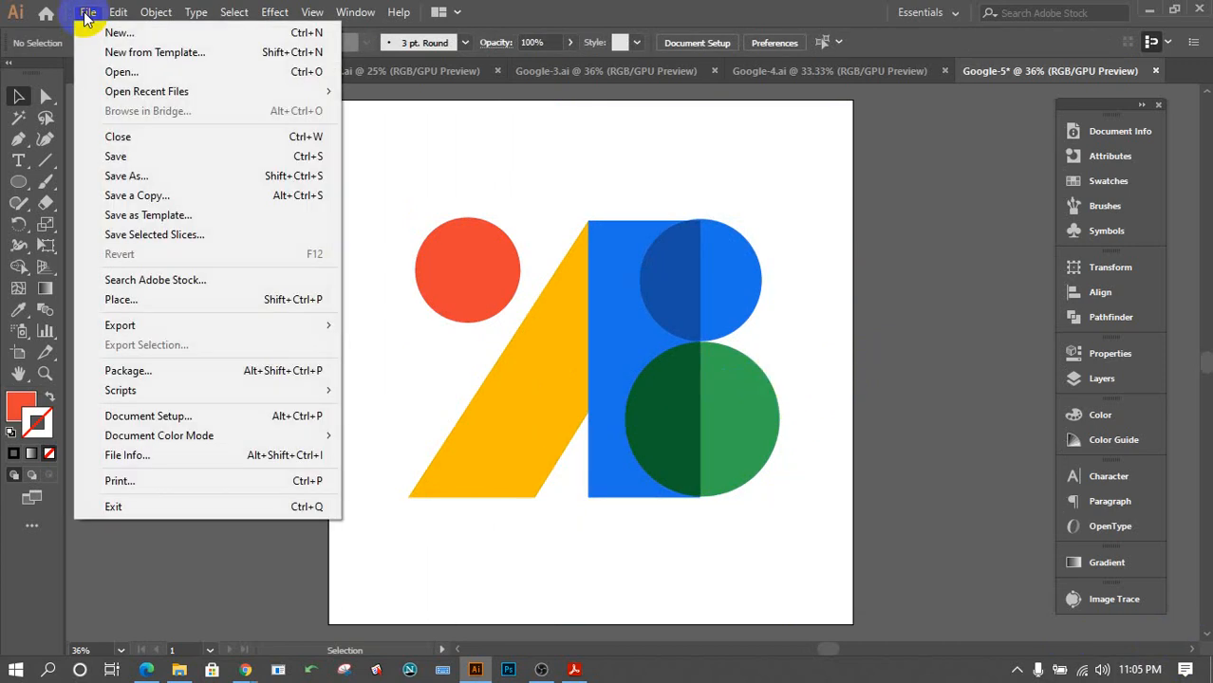
pyautogui.moveTo(191, 329)
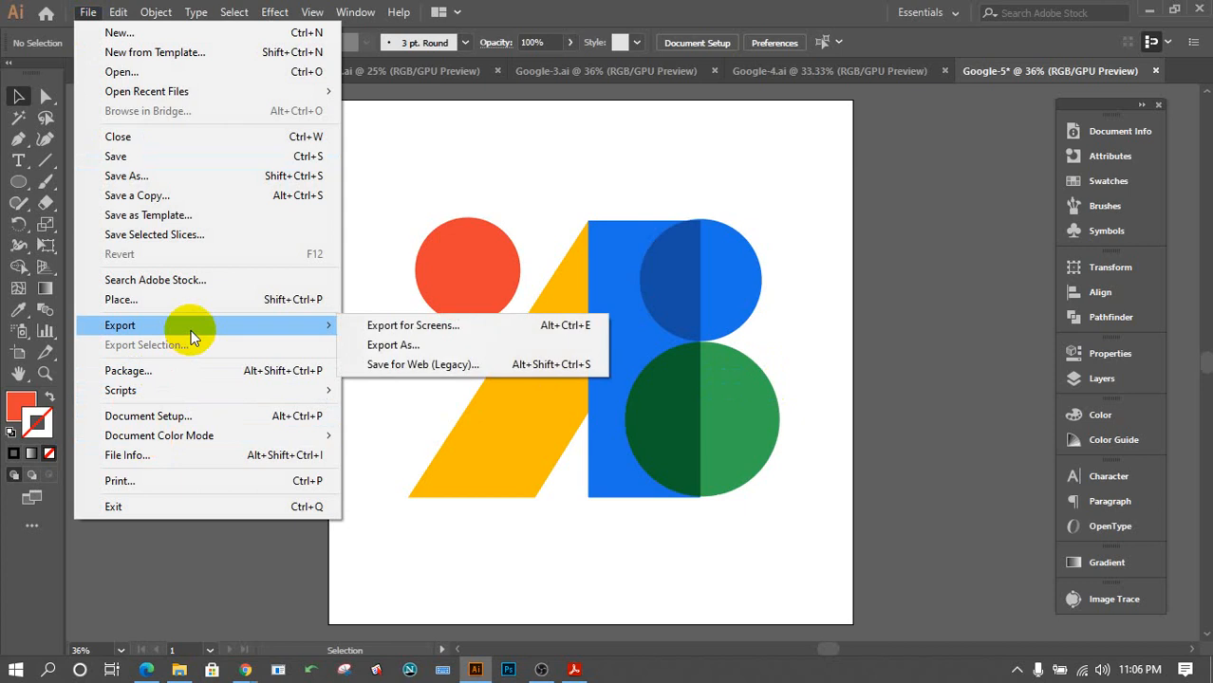
pyautogui.click(163, 155)
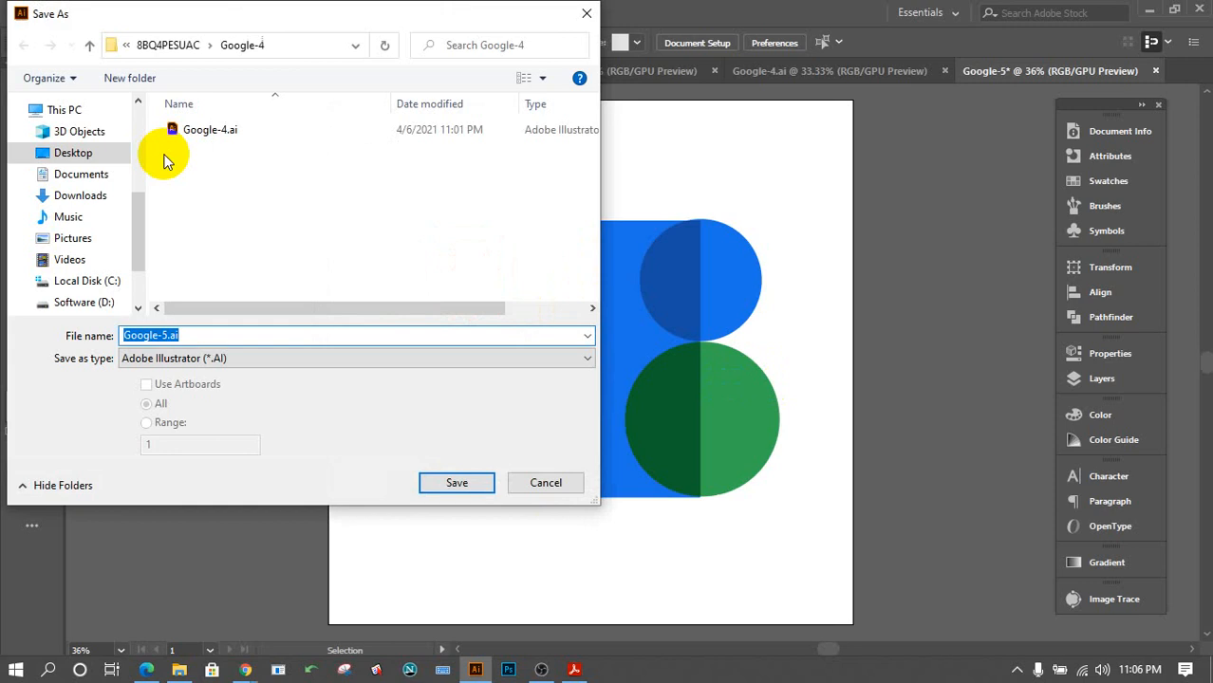
pyautogui.click(169, 45)
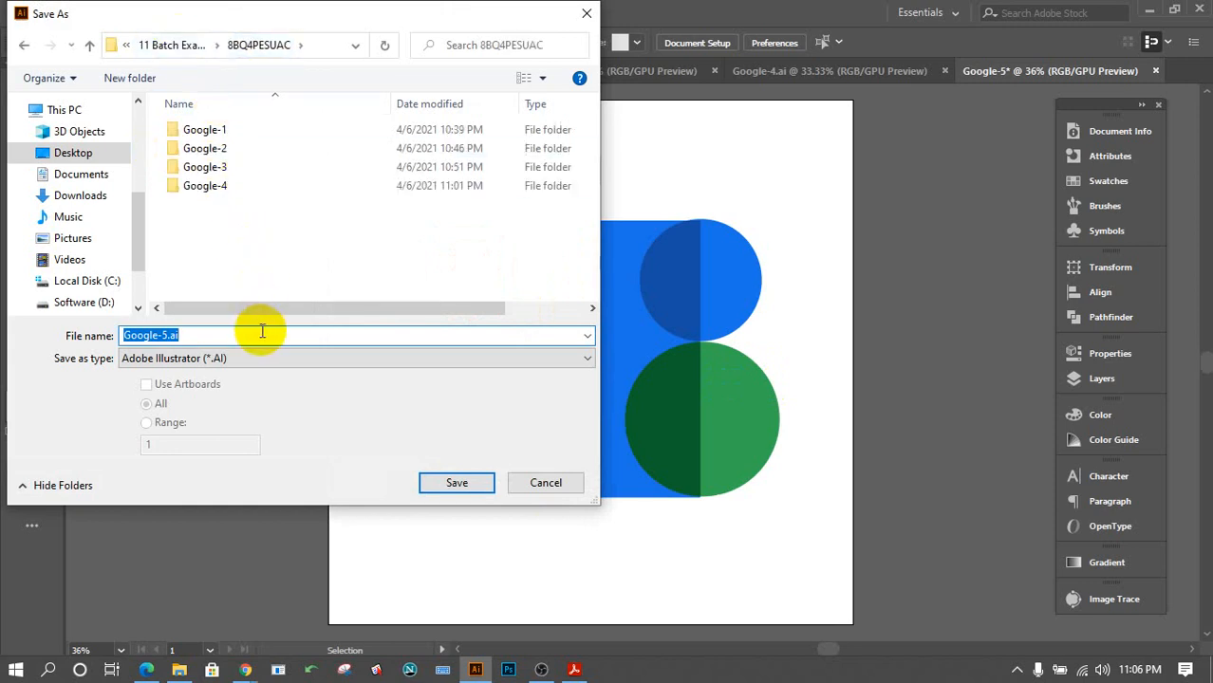
# Create a new folder named Google-5 there and save the document in it as Google-5.ai with the default Illustrator options.
pyautogui.rightClick(288, 235)
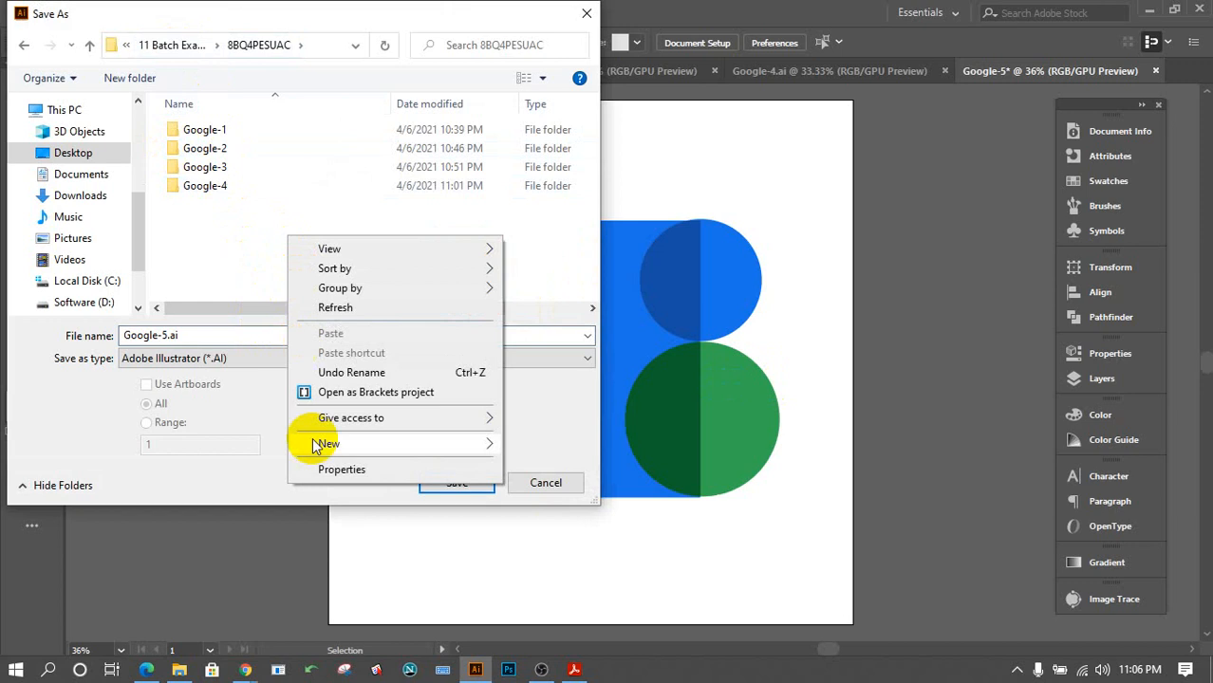
pyautogui.moveTo(401, 441)
pyautogui.click(542, 441)
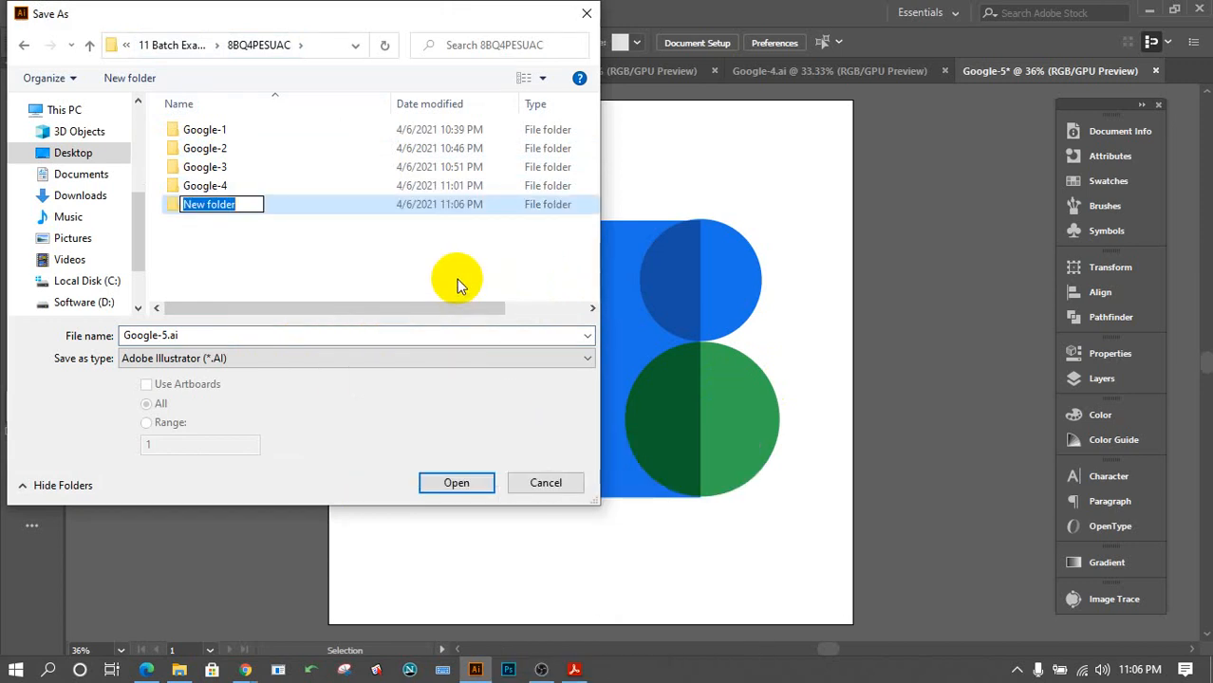
pyautogui.write('Goog')
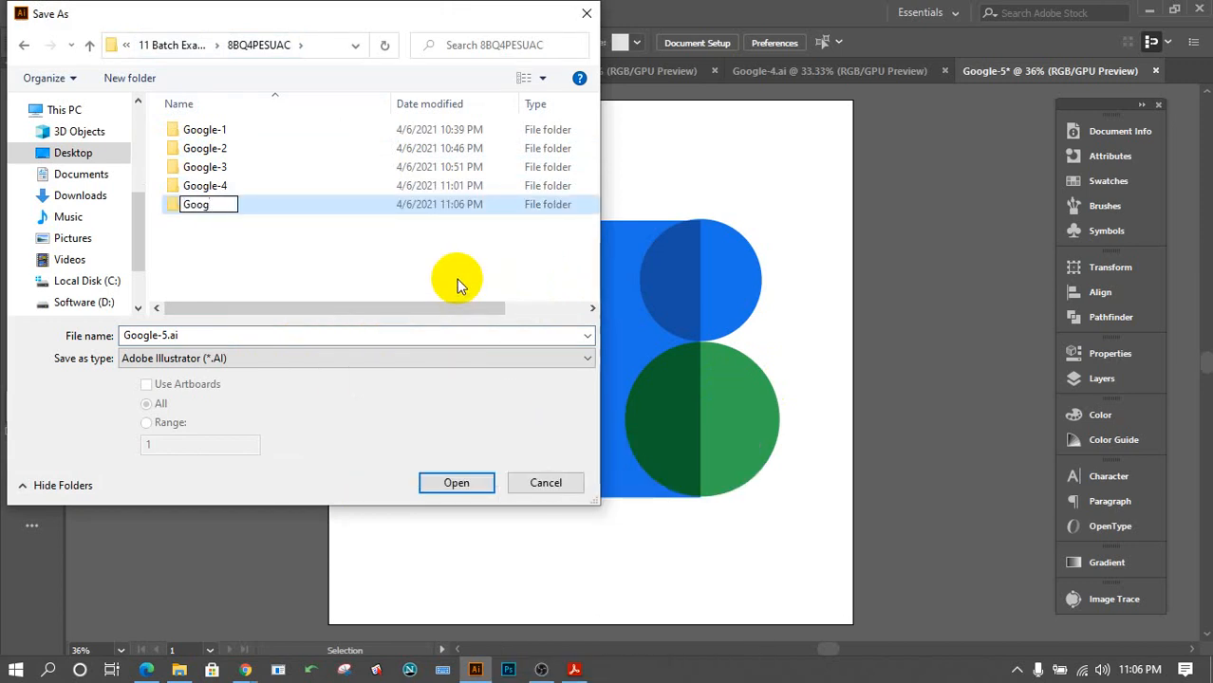
pyautogui.write('le-5')
pyautogui.press('Return')
pyautogui.press('Return')
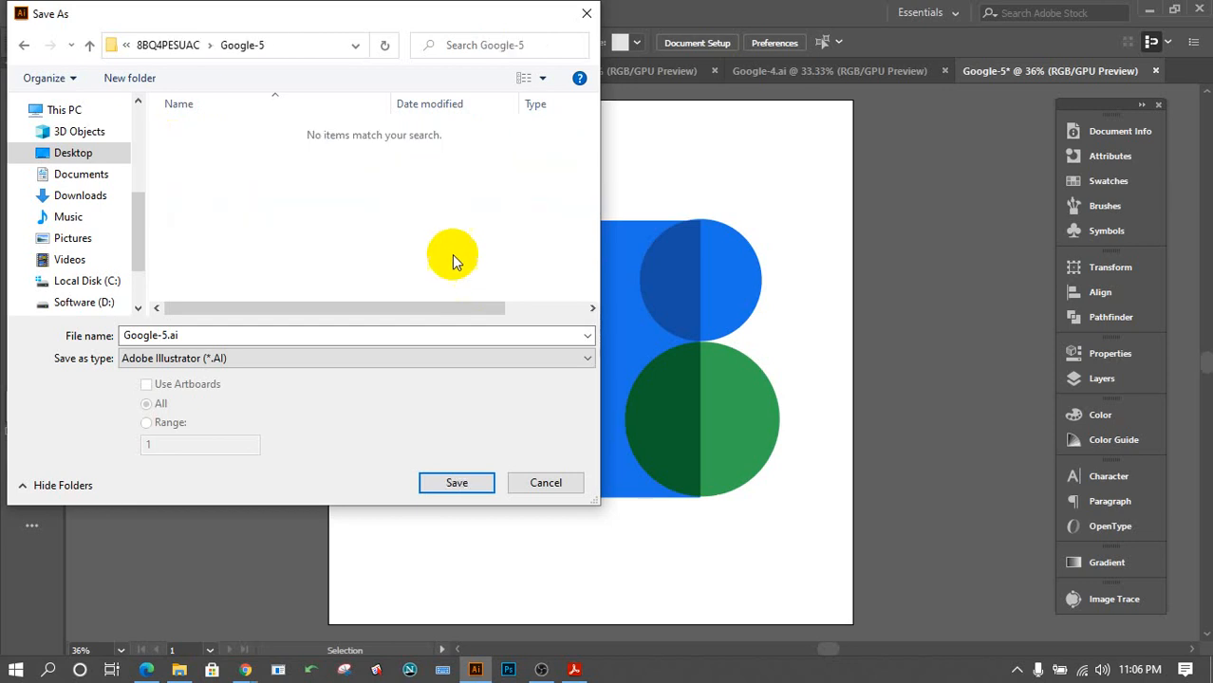
pyautogui.click(459, 483)
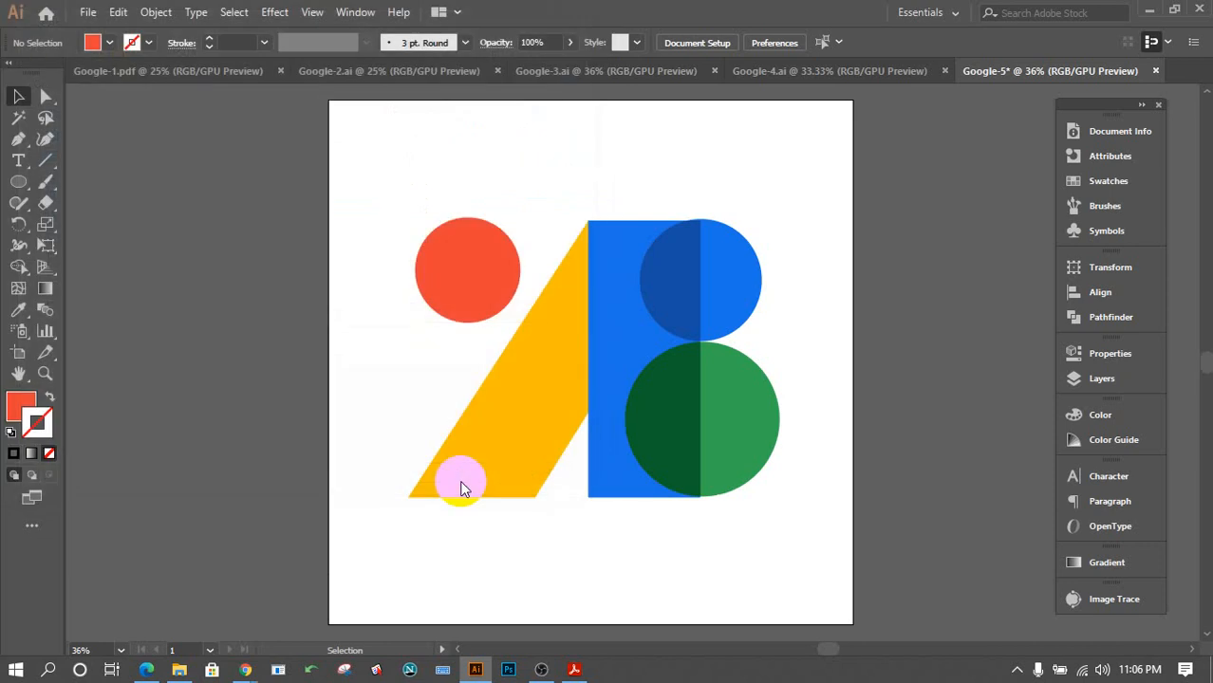
pyautogui.press('Return')
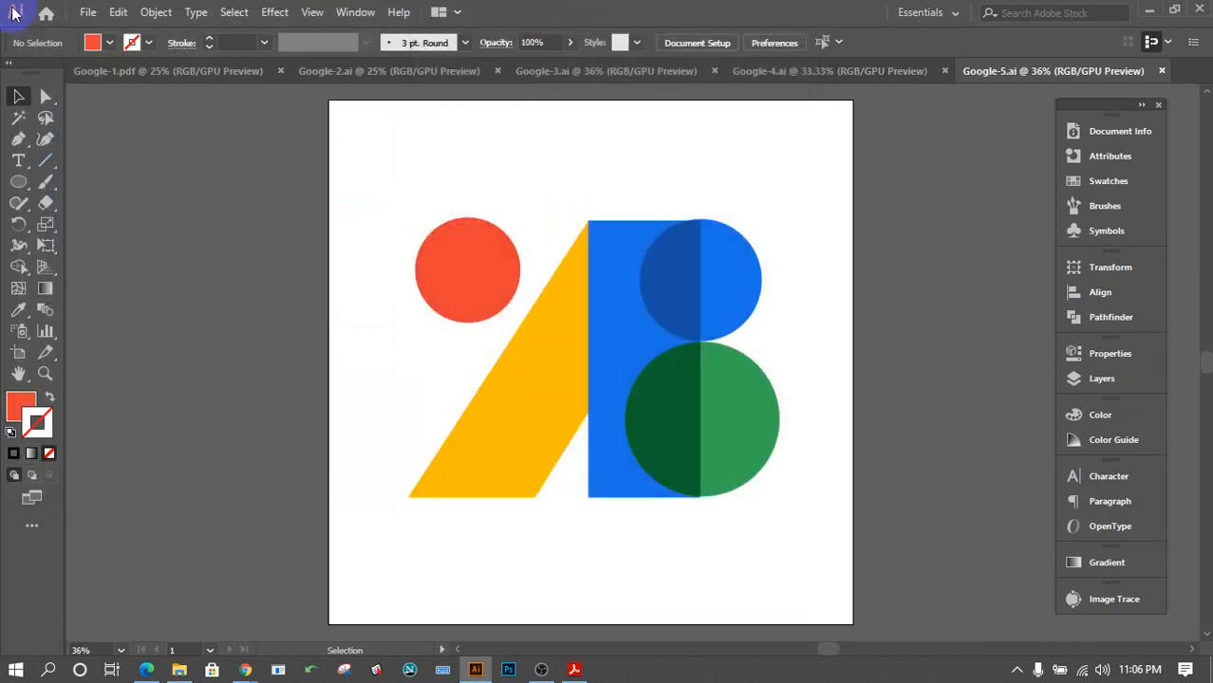
# Create a new 1000 x 1000 pt RGB document named Google-6.
pyautogui.click(179, 671)
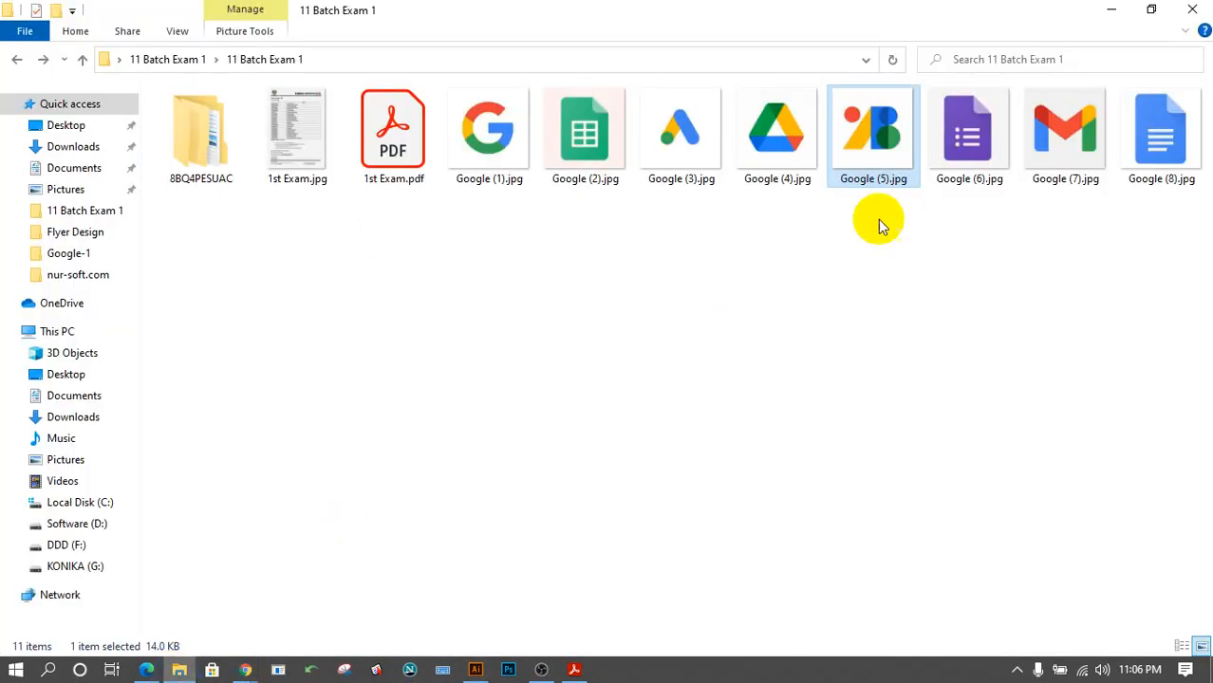
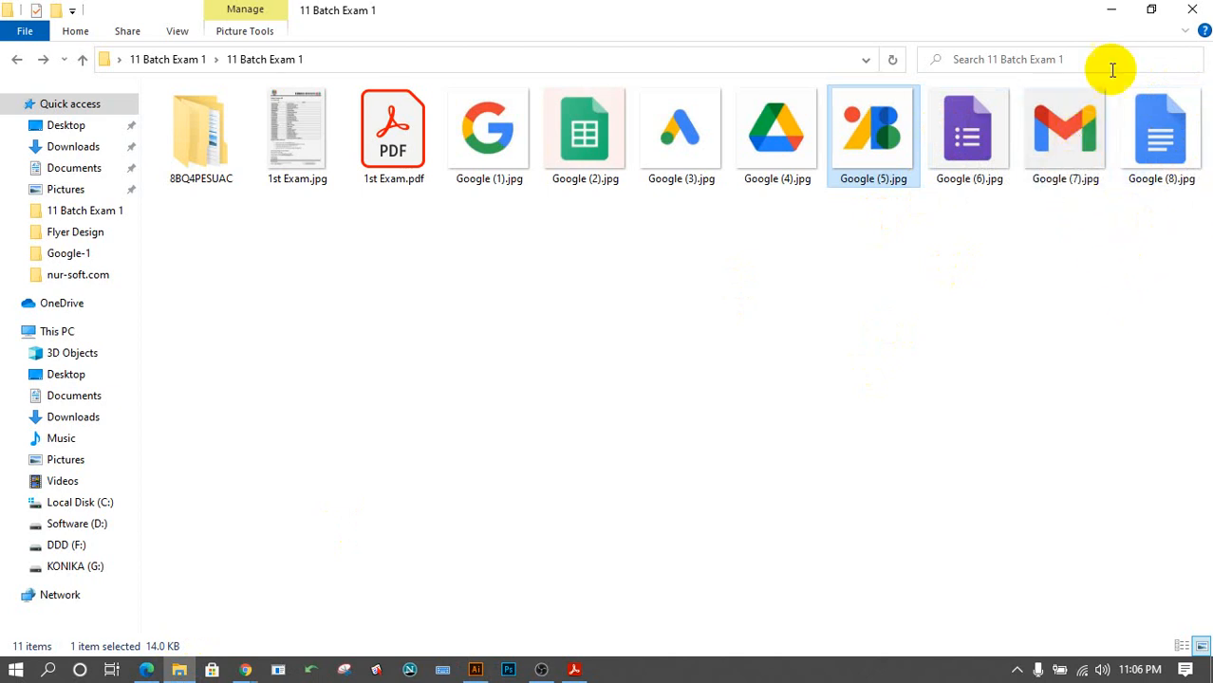
pyautogui.click(1115, 13)
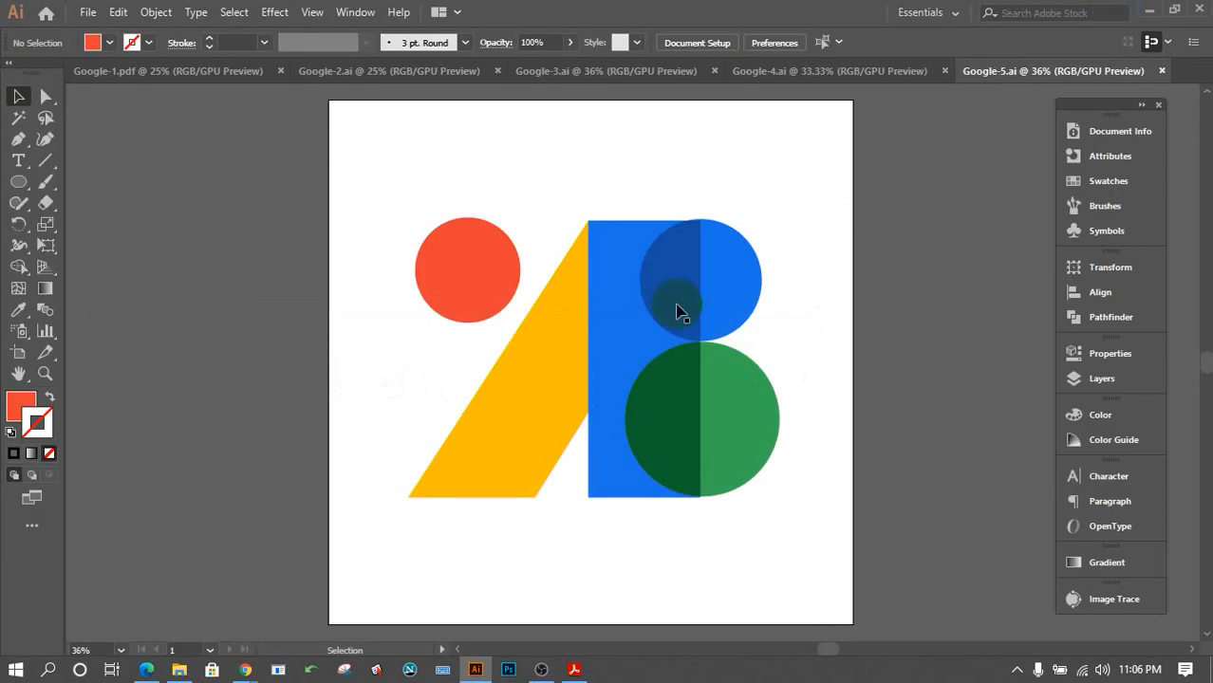
pyautogui.click(87, 13)
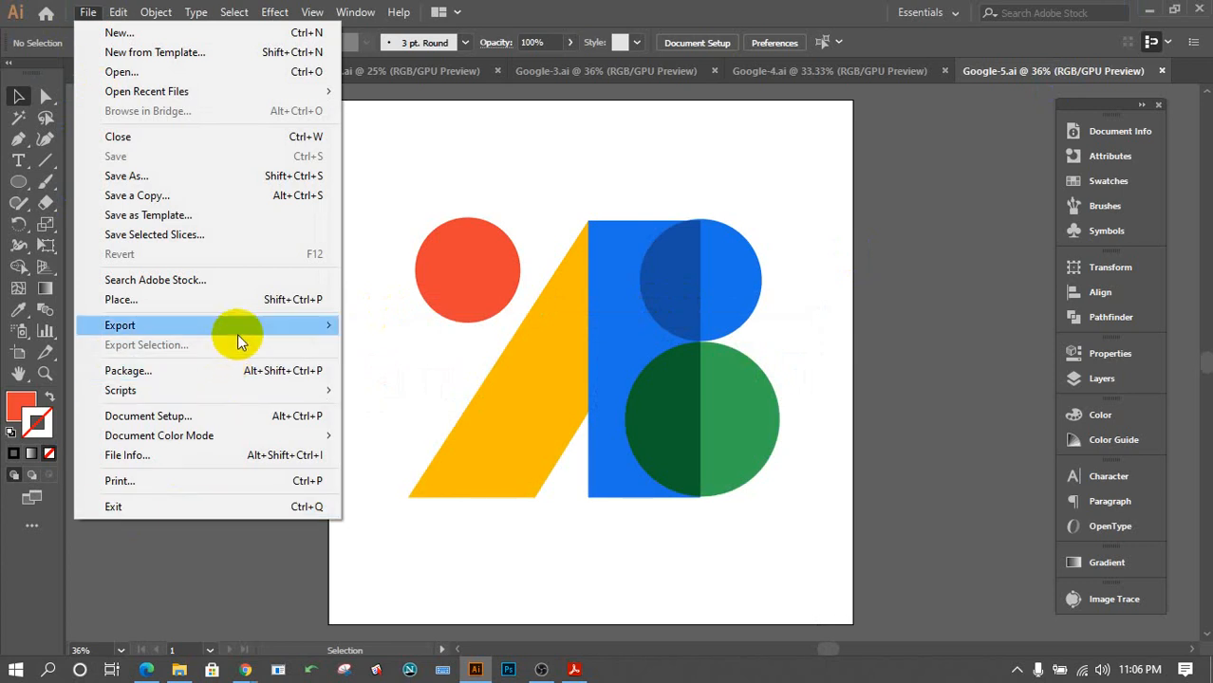
pyautogui.click(193, 41)
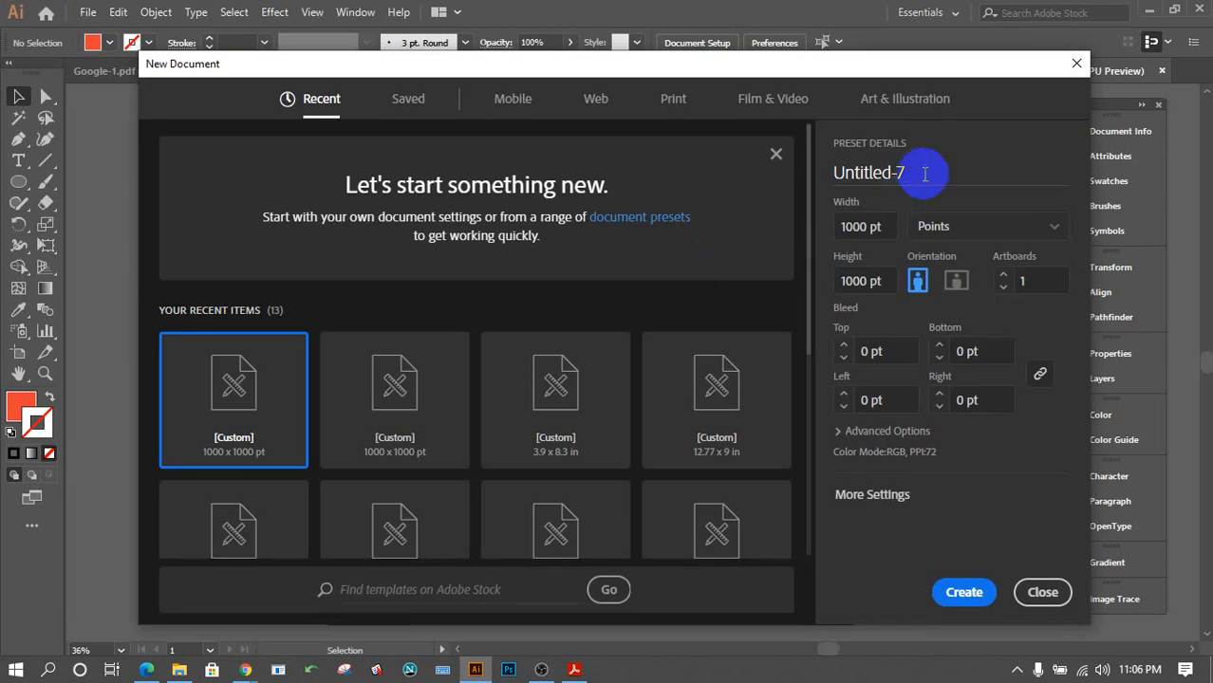
pyautogui.tripleClick(924, 174)
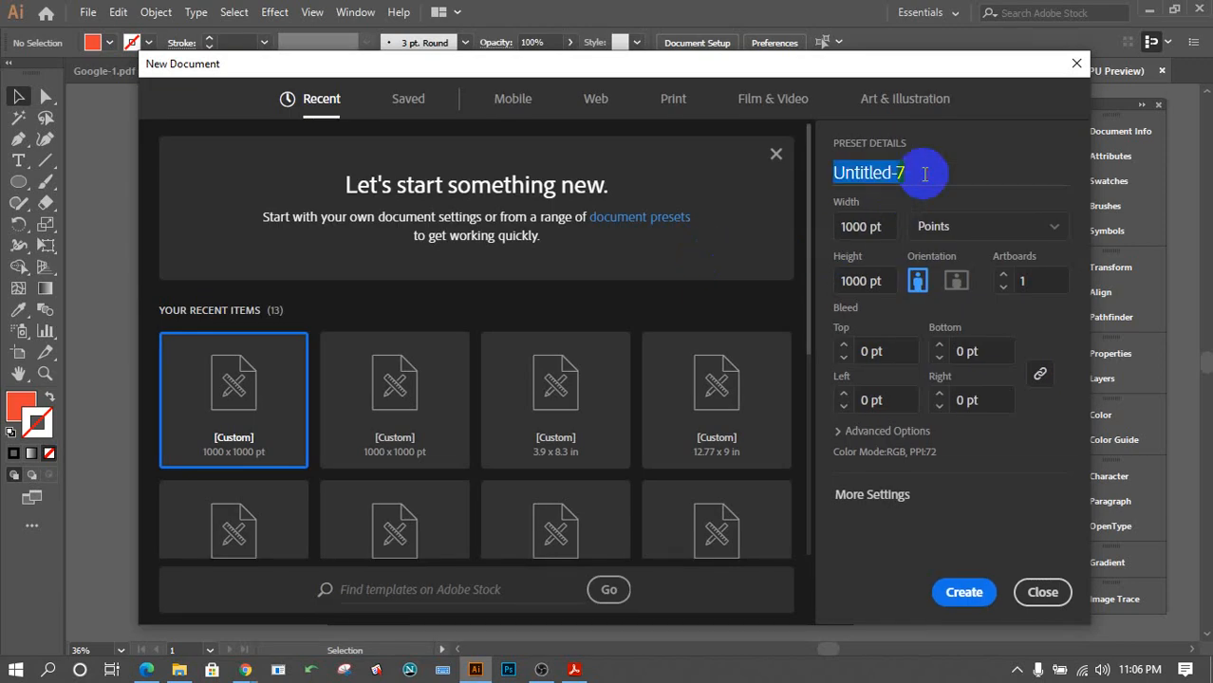
pyautogui.write('Google-6')
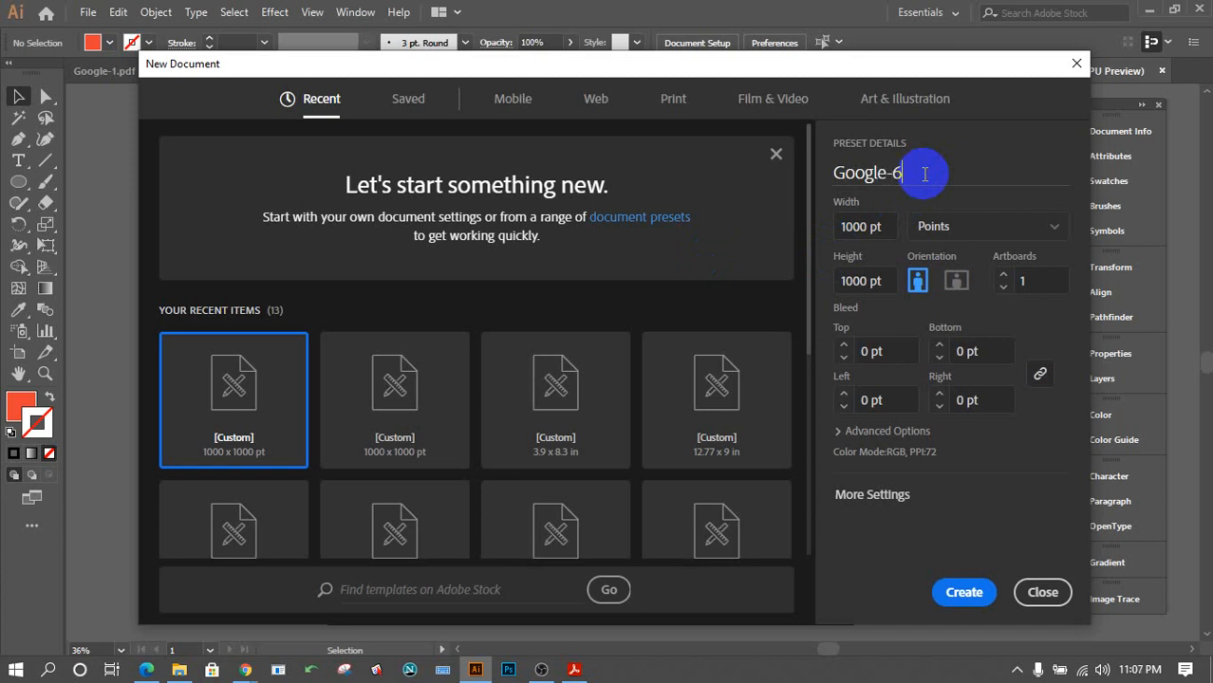
pyautogui.press('Return')
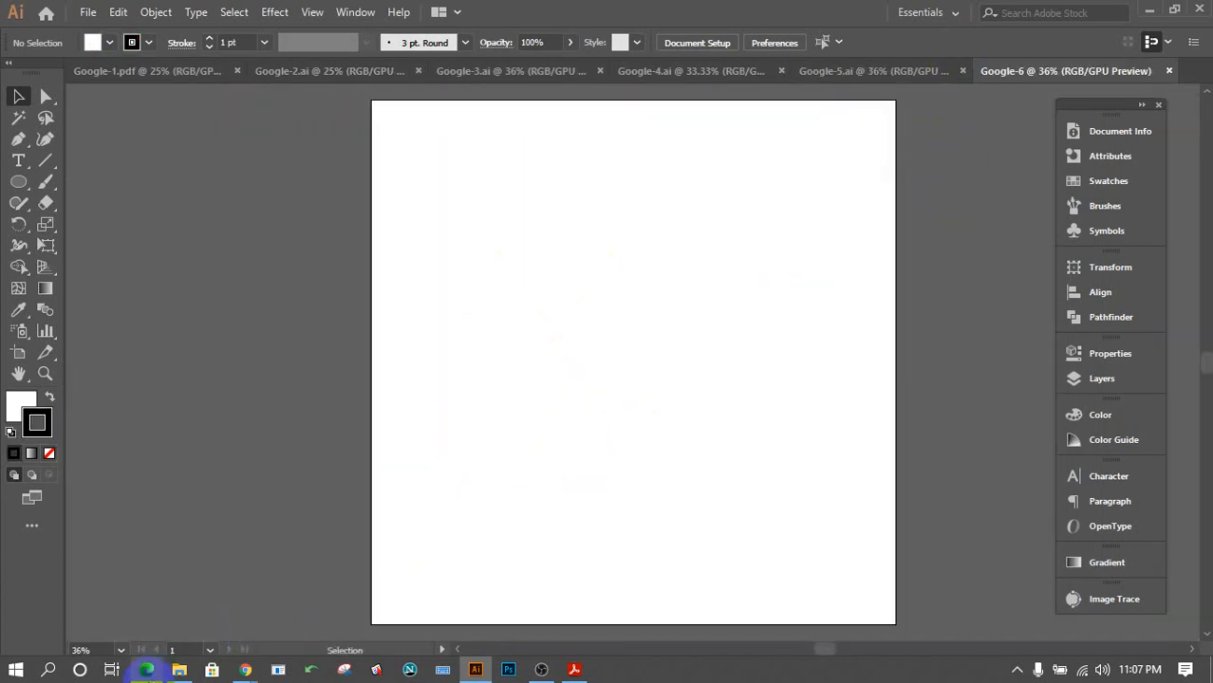
# Place Google (6).jpg from the 11 Batch Exam 1 folder in the document and enlarge it to cover most of the artboard.
pyautogui.moveTo(178, 668)
pyautogui.click(190, 634)
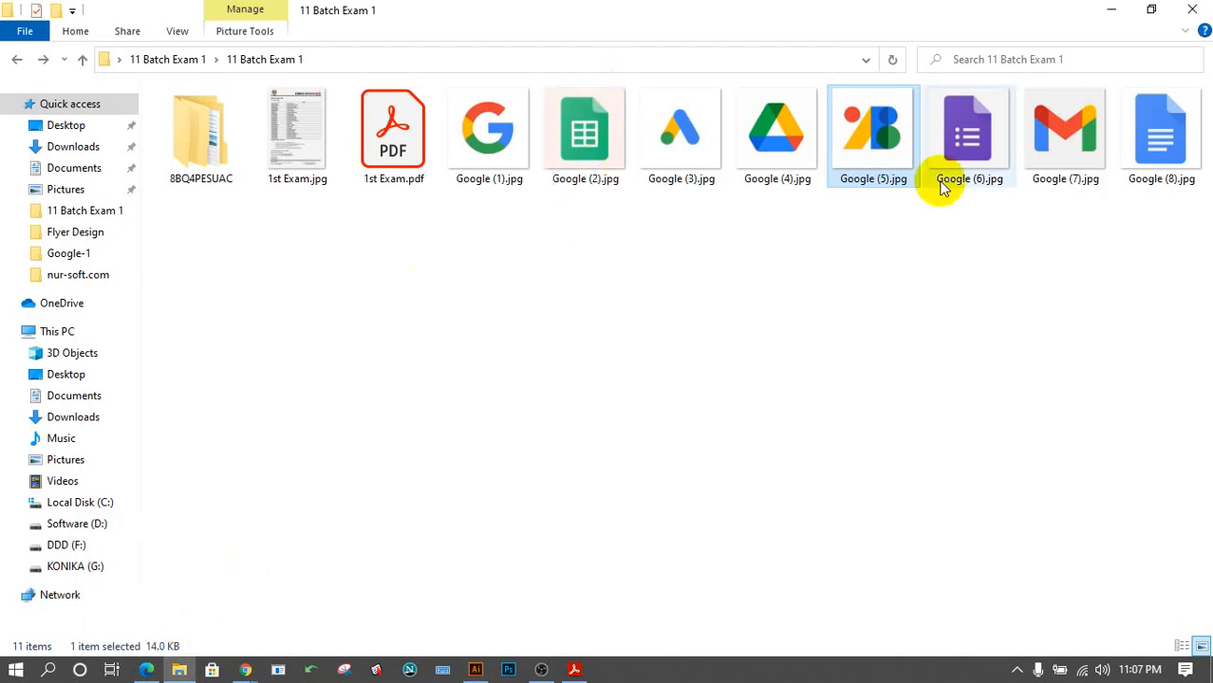
pyautogui.moveTo(969, 130); pyautogui.dragTo(587, 410)
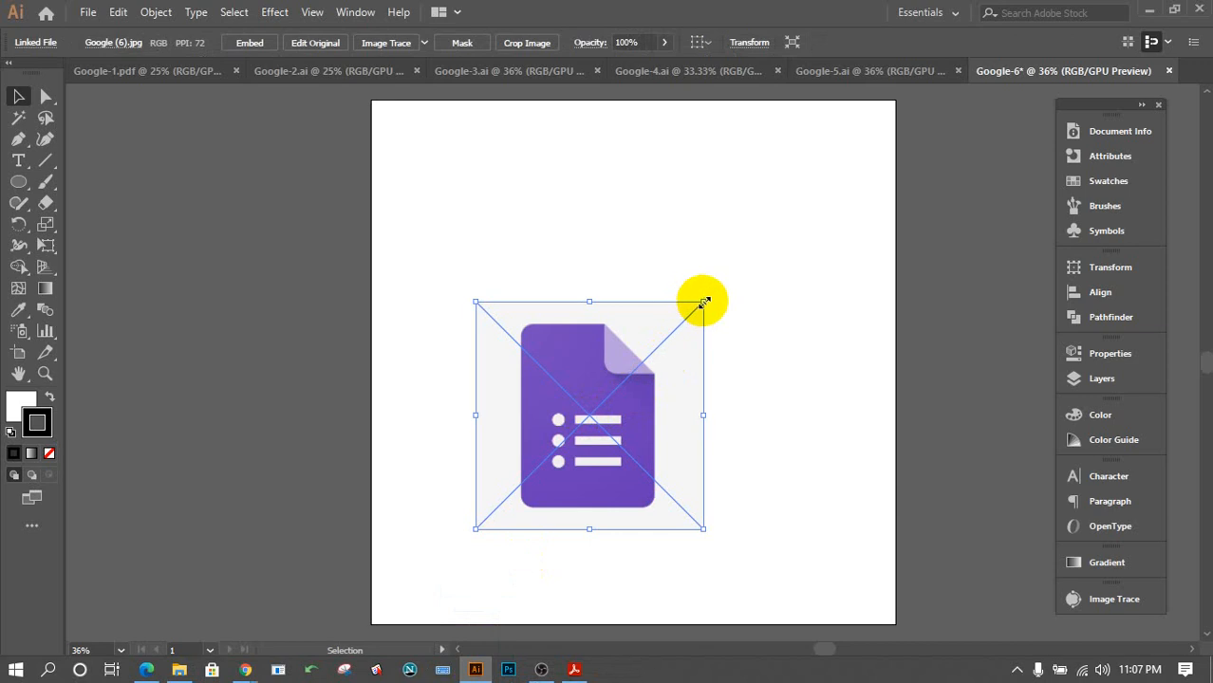
pyautogui.moveTo(703, 302); pyautogui.dragTo(797, 207)
pyautogui.moveTo(629, 481); pyautogui.dragTo(670, 408)
pyautogui.click(293, 377)
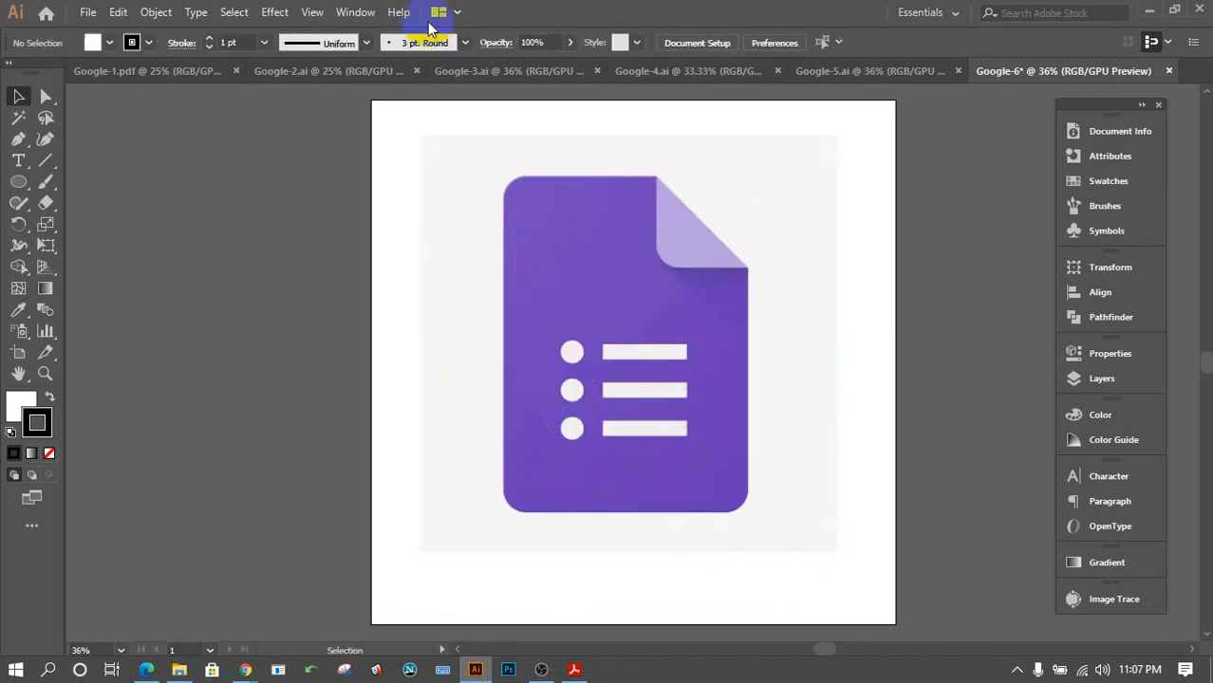
# Copy the whole green spreadsheet icon from Google-2.ai into Google-6, beside the purple reference's left edge.
pyautogui.click(336, 69)
pyautogui.moveTo(601, 263); pyautogui.dragTo(871, 541)
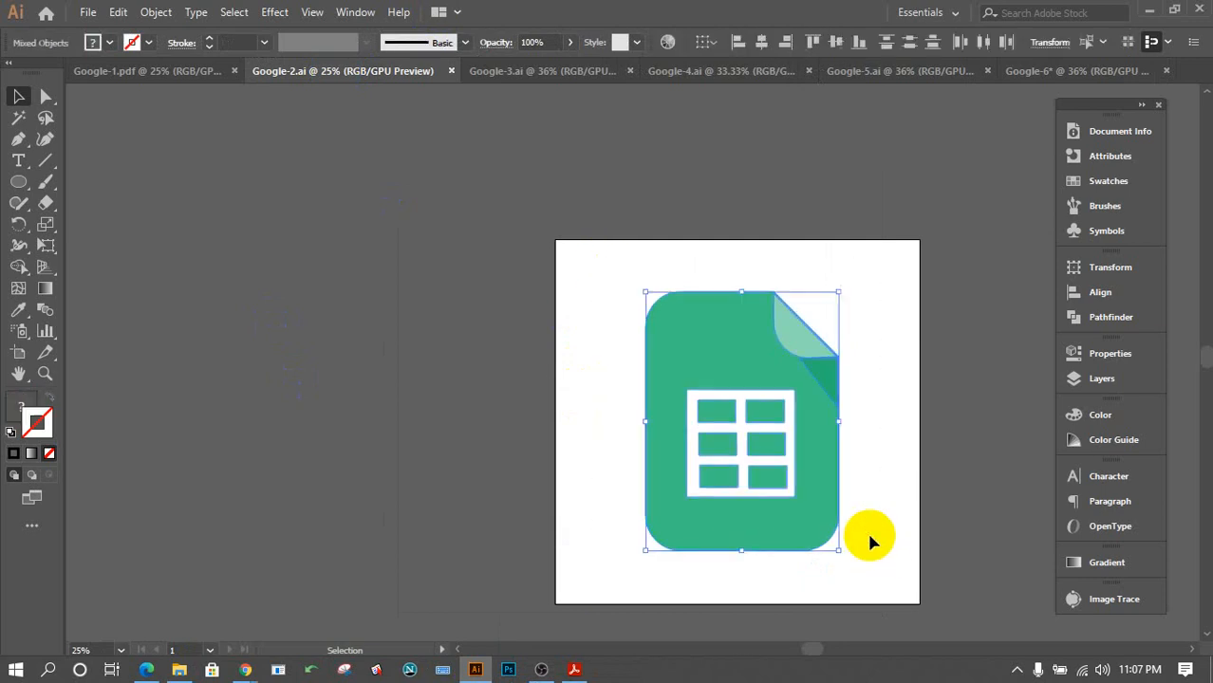
pyautogui.moveTo(778, 471); pyautogui.dragTo(1077, 73)
pyautogui.moveTo(1031, 183); pyautogui.dragTo(374, 387)
# Enlarge the purple reference image behind the green icon so its page shape roughly matches the icon's size.
pyautogui.click(576, 345)
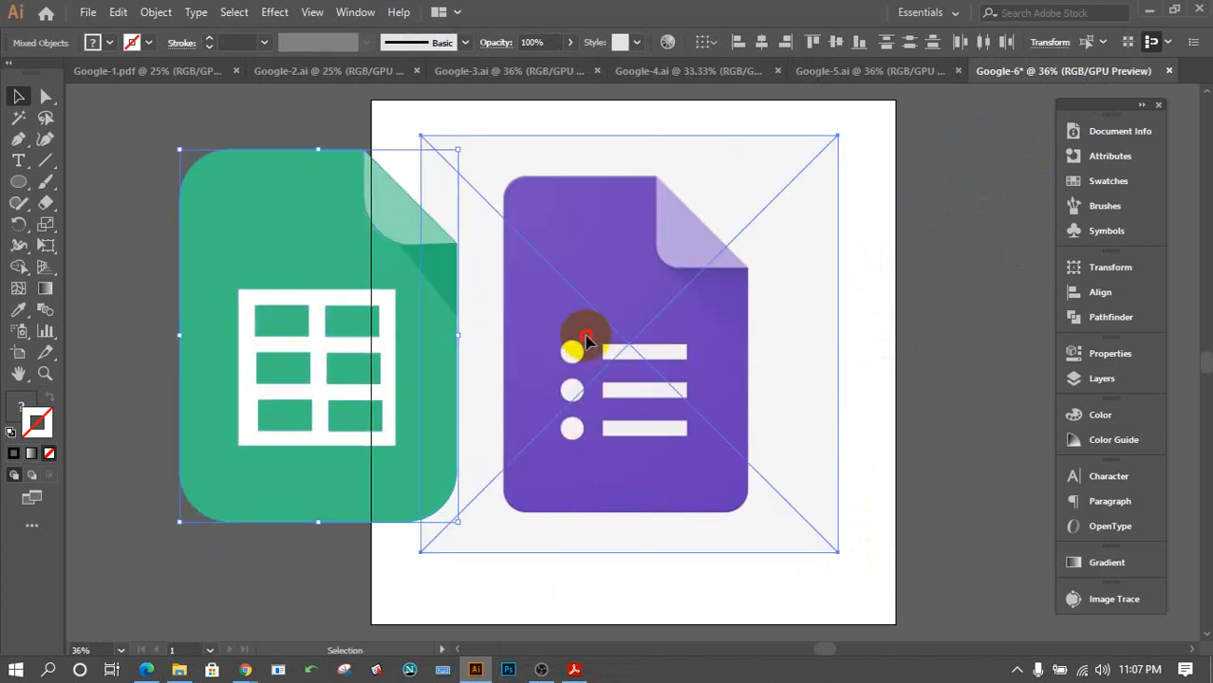
pyautogui.moveTo(836, 134)
pyautogui.mouseDown()
pyautogui.moveTo(867, 122)
pyautogui.moveTo(852, 120)
pyautogui.mouseUp()
pyautogui.moveTo(774, 328); pyautogui.dragTo(489, 313)
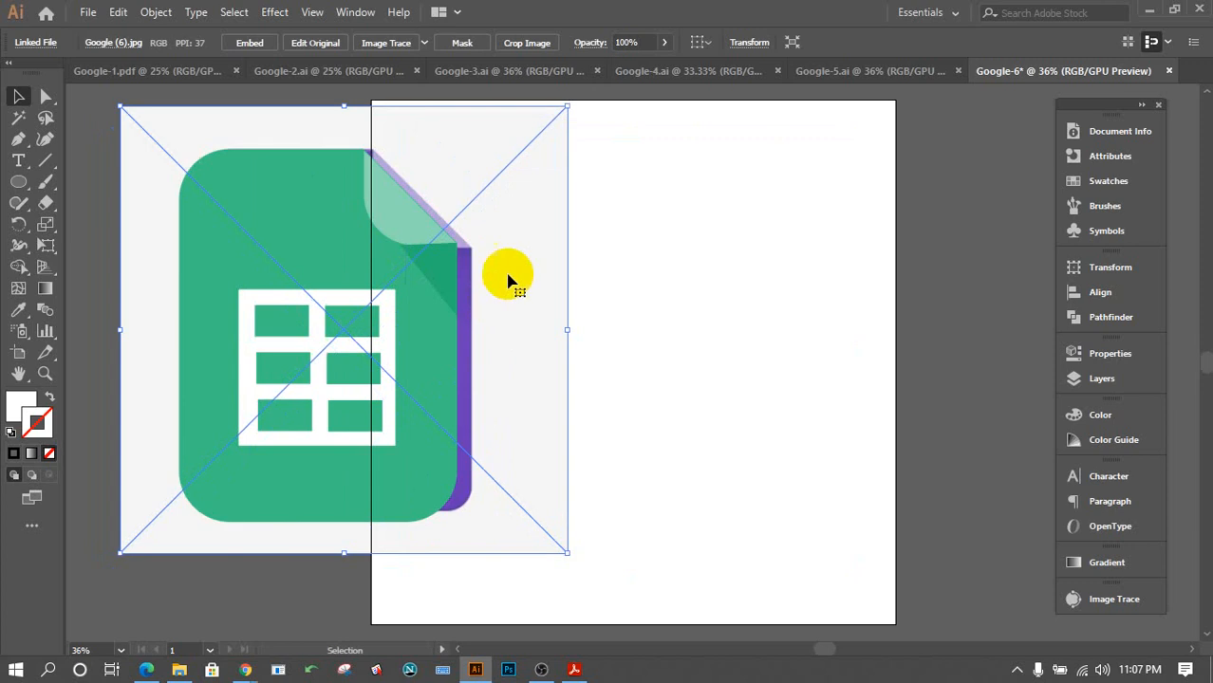
pyautogui.moveTo(520, 255); pyautogui.dragTo(508, 258)
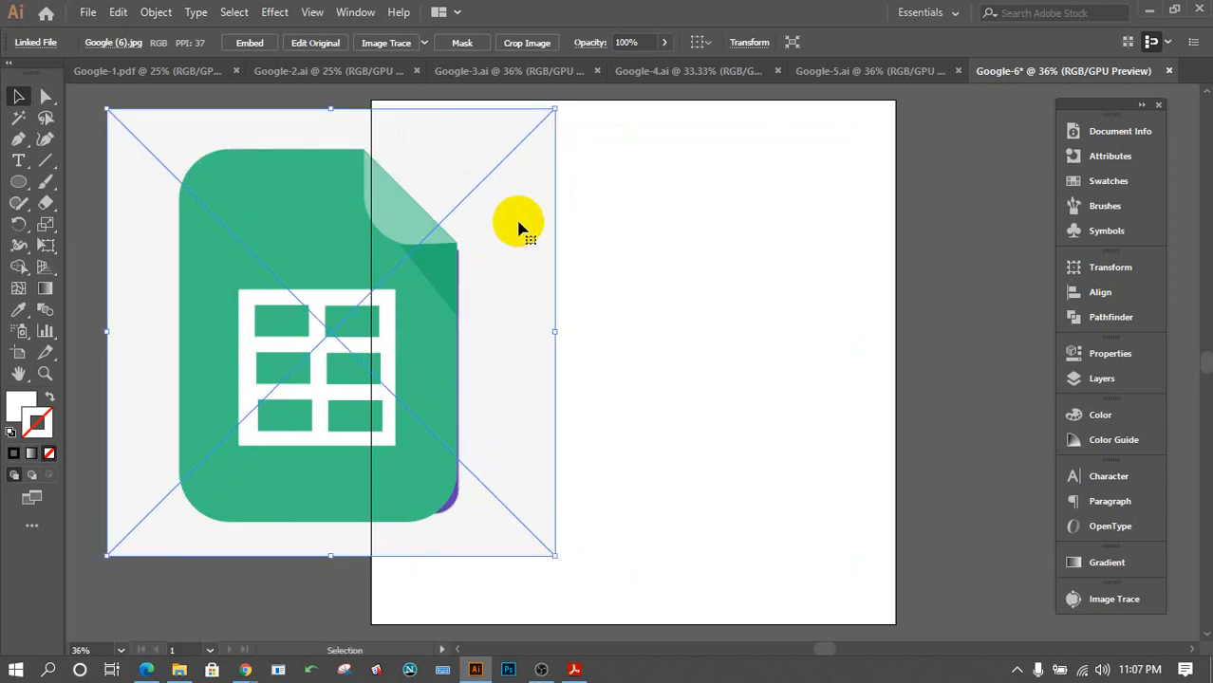
pyautogui.scroll(1, 522, 237)
pyautogui.moveTo(554, 153); pyautogui.dragTo(552, 143)
pyautogui.moveTo(518, 235); pyautogui.dragTo(523, 238)
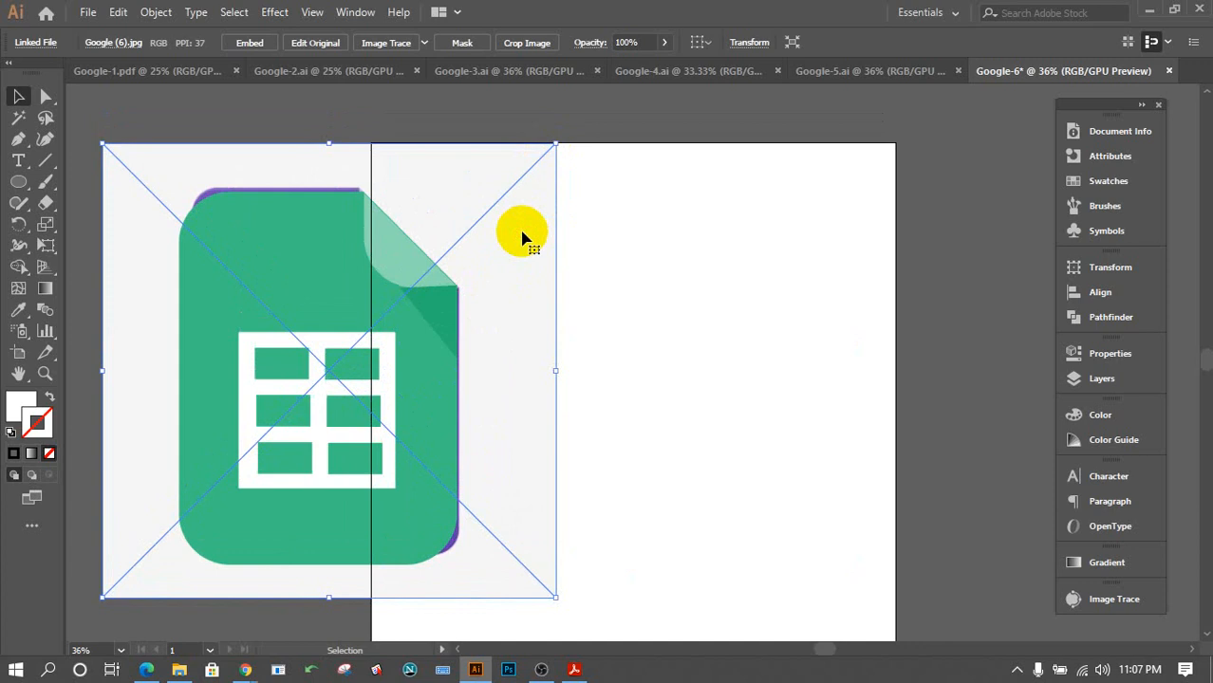
pyautogui.moveTo(558, 144); pyautogui.dragTo(563, 138)
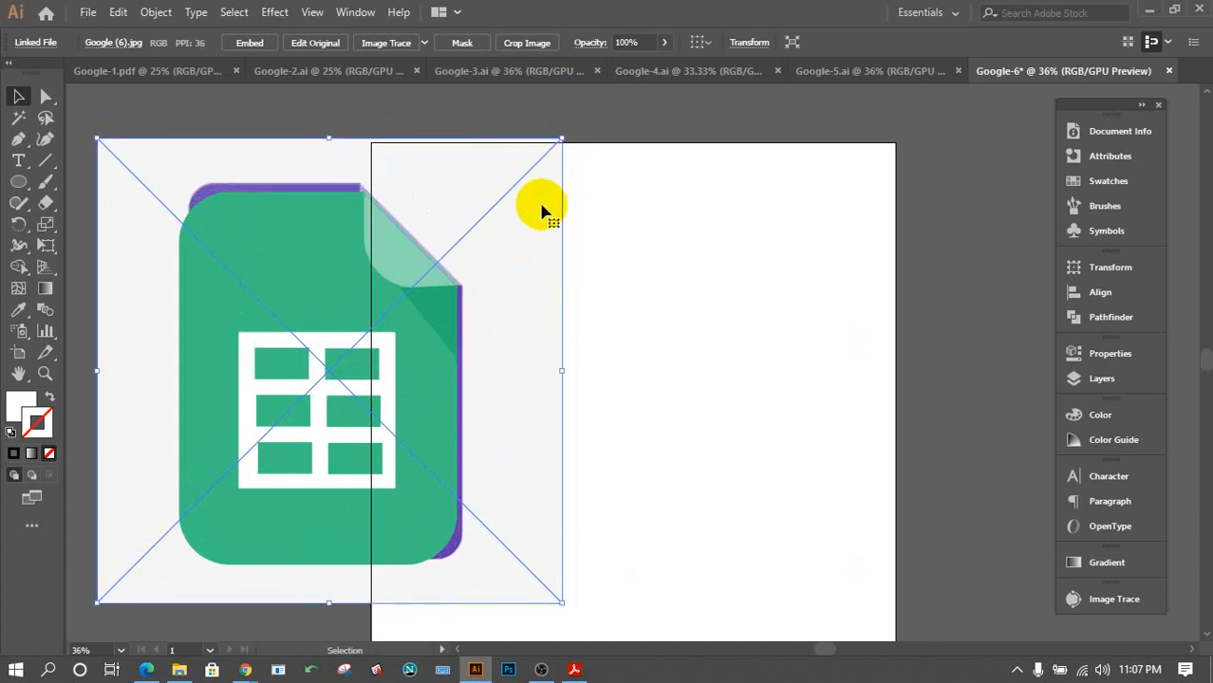
# Move the purple reference image out from behind the green icon to its right side, leaving a gap between the two page shapes.
pyautogui.moveTo(542, 207); pyautogui.dragTo(823, 290)
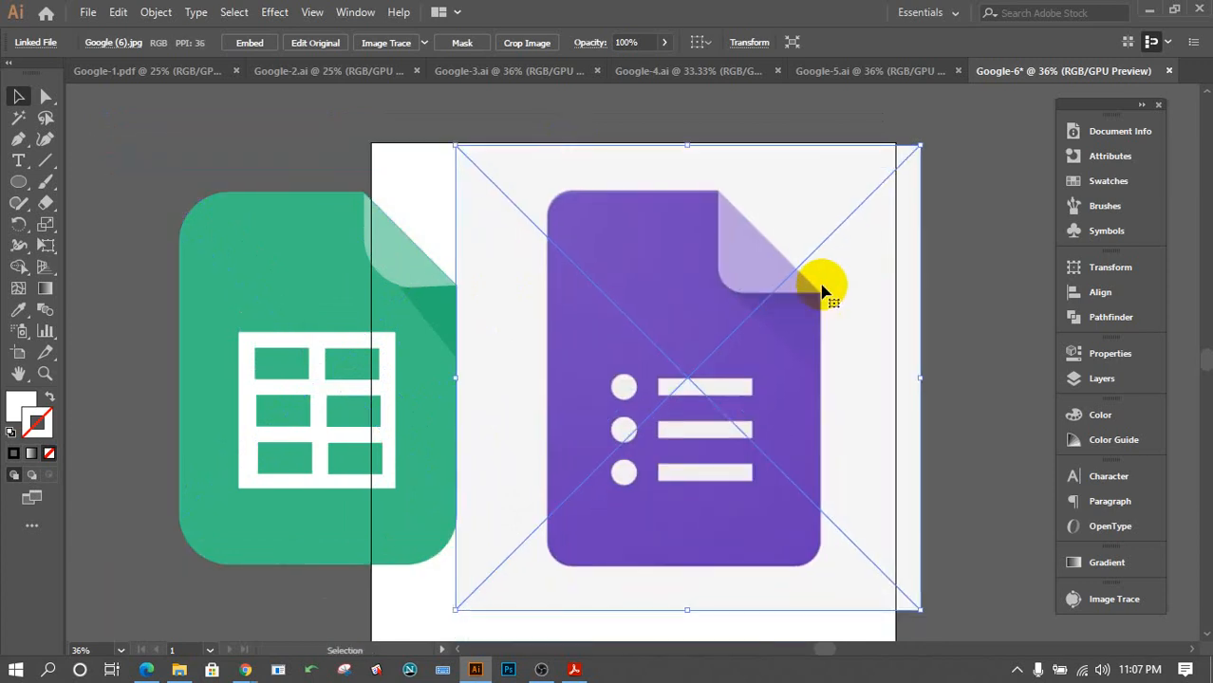
pyautogui.moveTo(777, 417); pyautogui.dragTo(808, 419)
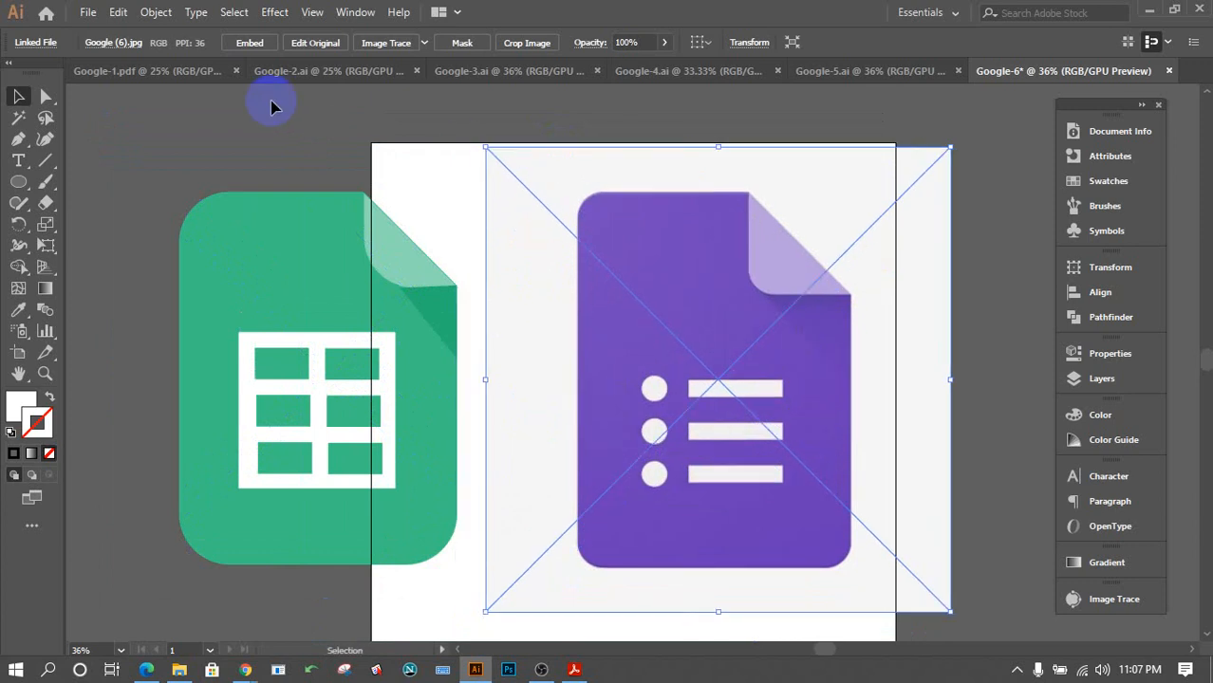
pyautogui.click(432, 162)
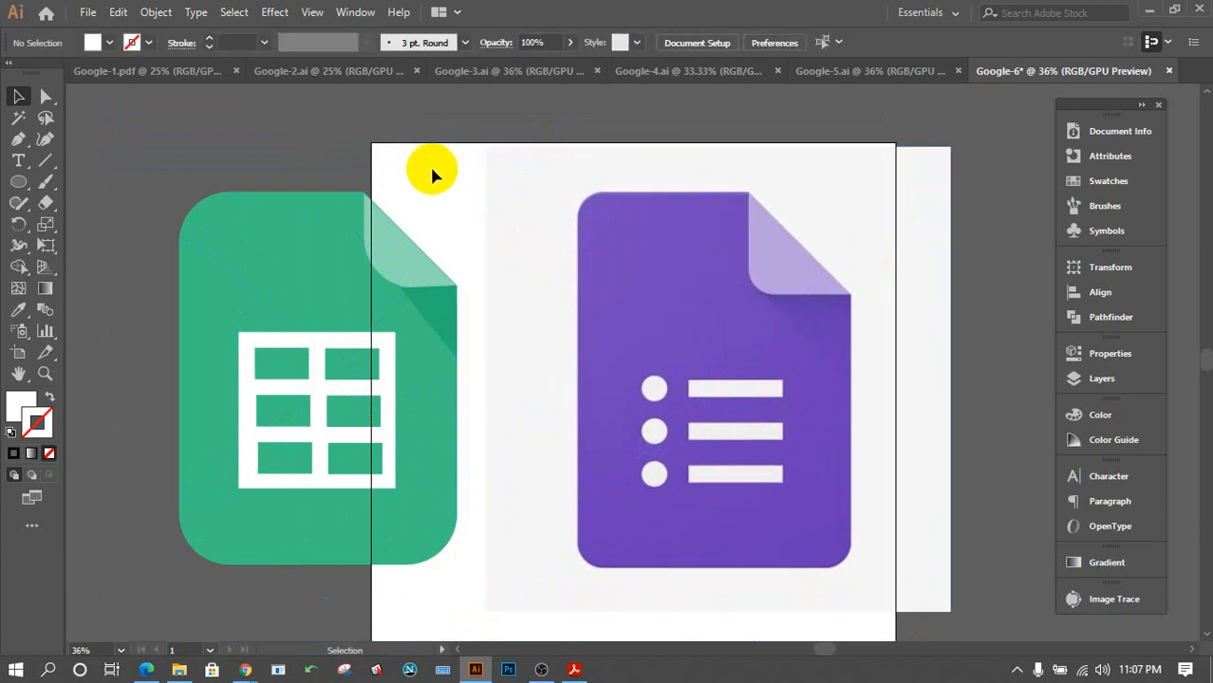
# Delete the white table grid from the green page icon.
pyautogui.click(319, 397)
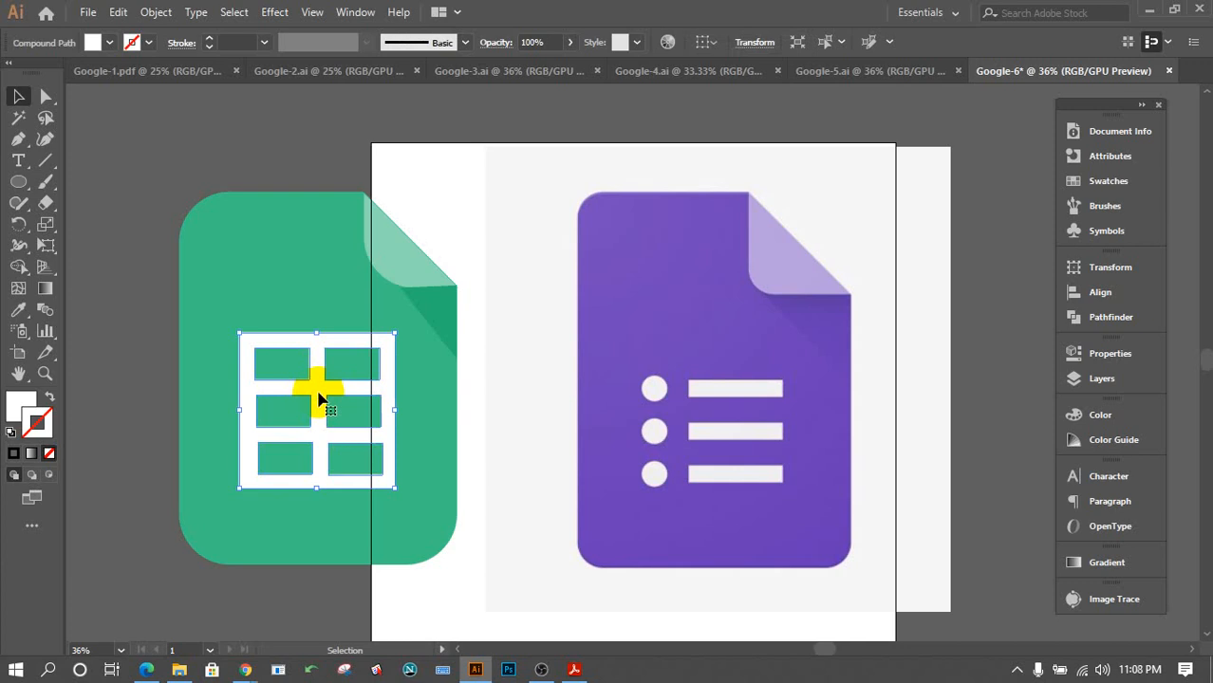
pyautogui.press('Delete')
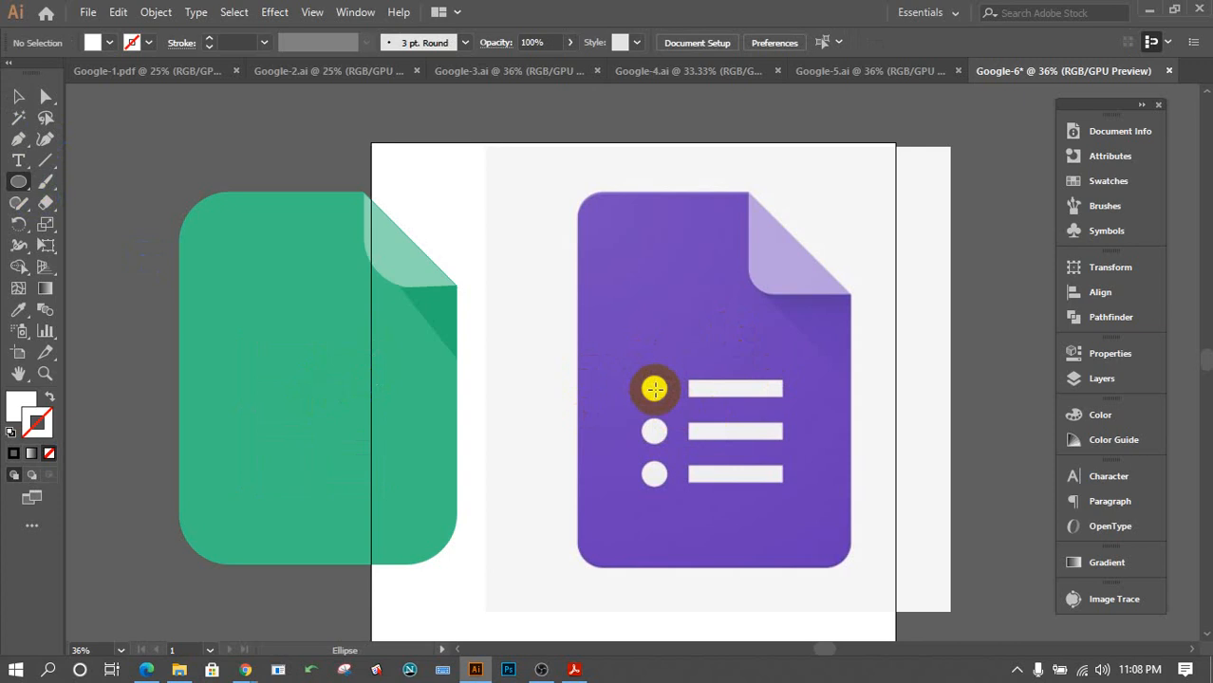
# Draw a white circle with no stroke over the top bullet of the purple reference, centred on it.
pyautogui.moveTo(653, 389); pyautogui.dragTo(669, 405)
pyautogui.click(19, 99)
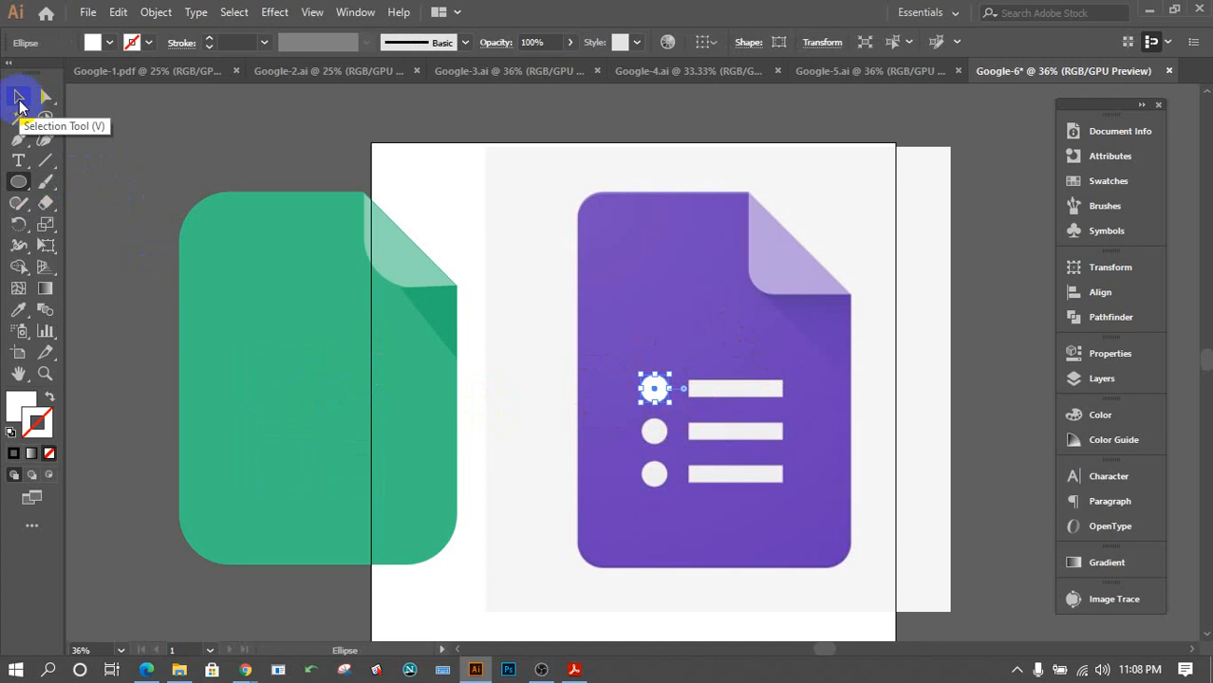
pyautogui.click(11, 181)
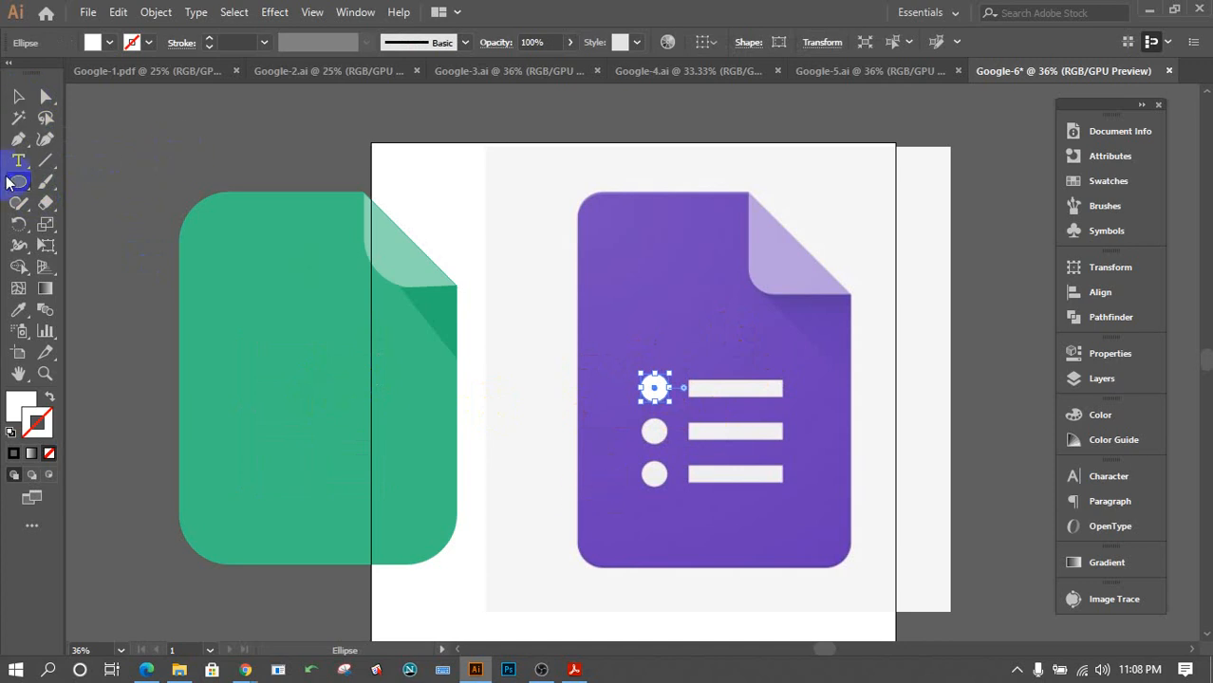
# Draw a white rectangle with no stroke over the top bar of the purple reference, and lock the reference image.
pyautogui.moveTo(12, 181); pyautogui.dragTo(76, 183)
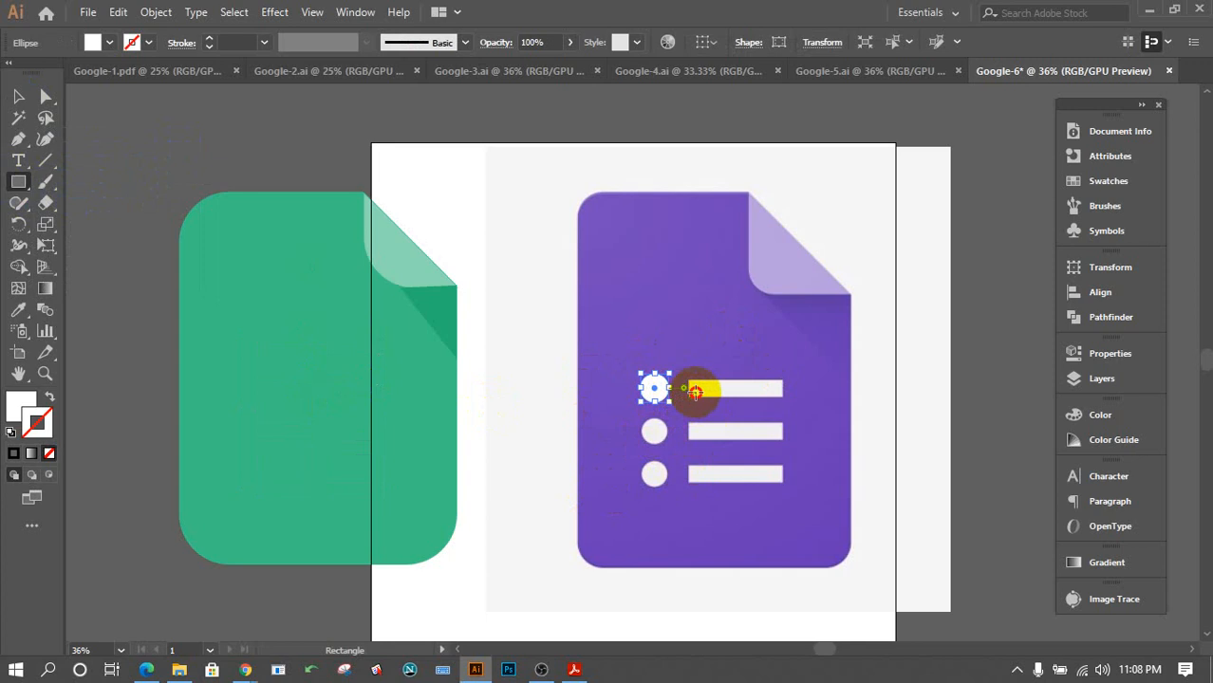
pyautogui.moveTo(695, 392); pyautogui.dragTo(785, 380)
pyautogui.click(22, 96)
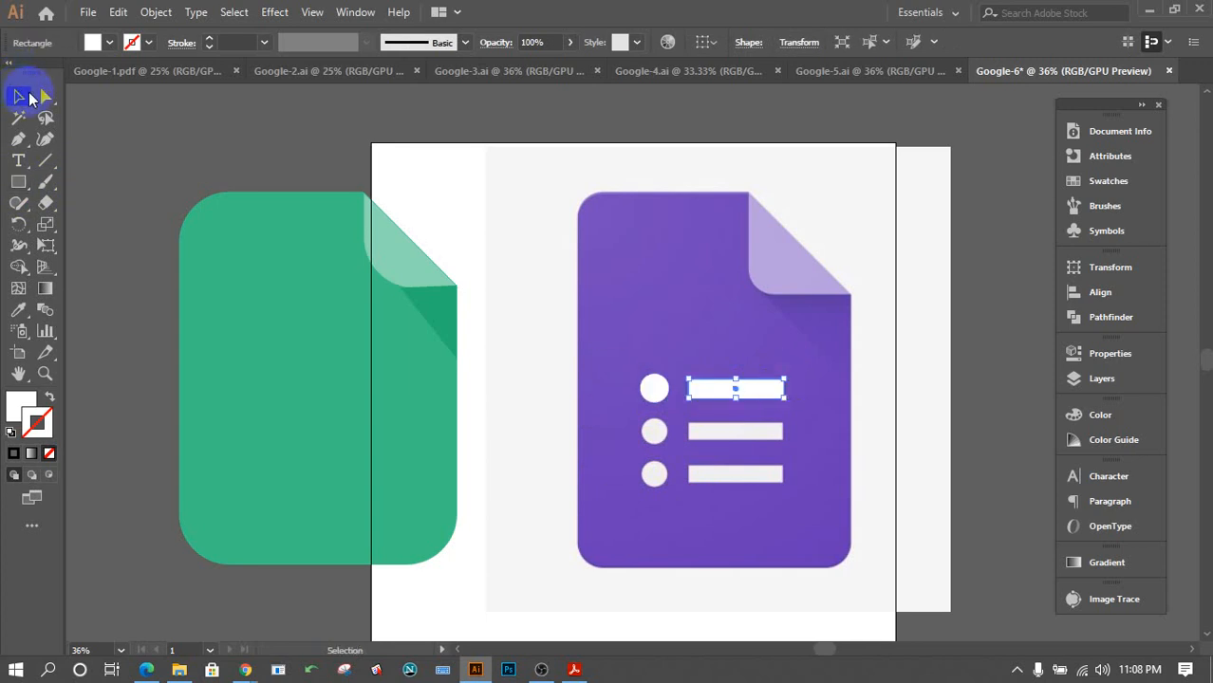
pyautogui.click(814, 408)
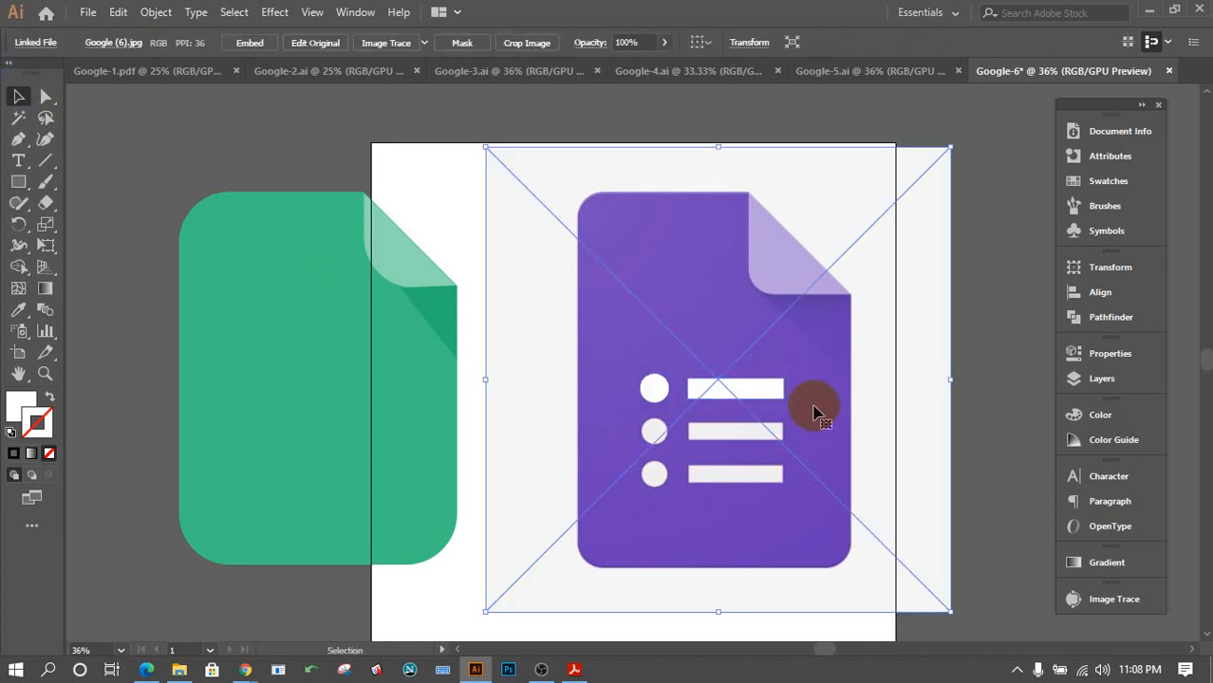
pyautogui.hotkey('ctrl', '2')
# Duplicate the white circle and bar together straight down twice, covering the second and third list rows of the reference.
pyautogui.moveTo(814, 408); pyautogui.dragTo(577, 336)
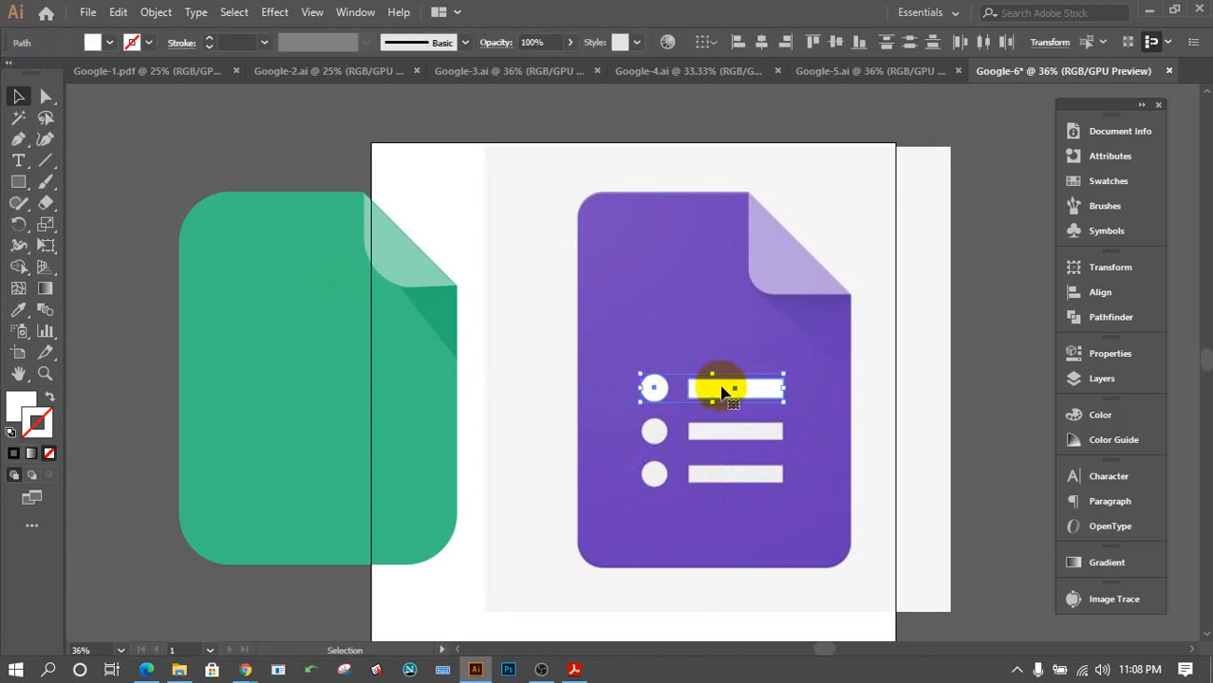
pyautogui.moveTo(722, 389); pyautogui.dragTo(723, 434)
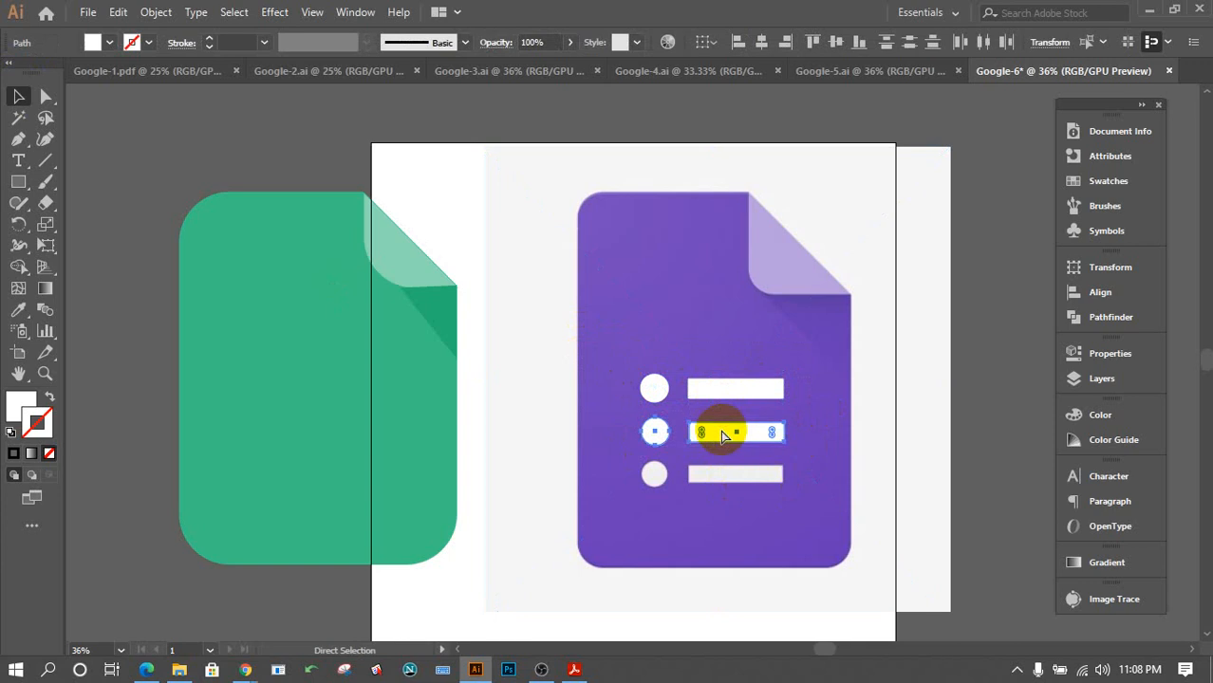
pyautogui.hotkey('ctrl', 'd')
pyautogui.click(520, 425)
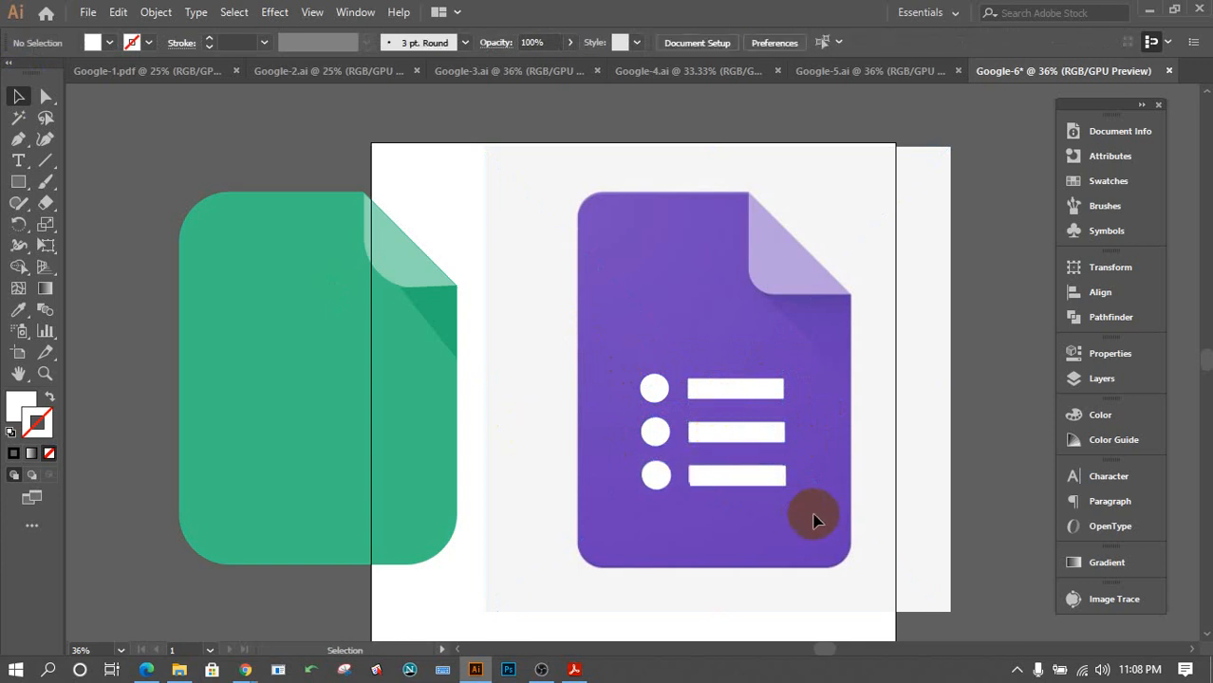
pyautogui.moveTo(813, 514); pyautogui.dragTo(615, 330)
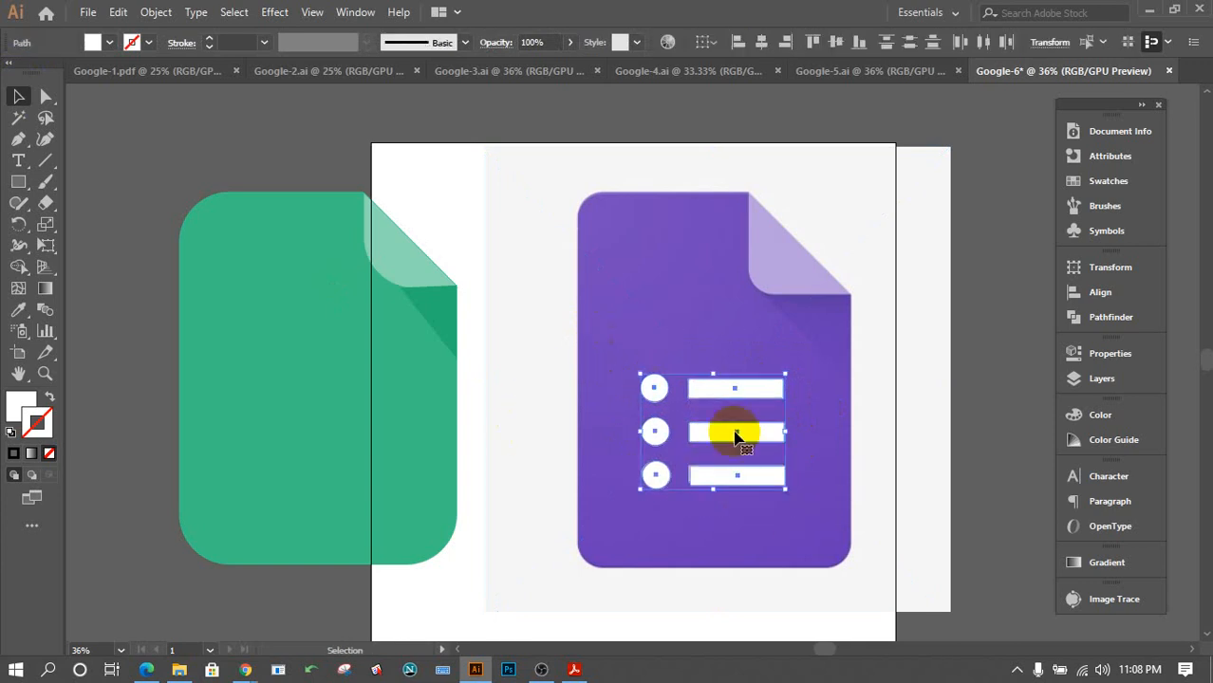
pyautogui.click(525, 438)
pyautogui.click(371, 411)
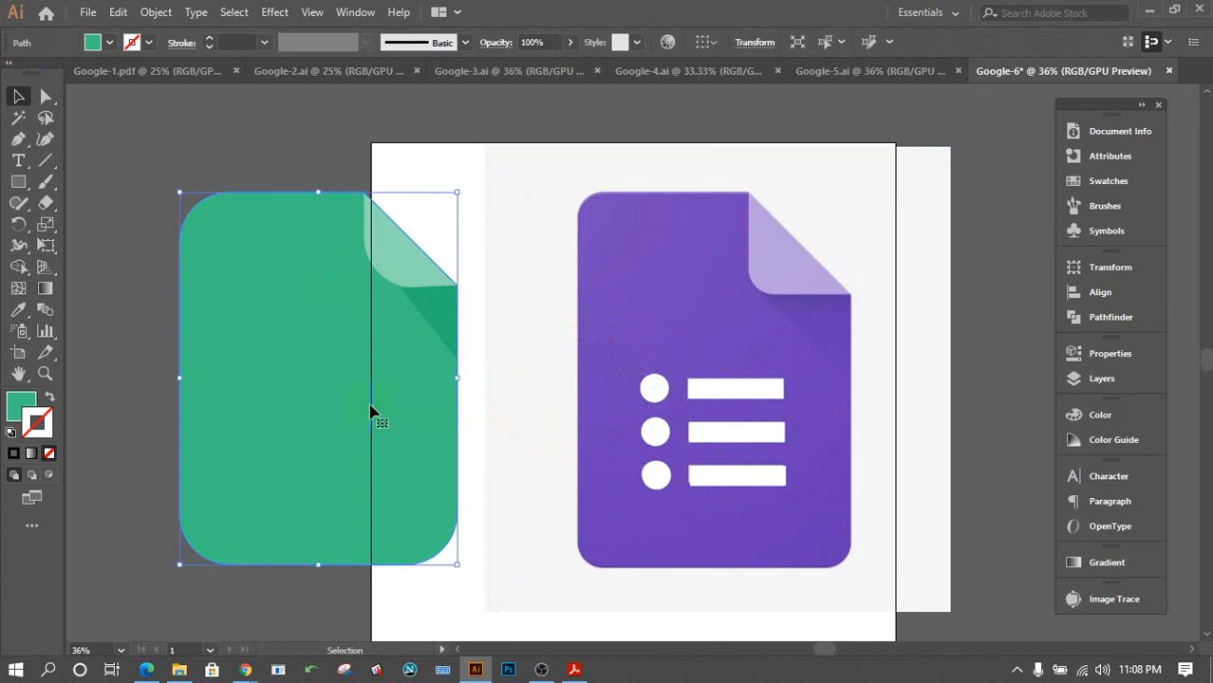
pyautogui.click(160, 183)
pyautogui.click(214, 337)
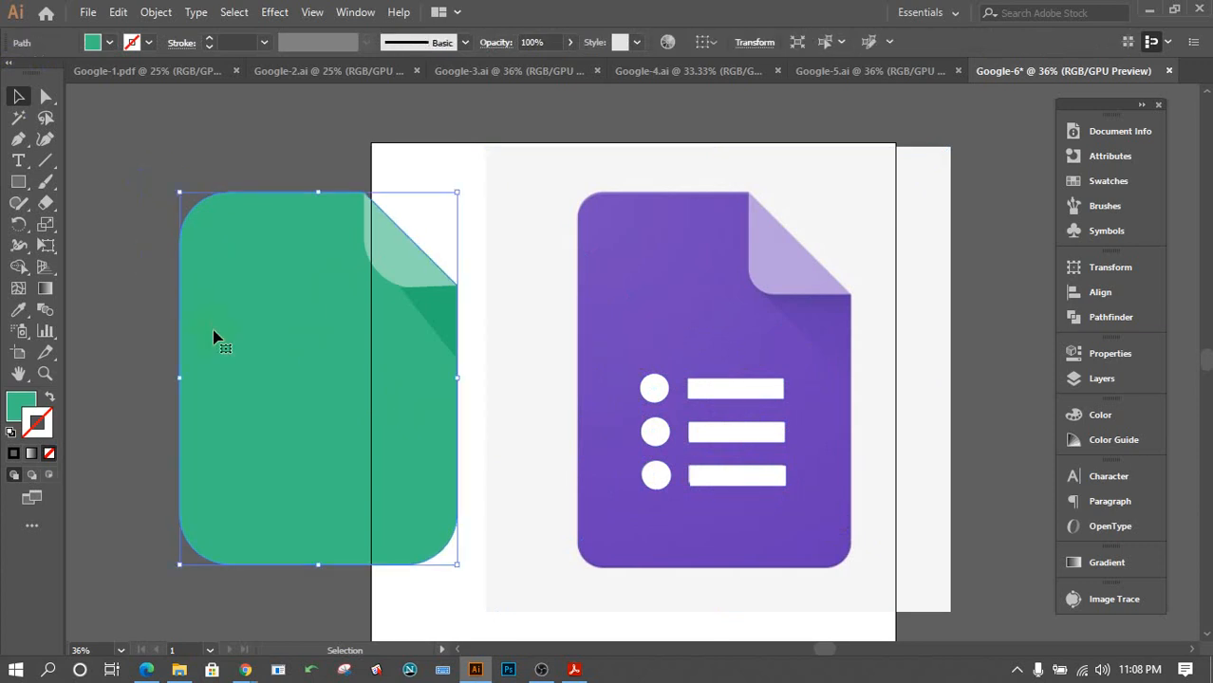
pyautogui.click(82, 325)
# Recolour the green page, fold shadow and folded corner with the matching purple shades sampled from the reference image.
pyautogui.click(18, 309)
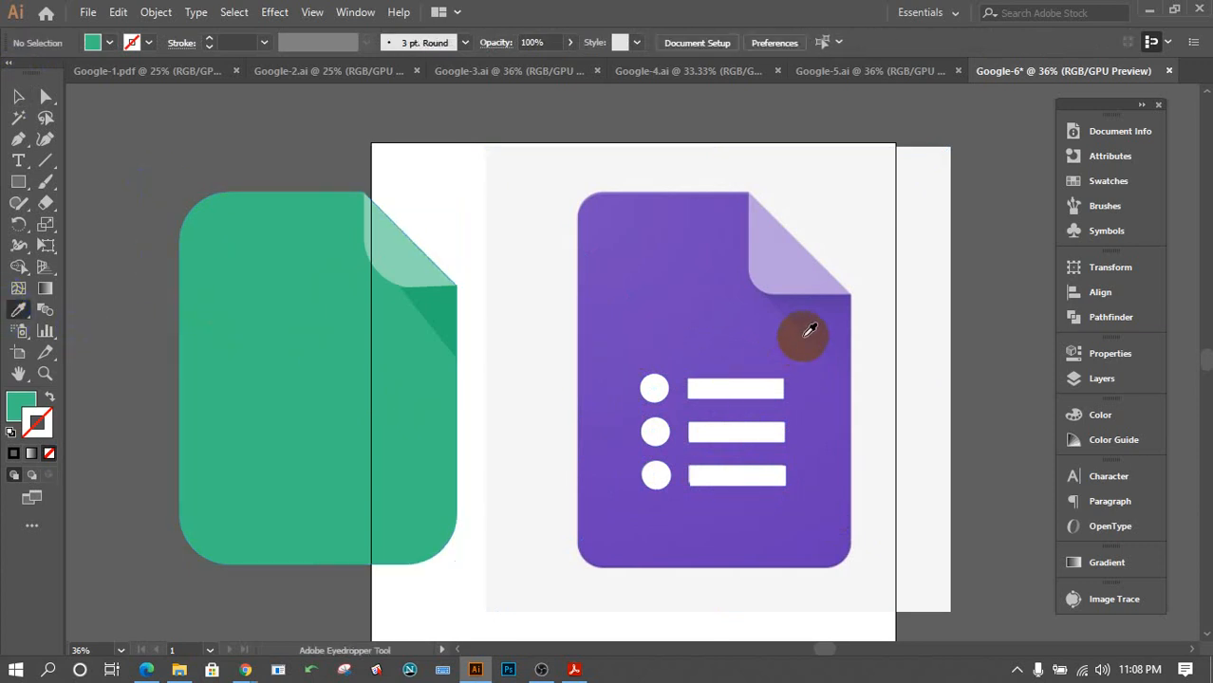
pyautogui.click(677, 314)
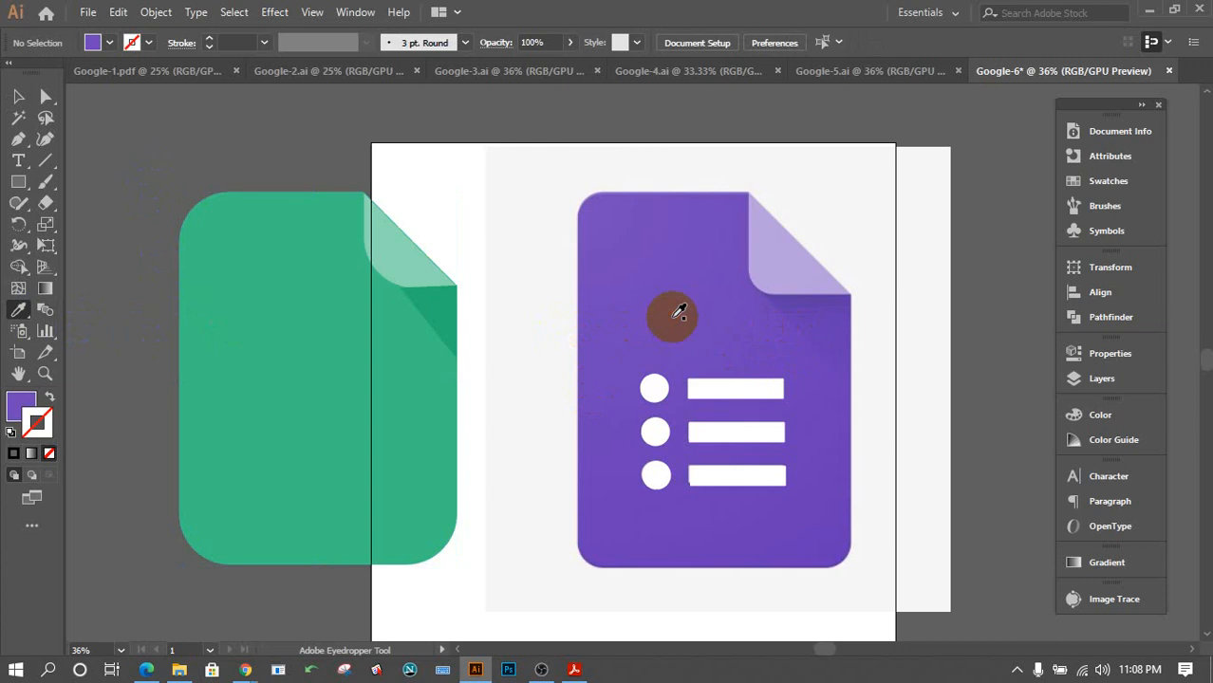
pyautogui.keyDown('alt'); pyautogui.click(300, 352); pyautogui.keyUp('alt')
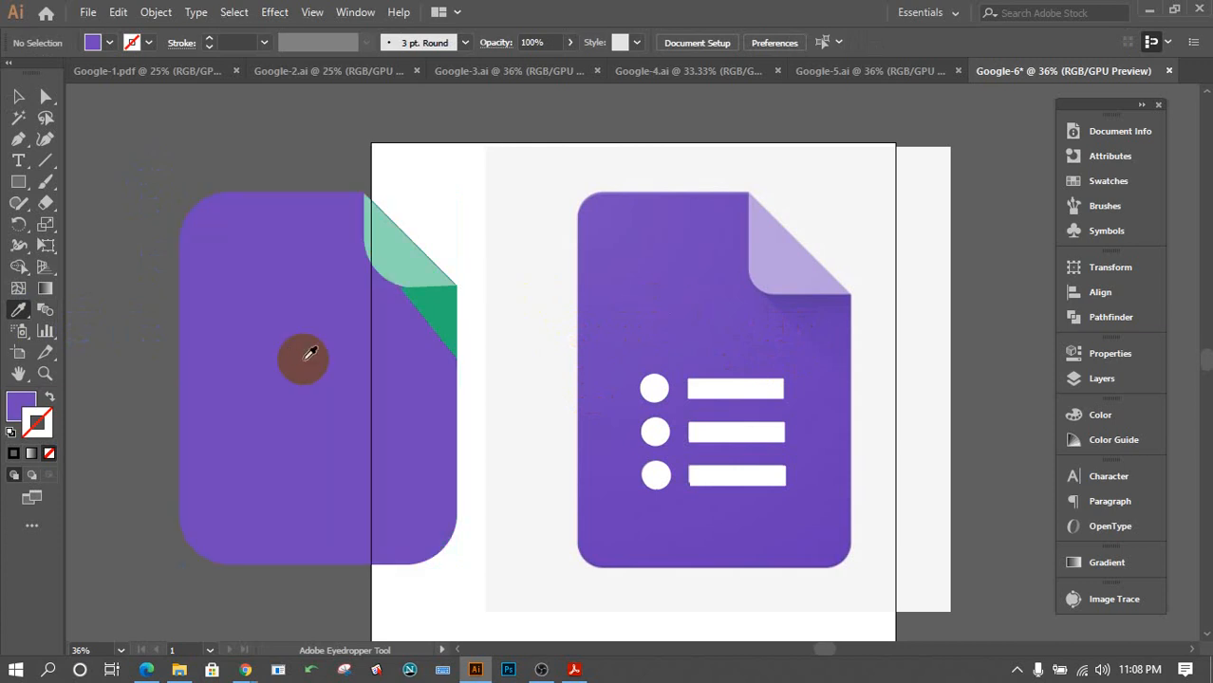
pyautogui.click(820, 313)
pyautogui.keyDown('alt'); pyautogui.click(452, 305); pyautogui.keyUp('alt')
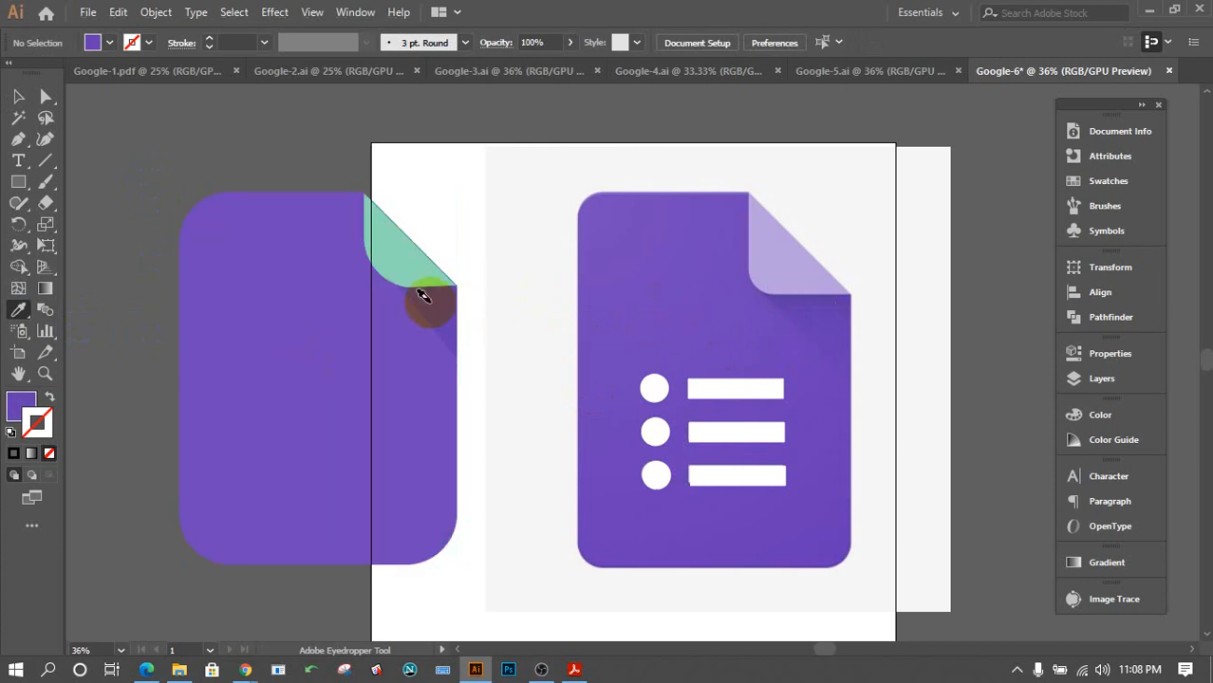
pyautogui.click(785, 252)
pyautogui.keyDown('alt'); pyautogui.click(398, 251); pyautogui.keyUp('alt')
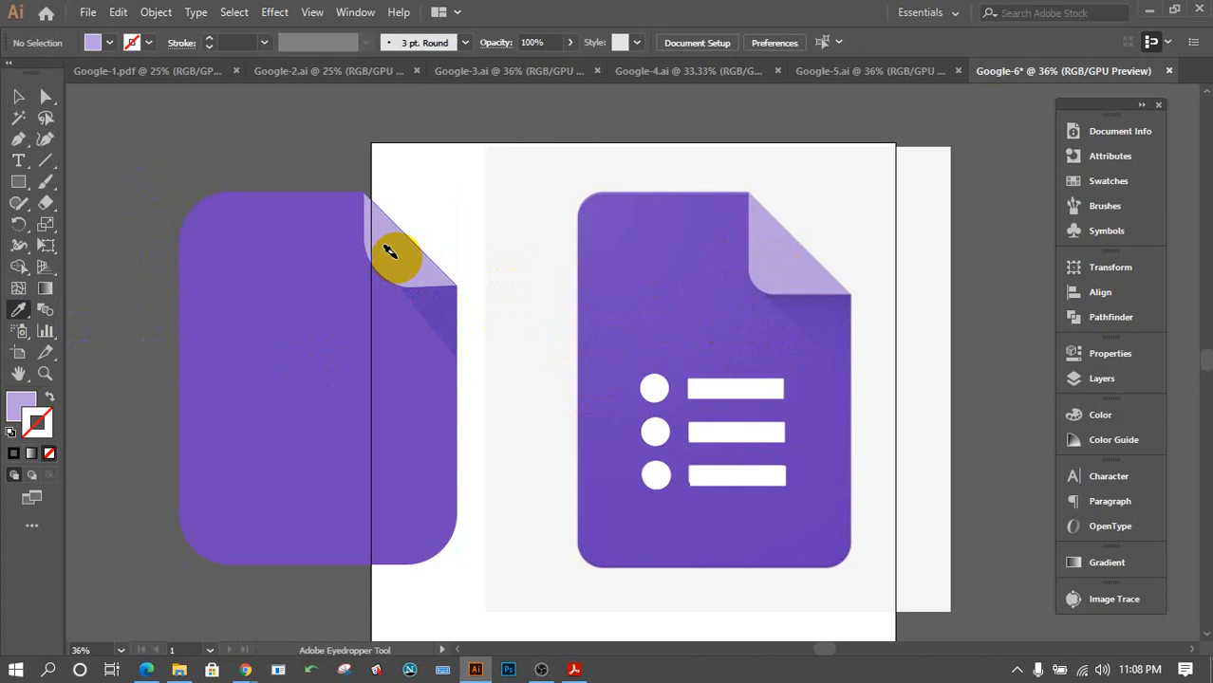
# Move the recoloured page, fold and shadow together onto the reference page, beneath the white list rows.
pyautogui.click(18, 96)
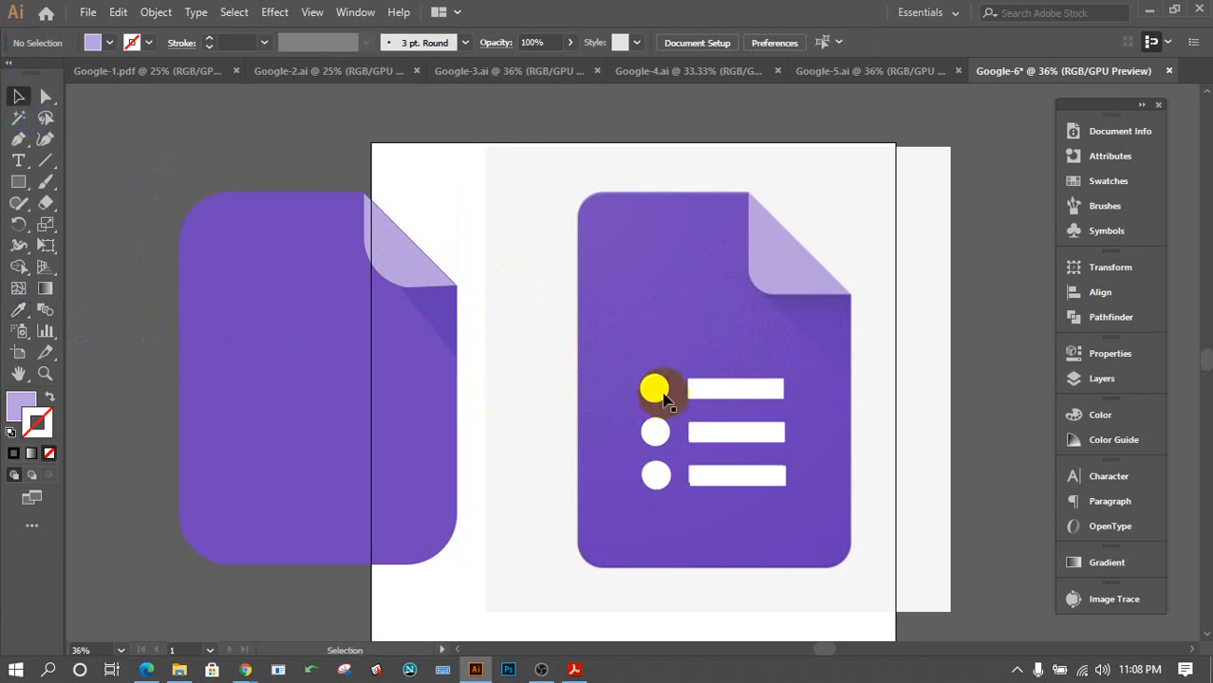
pyautogui.moveTo(489, 572); pyautogui.dragTo(152, 157)
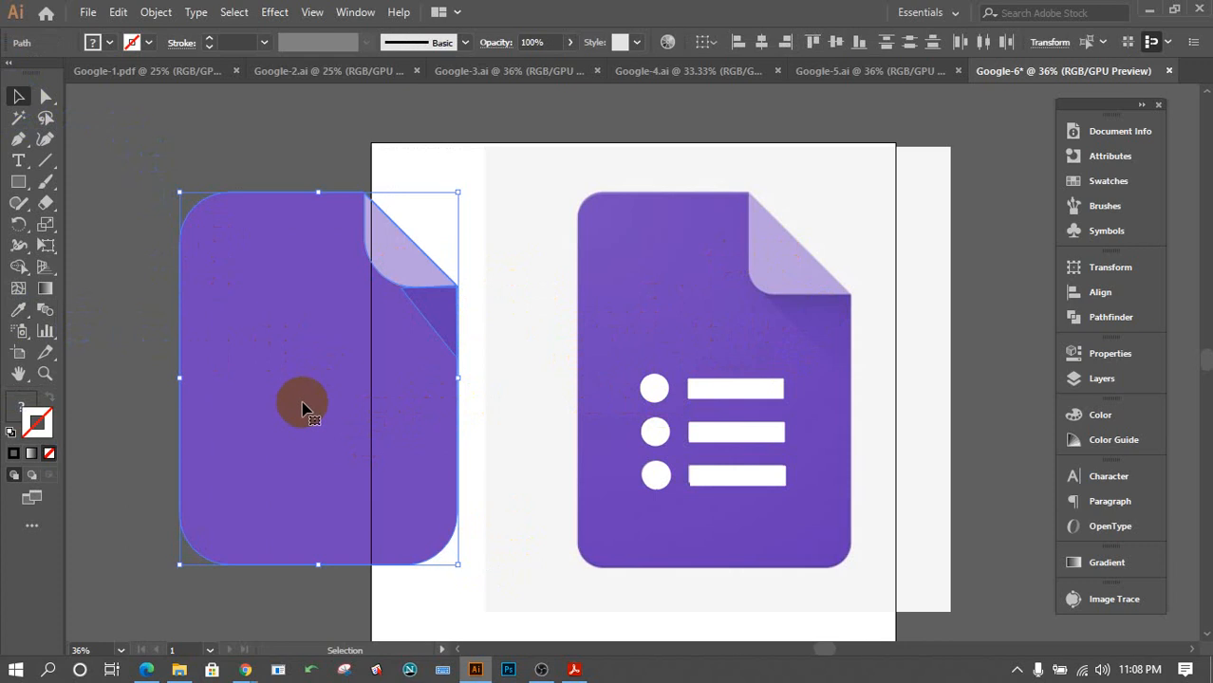
pyautogui.moveTo(302, 408); pyautogui.dragTo(698, 408)
pyautogui.click(997, 446)
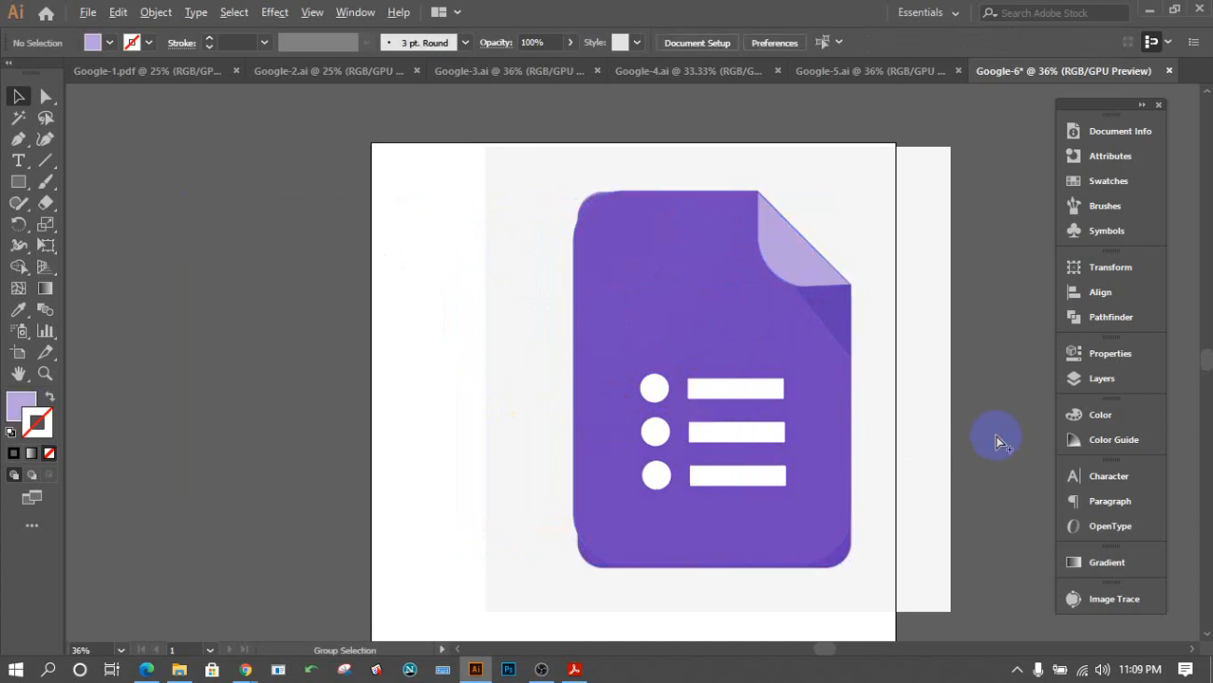
# Unlock the Google (6).jpg reference image and delete it from behind the icon.
pyautogui.hotkey('ctrl', 'alt', '2')
pyautogui.click(992, 418)
pyautogui.click(929, 402)
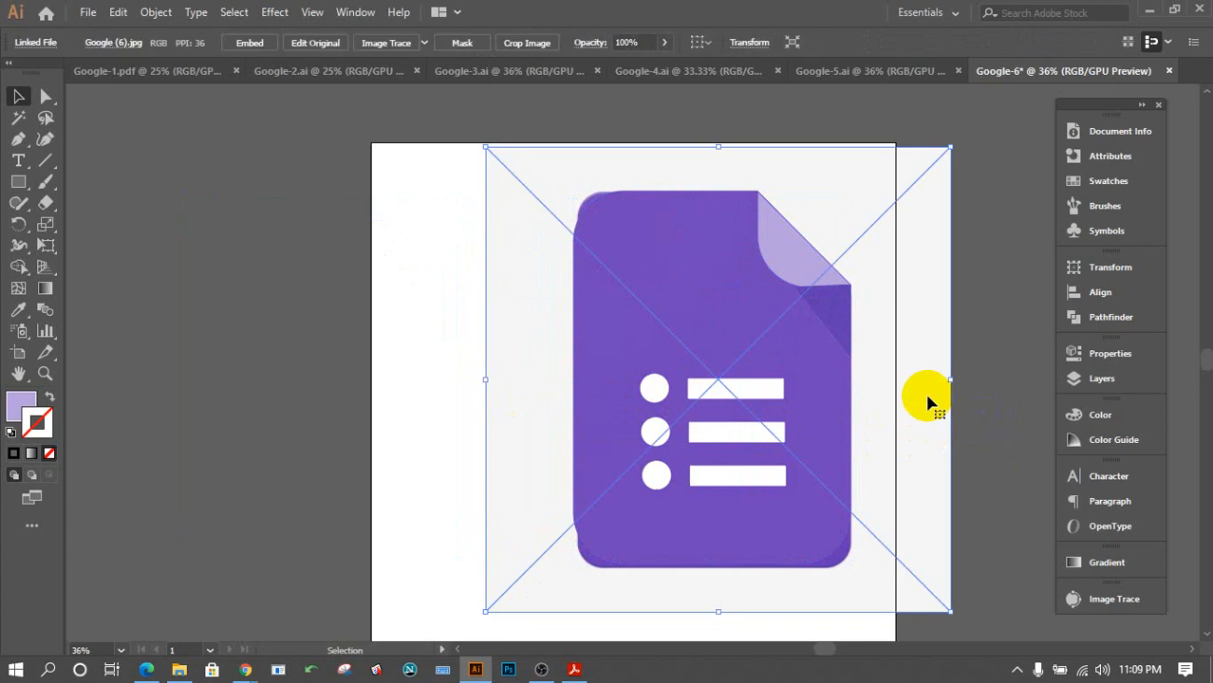
pyautogui.press('Delete')
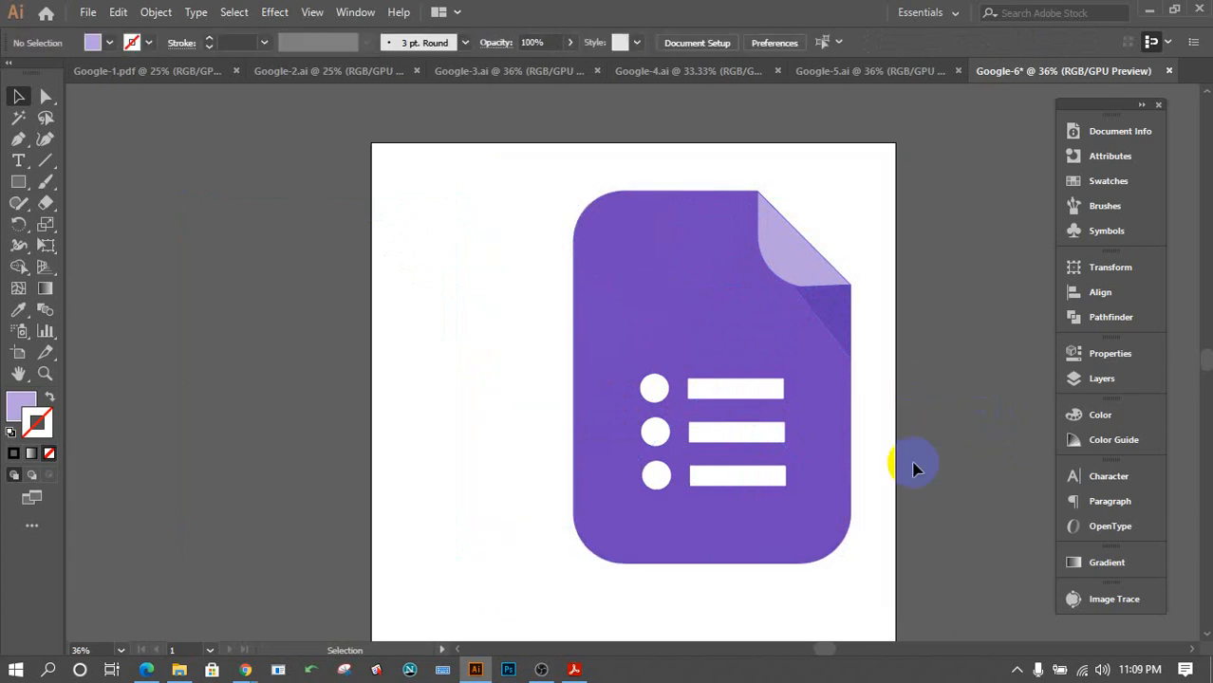
# Move the complete purple icon with its white list to roughly the centre of the artboard.
pyautogui.scroll(-3, 936, 532)
pyautogui.click(611, 259)
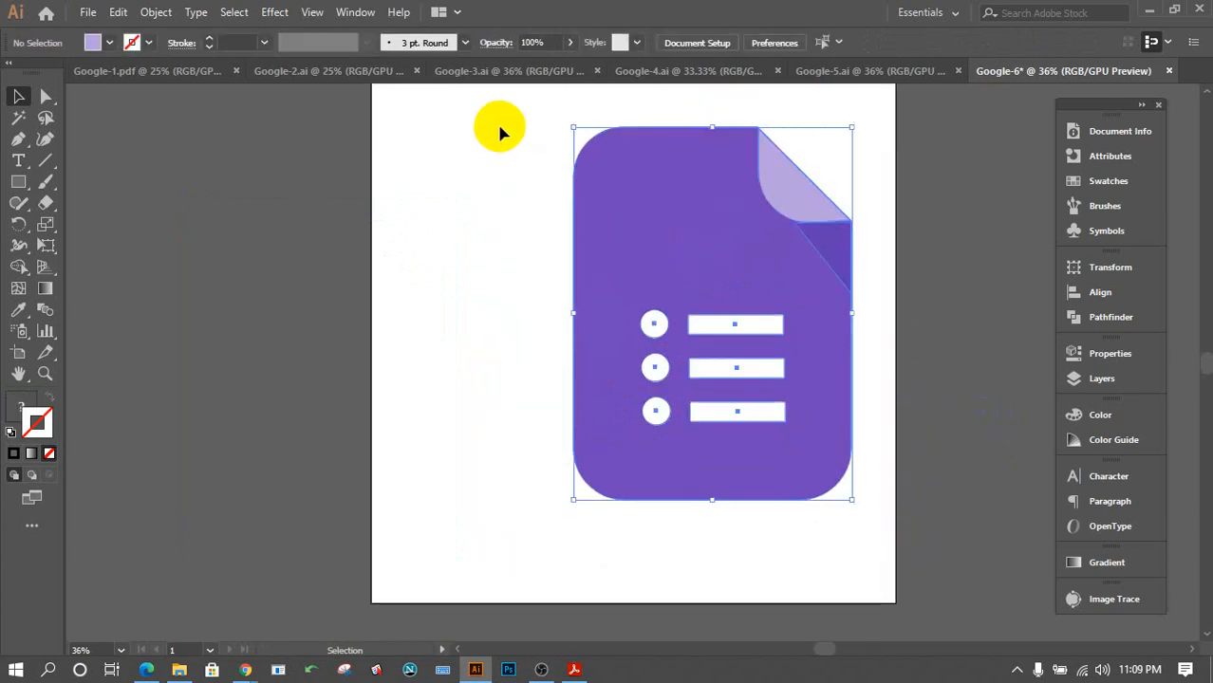
pyautogui.scroll(3, 574, 218)
pyautogui.moveTo(734, 438); pyautogui.dragTo(651, 466)
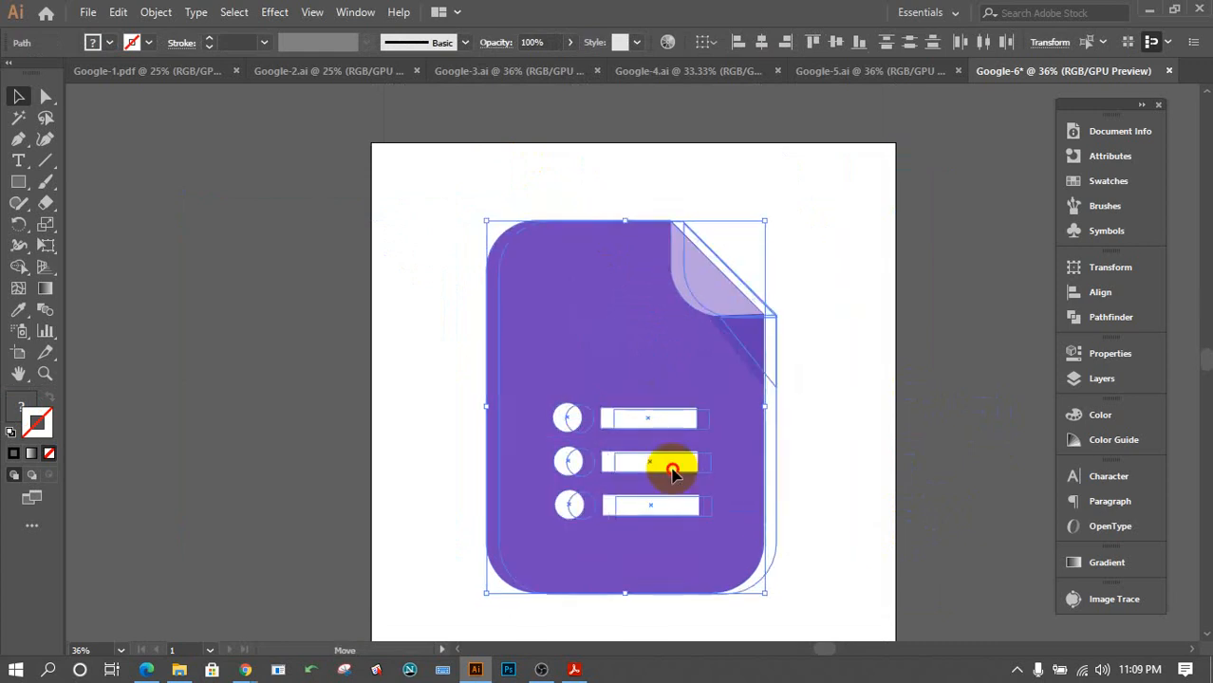
pyautogui.click(837, 468)
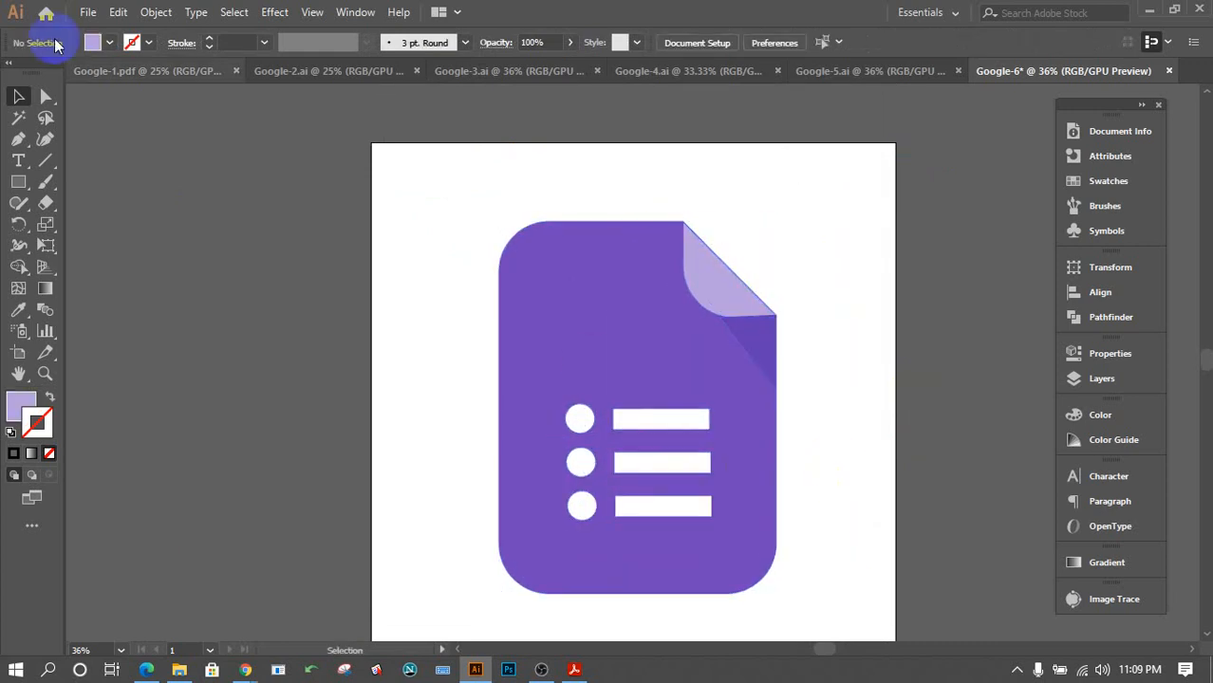
# Begin saving the document and create a folder named Google-6 alongside the Google-5 folder.
pyautogui.click(85, 12)
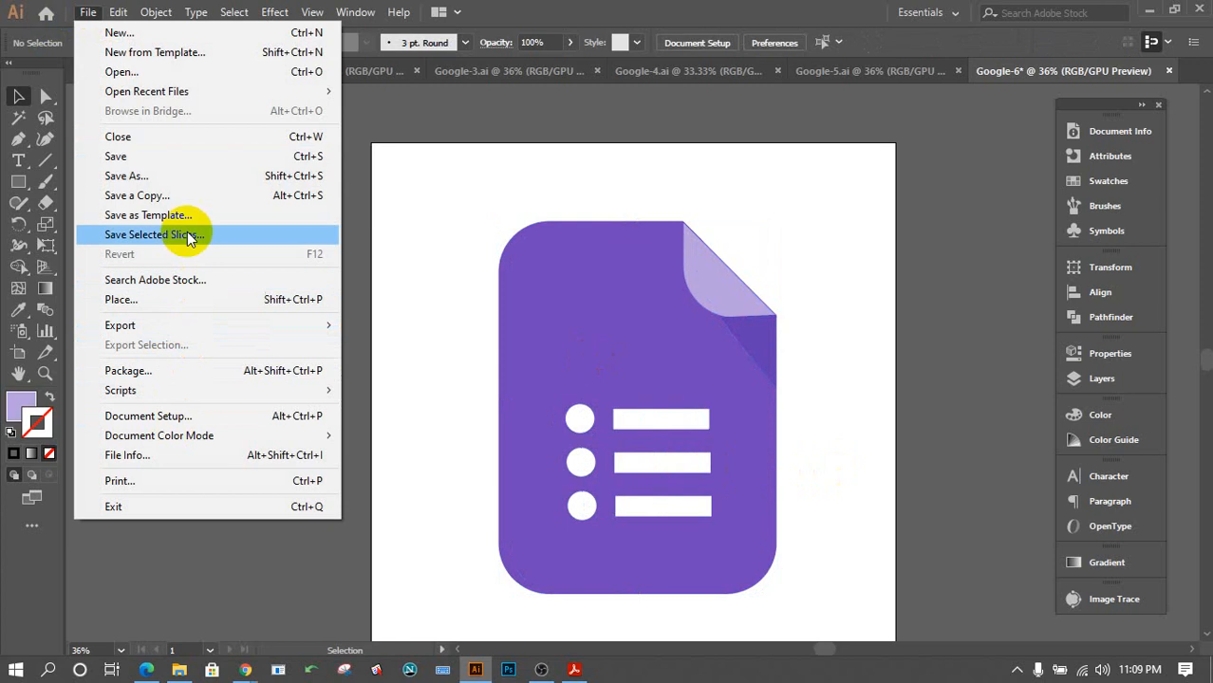
pyautogui.click(188, 151)
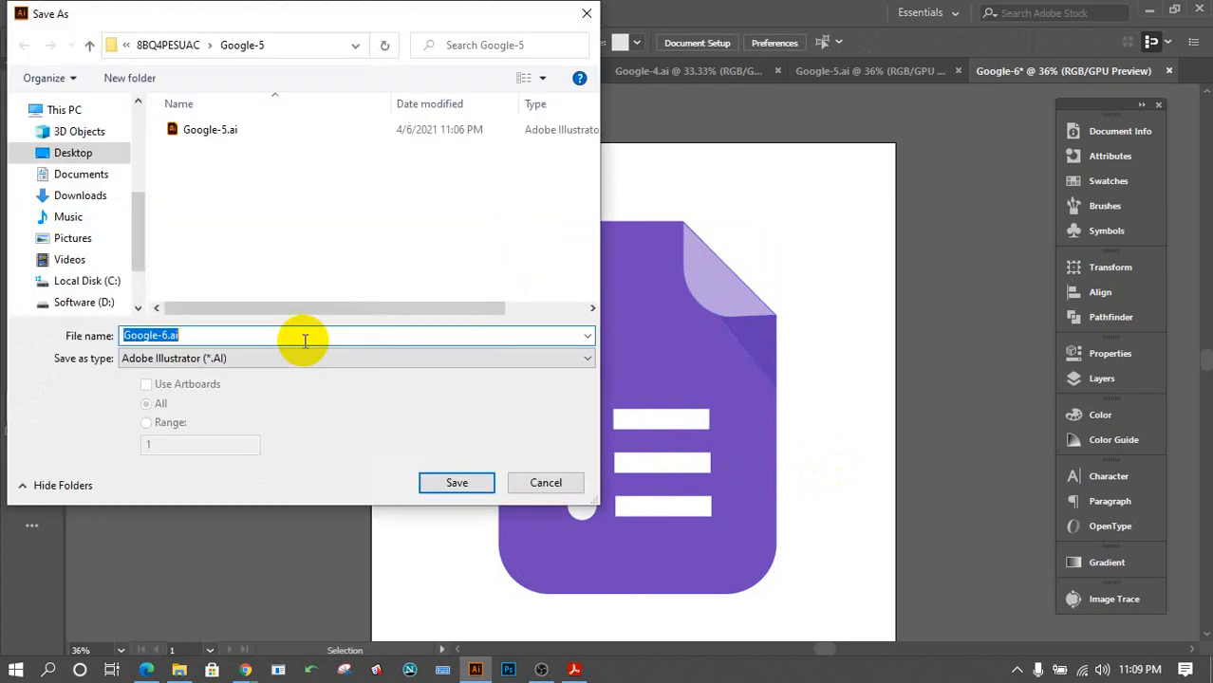
pyautogui.click(172, 48)
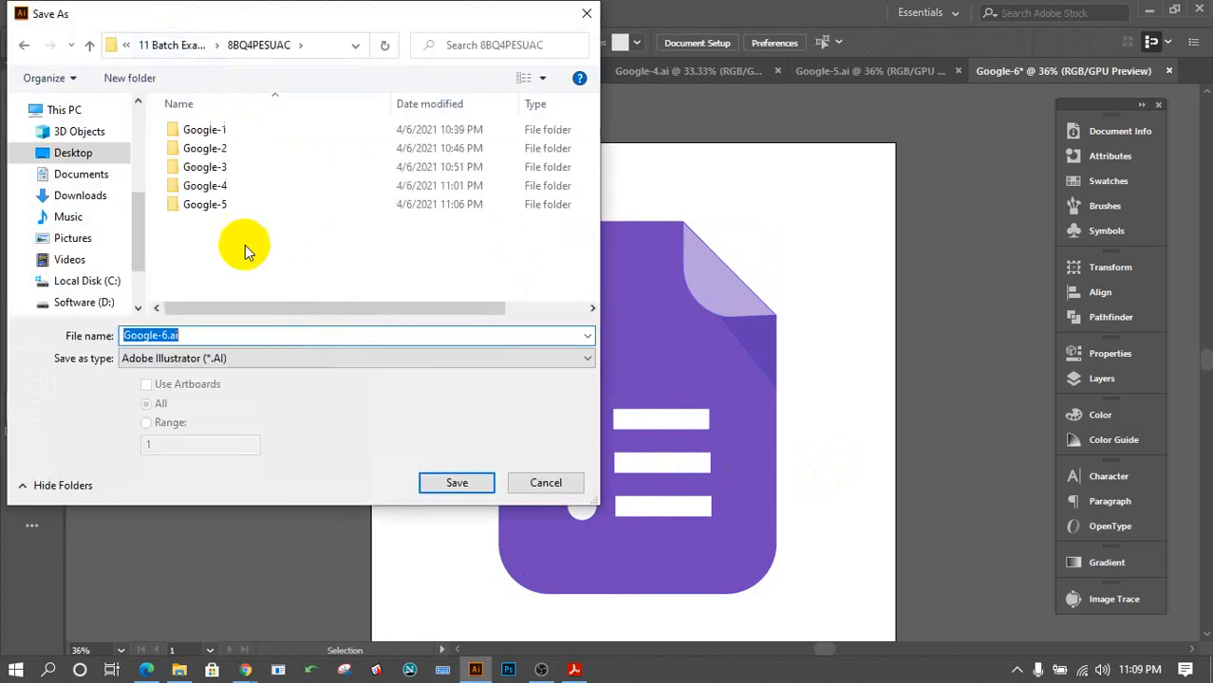
pyautogui.rightClick(239, 247)
pyautogui.moveTo(355, 454)
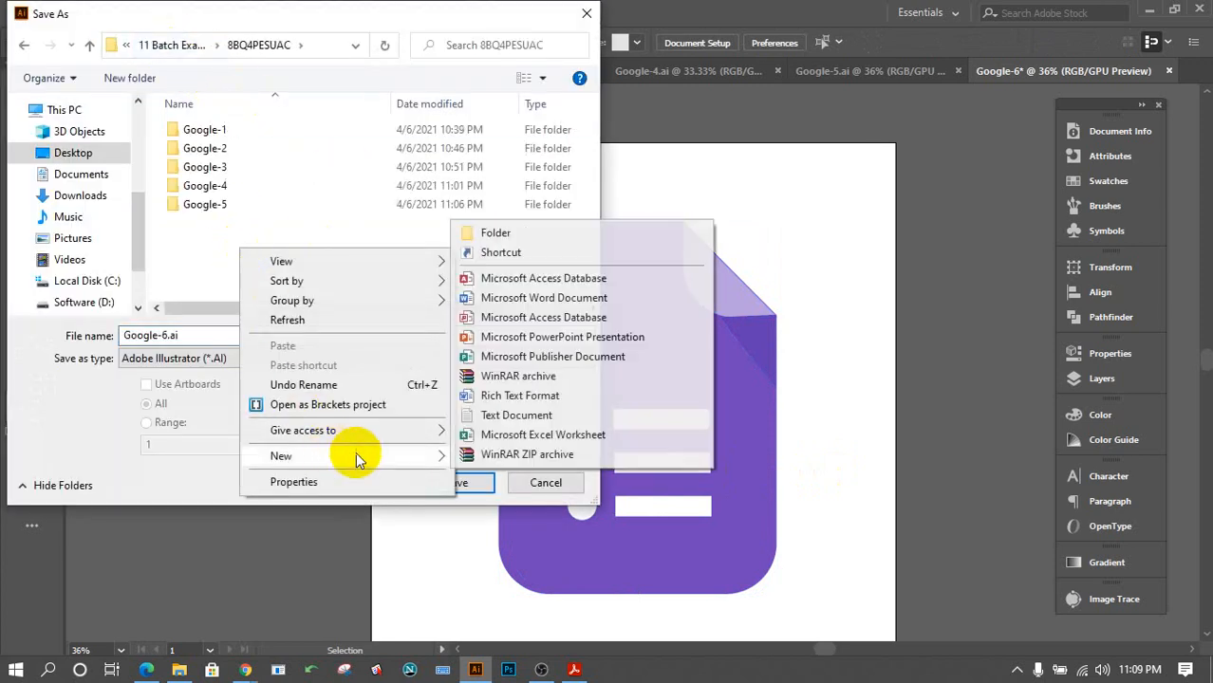
pyautogui.click(533, 231)
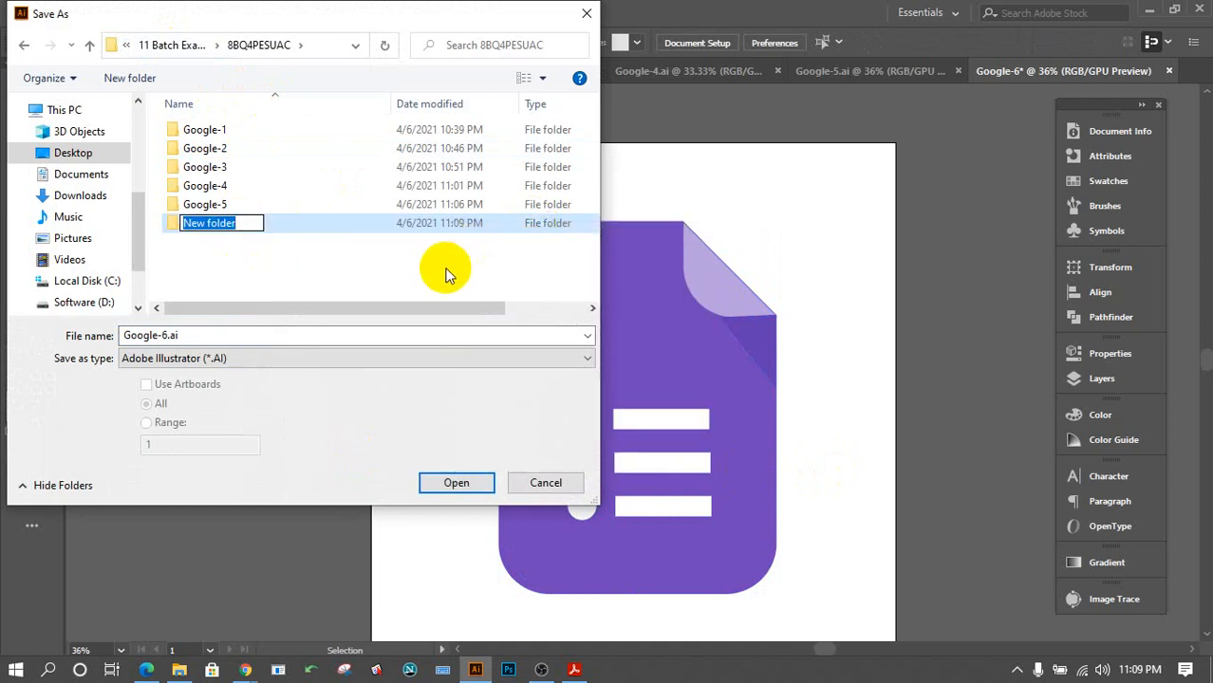
pyautogui.write('G')
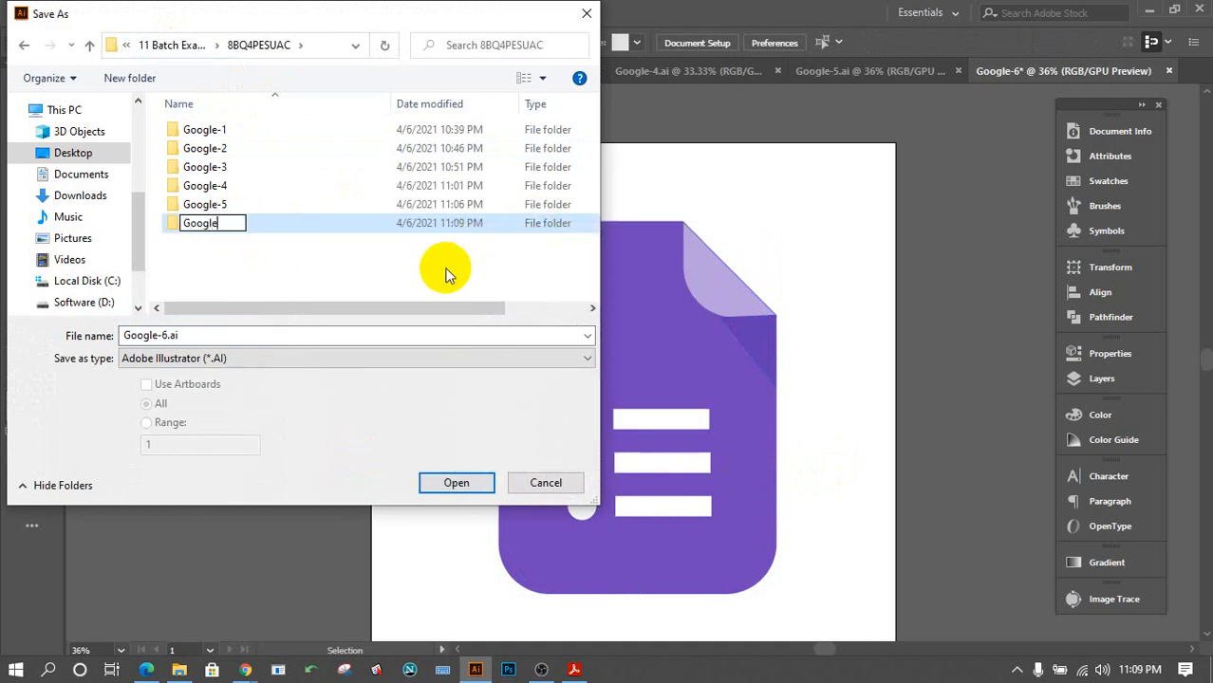
pyautogui.write('oogle-6')
pyautogui.press('Return')
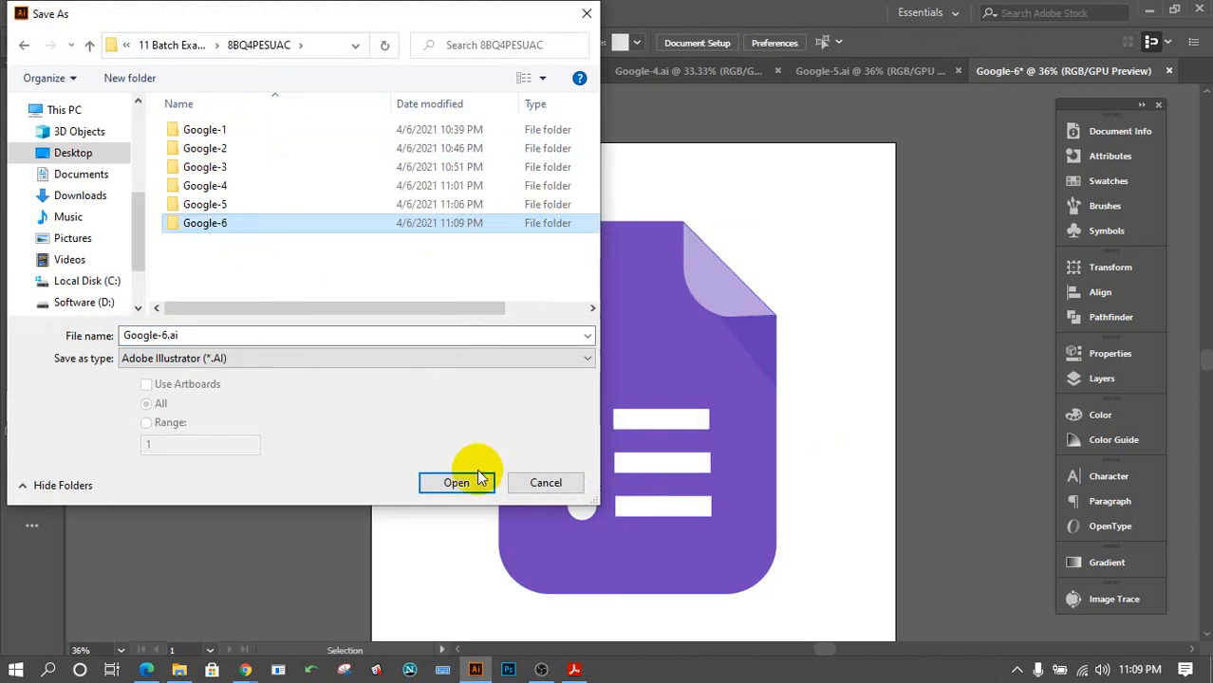
# Save the document as Google-6.ai in the Google-6 folder with the default Illustrator CC options.
pyautogui.doubleClick(252, 225)
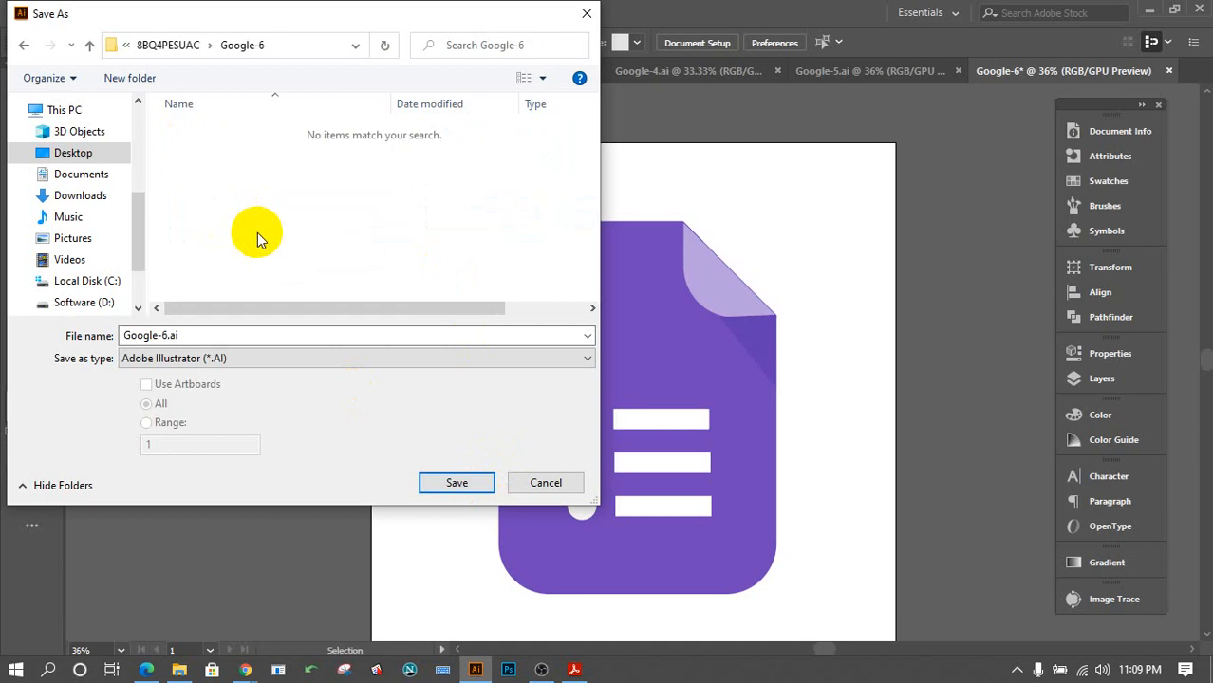
pyautogui.click(456, 479)
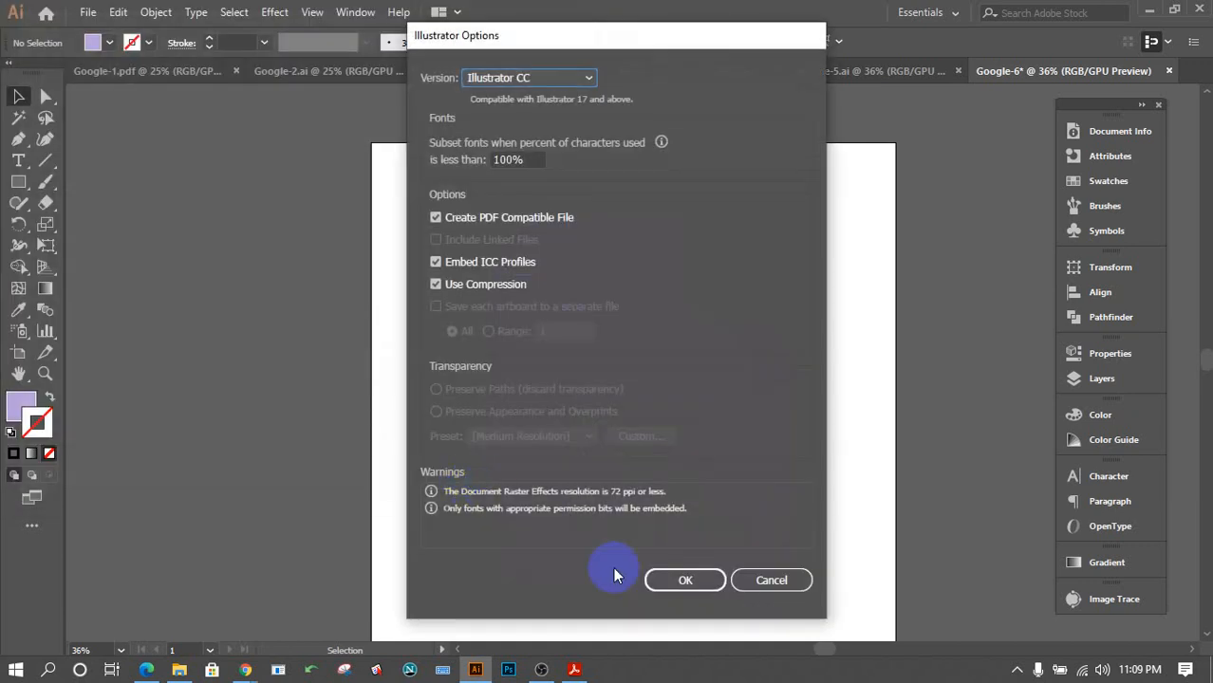
pyautogui.click(691, 579)
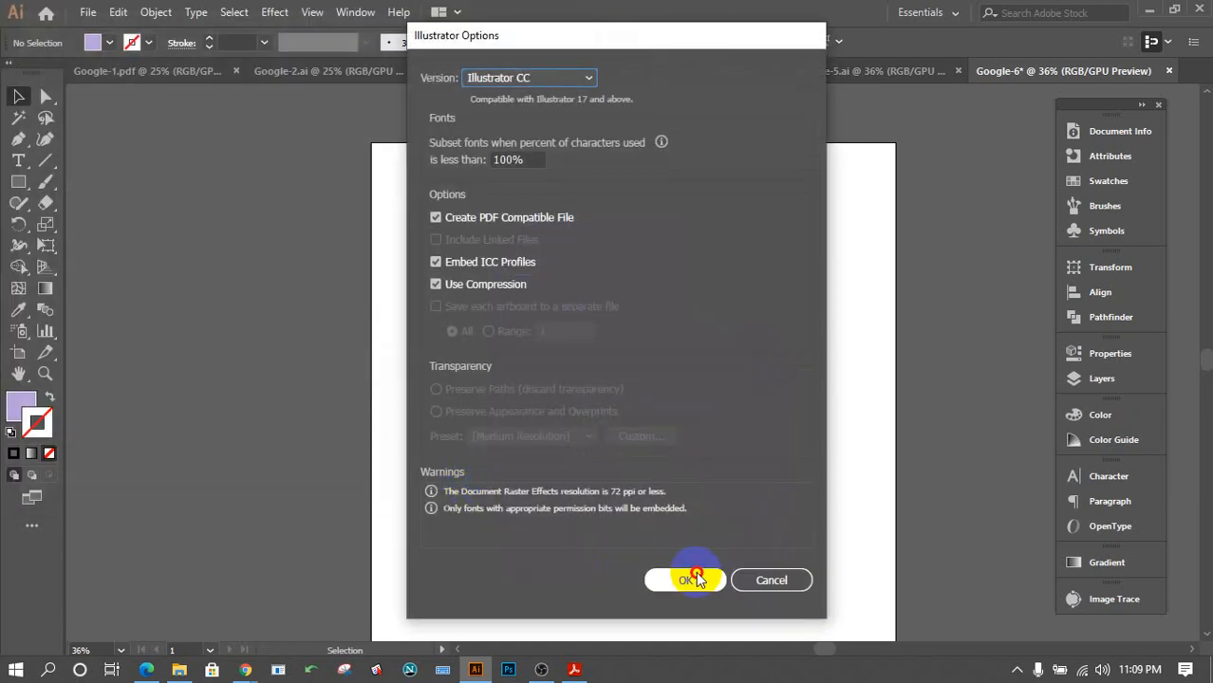
# Create a new 1000 x 1000 pt document named Google-7 from the recent custom preset.
pyautogui.click(89, 16)
pyautogui.click(116, 34)
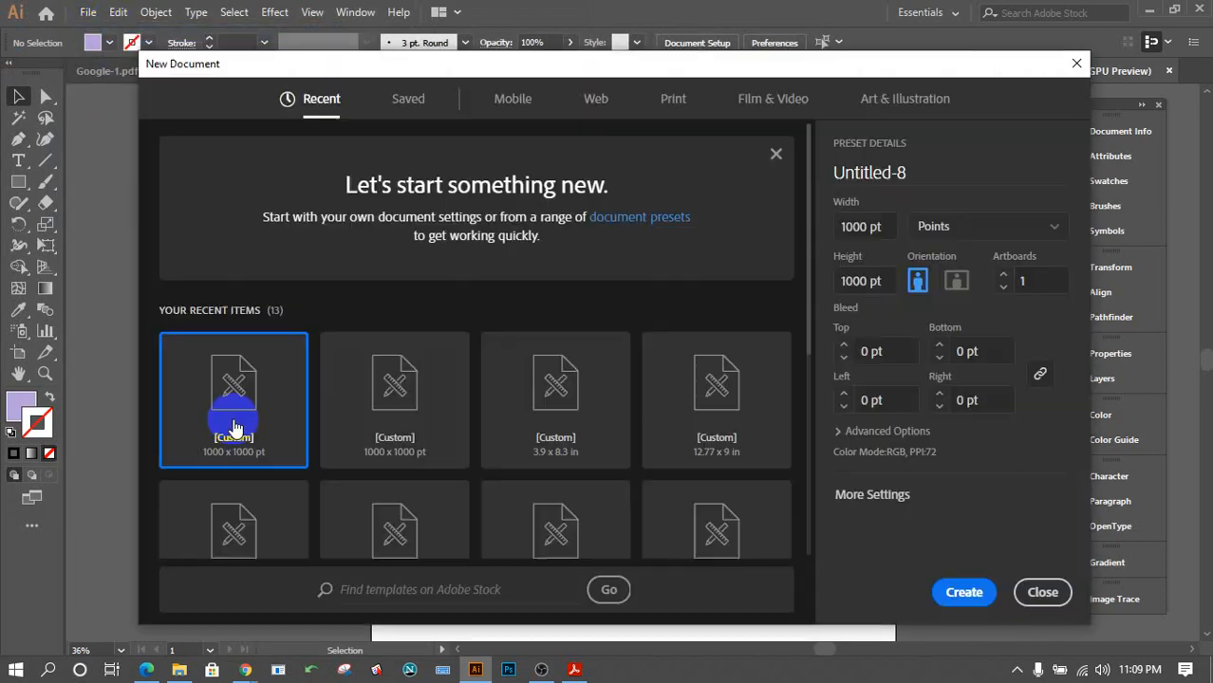
pyautogui.click(921, 173)
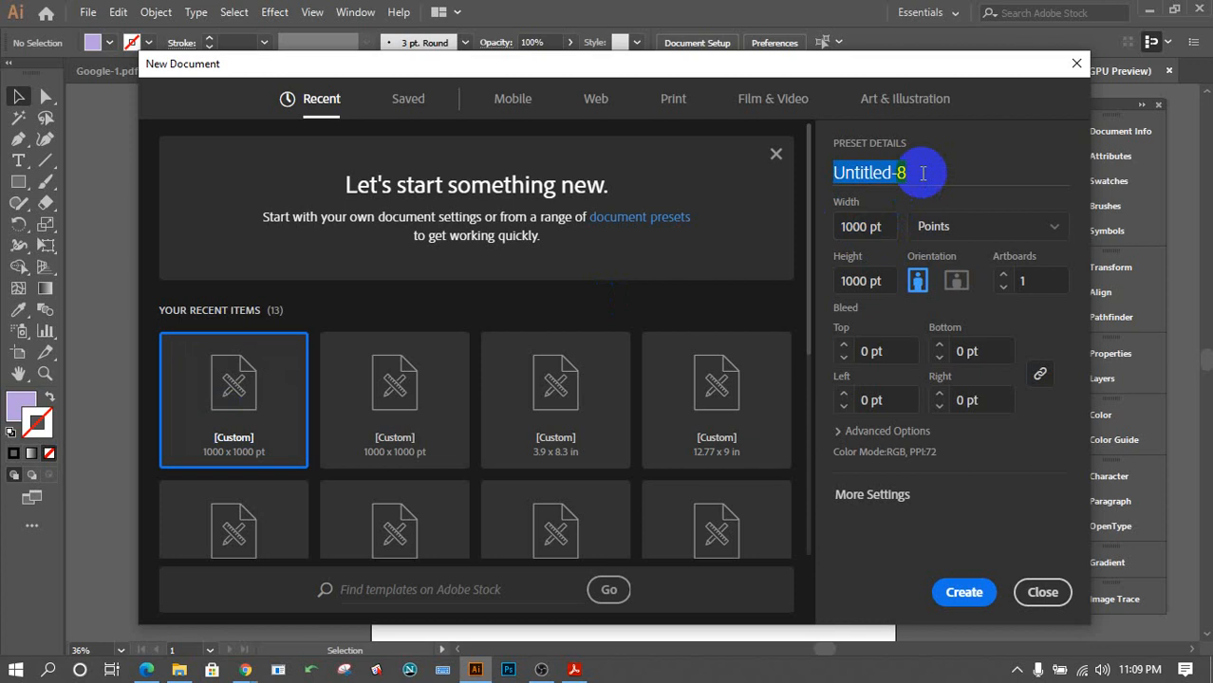
pyautogui.write('Google-7')
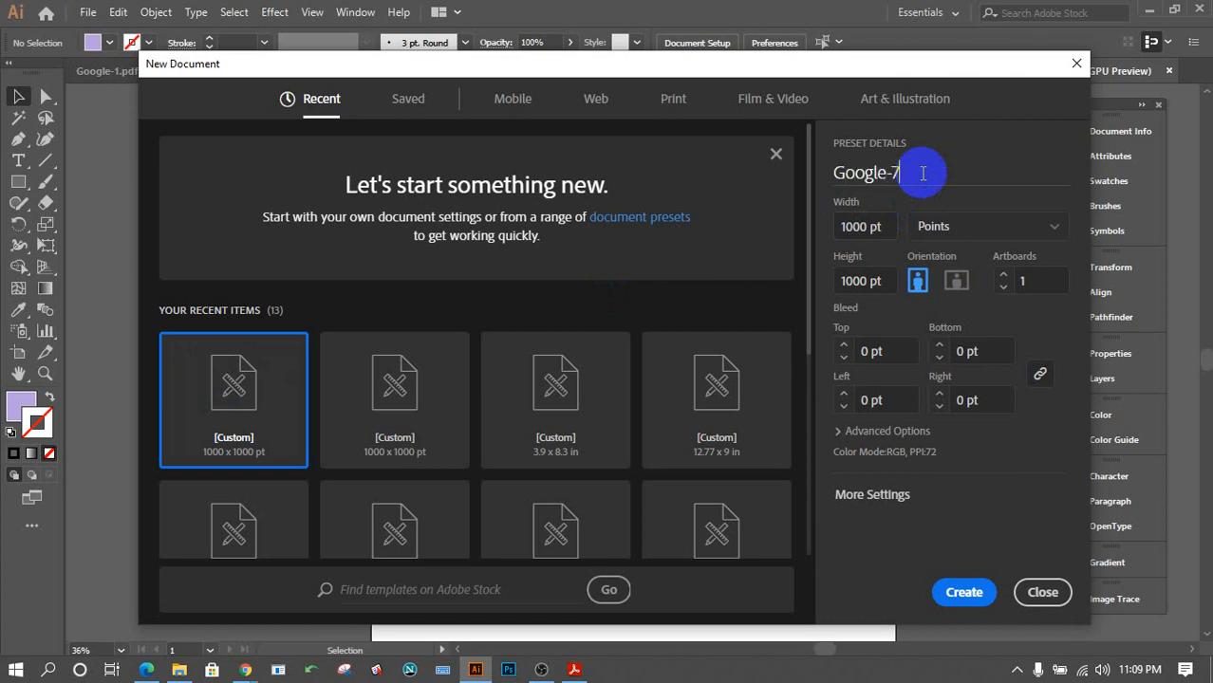
pyautogui.press('Return')
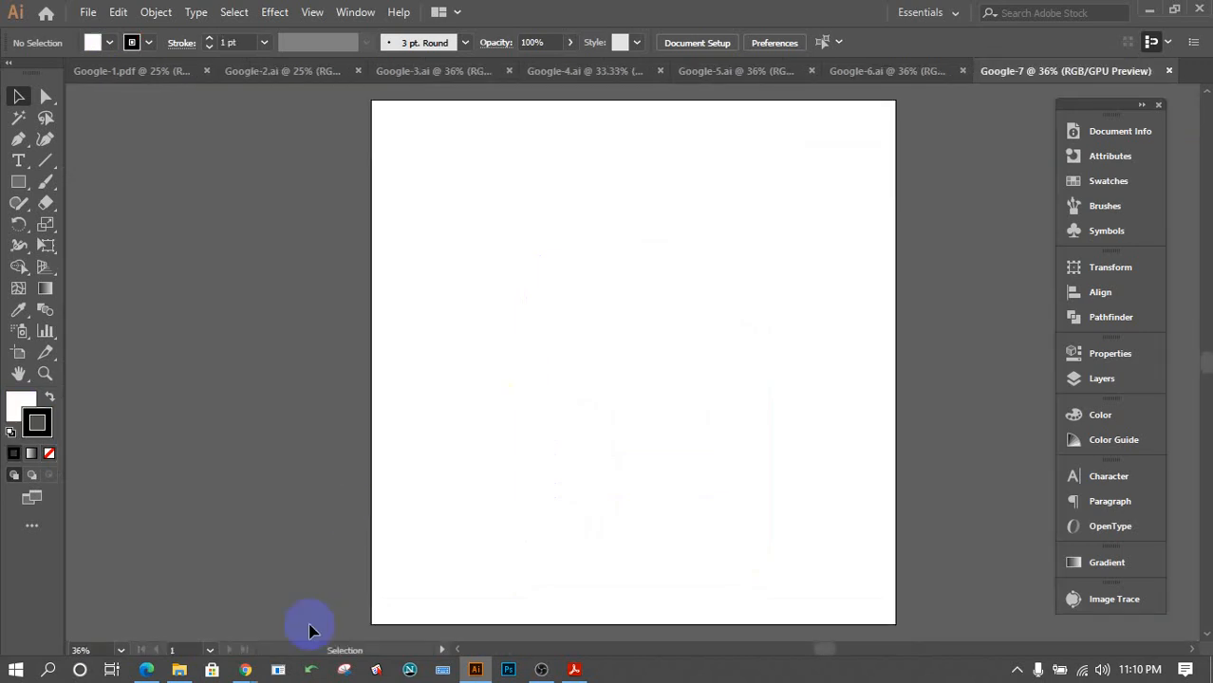
# Place the Google (7).jpg reference image on the artboard and enlarge it to nearly fill the artboard, centred.
pyautogui.click(178, 670)
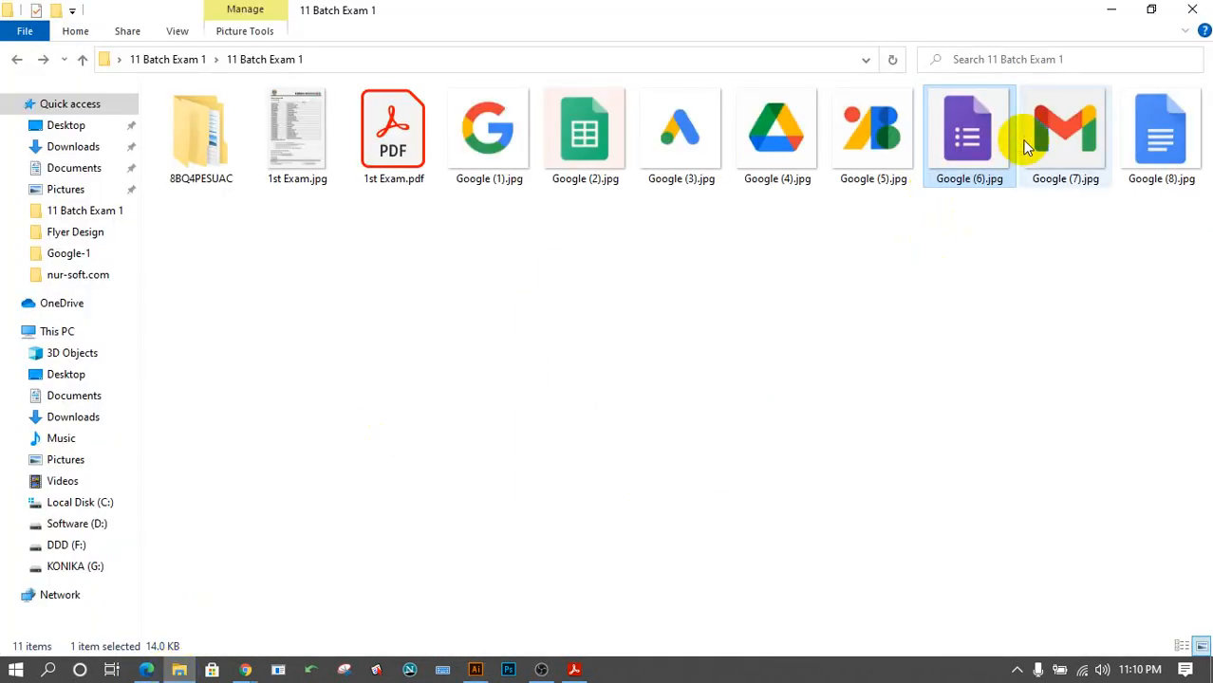
pyautogui.moveTo(1061, 155); pyautogui.dragTo(617, 352)
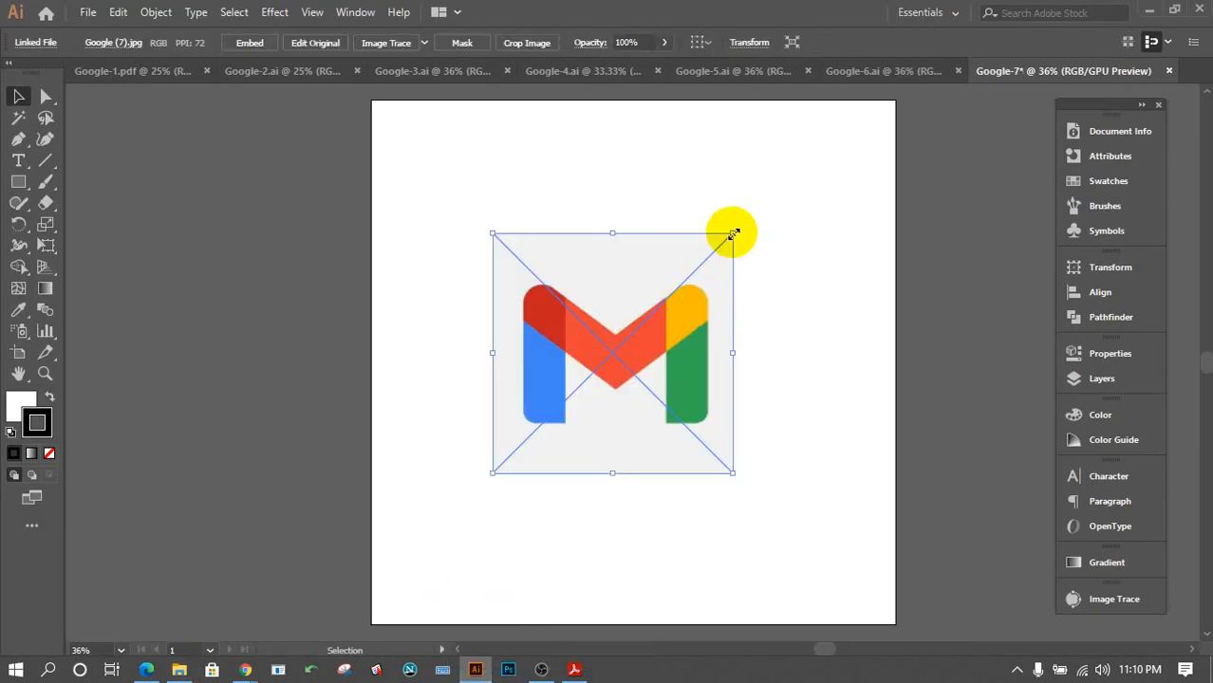
pyautogui.moveTo(733, 234); pyautogui.dragTo(874, 119)
pyautogui.moveTo(718, 319); pyautogui.dragTo(741, 327)
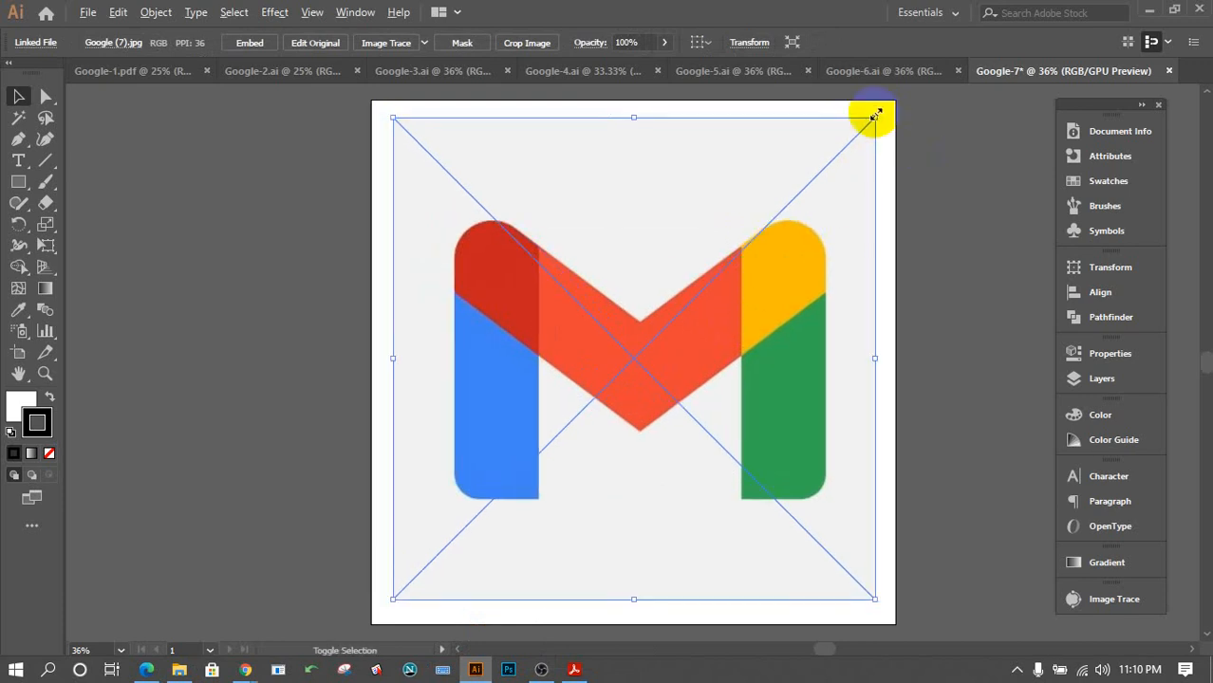
pyautogui.moveTo(874, 116)
pyautogui.mouseDown()
pyautogui.moveTo(893, 101)
pyautogui.moveTo(885, 106)
pyautogui.mouseUp()
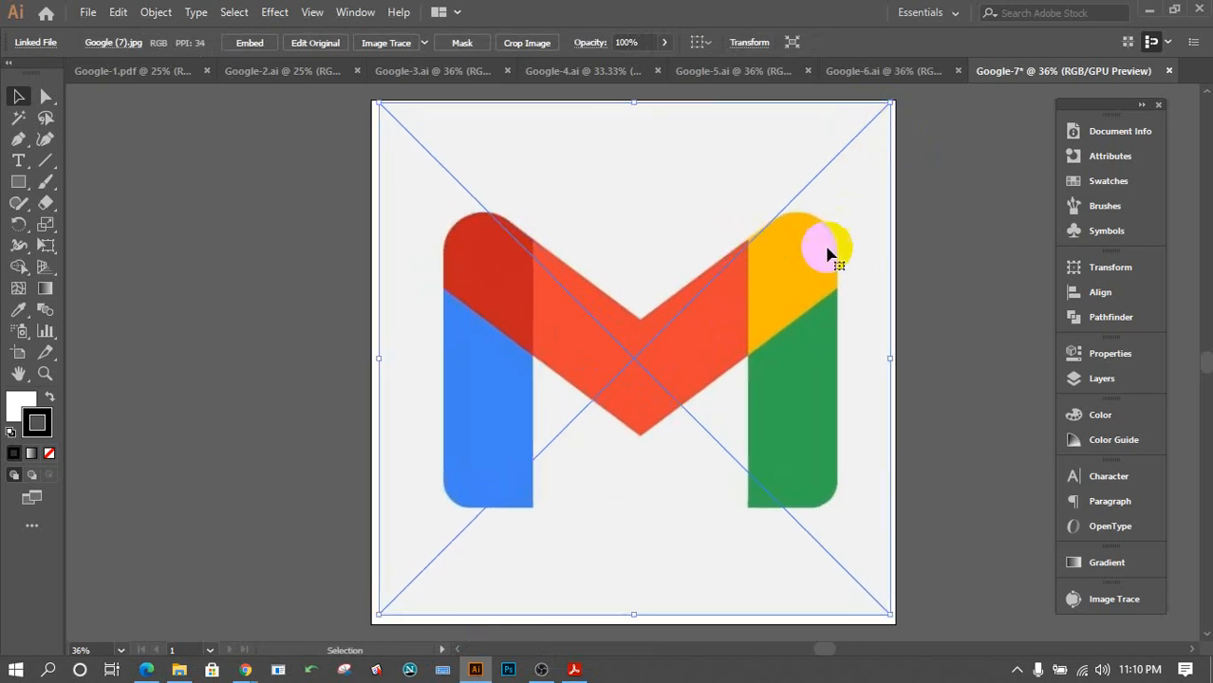
pyautogui.moveTo(826, 252); pyautogui.dragTo(825, 263)
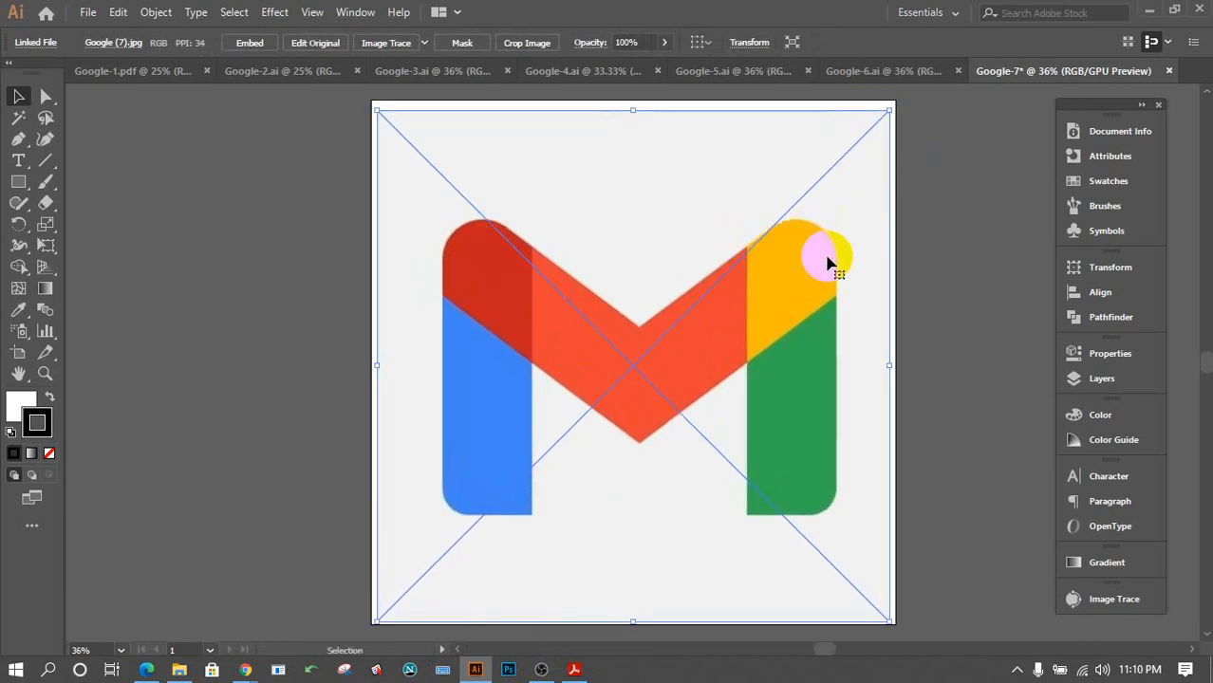
pyautogui.click(988, 327)
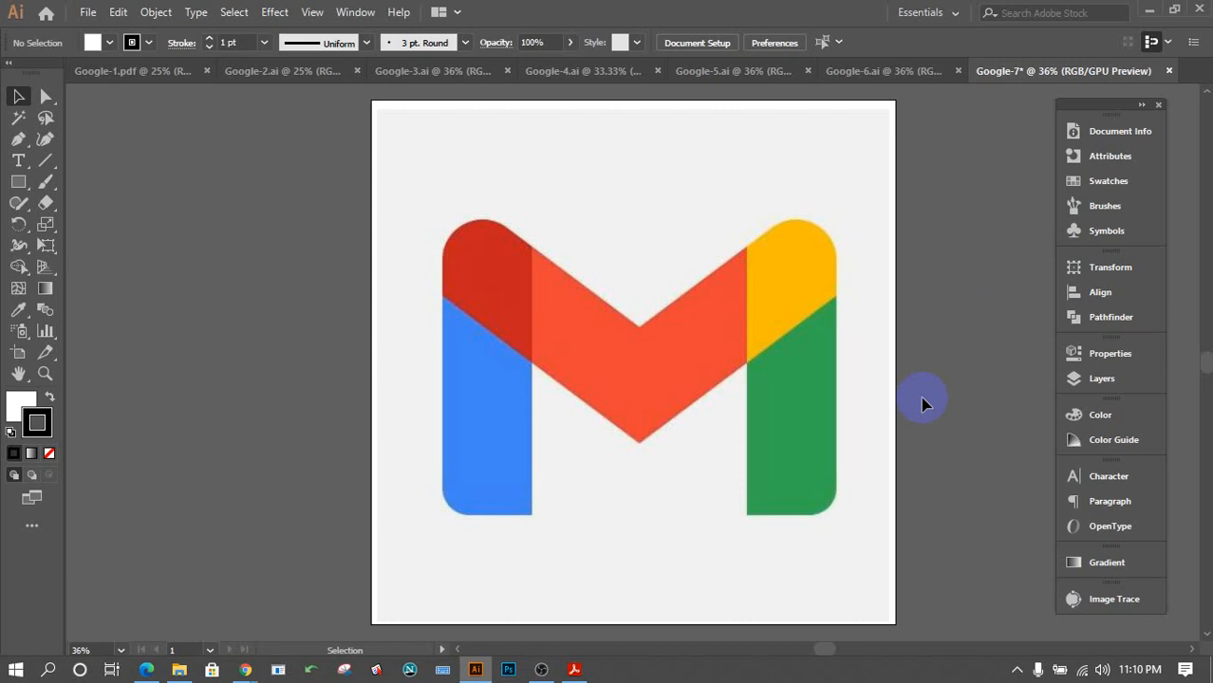
# Draw a rectangle over the M's blue left leg and round its outer bottom corner by about 60 pt.
pyautogui.click(17, 182)
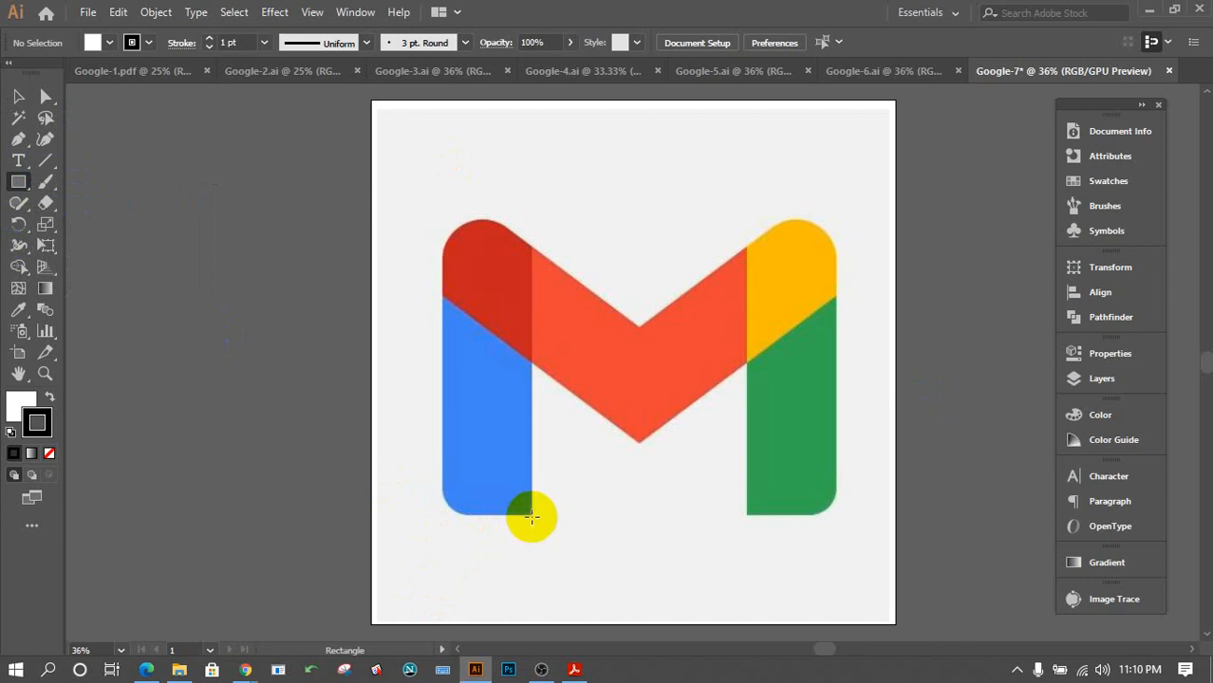
pyautogui.moveTo(531, 516)
pyautogui.mouseDown()
pyautogui.moveTo(466, 471)
pyautogui.moveTo(452, 442)
pyautogui.moveTo(439, 245)
pyautogui.moveTo(442, 264)
pyautogui.mouseUp()
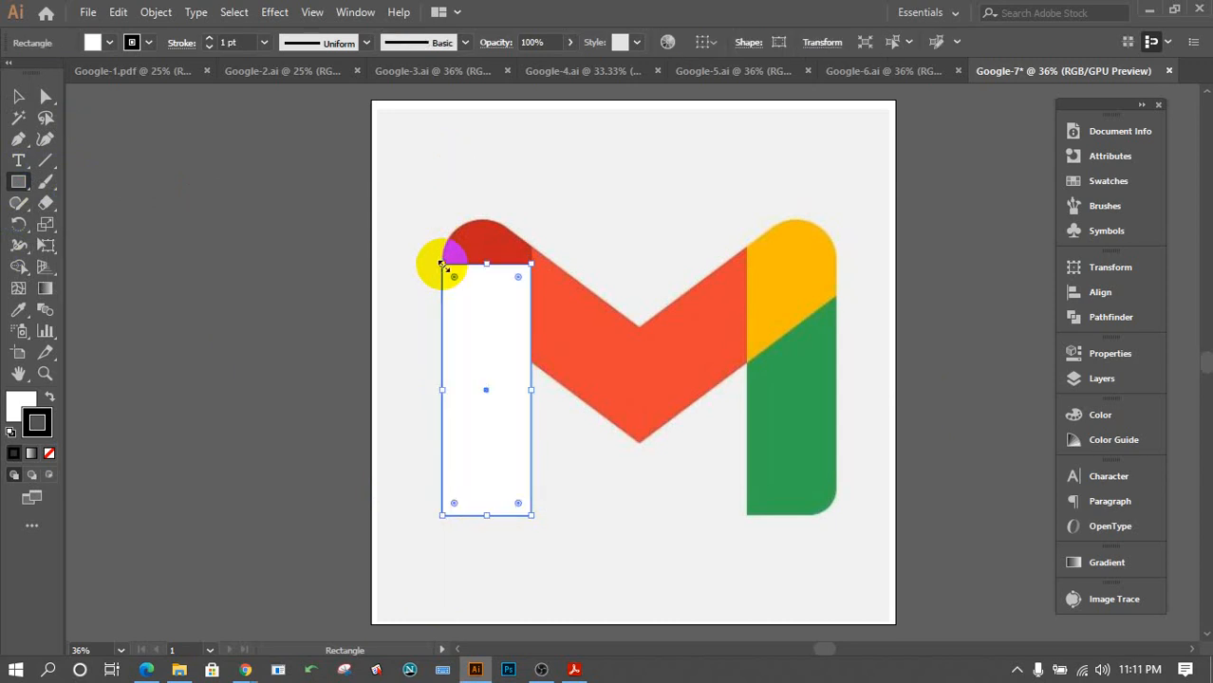
pyautogui.click(45, 99)
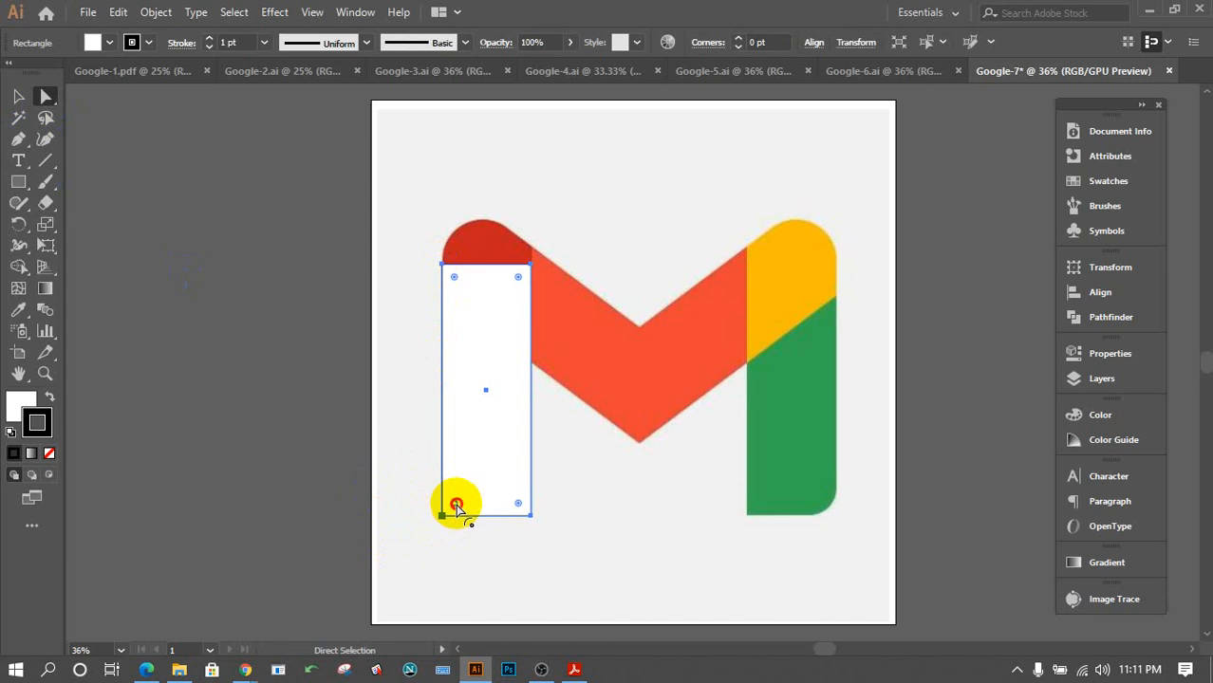
pyautogui.moveTo(455, 505); pyautogui.dragTo(473, 488)
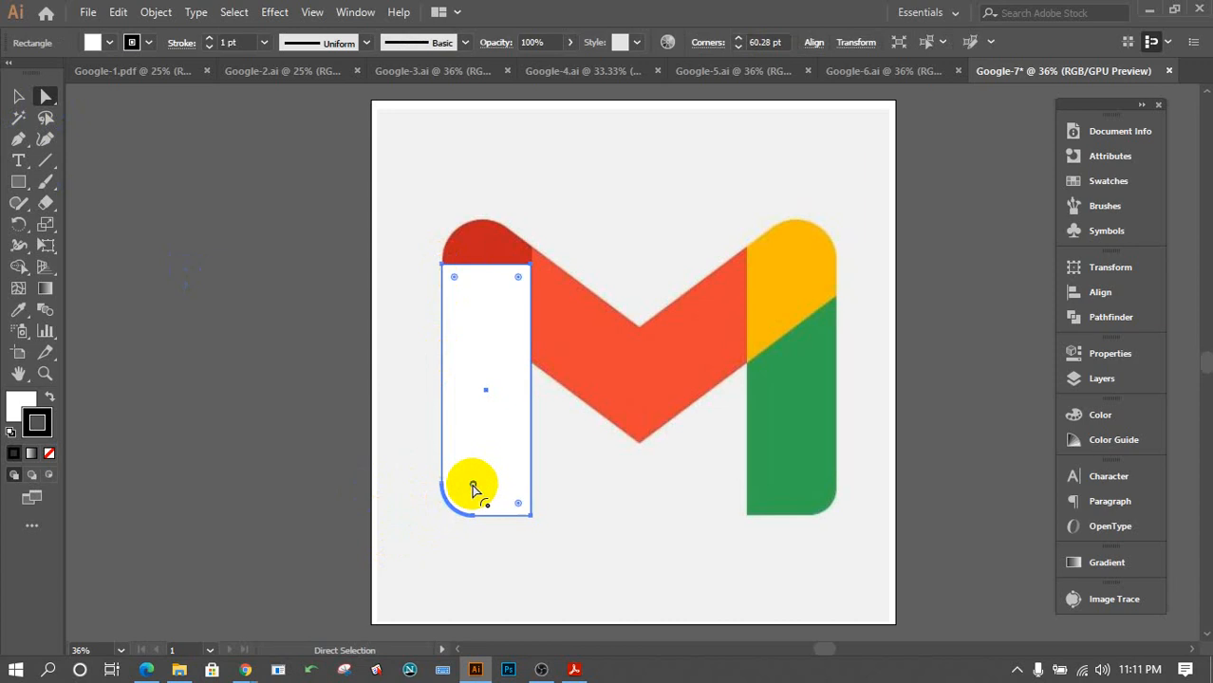
pyautogui.click(399, 350)
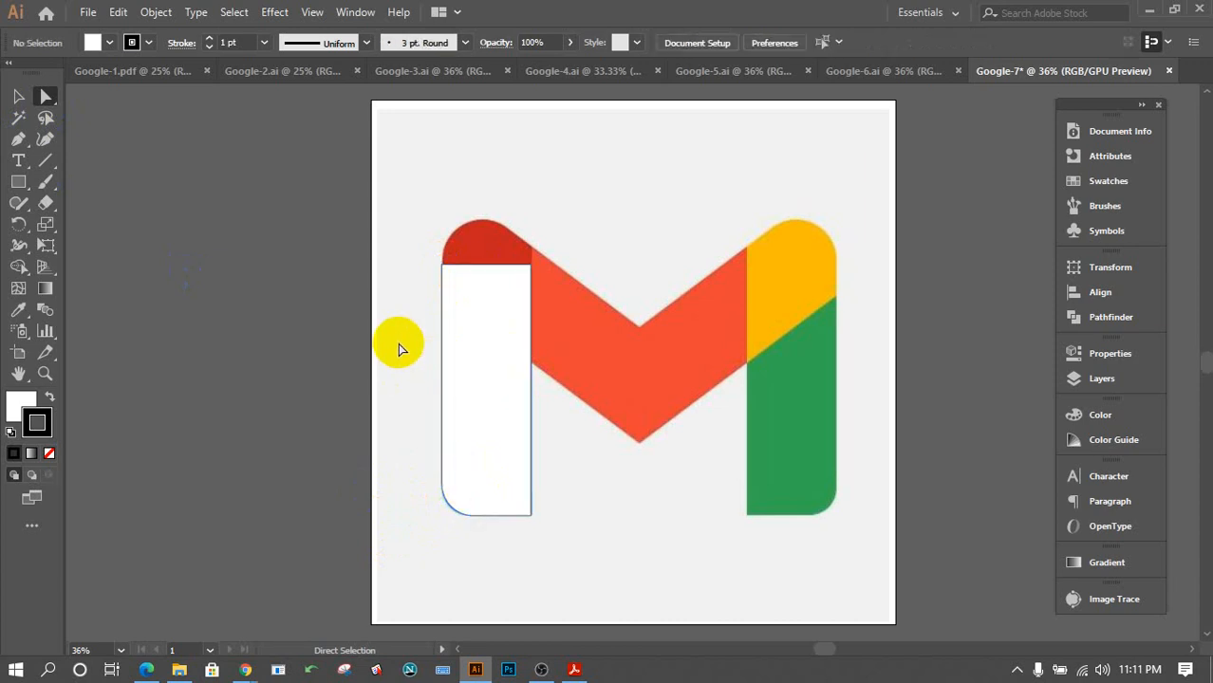
# Remove the fill from the left leg's rectangle, keeping its black 1 pt outline.
pyautogui.click(466, 368)
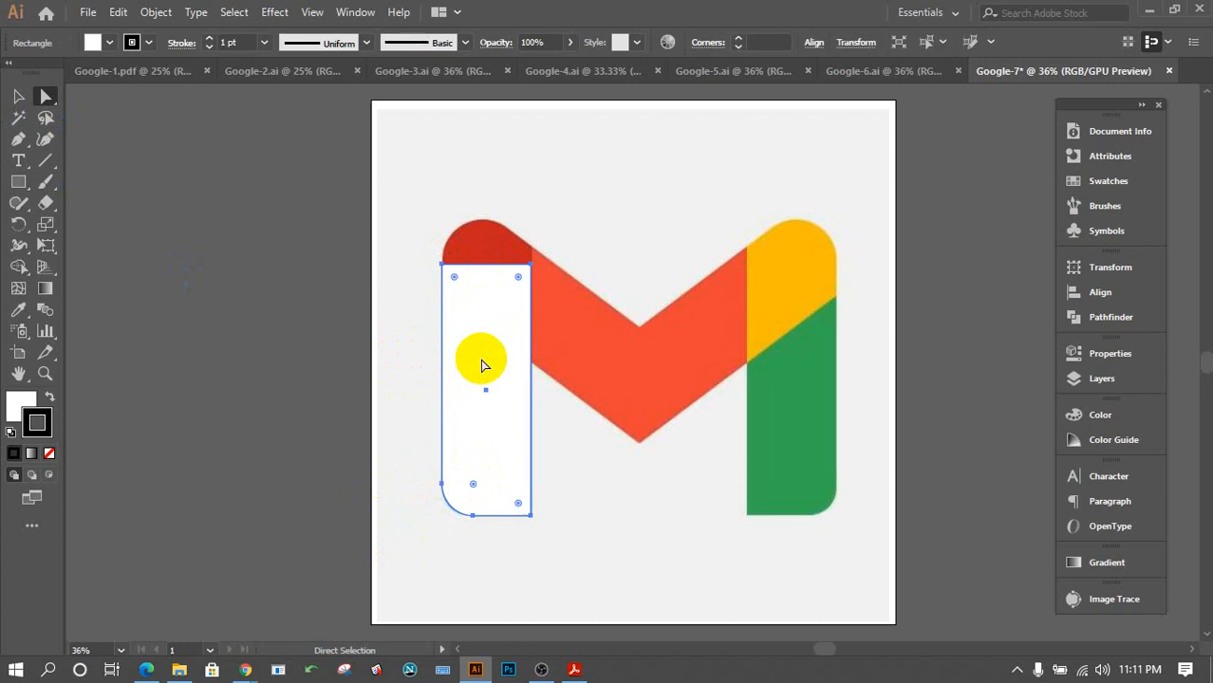
pyautogui.click(22, 409)
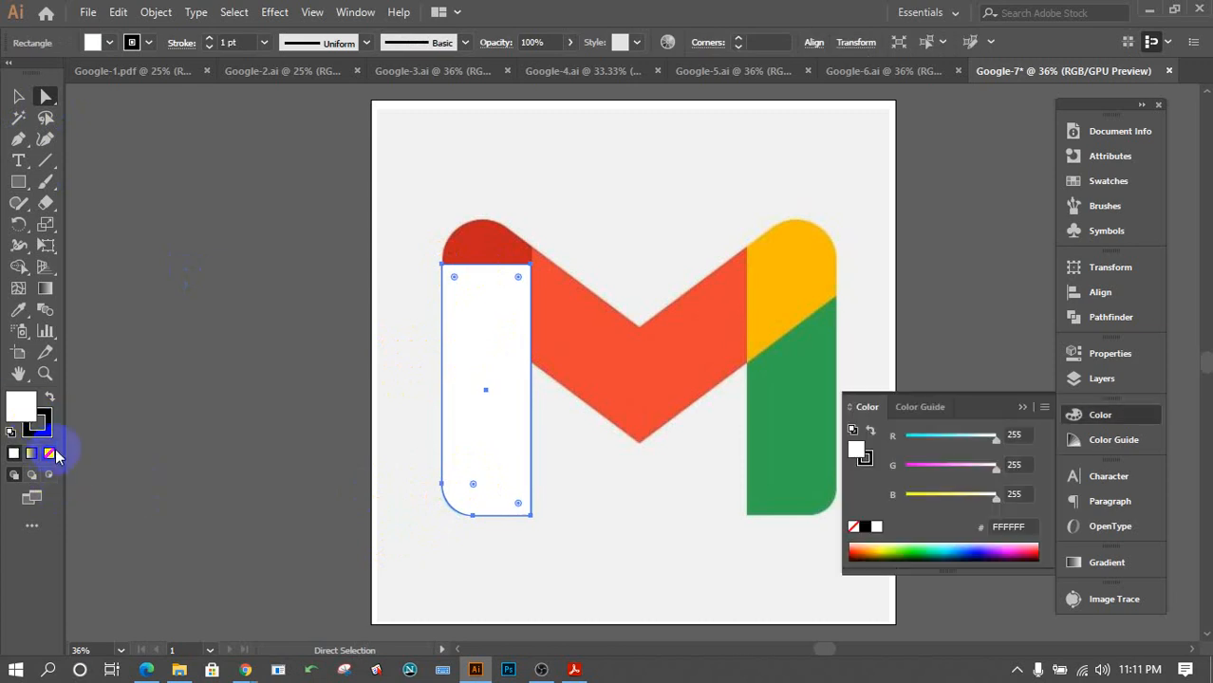
pyautogui.click(50, 454)
pyautogui.click(305, 420)
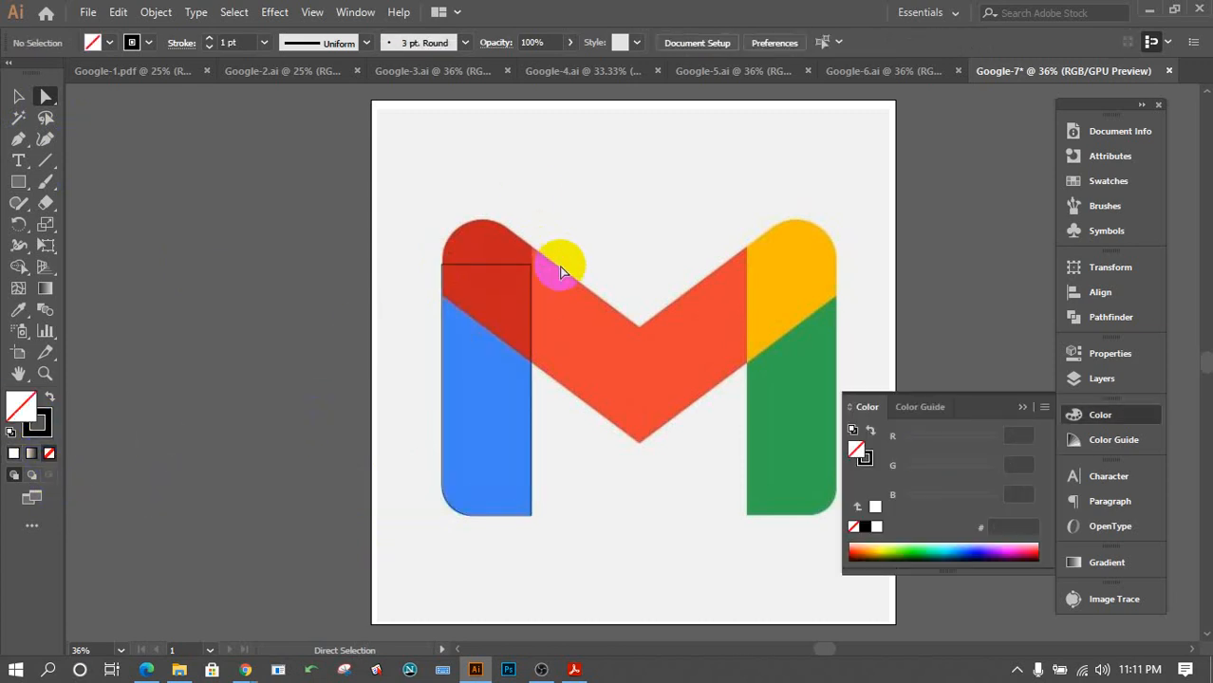
pyautogui.click(19, 183)
pyautogui.click(638, 436)
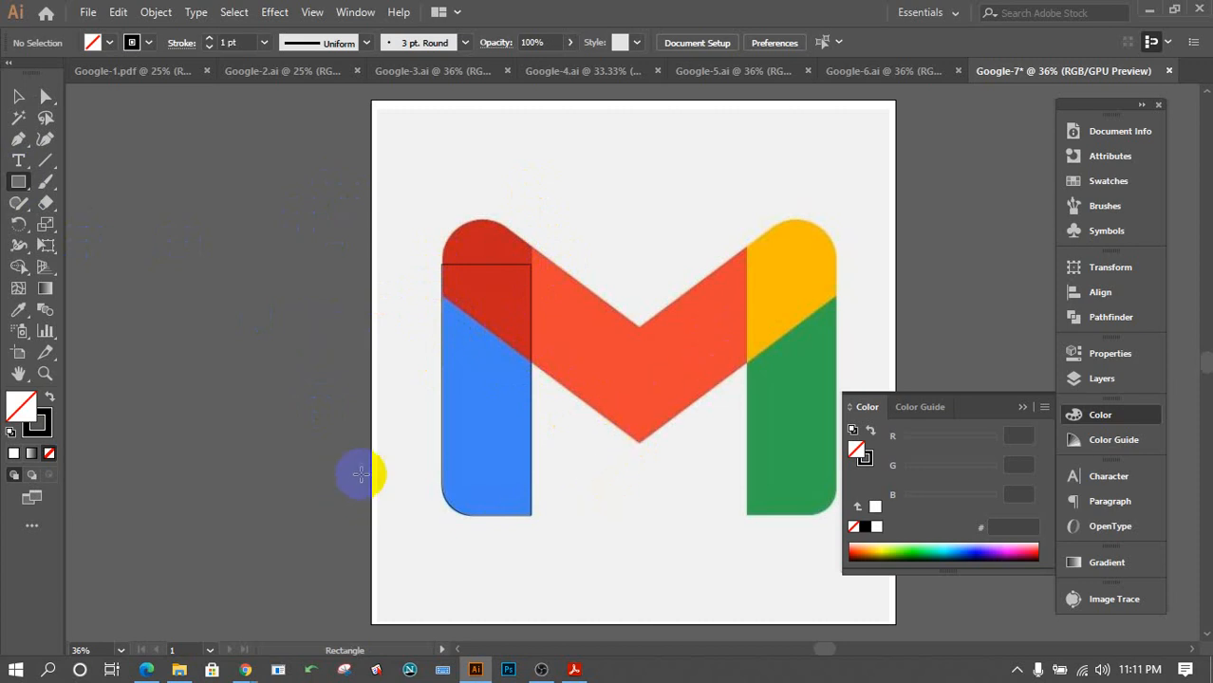
pyautogui.moveTo(360, 475); pyautogui.dragTo(328, 421)
pyautogui.moveTo(270, 286); pyautogui.dragTo(285, 228)
pyautogui.click(18, 96)
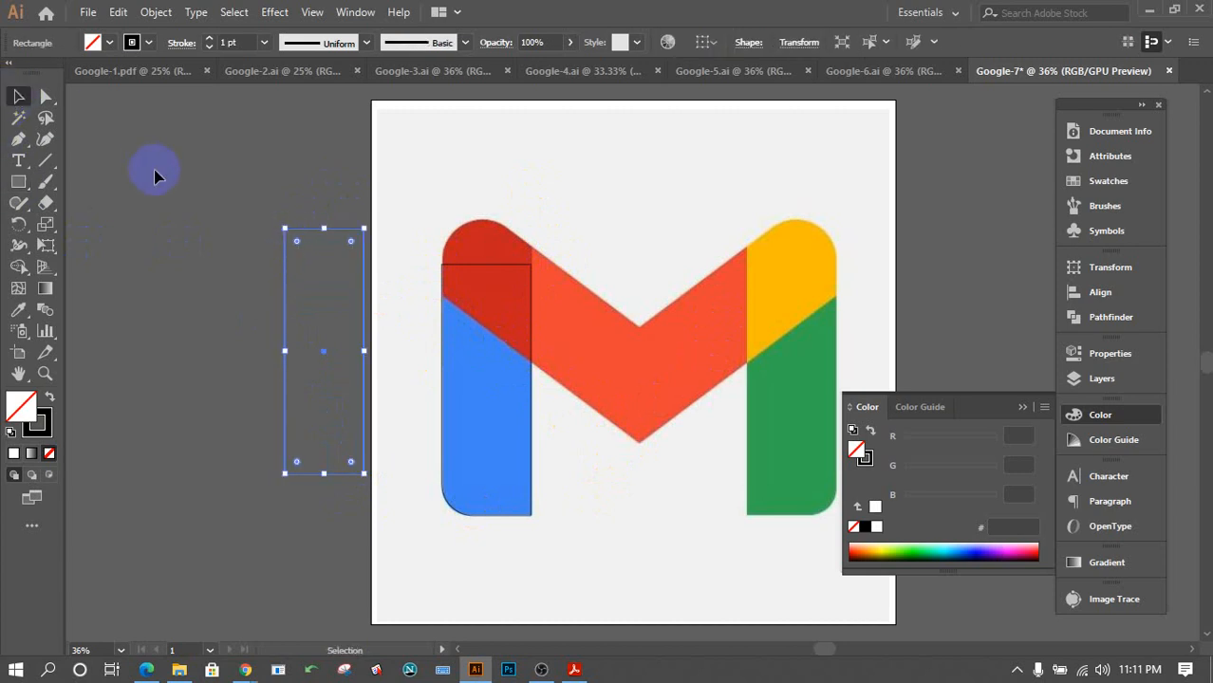
pyautogui.click(158, 176)
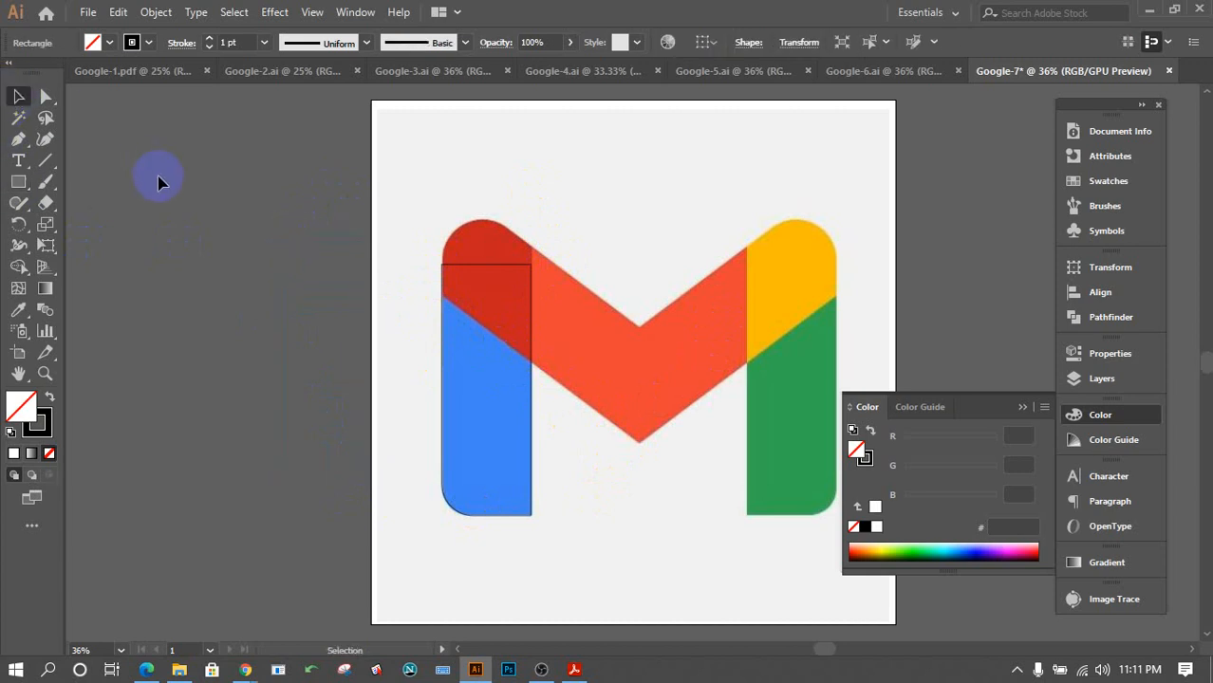
# Duplicate the left leg's outline and rotate the copy to follow the M's left diagonal stroke.
pyautogui.click(525, 360)
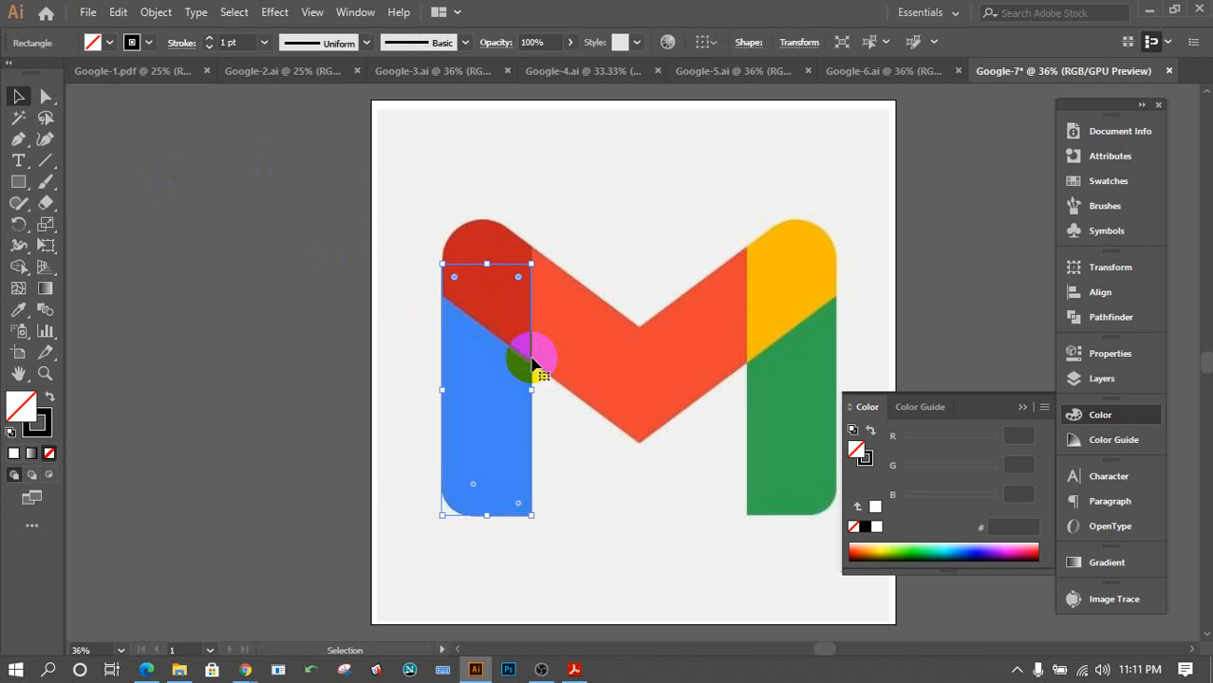
pyautogui.moveTo(531, 360); pyautogui.dragTo(663, 249)
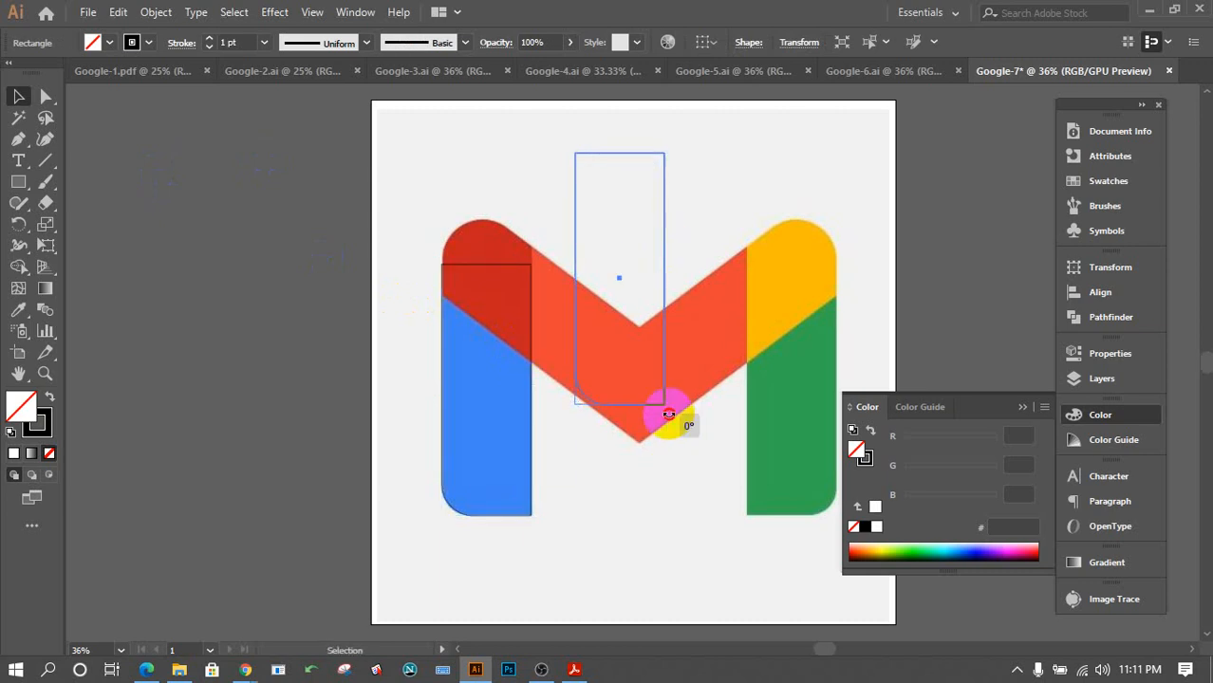
pyautogui.moveTo(667, 411); pyautogui.dragTo(663, 354)
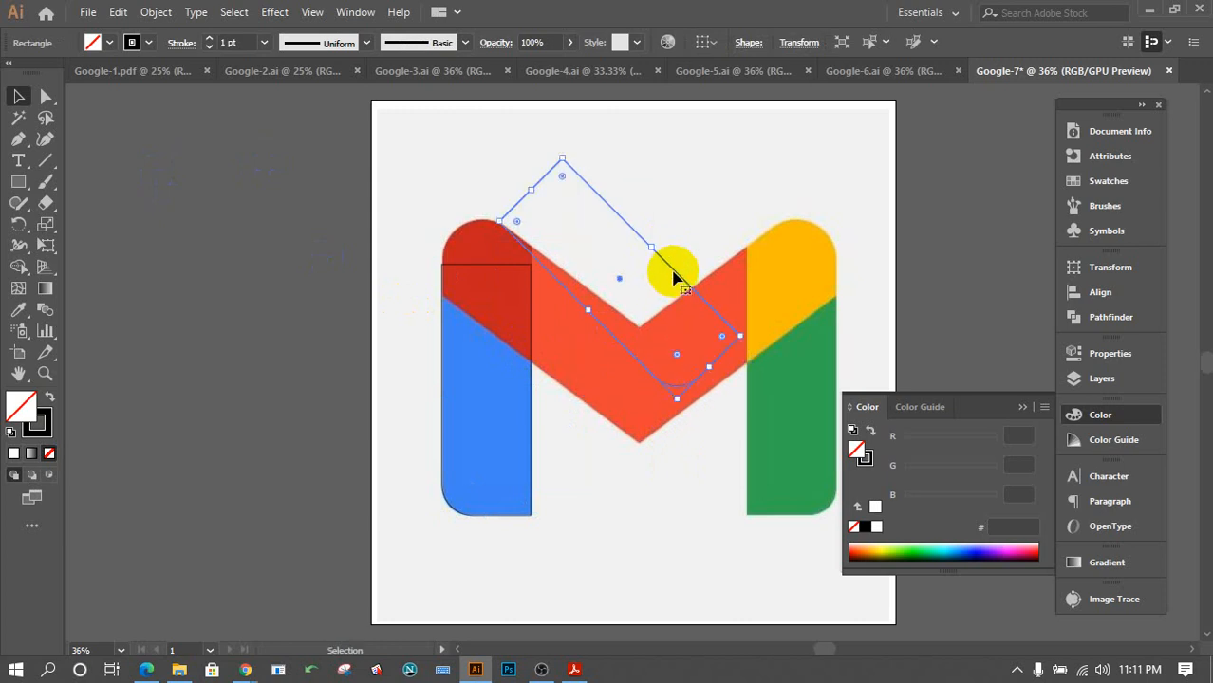
pyautogui.moveTo(671, 271)
pyautogui.mouseDown()
pyautogui.moveTo(617, 336)
pyautogui.moveTo(606, 322)
pyautogui.mouseUp()
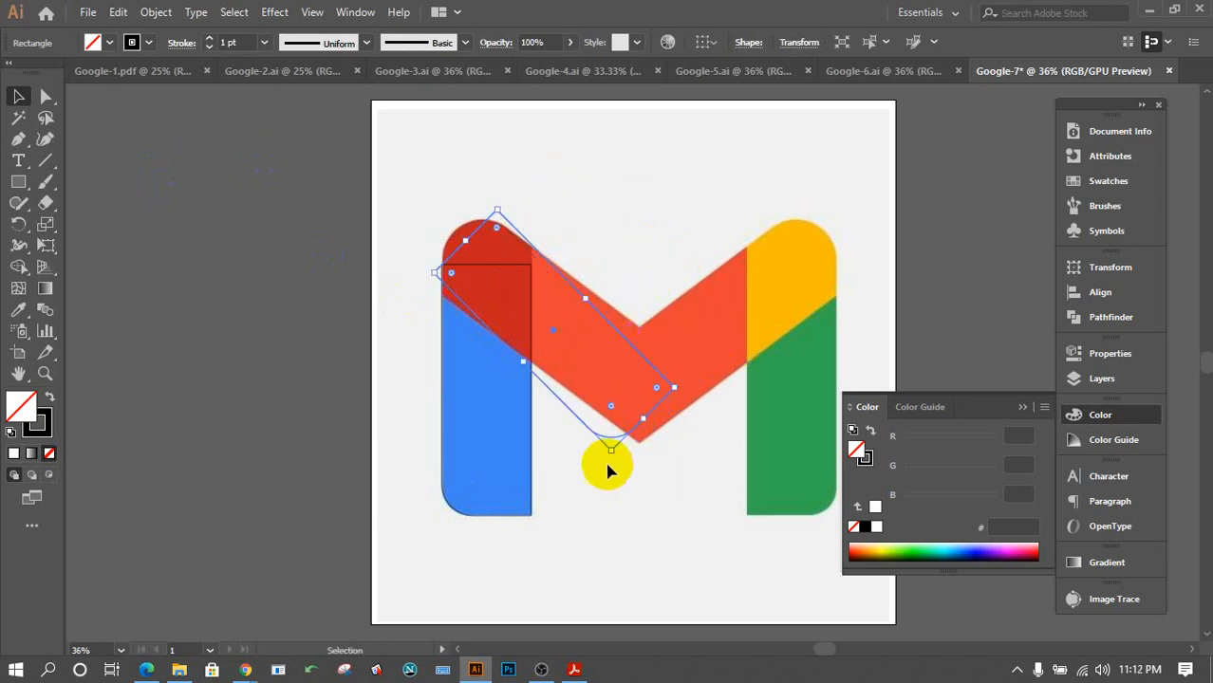
pyautogui.moveTo(606, 455); pyautogui.dragTo(636, 453)
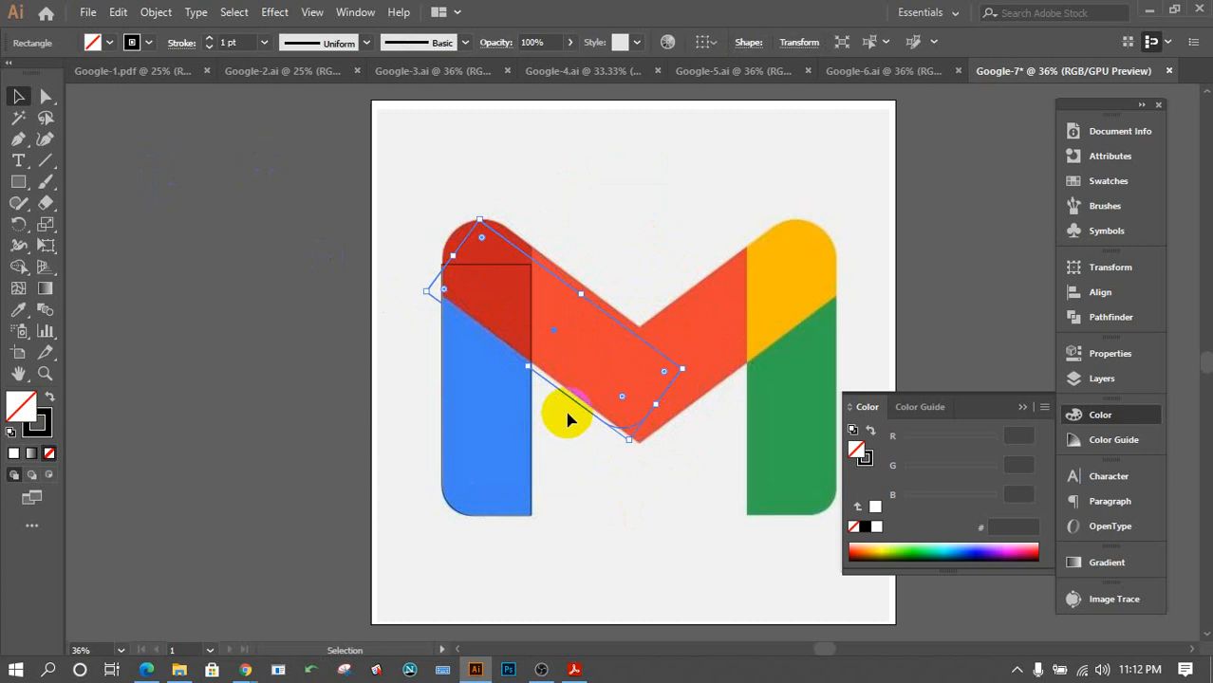
pyautogui.moveTo(572, 401); pyautogui.dragTo(558, 345)
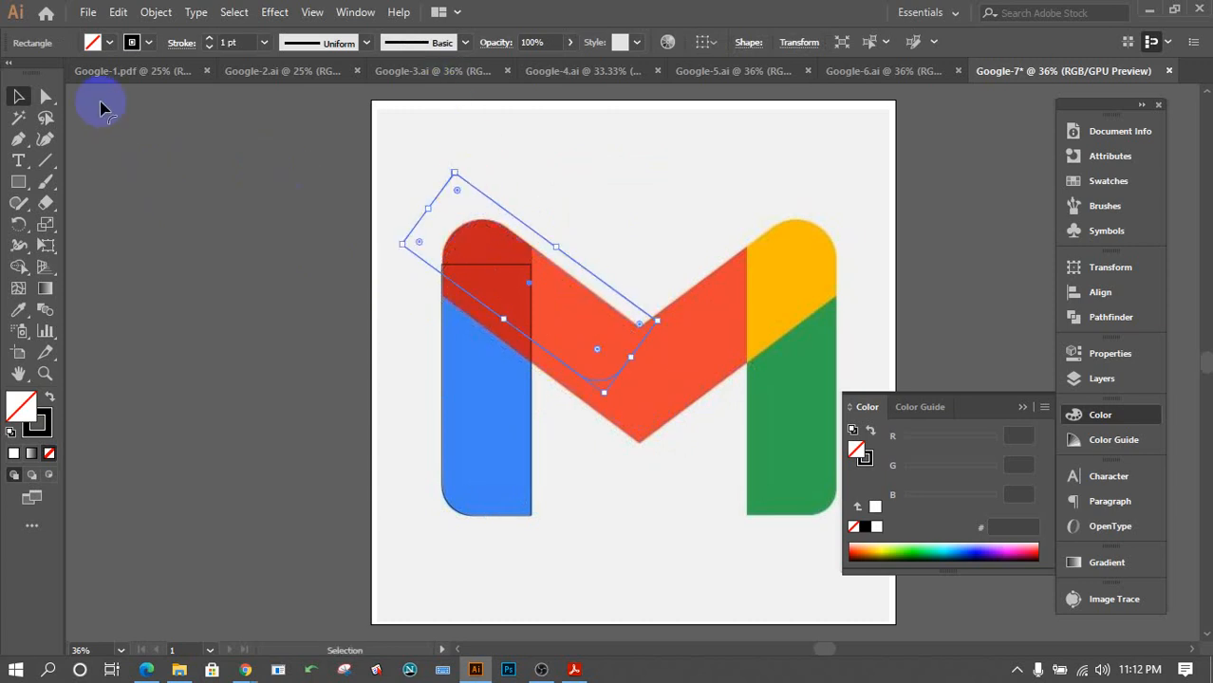
# Fit the diagonal bar's upper end to the dark red tip by rounding both corners, and reset its rounded lower corner to 0 pt.
pyautogui.click(45, 96)
pyautogui.moveTo(456, 190); pyautogui.dragTo(617, 308)
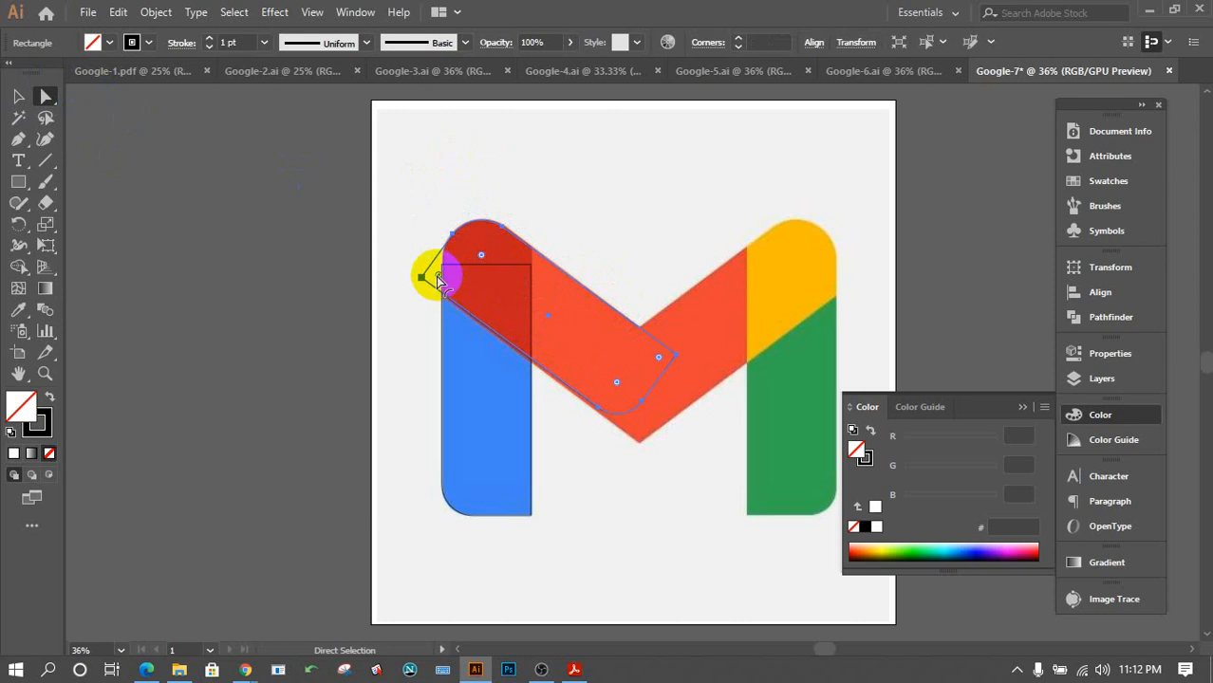
pyautogui.moveTo(438, 275); pyautogui.dragTo(478, 261)
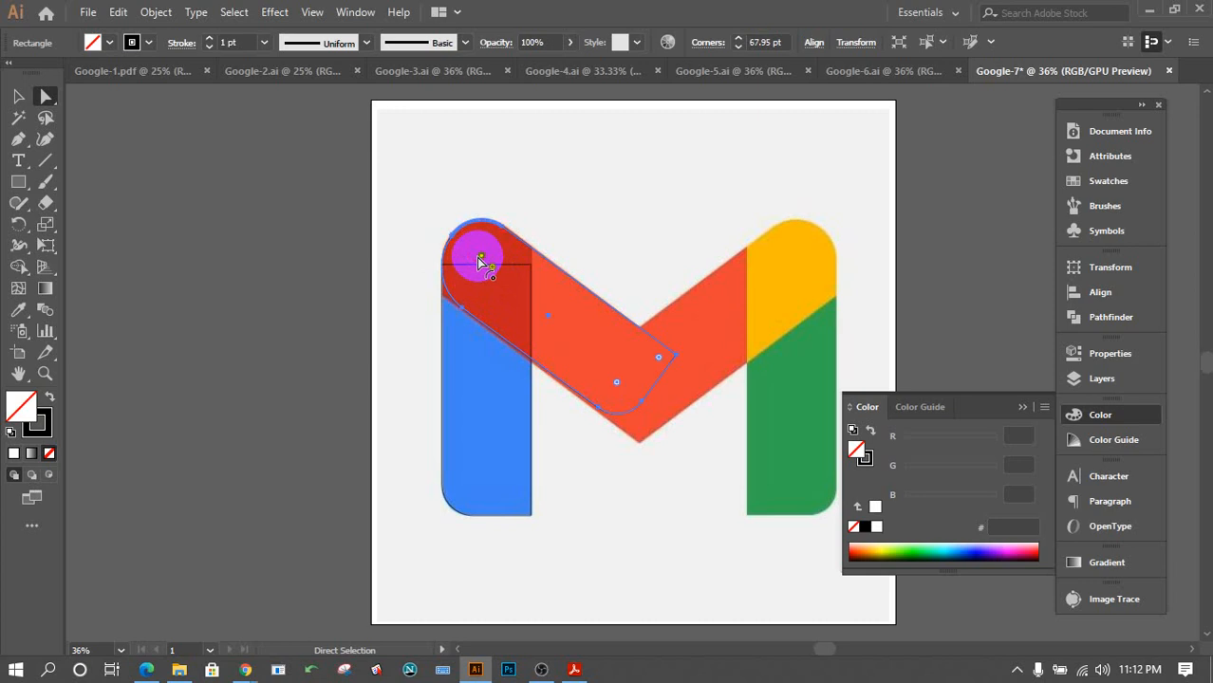
pyautogui.moveTo(614, 380); pyautogui.dragTo(642, 404)
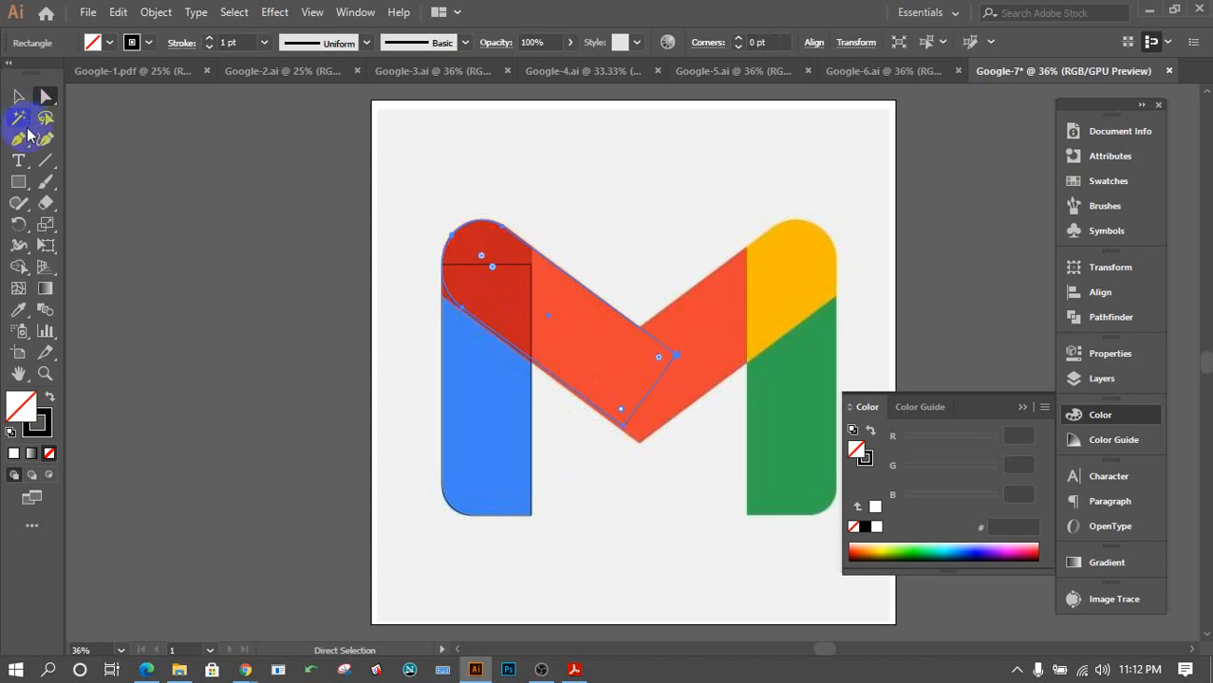
pyautogui.click(313, 334)
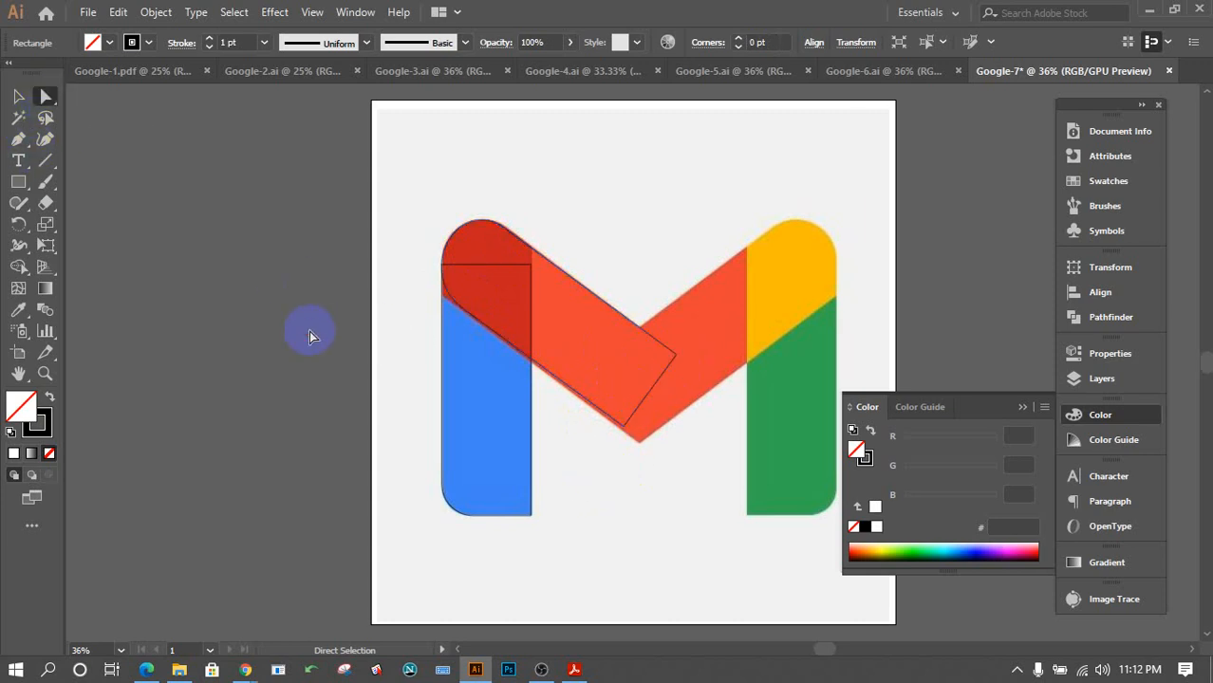
# Move the diagonal bar's two lower-end anchor points onto the inner and outer tips of the M's central V.
pyautogui.click(675, 355)
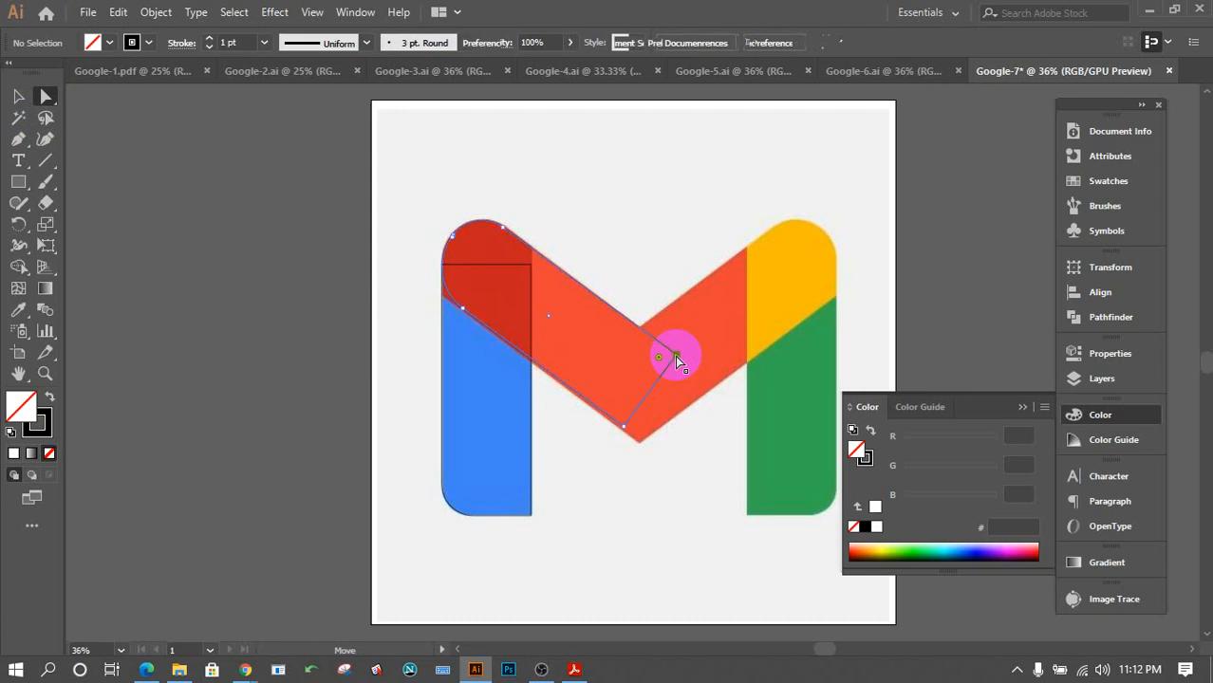
pyautogui.moveTo(675, 355); pyautogui.dragTo(641, 328)
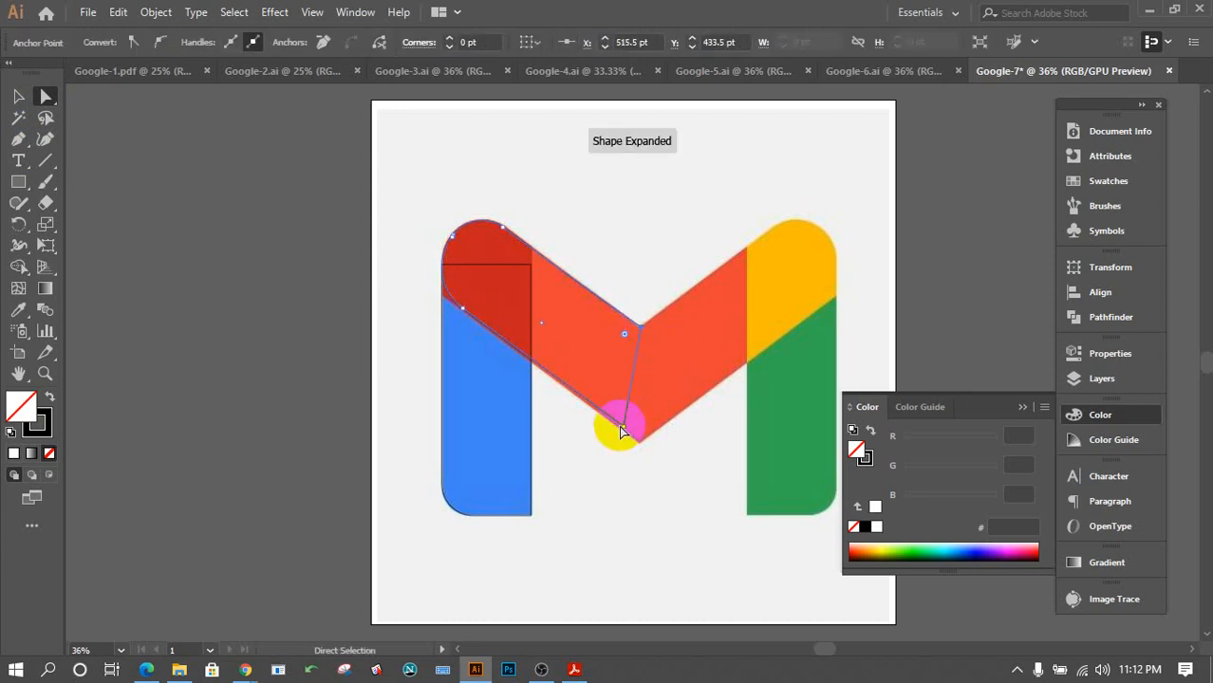
pyautogui.moveTo(624, 432); pyautogui.dragTo(641, 452)
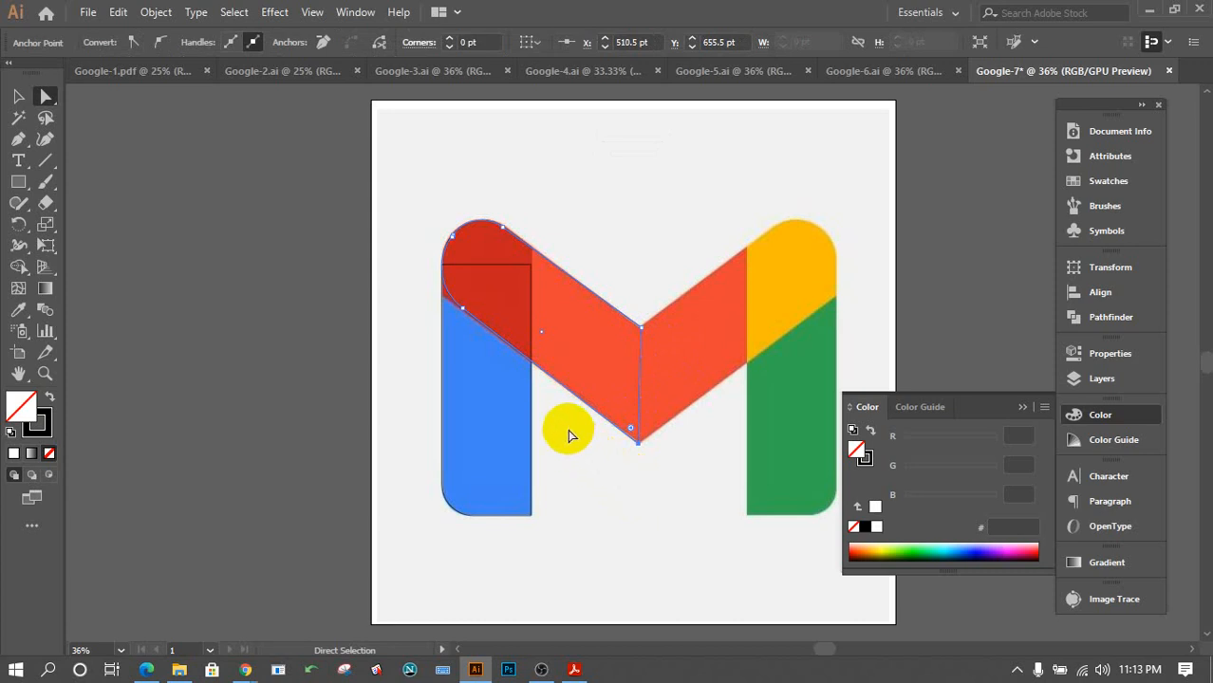
pyautogui.click(474, 284)
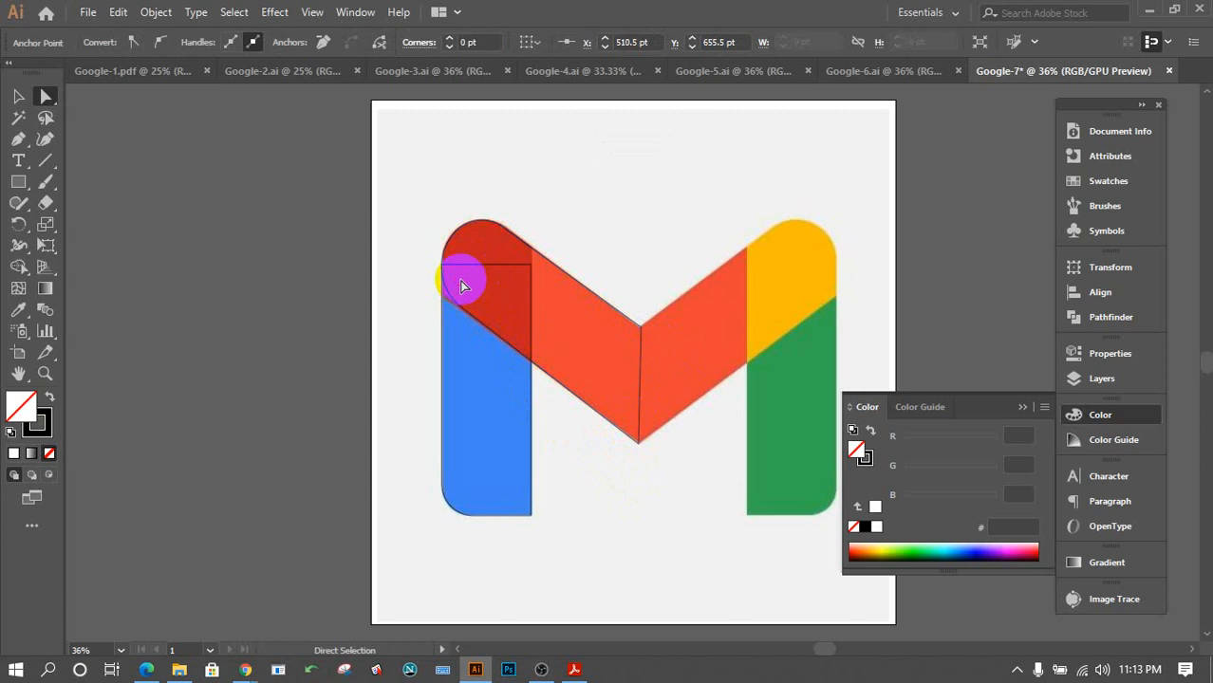
pyautogui.click(469, 313)
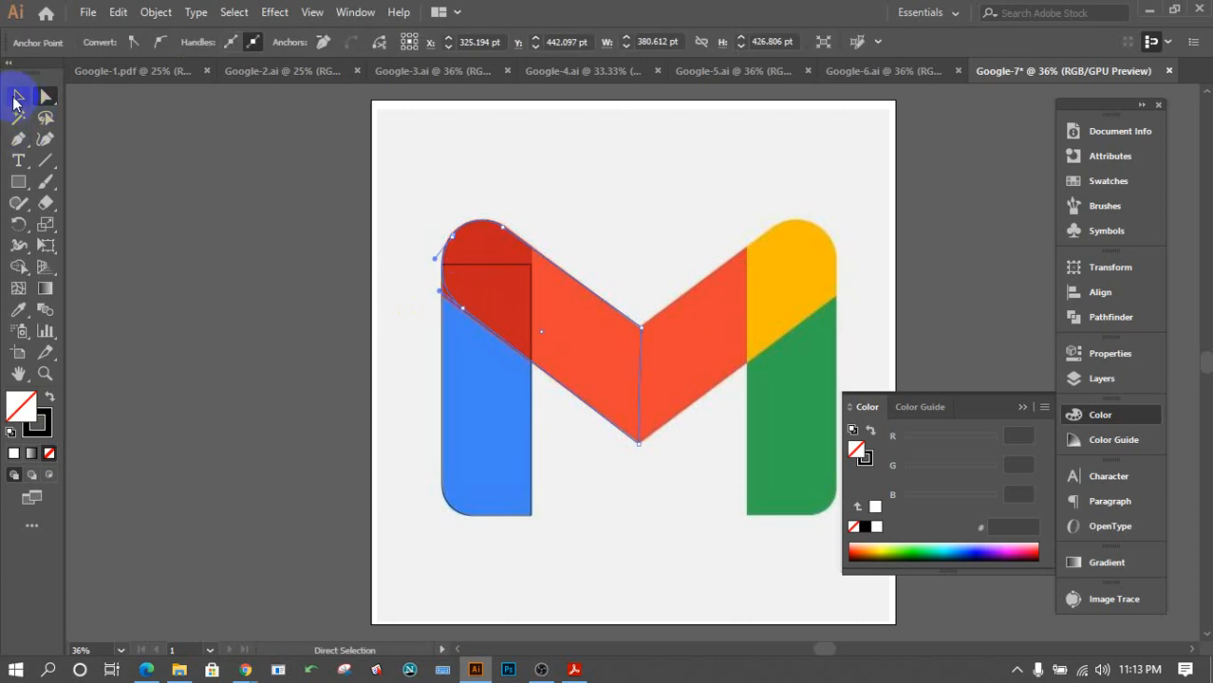
pyautogui.click(17, 99)
pyautogui.click(387, 293)
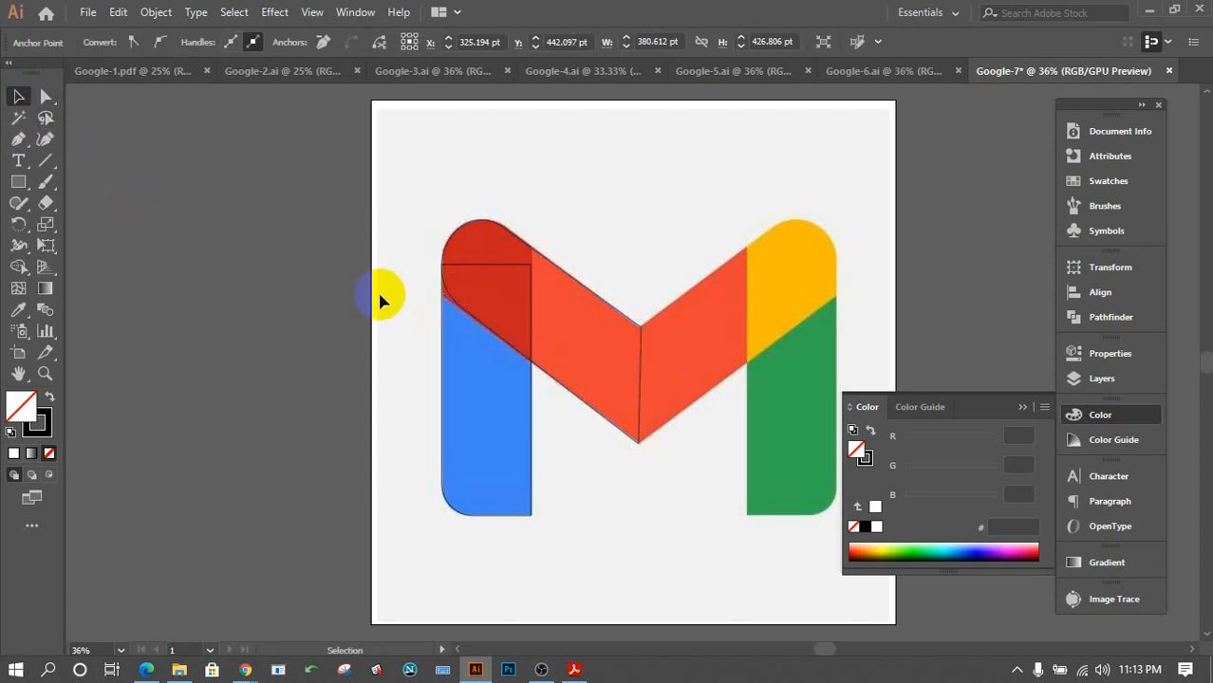
pyautogui.click(482, 320)
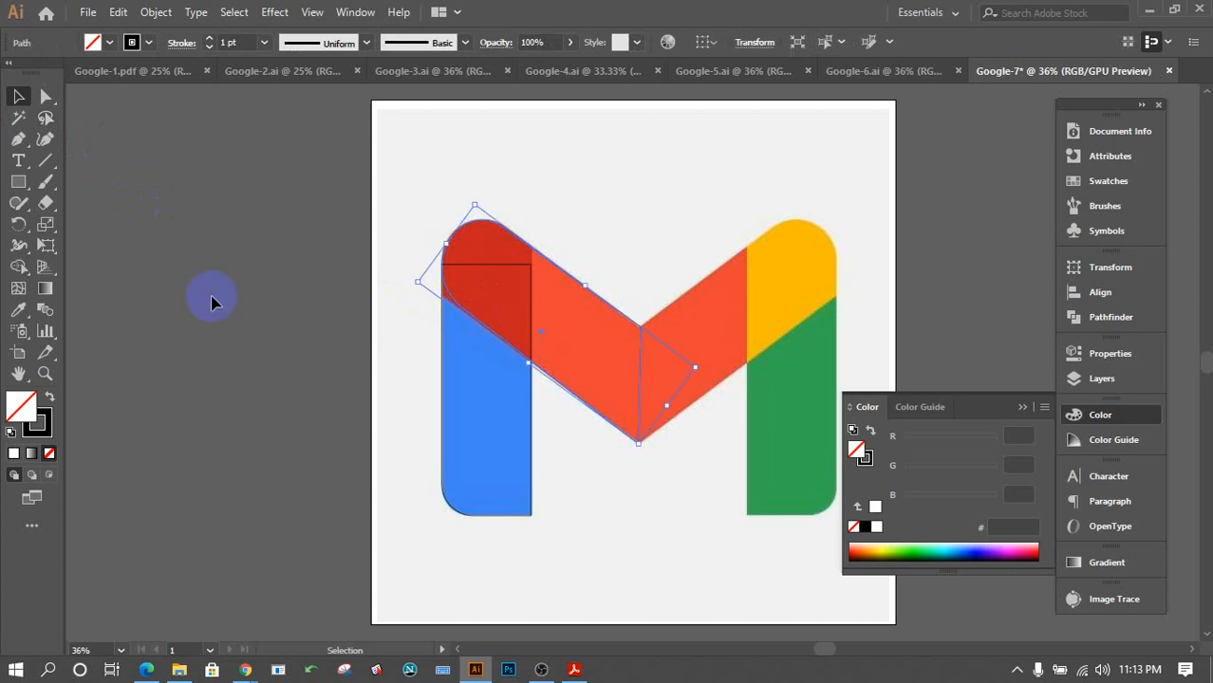
pyautogui.click(45, 97)
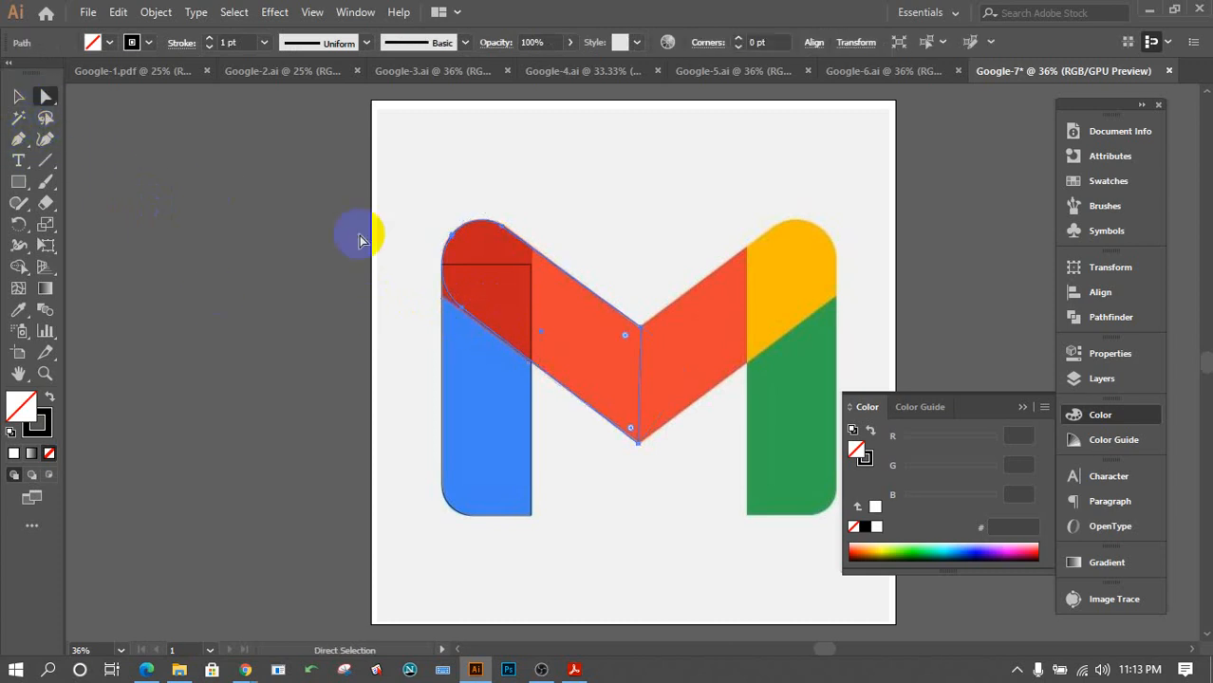
pyautogui.click(396, 277)
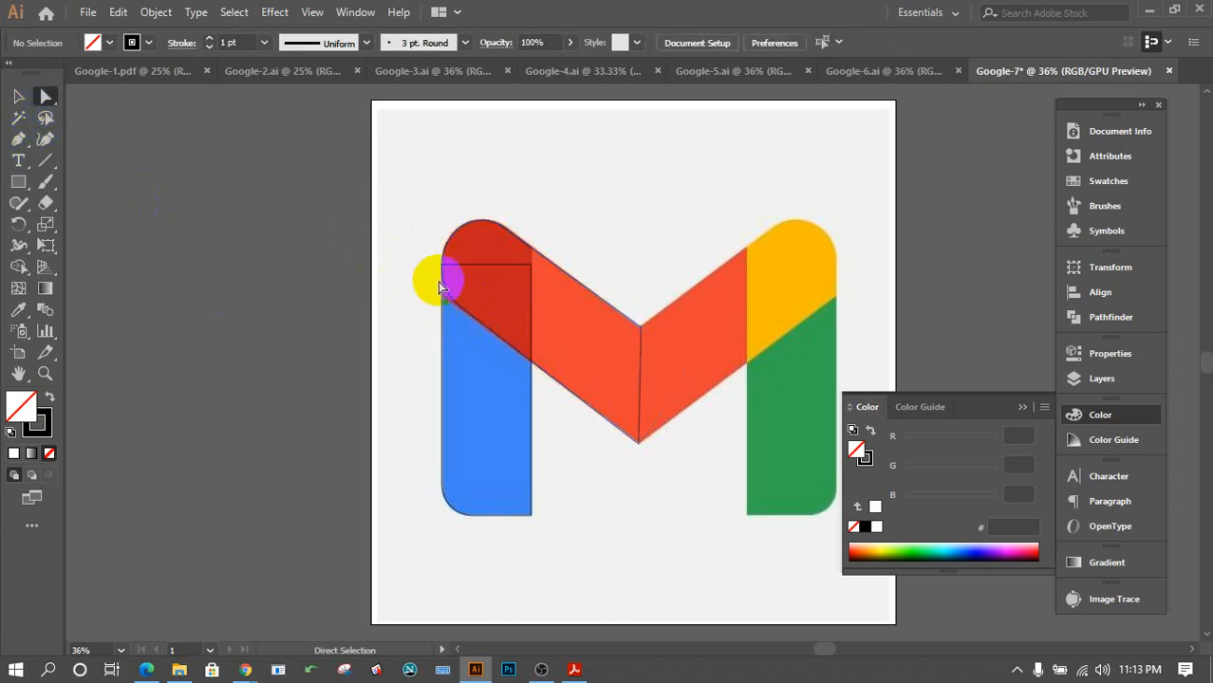
pyautogui.click(448, 288)
pyautogui.click(458, 313)
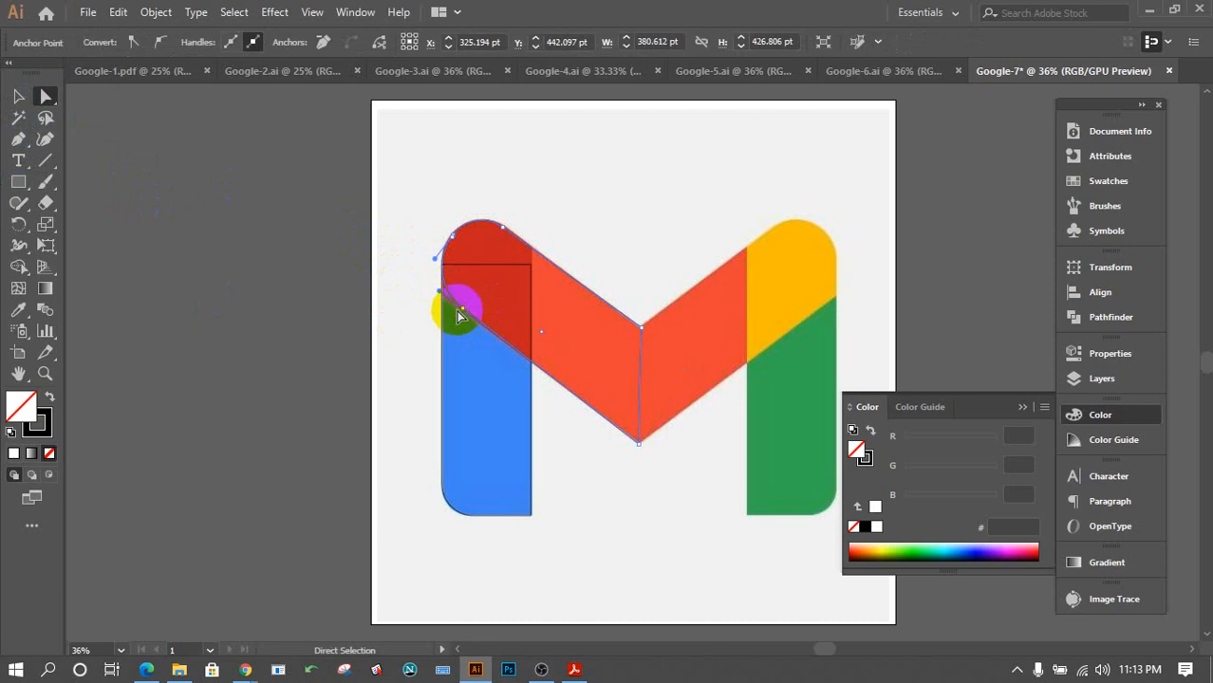
pyautogui.click(462, 313)
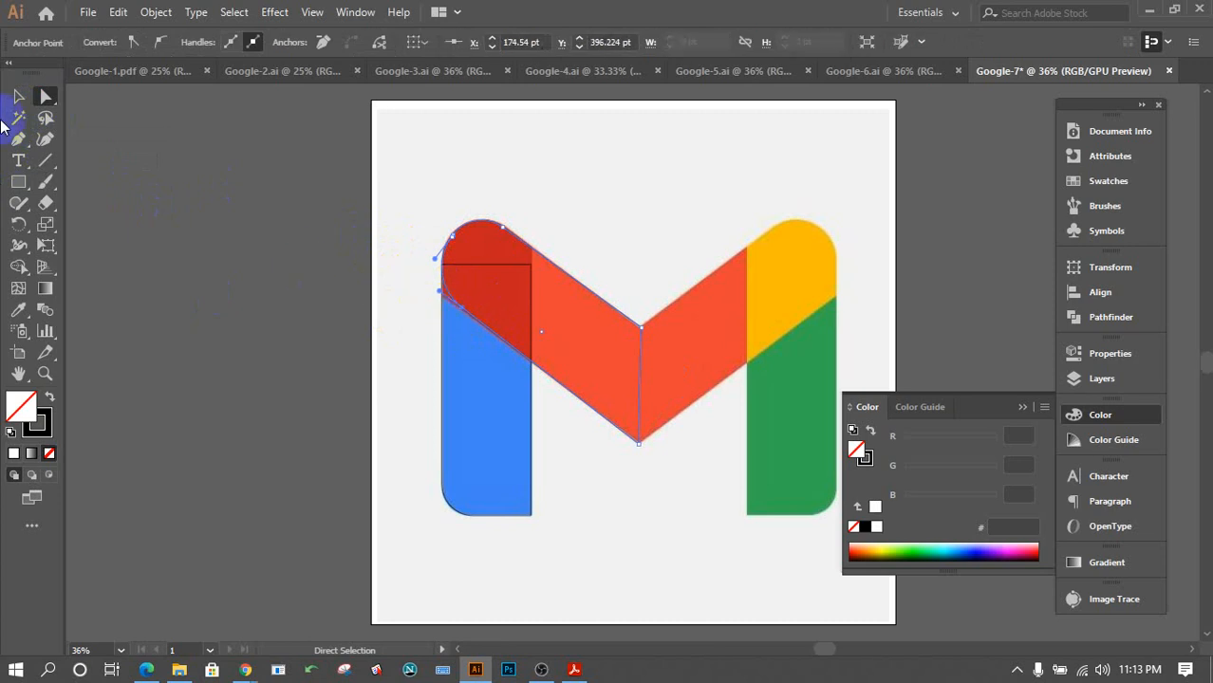
pyautogui.click(18, 96)
pyautogui.click(216, 235)
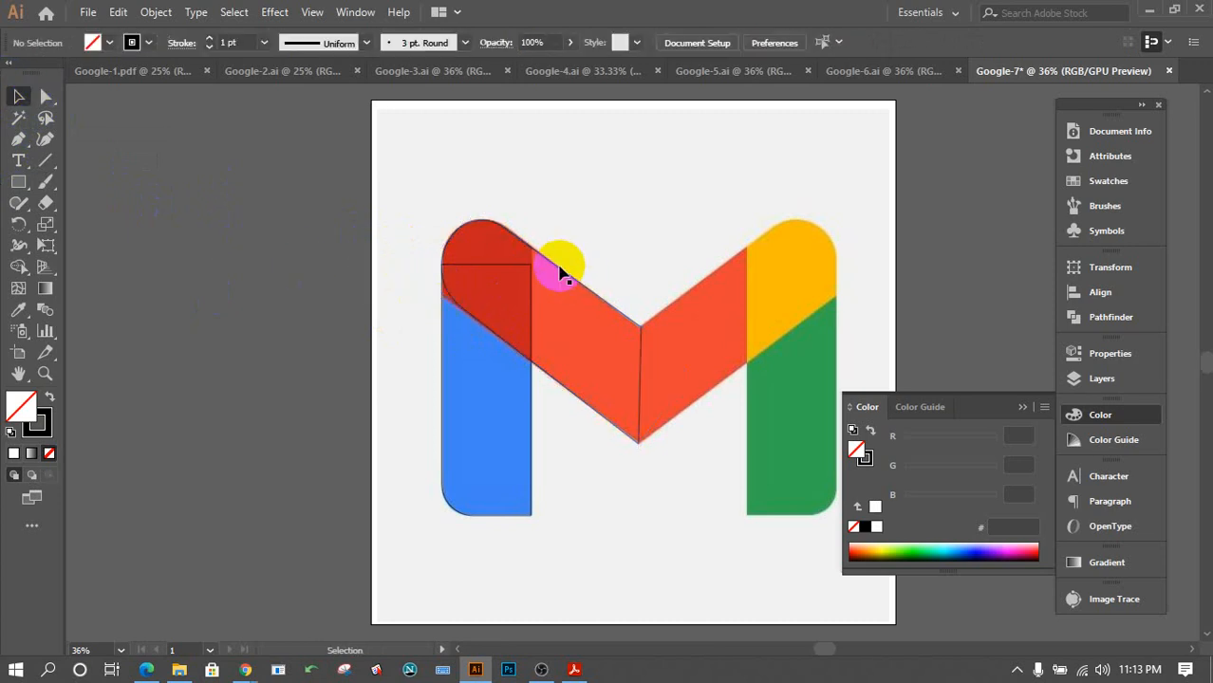
pyautogui.click(558, 272)
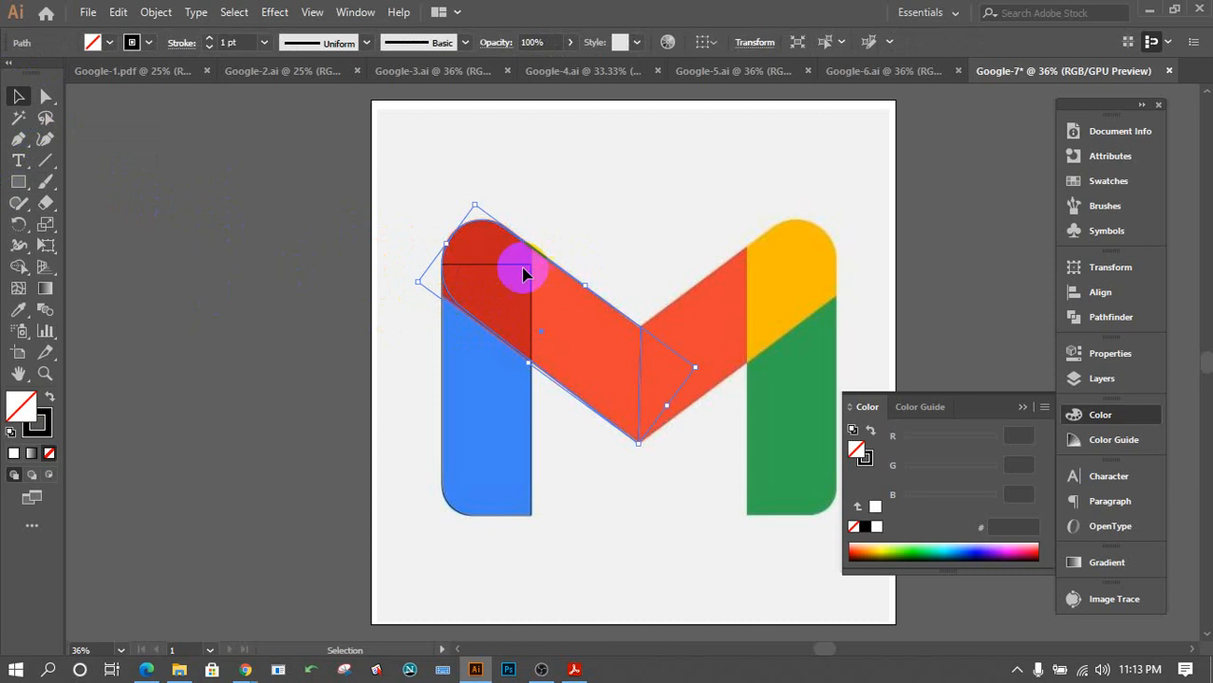
pyautogui.click(478, 248)
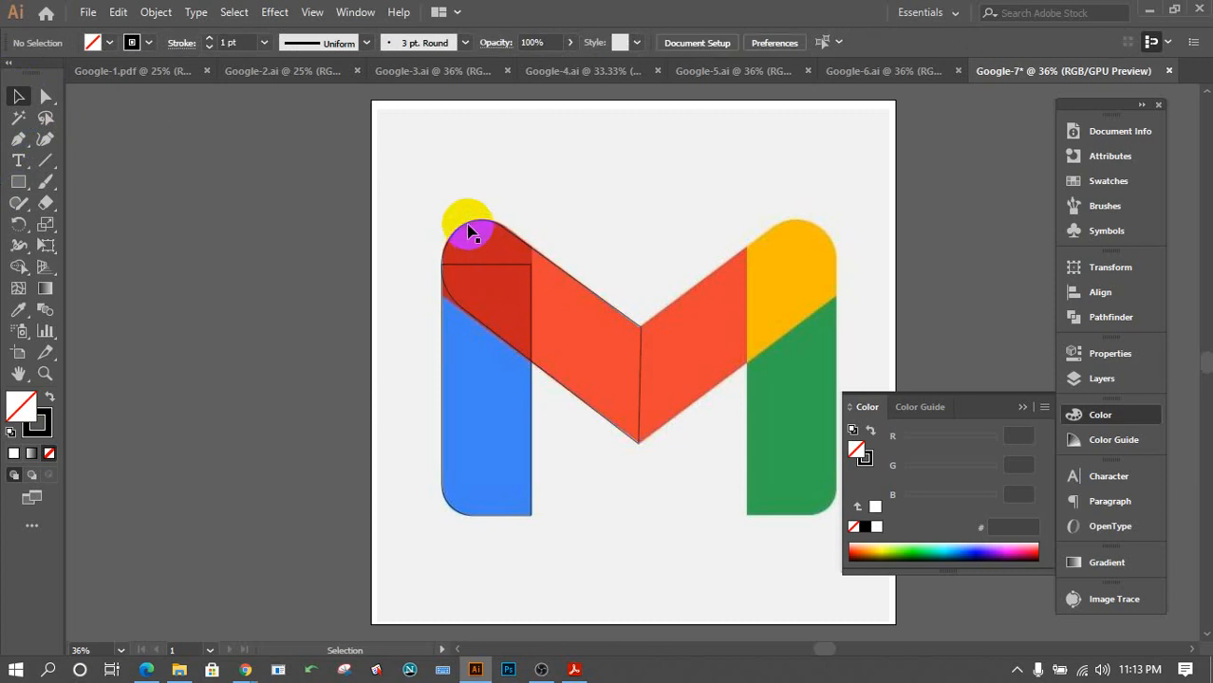
pyautogui.click(464, 236)
pyautogui.click(379, 338)
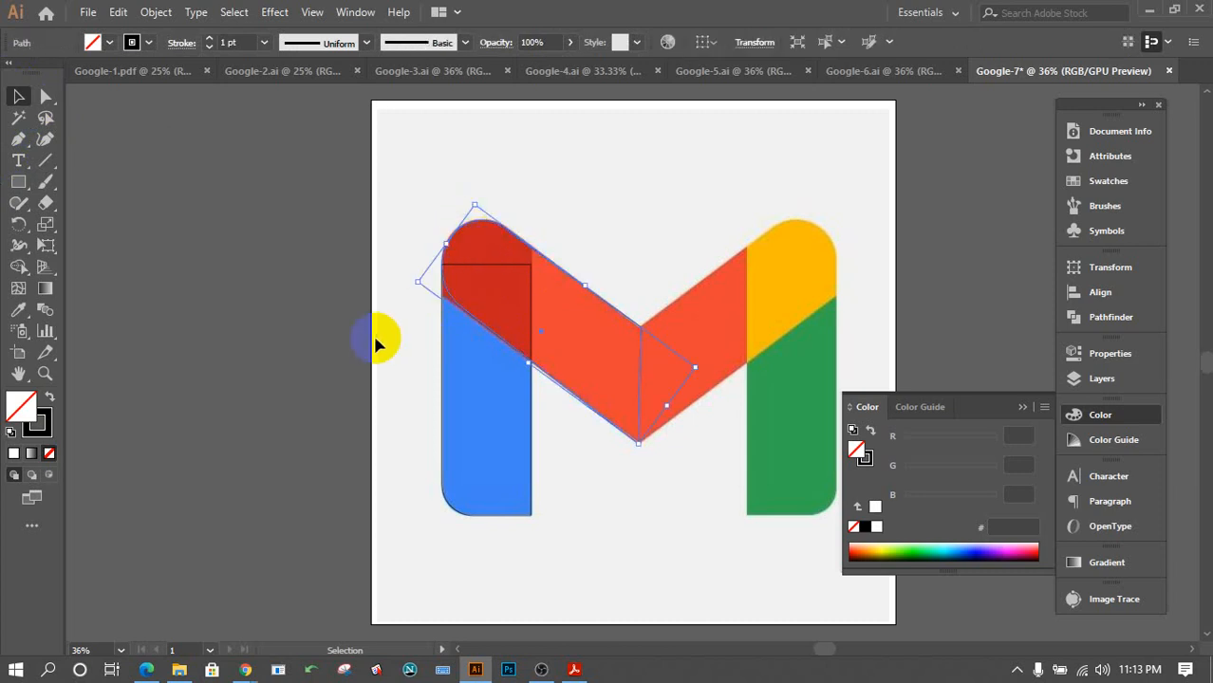
pyautogui.click(444, 300)
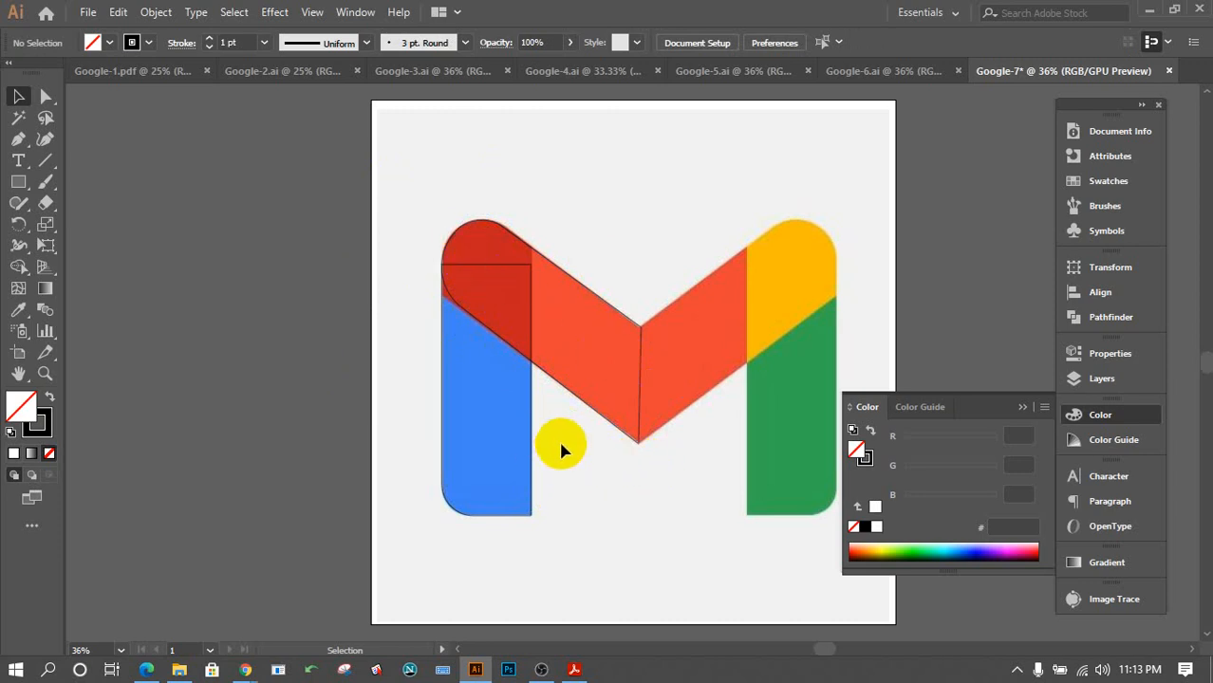
pyautogui.moveTo(548, 435); pyautogui.dragTo(372, 190)
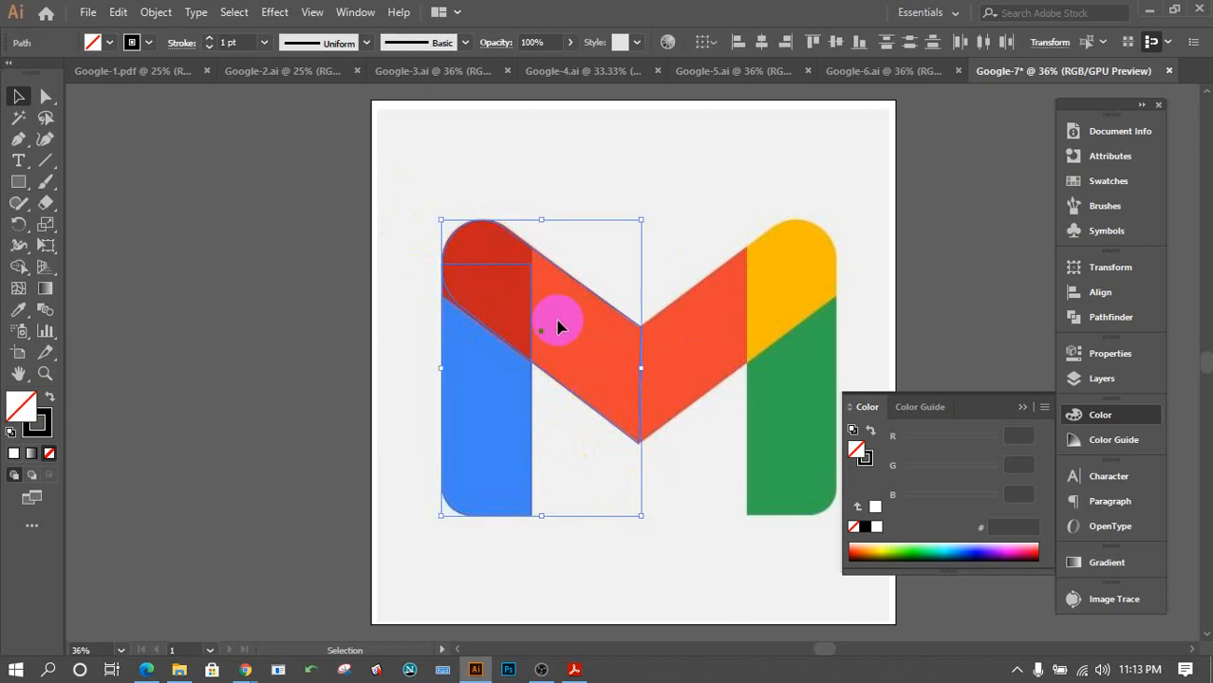
pyautogui.click(370, 344)
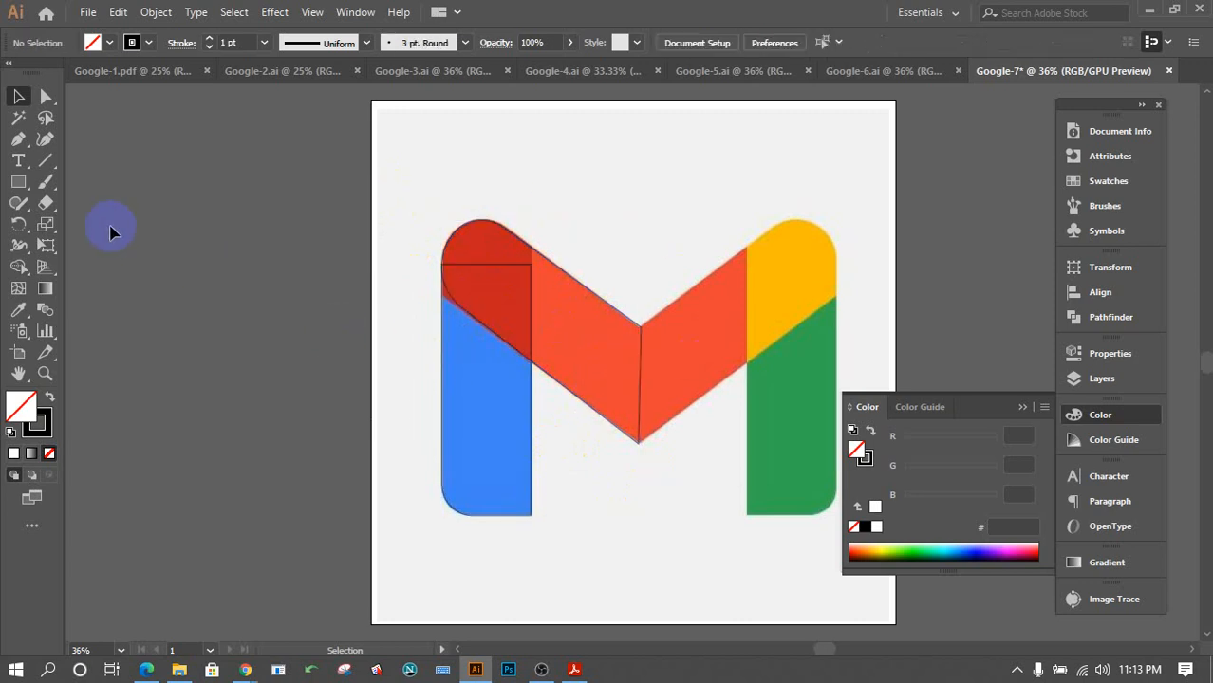
# Draw a straight line along the diagonal bar's lower edge, from the left leg's inner corner to past its outer edge.
pyautogui.click(46, 160)
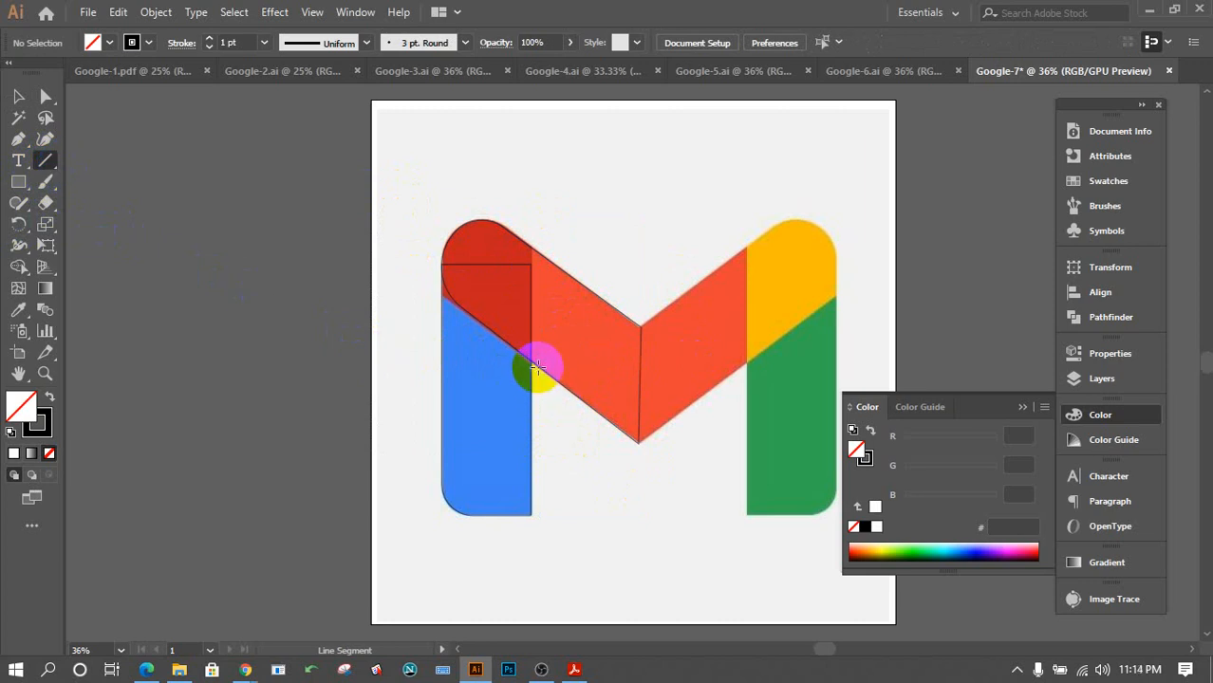
pyautogui.moveTo(537, 366); pyautogui.dragTo(414, 276)
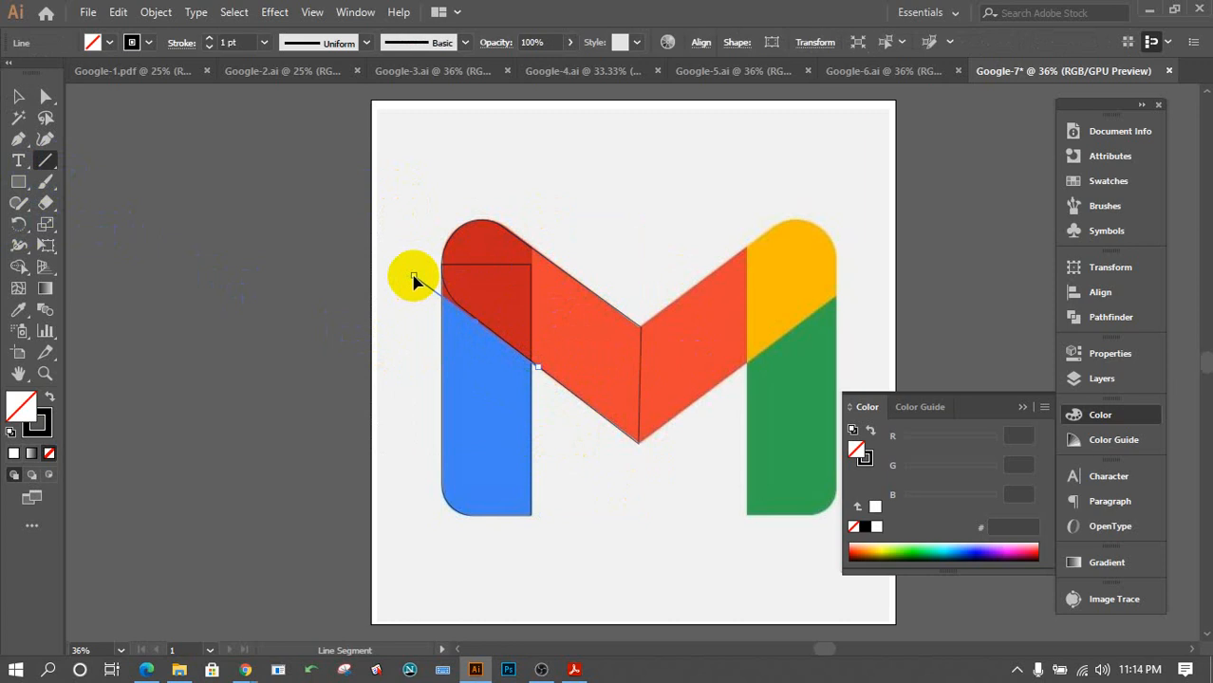
pyautogui.click(16, 95)
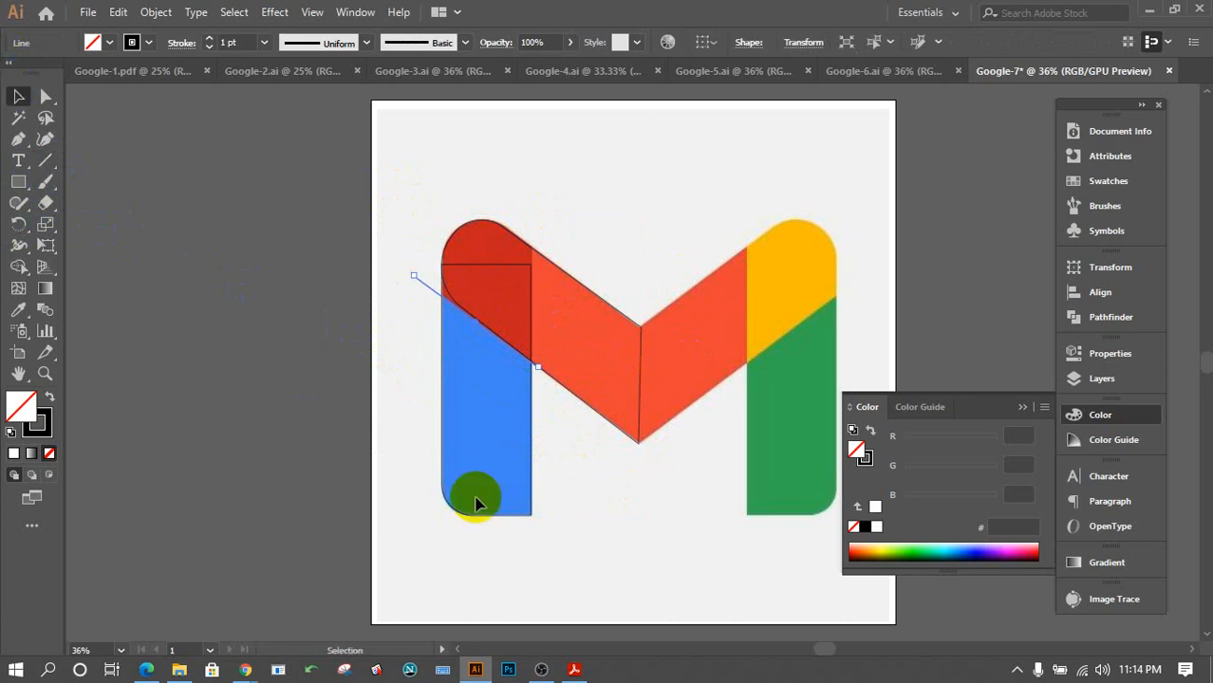
pyautogui.moveTo(641, 555); pyautogui.dragTo(351, 175)
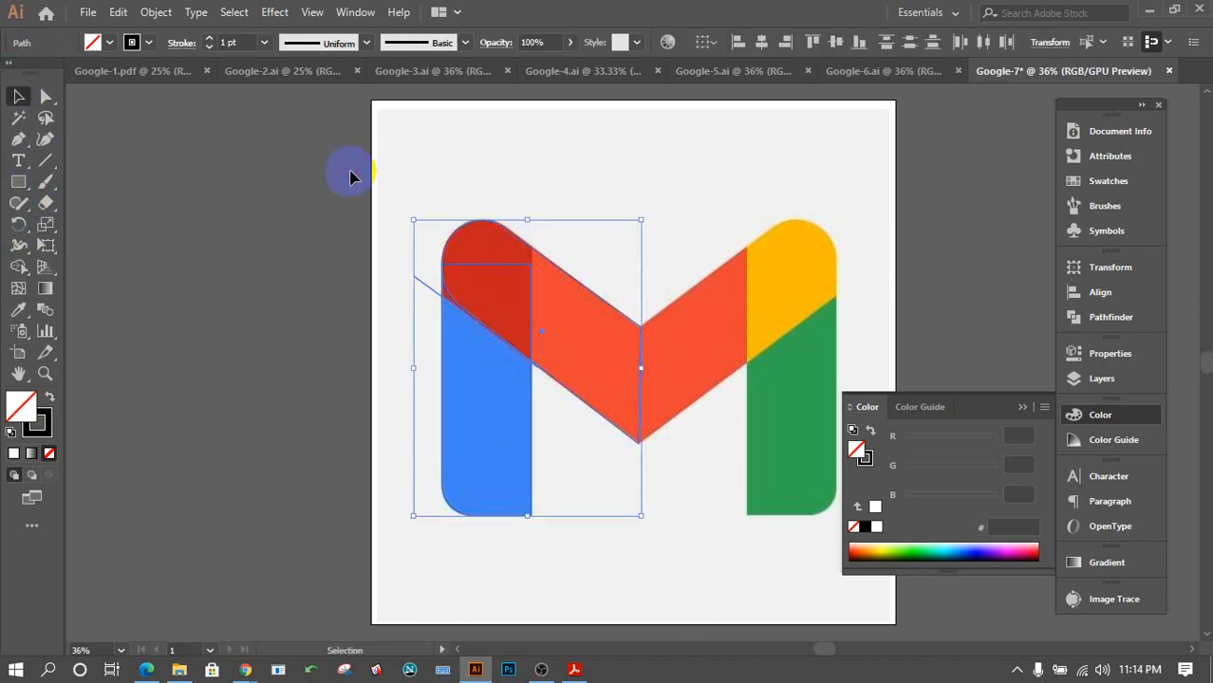
pyautogui.click(18, 290)
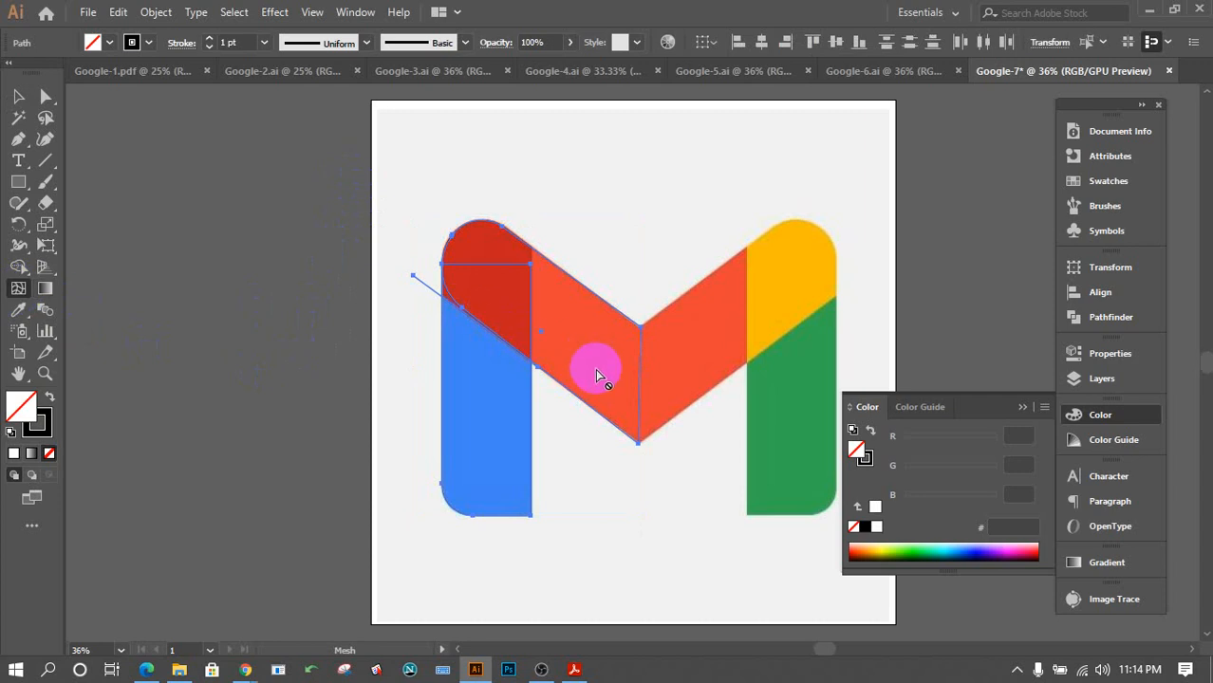
pyautogui.click(18, 97)
pyautogui.click(99, 220)
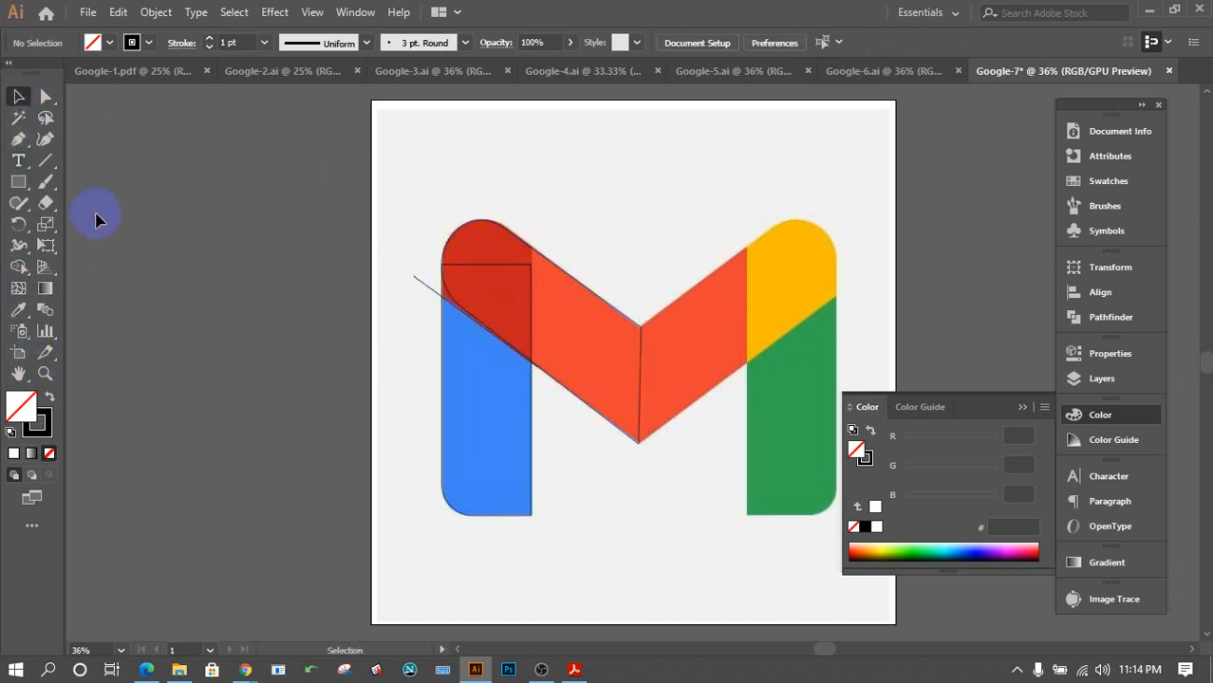
# Swap fill and stroke on the left leg, diagonal bar and line for a black fill without stroke, keeping all three selected.
pyautogui.moveTo(391, 174); pyautogui.dragTo(661, 569)
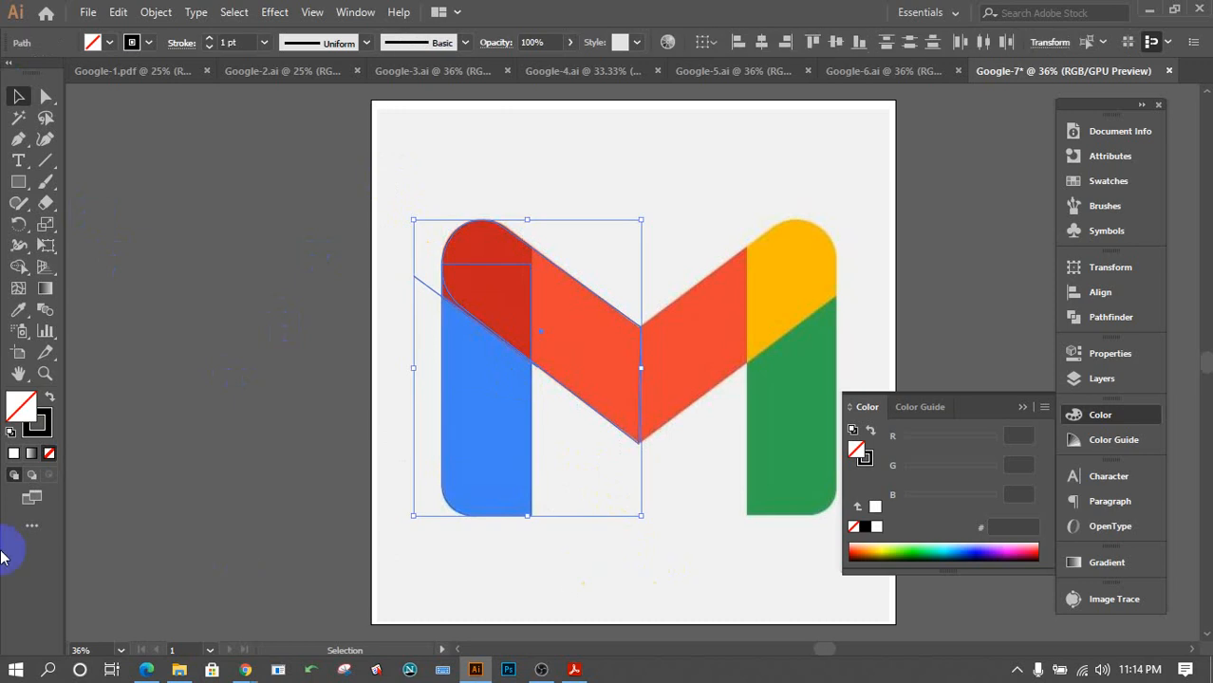
pyautogui.click(47, 399)
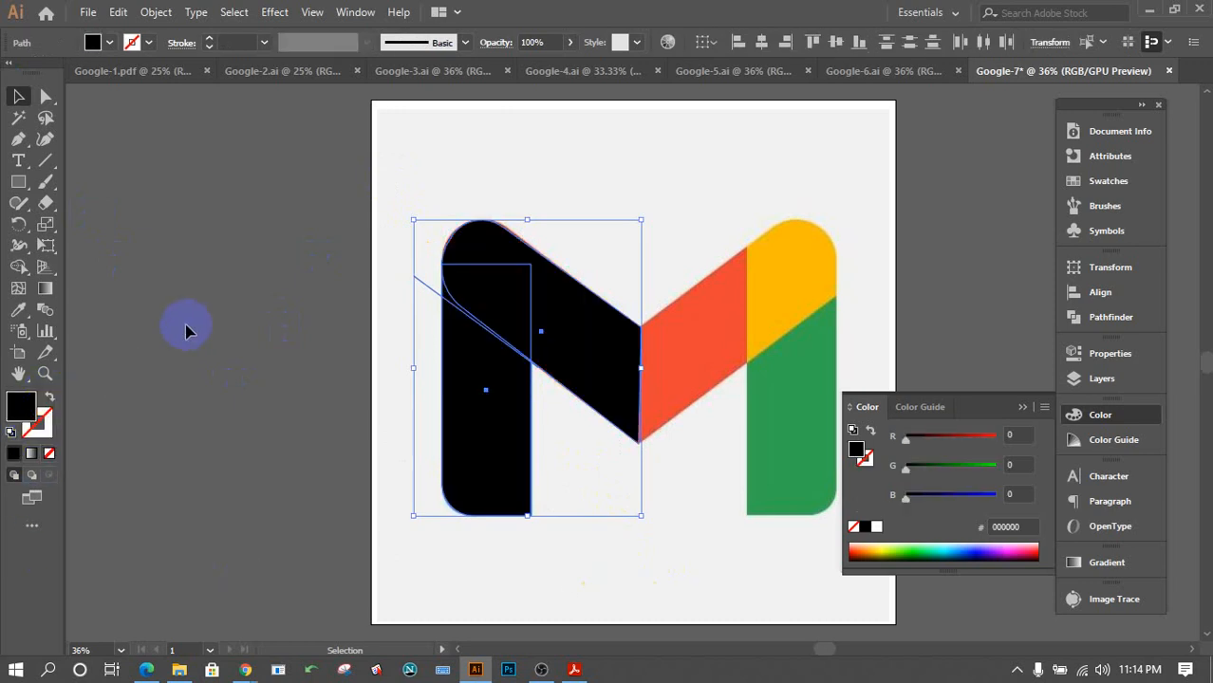
pyautogui.click(120, 313)
pyautogui.moveTo(653, 577); pyautogui.dragTo(361, 196)
pyautogui.click(18, 287)
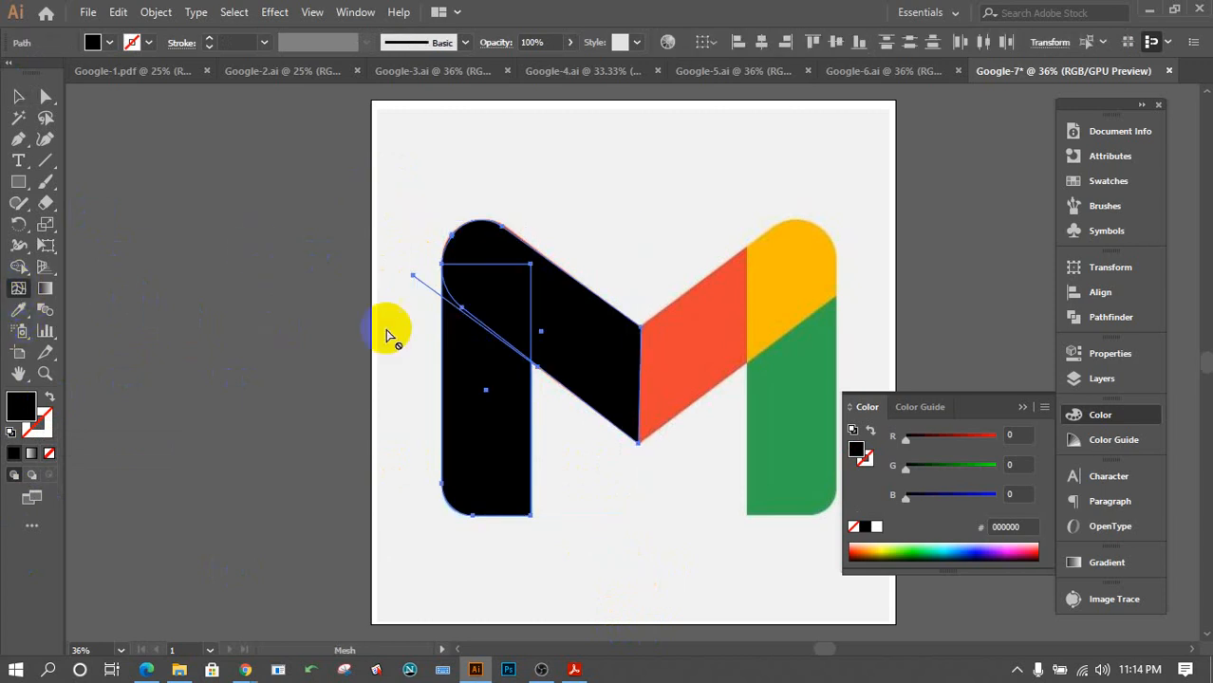
pyautogui.moveTo(480, 367); pyautogui.dragTo(621, 332)
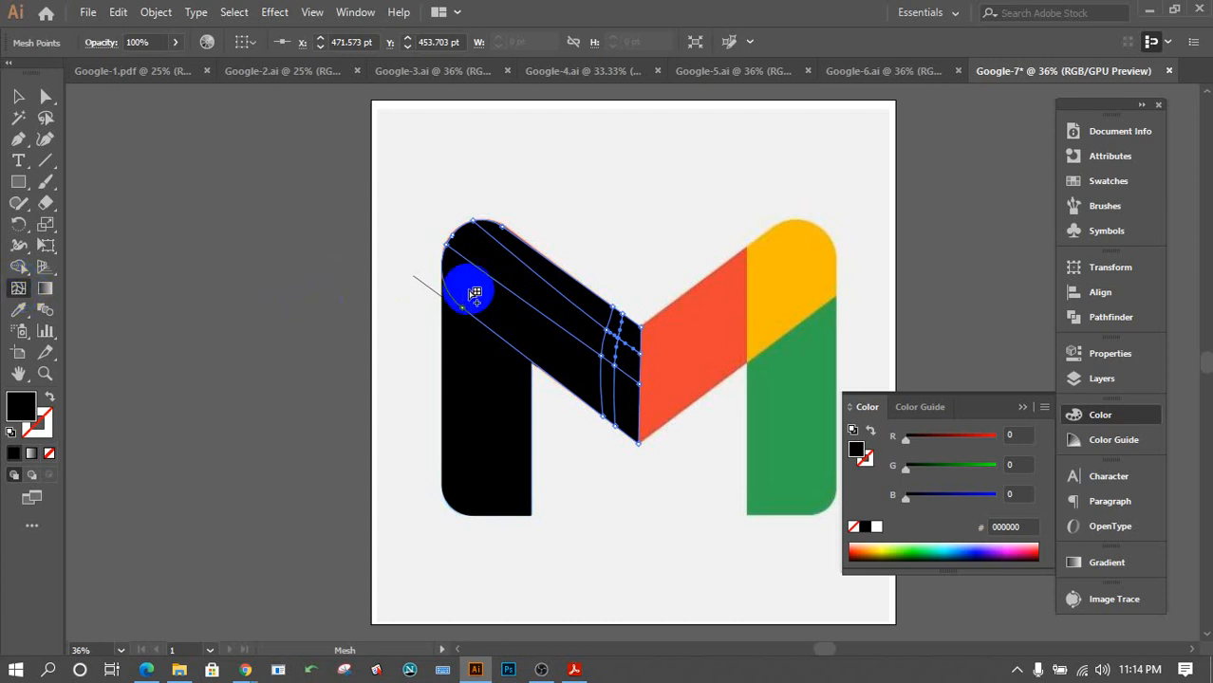
pyautogui.press('ctrl')
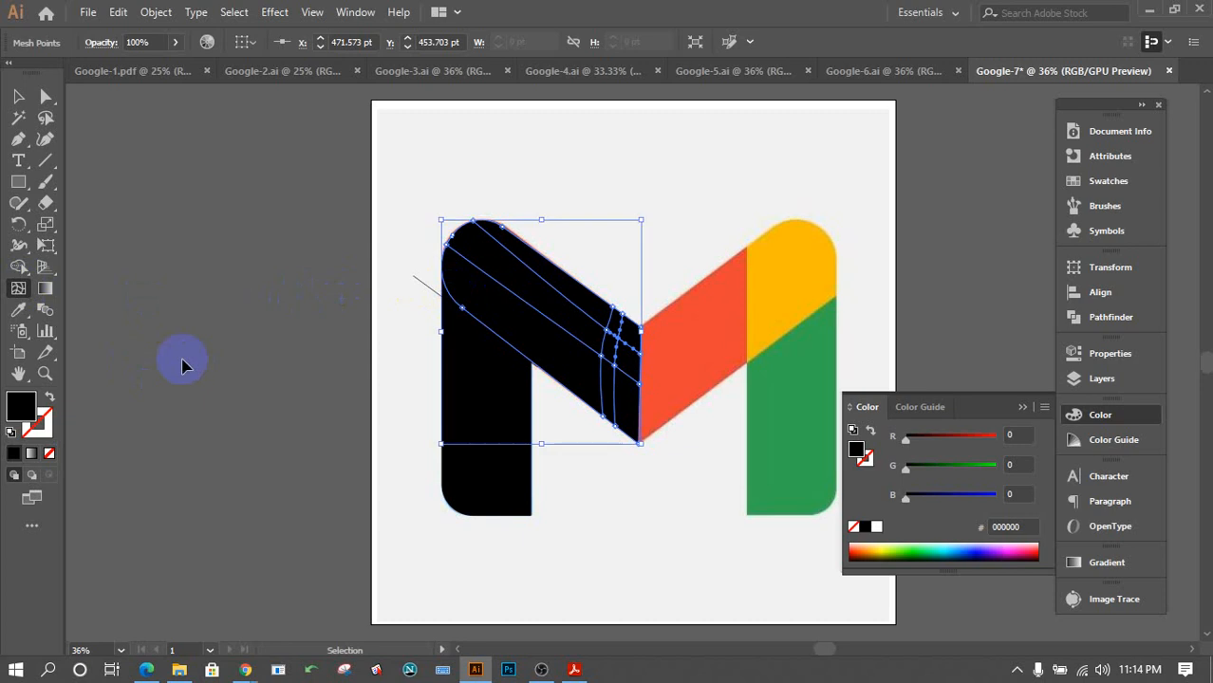
pyautogui.hotkey('ctrl', 'z')
pyautogui.hotkey('ctrl', 'z')
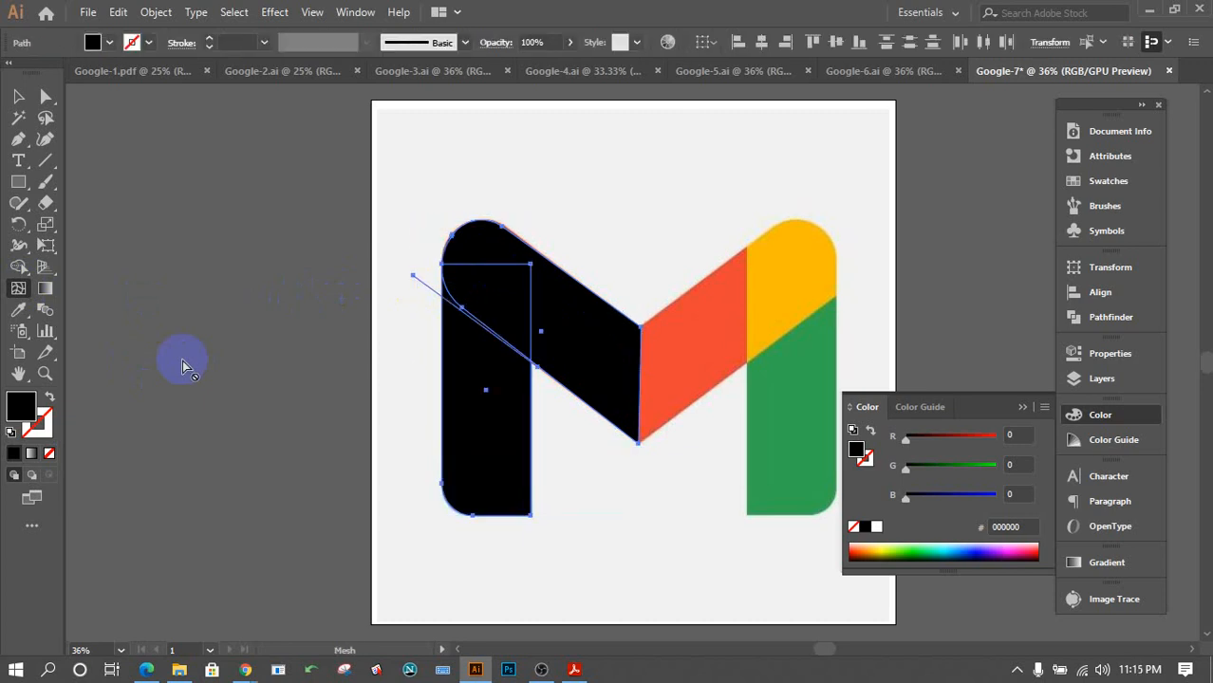
# Merge the diagonal bar with the left leg's area above the line using Shape Builder, keeping the lower leg as a separate shape.
pyautogui.click(18, 266)
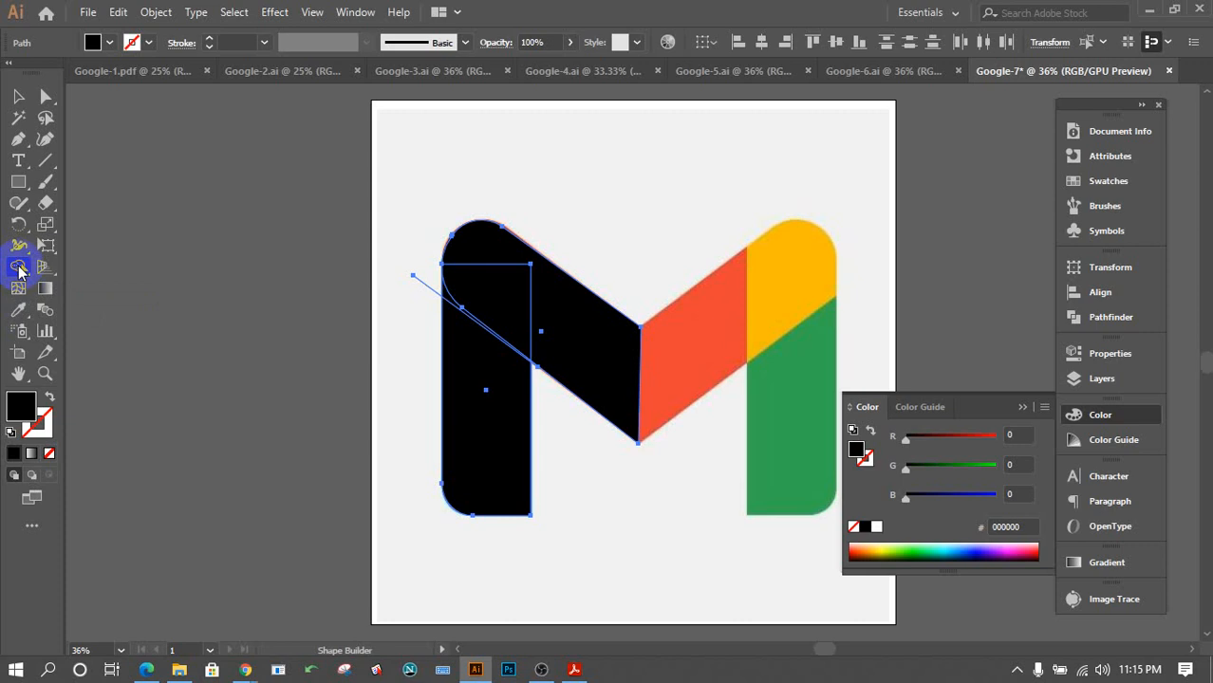
pyautogui.click(562, 261)
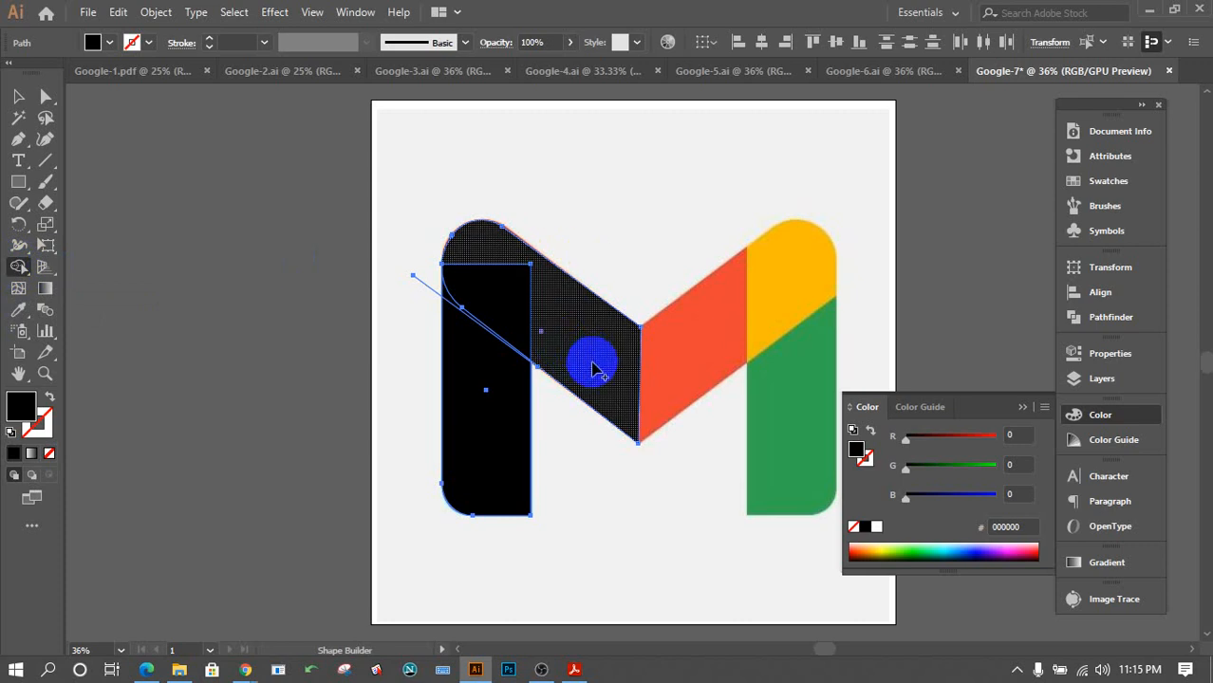
pyautogui.moveTo(594, 361)
pyautogui.mouseDown()
pyautogui.moveTo(482, 285)
pyautogui.moveTo(478, 248)
pyautogui.moveTo(491, 287)
pyautogui.moveTo(446, 296)
pyautogui.mouseUp()
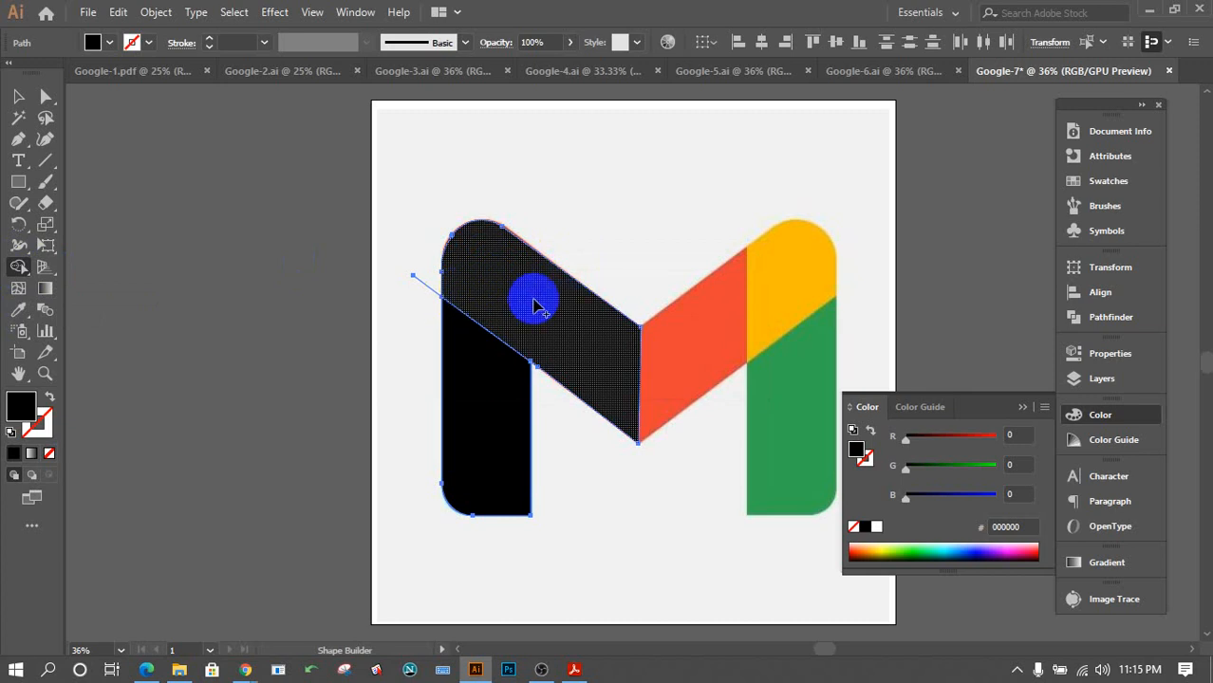
pyautogui.moveTo(534, 305); pyautogui.dragTo(570, 353)
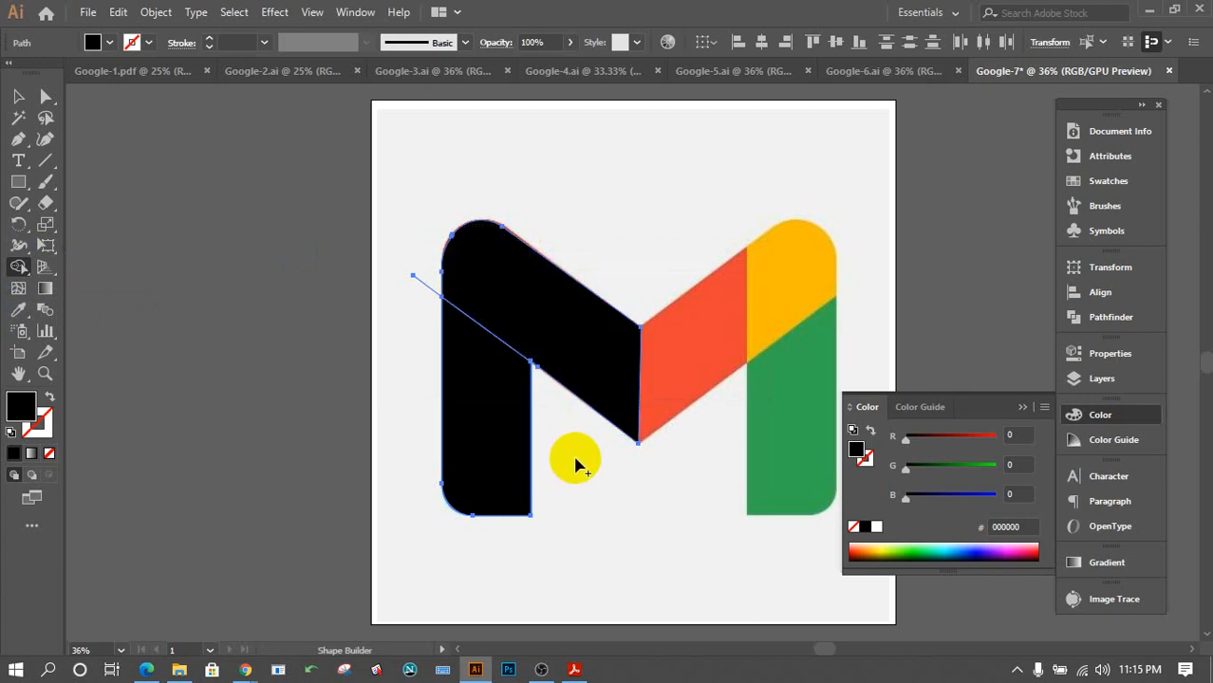
pyautogui.moveTo(484, 410)
pyautogui.mouseDown()
pyautogui.moveTo(448, 351)
pyautogui.moveTo(447, 328)
pyautogui.moveTo(460, 333)
pyautogui.mouseUp()
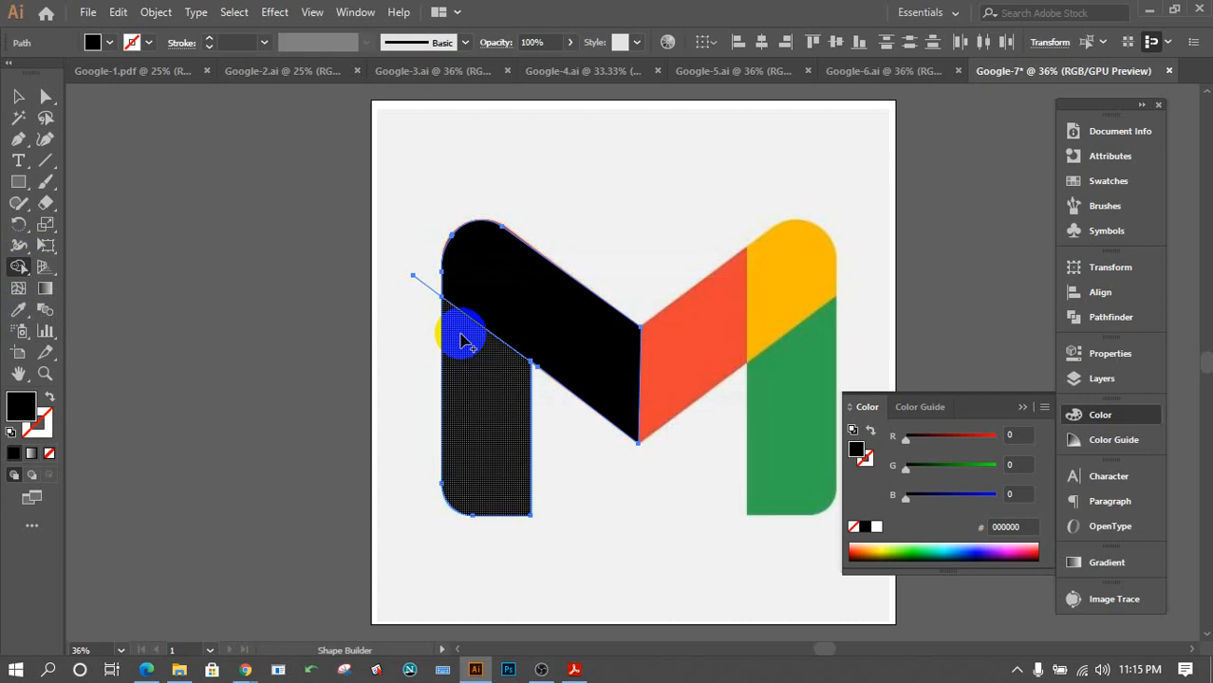
pyautogui.click(475, 397)
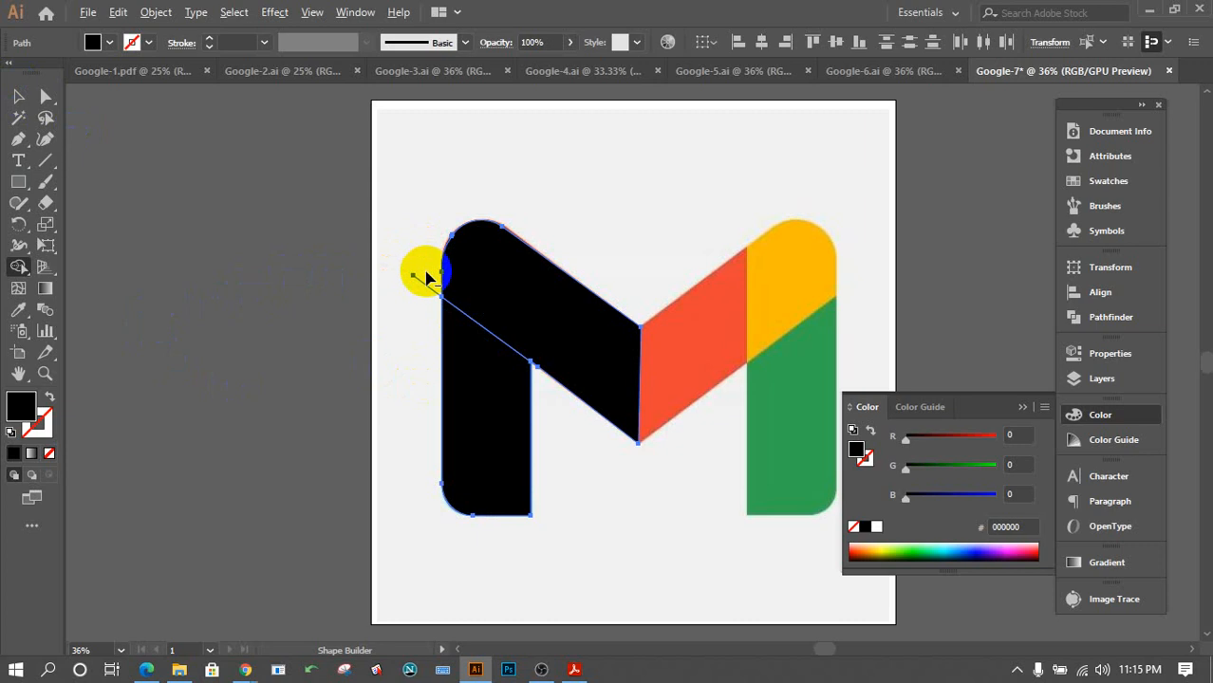
# Remove the line's overhang beyond the left leg's outer edge, undo the deletion of the diagonal bar, and clear the selection.
pyautogui.click(536, 370)
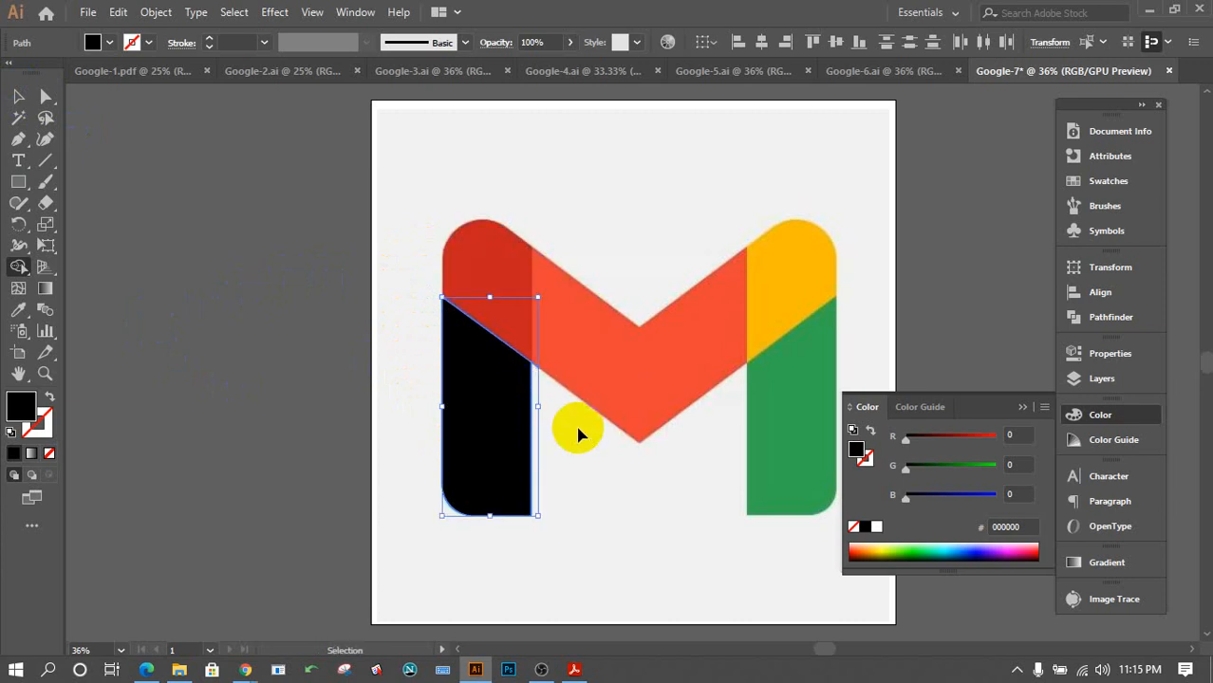
pyautogui.hotkey('ctrl', 'z')
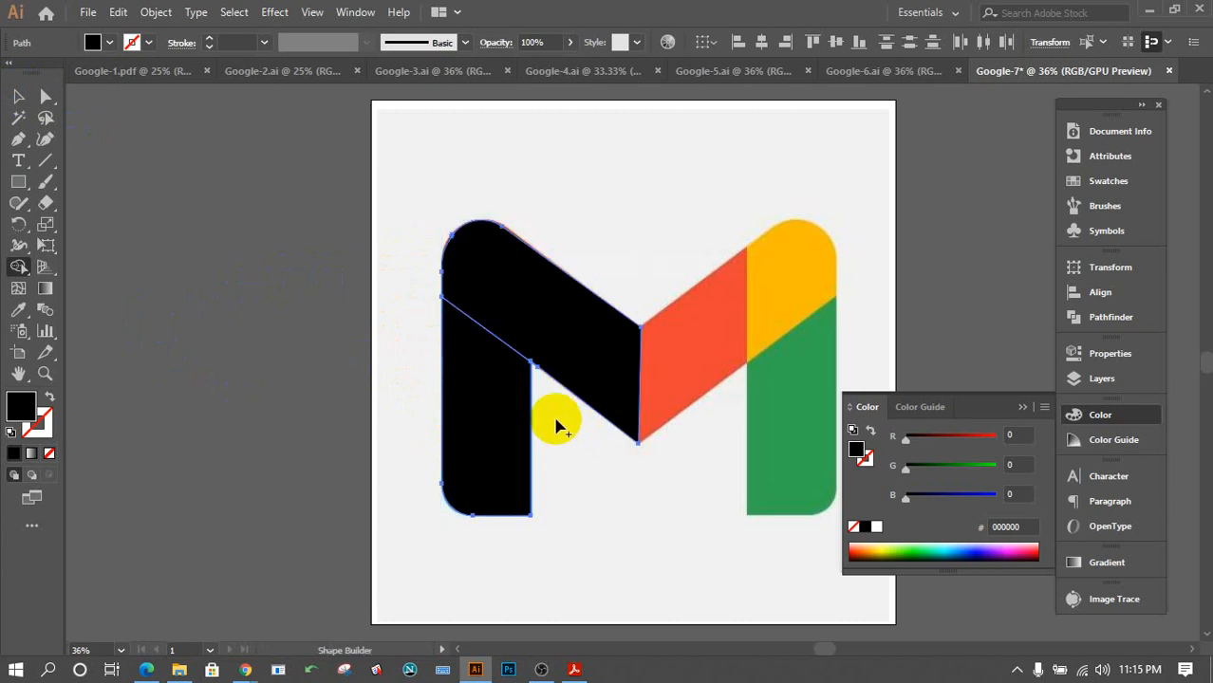
pyautogui.click(44, 96)
pyautogui.click(322, 406)
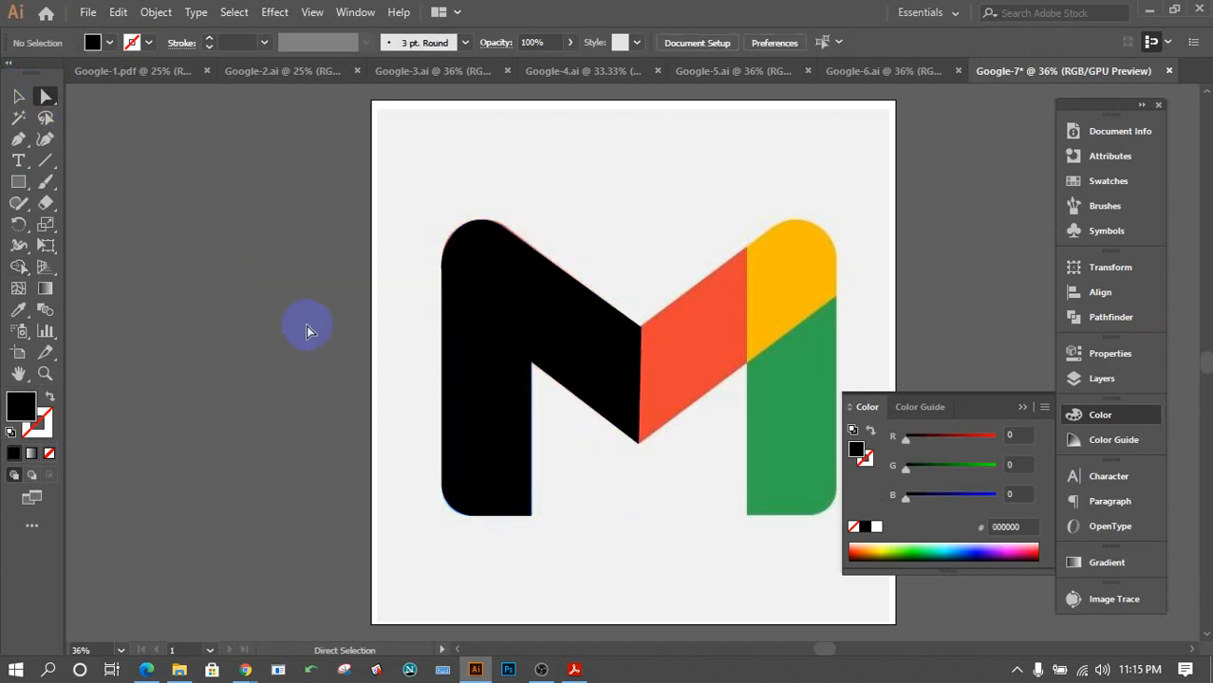
pyautogui.moveTo(340, 184); pyautogui.dragTo(582, 533)
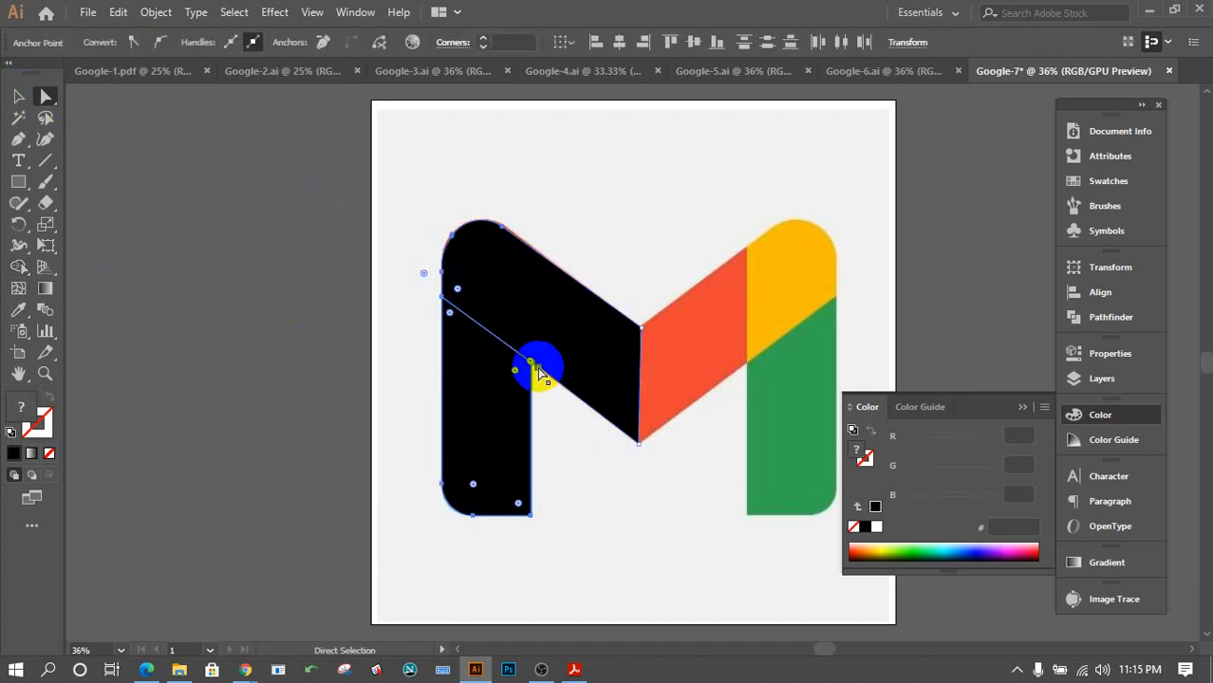
pyautogui.click(534, 366)
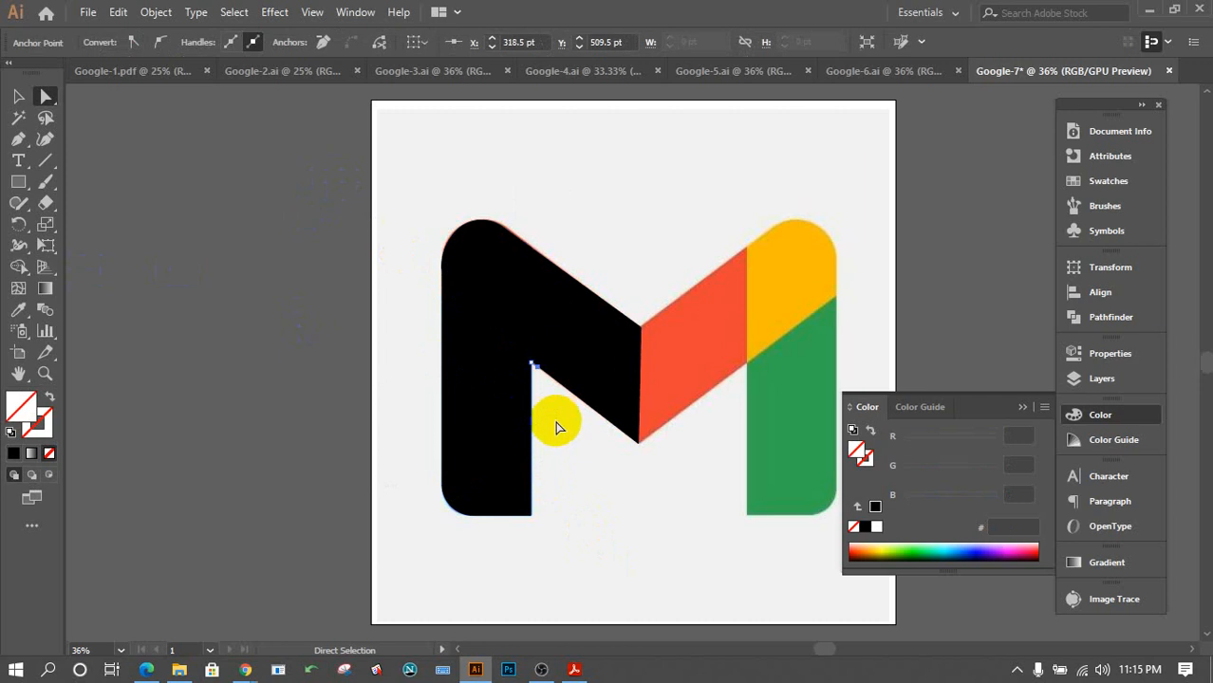
pyautogui.click(596, 486)
pyautogui.click(459, 284)
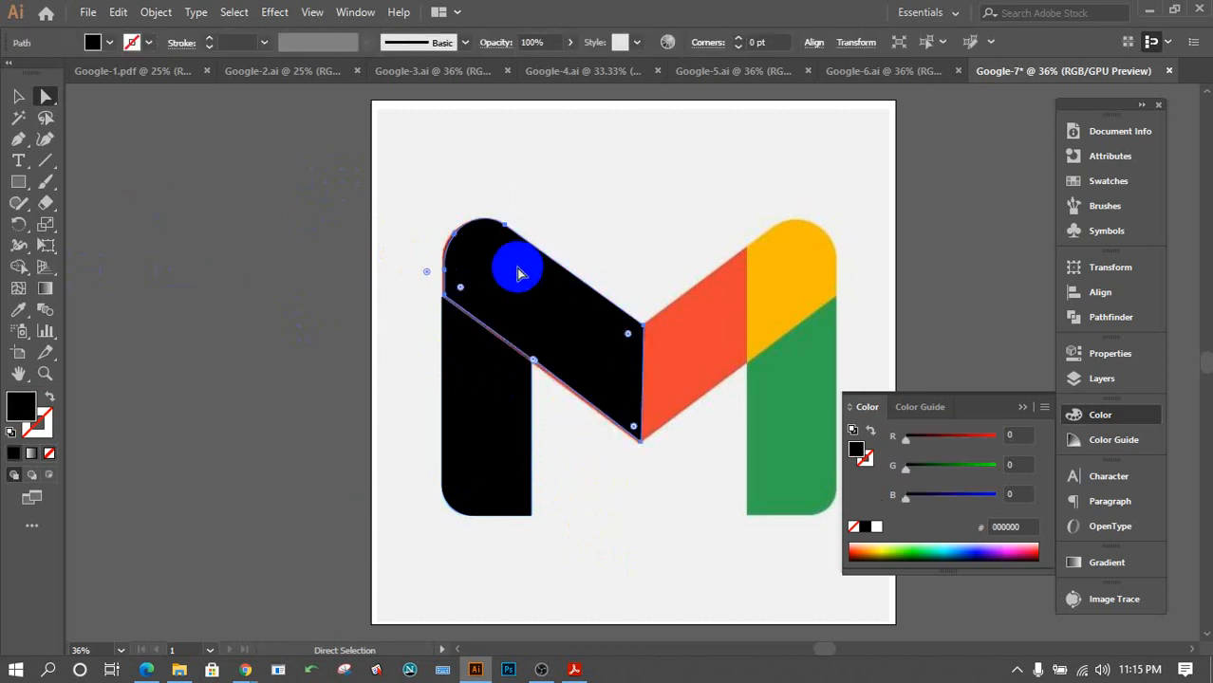
pyautogui.click(346, 257)
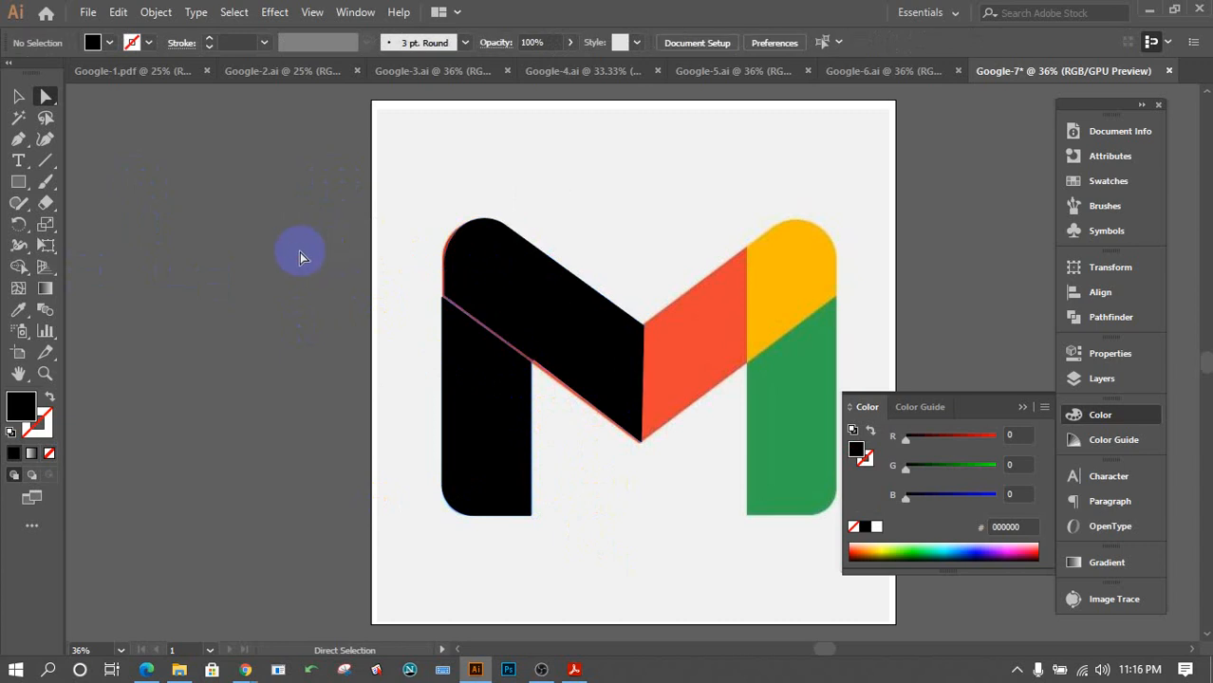
pyautogui.hotkey('ctrl', 'z')
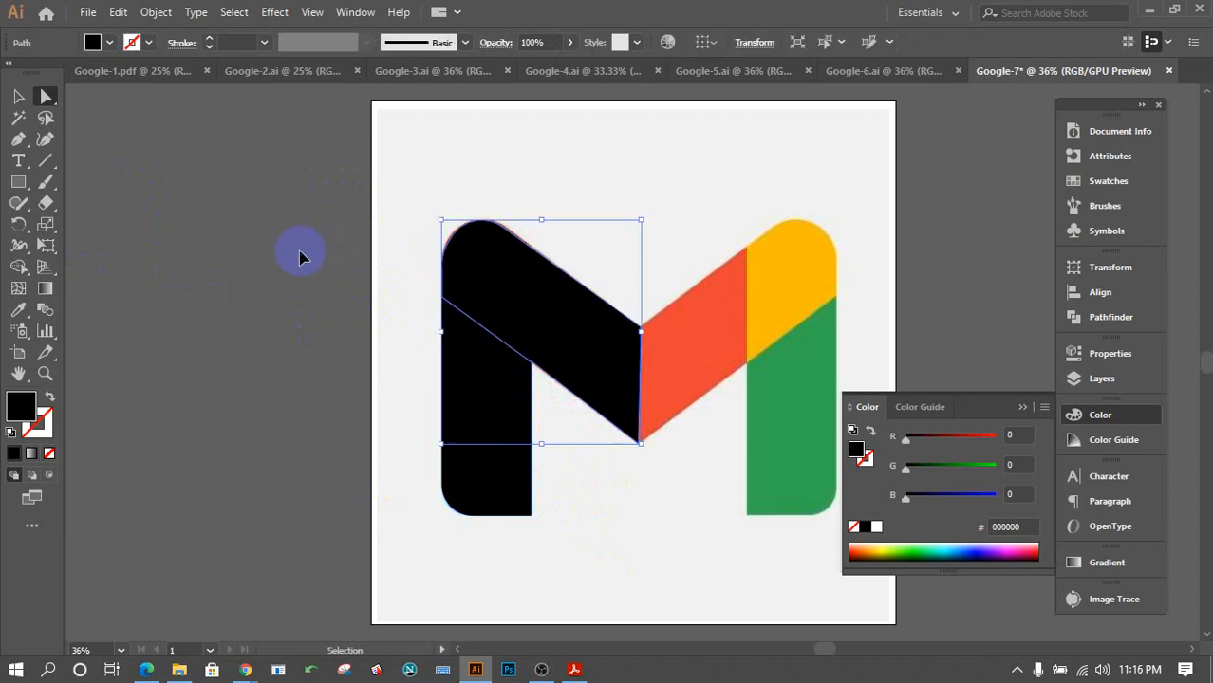
pyautogui.click(301, 256)
# Lower the opacity of the left leg and the diagonal bar to 29% so the reference shows through.
pyautogui.click(18, 96)
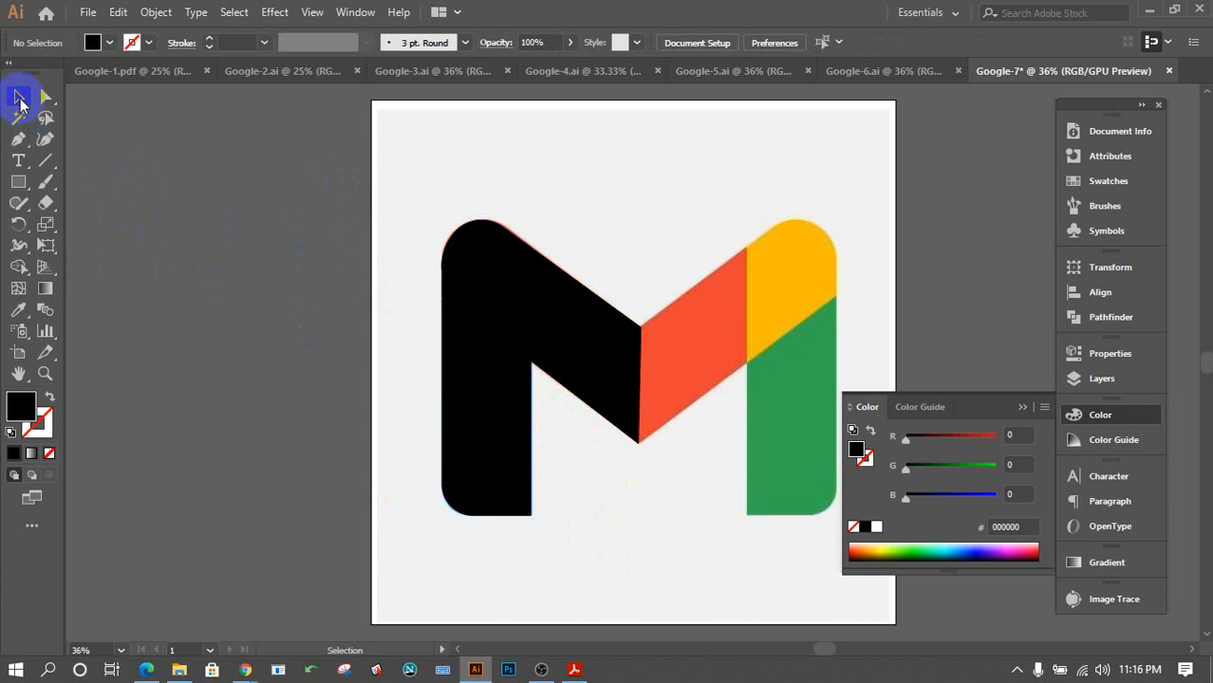
pyautogui.moveTo(405, 165); pyautogui.dragTo(617, 516)
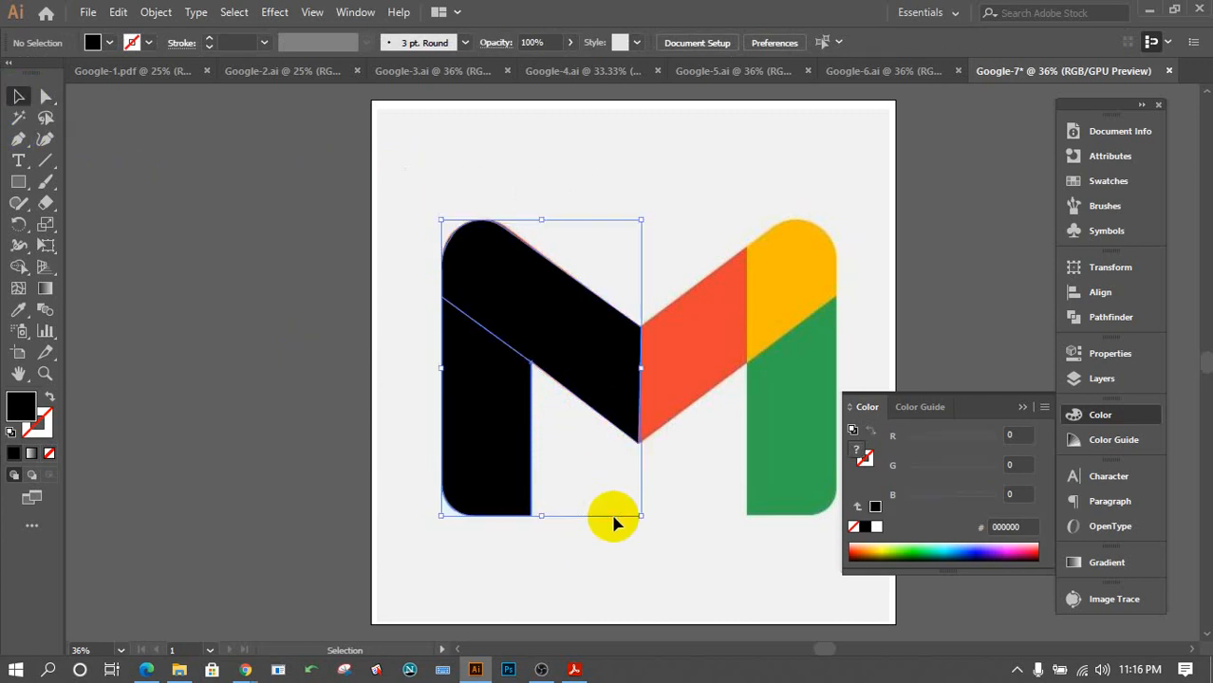
pyautogui.click(569, 42)
pyautogui.moveTo(568, 68); pyautogui.dragTo(517, 68)
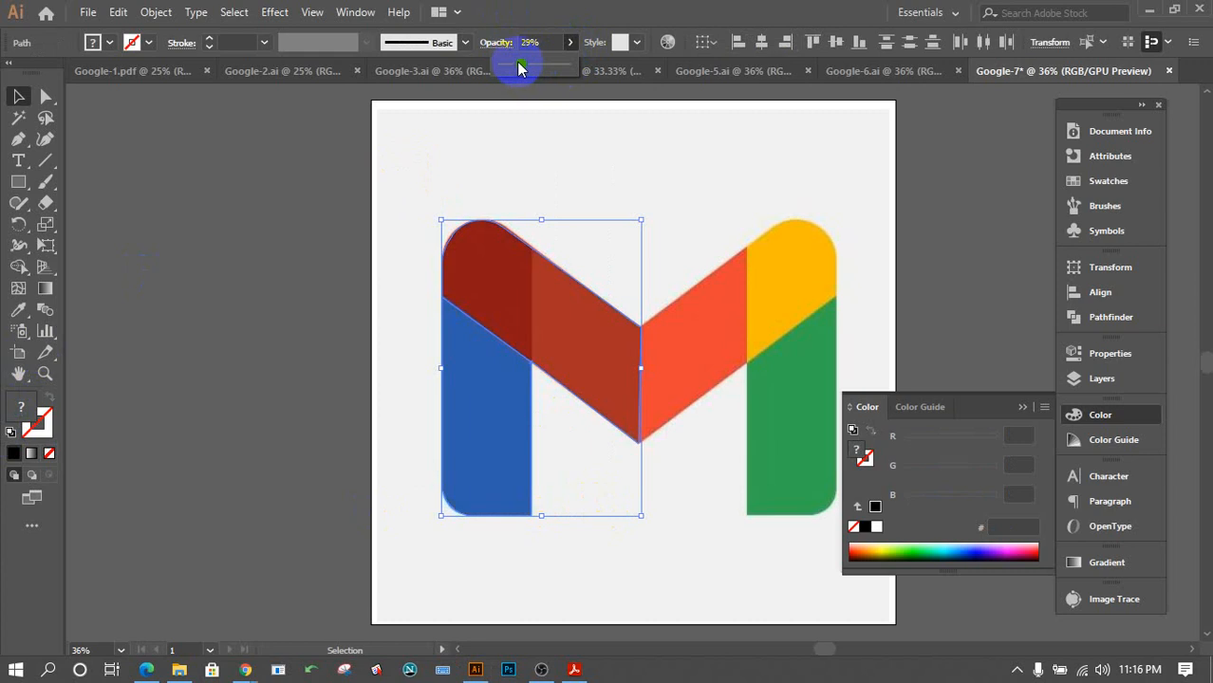
pyautogui.click(283, 341)
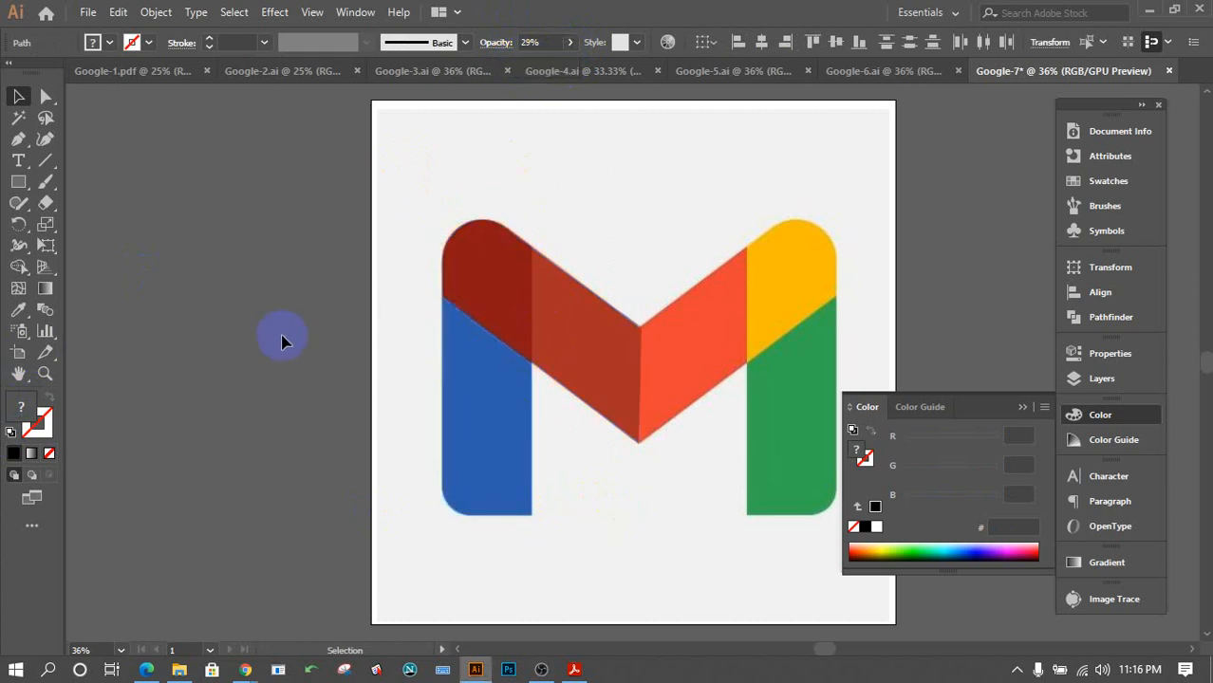
# Draw a vertical line across the diagonal bar in line with the left leg's inner edge, and divide the bar along it.
pyautogui.click(44, 163)
pyautogui.moveTo(533, 370); pyautogui.dragTo(490, 305)
pyautogui.click(18, 96)
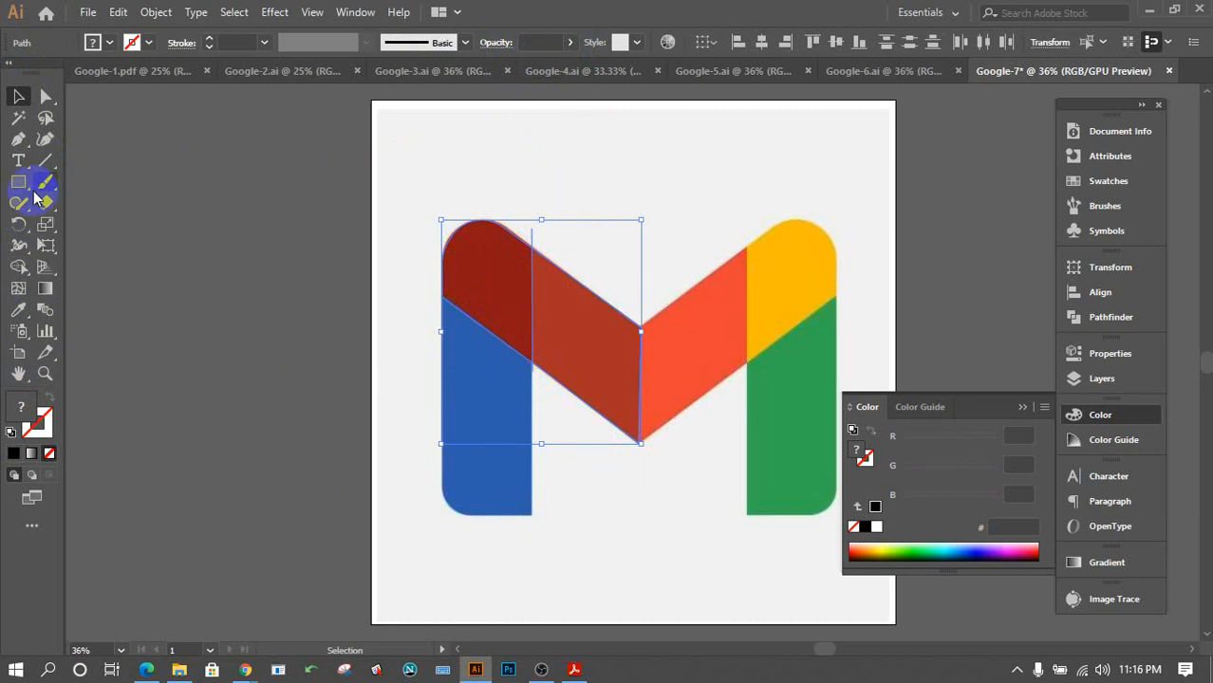
pyautogui.click(1101, 317)
pyautogui.click(868, 354)
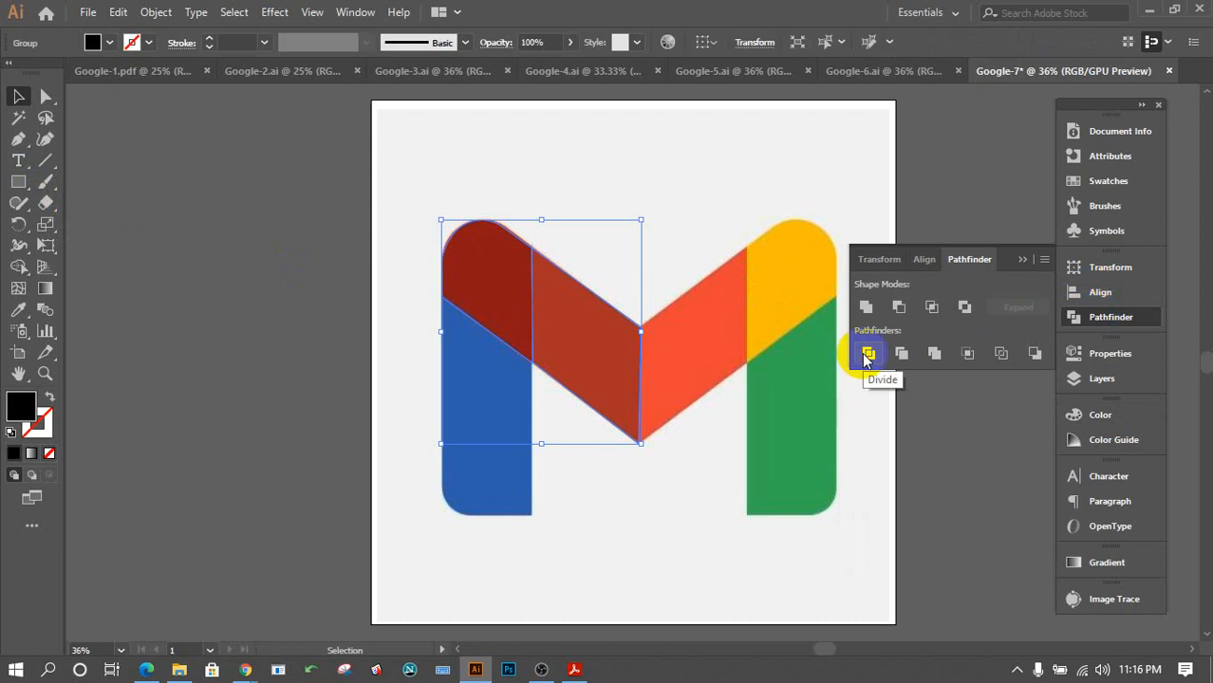
pyautogui.click(1022, 258)
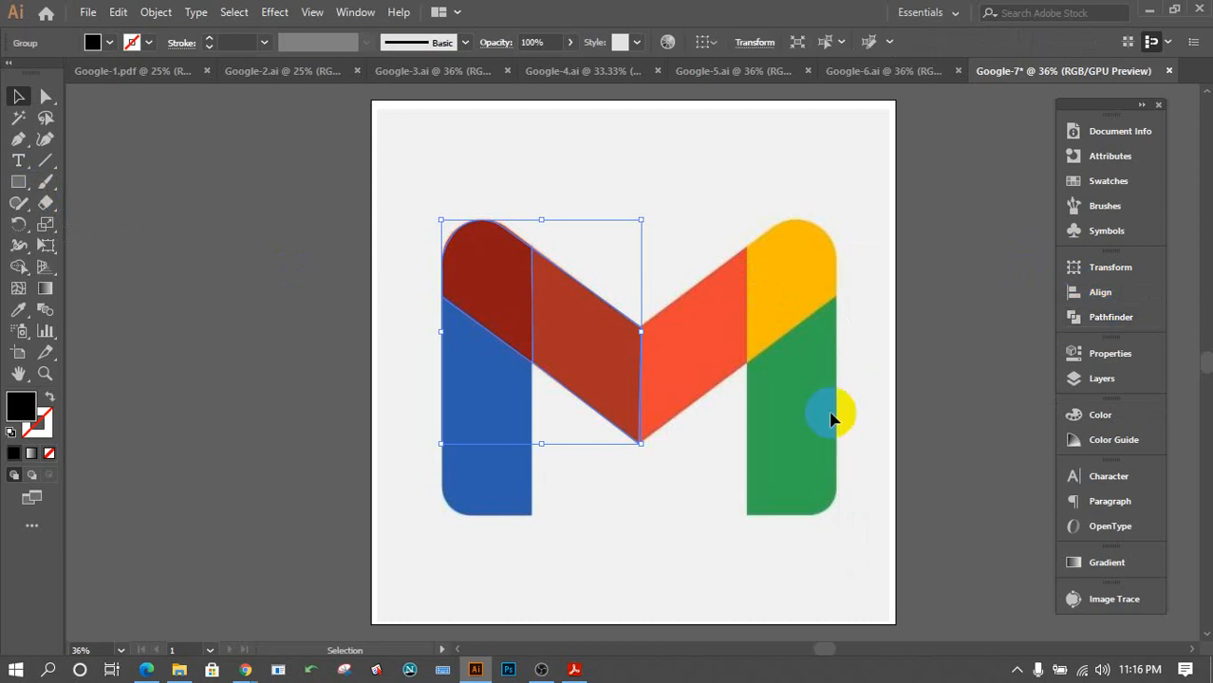
# Duplicate all the left-half shapes onto the reference's right side and reflect the copy about the vertical axis.
pyautogui.click(725, 493)
pyautogui.moveTo(596, 500); pyautogui.dragTo(439, 222)
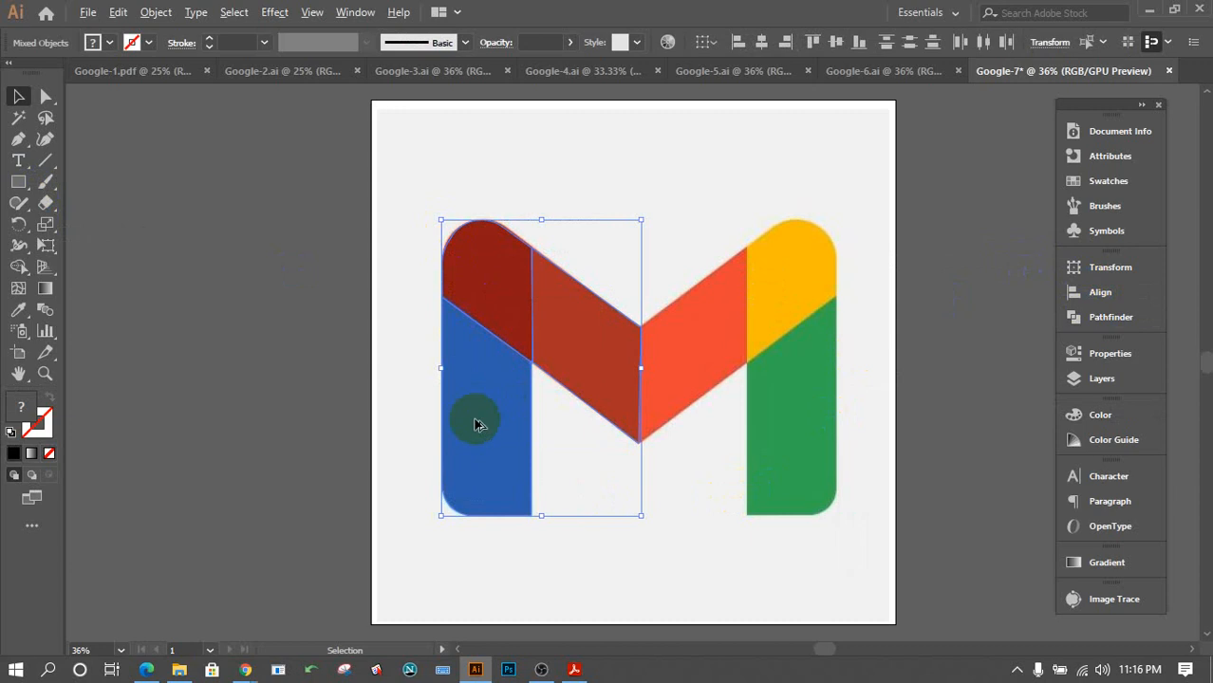
pyautogui.moveTo(479, 424); pyautogui.dragTo(729, 409)
pyautogui.rightClick(731, 410)
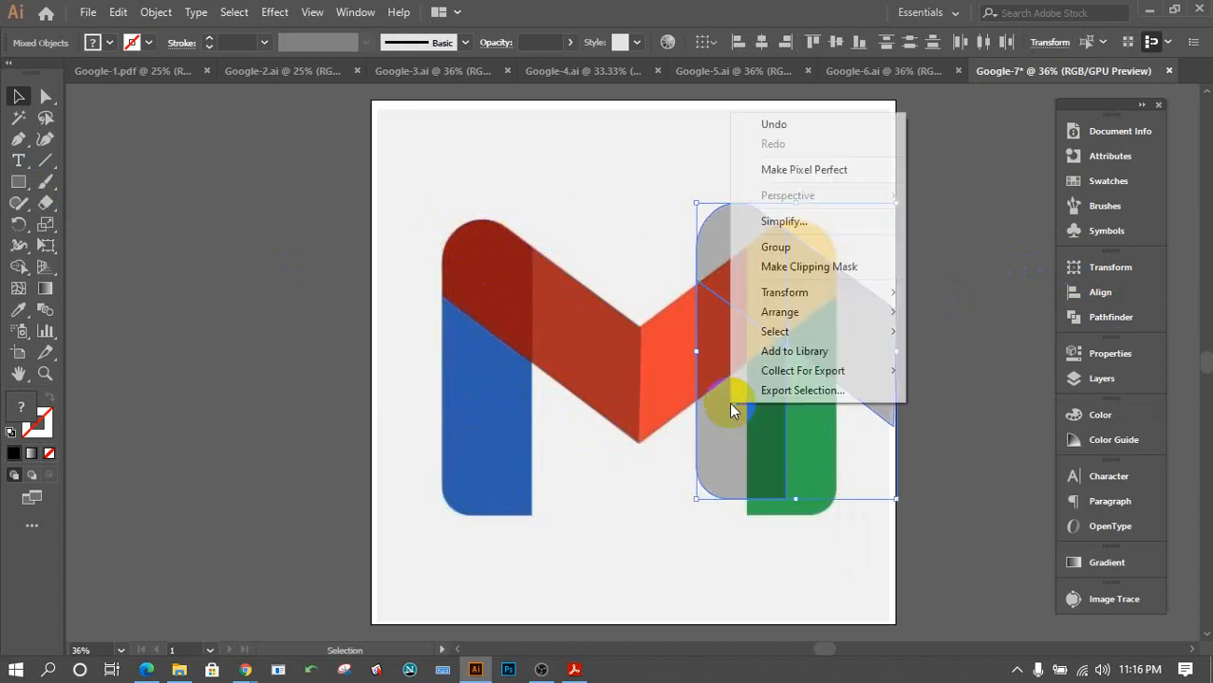
pyautogui.moveTo(826, 316)
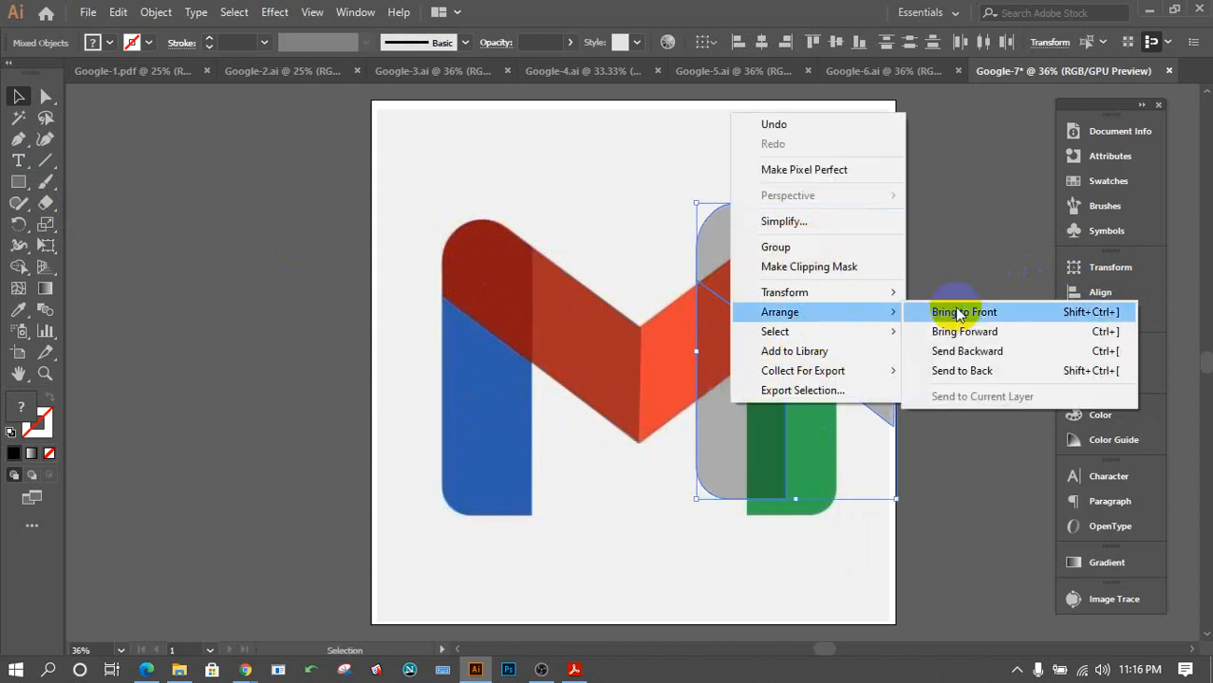
pyautogui.moveTo(881, 294)
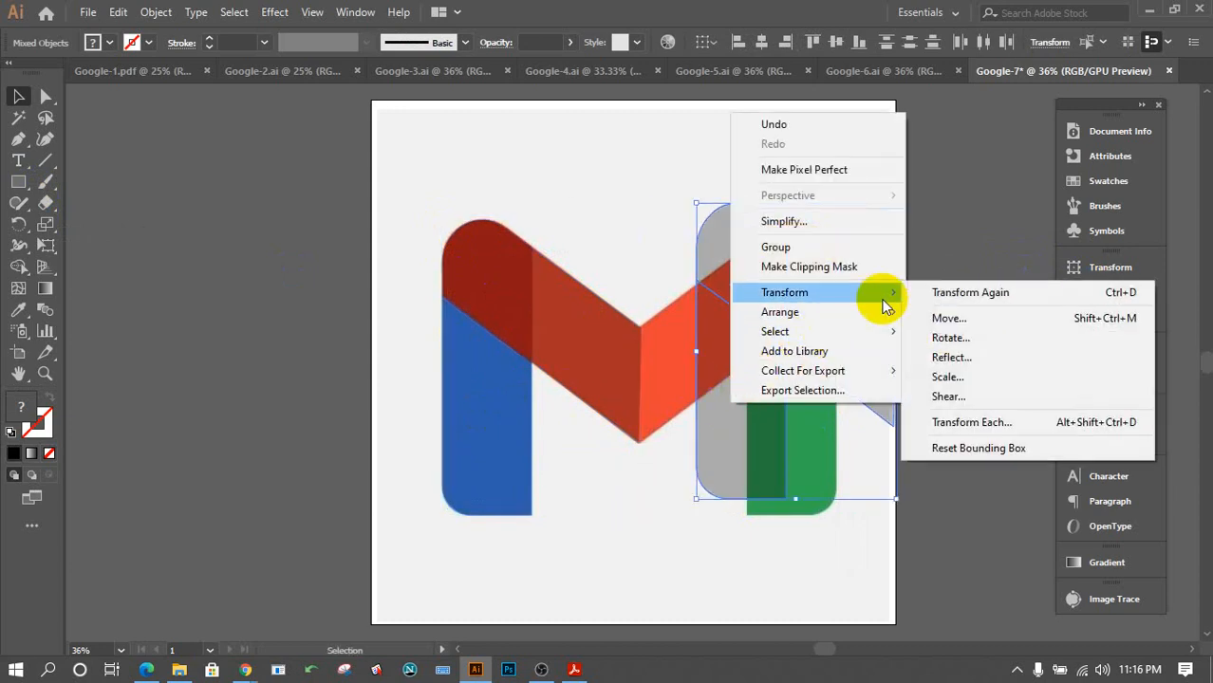
pyautogui.click(949, 357)
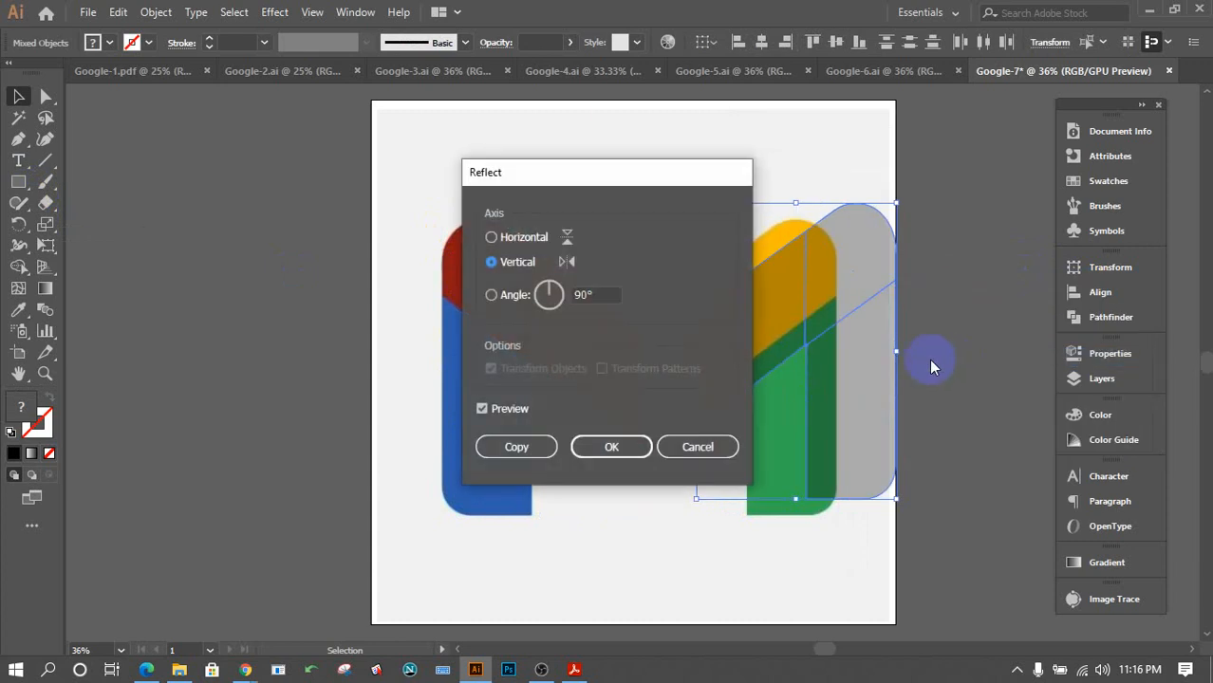
pyautogui.click(583, 452)
# Move and nudge the mirrored copy until it lines up with the right half of the reference M.
pyautogui.moveTo(758, 346); pyautogui.dragTo(702, 373)
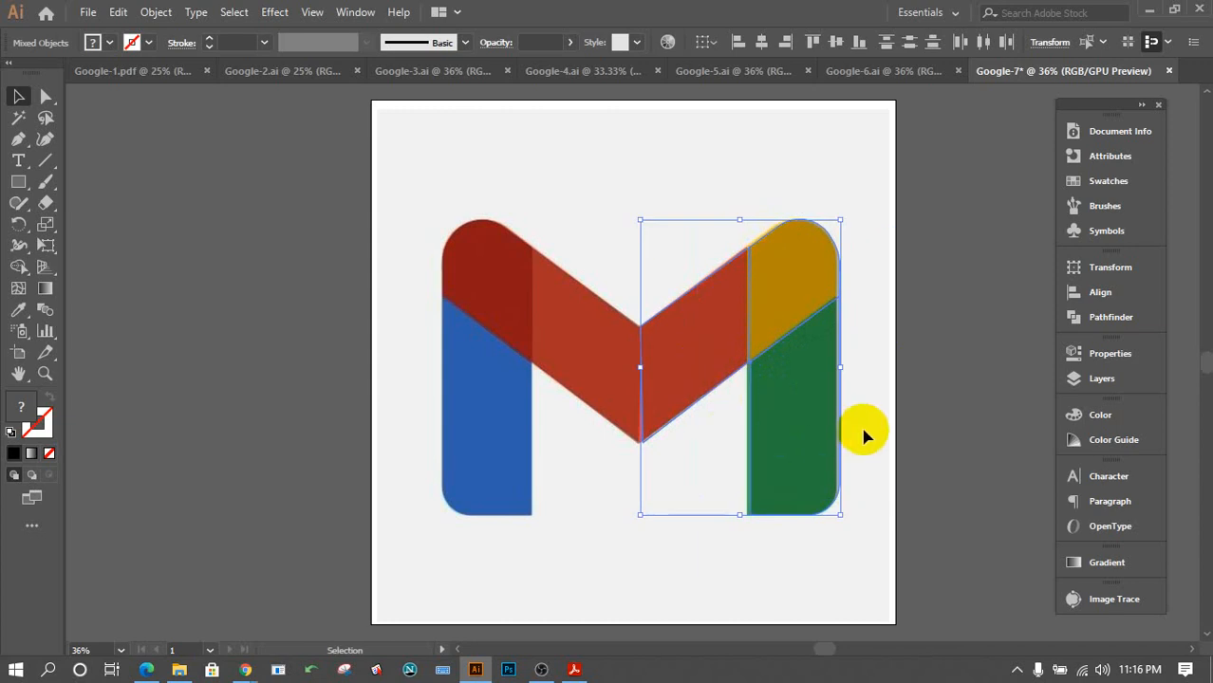
pyautogui.press('Left')
pyautogui.press('Left')
pyautogui.press('Left')
pyautogui.press('Left')
pyautogui.press('Left')
pyautogui.press('Left')
pyautogui.press('Left')
pyautogui.press('Left')
pyautogui.press('Left')
pyautogui.press('Left')
pyautogui.press('Left')
pyautogui.press('Left')
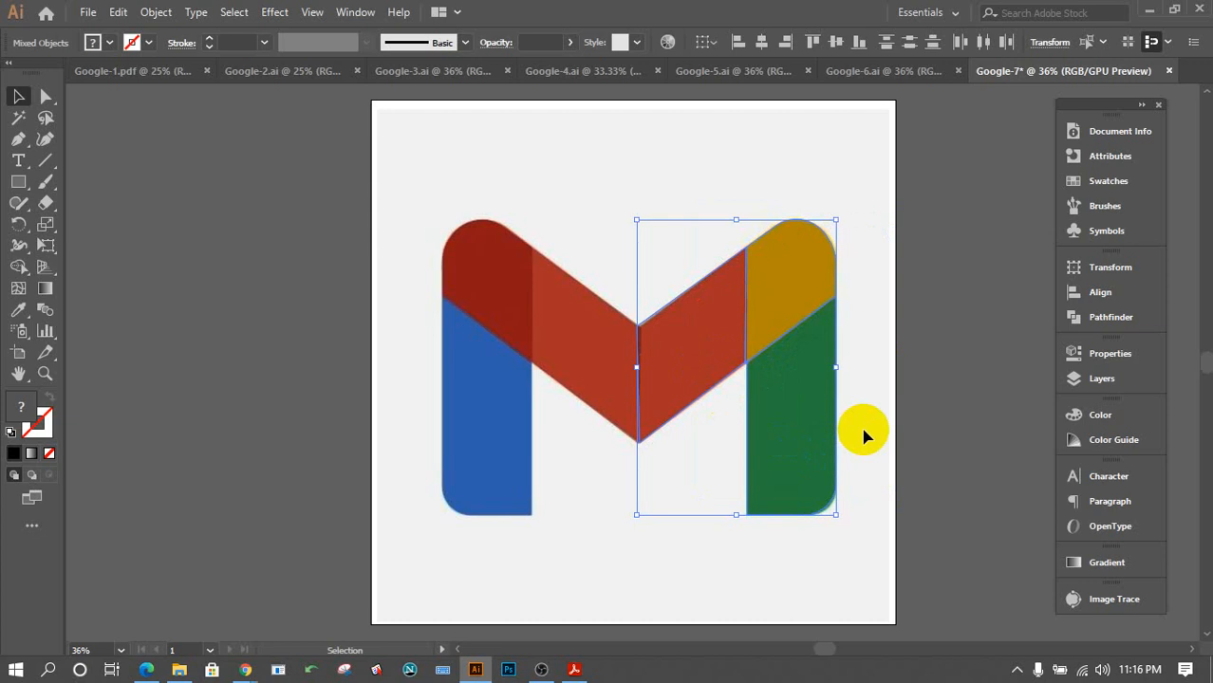
pyautogui.click(870, 418)
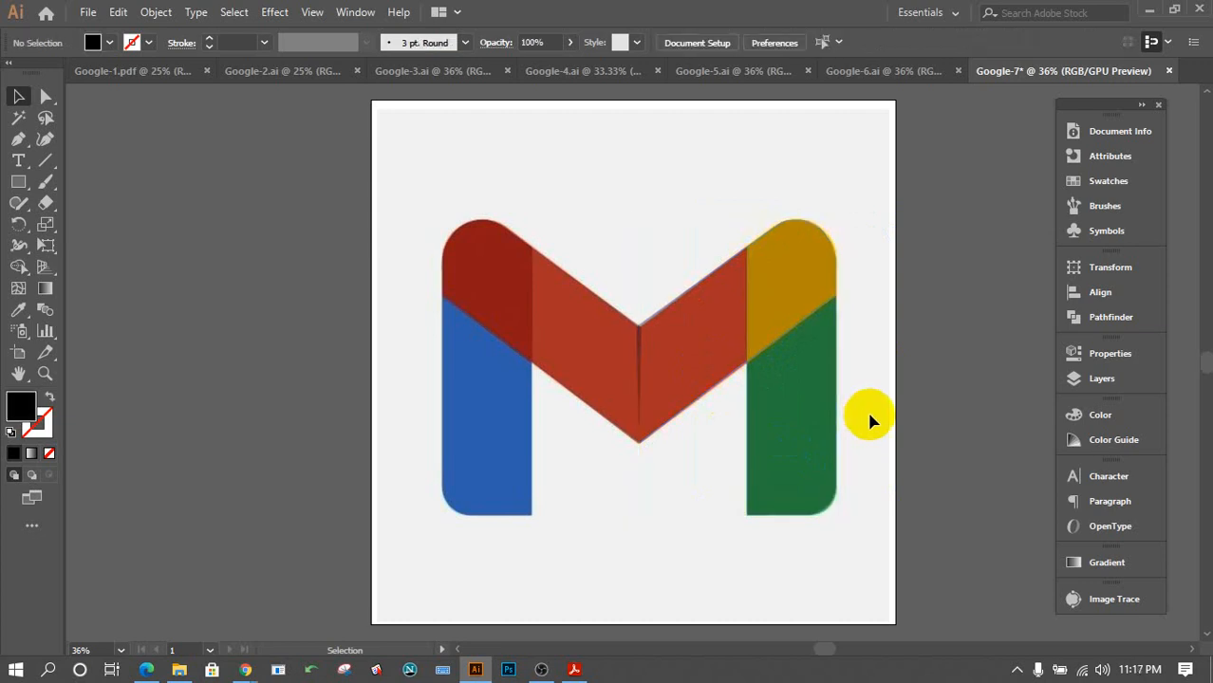
# Move all the M shapes off the artboard to the empty area beside the reference's left side.
pyautogui.moveTo(873, 569); pyautogui.dragTo(403, 209)
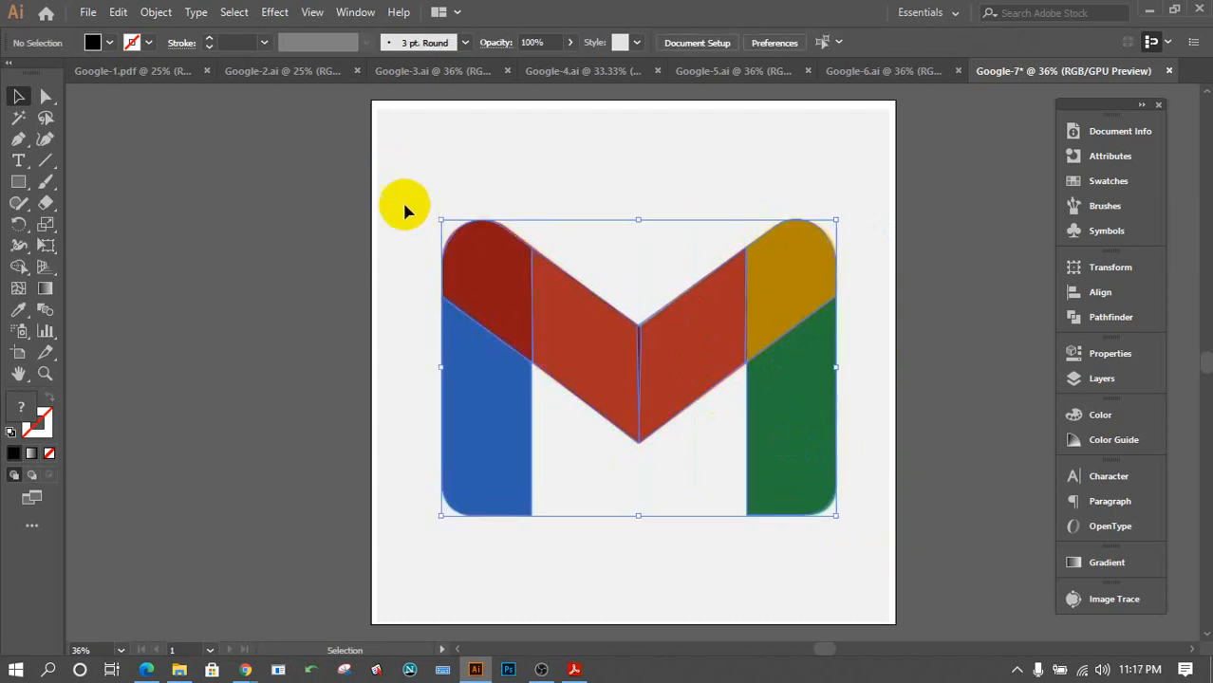
pyautogui.moveTo(693, 347)
pyautogui.mouseDown()
pyautogui.moveTo(346, 388)
pyautogui.moveTo(219, 372)
pyautogui.mouseUp()
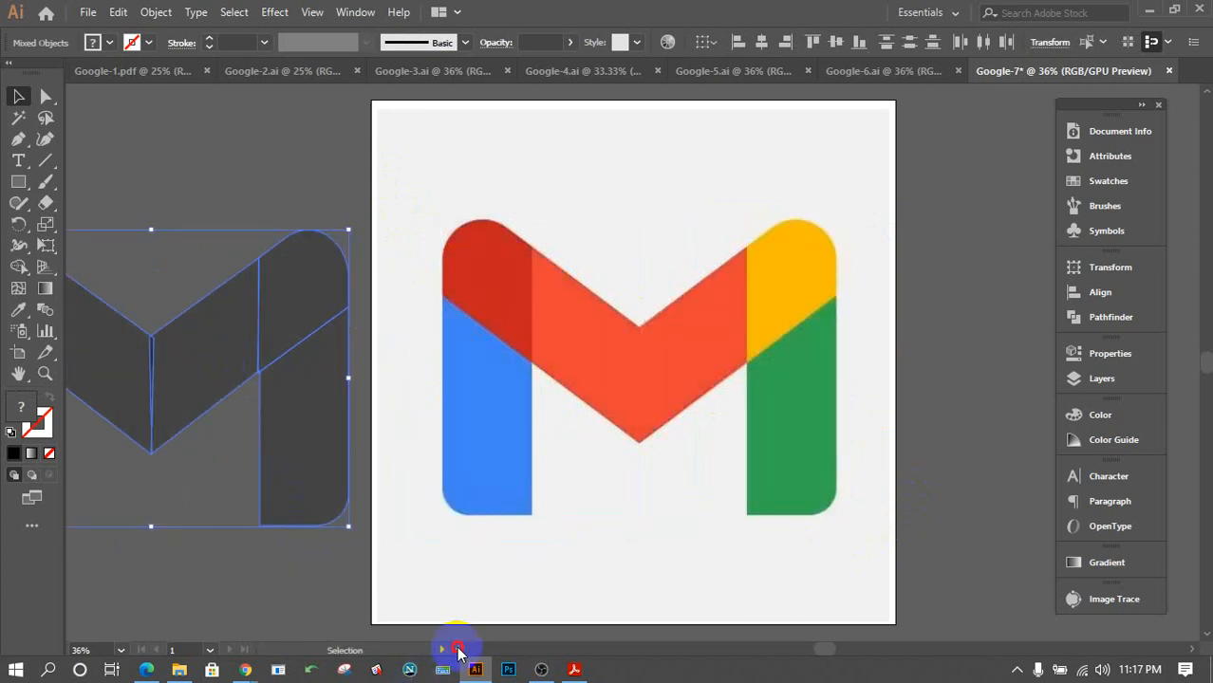
pyautogui.click(458, 652)
pyautogui.click(632, 527)
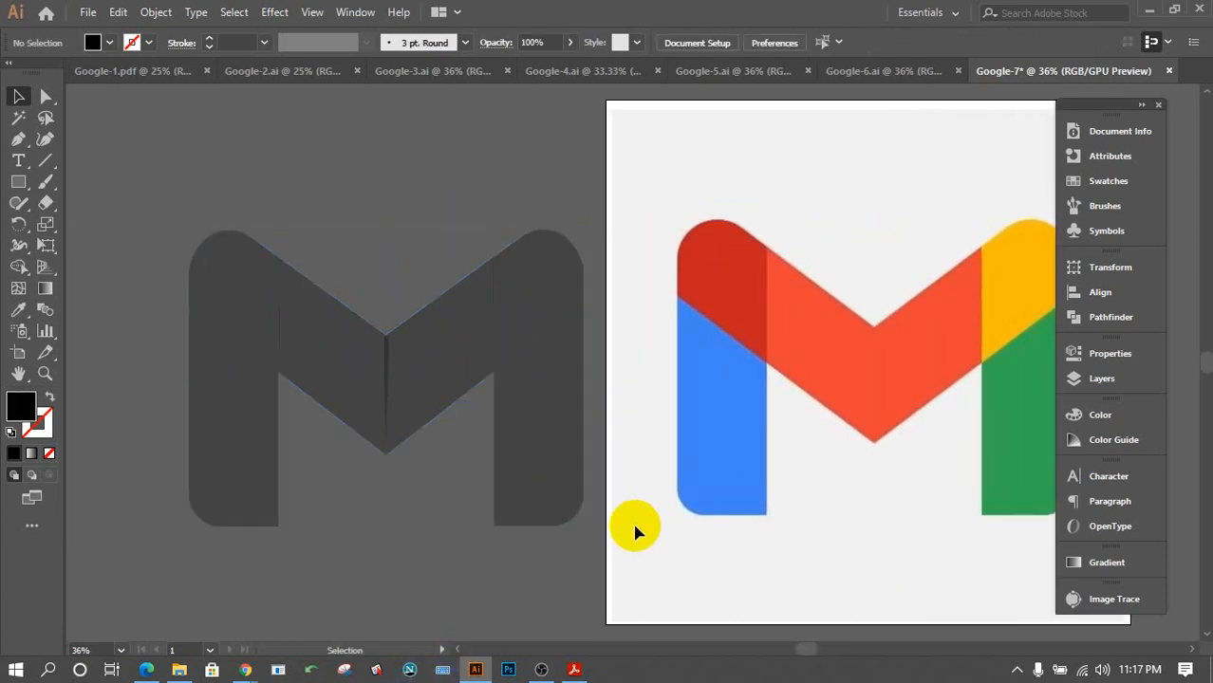
# Set the opacity of all the M shapes to 100%.
pyautogui.moveTo(604, 546); pyautogui.dragTo(124, 188)
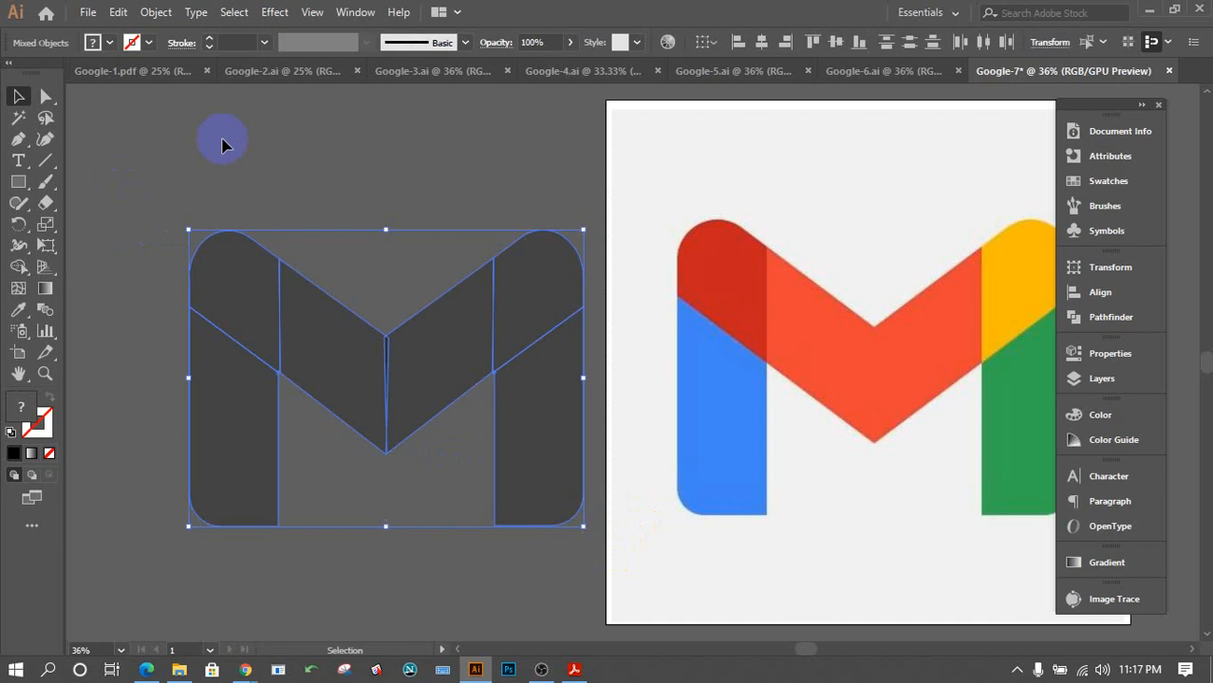
pyautogui.click(570, 41)
pyautogui.moveTo(563, 62)
pyautogui.mouseDown()
pyautogui.moveTo(591, 67)
pyautogui.moveTo(570, 76)
pyautogui.mouseUp()
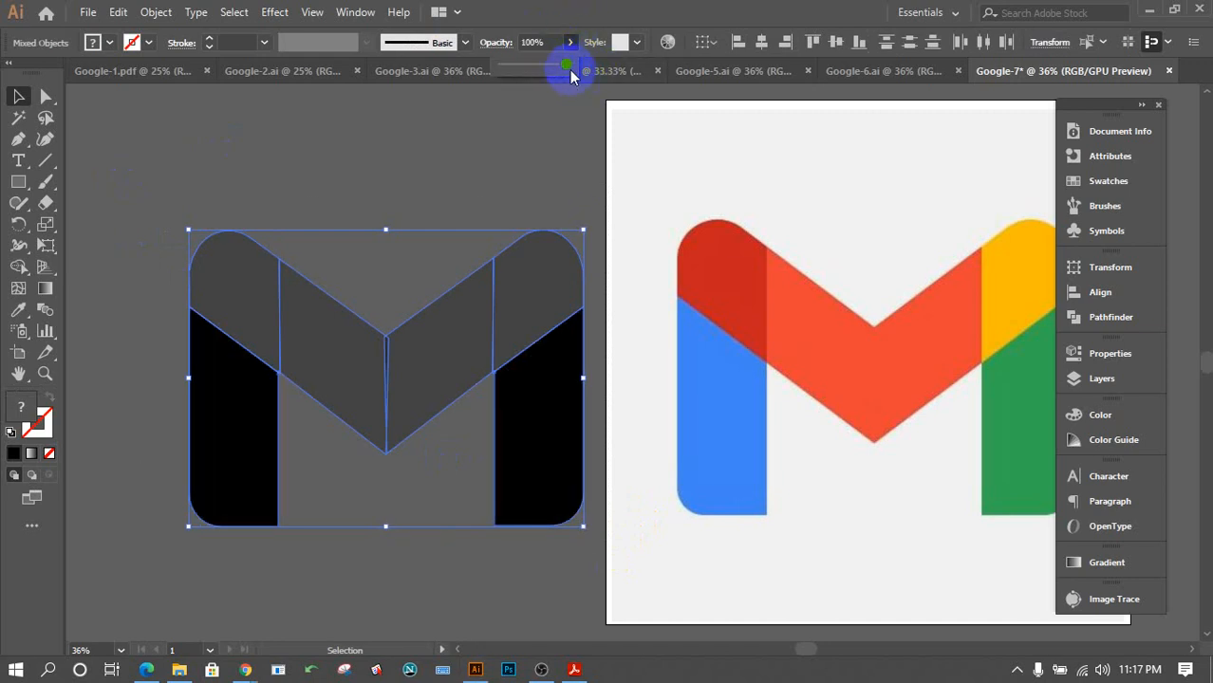
pyautogui.click(197, 181)
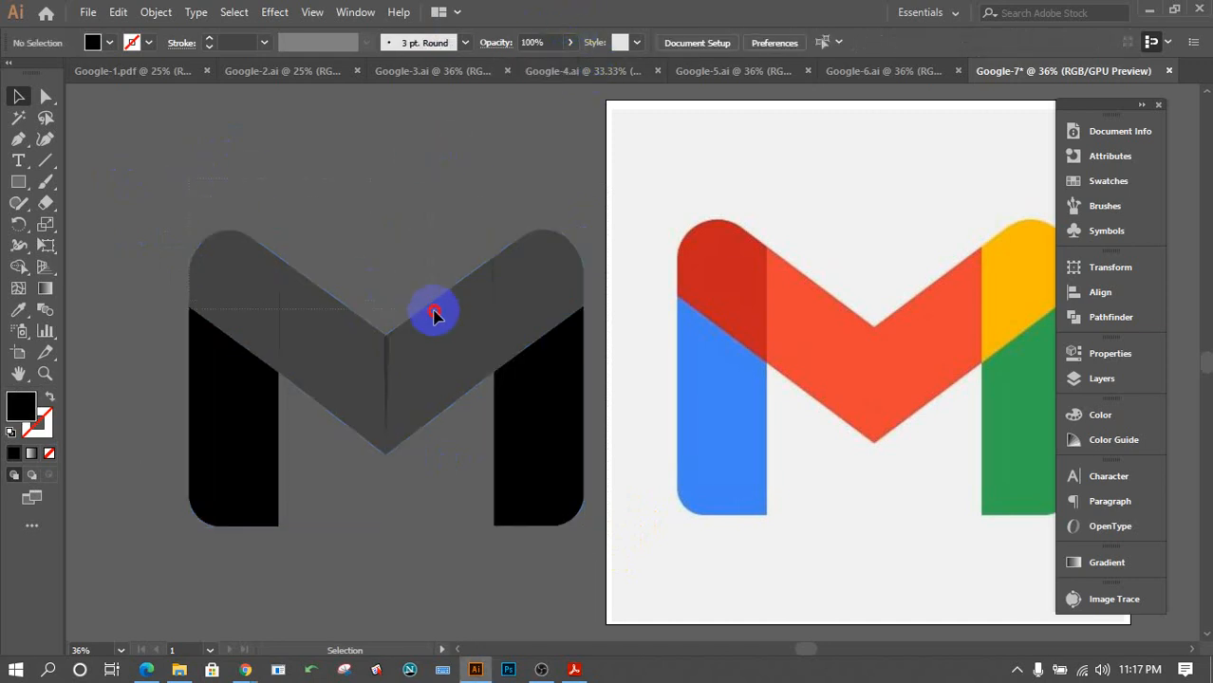
# Try to adjust the opacity of the still-transparent diagonal bar groups.
pyautogui.click(531, 332)
pyautogui.click(570, 42)
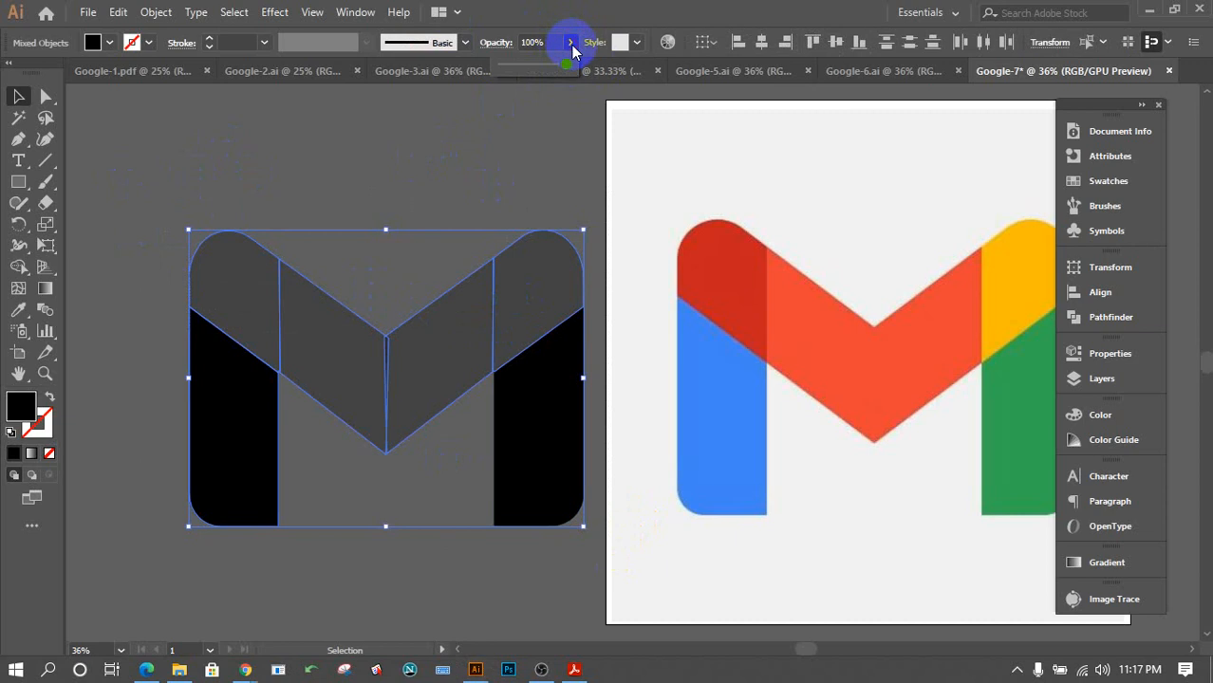
pyautogui.click(530, 257)
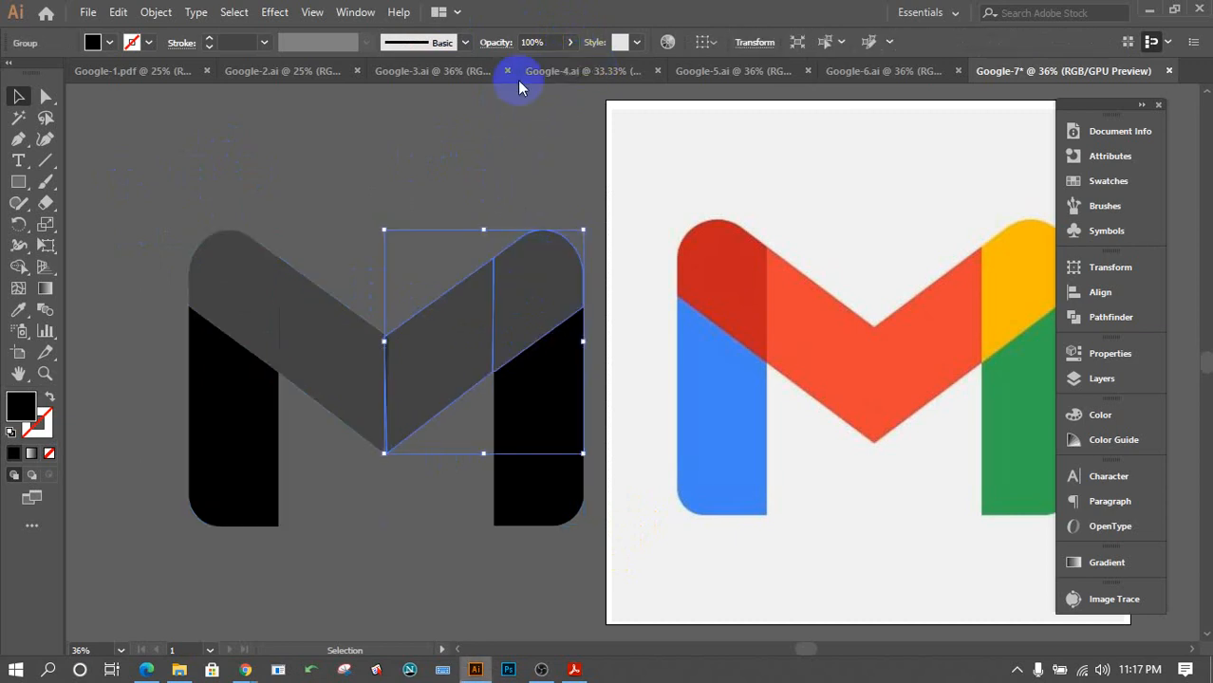
pyautogui.click(571, 43)
pyautogui.click(522, 166)
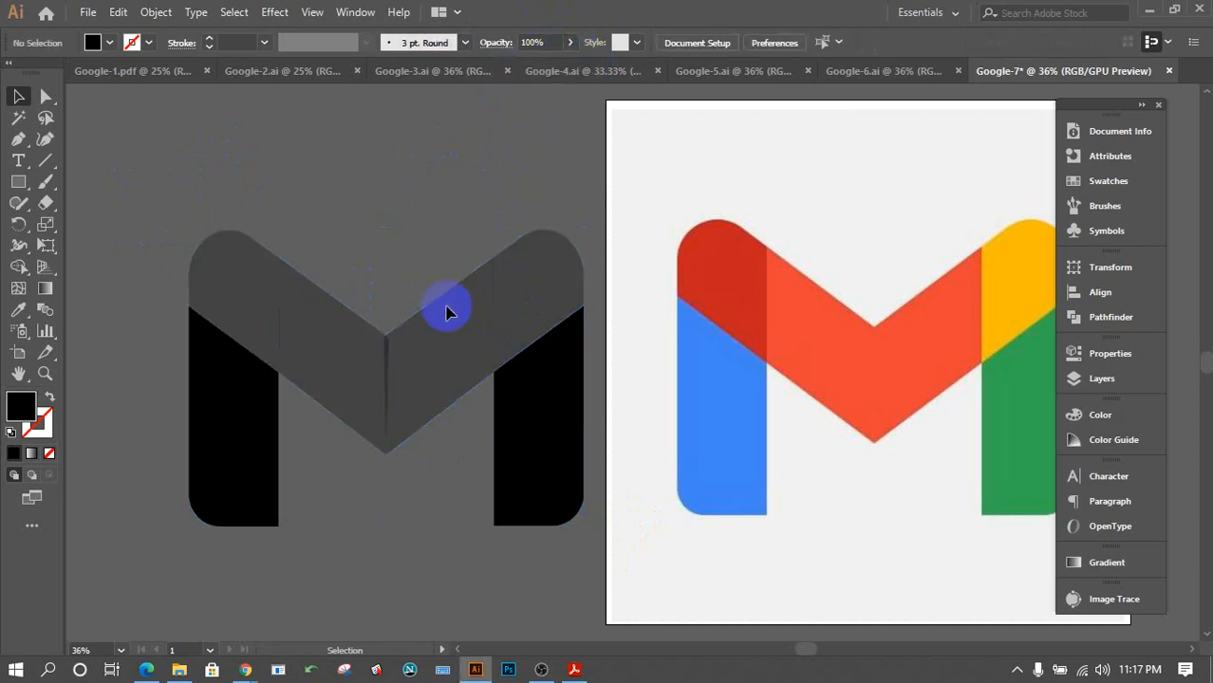
# Ungroup the divided pieces of the right diagonal bar and of the left diagonal bar.
pyautogui.click(439, 337)
pyautogui.rightClick(439, 337)
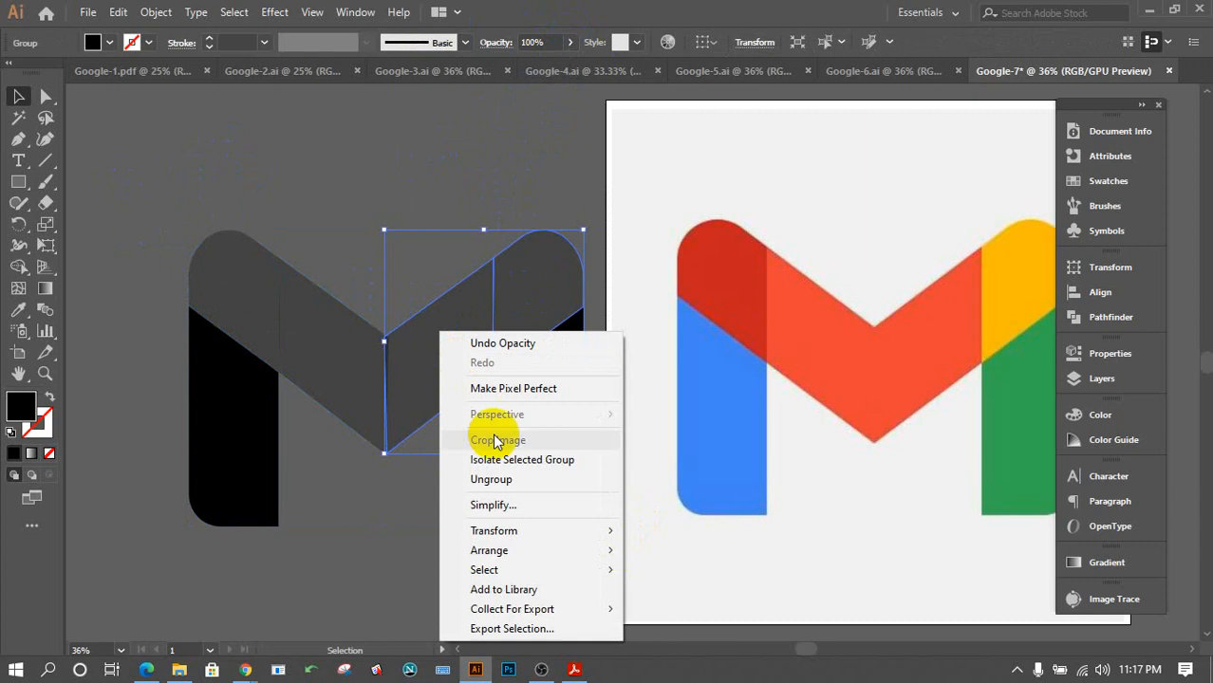
pyautogui.click(514, 479)
pyautogui.click(605, 320)
pyautogui.click(466, 325)
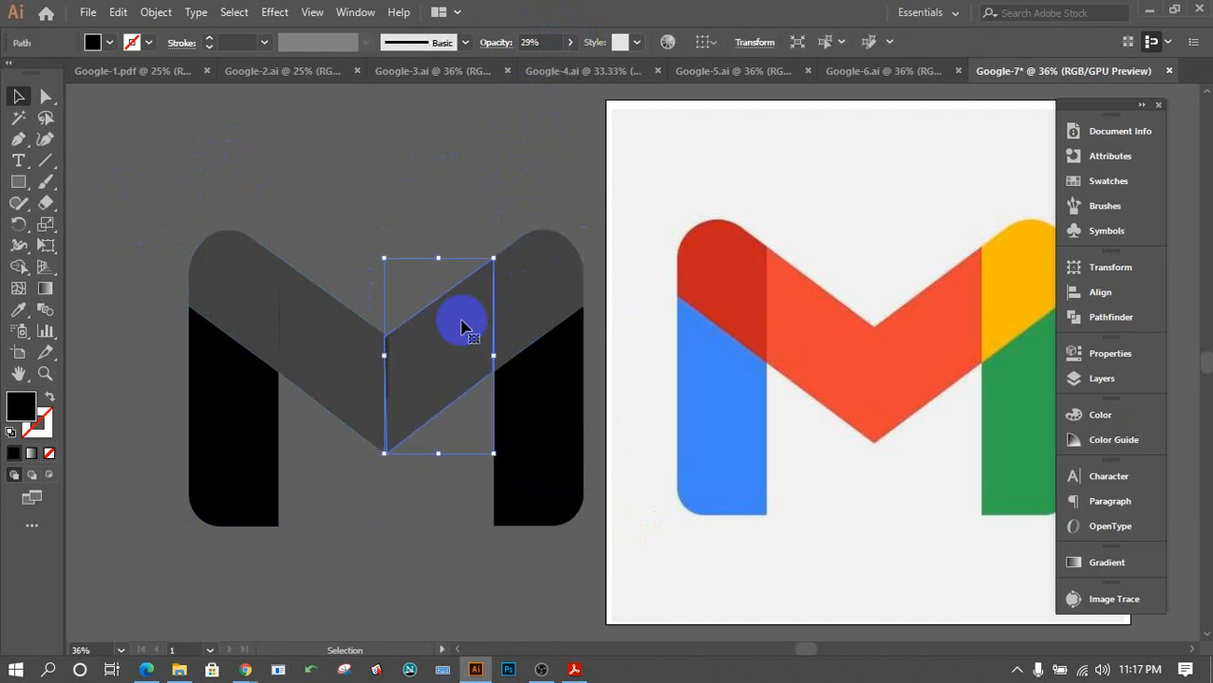
pyautogui.click(340, 354)
pyautogui.rightClick(339, 354)
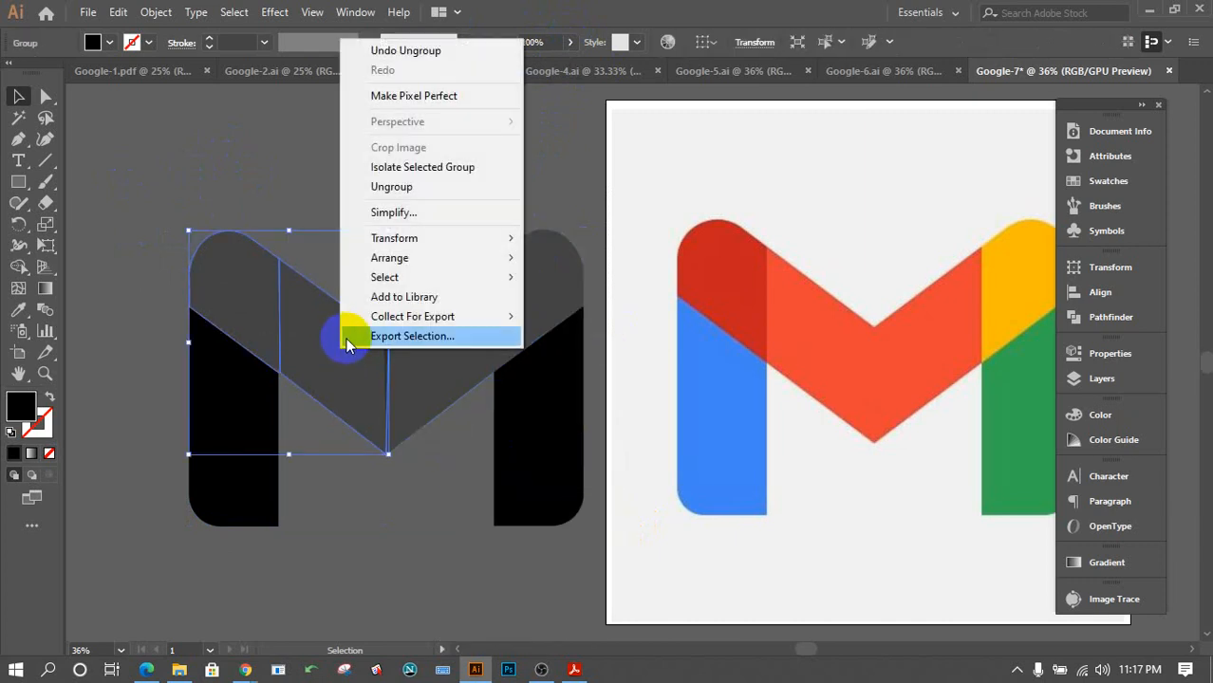
pyautogui.click(433, 184)
pyautogui.click(226, 178)
# Set the opacity of the four ungrouped diagonal bar pieces to 100%.
pyautogui.click(539, 314)
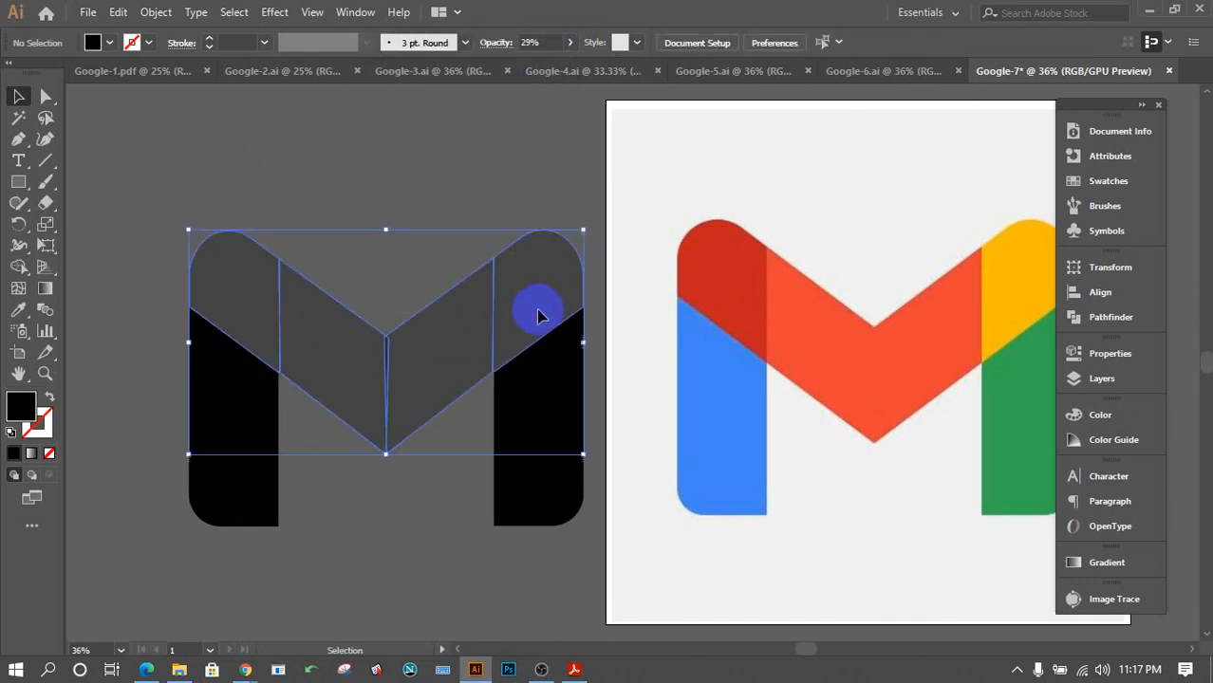
pyautogui.click(571, 42)
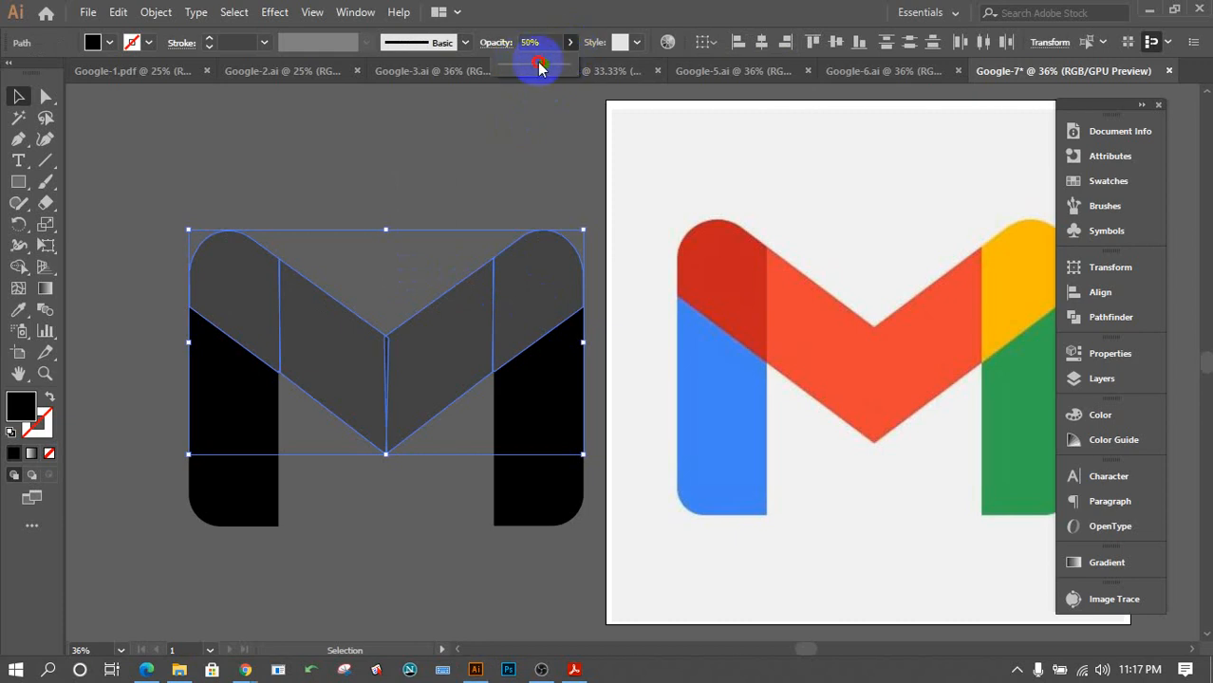
pyautogui.moveTo(538, 67); pyautogui.dragTo(610, 76)
pyautogui.click(527, 145)
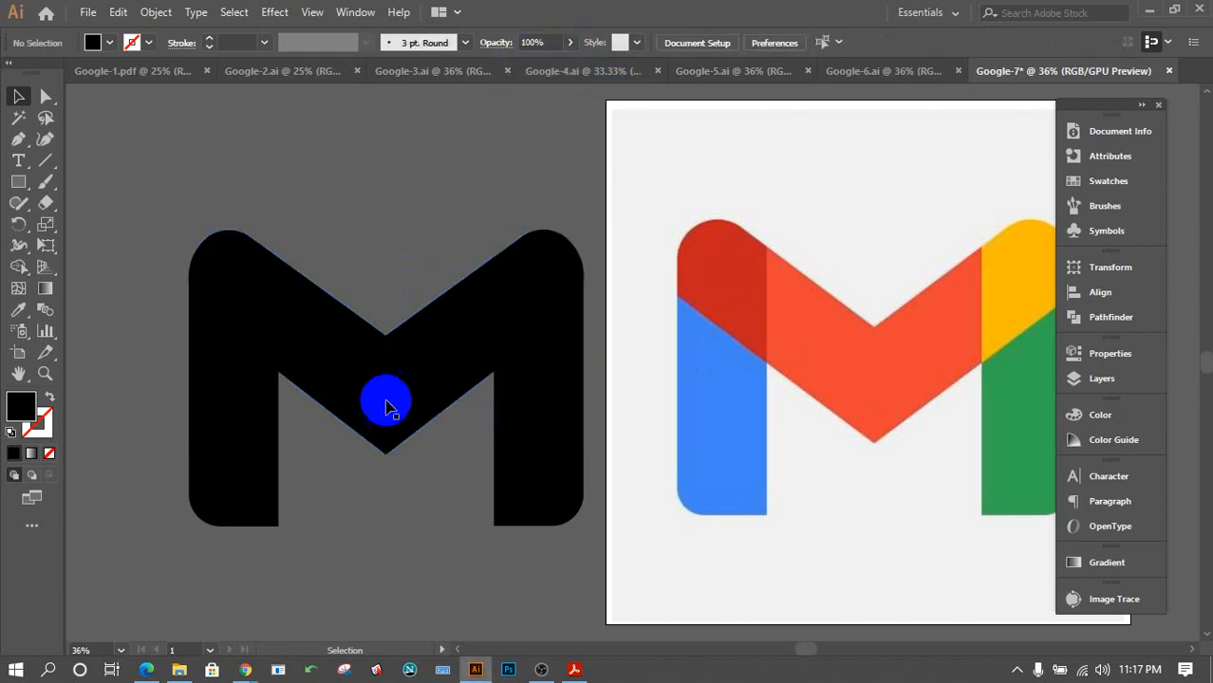
# Fill the M's left leg with the reference's blue and its upper-left corner piece with the reference's dark red using the Eyedropper.
pyautogui.click(17, 311)
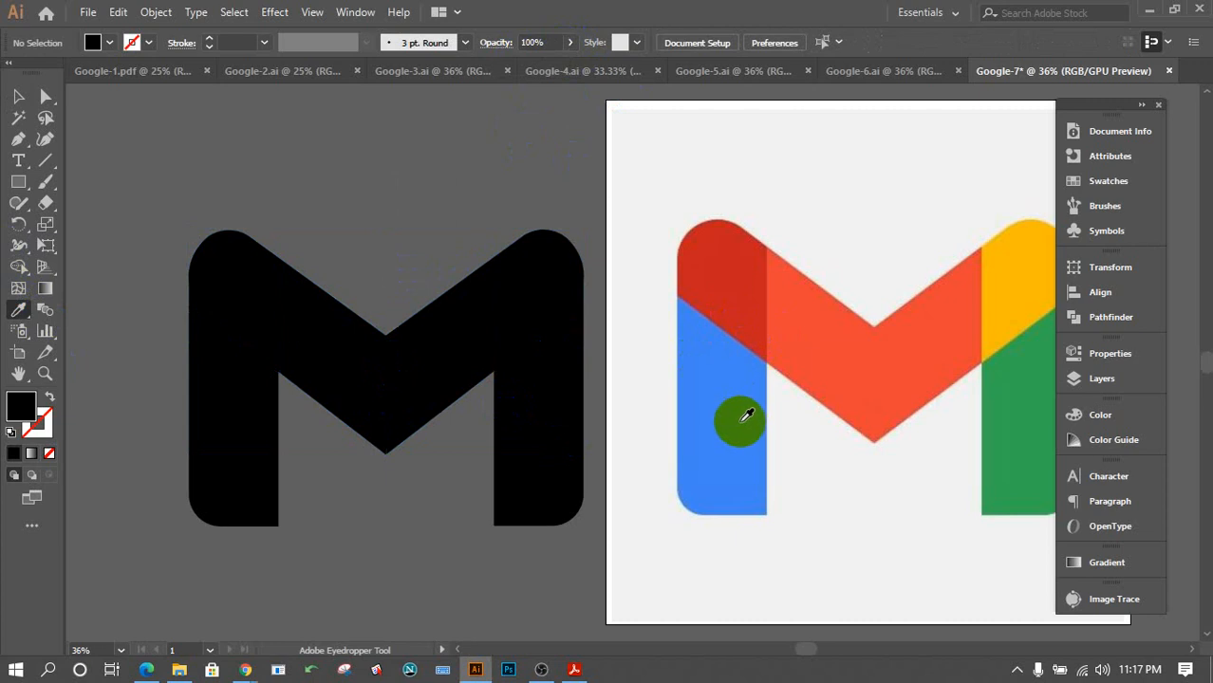
pyautogui.click(727, 413)
pyautogui.keyDown('alt'); pyautogui.click(202, 411); pyautogui.keyUp('alt')
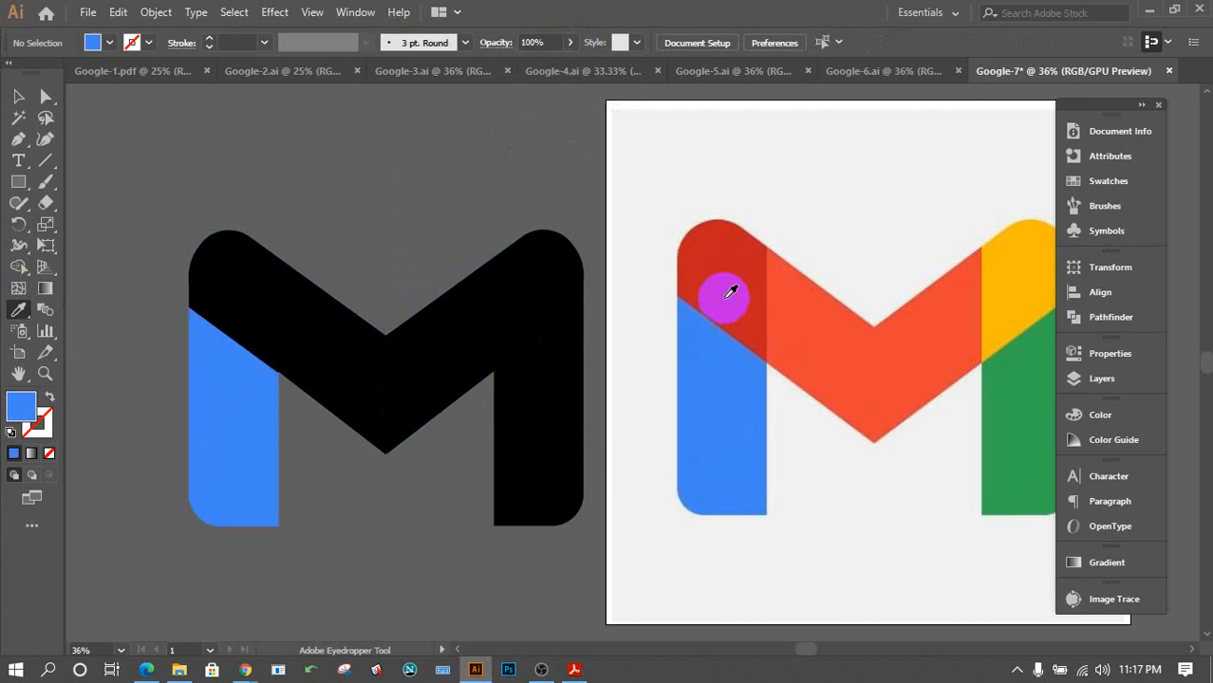
pyautogui.click(726, 287)
pyautogui.keyDown('alt'); pyautogui.click(224, 280); pyautogui.keyUp('alt')
# Fill both middle diagonal pieces of the M with the orange-red sampled from the reference.
pyautogui.click(802, 291)
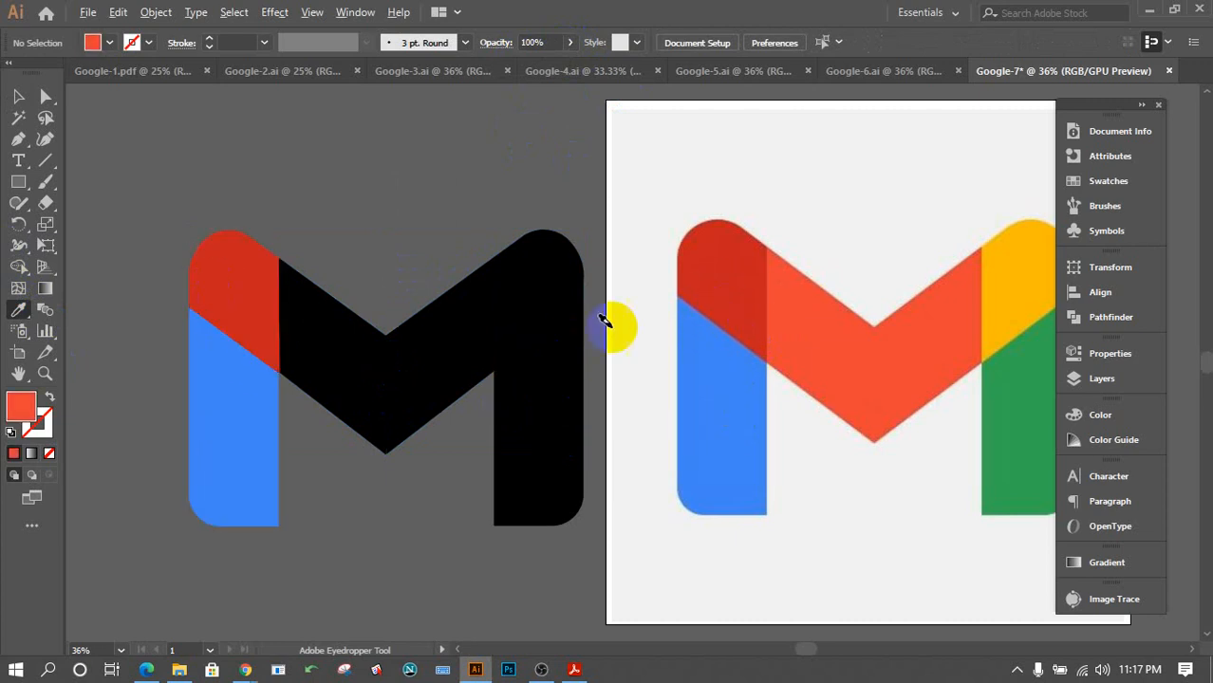
pyautogui.keyDown('alt'); pyautogui.click(366, 362); pyautogui.keyUp('alt')
pyautogui.click(939, 320)
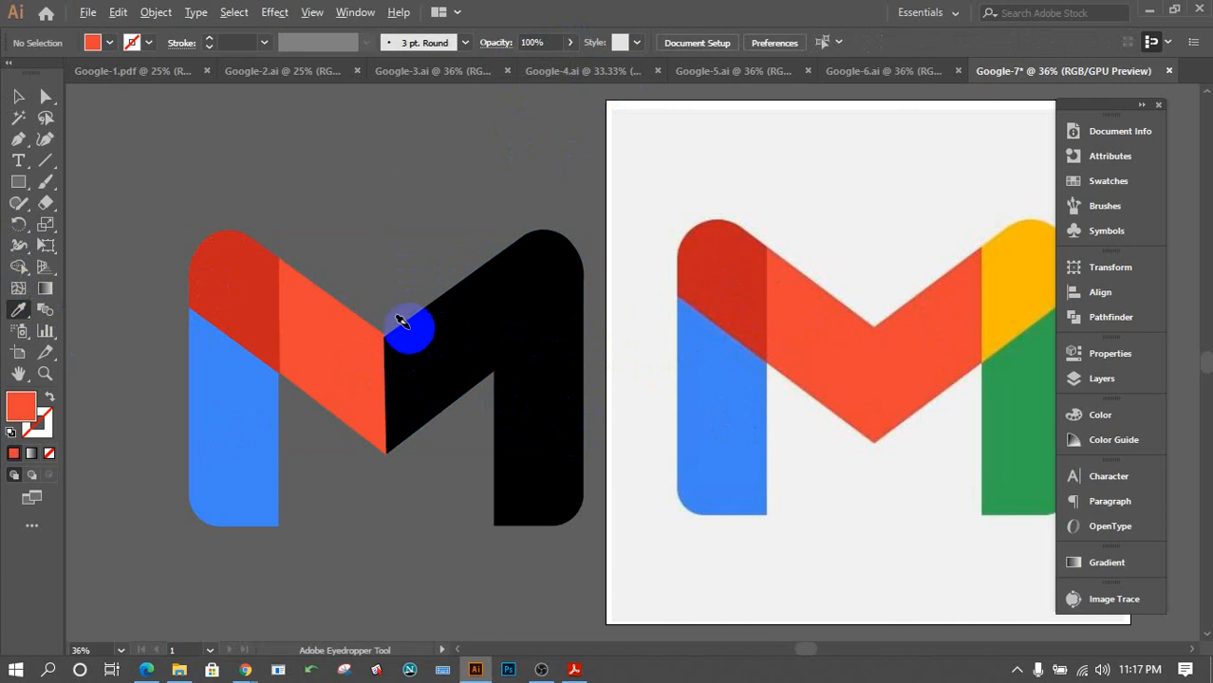
pyautogui.keyDown('alt'); pyautogui.click(398, 332); pyautogui.keyUp('alt')
pyautogui.click(919, 320)
# Fill the upper-right corner piece with the reference's yellow and the right leg with its green.
pyautogui.click(1016, 271)
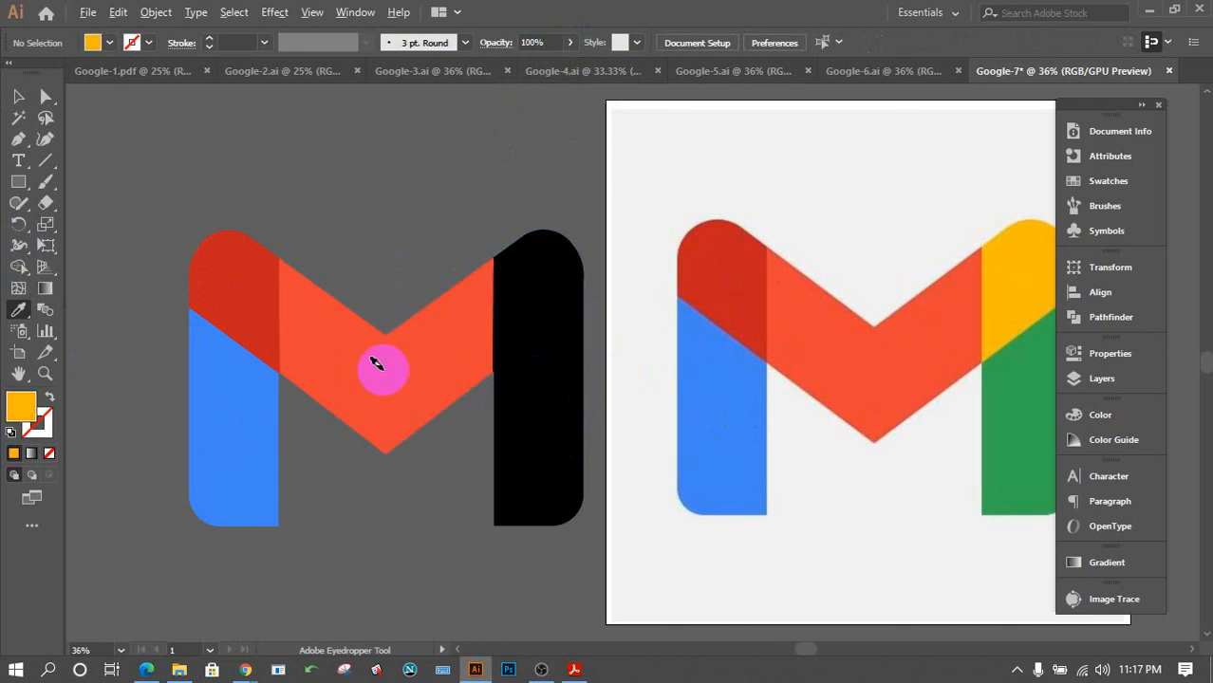
pyautogui.keyDown('alt'); pyautogui.click(531, 298); pyautogui.keyUp('alt')
pyautogui.click(1020, 388)
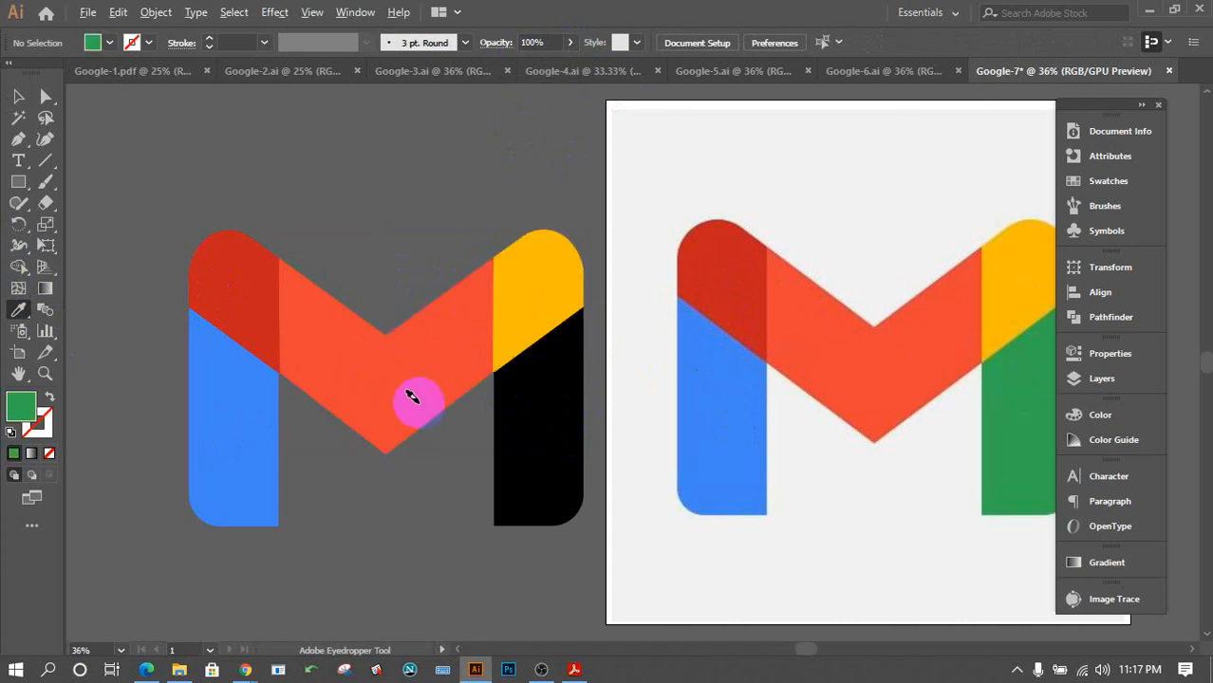
pyautogui.keyDown('alt'); pyautogui.click(553, 412); pyautogui.keyUp('alt')
pyautogui.click(18, 96)
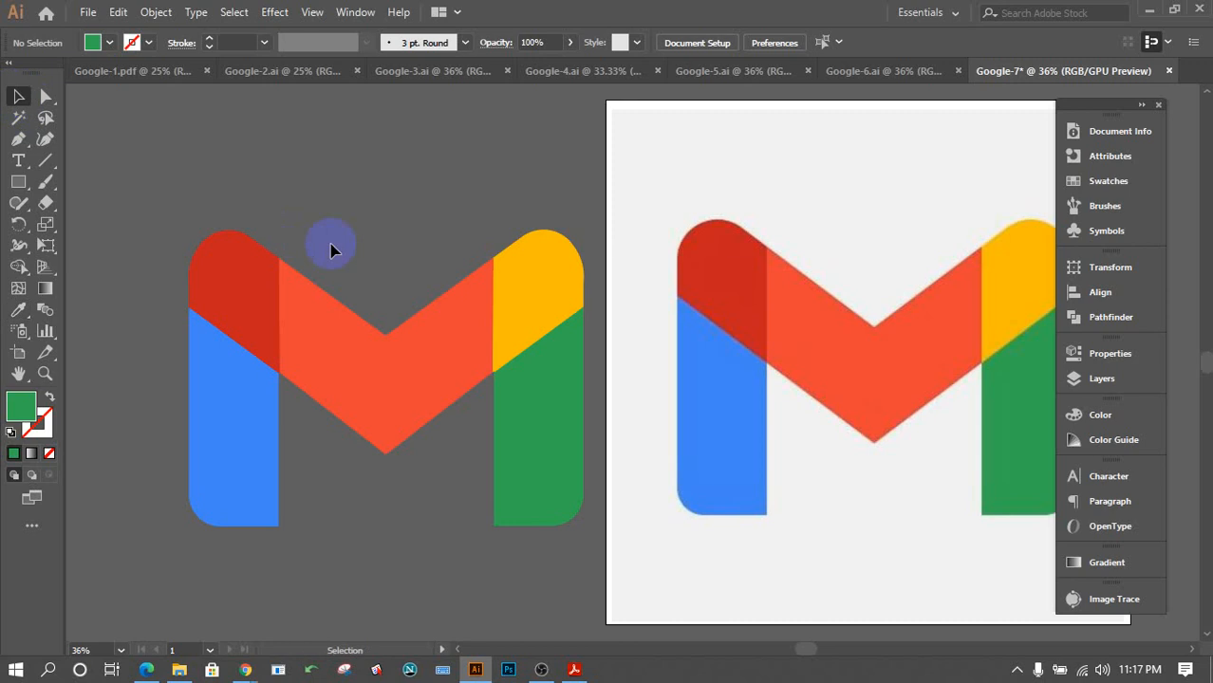
# Unite the two orange-red middle pieces of the M into one shape.
pyautogui.click(420, 417)
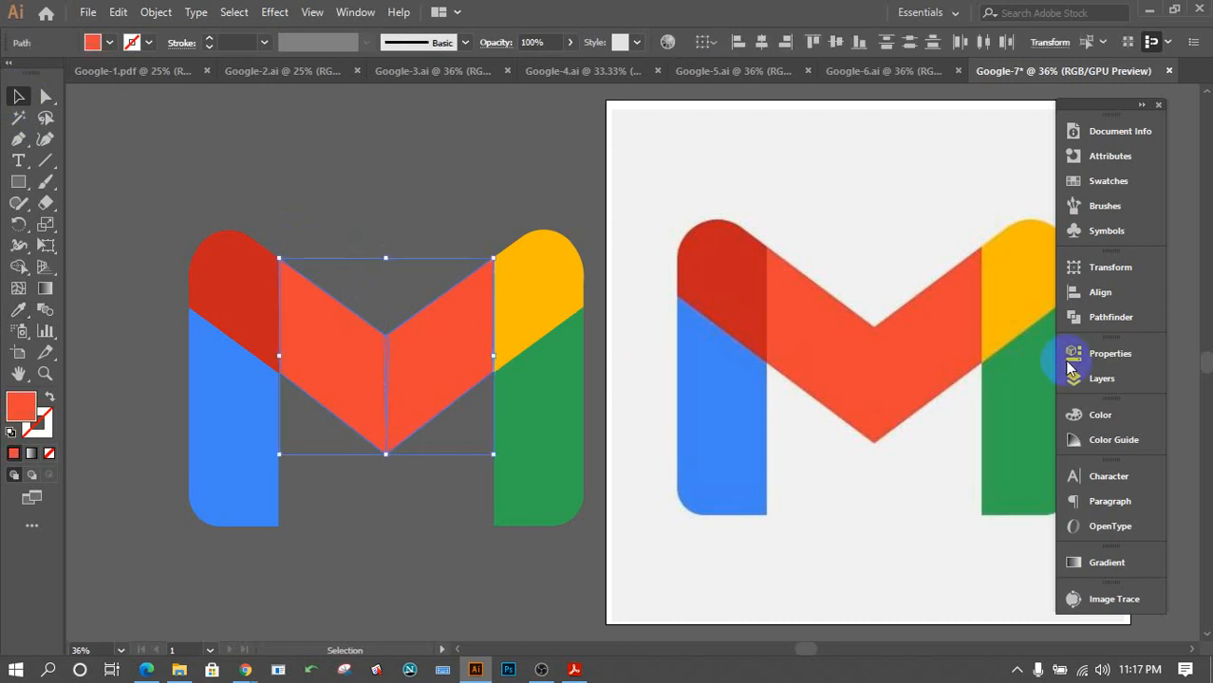
pyautogui.click(1104, 323)
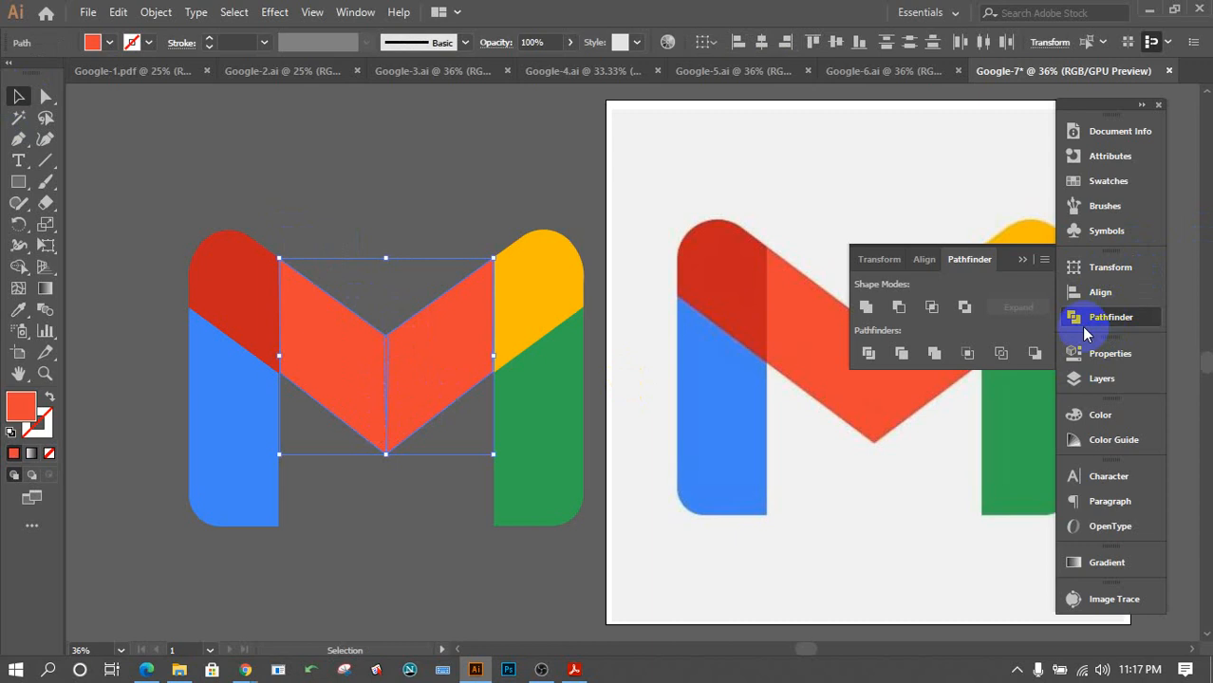
pyautogui.click(866, 307)
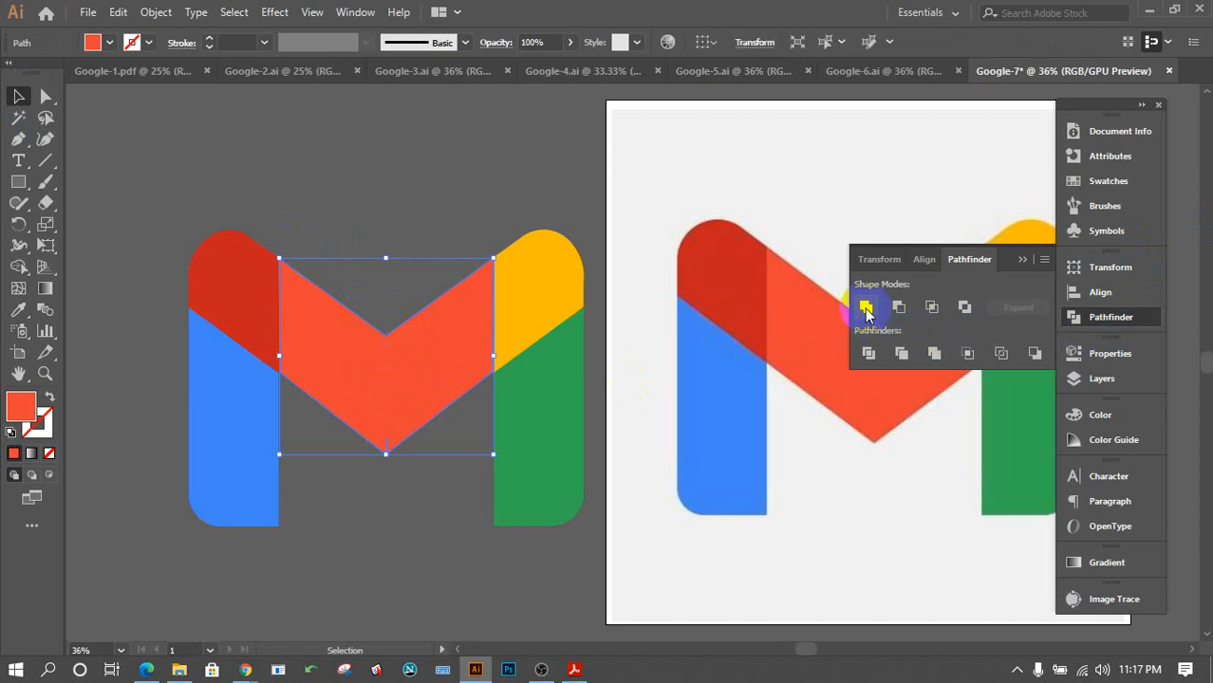
pyautogui.click(413, 184)
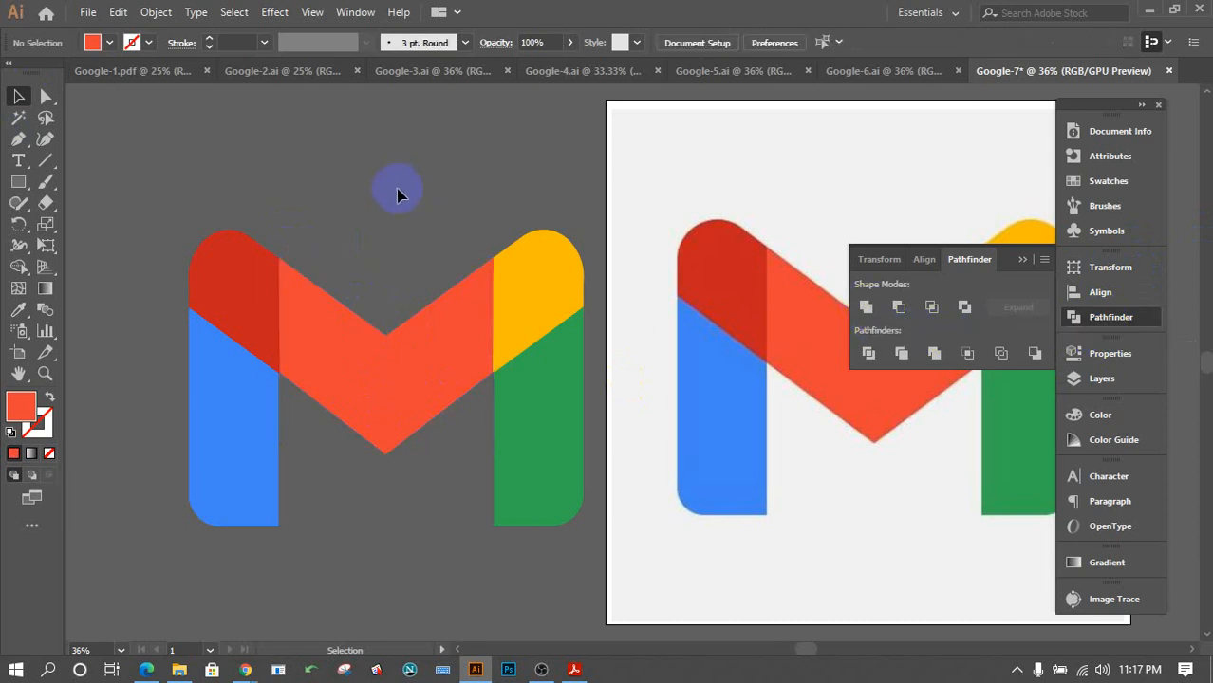
# Group all the coloured M pieces and move the group onto the artboard, exactly over the reference M.
pyautogui.moveTo(133, 195); pyautogui.dragTo(664, 480)
pyautogui.hotkey('ctrl', '-')
pyautogui.hotkey('ctrl', '-')
pyautogui.hotkey('ctrl', '-')
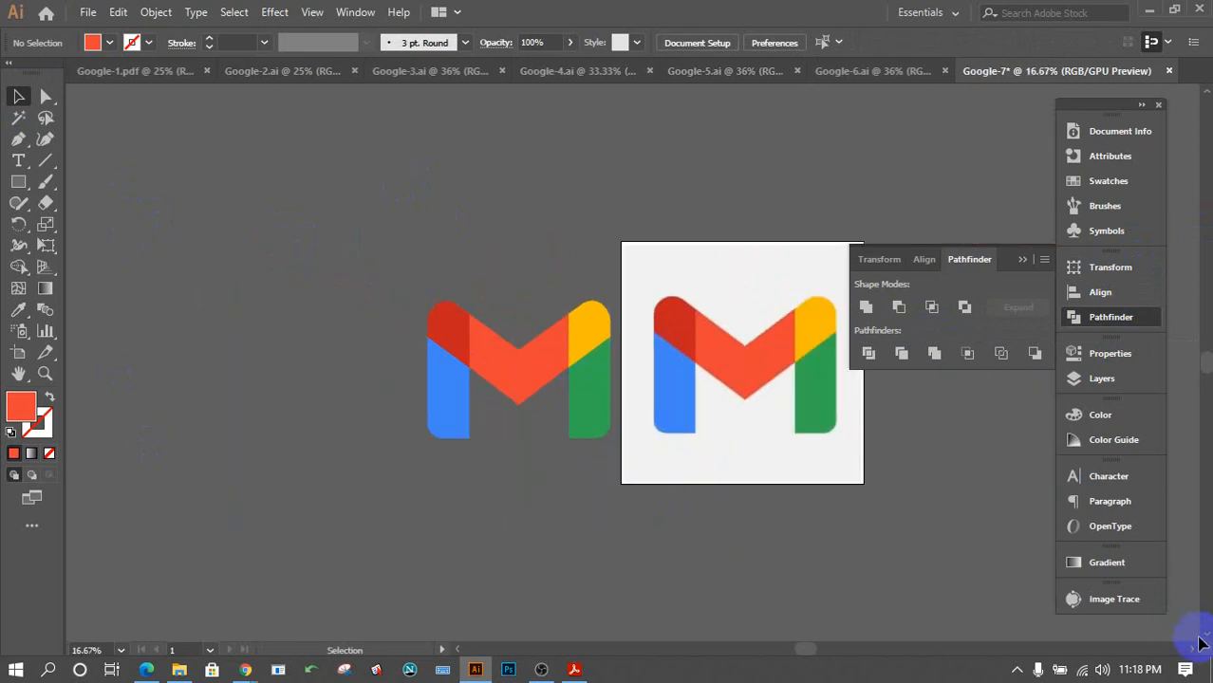
pyautogui.hscroll(5, 1182, 629)
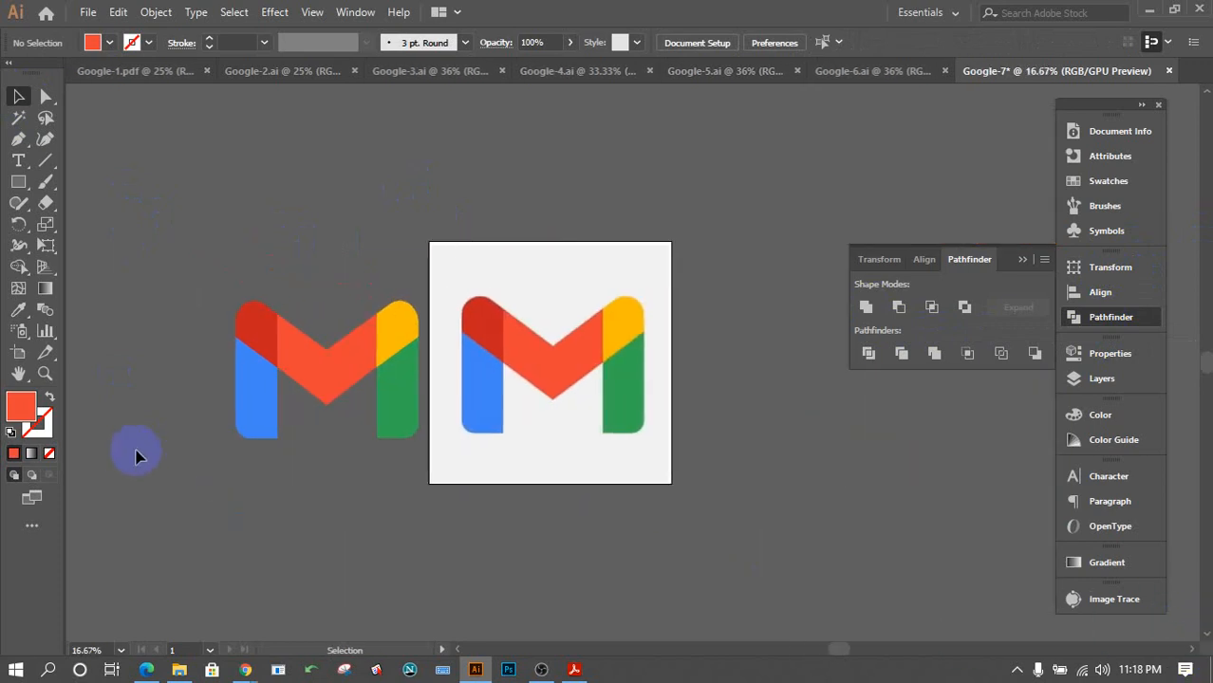
pyautogui.click(394, 330)
pyautogui.rightClick(377, 334)
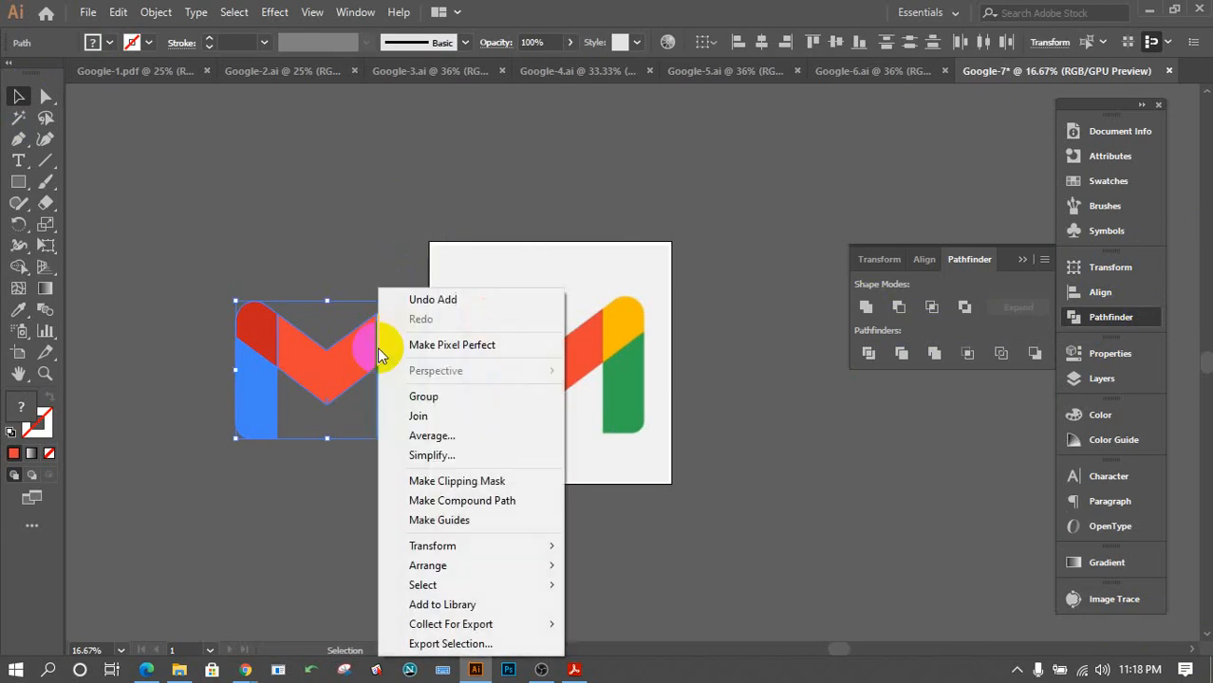
pyautogui.click(447, 397)
pyautogui.moveTo(410, 444); pyautogui.dragTo(622, 387)
pyautogui.click(700, 391)
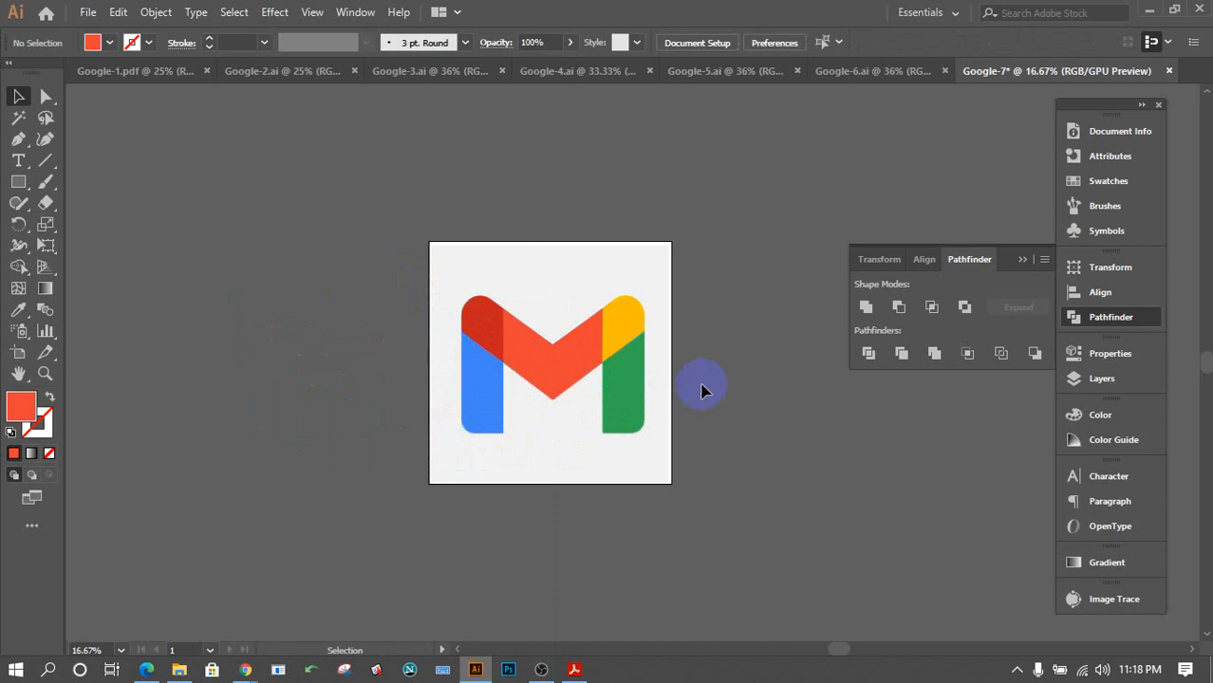
# Unlock the reference image Google (7).jpg behind the finished M and delete it.
pyautogui.hotkey('ctrl', 'alt', '2')
pyautogui.click(702, 391)
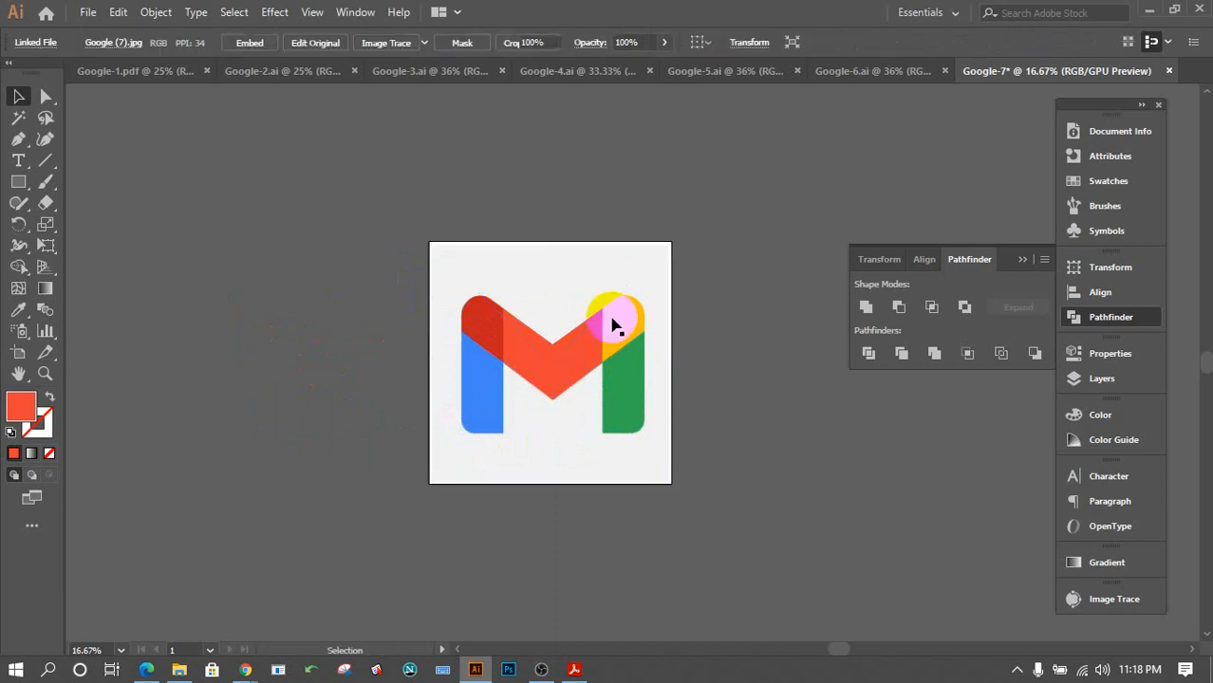
pyautogui.click(575, 289)
pyautogui.press('Delete')
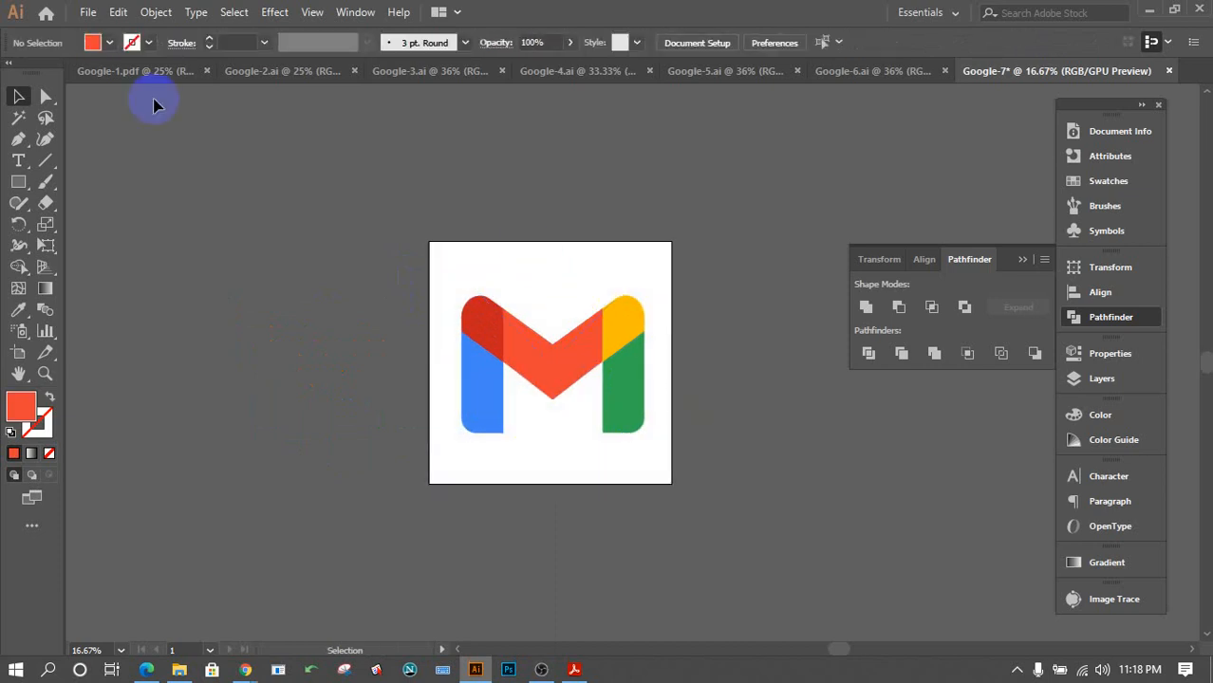
# Start saving the document and create a folder named Google-7 beside the Google-1 to Google-6 folders.
pyautogui.click(87, 12)
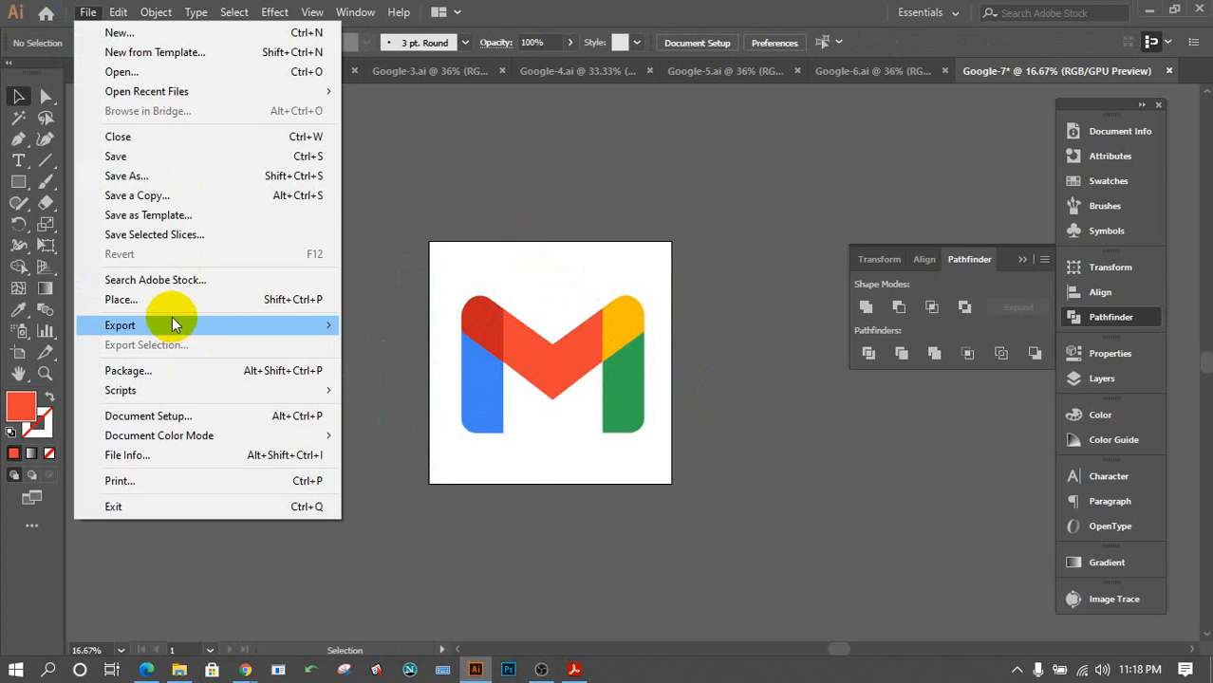
pyautogui.click(158, 156)
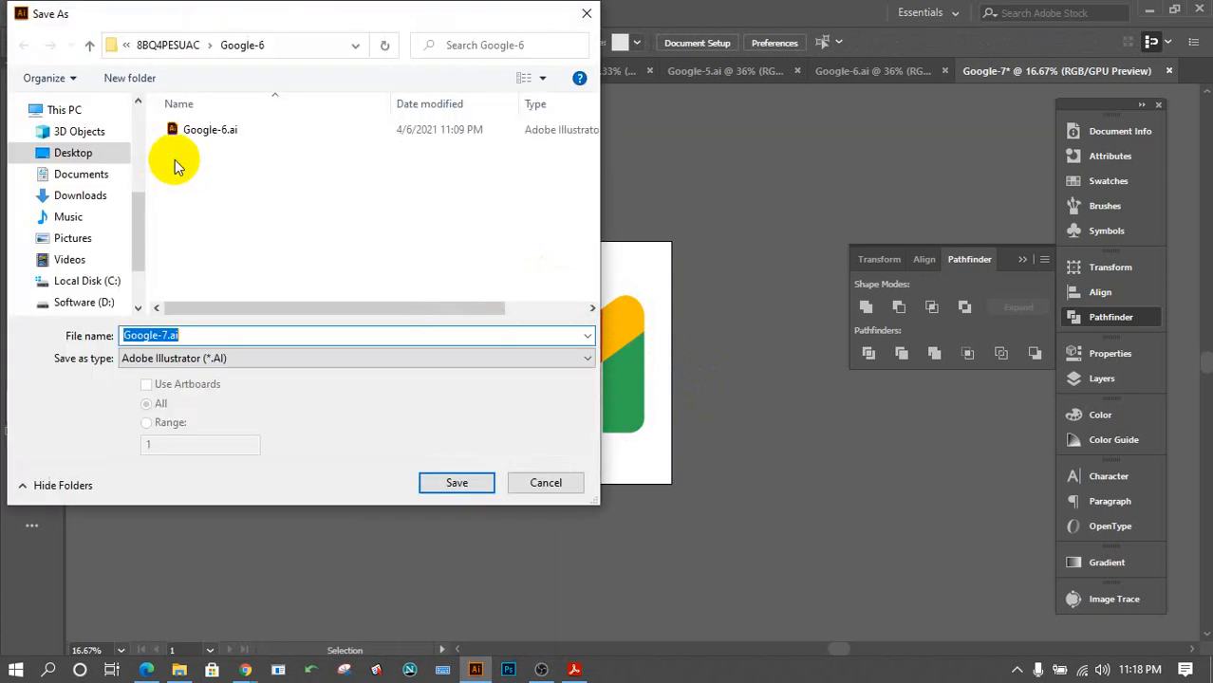
pyautogui.click(165, 45)
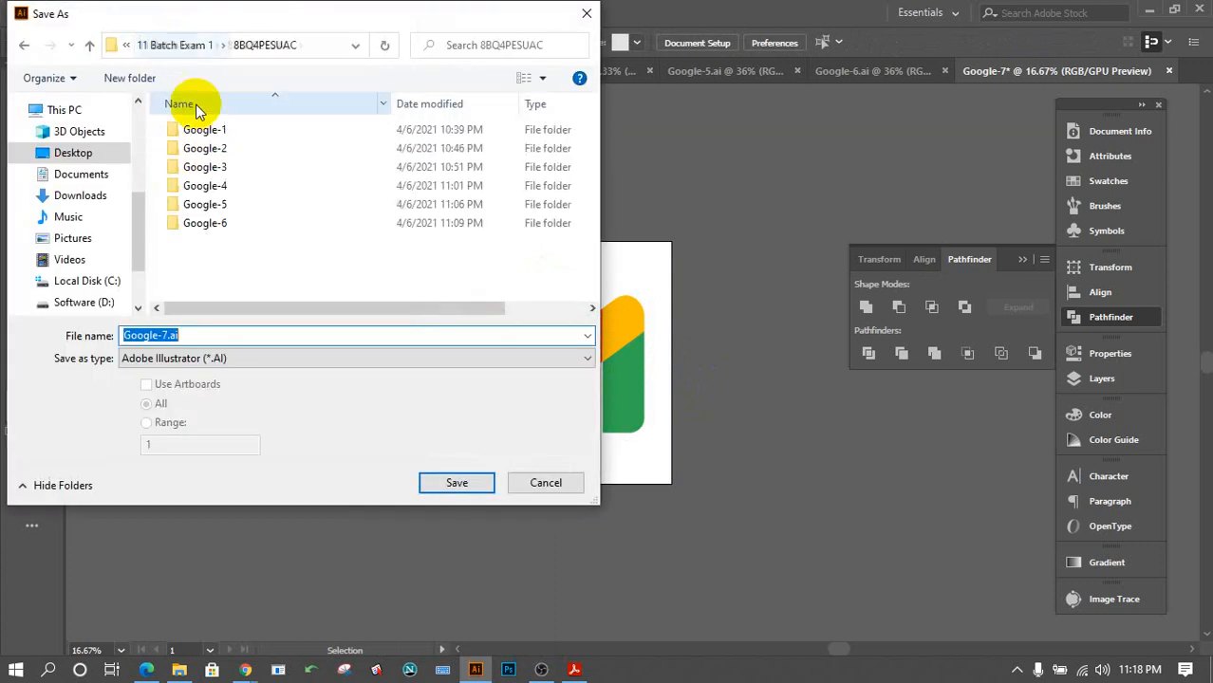
pyautogui.rightClick(242, 250)
pyautogui.moveTo(382, 458)
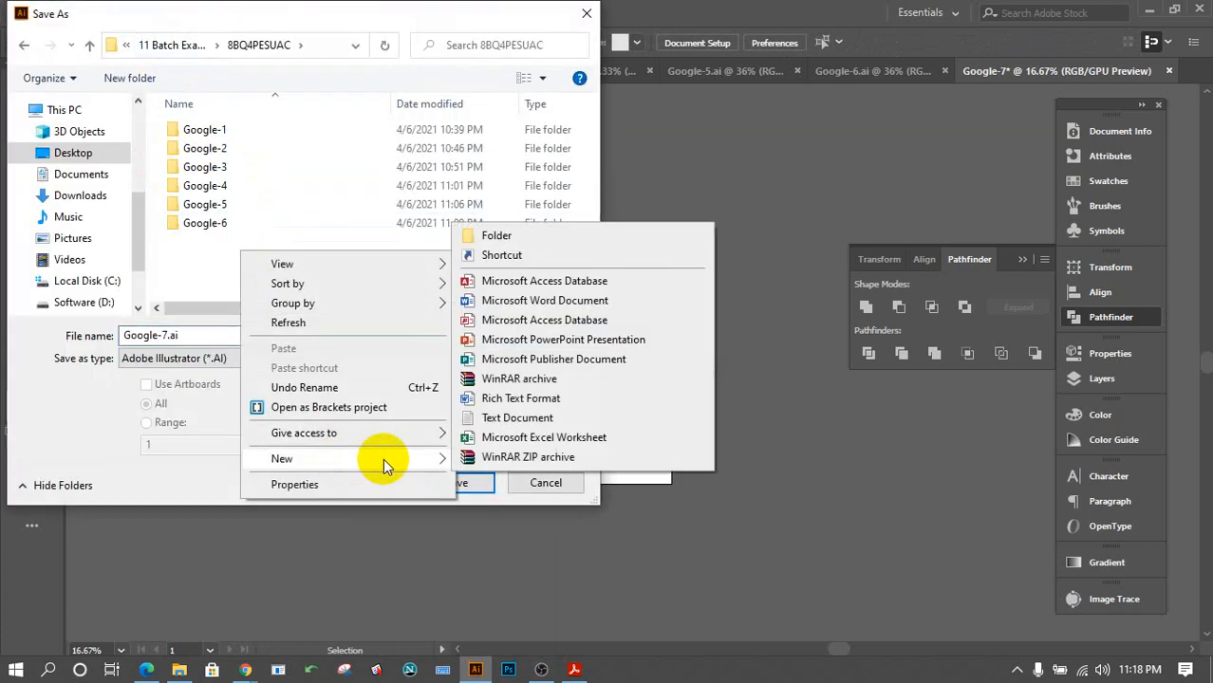
pyautogui.click(506, 241)
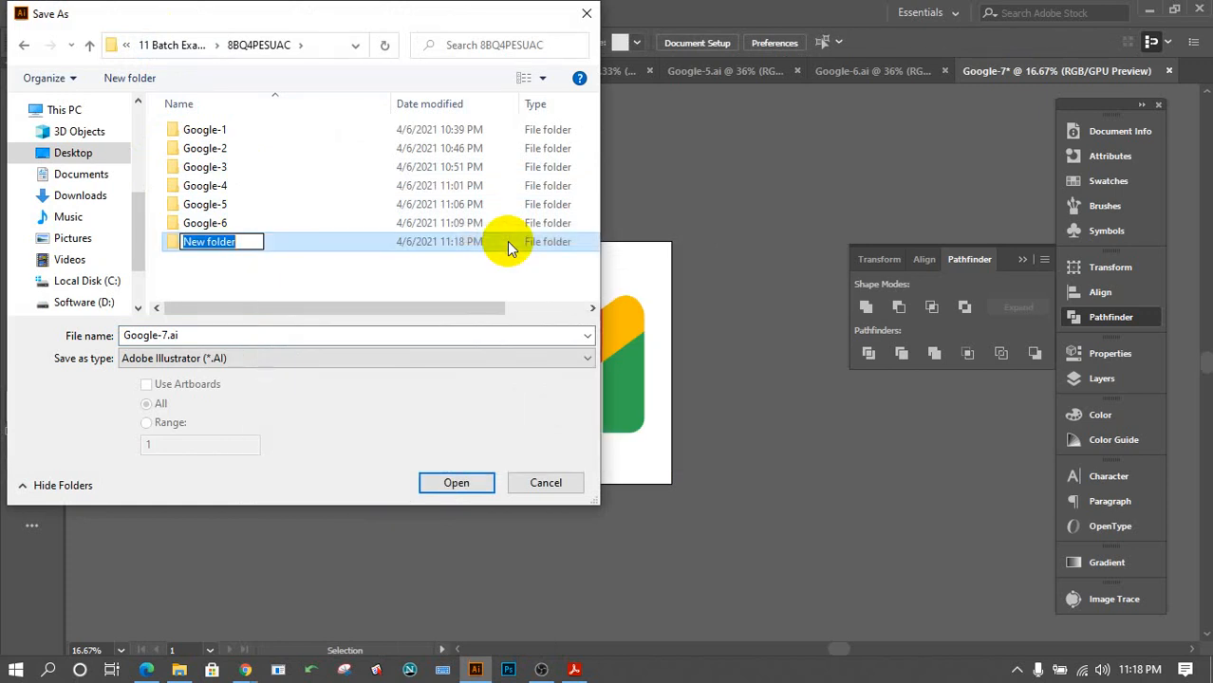
pyautogui.write('Goog')
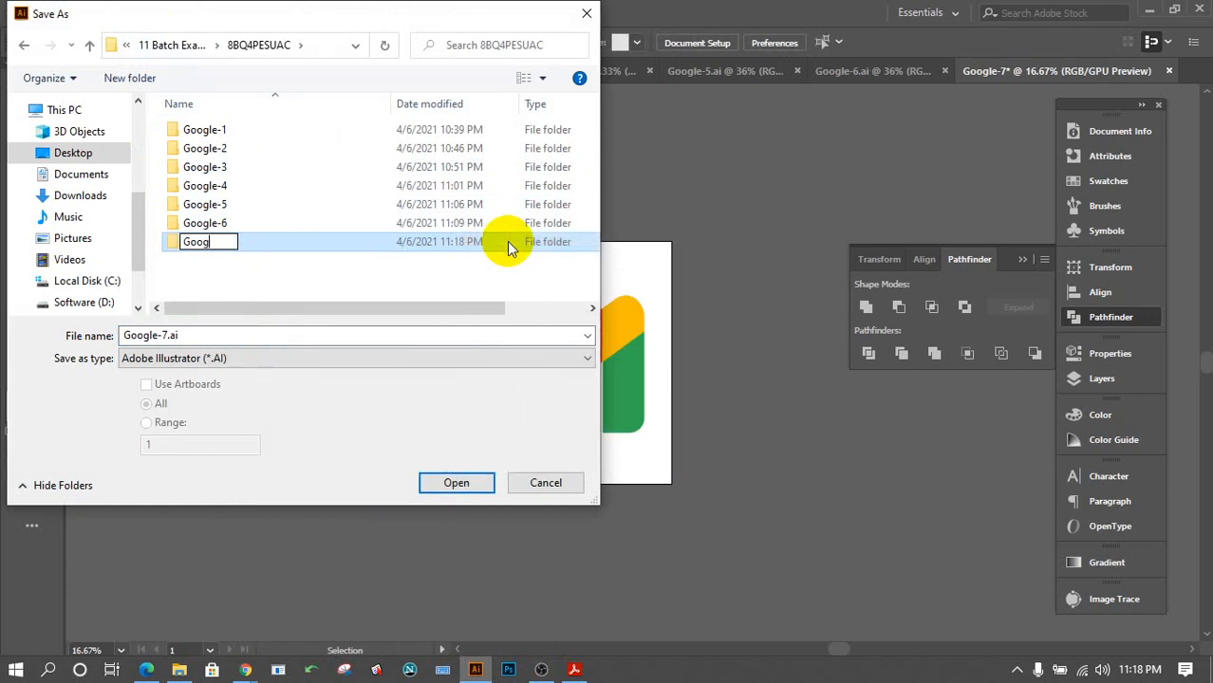
pyautogui.write('le-7')
pyautogui.press('Return')
# Save the document as Google-7.ai in the Google-7 folder with the default Illustrator CC options.
pyautogui.doubleClick(507, 241)
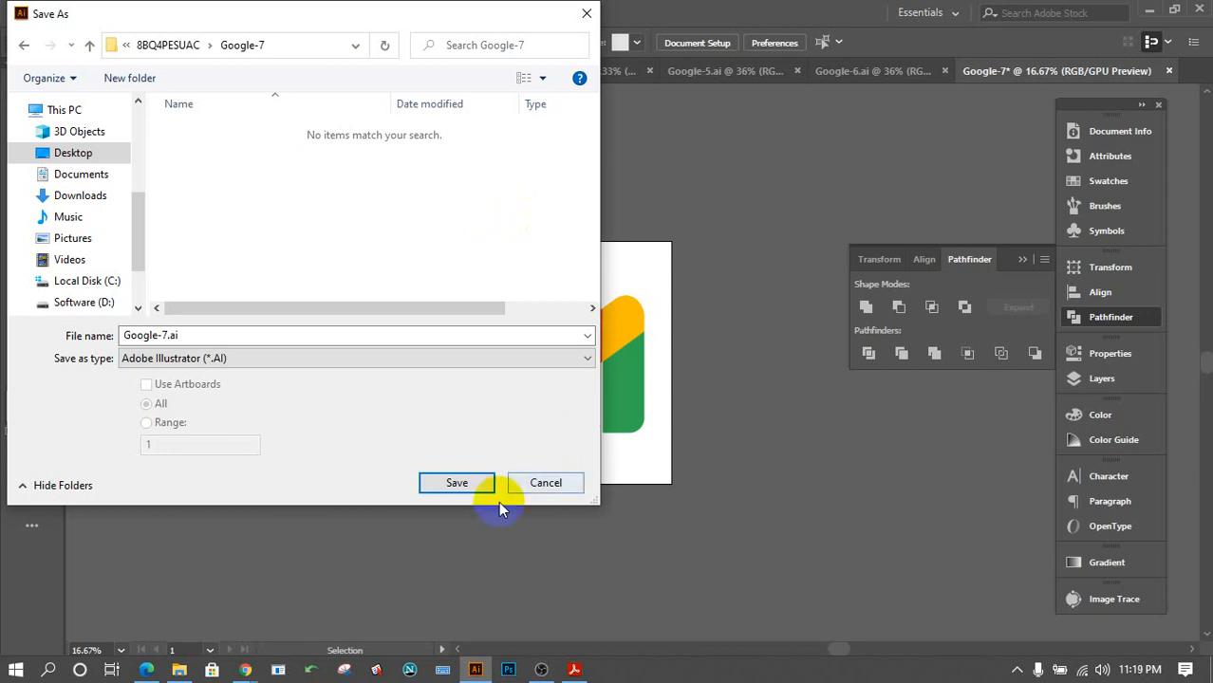
pyautogui.click(479, 484)
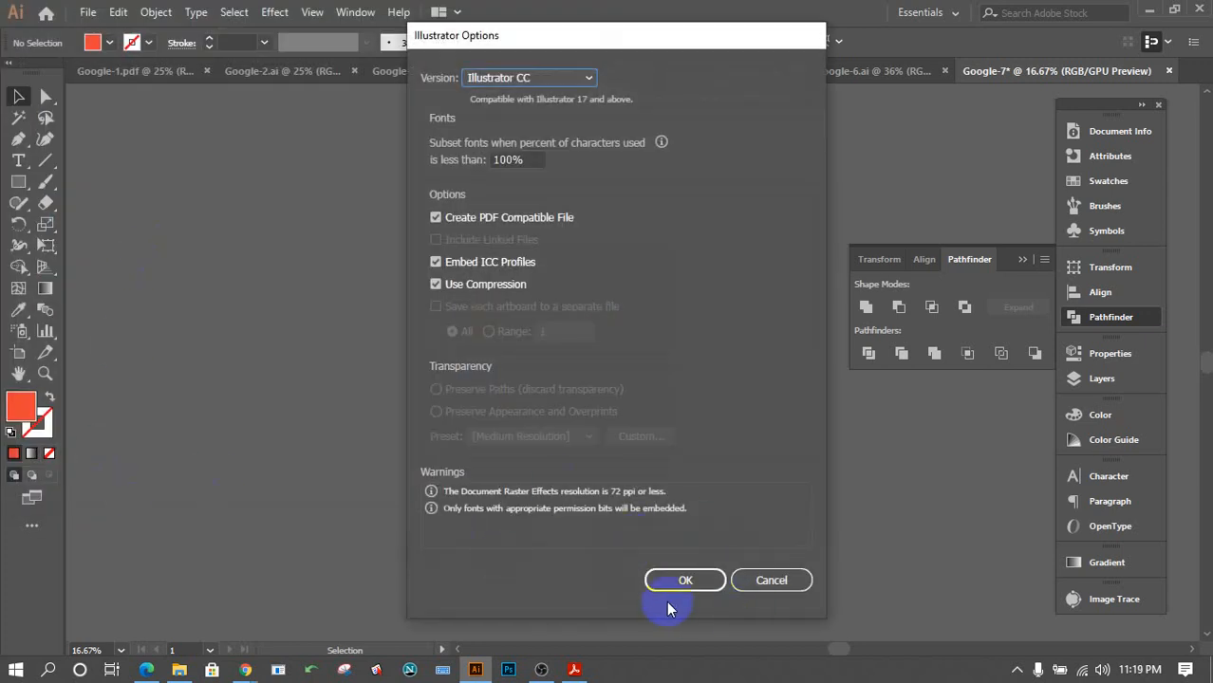
pyautogui.click(685, 581)
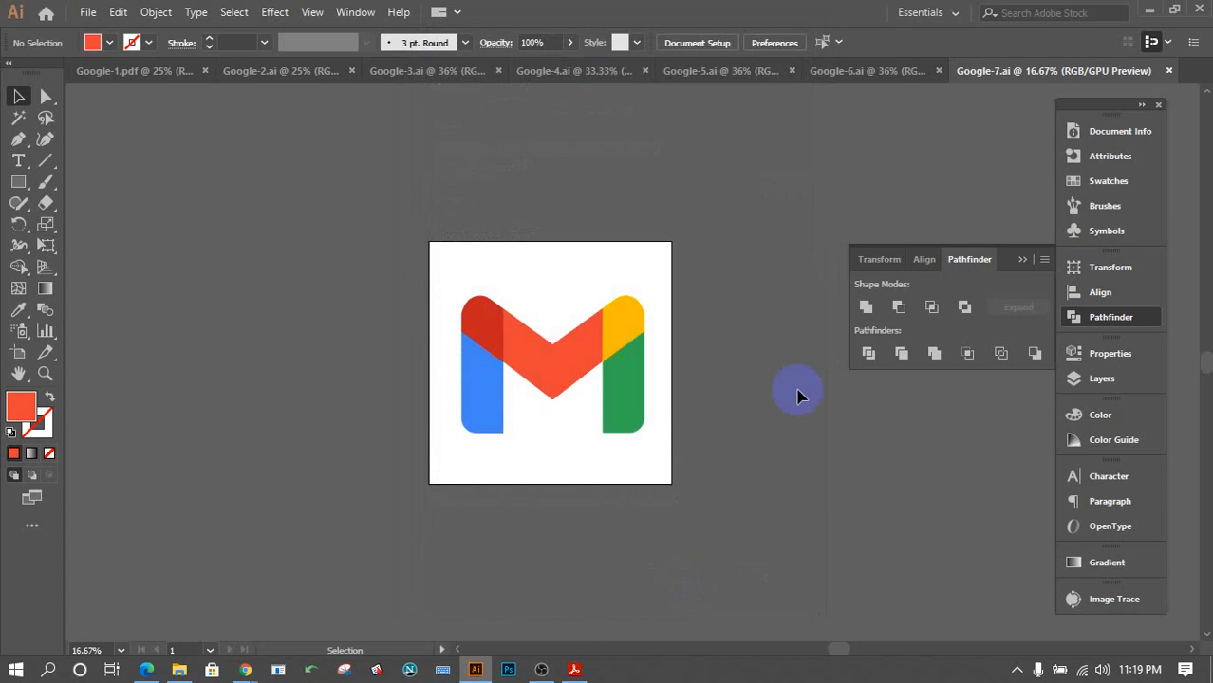
# Create a new 1000 x 1000 pt RGB document named Google-8.
pyautogui.hotkey('ctrl', '=')
pyautogui.hotkey('ctrl', '=')
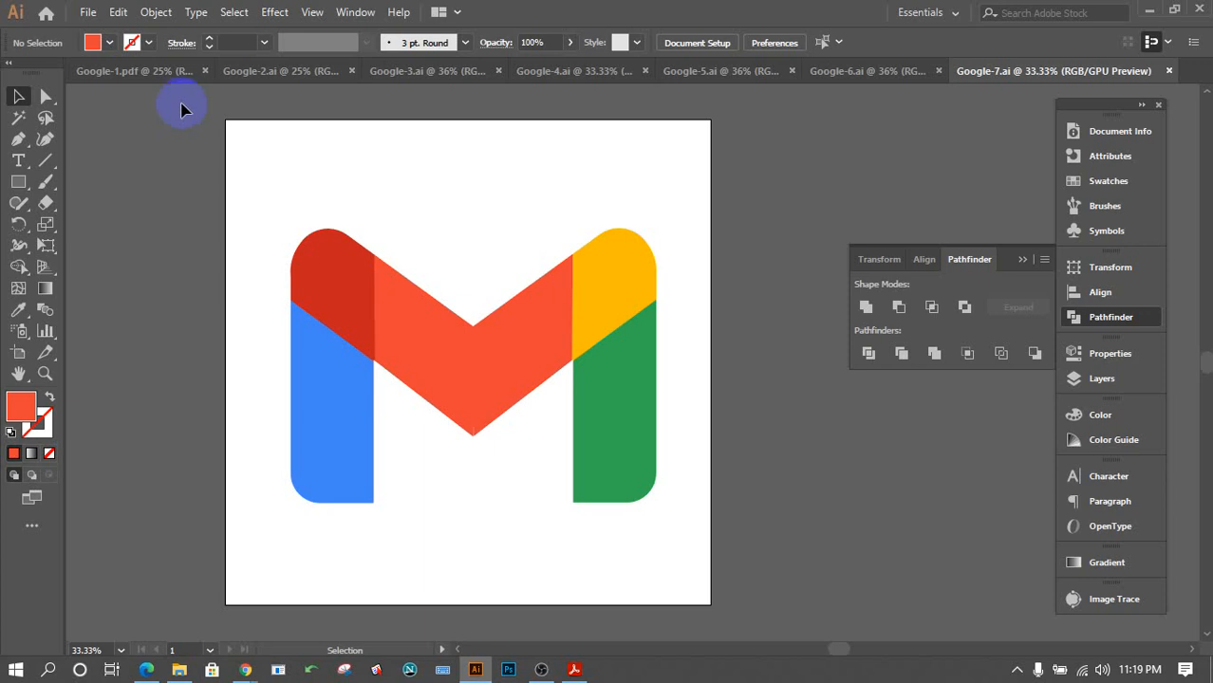
pyautogui.click(88, 12)
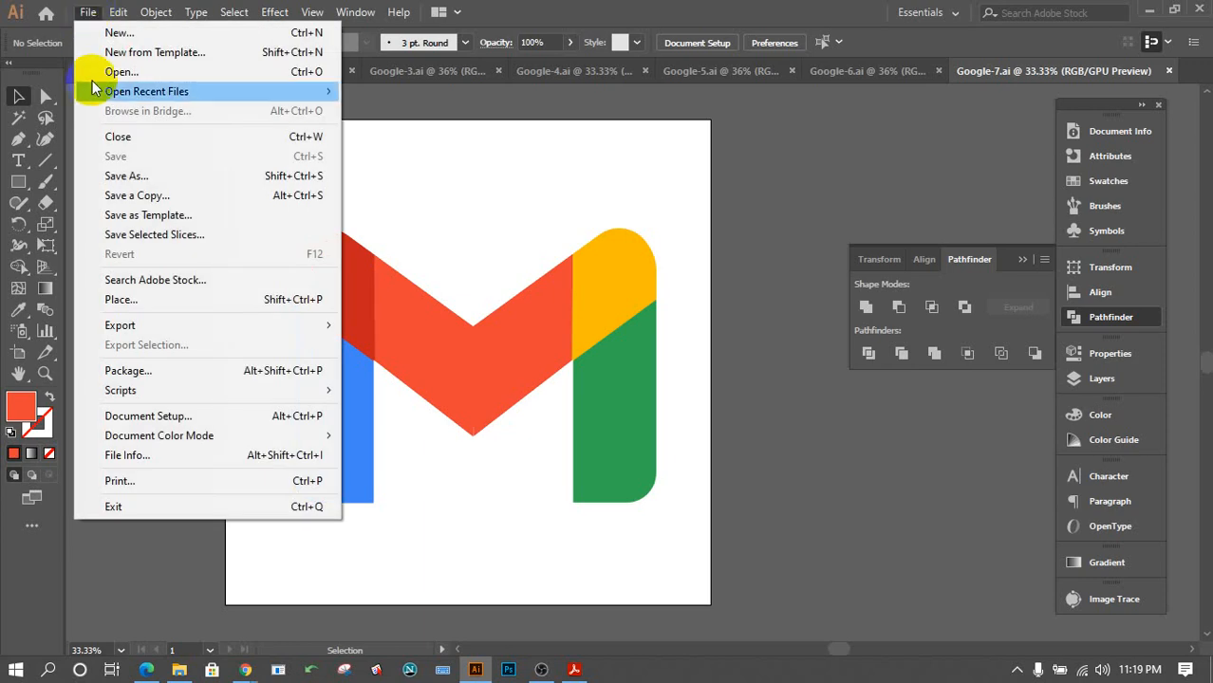
pyautogui.click(98, 30)
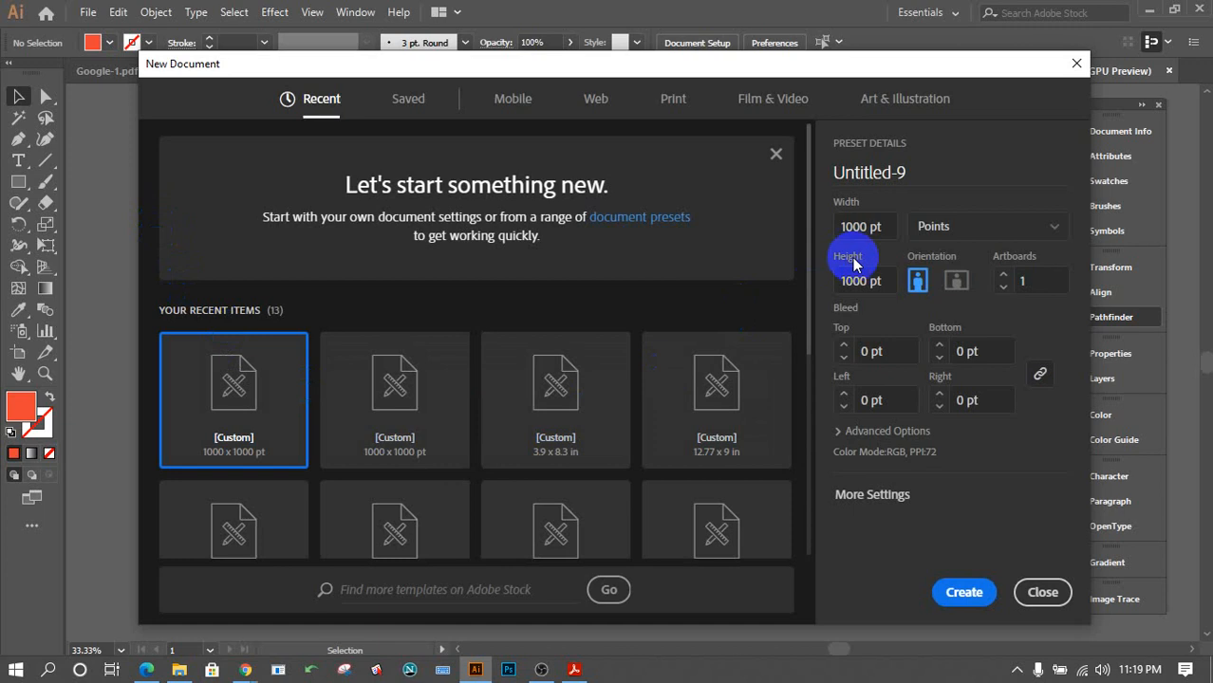
pyautogui.click(933, 174)
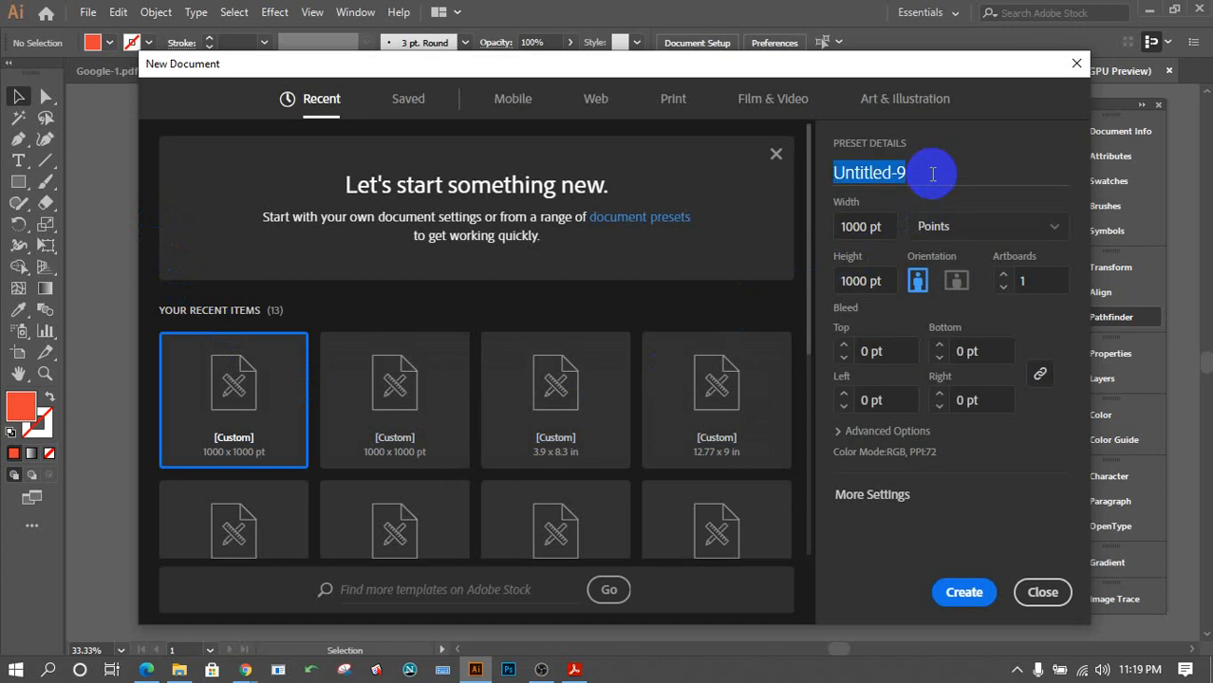
pyautogui.write('Goog')
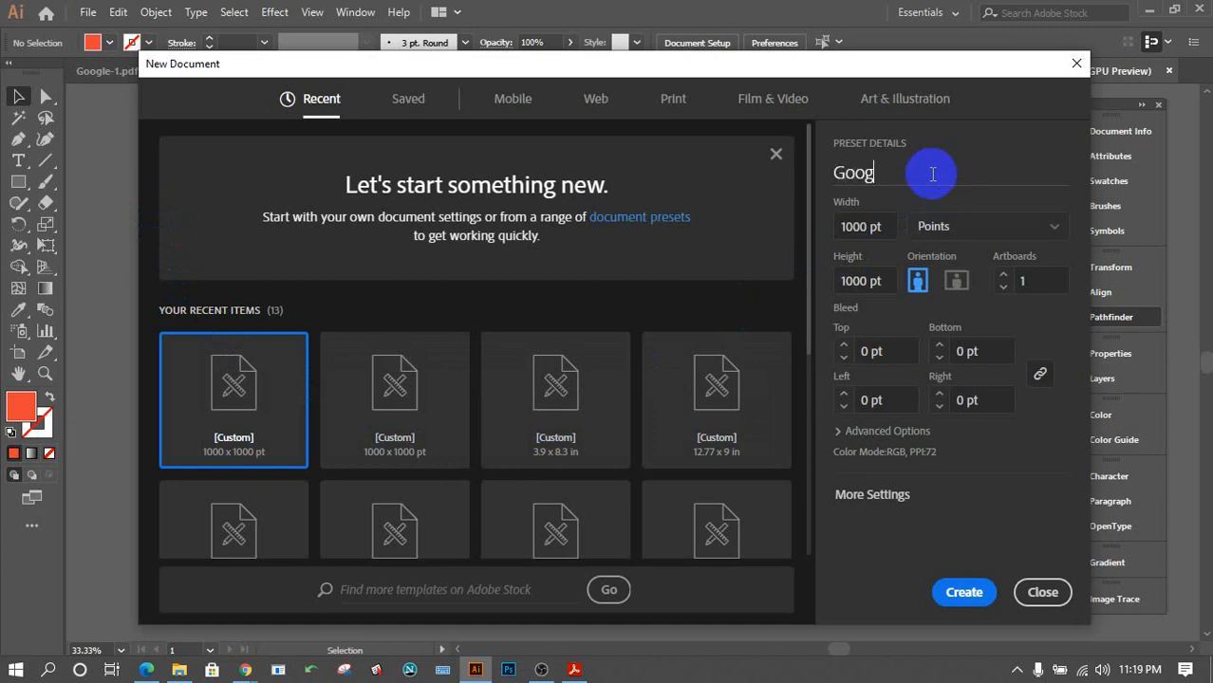
pyautogui.write('le-8')
pyautogui.press('Return')
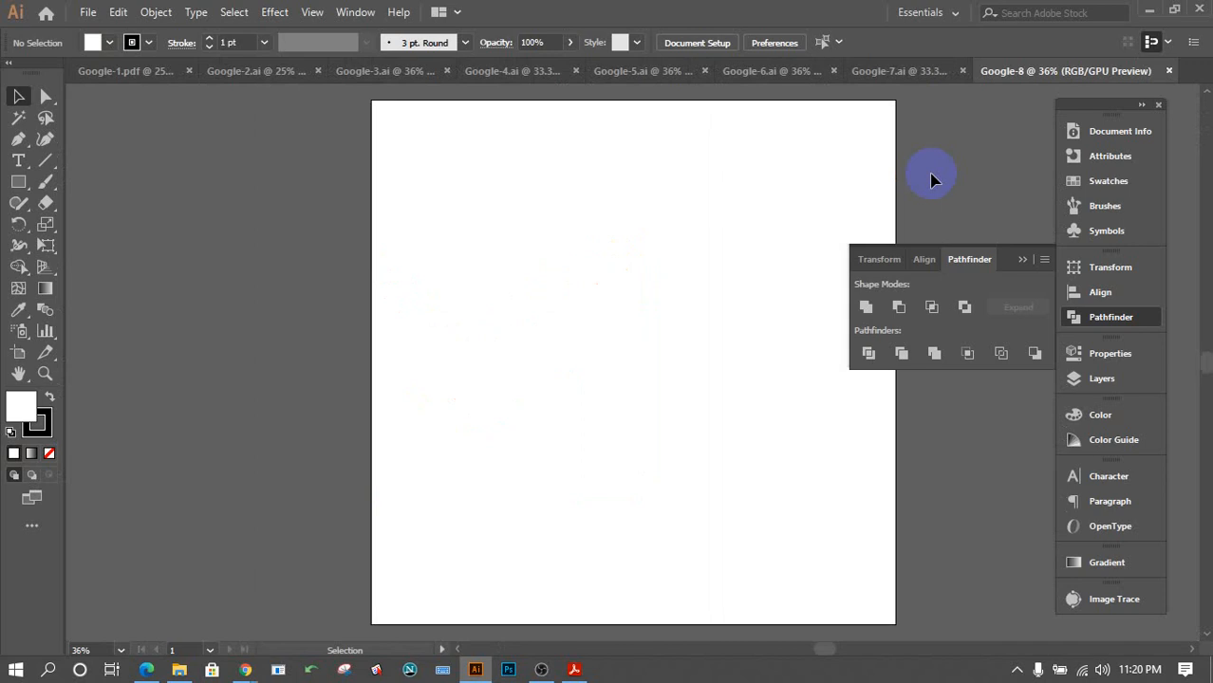
# Place the reference image Google (8).jpg from the 11 Batch Exam 1 folder onto the Google-8 artboard.
pyautogui.click(1193, 651)
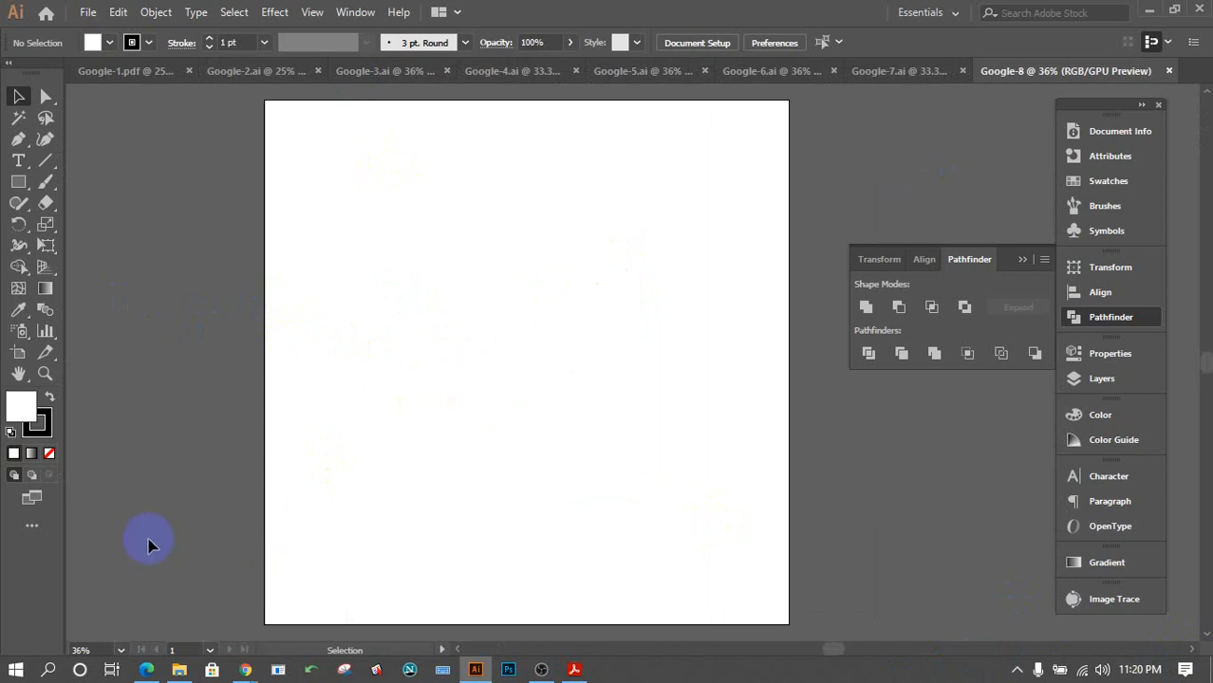
pyautogui.moveTo(186, 677)
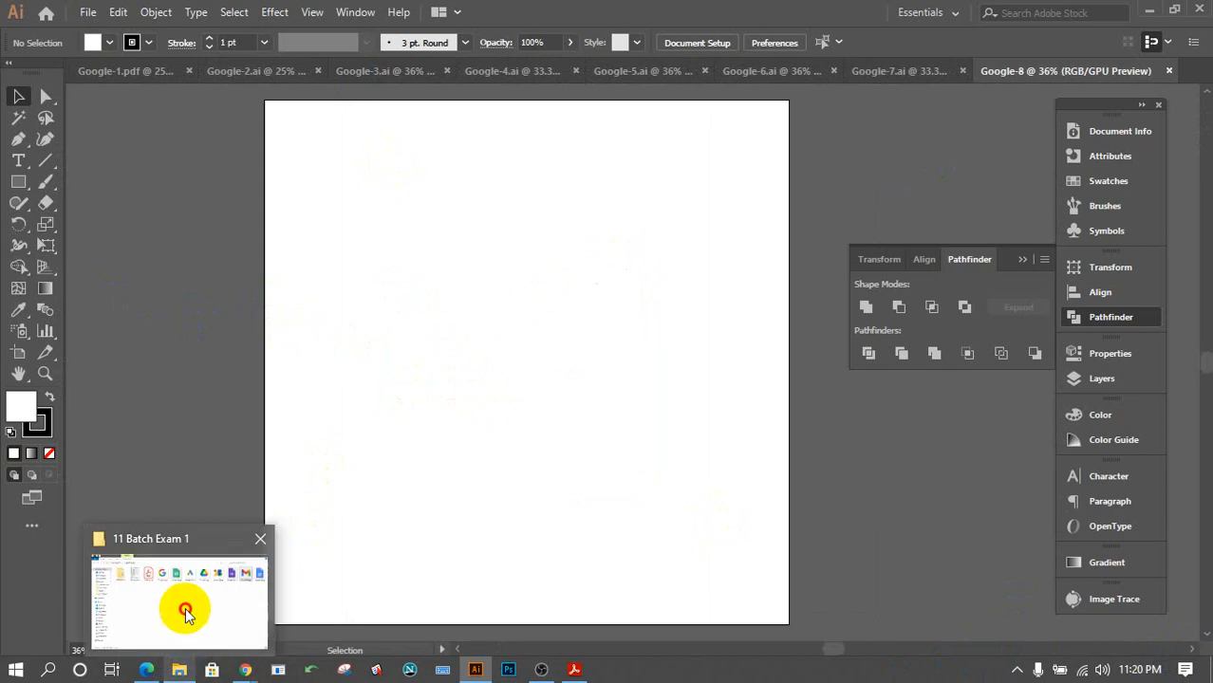
pyautogui.click(184, 608)
pyautogui.click(1166, 138)
pyautogui.moveTo(1166, 138); pyautogui.dragTo(527, 469)
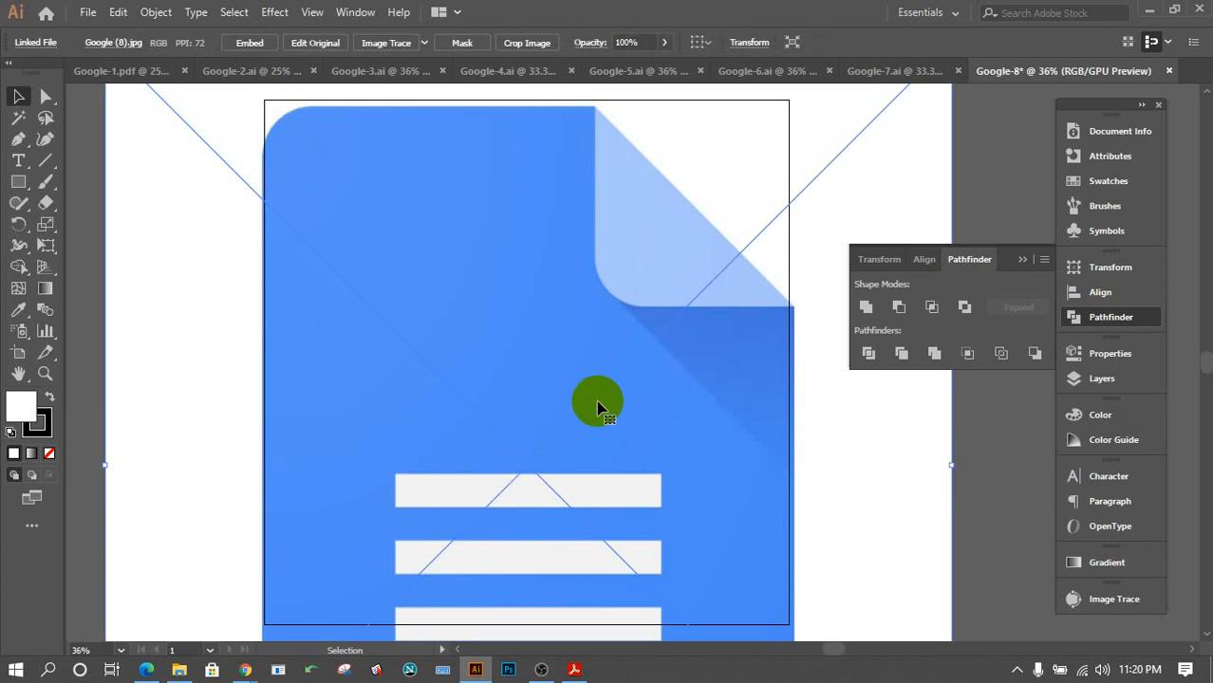
# Scale the Google (8).jpg reference down to fit inside the artboard, centre it and lock it in place.
pyautogui.moveTo(600, 381); pyautogui.dragTo(481, 456)
pyautogui.moveTo(833, 118); pyautogui.dragTo(641, 227)
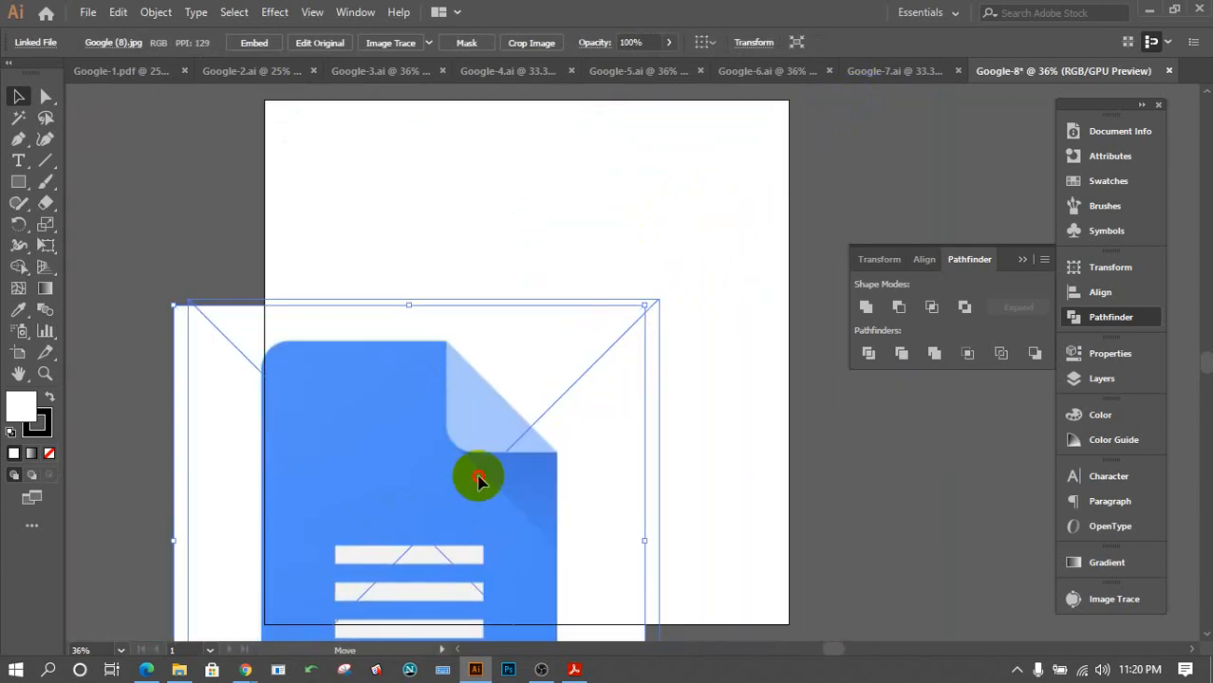
pyautogui.moveTo(469, 480); pyautogui.dragTo(582, 295)
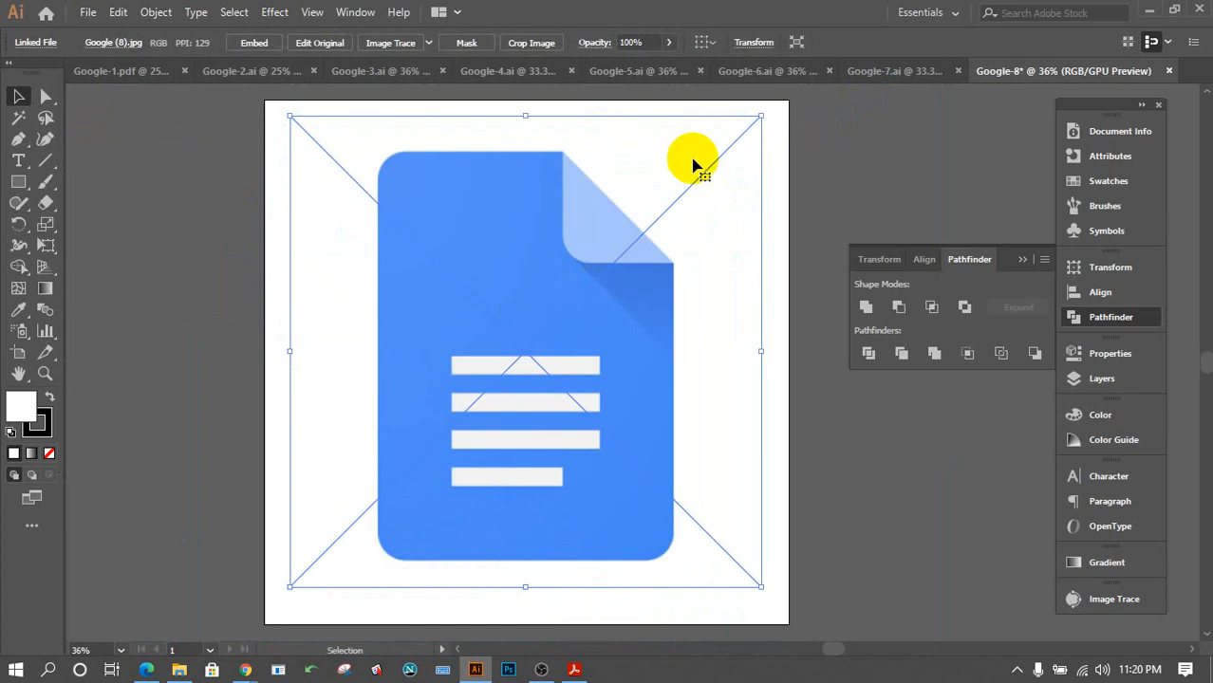
pyautogui.moveTo(760, 116); pyautogui.dragTo(782, 107)
pyautogui.moveTo(697, 175); pyautogui.dragTo(690, 190)
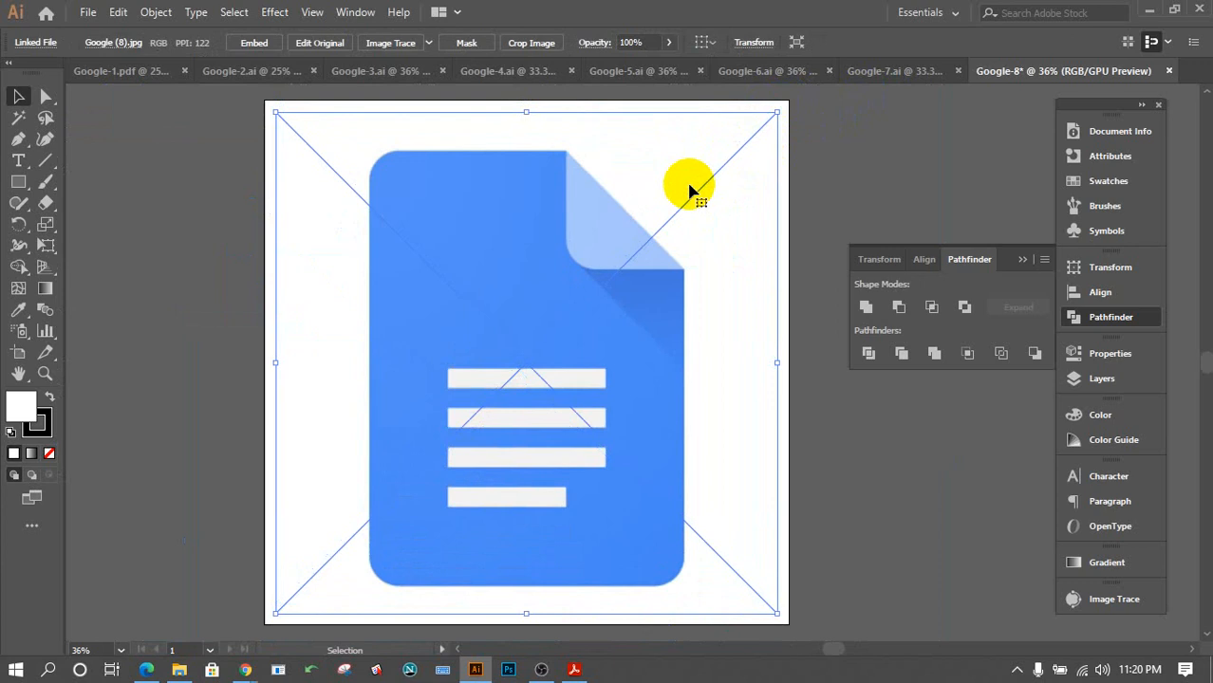
pyautogui.hotkey('ctrl', '2')
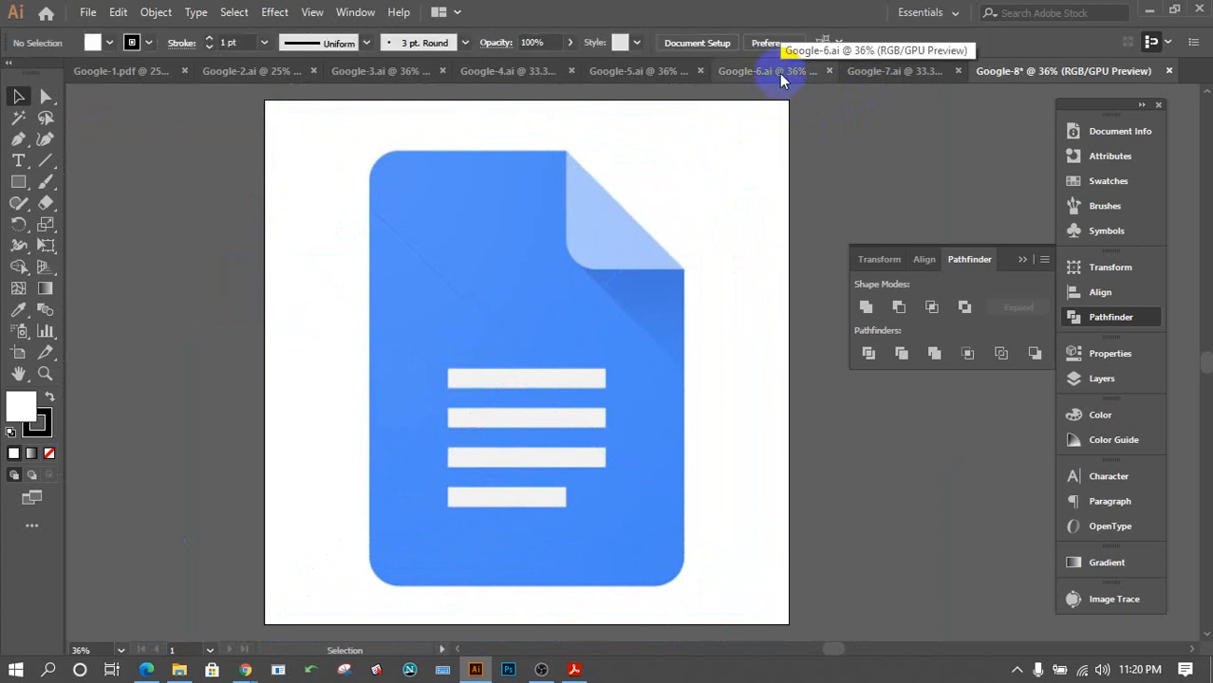
# Draw a white rectangle with a 1 pt black stroke over the top text line of the Docs icon and fit its height.
pyautogui.click(19, 182)
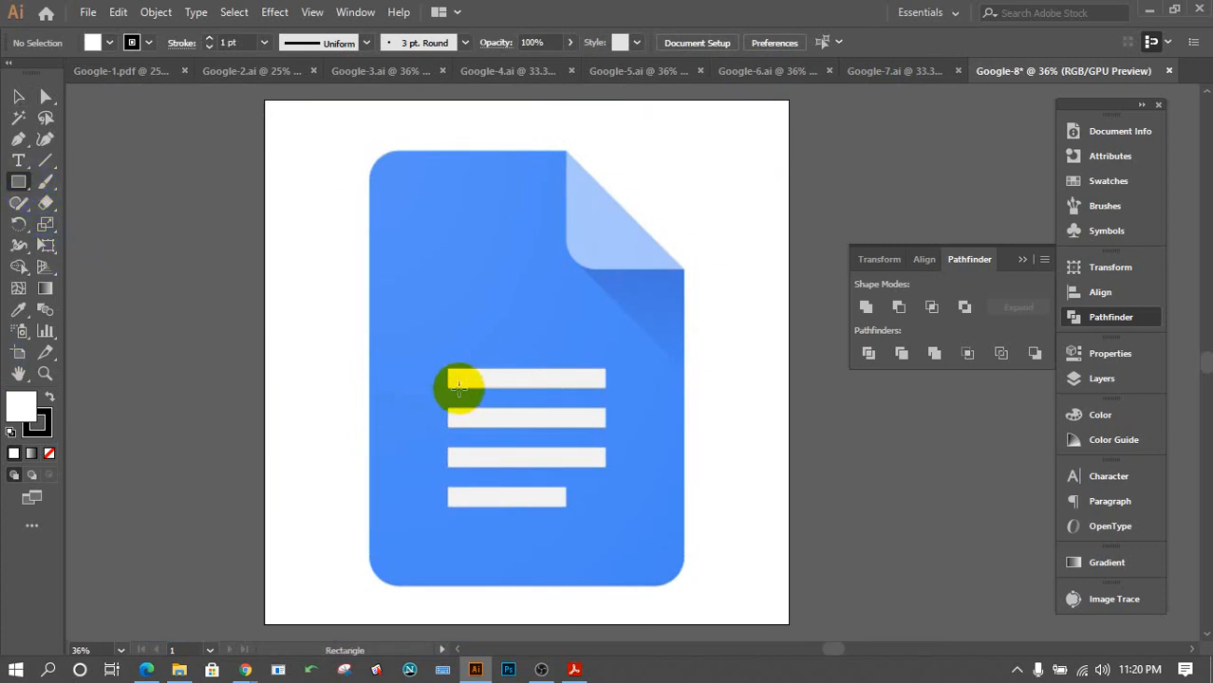
pyautogui.moveTo(447, 386); pyautogui.dragTo(608, 368)
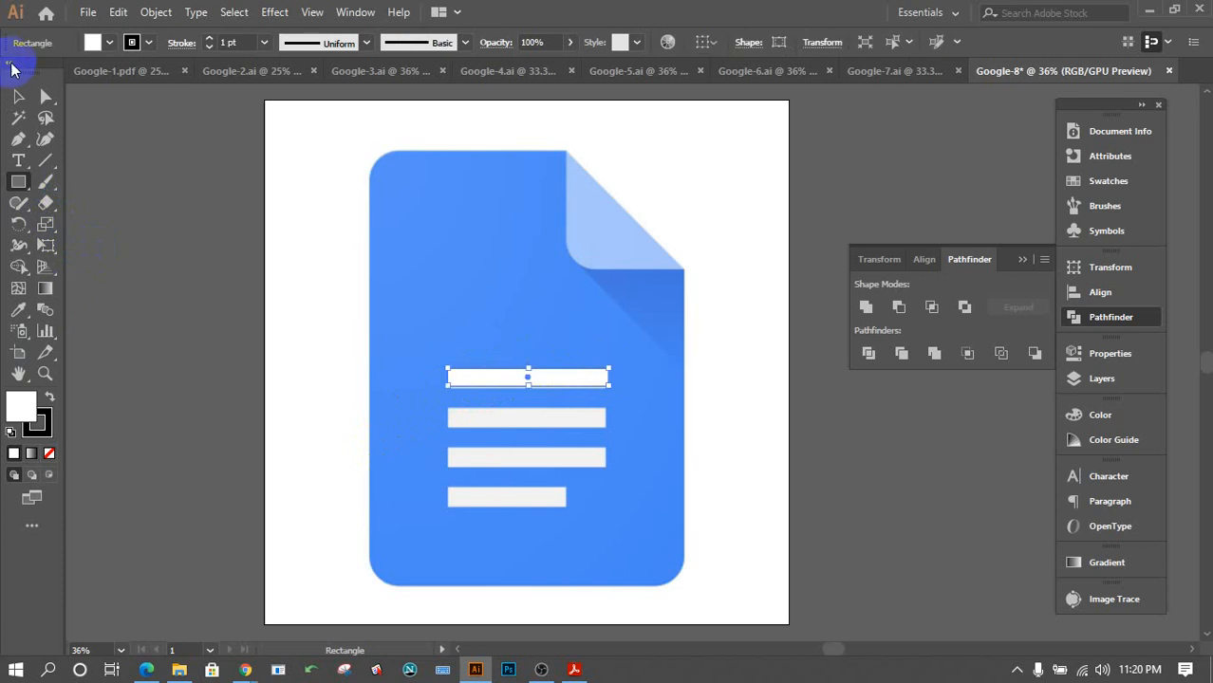
pyautogui.click(18, 95)
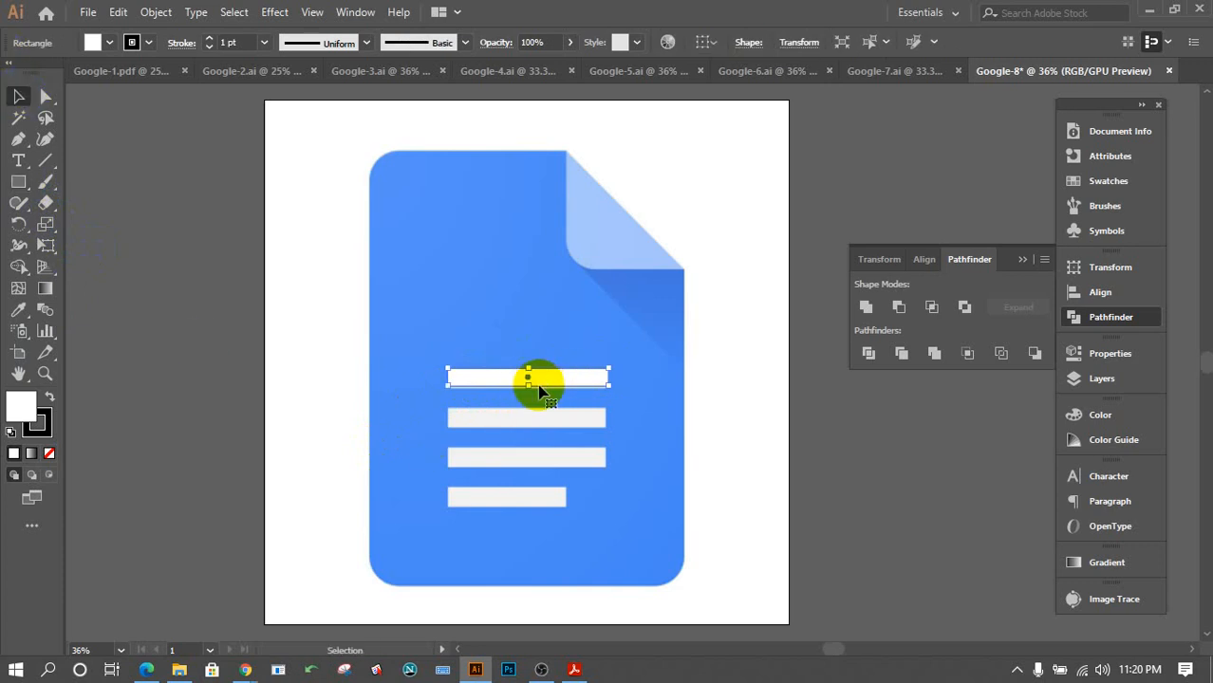
pyautogui.moveTo(527, 386); pyautogui.dragTo(528, 386)
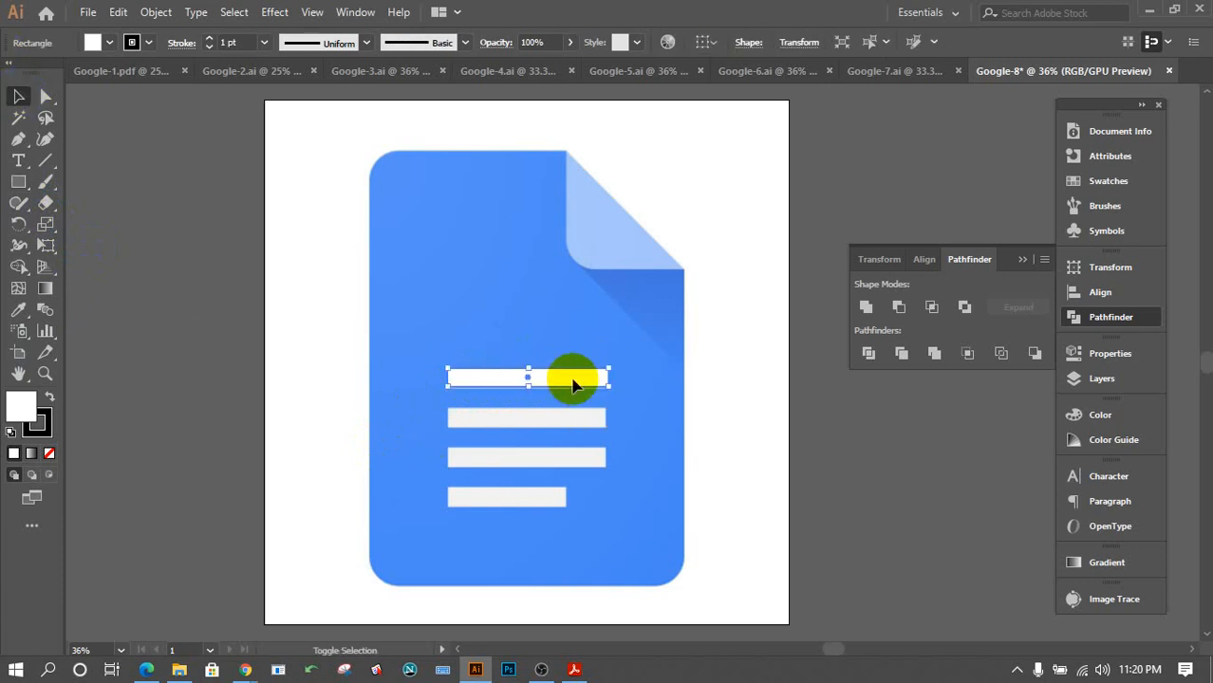
pyautogui.press('super')
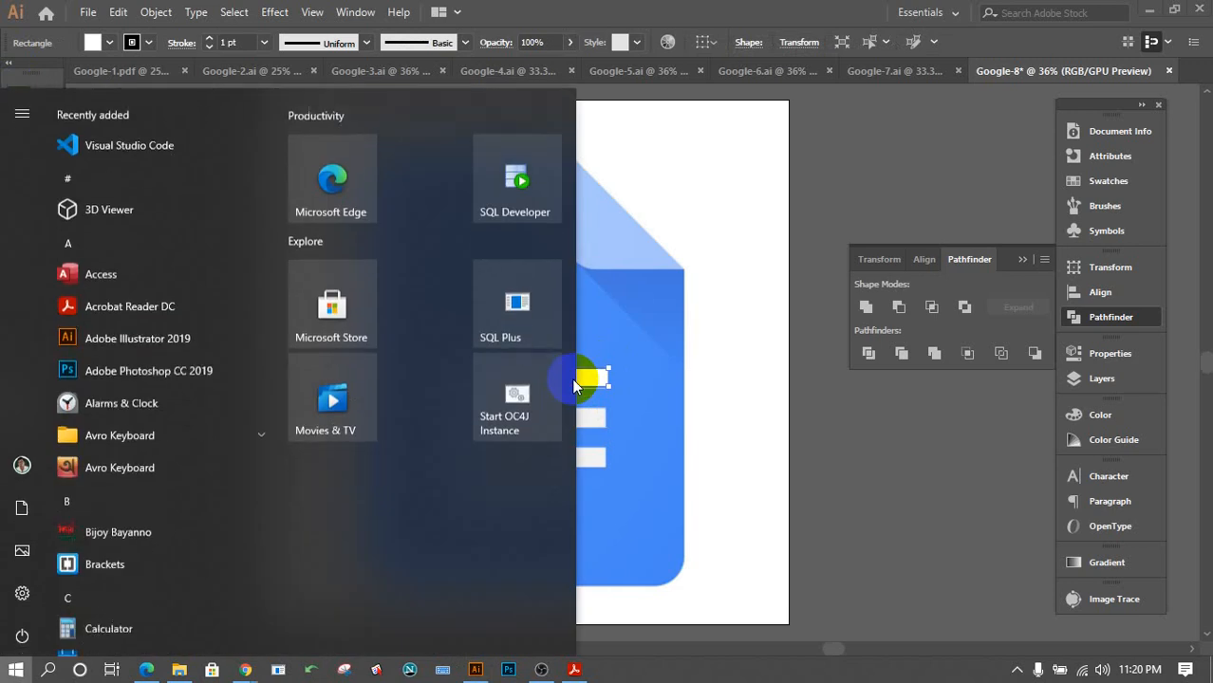
pyautogui.press('super')
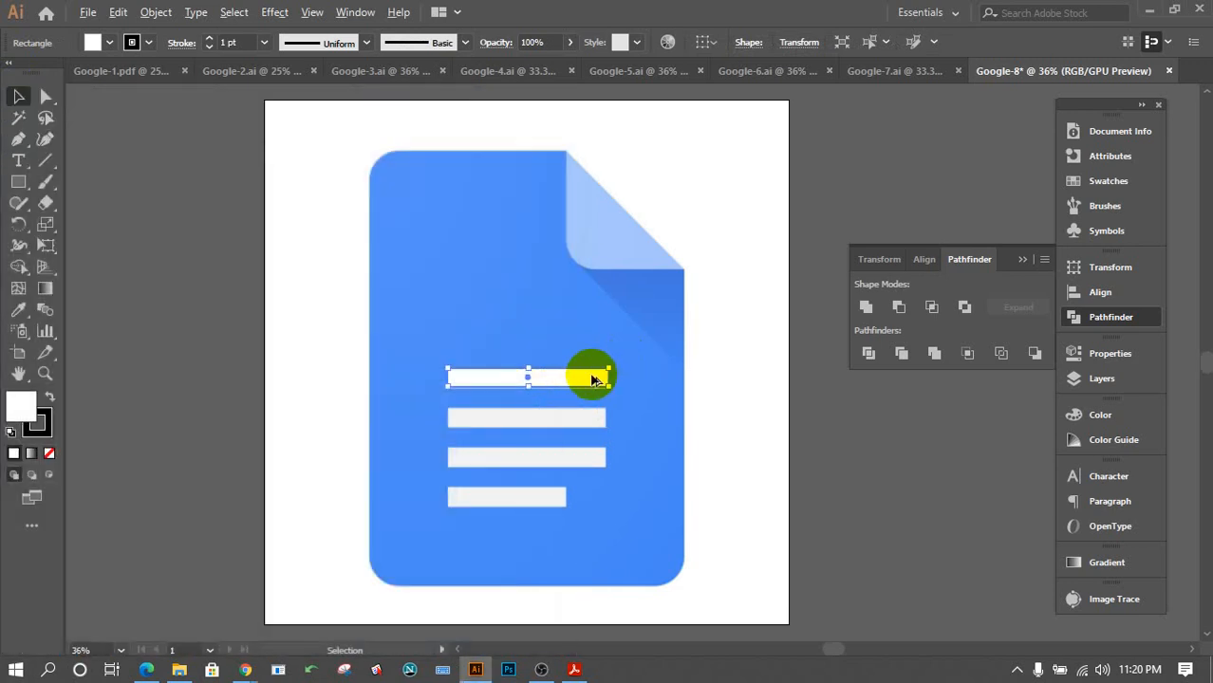
# Duplicate the white bar over the three lower text lines and resize the last copy to the shorter line.
pyautogui.moveTo(598, 376); pyautogui.dragTo(566, 512)
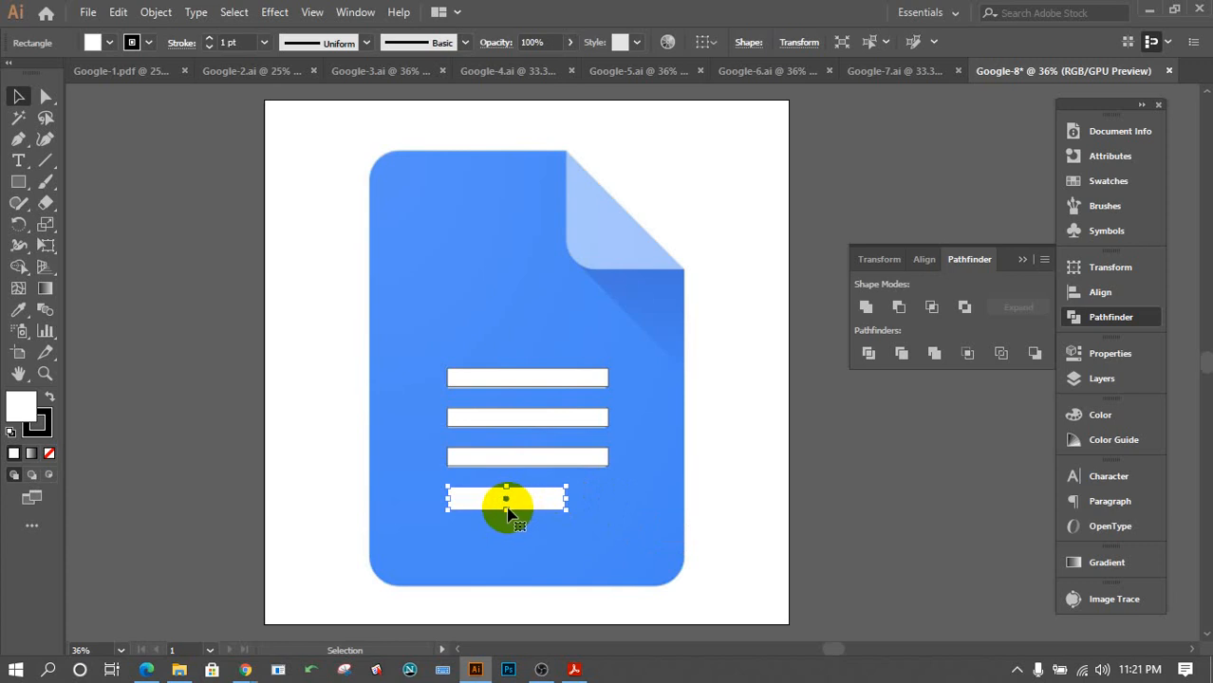
pyautogui.moveTo(506, 512); pyautogui.dragTo(507, 510)
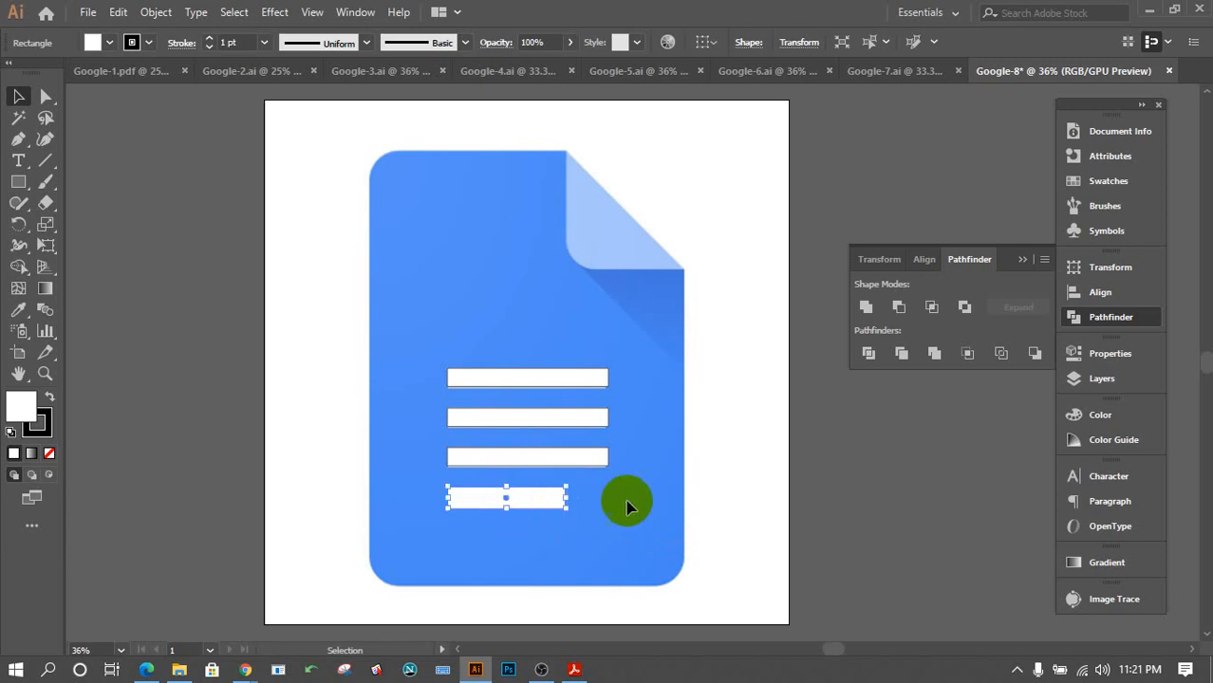
pyautogui.click(628, 501)
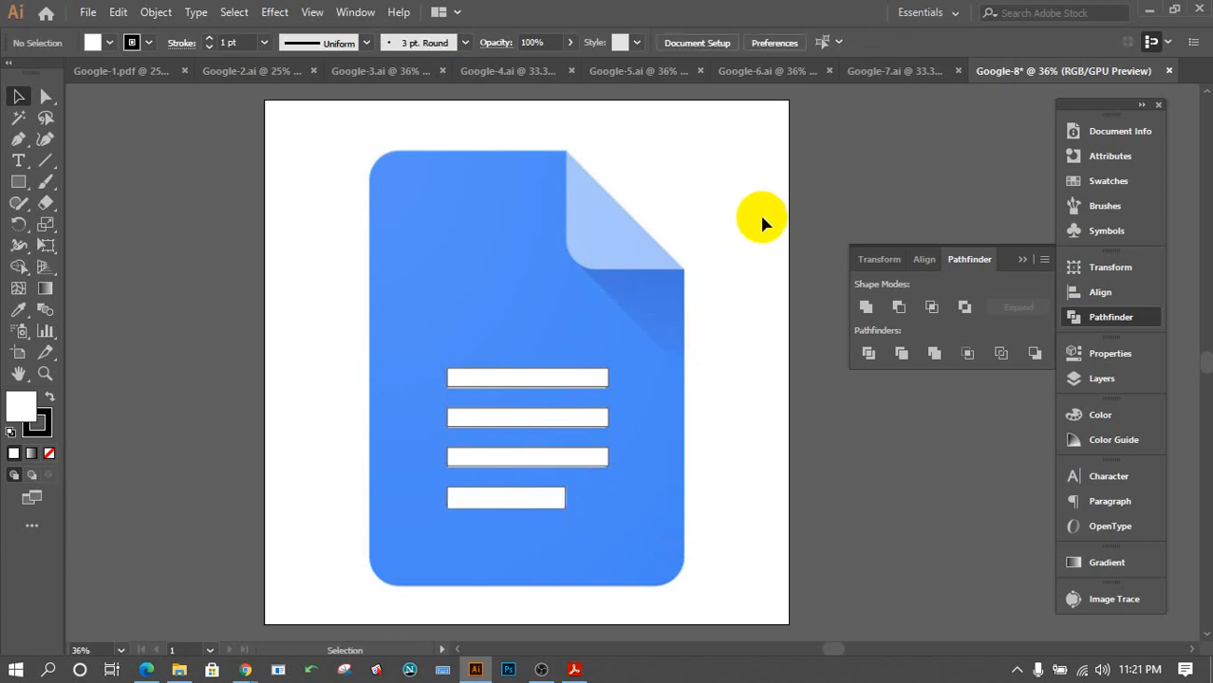
# Copy the complete purple page icon from Google-6 into Google-8 and place it beside the Docs reference.
pyautogui.click(871, 76)
pyautogui.click(777, 76)
pyautogui.click(448, 190)
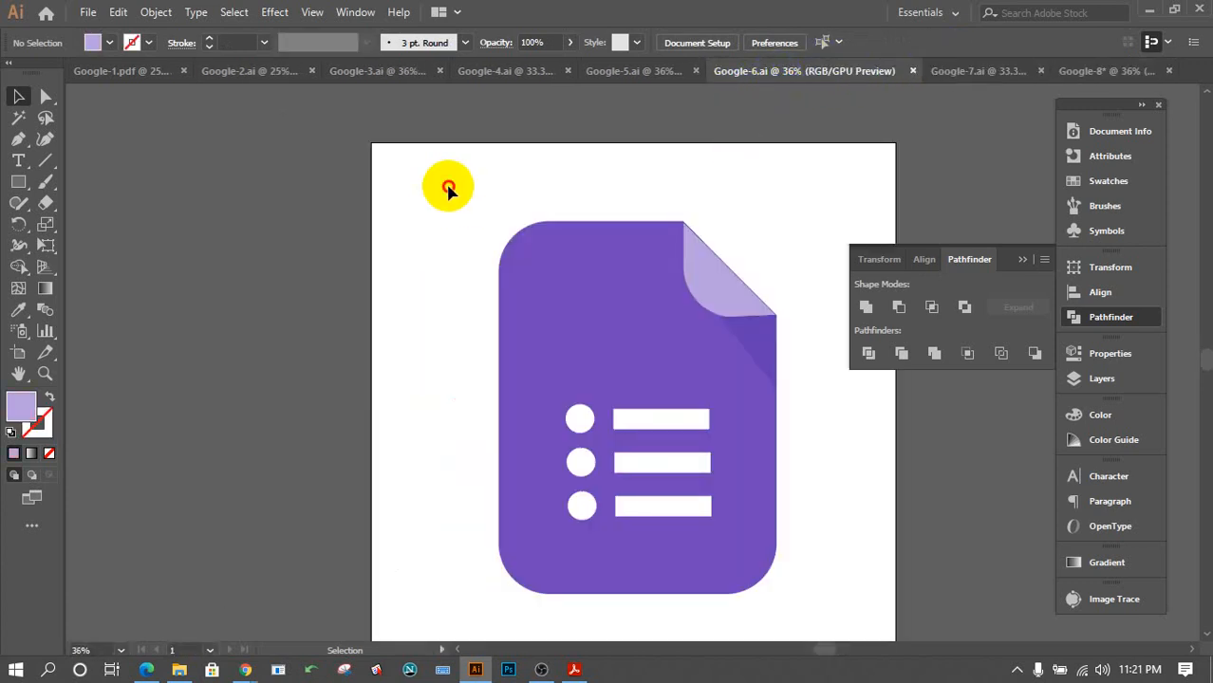
pyautogui.moveTo(448, 189); pyautogui.dragTo(777, 542)
pyautogui.moveTo(703, 429); pyautogui.dragTo(232, 420)
pyautogui.moveTo(205, 405); pyautogui.dragTo(205, 405)
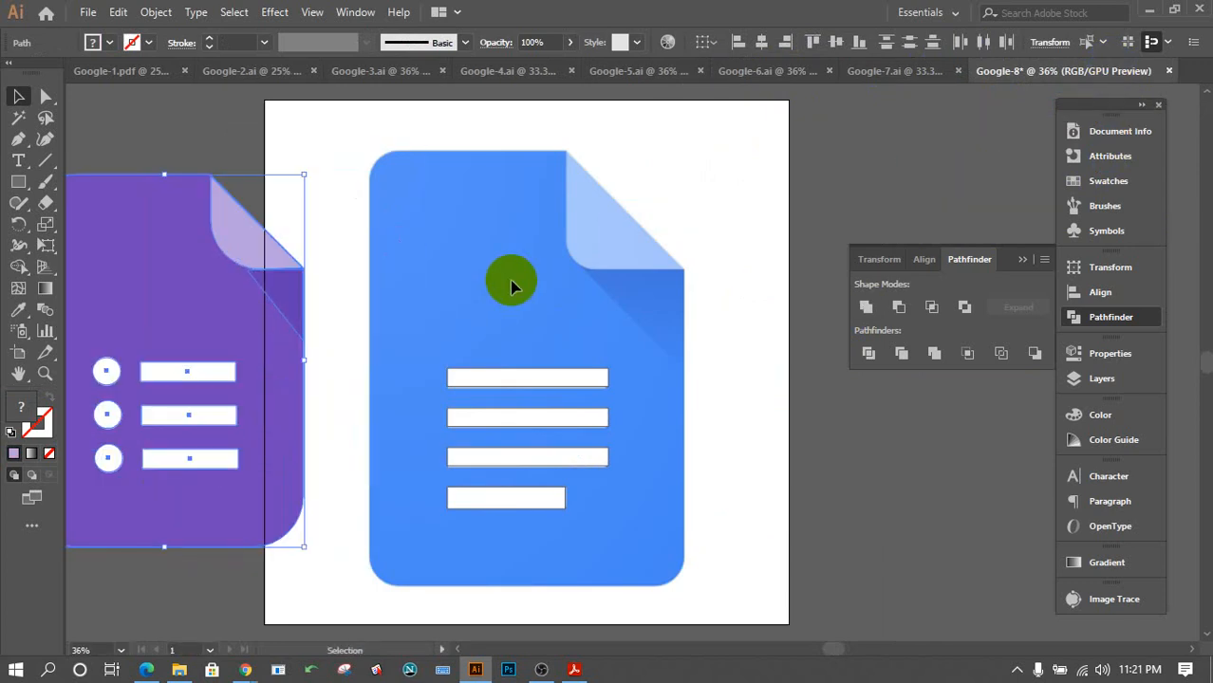
# Unlock the reference image, scale it together with the four bars to about 826 x 826 pt, and shift them slightly left on the artboard.
pyautogui.click(512, 285)
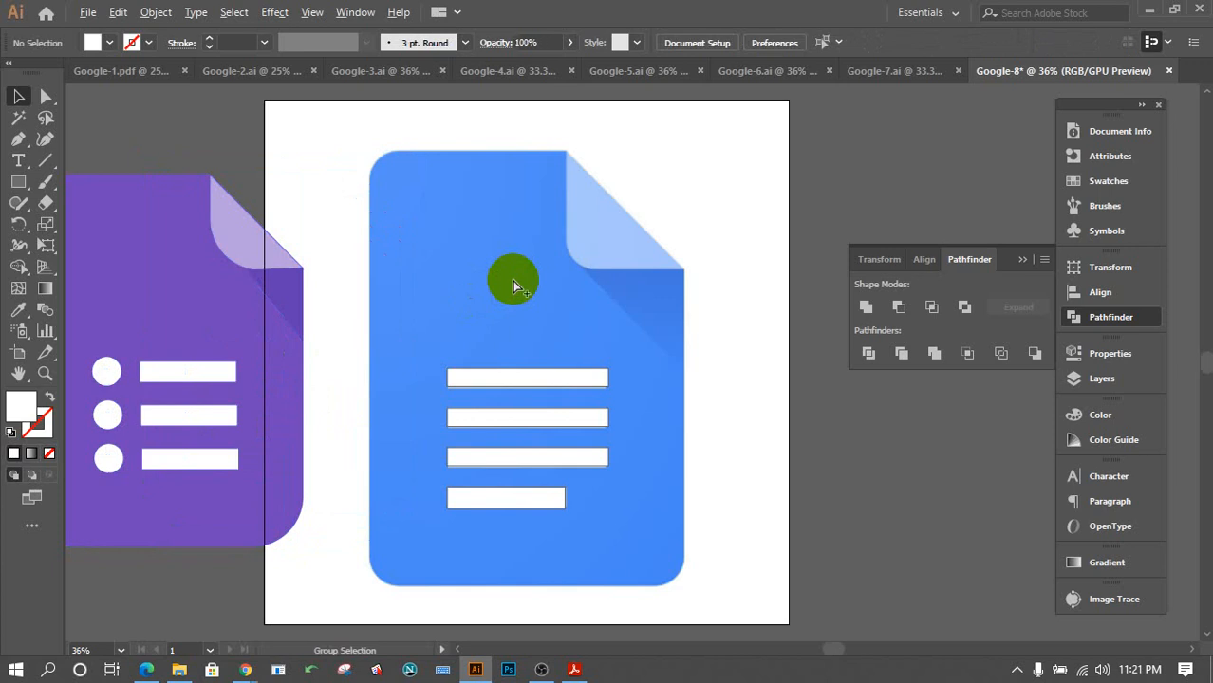
pyautogui.click(513, 281)
pyautogui.click(814, 564)
pyautogui.click(471, 332)
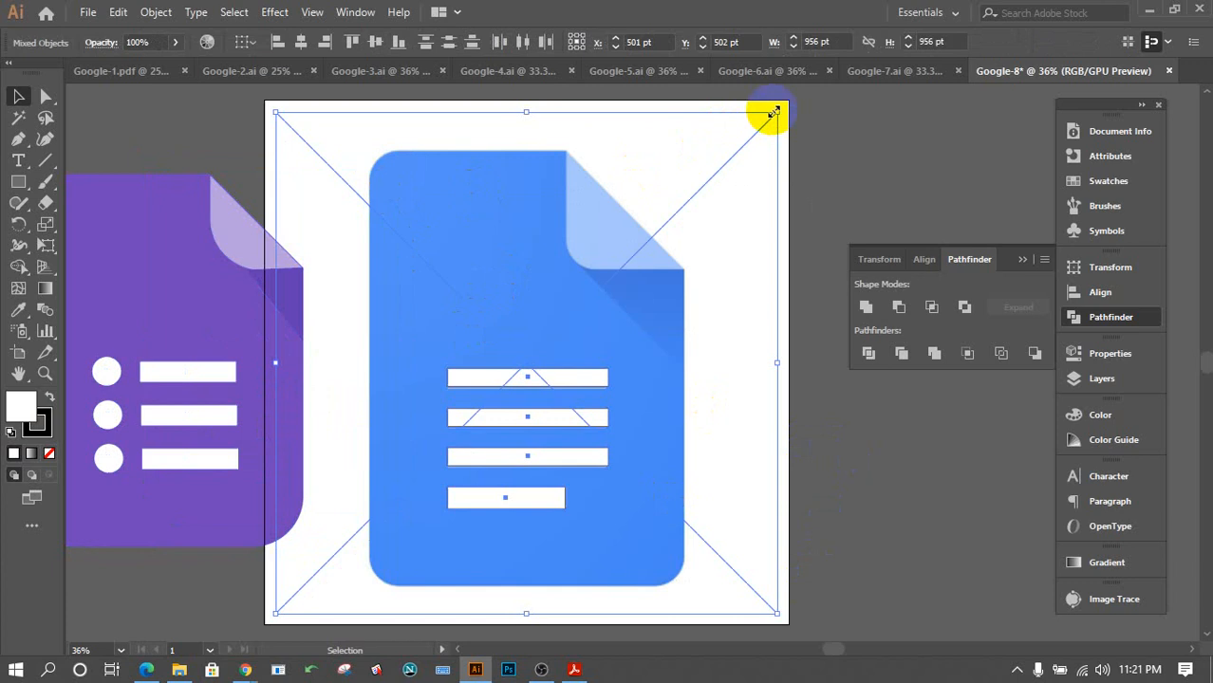
pyautogui.moveTo(773, 112); pyautogui.dragTo(743, 148)
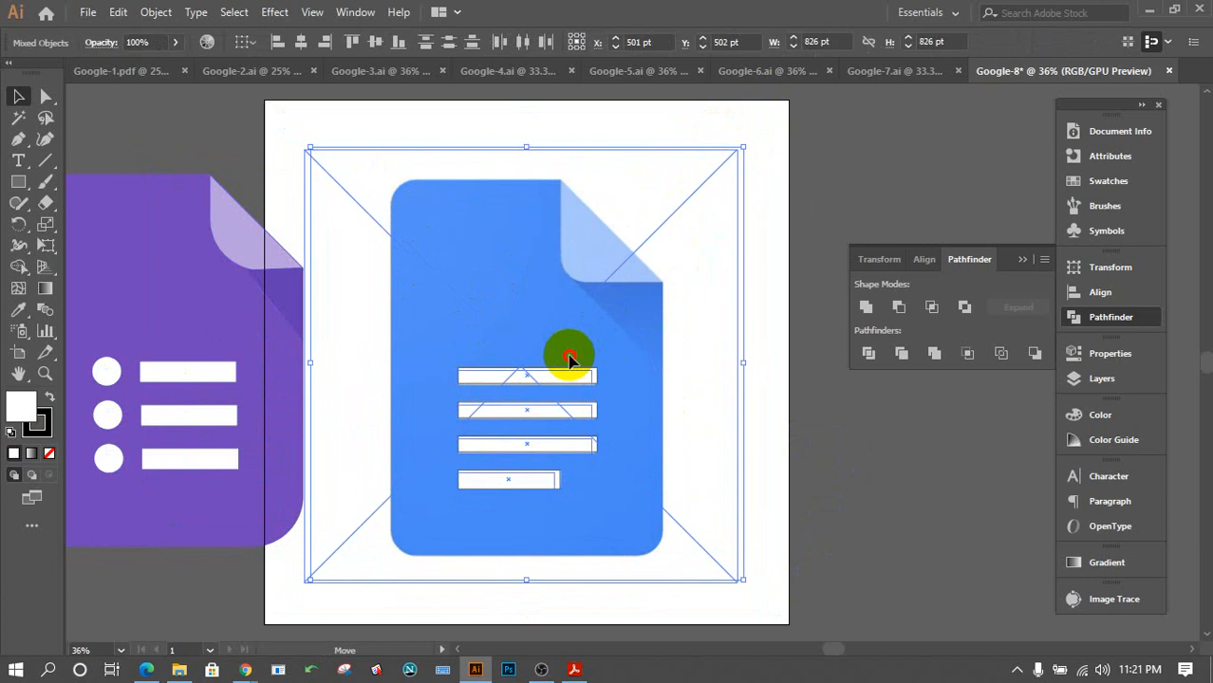
pyautogui.moveTo(568, 352)
pyautogui.mouseDown()
pyautogui.moveTo(371, 351)
pyautogui.moveTo(555, 362)
pyautogui.moveTo(596, 344)
pyautogui.moveTo(584, 353)
pyautogui.mouseUp()
pyautogui.click(750, 392)
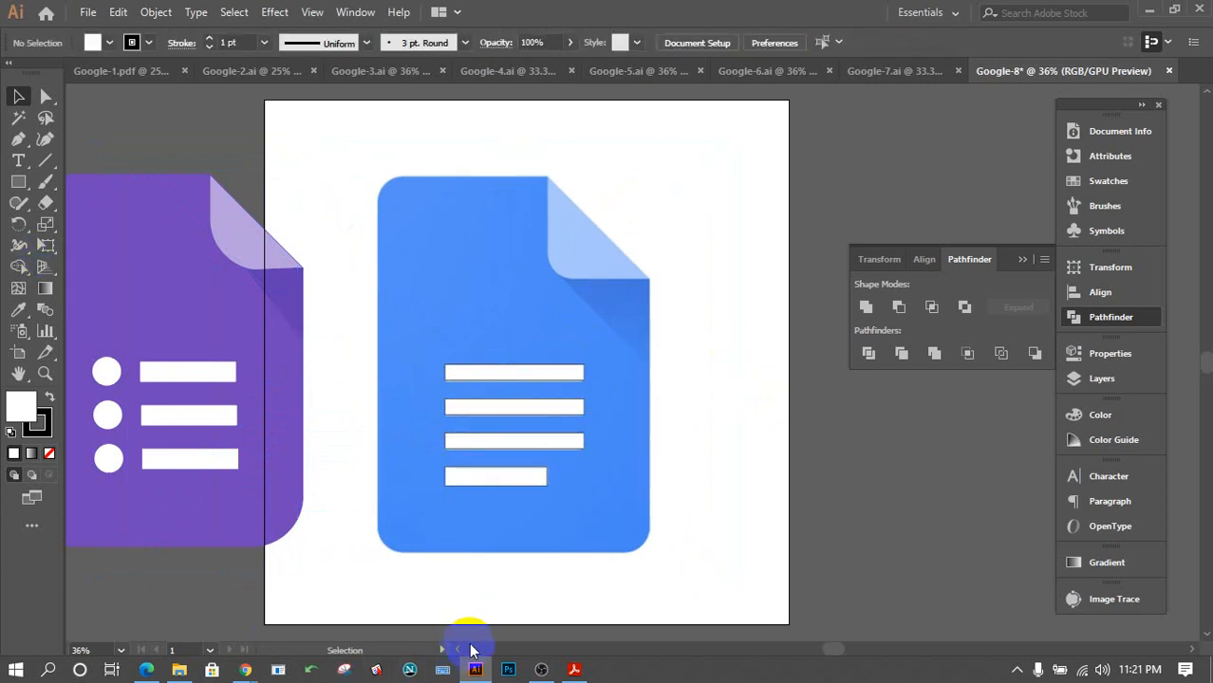
# Recolour the copied page body, fold shadow and folded corner with the matching blues sampled from the Docs reference.
pyautogui.hscroll(-5, 457, 651)
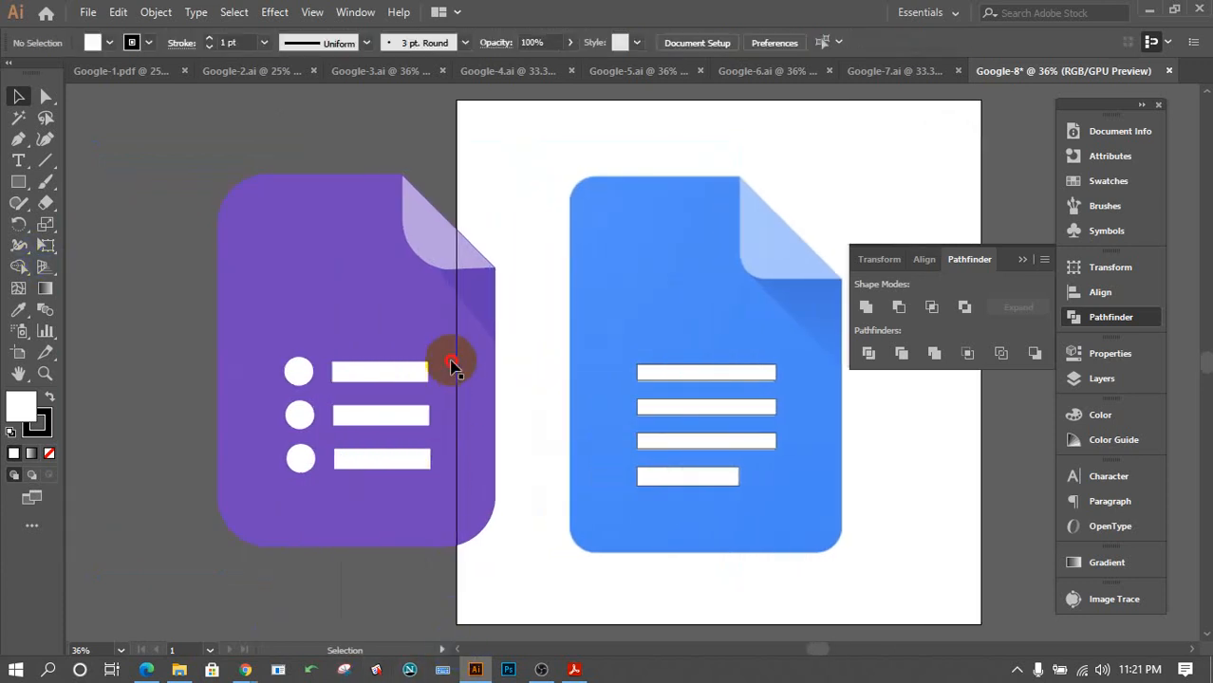
pyautogui.click(451, 362)
pyautogui.click(163, 317)
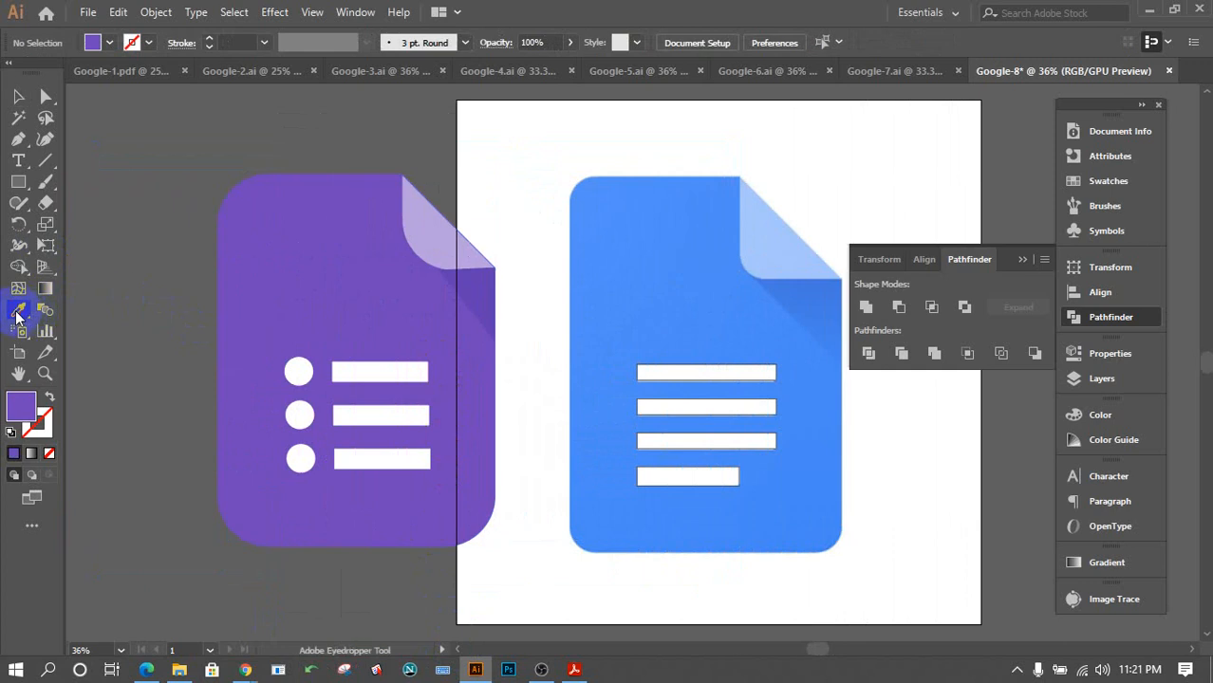
pyautogui.click(698, 300)
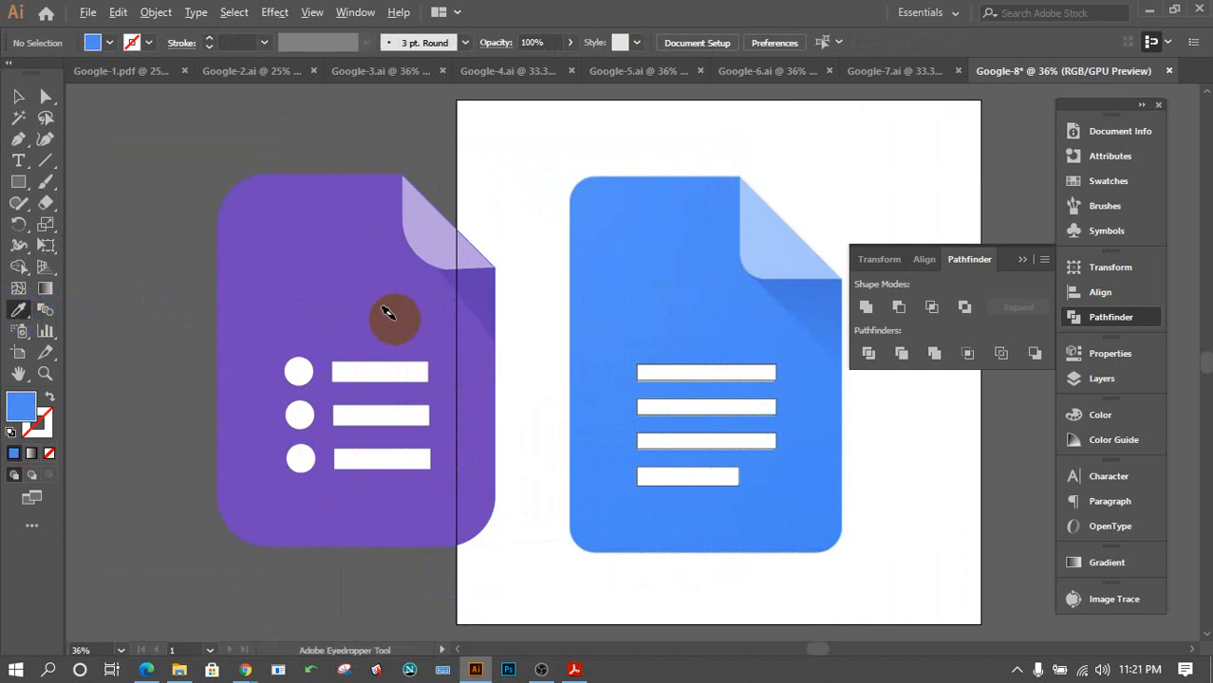
pyautogui.keyDown('alt'); pyautogui.click(388, 313); pyautogui.keyUp('alt')
pyautogui.click(814, 304)
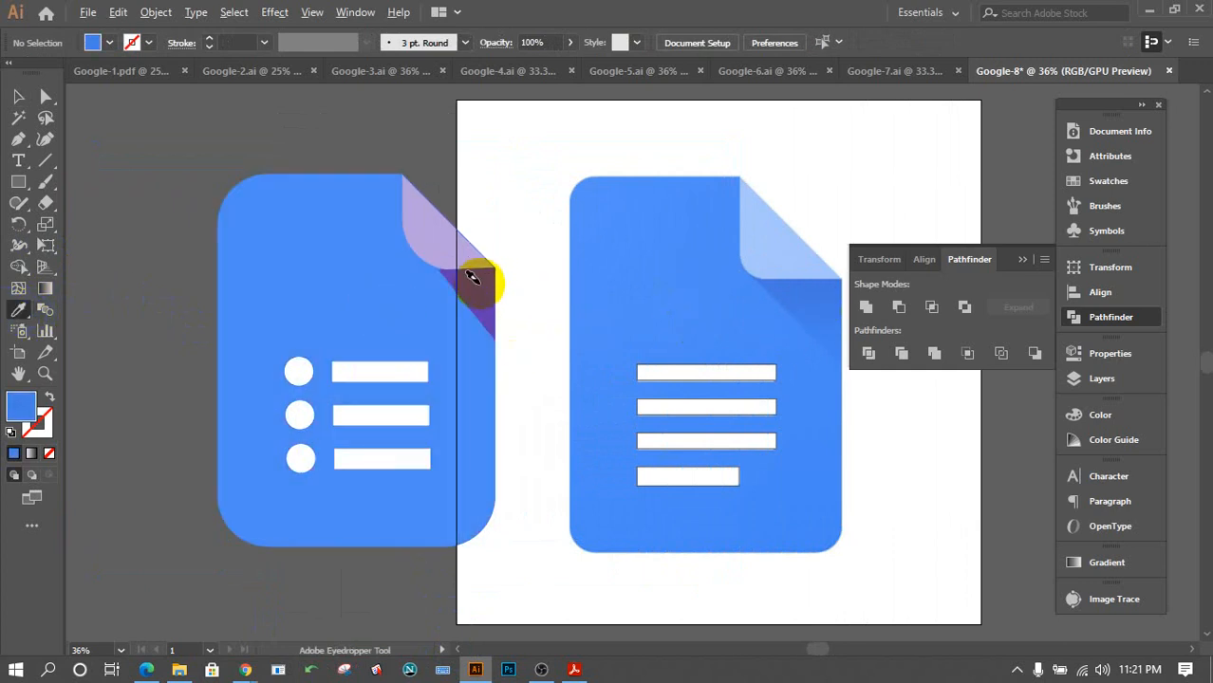
pyautogui.keyDown('alt'); pyautogui.click(471, 276); pyautogui.keyUp('alt')
pyautogui.click(777, 249)
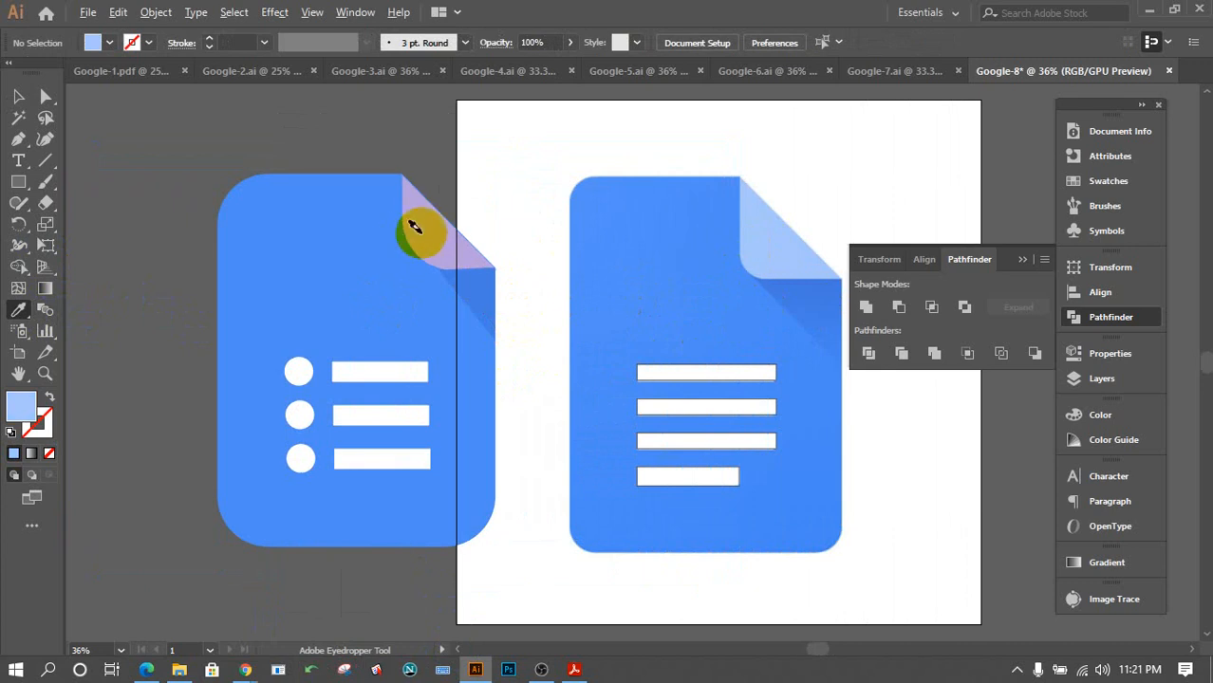
pyautogui.keyDown('alt'); pyautogui.click(414, 228); pyautogui.keyUp('alt')
# Delete the three white circles and three white bars from the copied page icon.
pyautogui.click(18, 96)
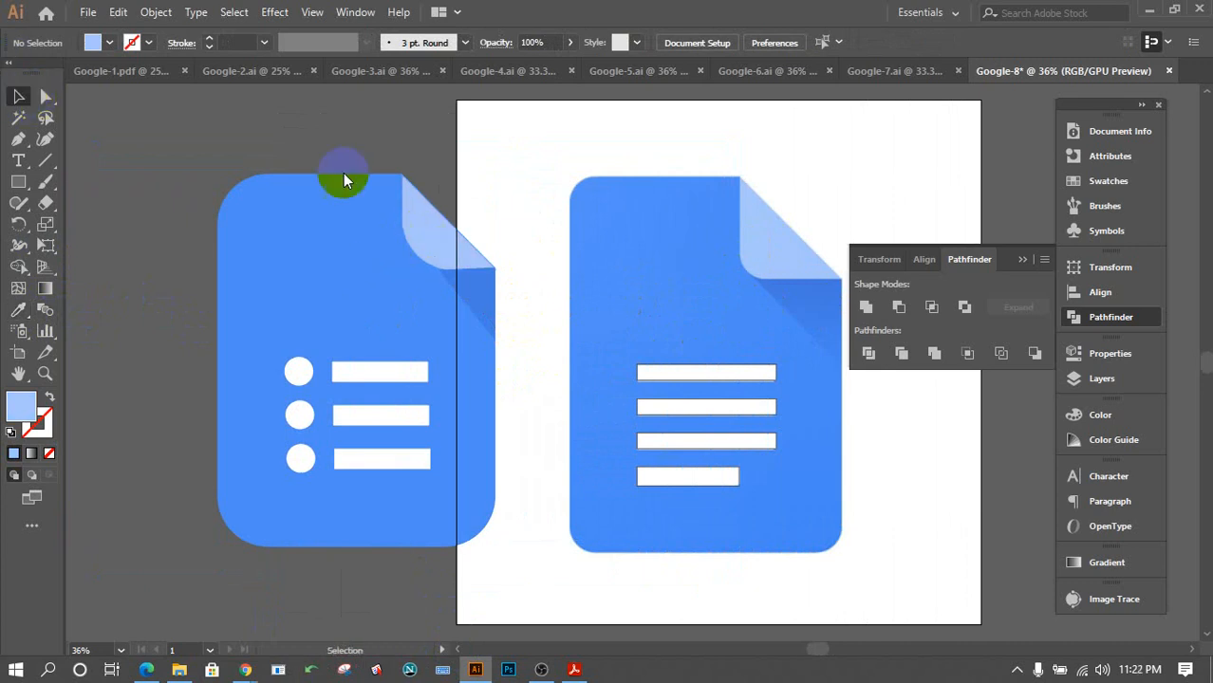
pyautogui.click(506, 176)
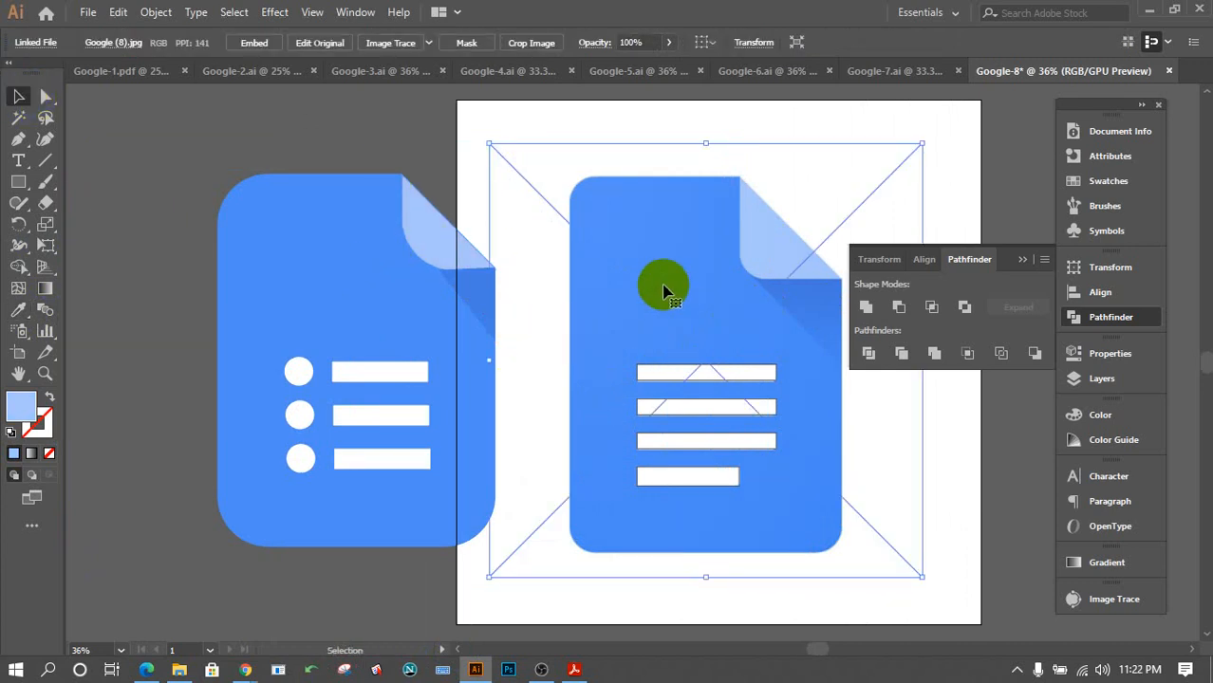
pyautogui.click(306, 134)
pyautogui.click(302, 376)
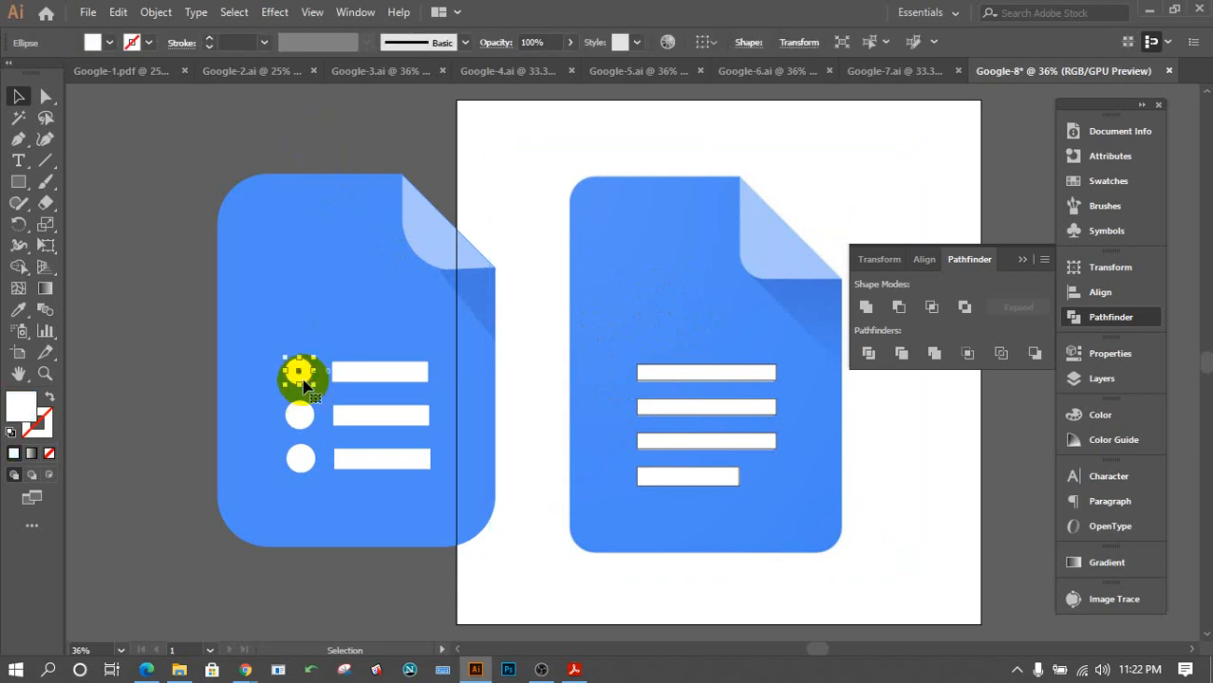
pyautogui.press('Delete')
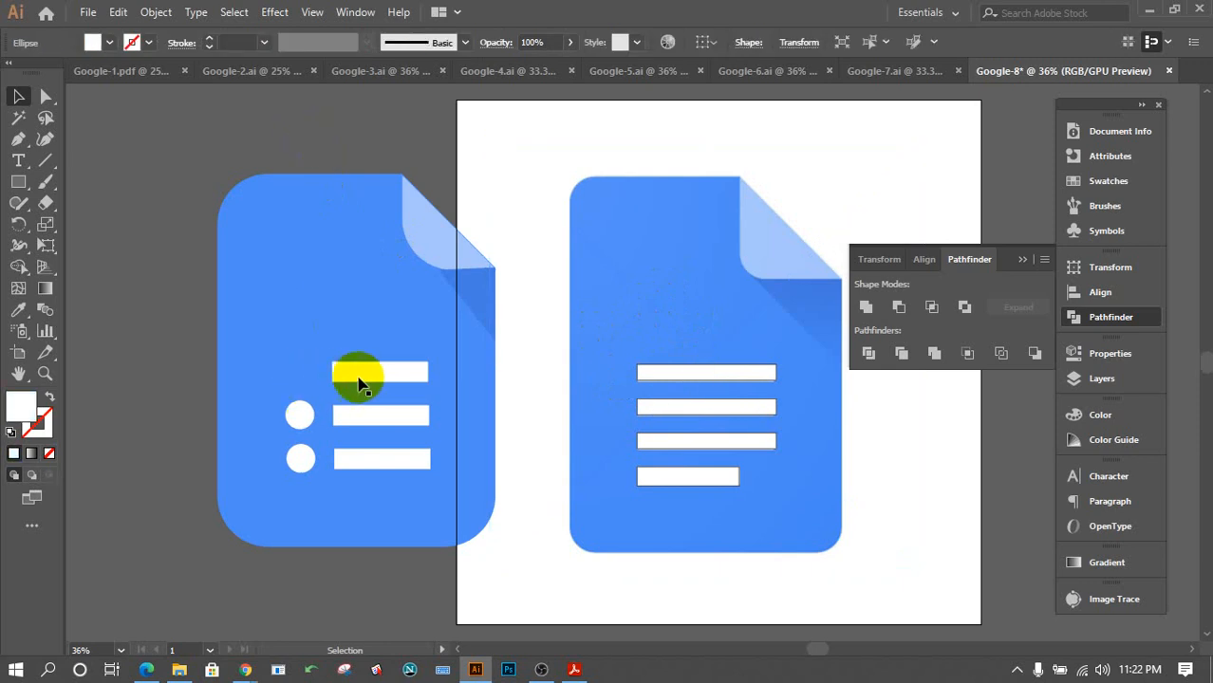
pyautogui.click(358, 378)
pyautogui.press('Delete')
pyautogui.click(369, 418)
pyautogui.press('Delete')
pyautogui.click(298, 419)
pyautogui.press('Delete')
pyautogui.click(299, 455)
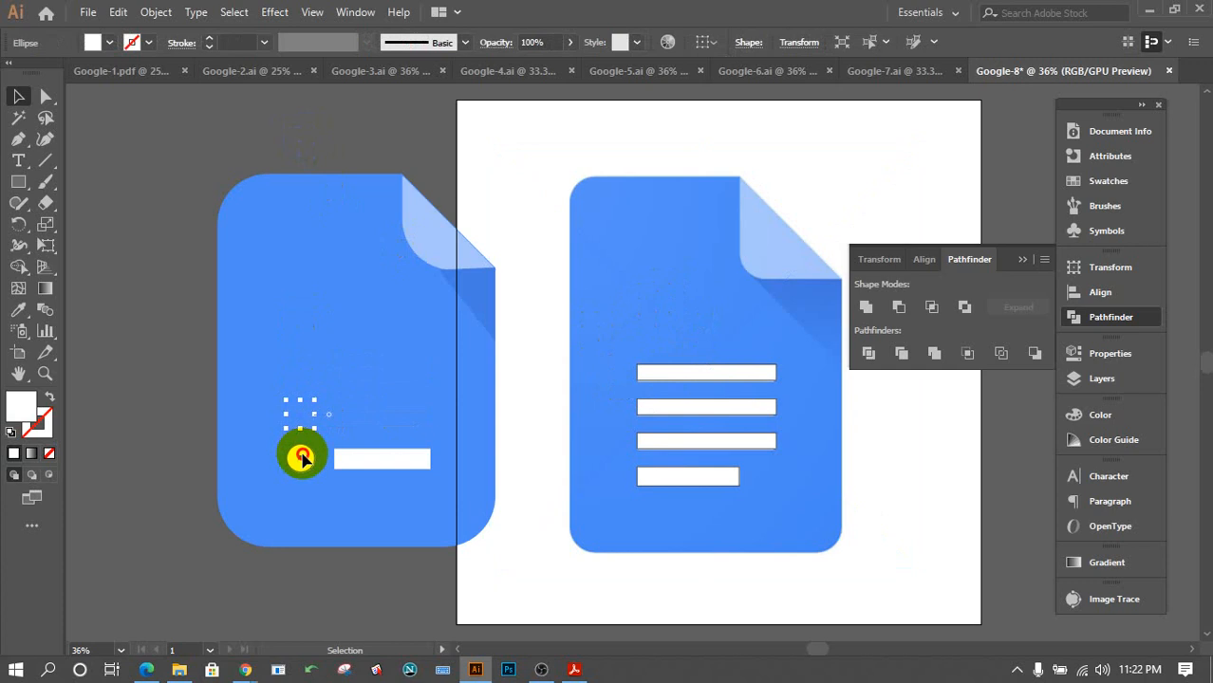
pyautogui.press('Delete')
pyautogui.click(366, 460)
pyautogui.press('Delete')
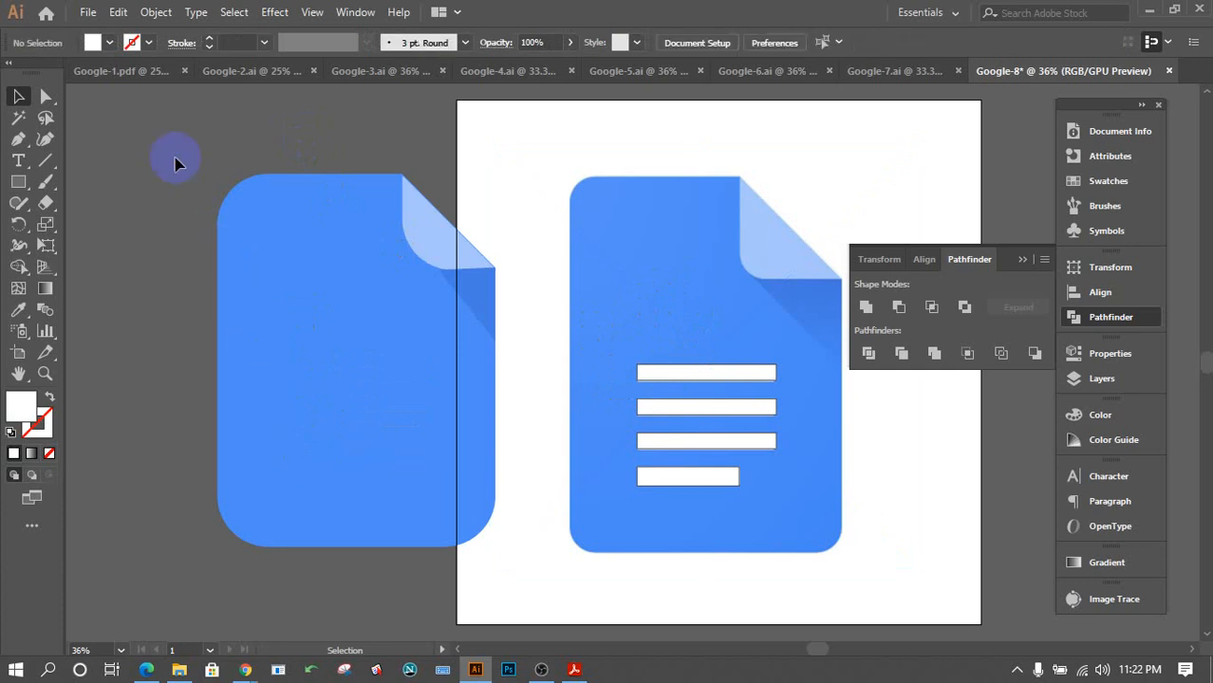
pyautogui.moveTo(162, 131)
pyautogui.mouseDown()
pyautogui.moveTo(324, 276)
pyautogui.moveTo(517, 549)
pyautogui.mouseUp()
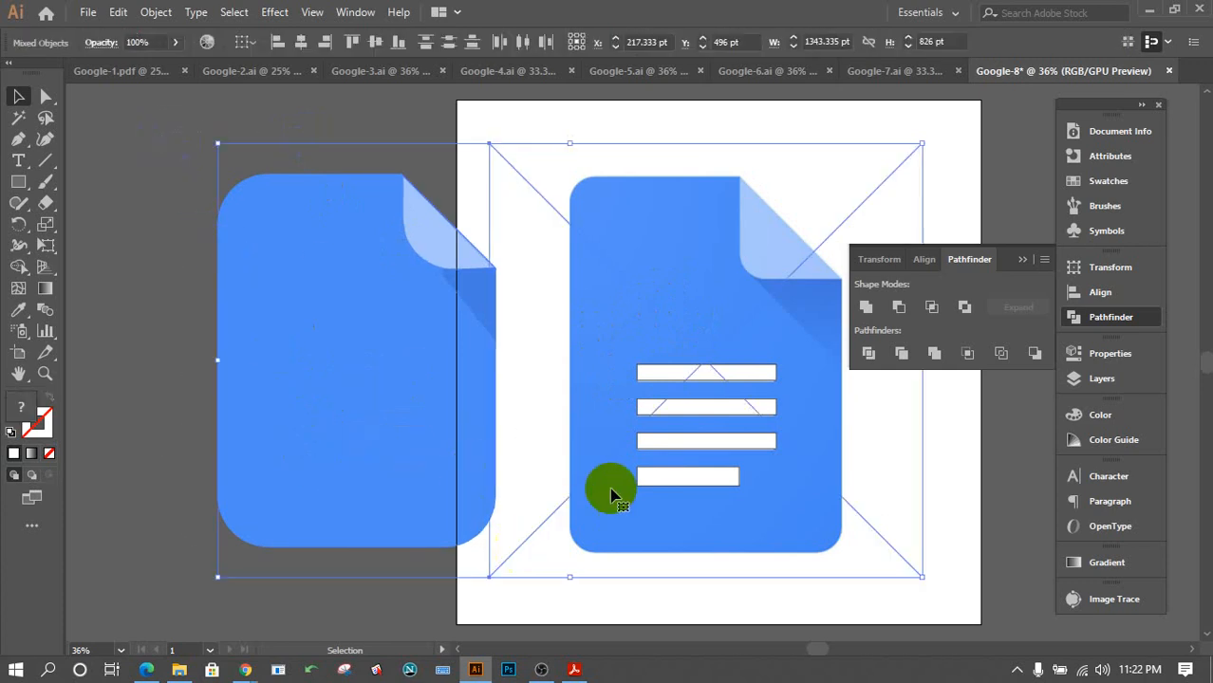
pyautogui.click(46, 202)
pyautogui.click(699, 240)
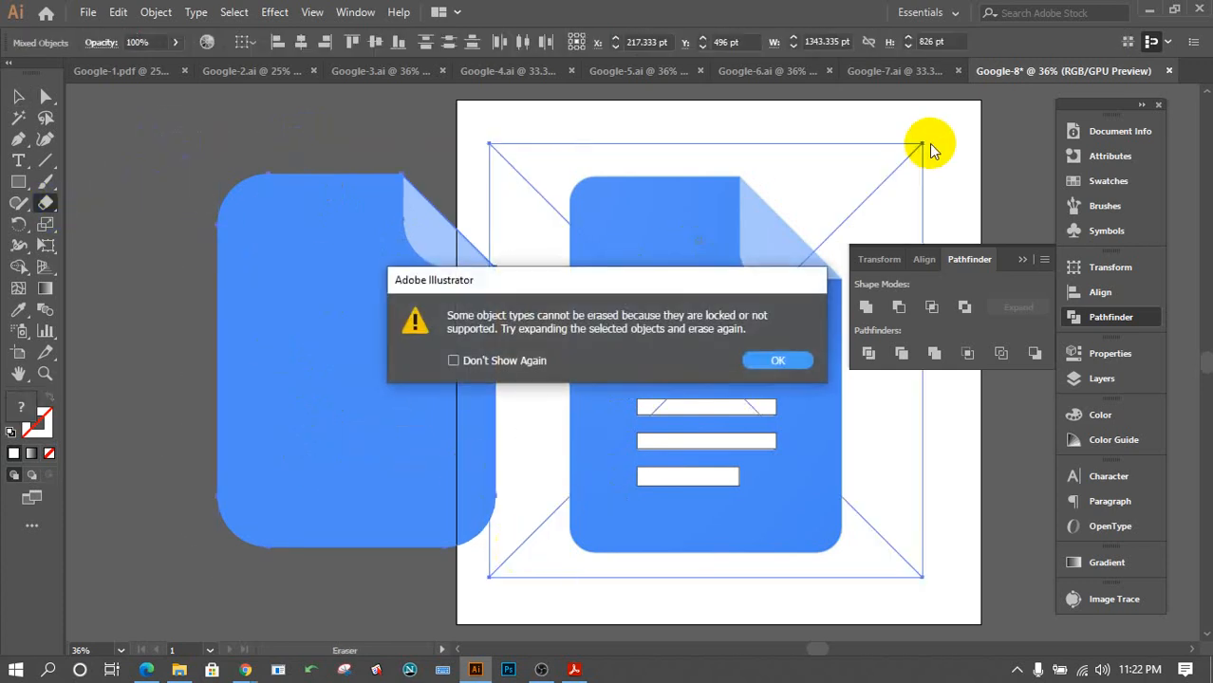
pyautogui.click(795, 361)
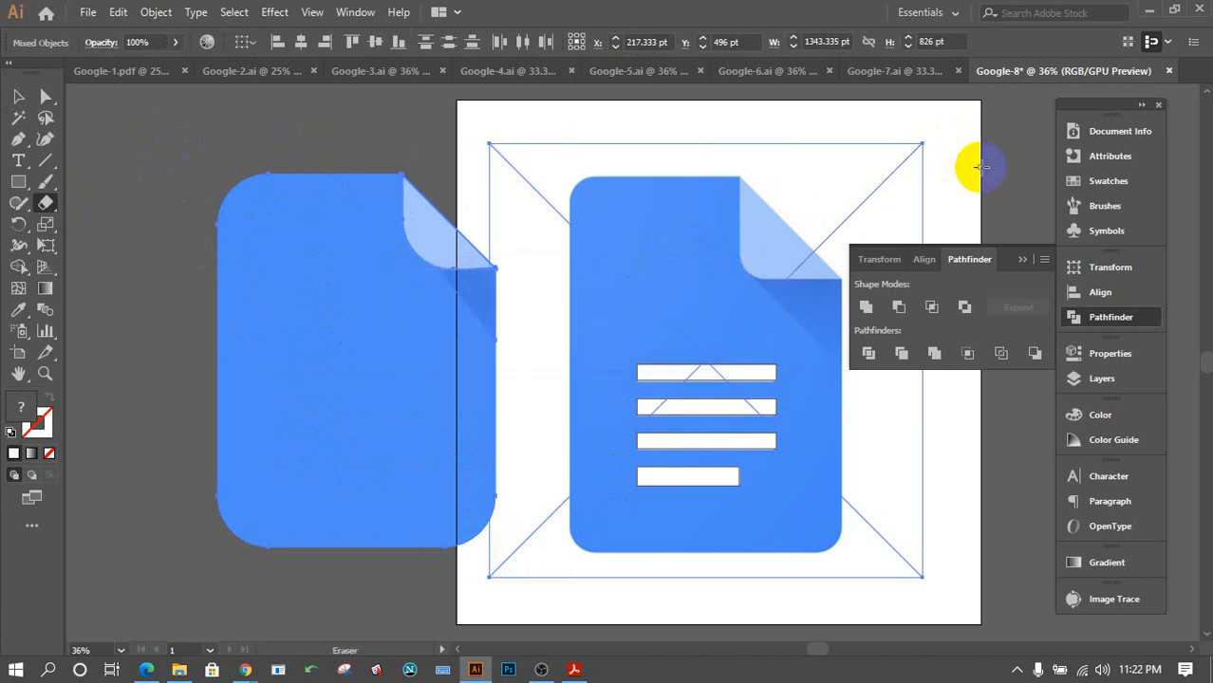
pyautogui.click(18, 96)
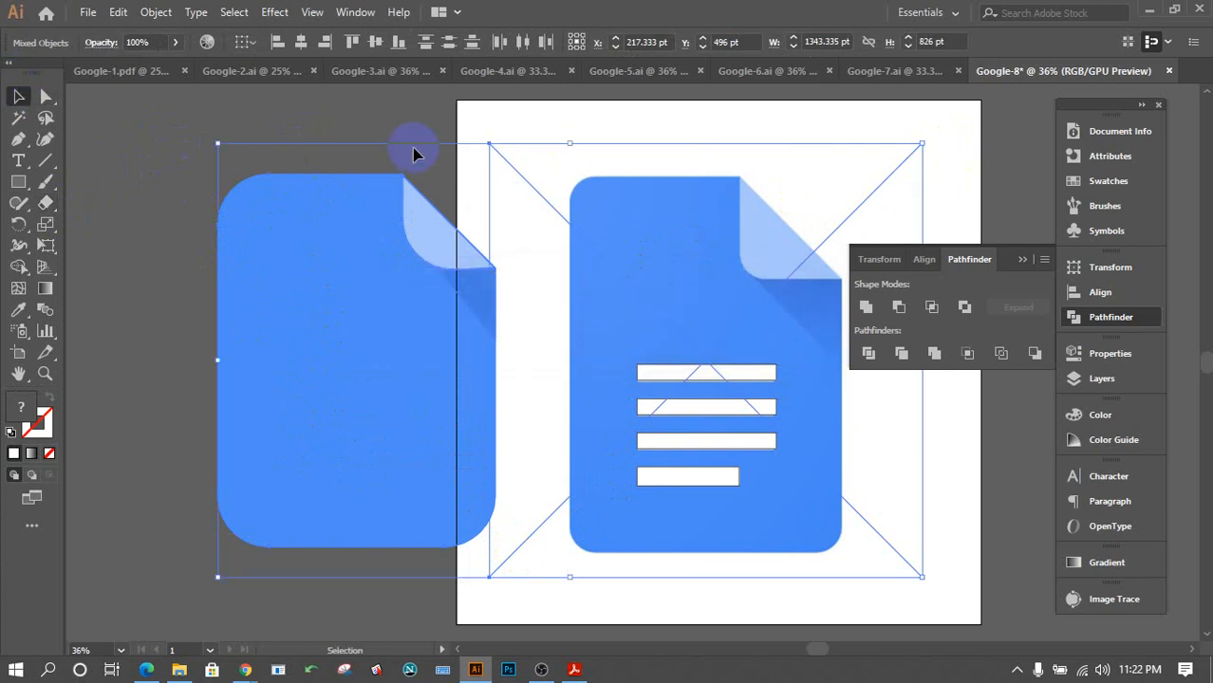
# Select all the blue page parts, move them together farther from the Docs reference, and group them.
pyautogui.click(388, 132)
pyautogui.click(556, 182)
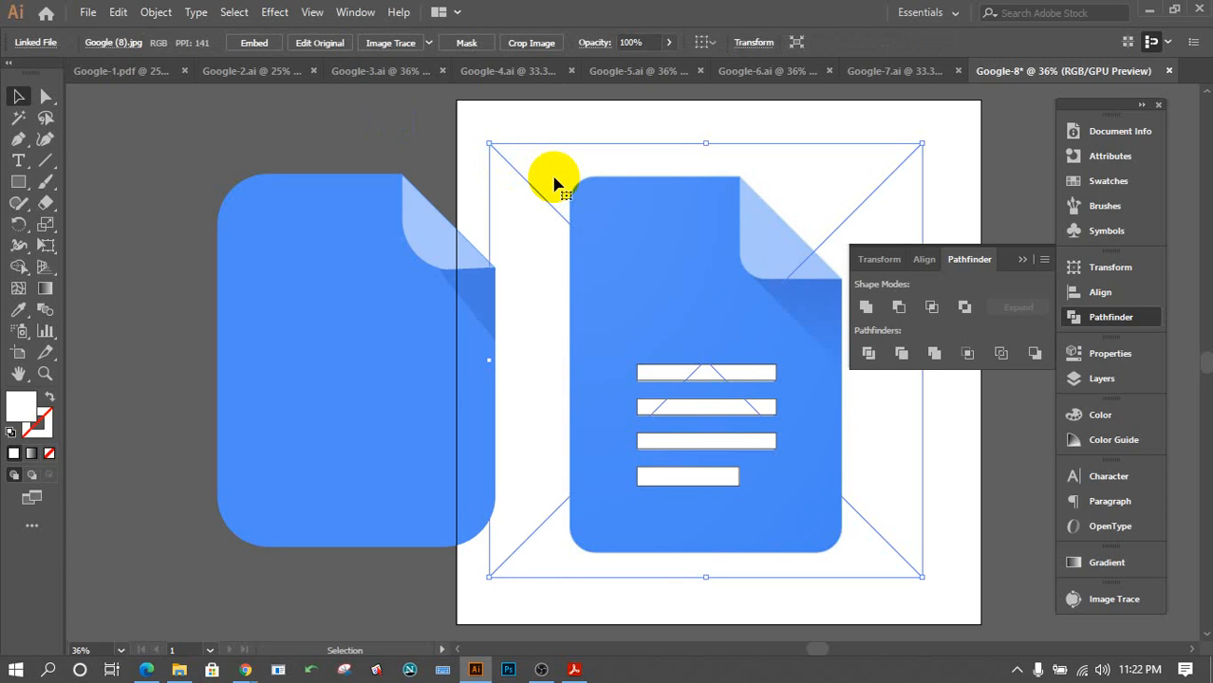
pyautogui.click(319, 108)
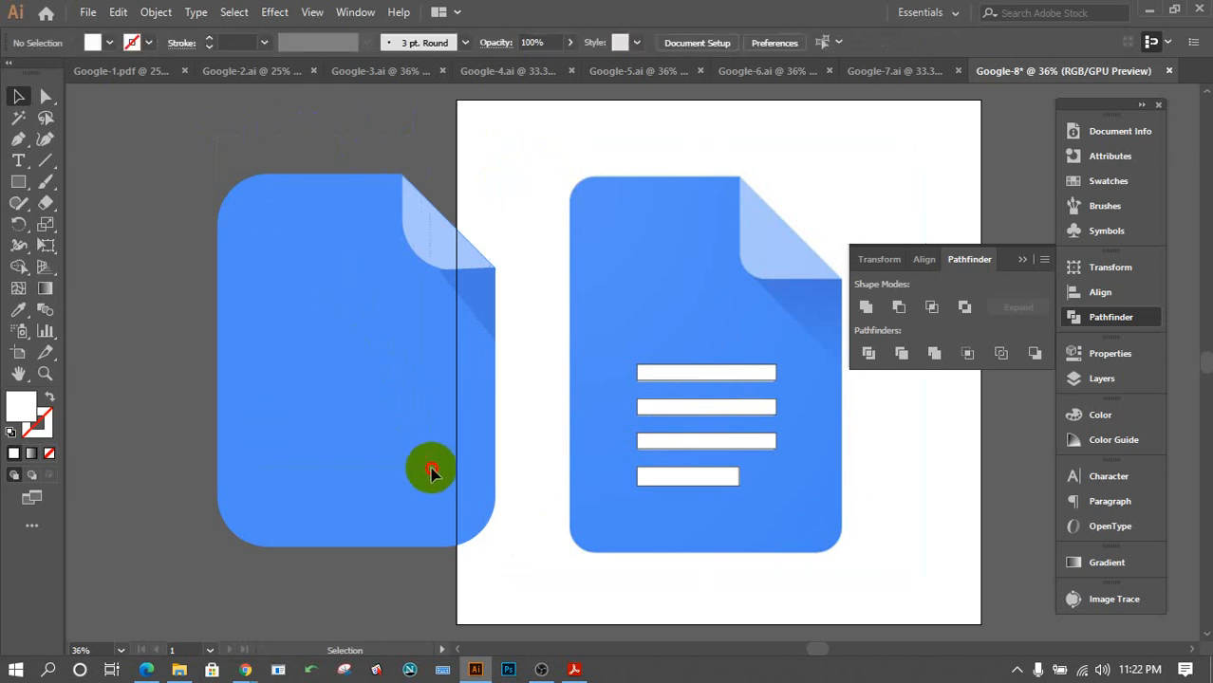
pyautogui.moveTo(432, 469); pyautogui.dragTo(451, 565)
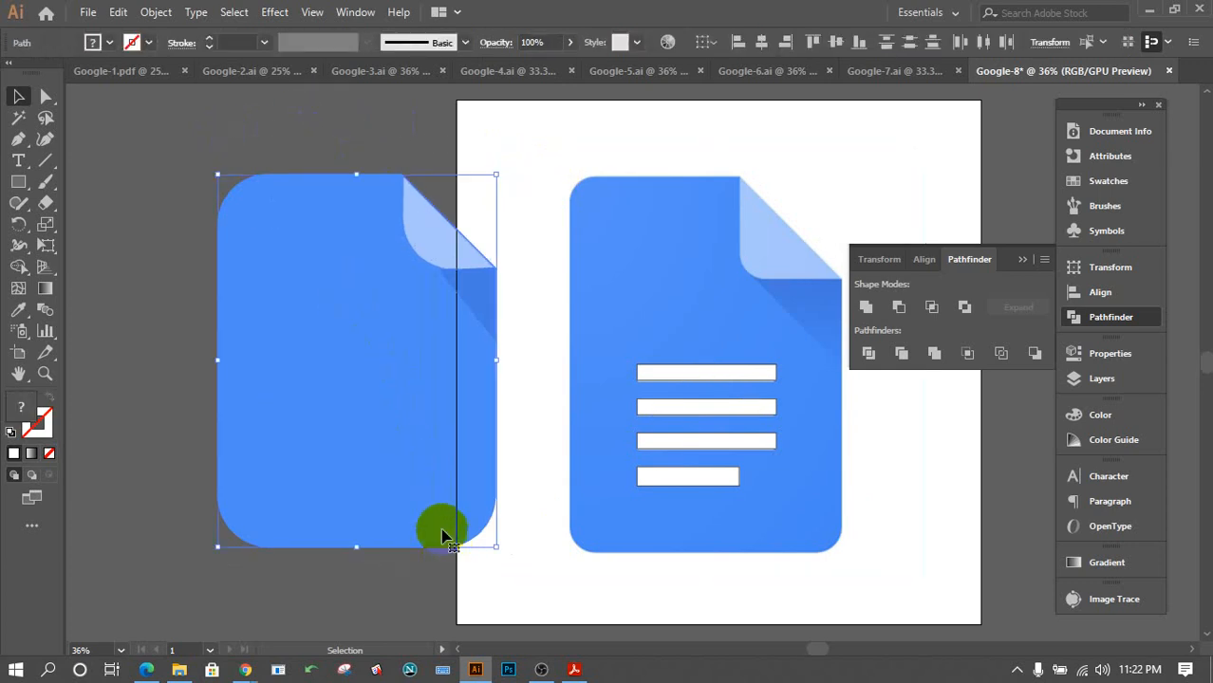
pyautogui.moveTo(389, 413); pyautogui.dragTo(300, 426)
pyautogui.rightClick(300, 418)
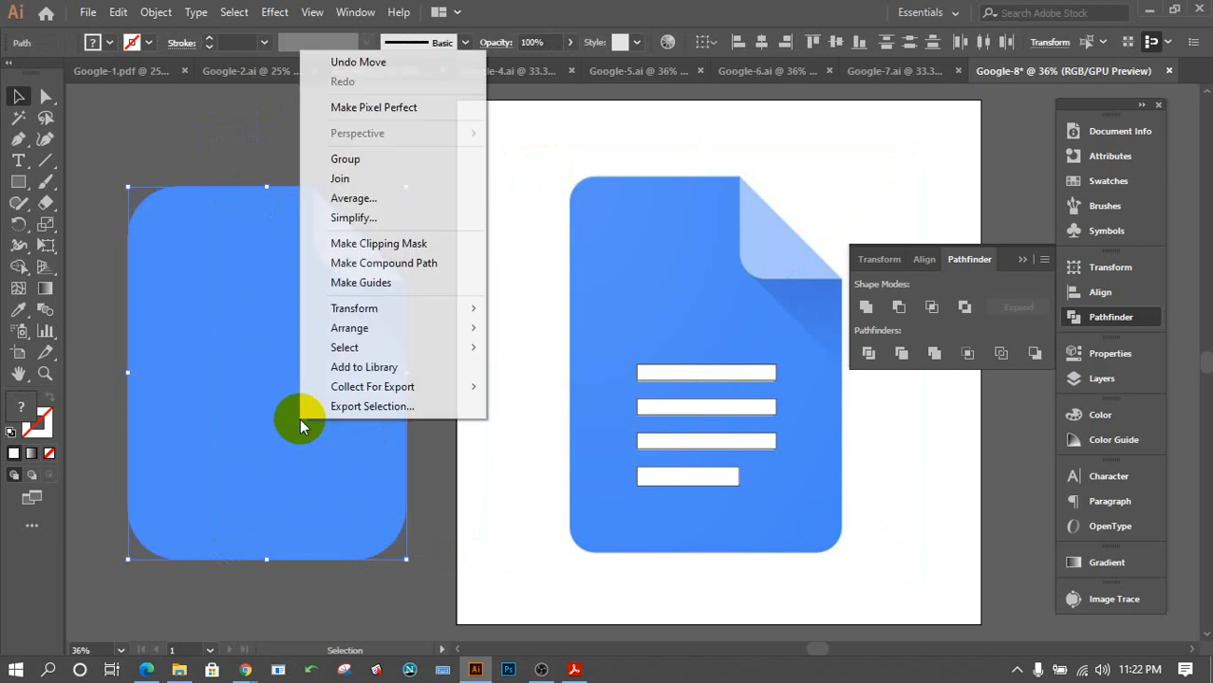
pyautogui.click(365, 159)
# Place the blue page group over the reference icon on the artboard and send it to the back.
pyautogui.moveTo(358, 233); pyautogui.dragTo(686, 408)
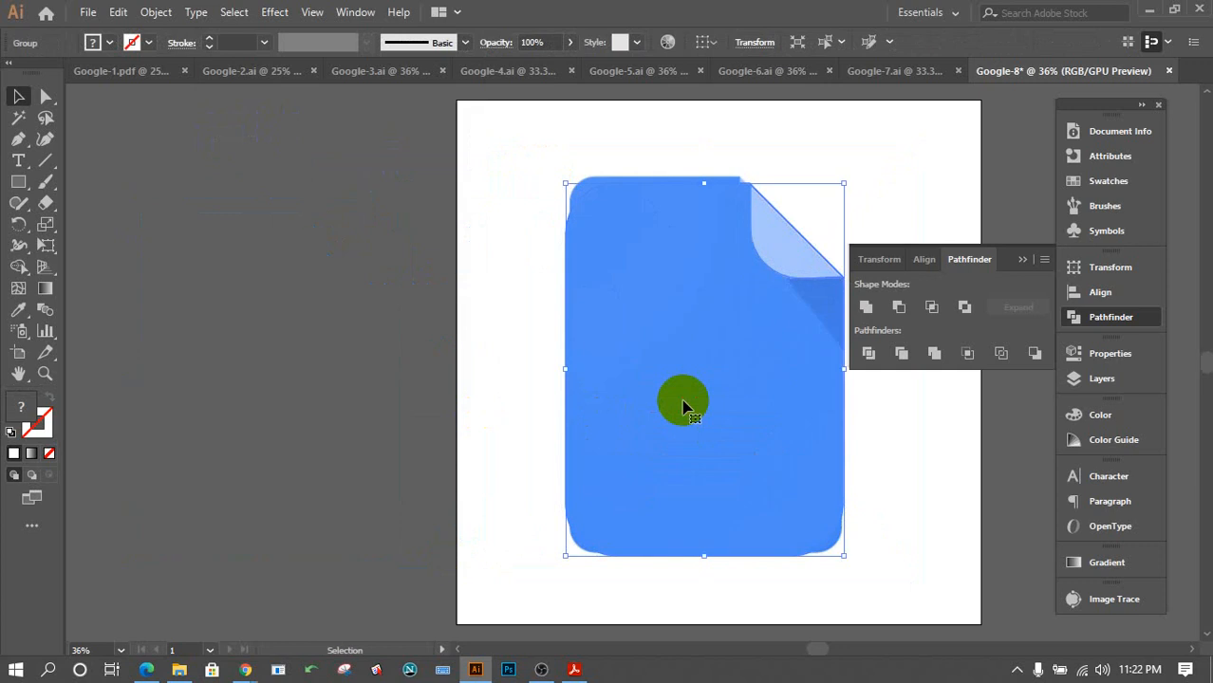
pyautogui.rightClick(686, 408)
pyautogui.moveTo(750, 311)
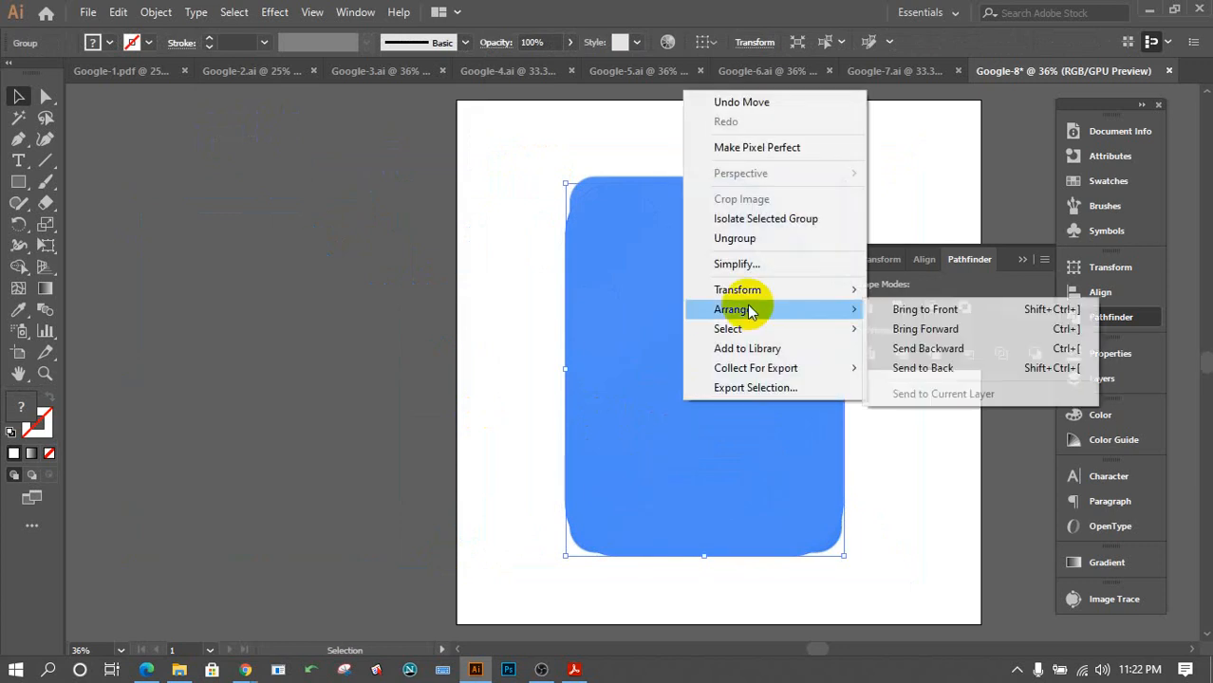
pyautogui.click(945, 369)
# Delete the linked Docs reference image and lock the blue page group in place.
pyautogui.click(519, 195)
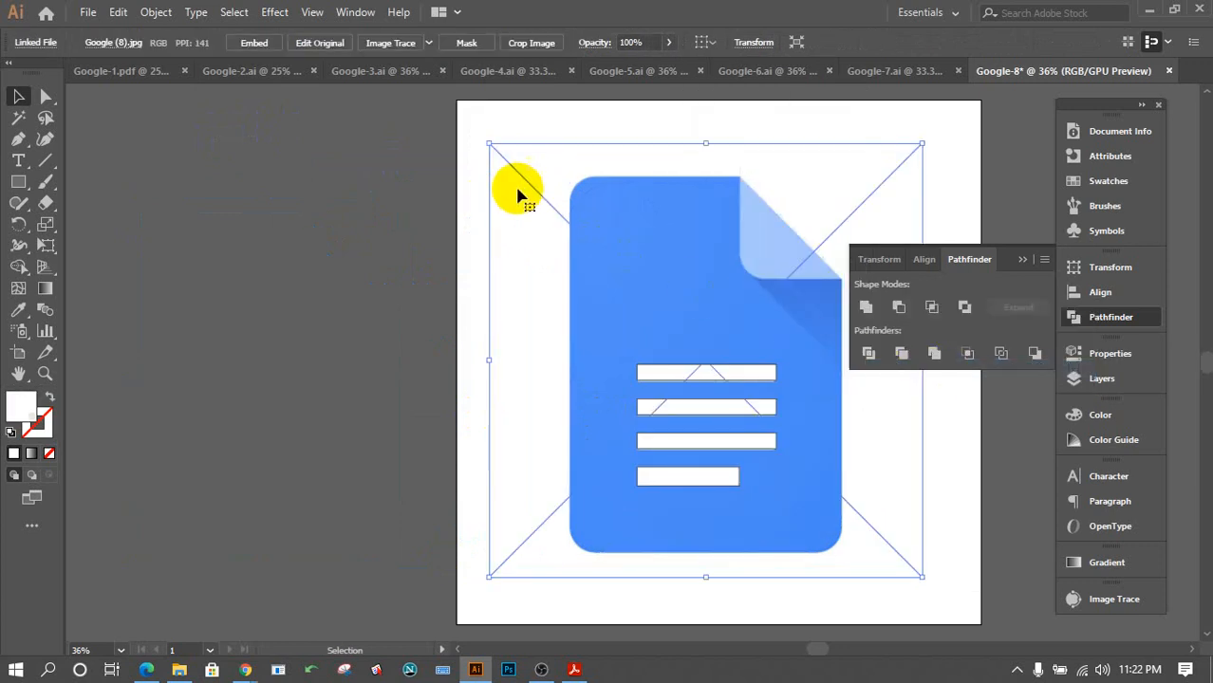
pyautogui.press('Delete')
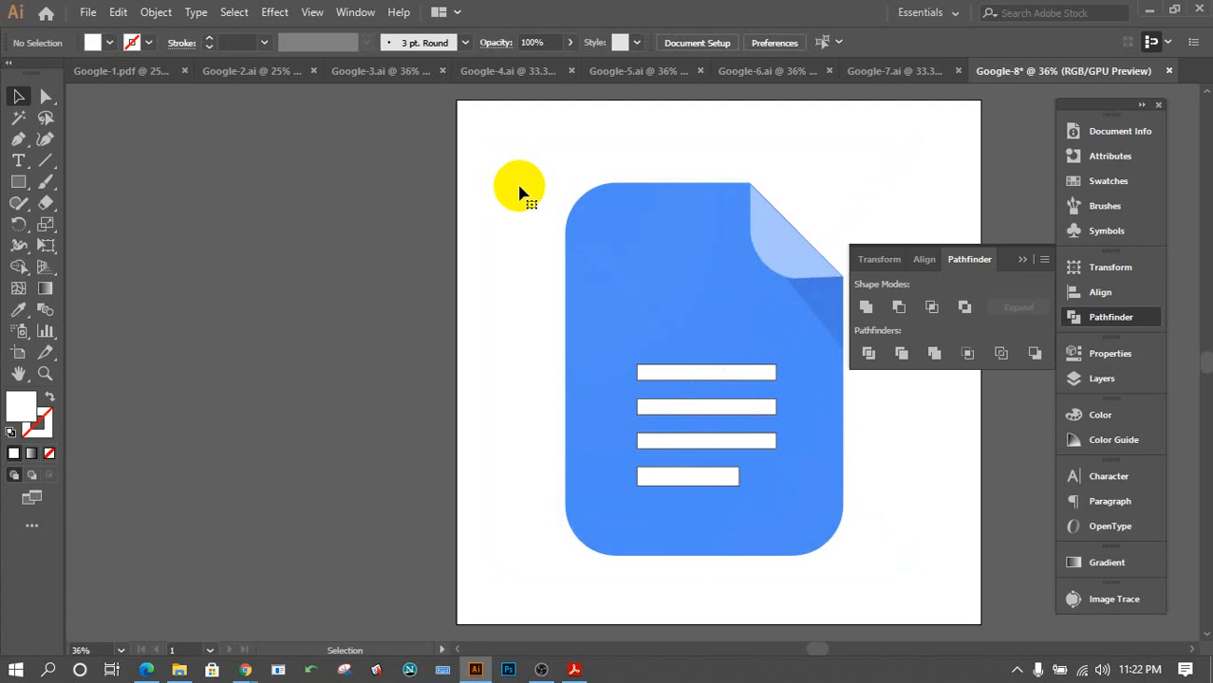
pyautogui.click(816, 522)
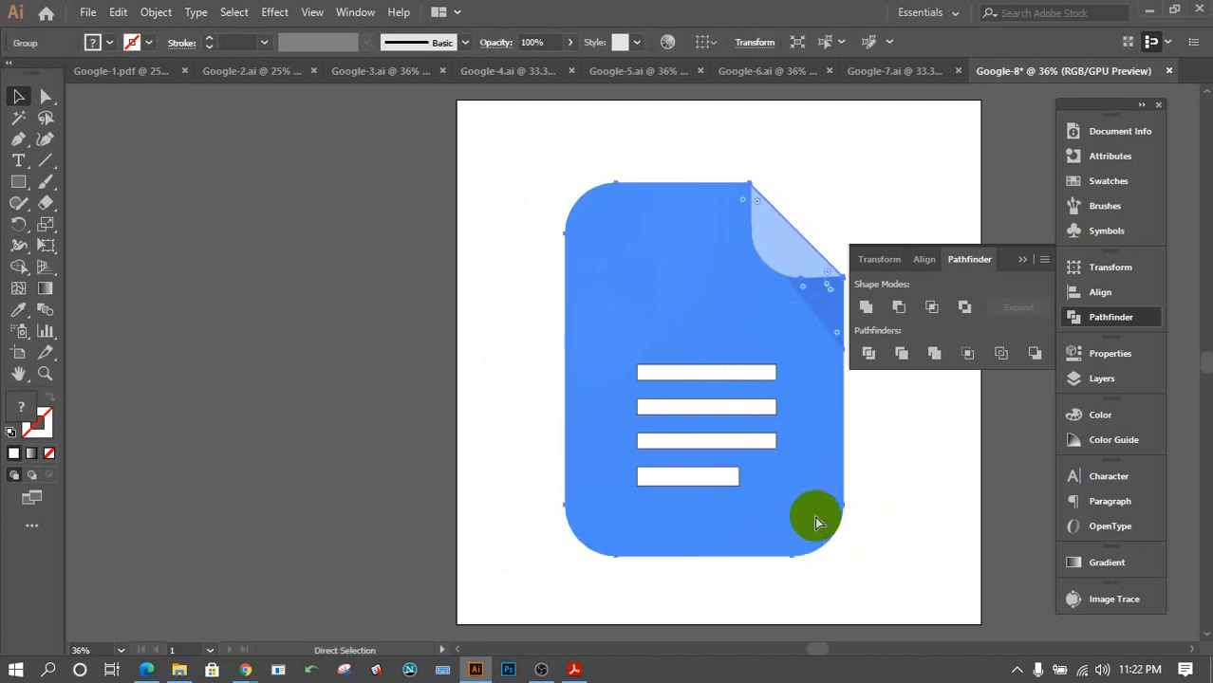
pyautogui.hotkey('ctrl', '2')
# Remove the black stroke from the four white bars.
pyautogui.moveTo(797, 545); pyautogui.dragTo(586, 240)
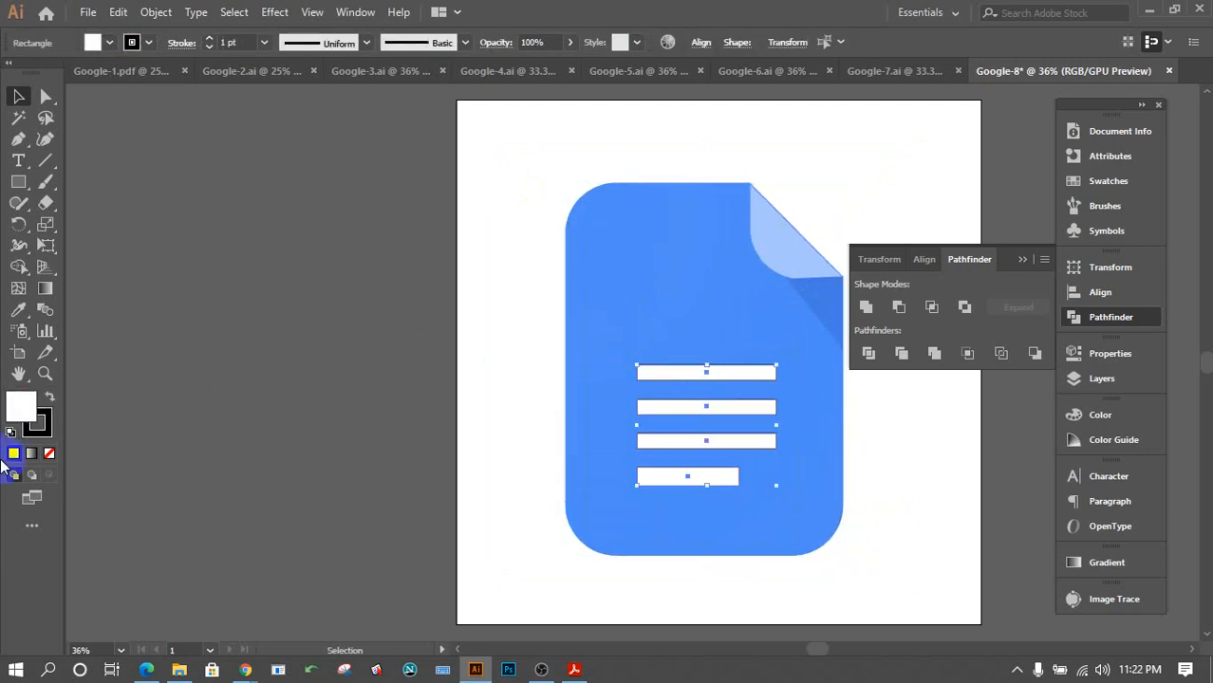
pyautogui.click(42, 434)
pyautogui.click(49, 454)
pyautogui.click(182, 435)
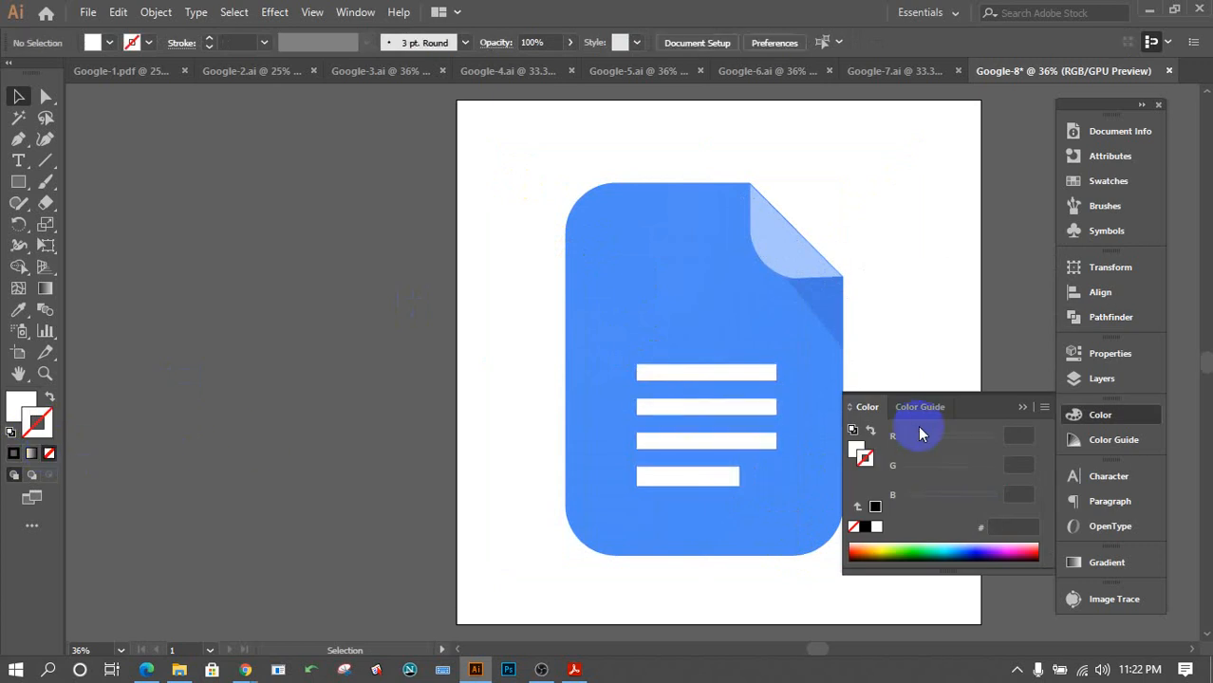
pyautogui.click(1022, 407)
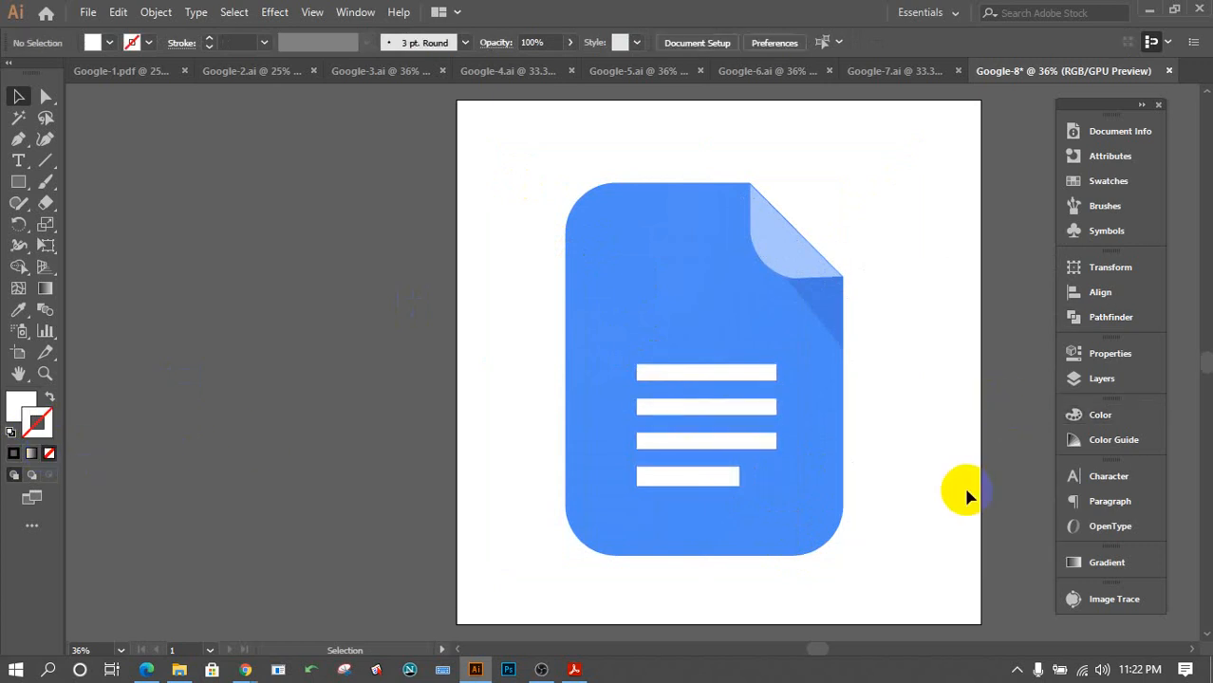
pyautogui.click(84, 19)
pyautogui.moveTo(314, 326)
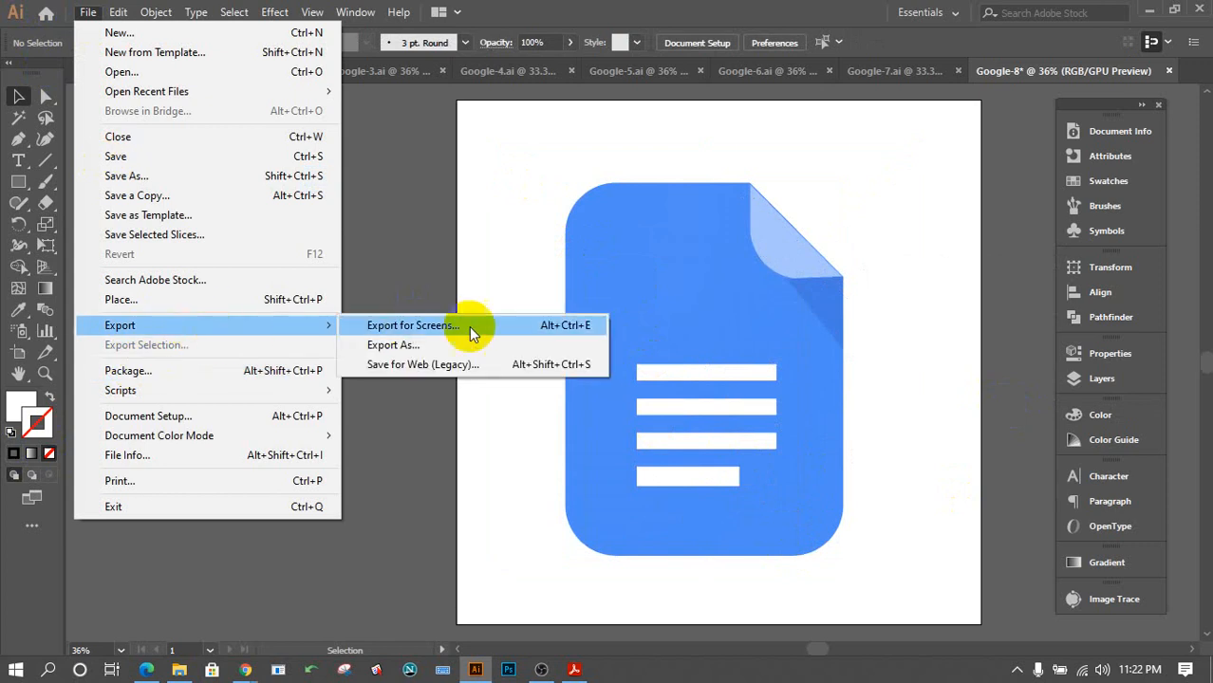
pyautogui.click(467, 361)
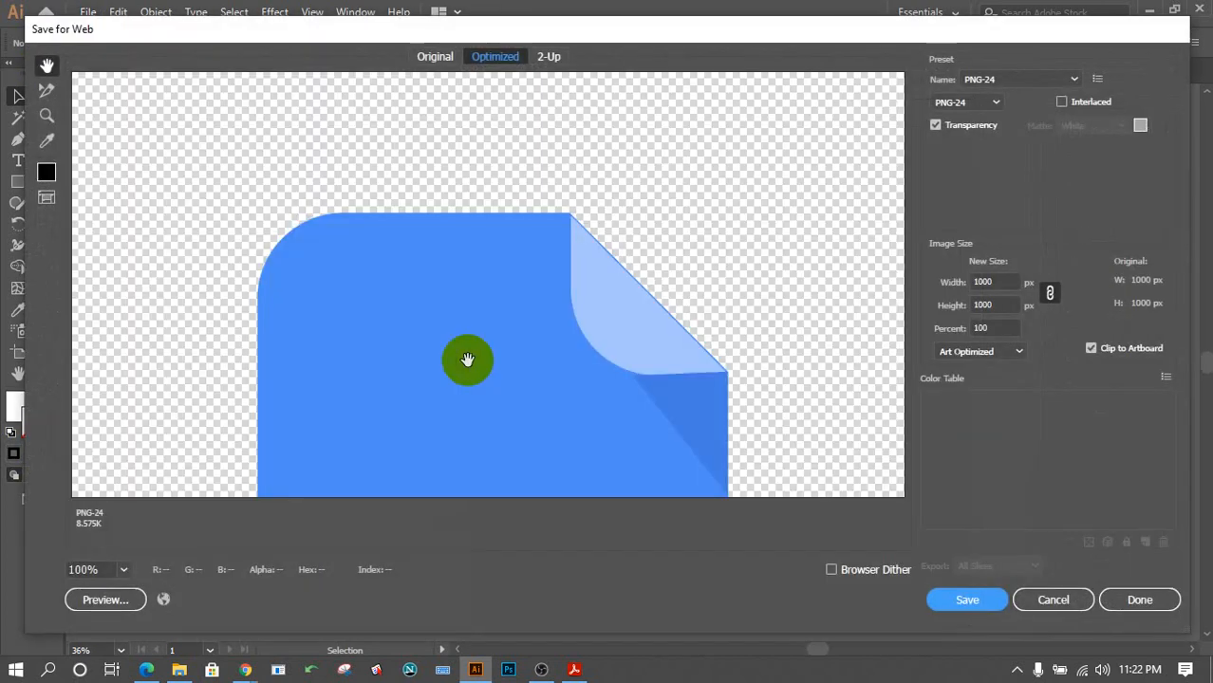
pyautogui.click(1053, 600)
# Start saving the document, go up to the 8BQ4PESUAC folder, and name the file Google-8.
pyautogui.click(87, 11)
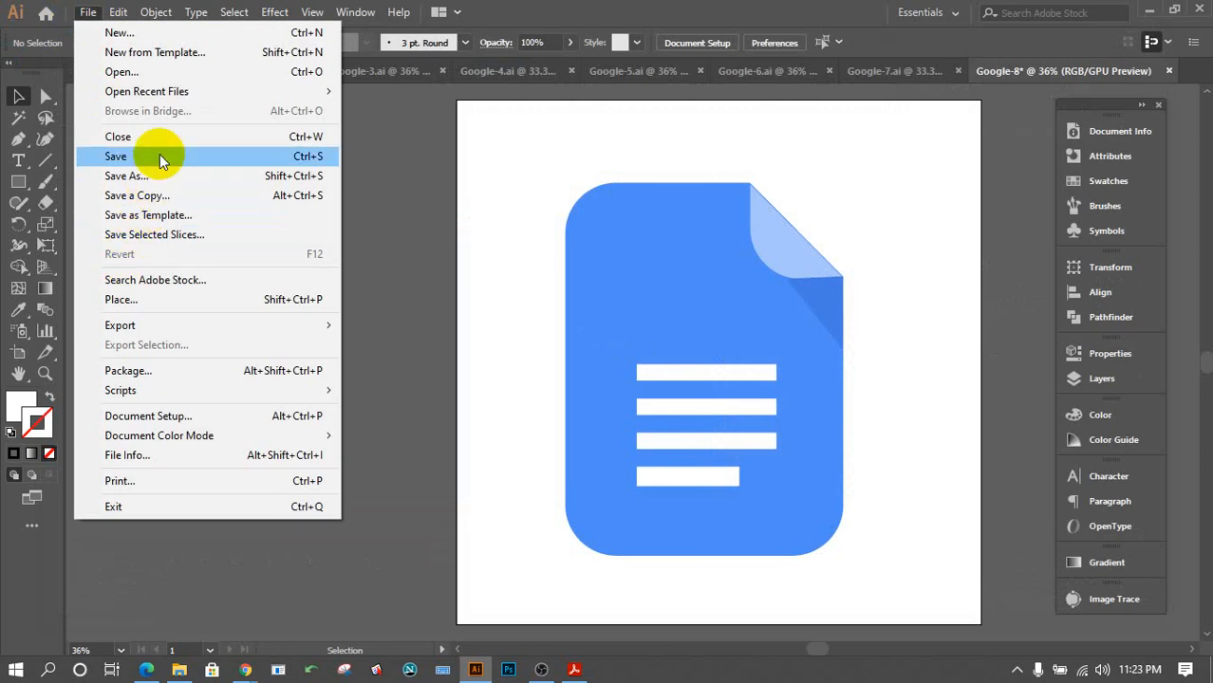
pyautogui.click(234, 162)
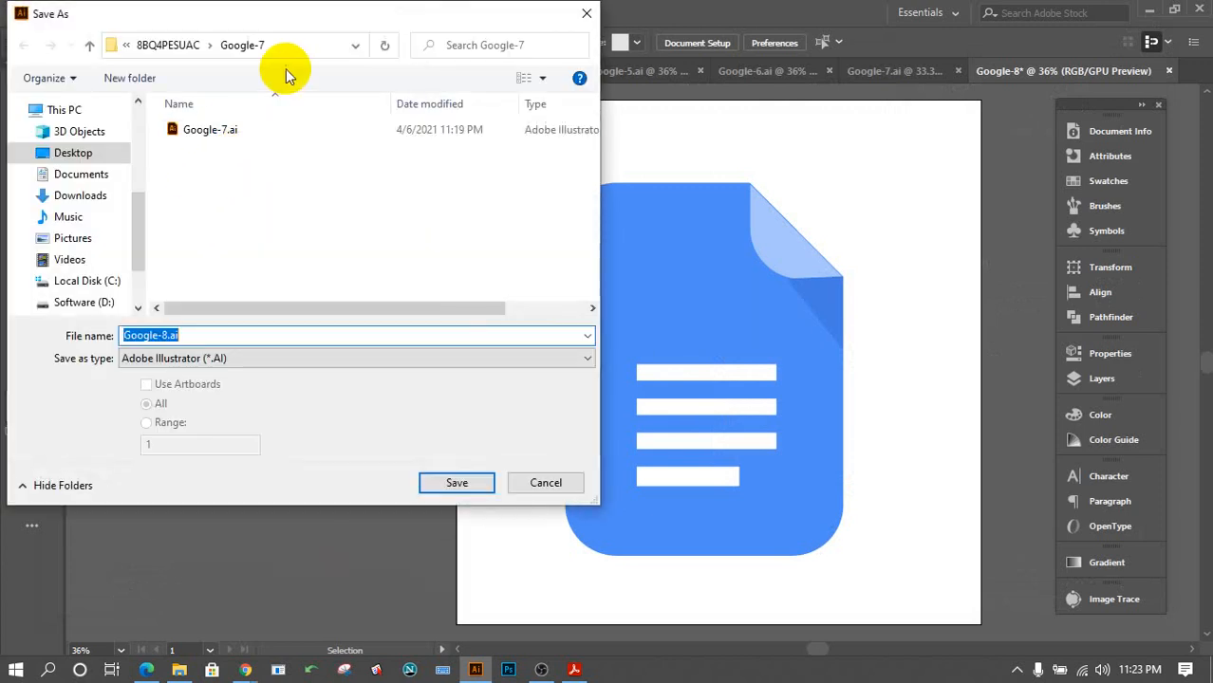
pyautogui.click(169, 45)
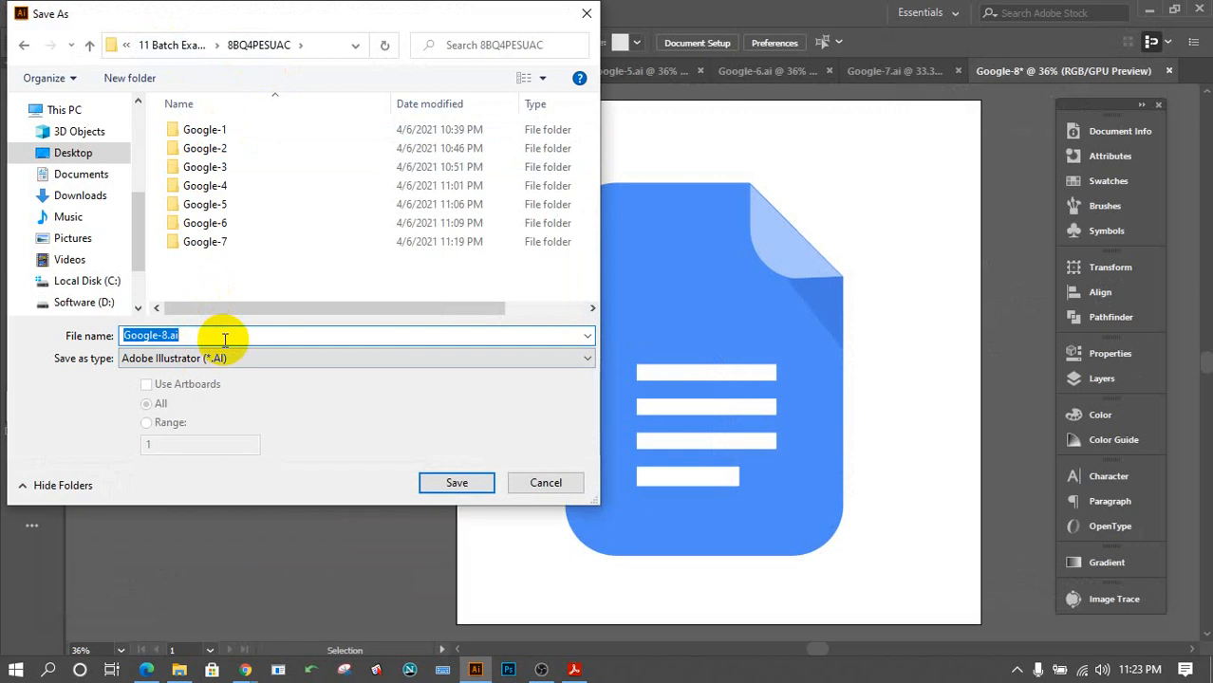
pyautogui.write('G')
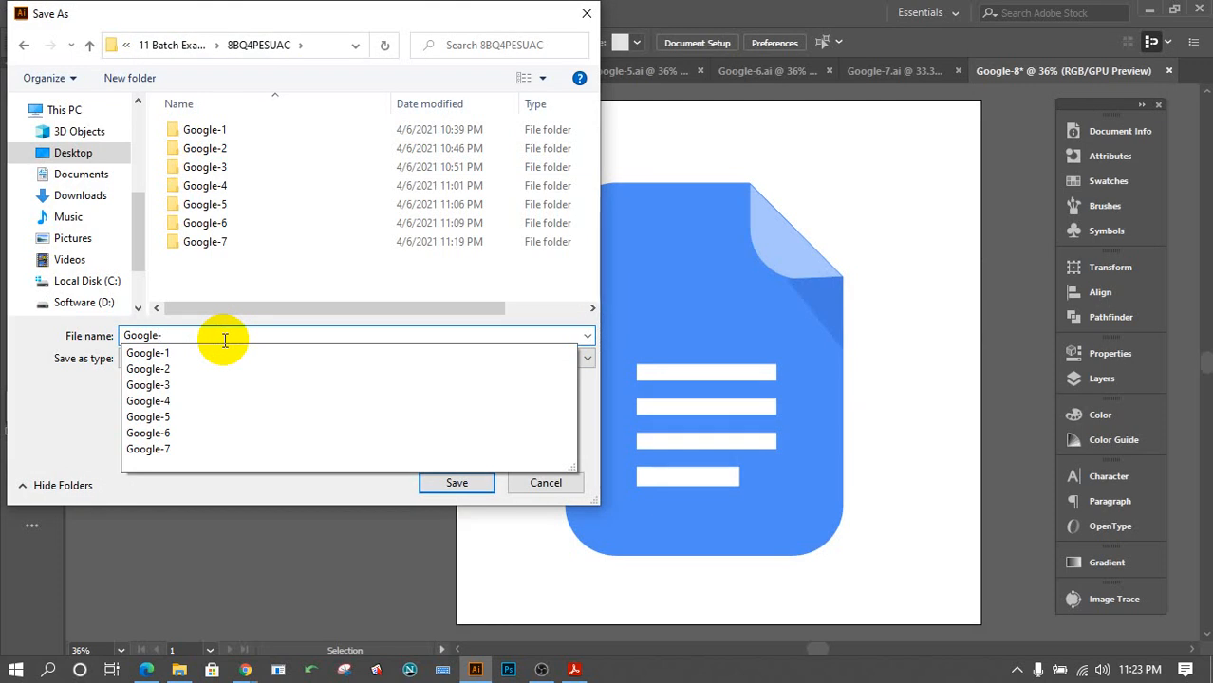
pyautogui.write('8')
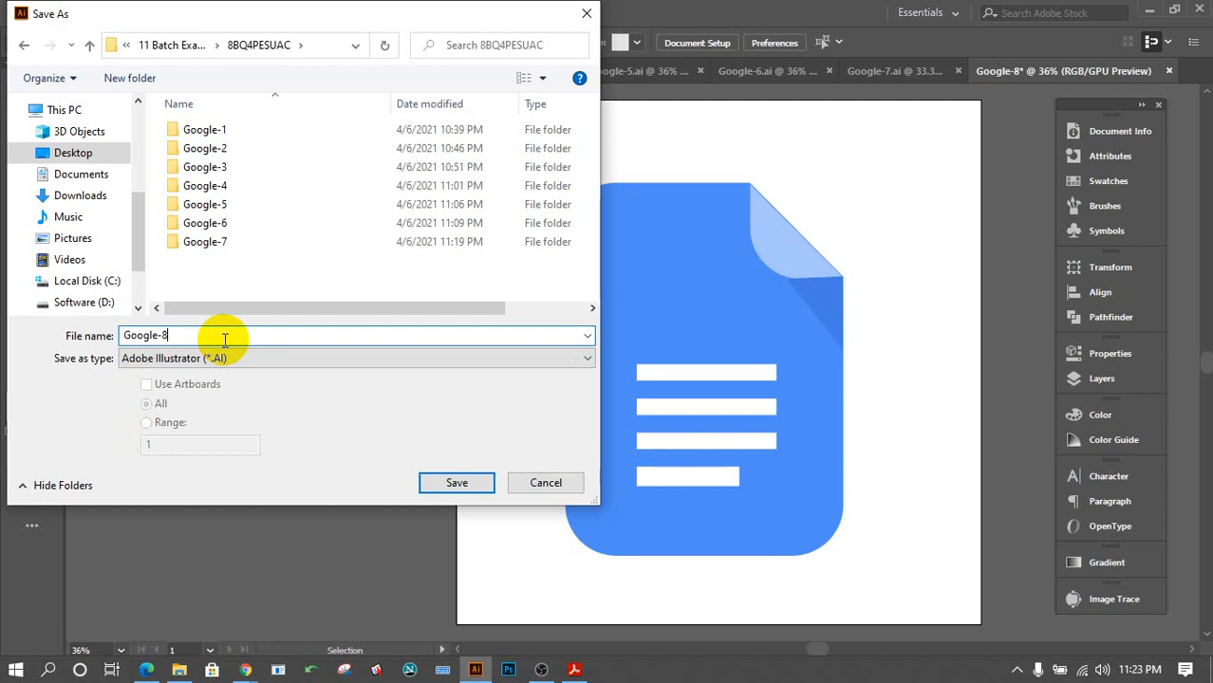
# Create a folder named Google-8 and save the document in it as an Illustrator CC file.
pyautogui.rightClick(236, 273)
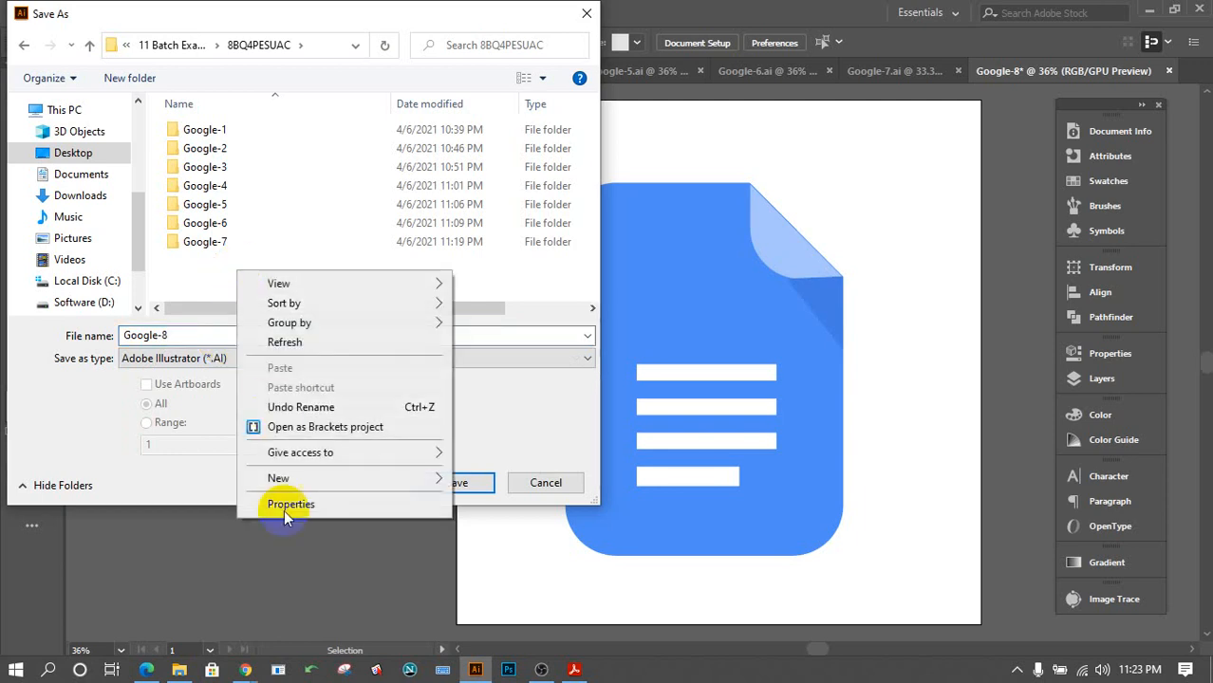
pyautogui.moveTo(331, 477)
pyautogui.click(496, 254)
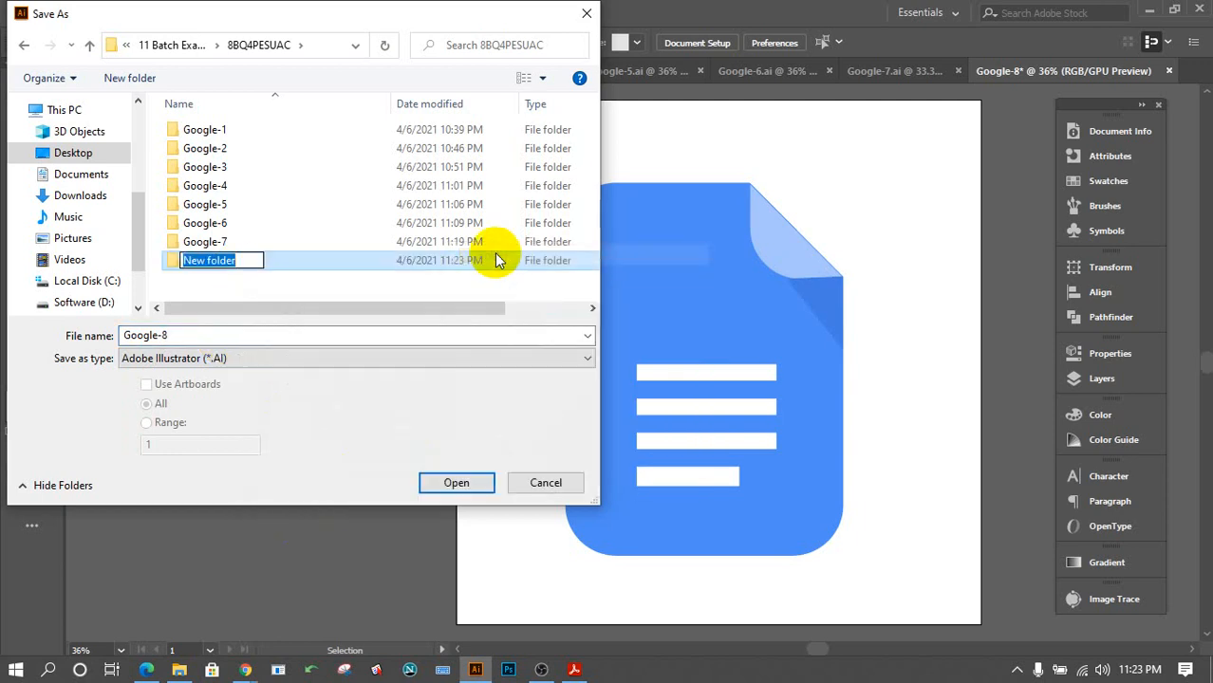
pyautogui.write('Google-8')
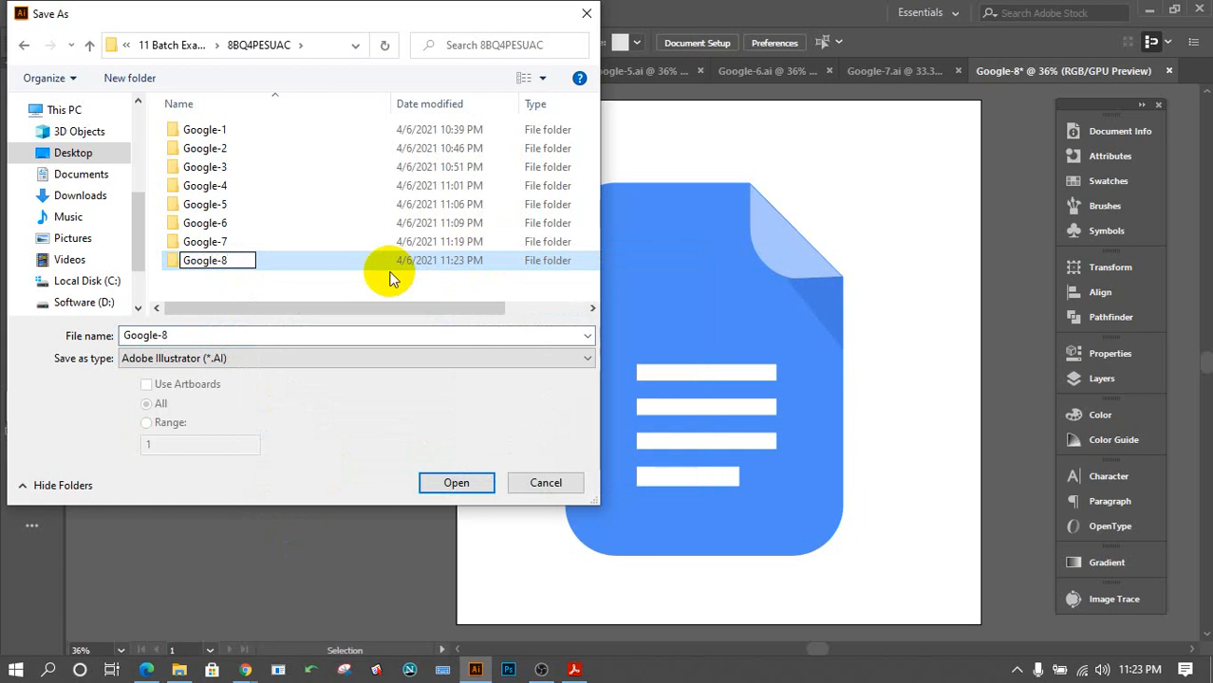
pyautogui.doubleClick(390, 269)
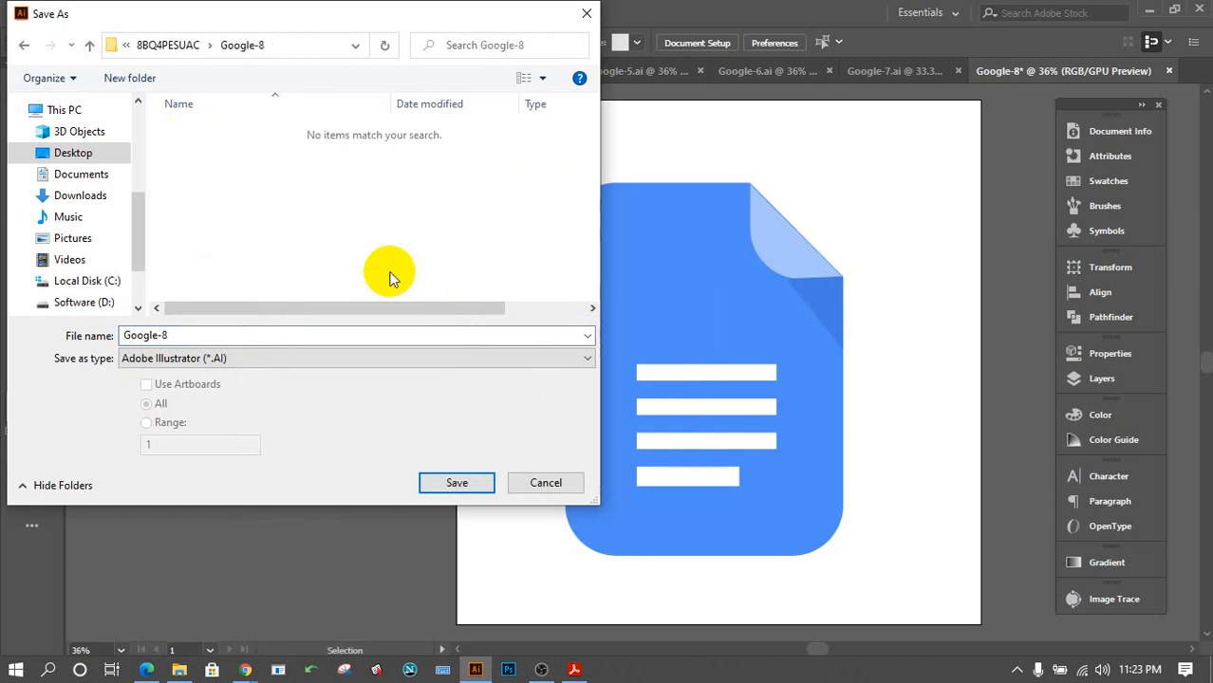
pyautogui.click(458, 485)
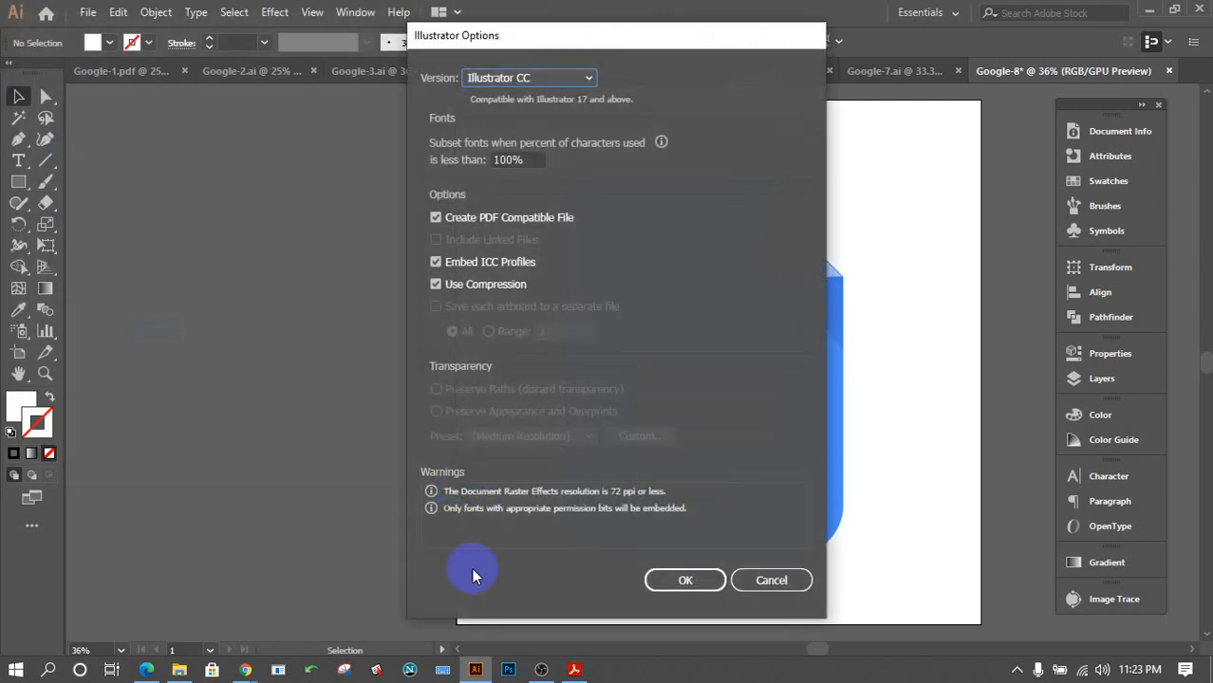
pyautogui.click(702, 579)
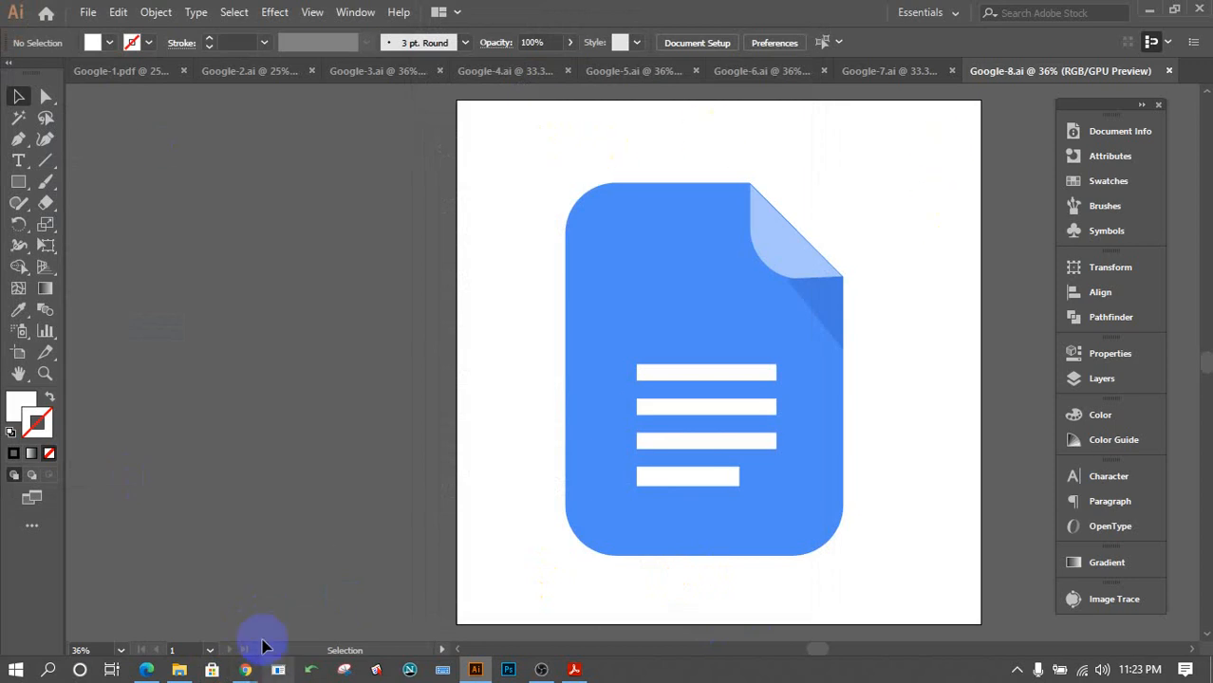
# Switch to the Chrome window with the Google Meet call.
pyautogui.moveTo(239, 673)
pyautogui.click(168, 607)
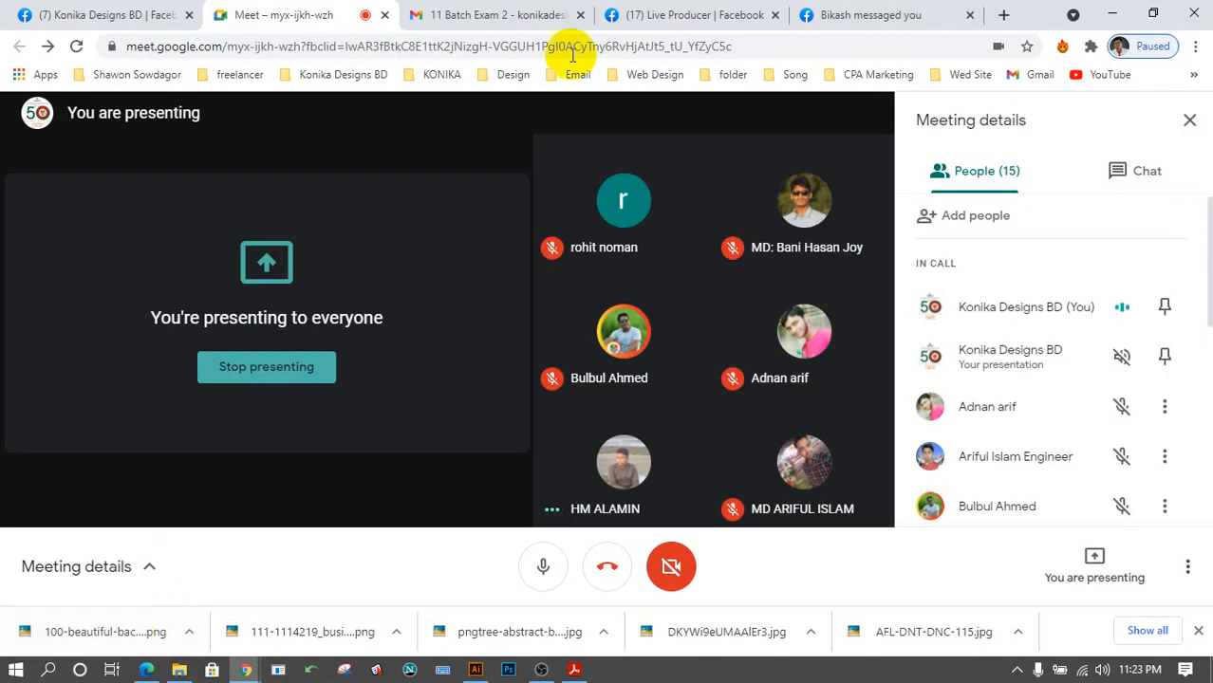
pyautogui.click(1004, 15)
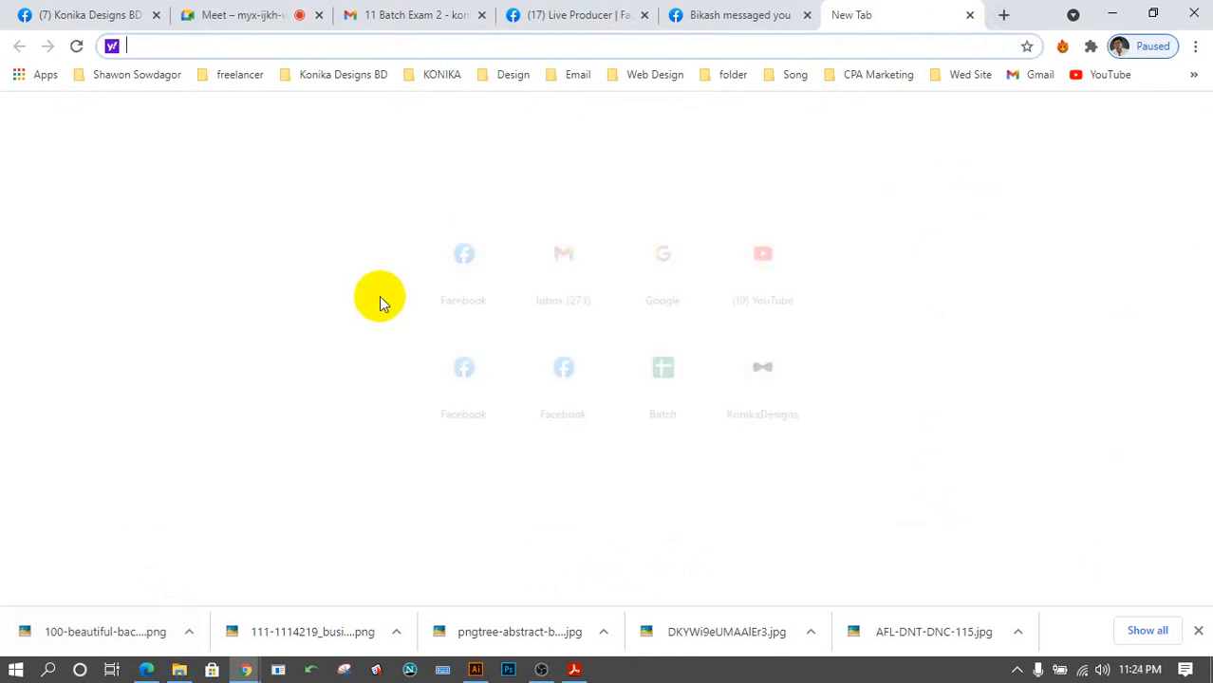
pyautogui.click(556, 252)
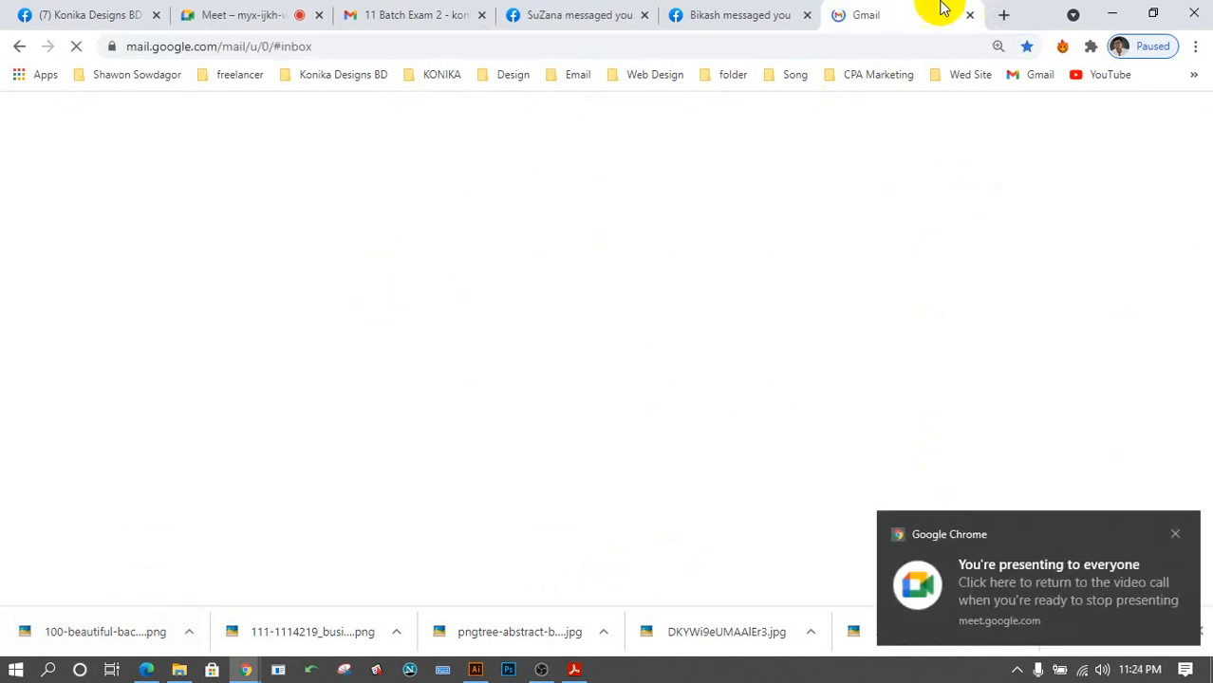
pyautogui.click(970, 15)
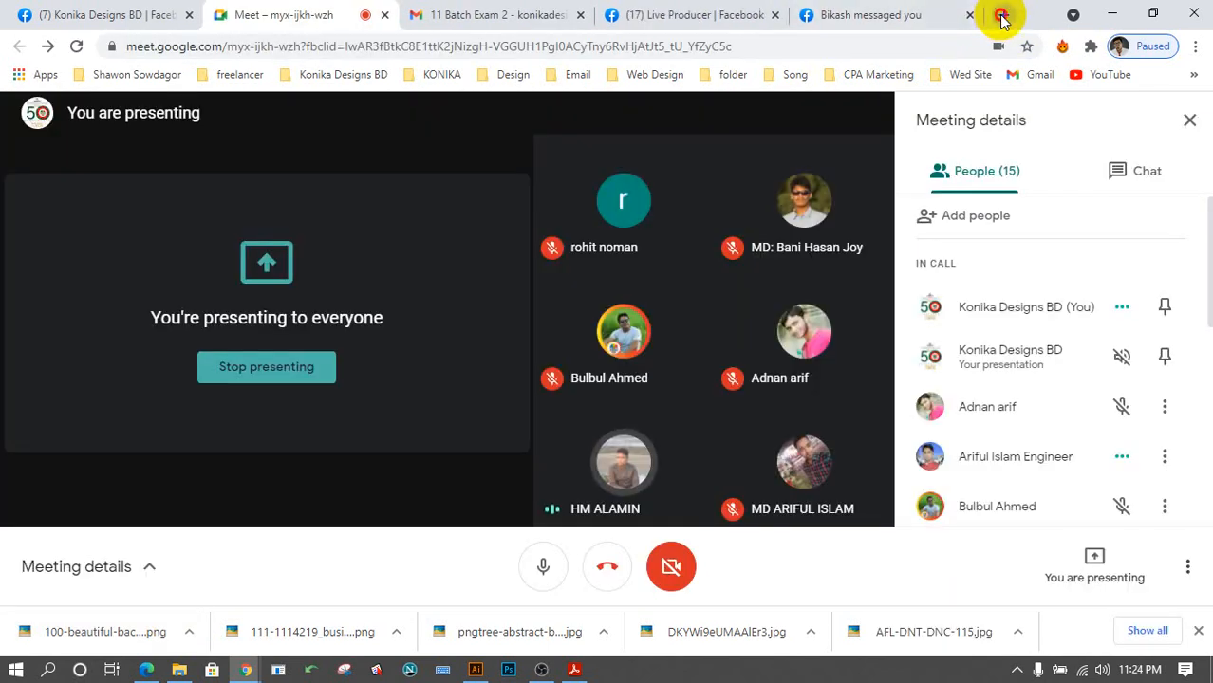
# Open the Google home page in a new tab, check the Facebook Live Producer dashboard, and return to the Google search field.
pyautogui.click(1003, 15)
pyautogui.click(665, 255)
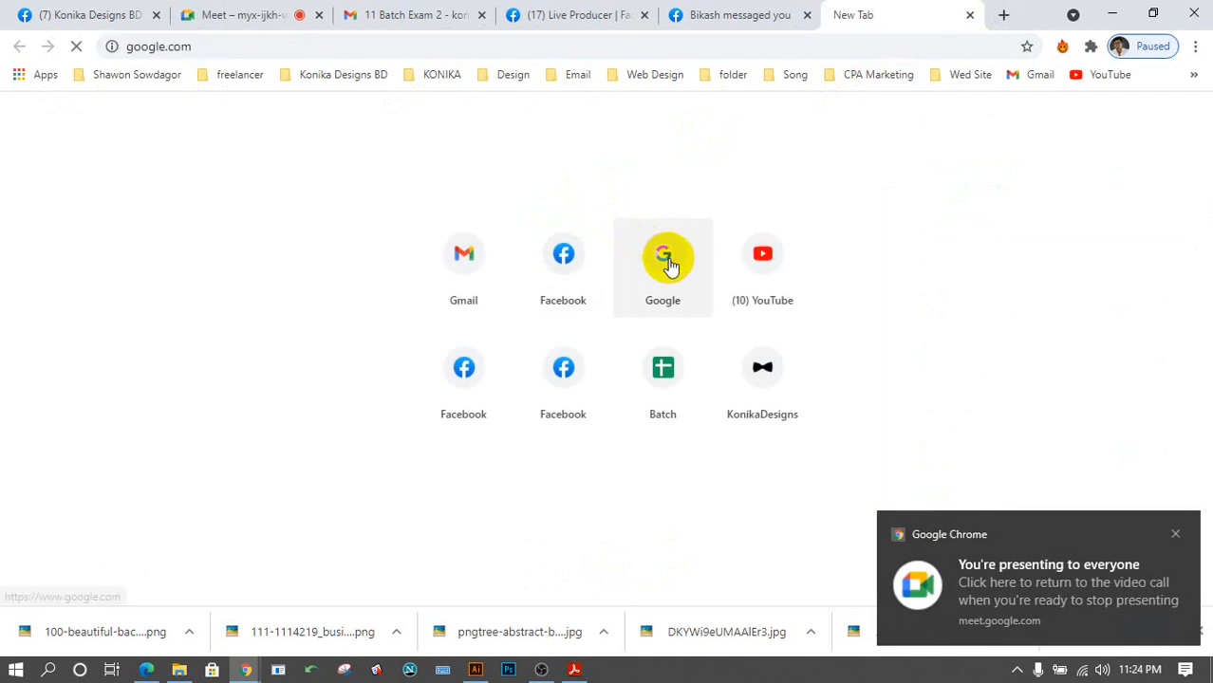
pyautogui.click(546, 25)
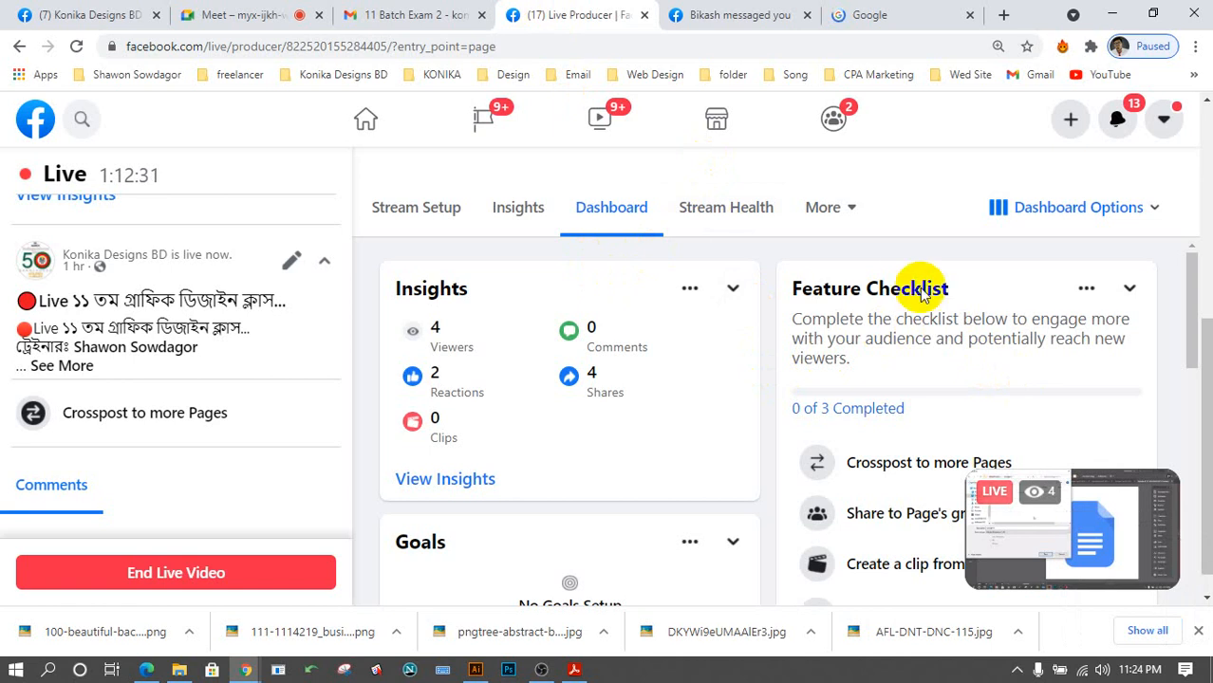
pyautogui.click(918, 15)
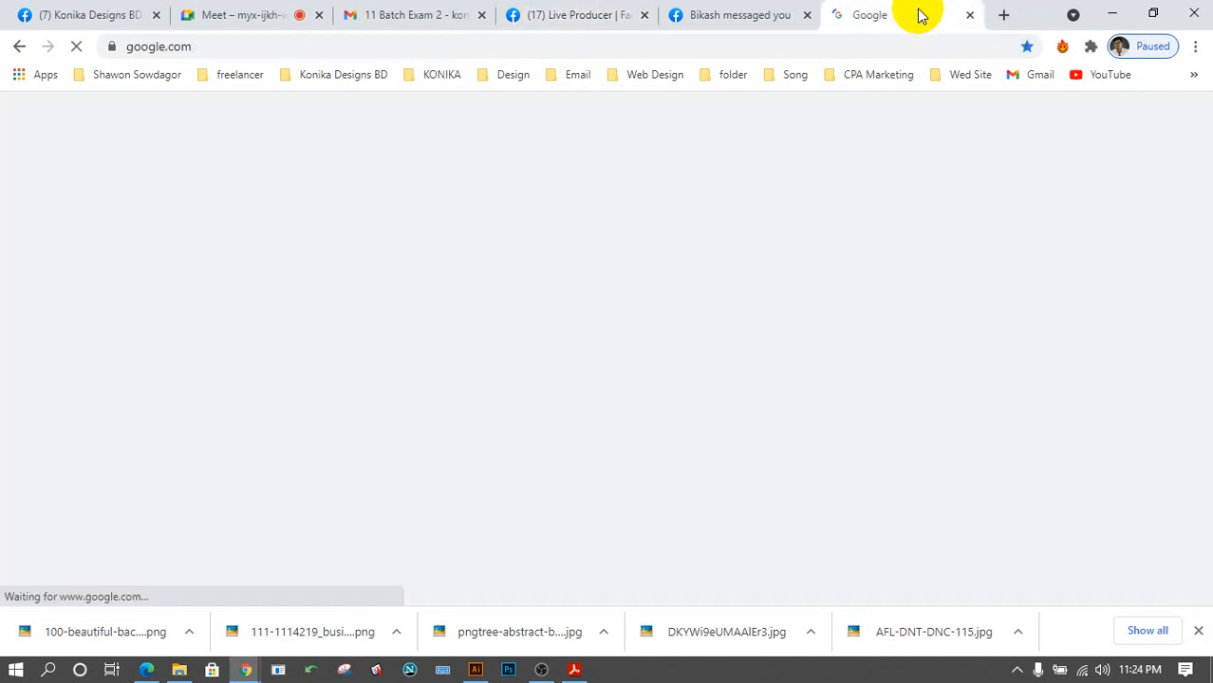
pyautogui.click(513, 265)
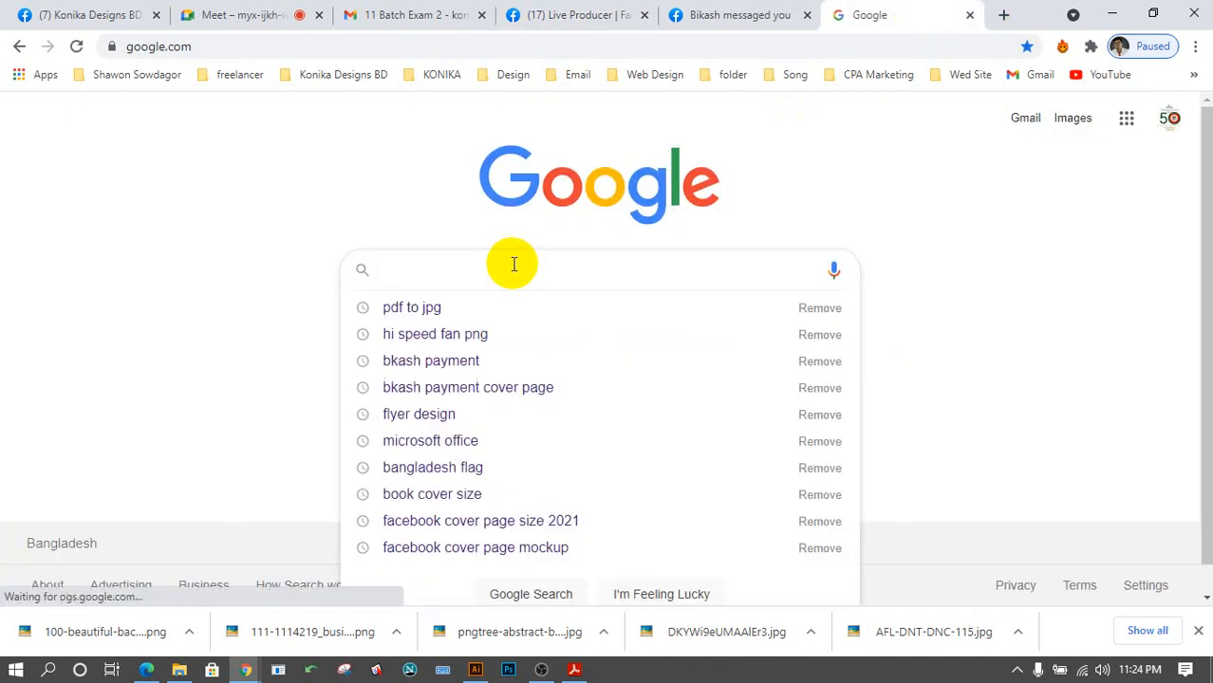
pyautogui.write('Googl')
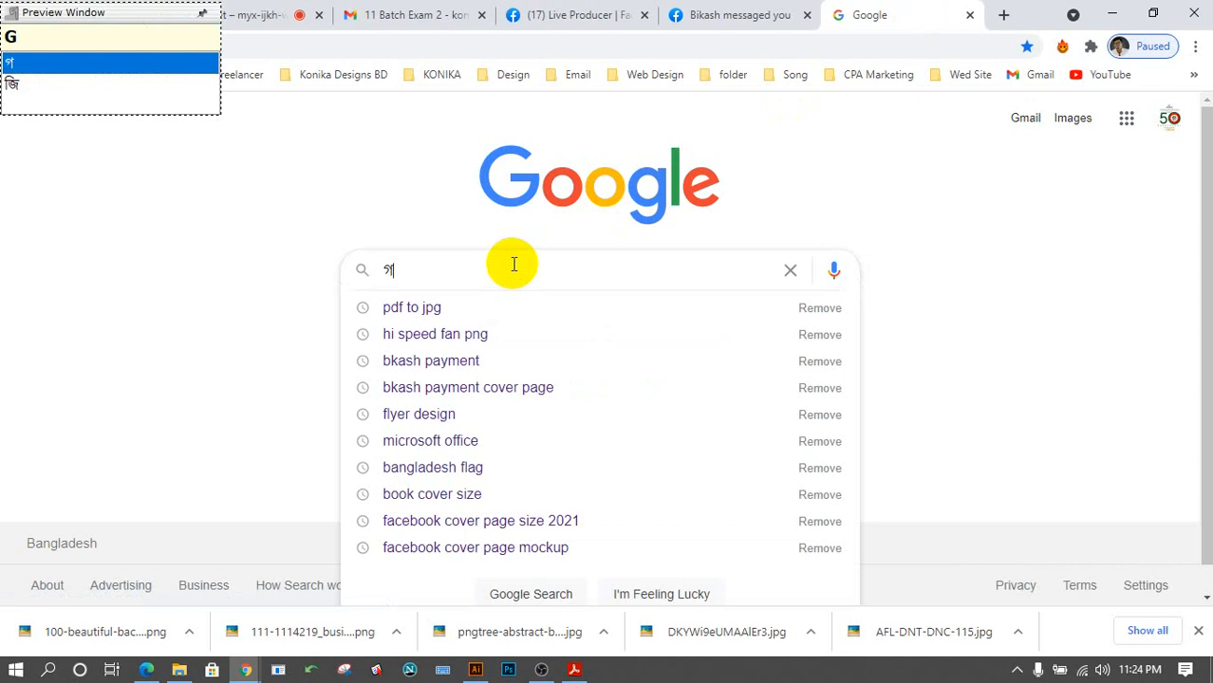
pyautogui.write('e')
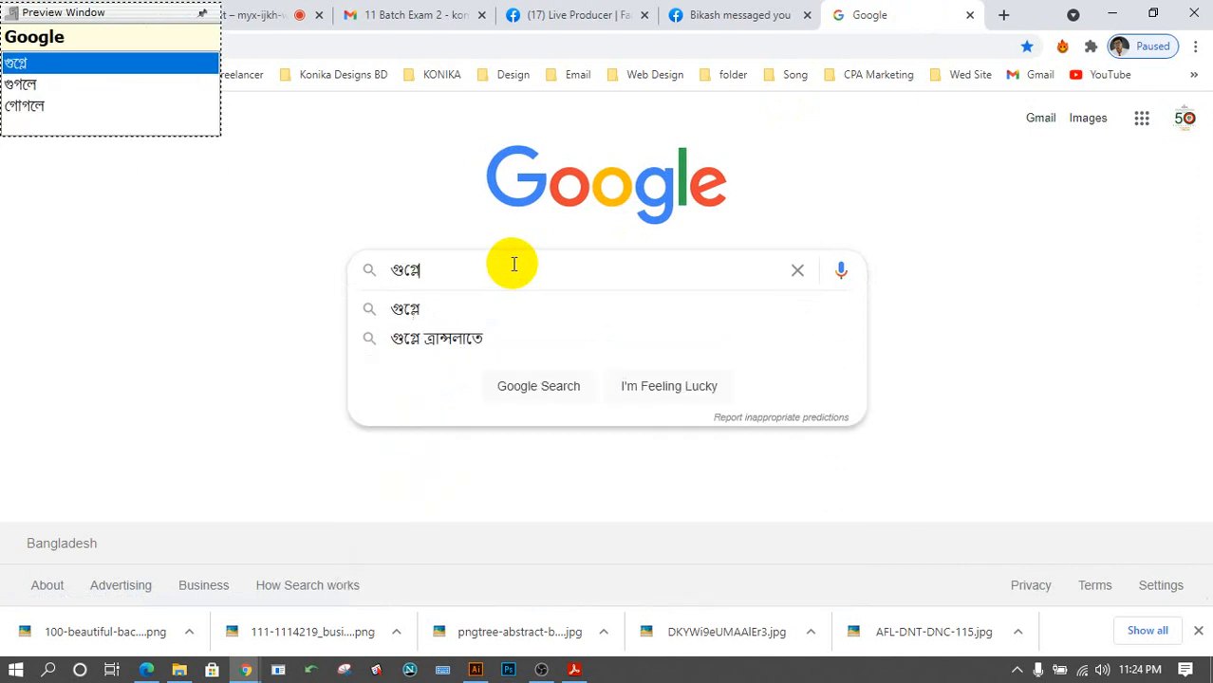
pyautogui.press('BackSpace')
pyautogui.press('BackSpace')
pyautogui.press('BackSpace')
pyautogui.press('BackSpace')
pyautogui.press('BackSpace')
pyautogui.press('BackSpace')
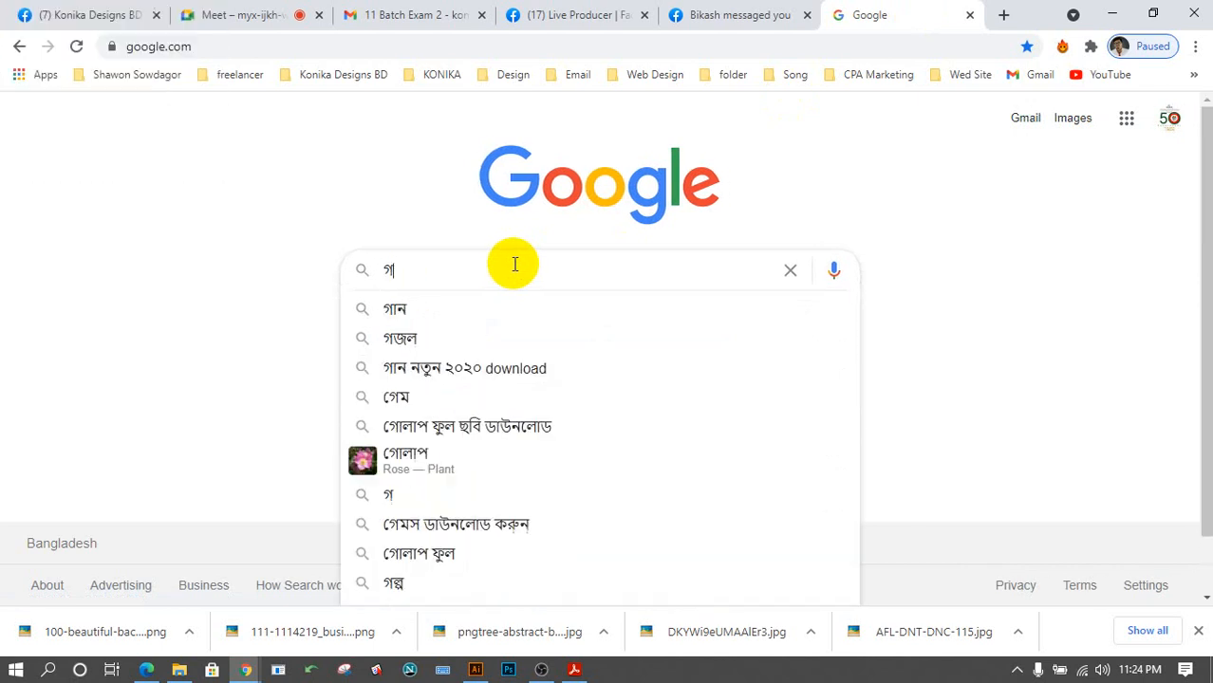
# Search Google Images for "Google all icon" and preview the Pinterest result with the labelled Google product icons.
pyautogui.write('Go')
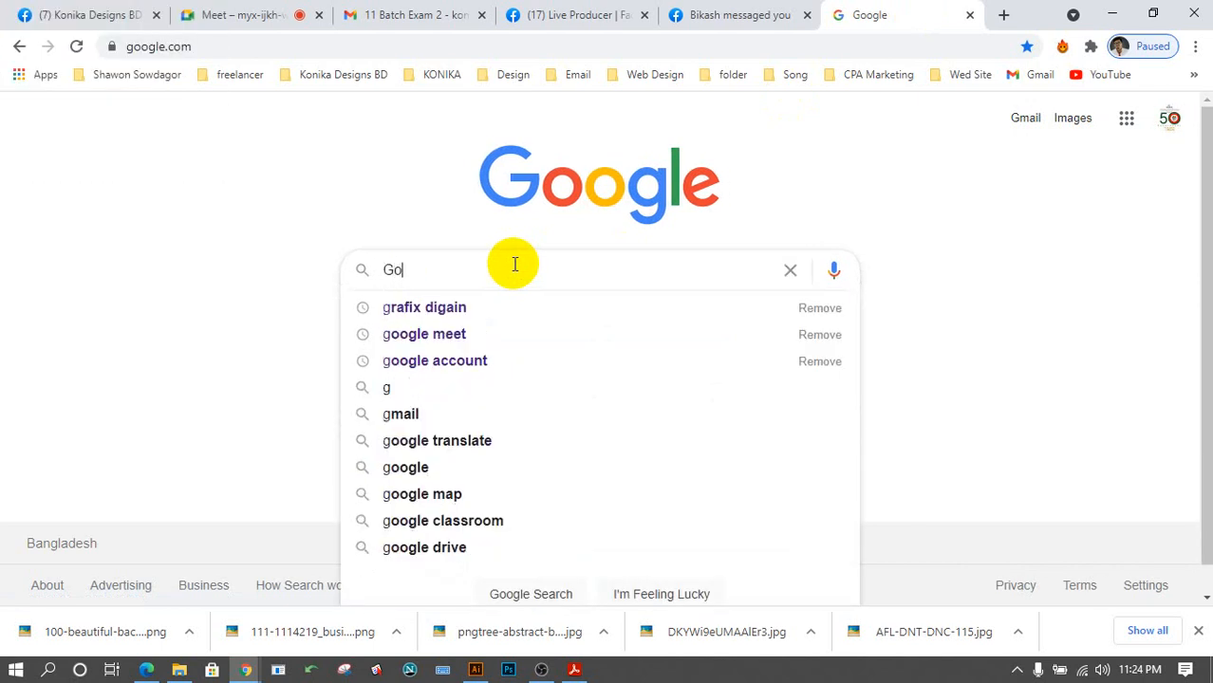
pyautogui.write('ogle a')
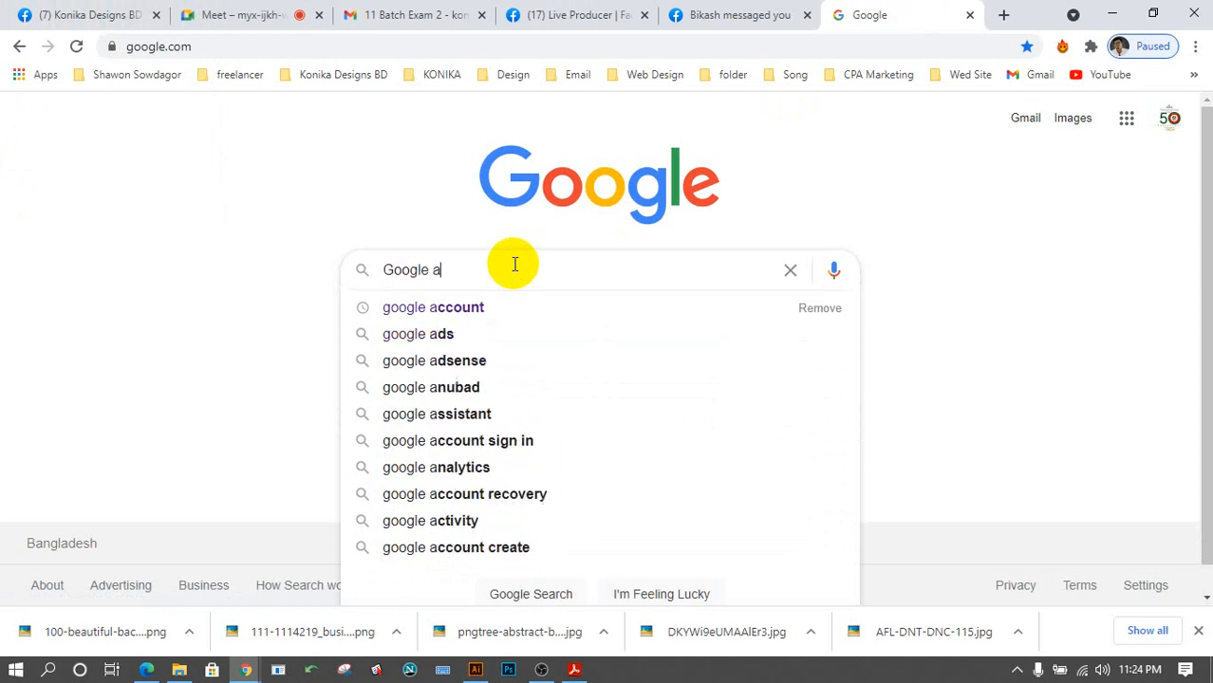
pyautogui.write('ll')
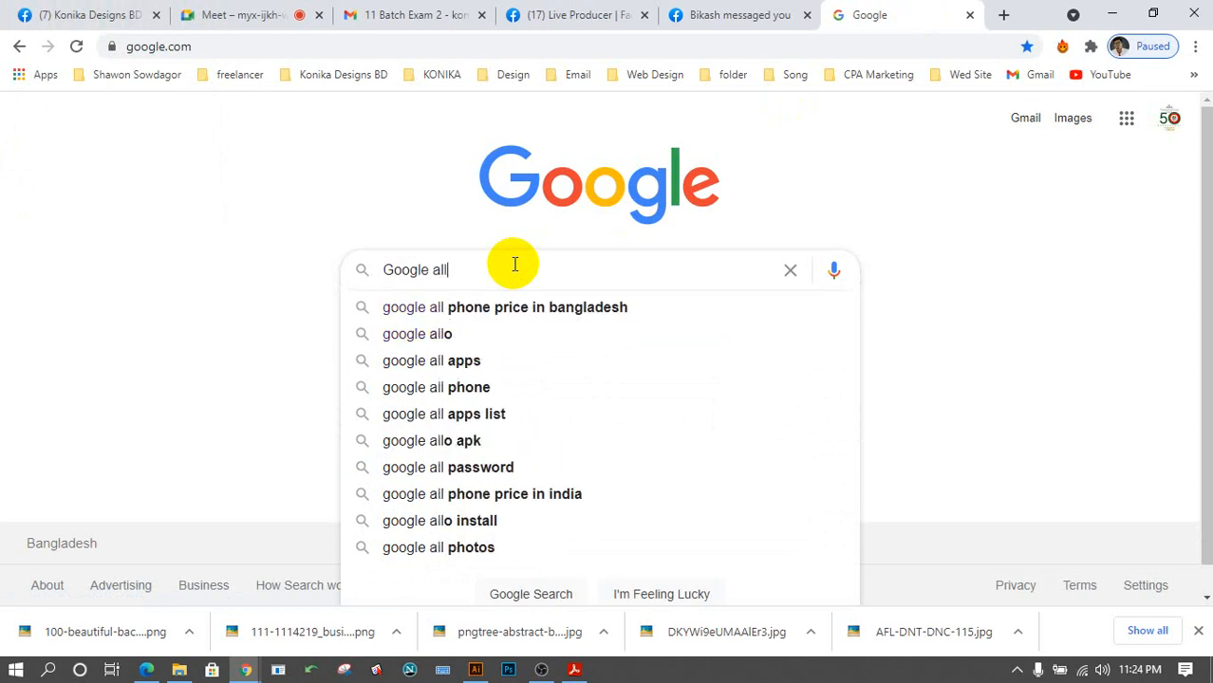
pyautogui.write(' i')
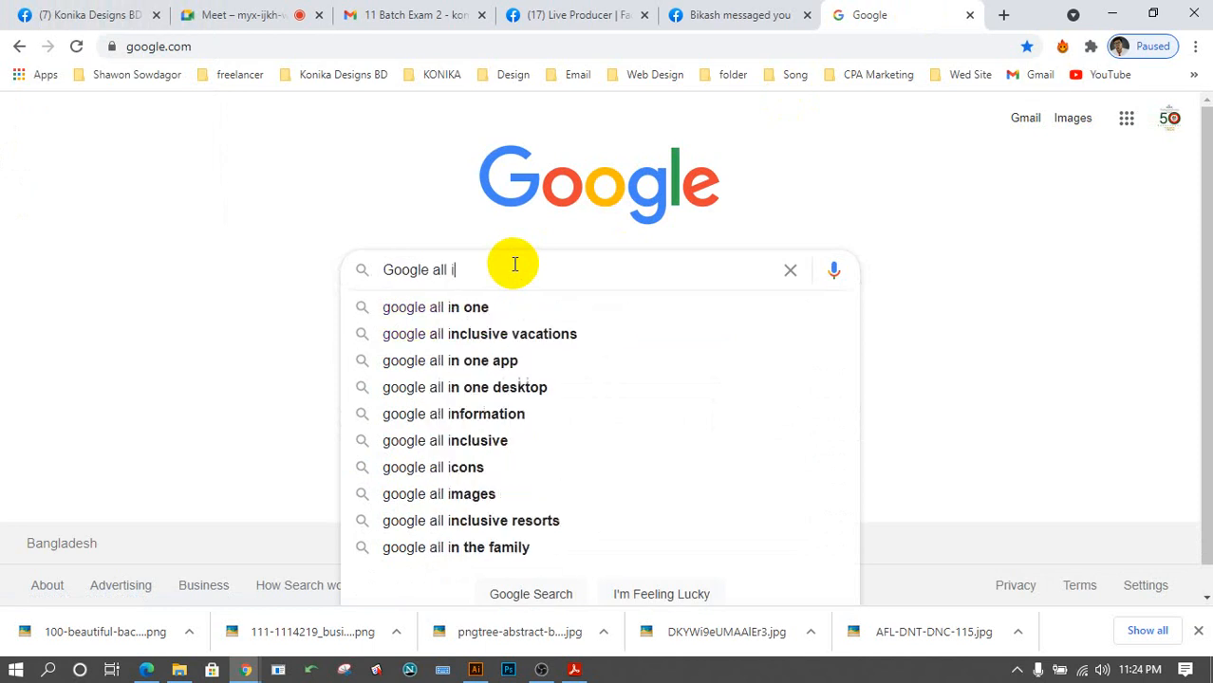
pyautogui.write('con')
pyautogui.press('Return')
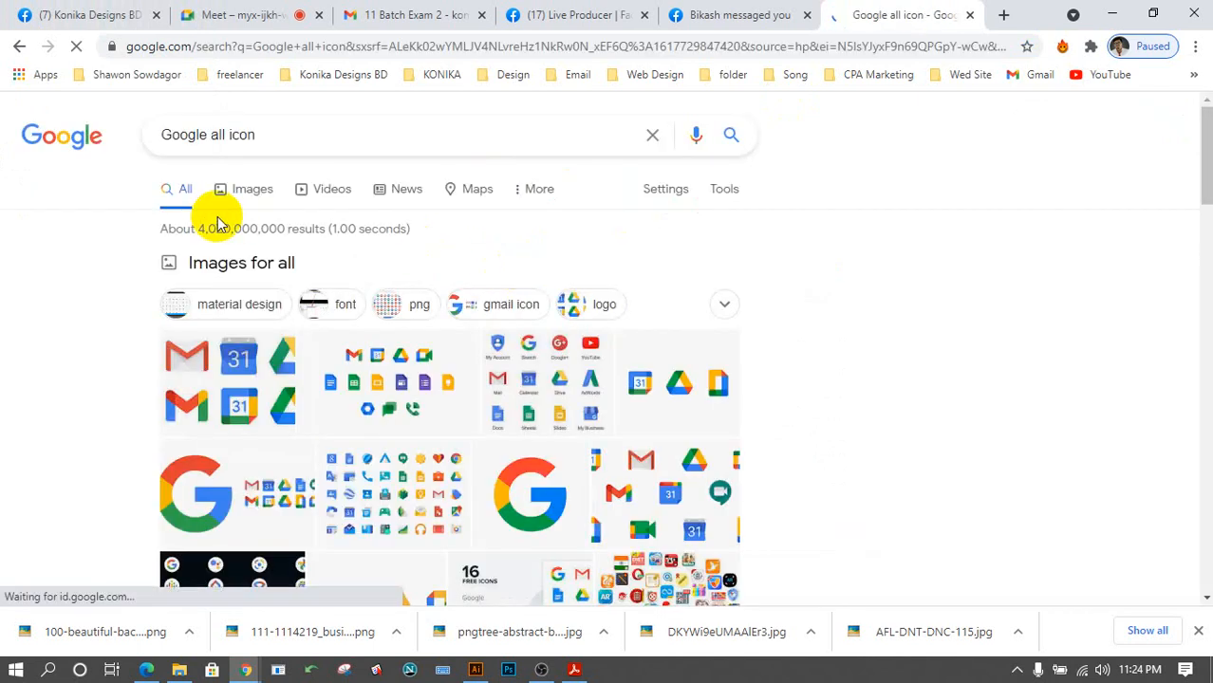
pyautogui.click(251, 191)
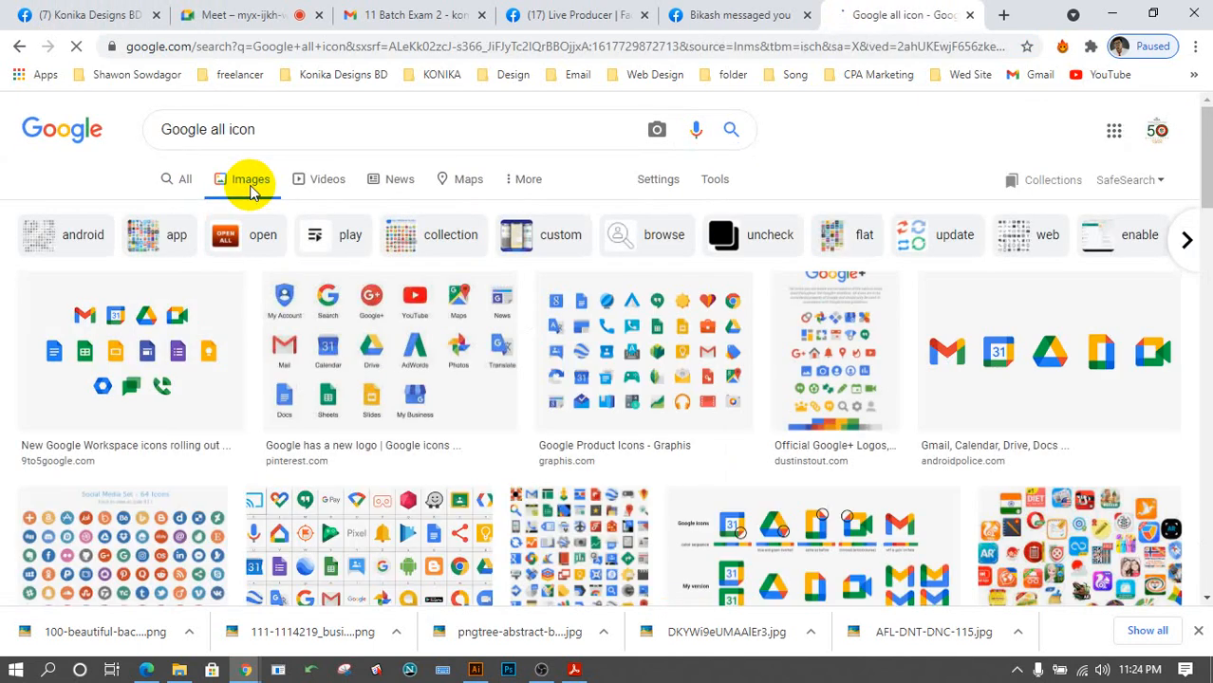
pyautogui.click(454, 387)
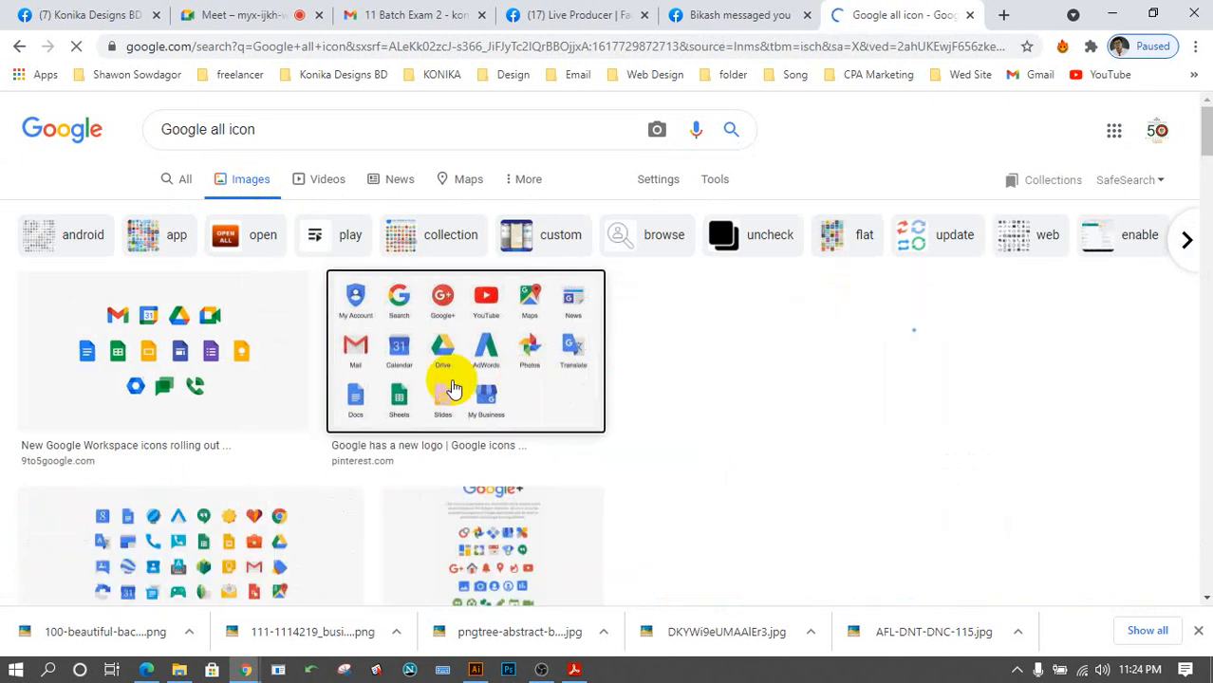
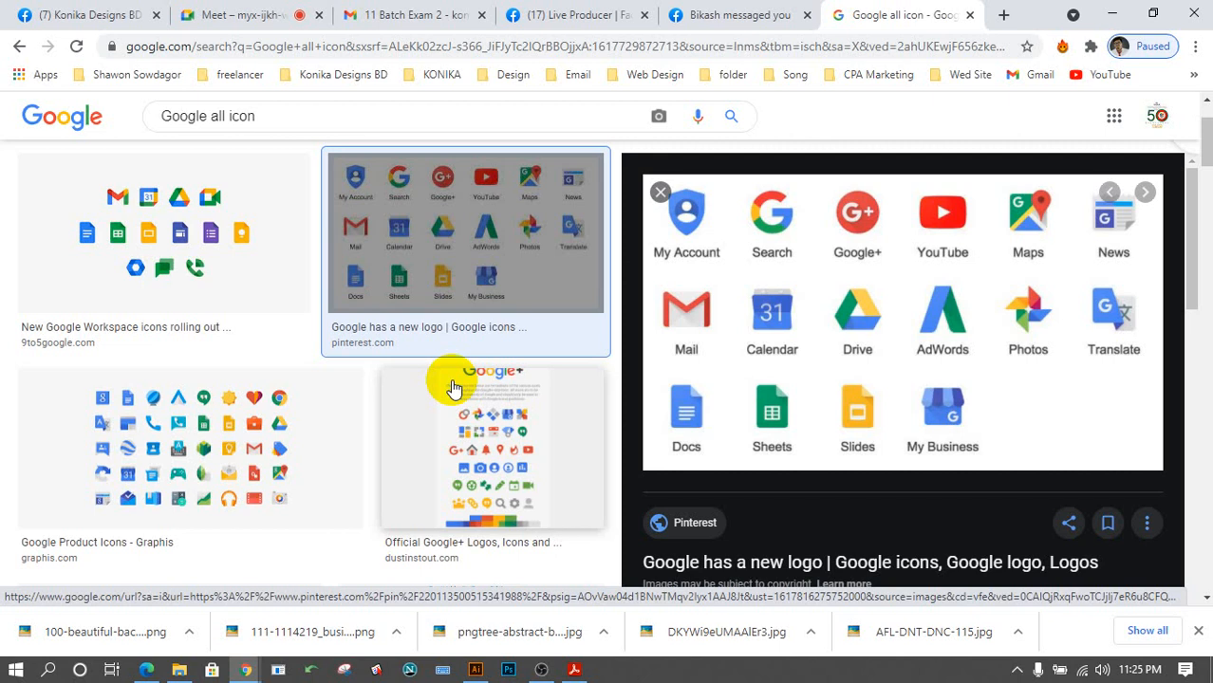
# Open Google in another new tab, enter "Google cal" as the search, and move through the suggestions to google calculator.
pyautogui.click(1004, 15)
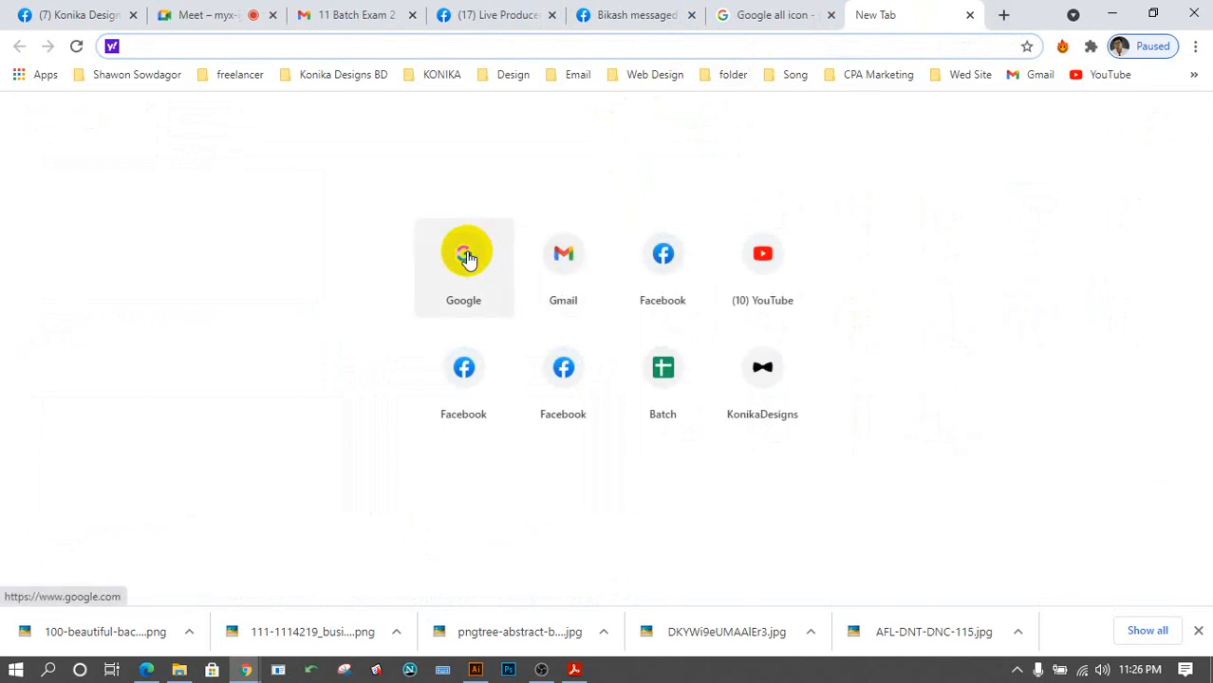
pyautogui.click(464, 262)
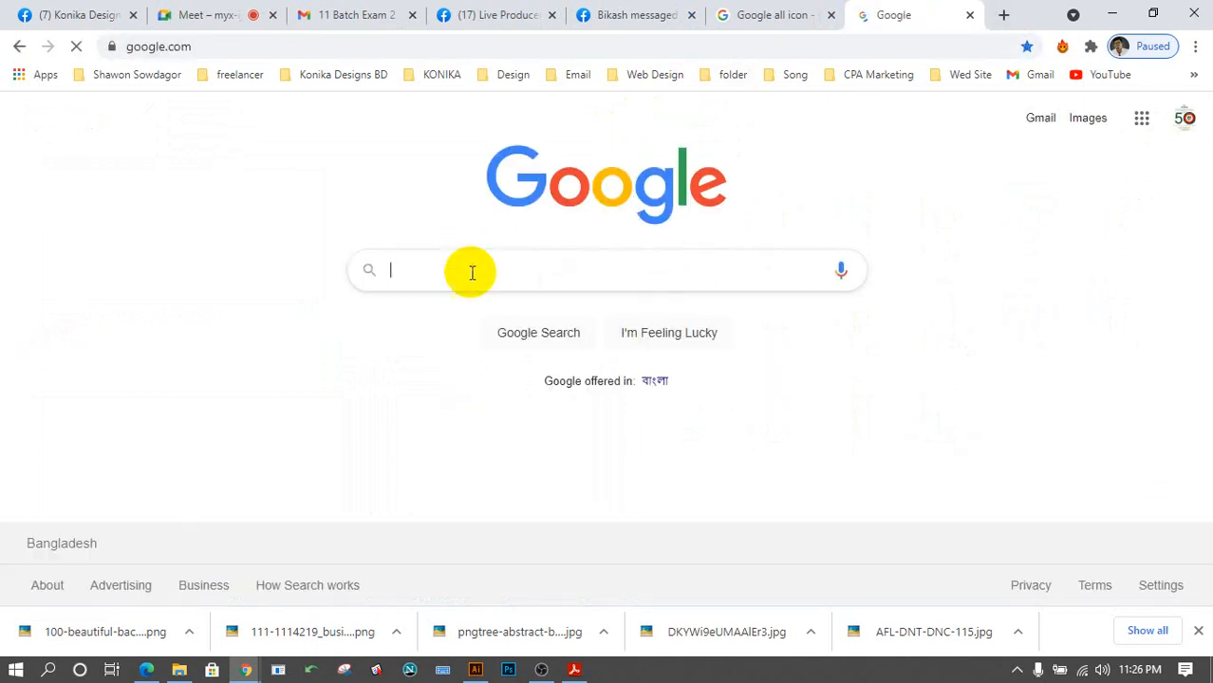
pyautogui.click(478, 274)
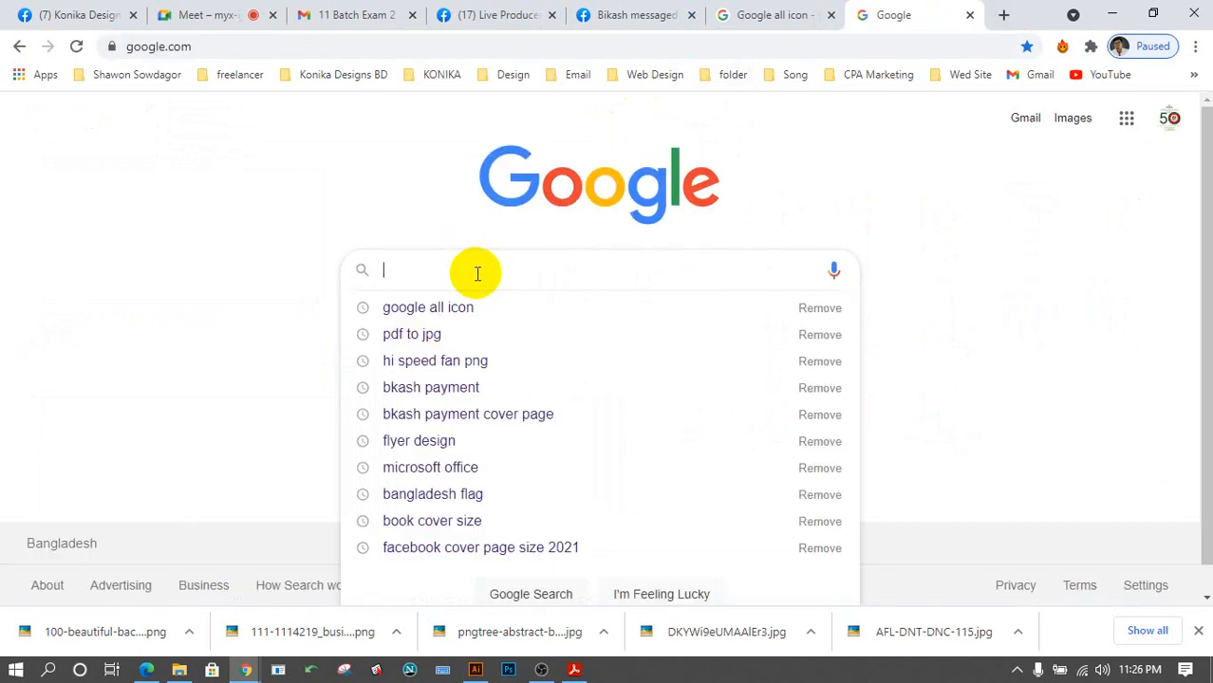
pyautogui.write('g')
pyautogui.press('BackSpace')
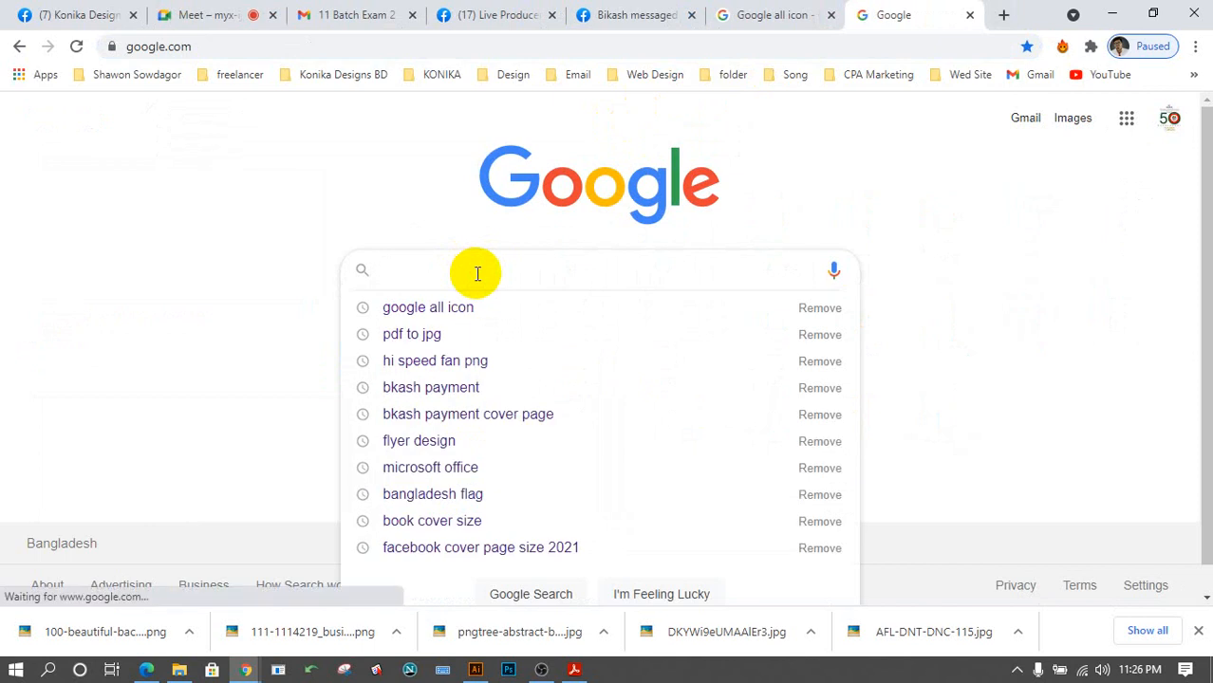
pyautogui.write('Google')
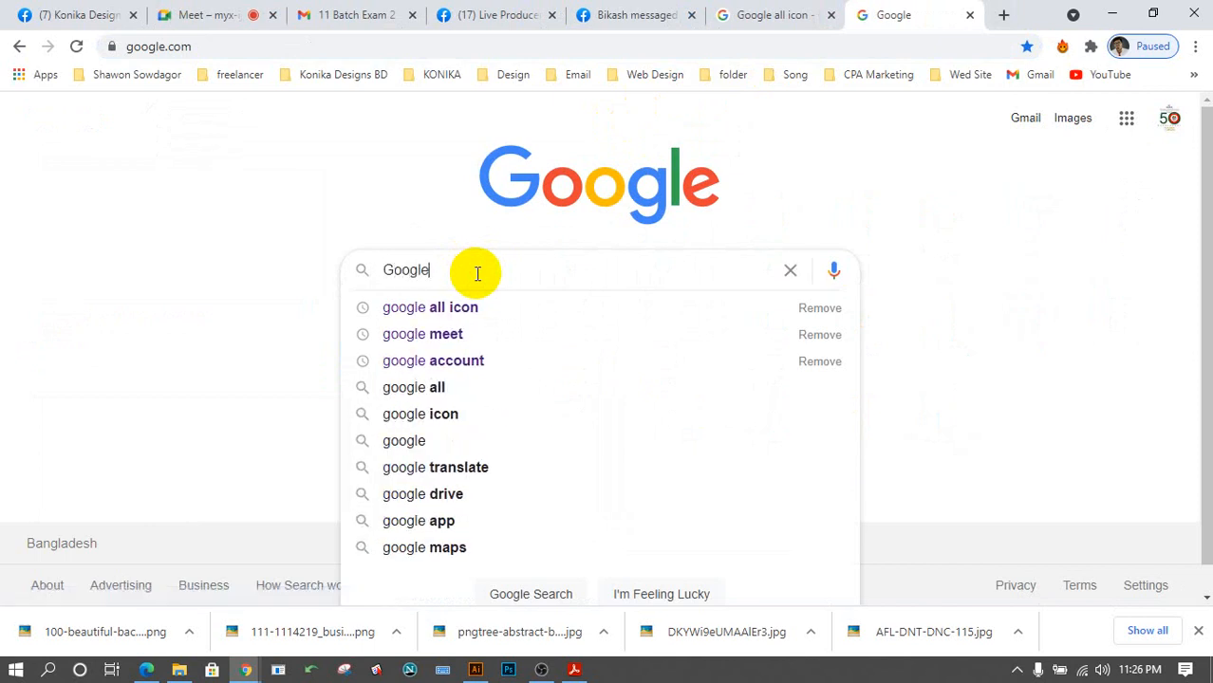
pyautogui.write(' cal')
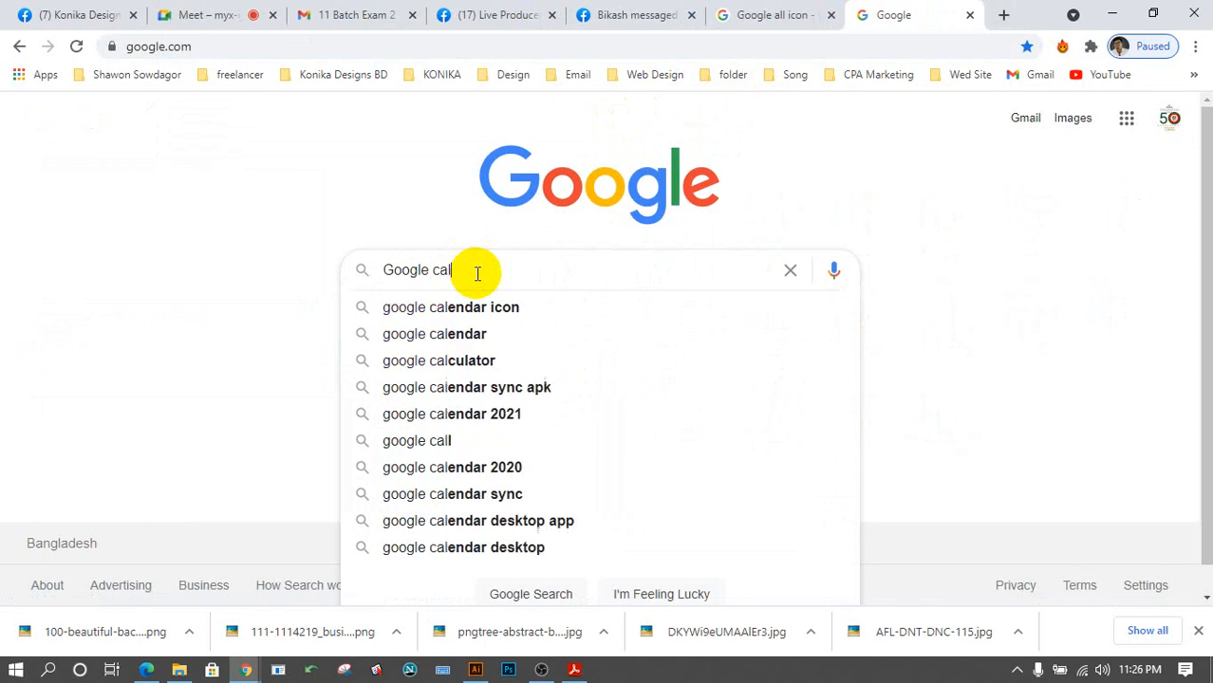
pyautogui.press('Down')
pyautogui.press('Down')
pyautogui.press('Down')
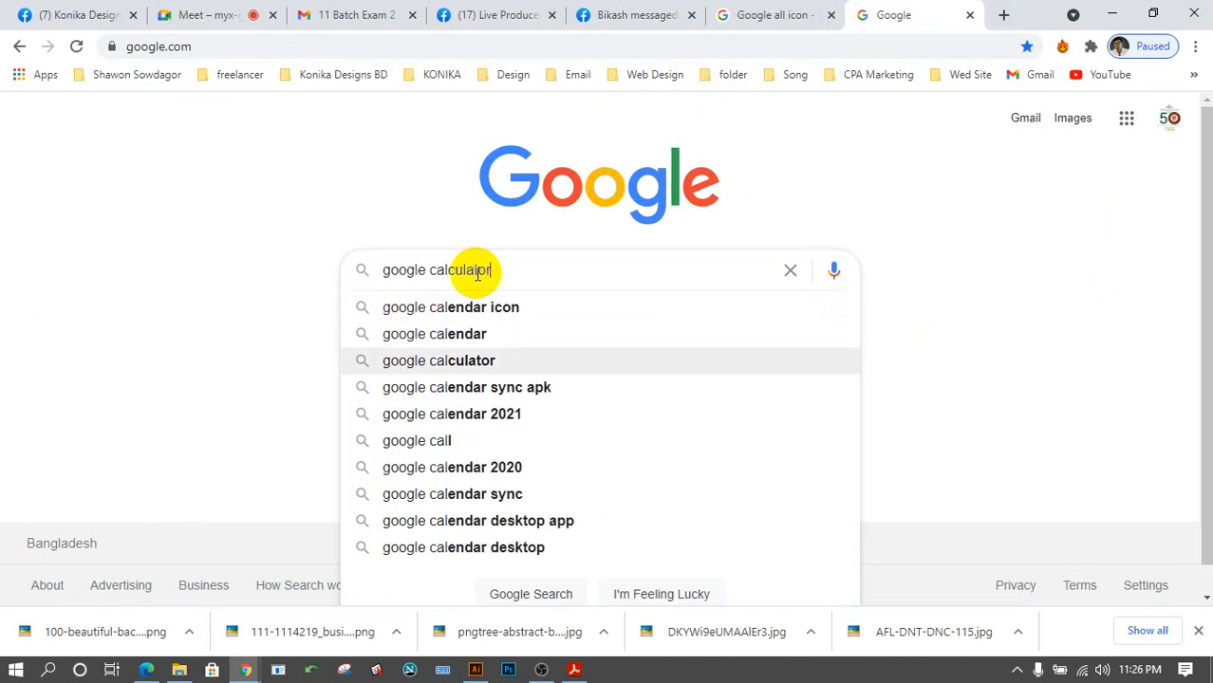
# Search Google for "google calendar icon" and show the image results.
pyautogui.press('Up')
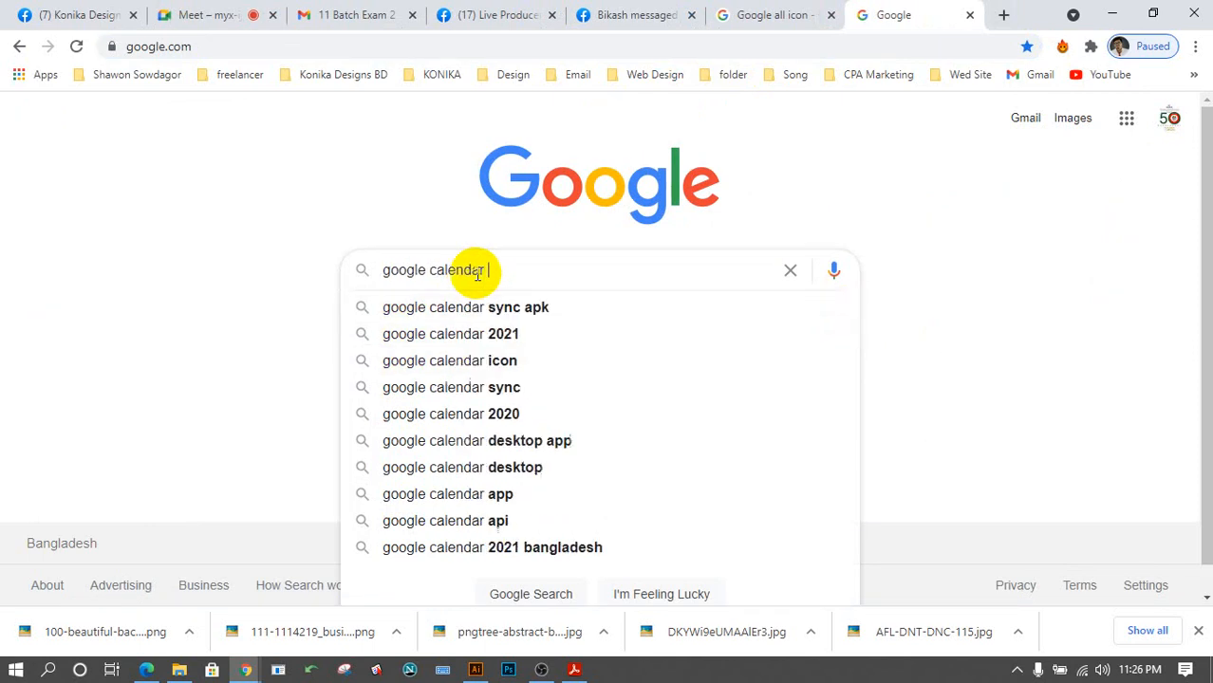
pyautogui.press('Down')
pyautogui.press('Down')
pyautogui.press('Down')
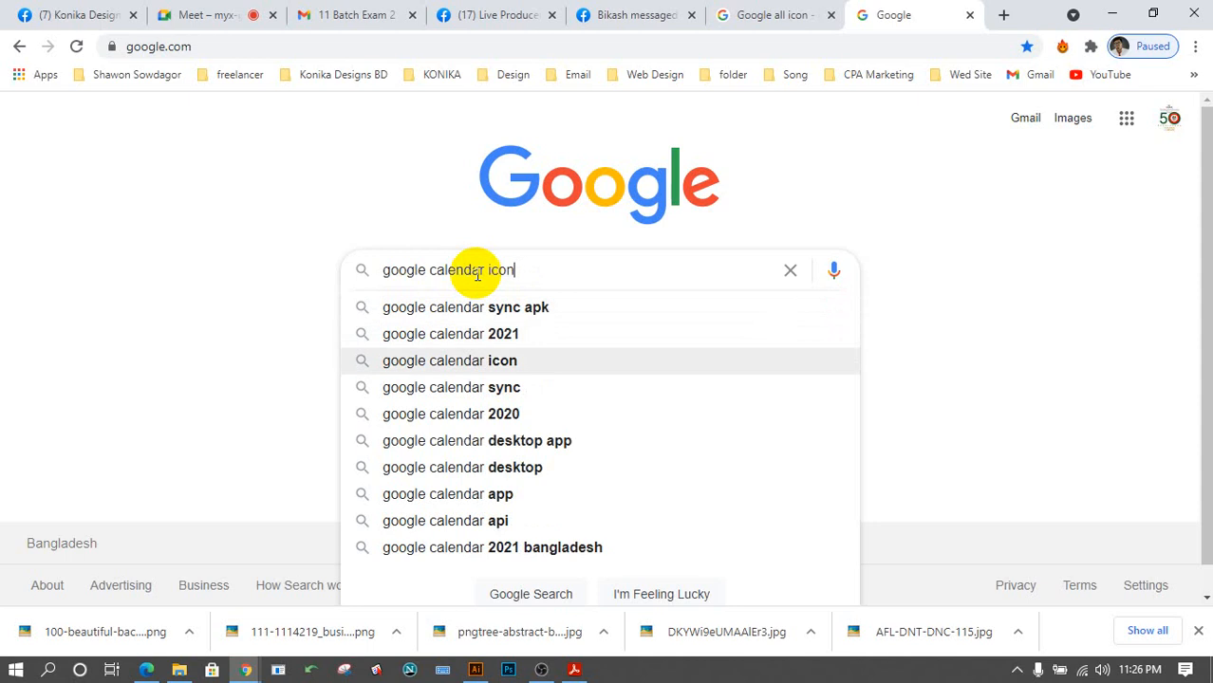
pyautogui.press('Return')
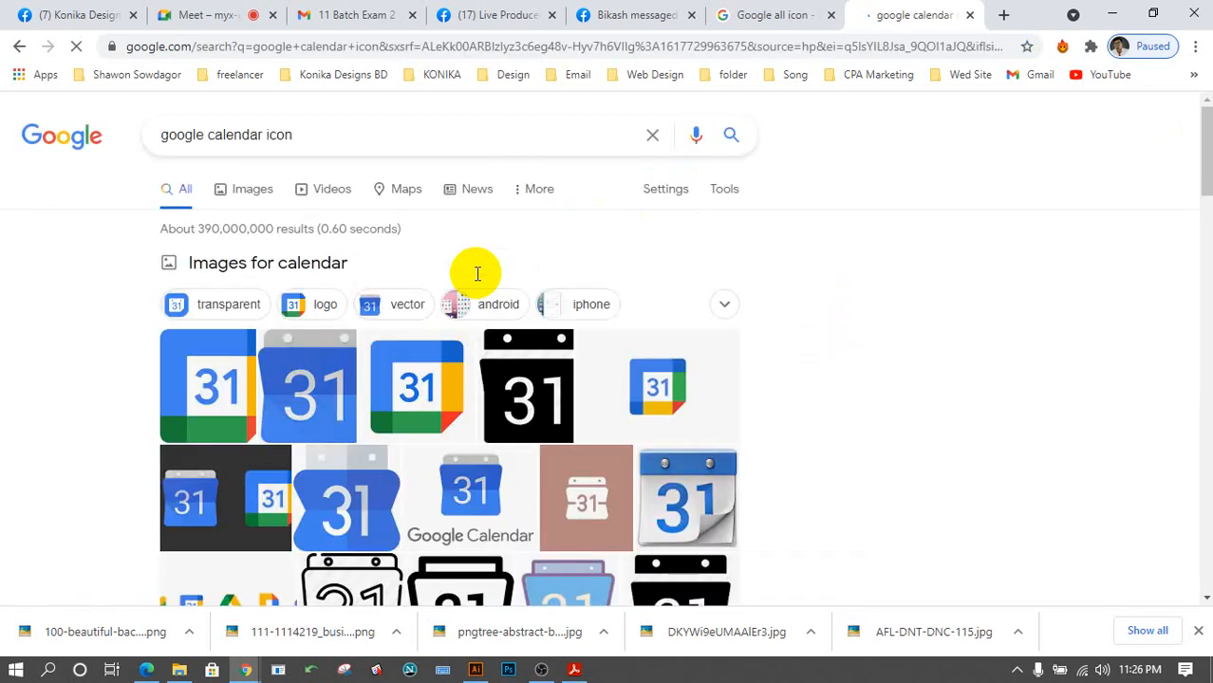
pyautogui.click(245, 186)
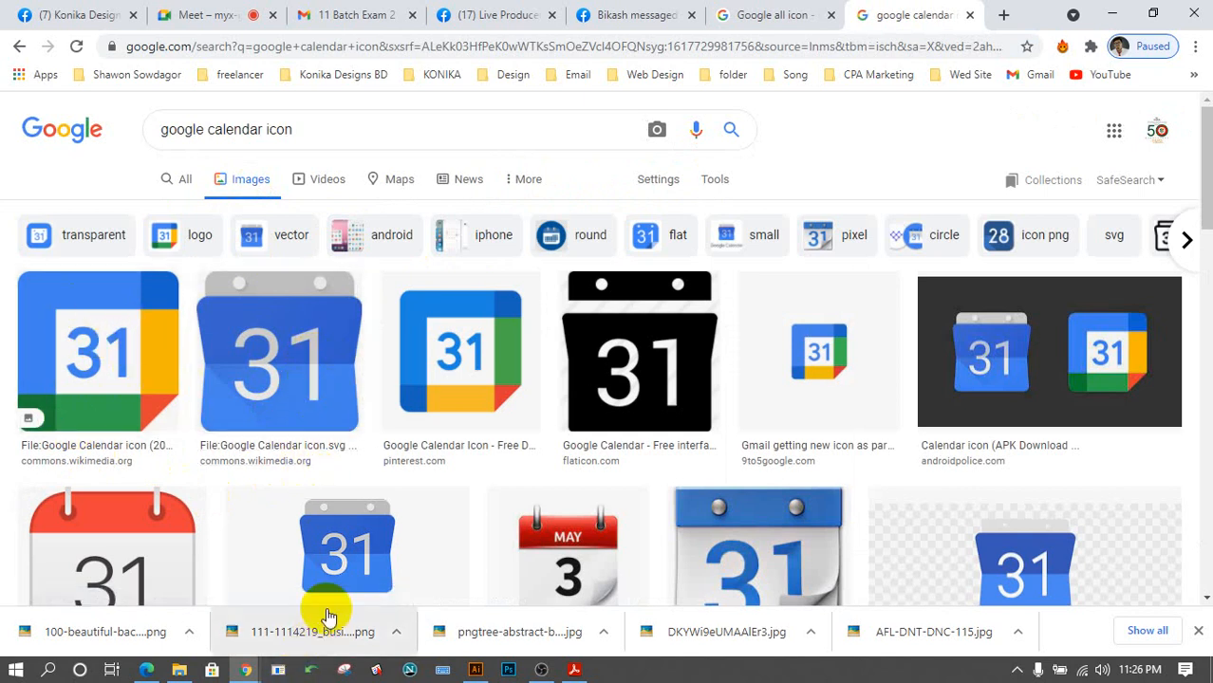
# Save the blue Google Calendar icon from Wikimedia Commons to the Desktop as 1200px-Google_Calendar_icon.svg.png.
pyautogui.click(280, 347)
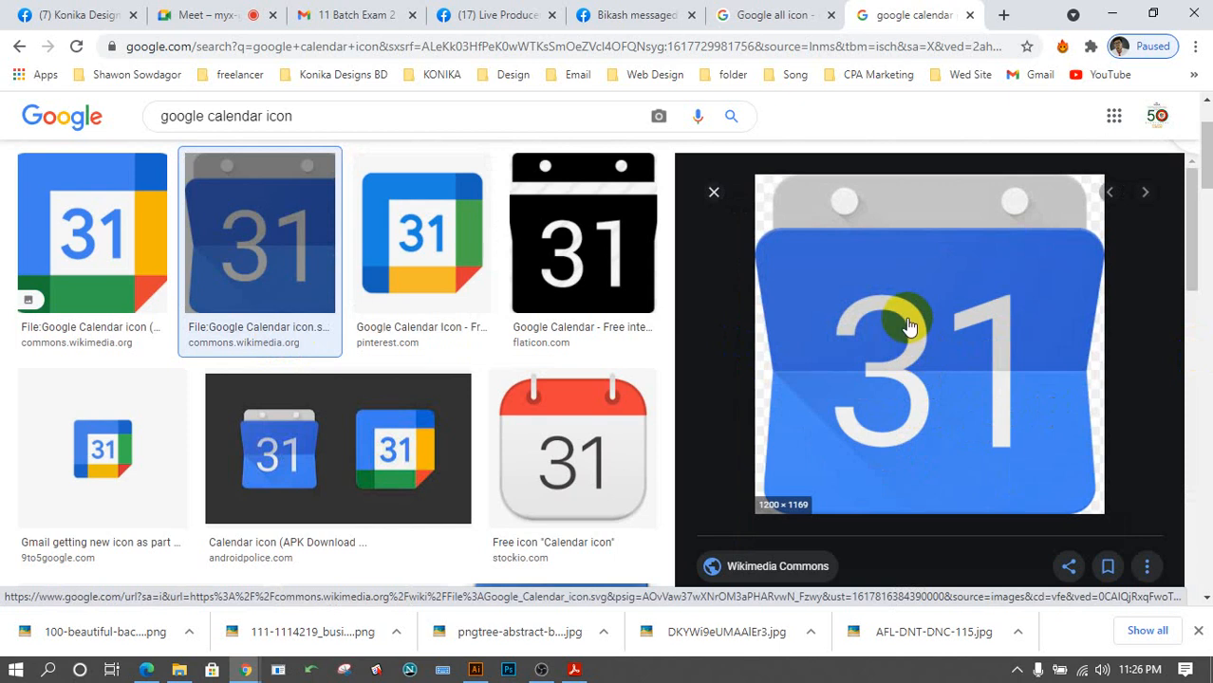
pyautogui.rightClick(907, 320)
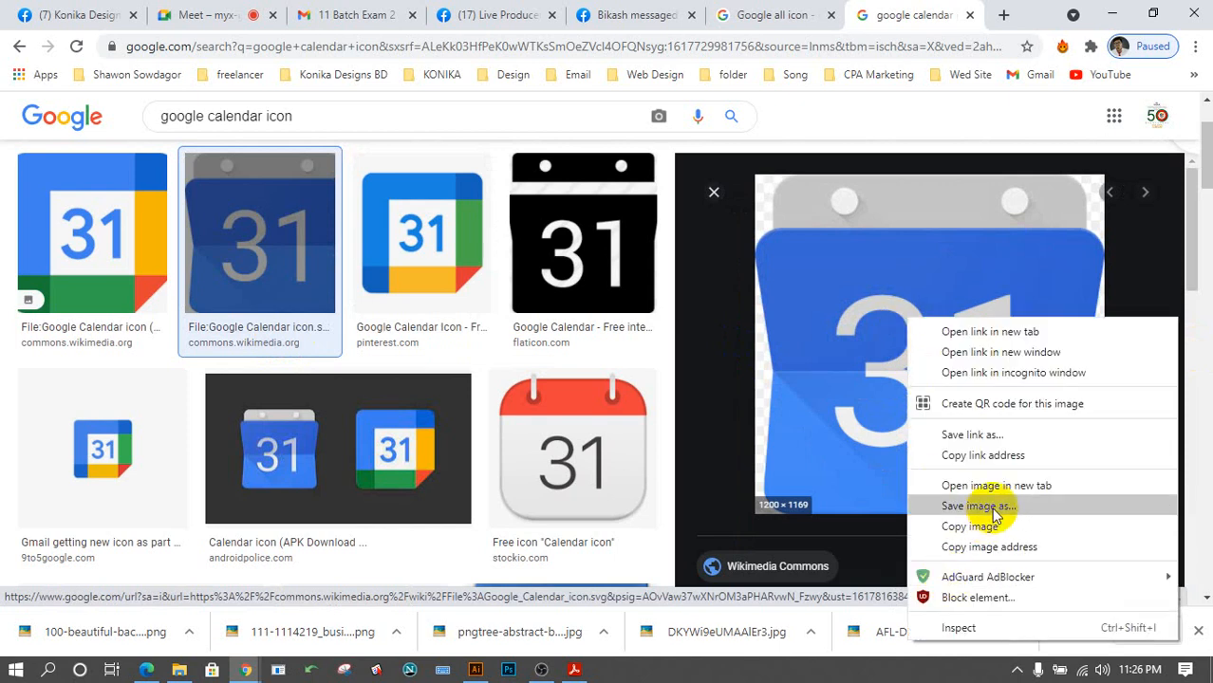
pyautogui.click(992, 510)
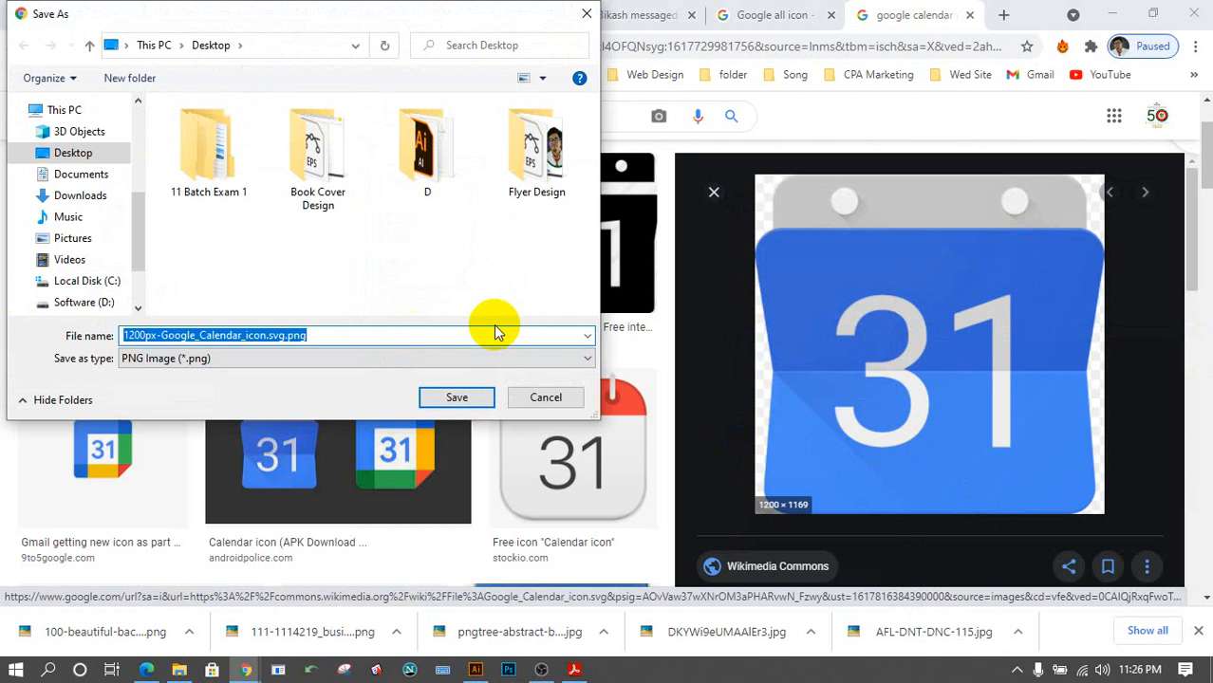
pyautogui.click(467, 397)
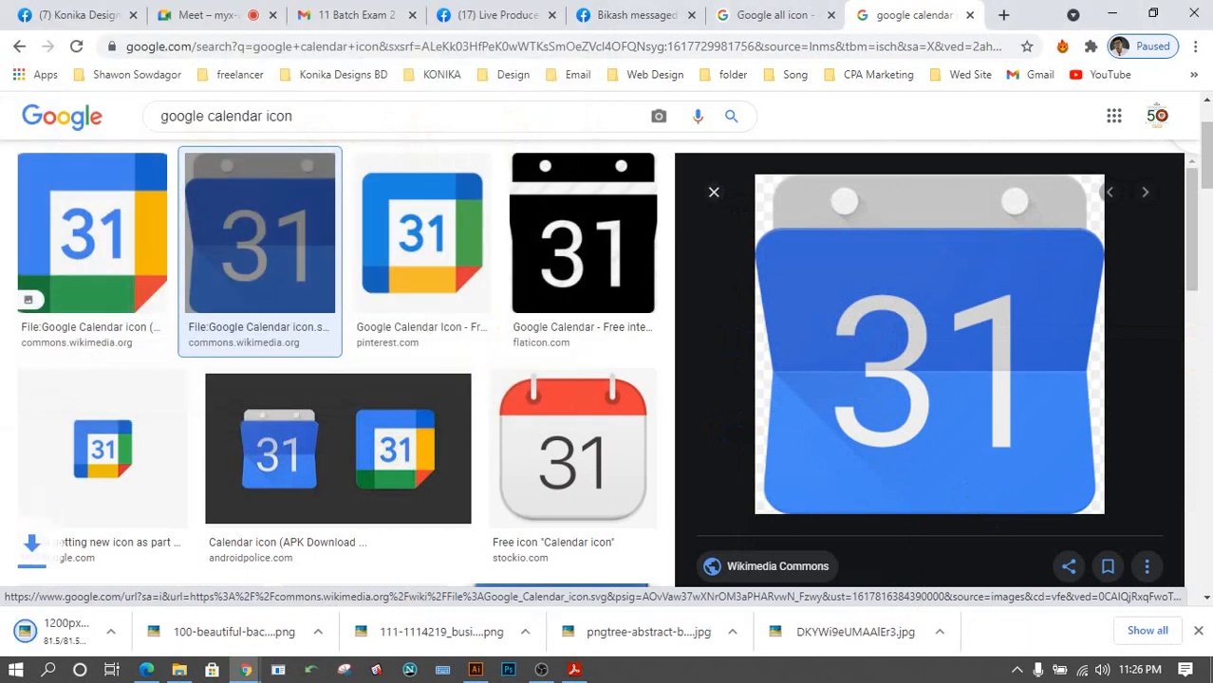
# Switch to Illustrator and create a new 1000 x 1000 pt document named Google-9.
pyautogui.click(1111, 14)
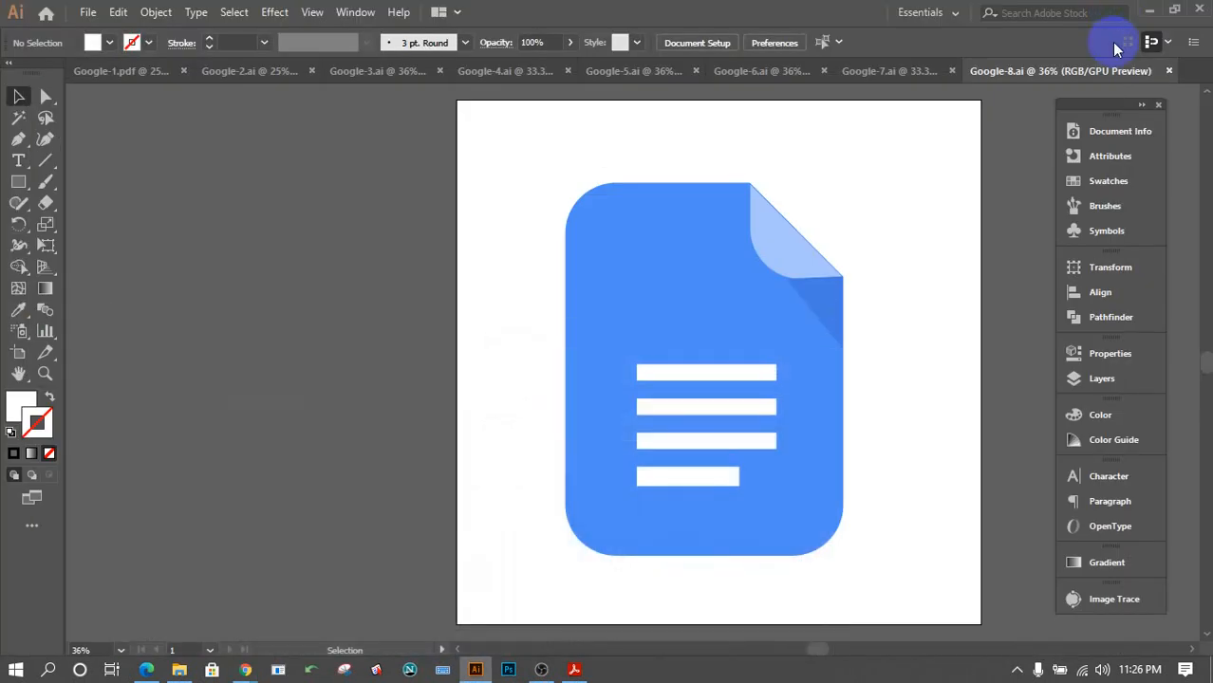
pyautogui.click(87, 11)
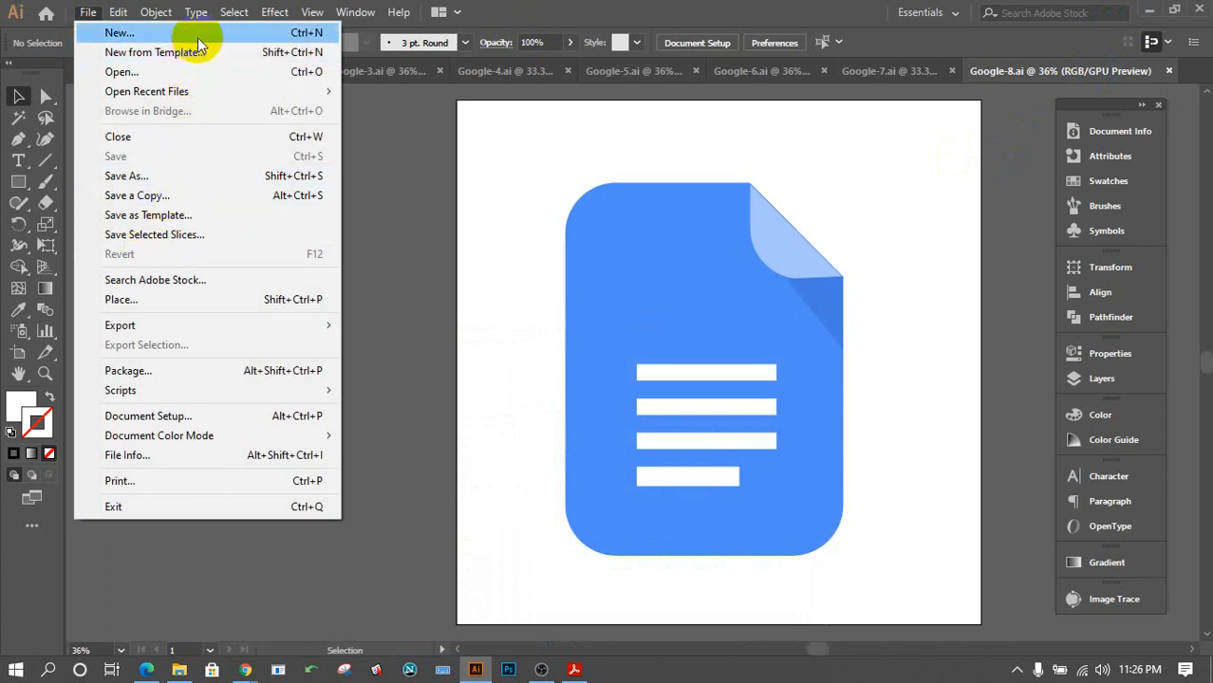
pyautogui.click(209, 73)
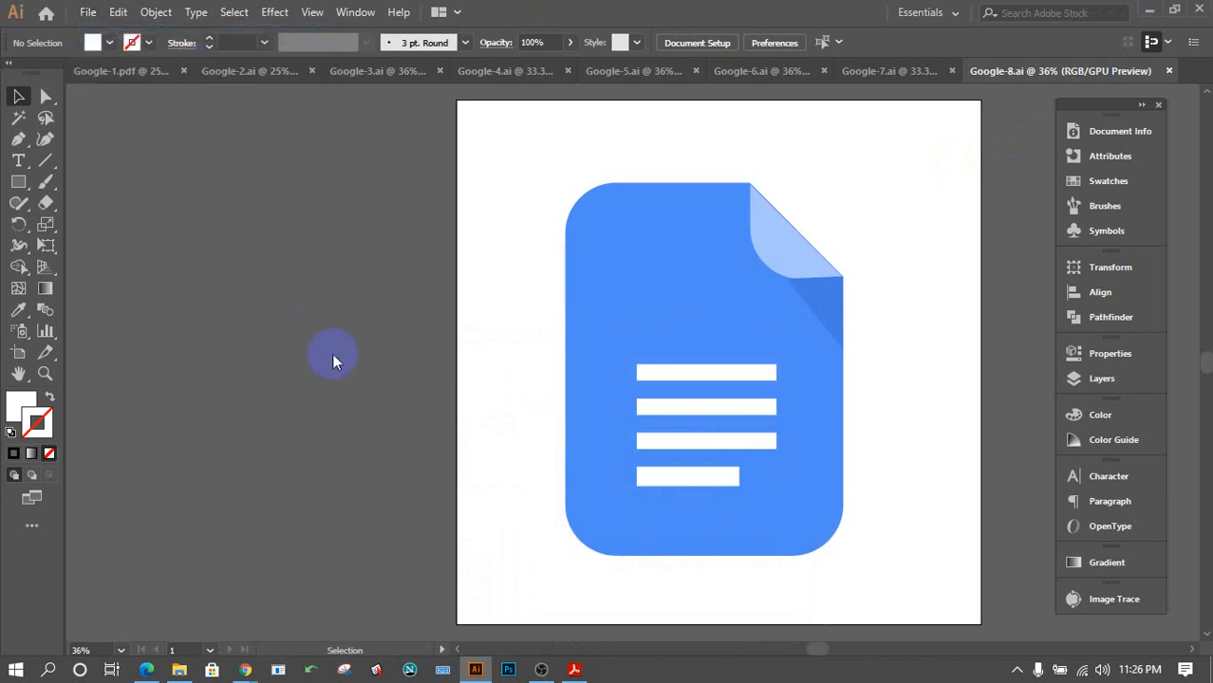
pyautogui.hotkey('ctrl', 'n')
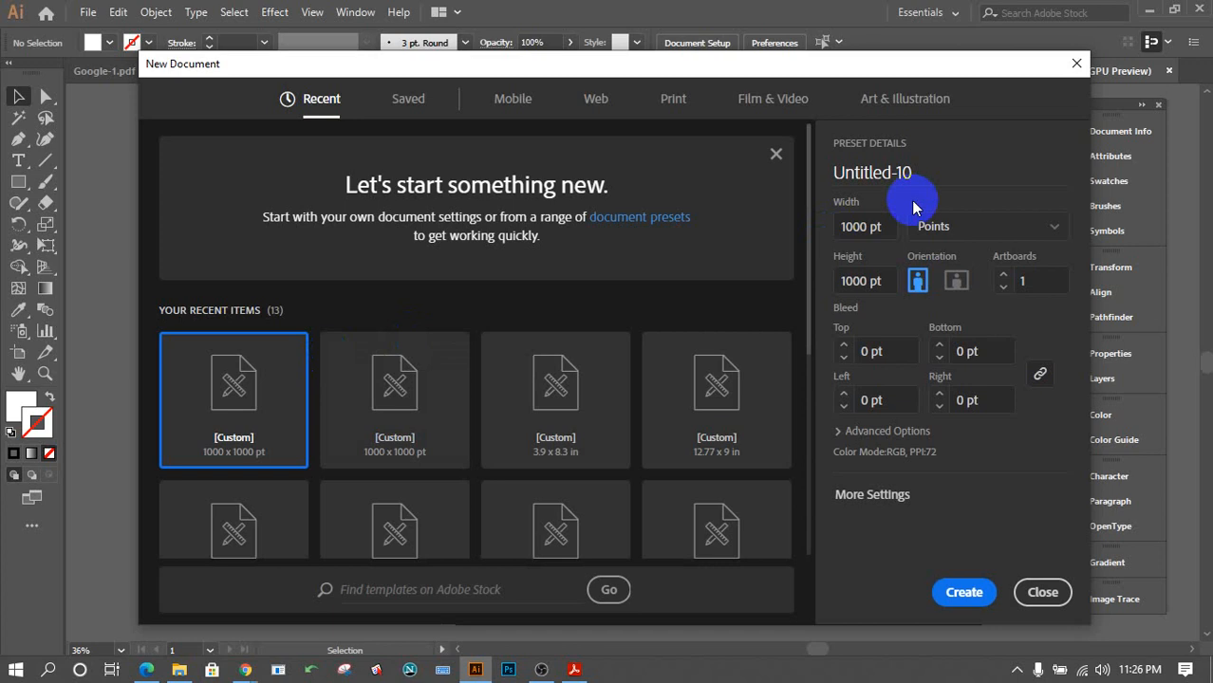
pyautogui.click(933, 173)
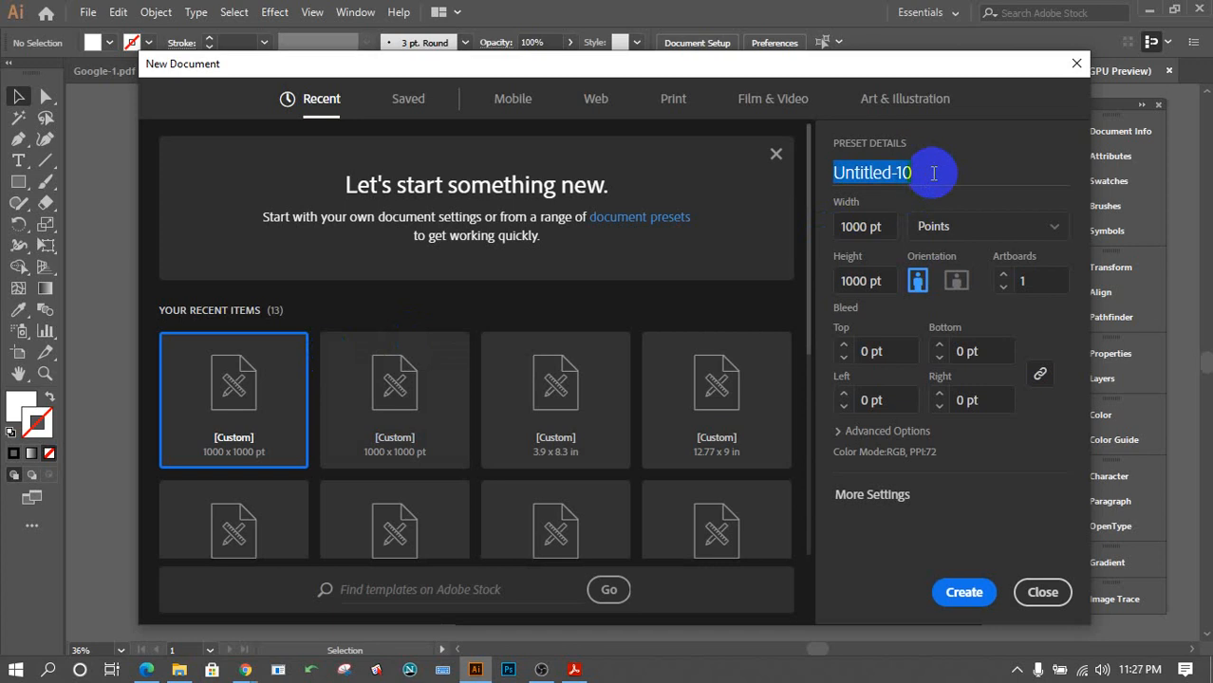
pyautogui.write('Goog')
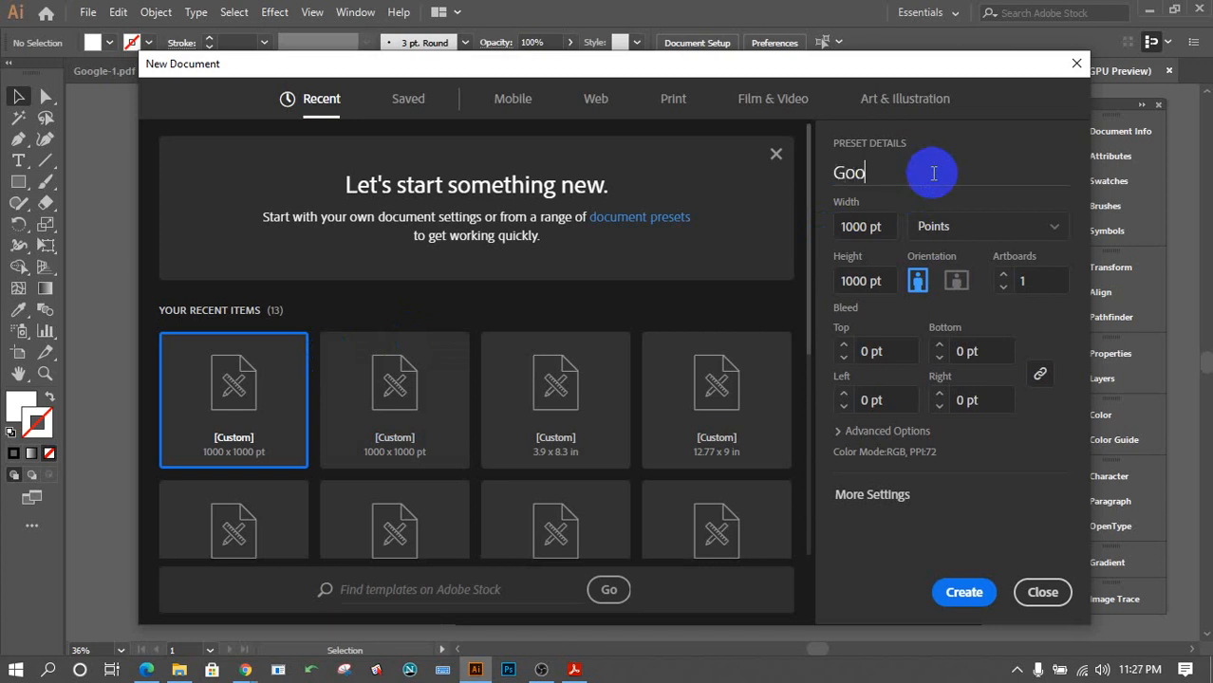
pyautogui.write('le=8')
pyautogui.press('BackSpace')
pyautogui.press('BackSpace')
pyautogui.write('-8')
pyautogui.press('Return')
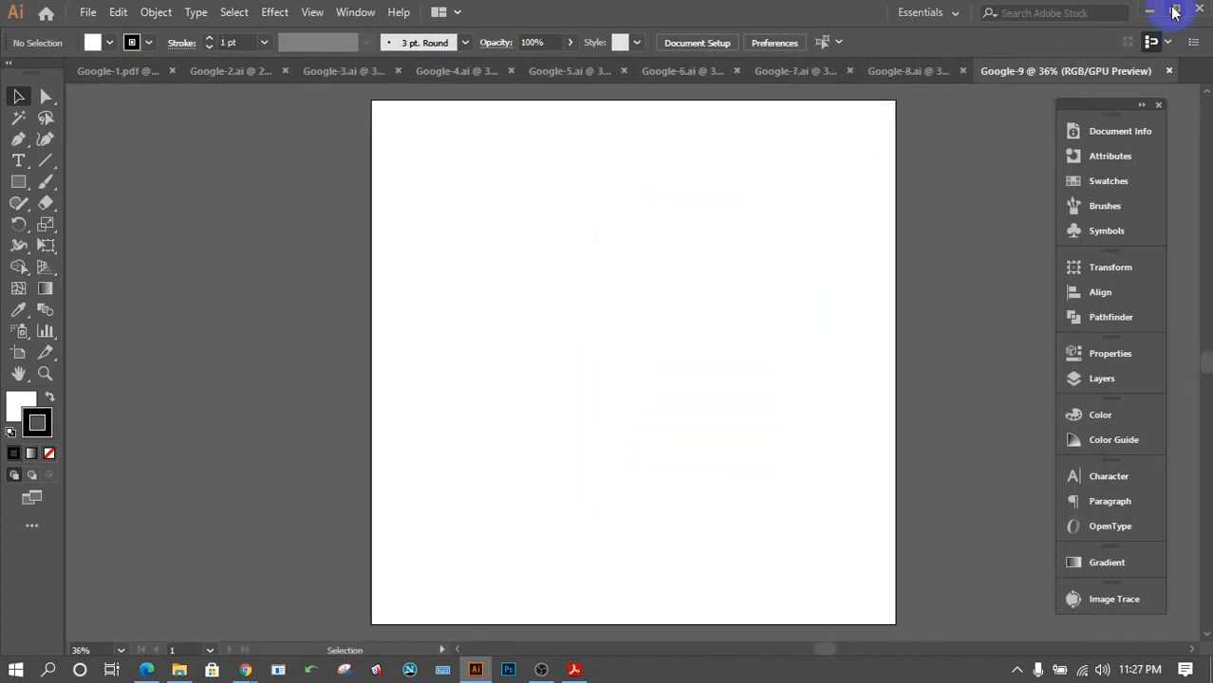
# Place the saved Google Calendar icon image from the desktop into the Google-9 document.
pyautogui.click(1154, 9)
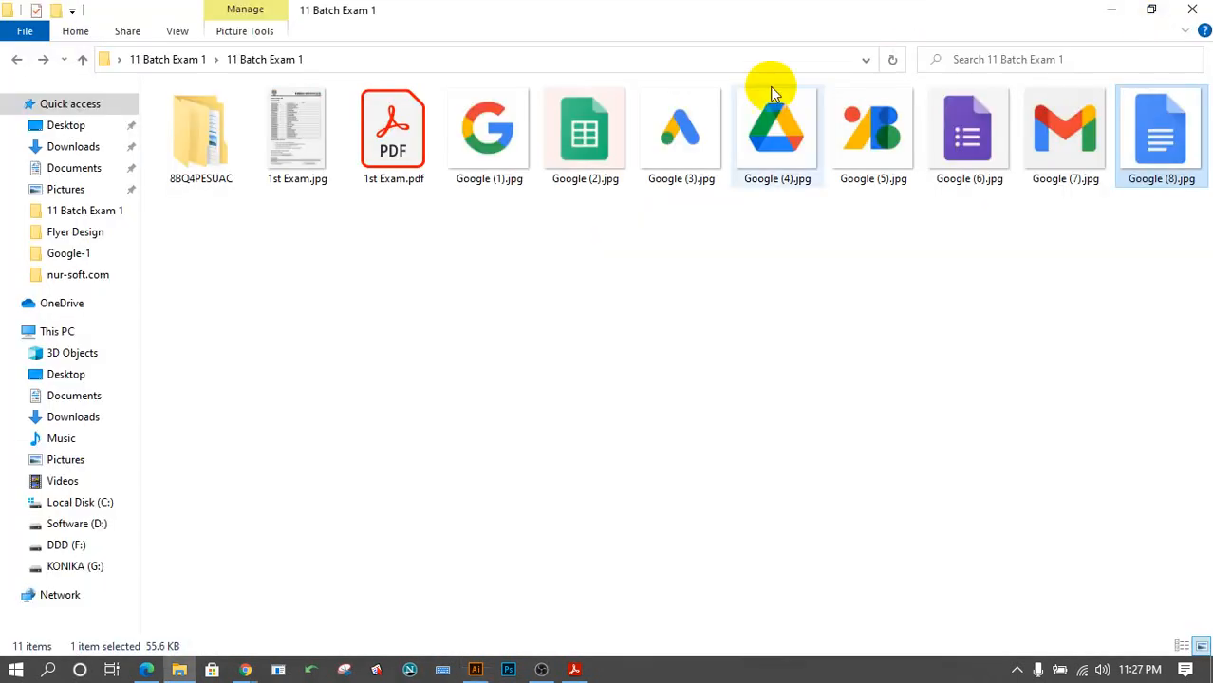
pyautogui.click(1118, 14)
pyautogui.moveTo(163, 199); pyautogui.dragTo(523, 366)
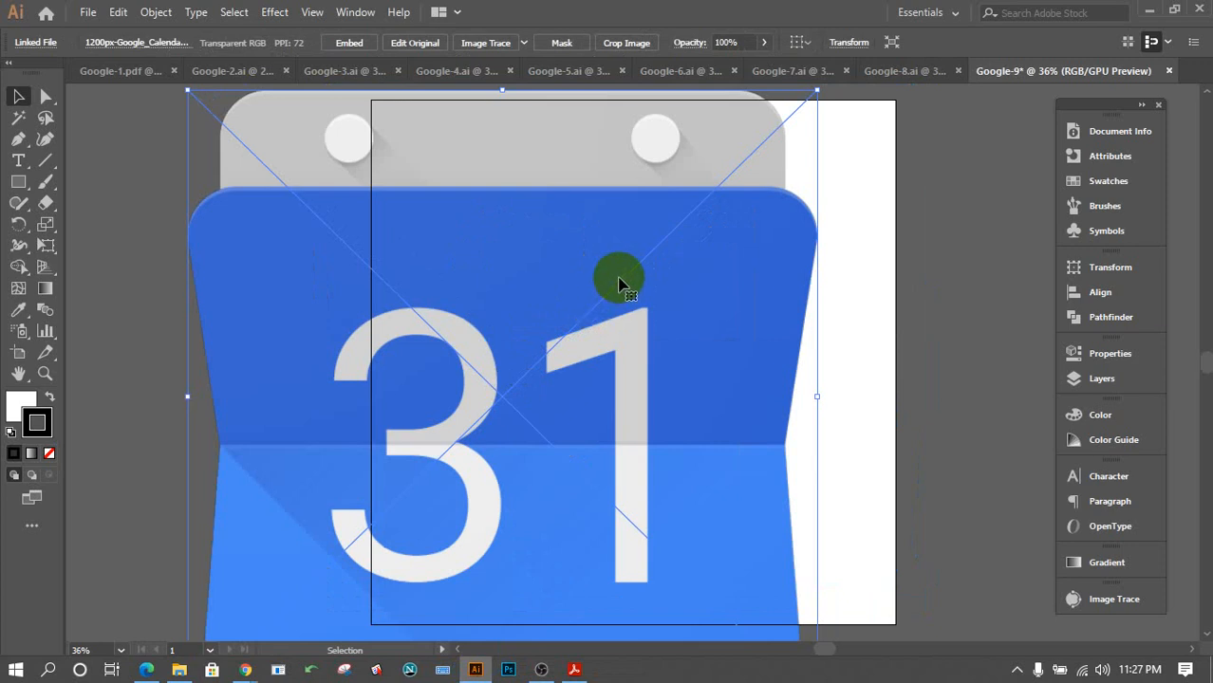
# Scale the placed calendar image down proportionally and position it so it fits inside the artboard with a small margin.
pyautogui.moveTo(619, 279); pyautogui.dragTo(561, 407)
pyautogui.moveTo(761, 216); pyautogui.dragTo(650, 279)
pyautogui.moveTo(582, 514); pyautogui.dragTo(780, 360)
pyautogui.moveTo(828, 162); pyautogui.dragTo(886, 117)
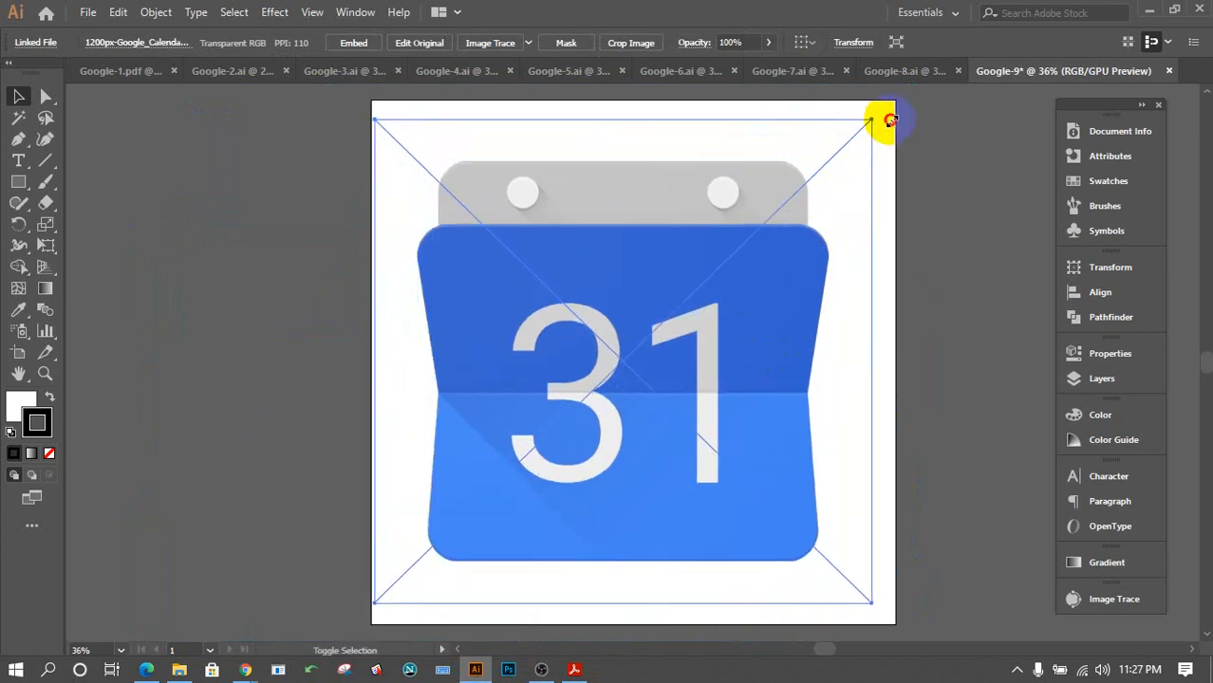
pyautogui.moveTo(815, 248); pyautogui.dragTo(823, 255)
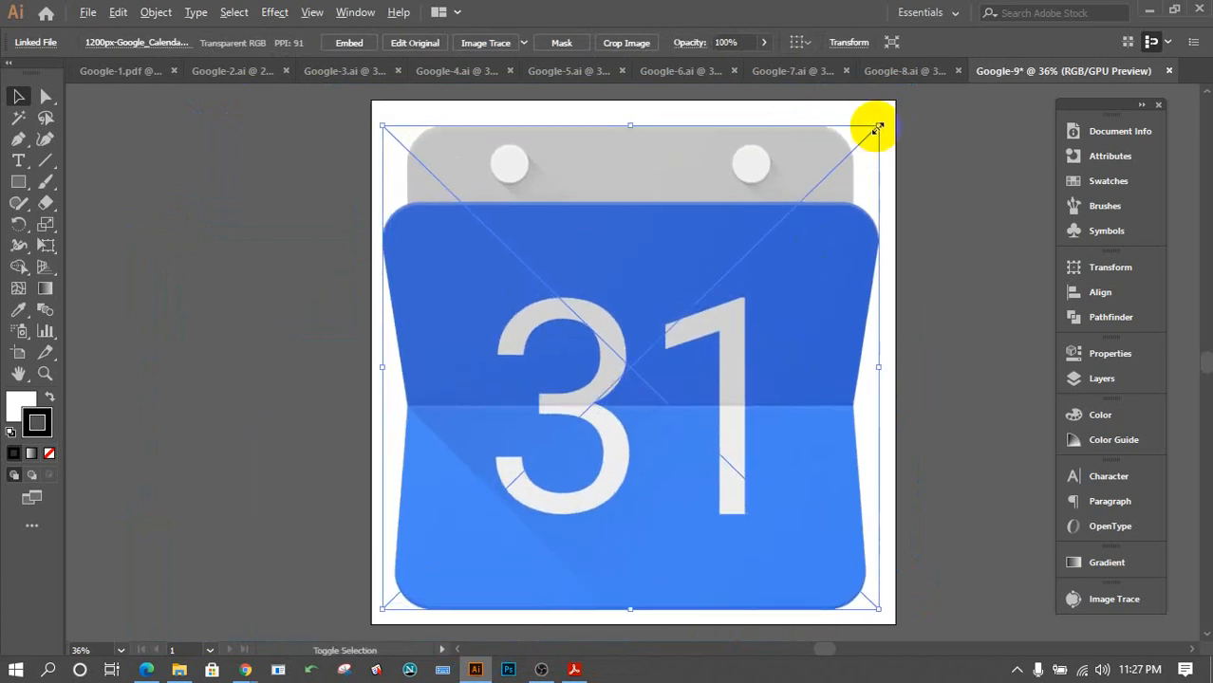
pyautogui.moveTo(878, 125); pyautogui.dragTo(871, 132)
pyautogui.click(987, 282)
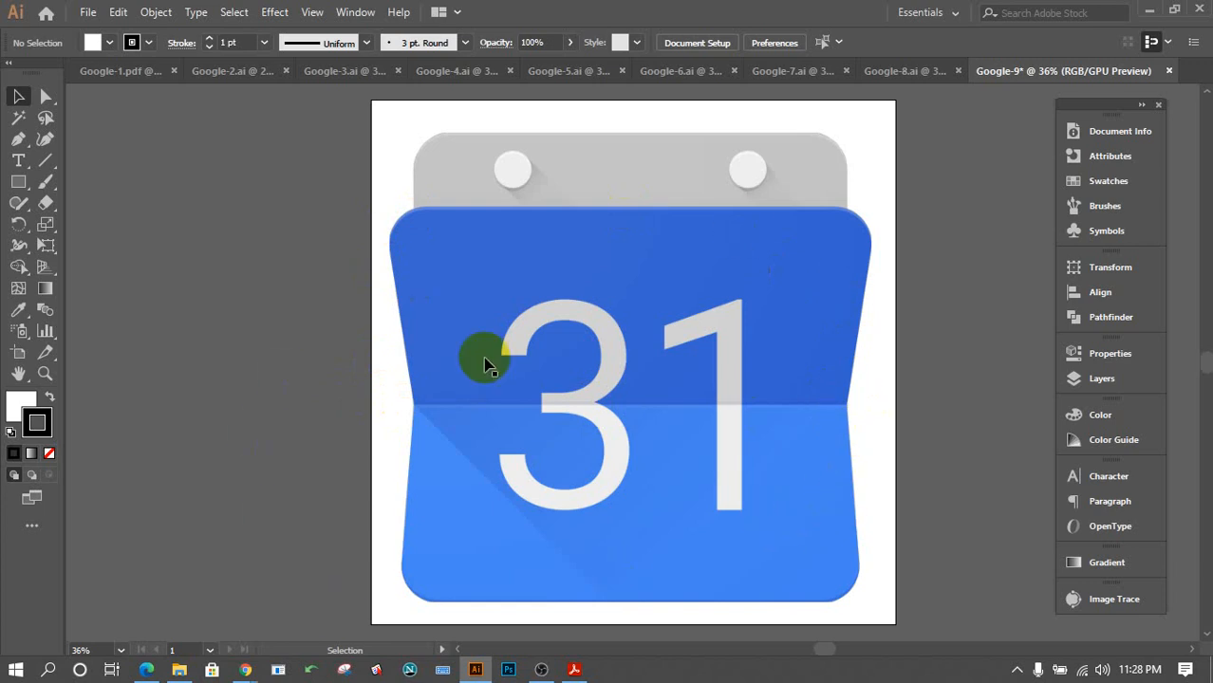
# Draw a white rectangle over the calendar icon's lower blue panel and narrow it to match the panel's width.
pyautogui.click(19, 187)
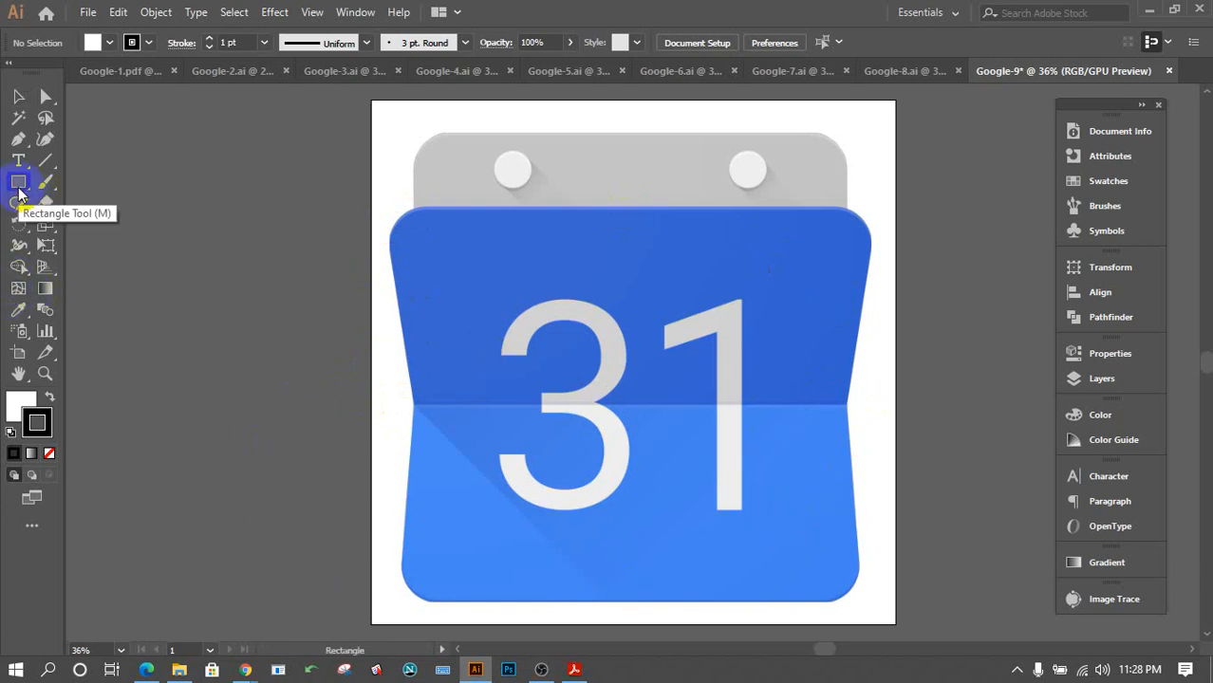
pyautogui.moveTo(874, 606); pyautogui.dragTo(398, 404)
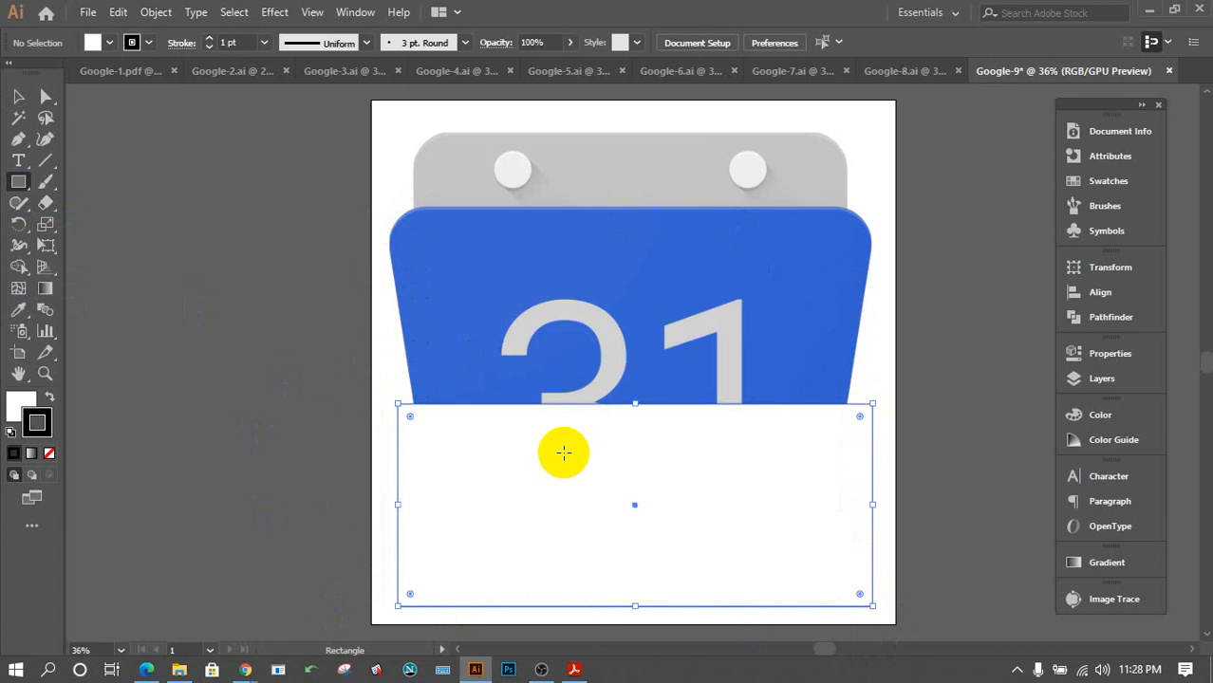
pyautogui.click(869, 505)
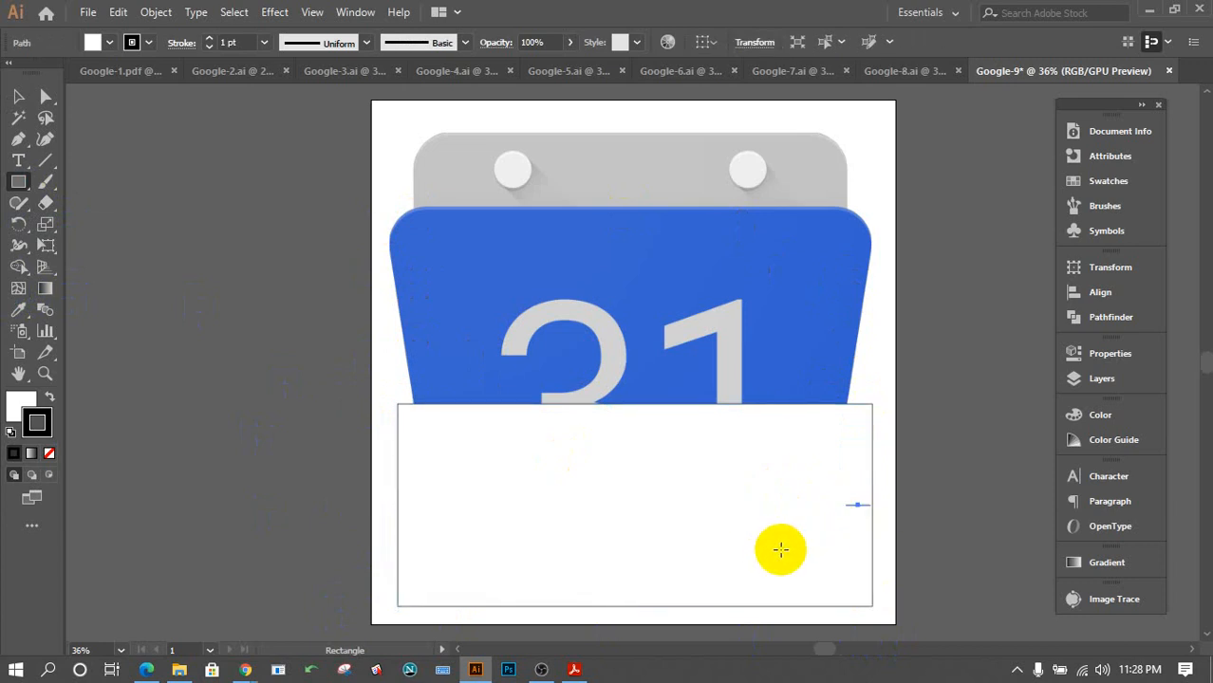
pyautogui.hotkey('ctrl', 'z')
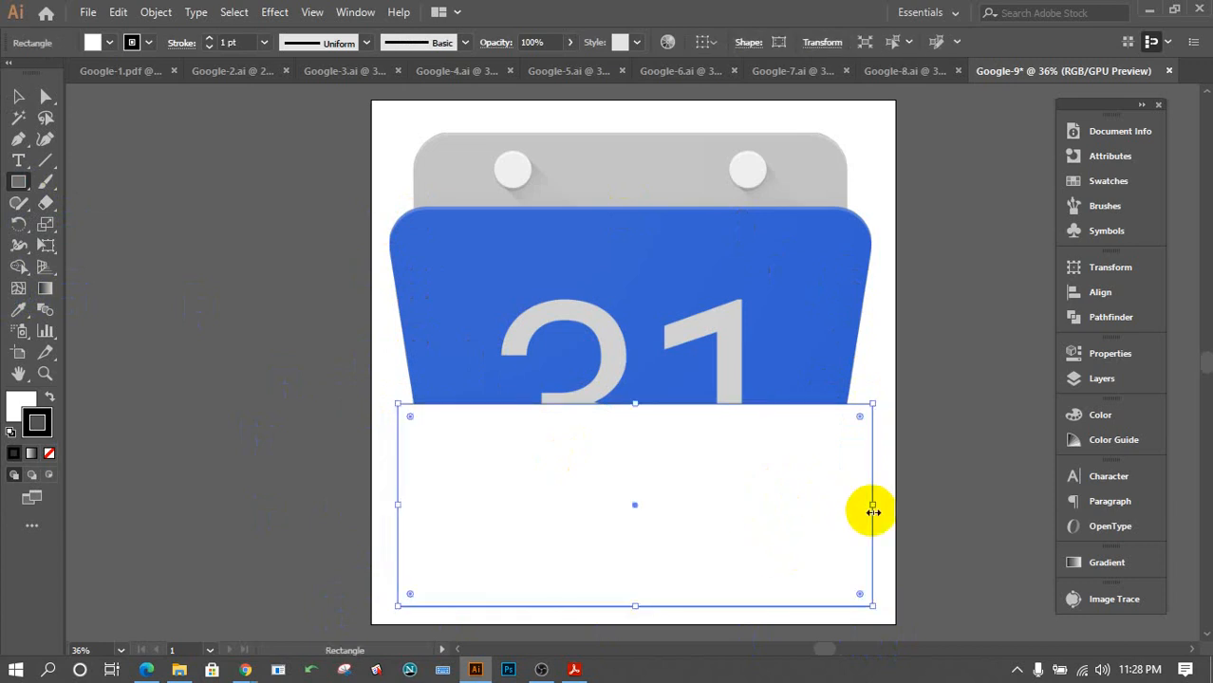
pyautogui.click(19, 96)
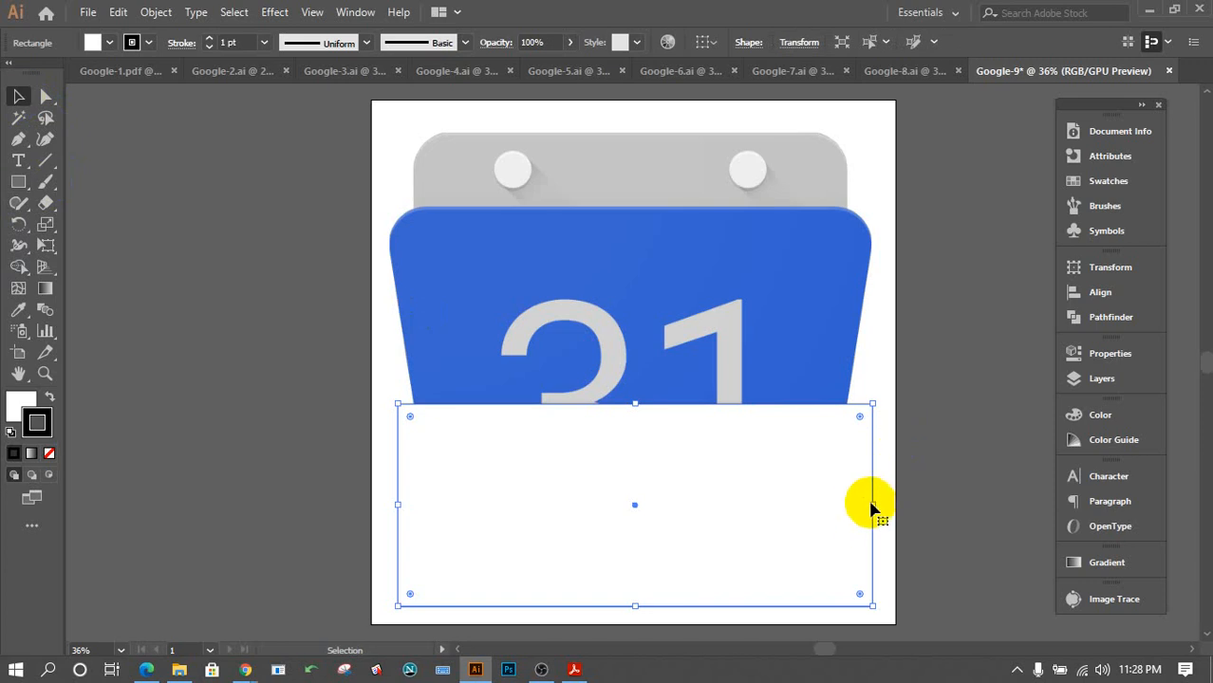
pyautogui.moveTo(874, 504)
pyautogui.mouseDown()
pyautogui.moveTo(838, 504)
pyautogui.moveTo(858, 504)
pyautogui.mouseUp()
pyautogui.moveTo(400, 504)
pyautogui.mouseDown()
pyautogui.moveTo(416, 506)
pyautogui.moveTo(399, 504)
pyautogui.mouseUp()
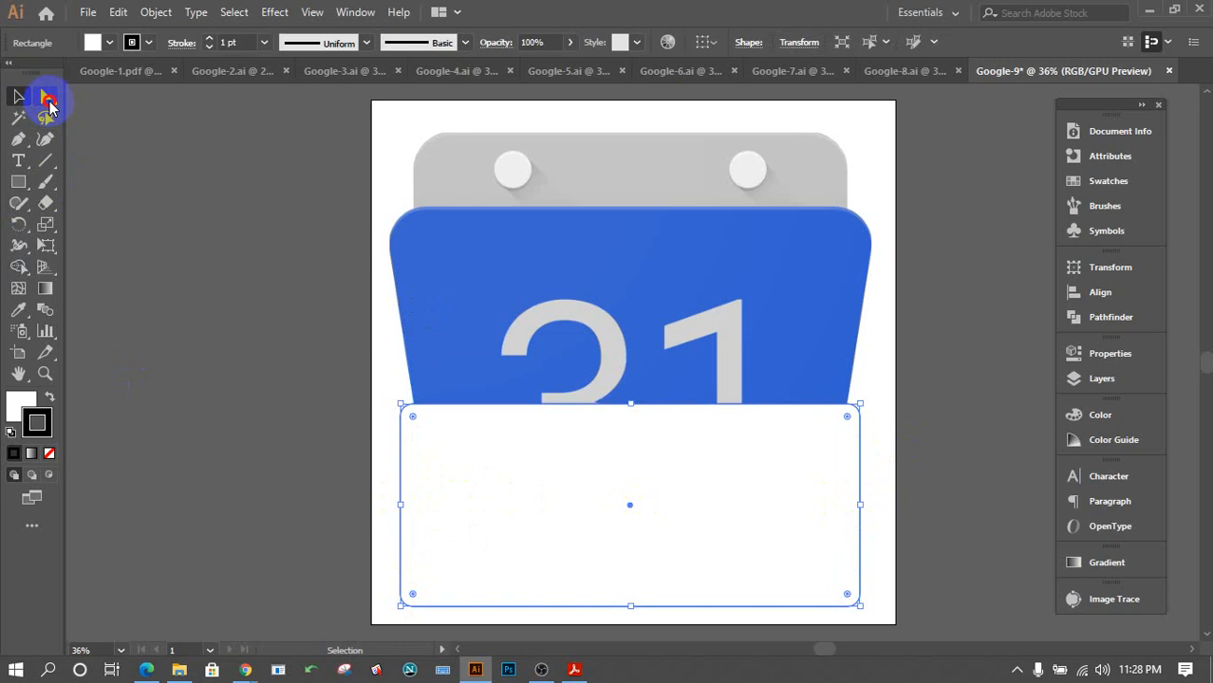
# Try to square off only the rectangle's bottom-left corner with Direct Selection.
pyautogui.click(48, 99)
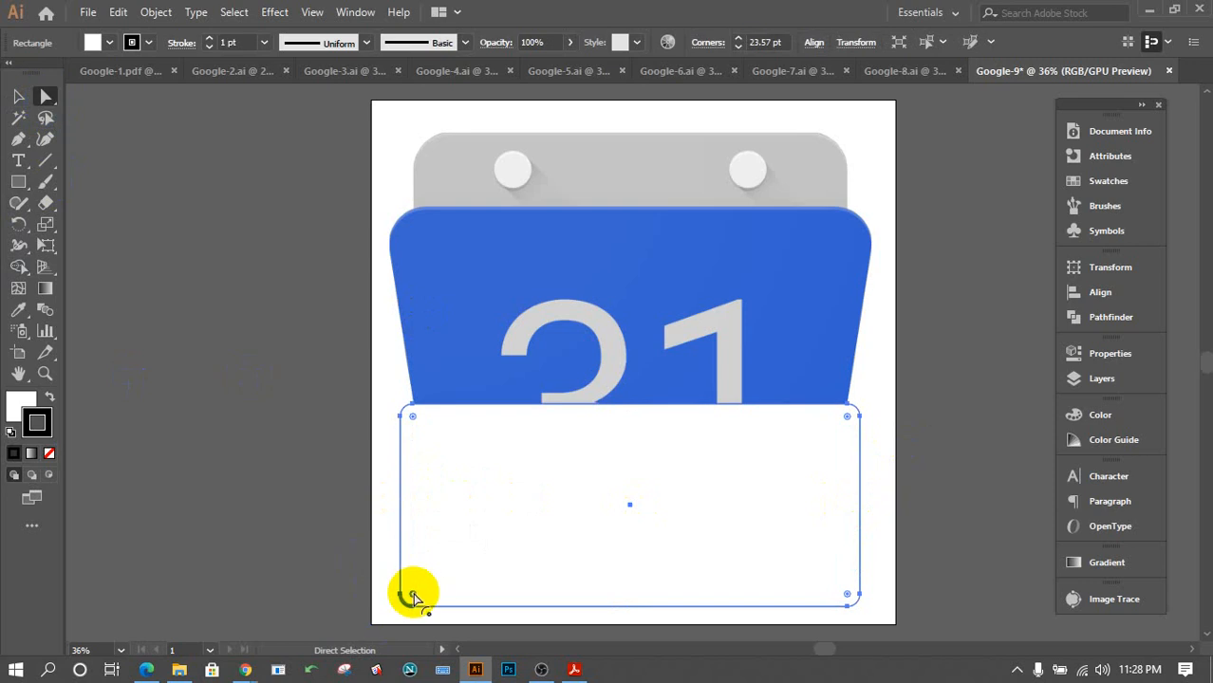
pyautogui.moveTo(414, 595); pyautogui.dragTo(386, 607)
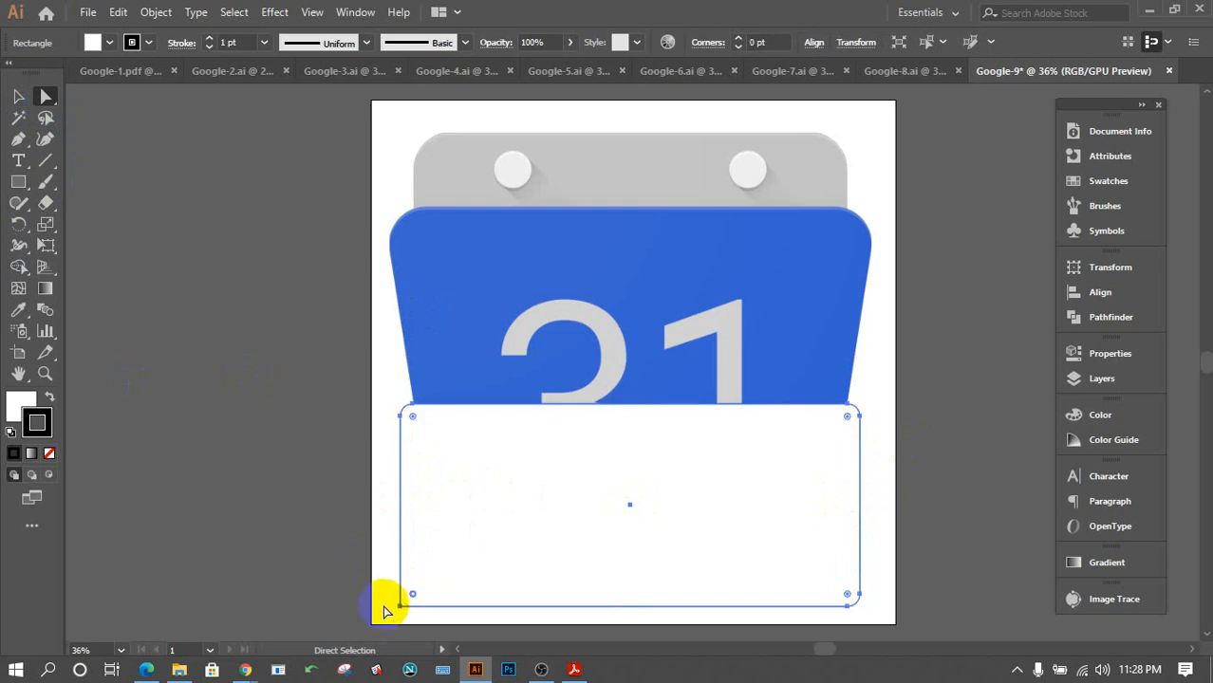
pyautogui.click(18, 96)
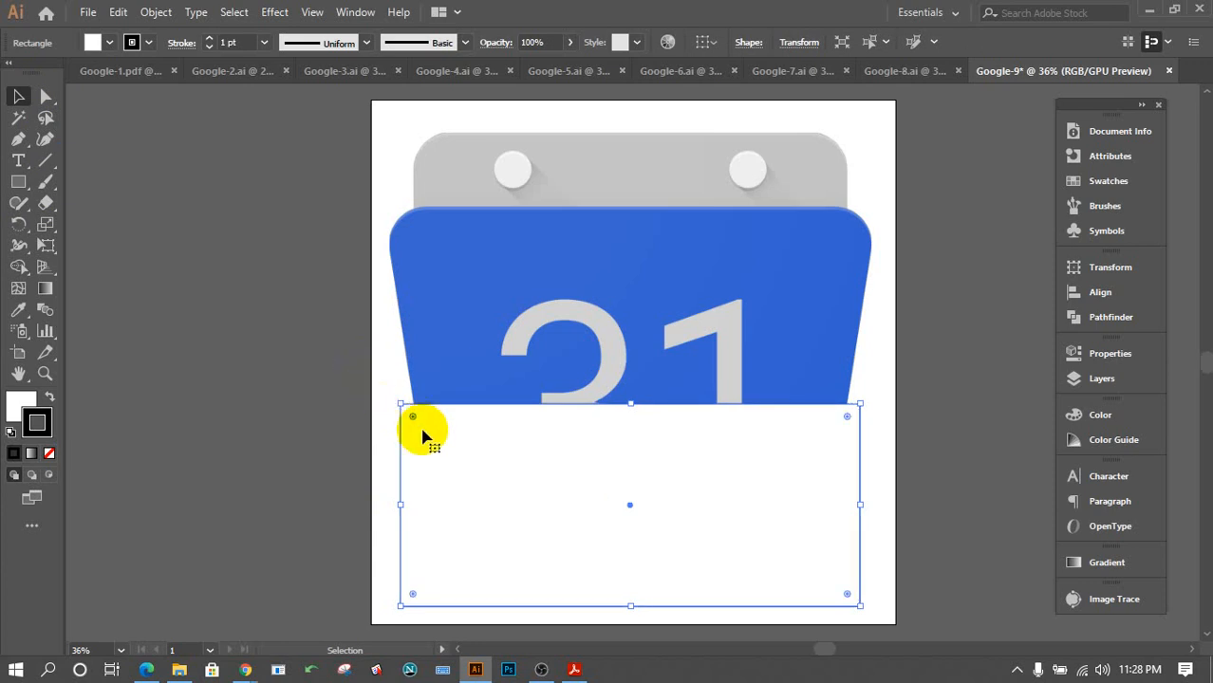
pyautogui.click(331, 521)
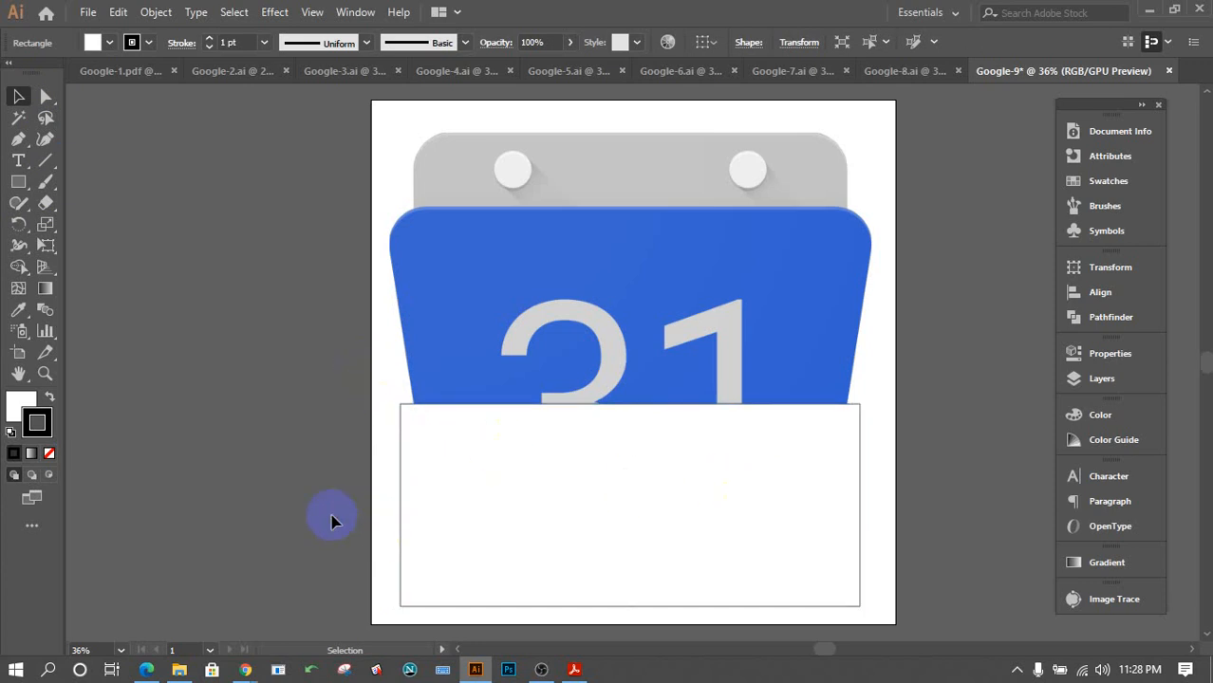
# Round only the rectangle's two bottom corners to a radius of about 83 pt.
pyautogui.click(45, 96)
pyautogui.click(421, 592)
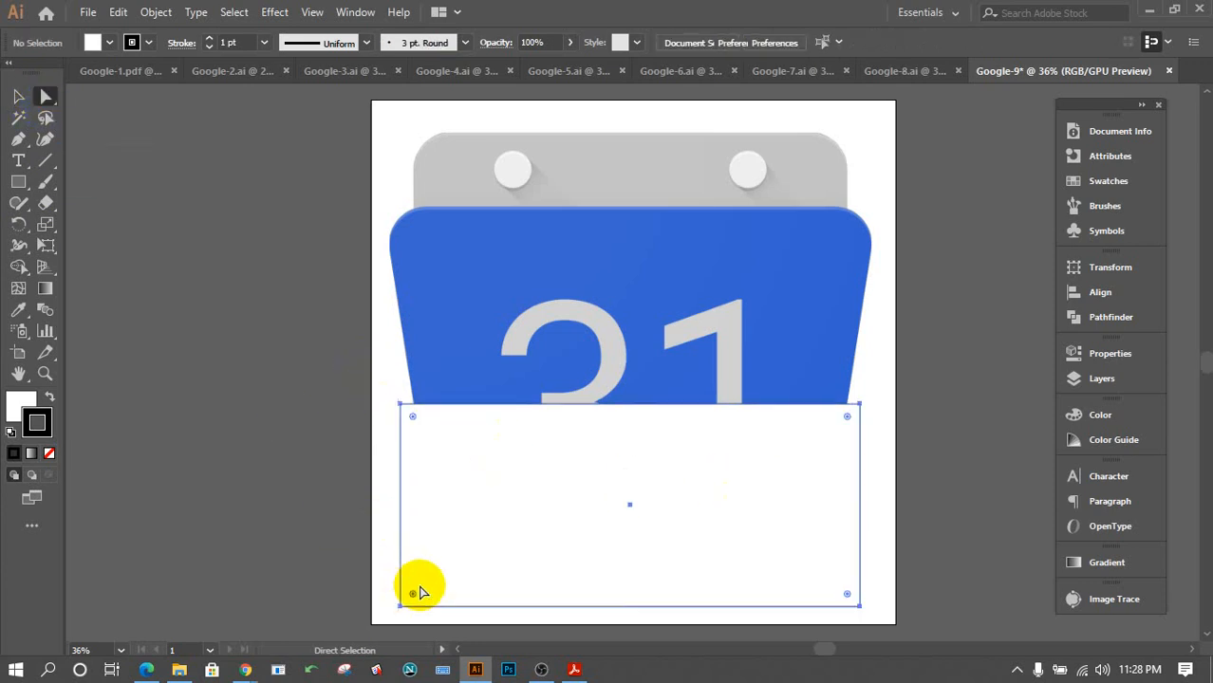
pyautogui.click(412, 603)
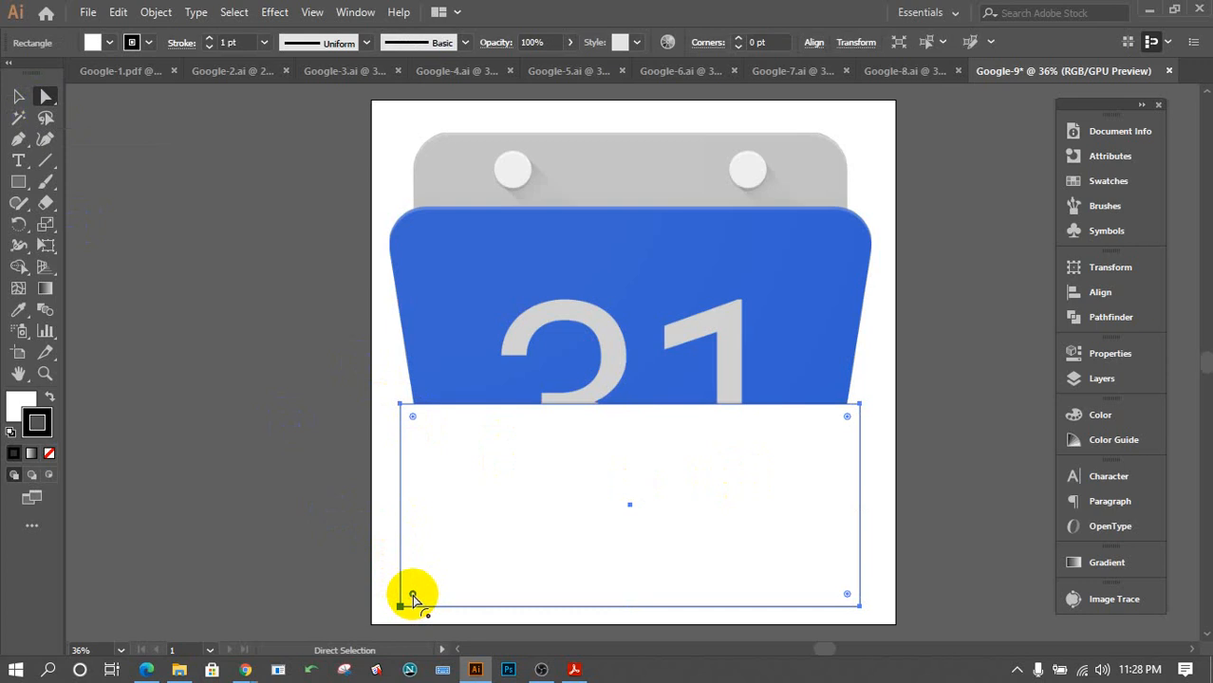
pyautogui.moveTo(412, 596); pyautogui.dragTo(384, 602)
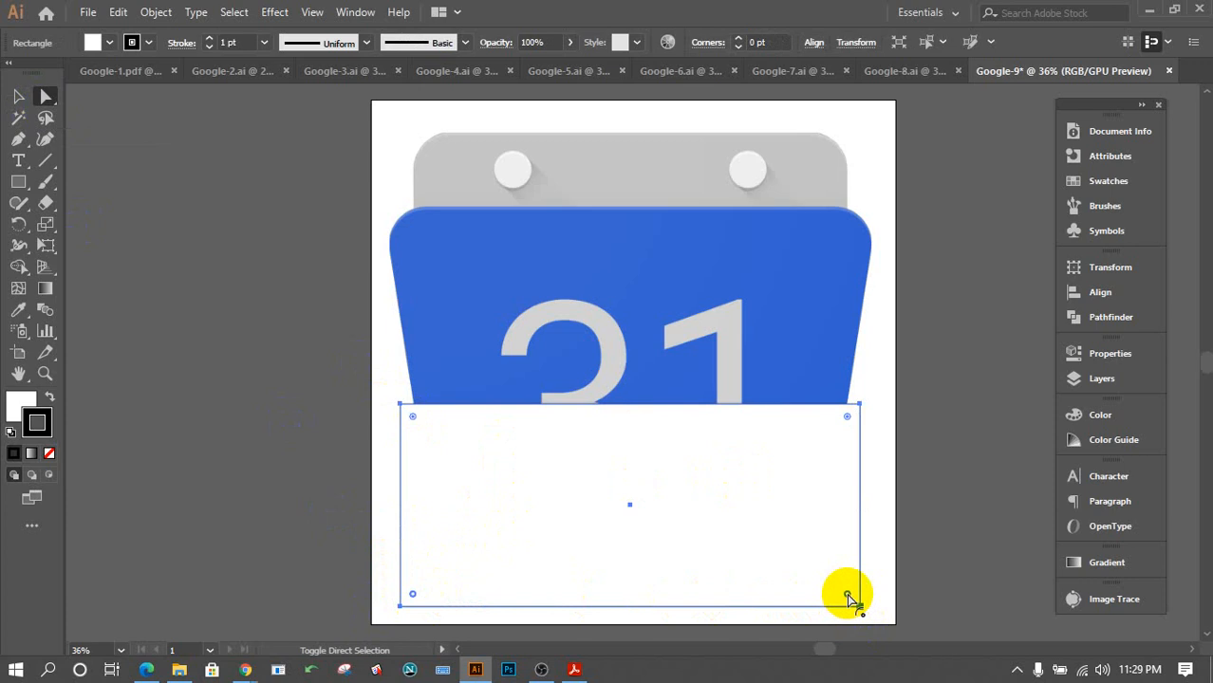
pyautogui.moveTo(847, 598); pyautogui.dragTo(813, 591)
pyautogui.click(417, 593)
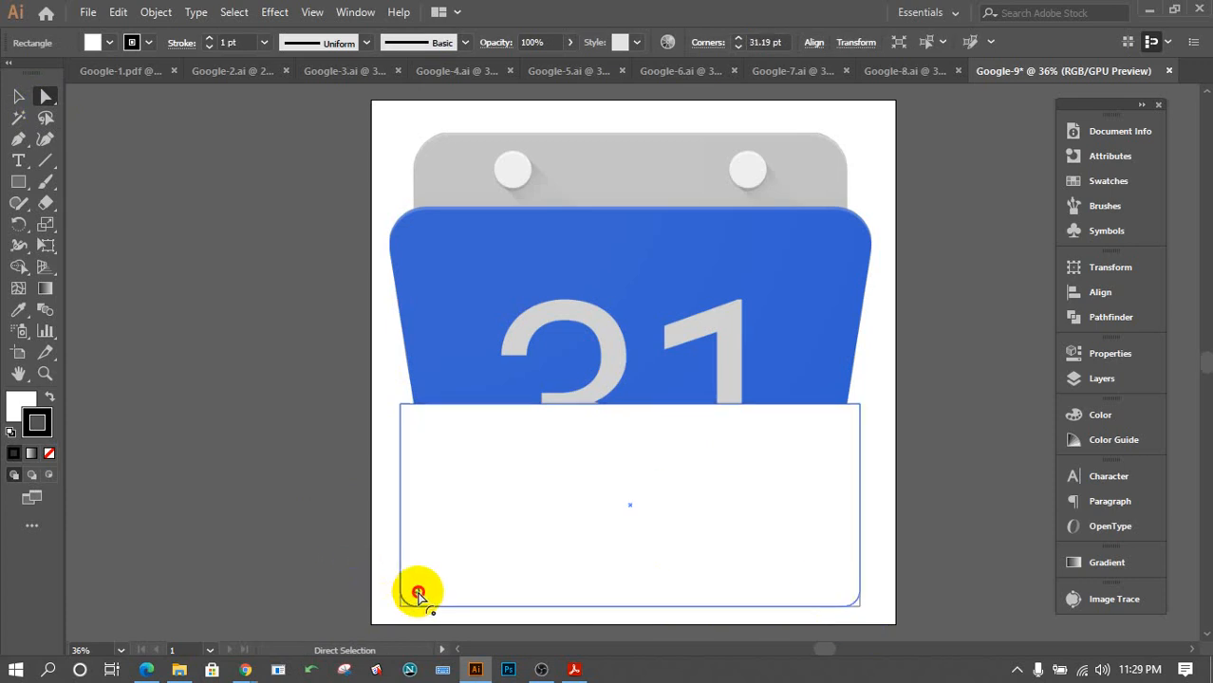
pyautogui.moveTo(417, 594); pyautogui.dragTo(444, 563)
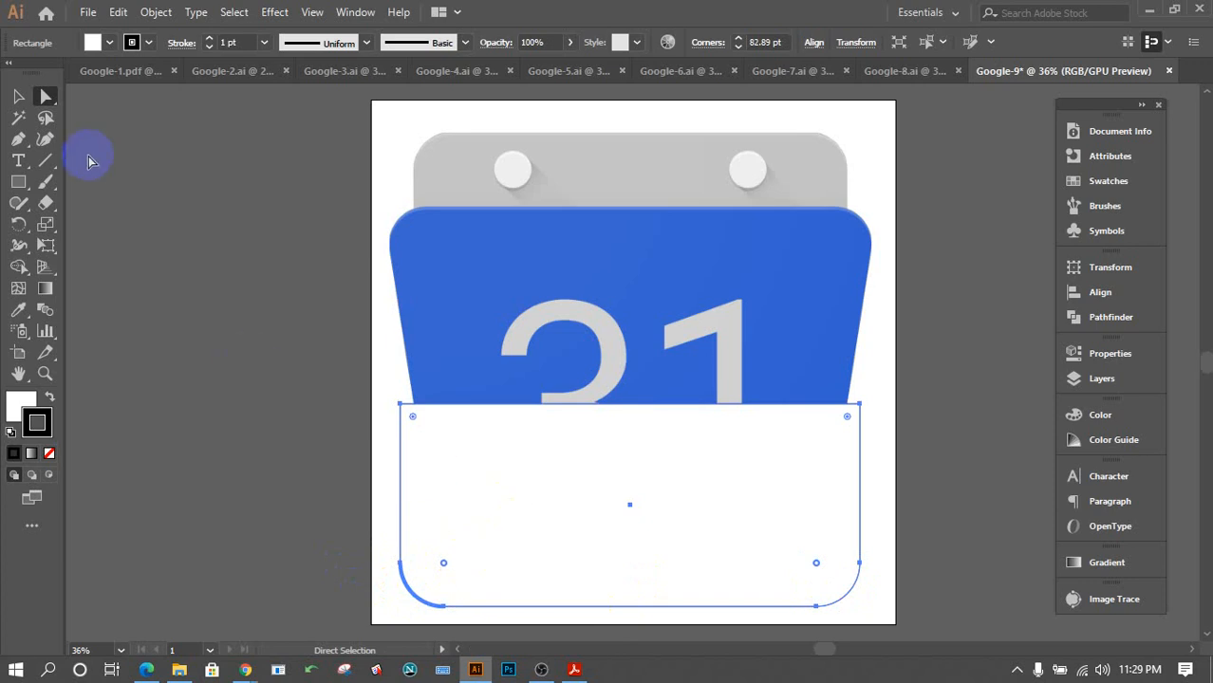
# Move the white shape's two top corner points inward to match the ends of the fold between the blue panels.
pyautogui.click(195, 308)
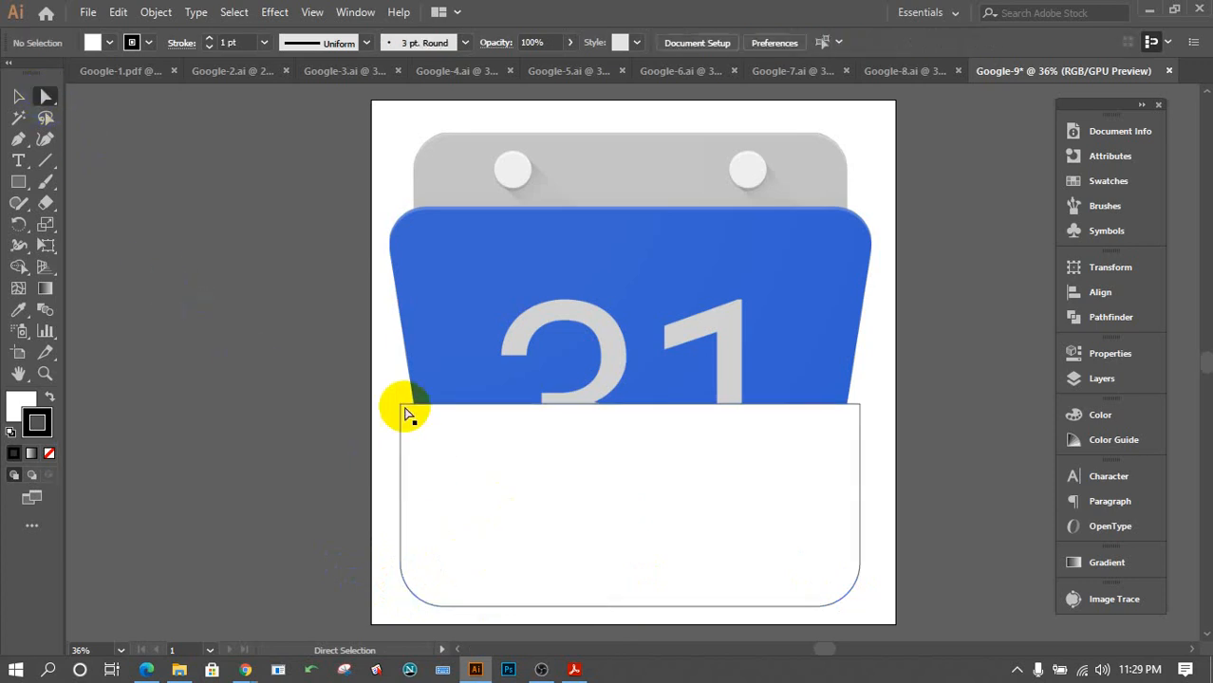
pyautogui.moveTo(401, 406)
pyautogui.mouseDown()
pyautogui.moveTo(438, 450)
pyautogui.moveTo(413, 407)
pyautogui.mouseUp()
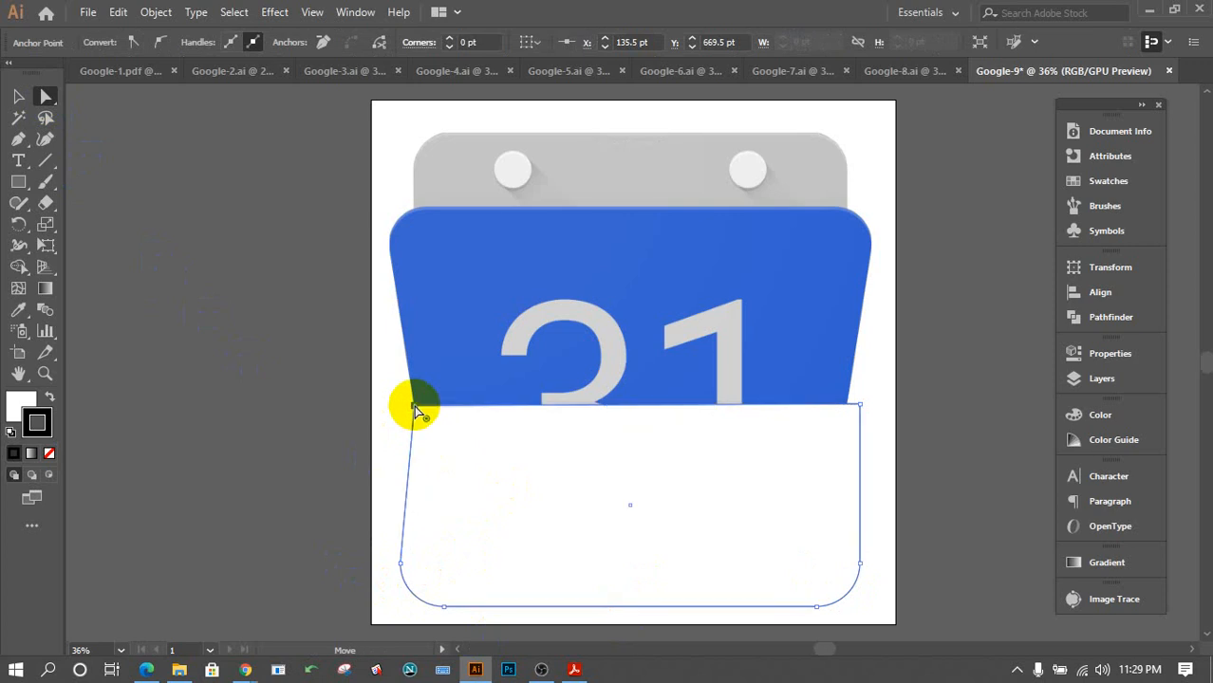
pyautogui.moveTo(861, 407); pyautogui.dragTo(788, 461)
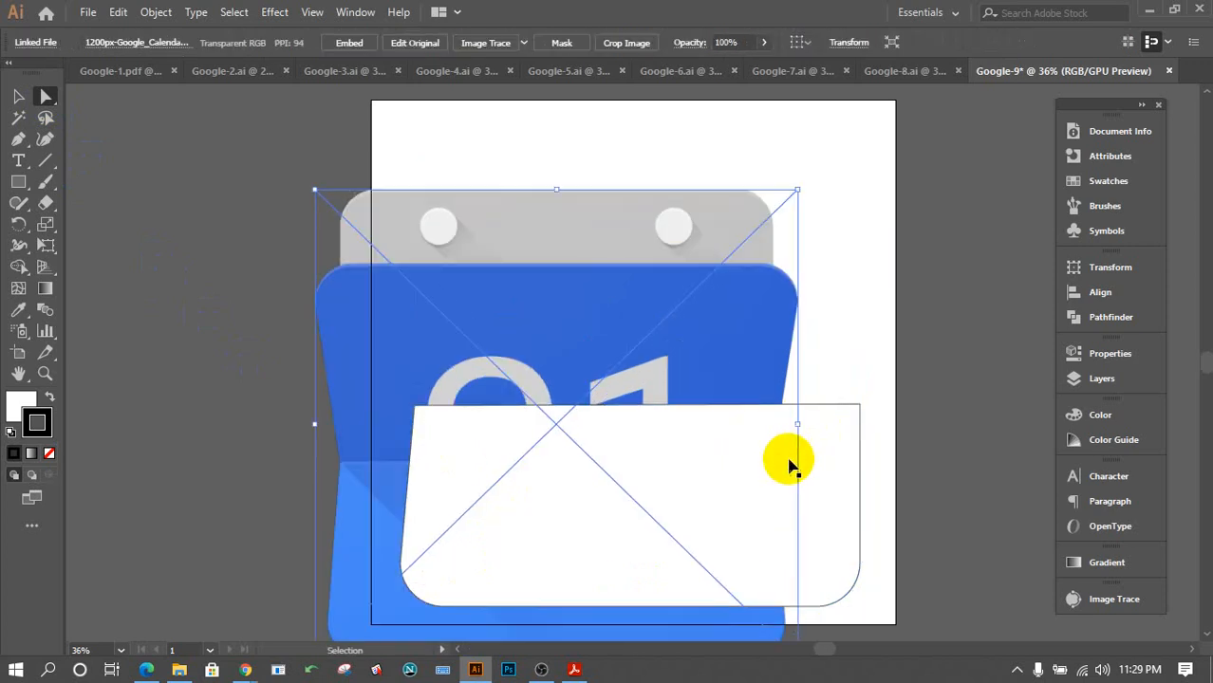
pyautogui.hotkey('ctrl', 'z')
pyautogui.hotkey('ctrl', 'shift', 'a')
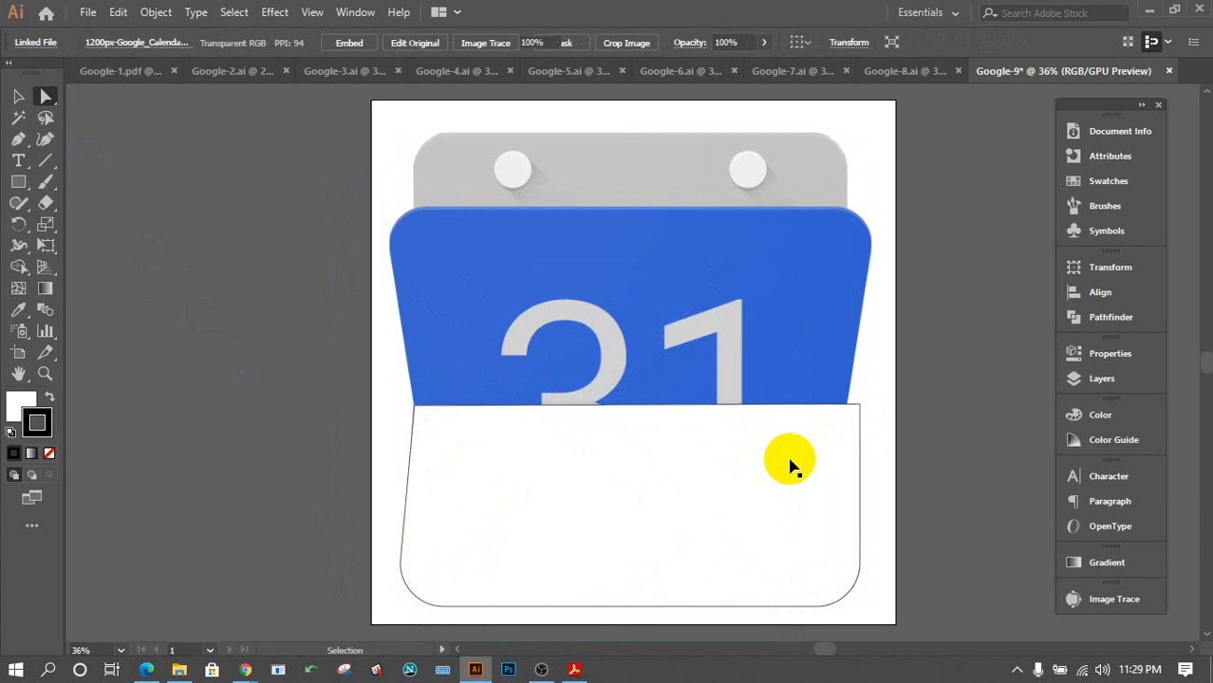
pyautogui.moveTo(862, 408)
pyautogui.mouseDown()
pyautogui.moveTo(800, 458)
pyautogui.moveTo(847, 408)
pyautogui.mouseUp()
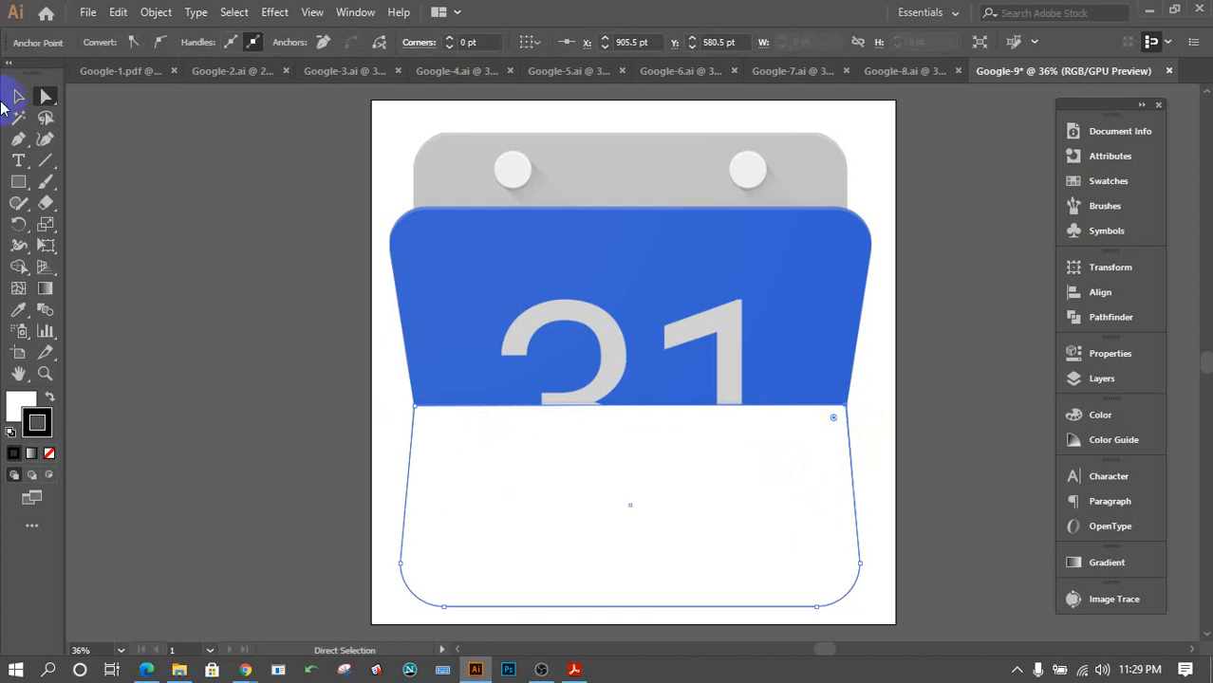
# Duplicate the tapered white shape and place the copy above the original, leaving the original over the lower panel.
pyautogui.click(18, 102)
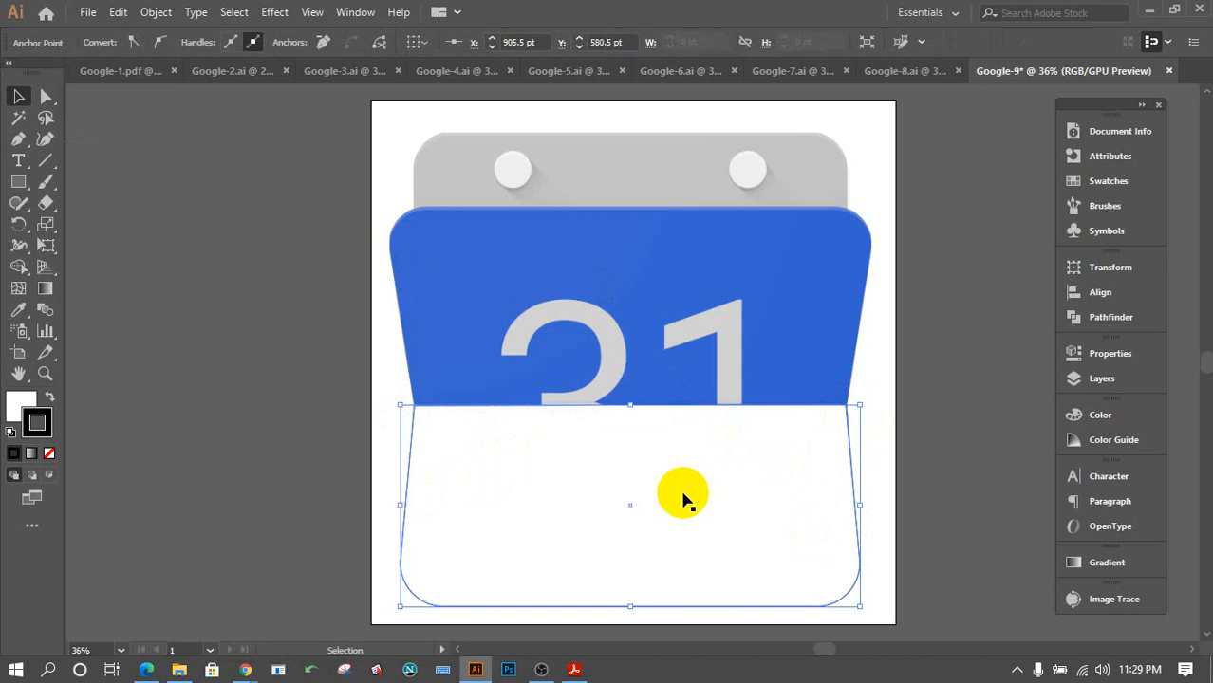
pyautogui.moveTo(683, 492); pyautogui.dragTo(762, 274)
pyautogui.moveTo(721, 520); pyautogui.dragTo(608, 524)
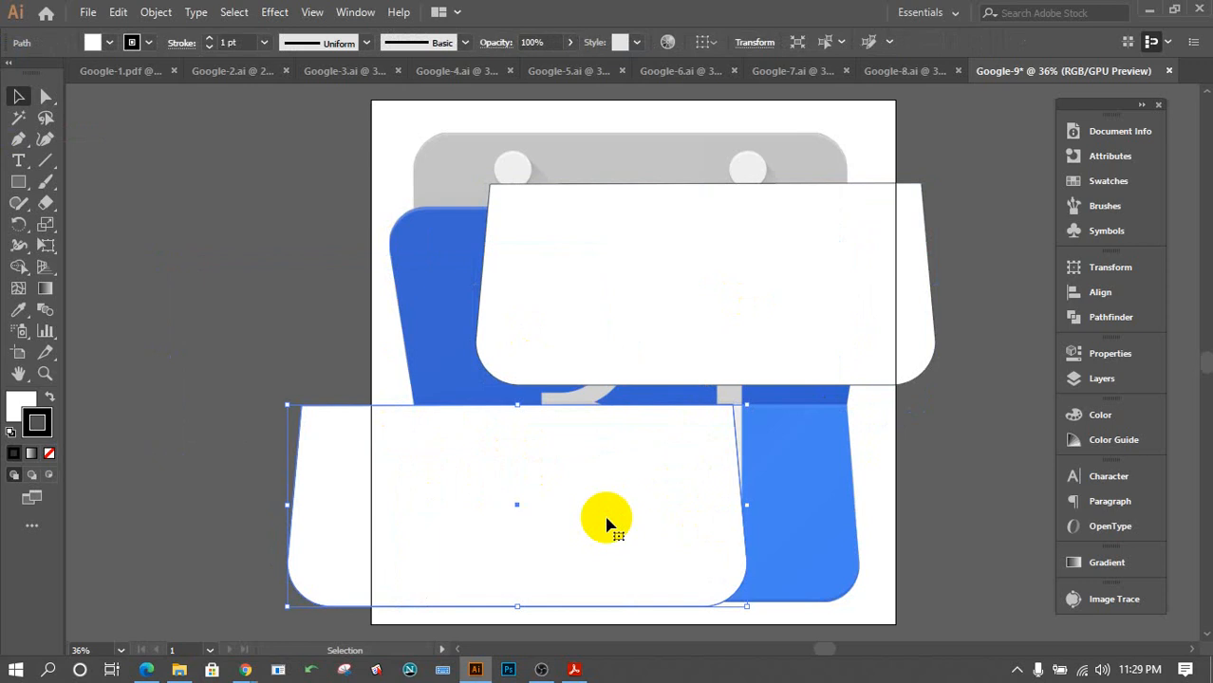
pyautogui.hotkey('ctrl', 'z')
# Reflect the upper copy of the tapered shape across the horizontal axis.
pyautogui.click(802, 313)
pyautogui.rightClick(727, 268)
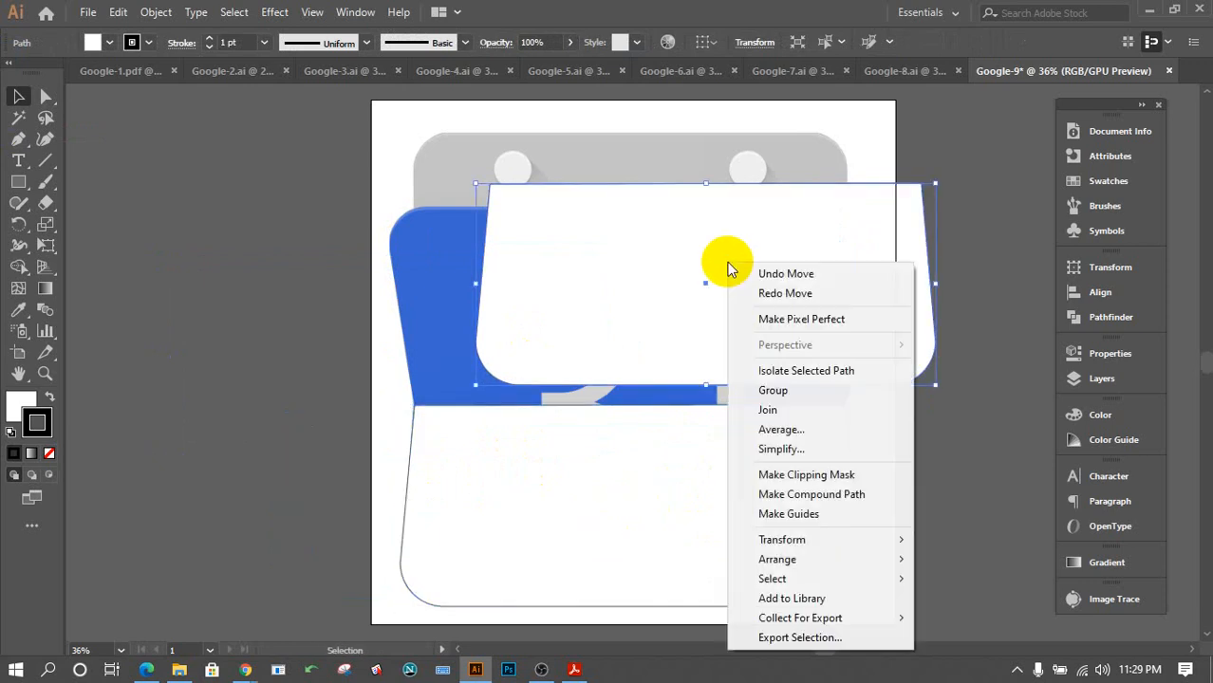
pyautogui.moveTo(818, 562)
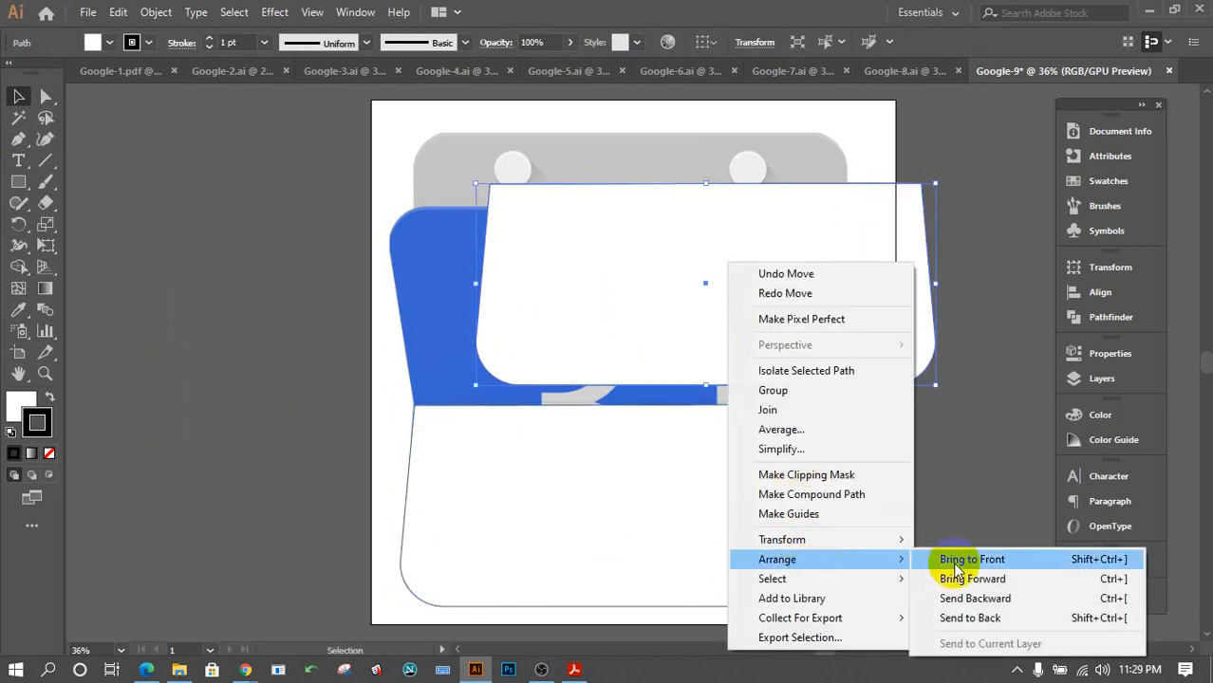
pyautogui.moveTo(873, 544)
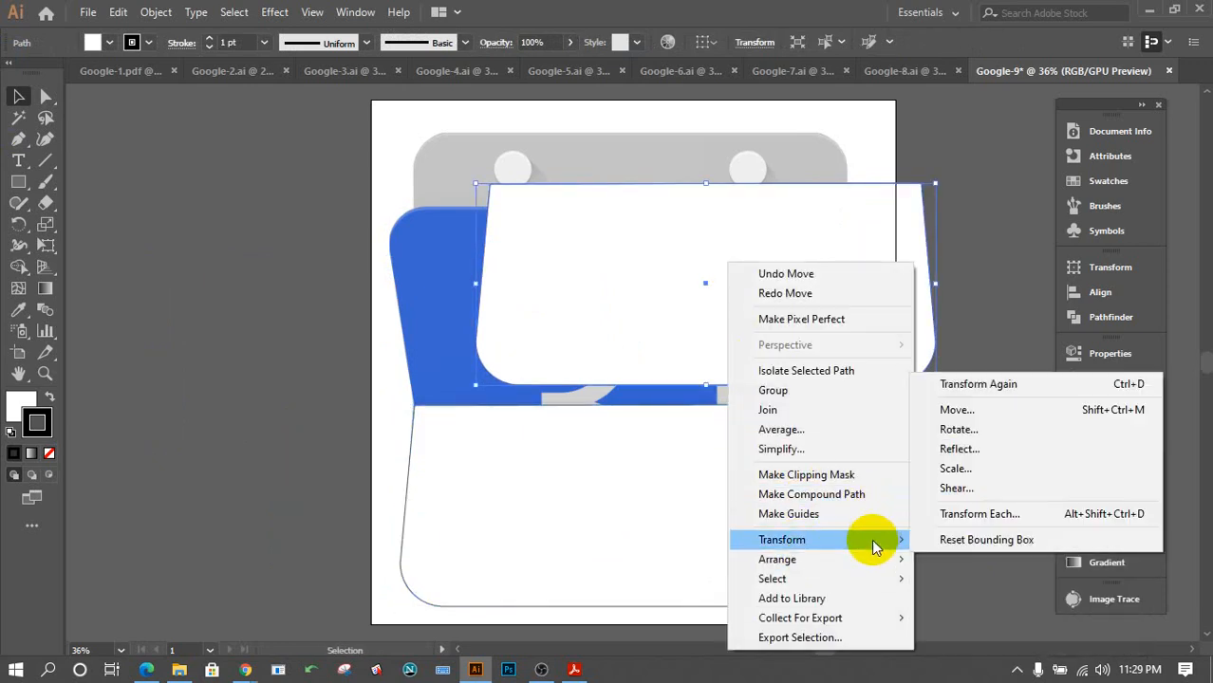
pyautogui.click(1003, 450)
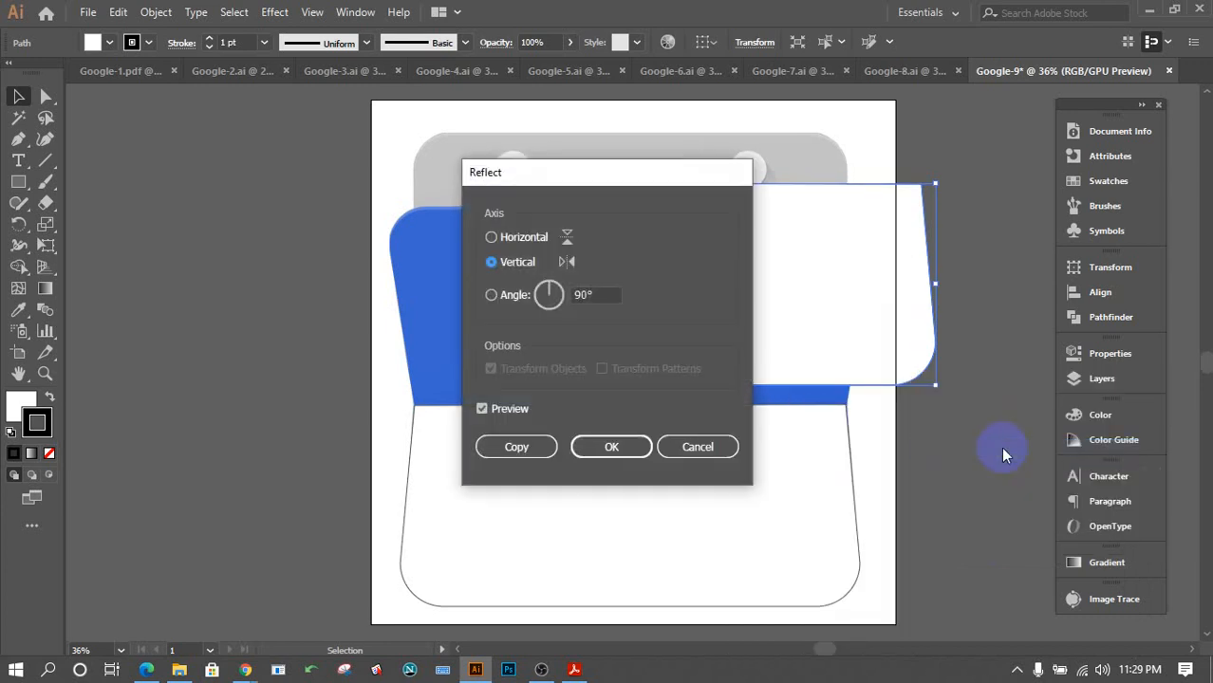
pyautogui.moveTo(578, 186); pyautogui.dragTo(1009, 297)
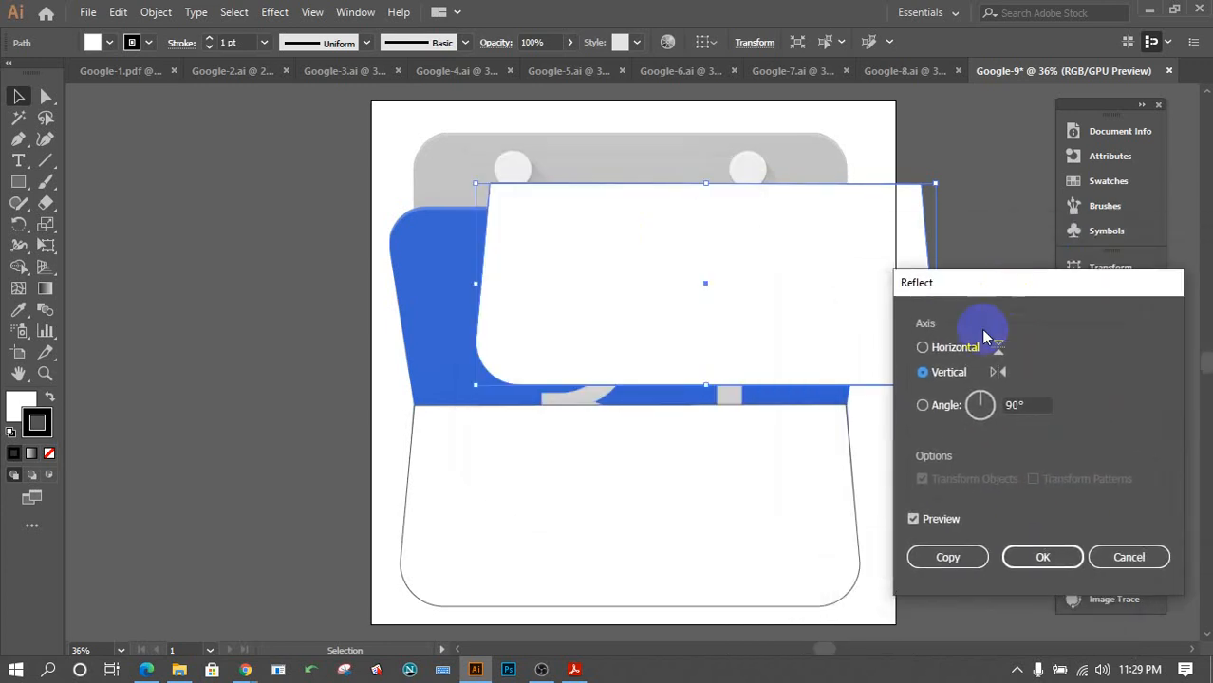
pyautogui.click(922, 349)
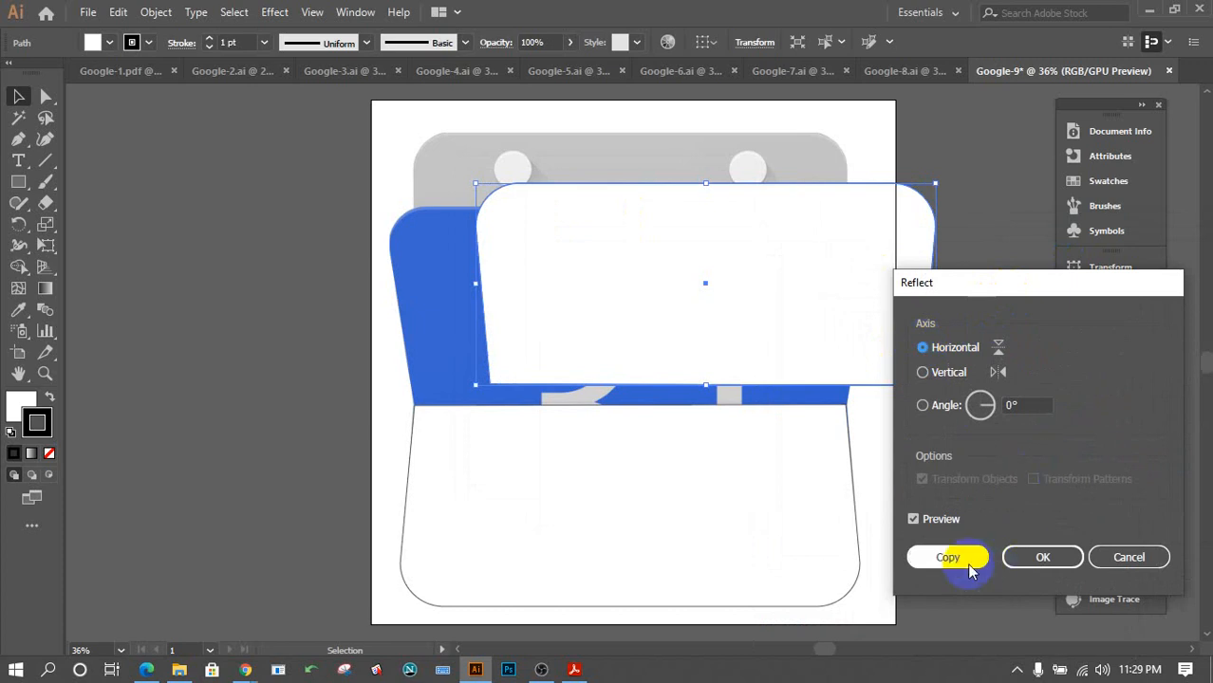
pyautogui.click(1042, 559)
# Position the flipped copy over the dark blue upper panel so its bottom edge meets the lower shape's top edge.
pyautogui.moveTo(663, 317); pyautogui.dragTo(605, 334)
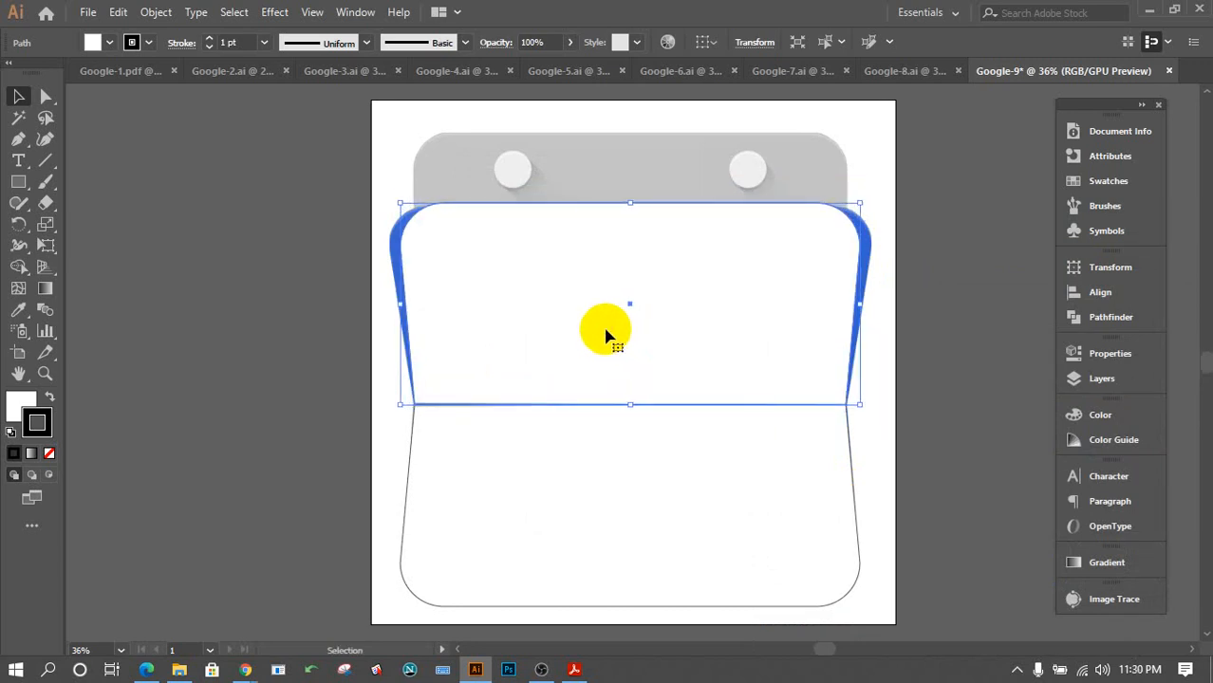
pyautogui.press('Up')
pyautogui.press('Up')
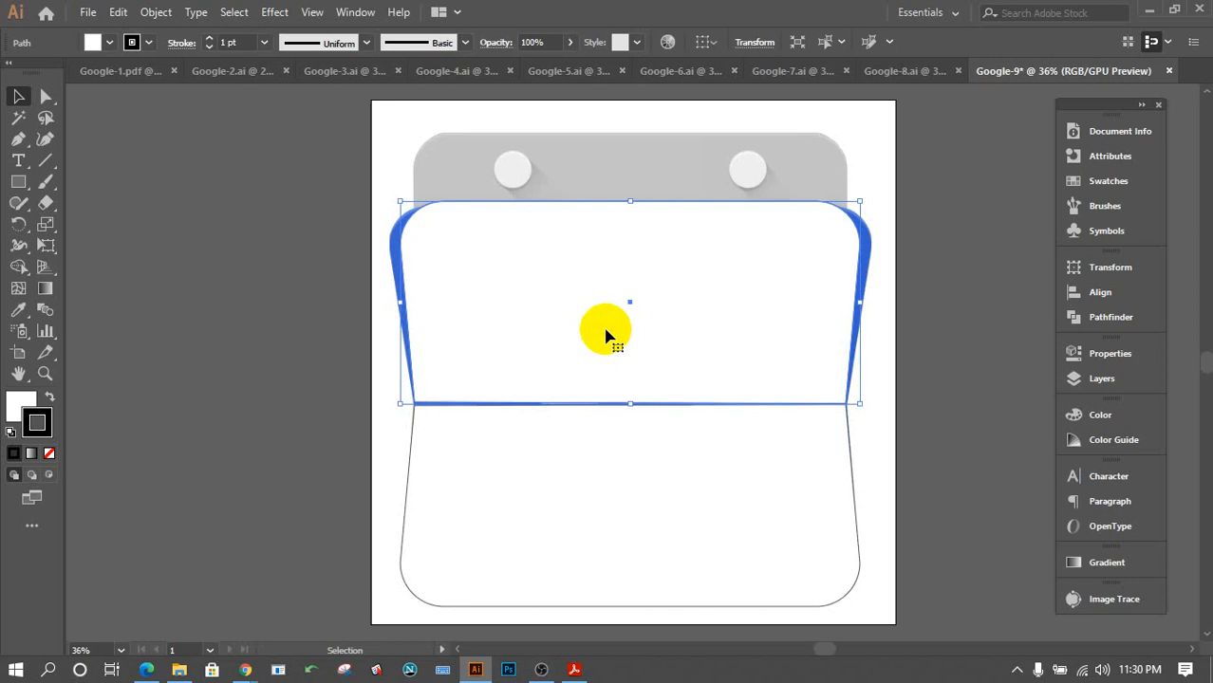
pyautogui.press('Down')
pyautogui.press('Down')
pyautogui.press('Down')
pyautogui.press('Down')
pyautogui.press('Down')
pyautogui.press('Down')
pyautogui.press('Down')
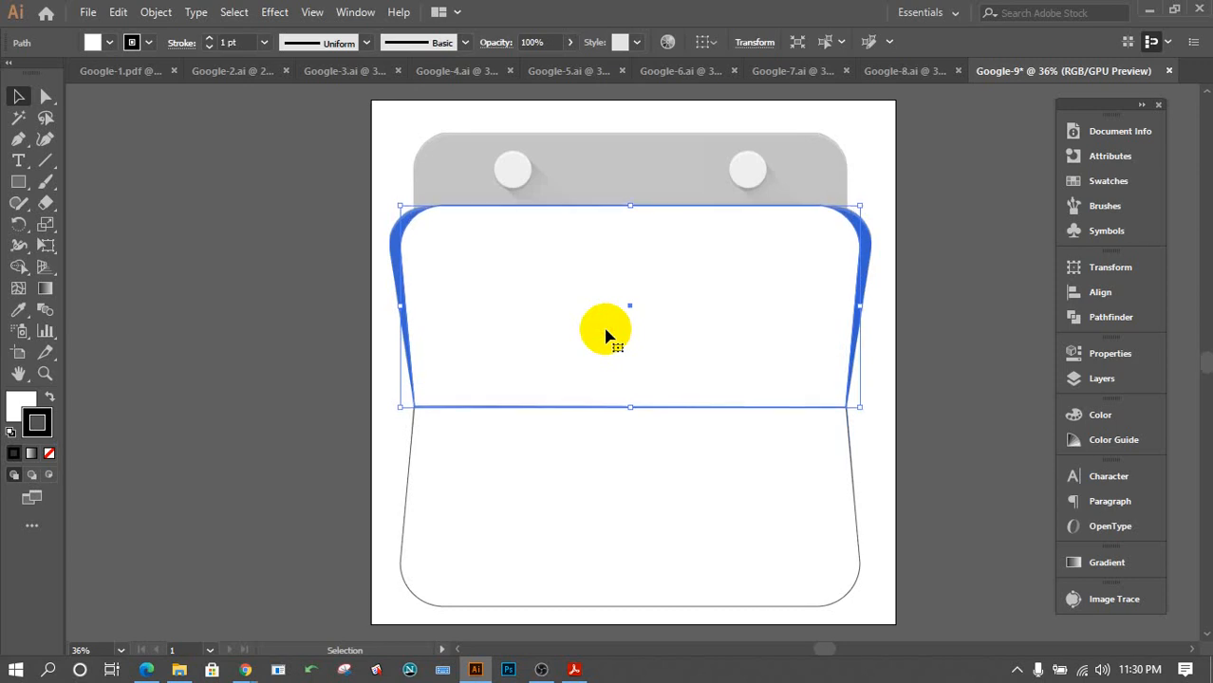
# Widen the upper shape by moving its two rounded top corners outward to the dark blue panel's edges.
pyautogui.click(220, 228)
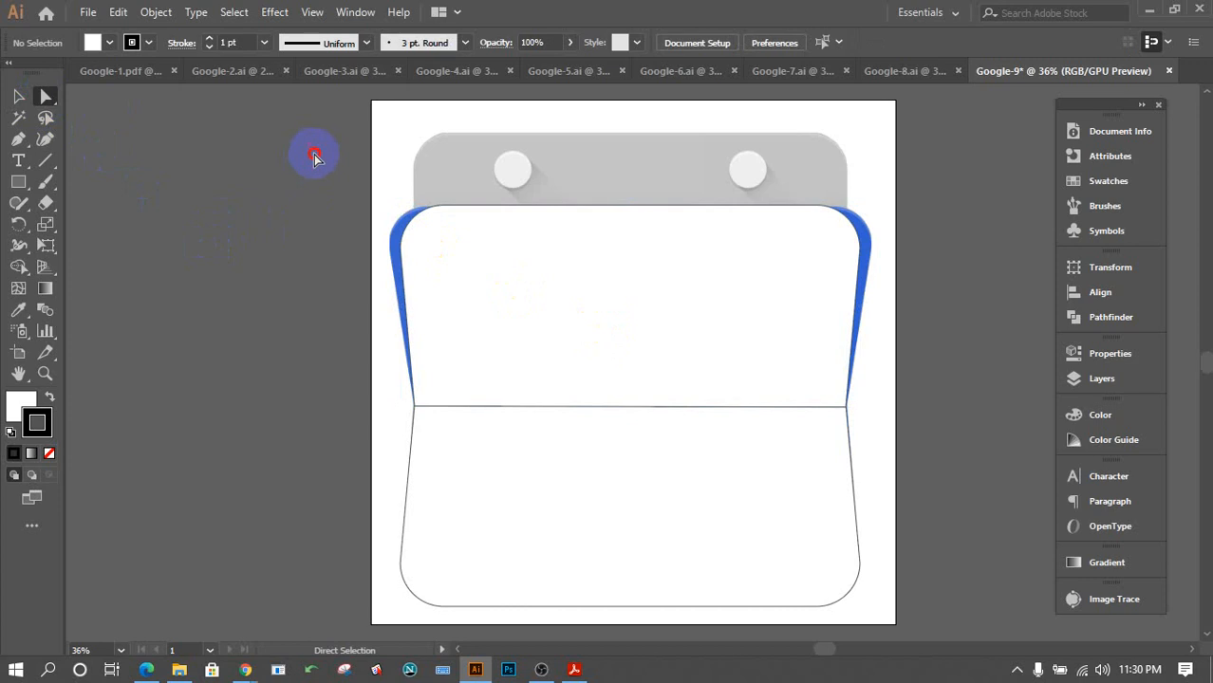
pyautogui.moveTo(315, 157); pyautogui.dragTo(517, 306)
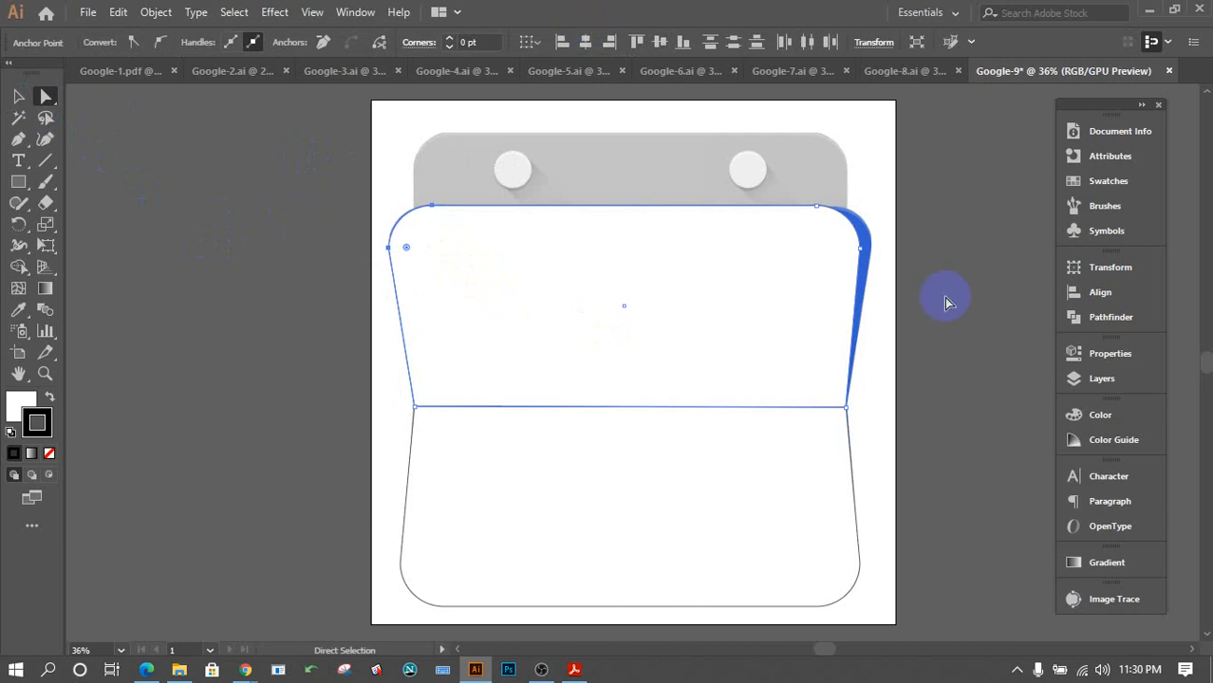
pyautogui.moveTo(958, 321); pyautogui.dragTo(764, 196)
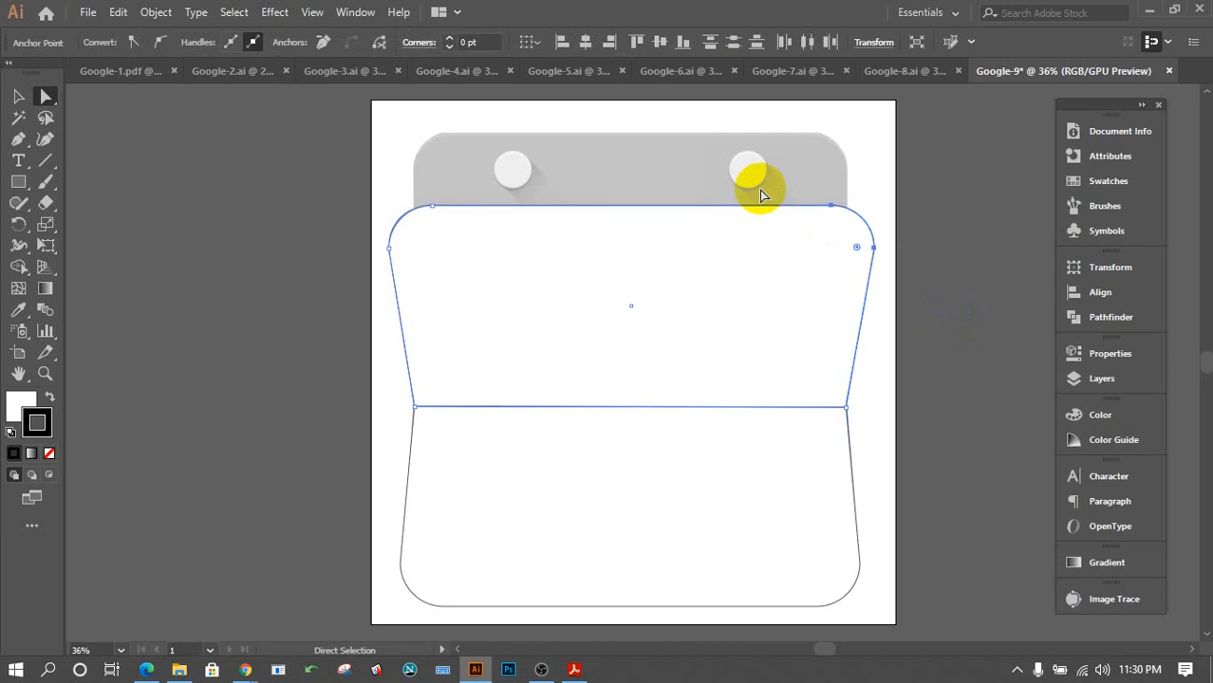
pyautogui.click(964, 294)
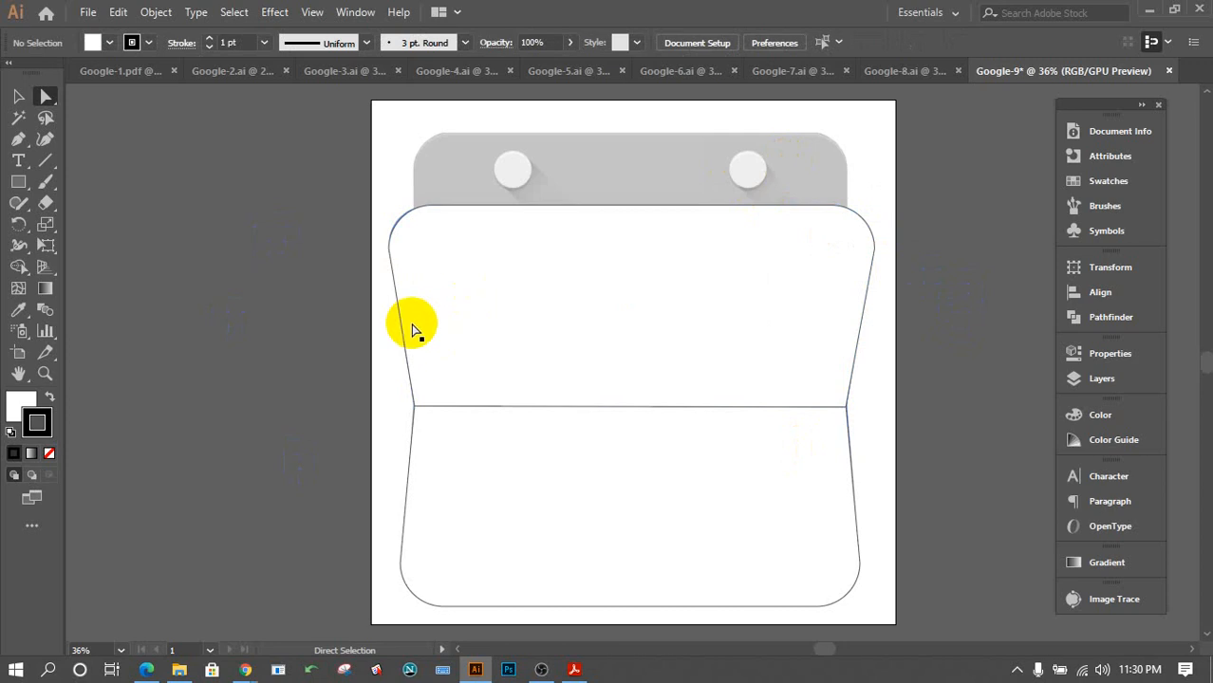
# Draw a white rectangle over the grey header strip and round its two top corners to about 86 pt.
pyautogui.click(16, 186)
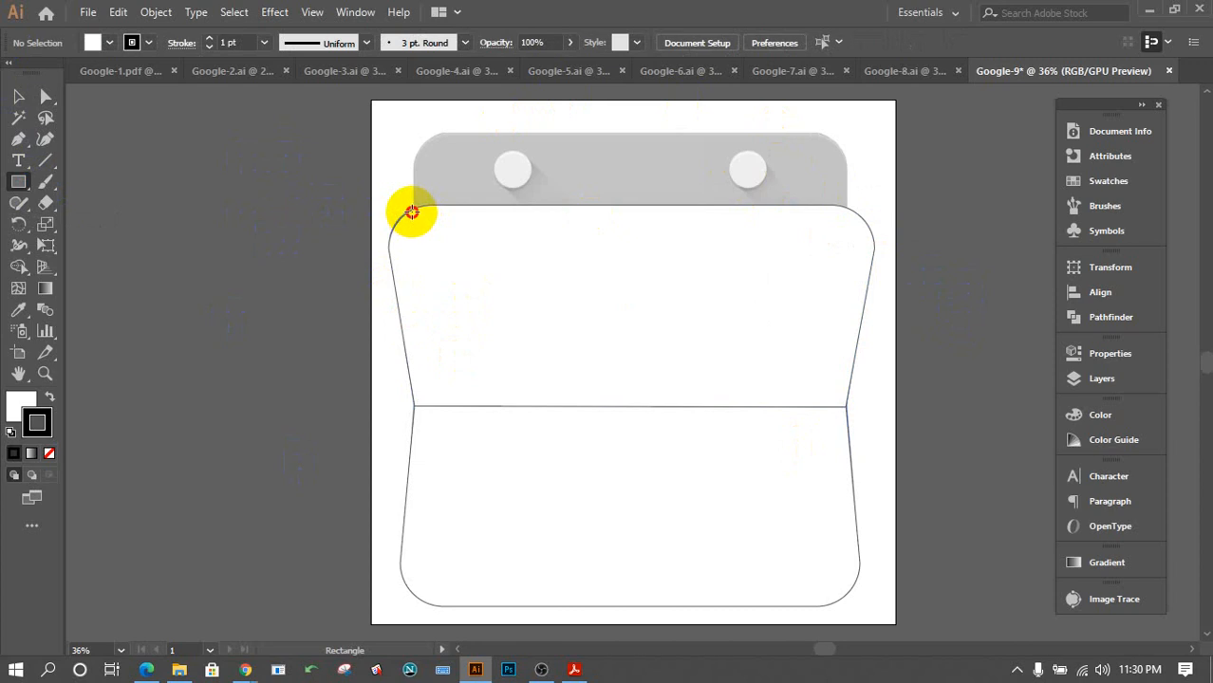
pyautogui.moveTo(411, 212); pyautogui.dragTo(847, 129)
pyautogui.click(18, 99)
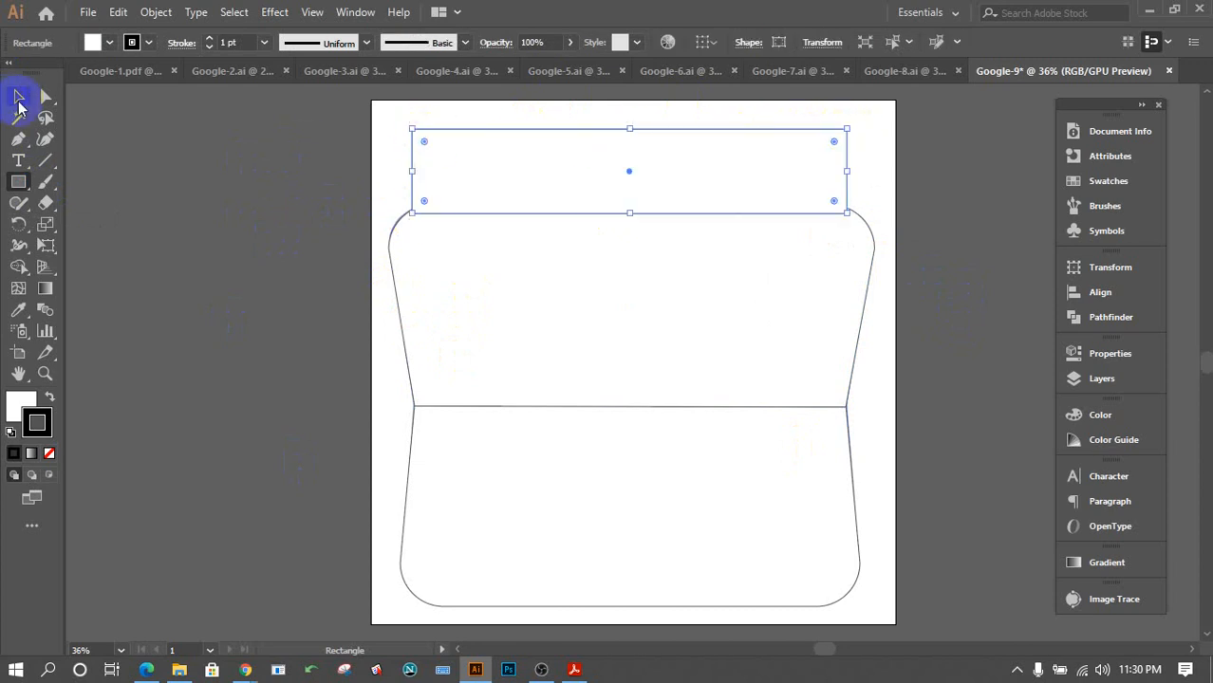
pyautogui.click(45, 95)
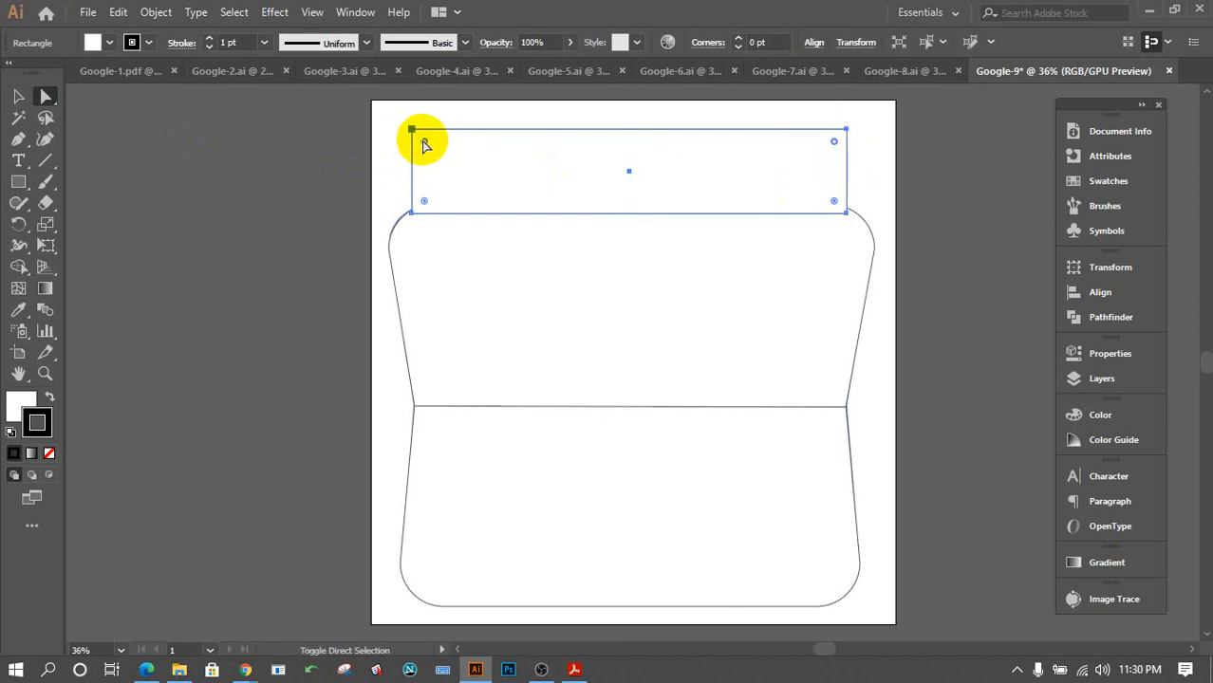
pyautogui.moveTo(425, 141); pyautogui.dragTo(454, 180)
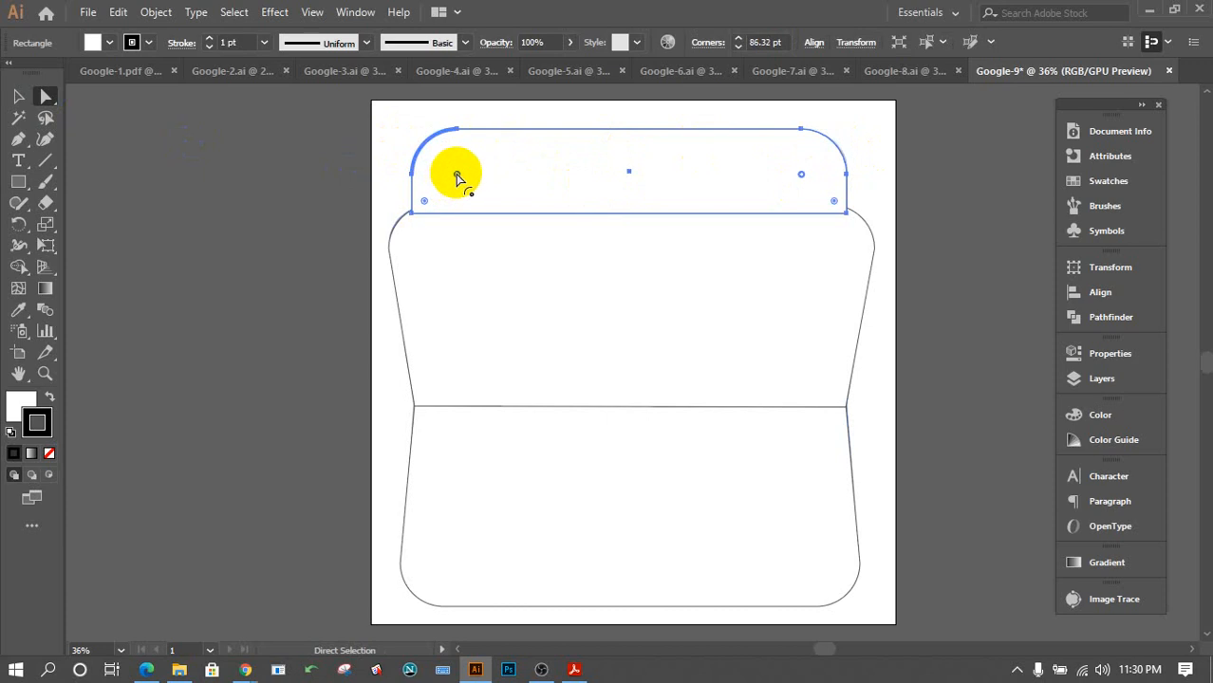
# Align the rounded header rectangle with the grey header strip and send it to the back.
pyautogui.click(19, 95)
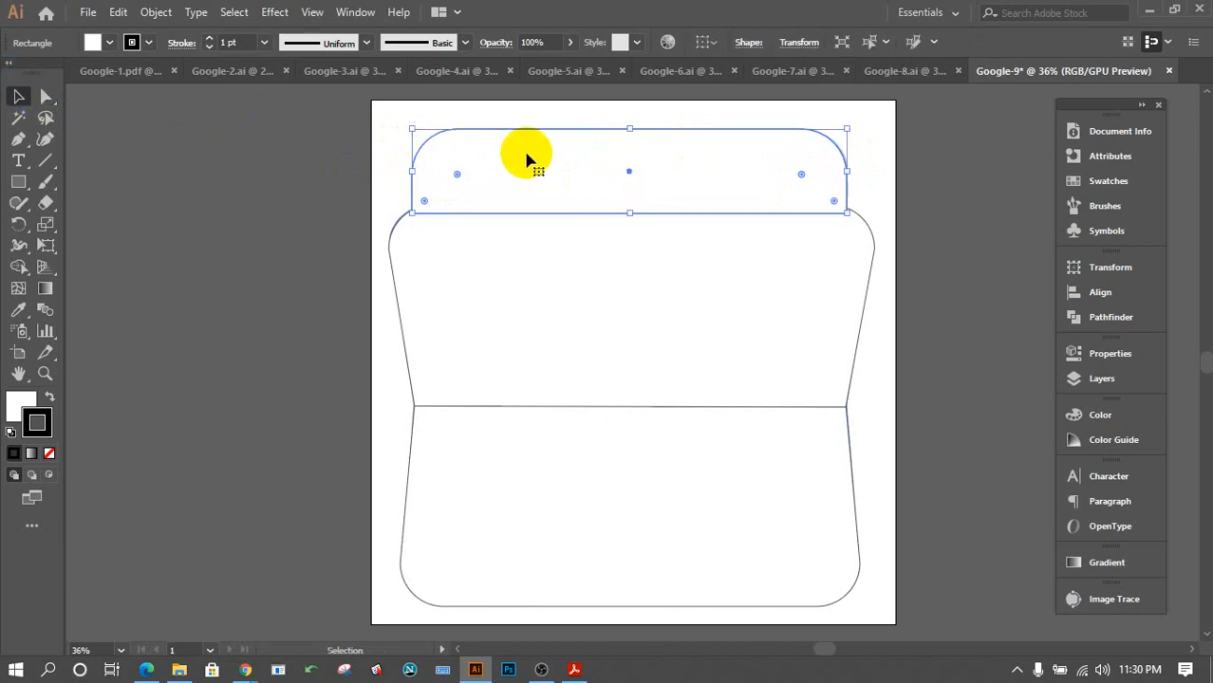
pyautogui.moveTo(528, 154); pyautogui.dragTo(547, 170)
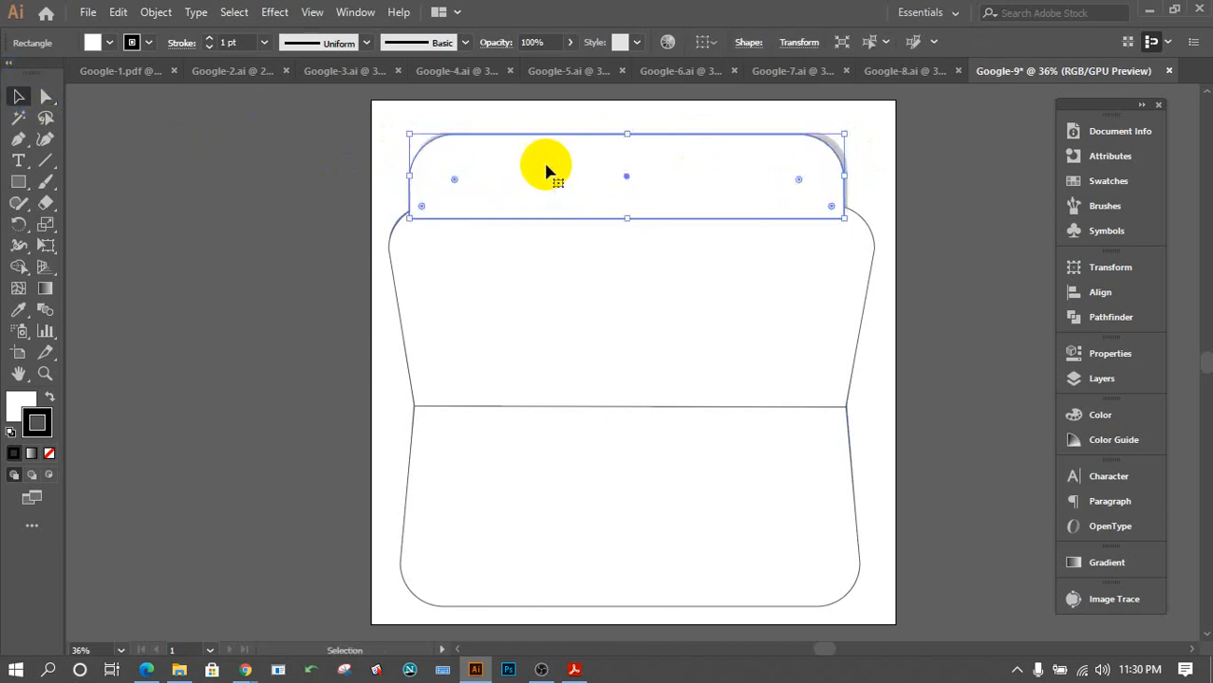
pyautogui.click(552, 168)
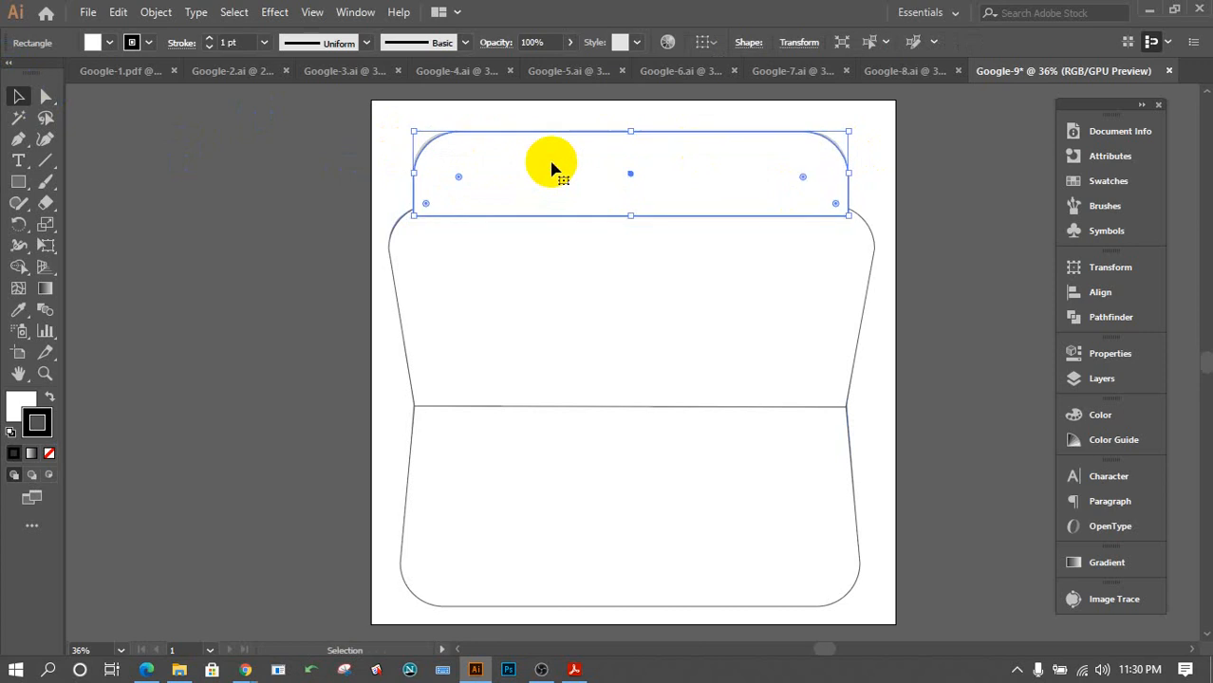
pyautogui.rightClick(552, 169)
pyautogui.moveTo(703, 461)
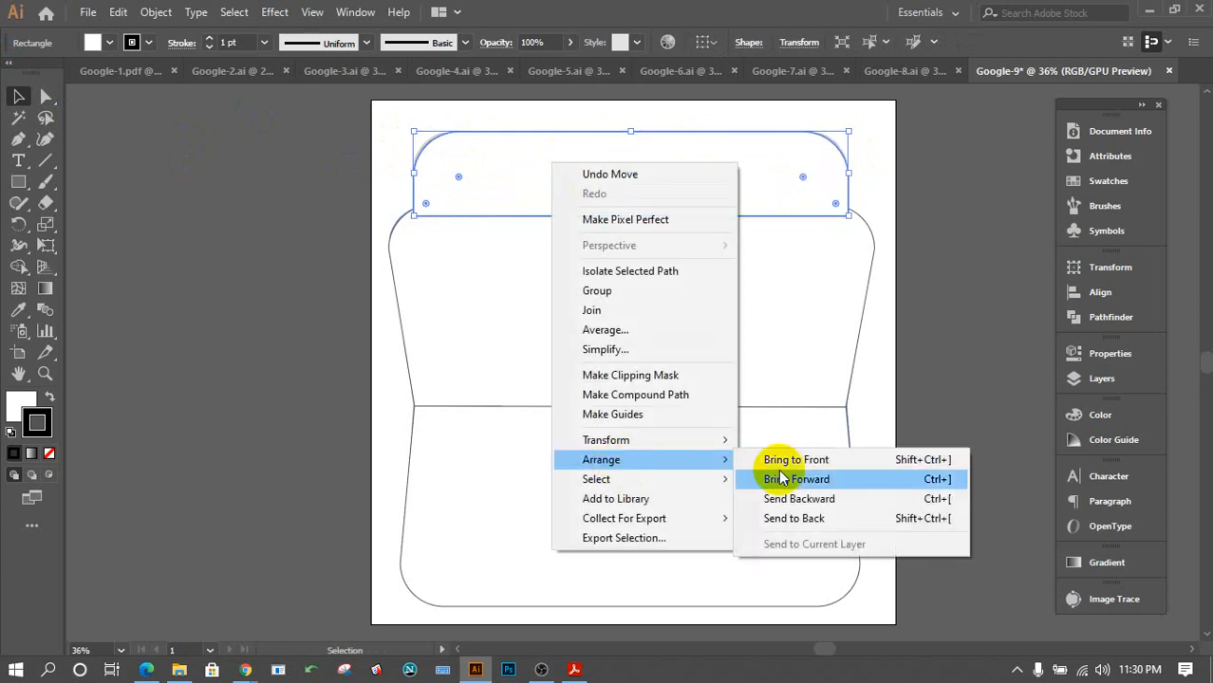
pyautogui.click(816, 519)
pyautogui.click(945, 262)
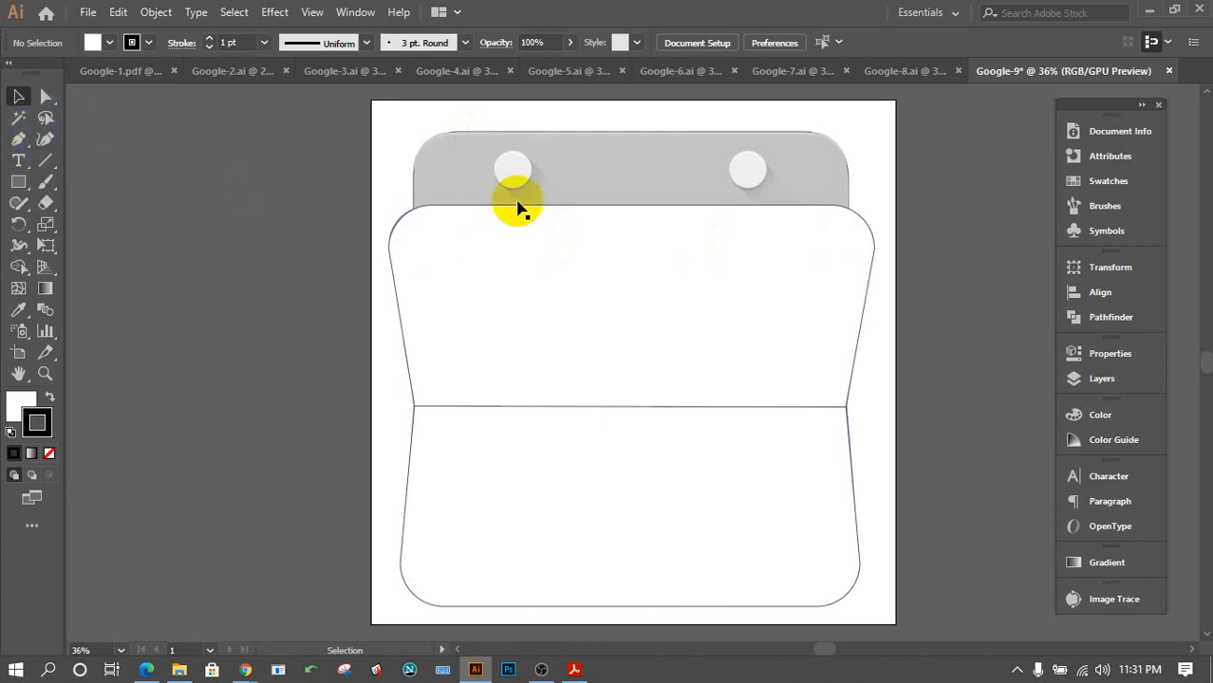
# Draw a white circle over the header's left pin, matching the pin's size.
pyautogui.moveTo(23, 190); pyautogui.dragTo(64, 229)
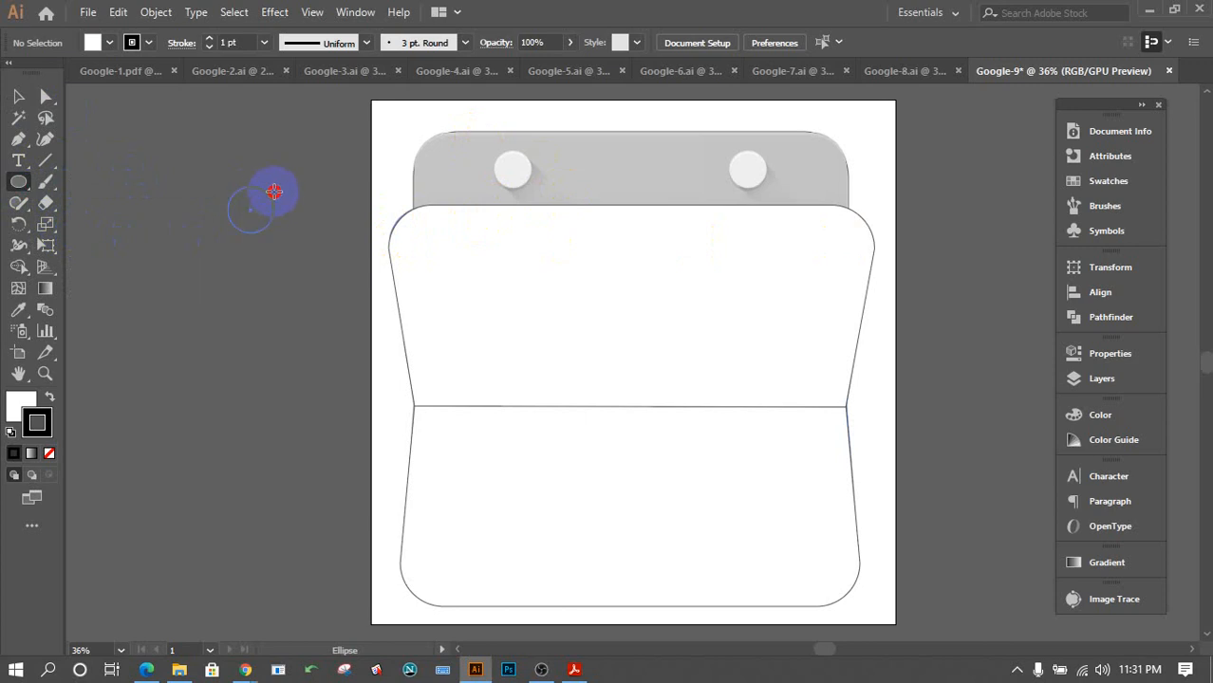
pyautogui.moveTo(273, 193); pyautogui.dragTo(515, 176)
pyautogui.click(19, 96)
pyautogui.click(300, 210)
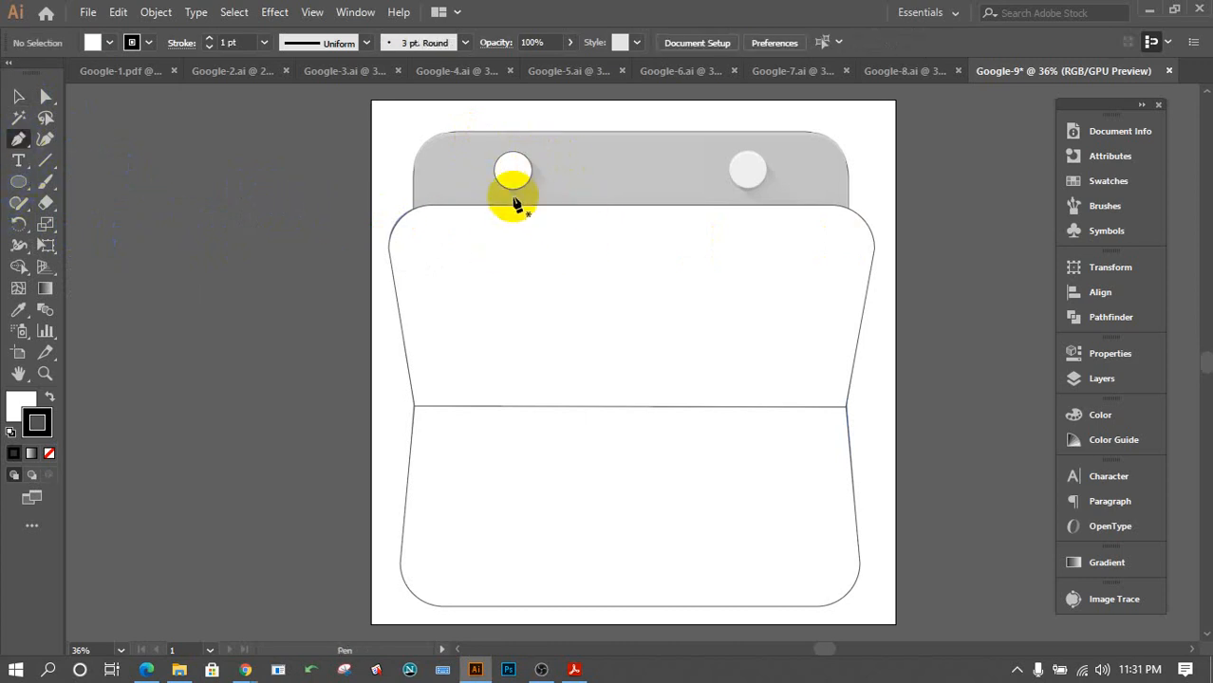
# Draw a closed four-sided shadow shape from the left pin diagonally down to just below the header's lower edge.
pyautogui.click(502, 187)
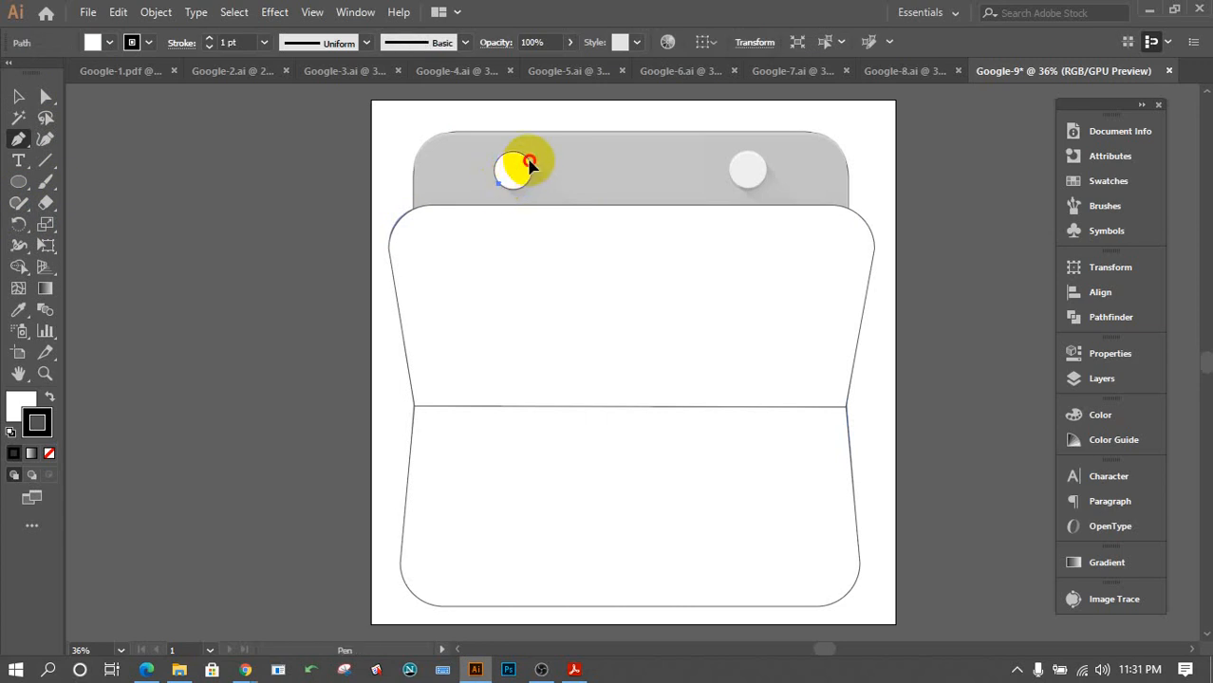
pyautogui.click(530, 163)
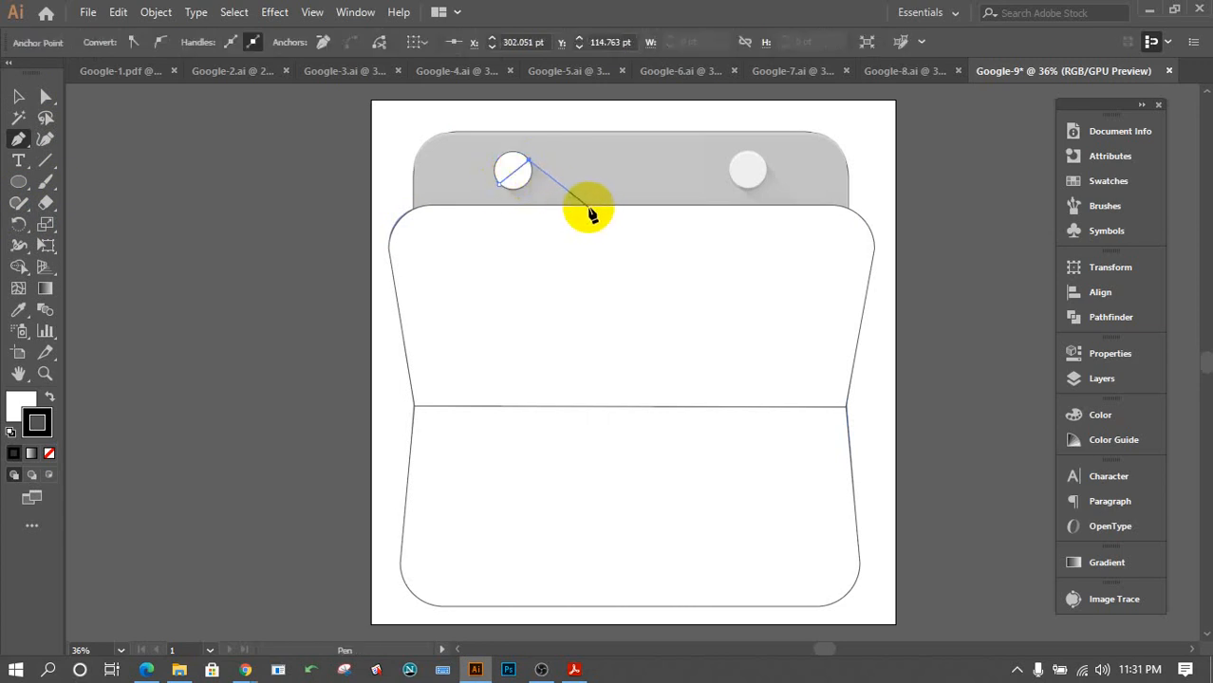
pyautogui.click(591, 210)
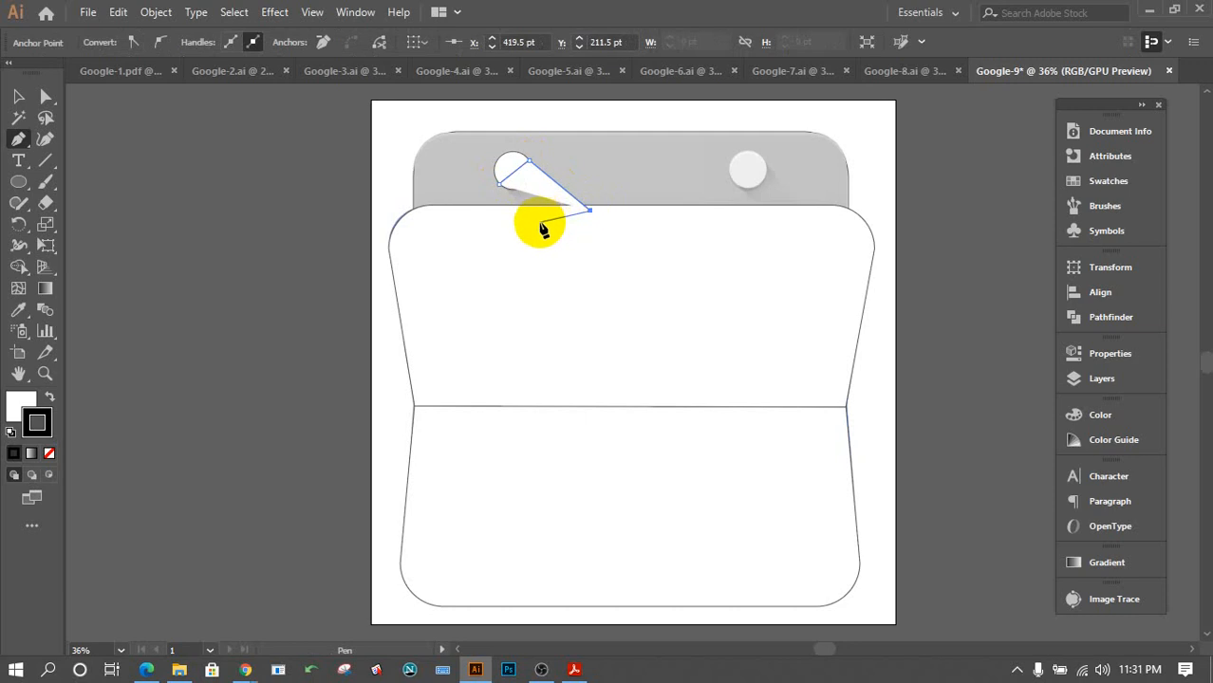
pyautogui.click(539, 225)
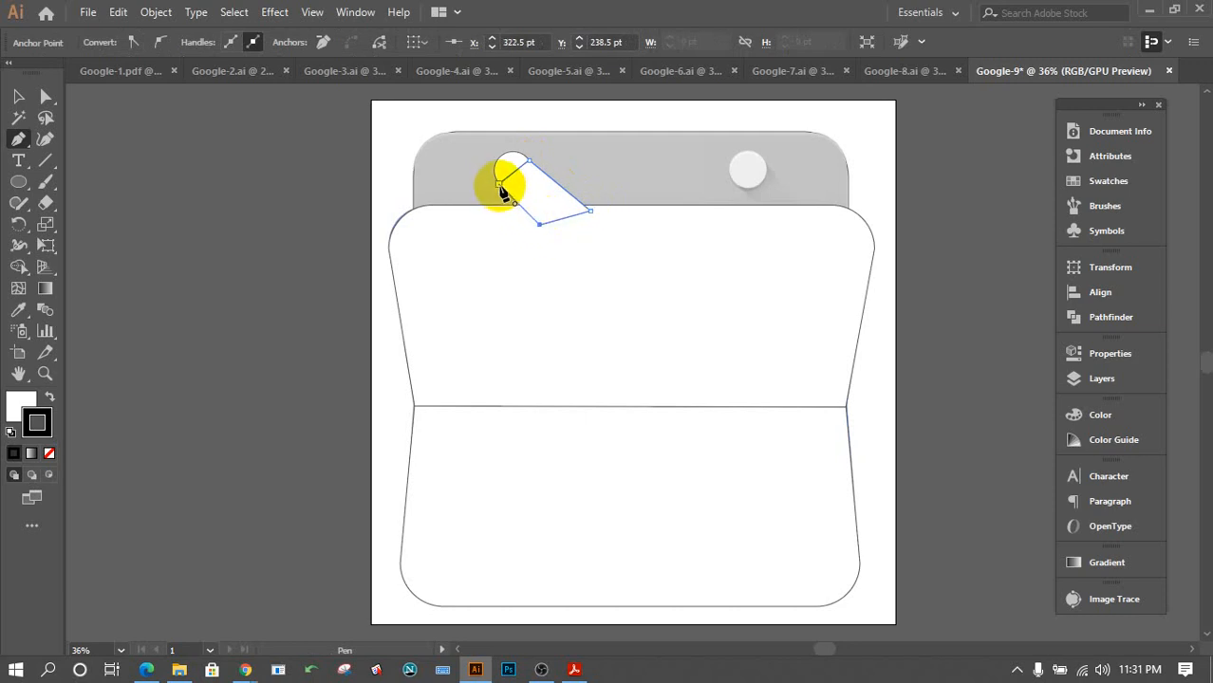
pyautogui.click(501, 187)
# Remove the outline from the left pin's shadow shape.
pyautogui.click(18, 96)
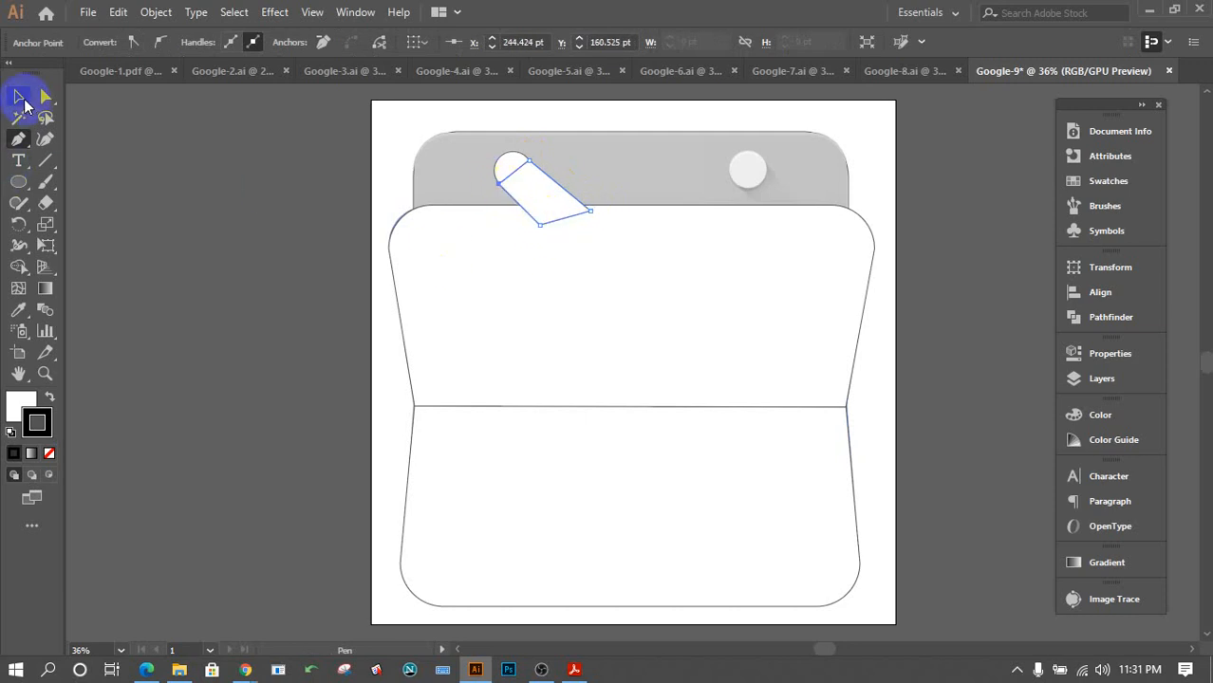
pyautogui.click(502, 197)
pyautogui.click(546, 197)
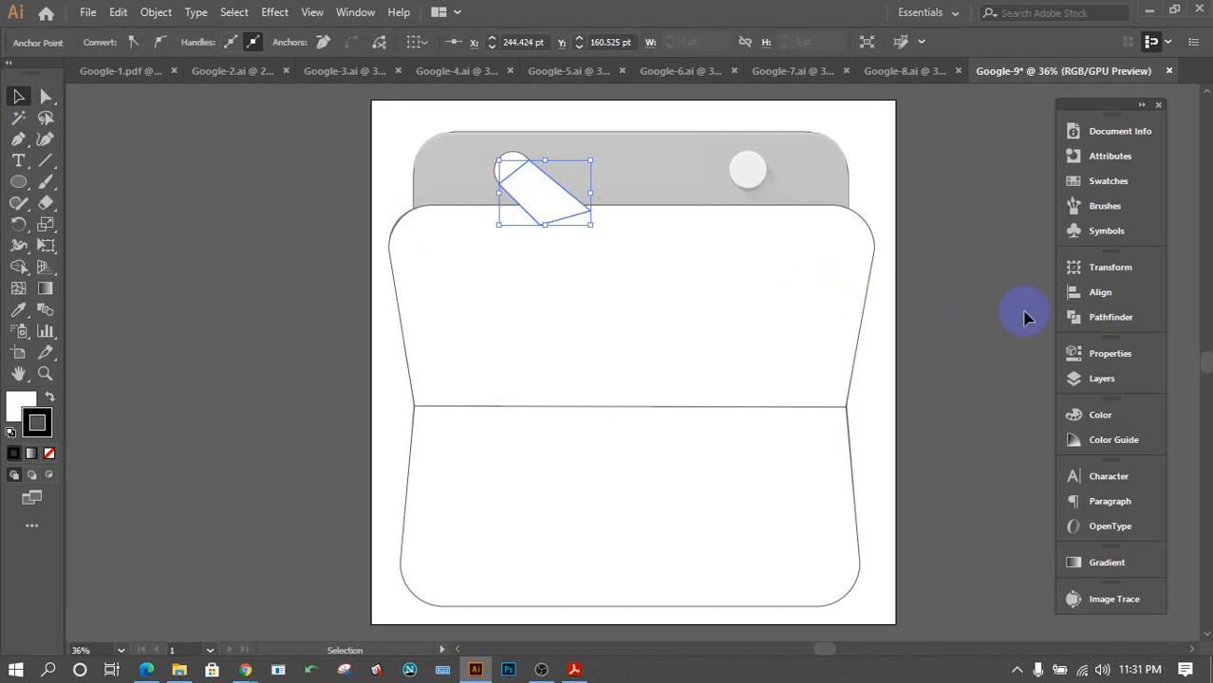
pyautogui.click(1099, 561)
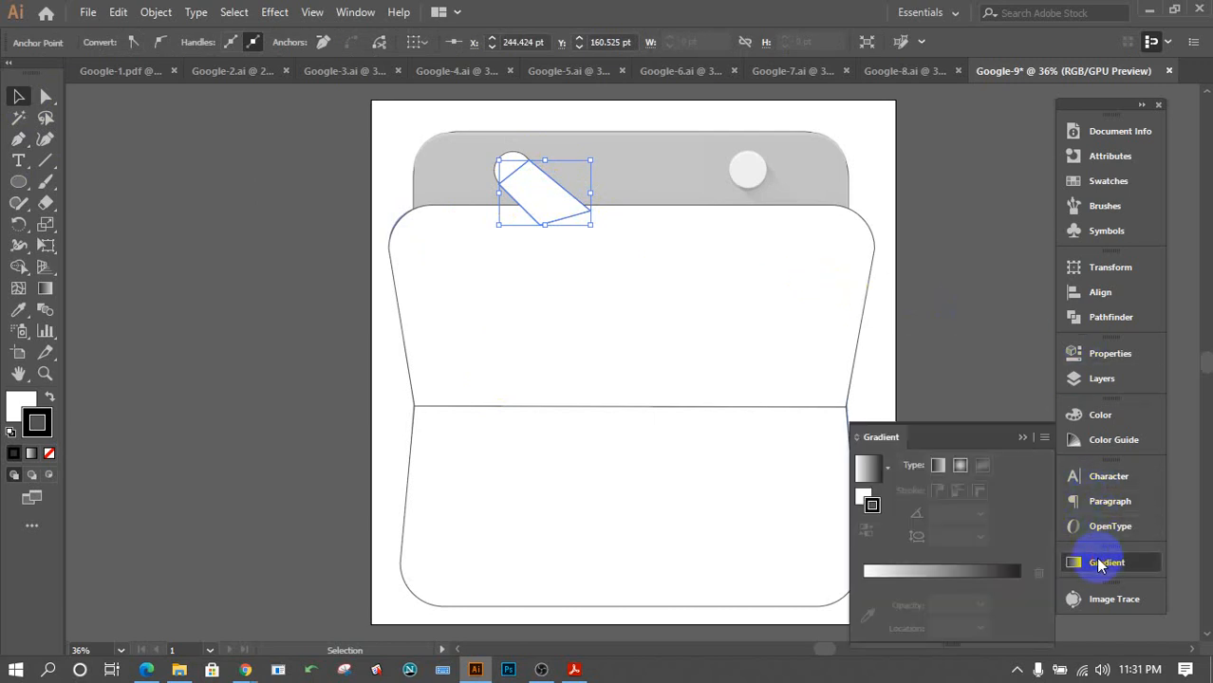
pyautogui.click(952, 572)
pyautogui.click(36, 429)
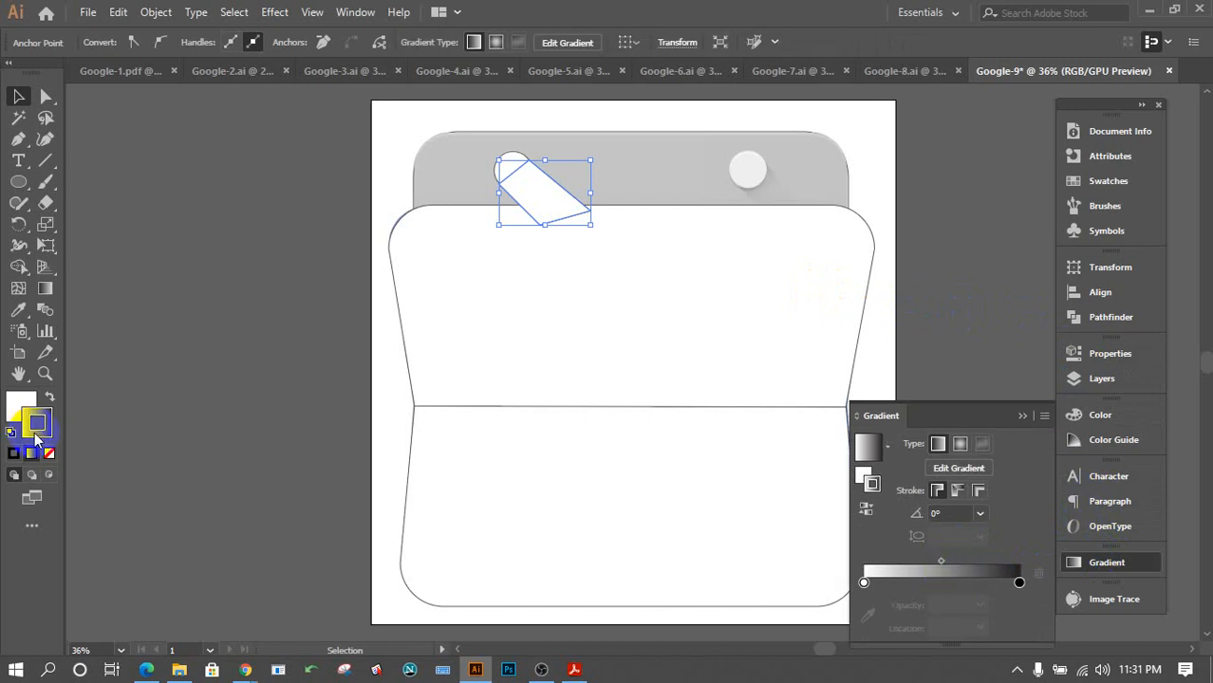
pyautogui.click(50, 454)
# Fill the shadow shape with a white-to-black linear gradient running diagonally at about 136.5°, with the dark end at the pin.
pyautogui.click(20, 406)
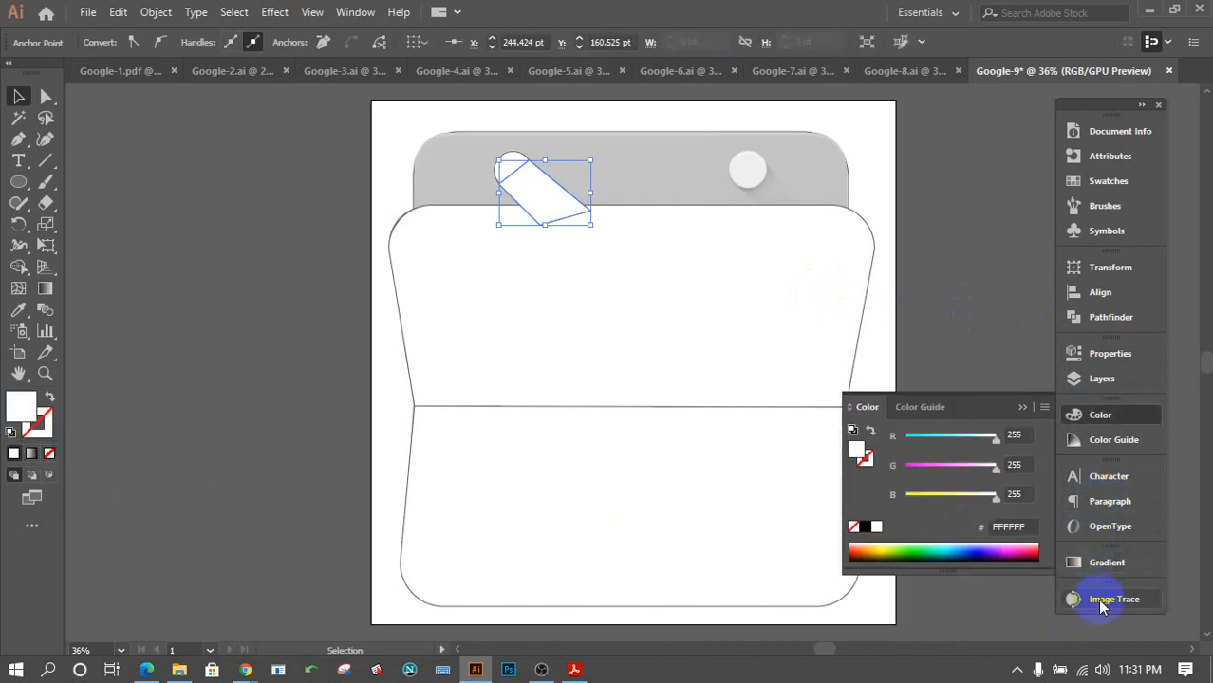
pyautogui.click(1102, 570)
pyautogui.click(952, 579)
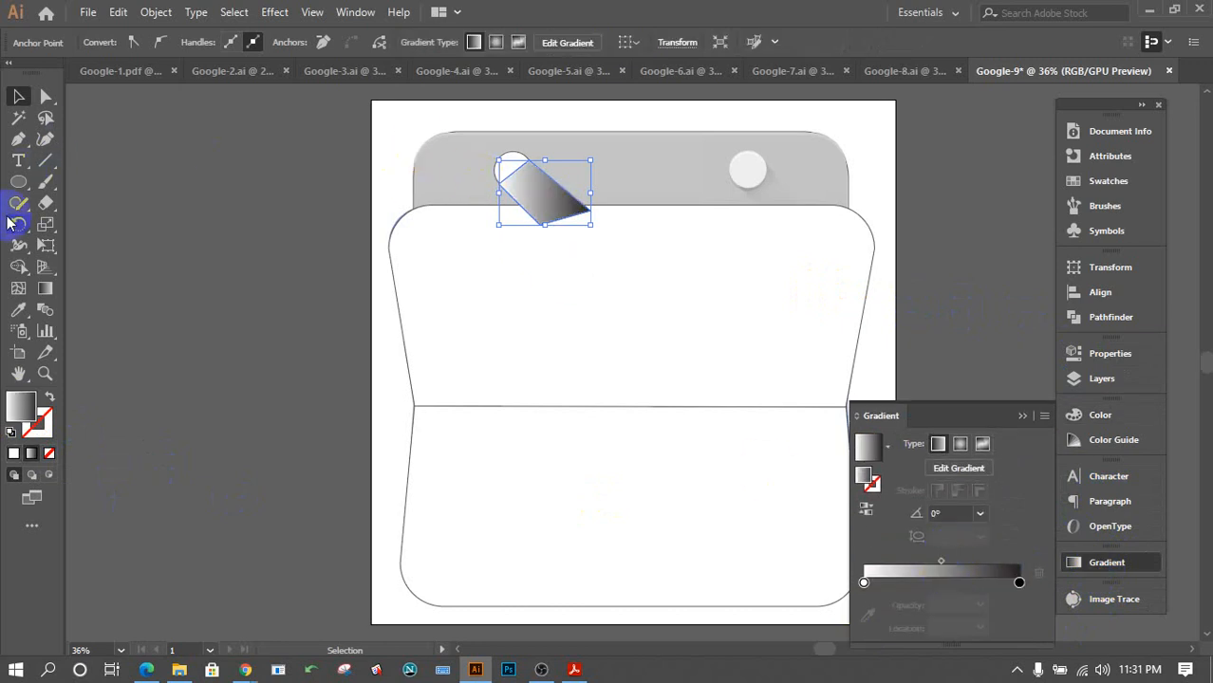
pyautogui.click(46, 288)
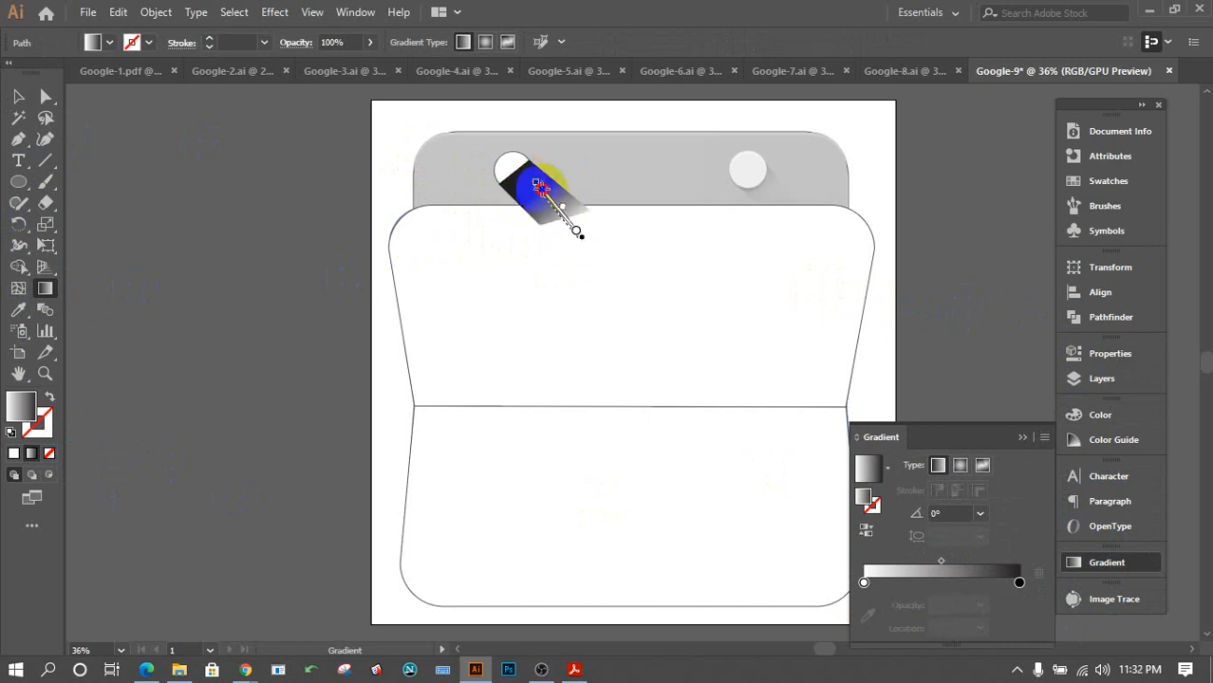
pyautogui.moveTo(578, 230); pyautogui.dragTo(489, 148)
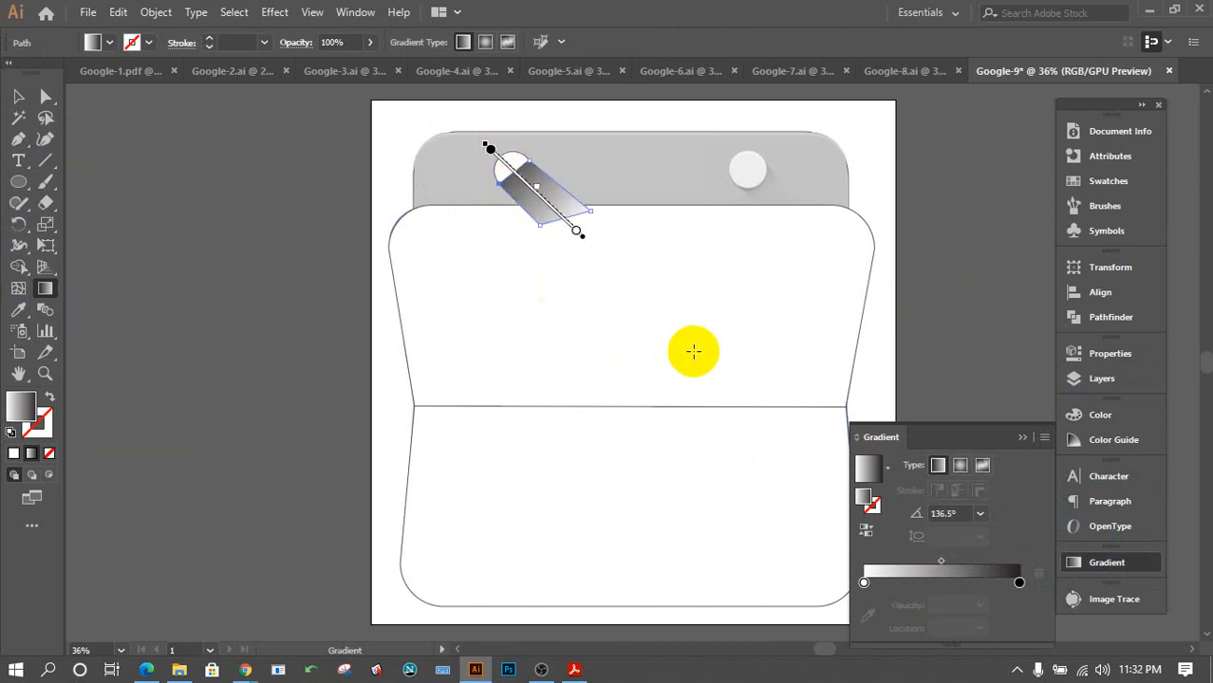
# Recolour both gradient stops of the shadow with greys sampled from the header strip and the right pin's shadow.
pyautogui.click(1017, 583)
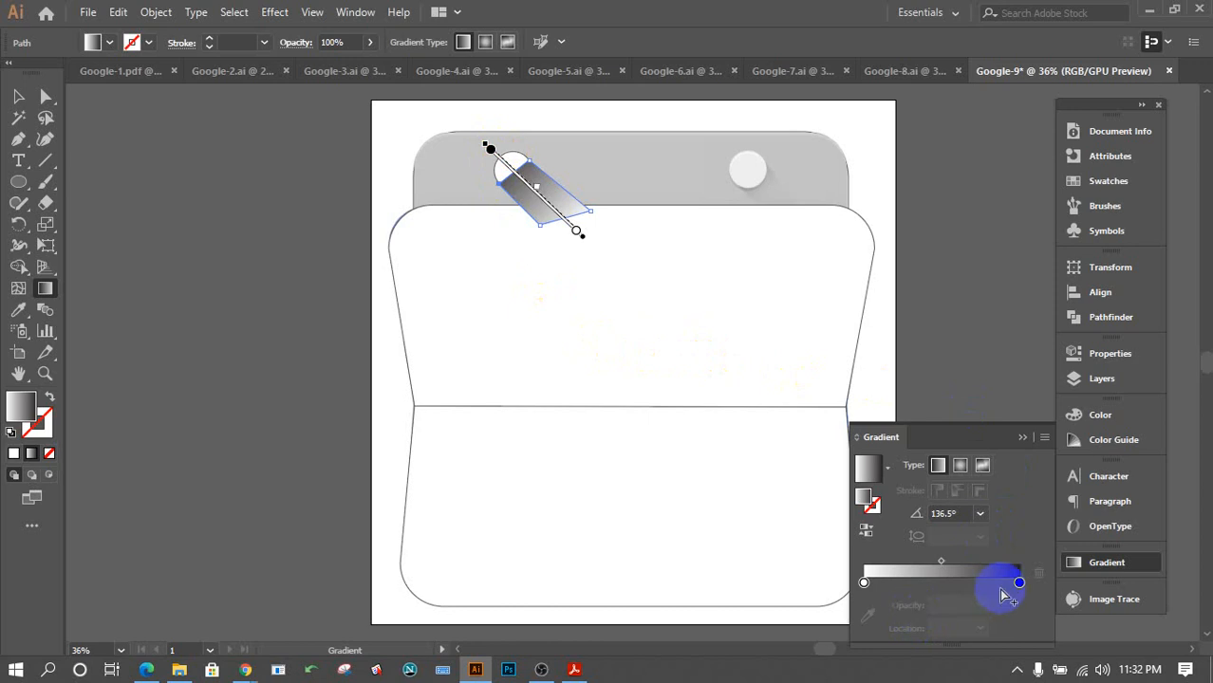
pyautogui.click(1021, 585)
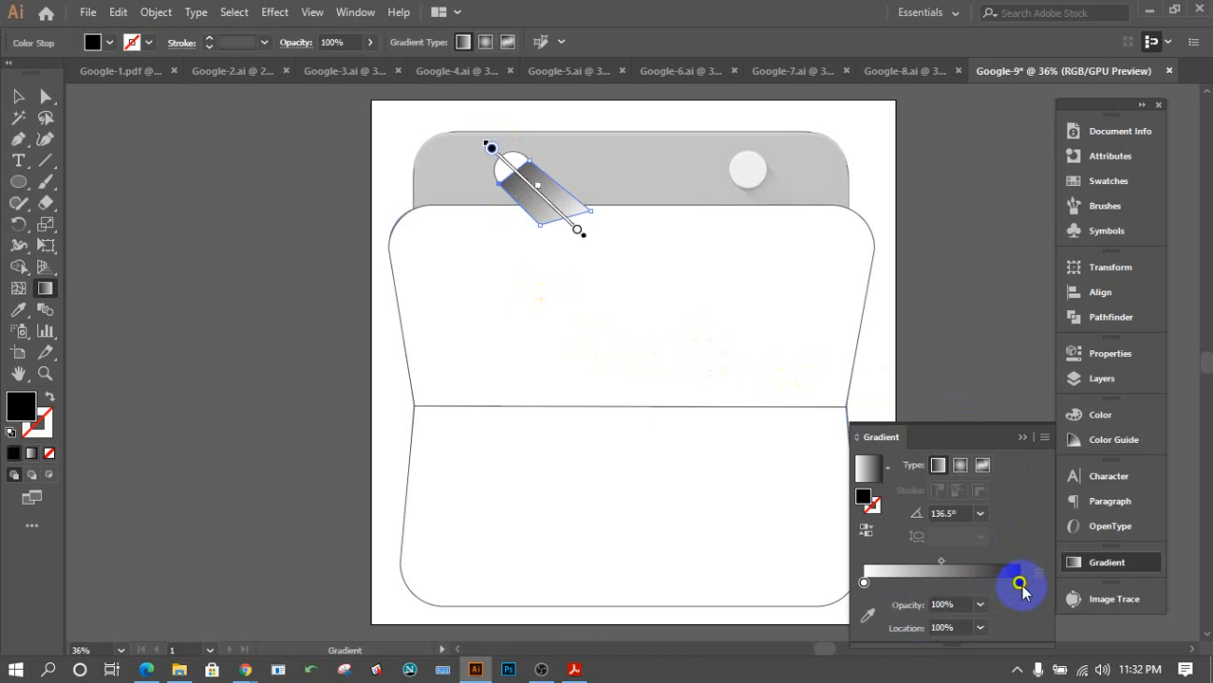
pyautogui.click(868, 619)
pyautogui.click(824, 155)
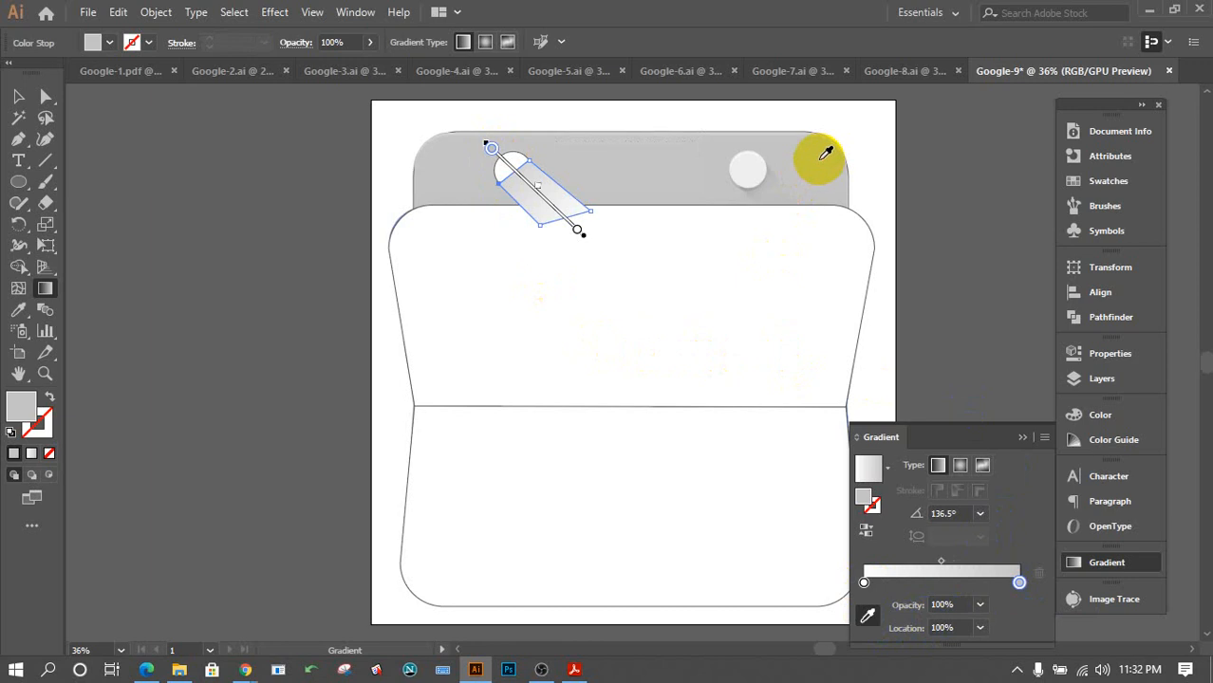
pyautogui.click(864, 583)
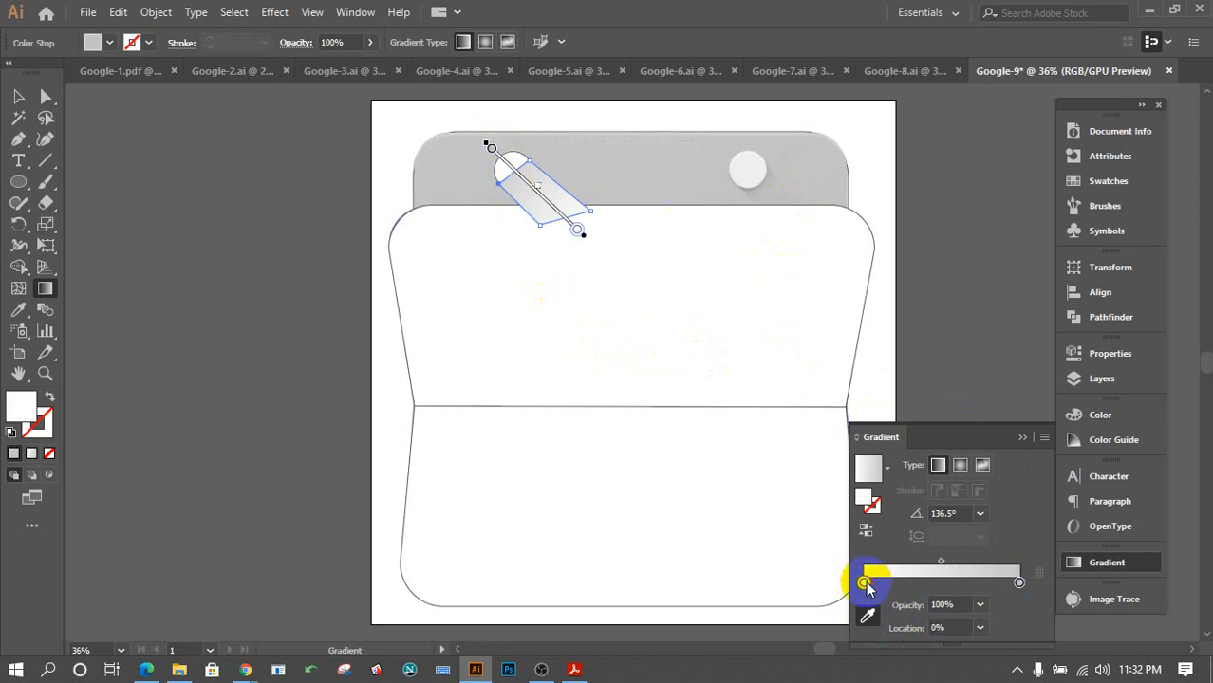
pyautogui.click(772, 168)
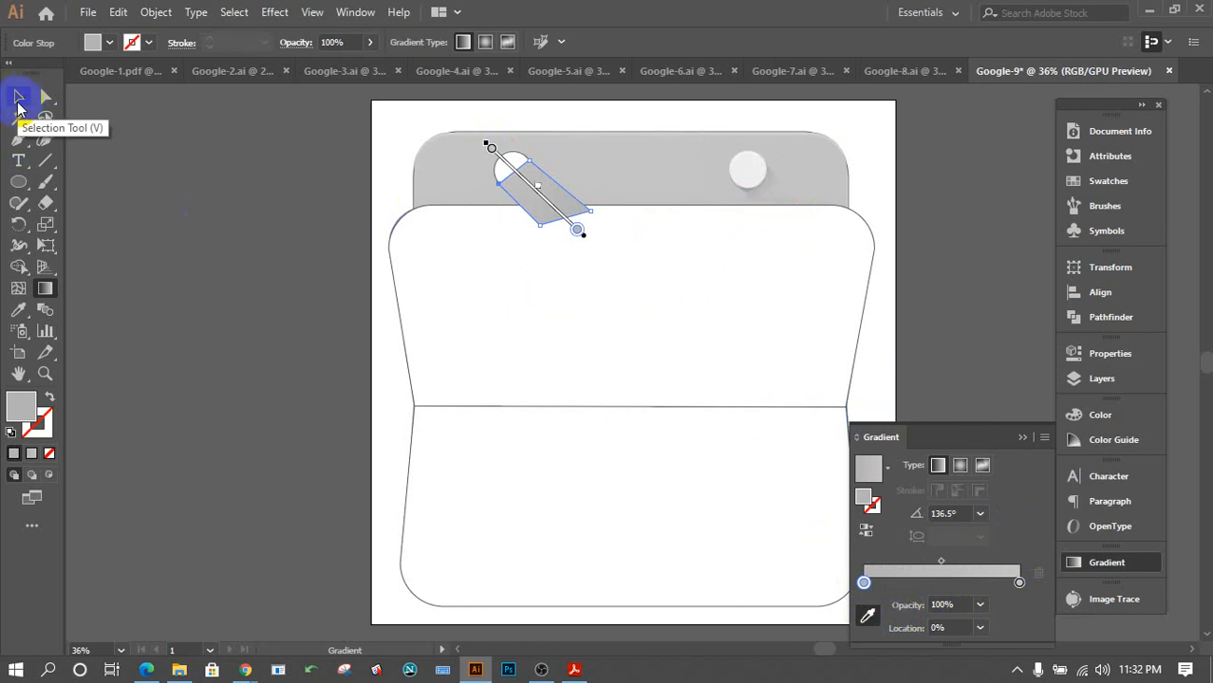
# Move the shadow gradient's two colour stops inward, placing the outer stop at about 23.77%.
pyautogui.click(18, 99)
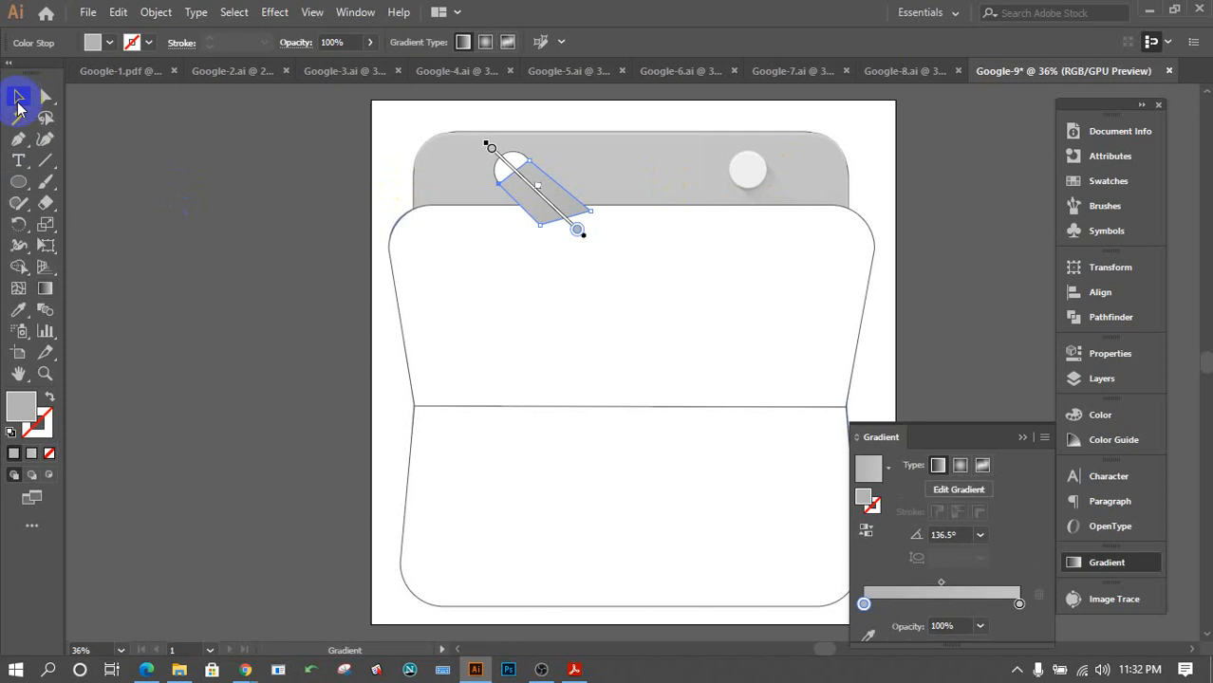
pyautogui.click(527, 203)
pyautogui.click(44, 289)
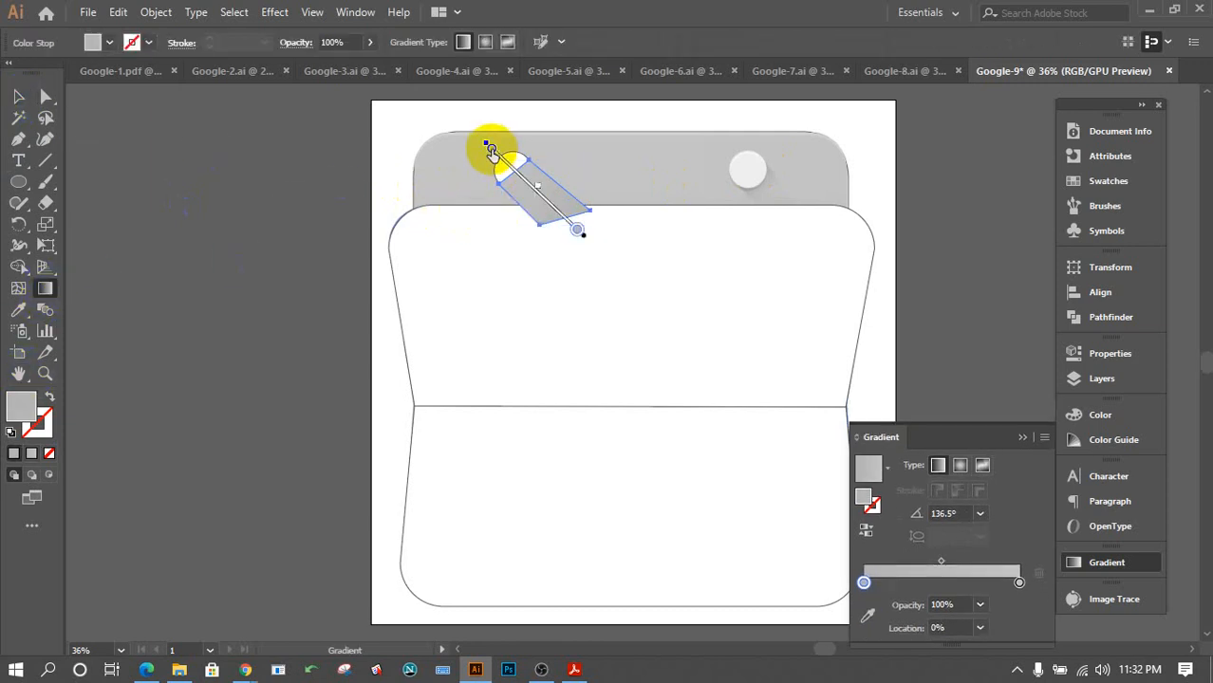
pyautogui.moveTo(492, 150)
pyautogui.mouseDown()
pyautogui.moveTo(563, 238)
pyautogui.moveTo(575, 235)
pyautogui.moveTo(507, 171)
pyautogui.moveTo(576, 237)
pyautogui.moveTo(544, 209)
pyautogui.moveTo(551, 217)
pyautogui.mouseUp()
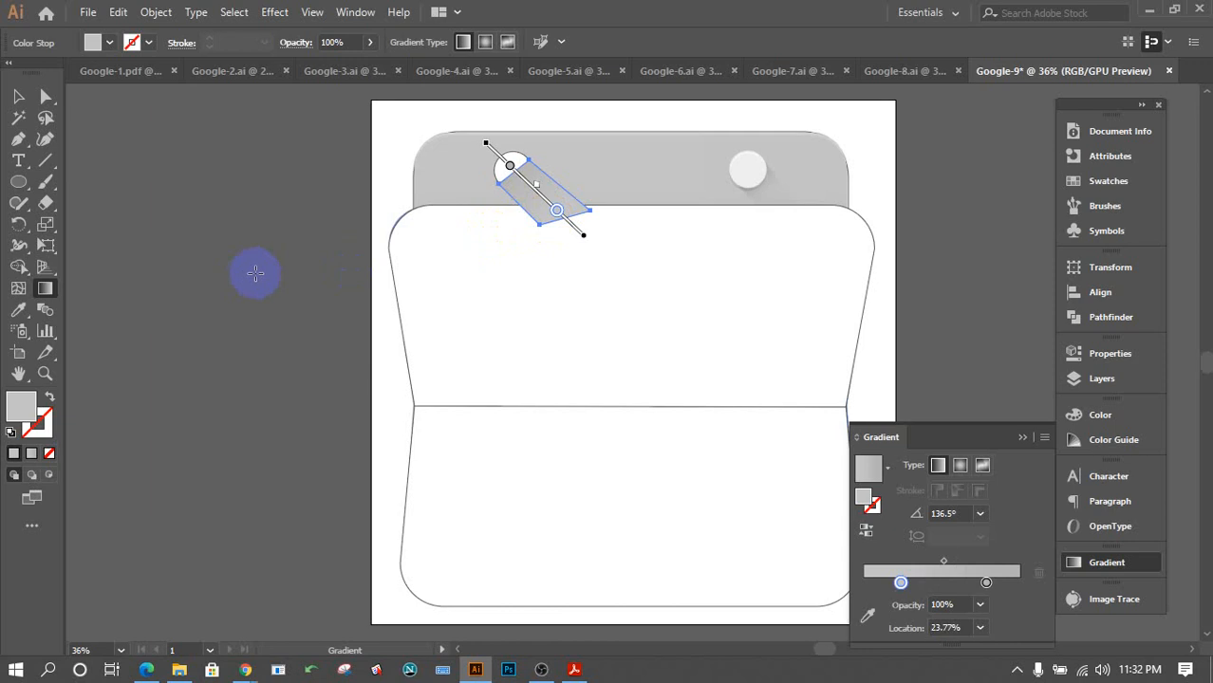
# Bring the left pin's white circle in front of its shadow shape.
pyautogui.click(18, 96)
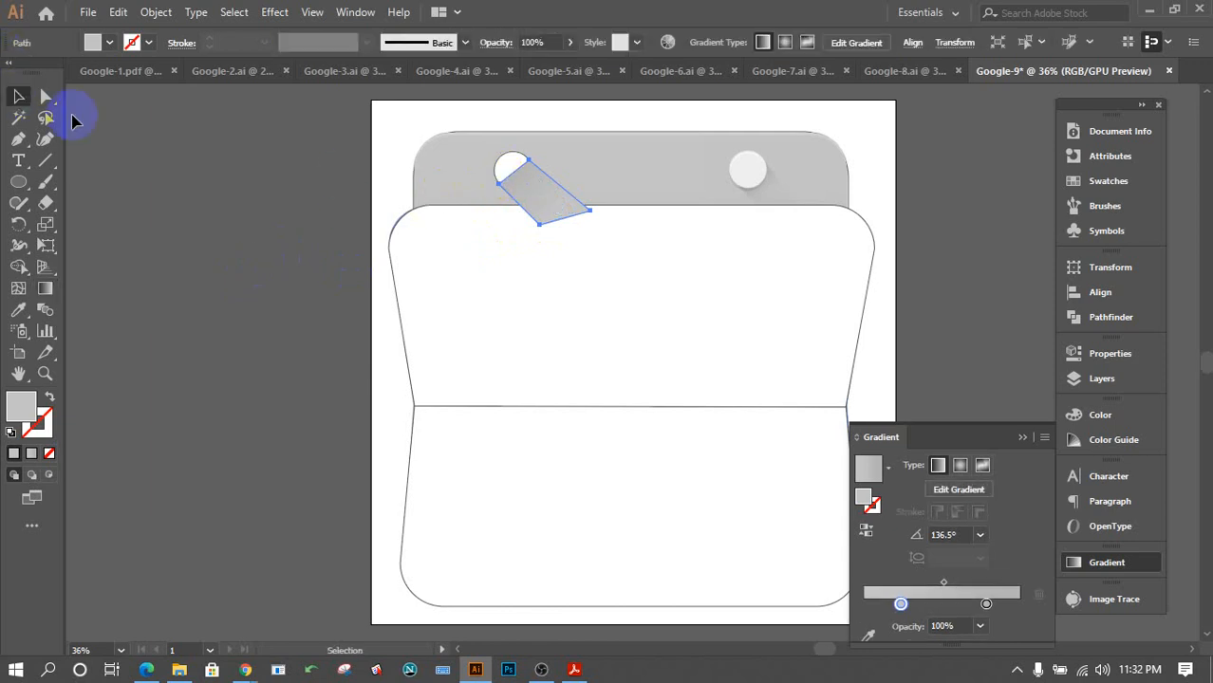
pyautogui.click(503, 169)
pyautogui.click(489, 174)
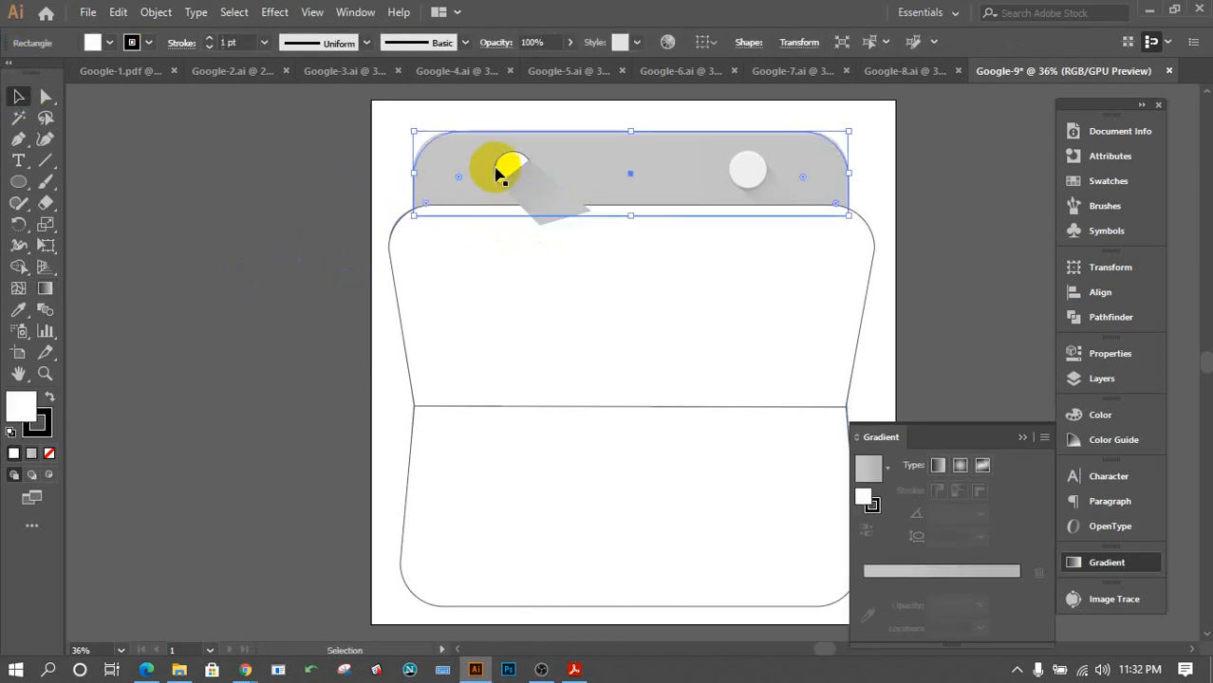
pyautogui.click(499, 165)
pyautogui.rightClick(500, 169)
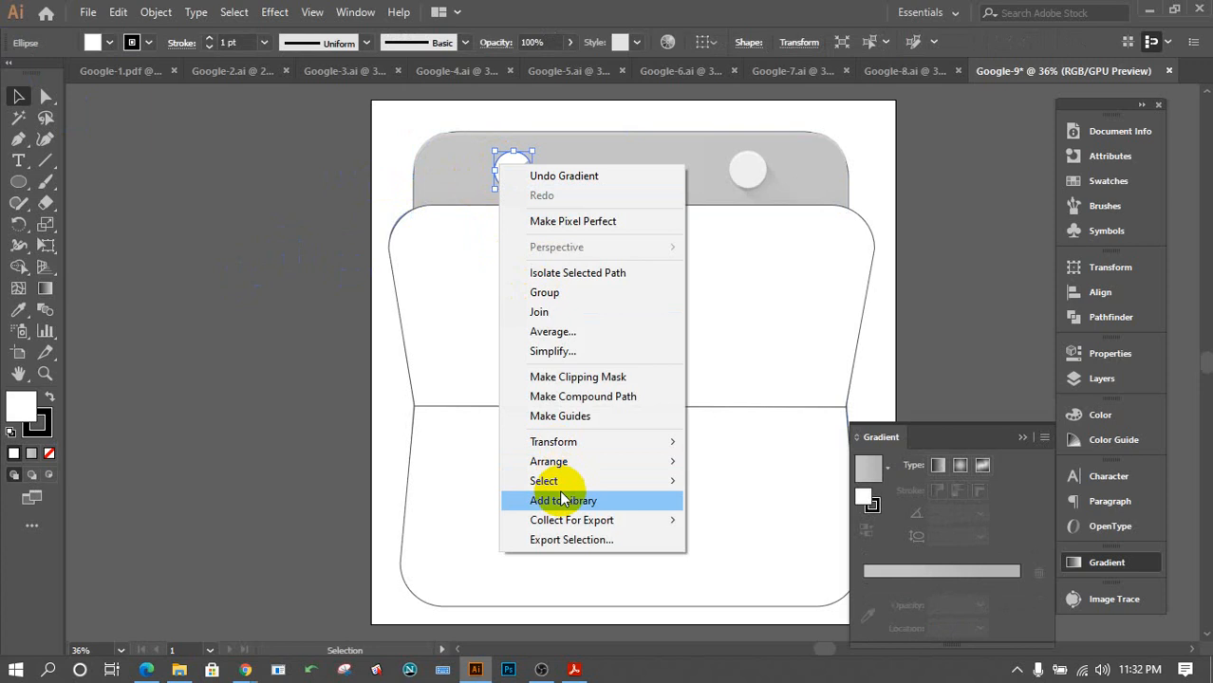
pyautogui.moveTo(601, 462)
pyautogui.click(728, 465)
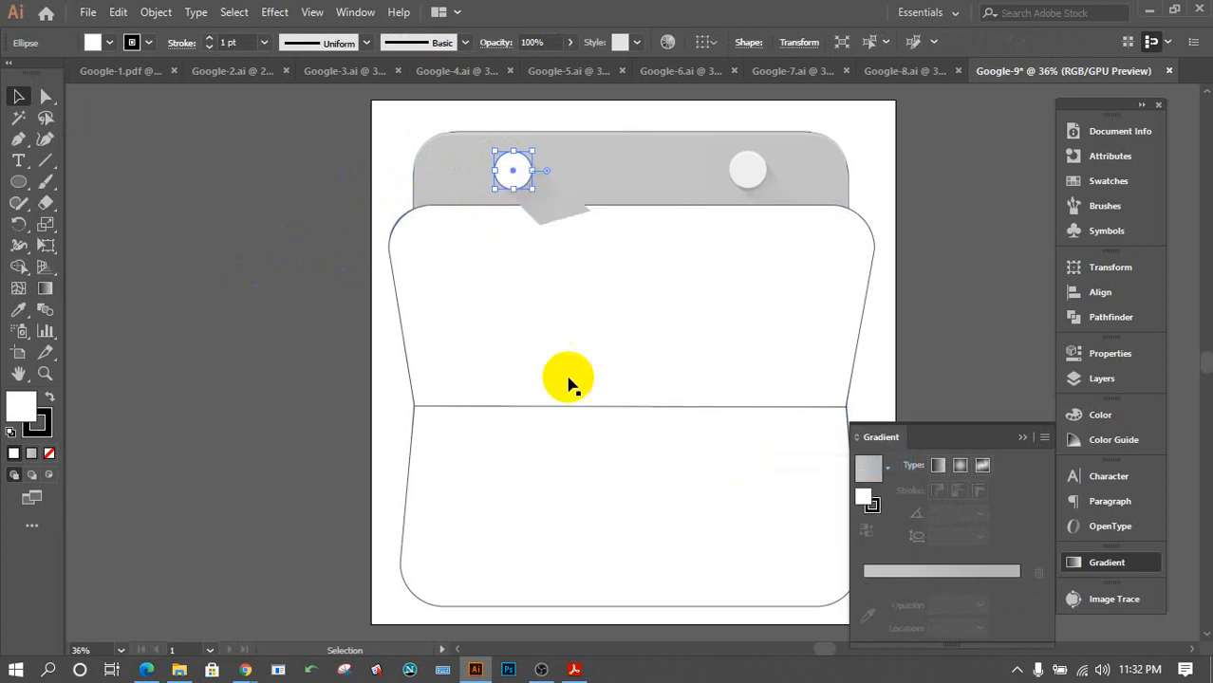
# Remove the outline from the left pin's circle.
pyautogui.click(42, 425)
pyautogui.click(49, 453)
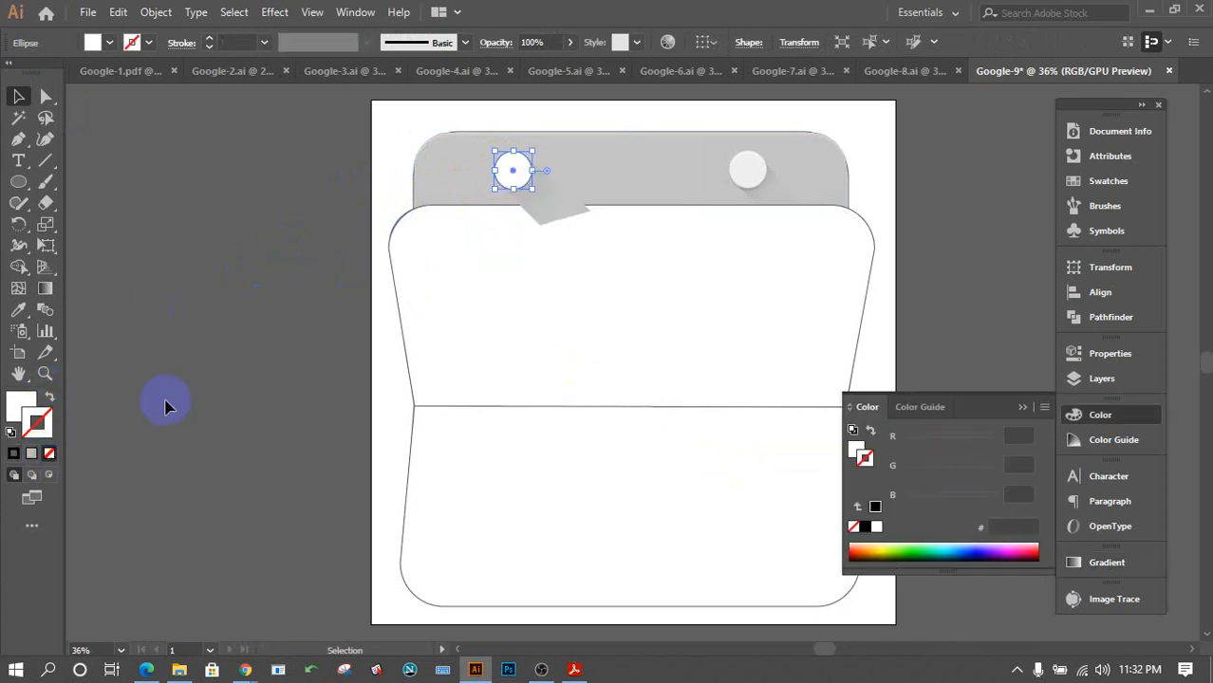
pyautogui.click(194, 378)
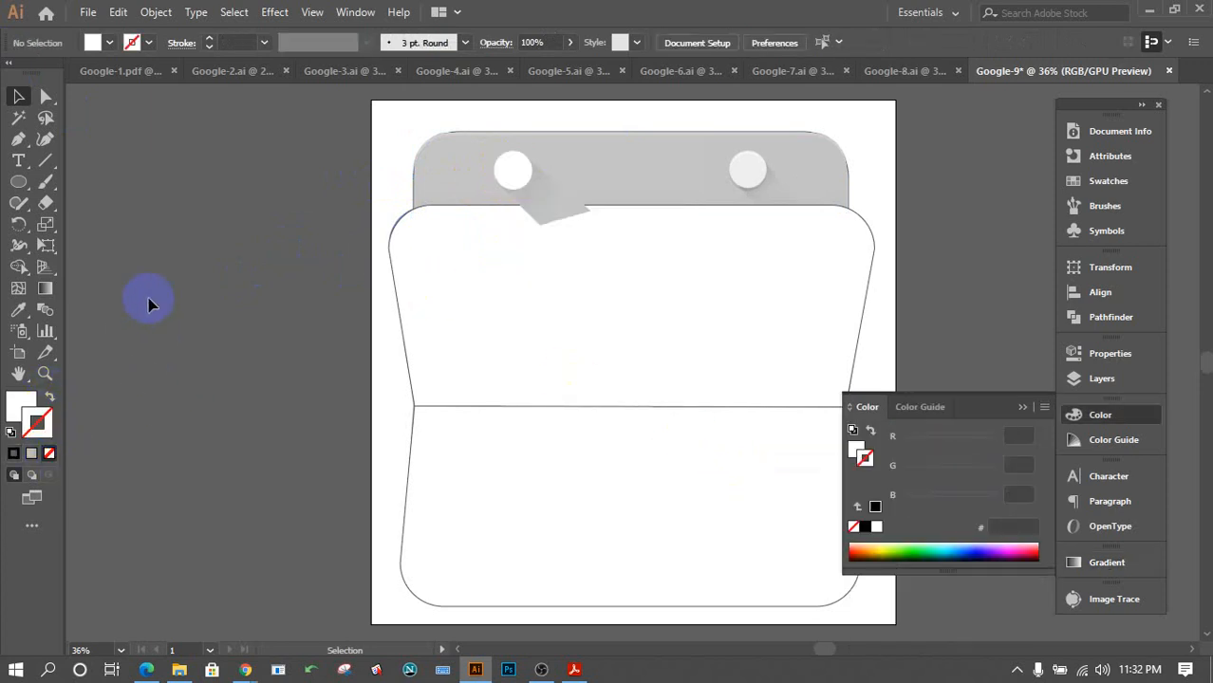
# Duplicate the left pin's circle together with its shadow and place the copy over the header's right pin.
pyautogui.click(451, 193)
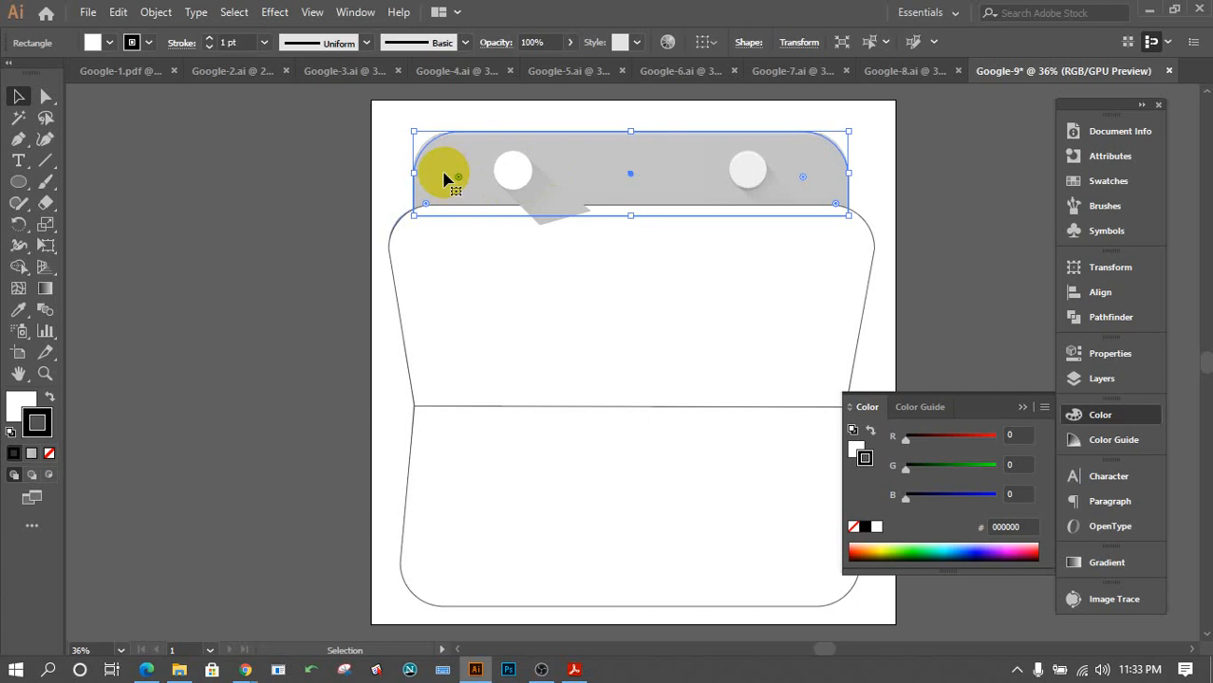
pyautogui.press('a')
pyautogui.hotkey('ctrl', 'shift', 'a')
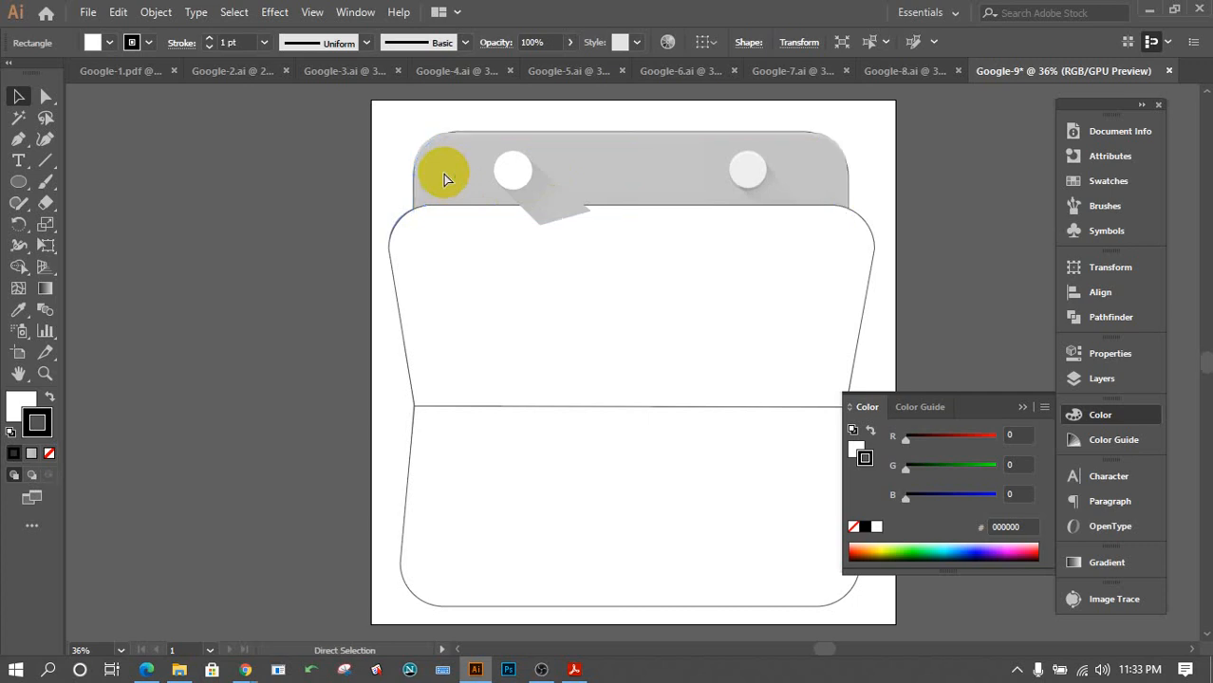
pyautogui.press('v')
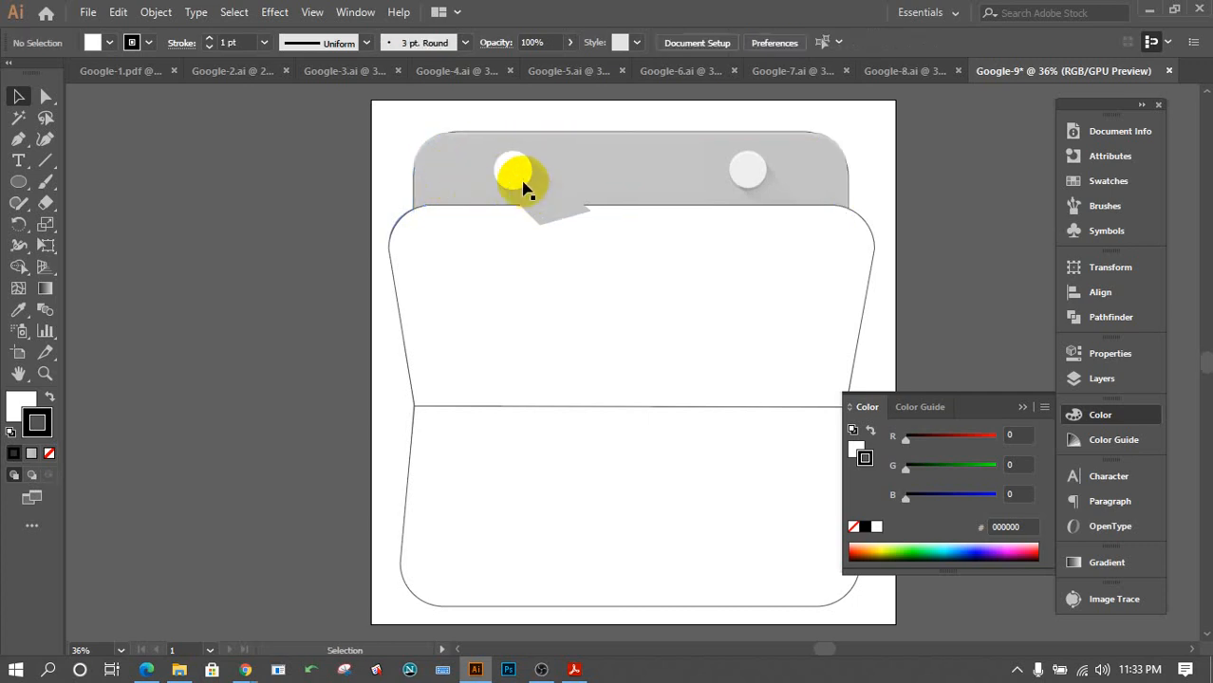
pyautogui.moveTo(474, 157); pyautogui.dragTo(569, 223)
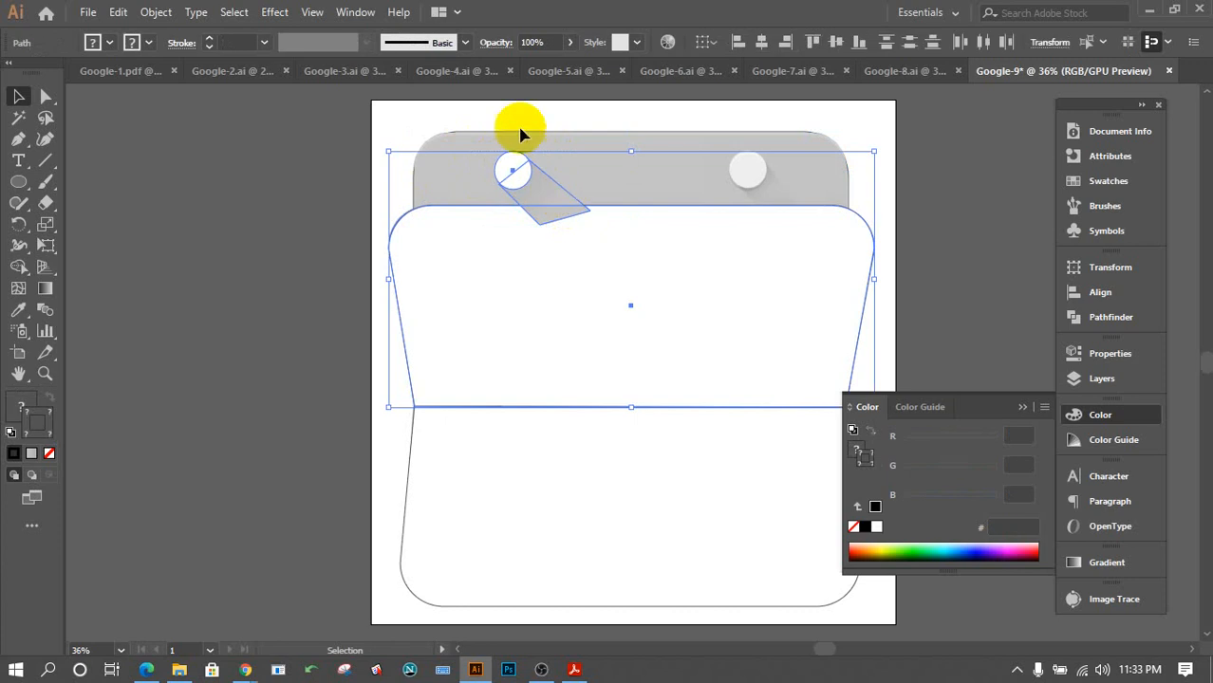
pyautogui.click(483, 128)
pyautogui.click(558, 203)
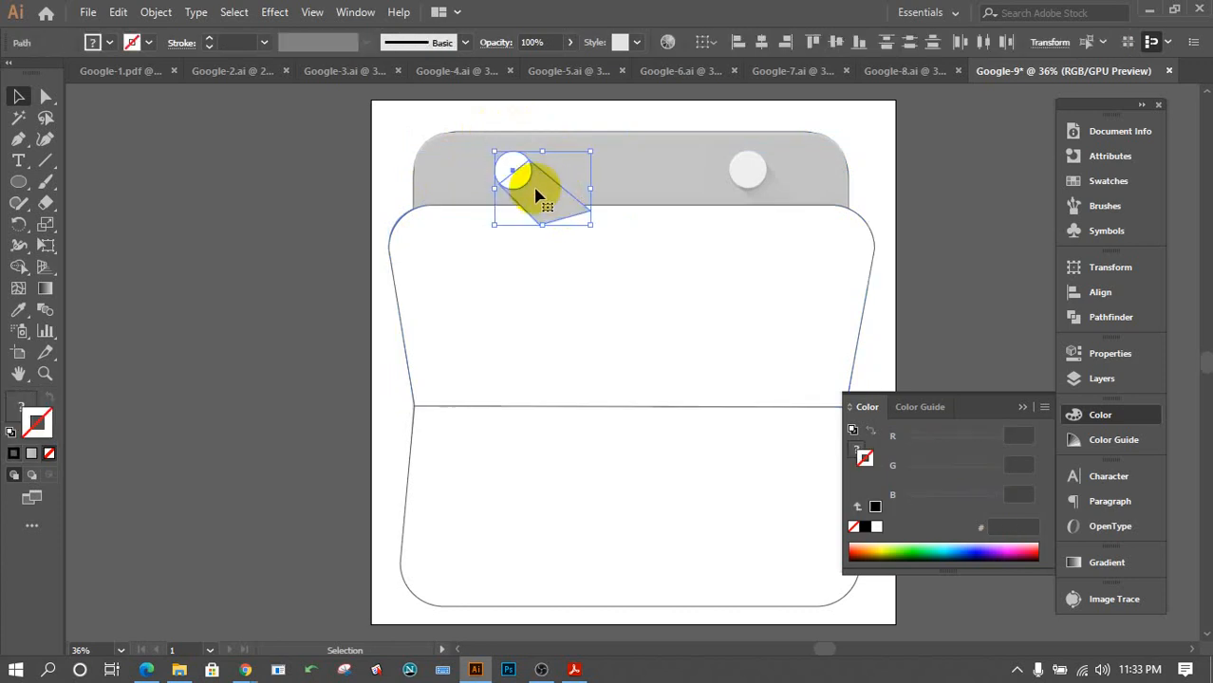
pyautogui.moveTo(536, 194); pyautogui.dragTo(770, 191)
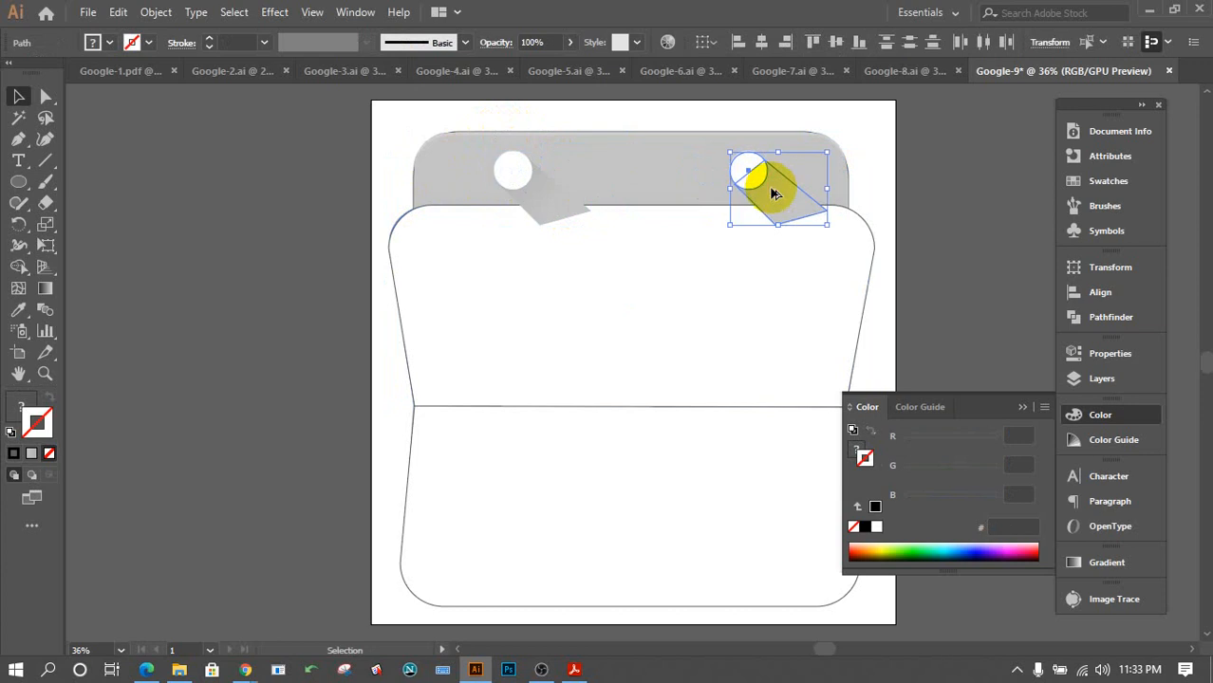
pyautogui.click(888, 156)
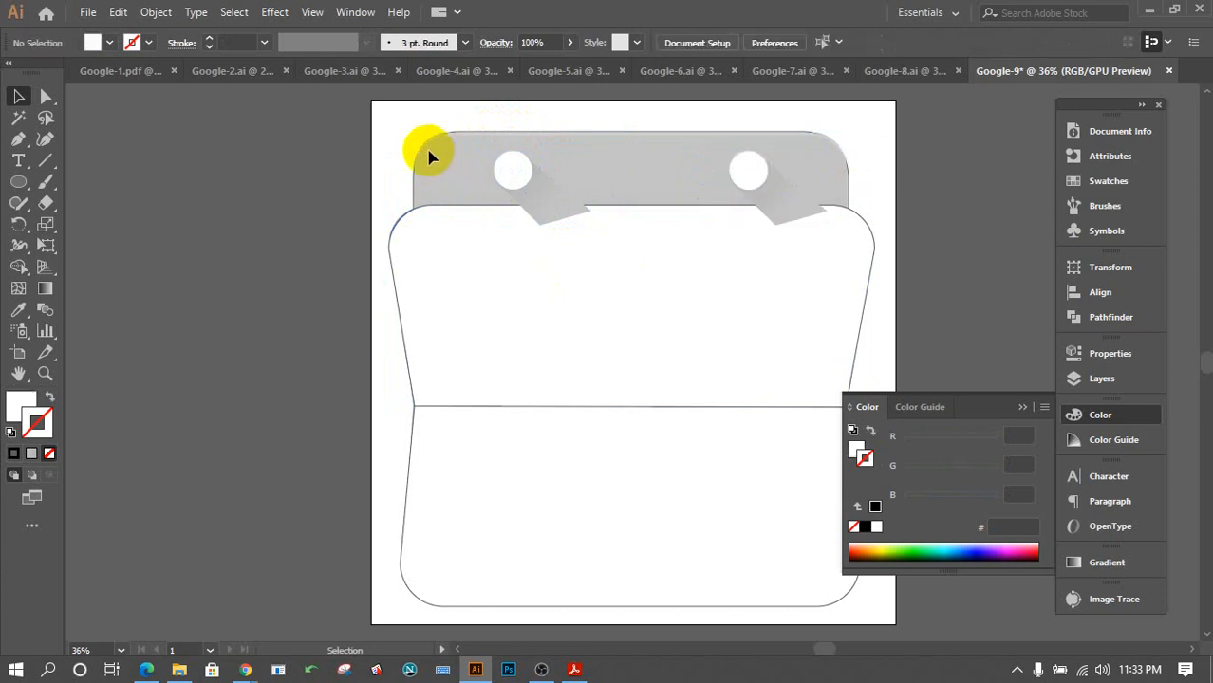
# Remove the fill from the lower panel shape while keeping its outline, exposing the reference underneath.
pyautogui.click(1026, 406)
pyautogui.click(679, 541)
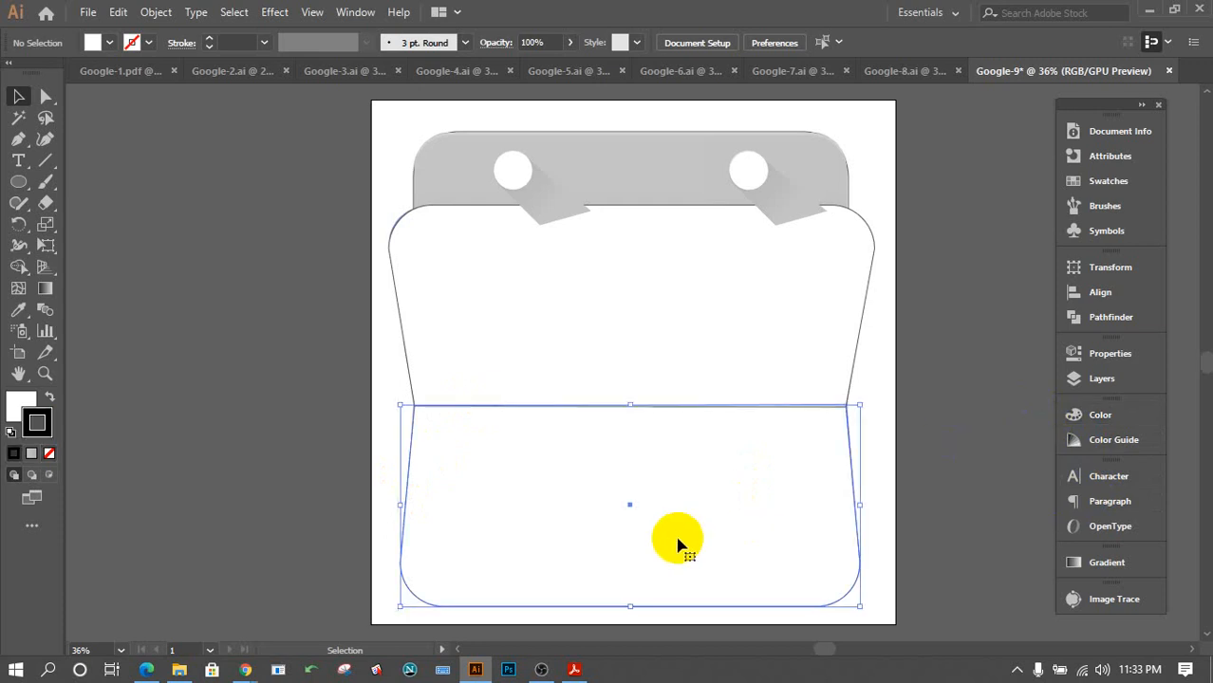
pyautogui.click(21, 405)
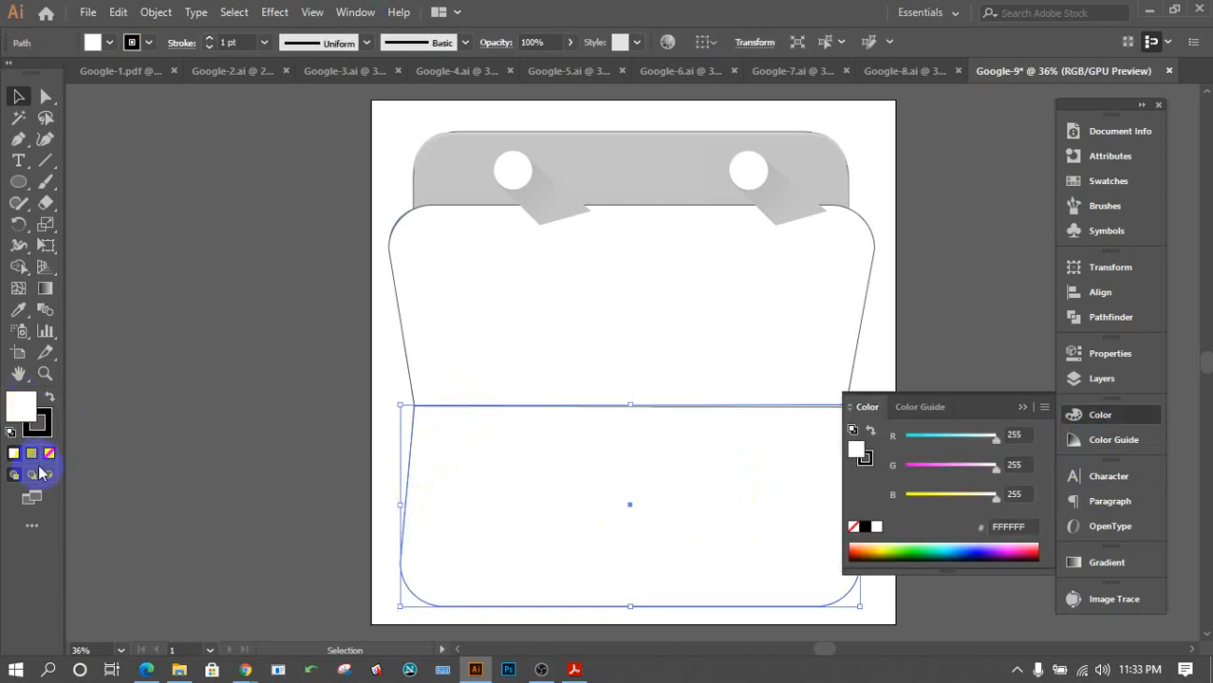
pyautogui.click(49, 454)
pyautogui.scroll(-3, 179, 440)
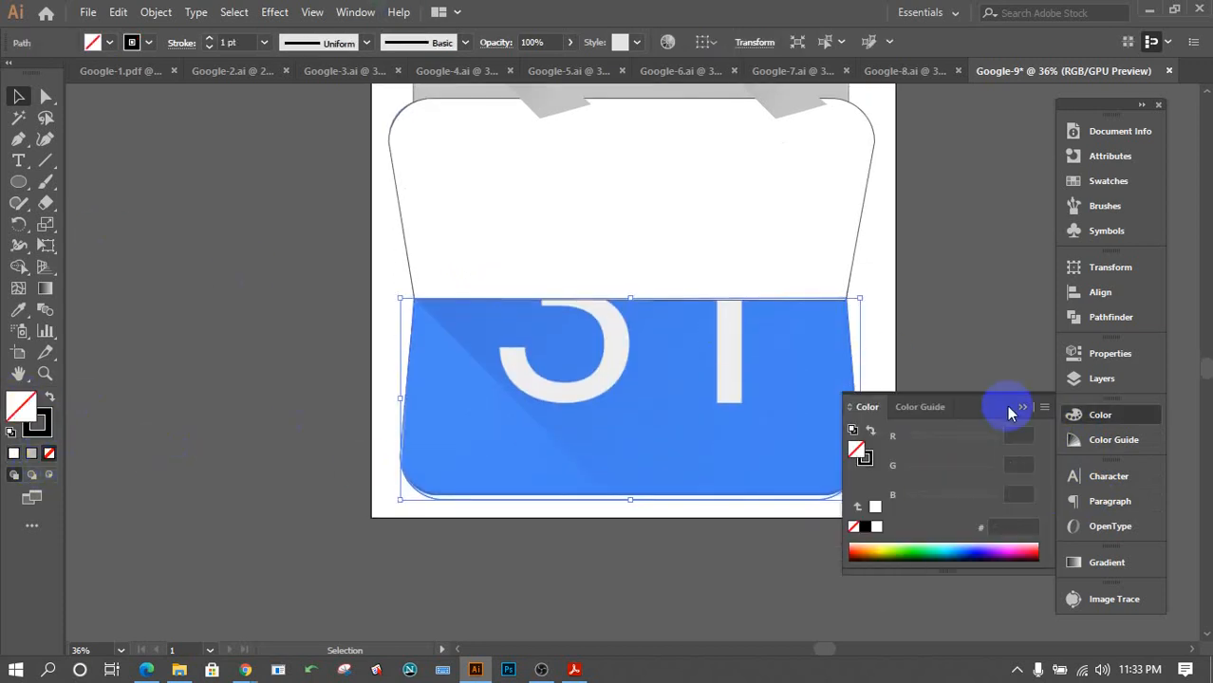
pyautogui.click(1022, 407)
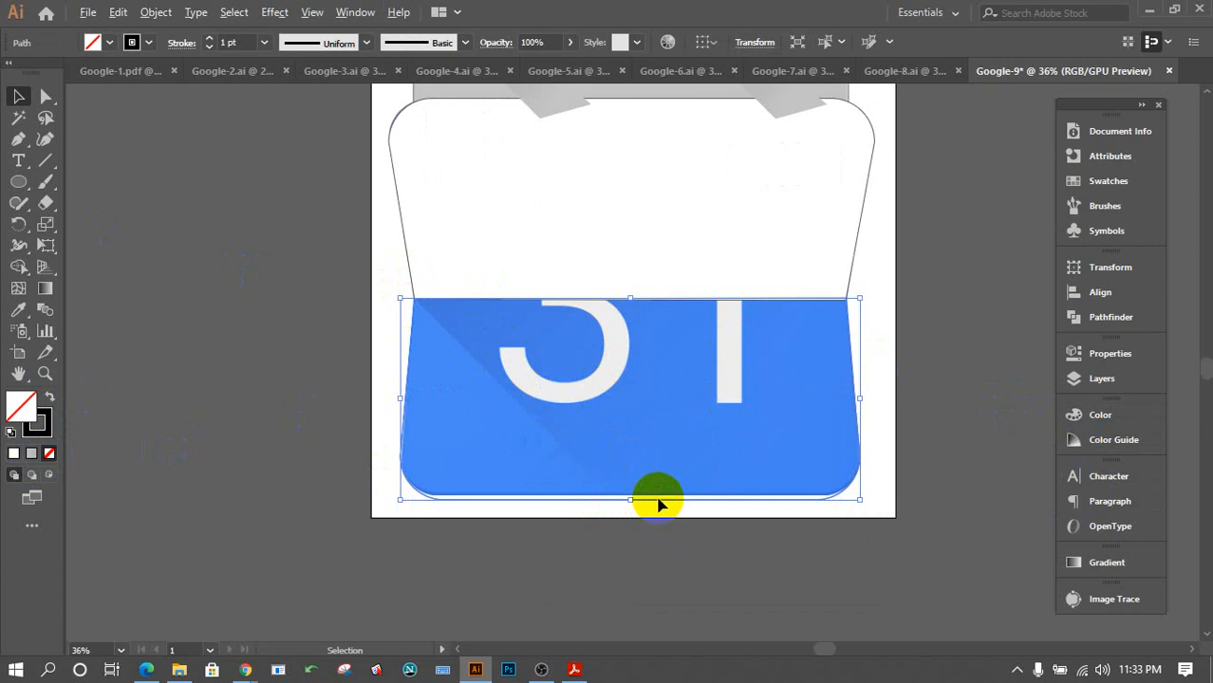
# Duplicate the lower panel outline and place the copy directly below the artboard.
pyautogui.scroll(-3, 662, 504)
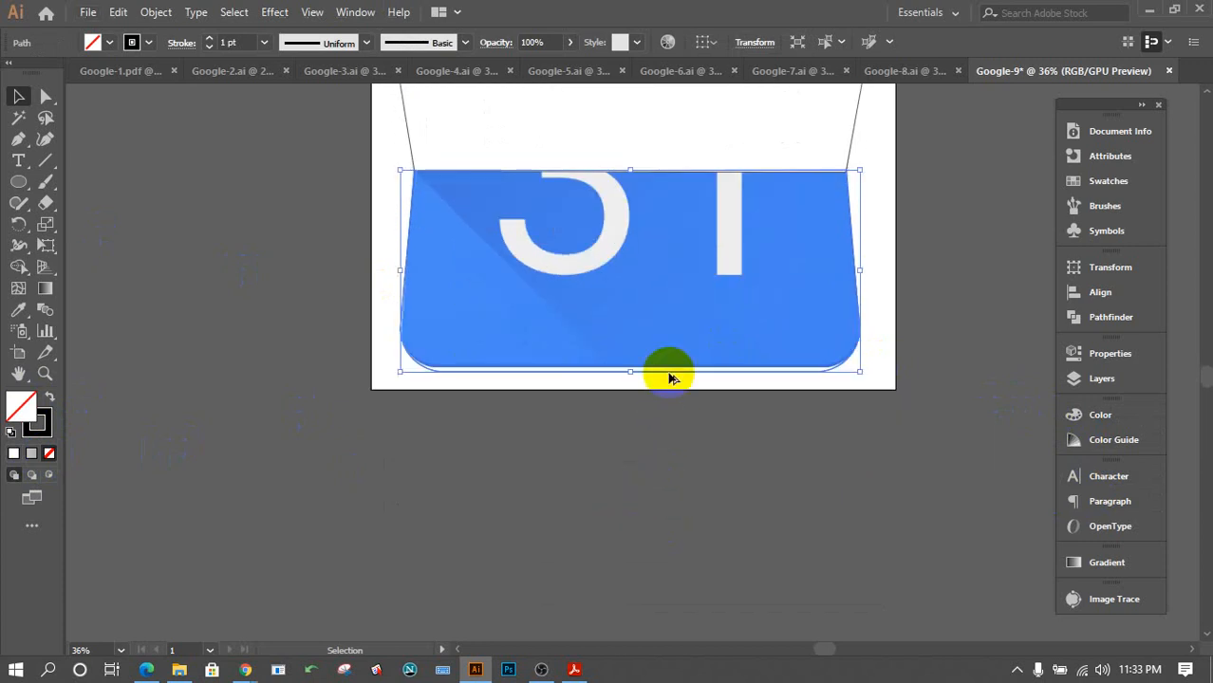
pyautogui.moveTo(670, 377); pyautogui.dragTo(670, 607)
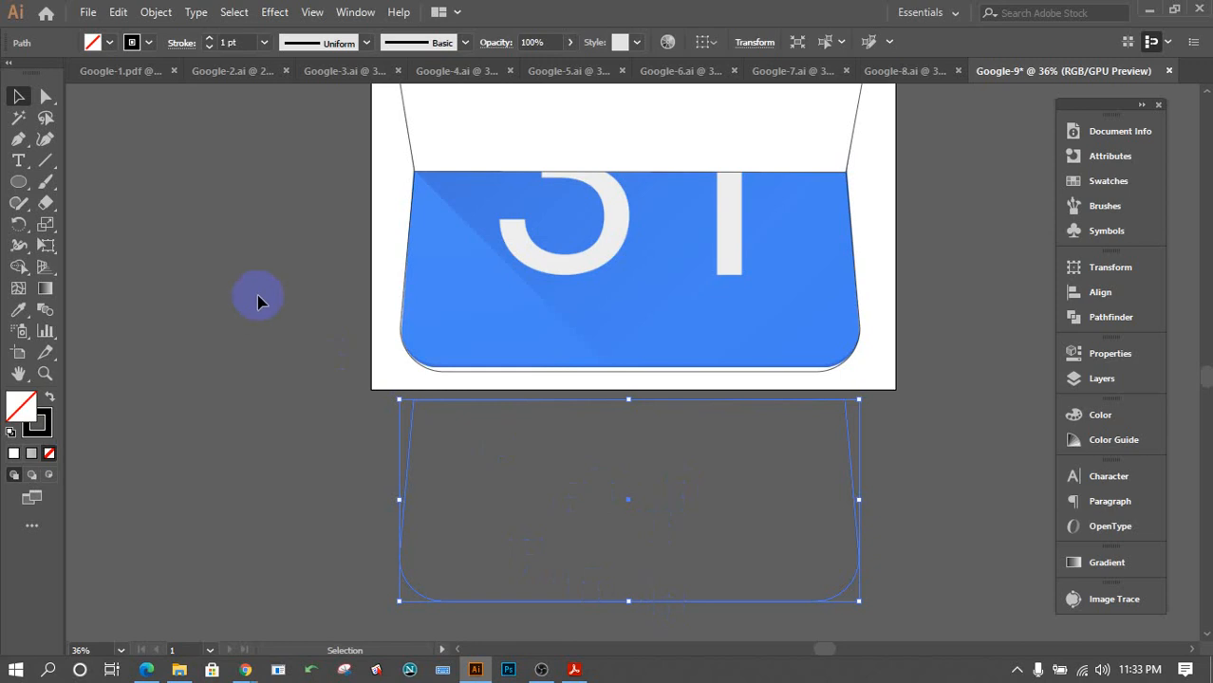
pyautogui.click(275, 312)
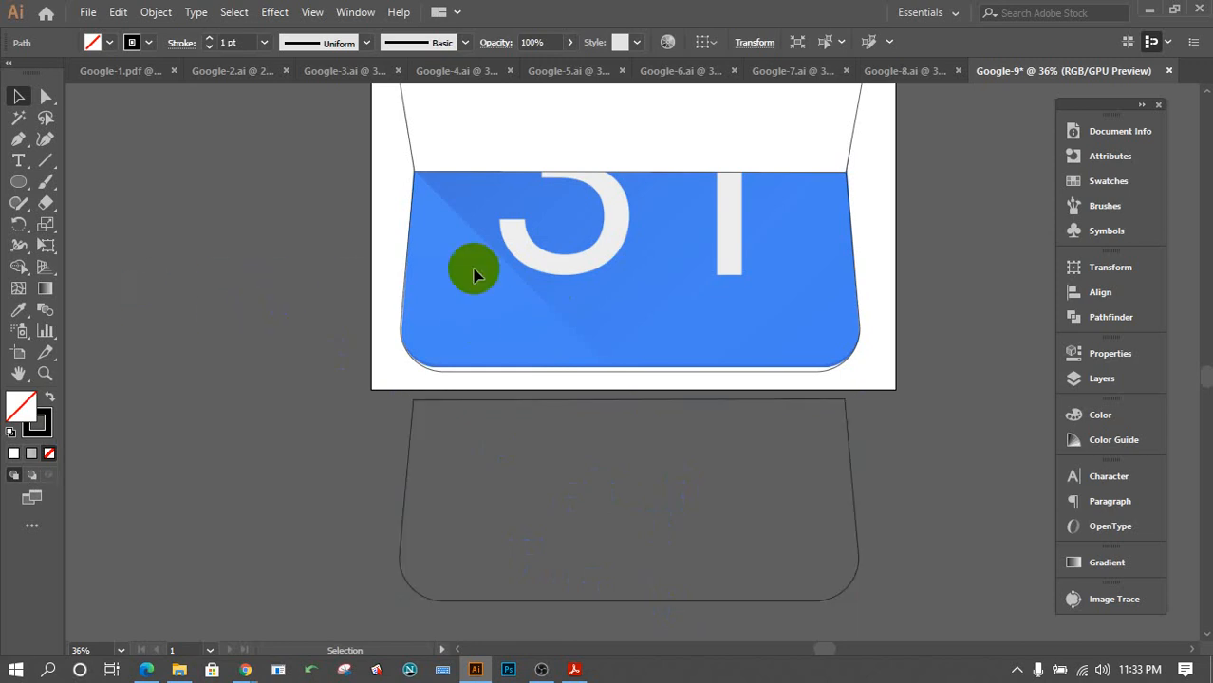
# Draw a diagonal line along the reference's shadow edge, from the lower panel's upper-left corner past its bottom edge.
pyautogui.click(500, 375)
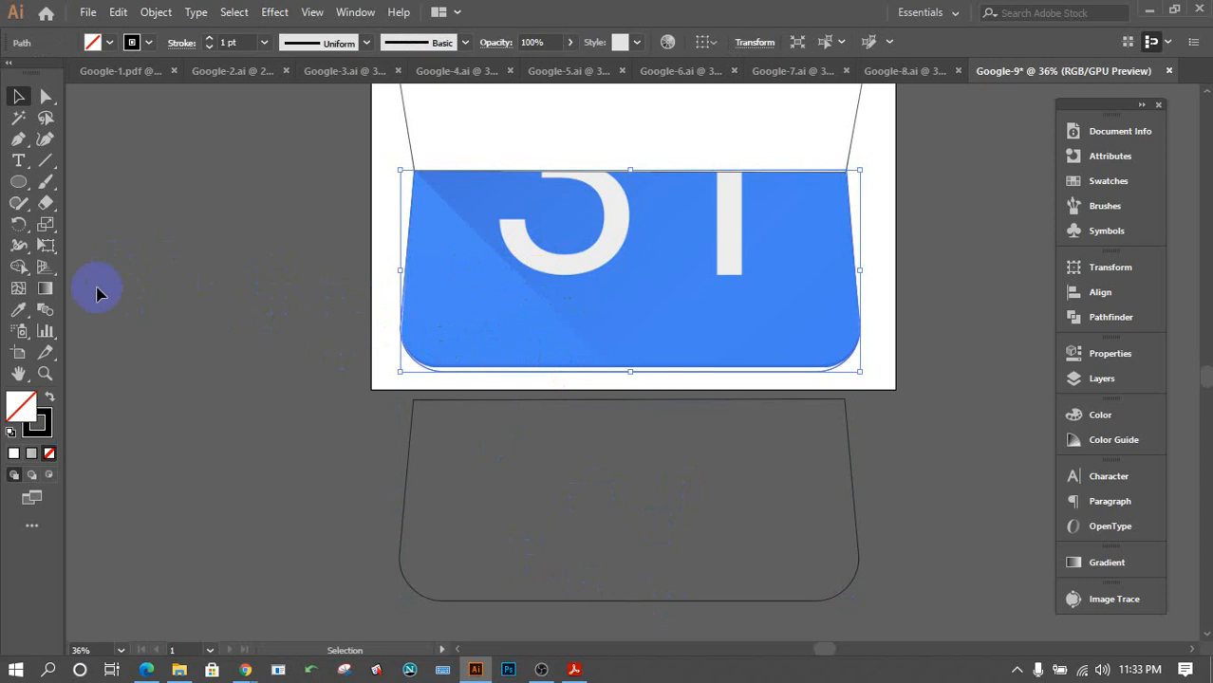
pyautogui.click(46, 160)
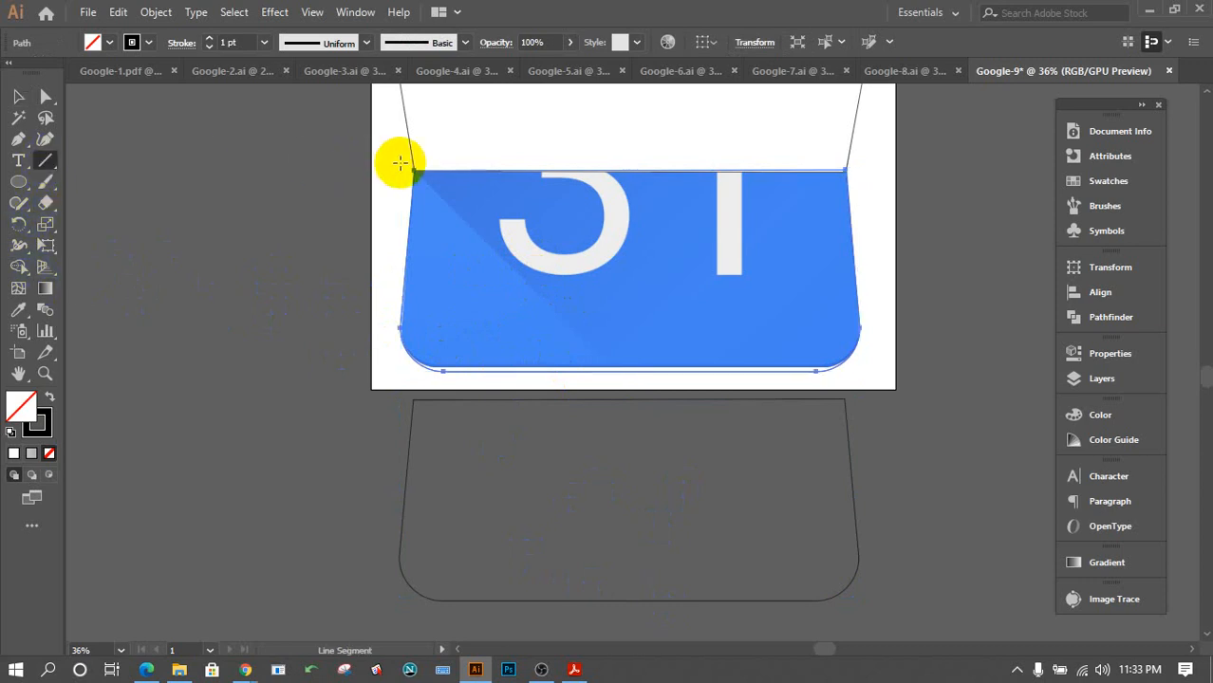
pyautogui.moveTo(406, 163); pyautogui.dragTo(628, 381)
pyautogui.click(17, 97)
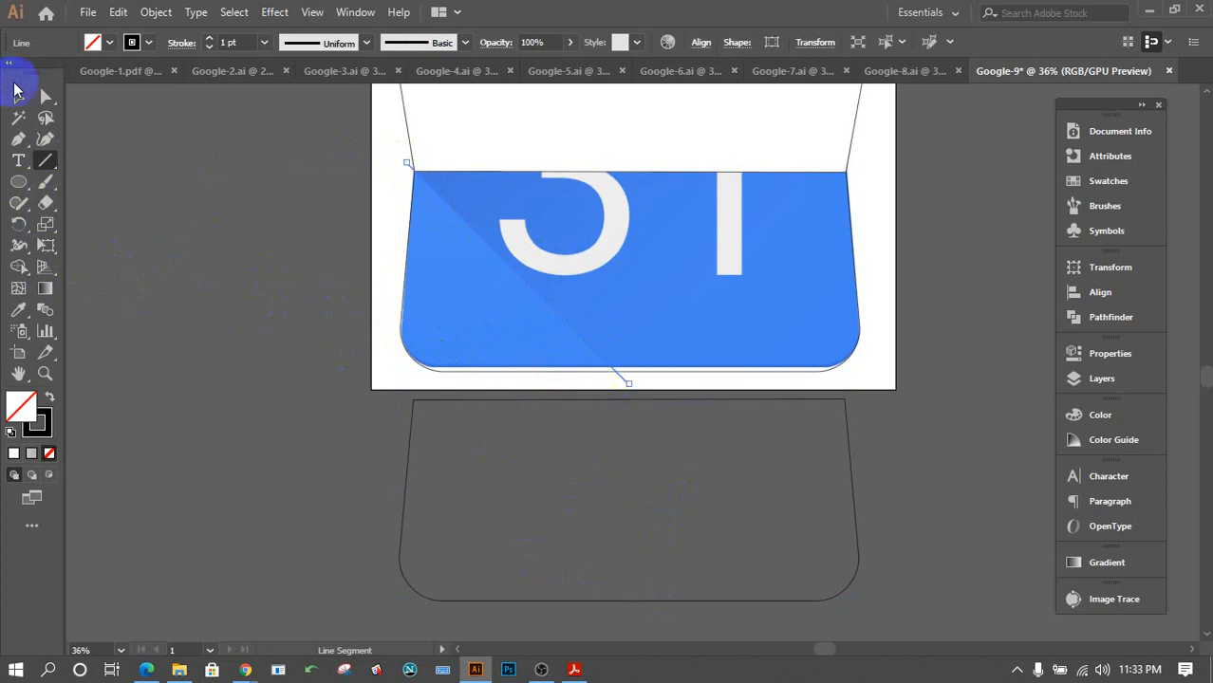
pyautogui.click(587, 387)
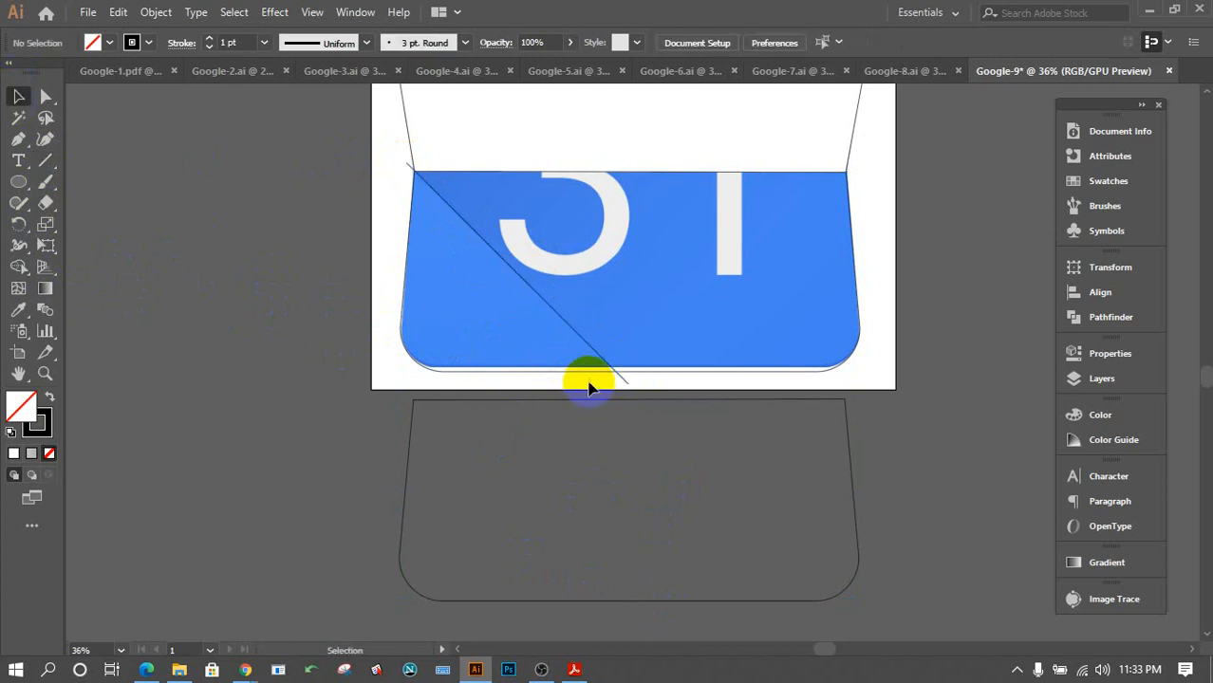
# Divide the original lower panel along the diagonal line with Pathfinder and ungroup the resulting pieces.
pyautogui.click(651, 357)
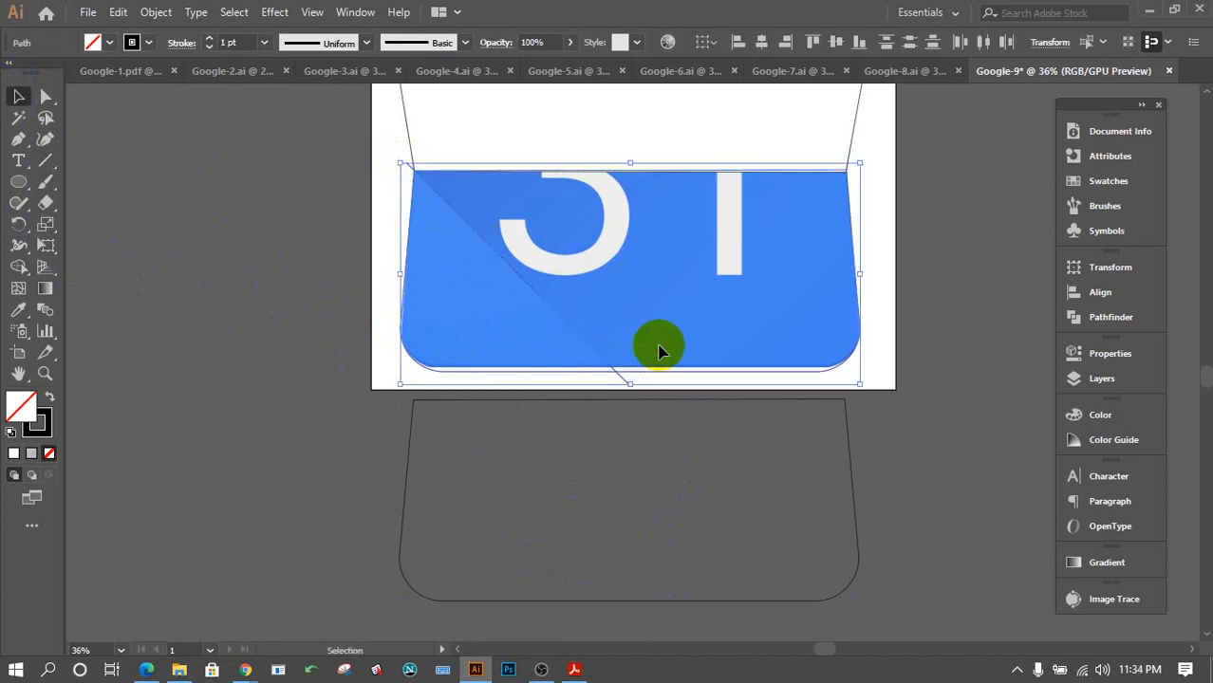
pyautogui.click(1109, 317)
pyautogui.click(867, 352)
pyautogui.rightClick(589, 314)
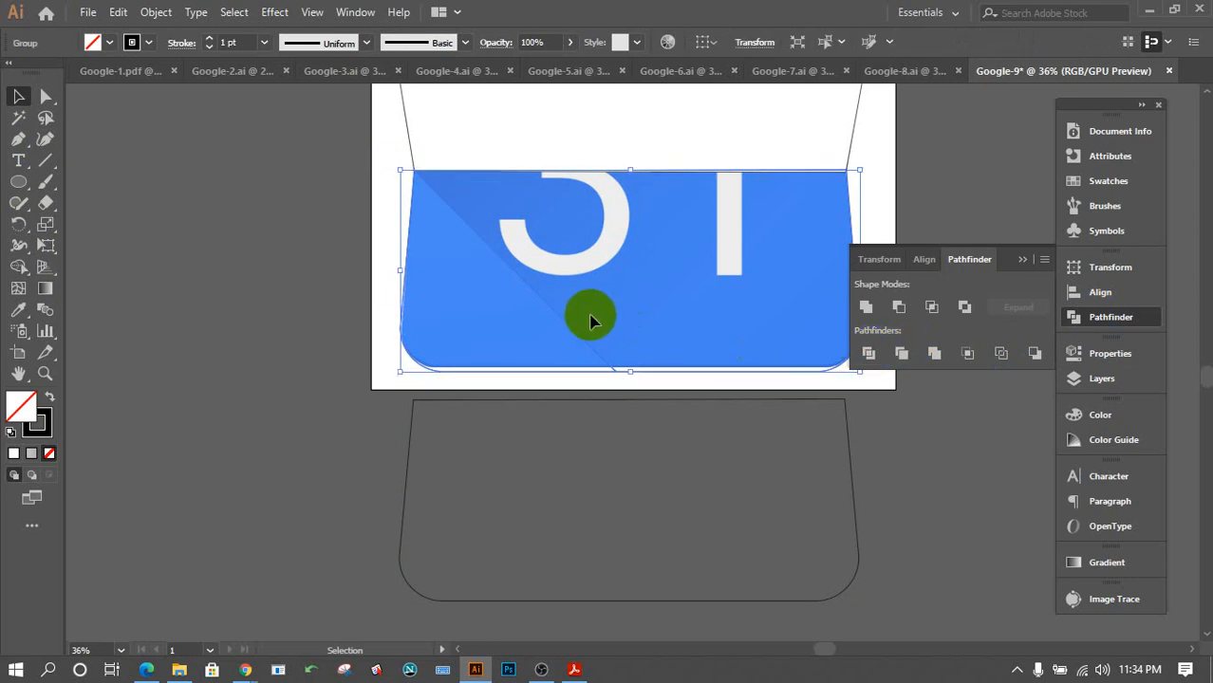
pyautogui.click(641, 461)
pyautogui.click(309, 357)
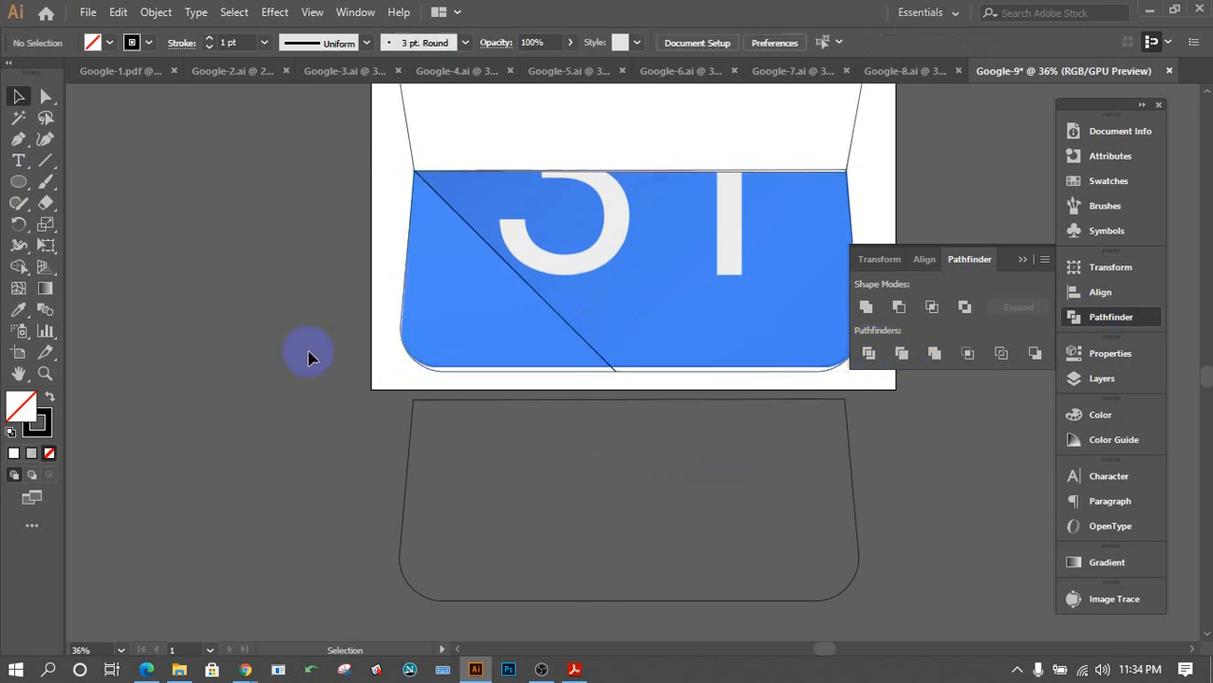
# Delete the divided panel's lower-left piece and bring the remaining shadow piece to the front.
pyautogui.click(414, 369)
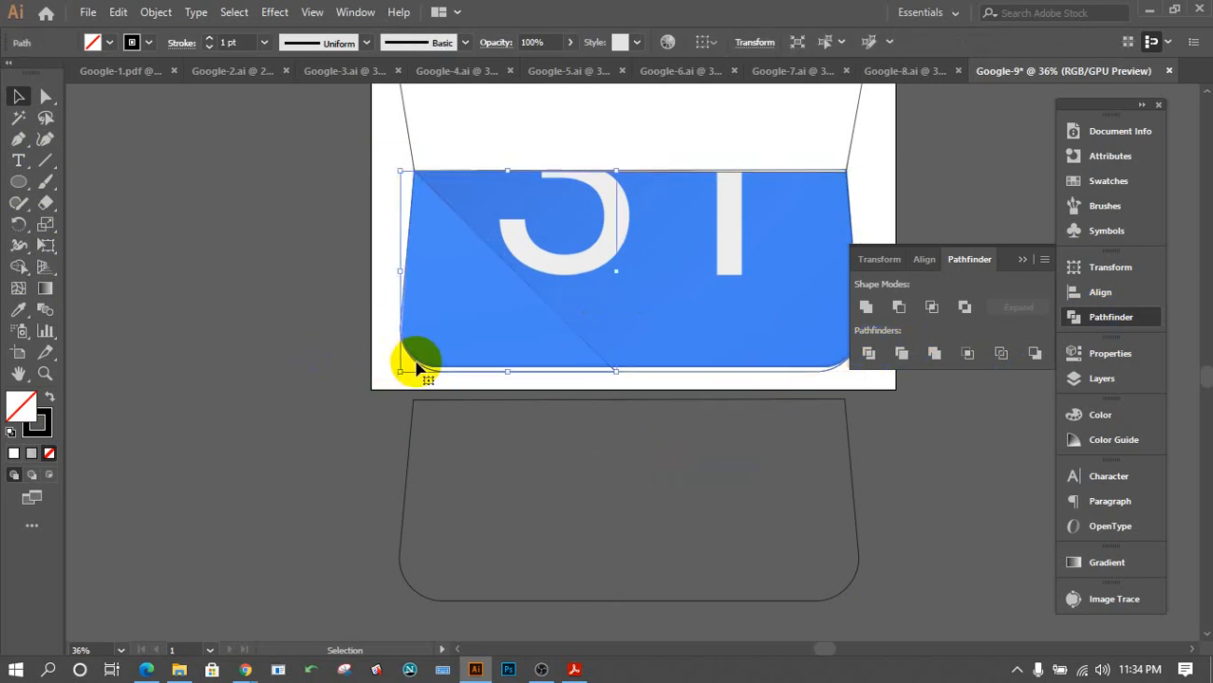
pyautogui.press('Delete')
pyautogui.click(563, 322)
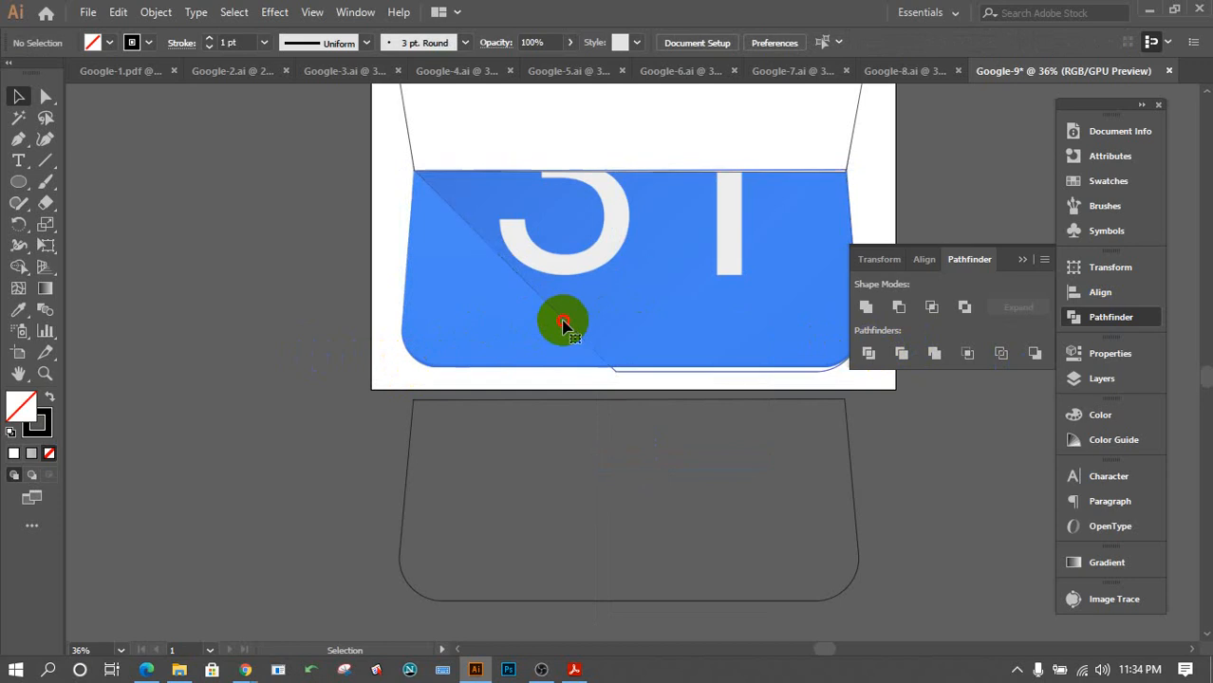
pyautogui.rightClick(563, 323)
pyautogui.moveTo(676, 570)
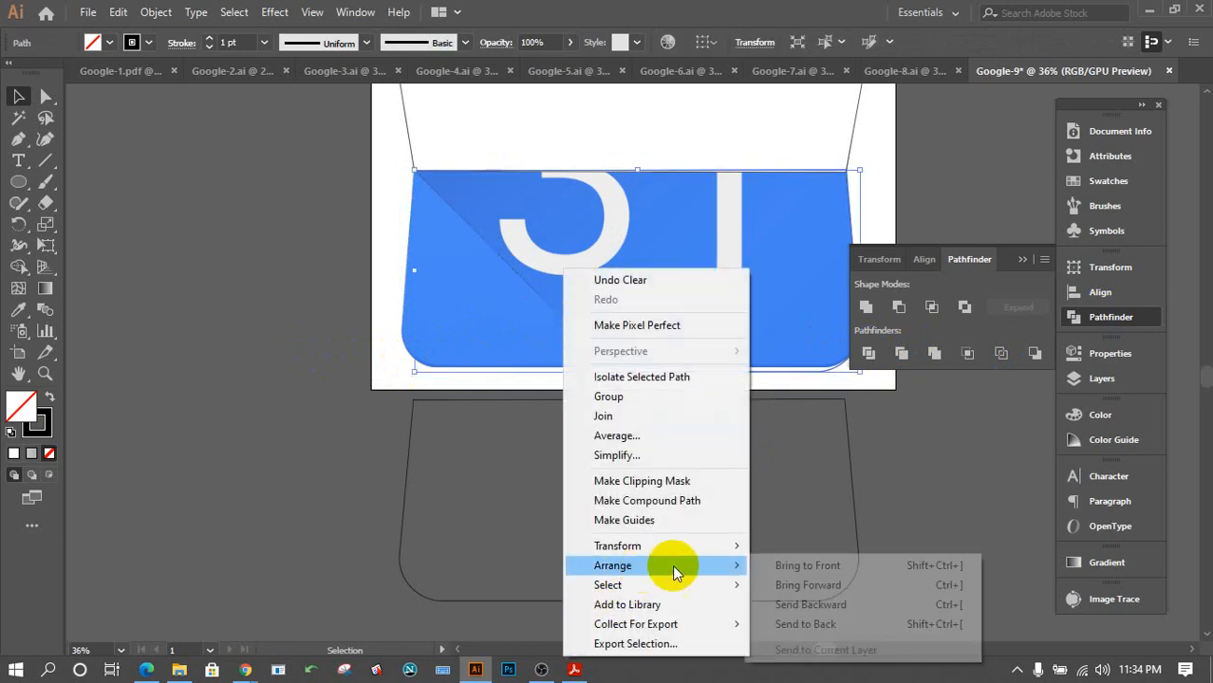
pyautogui.click(850, 570)
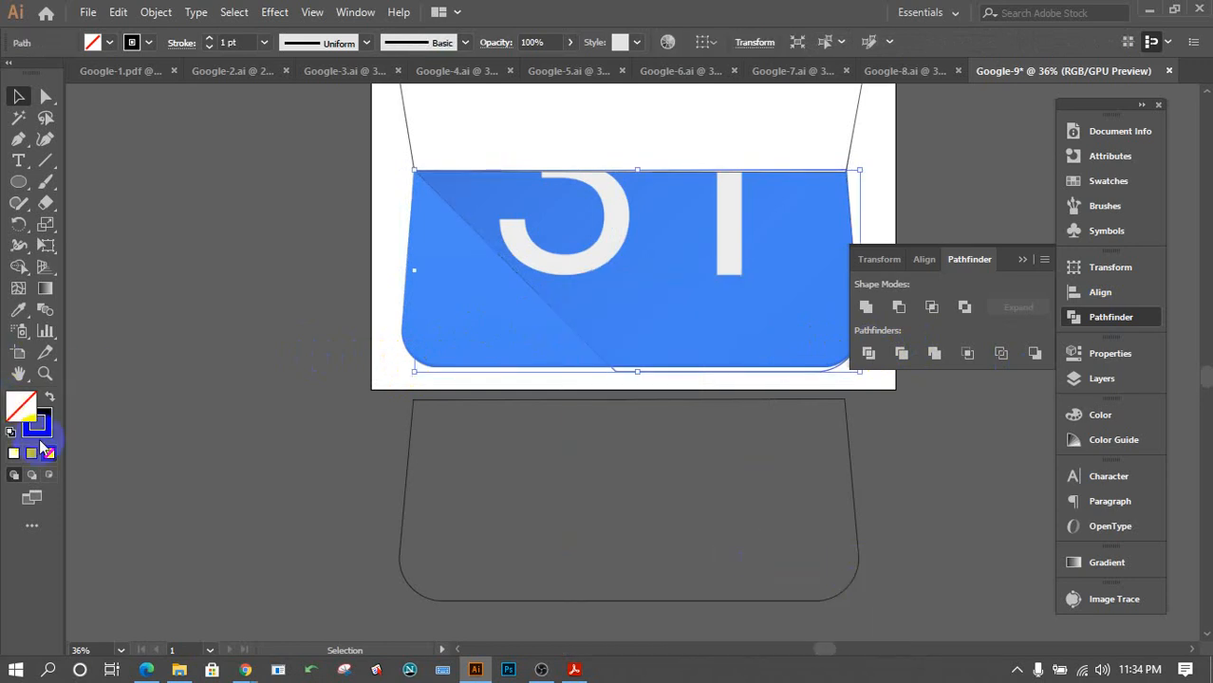
# Remove the shadow piece's outline and fill it with the darker blue 4483EF sampled from the reference's shaded area.
pyautogui.click(49, 453)
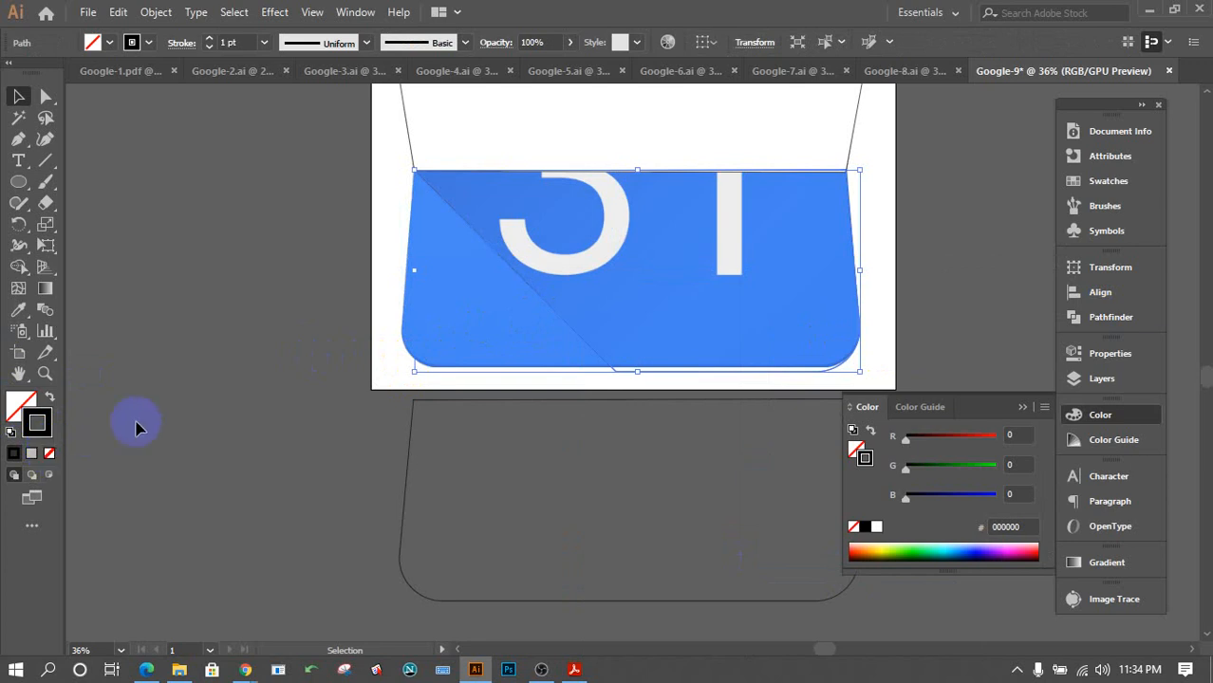
pyautogui.click(49, 453)
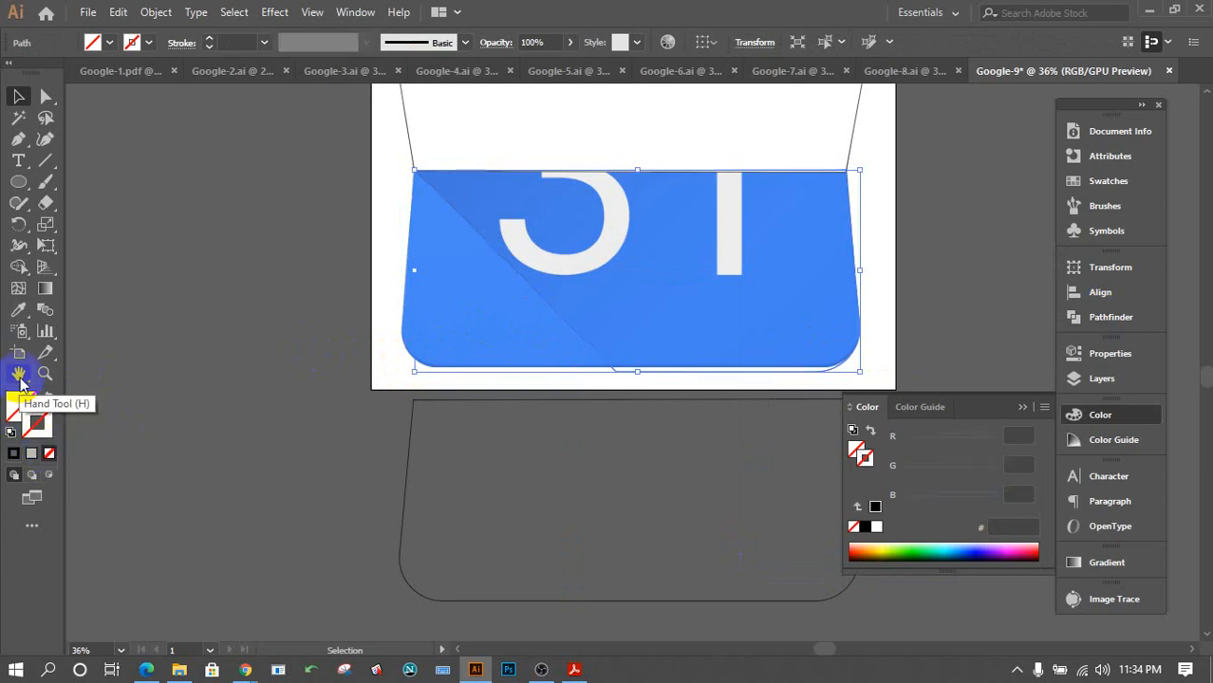
pyautogui.click(19, 310)
pyautogui.click(627, 319)
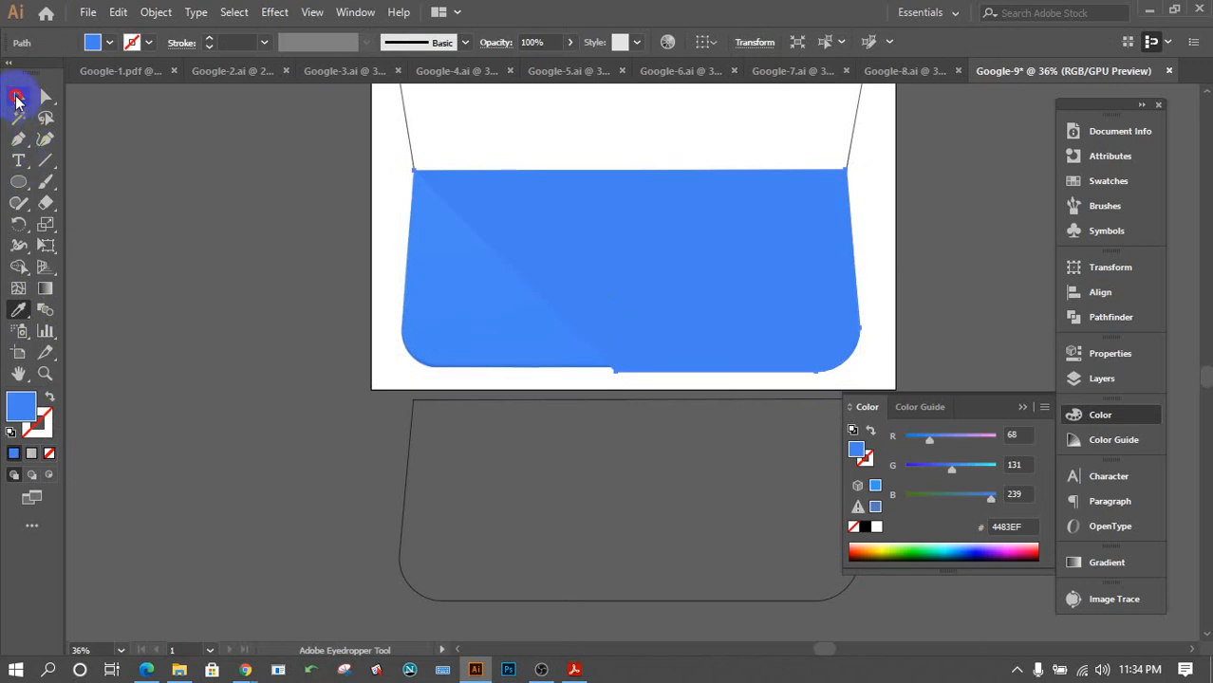
pyautogui.click(18, 96)
pyautogui.click(209, 311)
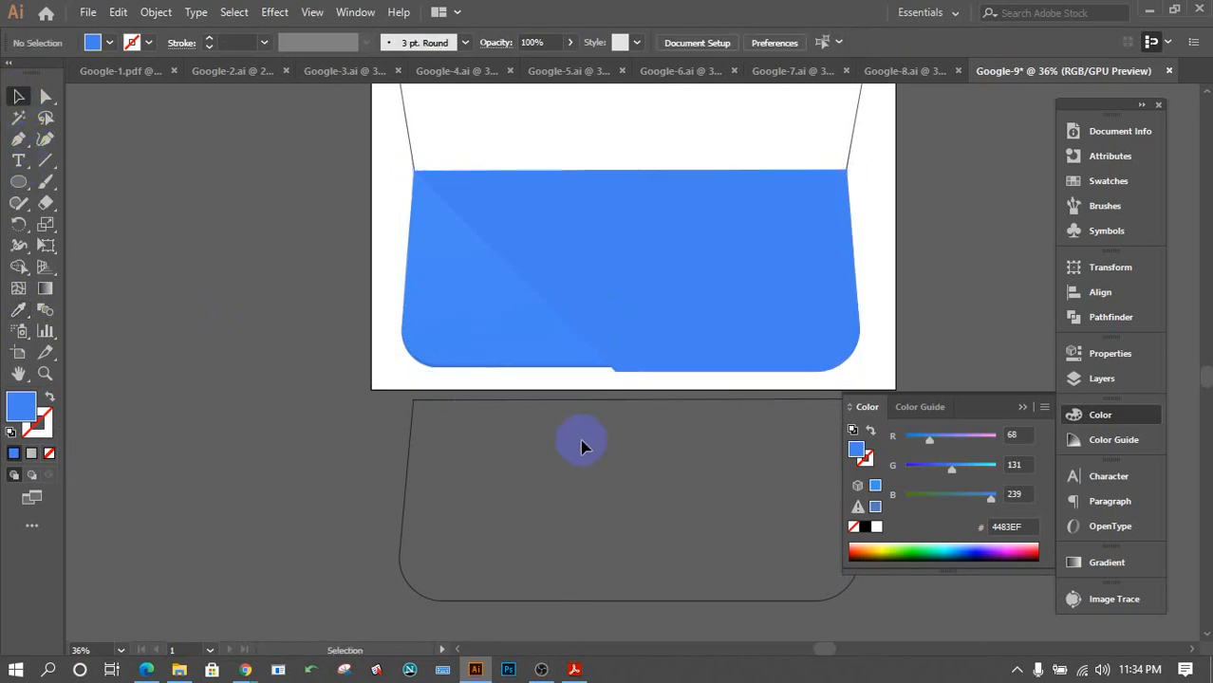
# Fill the duplicated panel below the artboard with the lighter blue 4788F4 sampled from the reference's unshaded area.
pyautogui.click(497, 602)
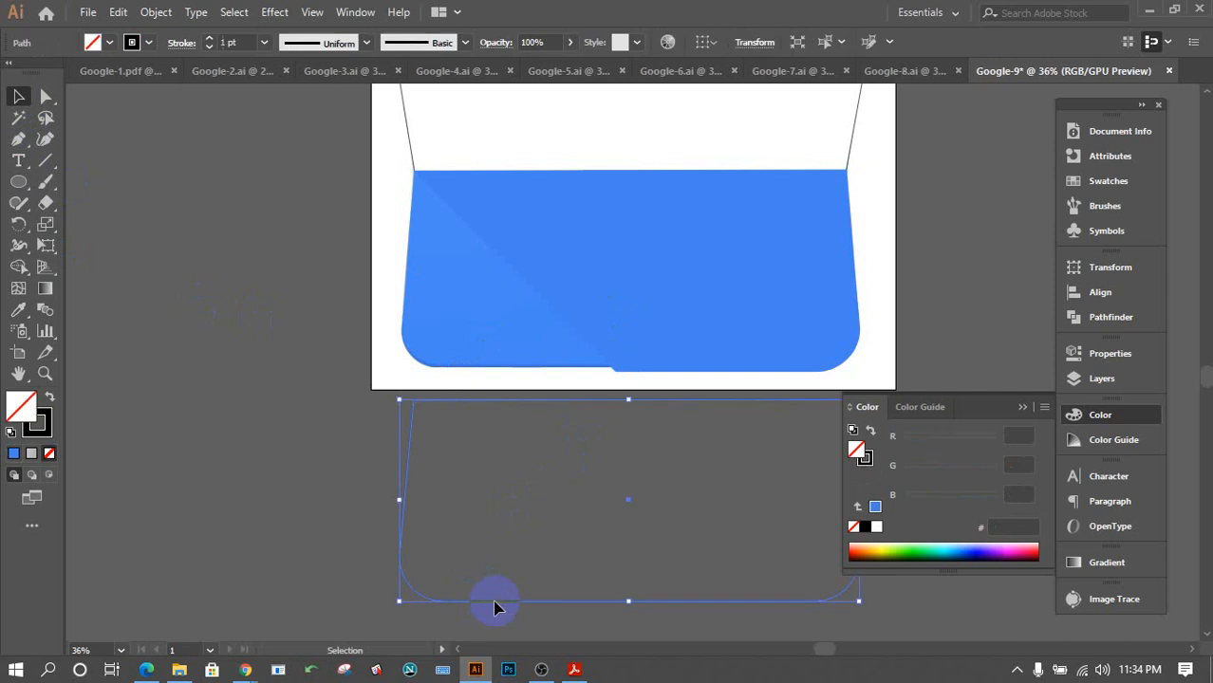
pyautogui.click(19, 312)
pyautogui.click(439, 288)
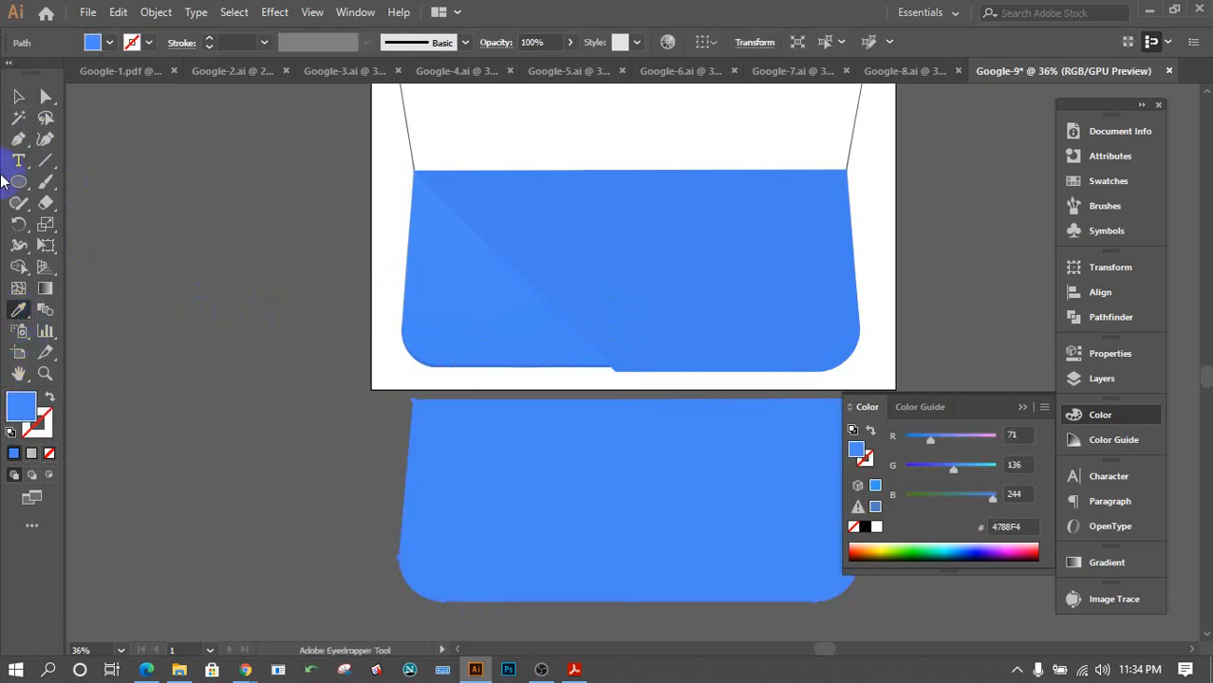
pyautogui.click(18, 96)
# Move the lighter blue panel back onto the icon, aligned behind the darker shadow piece.
pyautogui.click(534, 449)
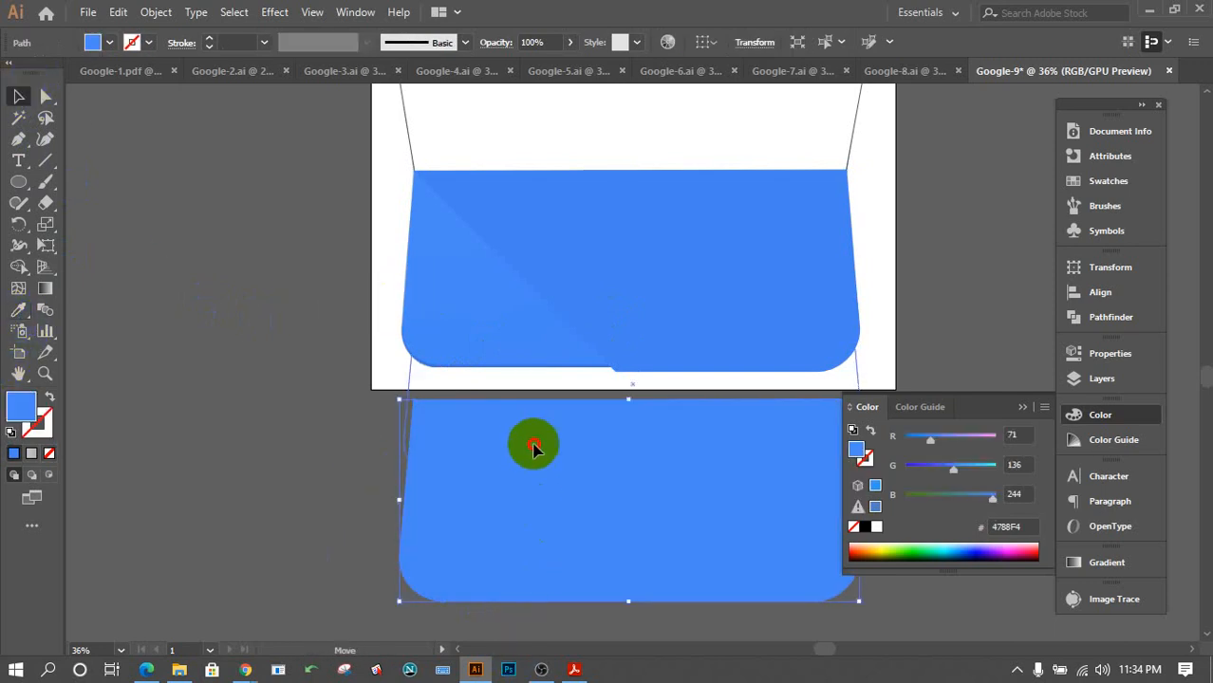
pyautogui.moveTo(535, 449); pyautogui.dragTo(532, 337)
pyautogui.click(601, 520)
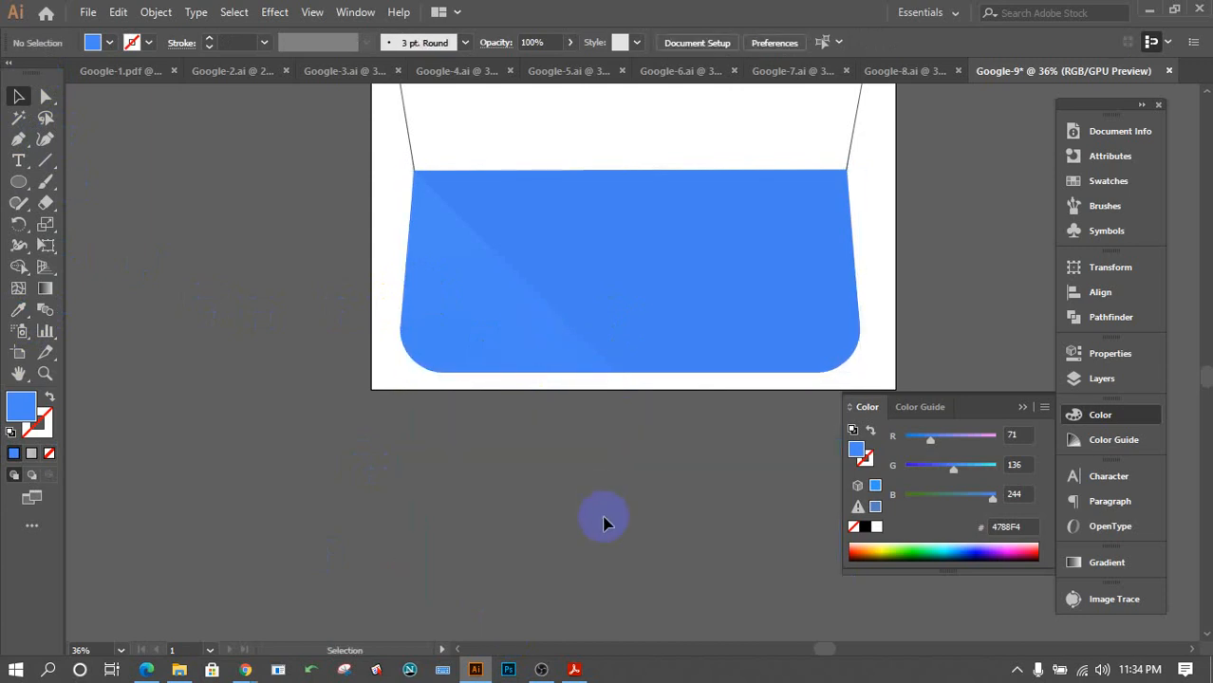
# Bring the white upper panel to the front so it covers the lower ends of the pin shadows.
pyautogui.scroll(1, 603, 522)
pyautogui.scroll(3, 612, 522)
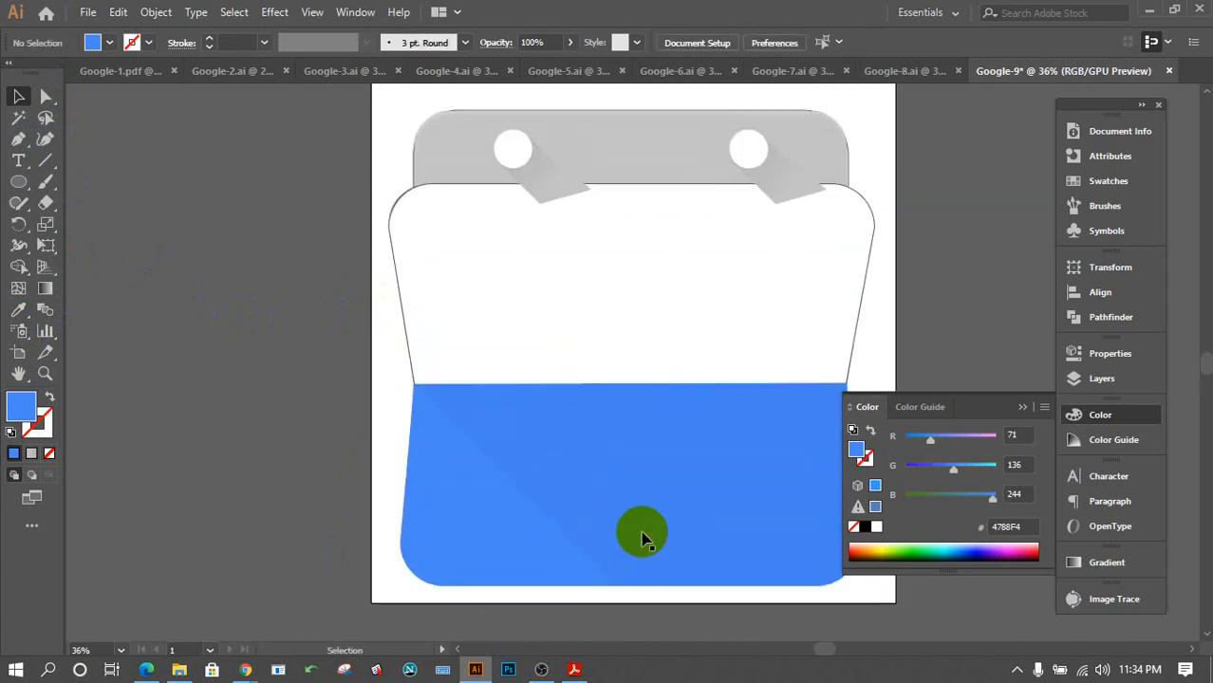
pyautogui.scroll(1, 642, 539)
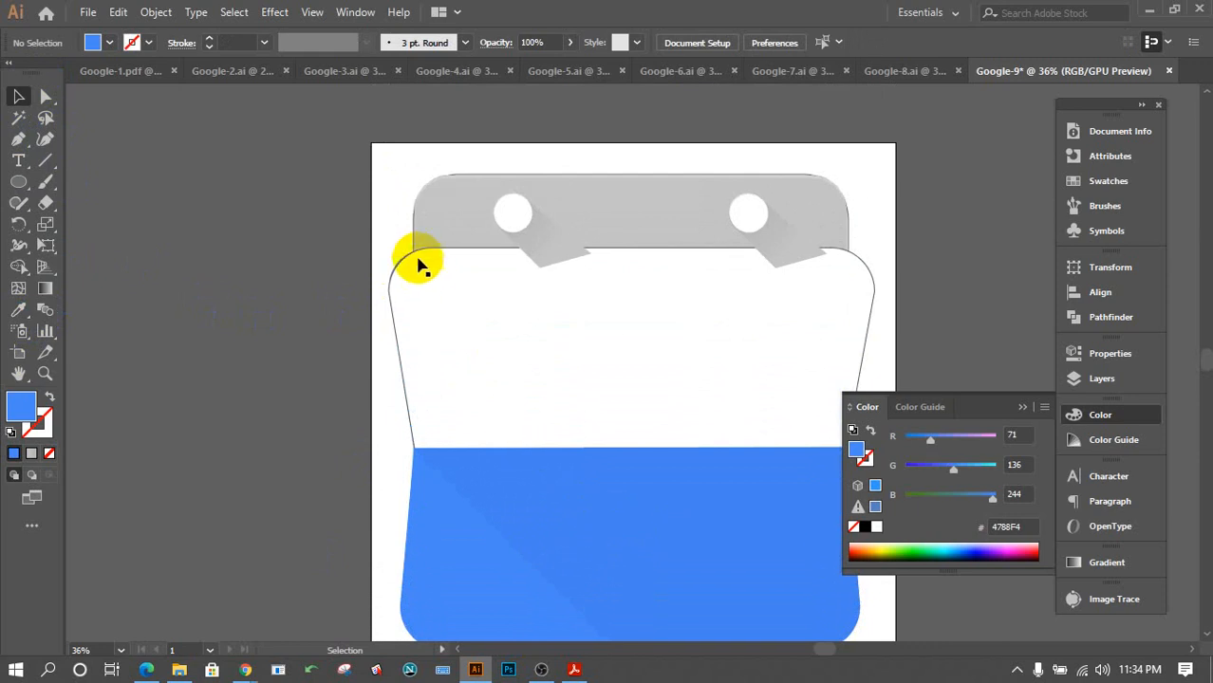
pyautogui.click(415, 249)
pyautogui.rightClick(414, 250)
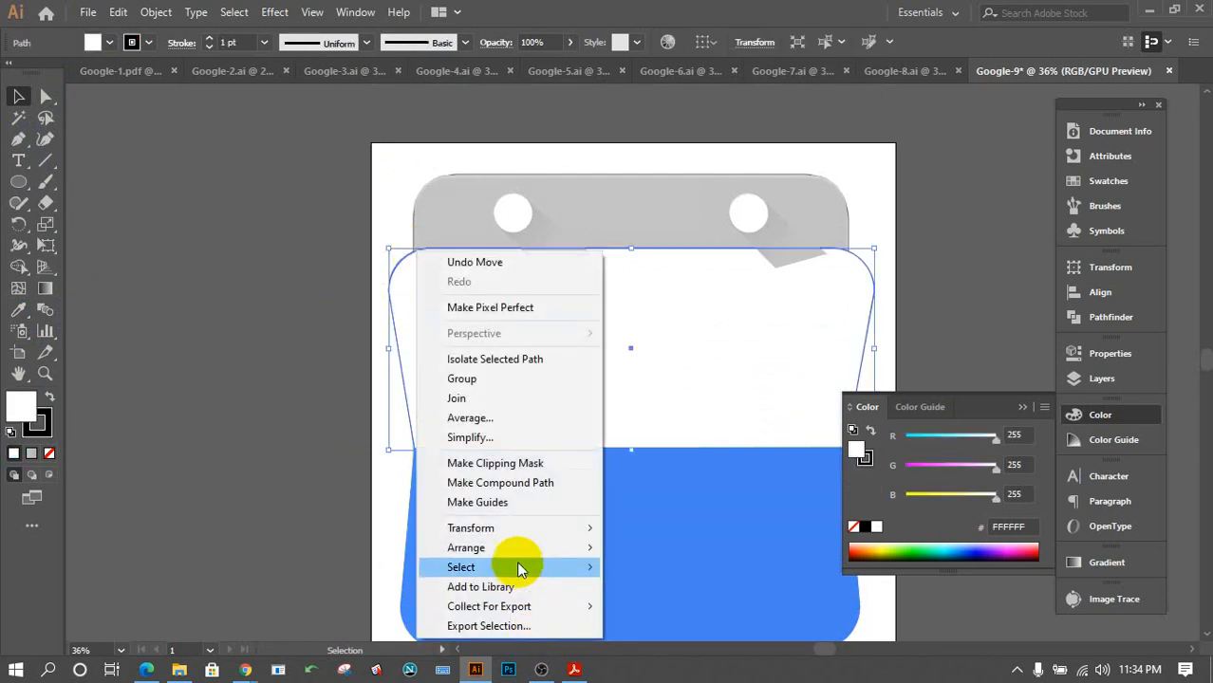
pyautogui.moveTo(520, 547)
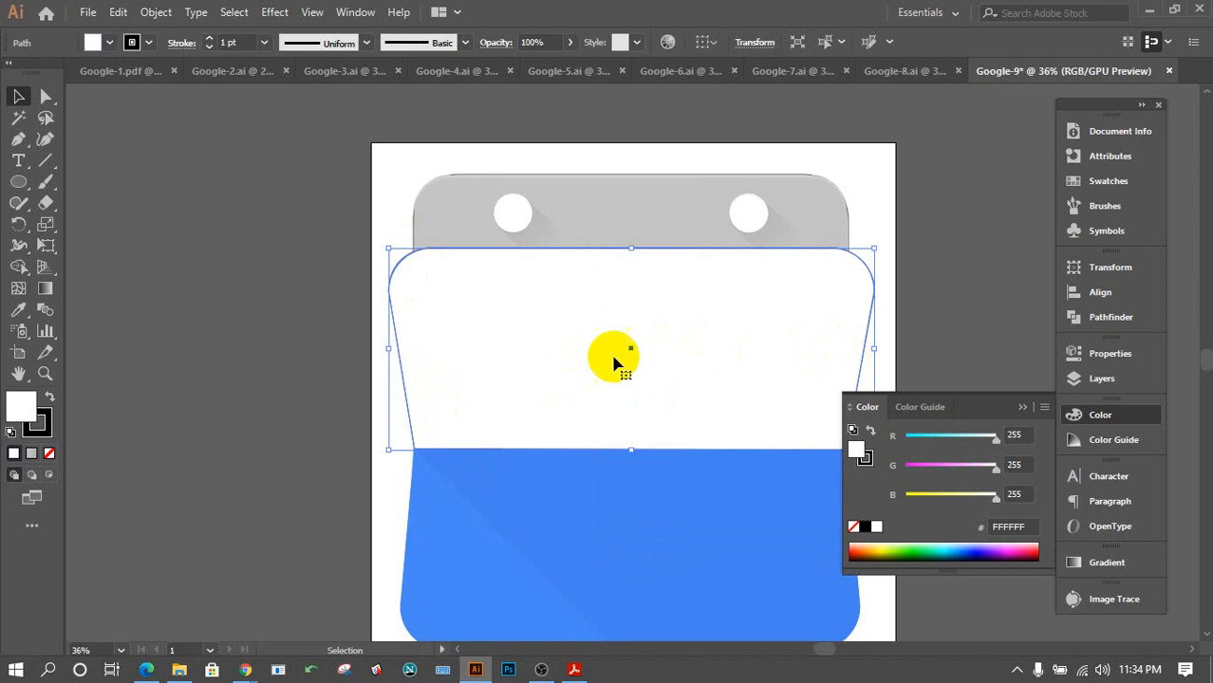
pyautogui.click(318, 220)
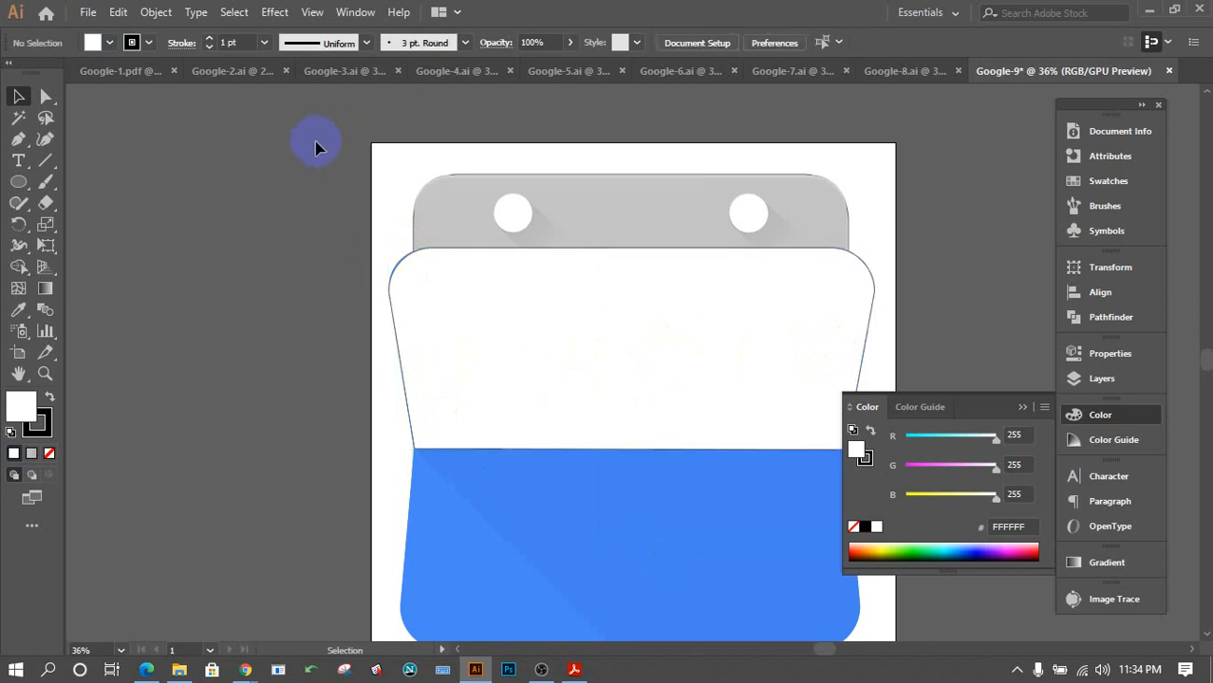
pyautogui.scroll(-1, 316, 148)
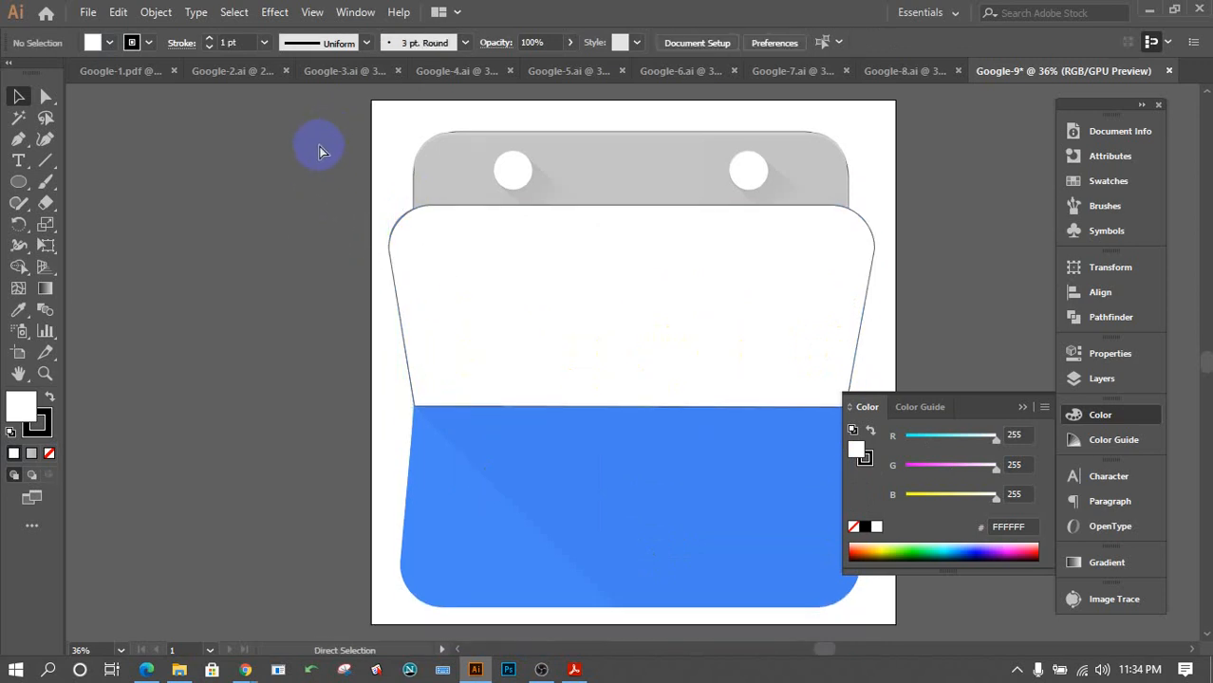
pyautogui.hotkey('ctrl', '-')
pyautogui.hotkey('ctrl', '-')
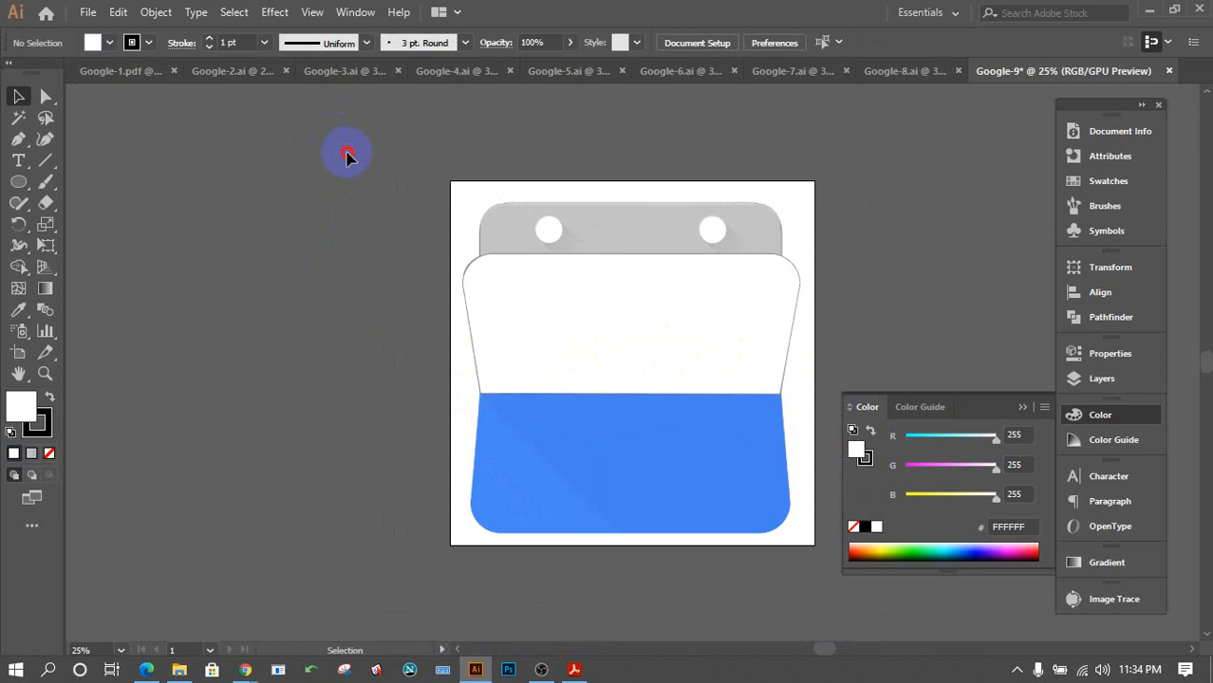
pyautogui.moveTo(747, 482); pyautogui.dragTo(368, 480)
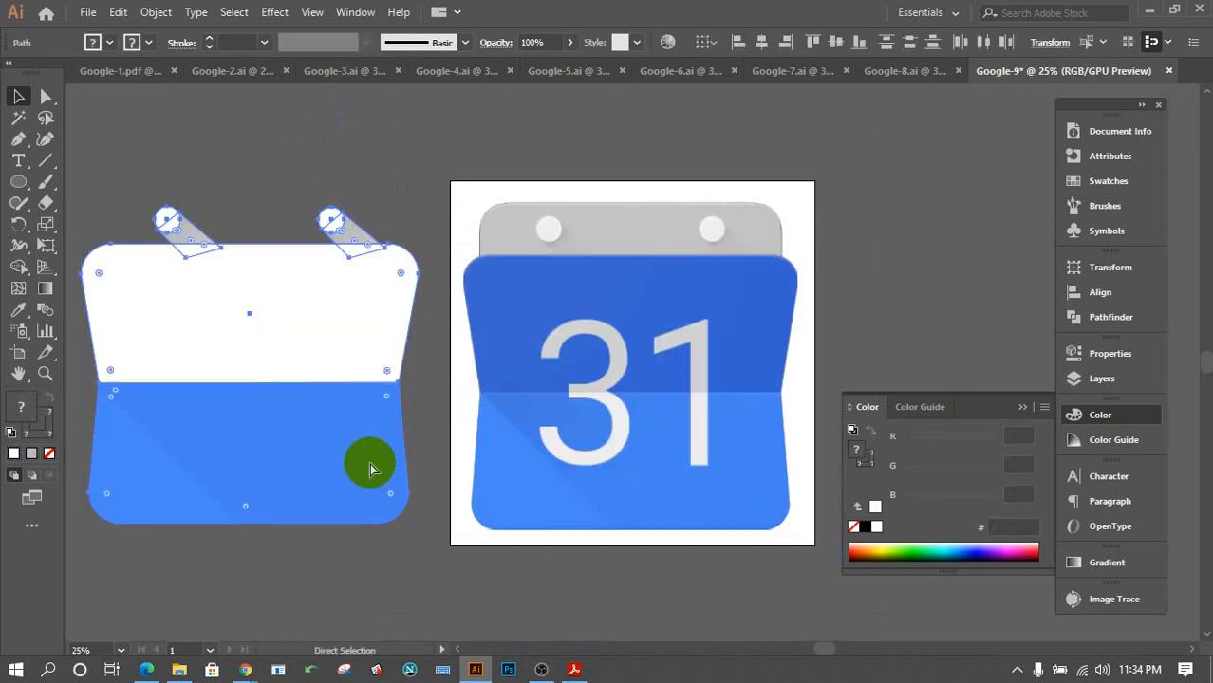
pyautogui.hotkey('ctrl', 'z')
# Unlock all locked objects, including the grey header shape and the reference image.
pyautogui.hotkey('ctrl', 'alt', '2')
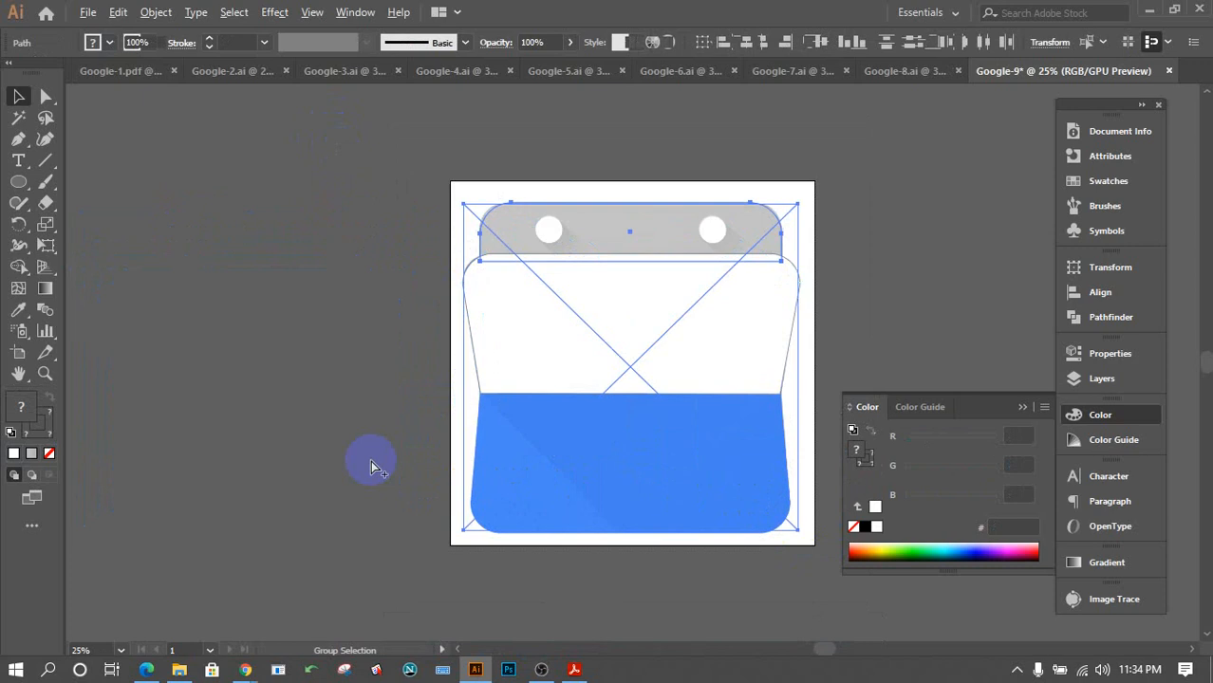
# Lock the reference image and move all the traced icon shapes off the artboard, beside the reference.
pyautogui.click(364, 466)
pyautogui.click(475, 221)
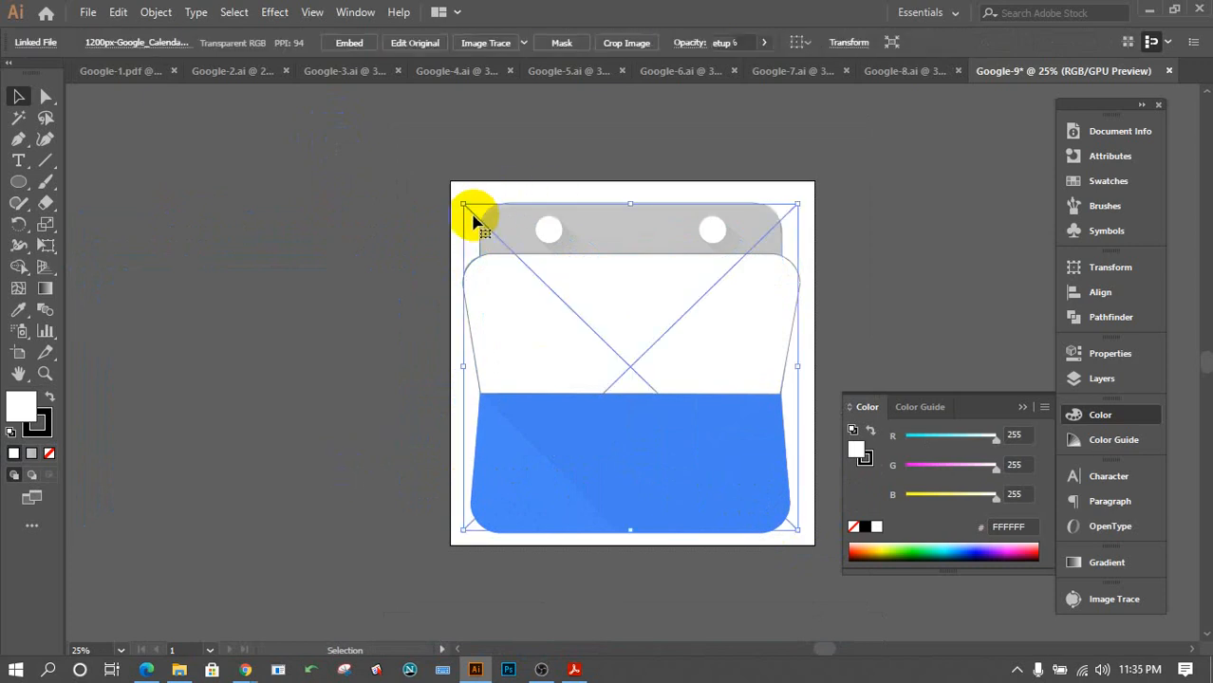
pyautogui.hotkey('ctrl', '2')
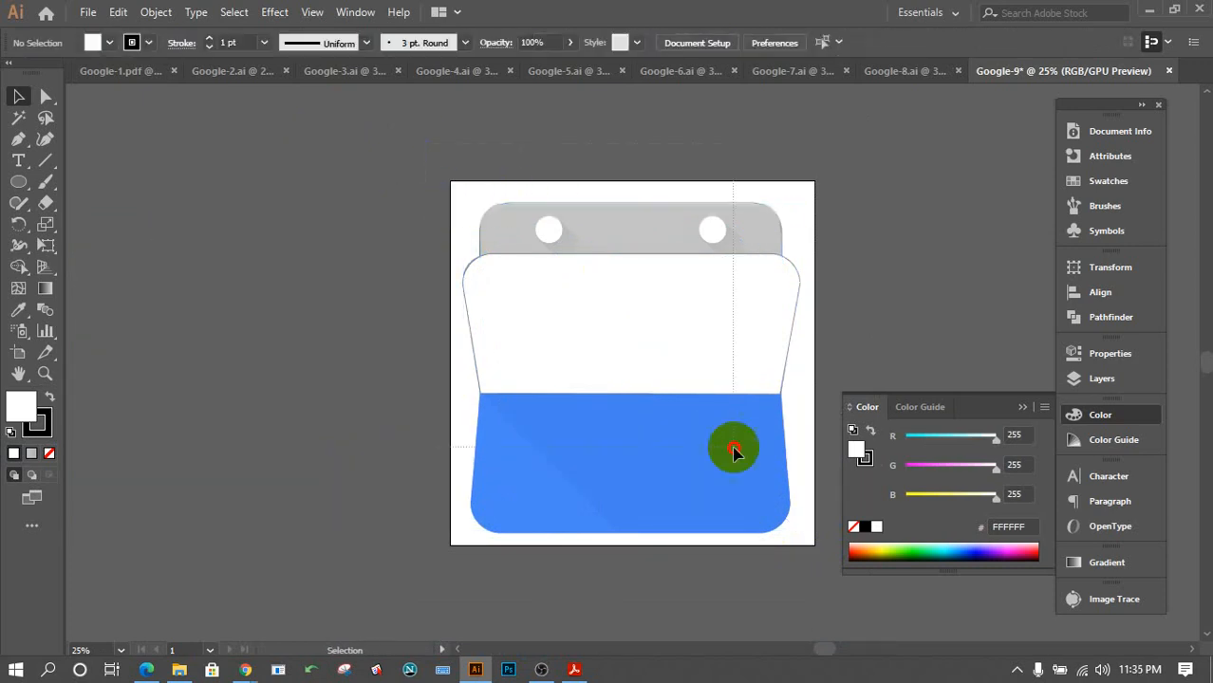
pyautogui.moveTo(726, 490); pyautogui.dragTo(352, 482)
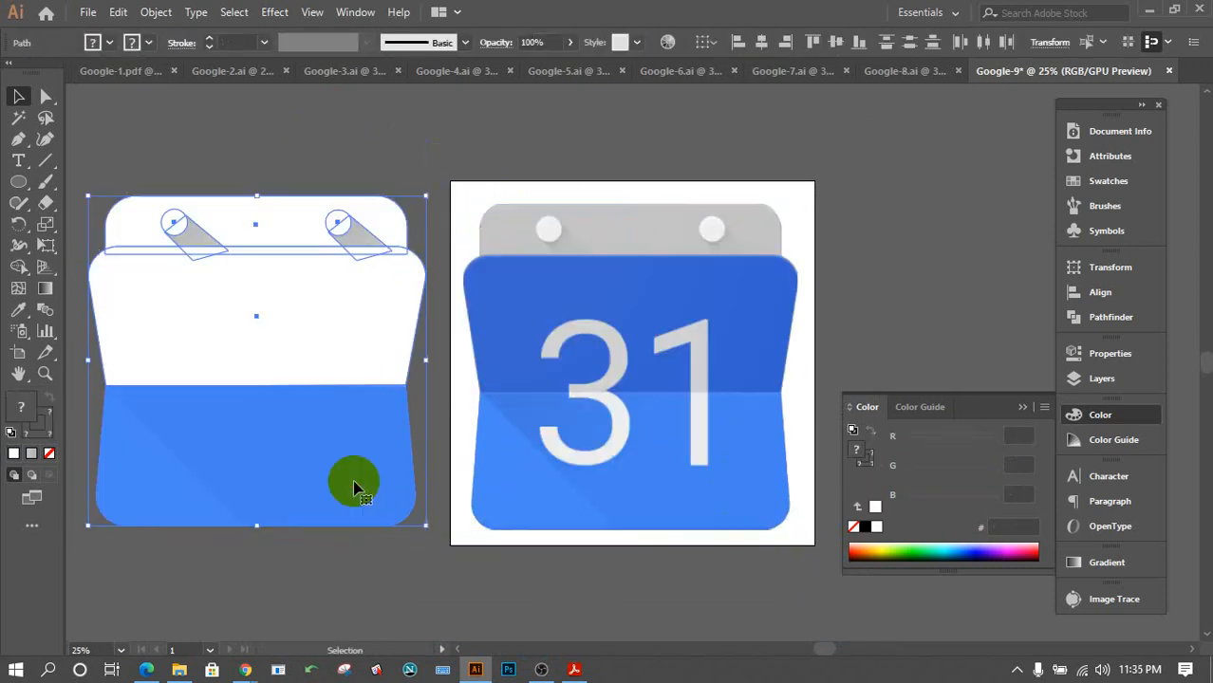
pyautogui.click(447, 120)
# Fill the white header shape behind the pins with the grey C5C5C5 sampled from the reference's header.
pyautogui.click(393, 213)
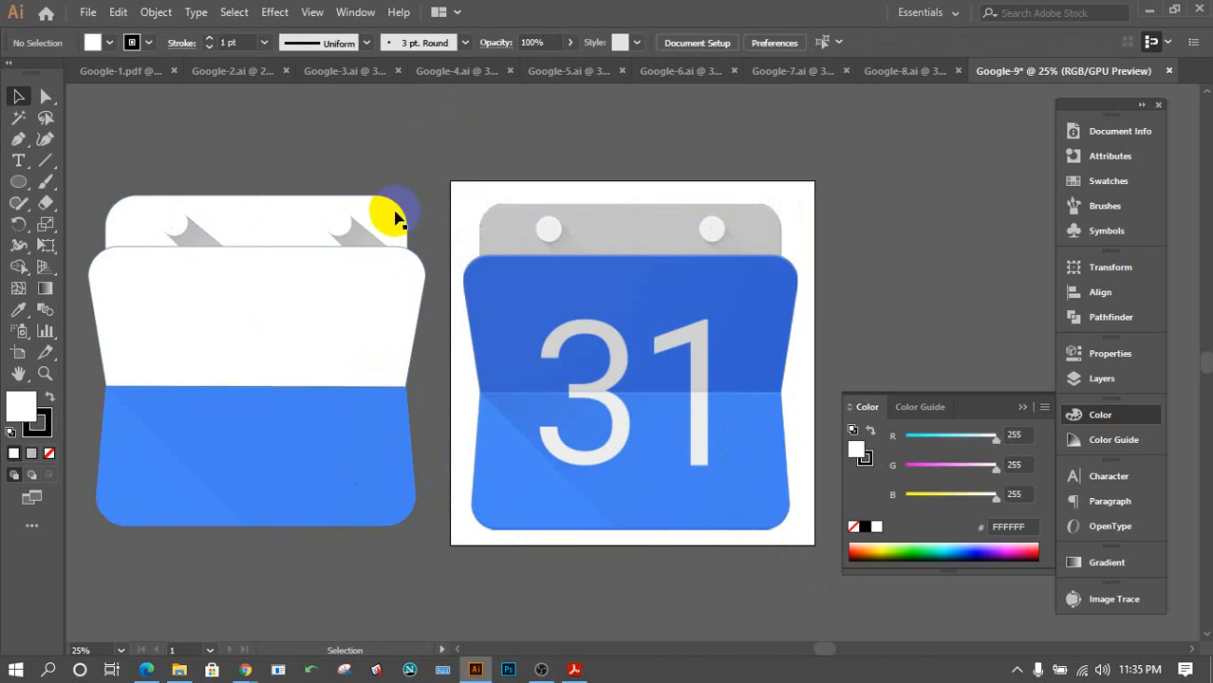
pyautogui.click(19, 310)
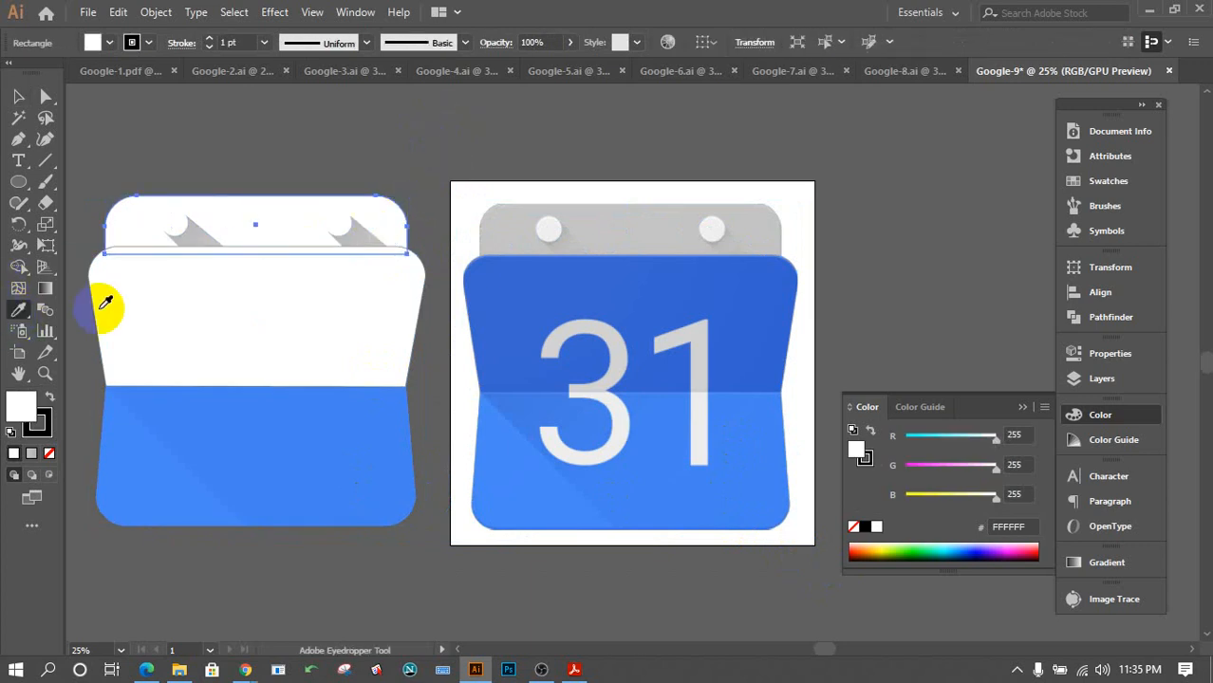
pyautogui.click(498, 221)
pyautogui.click(18, 96)
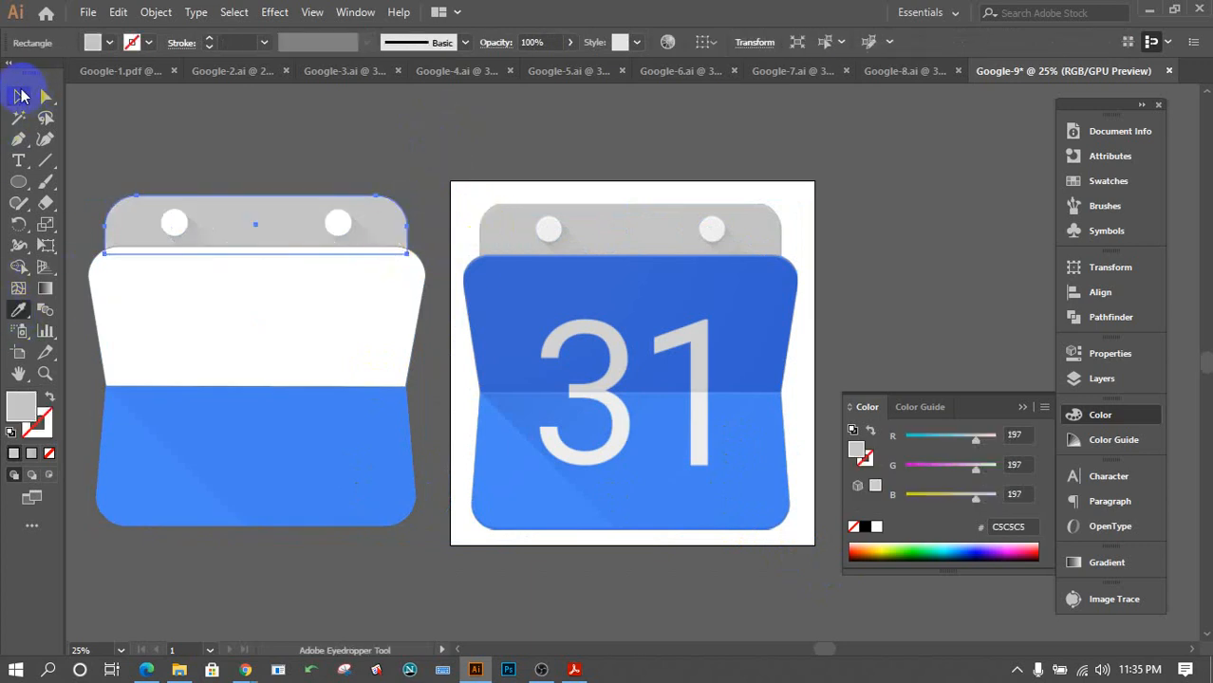
pyautogui.click(230, 126)
# Fill the white upper panel with the darker blue 3966D0 sampled from the reference's upper half.
pyautogui.click(244, 297)
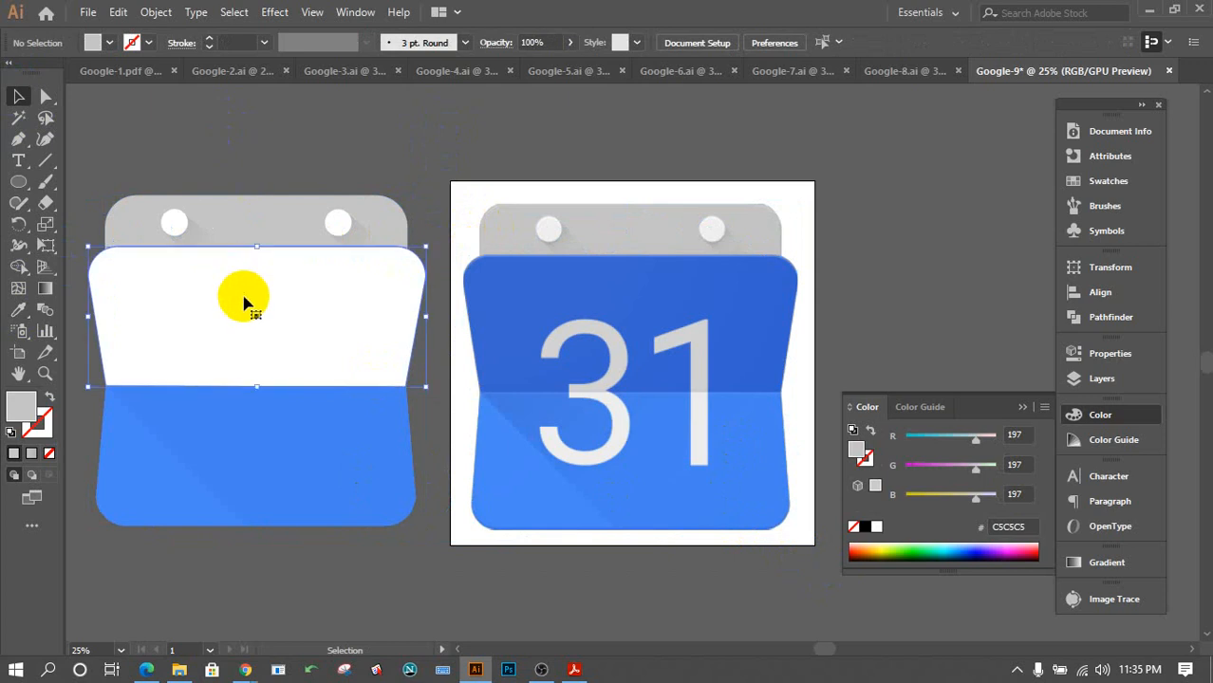
pyautogui.click(27, 312)
pyautogui.click(557, 305)
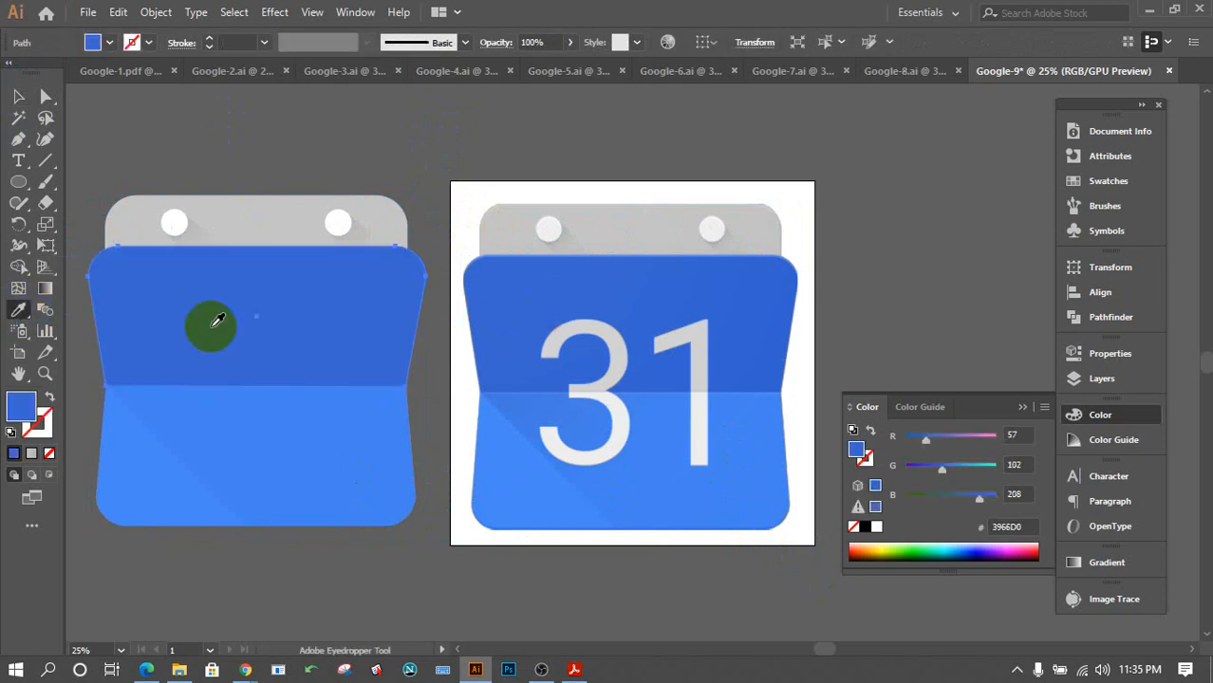
pyautogui.click(18, 97)
pyautogui.click(395, 573)
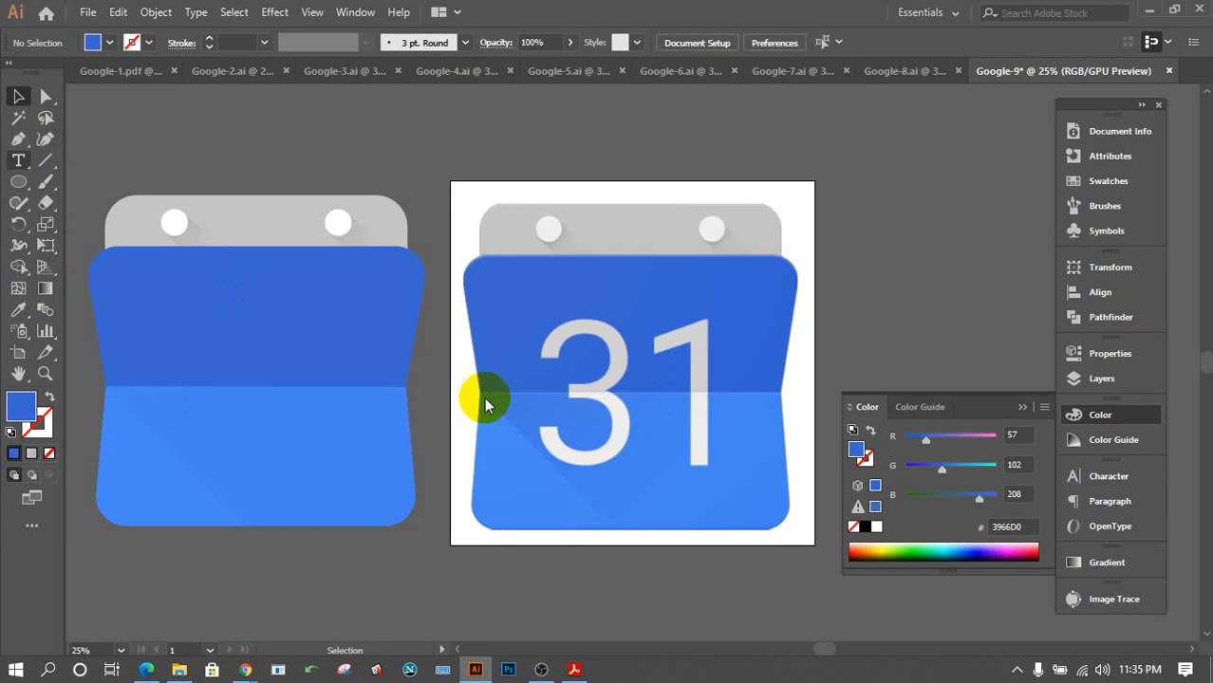
# Add the text "32" in Myriad Pro Regular below the artboard and enlarge it to about 379 pt.
pyautogui.press('t')
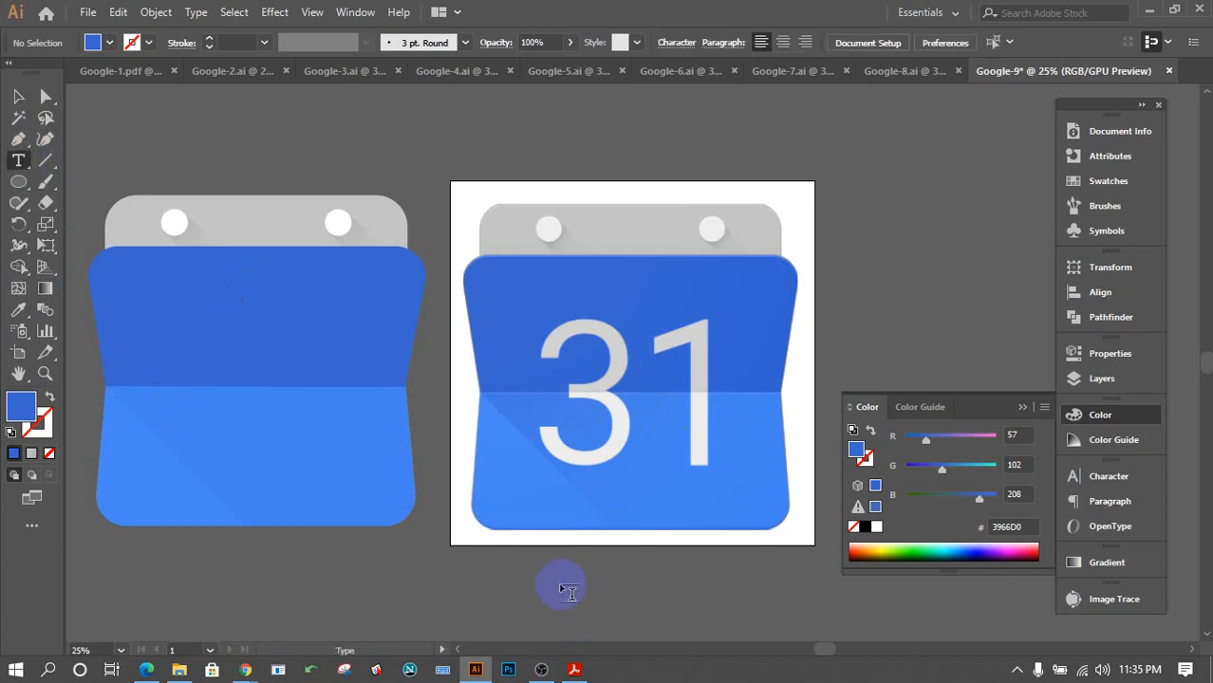
pyautogui.click(570, 590)
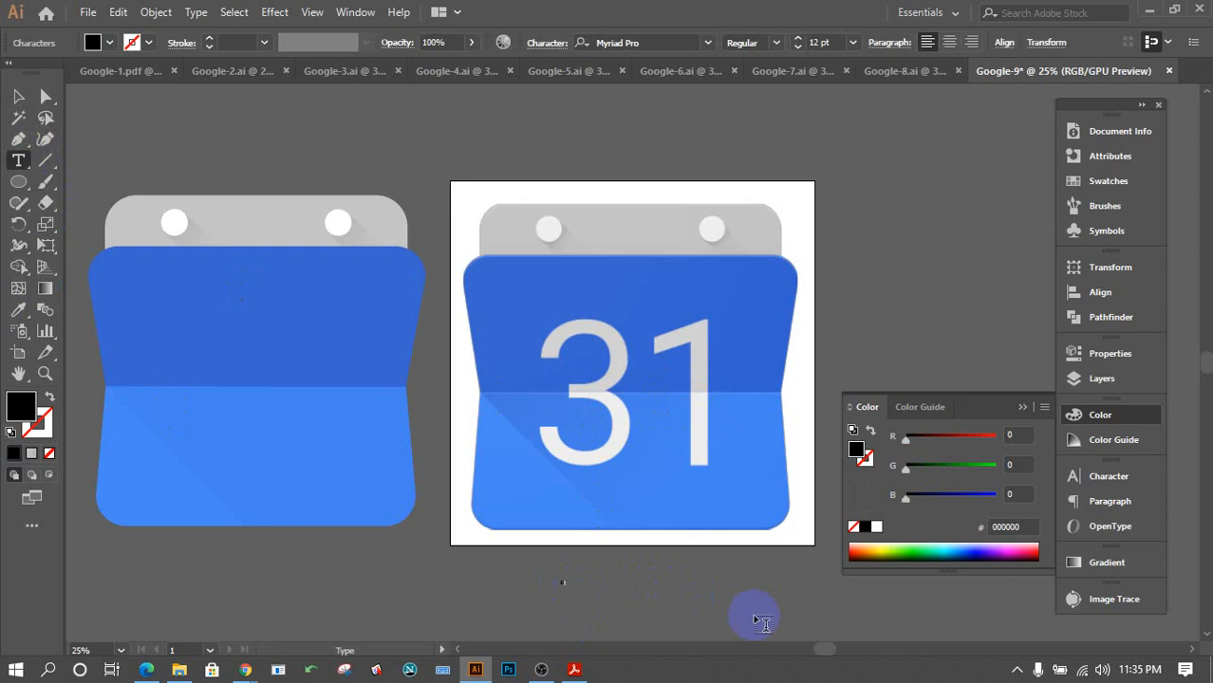
pyautogui.press('Escape')
pyautogui.click(577, 582)
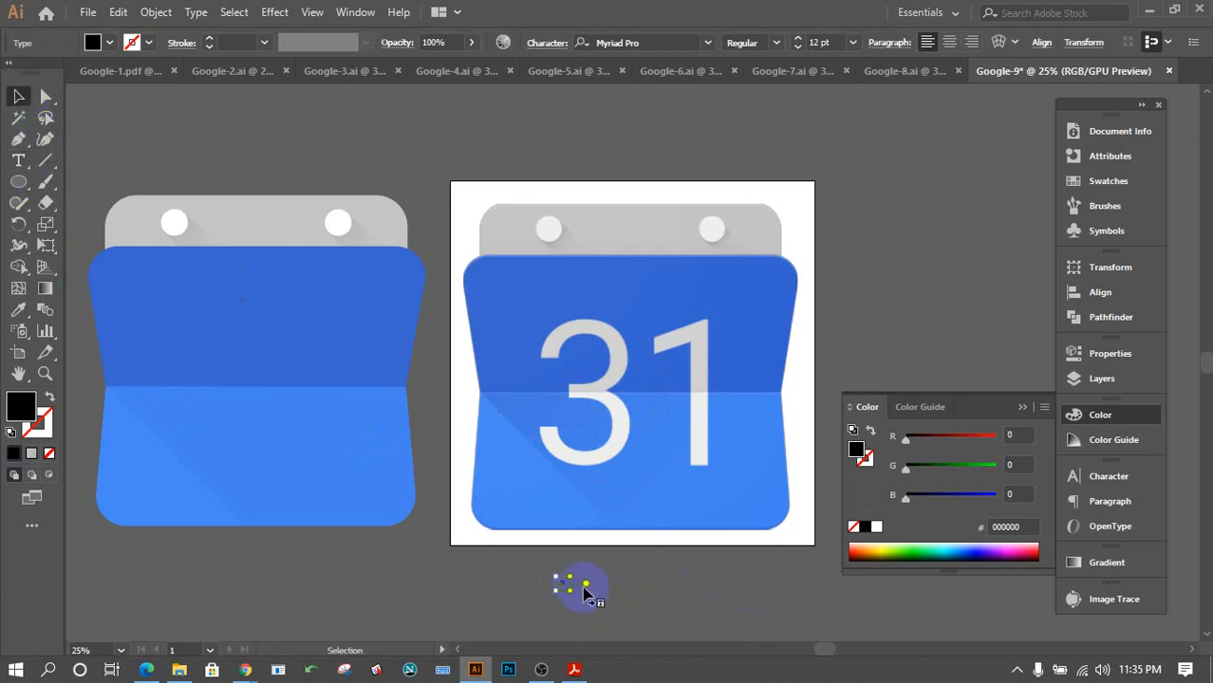
pyautogui.moveTo(572, 577); pyautogui.dragTo(657, 508)
pyautogui.moveTo(611, 590); pyautogui.dragTo(671, 582)
pyautogui.scroll(-2, 671, 582)
# Replace the second digit of the number text so that it reads "31".
pyautogui.press('t')
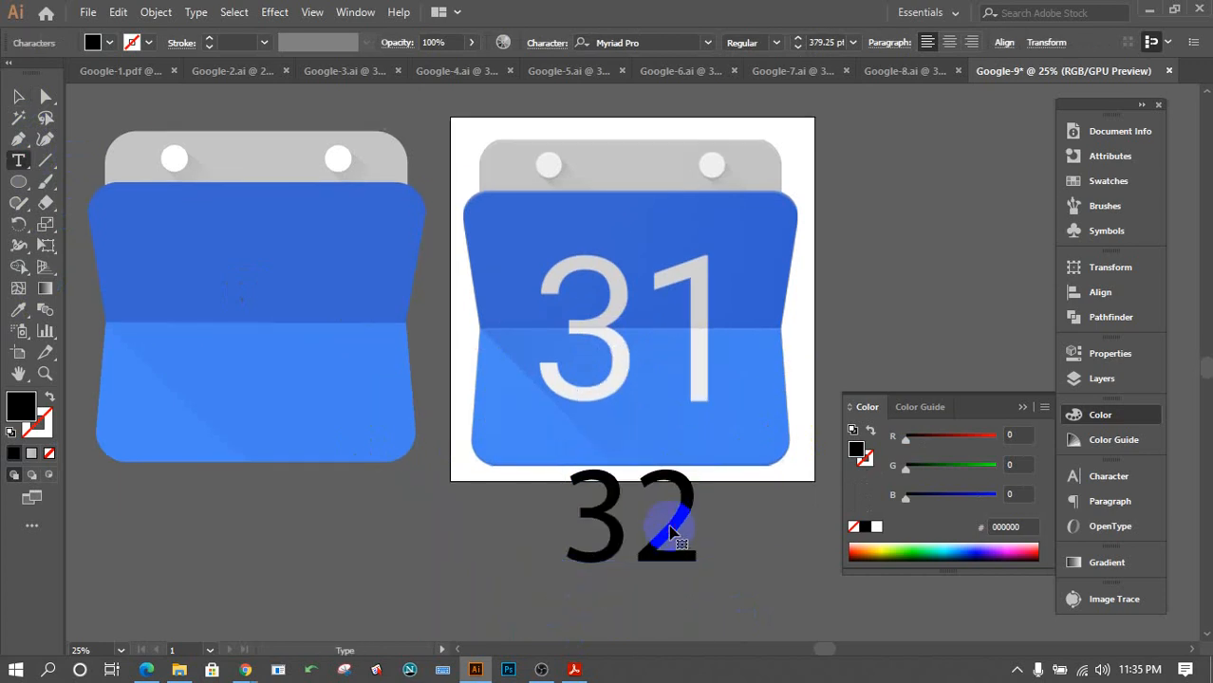
pyautogui.click(669, 524)
pyautogui.press('BackSpace')
pyautogui.write('1')
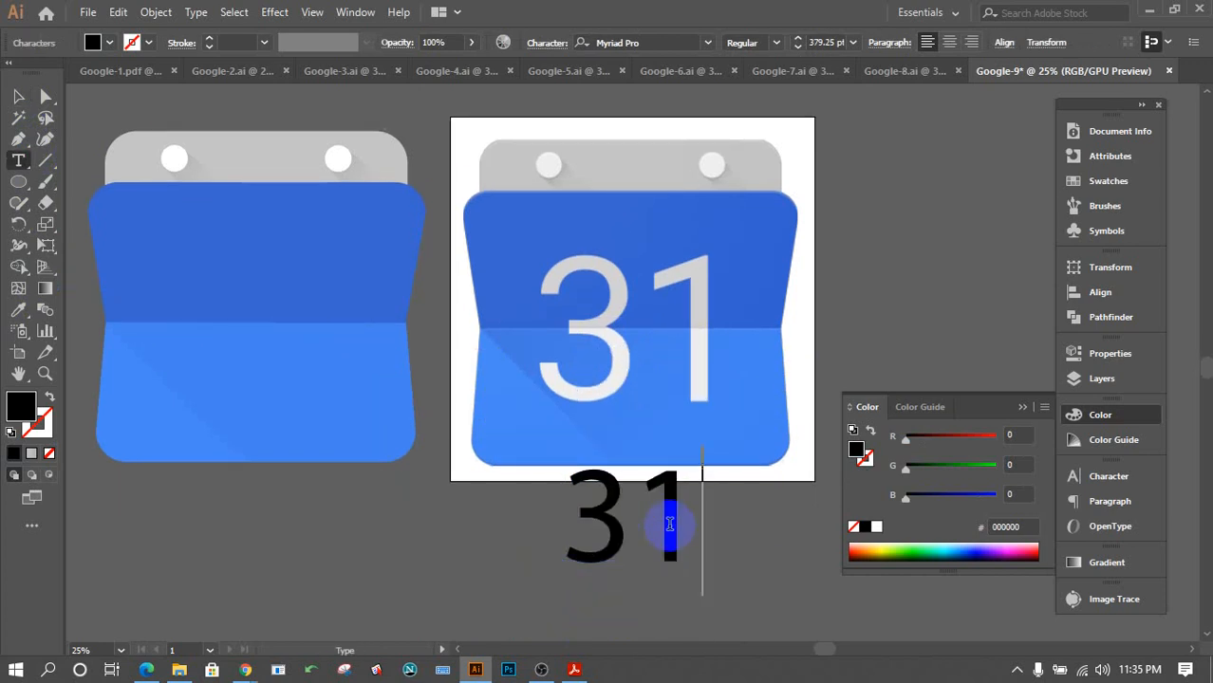
pyautogui.click(17, 96)
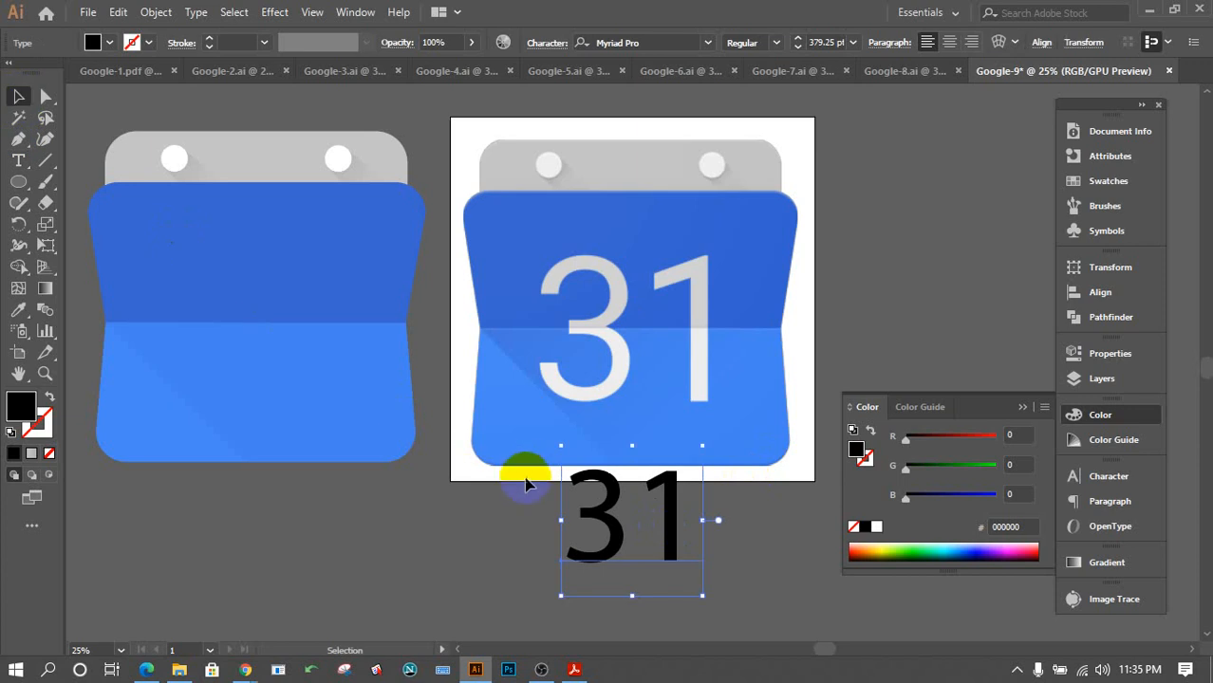
# Enlarge the "31" text to about 733 pt and position it just below the artboard.
pyautogui.scroll(2, 536, 482)
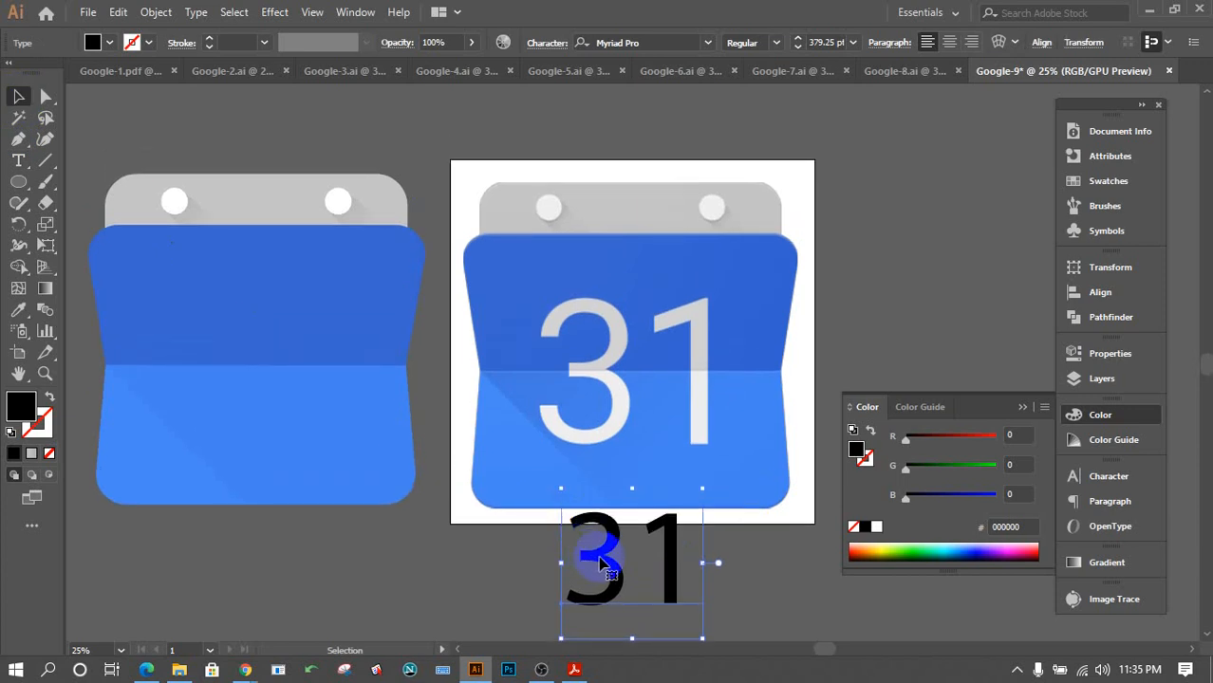
pyautogui.moveTo(590, 558); pyautogui.dragTo(563, 566)
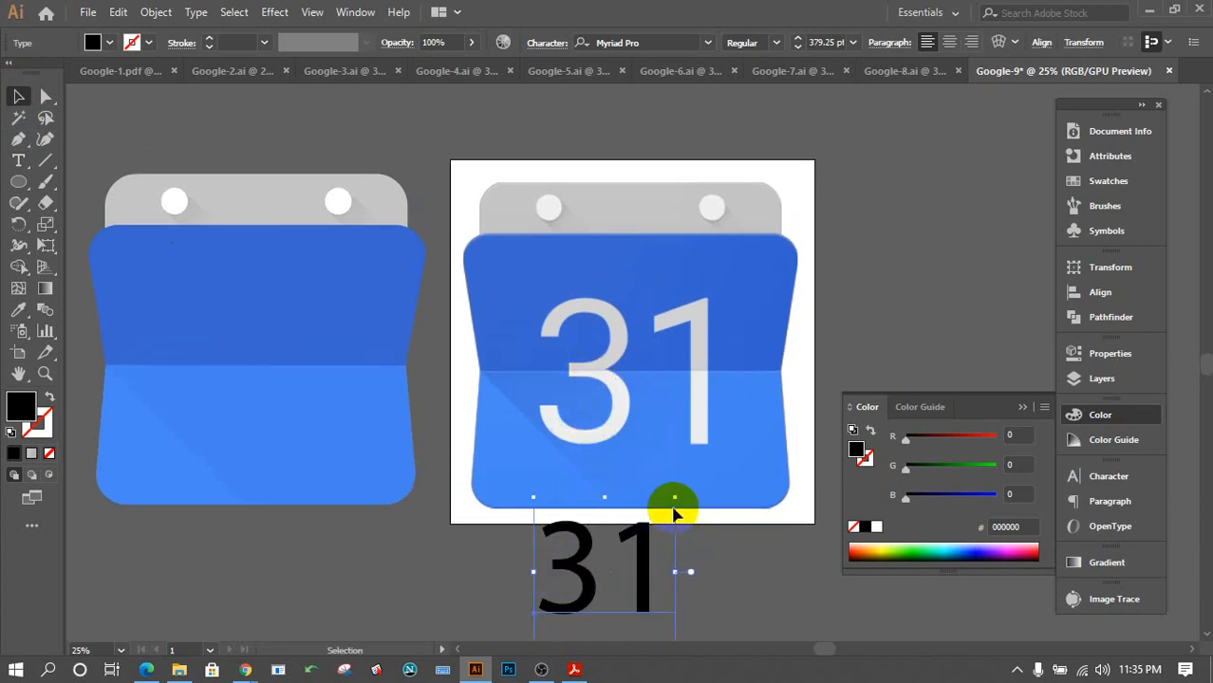
pyautogui.moveTo(677, 494); pyautogui.dragTo(743, 436)
pyautogui.scroll(-5, 743, 437)
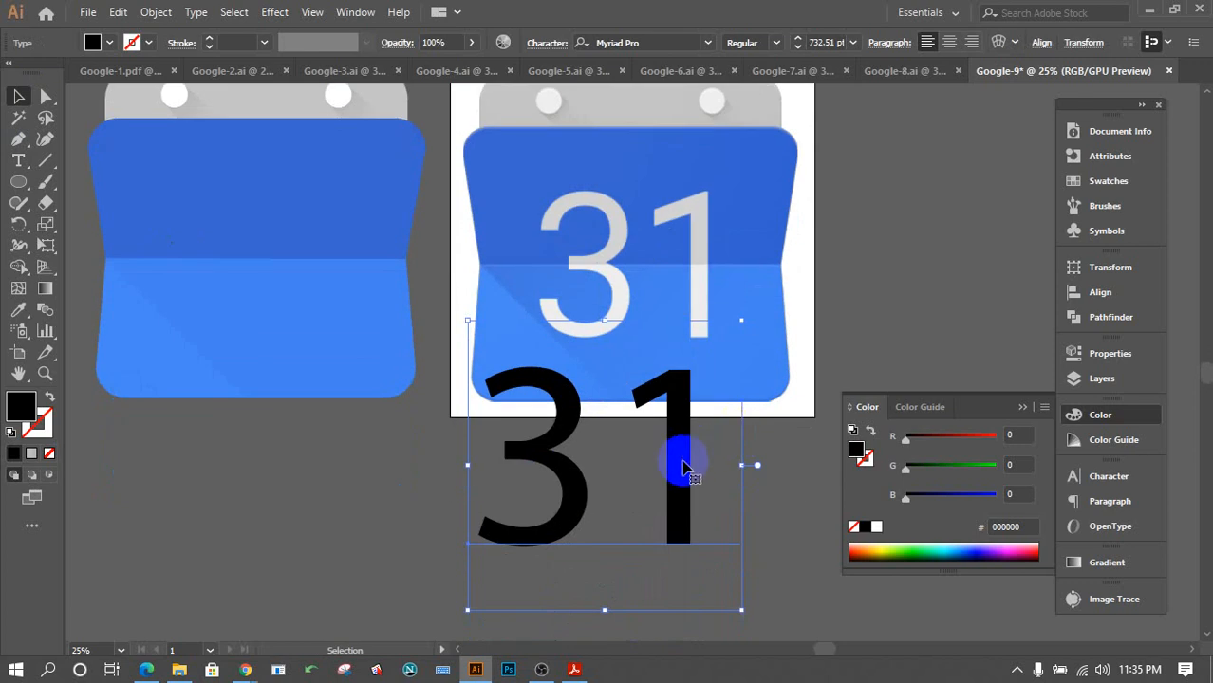
pyautogui.moveTo(682, 466); pyautogui.dragTo(677, 528)
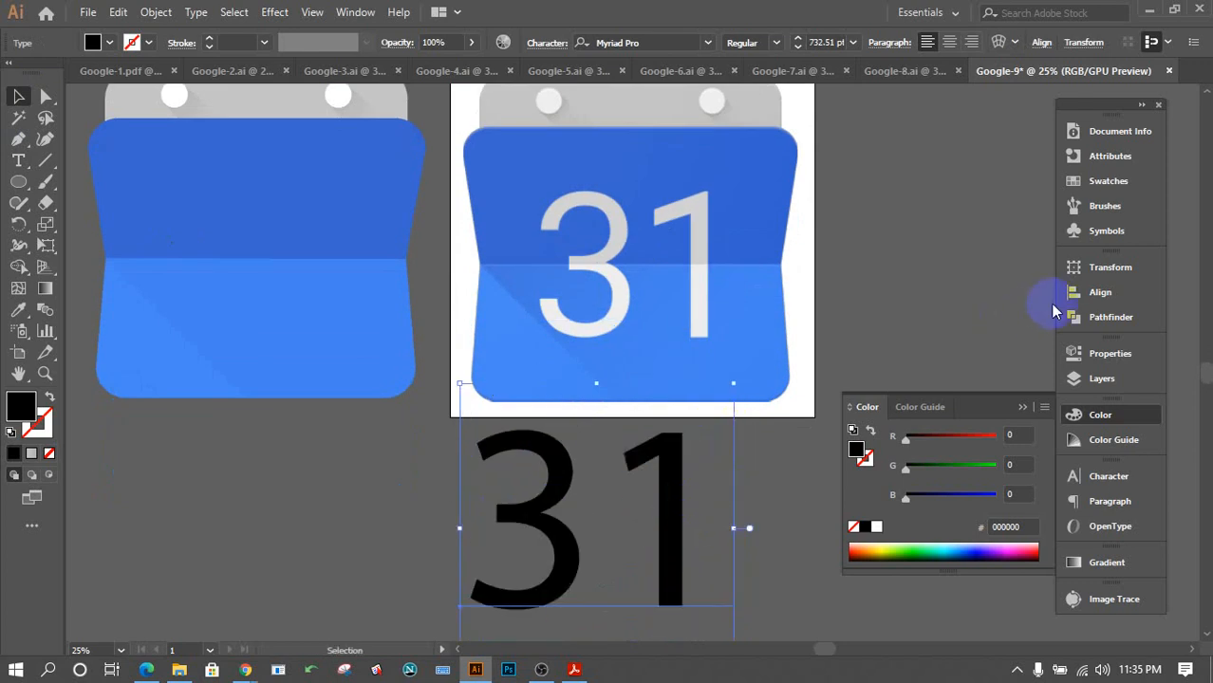
# Search the fonts for "ari" and preview the matching typefaces on the "31" text.
pyautogui.click(1110, 479)
pyautogui.click(955, 494)
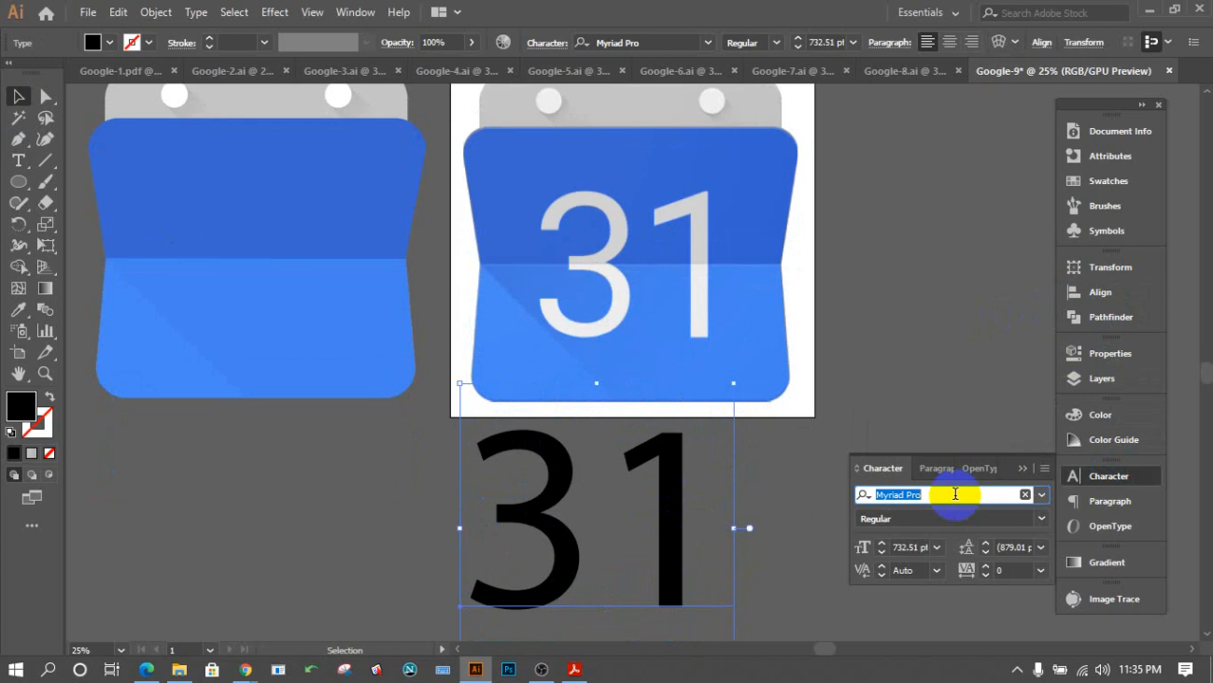
pyautogui.write('ar')
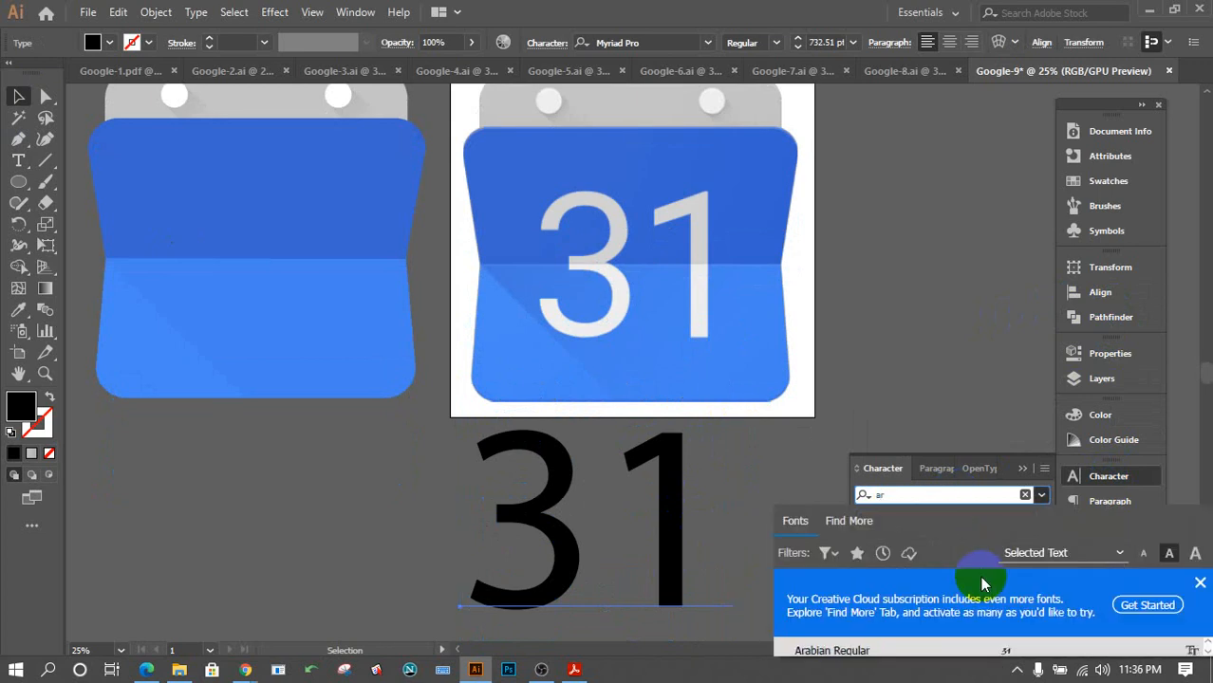
pyautogui.click(1154, 605)
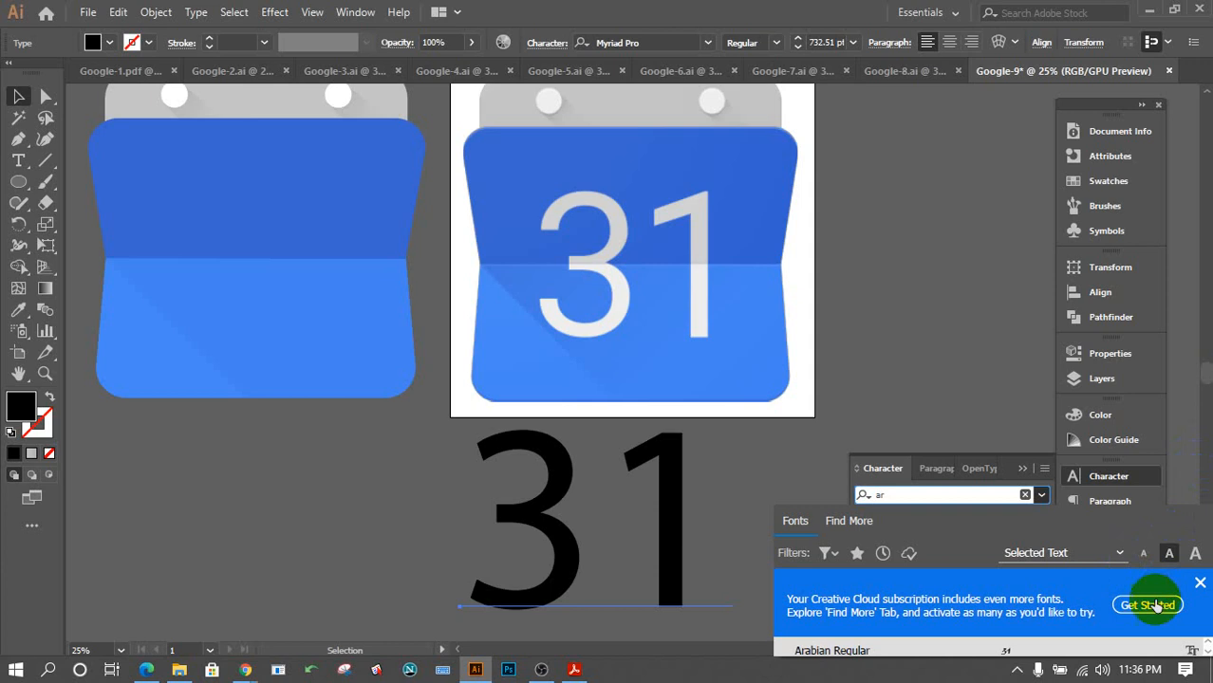
pyautogui.scroll(-2, 863, 651)
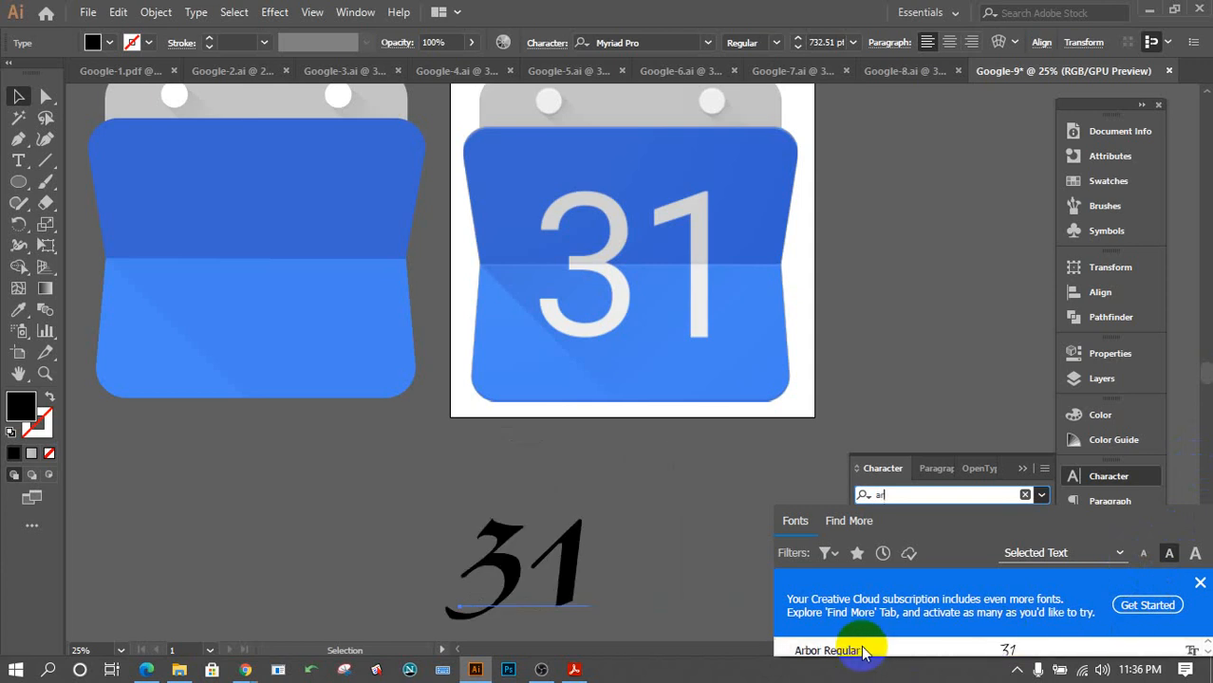
pyautogui.scroll(-3, 862, 651)
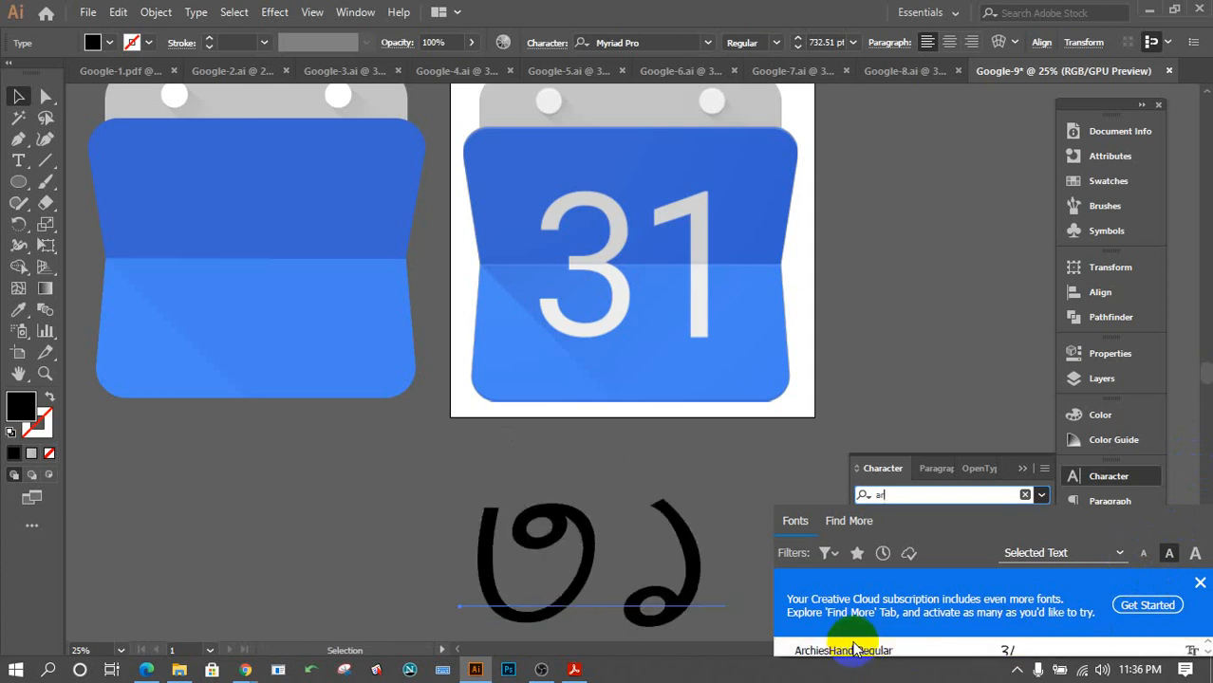
pyautogui.scroll(-2, 854, 650)
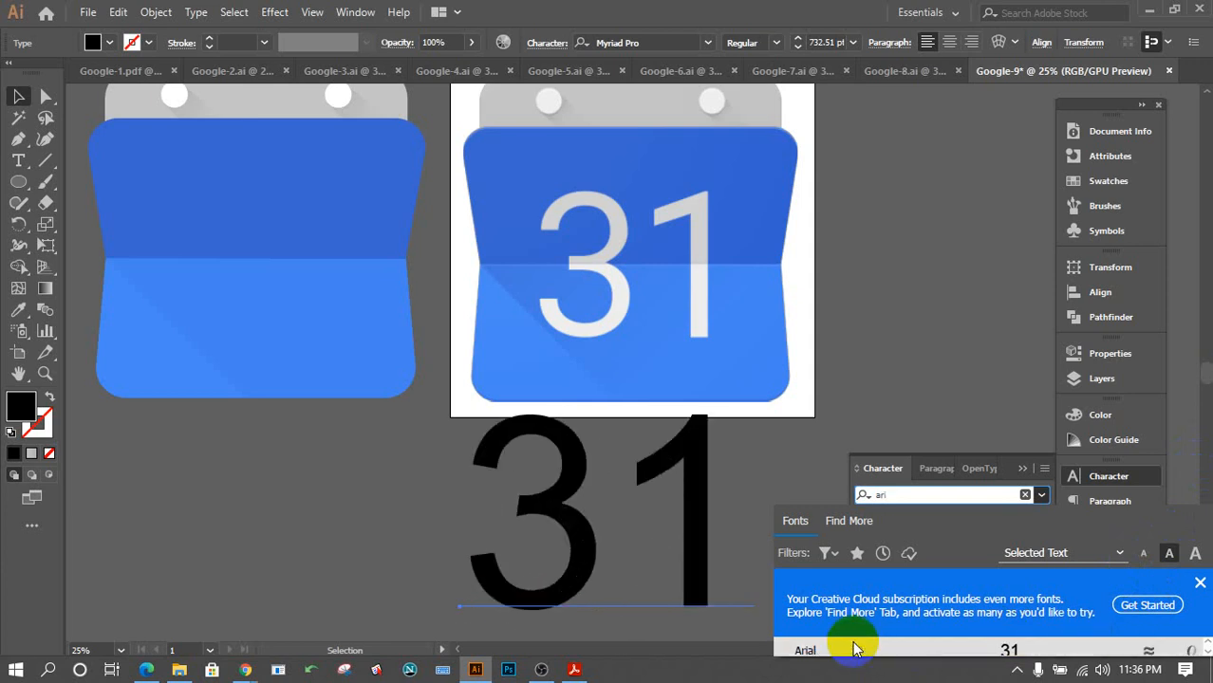
pyautogui.write('i')
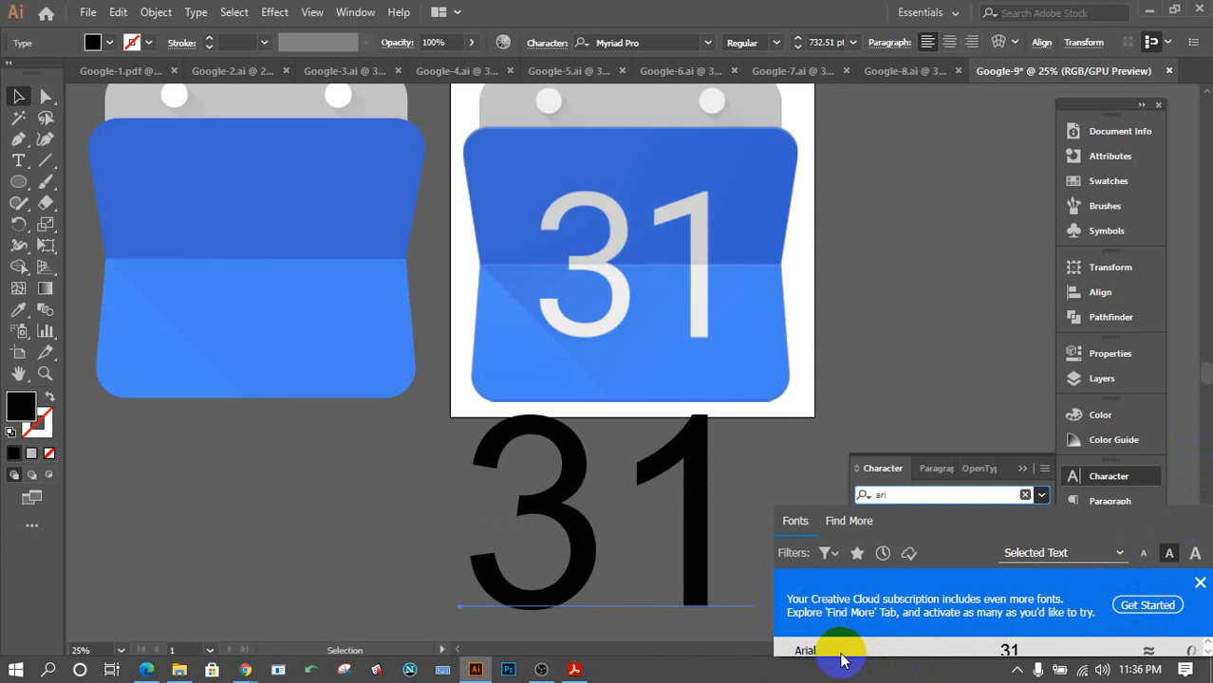
# Compare the Arial, Aristocrat and condensed Acumin Variable Concept styles on the "31" text with the reference numeral.
pyautogui.scroll(-4, 845, 655)
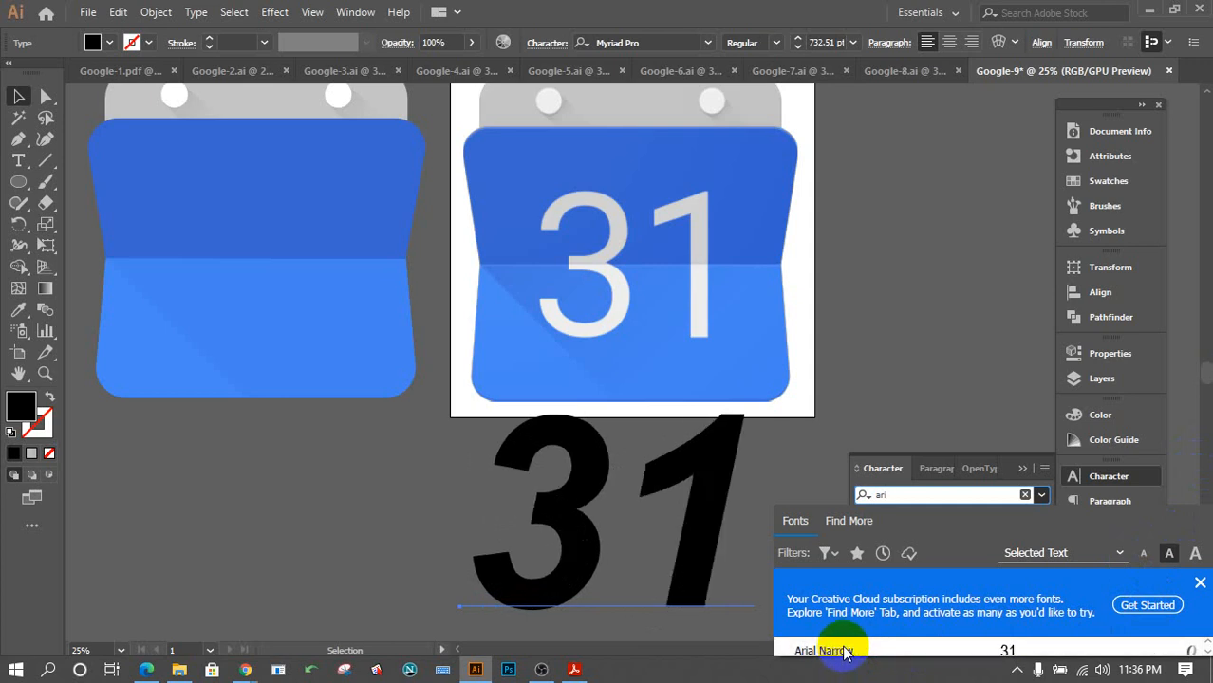
pyautogui.scroll(5, 845, 653)
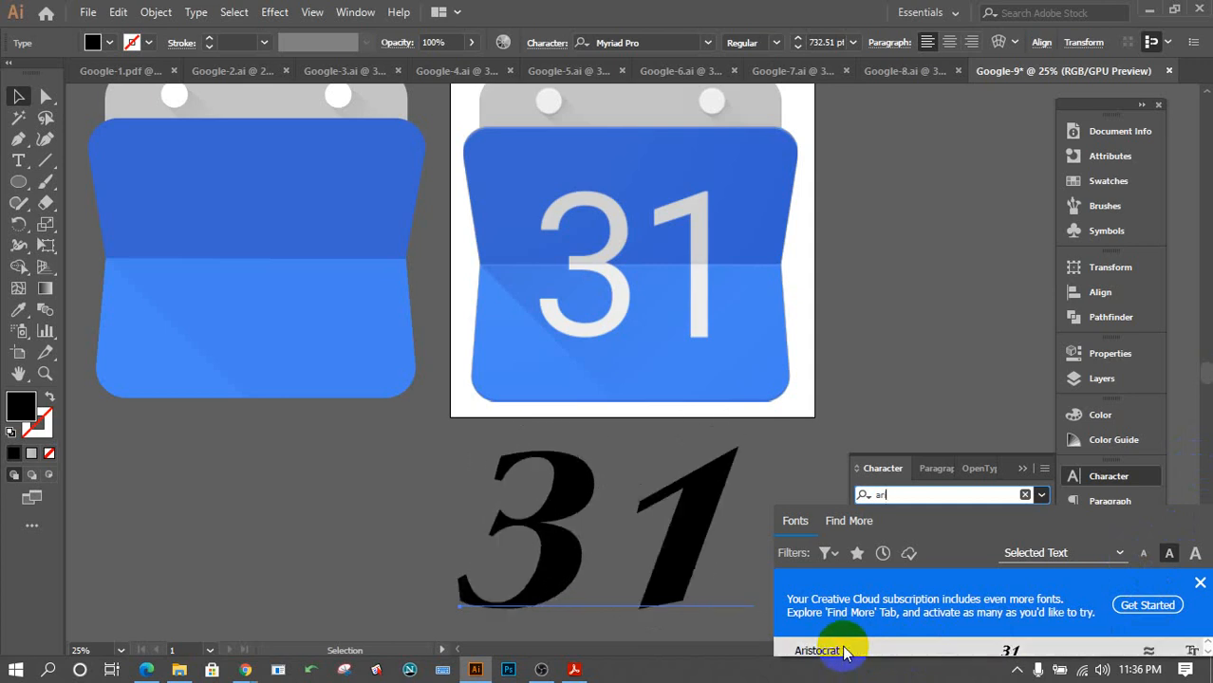
pyautogui.scroll(4, 845, 653)
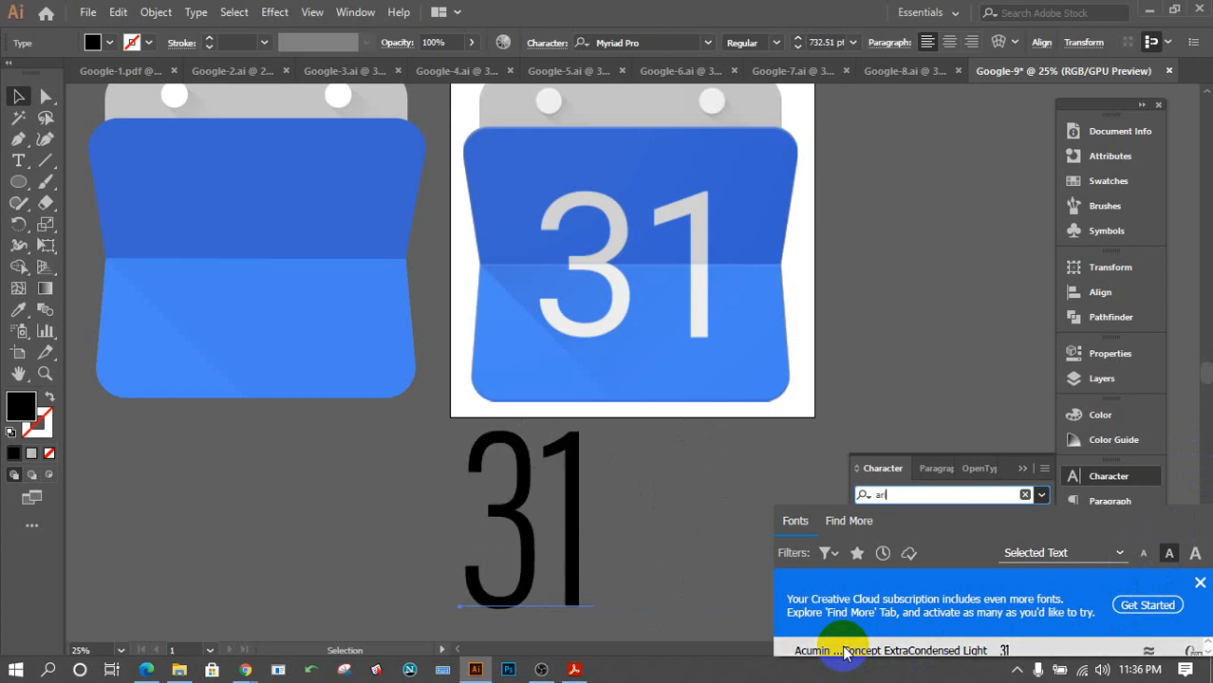
pyautogui.scroll(3, 844, 653)
pyautogui.scroll(4, 845, 653)
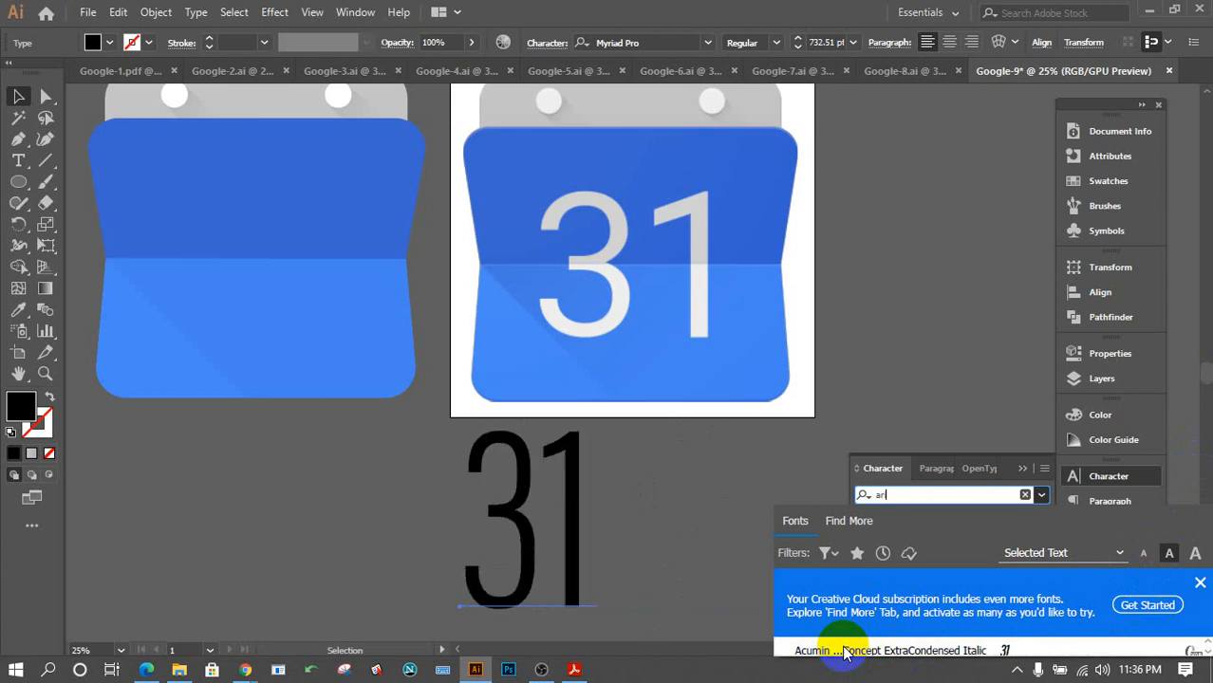
pyautogui.scroll(4, 845, 653)
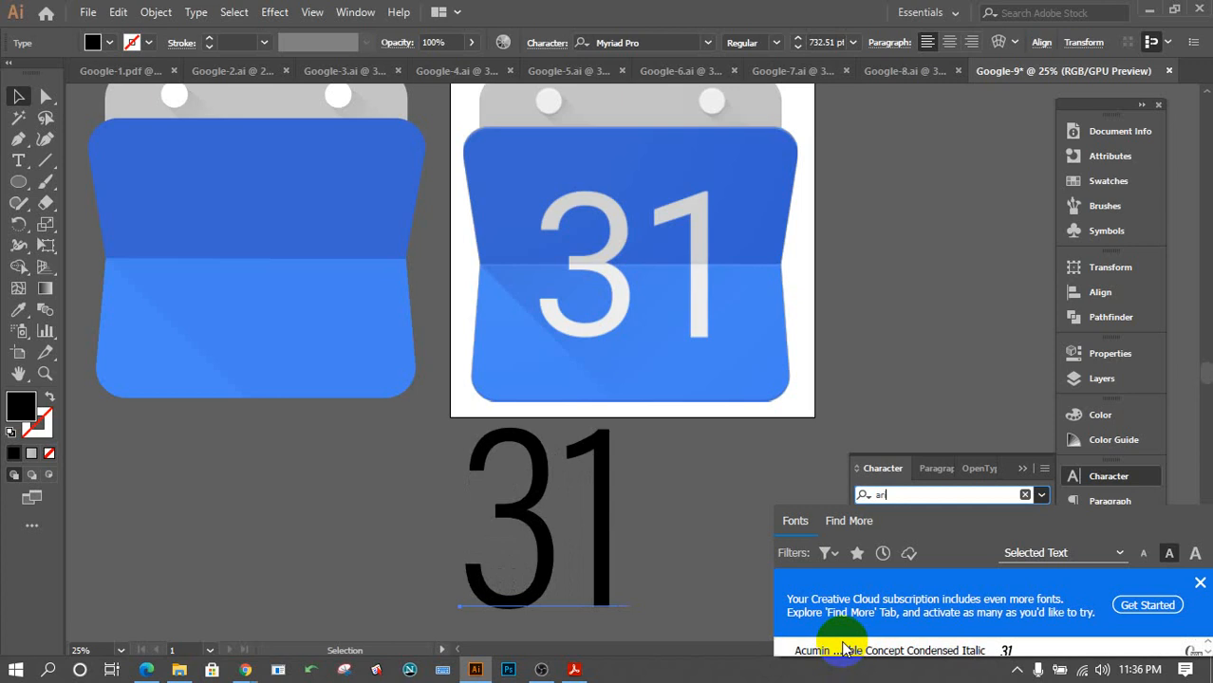
# Preview the Acumin Variable Concept styles from Condensed through SemiCondensed to Wide UltraBlack on the "31" text.
pyautogui.scroll(-2, 843, 651)
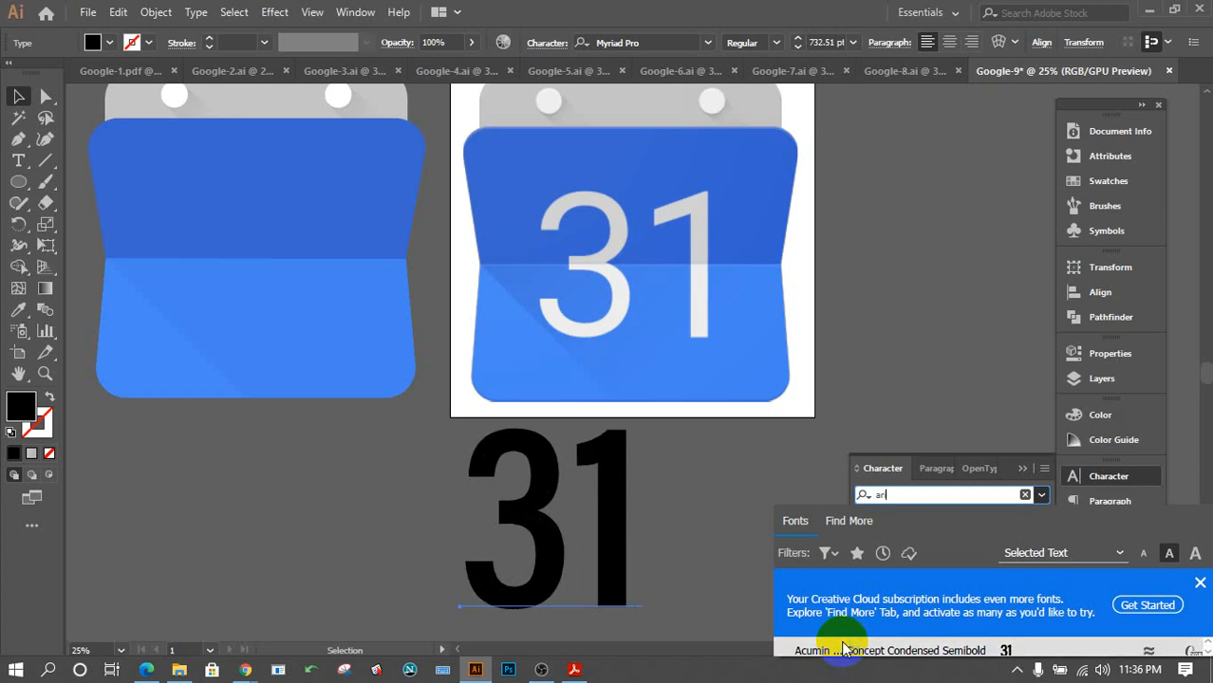
pyautogui.scroll(-4, 842, 651)
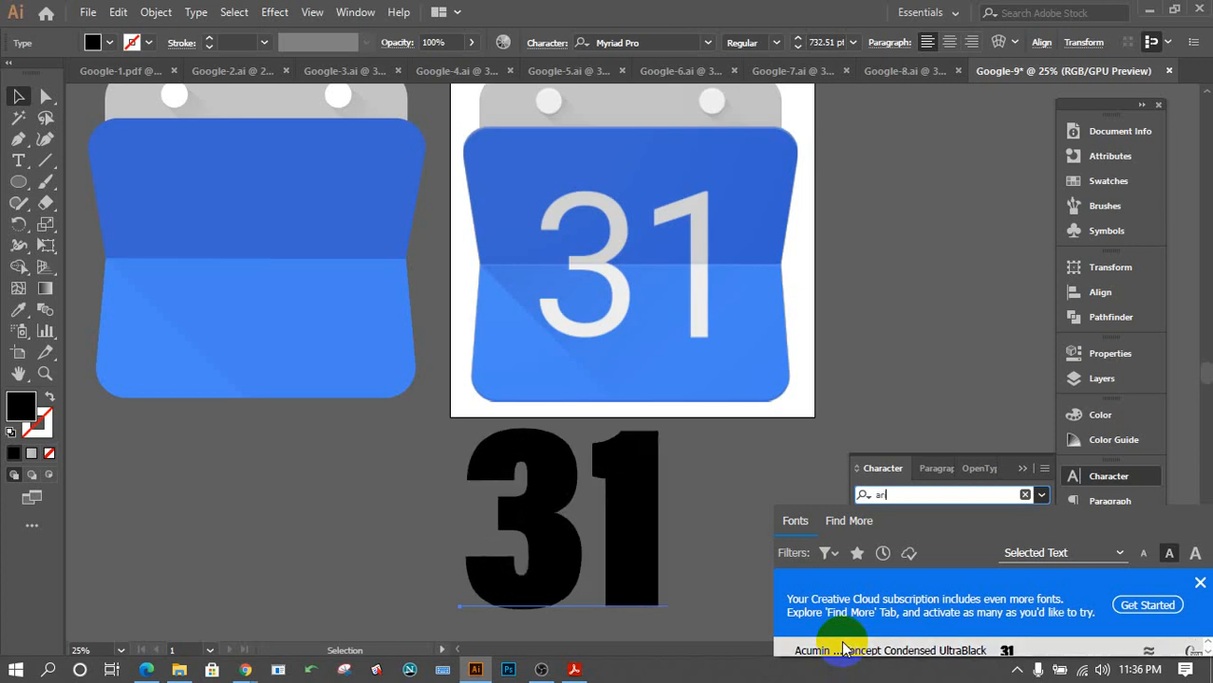
pyautogui.scroll(-5, 842, 651)
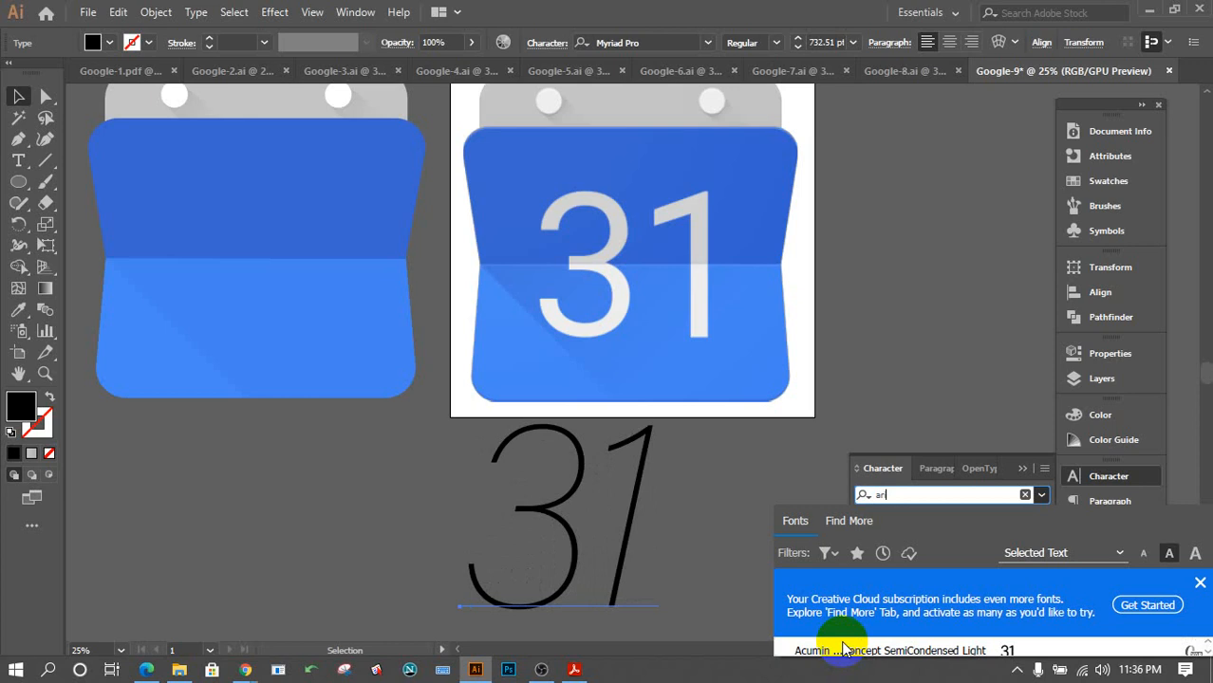
pyautogui.scroll(-4, 843, 652)
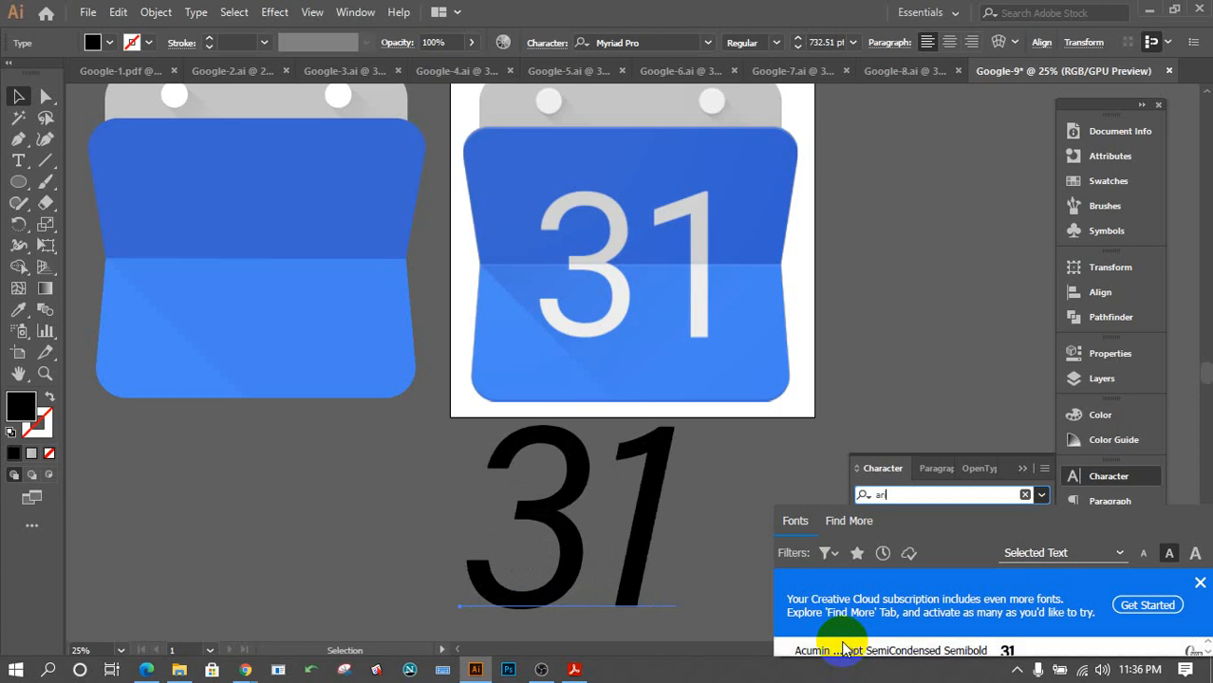
pyautogui.scroll(-5, 843, 652)
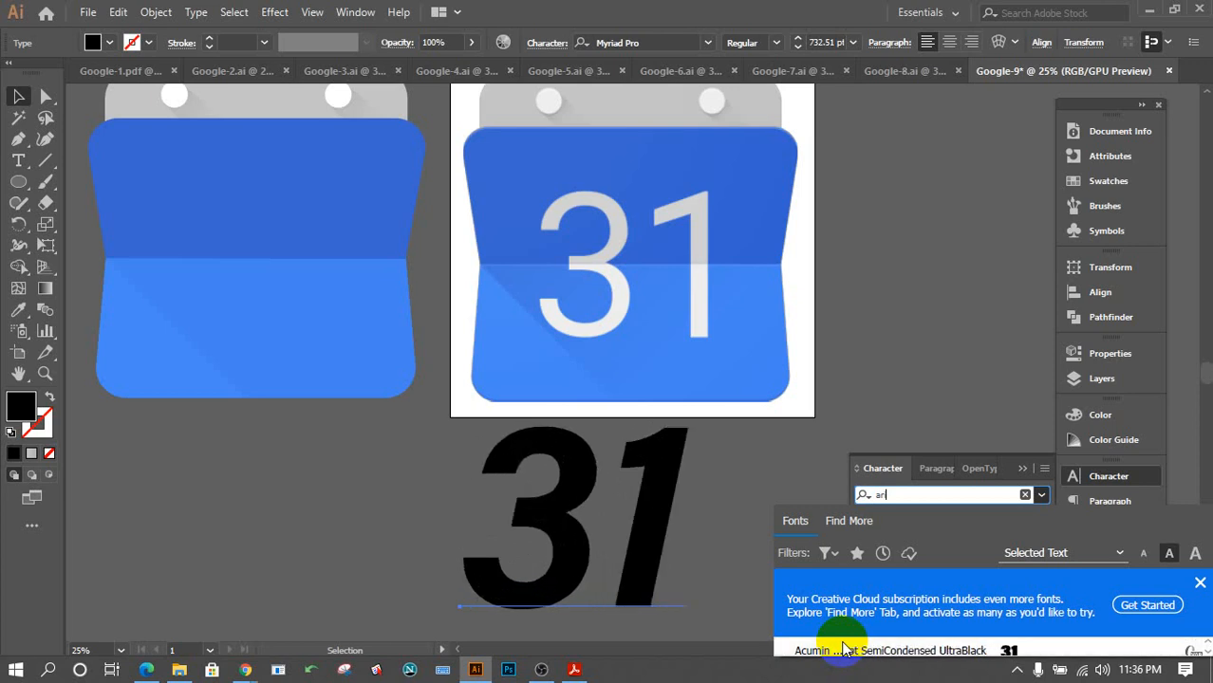
pyautogui.scroll(-4, 843, 651)
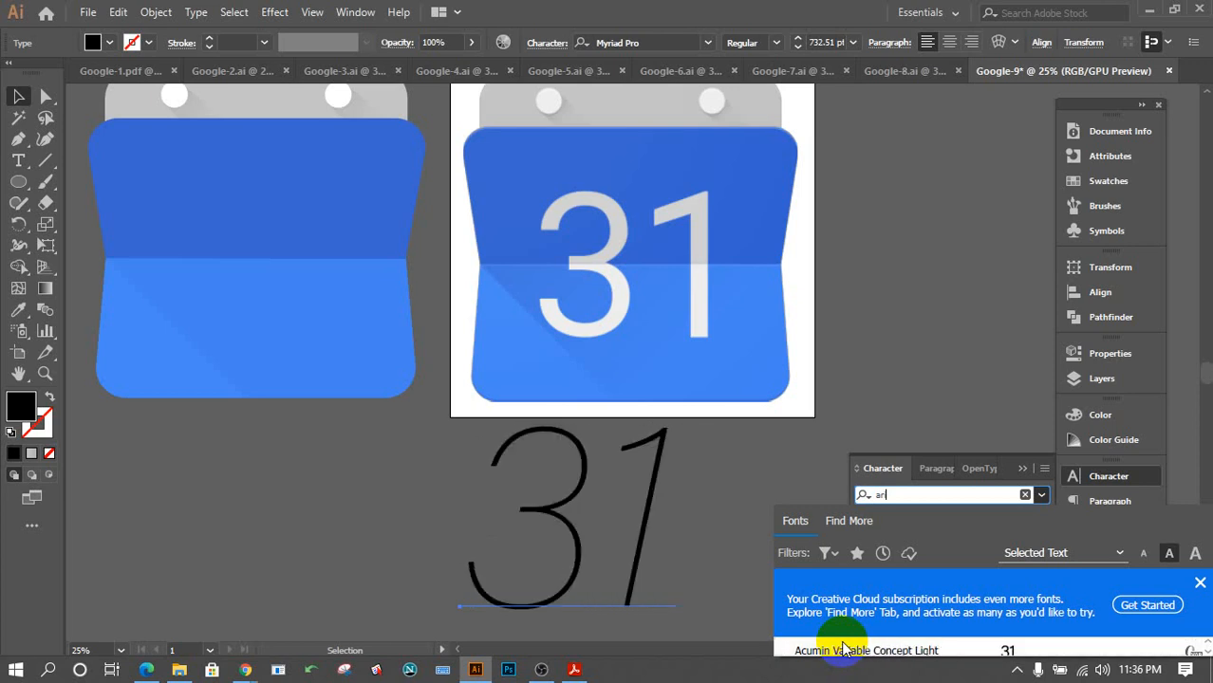
pyautogui.scroll(-2, 843, 652)
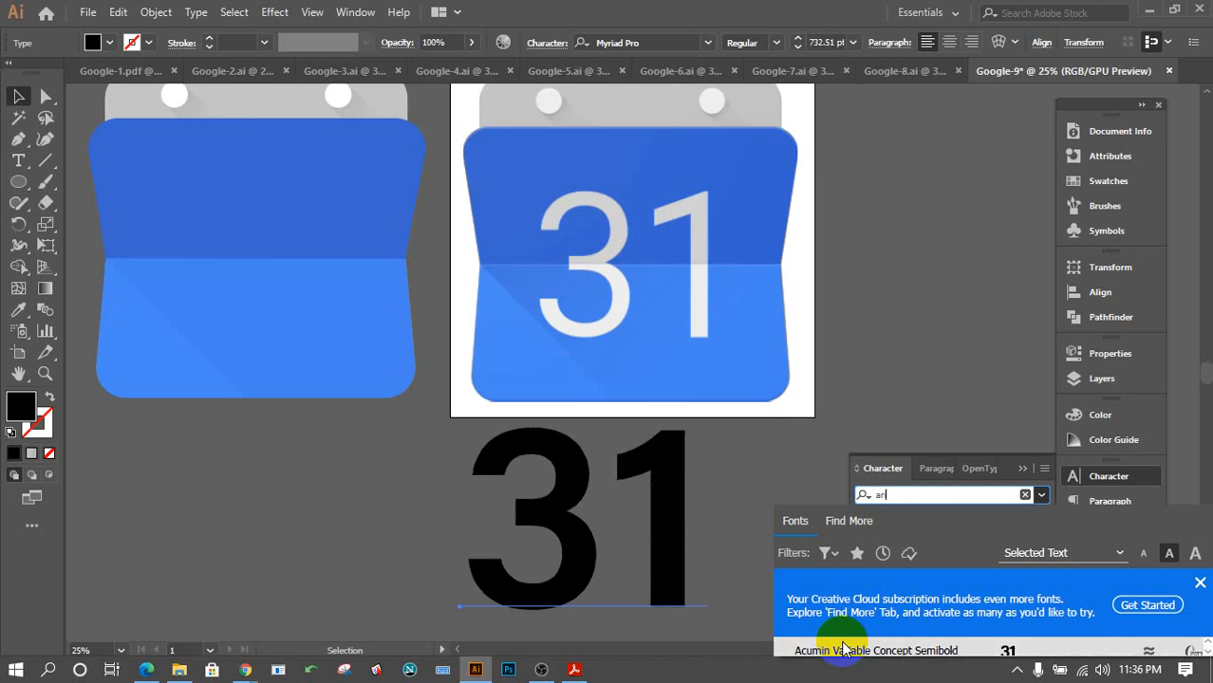
pyautogui.scroll(-4, 843, 651)
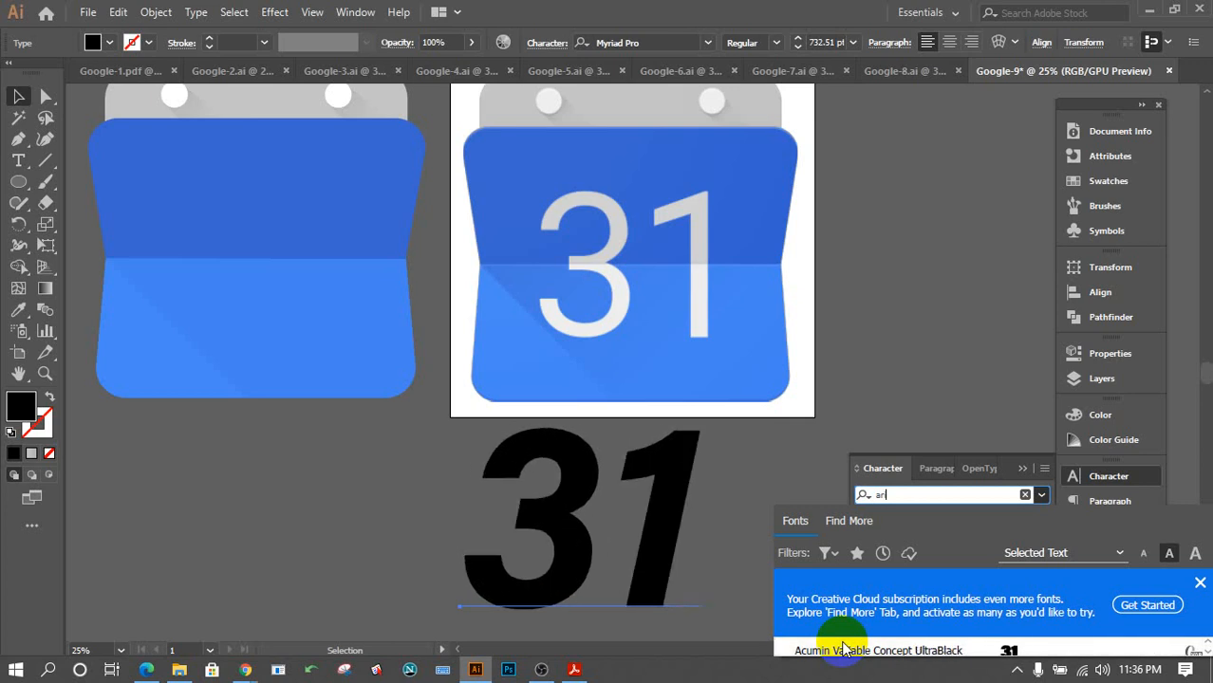
pyautogui.scroll(-3, 843, 651)
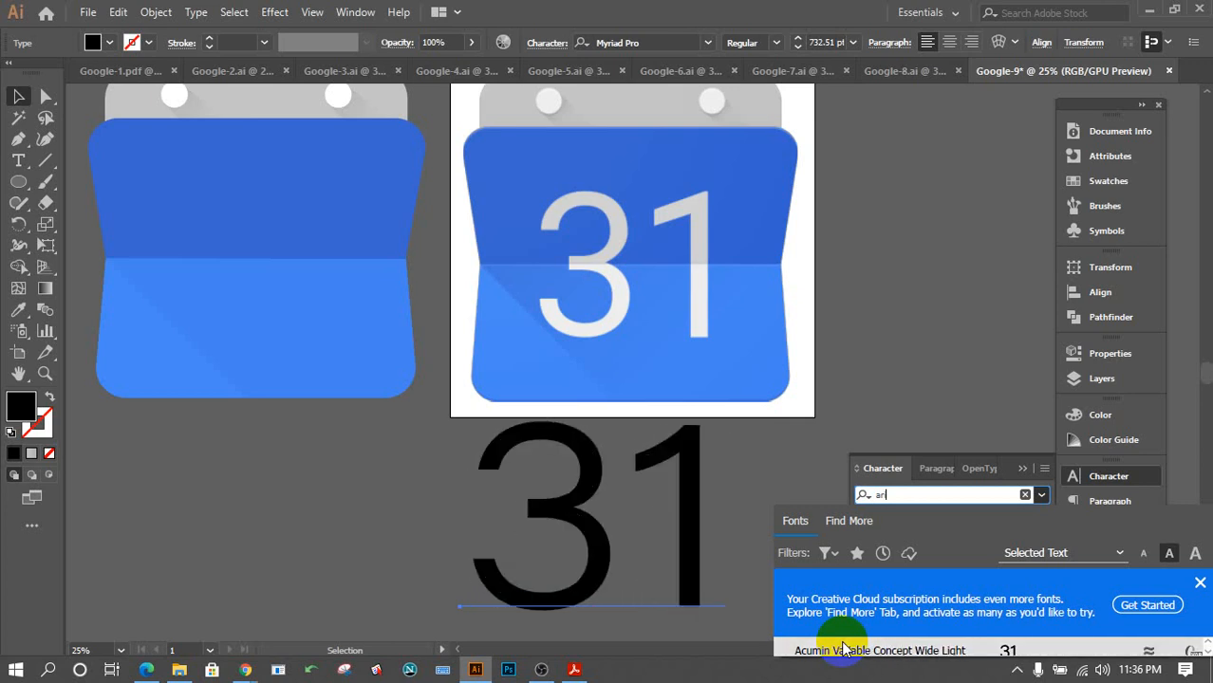
pyautogui.scroll(1, 843, 650)
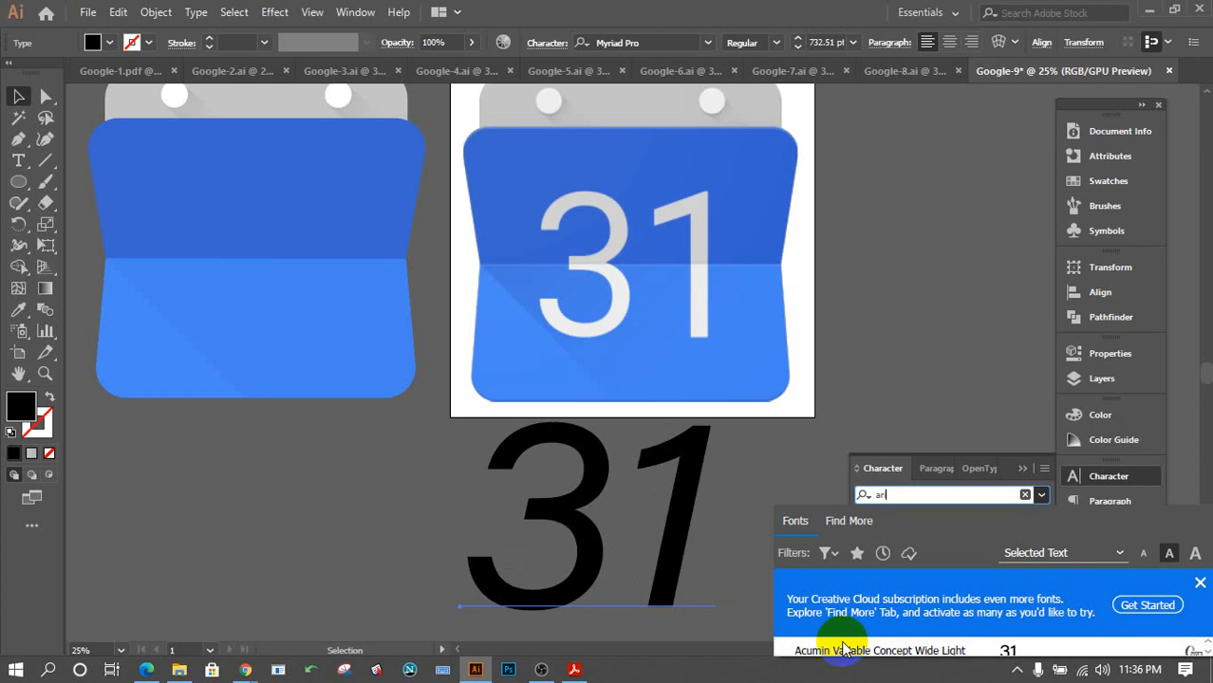
pyautogui.scroll(-2, 843, 650)
pyautogui.scroll(-4, 843, 650)
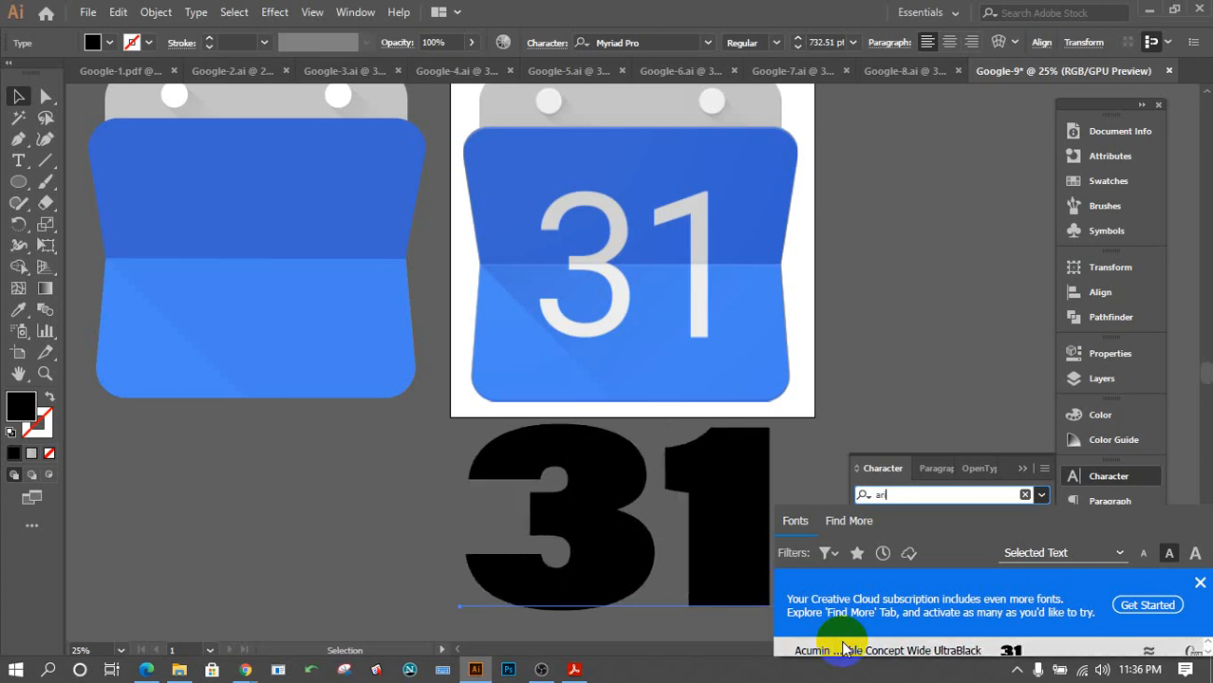
pyautogui.scroll(-3, 842, 651)
# Preview the Minion and Myriad Variable Concept styles on the "31" text and compare them with the reference numeral.
pyautogui.scroll(-5, 842, 651)
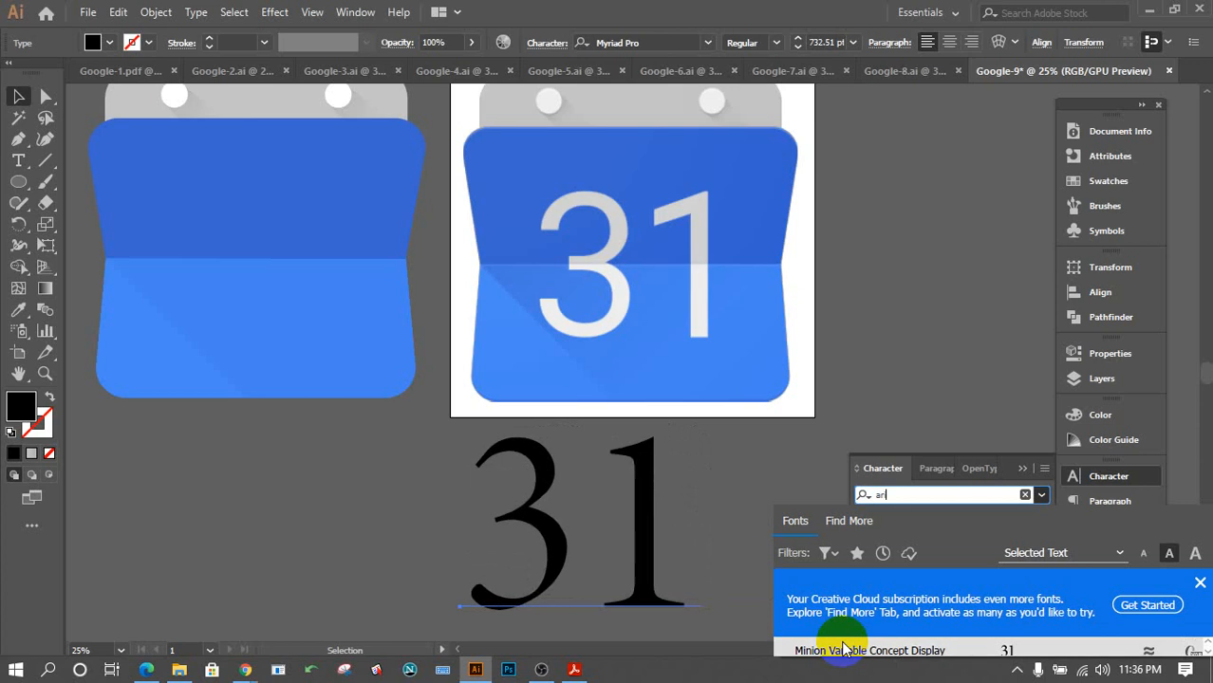
pyautogui.scroll(-5, 843, 650)
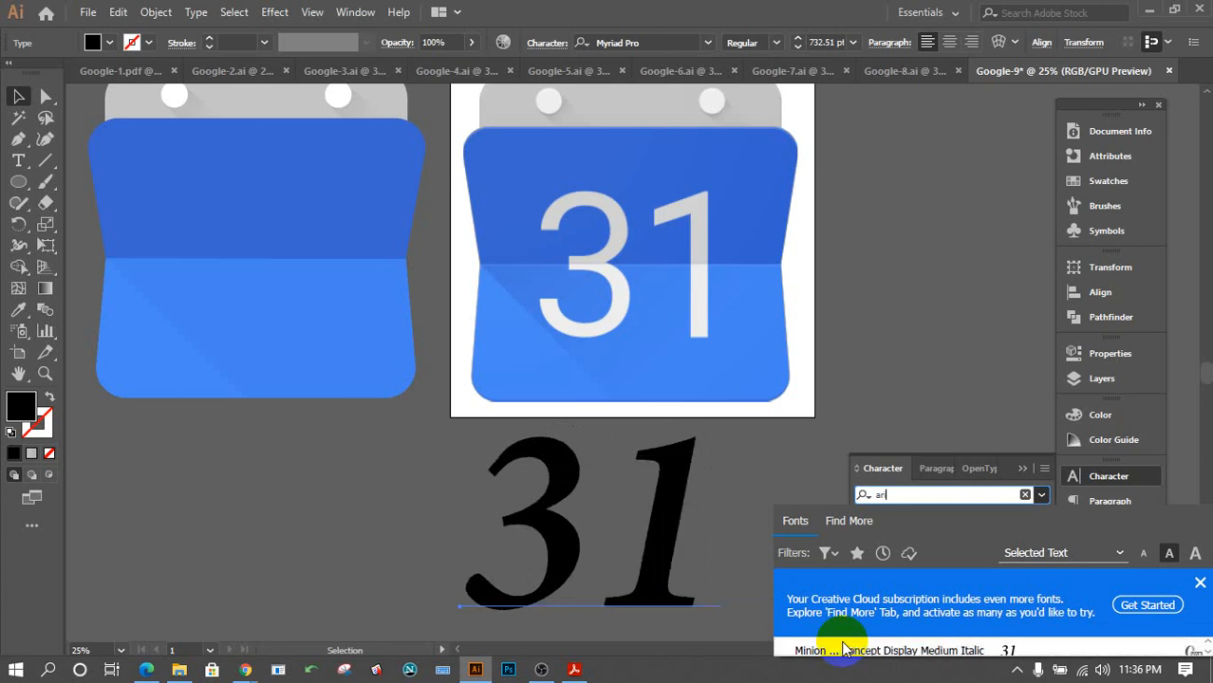
pyautogui.scroll(-4, 843, 650)
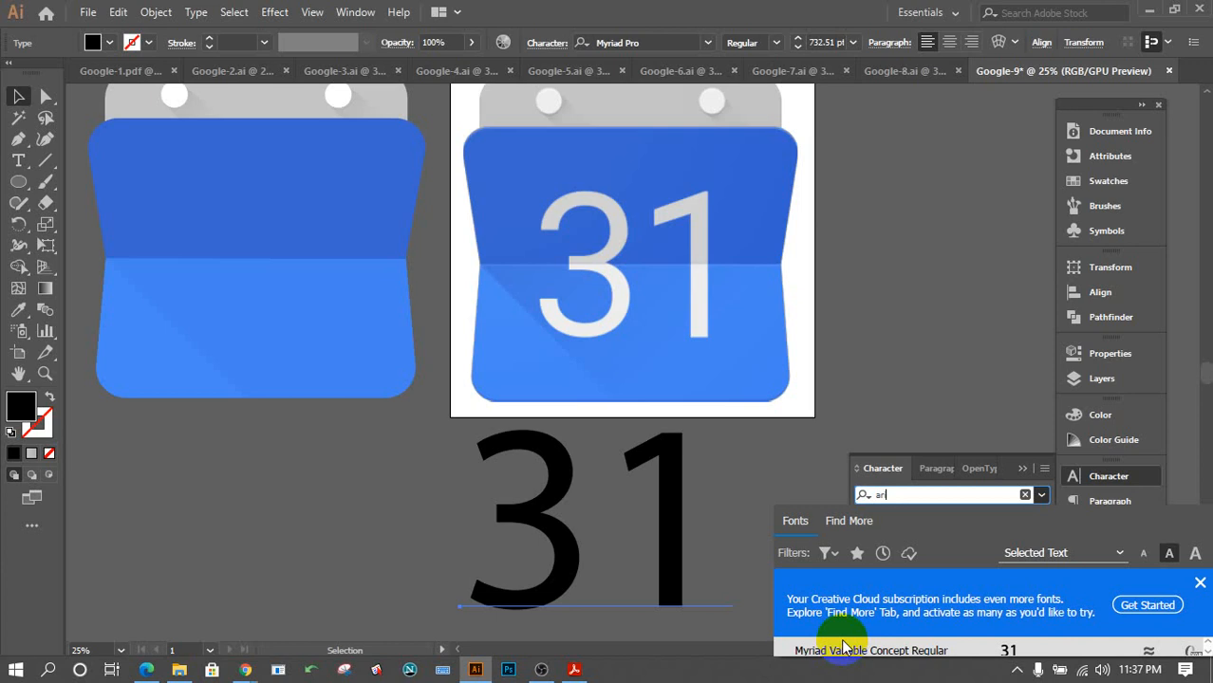
pyautogui.scroll(-4, 843, 647)
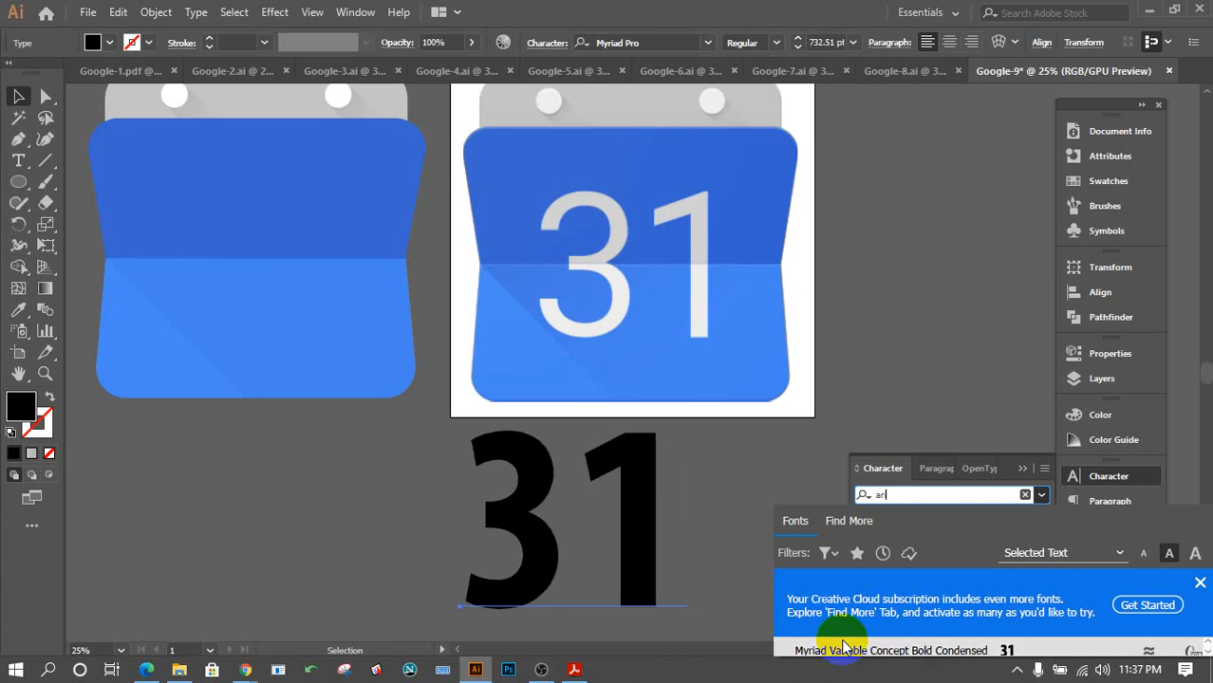
pyautogui.scroll(-2, 843, 647)
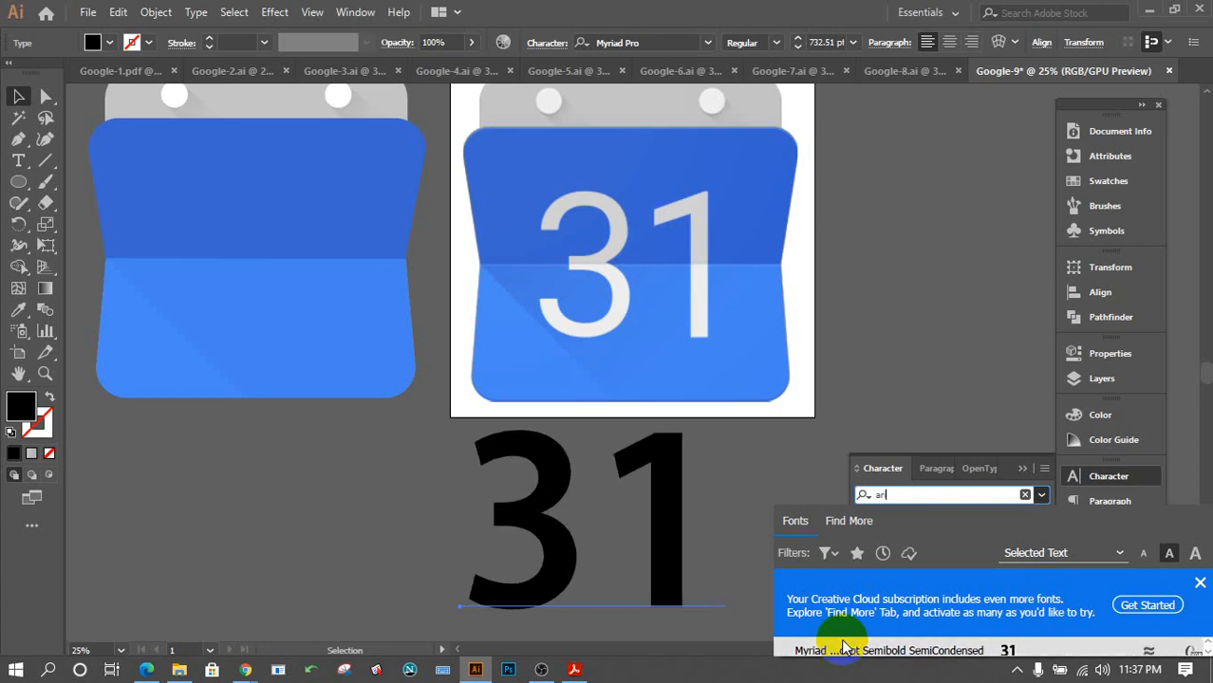
pyautogui.scroll(-4, 843, 648)
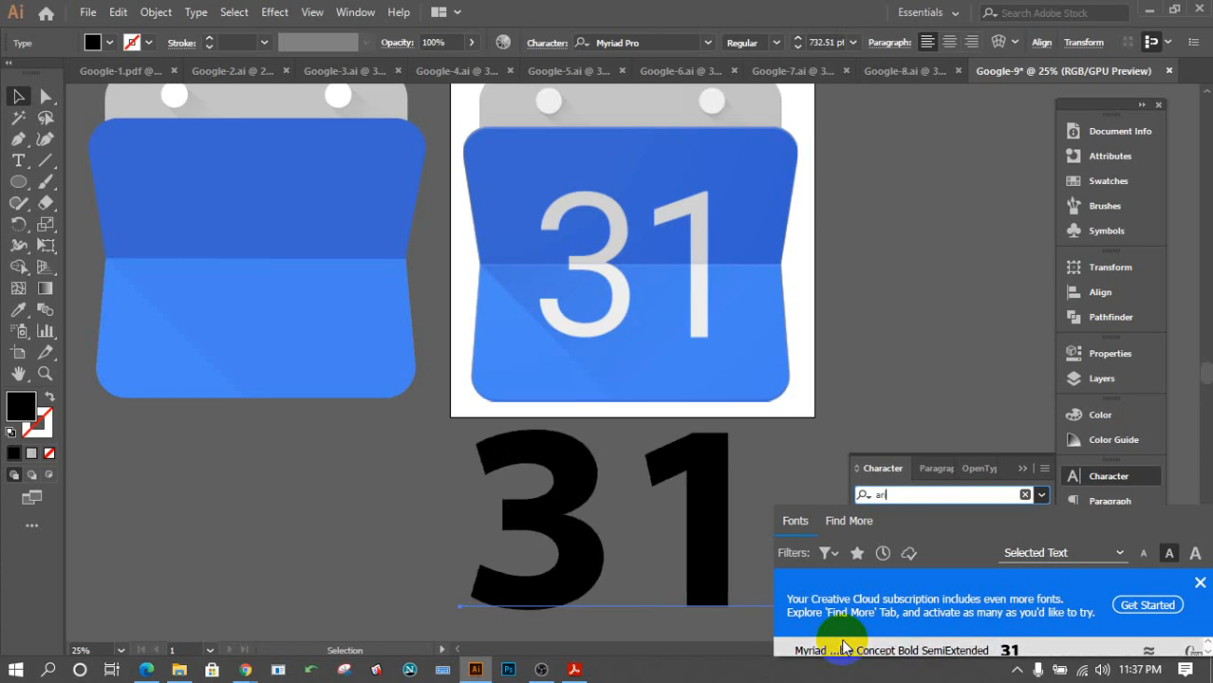
pyautogui.scroll(-4, 843, 648)
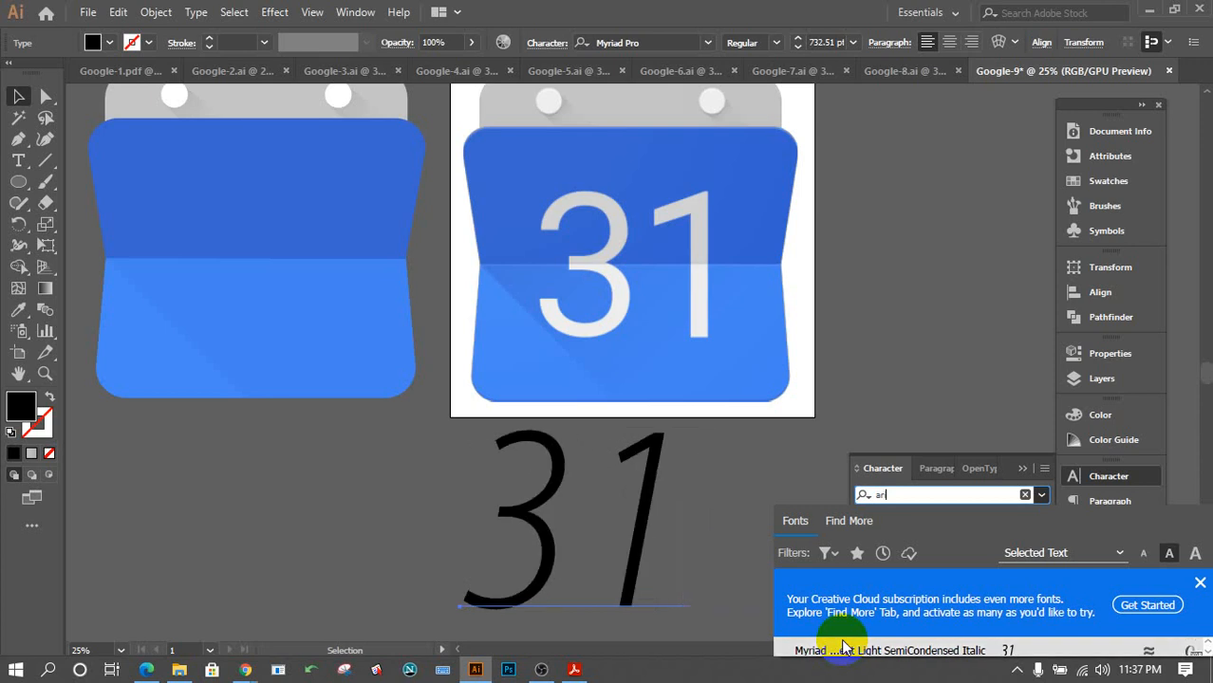
pyautogui.scroll(-4, 843, 647)
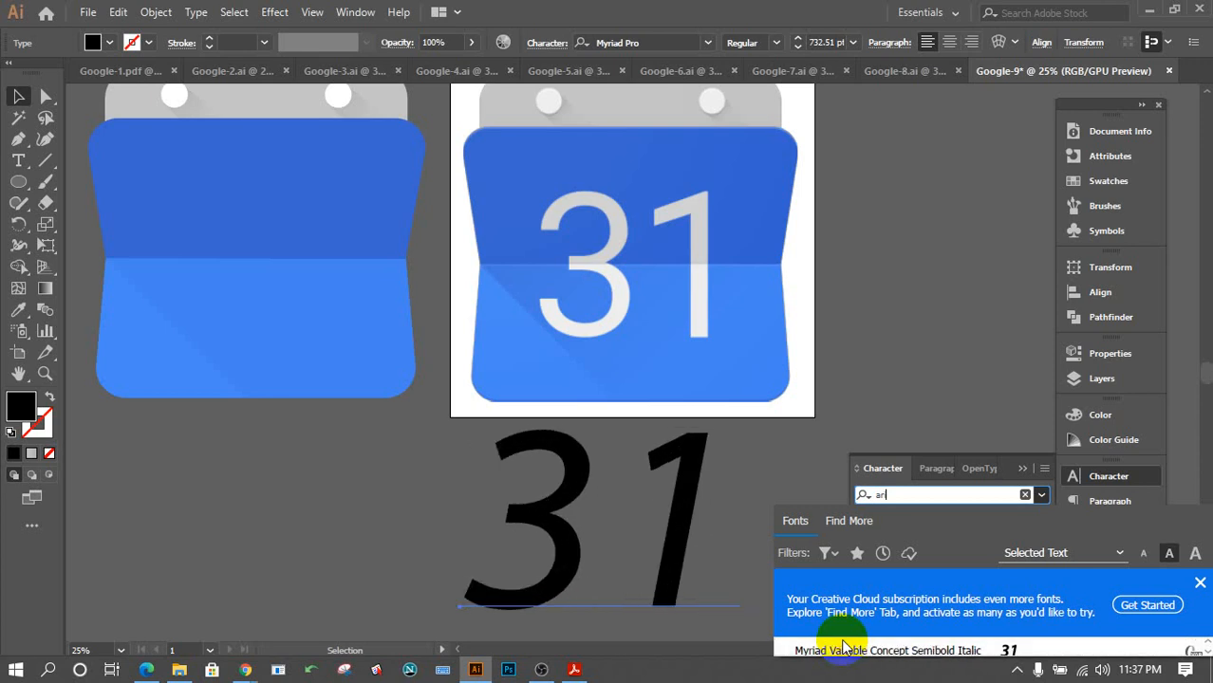
pyautogui.scroll(-4, 843, 647)
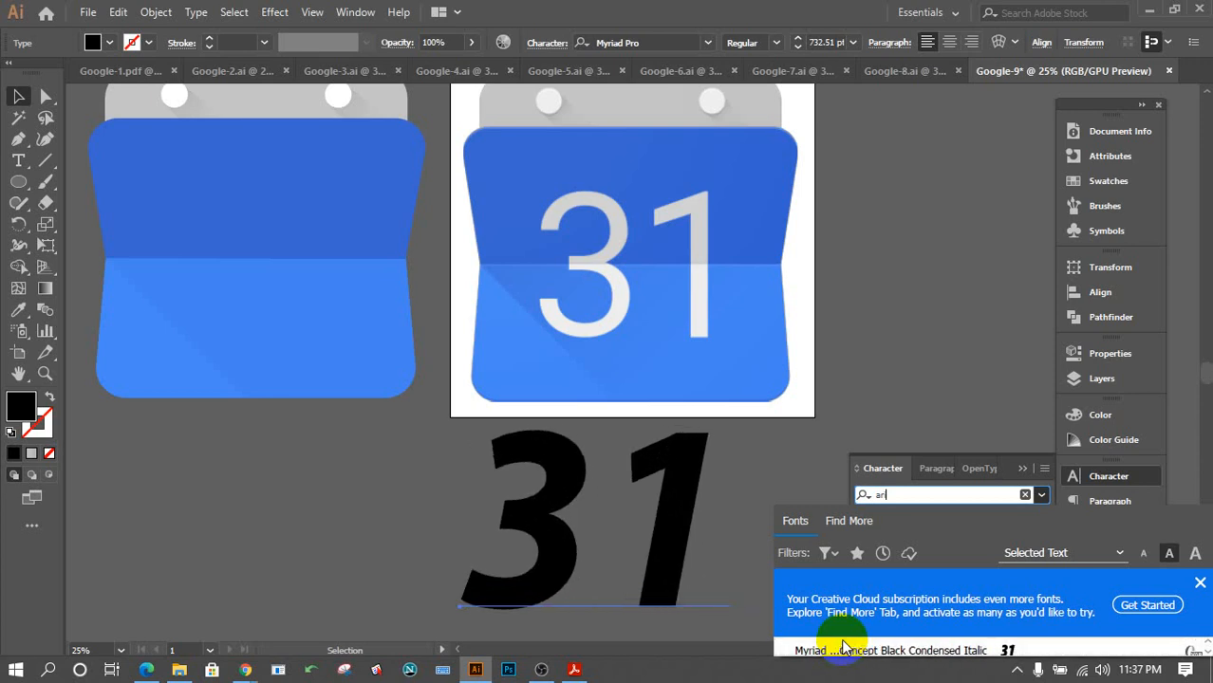
pyautogui.scroll(-4, 843, 648)
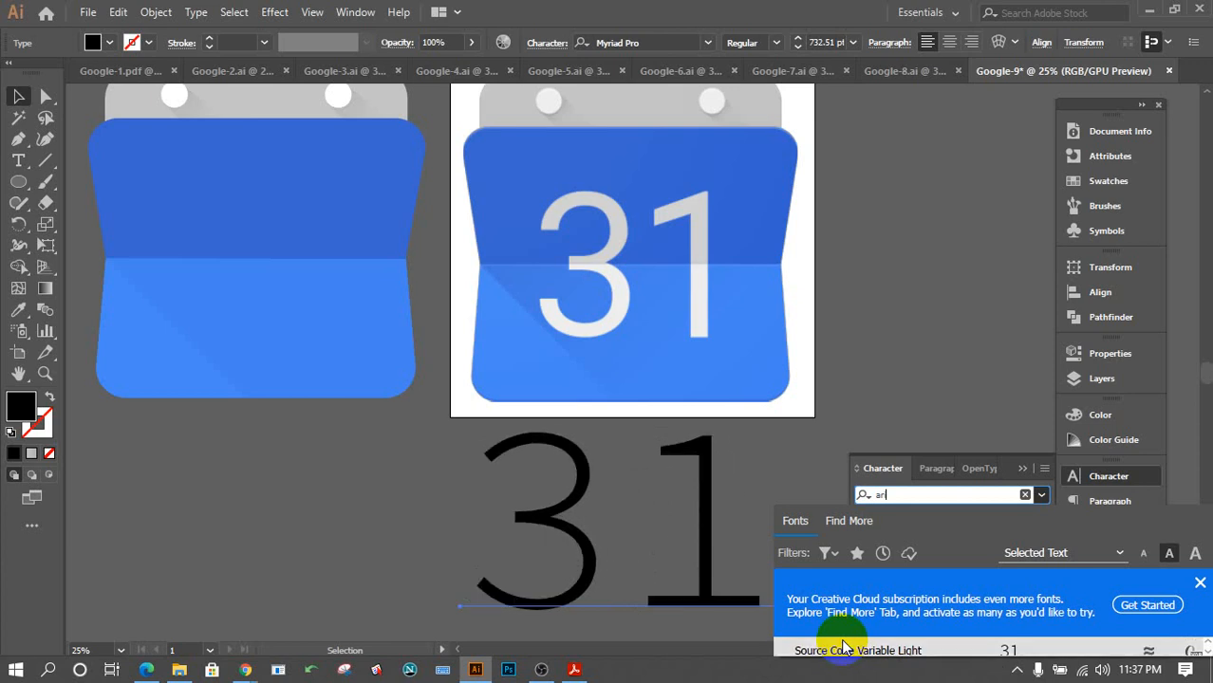
# Preview the Source Code, Source Sans and Source Serif Variable styles through to Katarina, SumeshwariMJ and Tele-Marines on the "31" text.
pyautogui.scroll(-3, 842, 647)
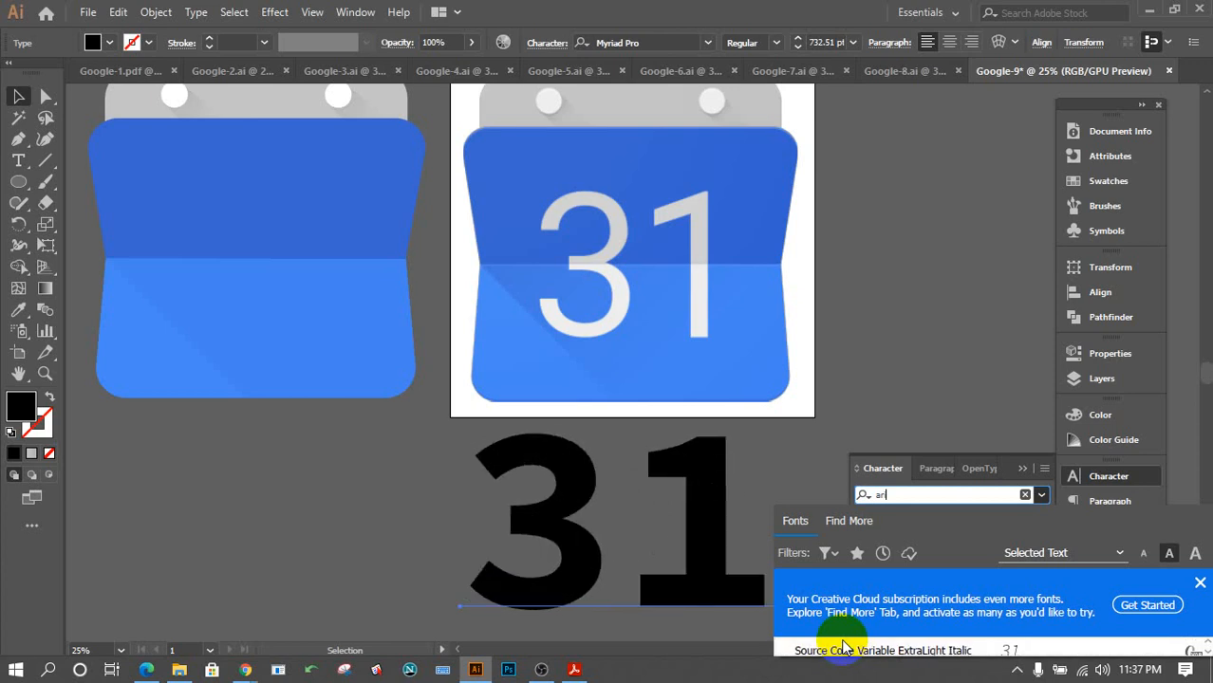
pyautogui.scroll(-4, 843, 647)
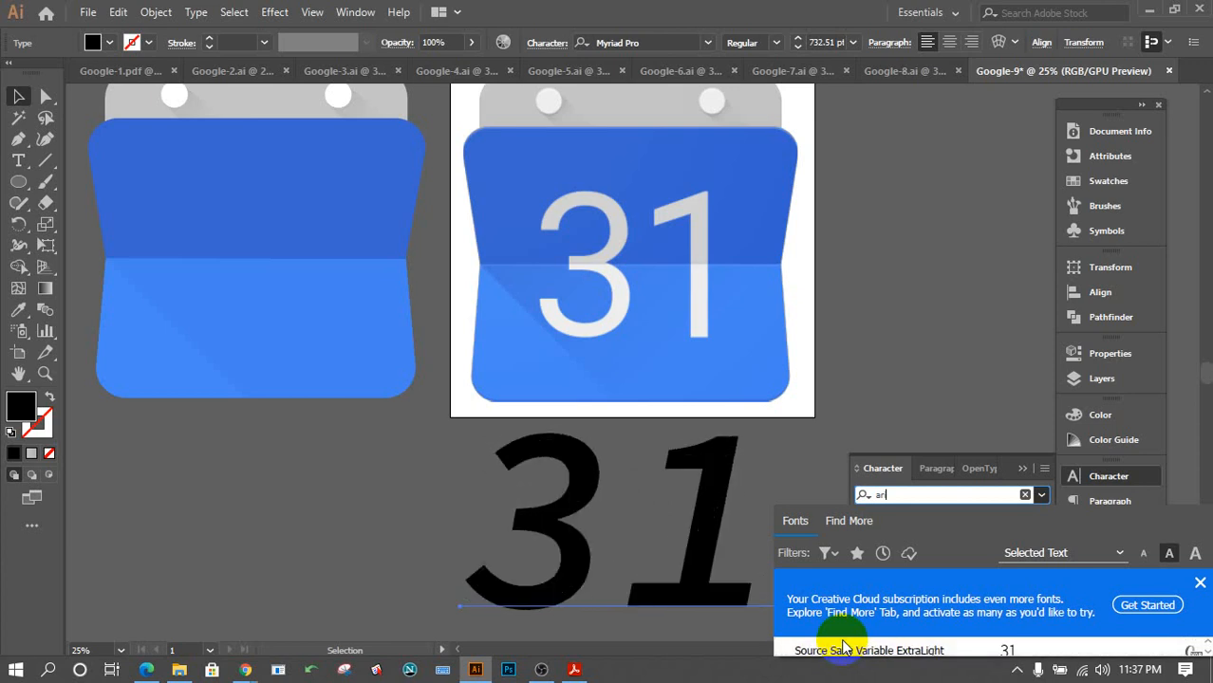
pyautogui.scroll(-4, 843, 647)
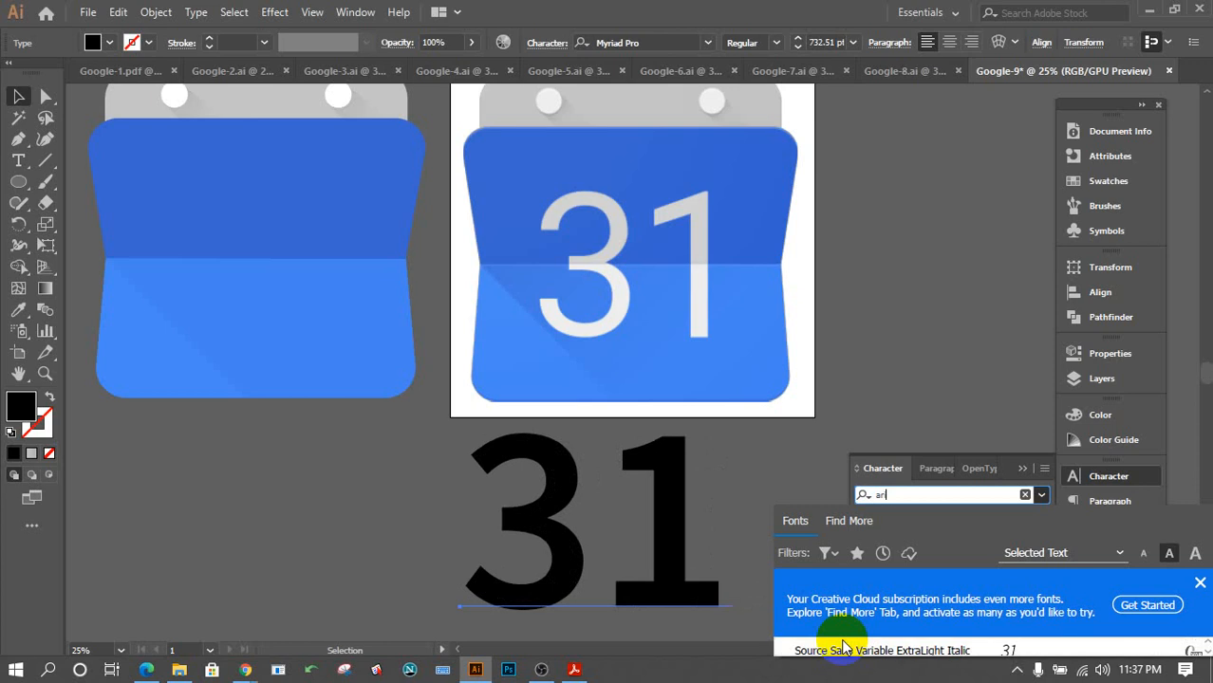
pyautogui.scroll(-4, 842, 648)
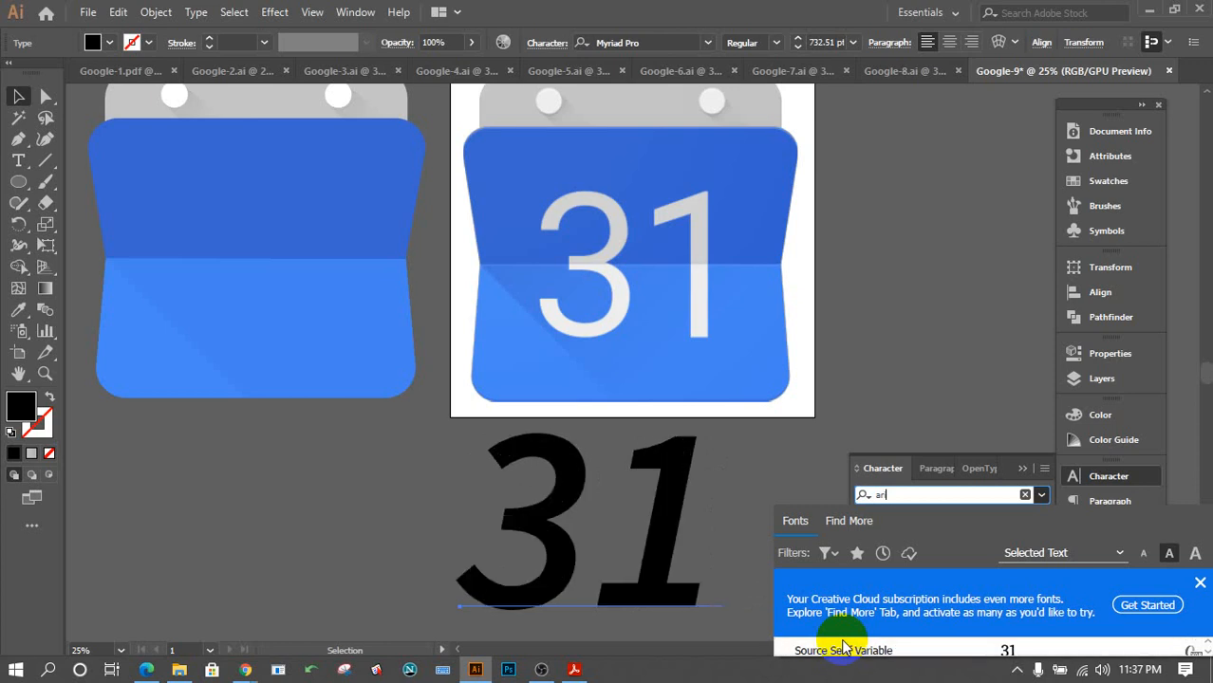
pyautogui.scroll(-4, 843, 647)
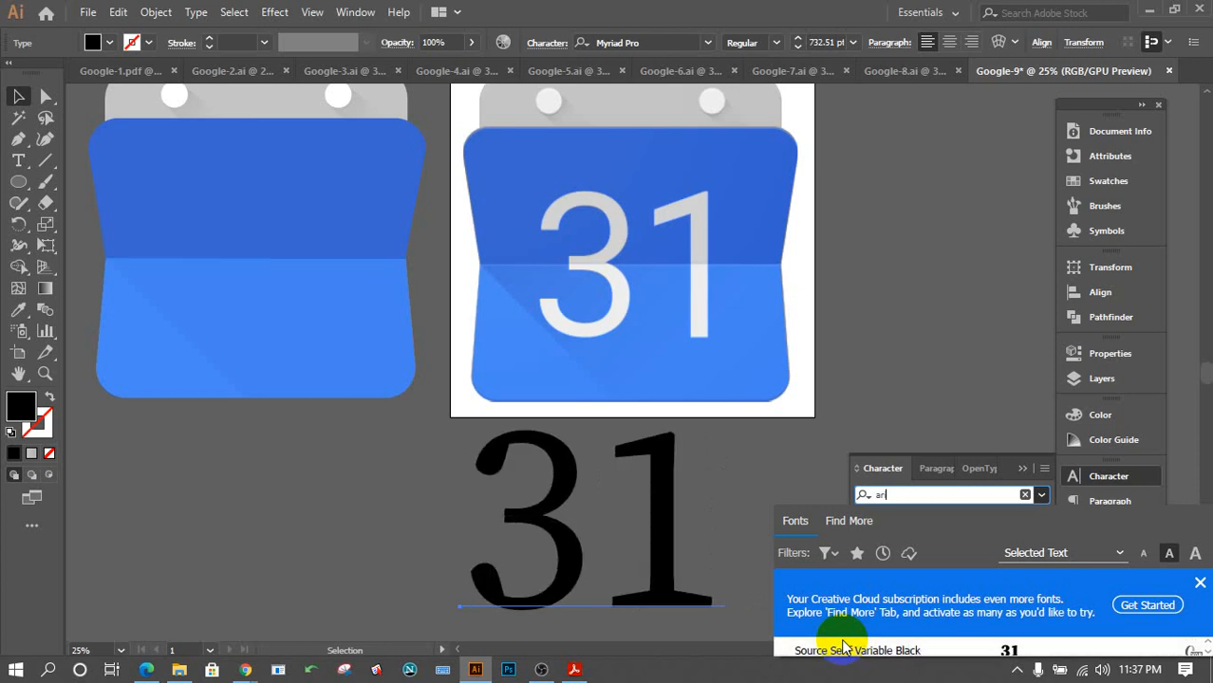
pyautogui.scroll(-3, 843, 647)
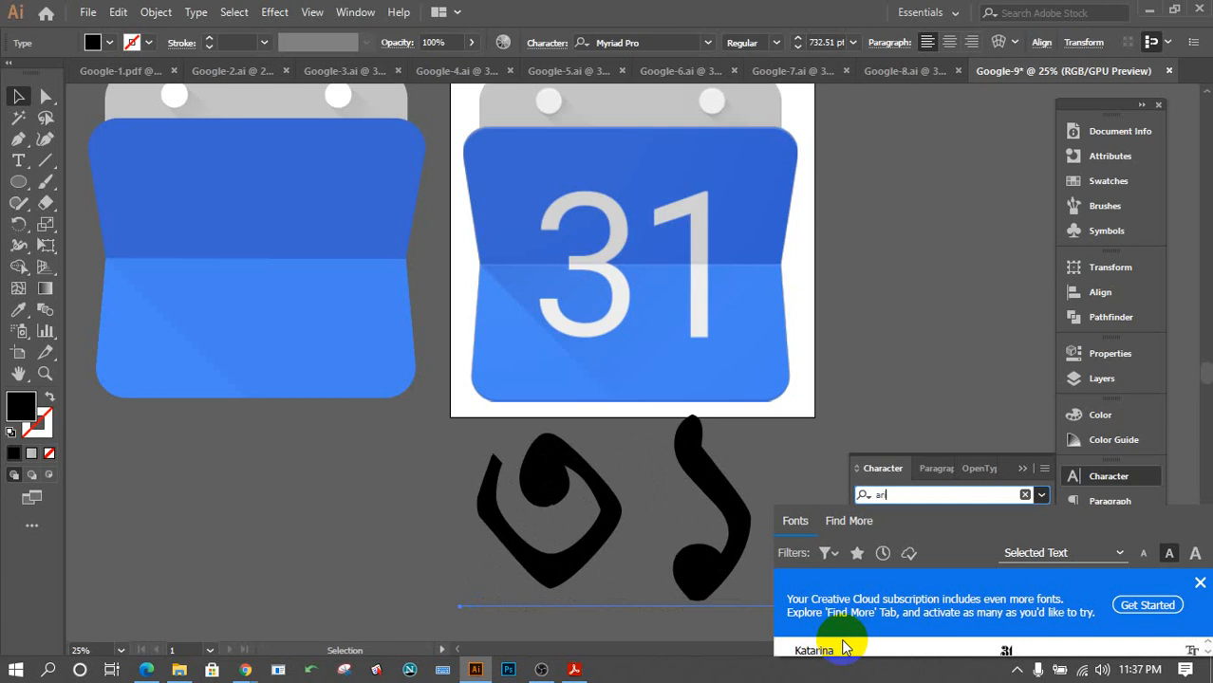
pyautogui.scroll(-4, 843, 647)
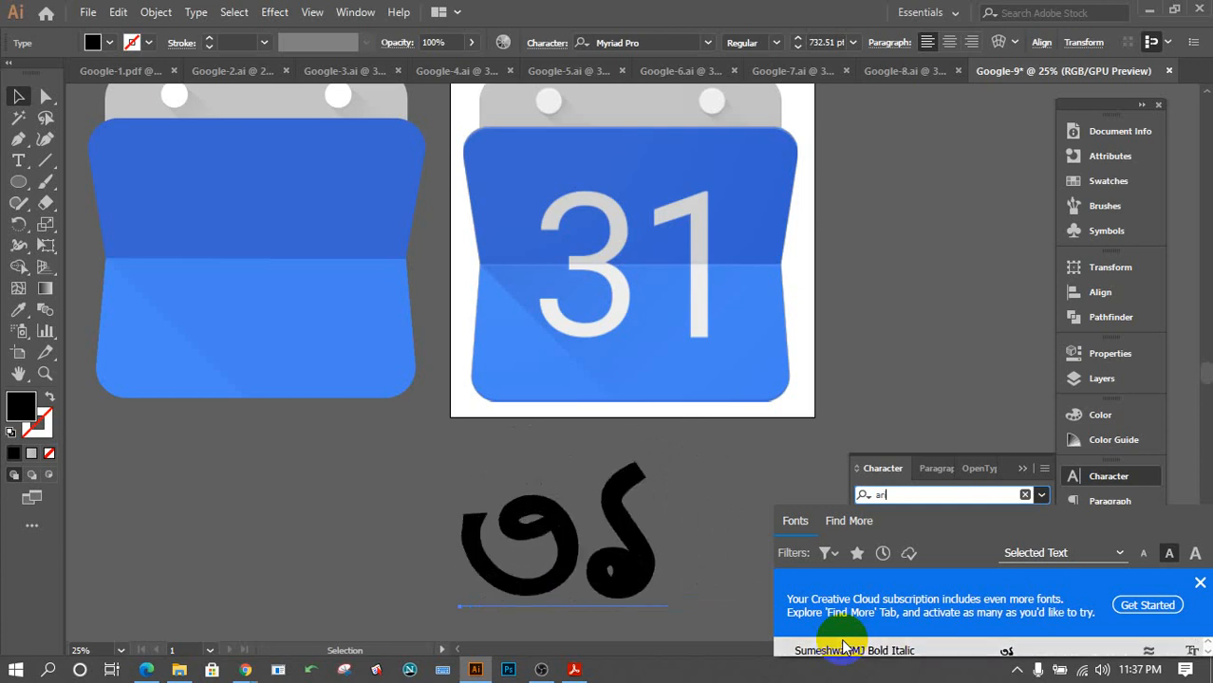
pyautogui.scroll(-2, 843, 648)
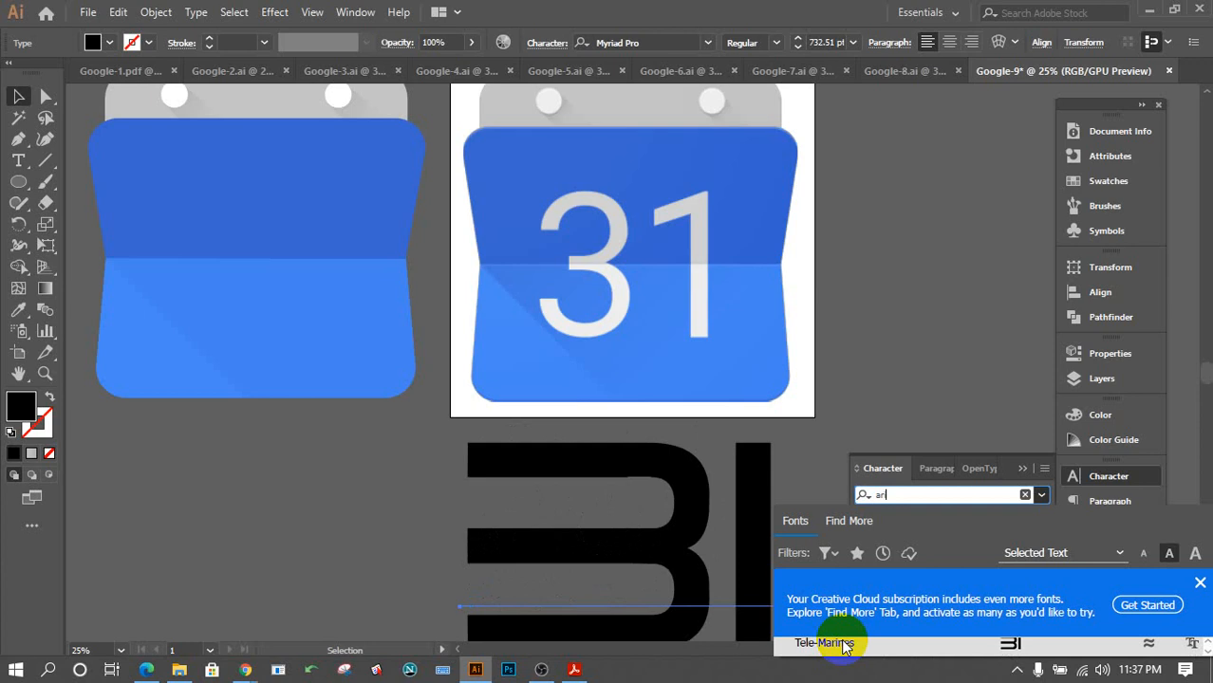
# Preview the Source, Myriad, Minion and Acumin Variable styles again on the "31" text and end the font search, keeping Myriad Pro Regular.
pyautogui.scroll(-4, 842, 647)
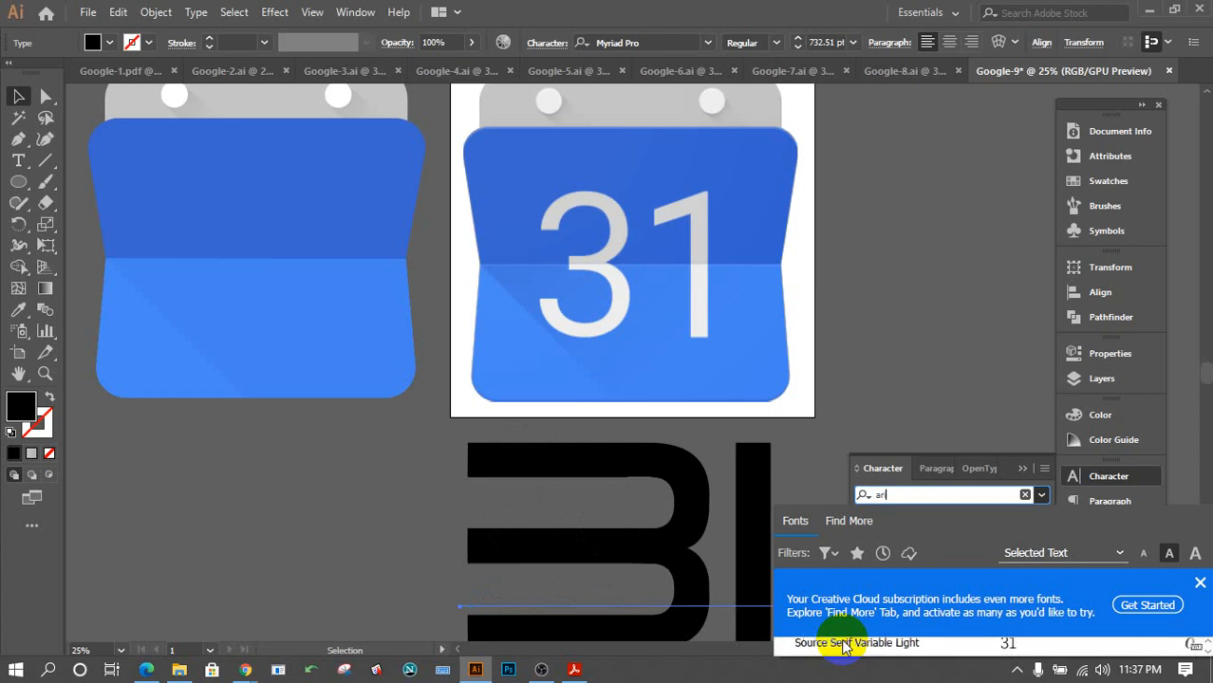
pyautogui.scroll(-4, 842, 648)
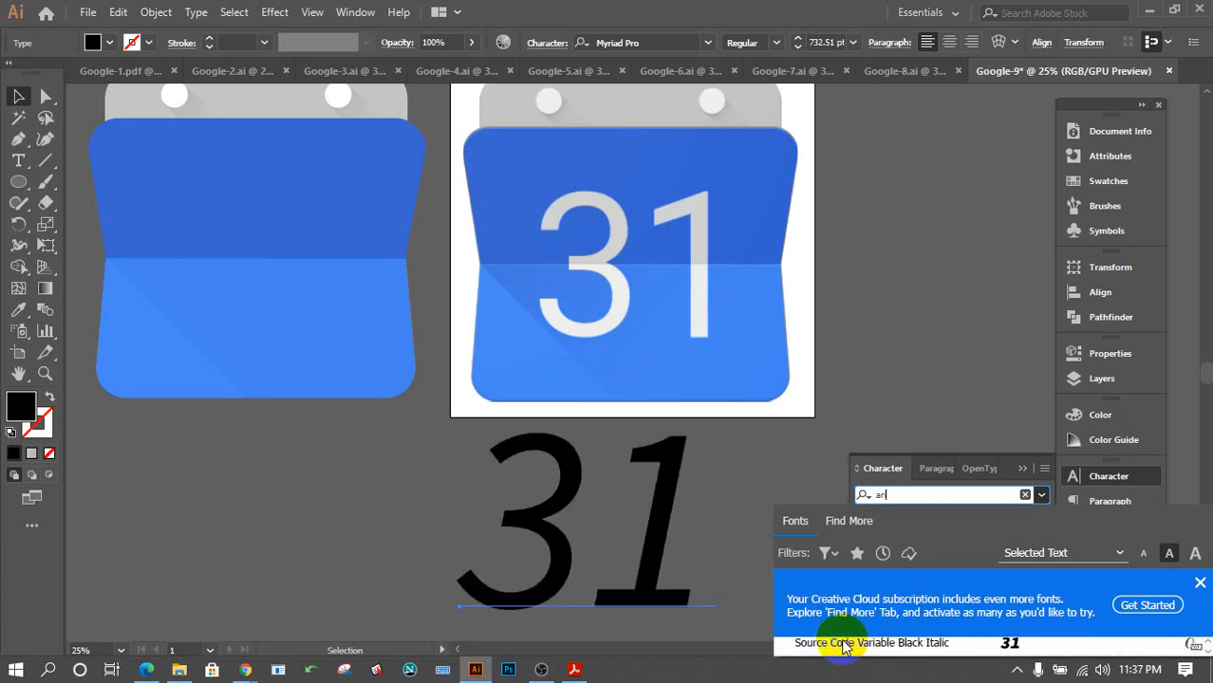
pyautogui.scroll(-4, 842, 648)
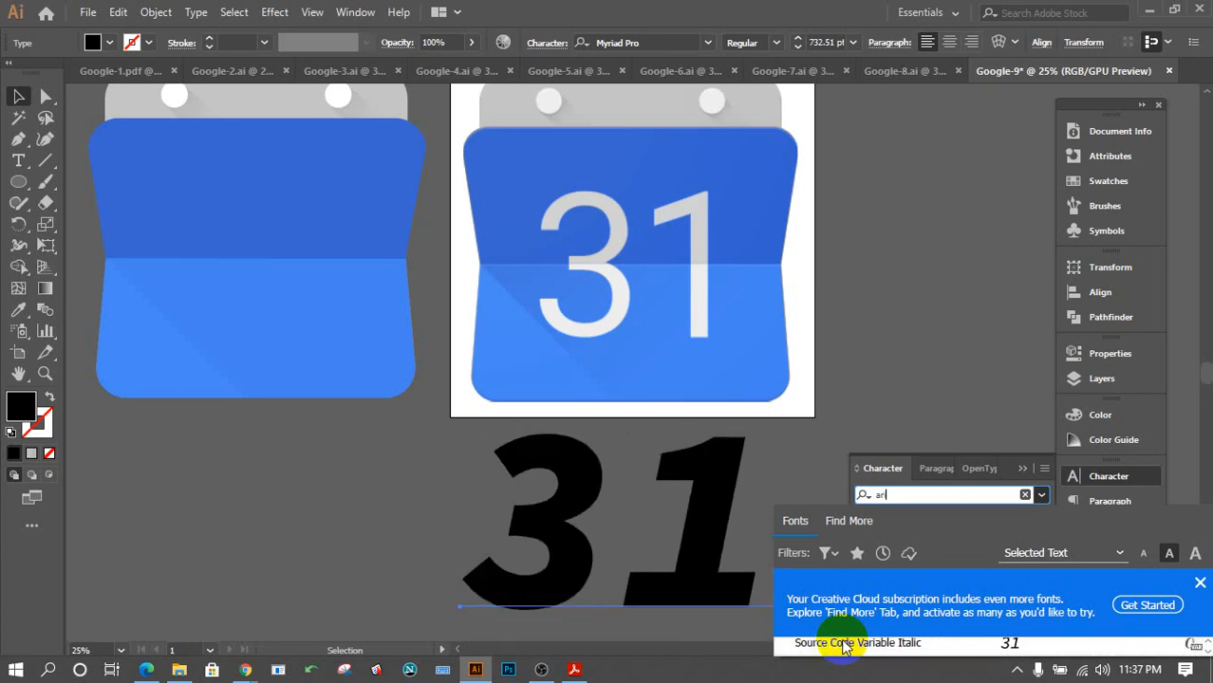
pyautogui.scroll(-4, 843, 647)
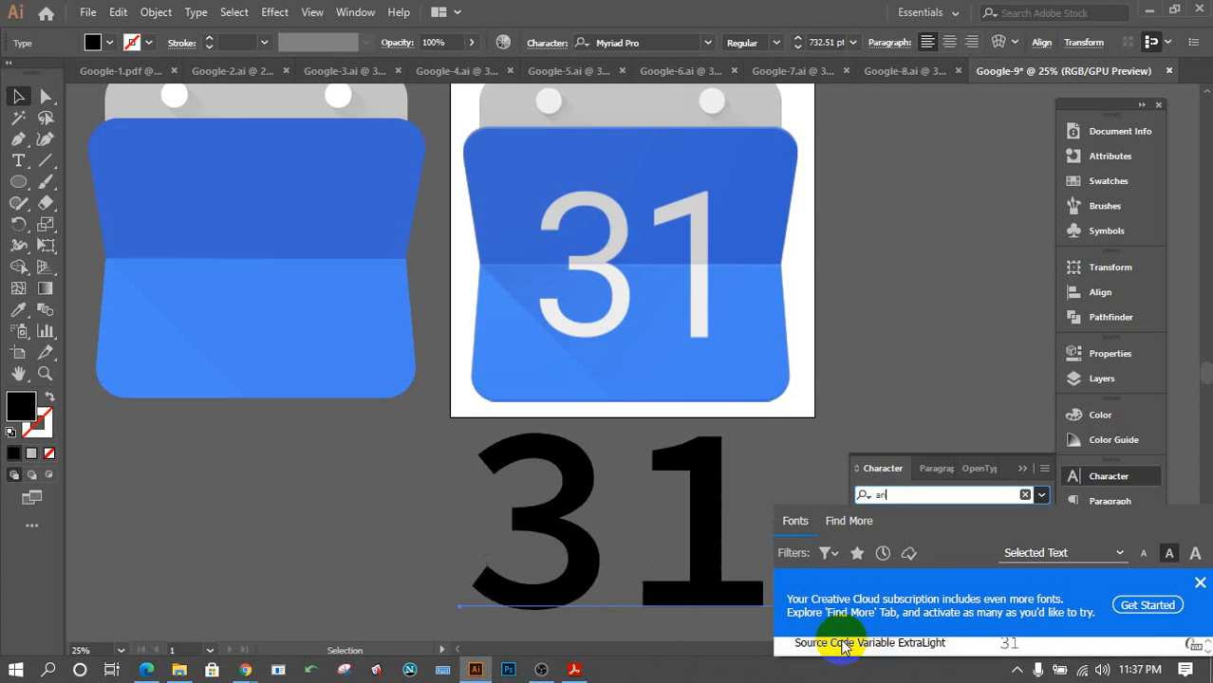
pyautogui.scroll(-4, 843, 647)
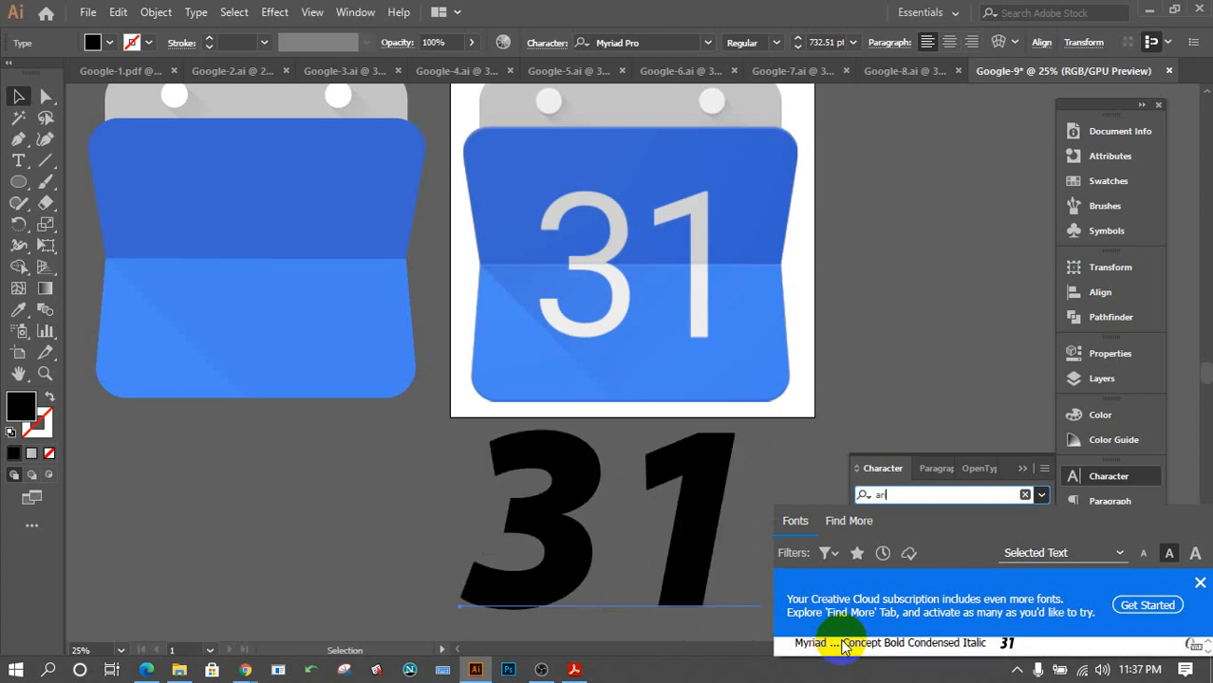
pyautogui.scroll(-4, 843, 648)
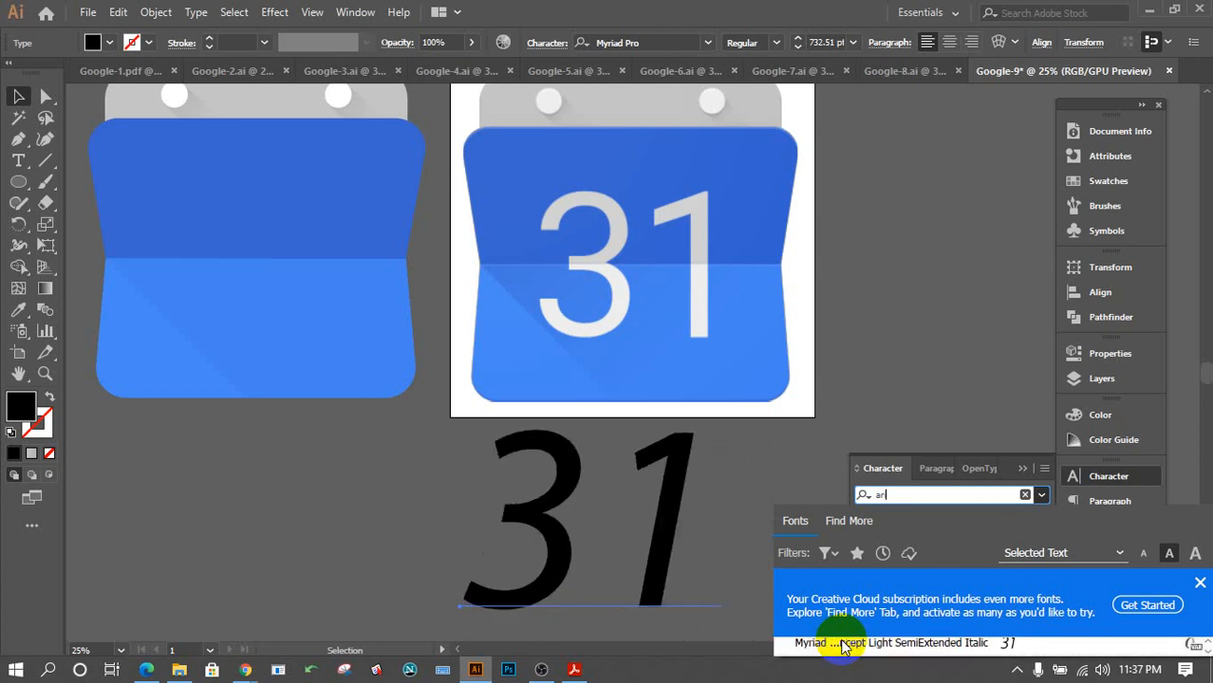
pyautogui.scroll(-4, 845, 647)
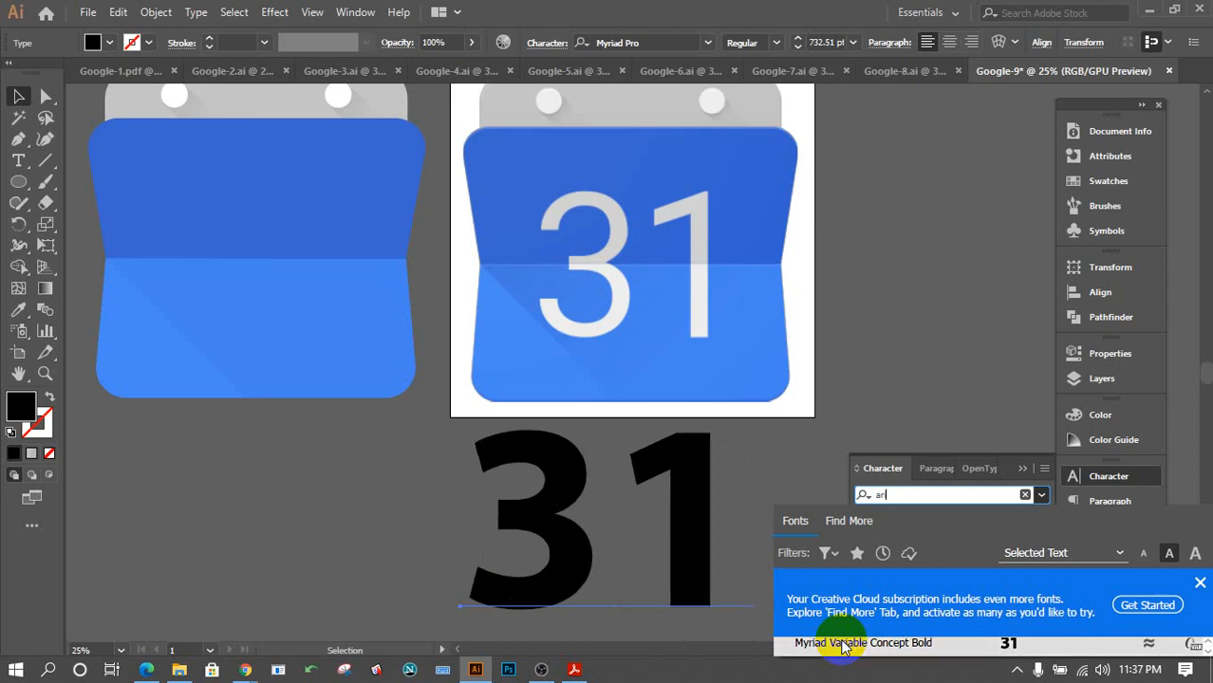
pyautogui.scroll(-4, 845, 647)
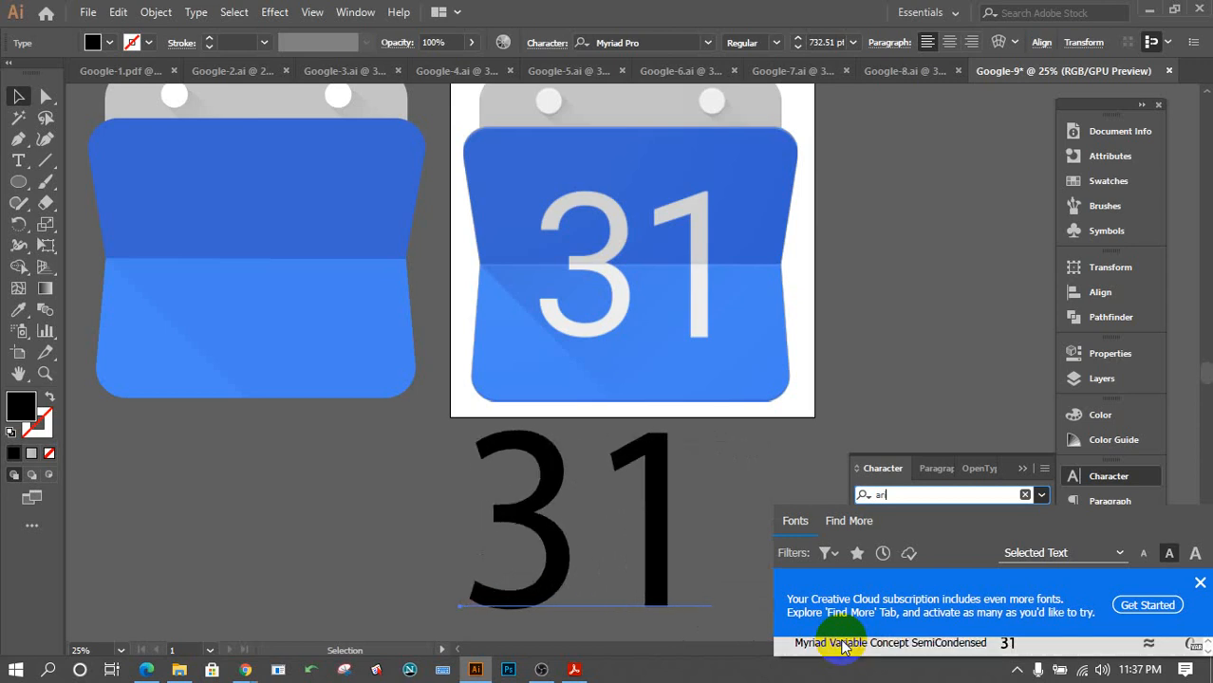
pyautogui.scroll(-2, 843, 648)
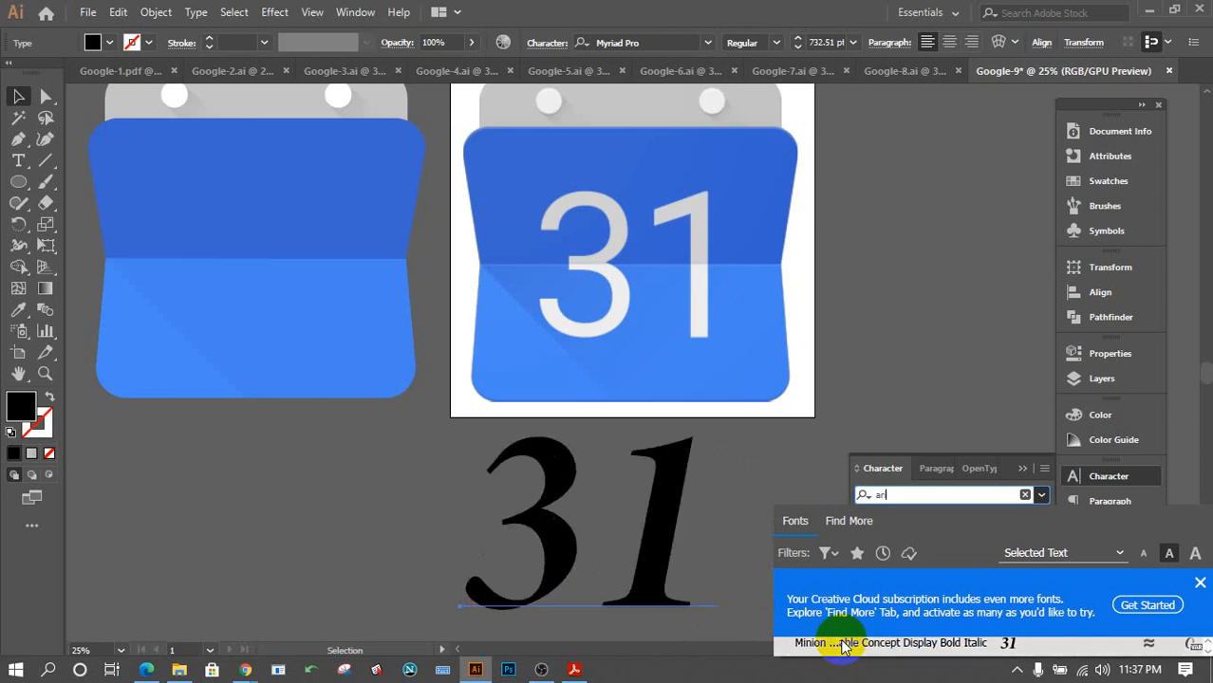
pyautogui.scroll(-3, 843, 647)
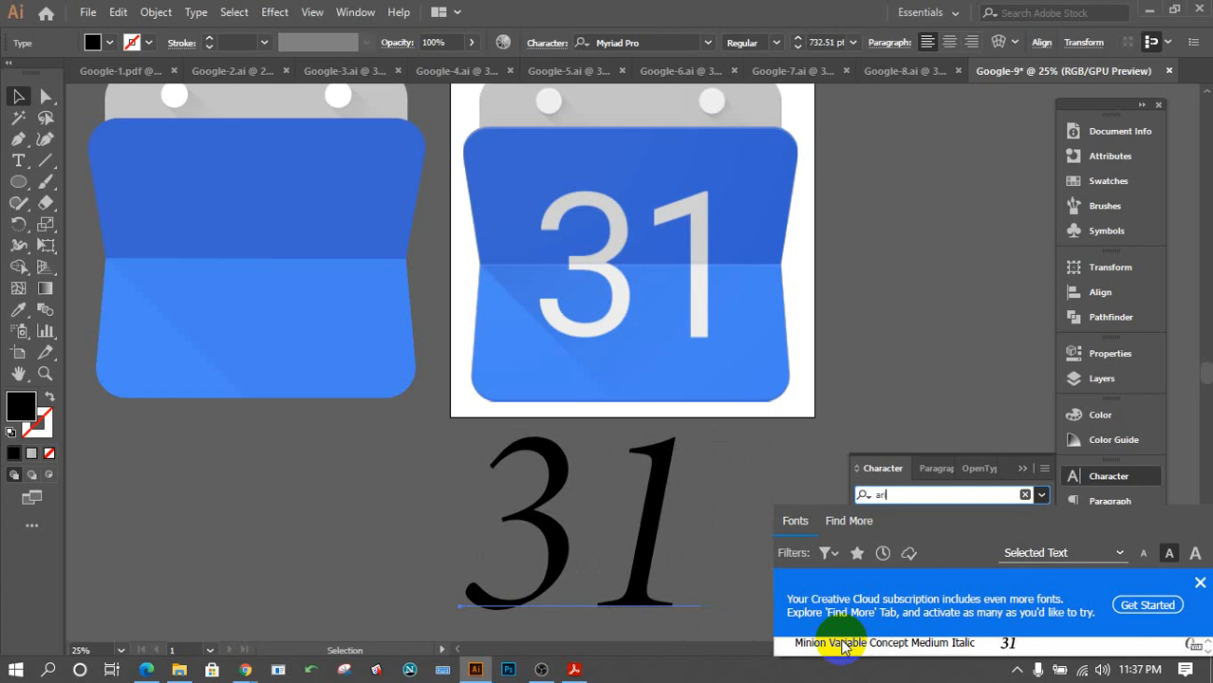
pyautogui.scroll(-4, 845, 648)
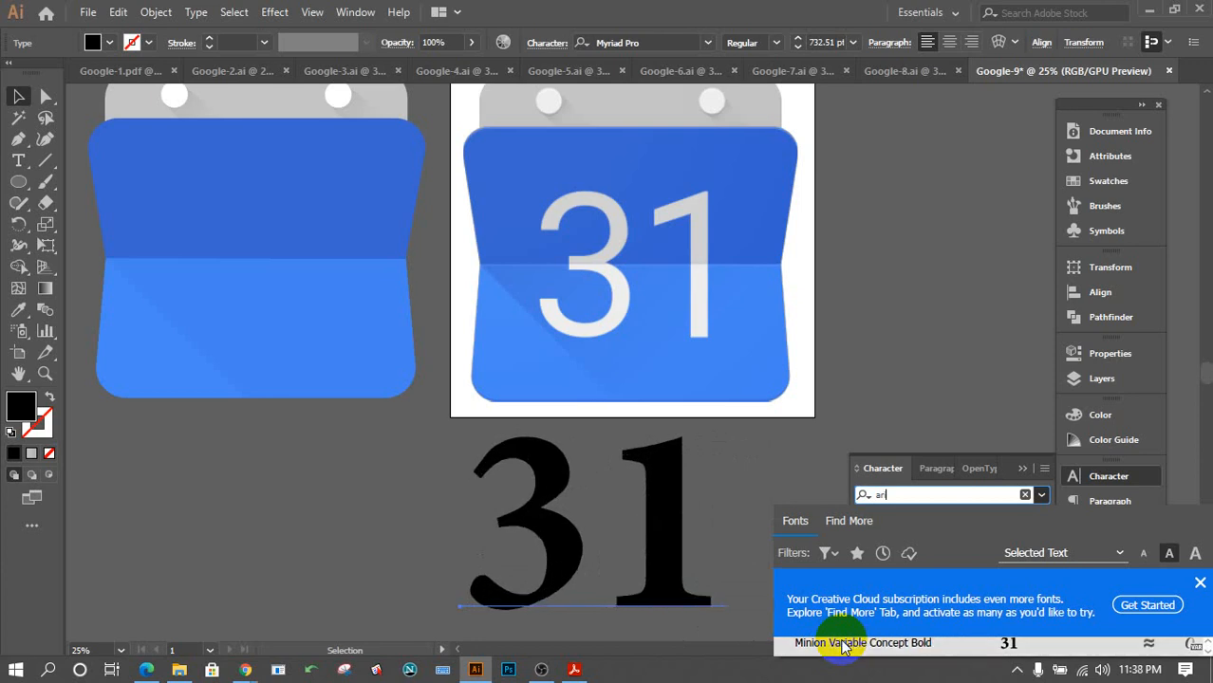
pyautogui.scroll(-1, 842, 647)
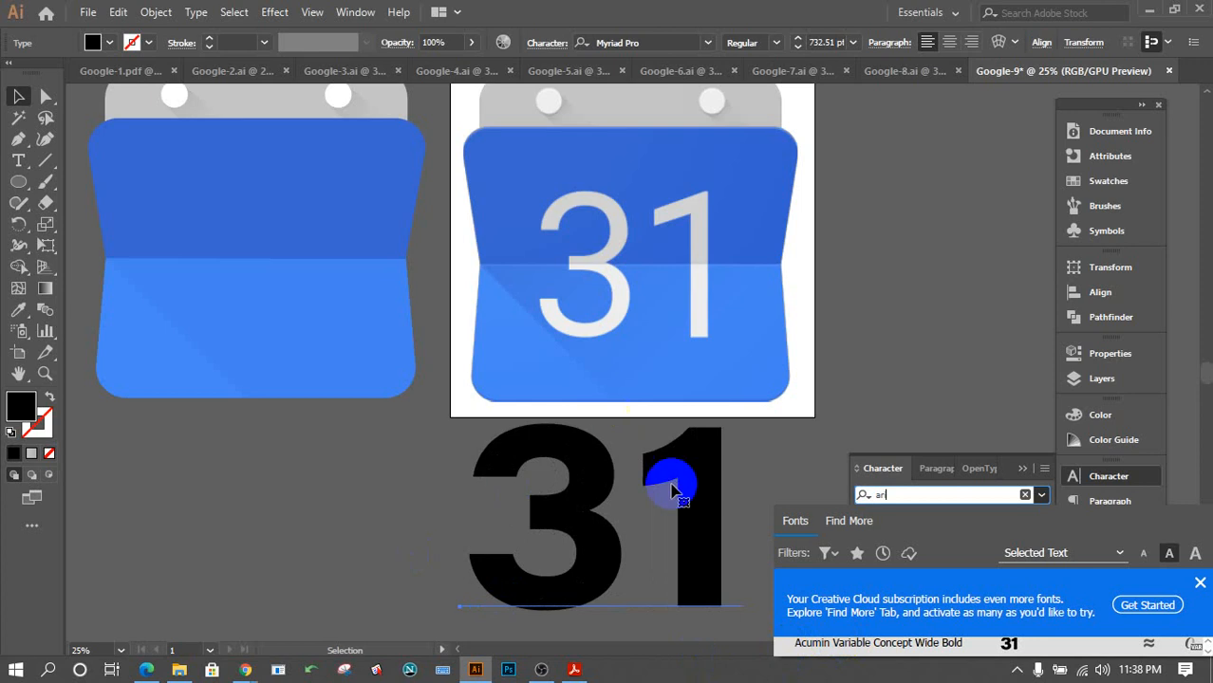
pyautogui.click(17, 97)
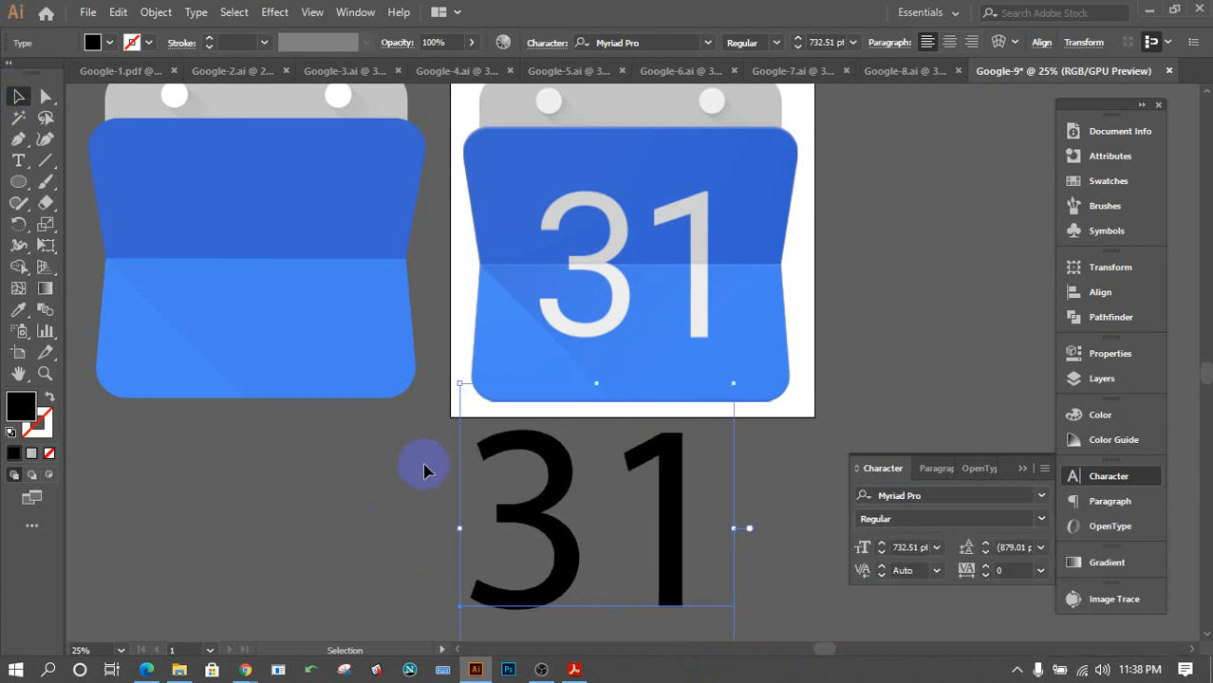
# Move the "31" text to the empty area below the redrawn calendar and convert it to outlines.
pyautogui.moveTo(537, 517); pyautogui.dragTo(314, 524)
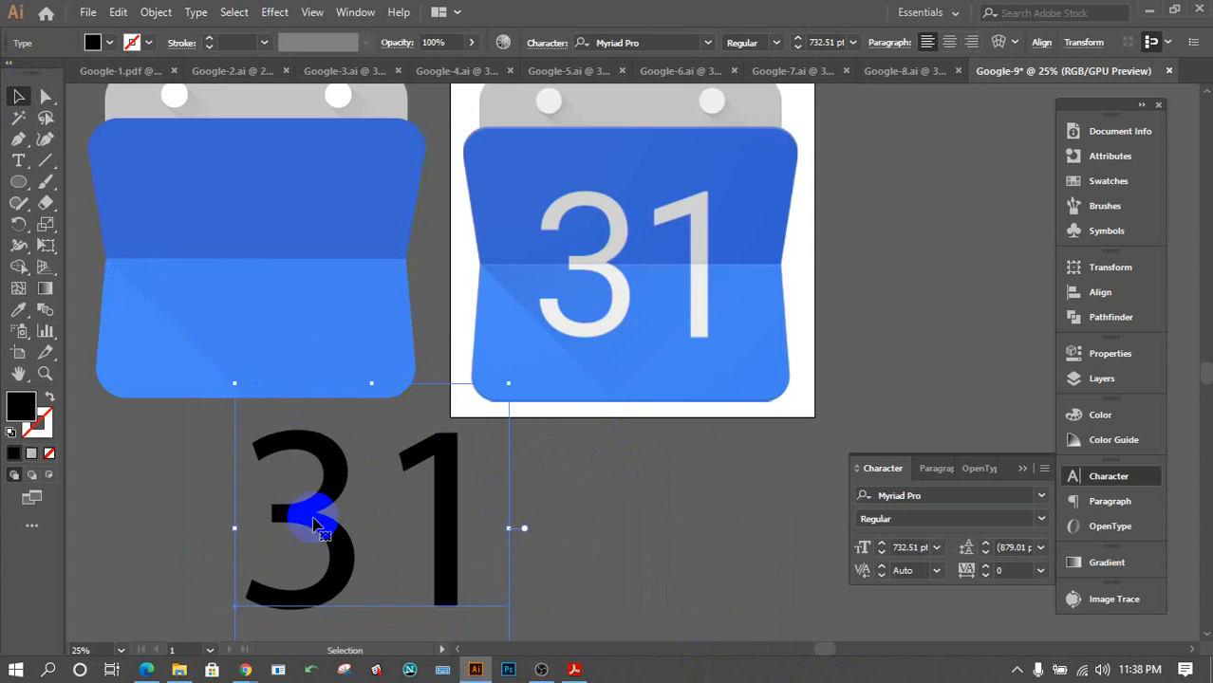
pyautogui.rightClick(314, 519)
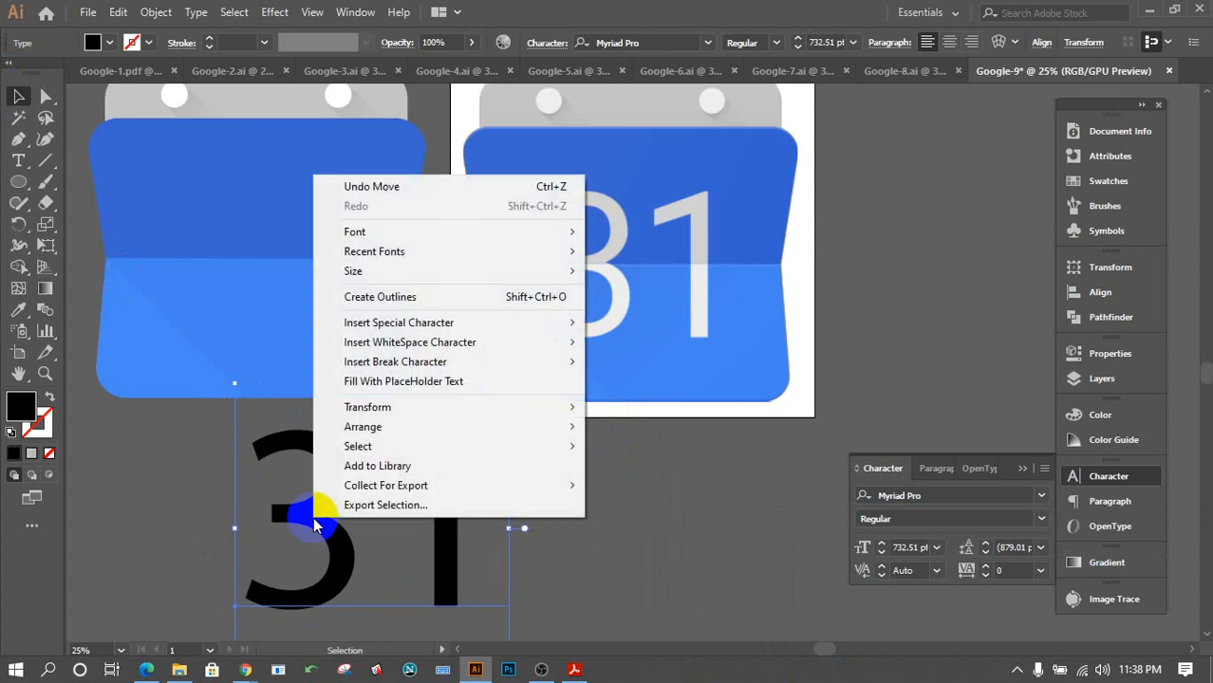
pyautogui.click(446, 297)
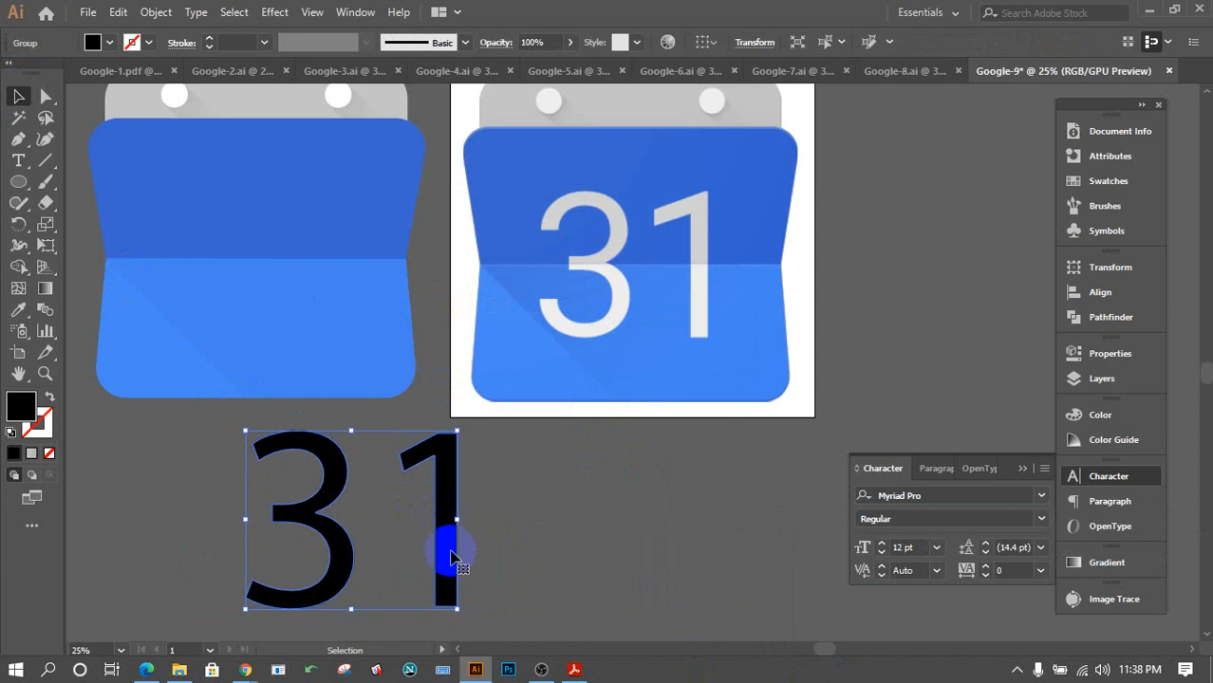
# Place the outlined "31" over the reference numeral, scale it down to match its size and align it to the reference.
pyautogui.moveTo(451, 560); pyautogui.dragTo(715, 304)
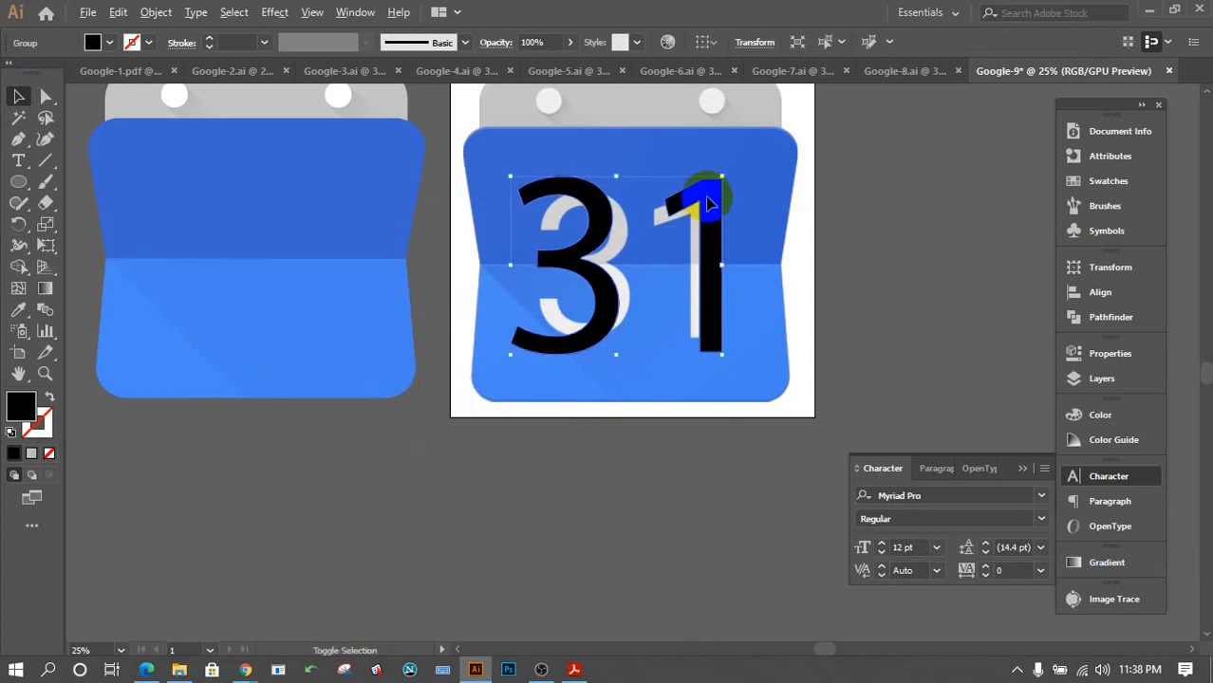
pyautogui.moveTo(719, 180); pyautogui.dragTo(703, 215)
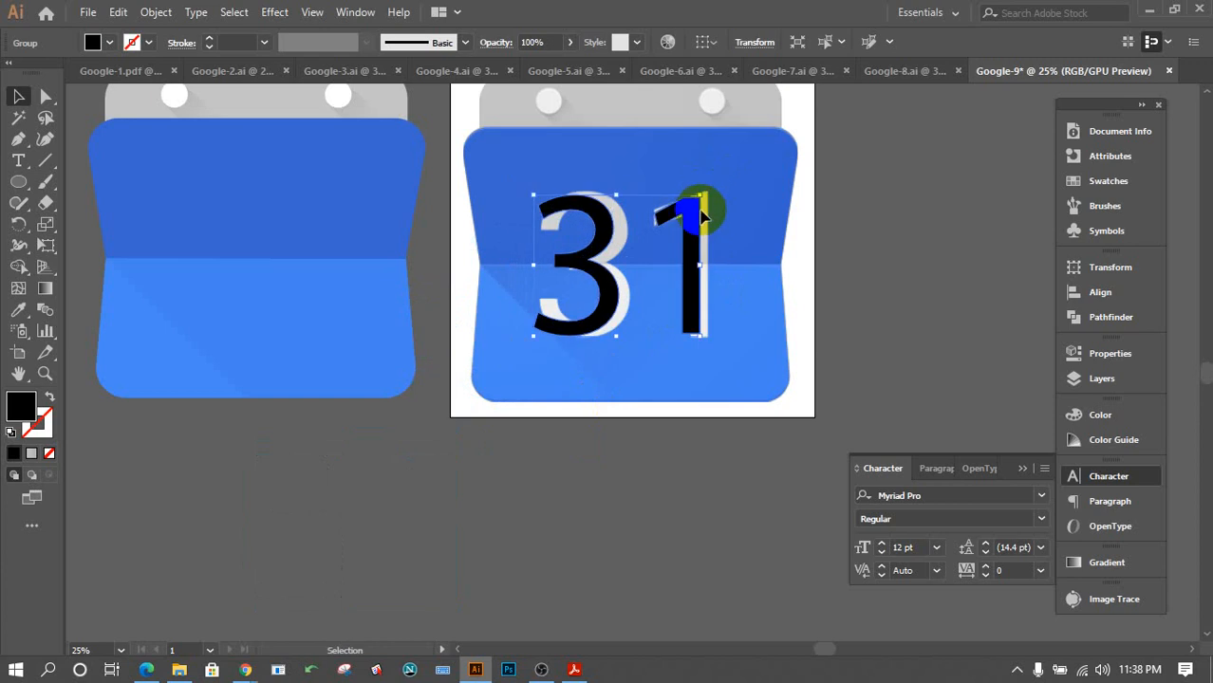
pyautogui.moveTo(692, 286); pyautogui.dragTo(699, 288)
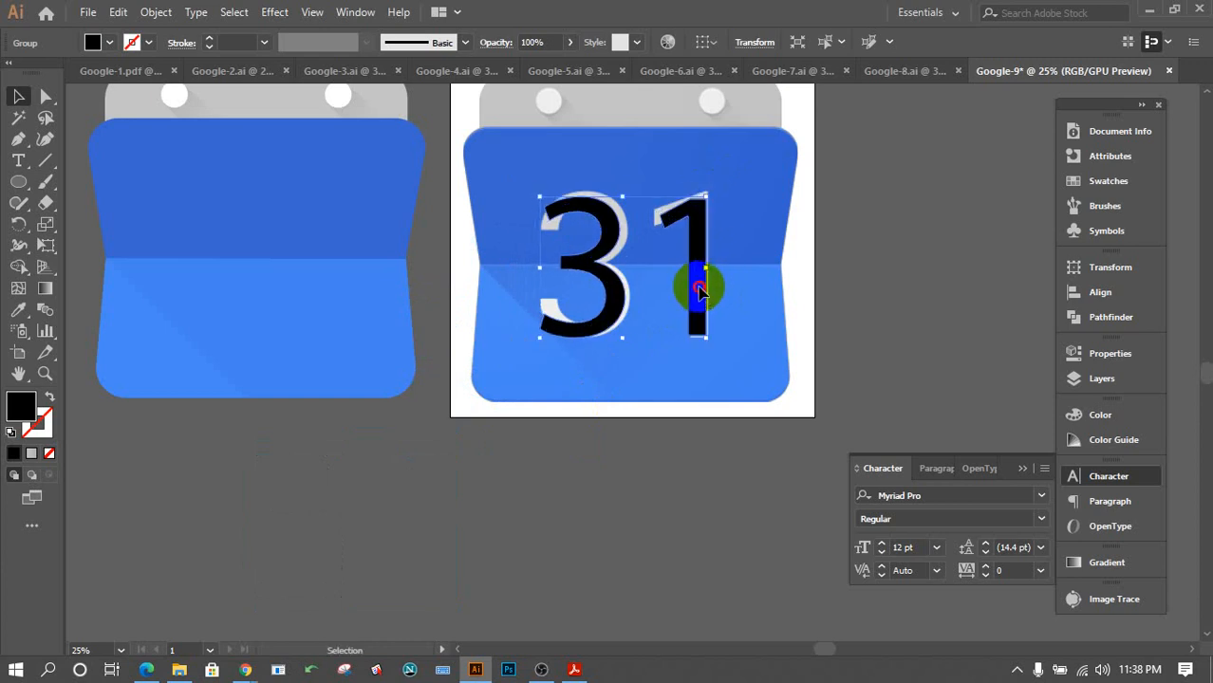
pyautogui.moveTo(699, 291); pyautogui.dragTo(698, 296)
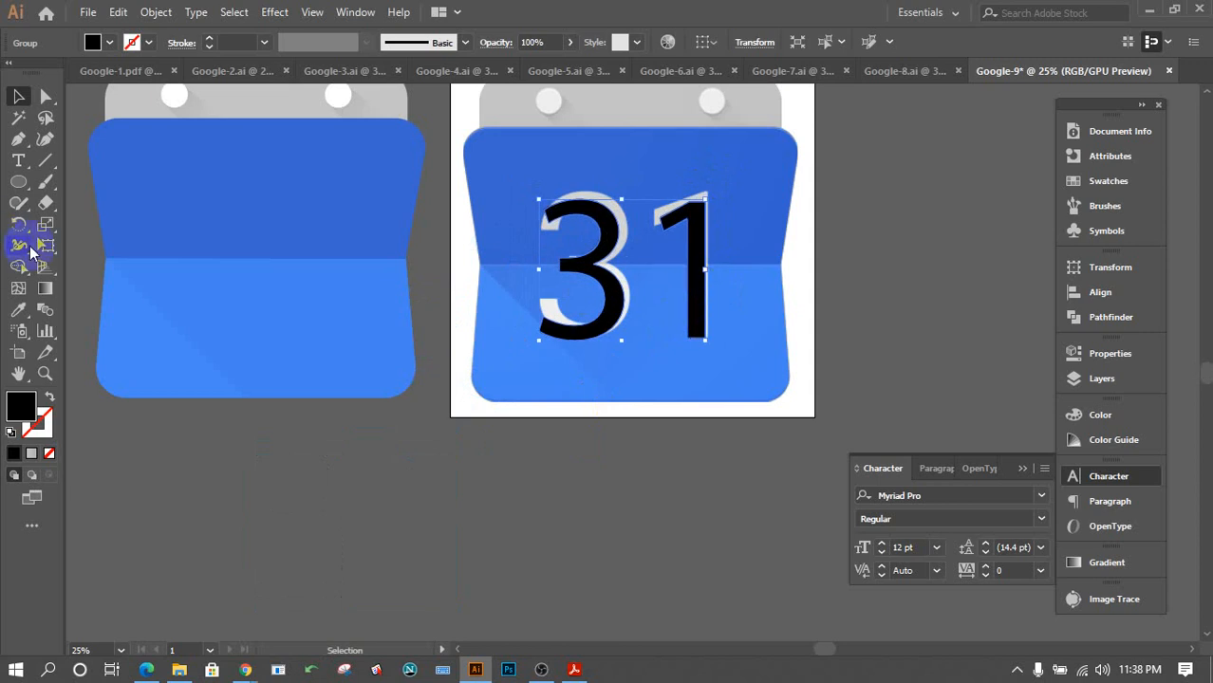
# Draw a horizontal line along the reference calendar's fold across the "31" and divide the numeral with it using Pathfinder Divide.
pyautogui.click(45, 161)
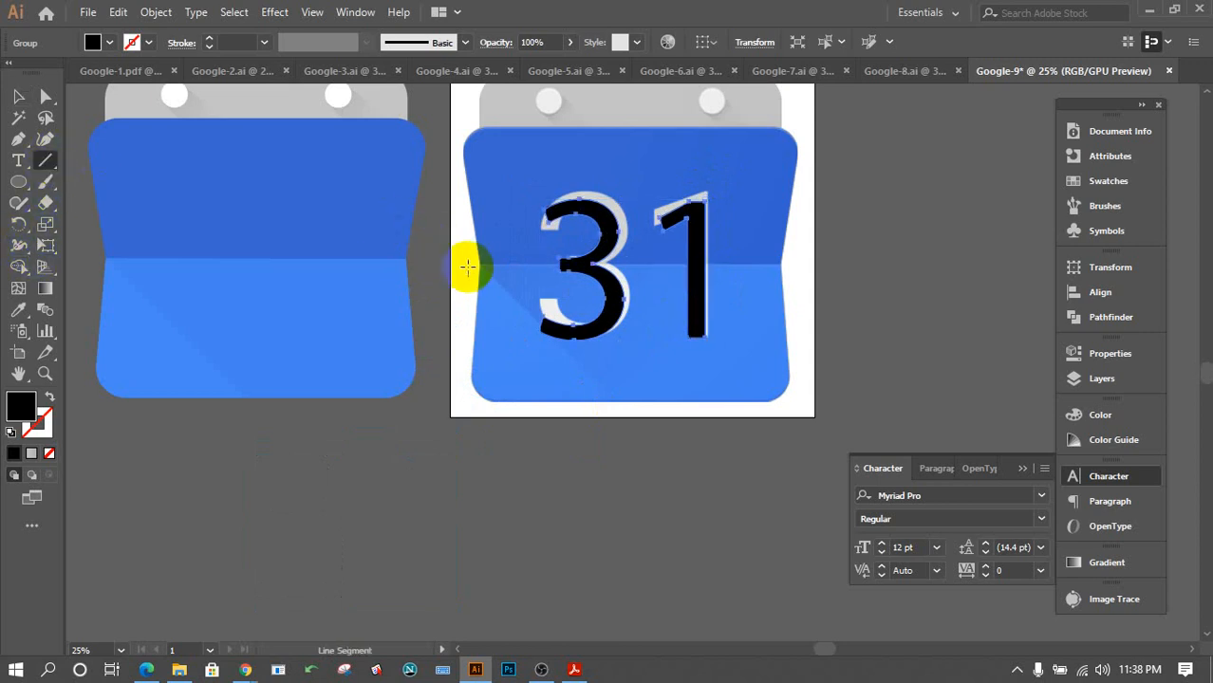
pyautogui.moveTo(475, 265); pyautogui.dragTo(796, 263)
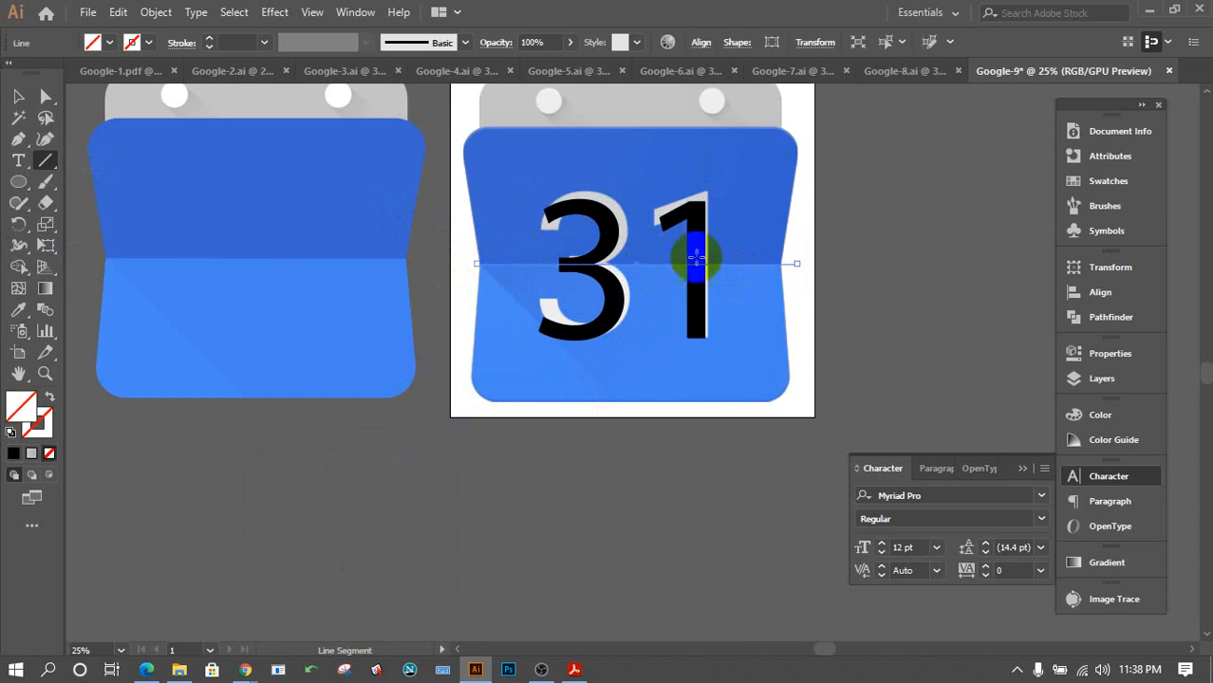
pyautogui.click(19, 96)
pyautogui.moveTo(688, 378); pyautogui.dragTo(510, 162)
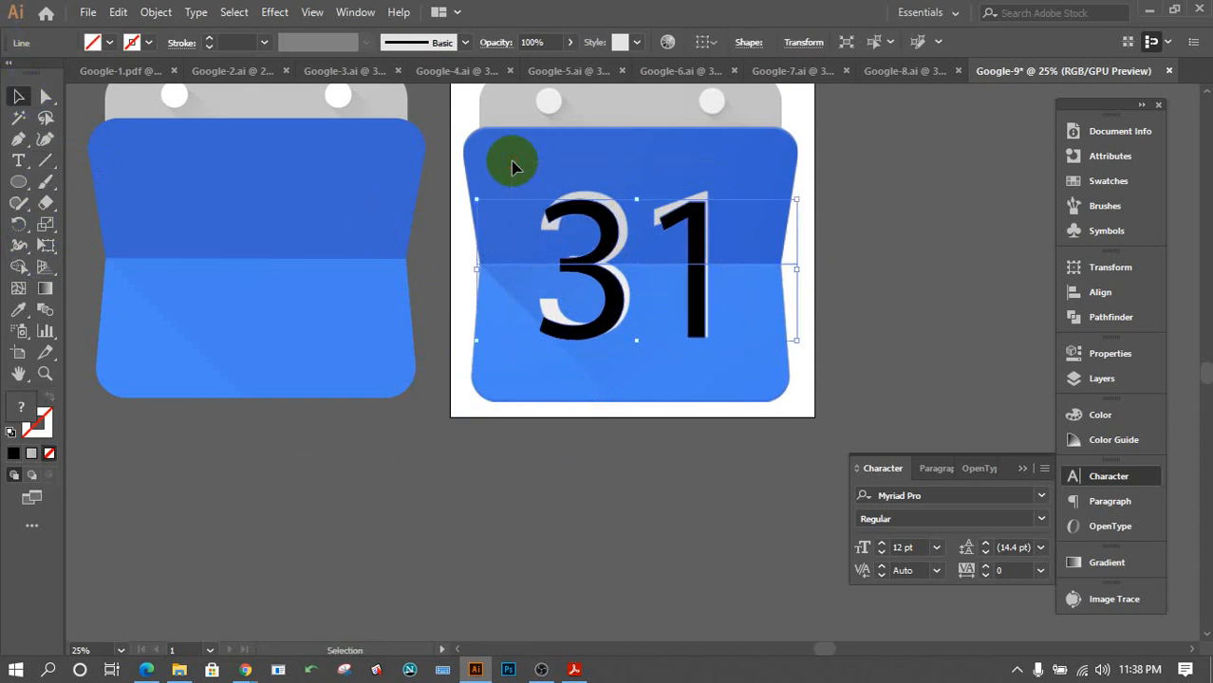
pyautogui.click(1112, 317)
pyautogui.click(867, 353)
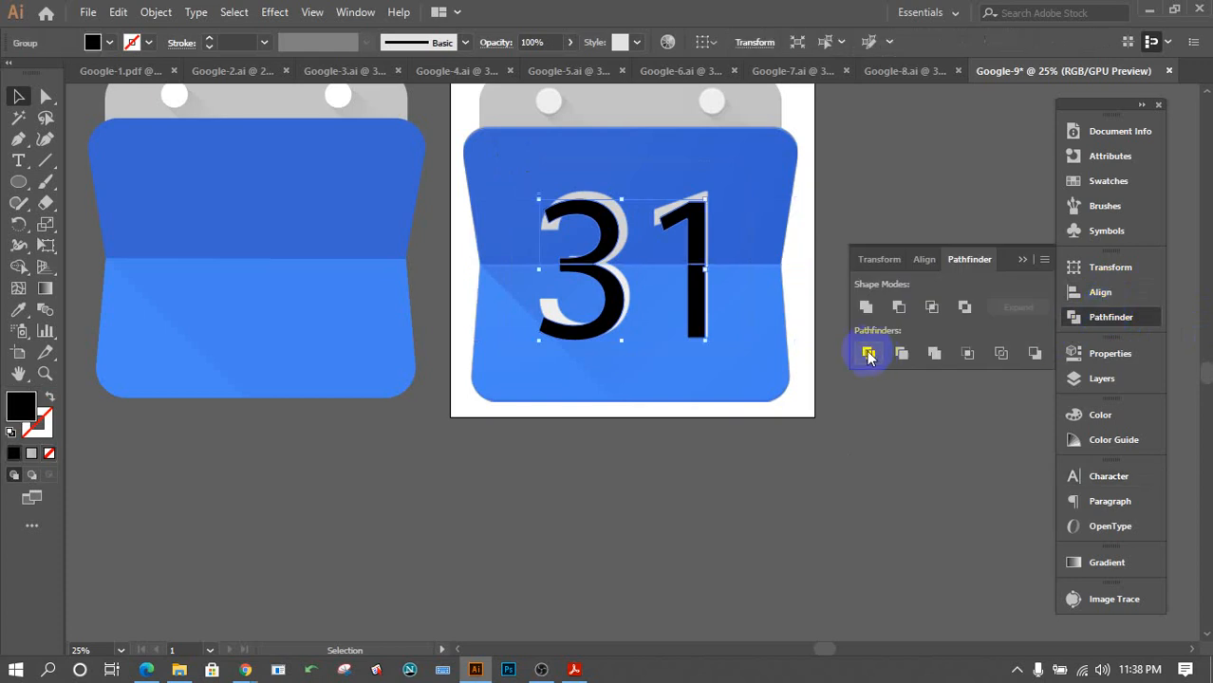
# Move the divided "31" onto the blue panels of the redrawn calendar, with its cut on the fold line.
pyautogui.click(770, 352)
pyautogui.click(581, 269)
pyautogui.moveTo(581, 268); pyautogui.dragTo(208, 269)
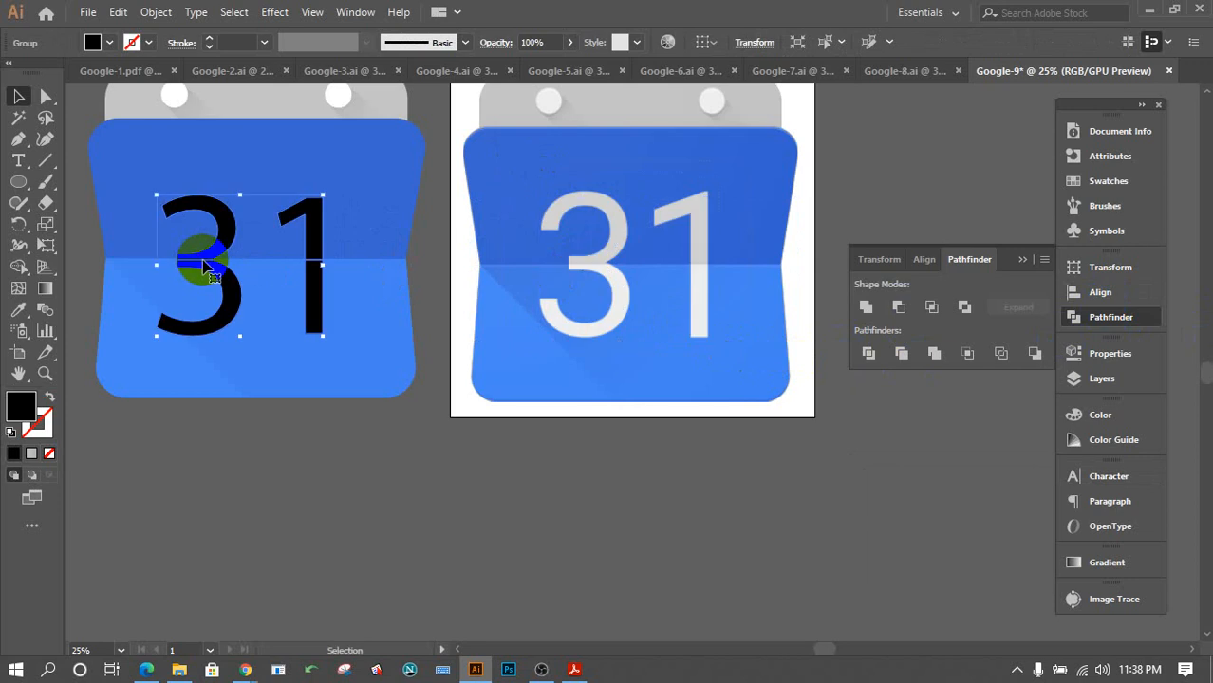
pyautogui.click(317, 487)
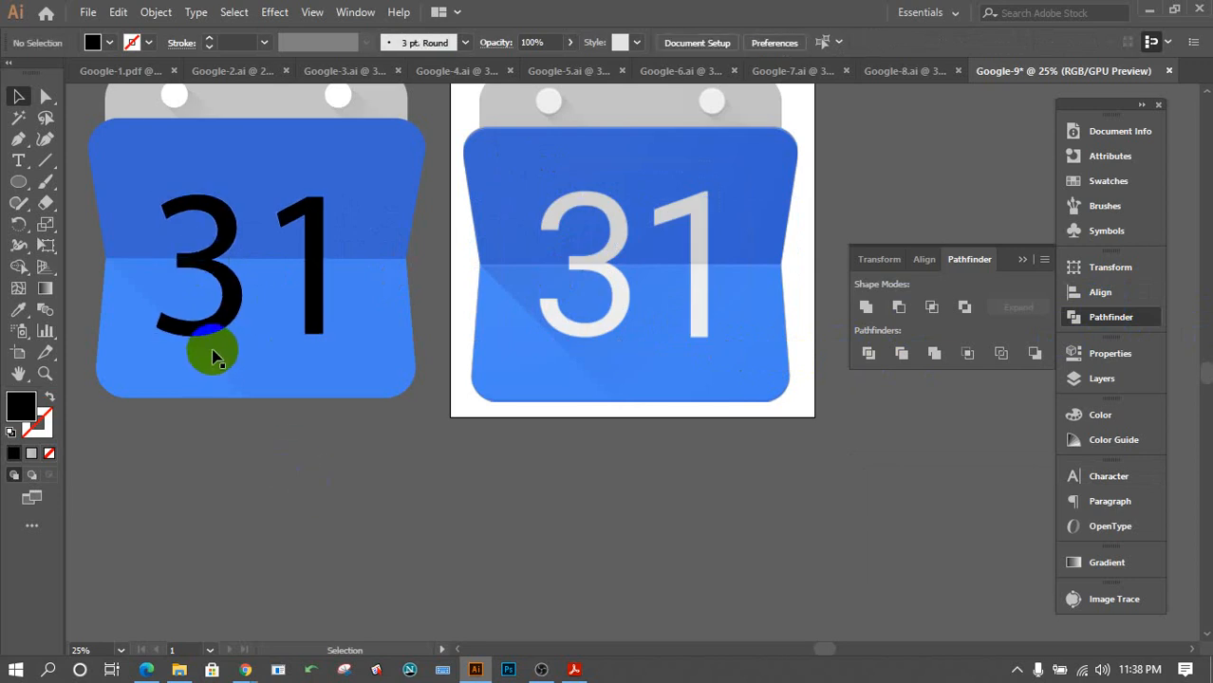
# Colour the lower halves of the "3" and "1" with the light grey sampled from the reference numeral's lower half.
pyautogui.click(221, 324)
pyautogui.click(74, 344)
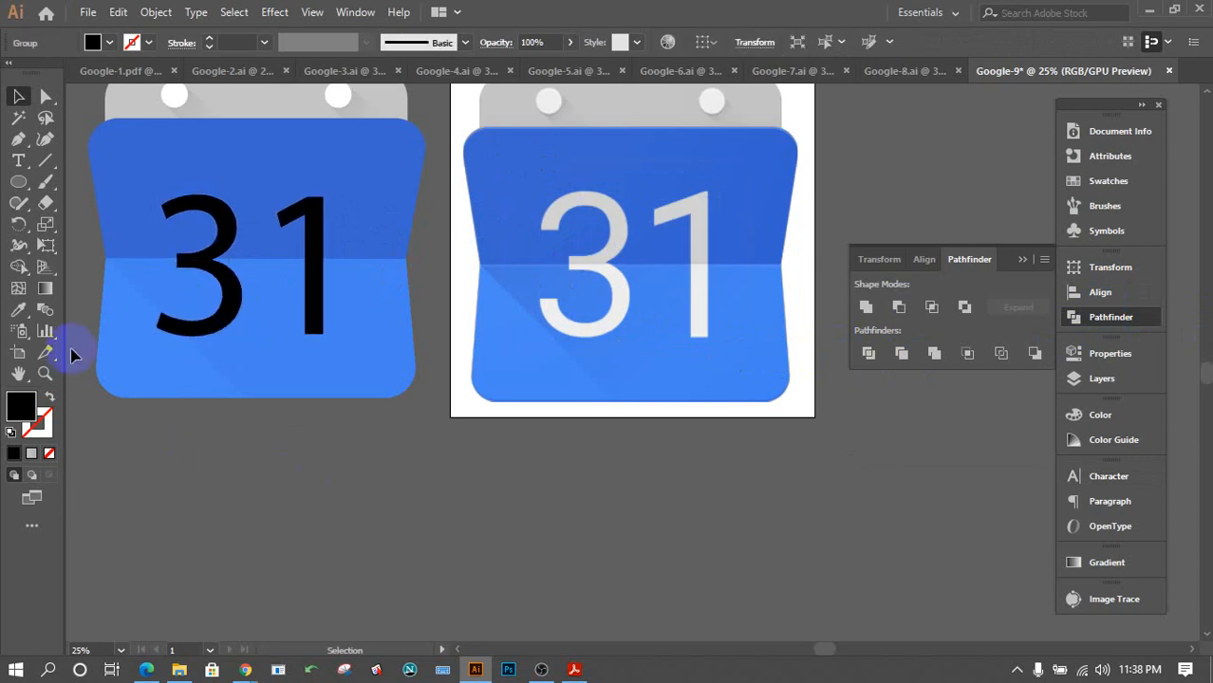
pyautogui.click(18, 311)
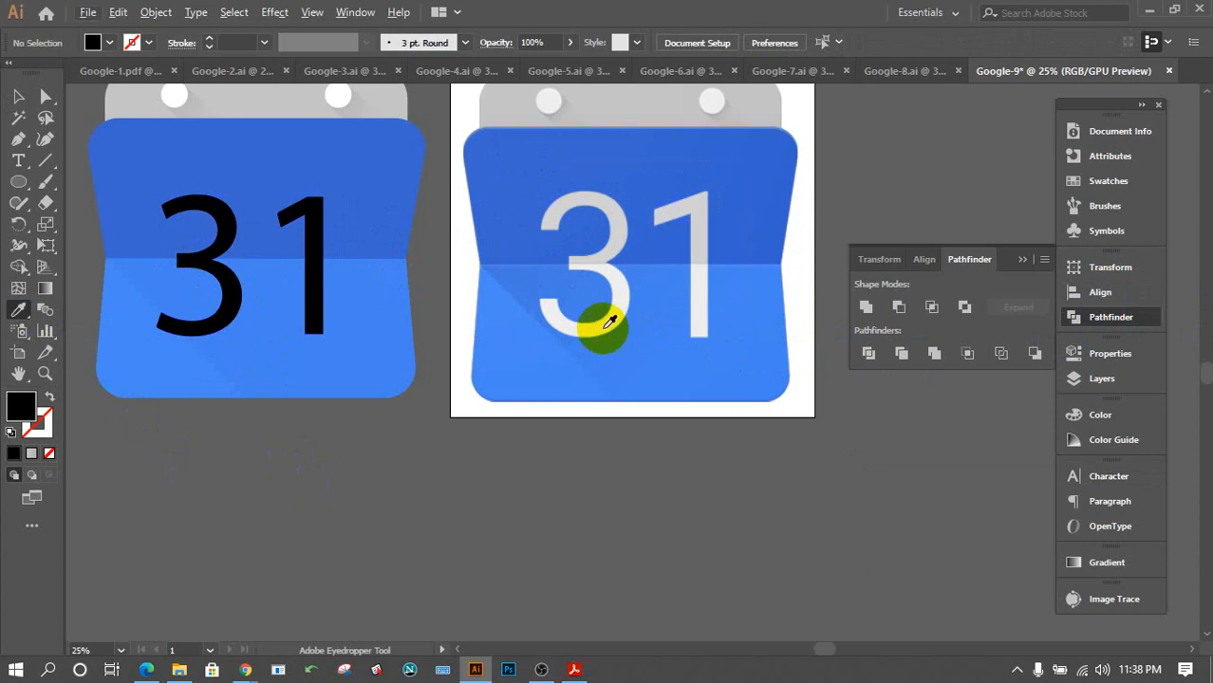
pyautogui.click(608, 323)
pyautogui.keyDown('alt'); pyautogui.click(220, 287); pyautogui.keyUp('alt')
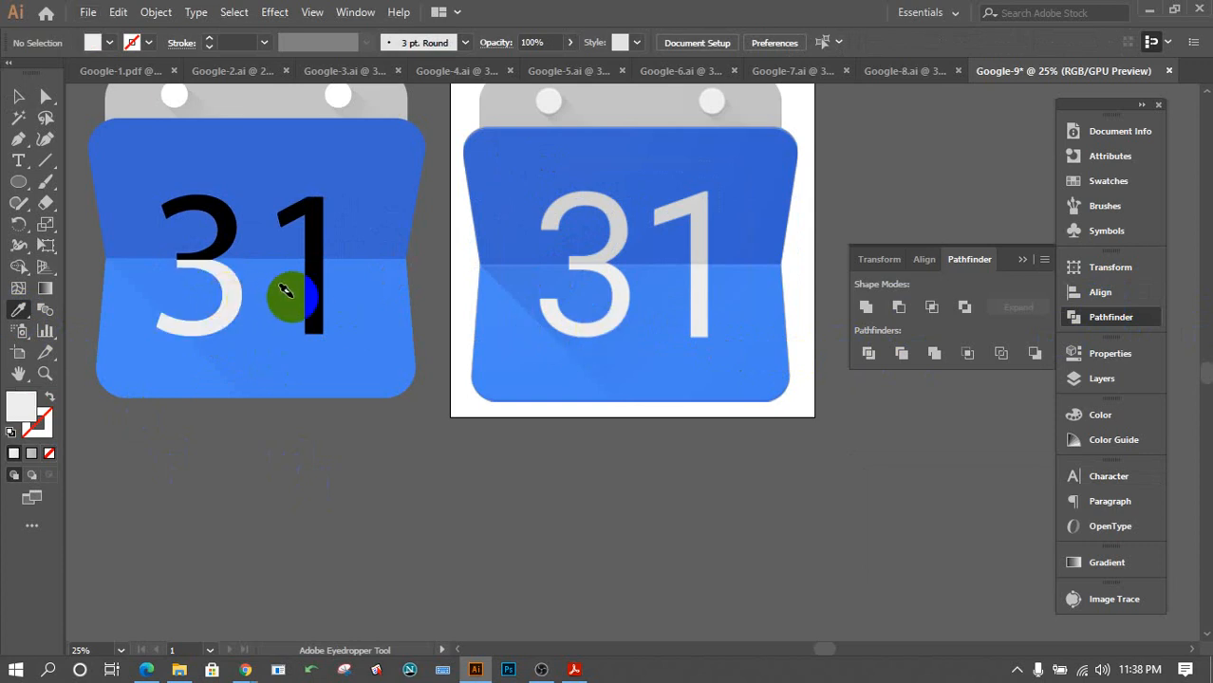
pyautogui.keyDown('alt'); pyautogui.click(285, 291); pyautogui.keyUp('alt')
# Colour the upper halves of the "3" and "1" with the darker grey sampled from the reference numeral's upper half.
pyautogui.click(558, 213)
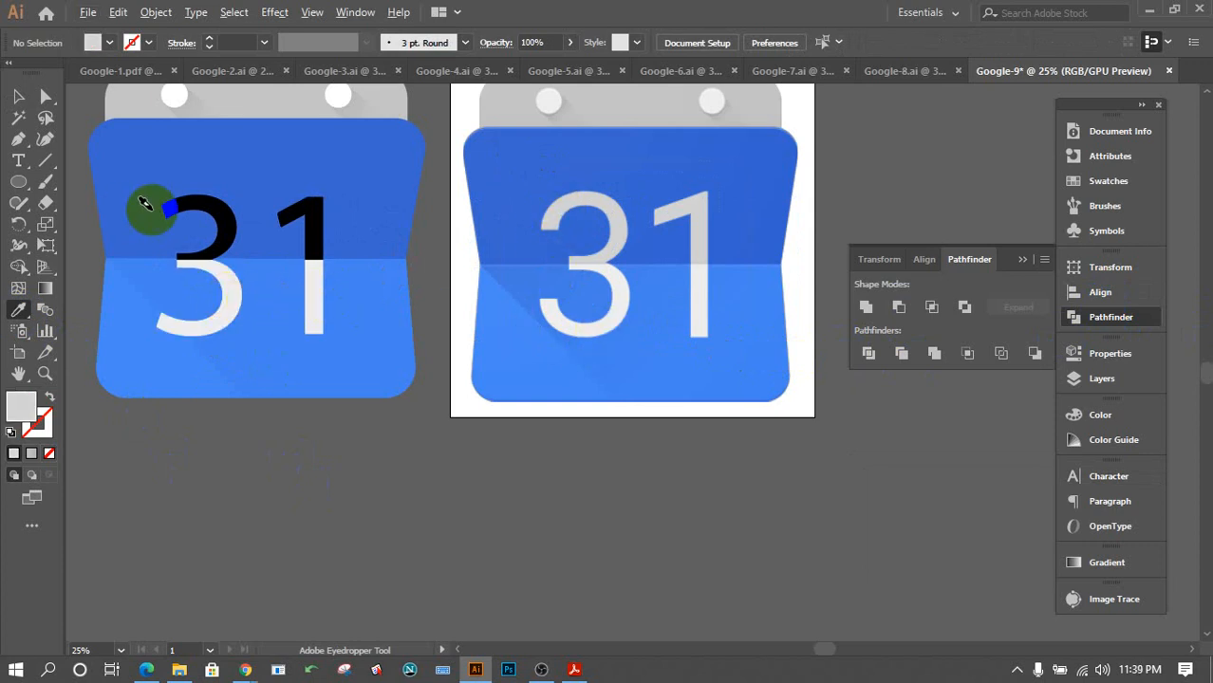
pyautogui.keyDown('alt'); pyautogui.click(179, 200); pyautogui.keyUp('alt')
pyautogui.keyDown('alt'); pyautogui.click(313, 210); pyautogui.keyUp('alt')
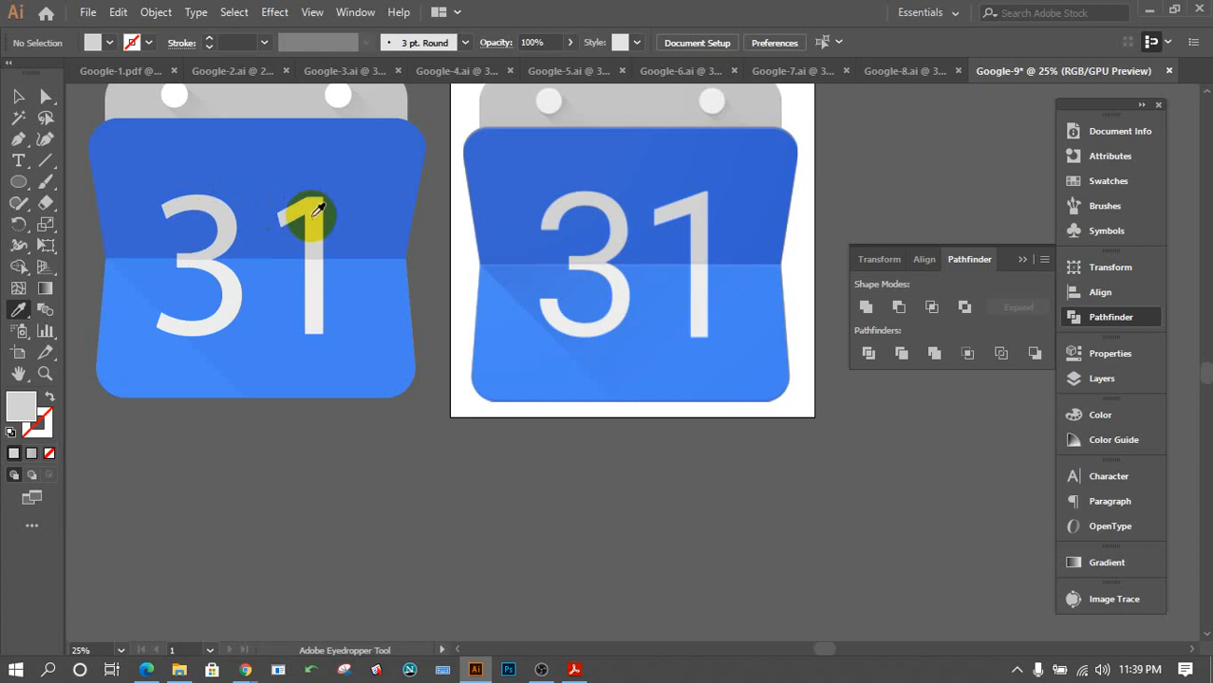
# Delete the reference calendar image from the artboard.
pyautogui.click(18, 96)
pyautogui.scroll(1, 348, 459)
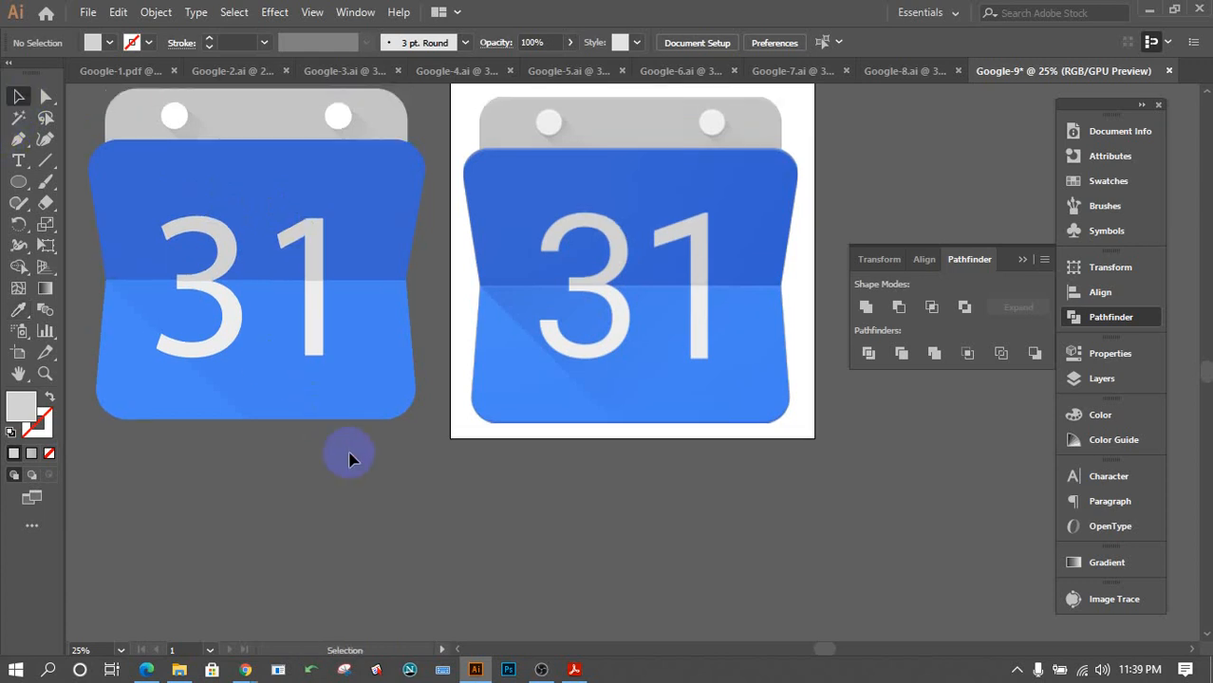
pyautogui.scroll(2, 348, 459)
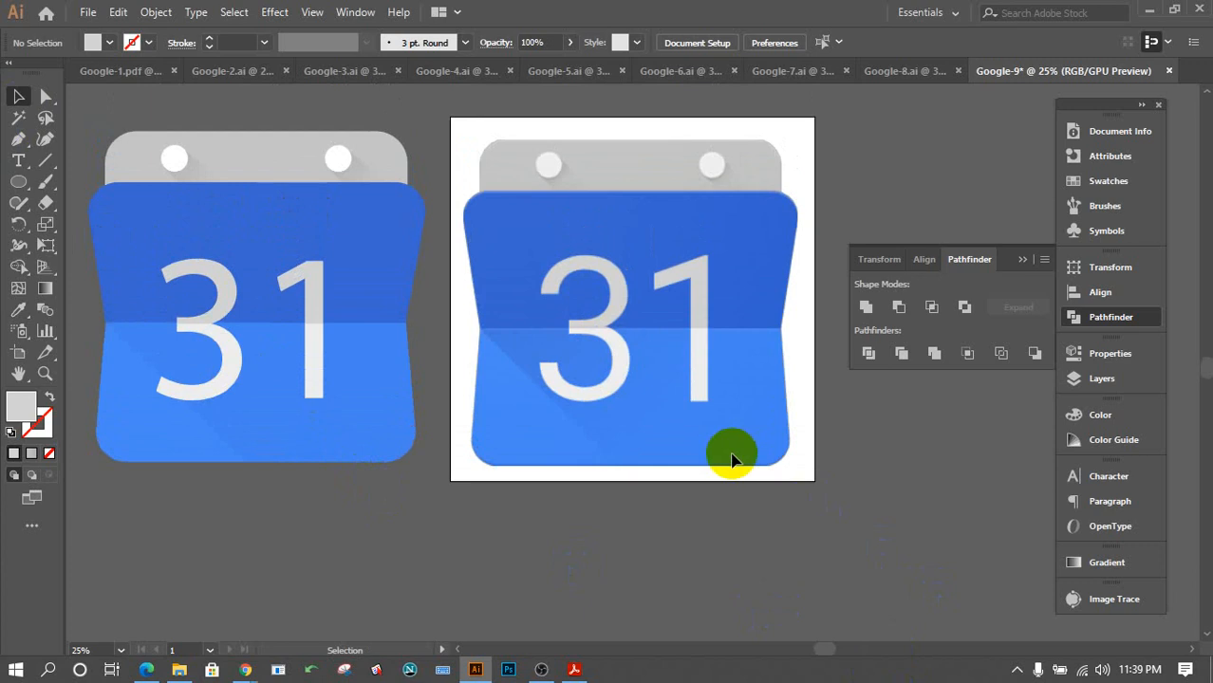
pyautogui.moveTo(809, 503); pyautogui.dragTo(487, 145)
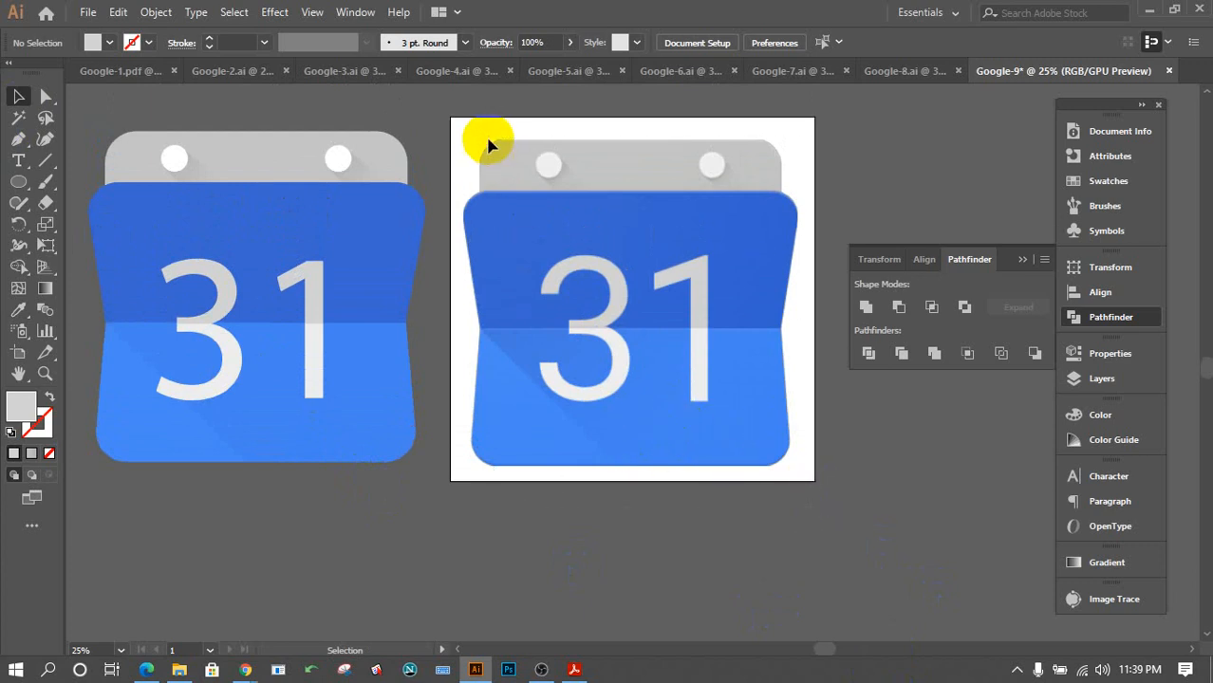
pyautogui.click(582, 234)
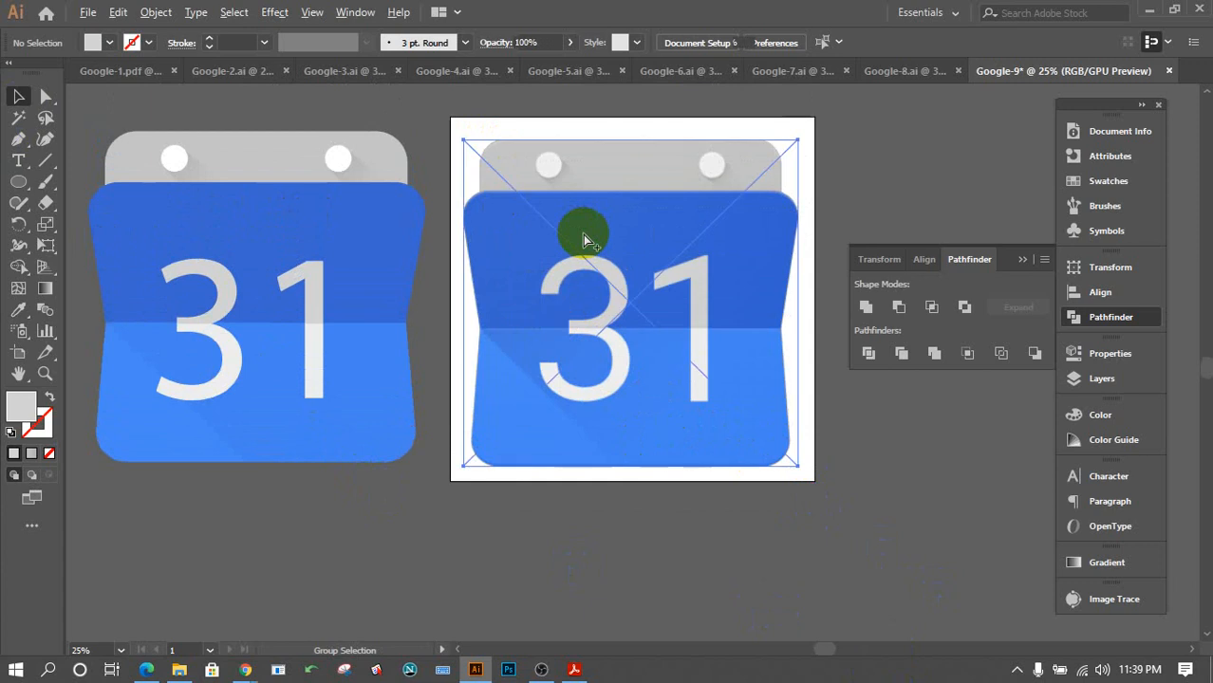
pyautogui.click(670, 240)
pyautogui.press('Delete')
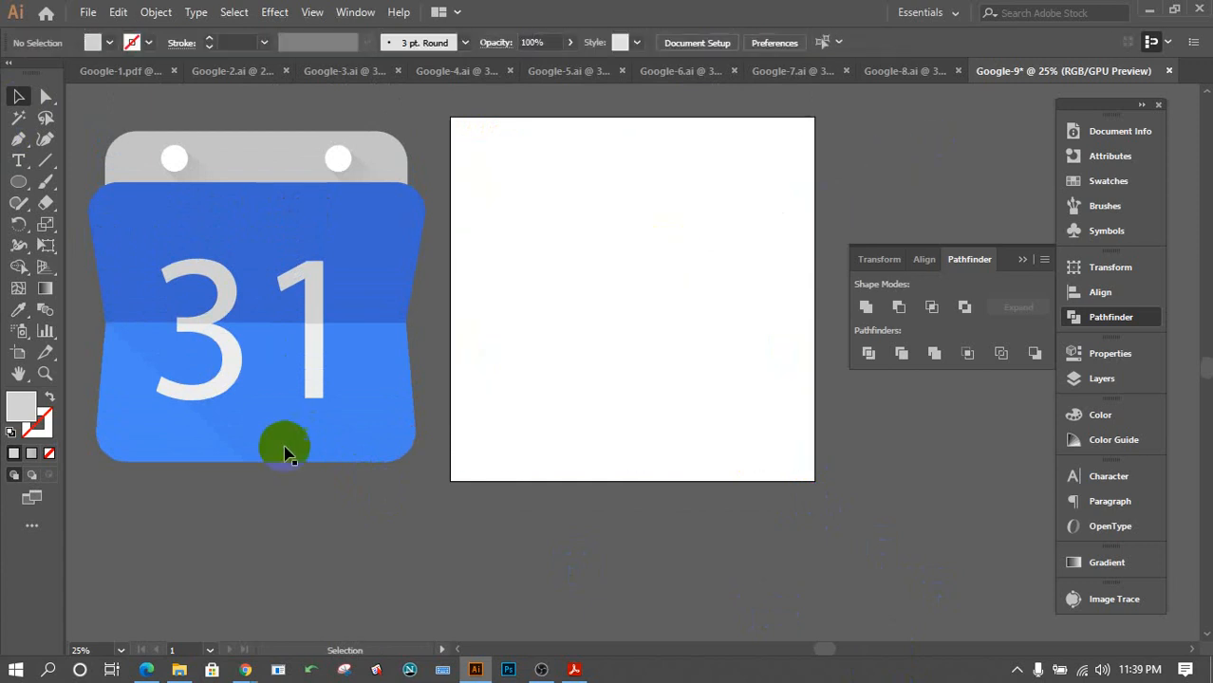
# Move all the shapes of the redrawn calendar onto the artboard and group them.
pyautogui.moveTo(514, 503); pyautogui.dragTo(89, 117)
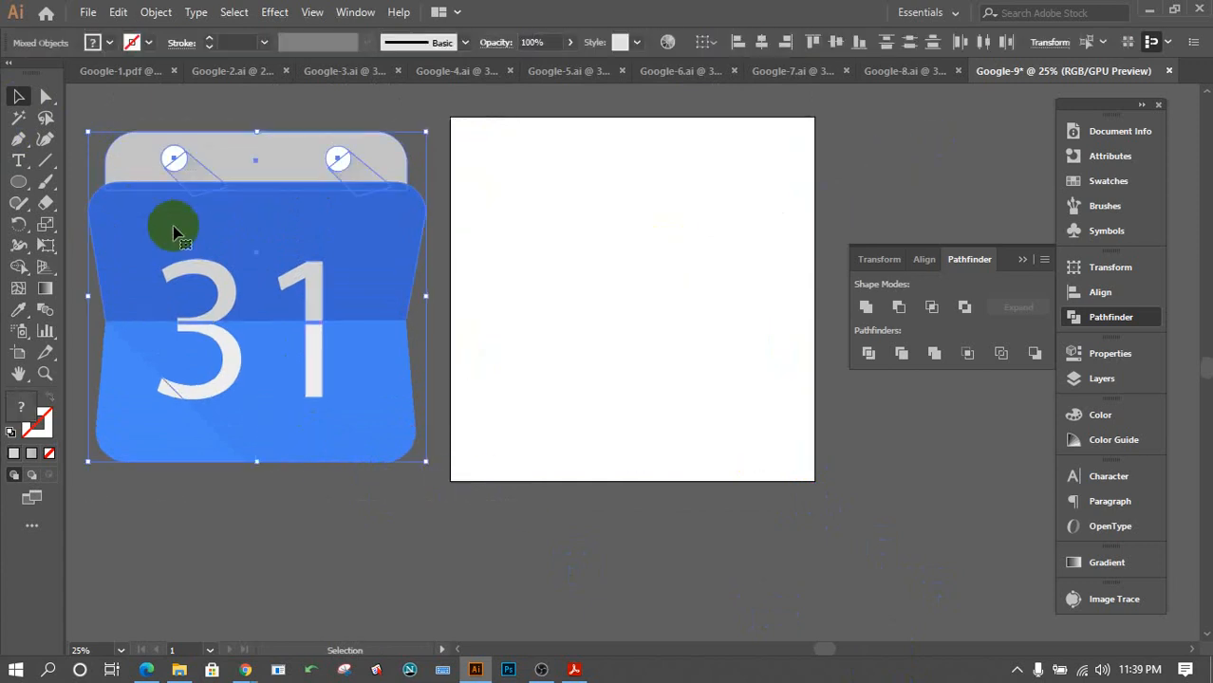
pyautogui.moveTo(176, 230); pyautogui.dragTo(554, 245)
pyautogui.rightClick(553, 243)
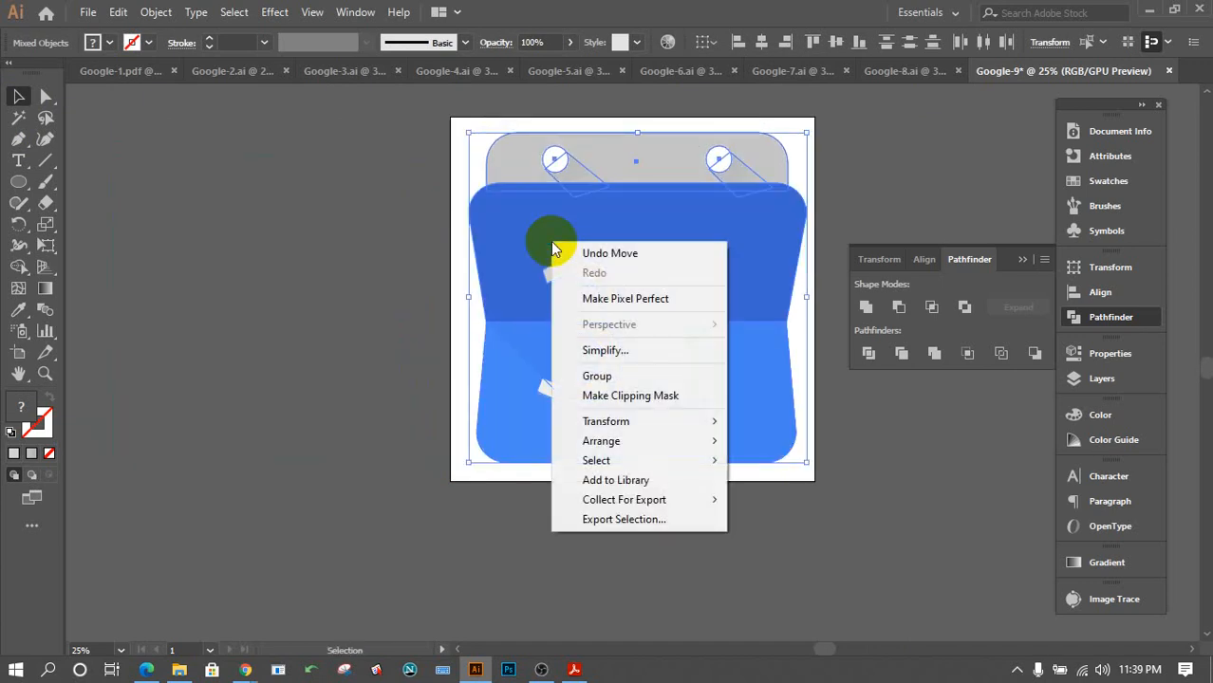
pyautogui.click(594, 377)
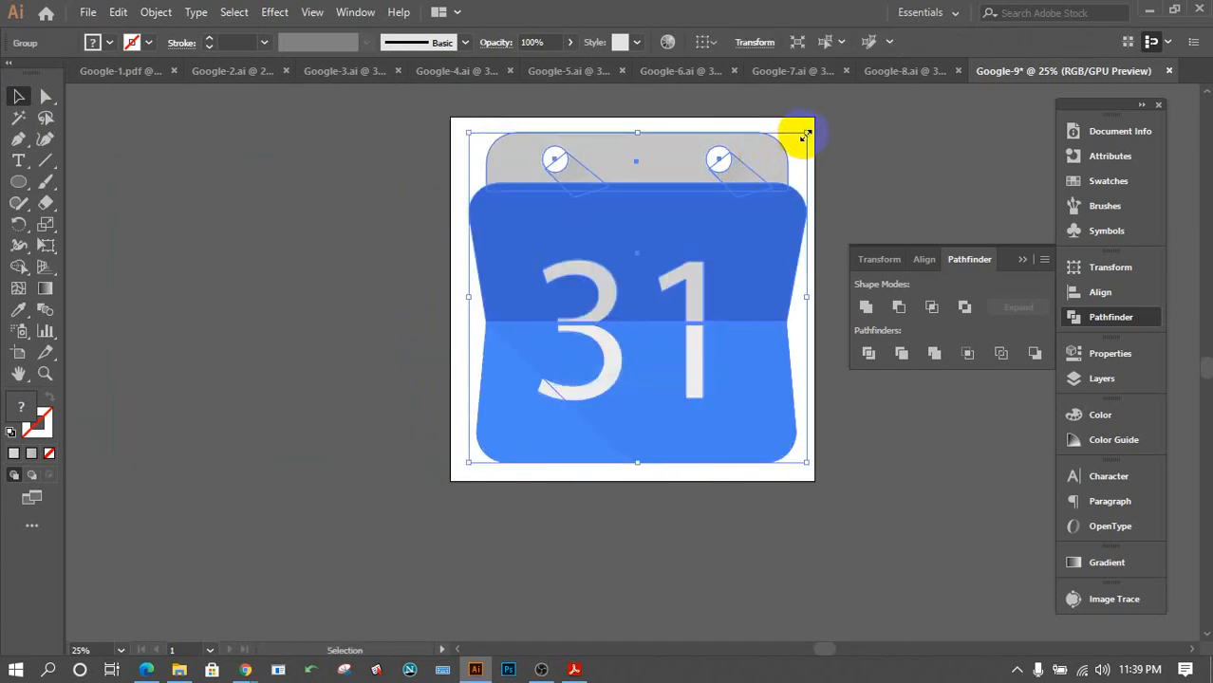
# Scale the calendar group down proportionally to leave a margin on the artboard and nudge it slightly left towards the centre.
pyautogui.moveTo(804, 135); pyautogui.dragTo(783, 155)
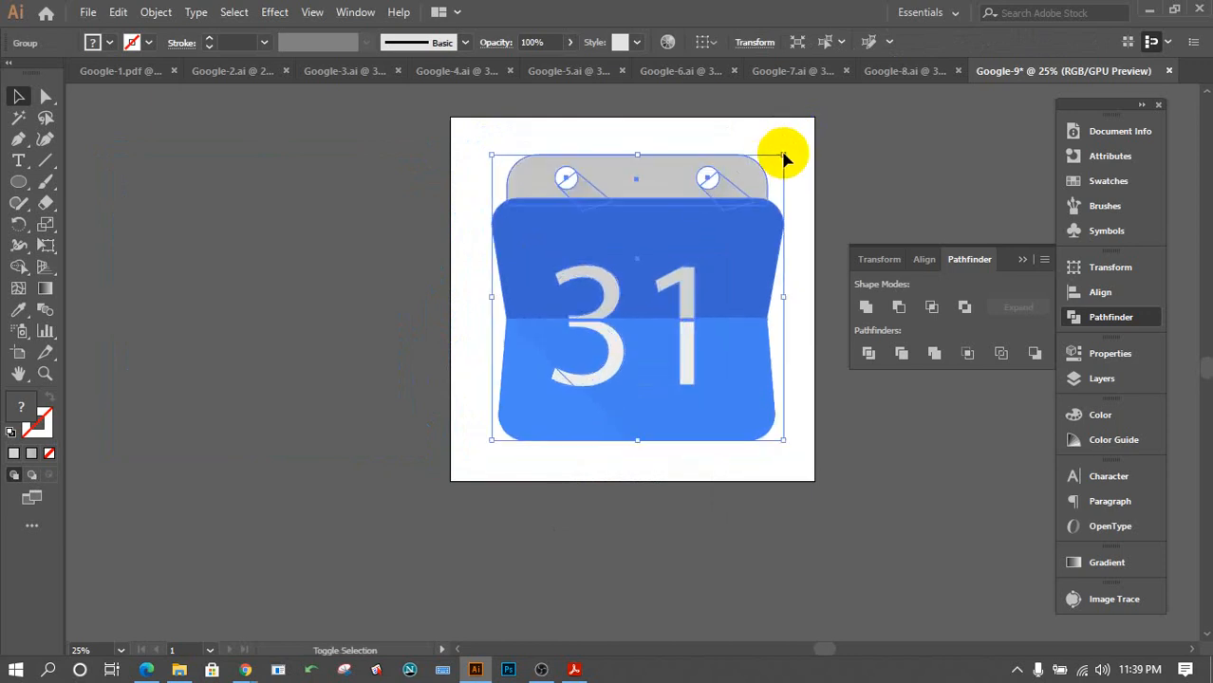
pyautogui.click(880, 150)
pyautogui.moveTo(801, 454); pyautogui.dragTo(442, 133)
pyautogui.press('Left')
pyautogui.press('Left')
pyautogui.press('Left')
pyautogui.press('Left')
pyautogui.press('Left')
pyautogui.press('Left')
pyautogui.press('Left')
pyautogui.press('Left')
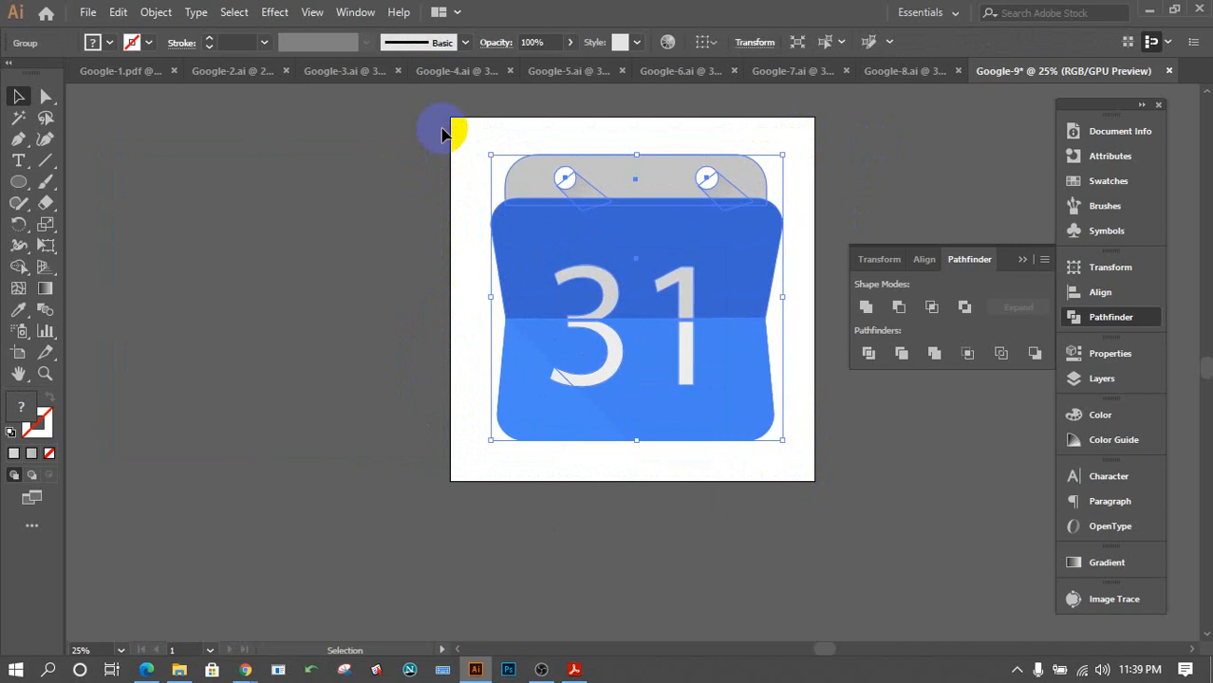
pyautogui.click(420, 501)
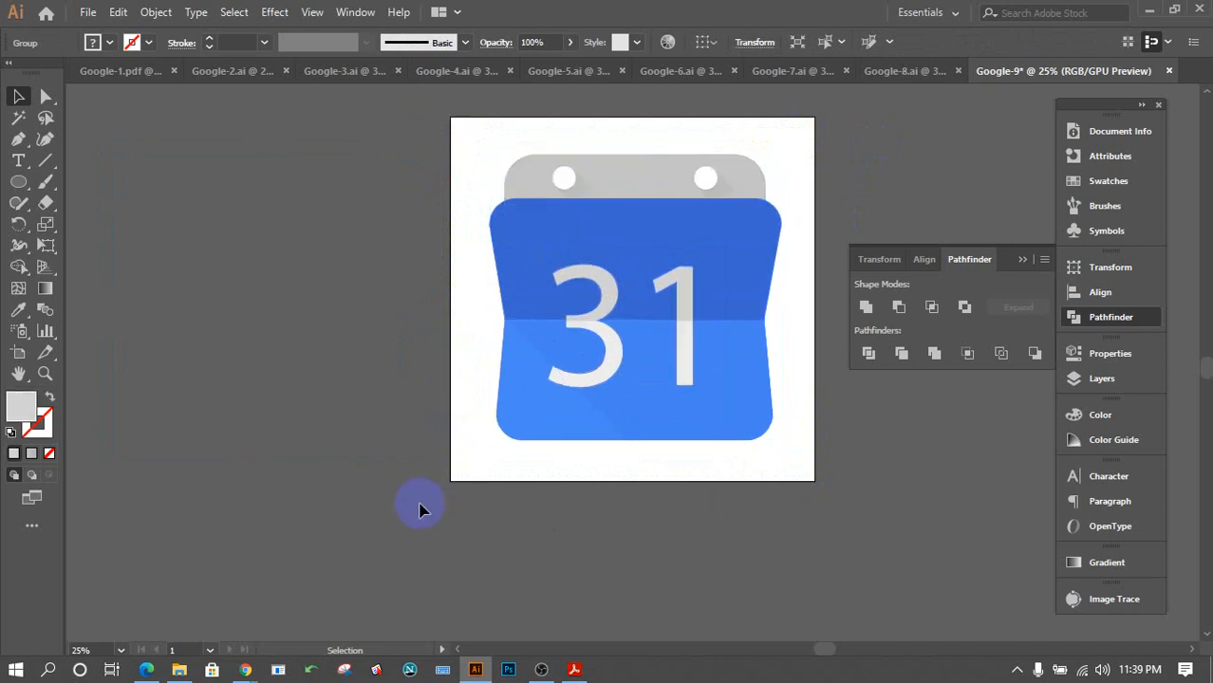
# Start saving the document and create a folder named Google-9 beside the Google-1 to Google-8 folders.
pyautogui.click(88, 11)
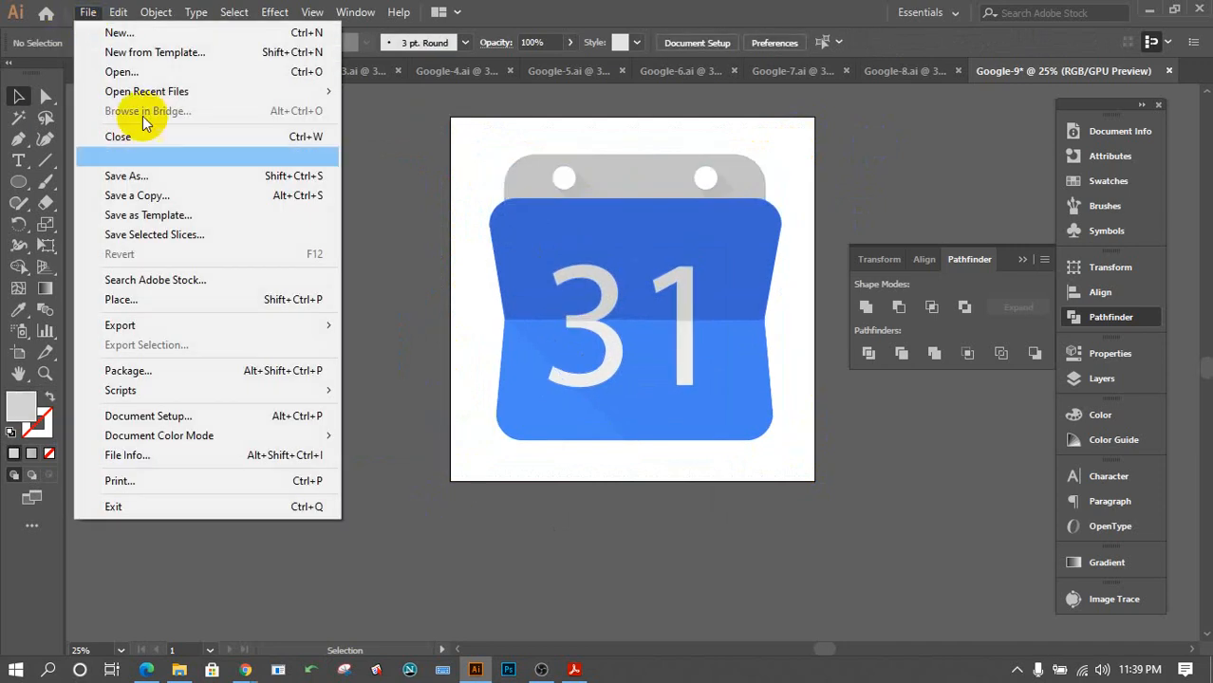
pyautogui.click(160, 155)
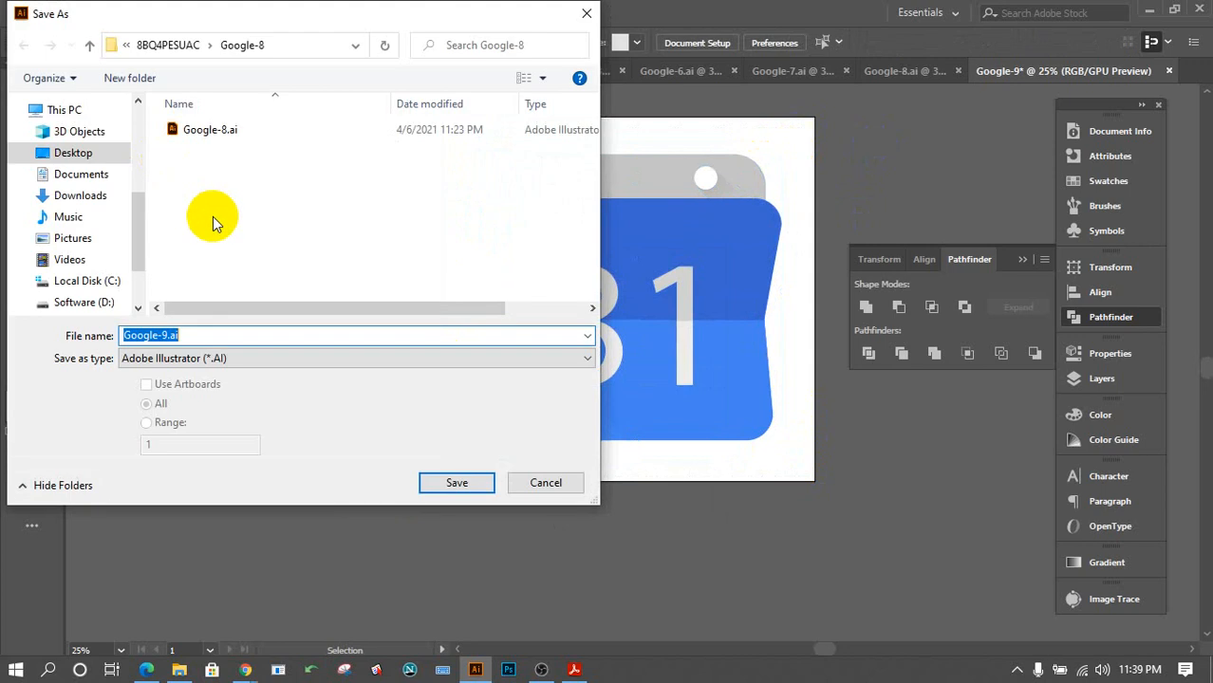
pyautogui.click(168, 45)
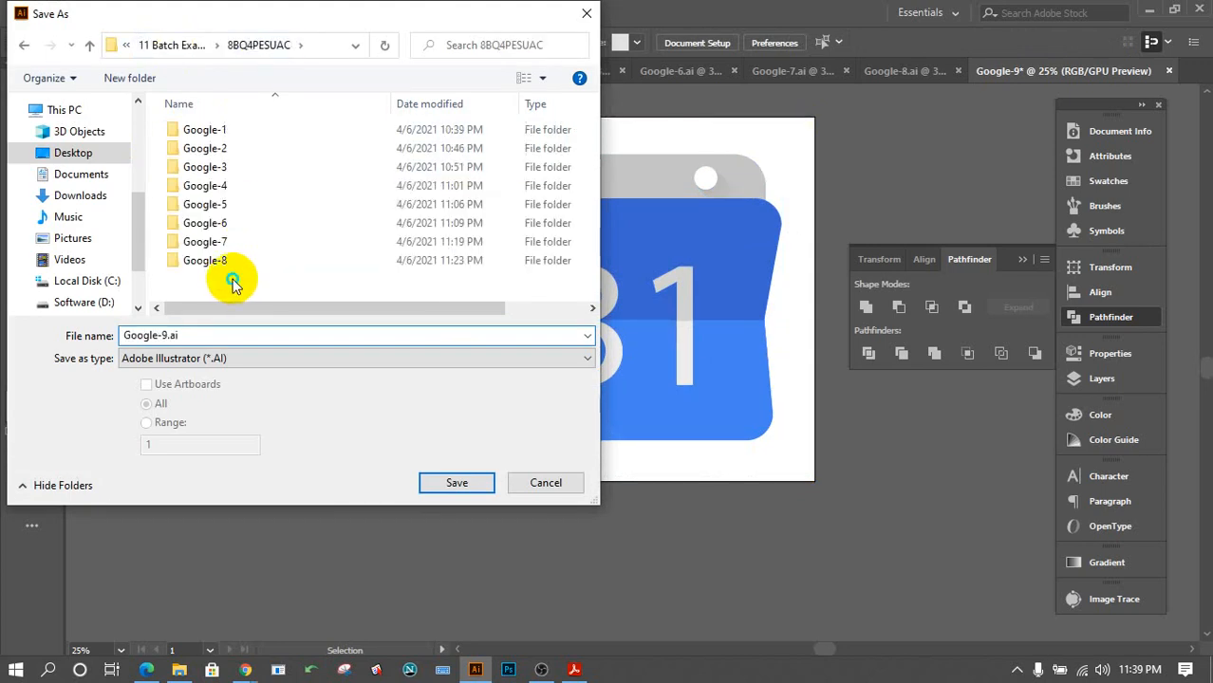
pyautogui.rightClick(237, 281)
pyautogui.moveTo(297, 491)
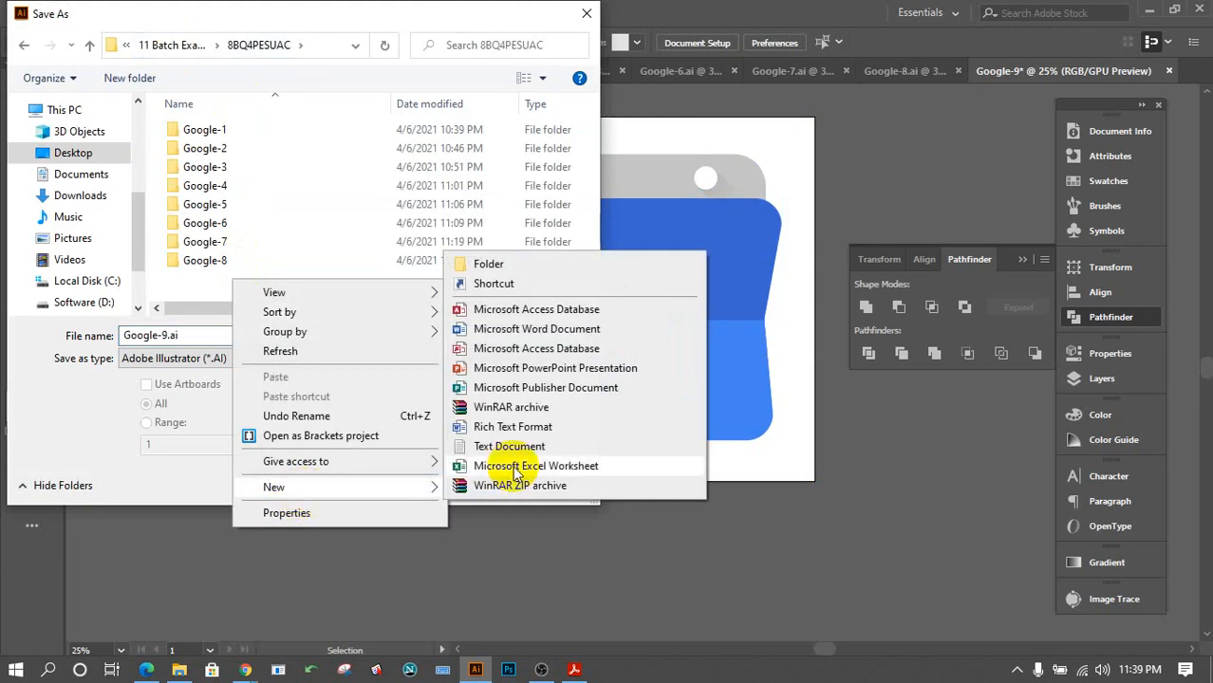
pyautogui.click(522, 268)
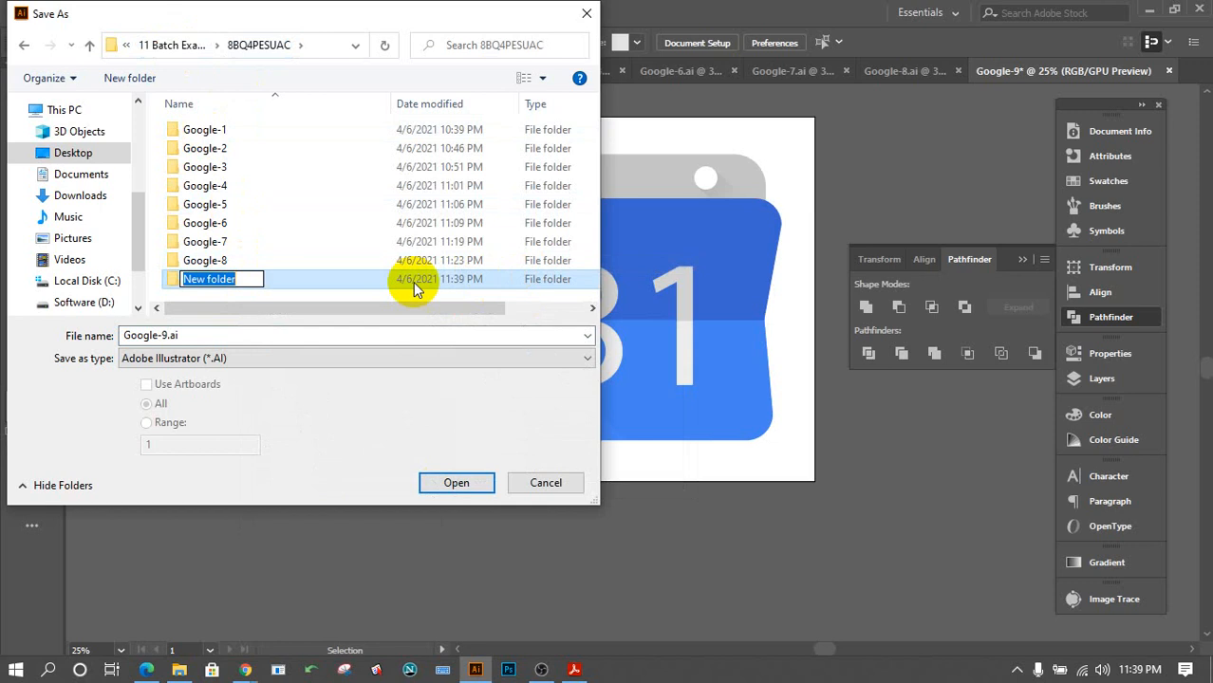
pyautogui.write('G')
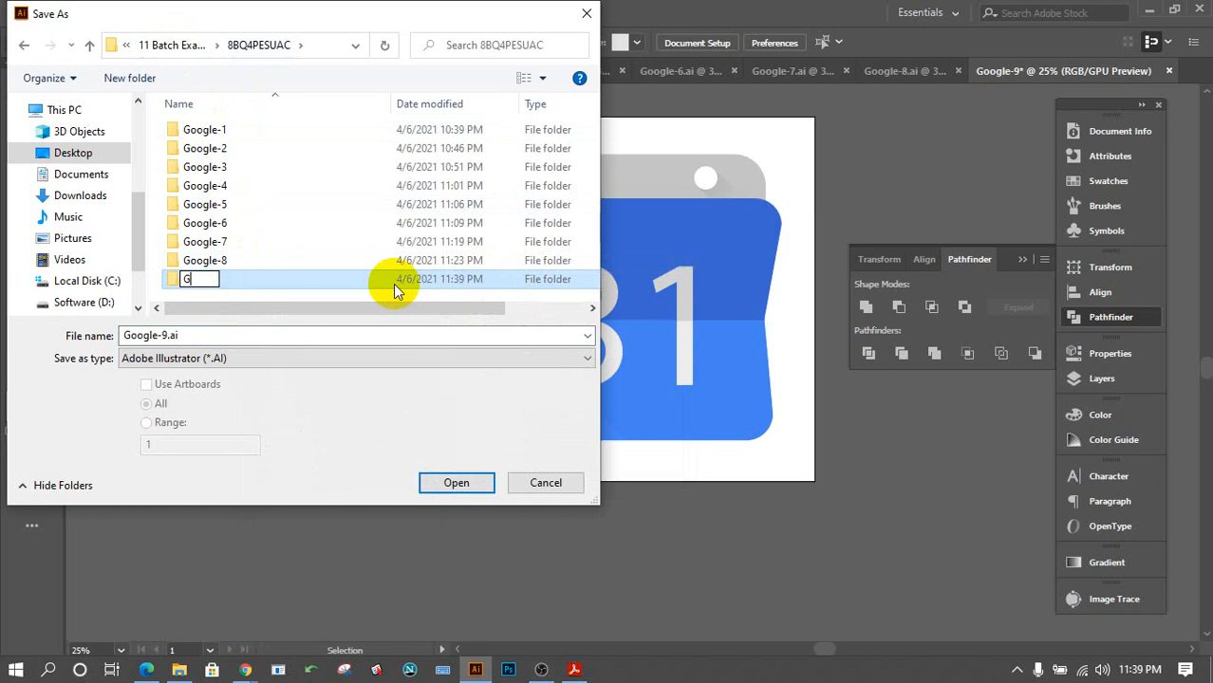
pyautogui.write('oogle')
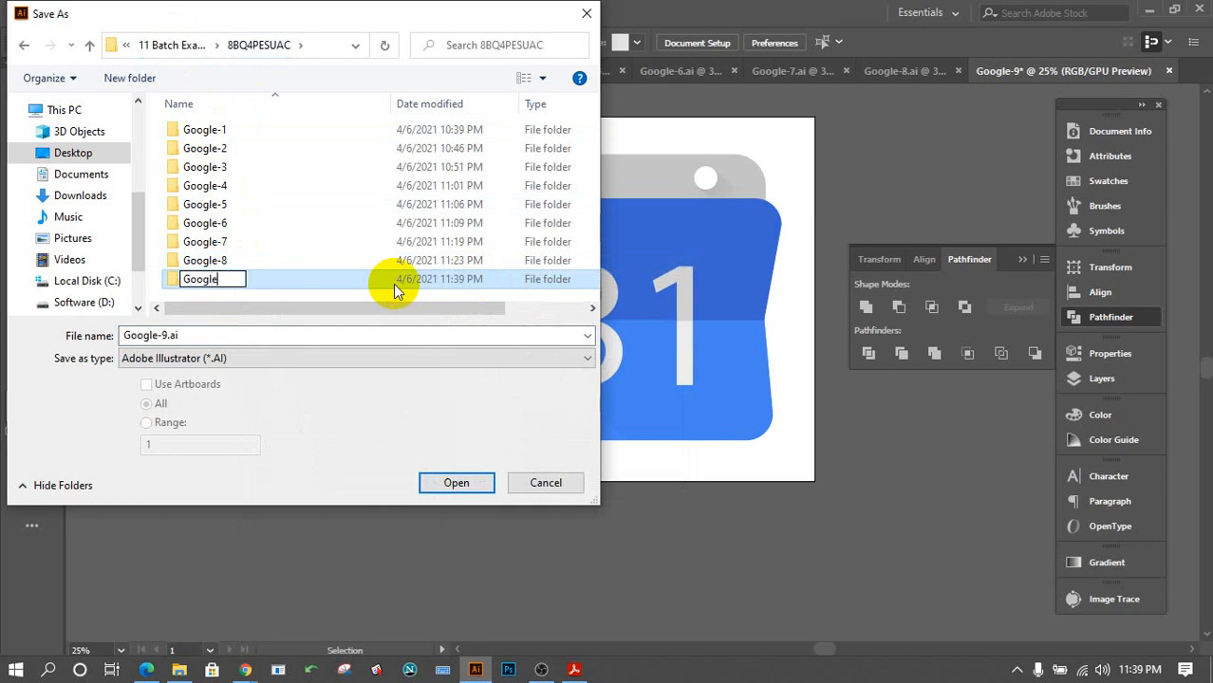
pyautogui.write('-9')
pyautogui.press('Return')
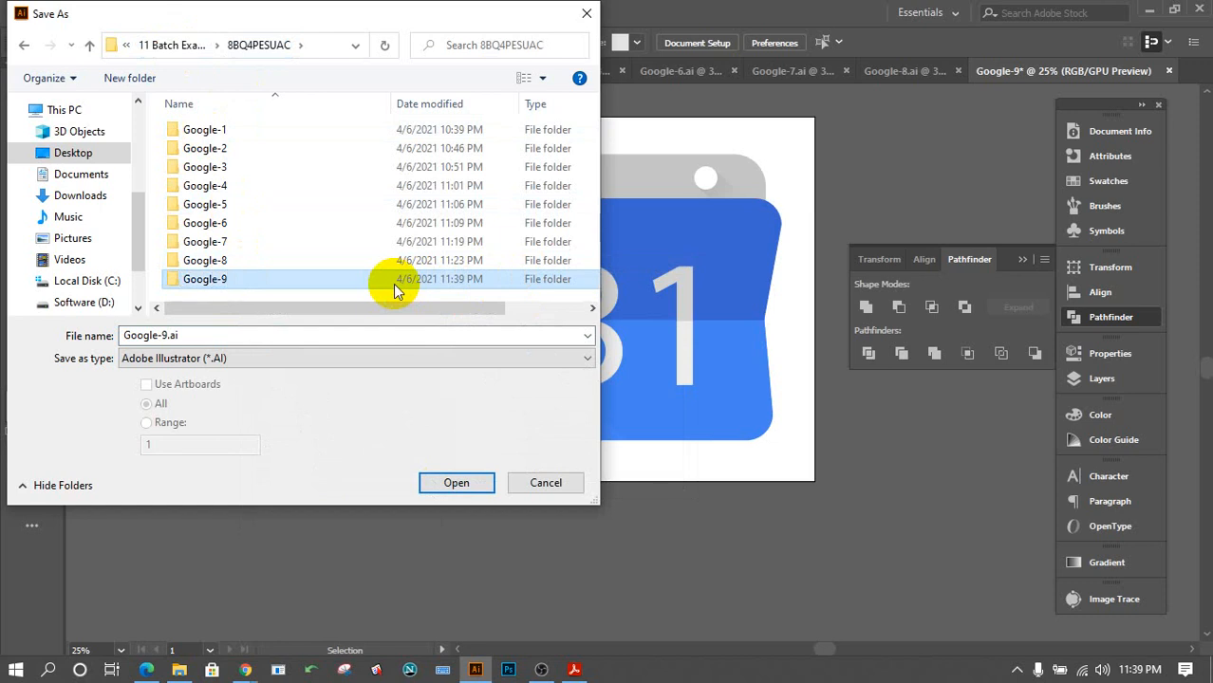
# Save the document as Google-9.ai in the Google-9 folder, in Illustrator CC format with the default options.
pyautogui.press('Return')
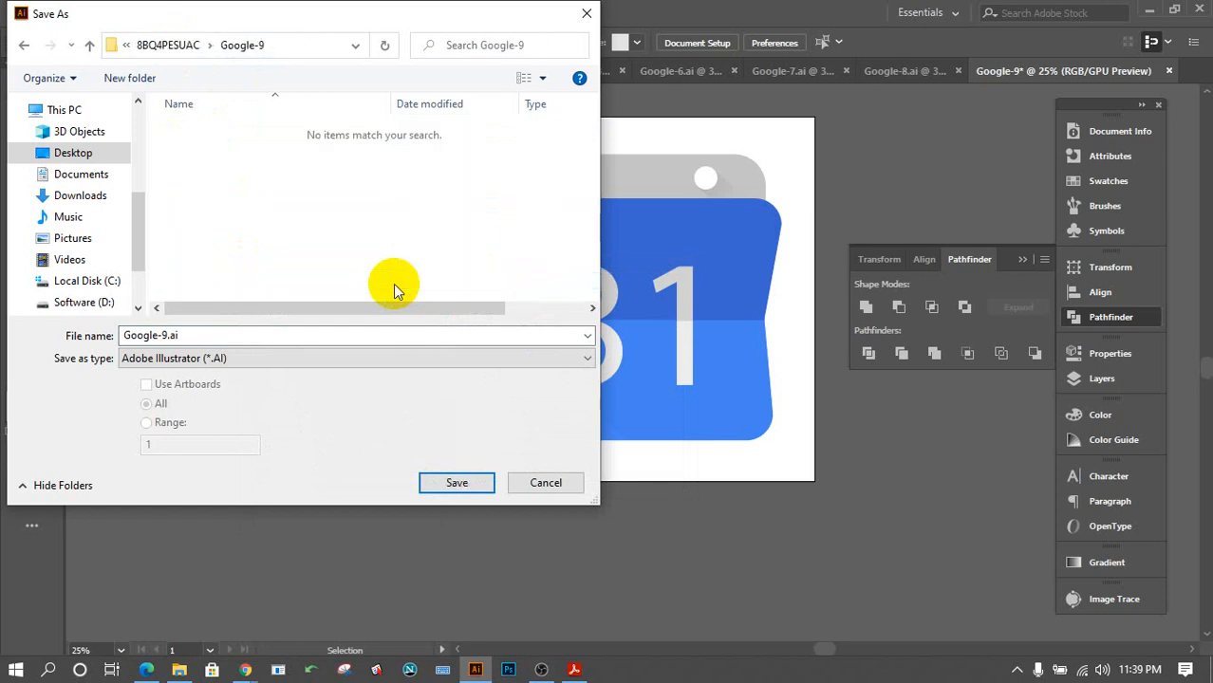
pyautogui.click(466, 483)
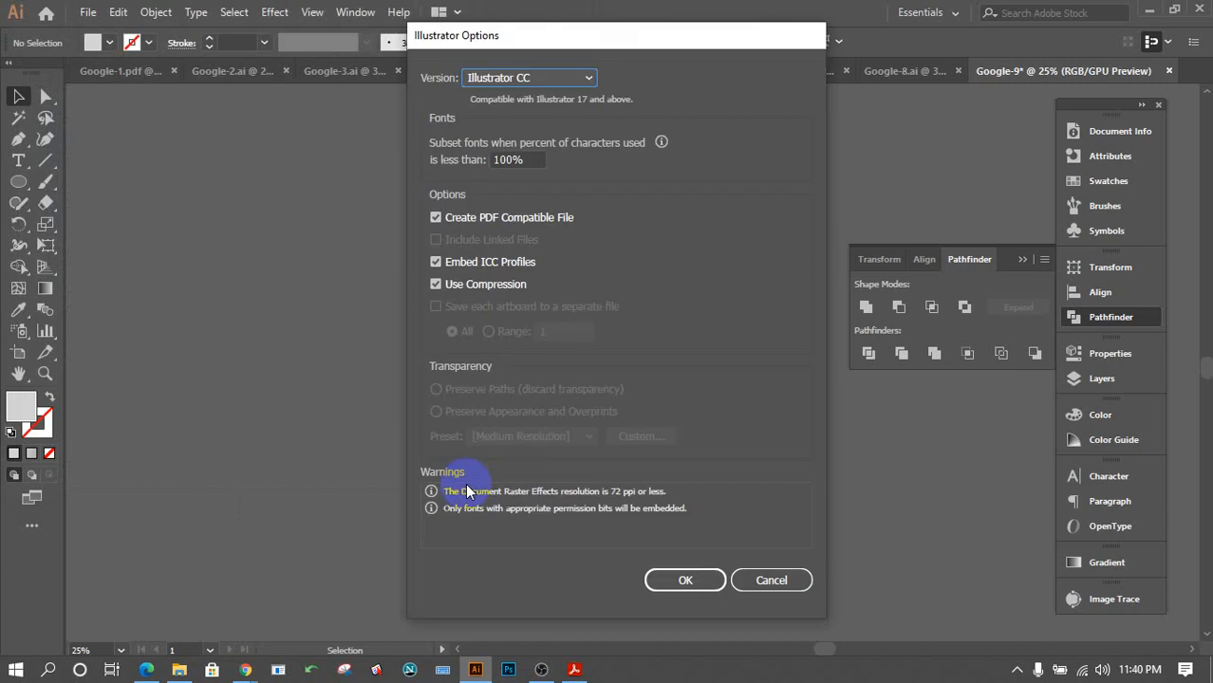
pyautogui.click(693, 579)
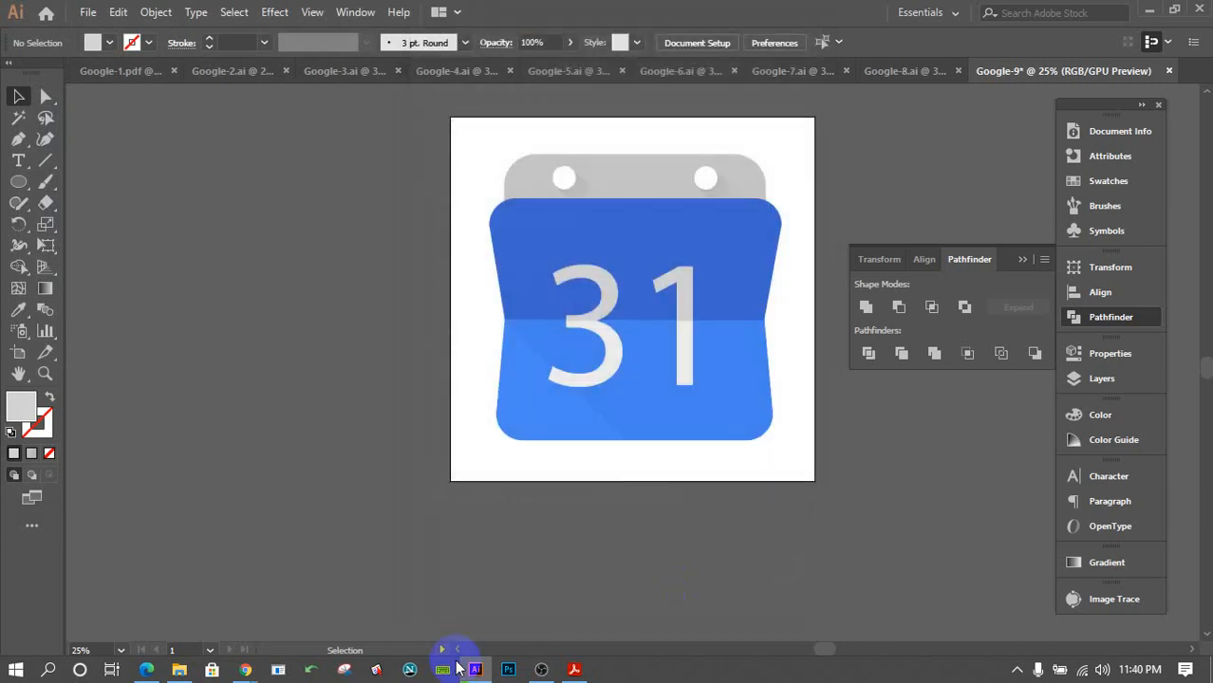
# Switch to Chrome and look over the Google icon overview image for the next icon to redraw.
pyautogui.moveTo(244, 670)
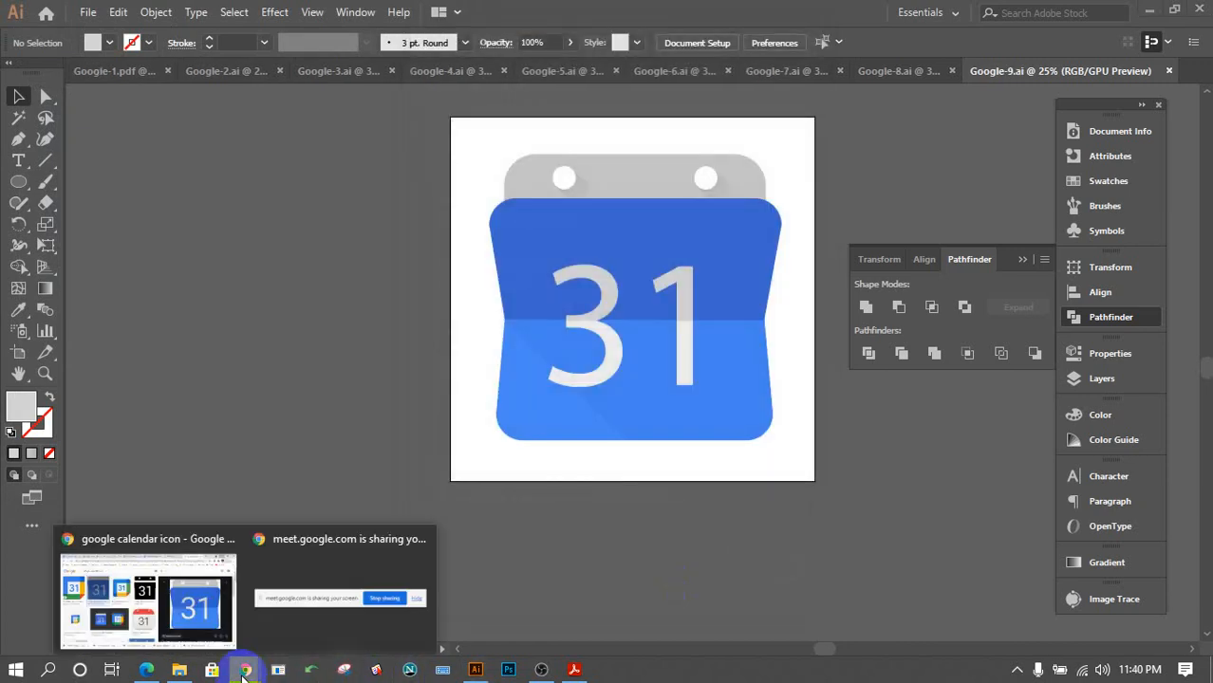
pyautogui.click(190, 608)
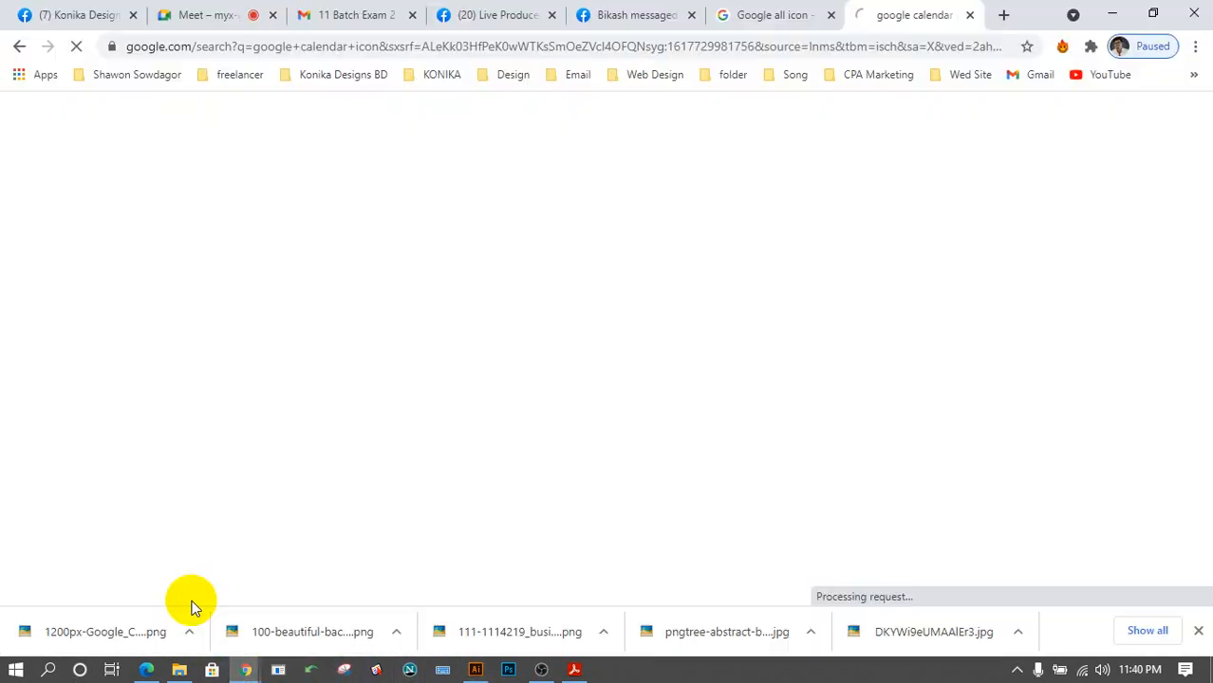
pyautogui.click(748, 15)
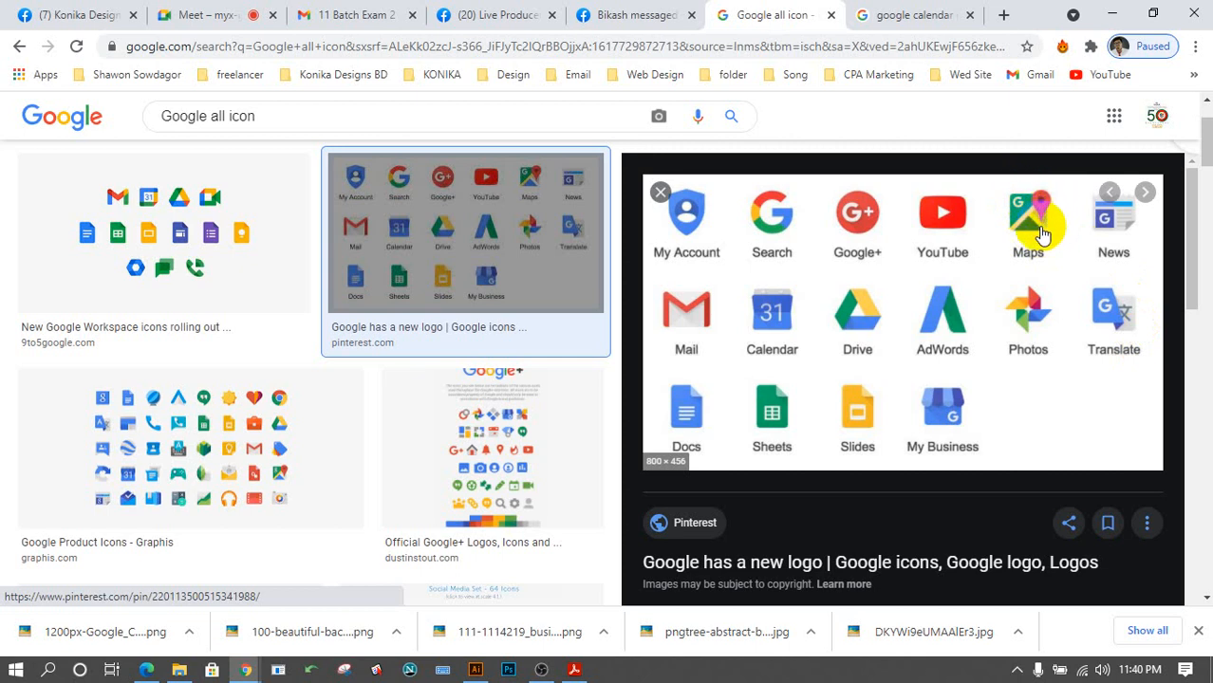
# Replace the calendar icon query with "google maps icon" and run the image search.
pyautogui.click(907, 19)
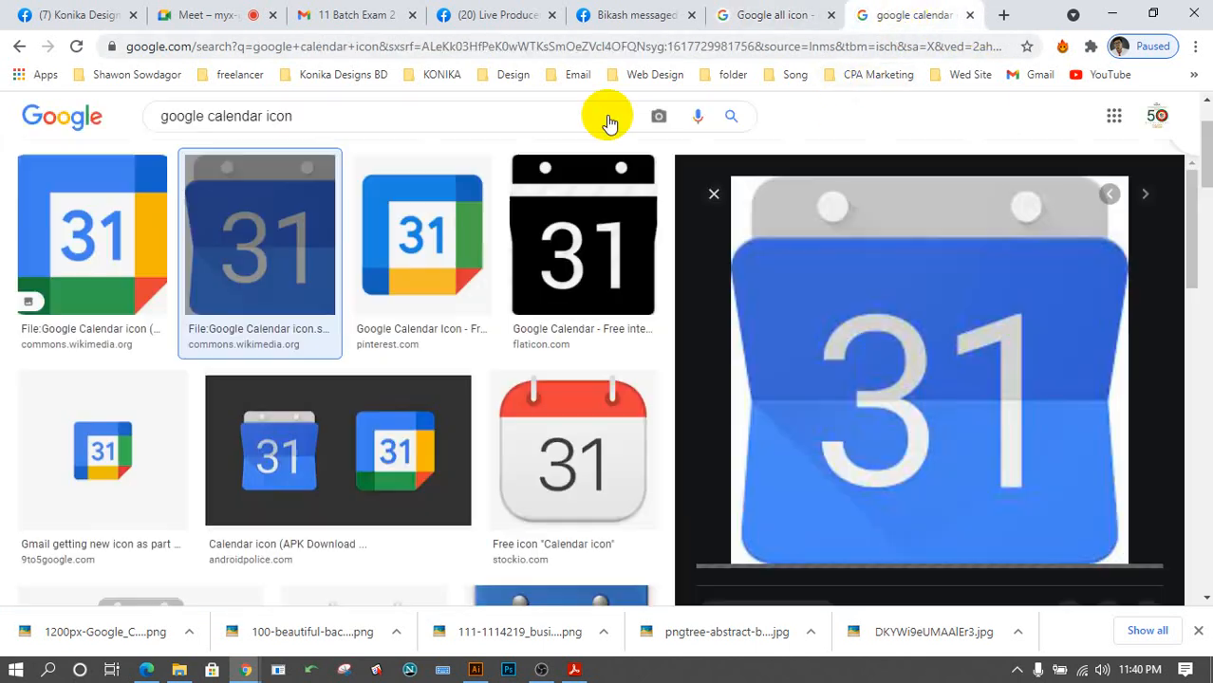
pyautogui.tripleClick(334, 123)
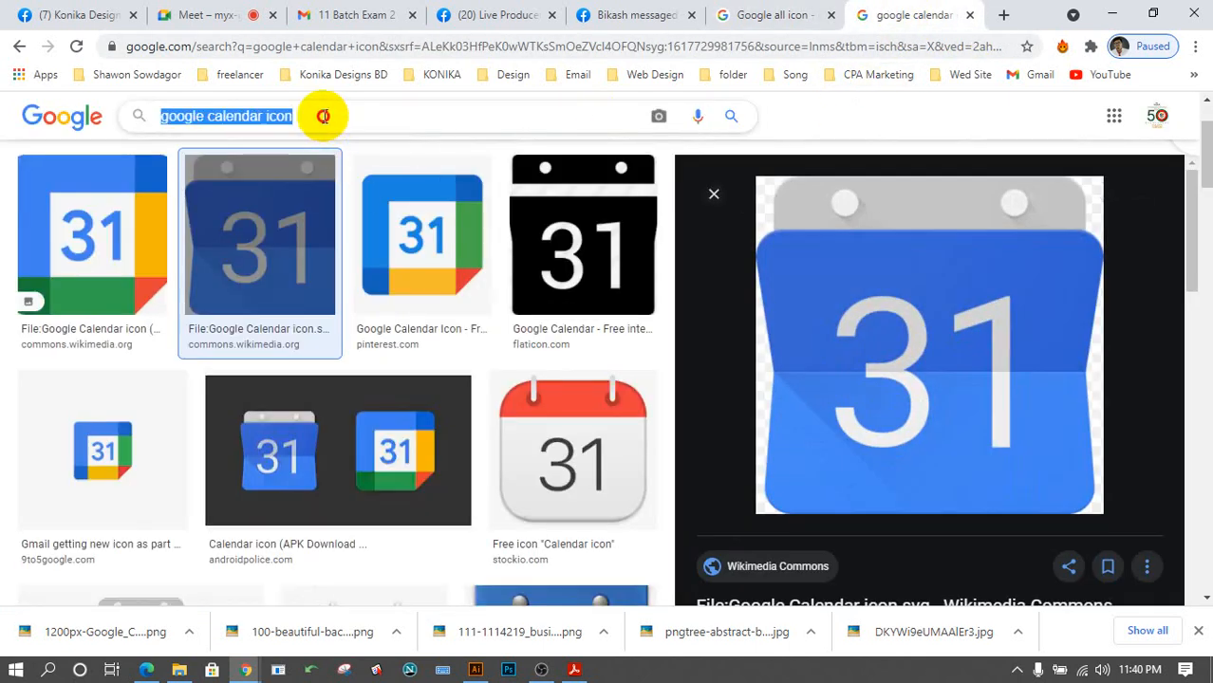
pyautogui.click(295, 121)
pyautogui.moveTo(303, 116); pyautogui.dragTo(207, 116)
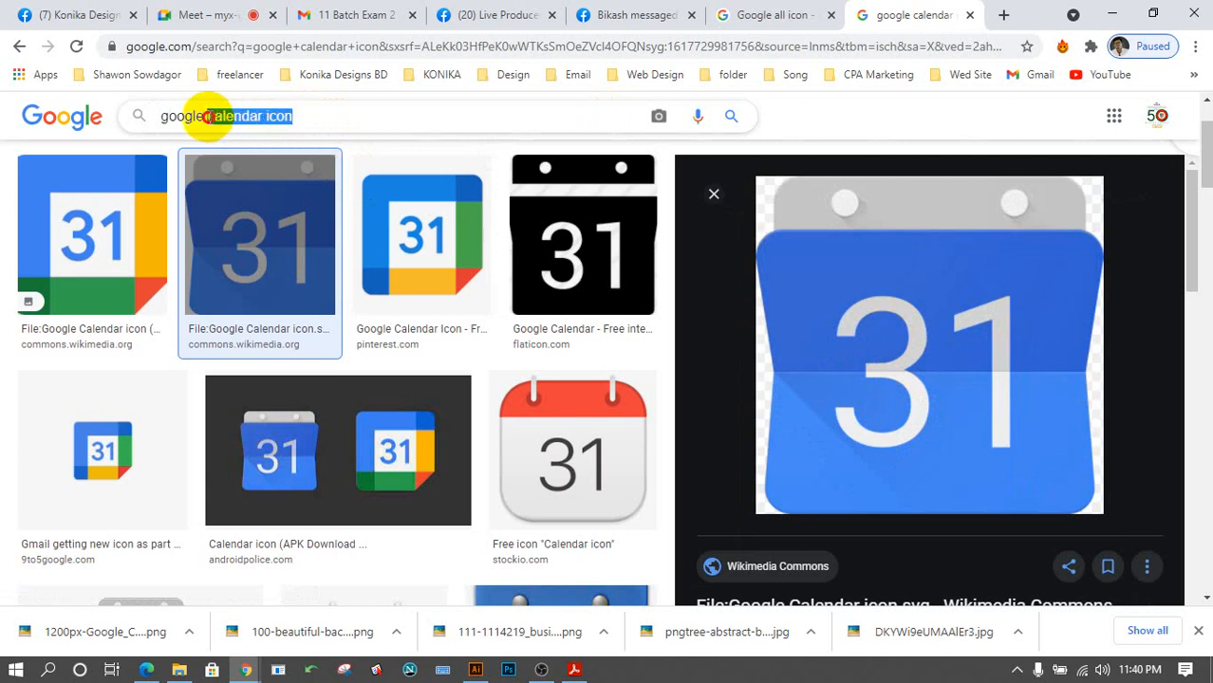
pyautogui.write('map')
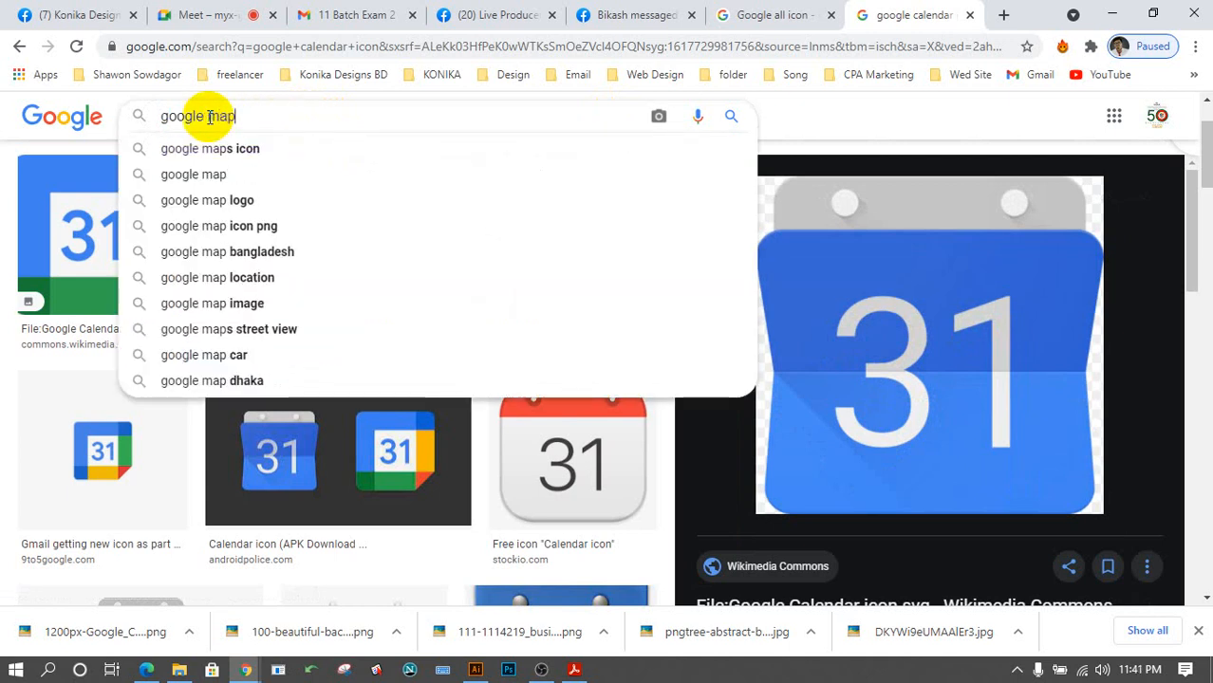
pyautogui.press('Down')
pyautogui.press('Return')
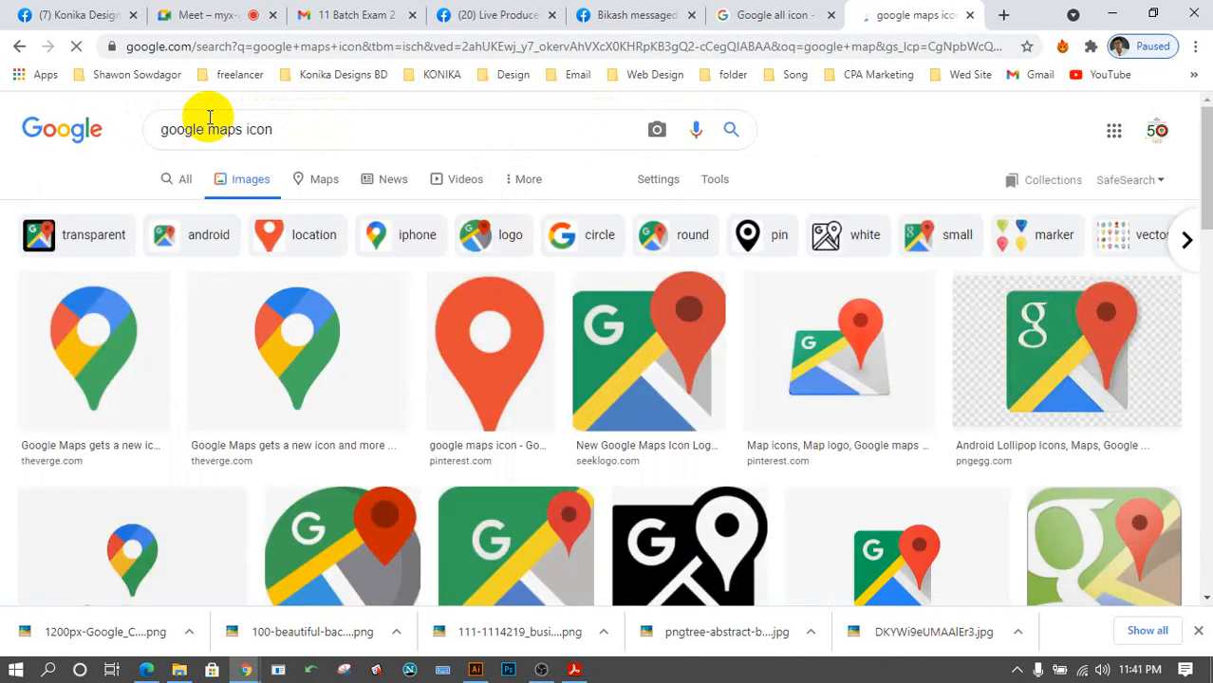
# Look through the Google Maps icon image results for a redraw reference, previewing the New Google Maps Icon version from seeklogo.
pyautogui.click(74, 355)
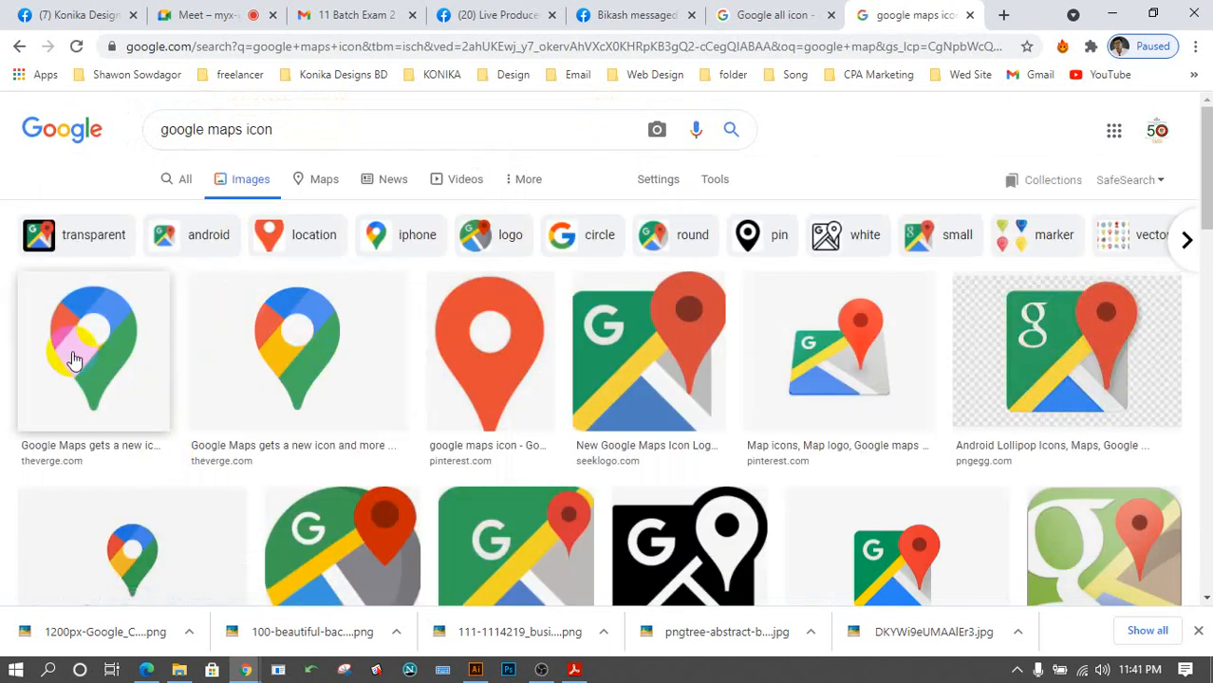
pyautogui.click(671, 395)
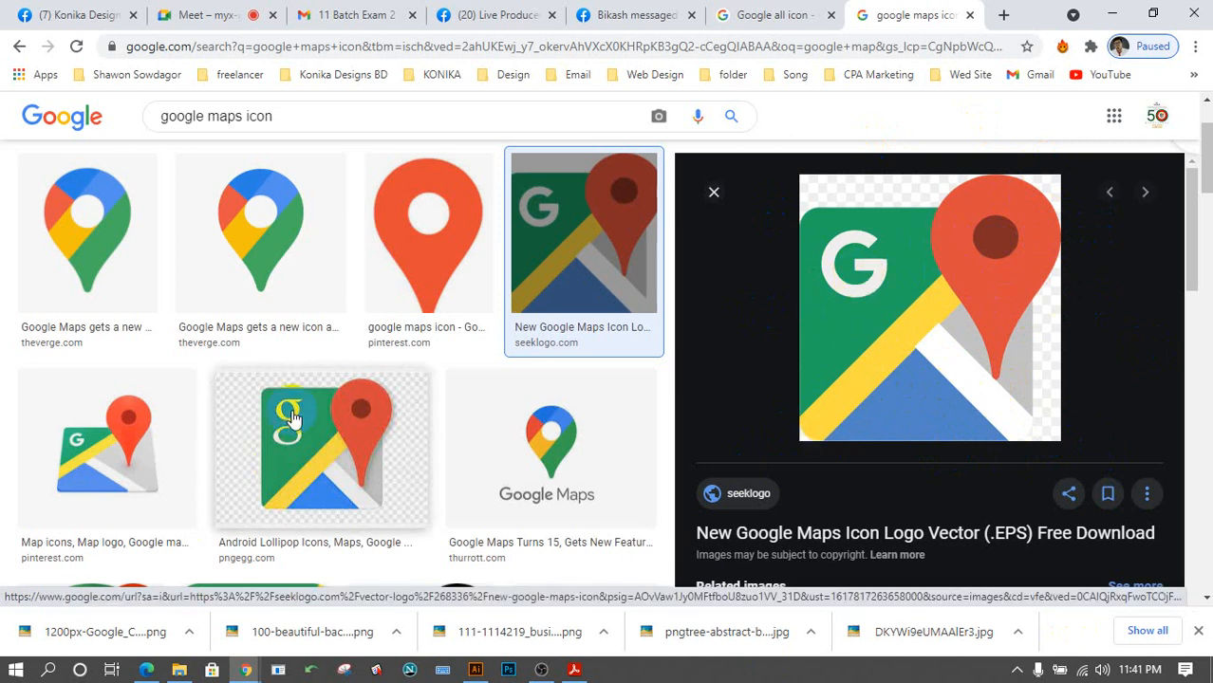
pyautogui.scroll(-2, 327, 384)
pyautogui.scroll(-5, 326, 379)
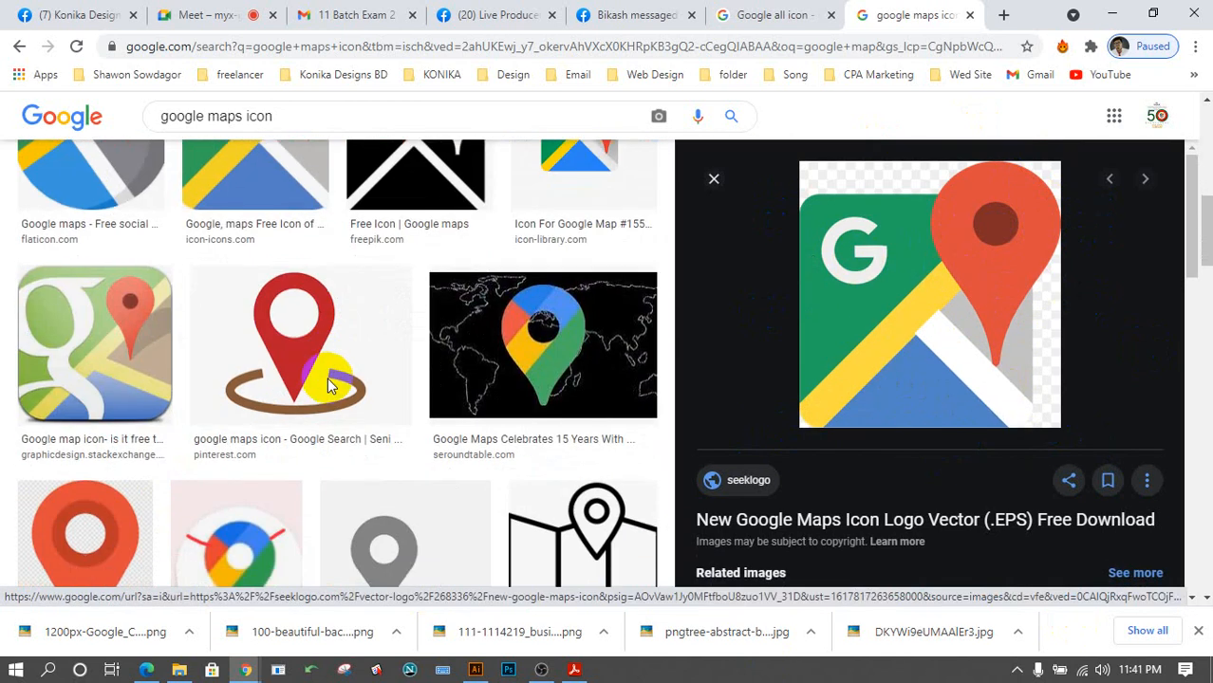
pyautogui.scroll(-4, 326, 385)
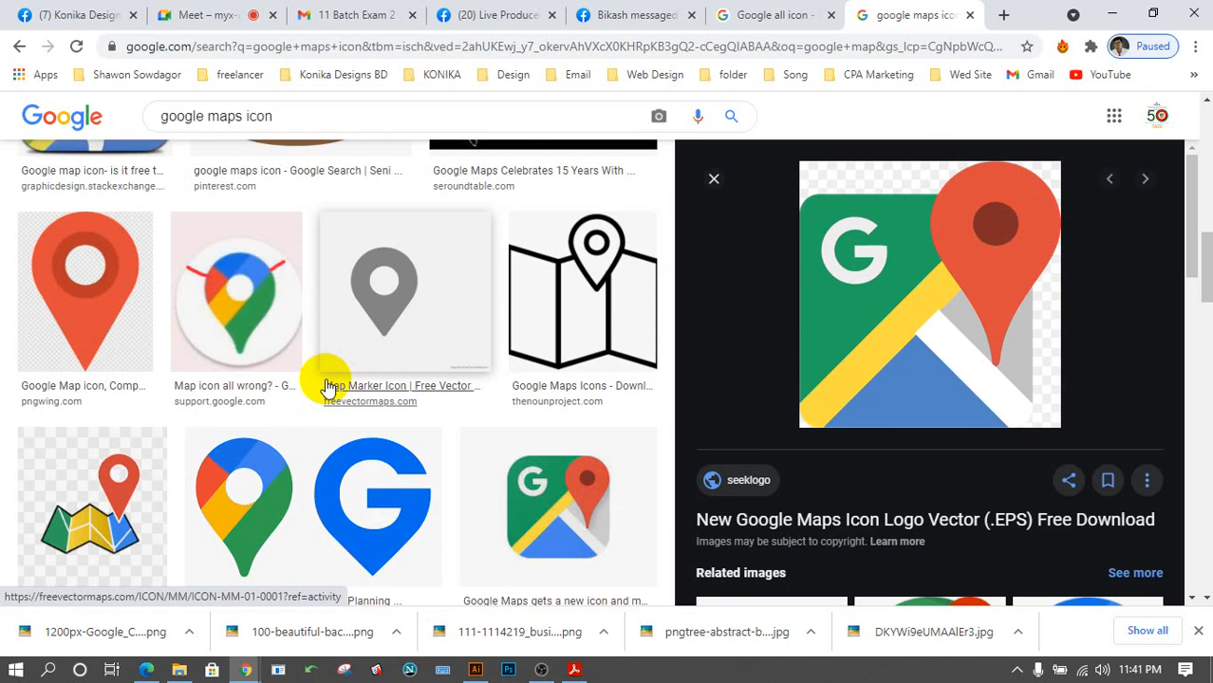
pyautogui.scroll(4, 317, 380)
# Return to the "Google all icon" results and examine several icon overview images for another icon to redraw.
pyautogui.click(724, 25)
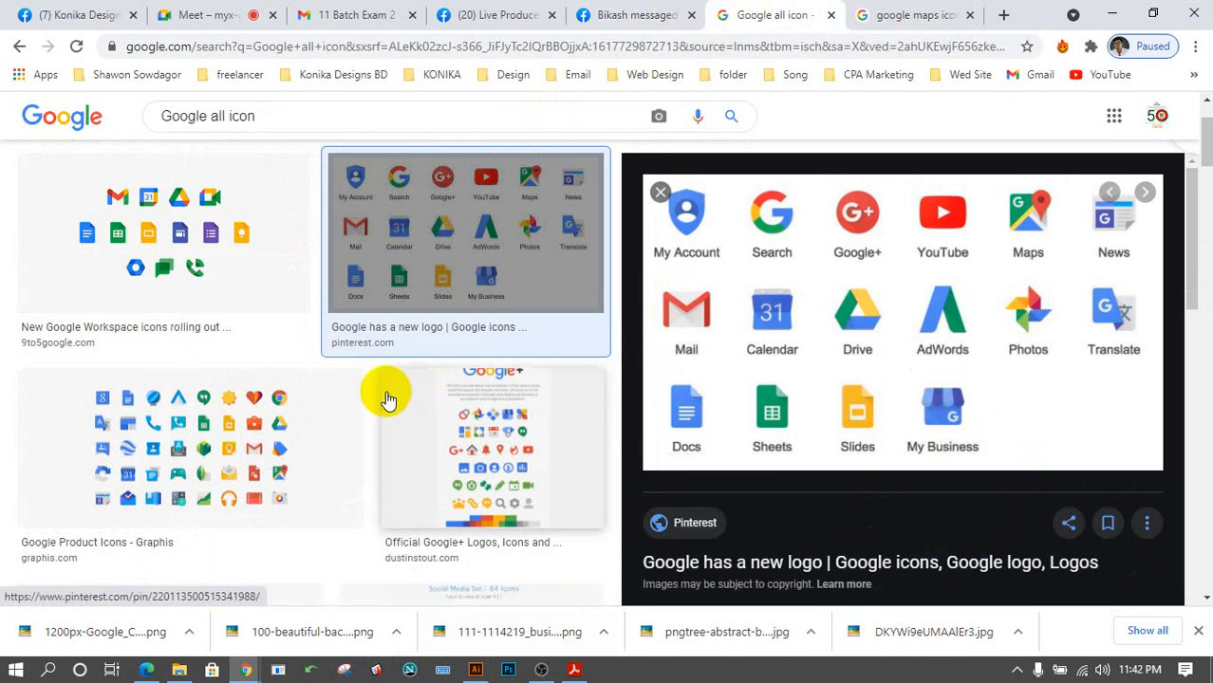
pyautogui.click(517, 477)
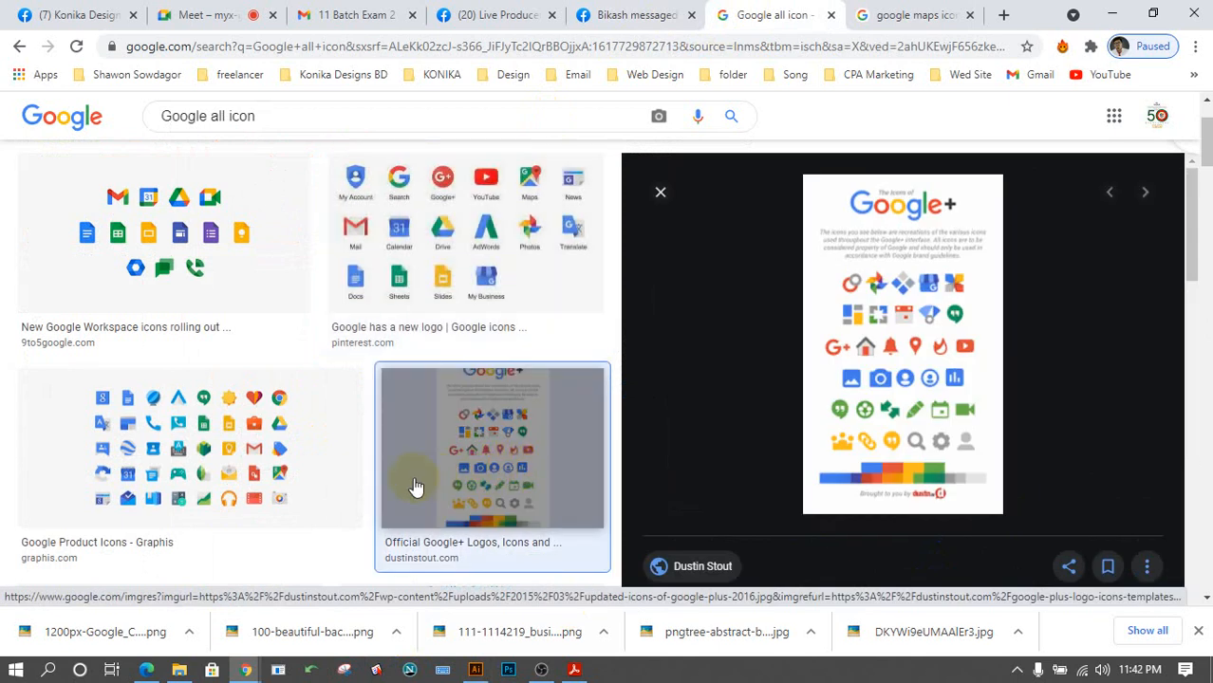
pyautogui.click(204, 429)
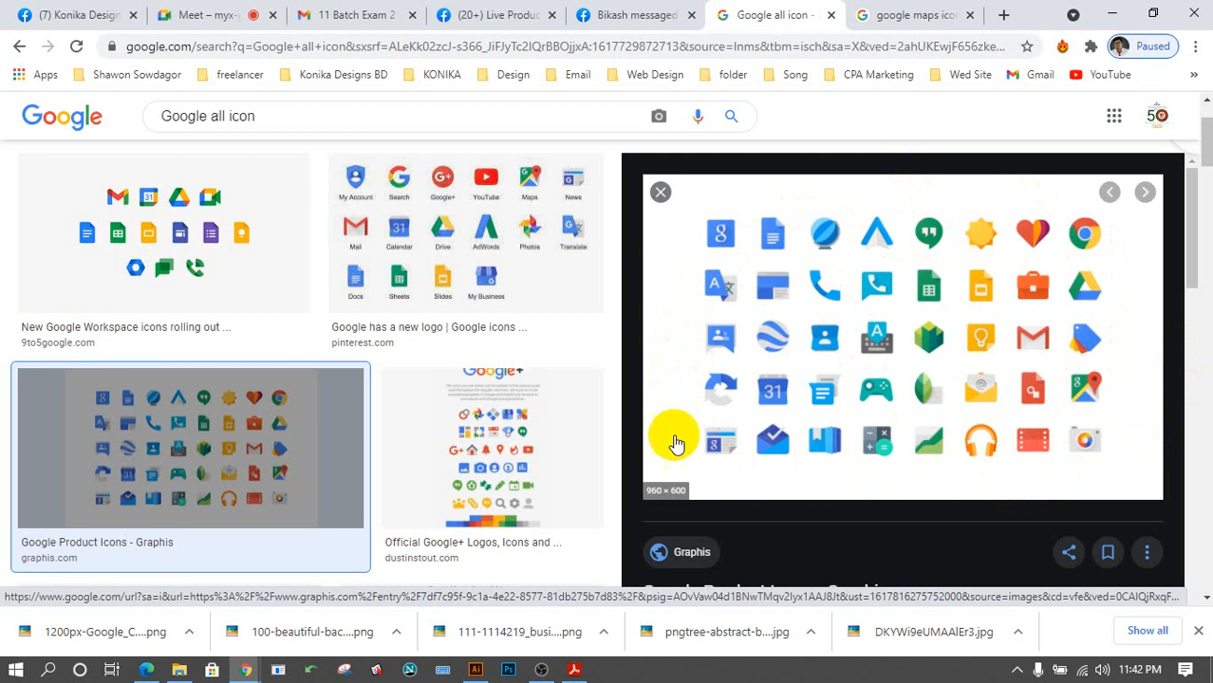
pyautogui.click(245, 228)
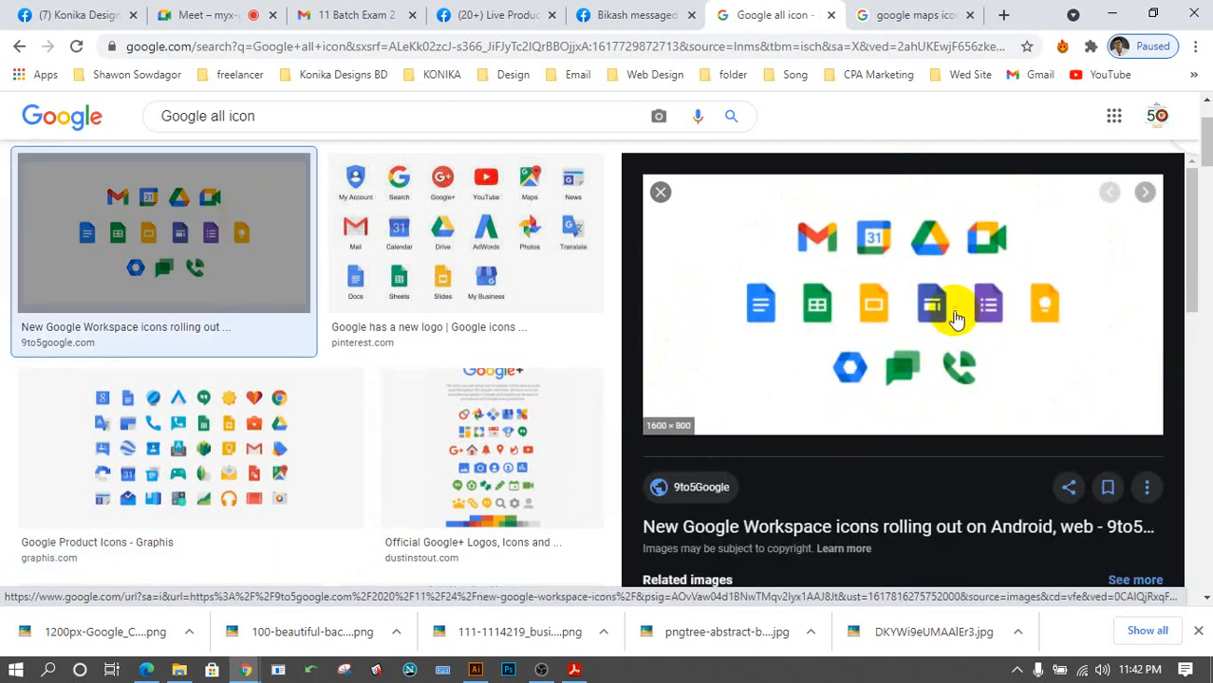
pyautogui.scroll(-4, 306, 428)
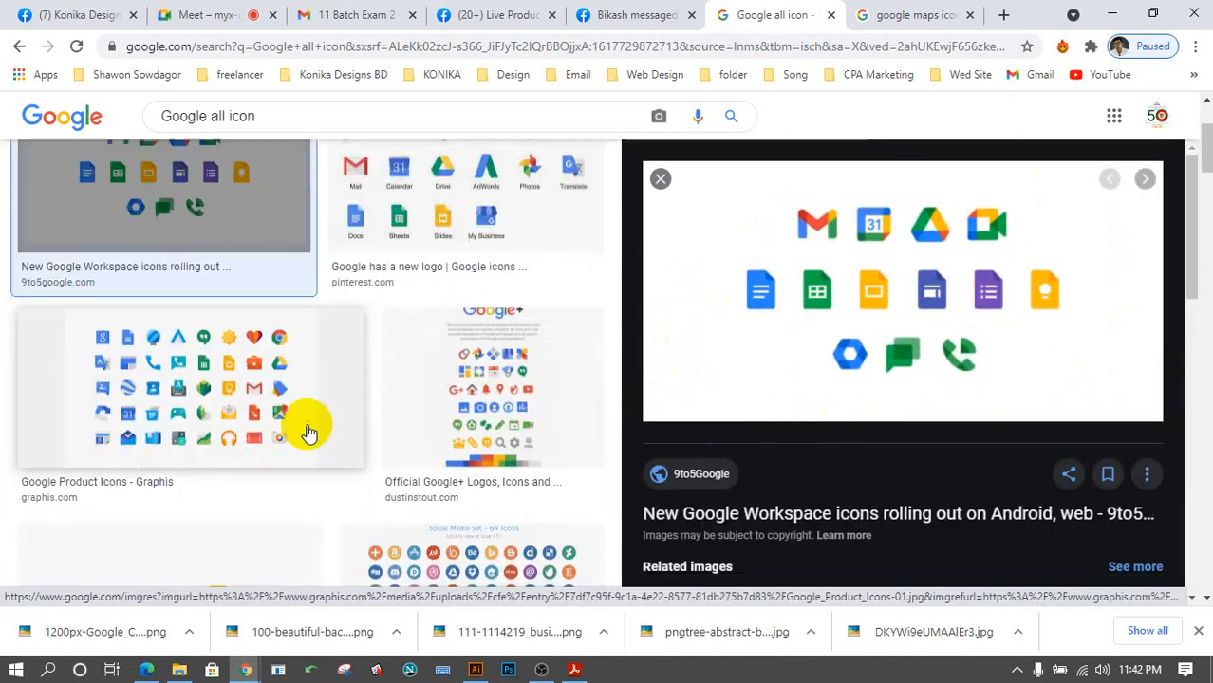
pyautogui.click(275, 368)
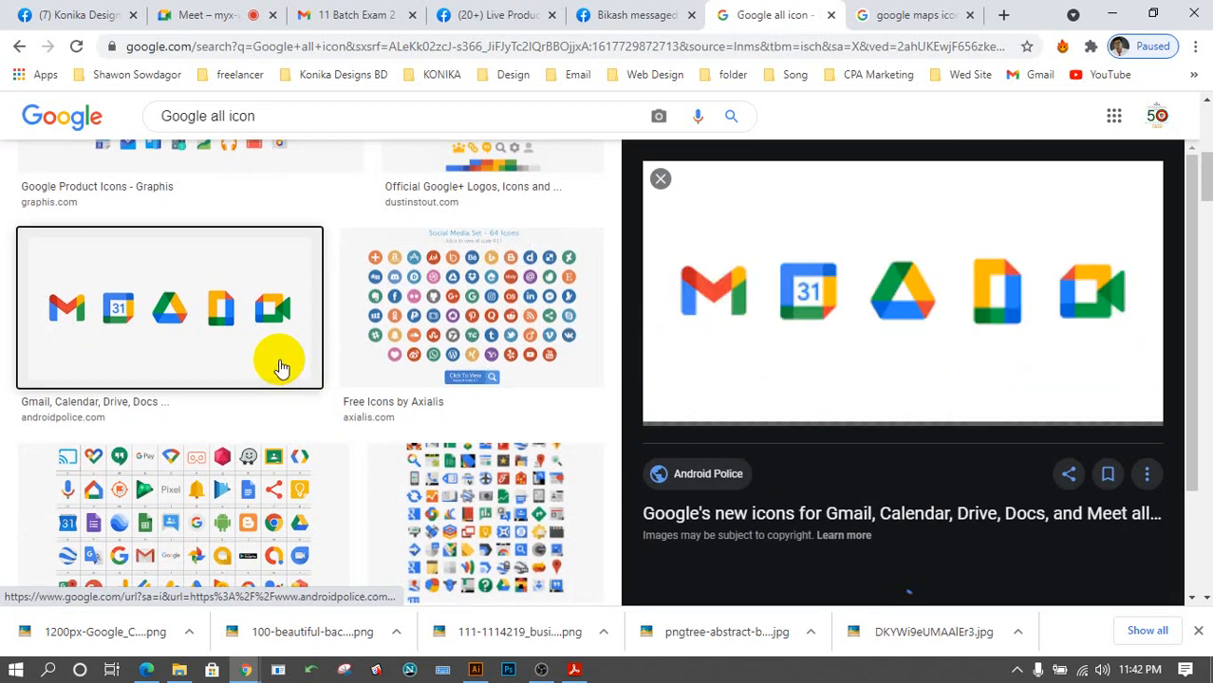
pyautogui.scroll(-2, 275, 380)
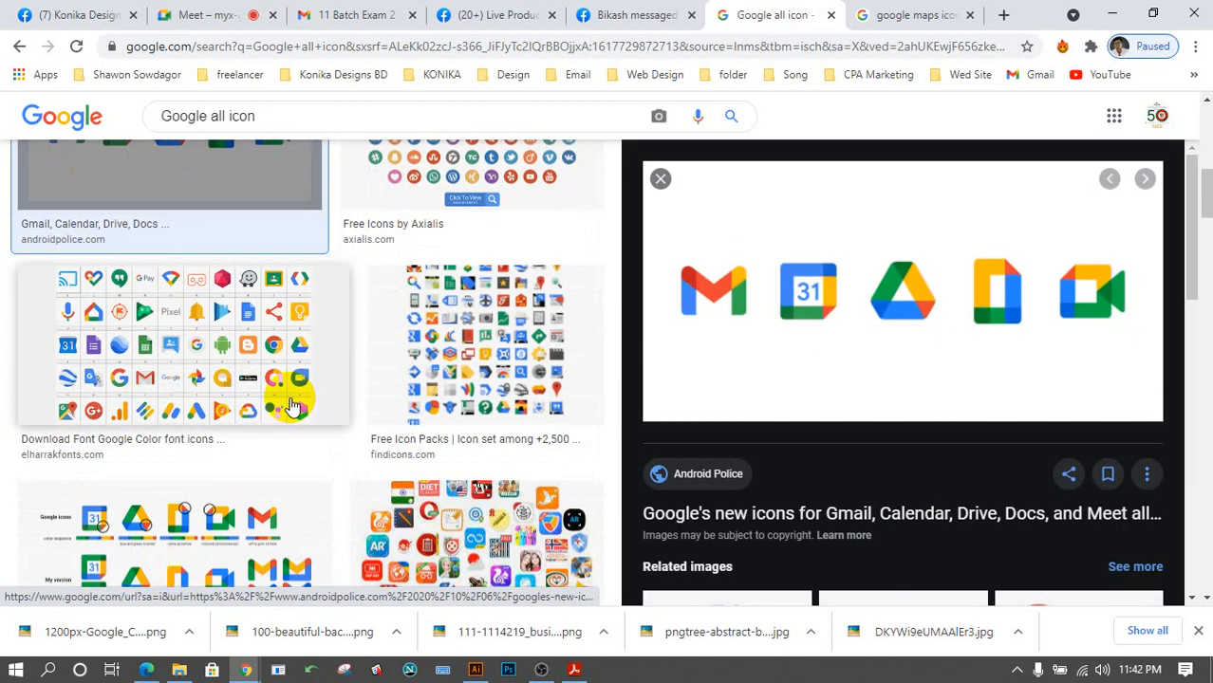
pyautogui.click(273, 378)
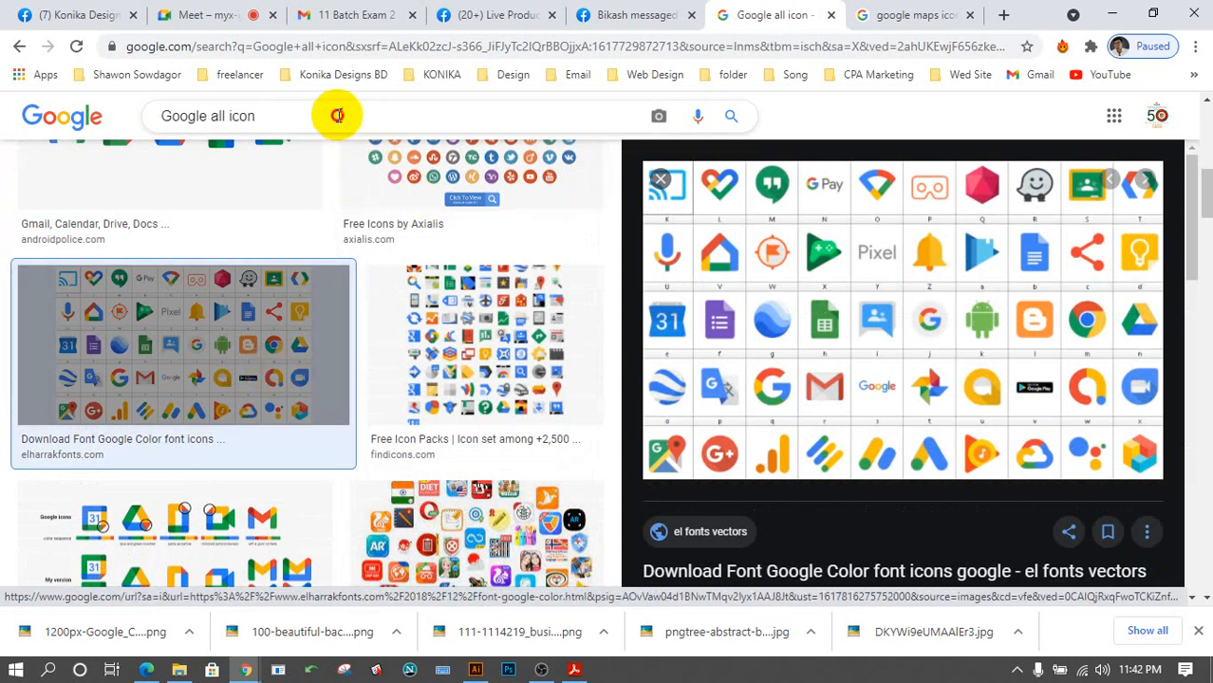
# Replace the "Google all icon" query with "mi new logo" and run the image search.
pyautogui.tripleClick(338, 115)
pyautogui.write('m')
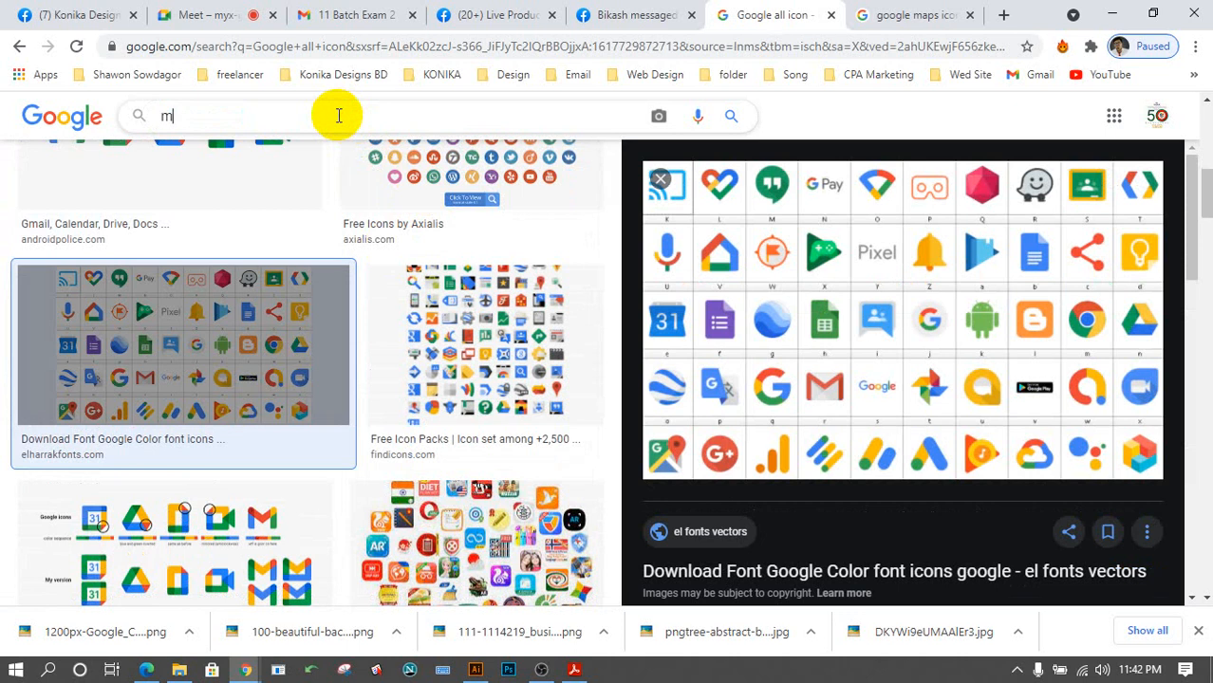
pyautogui.write('i new ')
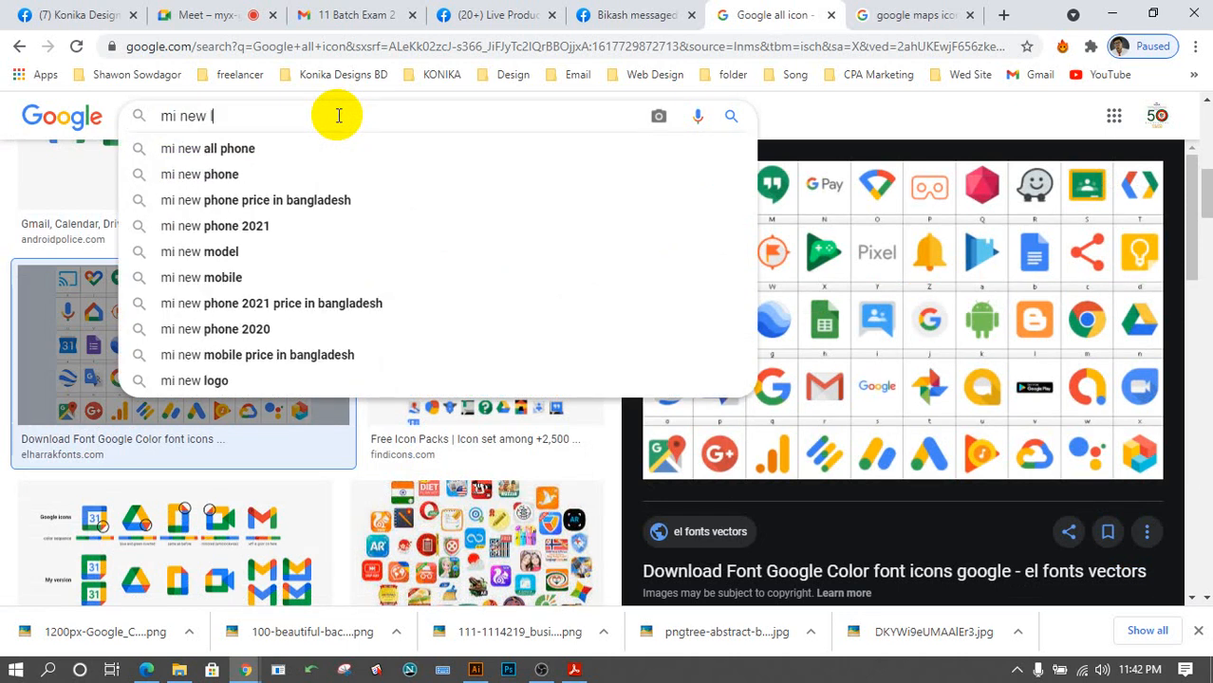
pyautogui.write('logo')
pyautogui.press('Return')
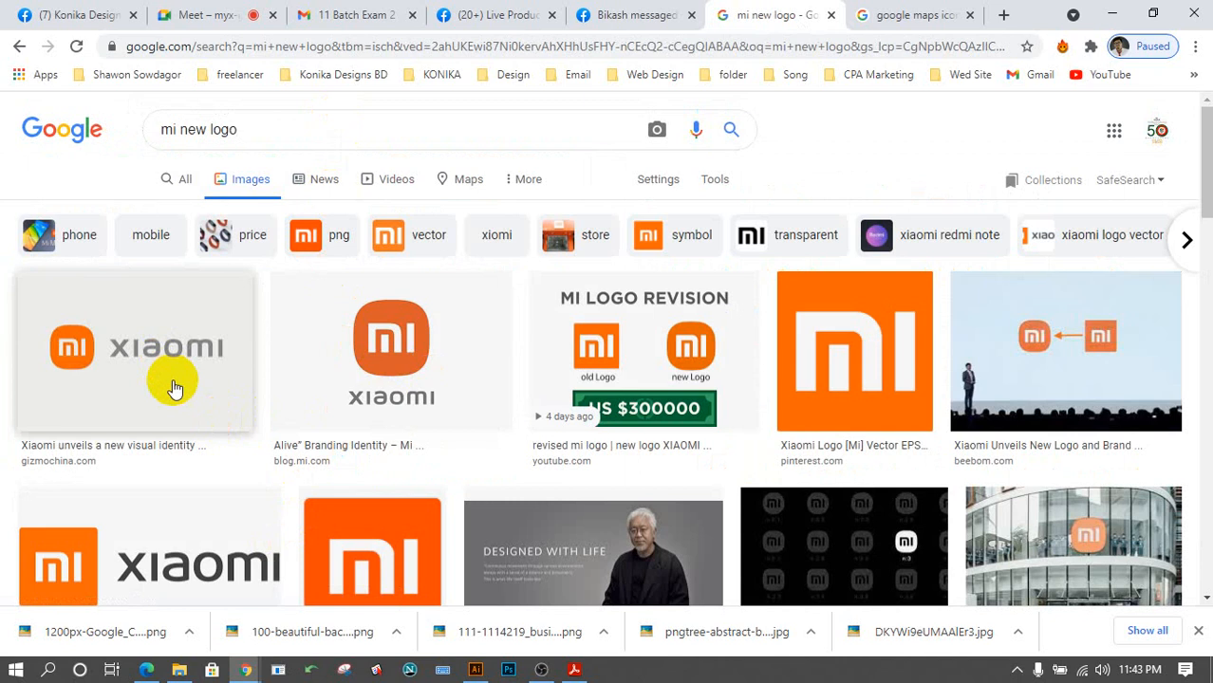
# Examine the Xiaomi logo image results, comparing the old and new Mi logos and the branding presentation pictures.
pyautogui.click(174, 387)
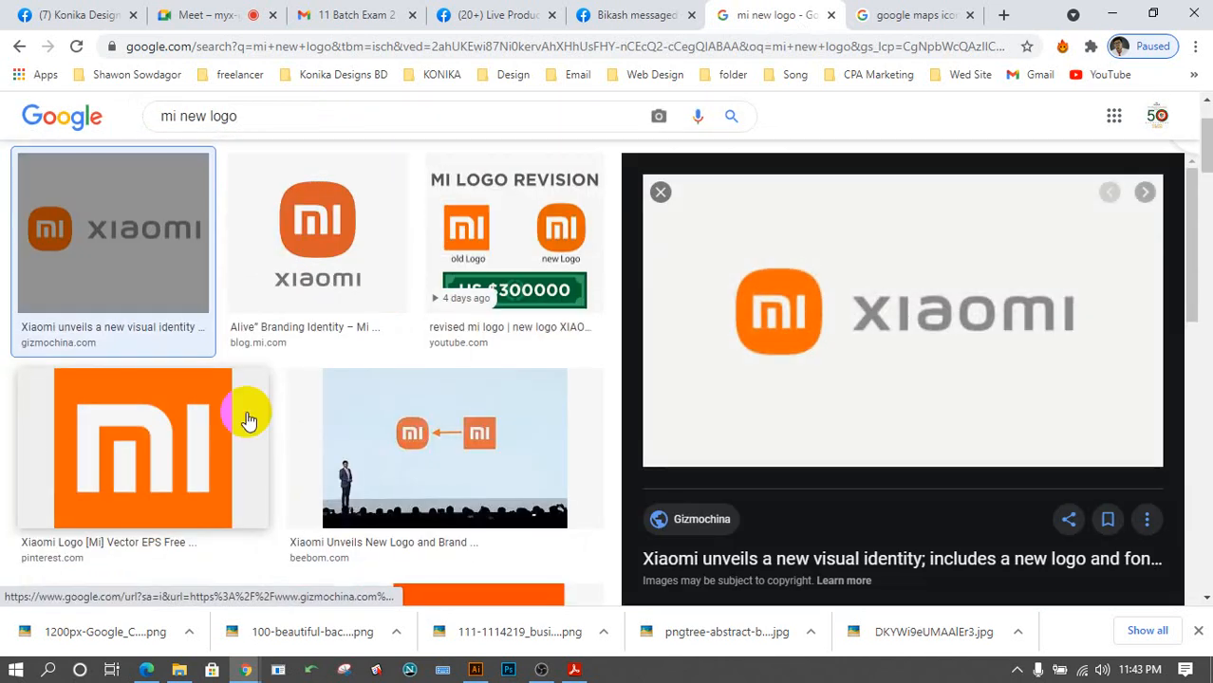
pyautogui.click(436, 459)
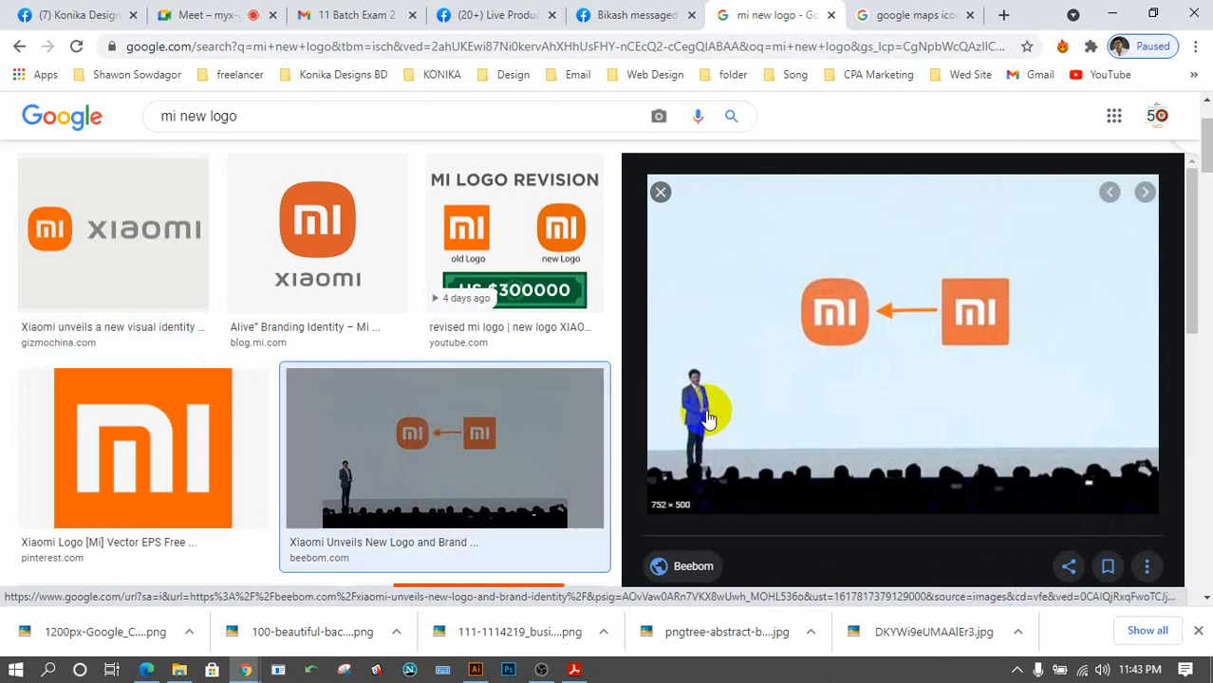
pyautogui.scroll(1, 479, 397)
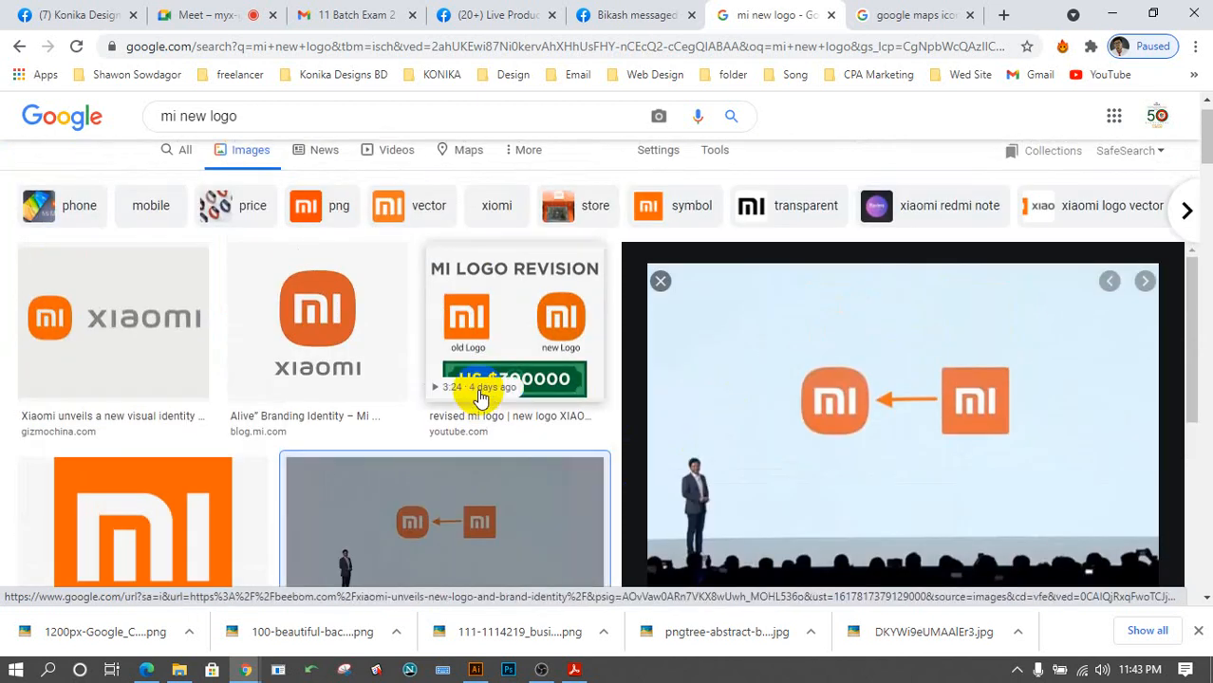
pyautogui.scroll(-2, 481, 399)
pyautogui.scroll(-3, 480, 397)
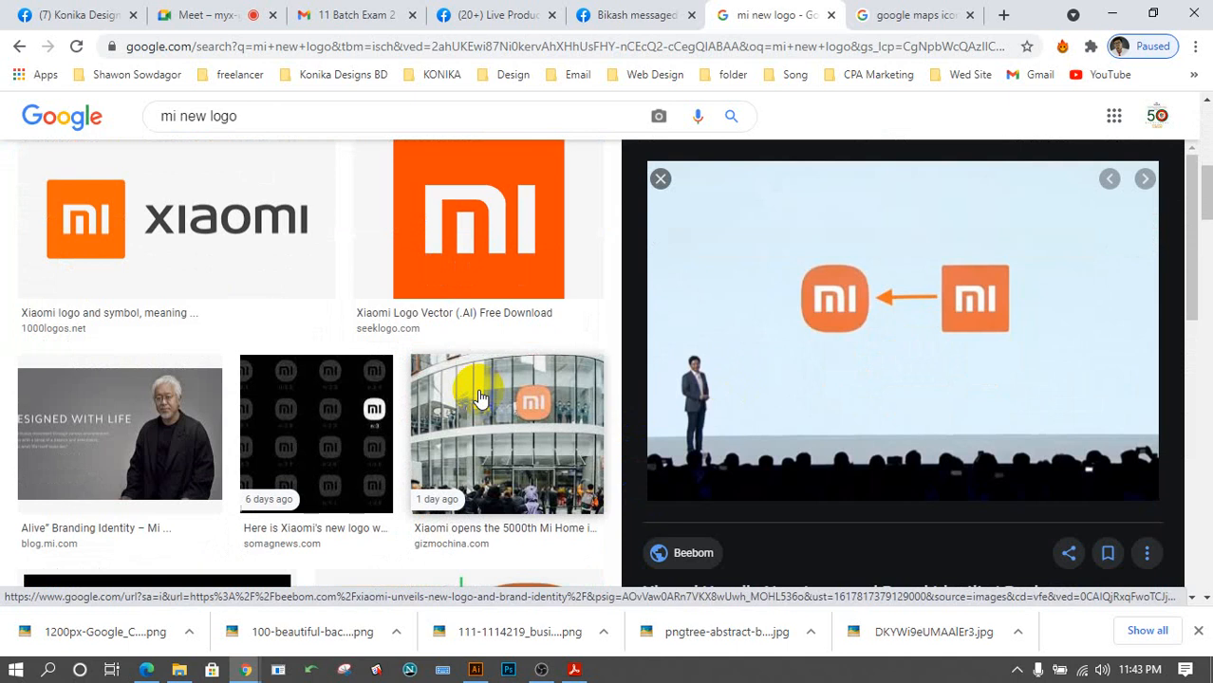
pyautogui.click(111, 450)
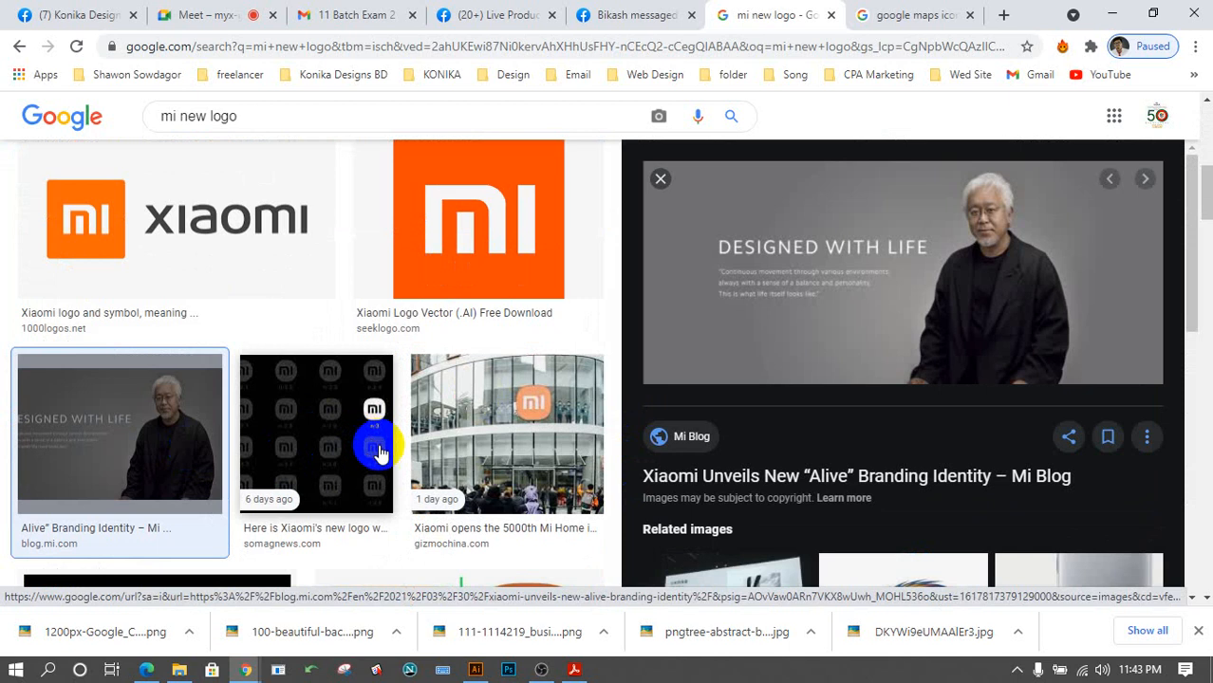
pyautogui.scroll(-2, 381, 455)
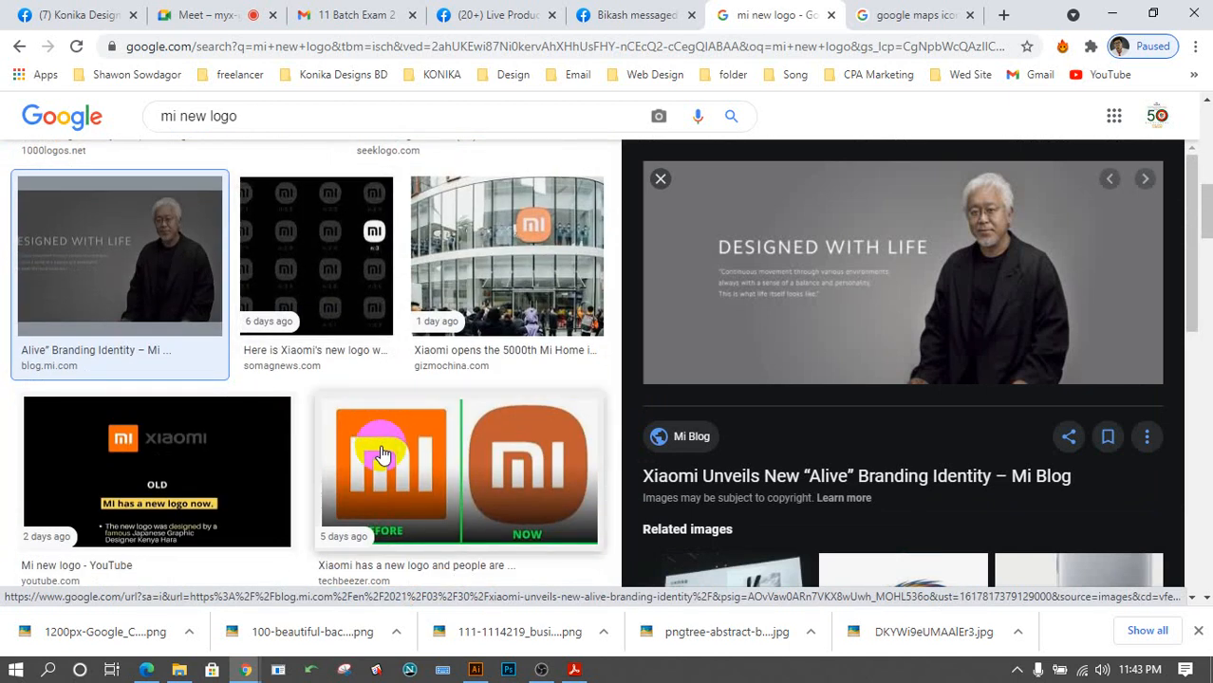
pyautogui.scroll(-3, 380, 455)
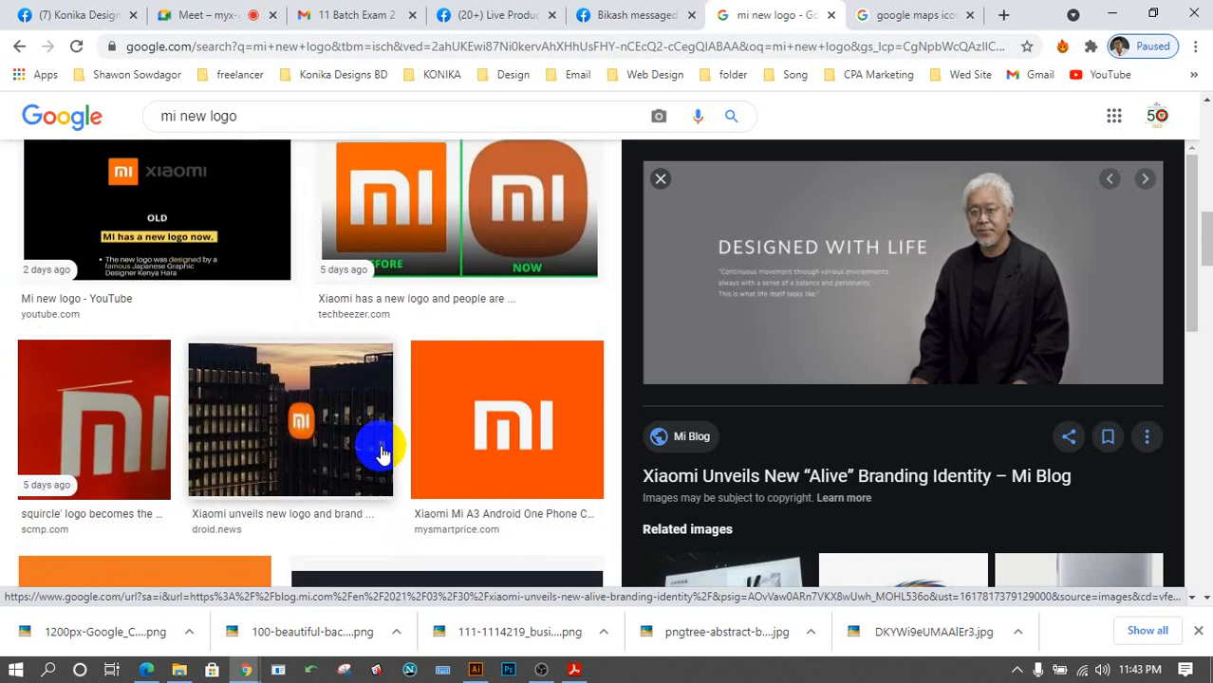
pyautogui.scroll(-1, 381, 455)
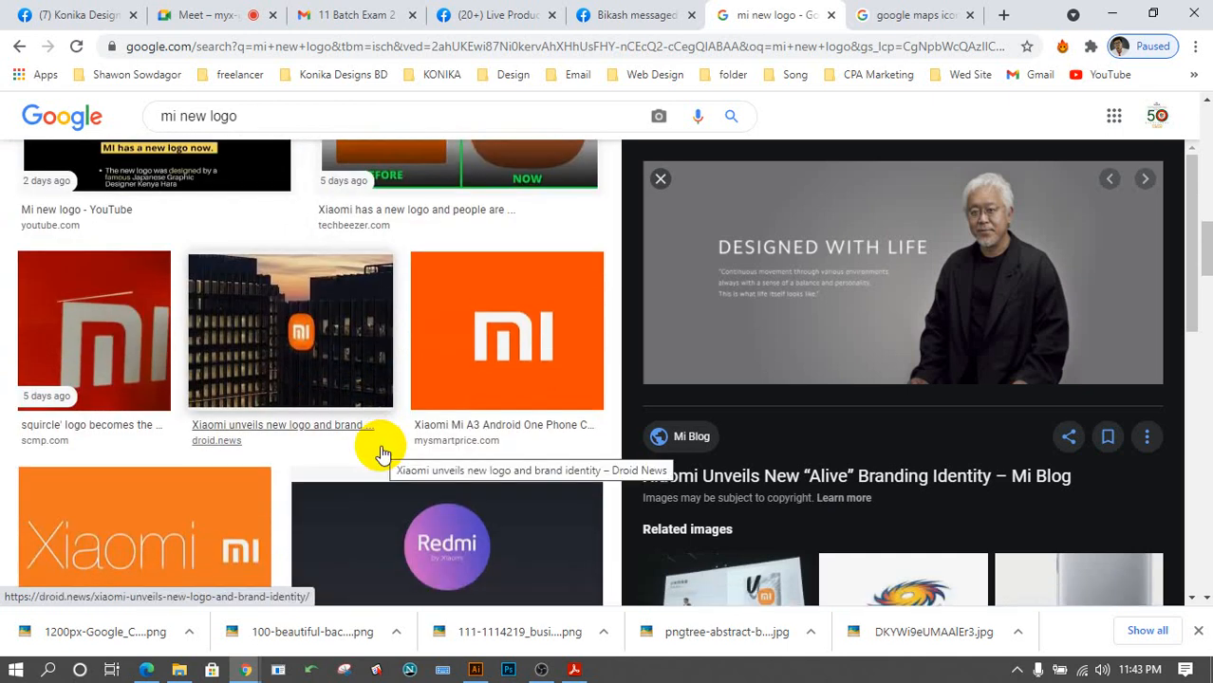
pyautogui.scroll(-3, 381, 455)
pyautogui.scroll(2, 380, 454)
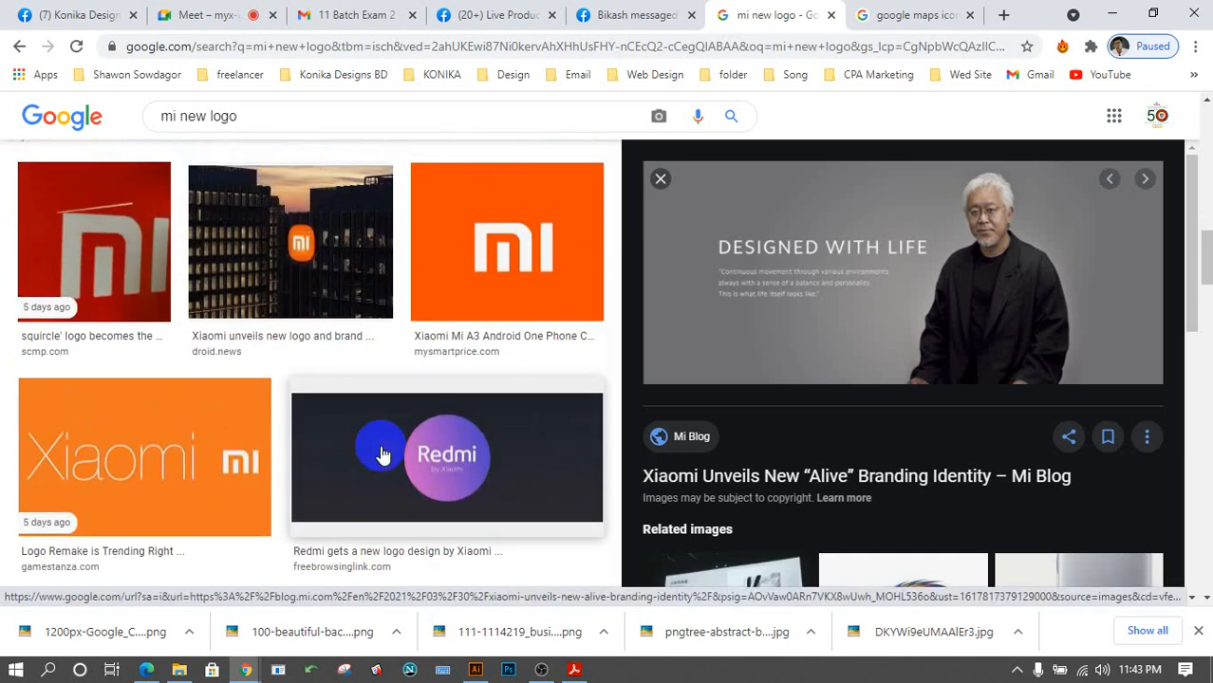
pyautogui.scroll(5, 381, 455)
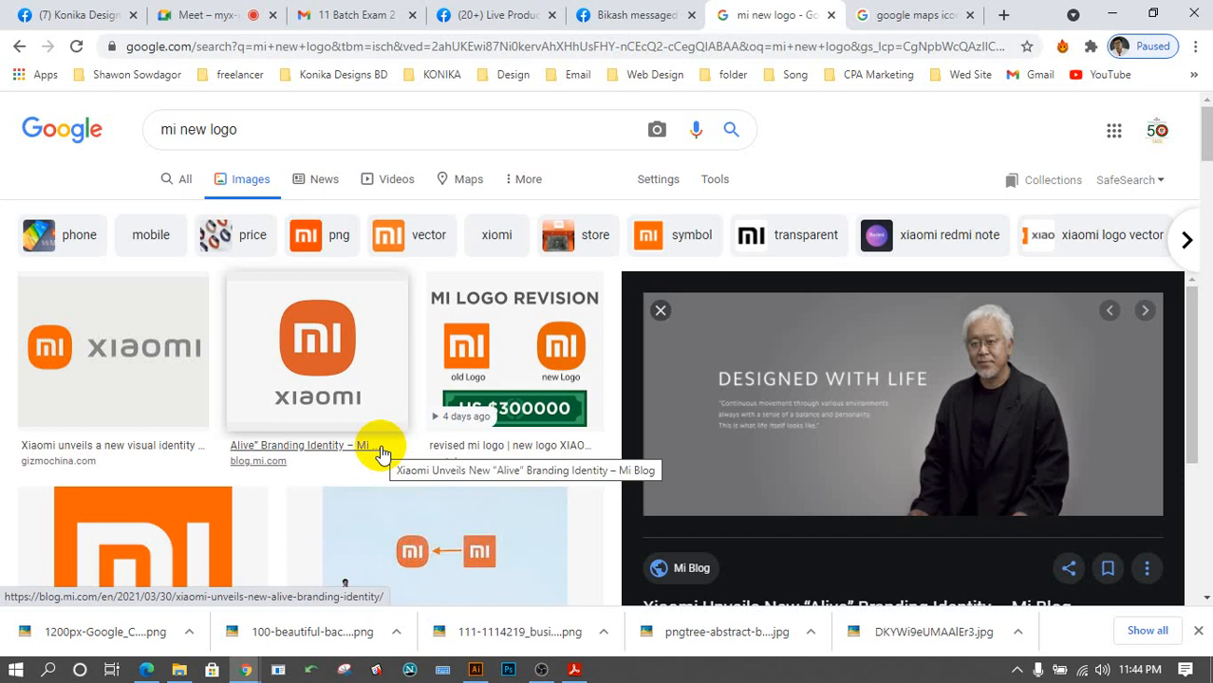
# Open the Gizmochina image of the new Xiaomi logo and save it to the Desktop as Xiaomi-Mi-Logo.webp.
pyautogui.click(101, 353)
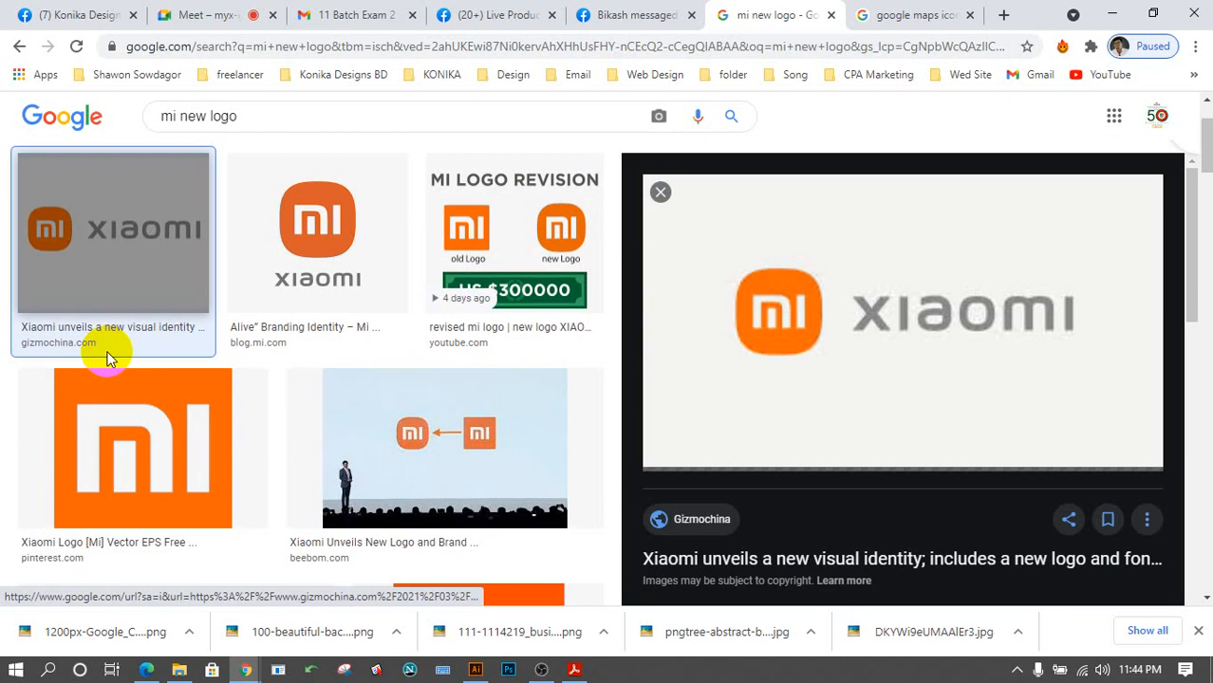
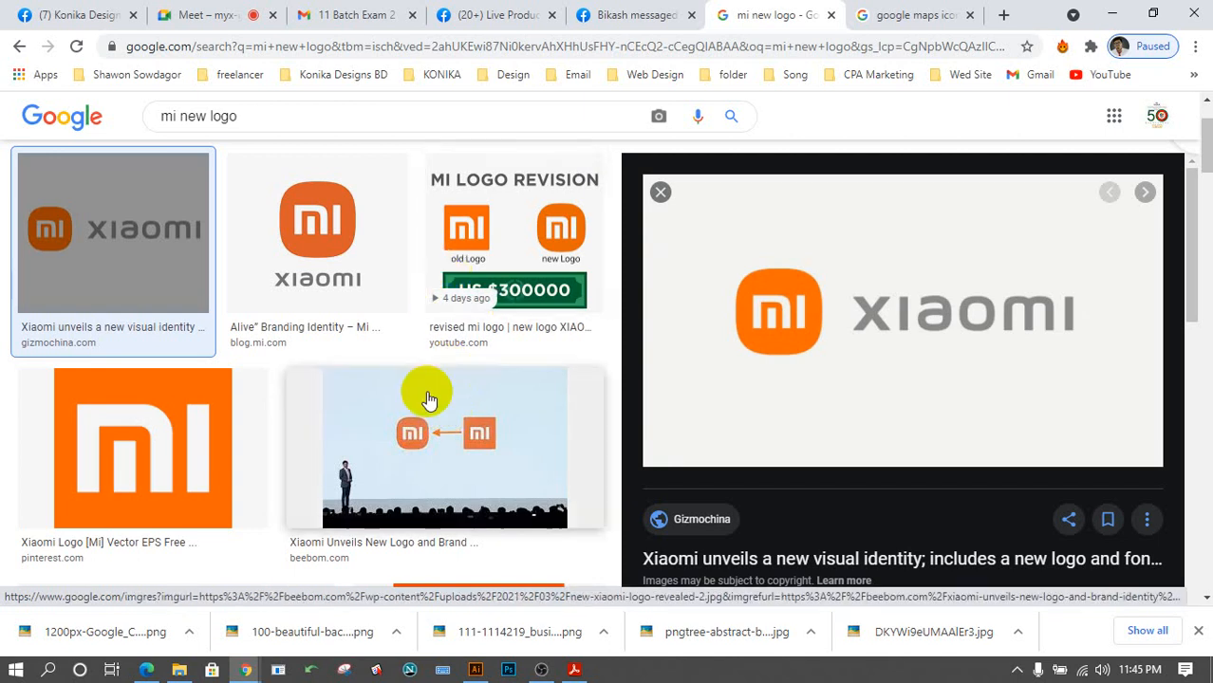
pyautogui.rightClick(822, 319)
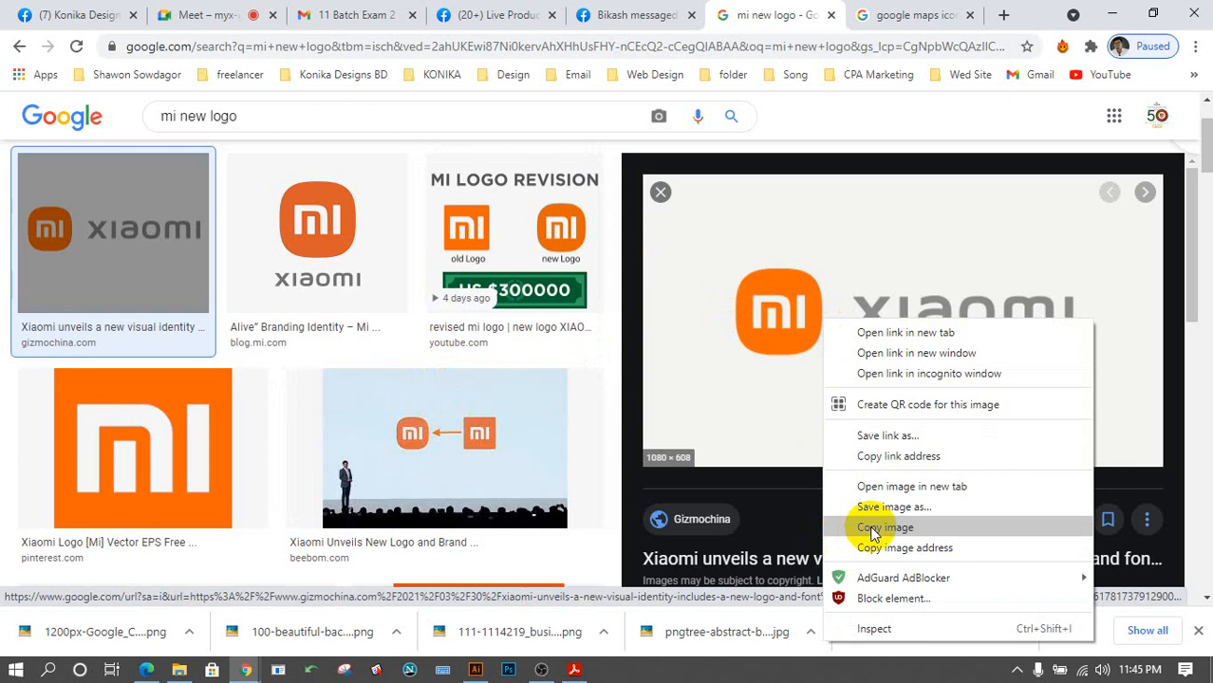
pyautogui.click(944, 507)
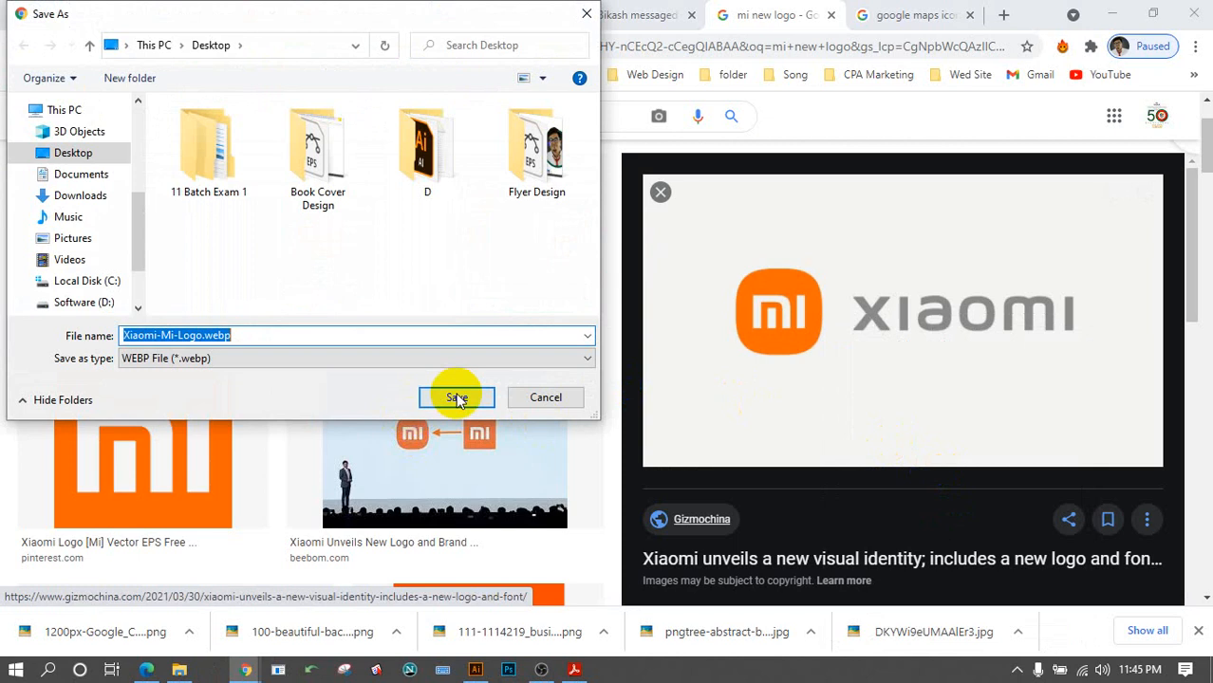
pyautogui.click(454, 399)
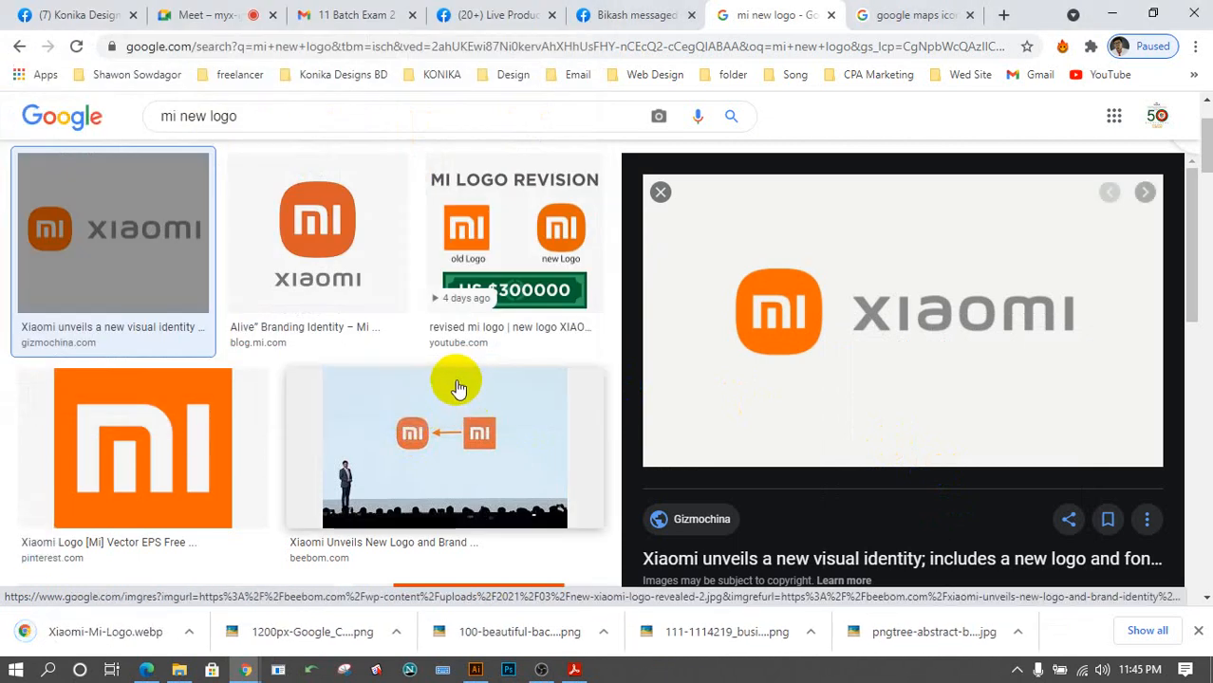
# Refresh the Windows desktop to find the saved Xiaomi-Mi-Logo.webp file, and switch back to Illustrator.
pyautogui.click(1112, 15)
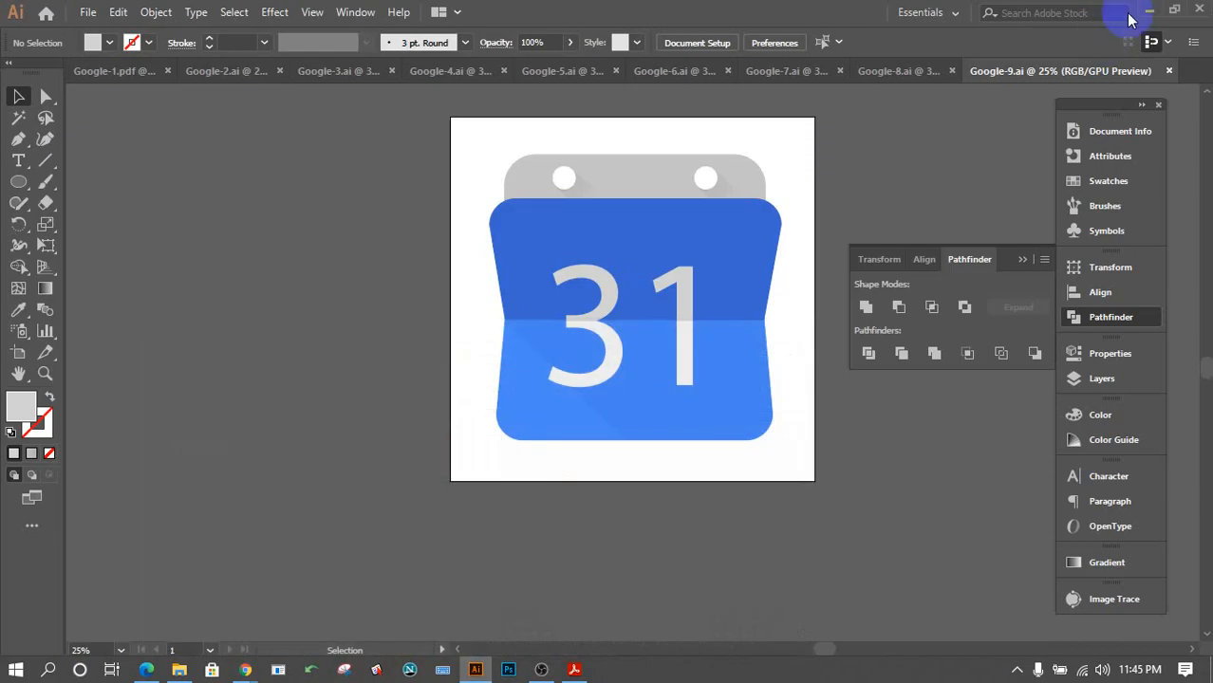
pyautogui.click(1149, 9)
pyautogui.rightClick(245, 56)
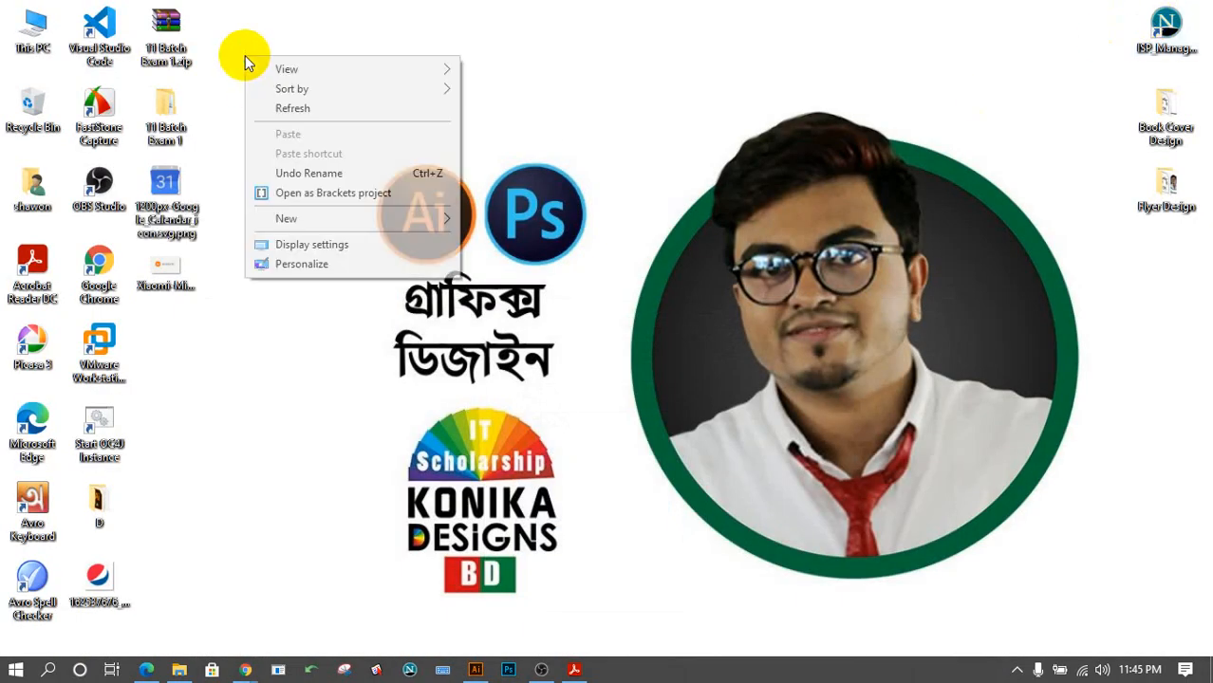
pyautogui.click(293, 114)
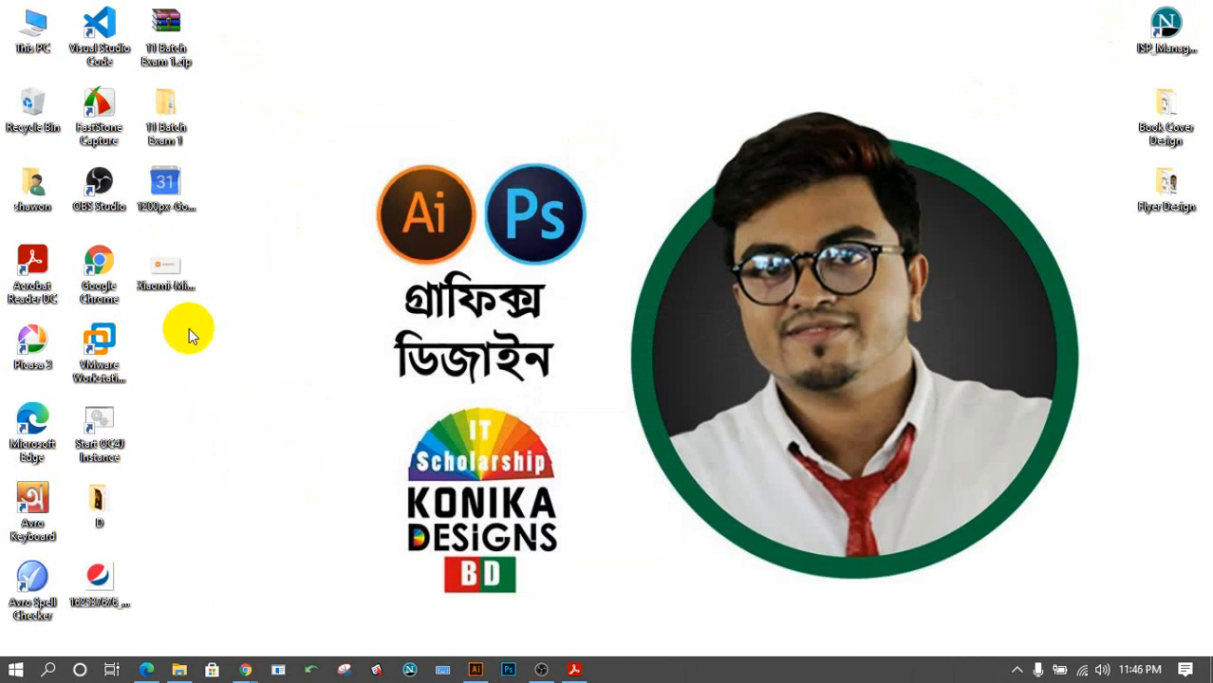
pyautogui.click(182, 296)
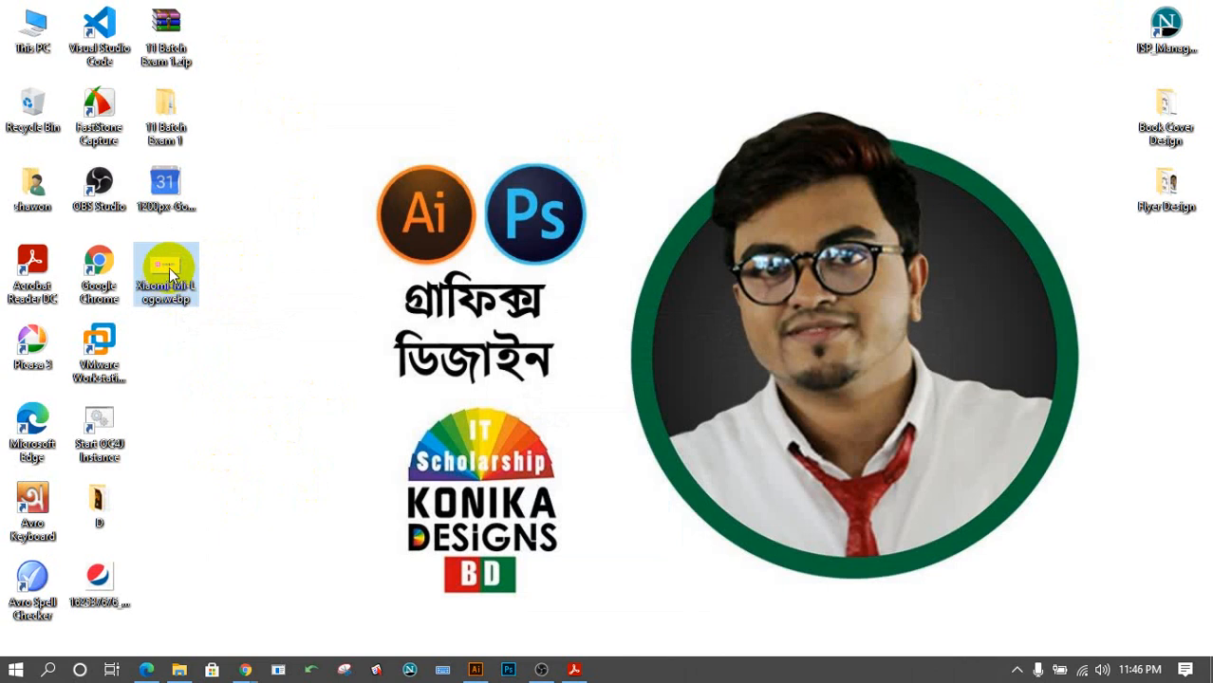
pyautogui.moveTo(167, 285); pyautogui.dragTo(184, 255)
pyautogui.click(483, 674)
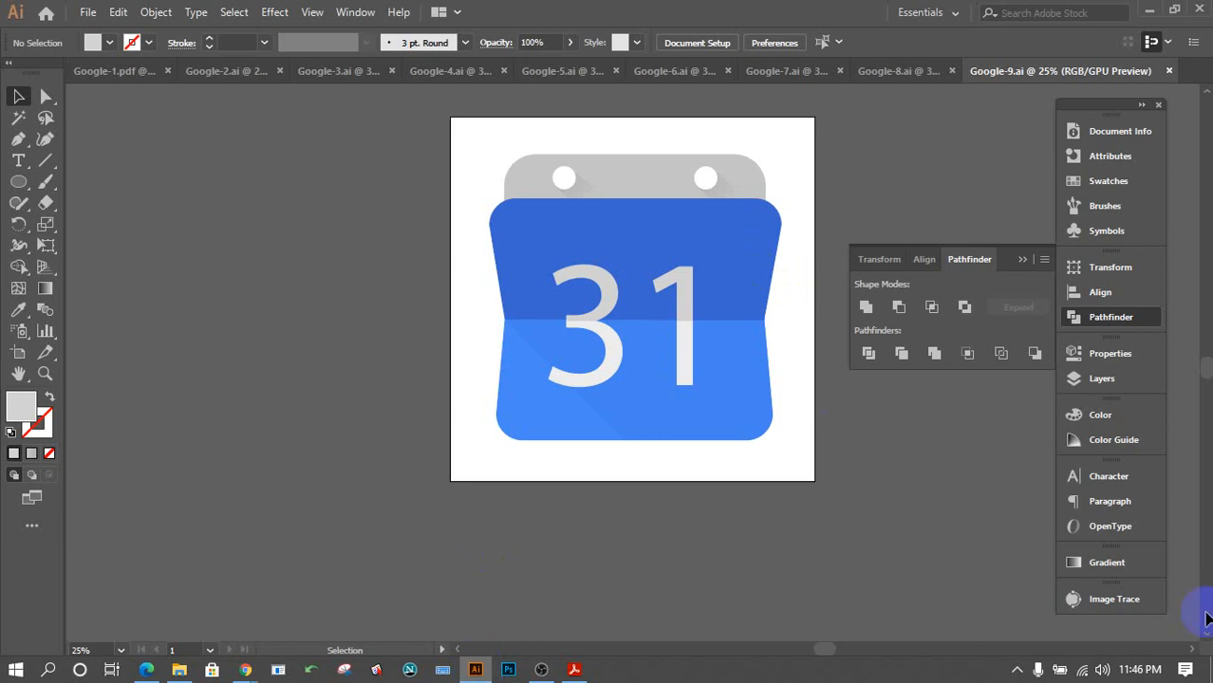
# Create a new document named MI, 1000 x 1000 pt with one artboard, RGB Color and Screen (72 ppi) raster effects.
pyautogui.click(1192, 651)
pyautogui.click(1192, 651)
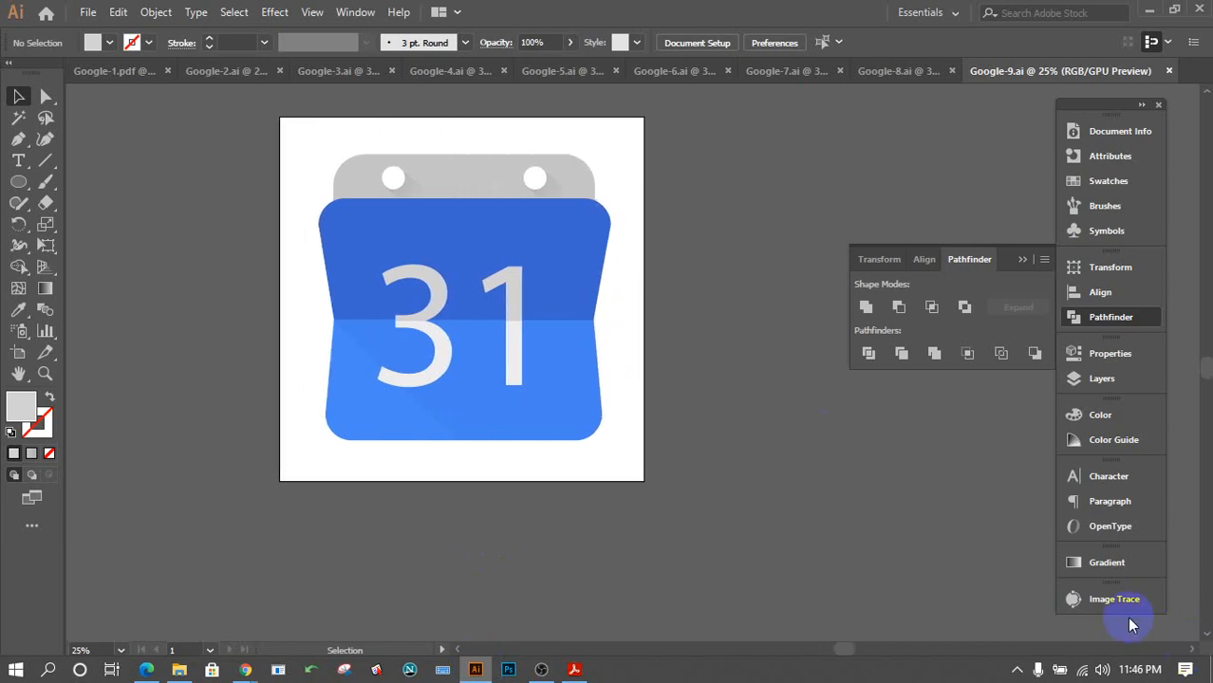
pyautogui.scroll(3, 868, 494)
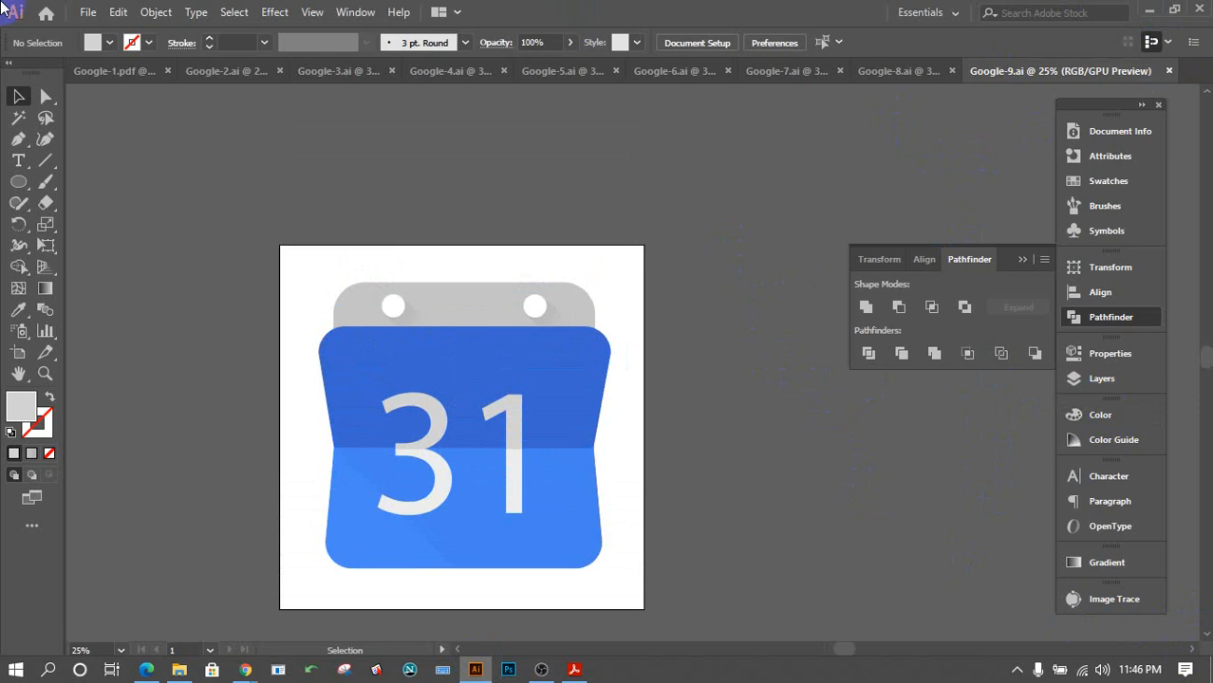
pyautogui.click(88, 13)
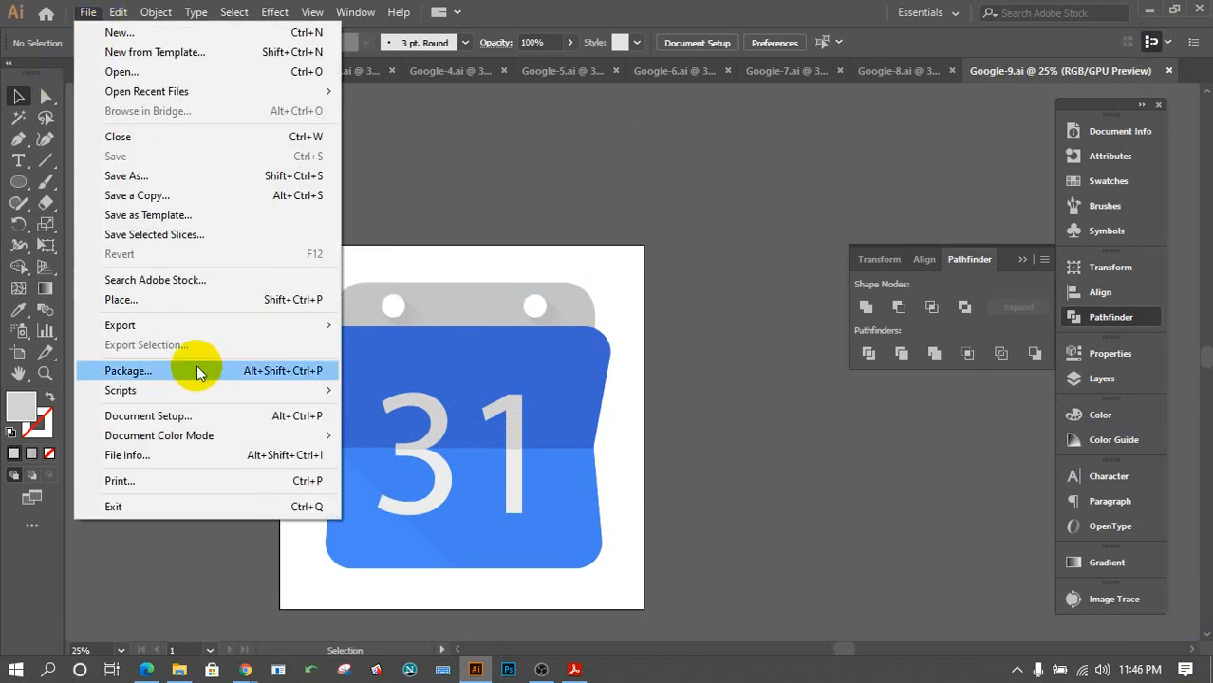
pyautogui.moveTo(244, 326)
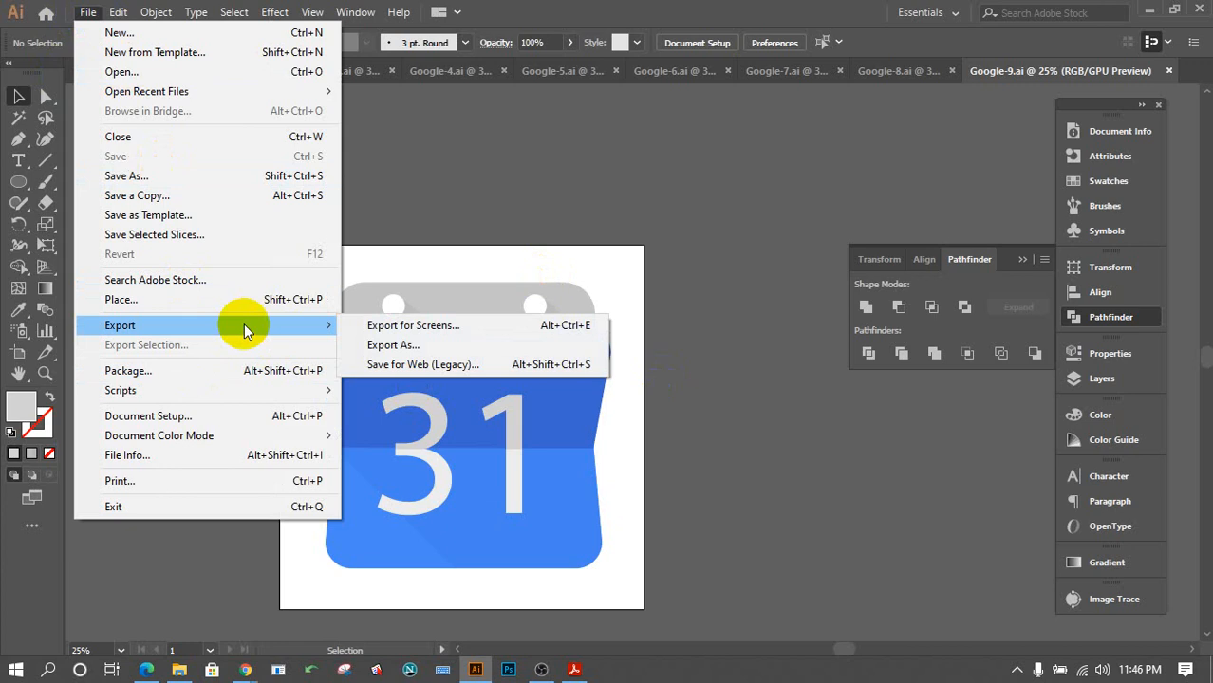
pyautogui.click(247, 34)
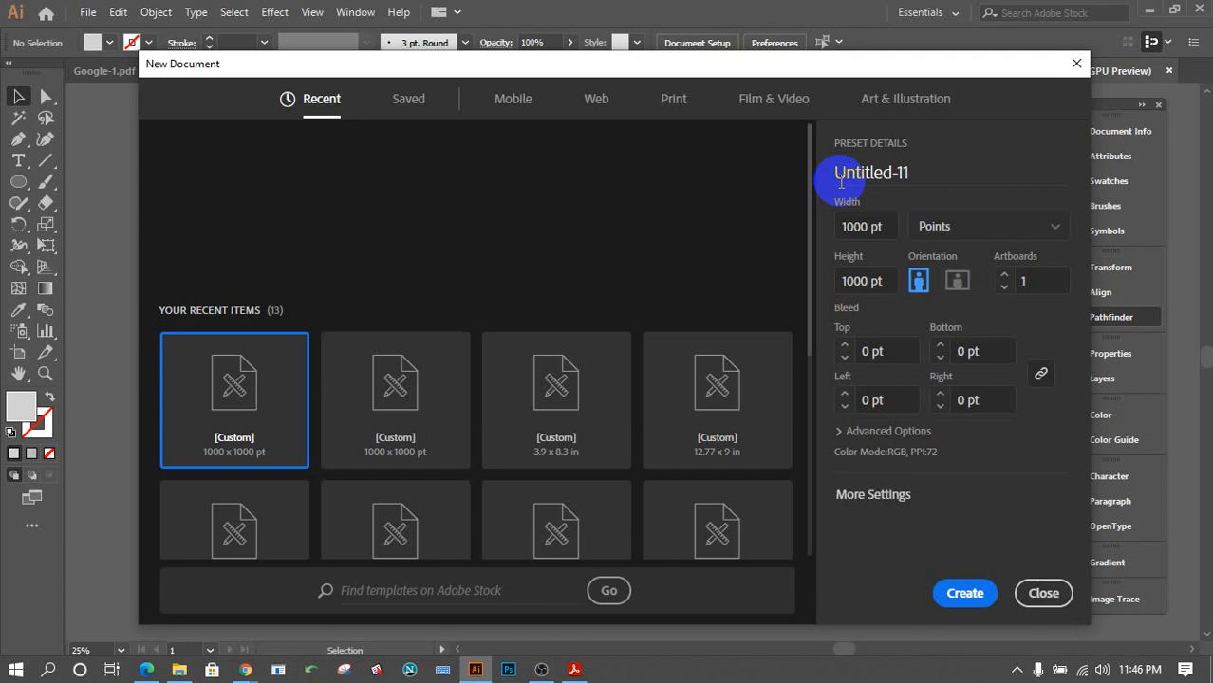
pyautogui.click(968, 594)
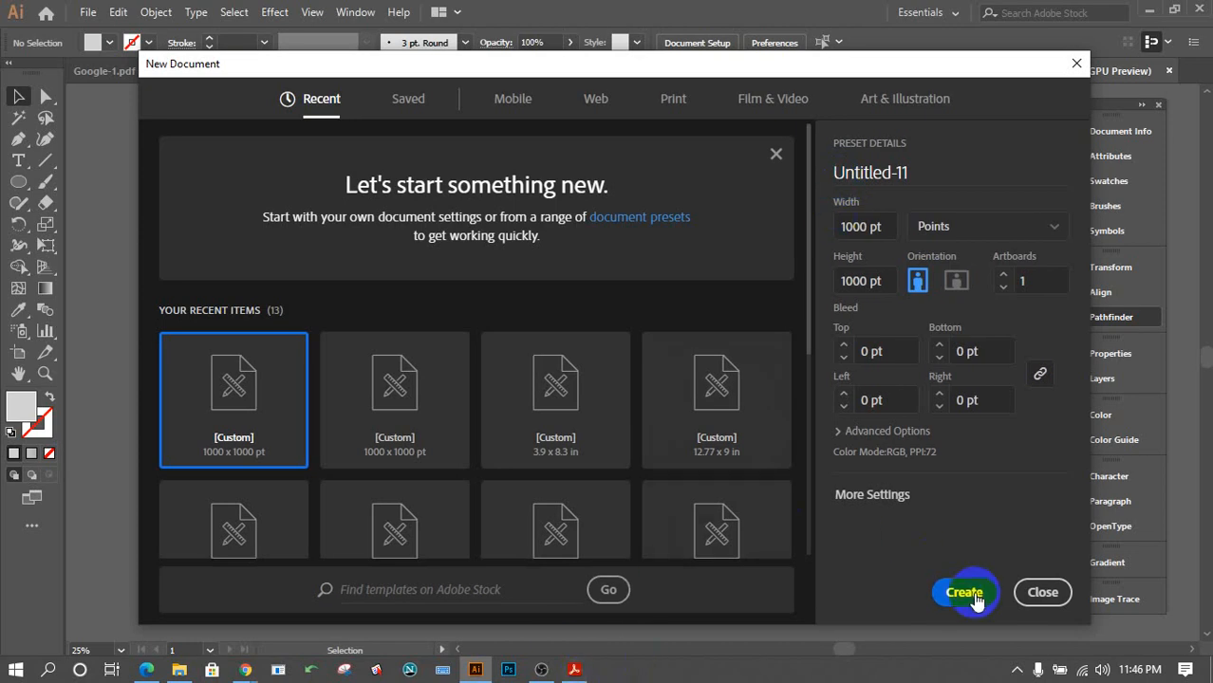
pyautogui.moveTo(929, 169); pyautogui.dragTo(804, 175)
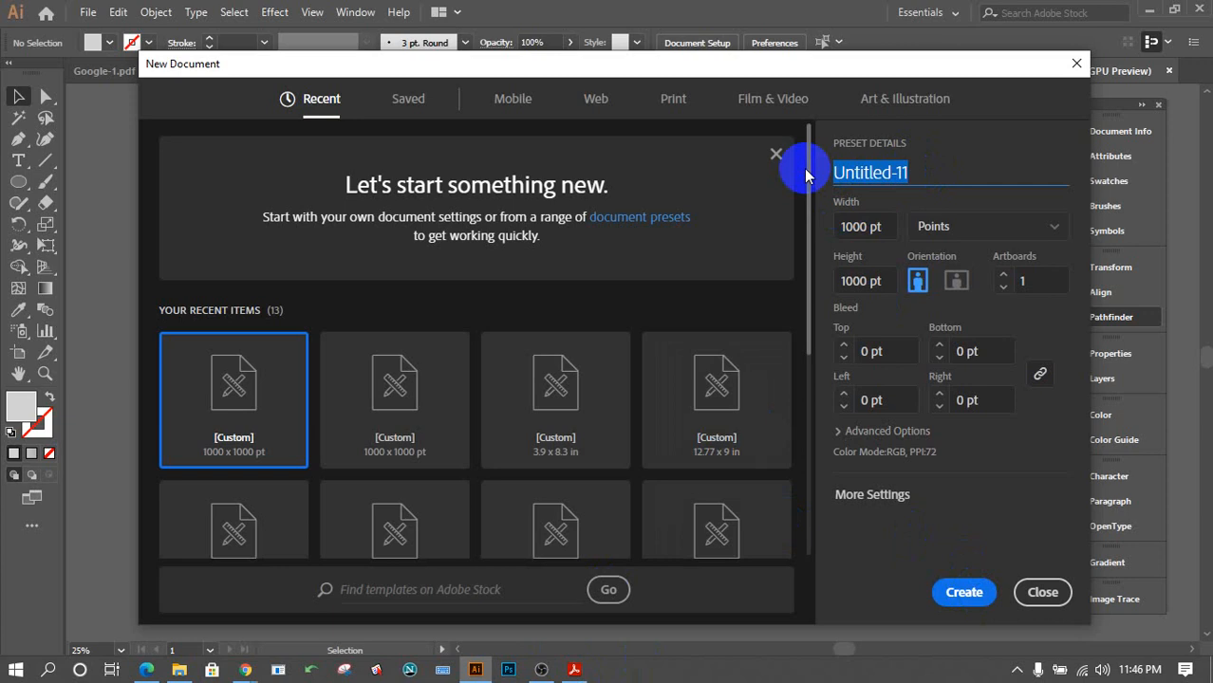
pyautogui.write('MI')
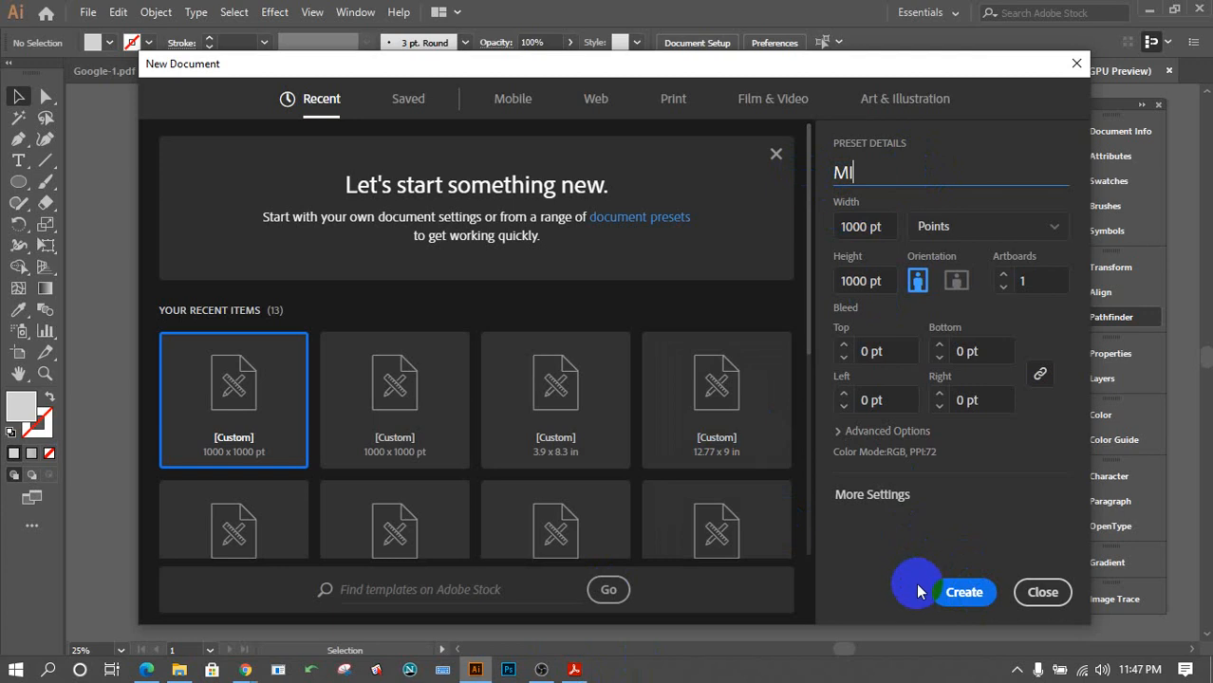
pyautogui.click(893, 432)
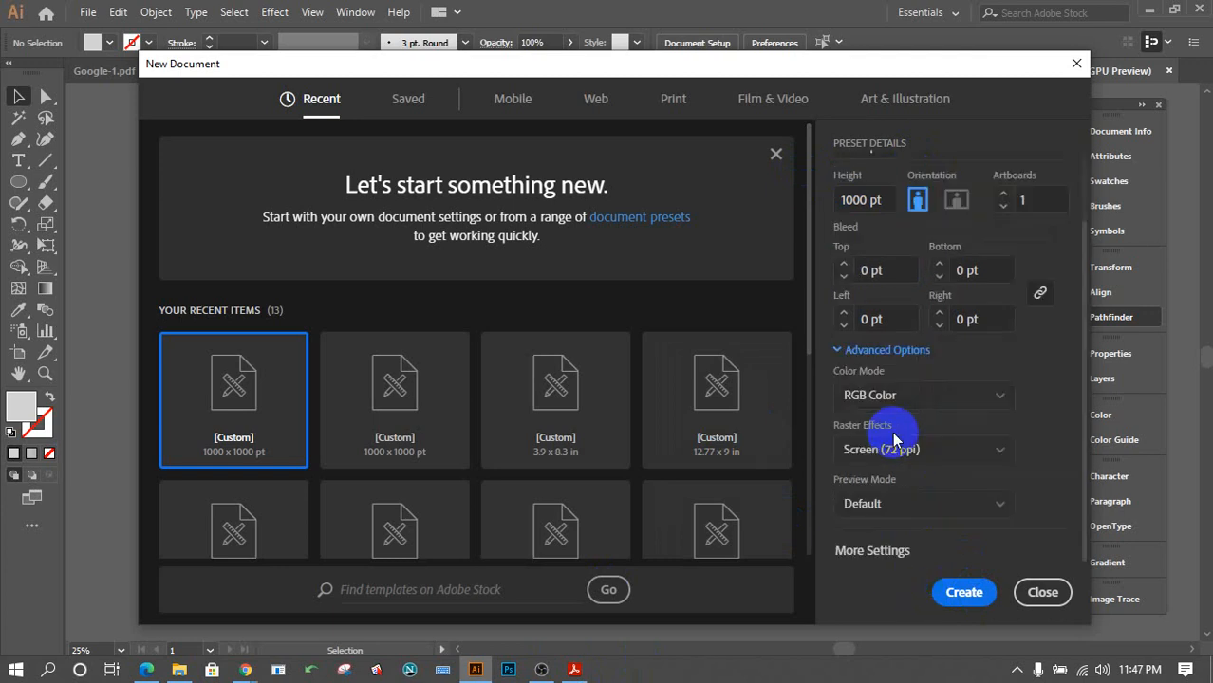
pyautogui.click(965, 595)
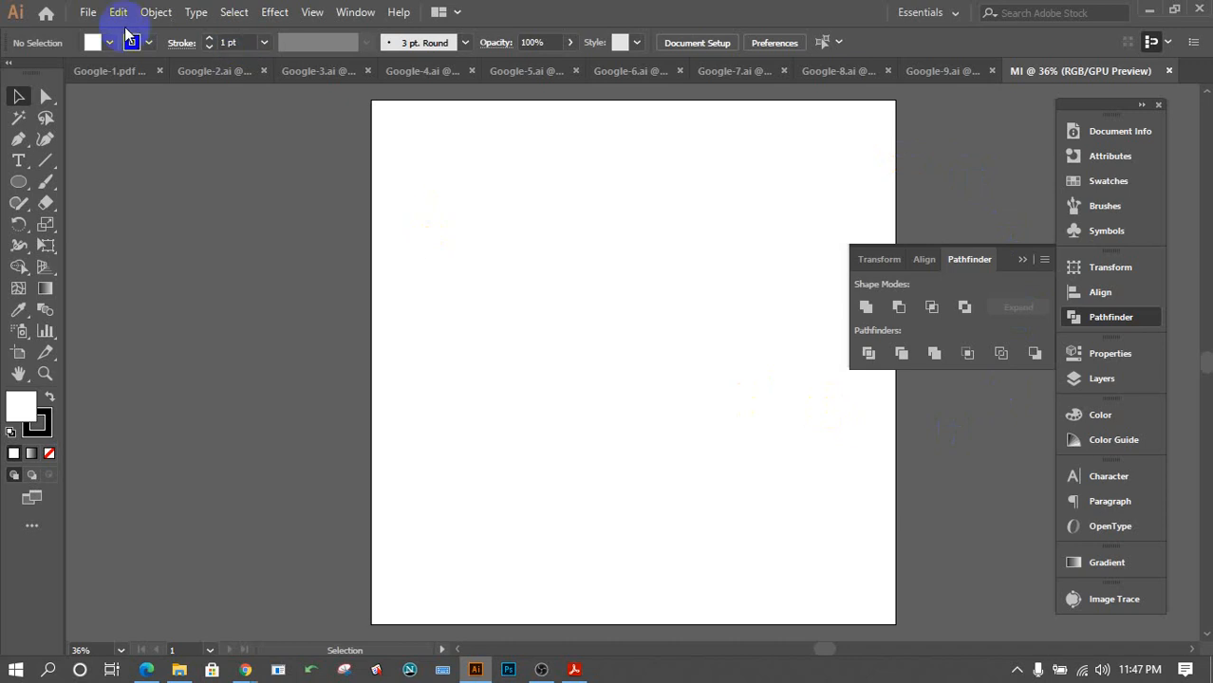
pyautogui.click(86, 12)
pyautogui.click(112, 33)
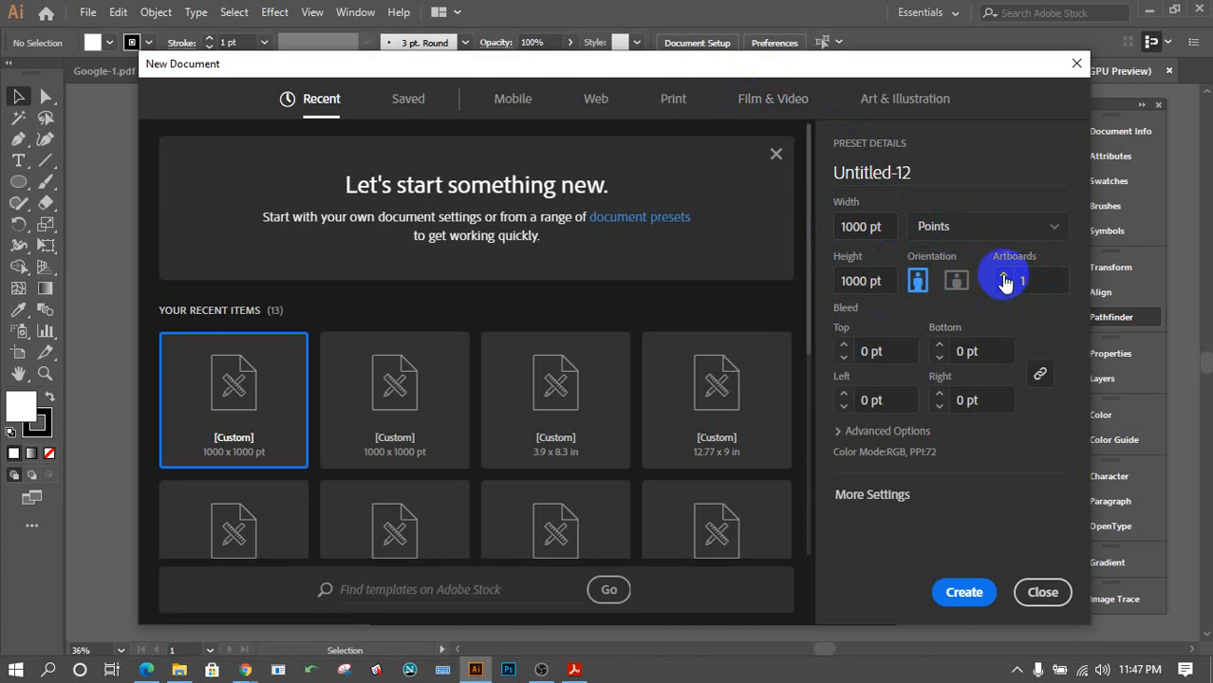
pyautogui.click(1072, 69)
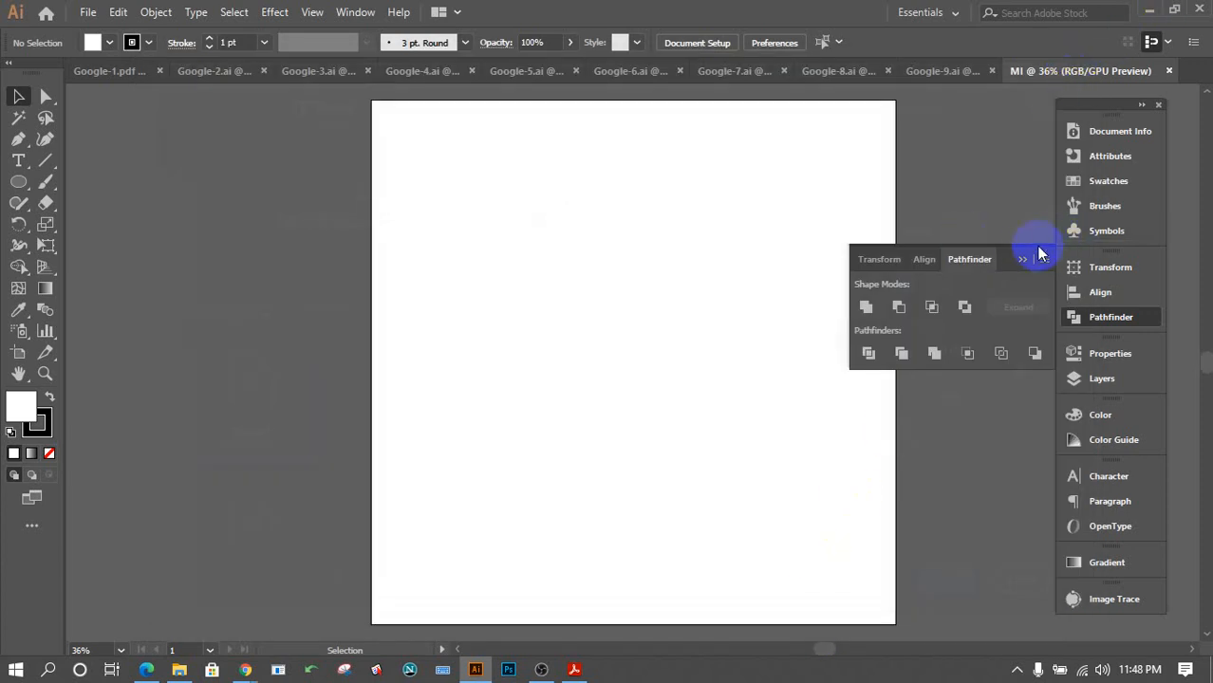
# Collapse the open Pathfinder panel to clear the view of the blank MI artboard.
pyautogui.click(1022, 258)
pyautogui.scroll(1, 966, 343)
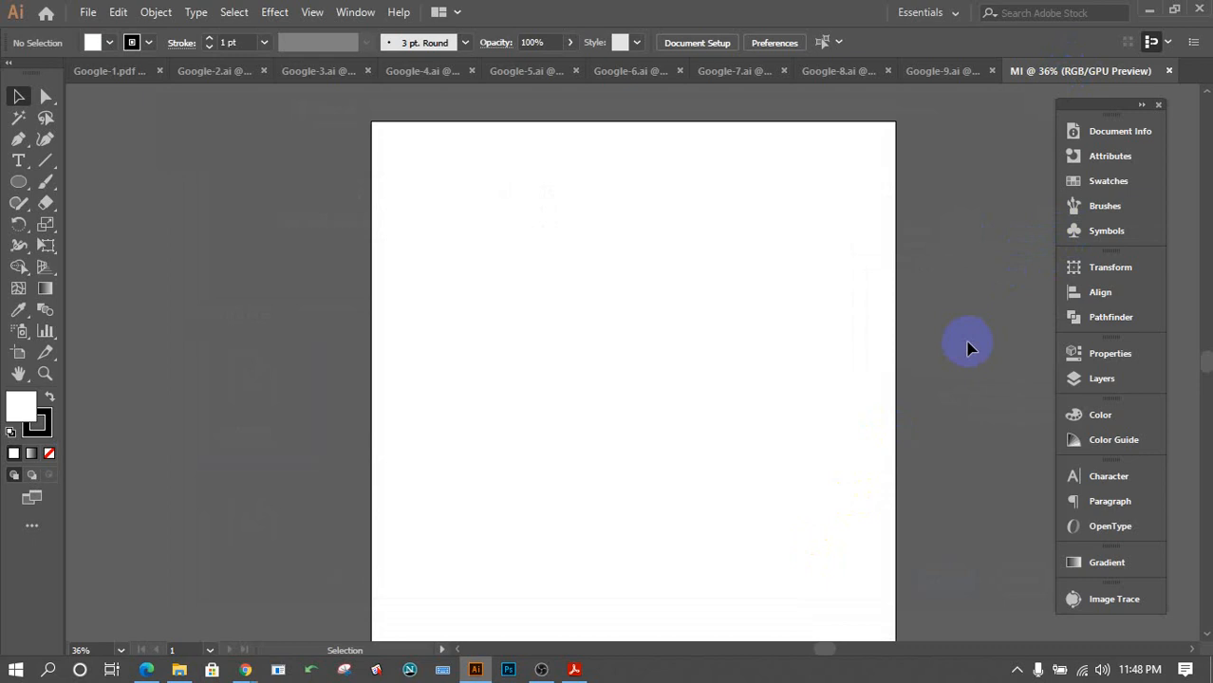
pyautogui.scroll(-1, 968, 348)
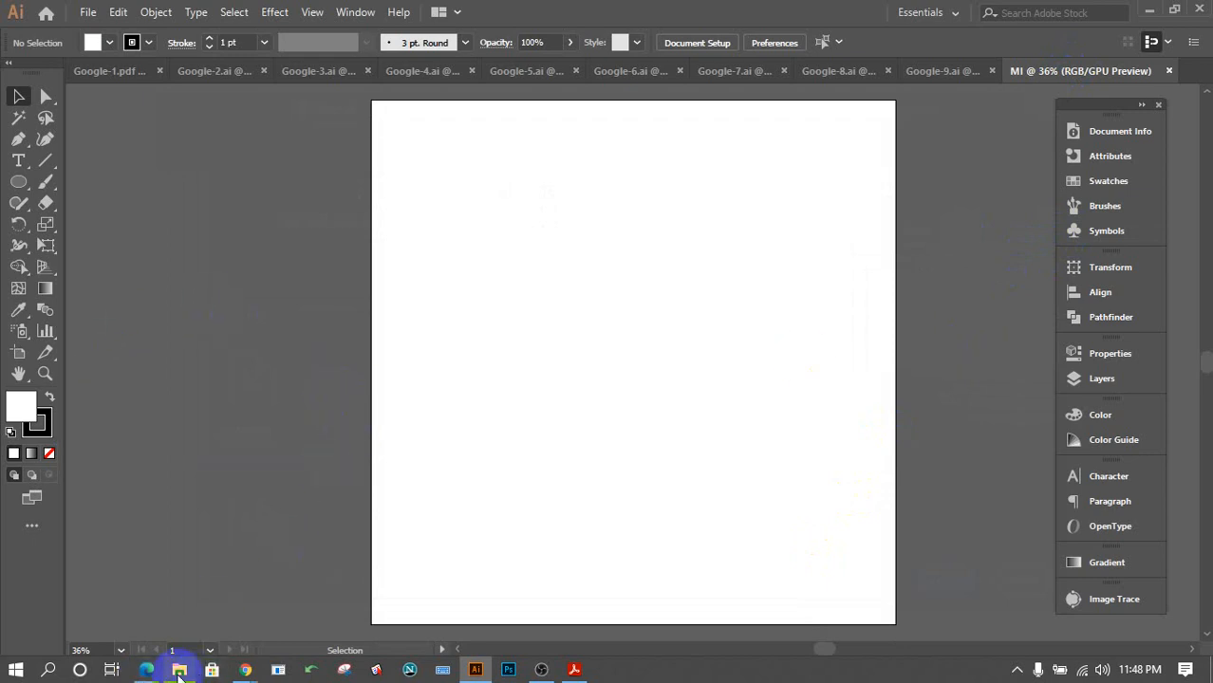
# Try to place Xiaomi-Mi-Logo.webp from the desktop onto the MI artboard.
pyautogui.click(1149, 10)
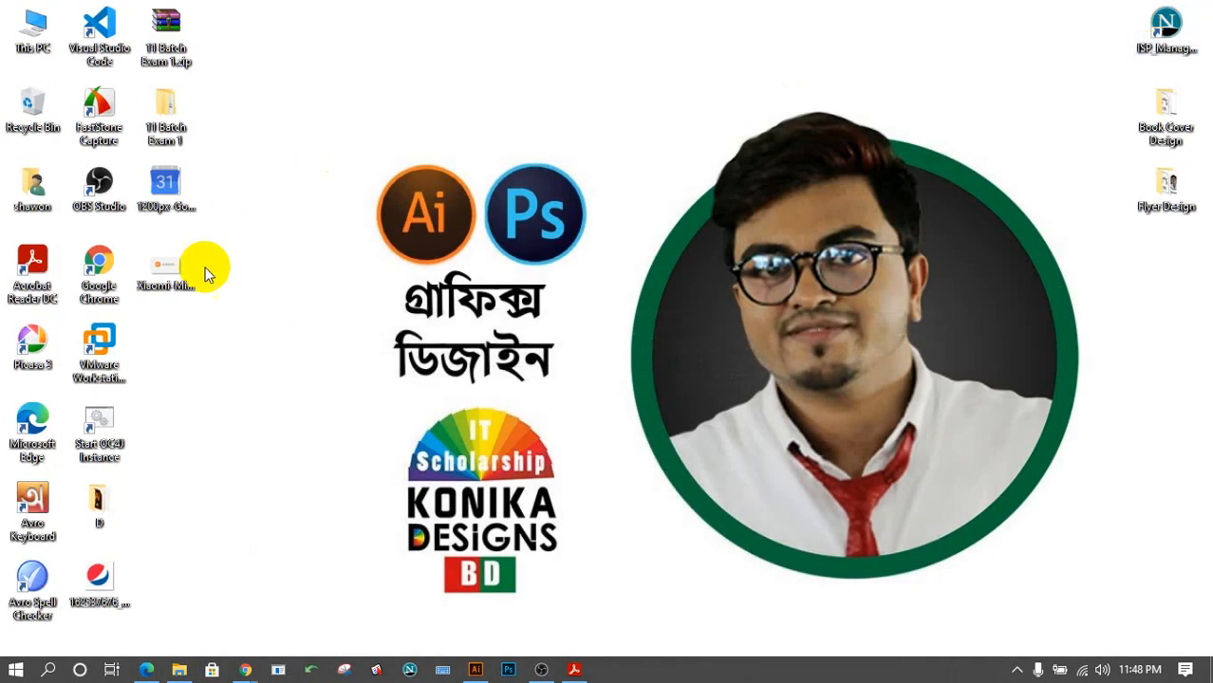
pyautogui.moveTo(168, 271); pyautogui.dragTo(622, 491)
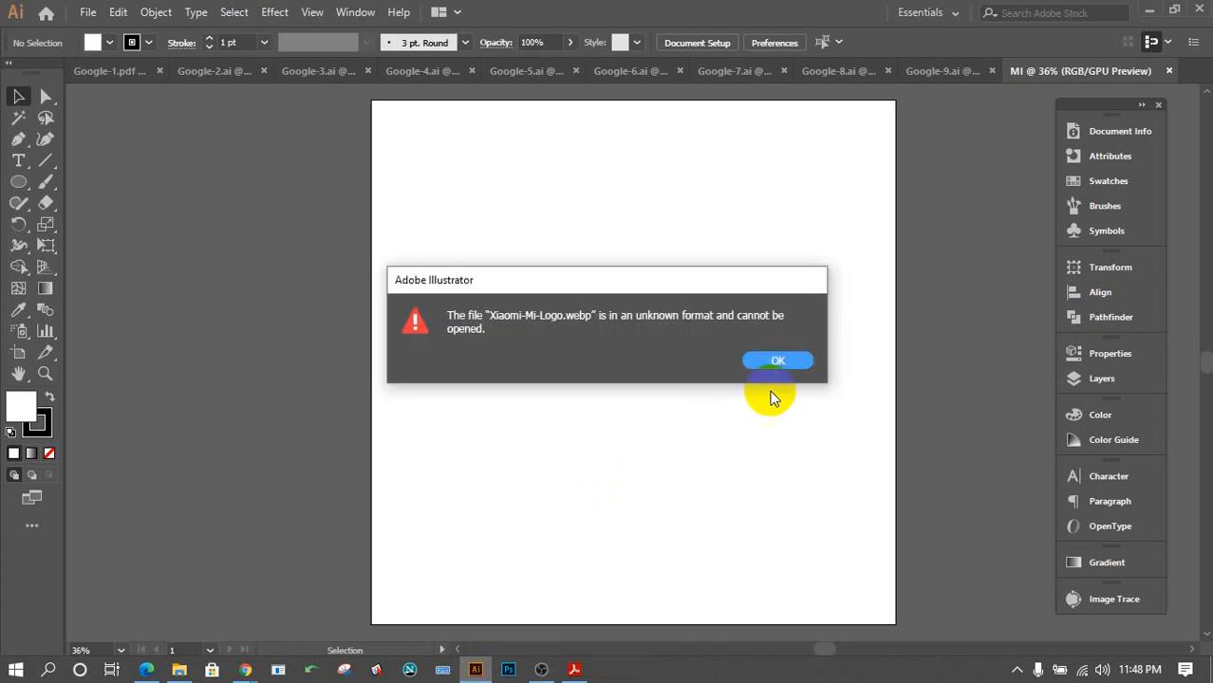
pyautogui.click(792, 362)
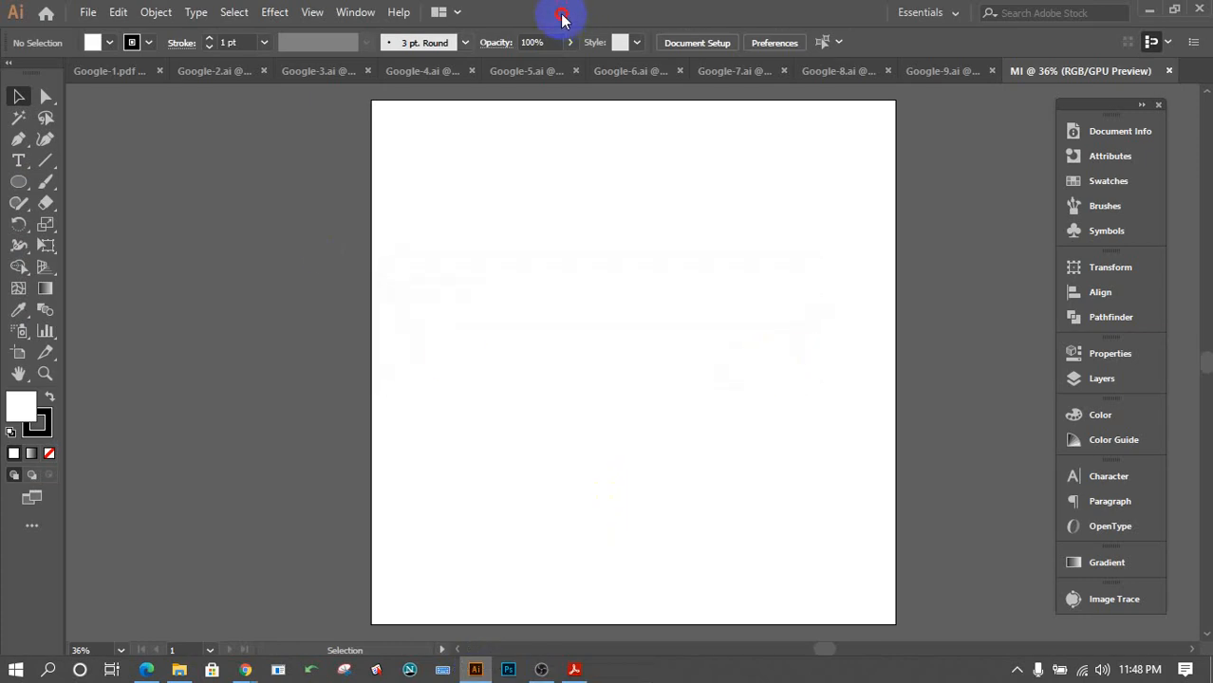
# Minimize the Illustrator window and switch to the Chrome window with the "mi new logo" image results.
pyautogui.moveTo(561, 15); pyautogui.dragTo(292, 66)
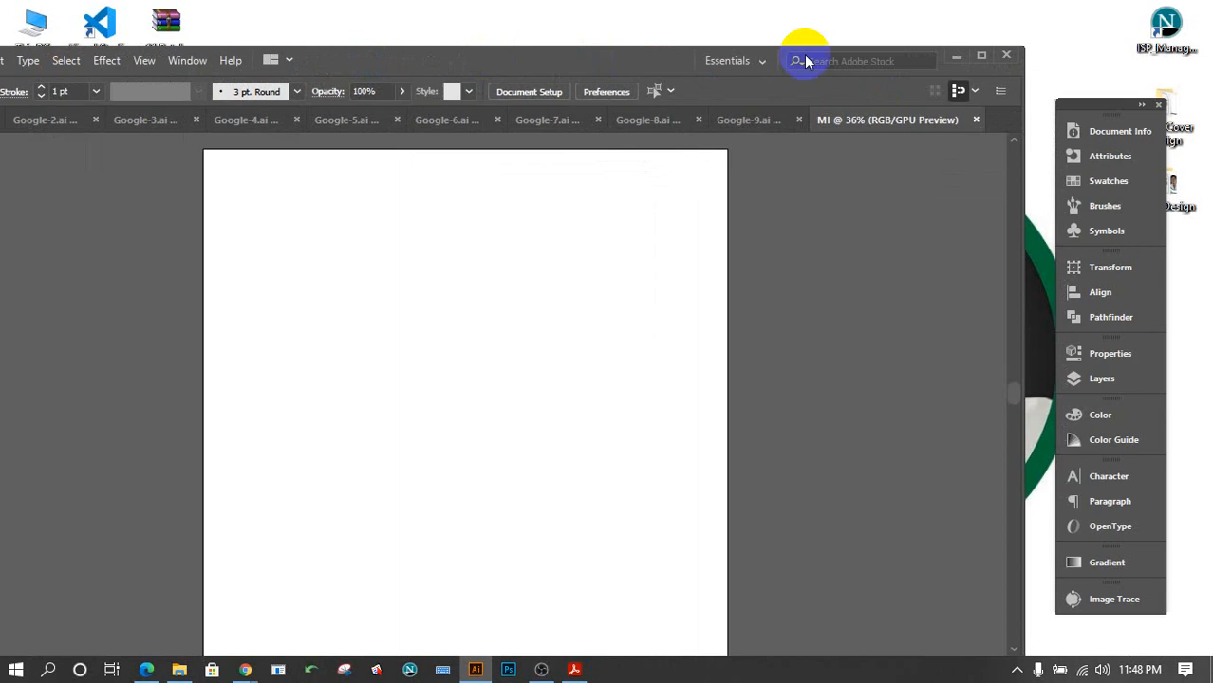
pyautogui.click(960, 56)
pyautogui.click(185, 266)
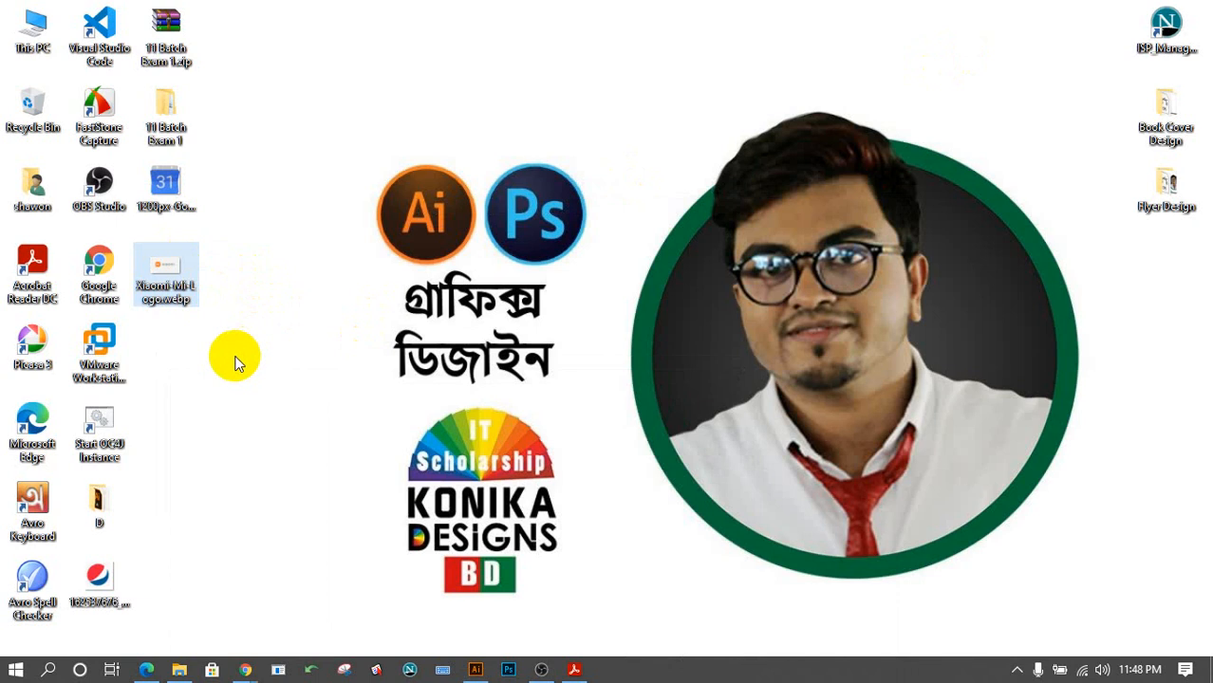
pyautogui.click(245, 671)
pyautogui.click(175, 606)
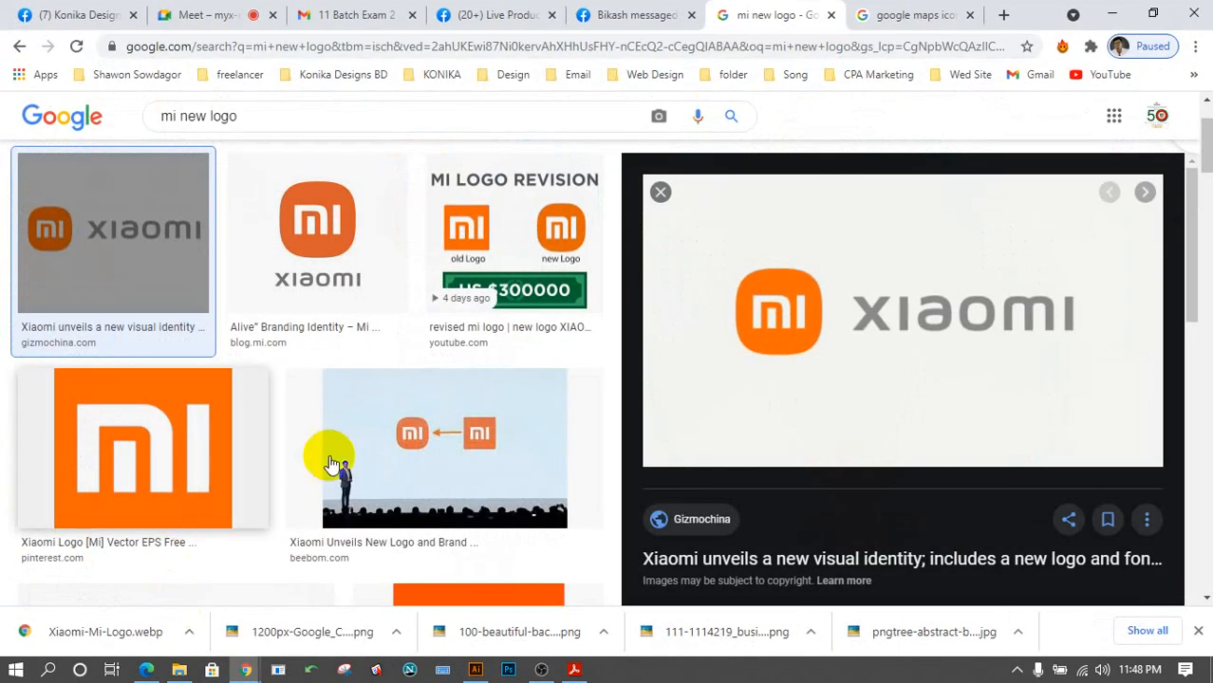
# Look through the Xiaomi logo results and preview the Mi Blog picture of the new logo.
pyautogui.scroll(-1, 370, 454)
pyautogui.scroll(-3, 370, 454)
pyautogui.scroll(5, 370, 451)
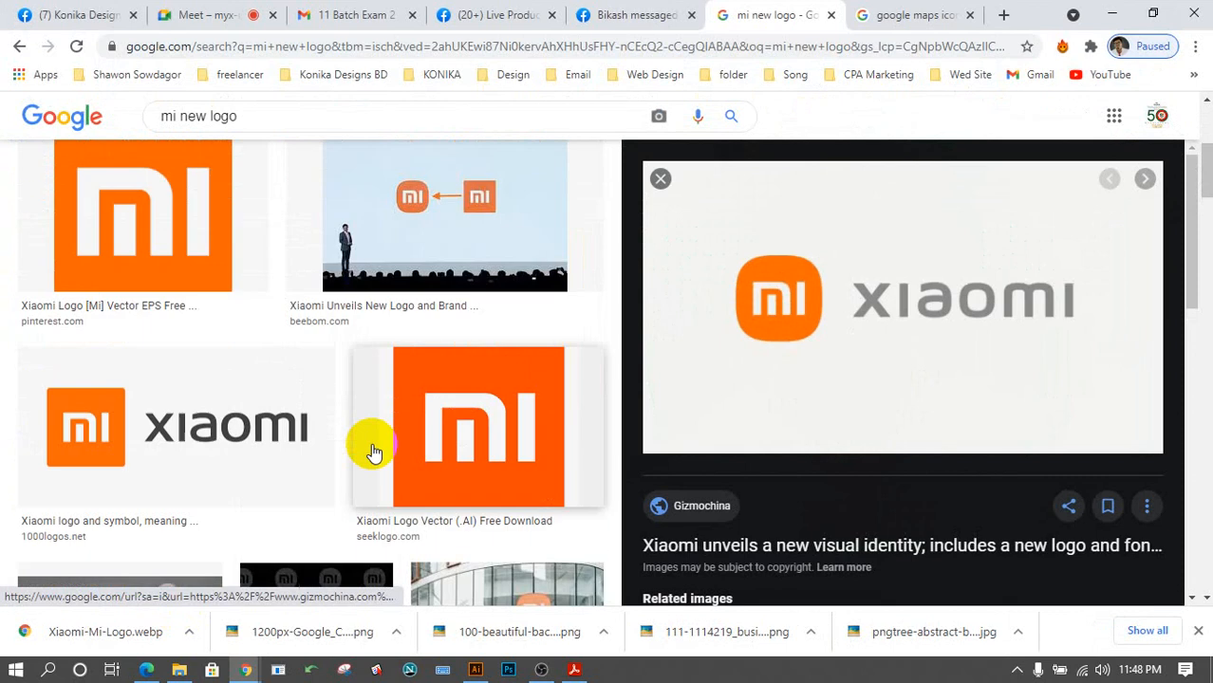
pyautogui.click(338, 399)
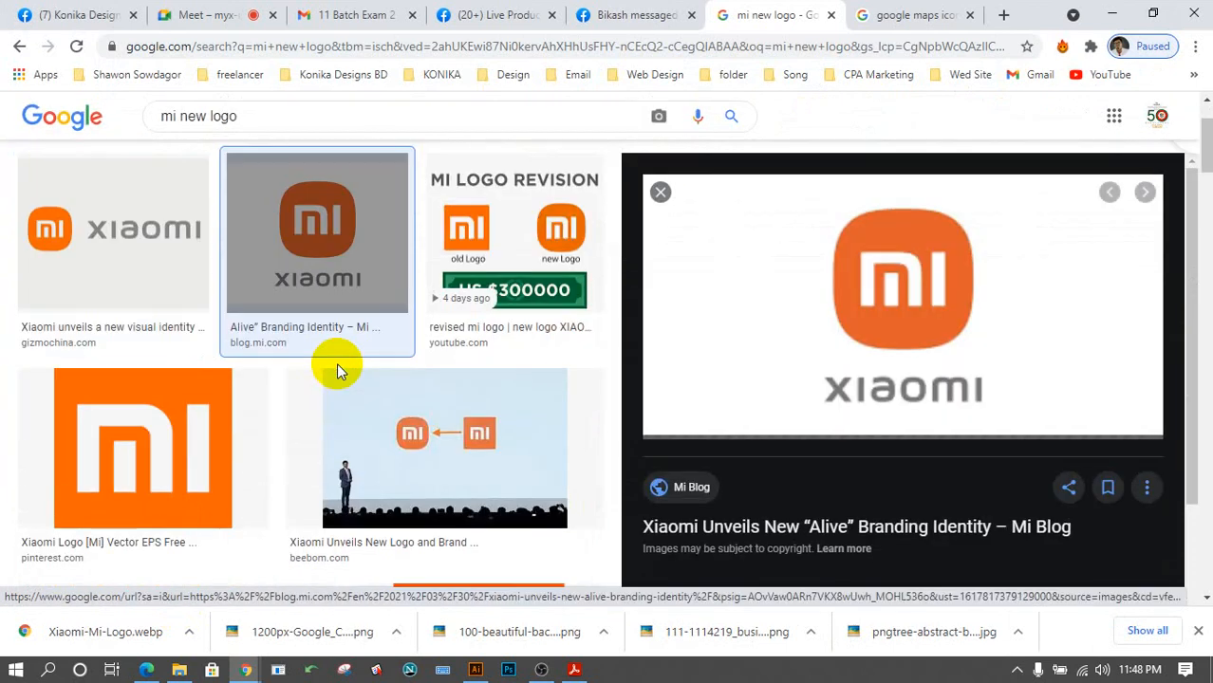
# Extend the image search query to "mi new logo PNG" and run it.
pyautogui.scroll(2, 370, 451)
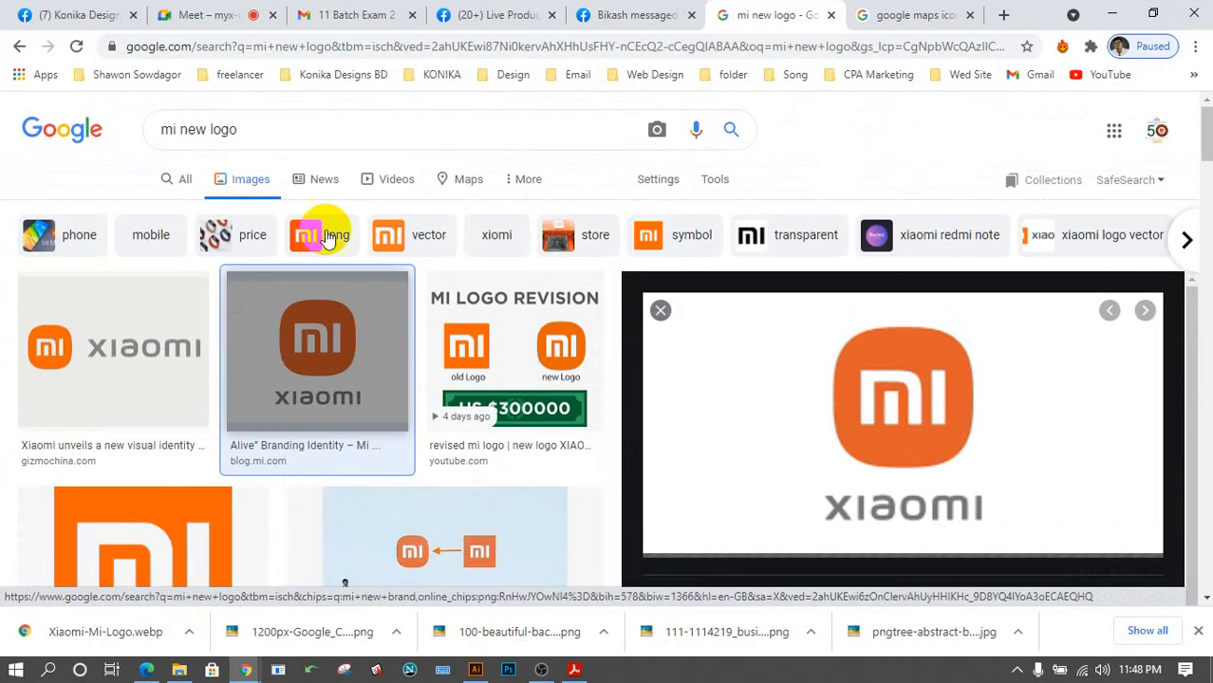
pyautogui.click(370, 125)
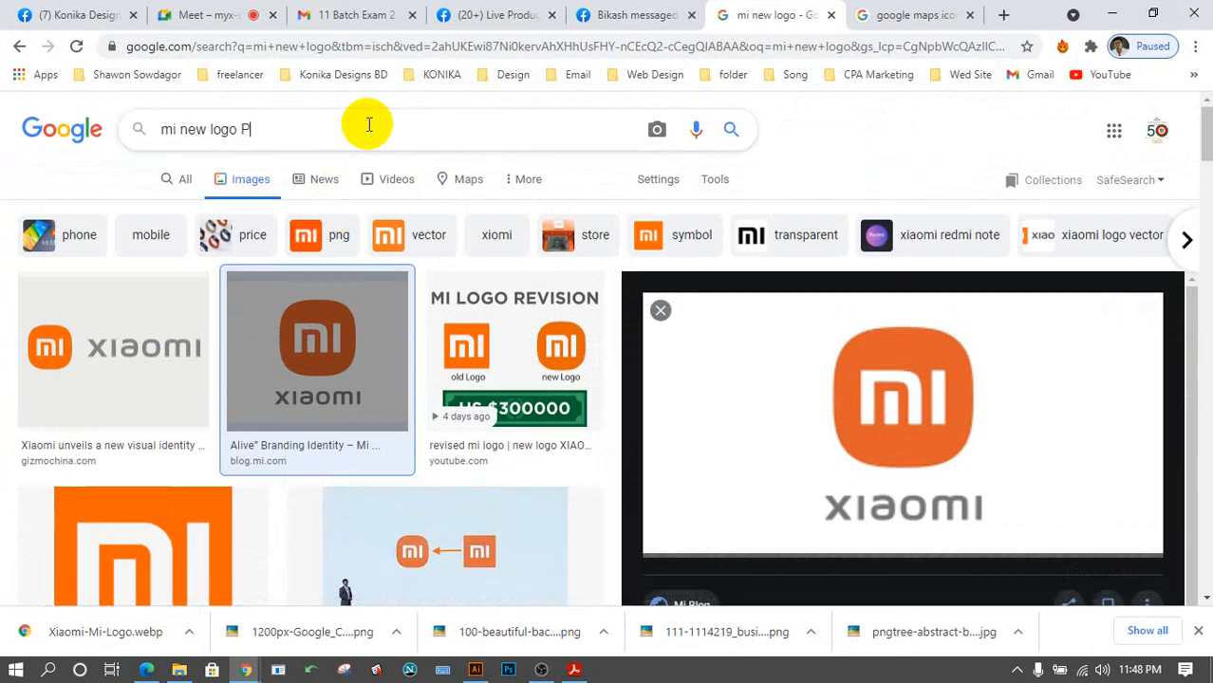
pyautogui.press('Return')
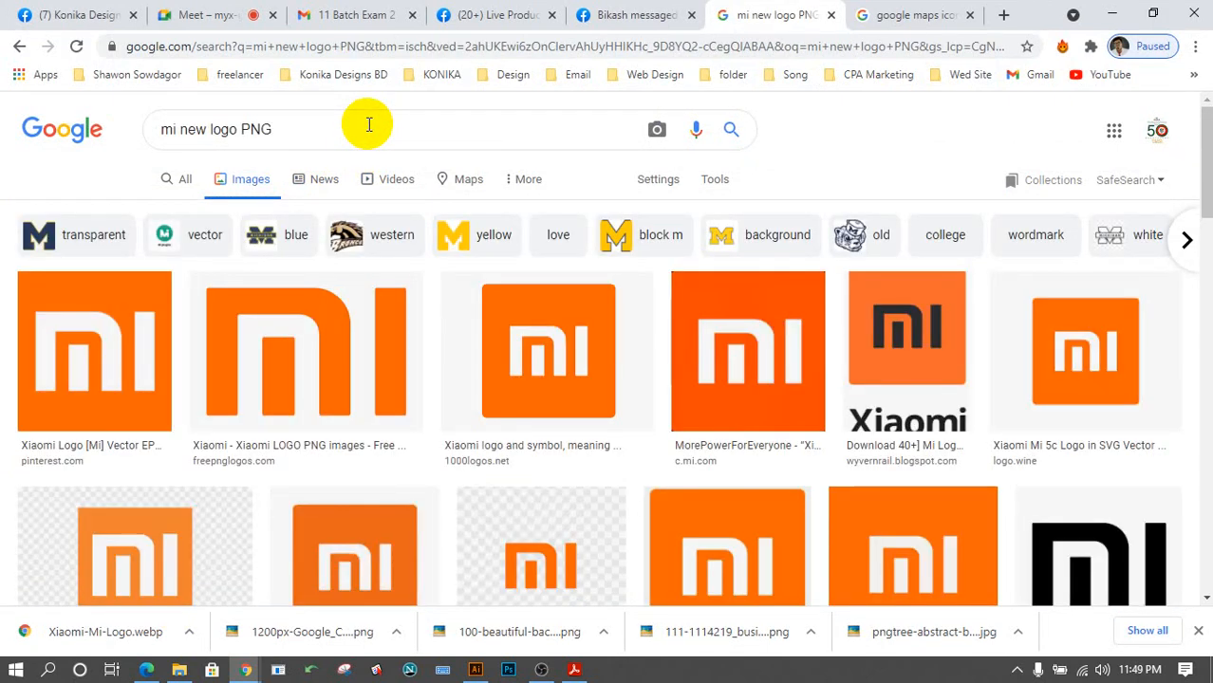
# Examine the "mi new logo PNG" image results for a PNG of the new rounded Xiaomi Mi logo.
pyautogui.scroll(-3, 428, 434)
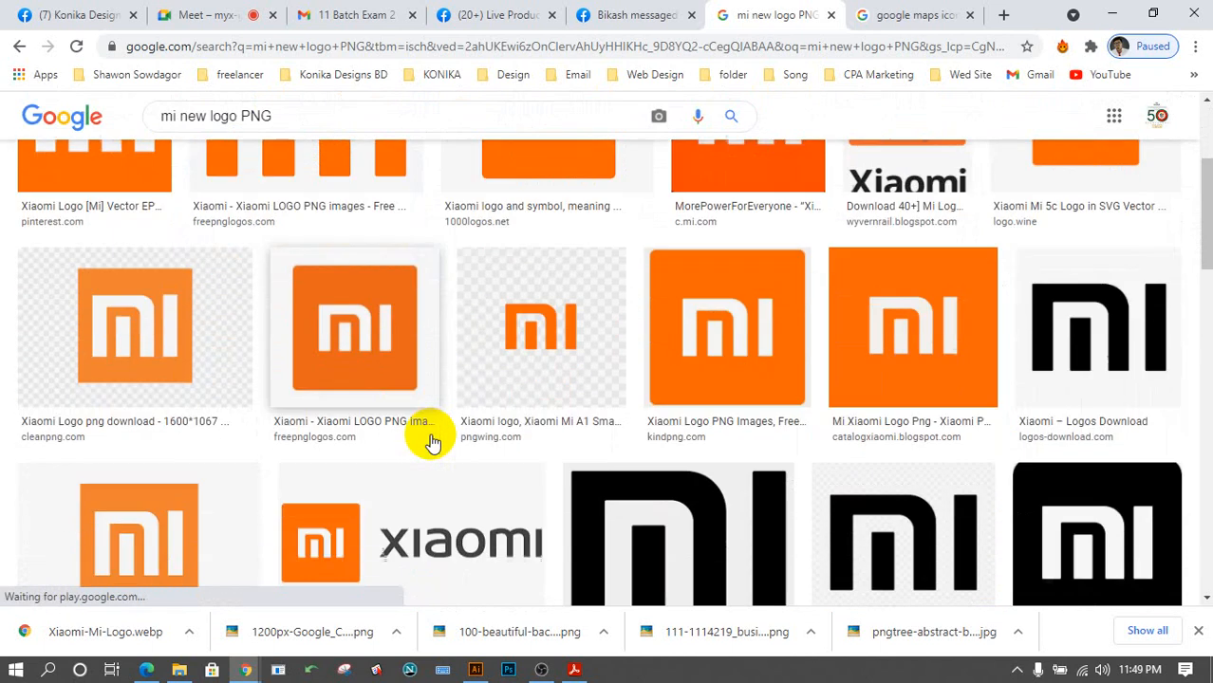
pyautogui.scroll(-1, 429, 442)
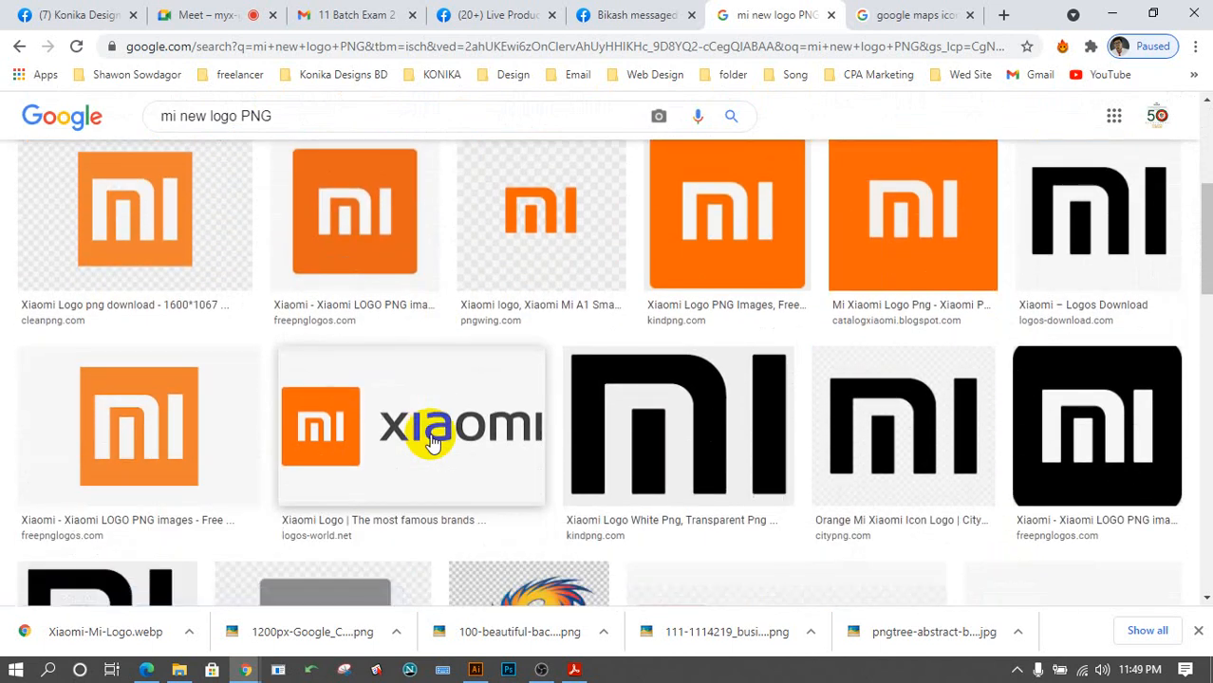
pyautogui.scroll(3, 431, 442)
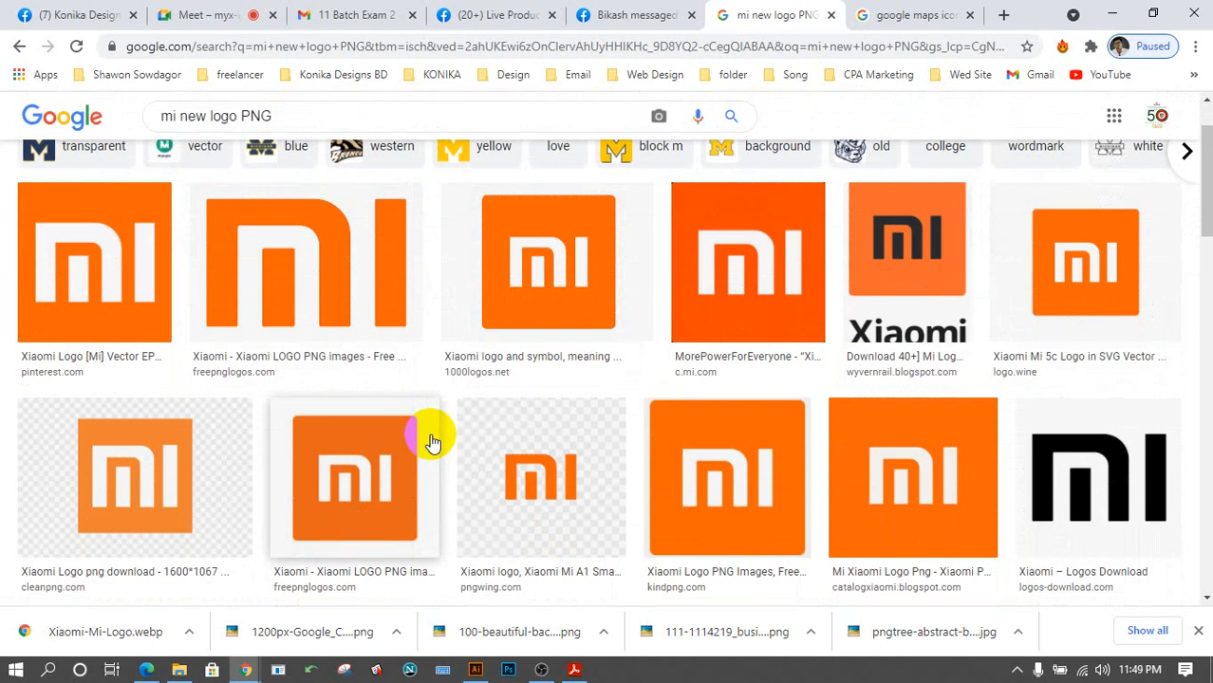
pyautogui.scroll(-7, 432, 442)
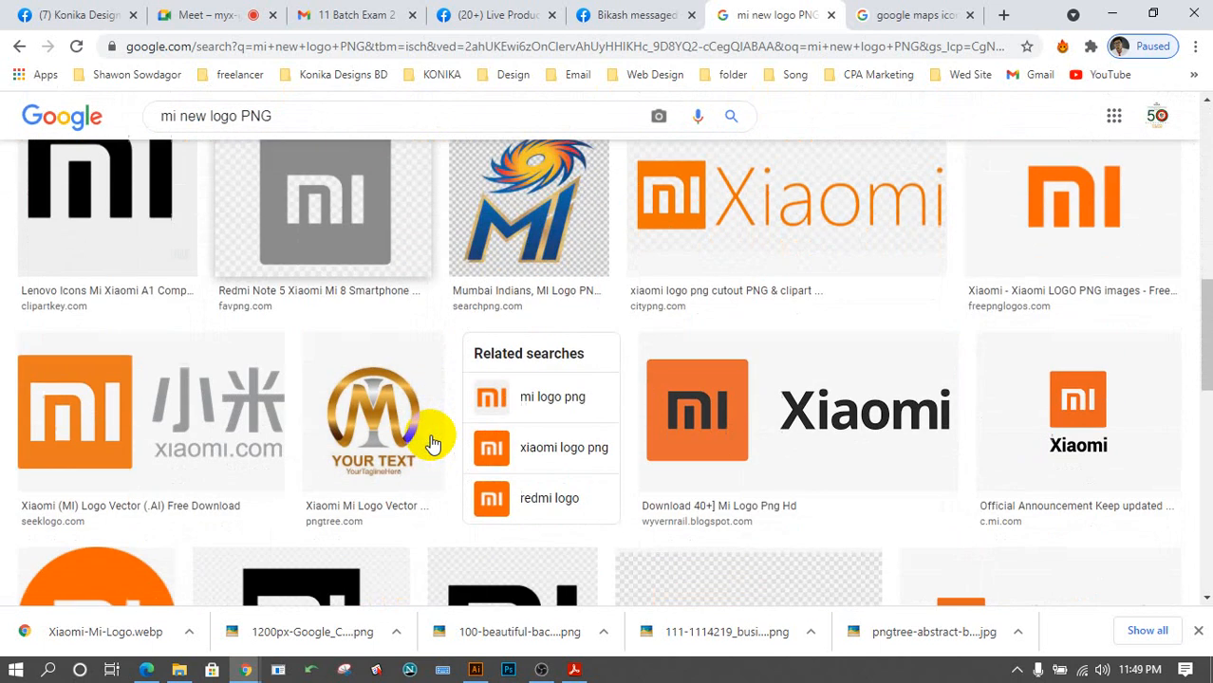
pyautogui.scroll(-3, 432, 443)
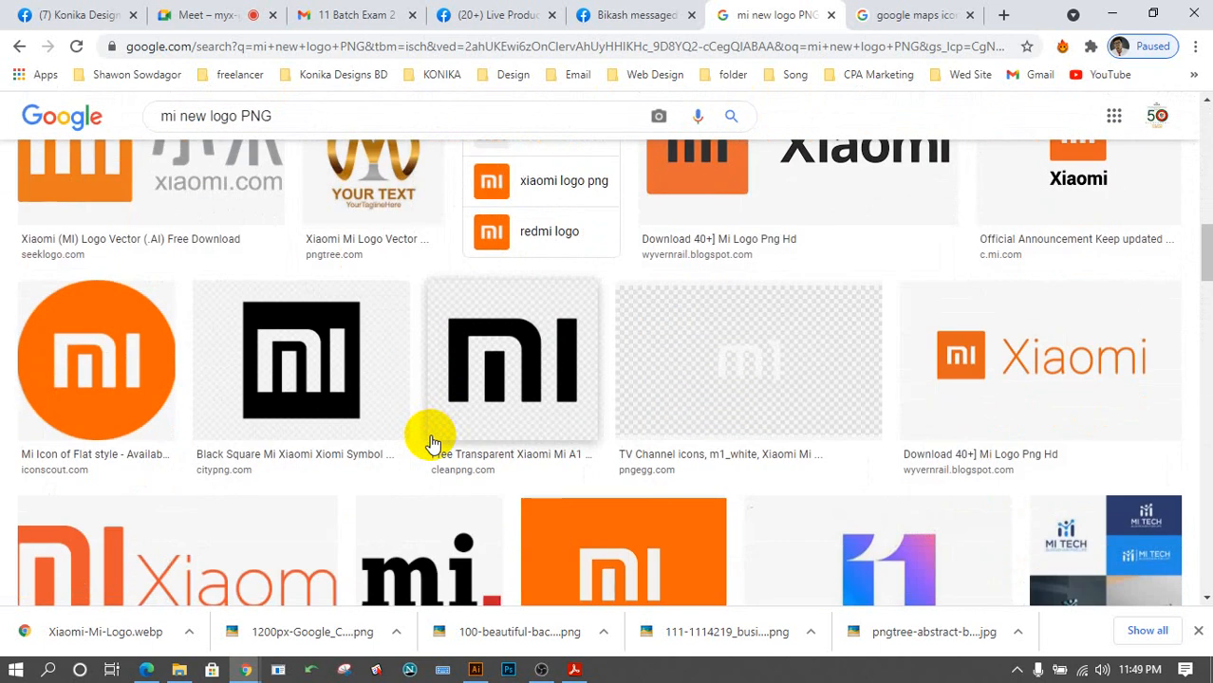
pyautogui.scroll(-3, 432, 444)
pyautogui.scroll(-2, 432, 444)
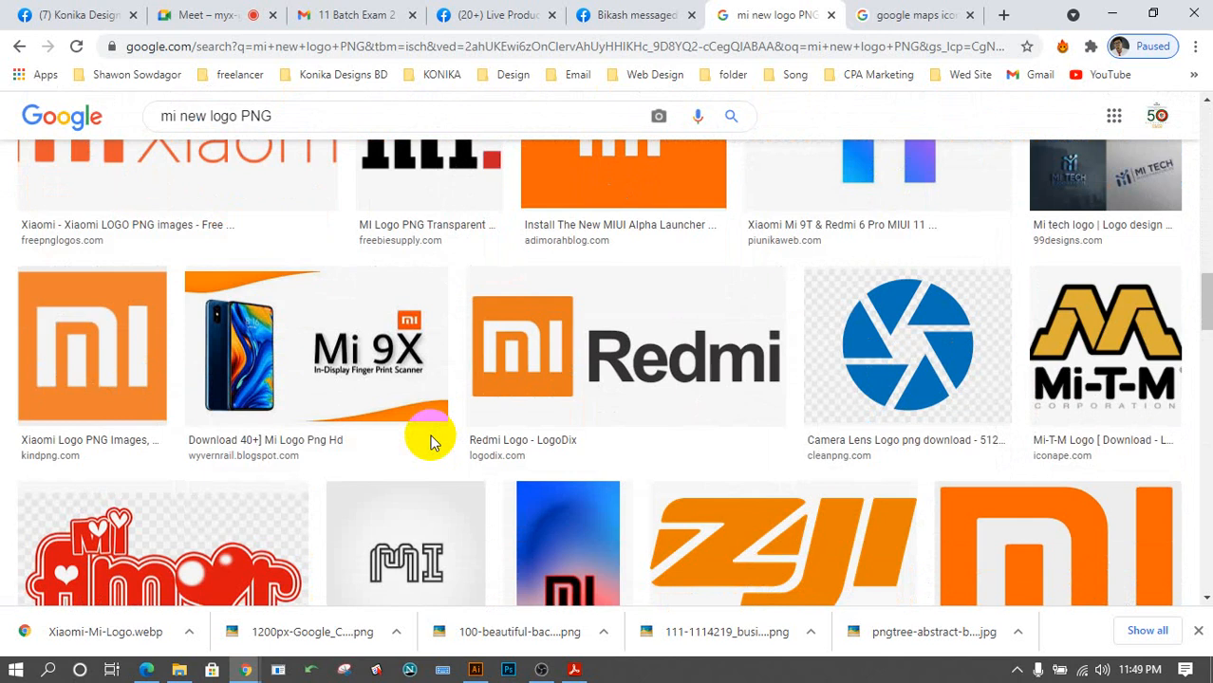
pyautogui.scroll(-2, 432, 443)
pyautogui.scroll(1, 432, 443)
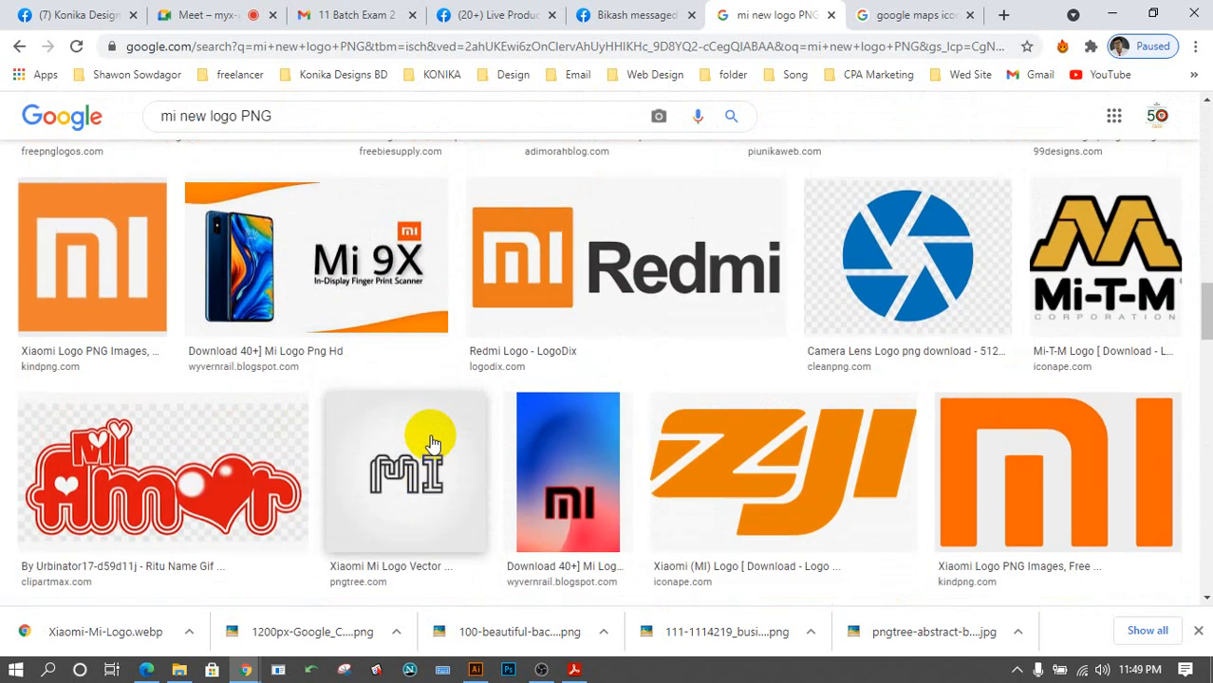
pyautogui.scroll(-1, 432, 444)
pyautogui.scroll(-5, 432, 443)
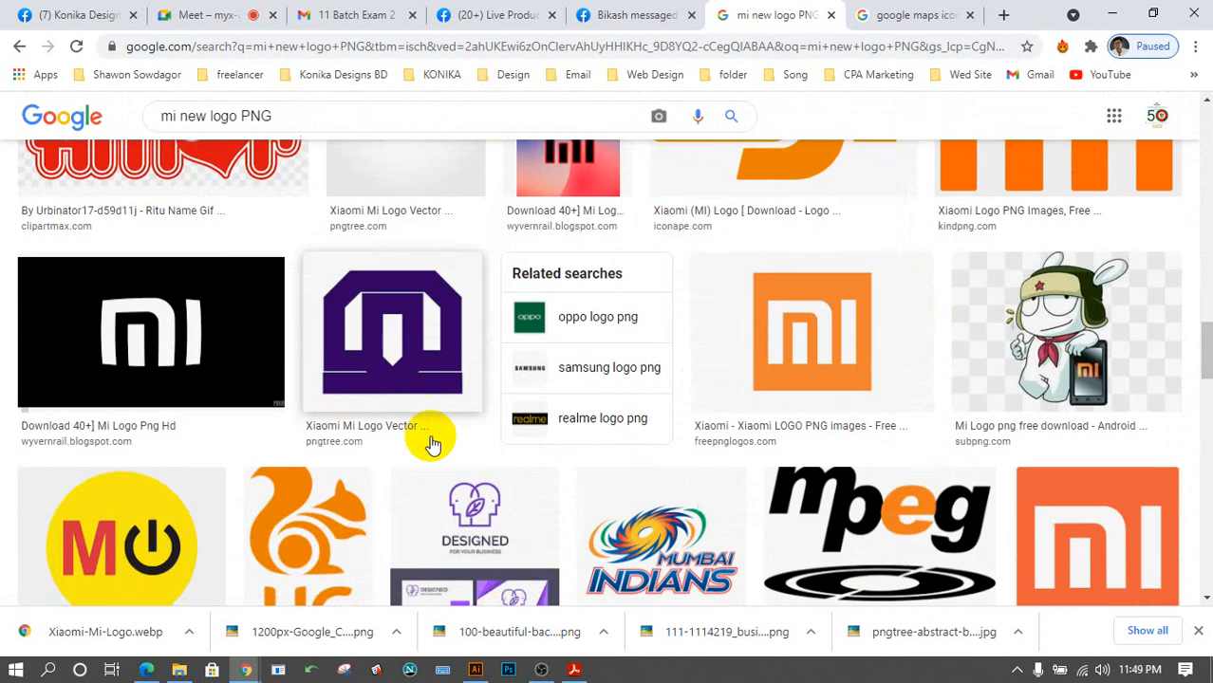
pyautogui.scroll(-1, 432, 443)
pyautogui.scroll(-3, 432, 443)
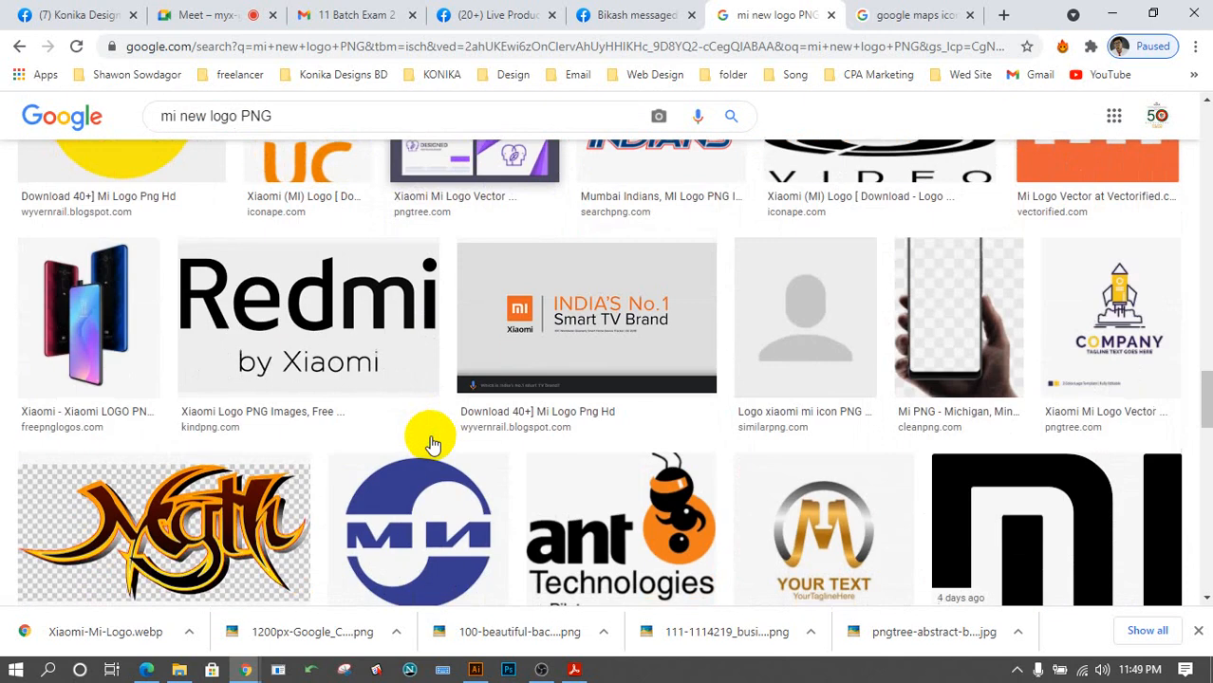
pyautogui.scroll(-5, 432, 443)
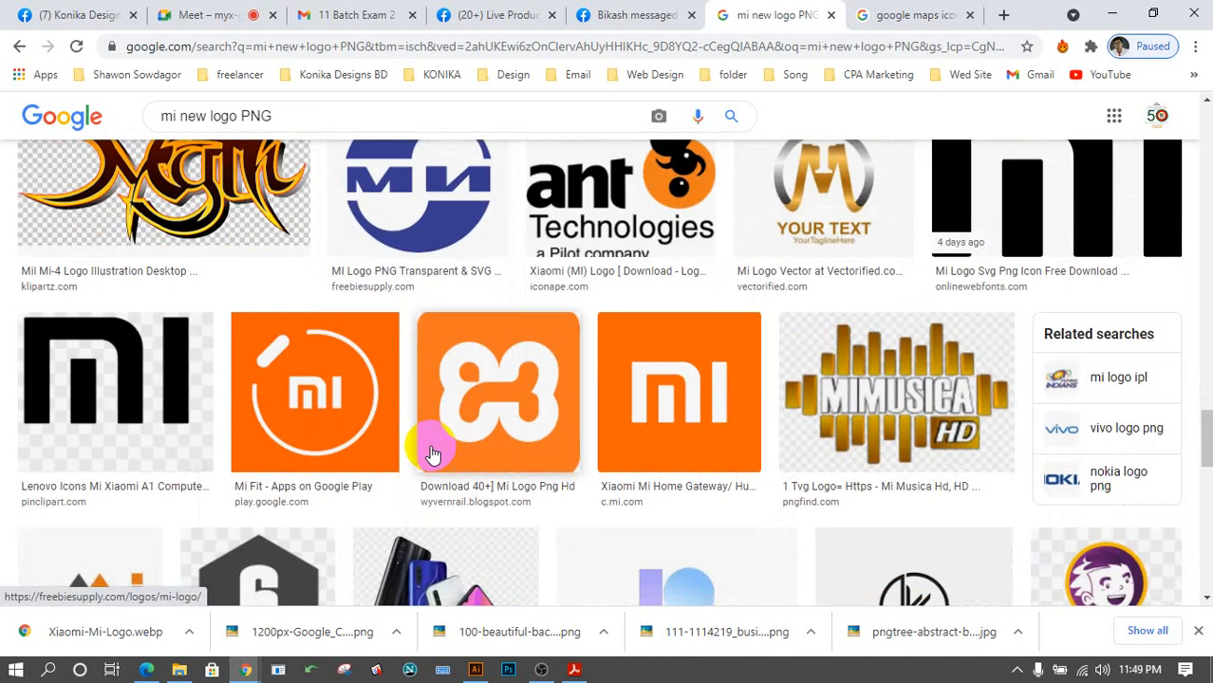
pyautogui.scroll(4, 432, 451)
pyautogui.scroll(15, 432, 453)
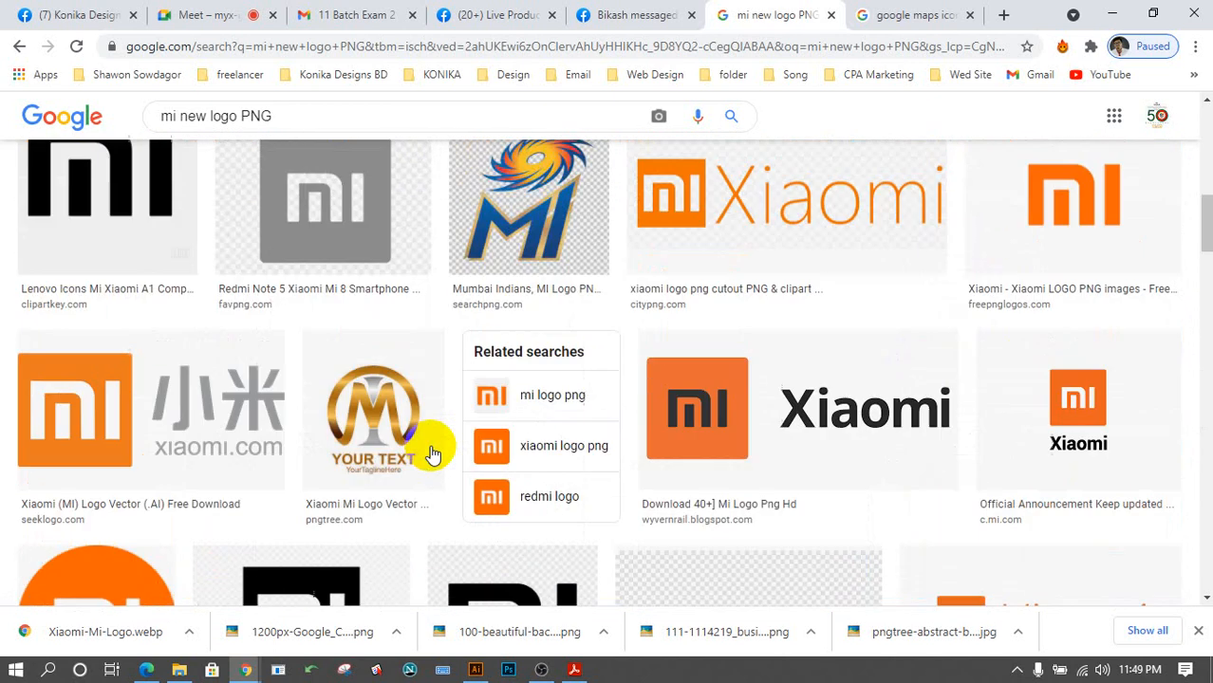
pyautogui.scroll(8, 432, 454)
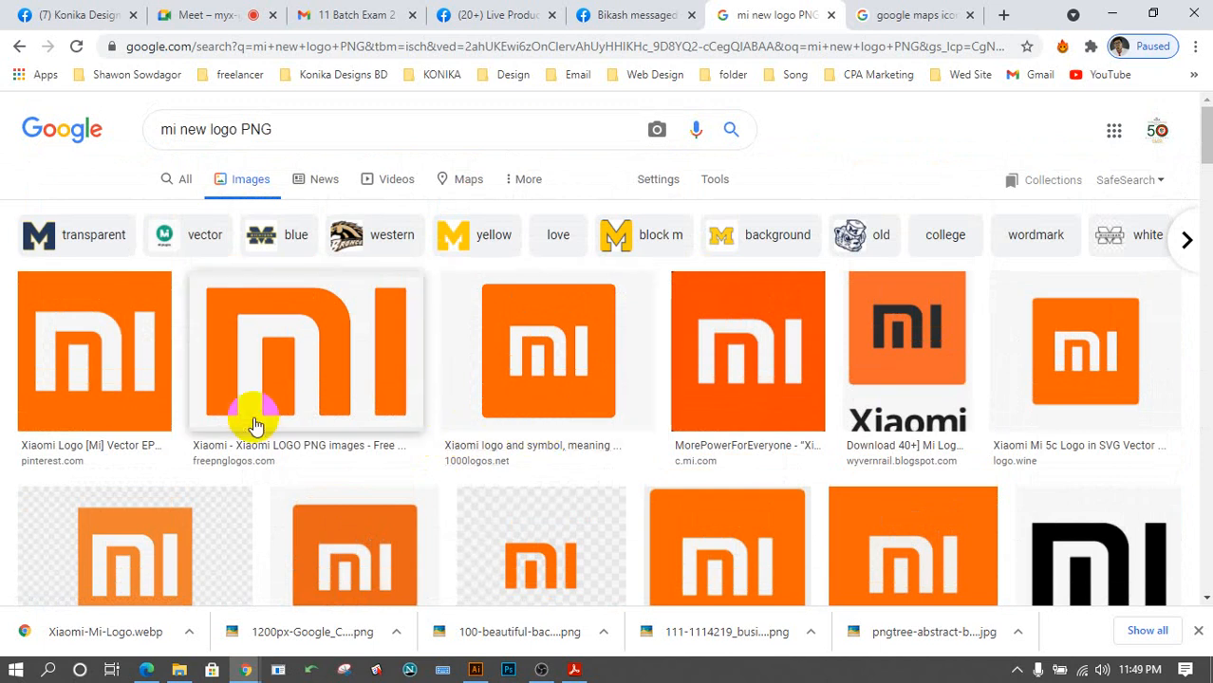
pyautogui.scroll(-2, 839, 429)
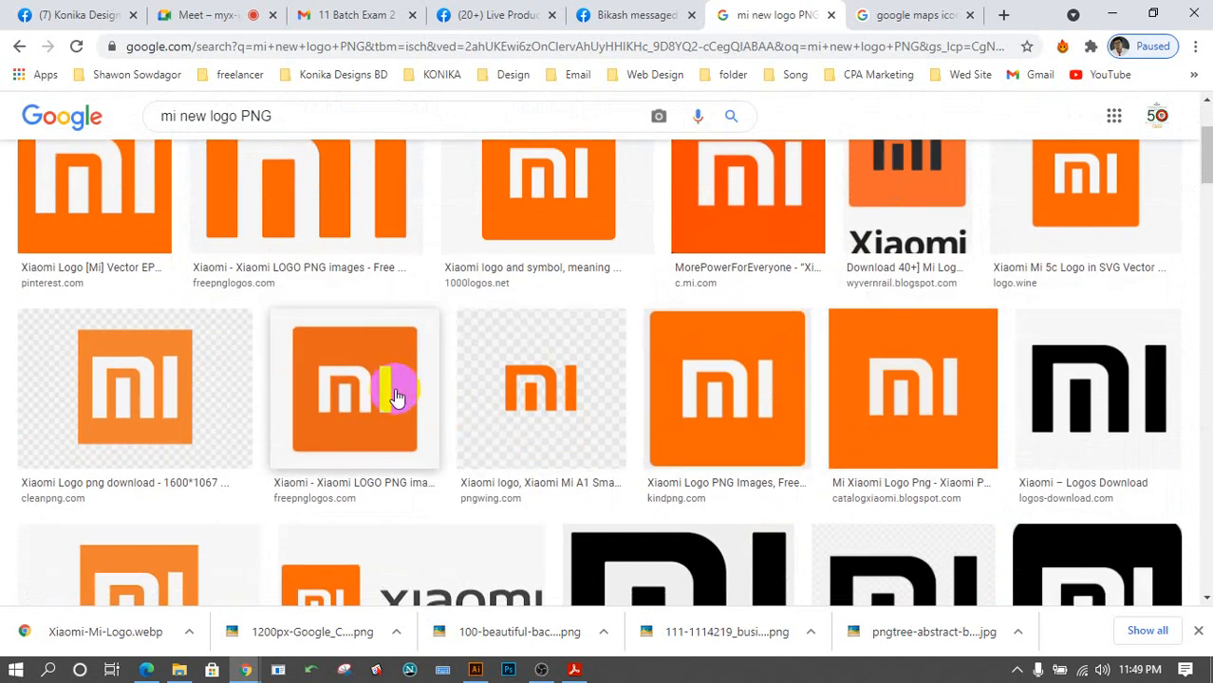
# Change the Google image search to "mi logo PNG".
pyautogui.scroll(2, 397, 397)
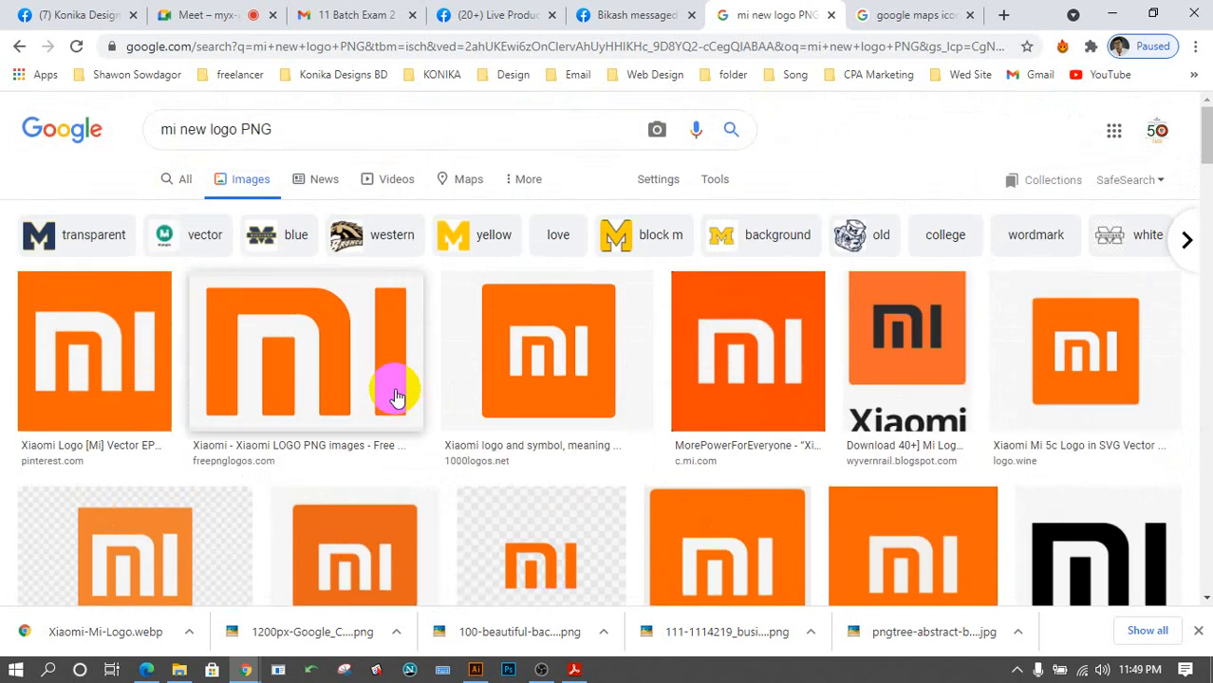
pyautogui.click(198, 133)
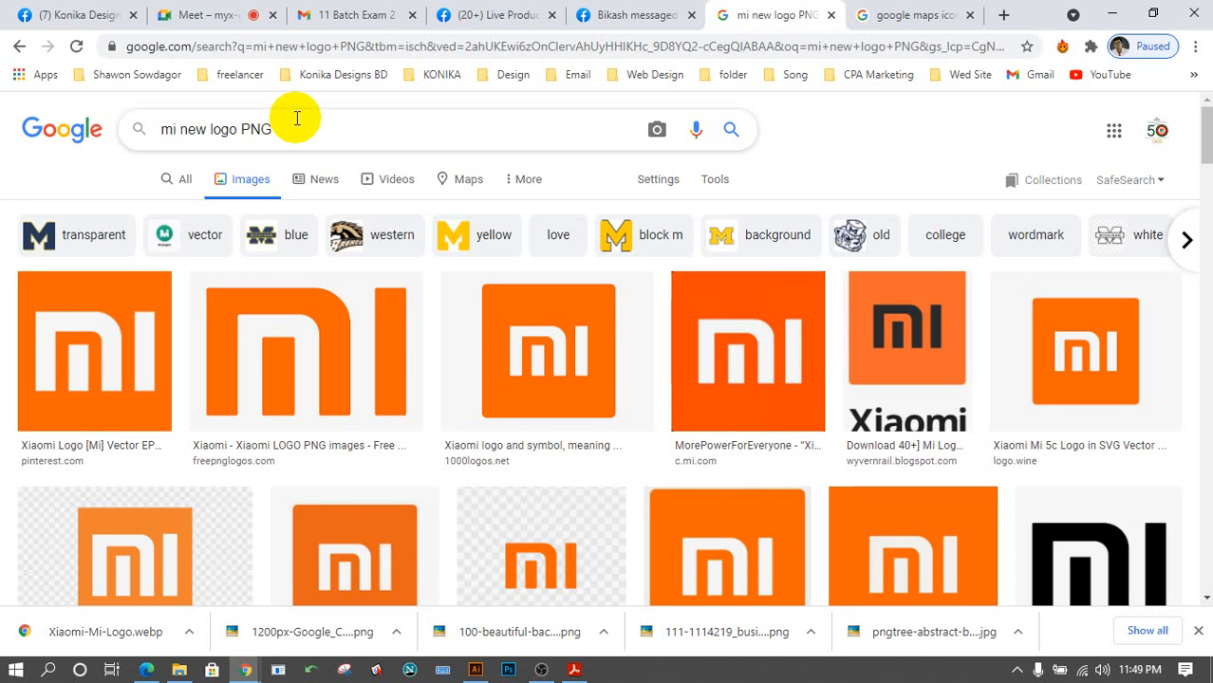
pyautogui.press('BackSpace')
pyautogui.press('BackSpace')
pyautogui.press('BackSpace')
pyautogui.press('BackSpace')
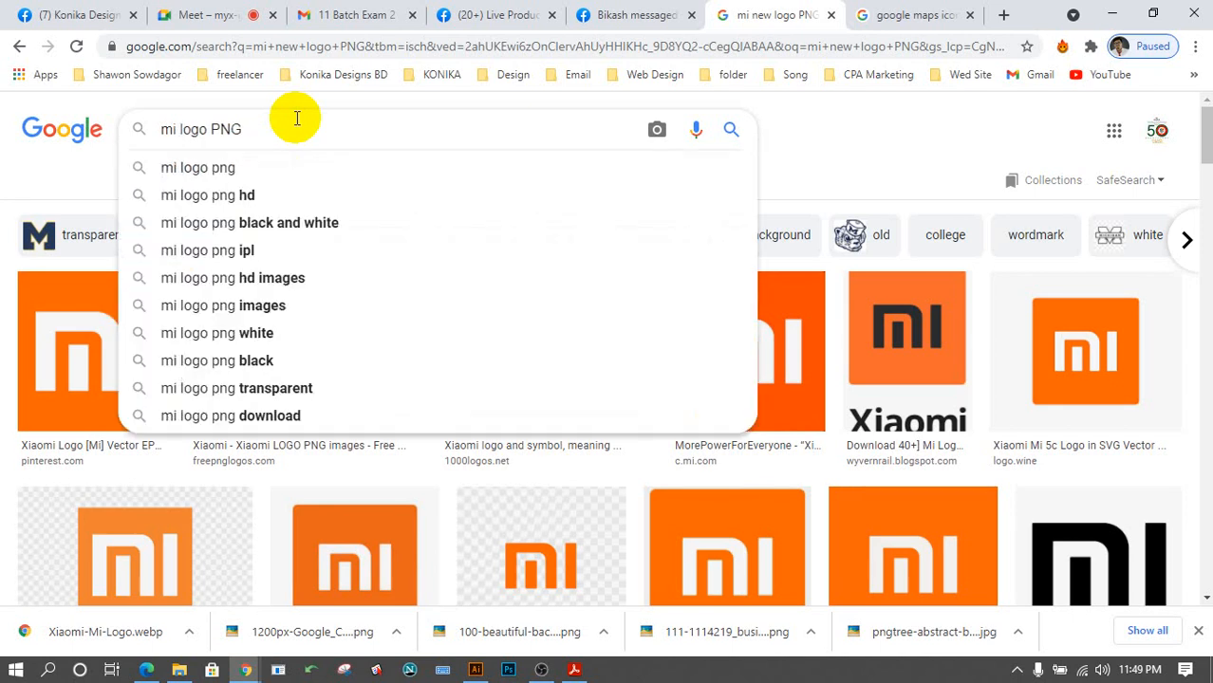
pyautogui.press('Return')
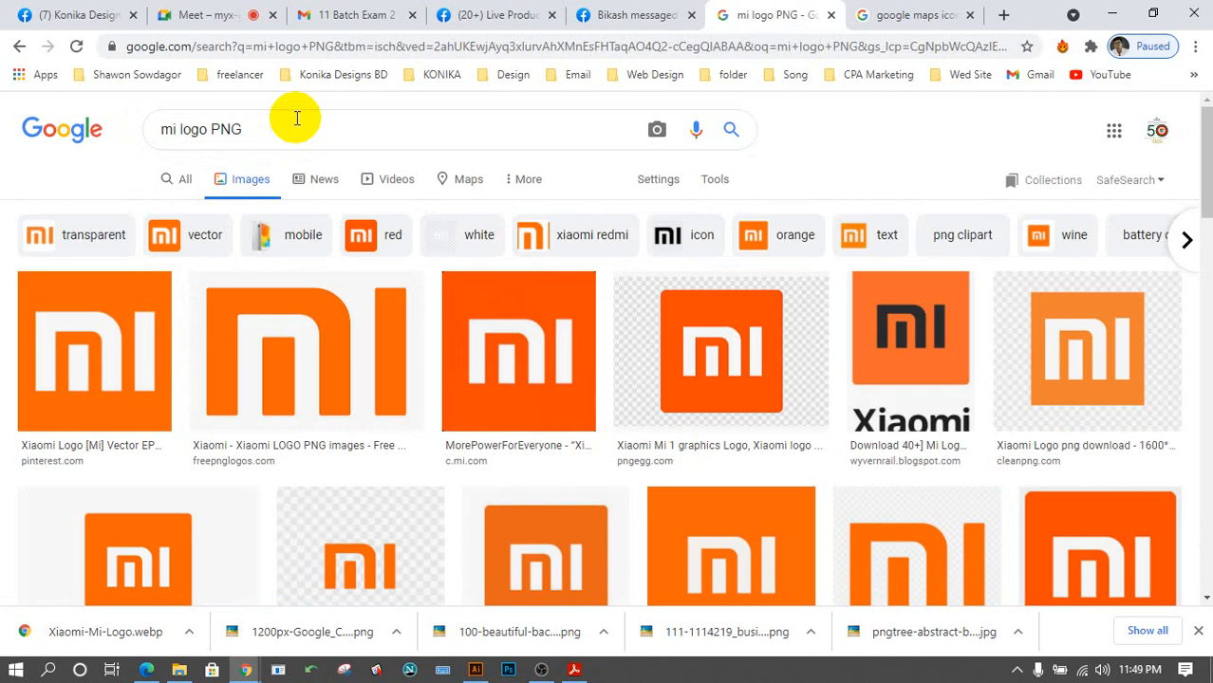
# Save the full-size orange Mi logo from the pinterest.com result to the desktop.
pyautogui.click(271, 130)
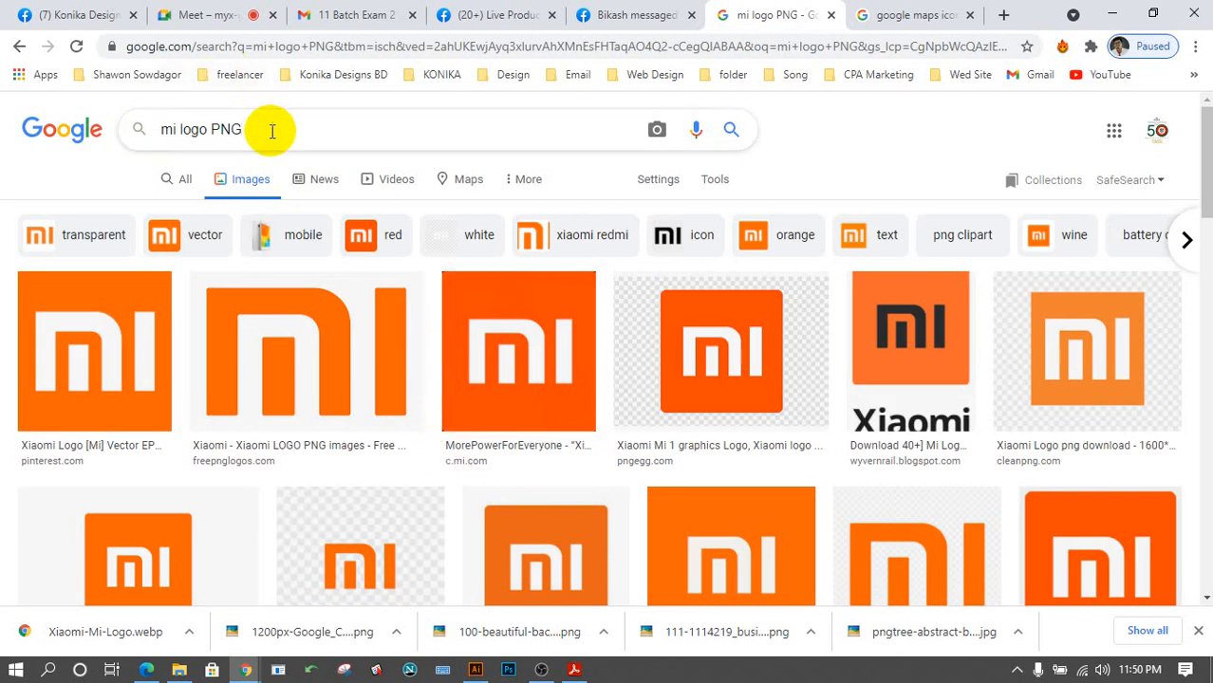
pyautogui.scroll(-1, 380, 412)
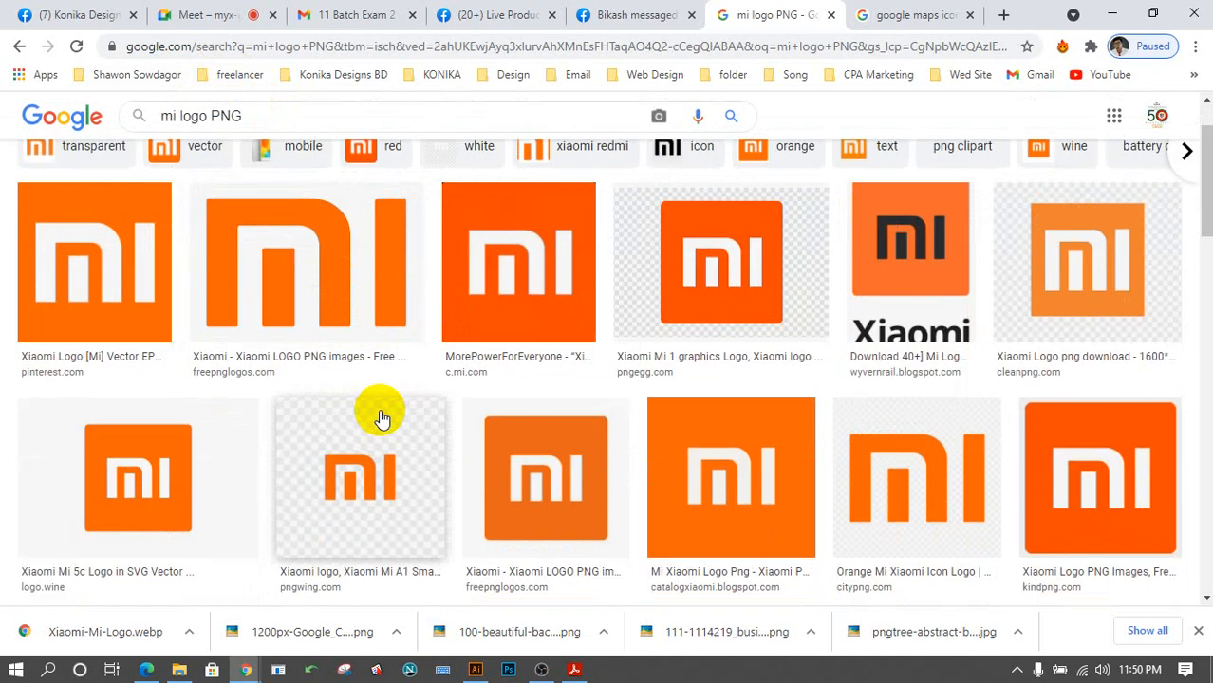
pyautogui.scroll(1, 380, 412)
pyautogui.click(128, 380)
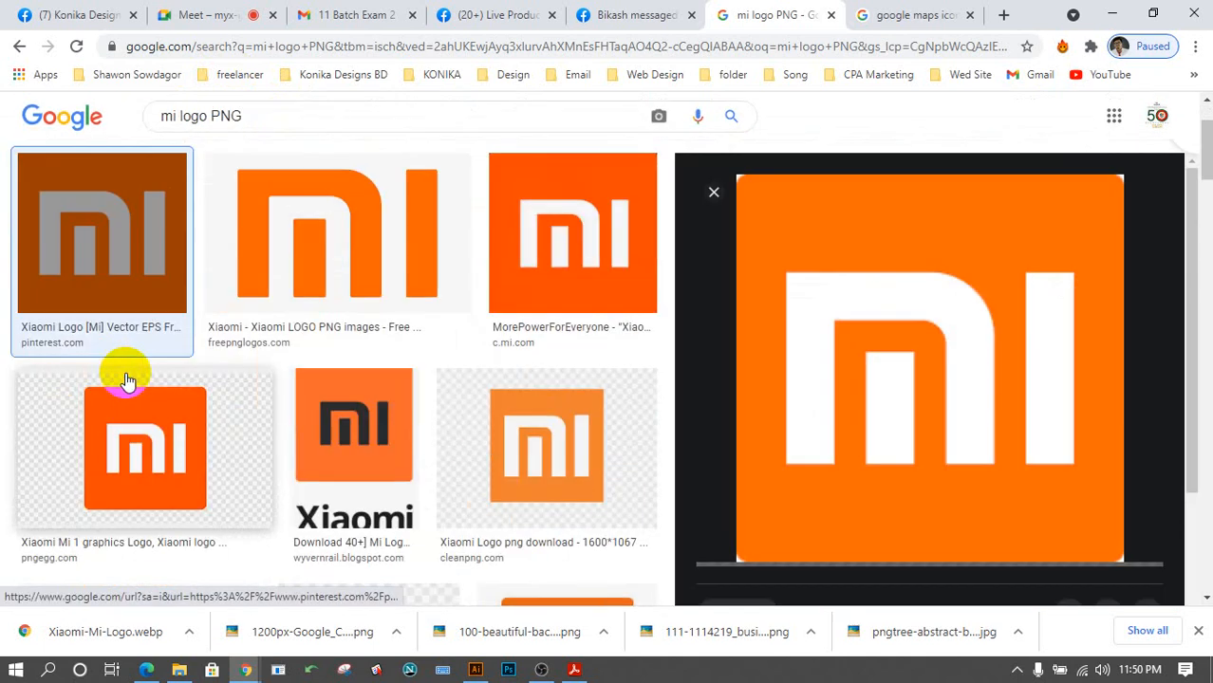
pyautogui.rightClick(854, 347)
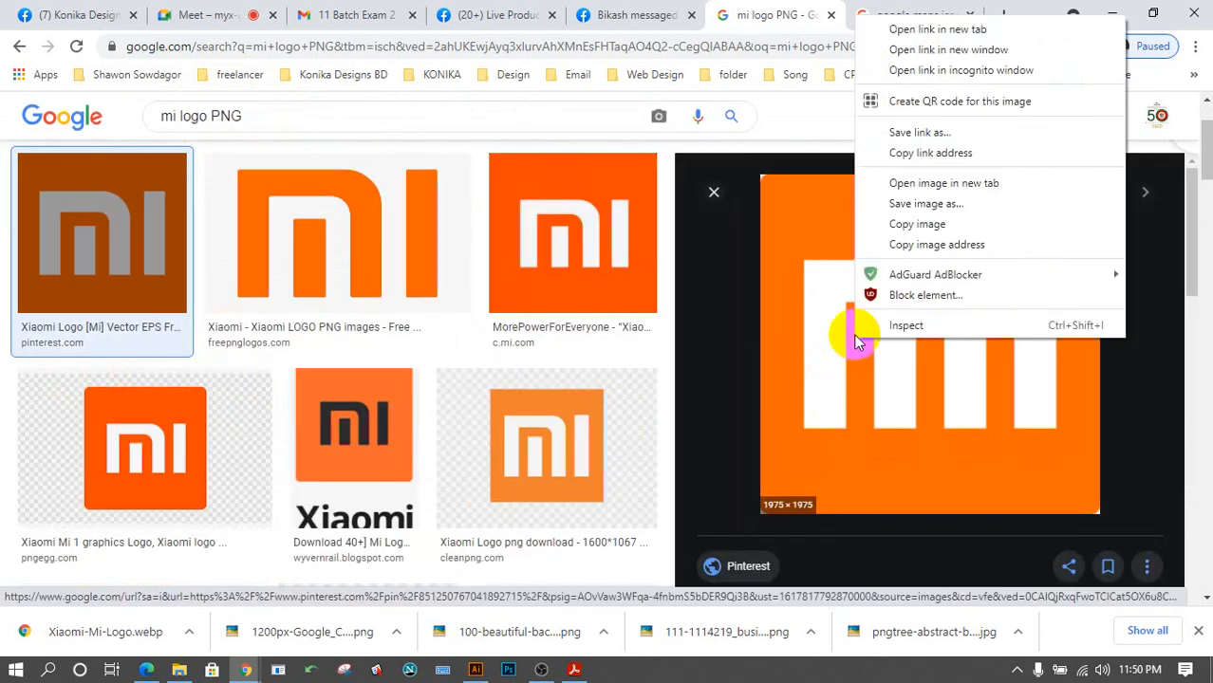
pyautogui.click(950, 207)
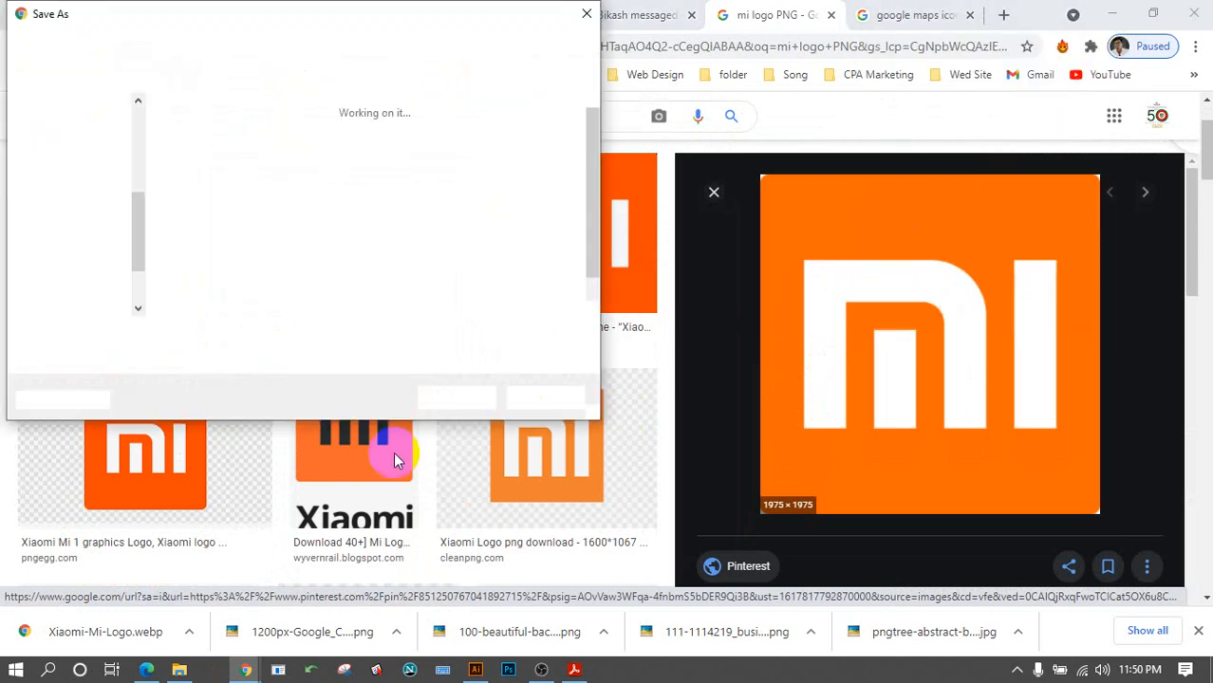
pyautogui.click(461, 392)
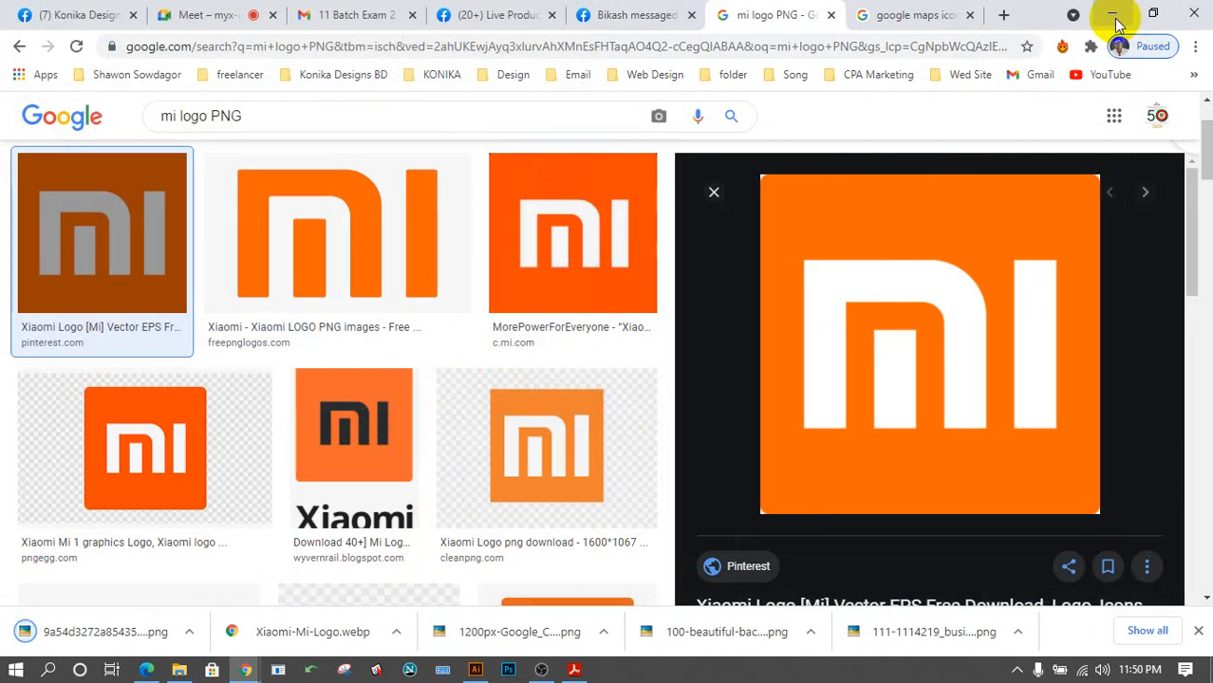
# Look further through the Mi logo results and preview the logos-world.net Xiaomi logo image.
pyautogui.scroll(-10, 469, 437)
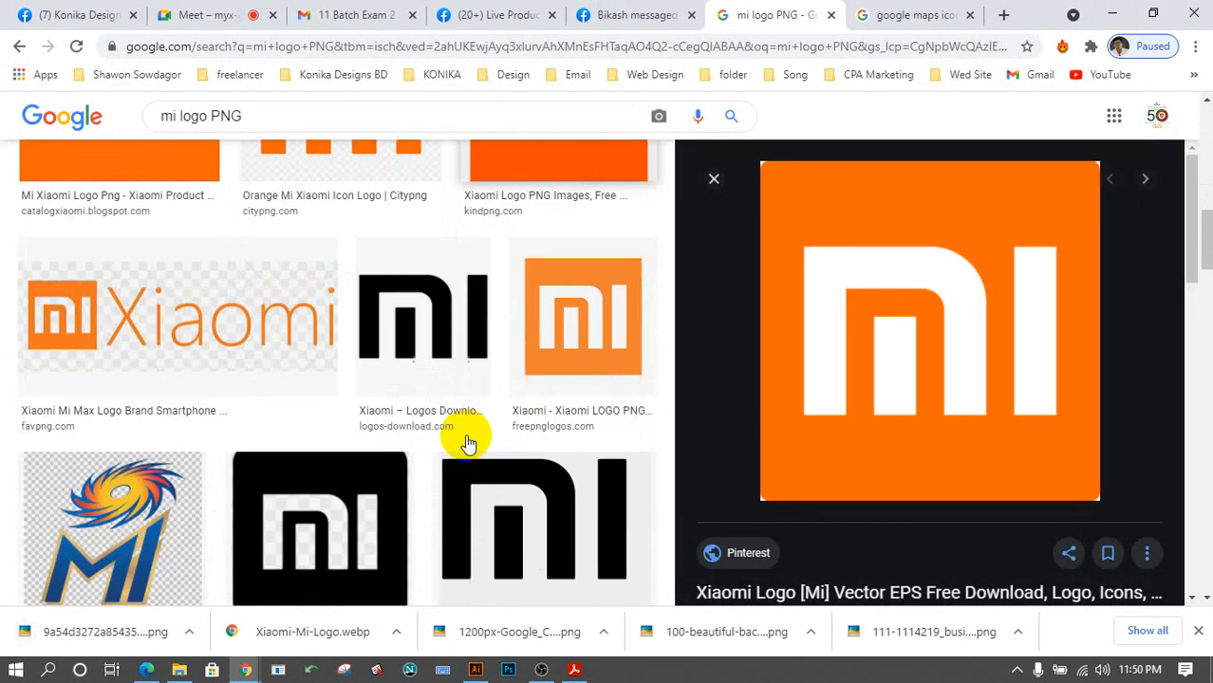
pyautogui.scroll(-6, 469, 442)
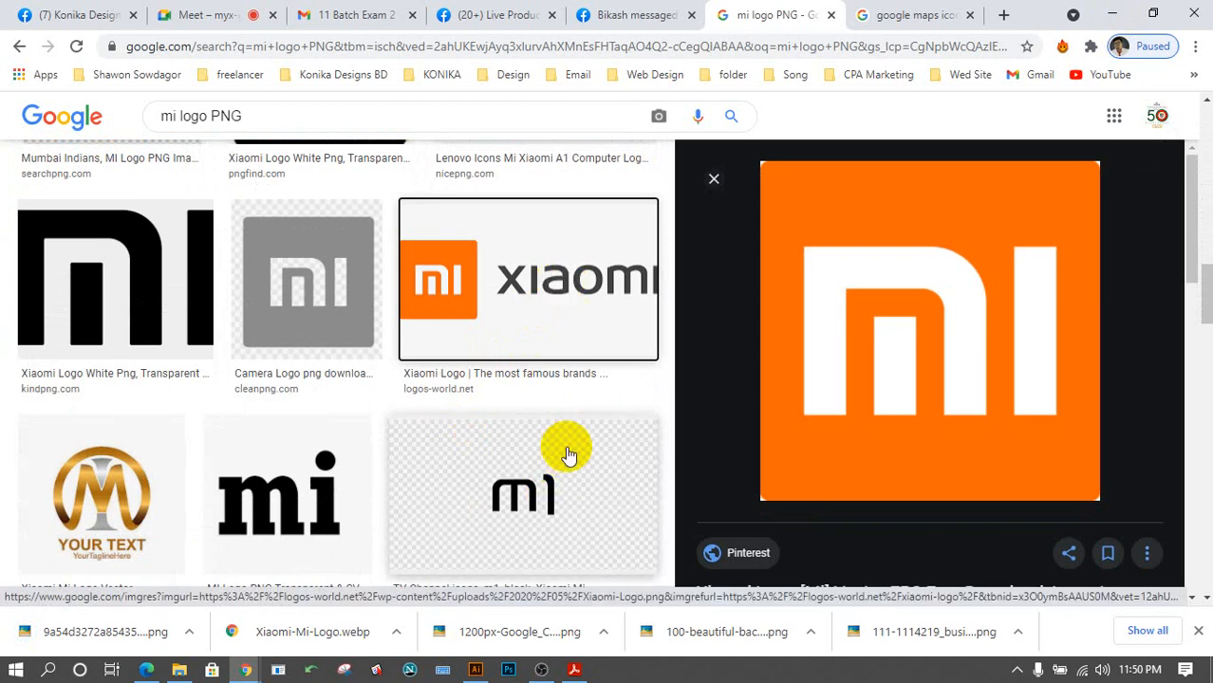
pyautogui.click(532, 281)
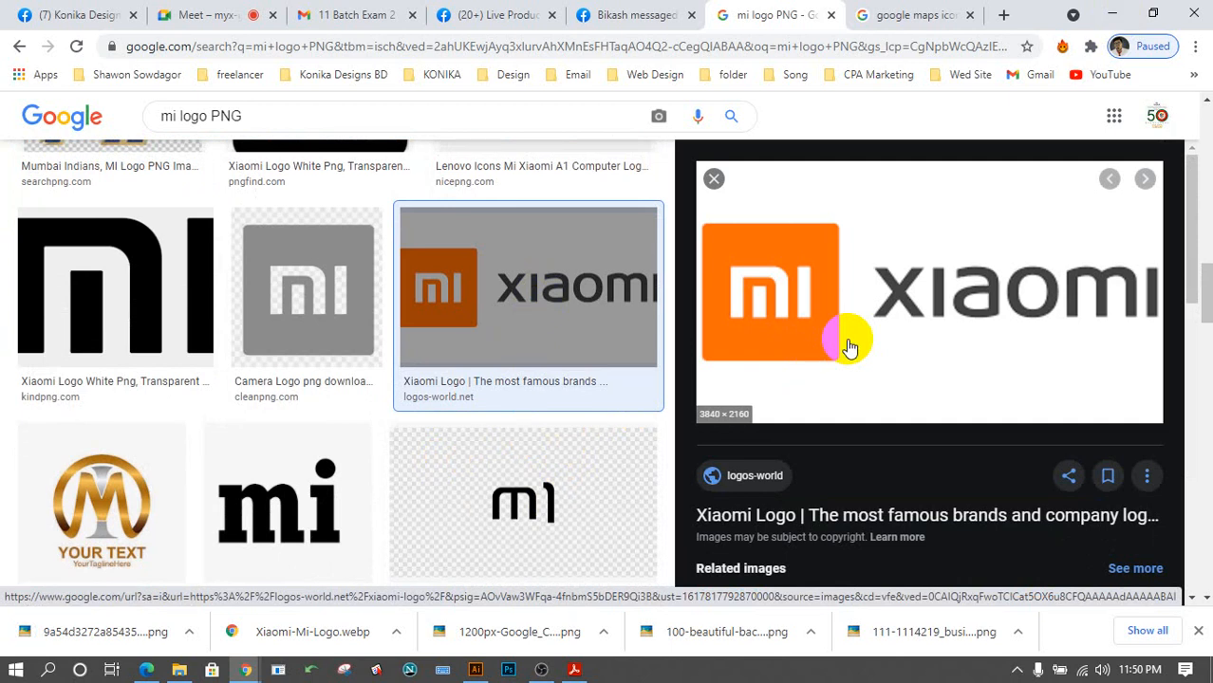
# Place the downloaded Mi logo on the artboard of the MI document in Illustrator and enlarge it to nearly fill the artboard.
pyautogui.click(1124, 17)
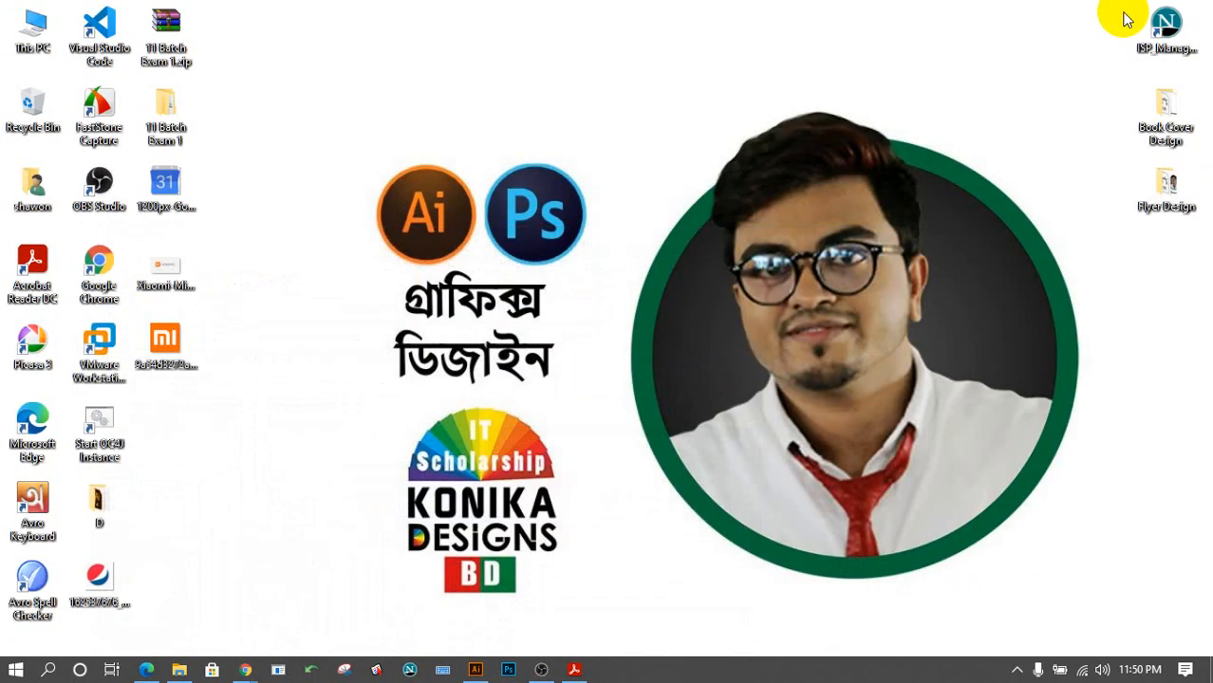
pyautogui.moveTo(164, 339); pyautogui.dragTo(470, 385)
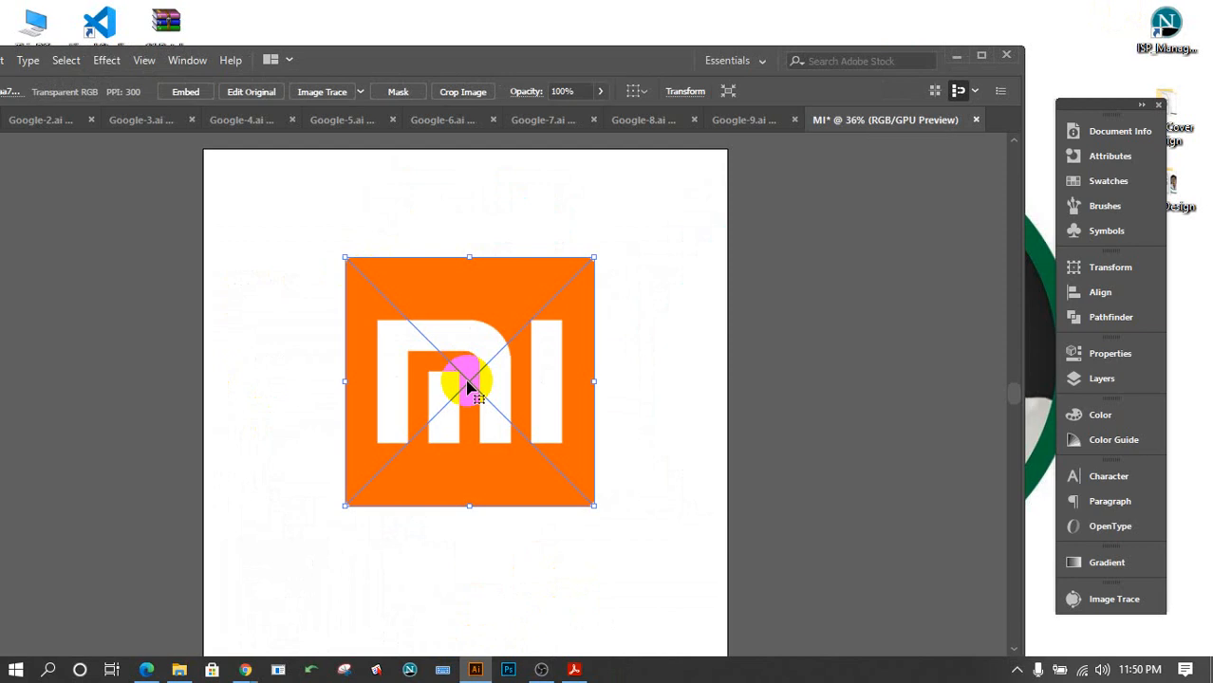
pyautogui.moveTo(593, 258); pyautogui.dragTo(685, 143)
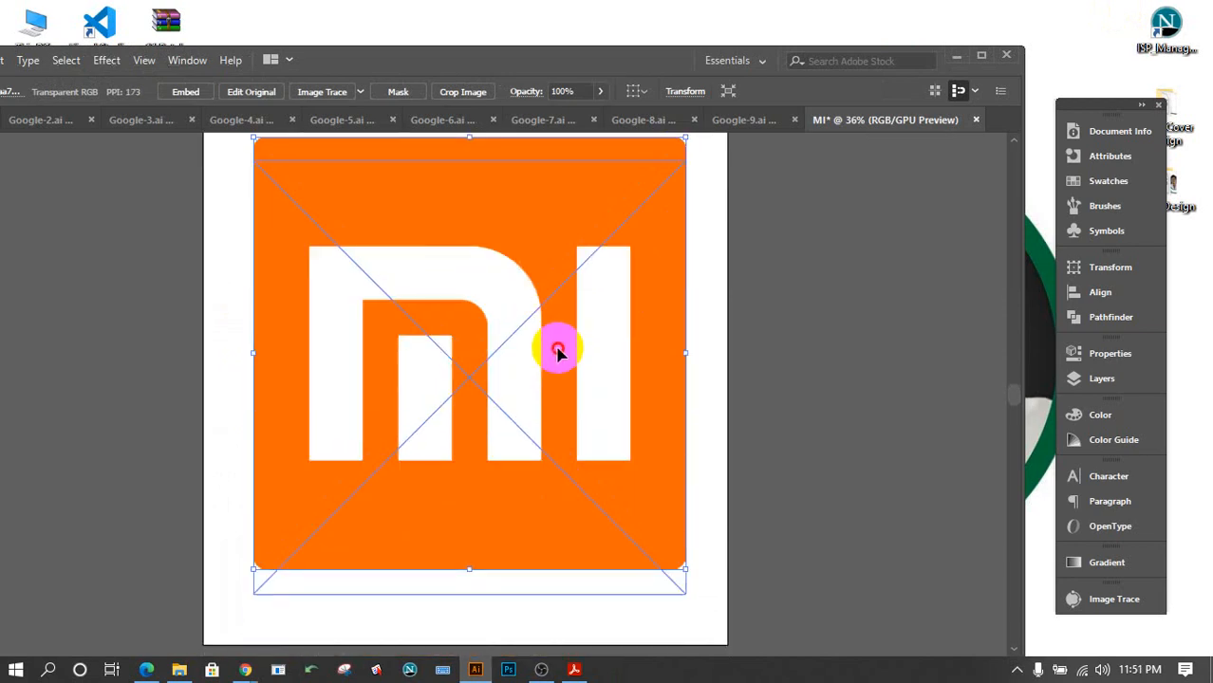
pyautogui.moveTo(558, 351); pyautogui.dragTo(555, 360)
pyautogui.scroll(1, 600, 374)
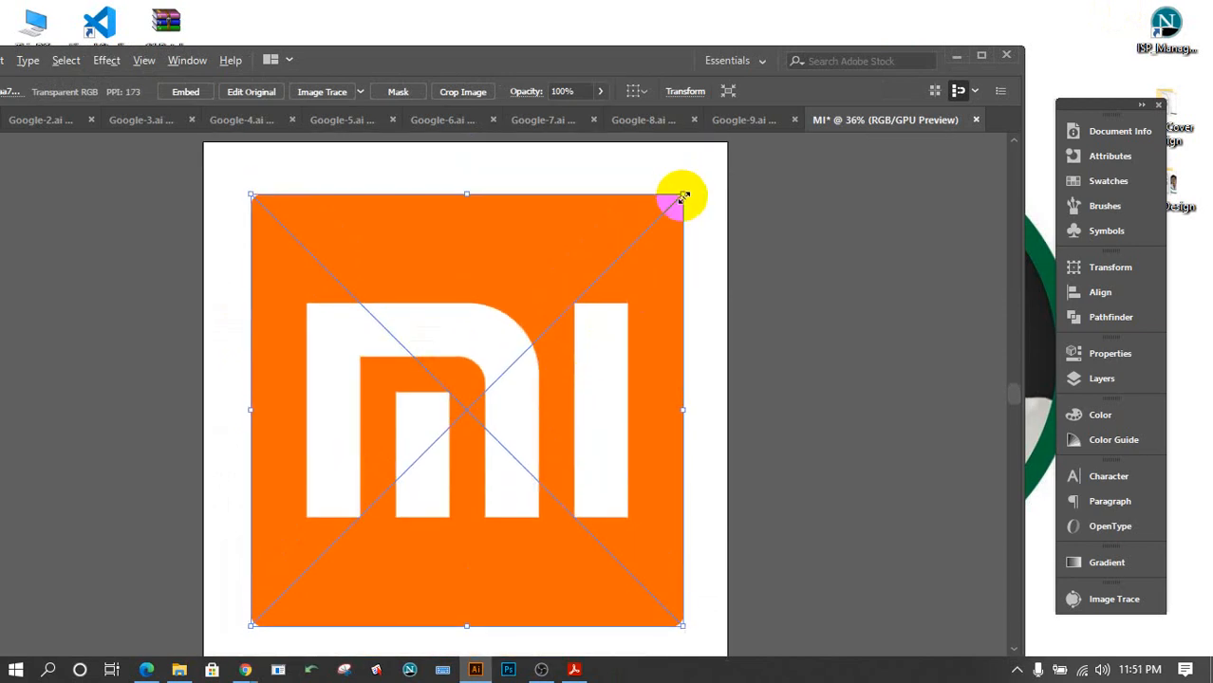
pyautogui.moveTo(683, 196); pyautogui.dragTo(710, 167)
pyautogui.click(821, 308)
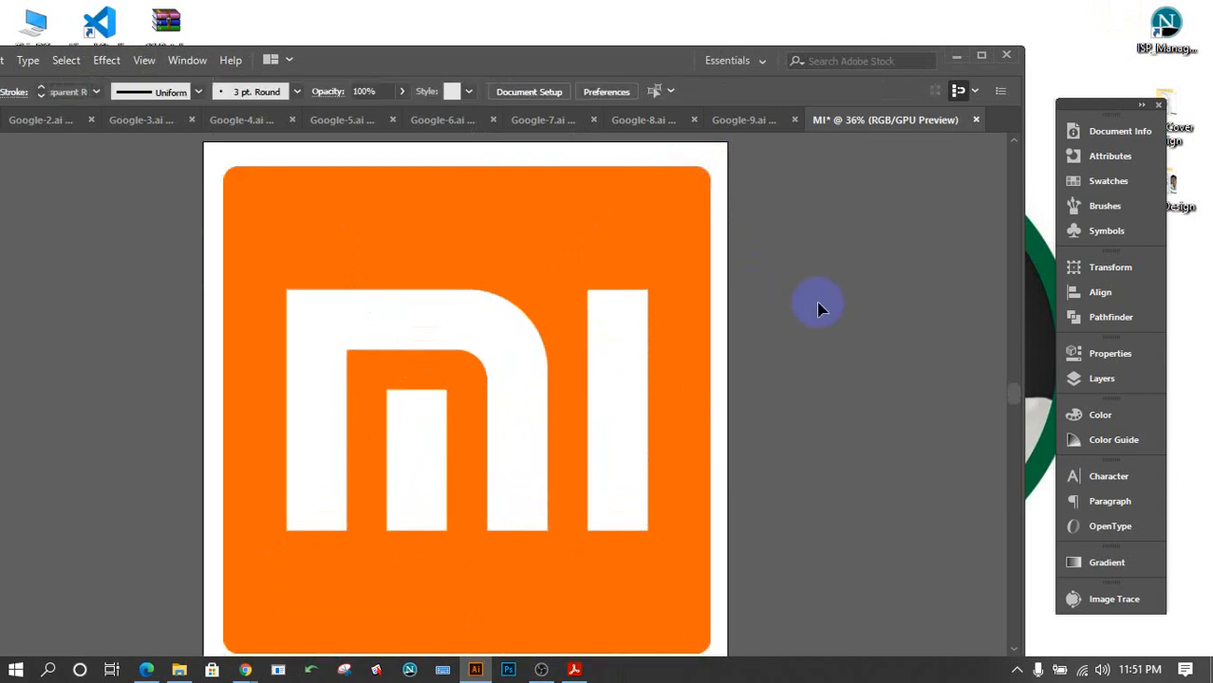
pyautogui.doubleClick(558, 58)
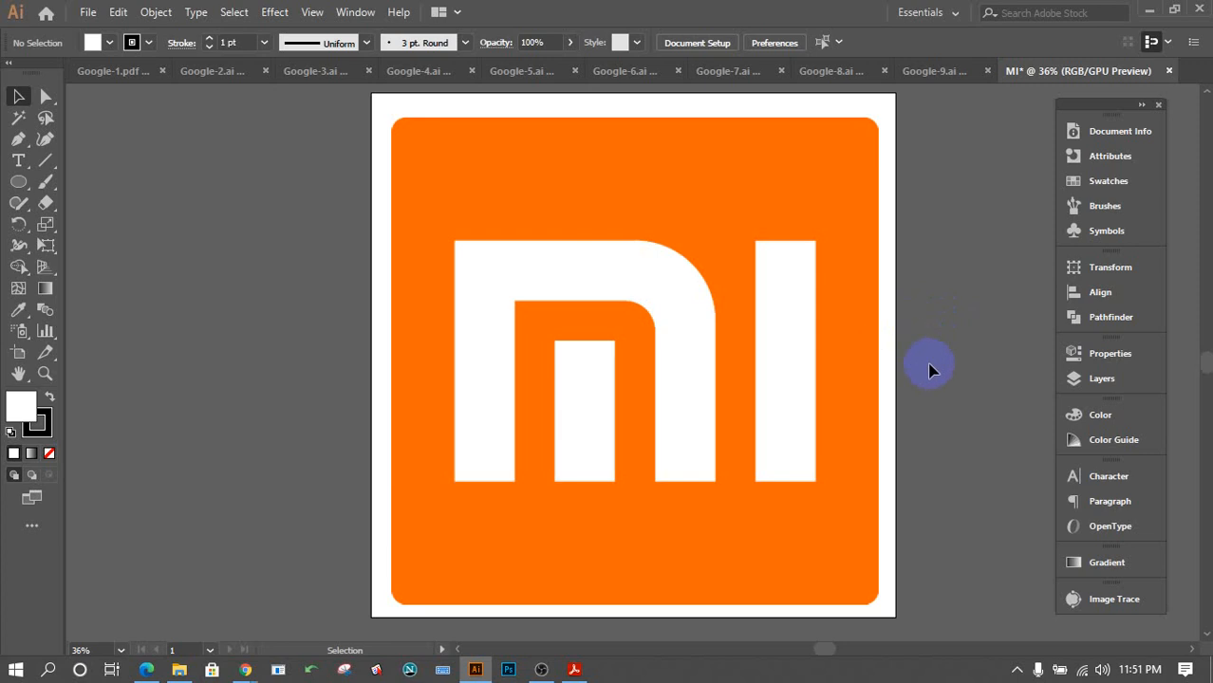
pyautogui.click(669, 242)
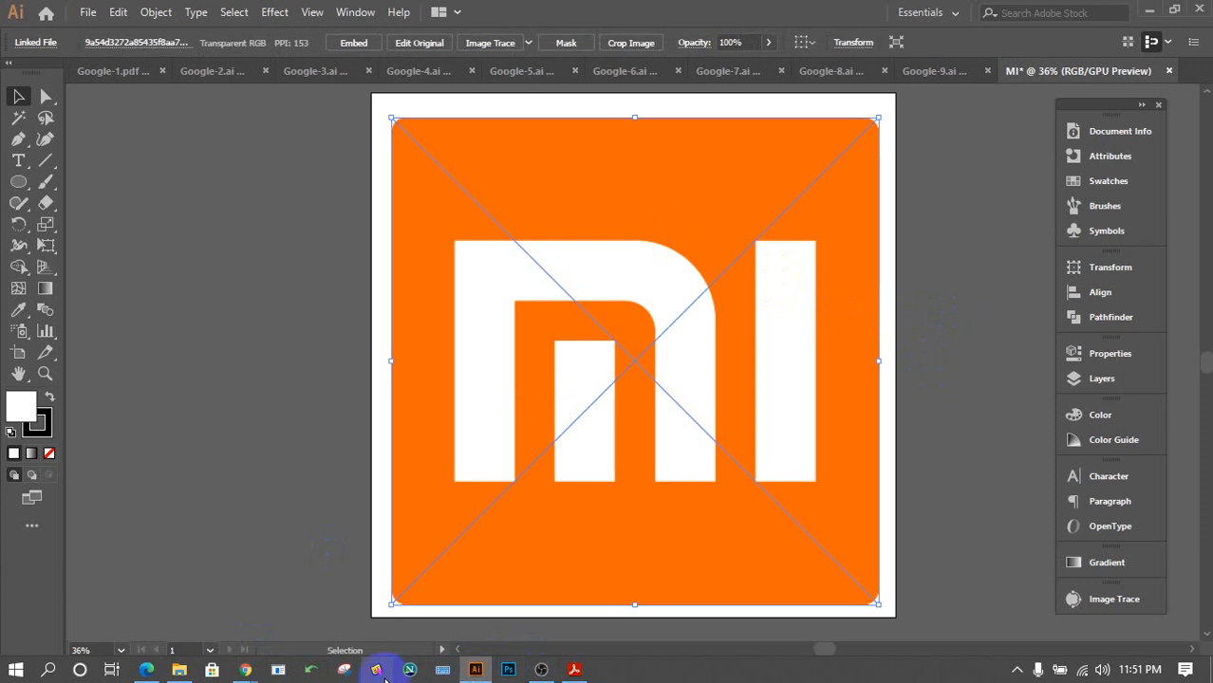
# Switch back to Chrome, search images for "bmw logo vector" and look through the results.
pyautogui.moveTo(245, 670)
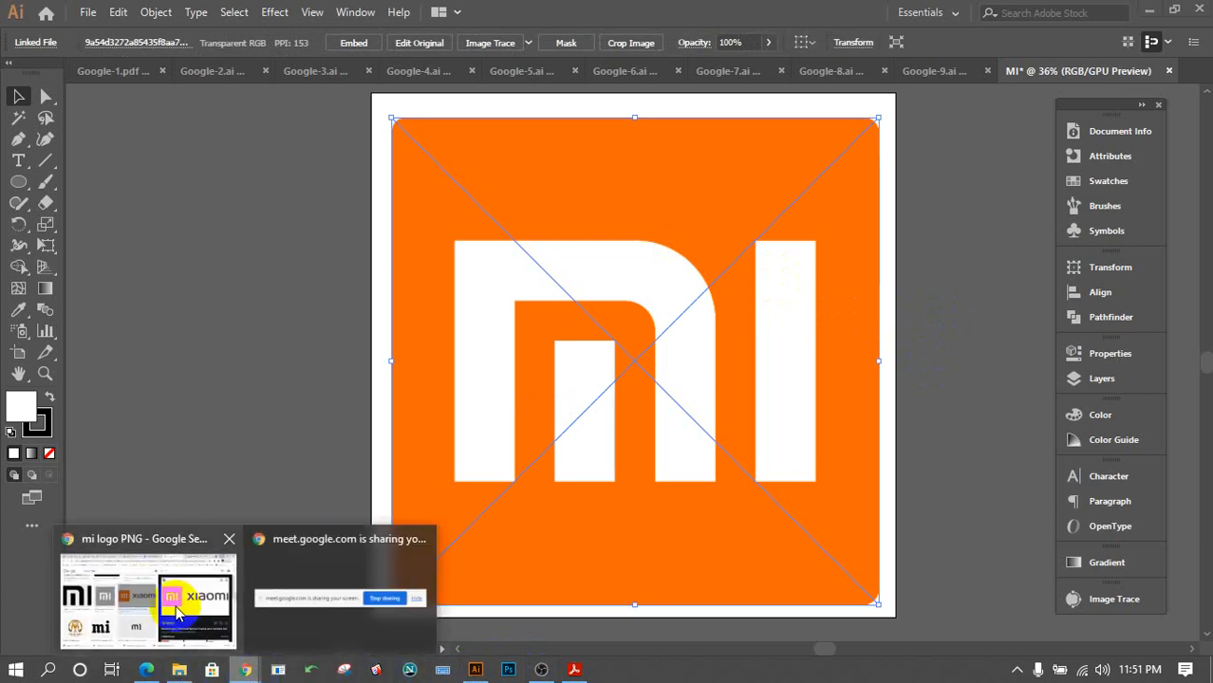
pyautogui.click(176, 612)
pyautogui.scroll(10, 323, 263)
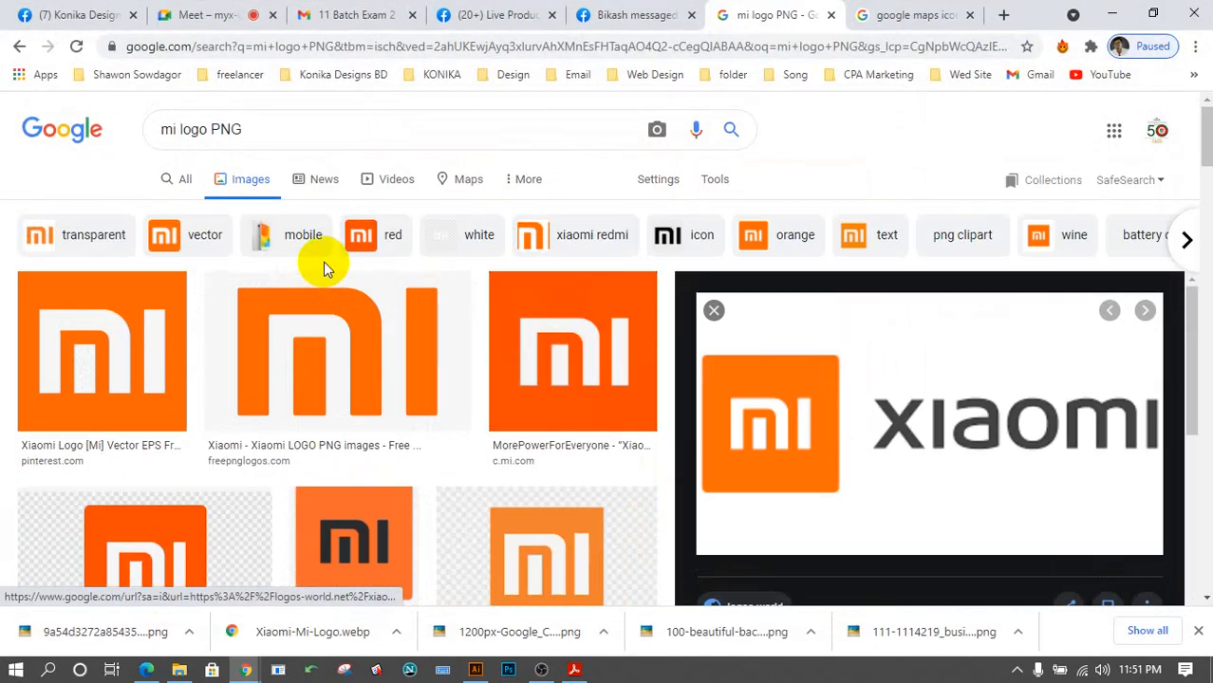
pyautogui.click(279, 142)
pyautogui.doubleClick(296, 126)
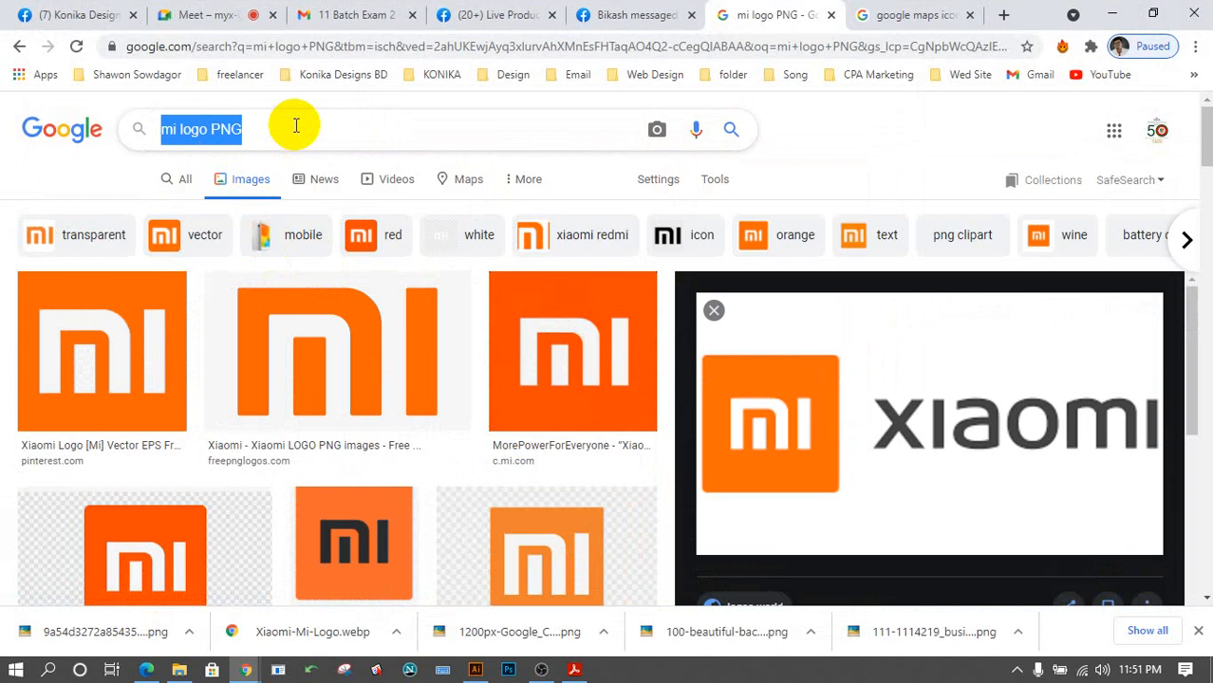
pyautogui.write('BMW')
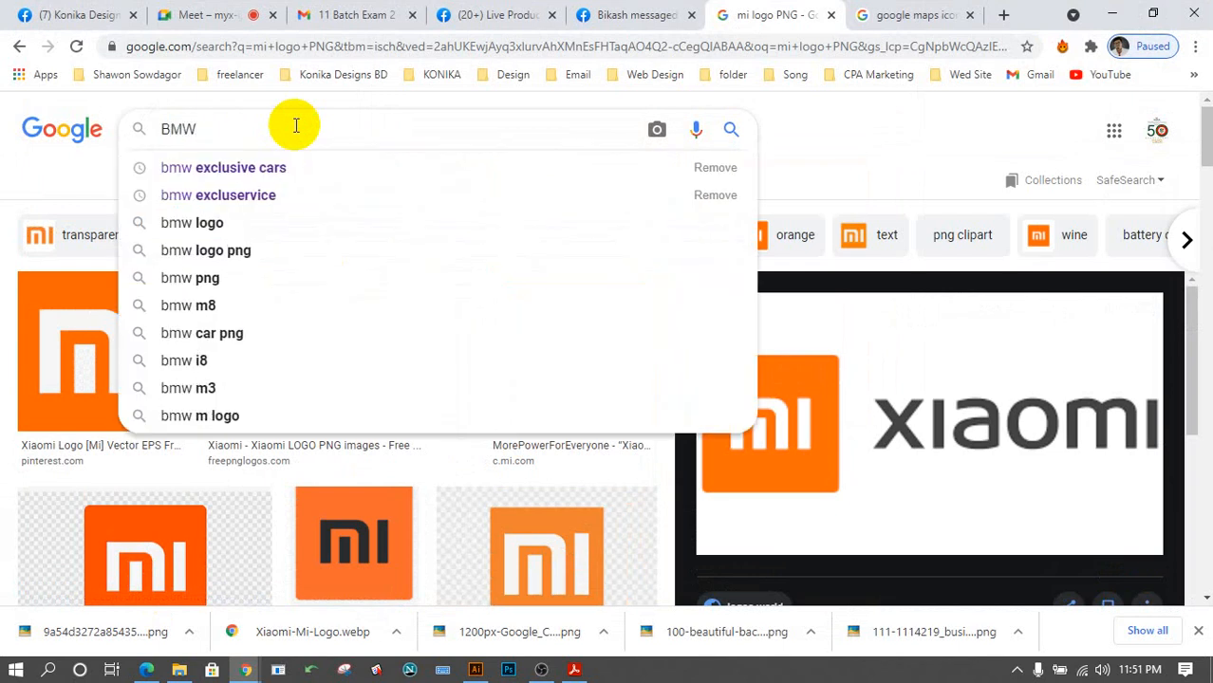
pyautogui.write(' LOGO')
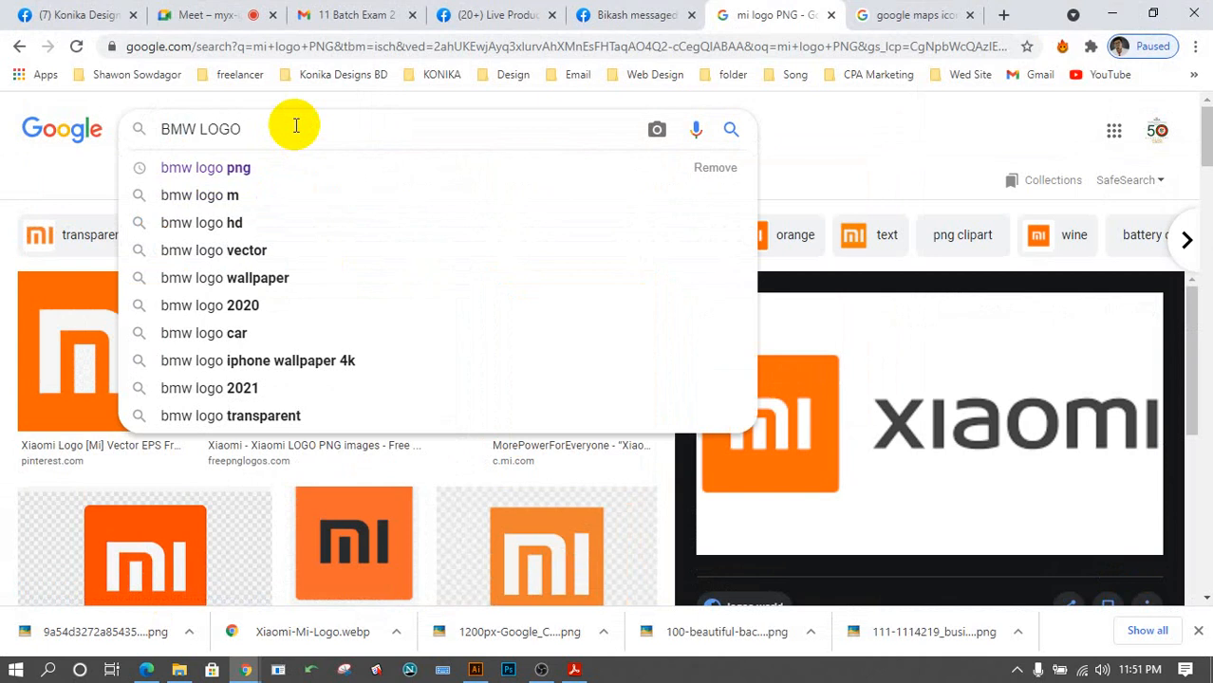
pyautogui.press('Down')
pyautogui.press('Down')
pyautogui.press('Down')
pyautogui.press('Return')
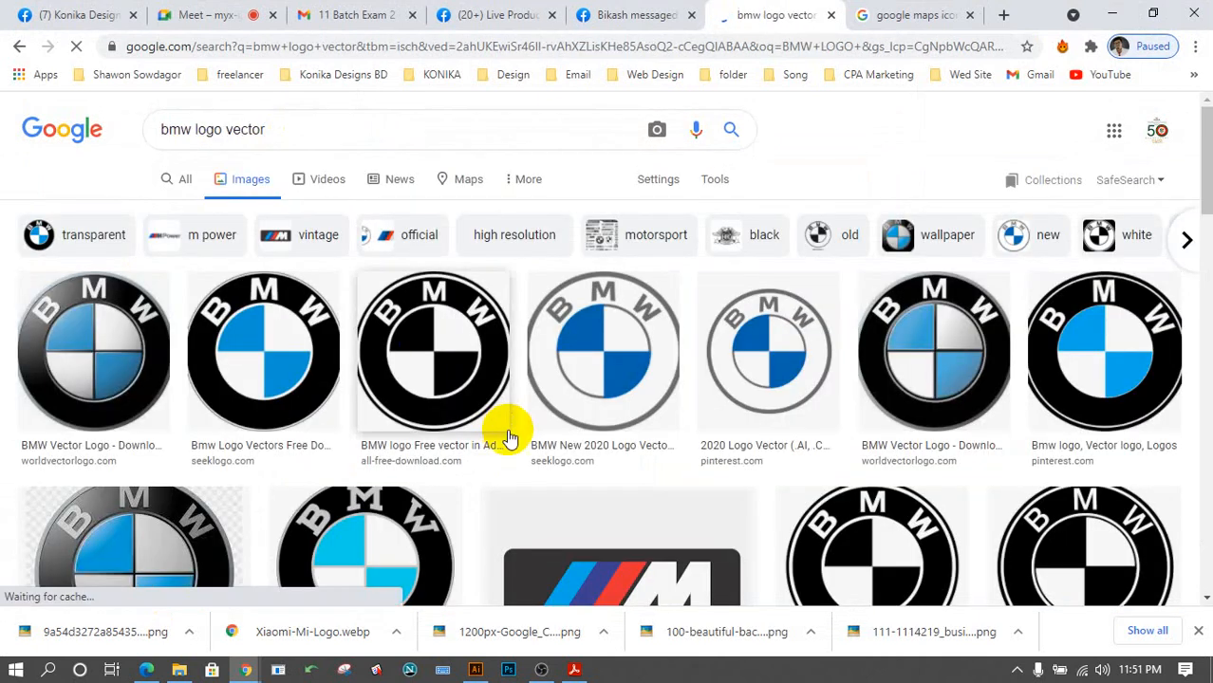
pyautogui.scroll(-4, 508, 418)
pyautogui.scroll(-2, 508, 387)
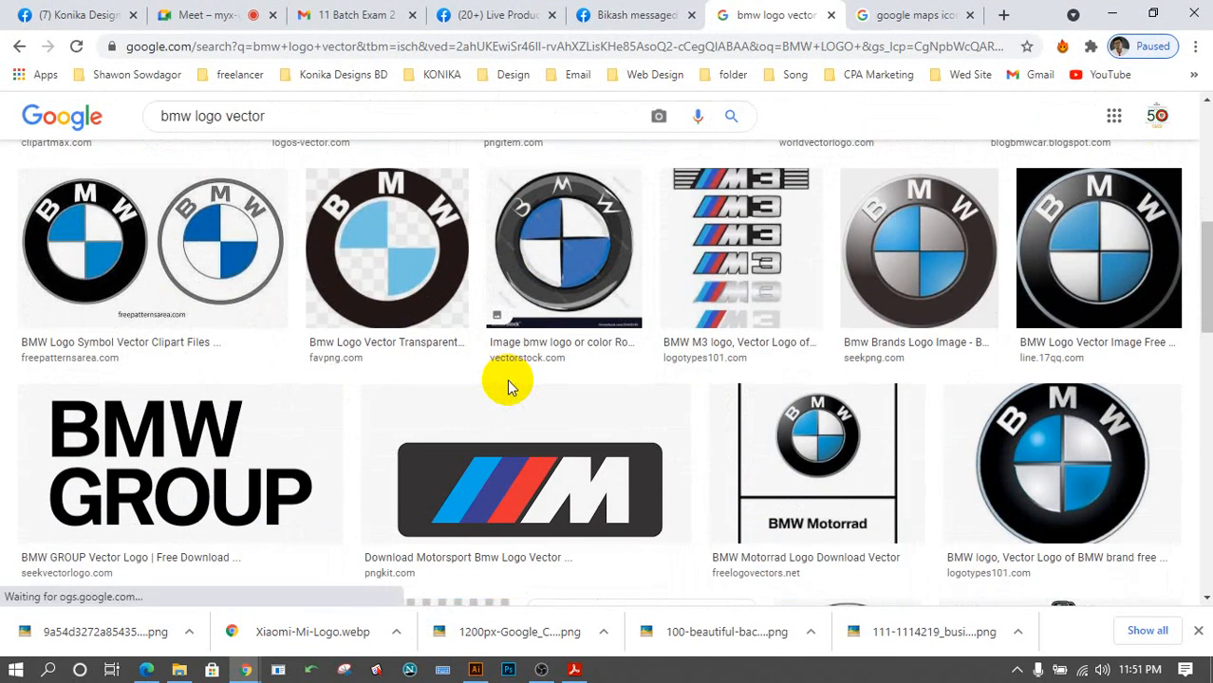
pyautogui.scroll(-3, 509, 387)
pyautogui.scroll(-8, 509, 387)
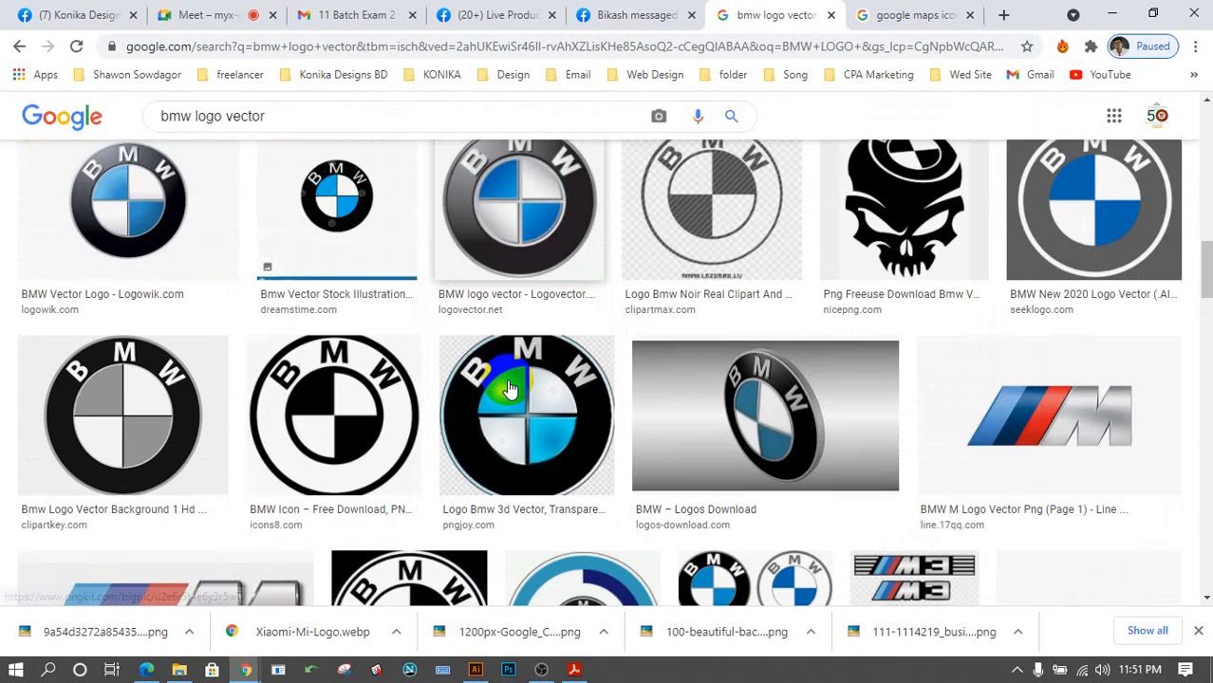
pyautogui.scroll(-5, 508, 387)
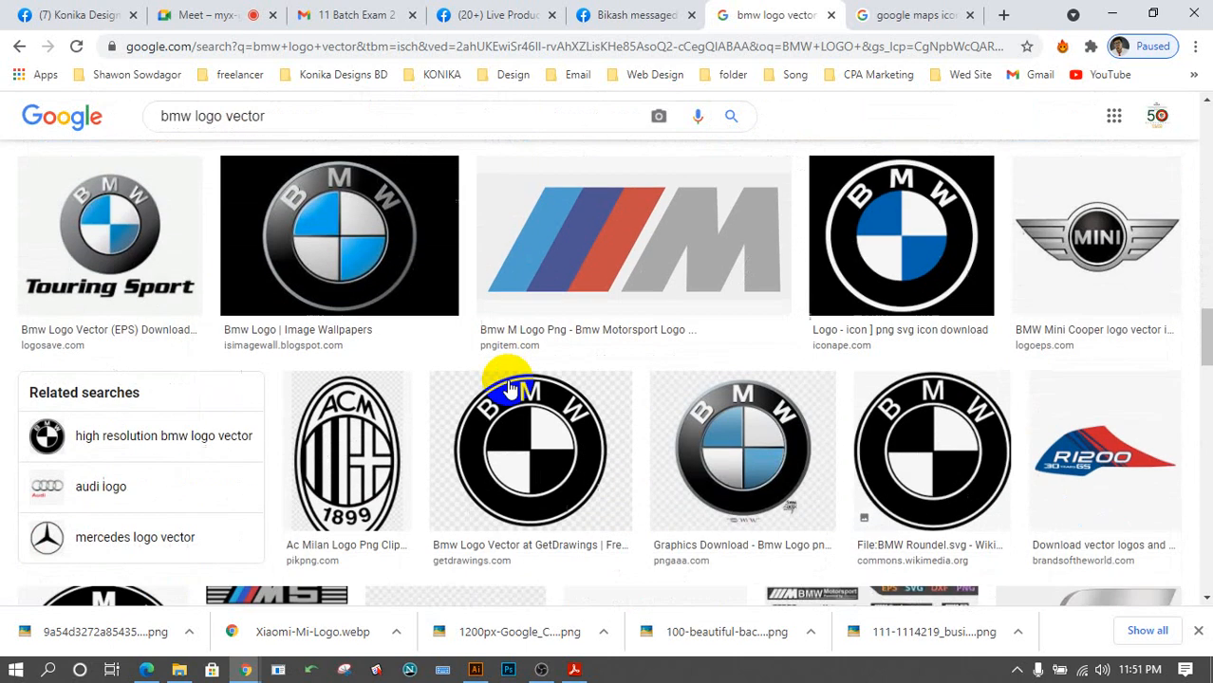
# Shorten the image search to "bmw logo" and browse the resulting BMW logo images.
pyautogui.scroll(15, 508, 384)
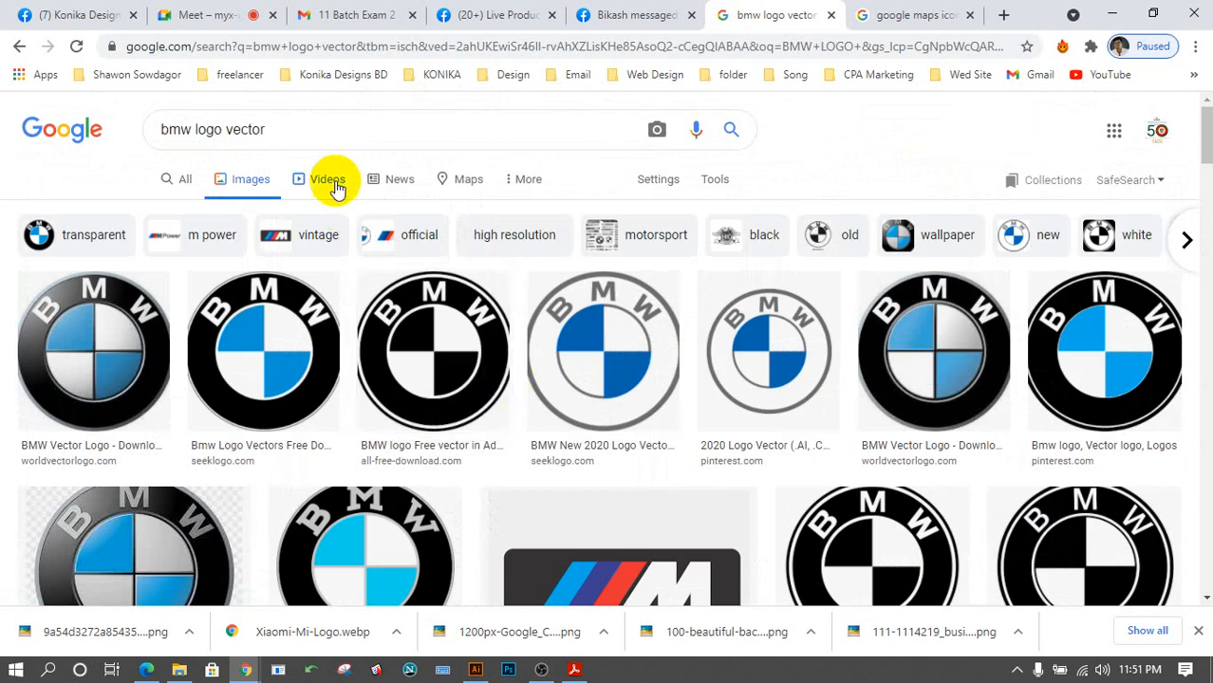
pyautogui.click(336, 130)
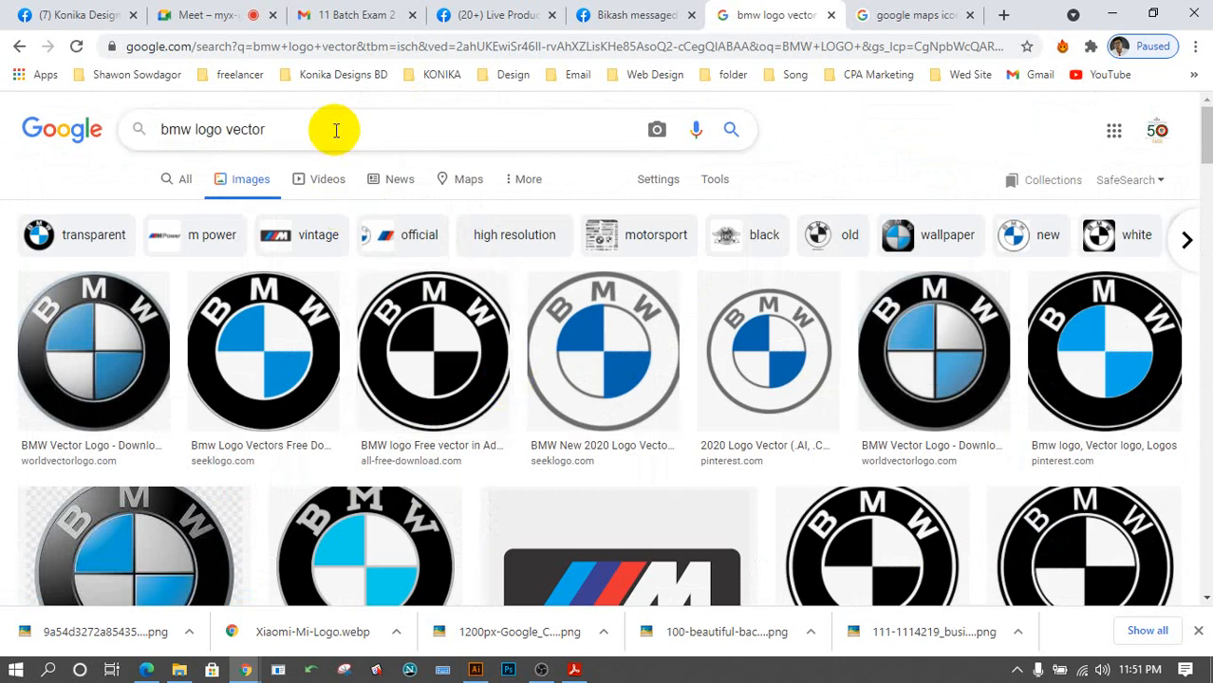
pyautogui.press('BackSpace')
pyautogui.press('BackSpace')
pyautogui.press('BackSpace')
pyautogui.press('BackSpace')
pyautogui.press('BackSpace')
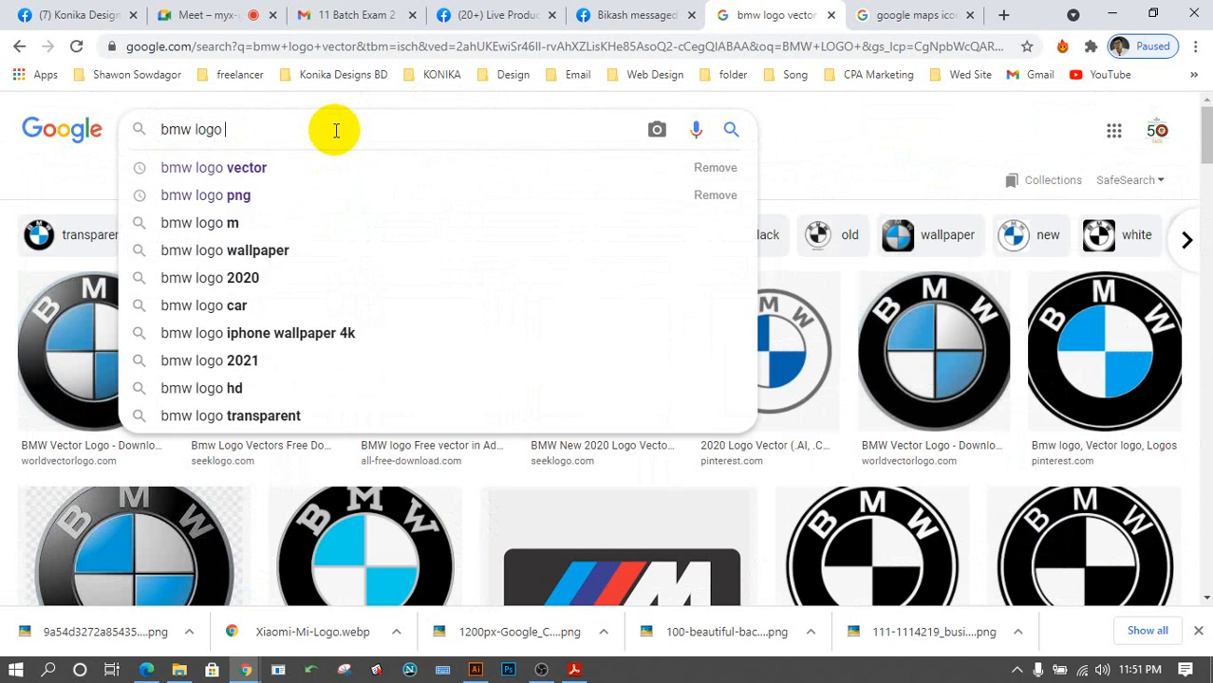
pyautogui.press('Return')
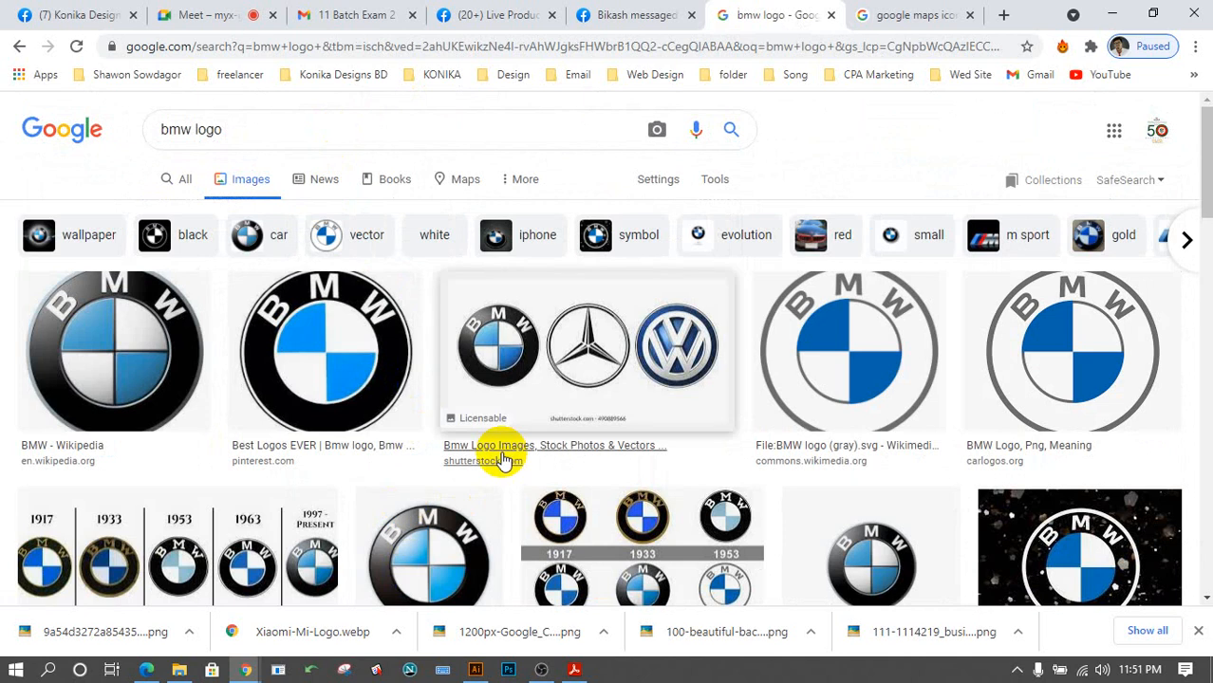
pyautogui.scroll(-8, 502, 457)
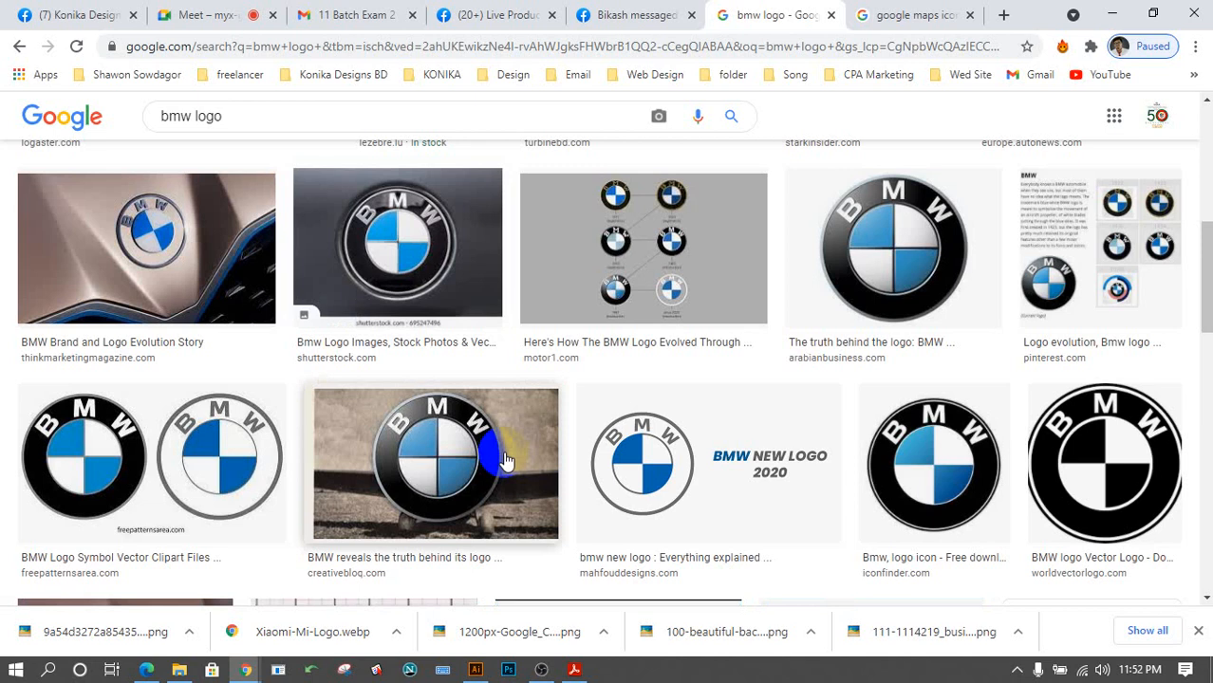
pyautogui.scroll(-2, 505, 460)
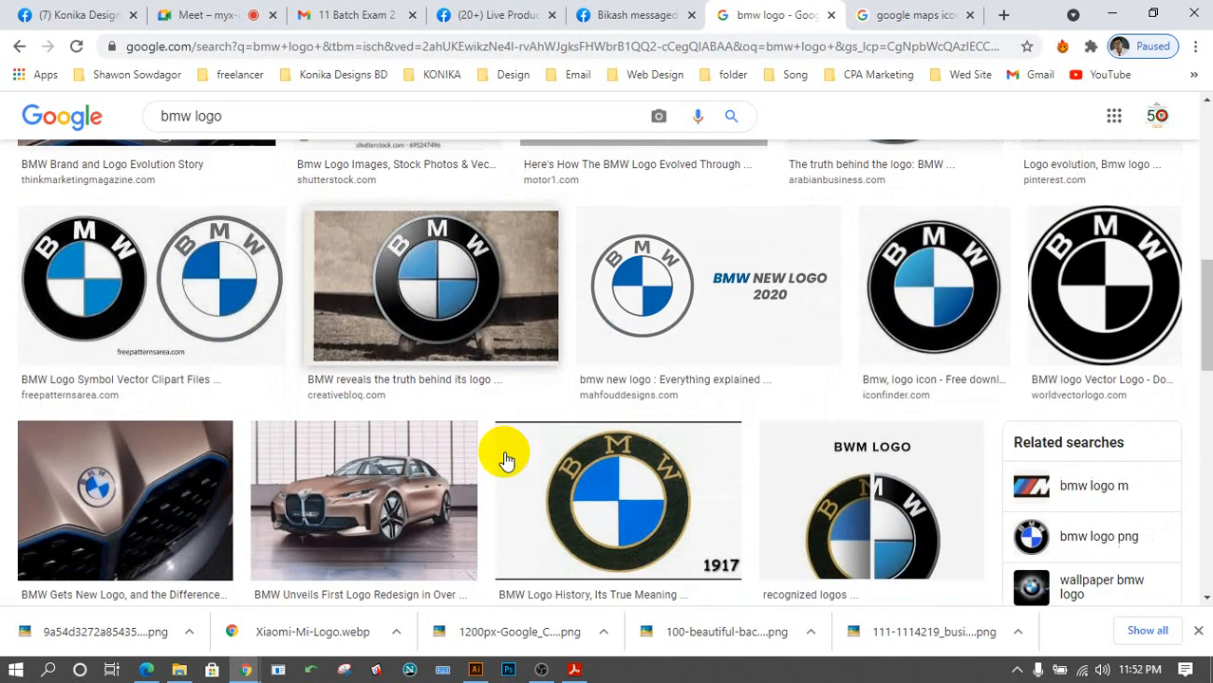
# Look further through the "bmw logo" image results, then return to the start of the results.
pyautogui.scroll(-3, 505, 461)
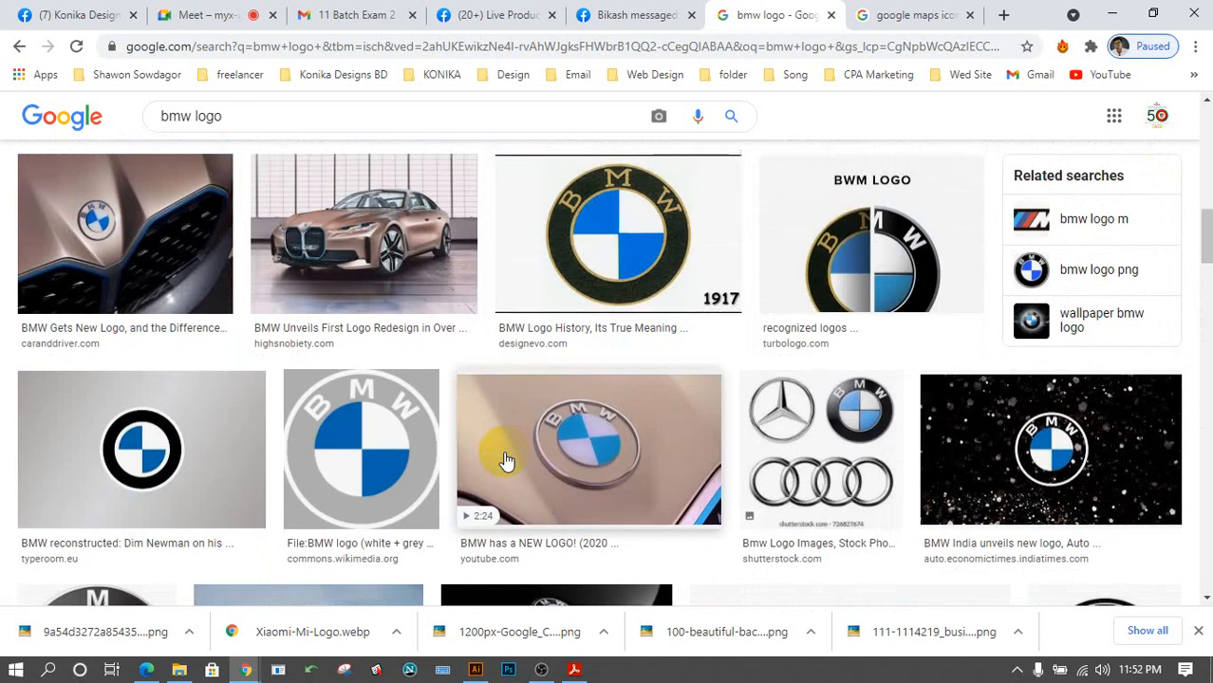
pyautogui.scroll(-3, 505, 460)
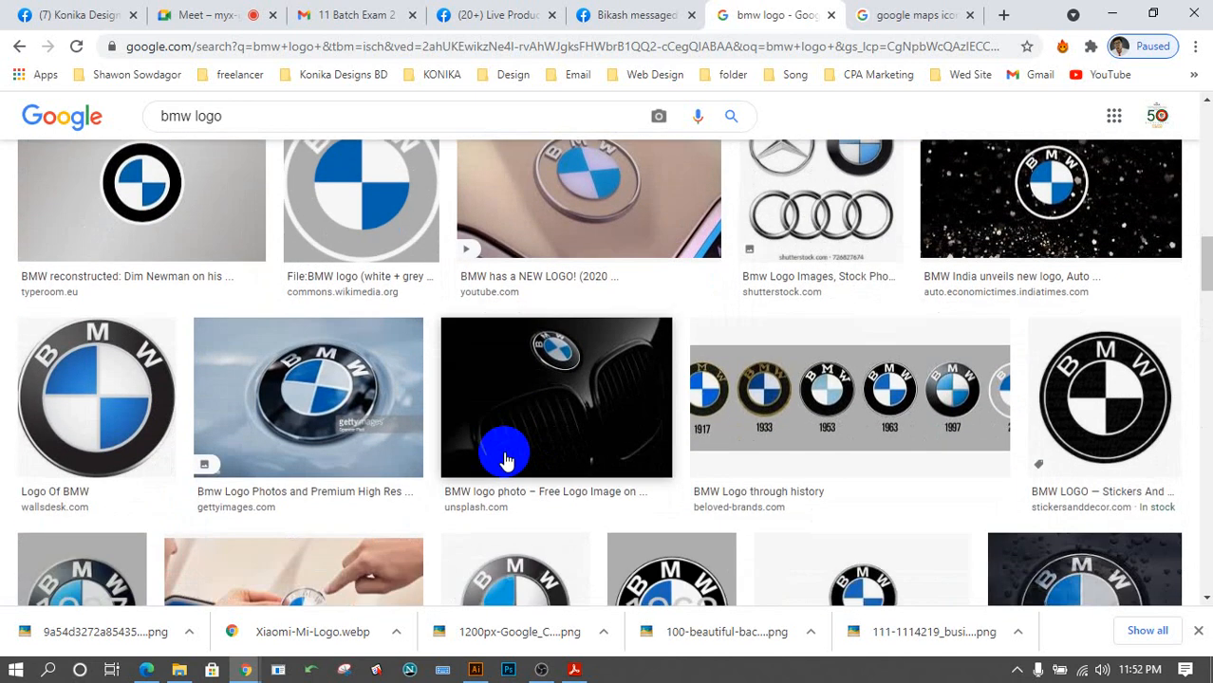
pyautogui.scroll(-1, 505, 461)
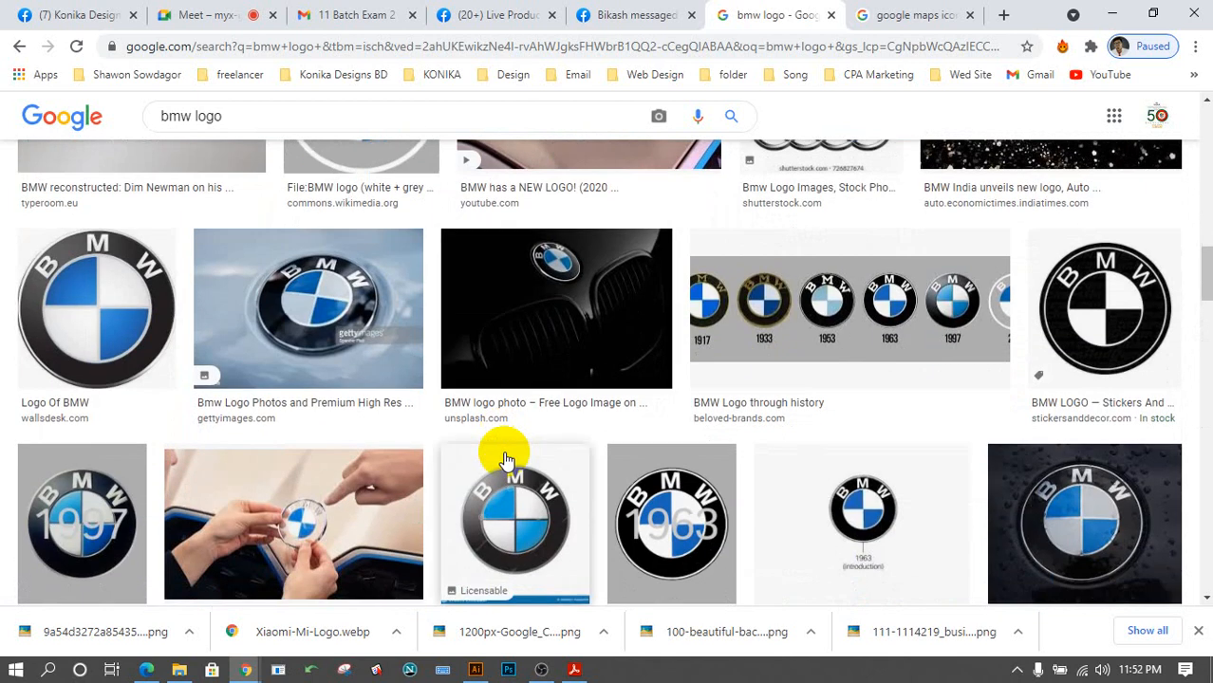
pyautogui.scroll(-3, 505, 461)
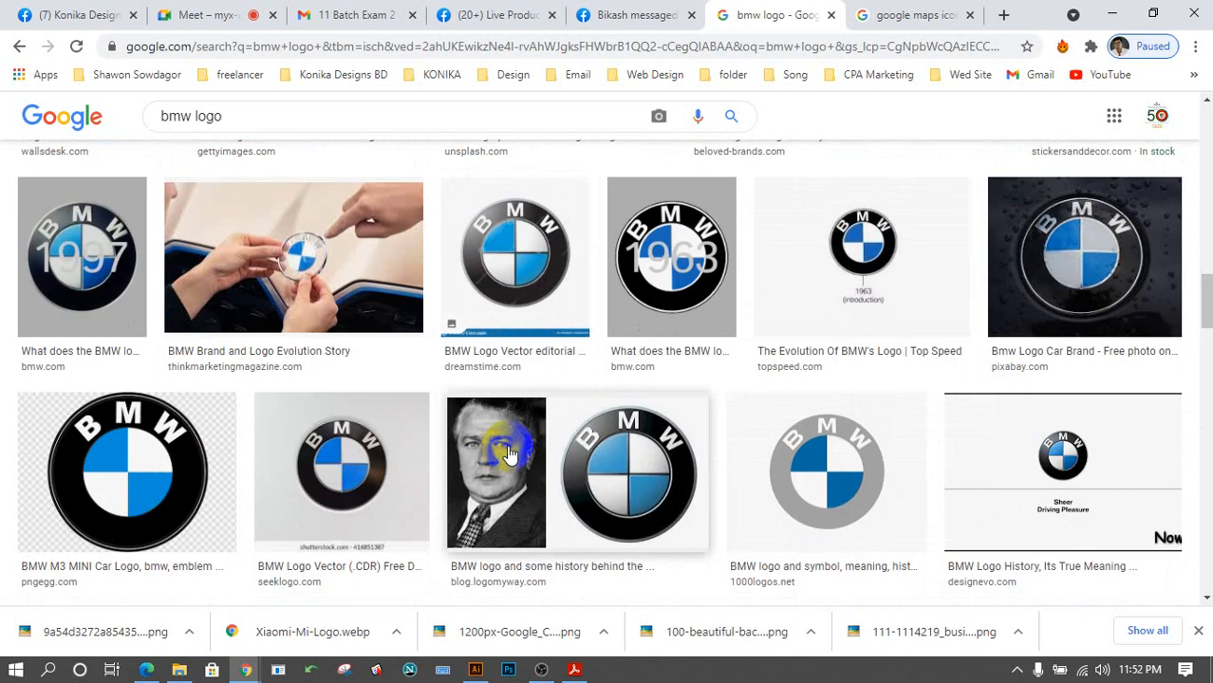
pyautogui.scroll(-2, 508, 454)
pyautogui.scroll(8, 508, 454)
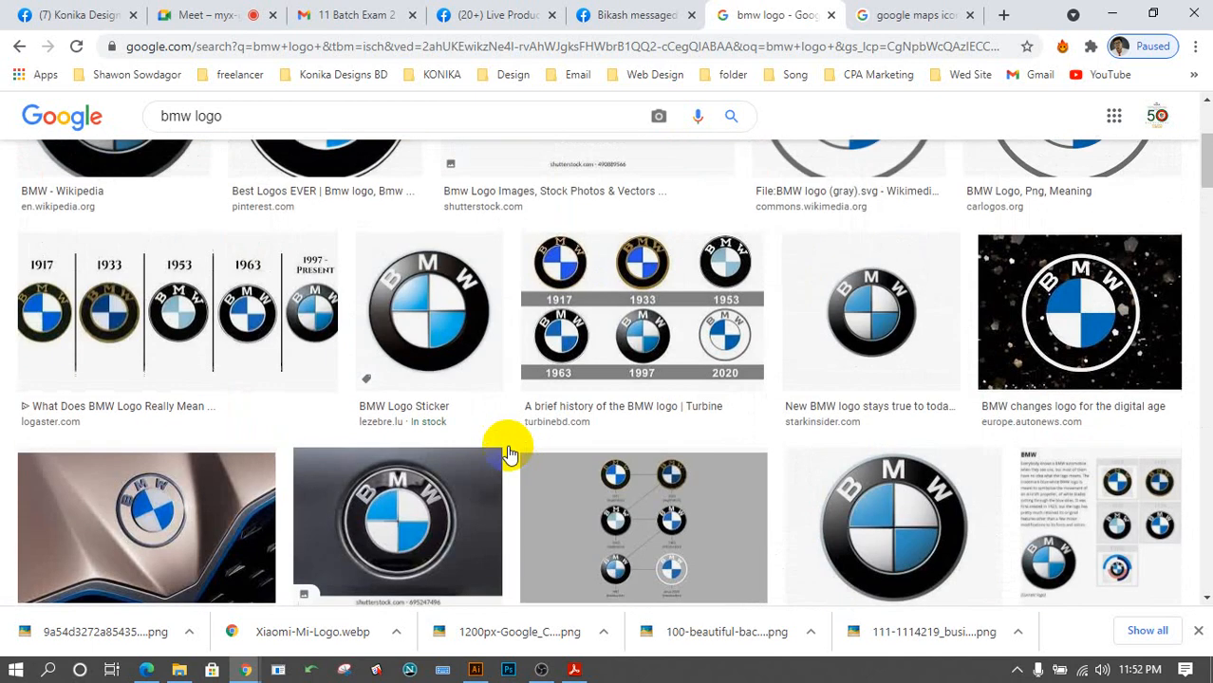
pyautogui.scroll(3, 508, 454)
# Change the image search to "bmw logo illustrator".
pyautogui.click(268, 131)
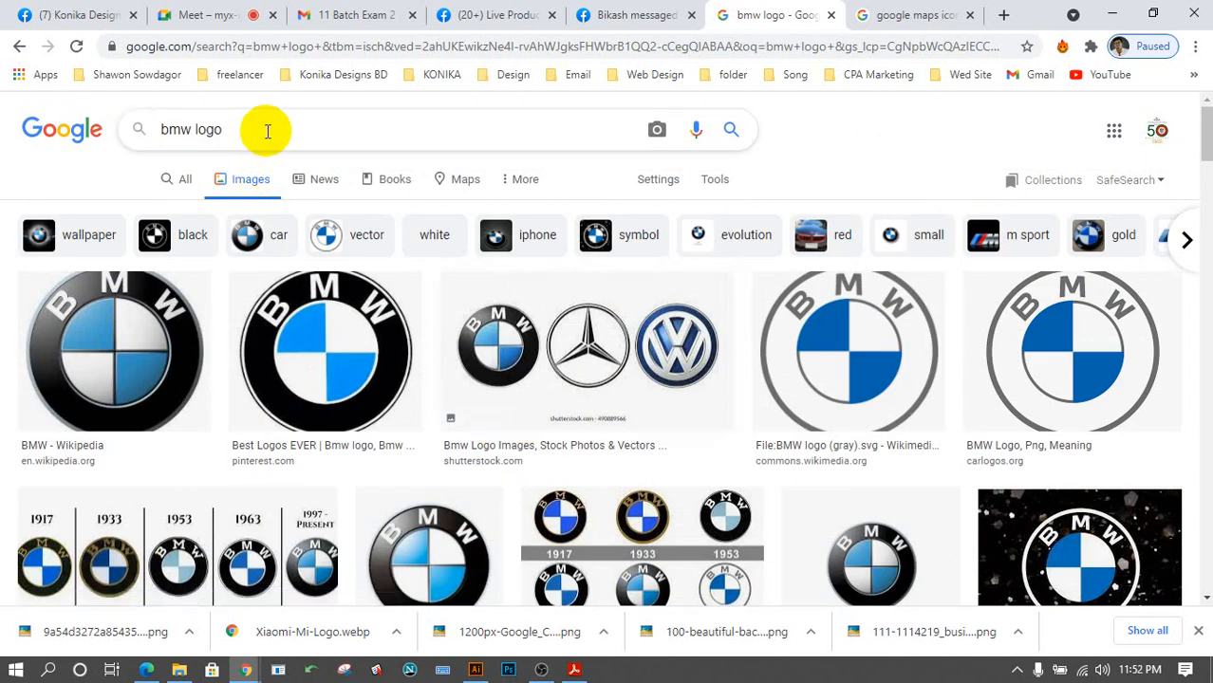
pyautogui.write('C')
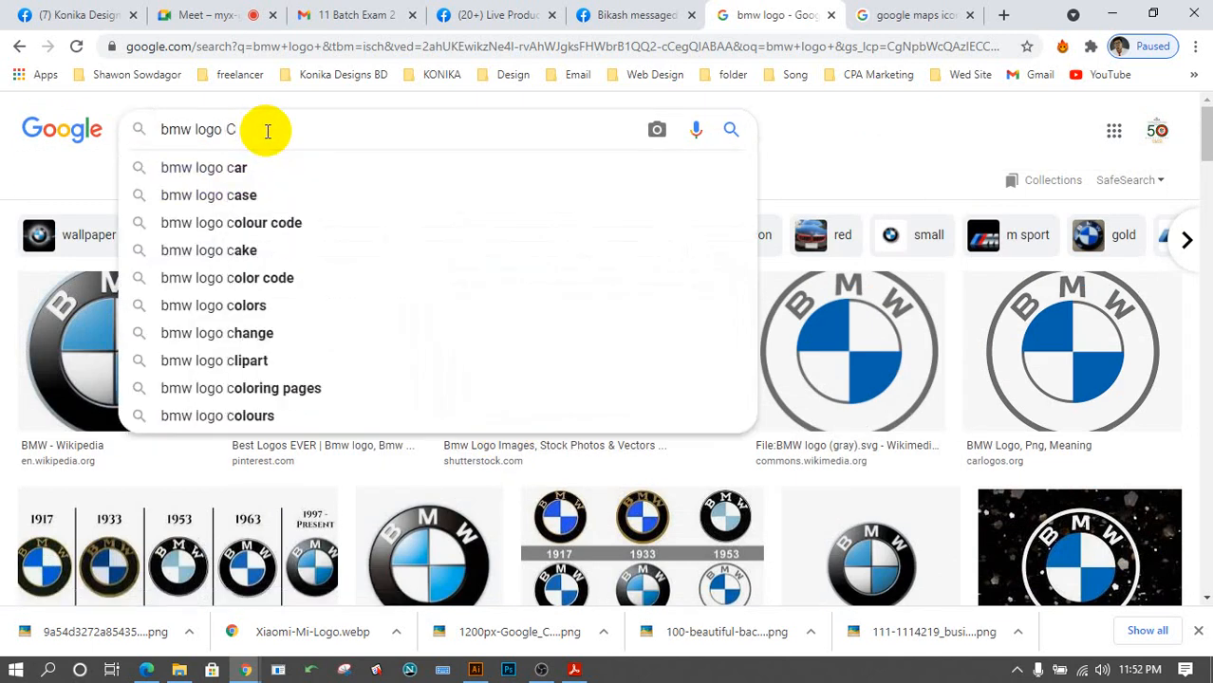
pyautogui.press('BackSpace')
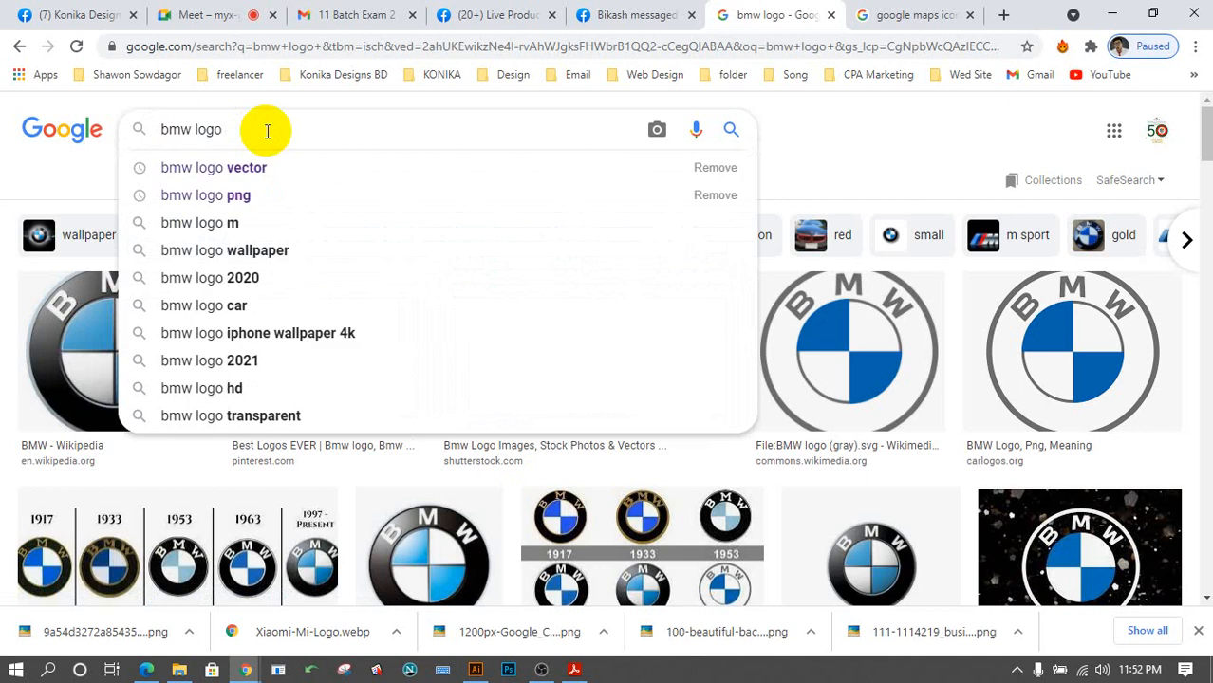
pyautogui.write('ILL')
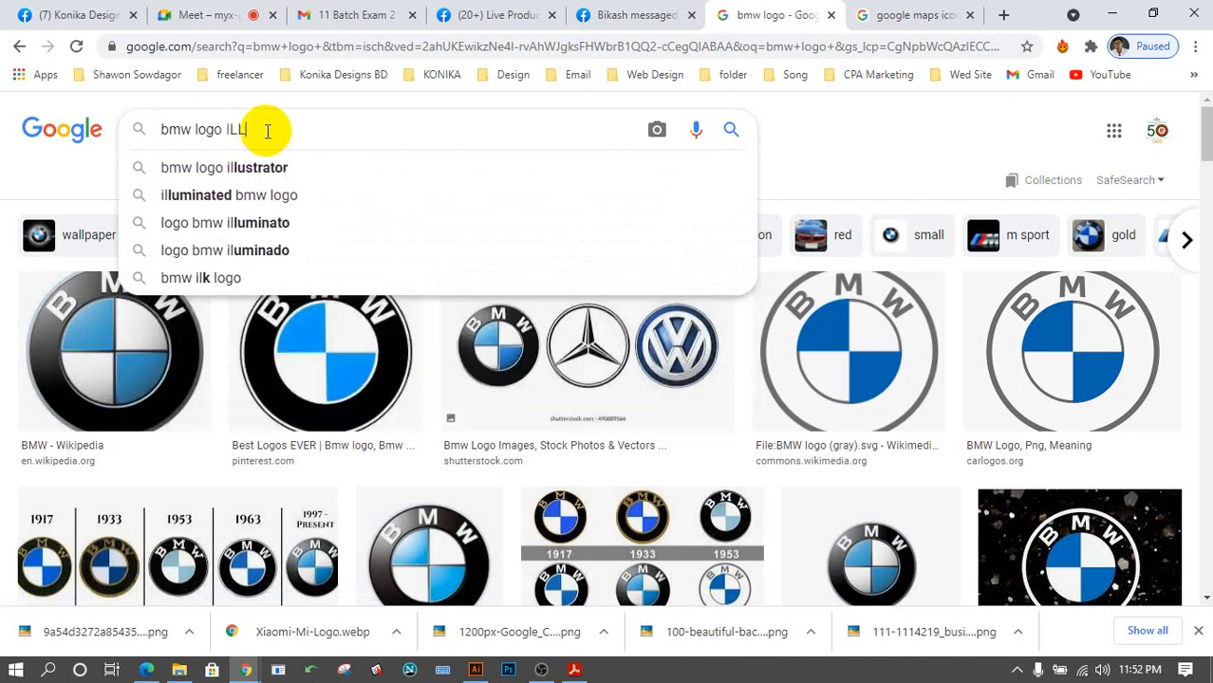
pyautogui.press('Down')
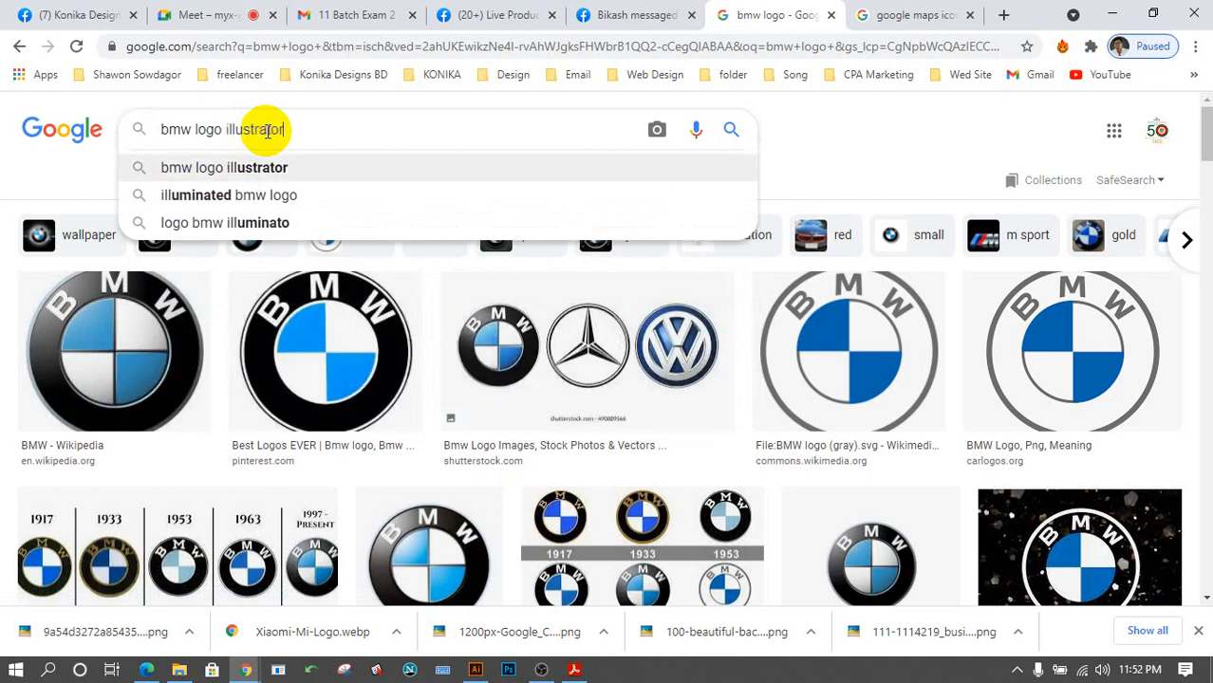
pyautogui.press('Return')
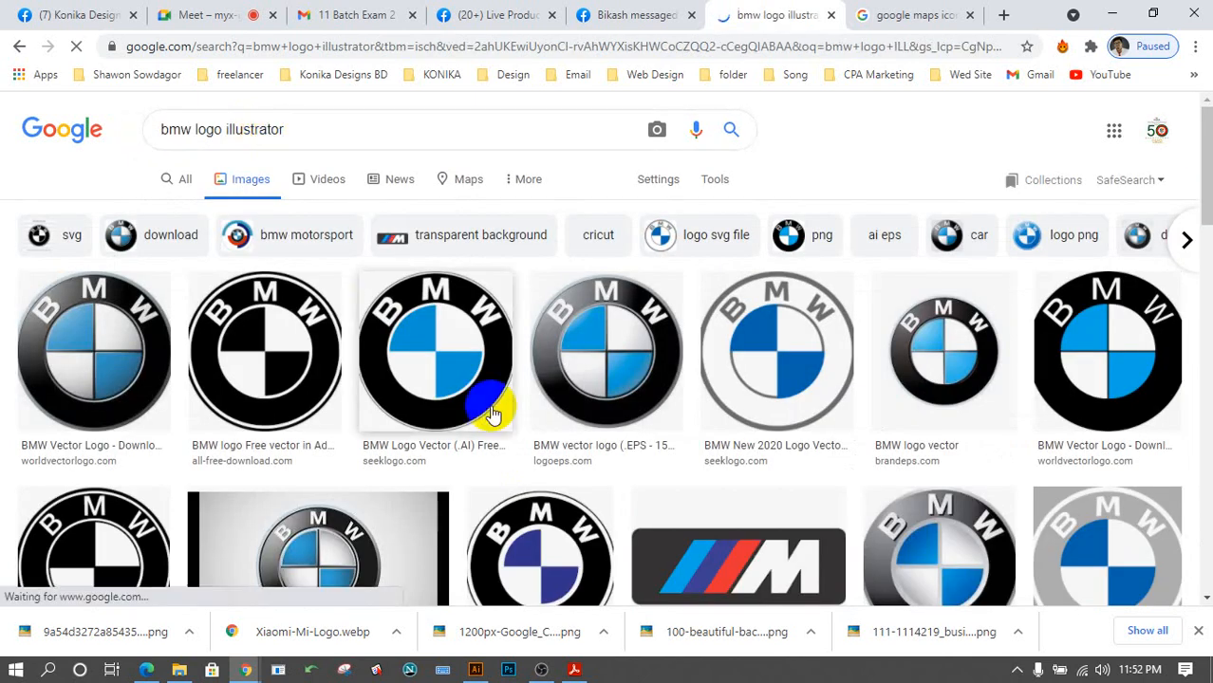
# Look through the "bmw logo illustrator" image results for a suitable BMW logo reference.
pyautogui.scroll(-4, 542, 402)
pyautogui.scroll(-1, 567, 378)
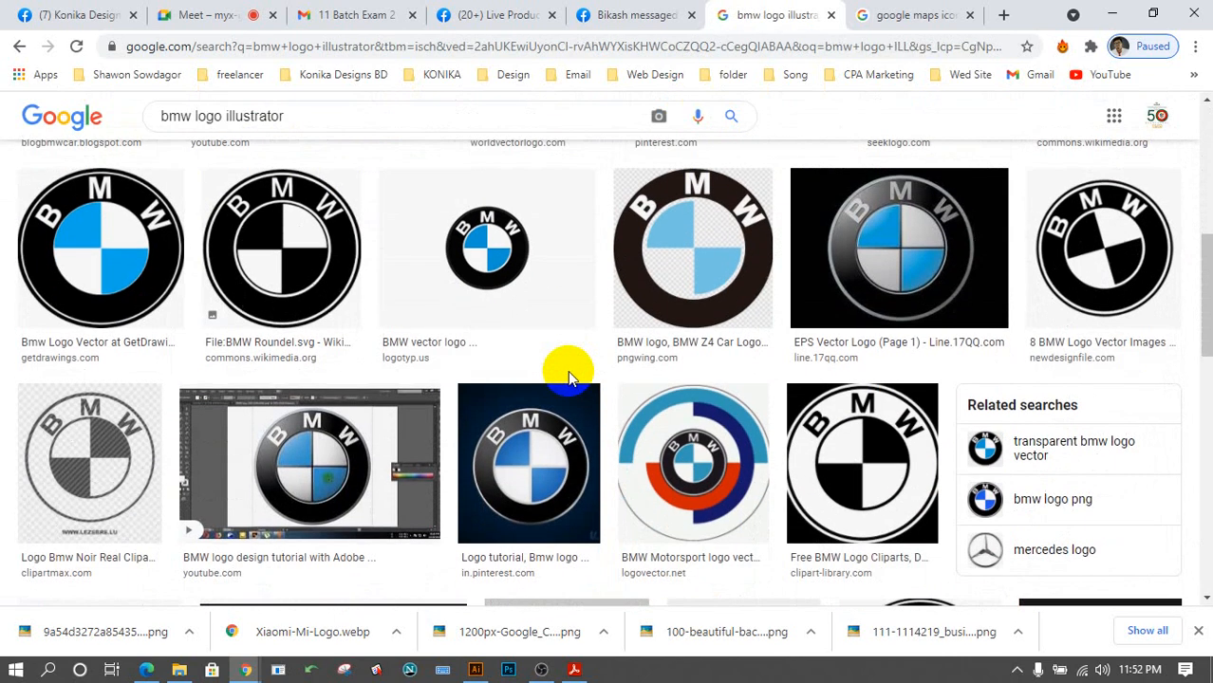
pyautogui.scroll(-1, 567, 378)
pyautogui.click(569, 380)
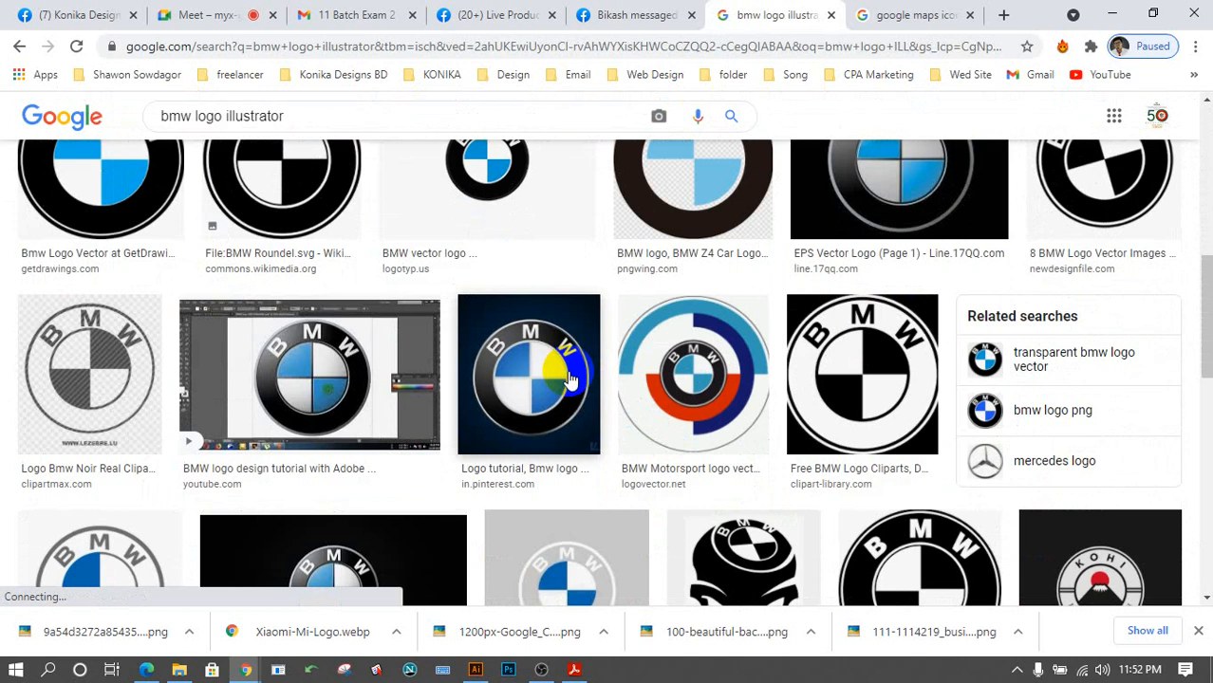
pyautogui.scroll(-3, 570, 380)
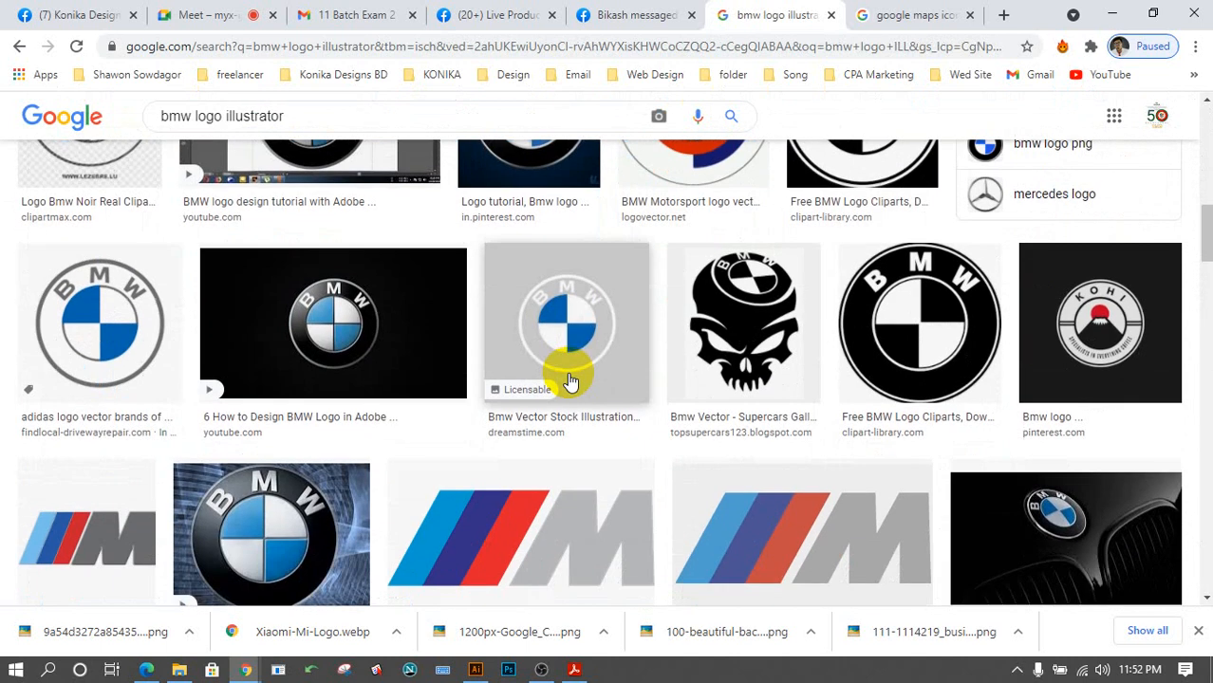
pyautogui.scroll(-3, 570, 380)
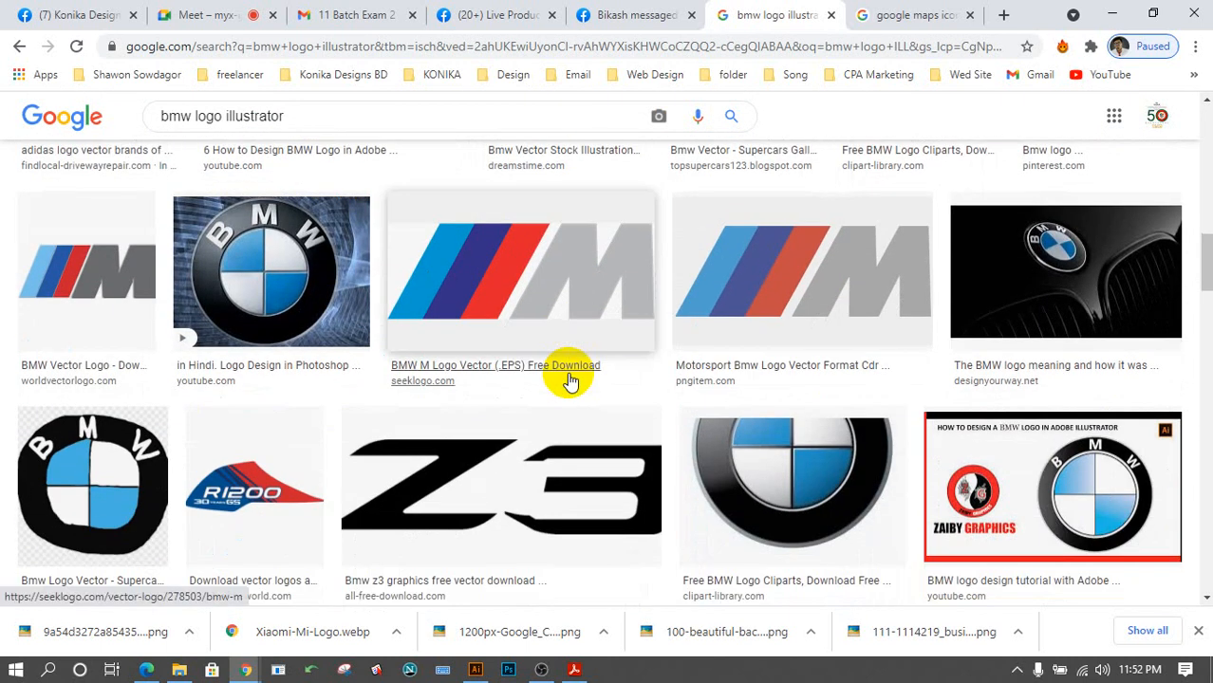
pyautogui.scroll(-5, 570, 380)
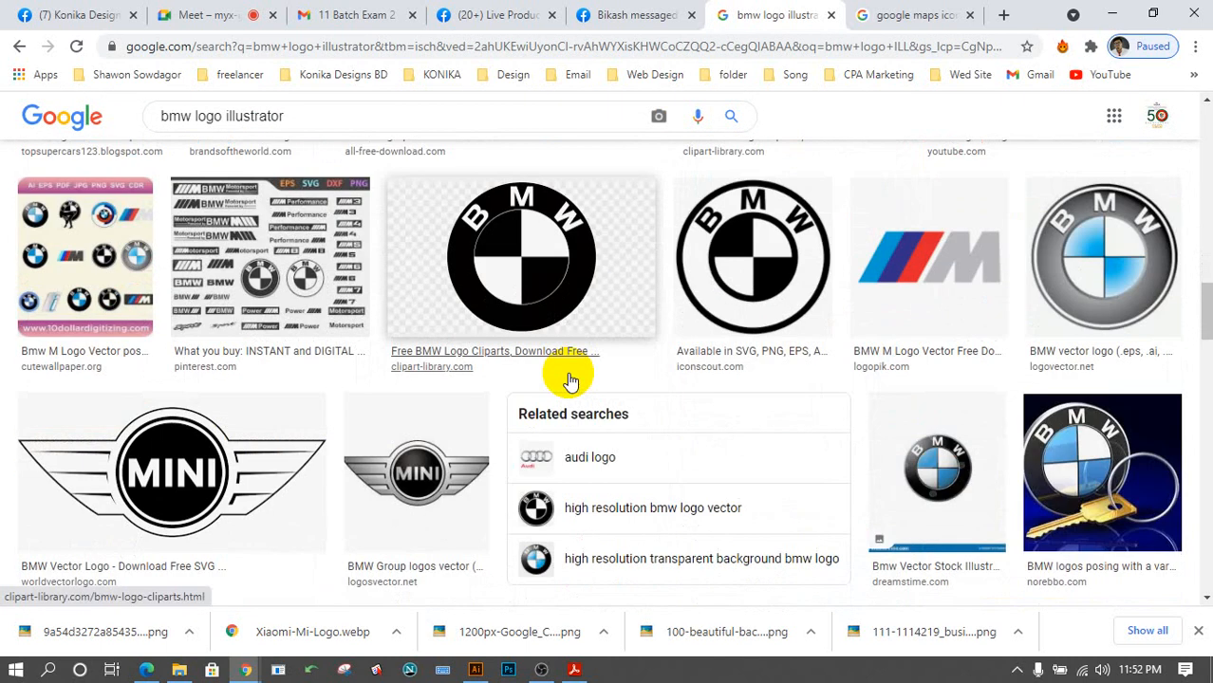
pyautogui.scroll(-3, 570, 381)
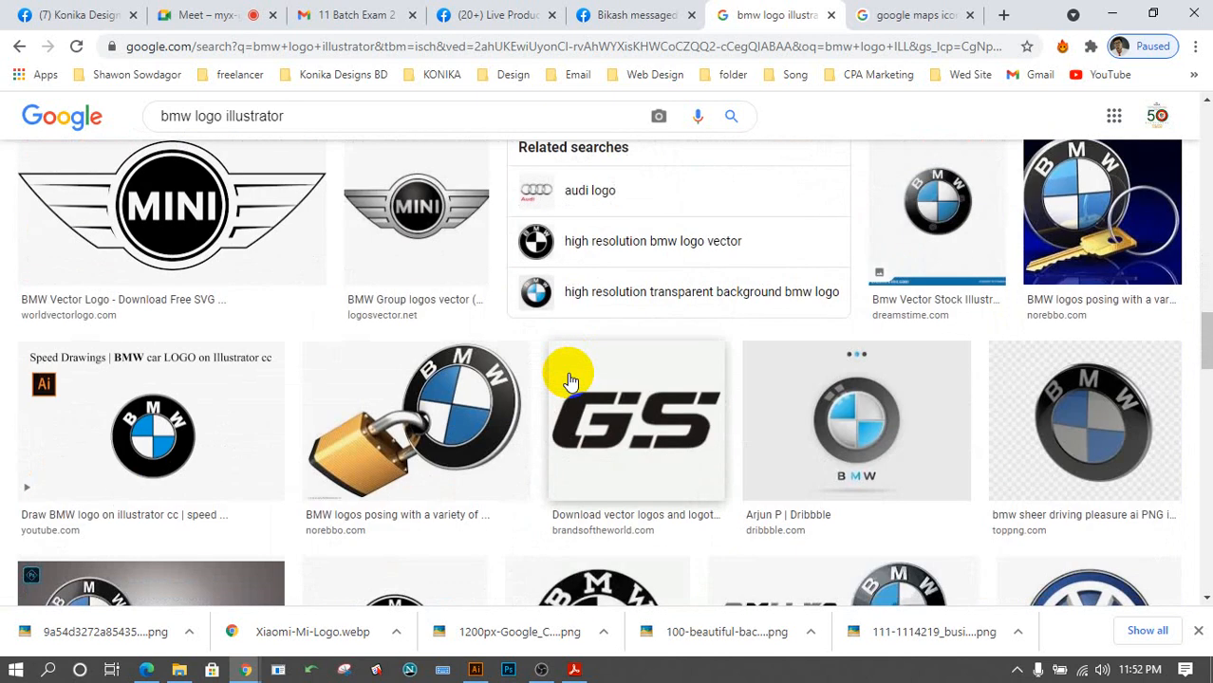
pyautogui.scroll(15, 569, 380)
pyautogui.click(408, 135)
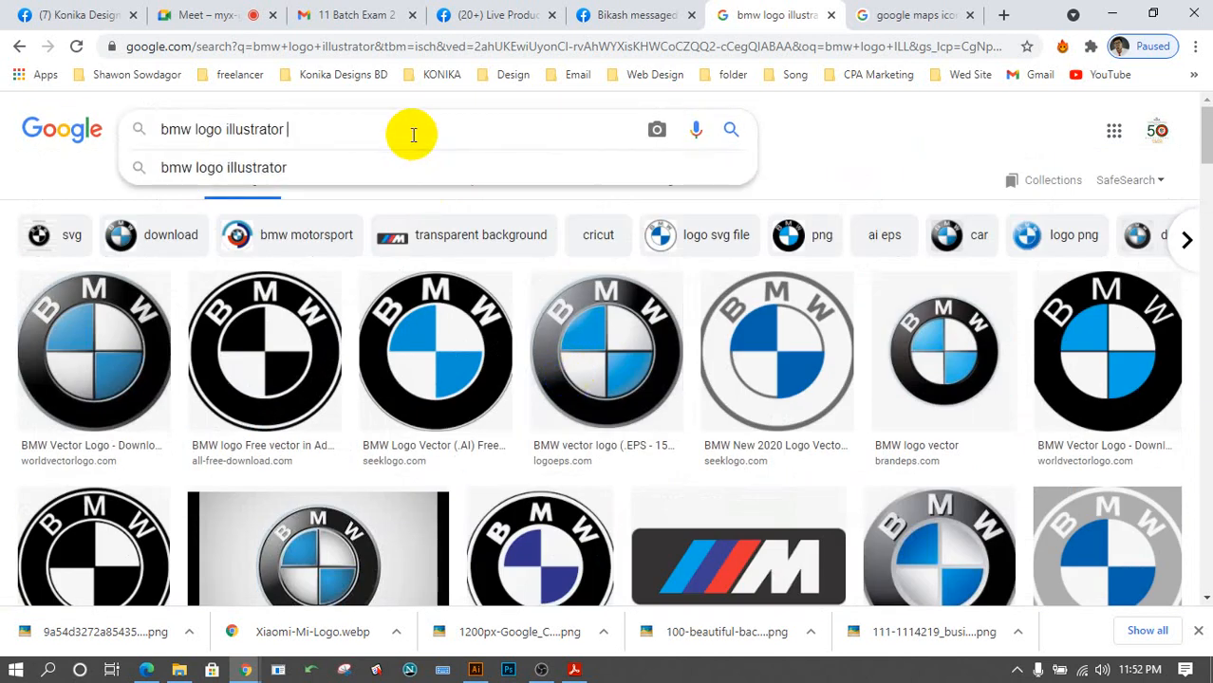
pyautogui.press('BackSpace')
pyautogui.press('BackSpace')
pyautogui.press('BackSpace')
pyautogui.press('BackSpace')
pyautogui.press('BackSpace')
pyautogui.press('BackSpace')
pyautogui.press('BackSpace')
pyautogui.press('BackSpace')
pyautogui.press('BackSpace')
pyautogui.press('BackSpace')
pyautogui.press('BackSpace')
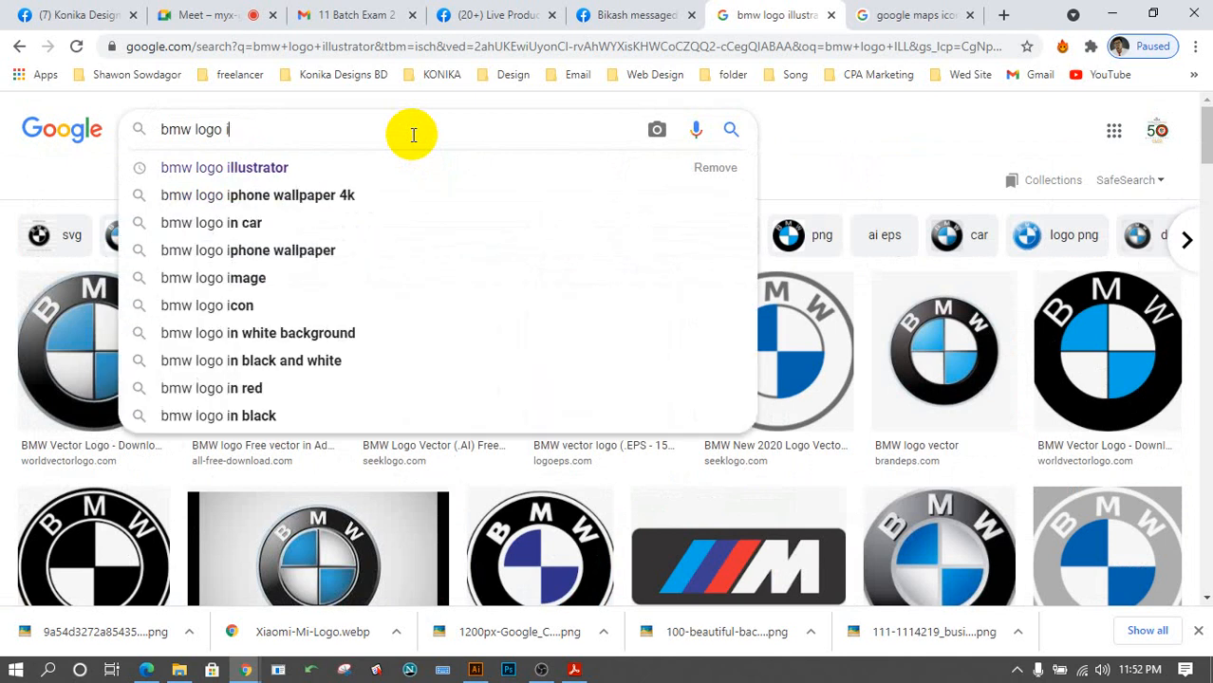
pyautogui.press('BackSpace')
pyautogui.write('ST')
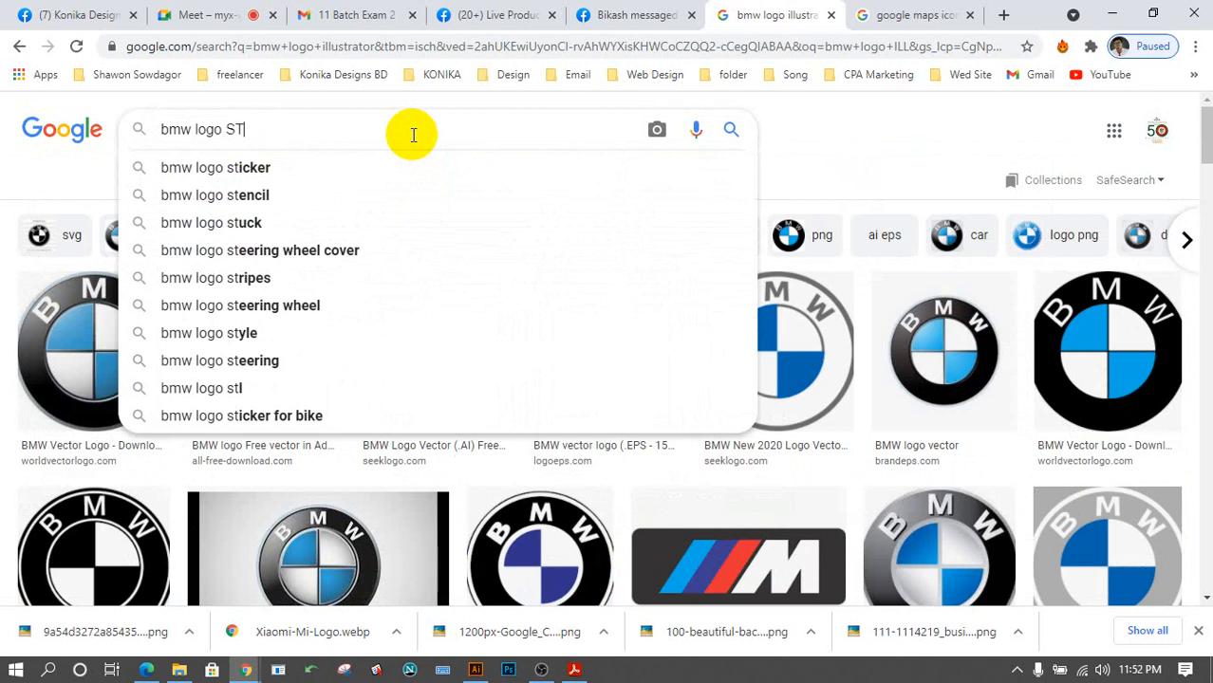
pyautogui.press('BackSpace')
pyautogui.press('BackSpace')
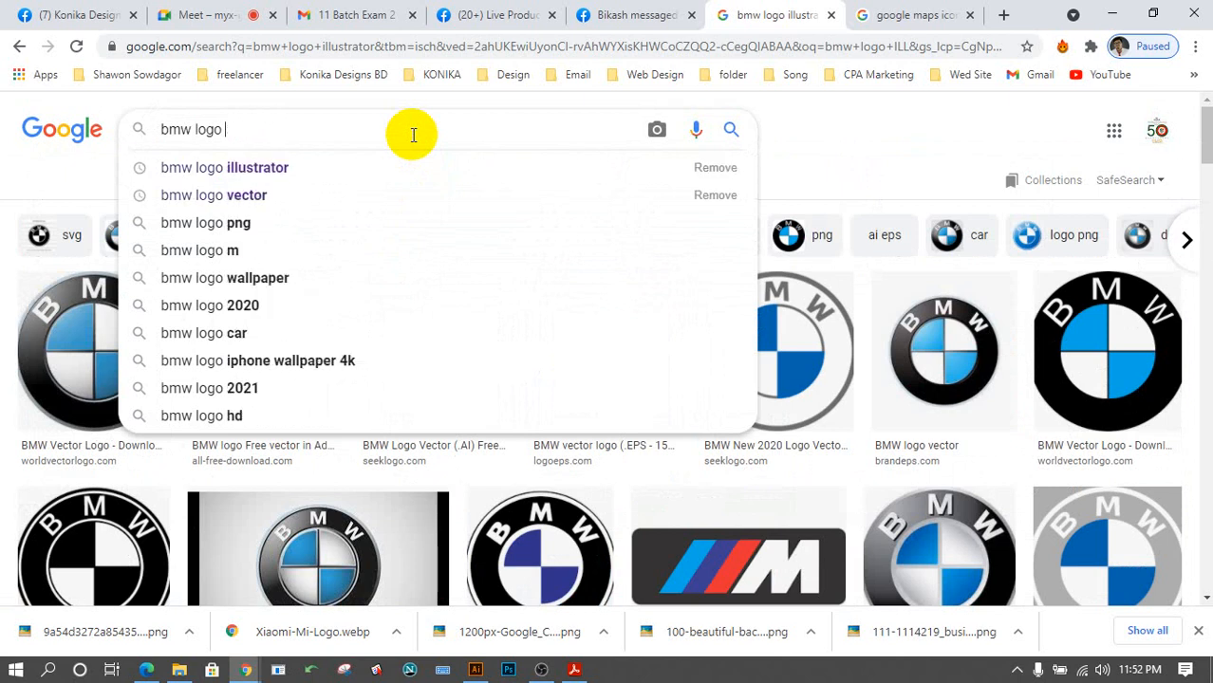
pyautogui.write('st')
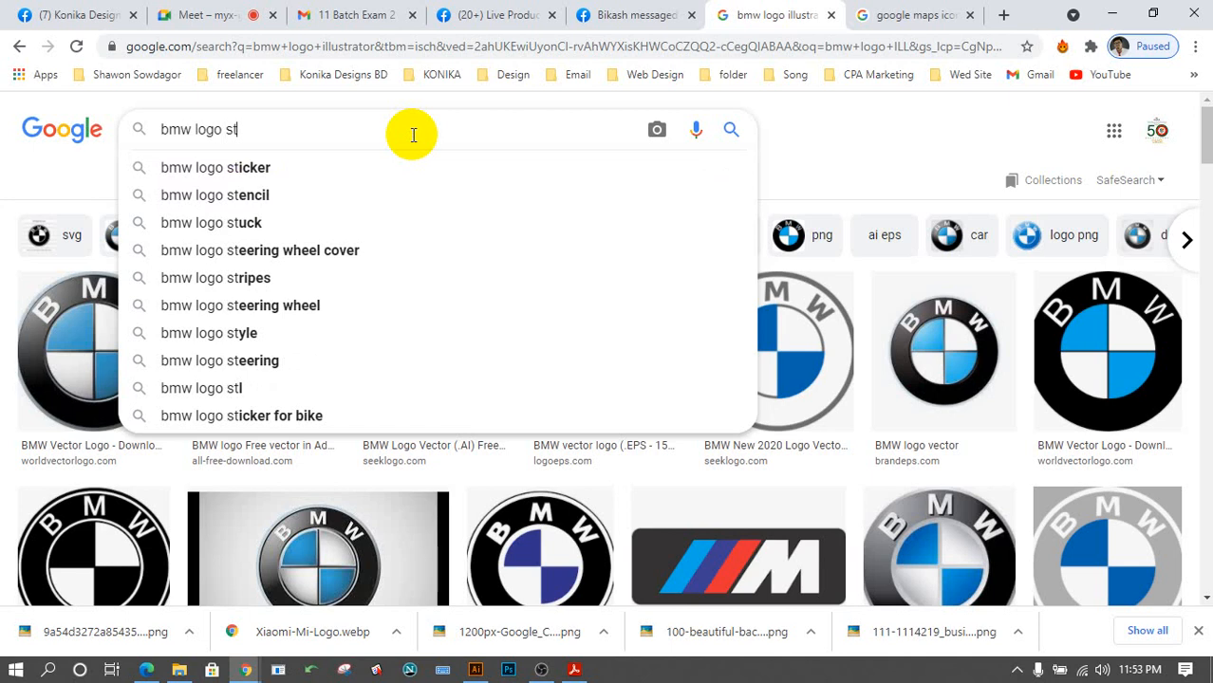
pyautogui.write('ac')
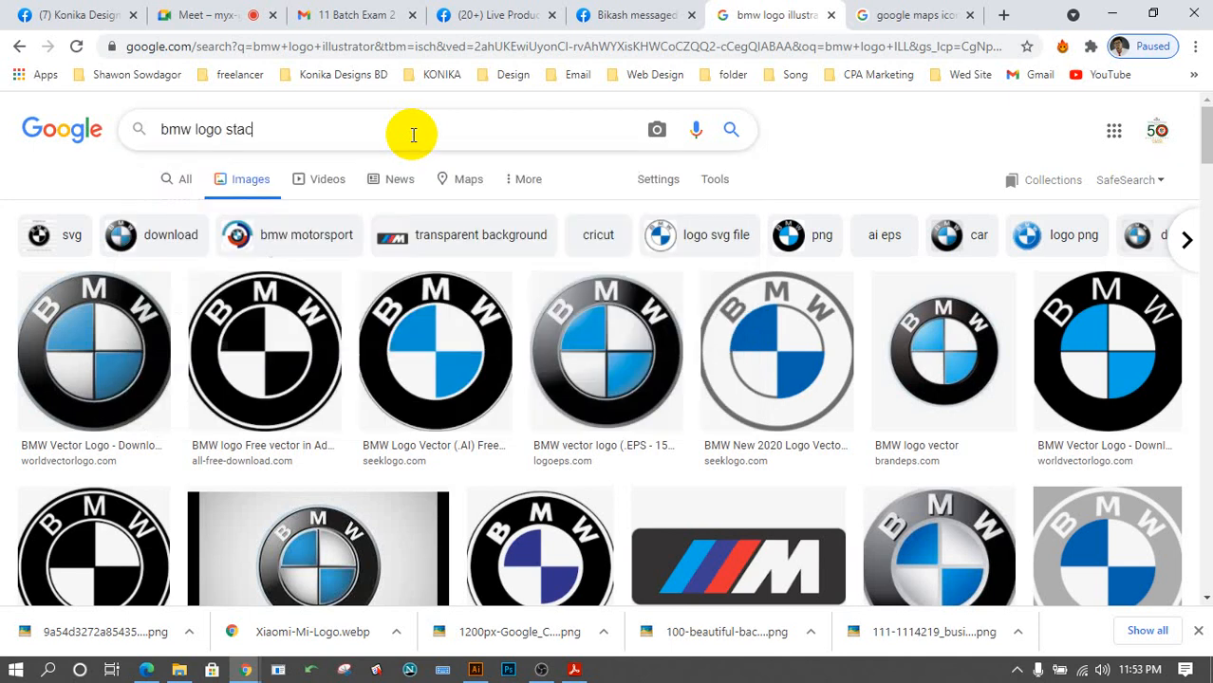
pyautogui.press('BackSpace')
pyautogui.press('BackSpace')
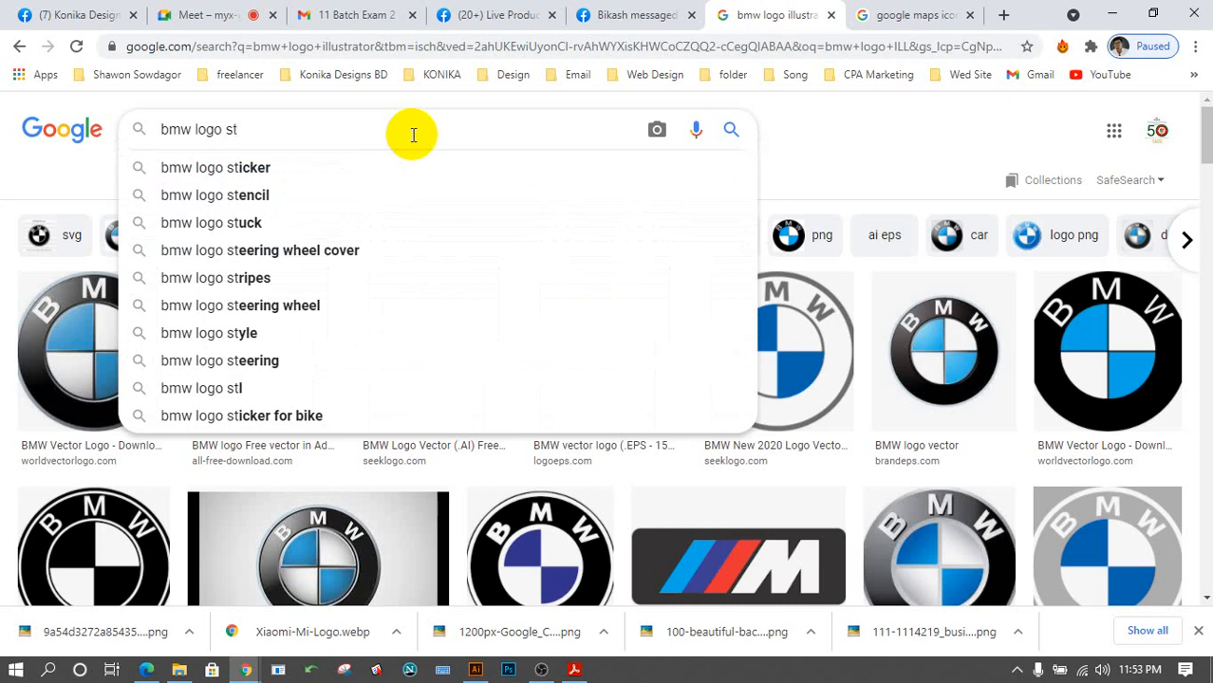
pyautogui.write('ard')
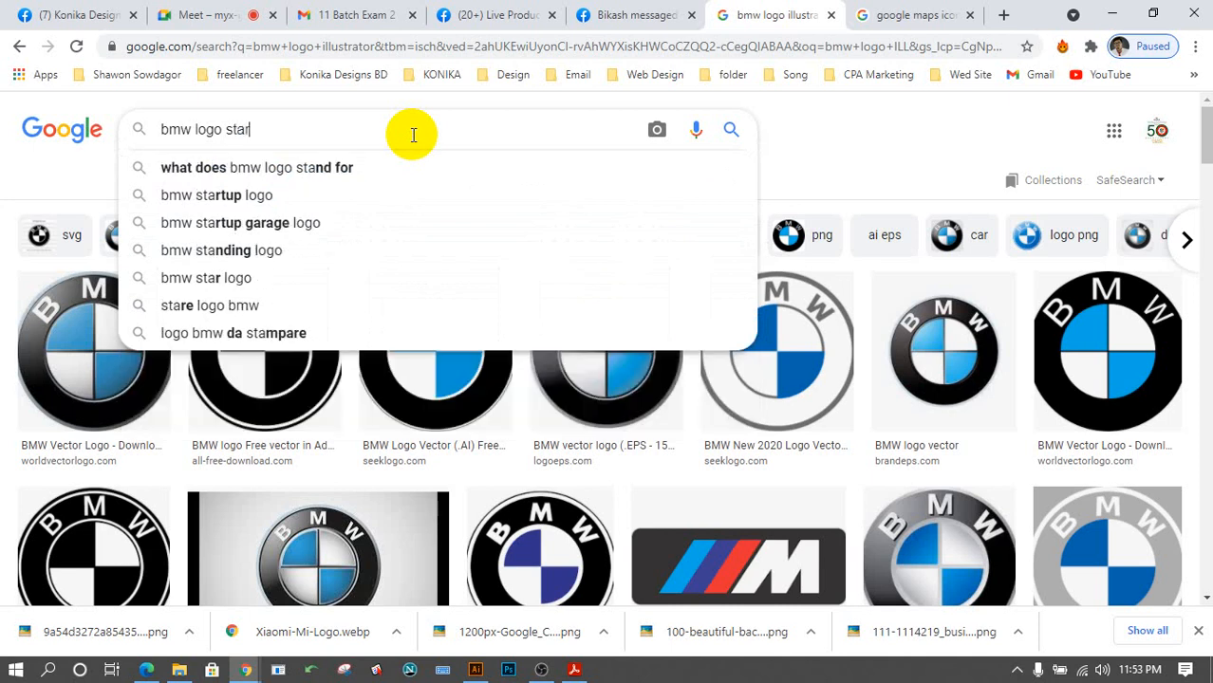
pyautogui.press('BackSpace')
pyautogui.press('BackSpace')
pyautogui.press('BackSpace')
pyautogui.press('BackSpace')
pyautogui.press('BackSpace')
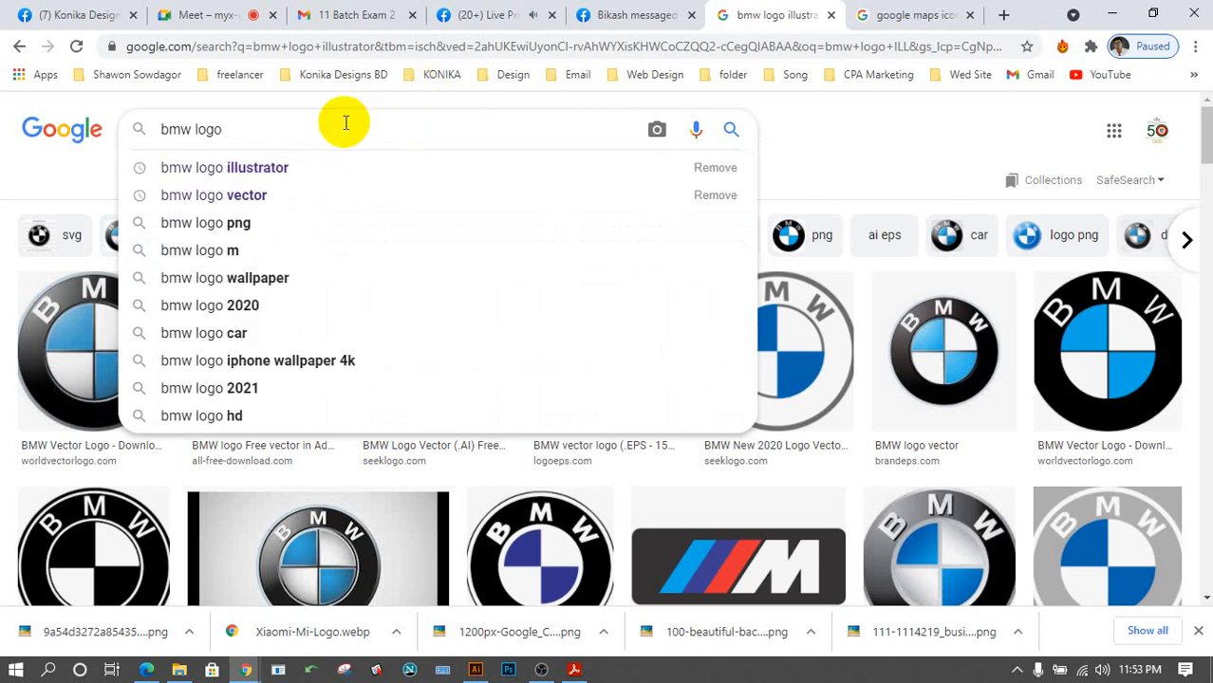
pyautogui.tripleClick(285, 129)
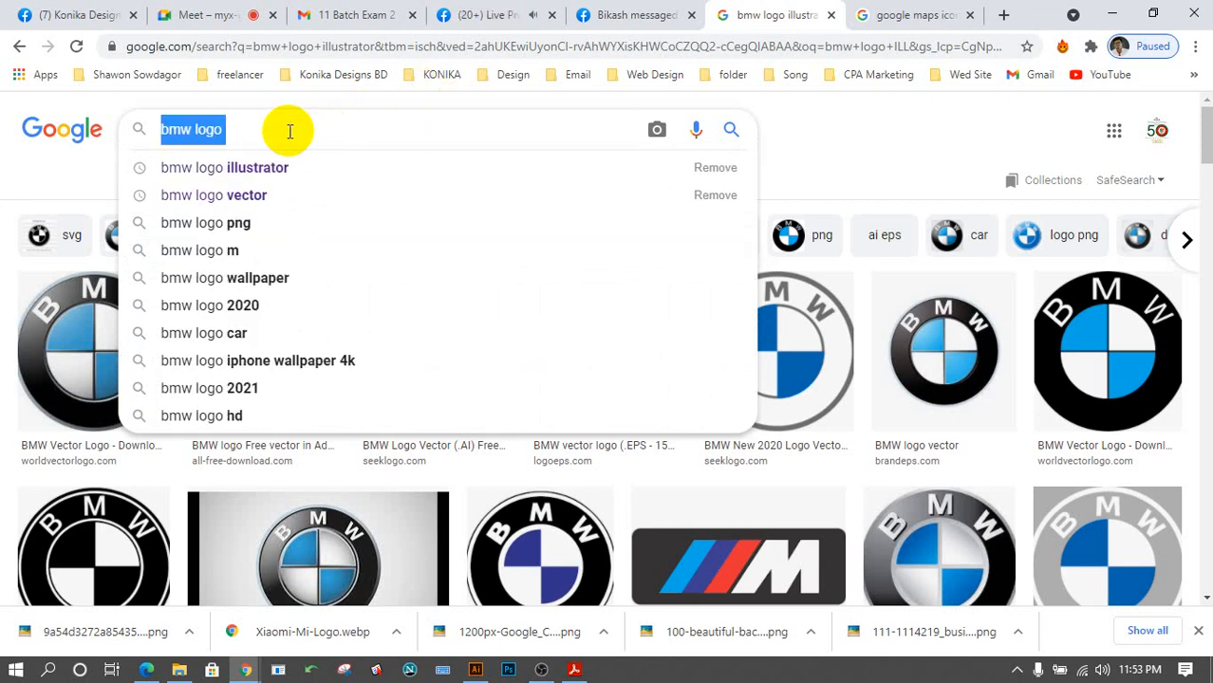
pyautogui.write('star')
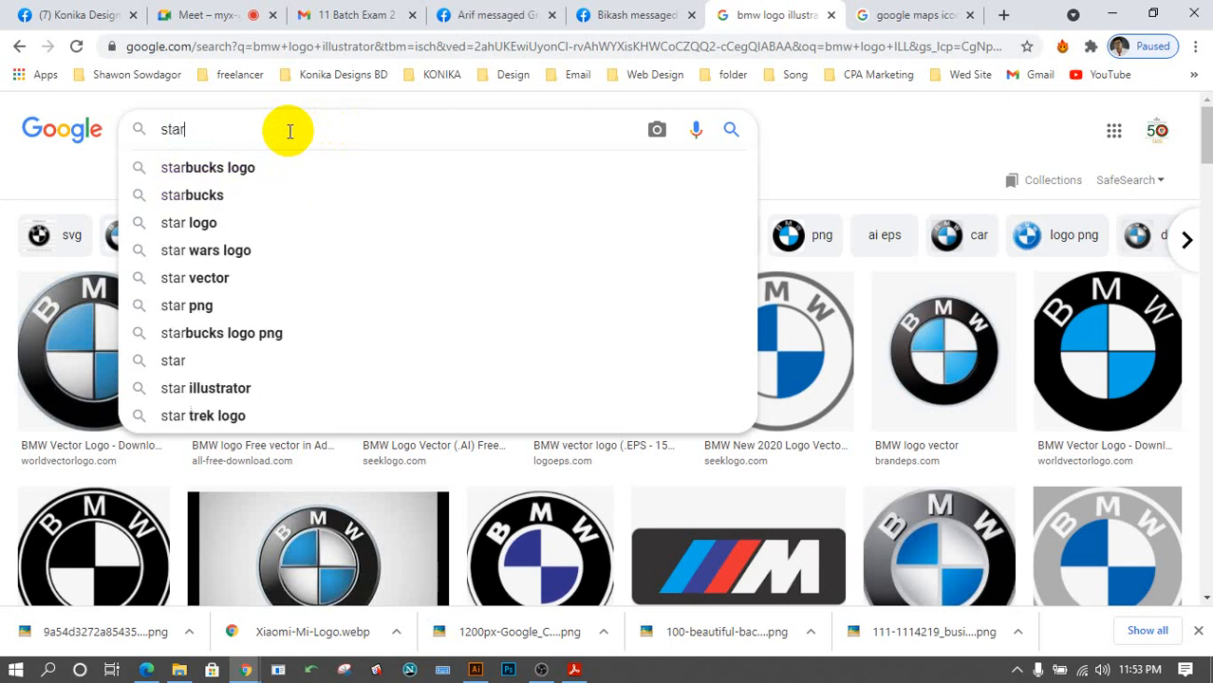
pyautogui.press('BackSpace')
pyautogui.write('a')
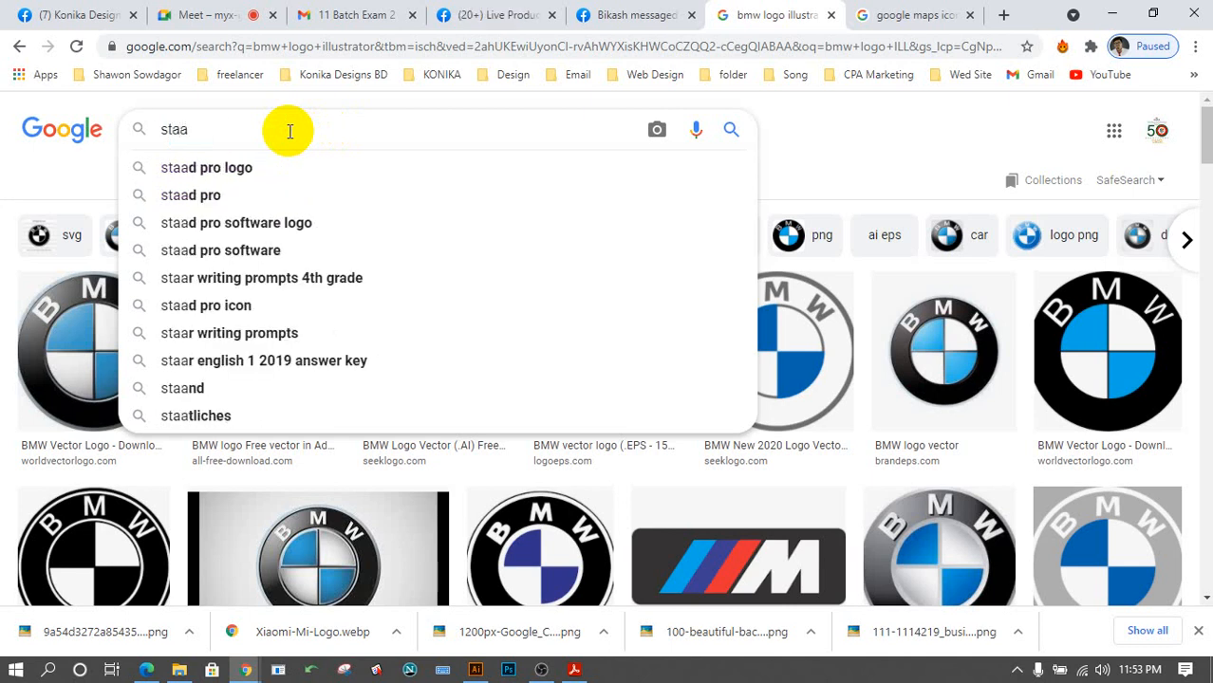
pyautogui.press('BackSpace')
pyautogui.press('BackSpace')
pyautogui.write('e')
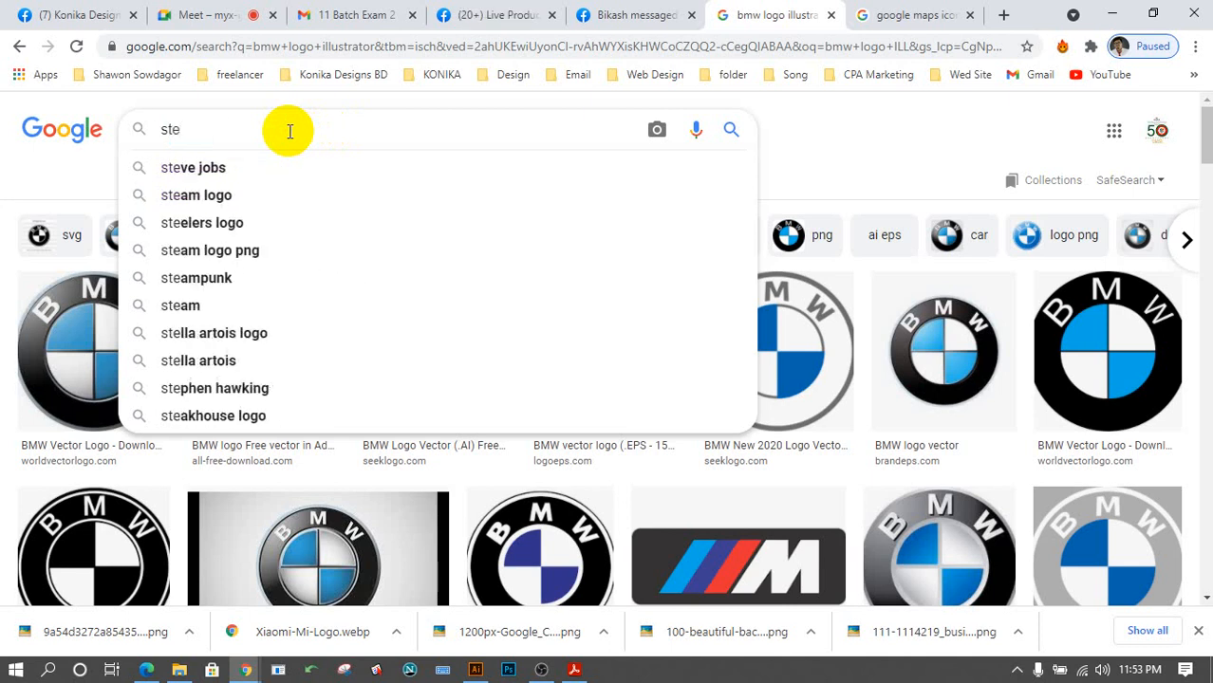
pyautogui.write('k')
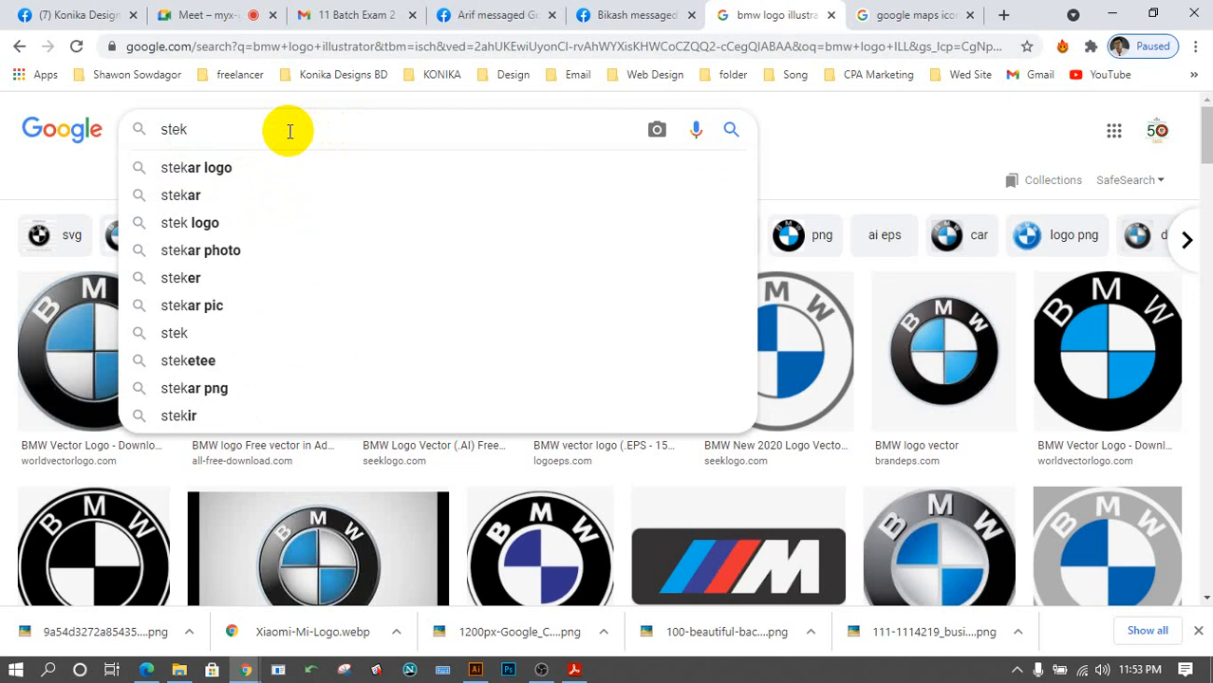
pyautogui.write('ture')
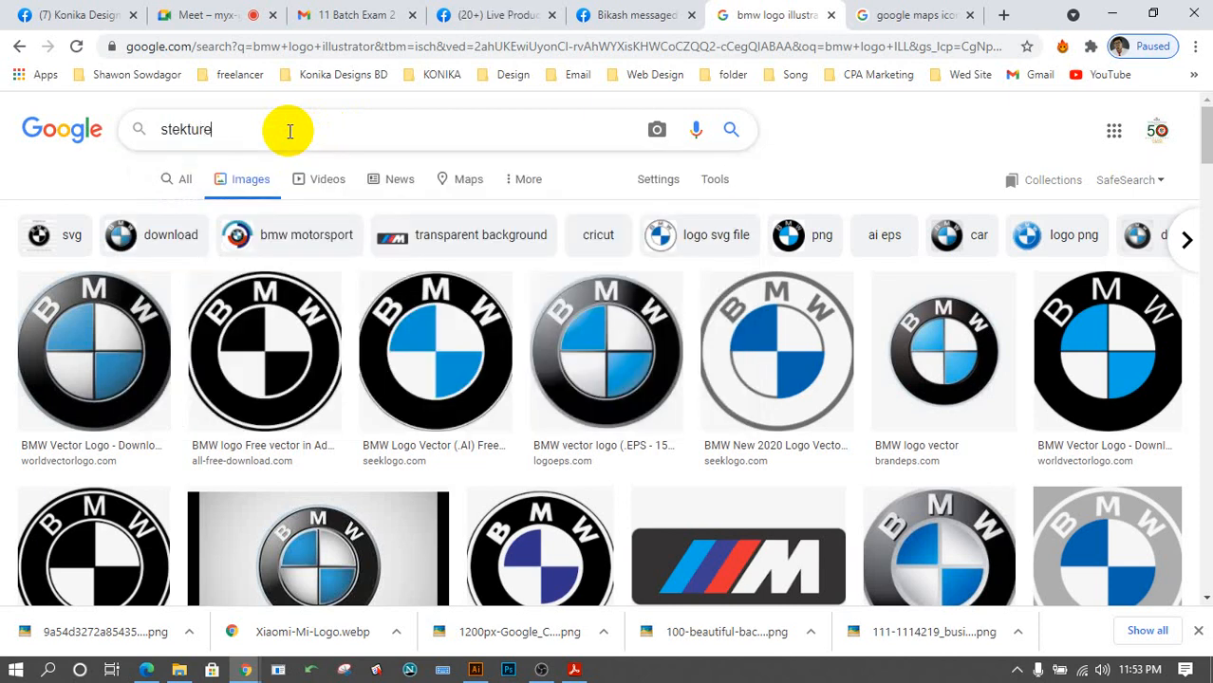
pyautogui.press('BackSpace')
pyautogui.press('BackSpace')
pyautogui.press('BackSpace')
pyautogui.press('BackSpace')
pyautogui.press('BackSpace')
pyautogui.press('BackSpace')
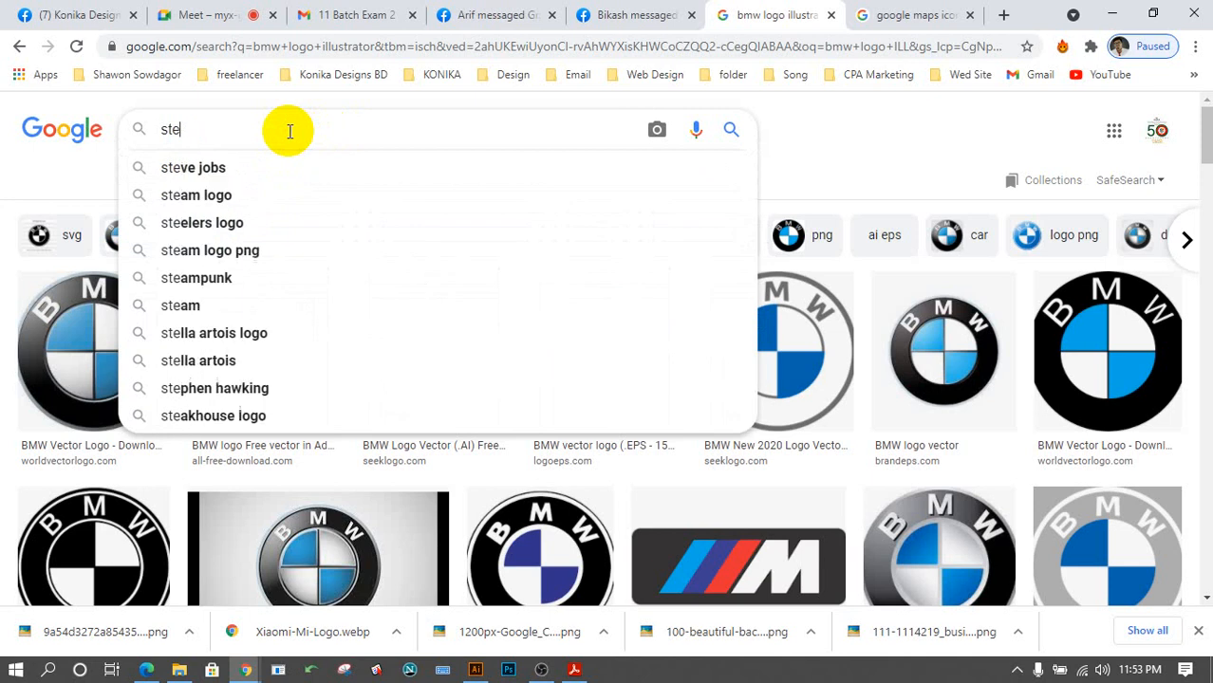
pyautogui.press('BackSpace')
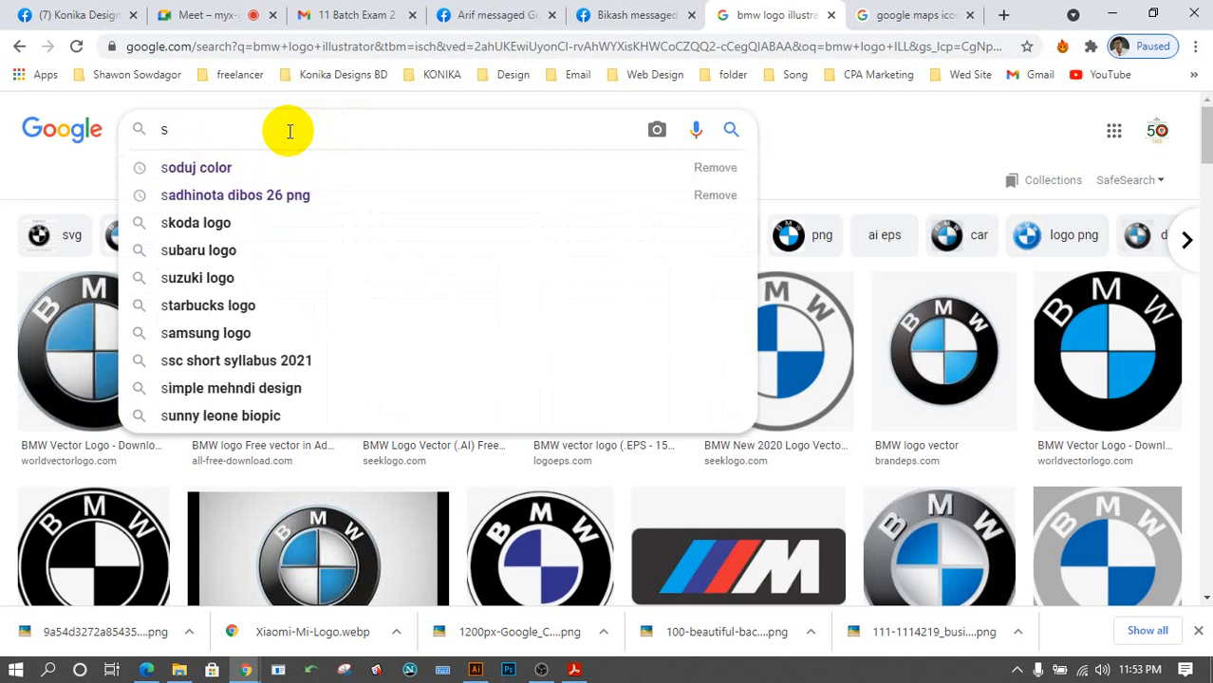
# Try the search wording "stractor bmw logo", reorder it to "bmw logo stractor", and discard the draft by reloading the results.
pyautogui.write('trac')
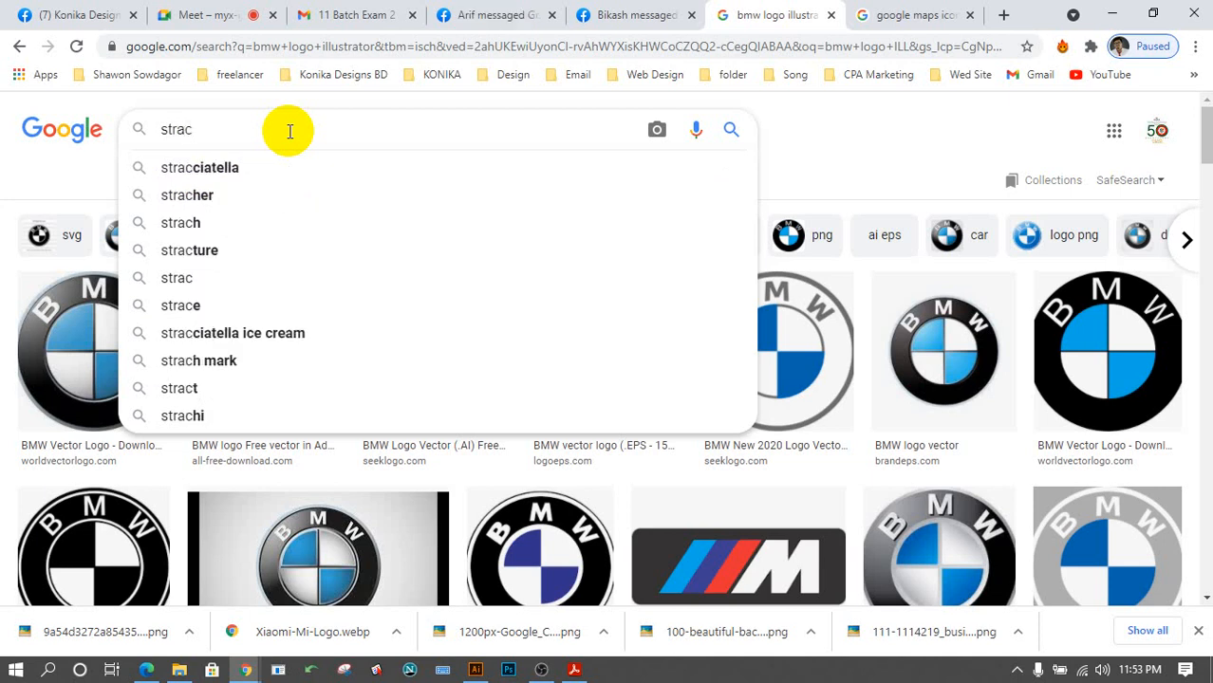
pyautogui.write('tor')
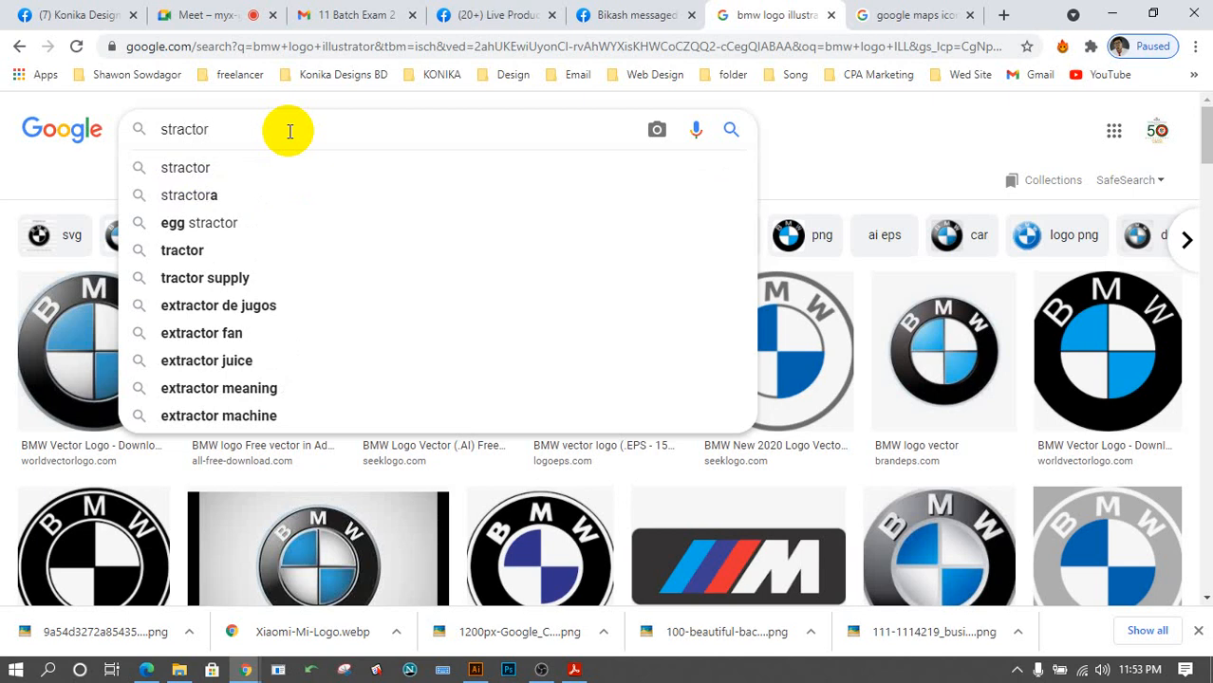
pyautogui.press('Down')
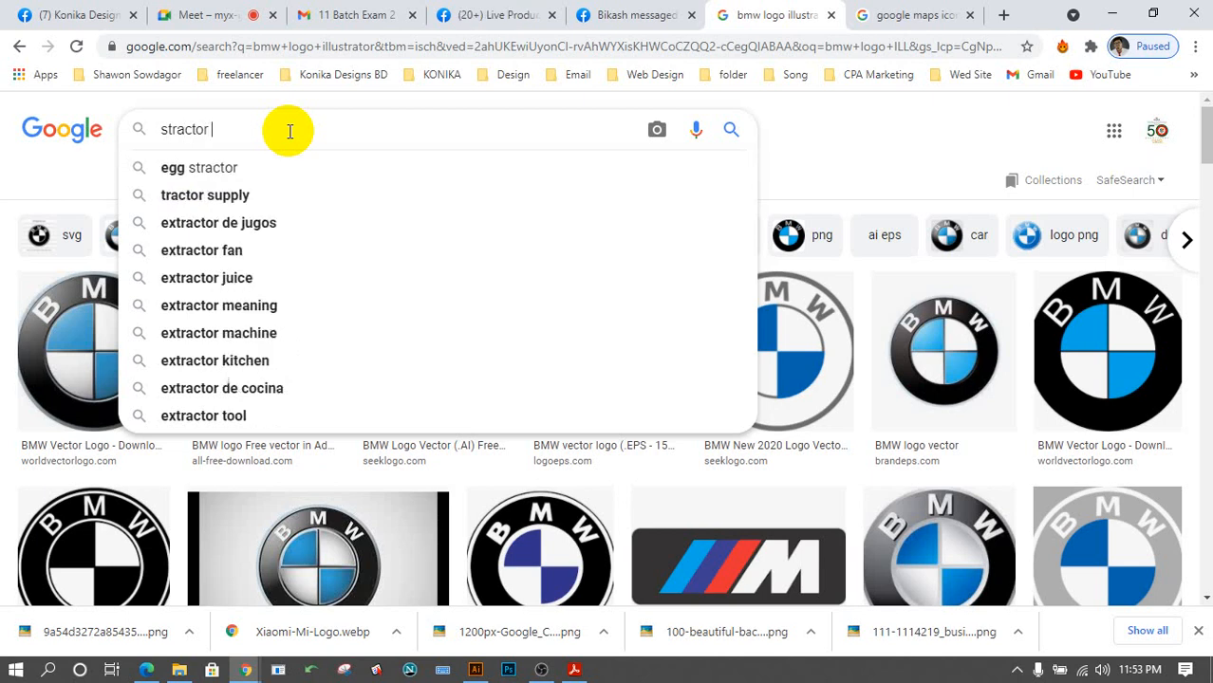
pyautogui.write('b')
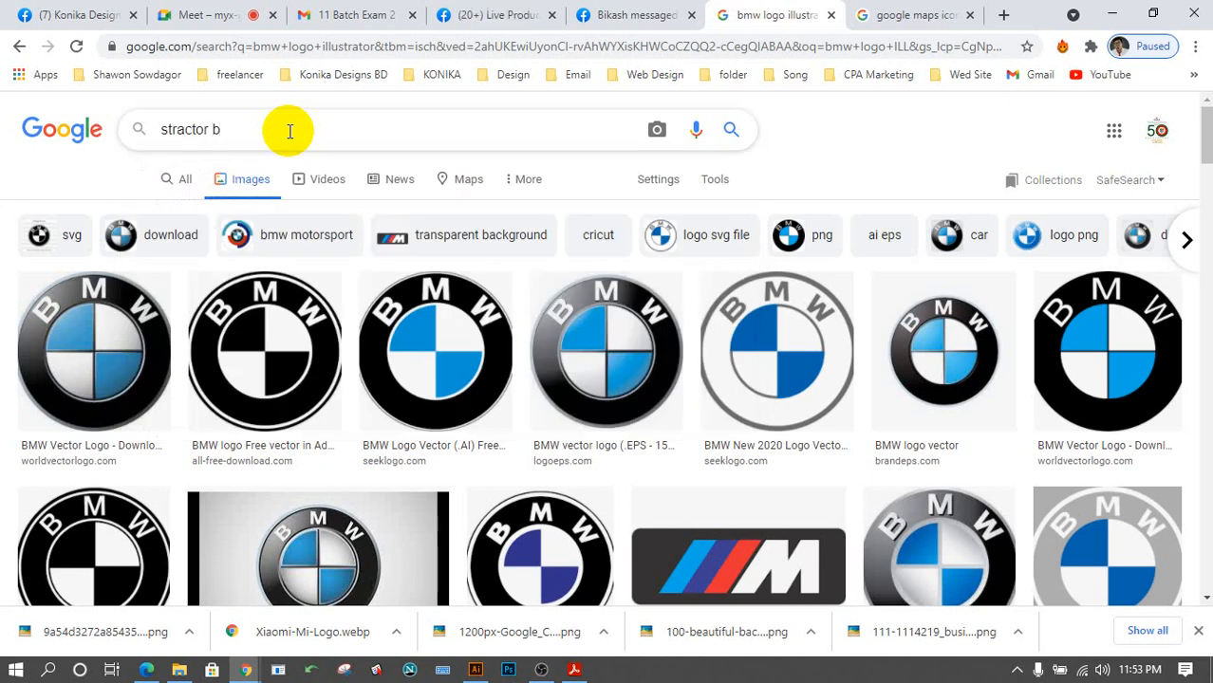
pyautogui.write('mw logo')
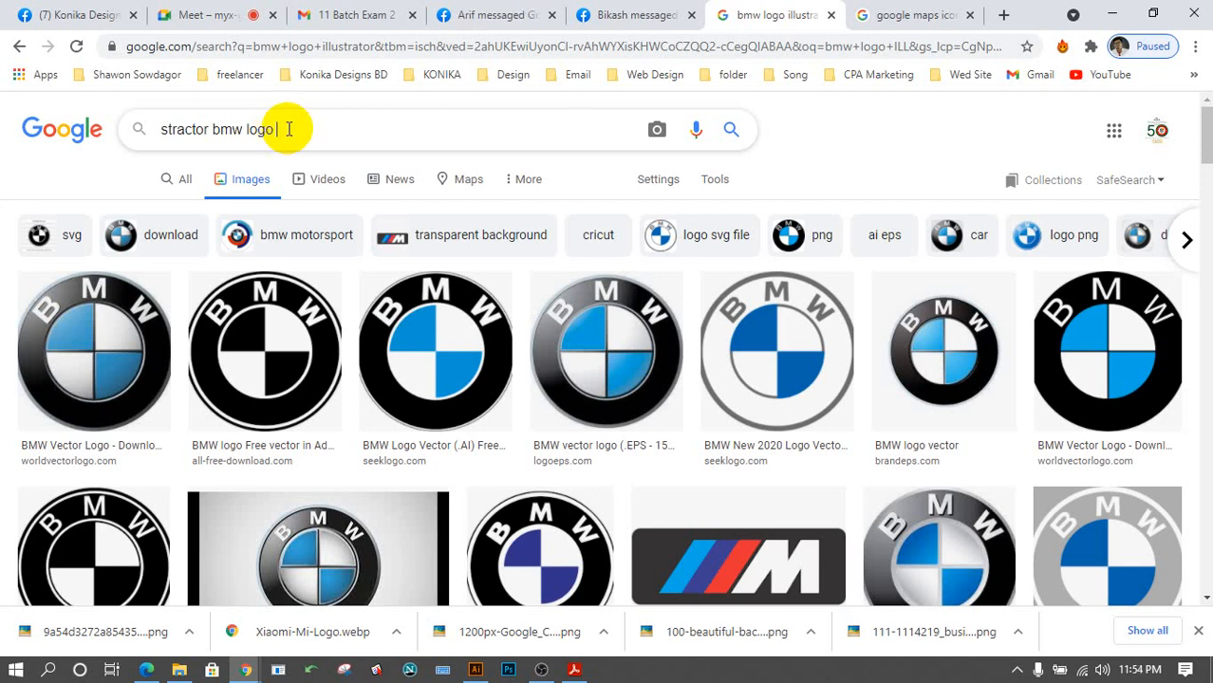
pyautogui.click(215, 129)
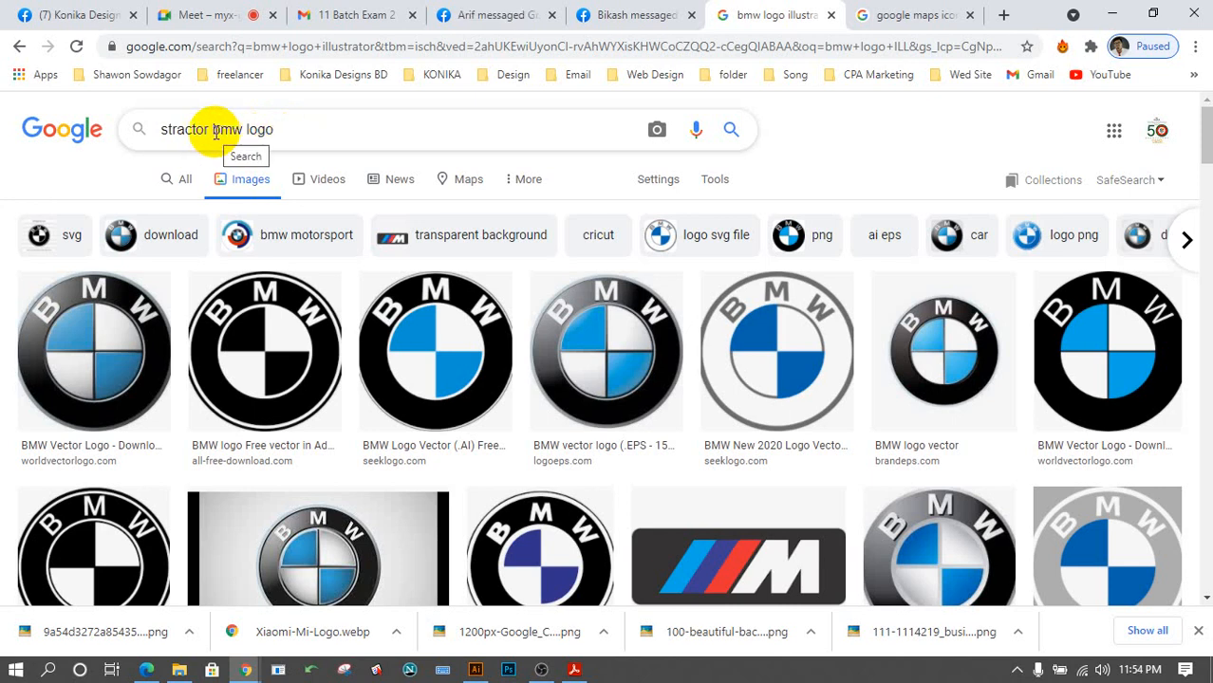
pyautogui.moveTo(213, 130); pyautogui.dragTo(159, 136)
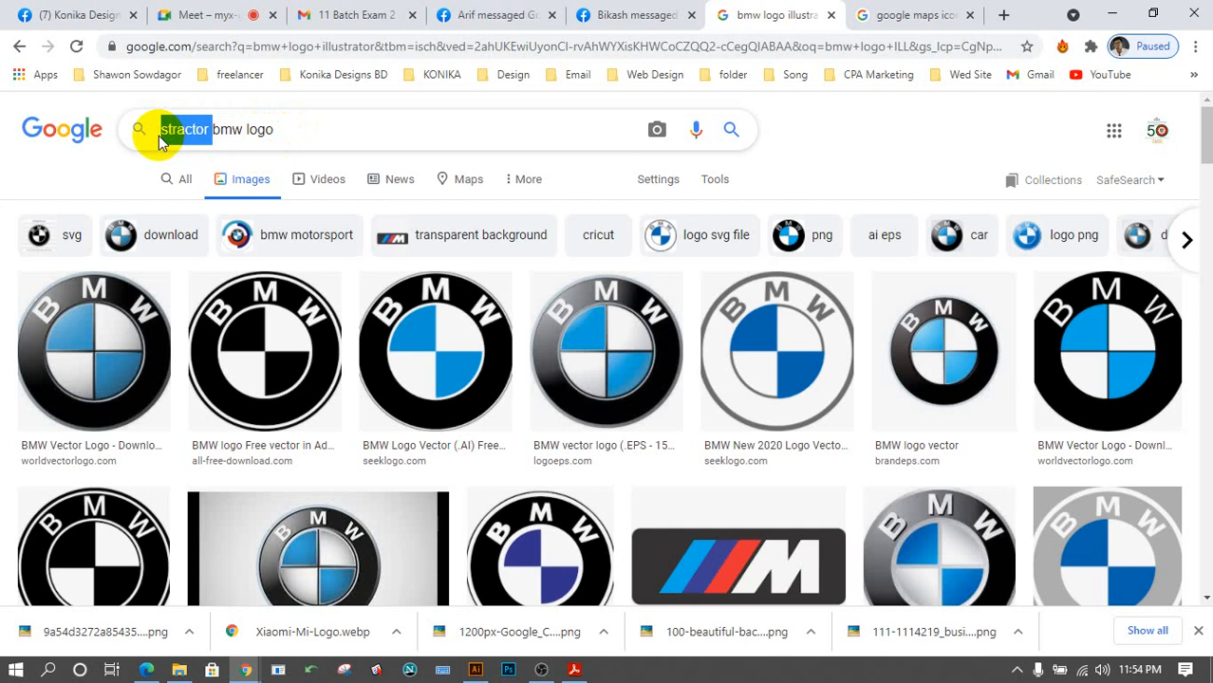
pyautogui.press('BackSpace')
pyautogui.click(266, 137)
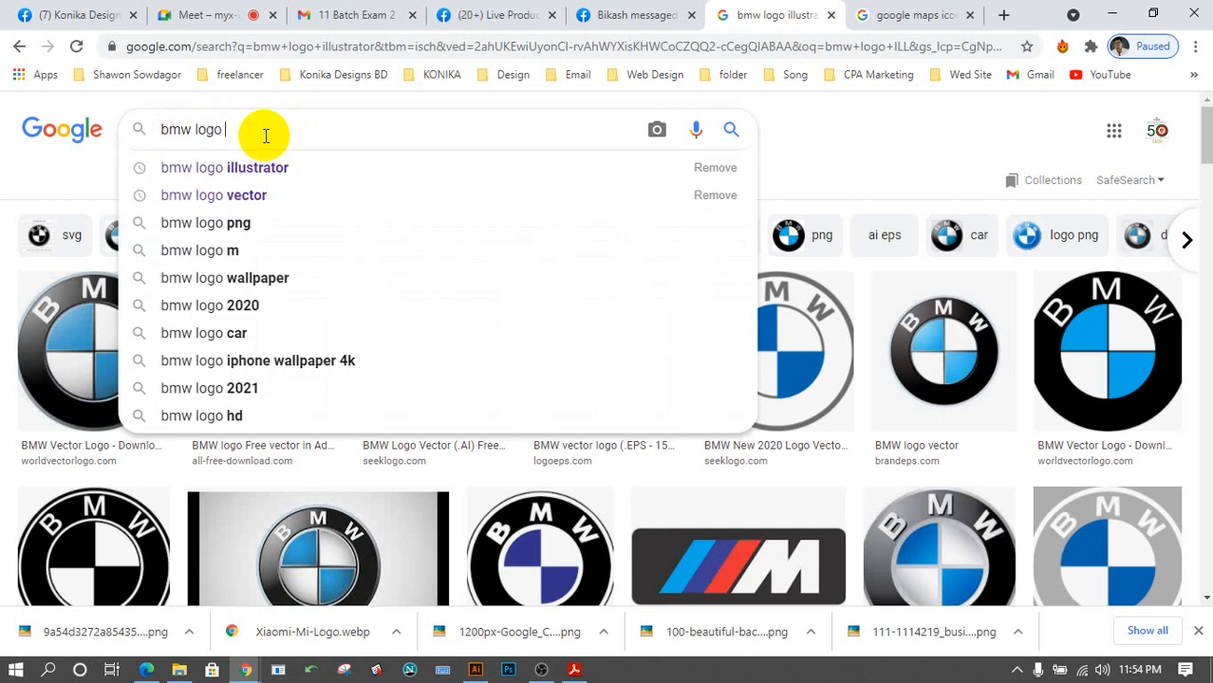
pyautogui.hotkey('ctrl', 'z')
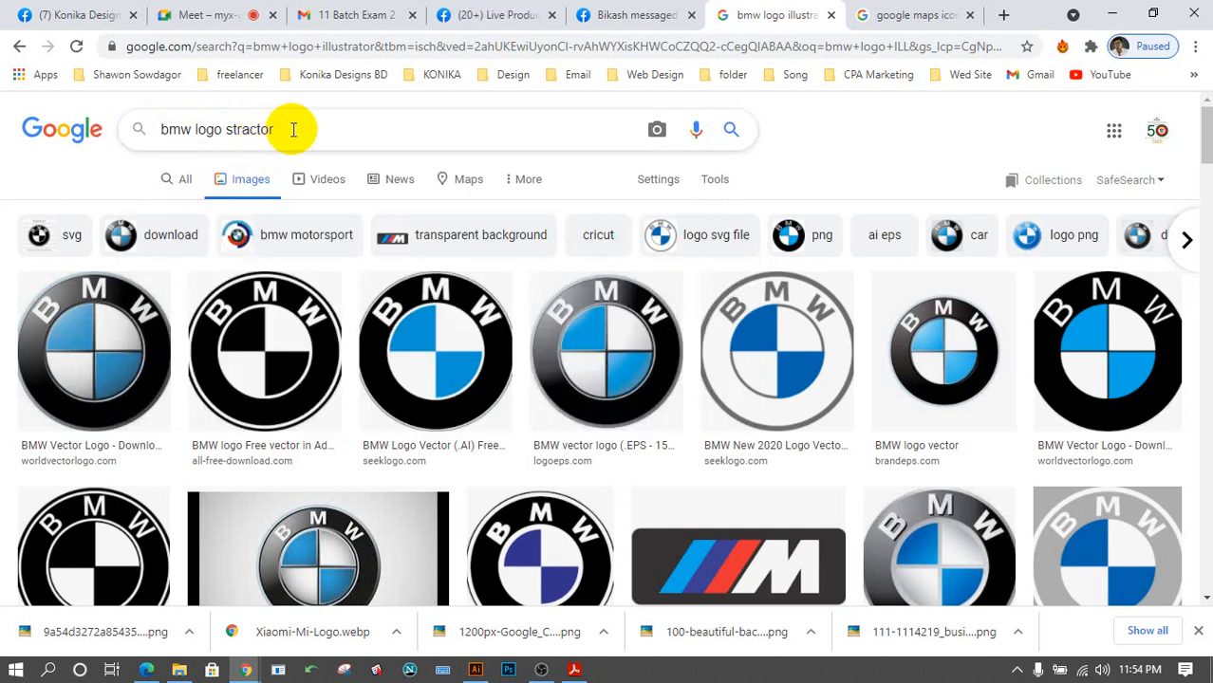
pyautogui.tripleClick(294, 129)
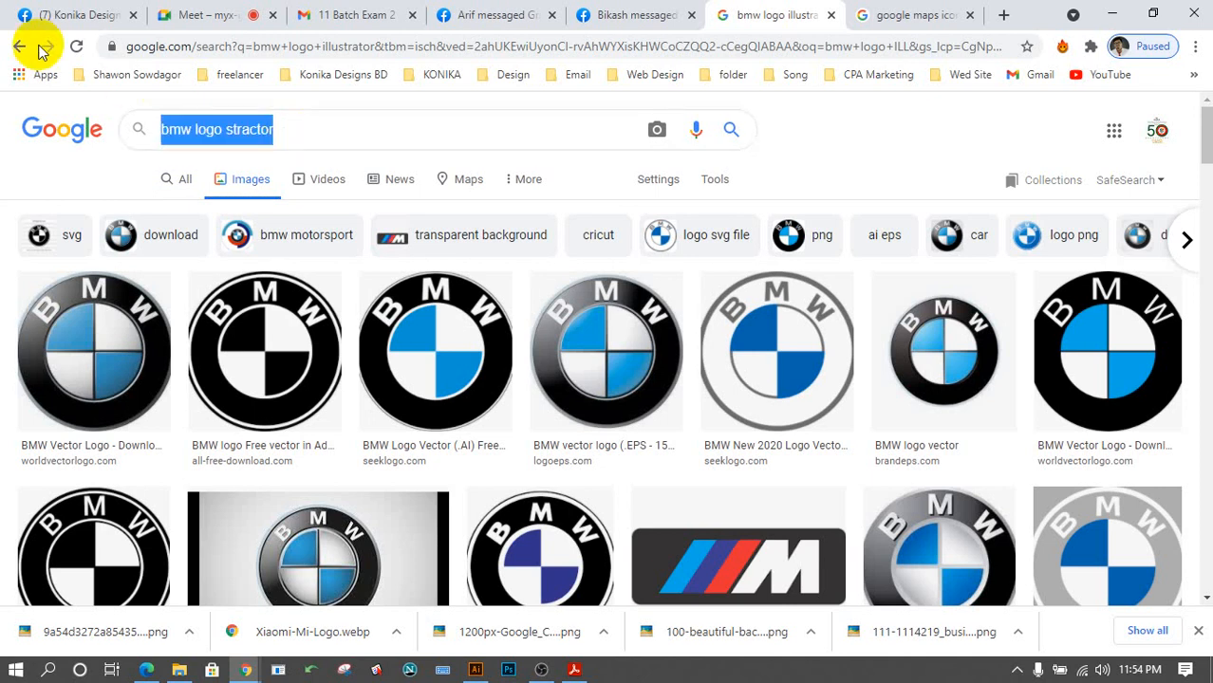
pyautogui.click(77, 47)
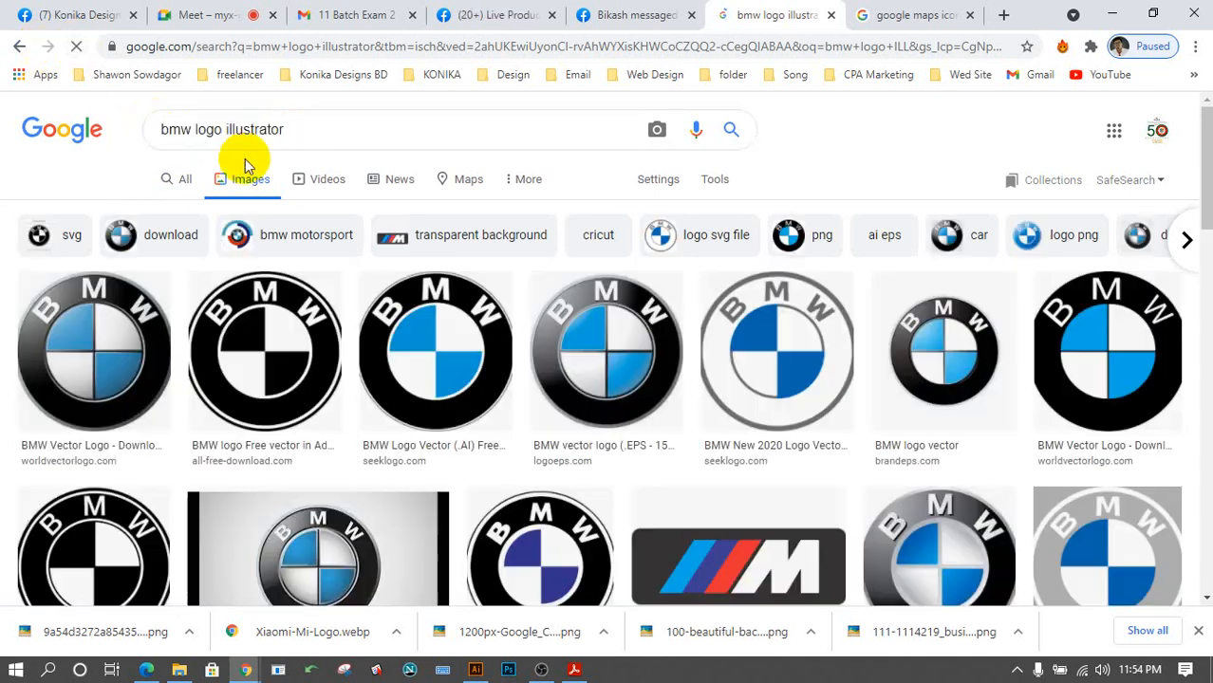
# Rerun the "bmw logo illustrator" image search and glance through the first results.
pyautogui.click(321, 129)
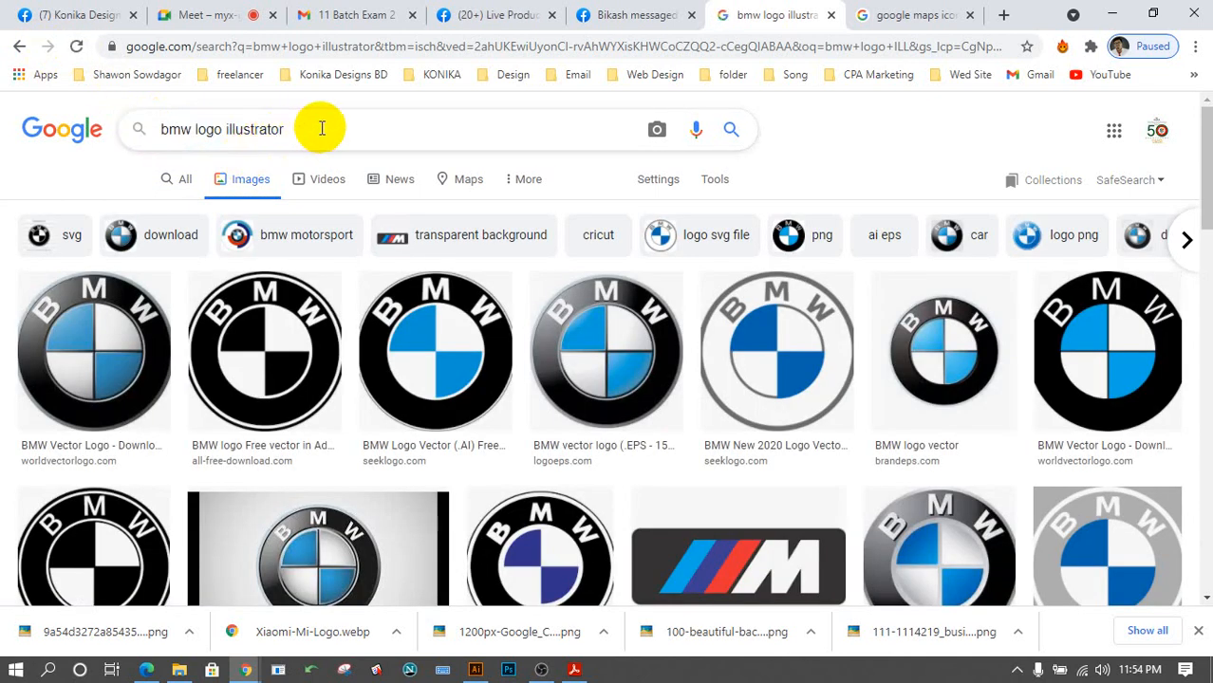
pyautogui.press('Return')
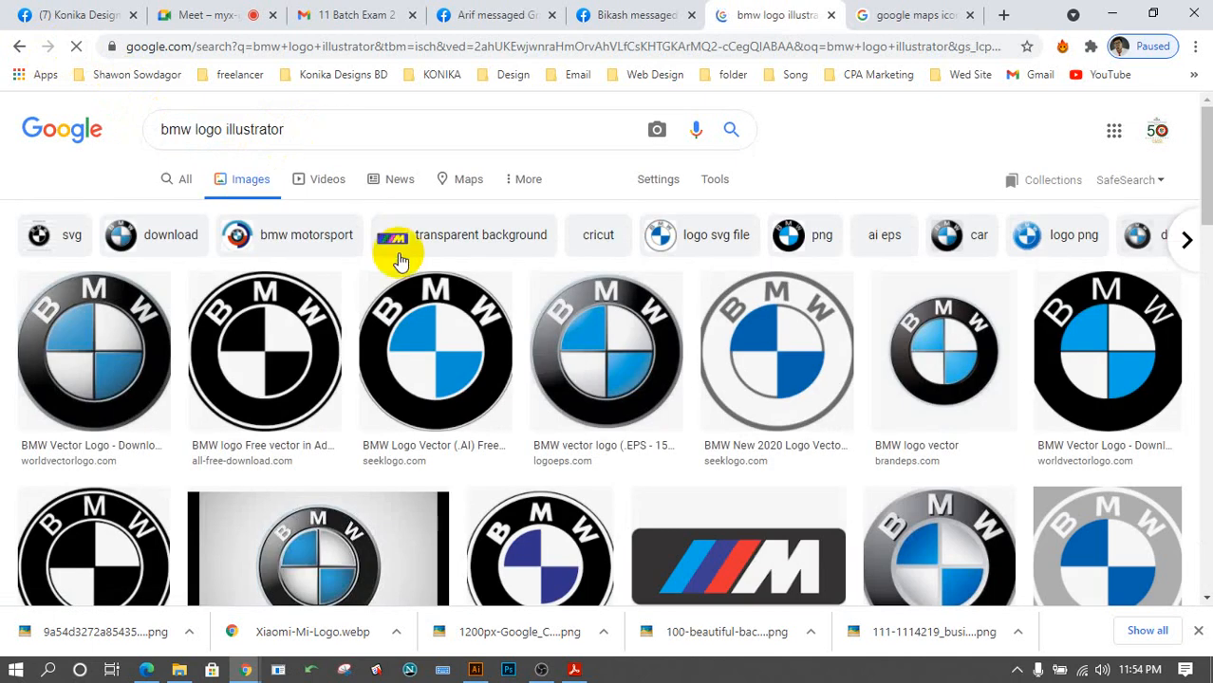
pyautogui.scroll(-2, 432, 387)
pyautogui.scroll(2, 427, 370)
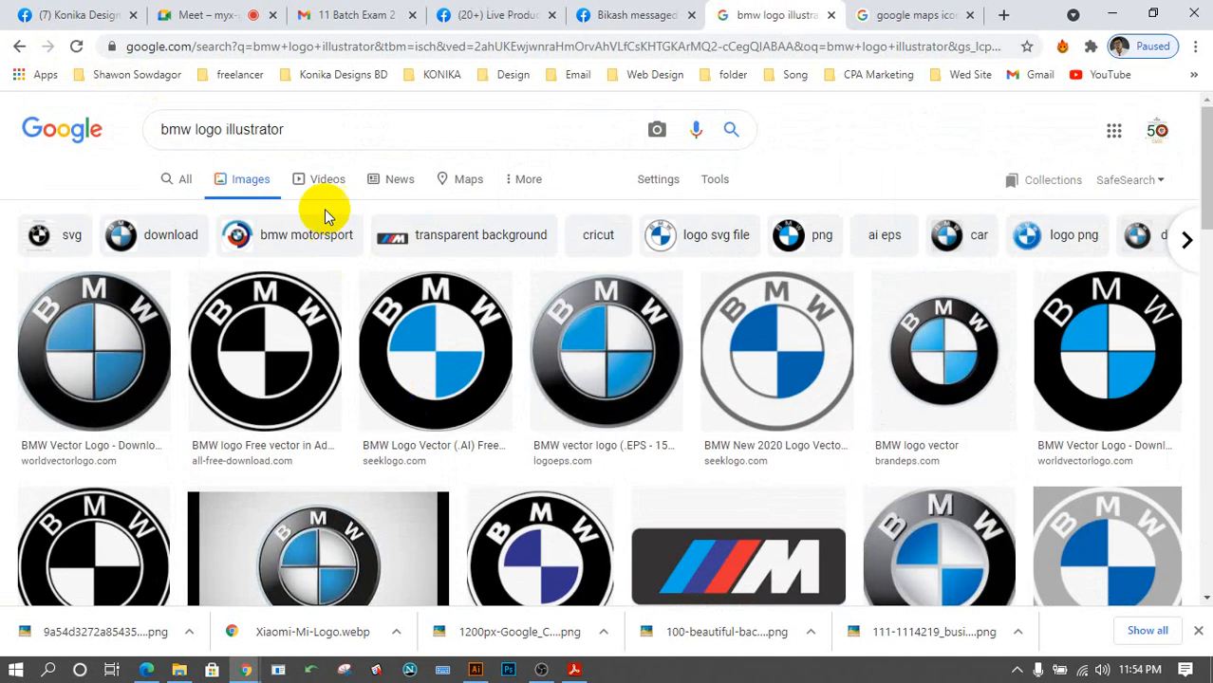
# Extend the image search to "bmw logo illustrator stracture" and run it.
pyautogui.click(304, 133)
pyautogui.write('st')
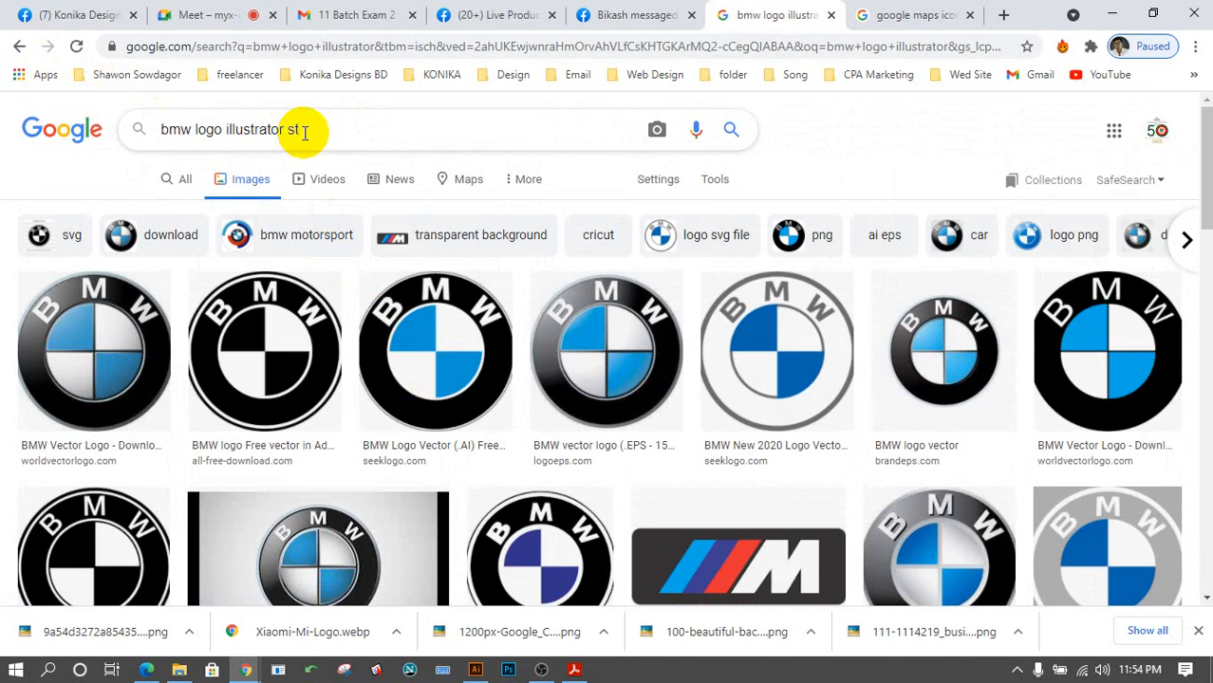
pyautogui.write('rad')
pyautogui.write('t')
pyautogui.write('ure')
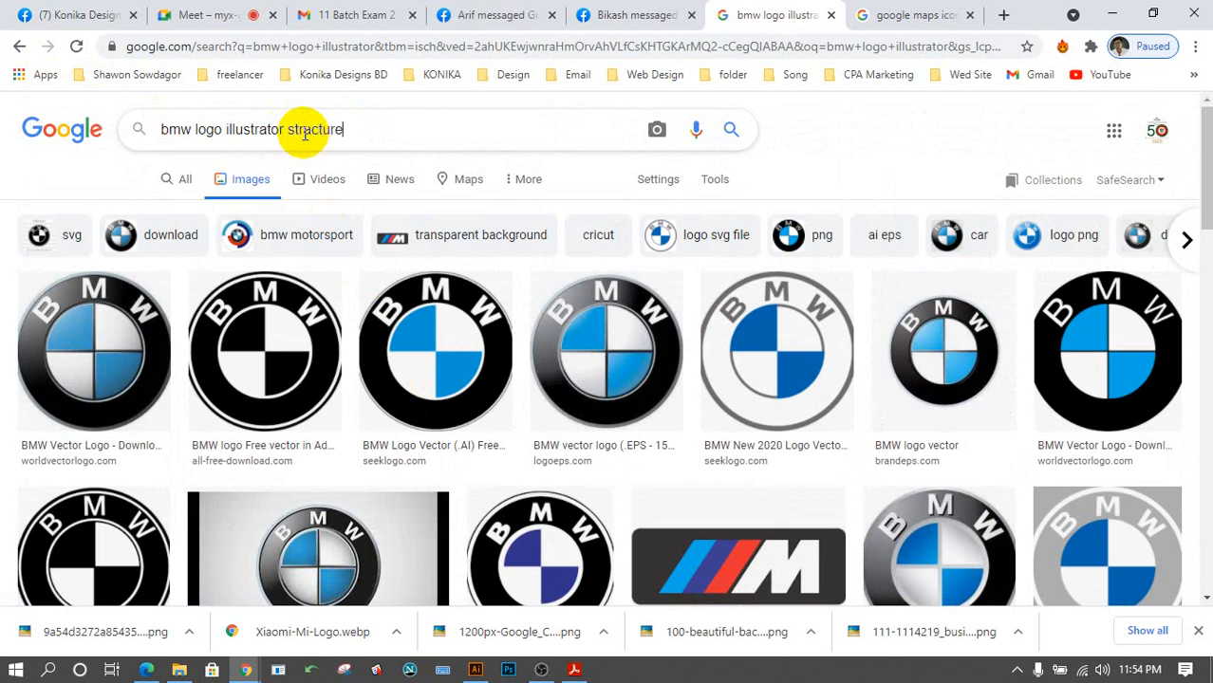
pyautogui.press('Return')
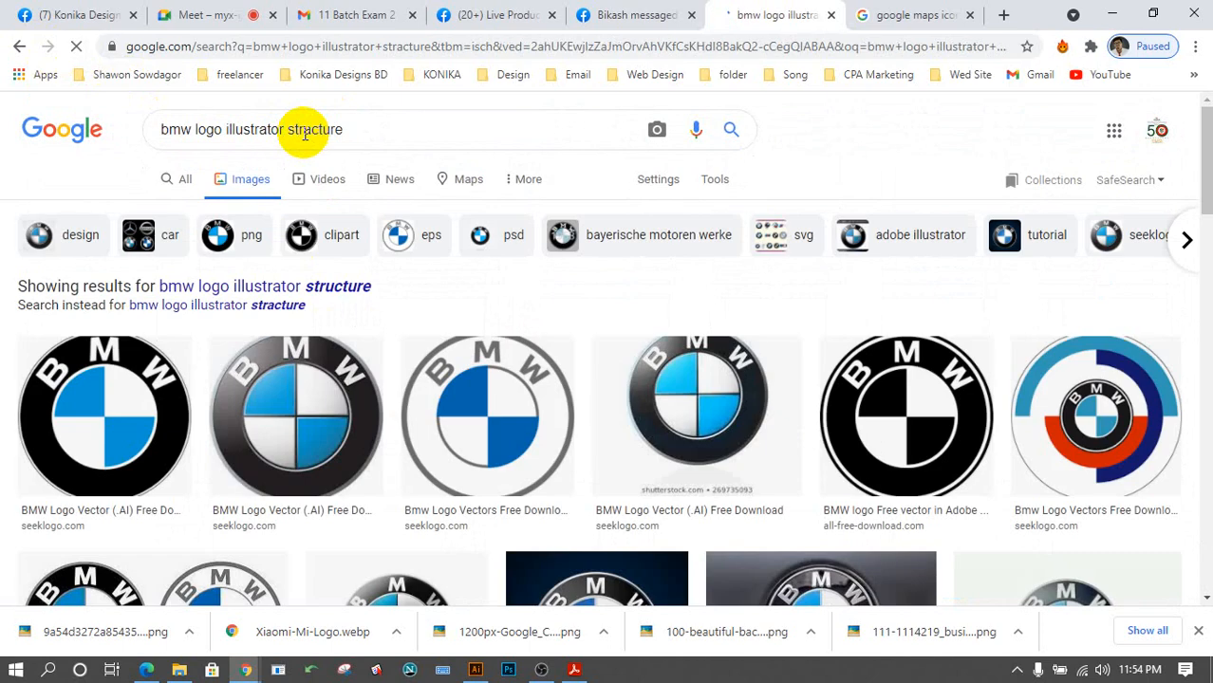
# Look through the "bmw logo illustrator stracture" image results for a drawing of how the BMW logo is built, and return to the start.
pyautogui.scroll(-5, 473, 360)
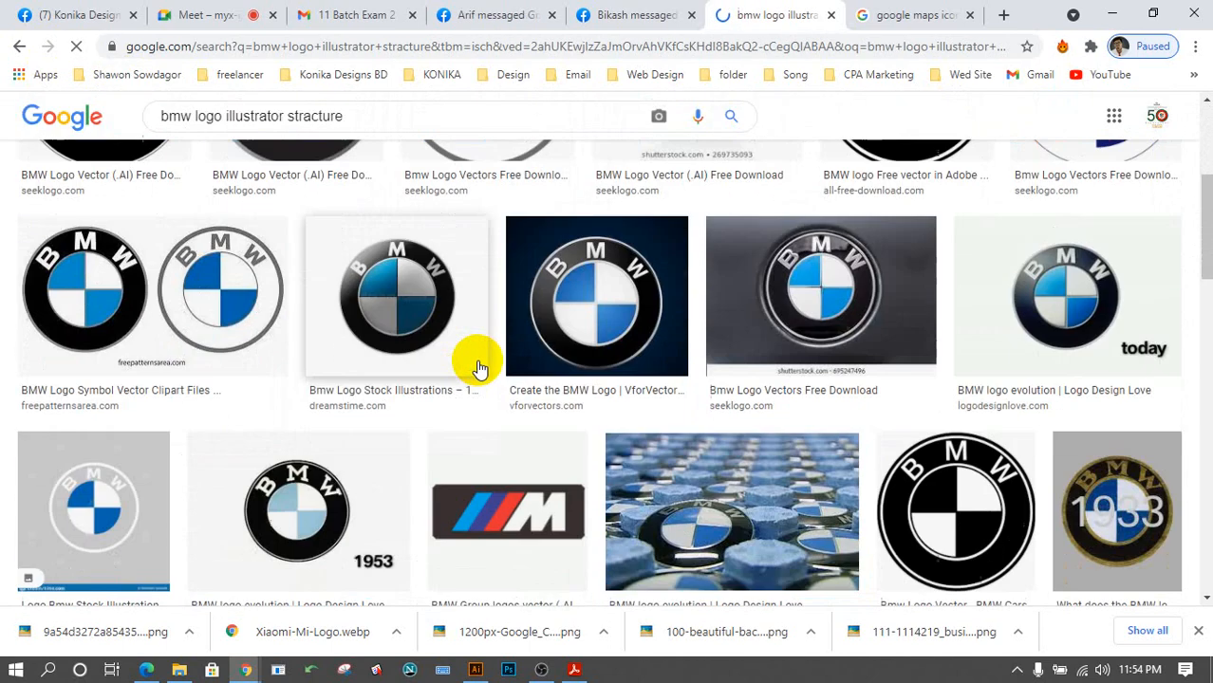
pyautogui.scroll(-3, 480, 369)
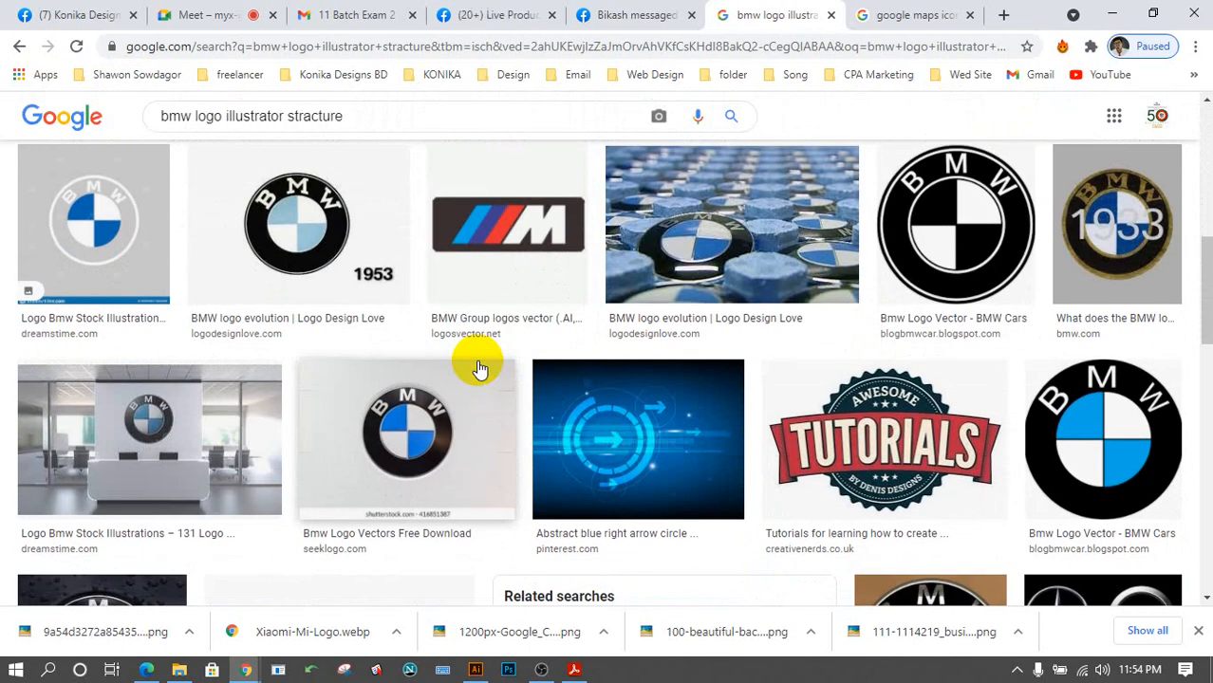
pyautogui.scroll(-1, 479, 369)
pyautogui.scroll(-3, 479, 368)
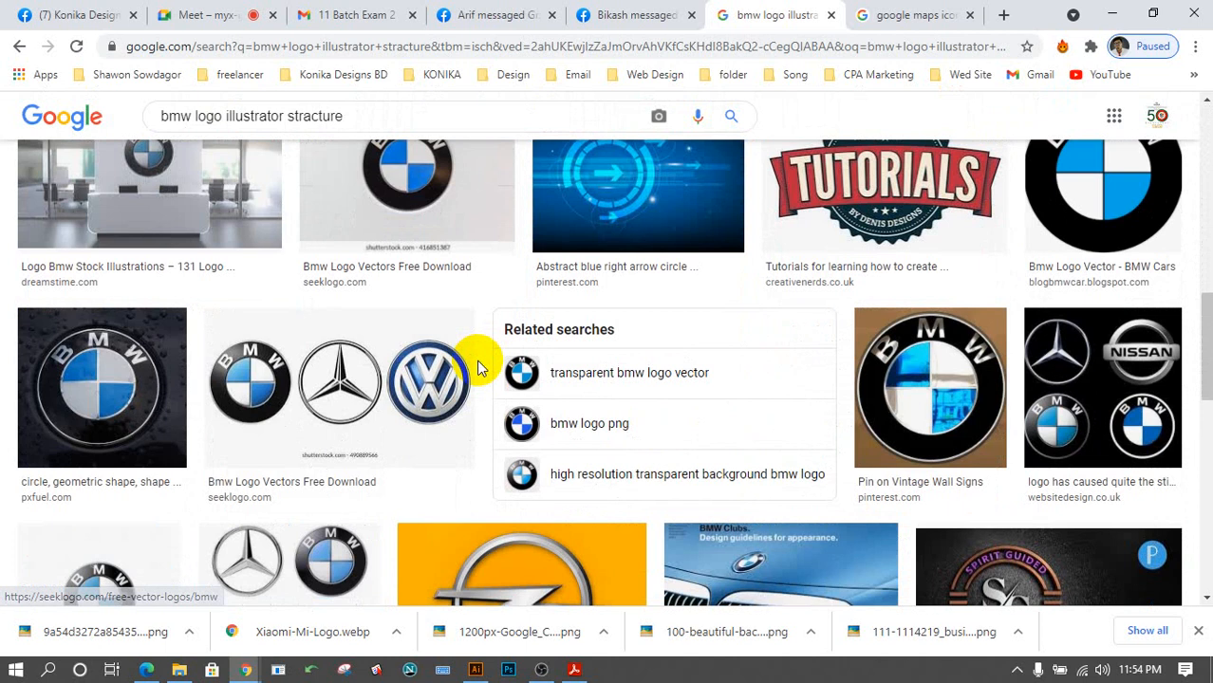
pyautogui.scroll(-5, 479, 368)
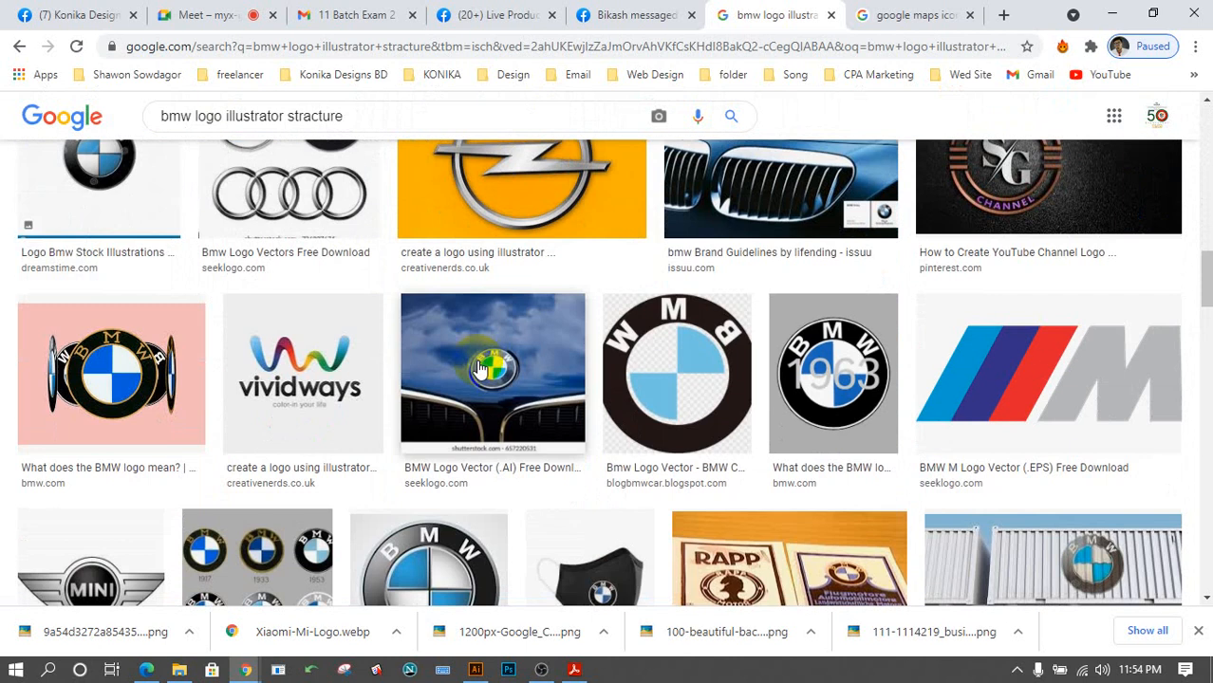
pyautogui.scroll(8, 477, 368)
pyautogui.scroll(5, 477, 365)
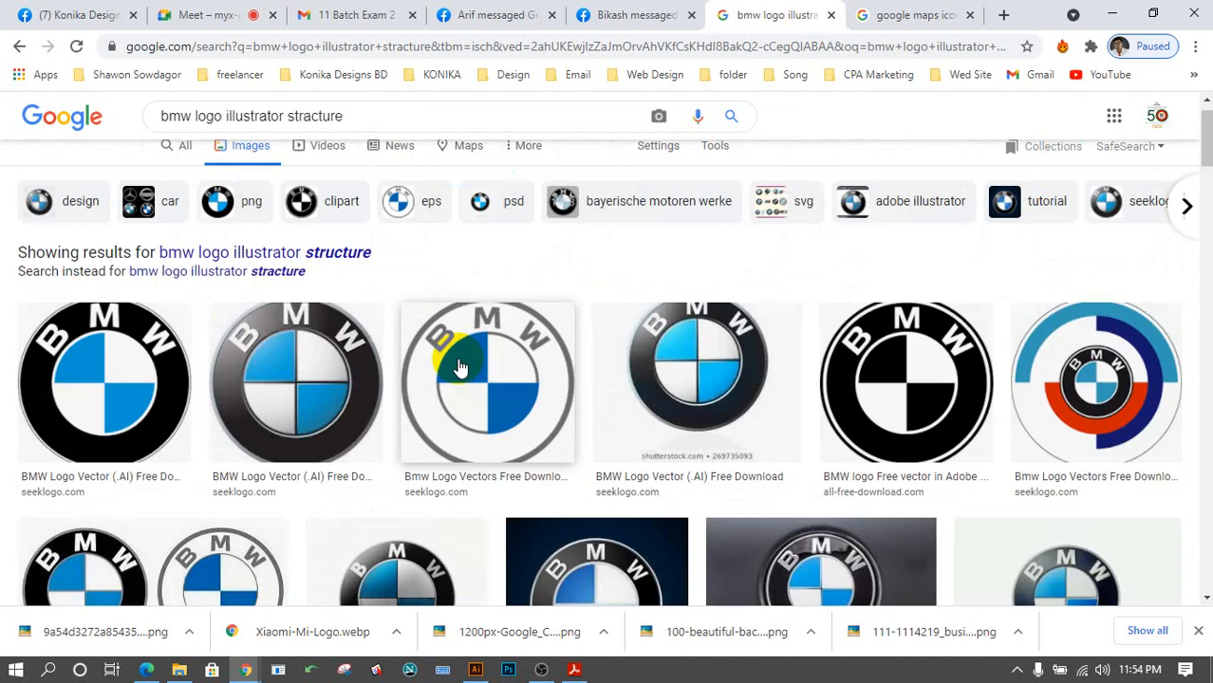
# Remove "illustrator" from the query and run the image search for "bmw logo stracture".
pyautogui.click(288, 129)
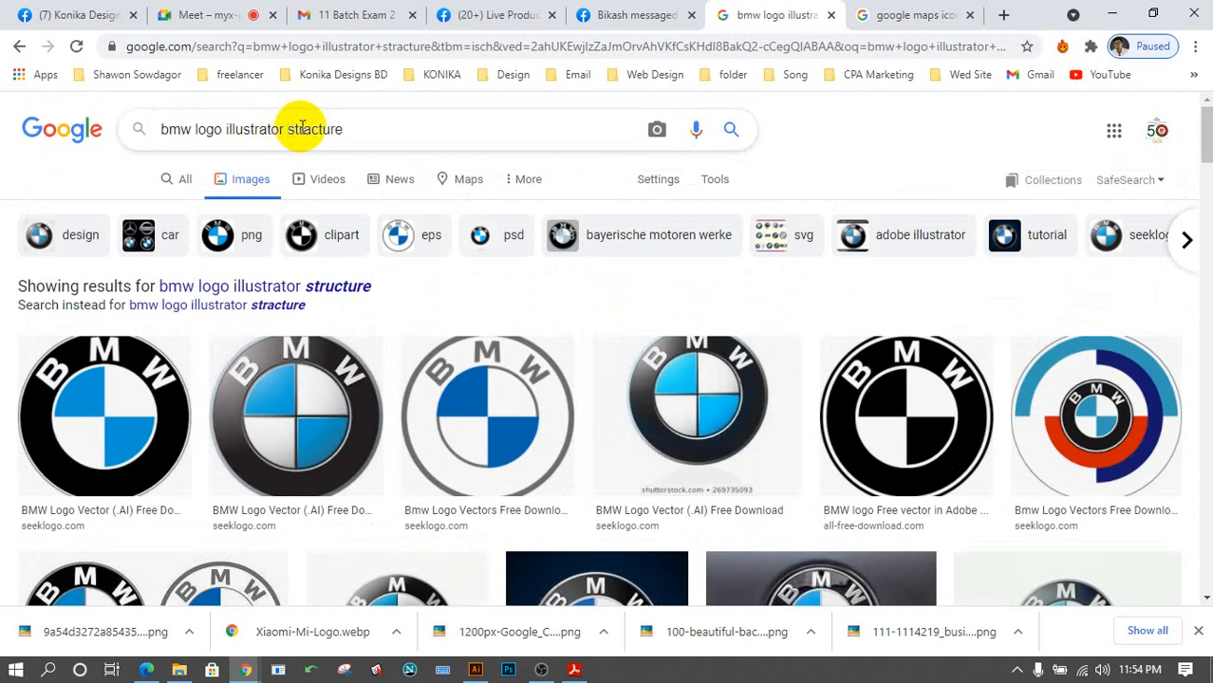
pyautogui.press('BackSpace')
pyautogui.press('BackSpace')
pyautogui.press('BackSpace')
pyautogui.press('BackSpace')
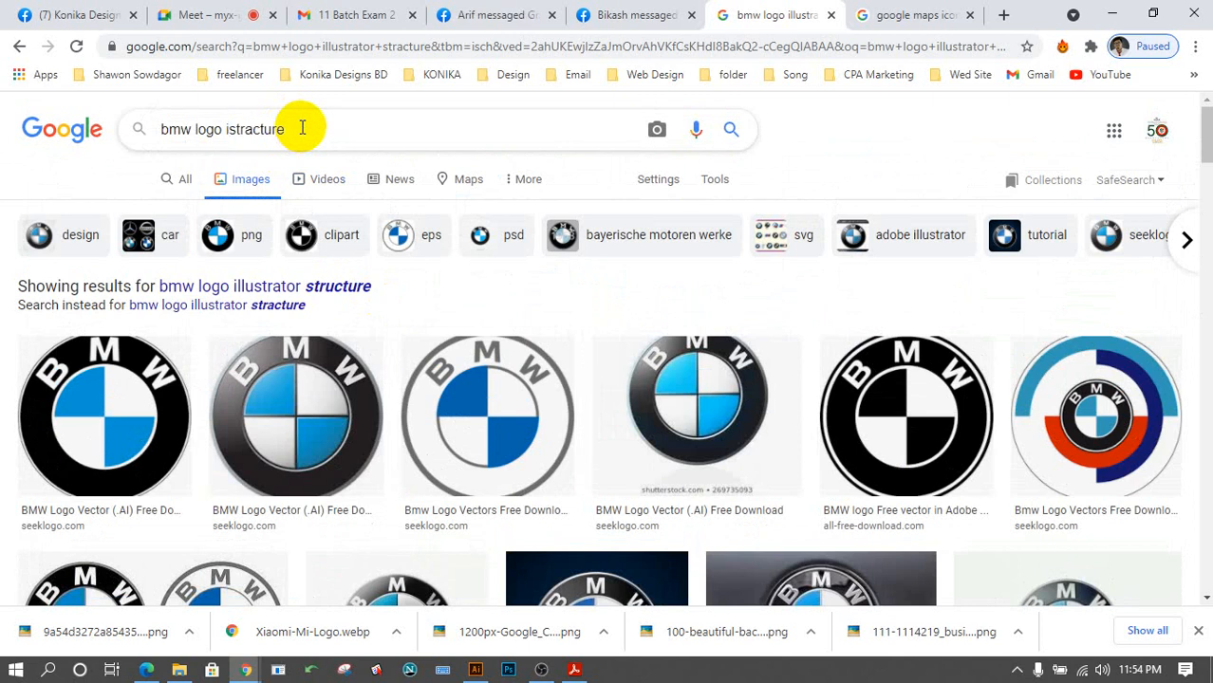
pyautogui.press('Return')
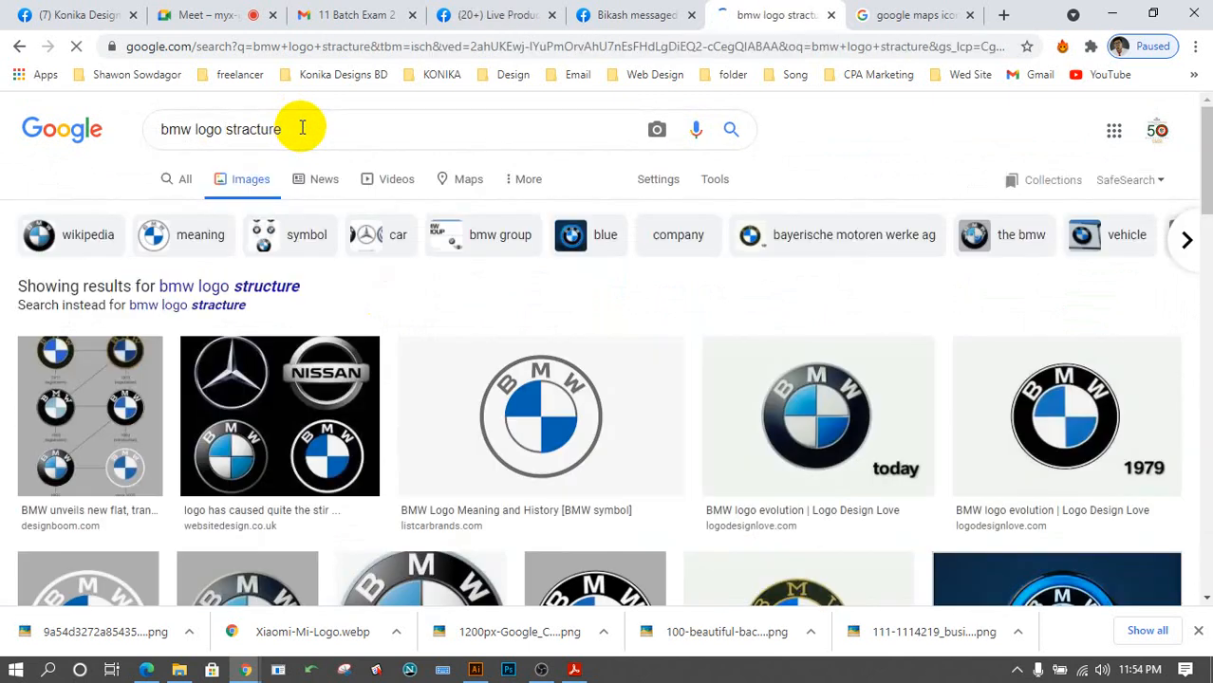
# Look through the "bmw logo stracture" image results and preview the charts of the BMW logo's versions over the years.
pyautogui.click(71, 442)
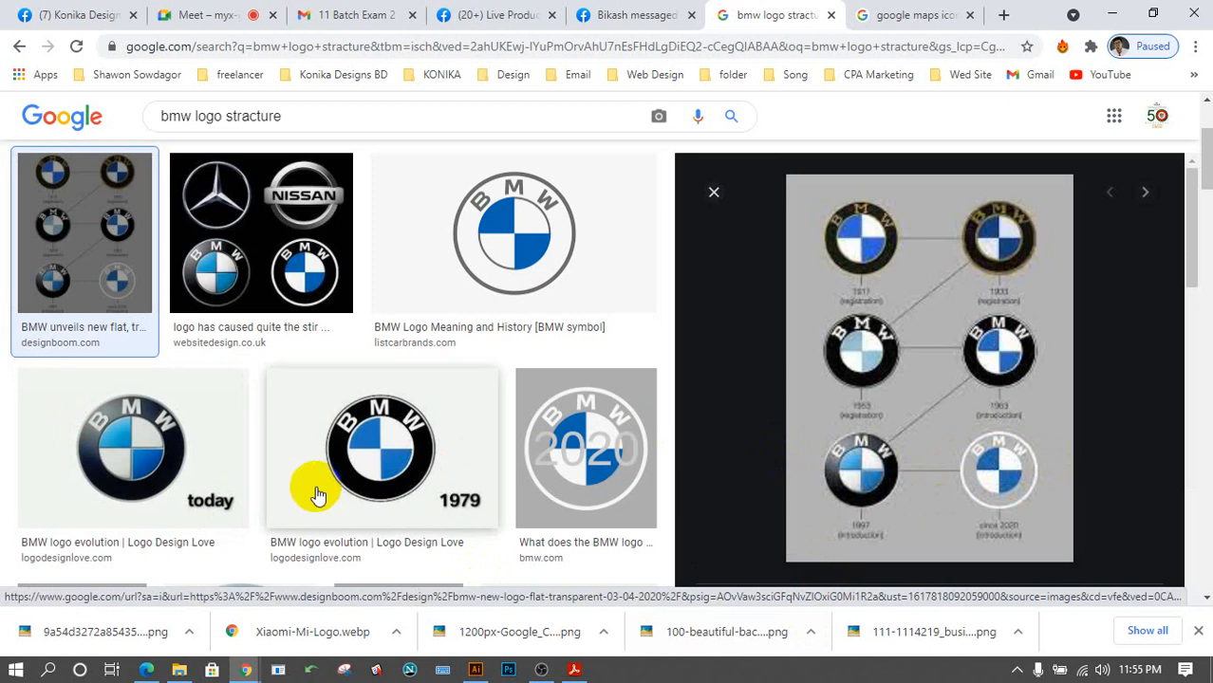
pyautogui.scroll(-2, 339, 428)
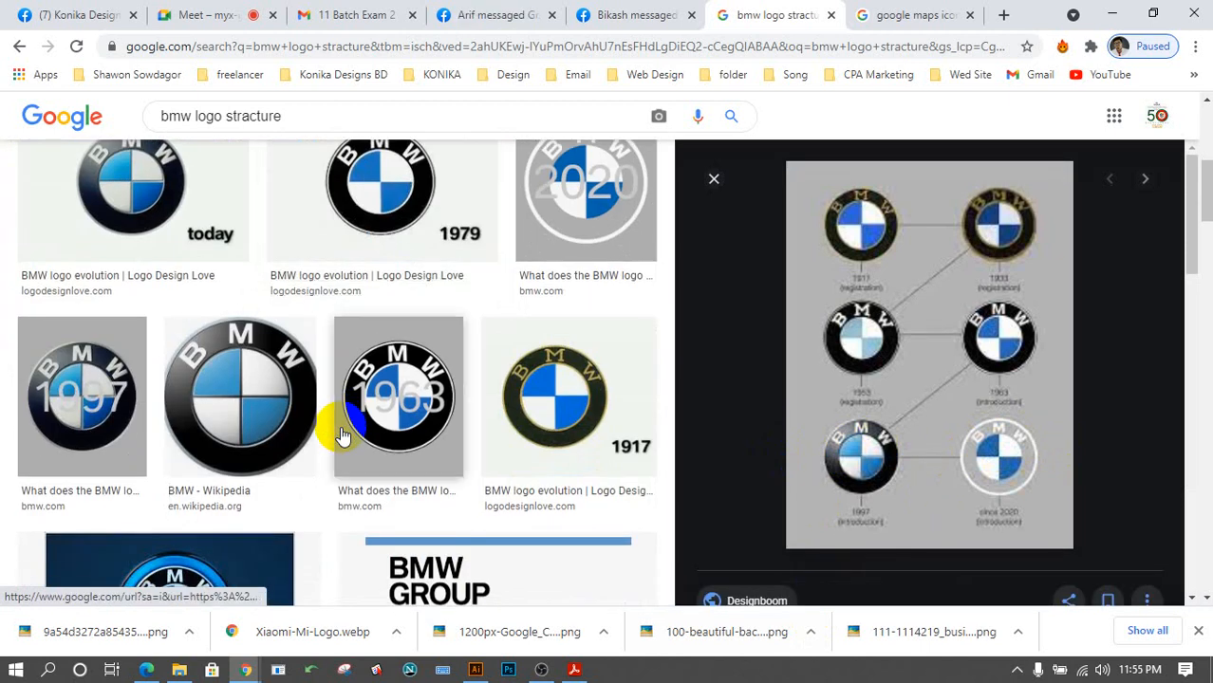
pyautogui.scroll(-2, 475, 422)
pyautogui.scroll(-3, 520, 420)
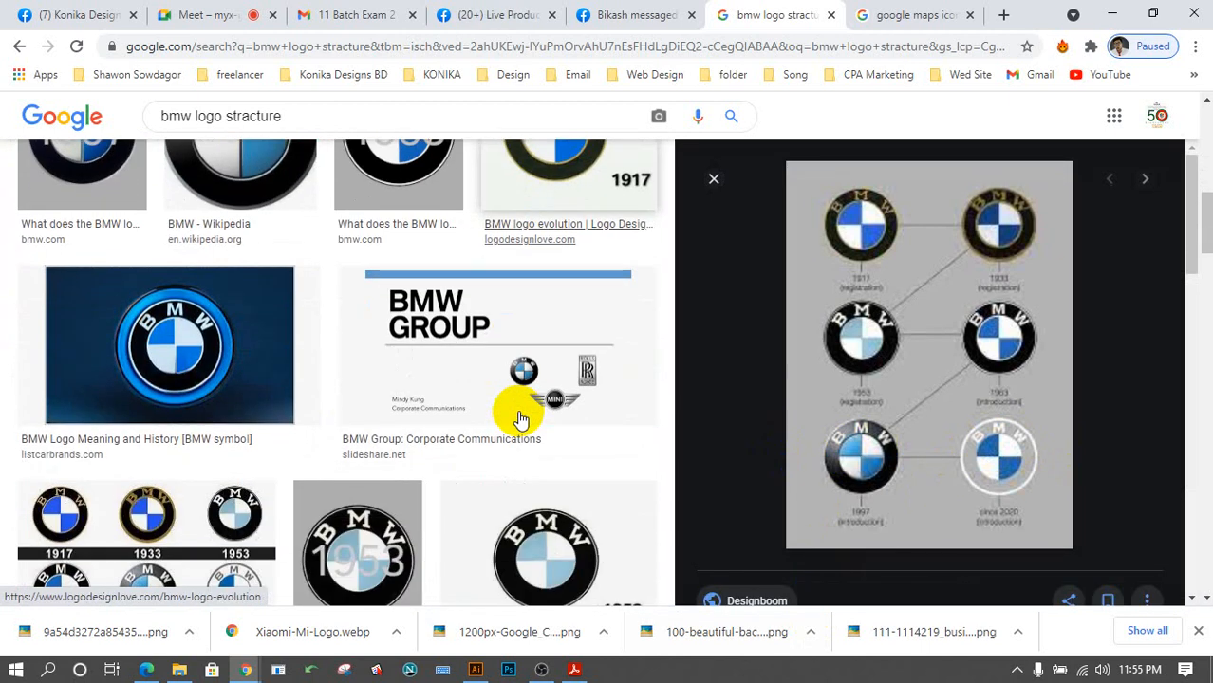
pyautogui.scroll(-1, 519, 420)
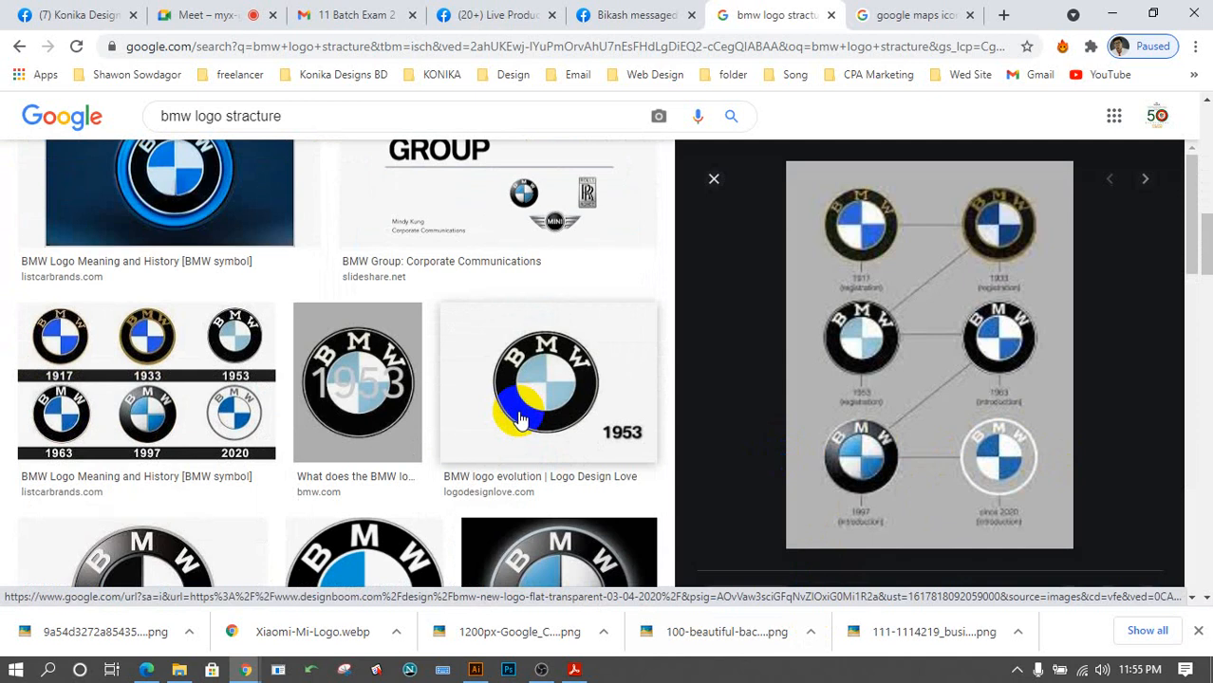
pyautogui.scroll(-5, 519, 421)
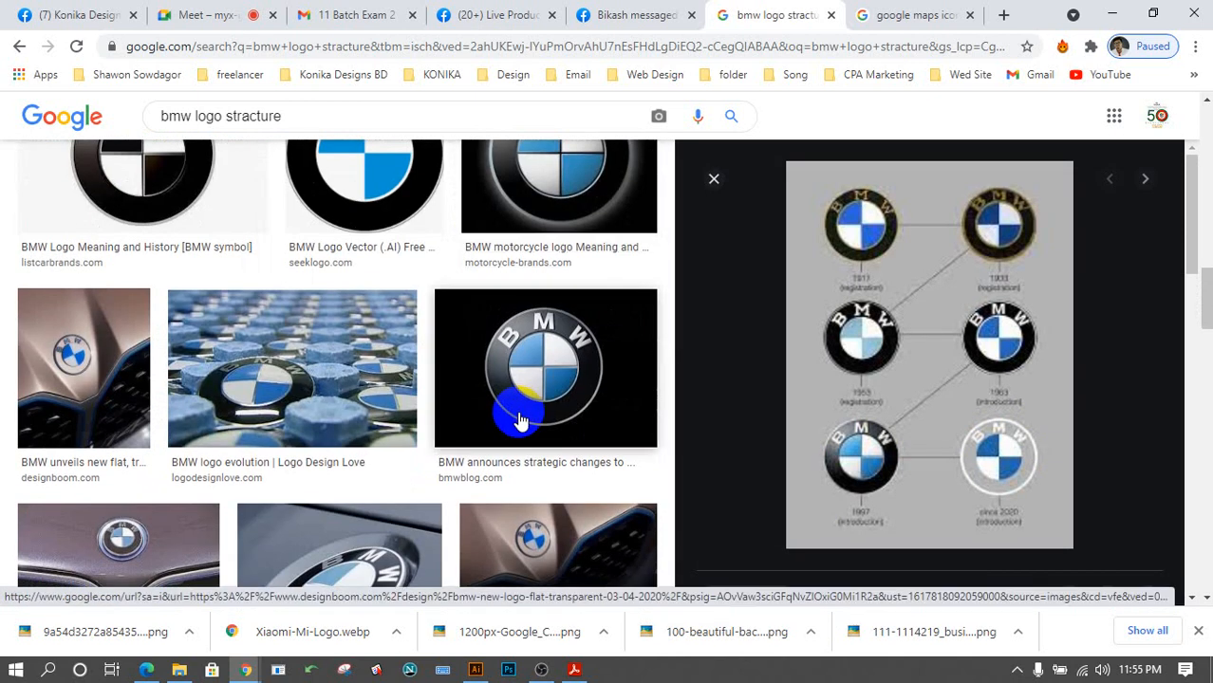
pyautogui.scroll(5, 519, 421)
pyautogui.click(192, 401)
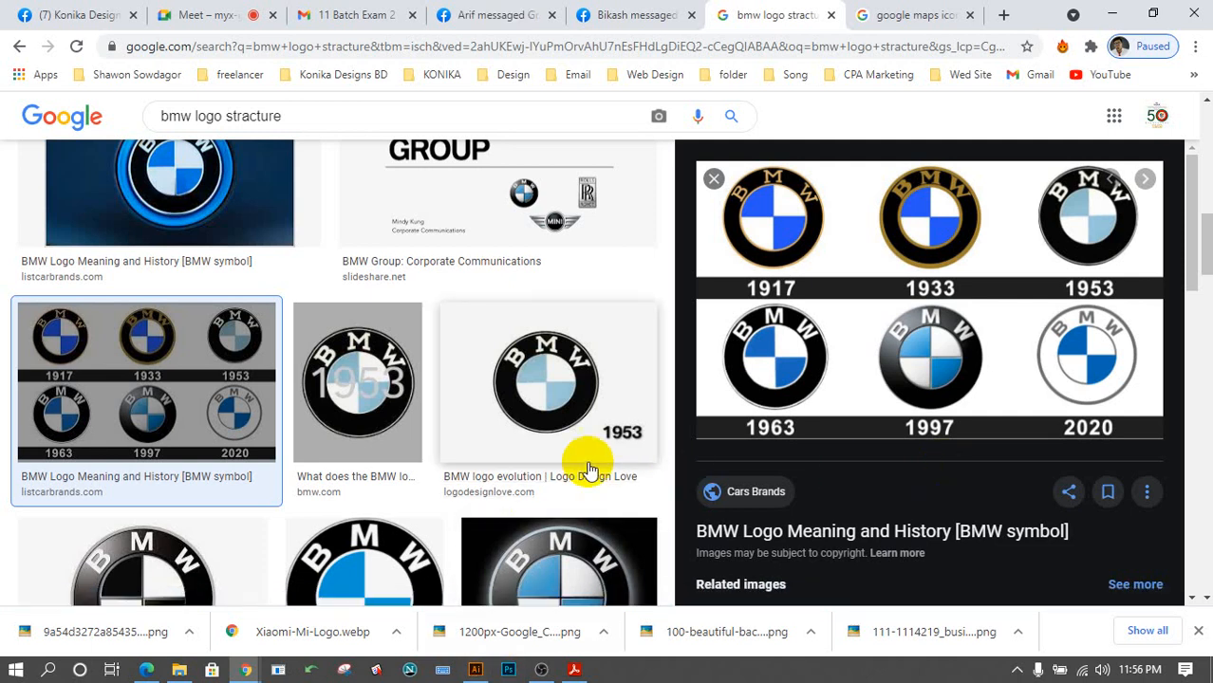
# Examine further BMW image results for a structure reference, previewing the "BMW has a brand new logo" photo and the "BMW in India" slide.
pyautogui.scroll(-2, 587, 468)
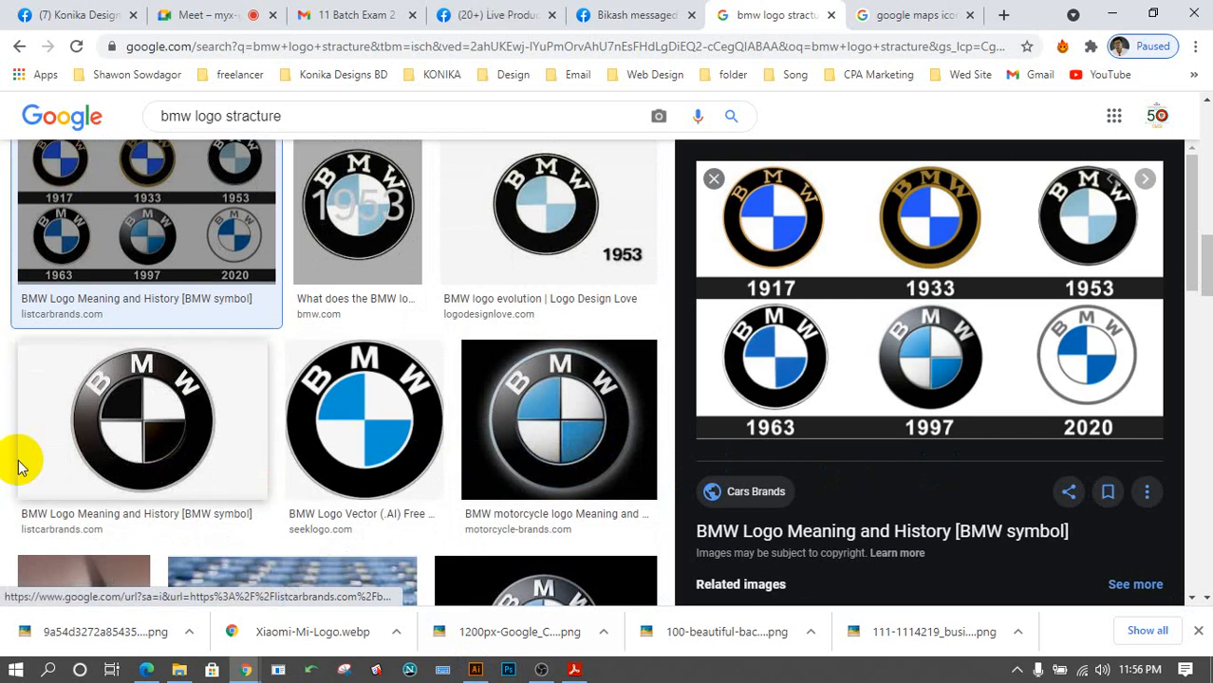
pyautogui.scroll(-3, 513, 384)
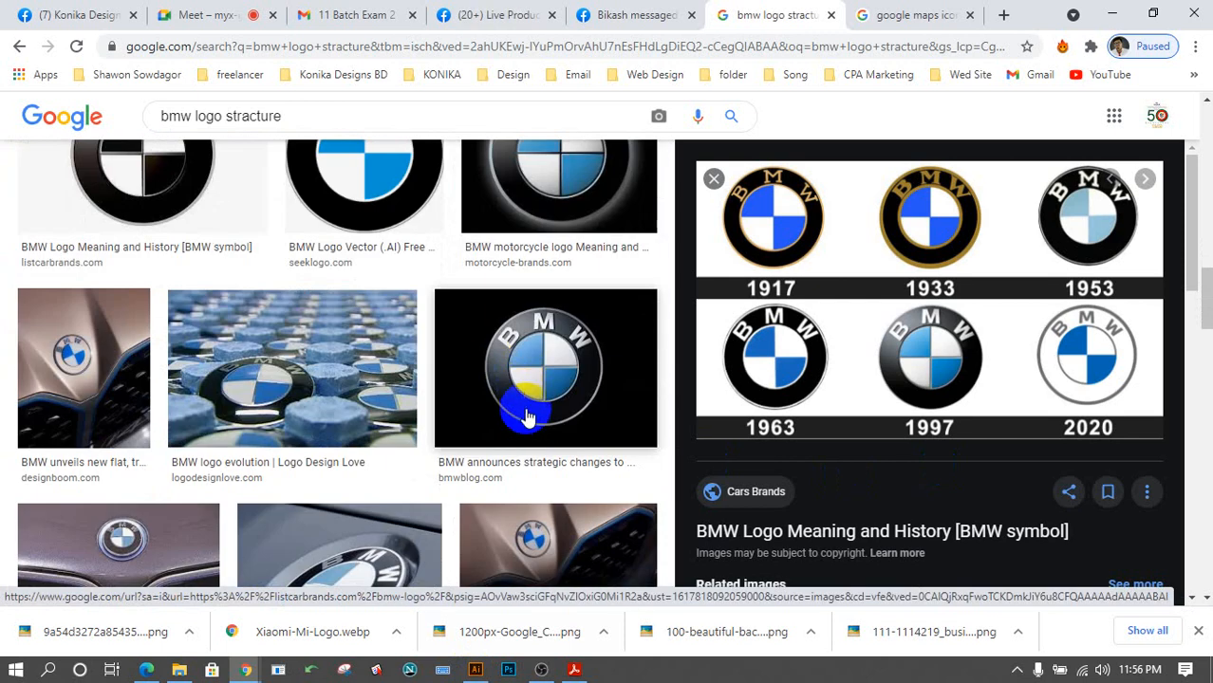
pyautogui.scroll(-2, 530, 454)
pyautogui.scroll(-2, 529, 453)
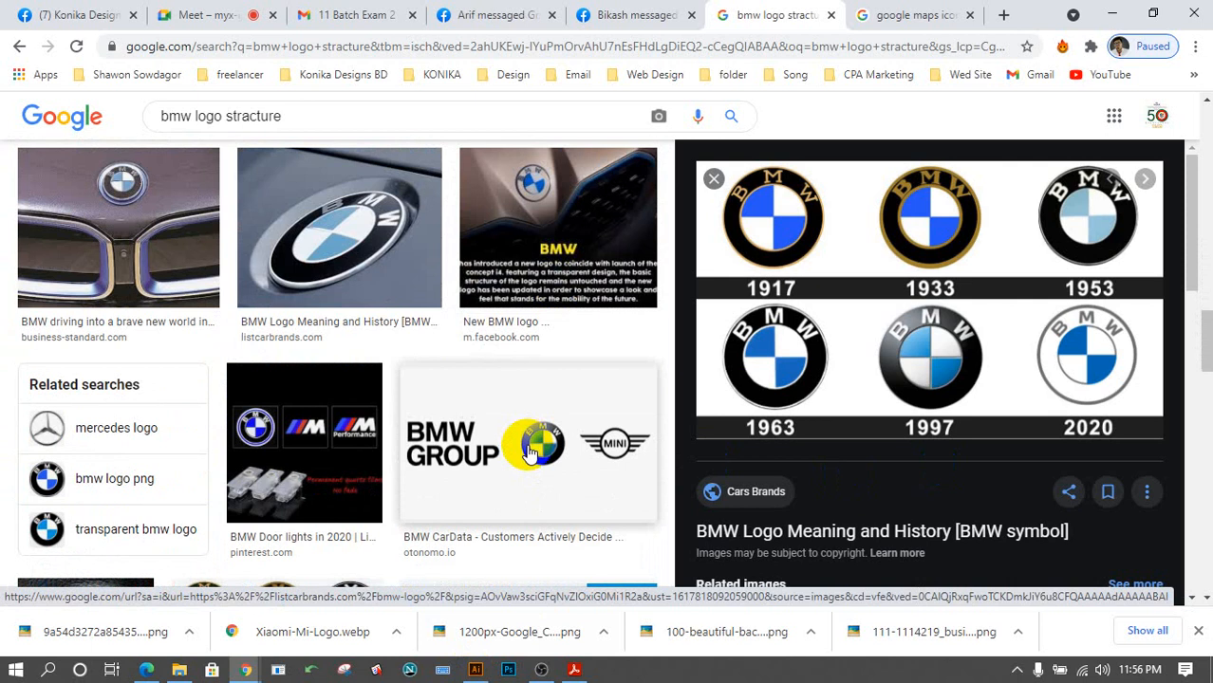
pyautogui.scroll(-2, 529, 454)
pyautogui.scroll(-1, 529, 454)
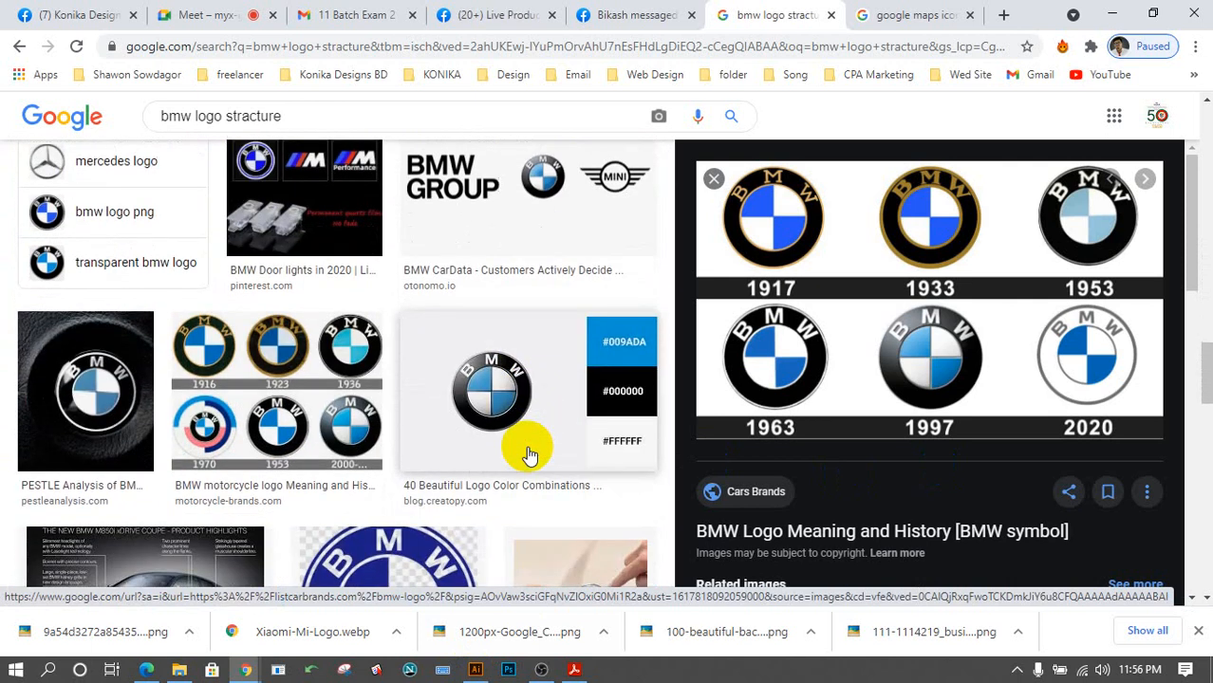
pyautogui.scroll(-2, 530, 454)
pyautogui.scroll(-1, 529, 454)
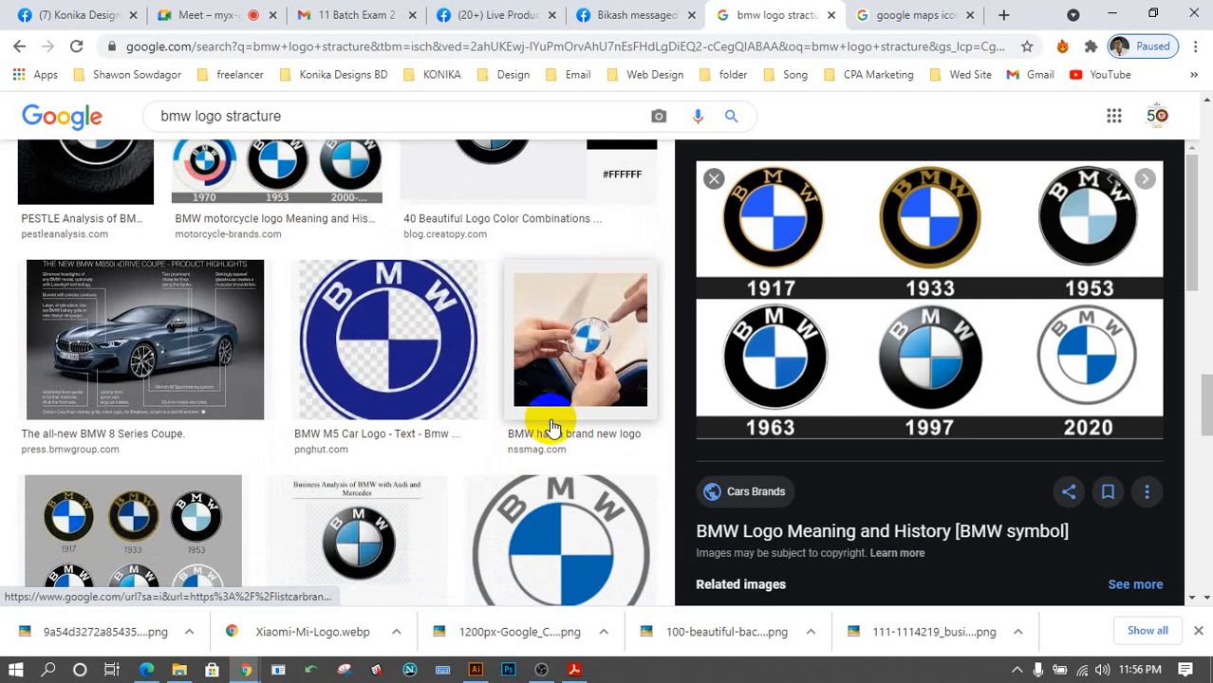
pyautogui.click(585, 344)
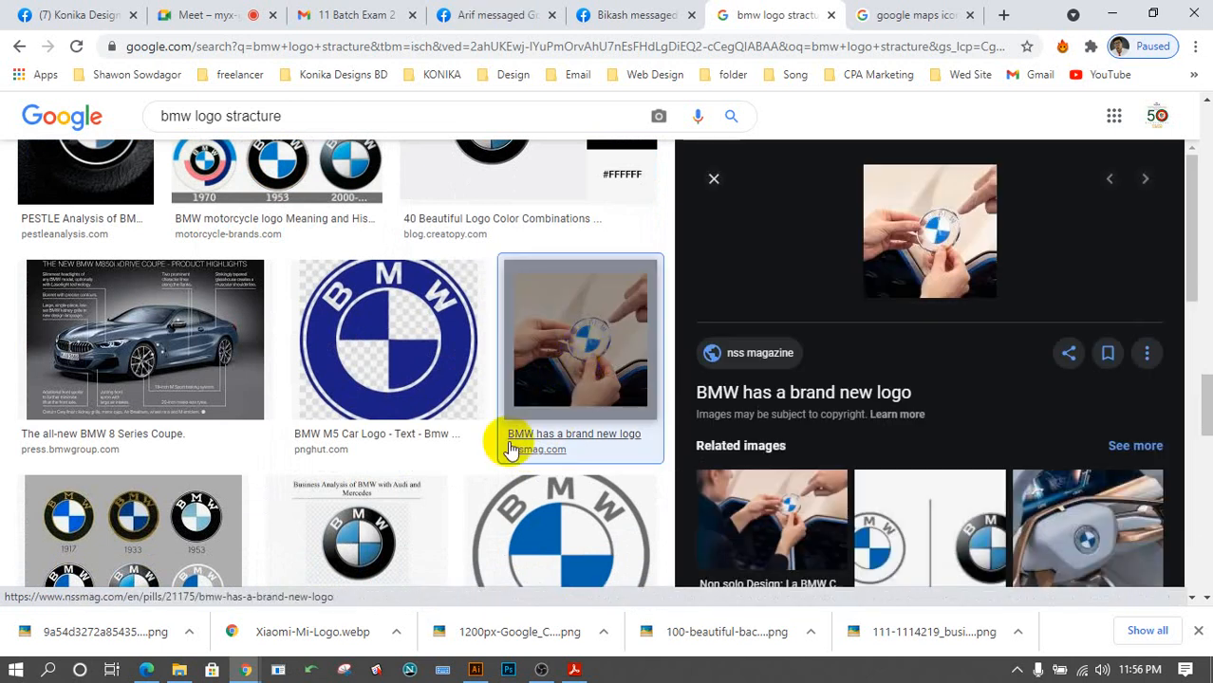
pyautogui.scroll(-3, 490, 451)
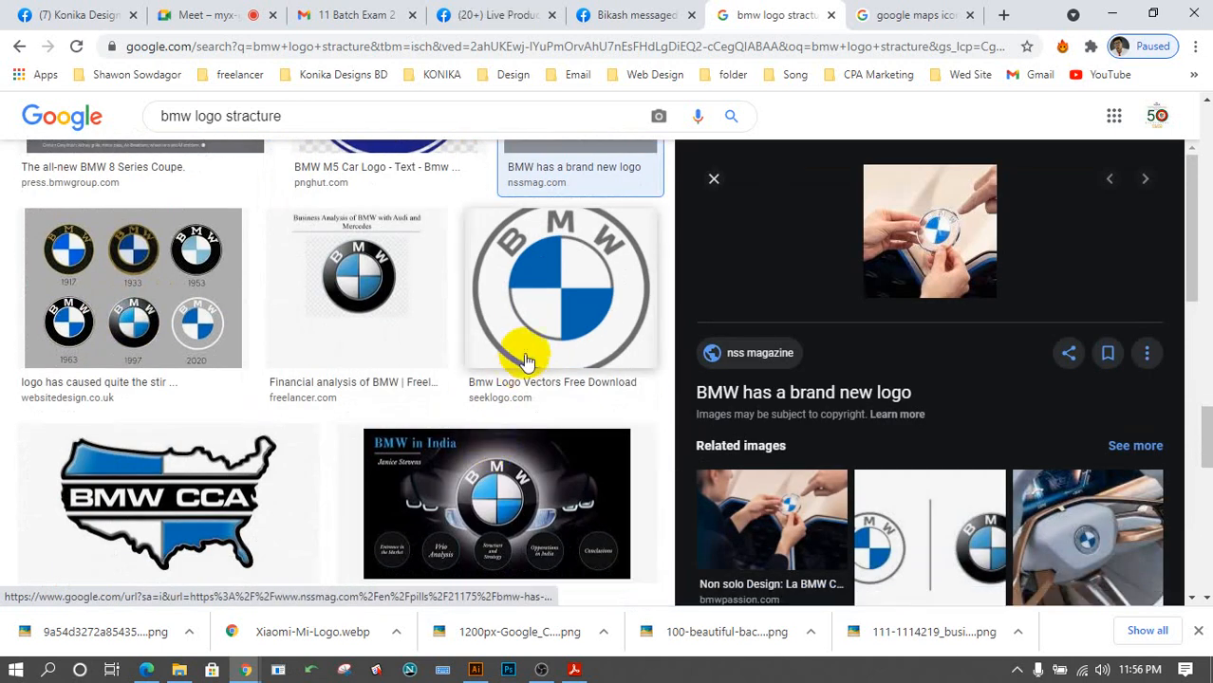
pyautogui.click(567, 486)
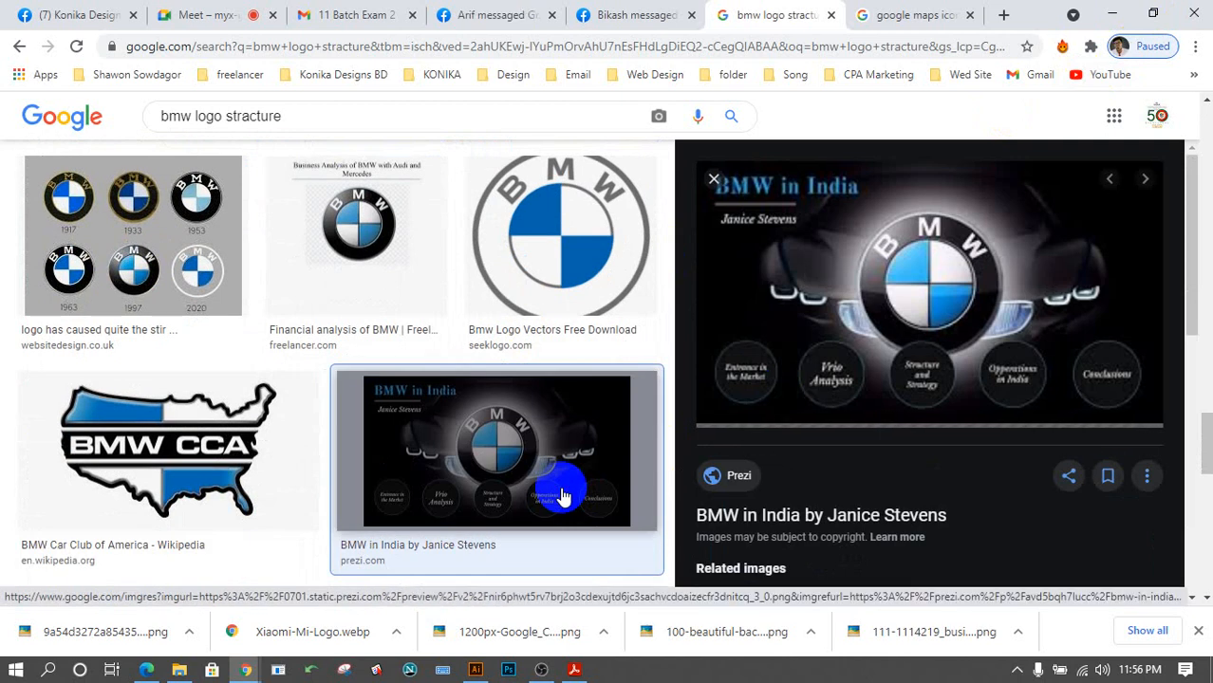
# Switch to Illustrator and lock the placed Mi logo image in the MI document.
pyautogui.click(1112, 14)
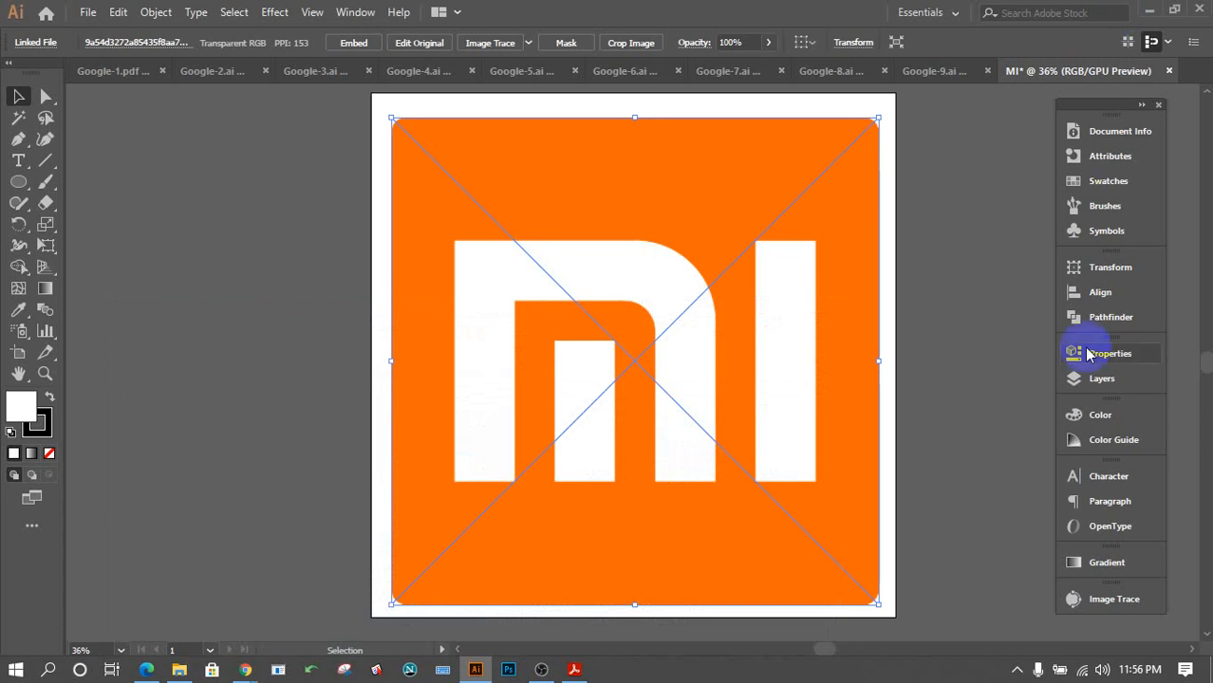
pyautogui.click(235, 380)
pyautogui.click(516, 345)
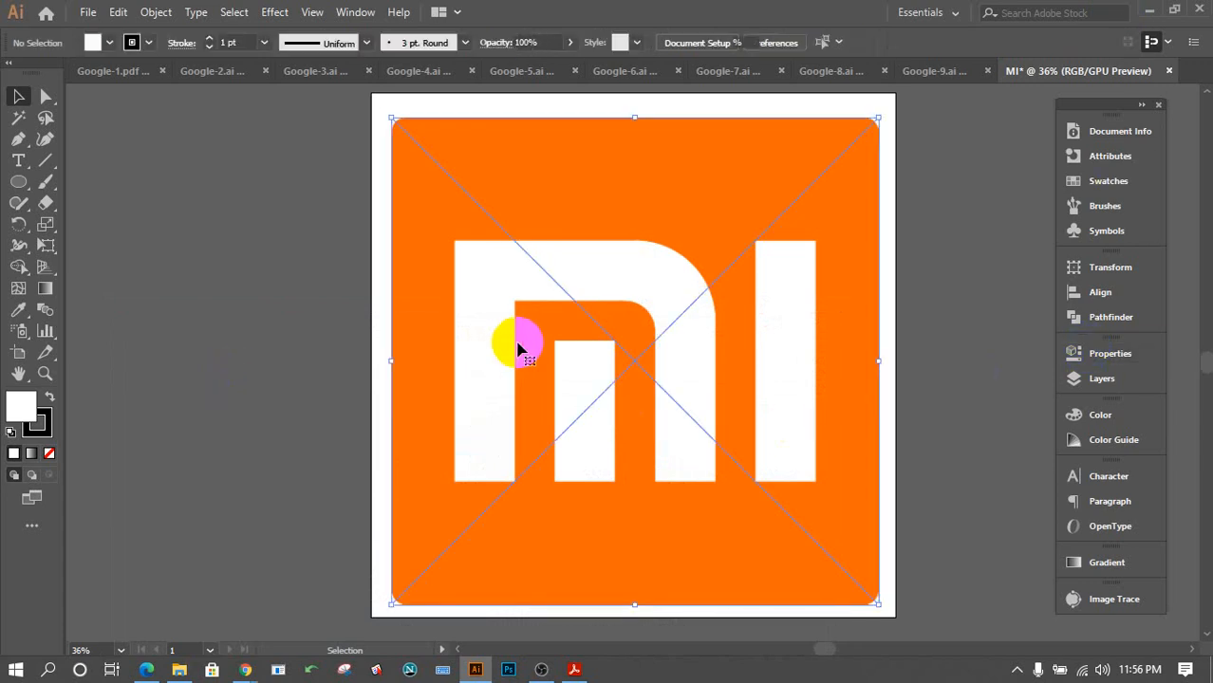
pyautogui.hotkey('ctrl', '2')
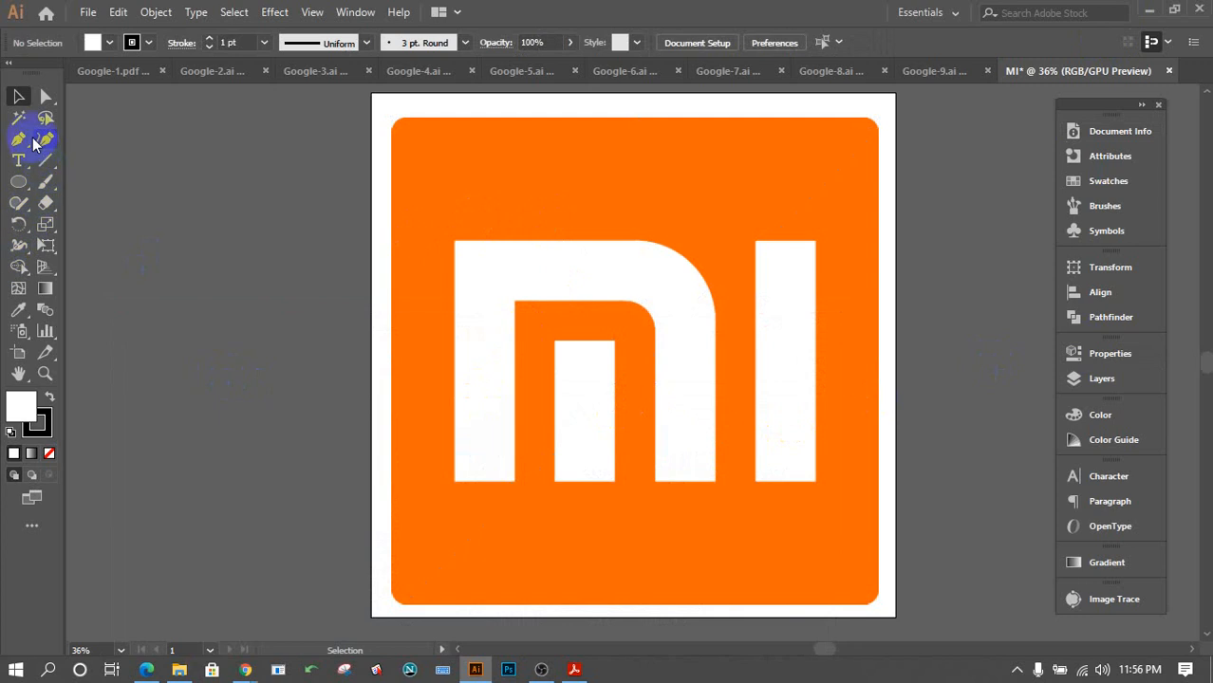
# Trace the logo's "I" bar with a white rectangle and place copies over the m's two outer legs and its upper middle.
pyautogui.moveTo(17, 190); pyautogui.dragTo(95, 181)
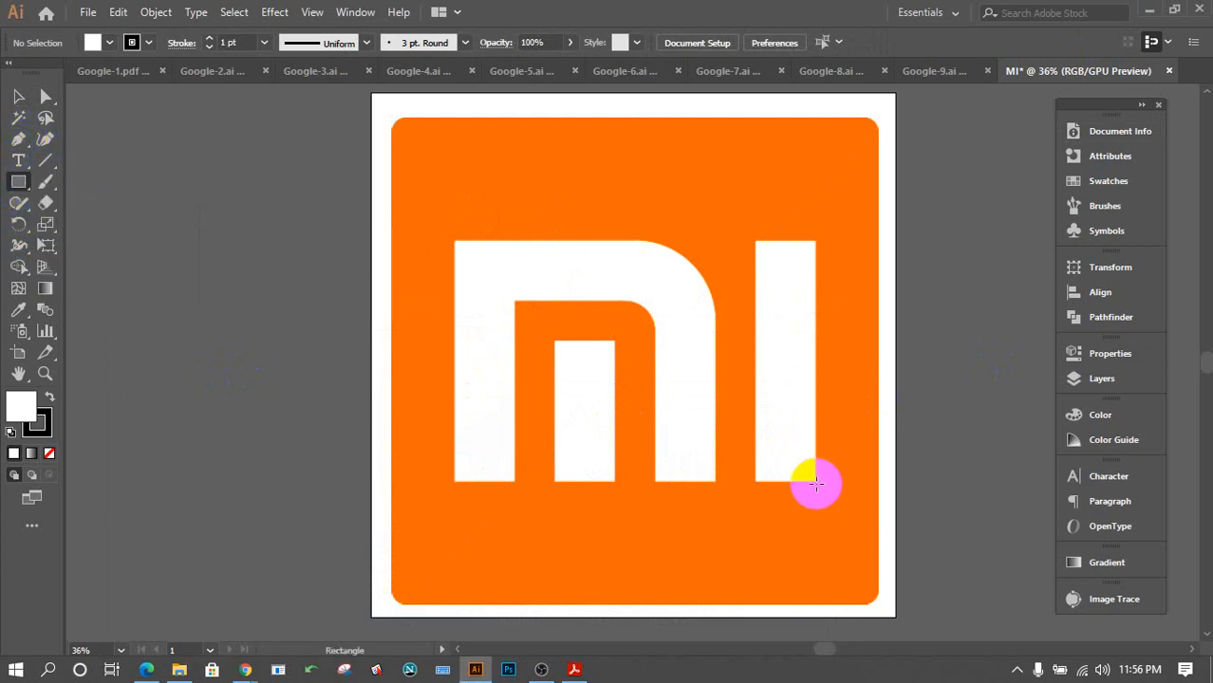
pyautogui.moveTo(817, 482); pyautogui.dragTo(754, 241)
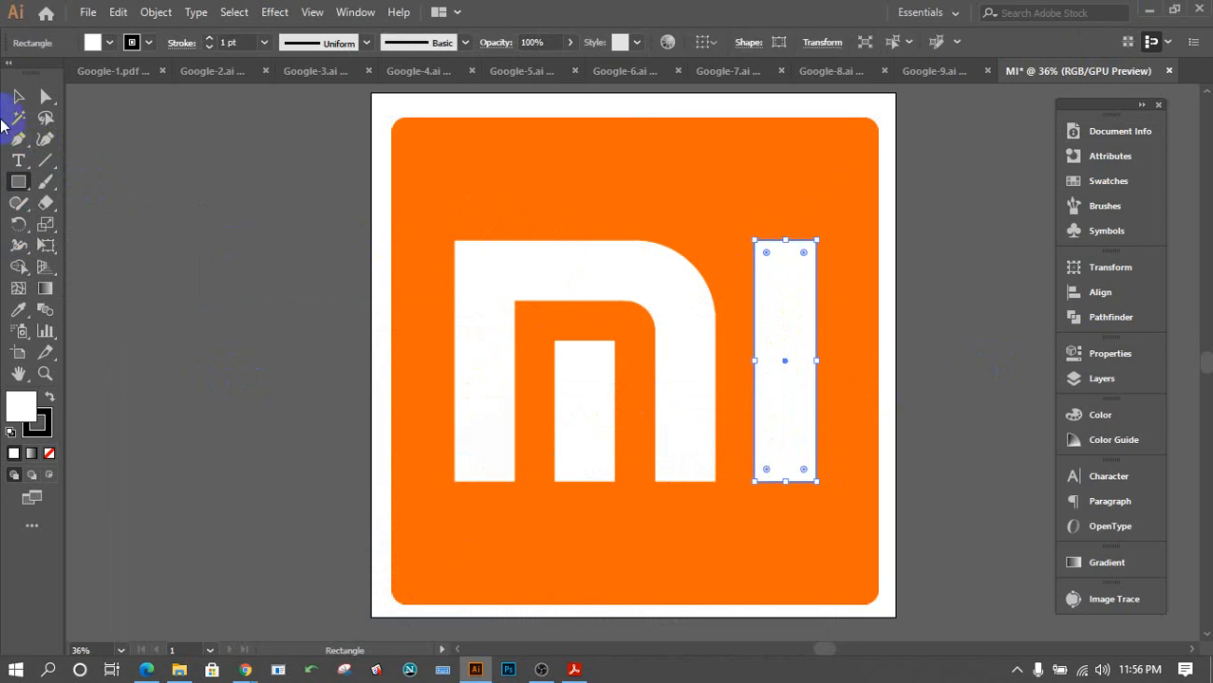
pyautogui.click(18, 95)
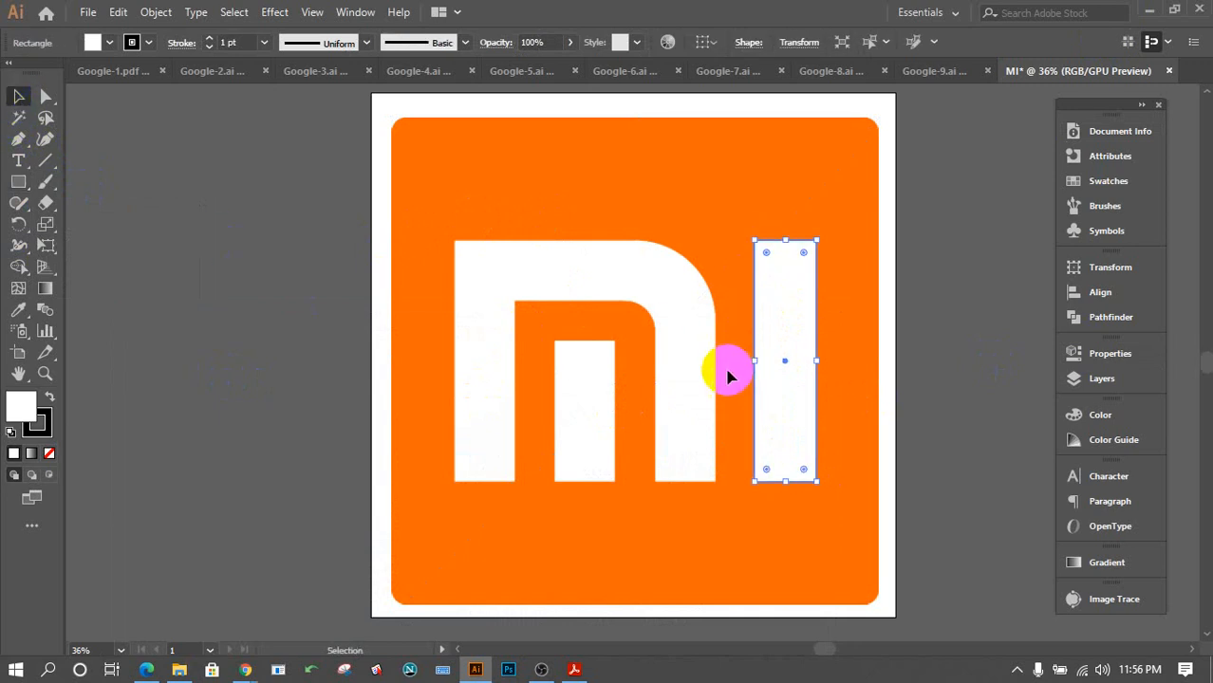
pyautogui.moveTo(775, 357); pyautogui.dragTo(558, 280)
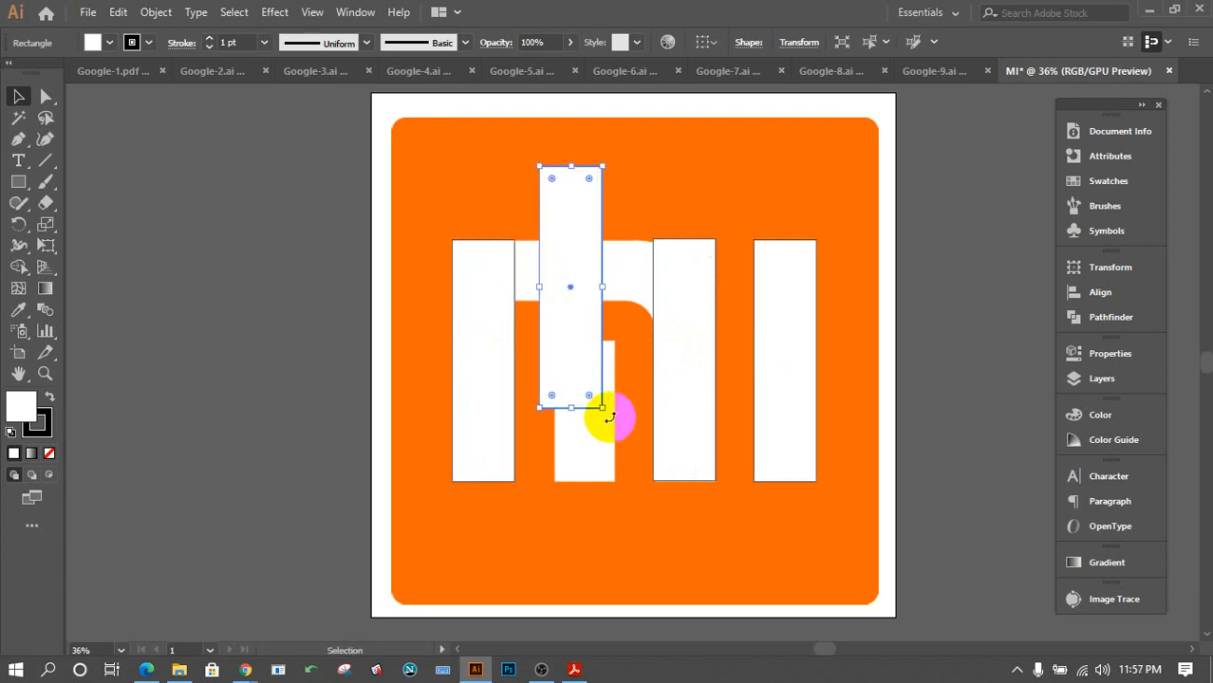
# Rotate the middle rectangle copy to horizontal and align it over the m's top bar, flush with the outer edge of its left leg.
pyautogui.moveTo(609, 417); pyautogui.dragTo(660, 252)
pyautogui.moveTo(583, 291); pyautogui.dragTo(560, 280)
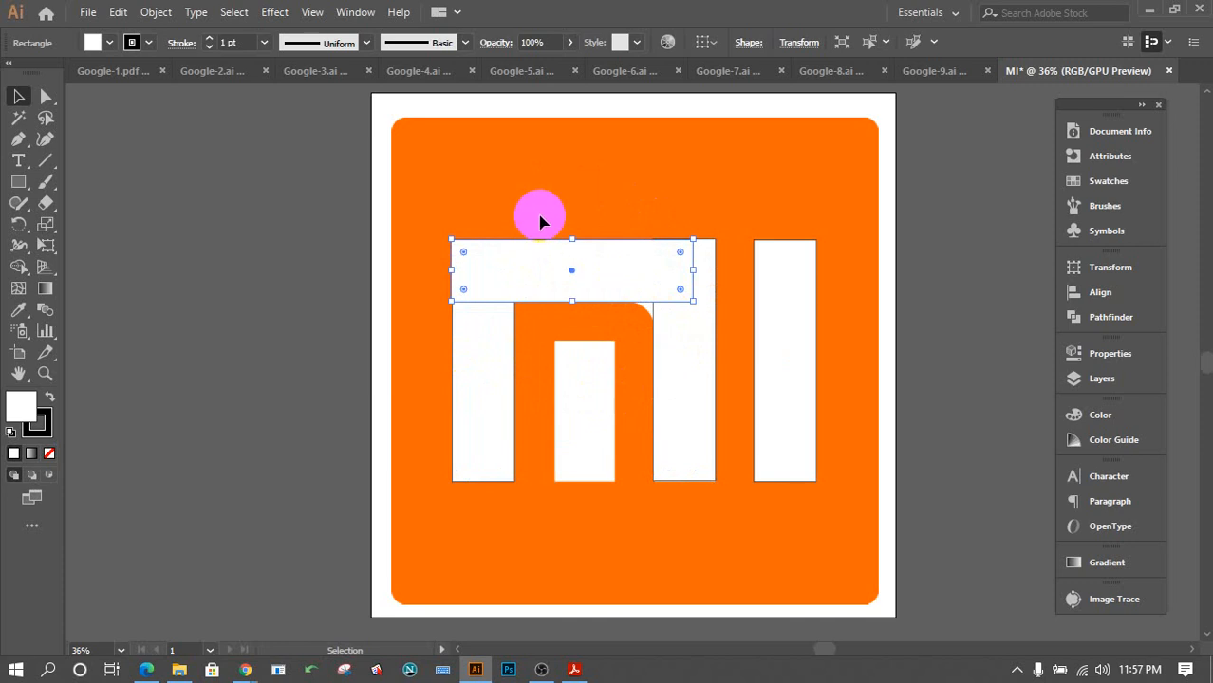
pyautogui.moveTo(548, 263); pyautogui.dragTo(552, 266)
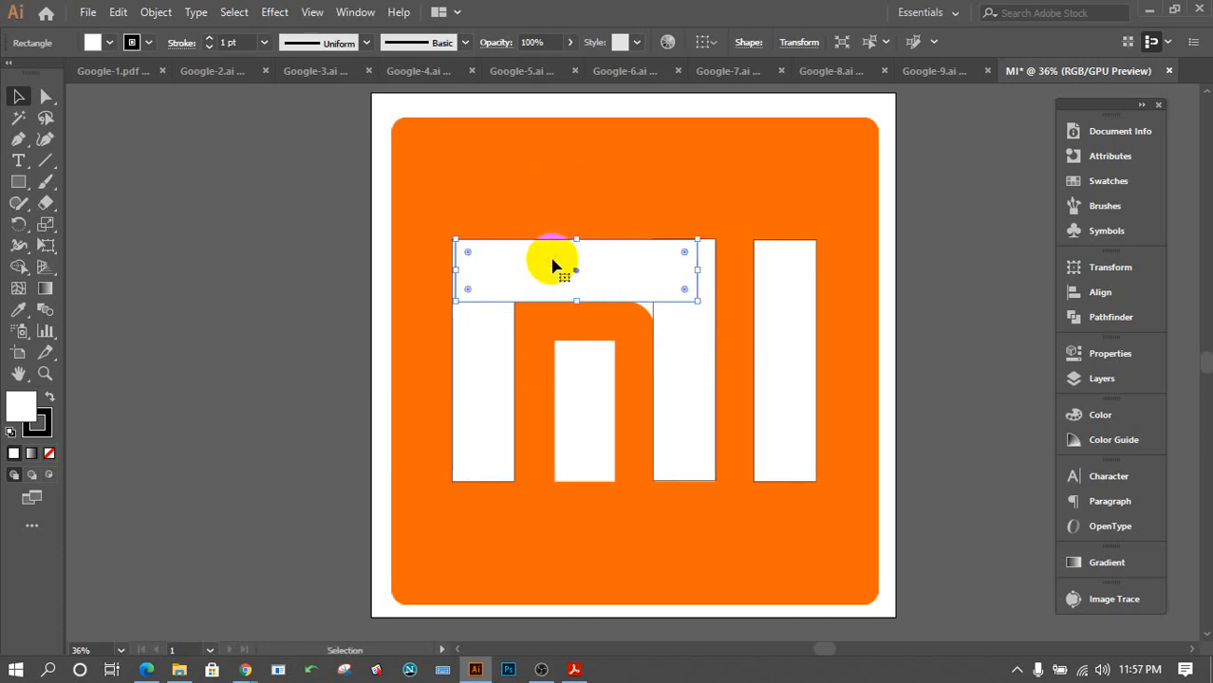
pyautogui.press('Left')
pyautogui.press('Left')
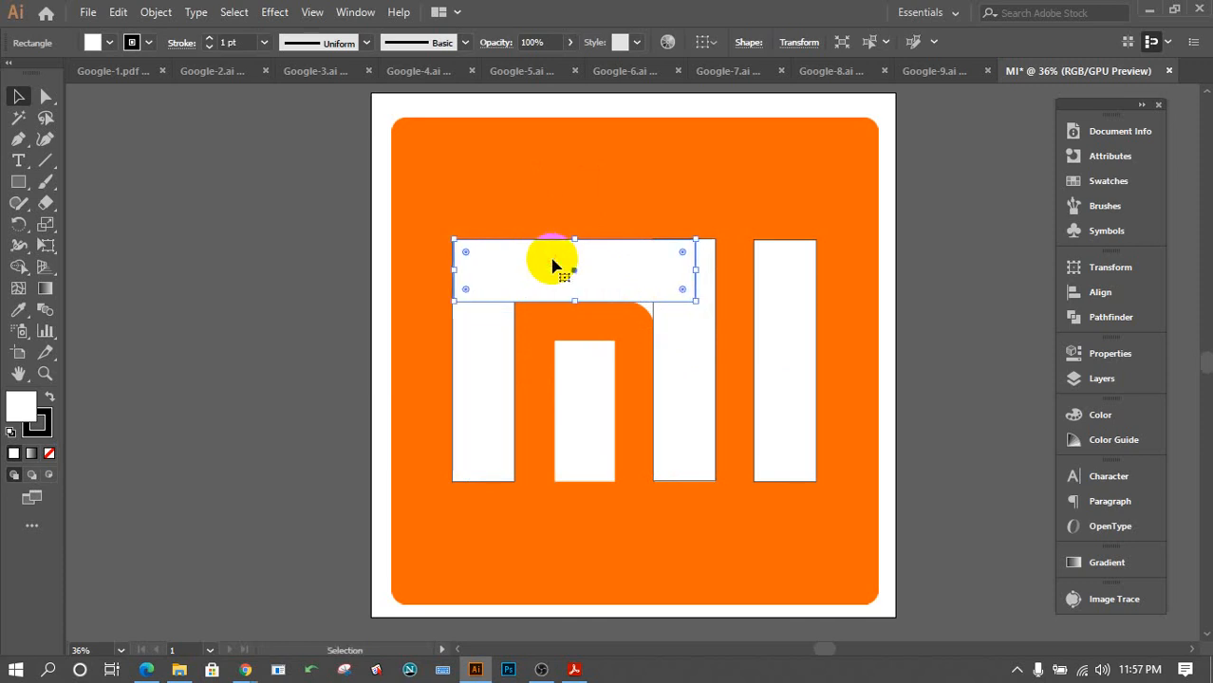
pyautogui.click(588, 211)
pyautogui.click(486, 330)
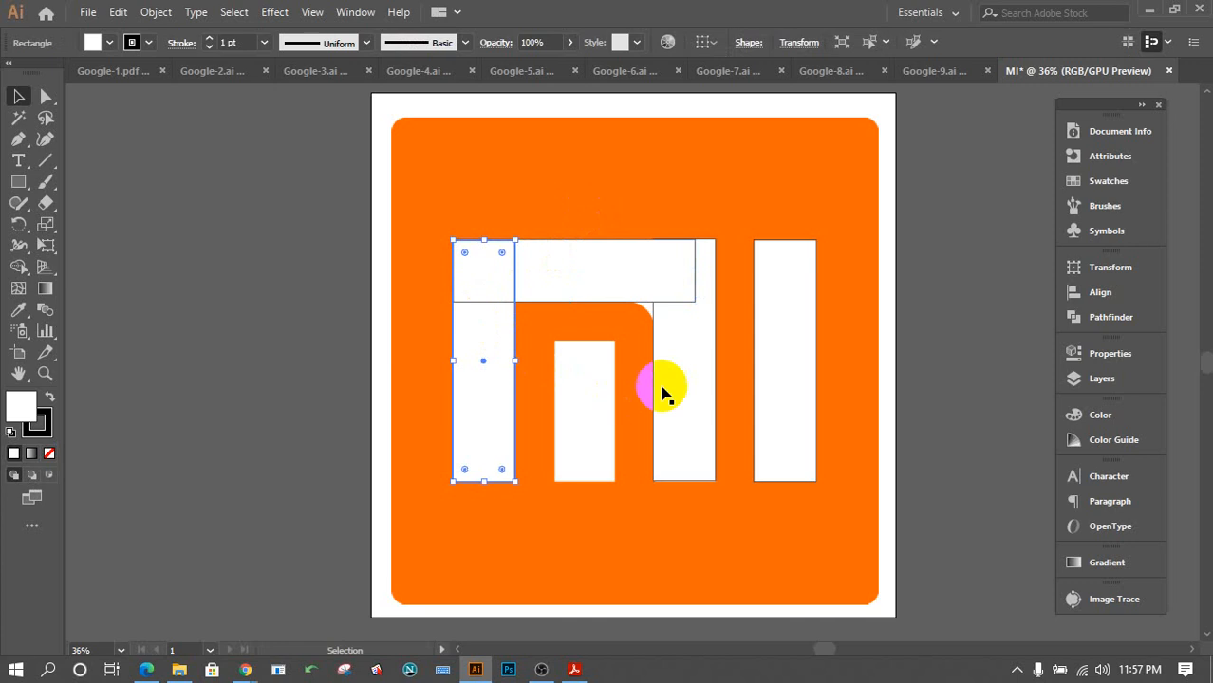
pyautogui.click(622, 351)
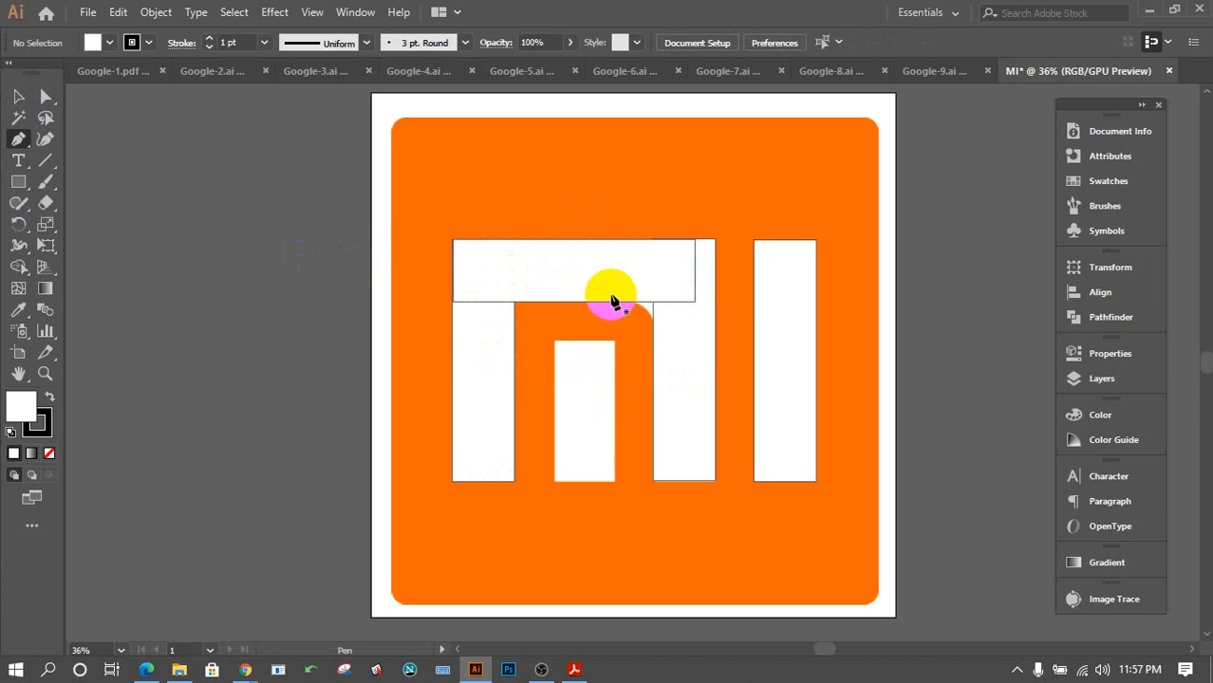
# Draw a closed filler shape with the Pen tool whose curved edge follows the m's inner corner between top bar and right leg.
pyautogui.click(610, 295)
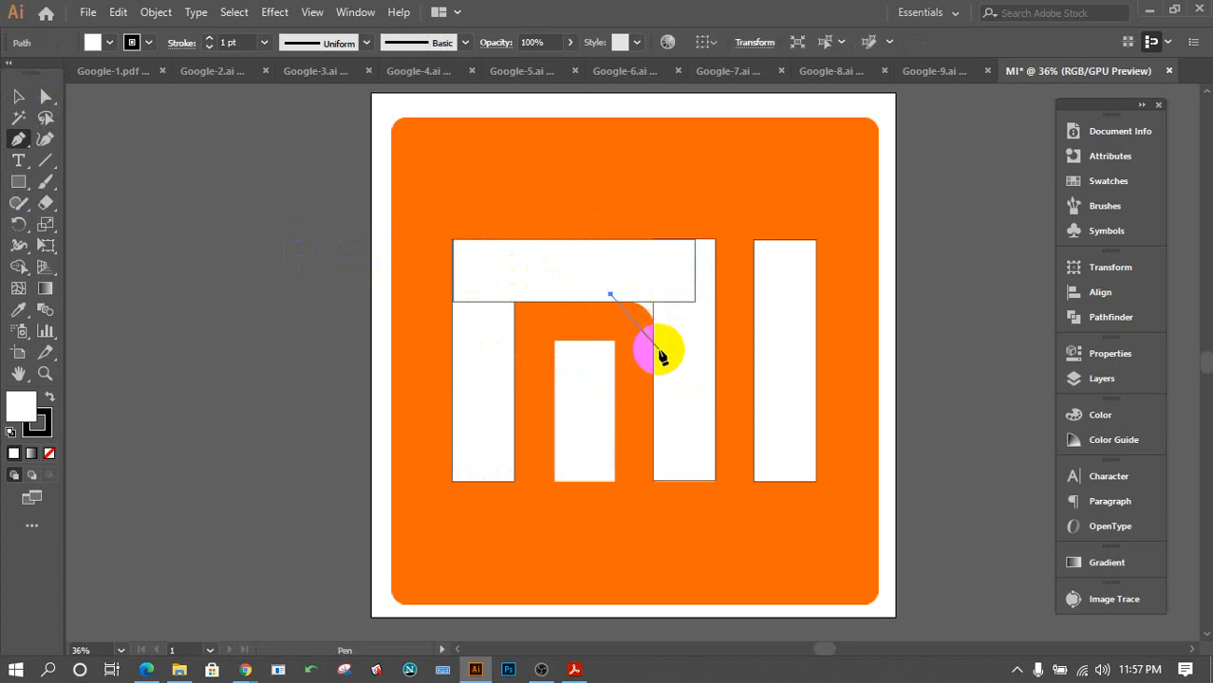
pyautogui.moveTo(659, 351); pyautogui.dragTo(650, 398)
pyautogui.click(658, 352)
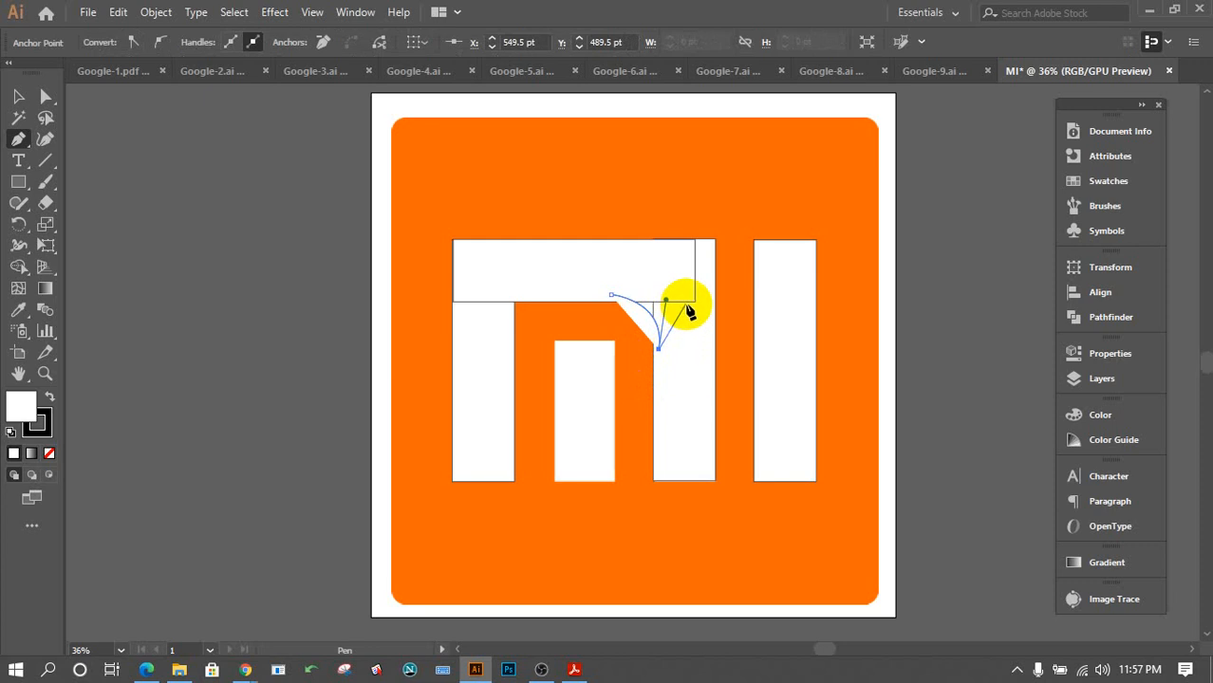
pyautogui.click(691, 347)
pyautogui.click(677, 276)
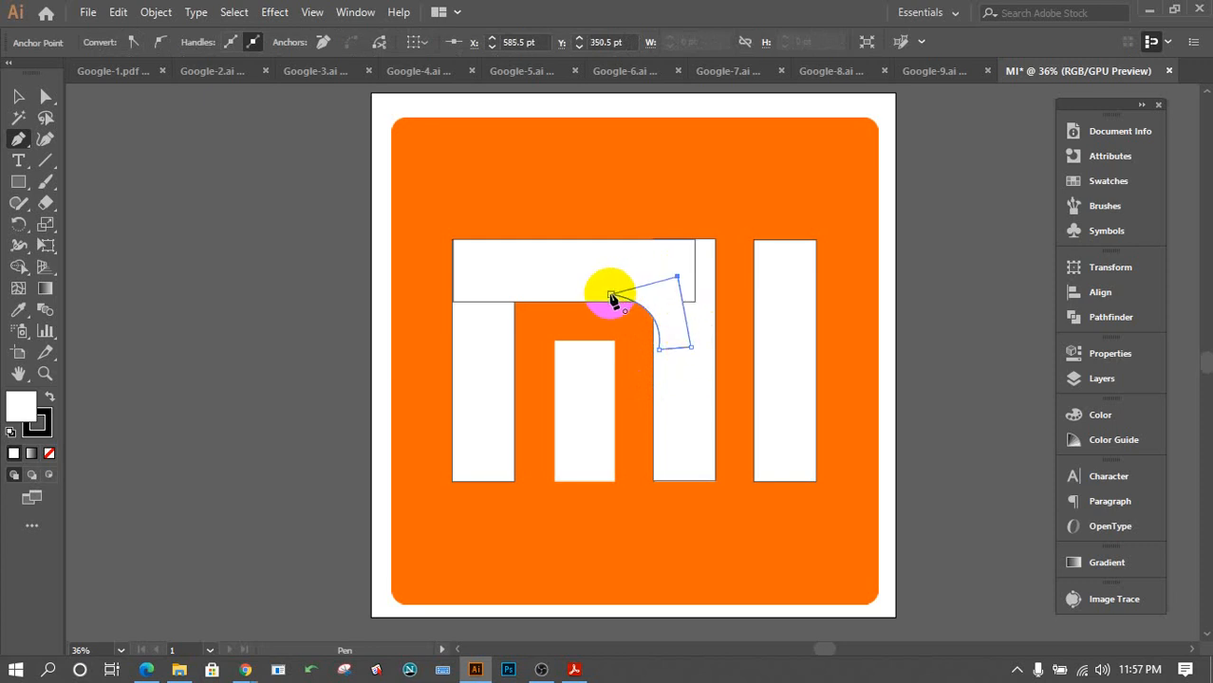
pyautogui.click(610, 296)
pyautogui.click(554, 307)
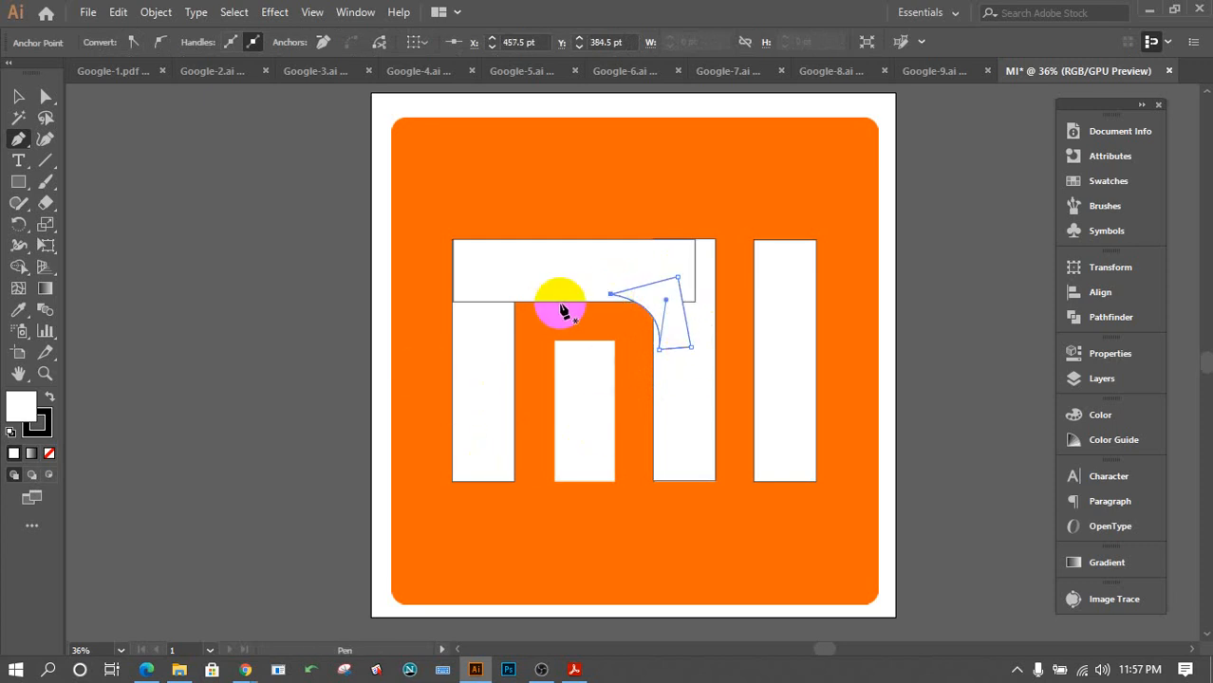
# Shorten the horizontal top bar so that it ends at the inner edge of the m's right leg.
pyautogui.click(18, 96)
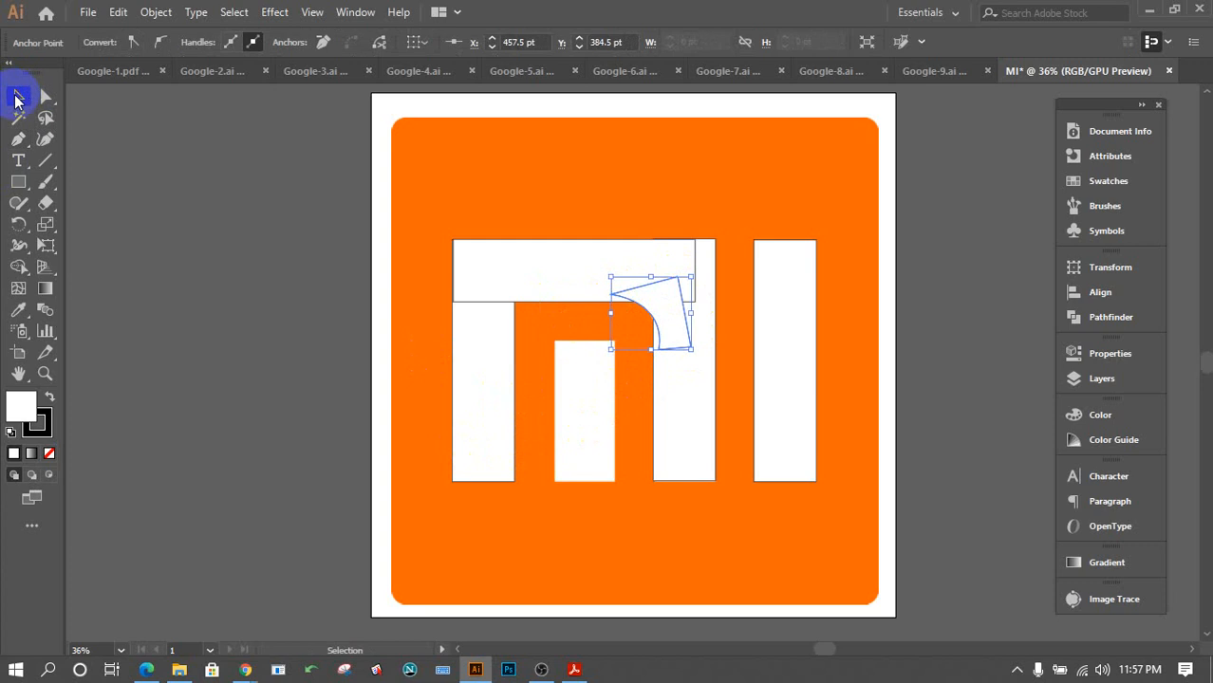
pyautogui.click(603, 264)
pyautogui.moveTo(696, 269); pyautogui.dragTo(647, 273)
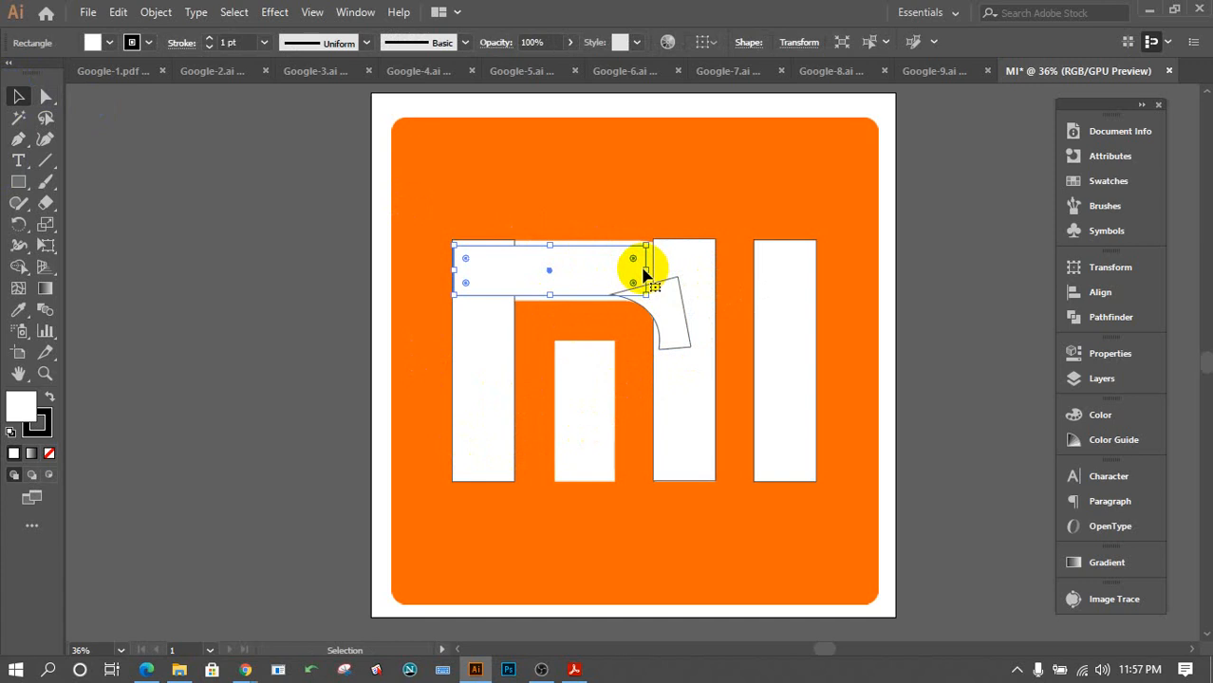
pyautogui.moveTo(644, 273)
pyautogui.mouseDown()
pyautogui.moveTo(710, 270)
pyautogui.moveTo(617, 267)
pyautogui.moveTo(655, 271)
pyautogui.mouseUp()
# Round the upper outer corner of the m's right leg with a 119 pt corner radius.
pyautogui.click(699, 254)
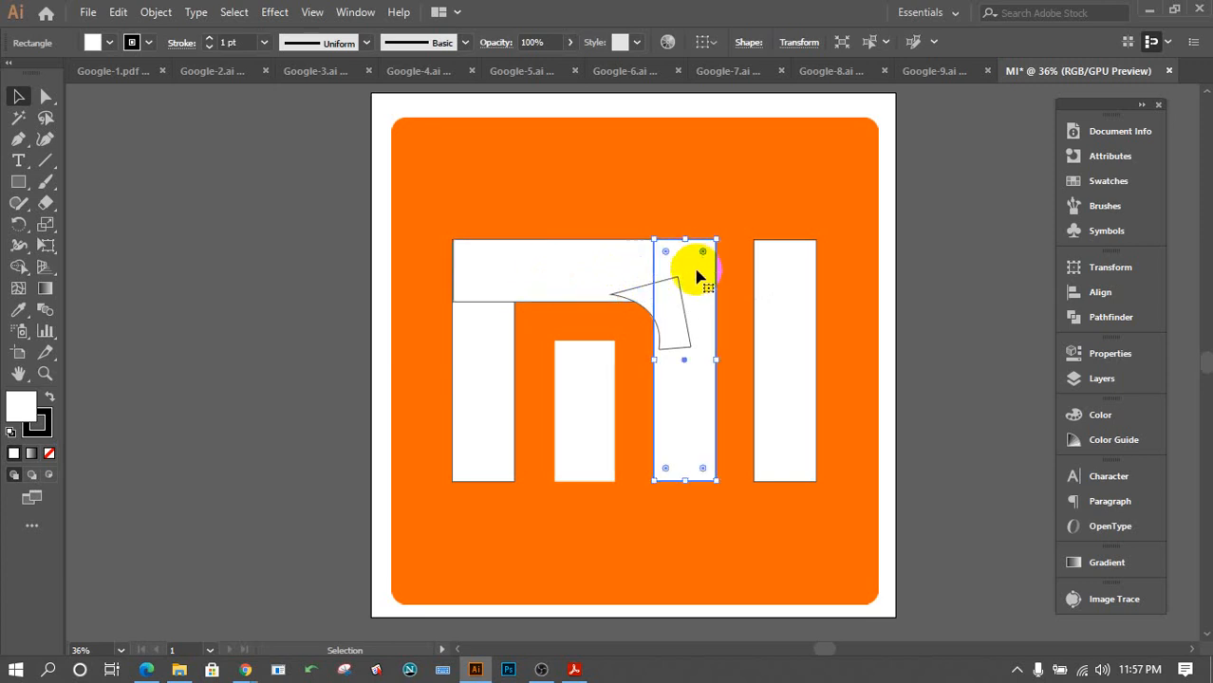
pyautogui.click(45, 98)
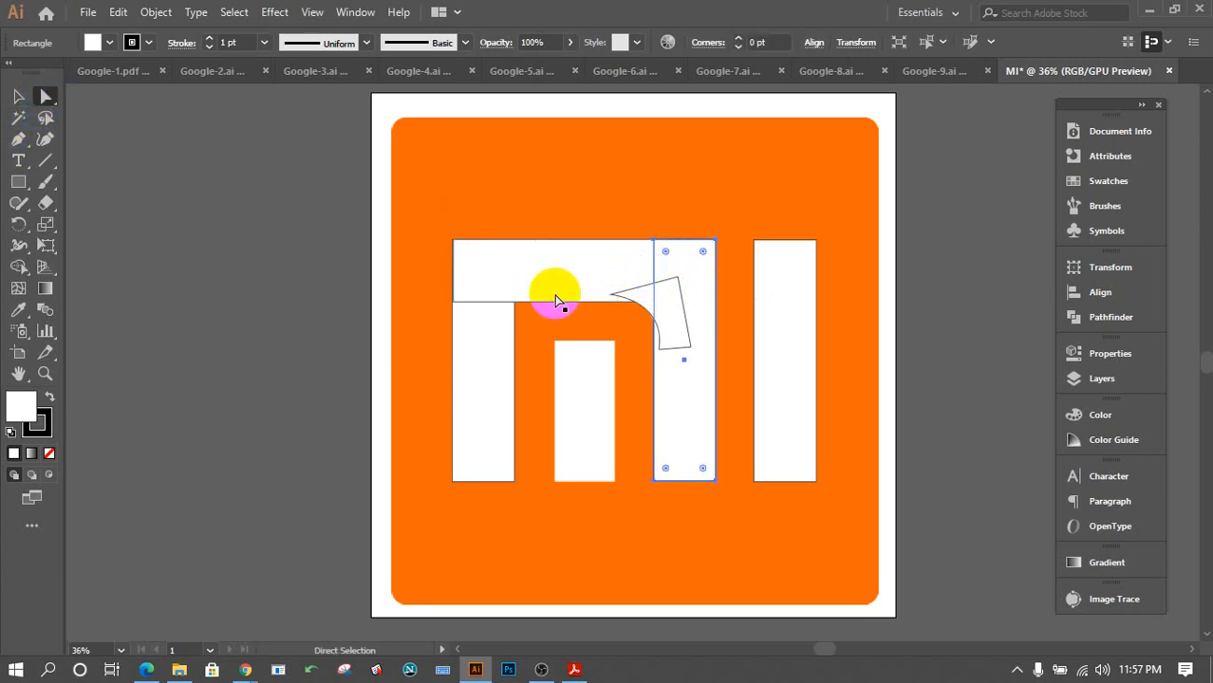
pyautogui.moveTo(702, 253); pyautogui.dragTo(646, 321)
pyautogui.moveTo(640, 326); pyautogui.dragTo(641, 321)
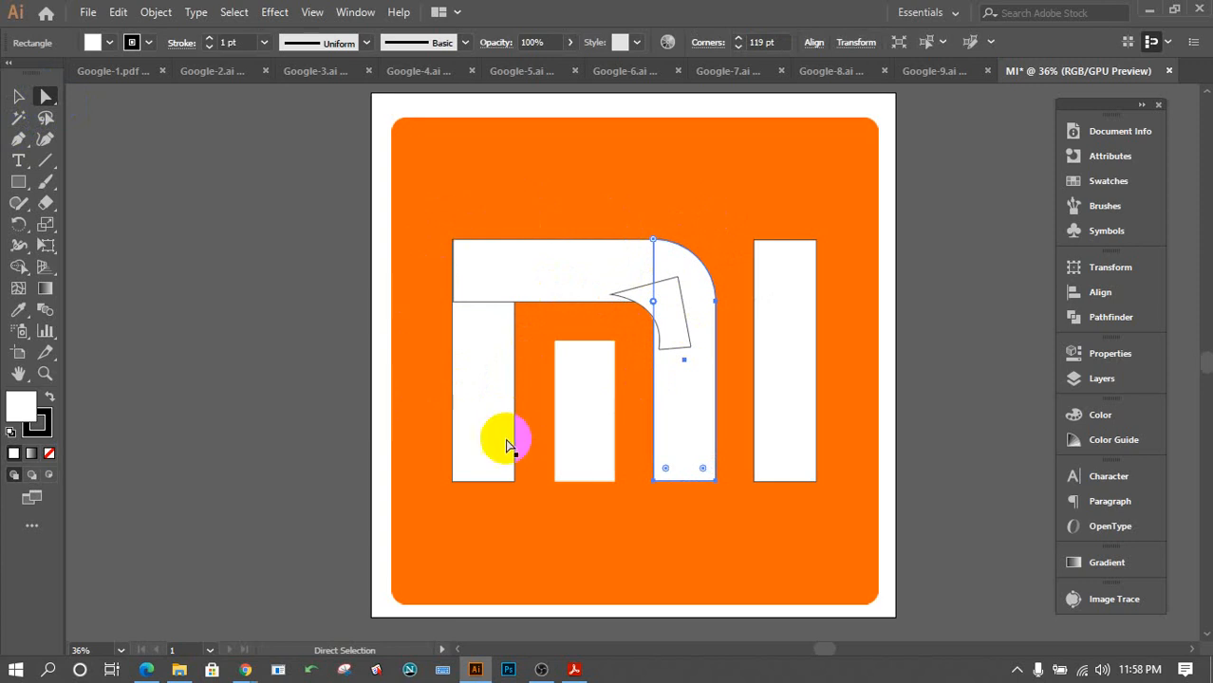
# Select the m's left leg, top bar, right leg and inner-corner filler shape and unite them into one shape.
pyautogui.click(386, 267)
pyautogui.moveTo(411, 200); pyautogui.dragTo(704, 333)
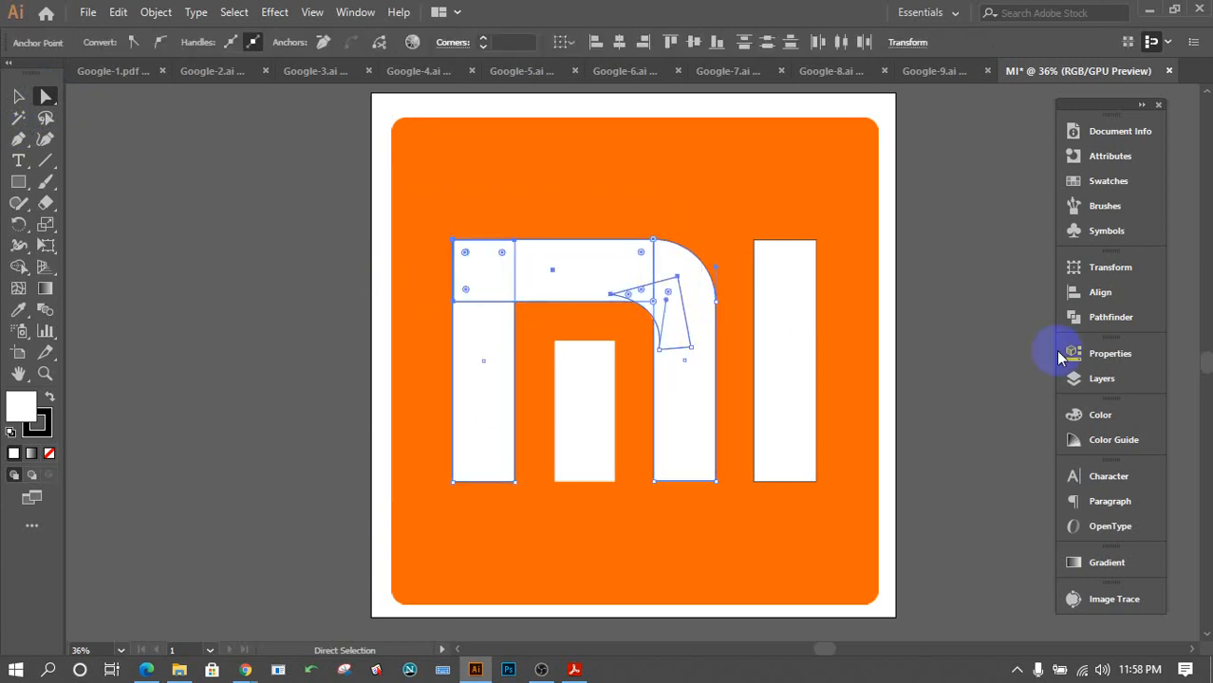
pyautogui.click(1107, 315)
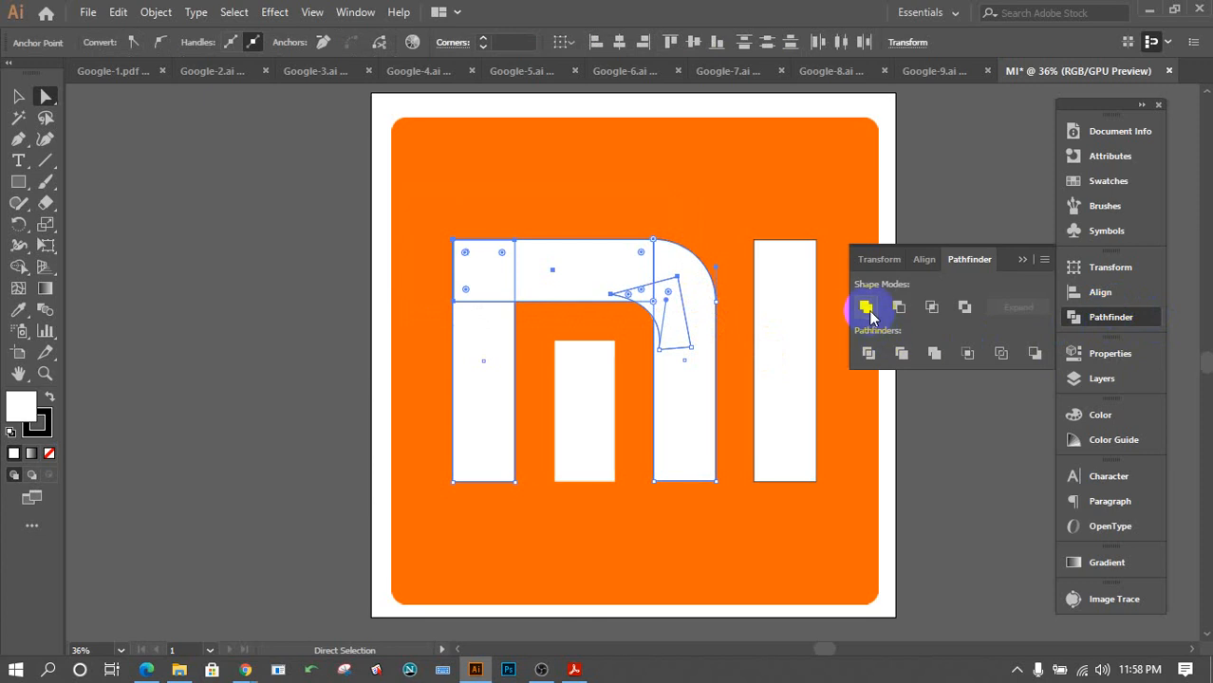
pyautogui.click(867, 308)
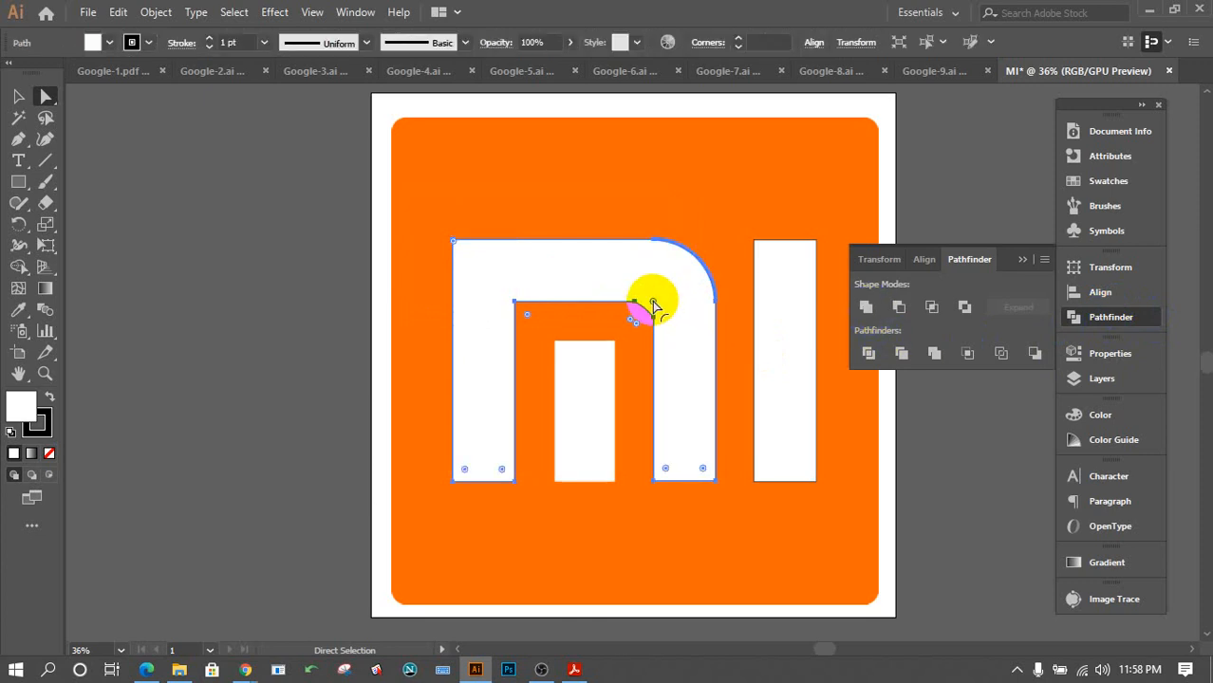
# Round the united m's outer corner to about 96.7 pt and smooth its inner corner with a radius of about 60 pt.
pyautogui.moveTo(653, 304); pyautogui.dragTo(669, 293)
pyautogui.click(641, 311)
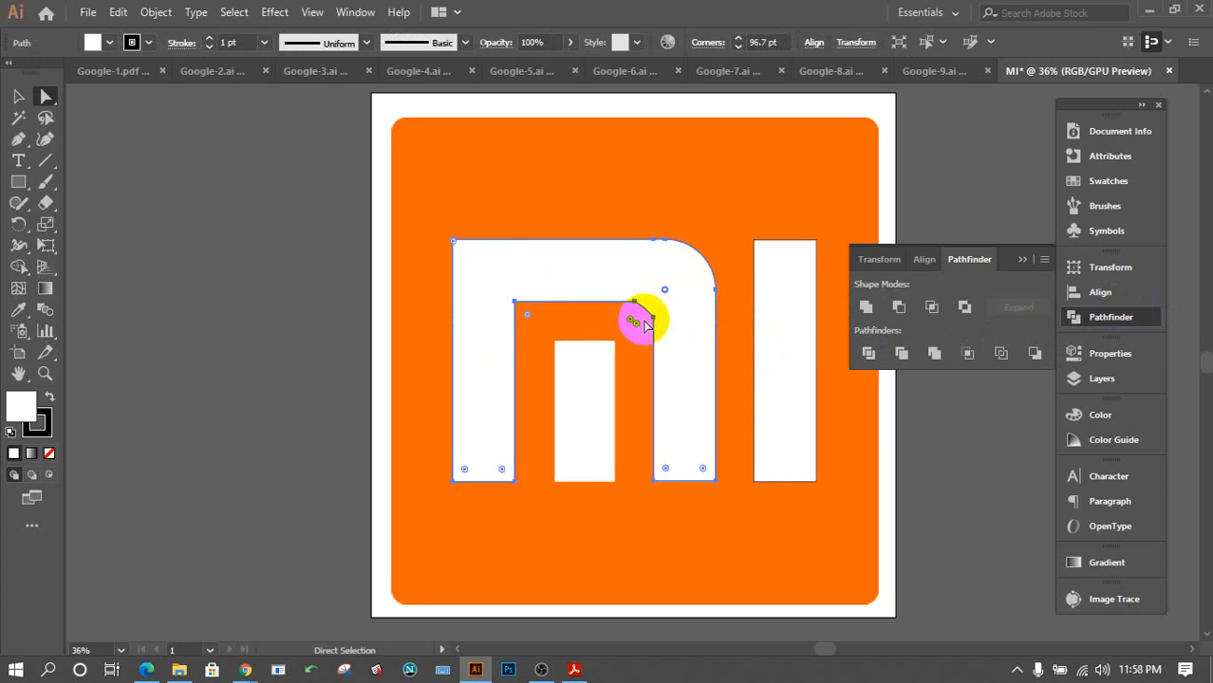
pyautogui.click(631, 324)
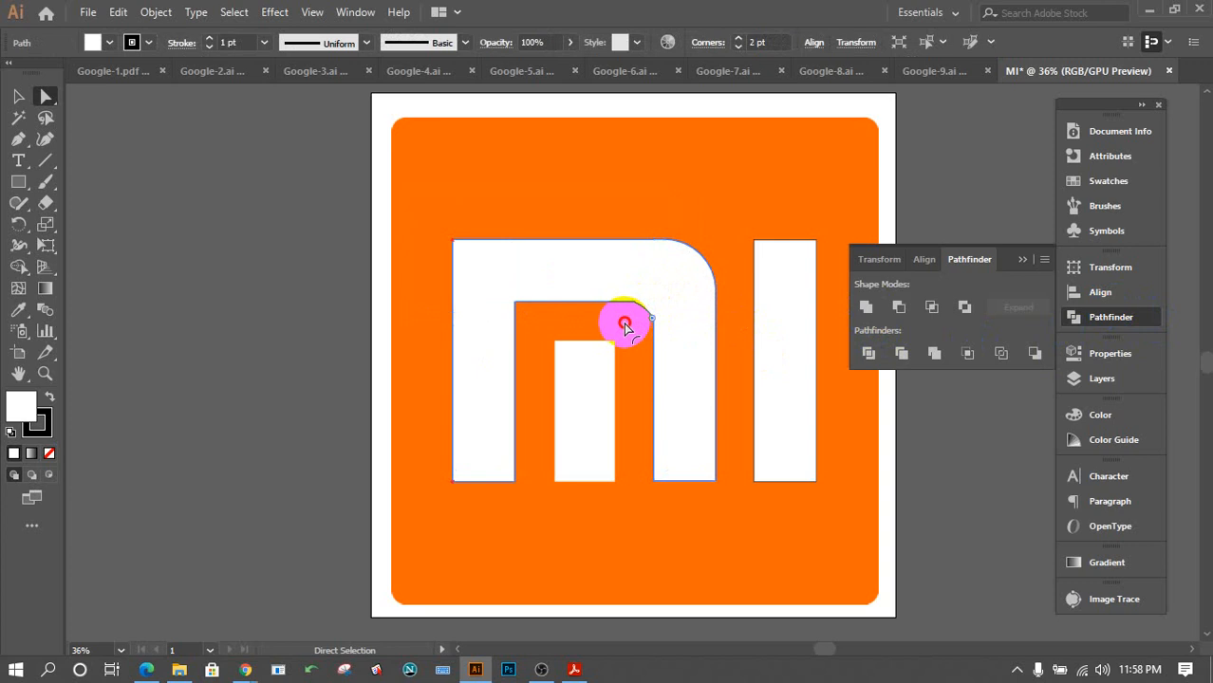
pyautogui.moveTo(632, 323); pyautogui.dragTo(624, 350)
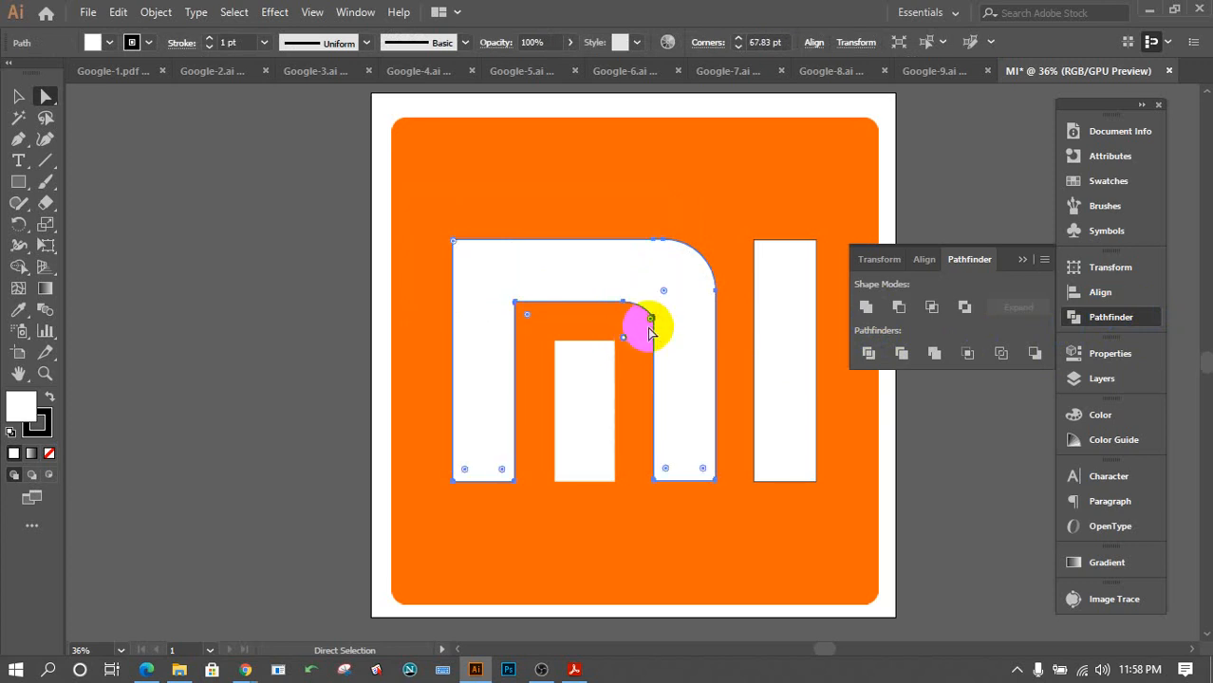
pyautogui.moveTo(630, 330); pyautogui.dragTo(617, 330)
pyautogui.click(622, 337)
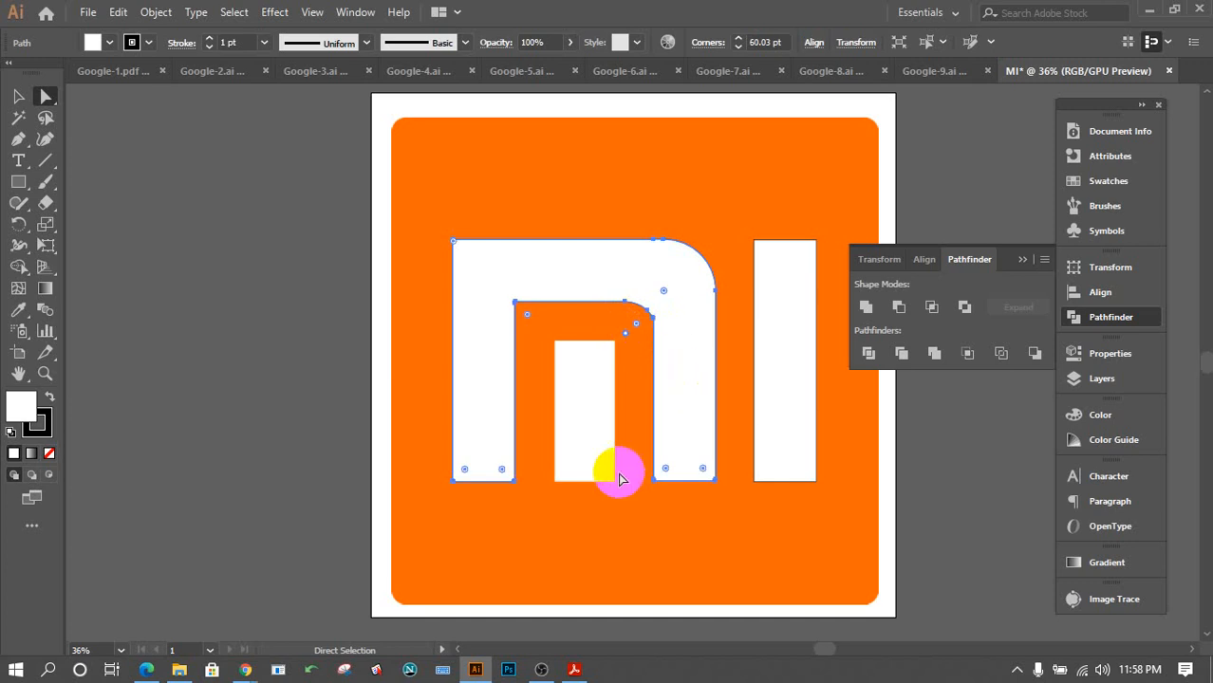
pyautogui.click(625, 504)
# Copy the i's rectangle onto the m's middle bar and shorten the copy to end level with the m's legs.
pyautogui.click(769, 369)
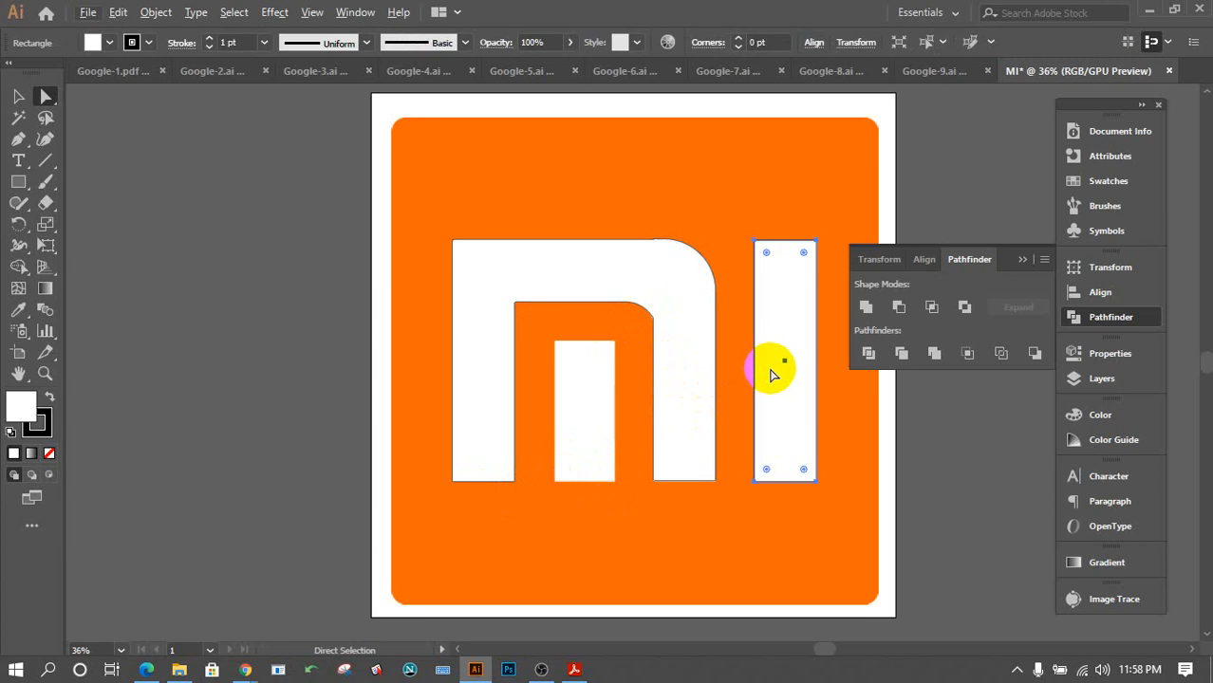
pyautogui.click(18, 96)
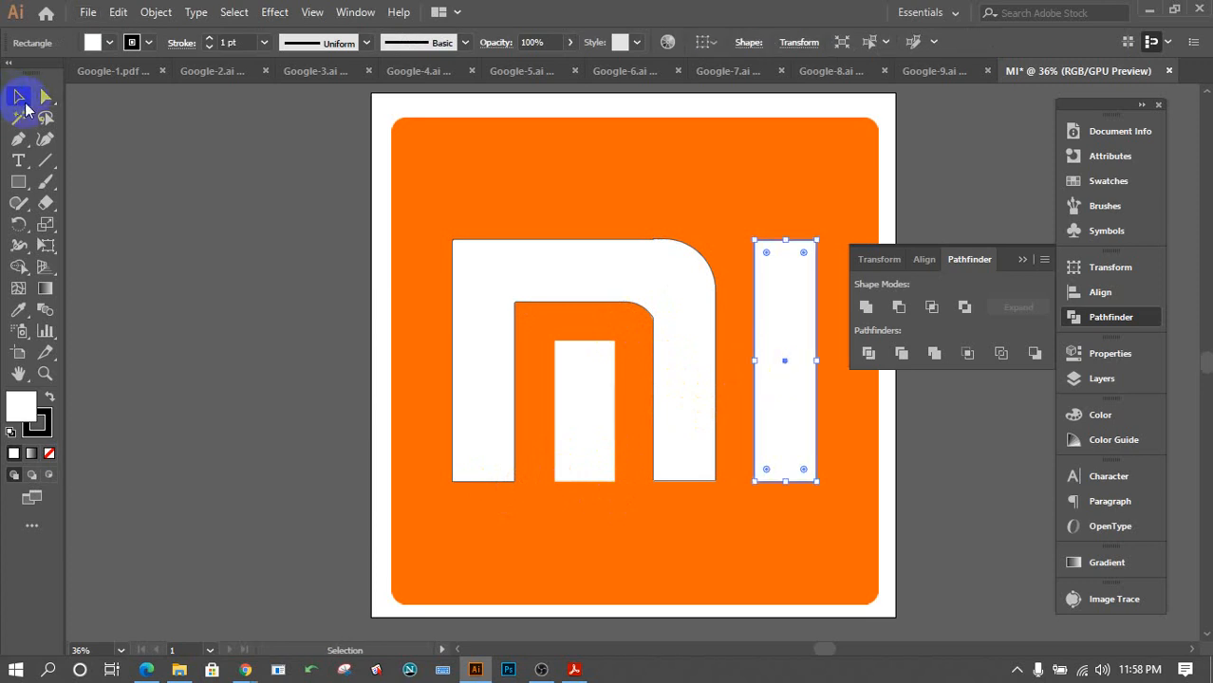
pyautogui.click(784, 369)
pyautogui.moveTo(784, 369); pyautogui.dragTo(588, 452)
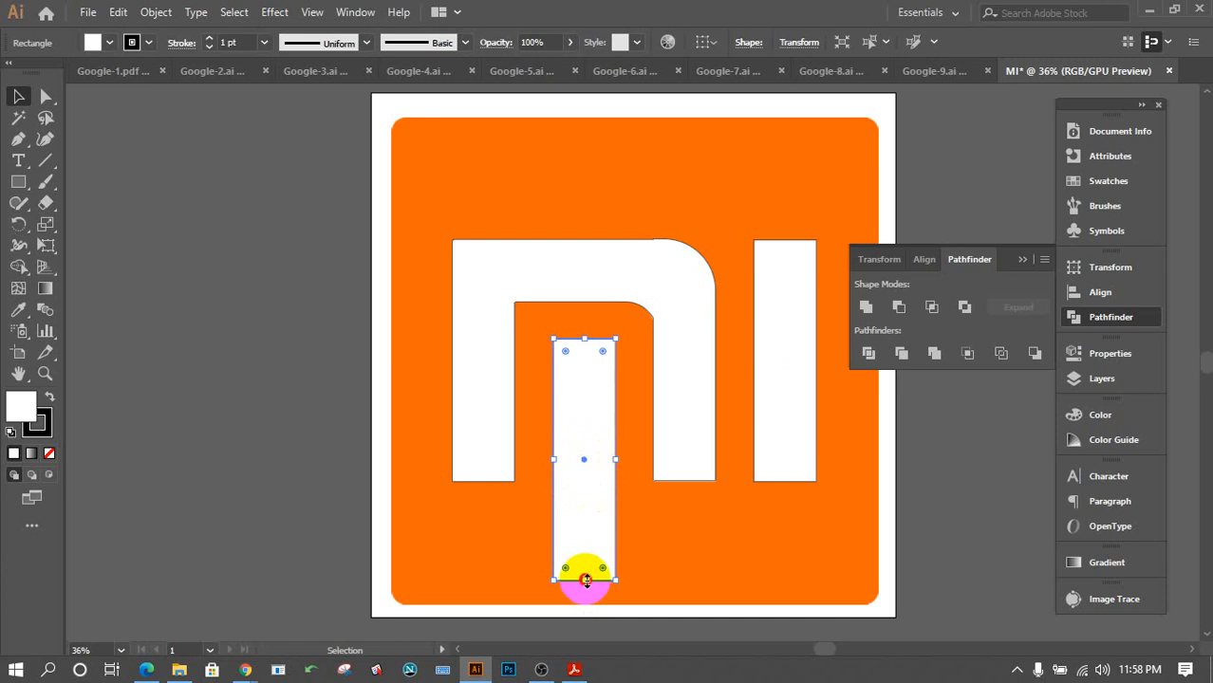
pyautogui.moveTo(584, 578); pyautogui.dragTo(582, 484)
pyautogui.click(610, 518)
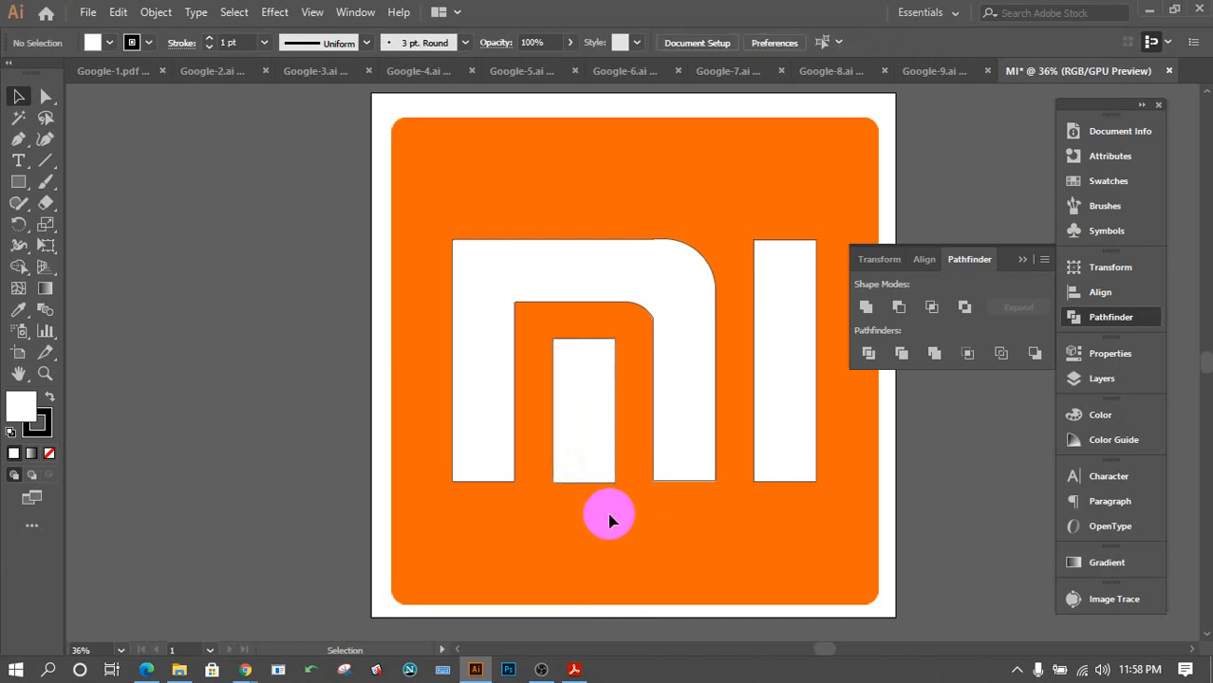
# Remove the stroke from the m, its middle bar and the i.
pyautogui.moveTo(861, 521); pyautogui.dragTo(356, 206)
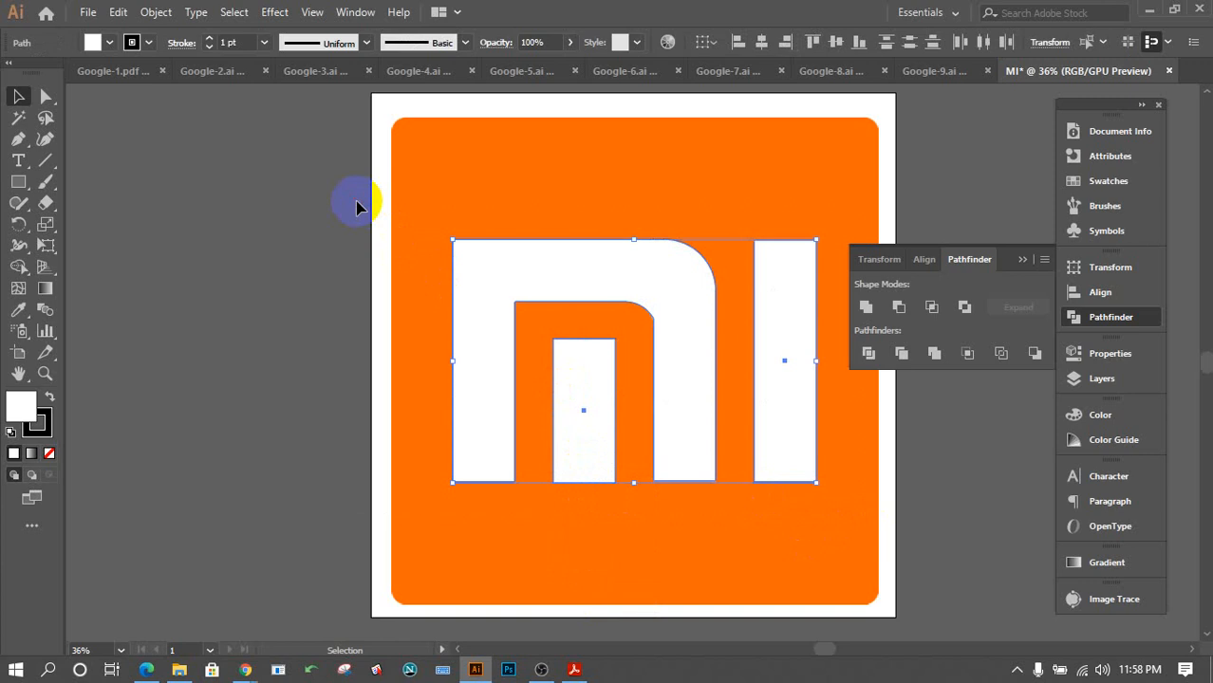
pyautogui.click(48, 452)
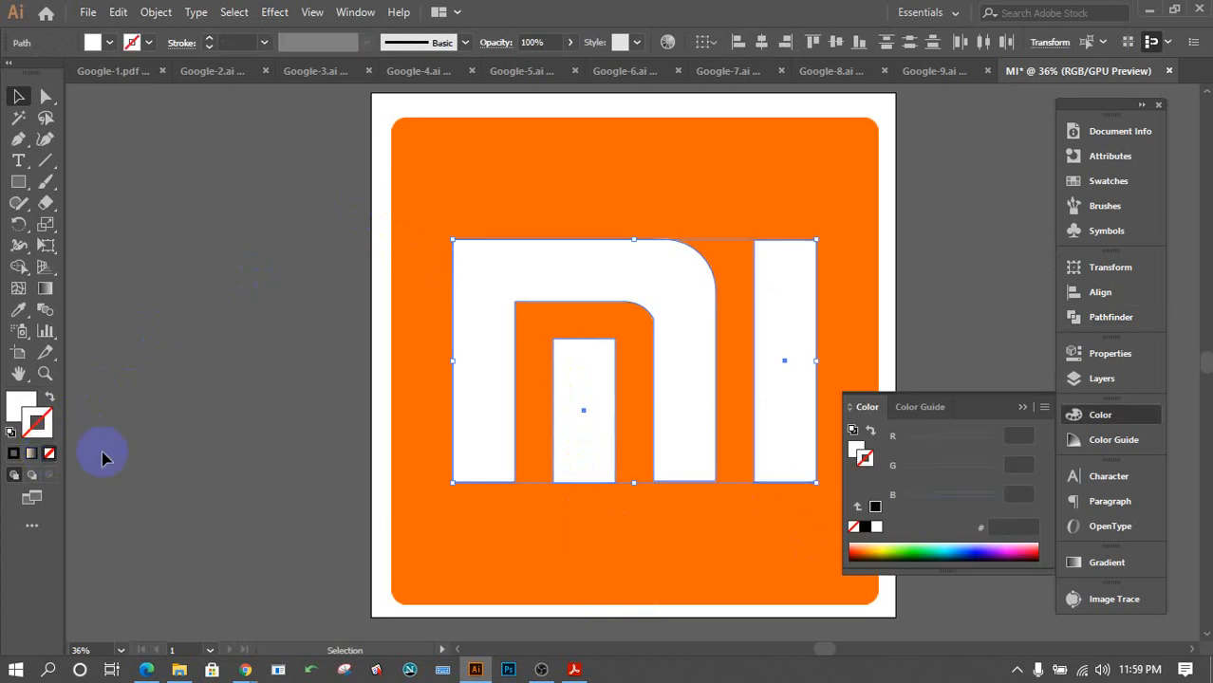
pyautogui.click(316, 380)
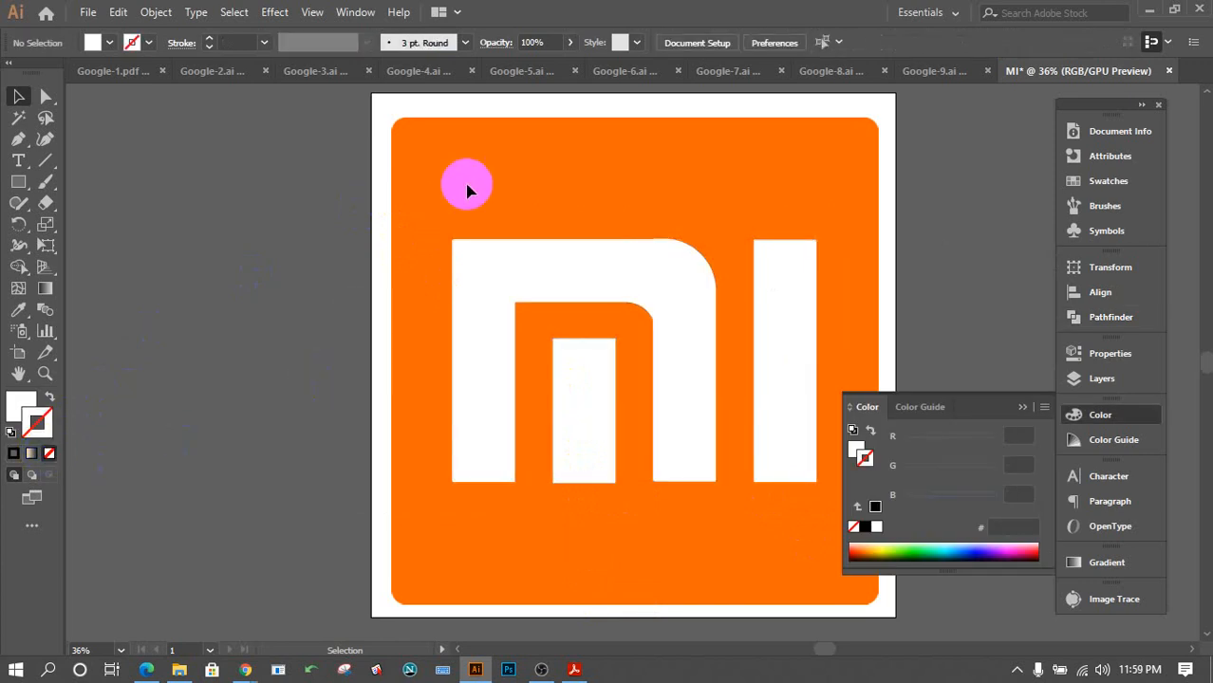
# Draw a rectangle covering the whole orange background and give it large rounded corners.
pyautogui.click(19, 182)
pyautogui.moveTo(391, 118); pyautogui.dragTo(879, 608)
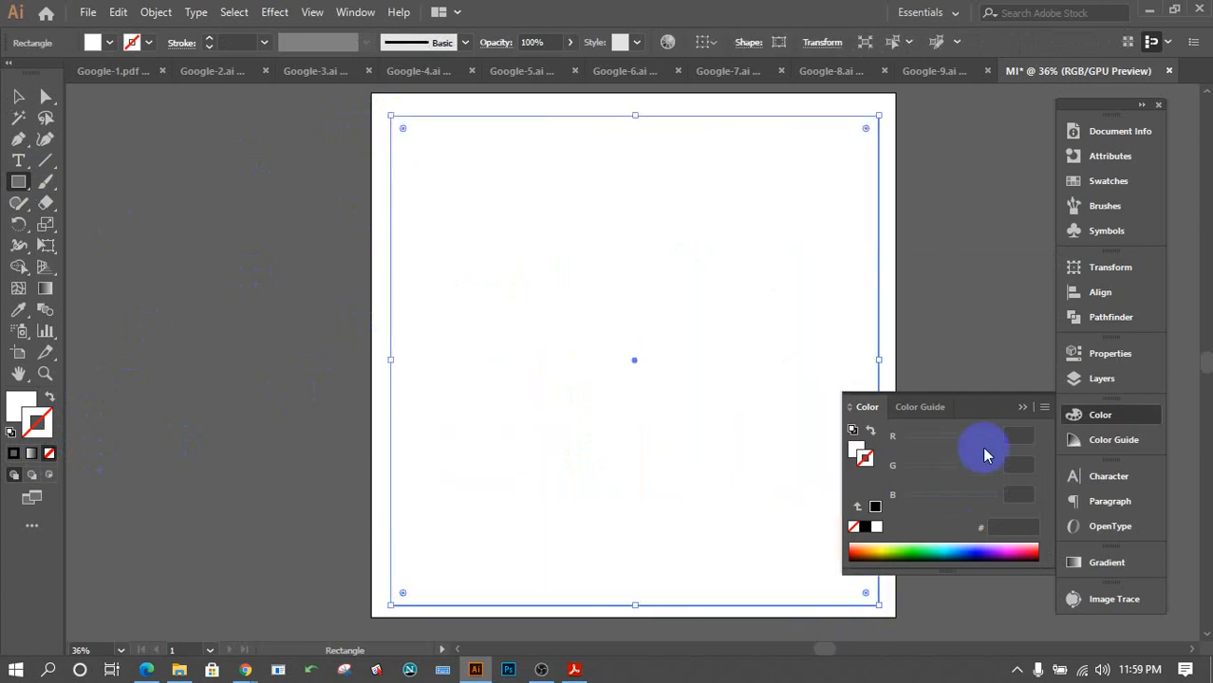
pyautogui.click(1023, 407)
pyautogui.moveTo(867, 127); pyautogui.dragTo(771, 302)
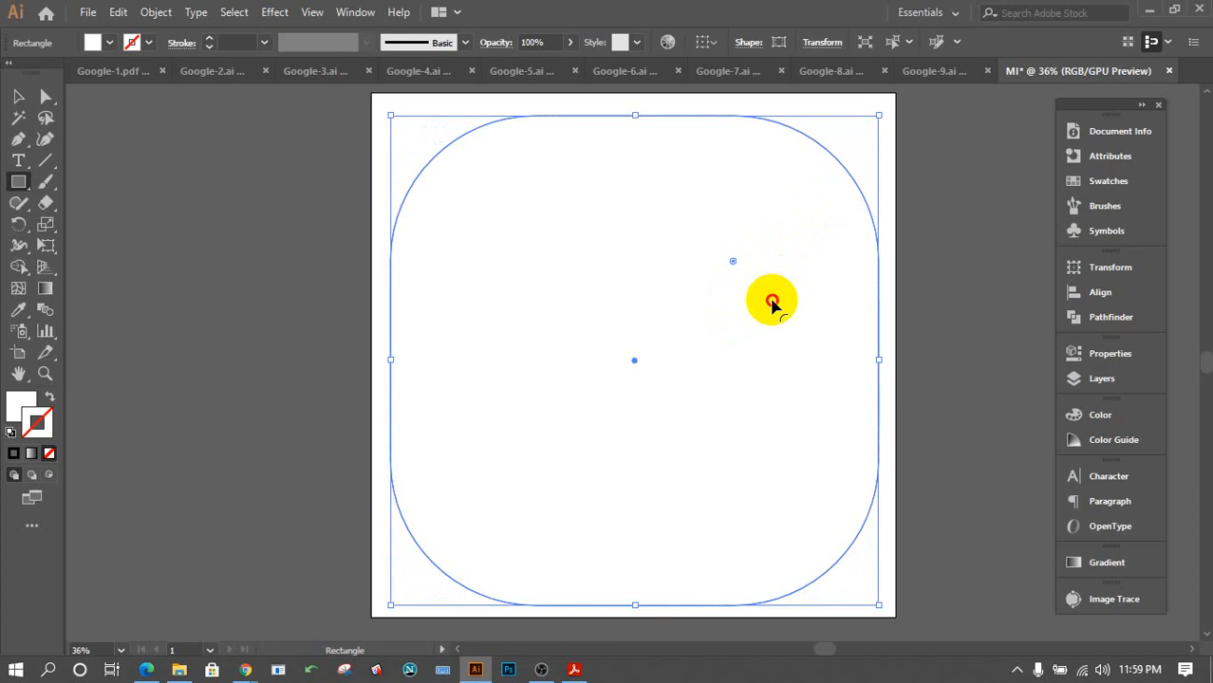
pyautogui.moveTo(772, 302); pyautogui.dragTo(794, 286)
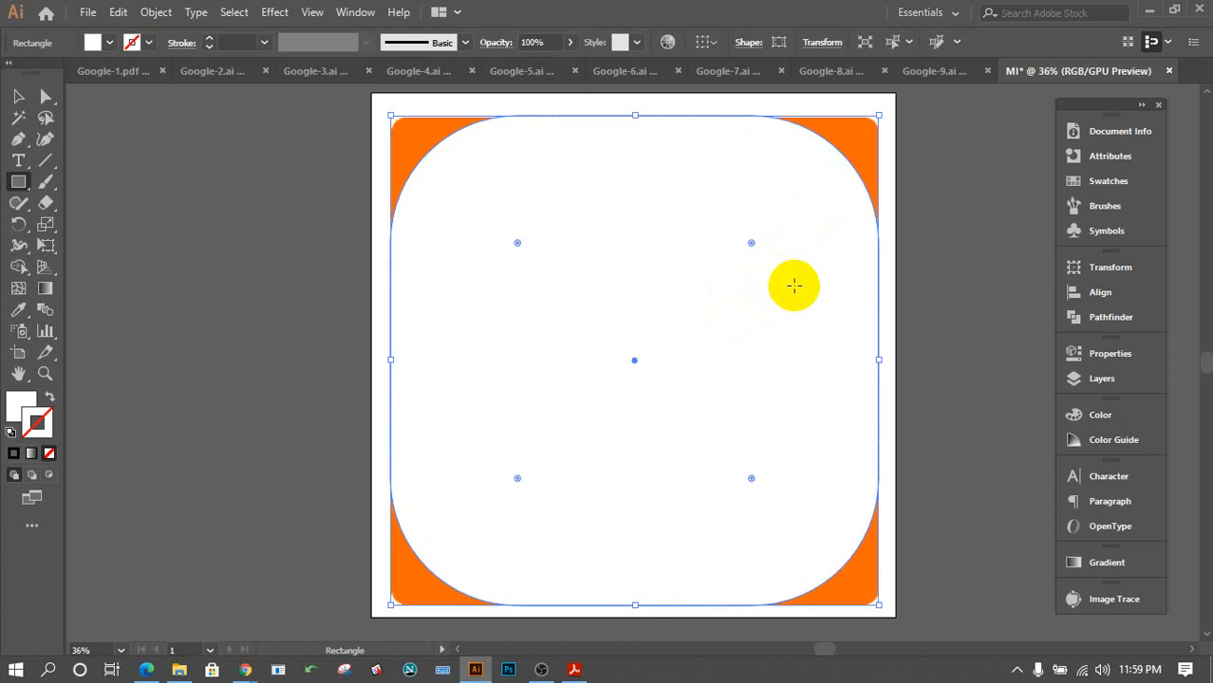
# Fill the rounded rectangle with the orange sampled from the exposed corner of the reference image.
pyautogui.click(21, 308)
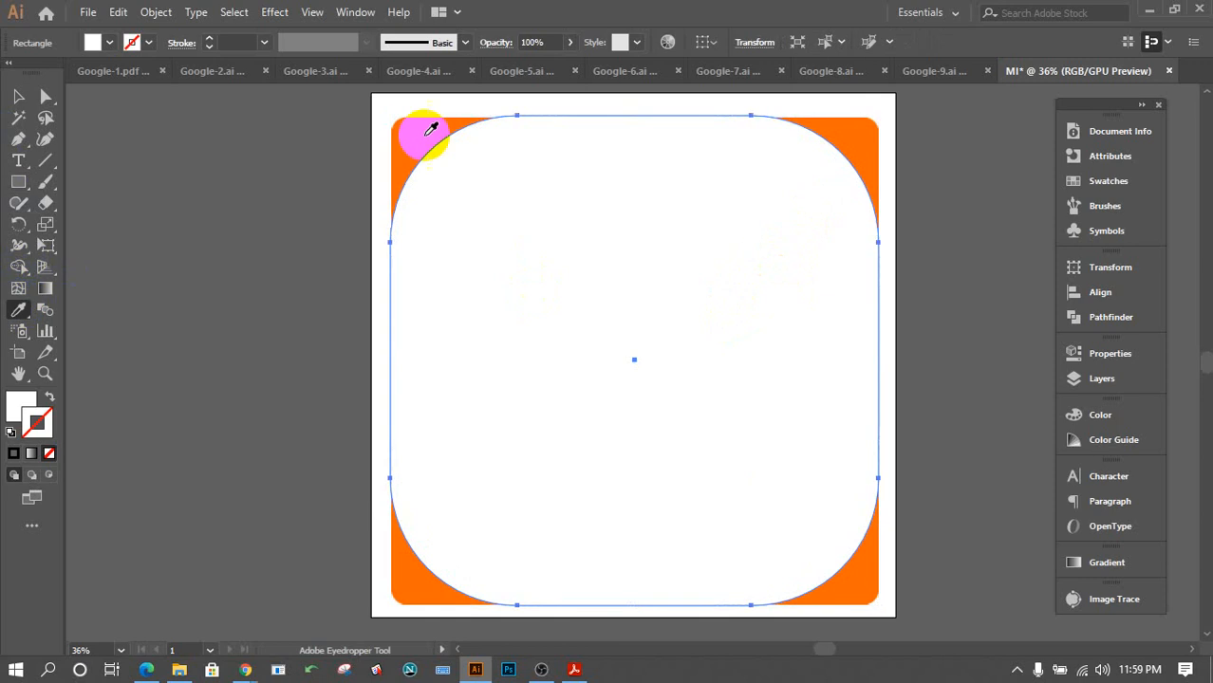
pyautogui.click(399, 133)
pyautogui.click(18, 95)
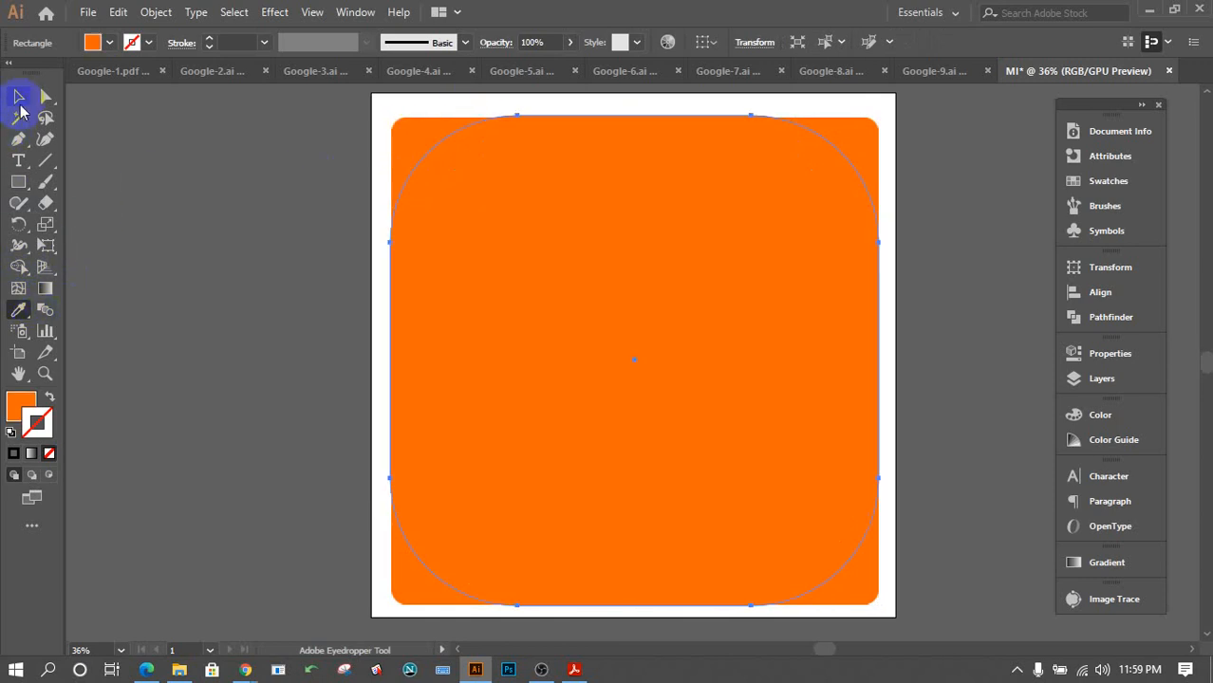
# Select the placed reference image beneath the orange rounded rectangle and delete it.
pyautogui.click(426, 241)
pyautogui.rightClick(549, 244)
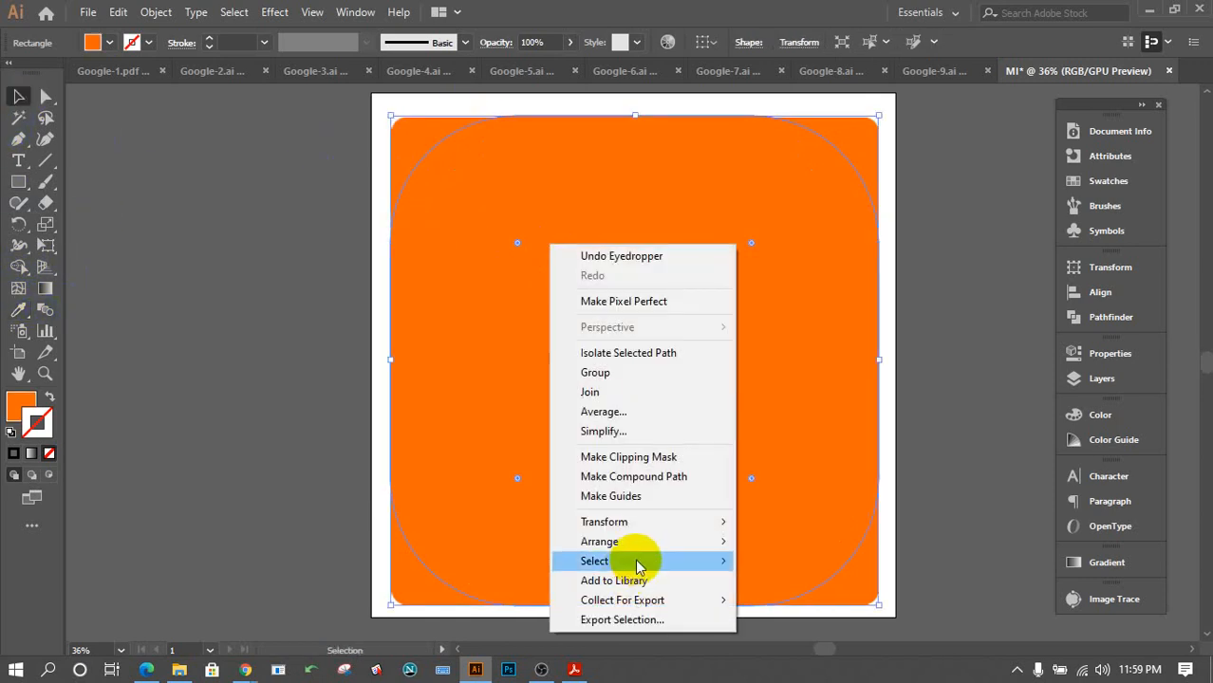
pyautogui.moveTo(641, 561)
pyautogui.click(800, 618)
pyautogui.click(935, 512)
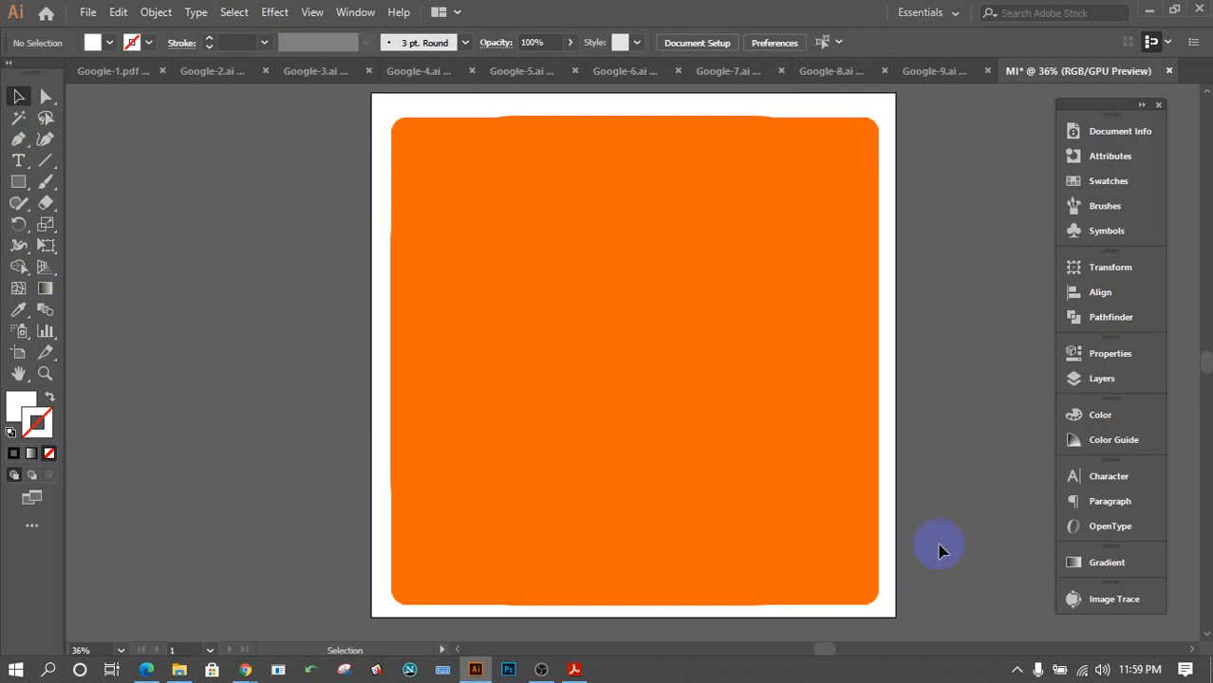
pyautogui.hotkey('ctrl', 'alt', '[')
pyautogui.click(938, 545)
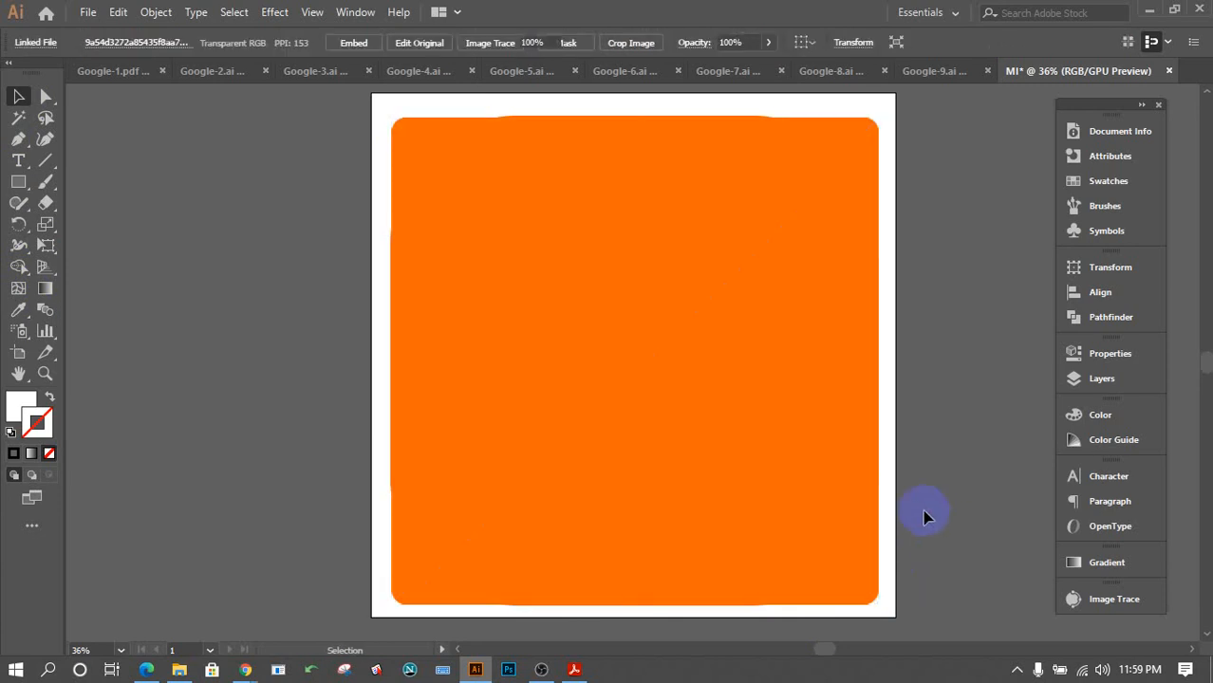
pyautogui.click(881, 512)
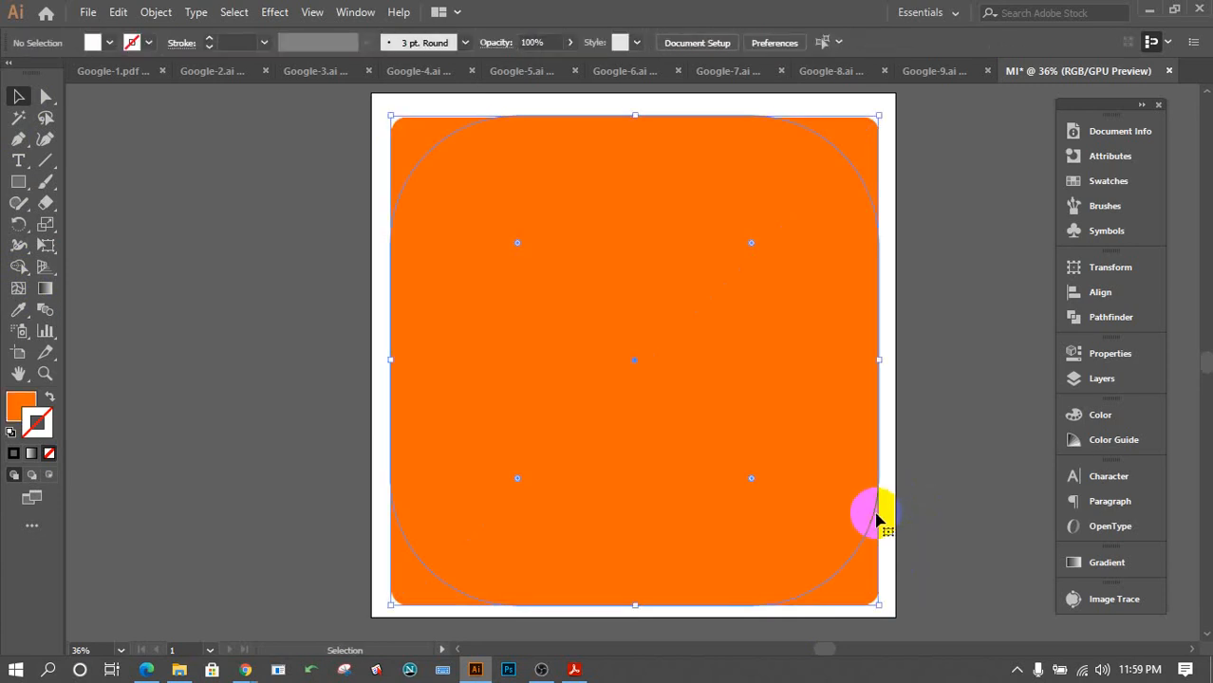
pyautogui.hotkey('ctrl', 'alt', '[')
pyautogui.press('Delete')
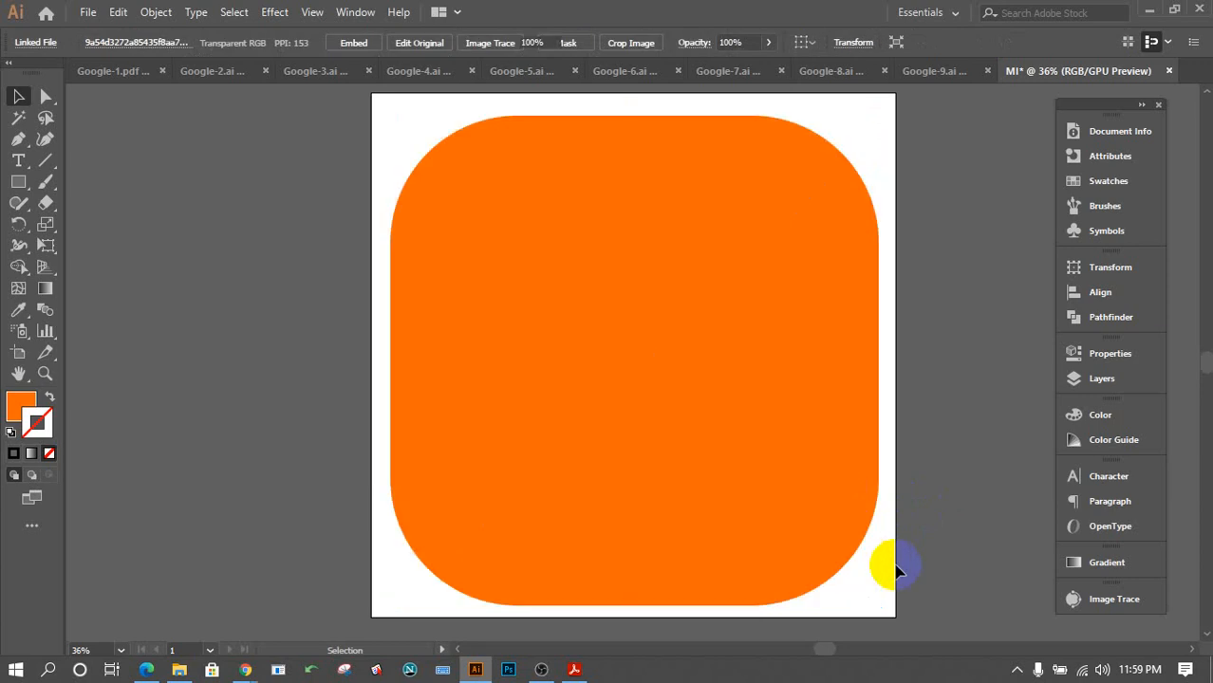
# Send the orange rounded rectangle to the back, behind the white m and i shapes.
pyautogui.click(705, 316)
pyautogui.rightClick(704, 316)
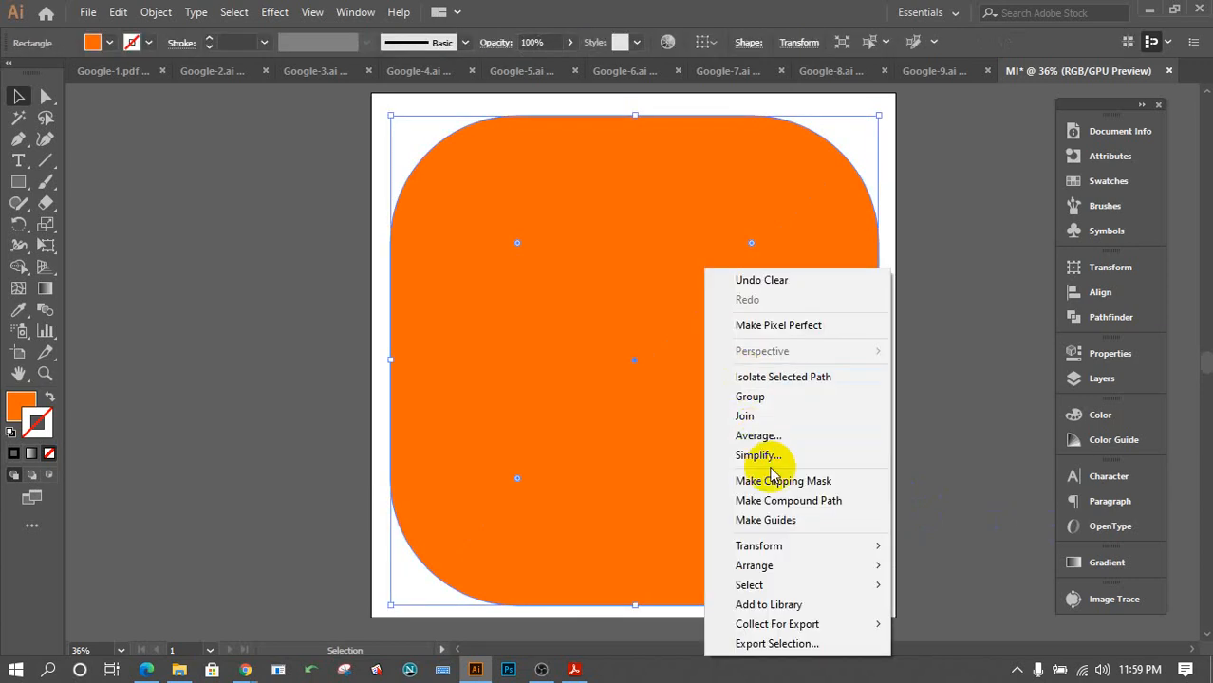
pyautogui.moveTo(832, 570)
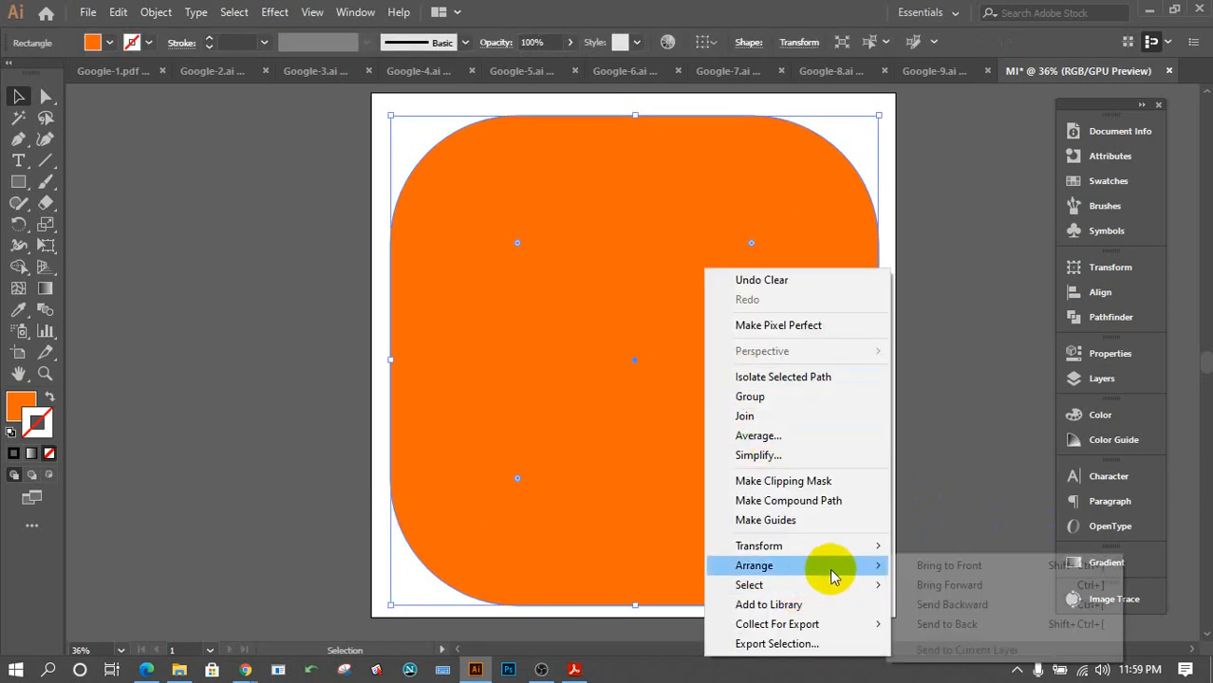
pyautogui.click(963, 624)
pyautogui.click(985, 488)
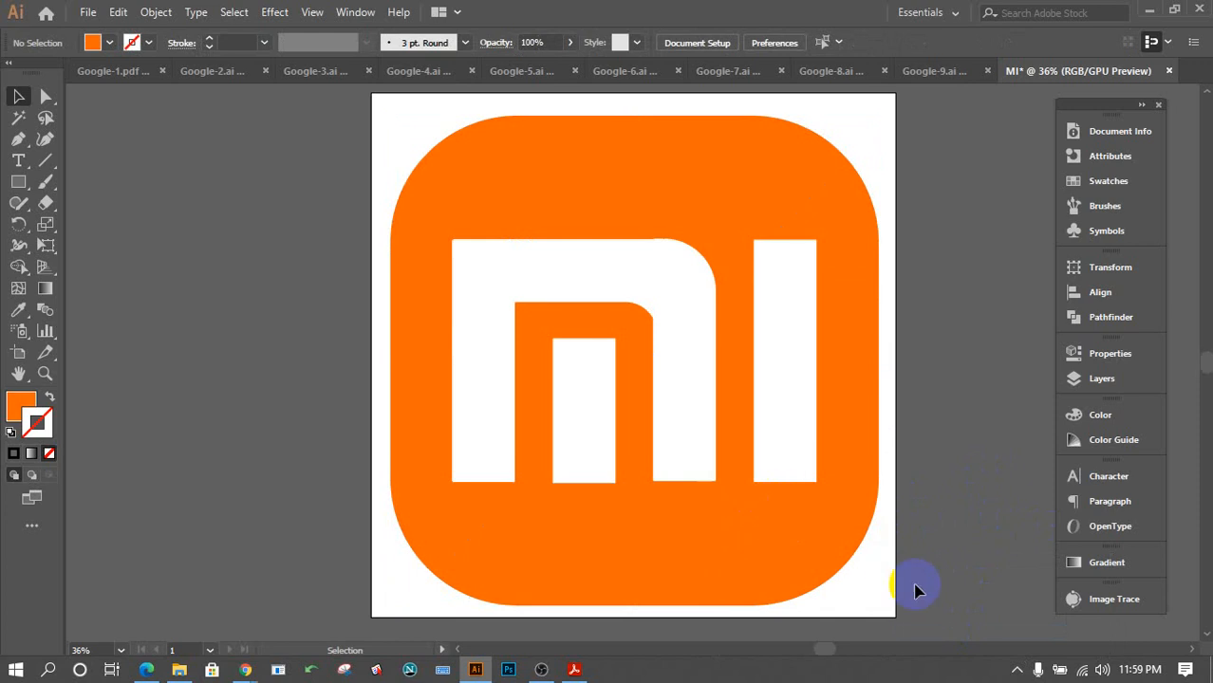
pyautogui.moveTo(901, 576); pyautogui.dragTo(328, 234)
pyautogui.scroll(-3, 427, 246)
pyautogui.scroll(-2, 461, 252)
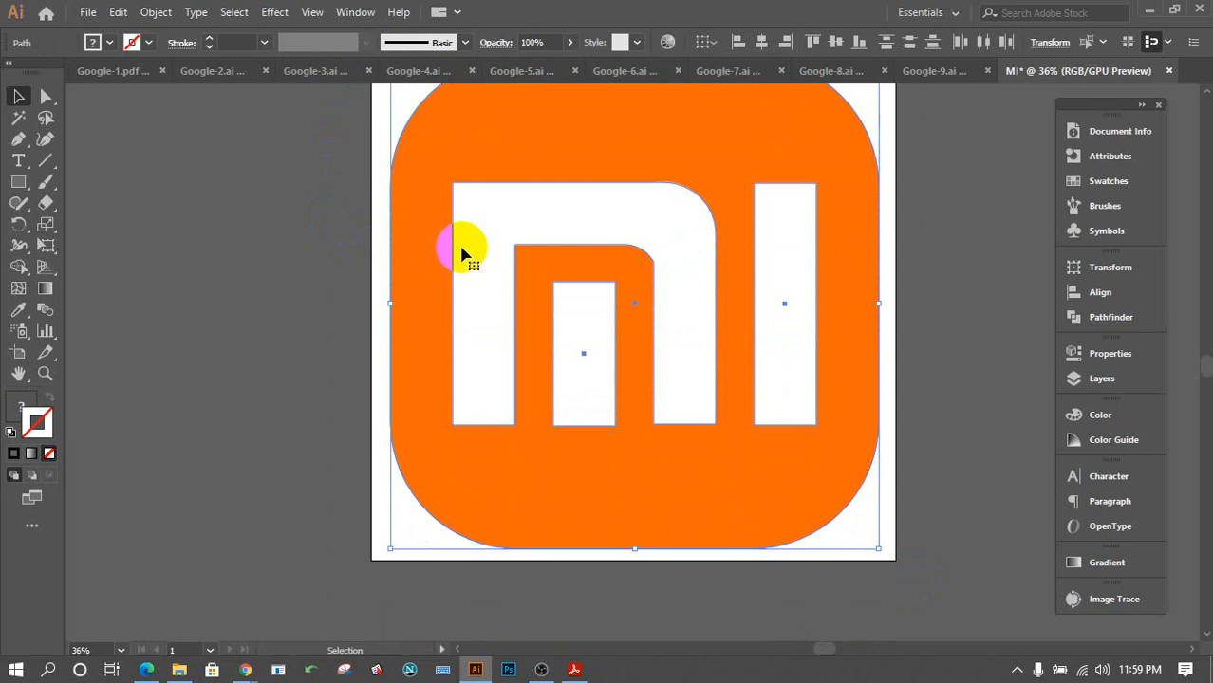
pyautogui.click(1007, 358)
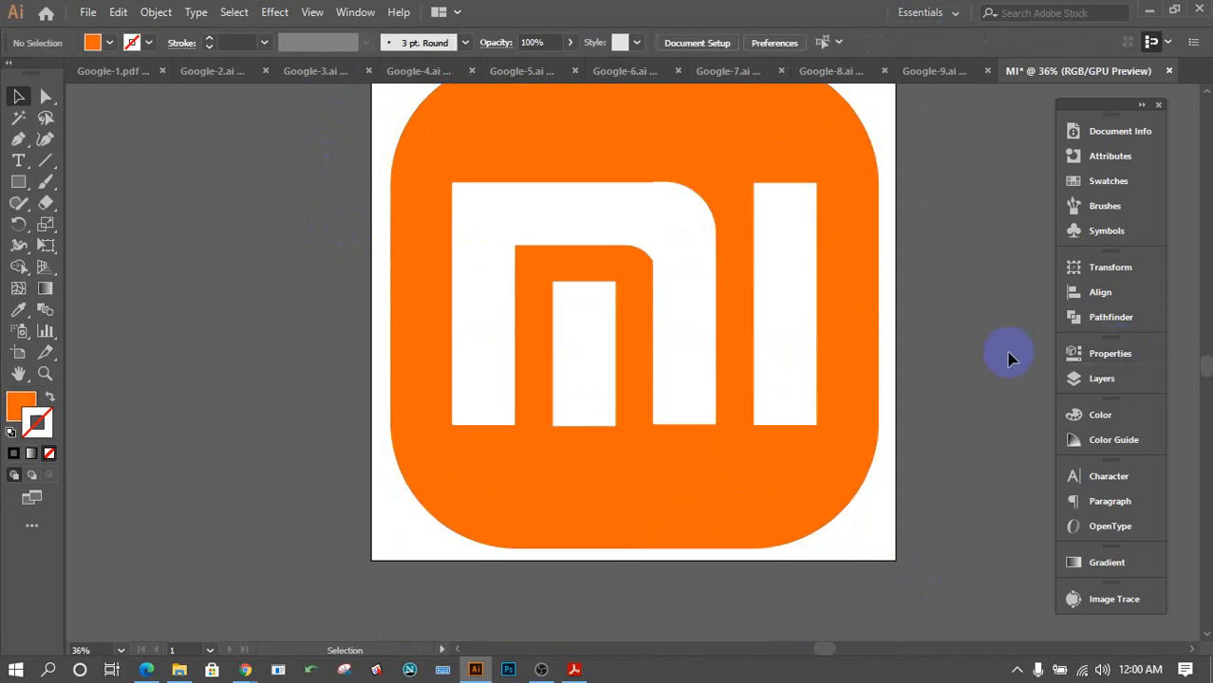
pyautogui.scroll(1, 994, 355)
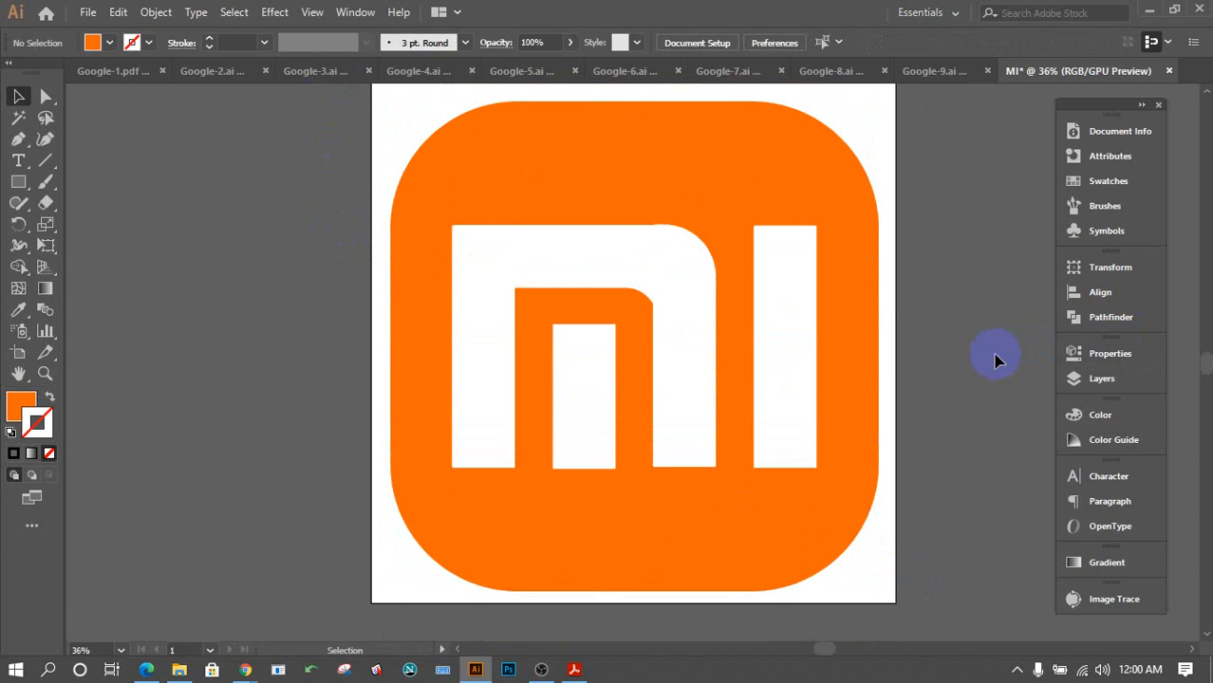
# Draw a closed Pen shape from the i's upper right corner to the background's right edge, around its curved lower corner, to the i's lower left corner.
pyautogui.click(18, 139)
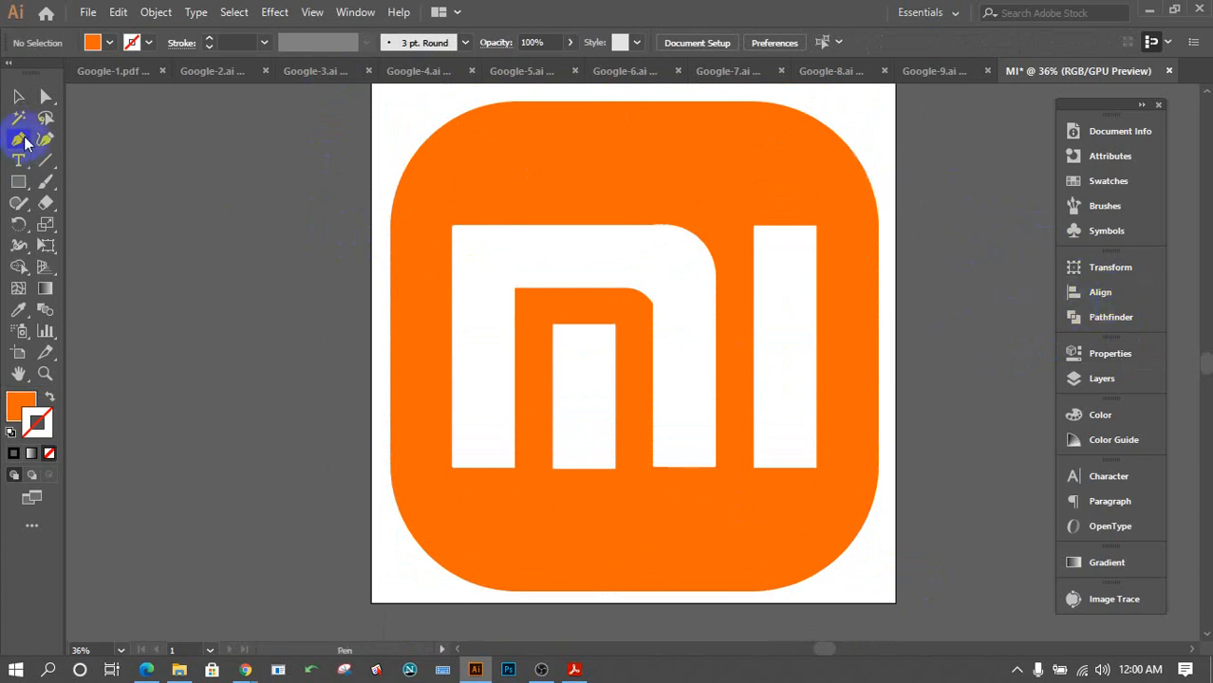
pyautogui.click(816, 227)
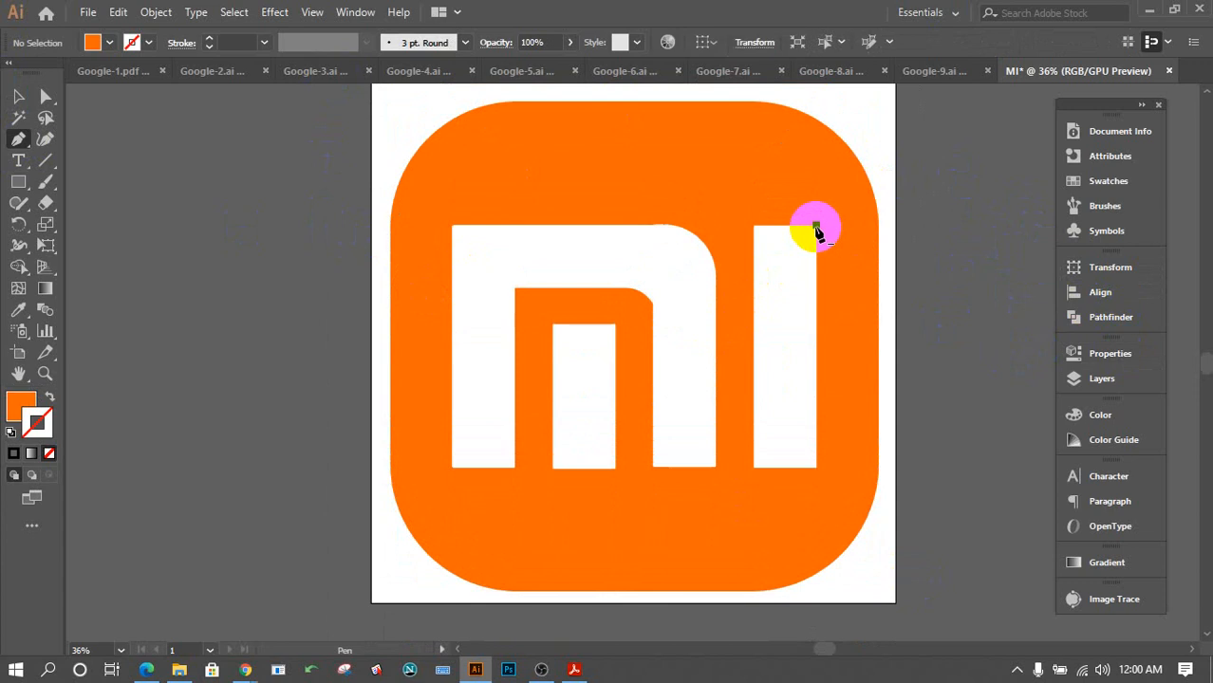
pyautogui.click(878, 451)
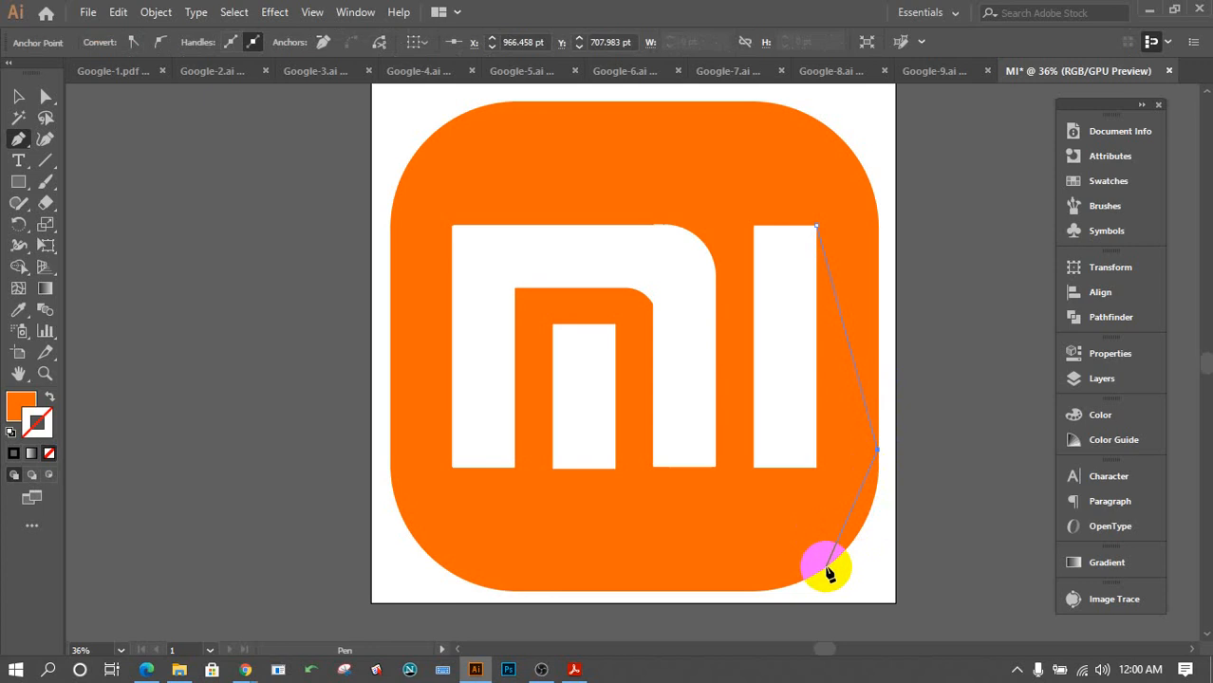
pyautogui.moveTo(826, 566); pyautogui.dragTo(767, 607)
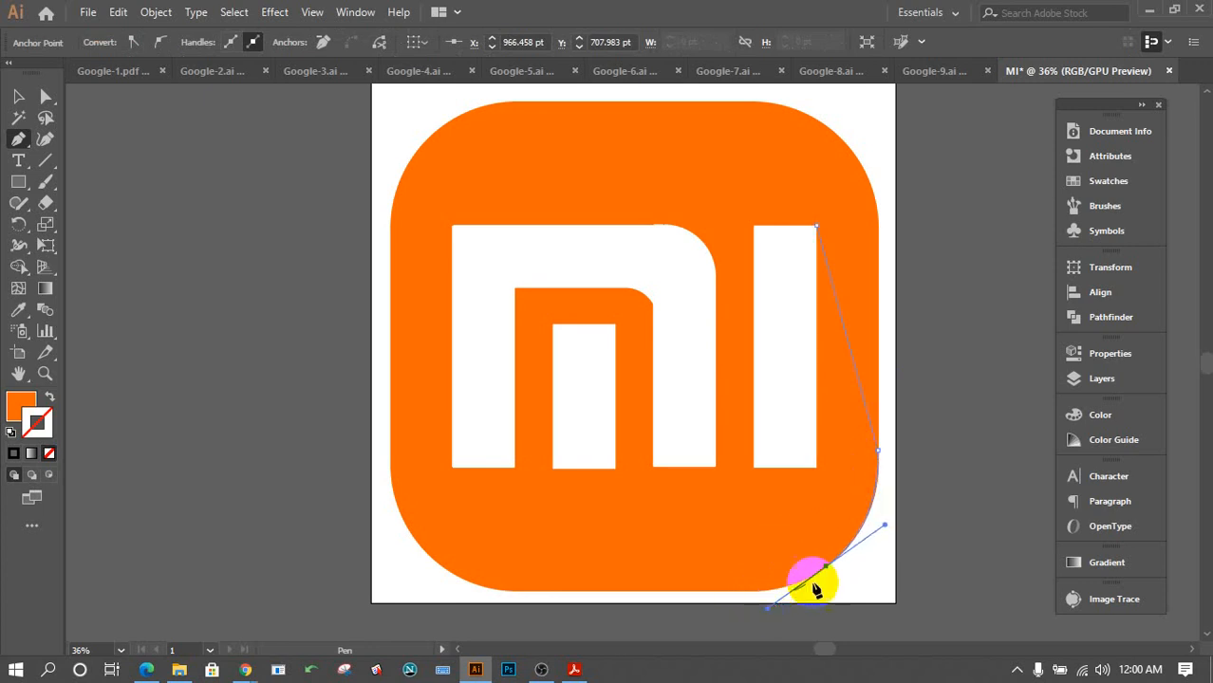
pyautogui.click(824, 568)
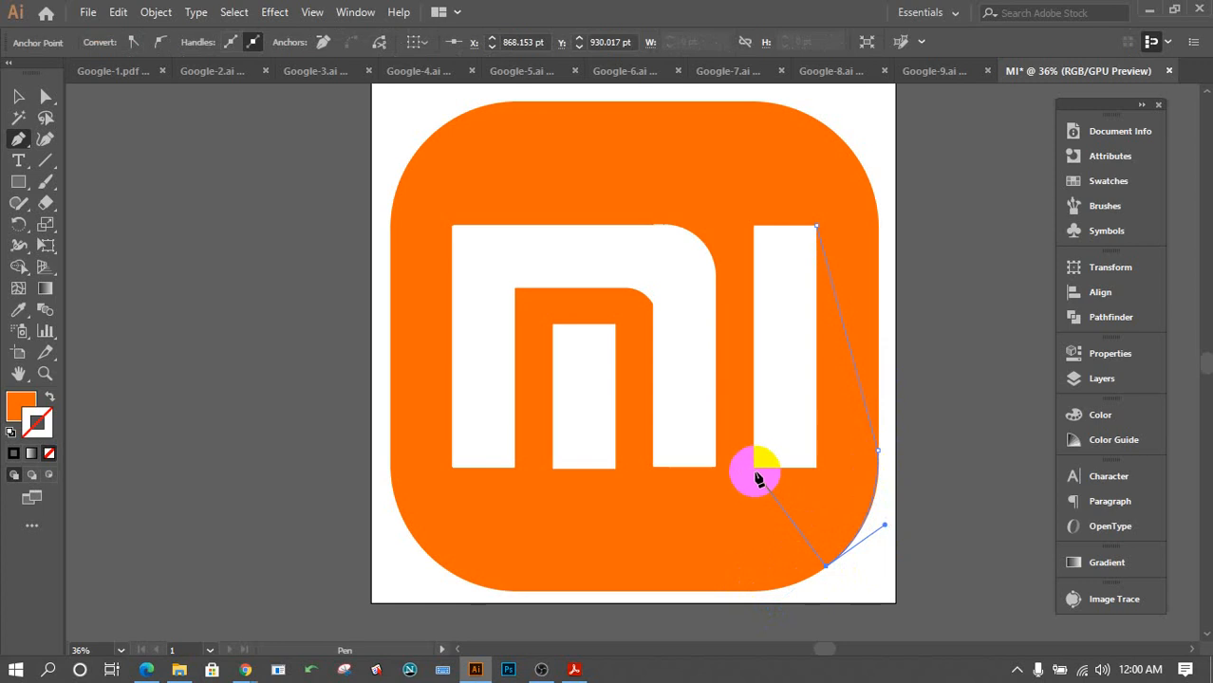
pyautogui.click(753, 468)
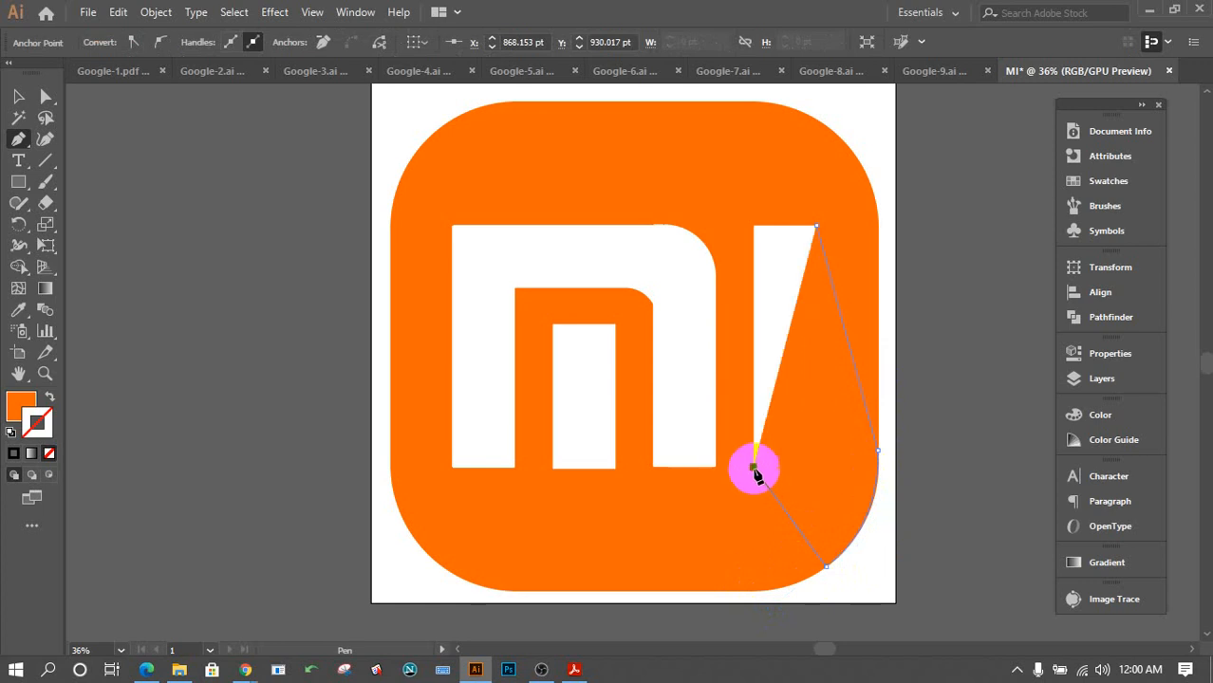
pyautogui.click(816, 229)
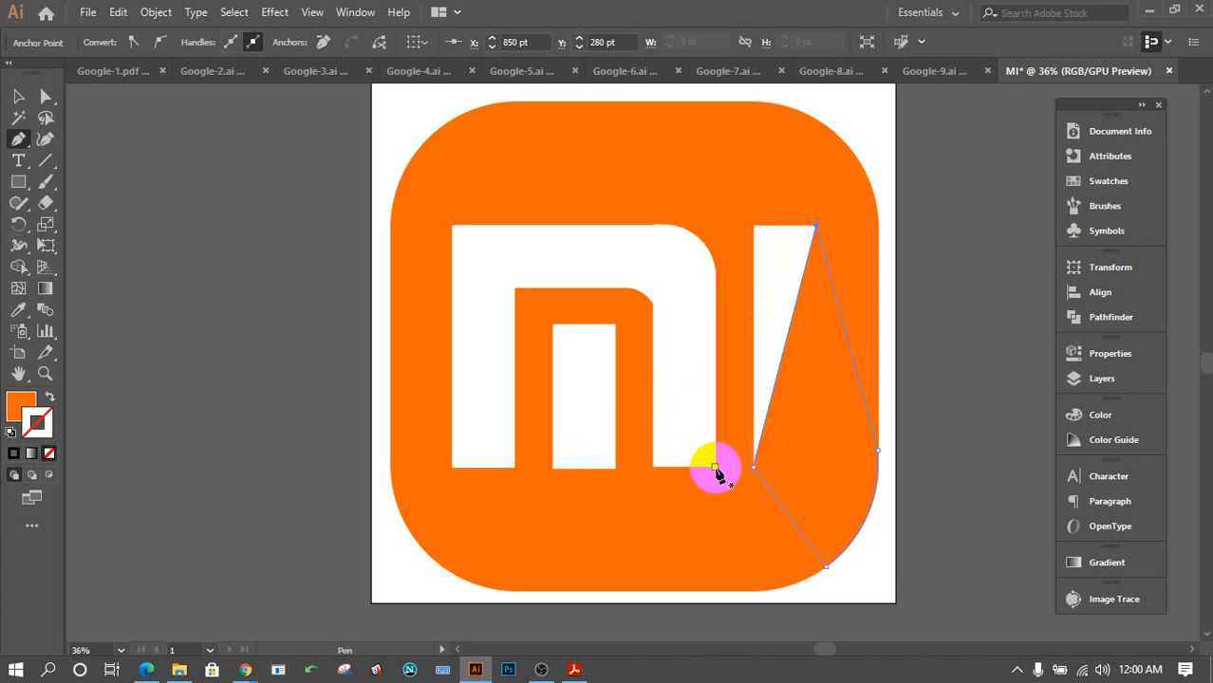
pyautogui.hotkey('ctrl', 'shift', 'a')
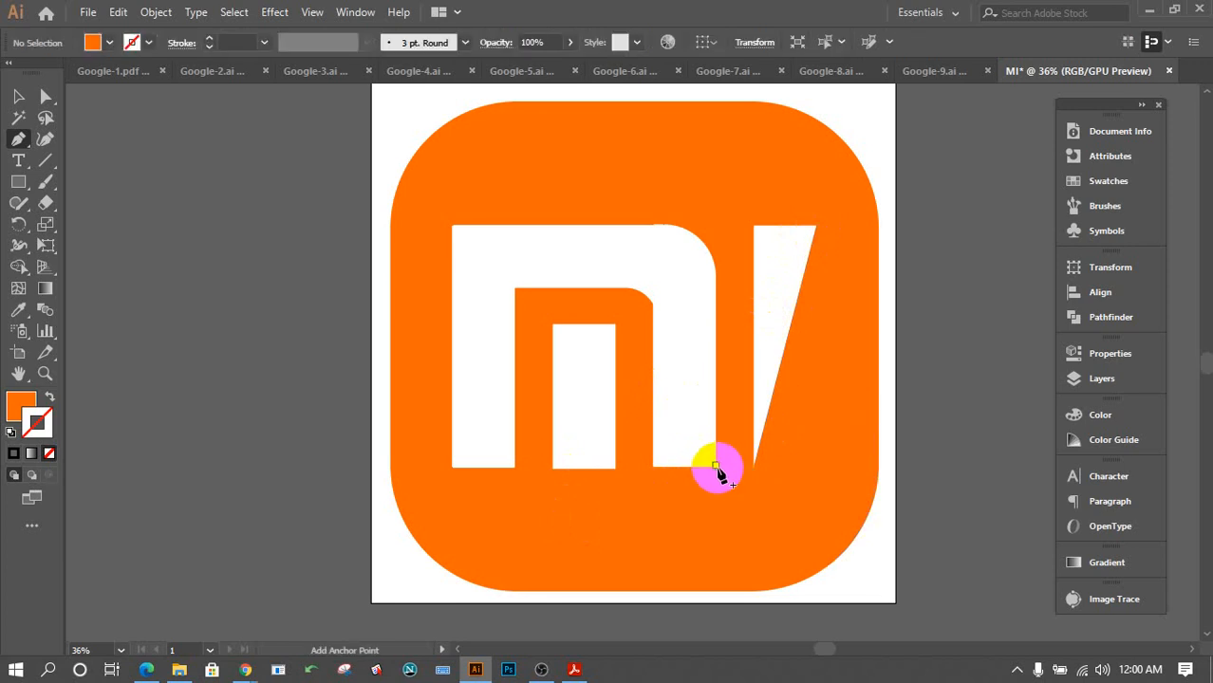
pyautogui.click(715, 466)
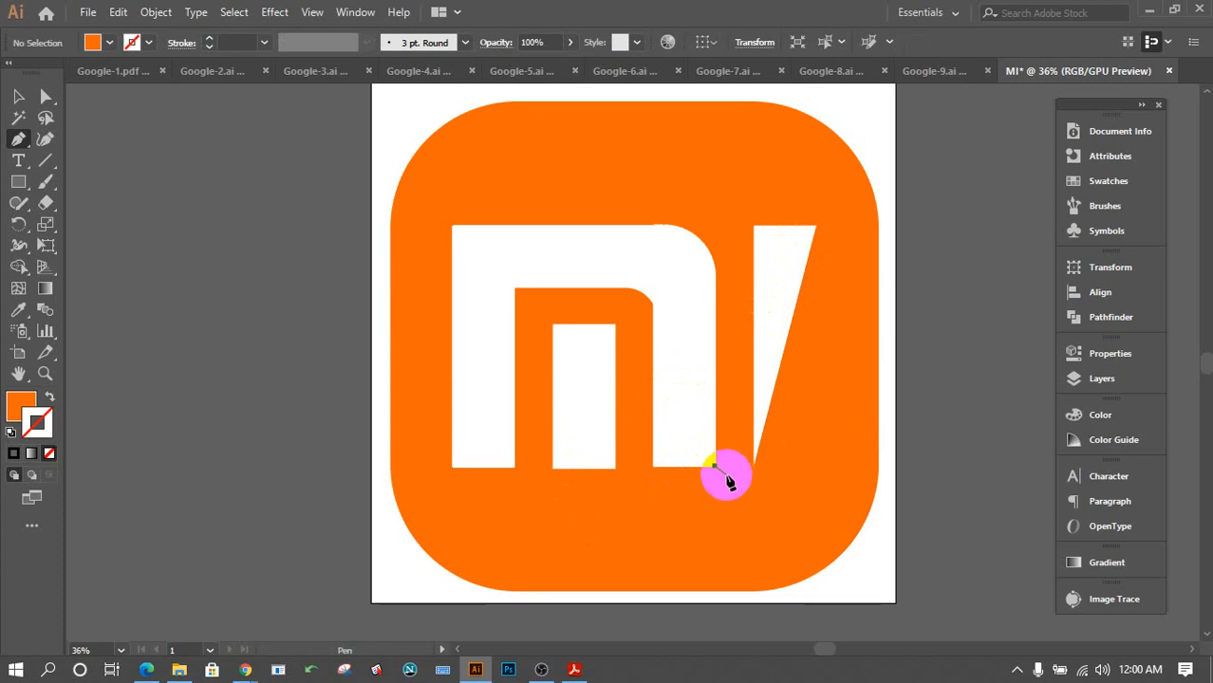
pyautogui.click(767, 589)
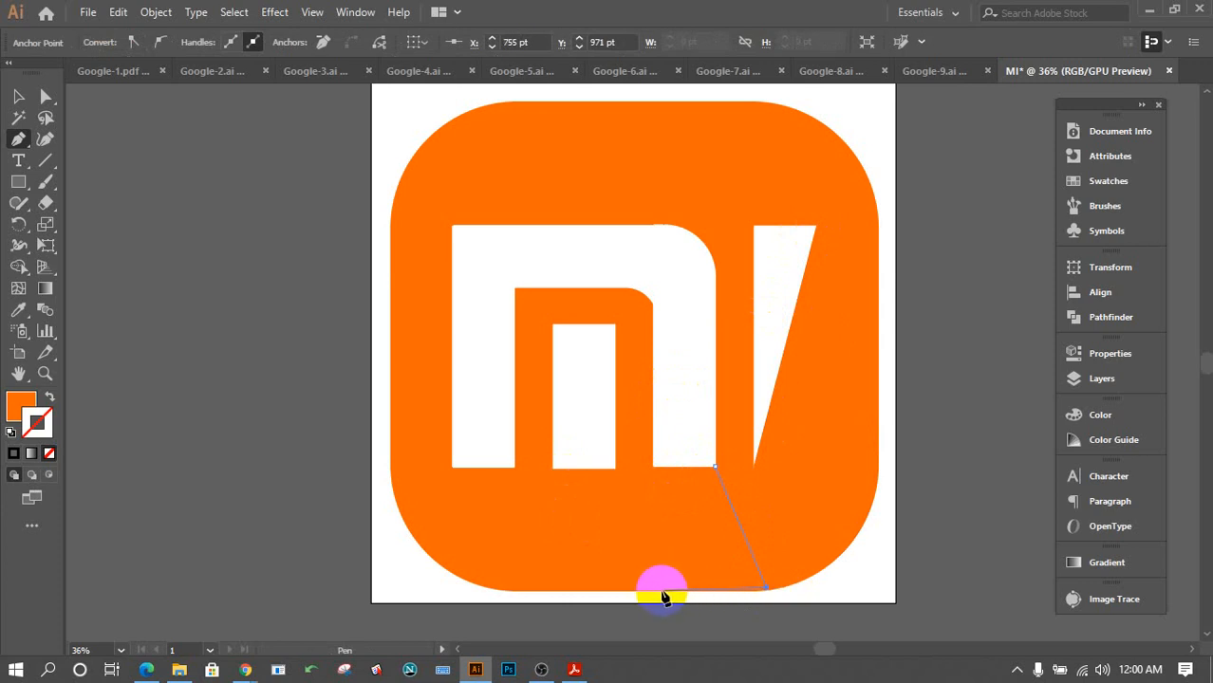
pyautogui.click(665, 590)
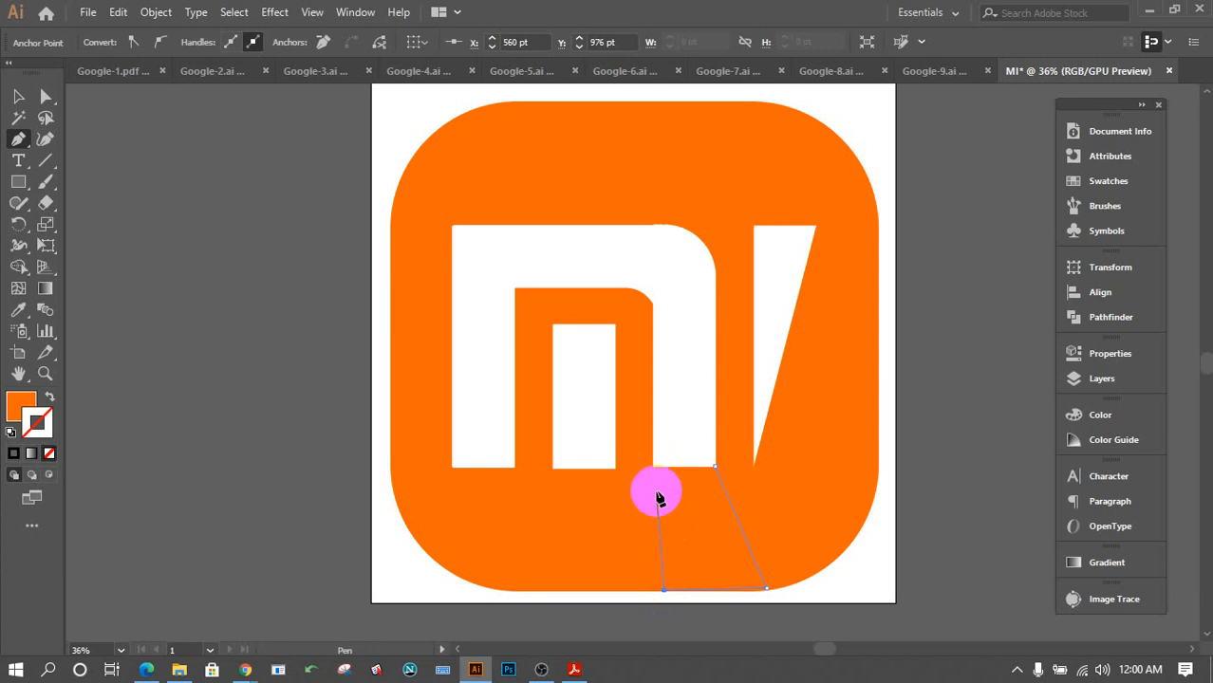
pyautogui.press('ctrl')
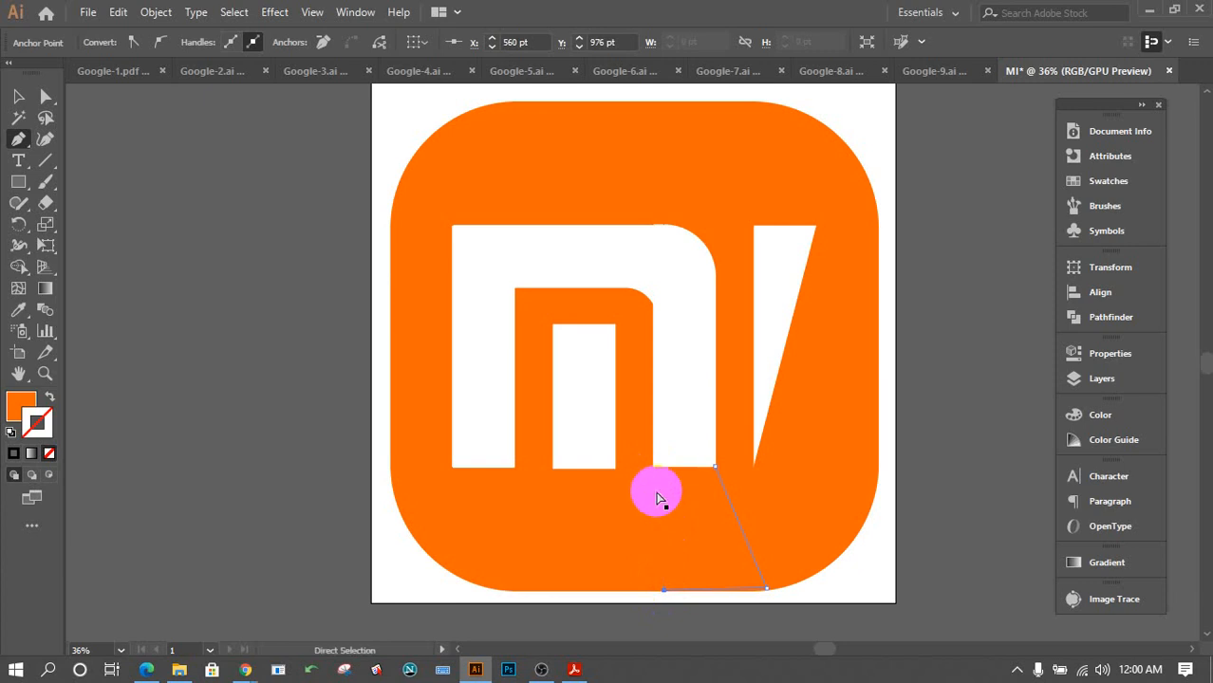
pyautogui.hotkey('ctrl', 'z')
pyautogui.hotkey('ctrl', 'z')
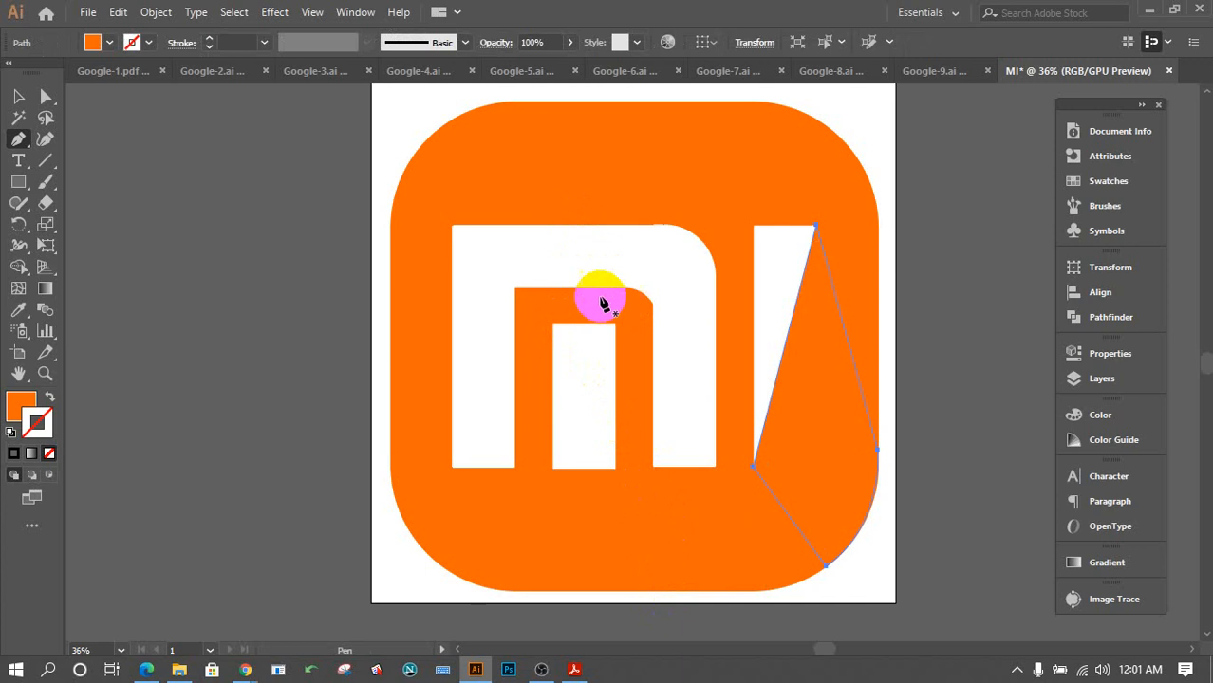
# Draw a closed Pen shape from the m's upper-left inner corner to the background's bottom edge, along it, and up to the m's lower left corner.
pyautogui.click(514, 289)
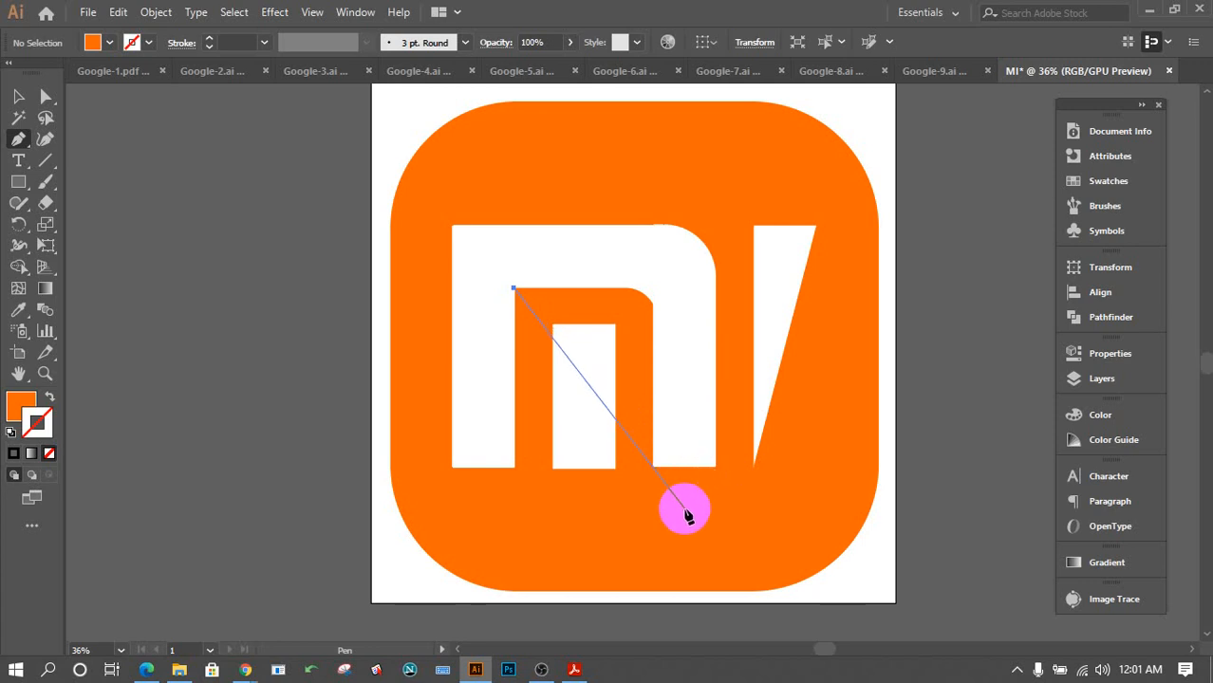
pyautogui.click(746, 591)
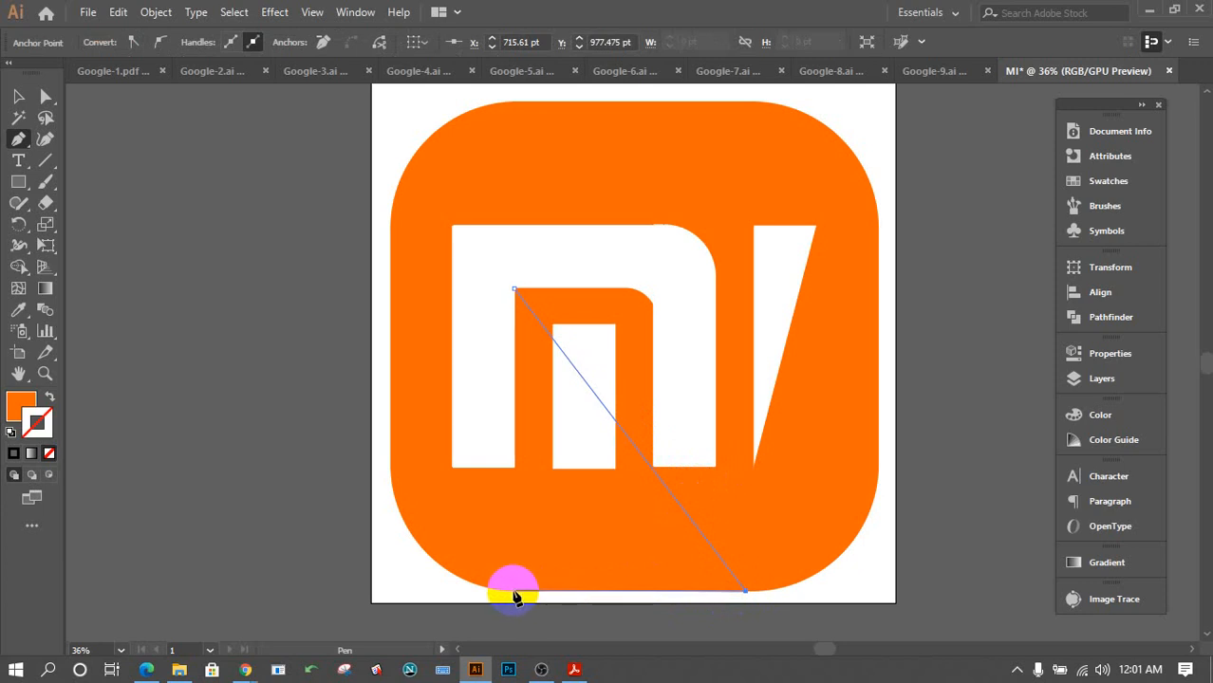
pyautogui.click(514, 593)
pyautogui.click(452, 468)
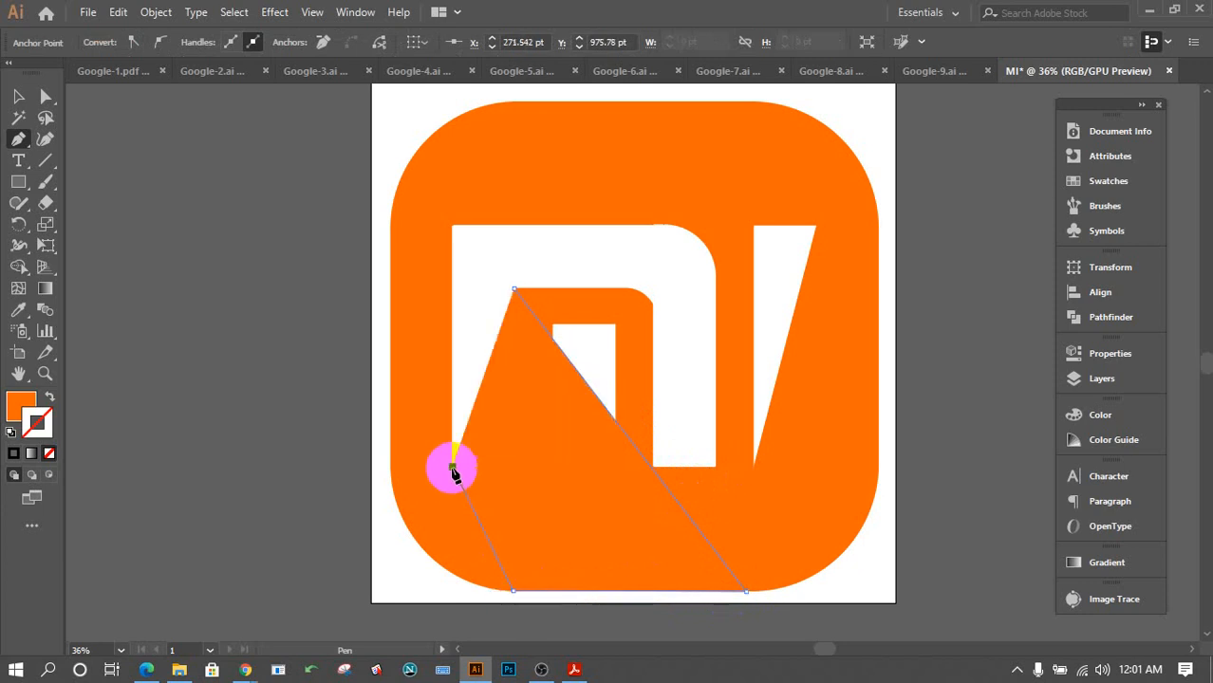
pyautogui.click(513, 290)
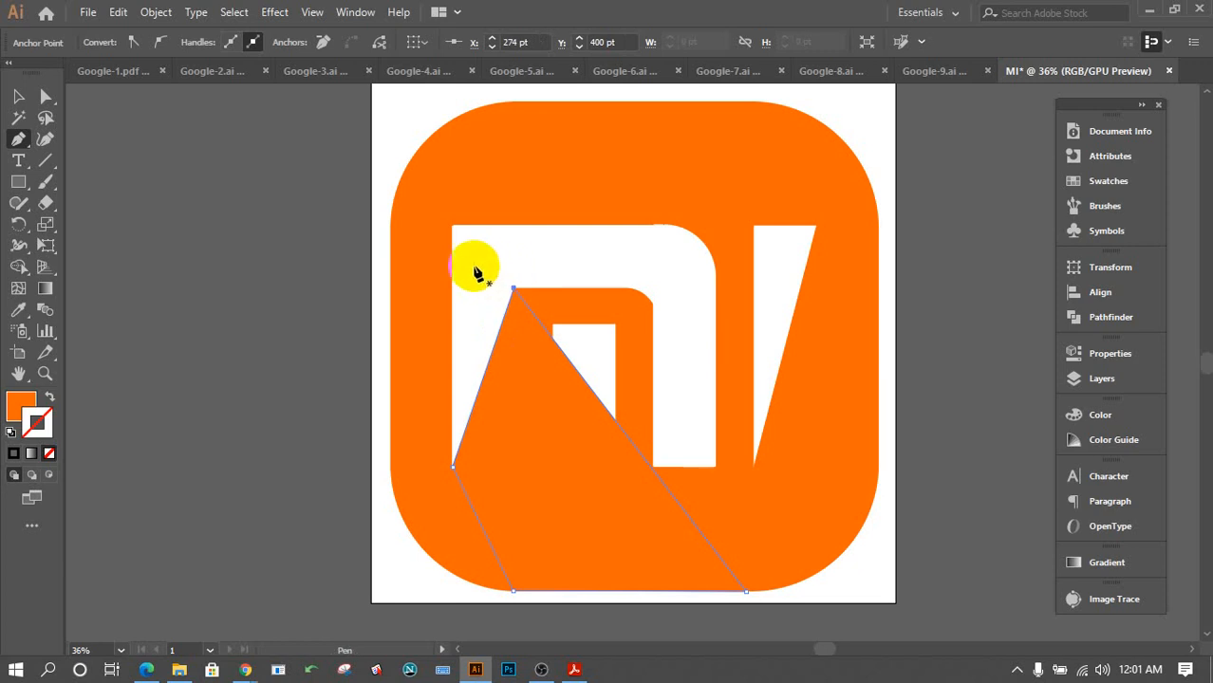
pyautogui.click(19, 98)
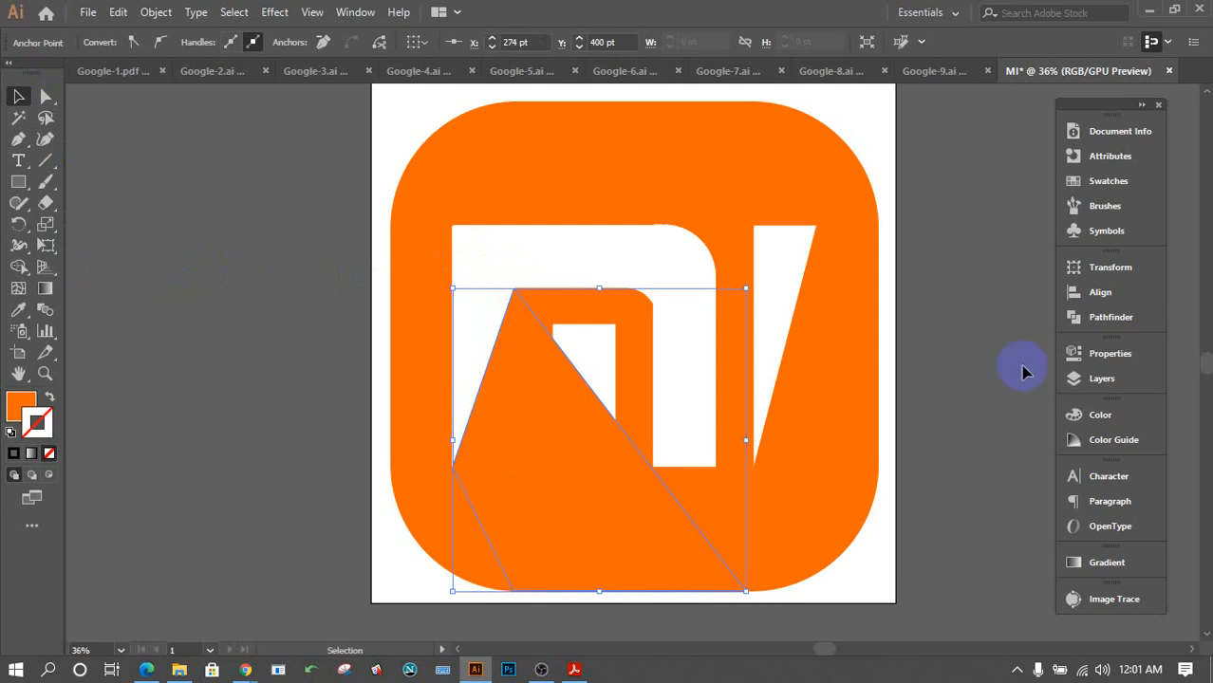
pyautogui.click(1092, 563)
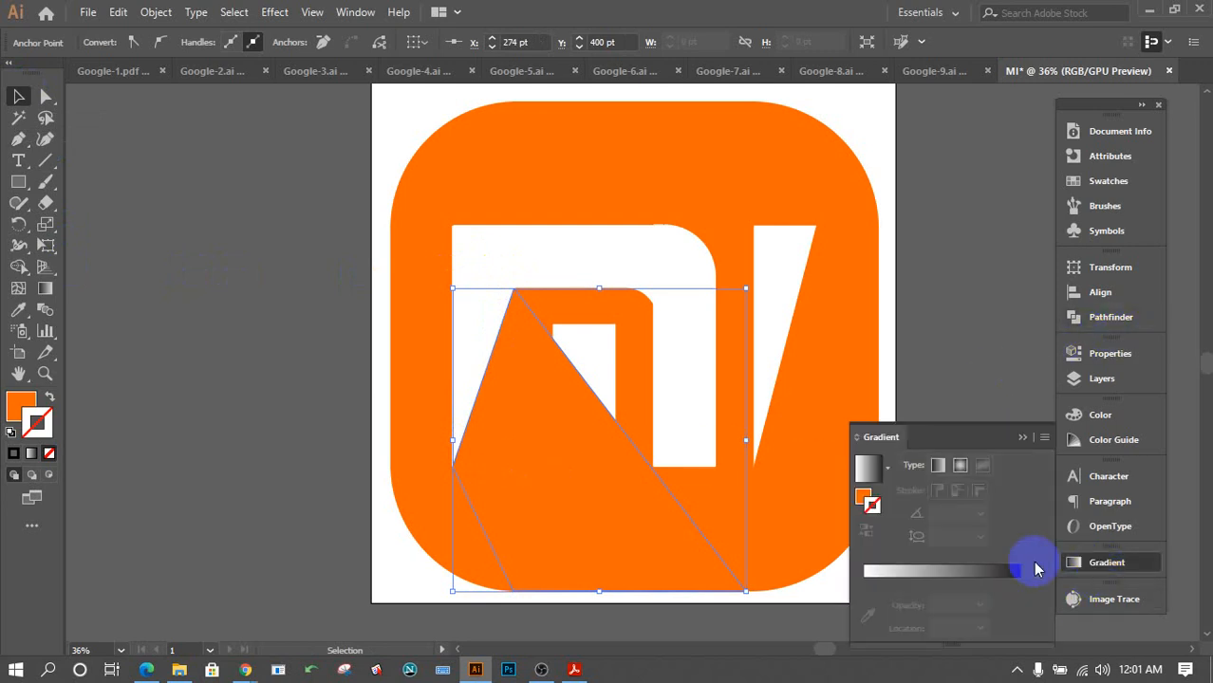
pyautogui.click(944, 576)
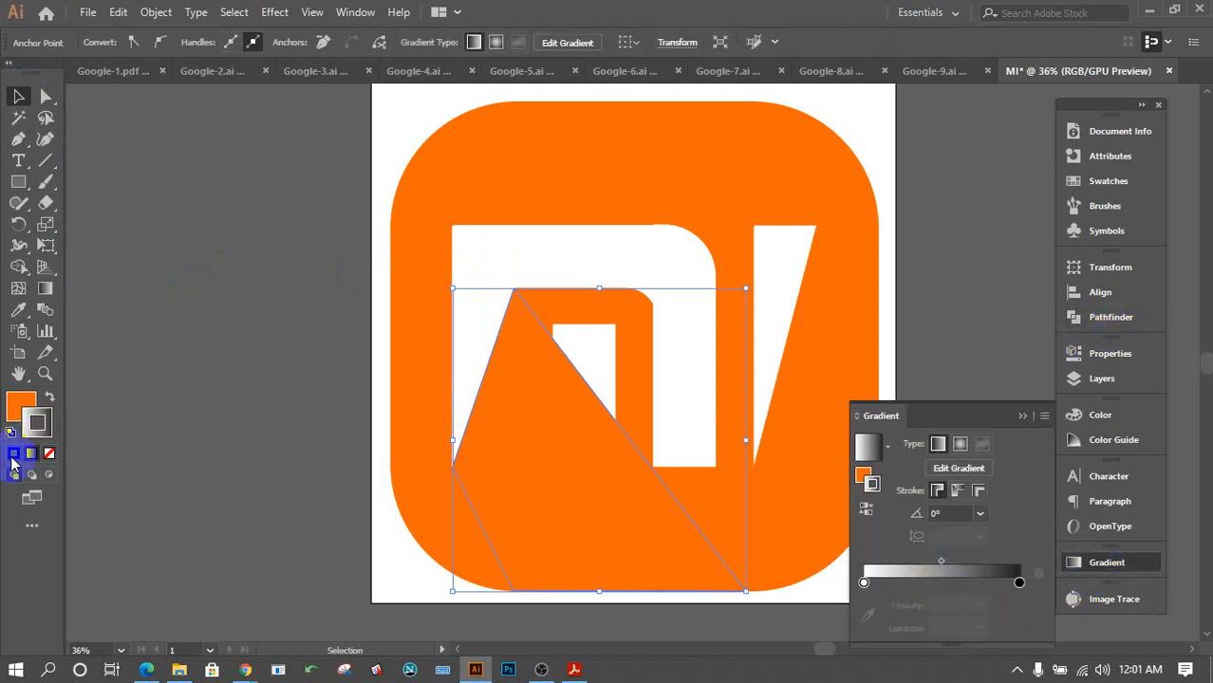
pyautogui.click(28, 424)
pyautogui.click(20, 408)
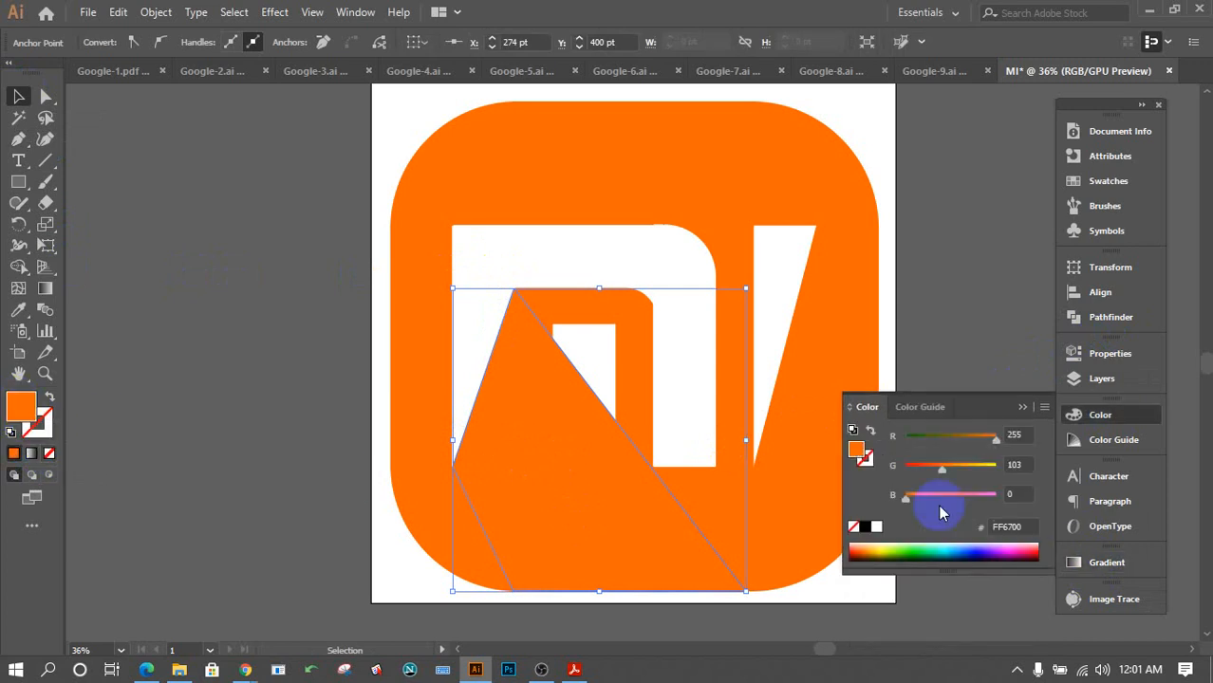
# Fill the shape below the m with a white-to-black linear gradient running diagonally up to the left at about 124.5°.
pyautogui.click(1102, 565)
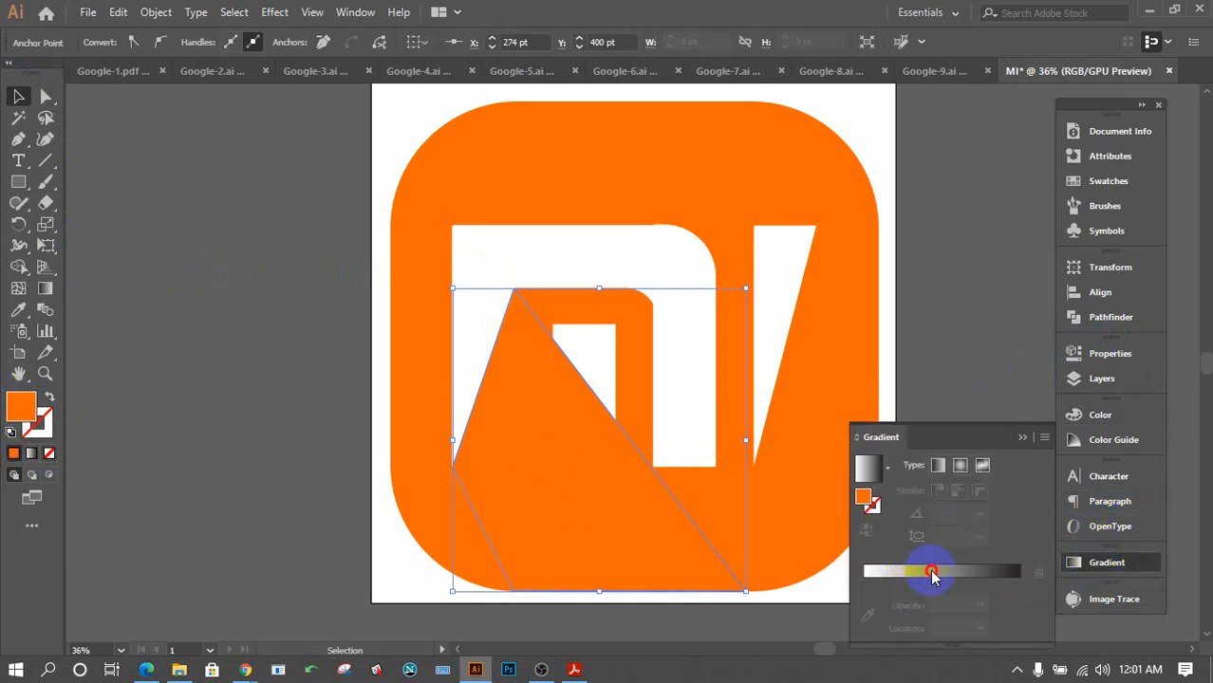
pyautogui.click(912, 575)
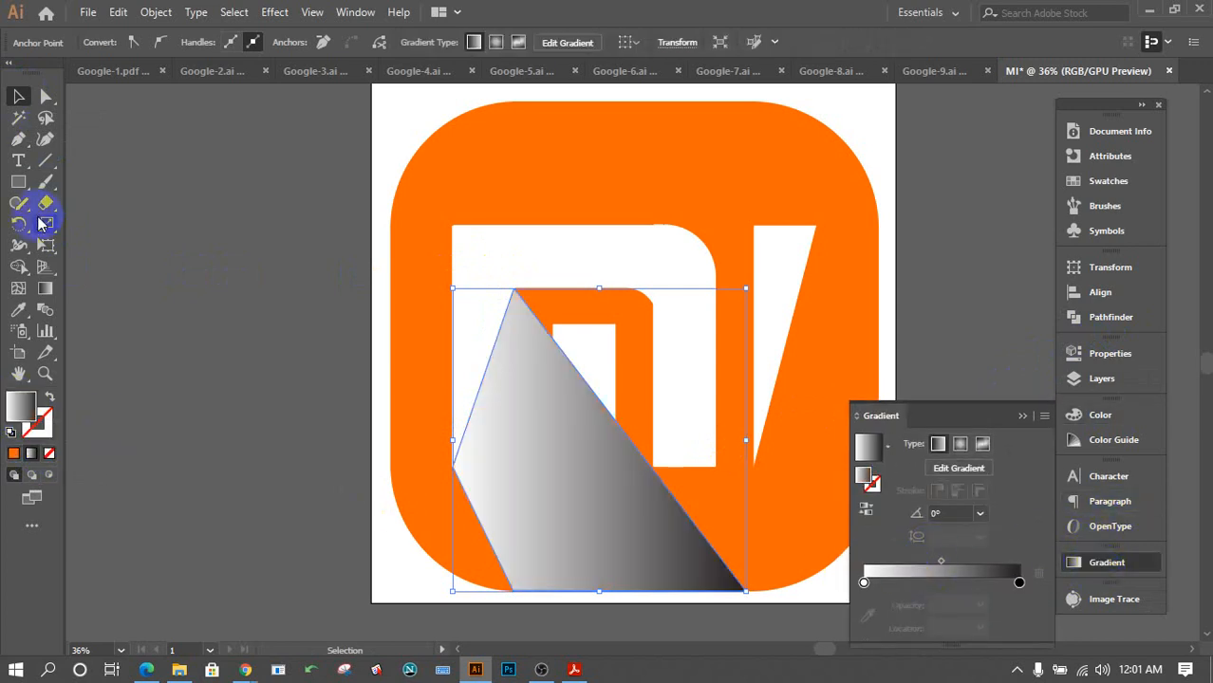
pyautogui.click(45, 290)
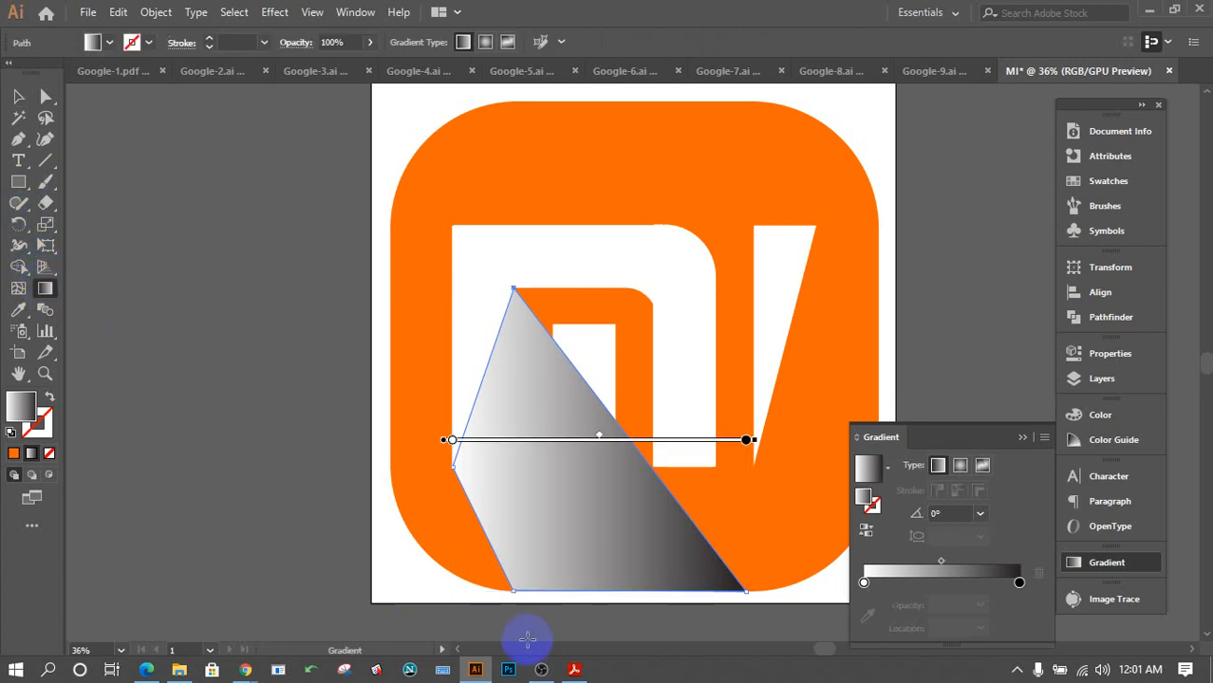
pyautogui.moveTo(629, 614)
pyautogui.mouseDown()
pyautogui.moveTo(502, 447)
pyautogui.moveTo(486, 387)
pyautogui.moveTo(433, 477)
pyautogui.moveTo(504, 523)
pyautogui.moveTo(510, 478)
pyautogui.moveTo(533, 447)
pyautogui.moveTo(549, 484)
pyautogui.moveTo(523, 442)
pyautogui.moveTo(537, 475)
pyautogui.mouseUp()
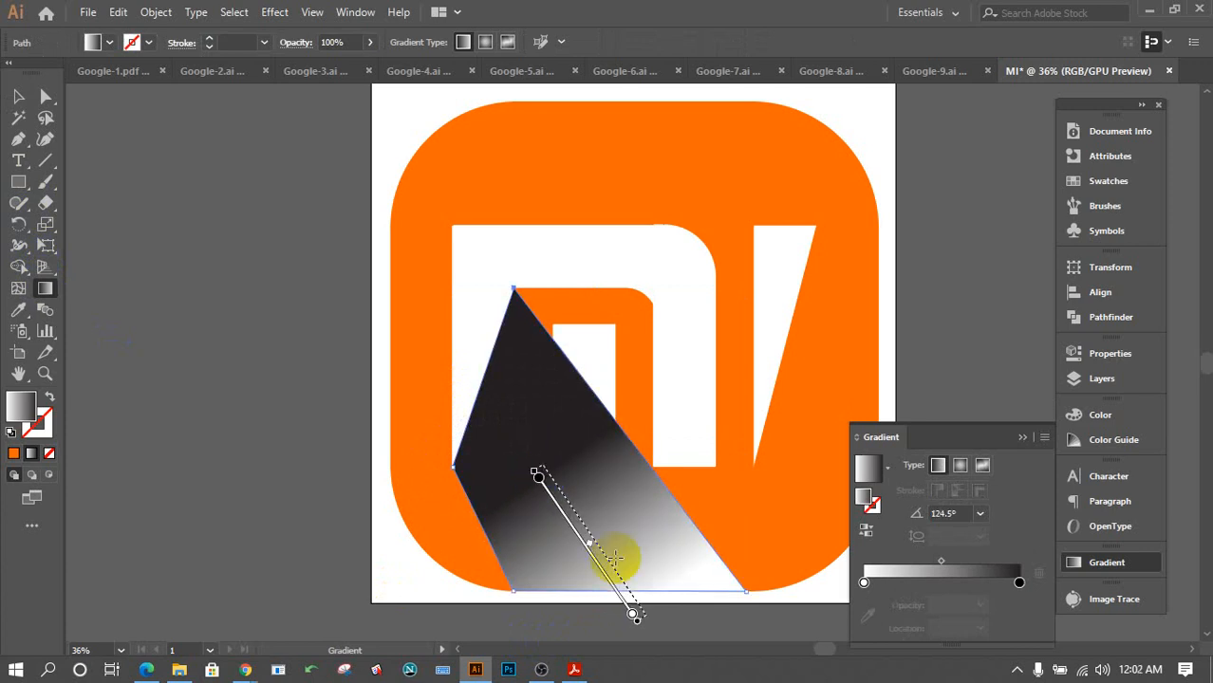
# Recolor the gradient's black end stop with the orange sampled from the background.
pyautogui.doubleClick(1018, 582)
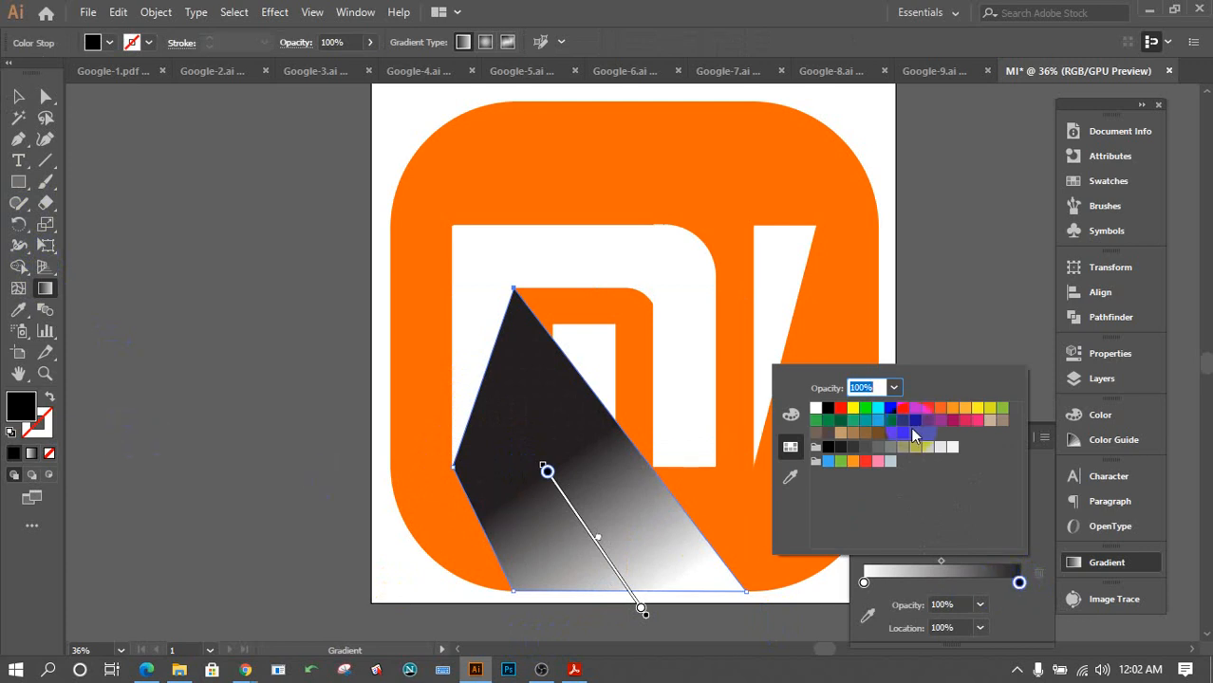
pyautogui.click(867, 616)
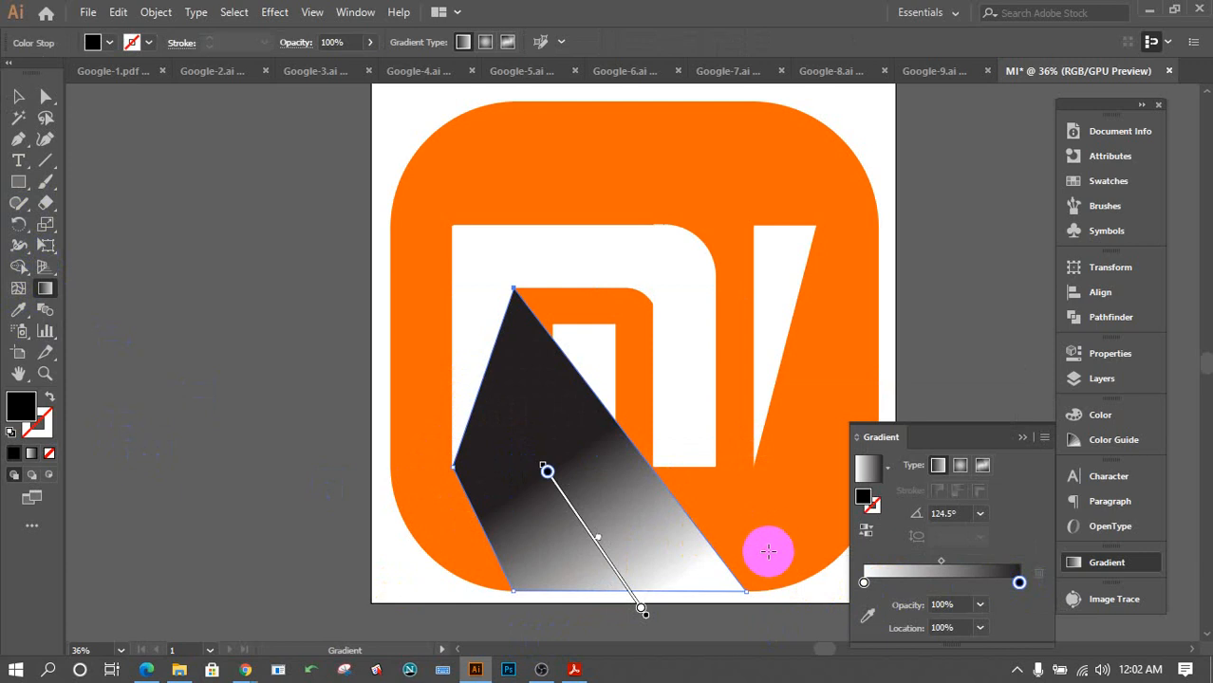
pyautogui.click(868, 616)
pyautogui.click(812, 553)
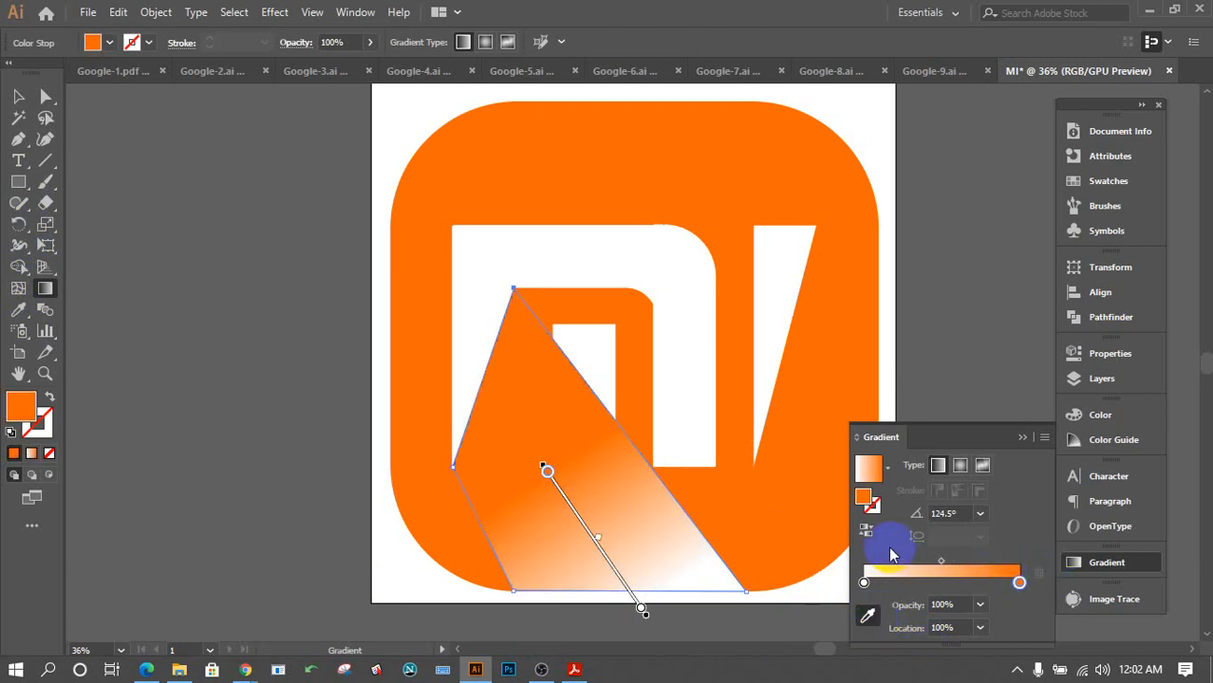
# Lower the green value of the gradient's orange end stop to make it a slightly deeper, redder orange.
pyautogui.doubleClick(1020, 582)
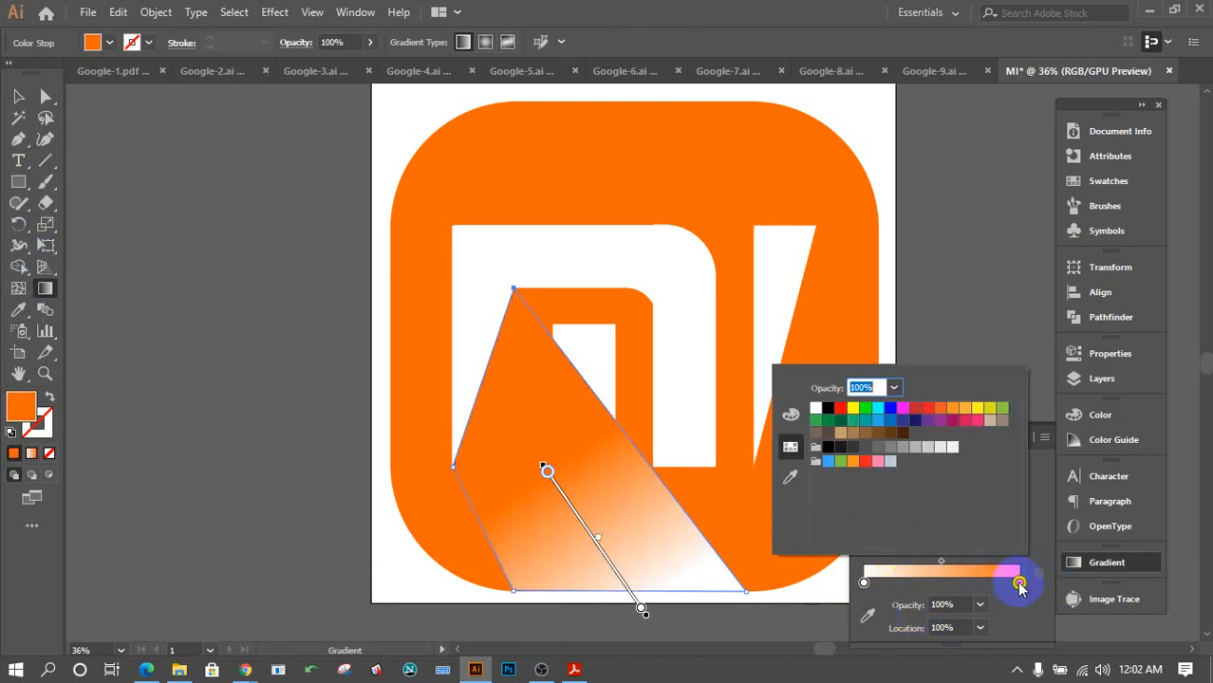
pyautogui.click(792, 416)
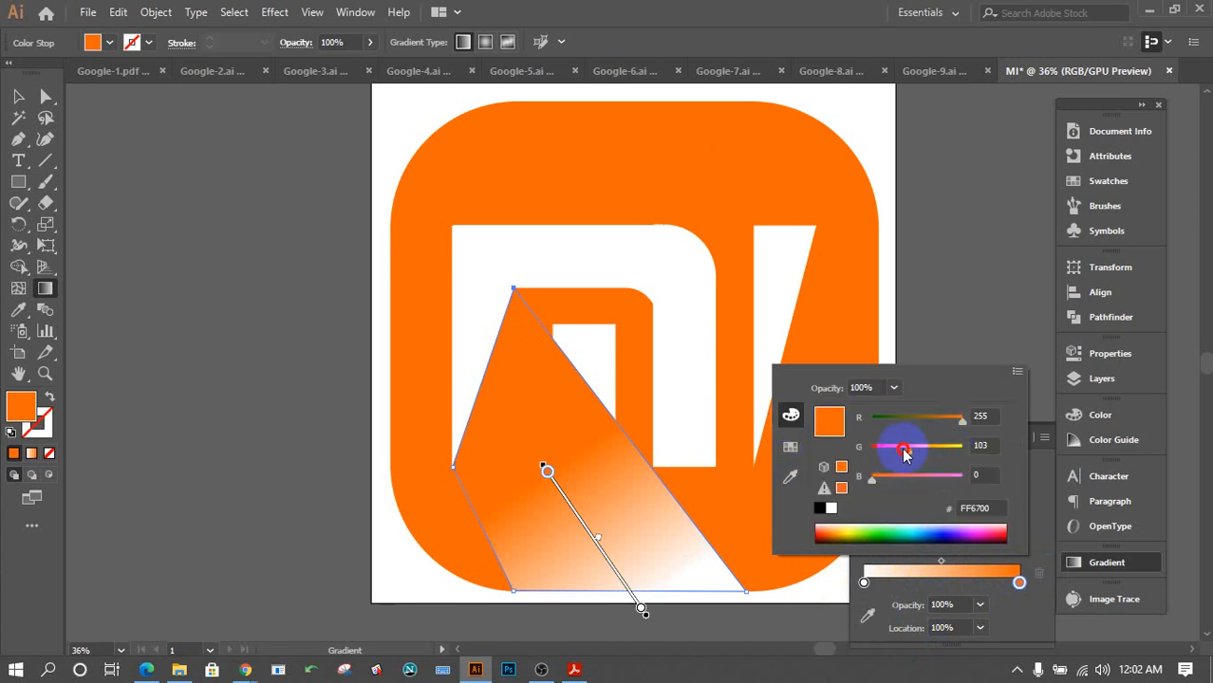
pyautogui.moveTo(894, 455); pyautogui.dragTo(903, 457)
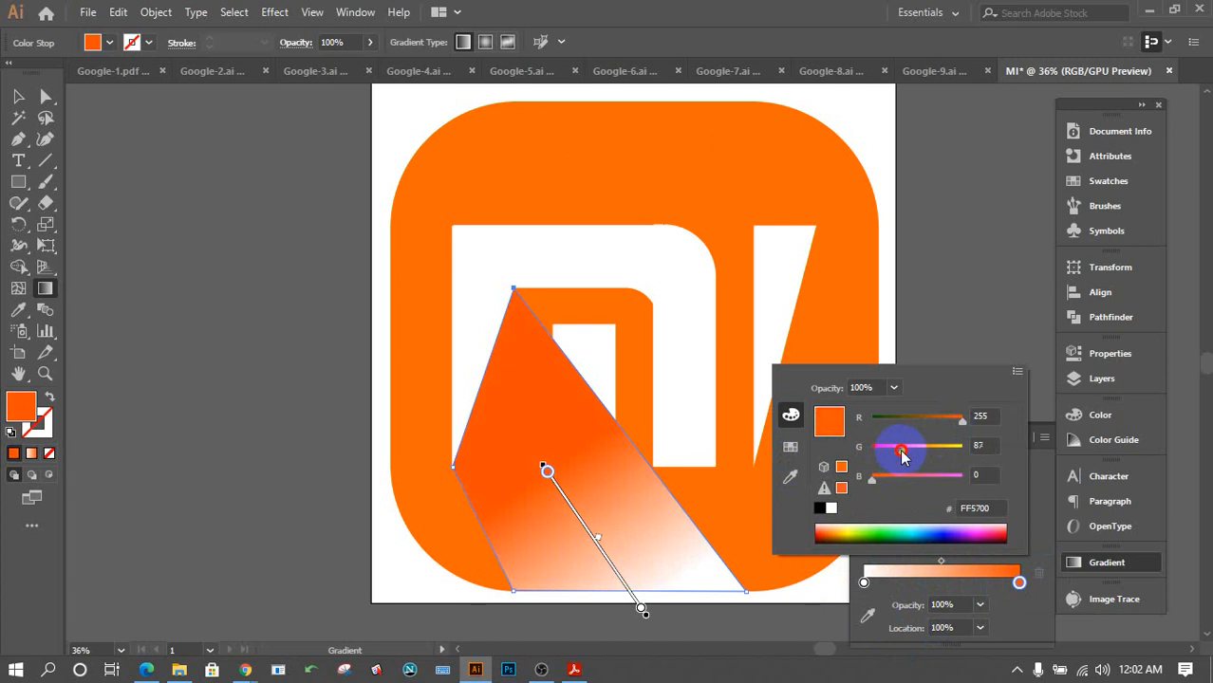
pyautogui.click(1043, 545)
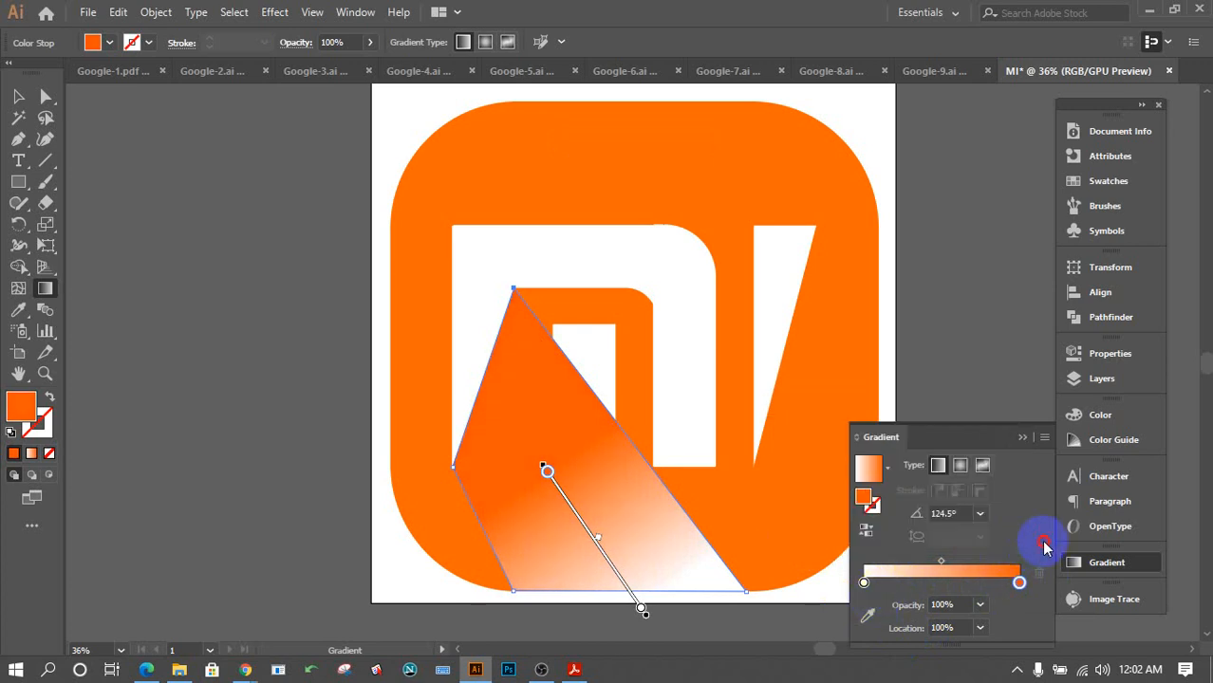
# Recolor the gradient's white start stop with the orange sampled from the background and leave gradient editing.
pyautogui.click(864, 582)
pyautogui.click(867, 616)
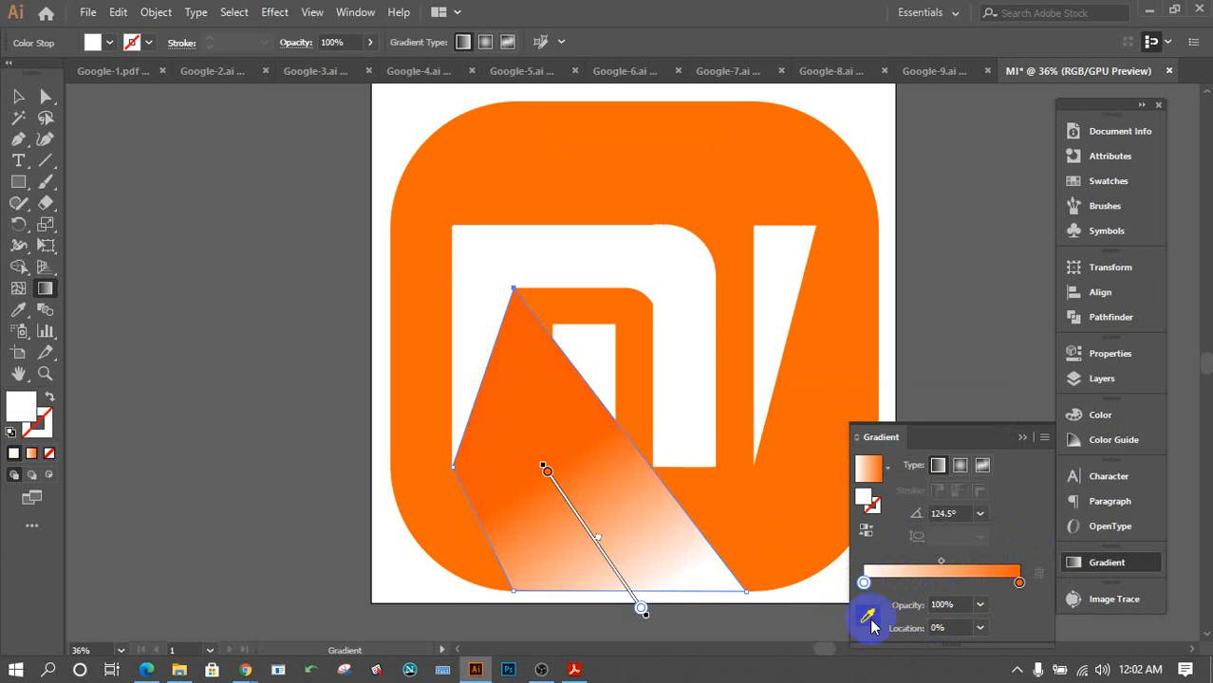
pyautogui.click(764, 555)
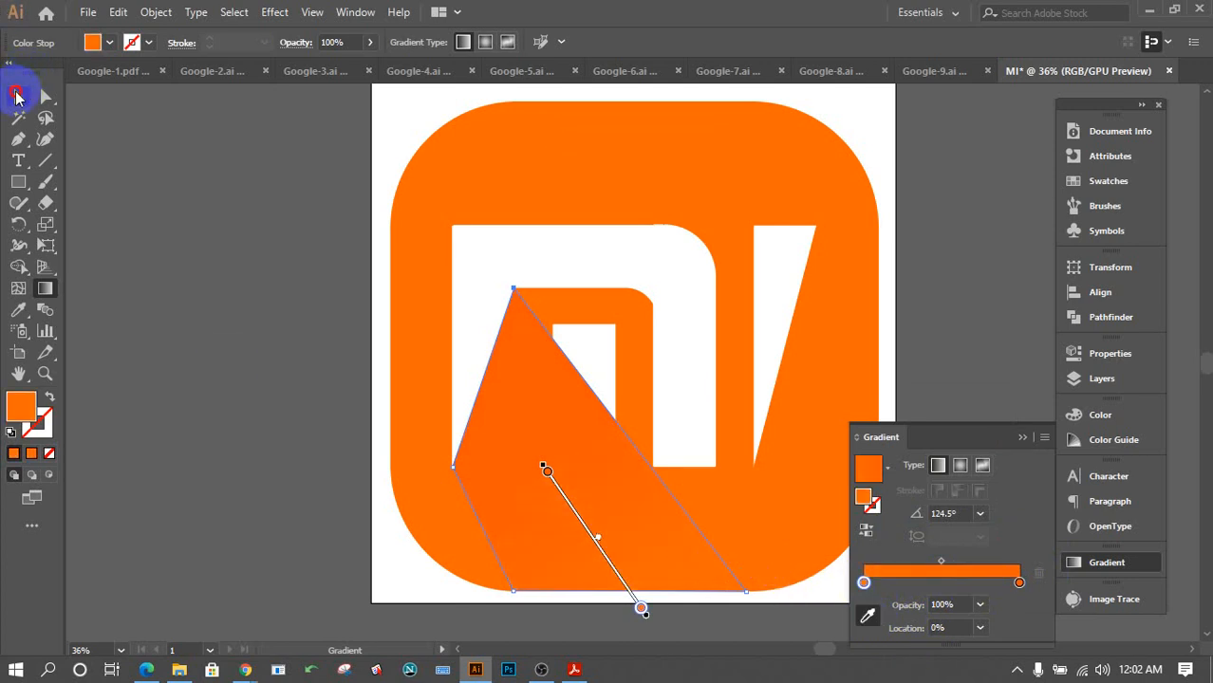
pyautogui.click(16, 95)
pyautogui.click(731, 292)
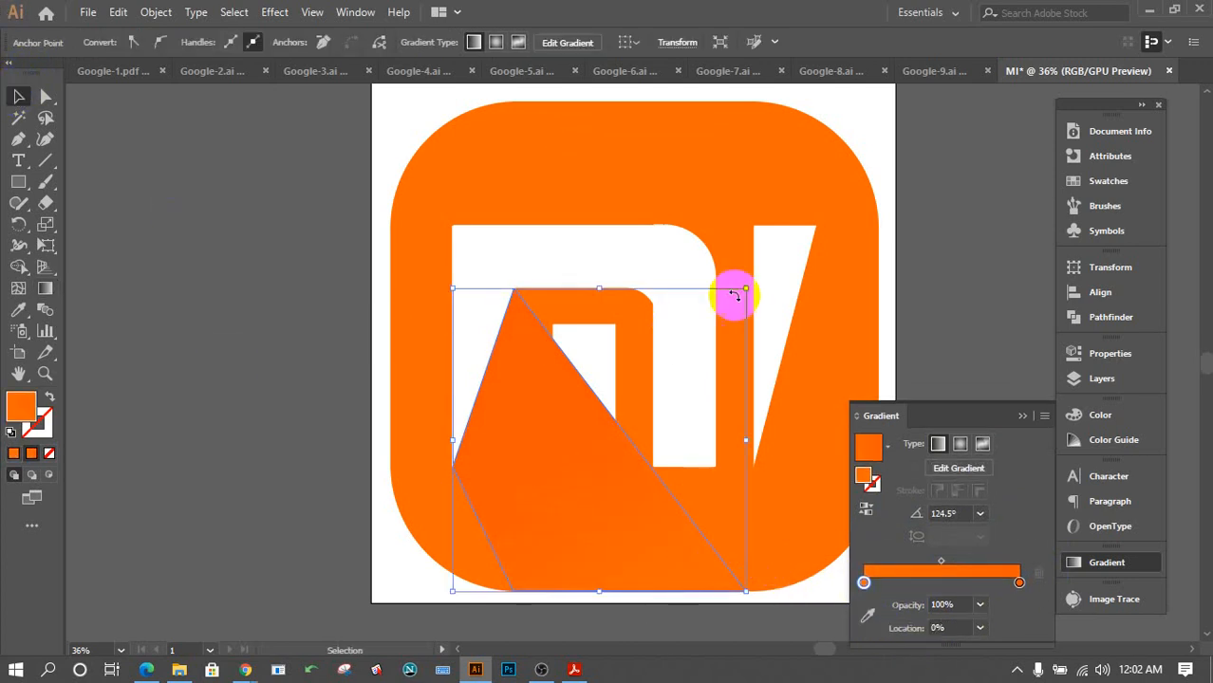
# Fill the shadow shape beside the i with the gradient sampled from the m's shadow, running diagonally up to the left at about 122.3°.
pyautogui.click(1023, 416)
pyautogui.click(802, 452)
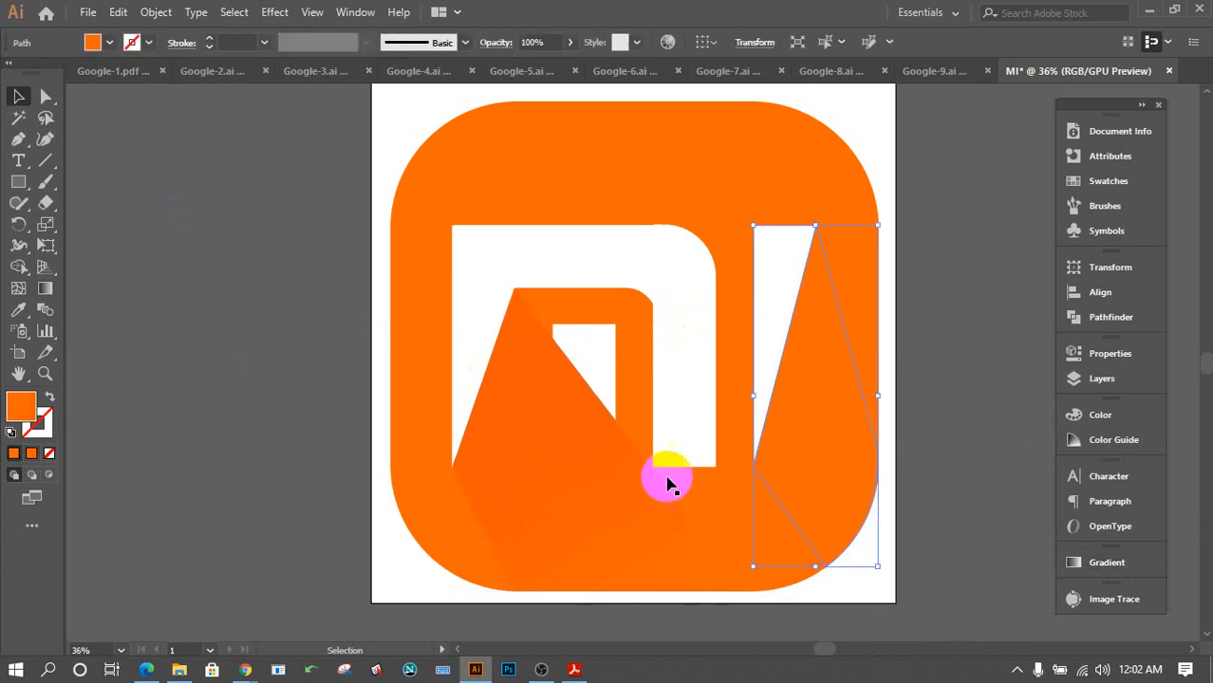
pyautogui.click(20, 312)
pyautogui.click(556, 442)
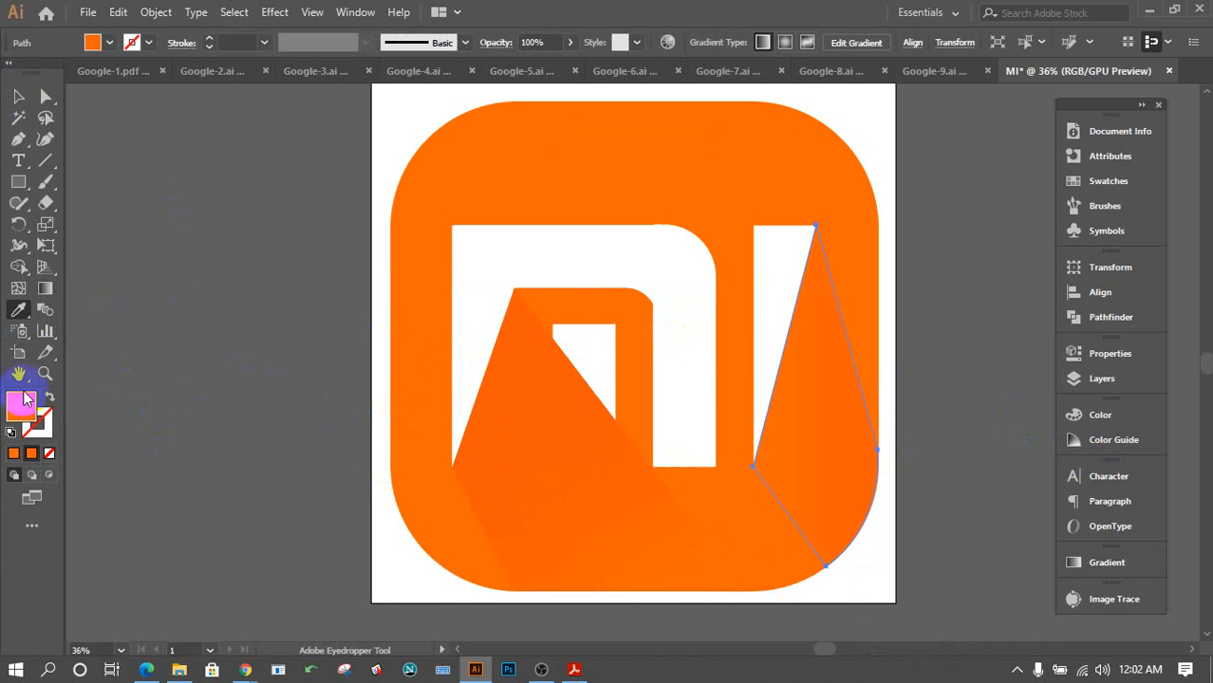
pyautogui.click(45, 287)
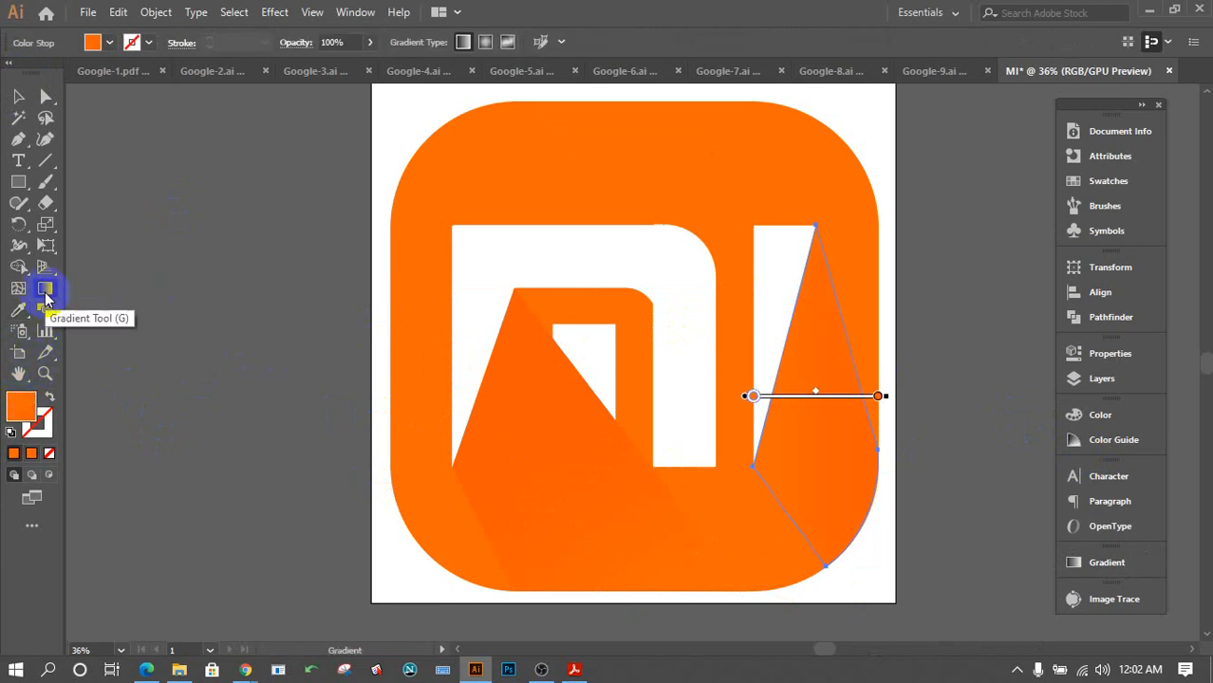
pyautogui.moveTo(880, 551); pyautogui.dragTo(721, 300)
pyautogui.click(19, 96)
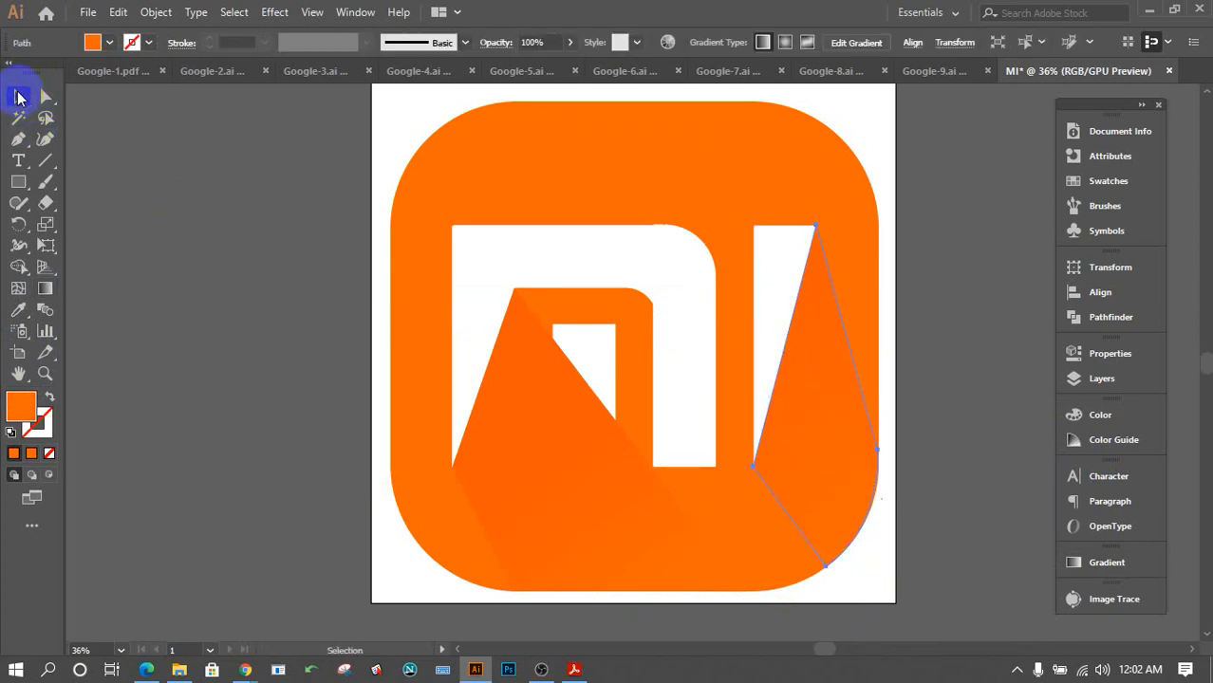
# Bring the white m shape to the front so it lies above its long shadow.
pyautogui.click(483, 271)
pyautogui.rightClick(484, 269)
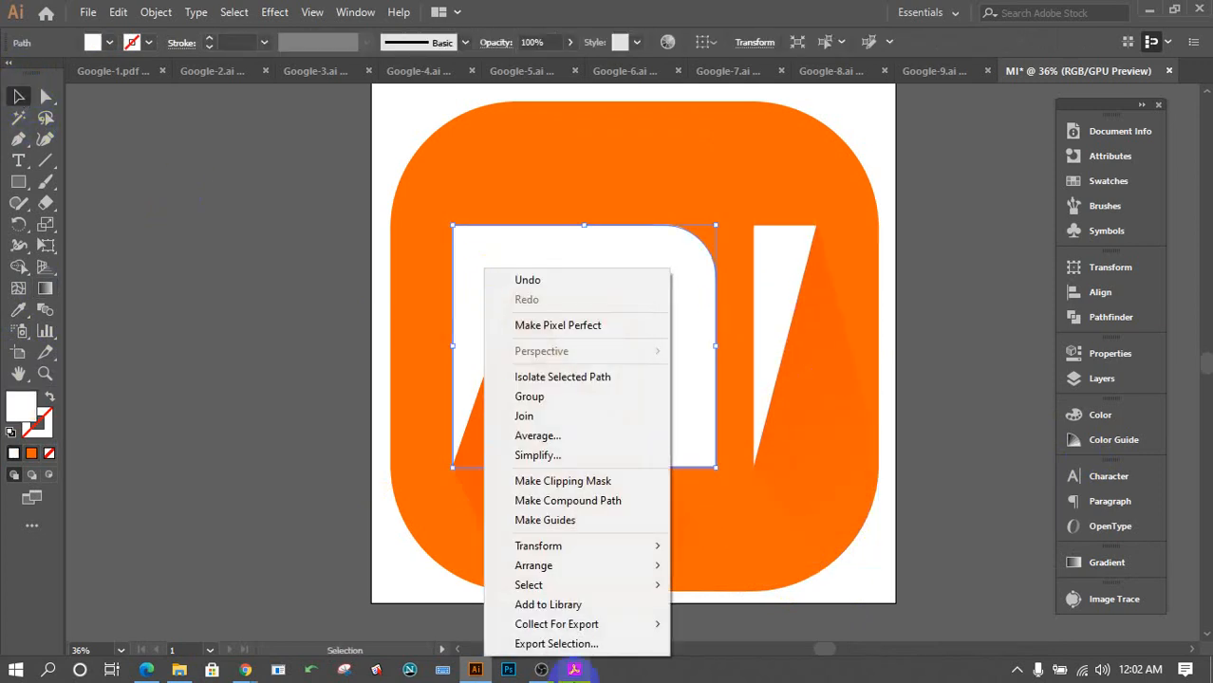
pyautogui.click(699, 585)
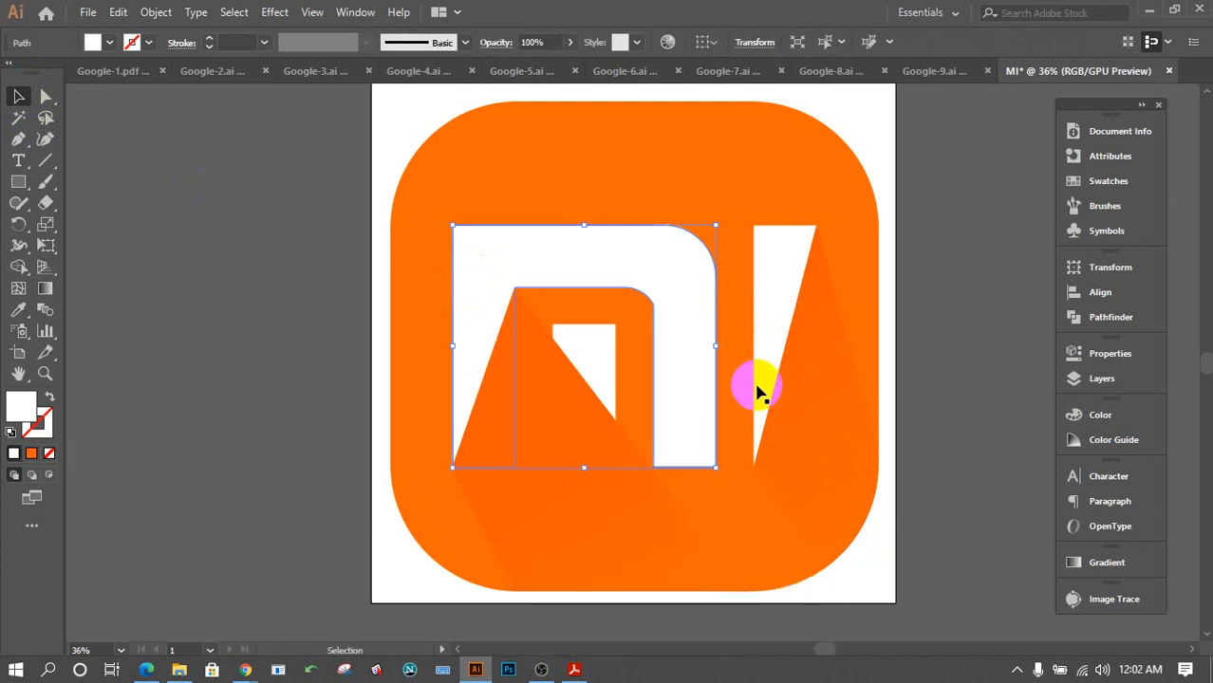
pyautogui.rightClick(481, 268)
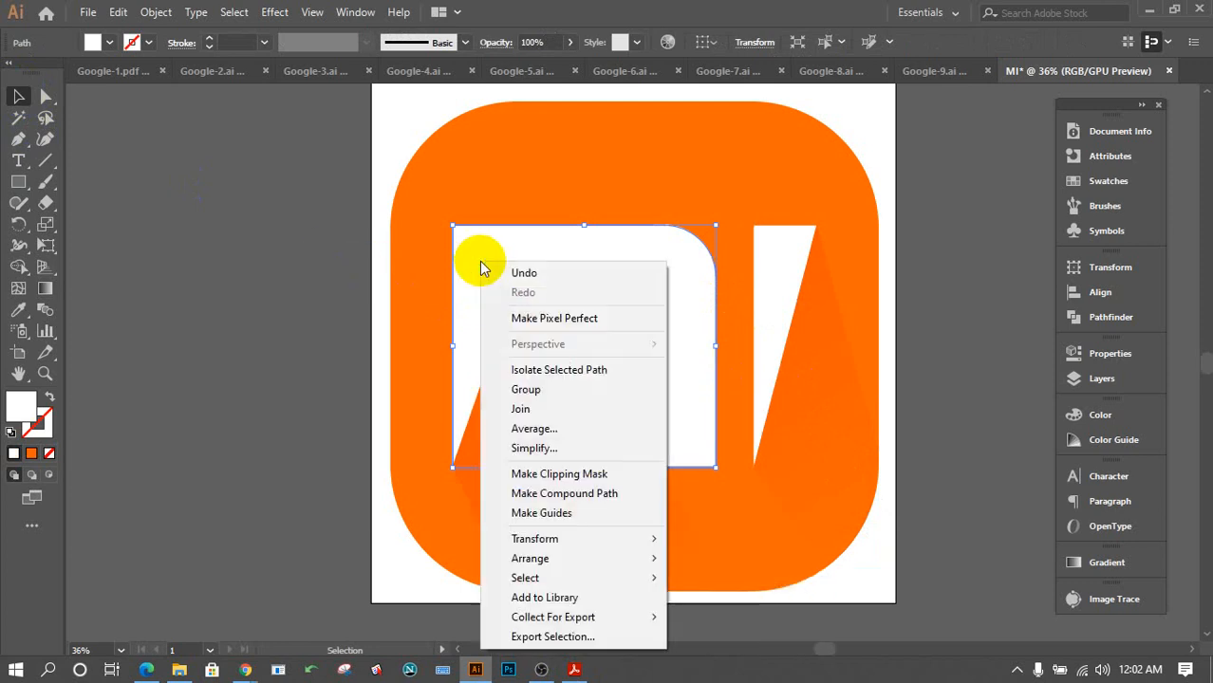
pyautogui.moveTo(619, 562)
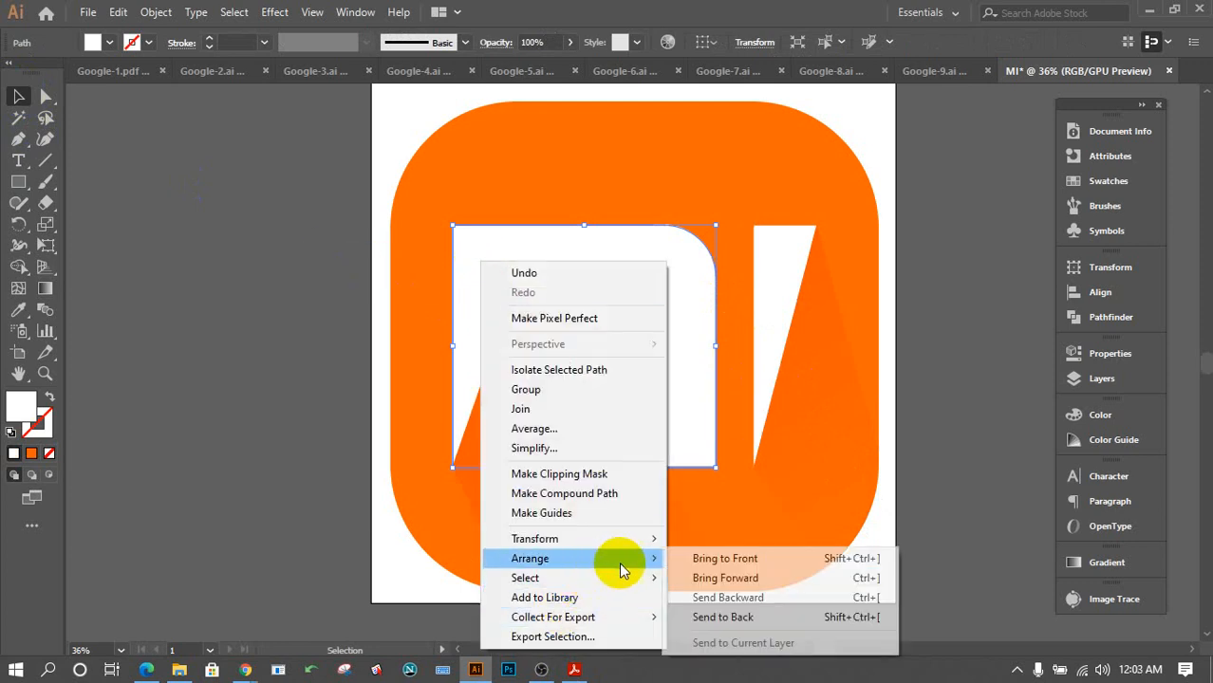
pyautogui.click(698, 560)
pyautogui.click(938, 535)
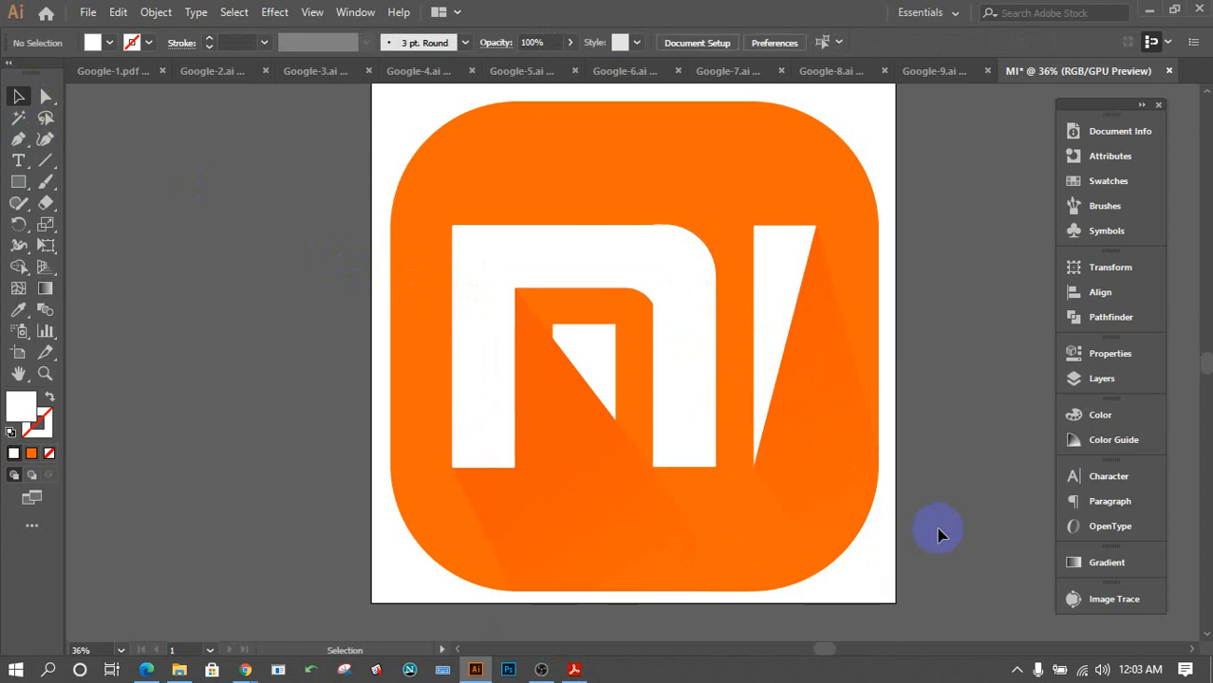
# Bring the white rectangle of the i to the front, above its shadow.
pyautogui.click(776, 332)
pyautogui.rightClick(774, 326)
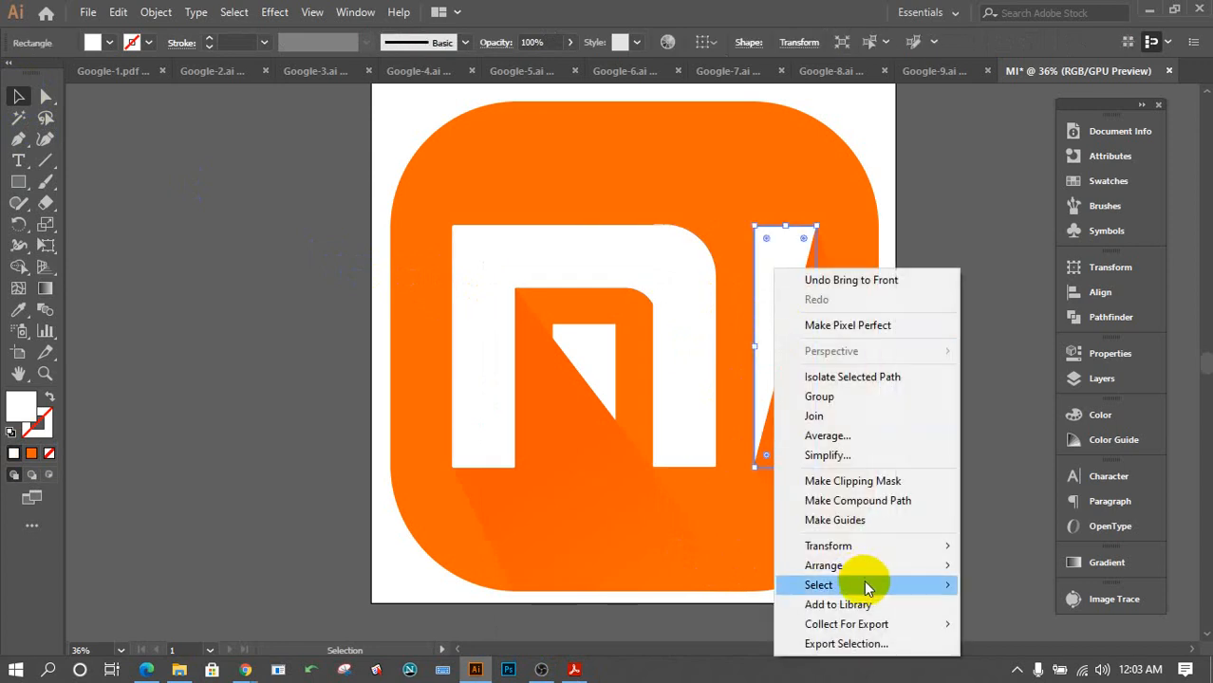
pyautogui.moveTo(876, 564)
pyautogui.click(983, 563)
pyautogui.click(968, 500)
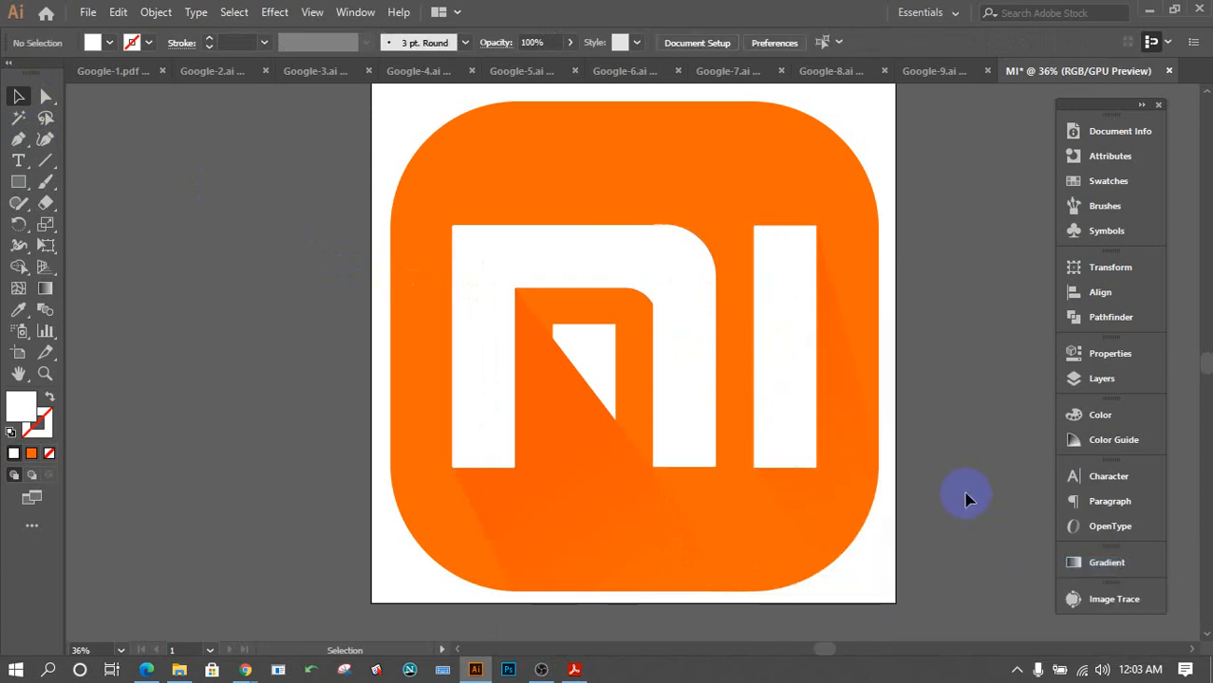
# Bring the short white rectangle inside the m to the front, above the m's shadow.
pyautogui.click(596, 343)
pyautogui.rightClick(598, 342)
pyautogui.moveTo(731, 566)
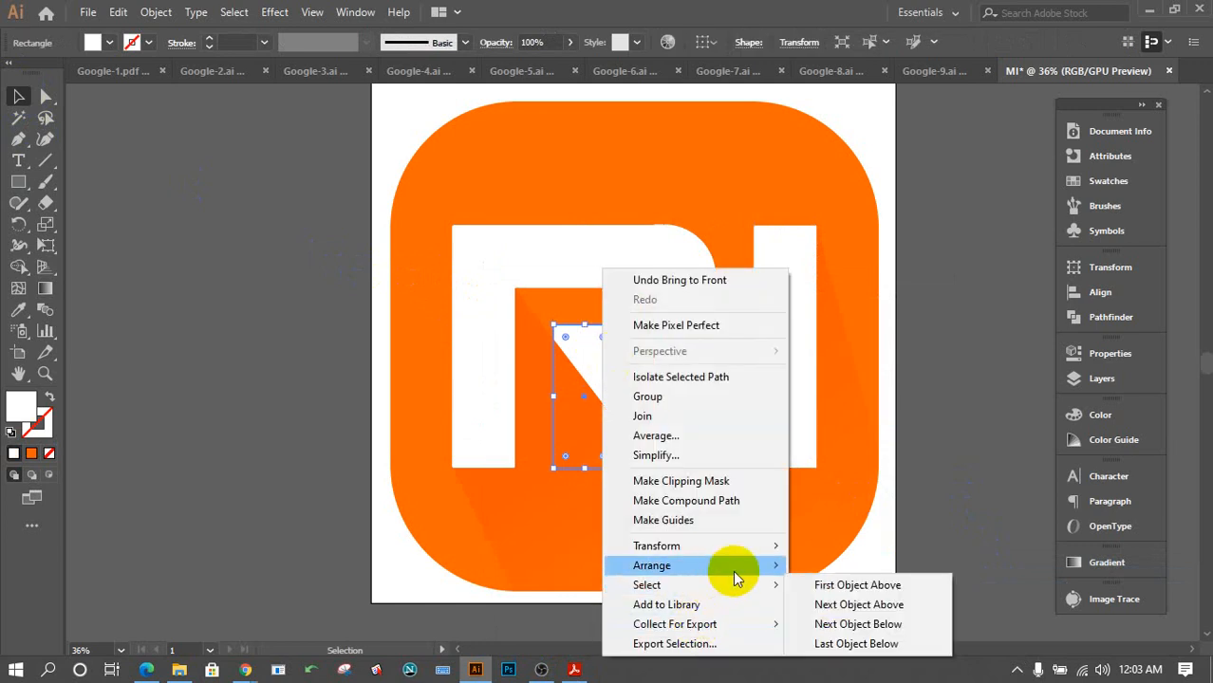
pyautogui.click(822, 489)
pyautogui.click(908, 505)
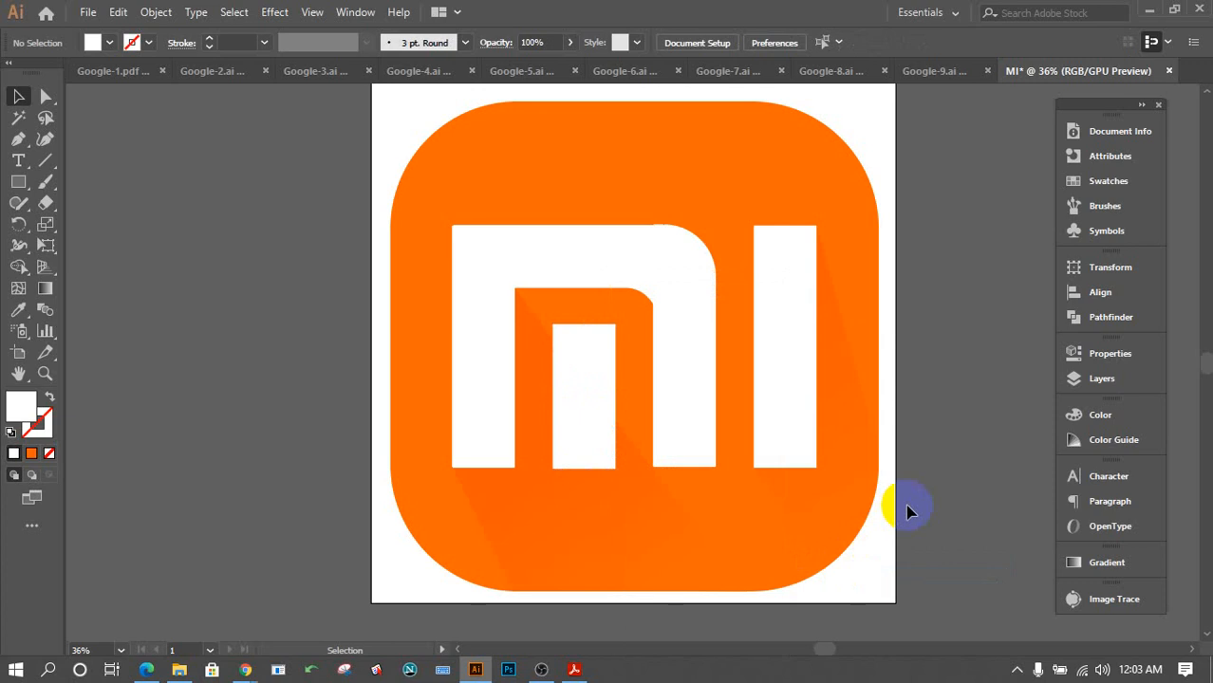
# Deepen the end stop of the i shadow's gradient by setting its green value to 62 (FF3E00).
pyautogui.click(852, 424)
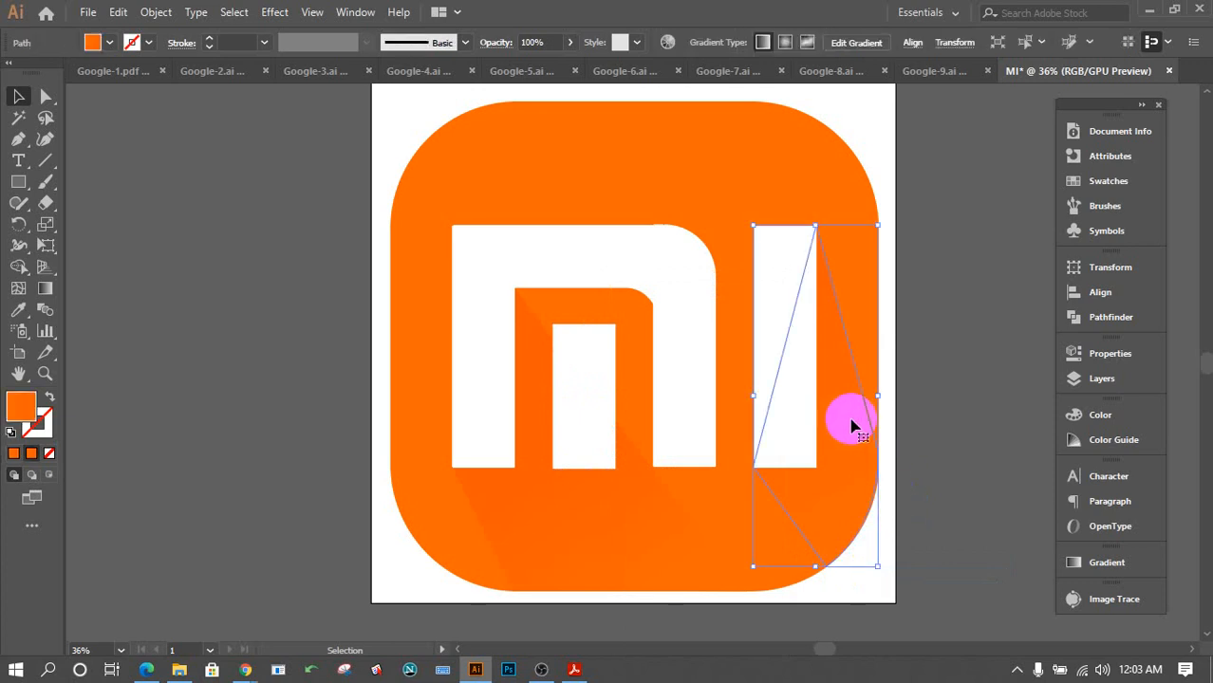
pyautogui.click(1107, 565)
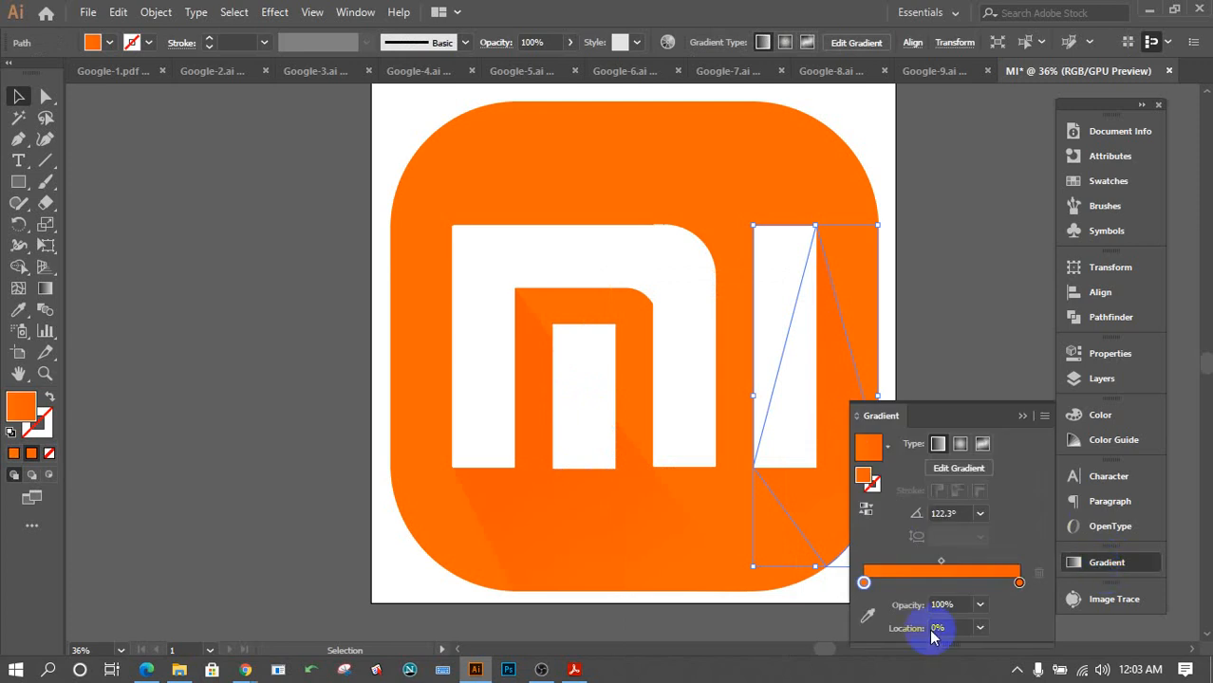
pyautogui.doubleClick(1019, 583)
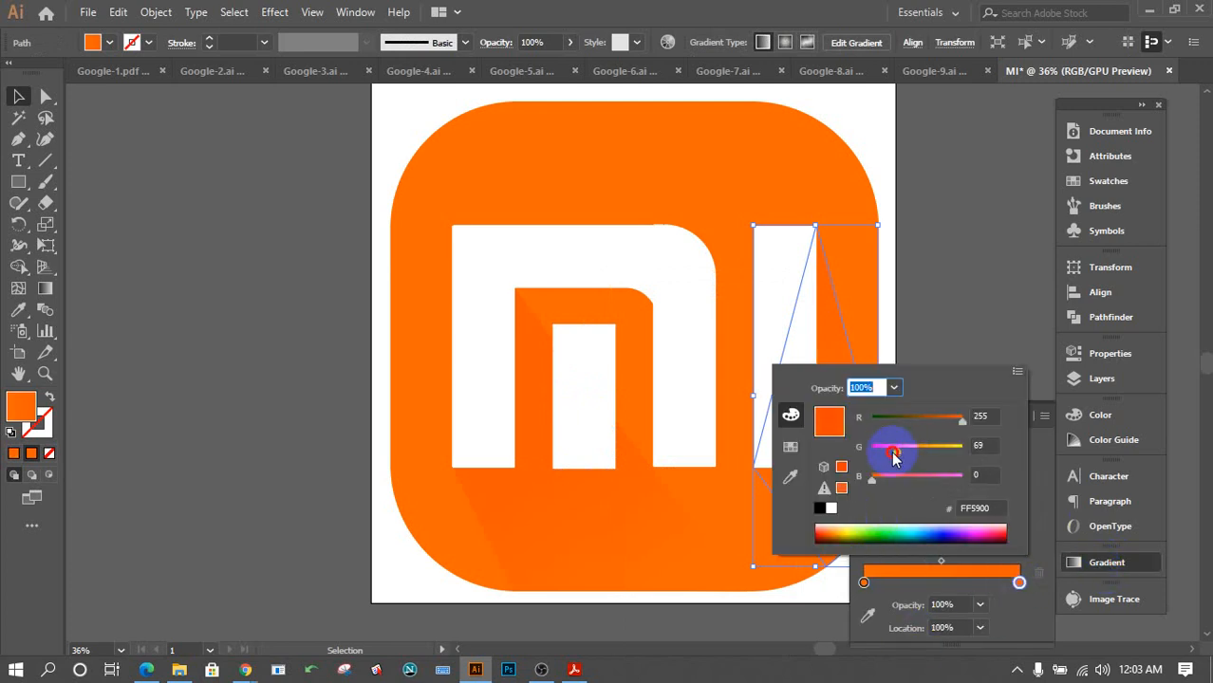
pyautogui.moveTo(893, 458); pyautogui.dragTo(892, 456)
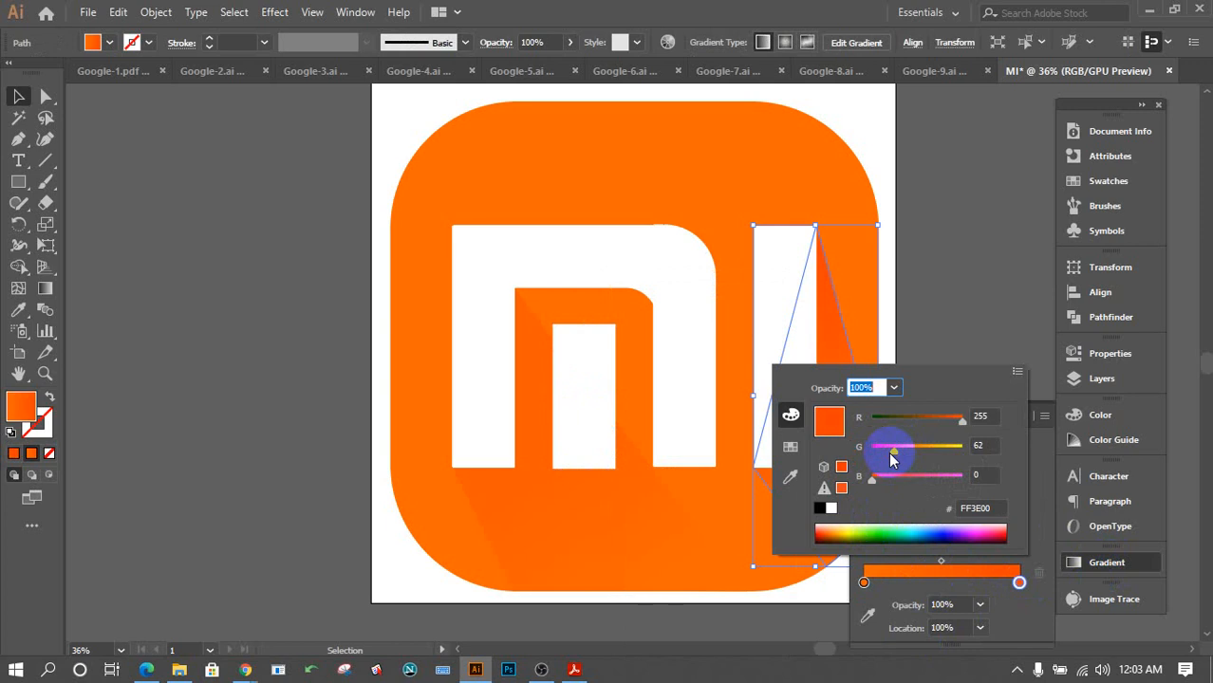
pyautogui.click(975, 347)
pyautogui.click(1023, 416)
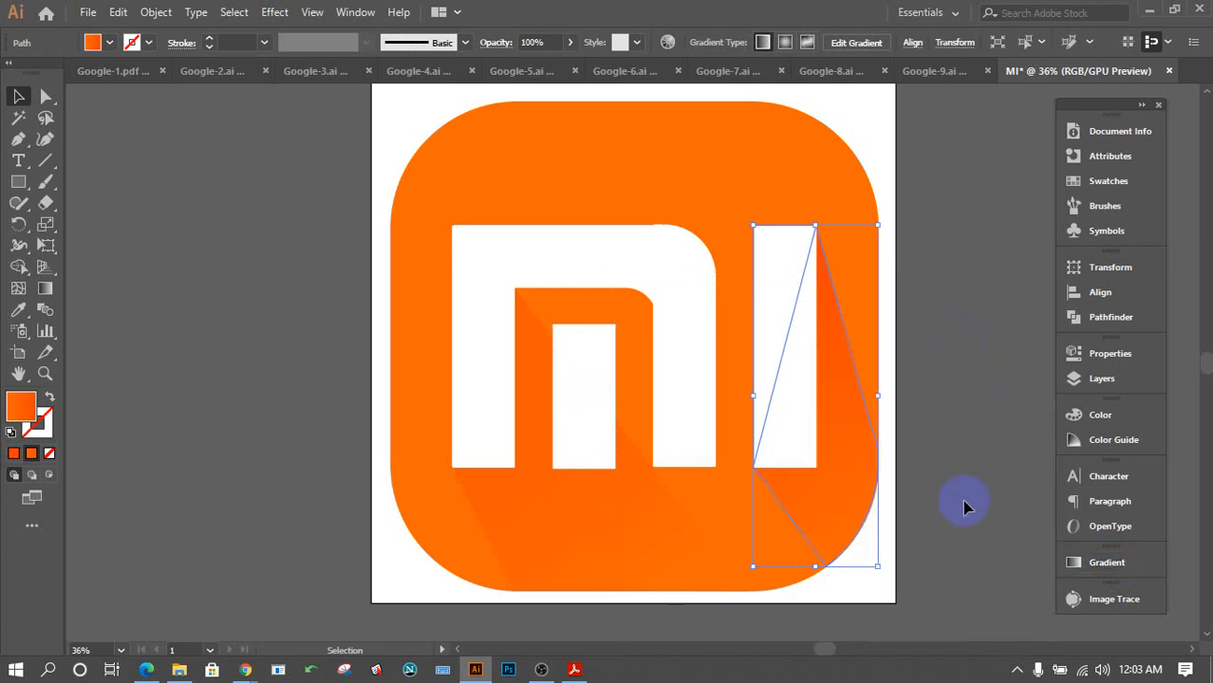
# Apply the i shadow's deeper orange gradient to the m's shadow by sampling it with the Eyedropper, and deselect the shape.
pyautogui.click(563, 501)
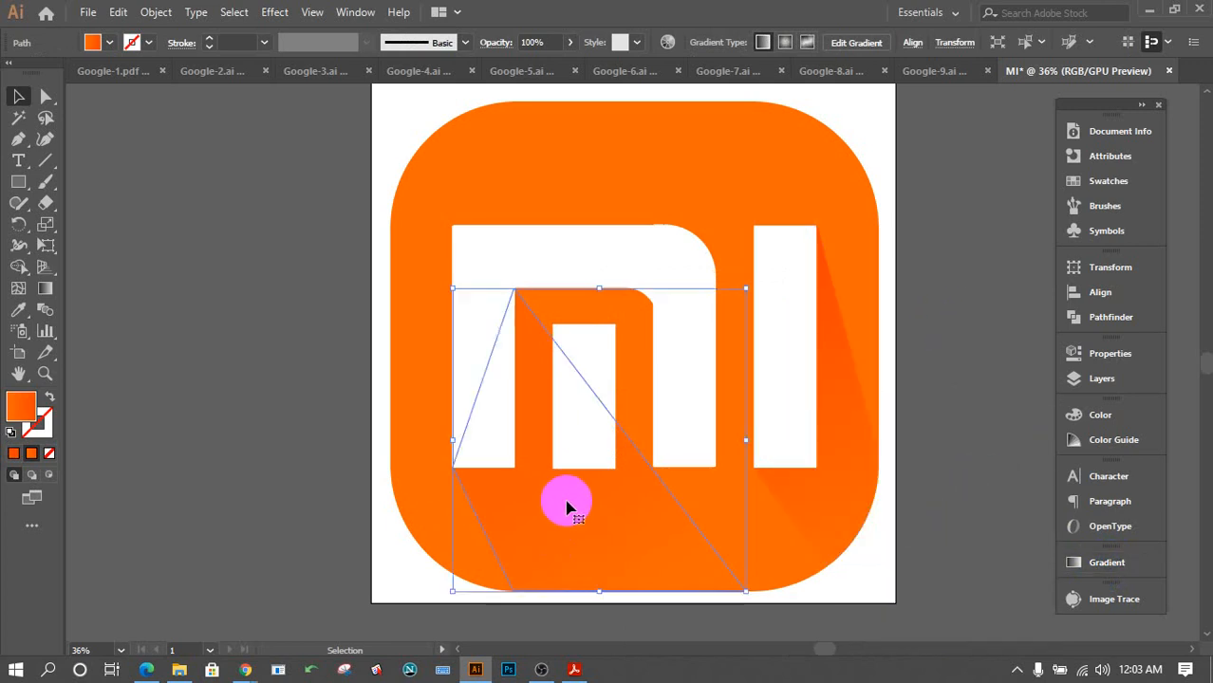
pyautogui.click(18, 311)
pyautogui.click(843, 489)
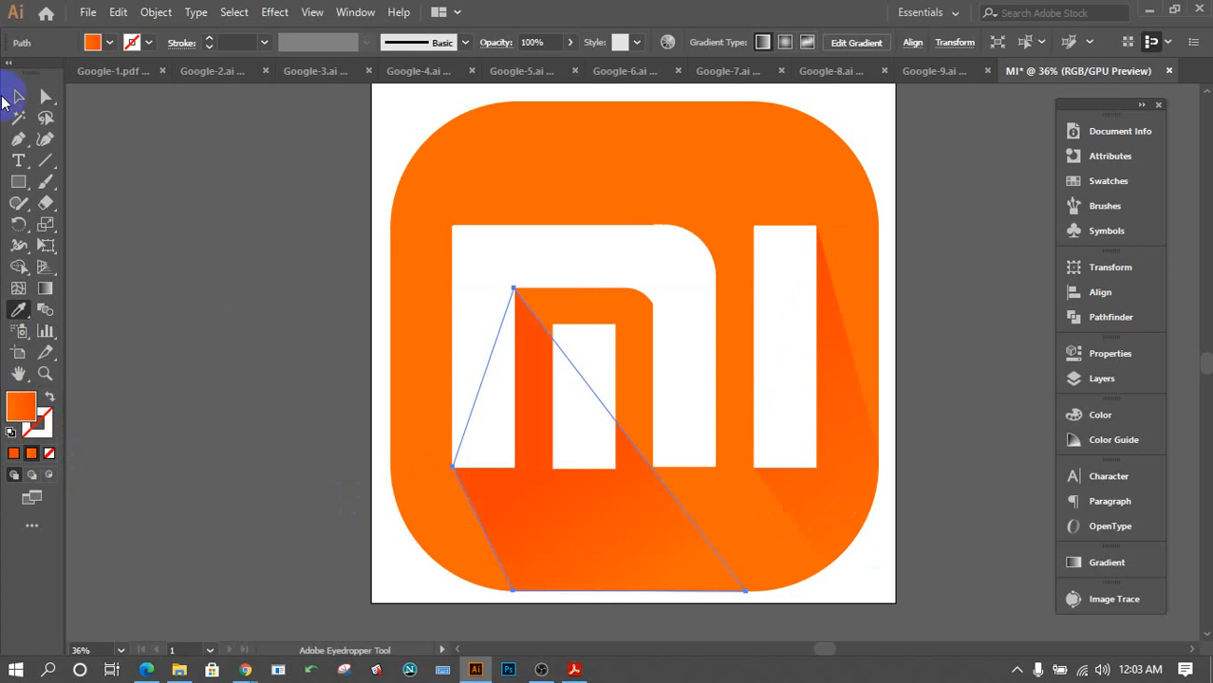
pyautogui.click(19, 96)
pyautogui.click(148, 268)
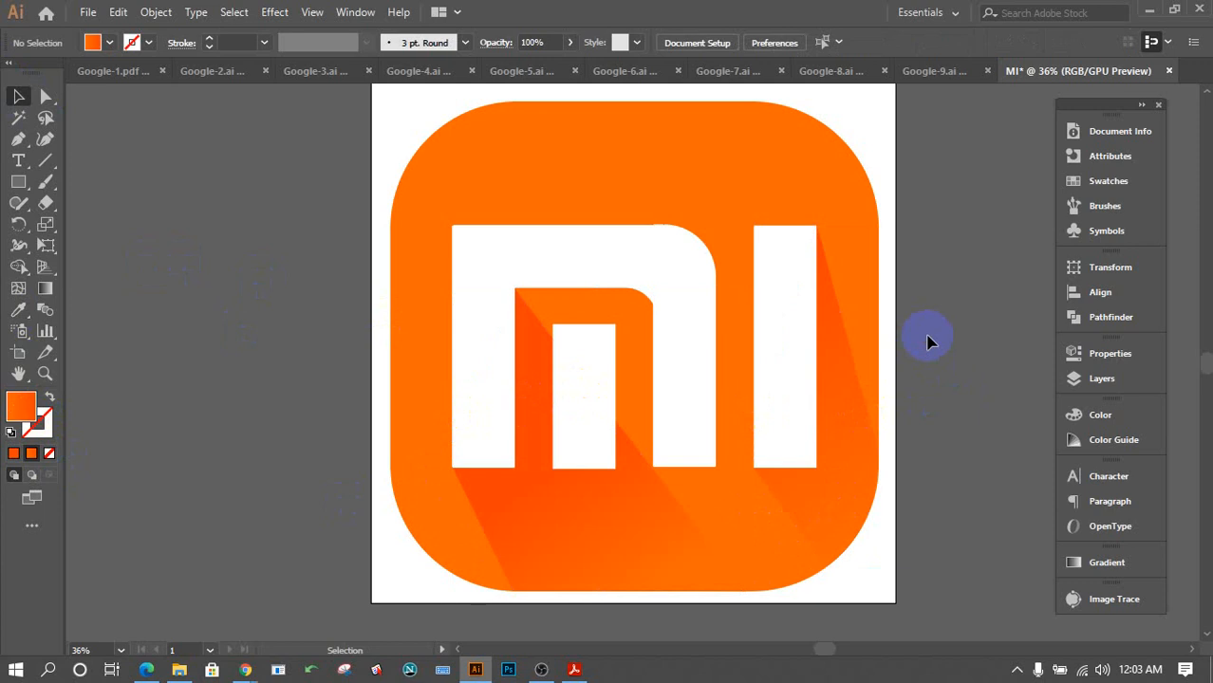
# Save the logo as the Illustrator file Google-10 in the parent folder that holds the Google-1 to Google-9 folders, accepting the default options.
pyautogui.click(90, 14)
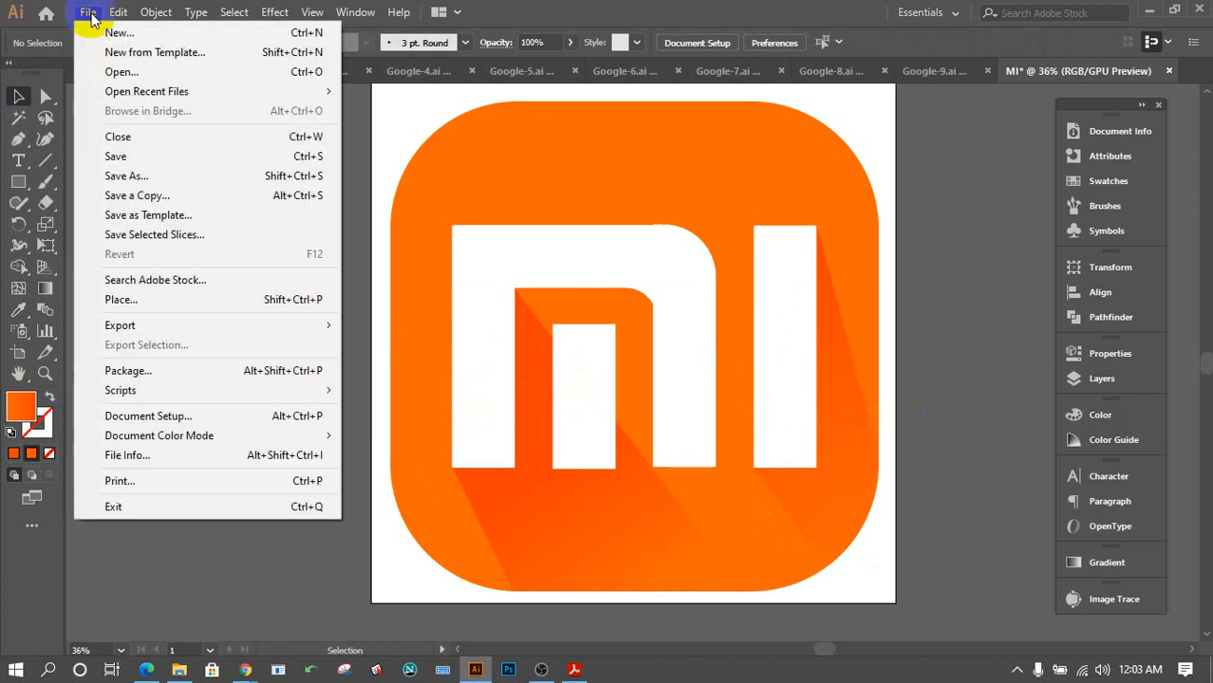
pyautogui.click(161, 154)
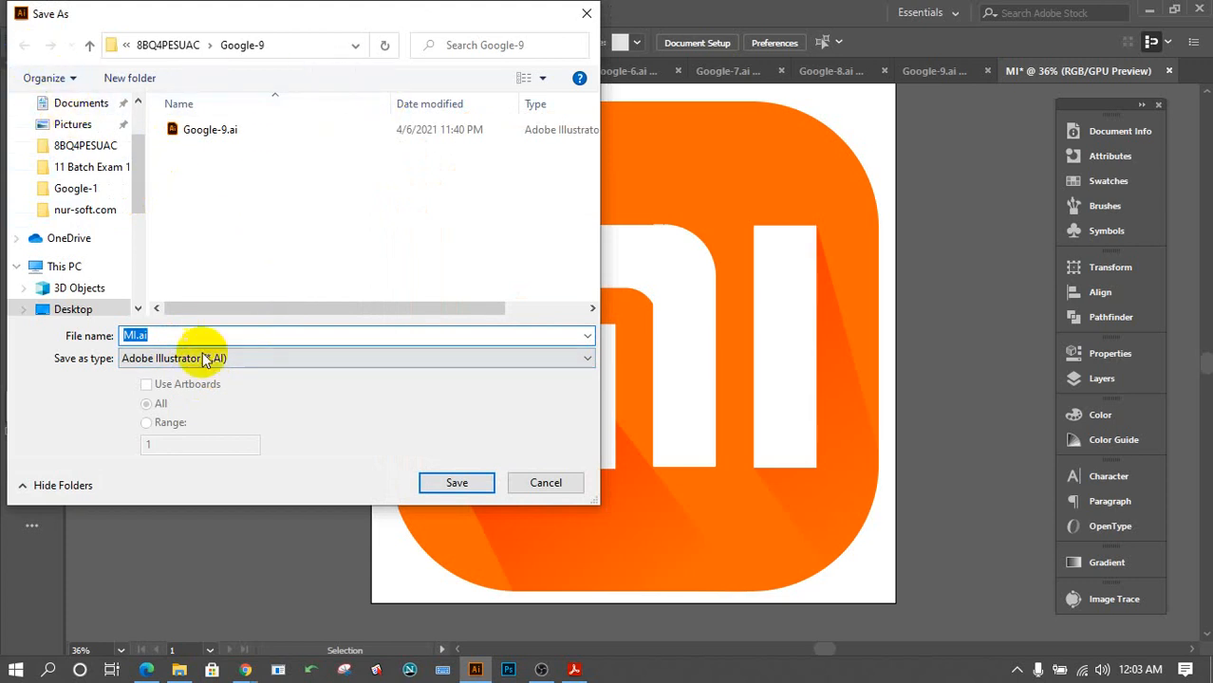
pyautogui.click(178, 46)
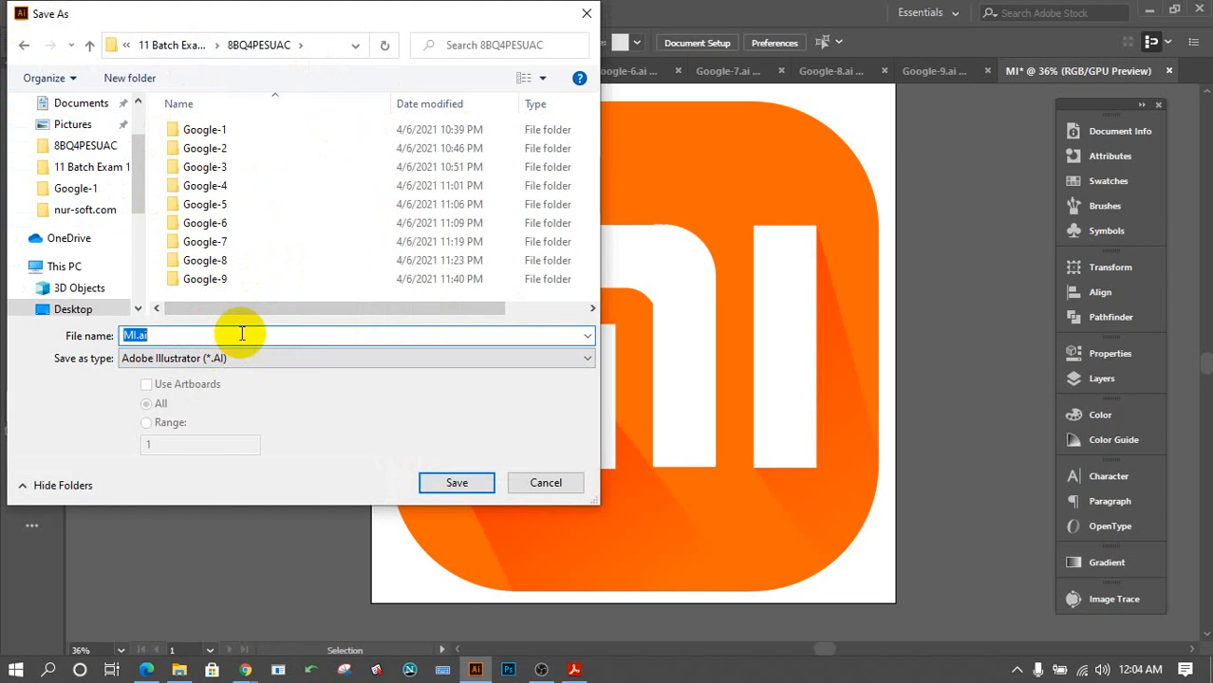
pyautogui.write('Google-')
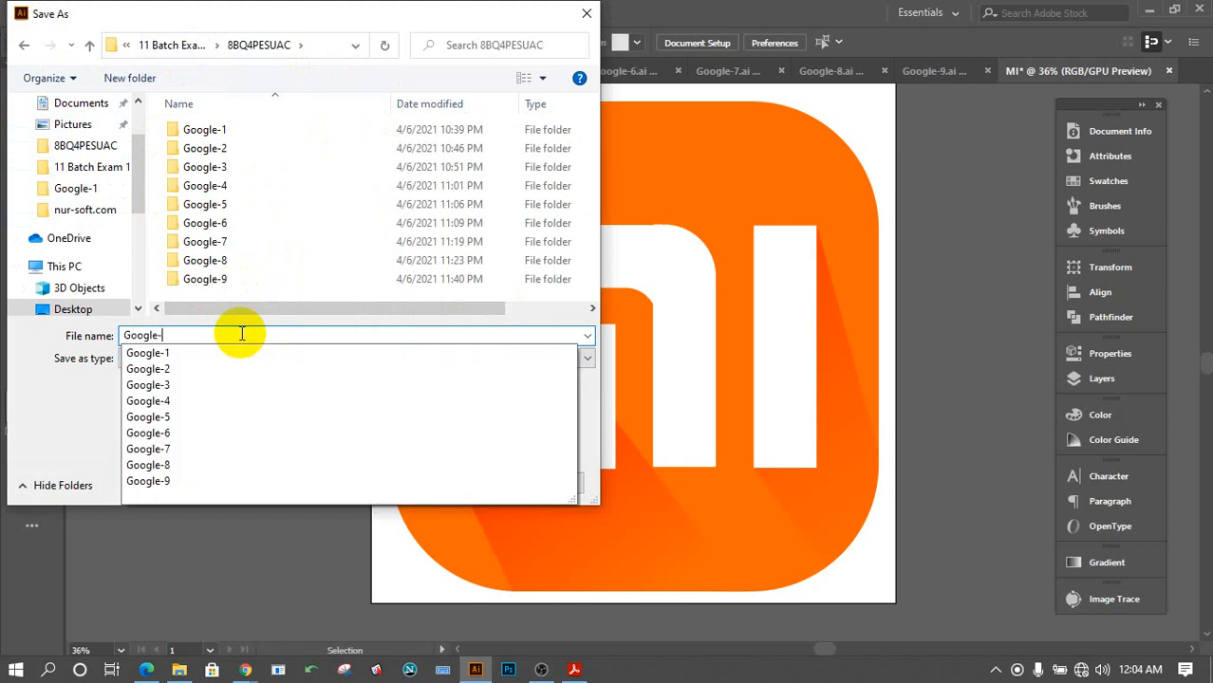
pyautogui.write('10')
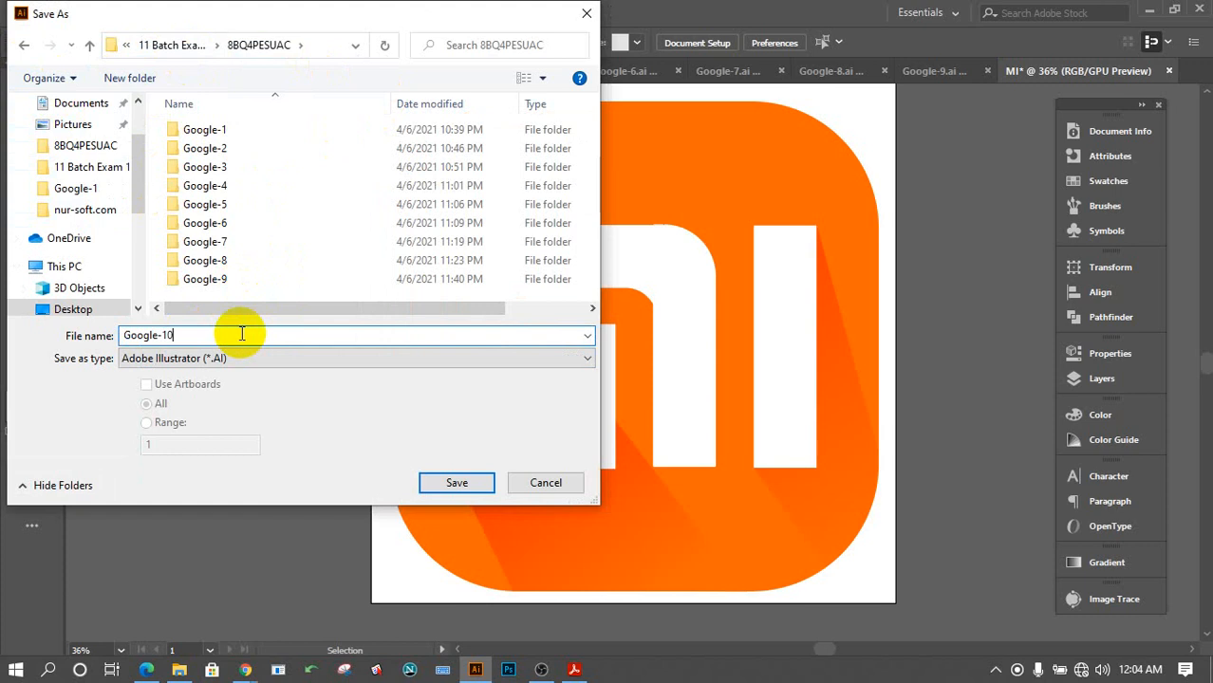
pyautogui.press('Return')
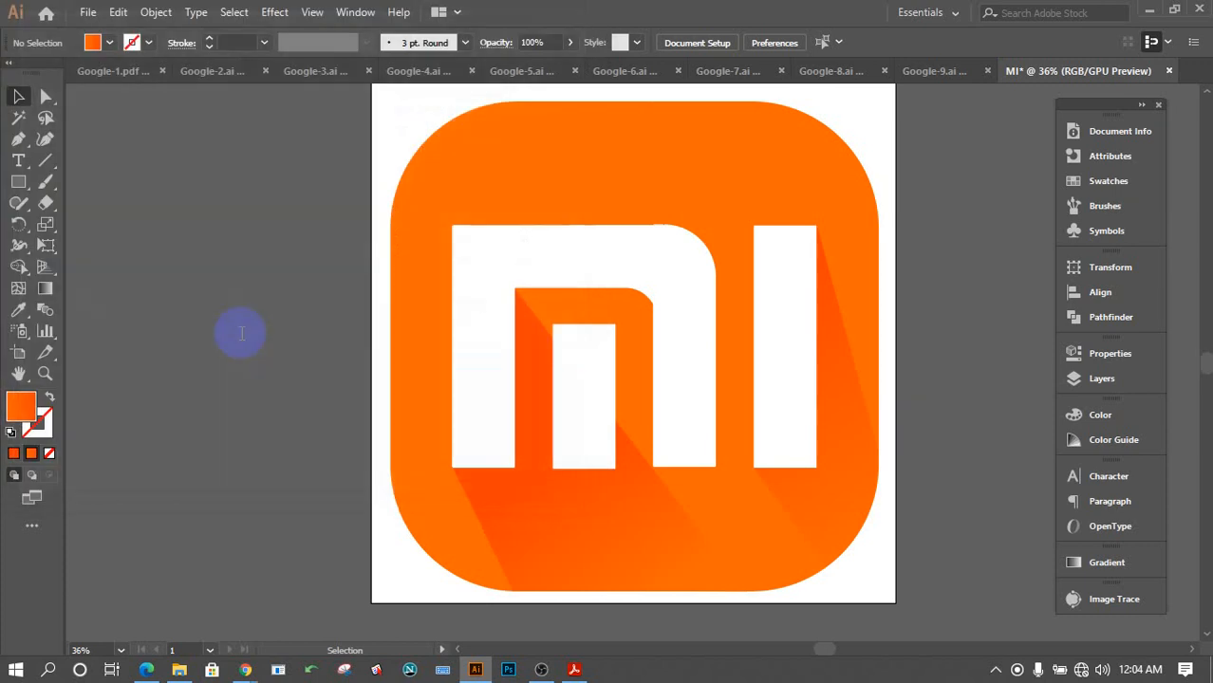
pyautogui.press('Return')
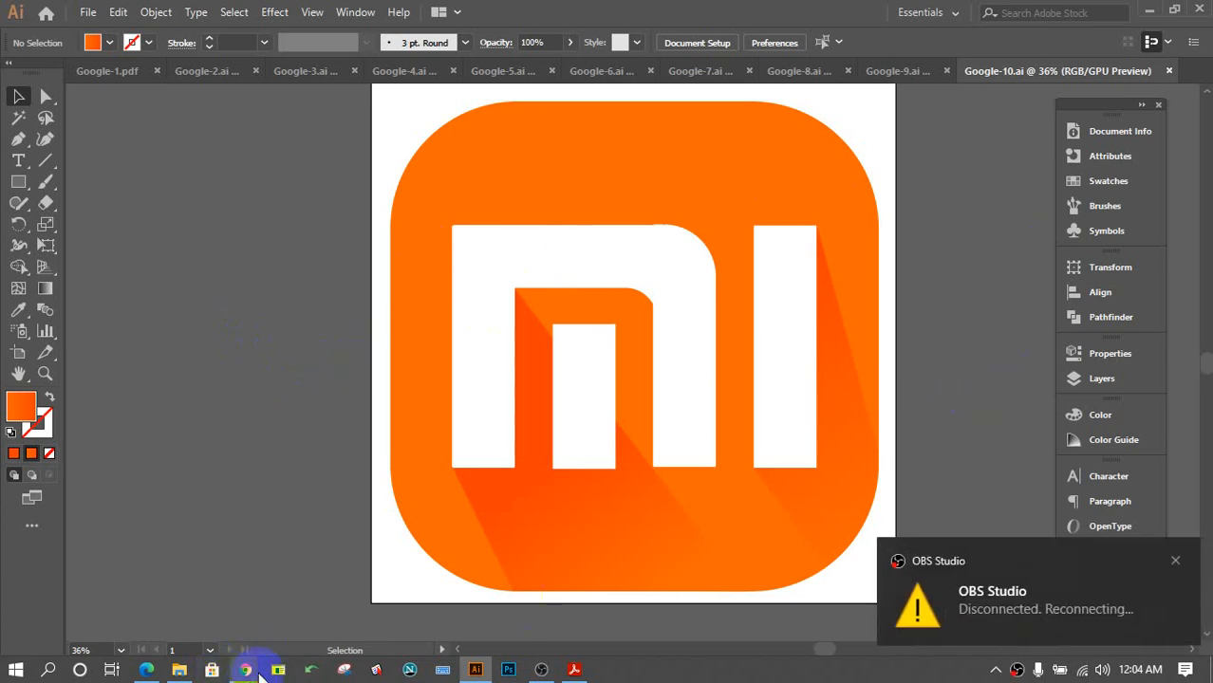
# Switch to Chrome and open the bookmarked Batch-011 Graphics Design 2021 spreadsheet in a new tab.
pyautogui.moveTo(248, 672)
pyautogui.click(157, 623)
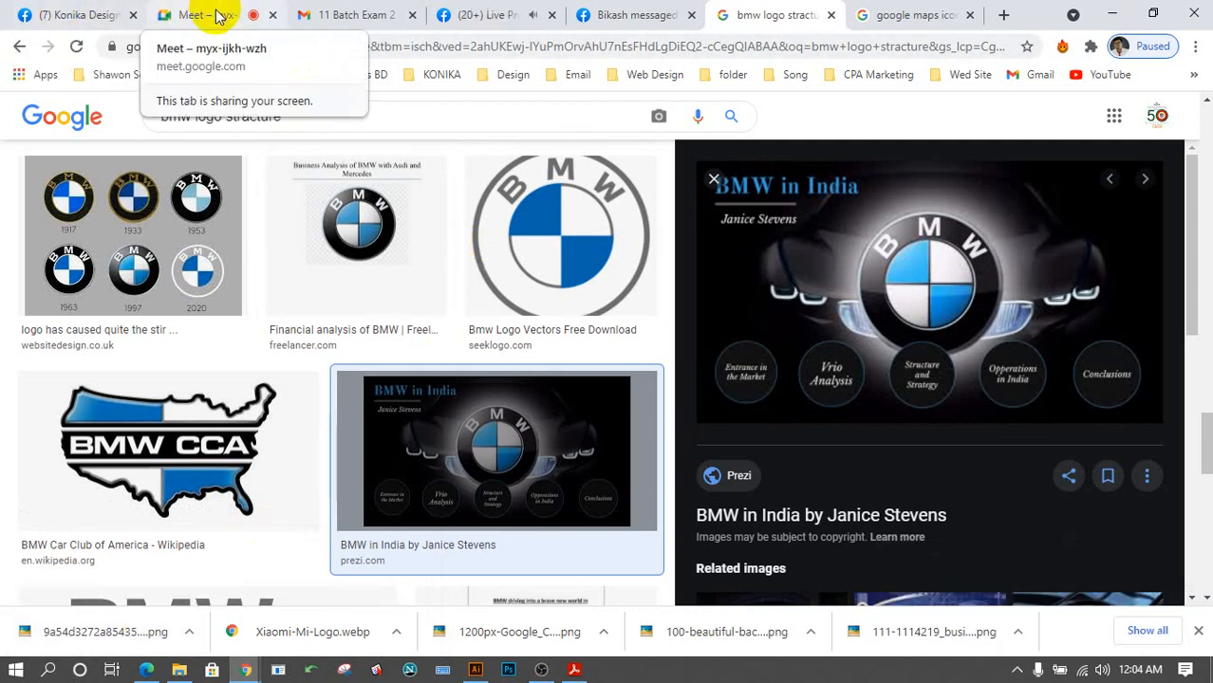
pyautogui.click(1004, 14)
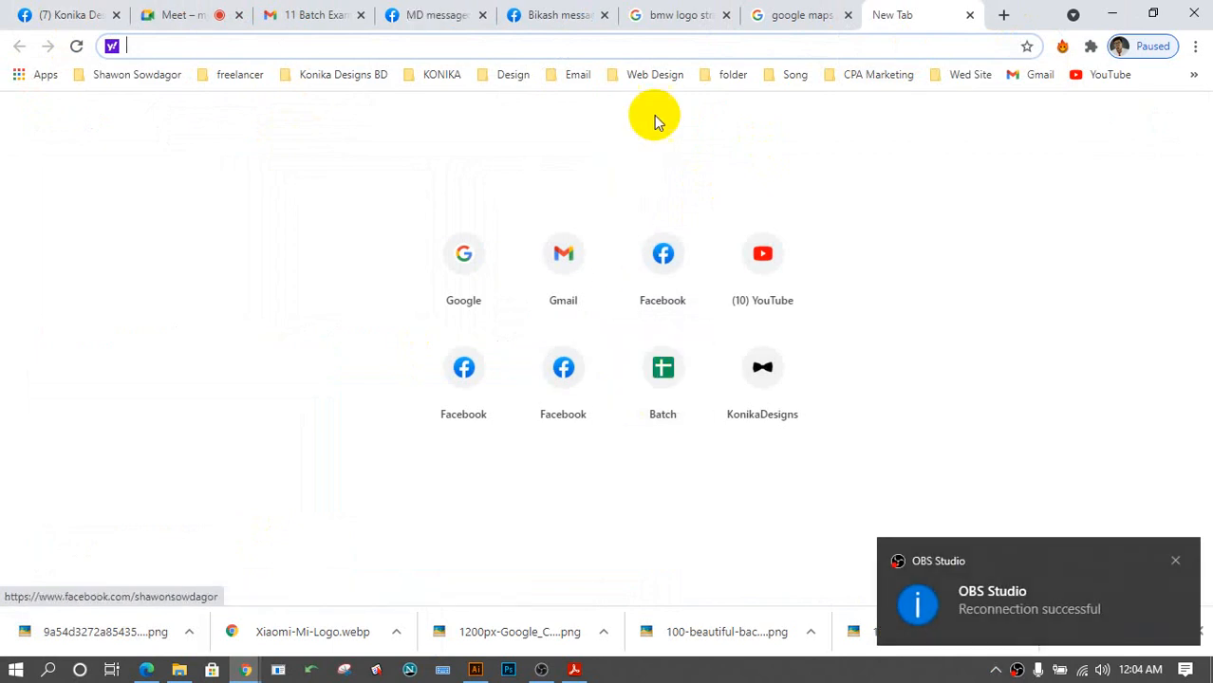
pyautogui.click(655, 74)
pyautogui.moveTo(574, 75)
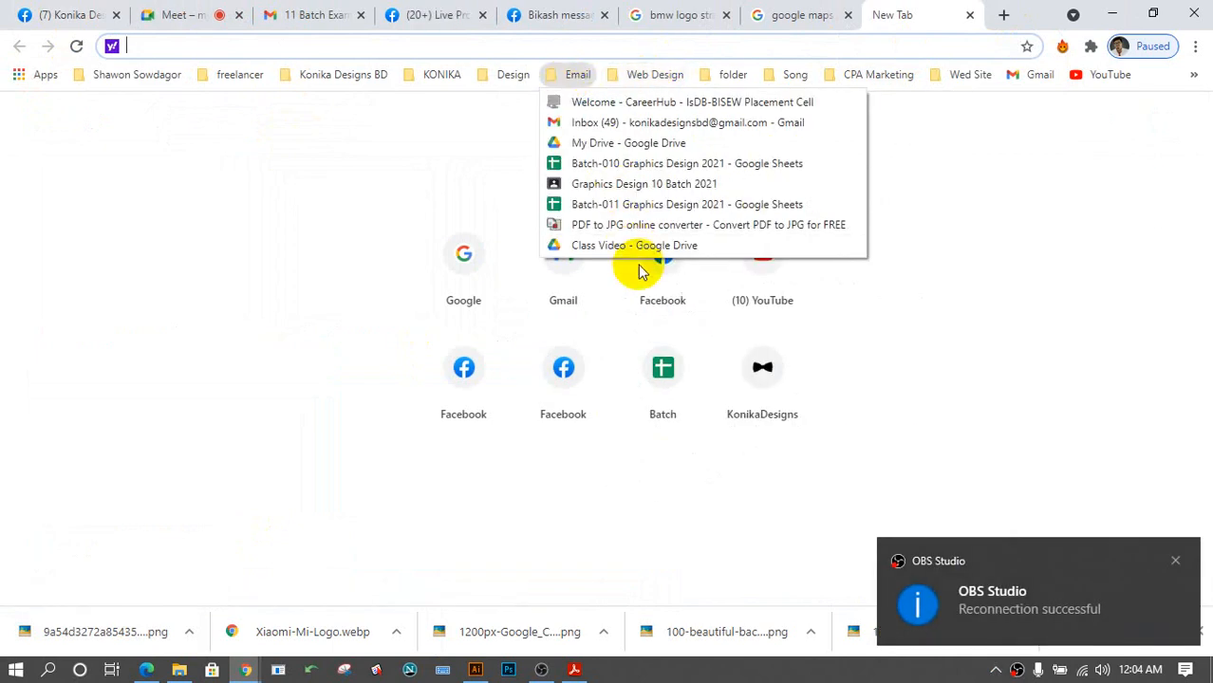
pyautogui.click(664, 204)
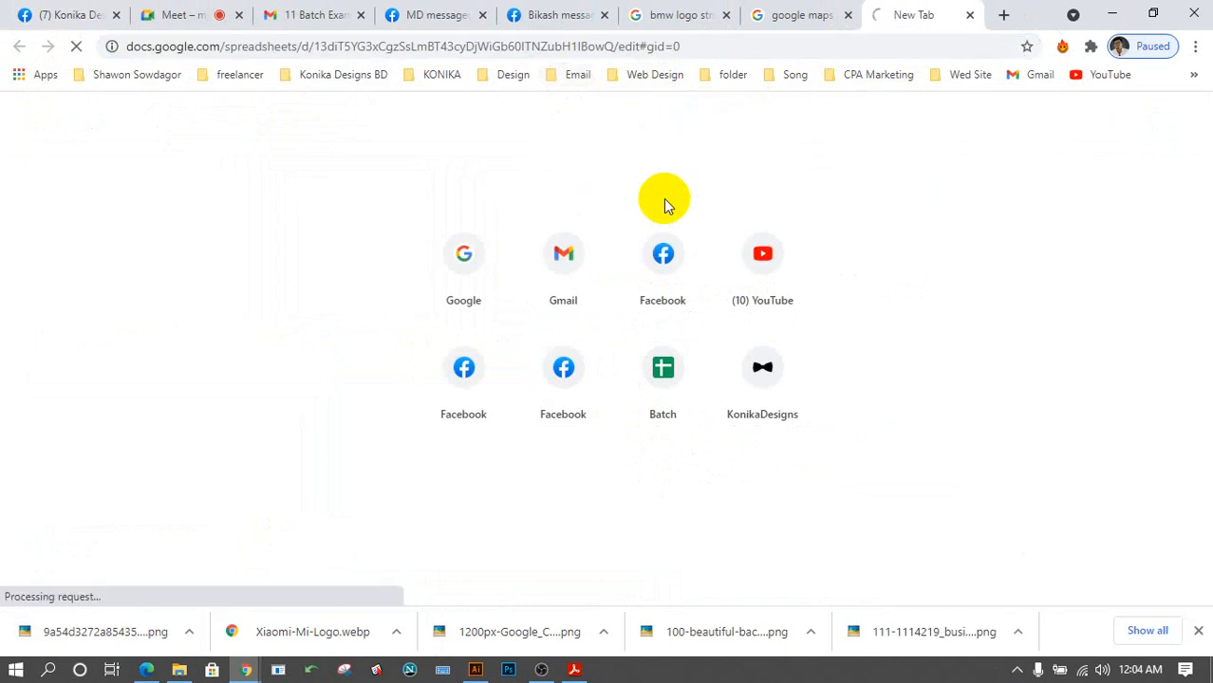
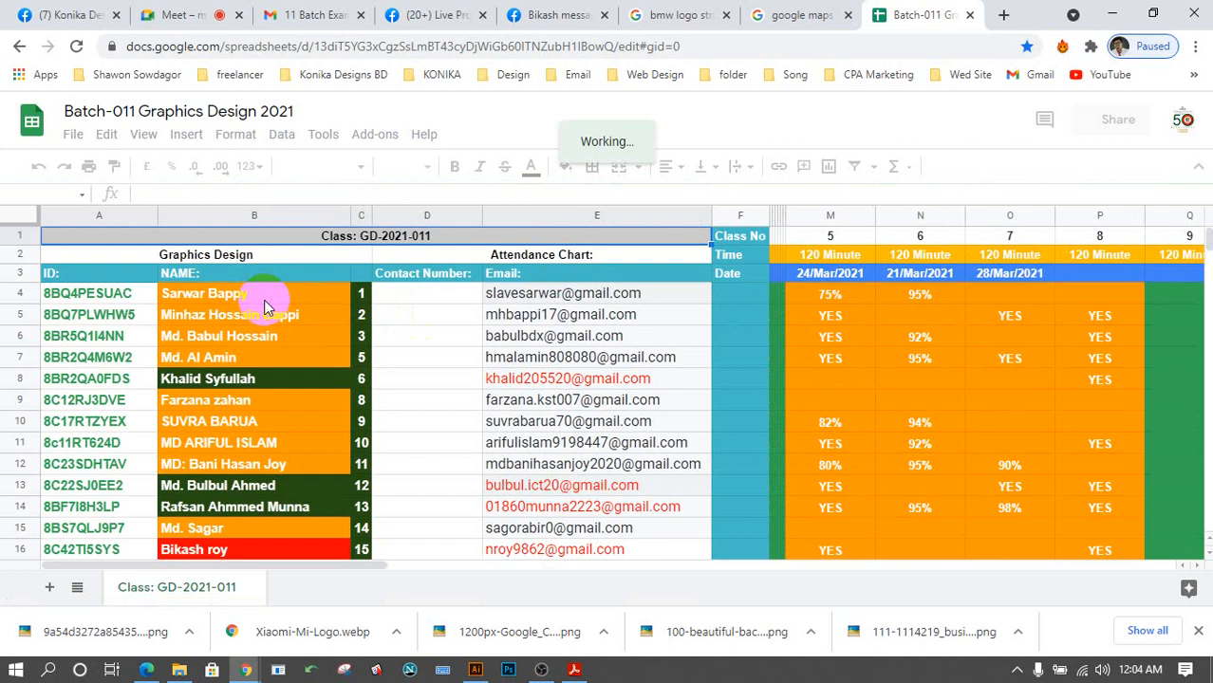
# Go through the students in rows 4 to 7 and fill the name cell B7 with the darkest green shade.
pyautogui.click(1104, 315)
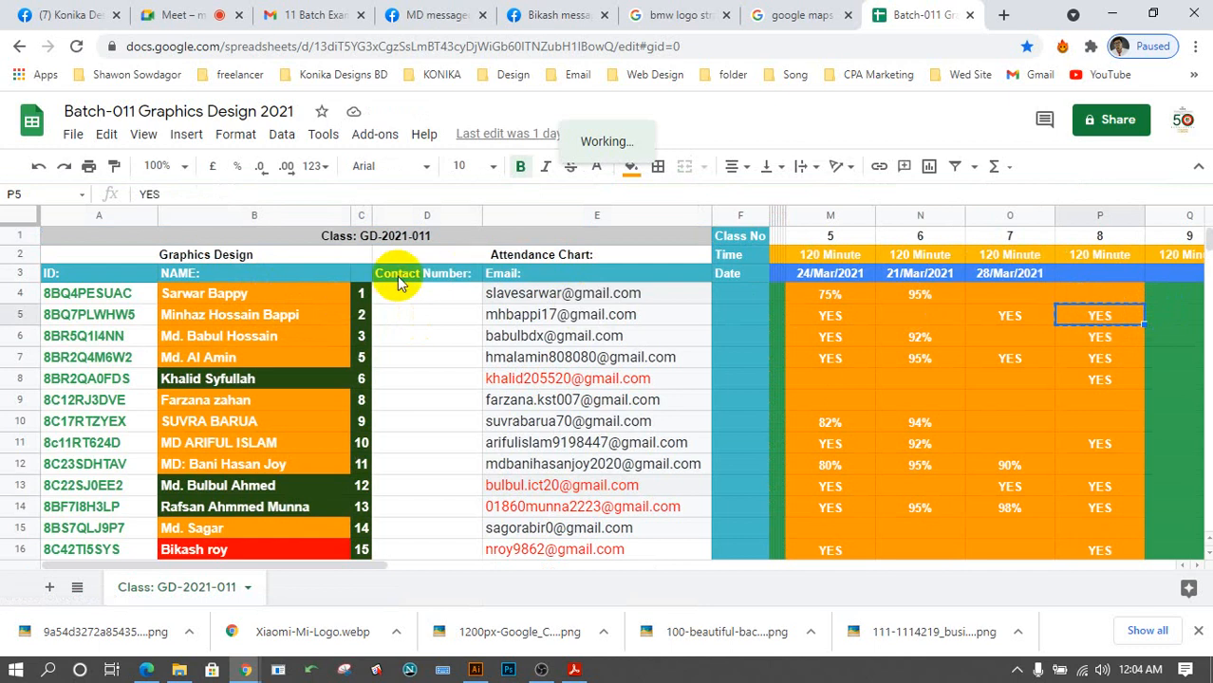
pyautogui.click(268, 302)
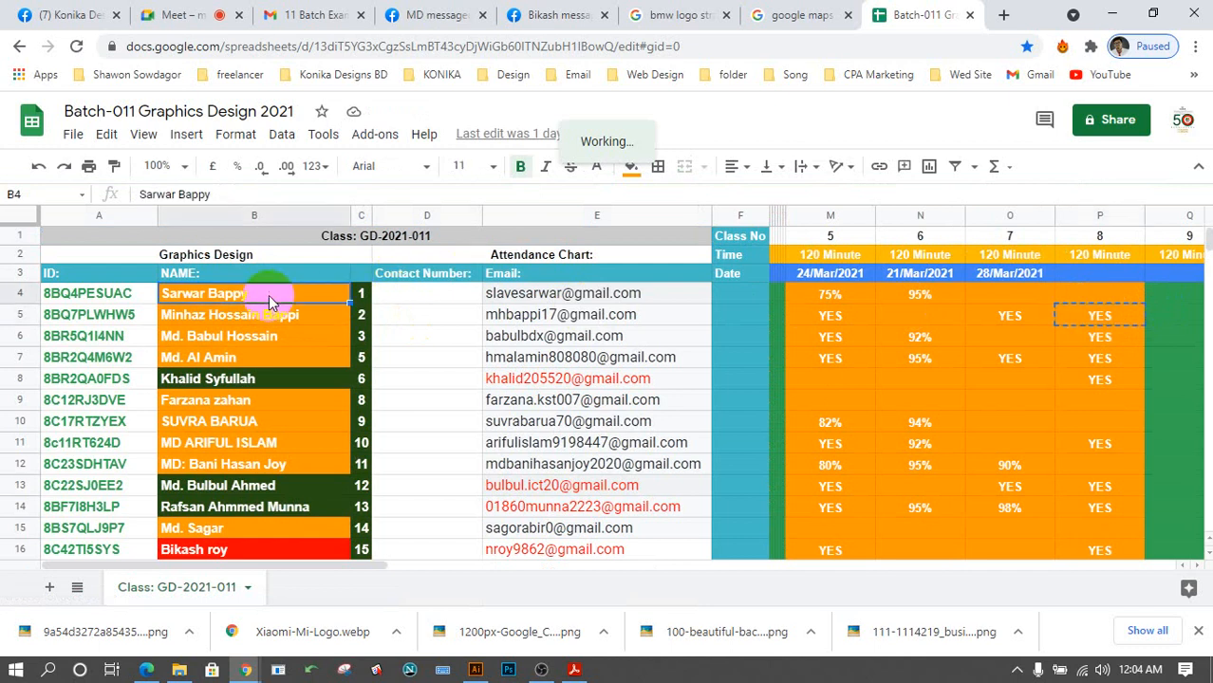
pyautogui.click(281, 313)
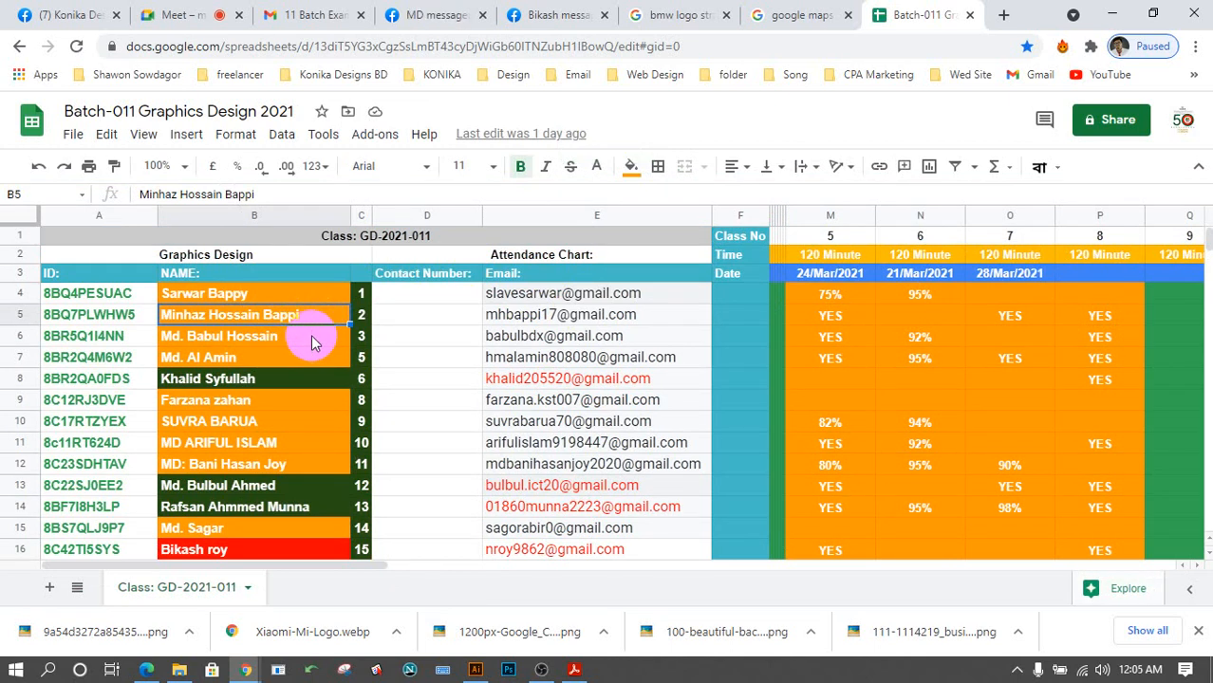
pyautogui.click(313, 340)
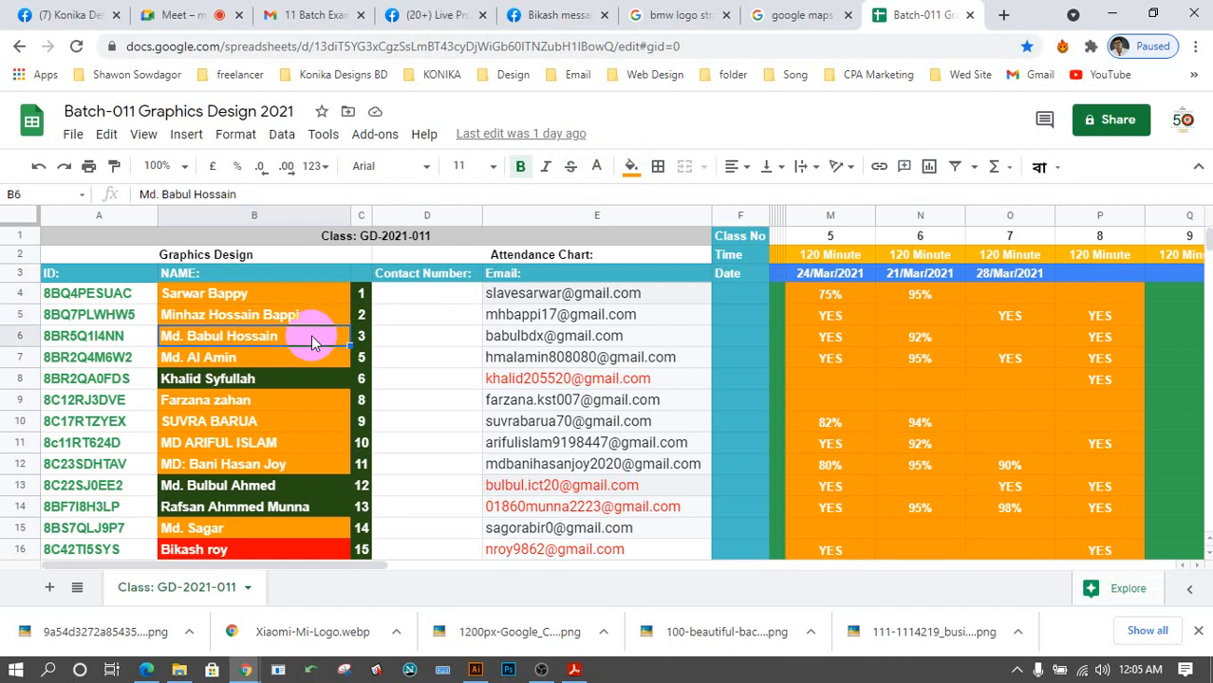
pyautogui.click(264, 364)
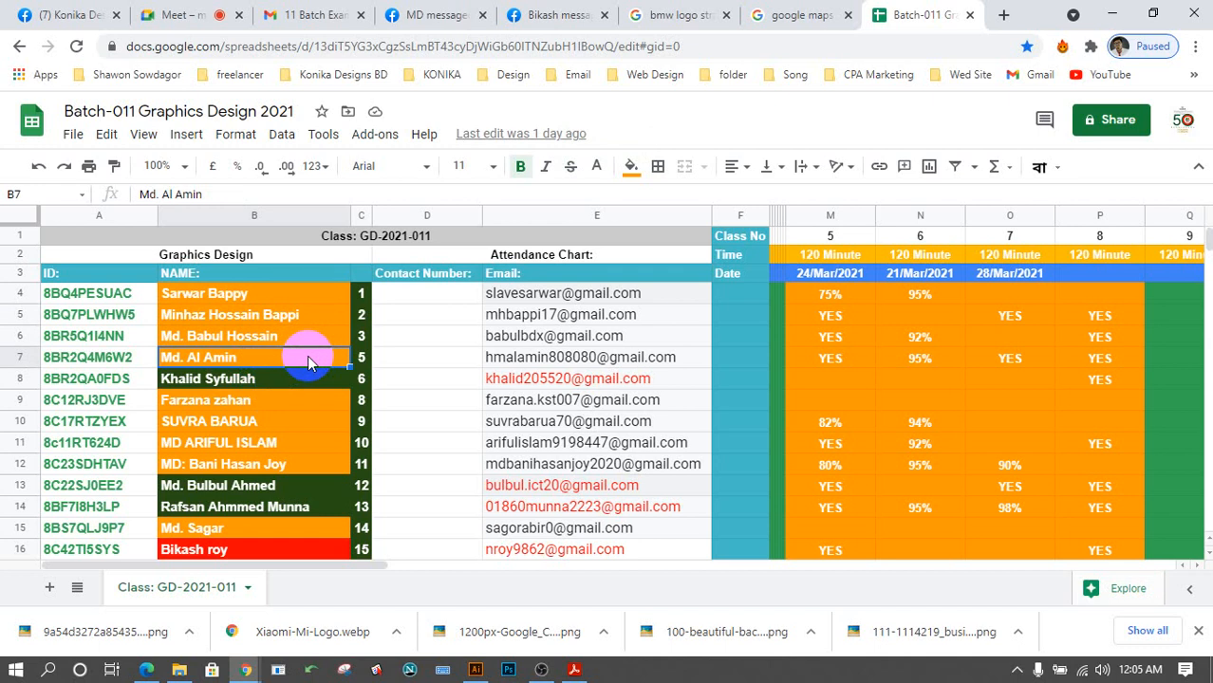
pyautogui.click(597, 170)
pyautogui.click(597, 174)
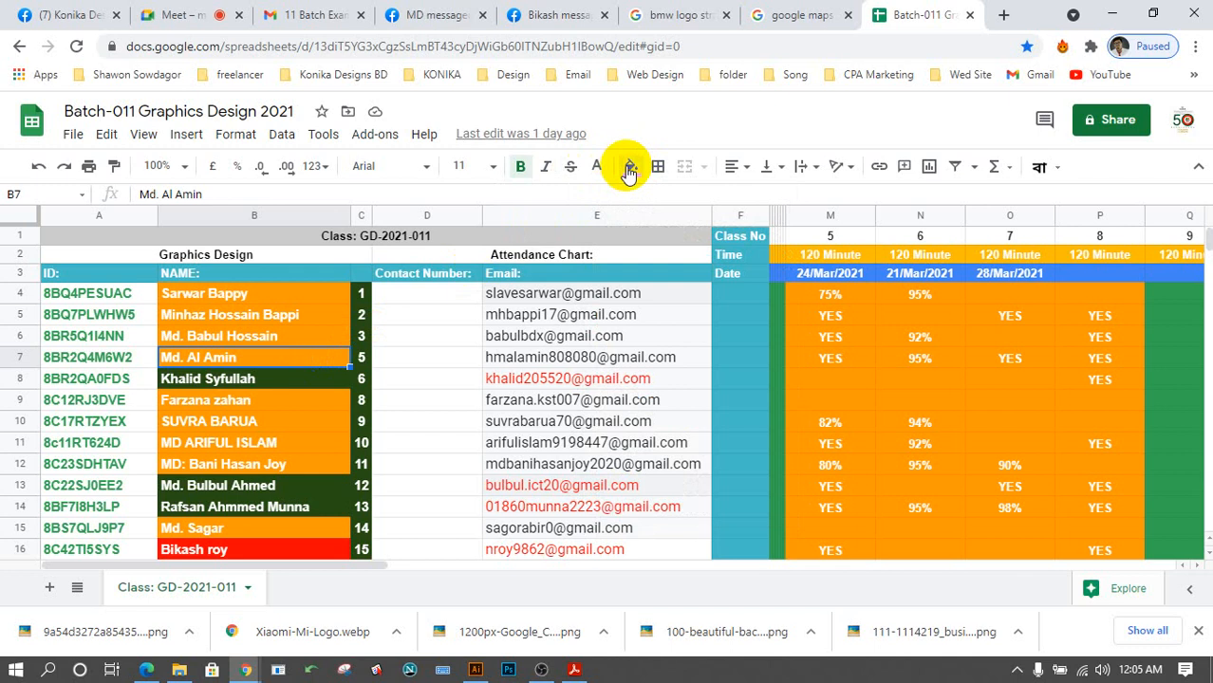
pyautogui.click(629, 168)
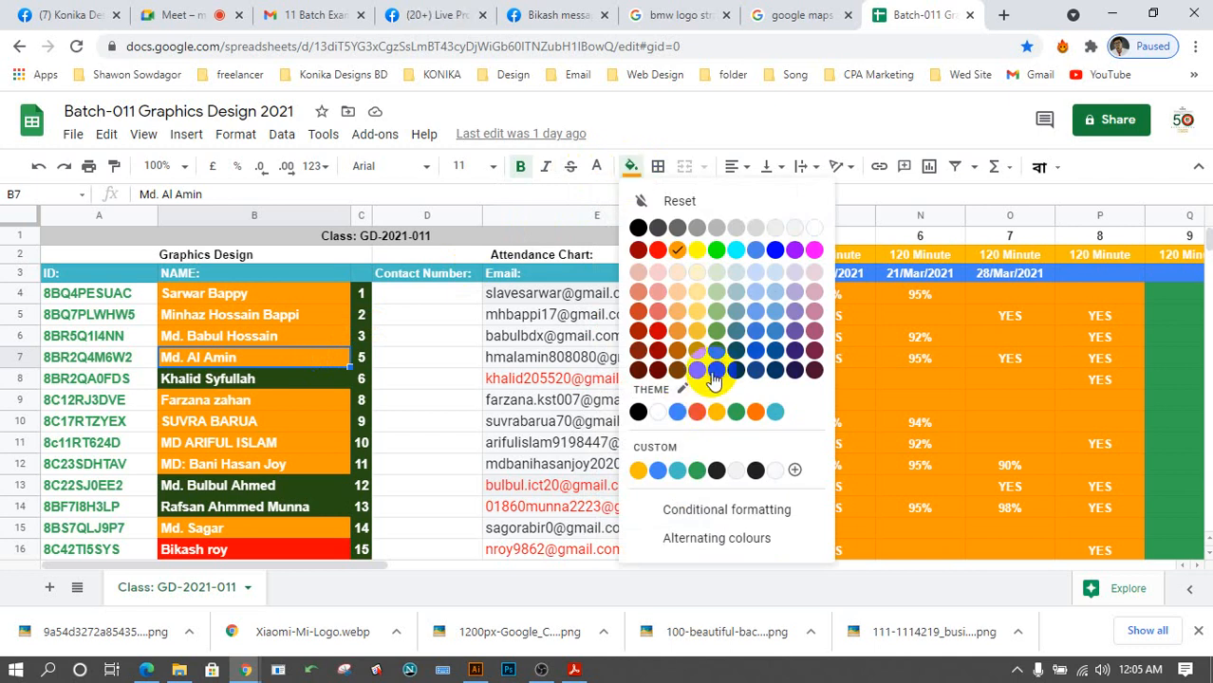
pyautogui.click(716, 372)
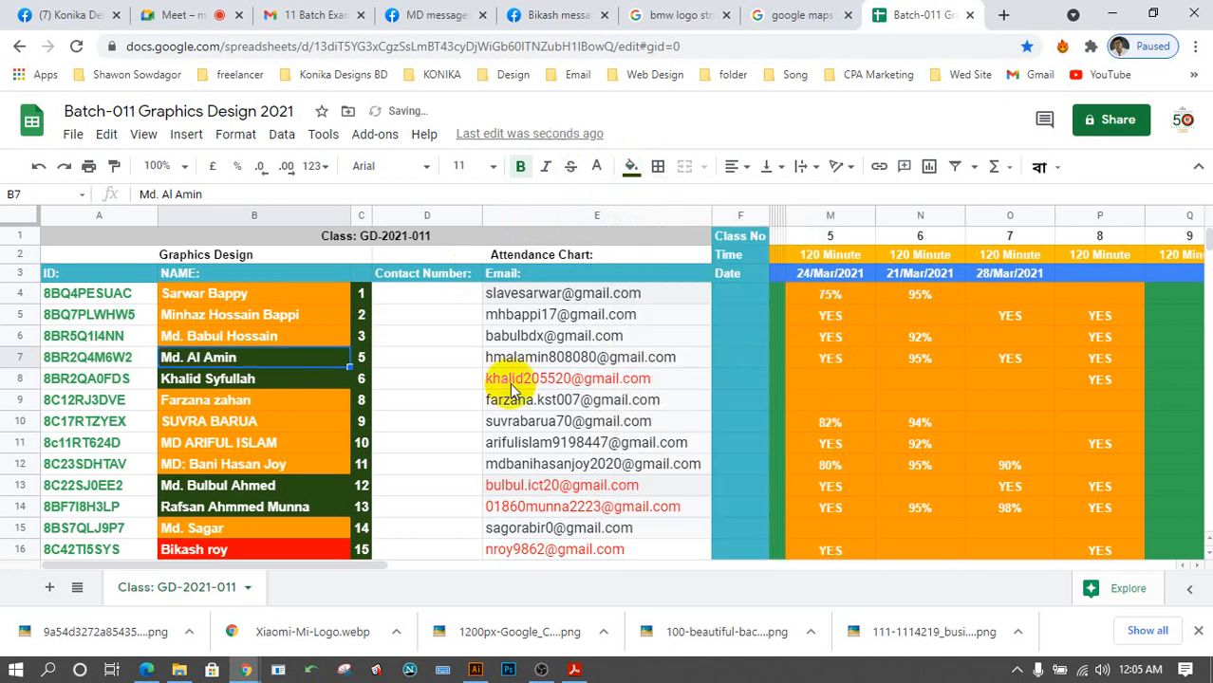
# Mark the row 7 student present for class 9 by copying YES from cell P7 into Q7.
pyautogui.click(25, 359)
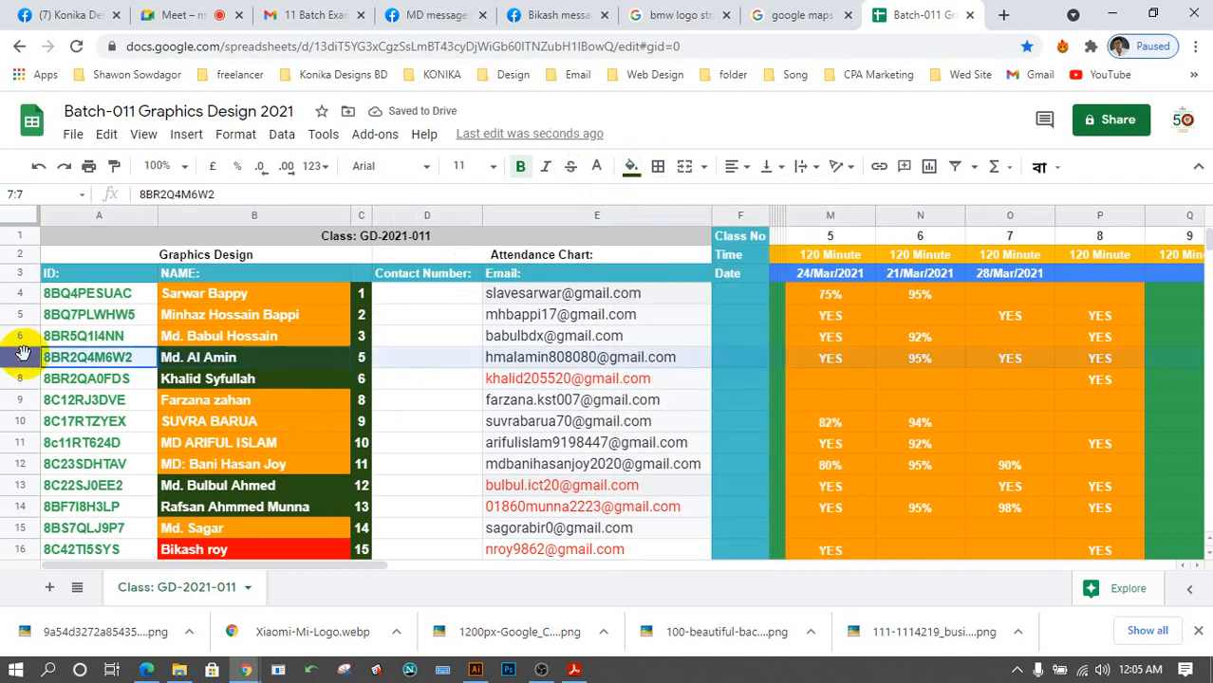
pyautogui.click(1173, 364)
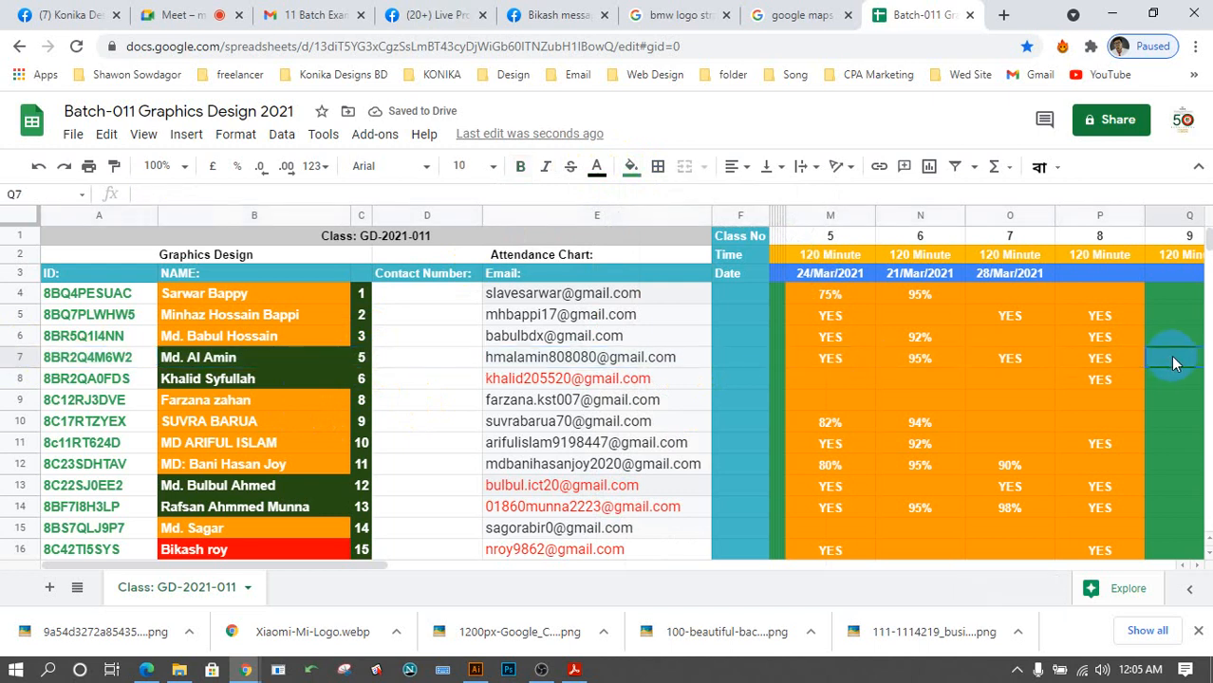
pyautogui.click(1117, 357)
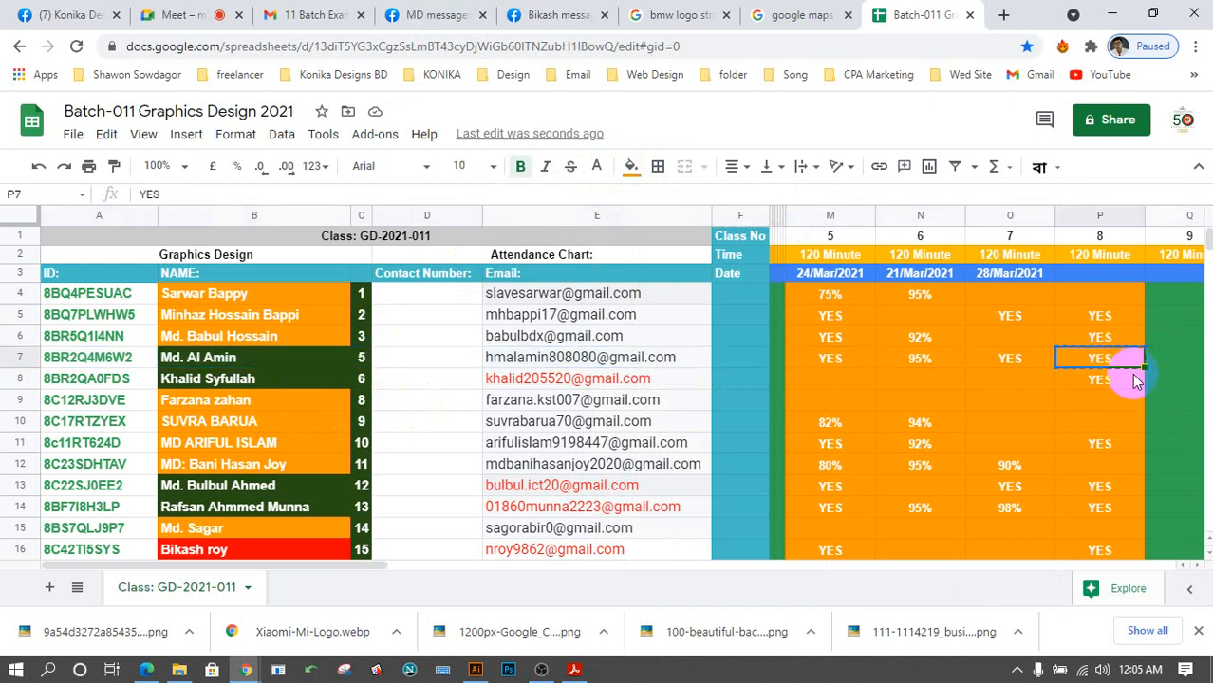
pyautogui.hotkey('ctrl', 'c')
pyautogui.click(1174, 364)
pyautogui.hotkey('ctrl', 'v')
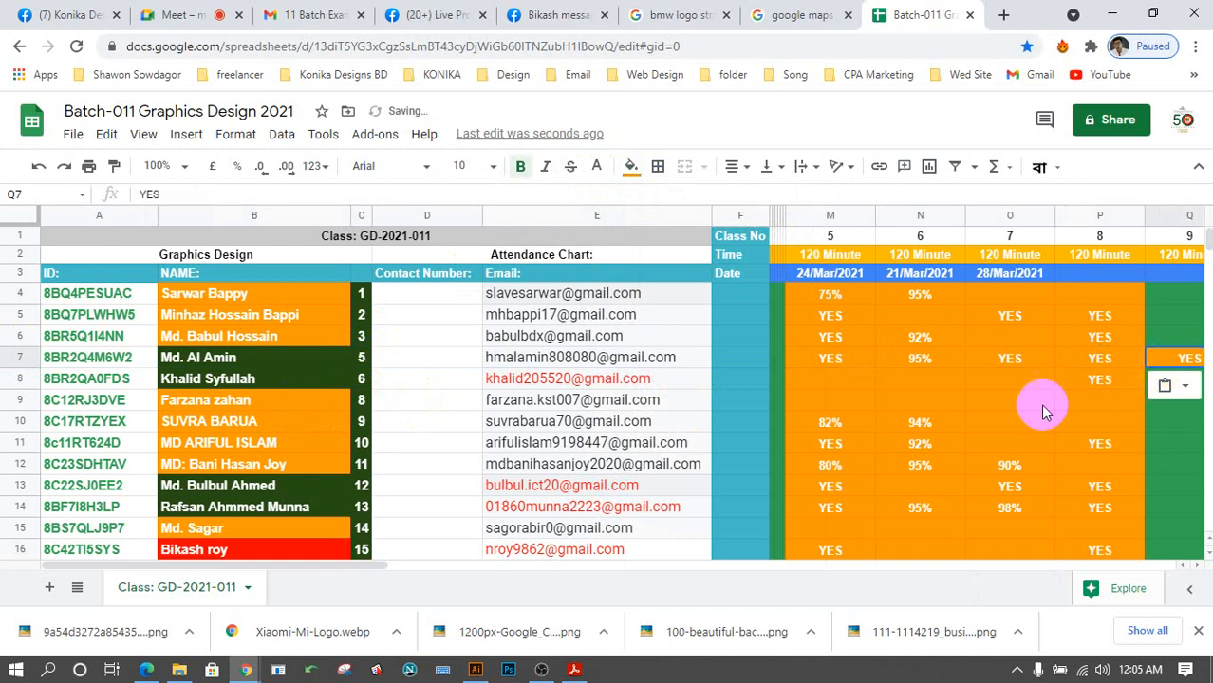
# Go through the students in rows 8 to 11 and fill the name cell B11 with the darkest green shade.
pyautogui.click(18, 379)
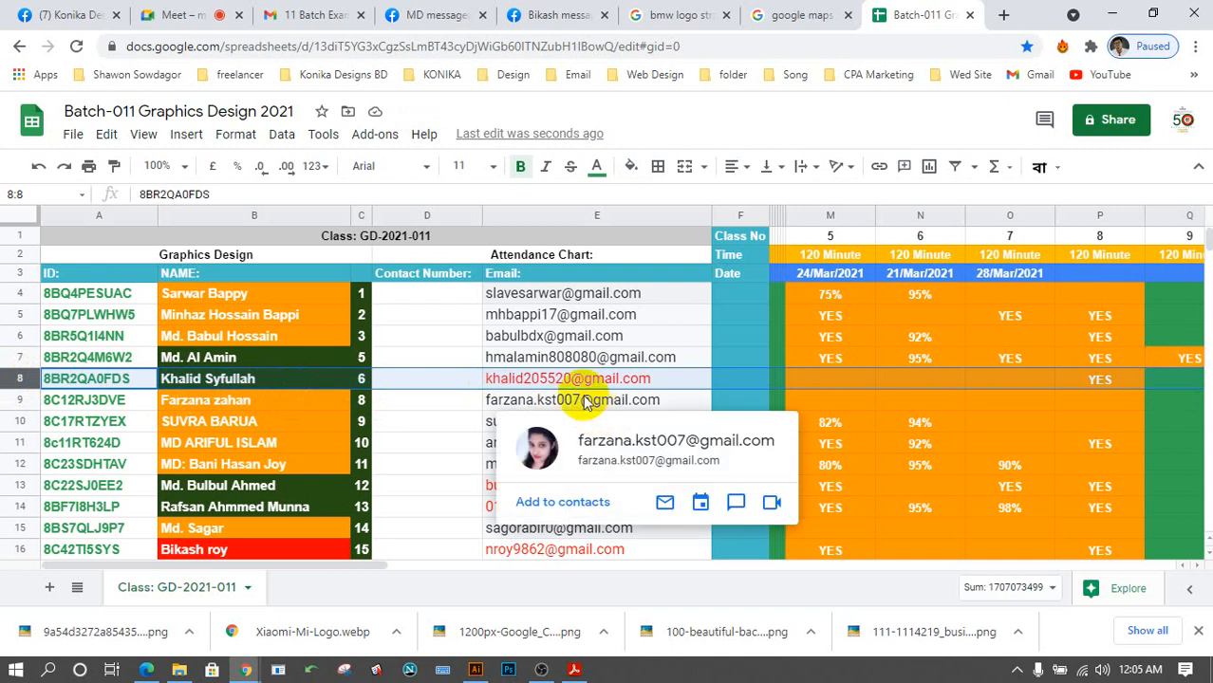
pyautogui.click(15, 401)
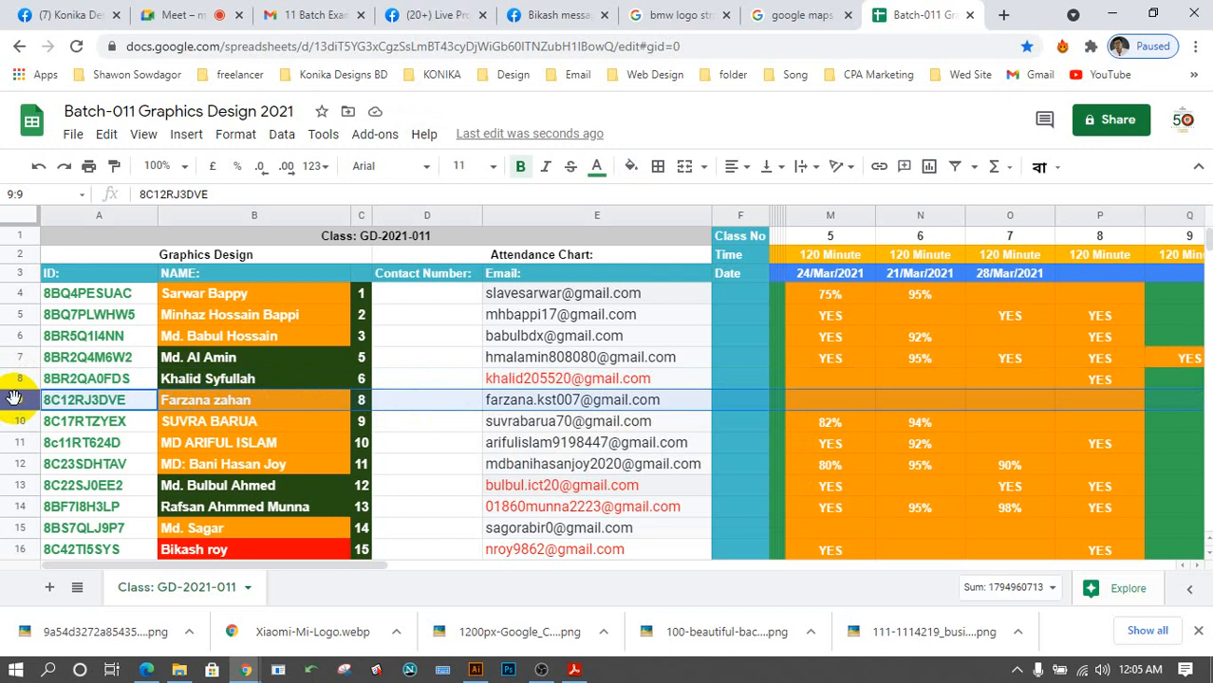
pyautogui.click(17, 421)
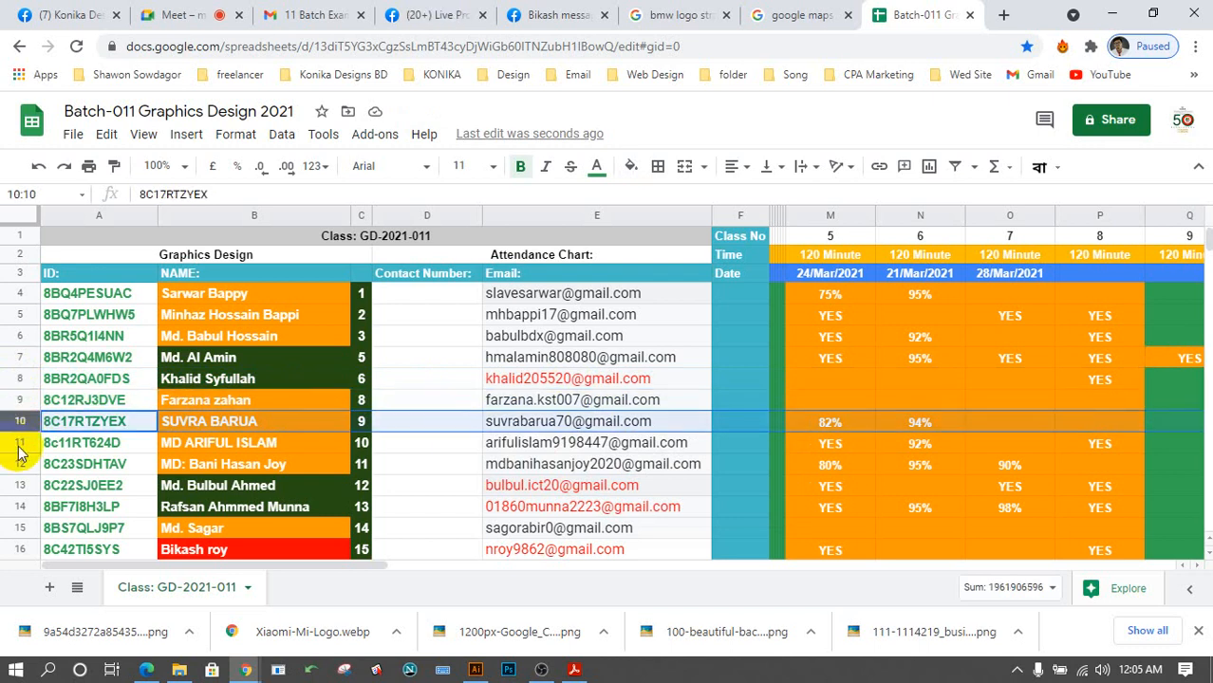
pyautogui.click(17, 443)
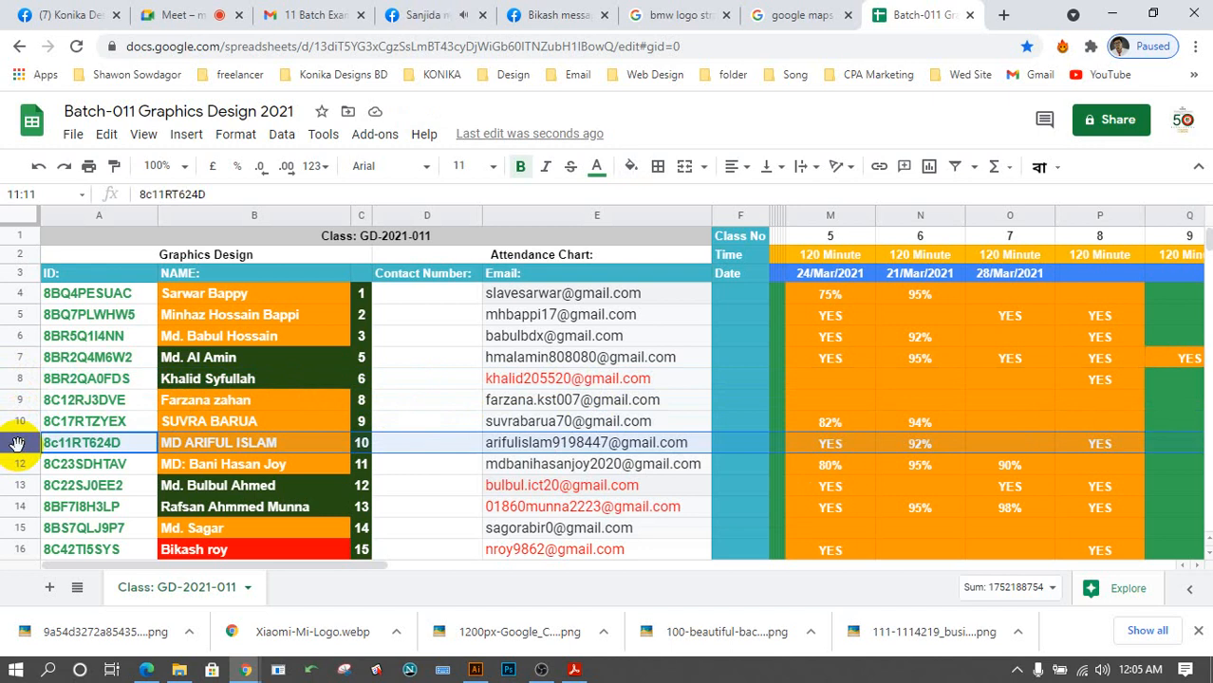
pyautogui.click(300, 446)
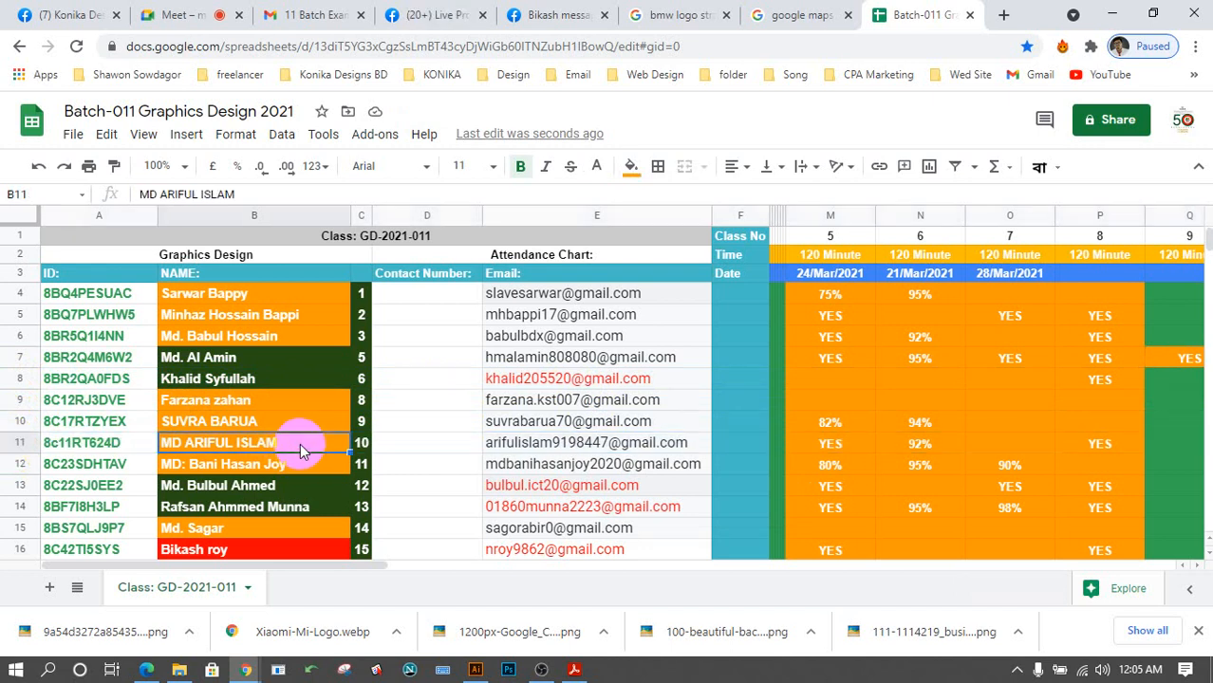
pyautogui.click(631, 171)
pyautogui.click(720, 376)
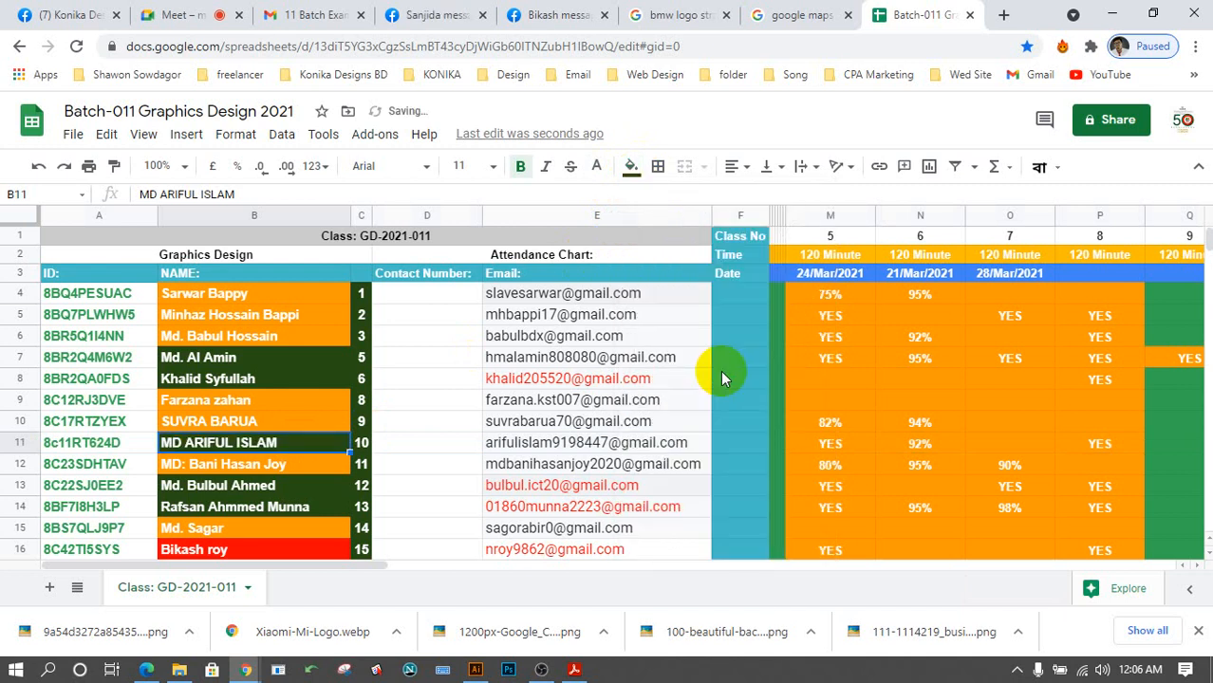
# Mark the row 11 student present for class 9 by pasting the copied YES into cell Q11.
pyautogui.click(21, 442)
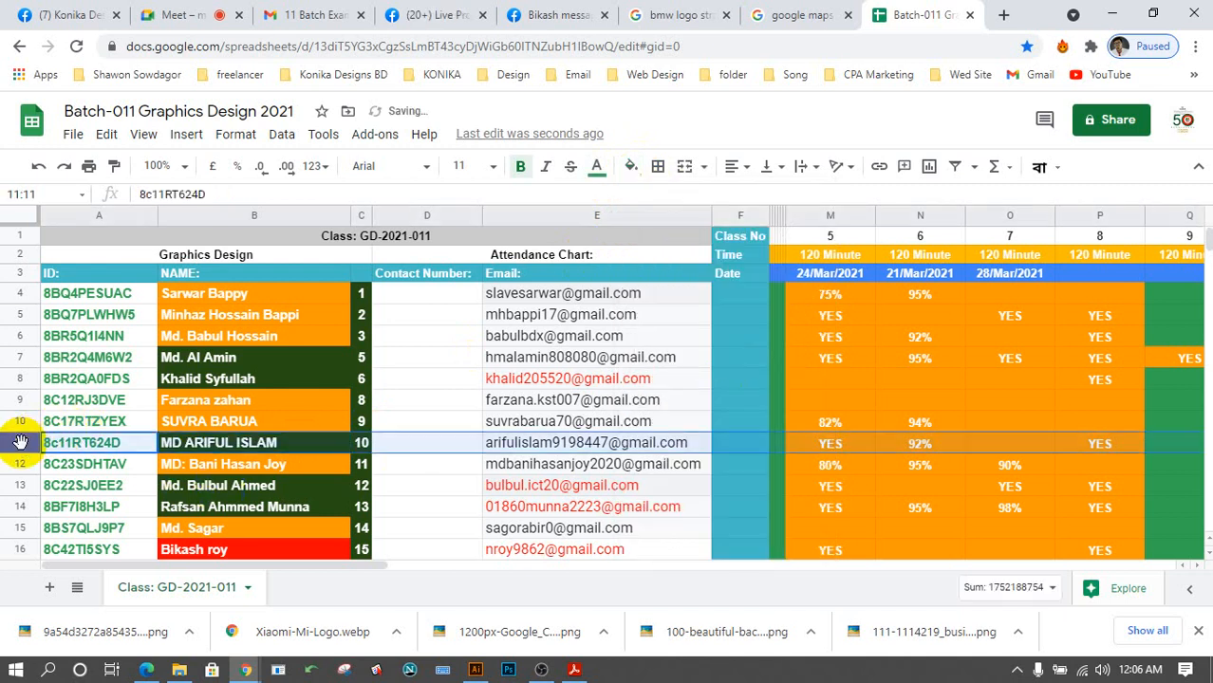
pyautogui.click(1189, 443)
pyautogui.hotkey('ctrl', 'v')
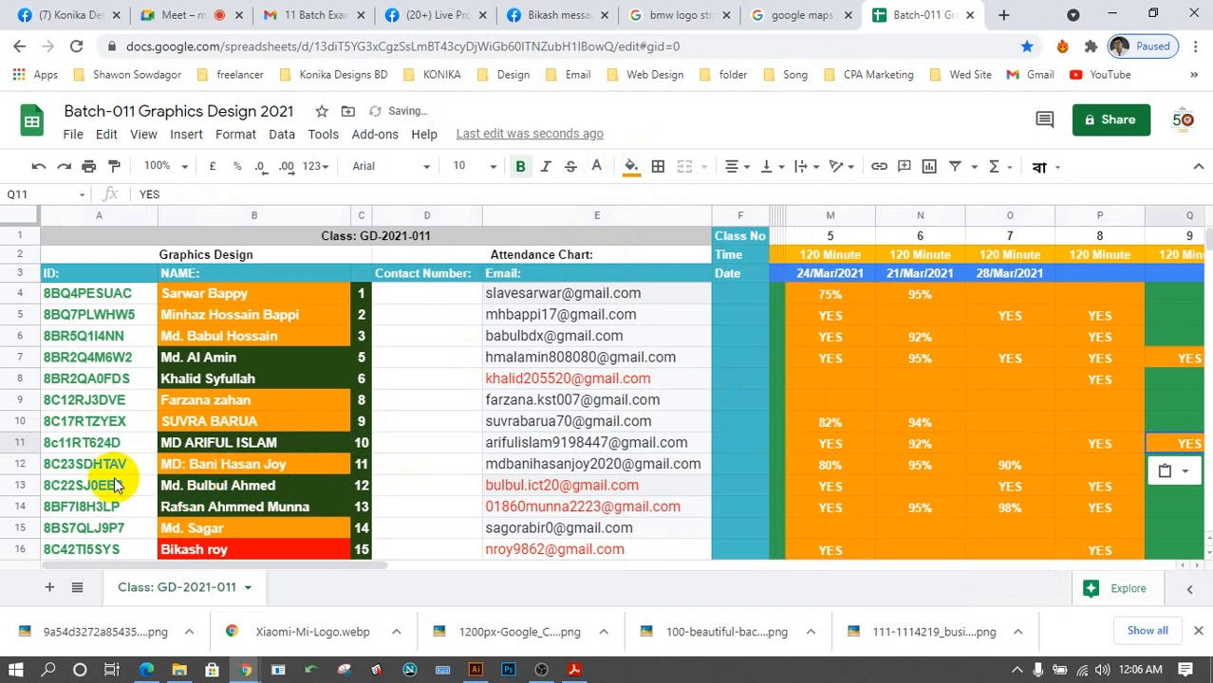
# Fill the name cell B12 with the same dark green and paste YES into Q12 for class 9.
pyautogui.click(19, 464)
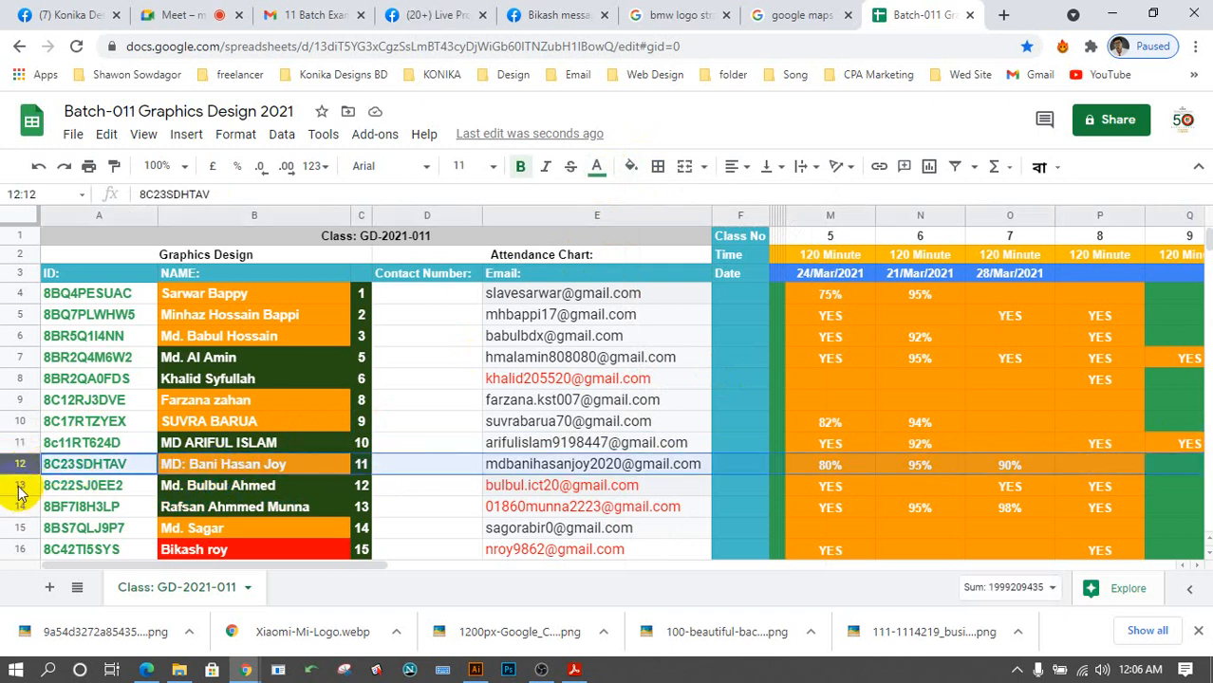
pyautogui.click(265, 464)
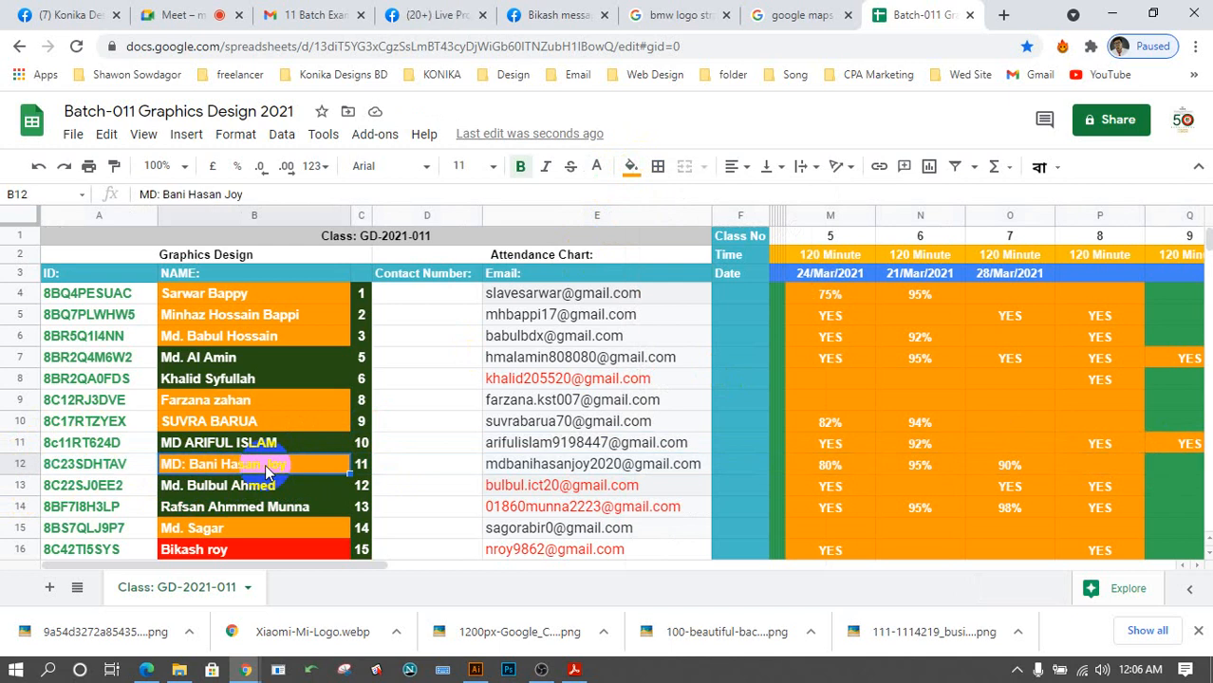
pyautogui.click(632, 171)
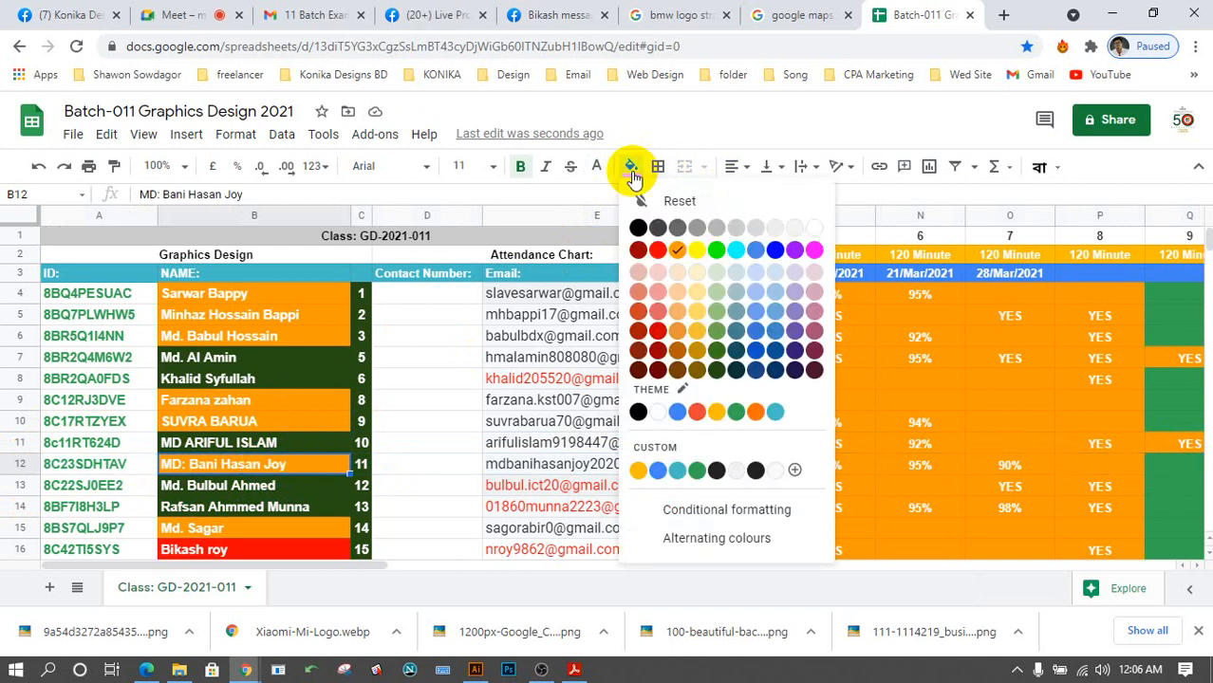
pyautogui.click(715, 372)
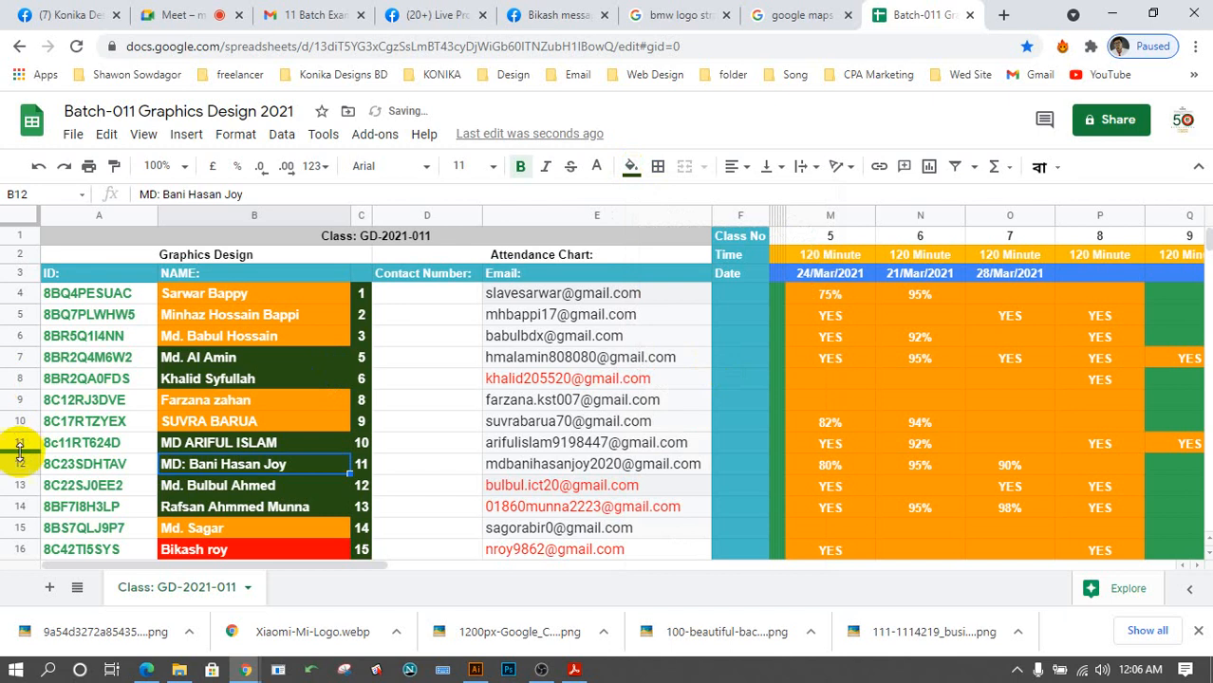
pyautogui.click(1171, 472)
pyautogui.hotkey('ctrl', 'v')
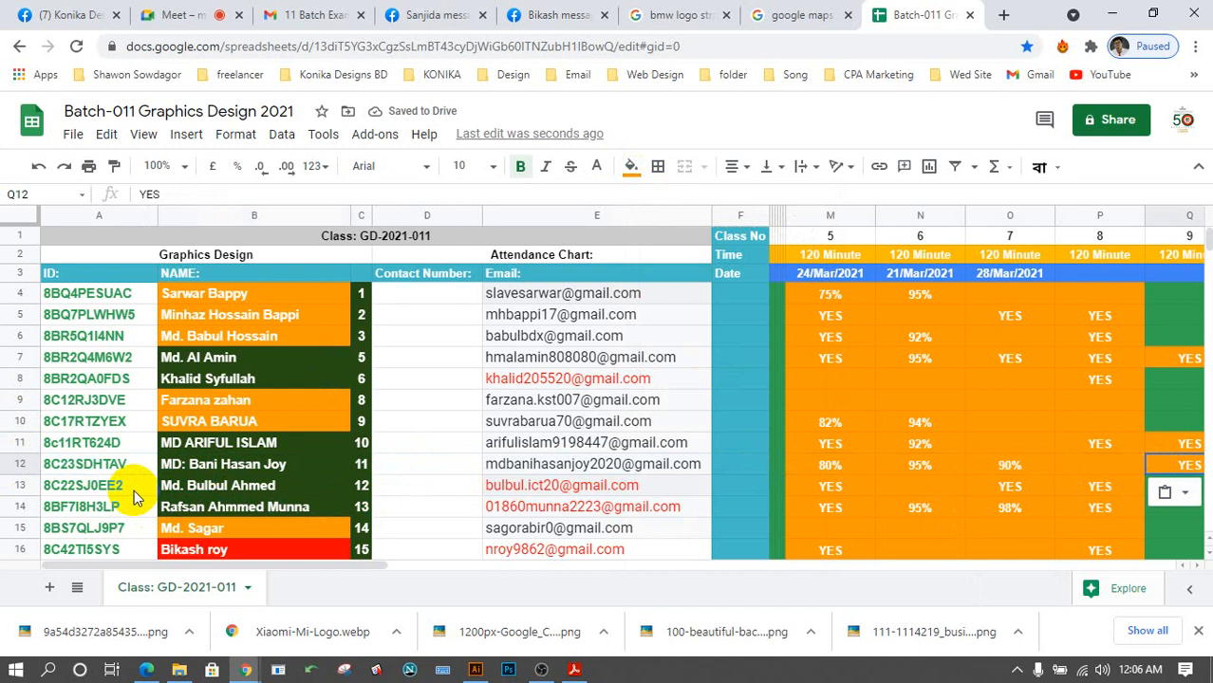
# Mark the row 13 student present for class 9 by pasting the copied YES into cell Q13.
pyautogui.click(16, 485)
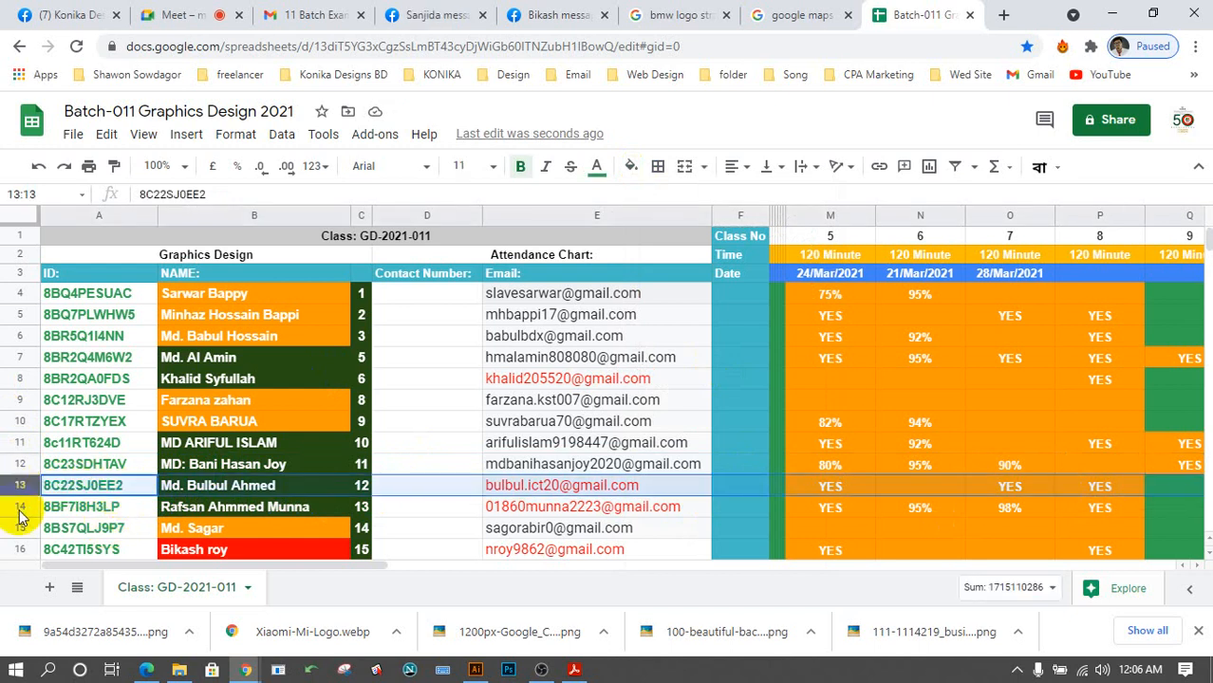
pyautogui.click(1172, 494)
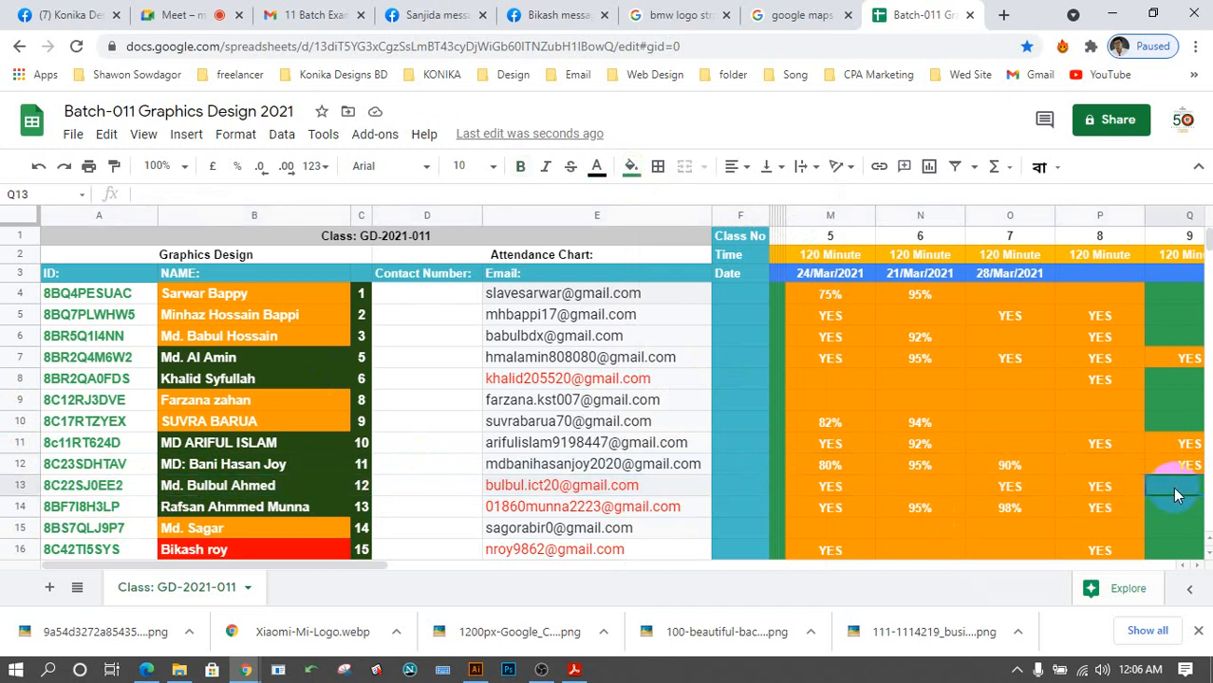
pyautogui.hotkey('ctrl', 'v')
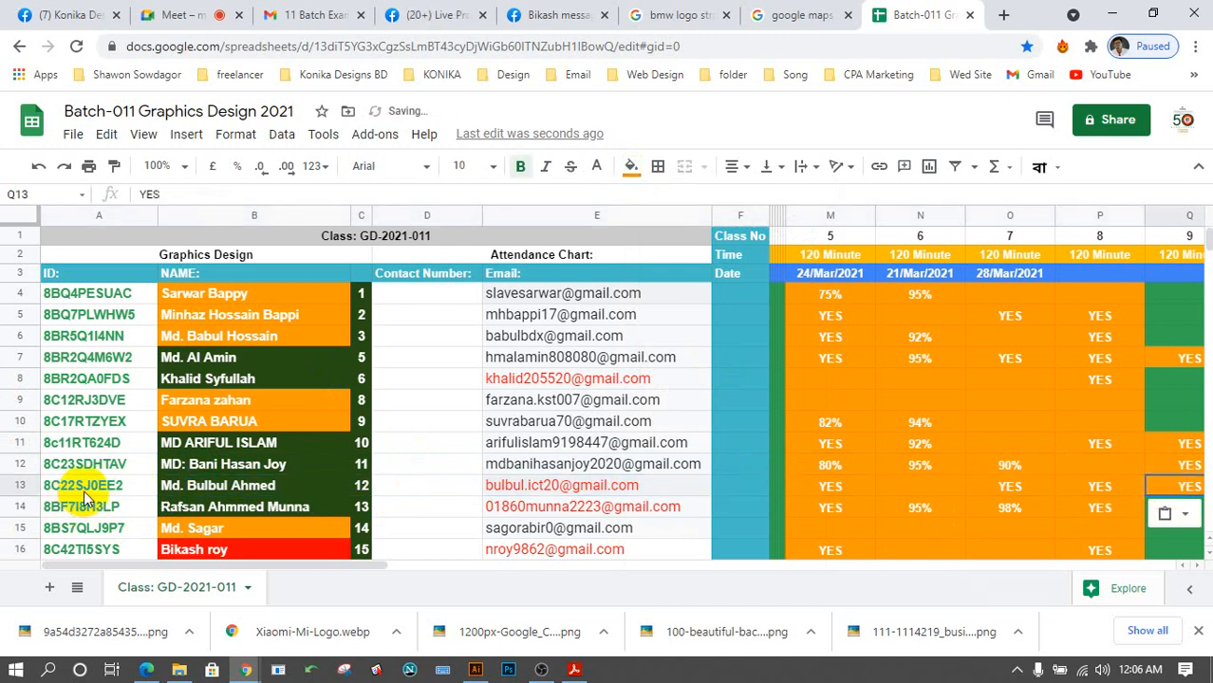
# Go through the students in rows 14 to 18 one by one for the class 9 attendance check.
pyautogui.click(23, 507)
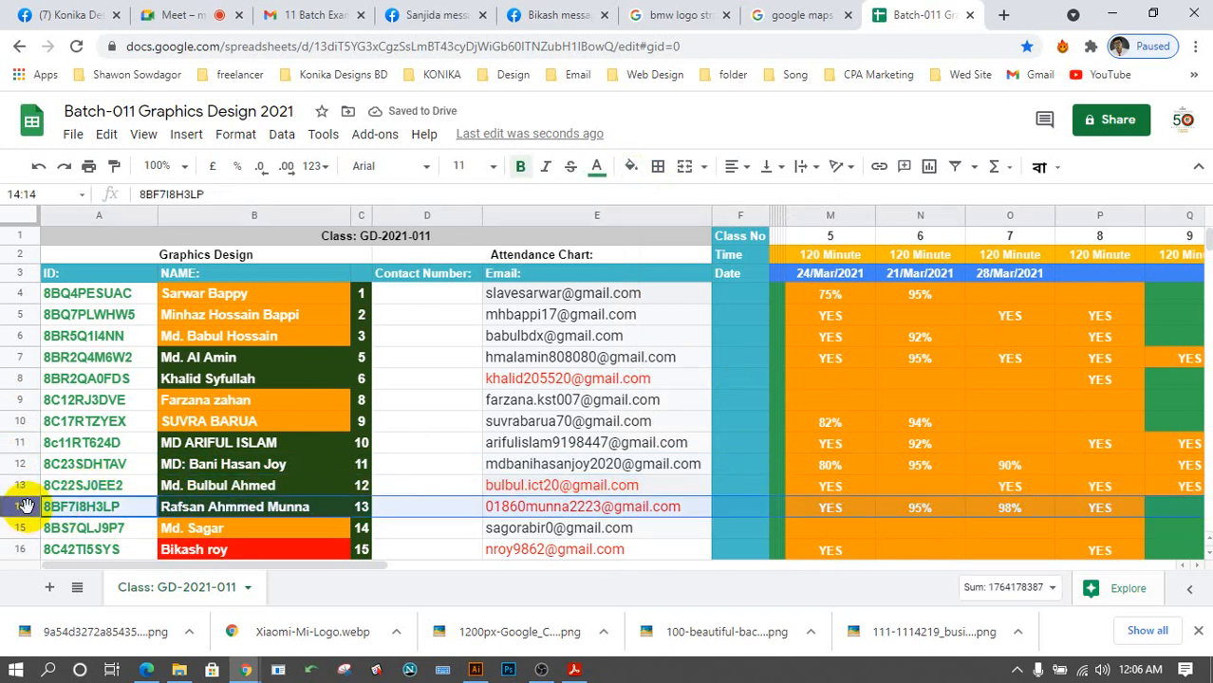
pyautogui.scroll(-4, 98, 461)
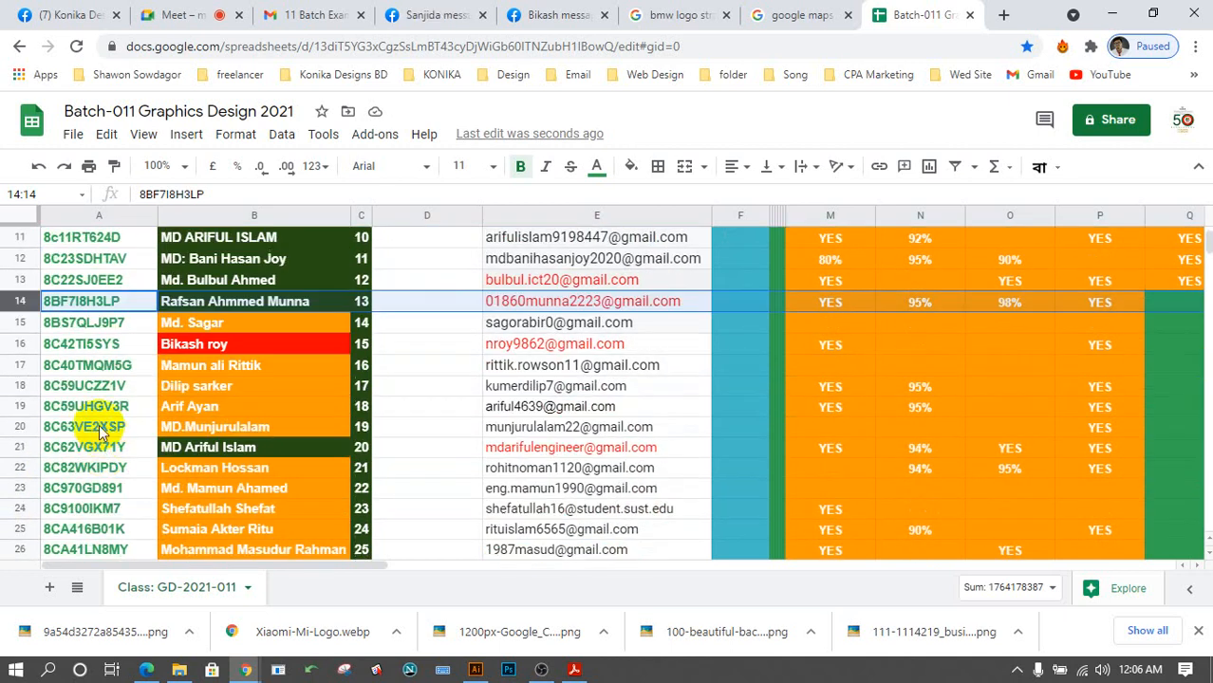
pyautogui.click(23, 322)
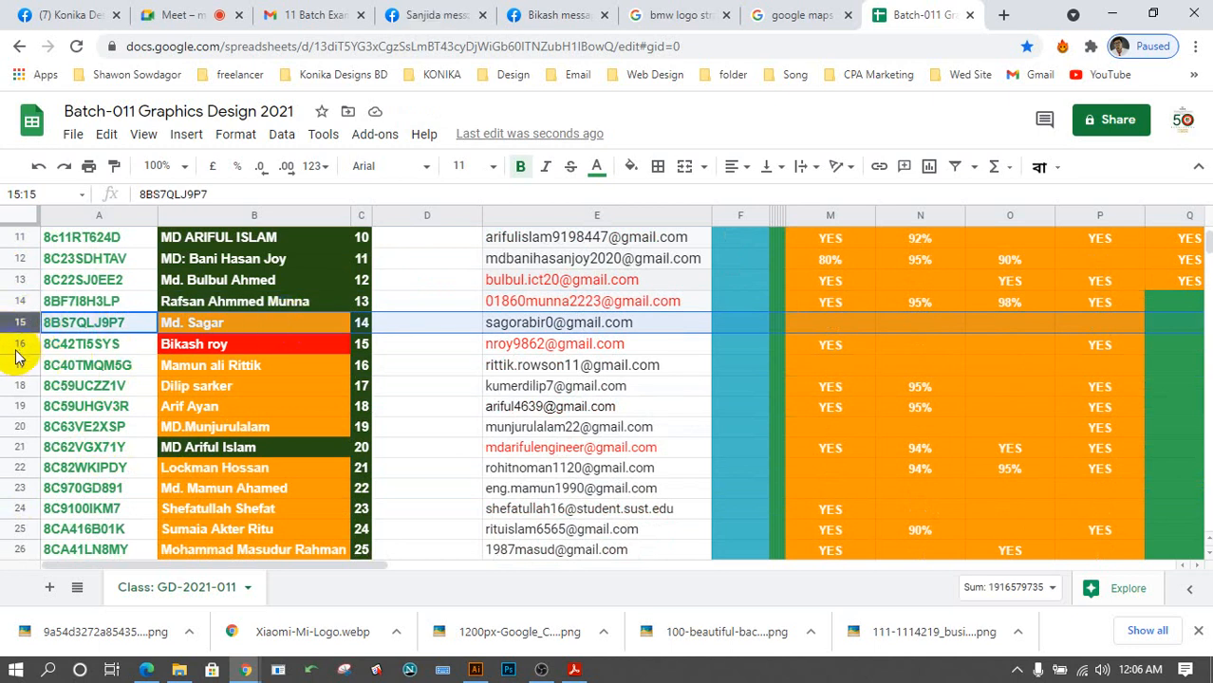
pyautogui.click(17, 342)
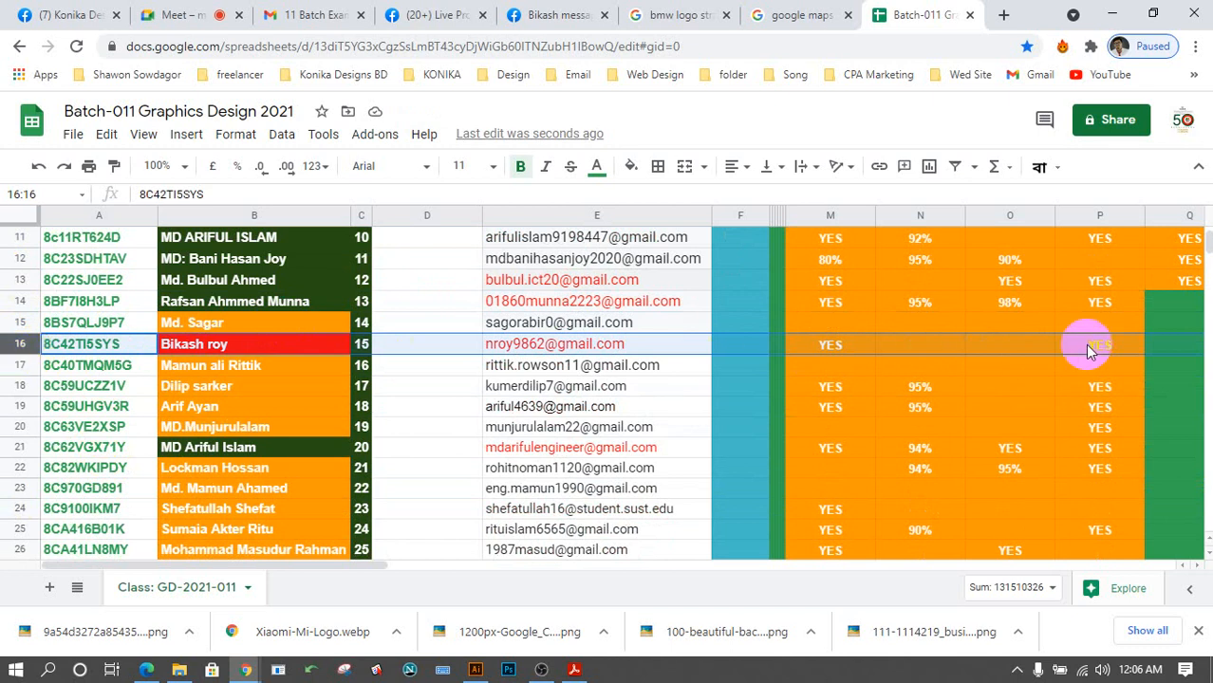
pyautogui.click(1171, 346)
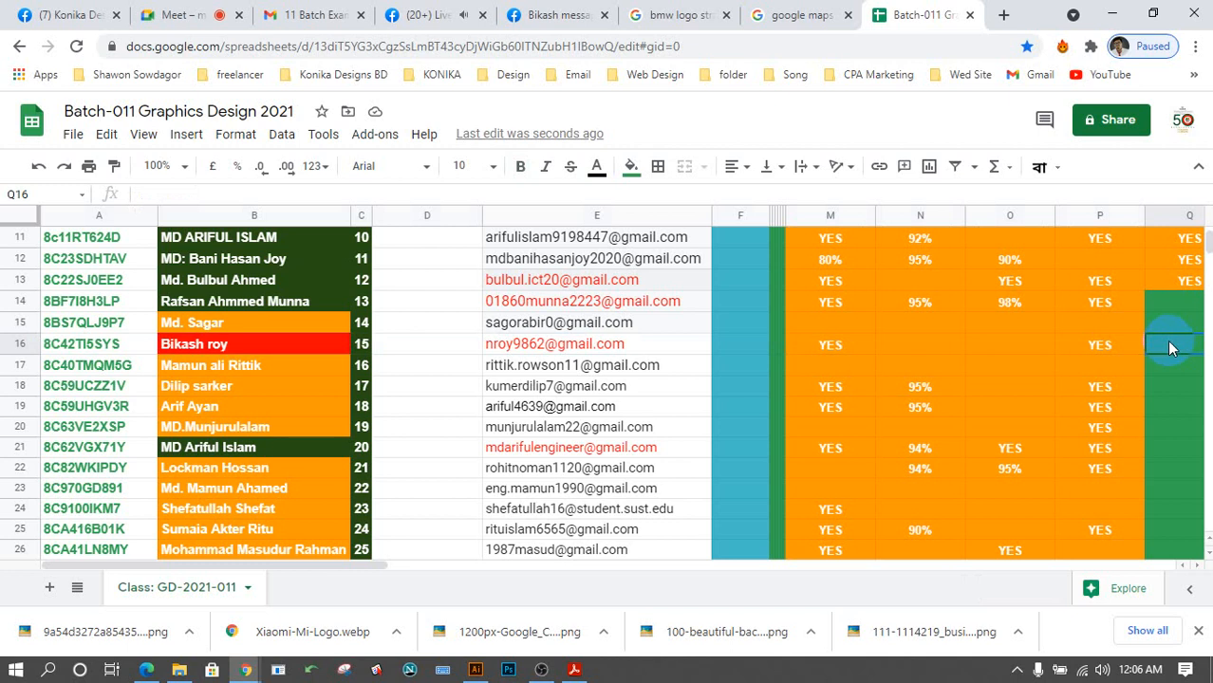
pyautogui.click(18, 364)
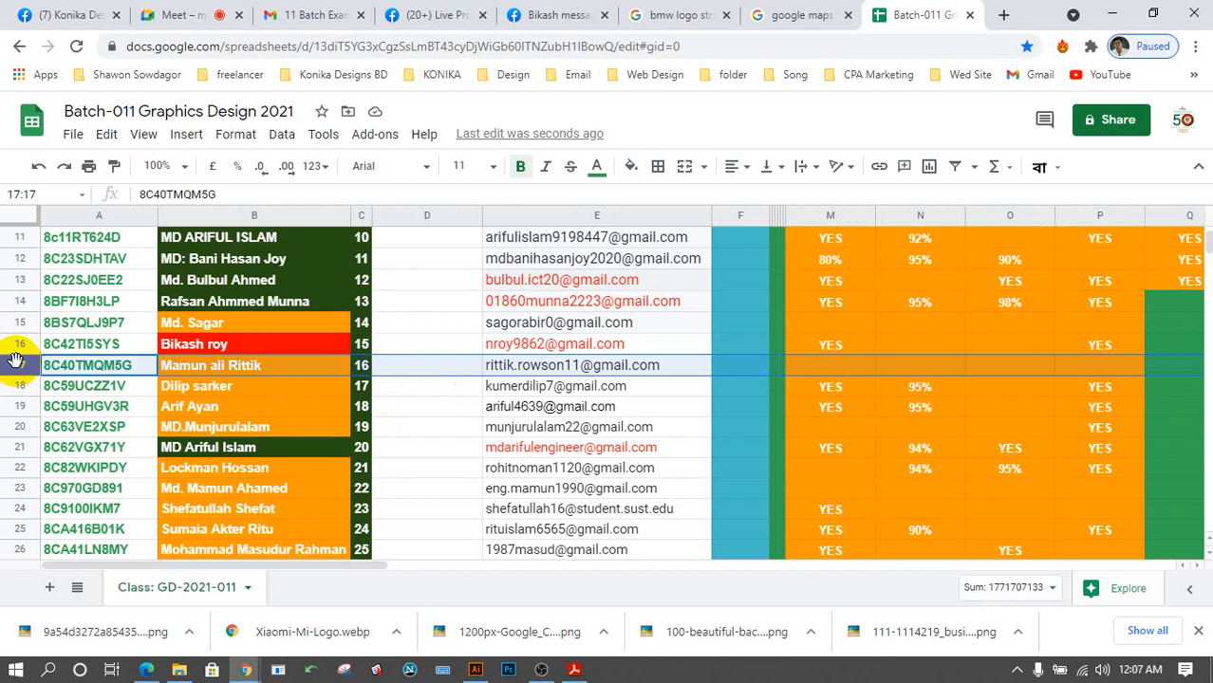
pyautogui.click(21, 386)
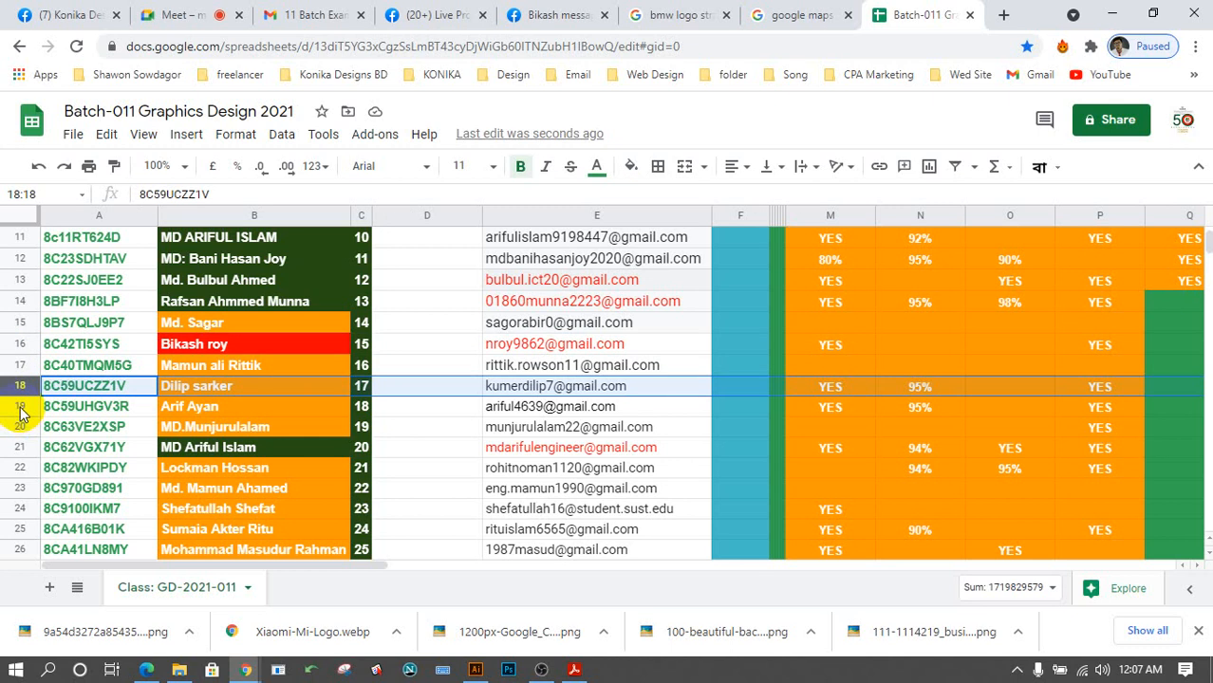
# Fill the name cell B19 with the darkest green shade and paste the copied YES into Q19 for class 9.
pyautogui.click(19, 406)
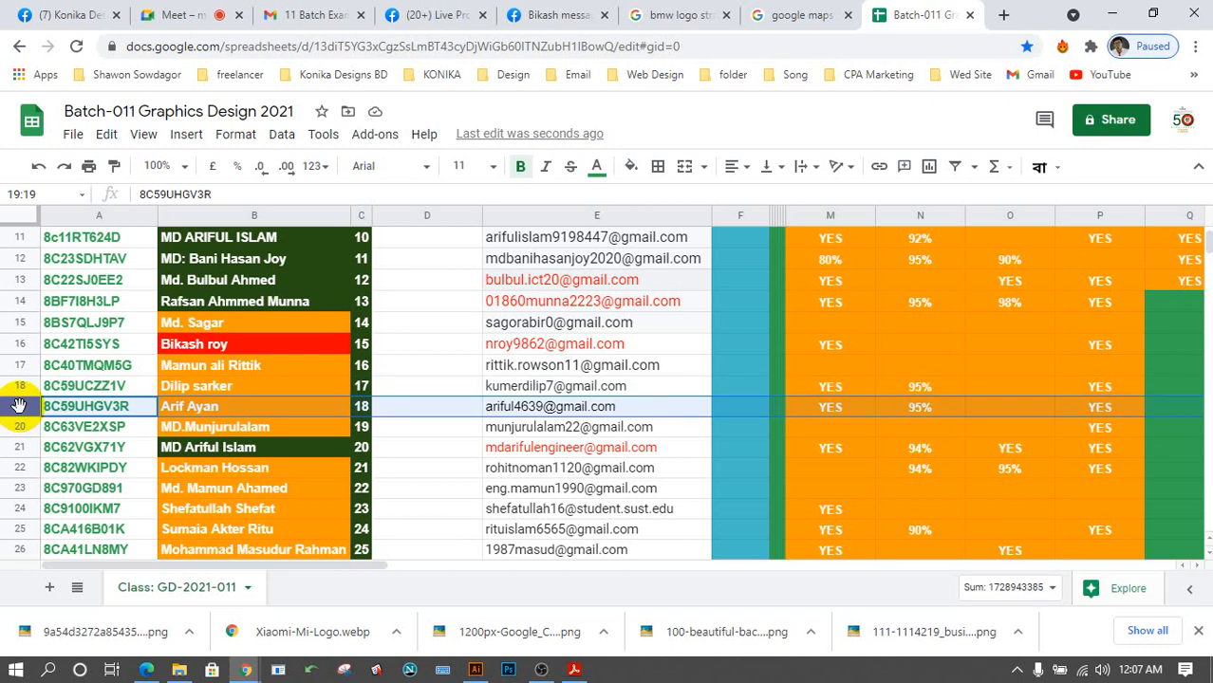
pyautogui.click(250, 405)
pyautogui.click(630, 167)
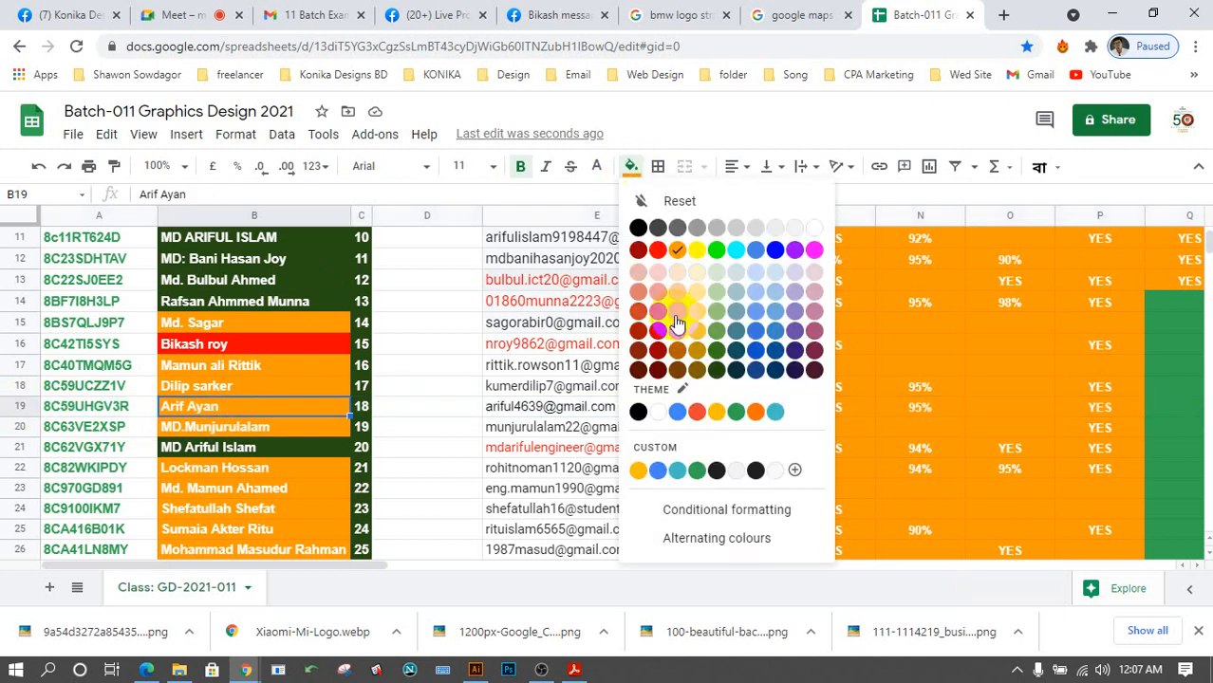
pyautogui.click(714, 369)
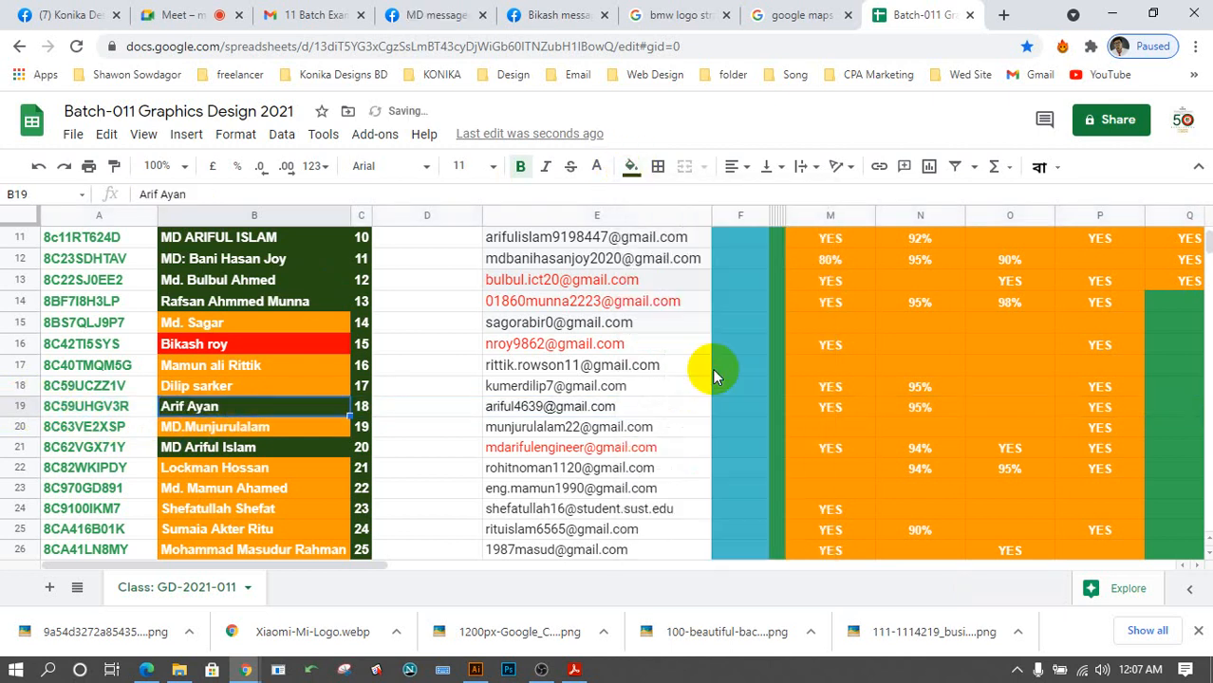
pyautogui.click(19, 407)
pyautogui.click(1173, 415)
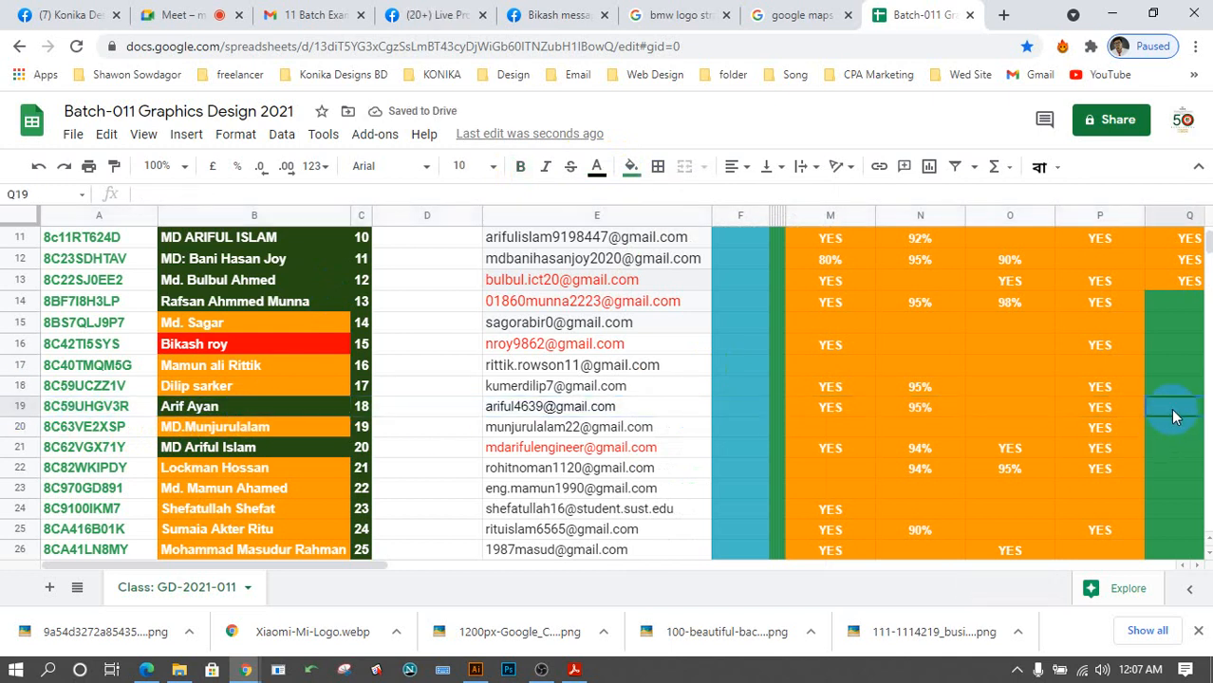
pyautogui.write('YES')
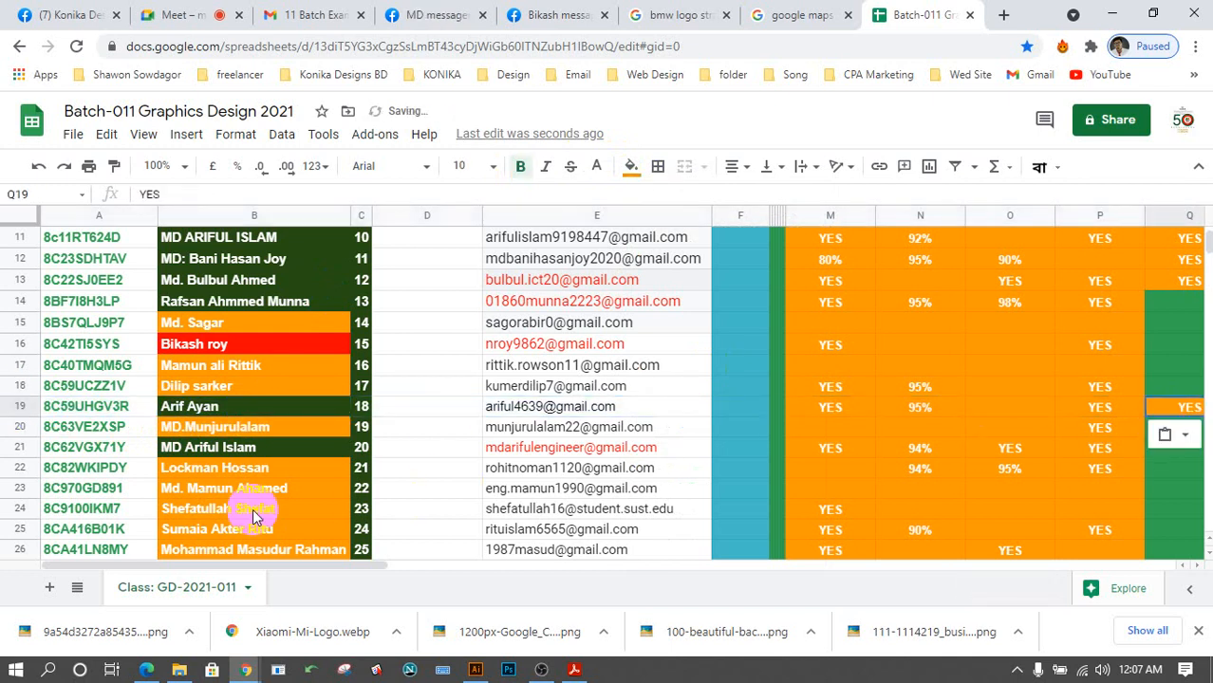
# Fill the name cell B20 with the same dark green and paste YES into Q20 for class 9.
pyautogui.click(21, 423)
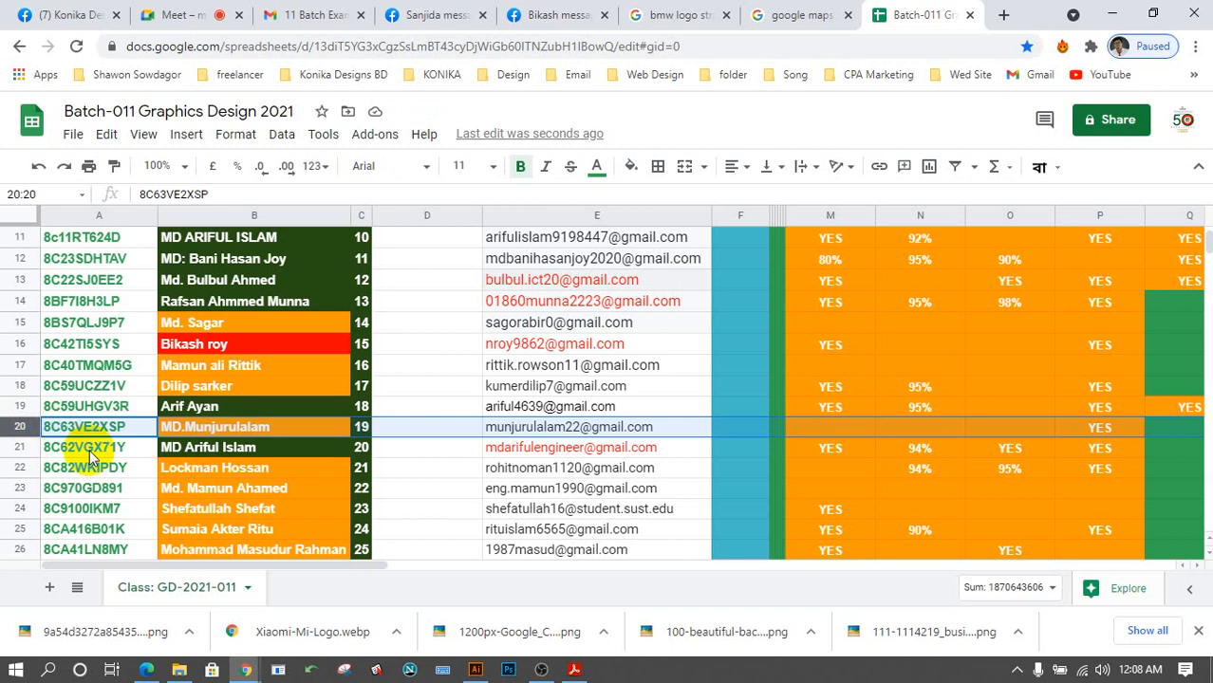
pyautogui.click(259, 427)
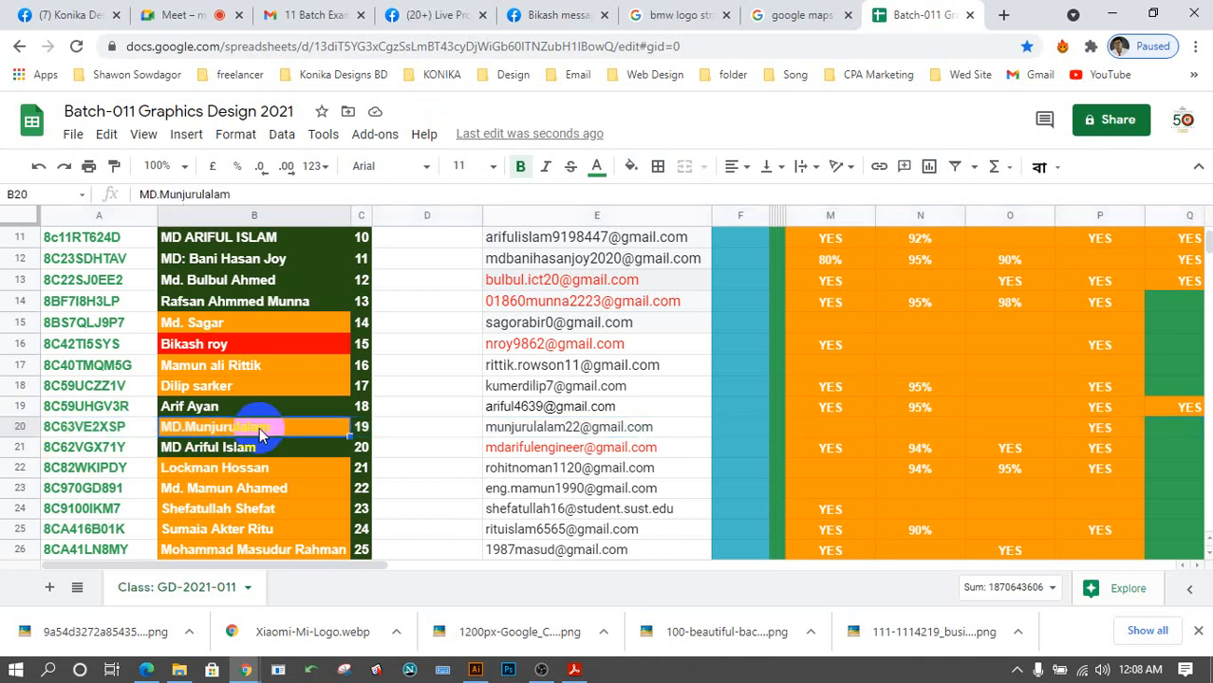
pyautogui.click(632, 169)
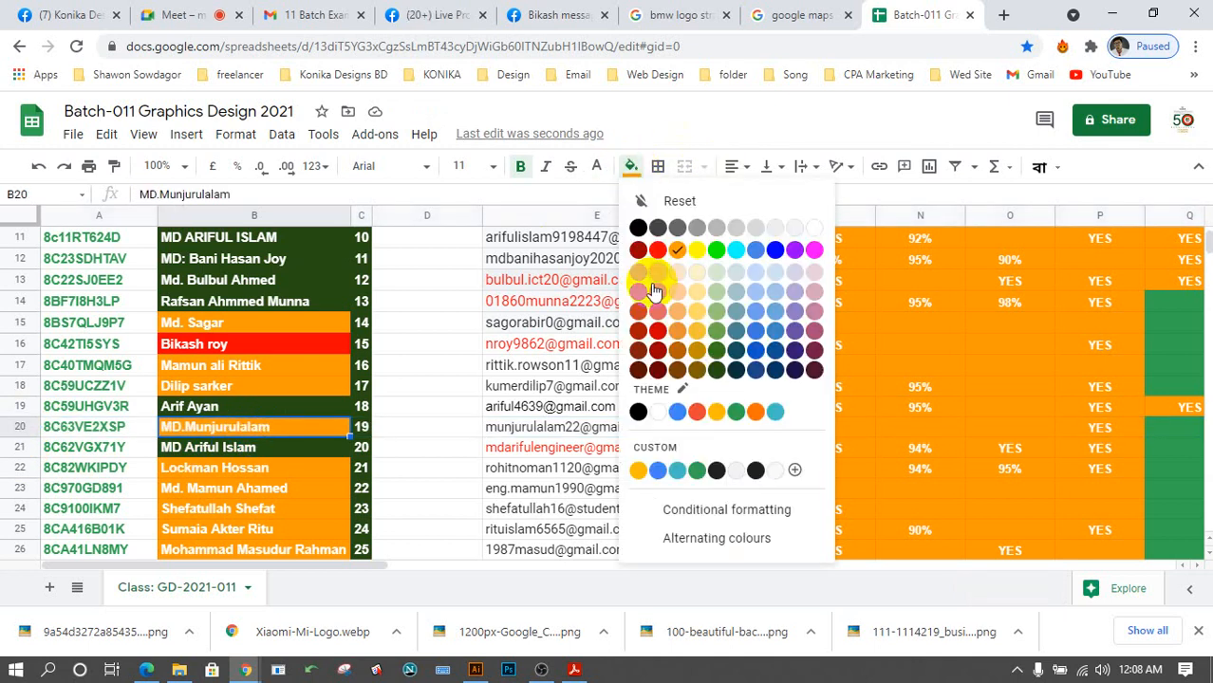
pyautogui.click(717, 370)
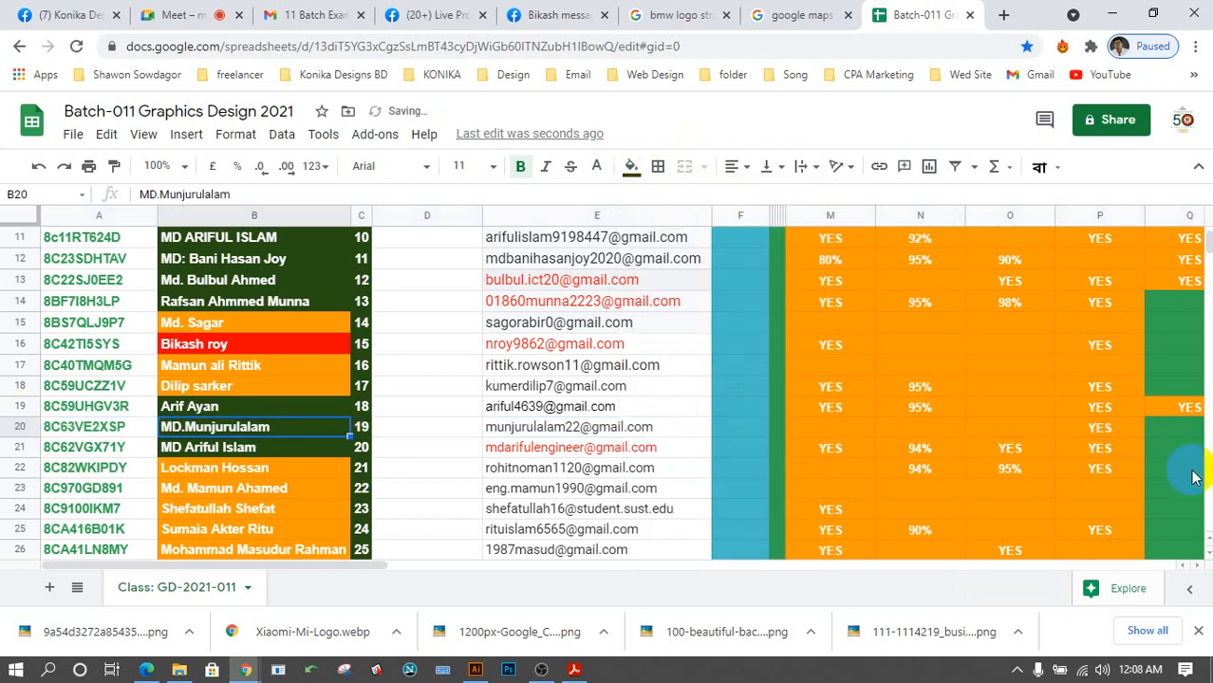
pyautogui.click(1177, 432)
pyautogui.write('YES')
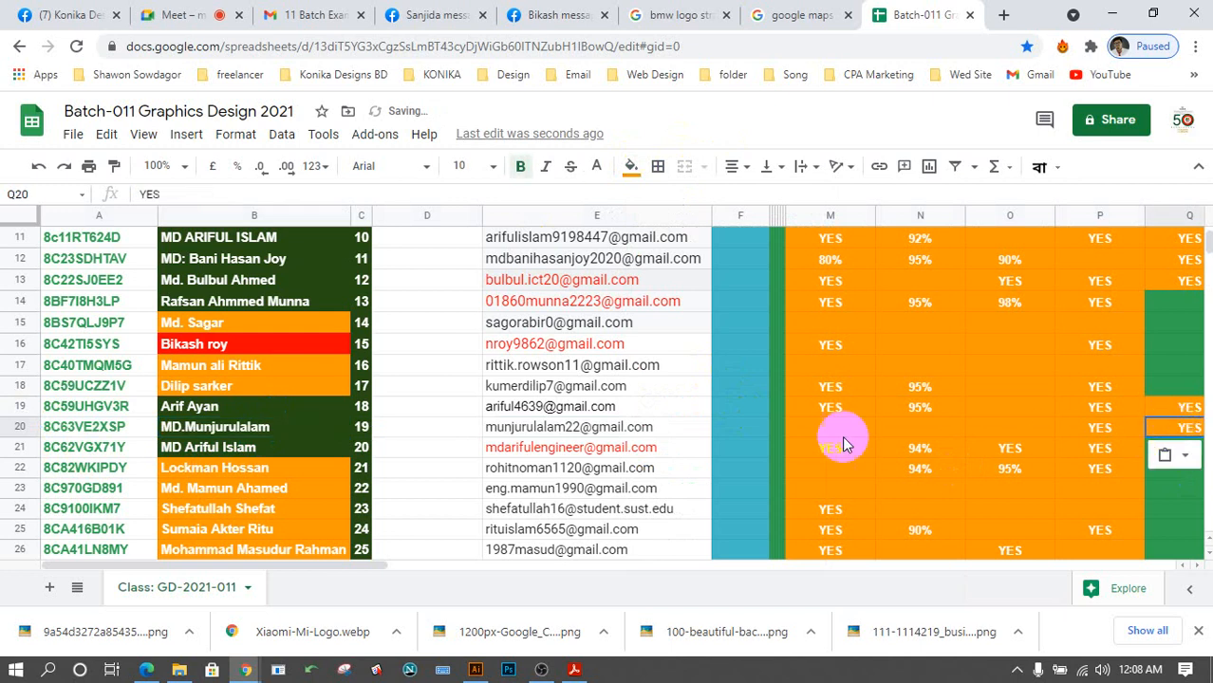
# Mark the row 21 student present for class 9 by pasting the copied YES into cell Q21.
pyautogui.click(17, 446)
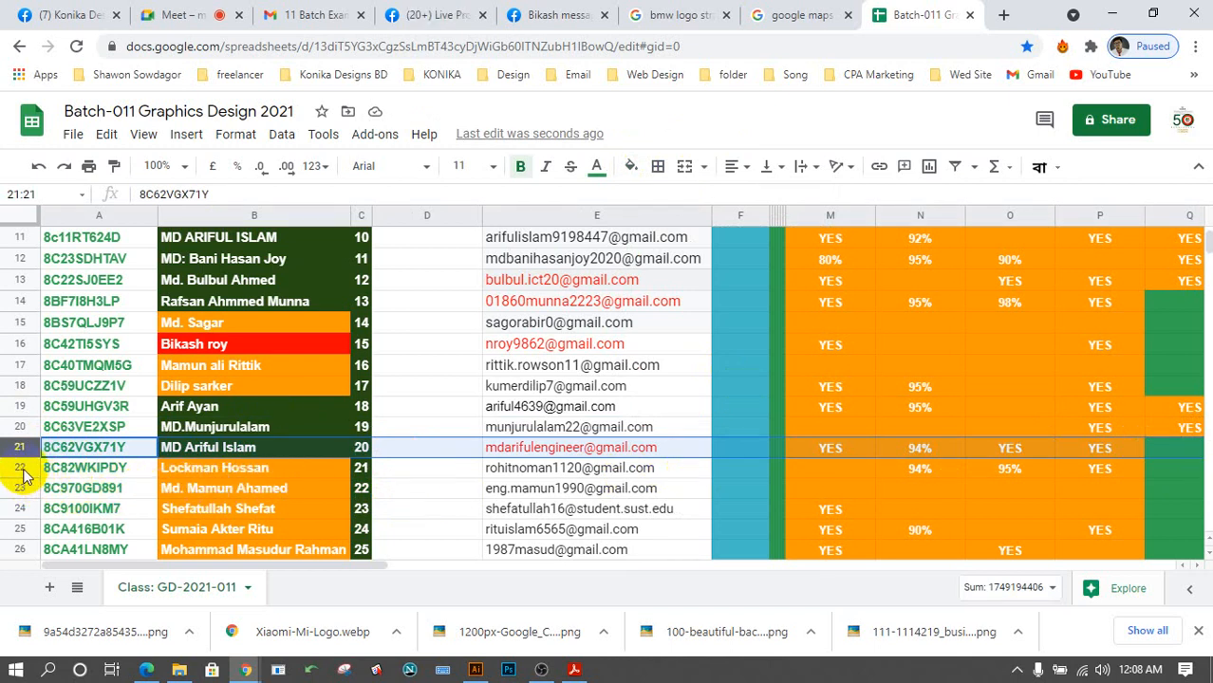
pyautogui.click(1163, 449)
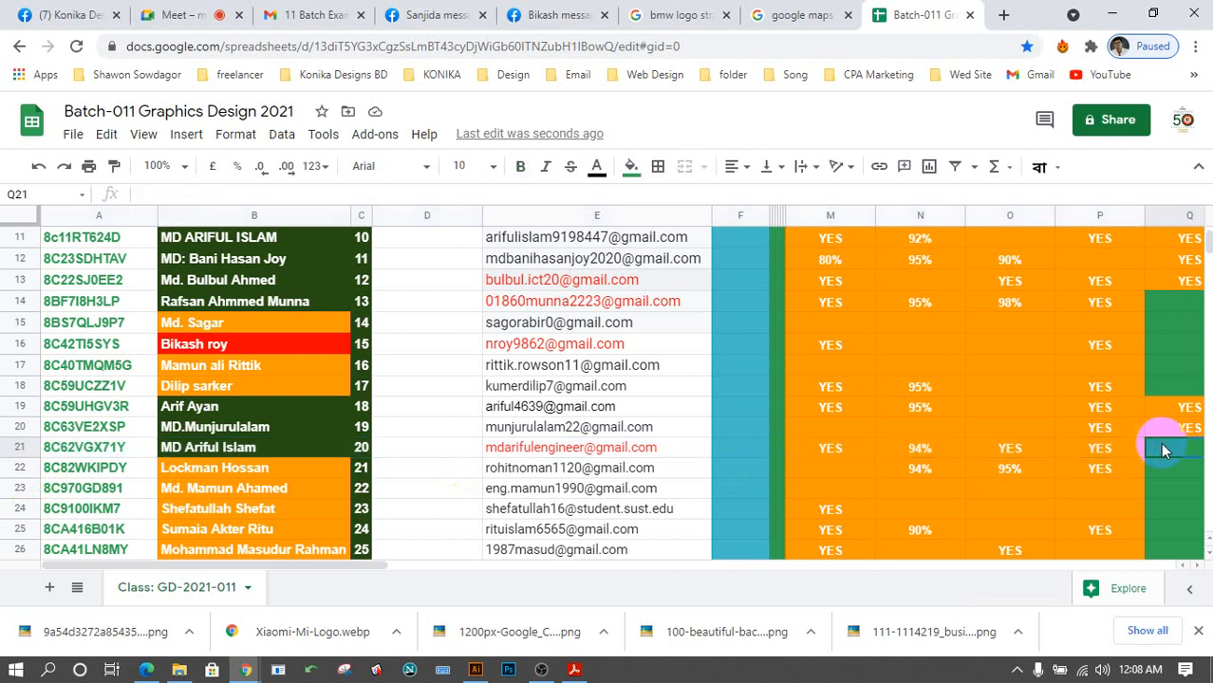
pyautogui.write('YES')
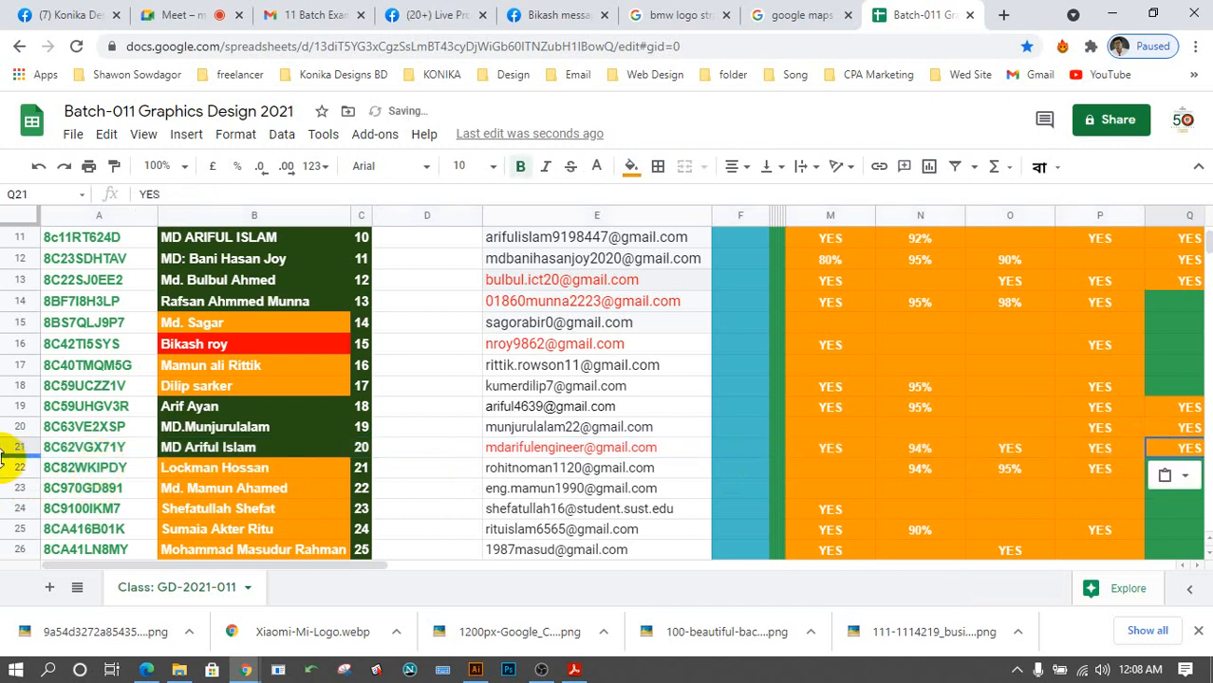
# Paste the copied YES into Q22 for class 9 and select that student's name cell B22.
pyautogui.click(19, 467)
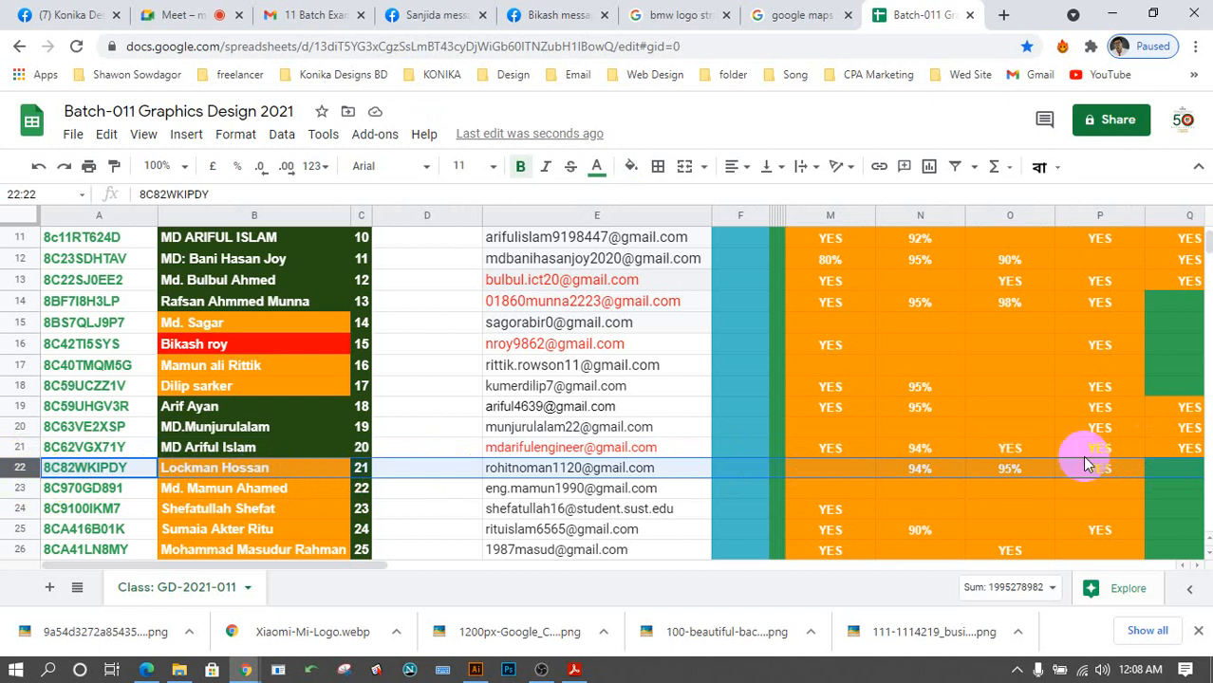
pyautogui.click(1186, 471)
pyautogui.write('YES')
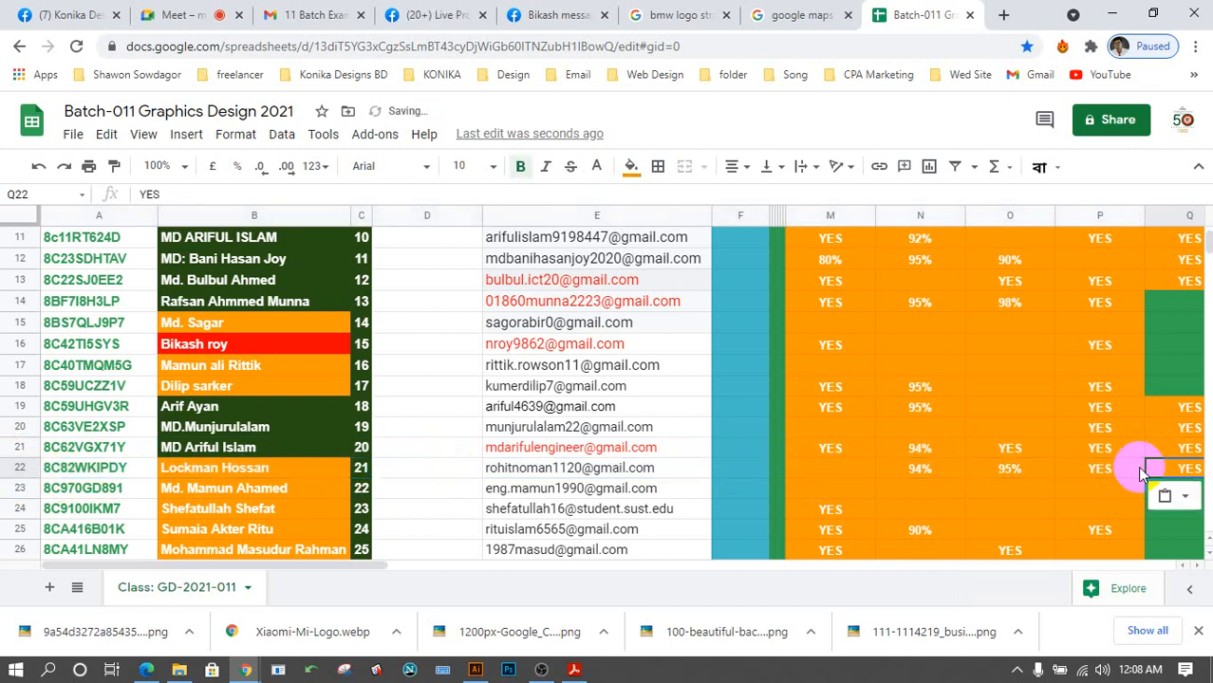
pyautogui.click(245, 470)
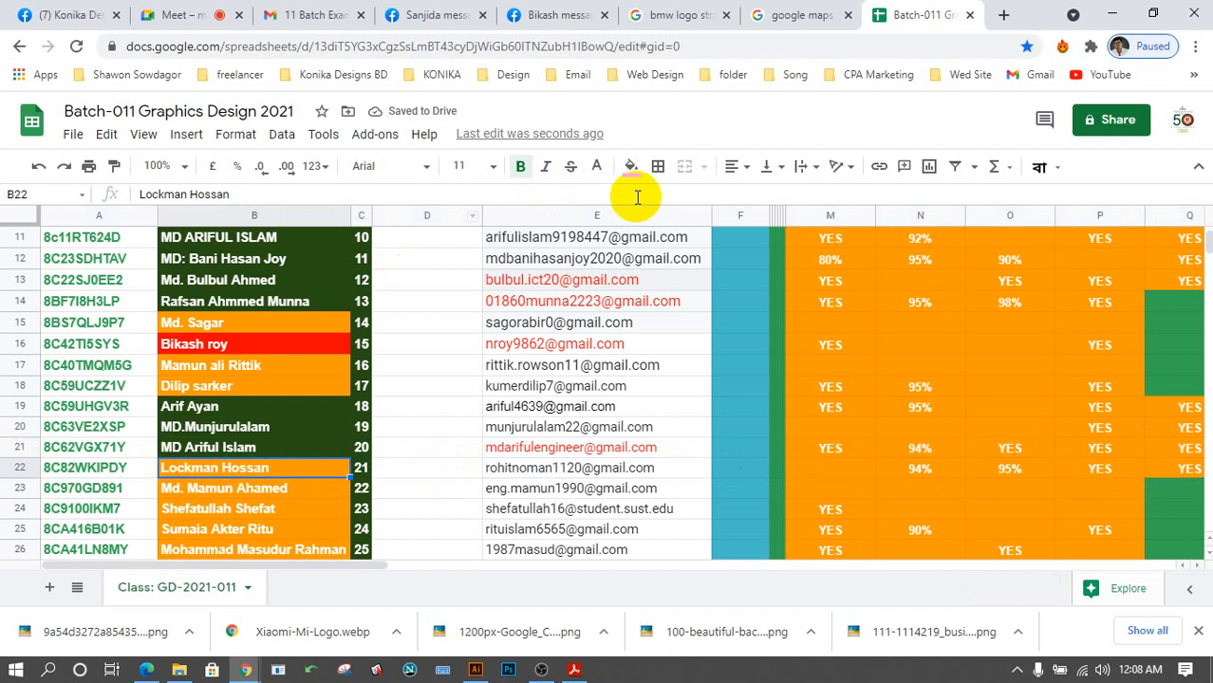
pyautogui.click(599, 168)
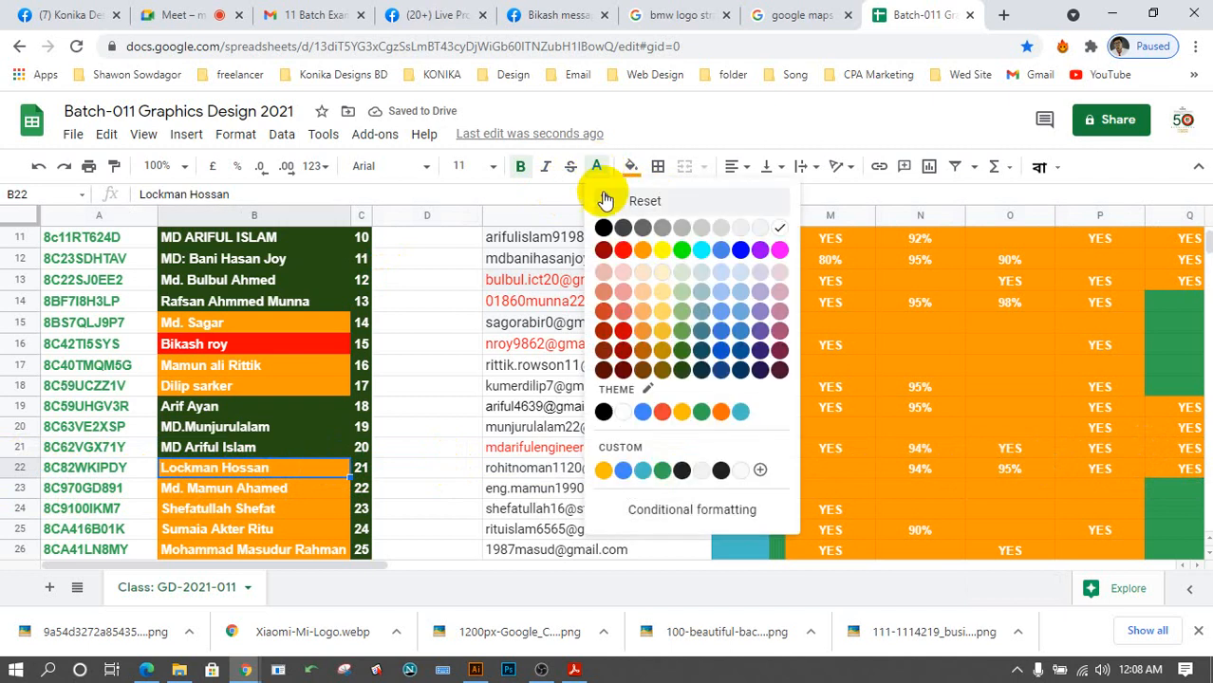
pyautogui.click(626, 255)
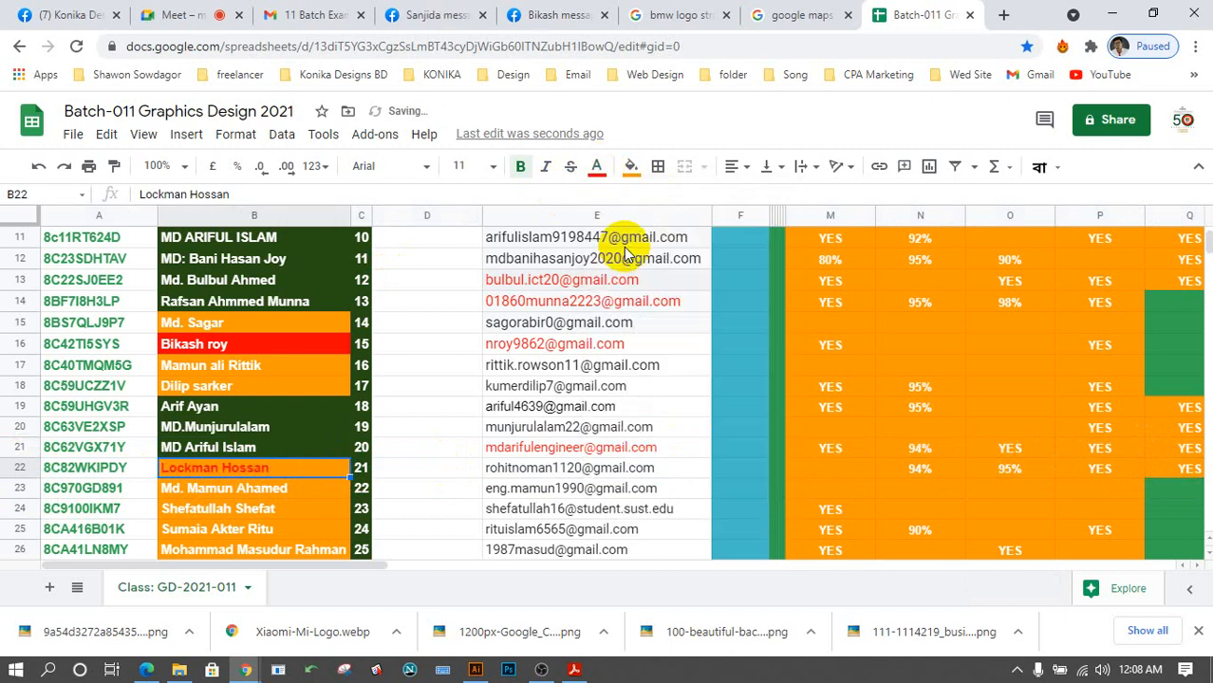
pyautogui.click(597, 168)
pyautogui.click(778, 229)
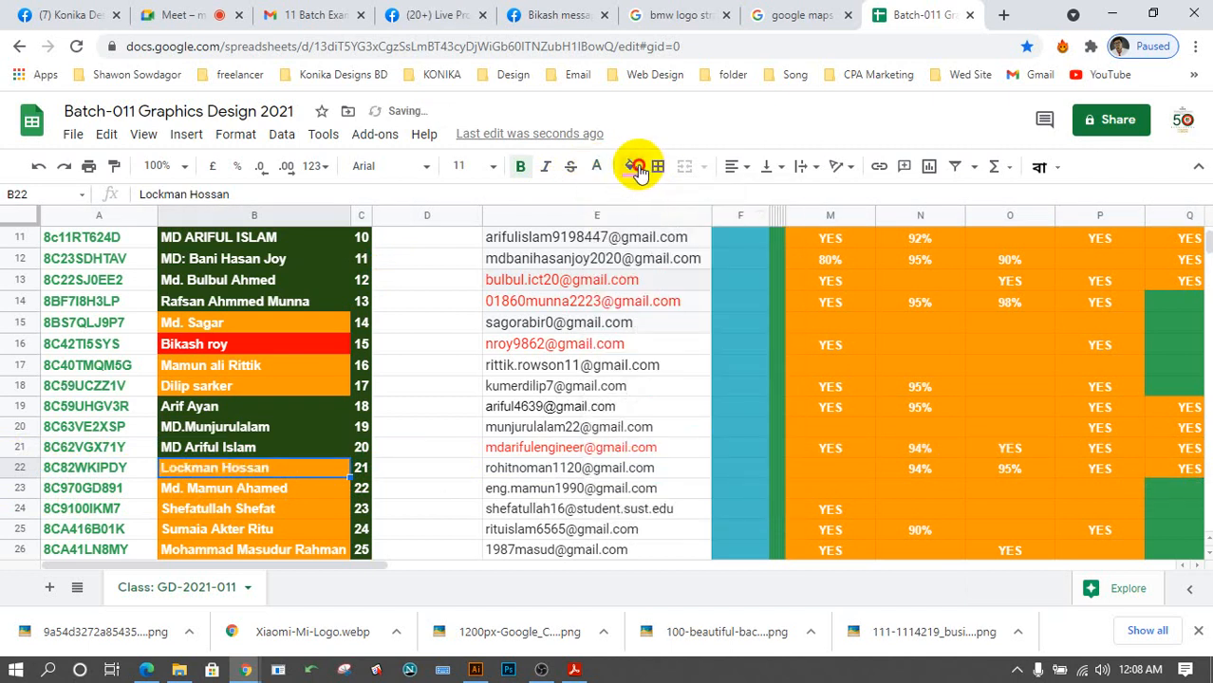
# Fill the selected name cell B22 with bright red.
pyautogui.click(630, 167)
pyautogui.click(657, 251)
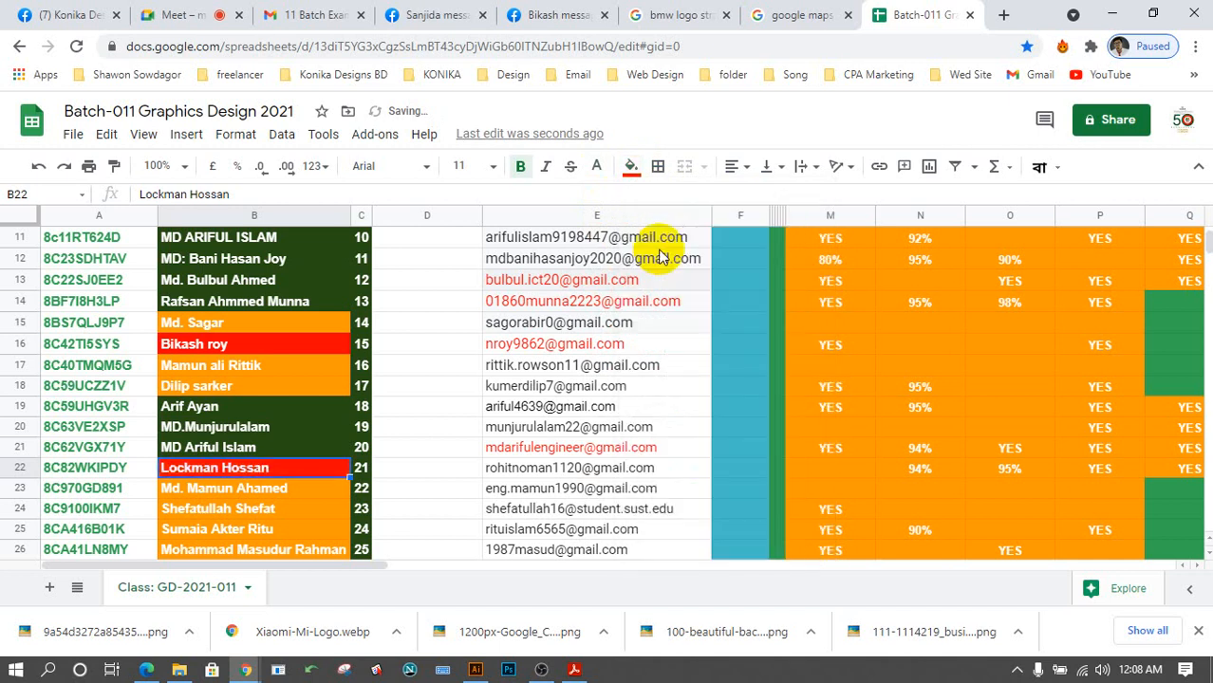
# Go through the students in rows 23 to 26, check the participants in the Google Meet call, and return to the attendance spreadsheet.
pyautogui.click(19, 487)
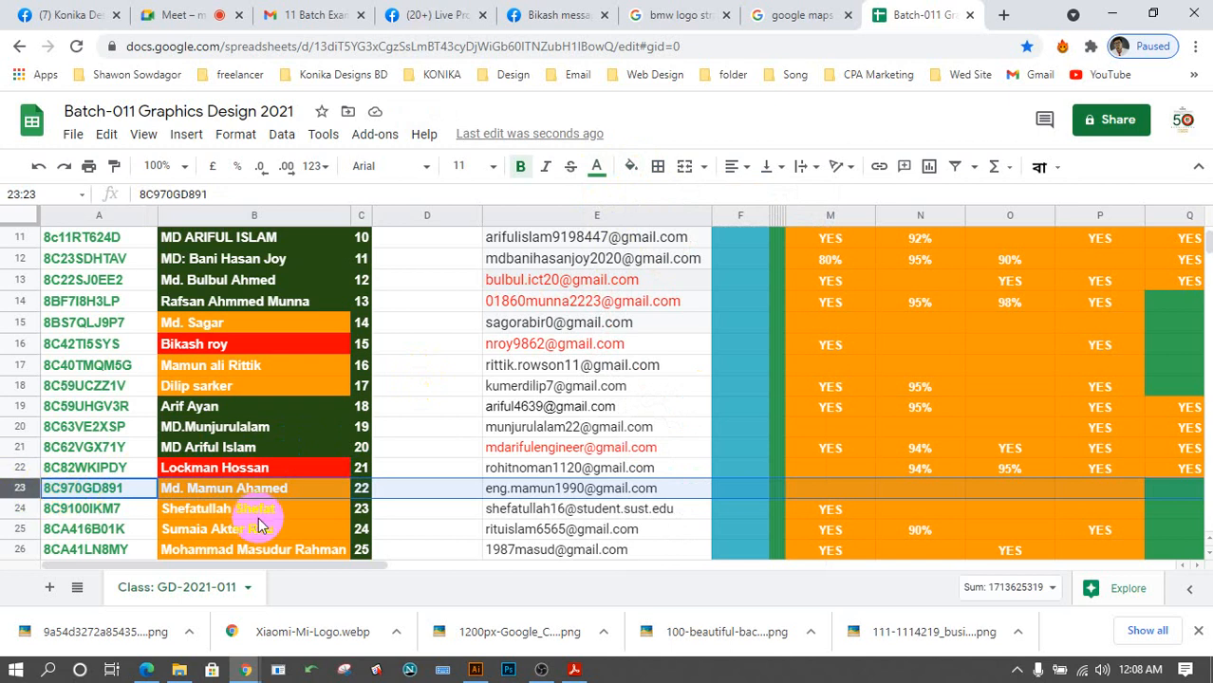
pyautogui.click(17, 511)
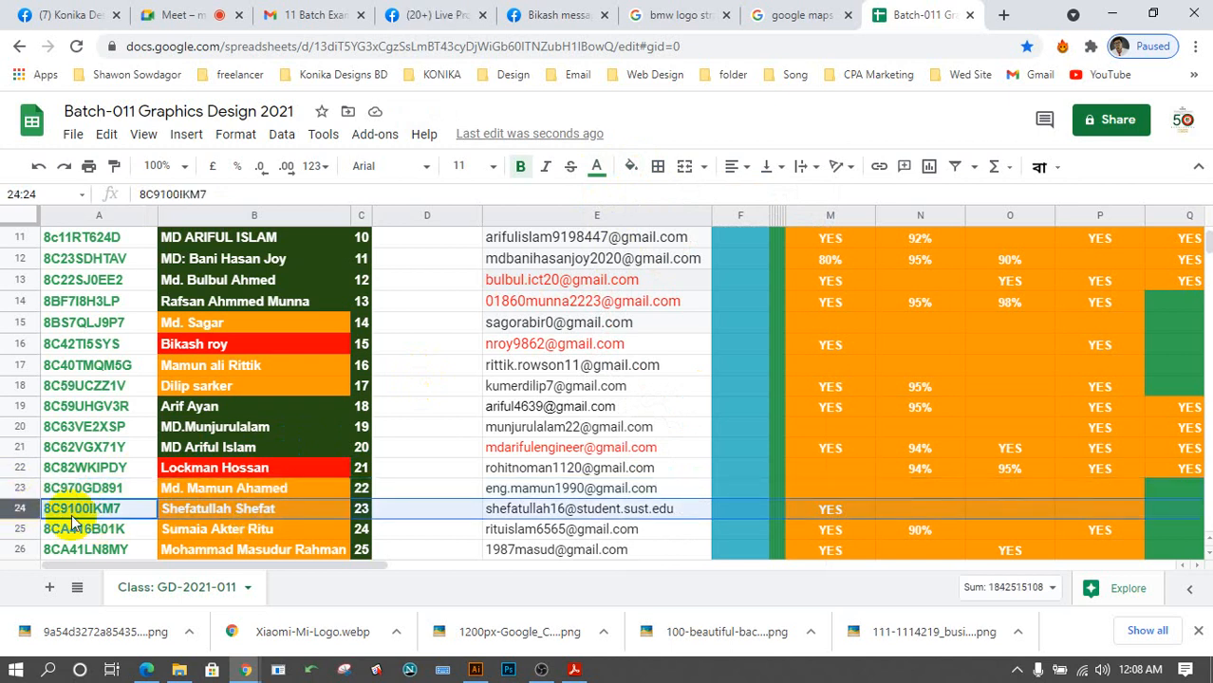
pyautogui.scroll(-1, 142, 513)
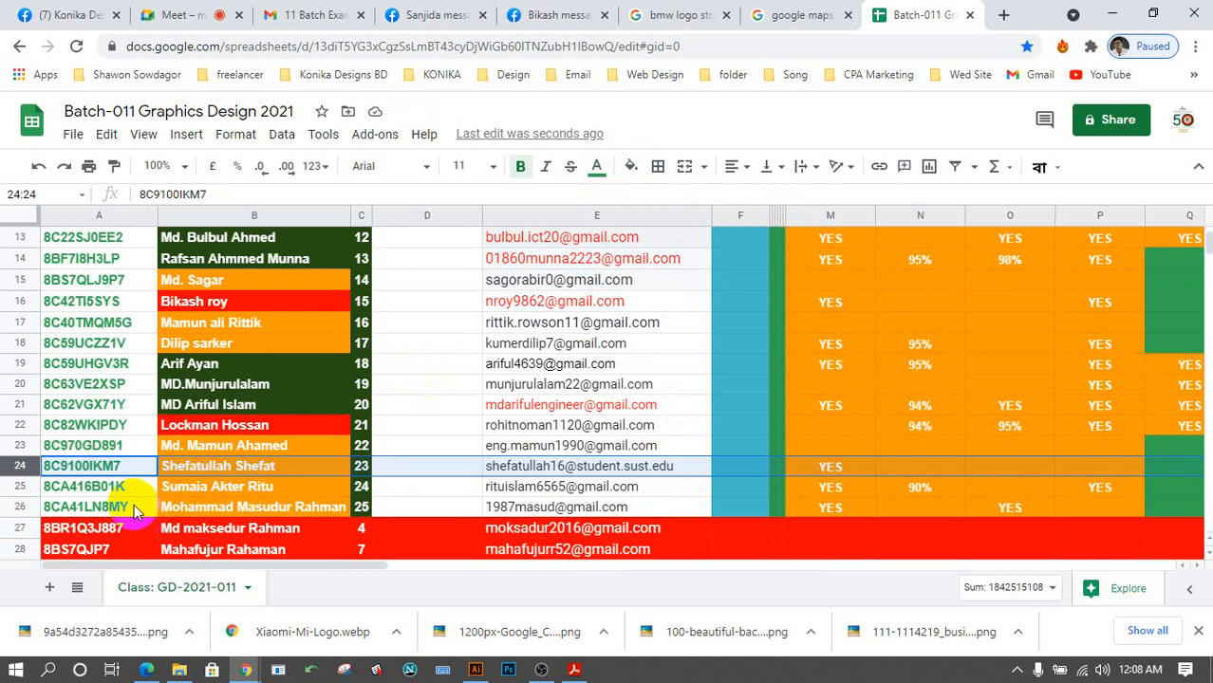
pyautogui.click(18, 487)
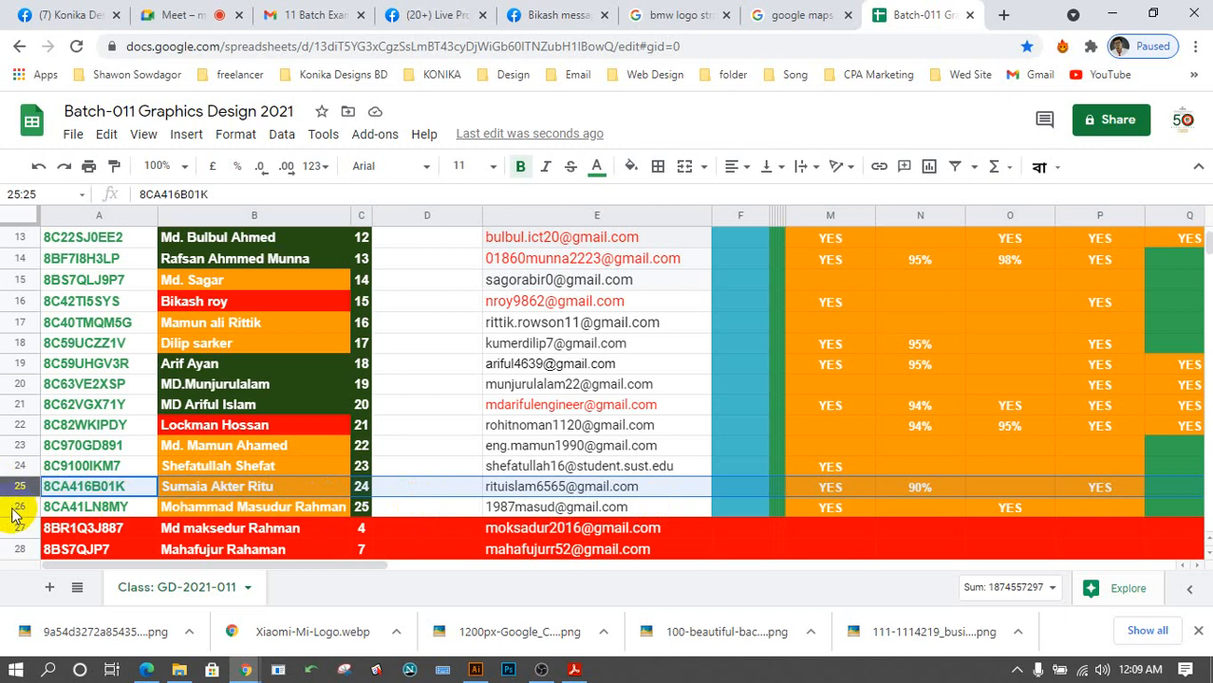
pyautogui.click(11, 508)
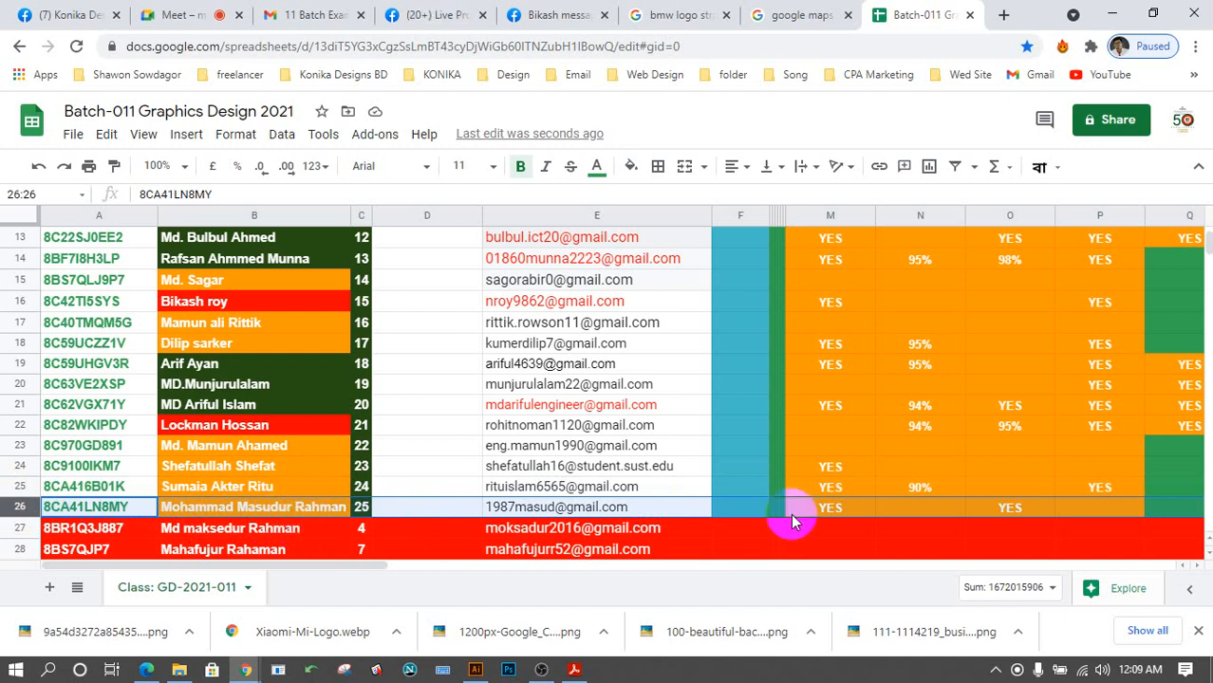
pyautogui.click(1175, 510)
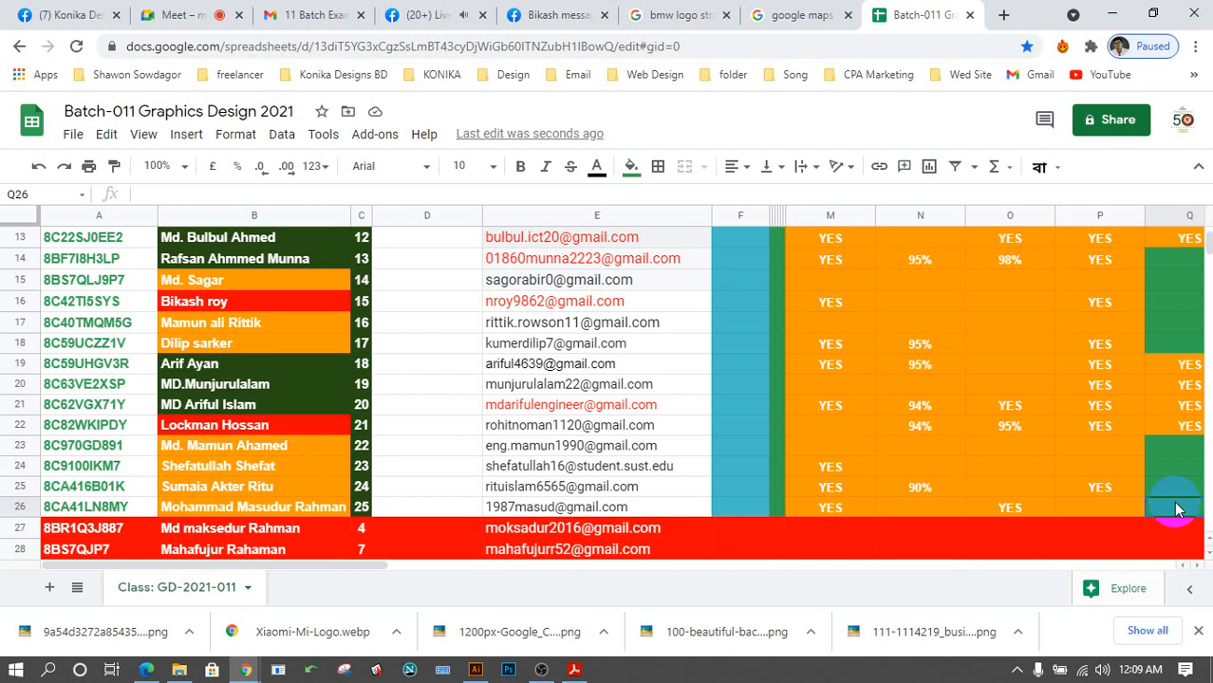
pyautogui.click(178, 13)
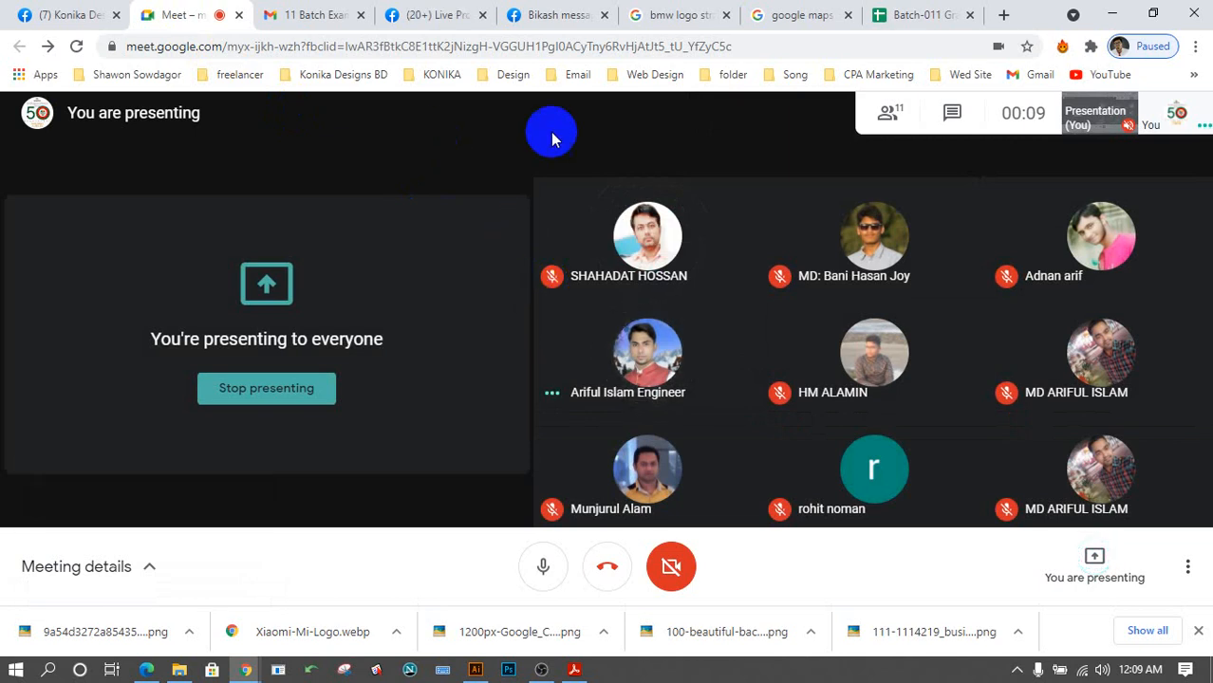
pyautogui.click(910, 15)
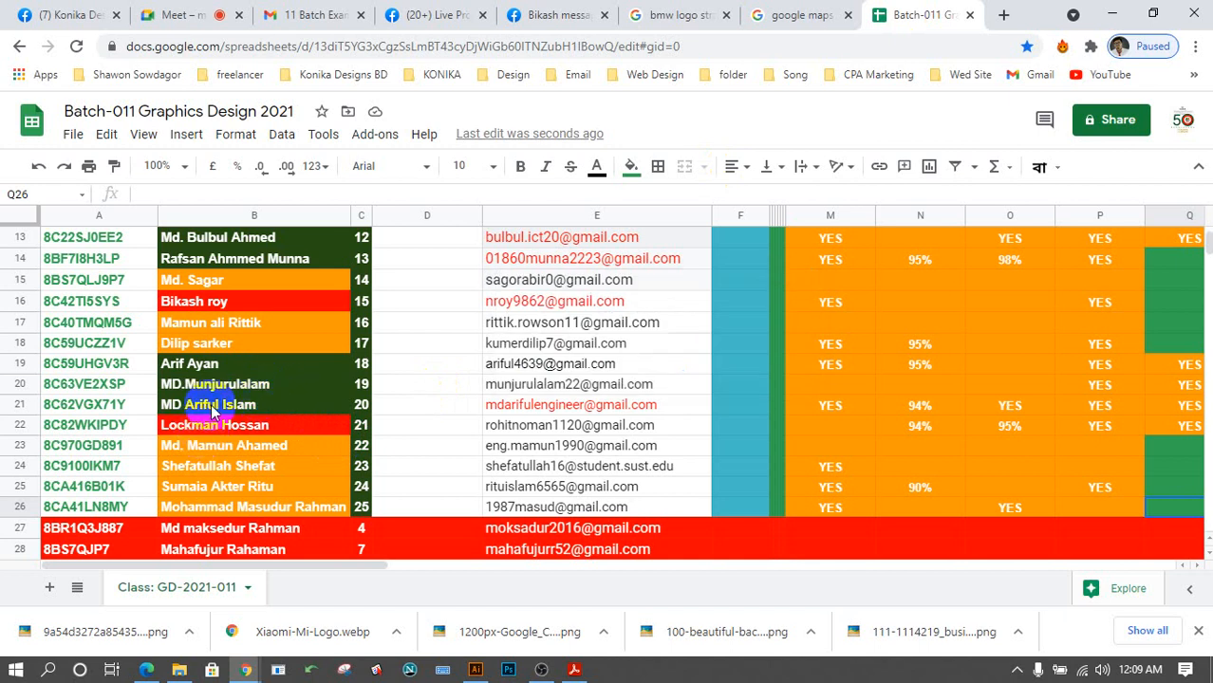
# Check the row 21 student against the participants in the Meet call, then review the attendance list from the header rows down.
pyautogui.click(19, 404)
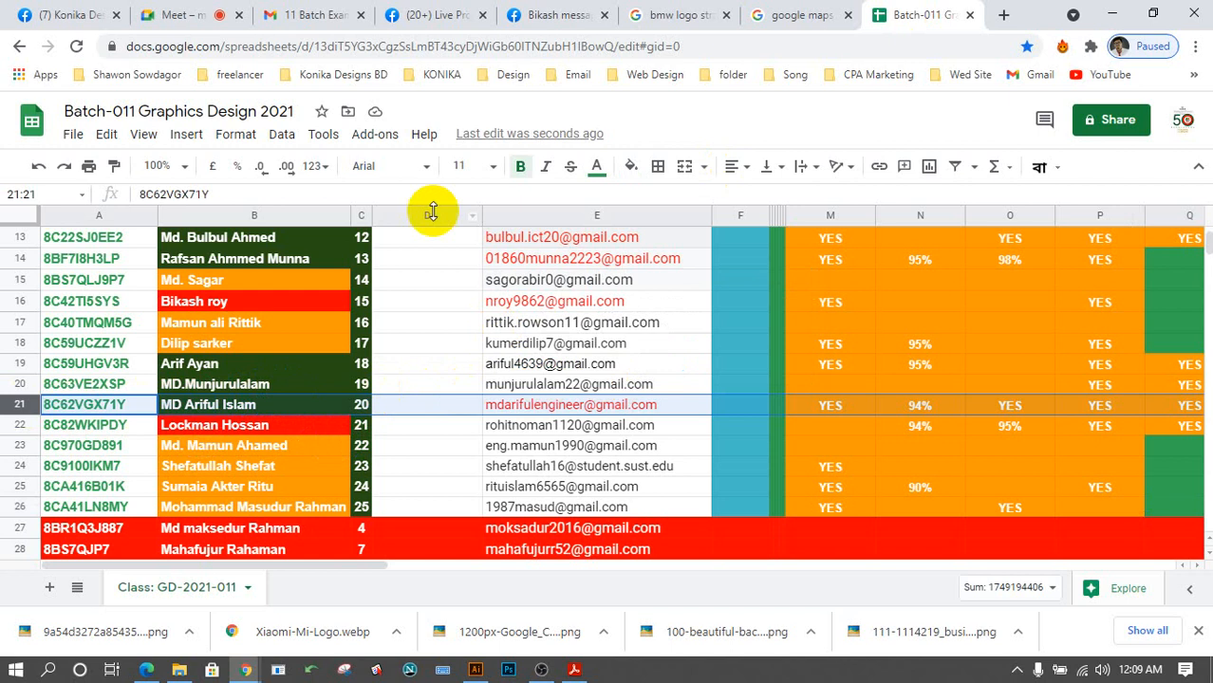
pyautogui.click(175, 14)
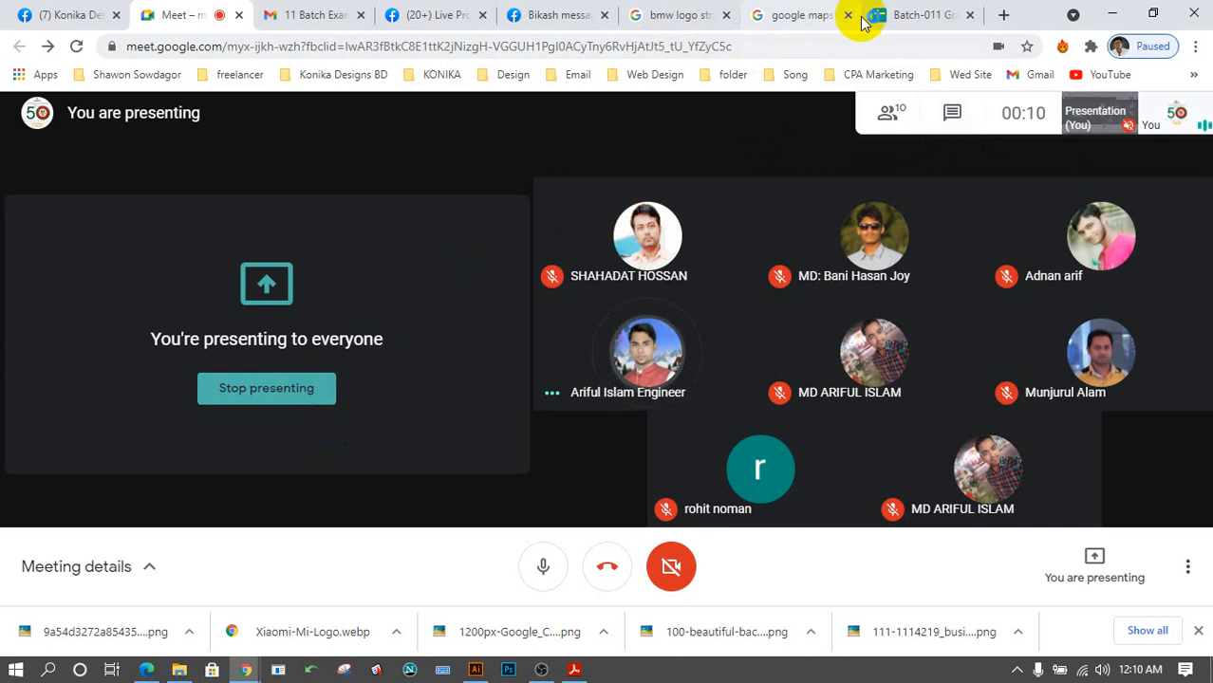
pyautogui.click(915, 19)
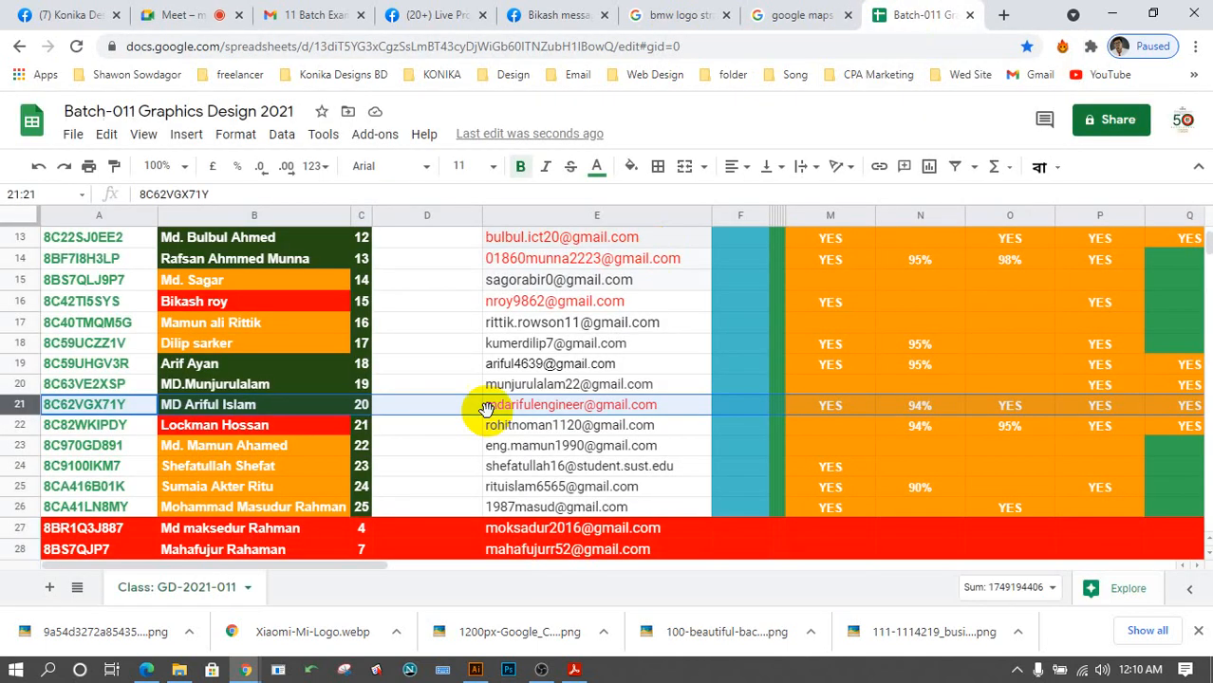
pyautogui.scroll(1, 425, 432)
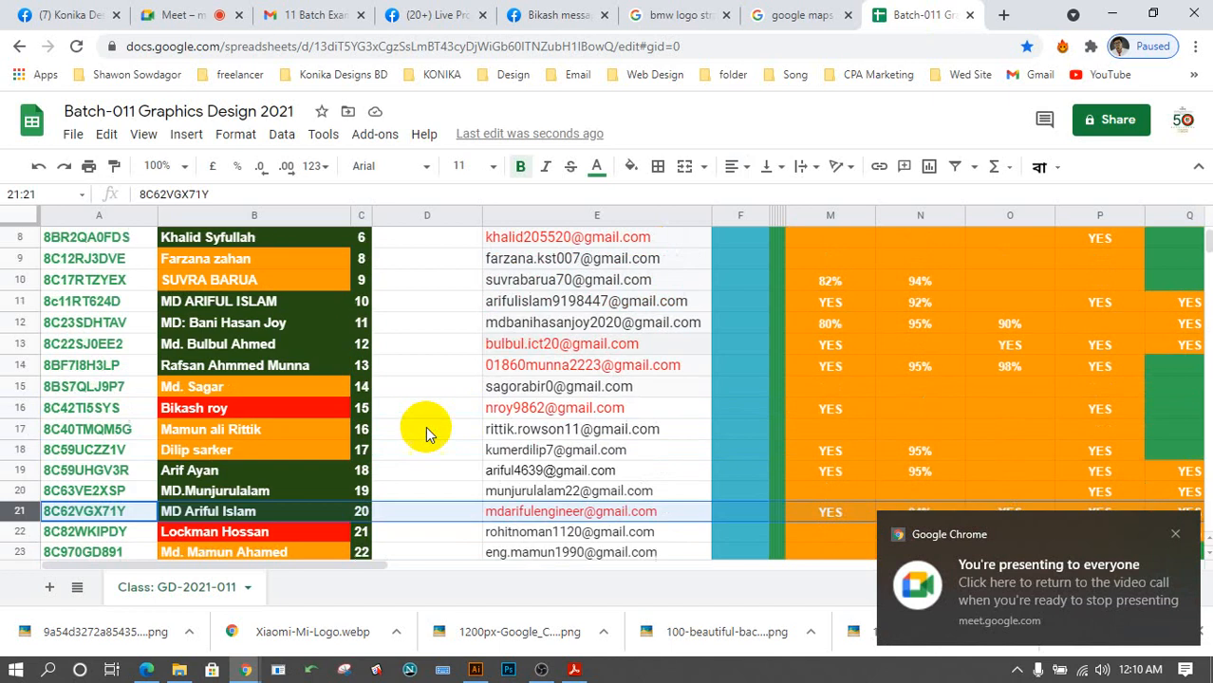
pyautogui.scroll(2, 426, 426)
pyautogui.scroll(-3, 426, 426)
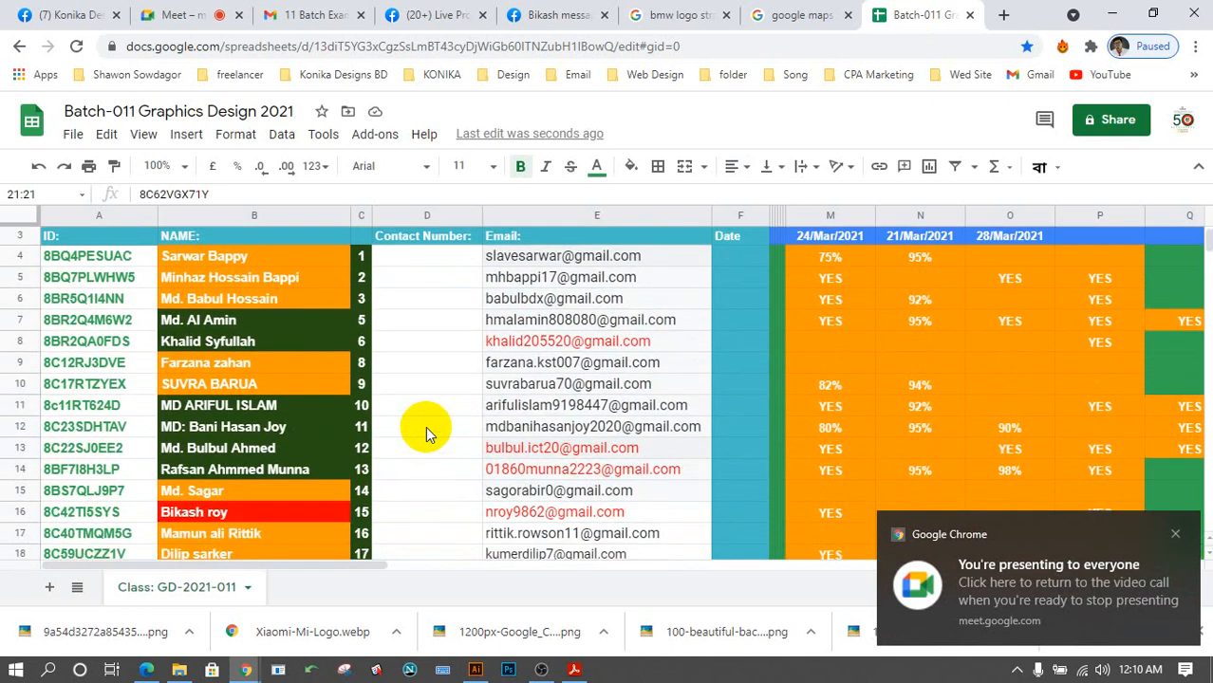
pyautogui.scroll(-1, 426, 426)
pyautogui.scroll(3, 425, 427)
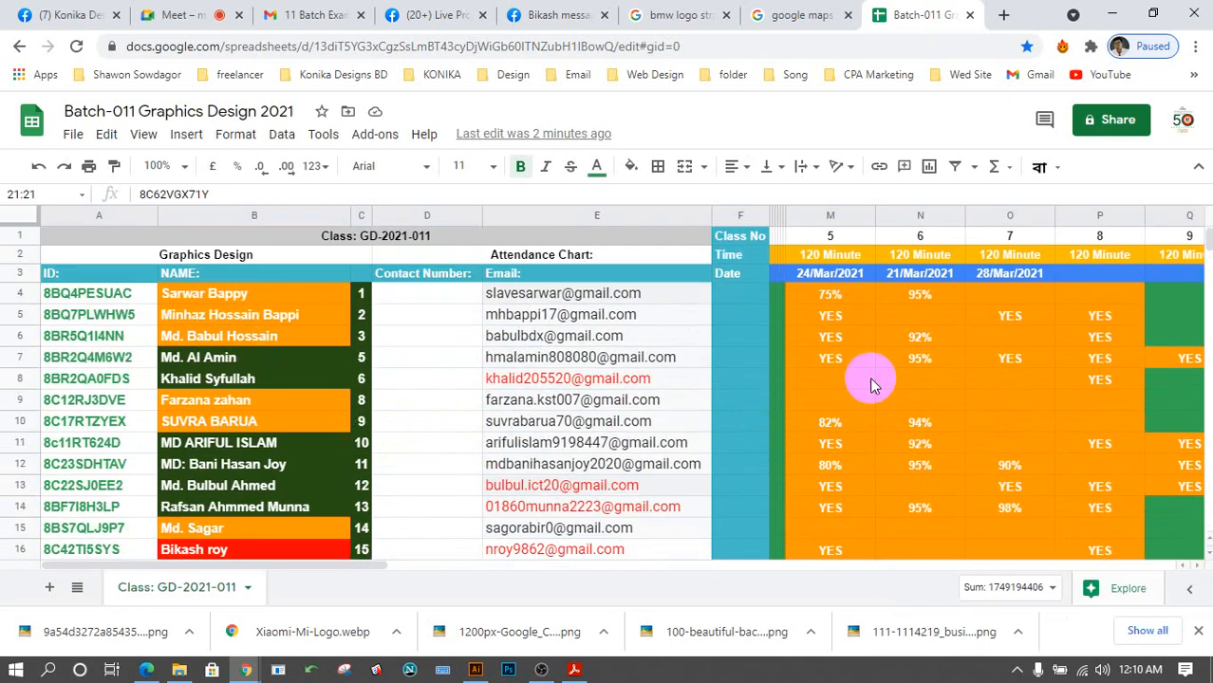
# Copy the class 7 date into the class 8 date cell P3 and set it to 30/Mar/2021.
pyautogui.click(1003, 275)
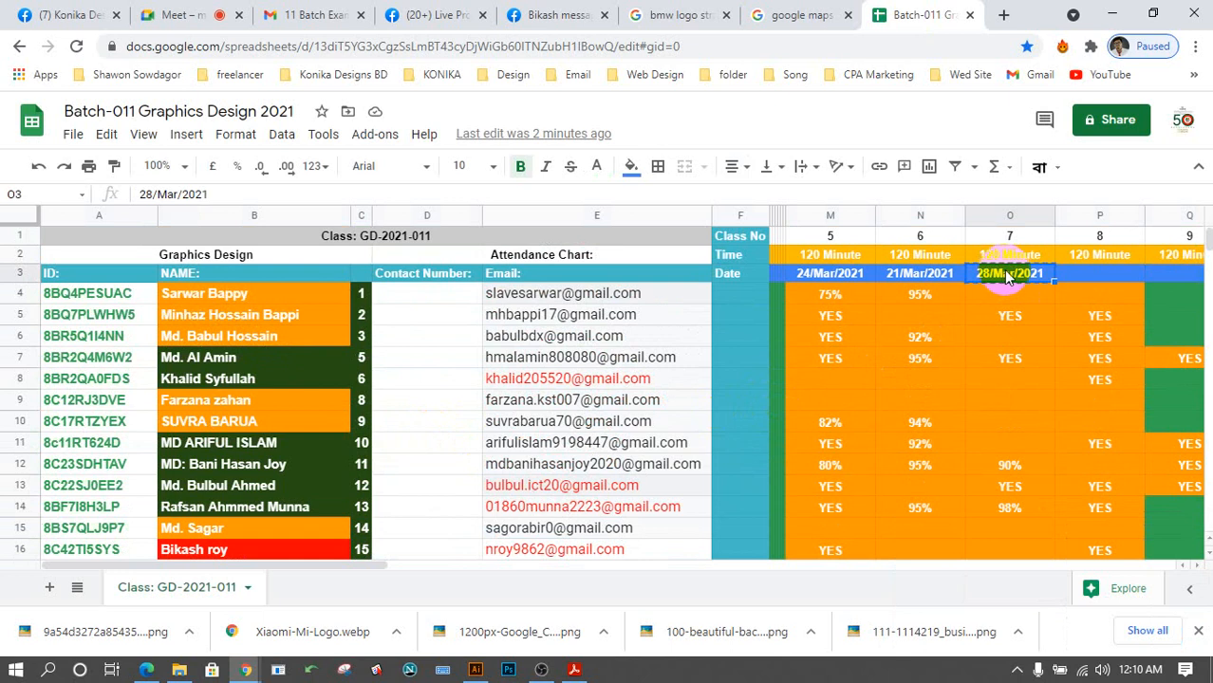
pyautogui.hotkey('ctrl', 'c')
pyautogui.click(1094, 277)
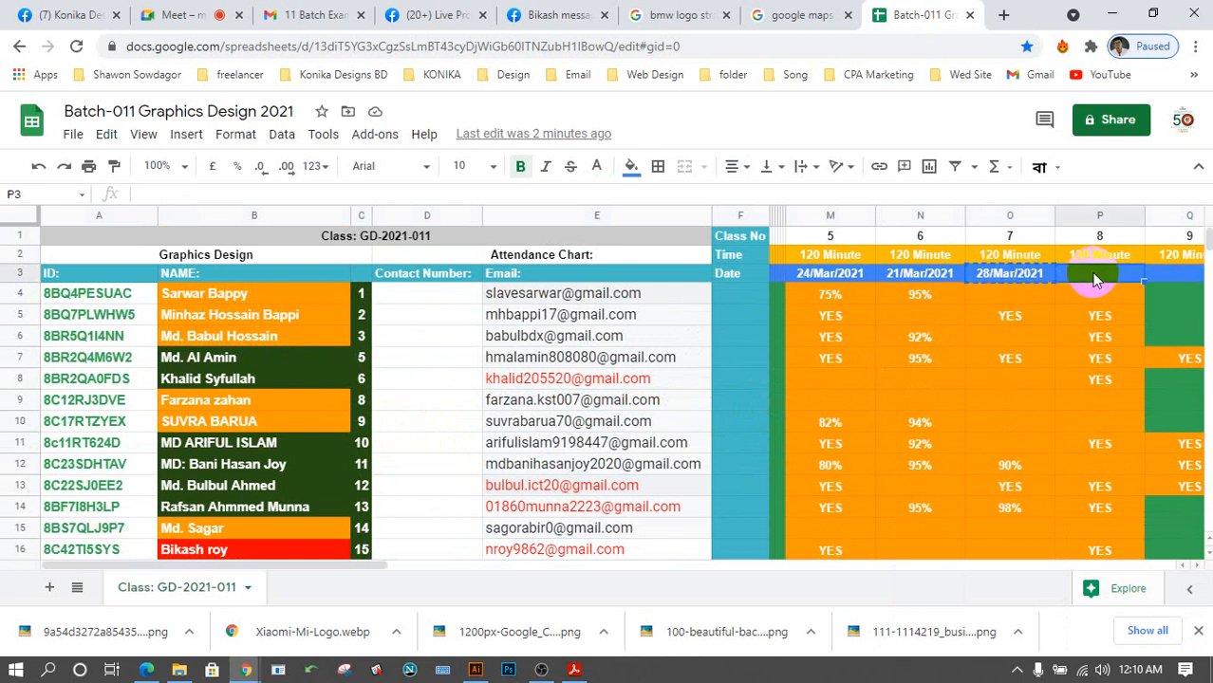
pyautogui.hotkey('ctrl', 'v')
pyautogui.doubleClick(1093, 275)
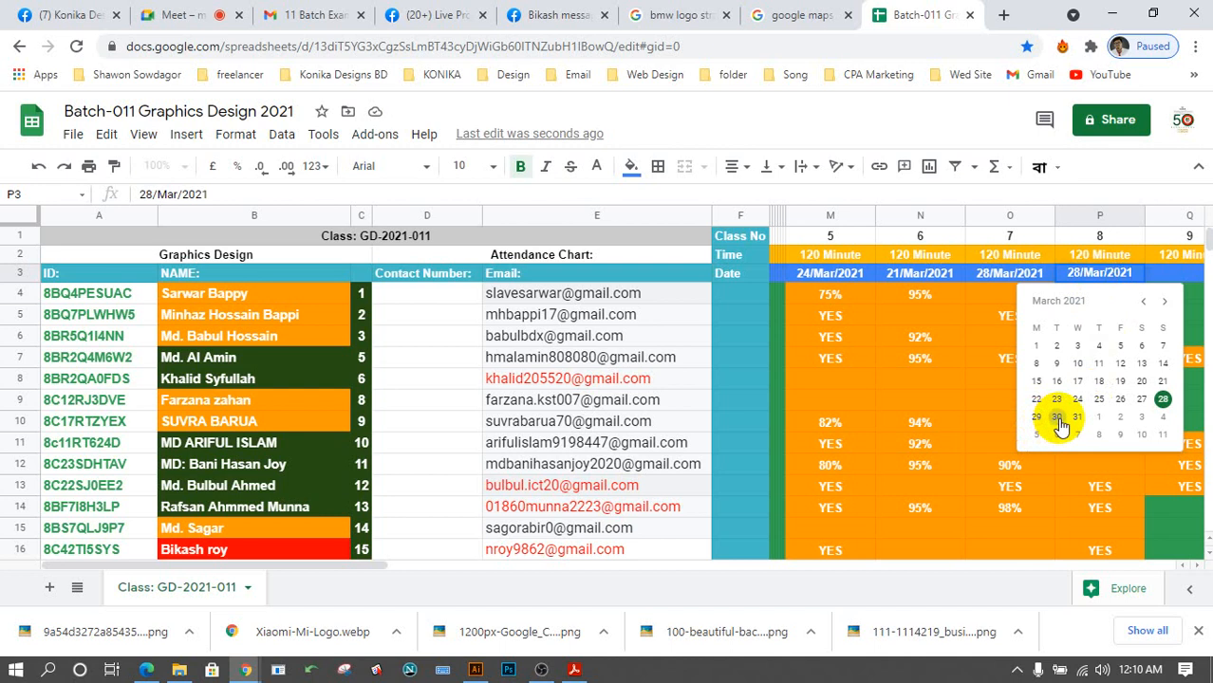
pyautogui.click(1059, 418)
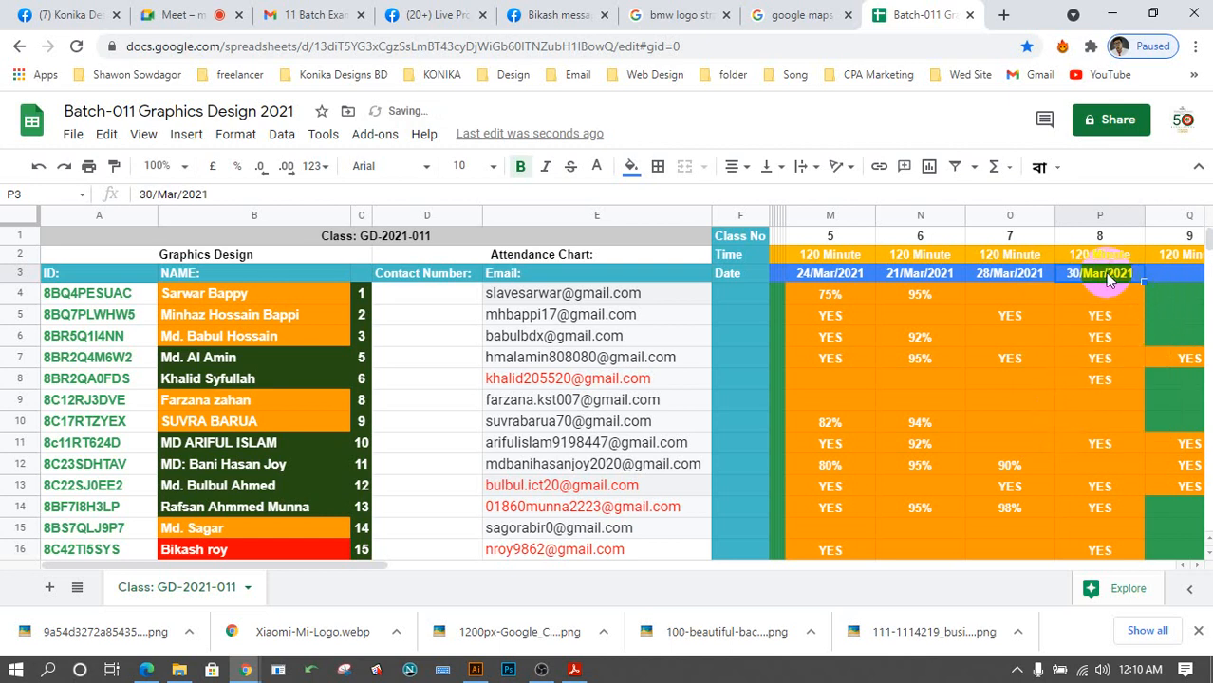
# Copy the class 8 date into the class 9 date cell Q3 and set it to 06/Apr/2021.
pyautogui.hotkey('ctrl', 'c')
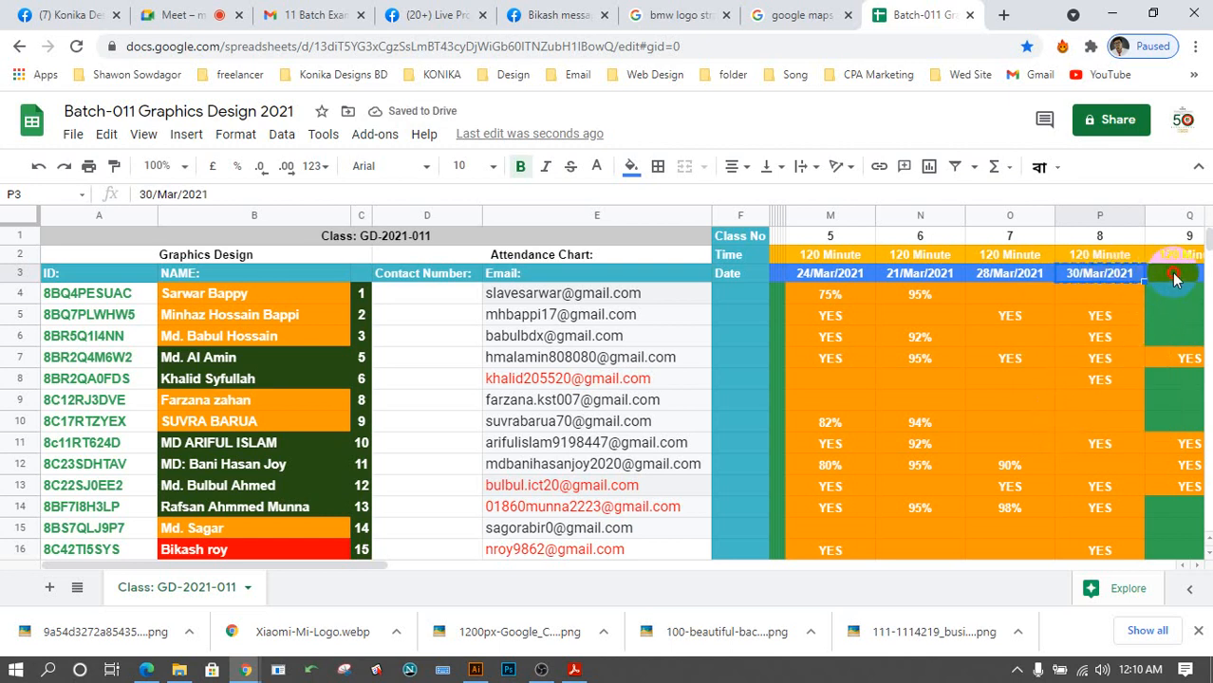
pyautogui.click(1172, 273)
pyautogui.hotkey('ctrl', 'v')
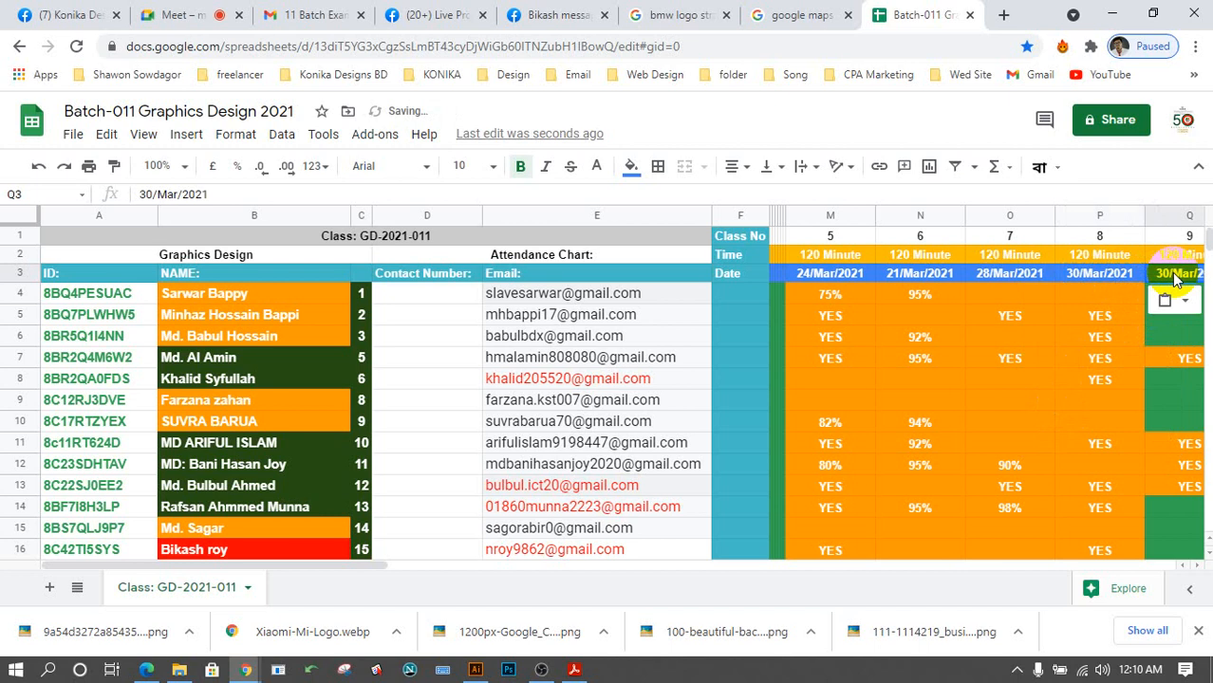
pyautogui.doubleClick(1171, 273)
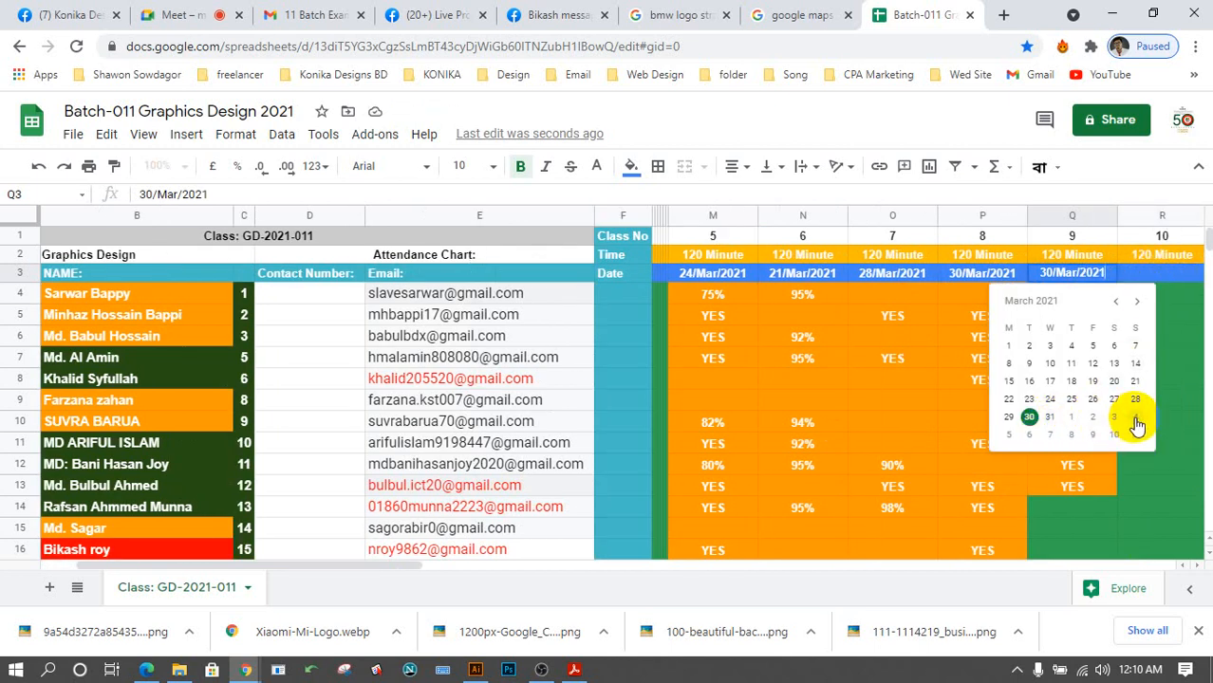
pyautogui.click(1030, 436)
pyautogui.click(1131, 352)
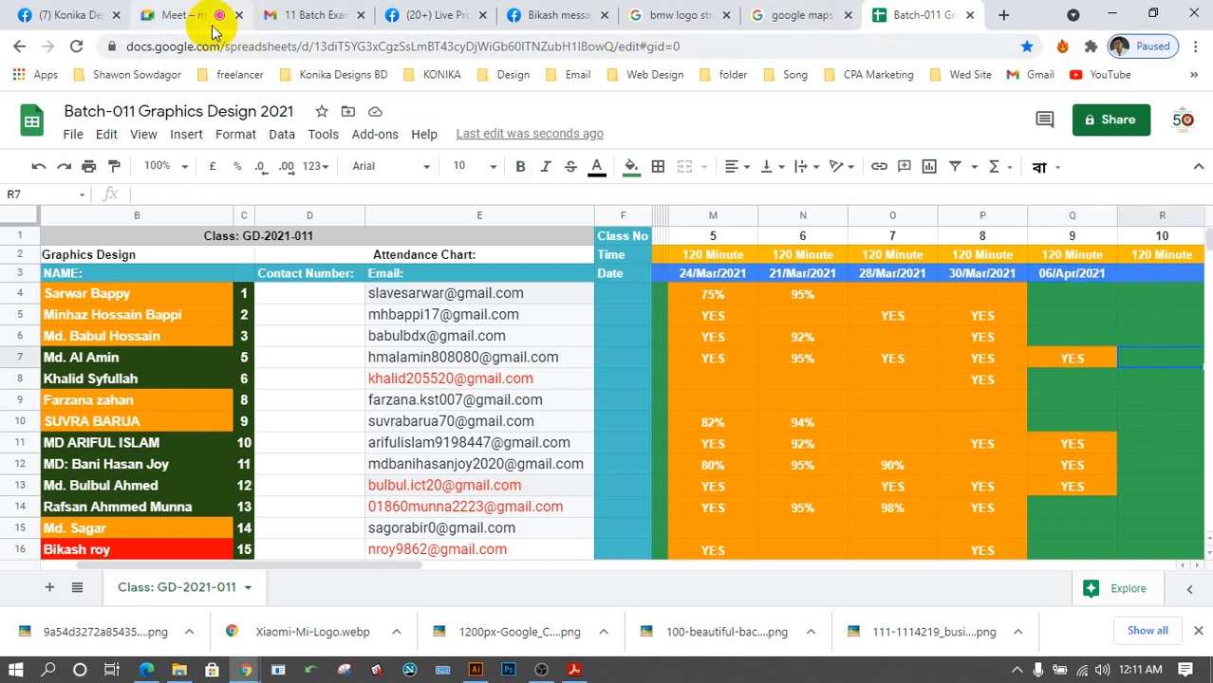
# Switch to the Facebook Live Producer page, dismiss the connection notice and end the live video.
pyautogui.click(418, 16)
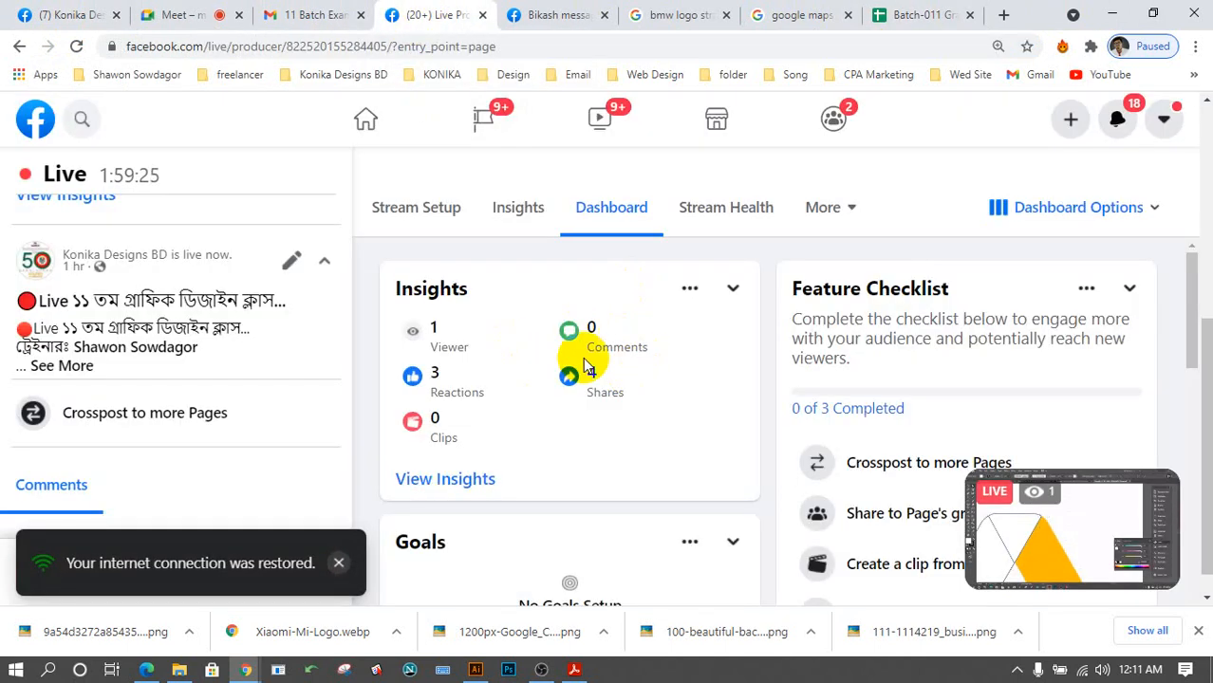
pyautogui.scroll(-1, 303, 361)
pyautogui.click(339, 564)
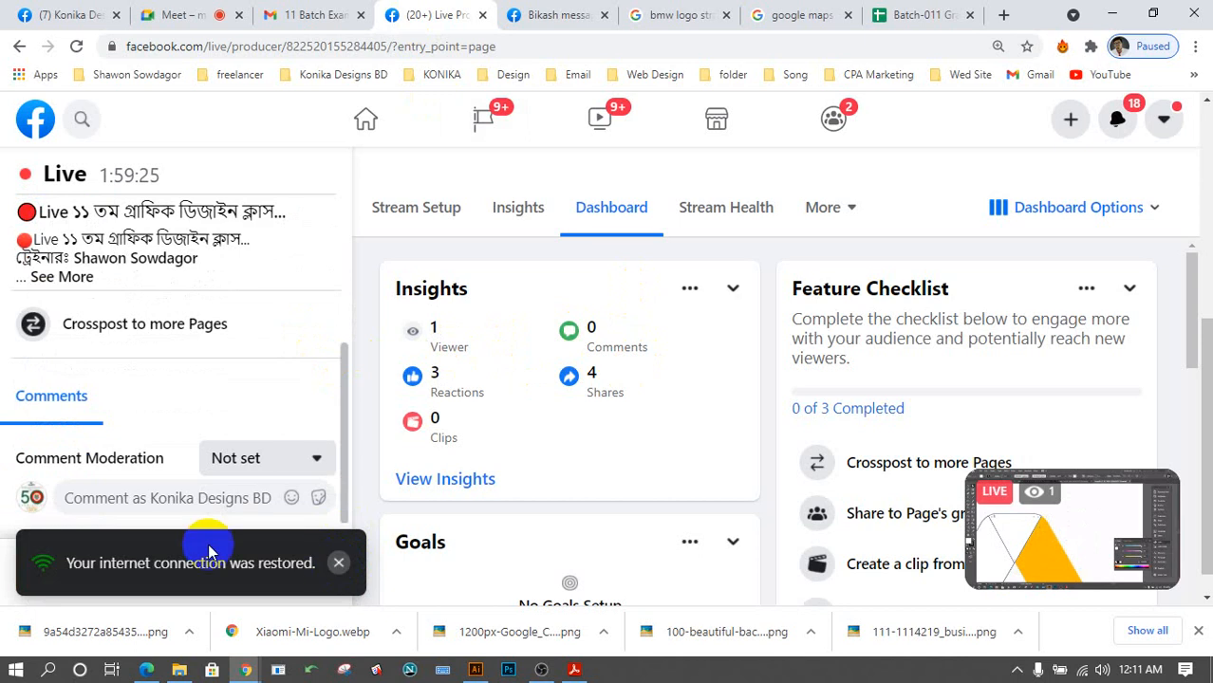
pyautogui.click(205, 577)
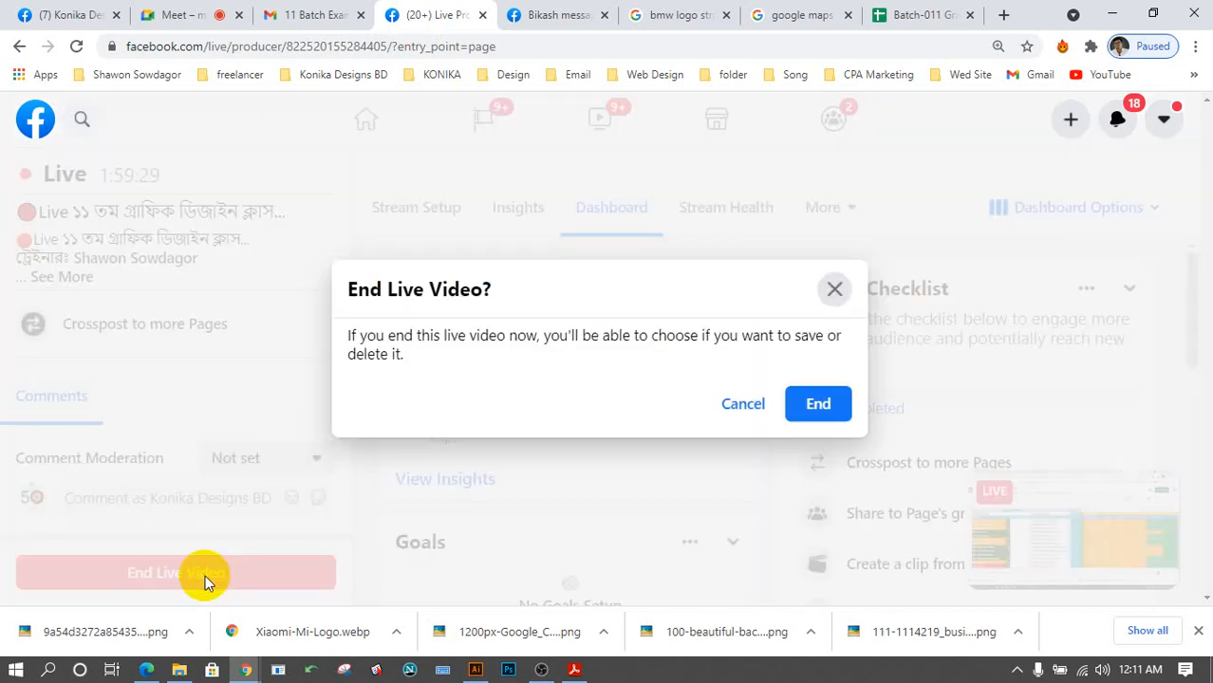
pyautogui.click(819, 406)
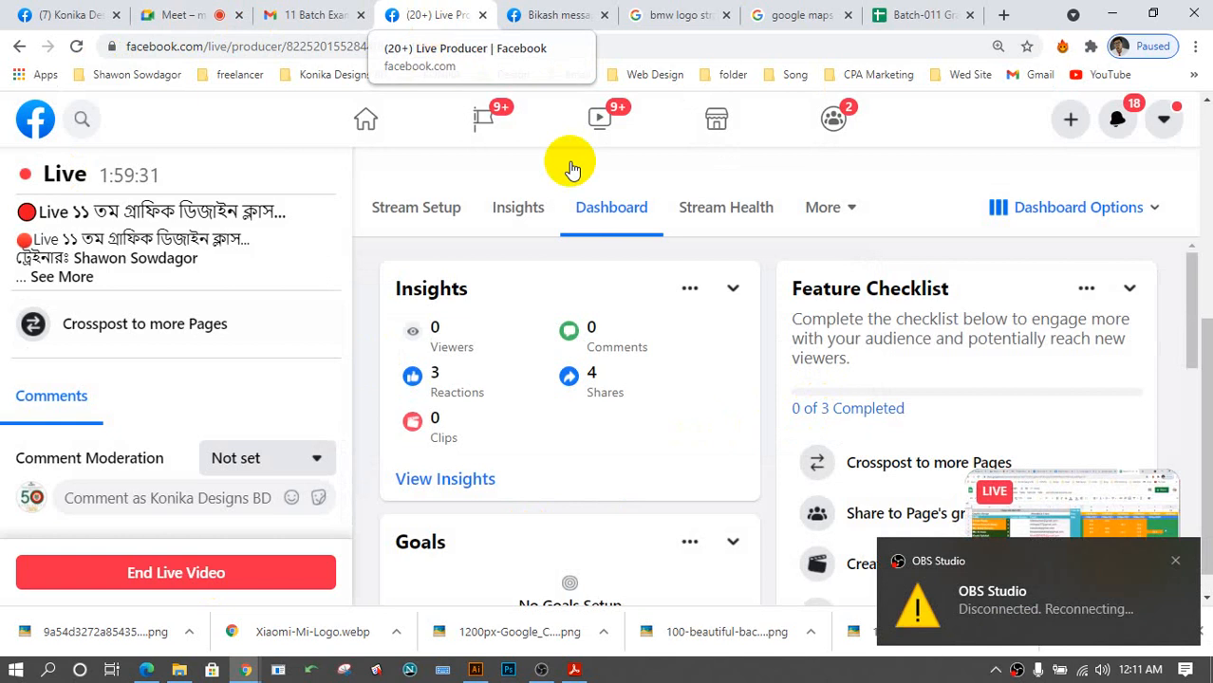
# Dismiss the OBS Studio disconnection notification, bring up OBS Studio and close it.
pyautogui.click(1176, 564)
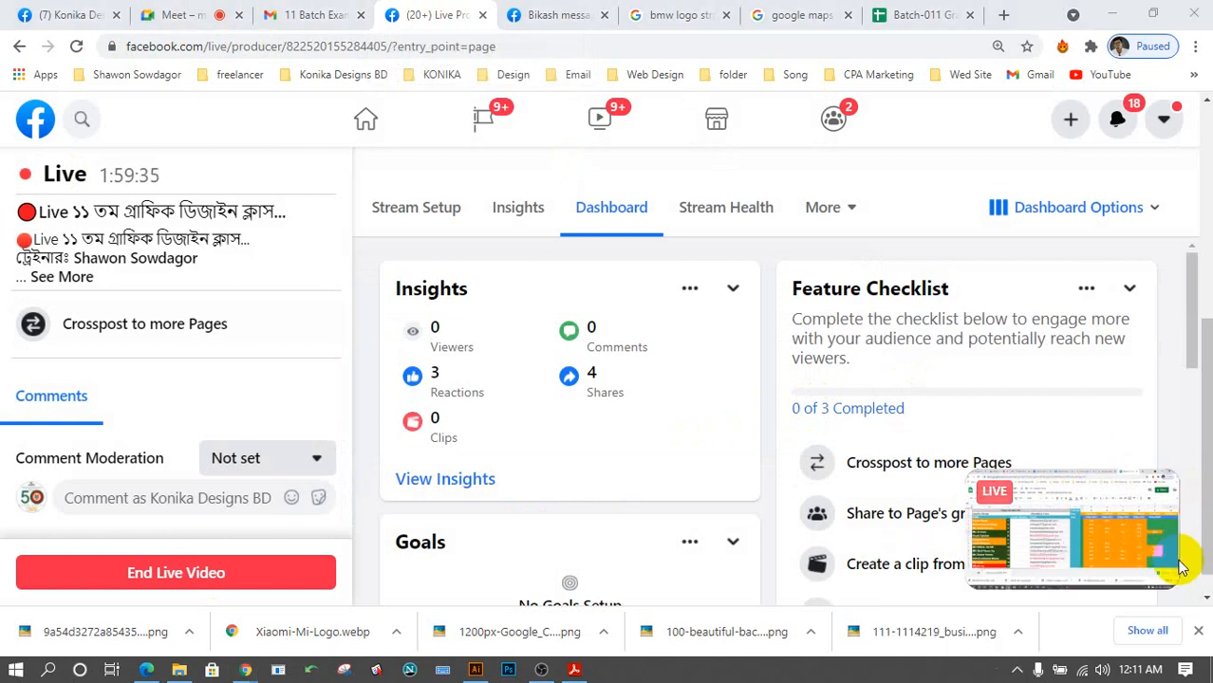
pyautogui.click(542, 672)
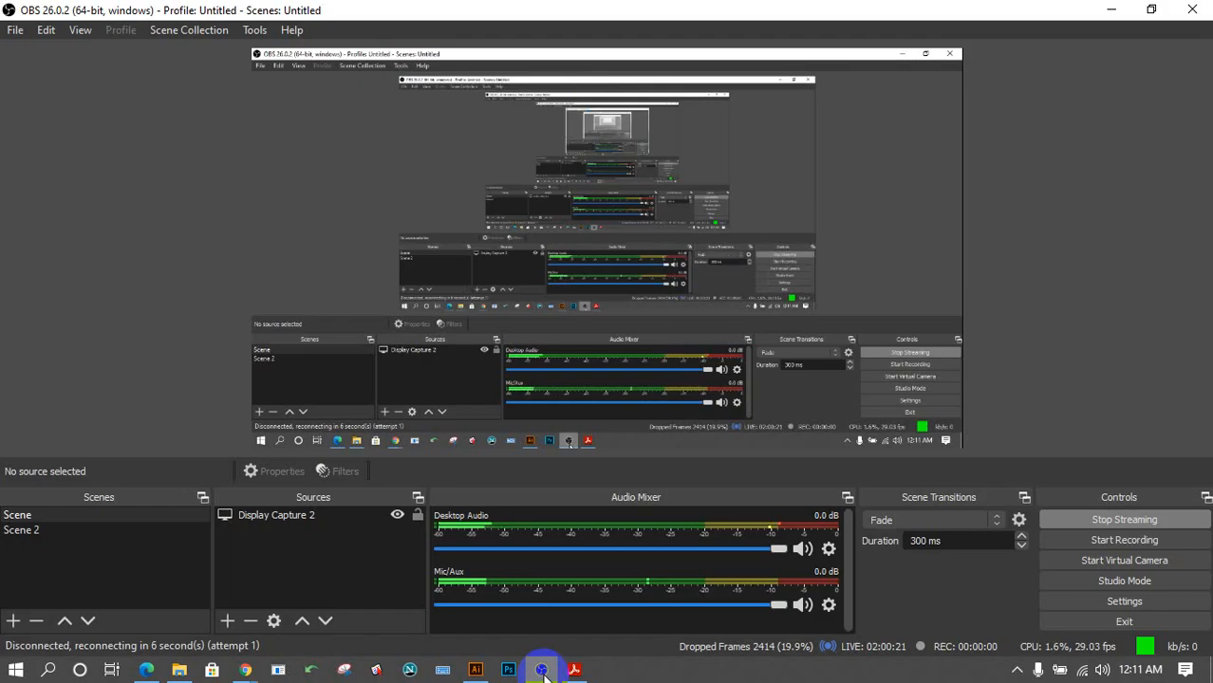
pyautogui.click(1201, 12)
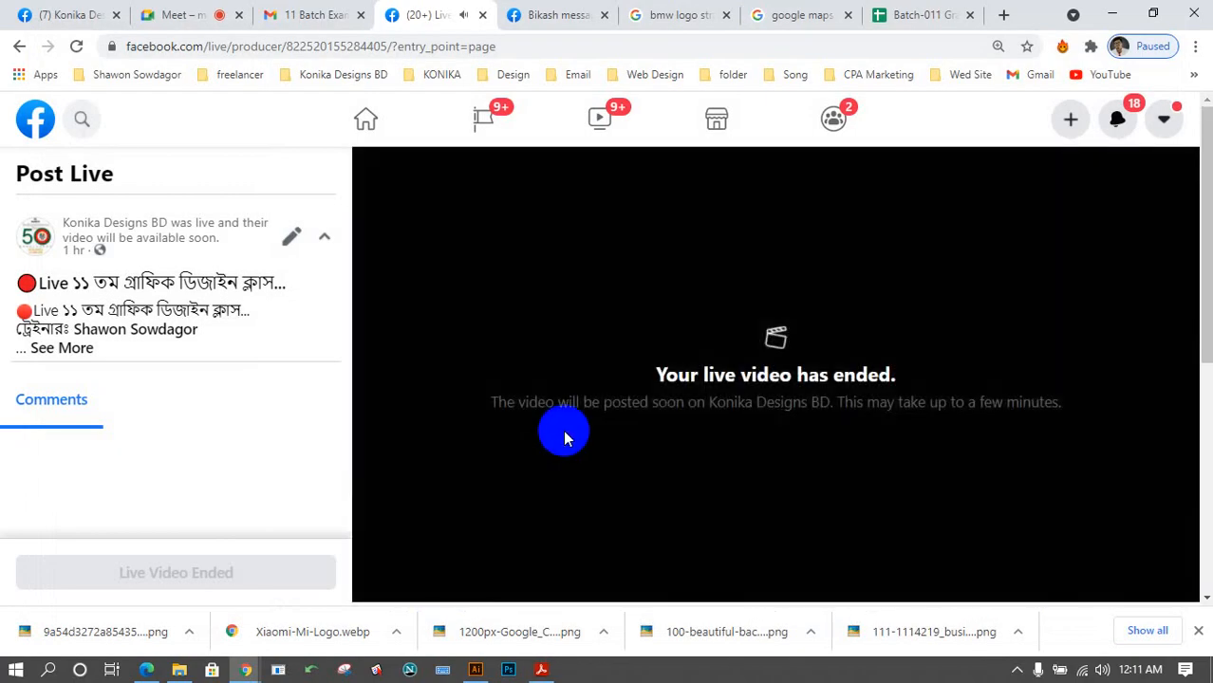
# Switch to Illustrator, create a new 1000 x 1000 pt document with one artboard, and minimize the window to reach the desktop.
pyautogui.click(1114, 15)
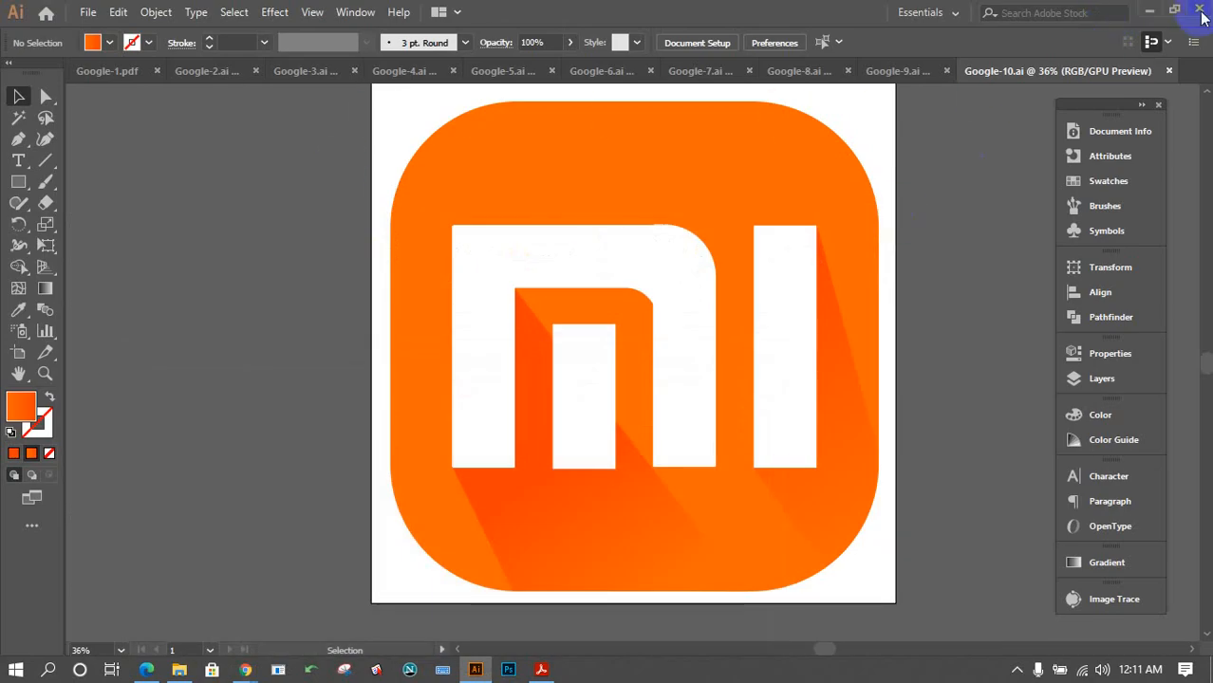
pyautogui.click(87, 12)
pyautogui.click(114, 49)
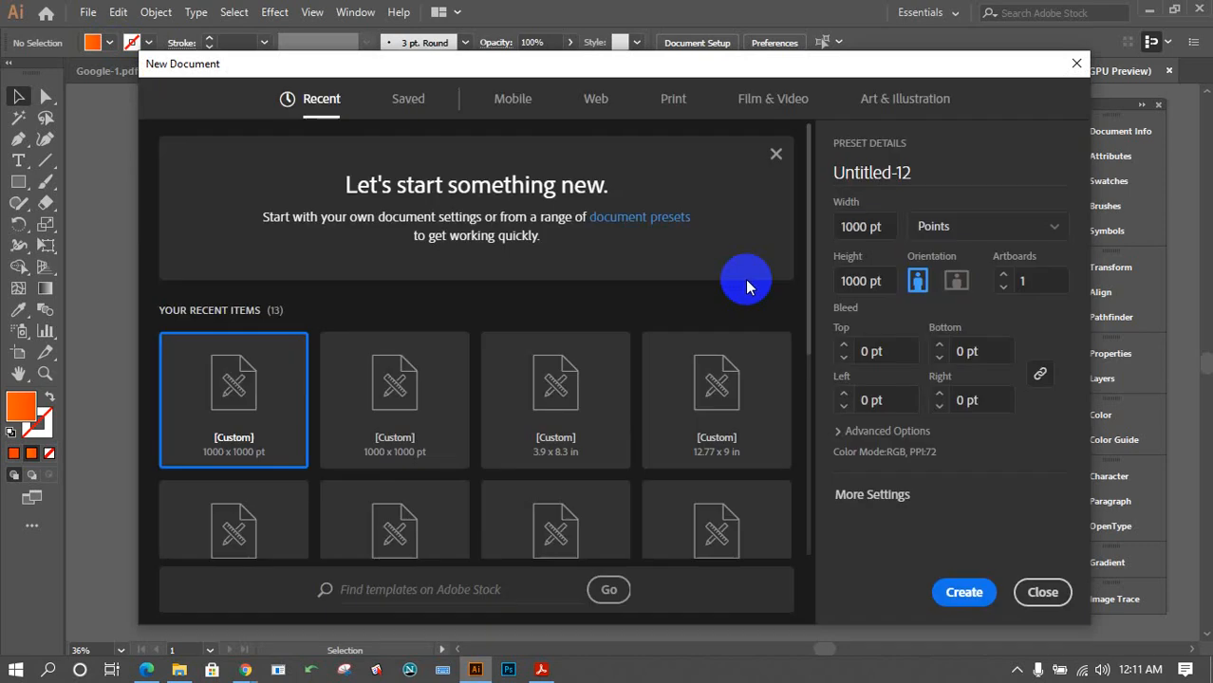
pyautogui.click(961, 592)
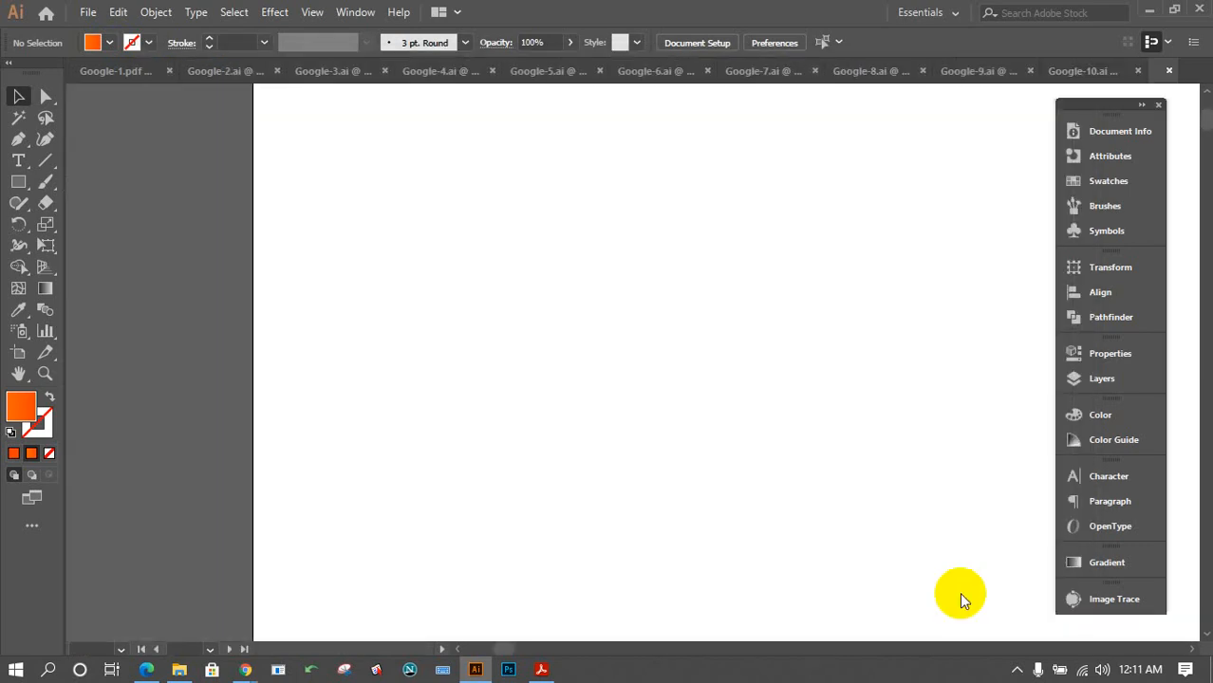
pyautogui.moveTo(534, 10); pyautogui.dragTo(274, 55)
pyautogui.click(809, 51)
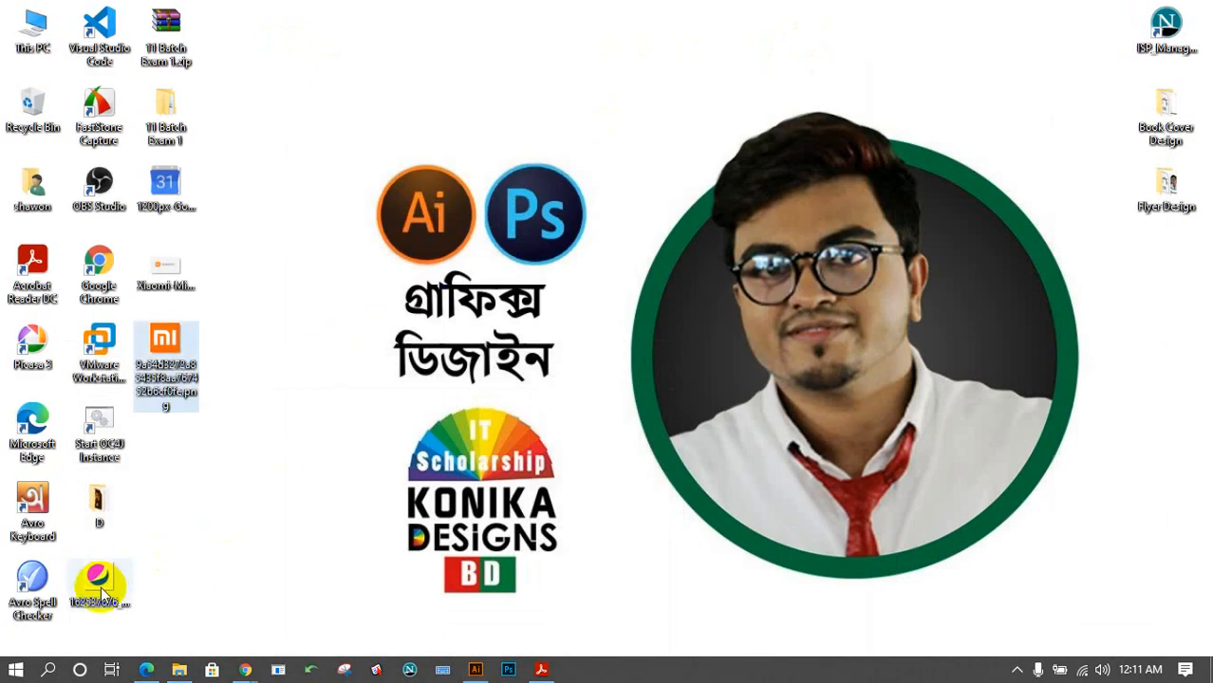
pyautogui.click(36, 43)
pyautogui.doubleClick(36, 43)
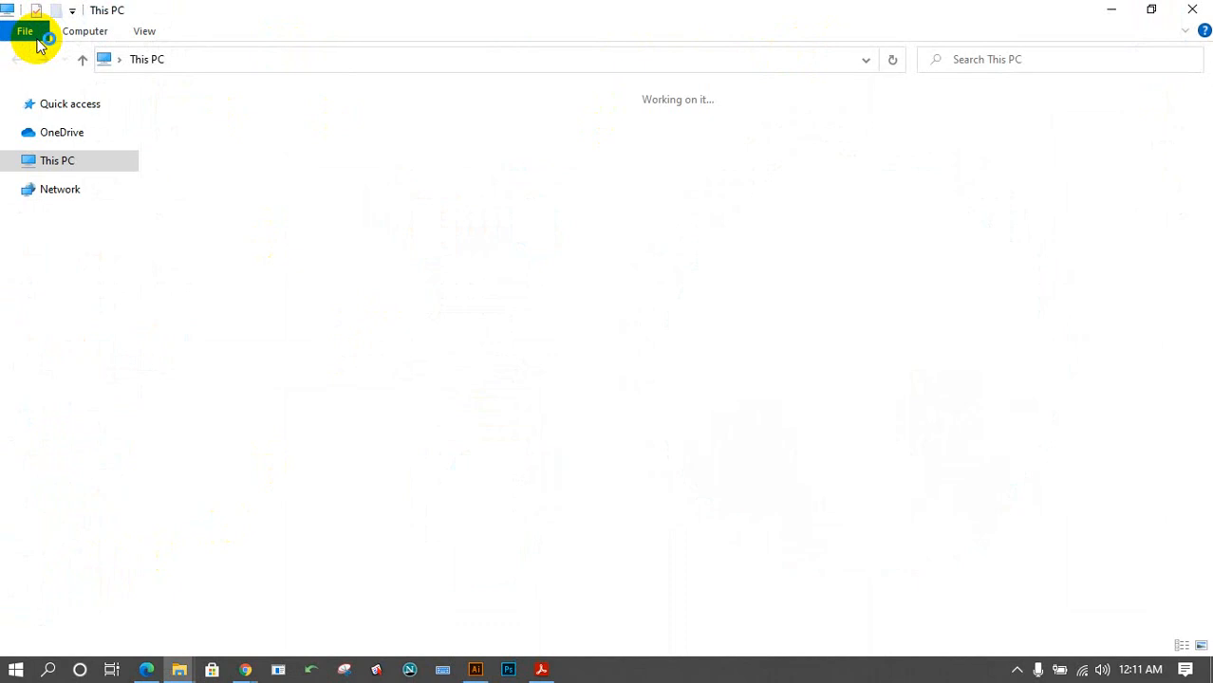
pyautogui.click(1197, 8)
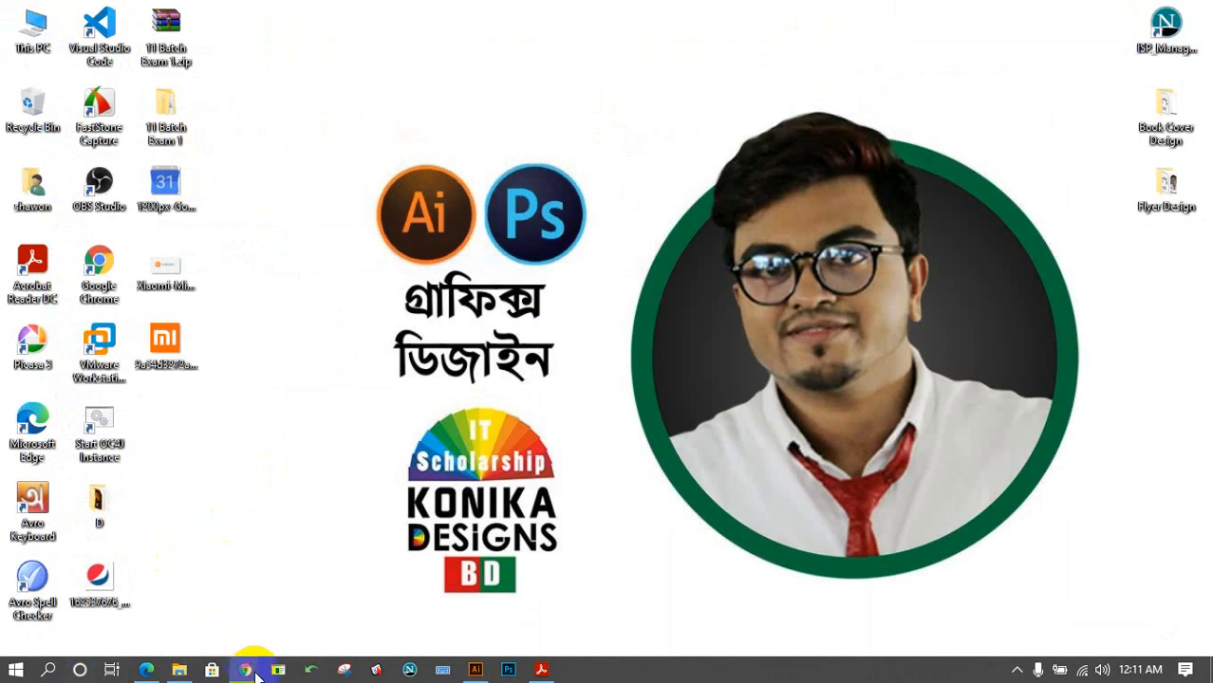
# Return to Chrome and run a Google image search for "image" in place of "google maps icon".
pyautogui.moveTo(245, 669)
pyautogui.click(173, 621)
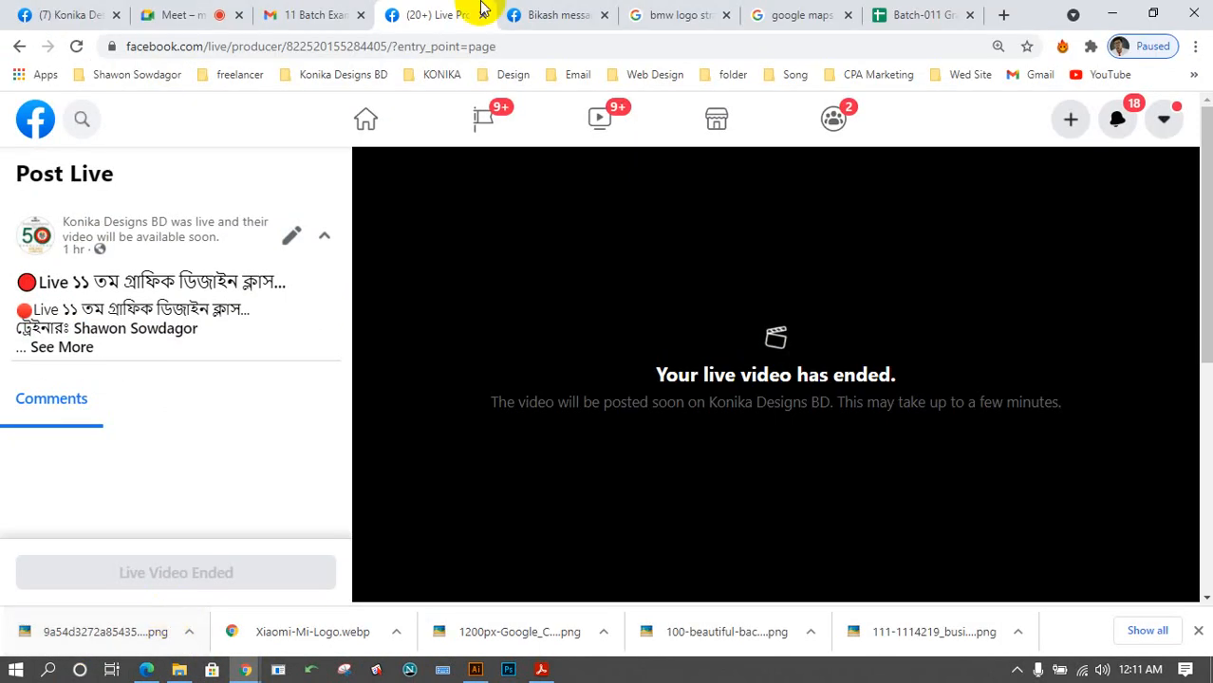
pyautogui.click(788, 19)
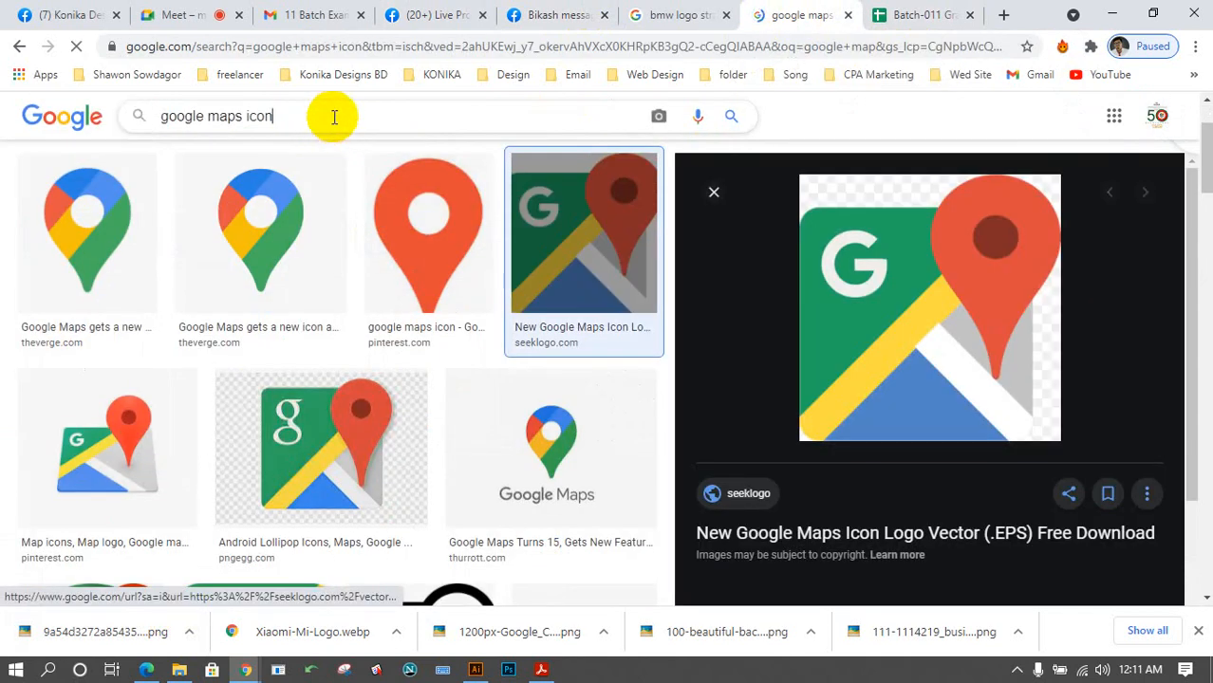
pyautogui.tripleClick(334, 117)
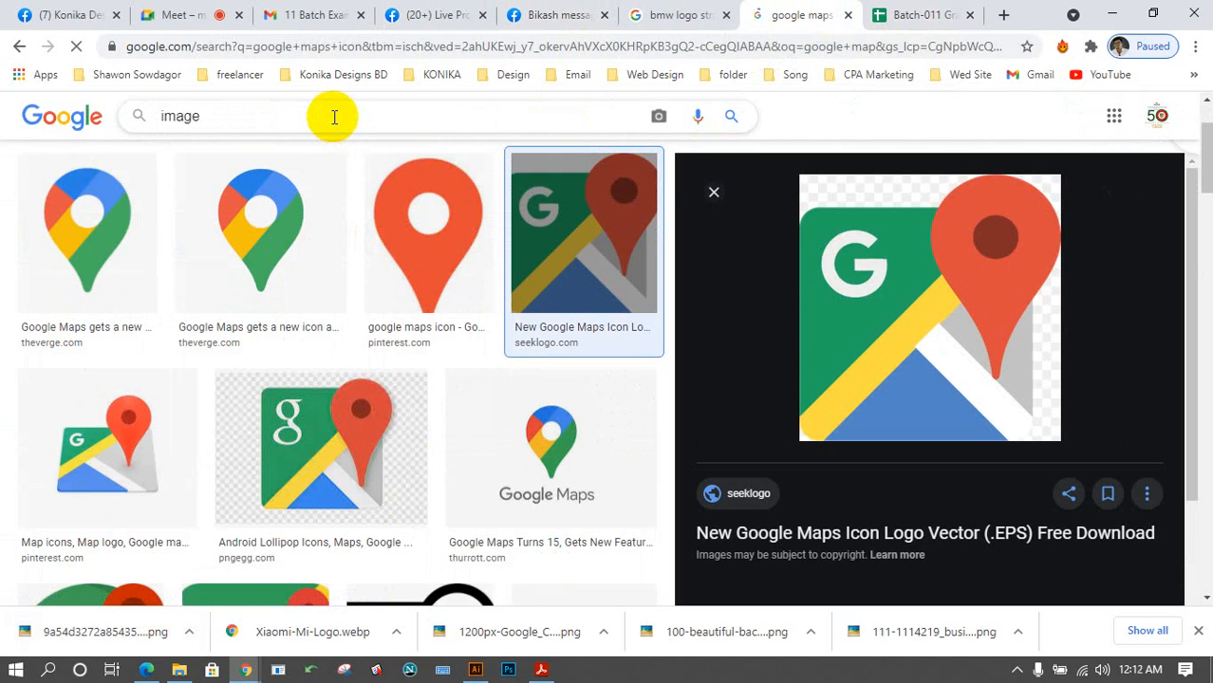
pyautogui.press('Return')
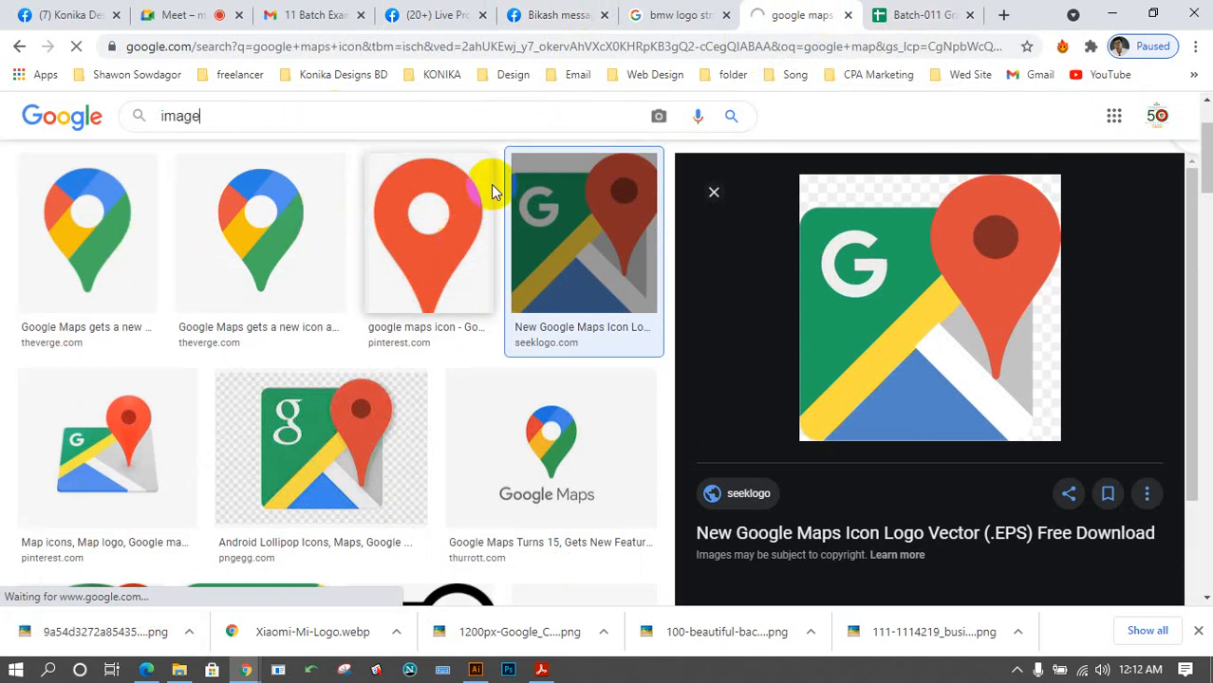
# Save the previewed "BMW in India" picture from the bmw logo stracture search results to the Desktop as a PNG.
pyautogui.click(681, 13)
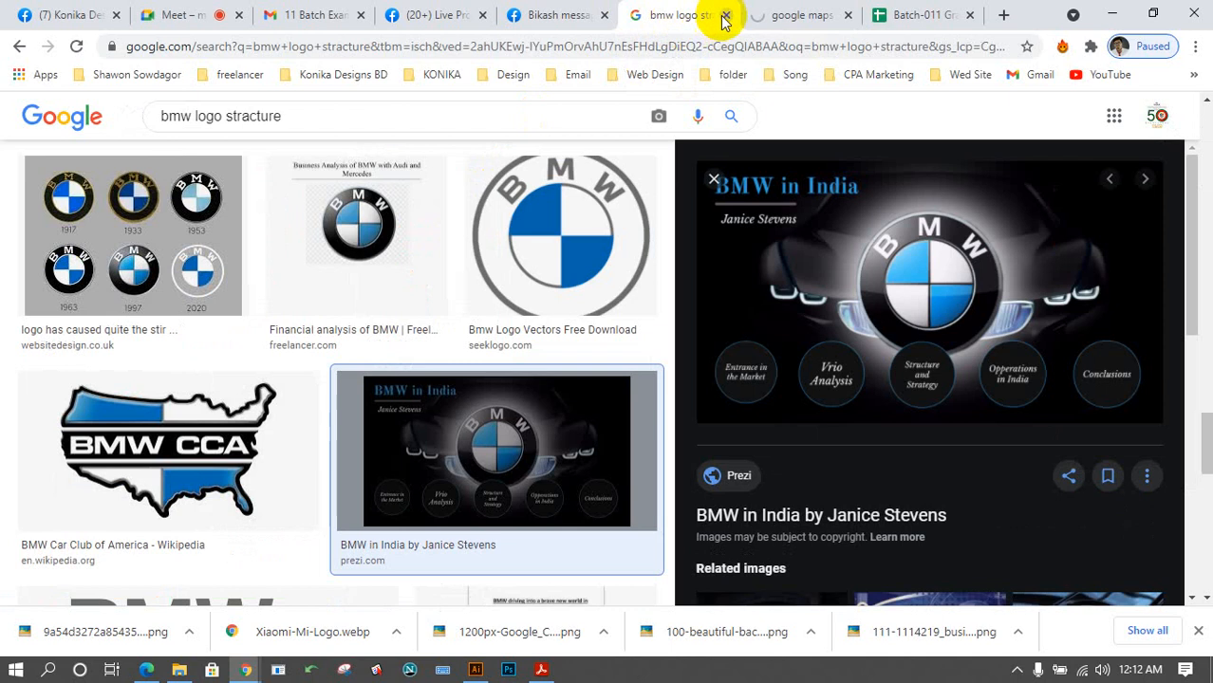
pyautogui.scroll(-3, 437, 353)
pyautogui.scroll(2, 456, 342)
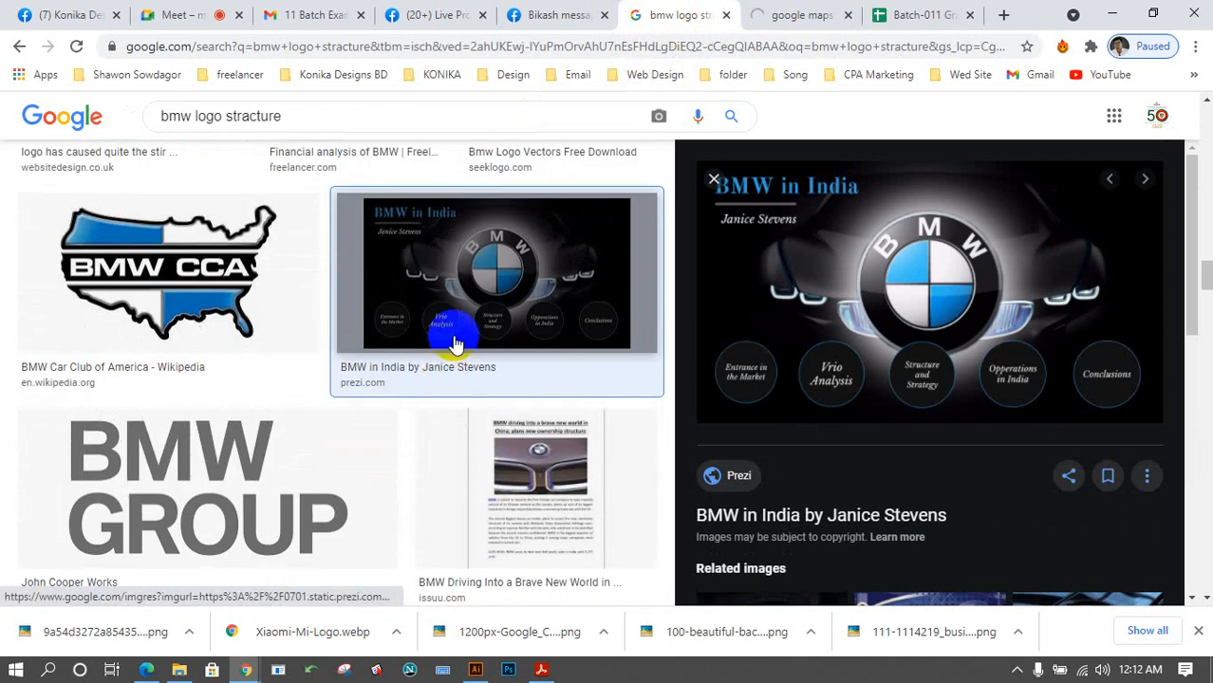
pyautogui.rightClick(876, 285)
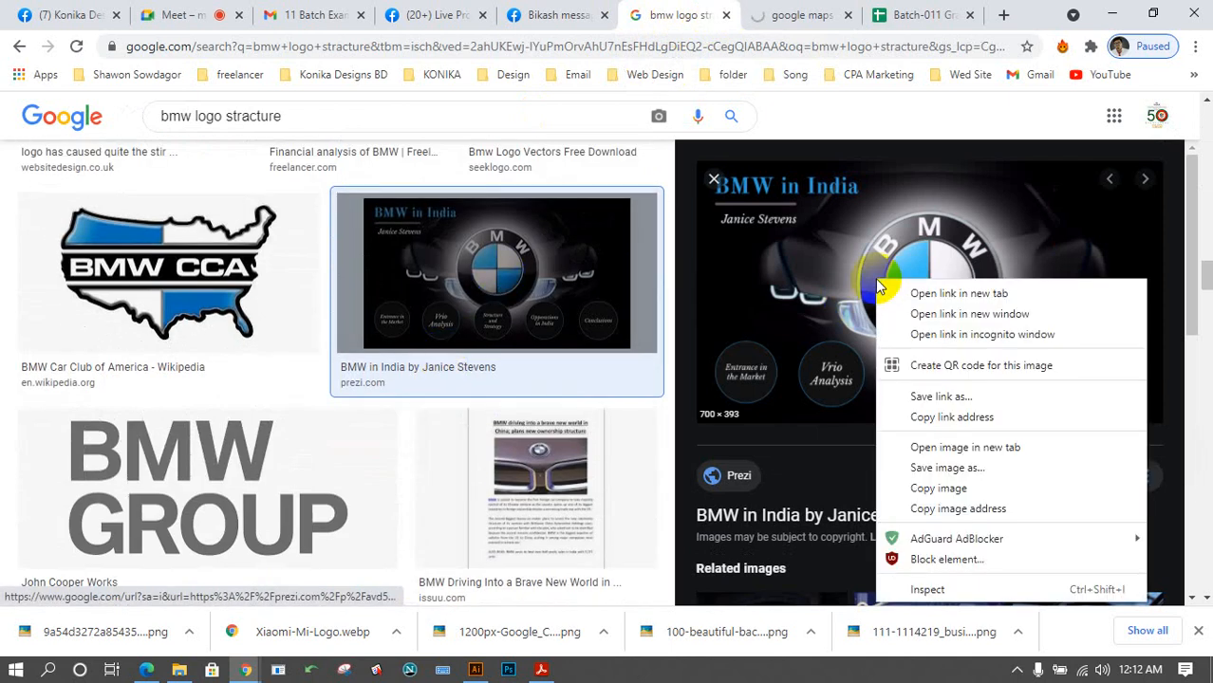
pyautogui.click(983, 478)
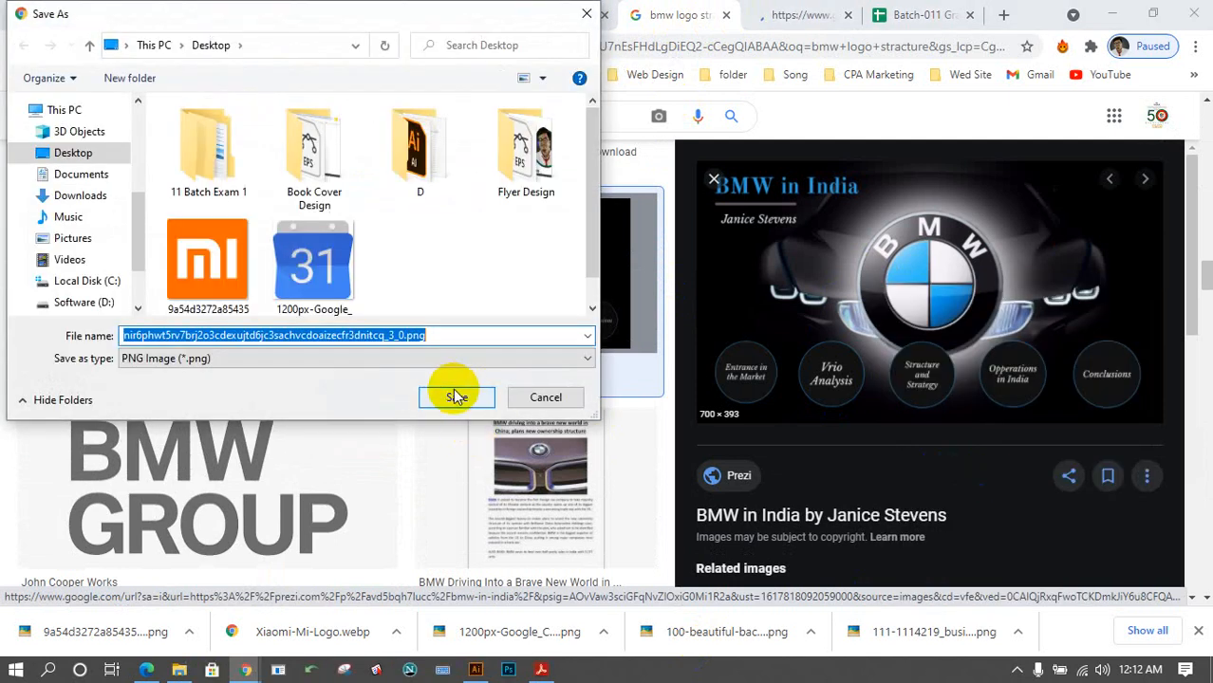
pyautogui.click(456, 396)
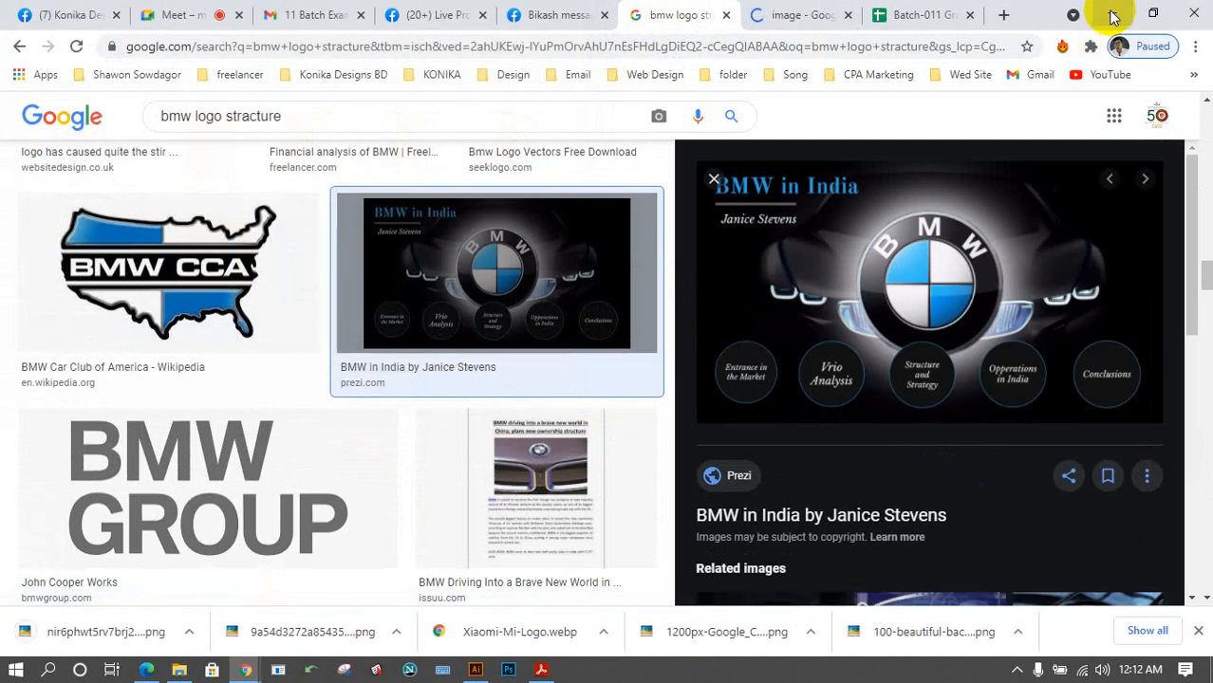
# Minimize Chrome and place the saved BMW image from the desktop into the new Untitled-12 document in Illustrator.
pyautogui.click(1113, 15)
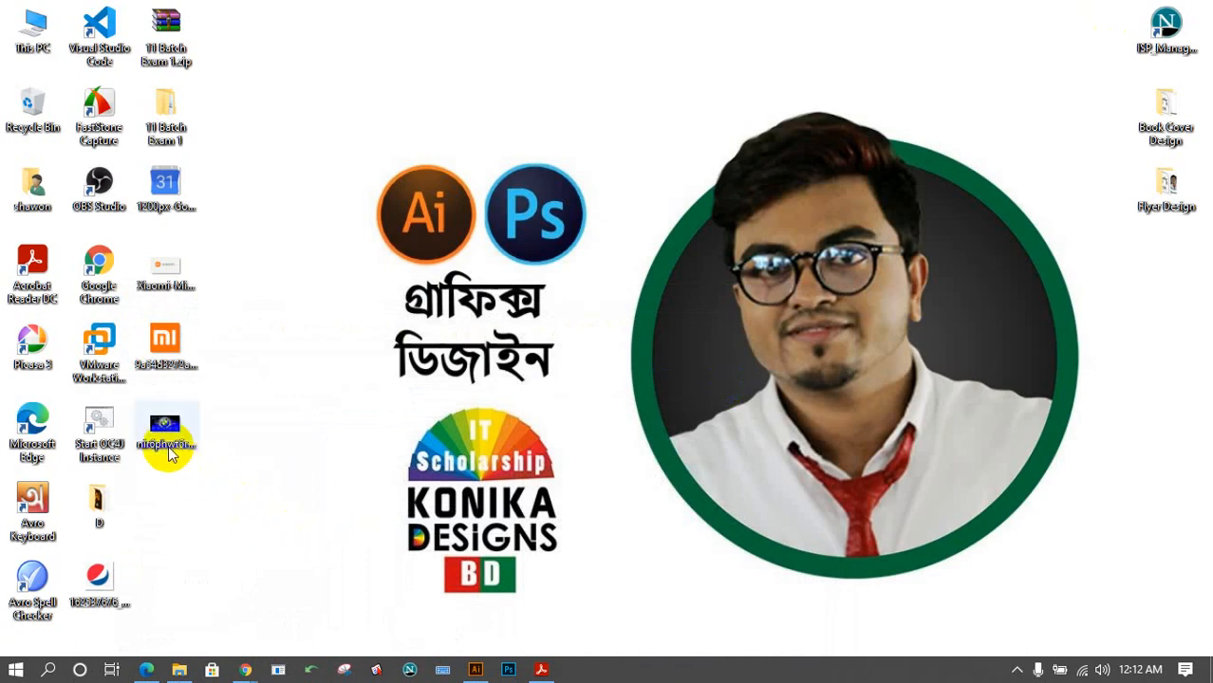
pyautogui.moveTo(170, 432); pyautogui.dragTo(359, 403)
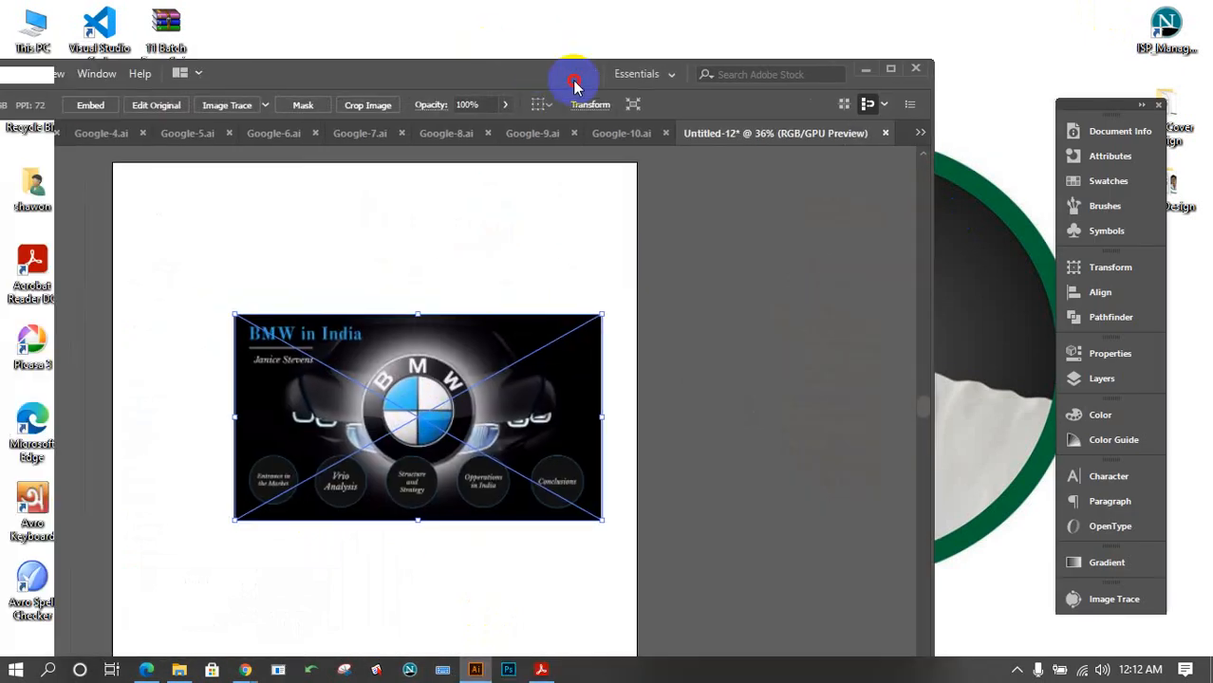